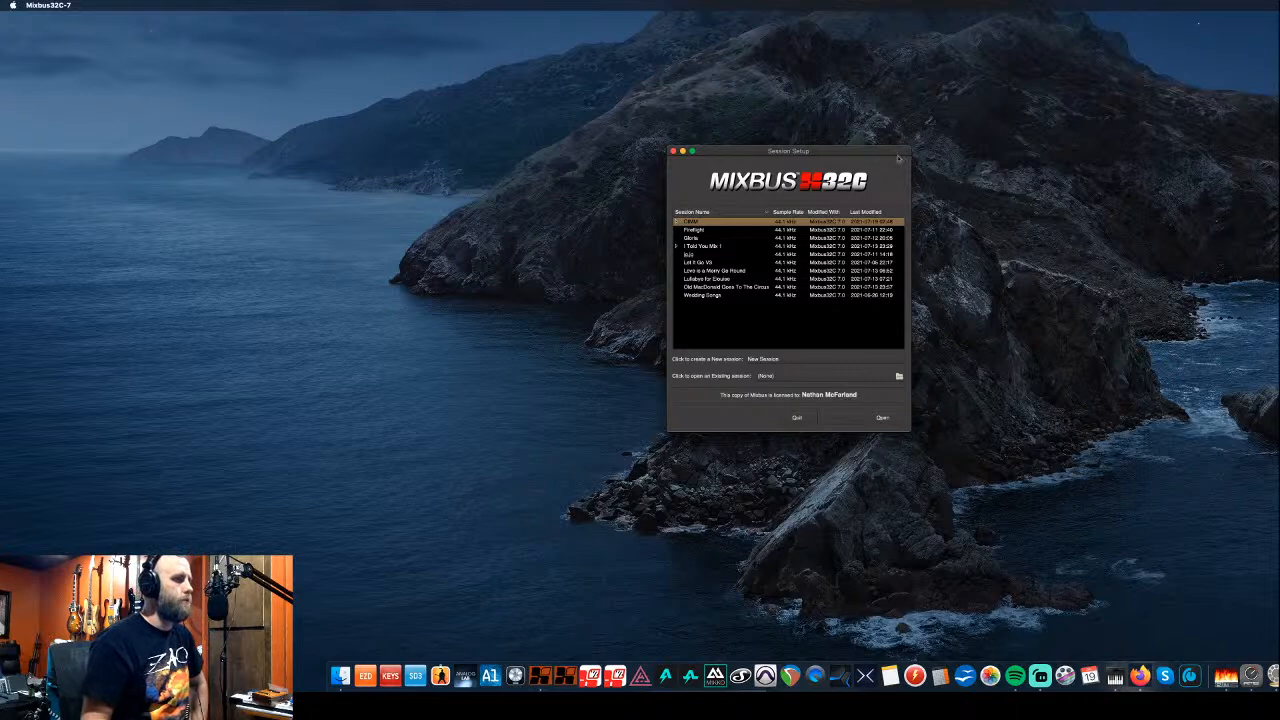
# - Shift the Session Setup dialog to the left and bring the Canva design in Firefox forward
pyautogui.moveTo(897, 156); pyautogui.dragTo(914, 156)
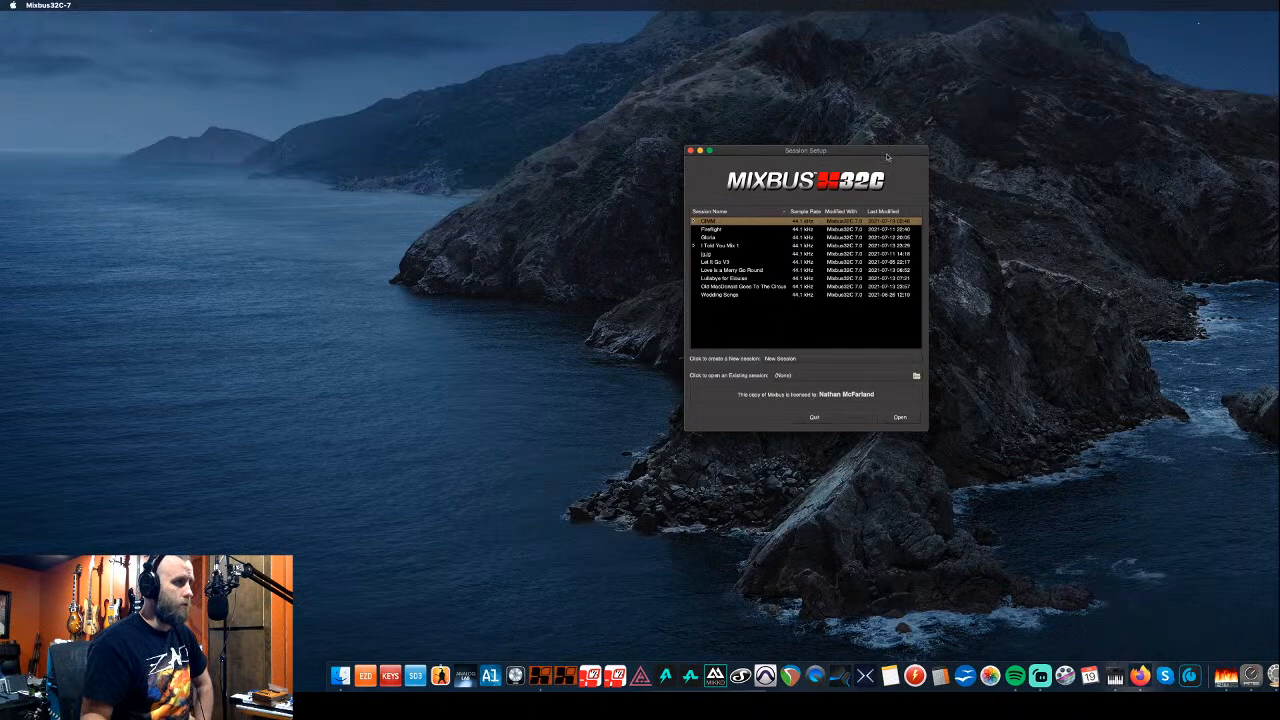
pyautogui.moveTo(888, 157); pyautogui.dragTo(733, 163)
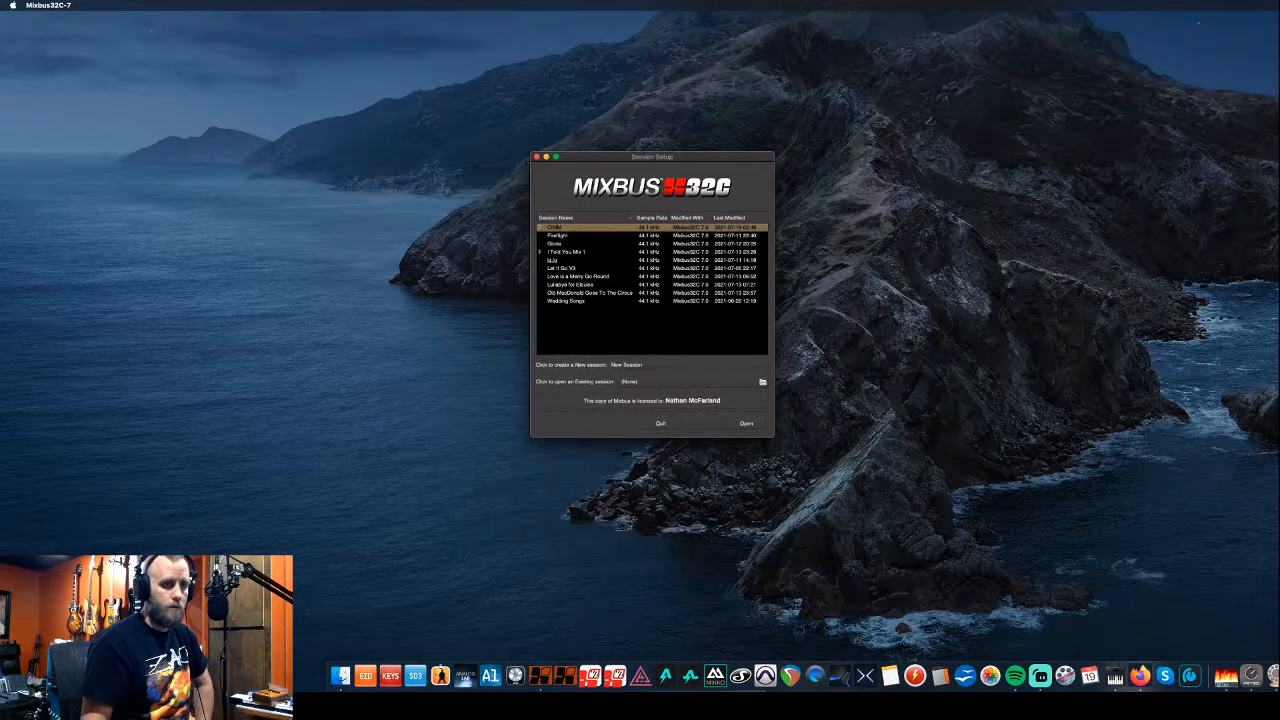
pyautogui.click(1140, 678)
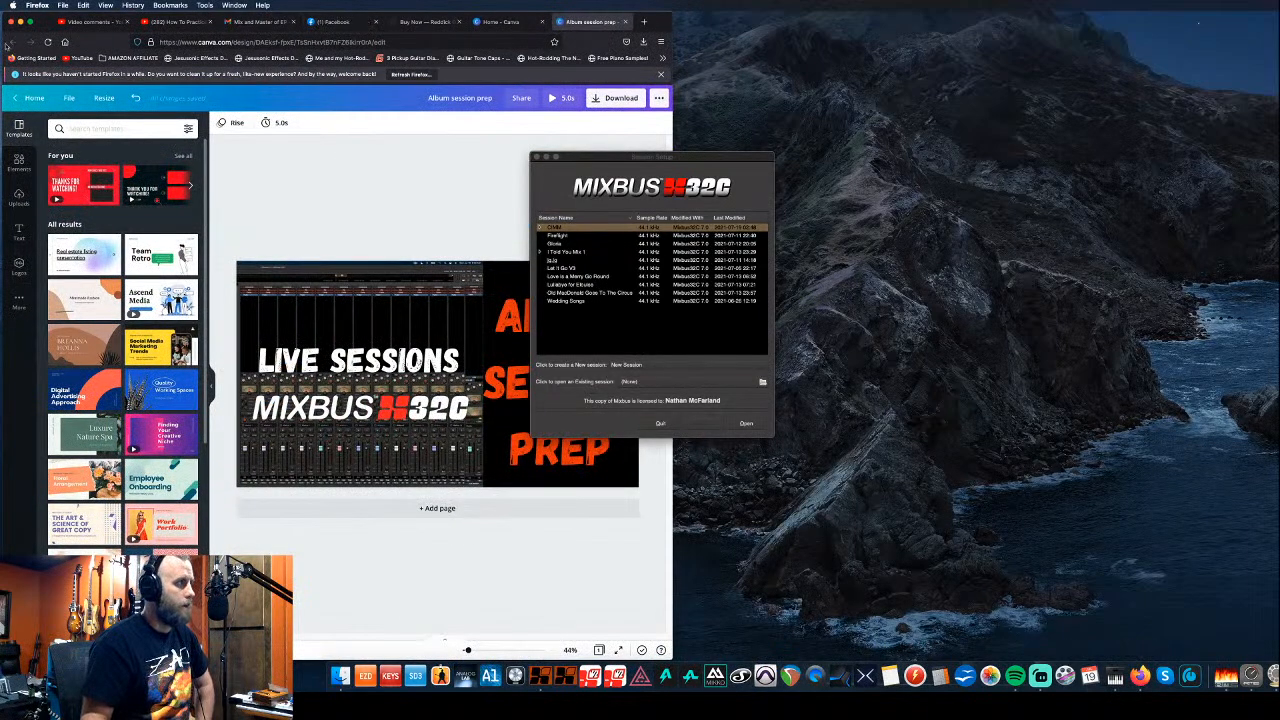
# - Minimize Firefox and open the stems folder in Finder's Downloads
pyautogui.click(16, 21)
pyautogui.click(124, 5)
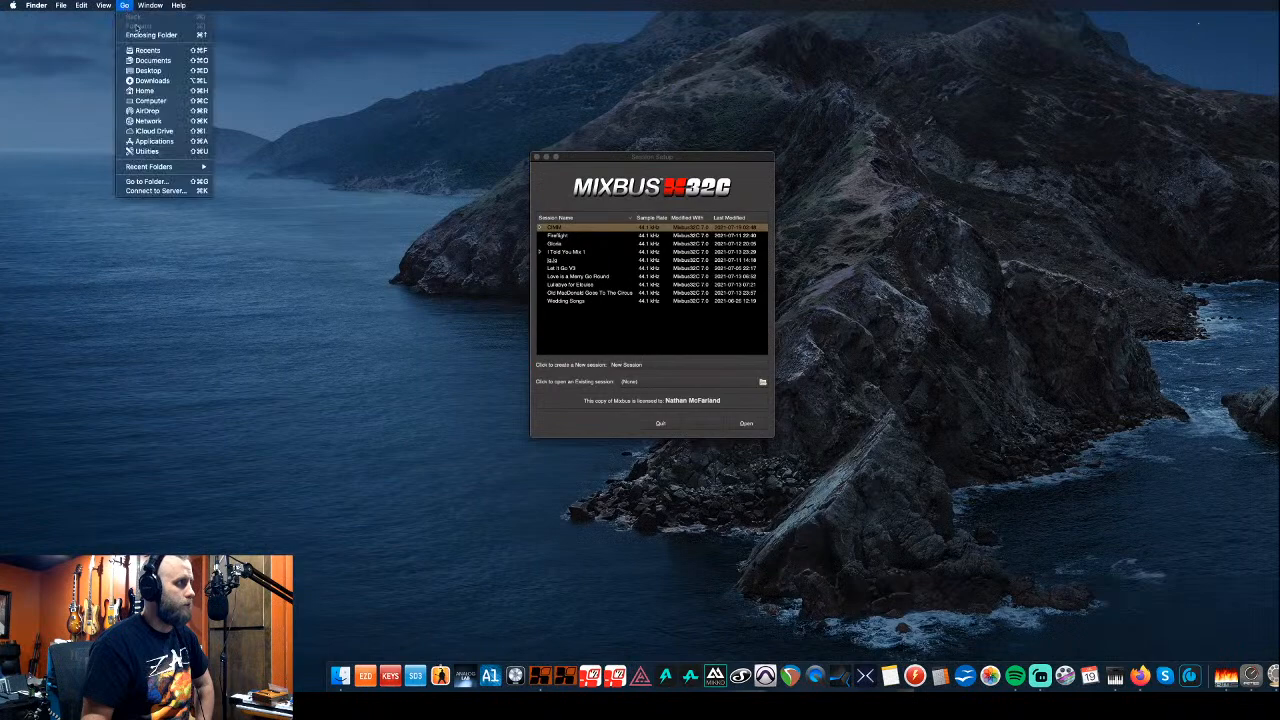
pyautogui.click(160, 81)
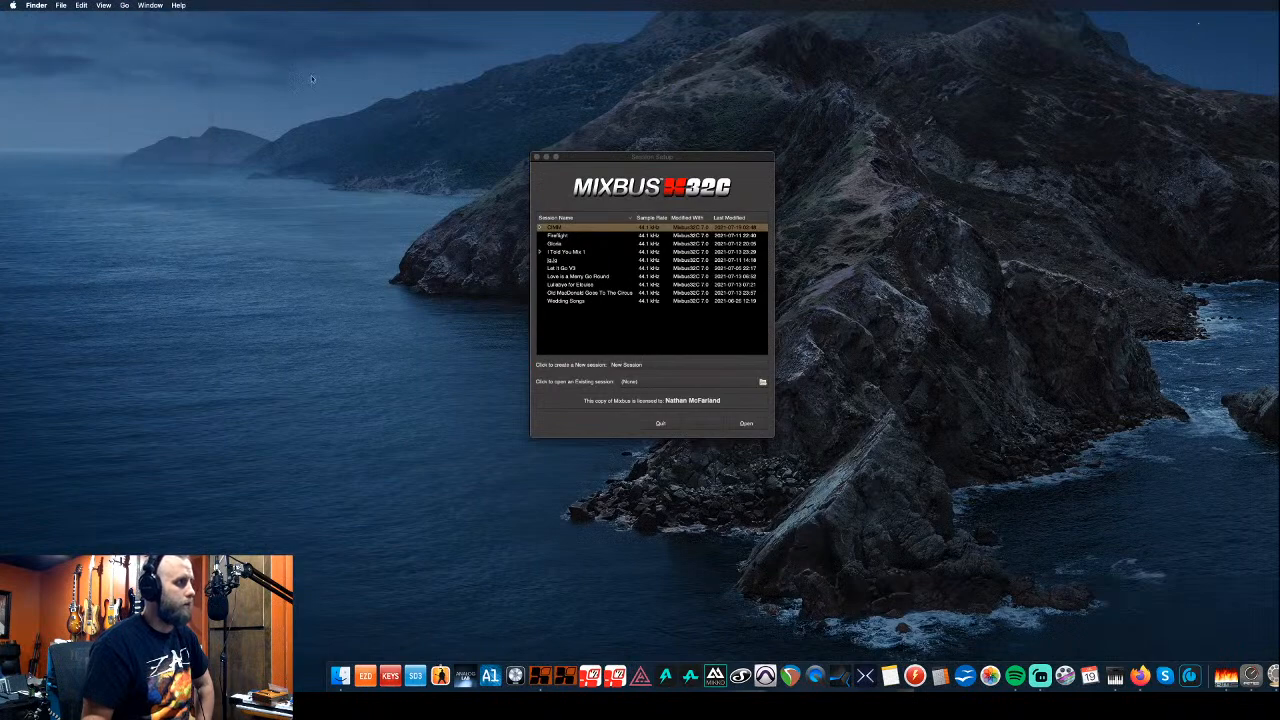
pyautogui.moveTo(750, 38); pyautogui.dragTo(992, 84)
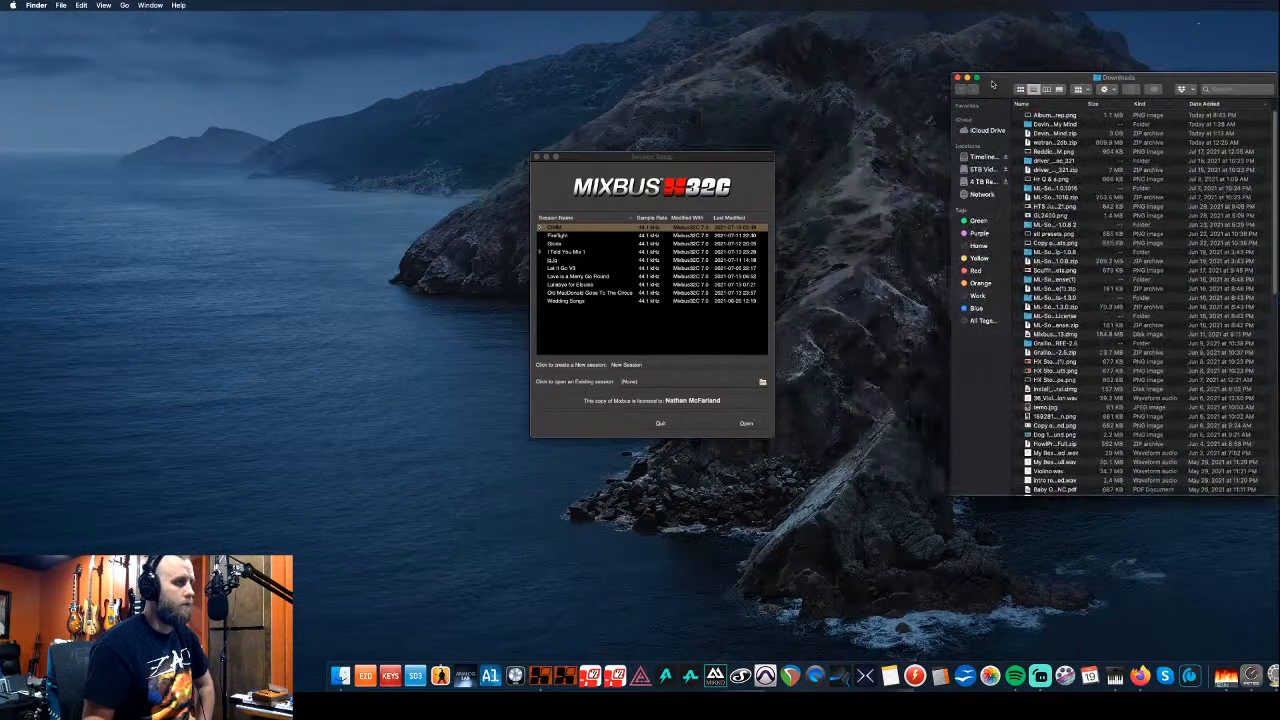
pyautogui.doubleClick(1045, 124)
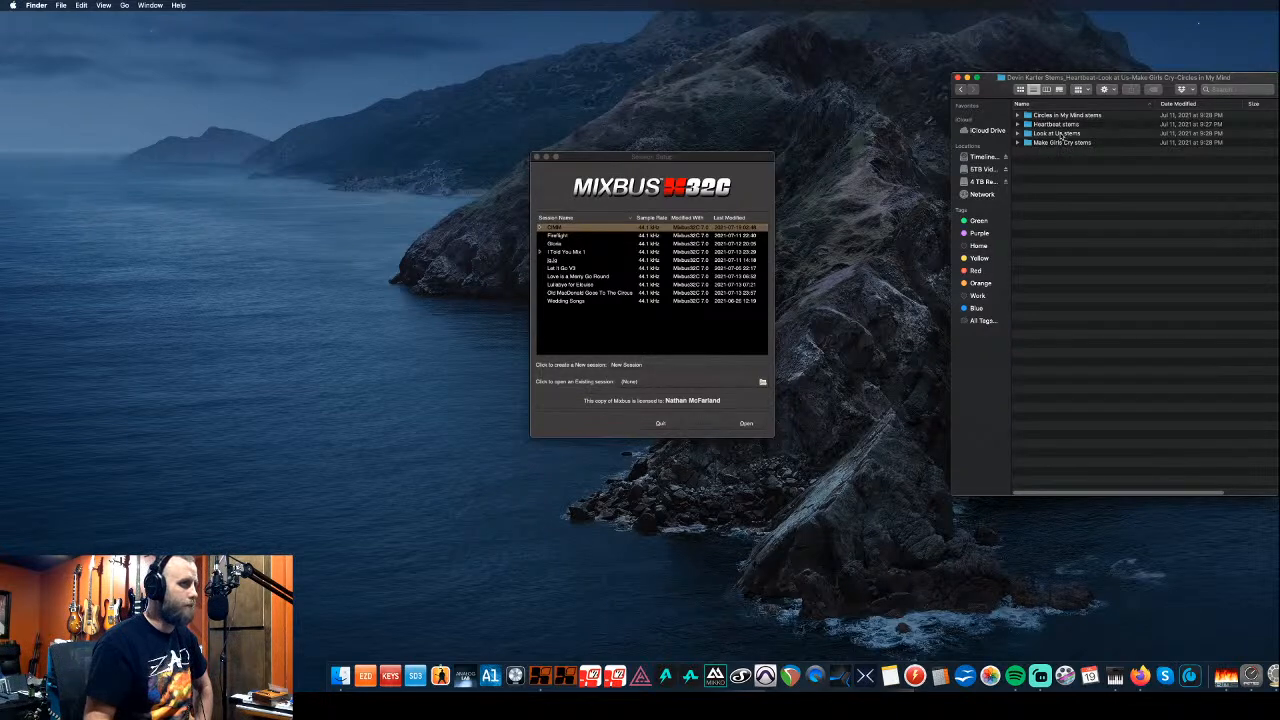
# - Start a new session and browse to Mixbus Sessions on the 4 TB Recording Drive
pyautogui.click(741, 172)
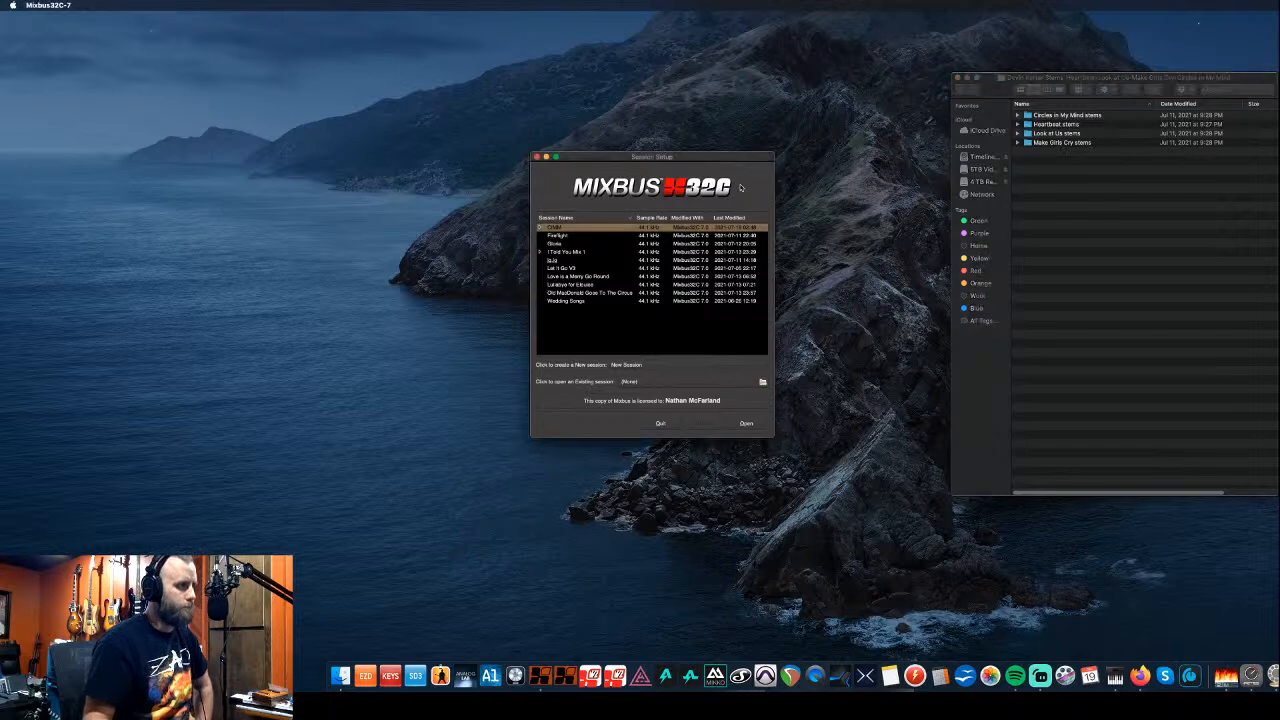
pyautogui.click(684, 367)
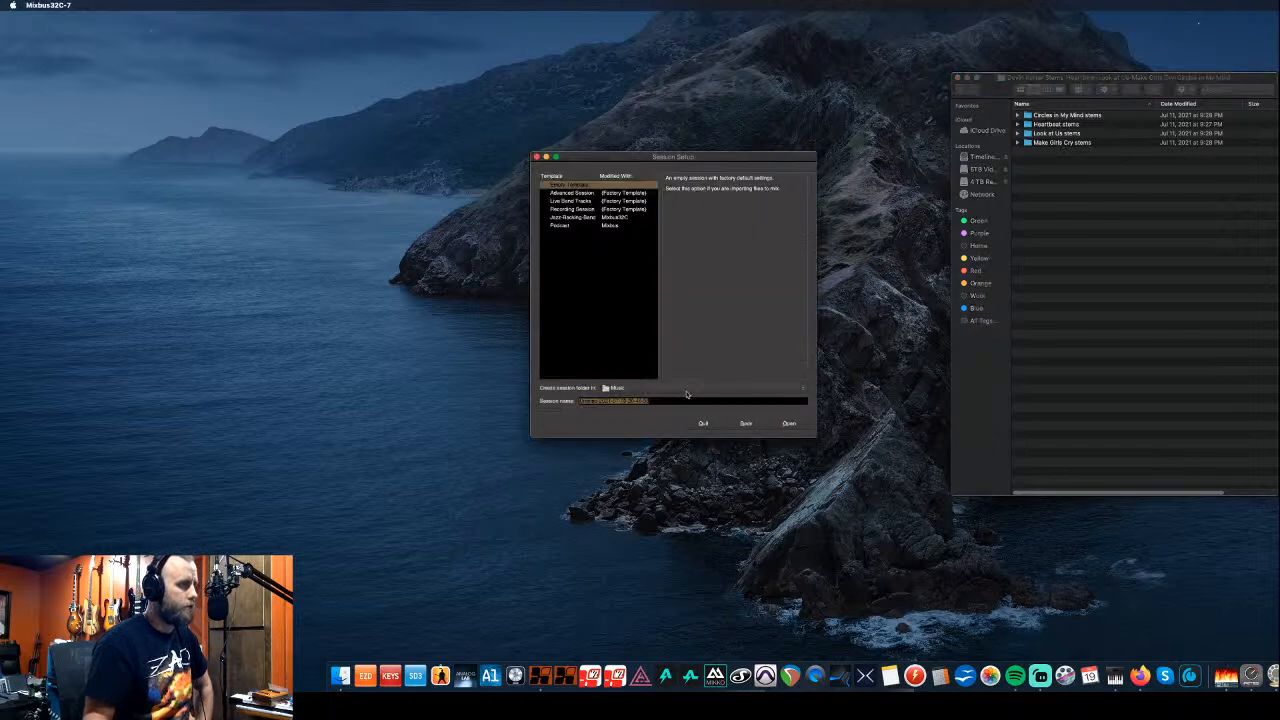
pyautogui.click(684, 389)
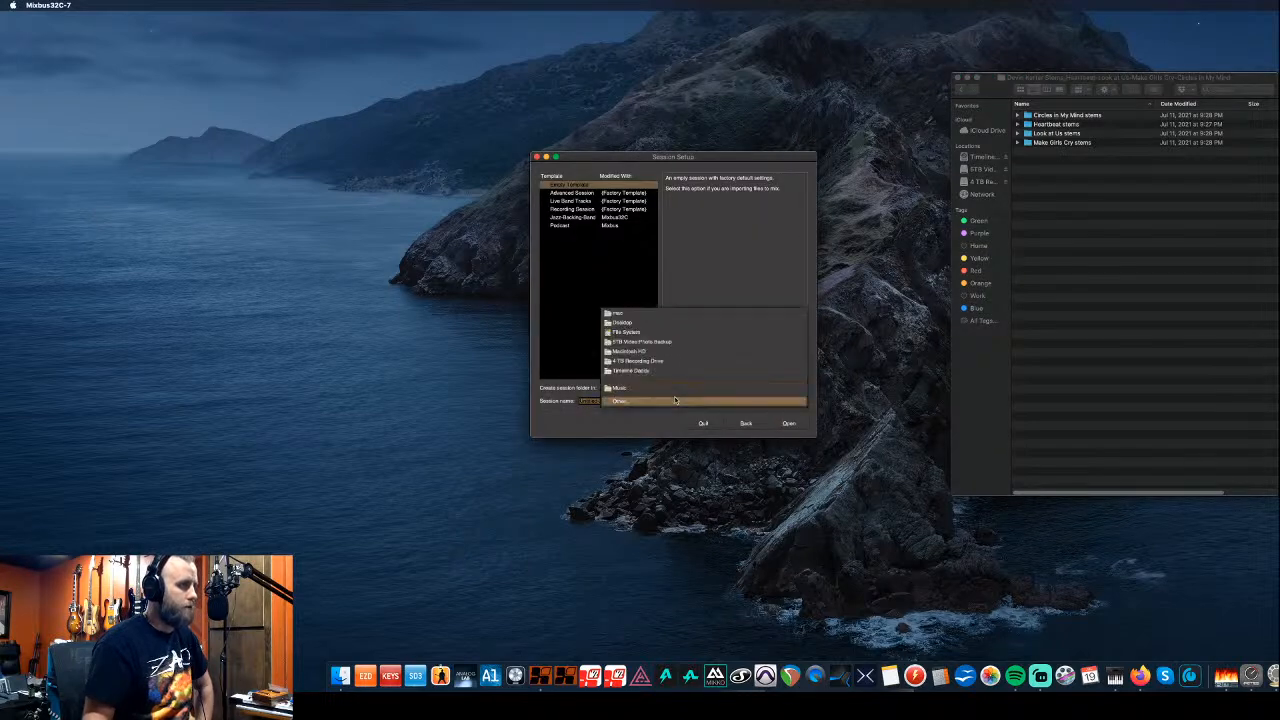
pyautogui.click(674, 400)
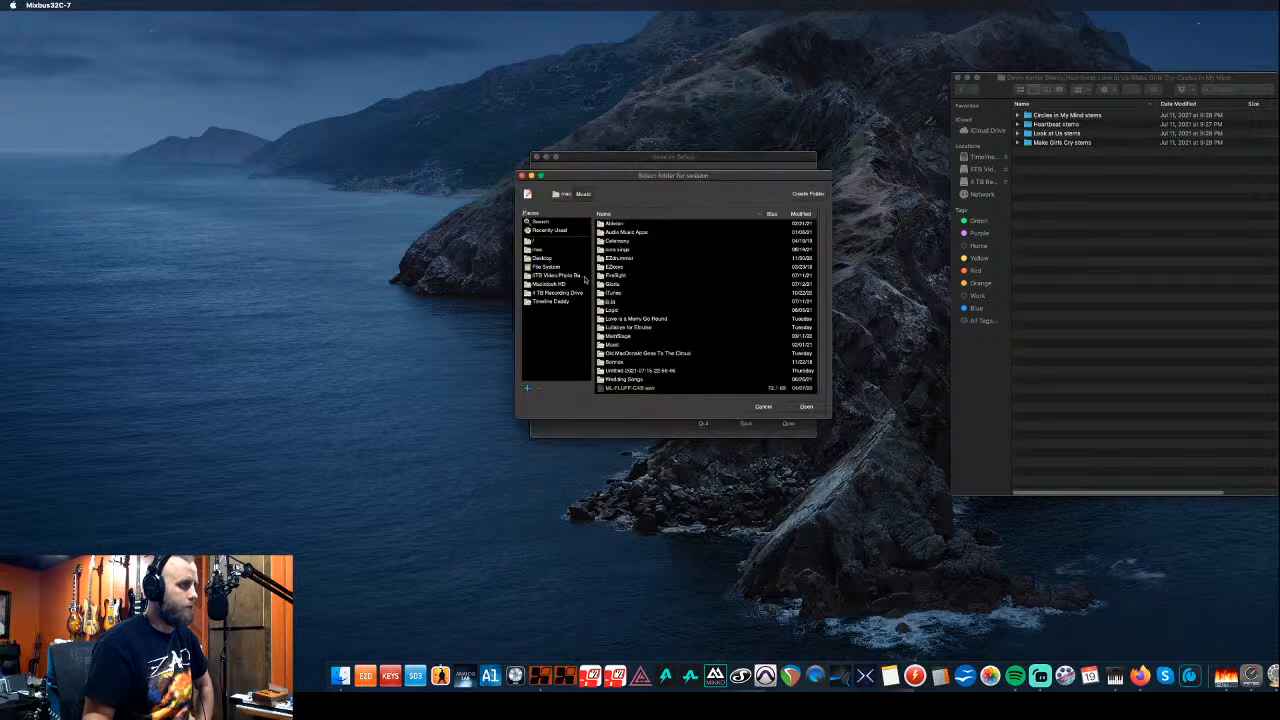
pyautogui.click(548, 292)
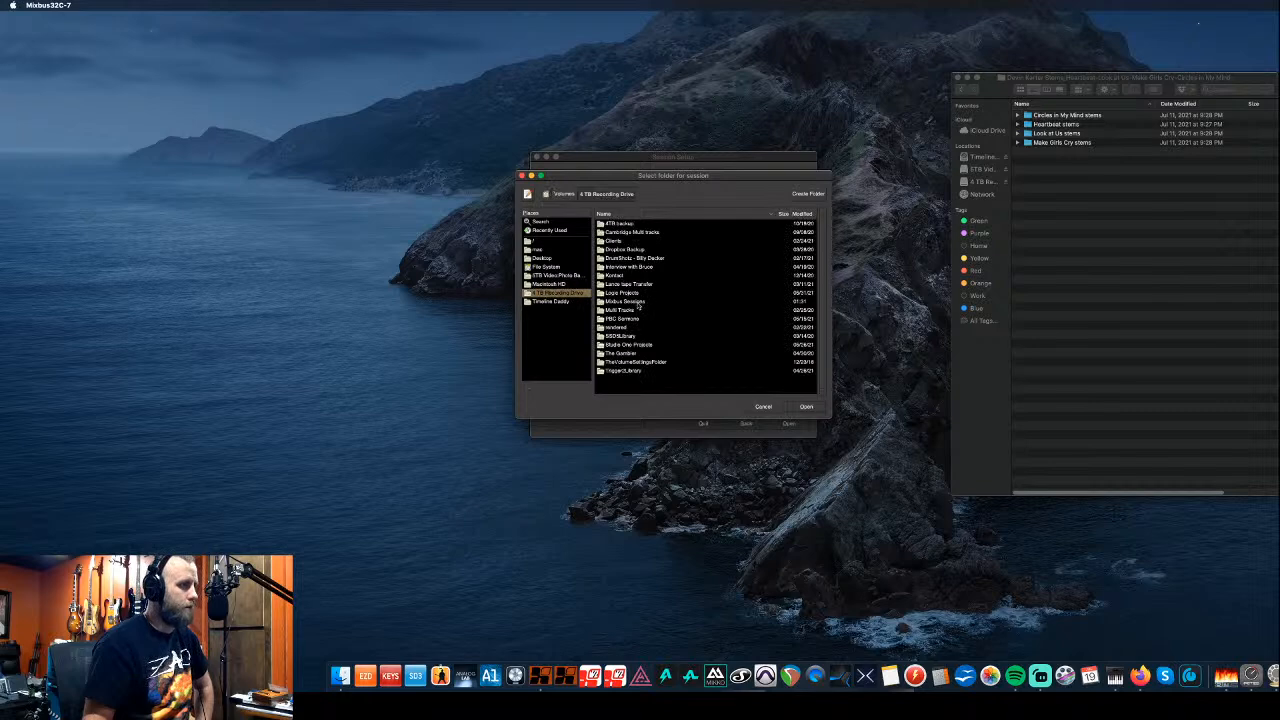
pyautogui.doubleClick(628, 301)
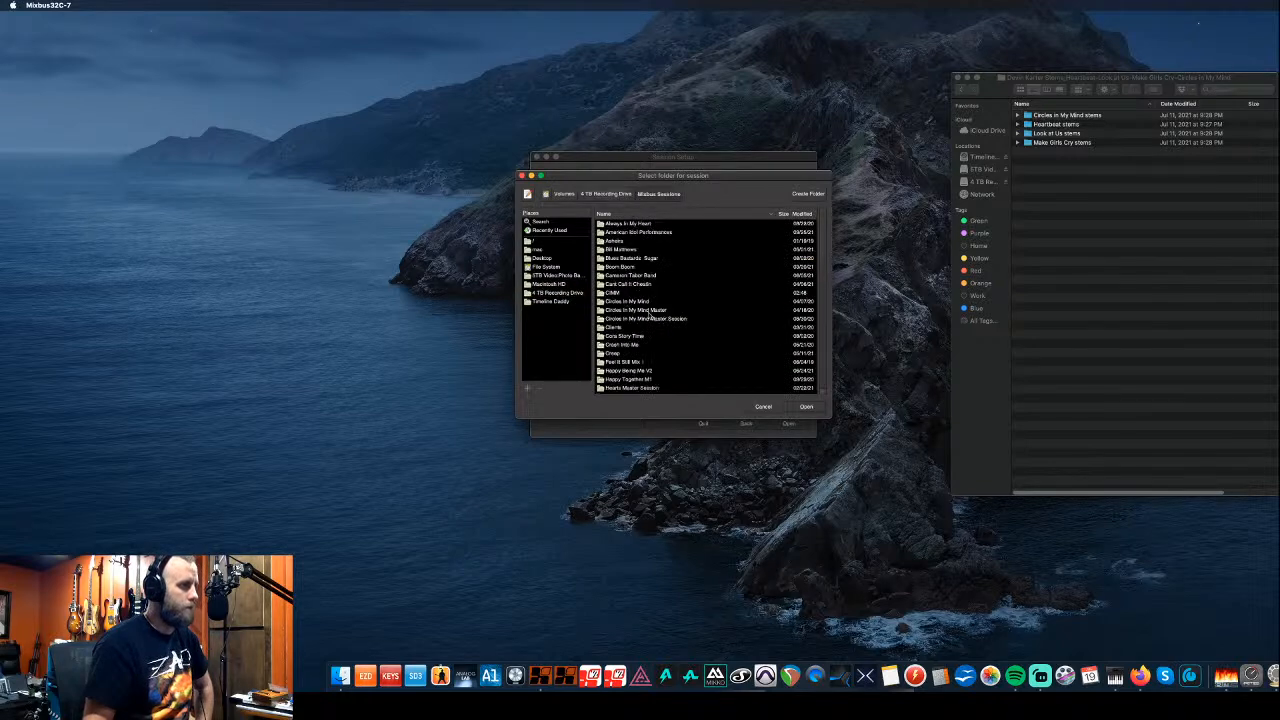
# - Create a folder named for the artist inside Mixbus Sessions and confirm it as the session location
pyautogui.scroll(-5, 653, 332)
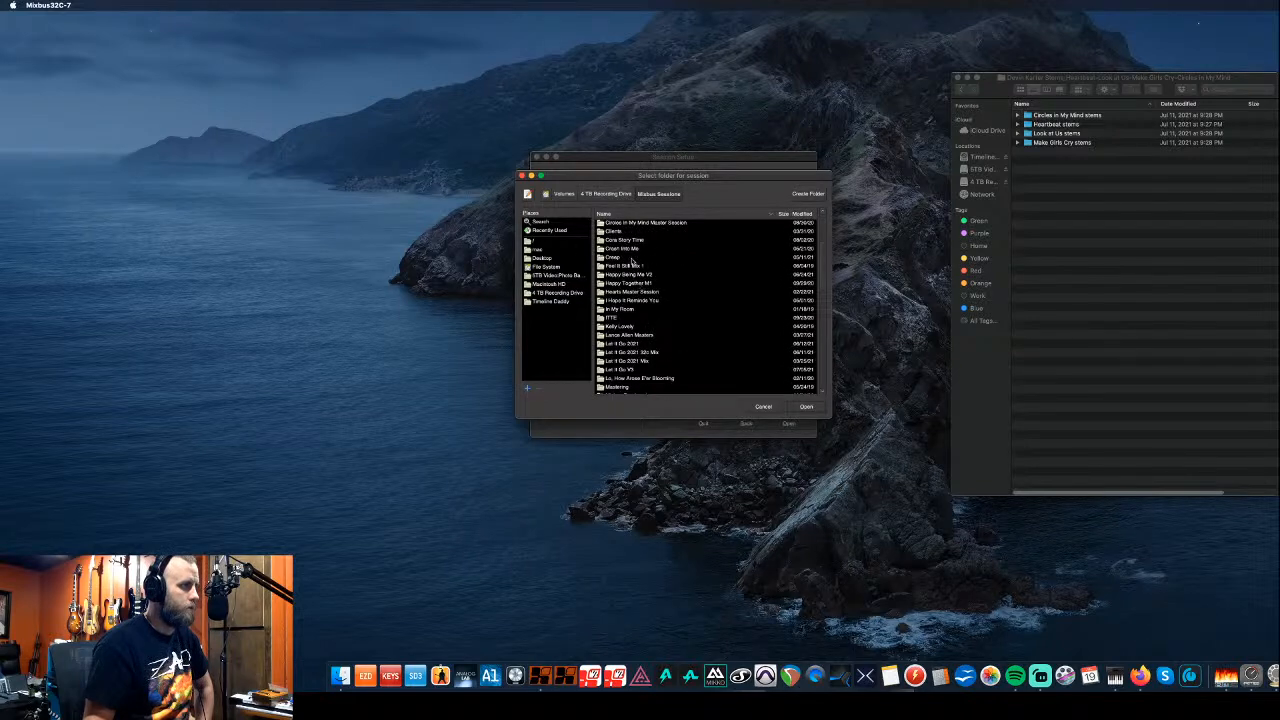
pyautogui.scroll(3, 645, 320)
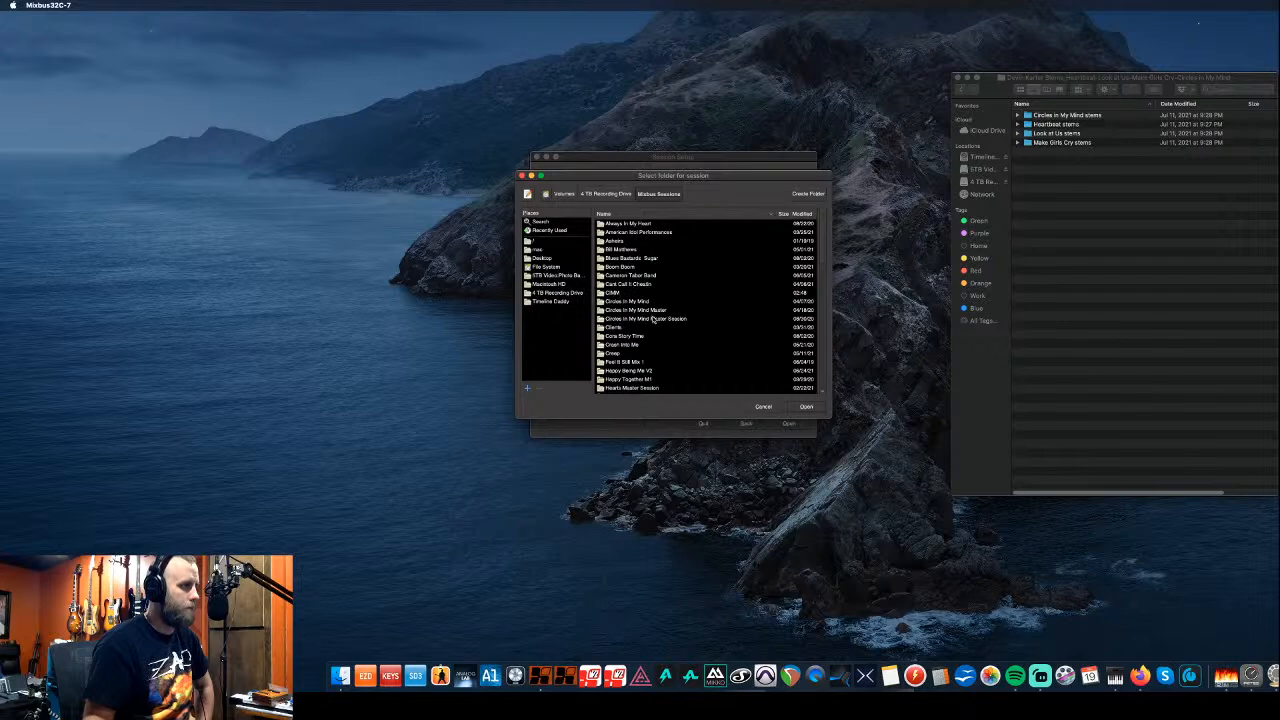
pyautogui.scroll(-3, 652, 319)
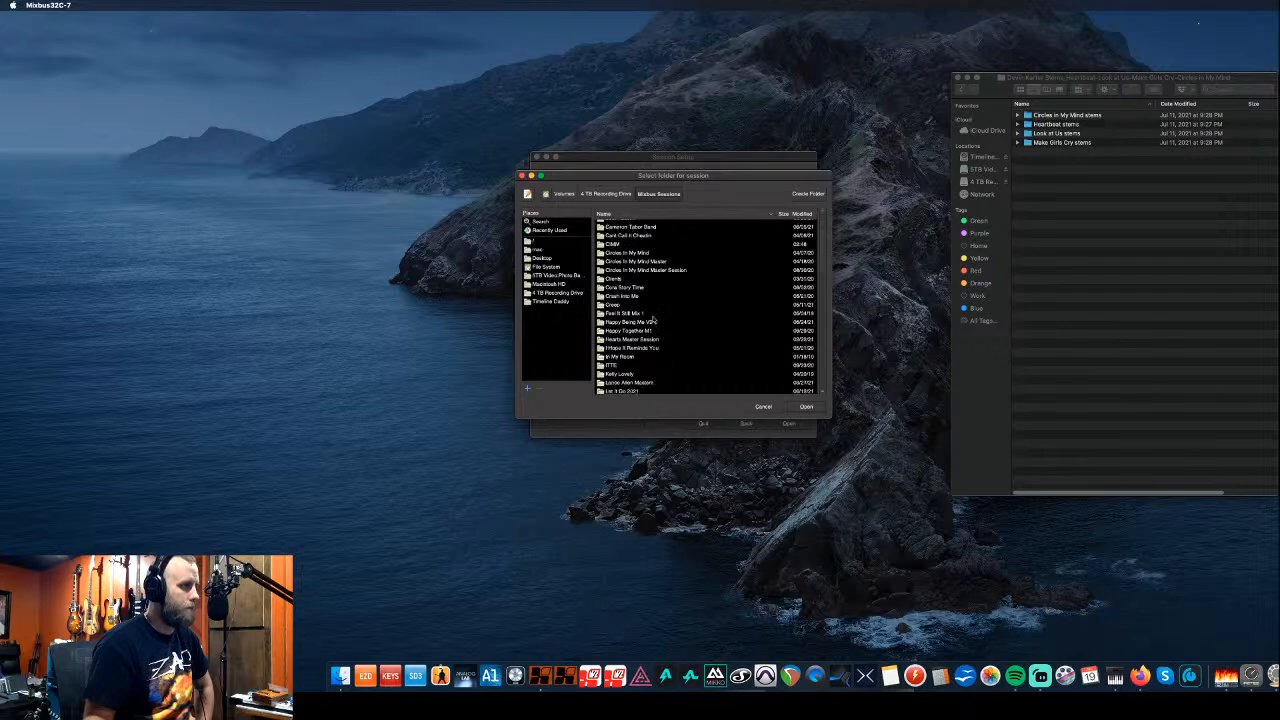
pyautogui.click(797, 202)
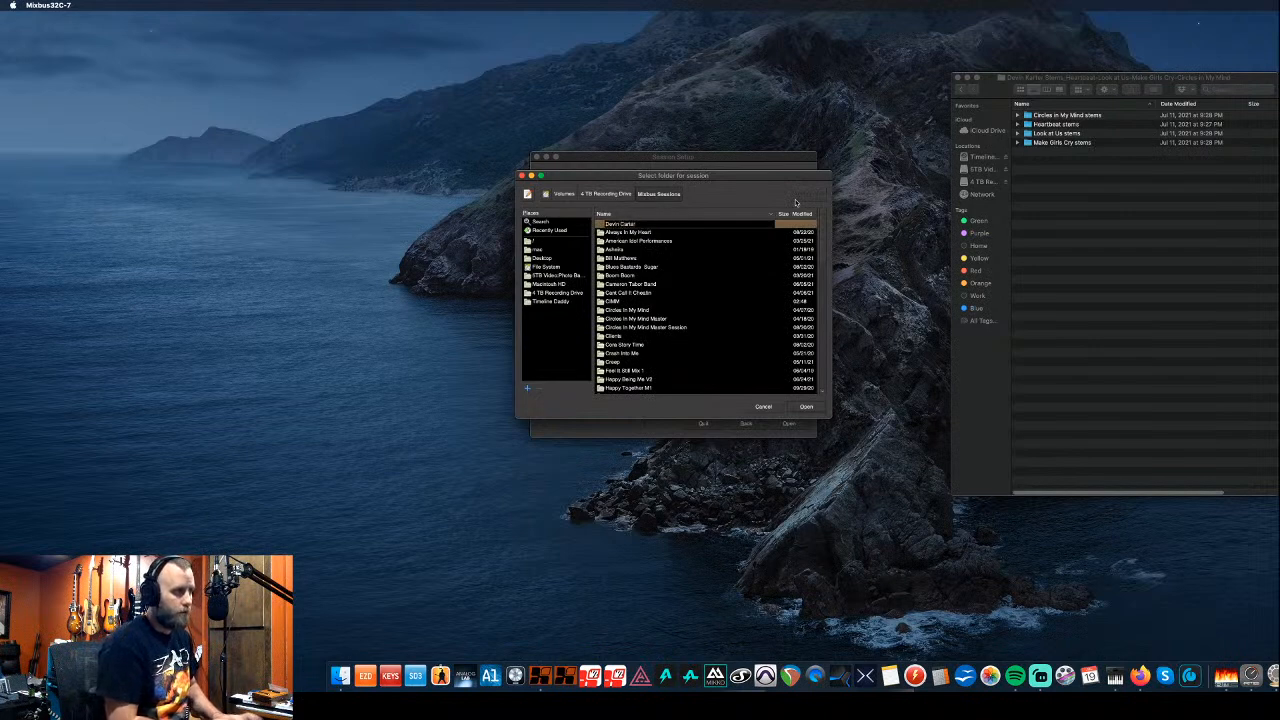
pyautogui.click(810, 407)
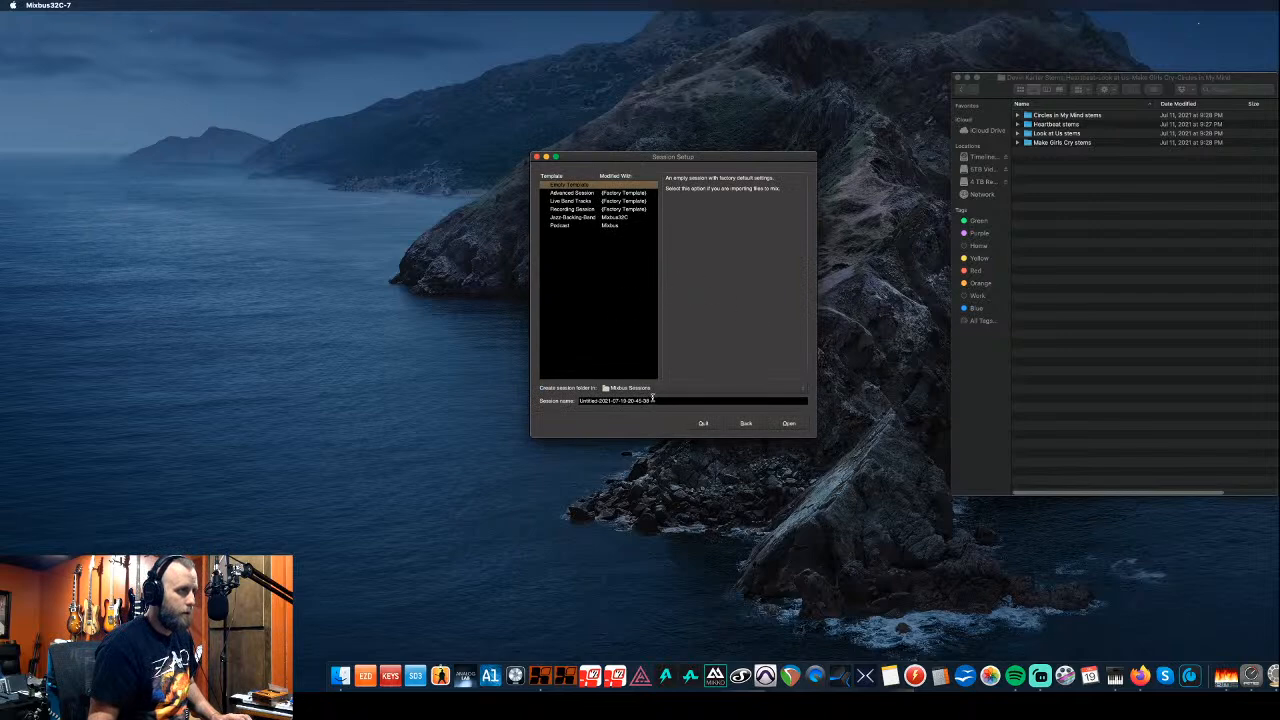
# - Replace the default session name with Heartbeat and create the session
pyautogui.moveTo(657, 400); pyautogui.dragTo(555, 401)
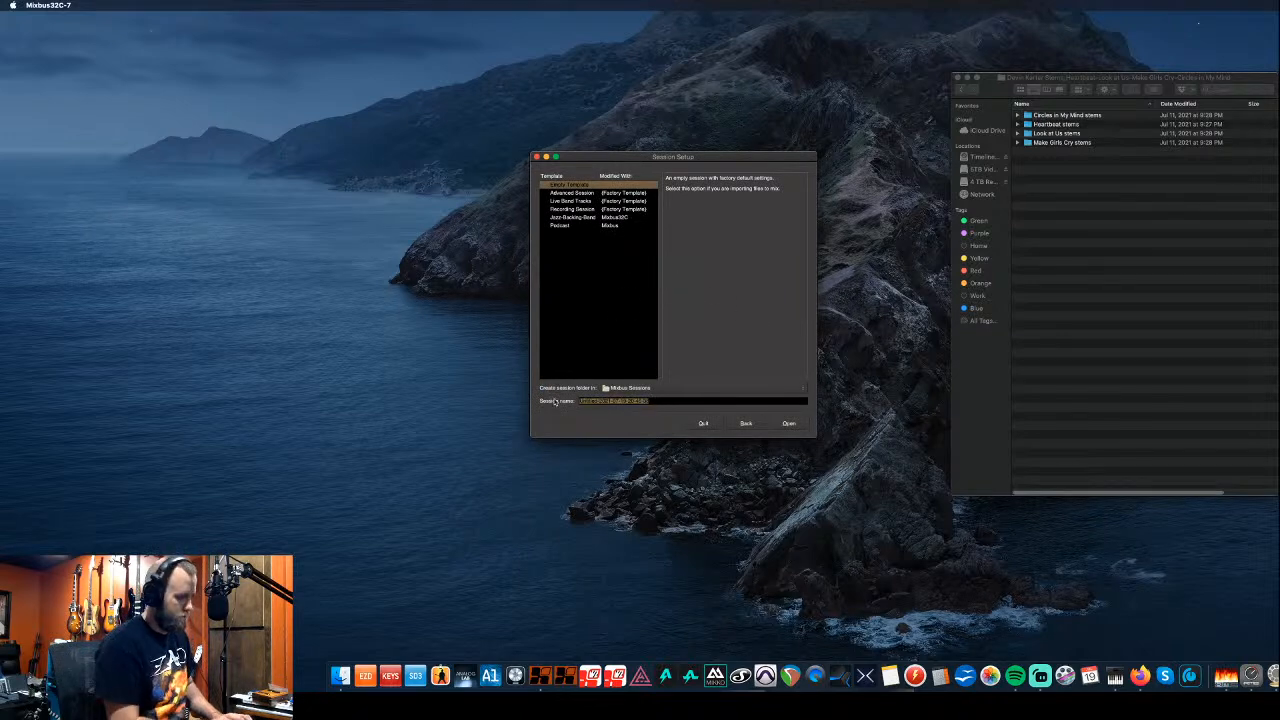
pyautogui.write('Heartbeat')
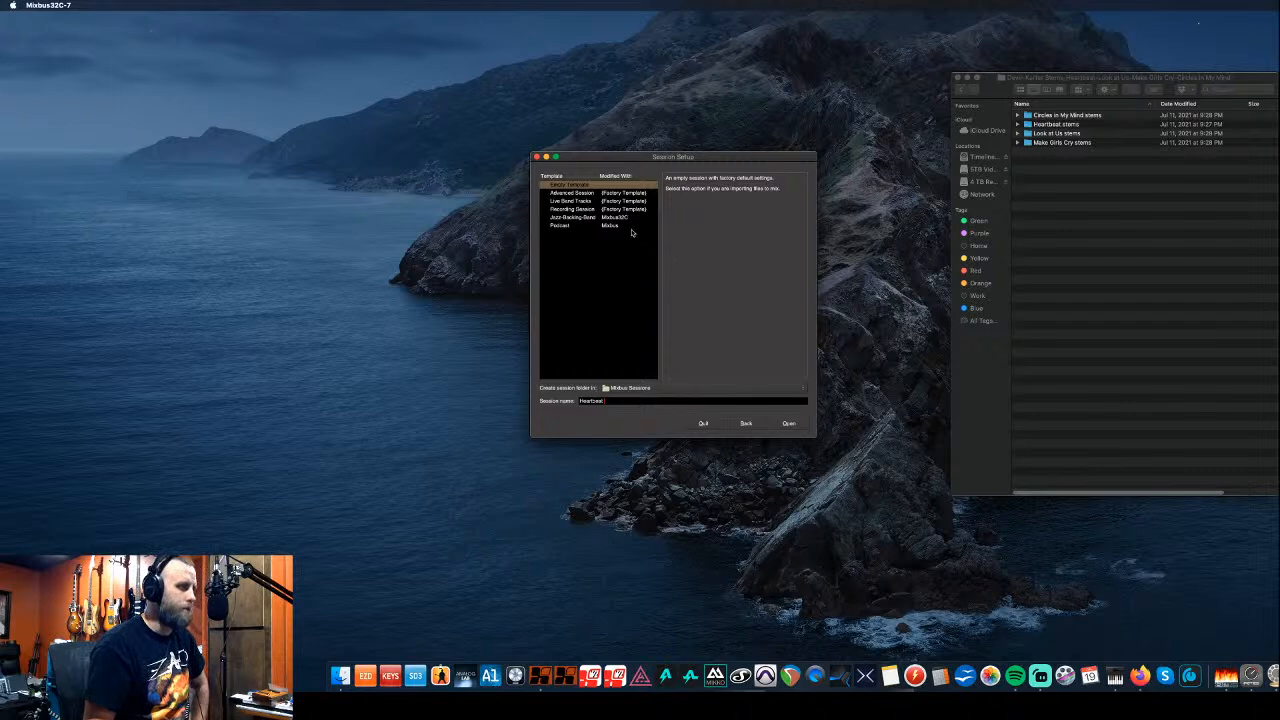
pyautogui.click(789, 424)
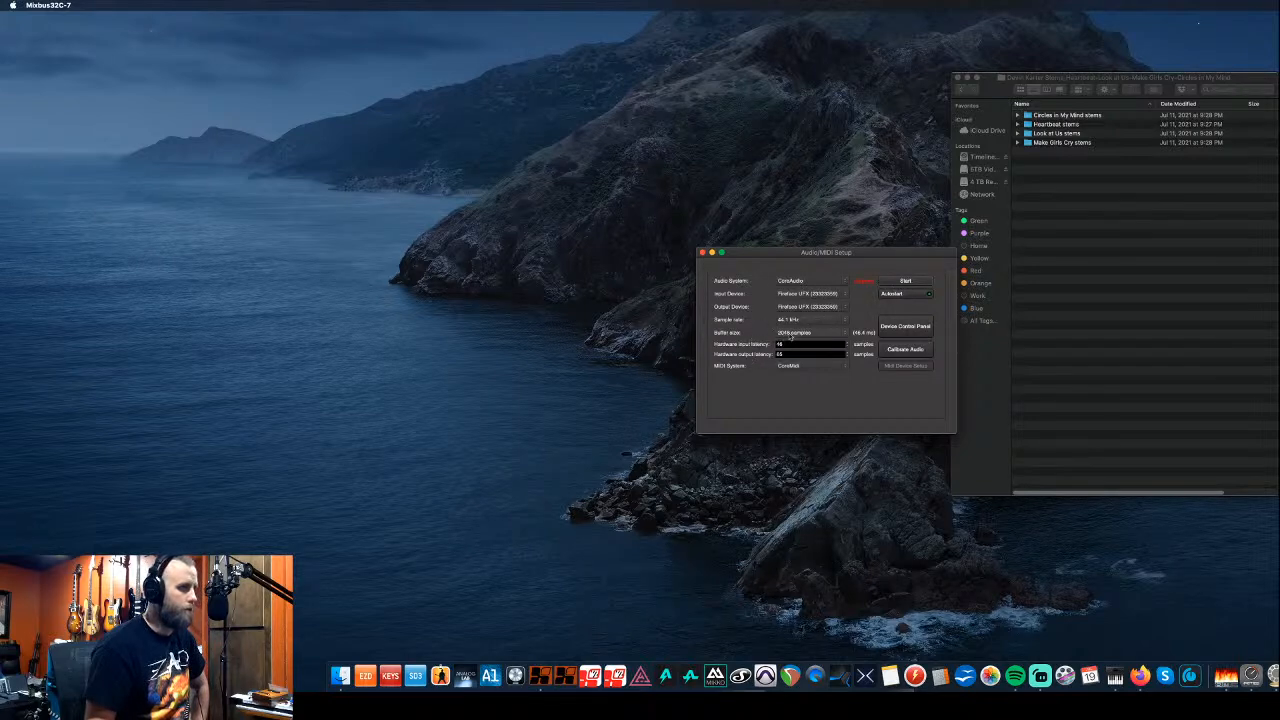
# - Start the audio engine at 44.1 kHz and resize the Mixbus window to fit the screen
pyautogui.click(905, 281)
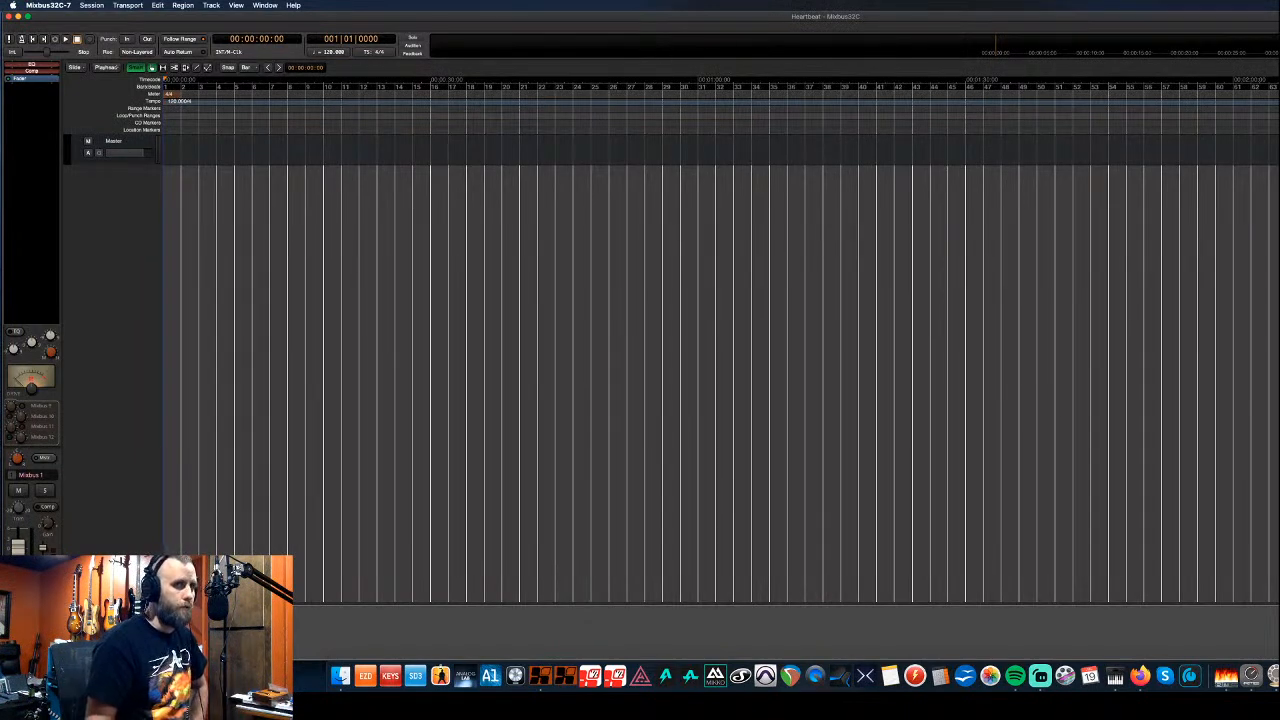
pyautogui.moveTo(1279, 360); pyautogui.dragTo(1279, 360)
pyautogui.moveTo(1279, 3)
pyautogui.mouseDown()
pyautogui.moveTo(1253, 3)
pyautogui.moveTo(1272, 4)
pyautogui.mouseUp()
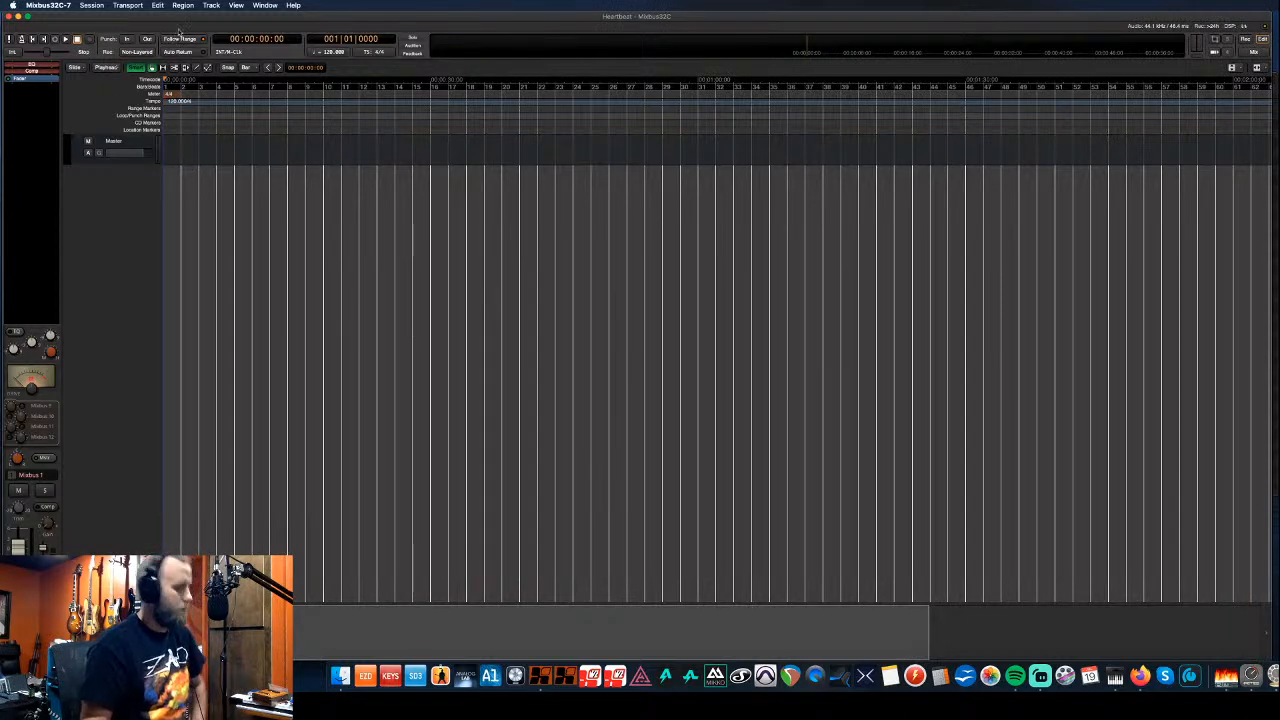
# - Open Add Existing Media with Cmd+I and navigate to Downloads > stems > Heartbeat stems
pyautogui.press('super+i')
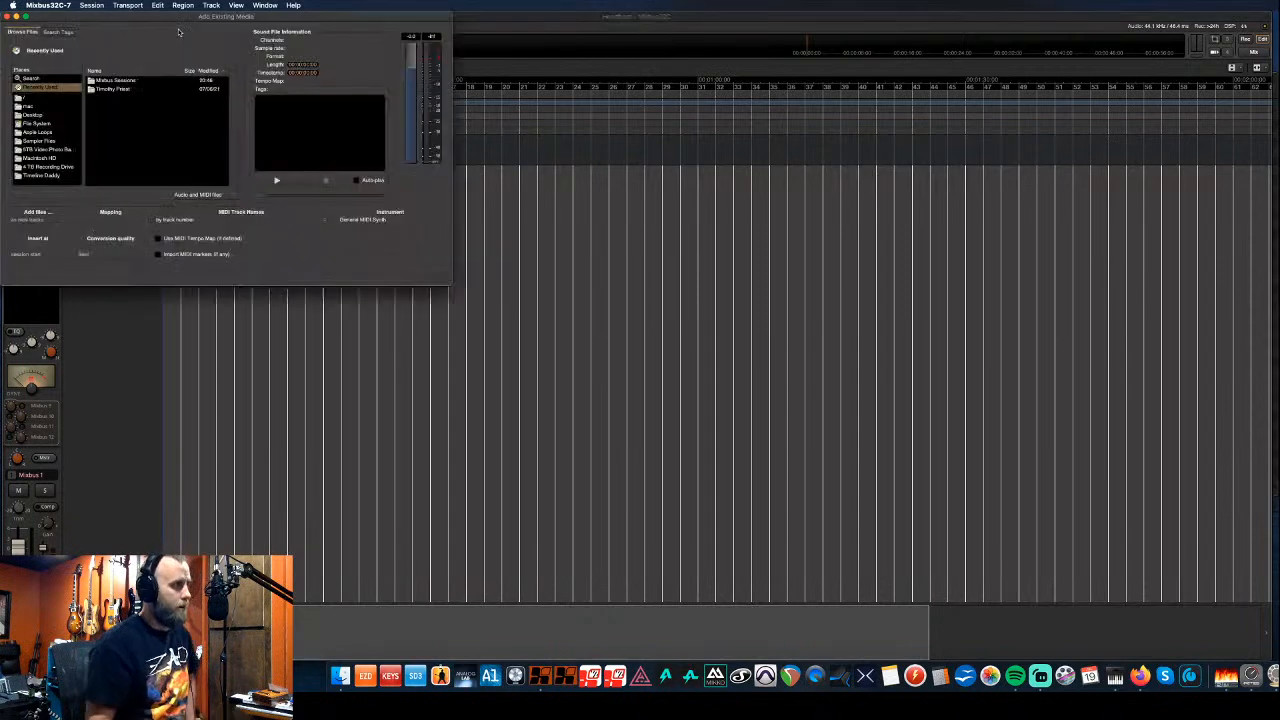
pyautogui.moveTo(180, 22); pyautogui.dragTo(574, 205)
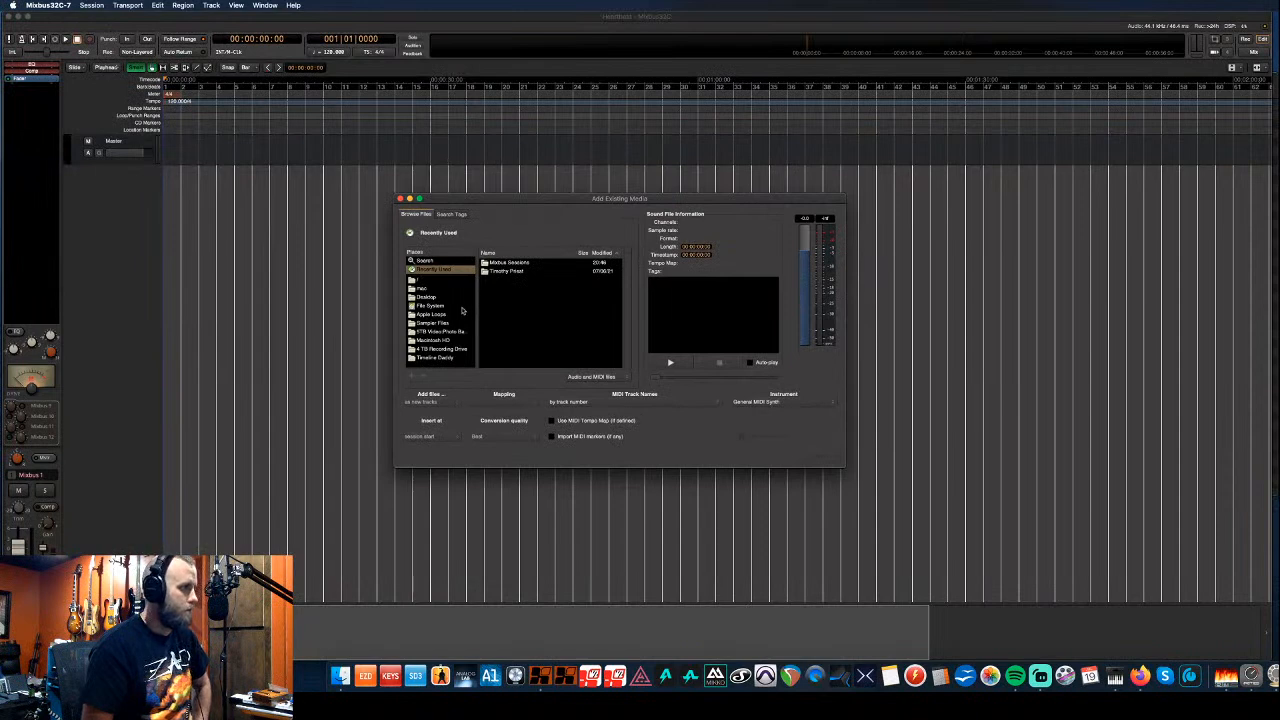
pyautogui.click(444, 350)
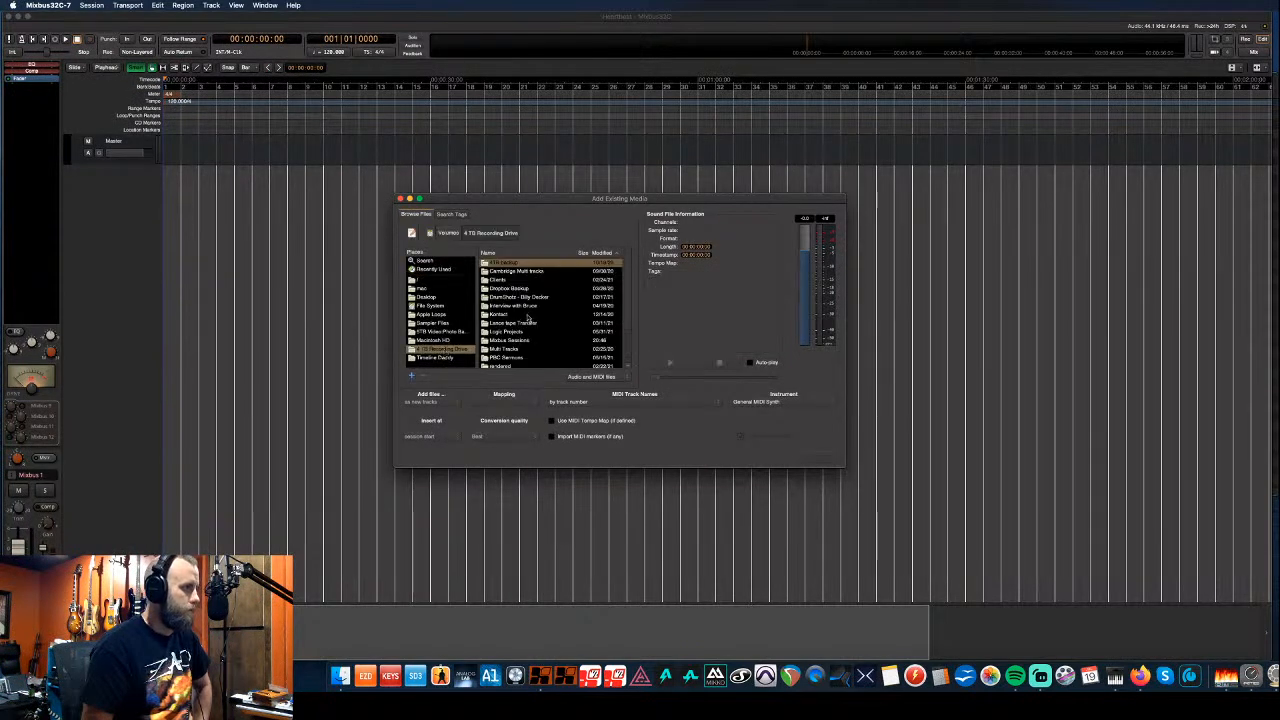
pyautogui.scroll(-1, 521, 323)
pyautogui.doubleClick(521, 323)
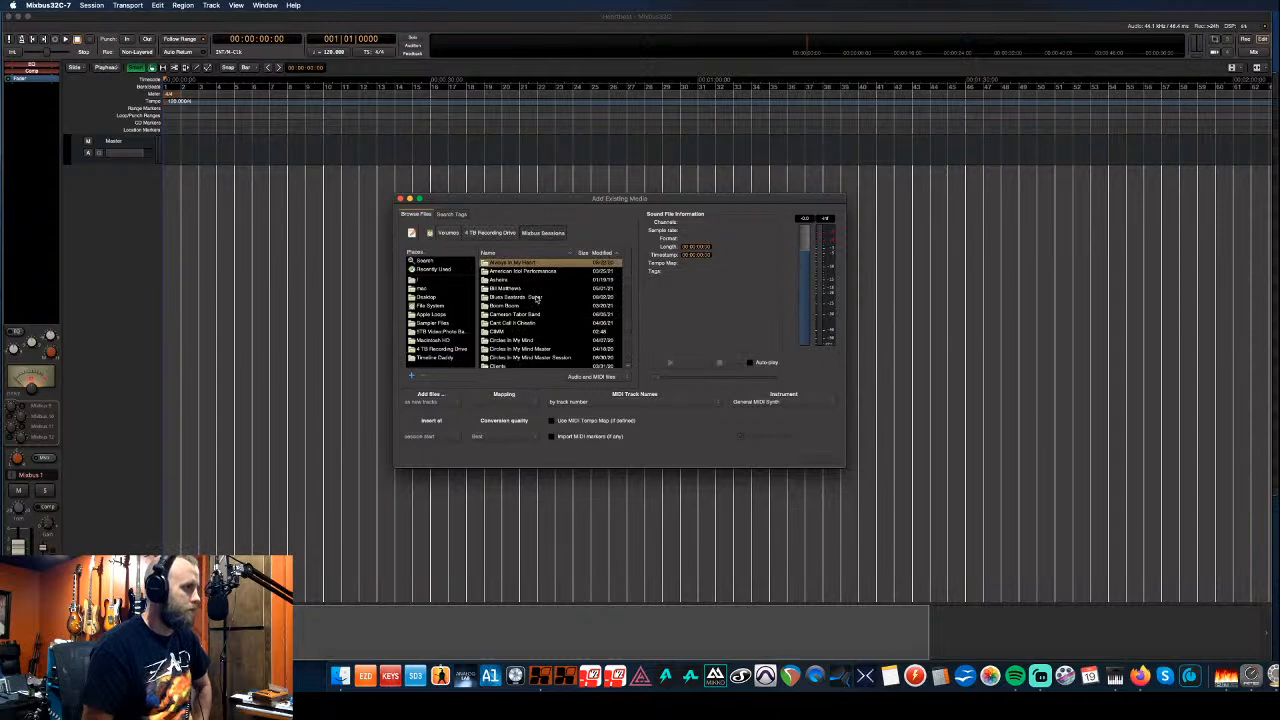
pyautogui.click(428, 289)
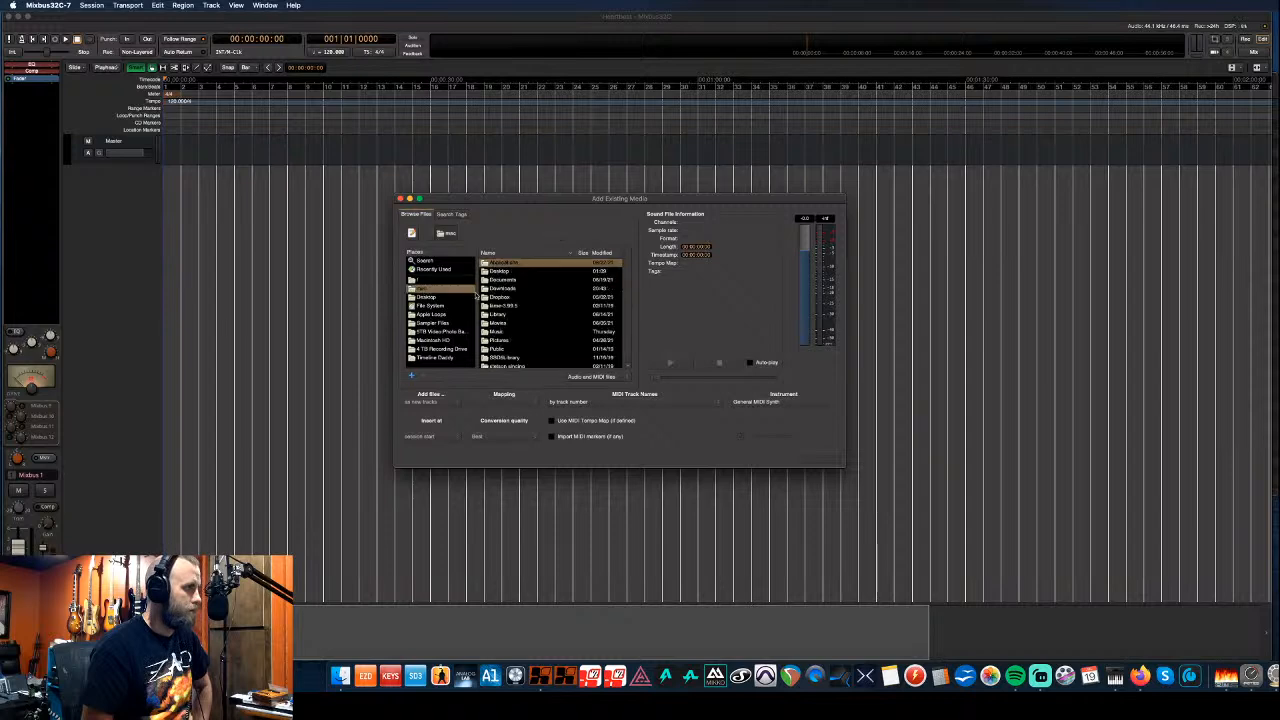
pyautogui.doubleClick(504, 289)
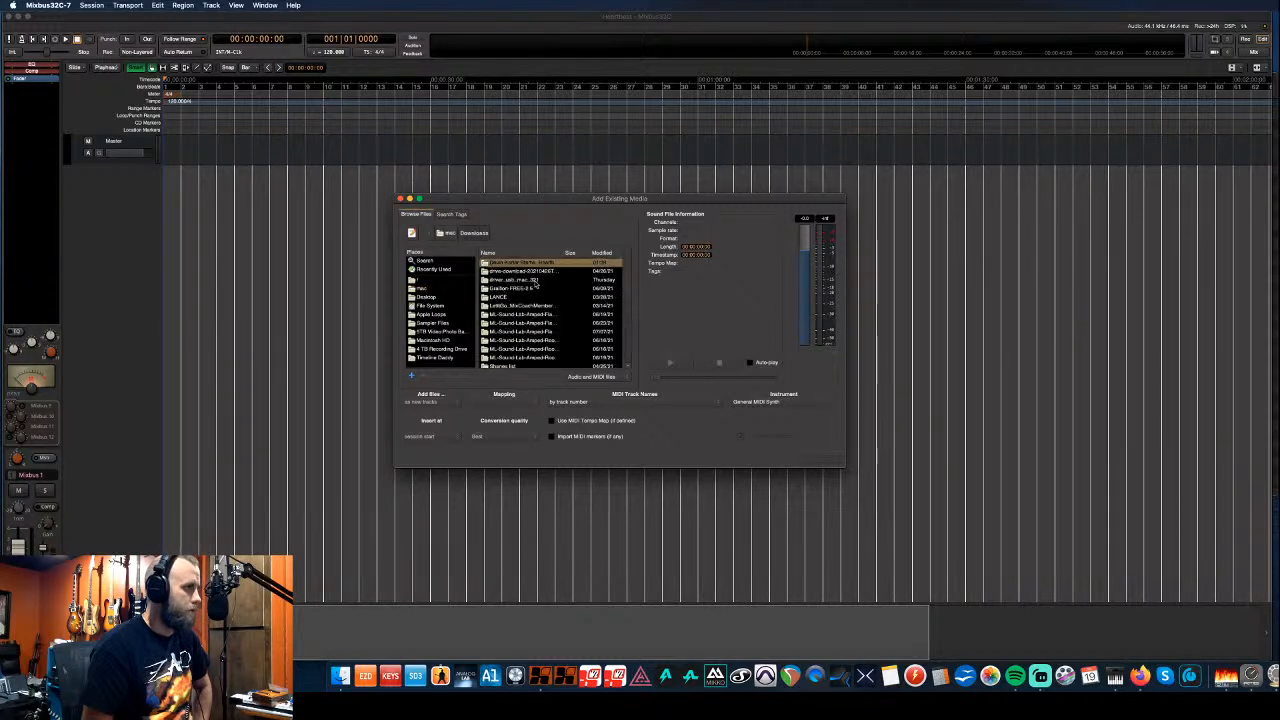
pyautogui.doubleClick(531, 264)
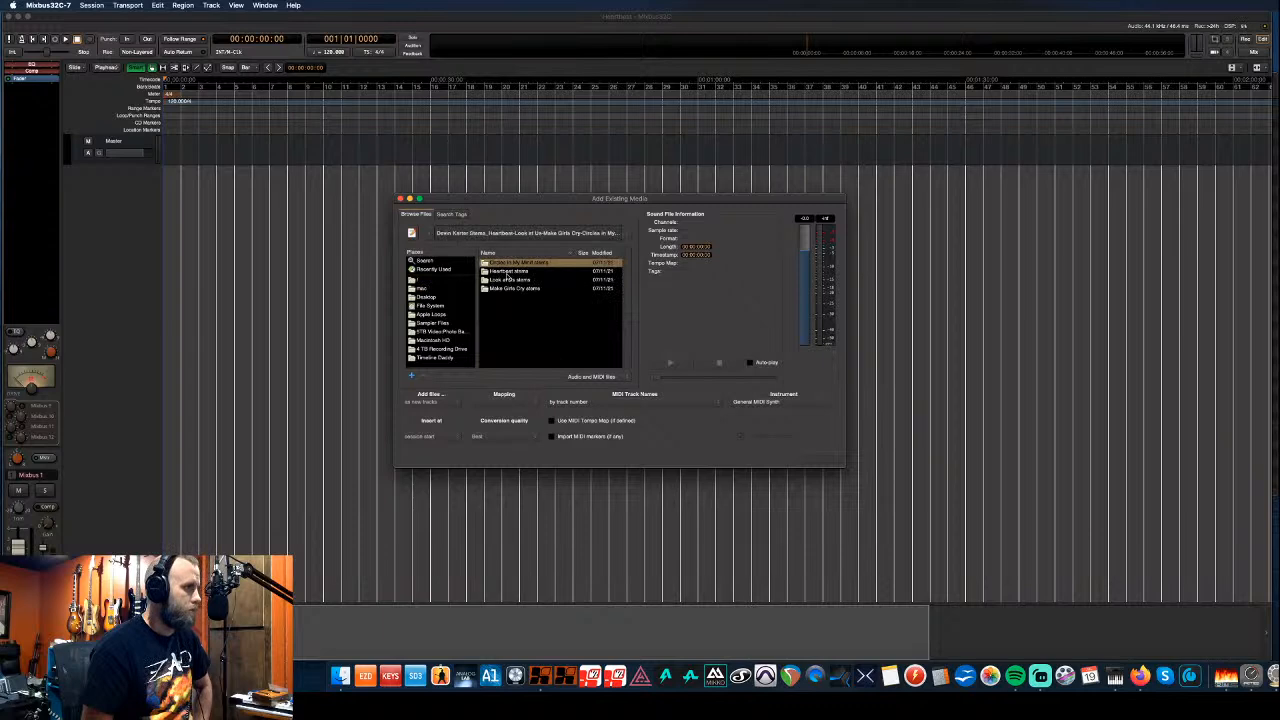
pyautogui.doubleClick(509, 271)
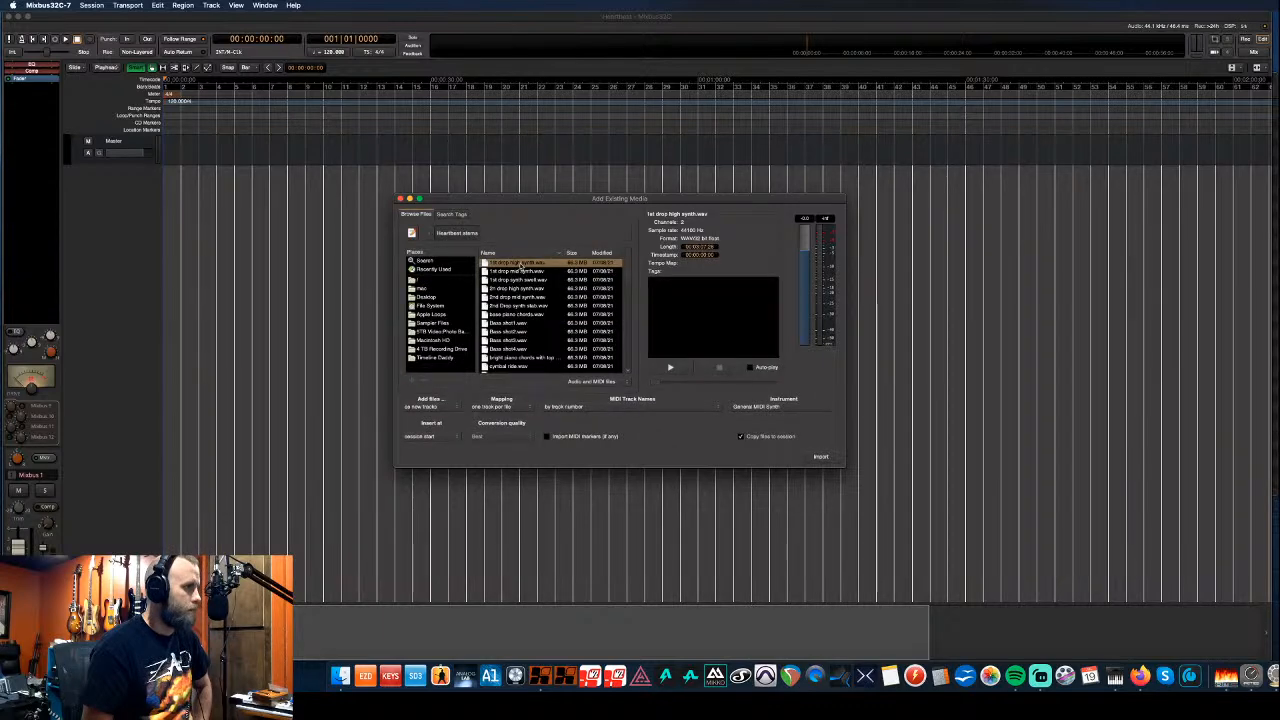
# - Select all ten Heartbeat stem WAV files and import them as new tracks, one per file
pyautogui.scroll(-10, 521, 266)
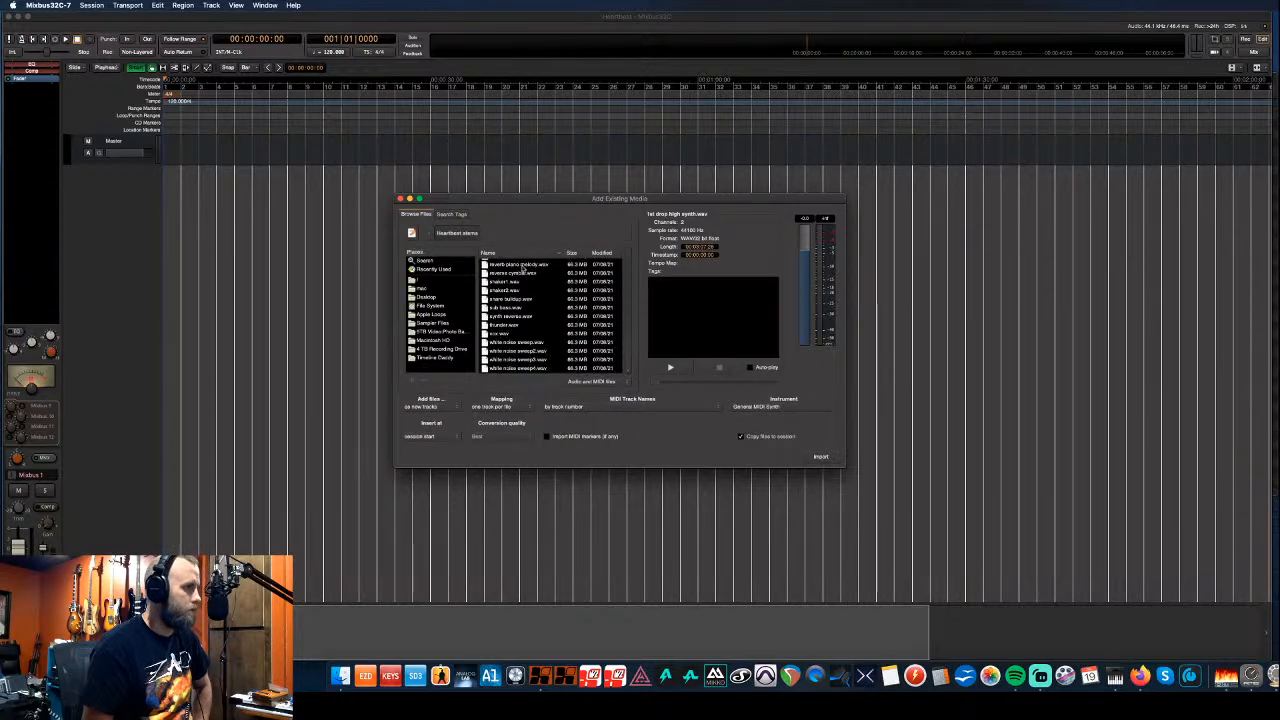
pyautogui.scroll(10, 531, 322)
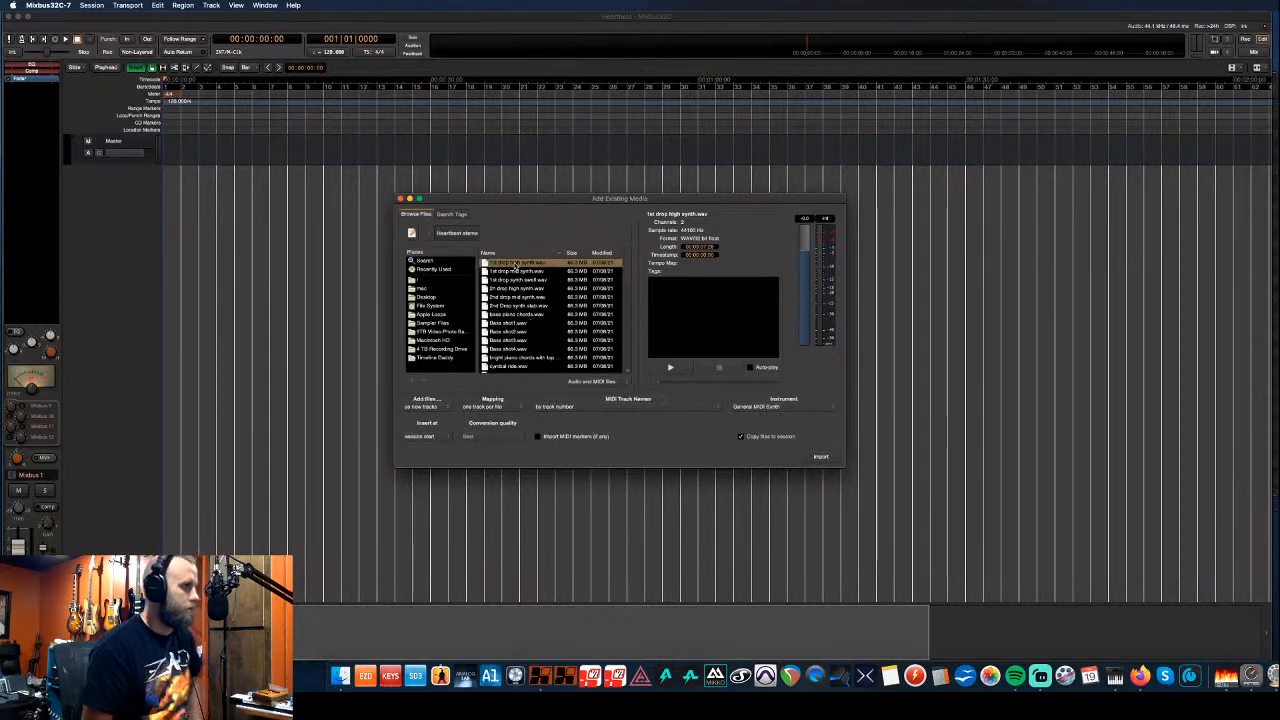
pyautogui.scroll(-8, 520, 290)
pyautogui.scroll(-5, 528, 304)
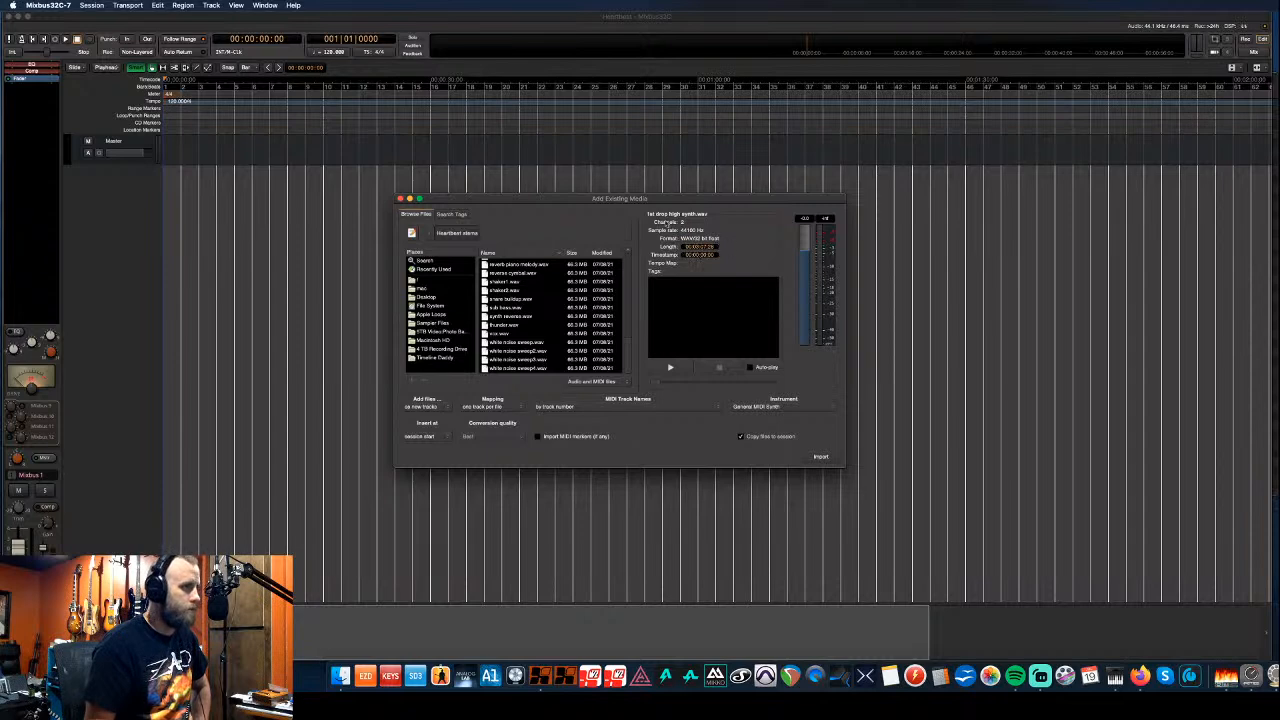
pyautogui.keyDown('shift'); pyautogui.click(520, 369); pyautogui.keyUp('shift')
pyautogui.scroll(10, 520, 369)
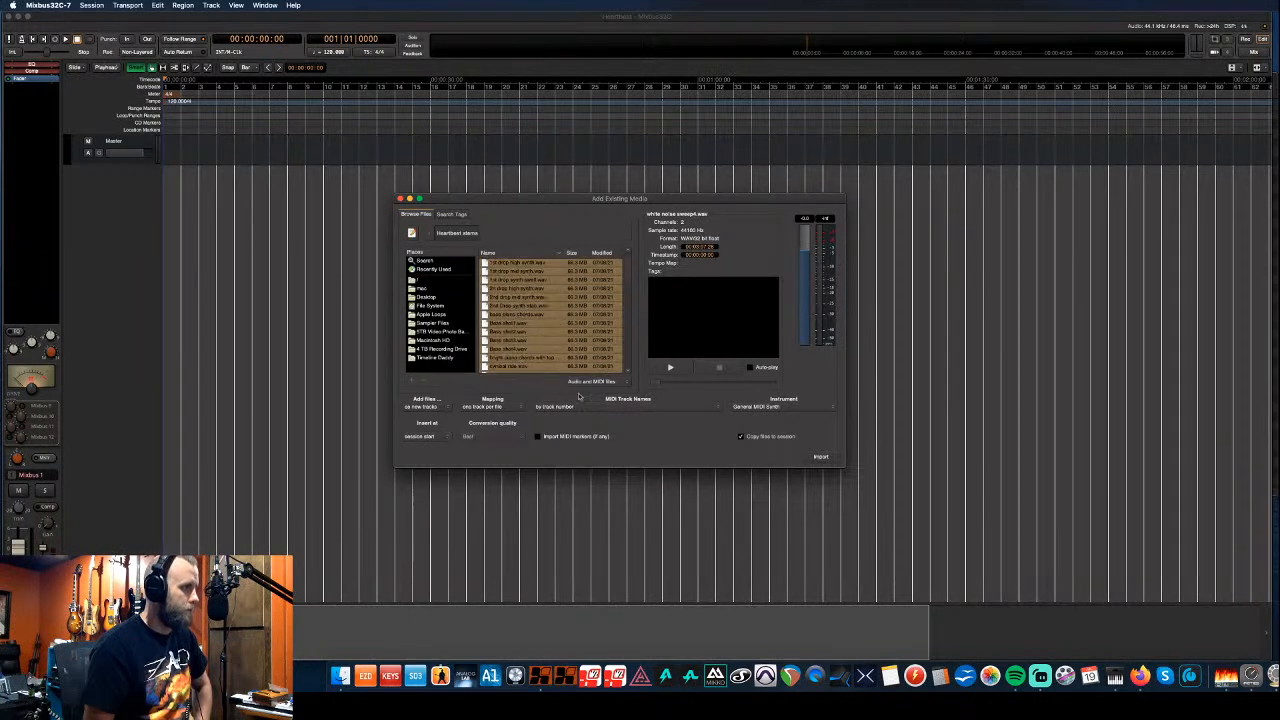
pyautogui.click(821, 457)
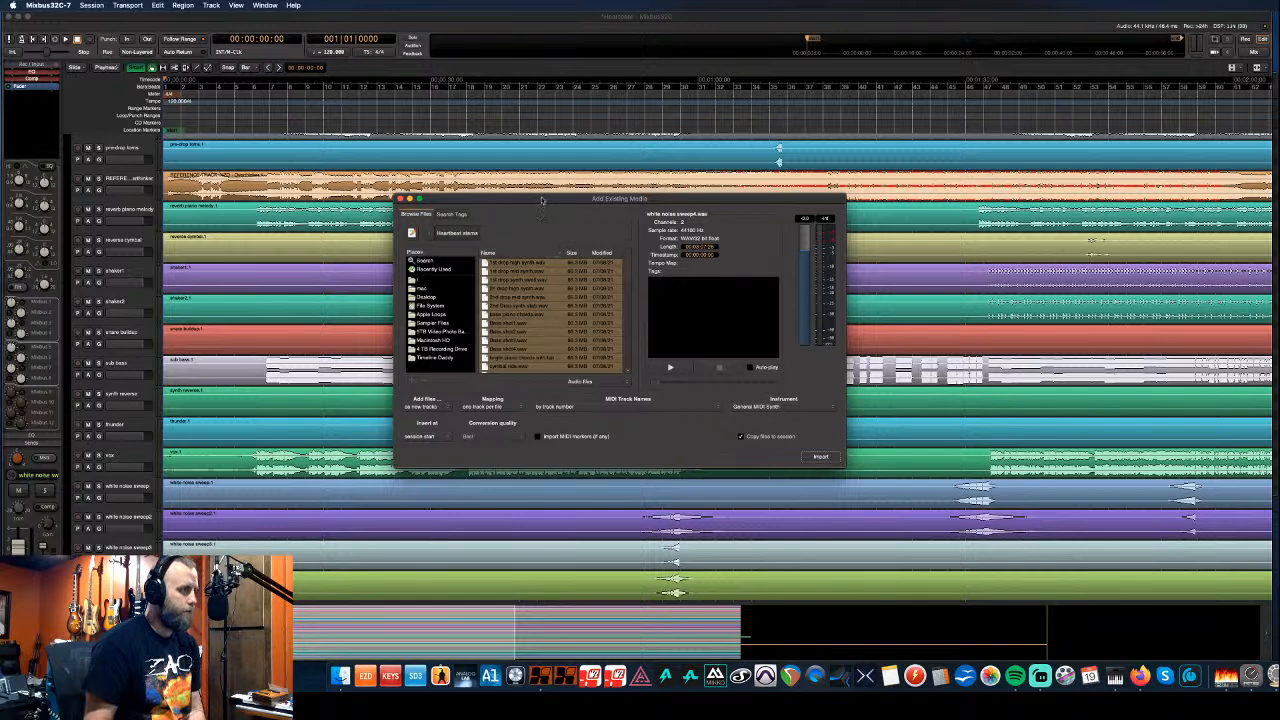
# - Close the import window, zoom out on the ruler, and select the reference mixdown track
pyautogui.click(401, 199)
pyautogui.scroll(-2, 529, 122)
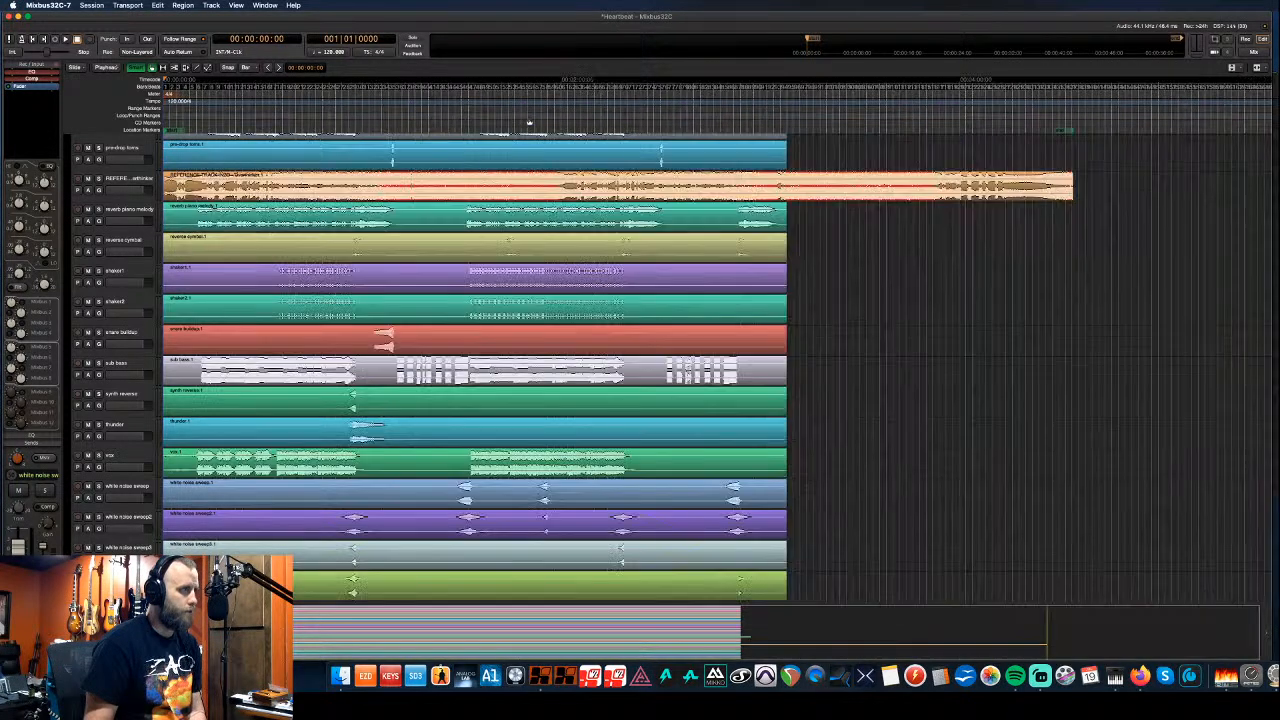
pyautogui.click(141, 181)
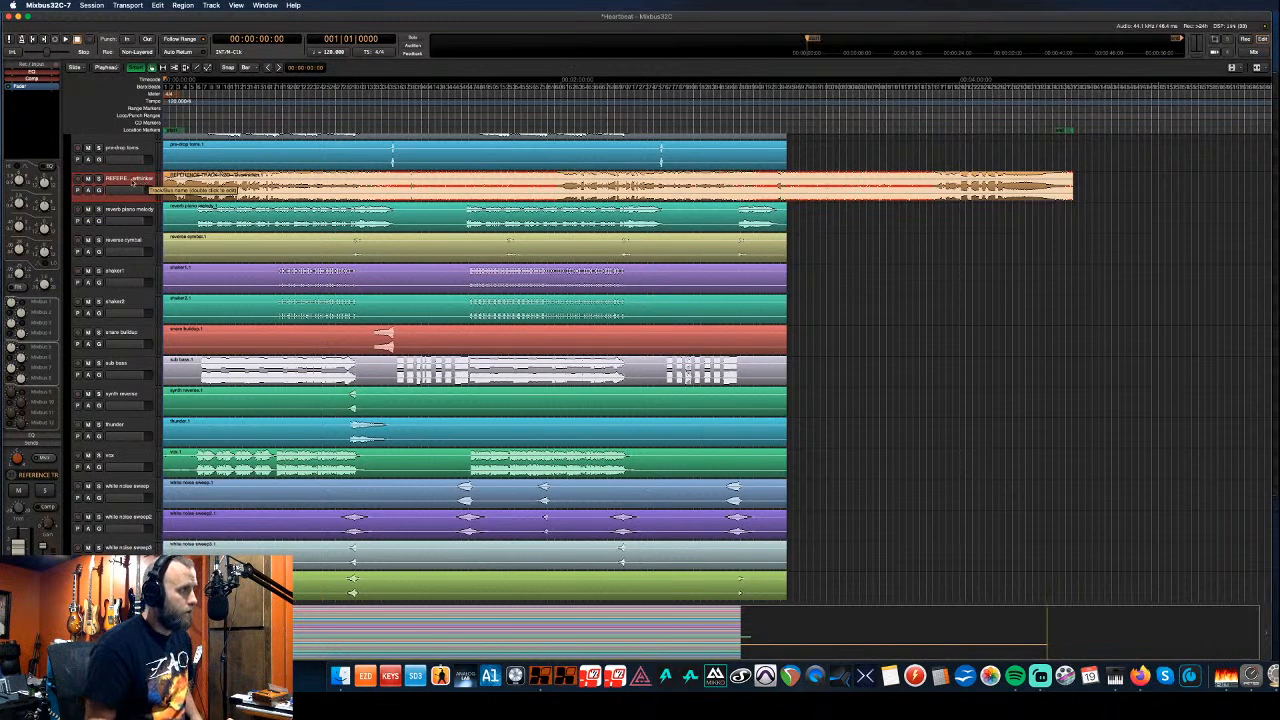
# - In the Tracks & Busses list, deactivate the reference track and untick its visibility
pyautogui.hotkey('shift', 'l')
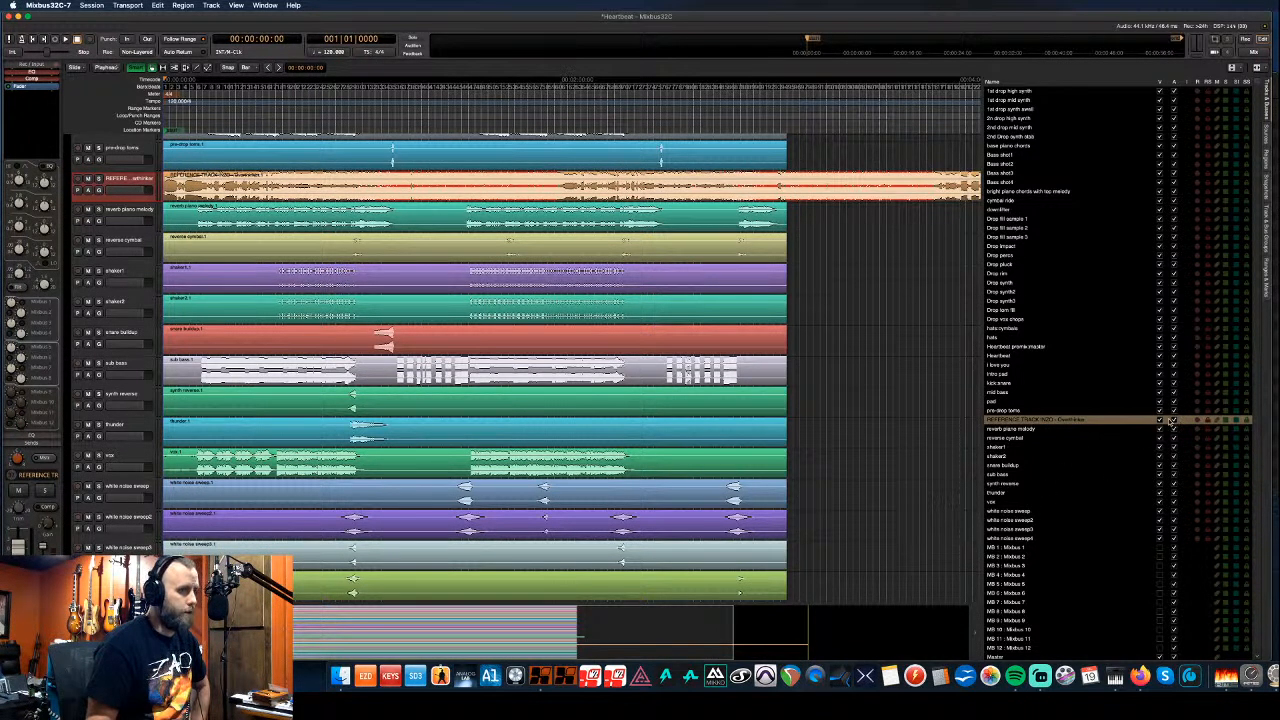
pyautogui.click(1174, 421)
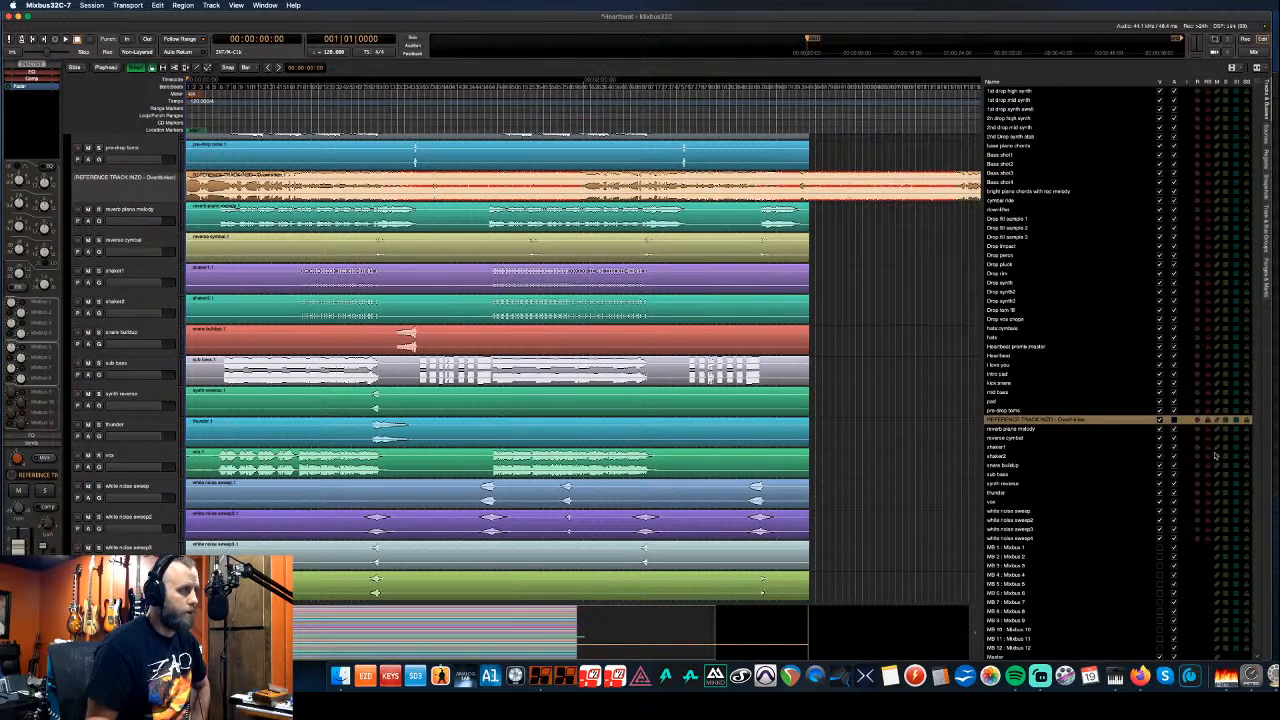
pyautogui.click(1160, 421)
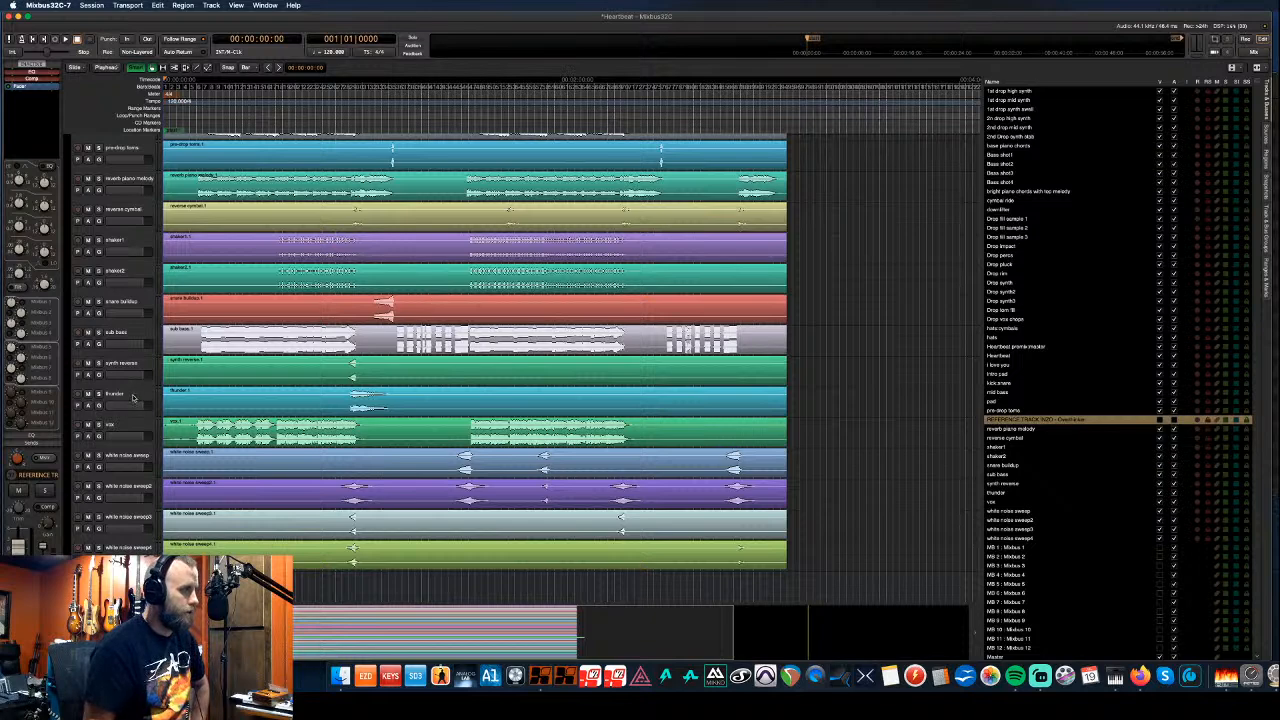
pyautogui.scroll(2, 137, 395)
pyautogui.scroll(8, 137, 395)
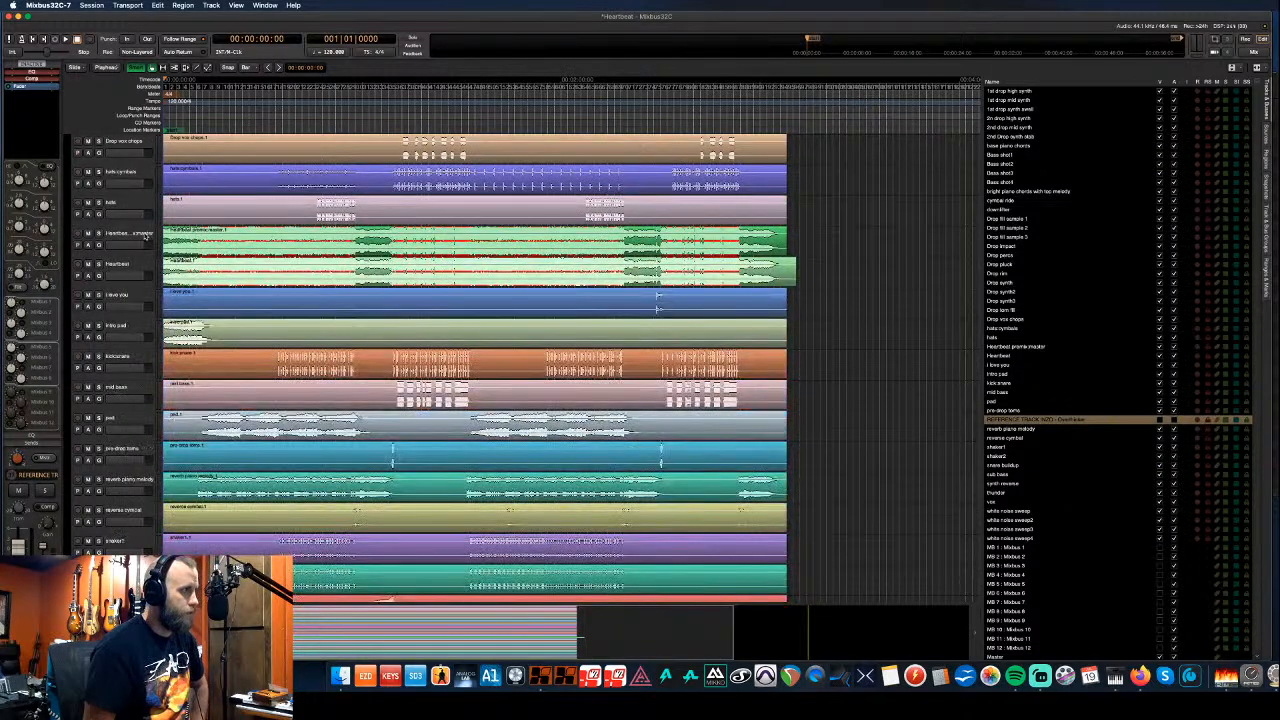
# - Hide the Heartbeat premix master and Heartbeat tracks, then move them and the reference track down
pyautogui.click(140, 242)
pyautogui.keyDown('shift'); pyautogui.click(140, 268); pyautogui.keyUp('shift')
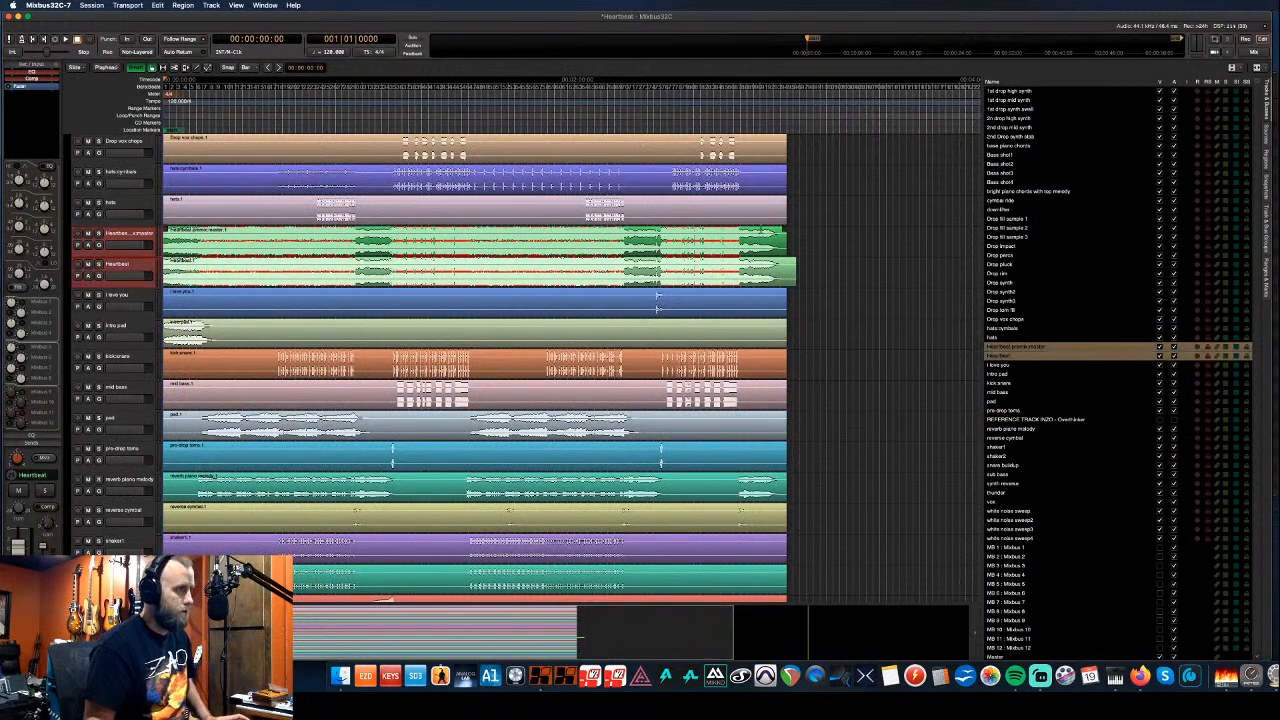
pyautogui.click(1160, 347)
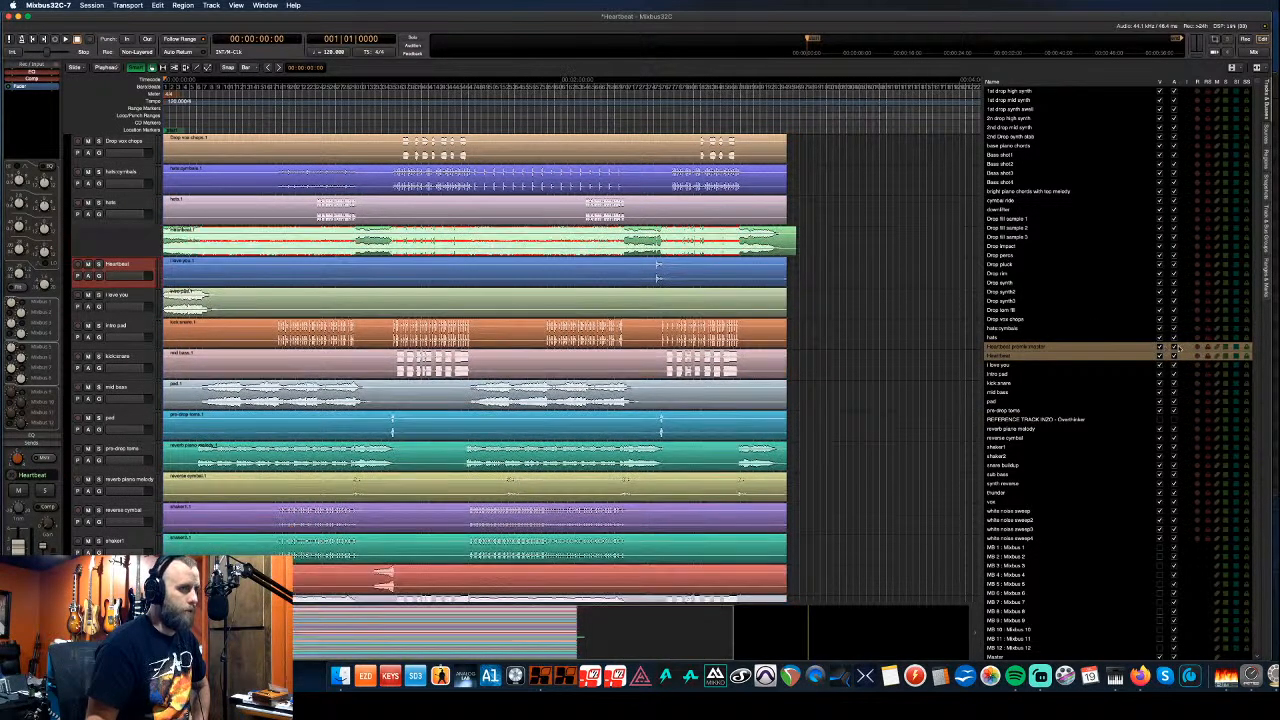
pyautogui.click(1160, 356)
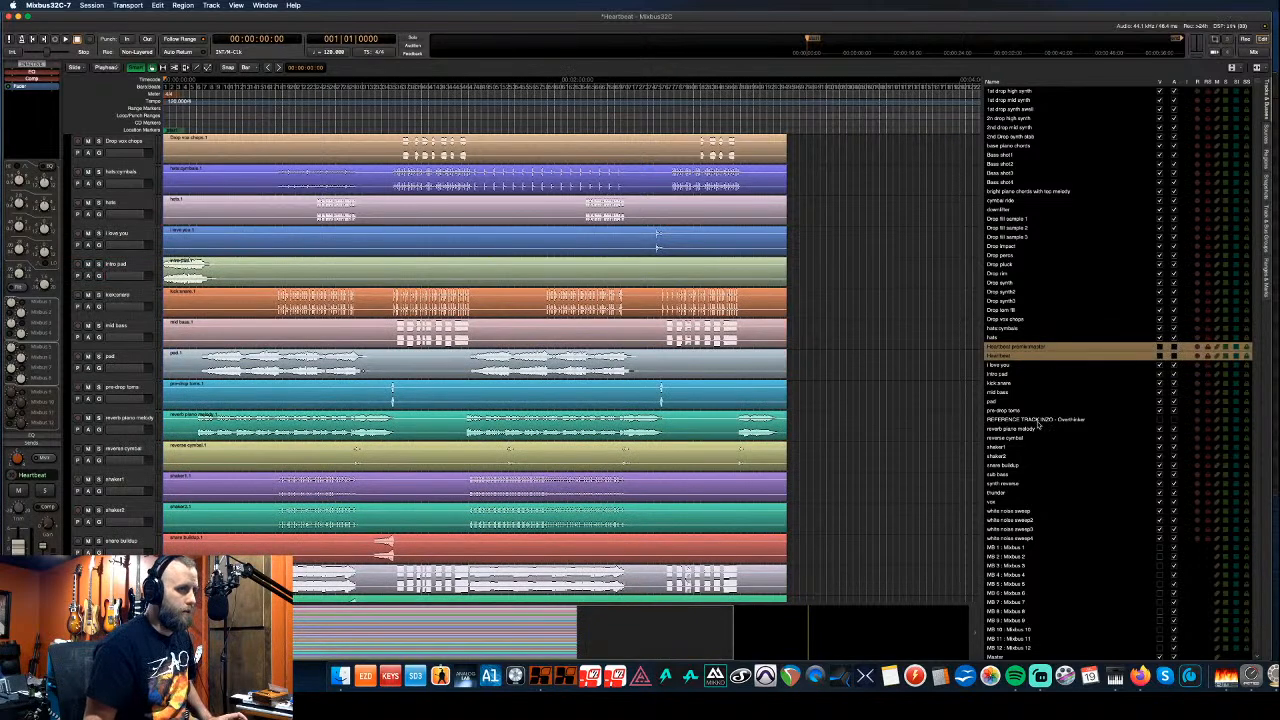
pyautogui.click(1038, 421)
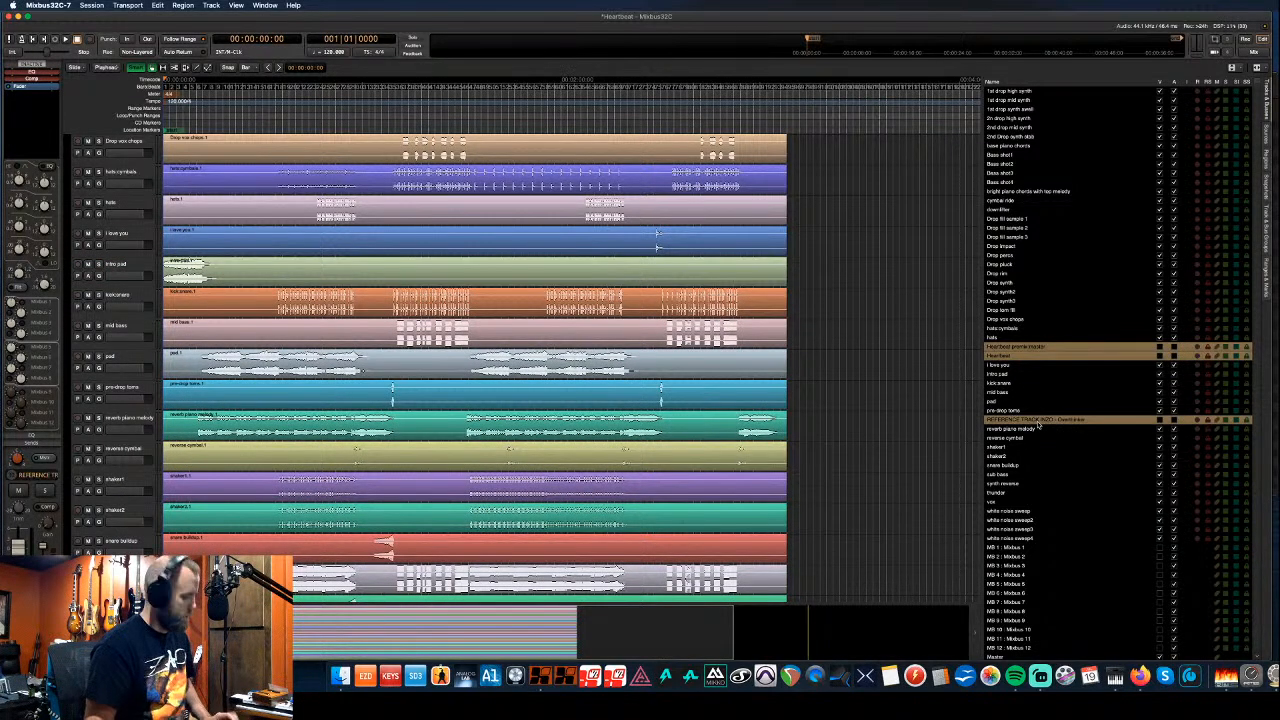
pyautogui.hotkey('ctrl', 'Down')
pyautogui.hotkey('ctrl', 'Down')
pyautogui.hotkey('ctrl', 'Down')
pyautogui.hotkey('ctrl', 'Down')
pyautogui.hotkey('ctrl', 'Down')
pyautogui.hotkey('ctrl', 'Down')
pyautogui.hotkey('ctrl', 'Down')
pyautogui.hotkey('ctrl', 'Down')
pyautogui.hotkey('ctrl', 'Down')
pyautogui.hotkey('ctrl', 'Down')
pyautogui.hotkey('ctrl', 'Down')
pyautogui.hotkey('ctrl', 'Down')
pyautogui.hotkey('ctrl', 'Down')
pyautogui.hotkey('ctrl', 'Down')
pyautogui.hotkey('ctrl', 'Down')
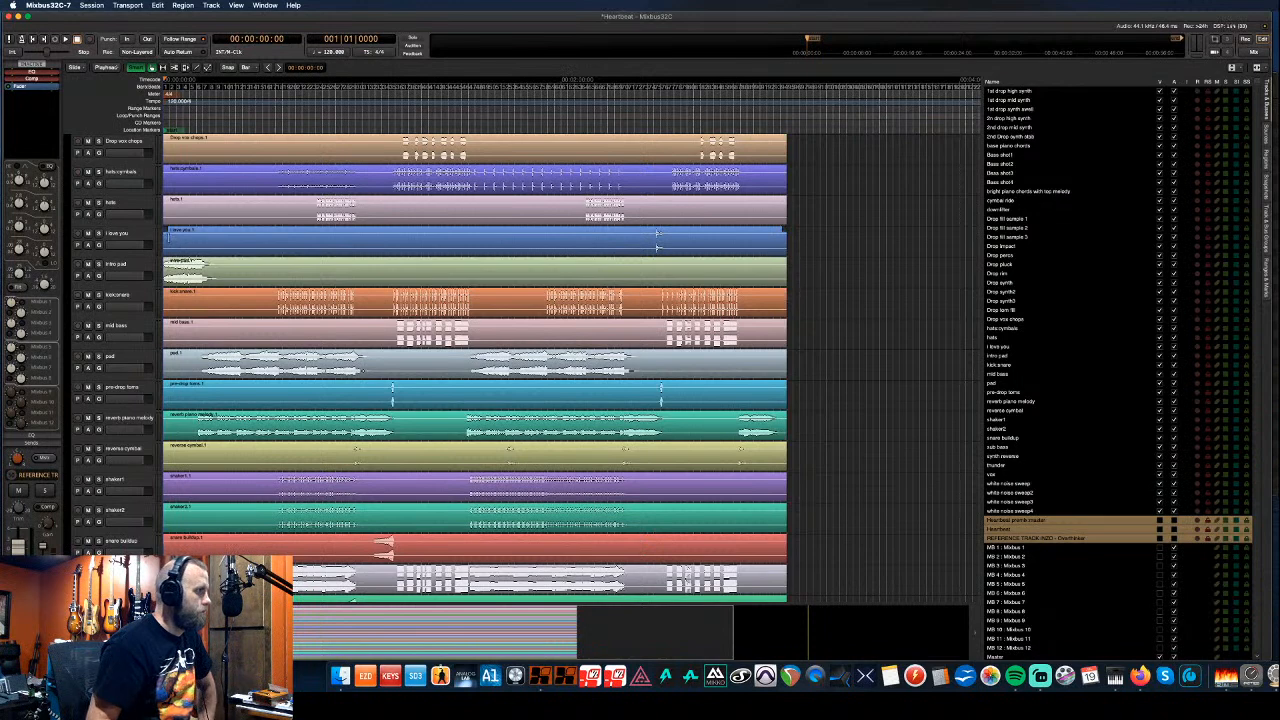
# - Move the I love you track down so it sits just below vox
pyautogui.click(144, 235)
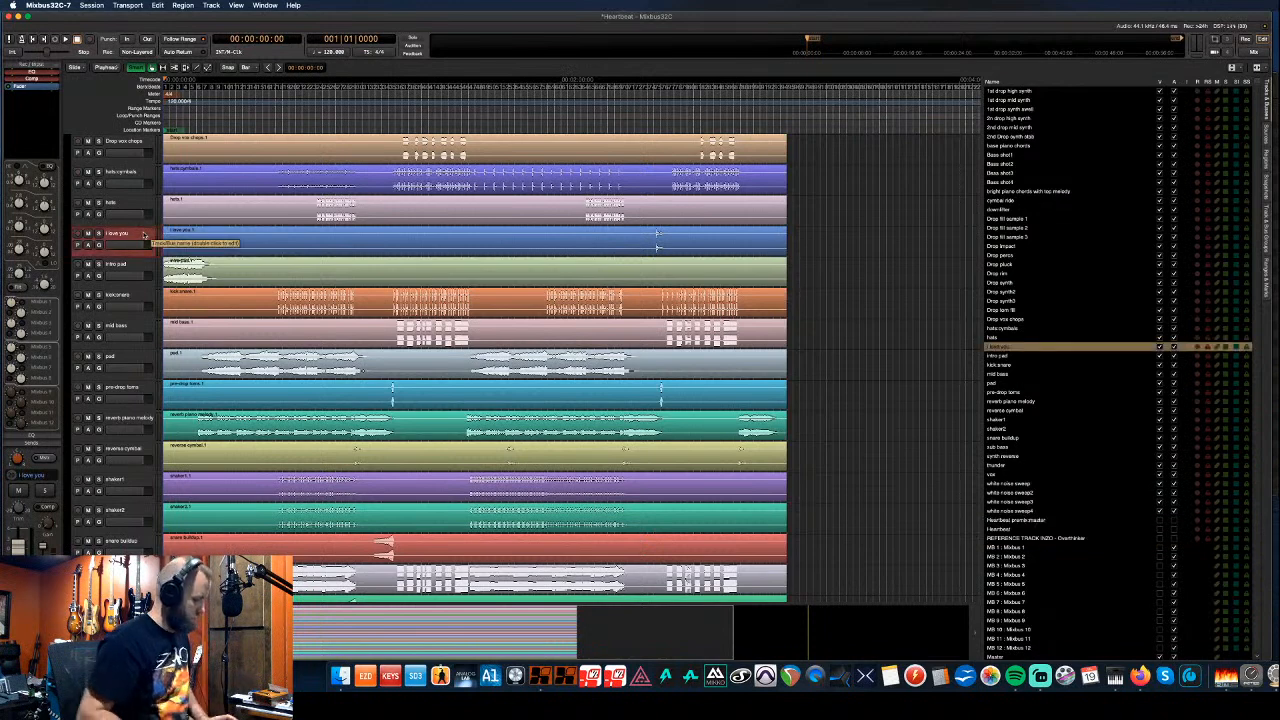
pyautogui.hotkey('ctrl', 'Down')
pyautogui.hotkey('ctrl', 'Down')
pyautogui.hotkey('ctrl', 'Down')
pyautogui.hotkey('ctrl', 'Down')
pyautogui.hotkey('ctrl', 'Down')
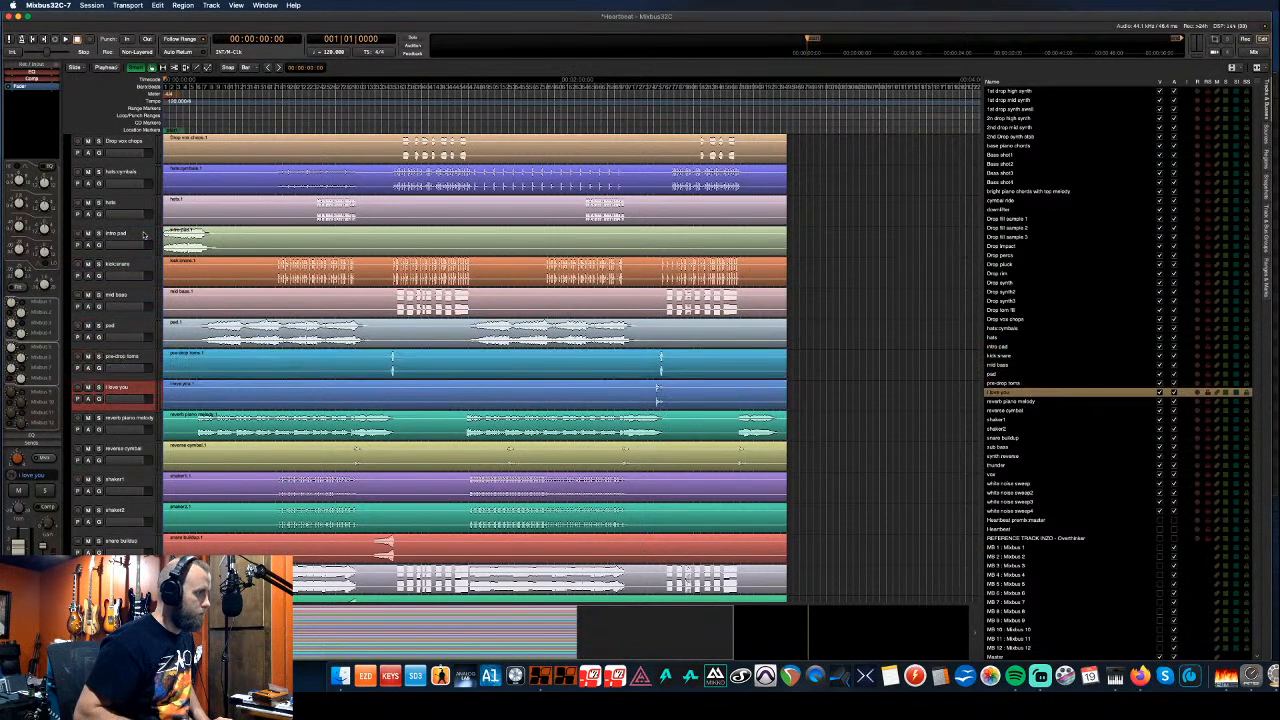
pyautogui.hotkey('ctrl', 'Down')
pyautogui.hotkey('ctrl', 'Down')
pyautogui.hotkey('ctrl', 'Down')
pyautogui.hotkey('ctrl', 'Down')
pyautogui.hotkey('ctrl', 'Down')
pyautogui.hotkey('ctrl', 'Down')
pyautogui.hotkey('ctrl', 'Down')
pyautogui.hotkey('ctrl', 'Down')
pyautogui.hotkey('ctrl', 'Down')
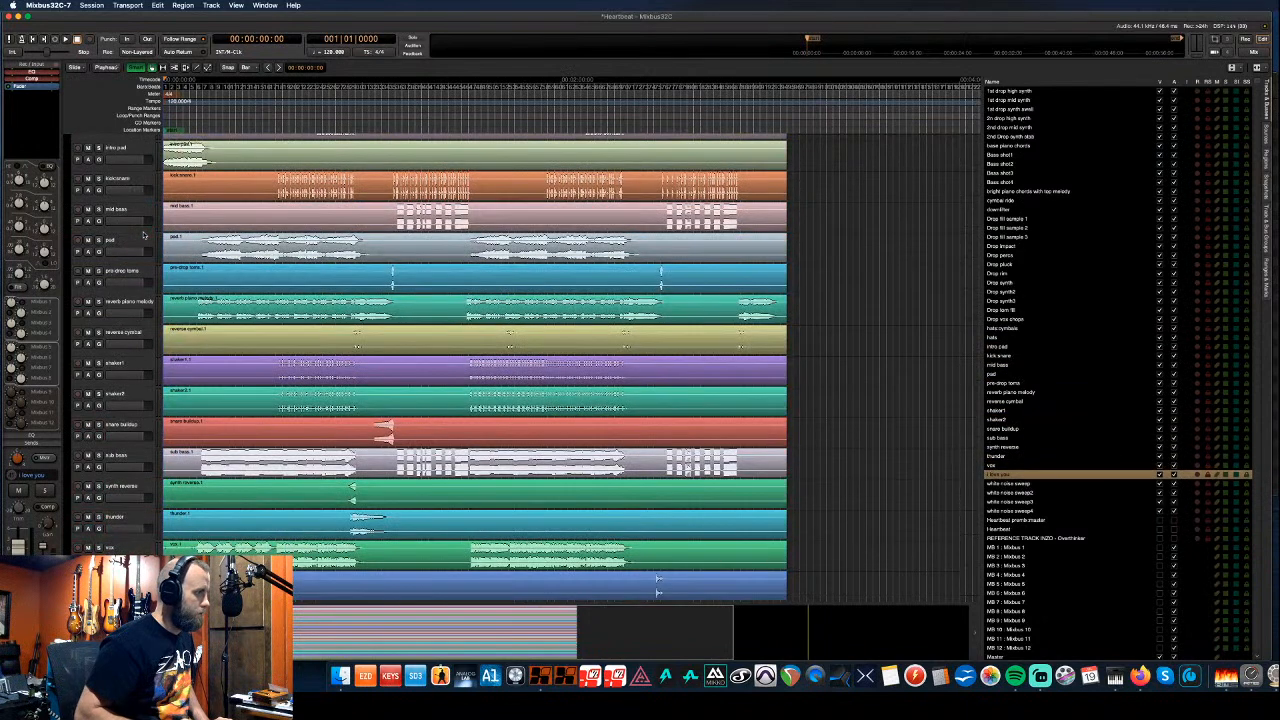
pyautogui.hotkey('ctrl', 'Up')
pyautogui.hotkey('ctrl', 'Down')
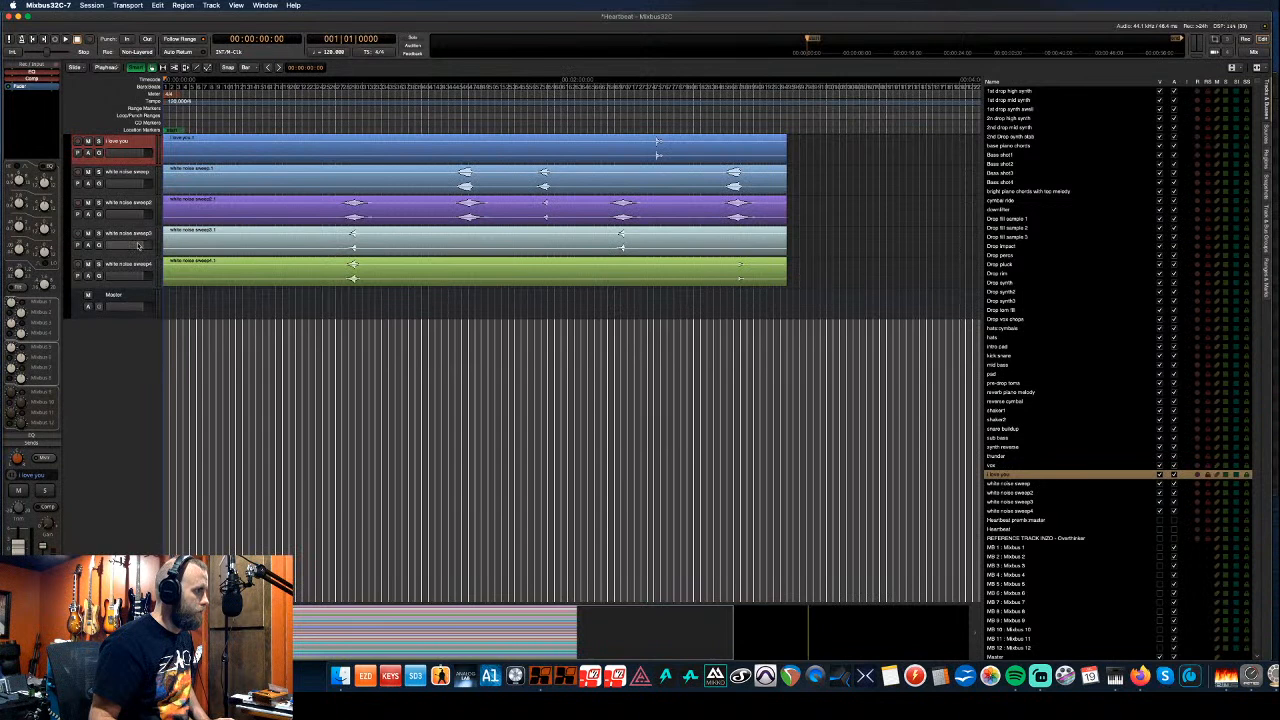
# - Move the white noise sweep tracks up so they sit just above hats
pyautogui.click(136, 175)
pyautogui.keyDown('shift'); pyautogui.click(136, 263); pyautogui.keyUp('shift')
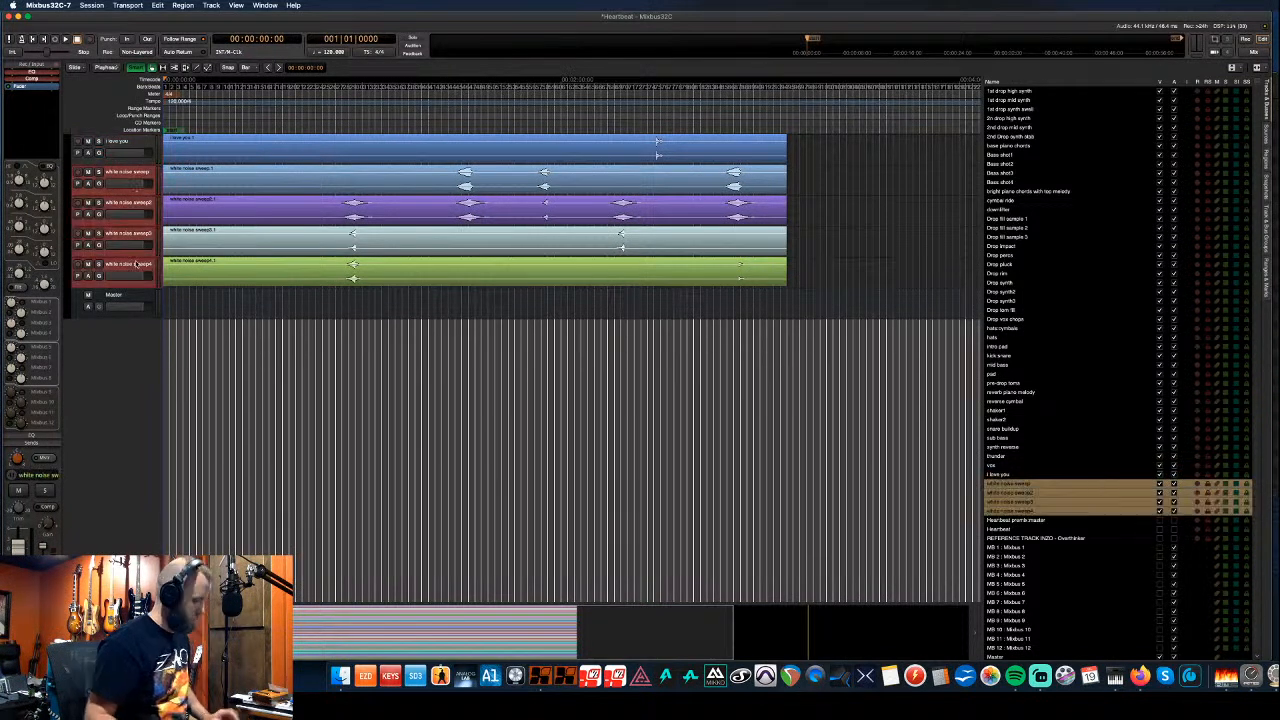
pyautogui.hotkey('ctrl', 'Up')
pyautogui.press('super+Up')
pyautogui.press('super+Up')
pyautogui.press('super+Up')
pyautogui.press('super+Up')
pyautogui.press('super+Up')
pyautogui.press('super+Up')
pyautogui.press('super+Up')
pyautogui.press('super+Up')
pyautogui.press('super+Up')
pyautogui.press('super+Up')
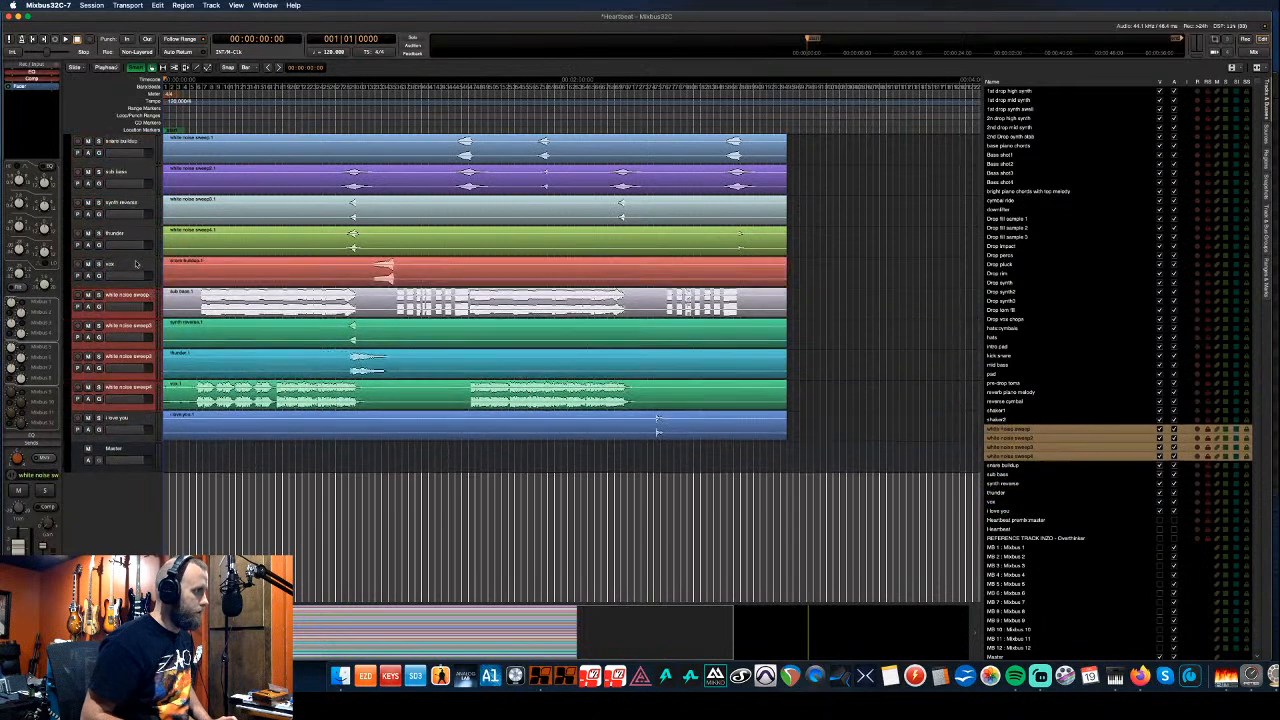
pyautogui.press('super+Up')
pyautogui.press('super+Up')
pyautogui.press('super+Up')
pyautogui.press('super+Up')
pyautogui.press('super+Up')
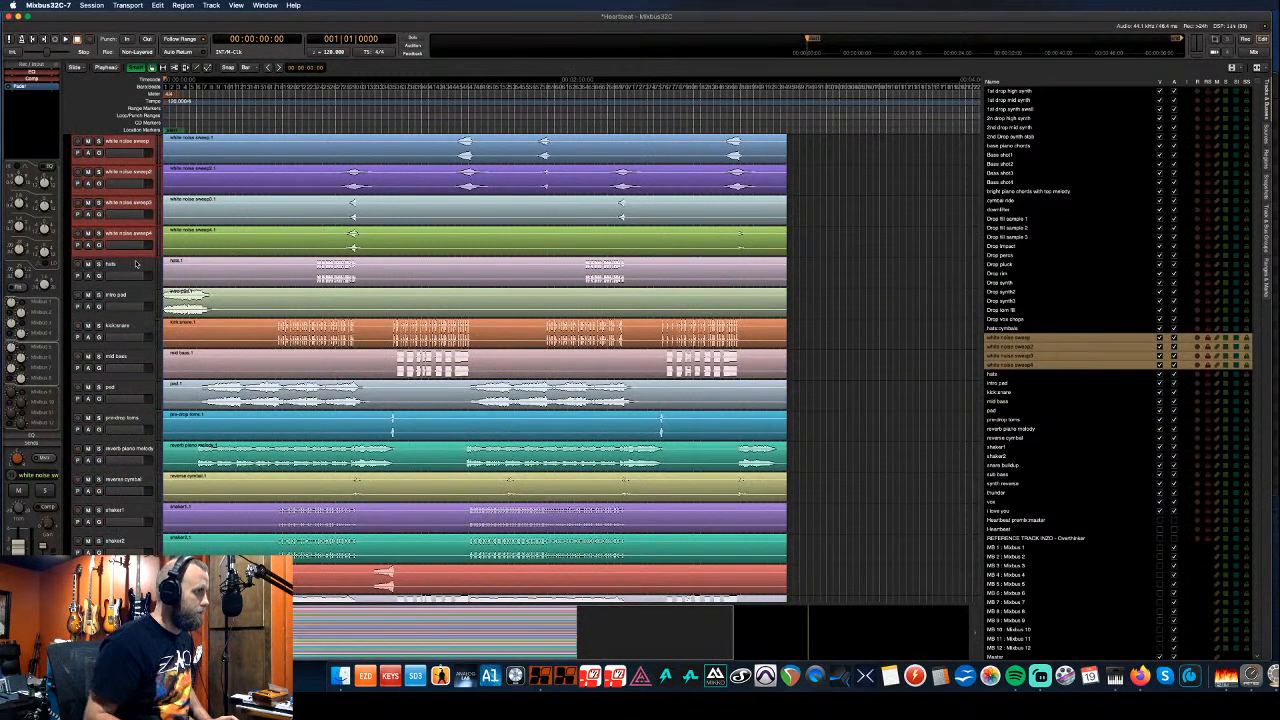
# - Raise hats, kick snare, pre-drop toms, reverse cymbal and snare buildup together to the top of the track list
pyautogui.click(137, 264)
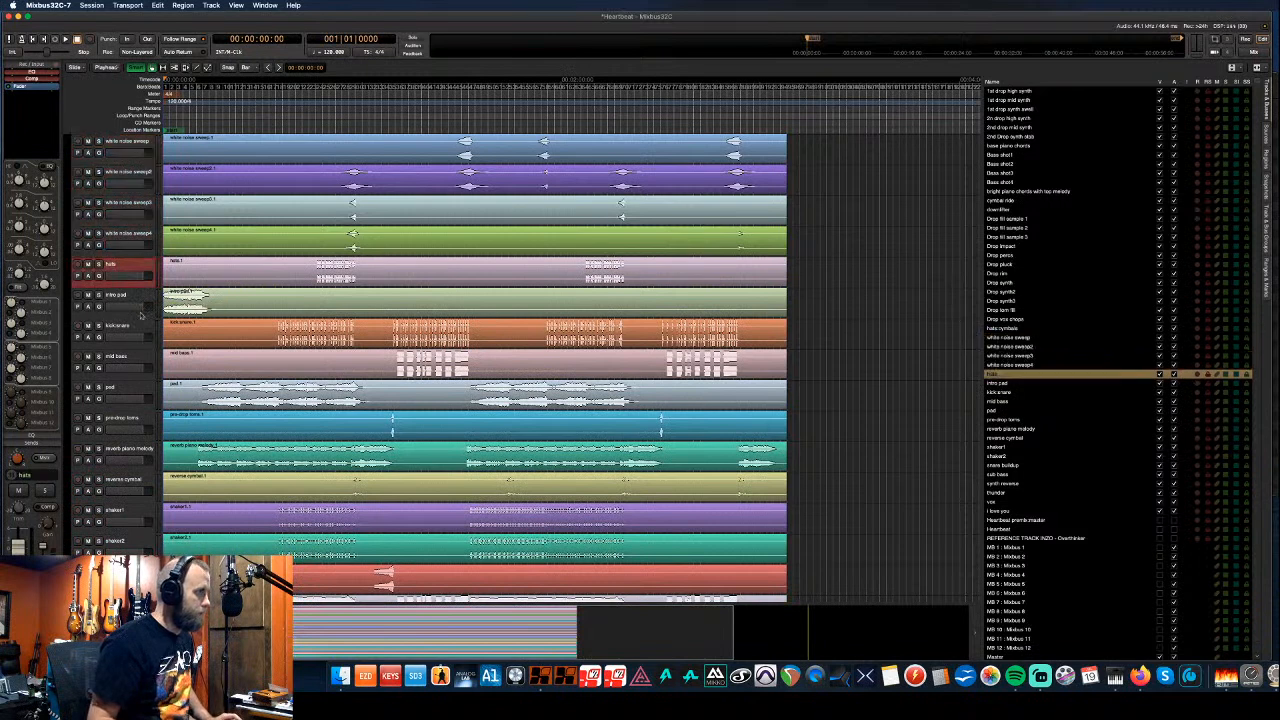
pyautogui.keyDown('super'); pyautogui.click(141, 333); pyautogui.keyUp('super')
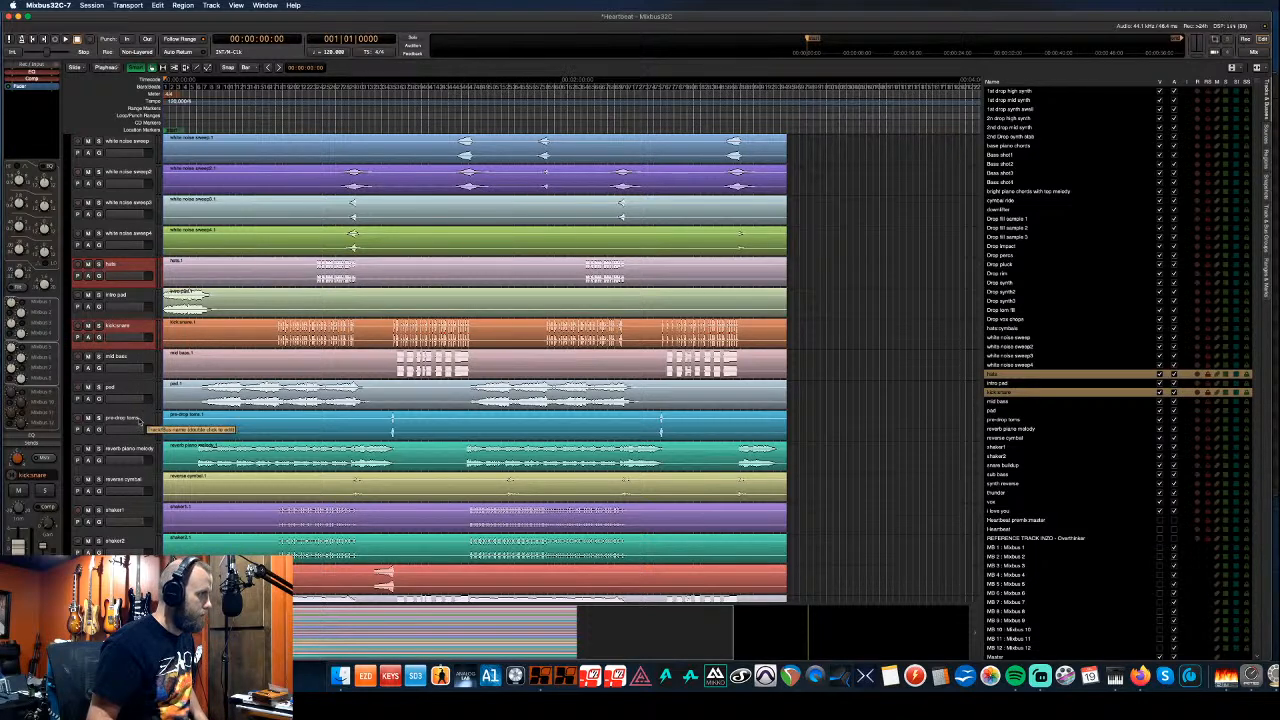
pyautogui.keyDown('super'); pyautogui.click(140, 420); pyautogui.keyUp('super')
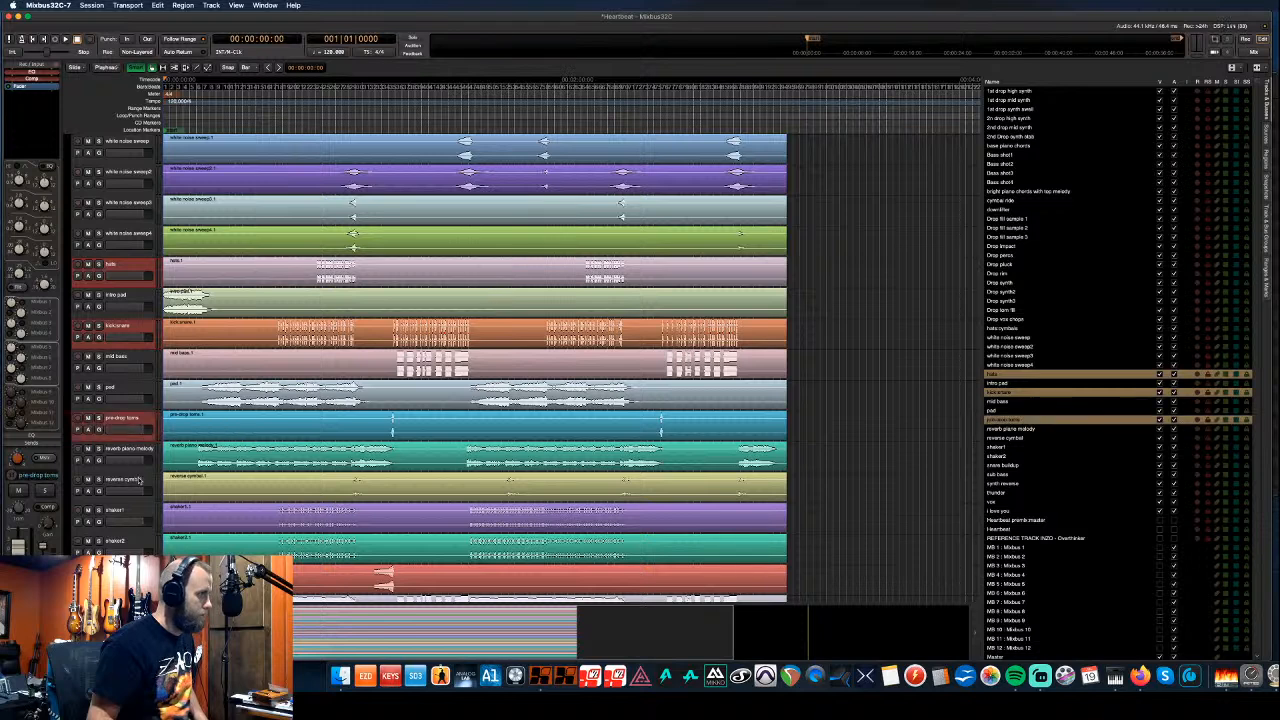
pyautogui.keyDown('super'); pyautogui.click(138, 481); pyautogui.keyUp('super')
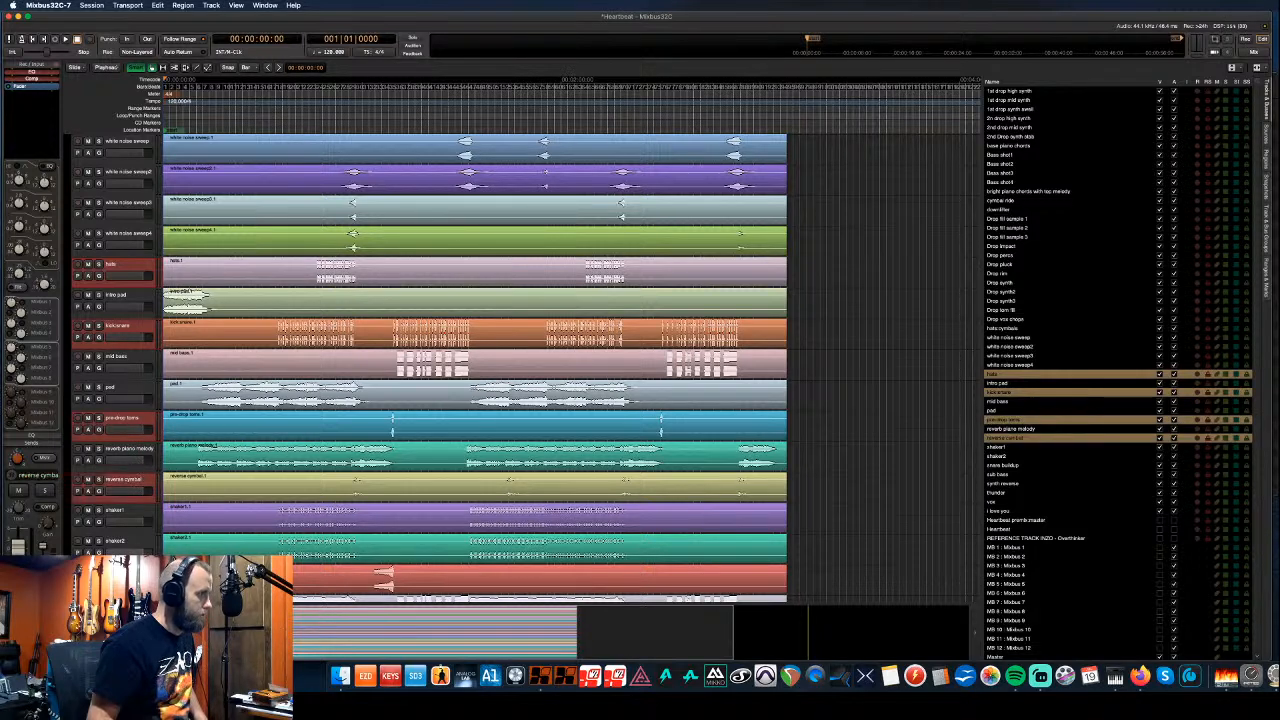
pyautogui.keyDown('super'); pyautogui.click(143, 572); pyautogui.keyUp('super')
pyautogui.scroll(-1, 147, 552)
pyautogui.scroll(-5, 147, 552)
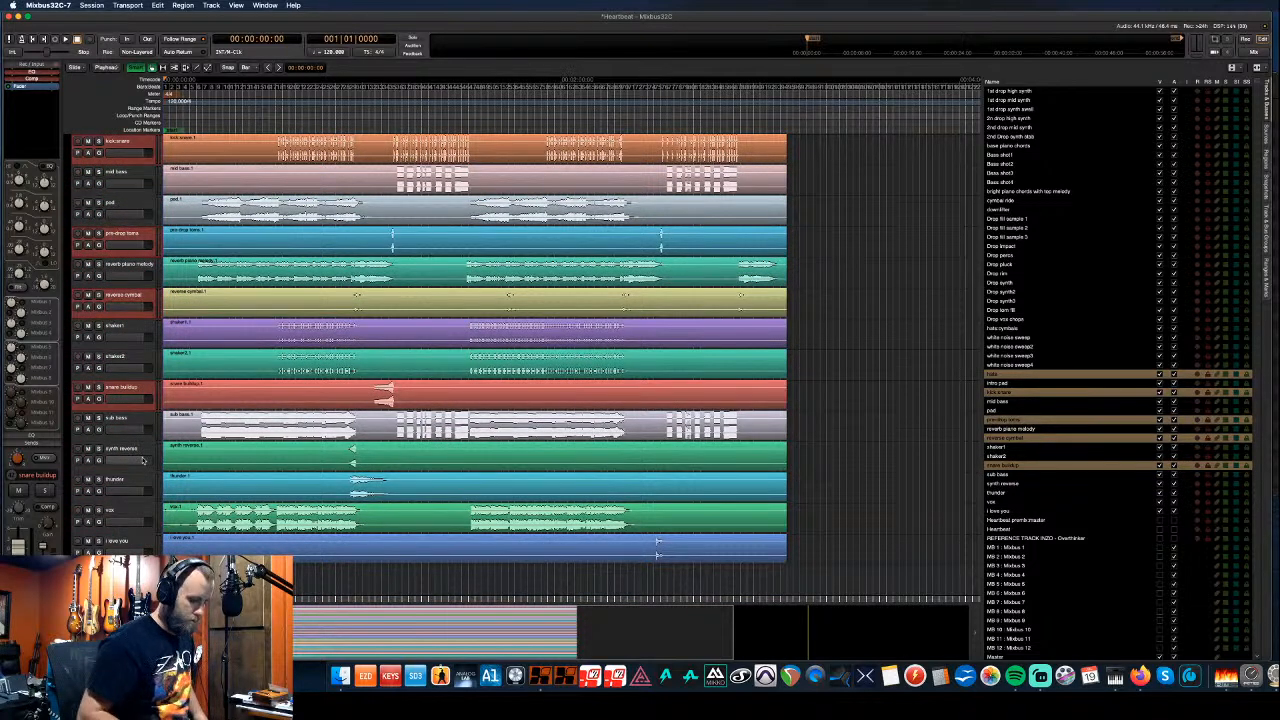
pyautogui.press('super+Up')
pyautogui.press('super+Up')
pyautogui.press('super+Up')
pyautogui.press('super+Up')
pyautogui.press('super+Up')
pyautogui.press('super+Up')
pyautogui.press('super+Up')
pyautogui.press('super+Up')
pyautogui.press('super+Up')
pyautogui.press('super+Up')
pyautogui.press('super+Up')
pyautogui.press('super+Up')
pyautogui.press('super+Up')
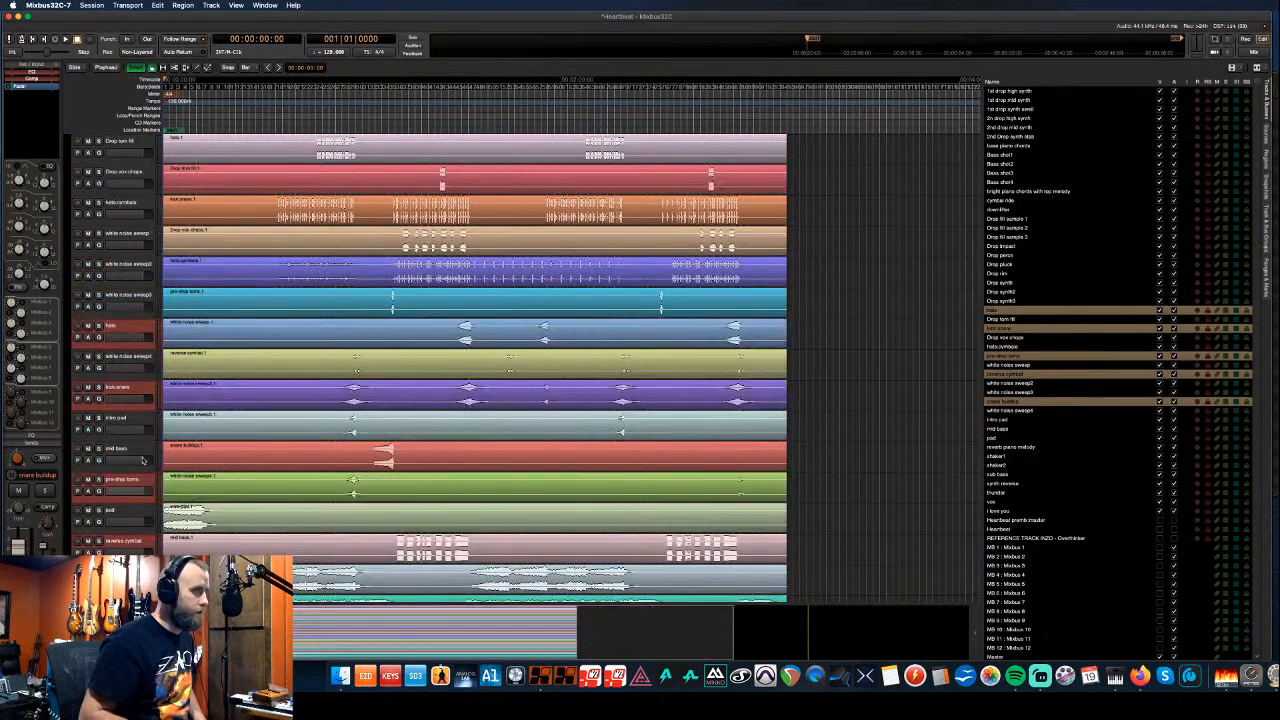
pyautogui.press('super+Up')
pyautogui.press('super+Up')
pyautogui.press('super+Up')
pyautogui.press('super+Up')
pyautogui.press('super+Up')
pyautogui.press('super+Up')
pyautogui.press('super+Up')
pyautogui.press('super+Up')
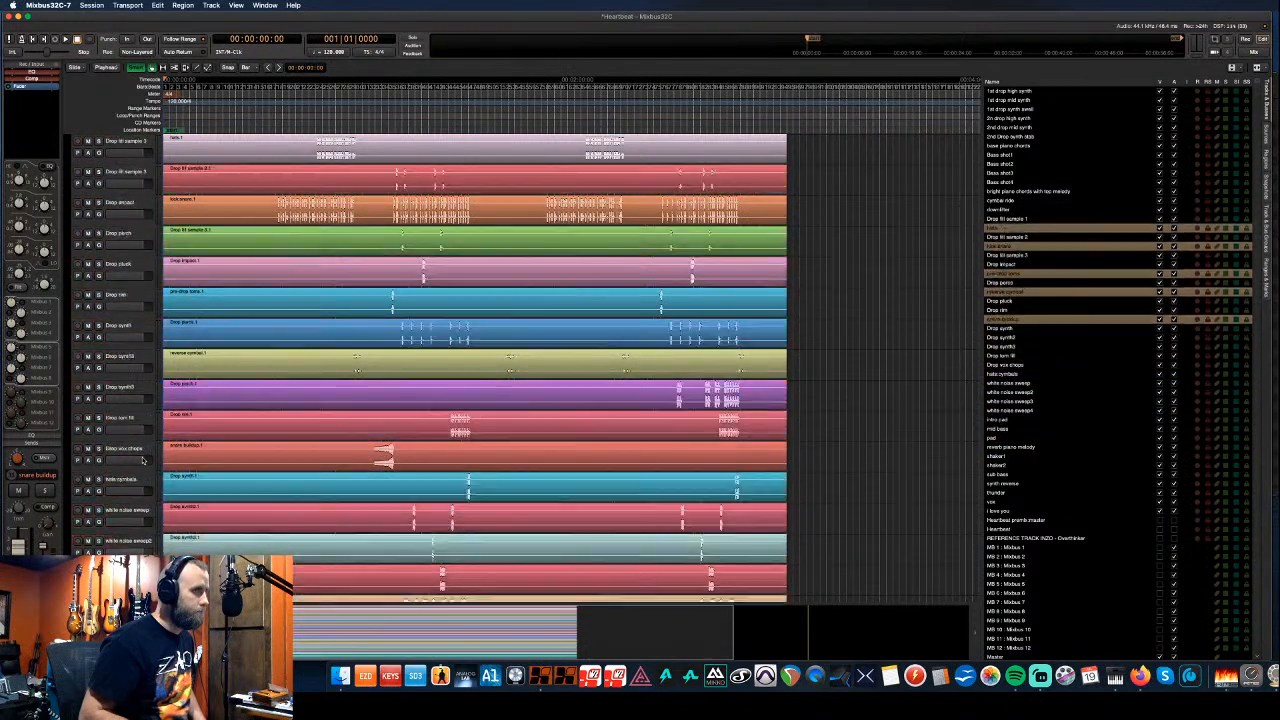
pyautogui.press('super+Up')
pyautogui.press('super+Up')
pyautogui.press('super+Up')
pyautogui.press('super+Up')
pyautogui.press('super+Up')
pyautogui.press('super+Up')
pyautogui.press('super+Up')
pyautogui.press('super+Up')
pyautogui.press('super+Up')
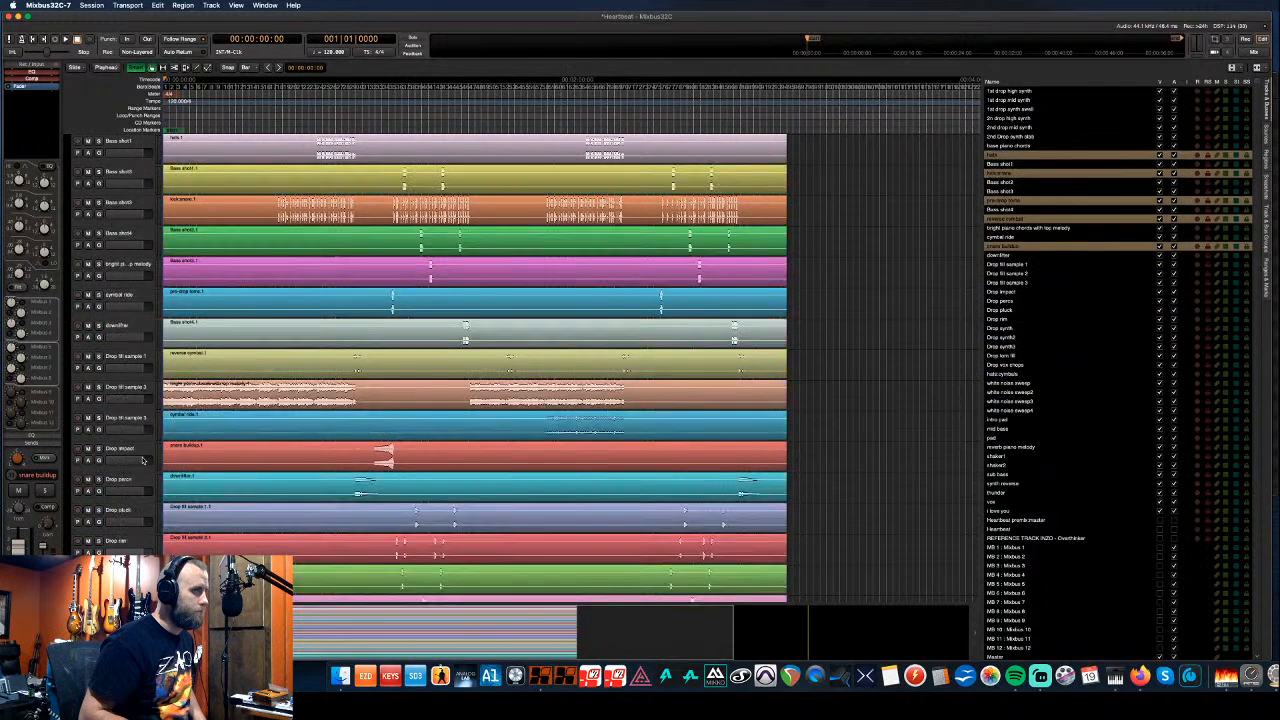
pyautogui.press('super+Up')
pyautogui.press('super+Up')
pyautogui.press('super+Up')
pyautogui.press('super+Up')
pyautogui.press('super+Up')
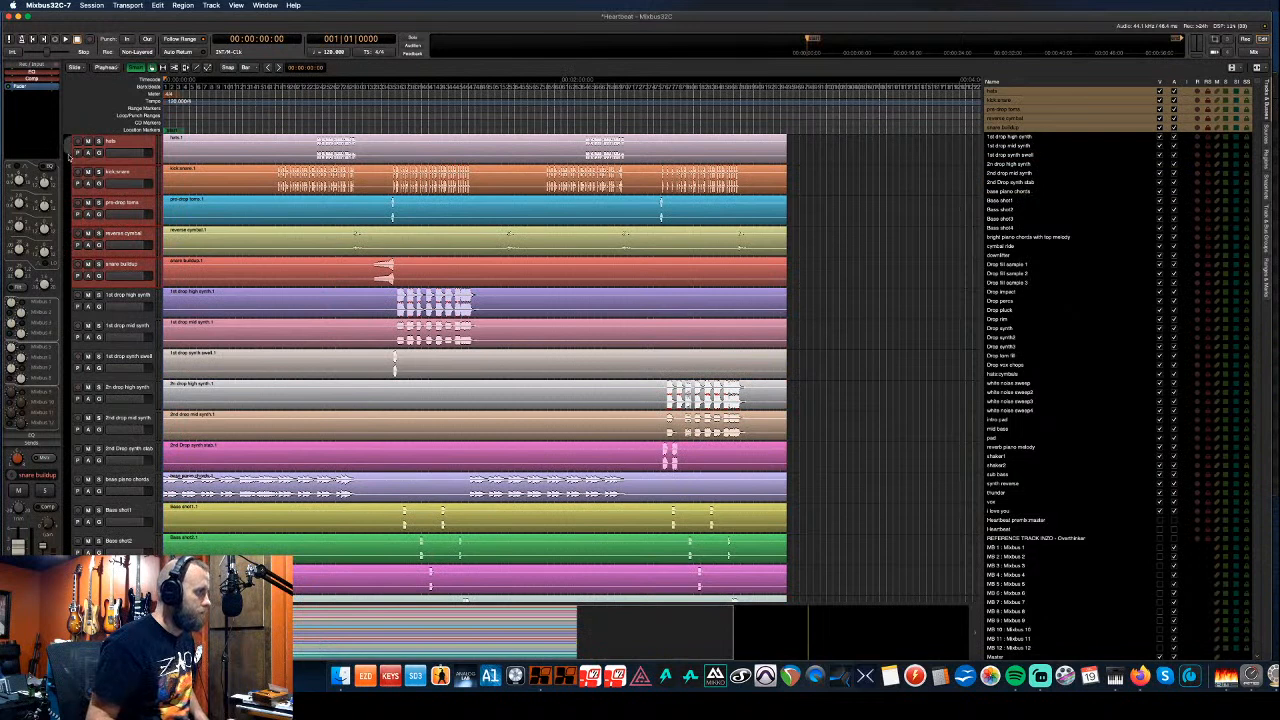
# - Create a Drums track group from the five top drum tracks with a blue group colour
pyautogui.click(67, 288)
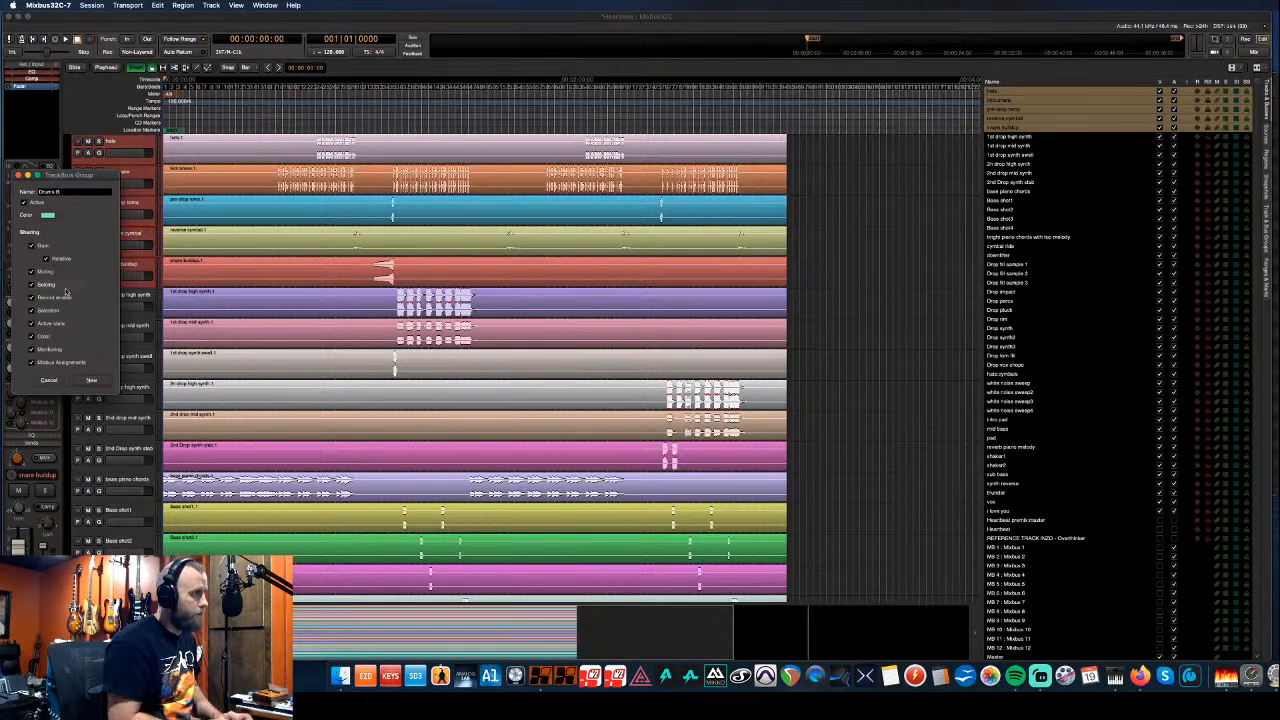
pyautogui.click(47, 215)
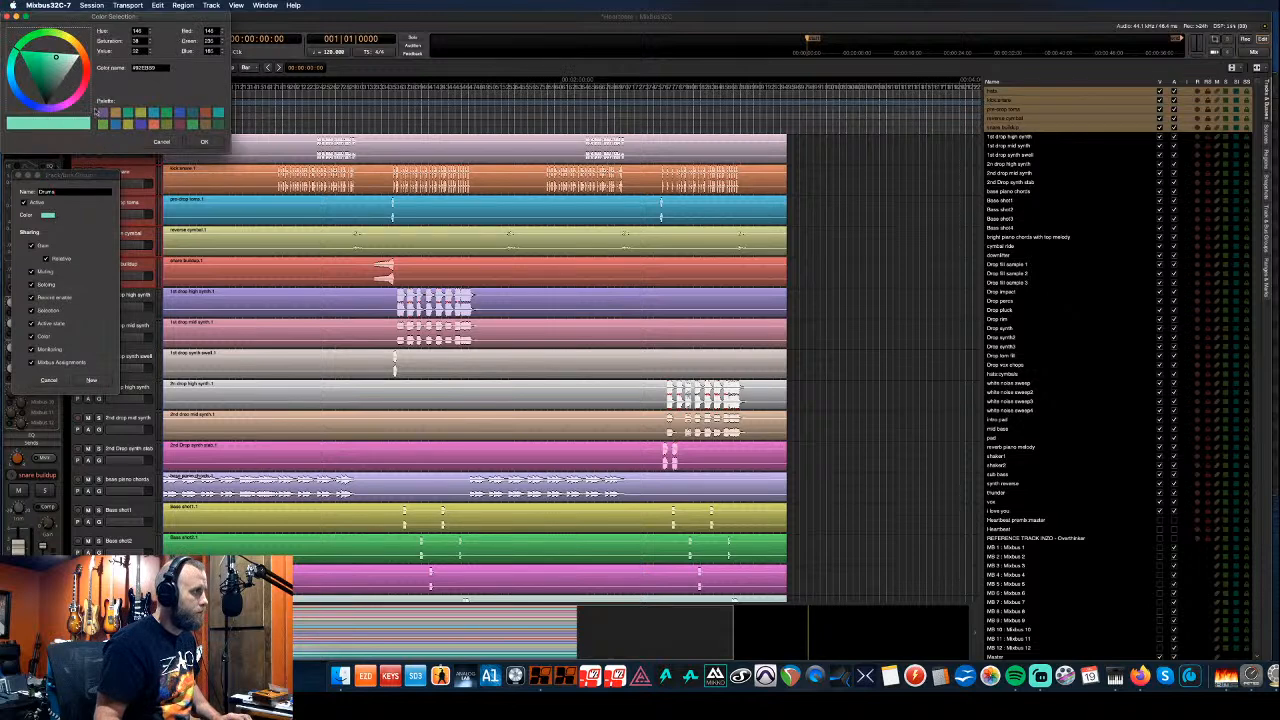
pyautogui.click(115, 124)
pyautogui.moveTo(47, 77); pyautogui.dragTo(38, 74)
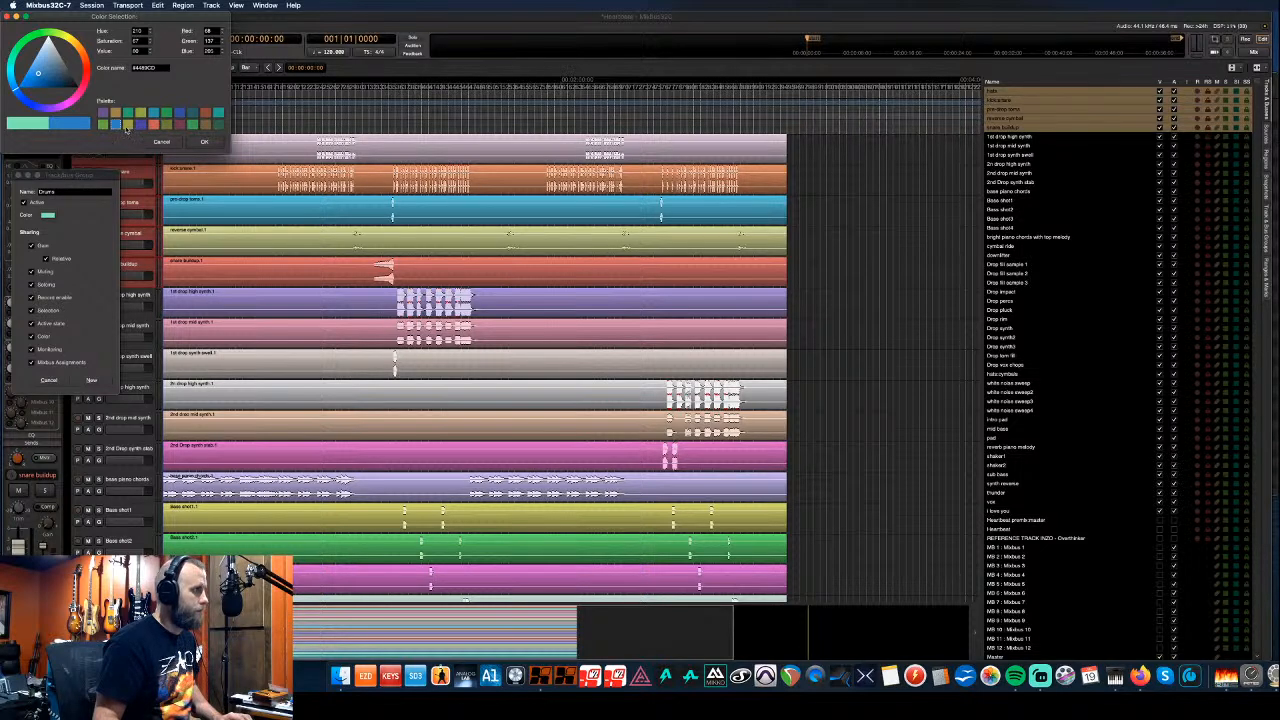
pyautogui.click(204, 141)
pyautogui.click(99, 380)
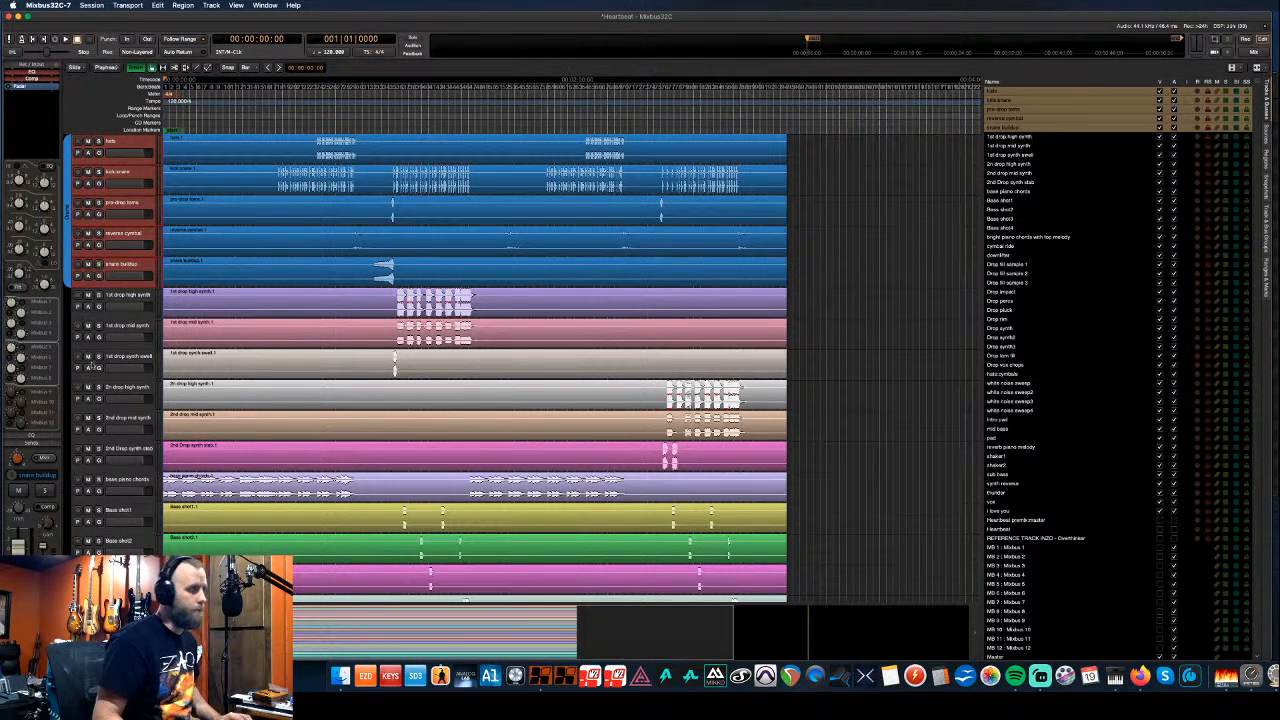
# - Lower the six 1st and 2nd drop synth tracks to sit directly above white noise sweep
pyautogui.click(139, 299)
pyautogui.keyDown('shift'); pyautogui.click(140, 327); pyautogui.keyUp('shift')
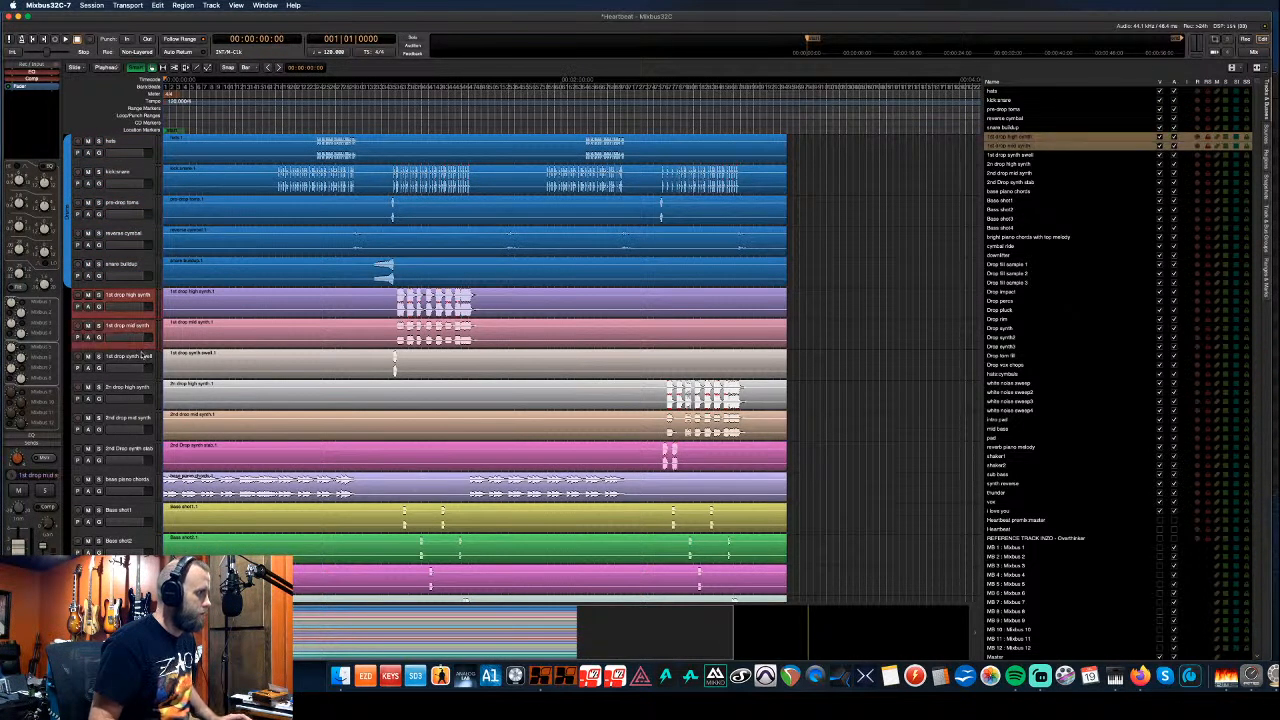
pyautogui.keyDown('shift'); pyautogui.click(145, 356); pyautogui.keyUp('shift')
pyautogui.keyDown('shift'); pyautogui.click(145, 404); pyautogui.keyUp('shift')
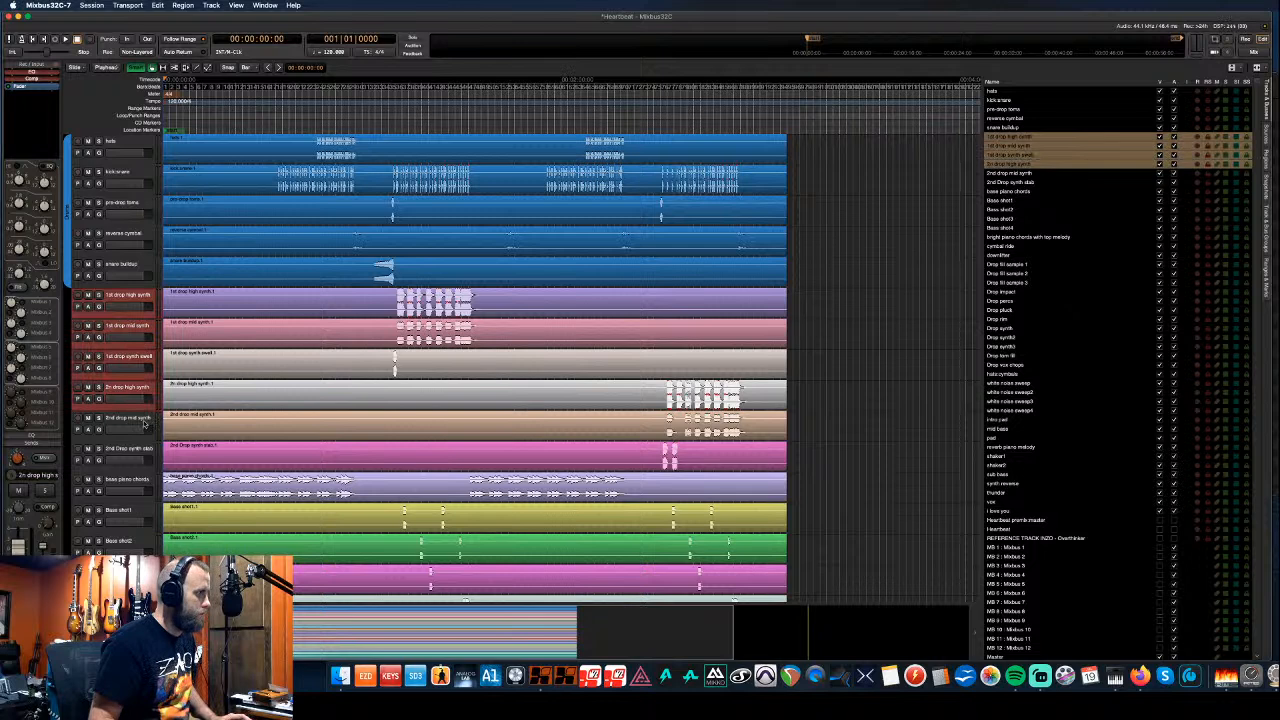
pyautogui.keyDown('shift'); pyautogui.click(143, 425); pyautogui.keyUp('shift')
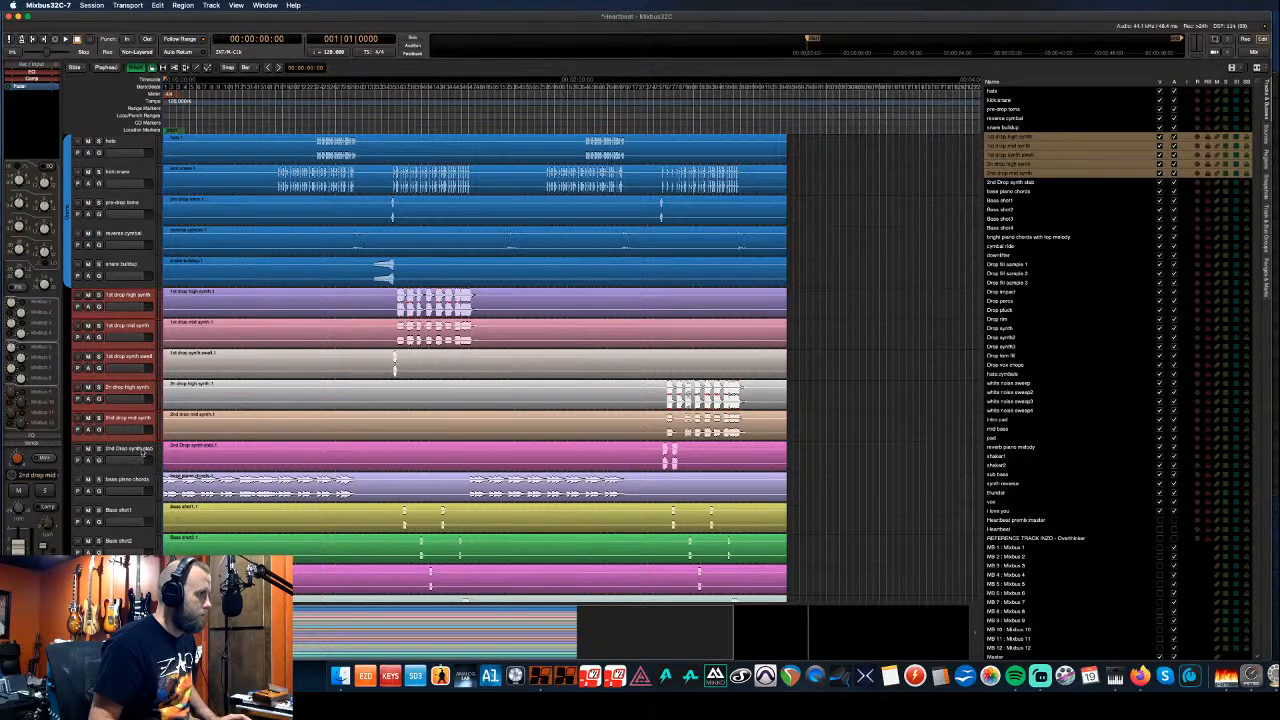
pyautogui.keyDown('shift'); pyautogui.click(143, 452); pyautogui.keyUp('shift')
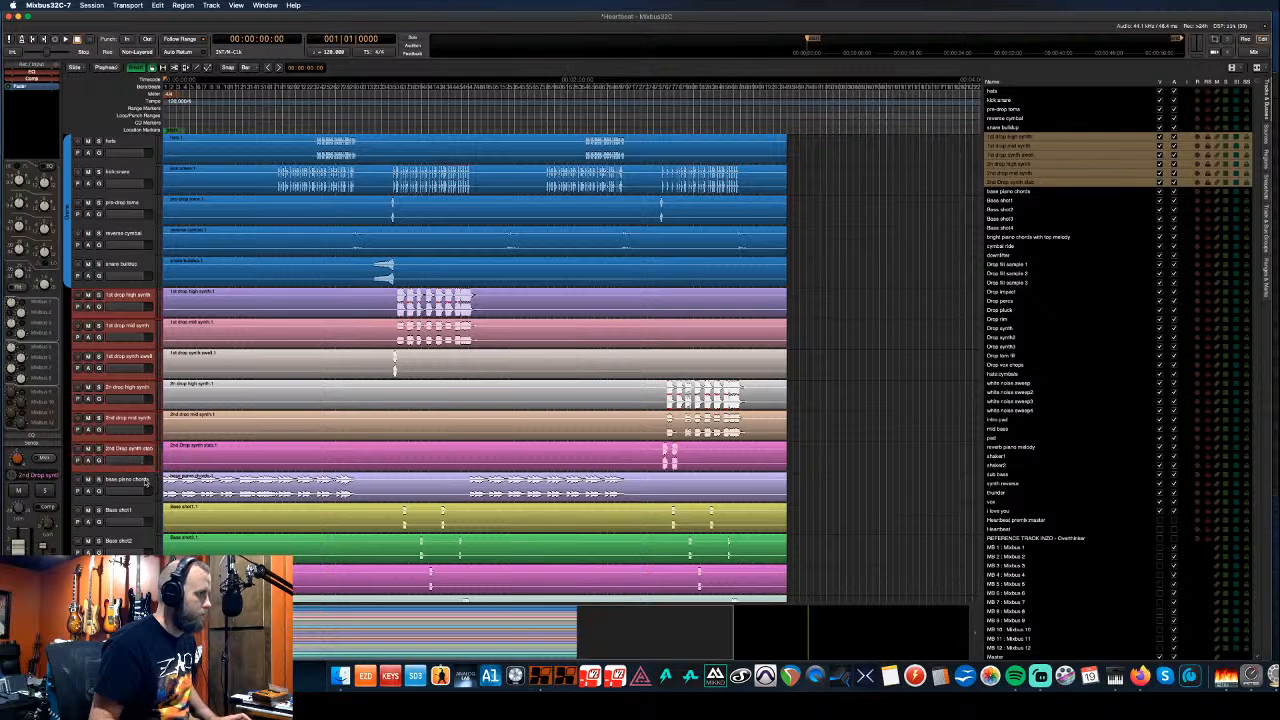
pyautogui.press('super+Down')
pyautogui.press('super+Down')
pyautogui.press('super+Down')
pyautogui.press('super+Down')
pyautogui.press('super+Down')
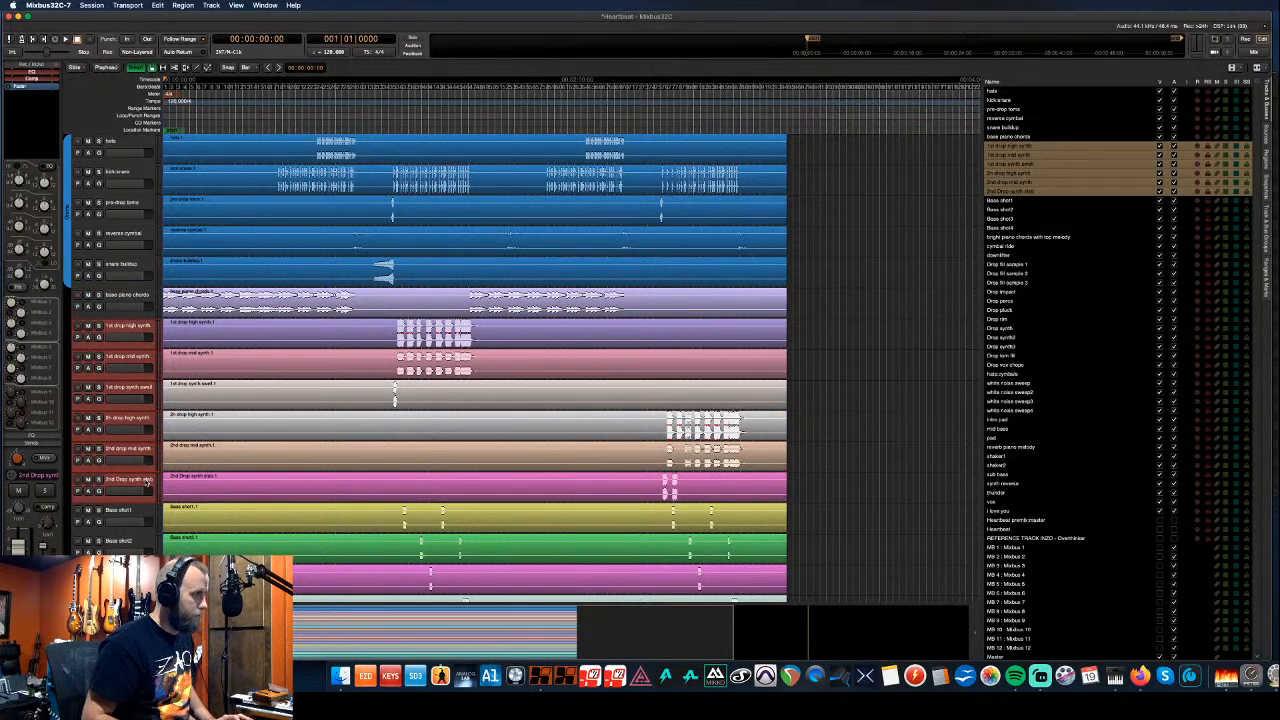
pyautogui.press('super+Down')
pyautogui.press('super+Down')
pyautogui.press('super+Down')
pyautogui.press('super+Down')
pyautogui.press('super+Down')
pyautogui.press('super+Down')
pyautogui.press('super+Down')
pyautogui.press('super+Down')
pyautogui.press('super+Down')
pyautogui.press('super+Down')
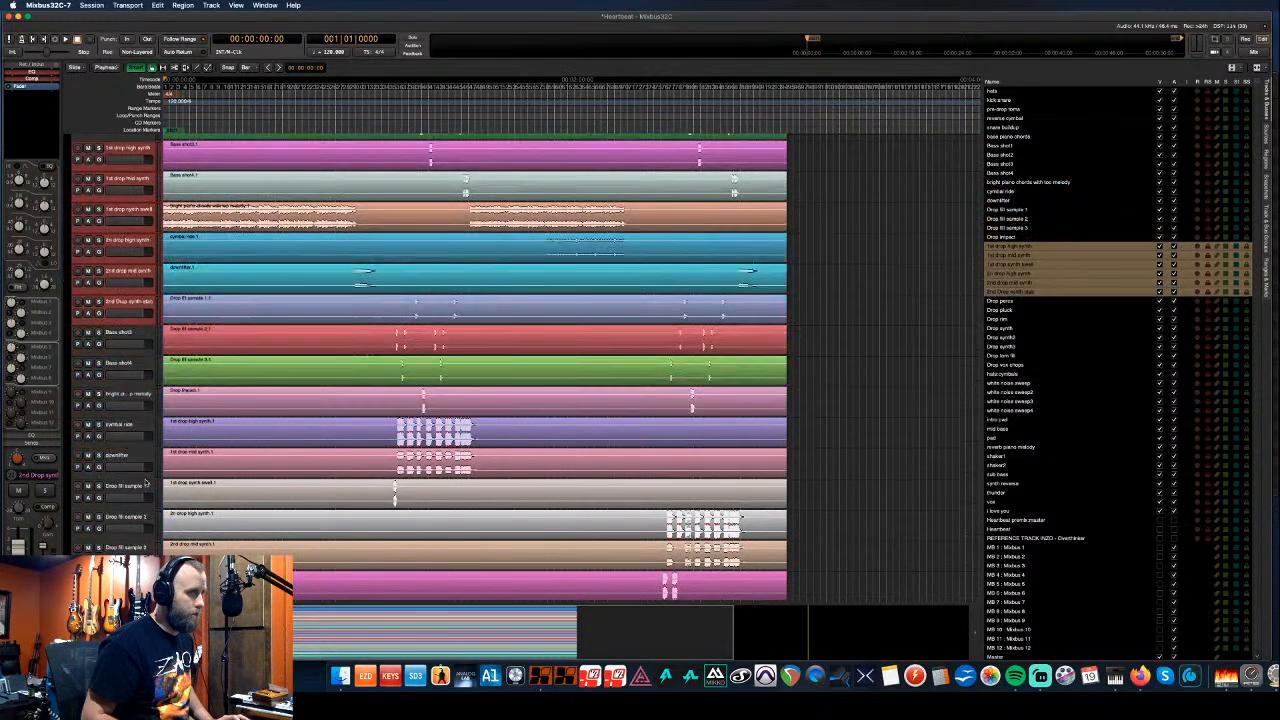
pyautogui.press('super+Down')
pyautogui.press('super+Down')
pyautogui.press('super+Down')
pyautogui.press('super+Down')
pyautogui.press('super+Down')
pyautogui.press('super+Down')
pyautogui.press('super+Down')
pyautogui.press('super+Down')
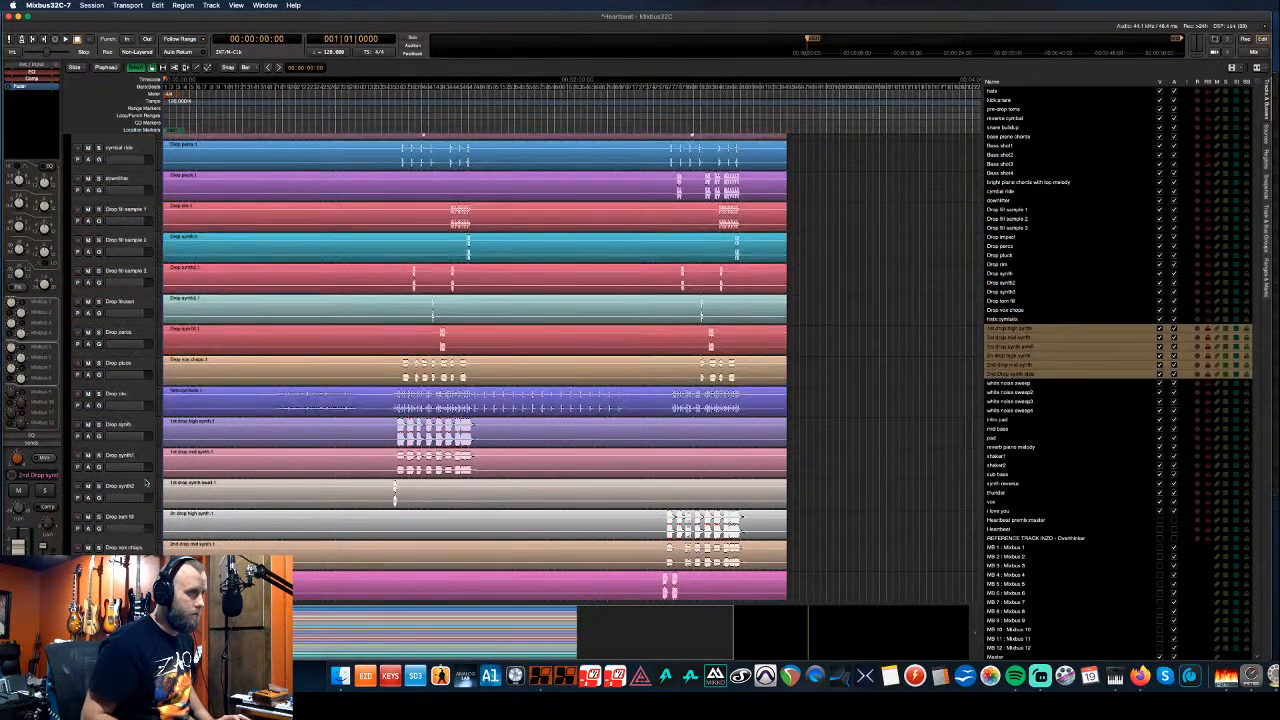
pyautogui.press('super+Up')
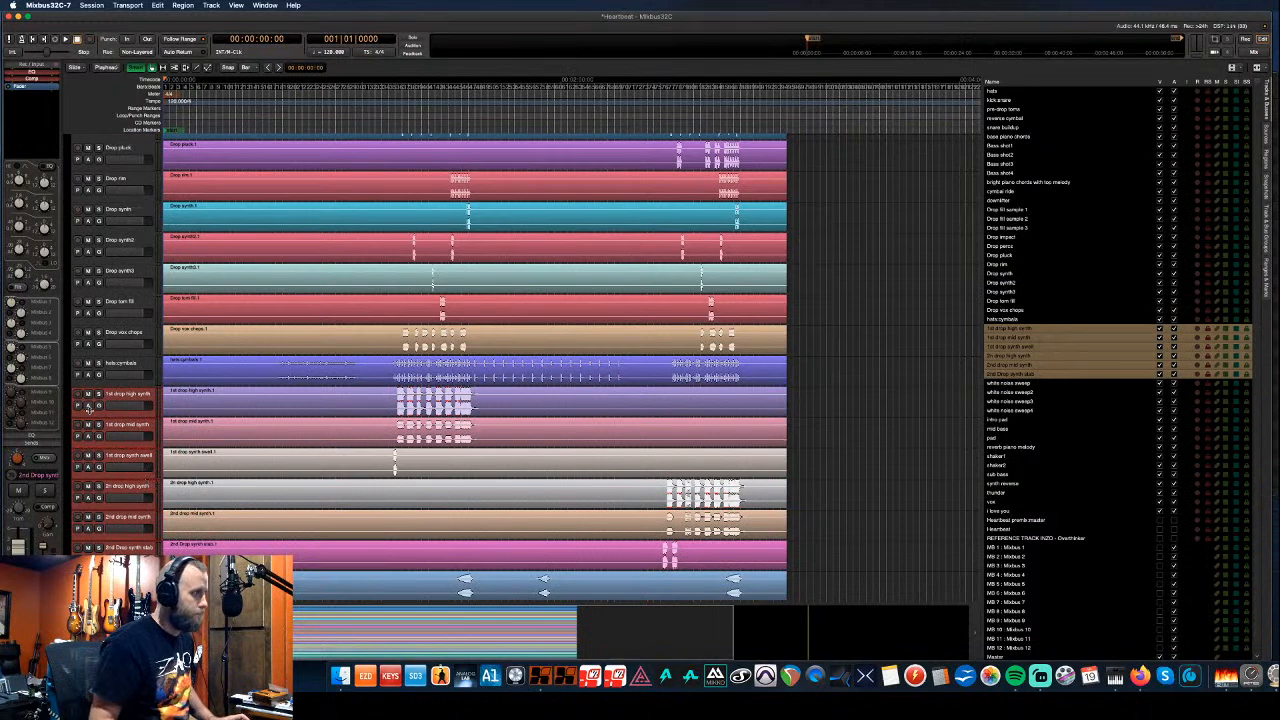
pyautogui.scroll(-3, 95, 418)
pyautogui.scroll(-5, 96, 418)
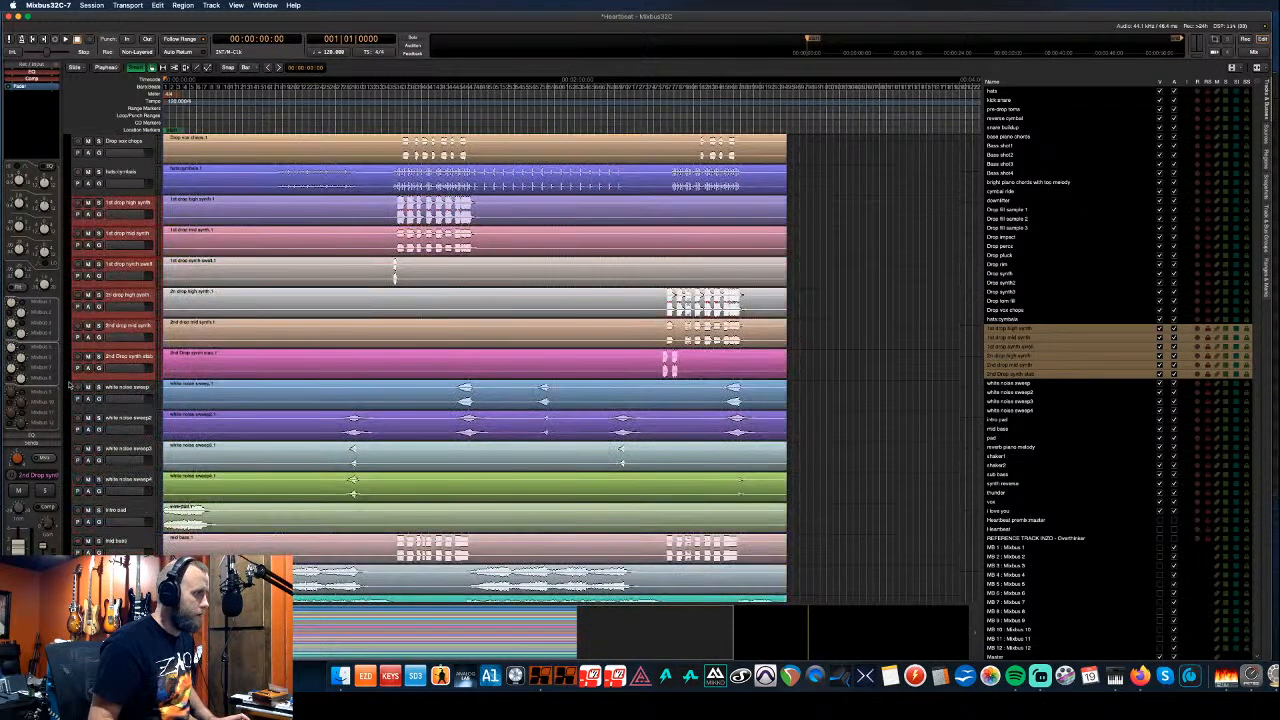
# - Create a 'White Noise' group from the four sweep tracks with an orange colour
pyautogui.click(74, 503)
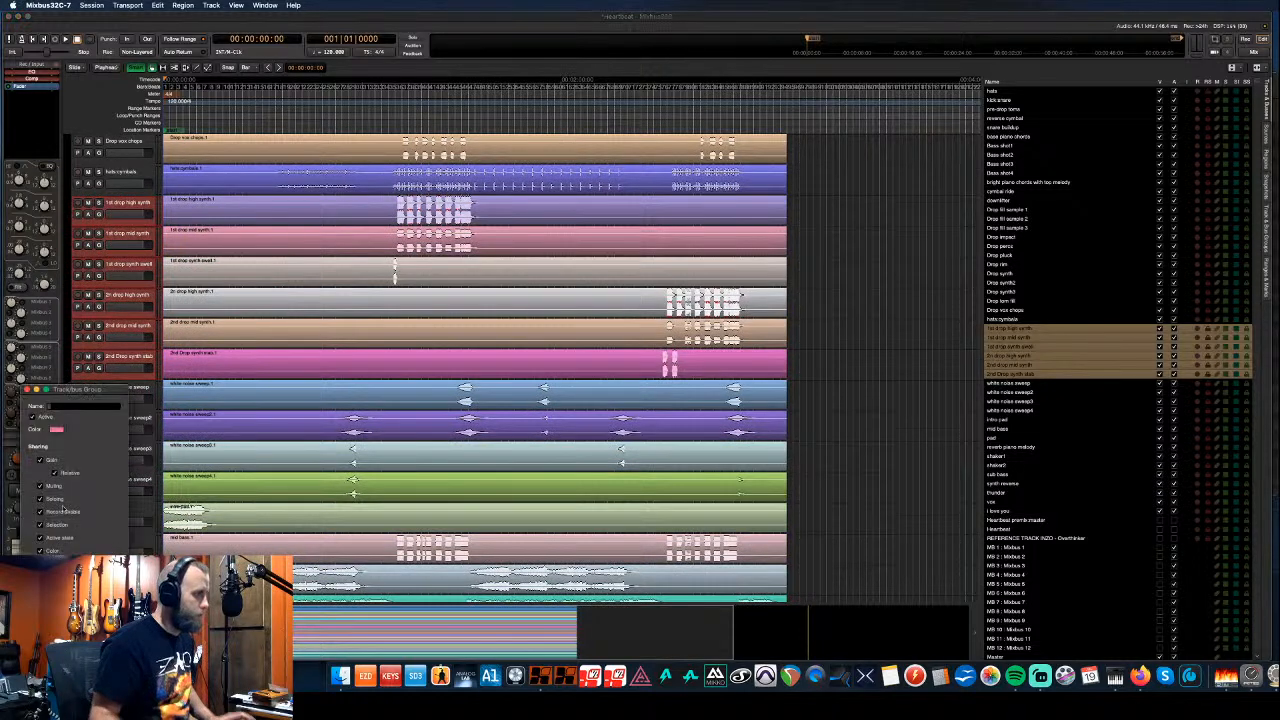
pyautogui.write('White')
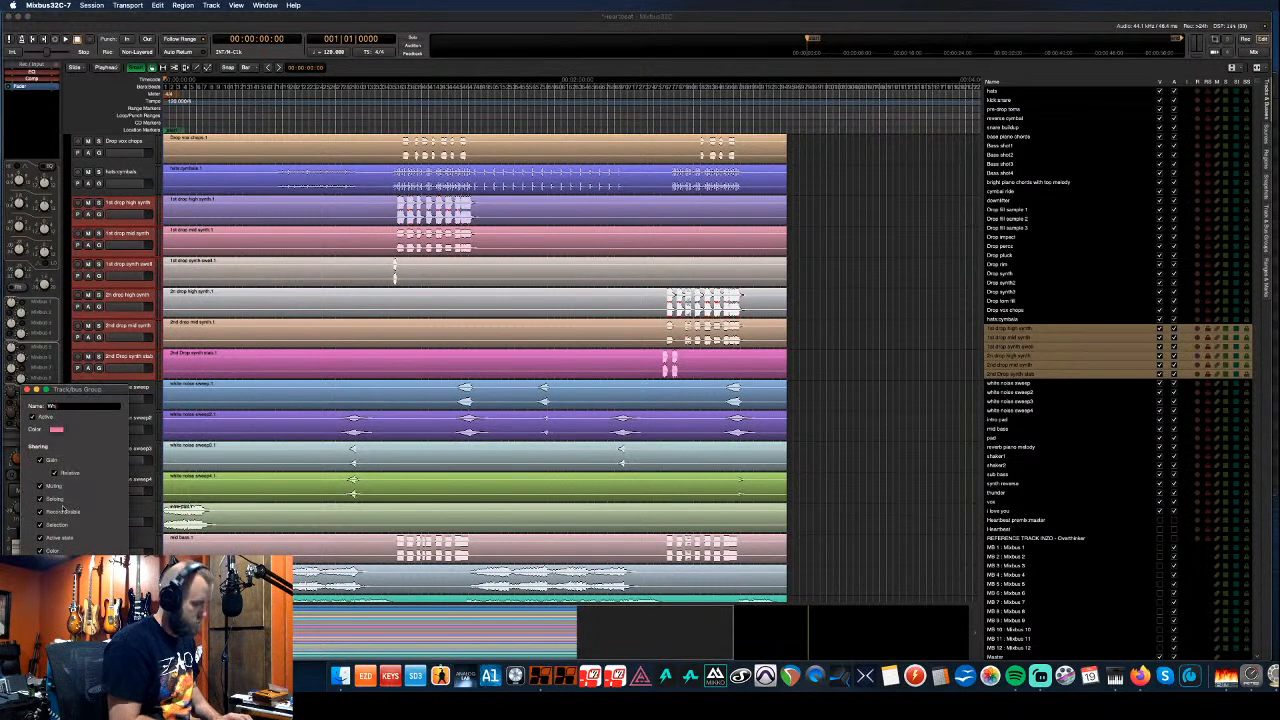
pyautogui.write(' Noise')
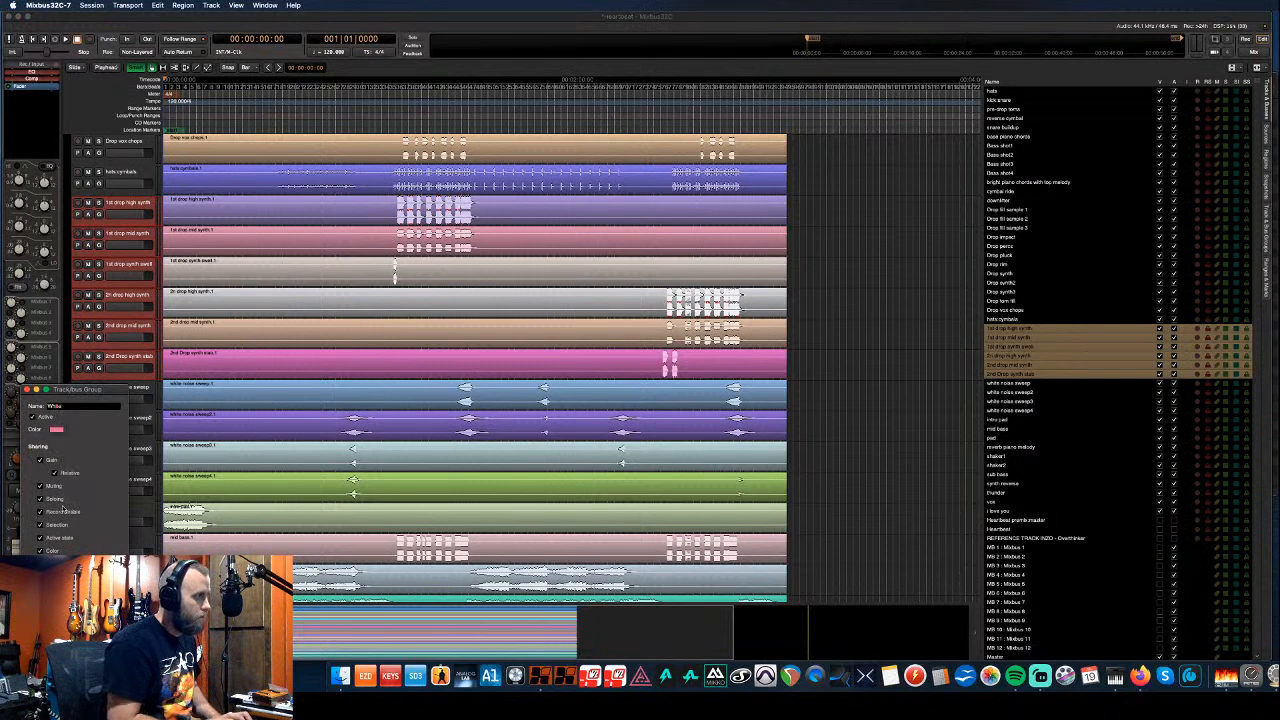
pyautogui.click(55, 430)
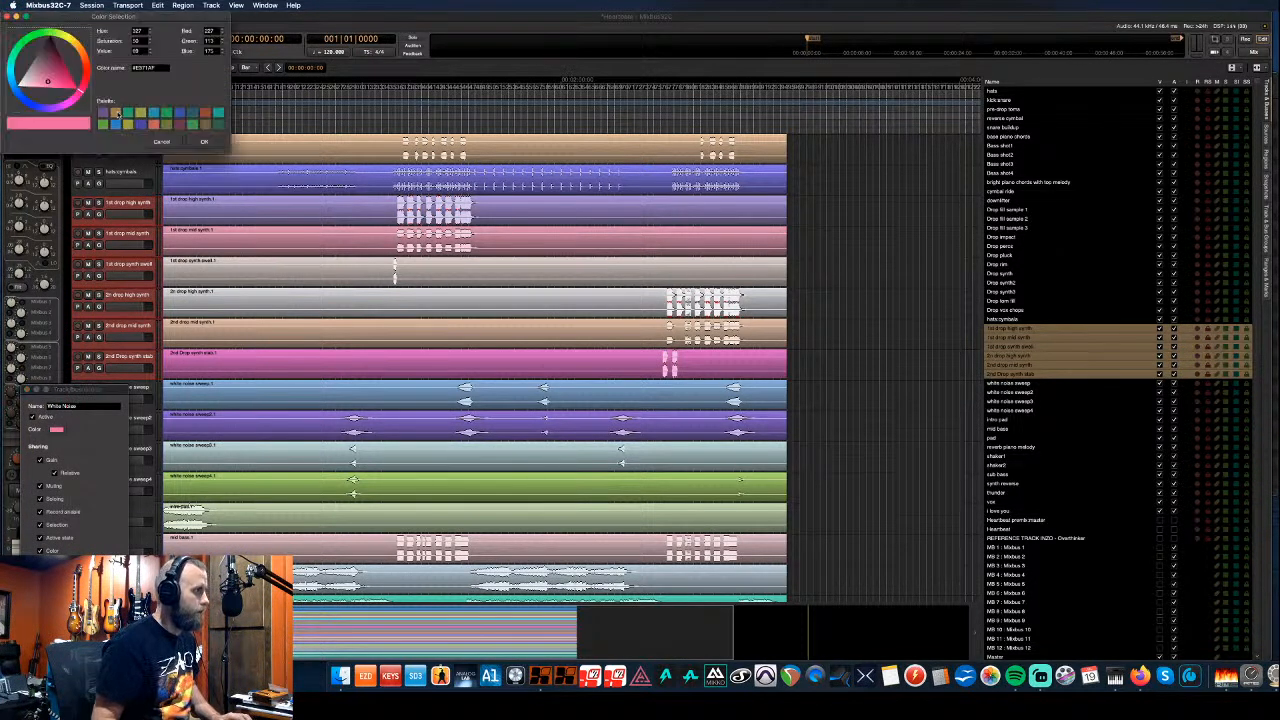
pyautogui.click(117, 113)
pyautogui.moveTo(58, 58); pyautogui.dragTo(59, 61)
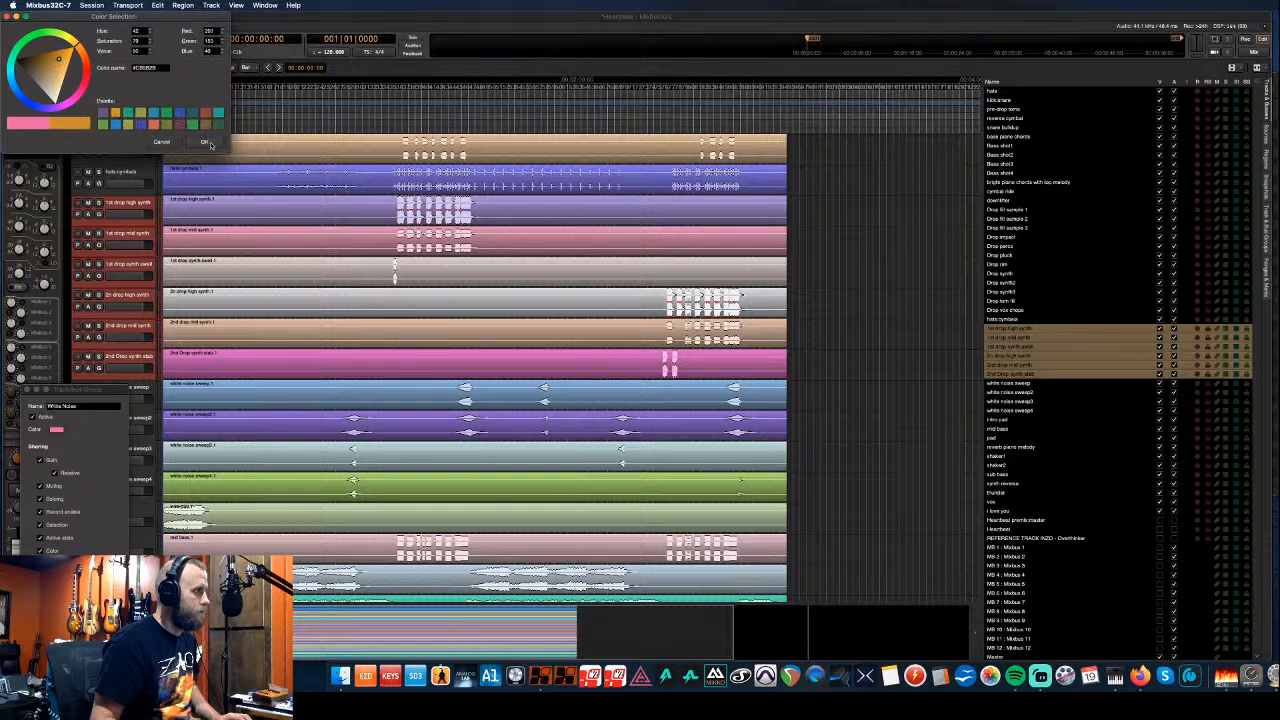
pyautogui.click(205, 142)
pyautogui.click(110, 585)
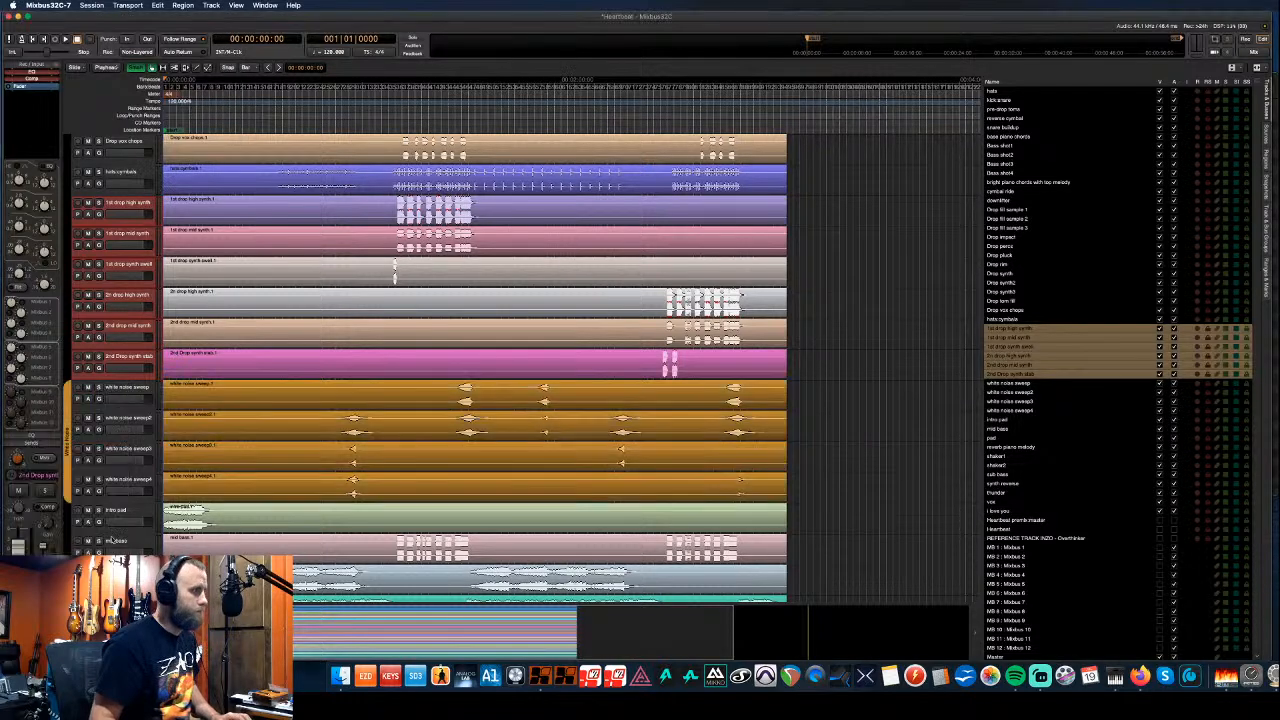
pyautogui.scroll(-6, 110, 467)
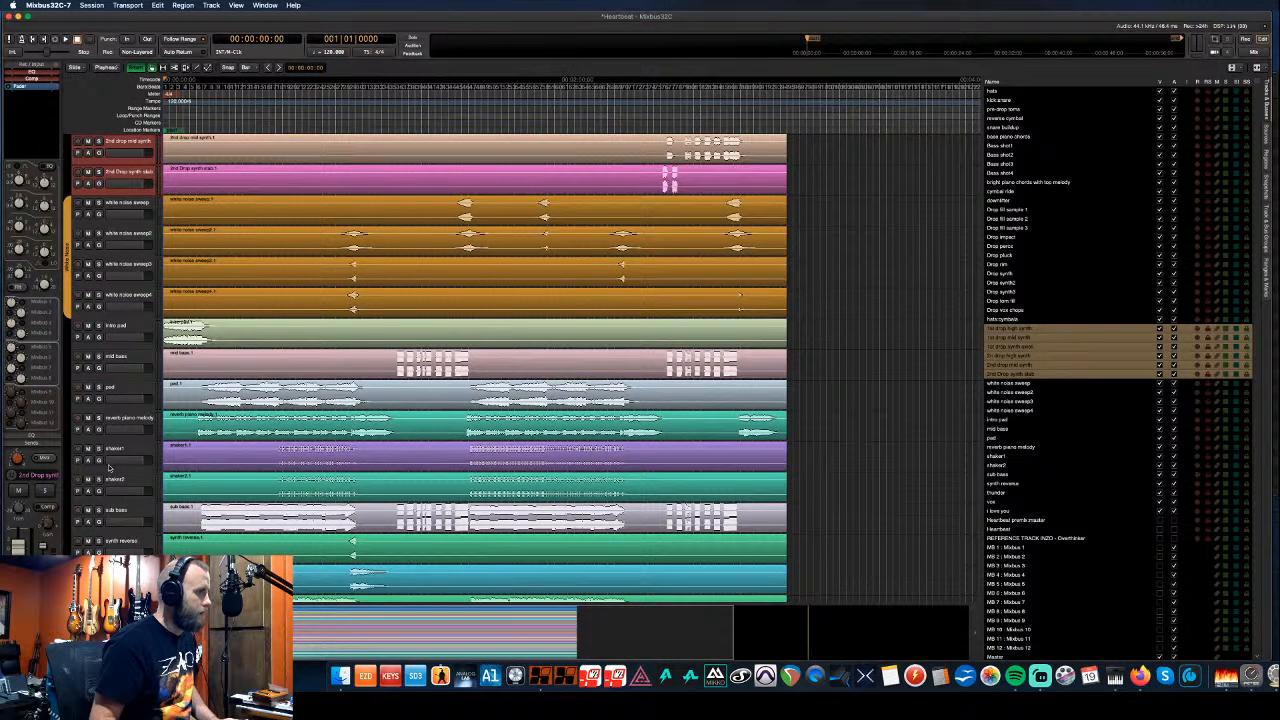
pyautogui.scroll(-3, 115, 452)
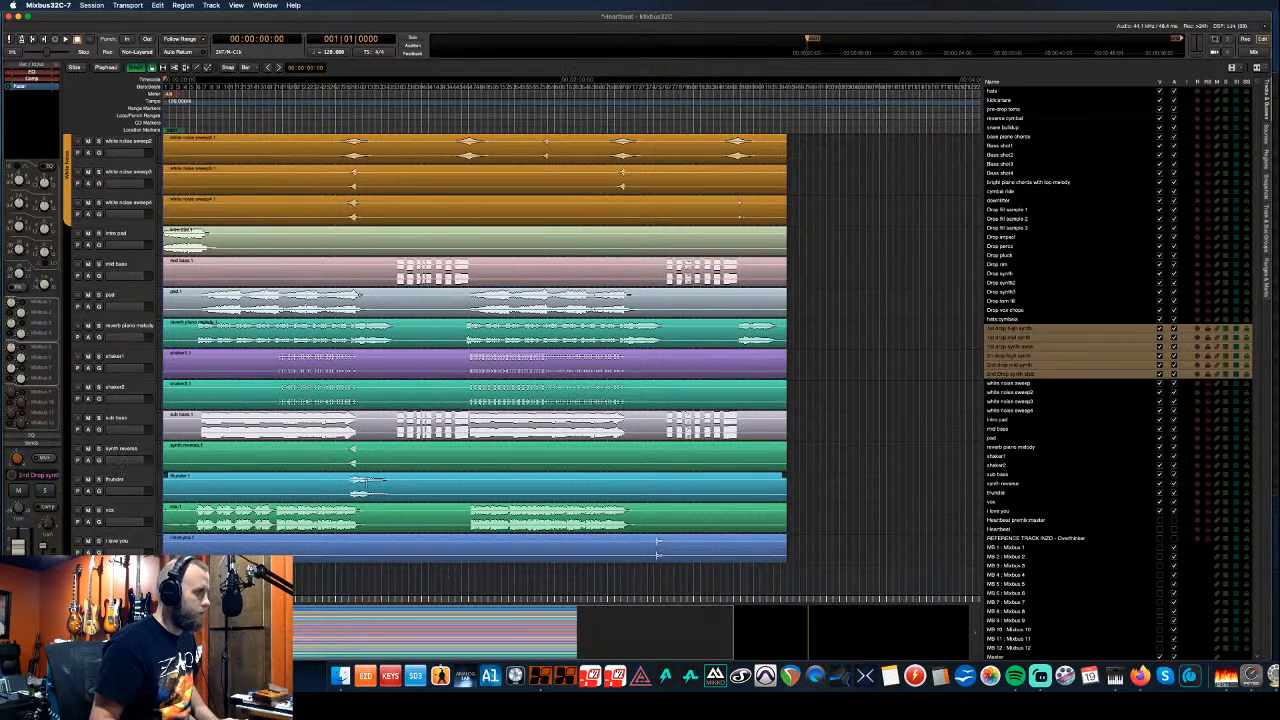
# - Solo the thunder track and play from its clip, then unsolo it and stop
pyautogui.click(372, 484)
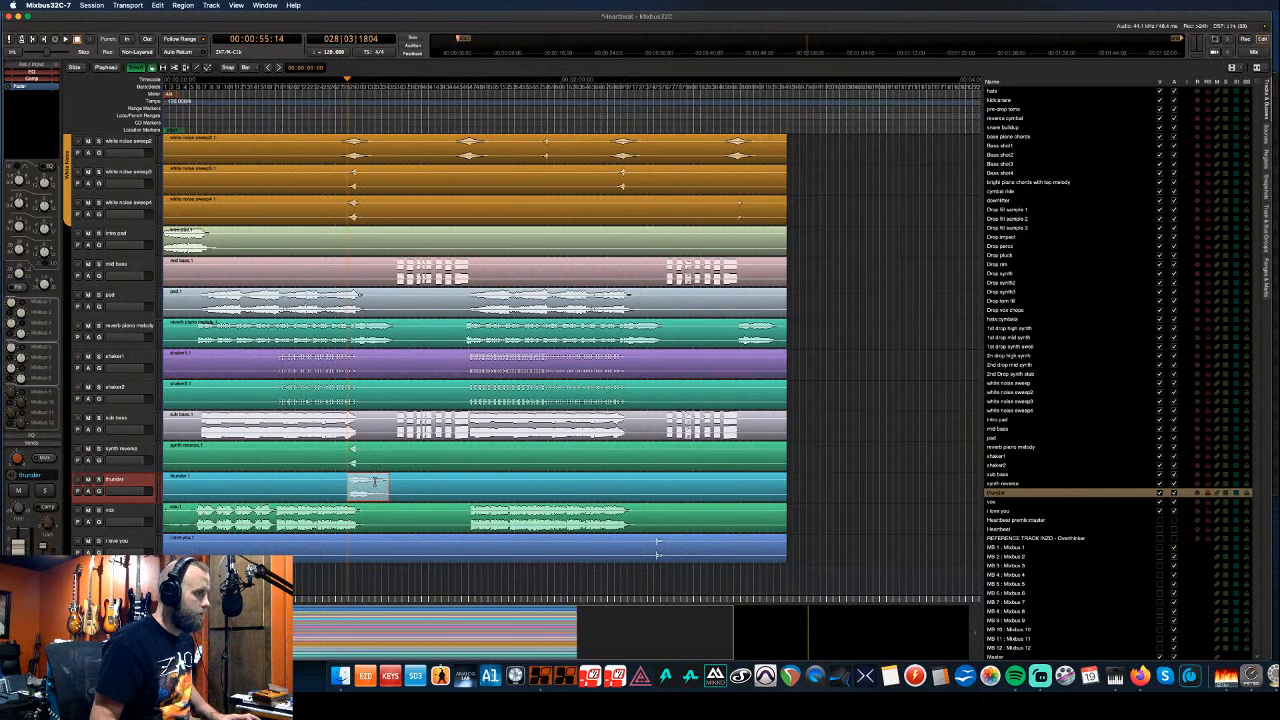
pyautogui.hotkey('alt', 's')
pyautogui.press('space')
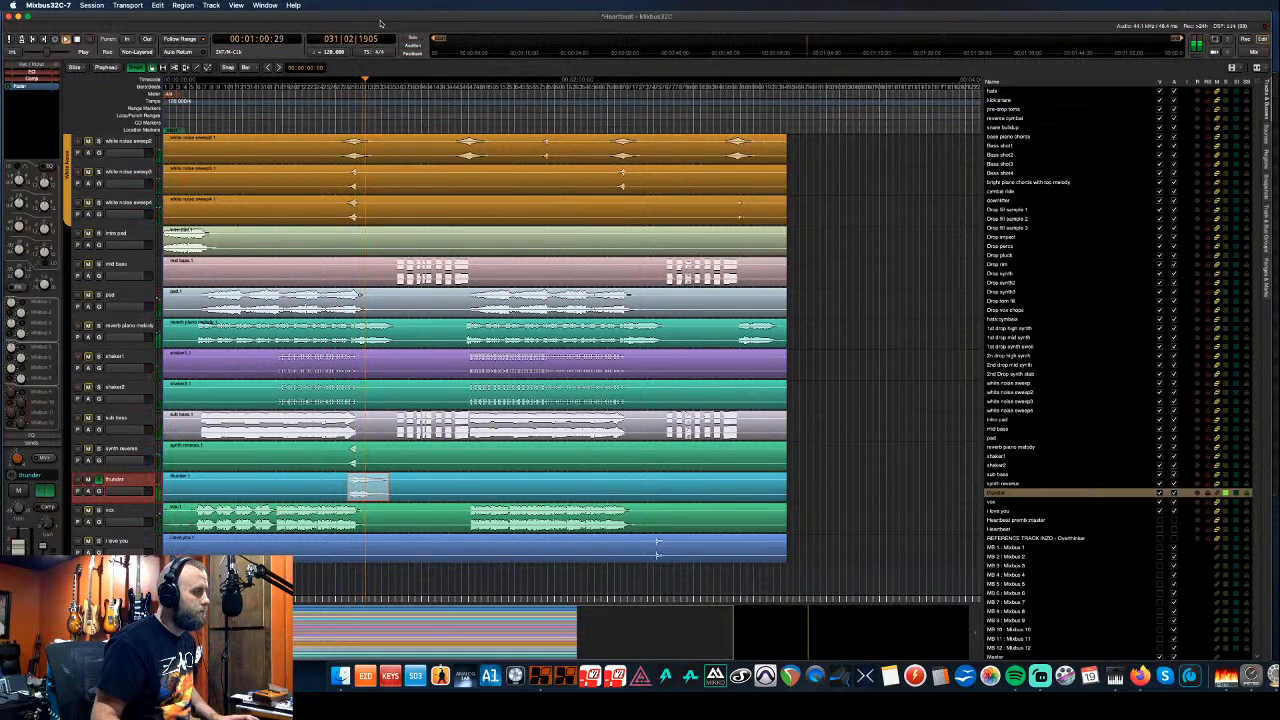
pyautogui.click(412, 38)
pyautogui.press('space')
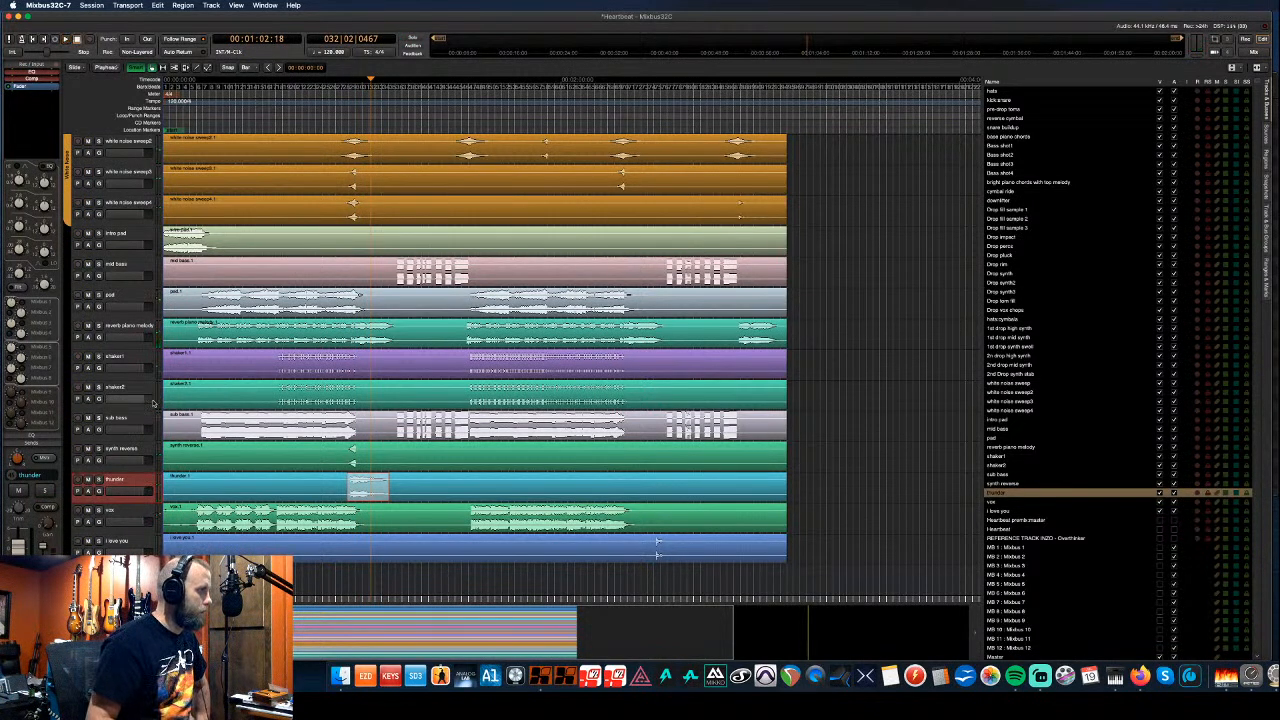
pyautogui.scroll(1, 150, 401)
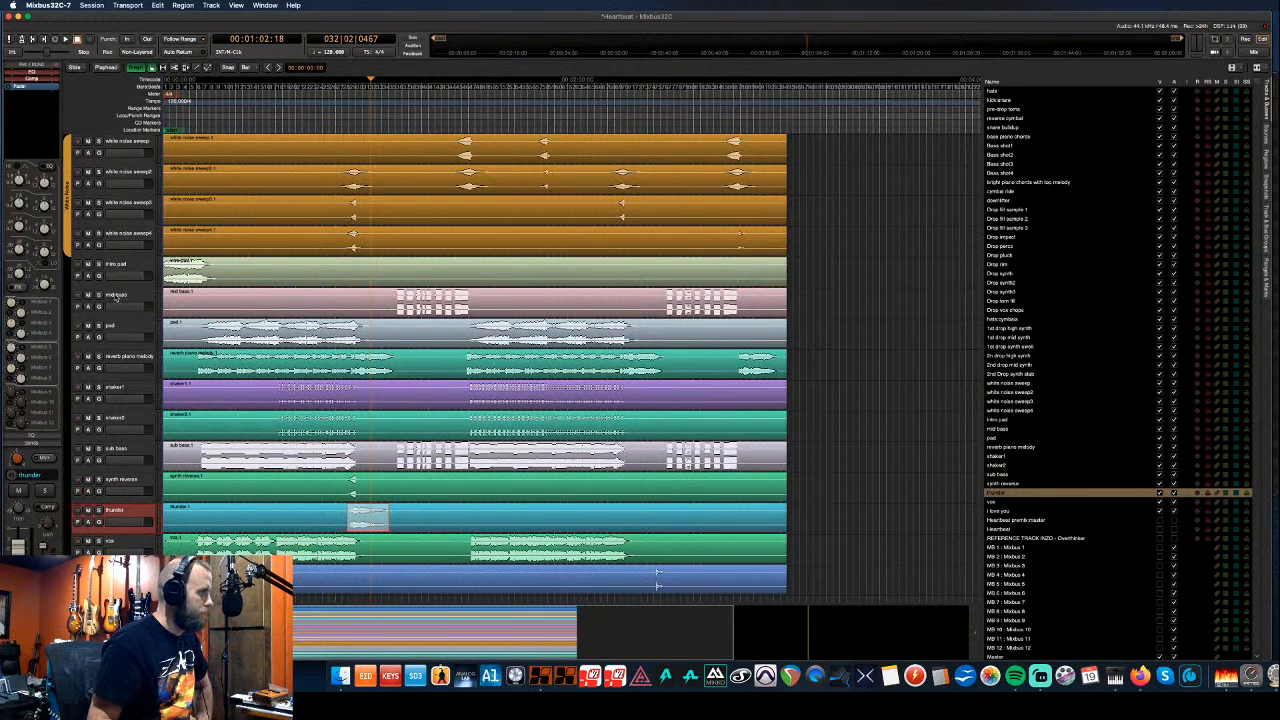
# - Move the mid bass track up above intro pad
pyautogui.click(117, 297)
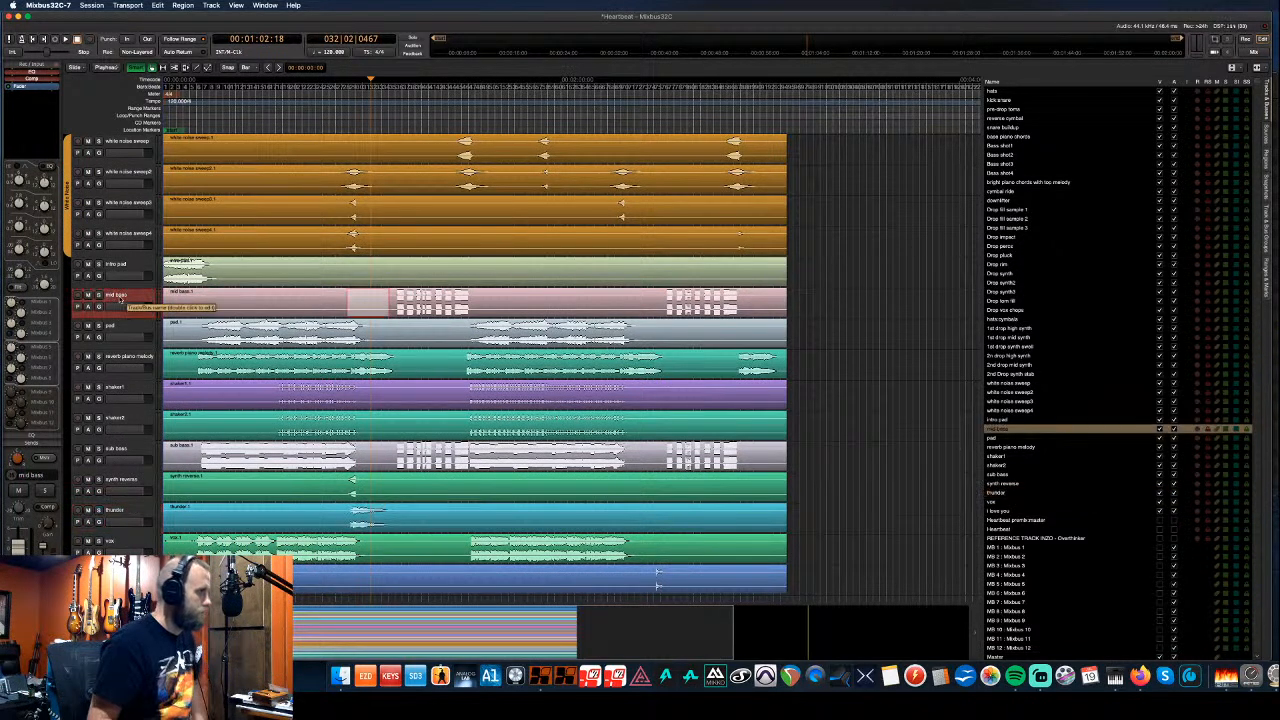
pyautogui.press('super+Up')
pyautogui.press('super+Up')
pyautogui.press('super+Up')
pyautogui.press('super+Up')
pyautogui.press('super+Up')
pyautogui.press('super+Up')
pyautogui.press('super+Up')
pyautogui.press('super+Up')
pyautogui.press('super+Up')
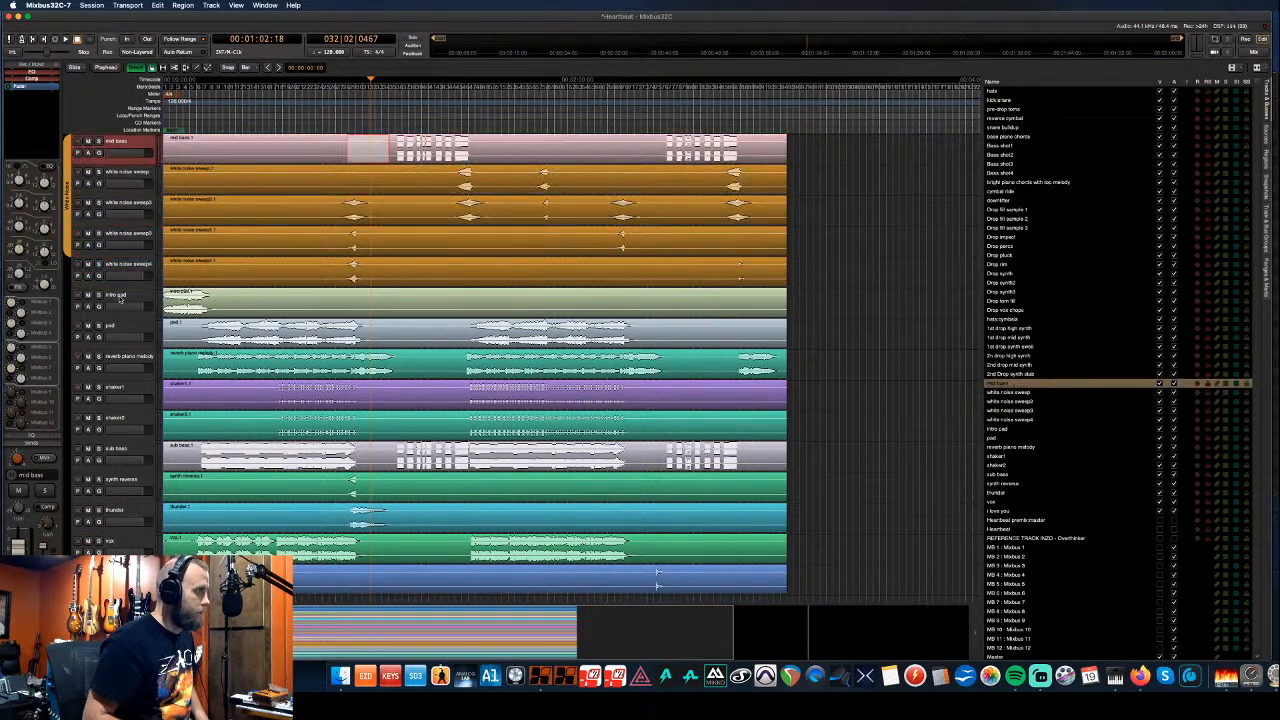
pyautogui.press('super+Up')
pyautogui.press('super+Up')
pyautogui.press('super+Up')
pyautogui.press('super+Up')
pyautogui.press('super+Up')
pyautogui.press('super+Up')
pyautogui.press('super+Up')
pyautogui.press('super+Up')
pyautogui.press('super+Up')
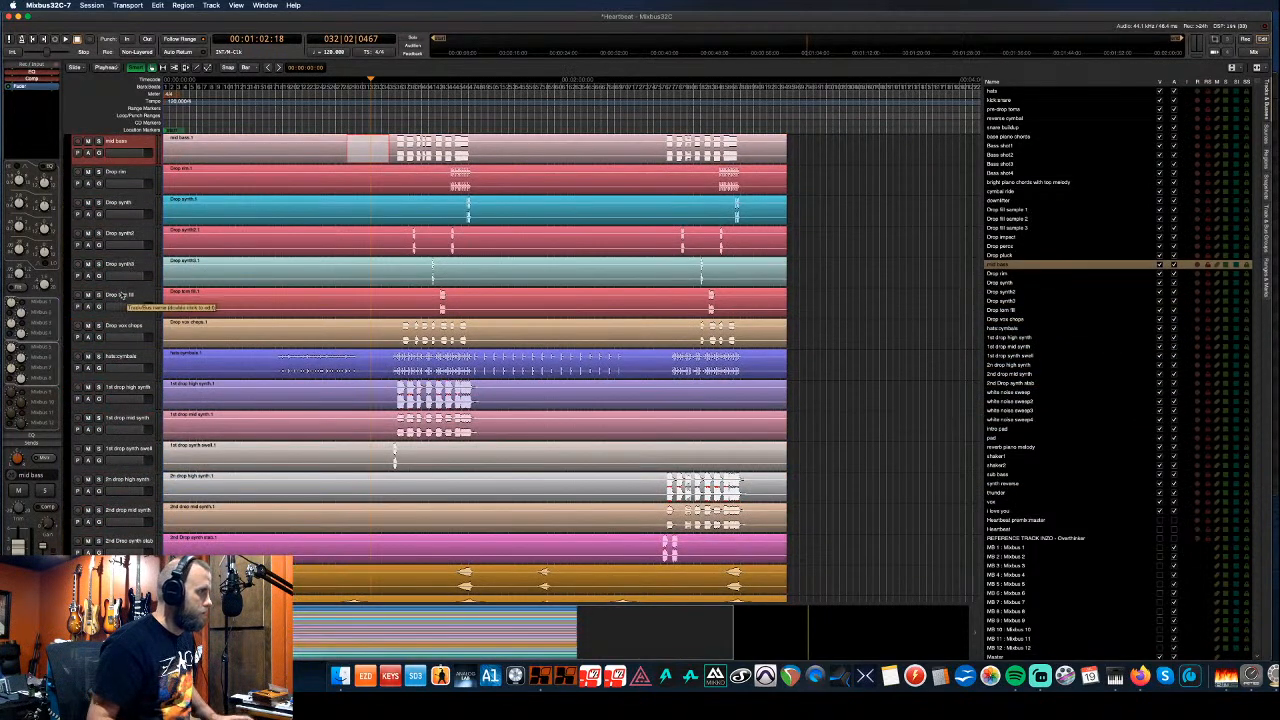
# - Raise Drop tom fill and hats/cymbals above base piano chords, then mark a range on base piano chords
pyautogui.click(139, 359)
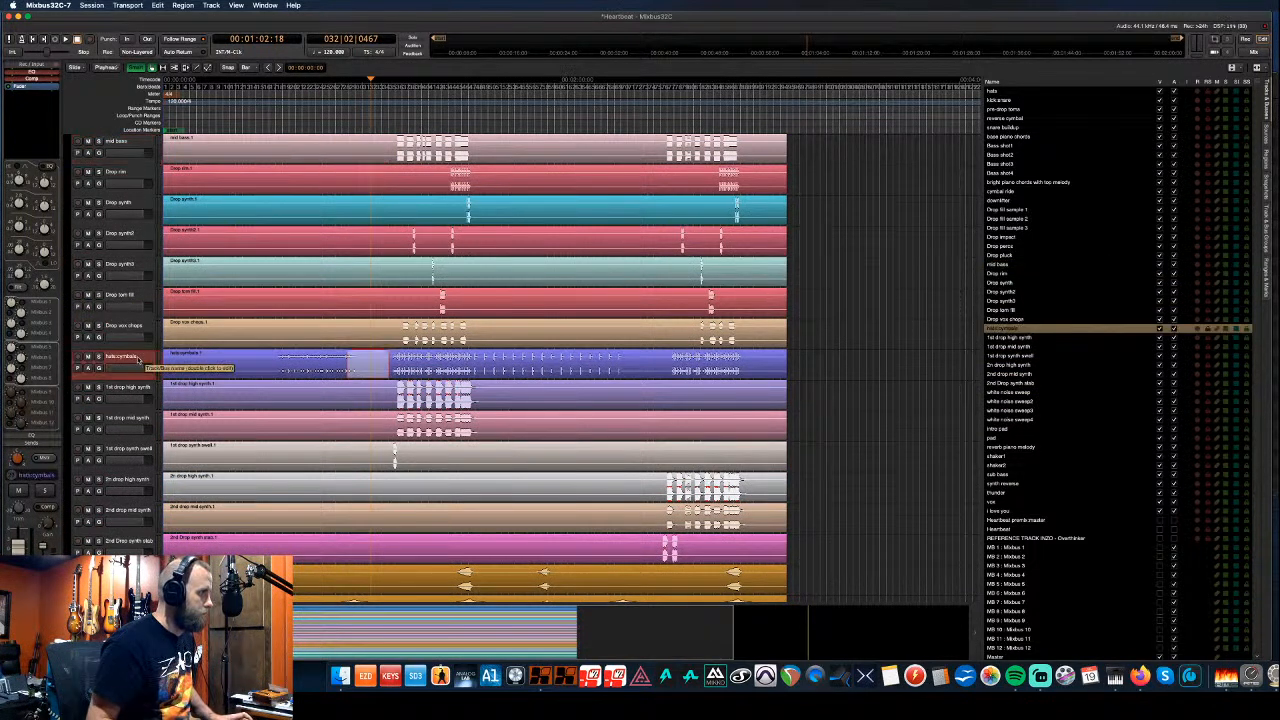
pyautogui.keyDown('super'); pyautogui.click(133, 294); pyautogui.keyUp('super')
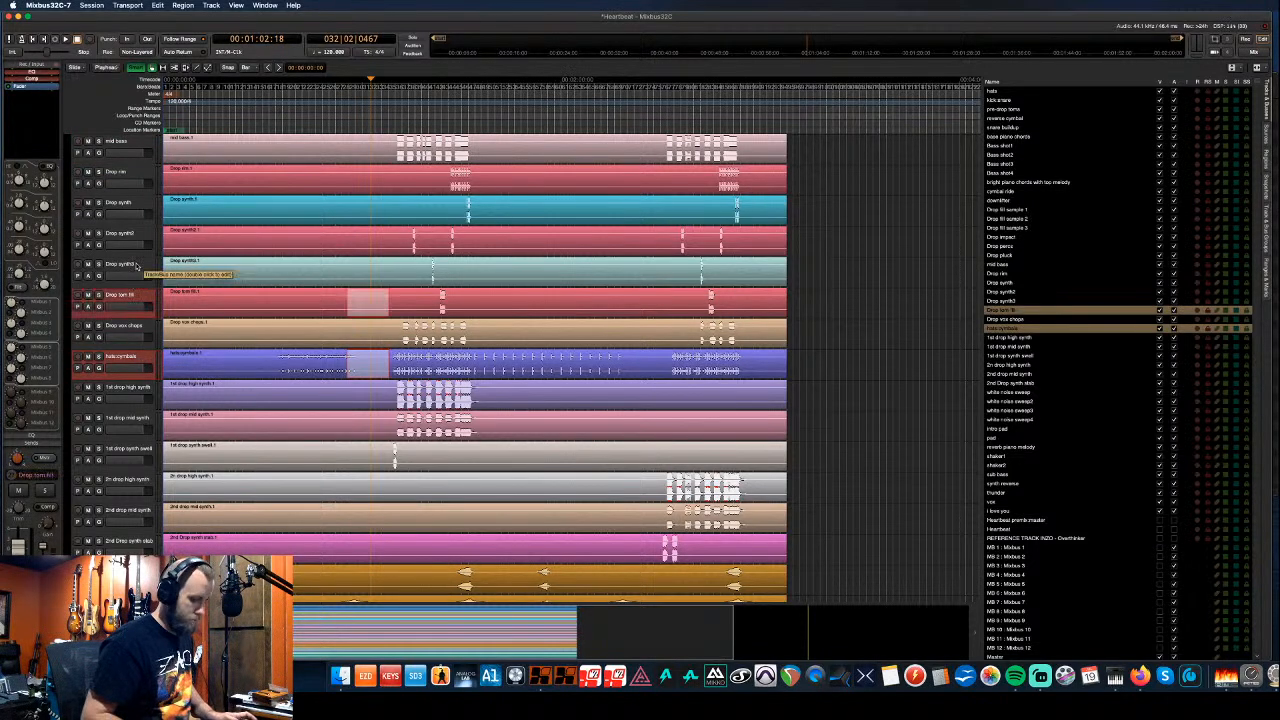
pyautogui.hotkey('ctrl', 'Up')
pyautogui.hotkey('ctrl', 'Up')
pyautogui.hotkey('ctrl', 'Up')
pyautogui.hotkey('ctrl', 'Up')
pyautogui.hotkey('ctrl', 'Up')
pyautogui.hotkey('ctrl', 'Up')
pyautogui.hotkey('ctrl', 'Up')
pyautogui.hotkey('ctrl', 'Up')
pyautogui.hotkey('ctrl', 'Up')
pyautogui.hotkey('ctrl', 'Up')
pyautogui.hotkey('ctrl', 'Up')
pyautogui.hotkey('ctrl', 'Up')
pyautogui.hotkey('ctrl', 'Up')
pyautogui.hotkey('ctrl', 'Up')
pyautogui.hotkey('ctrl', 'Up')
pyautogui.hotkey('ctrl', 'Up')
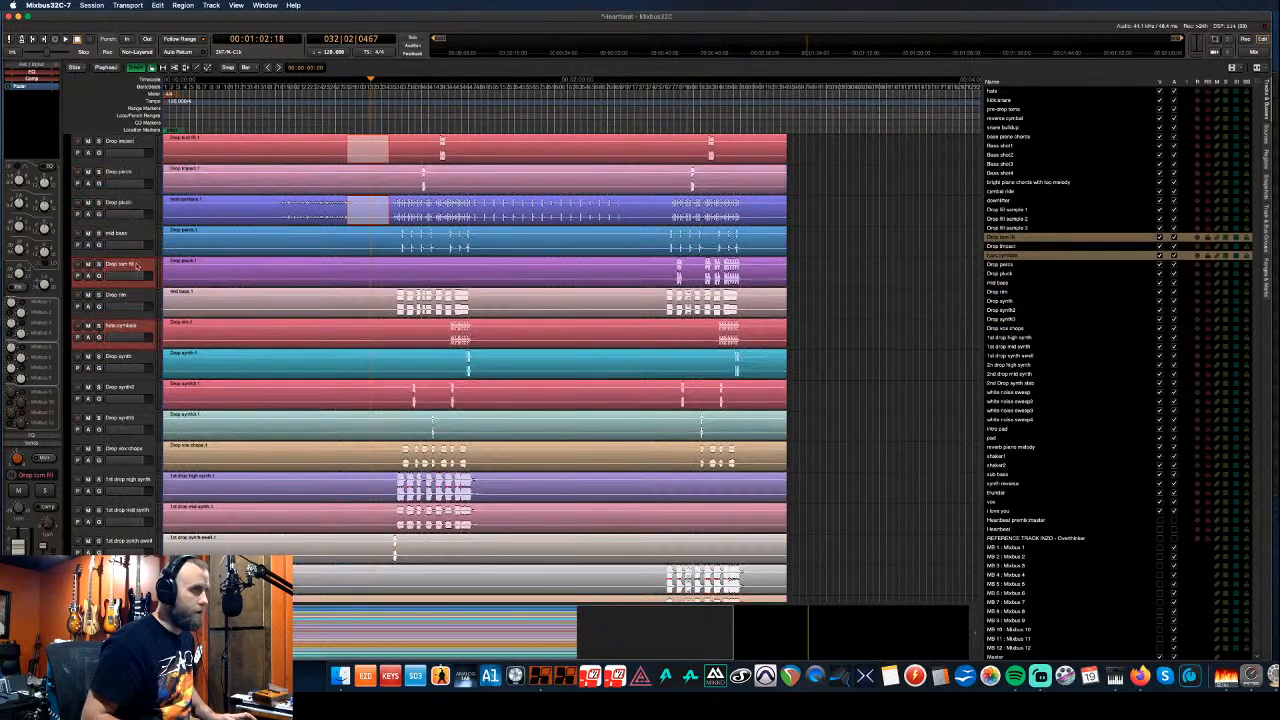
pyautogui.hotkey('ctrl', 'Up')
pyautogui.hotkey('ctrl', 'Up')
pyautogui.hotkey('ctrl', 'Up')
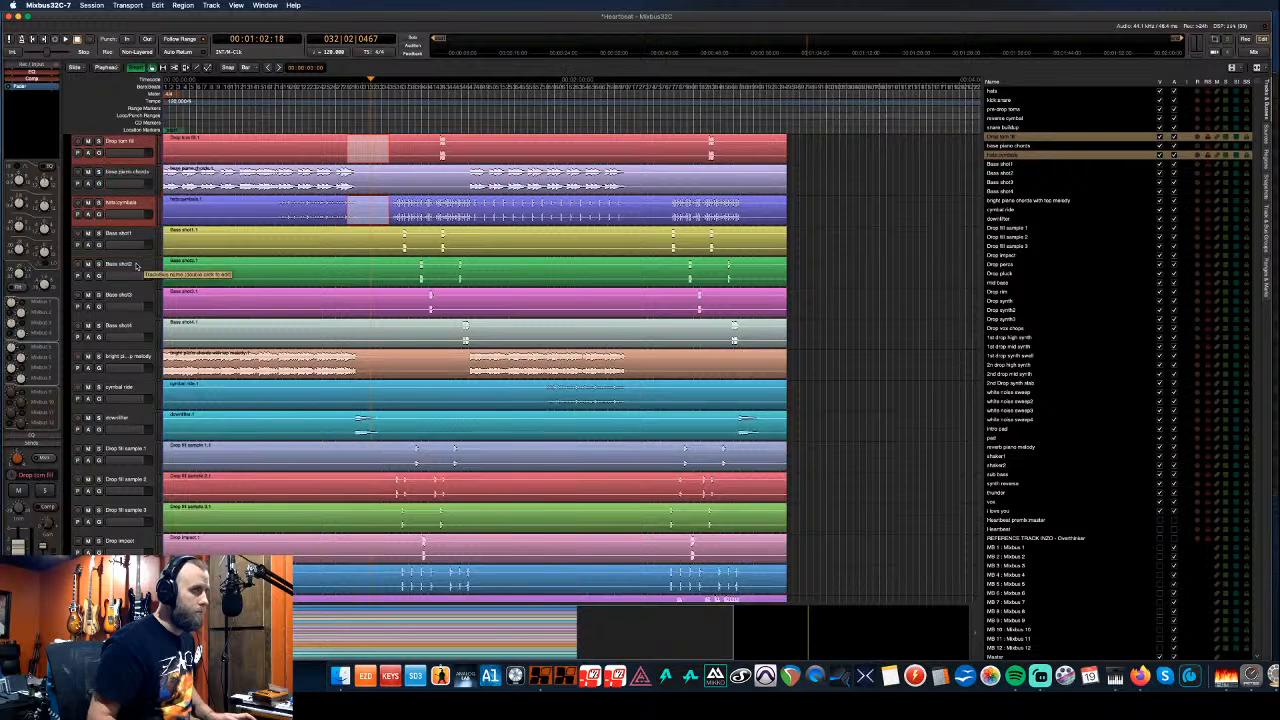
pyautogui.click(120, 205)
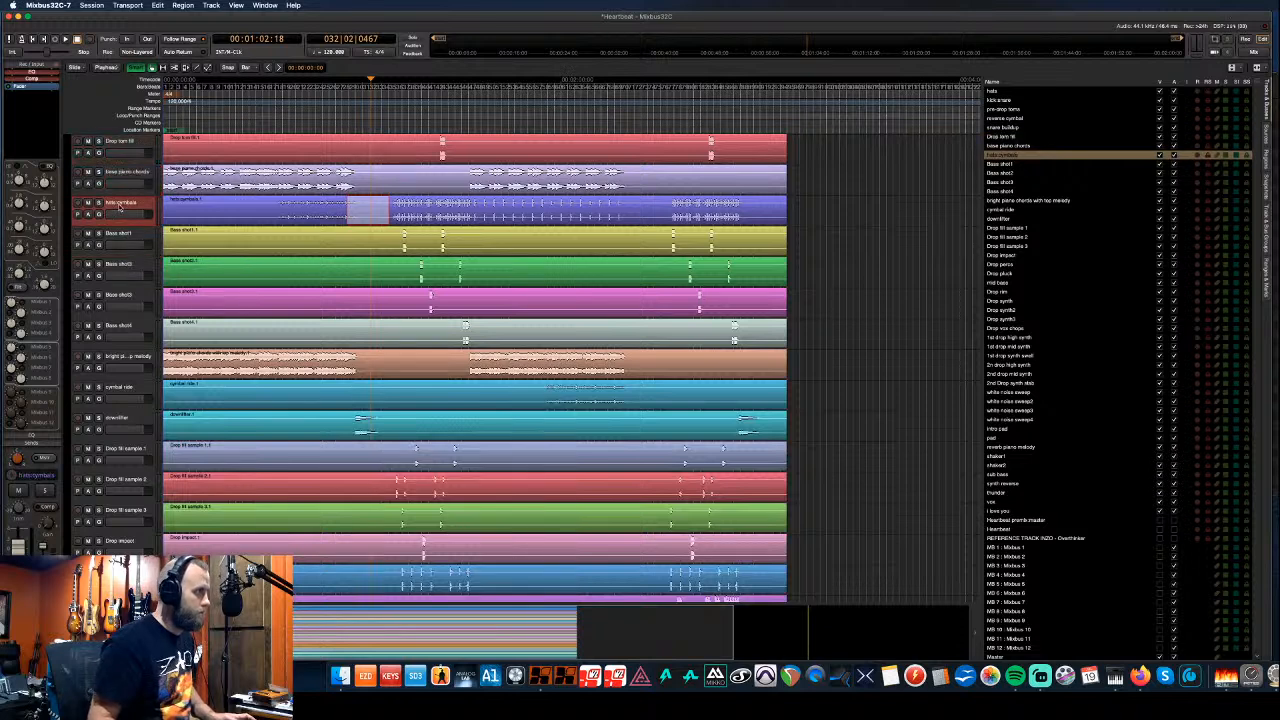
pyautogui.hotkey('ctrl', 'Up')
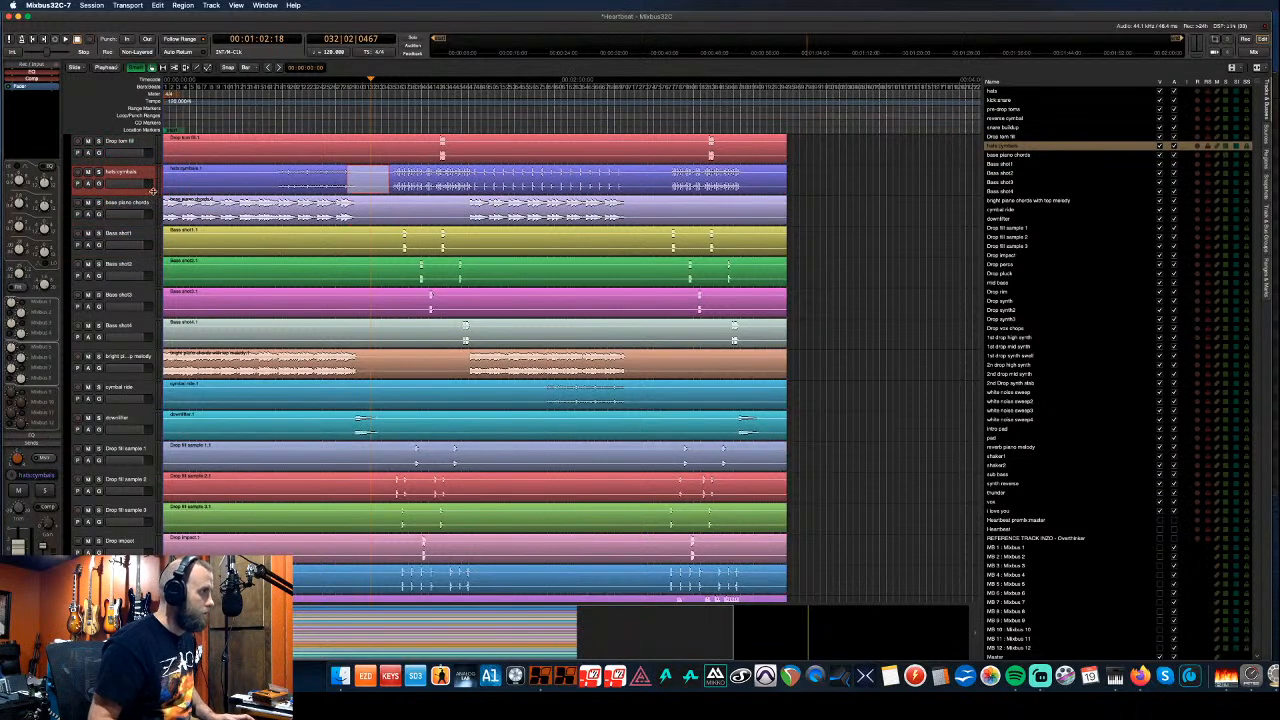
pyautogui.click(150, 203)
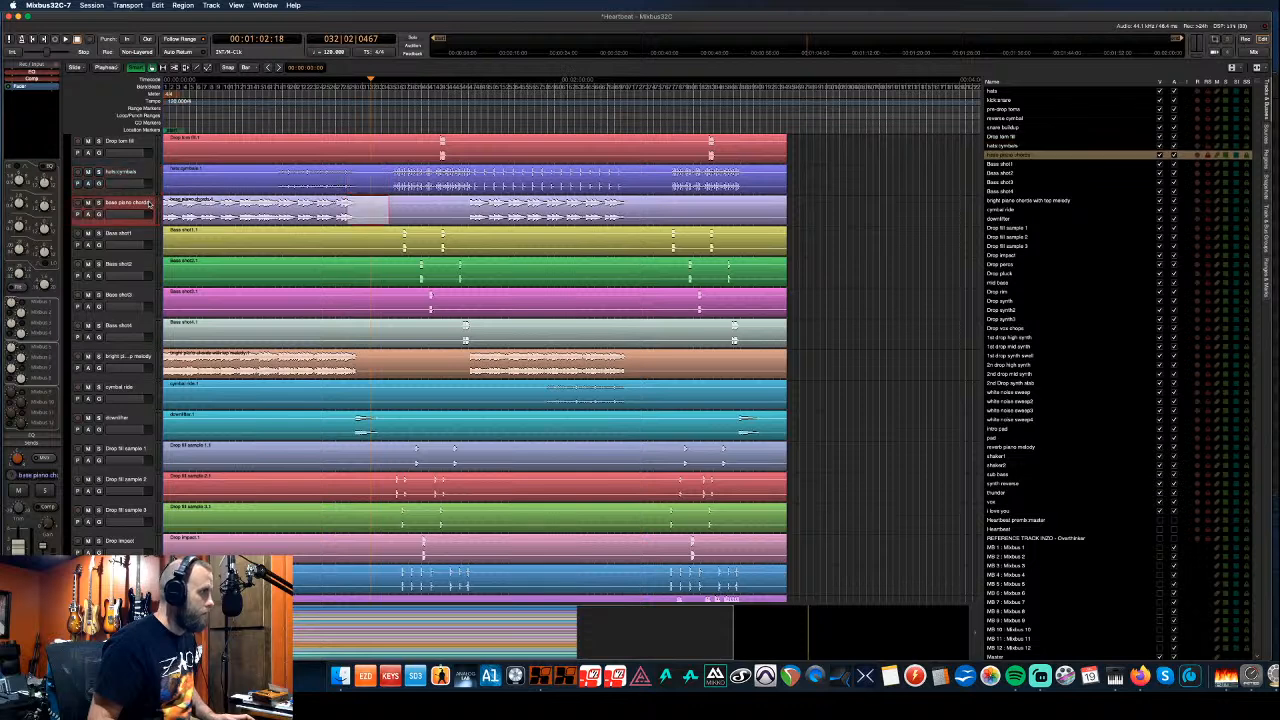
pyautogui.moveTo(467, 201); pyautogui.dragTo(621, 199)
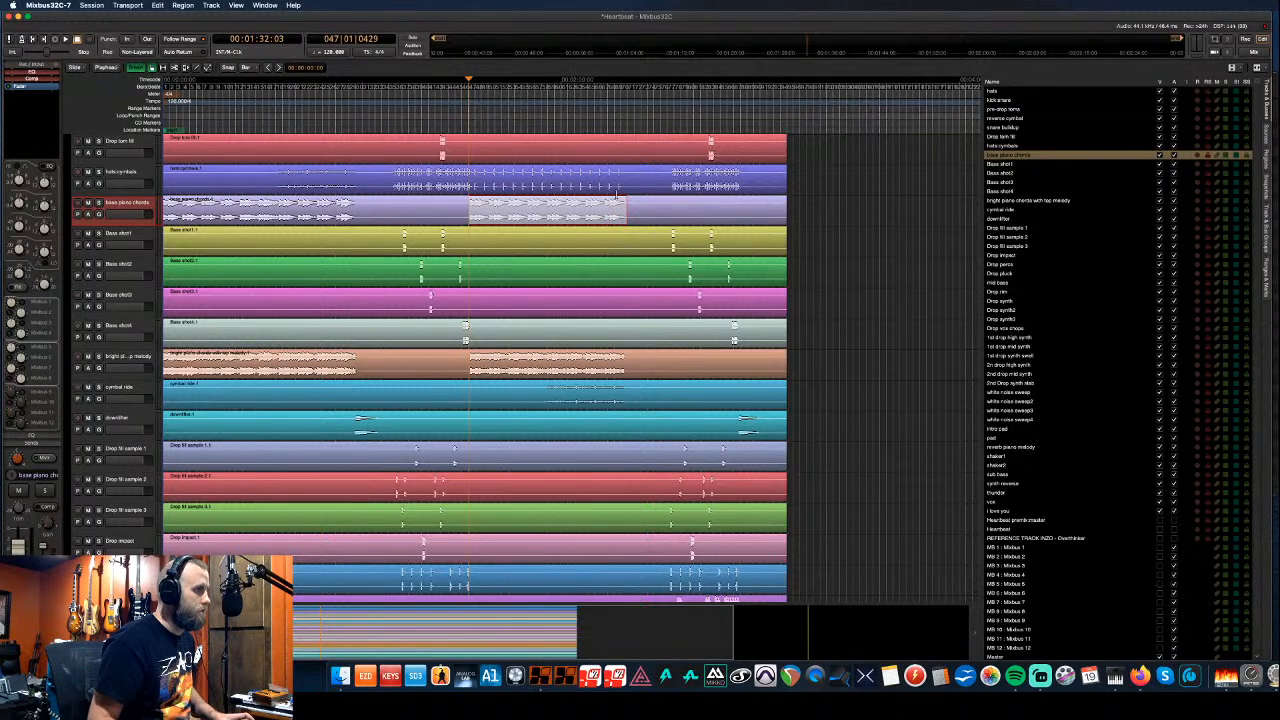
pyautogui.press('space')
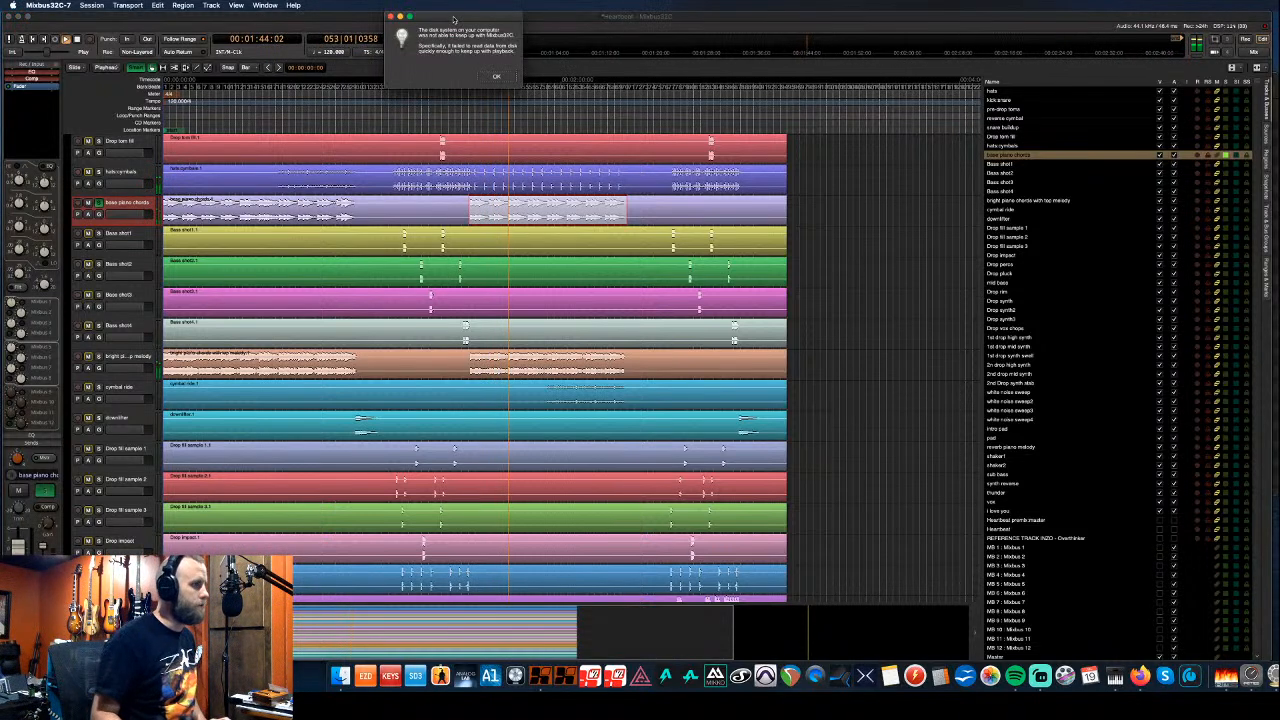
pyautogui.click(500, 76)
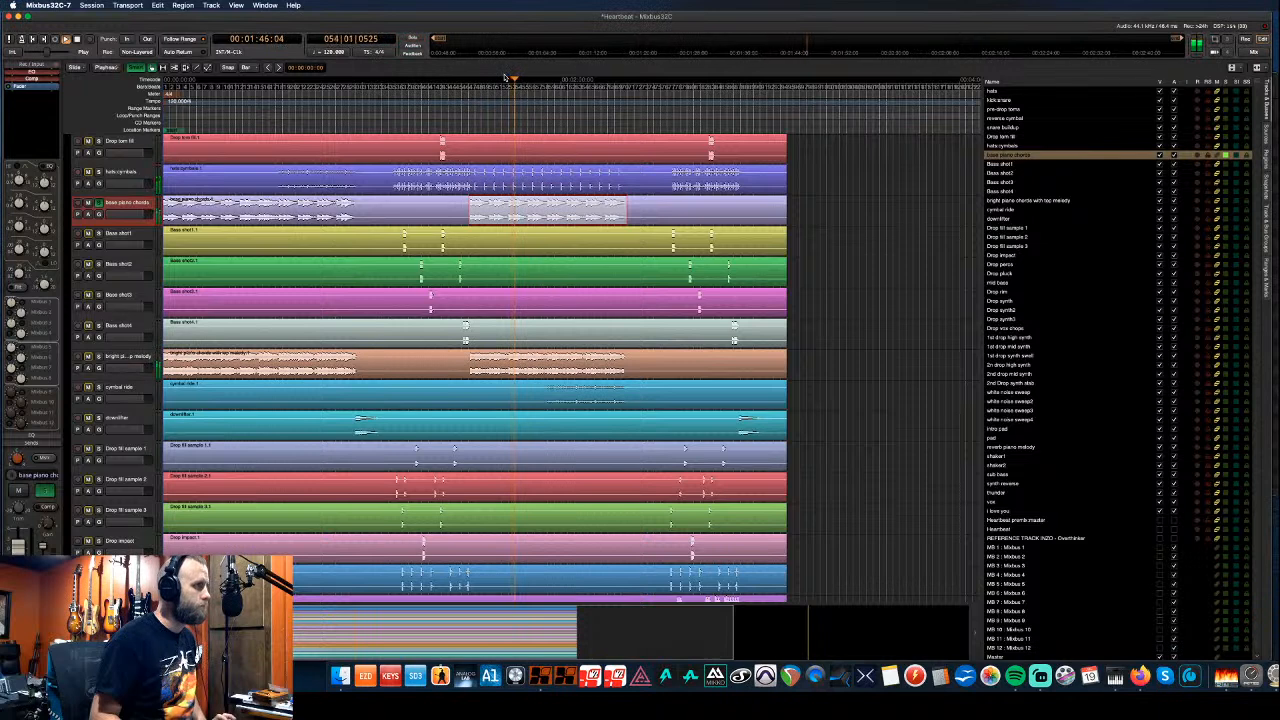
pyautogui.press('space')
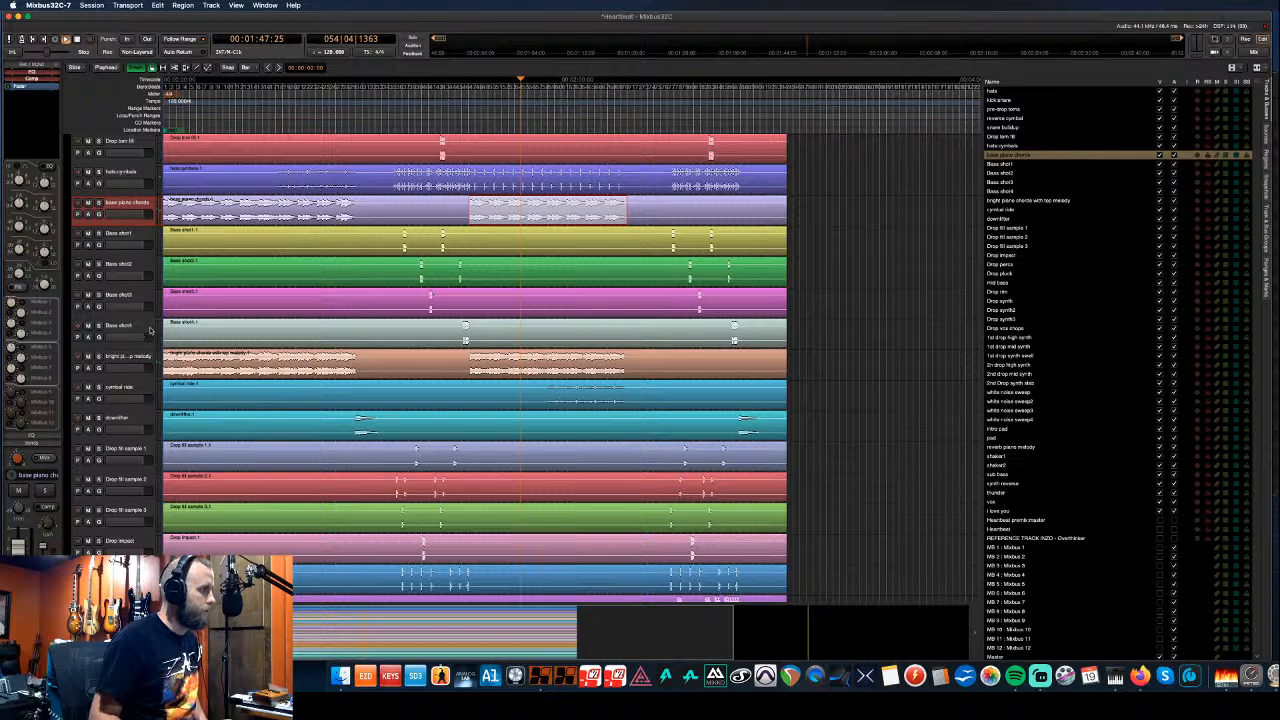
# - Settle the cymbal ride track into third place near the top
pyautogui.click(138, 390)
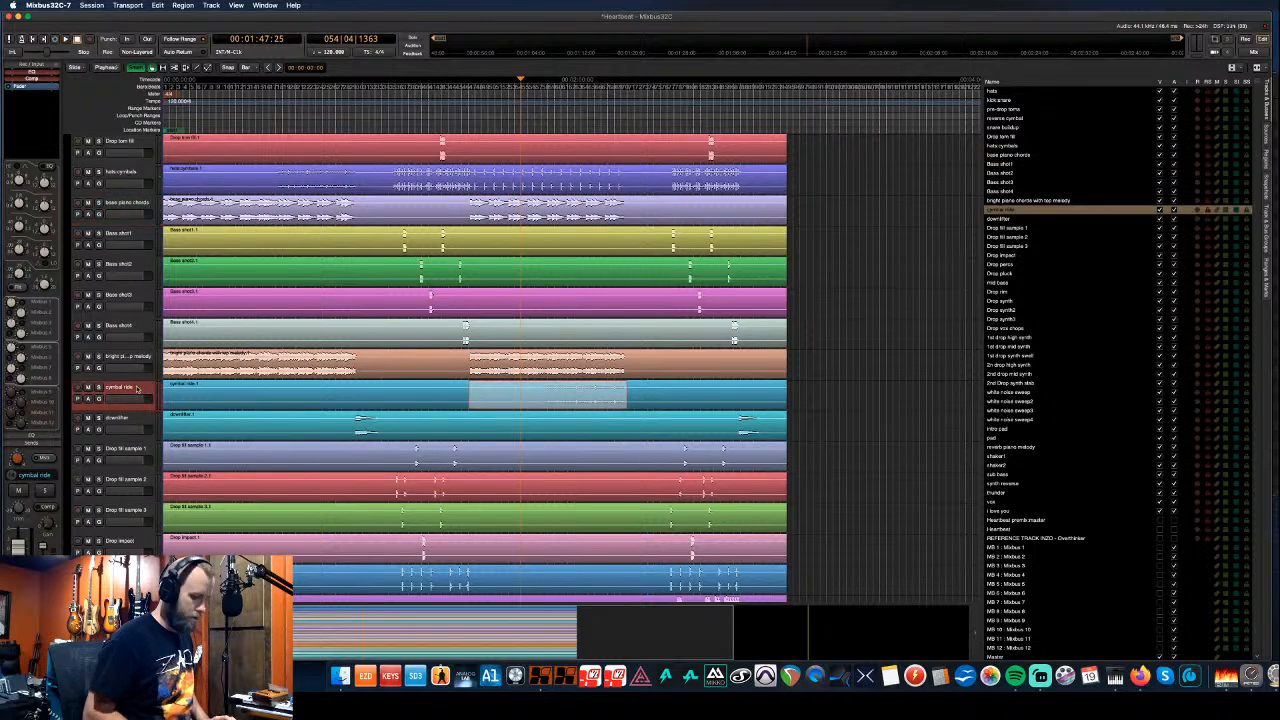
pyautogui.press('super+Up')
pyautogui.press('super+Up')
pyautogui.press('super+Up')
pyautogui.press('super+Up')
pyautogui.press('super+Up')
pyautogui.press('super+Up')
pyautogui.press('super+Up')
pyautogui.press('super+Down')
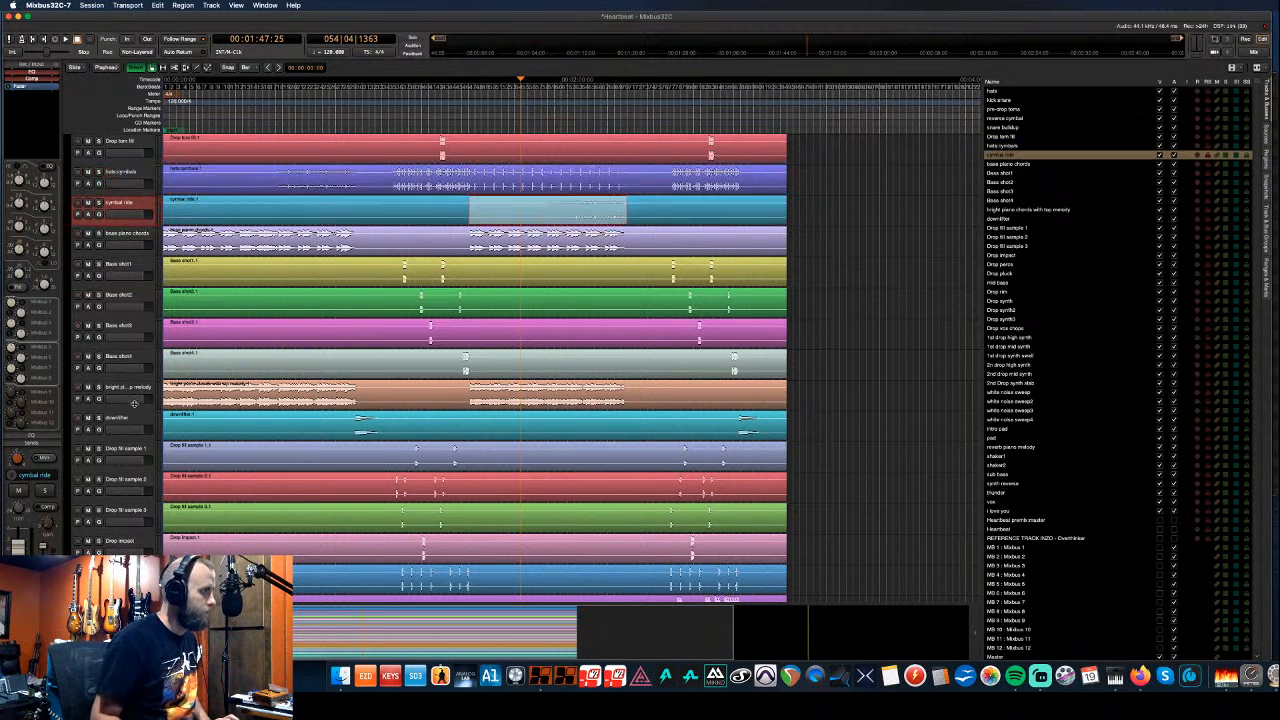
# - Move base piano chords and bright piano together down below mid bass
pyautogui.click(139, 237)
pyautogui.press('super+Down')
pyautogui.press('super+Down')
pyautogui.press('super+Down')
pyautogui.press('super+Down')
pyautogui.press('super+Down')
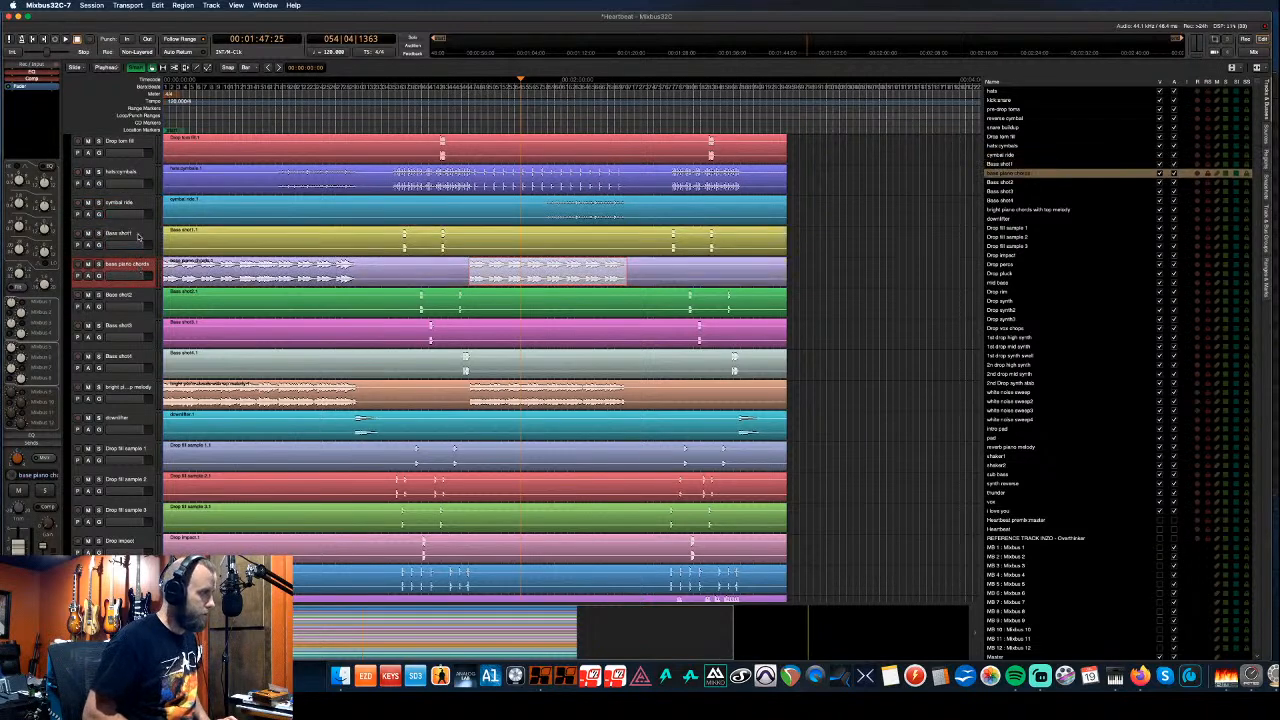
pyautogui.press('super+Down')
pyautogui.press('super+Down')
pyautogui.press('super+Down')
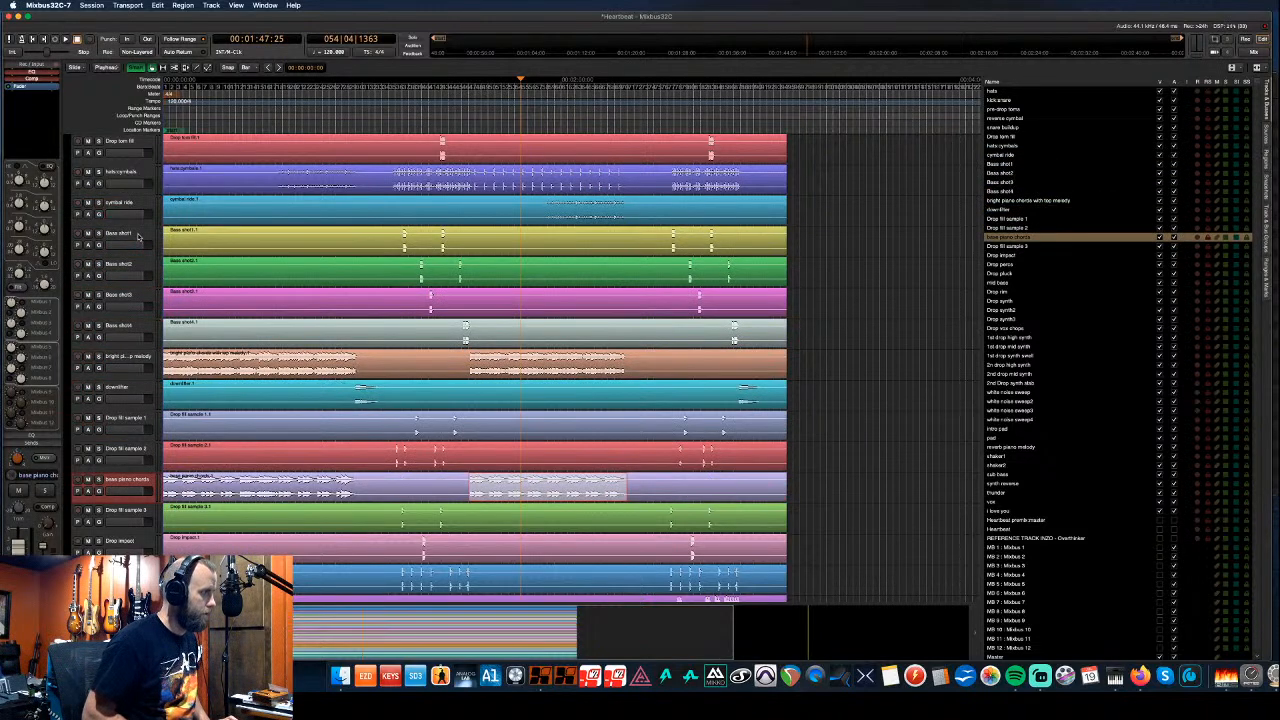
pyautogui.press('super+Down')
pyautogui.press('super+Down')
pyautogui.press('super+Down')
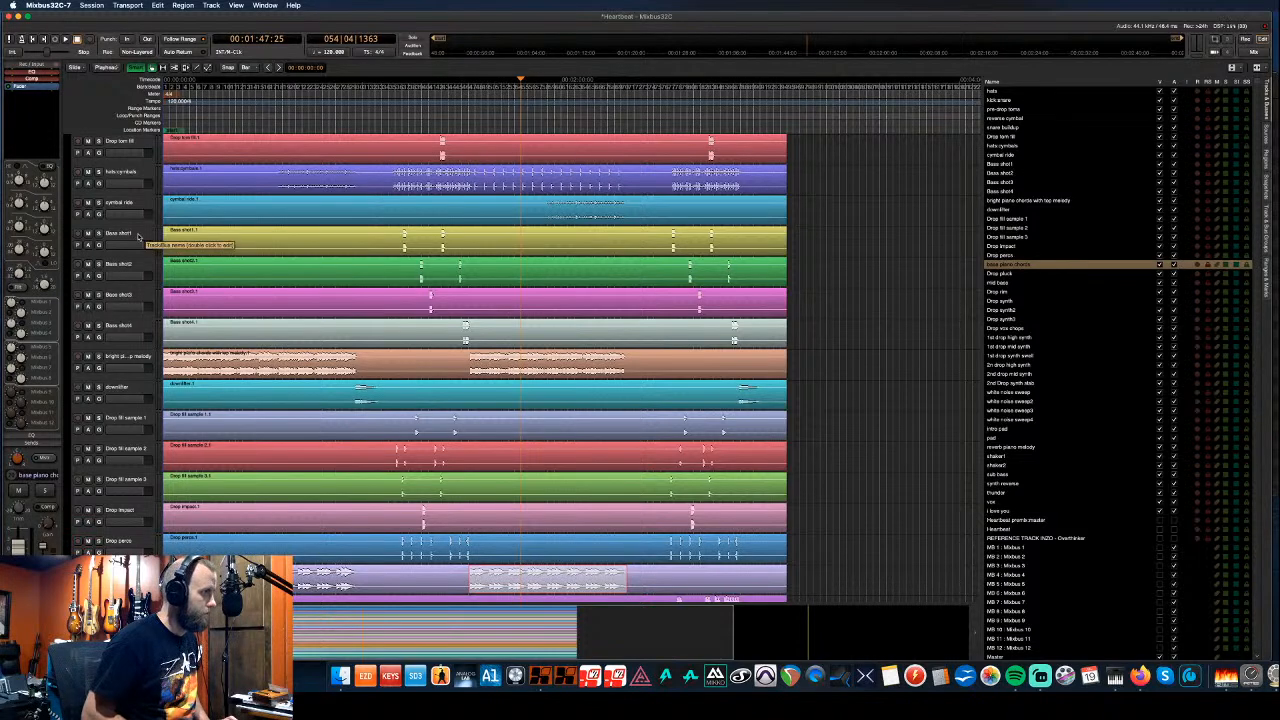
pyautogui.press('super+Up')
pyautogui.press('super+Up')
pyautogui.press('super+Up')
pyautogui.press('super+Up')
pyautogui.press('super+Up')
pyautogui.press('super+Up')
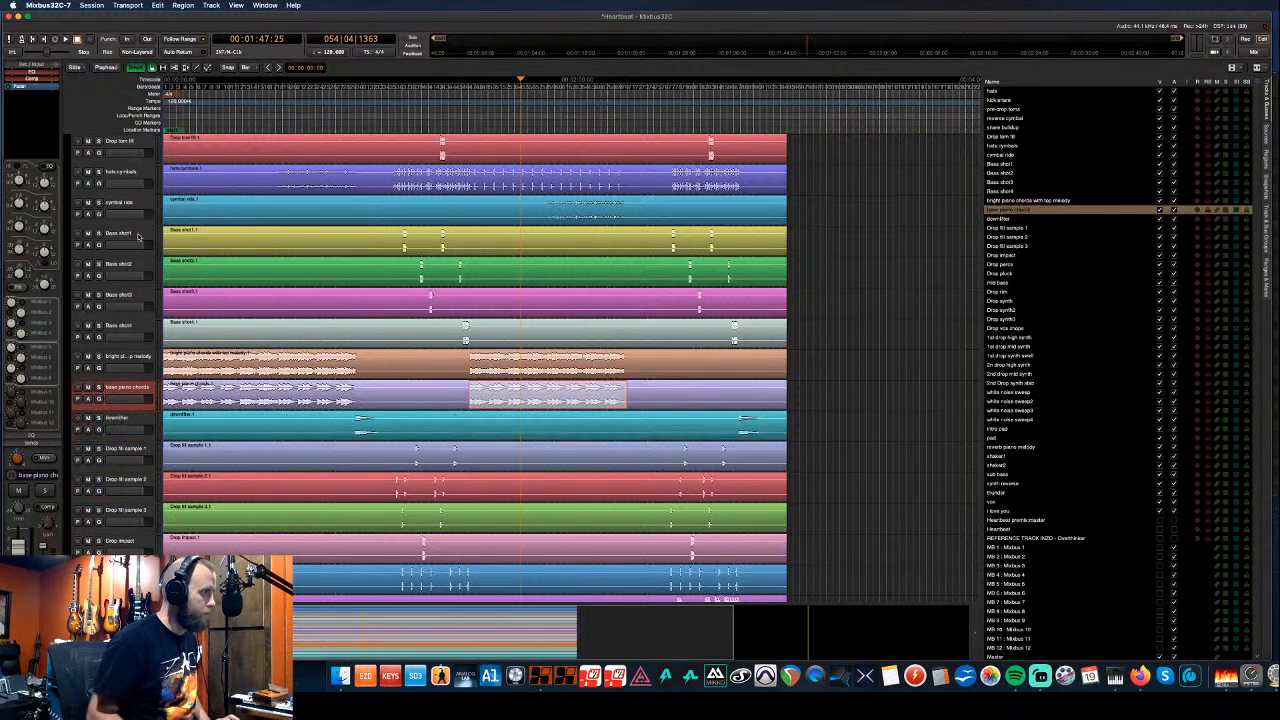
pyautogui.keyDown('super'); pyautogui.click(149, 362); pyautogui.keyUp('super')
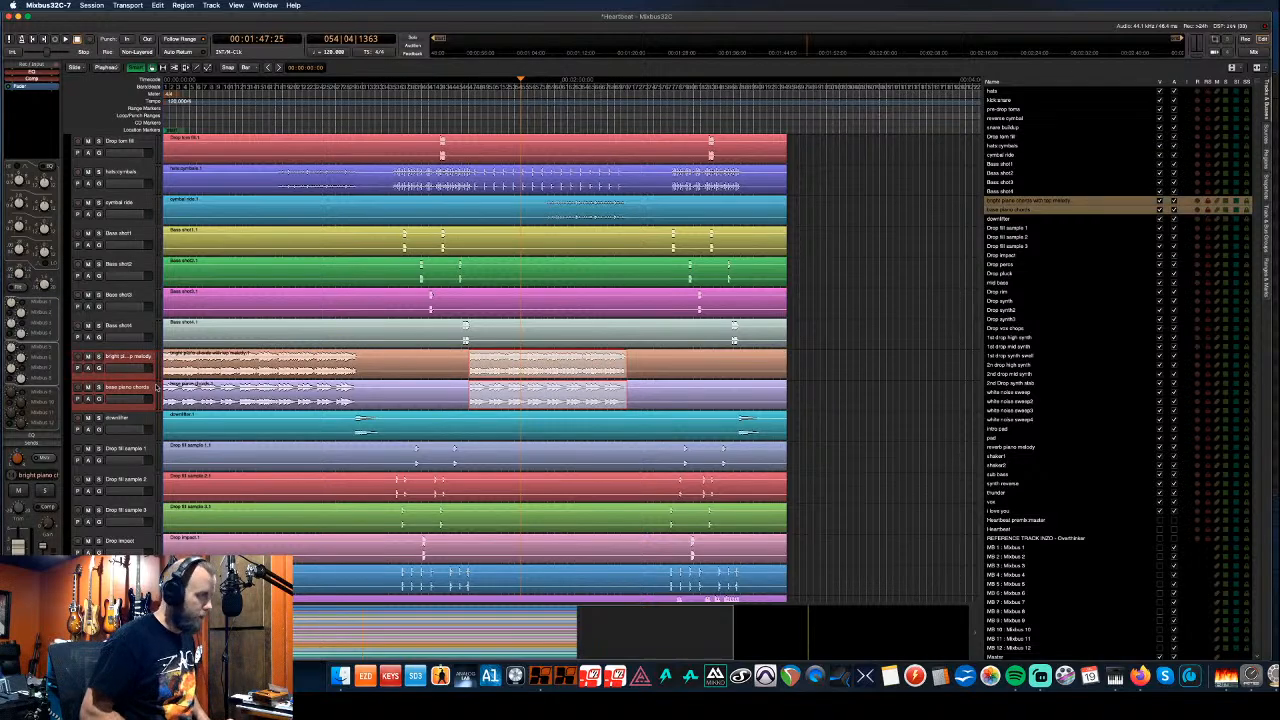
pyautogui.press('super+Down')
pyautogui.press('super+Down')
pyautogui.press('super+Down')
pyautogui.press('super+Down')
pyautogui.press('super+Down')
pyautogui.press('super+Down')
pyautogui.press('super+Down')
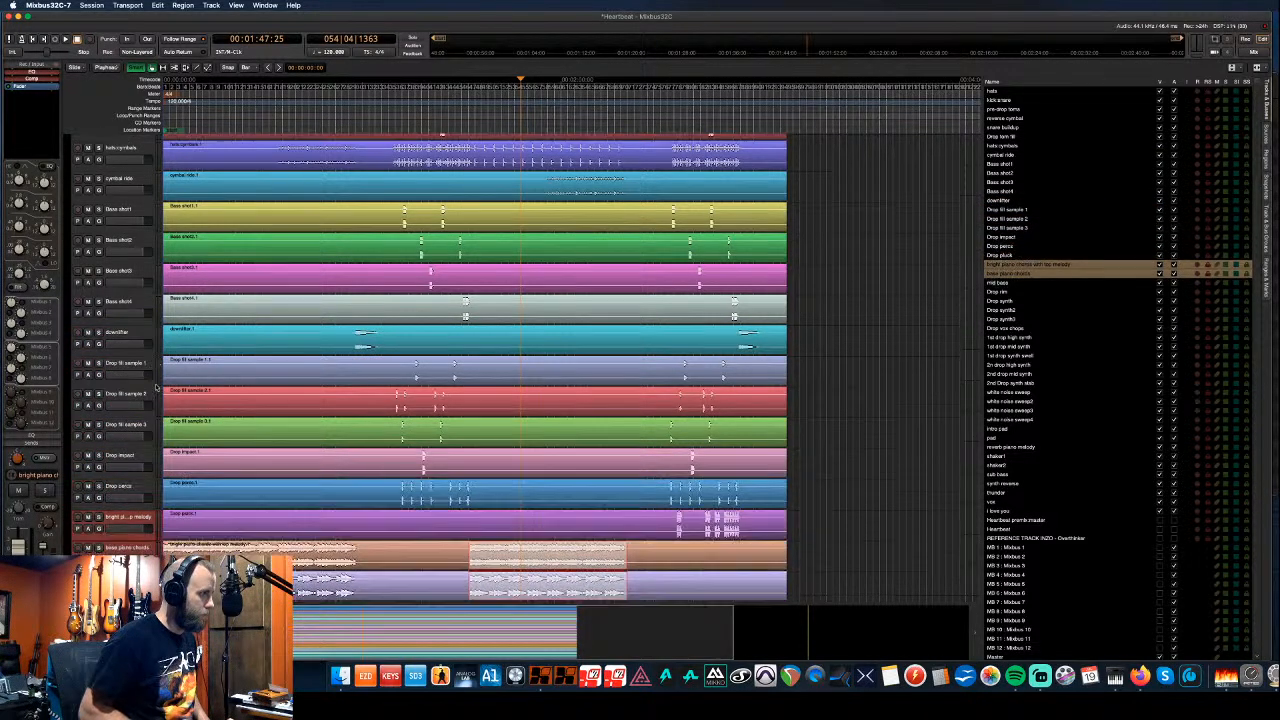
pyautogui.scroll(-4, 158, 410)
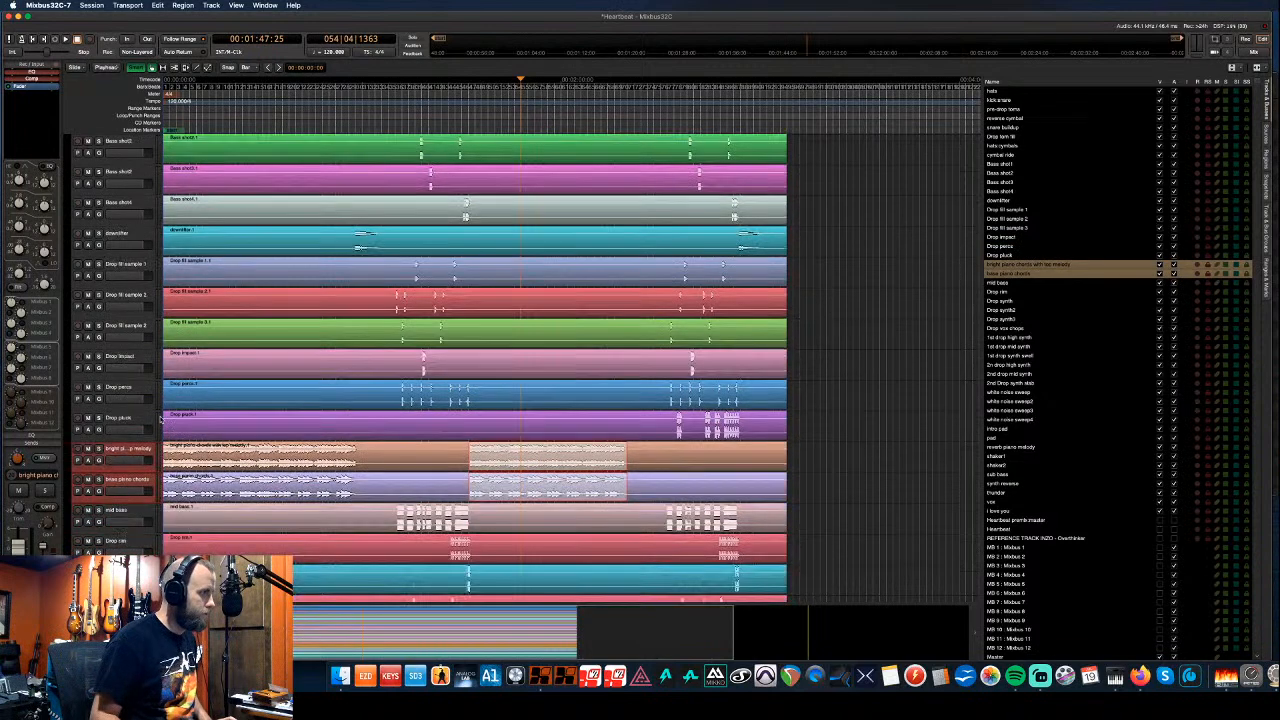
pyautogui.scroll(-3, 160, 420)
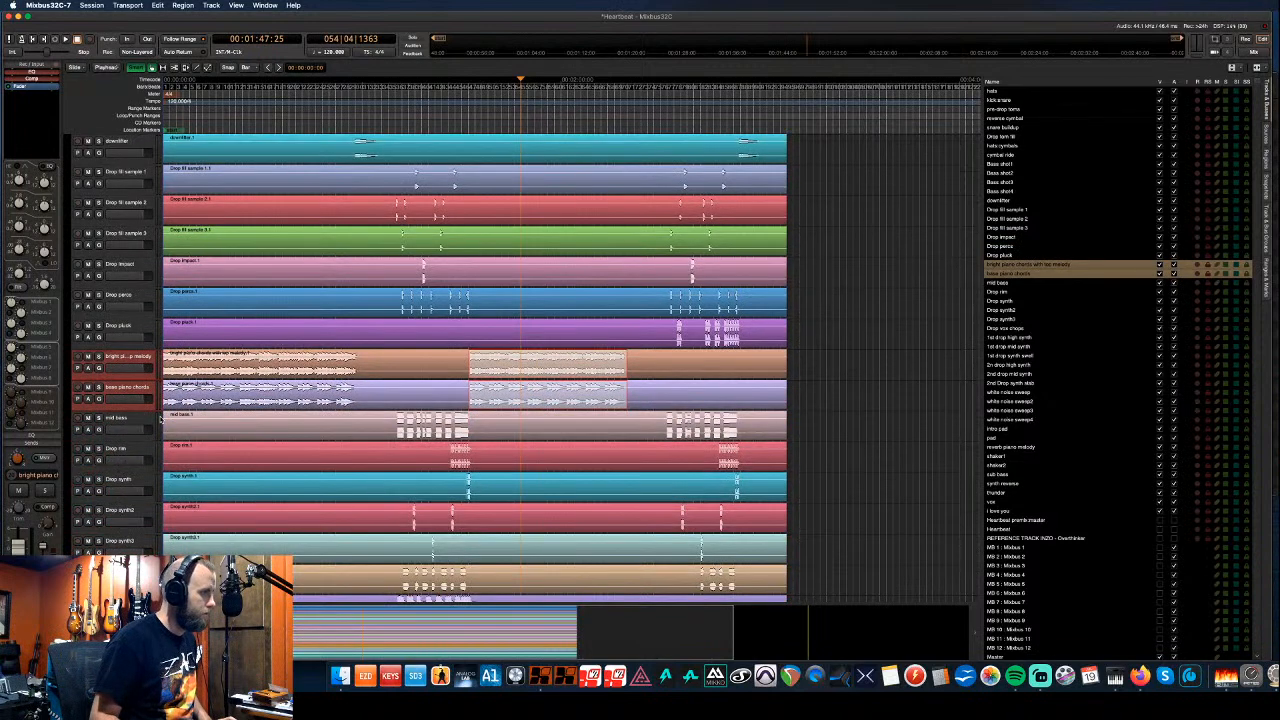
pyautogui.scroll(-4, 160, 420)
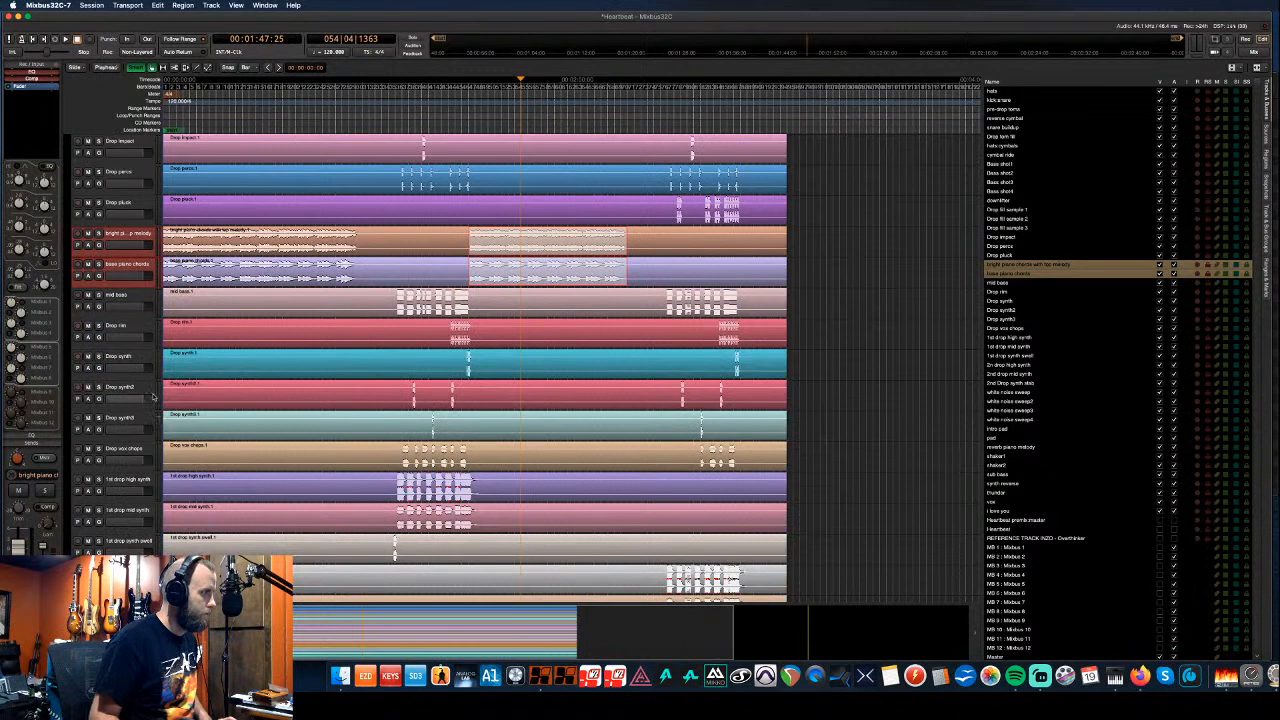
pyautogui.press('super+Down')
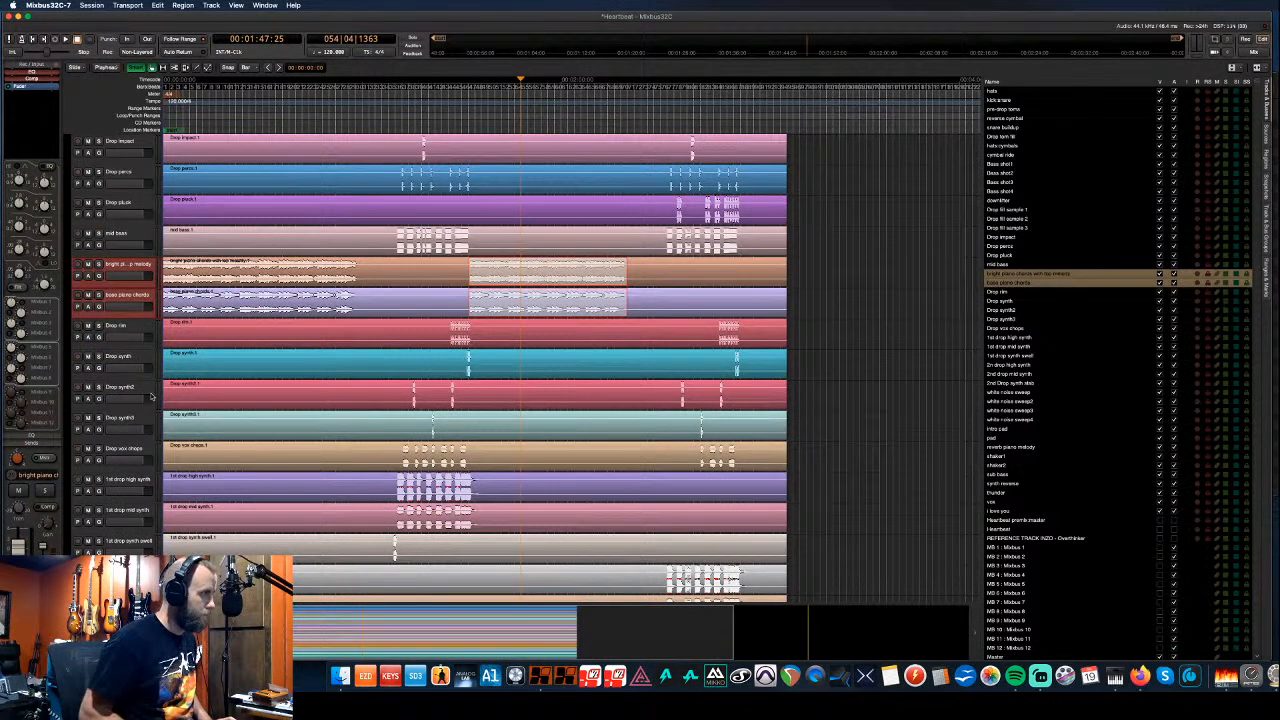
pyautogui.press('super+Down')
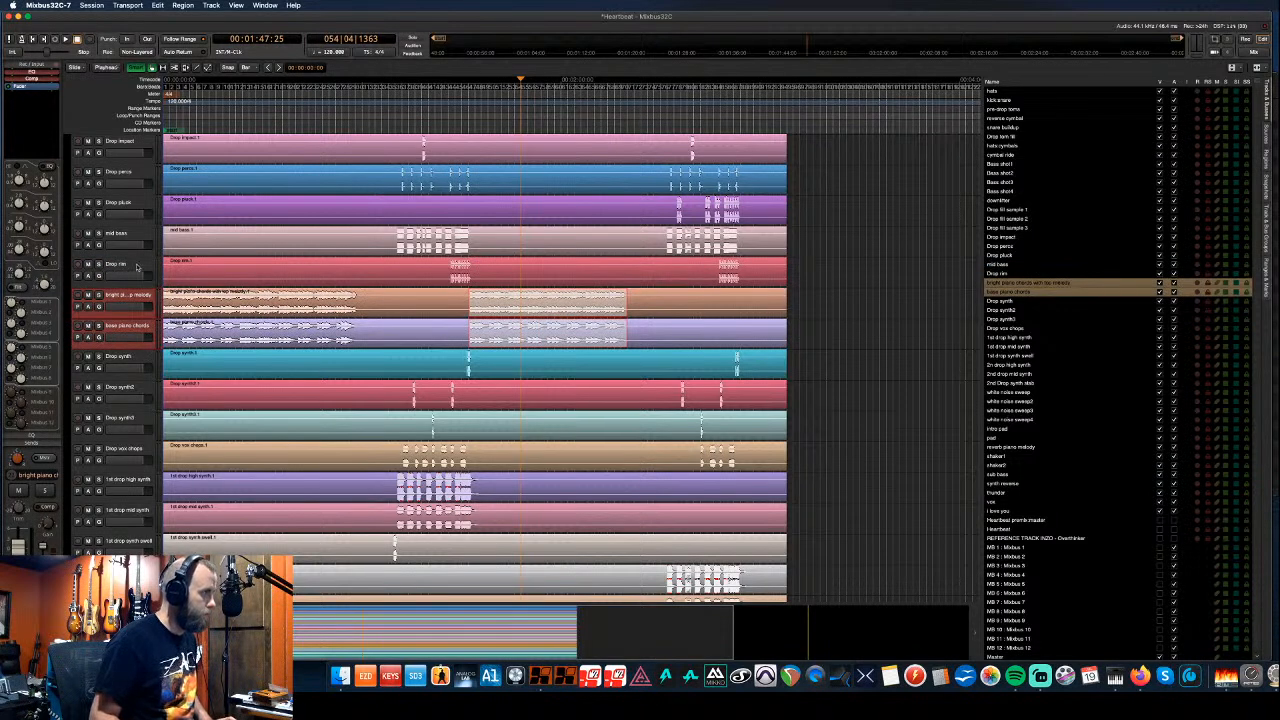
# - Move Drop rim up near the top, just below Drop tom fill
pyautogui.click(137, 266)
pyautogui.press('super+Up')
pyautogui.press('super+Up')
pyautogui.press('super+Up')
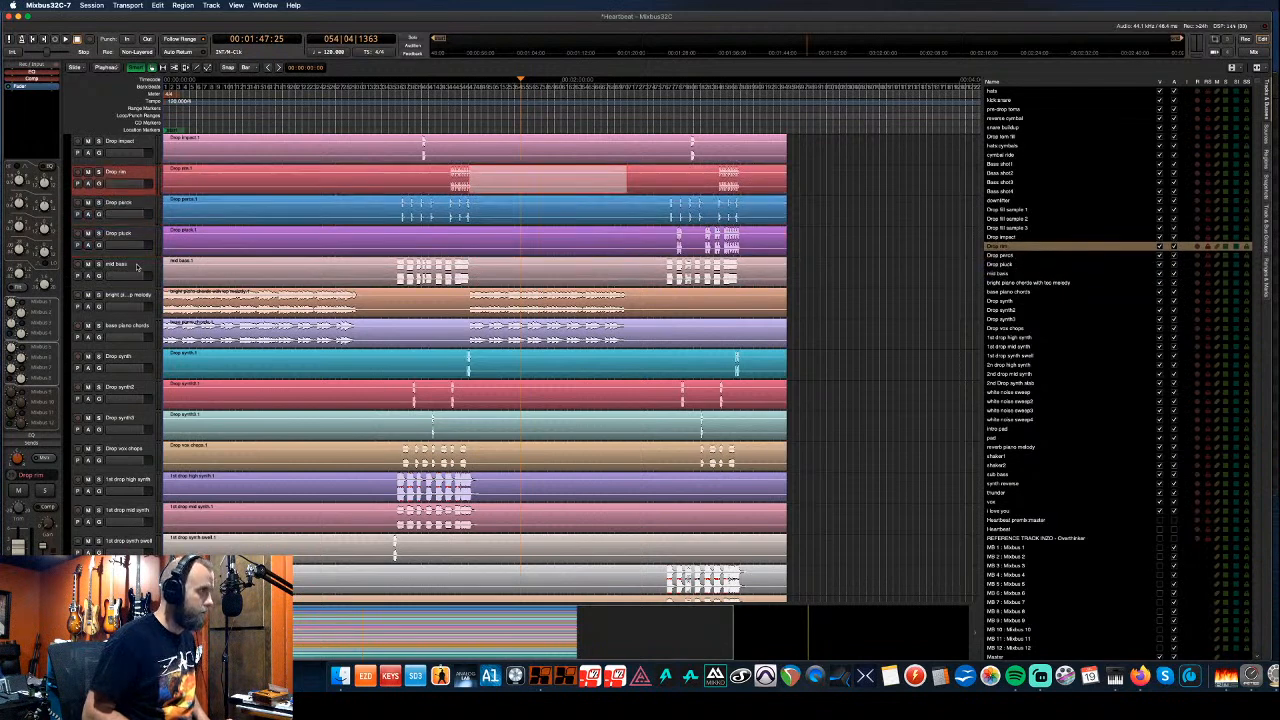
pyautogui.press('super+Up')
pyautogui.press('super+Up')
pyautogui.press('super+Up')
pyautogui.press('super+Up')
pyautogui.press('super+Up')
pyautogui.press('super+Up')
pyautogui.press('super+Up')
pyautogui.press('super+Up')
pyautogui.press('super+Up')
pyautogui.press('super+Up')
pyautogui.press('super+Up')
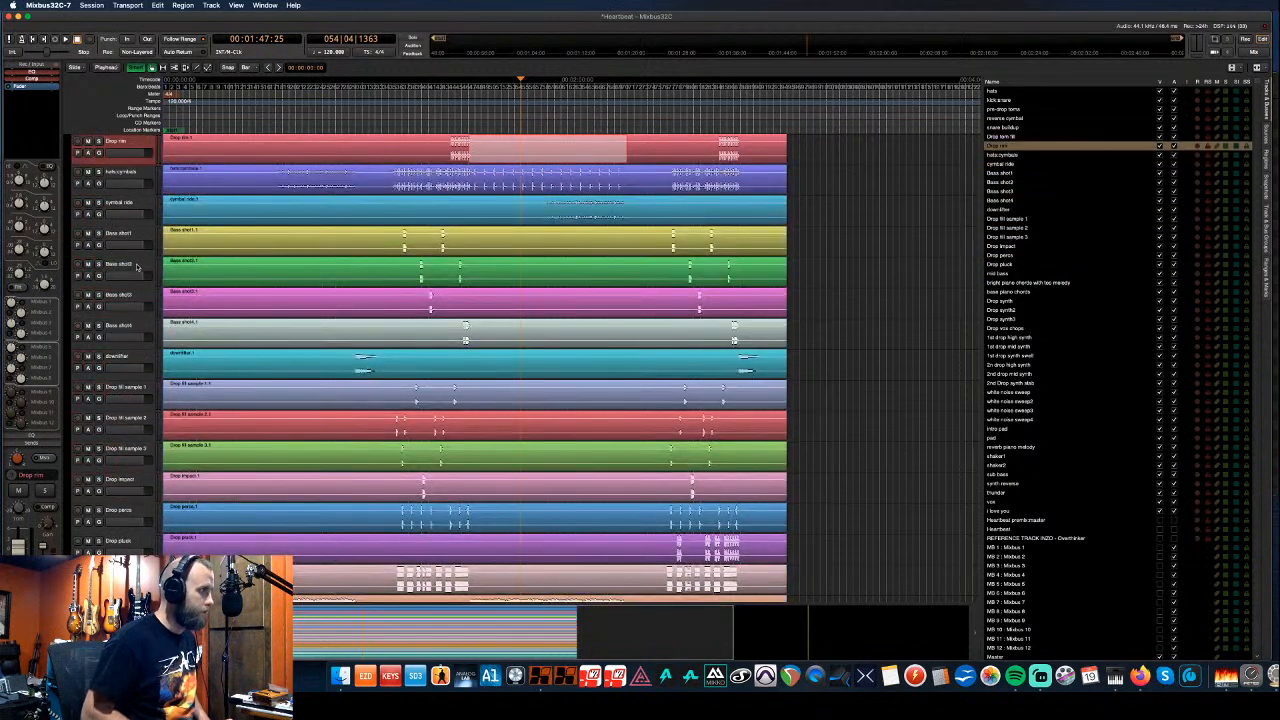
pyautogui.press('super+Up')
pyautogui.press('super+Down')
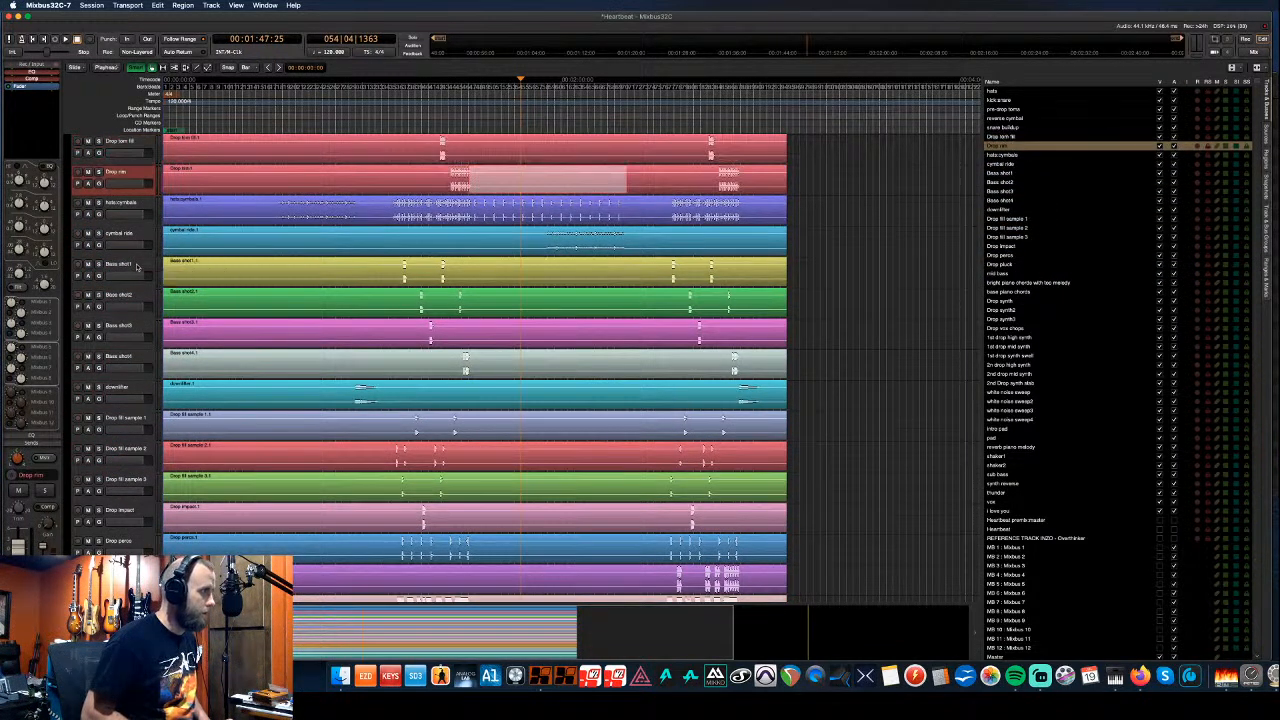
pyautogui.press('super+Down')
pyautogui.press('super+Down')
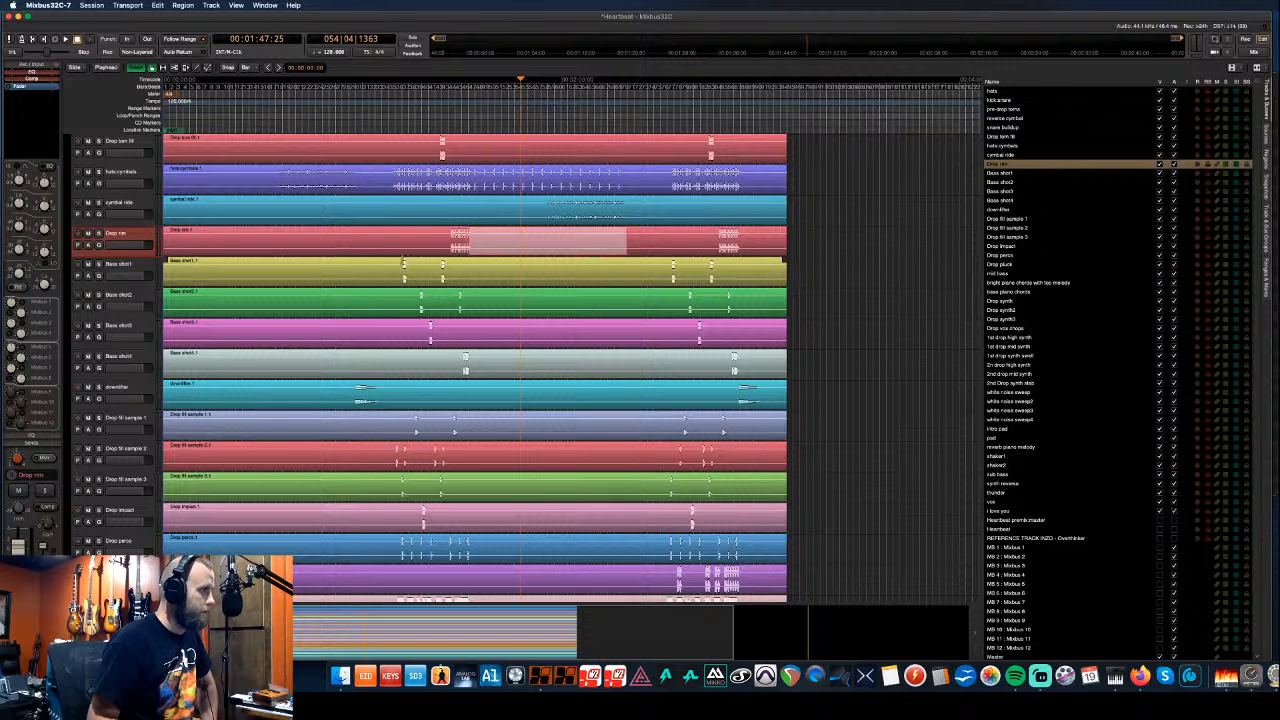
pyautogui.click(408, 263)
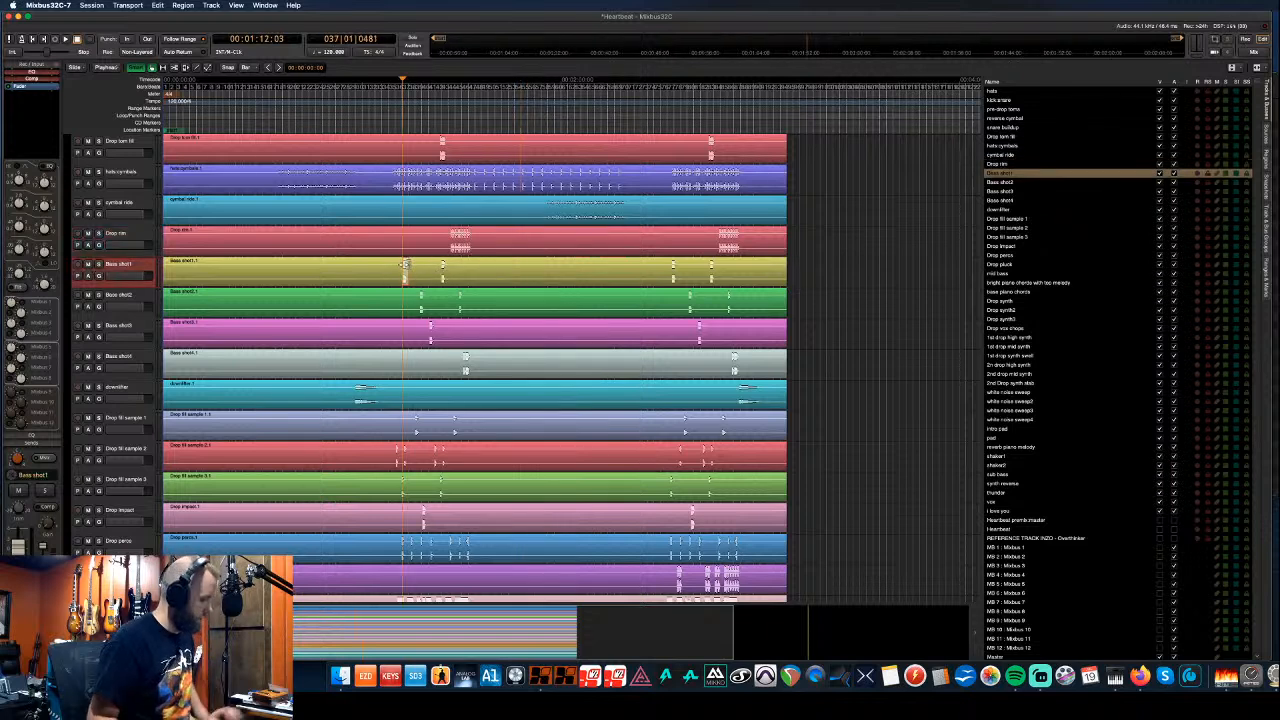
pyautogui.press('f')
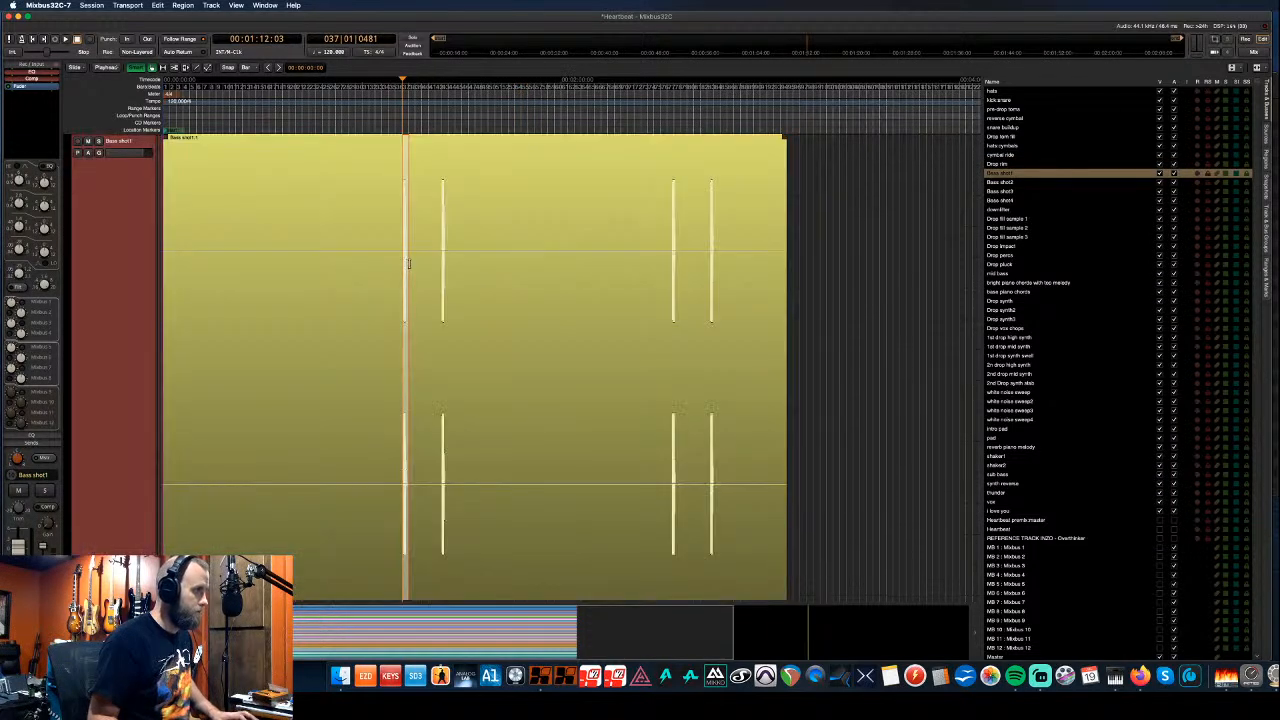
pyautogui.press('z')
pyautogui.moveTo(240, 249); pyautogui.dragTo(551, 253)
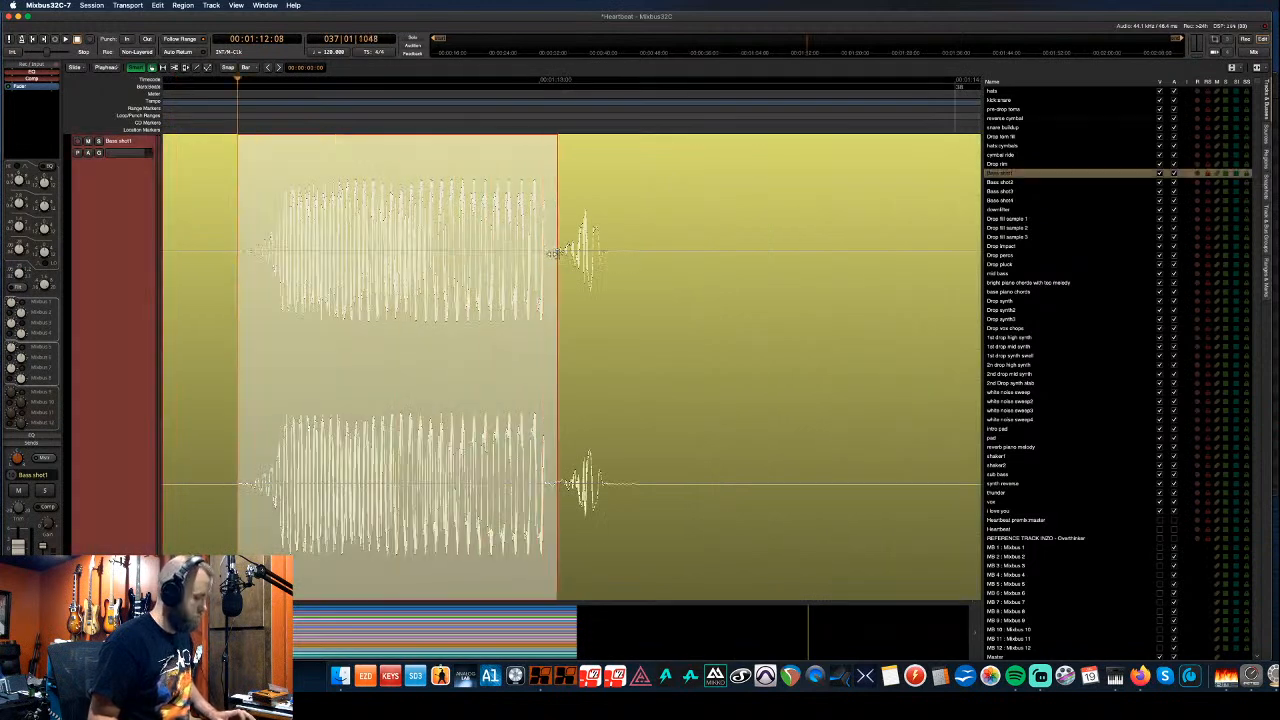
pyautogui.press('space')
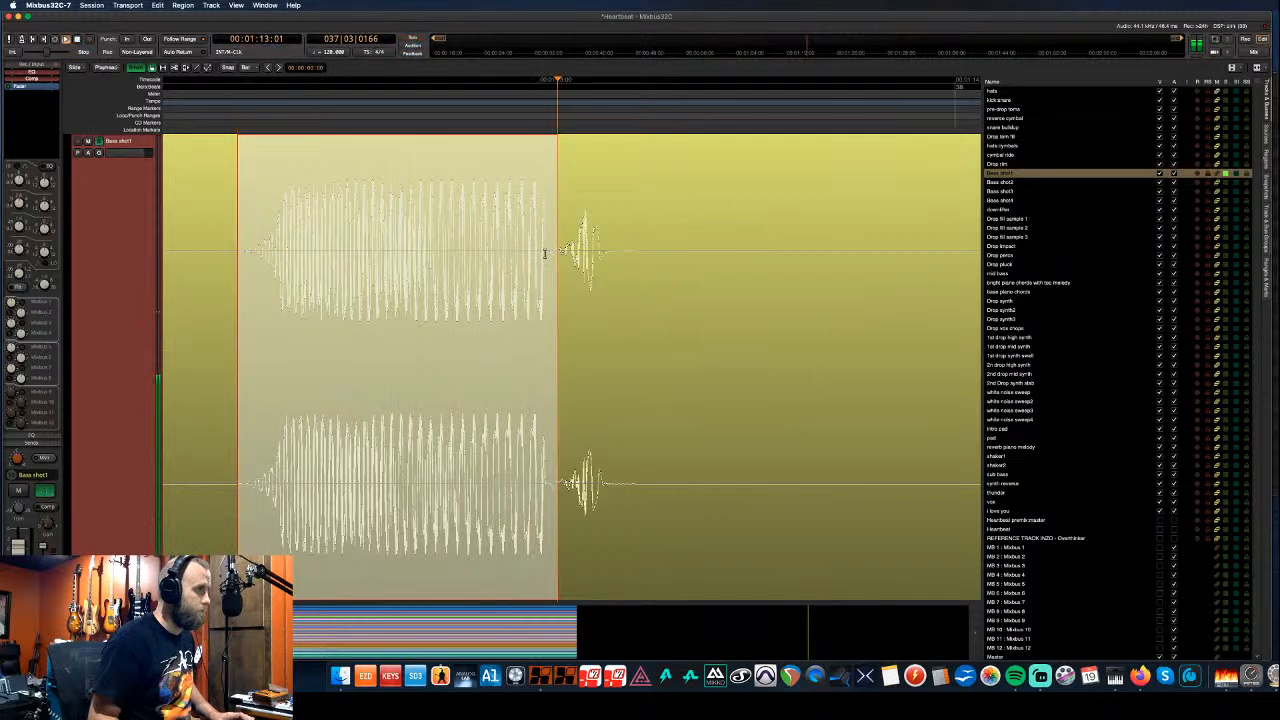
pyautogui.click(542, 248)
pyautogui.press('space')
pyautogui.scroll(-2, 459, 128)
pyautogui.scroll(-4, 459, 128)
pyautogui.scroll(6, 459, 128)
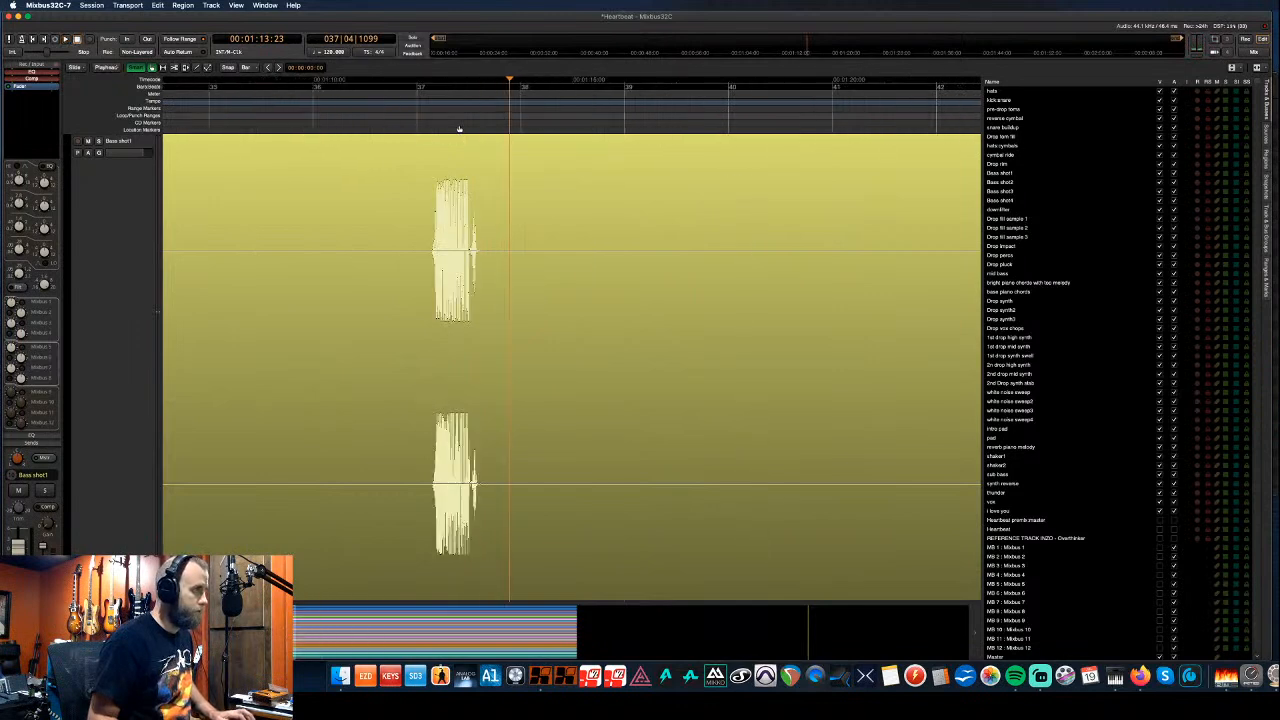
pyautogui.scroll(-6, 459, 128)
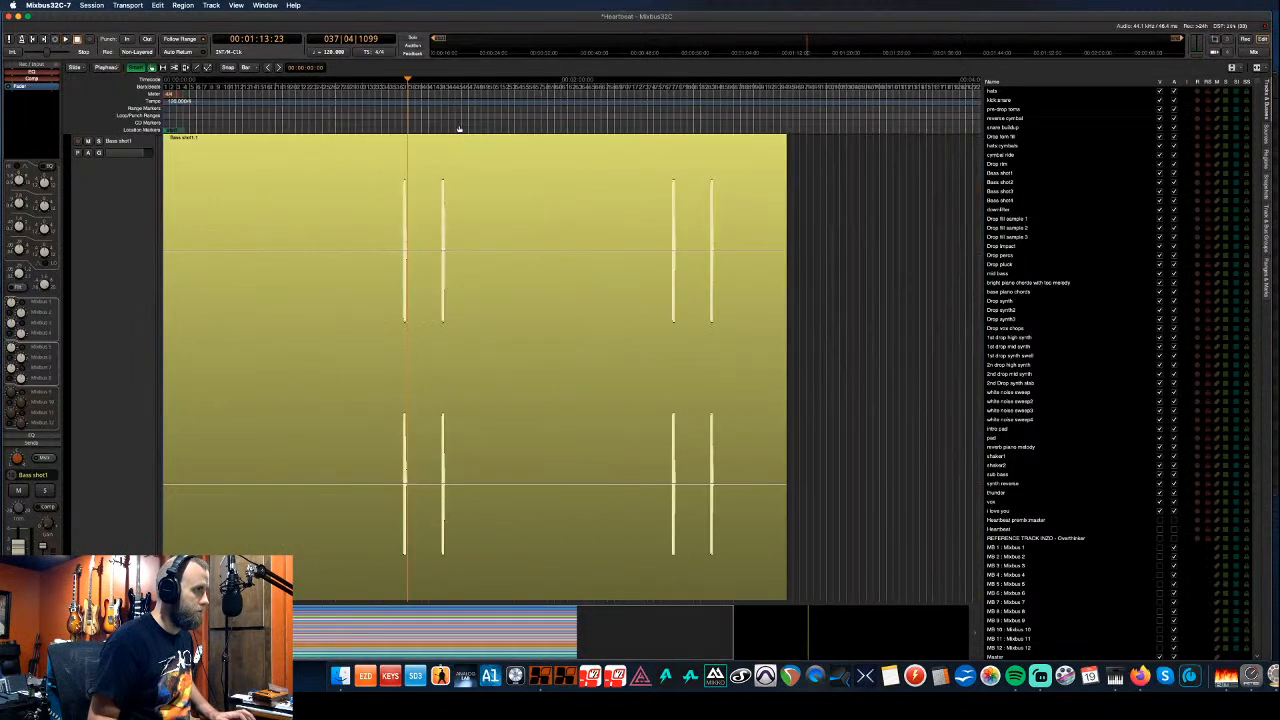
pyautogui.press('f')
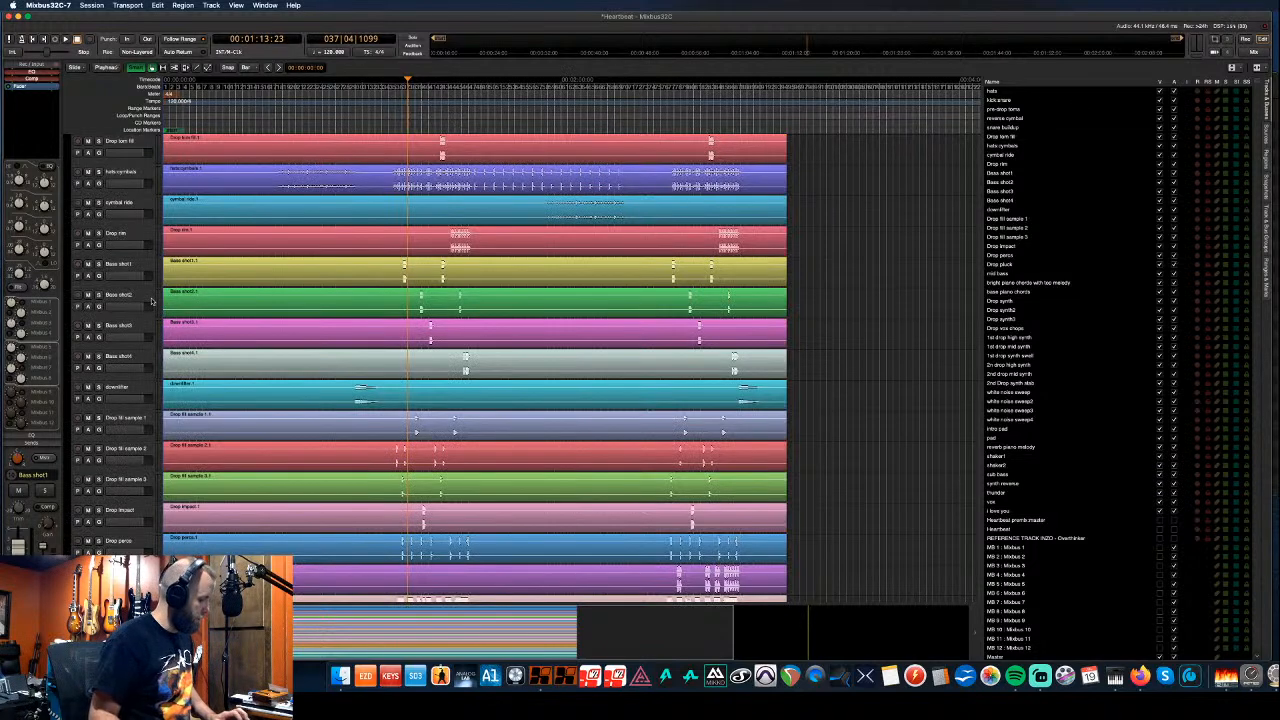
pyautogui.scroll(-5, 152, 300)
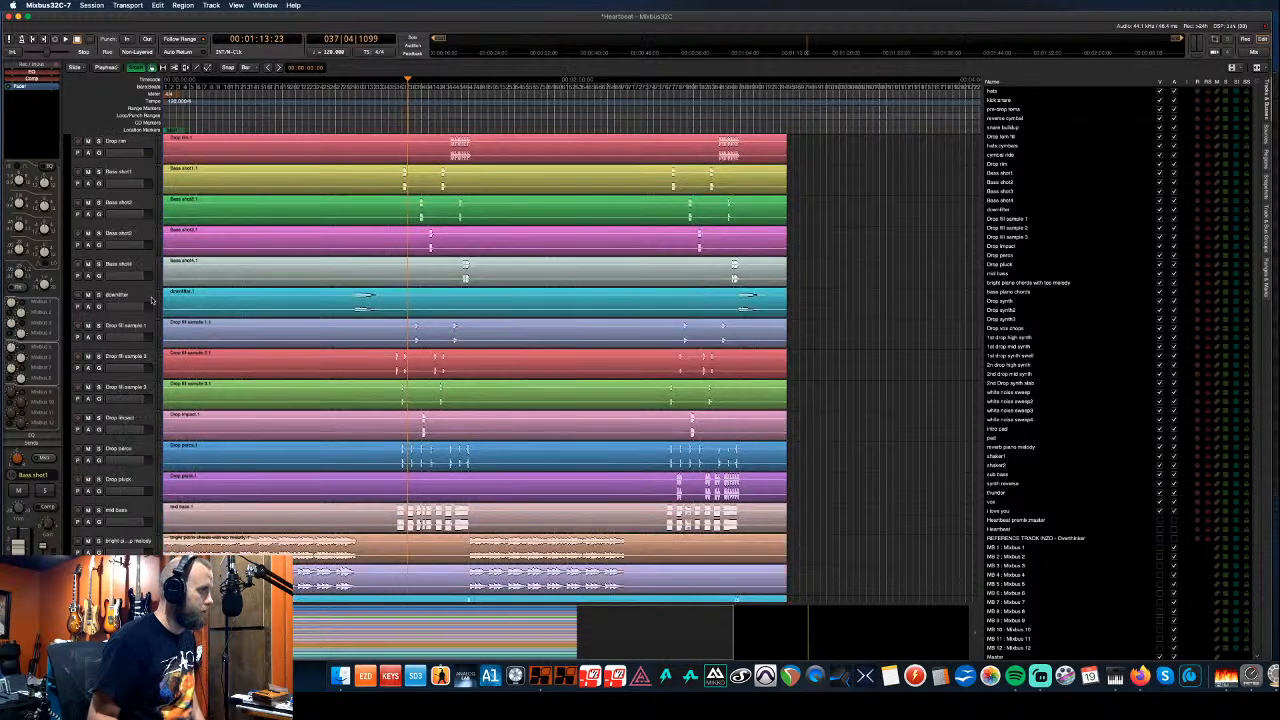
pyautogui.scroll(-3, 152, 300)
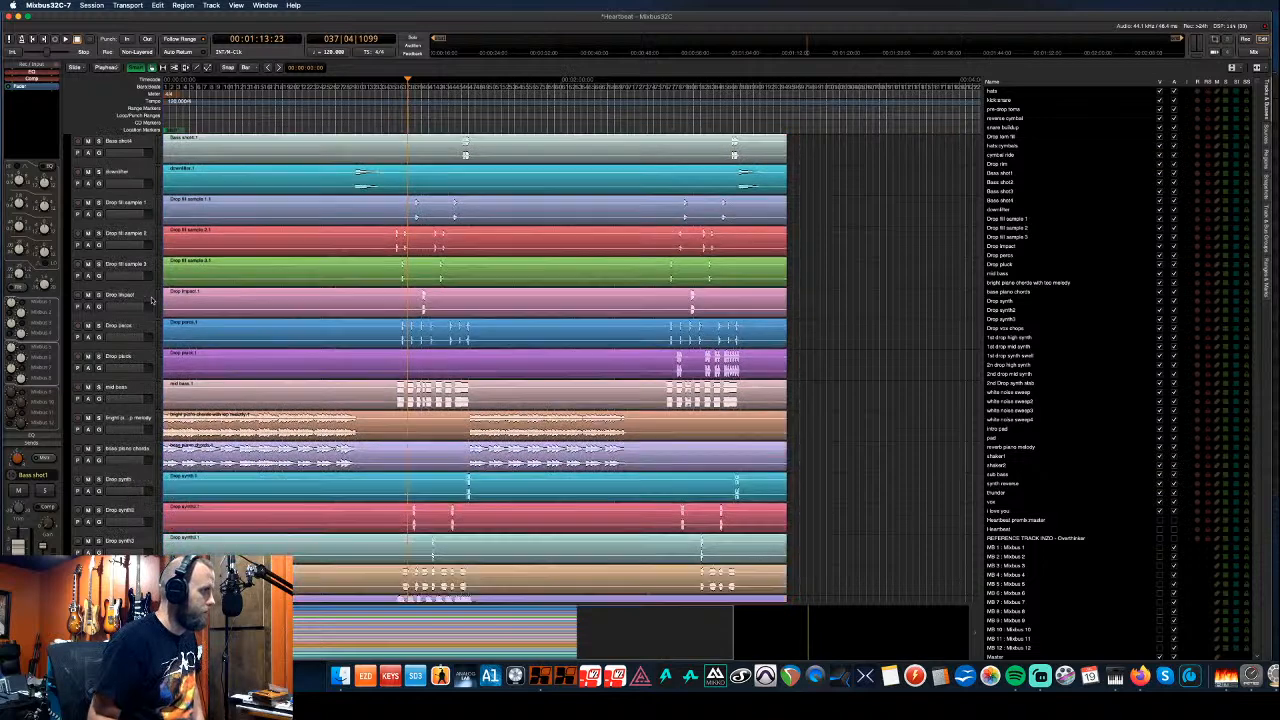
pyautogui.scroll(-3, 152, 300)
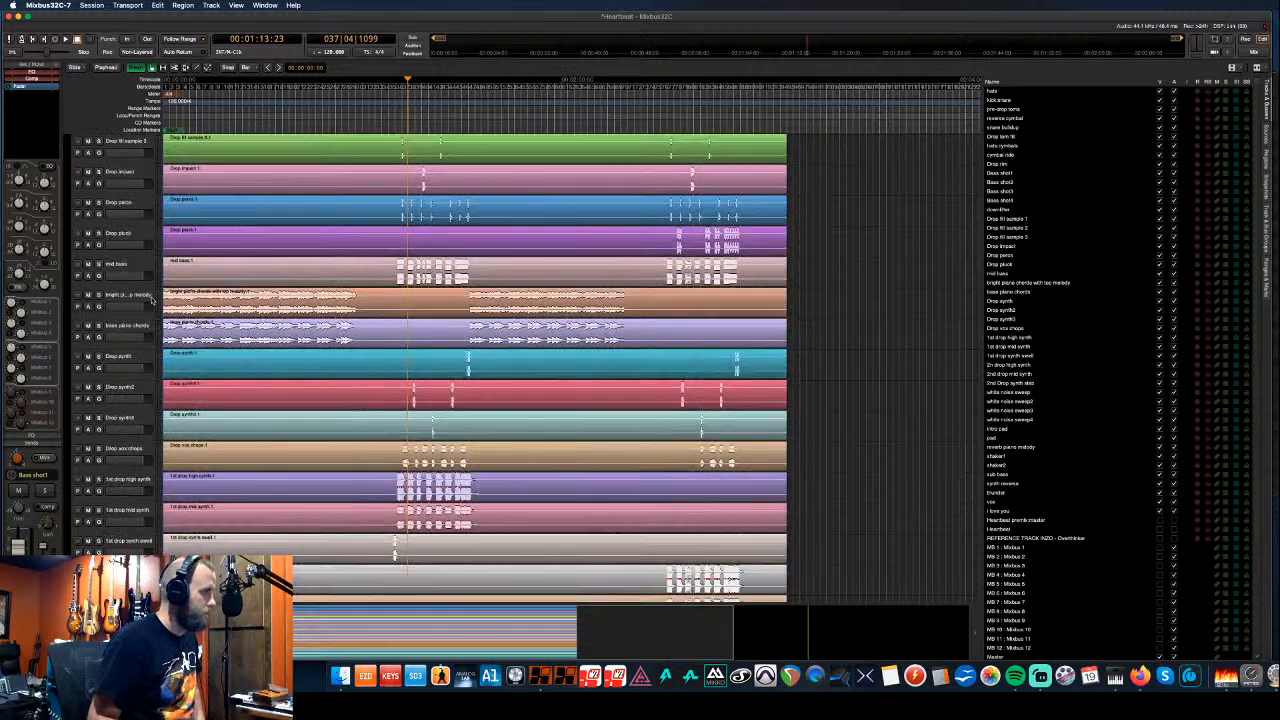
pyautogui.scroll(-3, 152, 300)
pyautogui.scroll(-3, 152, 300)
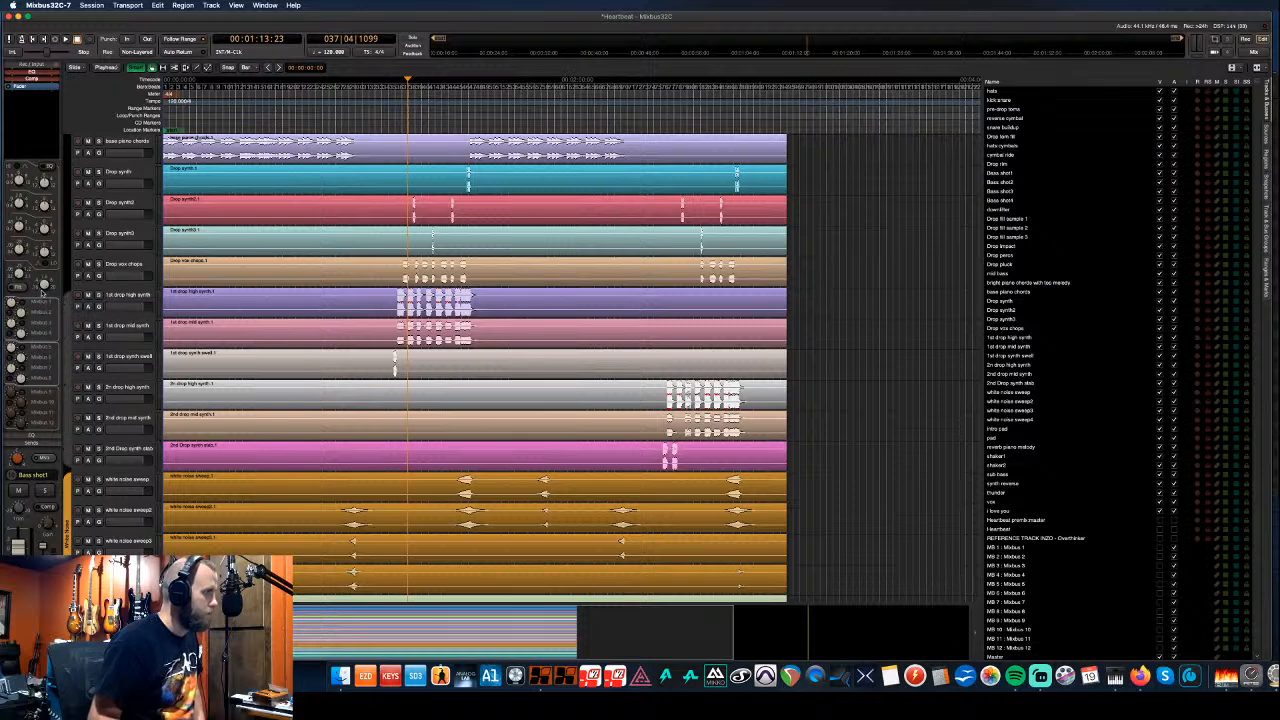
# - Create an orange 'Synth' group from the six drop synth tracks
pyautogui.moveTo(42, 292); pyautogui.dragTo(42, 292)
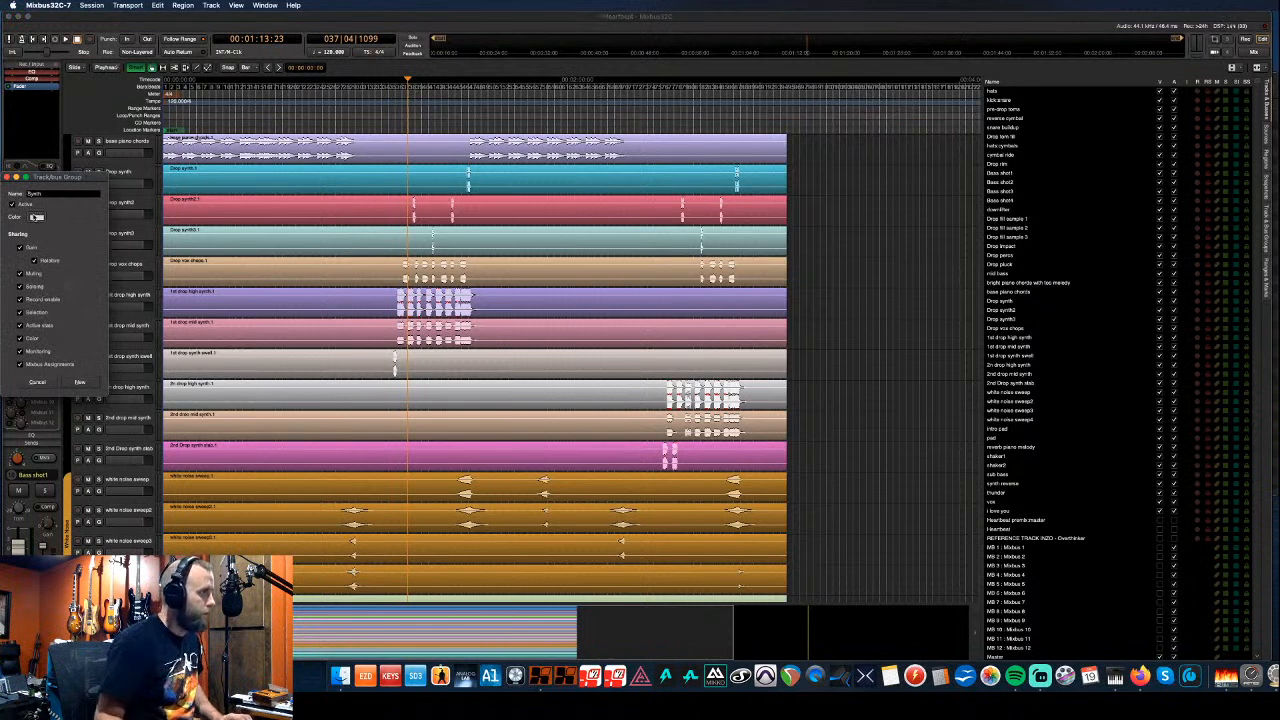
pyautogui.click(36, 217)
pyautogui.click(117, 114)
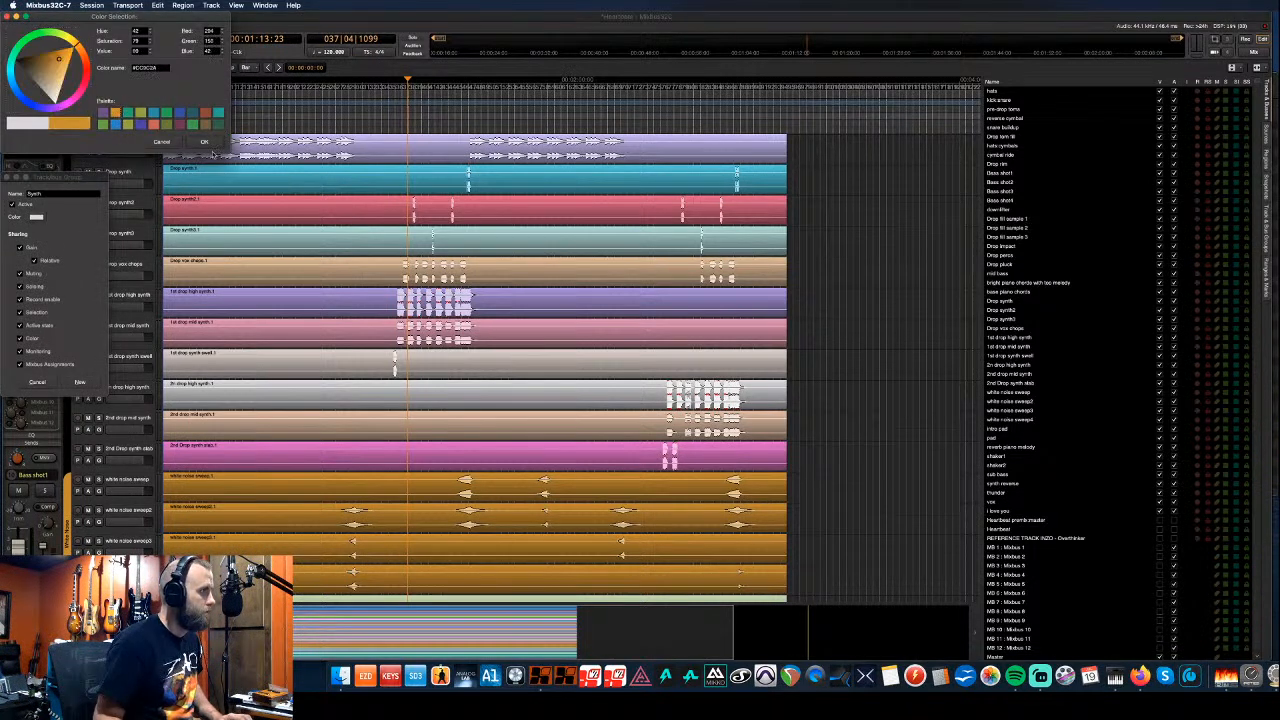
pyautogui.click(204, 141)
pyautogui.click(80, 383)
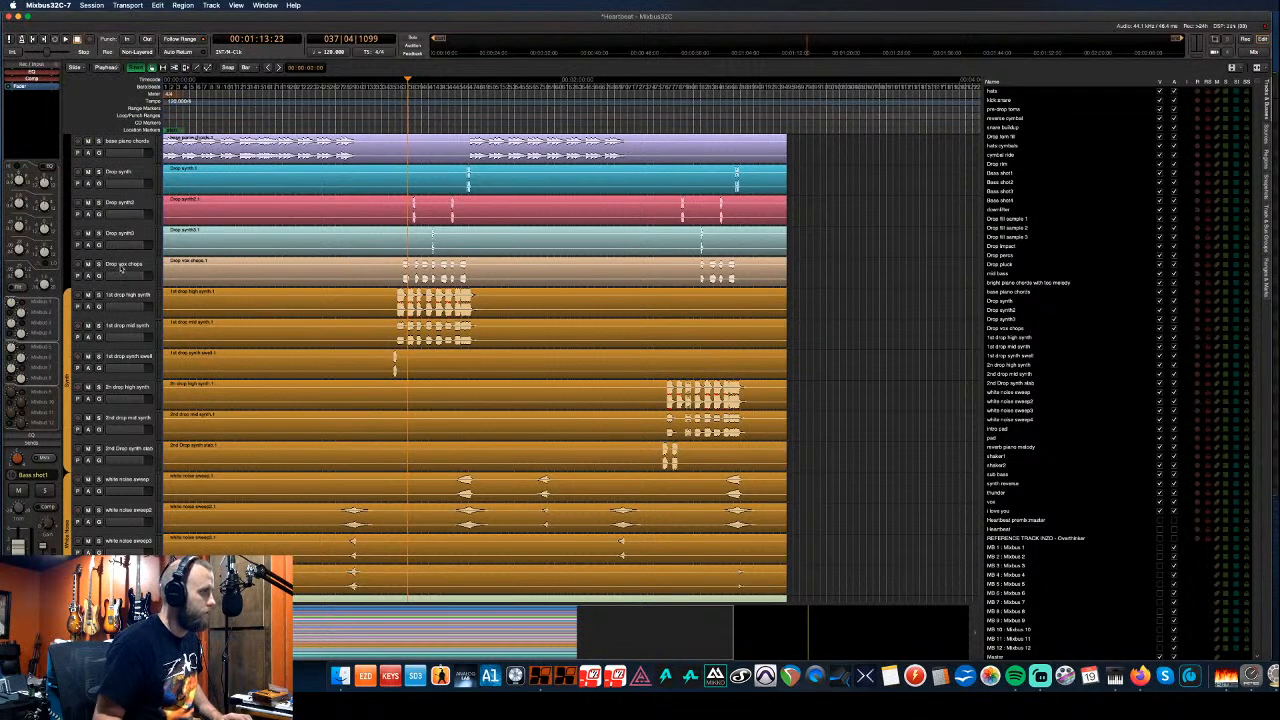
pyautogui.click(121, 268)
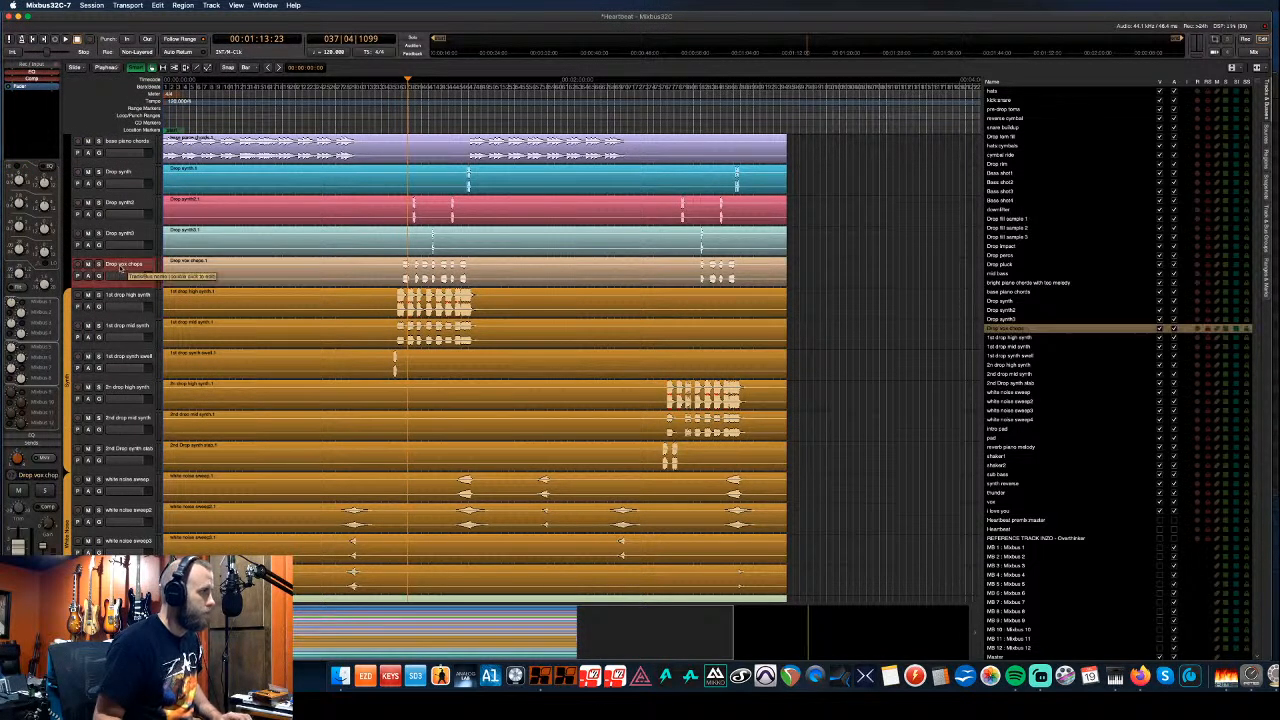
# - Lower Drop vox chops three places to sit directly below vox, above I love you
pyautogui.hotkey('ctrl', 'Down')
pyautogui.hotkey('ctrl', 'Down')
pyautogui.hotkey('ctrl', 'Down')
pyautogui.hotkey('ctrl', 'Down')
pyautogui.hotkey('ctrl', 'Down')
pyautogui.hotkey('ctrl', 'Down')
pyautogui.hotkey('ctrl', 'Down')
pyautogui.hotkey('ctrl', 'Down')
pyautogui.hotkey('ctrl', 'Down')
pyautogui.hotkey('ctrl', 'Down')
pyautogui.hotkey('ctrl', 'Down')
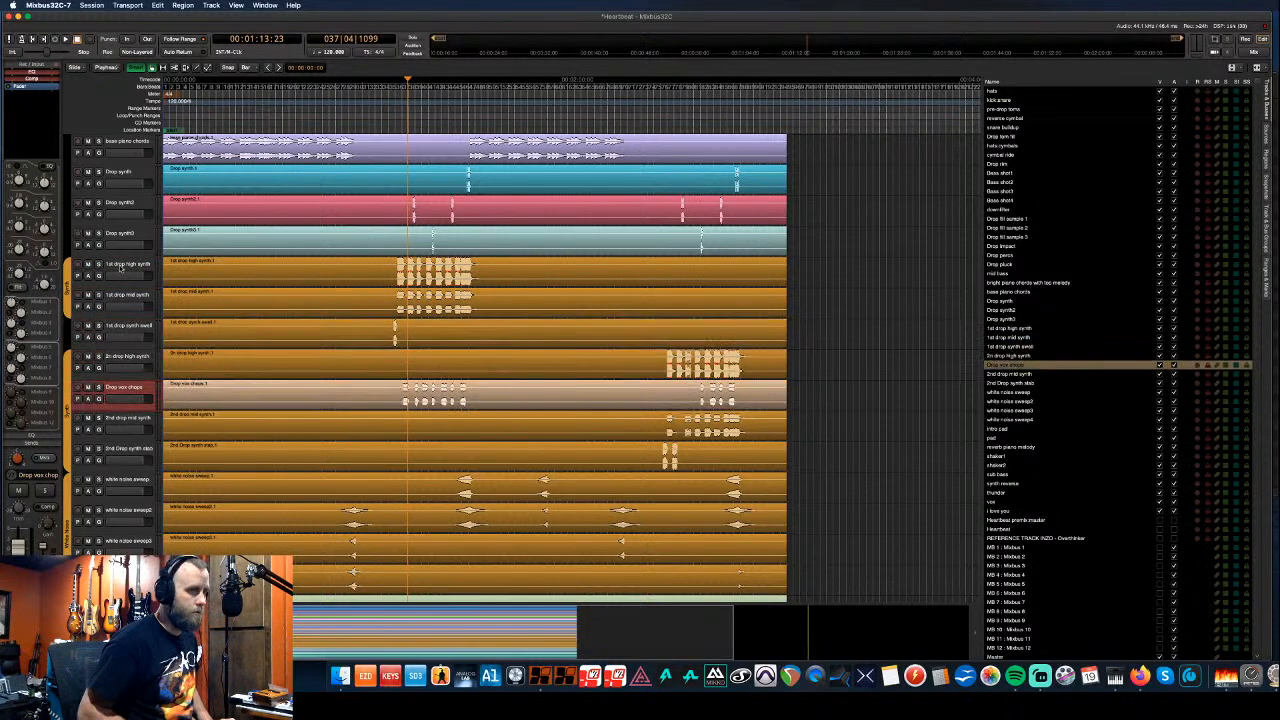
pyautogui.hotkey('ctrl', 'Down')
pyautogui.hotkey('ctrl', 'Down')
pyautogui.hotkey('ctrl', 'Down')
pyautogui.hotkey('ctrl', 'Down')
pyautogui.hotkey('ctrl', 'Down')
pyautogui.hotkey('ctrl', 'Down')
pyautogui.hotkey('ctrl', 'Down')
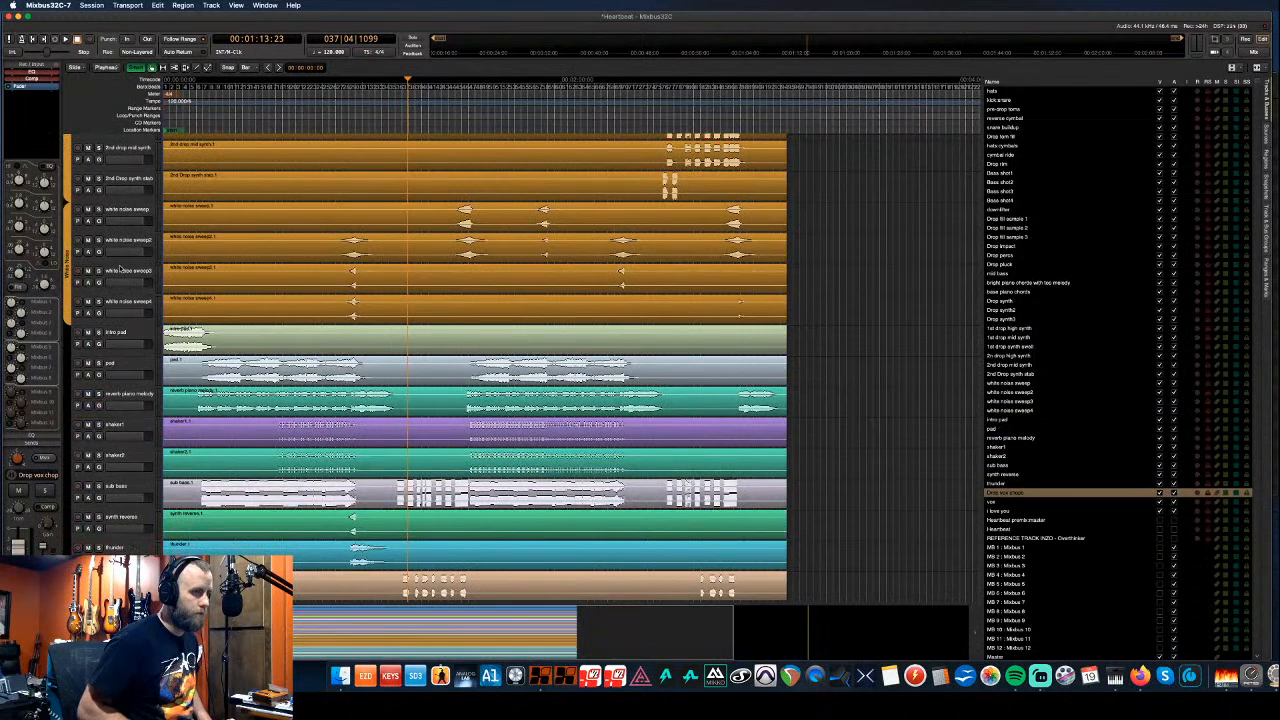
pyautogui.hotkey('ctrl', 'Down')
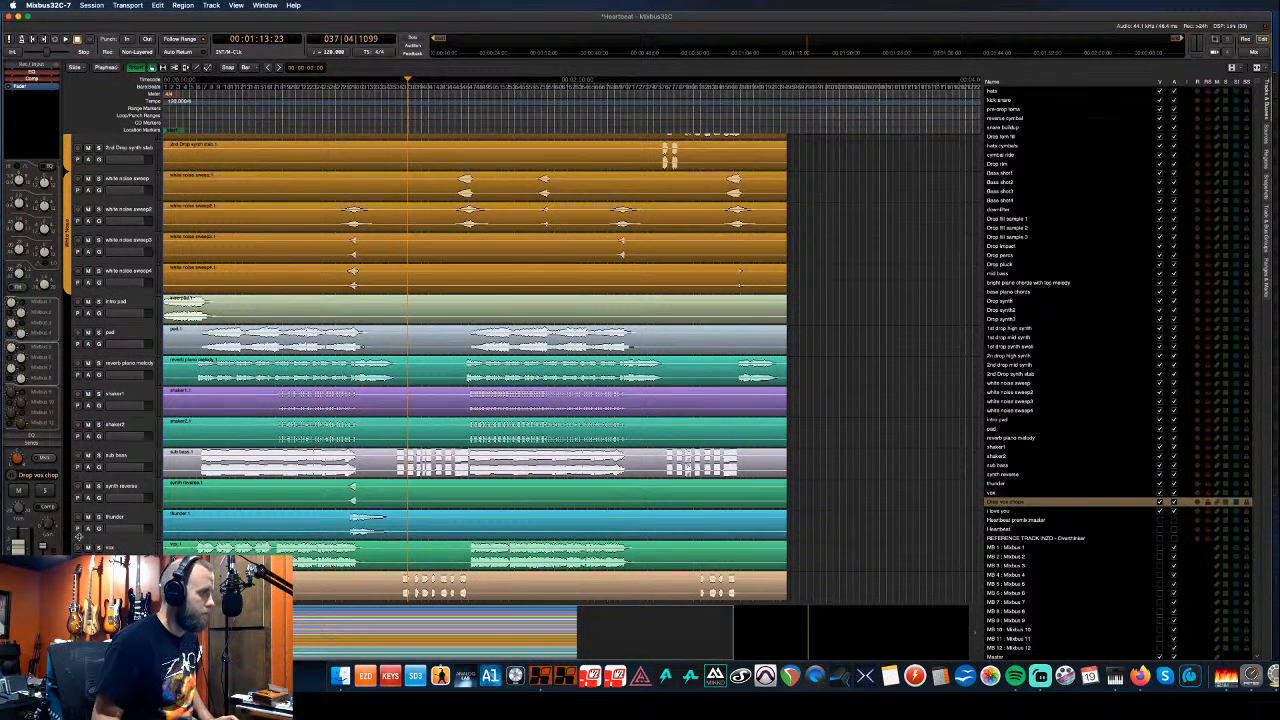
pyautogui.scroll(-3, 78, 543)
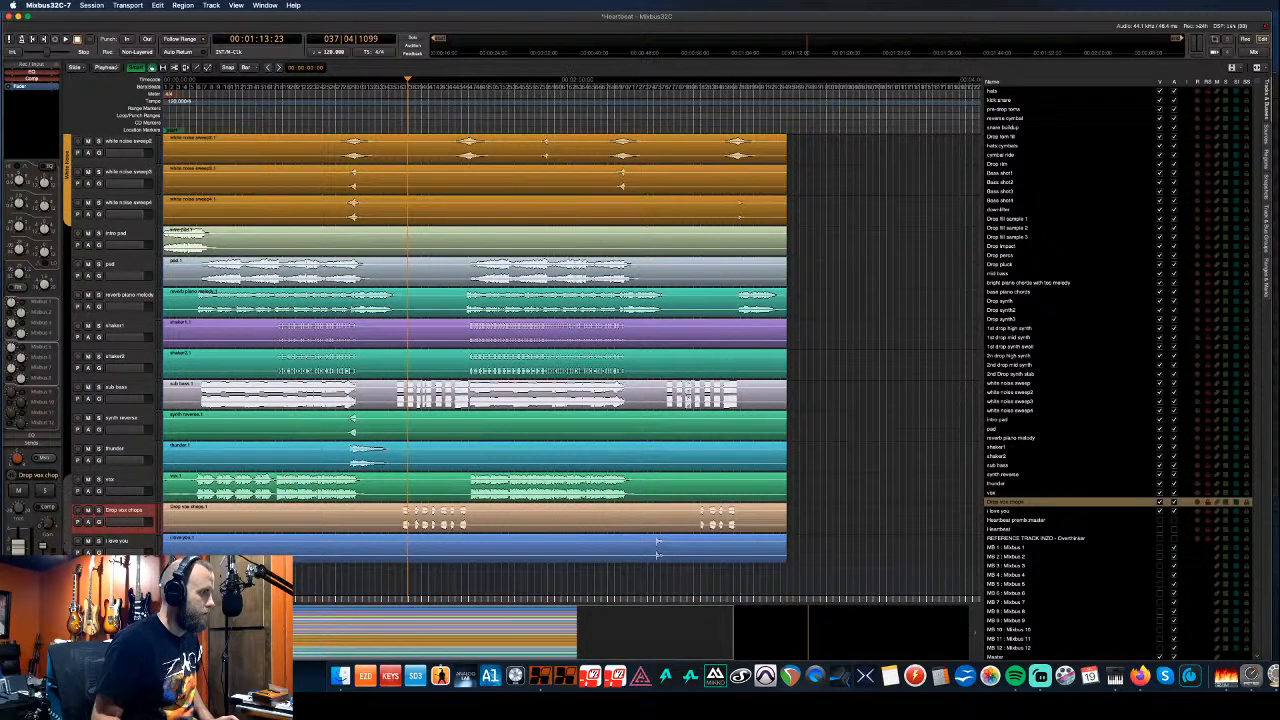
# - Create a yellow 'Vocal' group over vox, Drop vox chops and I love you
pyautogui.moveTo(67, 487); pyautogui.dragTo(66, 557)
pyautogui.write('Vocal')
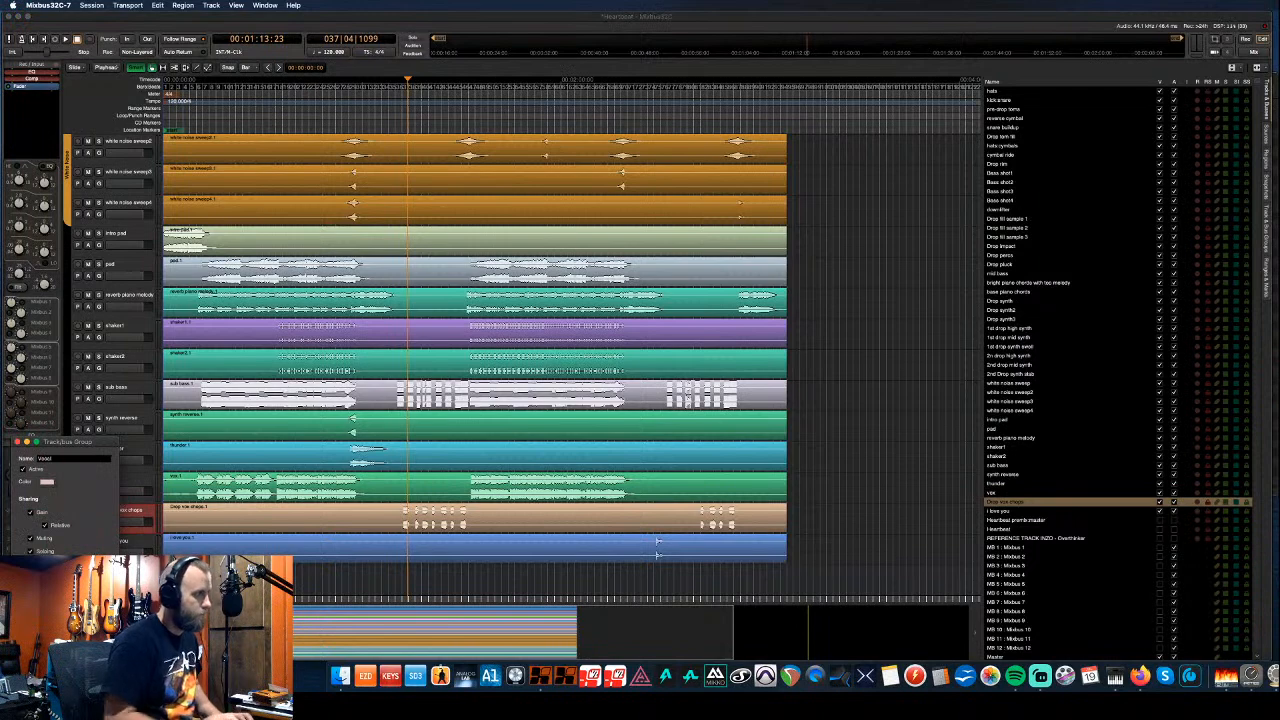
pyautogui.click(45, 482)
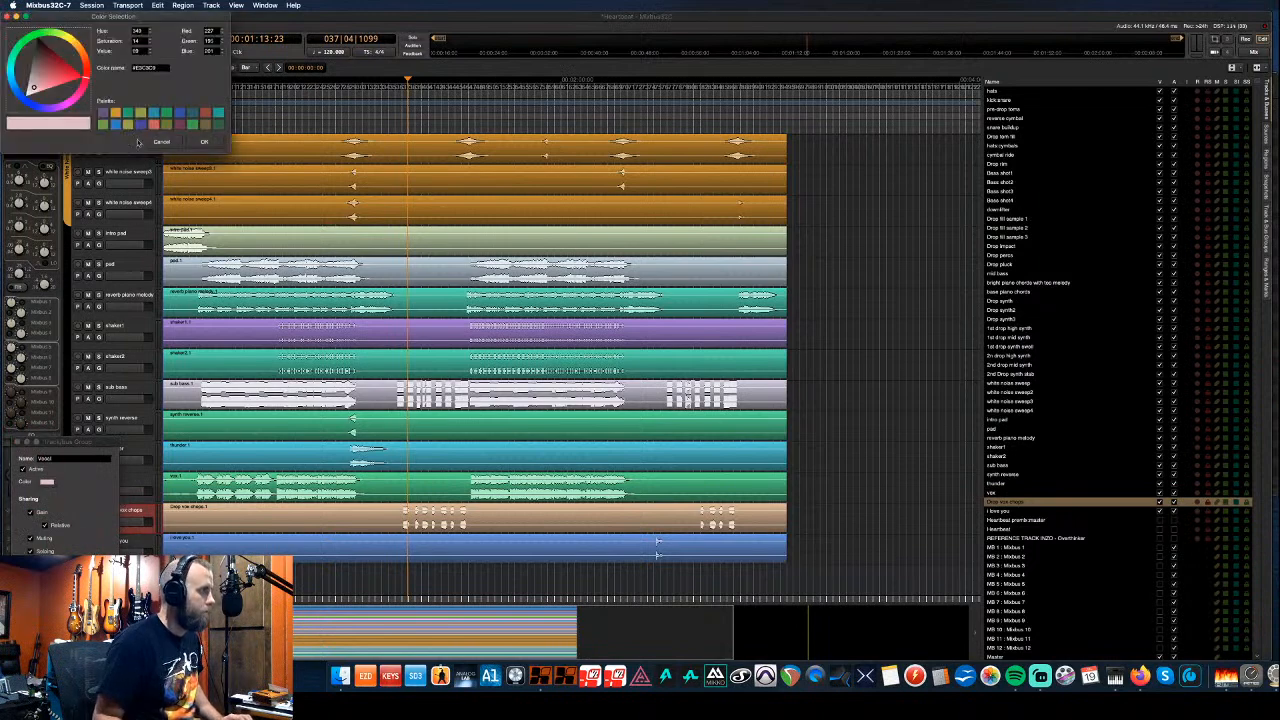
pyautogui.click(57, 48)
pyautogui.moveTo(59, 53); pyautogui.dragTo(60, 51)
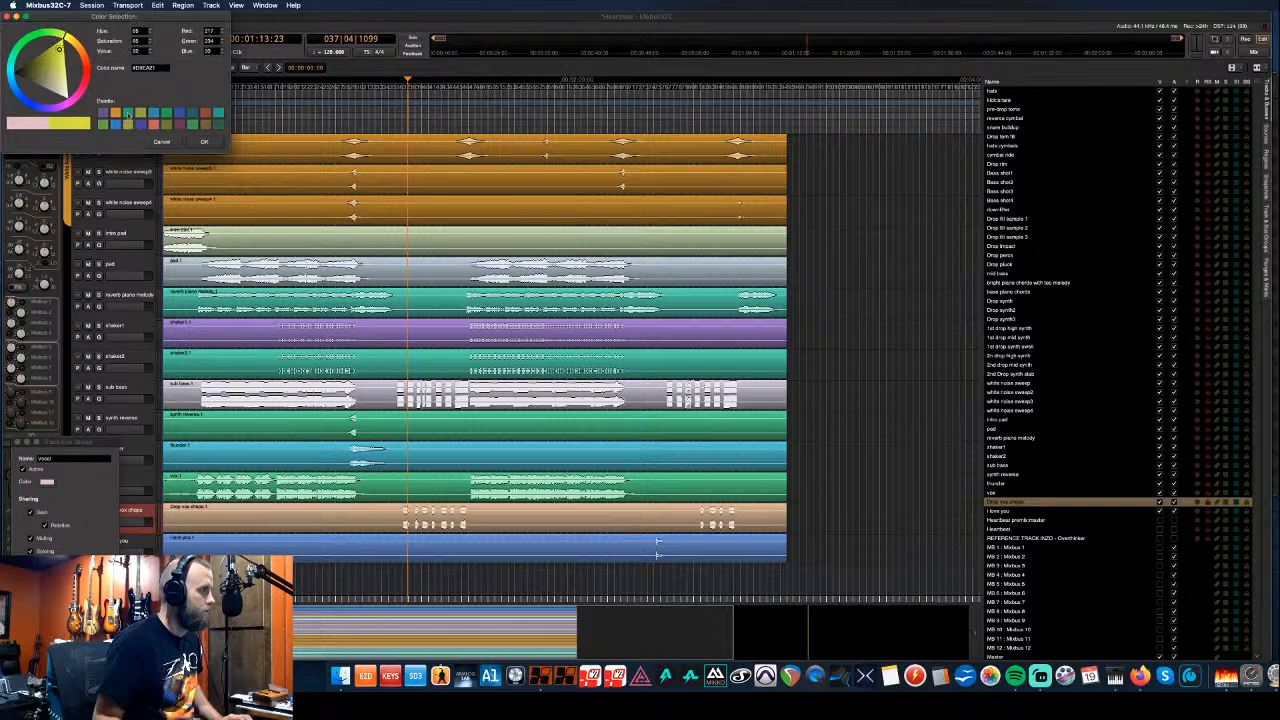
pyautogui.click(204, 141)
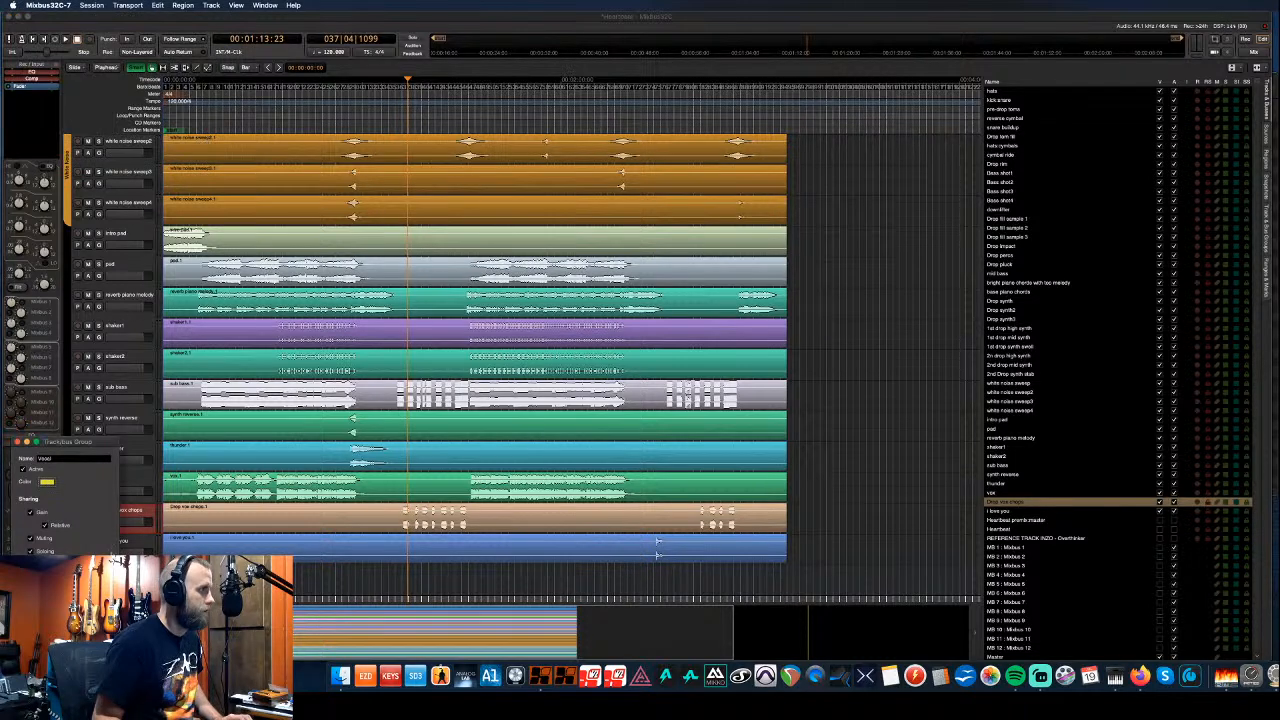
pyautogui.click(98, 637)
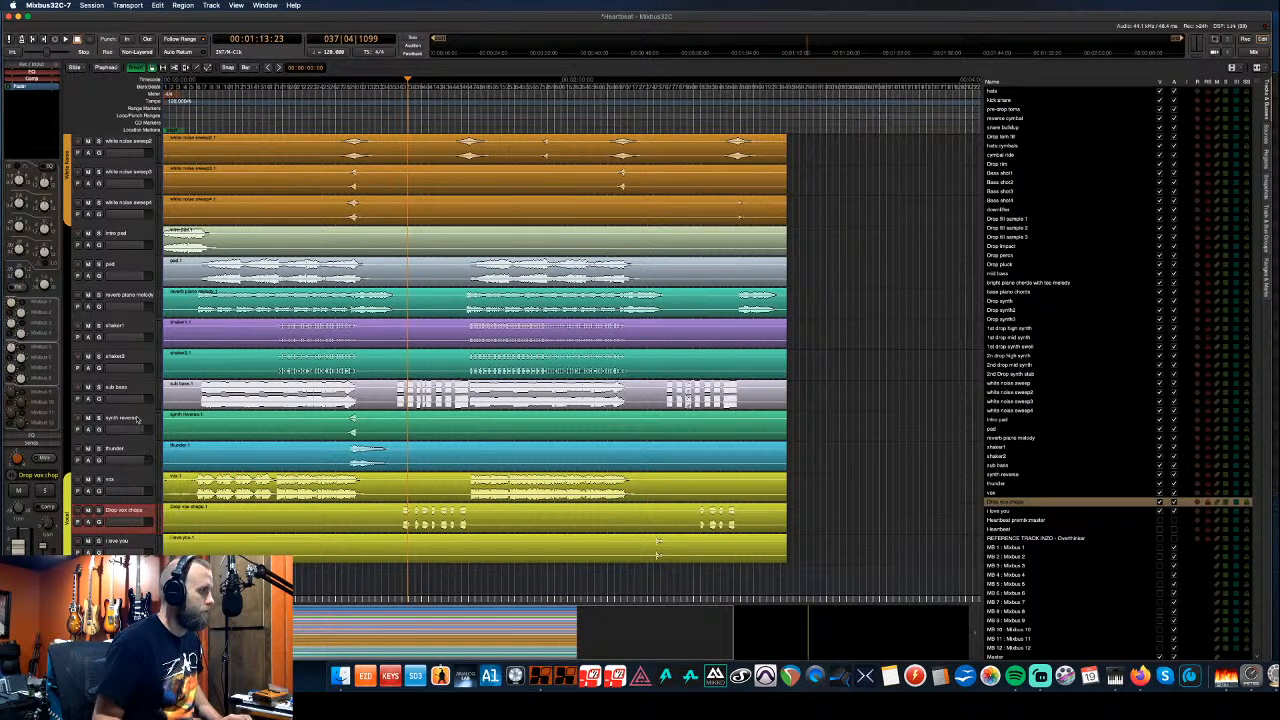
pyautogui.click(137, 419)
# - Move synth reverse just below 2nd Drop synth stab and stretch the orange group over it
pyautogui.hotkey('ctrl', 'Up')
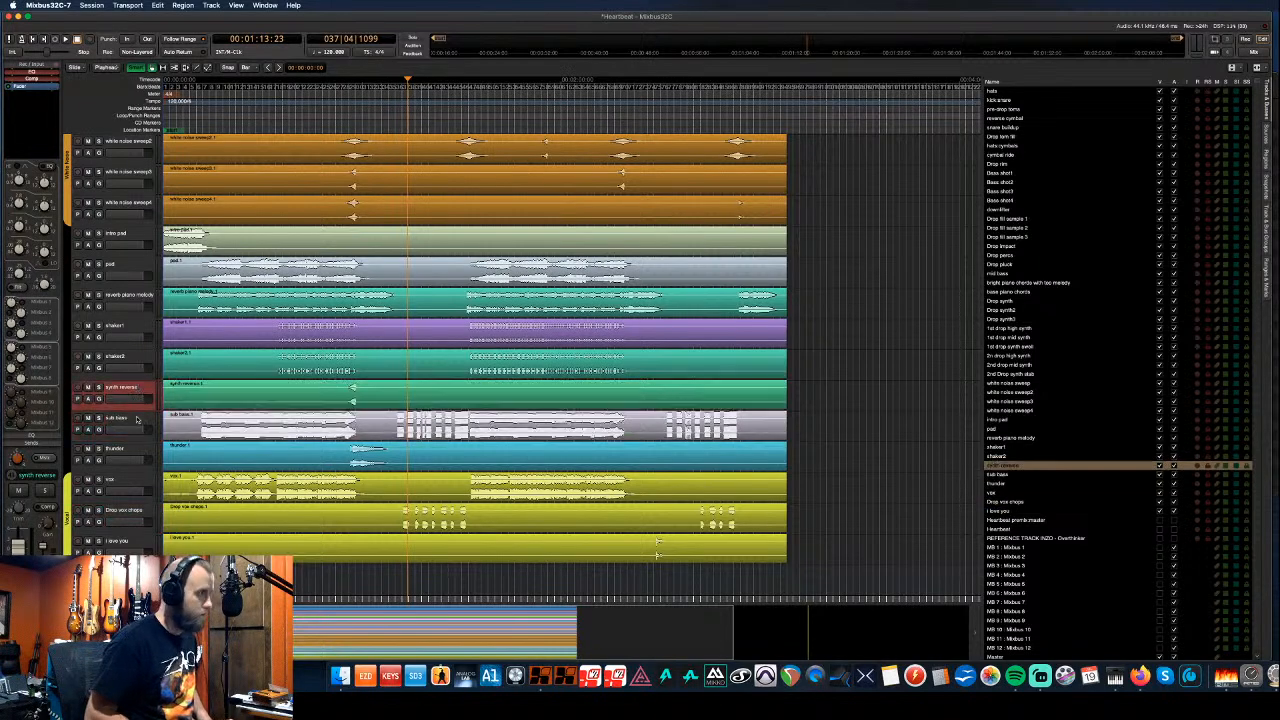
pyautogui.hotkey('ctrl', 'Up')
pyautogui.hotkey('ctrl', 'Up')
pyautogui.hotkey('ctrl', 'Up')
pyautogui.hotkey('ctrl', 'Up')
pyautogui.hotkey('ctrl', 'Up')
pyautogui.hotkey('ctrl', 'Up')
pyautogui.hotkey('ctrl', 'Up')
pyautogui.hotkey('ctrl', 'Up')
pyautogui.hotkey('ctrl', 'Up')
pyautogui.hotkey('ctrl', 'Up')
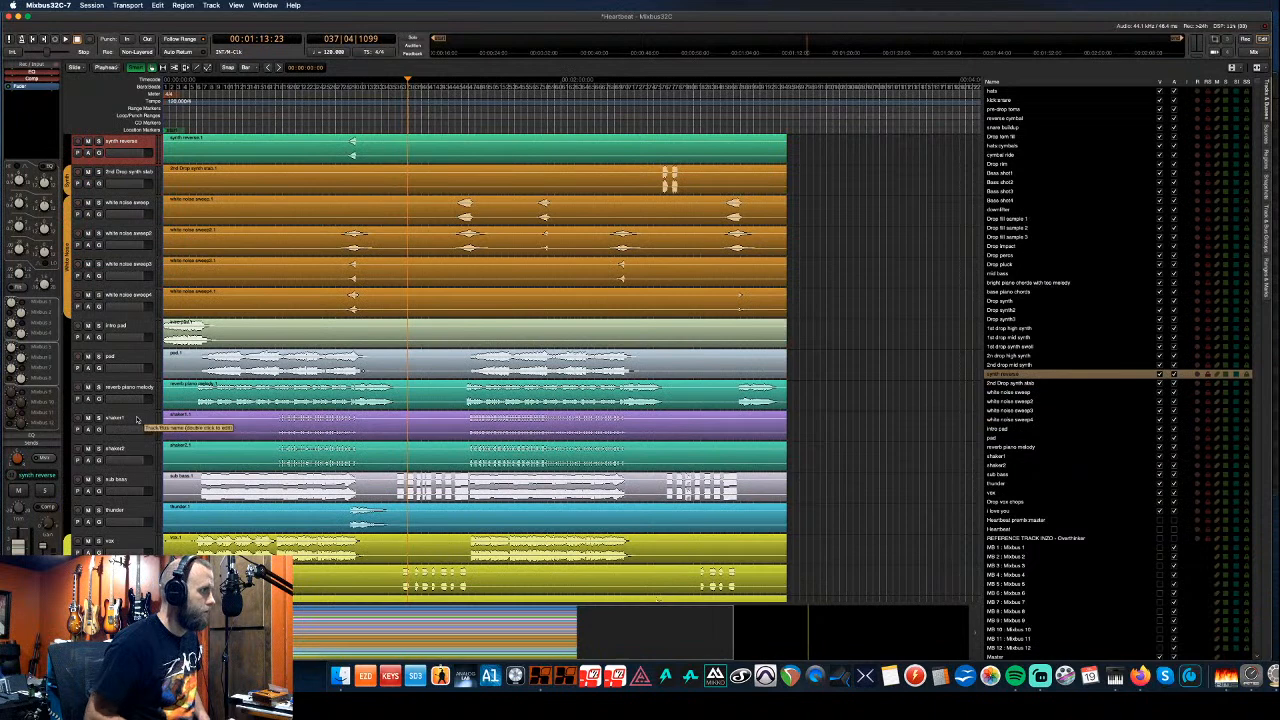
pyautogui.hotkey('ctrl', 'Down')
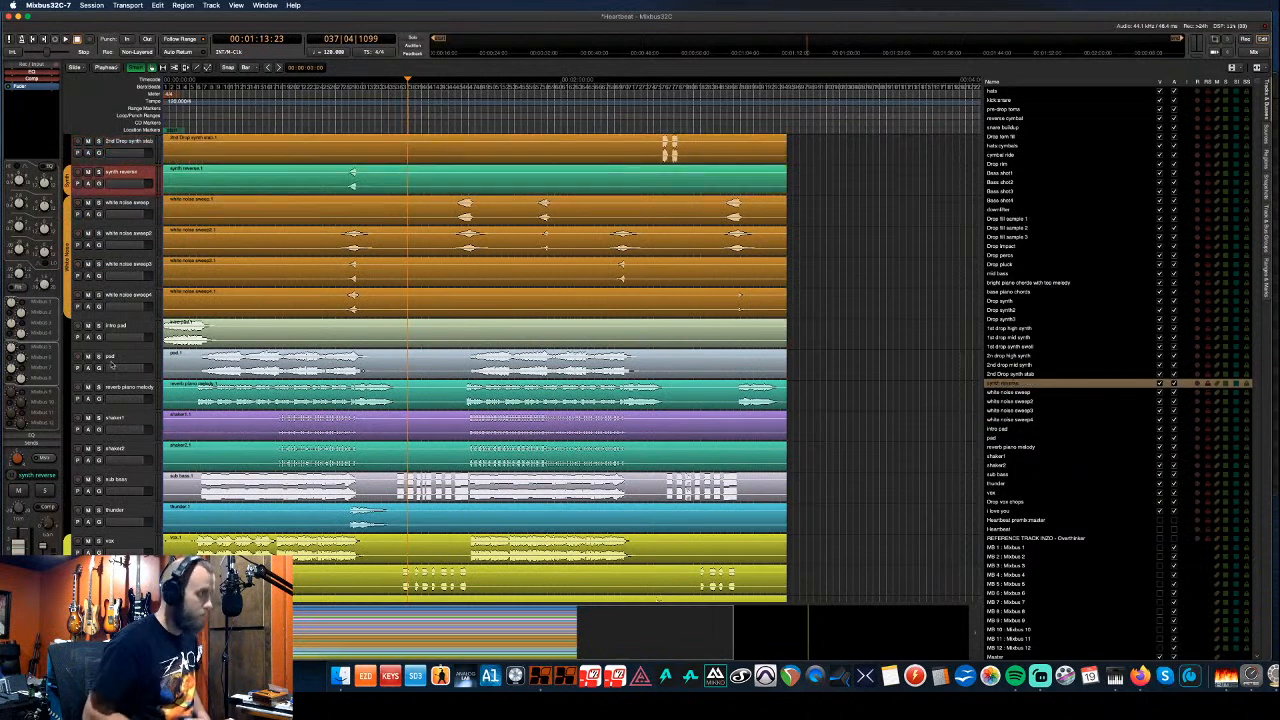
pyautogui.scroll(1, 101, 330)
pyautogui.scroll(6, 101, 330)
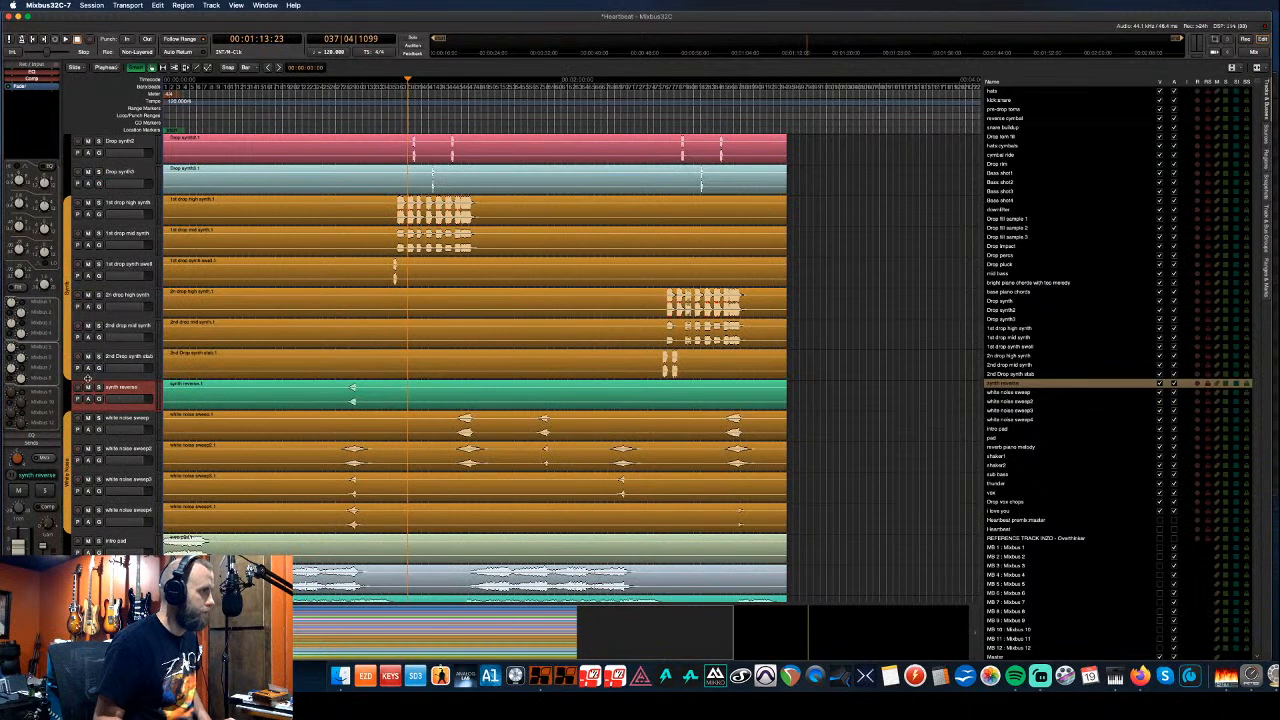
pyautogui.moveTo(68, 380); pyautogui.dragTo(66, 408)
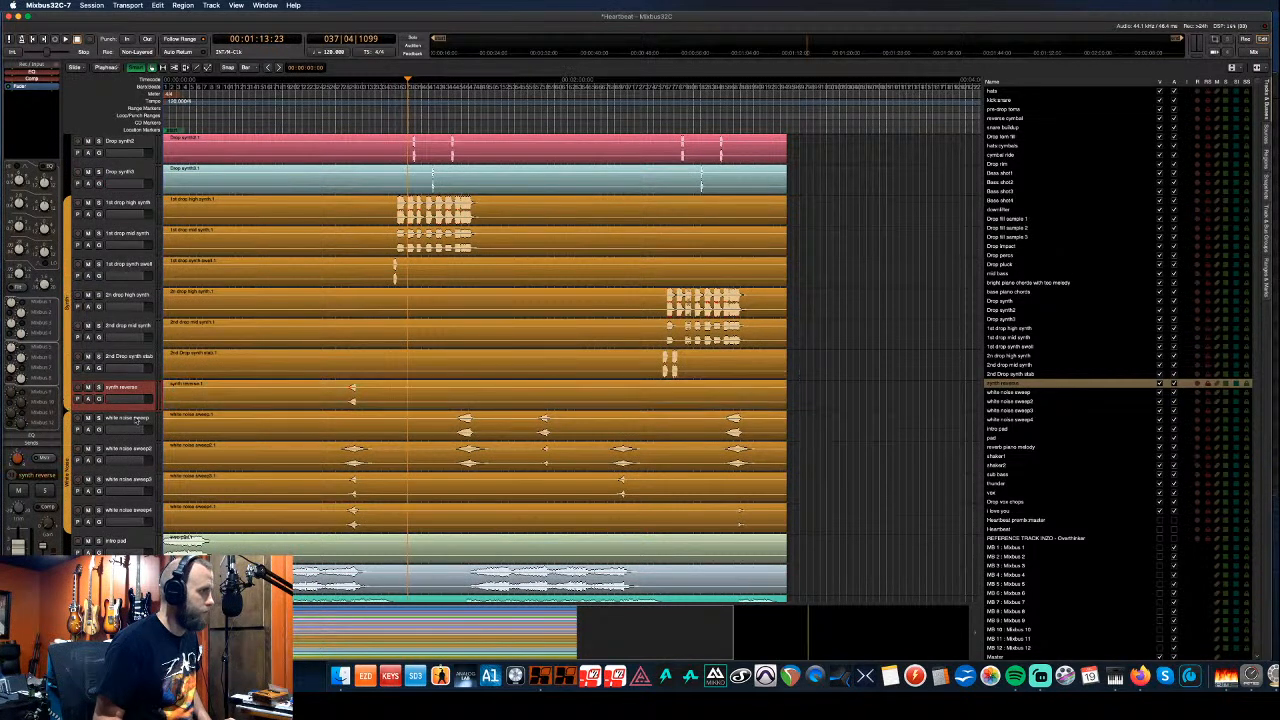
pyautogui.scroll(4, 128, 423)
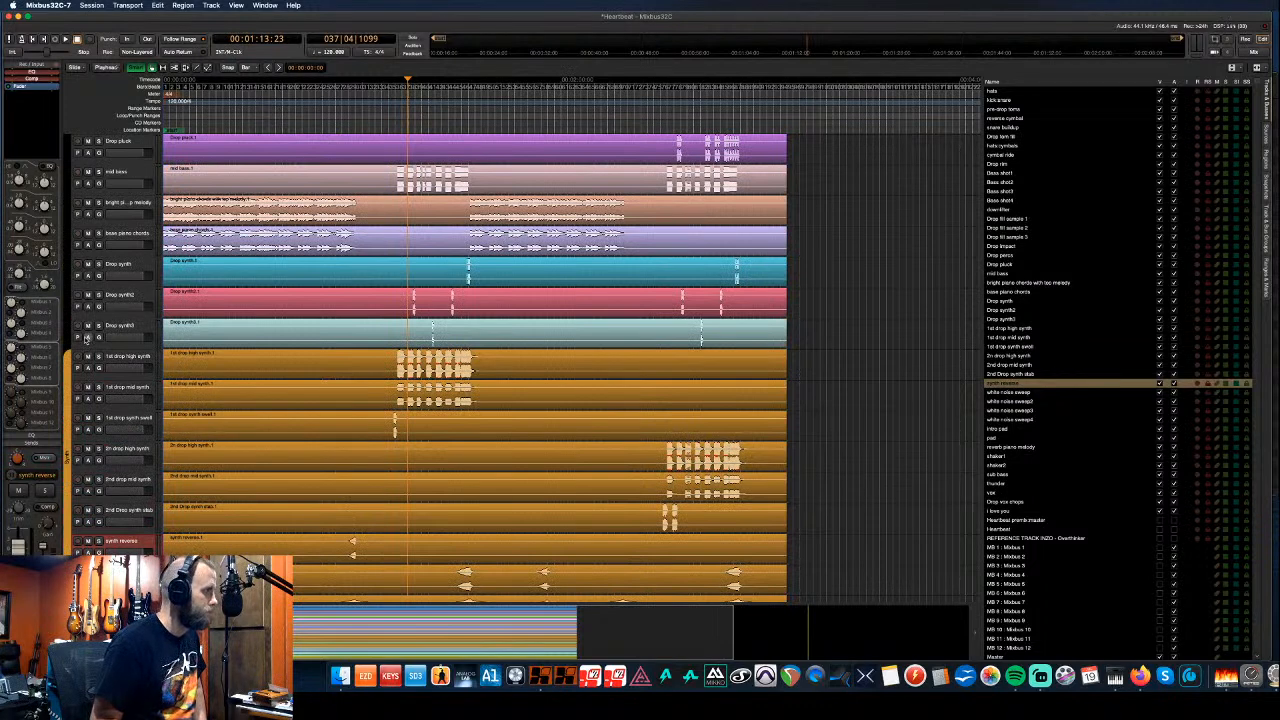
# - Extend the orange group up to include Drop synth2
pyautogui.moveTo(69, 351); pyautogui.dragTo(66, 204)
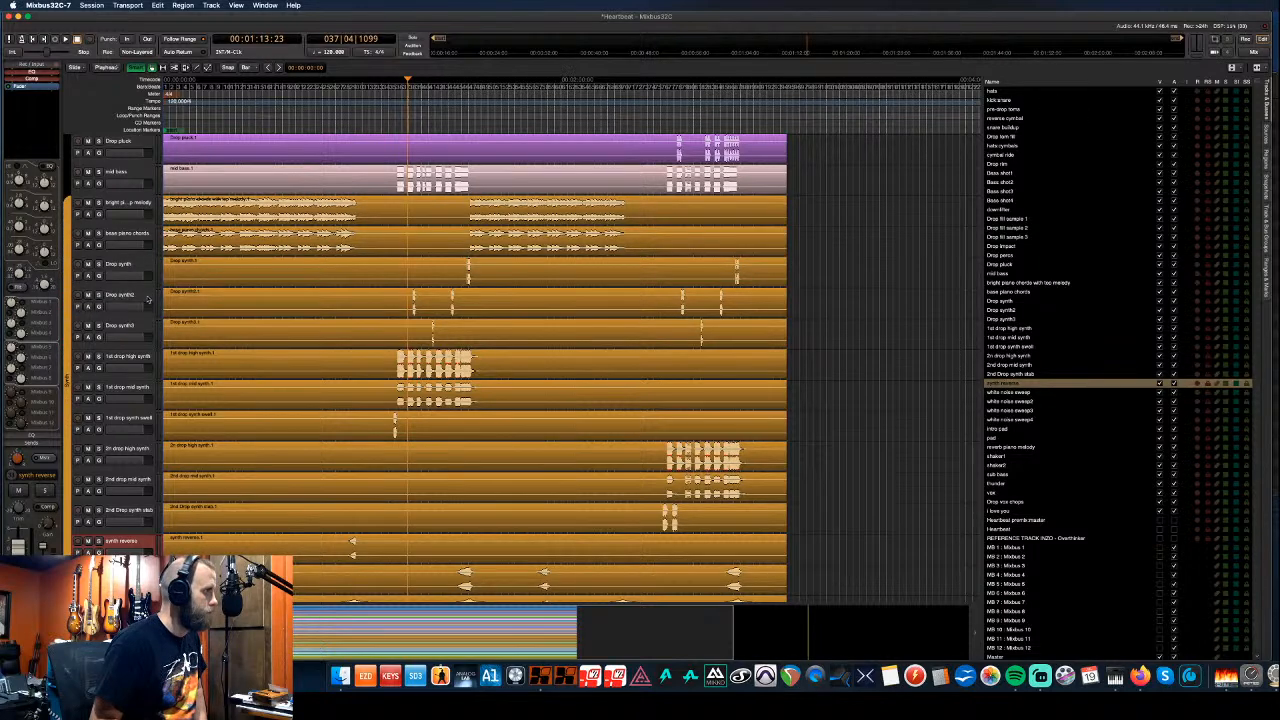
pyautogui.scroll(7, 147, 298)
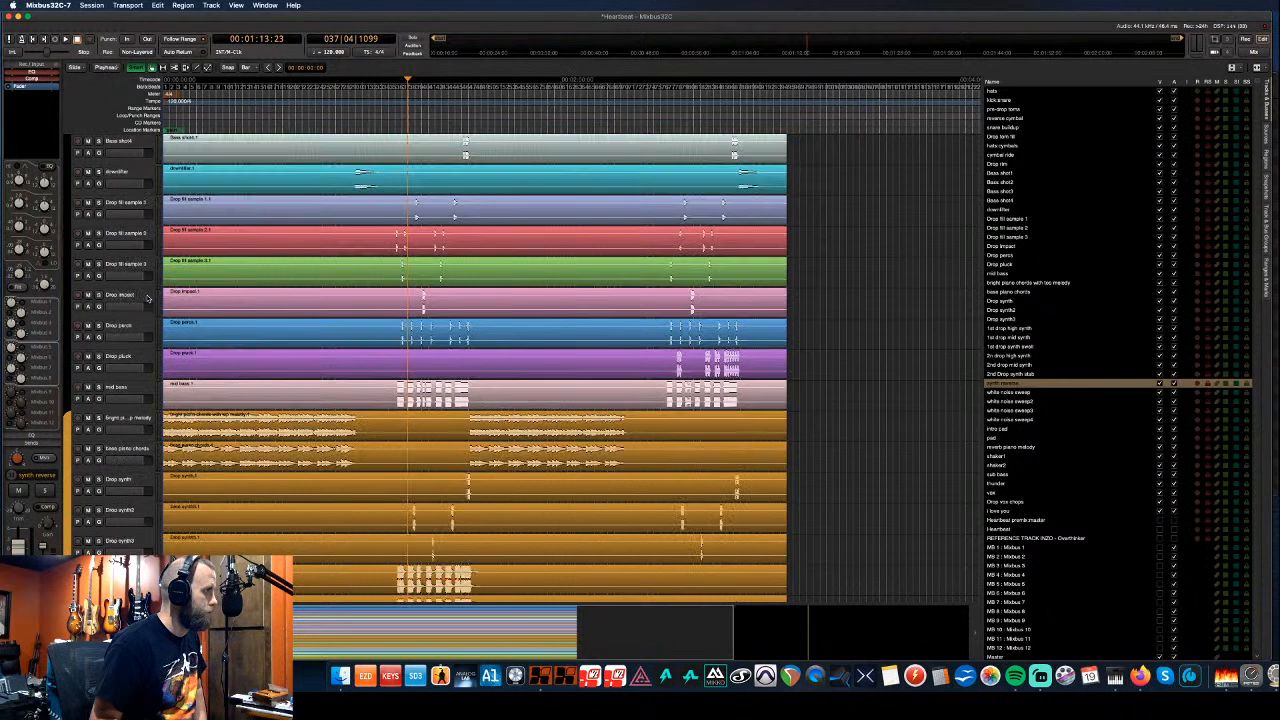
pyautogui.scroll(2, 147, 298)
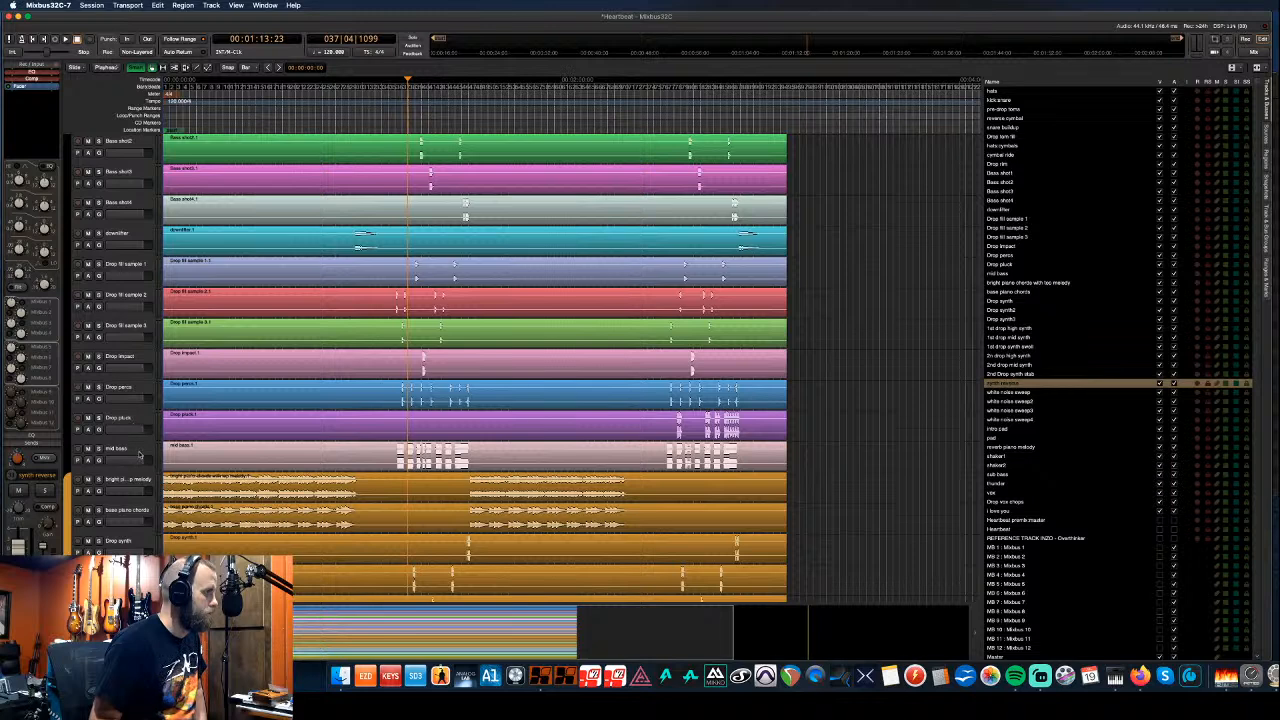
# - Select the Drop perc track and review the drum, bass shot and drop tracks around it
pyautogui.click(125, 392)
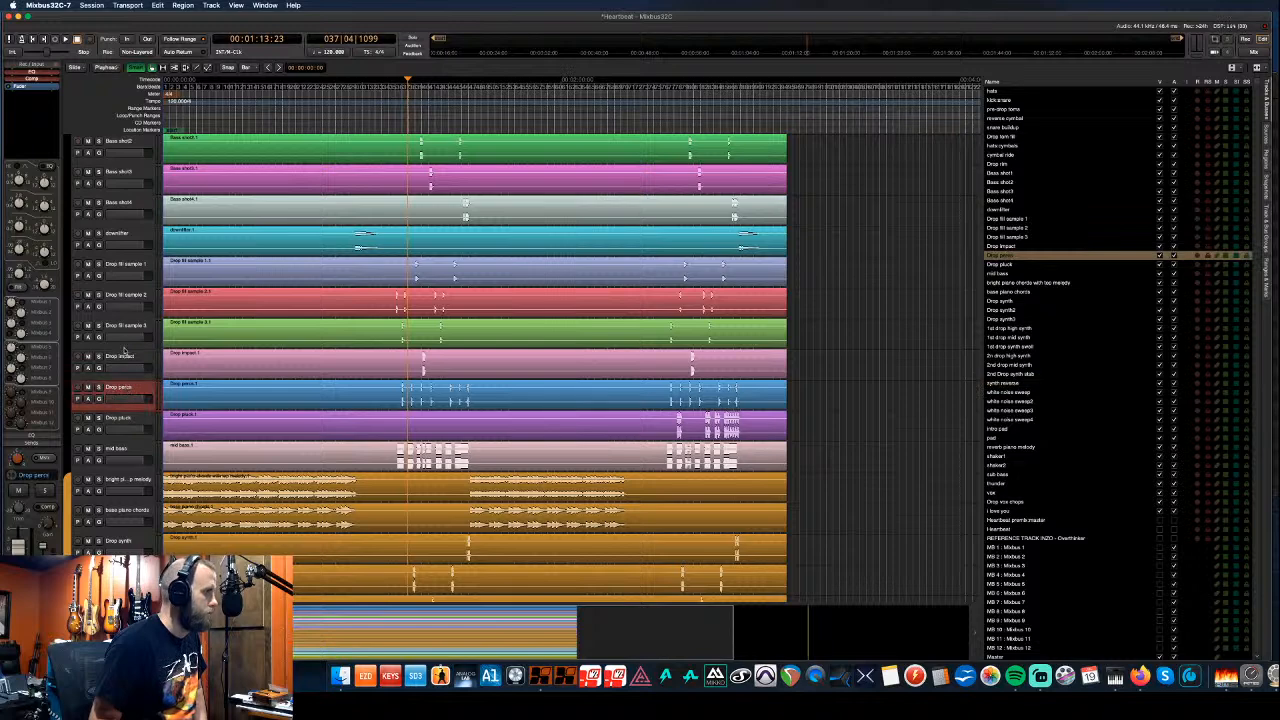
pyautogui.scroll(3, 122, 347)
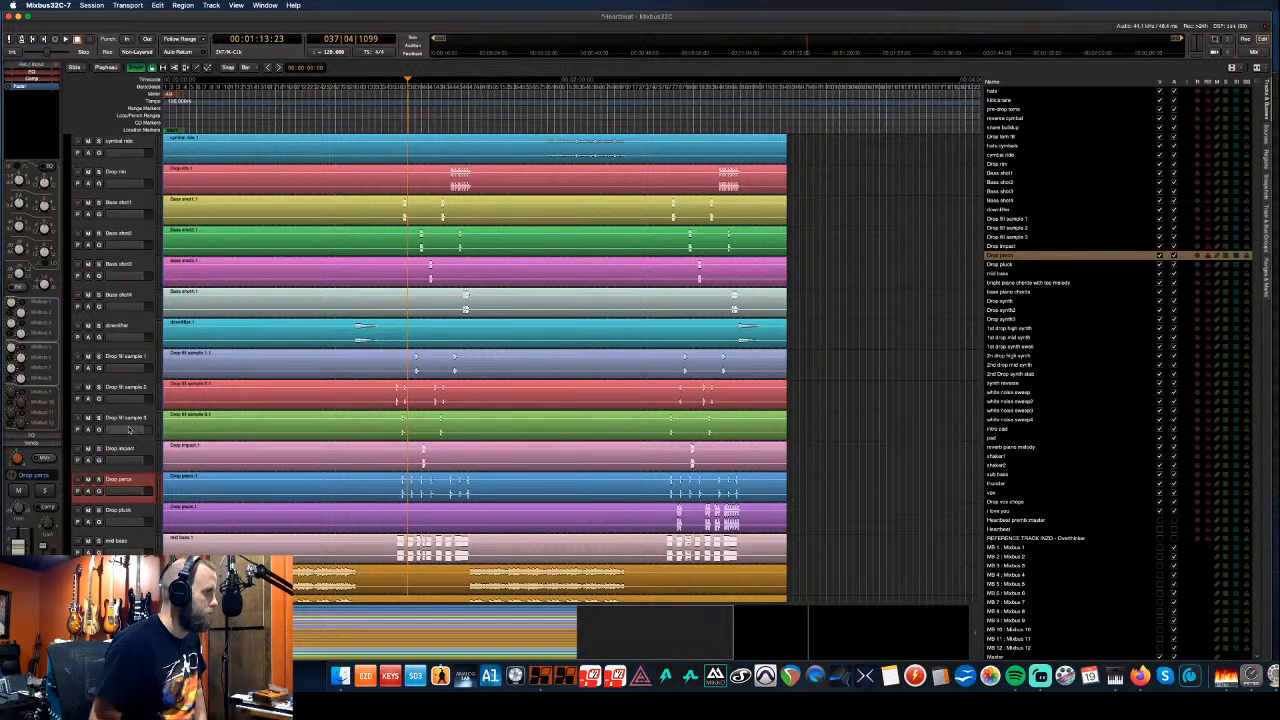
pyautogui.scroll(7, 129, 385)
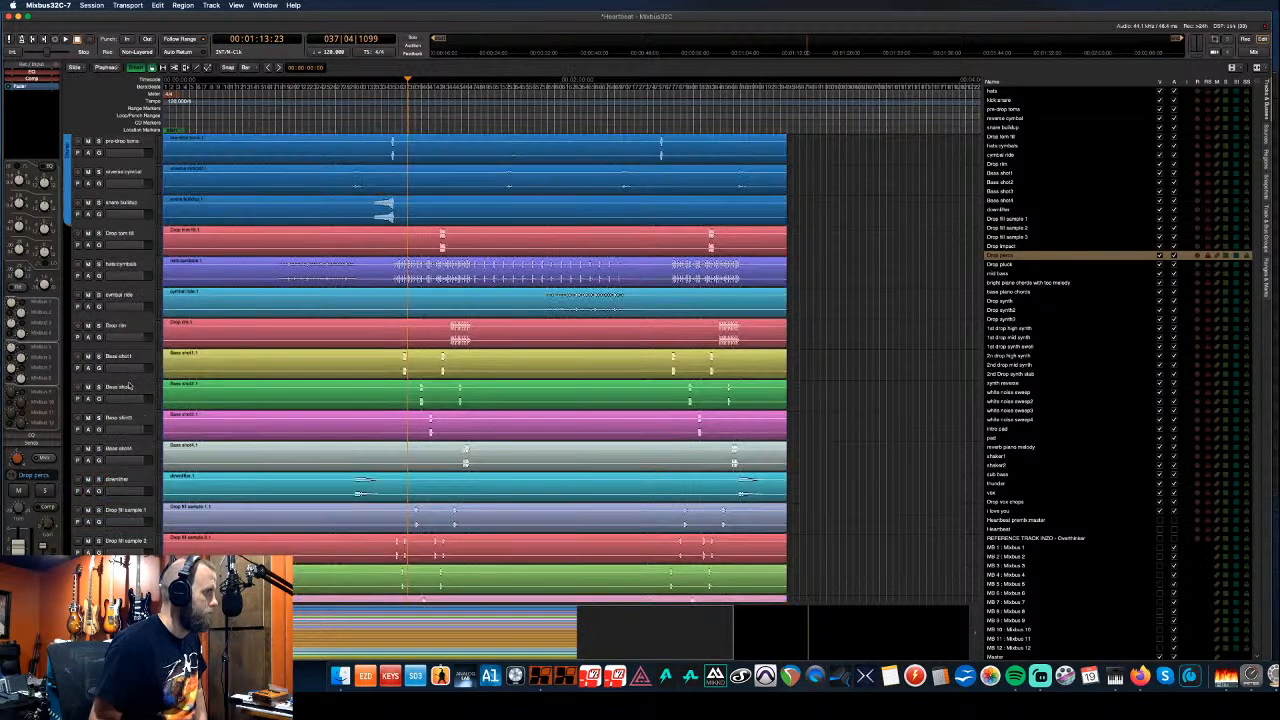
pyautogui.scroll(-4, 129, 385)
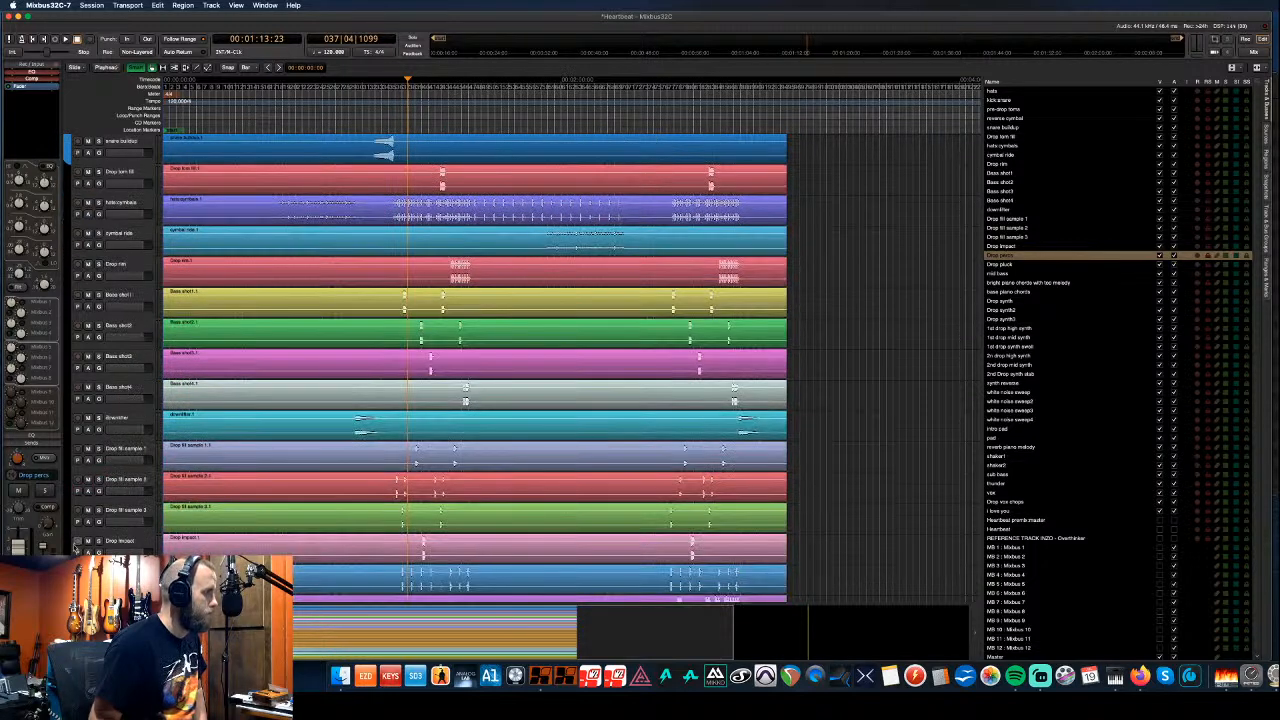
pyautogui.scroll(-2, 78, 540)
pyautogui.scroll(-2, 80, 537)
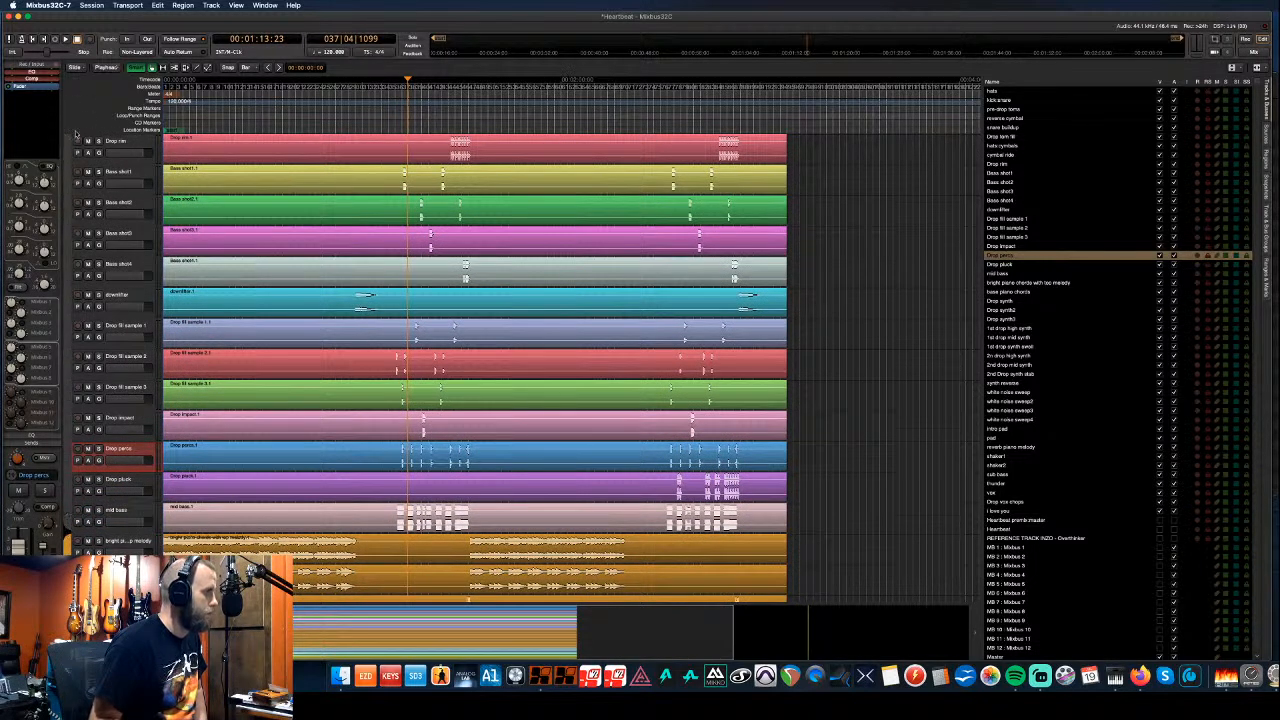
# - Create a green group named 'Drop' covering the Bass shot, downlifter, Drop fill sample, impact, perc, pluck and mid bass tracks
pyautogui.moveTo(69, 174); pyautogui.dragTo(70, 170)
pyautogui.write('Drop')
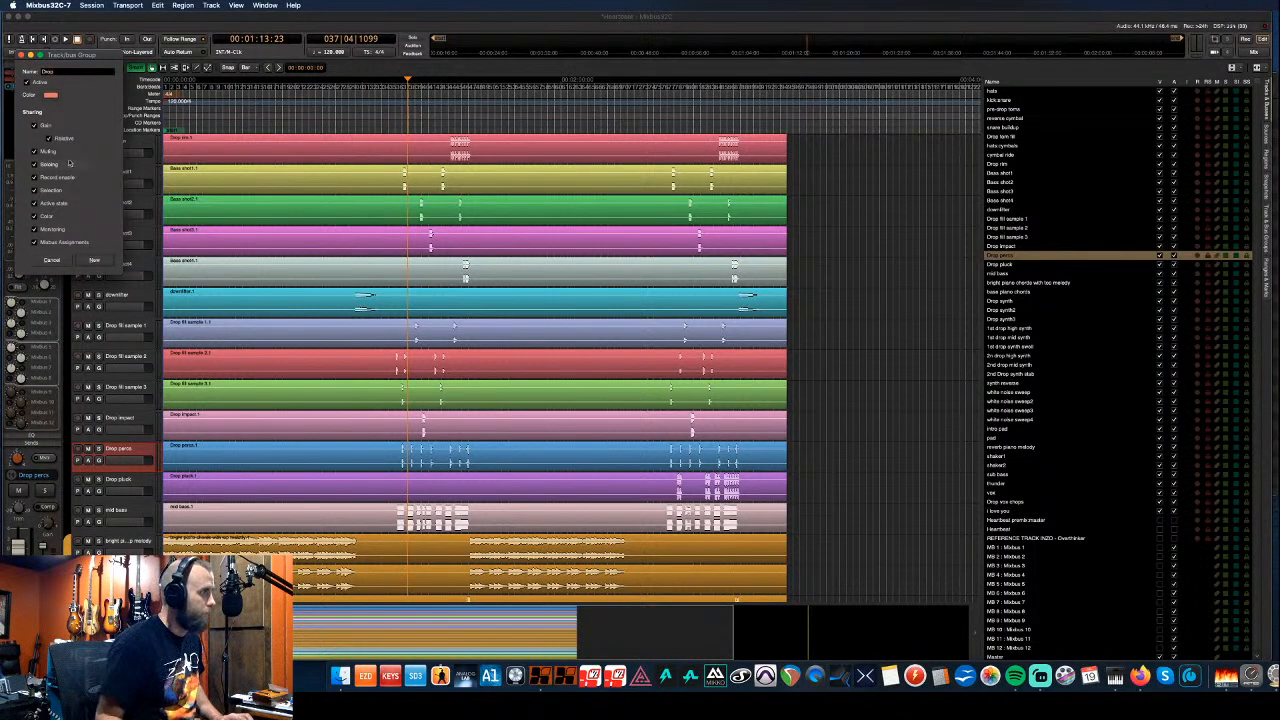
pyautogui.click(50, 95)
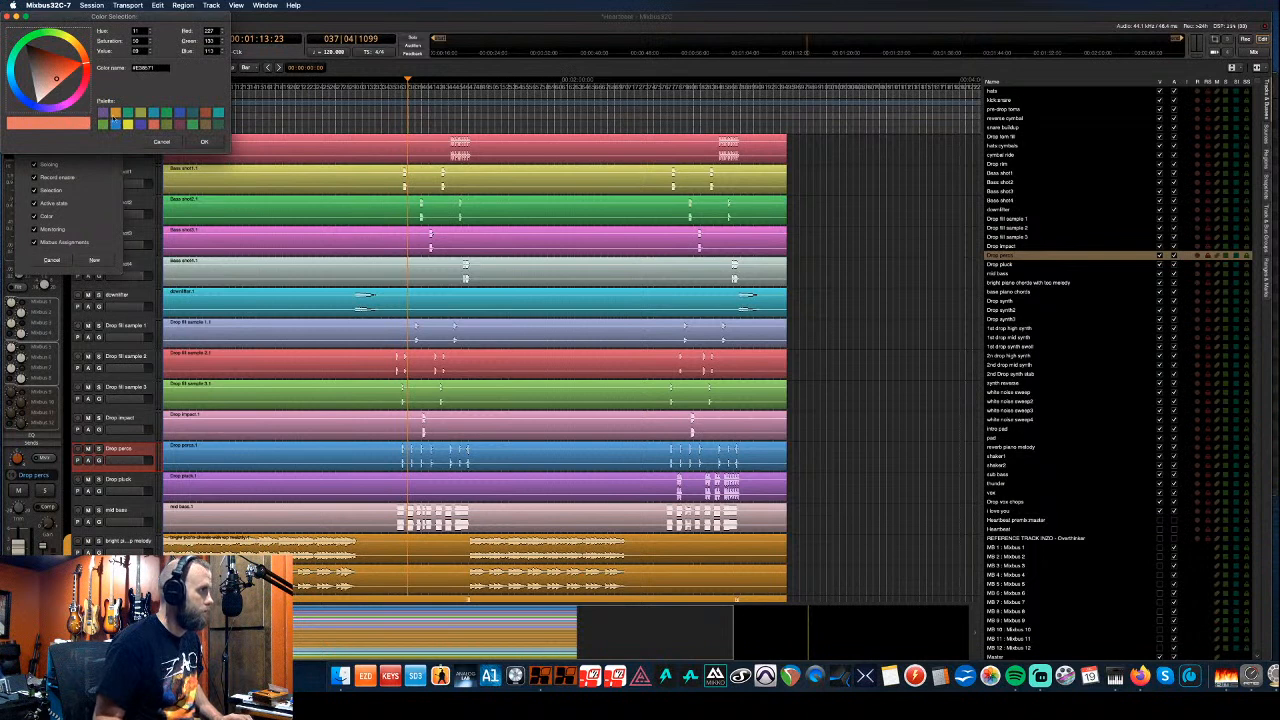
pyautogui.click(102, 124)
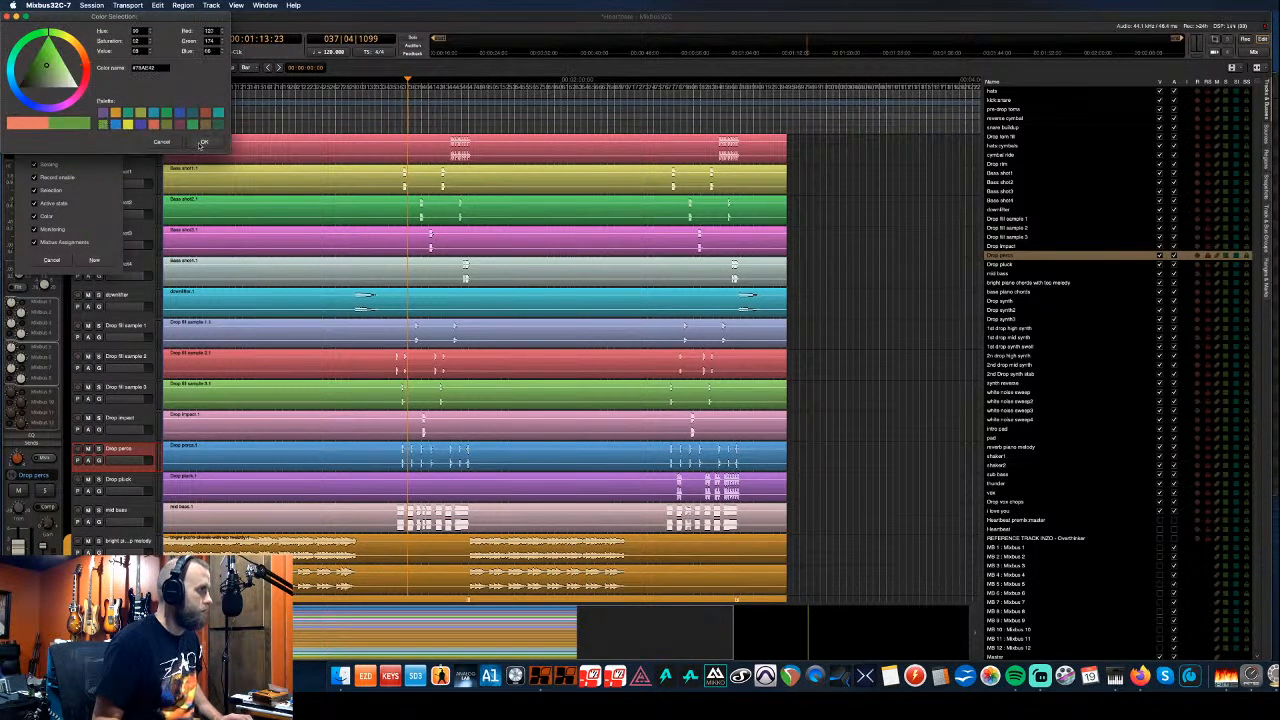
pyautogui.click(200, 142)
pyautogui.click(97, 260)
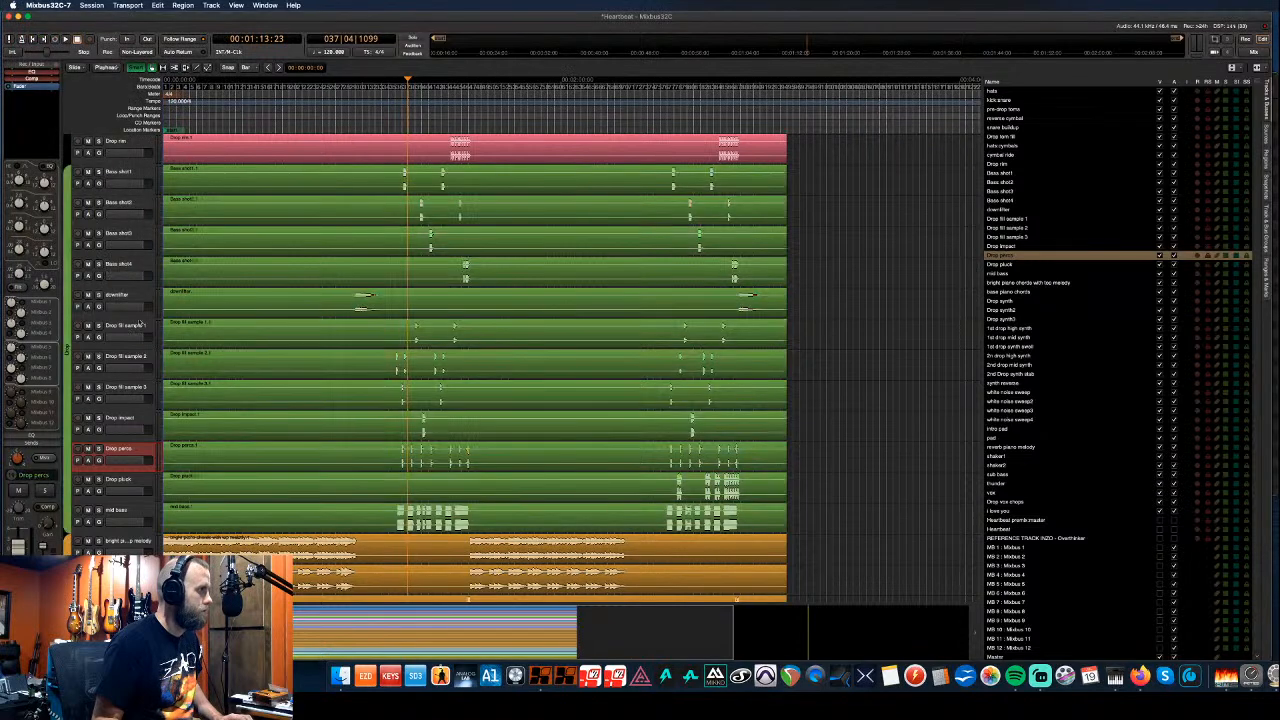
pyautogui.scroll(7, 138, 321)
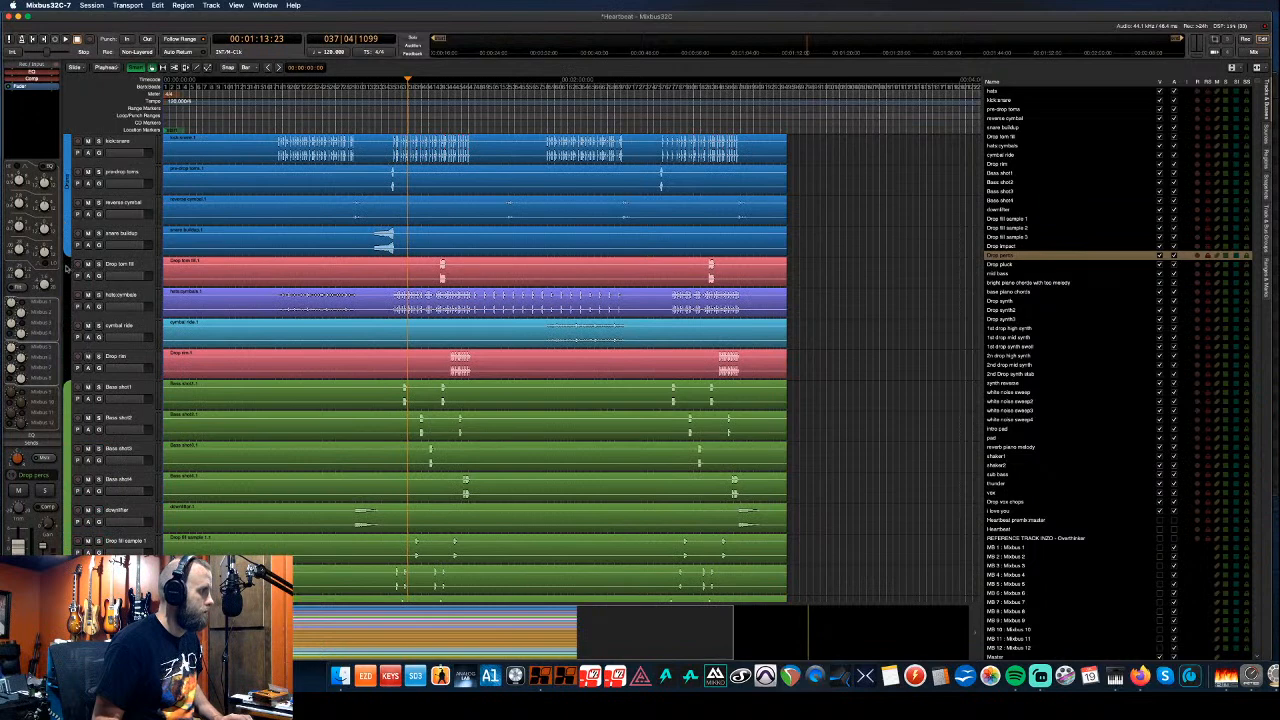
# - Stretch the blue group over Drop tom fill, hats/cymbals, cymbal ride and Drop rim
pyautogui.moveTo(66, 258); pyautogui.dragTo(70, 378)
pyautogui.scroll(-5, 130, 352)
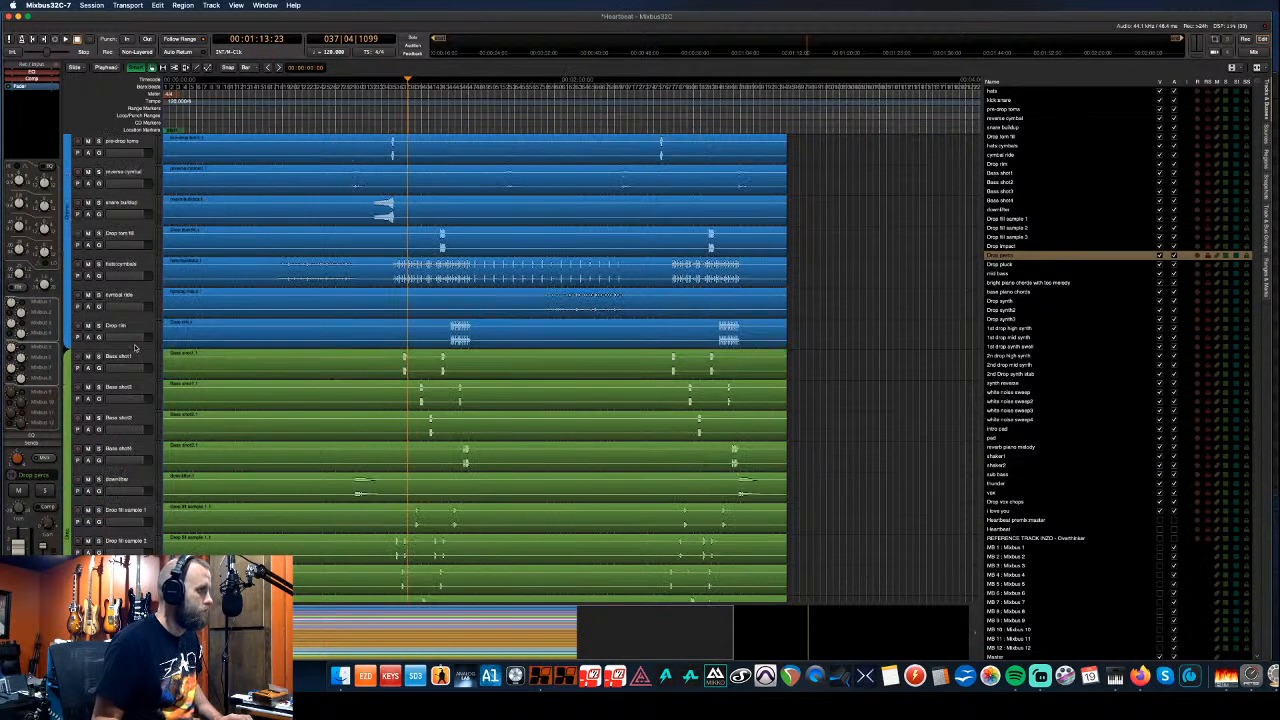
pyautogui.scroll(-6, 134, 345)
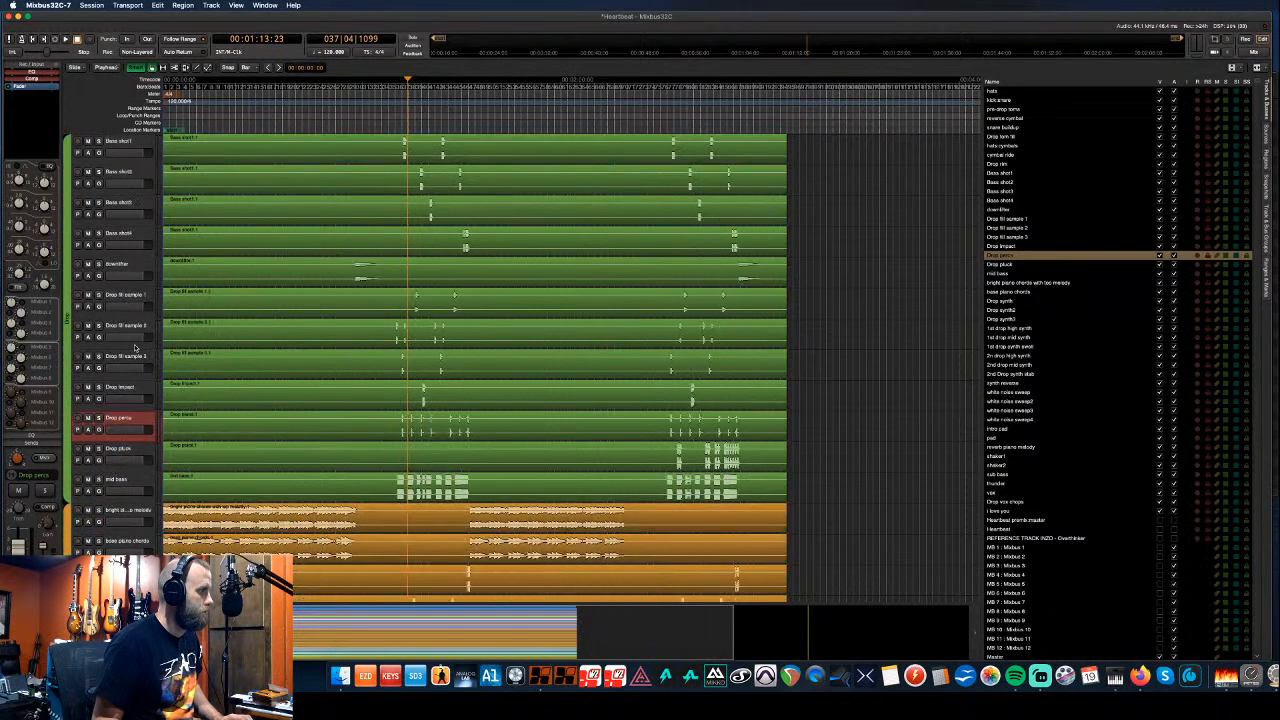
pyautogui.scroll(-7, 134, 347)
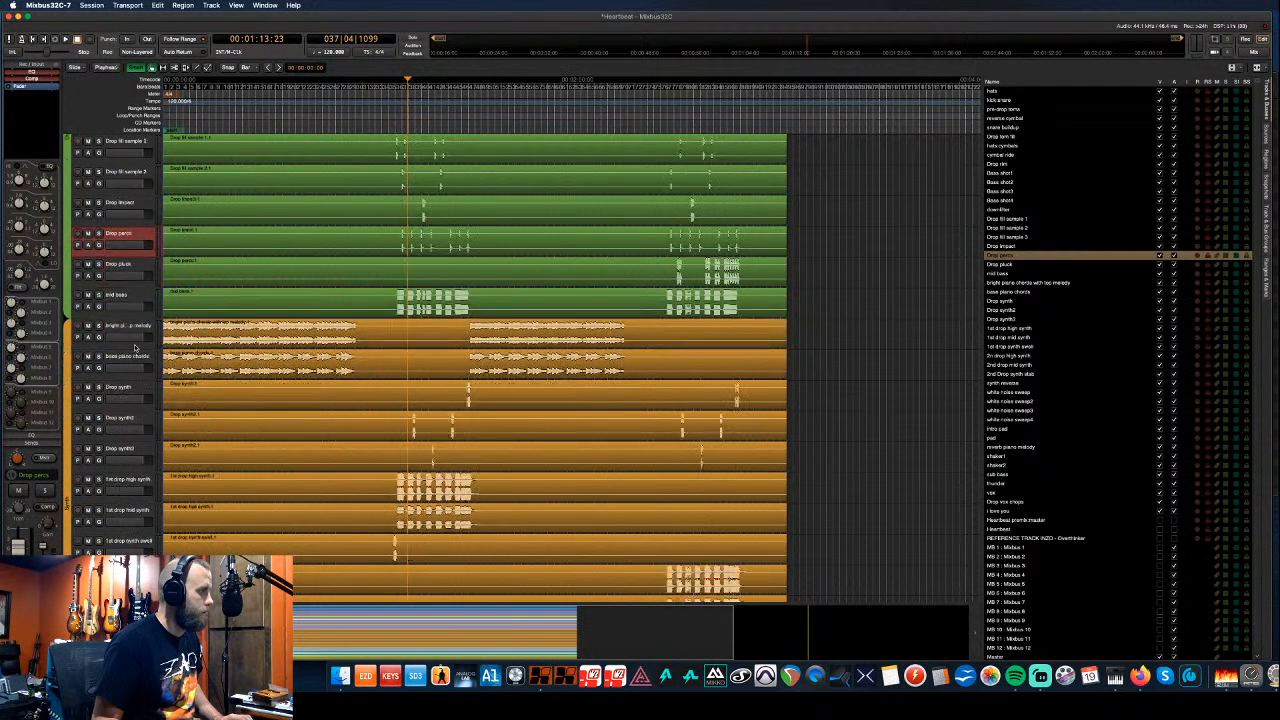
pyautogui.scroll(-7, 135, 347)
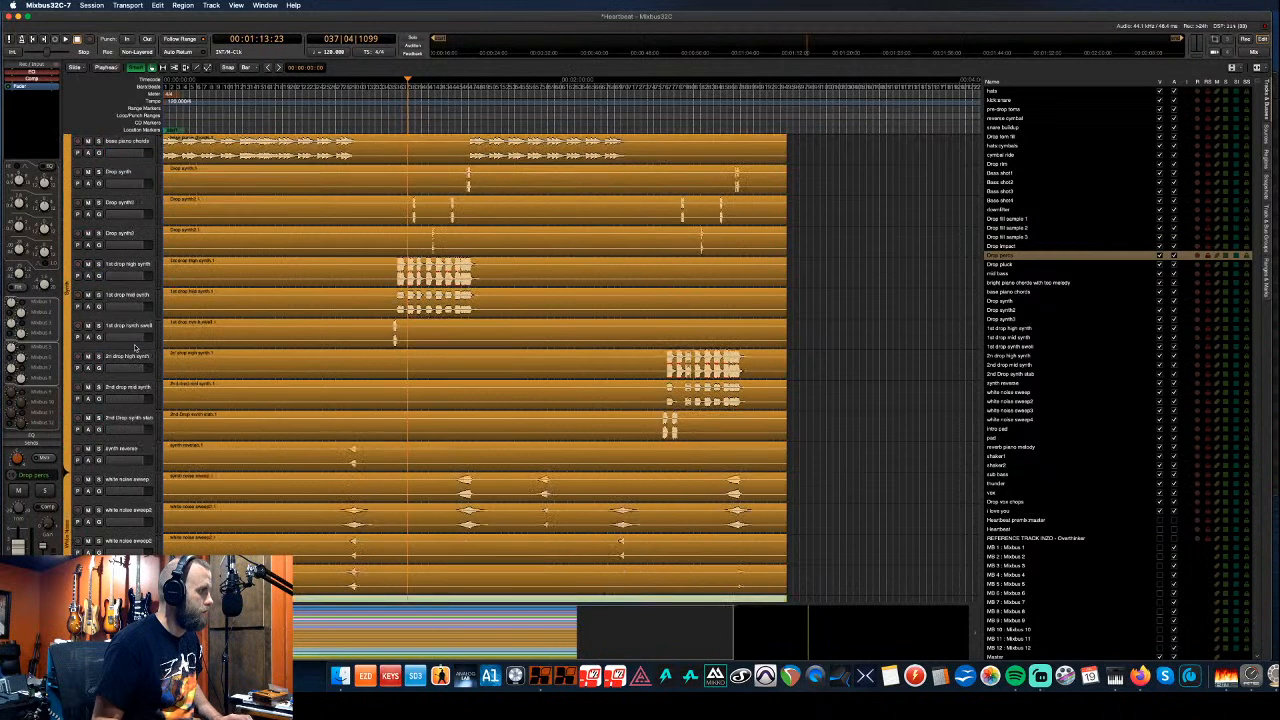
pyautogui.scroll(-3, 135, 347)
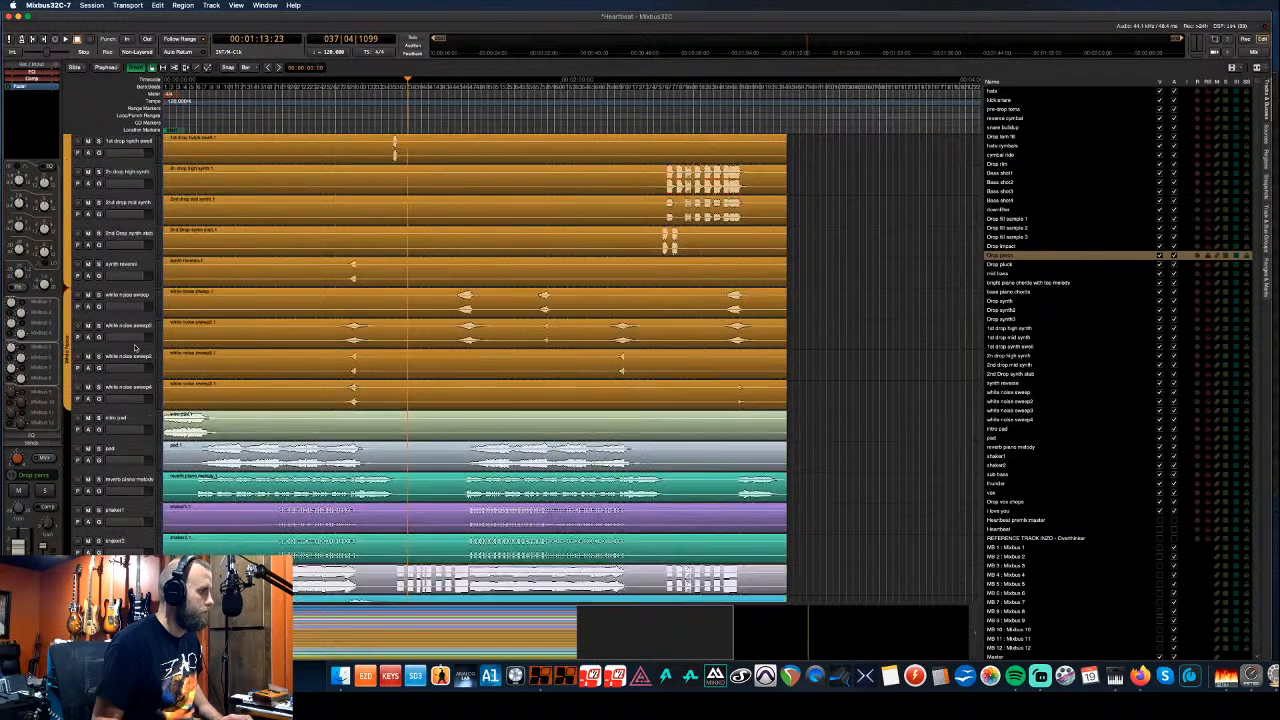
pyautogui.scroll(-3, 135, 347)
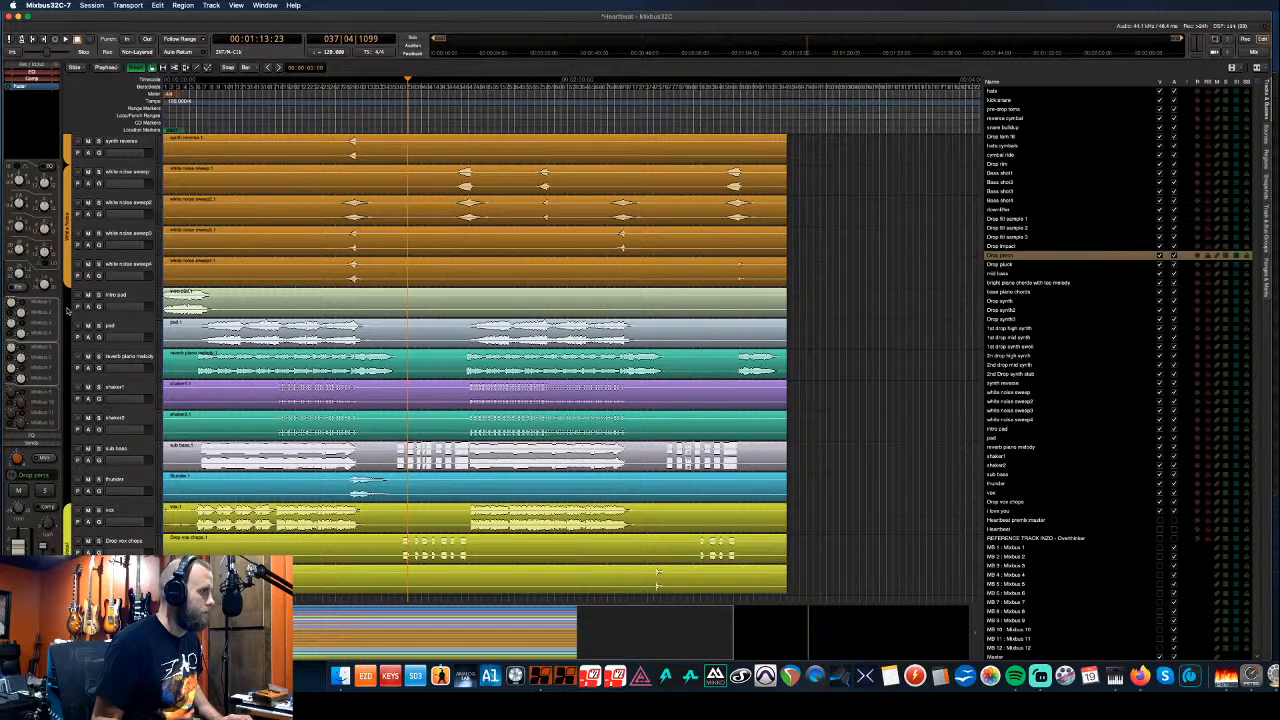
# - Move intro pad and pad up above the piano chord tracks, just below mid bass
pyautogui.click(130, 313)
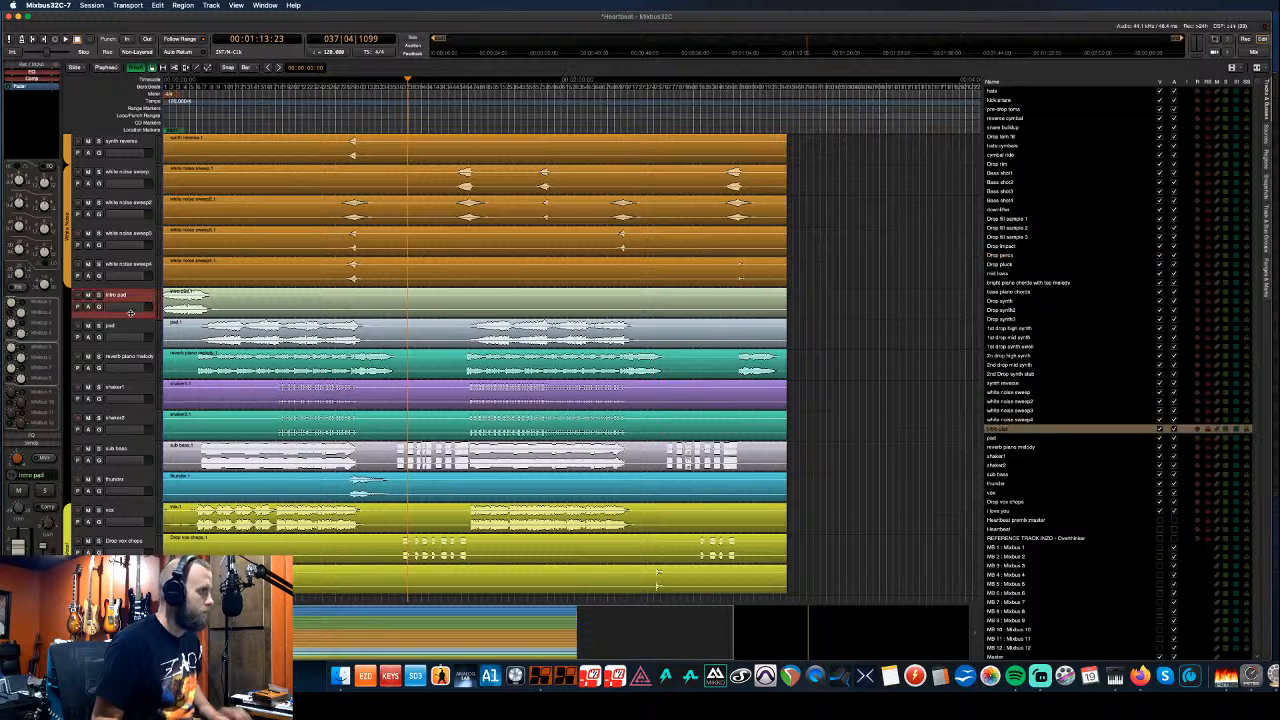
pyautogui.keyDown('shift'); pyautogui.click(131, 329); pyautogui.keyUp('shift')
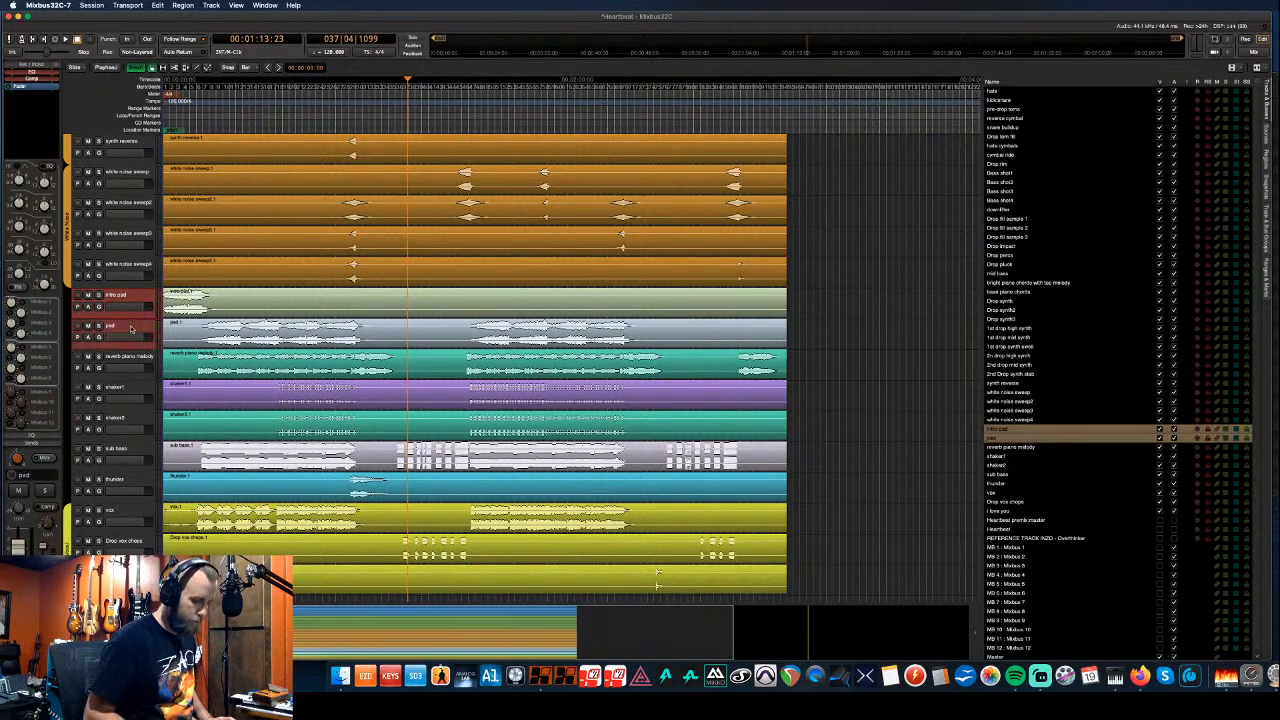
pyautogui.press('super+Up')
pyautogui.press('super+Up')
pyautogui.press('super+Up')
pyautogui.press('super+Up')
pyautogui.press('super+Up')
pyautogui.press('super+Up')
pyautogui.press('super+Up')
pyautogui.press('super+Up')
pyautogui.press('super+Up')
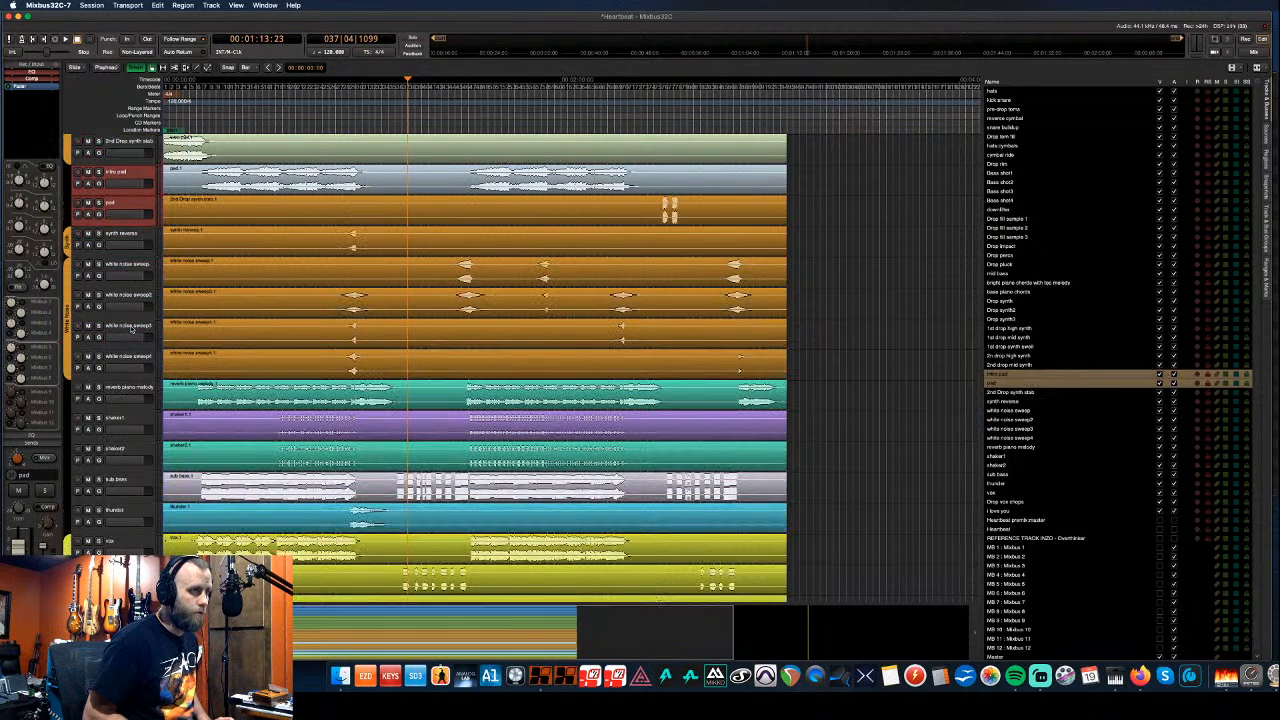
pyautogui.press('super+Up')
pyautogui.press('super+Up')
pyautogui.press('super+Up')
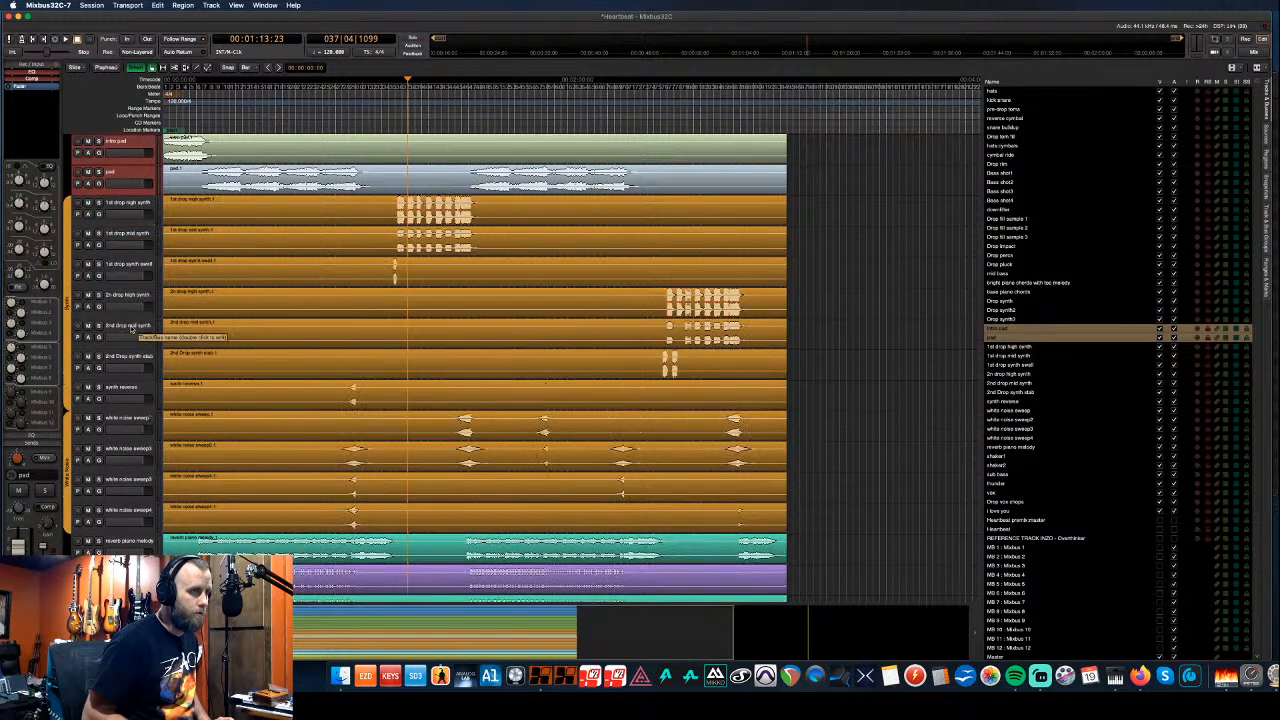
pyautogui.press('super+Up')
pyautogui.press('super+Up')
pyautogui.press('super+Up')
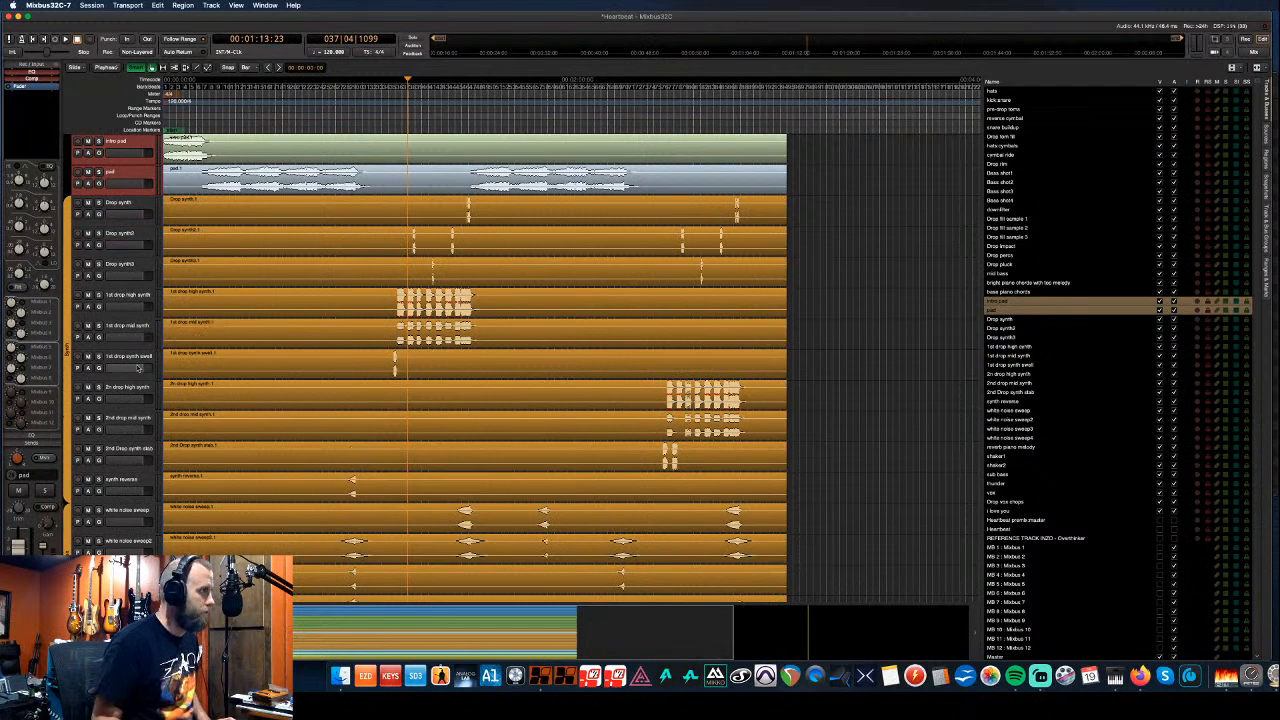
pyautogui.scroll(3, 89, 337)
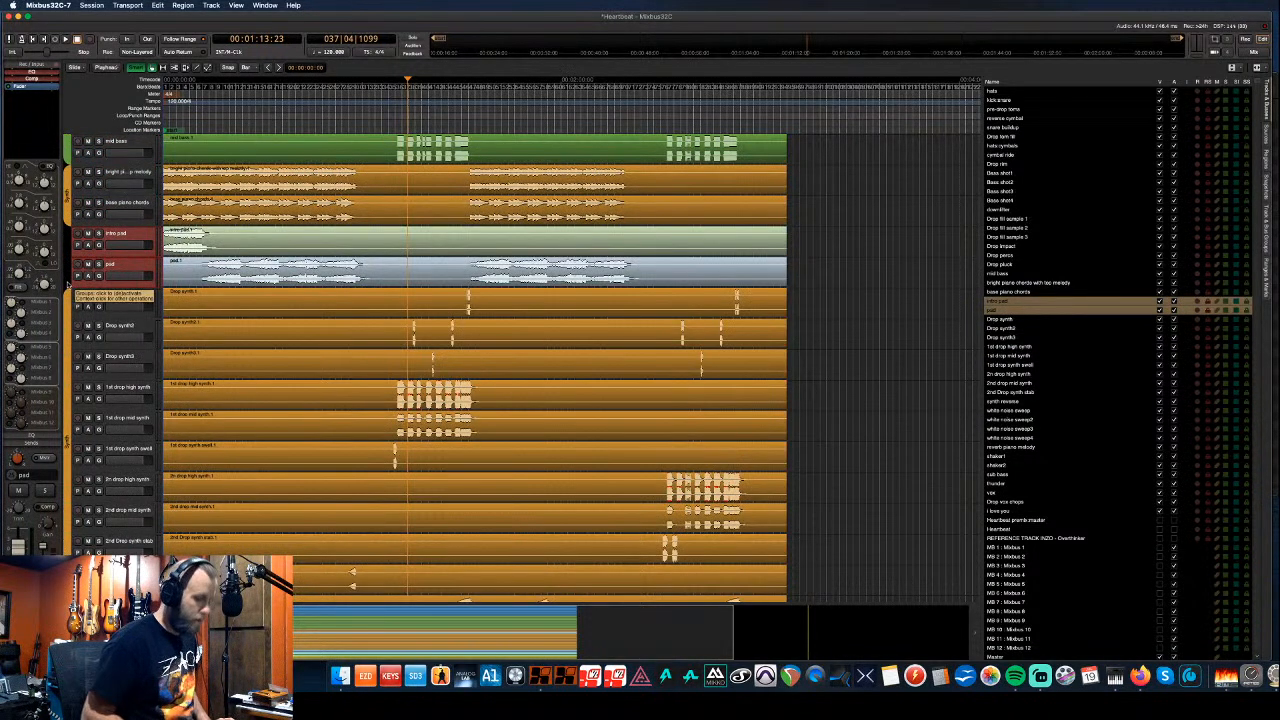
pyautogui.press('super+Up')
pyautogui.press('super+Up')
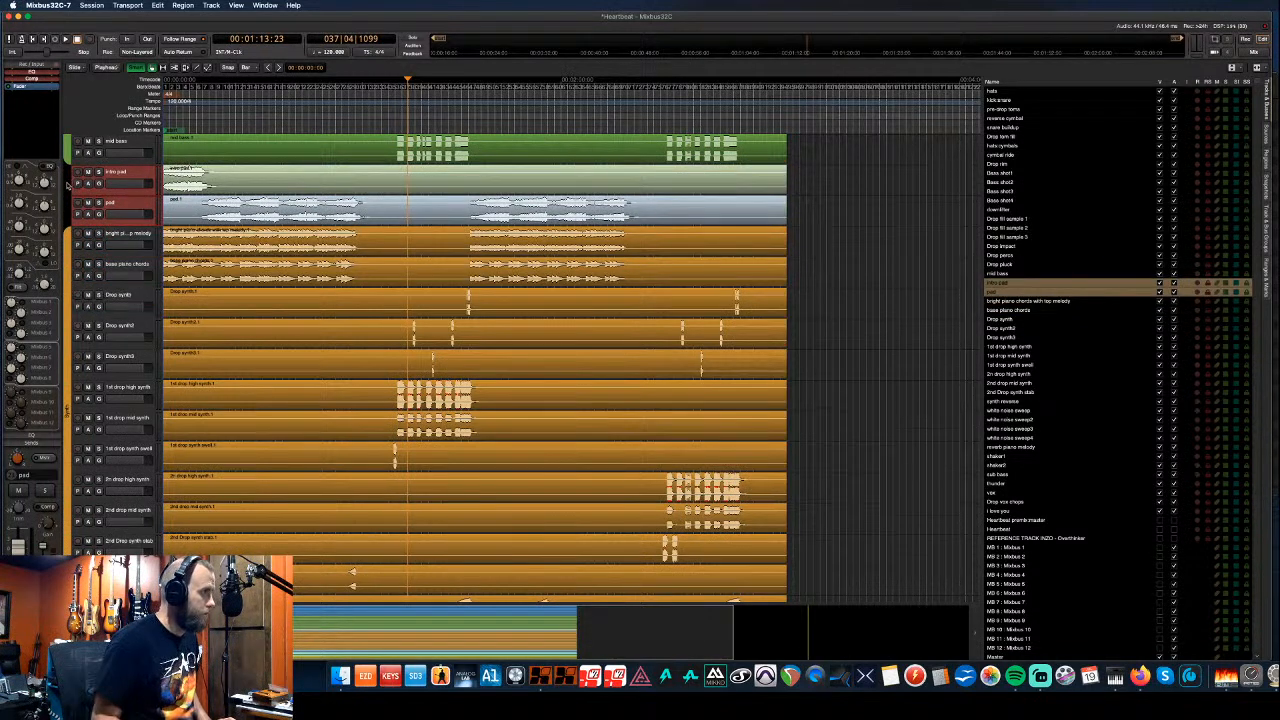
# - Stretch the orange Synth group tab over intro pad and pad
pyautogui.moveTo(68, 230); pyautogui.dragTo(68, 168)
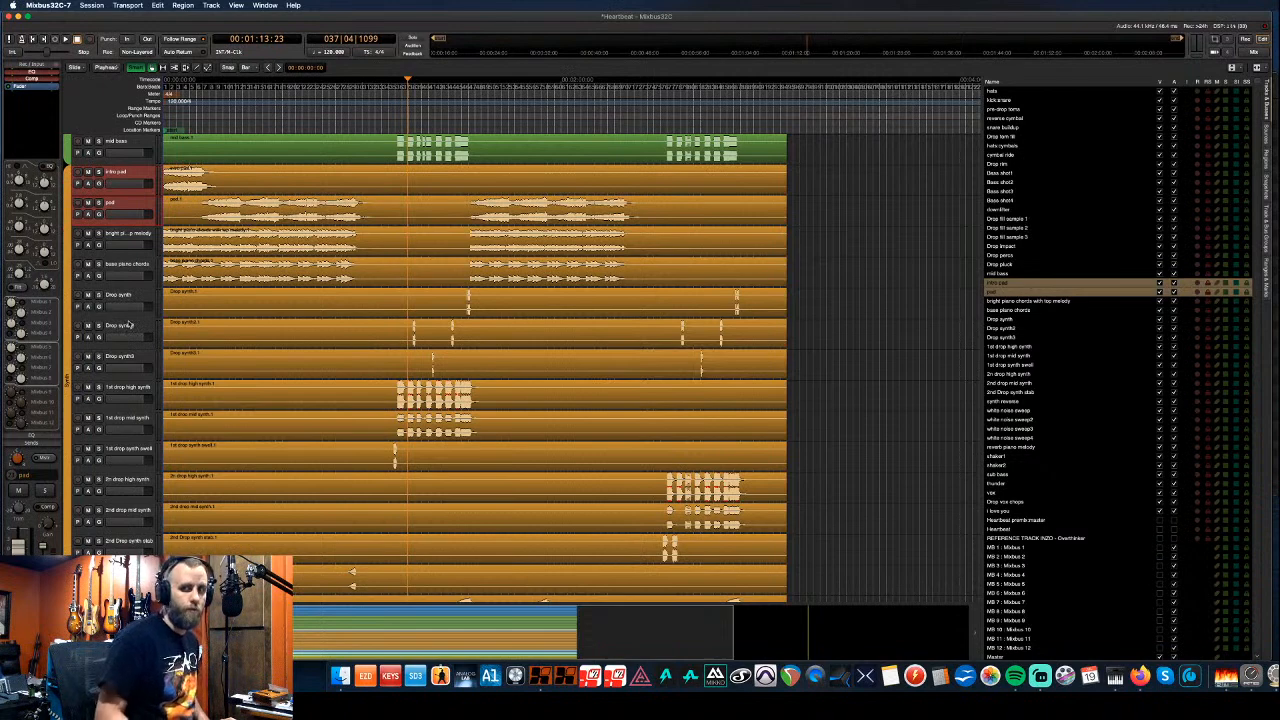
pyautogui.scroll(-9, 133, 342)
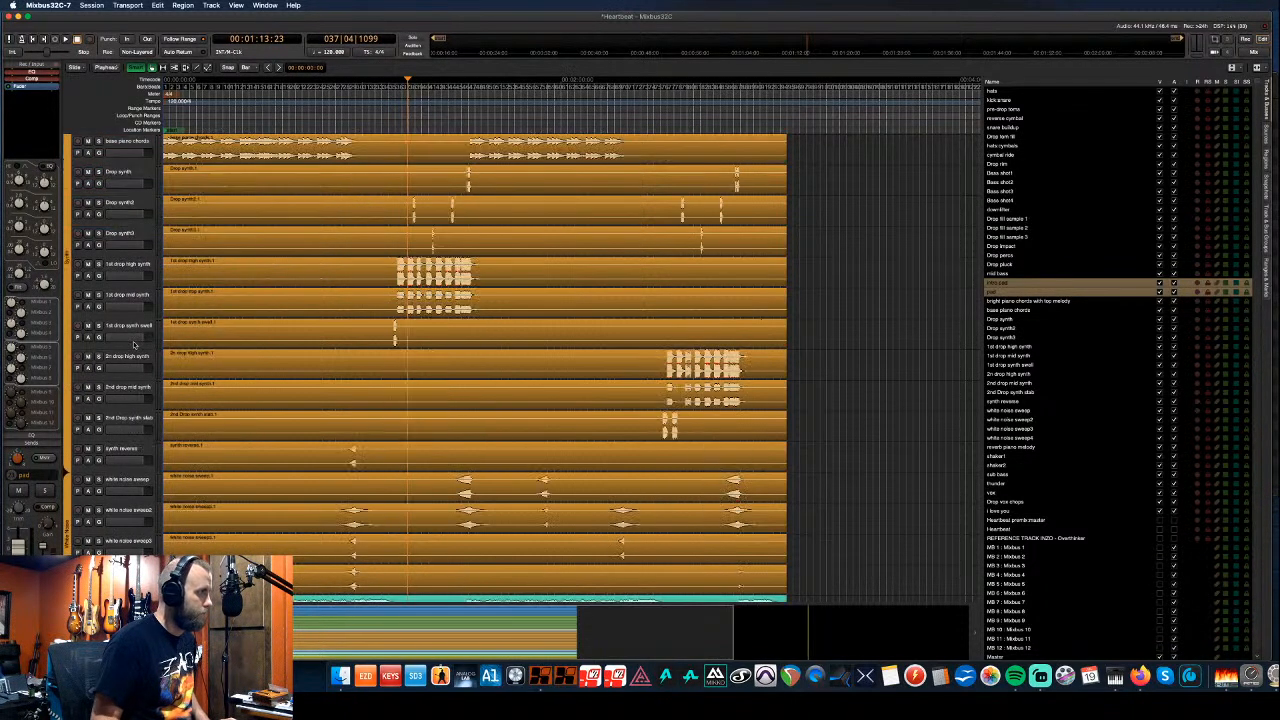
pyautogui.scroll(-5, 133, 342)
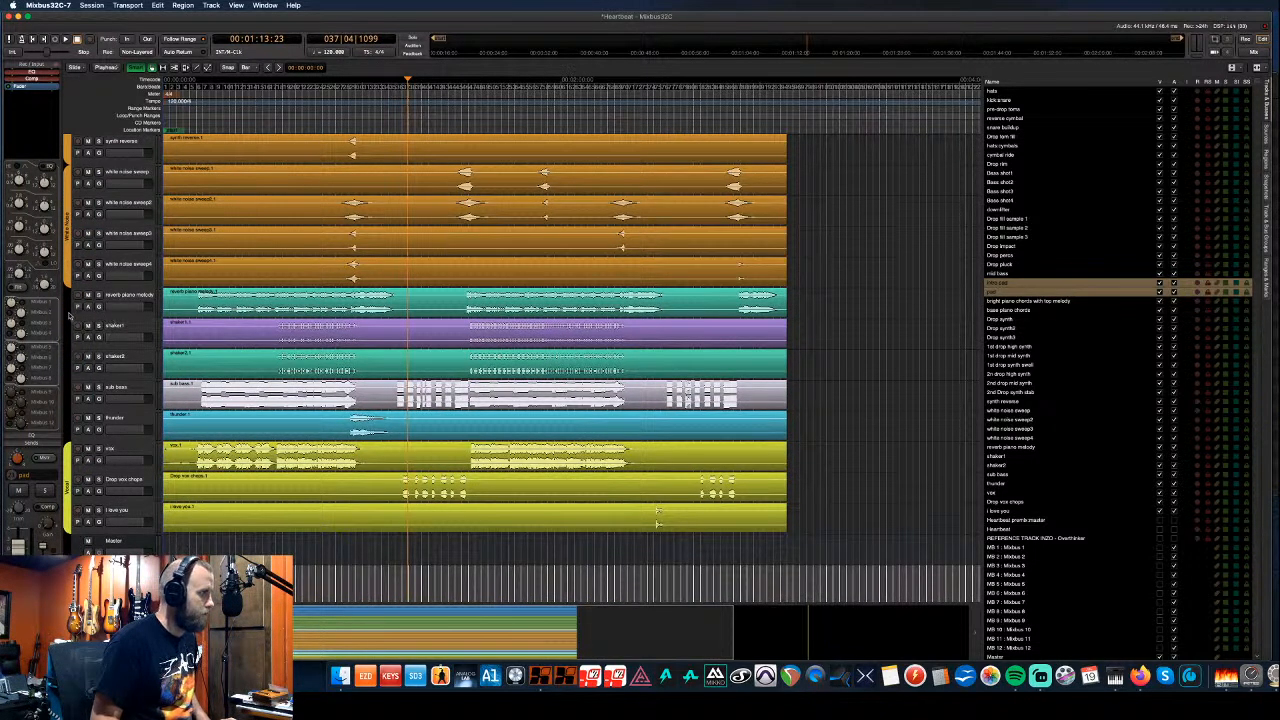
# - Reposition reverb piano melody so it sits directly below bass piano chords
pyautogui.click(134, 299)
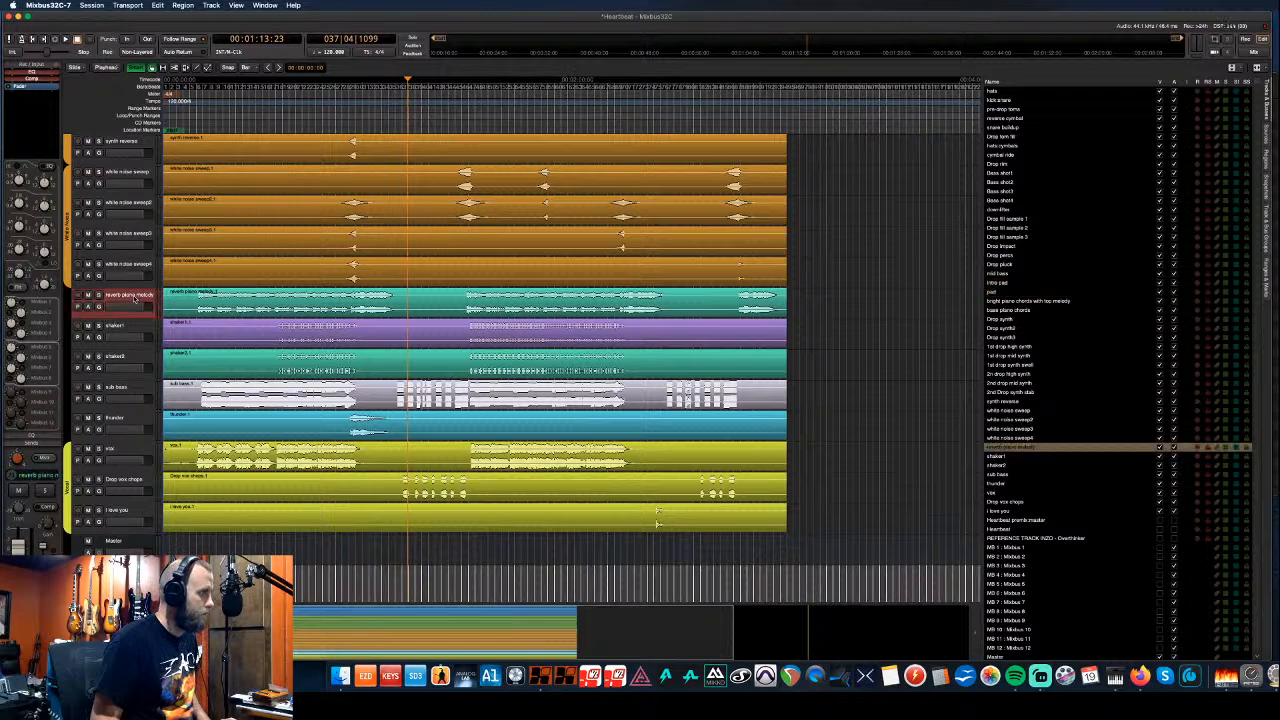
pyautogui.press('super+Up')
pyautogui.press('super+Up')
pyautogui.press('super+Up')
pyautogui.press('super+Up')
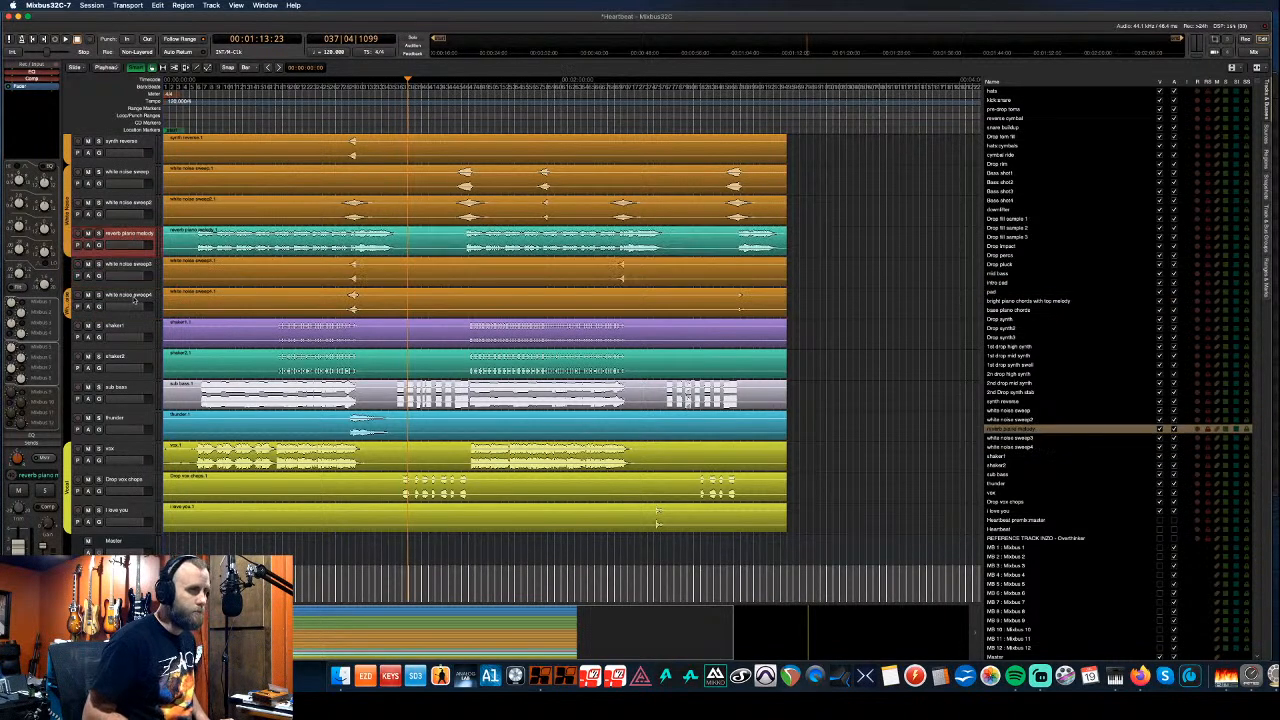
pyautogui.press('super+Up')
pyautogui.press('super+Up')
pyautogui.press('super+Up')
pyautogui.press('super+Up')
pyautogui.press('super+Up')
pyautogui.press('super+Up')
pyautogui.press('super+Up')
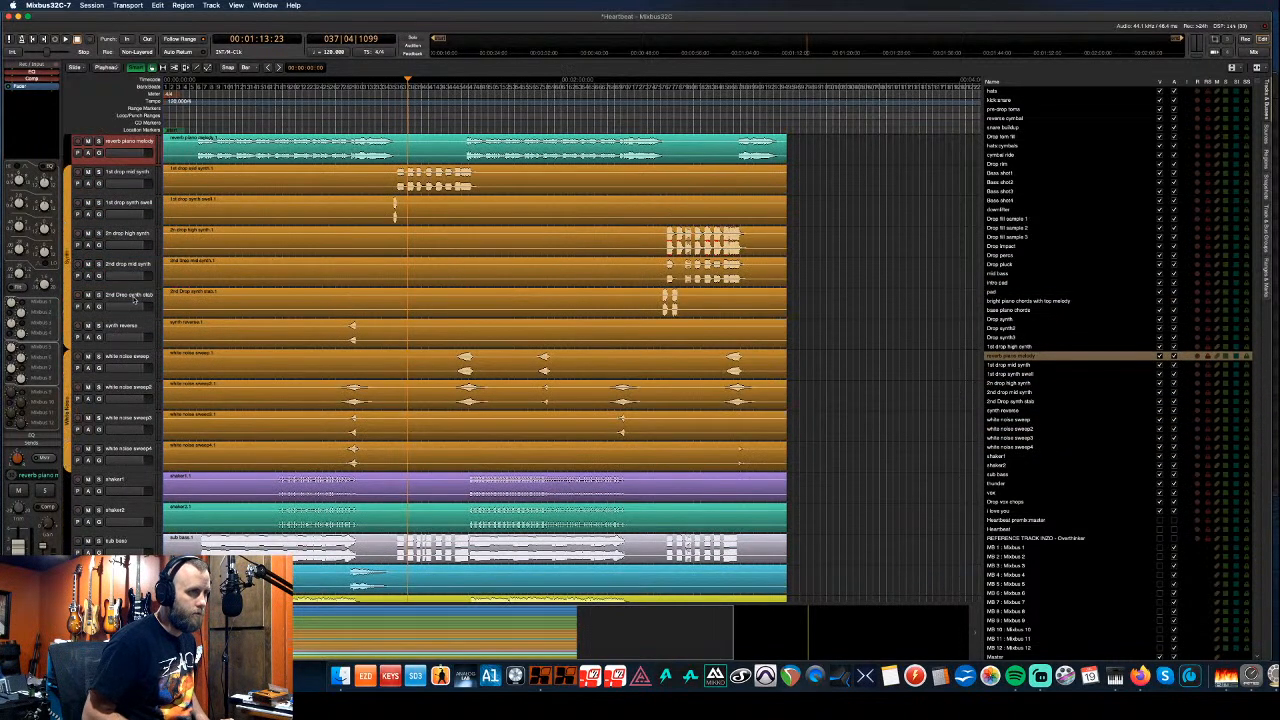
pyautogui.press('super+Down')
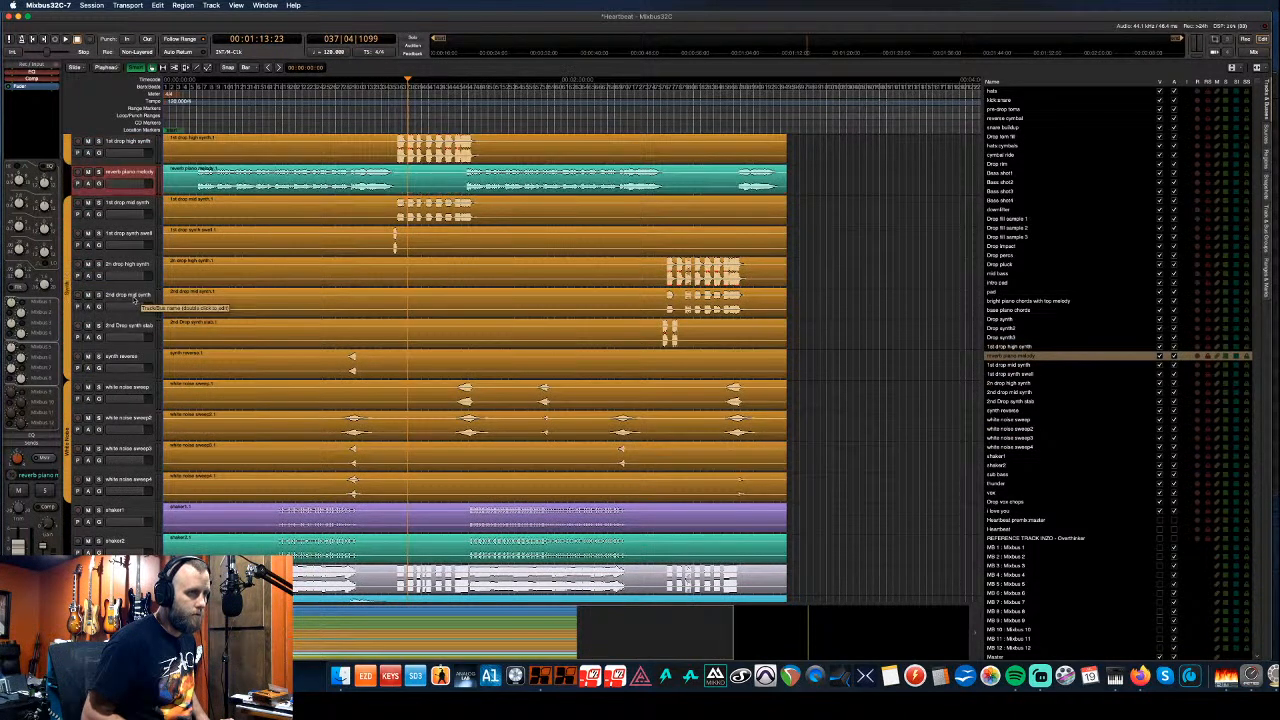
pyautogui.press('super+Down')
pyautogui.press('super+Down')
pyautogui.press('super+Down')
pyautogui.press('super+Down')
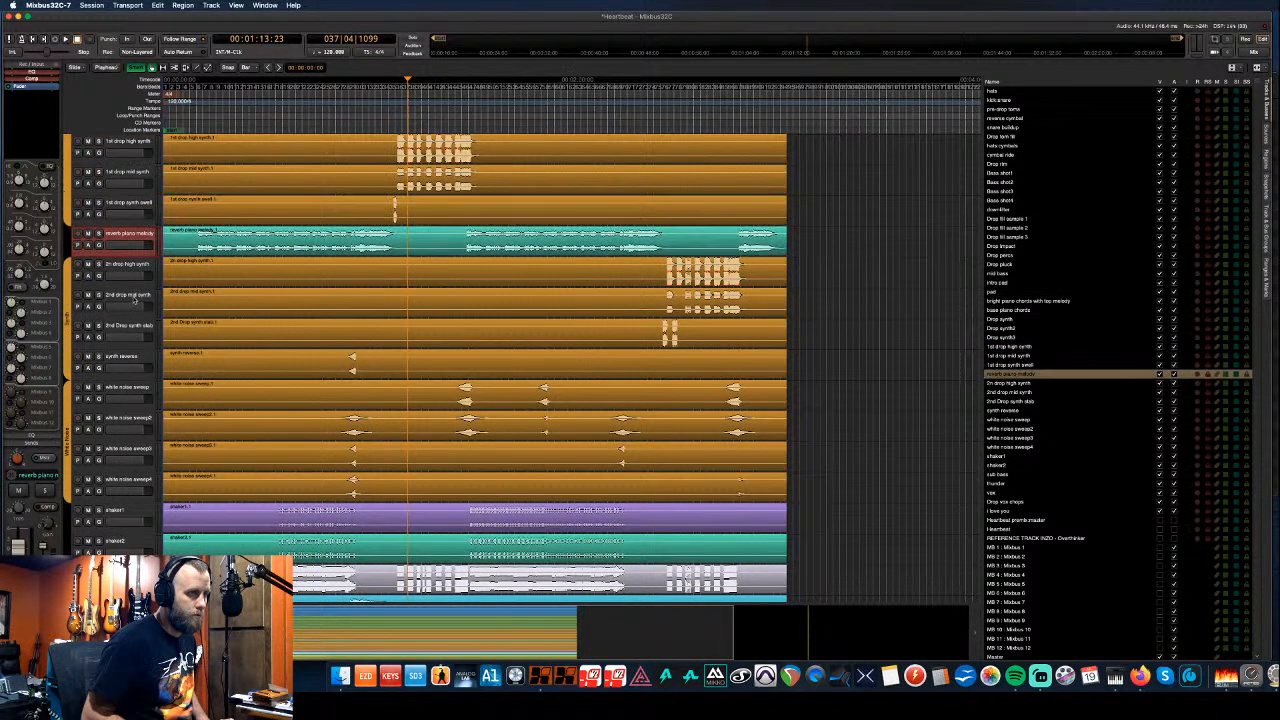
pyautogui.press('super+Down')
pyautogui.press('super+Down')
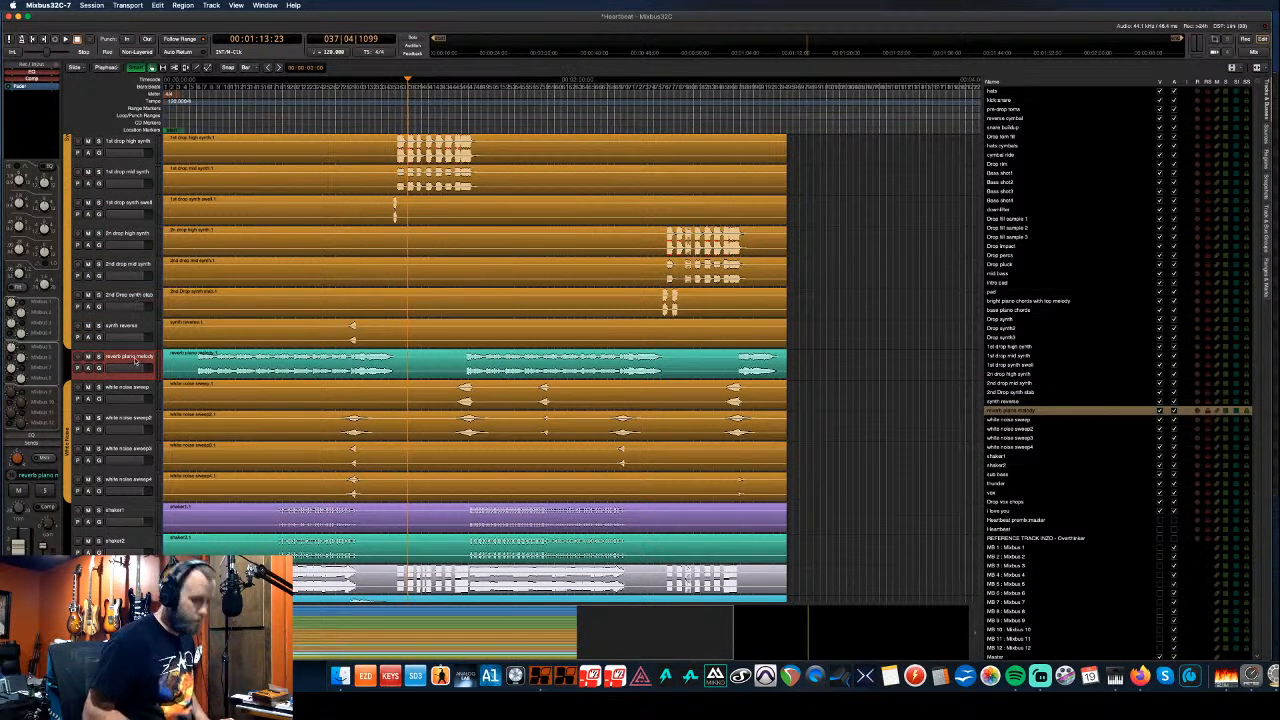
pyautogui.press('super+Up')
pyautogui.press('super+Up')
pyautogui.press('super+Up')
pyautogui.press('super+Up')
pyautogui.press('super+Up')
pyautogui.press('super+Up')
pyautogui.press('super+Up')
pyautogui.press('super+Up')
pyautogui.press('super+Up')
pyautogui.press('super+Up')
pyautogui.press('super+Up')
pyautogui.press('super+Up')
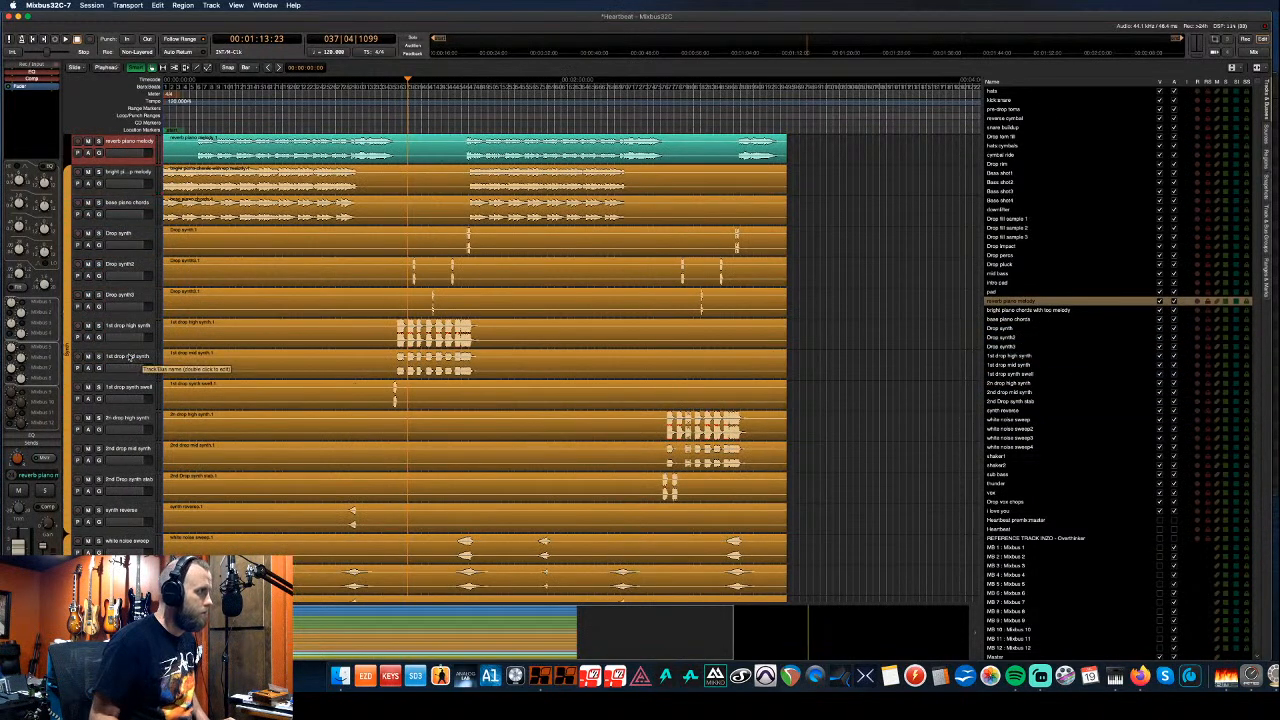
pyautogui.scroll(3, 128, 362)
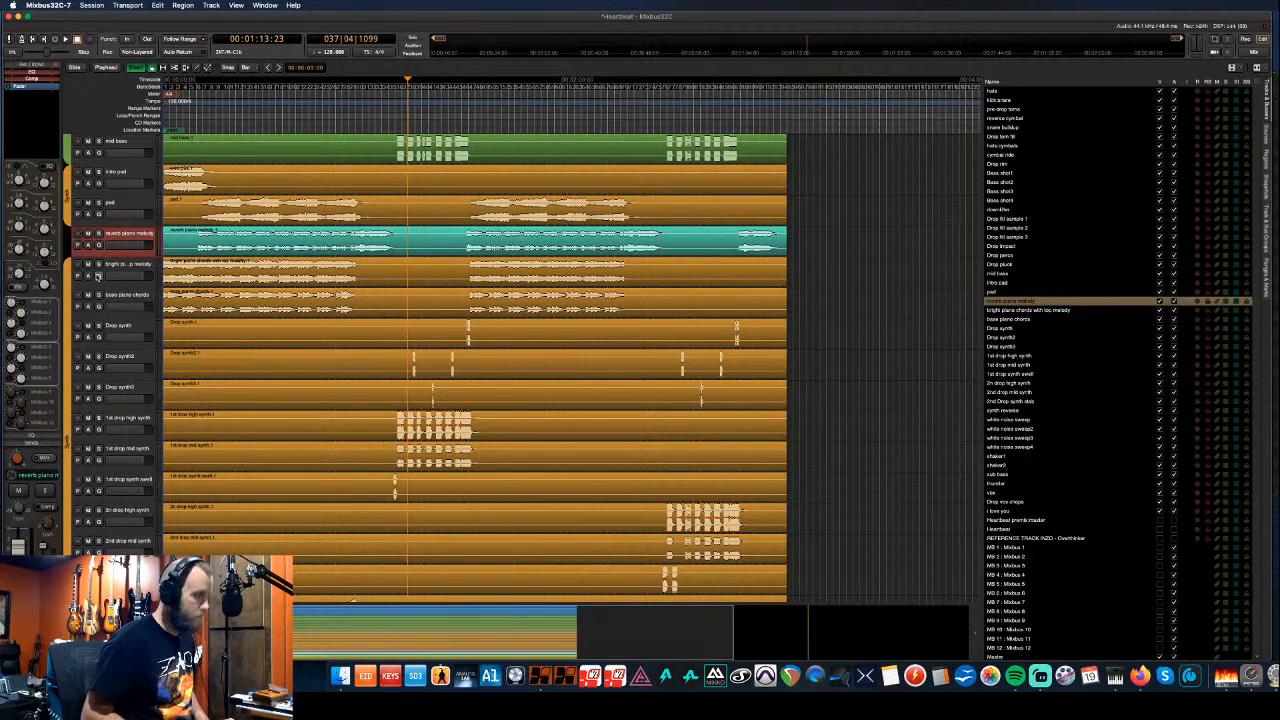
pyautogui.press('super+Up')
pyautogui.press('super+Up')
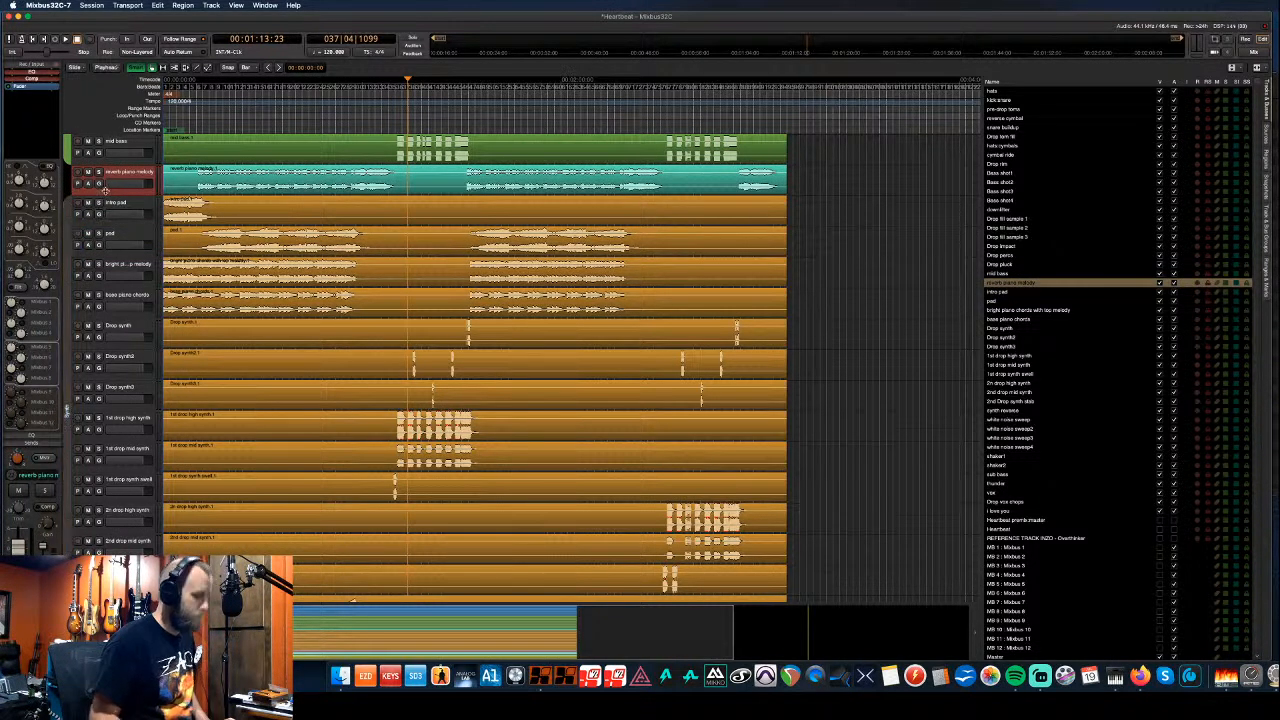
pyautogui.press('super+Down')
pyautogui.press('super+Down')
pyautogui.press('super+Down')
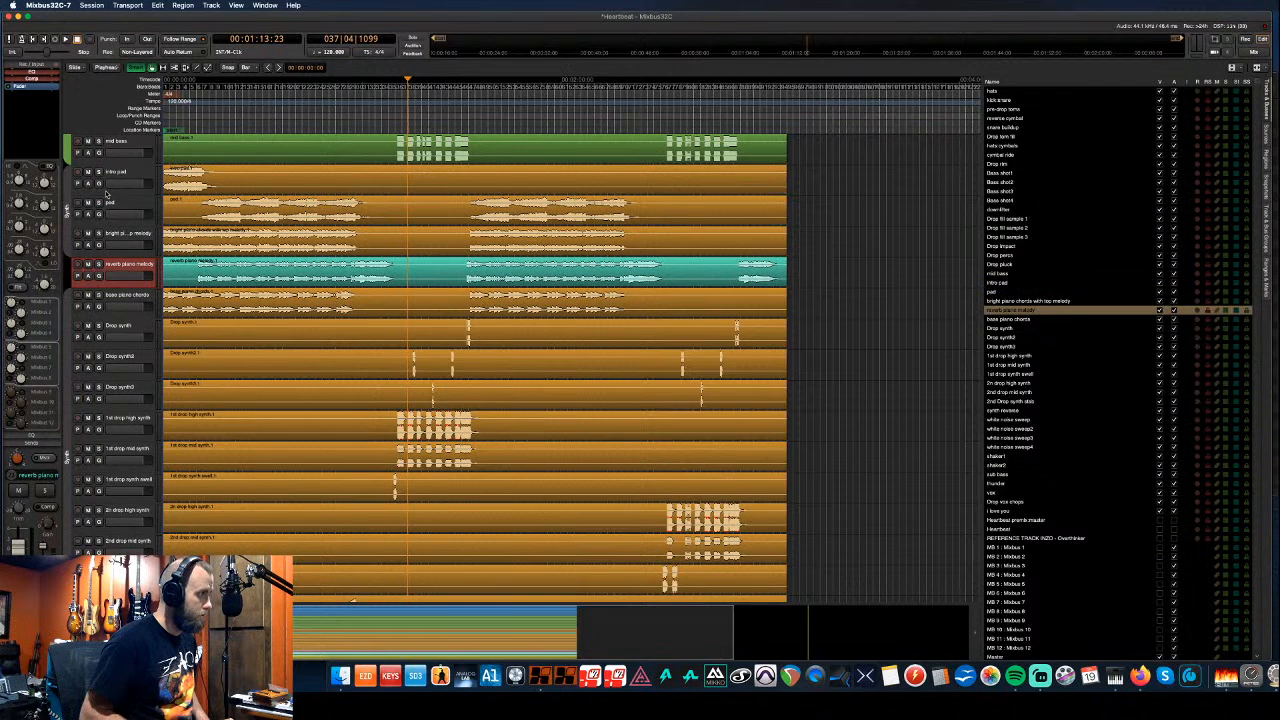
pyautogui.press('super+Down')
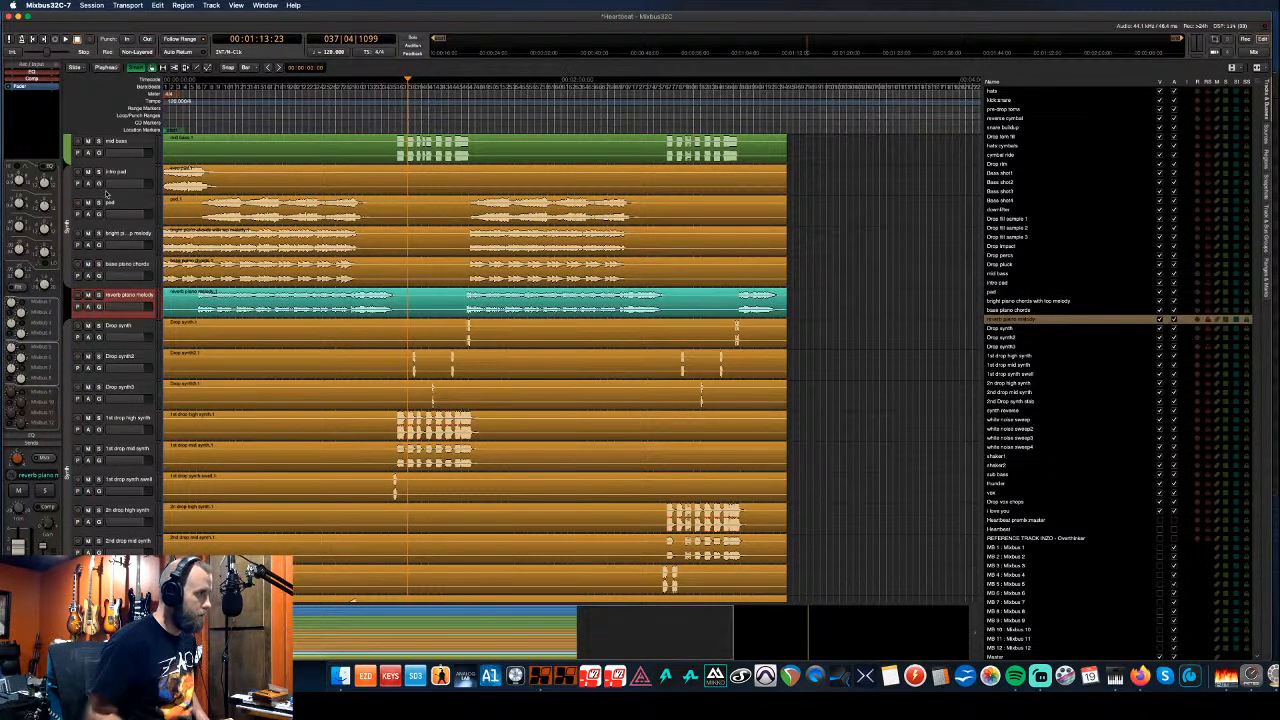
# - Extend the Synth group over reverb piano melody and re-enable the group
pyautogui.moveTo(70, 308); pyautogui.dragTo(70, 295)
pyautogui.click(65, 331)
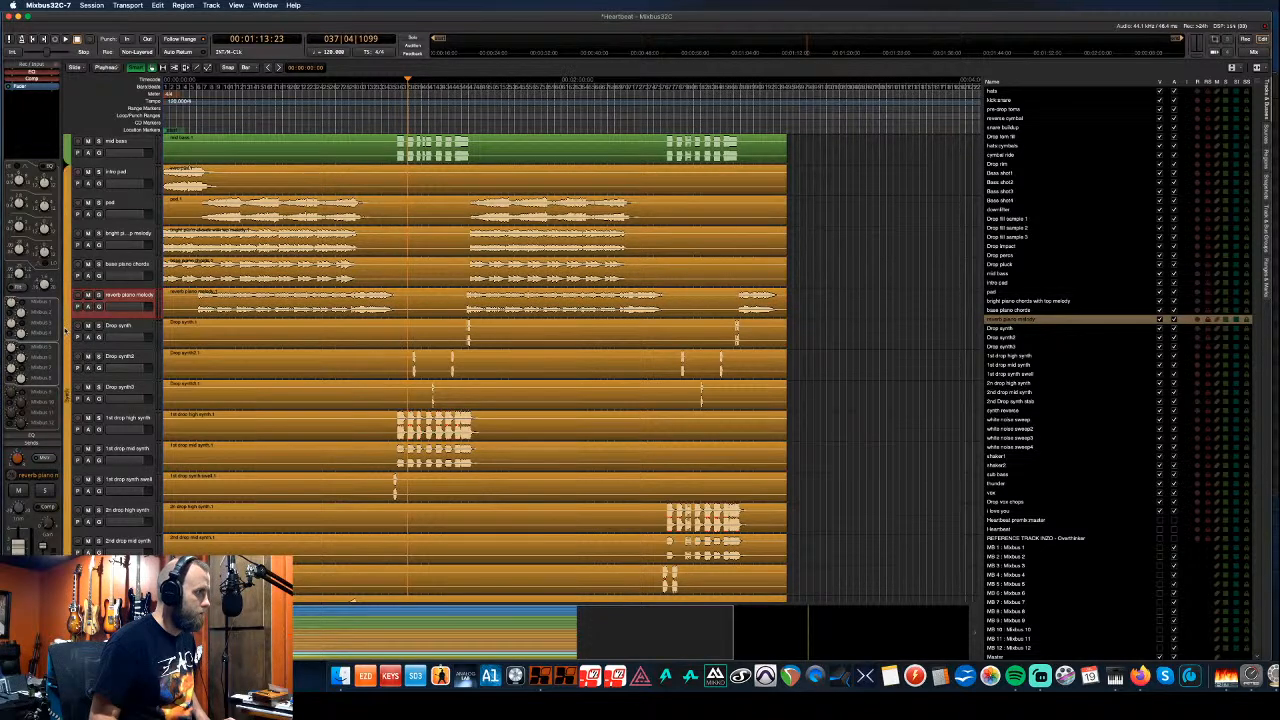
pyautogui.scroll(-10, 87, 325)
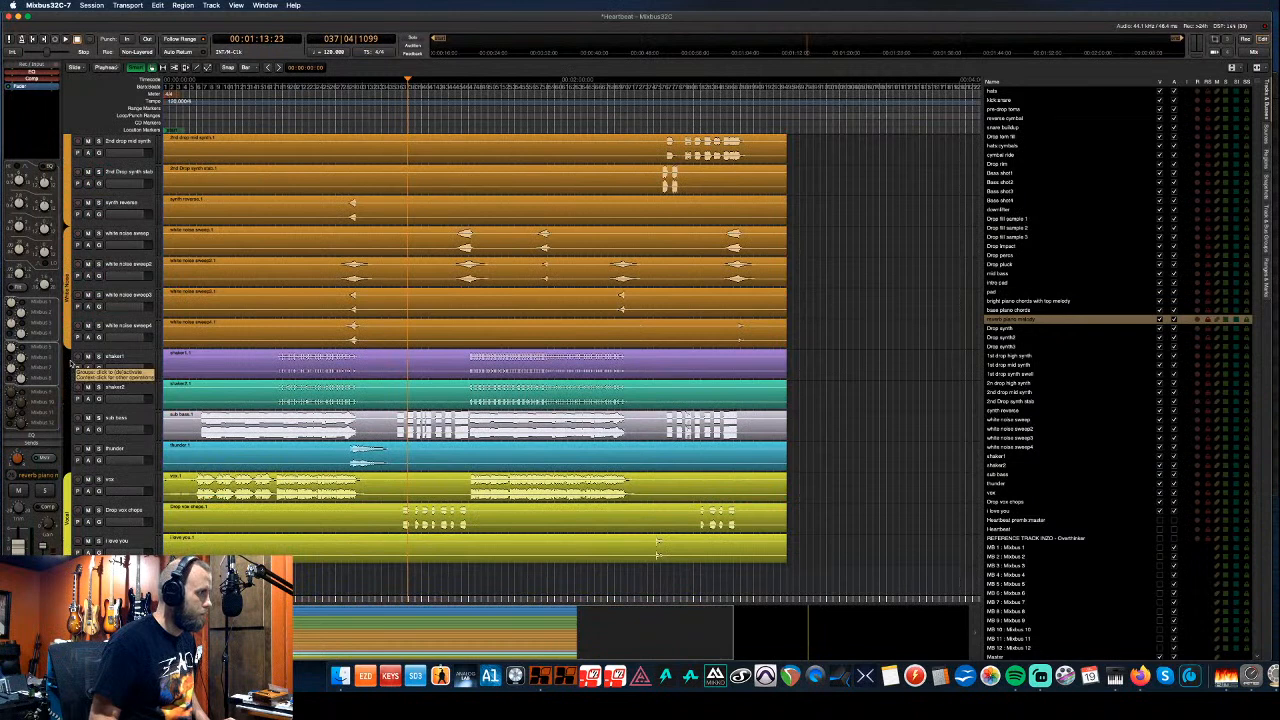
# - Move shaker1 and shaker2 up to sit directly below Drop rim
pyautogui.click(117, 357)
pyautogui.keyDown('shift'); pyautogui.click(117, 387); pyautogui.keyUp('shift')
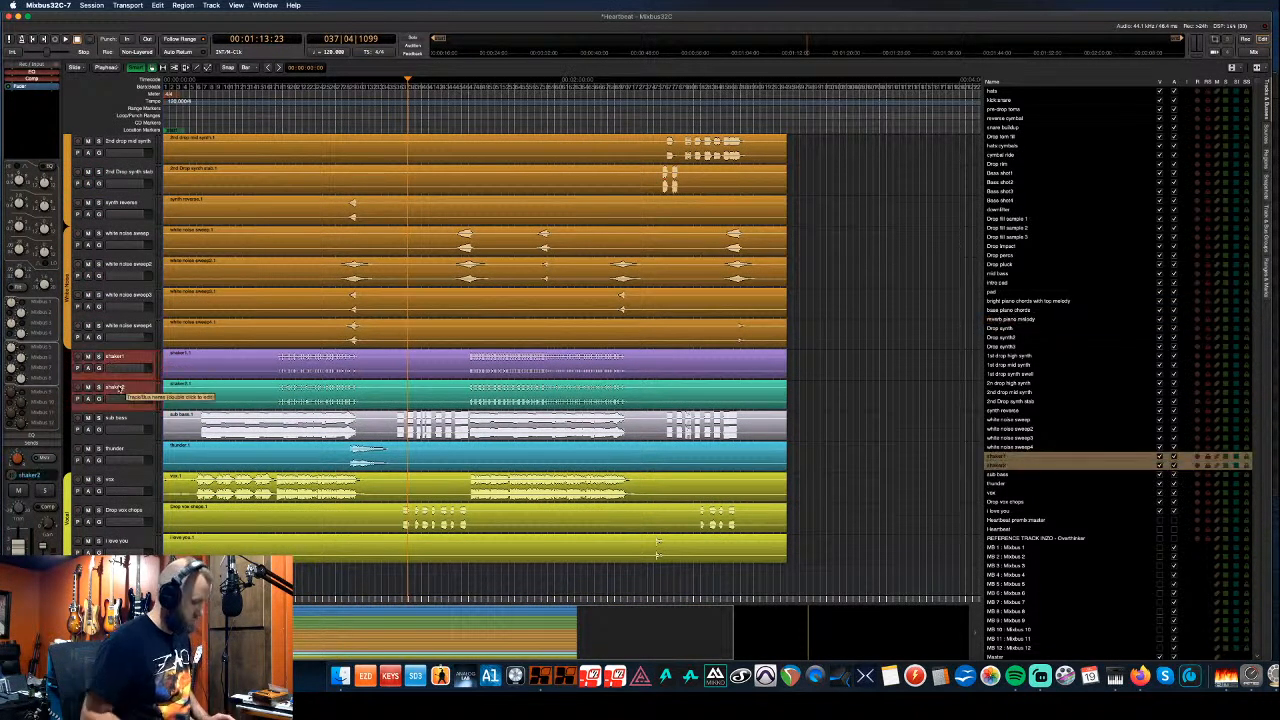
pyautogui.hotkey('ctrl', 'Up')
pyautogui.hotkey('ctrl', 'Up')
pyautogui.hotkey('ctrl', 'Up')
pyautogui.hotkey('ctrl', 'Up')
pyautogui.hotkey('ctrl', 'Up')
pyautogui.hotkey('ctrl', 'Up')
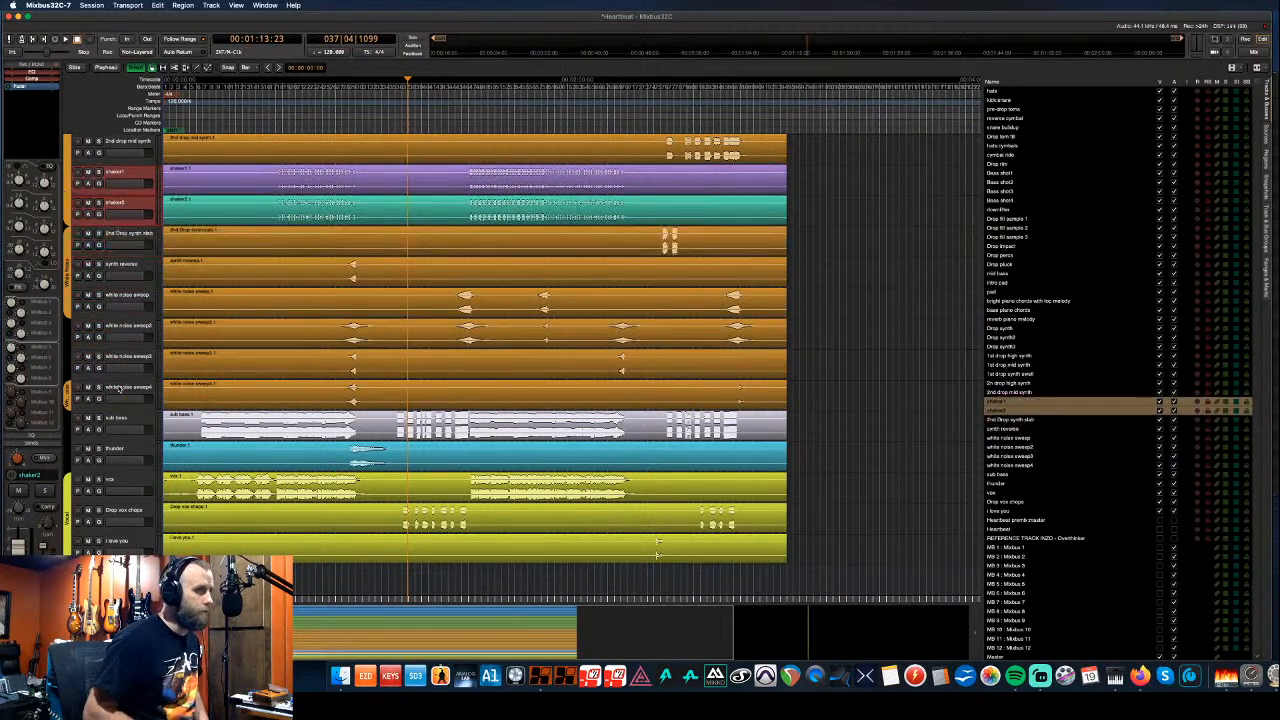
pyautogui.hotkey('ctrl', 'Up')
pyautogui.hotkey('ctrl', 'Up')
pyautogui.hotkey('ctrl', 'Up')
pyautogui.hotkey('ctrl', 'Up')
pyautogui.hotkey('ctrl', 'Up')
pyautogui.hotkey('ctrl', 'Up')
pyautogui.hotkey('ctrl', 'Up')
pyautogui.hotkey('ctrl', 'Up')
pyautogui.hotkey('ctrl', 'Up')
pyautogui.hotkey('ctrl', 'Up')
pyautogui.hotkey('ctrl', 'Up')
pyautogui.hotkey('ctrl', 'Up')
pyautogui.hotkey('ctrl', 'Up')
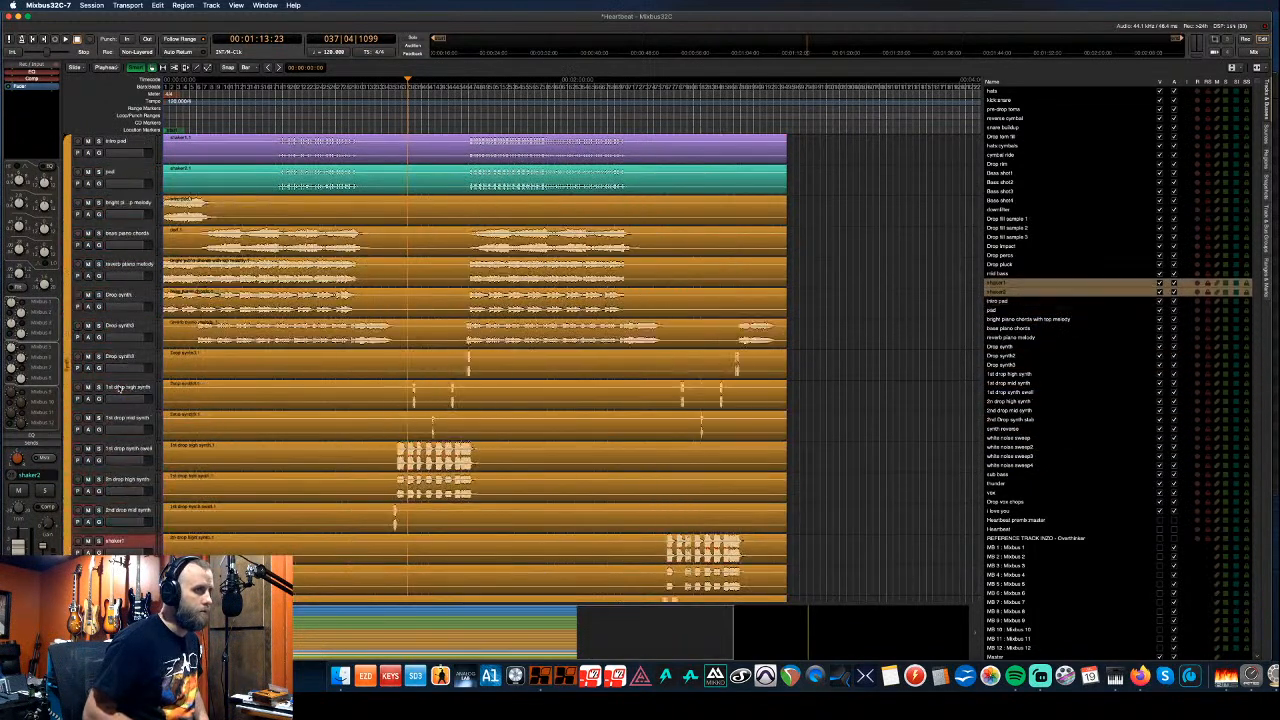
pyautogui.hotkey('ctrl', 'Up')
pyautogui.hotkey('ctrl', 'Up')
pyautogui.hotkey('ctrl', 'Up')
pyautogui.hotkey('ctrl', 'Up')
pyautogui.hotkey('ctrl', 'Up')
pyautogui.hotkey('ctrl', 'Up')
pyautogui.hotkey('ctrl', 'Up')
pyautogui.hotkey('ctrl', 'Up')
pyautogui.hotkey('ctrl', 'Up')
pyautogui.hotkey('ctrl', 'Up')
pyautogui.hotkey('ctrl', 'Up')
pyautogui.hotkey('ctrl', 'Up')
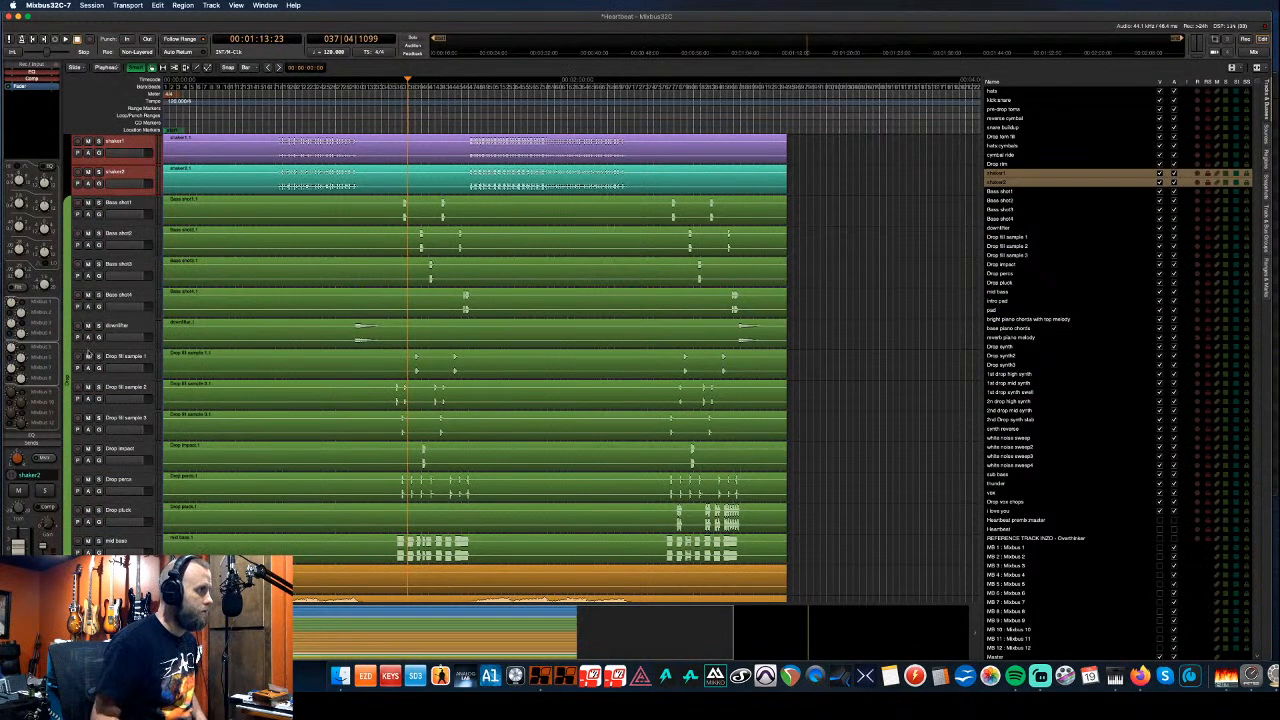
pyautogui.scroll(5, 88, 355)
# - Stretch the blue group tab over both shaker tracks
pyautogui.moveTo(67, 340); pyautogui.dragTo(70, 412)
pyautogui.scroll(-5, 118, 404)
pyautogui.scroll(-12, 118, 404)
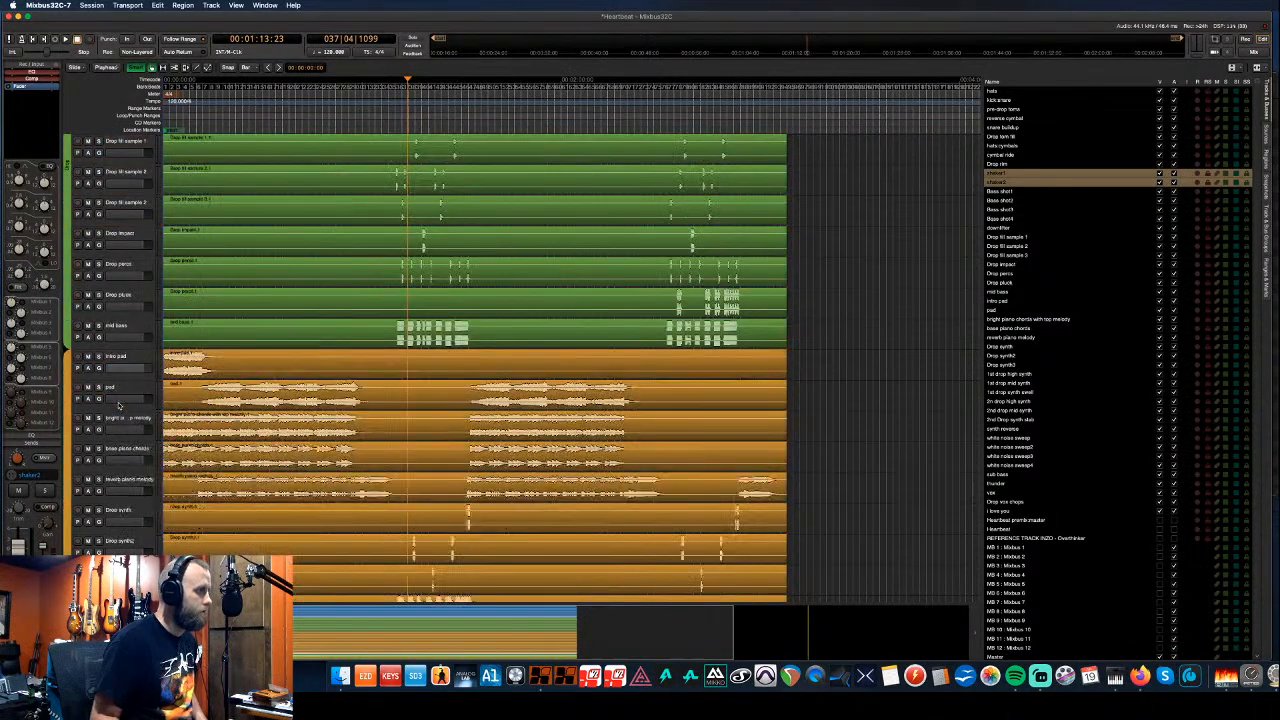
pyautogui.scroll(-4, 118, 404)
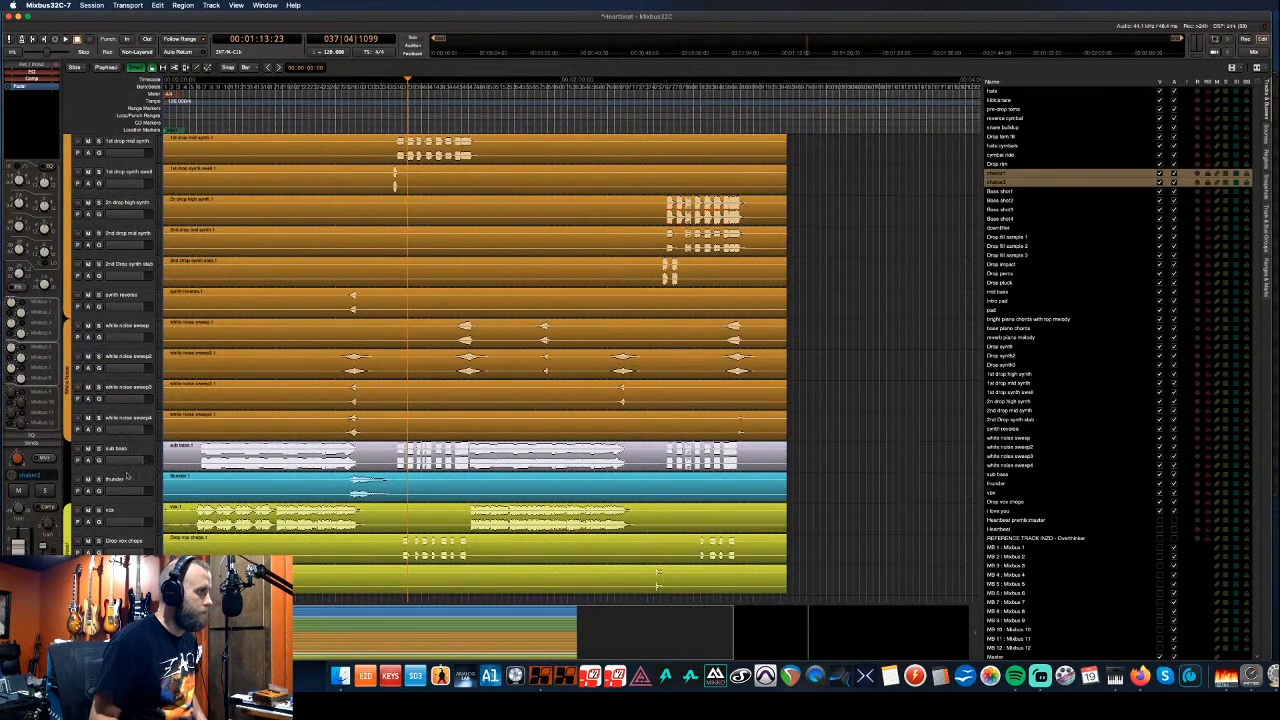
pyautogui.click(125, 484)
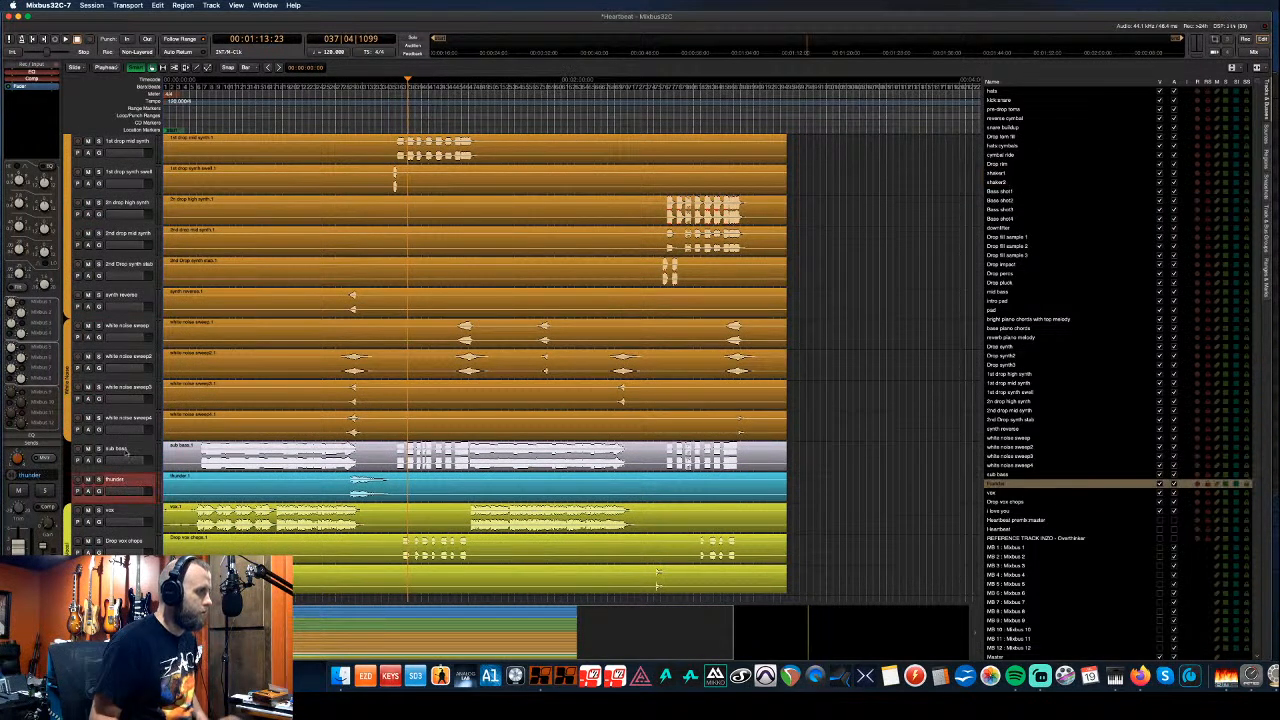
pyautogui.keyDown('shift'); pyautogui.click(126, 453); pyautogui.keyUp('shift')
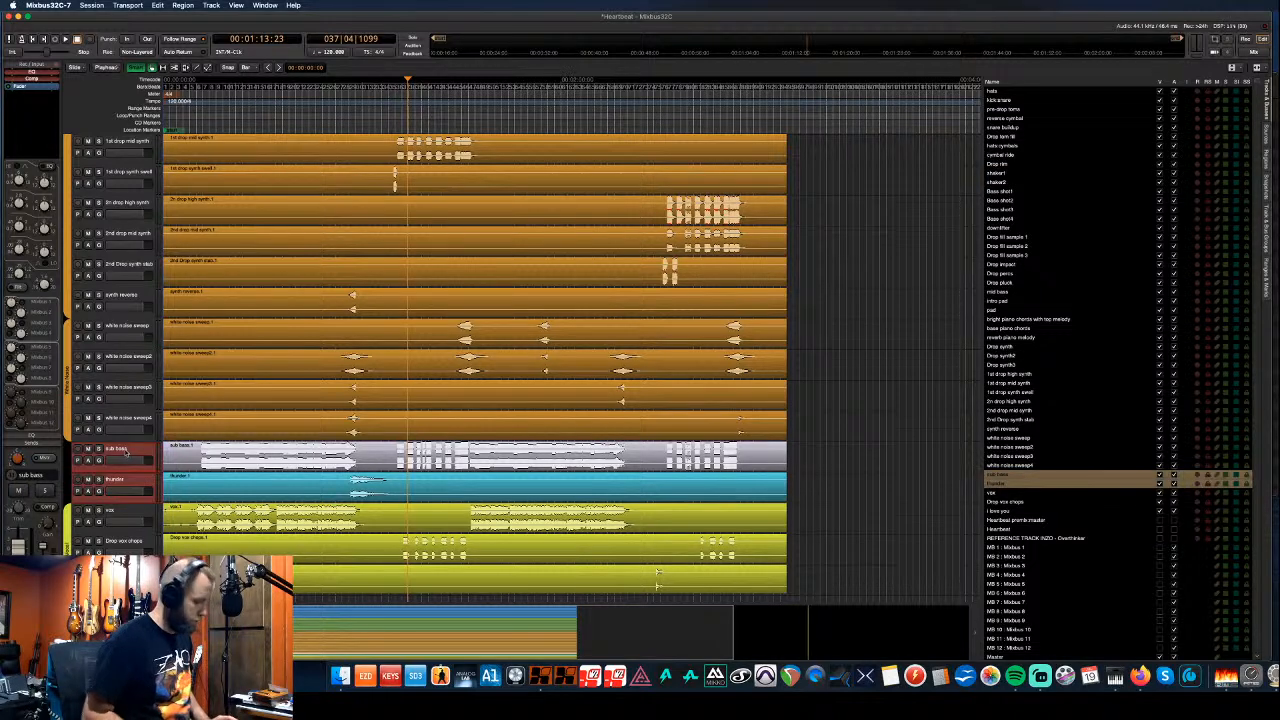
pyautogui.press('super+Up')
pyautogui.press('super+Up')
pyautogui.press('super+Up')
pyautogui.press('super+Up')
pyautogui.press('super+Up')
pyautogui.press('super+Up')
pyautogui.press('super+Up')
pyautogui.press('super+Up')
pyautogui.press('super+Up')
pyautogui.press('super+Up')
pyautogui.press('super+Up')
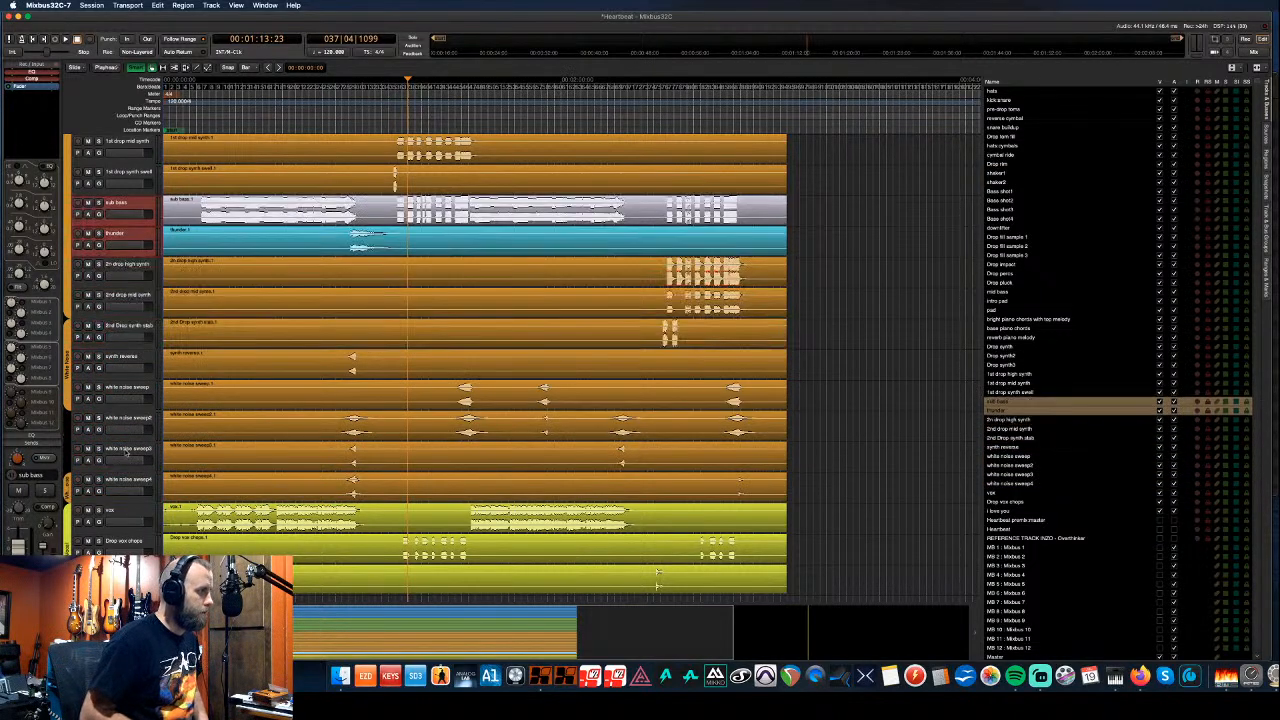
pyautogui.press('super+Up')
pyautogui.press('super+Up')
pyautogui.press('super+Up')
pyautogui.press('super+Up')
pyautogui.press('super+Up')
pyautogui.press('super+Up')
pyautogui.press('super+Up')
pyautogui.press('super+Up')
pyautogui.press('super+Up')
pyautogui.press('super+Up')
pyautogui.press('super+Up')
pyautogui.press('super+Up')
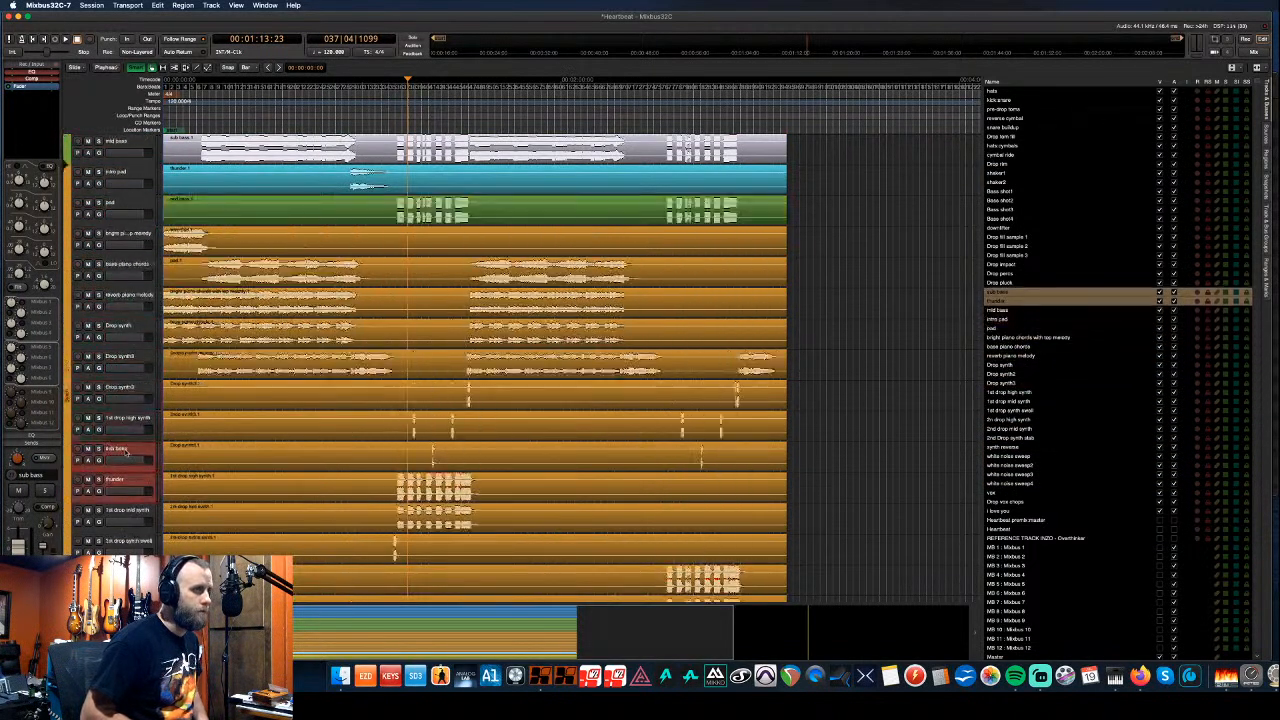
pyautogui.press('super+Up')
pyautogui.press('super+Up')
pyautogui.press('super+Up')
pyautogui.press('super+Up')
pyautogui.press('super+Up')
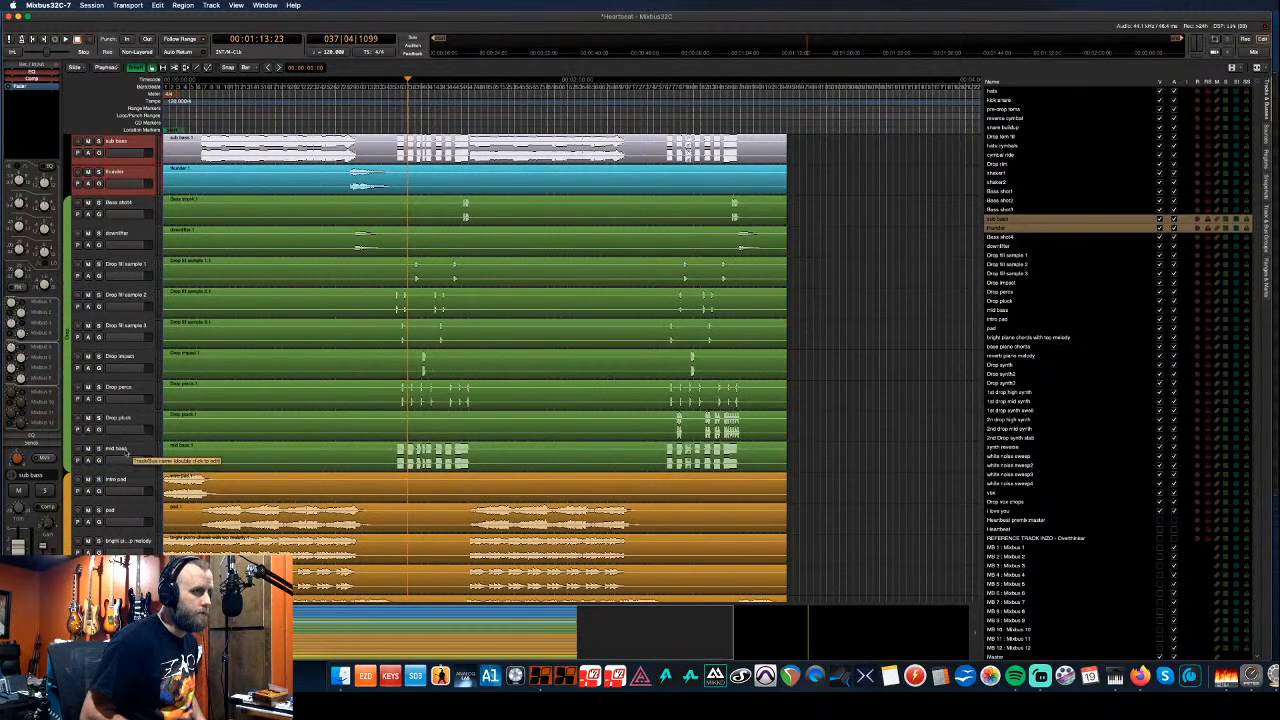
pyautogui.press('super+Down')
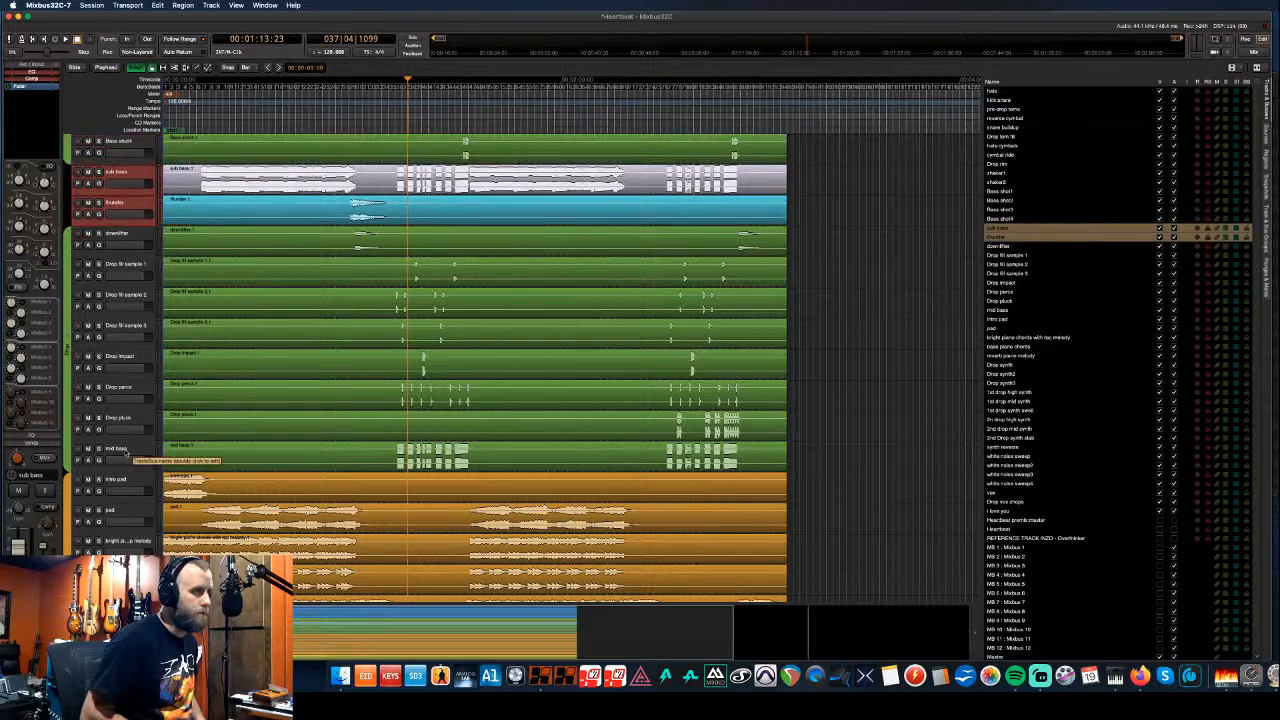
pyautogui.scroll(-1, 100, 452)
pyautogui.scroll(4, 100, 452)
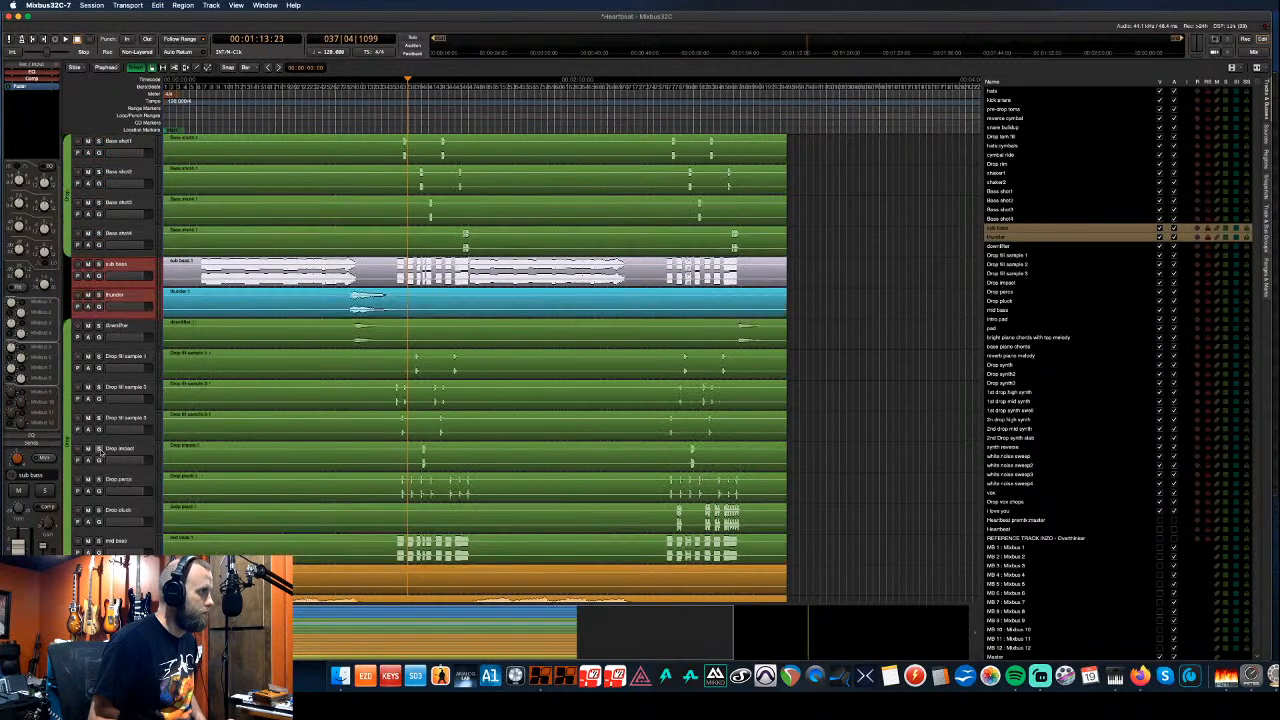
pyautogui.scroll(1, 100, 452)
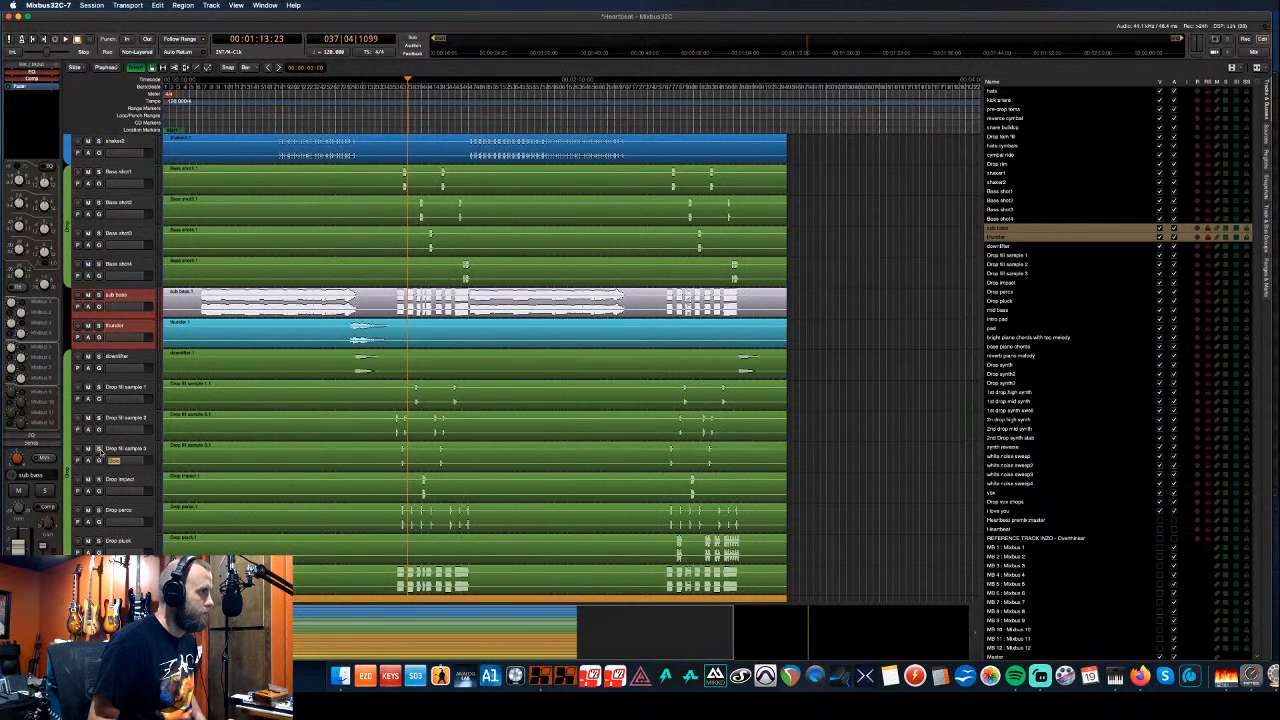
pyautogui.scroll(3, 100, 452)
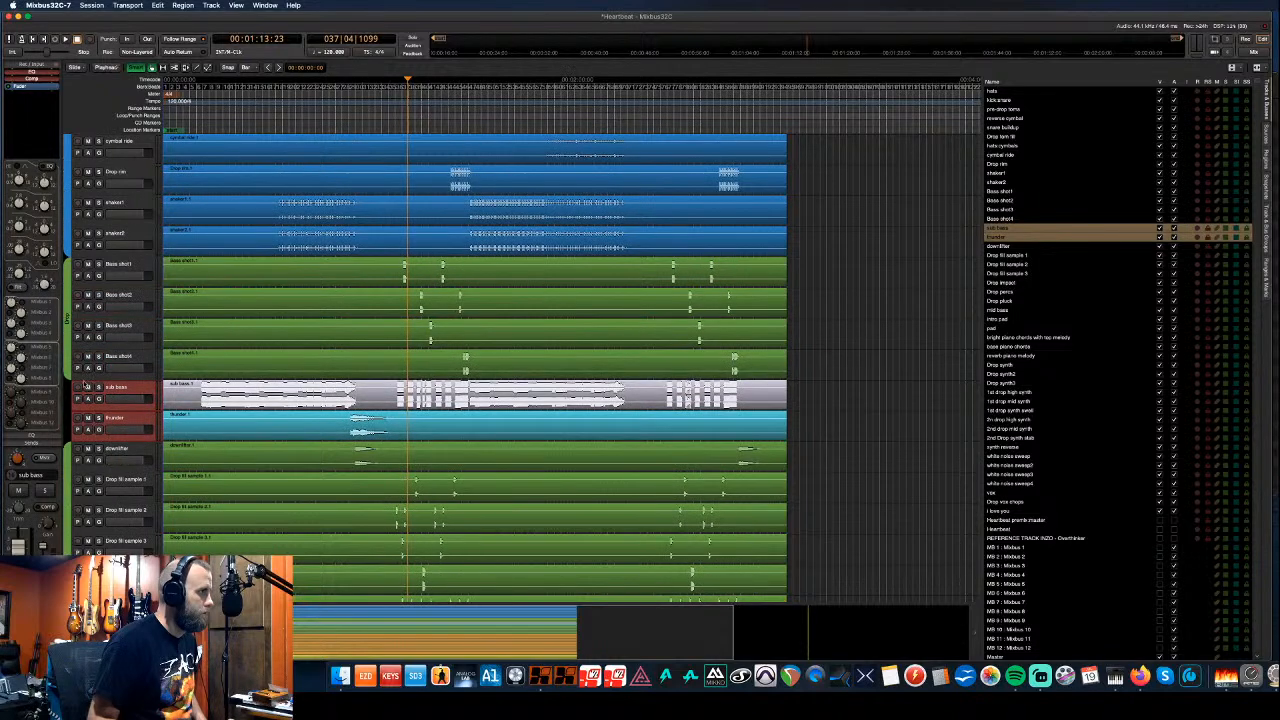
pyautogui.press('super+Up')
pyautogui.press('super+Up')
pyautogui.press('super+Up')
pyautogui.press('super+Up')
pyautogui.press('super+Up')
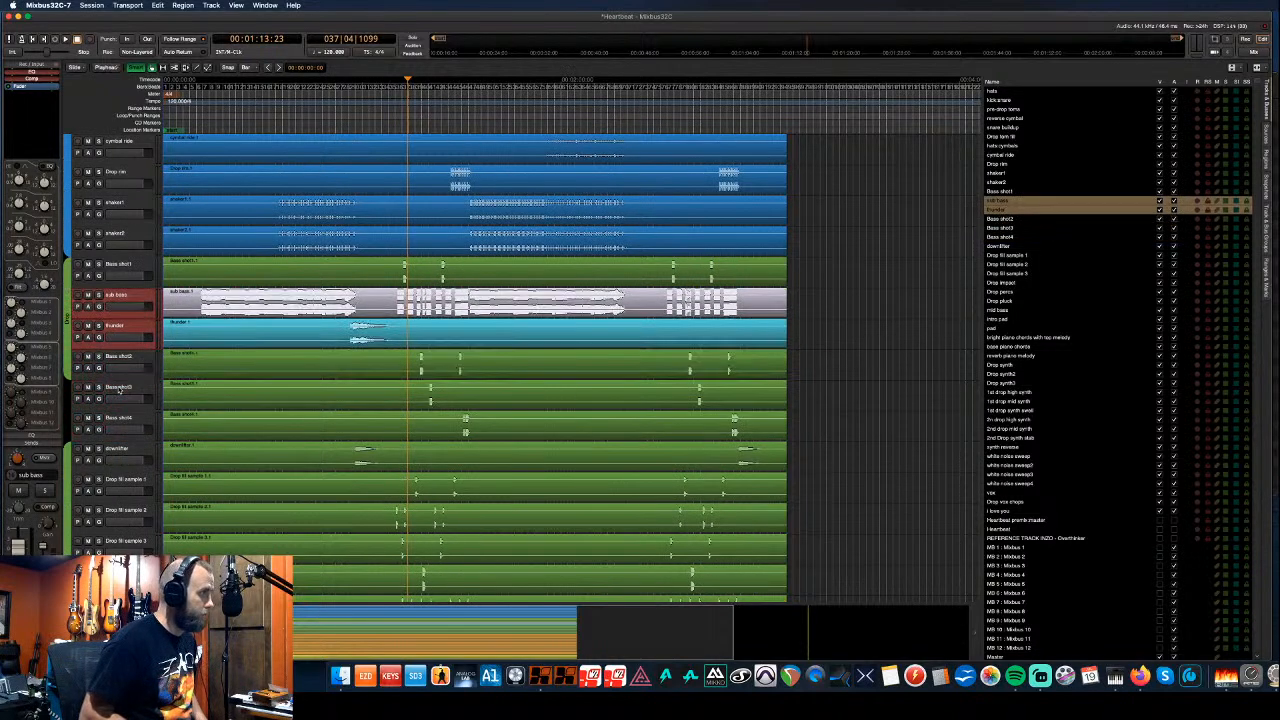
pyautogui.press('super+Down')
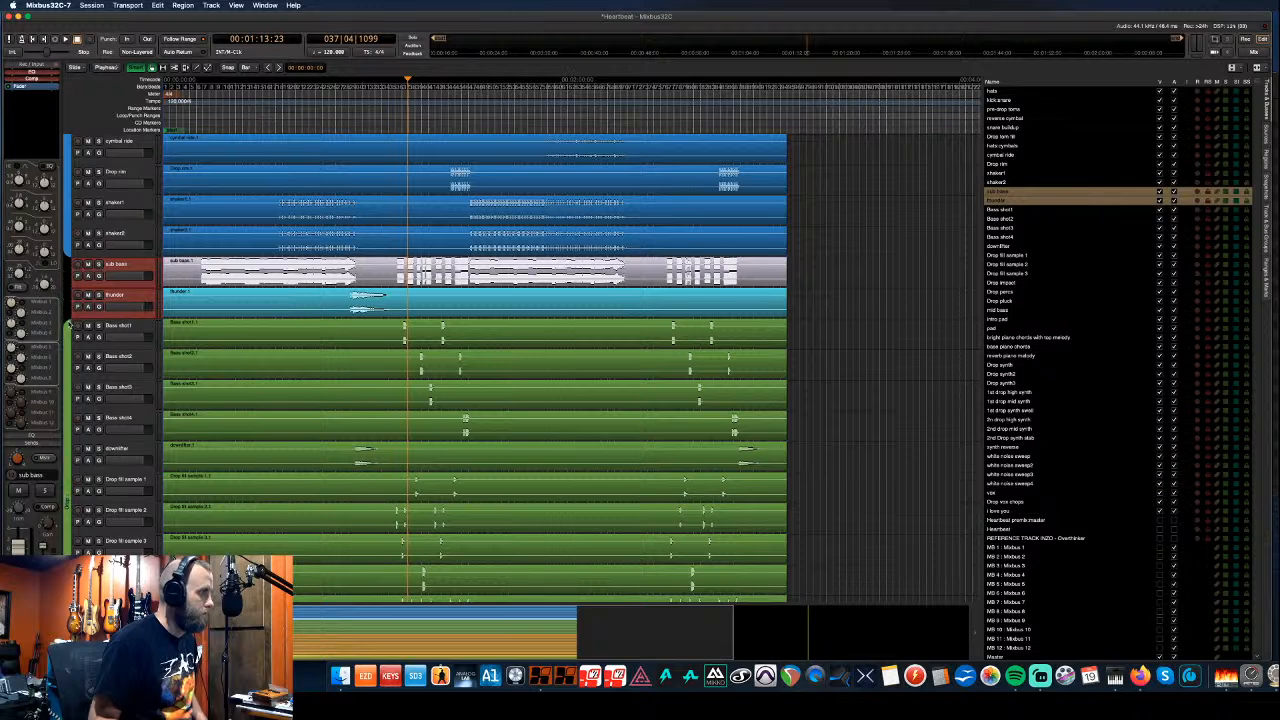
pyautogui.moveTo(68, 324); pyautogui.dragTo(67, 260)
pyautogui.scroll(-6, 112, 338)
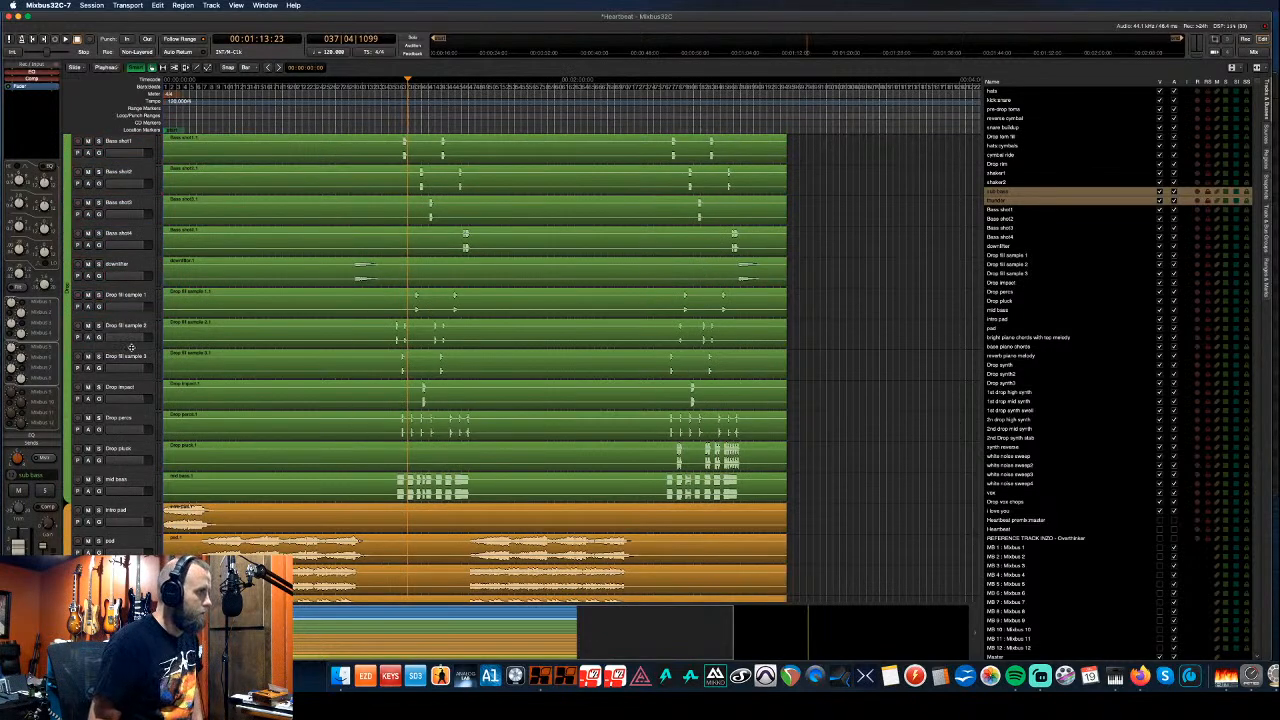
pyautogui.scroll(4, 130, 350)
pyautogui.scroll(9, 130, 350)
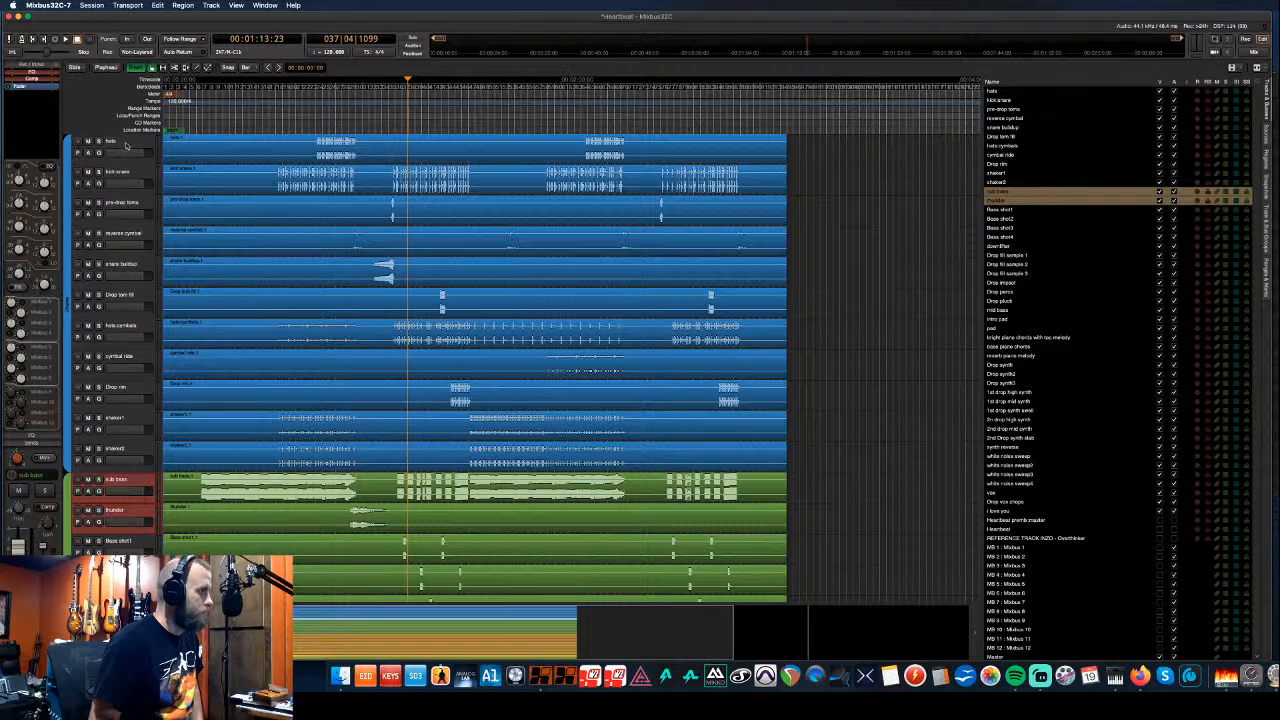
pyautogui.click(126, 146)
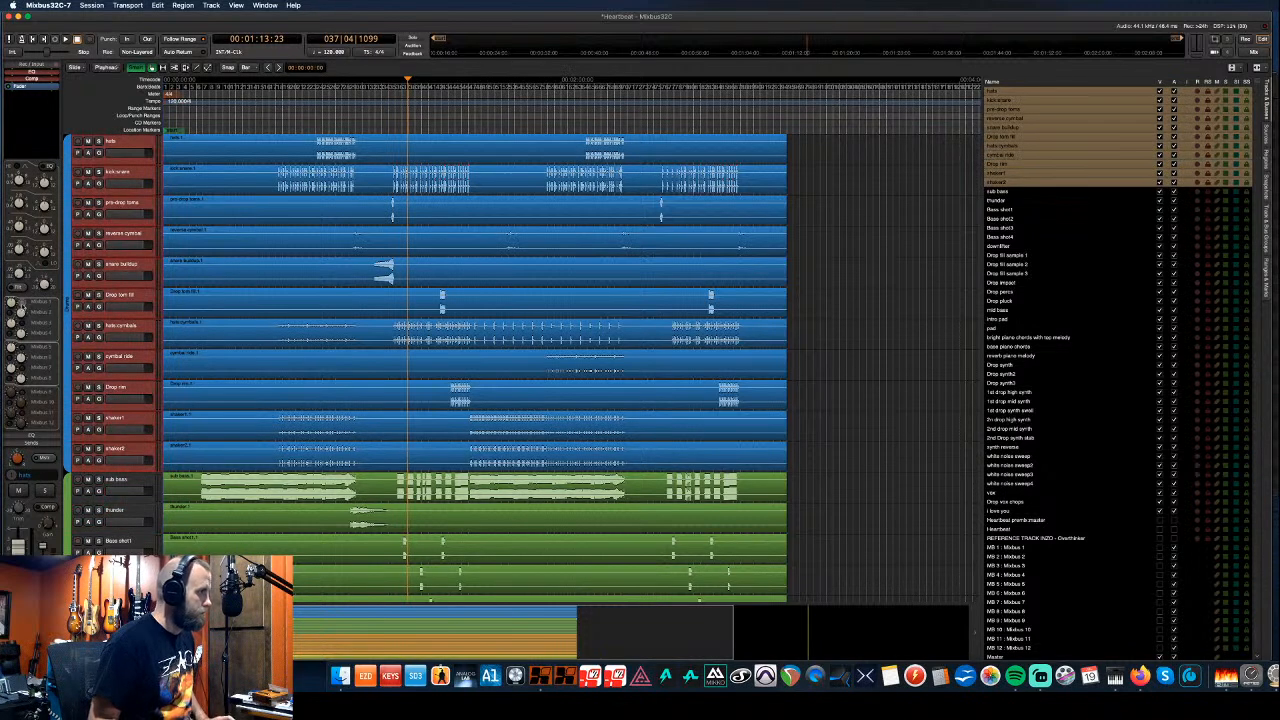
pyautogui.click(118, 482)
pyautogui.scroll(-2, 119, 482)
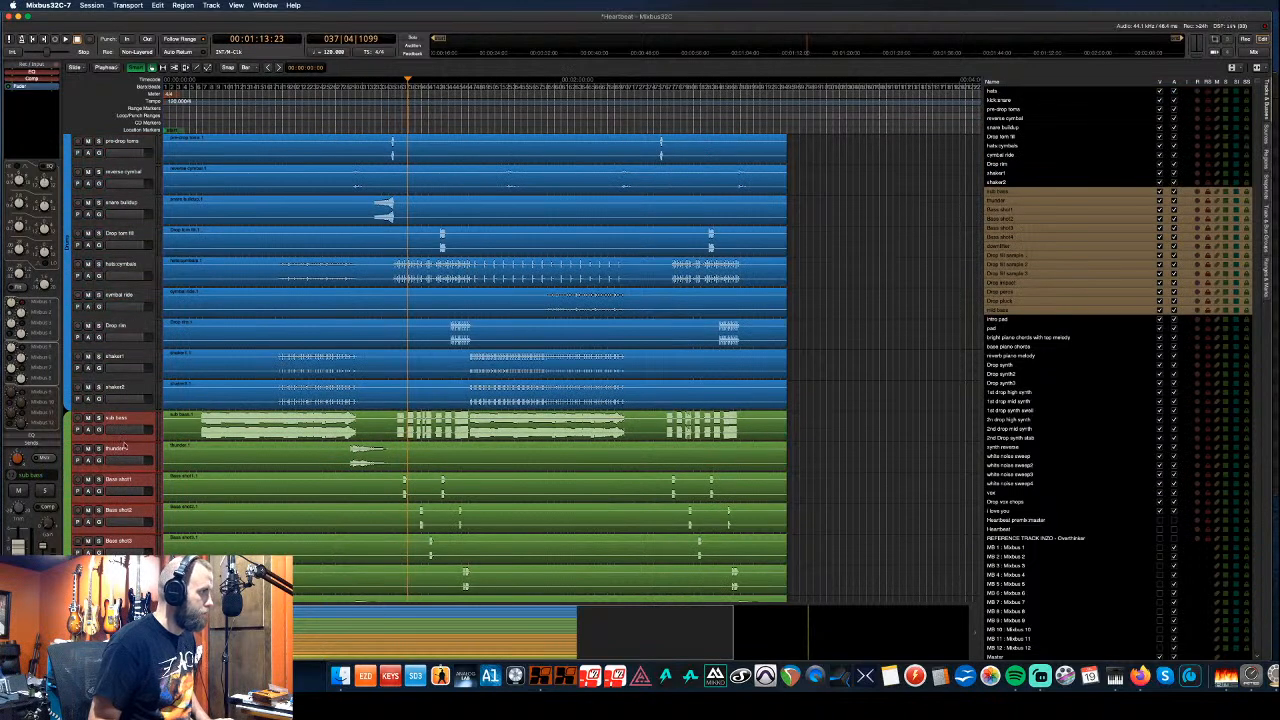
pyautogui.scroll(-4, 125, 447)
pyautogui.scroll(-8, 125, 447)
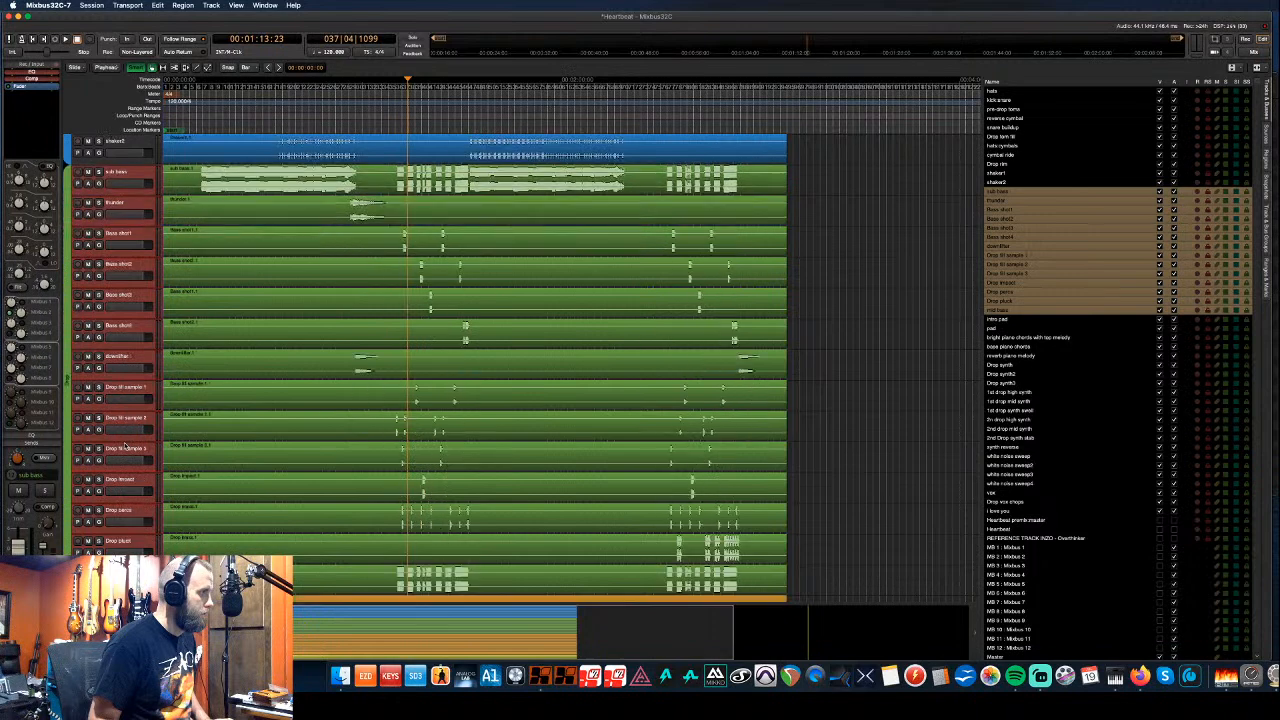
pyautogui.scroll(-6, 125, 447)
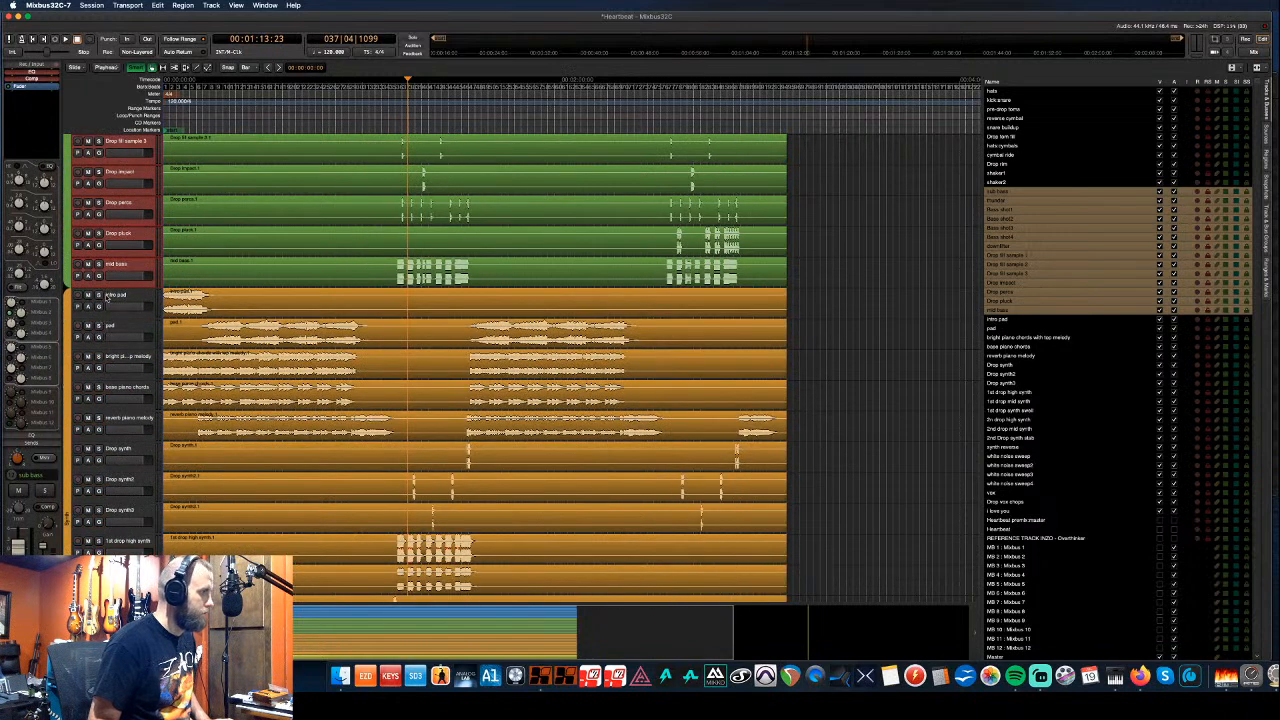
pyautogui.click(108, 296)
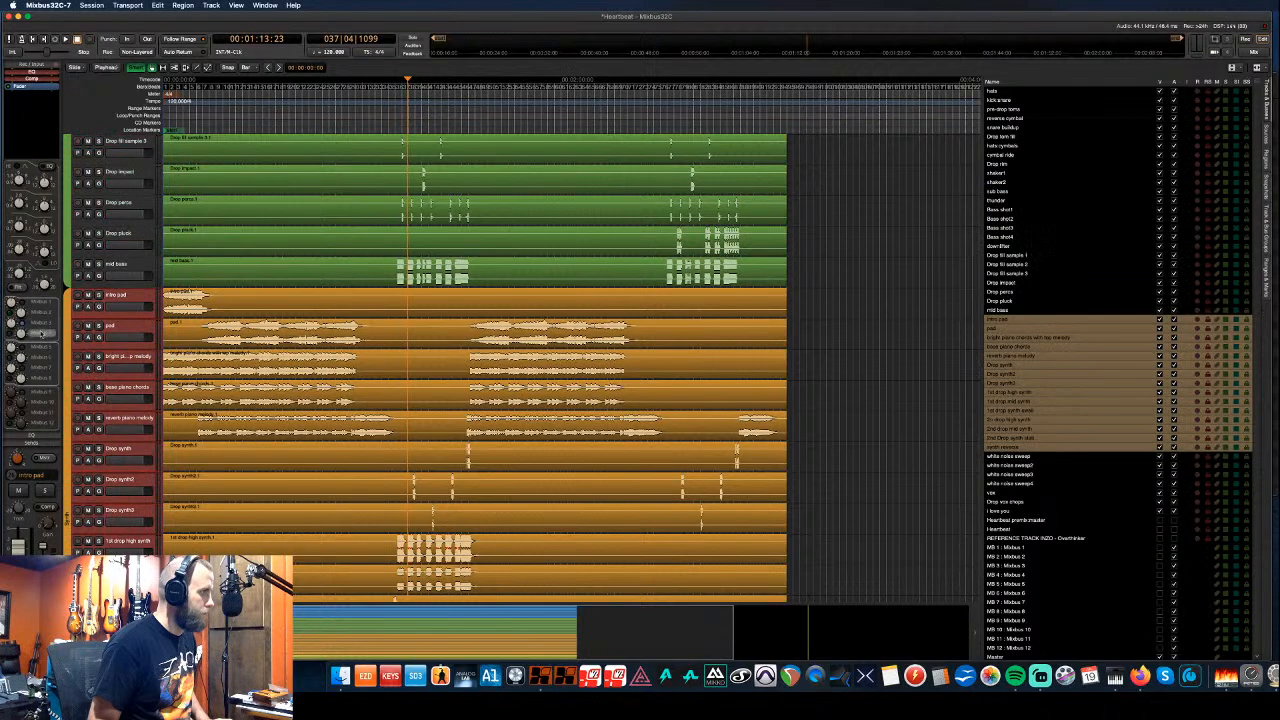
pyautogui.scroll(-11, 113, 378)
pyautogui.scroll(1, 113, 378)
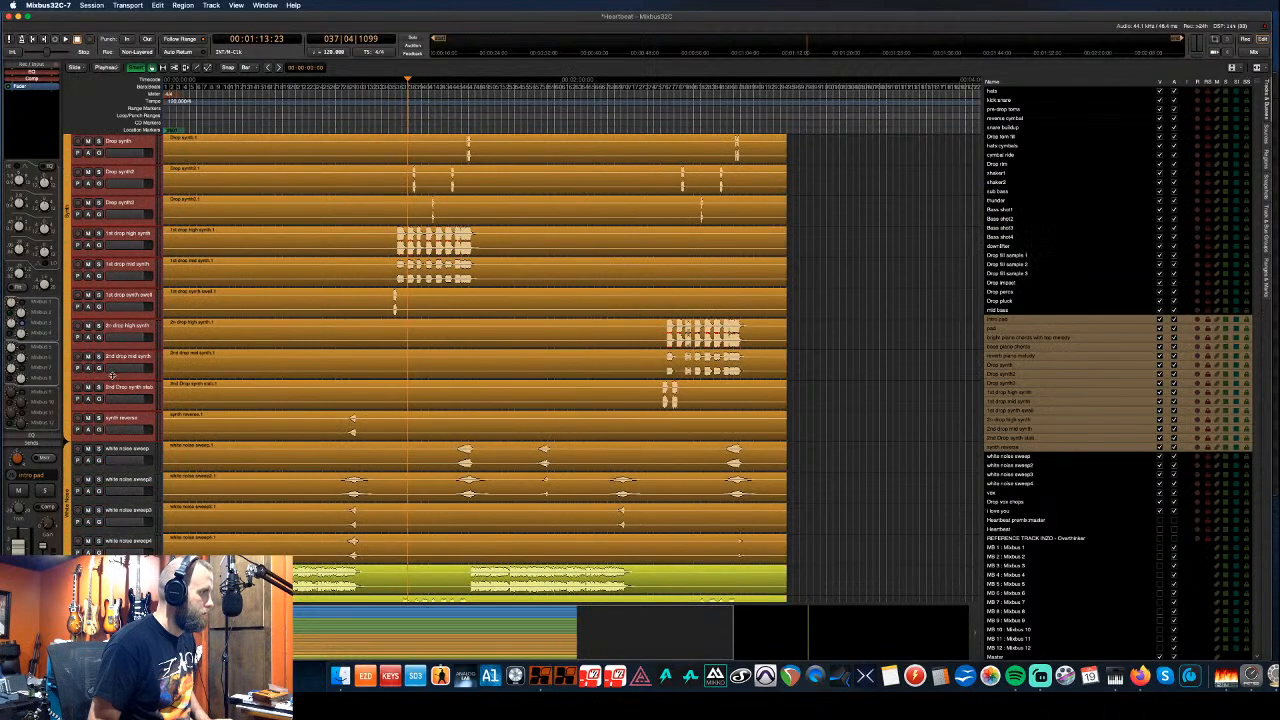
# - Change the white noise sweep group's colour to purple in its Edit Group settings
pyautogui.click(124, 451)
pyautogui.rightClick(71, 477)
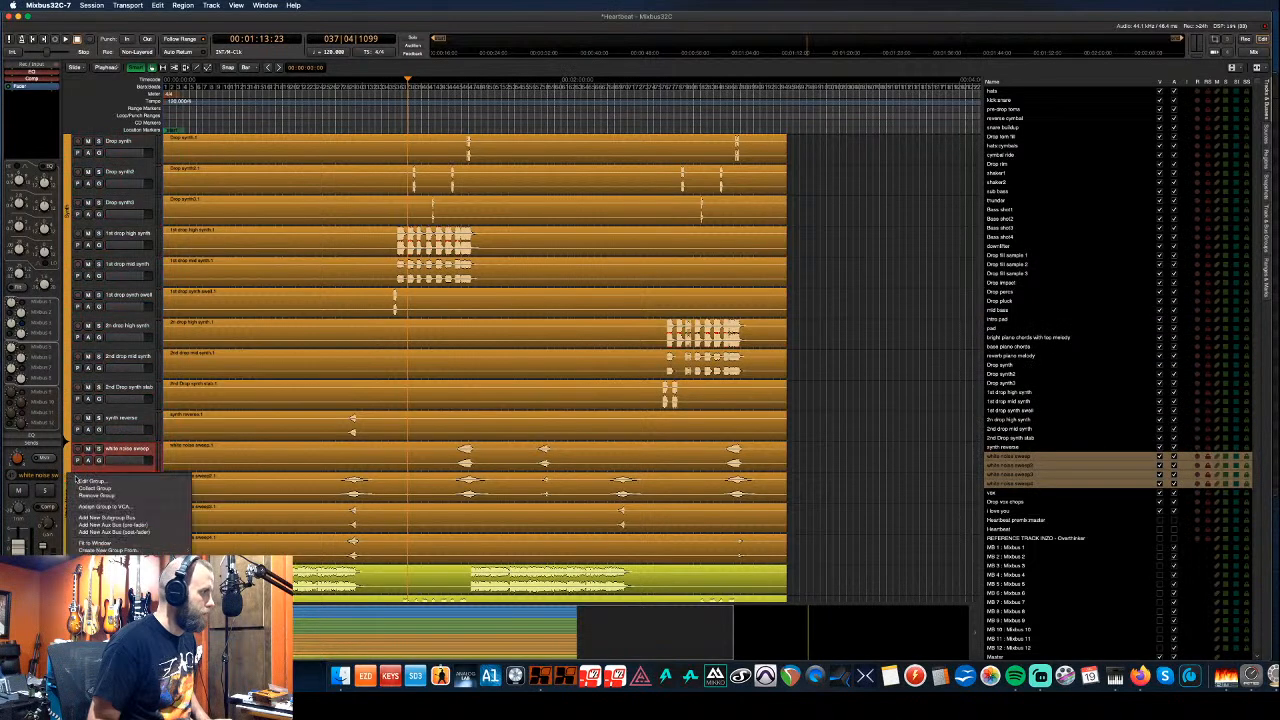
pyautogui.click(82, 481)
pyautogui.click(61, 414)
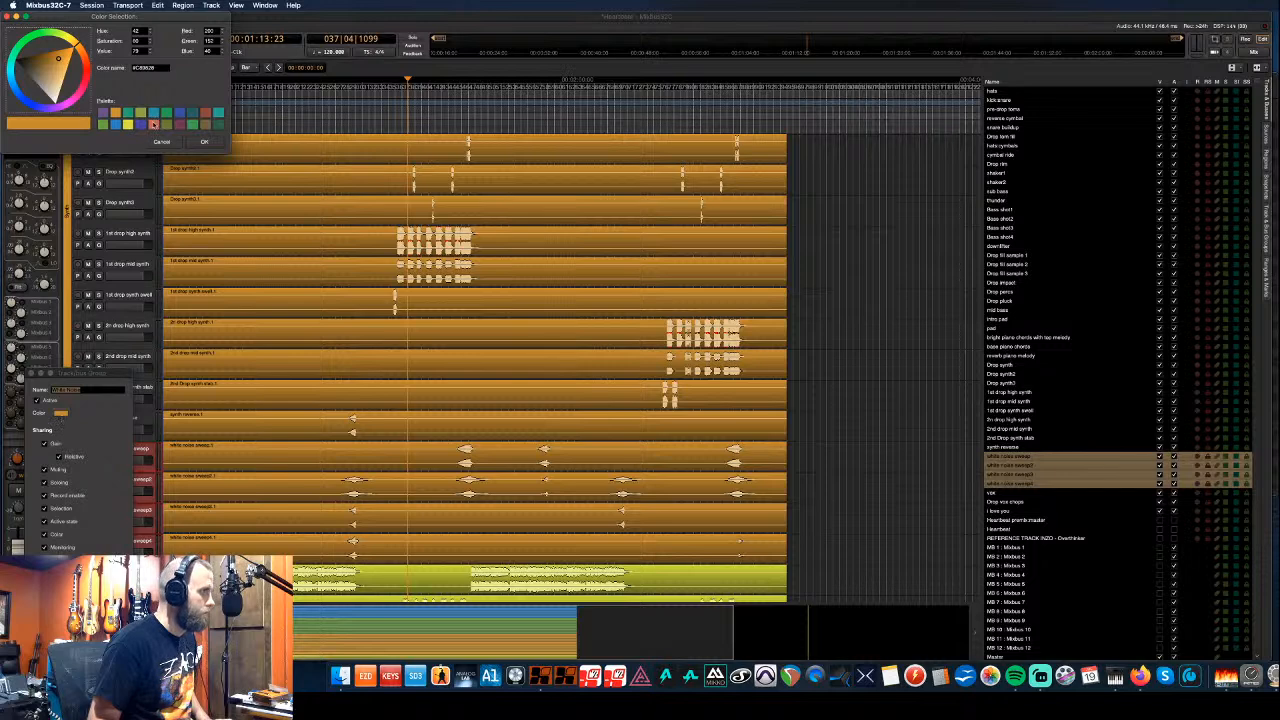
pyautogui.click(147, 124)
pyautogui.click(204, 141)
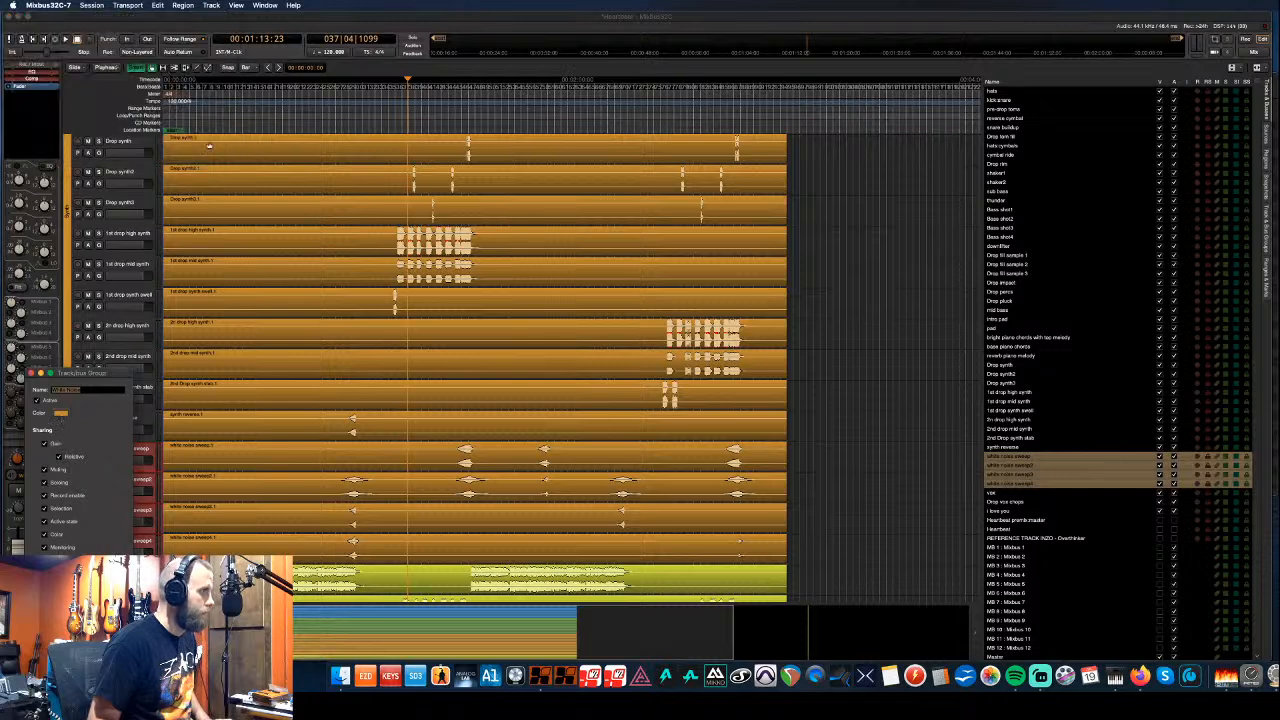
pyautogui.click(32, 373)
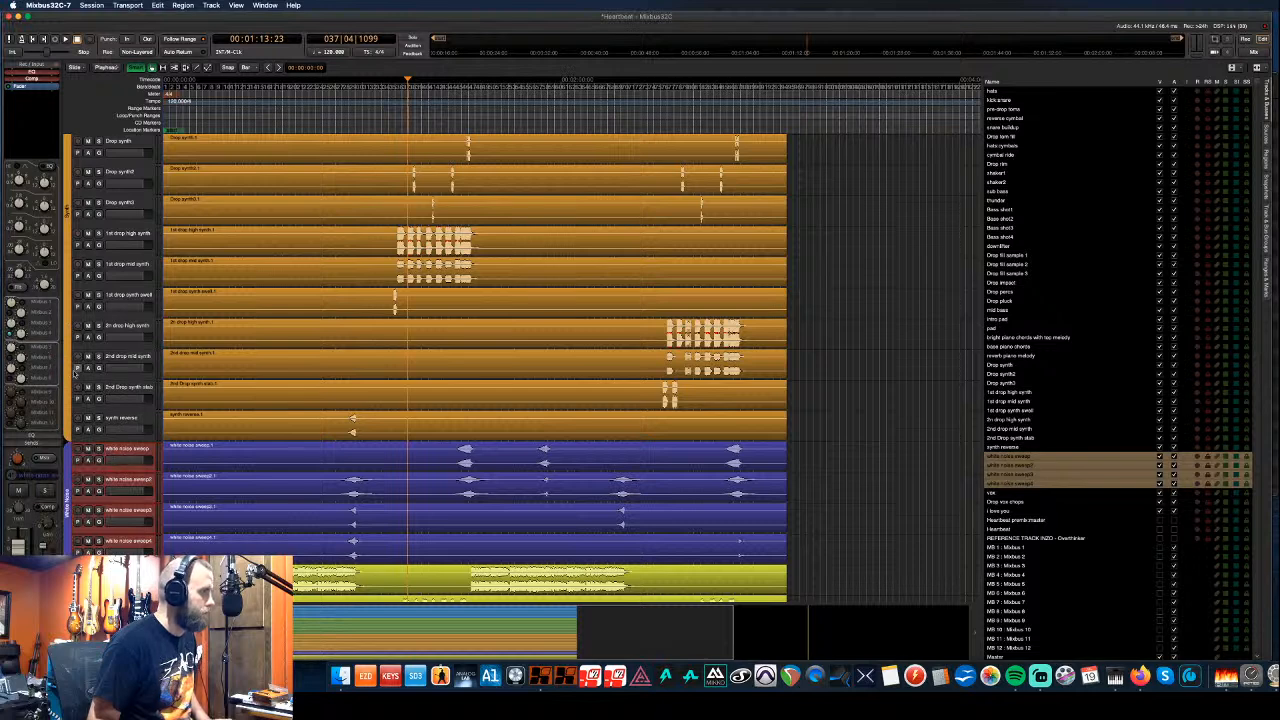
# - Select the Synth, white noise sweep and vocal group tracks in turn to check the grouping
pyautogui.click(121, 387)
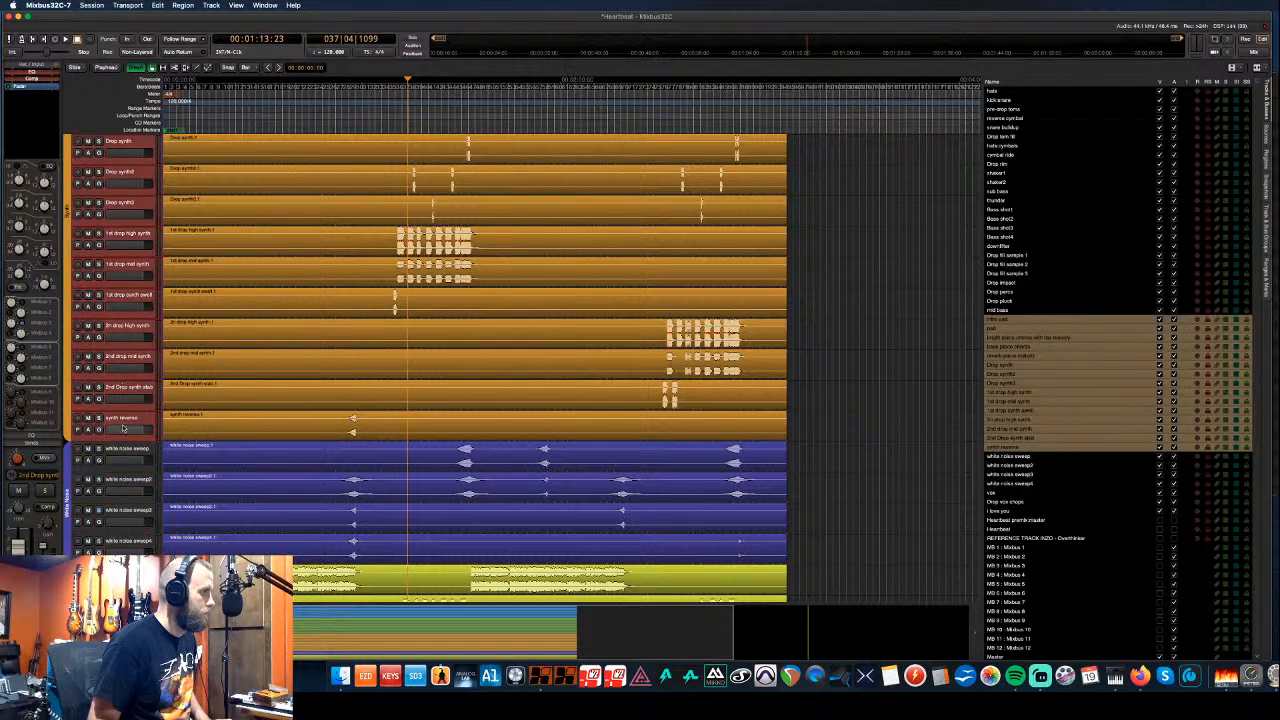
pyautogui.click(124, 452)
pyautogui.scroll(-4, 128, 450)
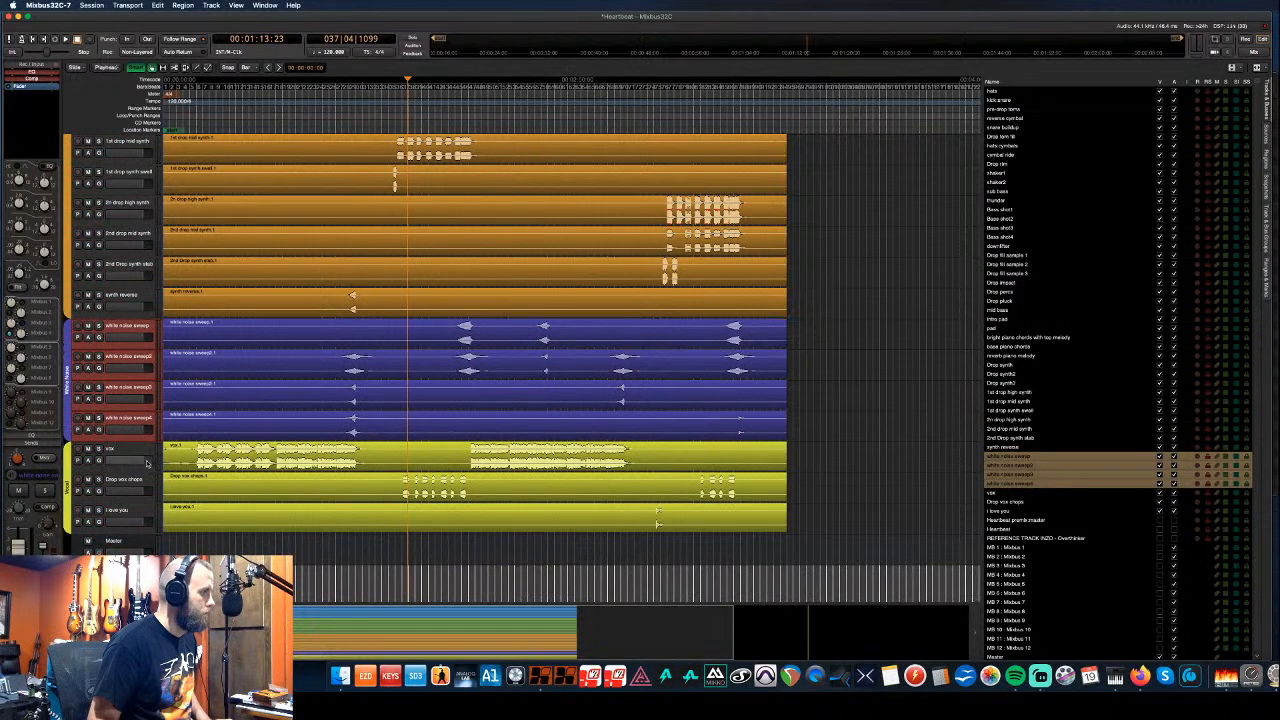
pyautogui.click(131, 447)
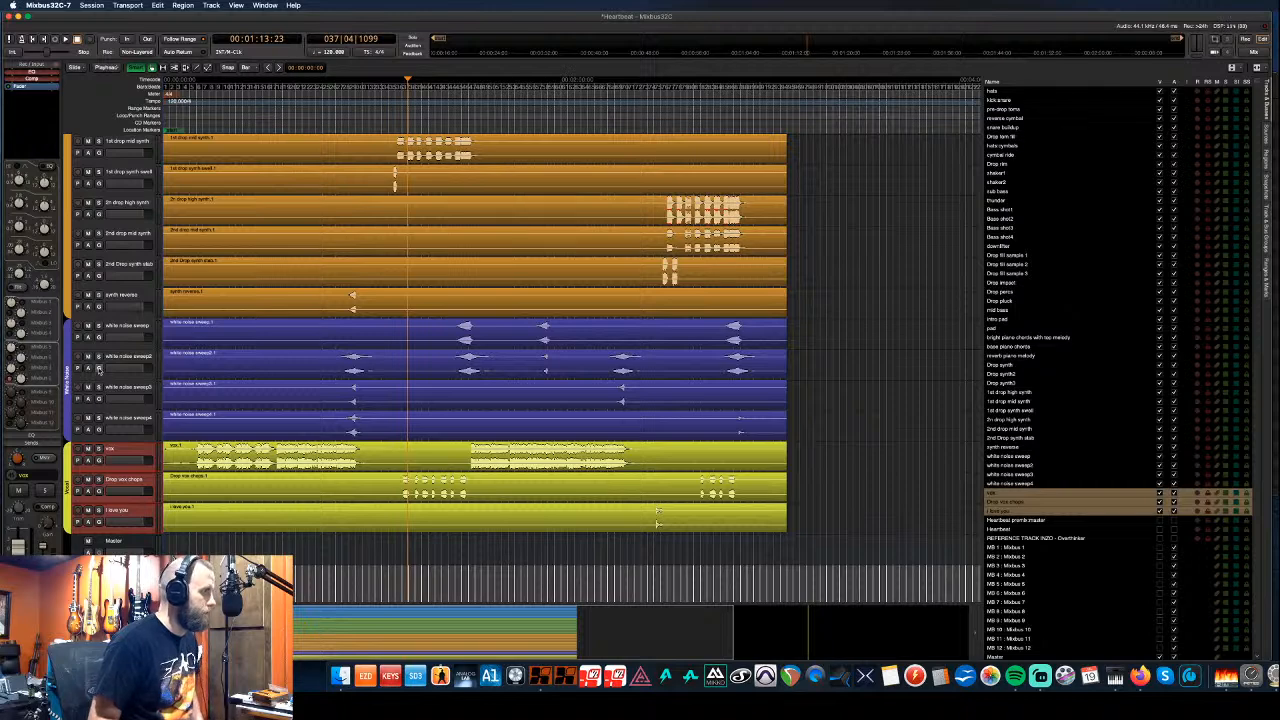
pyautogui.scroll(-3, 98, 368)
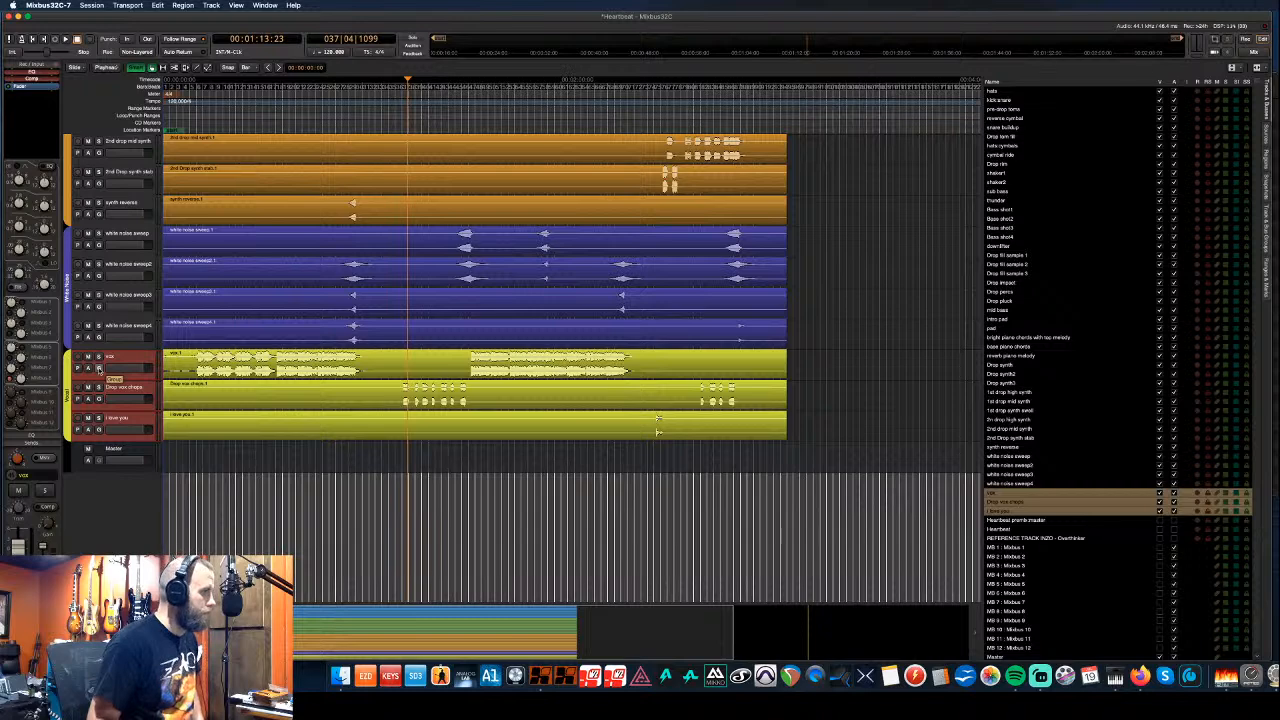
pyautogui.scroll(2, 98, 368)
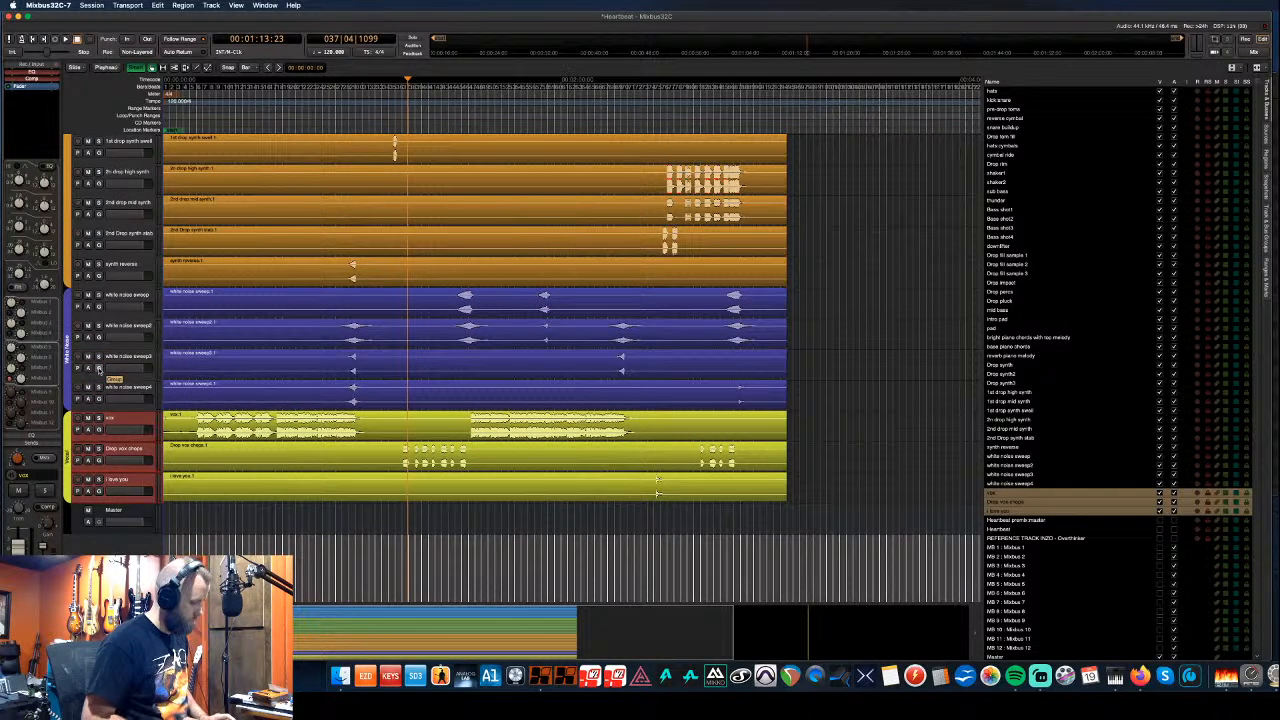
# - In the mixer, rename mix buses 1 and 2 to 'Drums' and 'drop'
pyautogui.hotkey('alt', 'm')
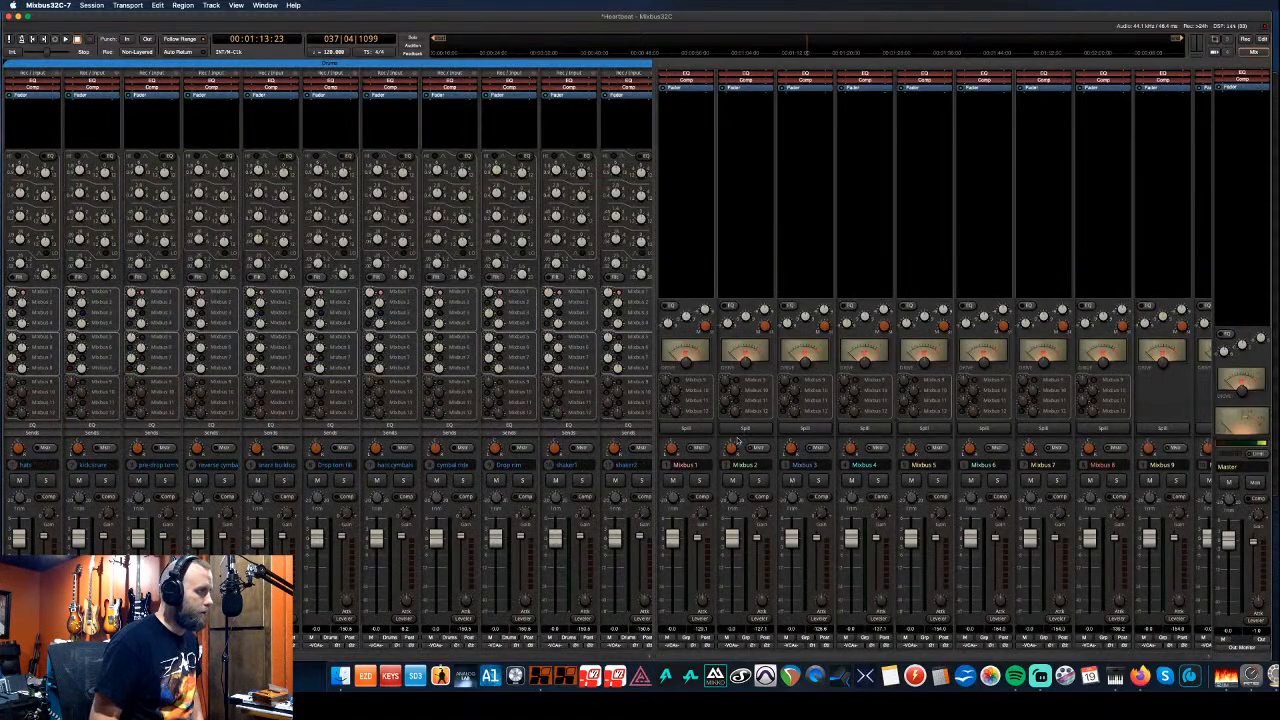
pyautogui.click(728, 464)
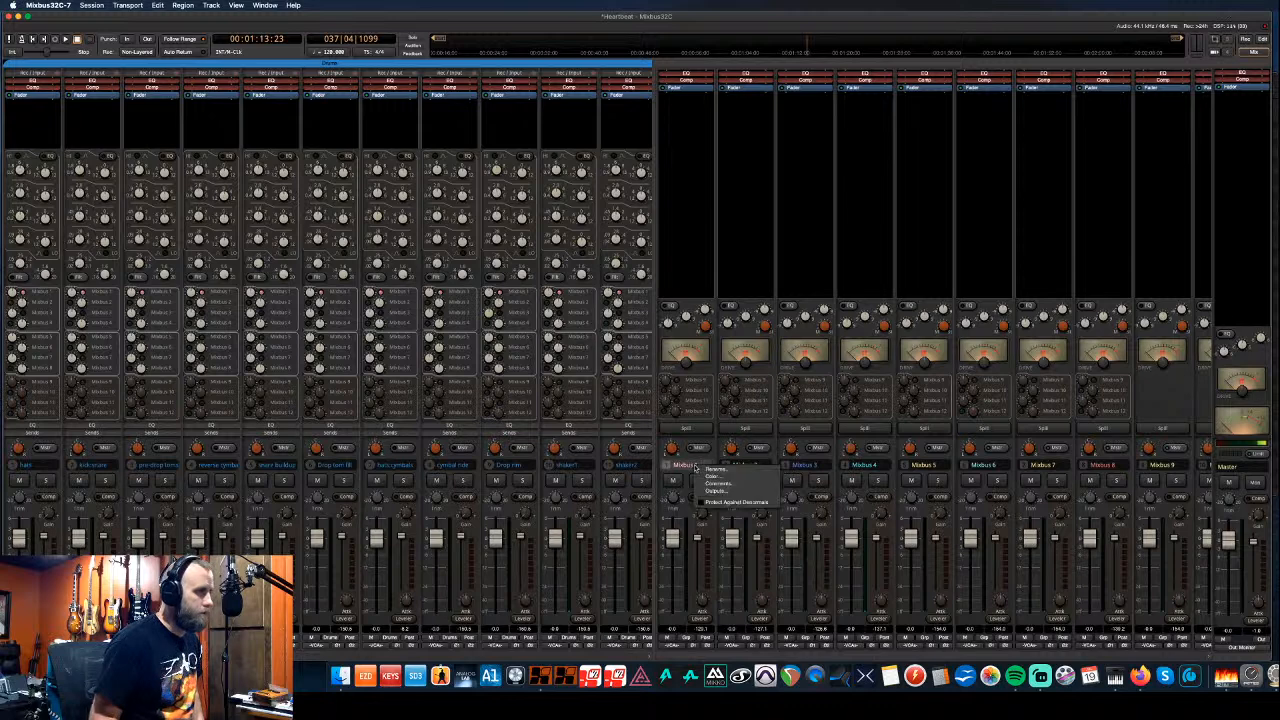
pyautogui.click(711, 472)
pyautogui.write('Drums')
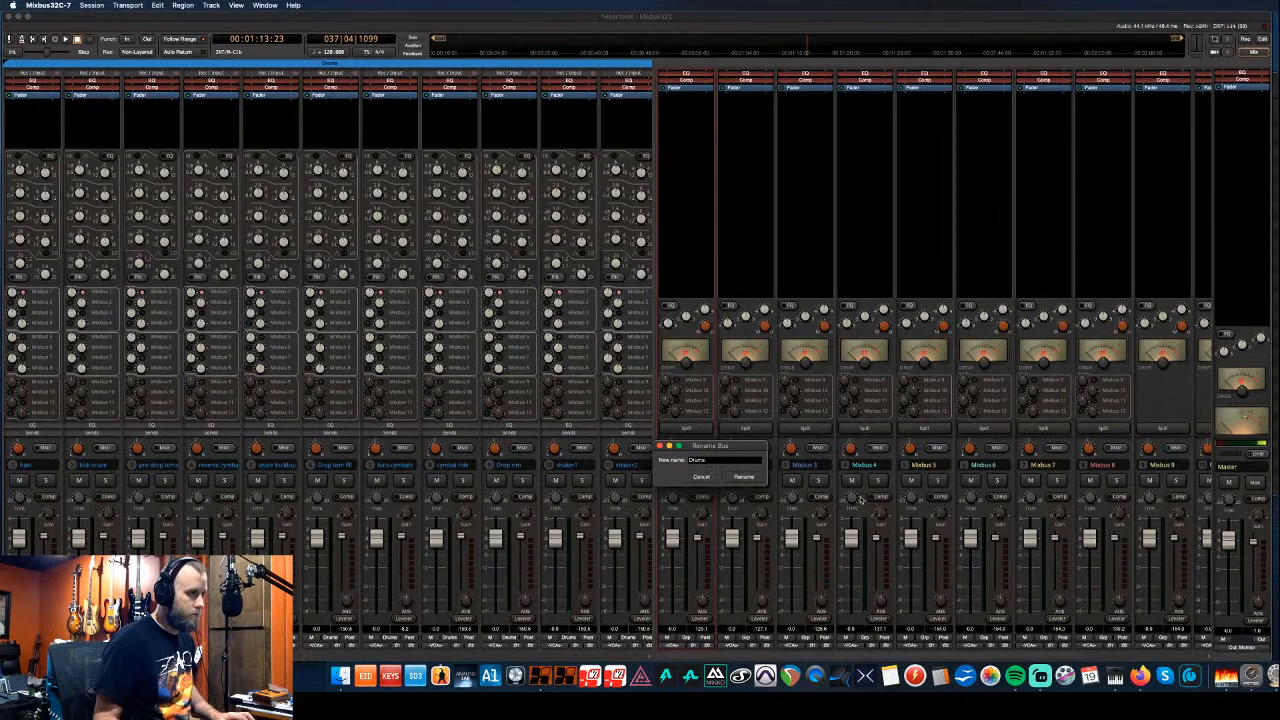
pyautogui.click(752, 478)
pyautogui.click(750, 466)
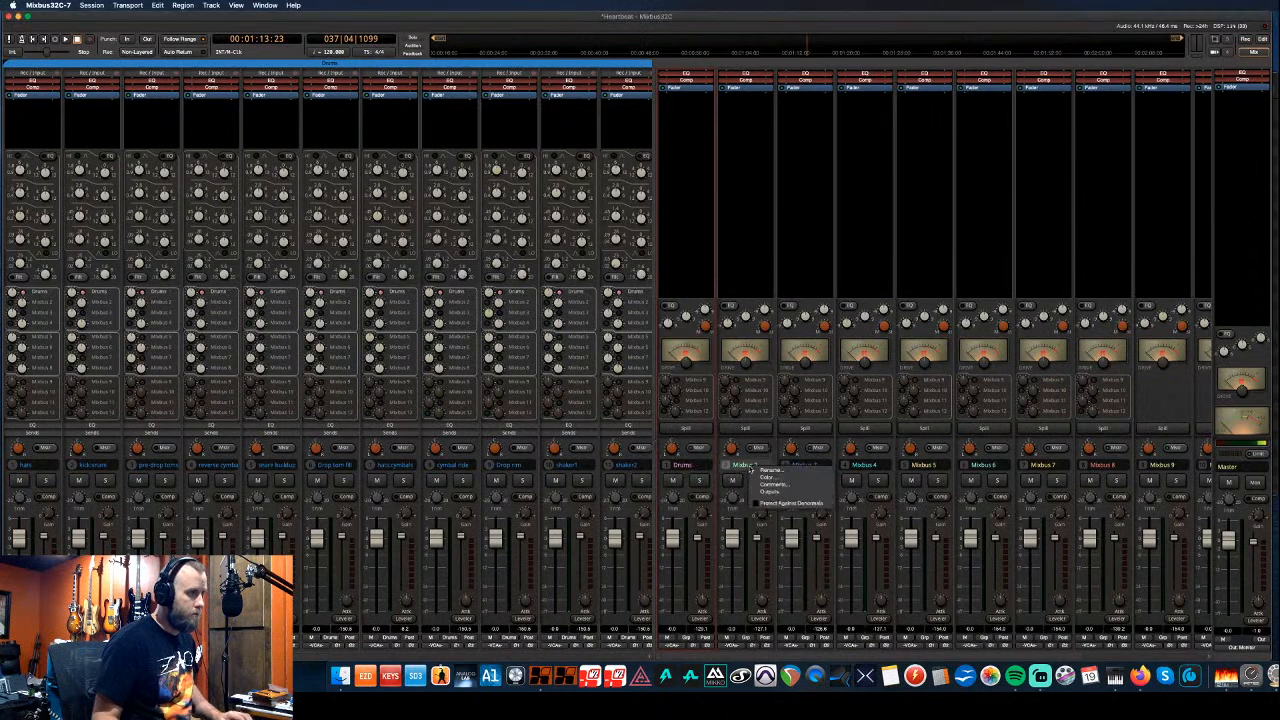
pyautogui.click(767, 470)
pyautogui.write('dr')
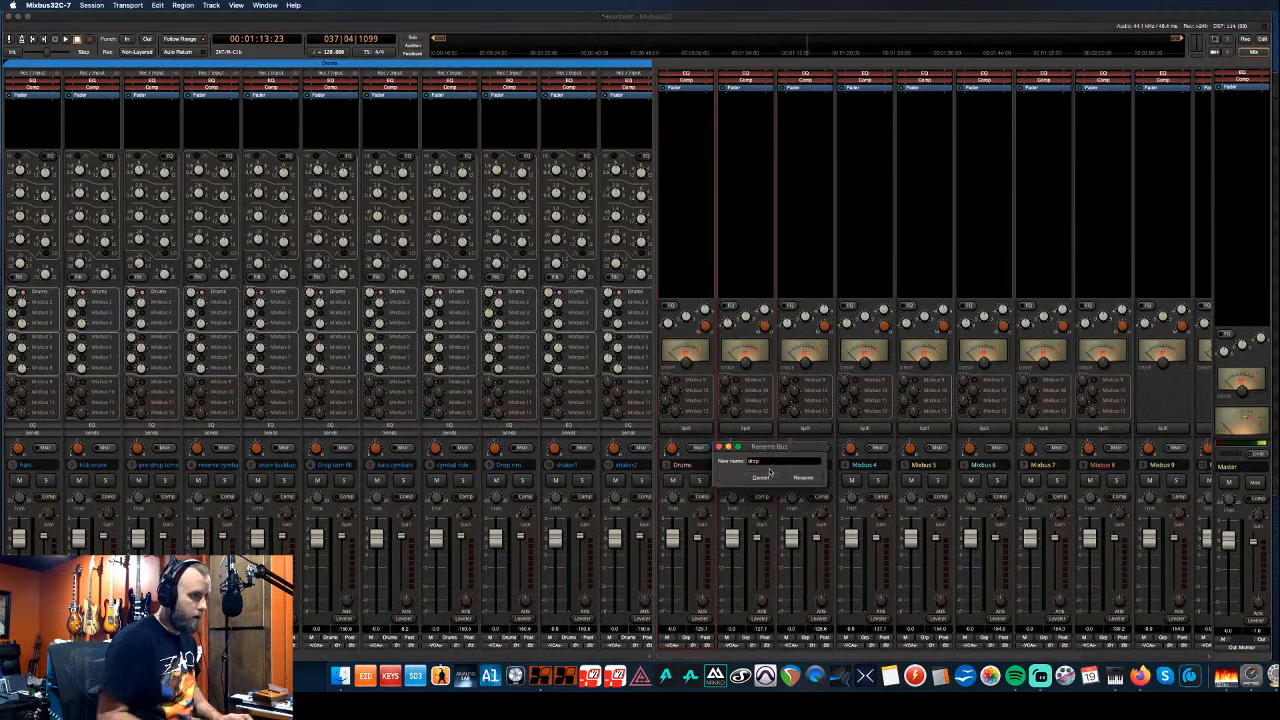
pyautogui.write('op')
pyautogui.click(800, 477)
# - Rename mix buses 3, 4 and 8 to 'Synth', 'White Noise' and 'Vocal'
pyautogui.click(815, 466)
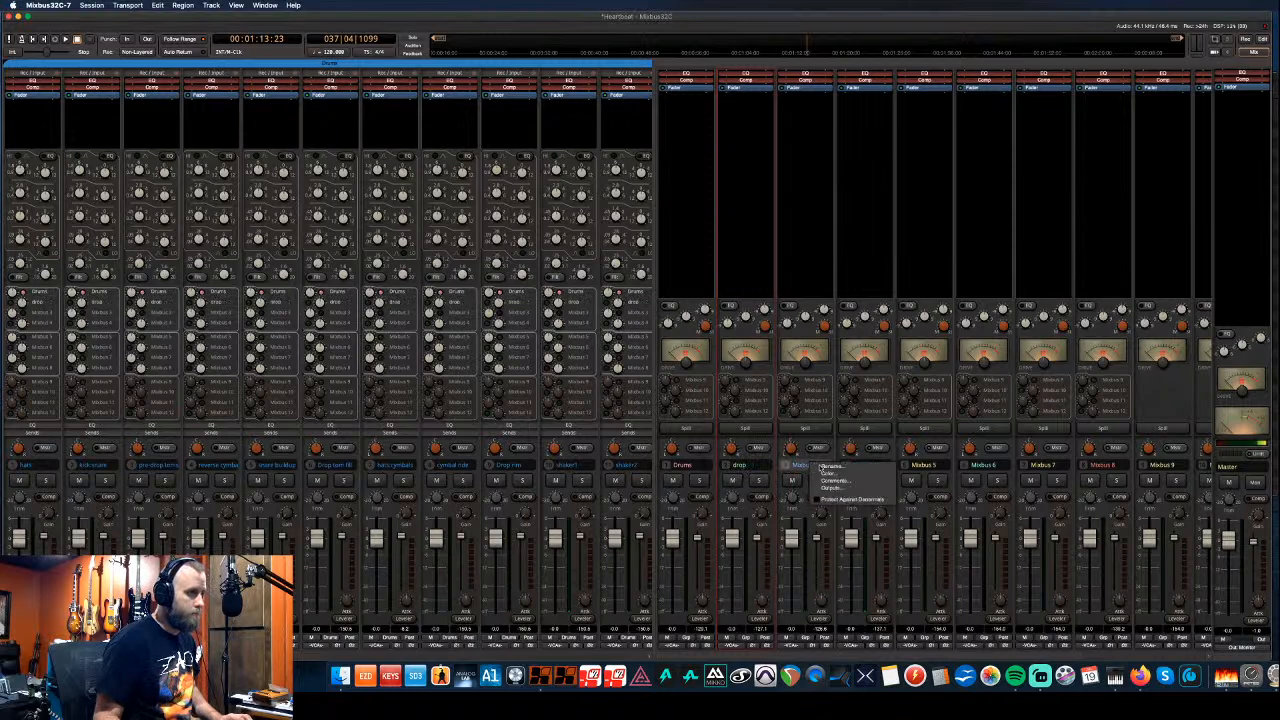
pyautogui.click(826, 467)
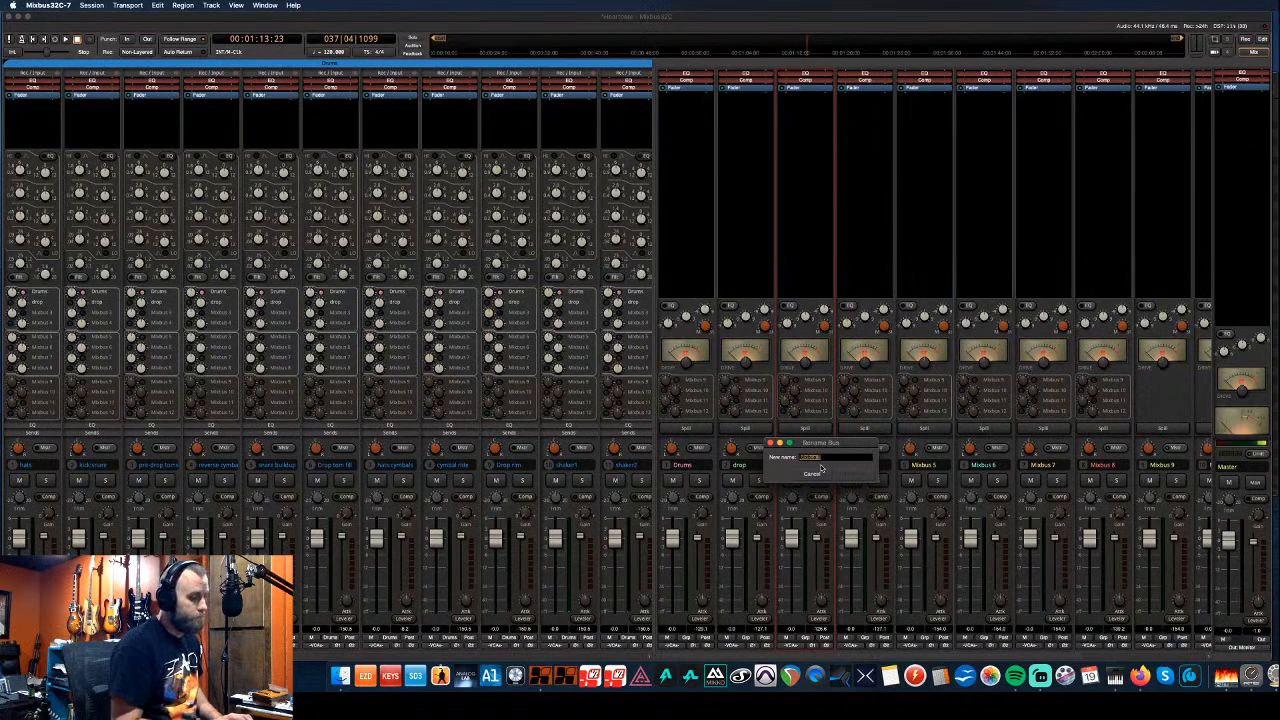
pyautogui.write('s')
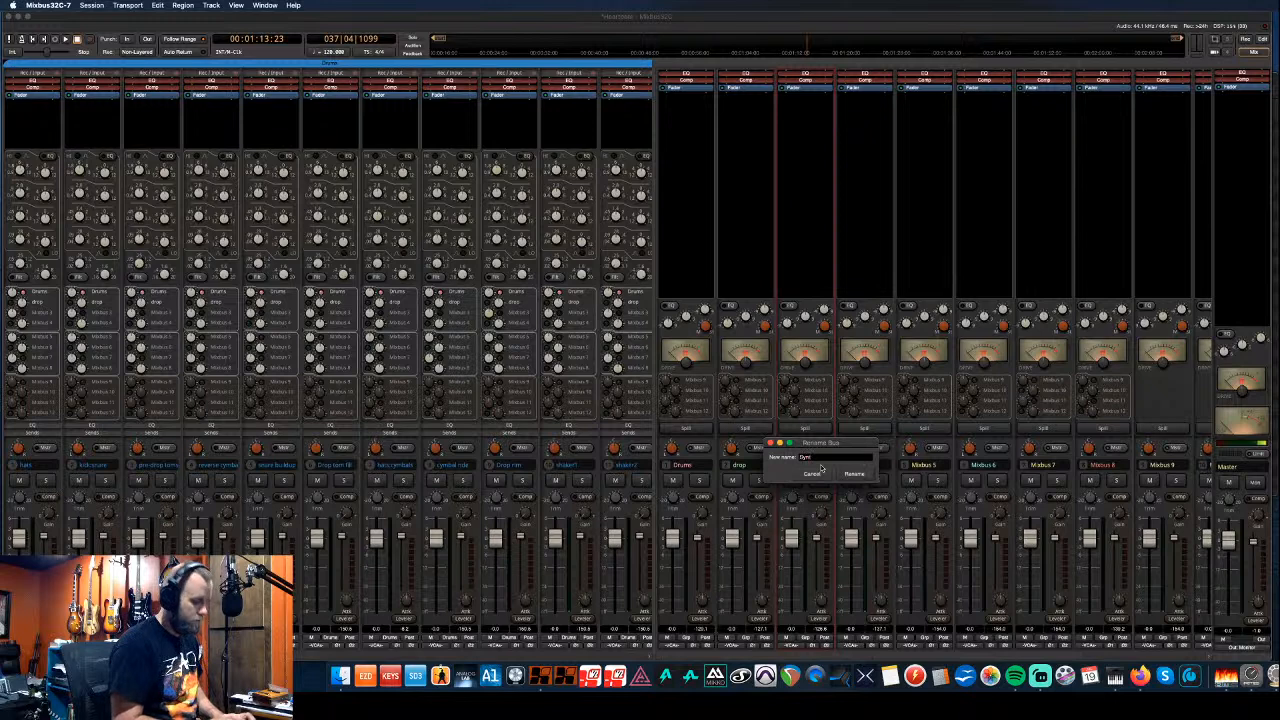
pyautogui.click(853, 473)
pyautogui.click(878, 467)
pyautogui.click(888, 469)
pyautogui.write('W')
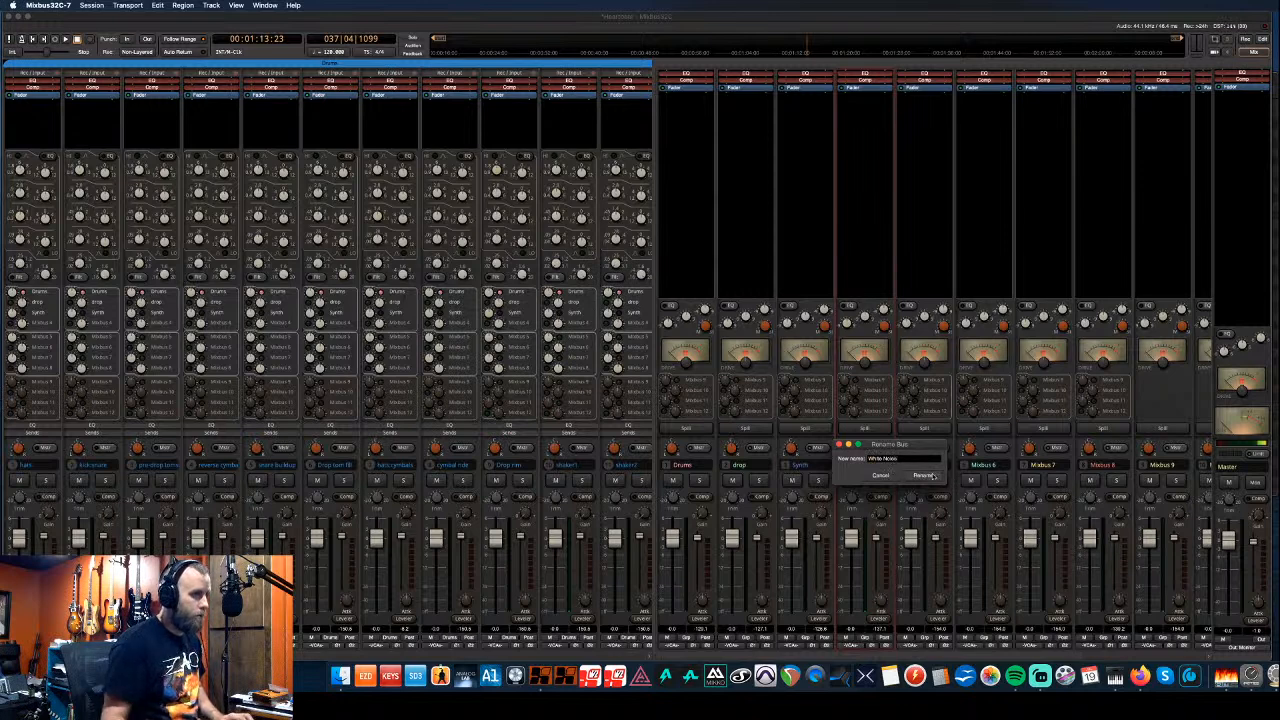
pyautogui.write('hite Noise')
pyautogui.click(925, 475)
pyautogui.click(1100, 466)
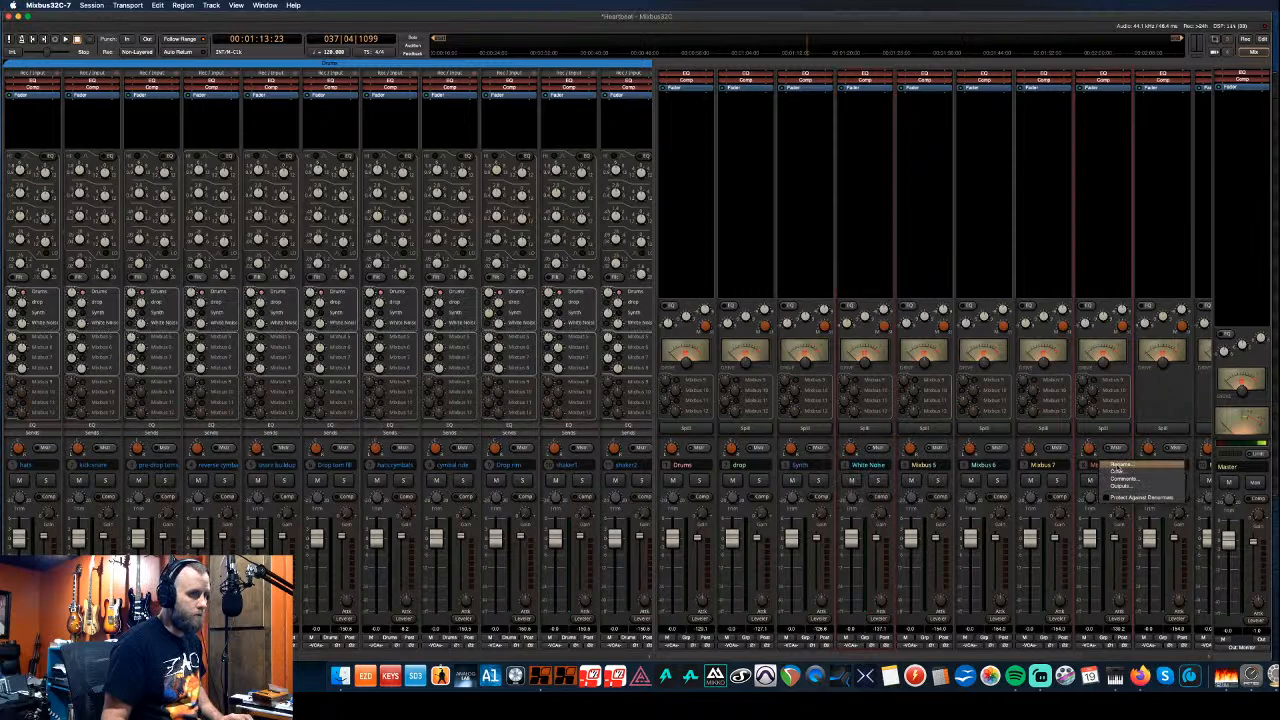
pyautogui.click(1116, 466)
pyautogui.write('Vocal')
pyautogui.press('Return')
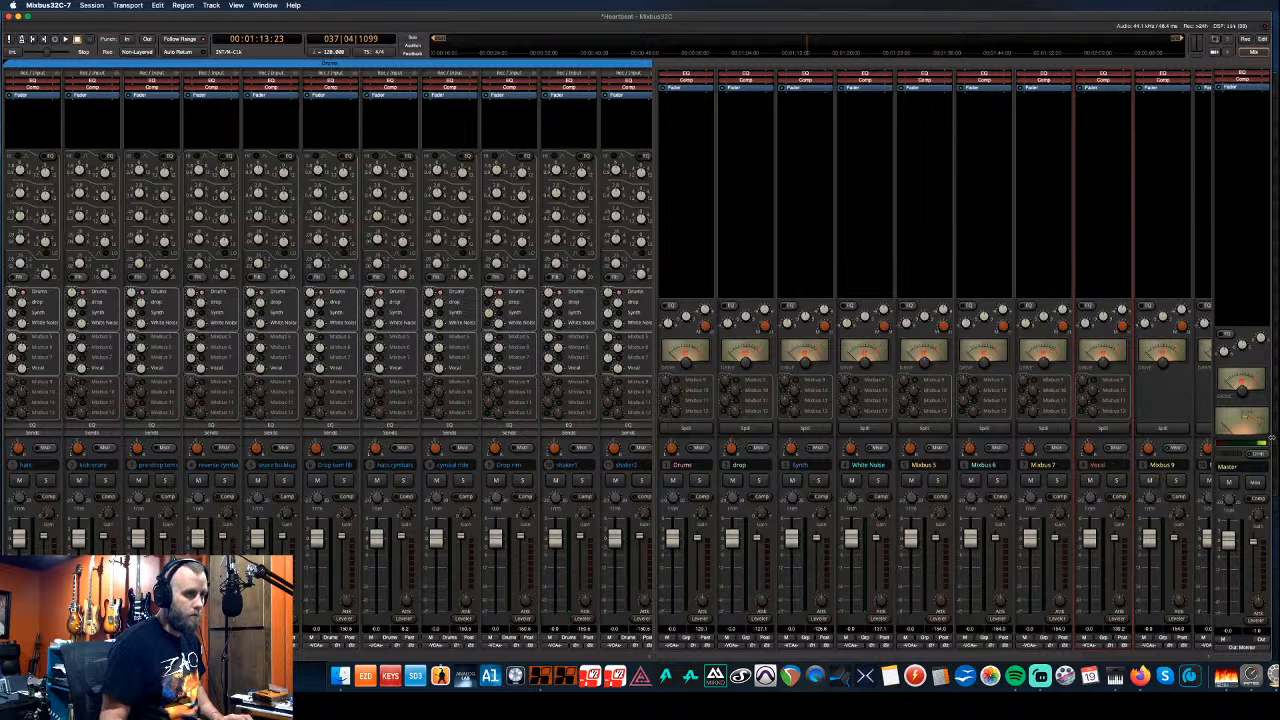
# - Spill the Drums, drop, Synth and White Noise buses, ending on Vocal to show only its three channels
pyautogui.moveTo(653, 607); pyautogui.dragTo(493, 612)
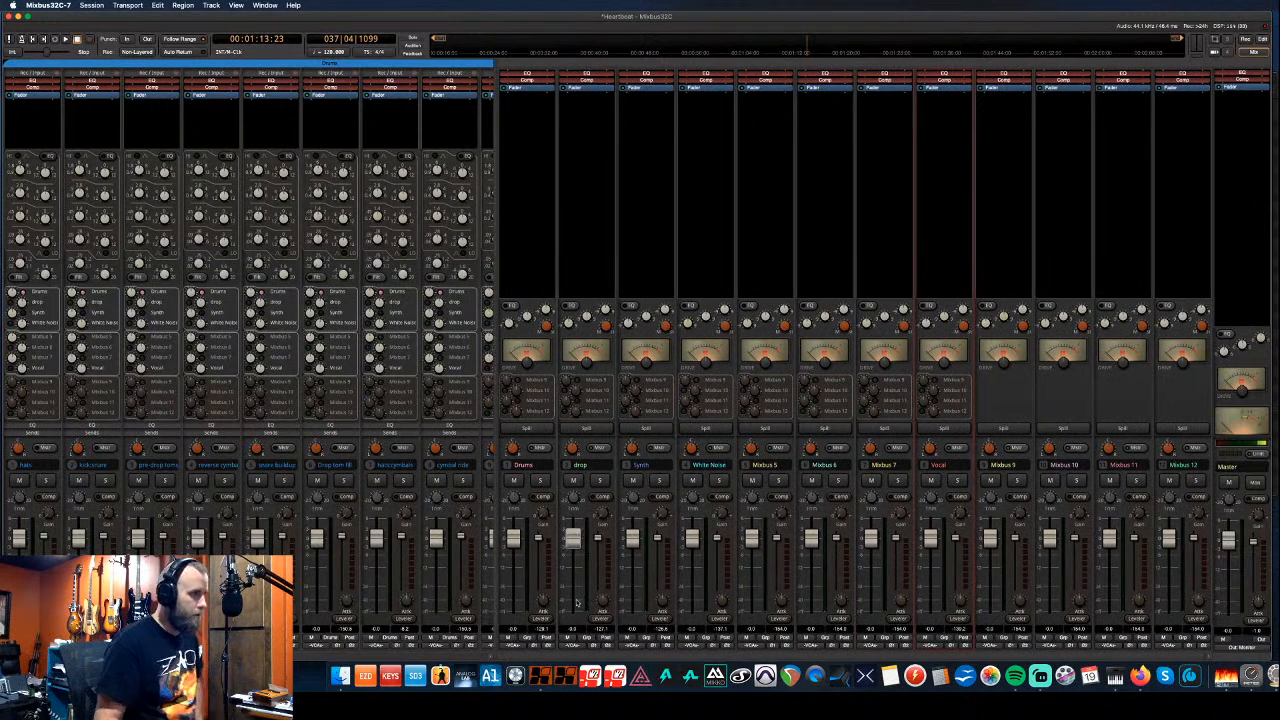
pyautogui.click(540, 431)
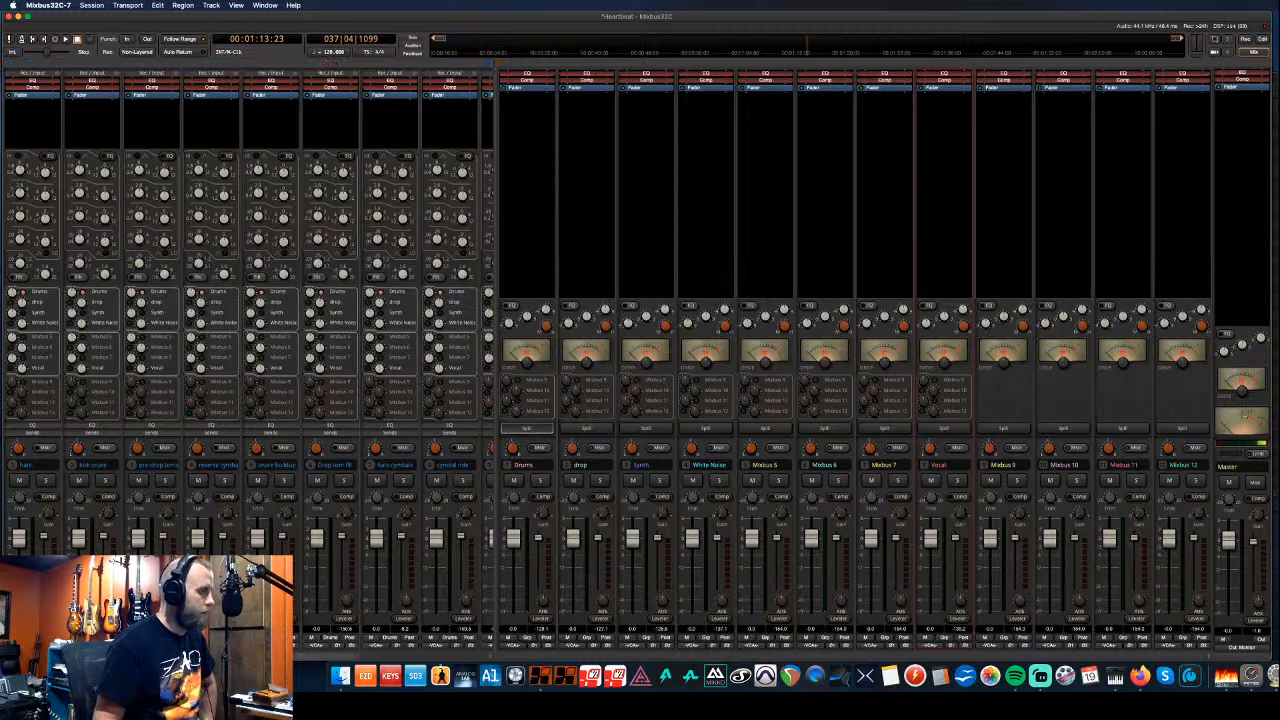
pyautogui.moveTo(298, 658)
pyautogui.mouseDown()
pyautogui.moveTo(390, 659)
pyautogui.moveTo(298, 658)
pyautogui.mouseUp()
pyautogui.click(604, 430)
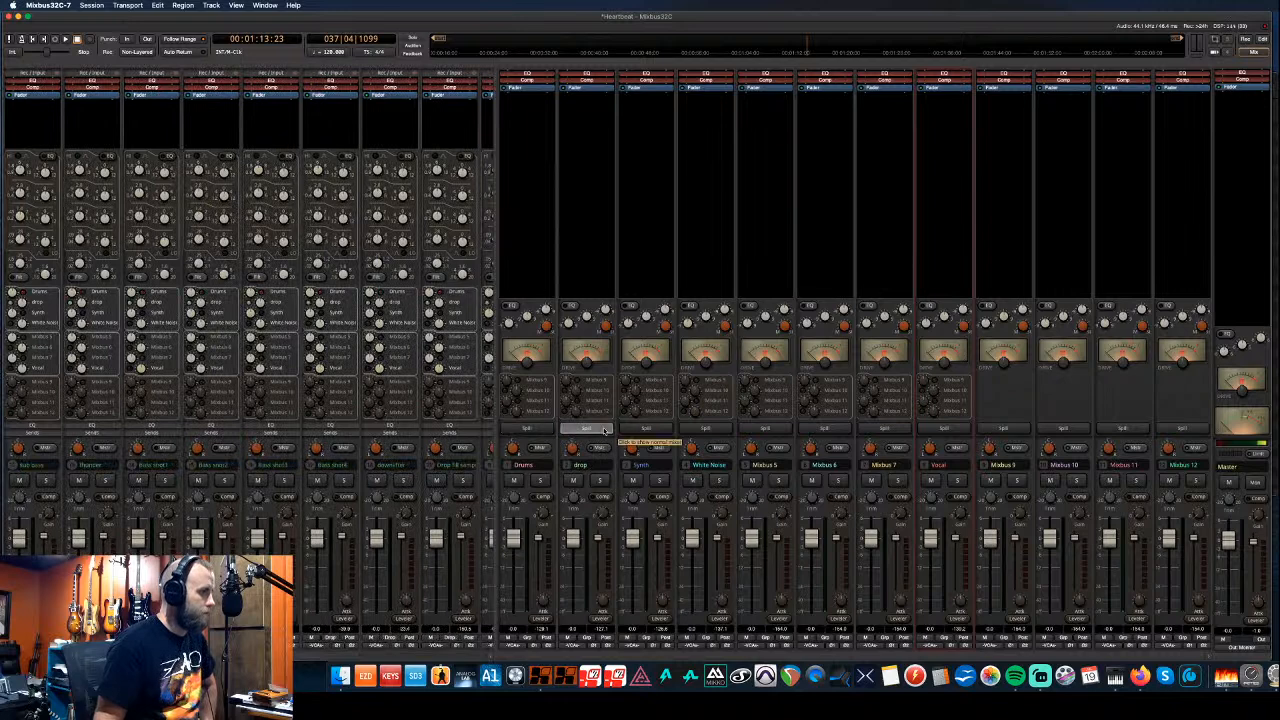
pyautogui.click(656, 430)
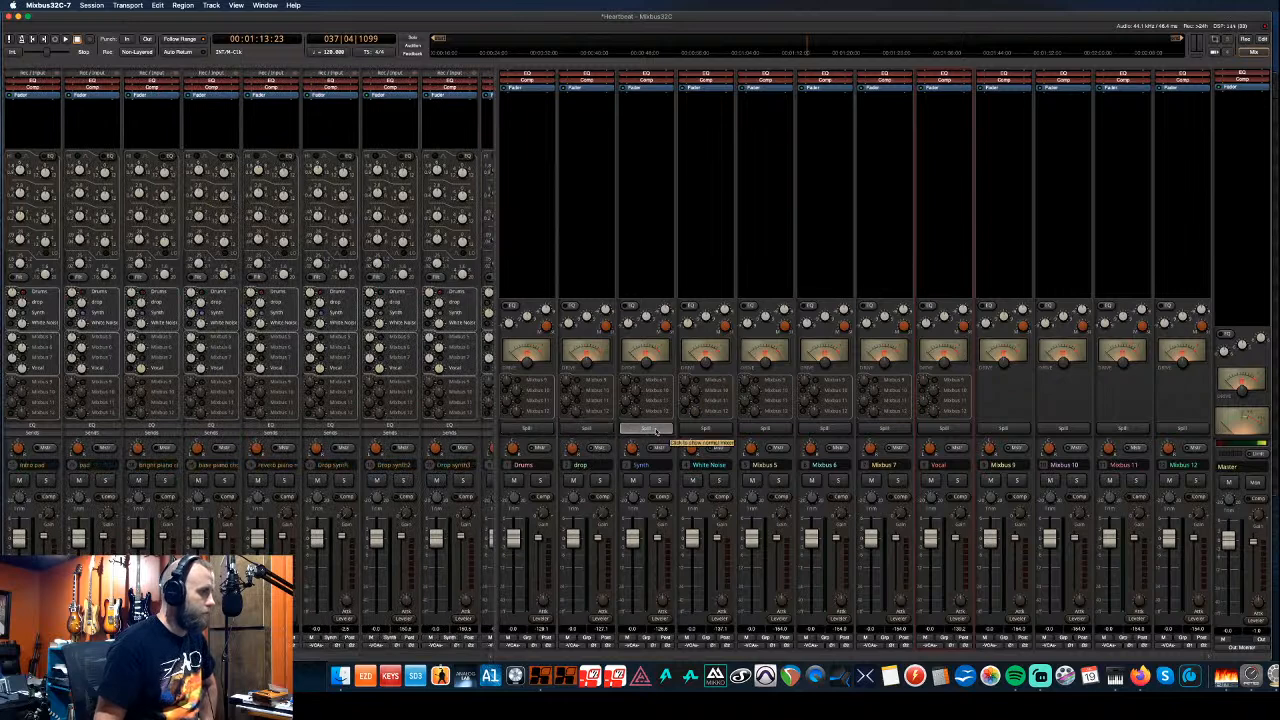
pyautogui.click(718, 432)
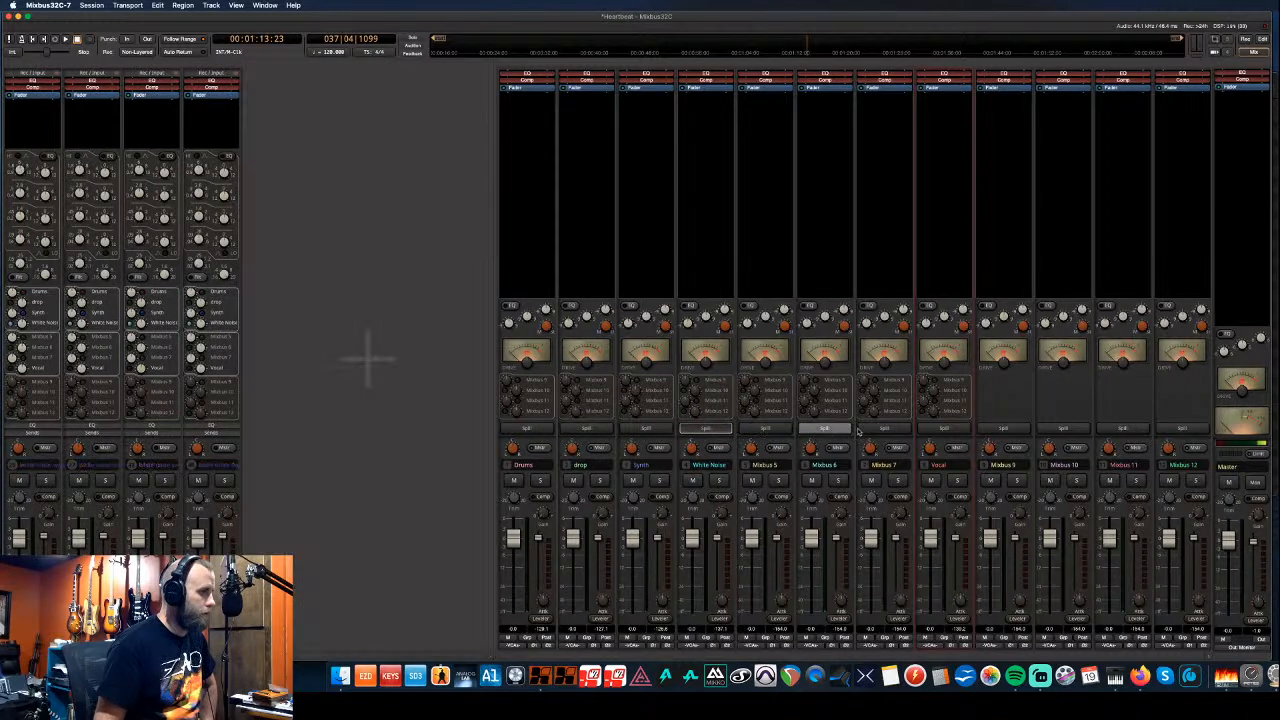
pyautogui.click(952, 430)
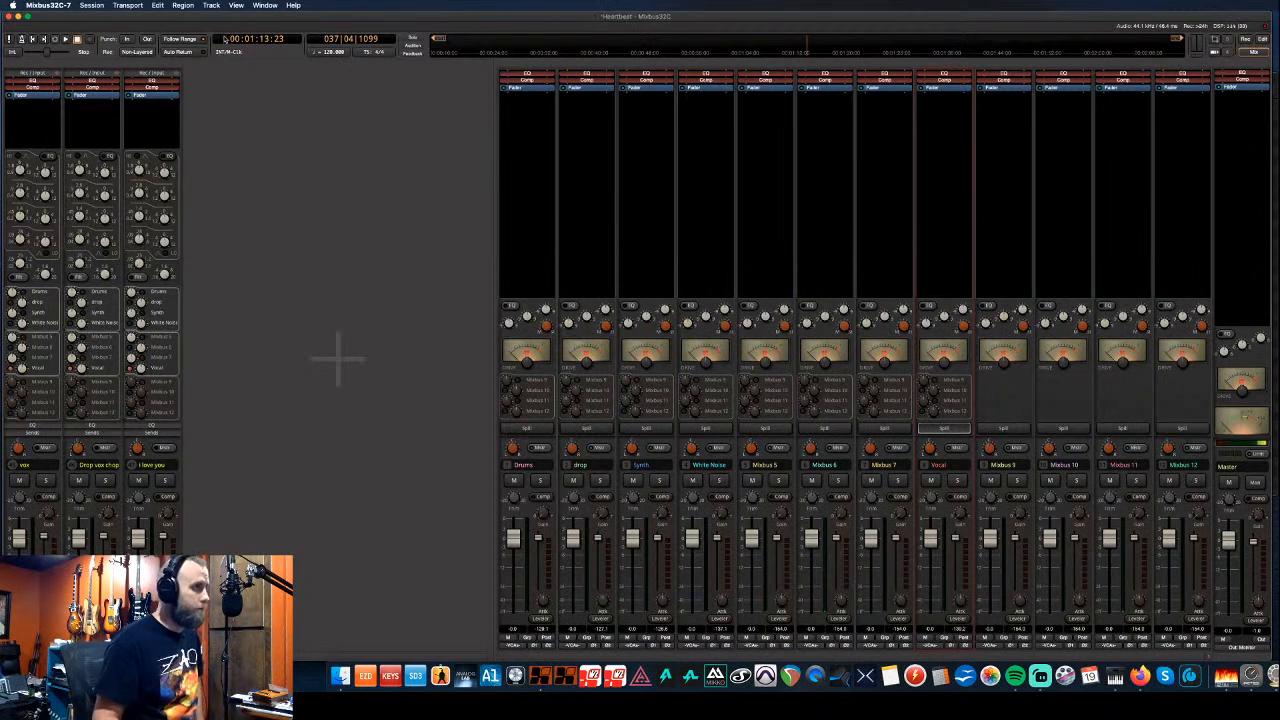
# - Cancel the new-session dialog and open CIMM Static Mix.ardour from the CIMM folder
pyautogui.click(62, 5)
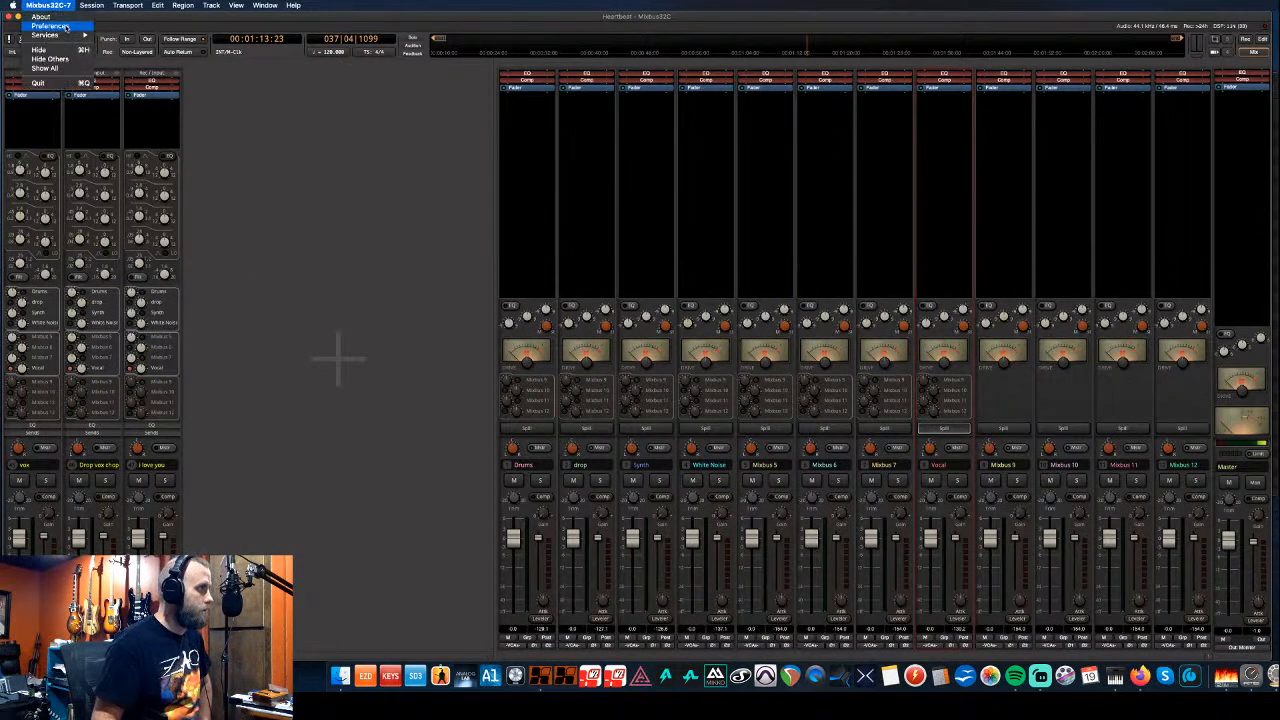
pyautogui.click(91, 17)
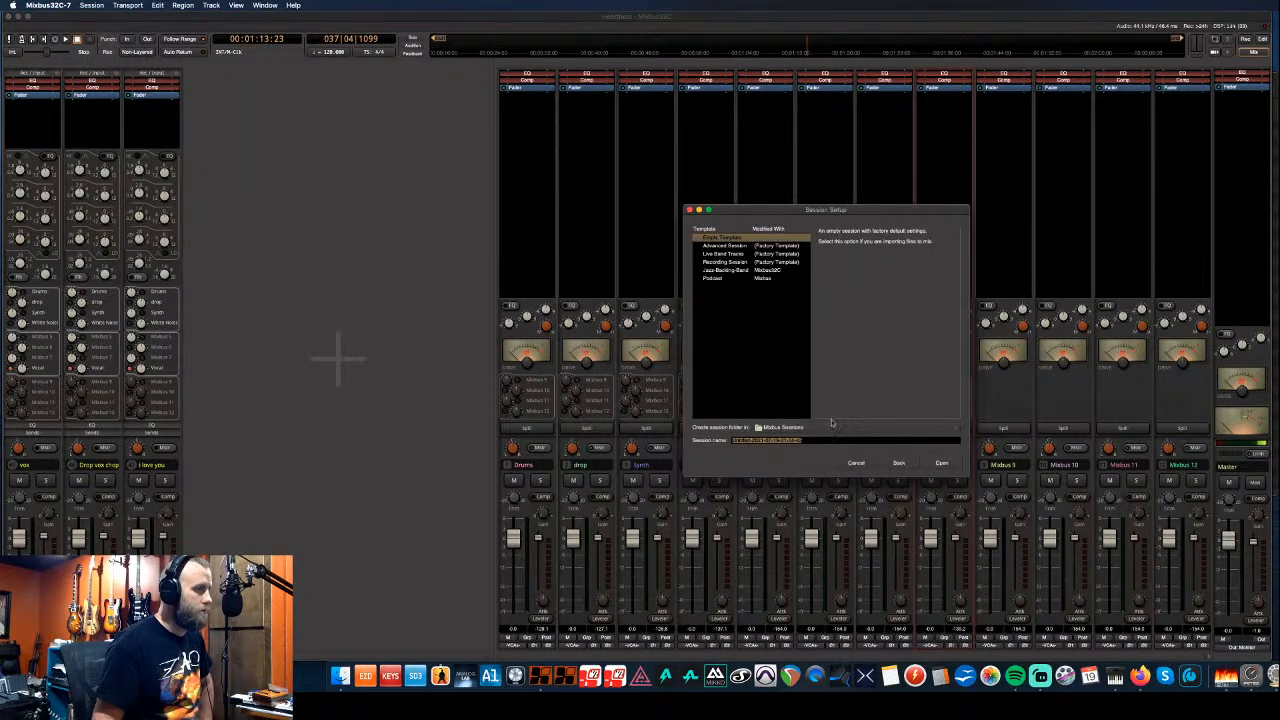
pyautogui.click(864, 464)
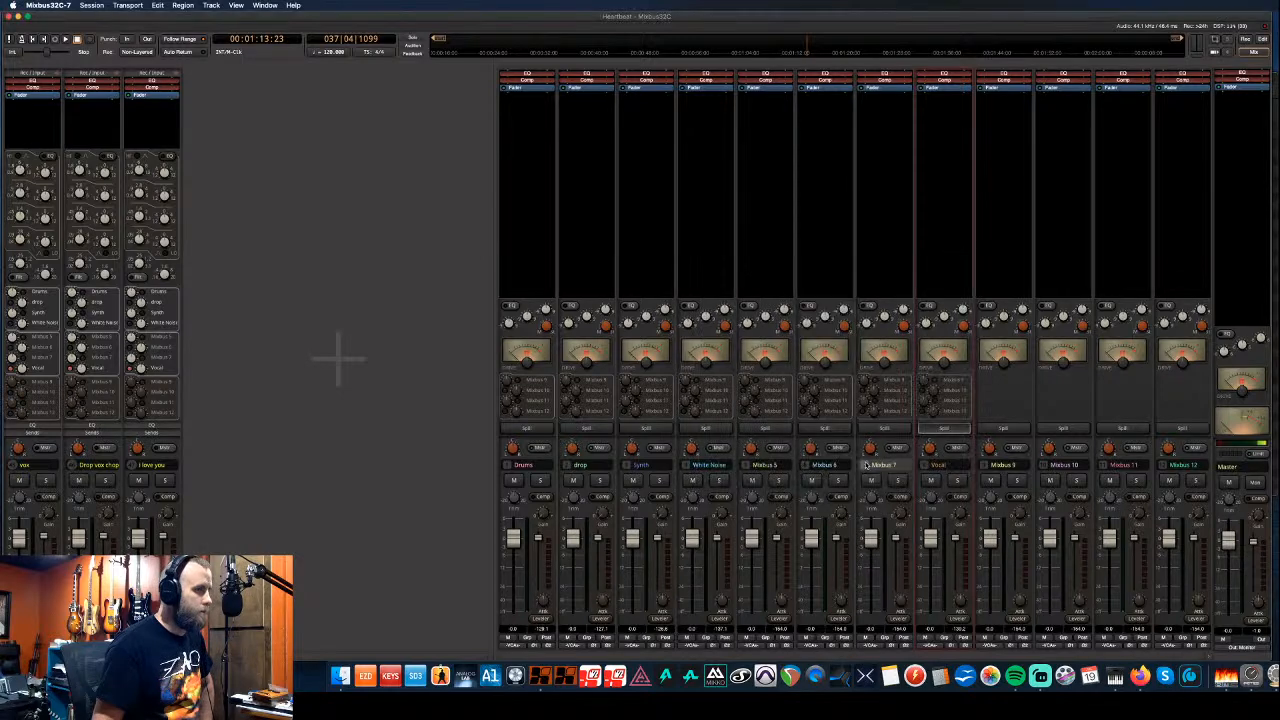
pyautogui.click(91, 6)
pyautogui.click(101, 26)
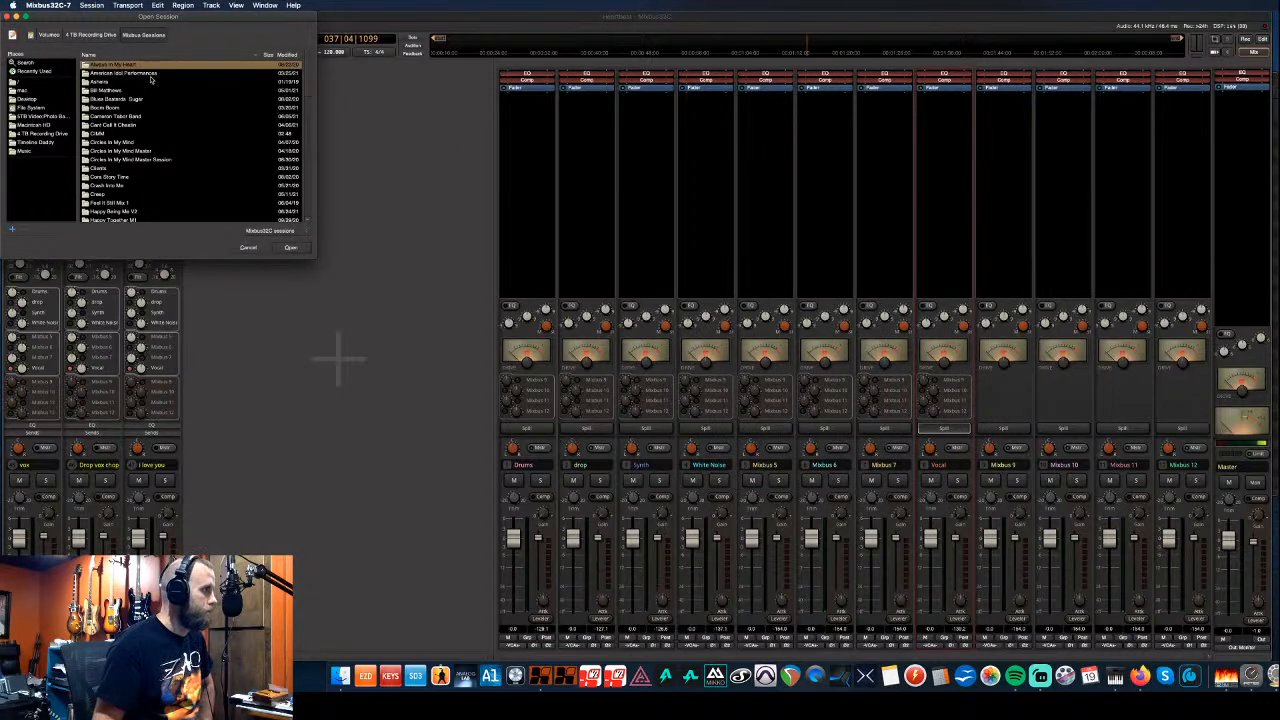
pyautogui.doubleClick(106, 134)
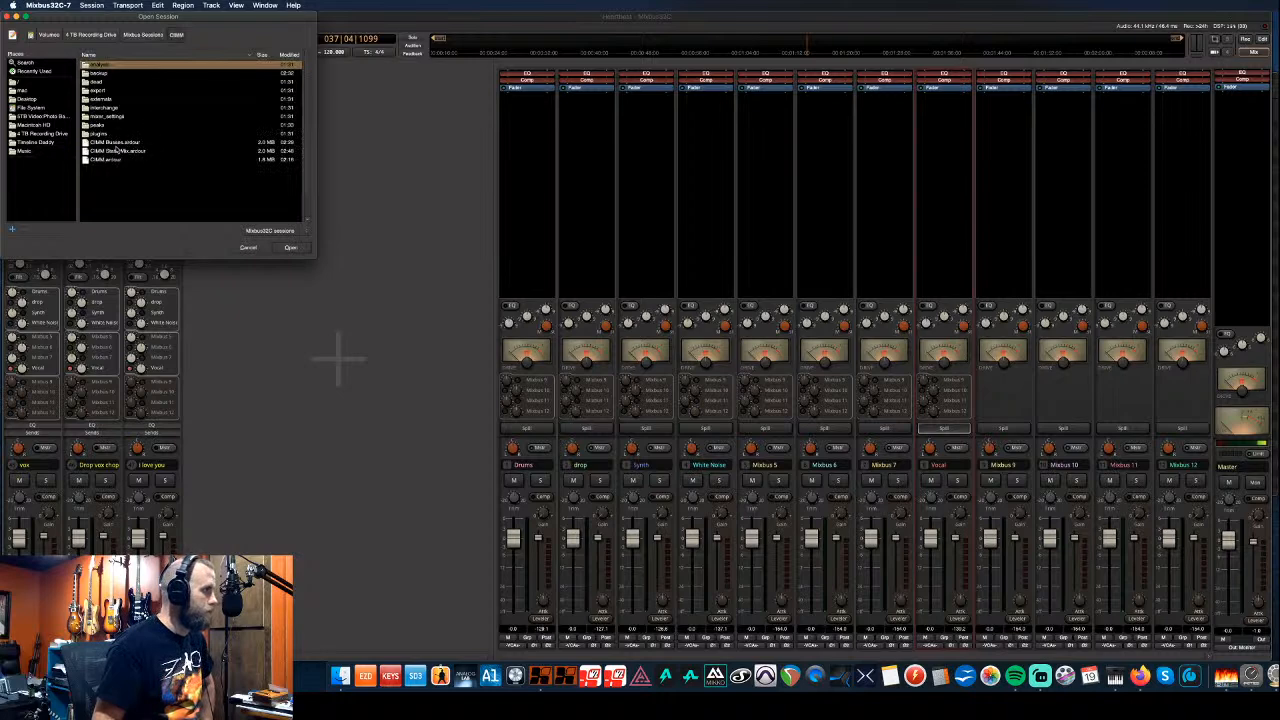
pyautogui.click(130, 151)
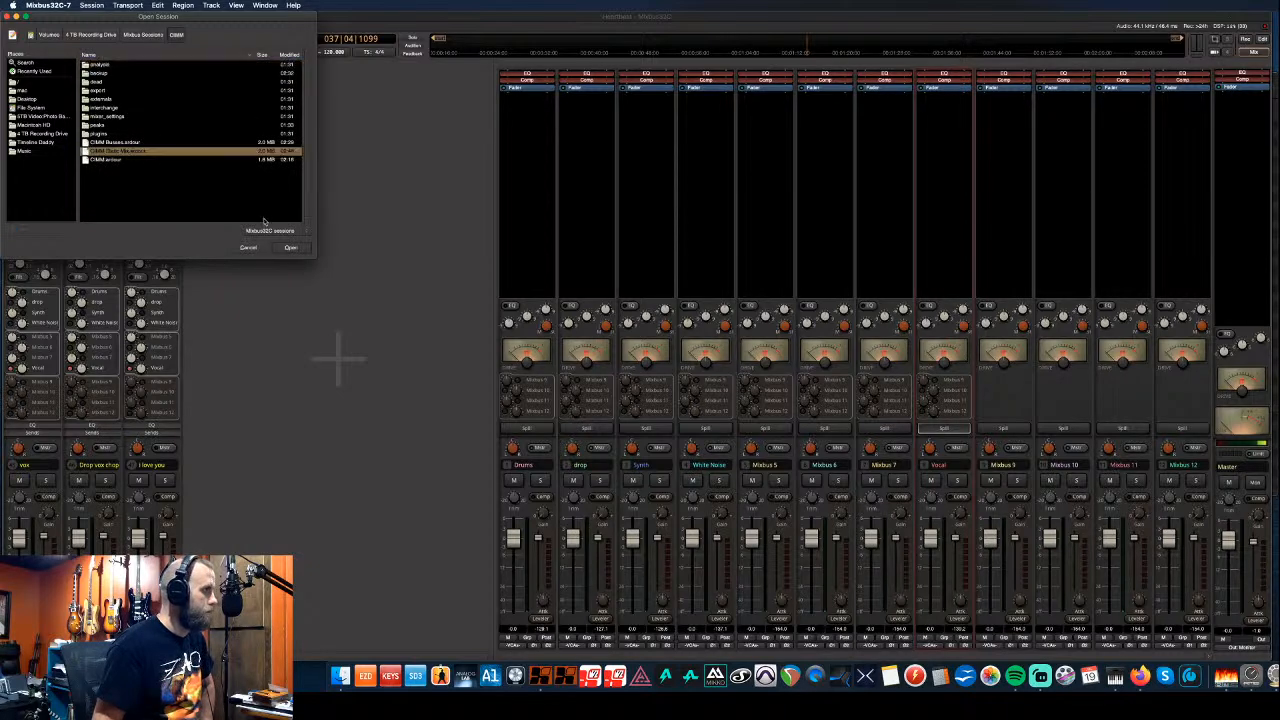
pyautogui.click(290, 248)
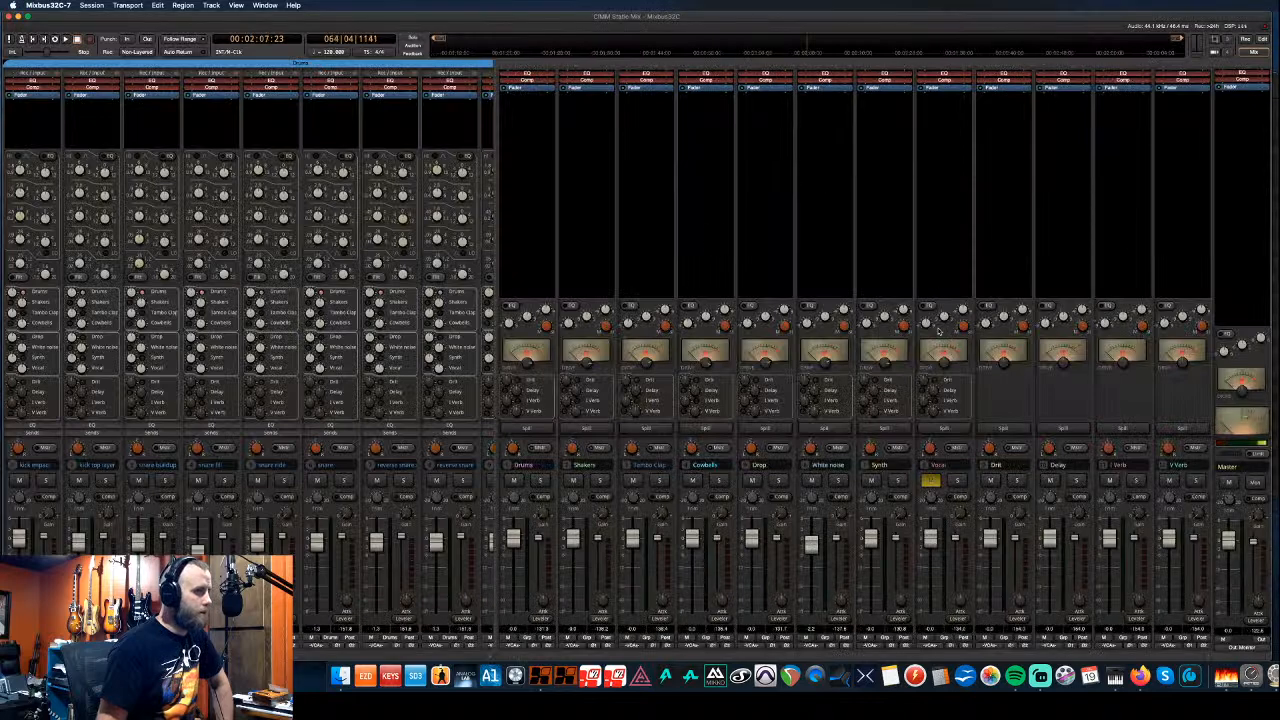
# - Insert the XT-3D Triple Delay plugin on the Delay bus and close its window
pyautogui.rightClick(1057, 100)
pyautogui.moveTo(1080, 102)
pyautogui.moveTo(1172, 121)
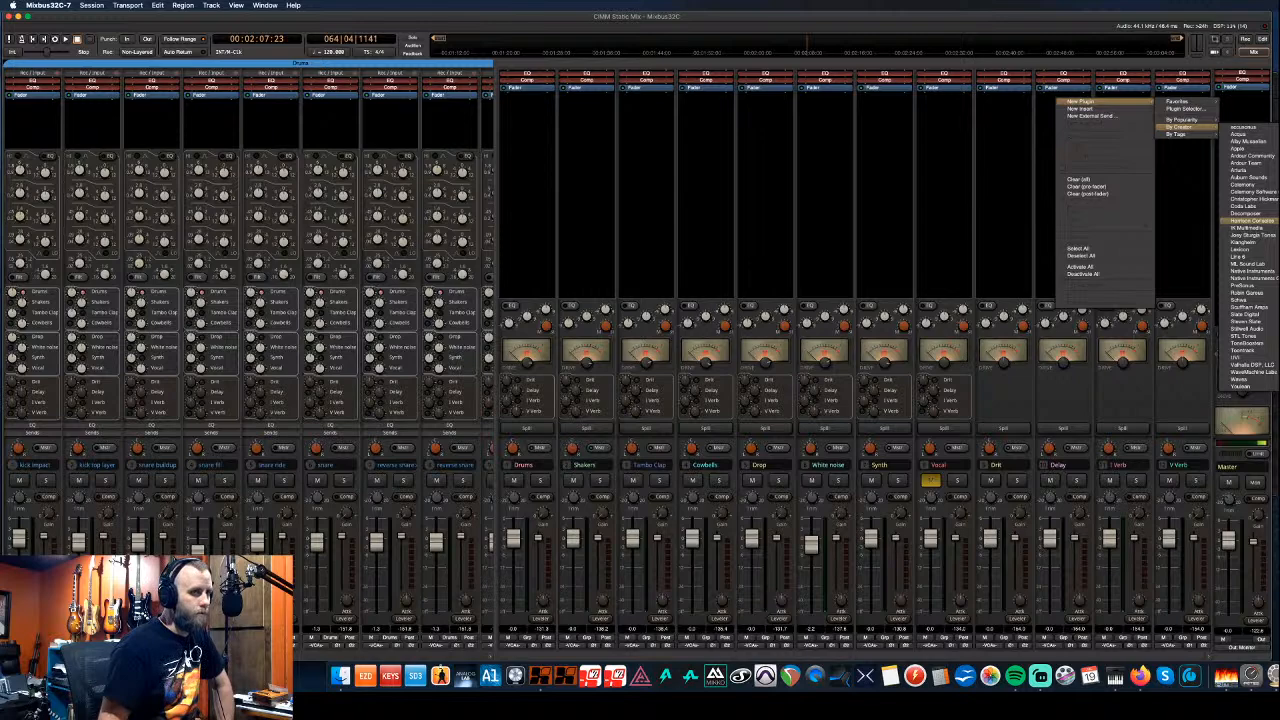
pyautogui.click(1279, 330)
pyautogui.moveTo(1250, 175); pyautogui.dragTo(673, 276)
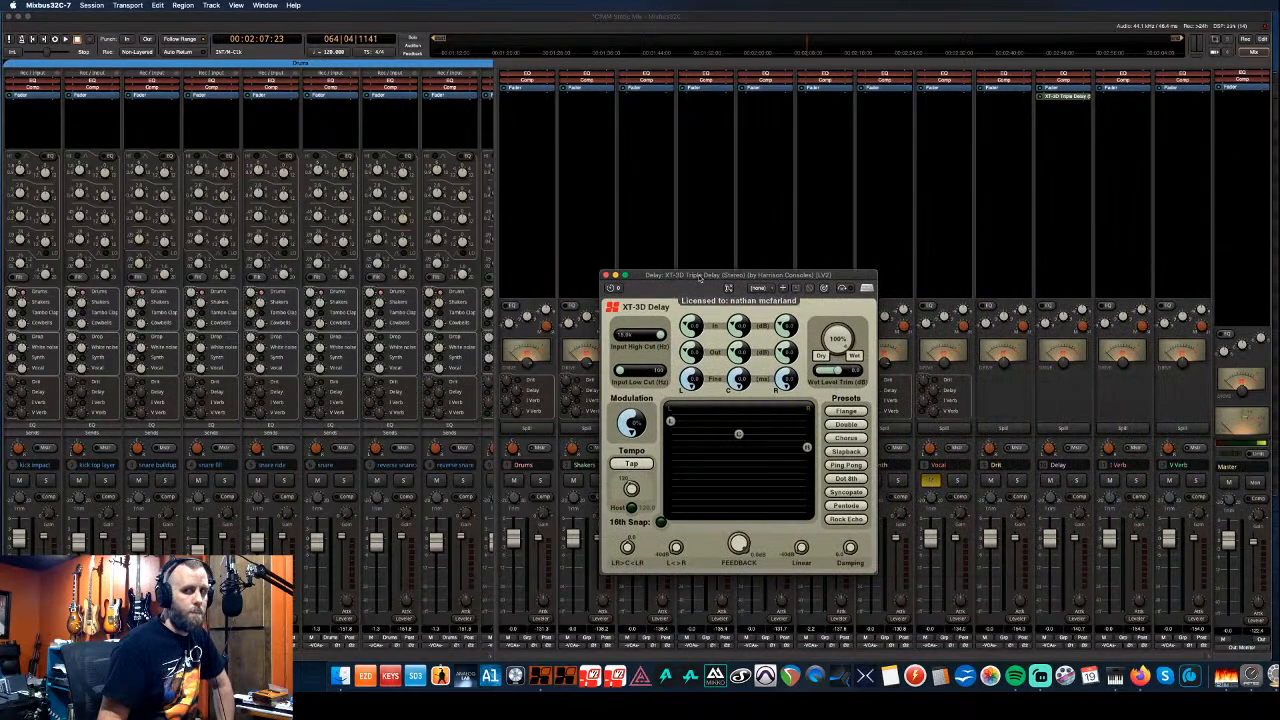
pyautogui.click(605, 274)
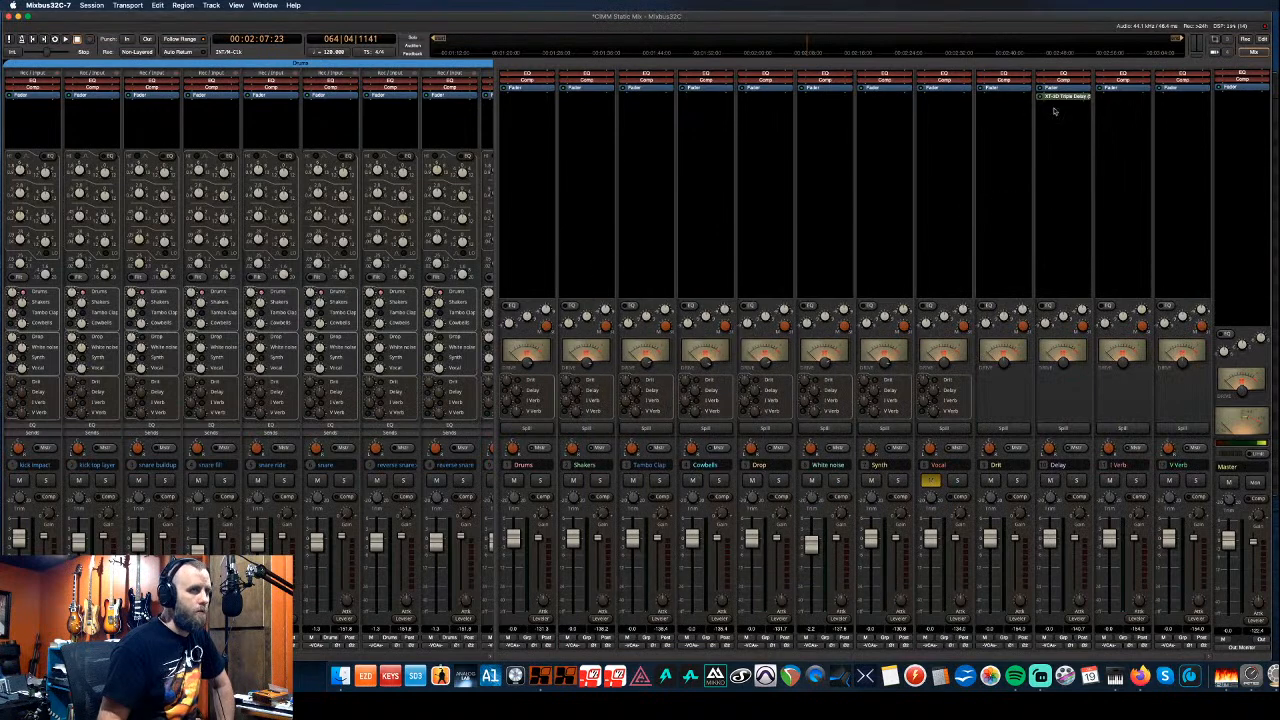
# - Add XT-GV GVerb+ to the I Verb bus with the Chamber preset
pyautogui.rightClick(1115, 102)
pyautogui.moveTo(1140, 104)
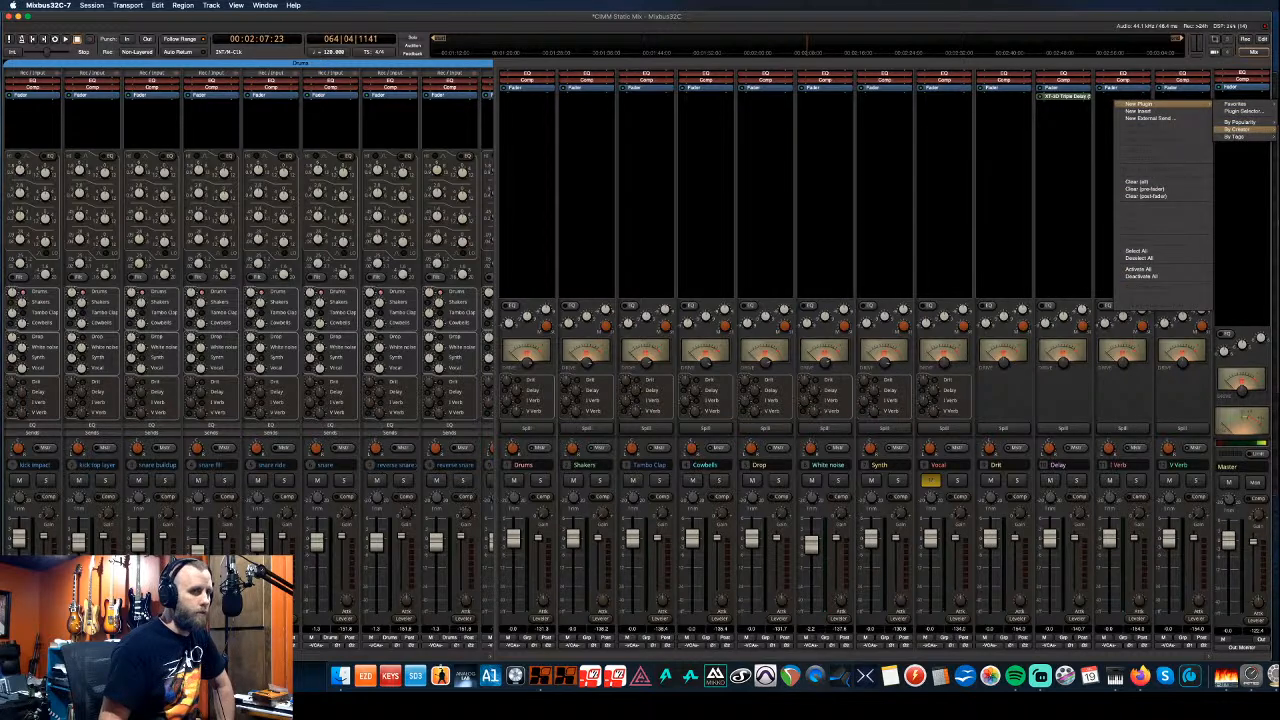
pyautogui.click(1278, 130)
pyautogui.moveTo(1265, 303); pyautogui.dragTo(533, 232)
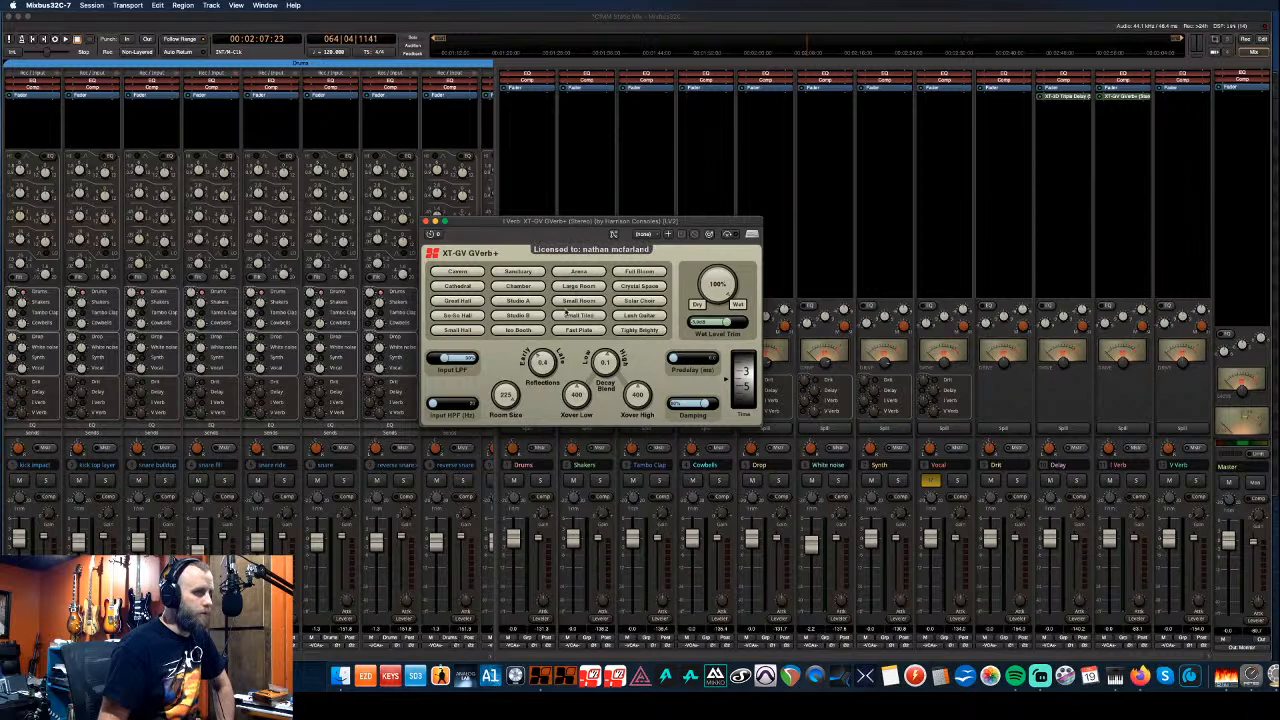
pyautogui.click(570, 302)
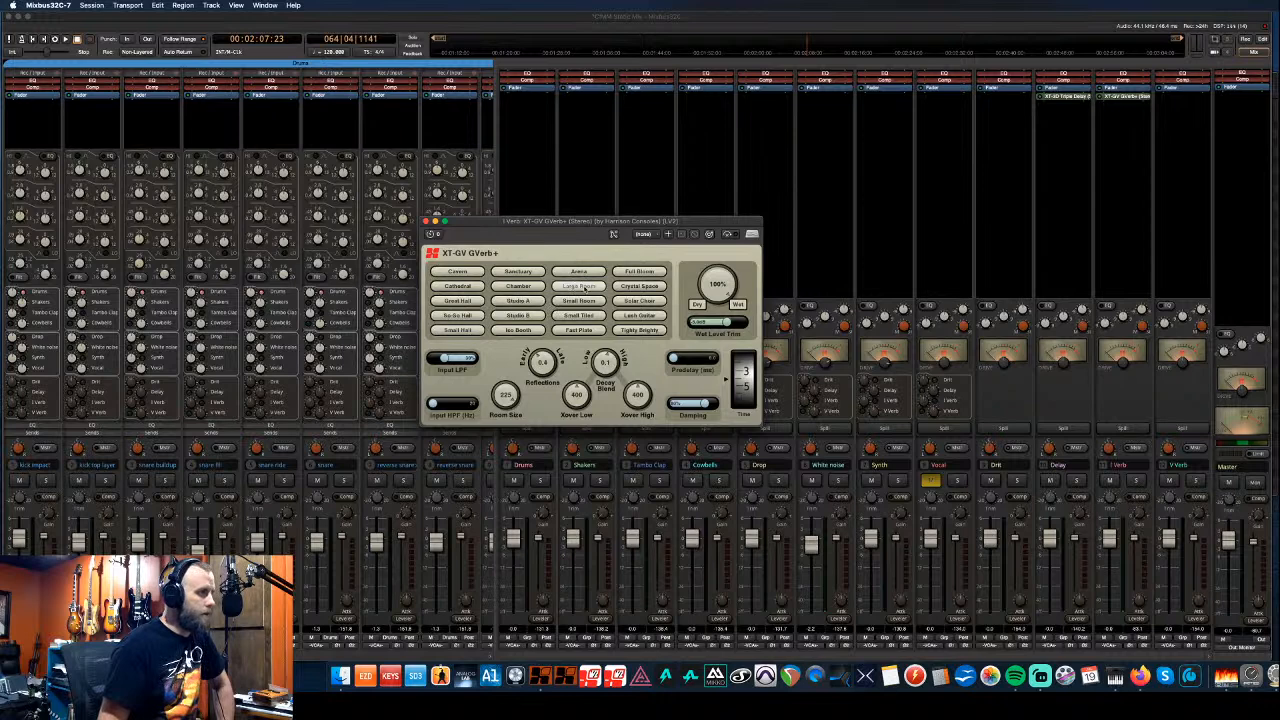
pyautogui.click(518, 286)
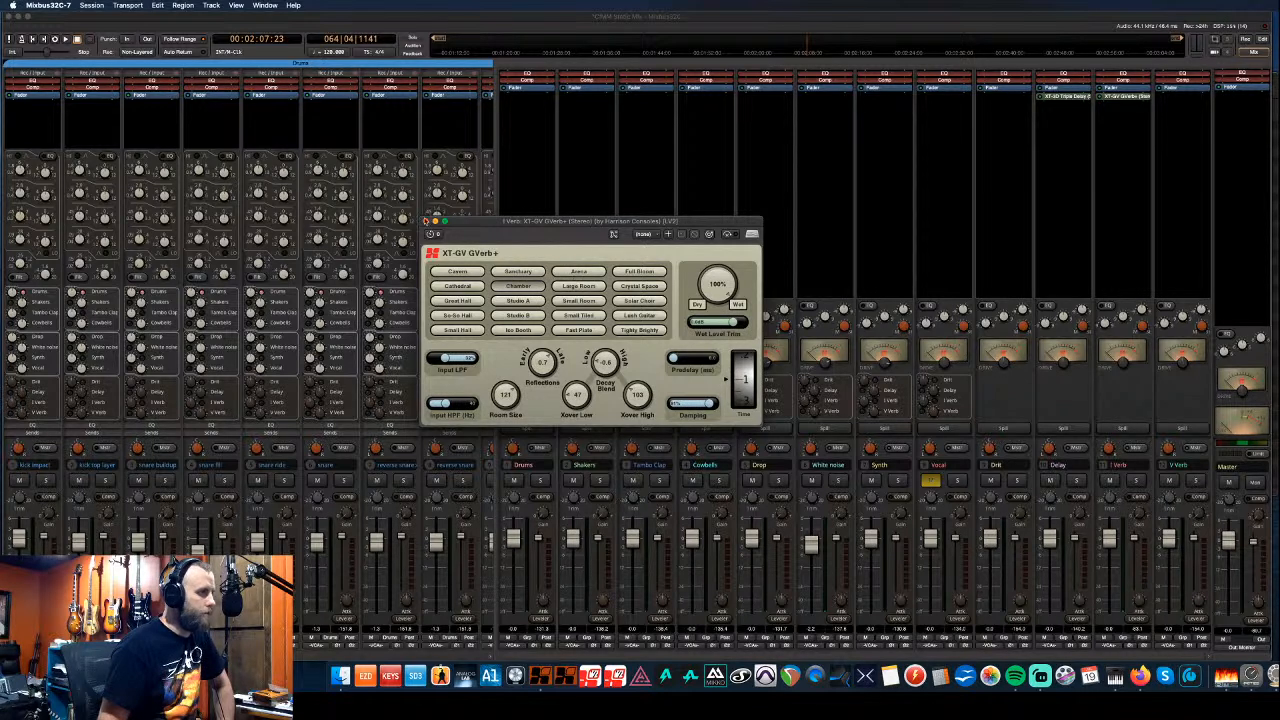
pyautogui.click(426, 220)
# - Copy GVerb+ onto the V Verb bus, apply Fast Plate and adjust its decay time
pyautogui.moveTo(1120, 96); pyautogui.dragTo(1186, 100)
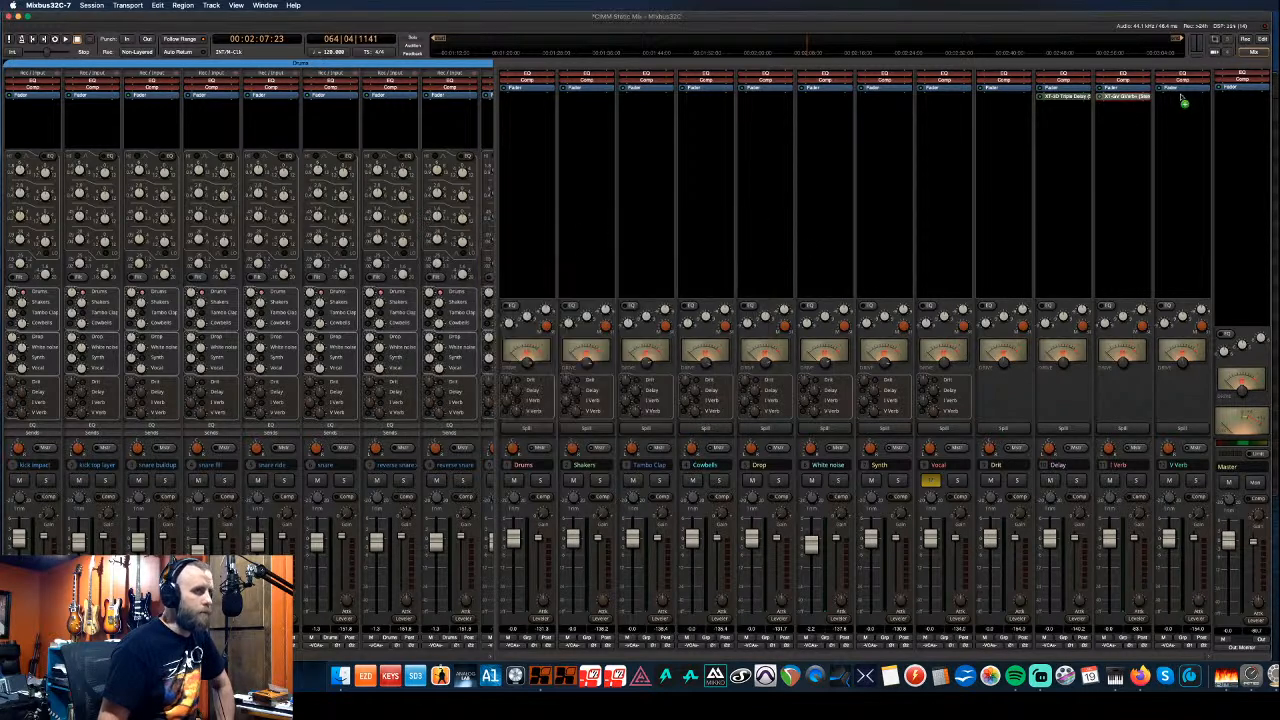
pyautogui.rightClick(1186, 100)
pyautogui.click(1170, 102)
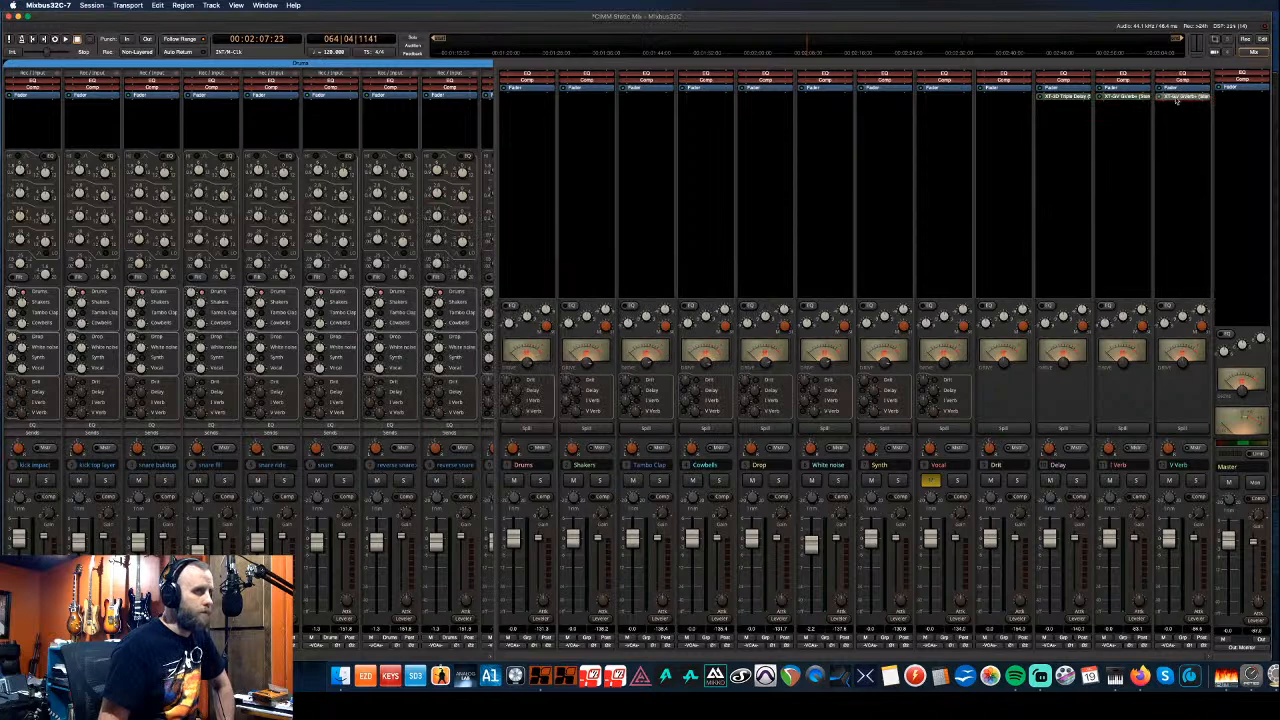
pyautogui.doubleClick(1170, 102)
pyautogui.moveTo(1092, 20); pyautogui.dragTo(612, 250)
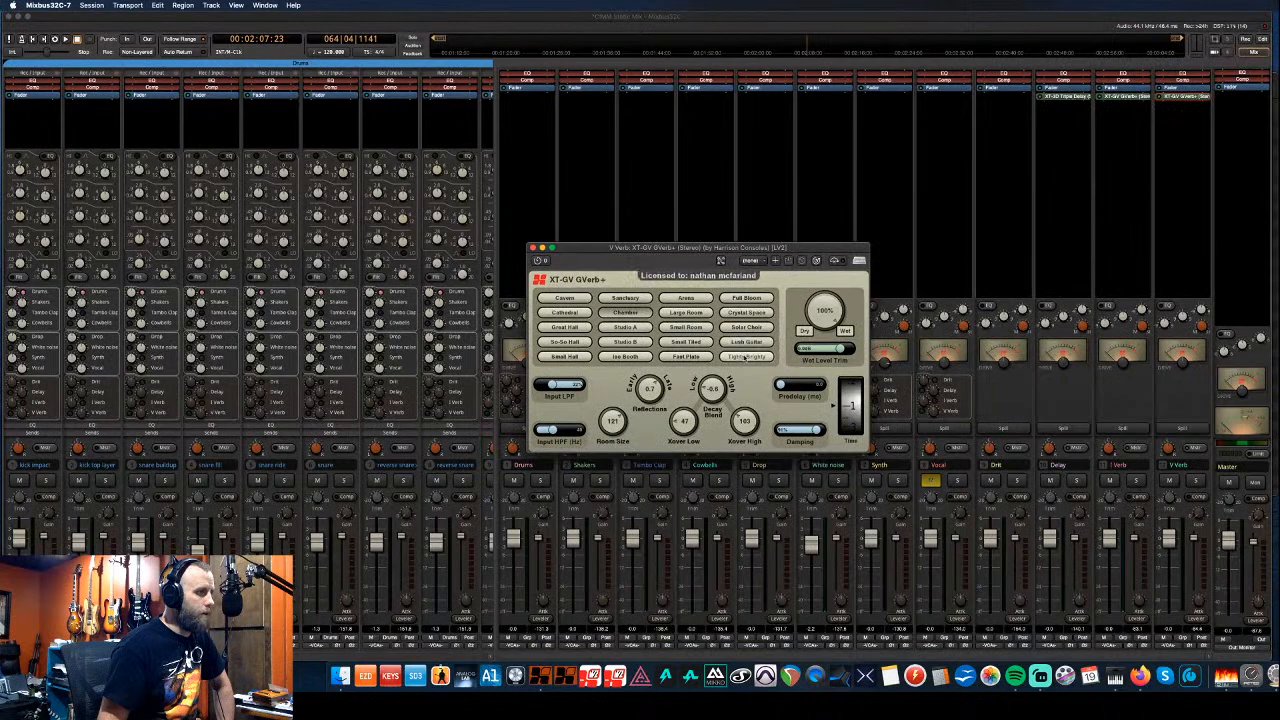
pyautogui.click(684, 357)
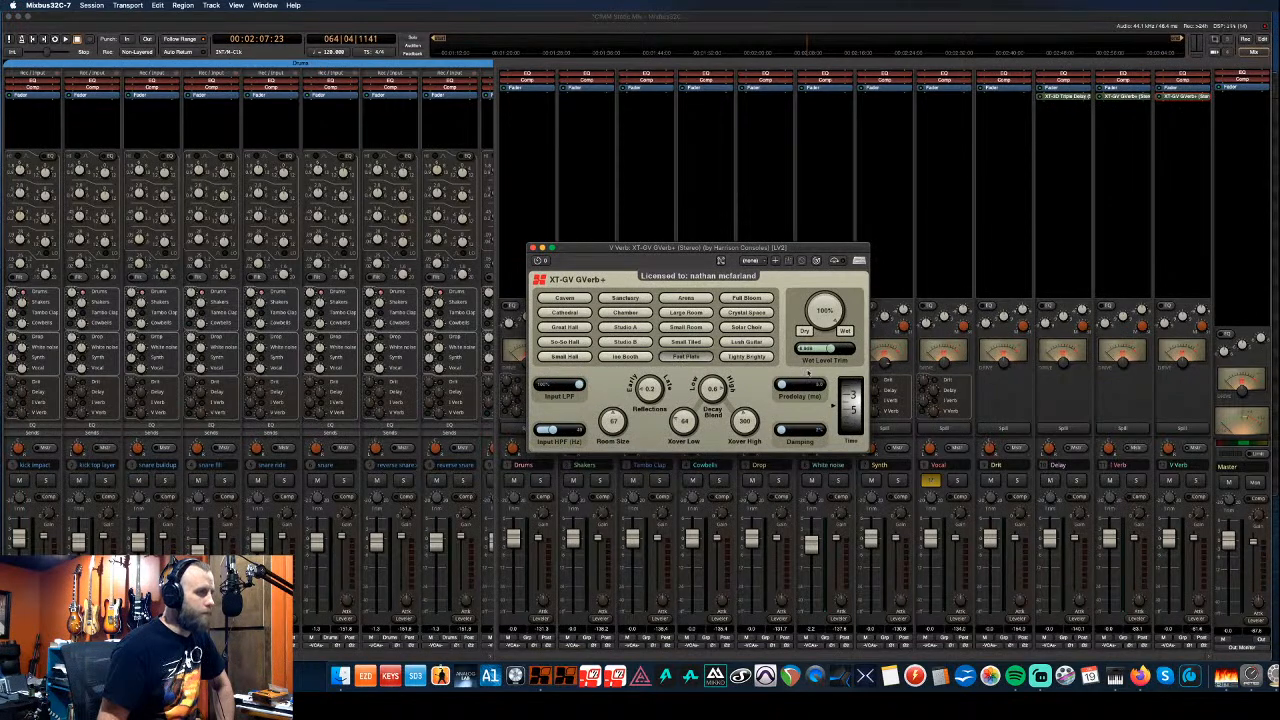
pyautogui.moveTo(850, 410); pyautogui.dragTo(849, 422)
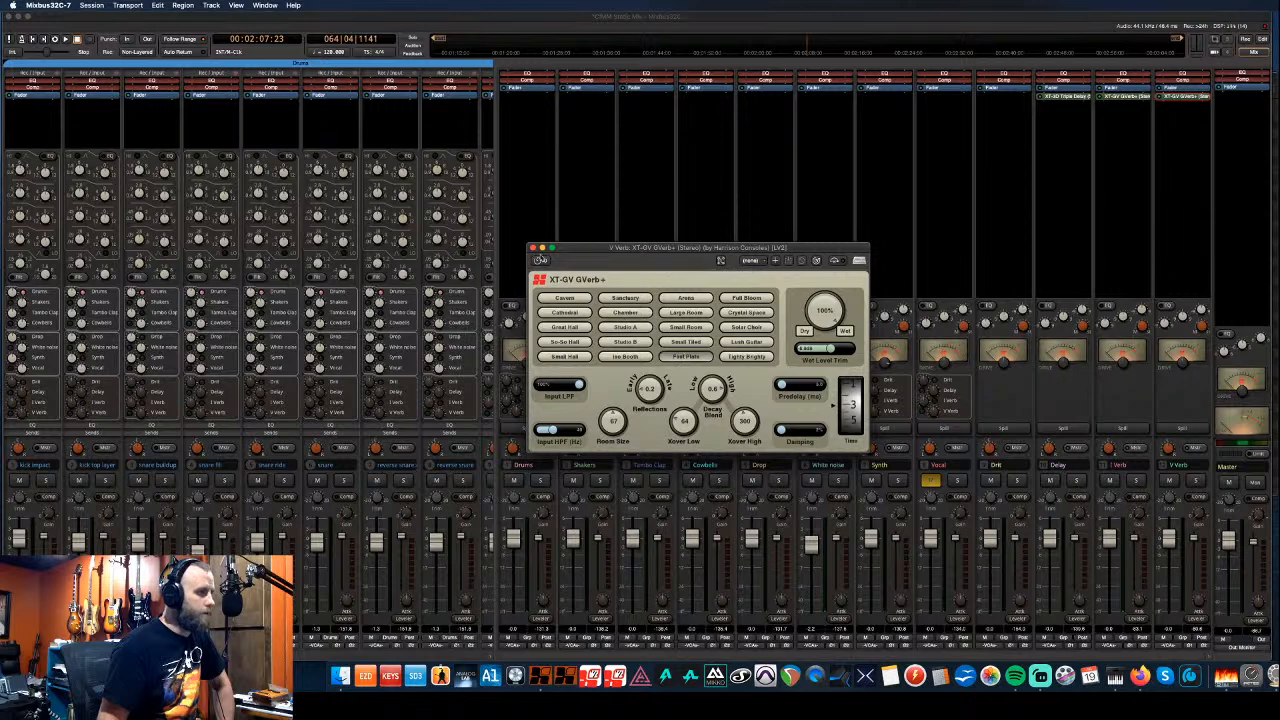
pyautogui.click(533, 247)
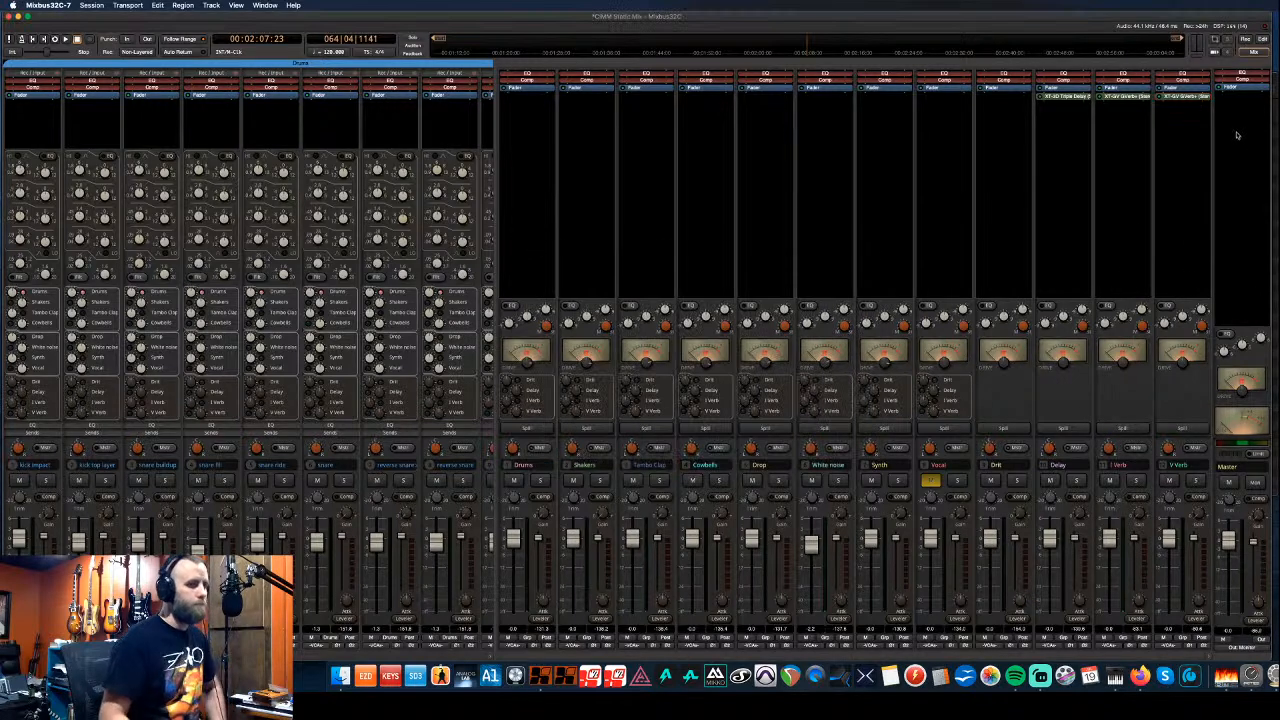
# - Add AVA Multiband Compressor to Master, bands at -2 dB, lower threshold, playhead to start
pyautogui.rightClick(1236, 100)
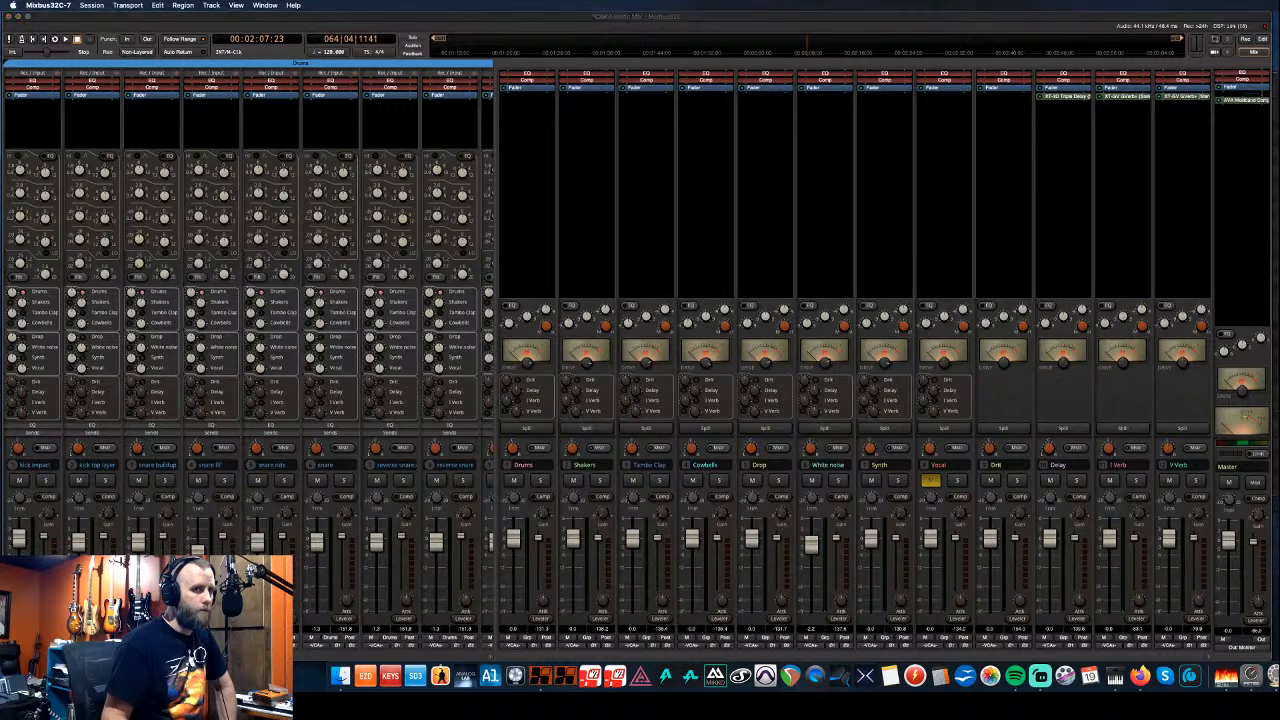
pyautogui.moveTo(906, 212); pyautogui.dragTo(571, 204)
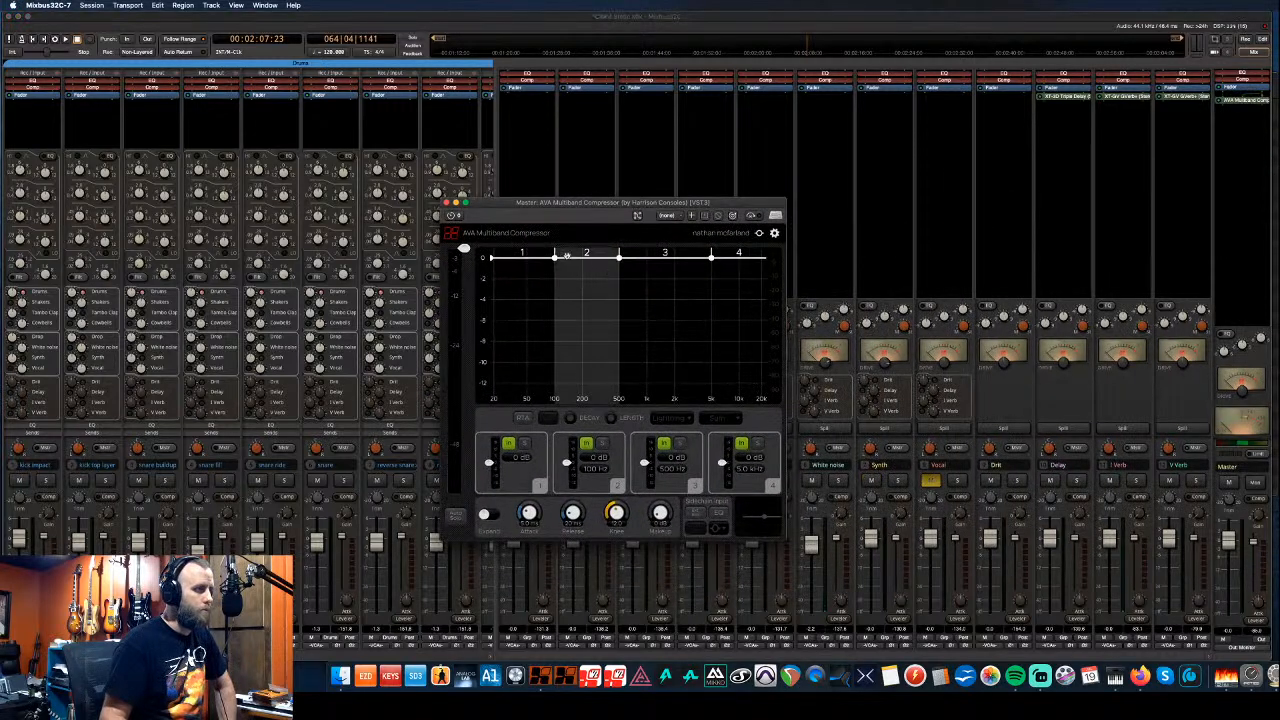
pyautogui.moveTo(537, 259); pyautogui.dragTo(658, 281)
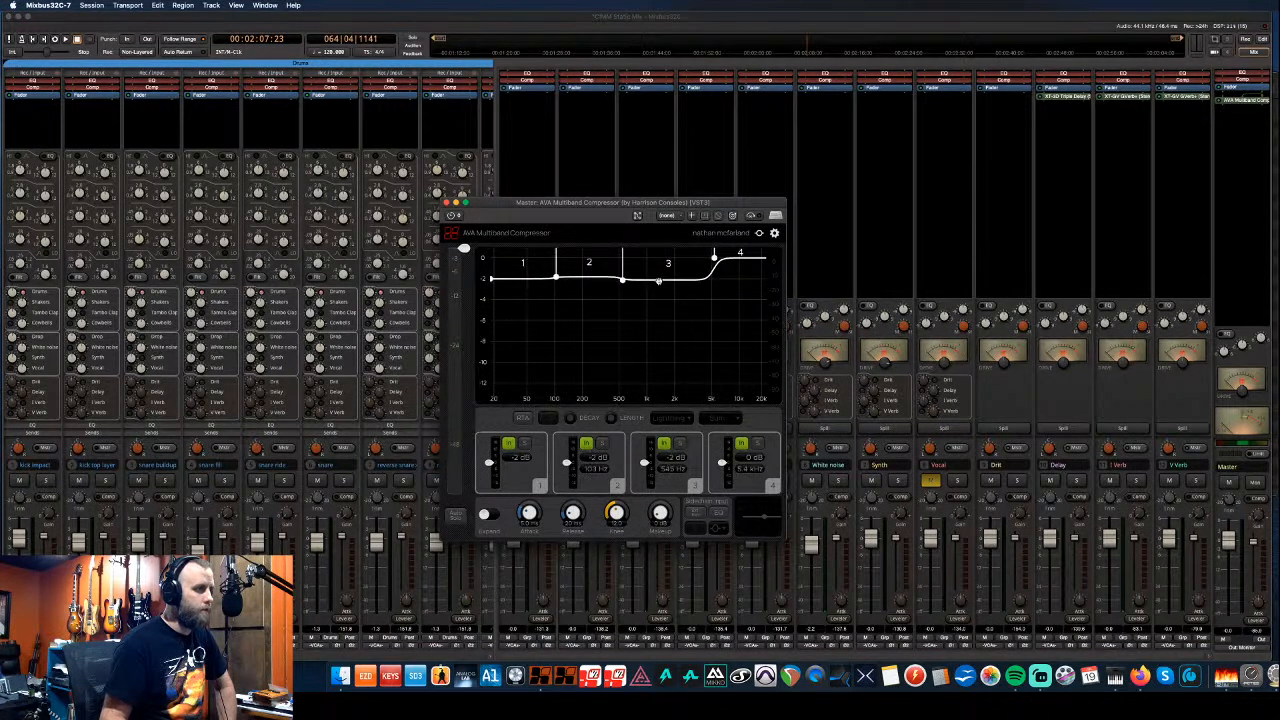
pyautogui.moveTo(737, 258); pyautogui.dragTo(729, 282)
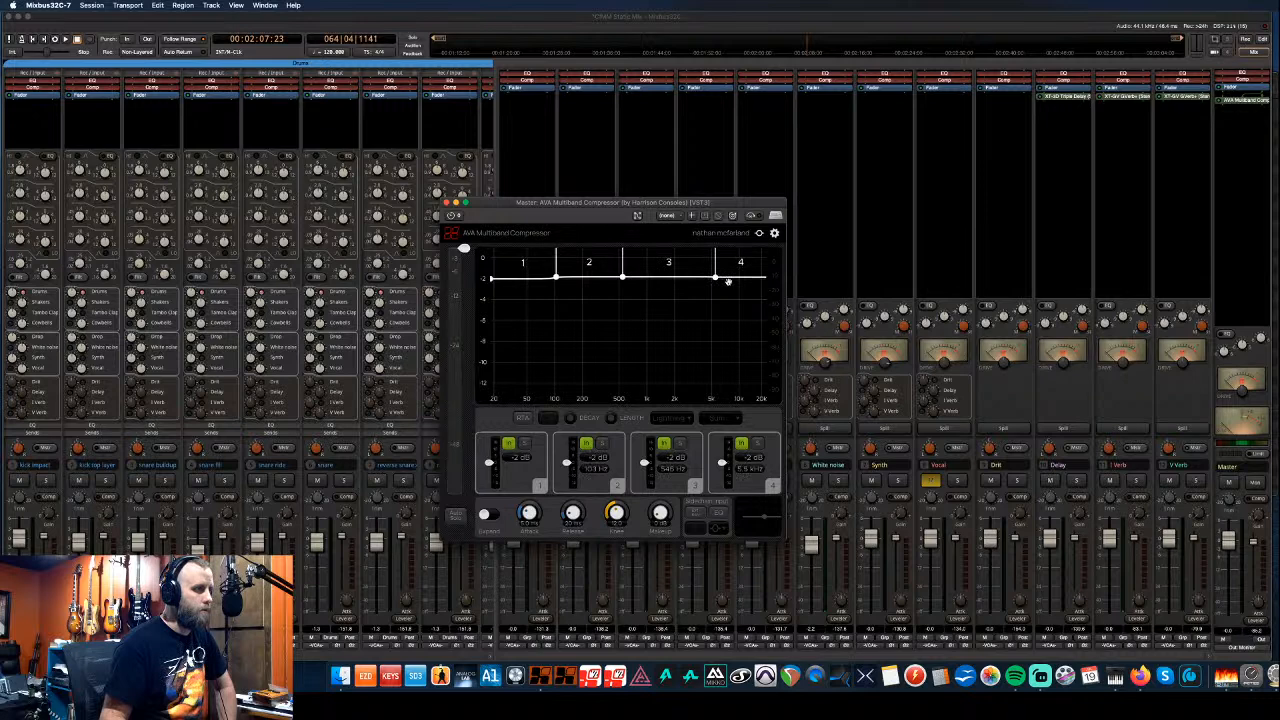
pyautogui.moveTo(463, 247); pyautogui.dragTo(463, 351)
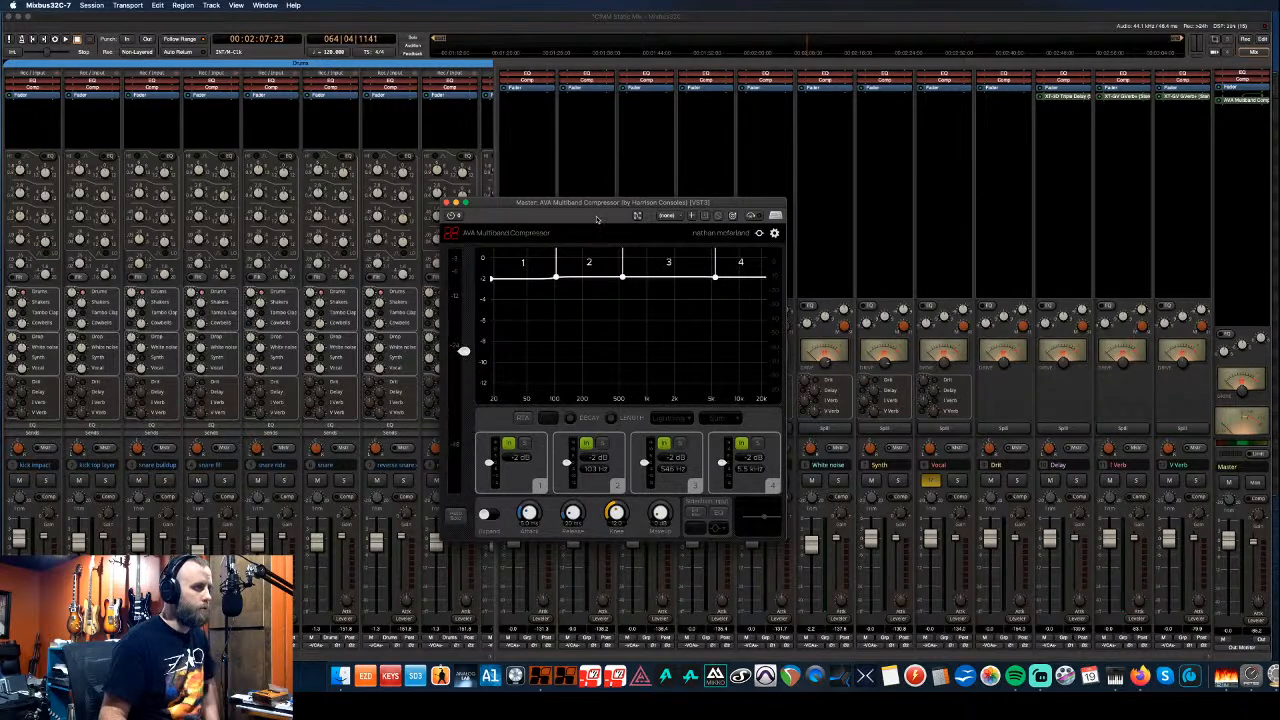
pyautogui.moveTo(638, 212); pyautogui.dragTo(1021, 316)
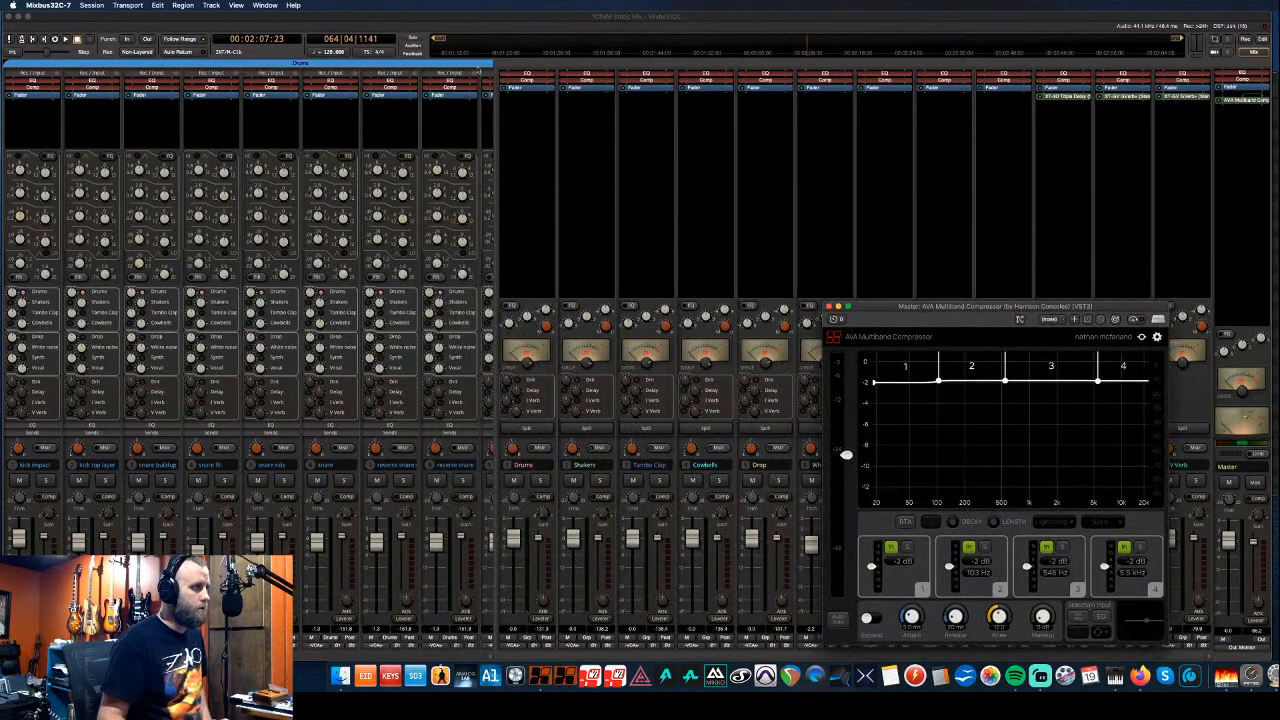
pyautogui.press('Home')
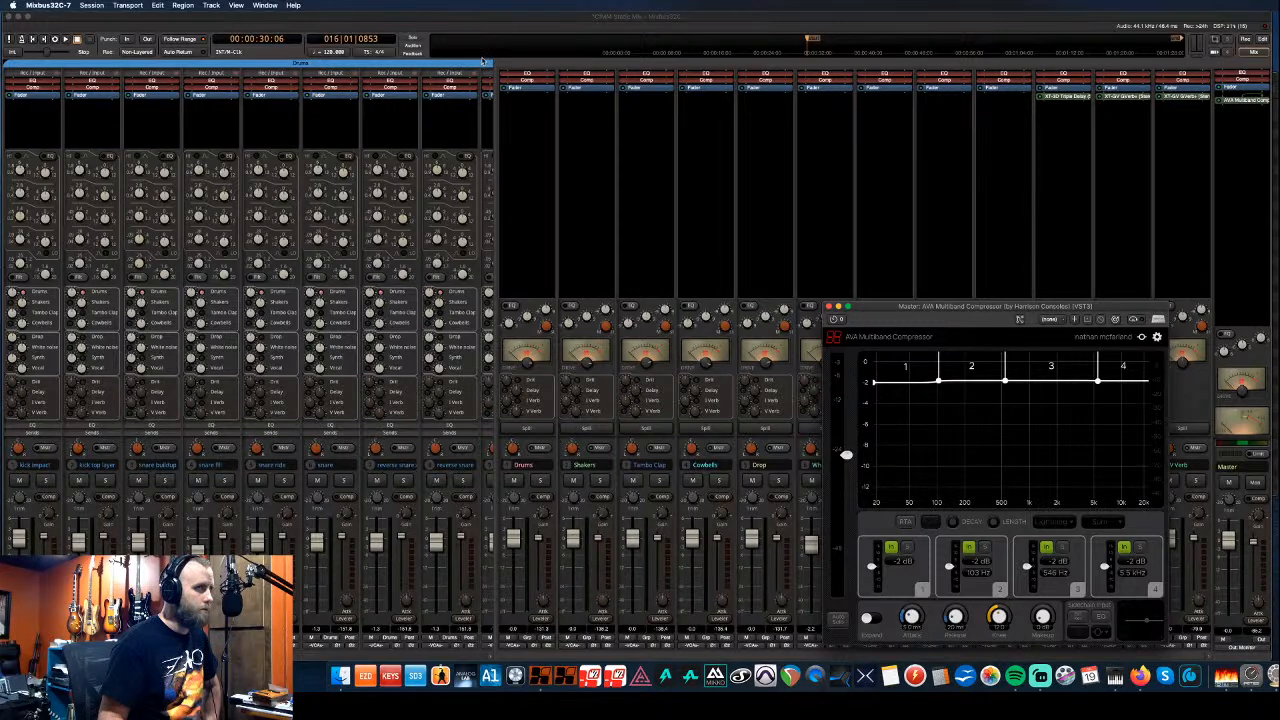
# - Start playback and lower the compressor's input gain to -35.6 dB
pyautogui.press('space')
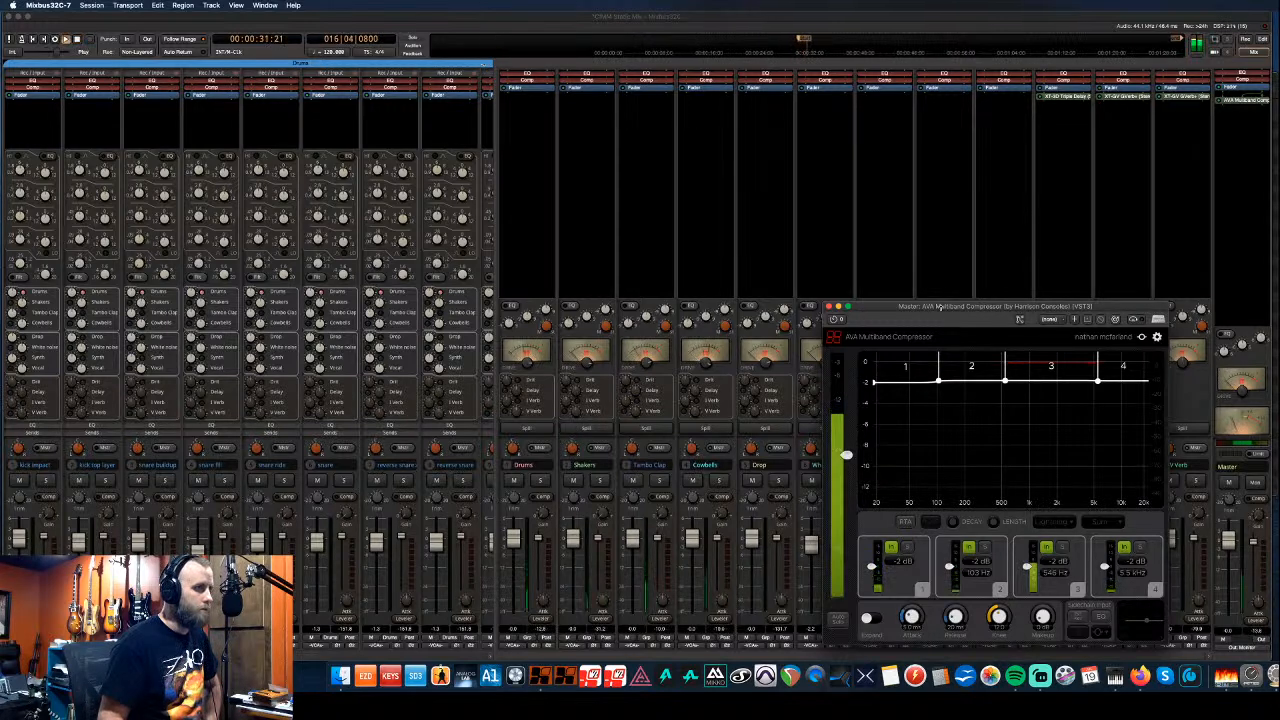
pyautogui.moveTo(937, 302); pyautogui.dragTo(679, 235)
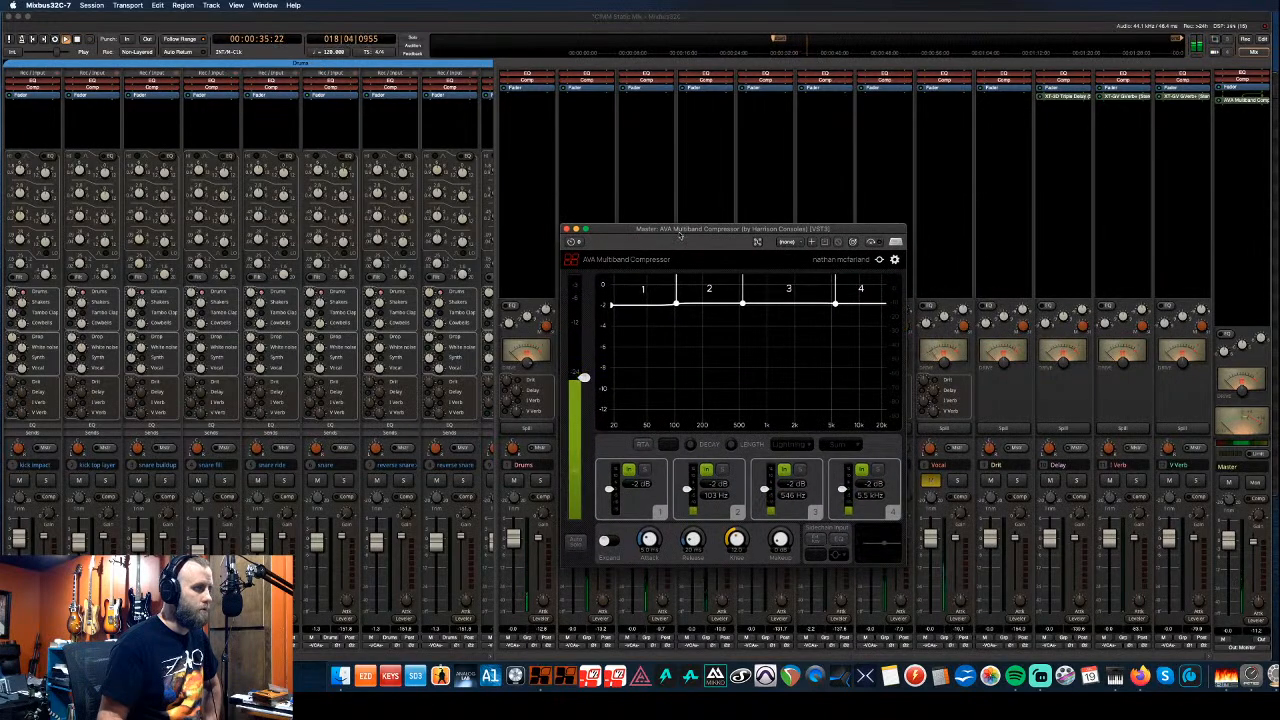
pyautogui.moveTo(583, 378)
pyautogui.mouseDown()
pyautogui.moveTo(583, 420)
pyautogui.moveTo(584, 383)
pyautogui.mouseUp()
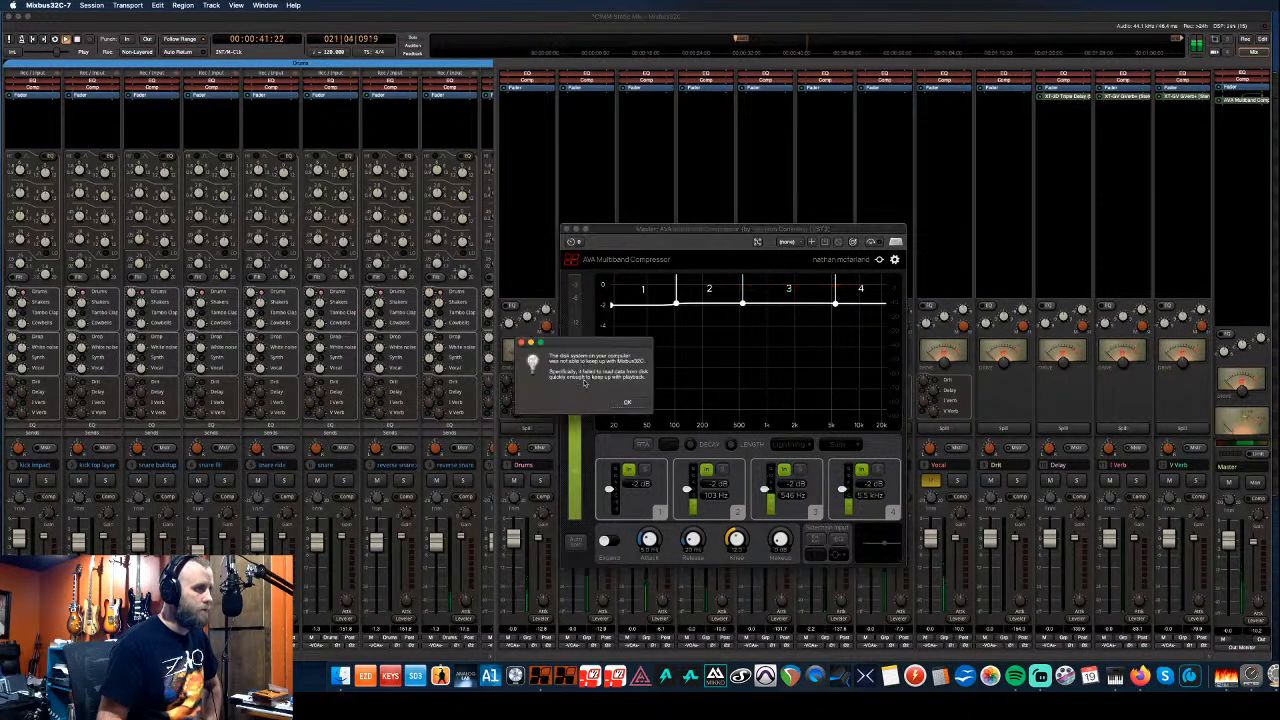
pyautogui.click(628, 403)
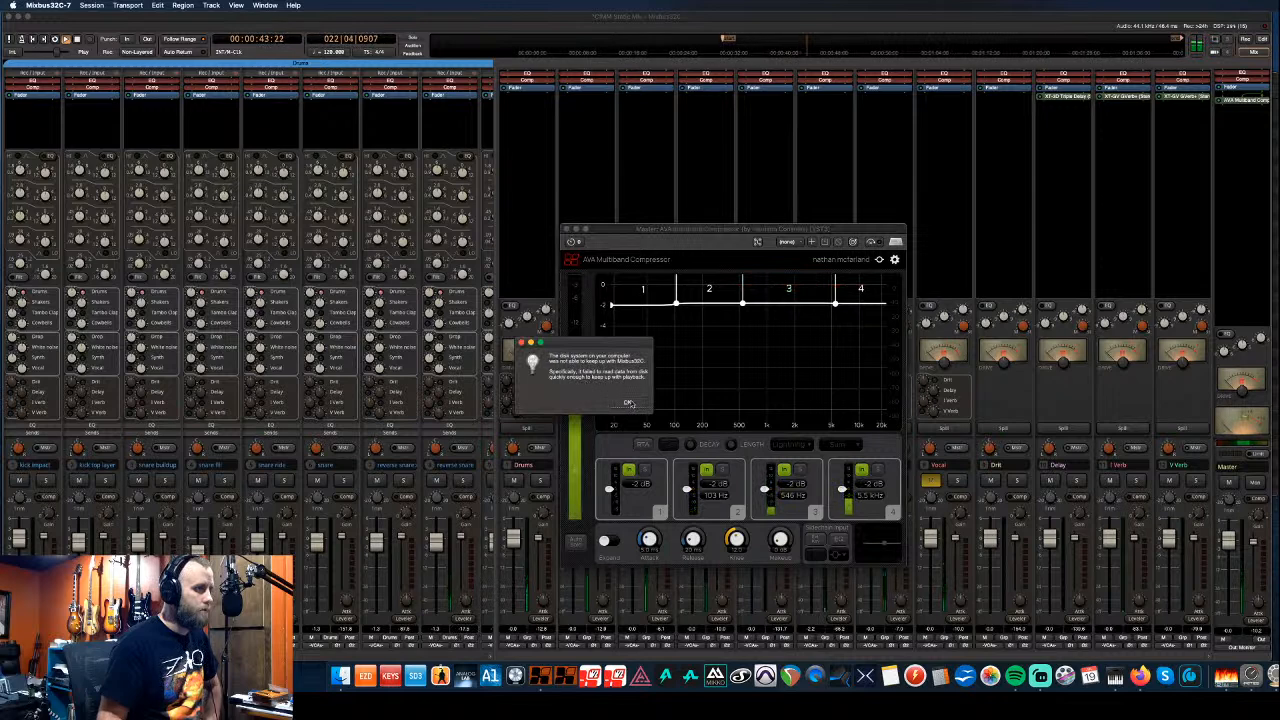
# - Play the mix from about 1:52, raise the compressor threshold, and close the compressor
pyautogui.click(633, 229)
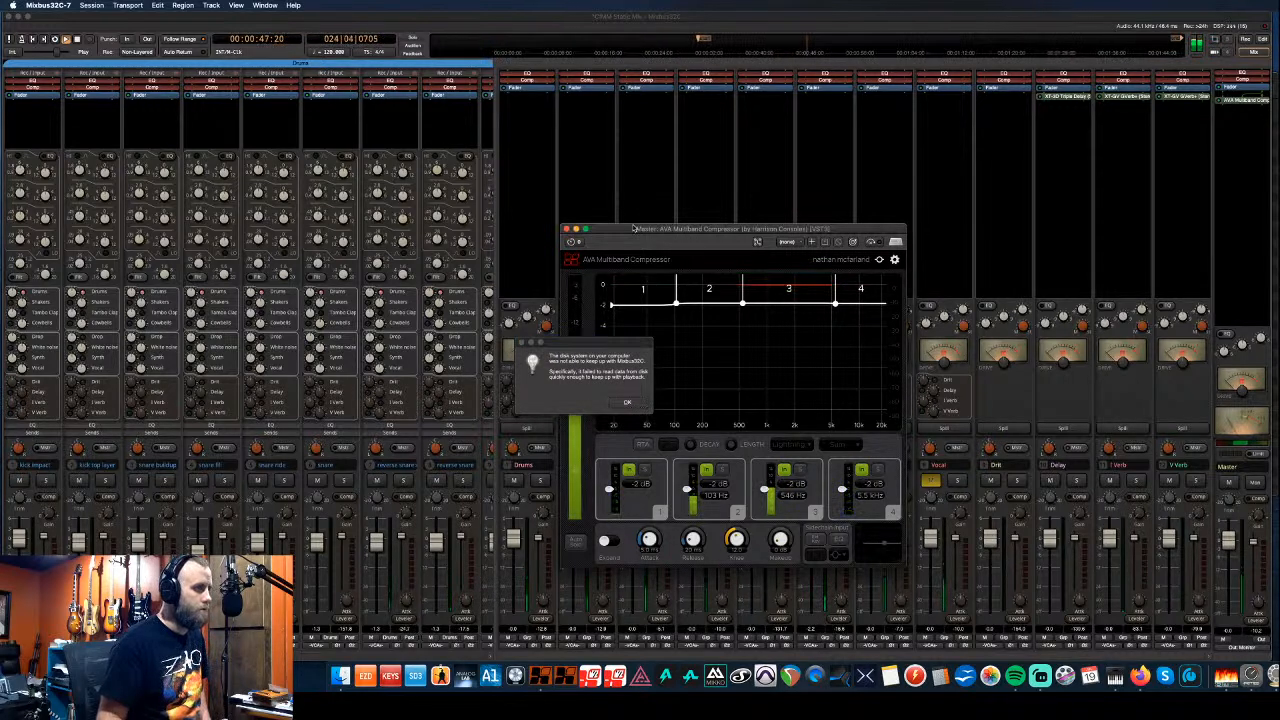
pyautogui.click(953, 46)
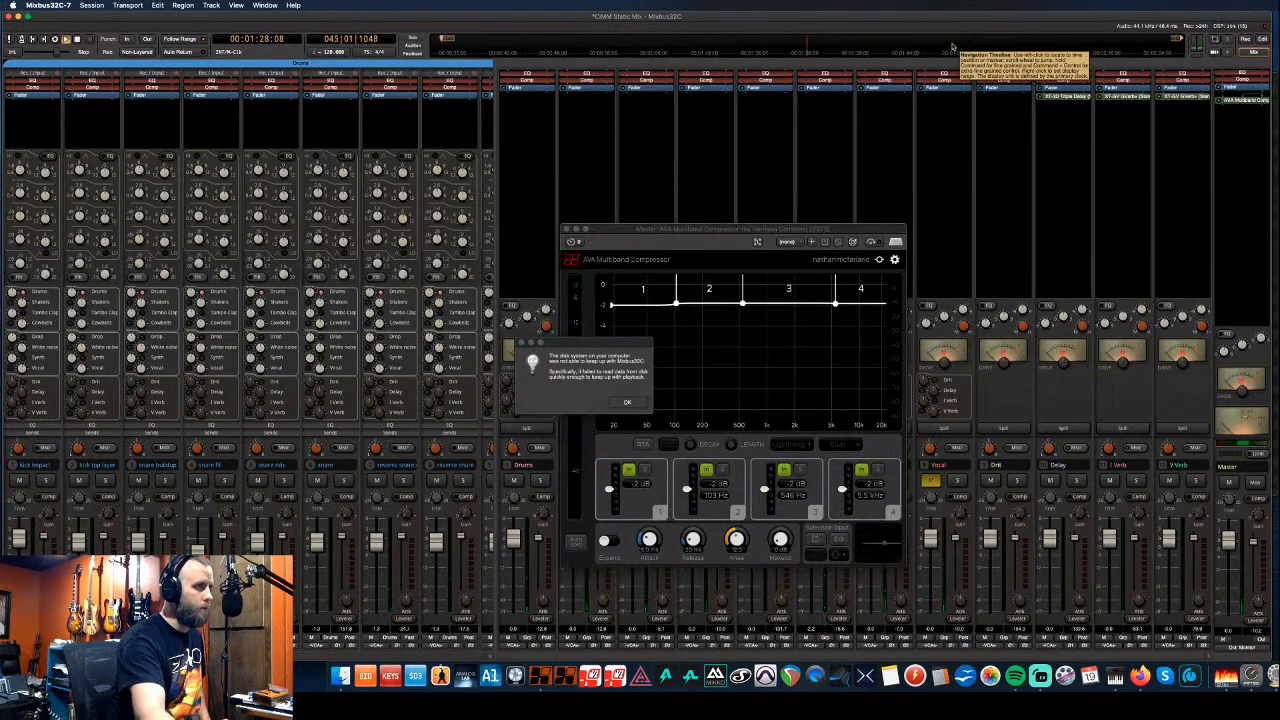
pyautogui.click(953, 47)
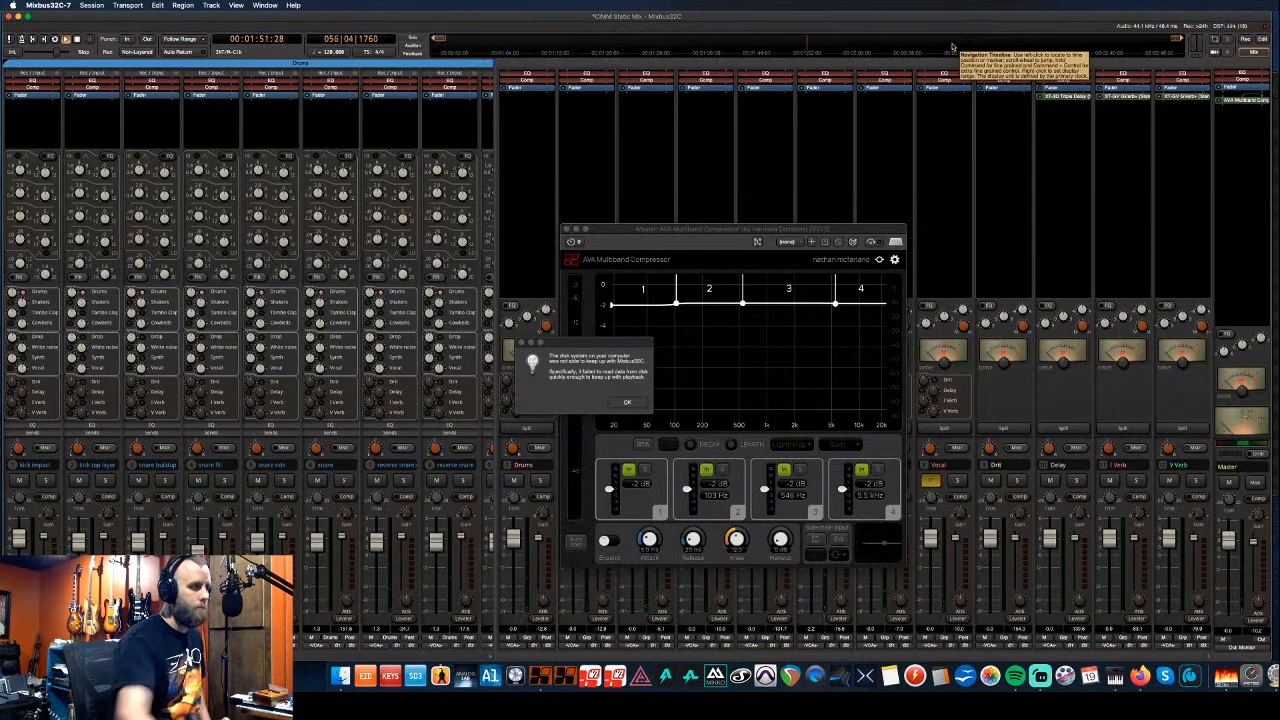
pyautogui.press('Return')
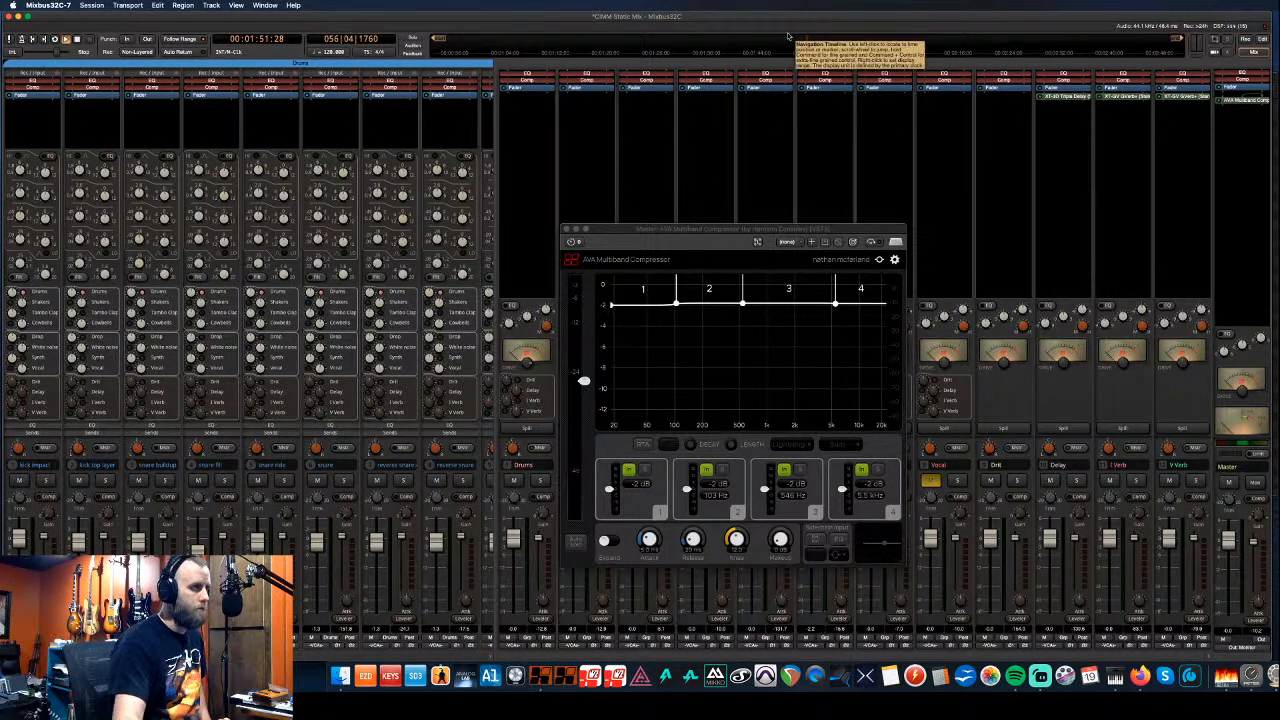
pyautogui.press('space')
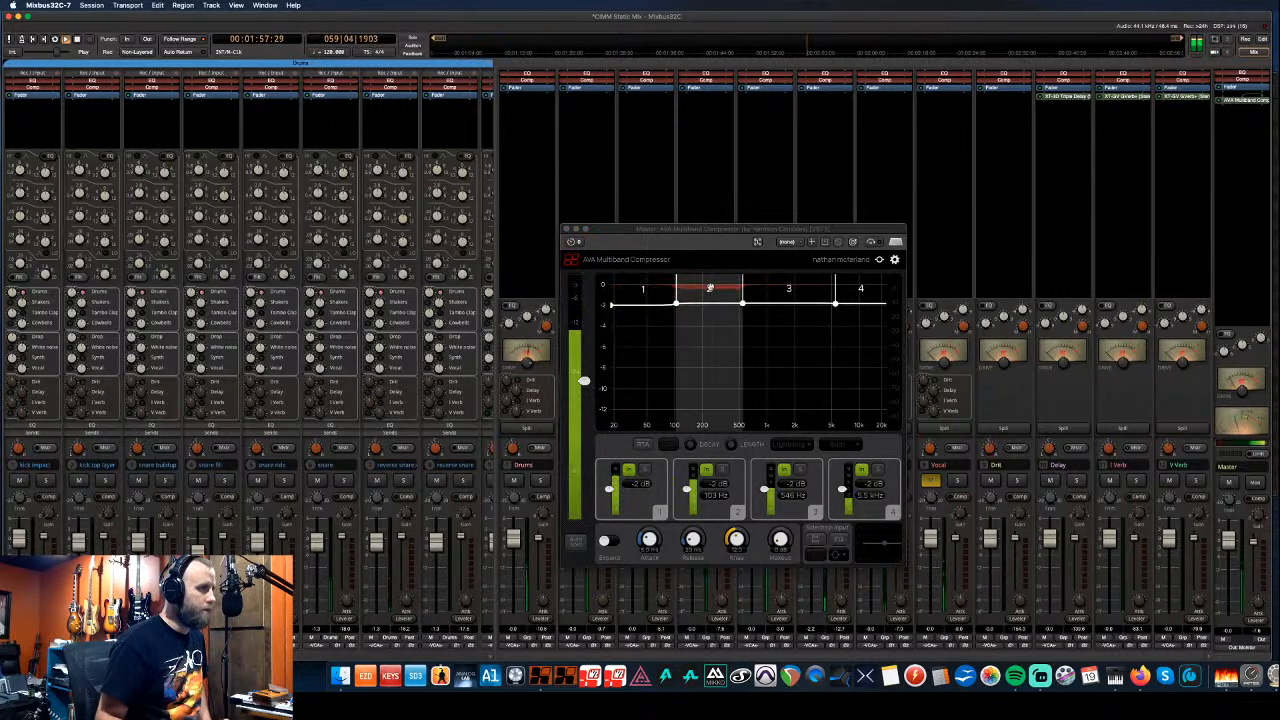
pyautogui.click(586, 369)
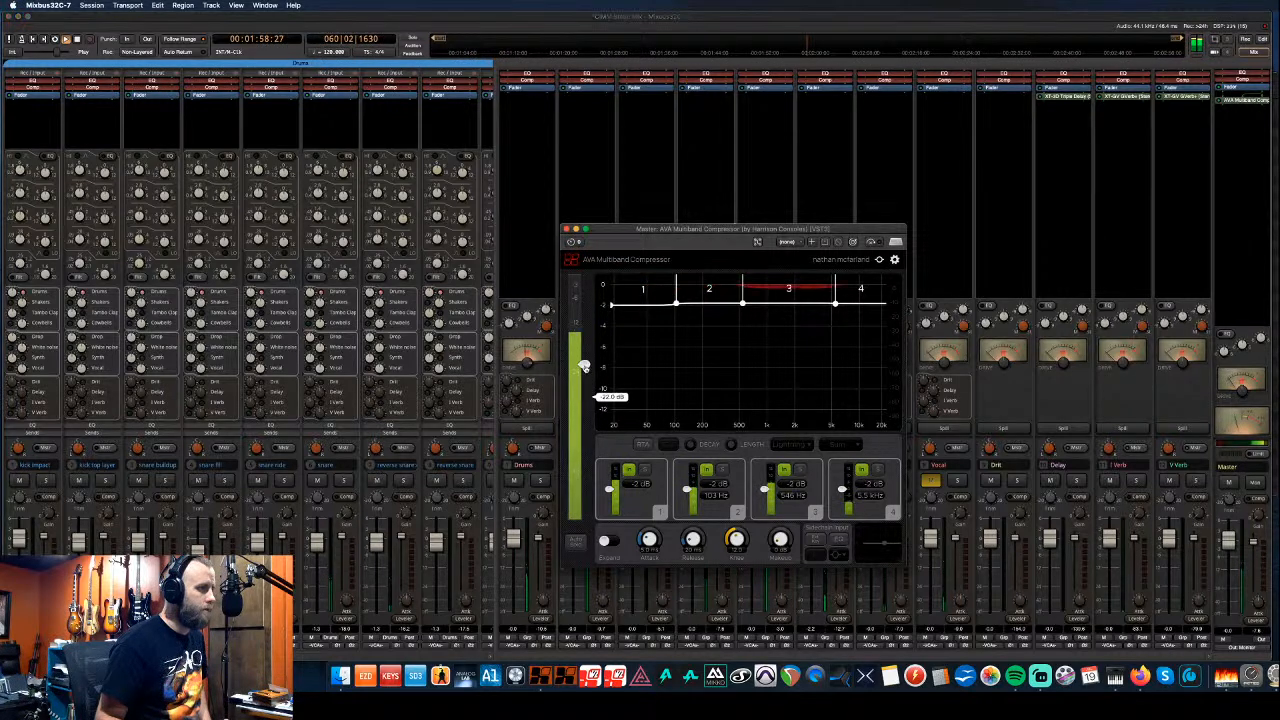
pyautogui.click(566, 229)
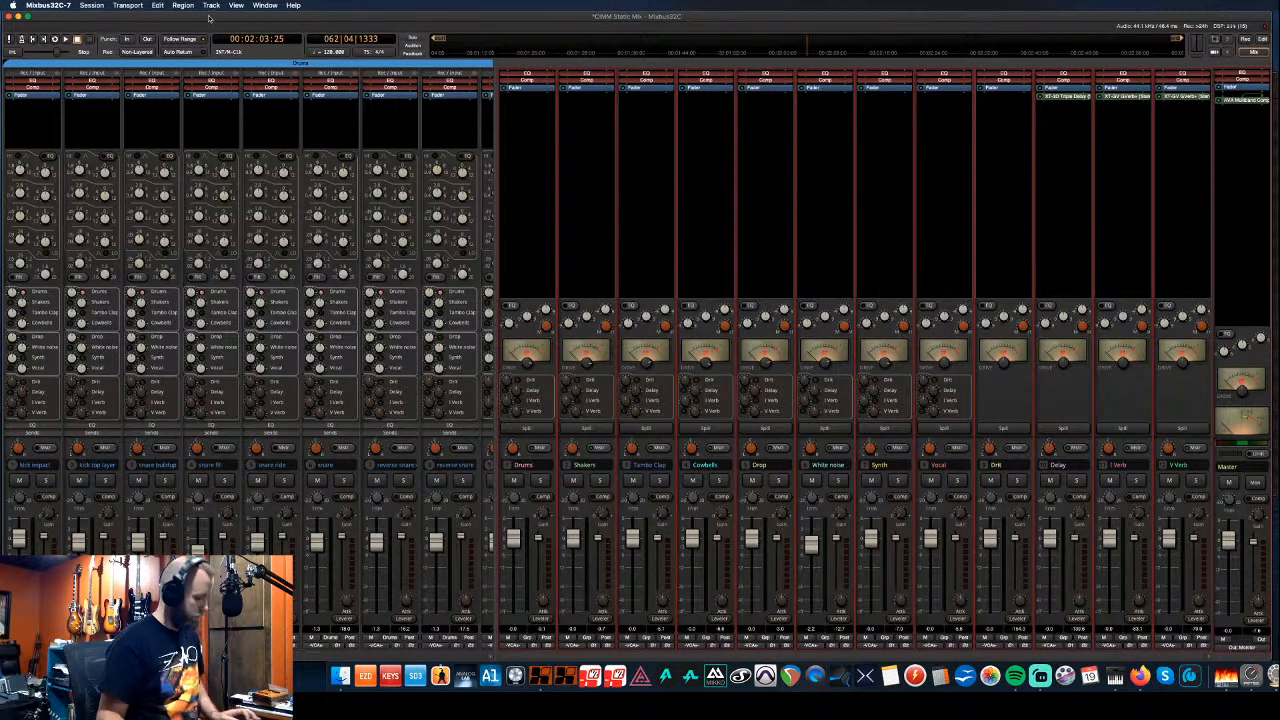
# - Store mixer settings as 'CIMM Mixbus', limited to selected tracks and available globally
pyautogui.click(211, 6)
pyautogui.moveTo(226, 36)
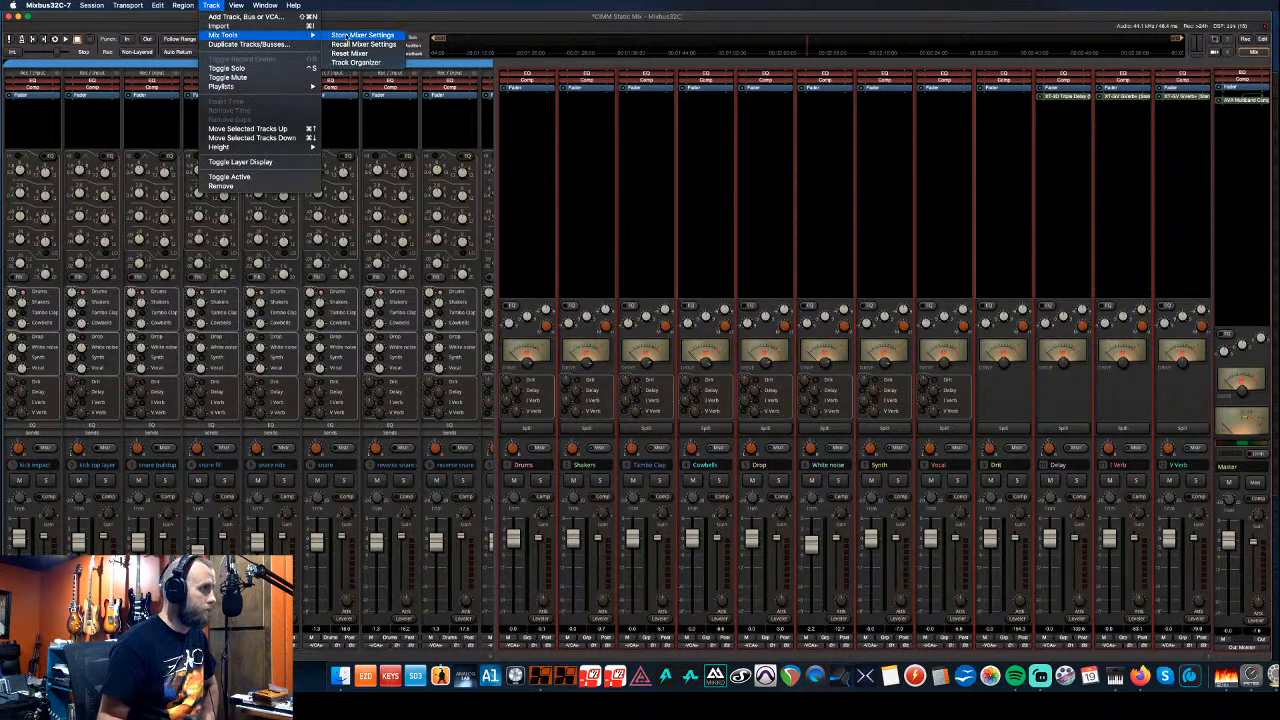
pyautogui.click(345, 36)
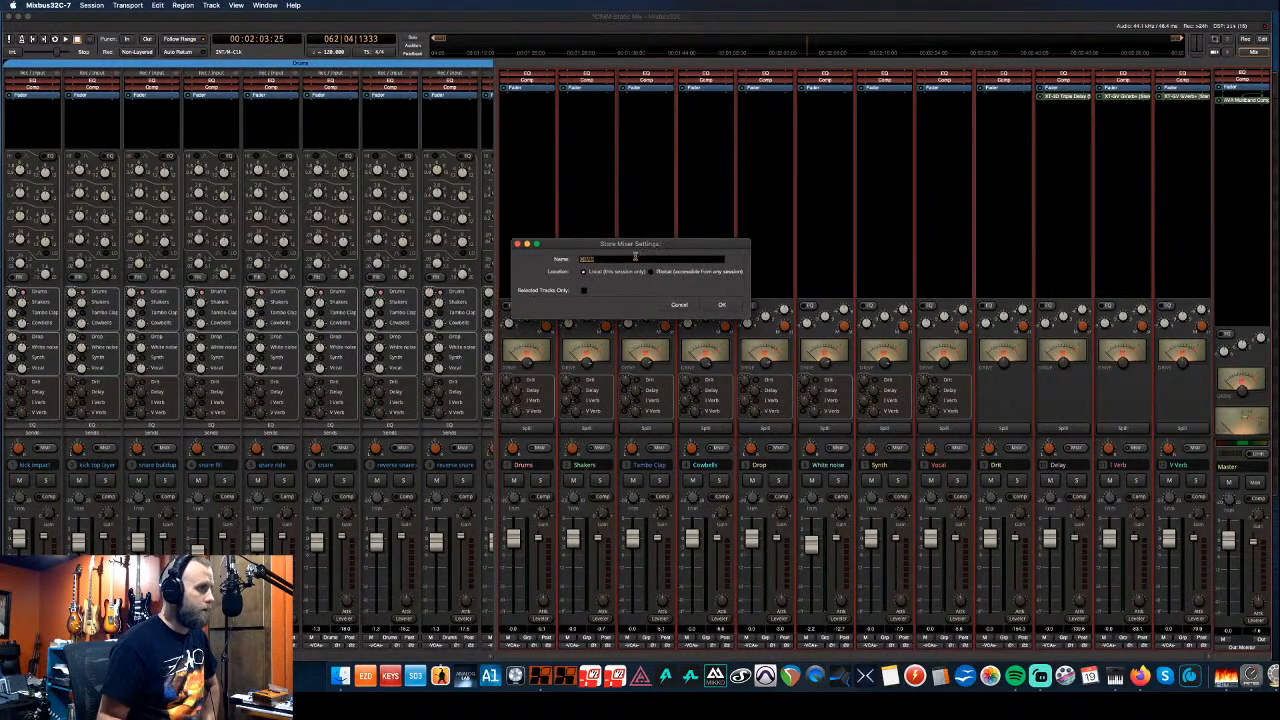
pyautogui.write('CIMM')
pyautogui.moveTo(614, 259); pyautogui.dragTo(549, 264)
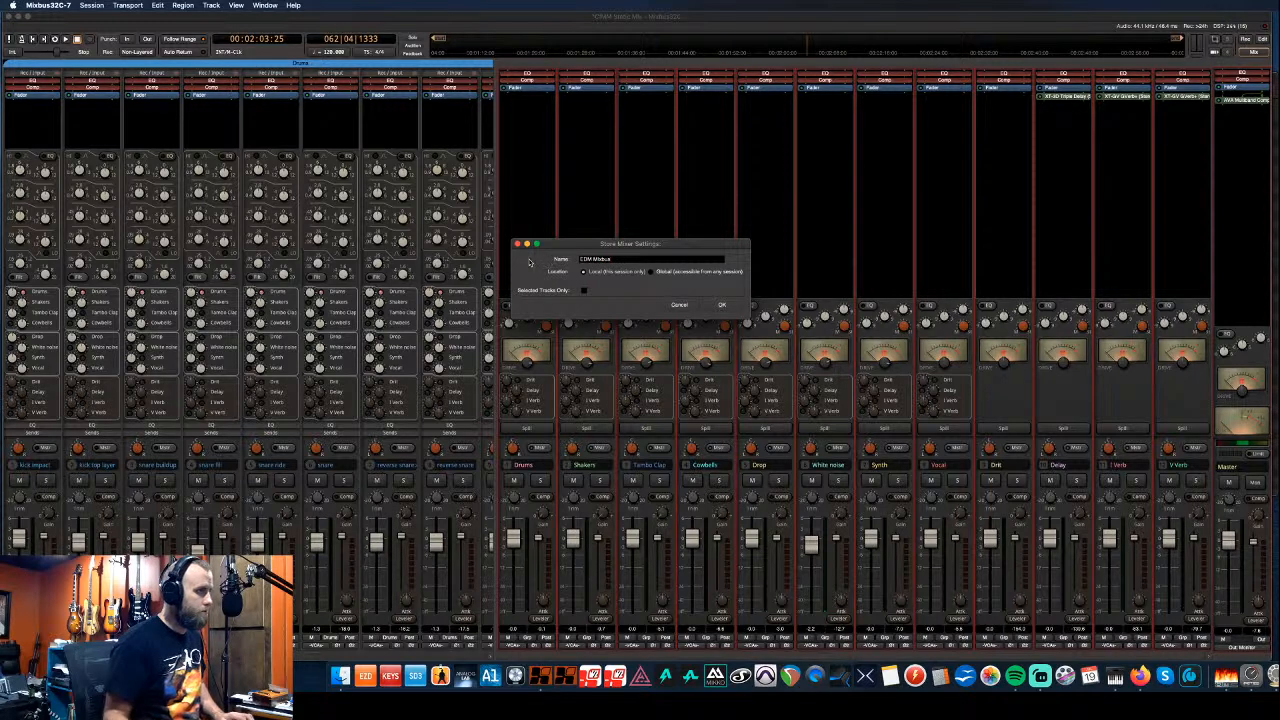
pyautogui.click(583, 290)
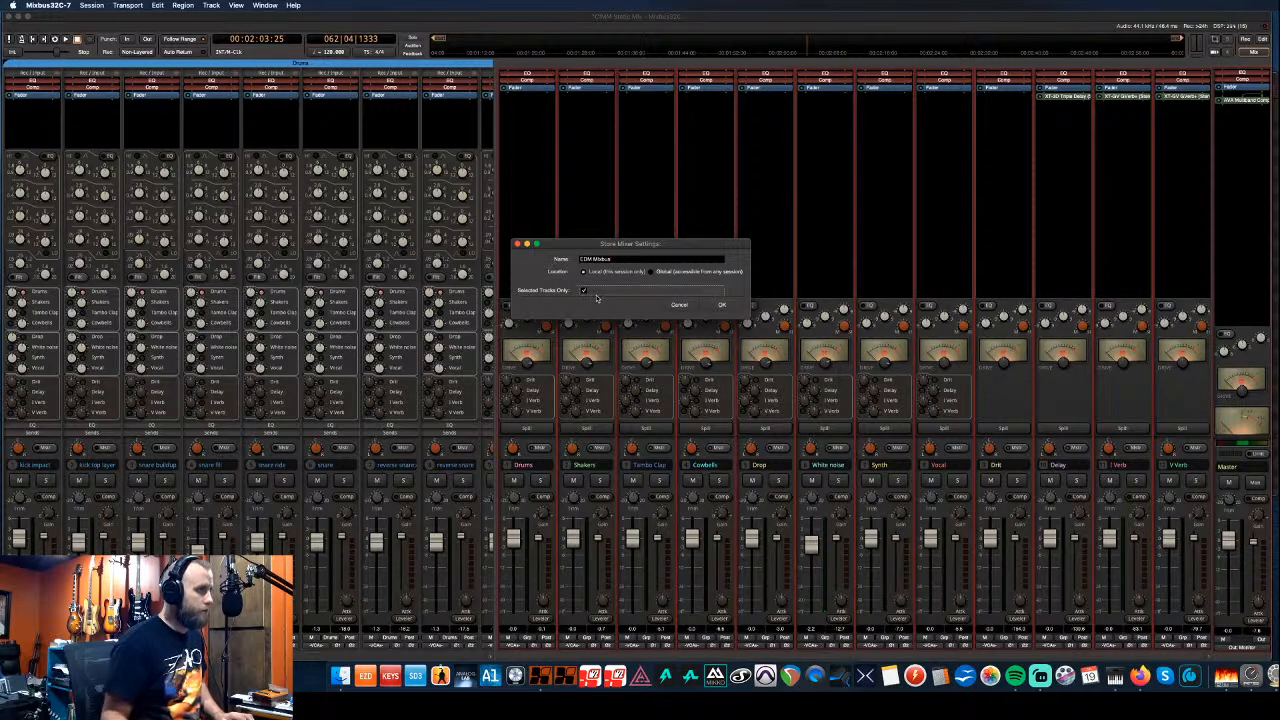
pyautogui.click(657, 273)
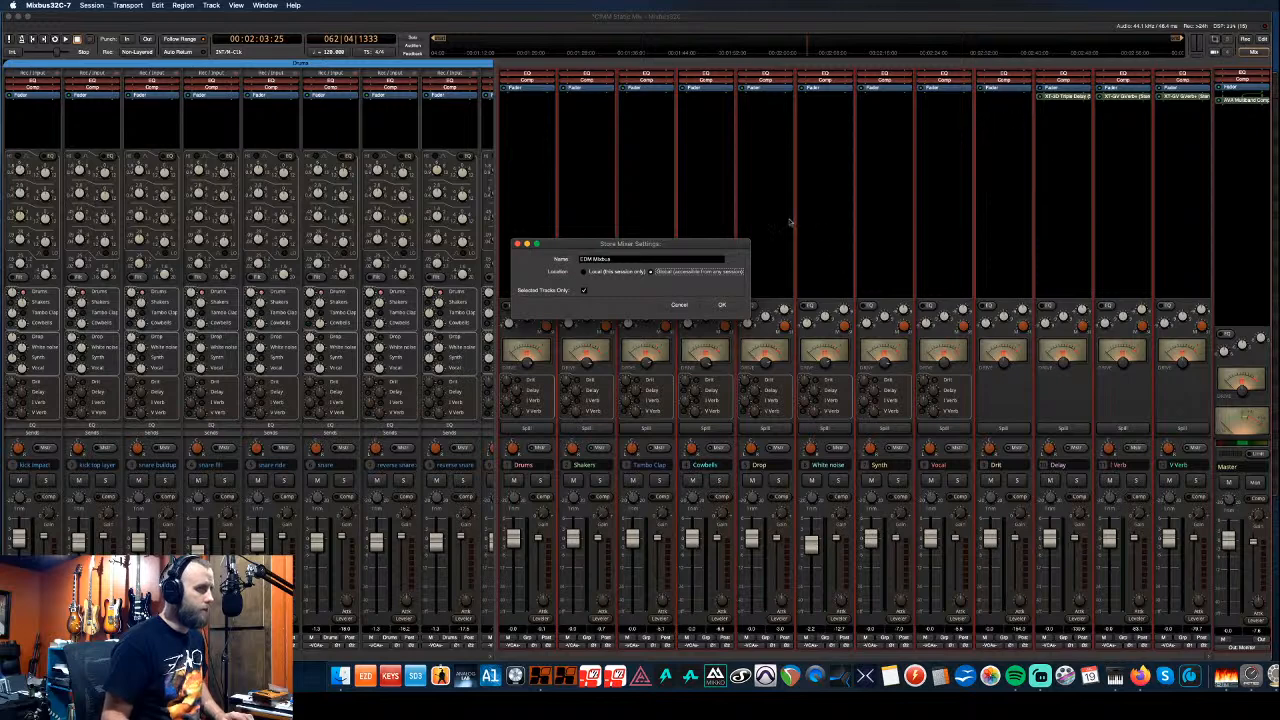
pyautogui.click(724, 305)
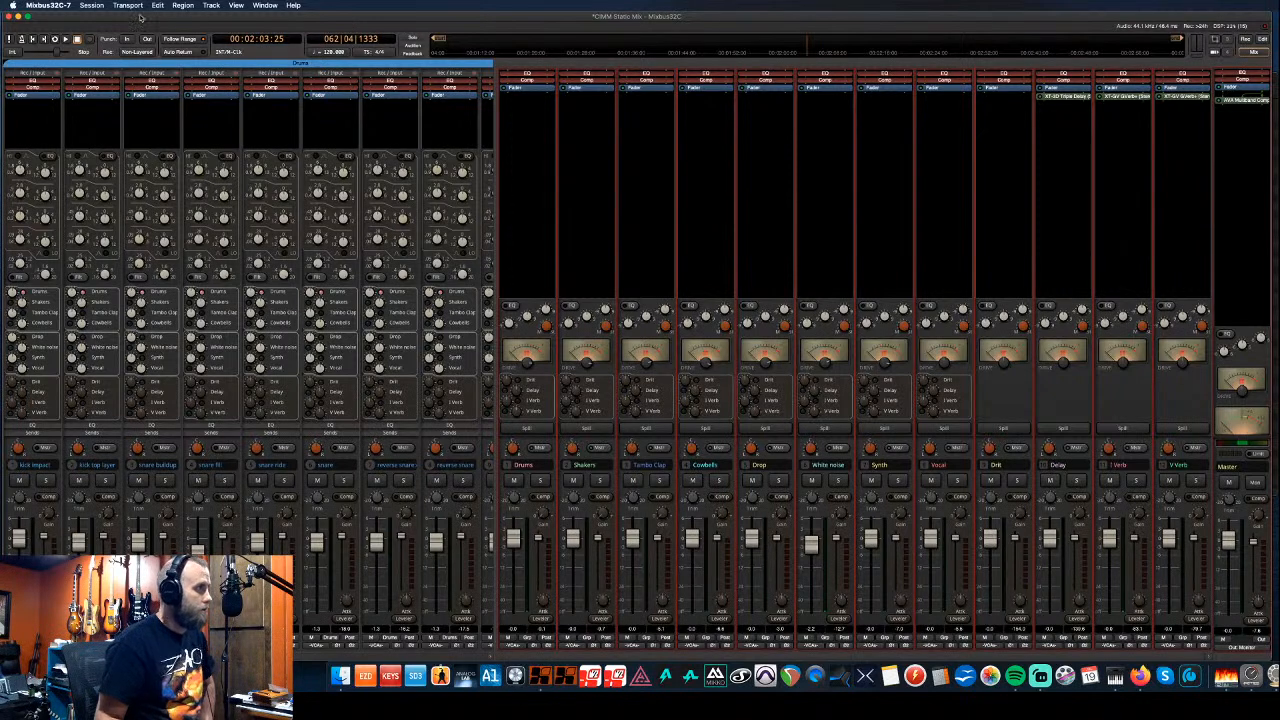
# - Open Heartbeat.ardour from the Heartbeat folder, saving the current mix first
pyautogui.click(91, 6)
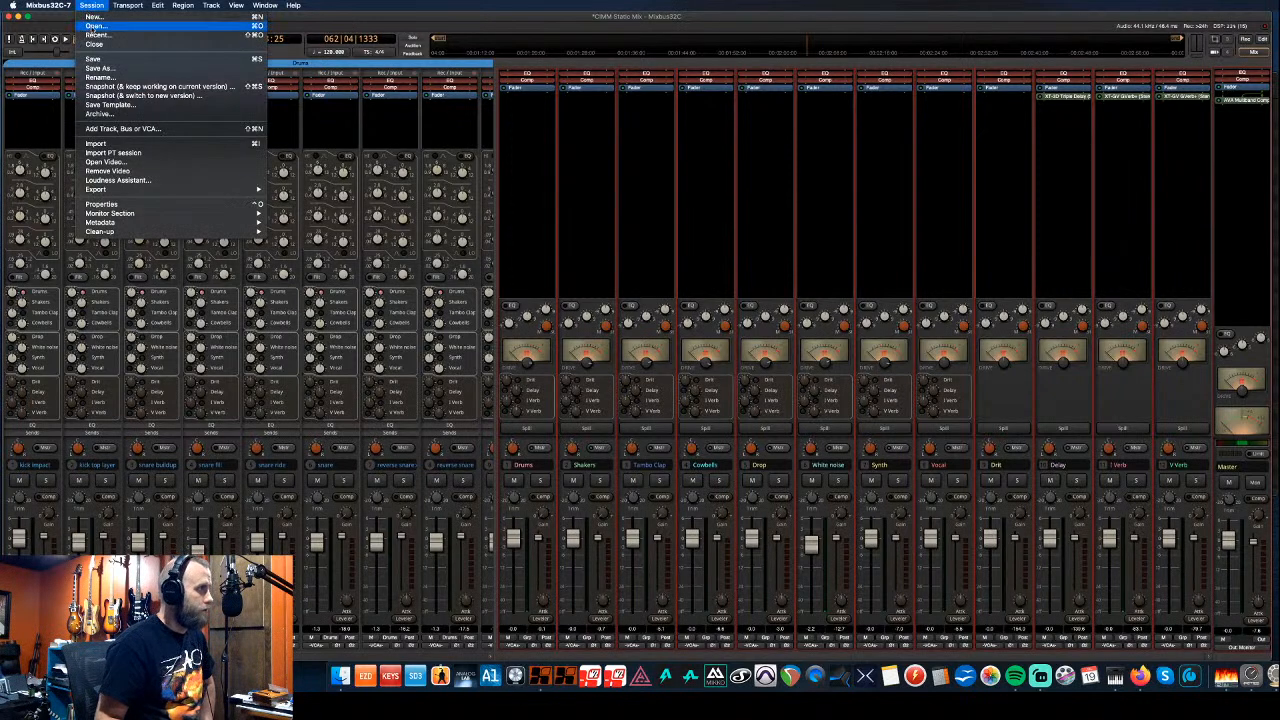
pyautogui.click(97, 27)
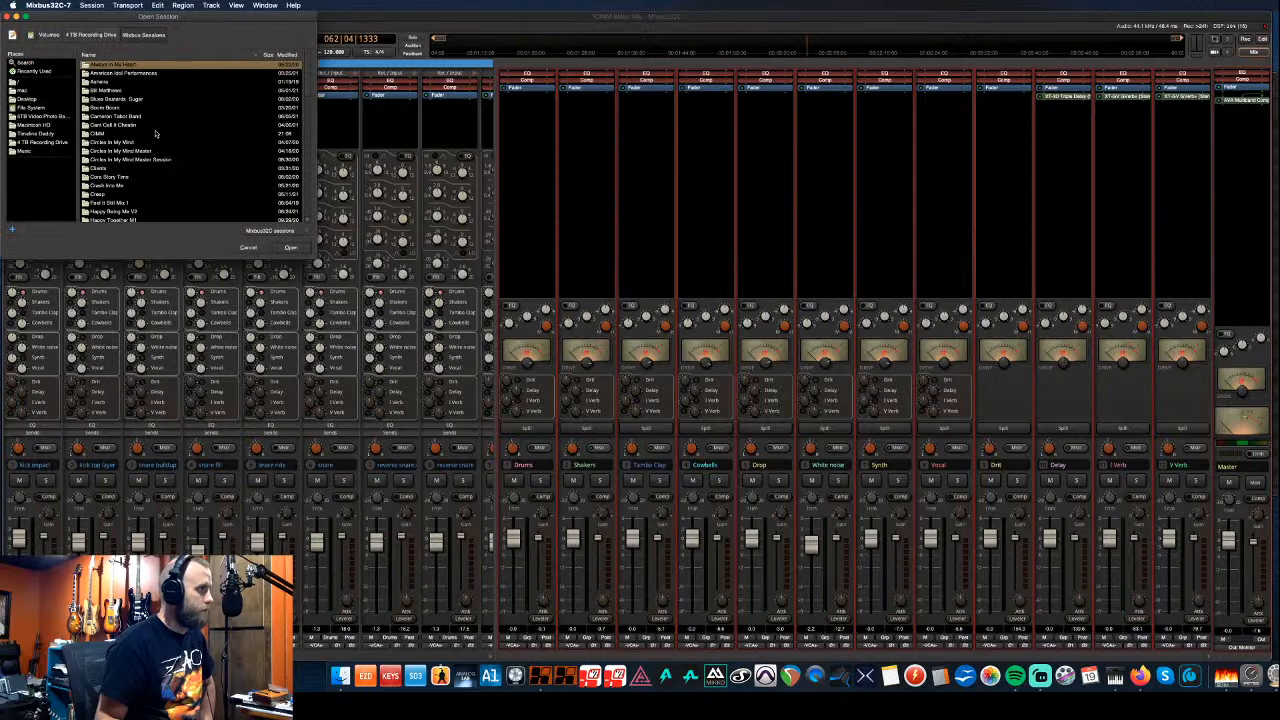
pyautogui.scroll(-3, 131, 108)
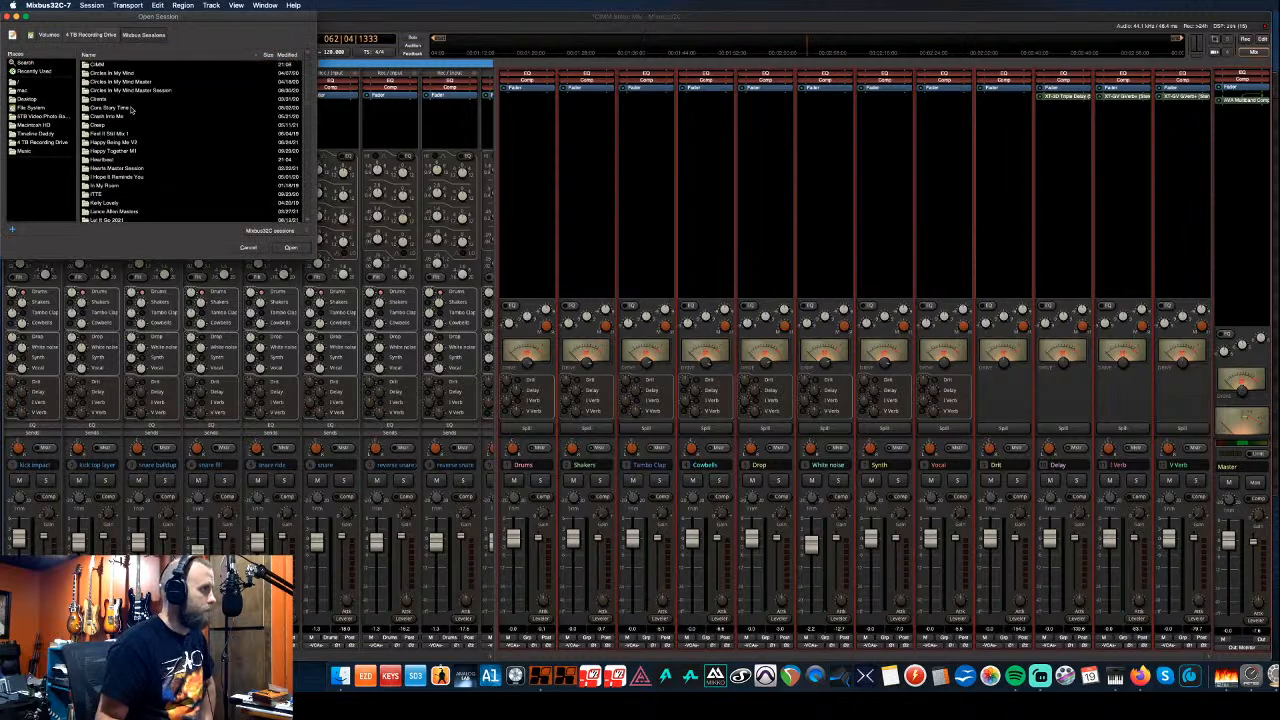
pyautogui.doubleClick(111, 160)
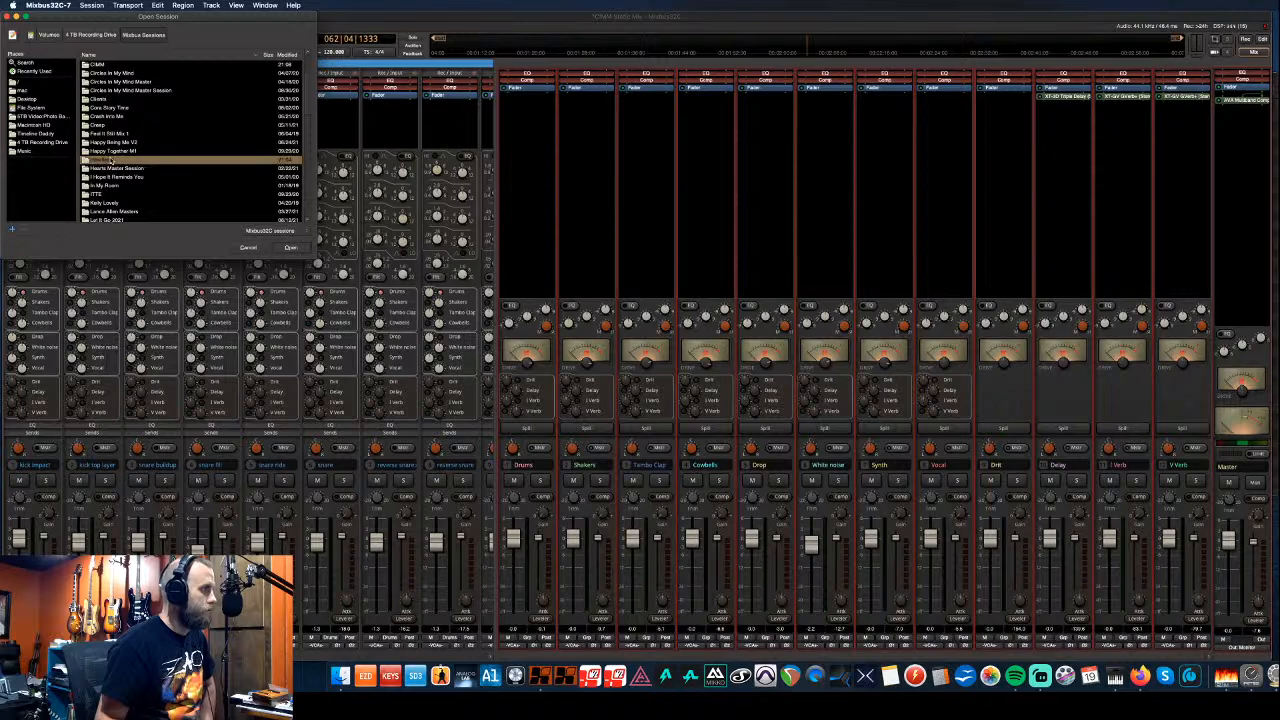
pyautogui.click(102, 145)
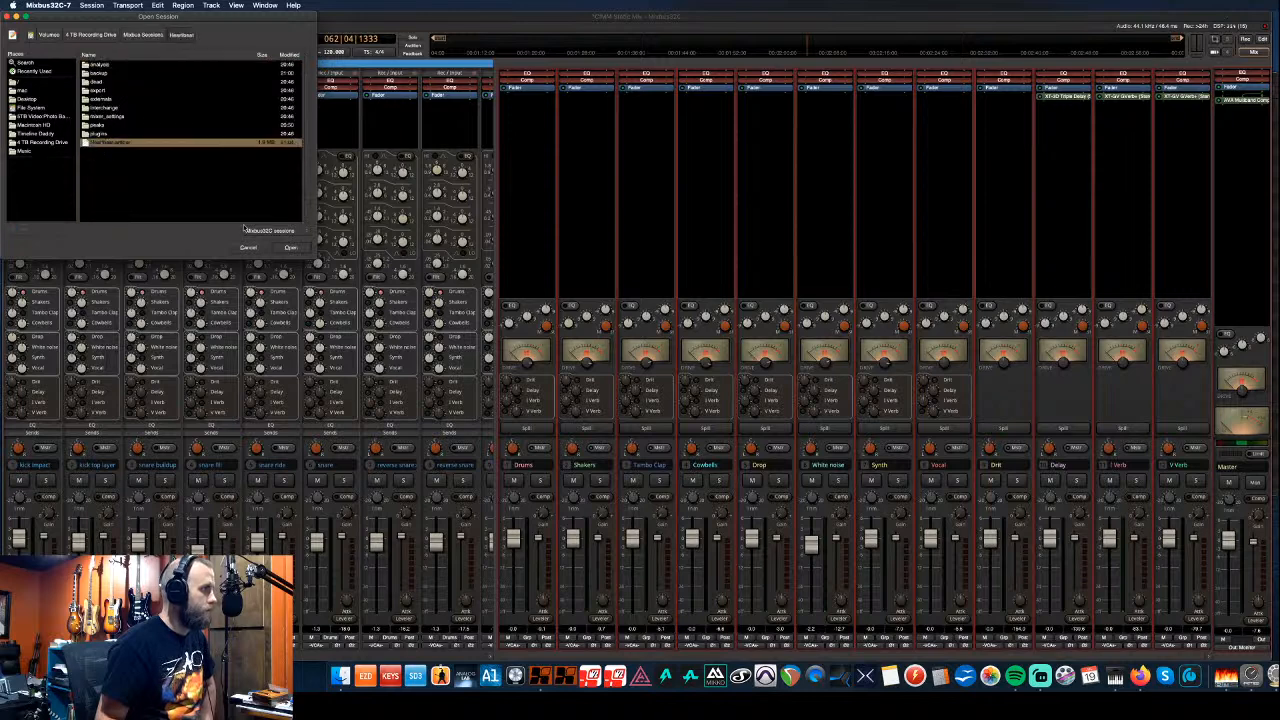
pyautogui.click(290, 248)
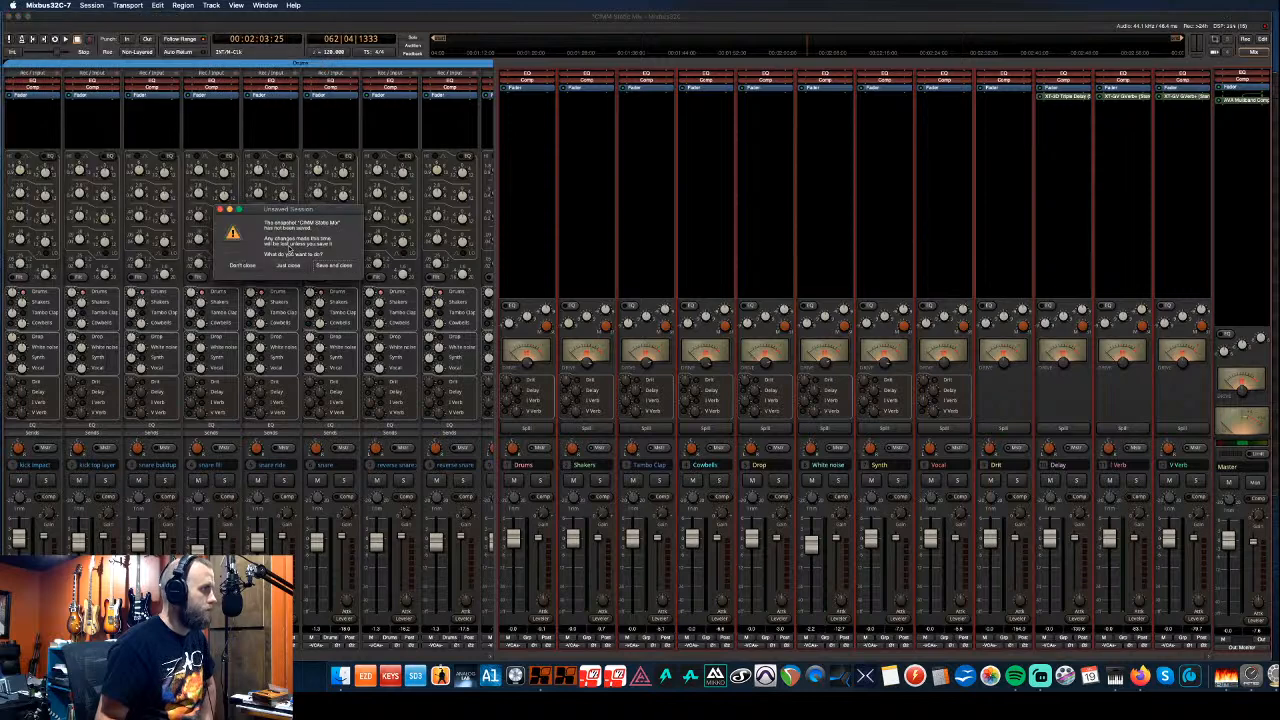
pyautogui.click(337, 266)
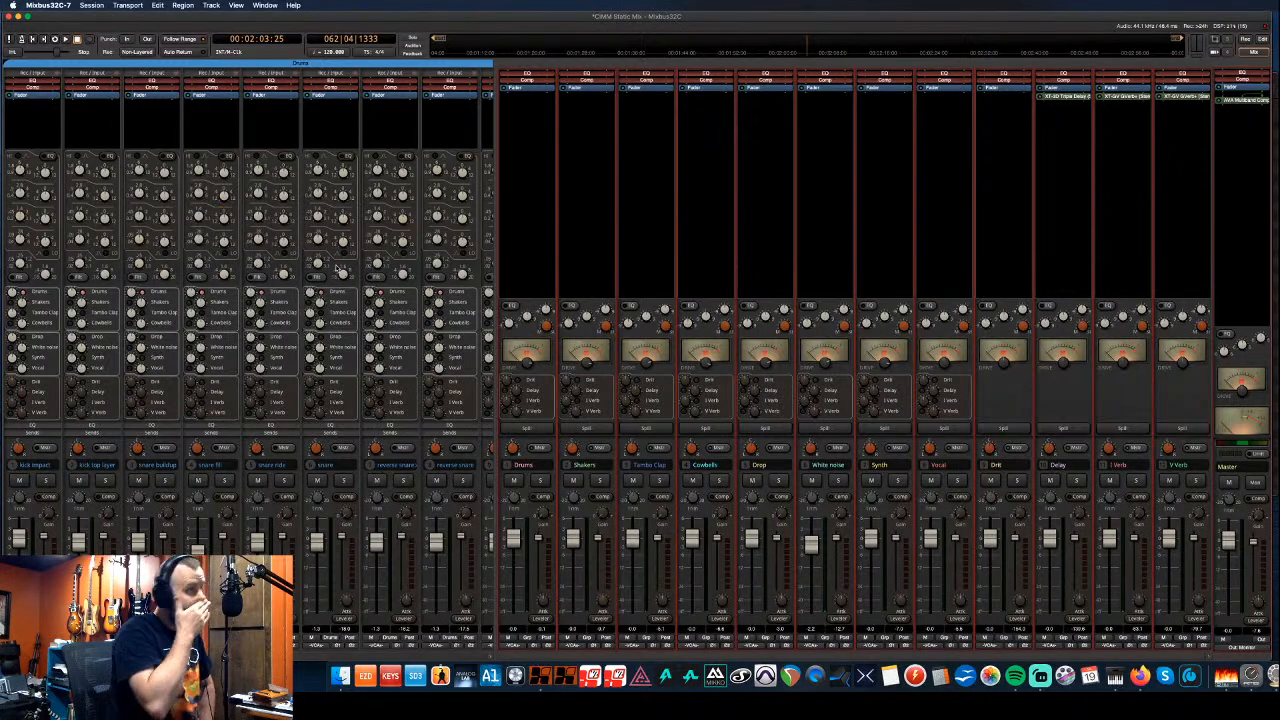
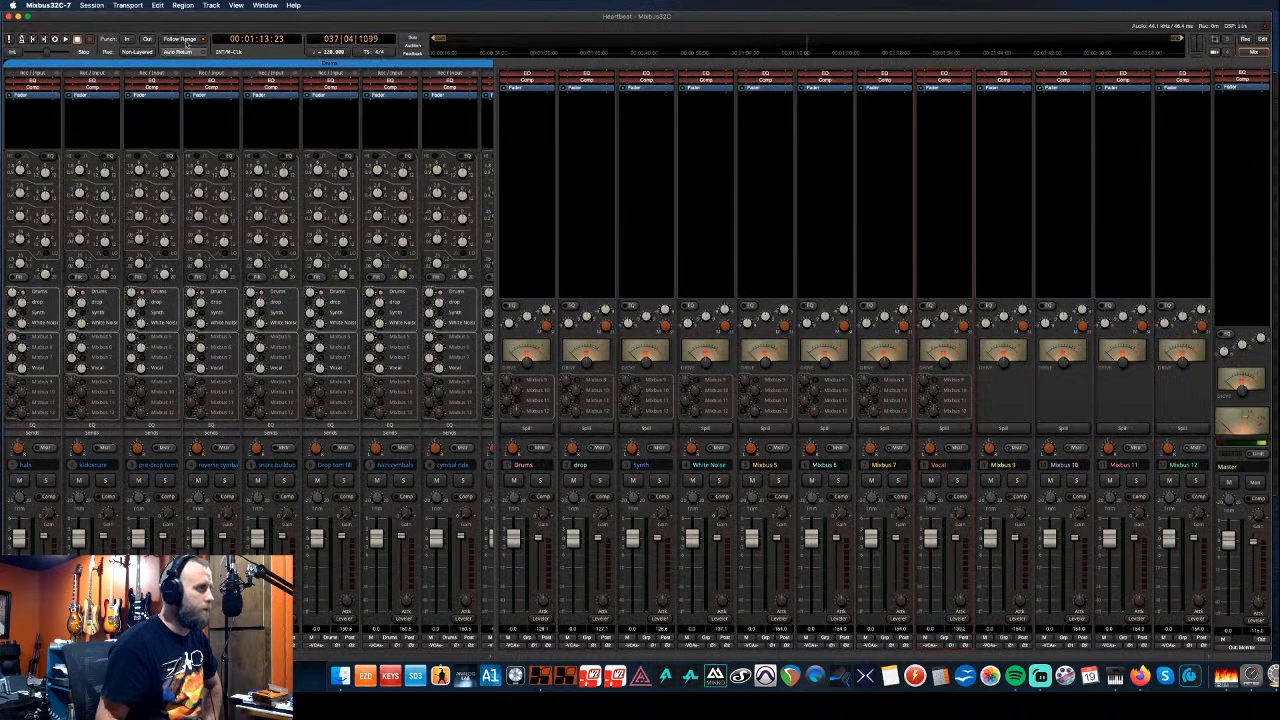
# - Start Recall Mixer Settings from the Track menu and load the saved mixer settings .lua file
pyautogui.click(236, 6)
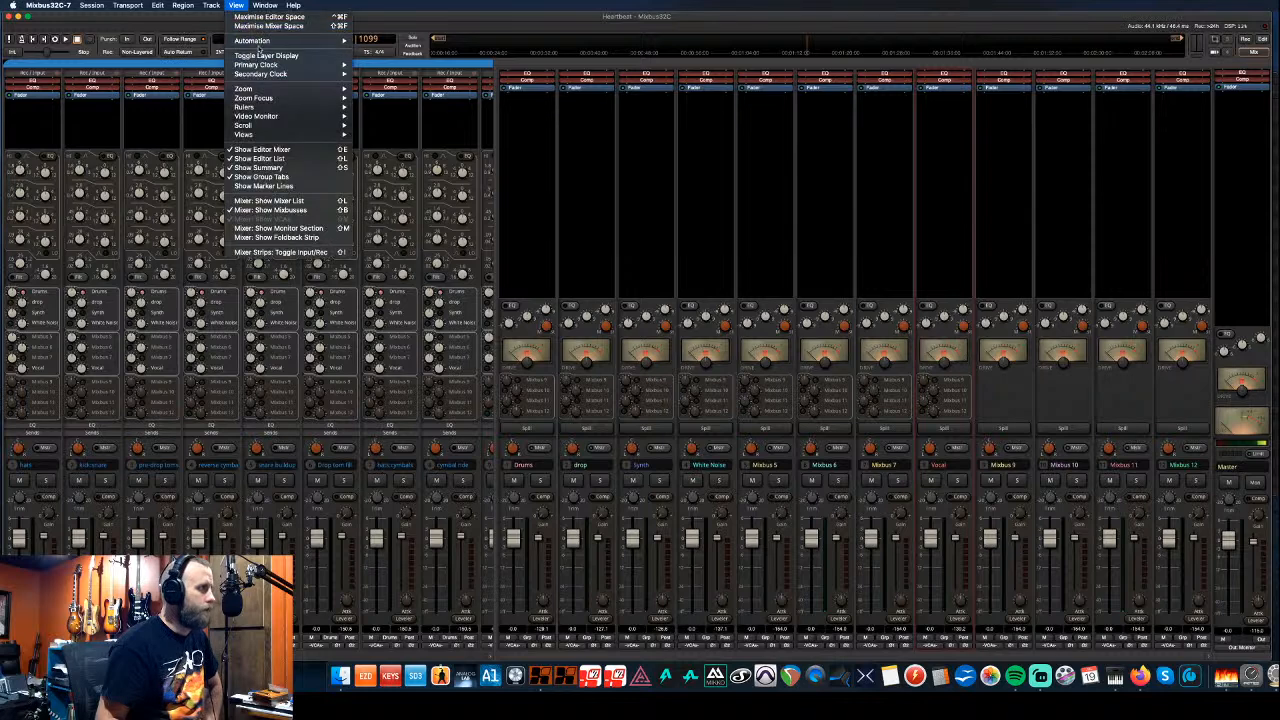
pyautogui.moveTo(211, 5)
pyautogui.moveTo(267, 37)
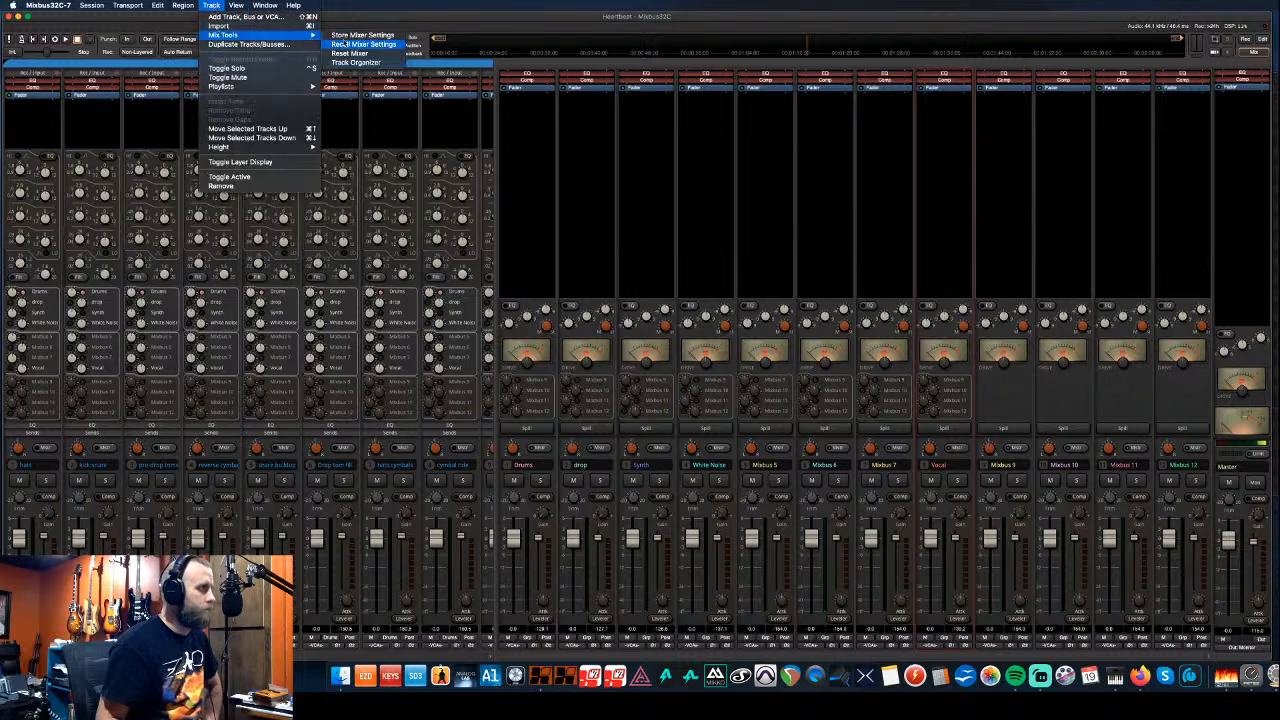
pyautogui.click(363, 44)
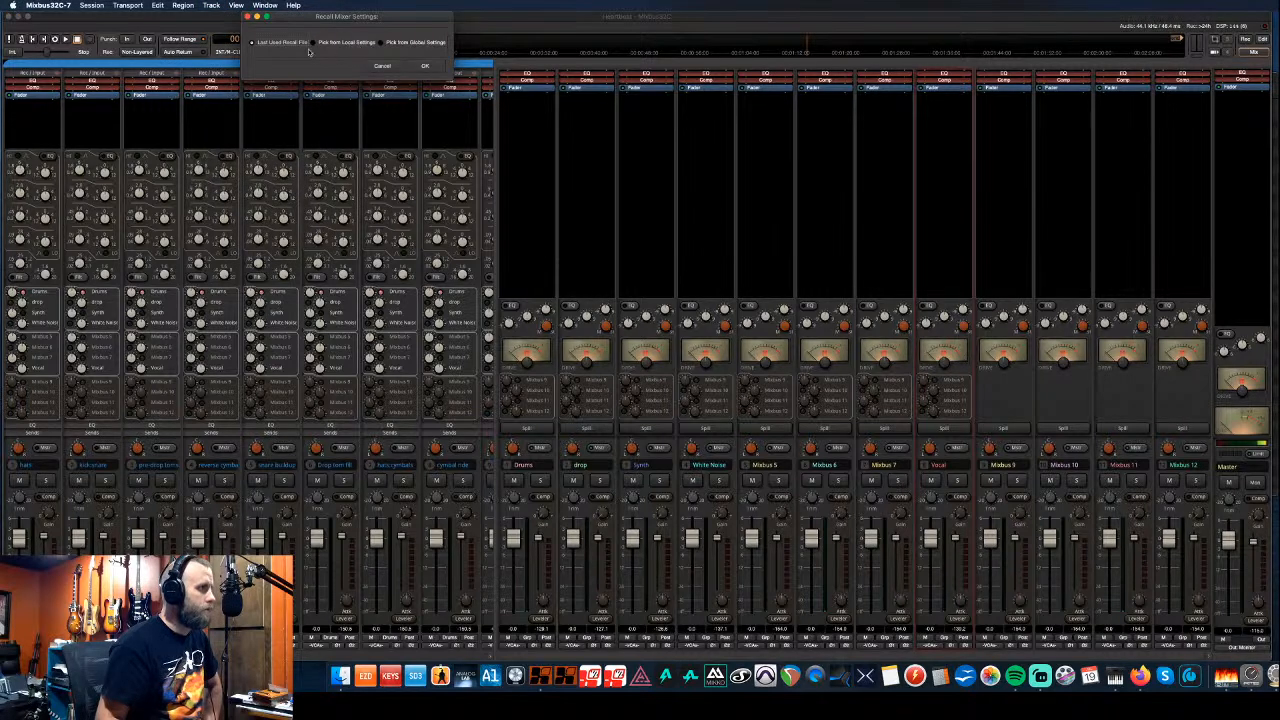
pyautogui.click(380, 42)
pyautogui.click(425, 66)
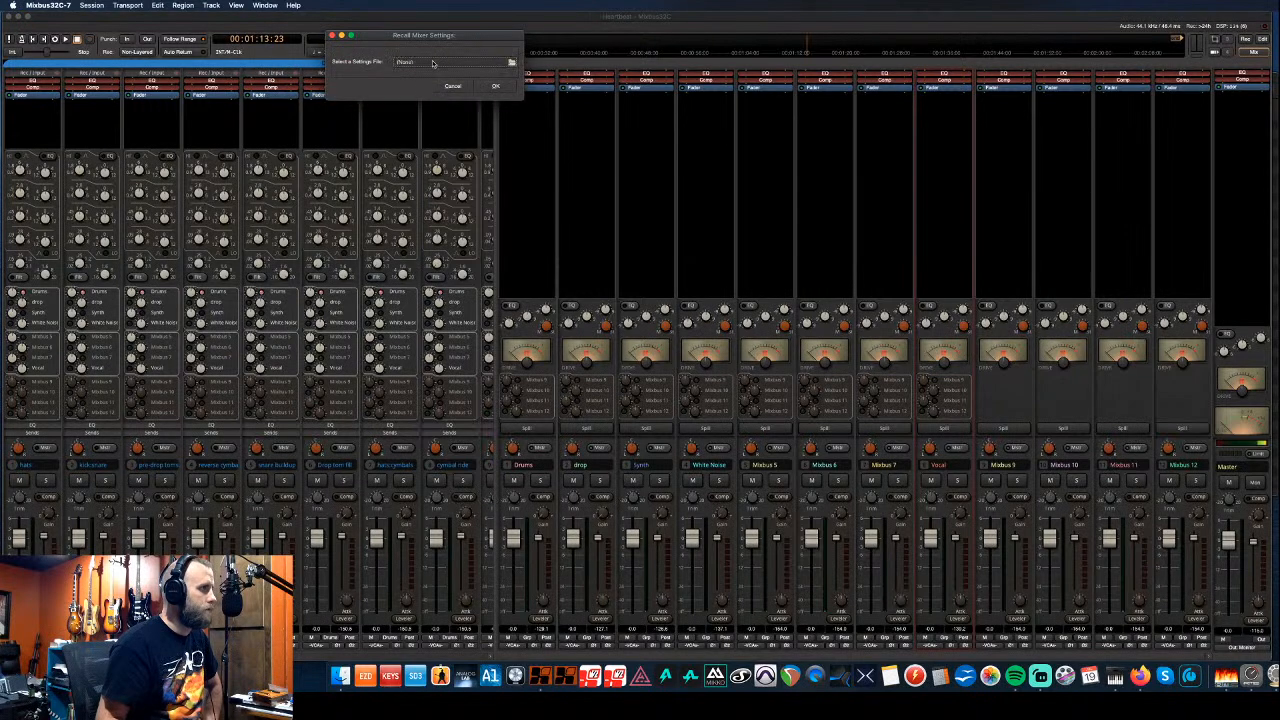
pyautogui.click(433, 63)
pyautogui.click(400, 65)
pyautogui.click(557, 247)
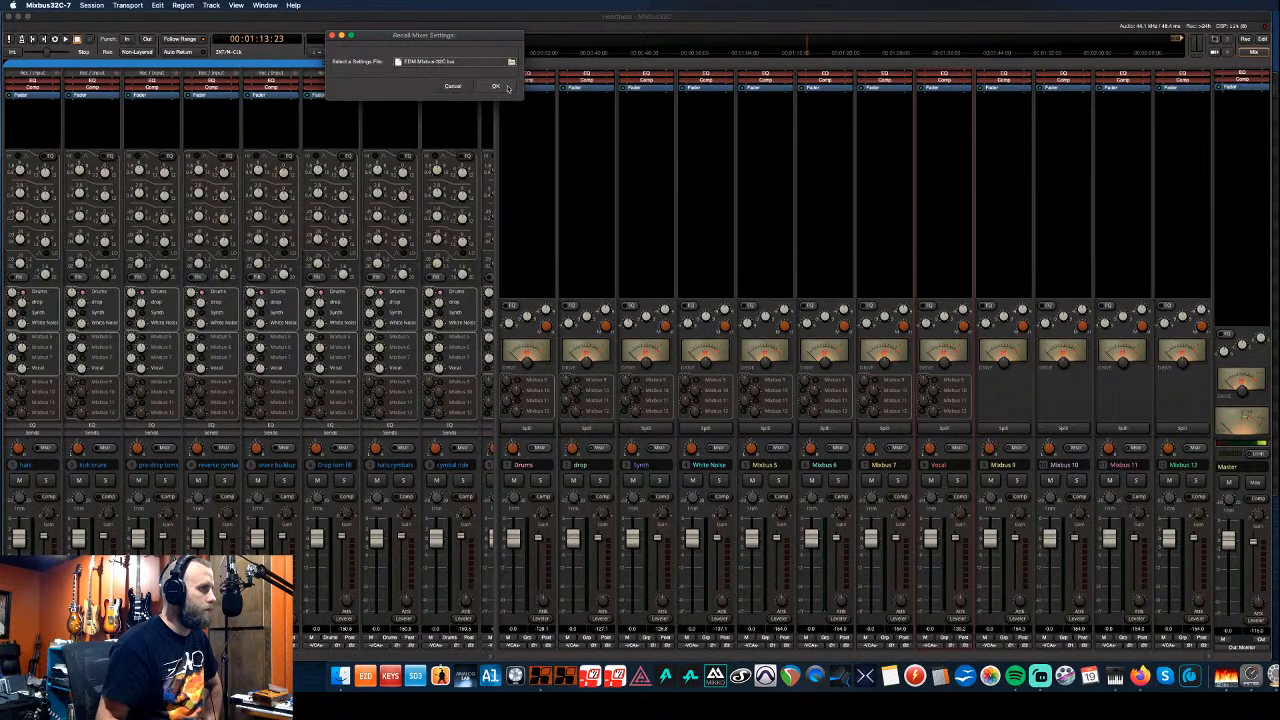
# - Keep each bus mapped to its matching destination and apply the recalled settings
pyautogui.click(505, 87)
pyautogui.moveTo(491, 17); pyautogui.dragTo(406, 168)
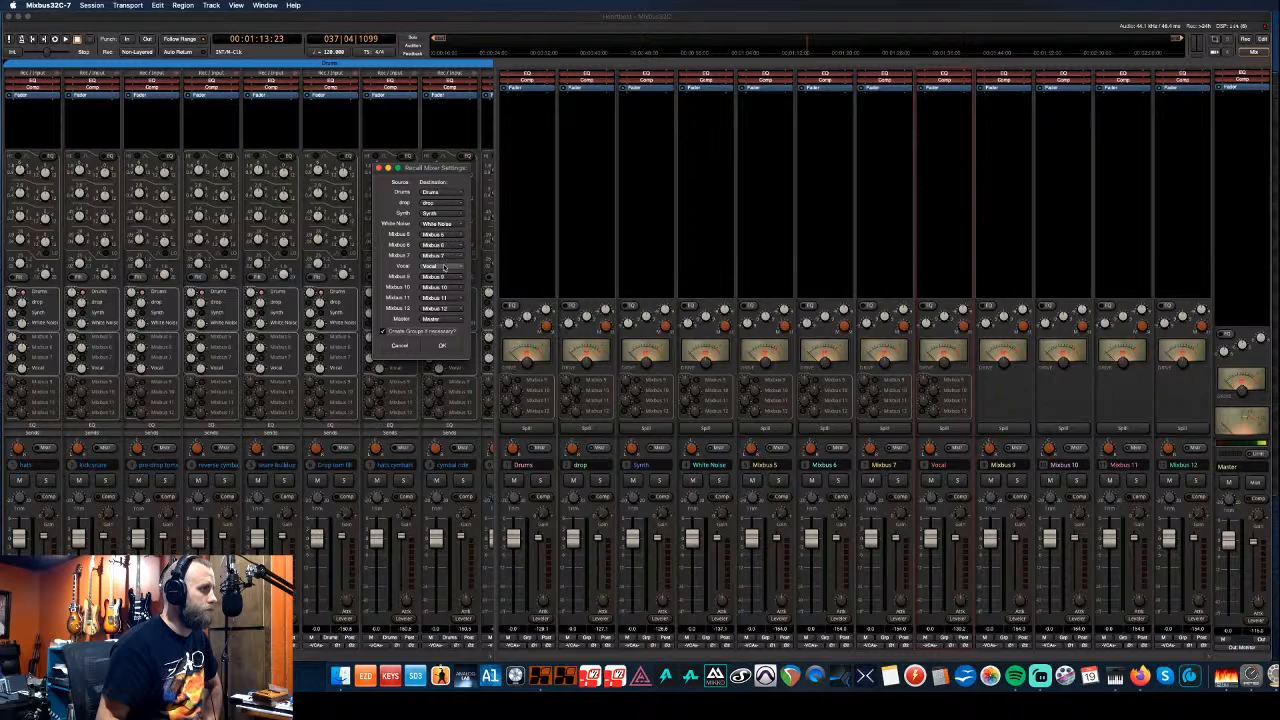
pyautogui.scroll(-1, 448, 292)
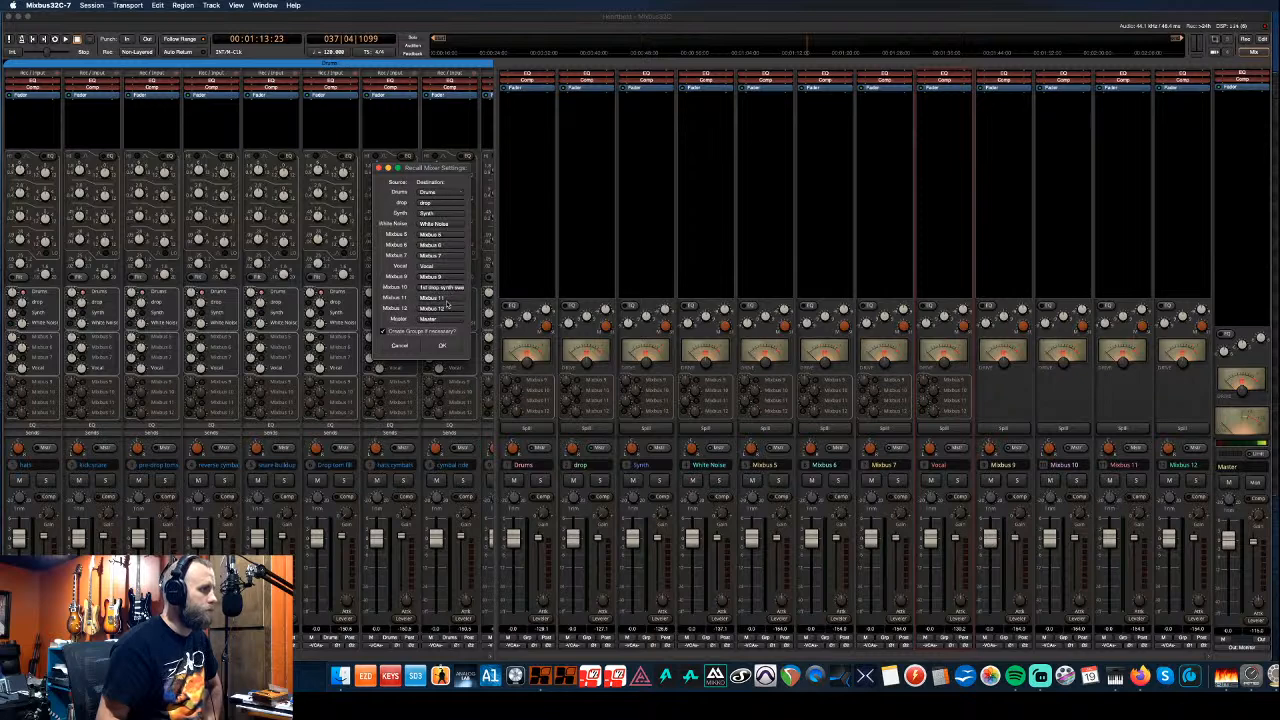
pyautogui.click(443, 346)
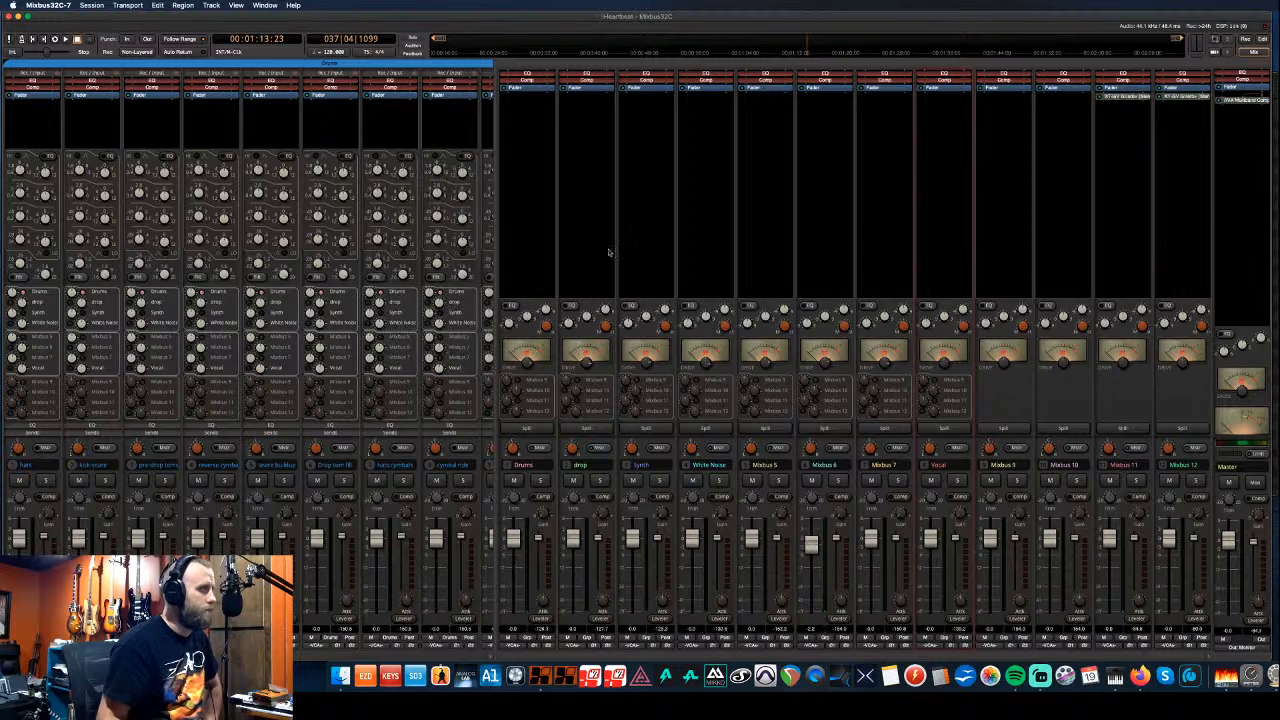
# - Add Harrison's XT-3D Triple Delay to Mixbus 10's plugin box, then close its editor
pyautogui.moveTo(493, 298)
pyautogui.mouseDown()
pyautogui.moveTo(424, 301)
pyautogui.moveTo(494, 301)
pyautogui.mouseUp()
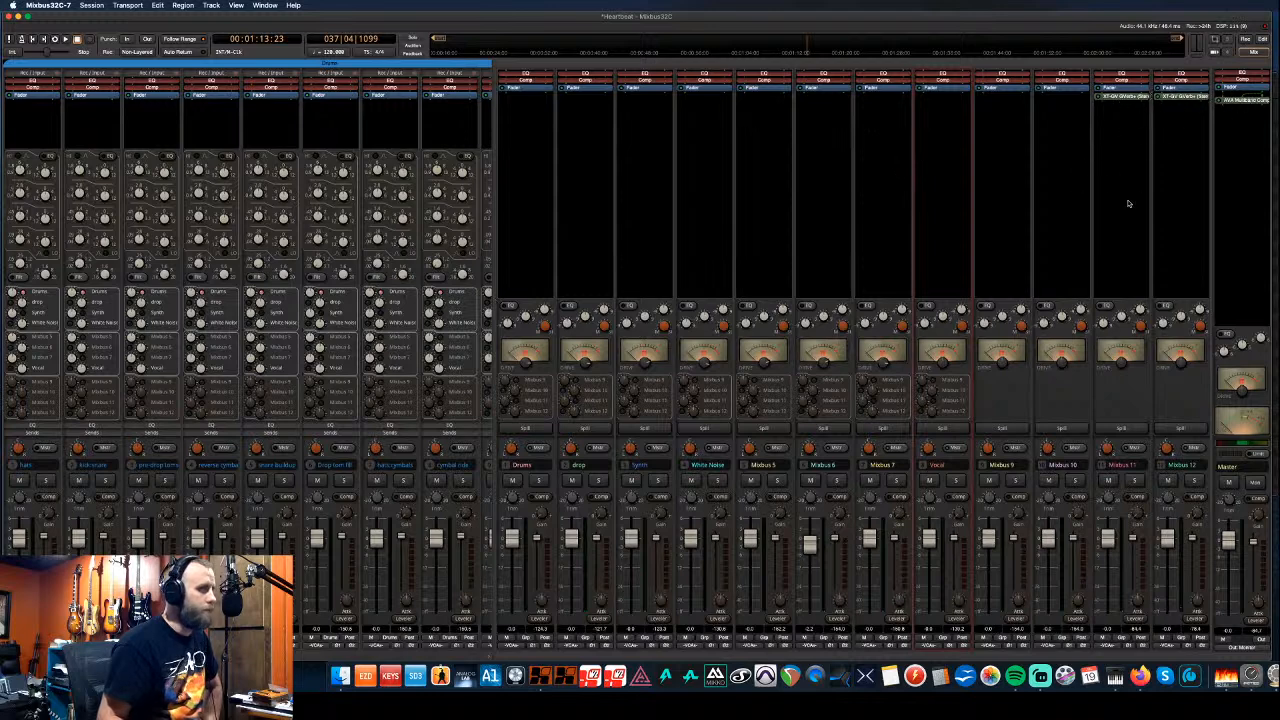
pyautogui.rightClick(1054, 105)
pyautogui.moveTo(1062, 108)
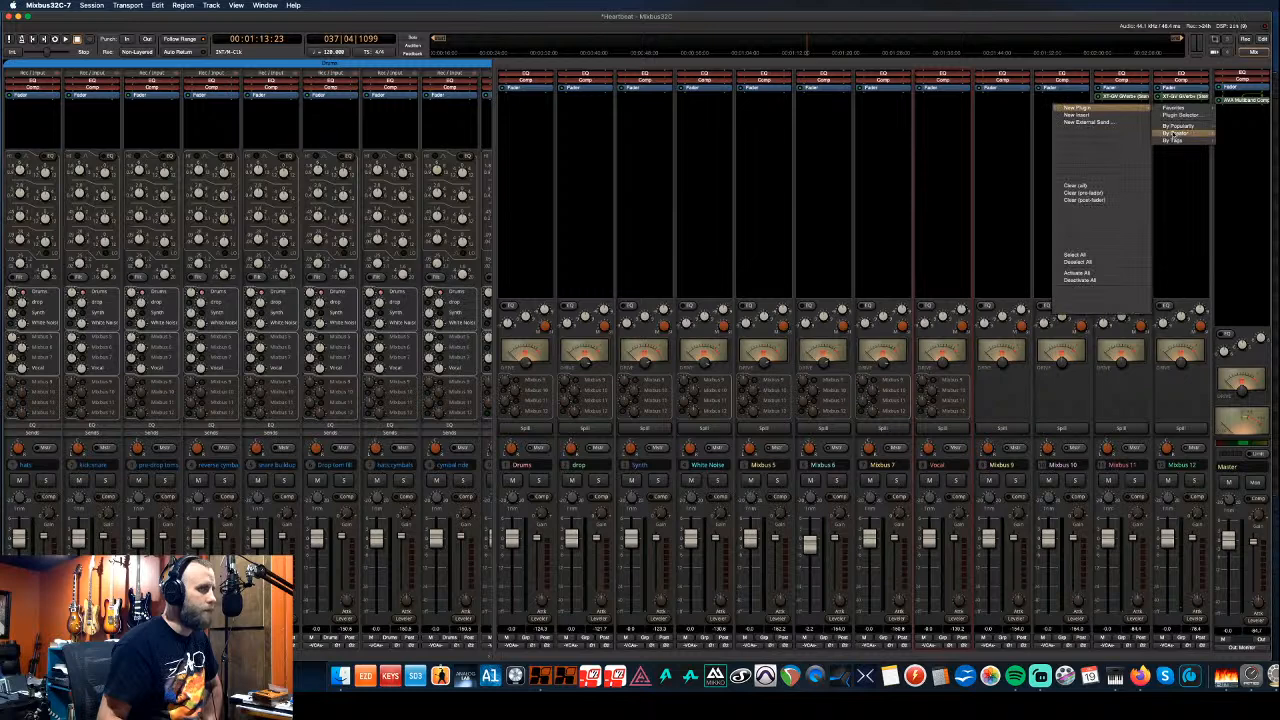
pyautogui.moveTo(1175, 133)
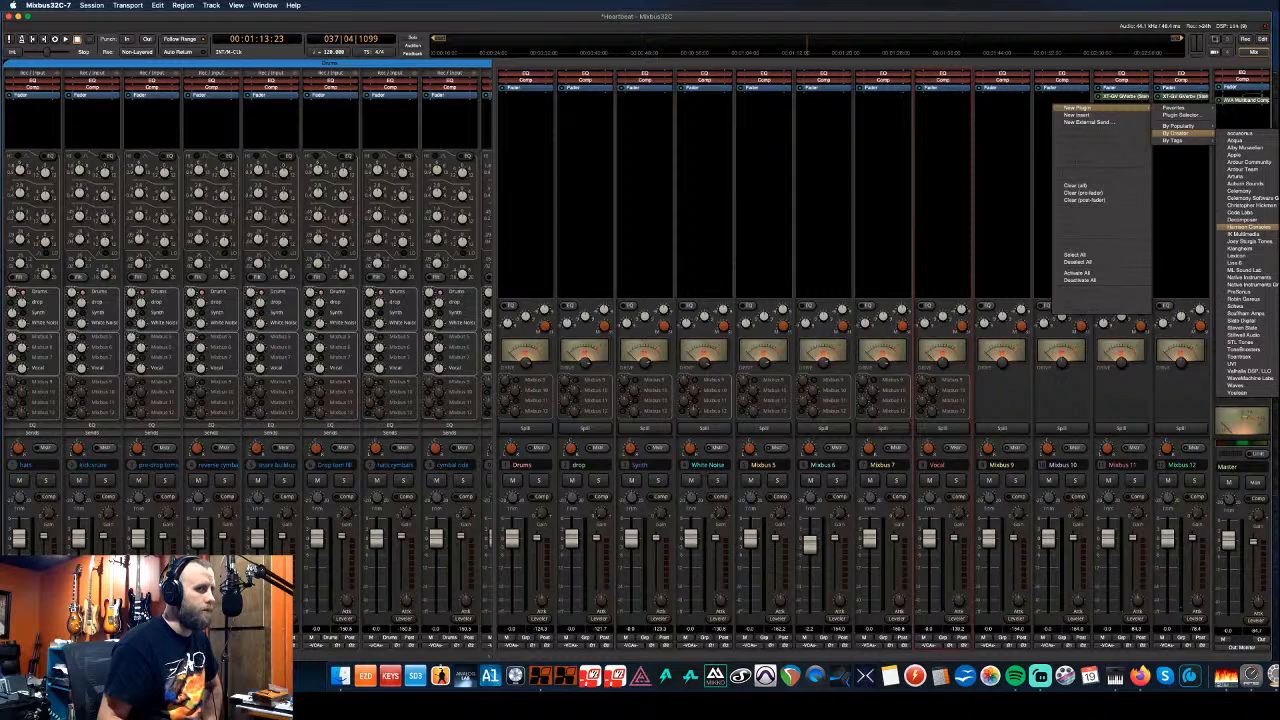
pyautogui.click(1278, 230)
pyautogui.moveTo(1274, 178); pyautogui.dragTo(806, 234)
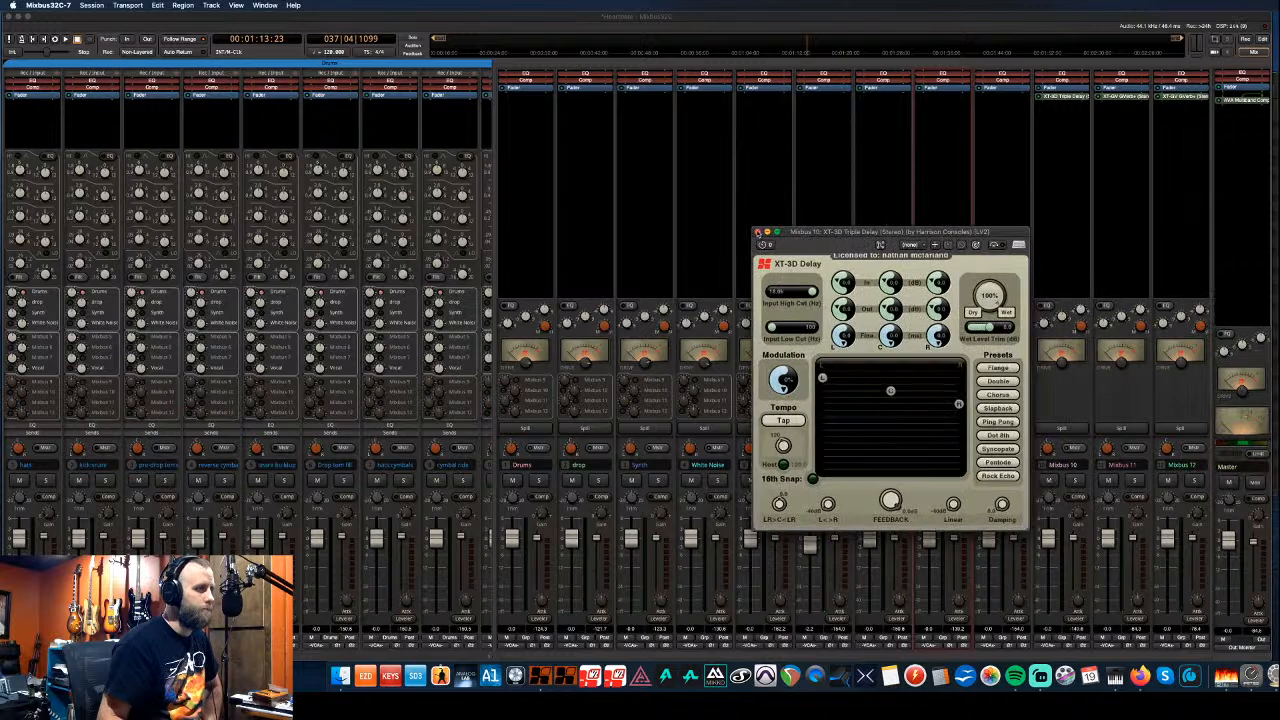
pyautogui.click(757, 232)
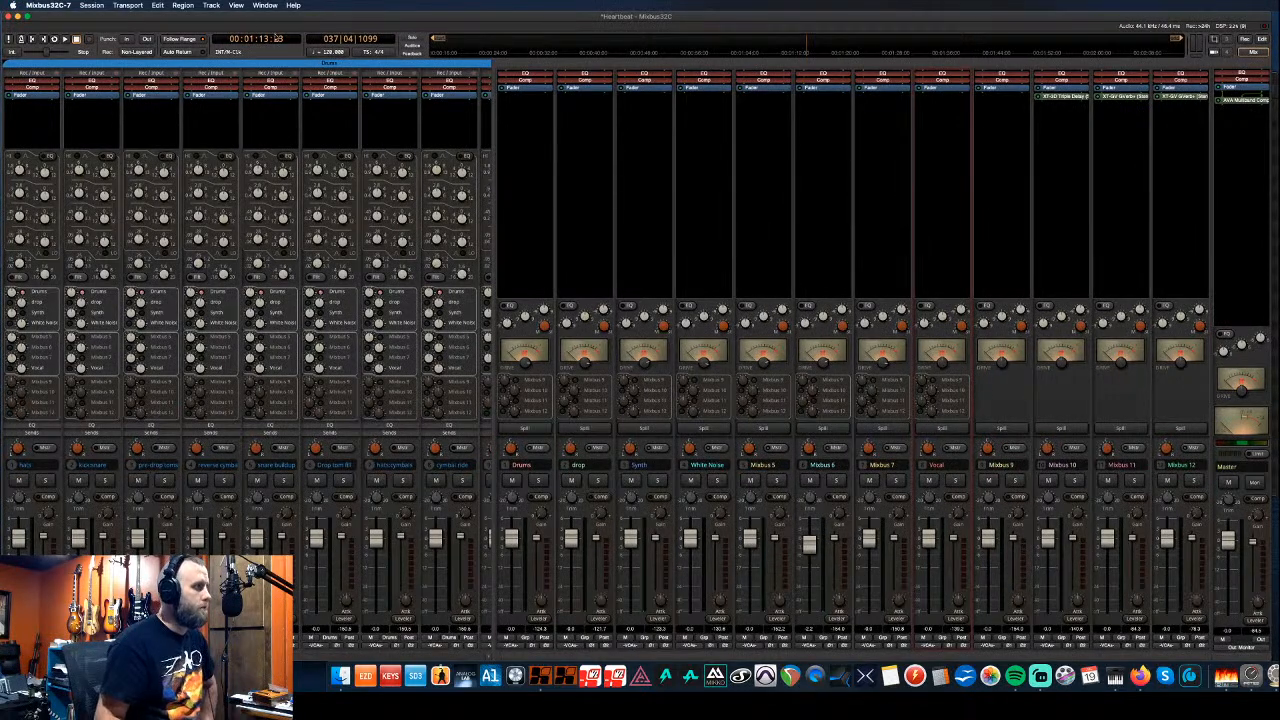
# - Replace the template name with 'EDM Tracks' in Save Template and save it
pyautogui.click(91, 5)
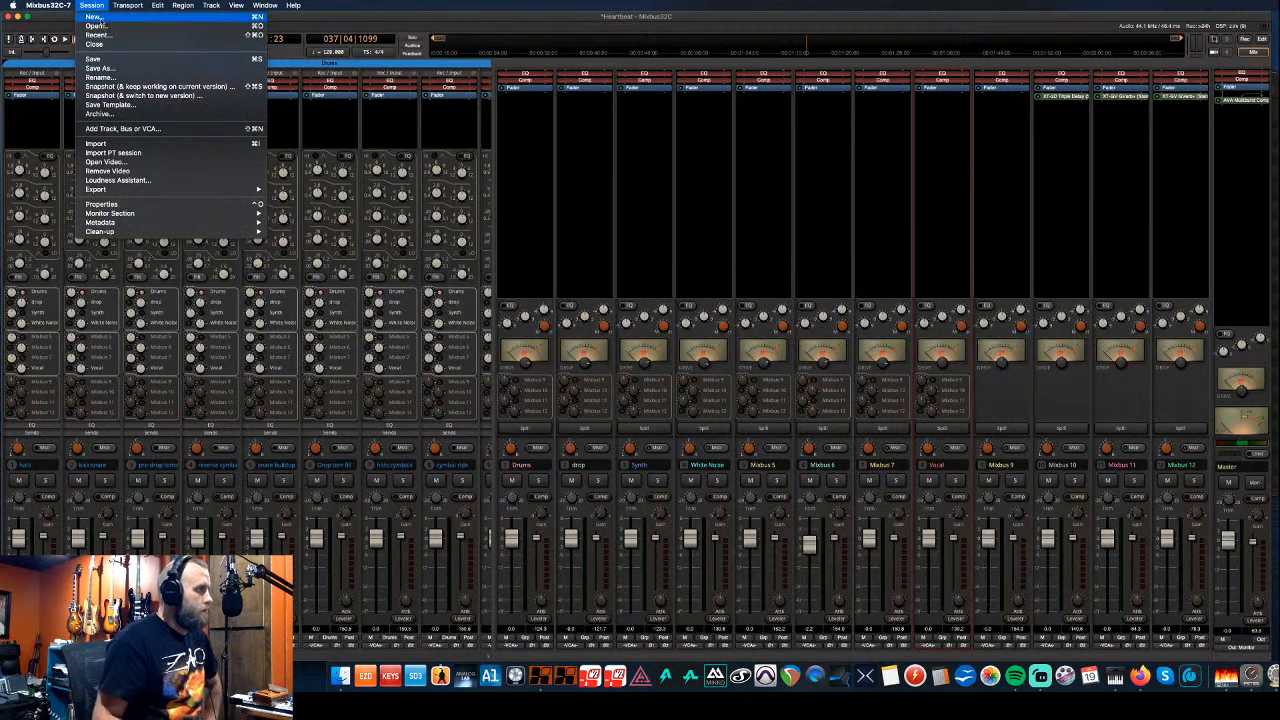
pyautogui.click(94, 7)
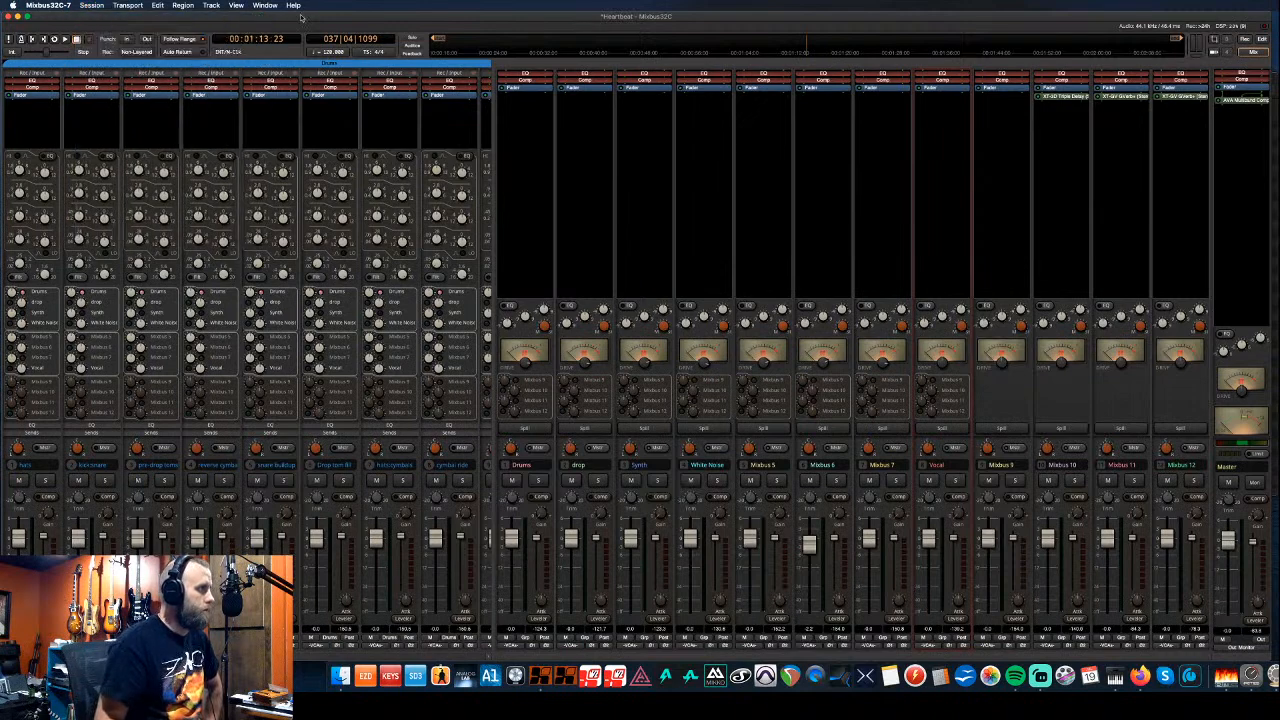
pyautogui.click(100, 10)
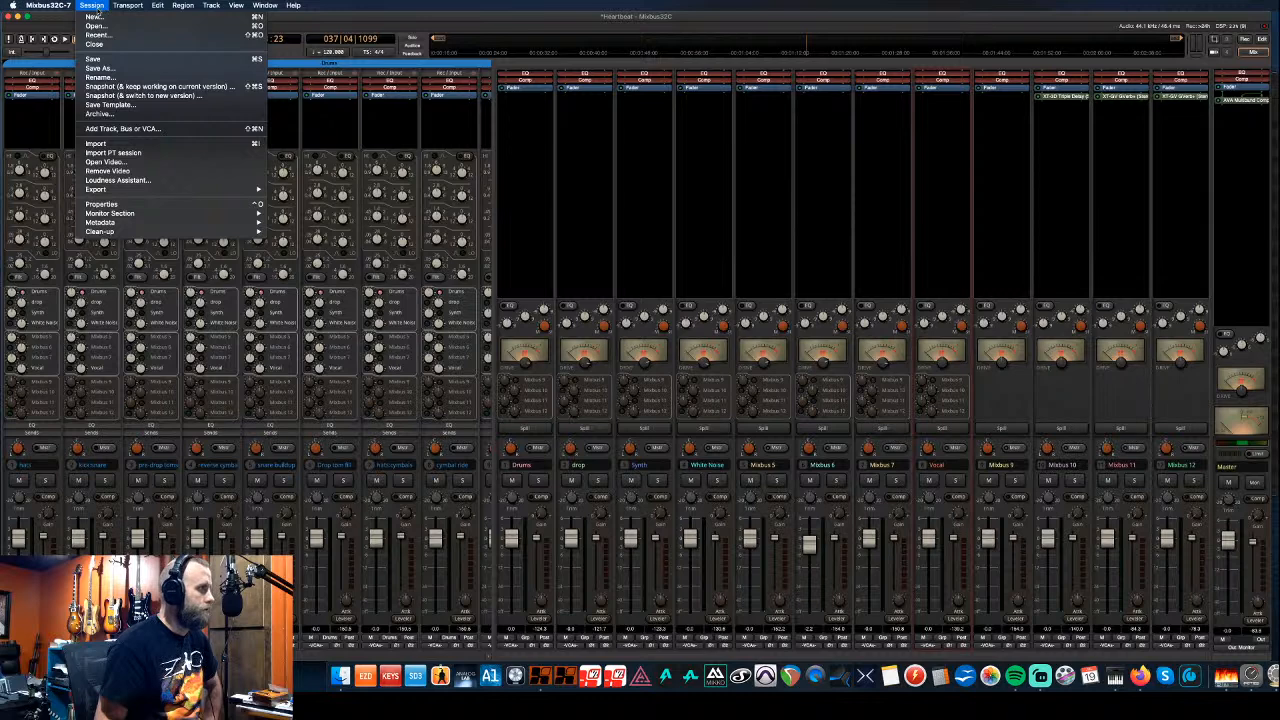
pyautogui.click(116, 106)
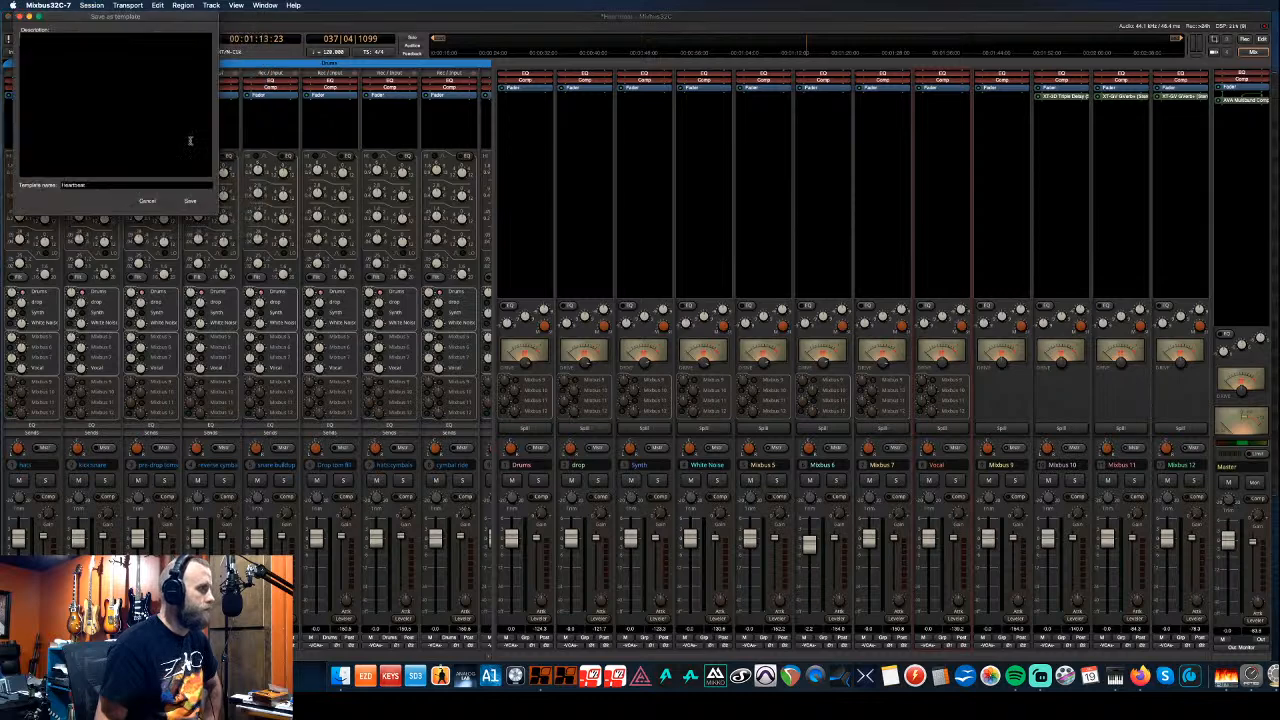
pyautogui.moveTo(104, 185); pyautogui.dragTo(51, 186)
pyautogui.write('EDc')
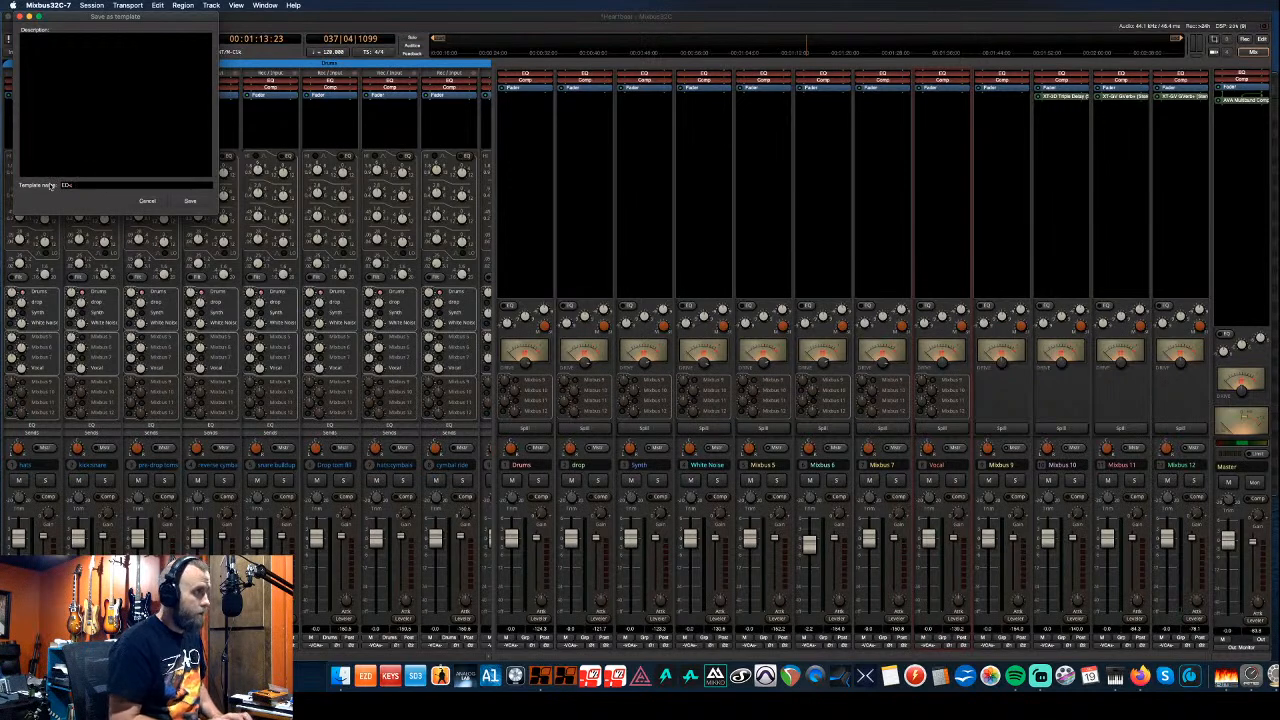
pyautogui.press('BackSpace')
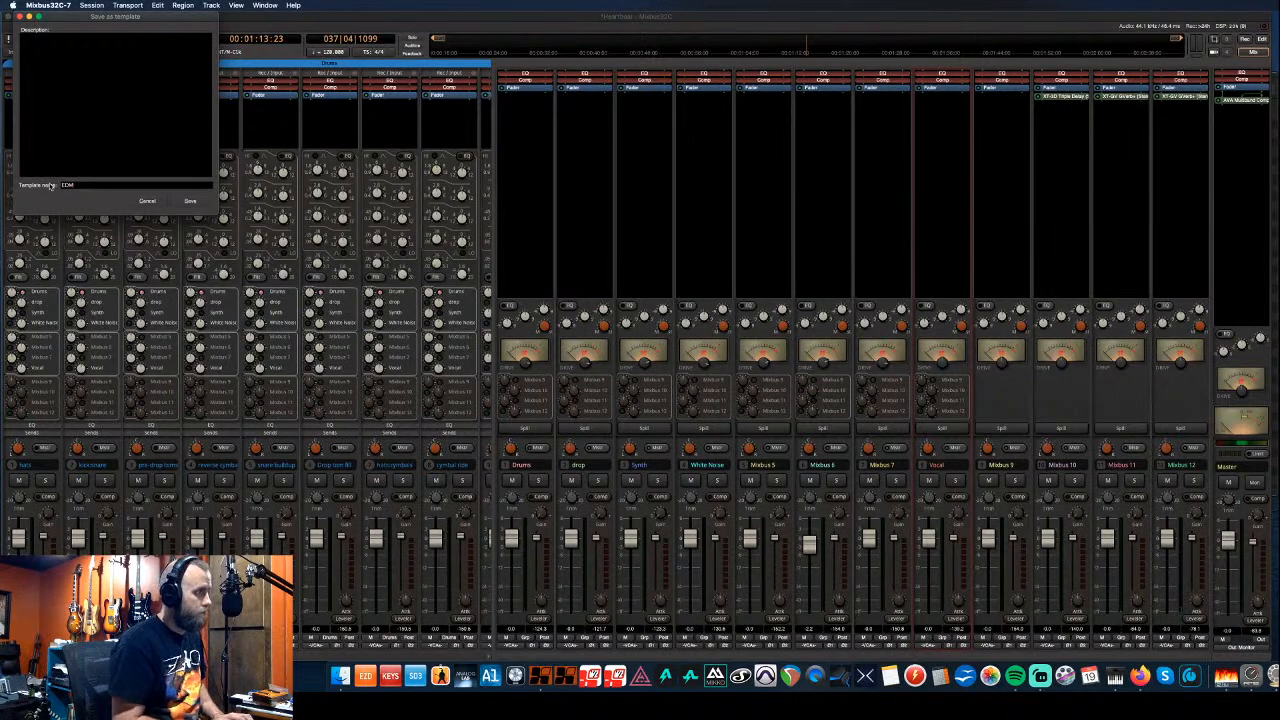
pyautogui.write('M Tracks')
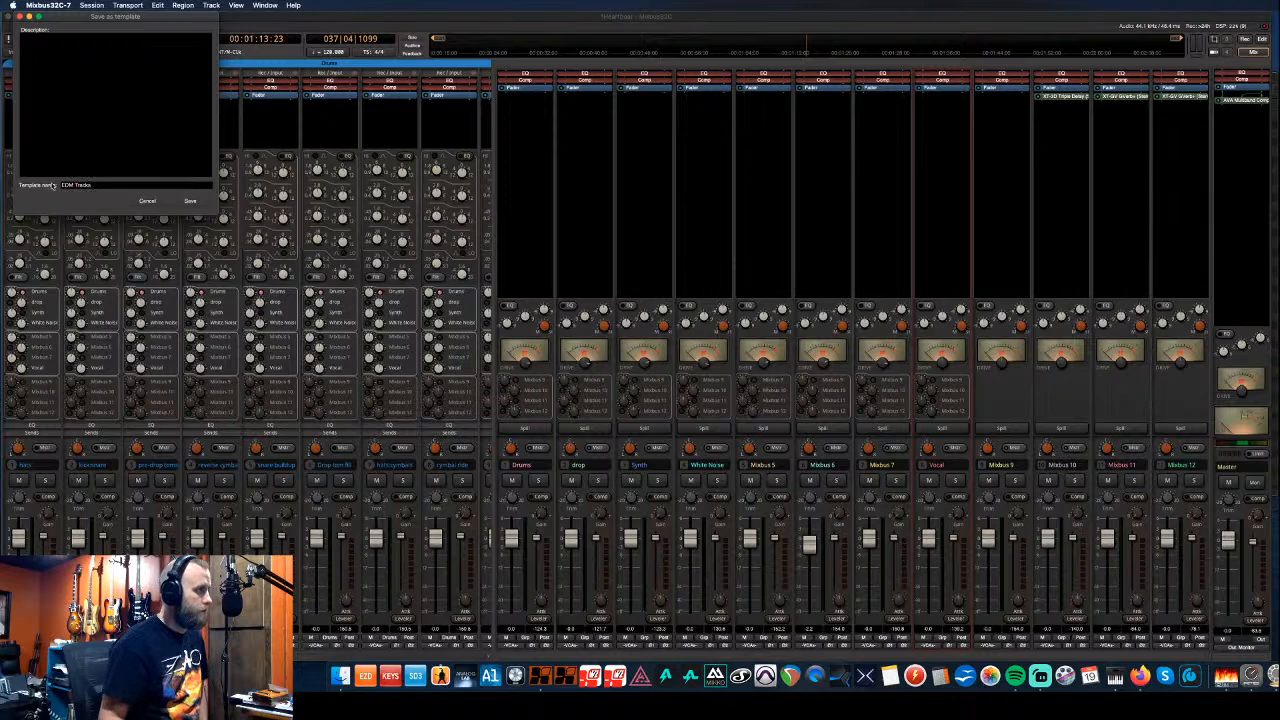
pyautogui.click(205, 204)
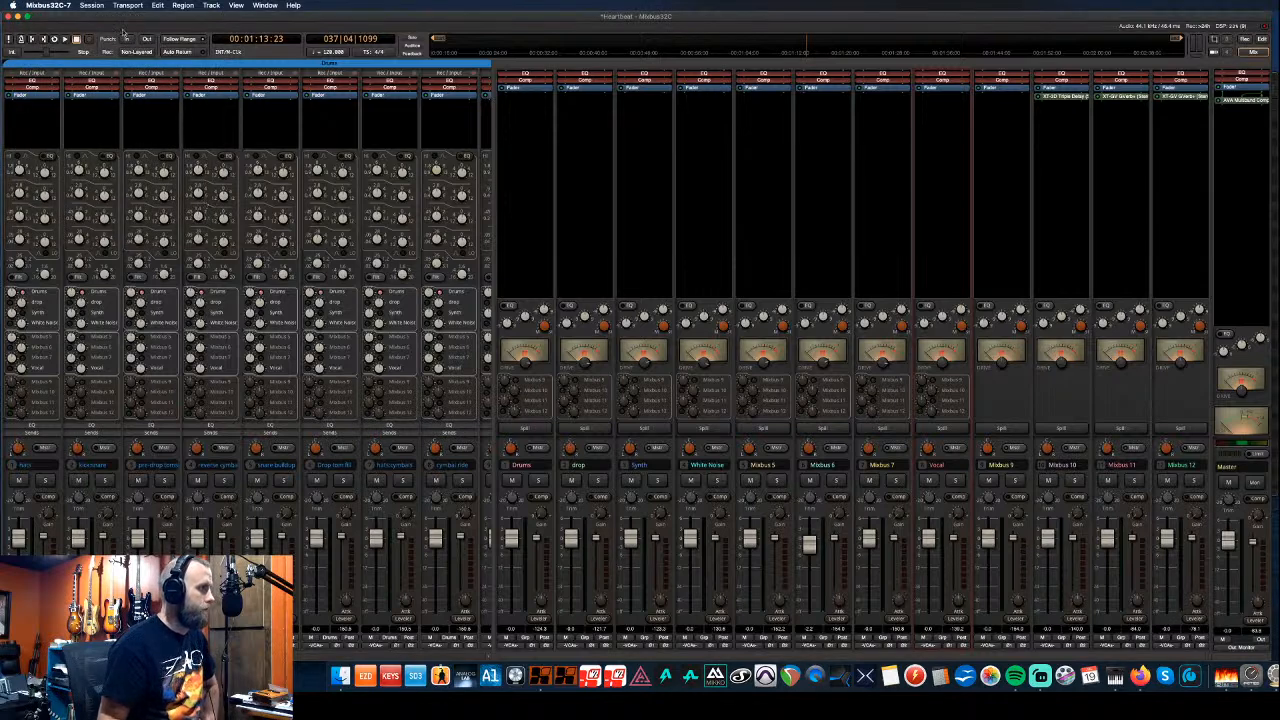
pyautogui.click(92, 5)
# - Save and close the current session, then create an untitled session from the EDM Tracks template
pyautogui.click(98, 17)
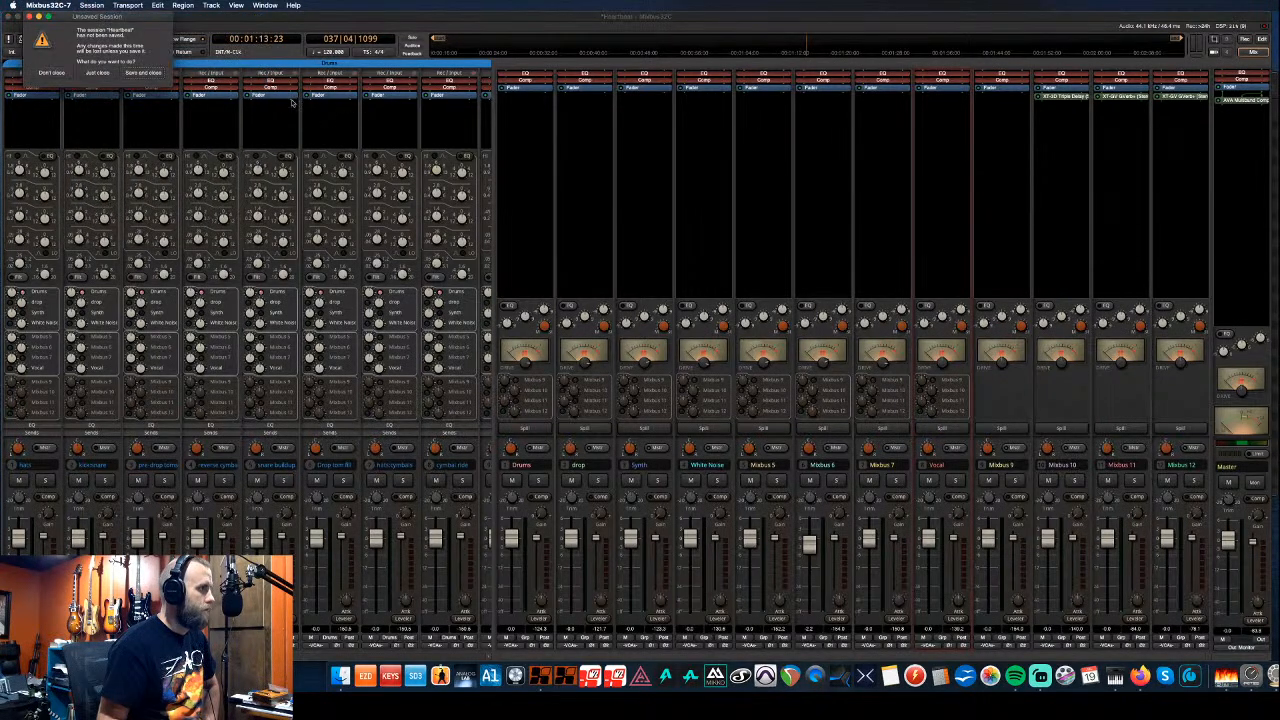
pyautogui.click(155, 73)
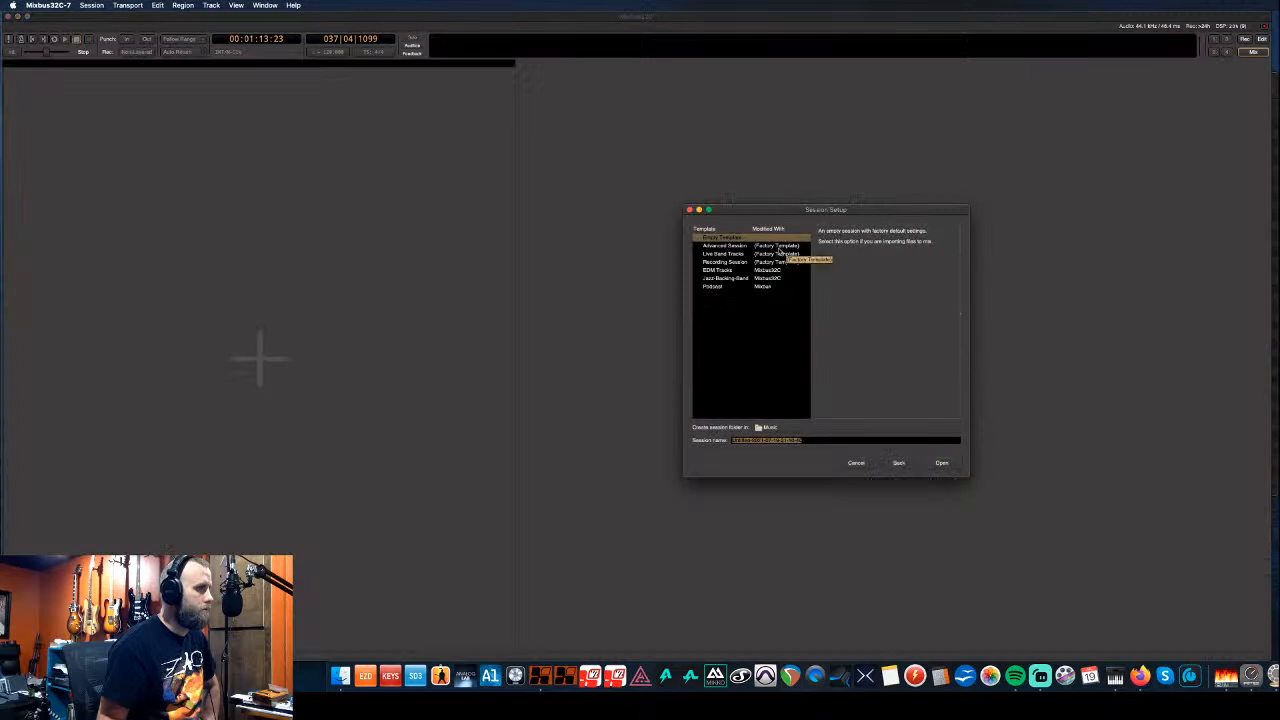
pyautogui.click(732, 270)
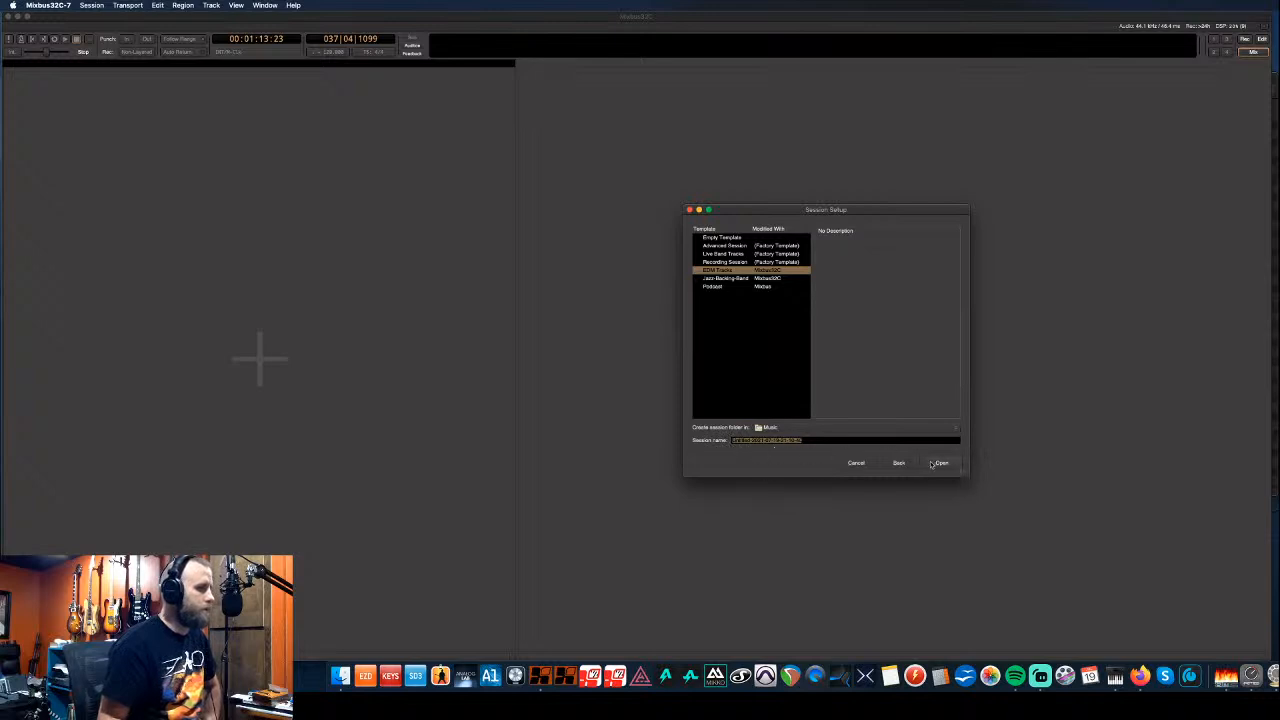
pyautogui.click(934, 462)
pyautogui.click(888, 281)
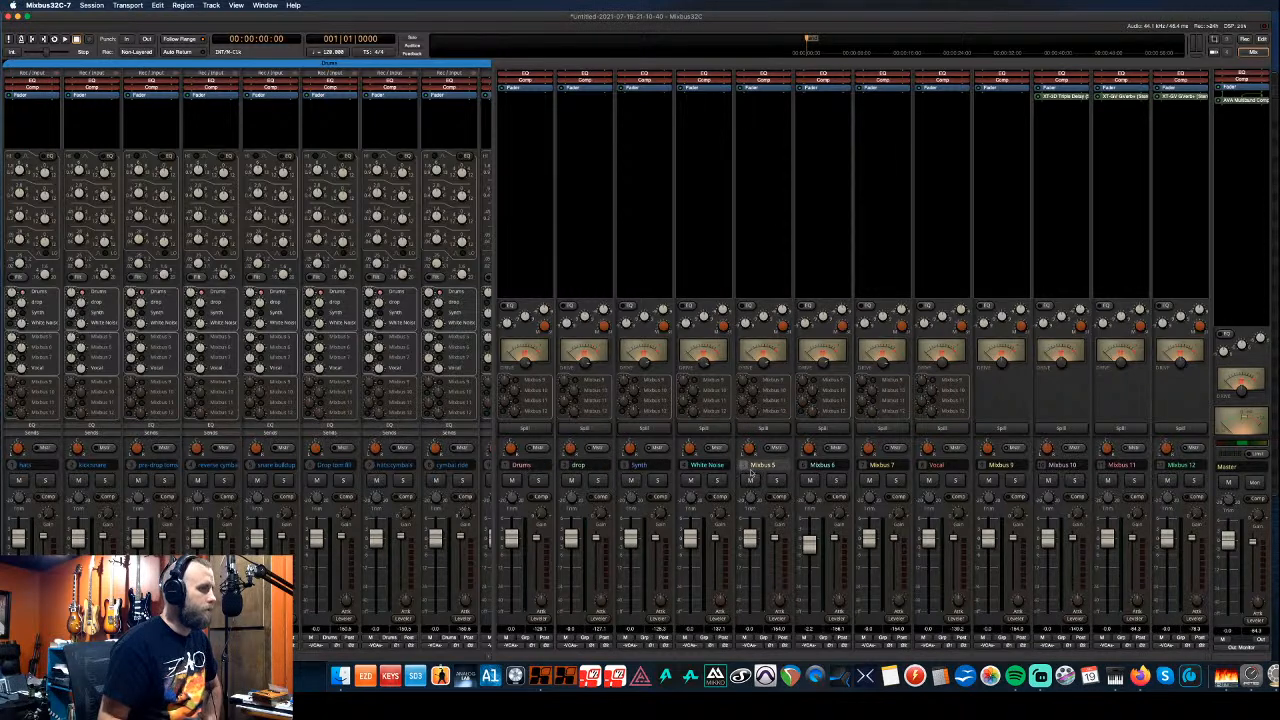
# - Open CIMM Static Mix from the 4 TB Recording Drive's Mixbus Sessions/CIMM folder, discarding the untitled session
pyautogui.click(92, 5)
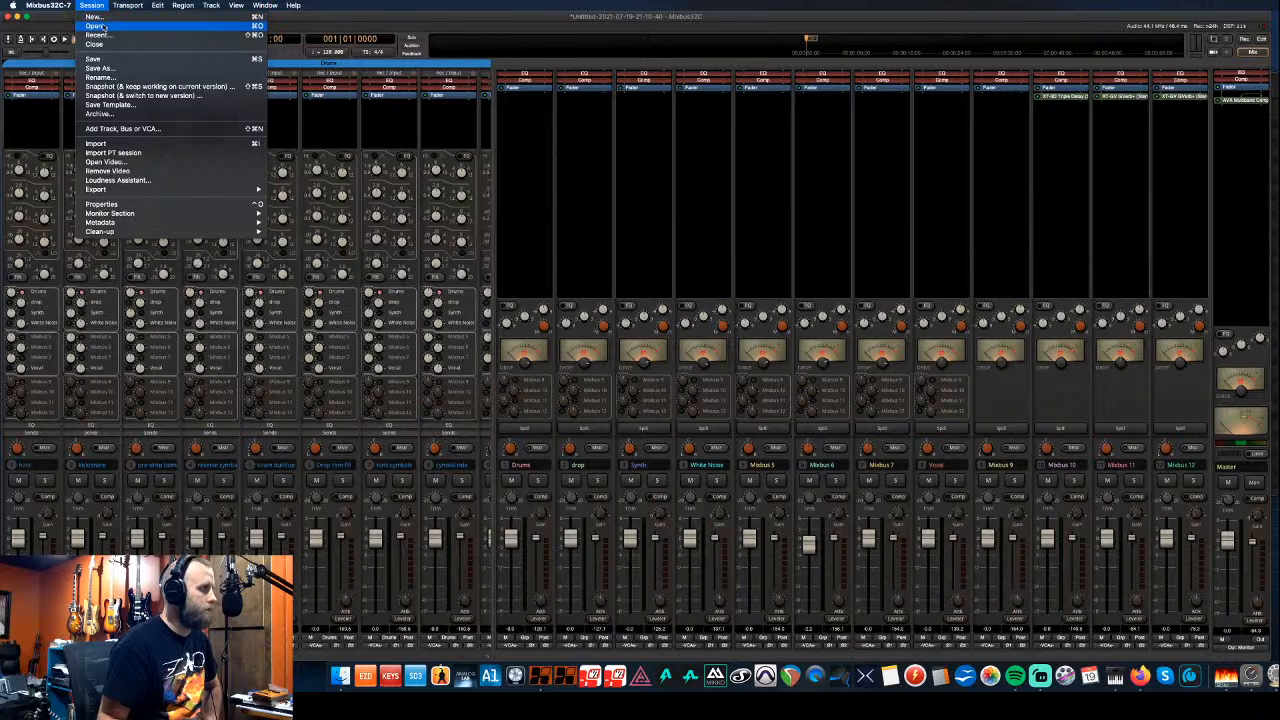
pyautogui.click(117, 27)
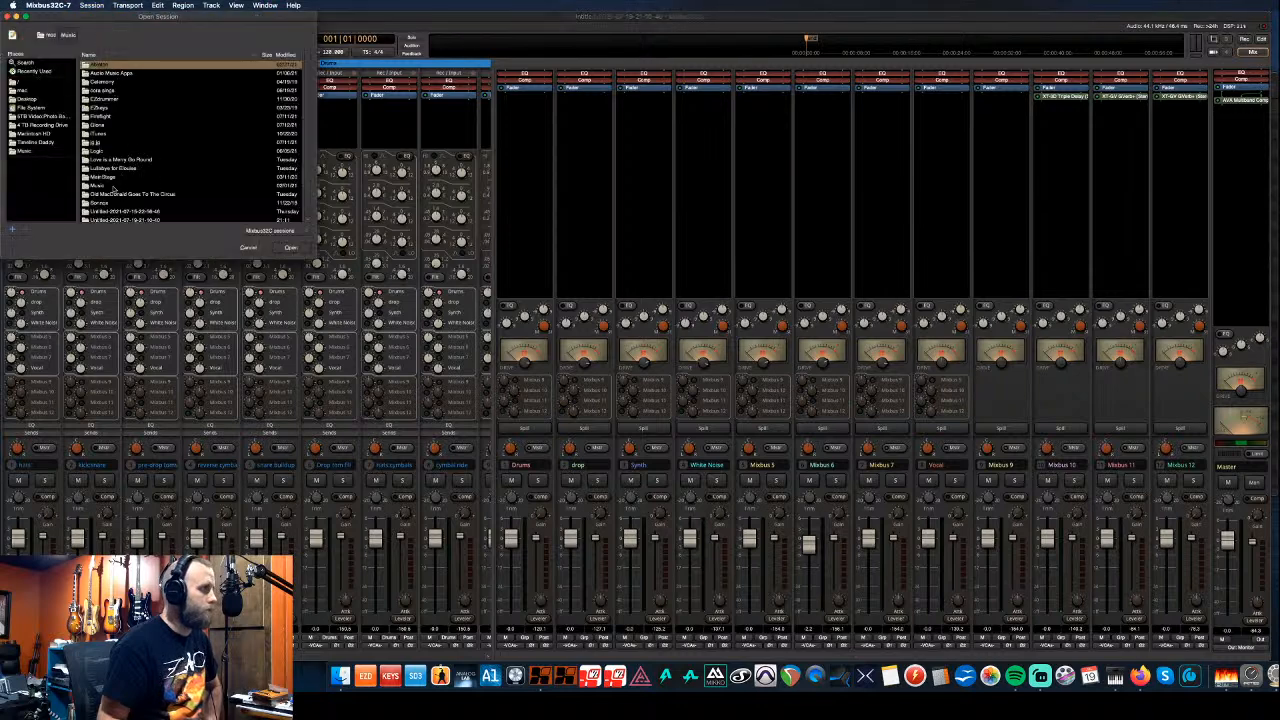
pyautogui.scroll(-1, 115, 190)
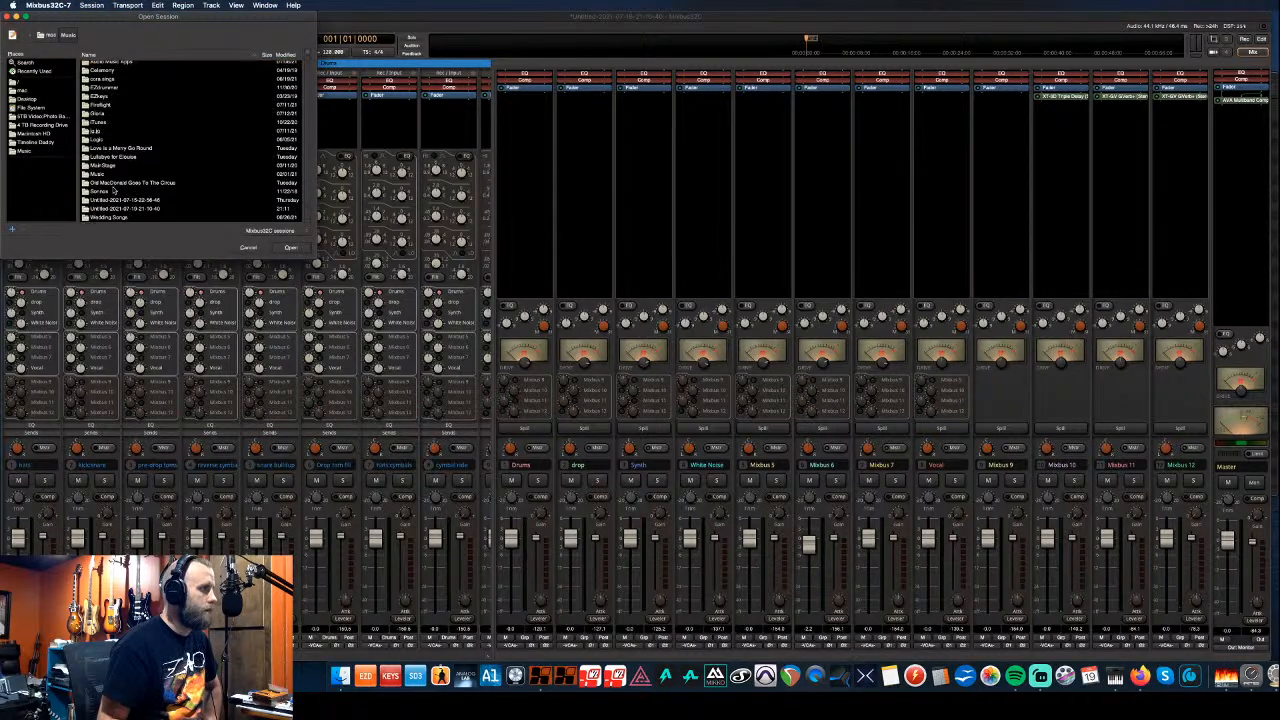
pyautogui.scroll(1, 116, 190)
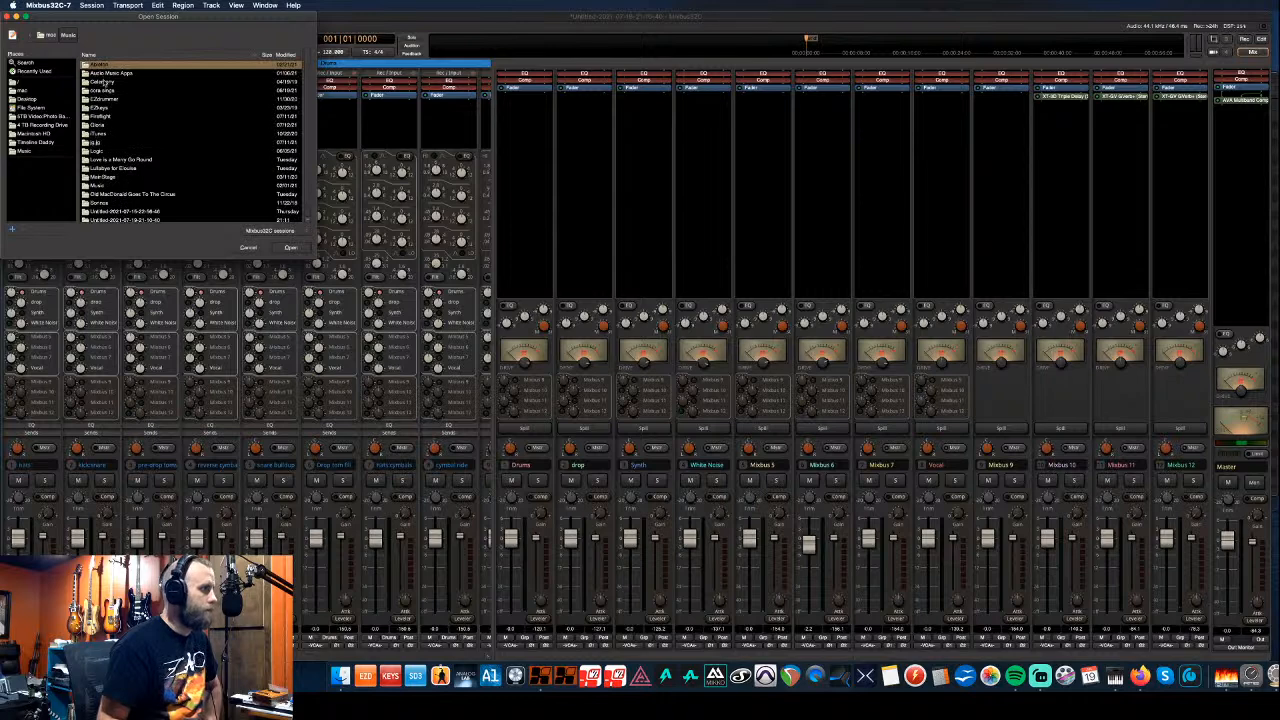
pyautogui.click(42, 125)
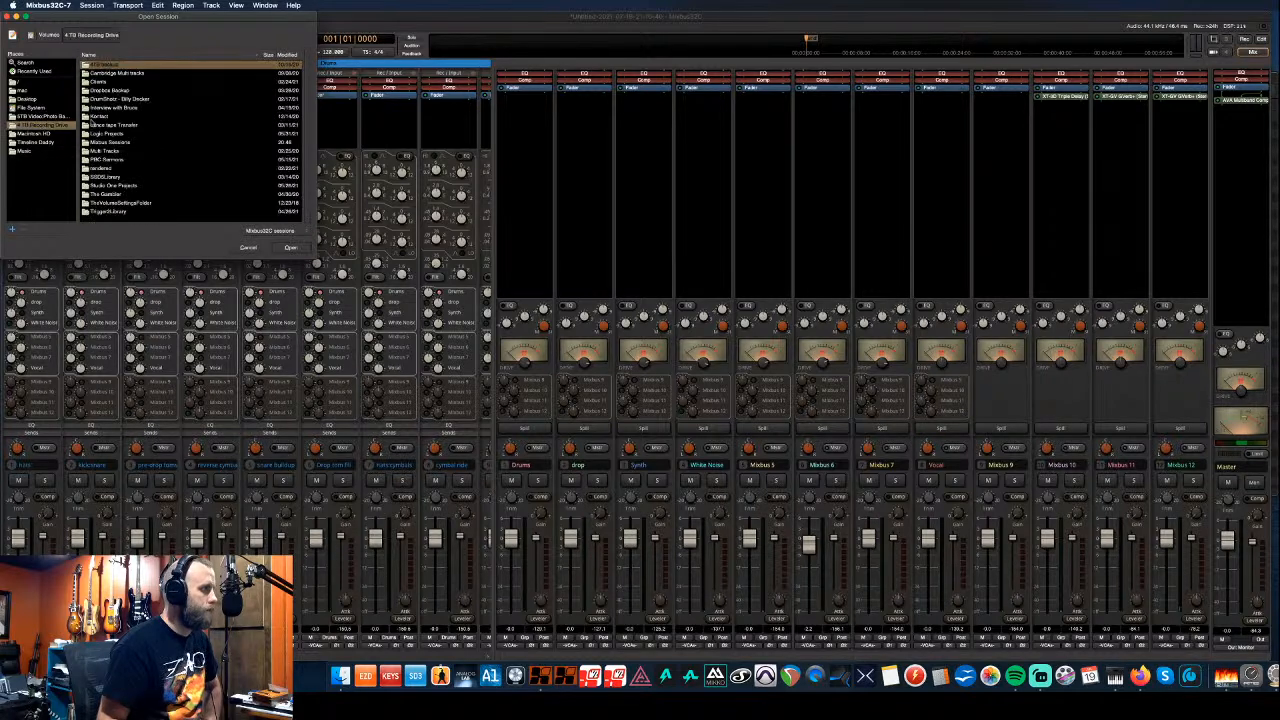
pyautogui.click(104, 141)
pyautogui.doubleClick(104, 141)
pyautogui.click(101, 135)
pyautogui.doubleClick(101, 136)
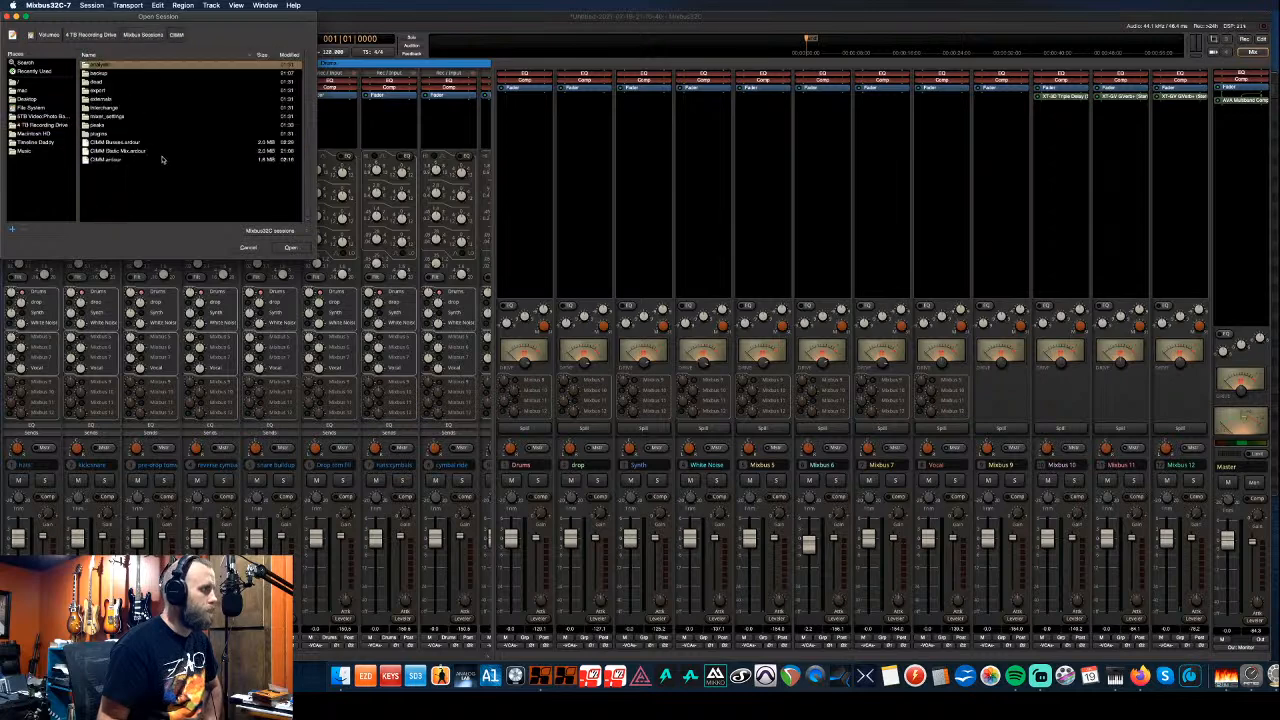
pyautogui.click(118, 152)
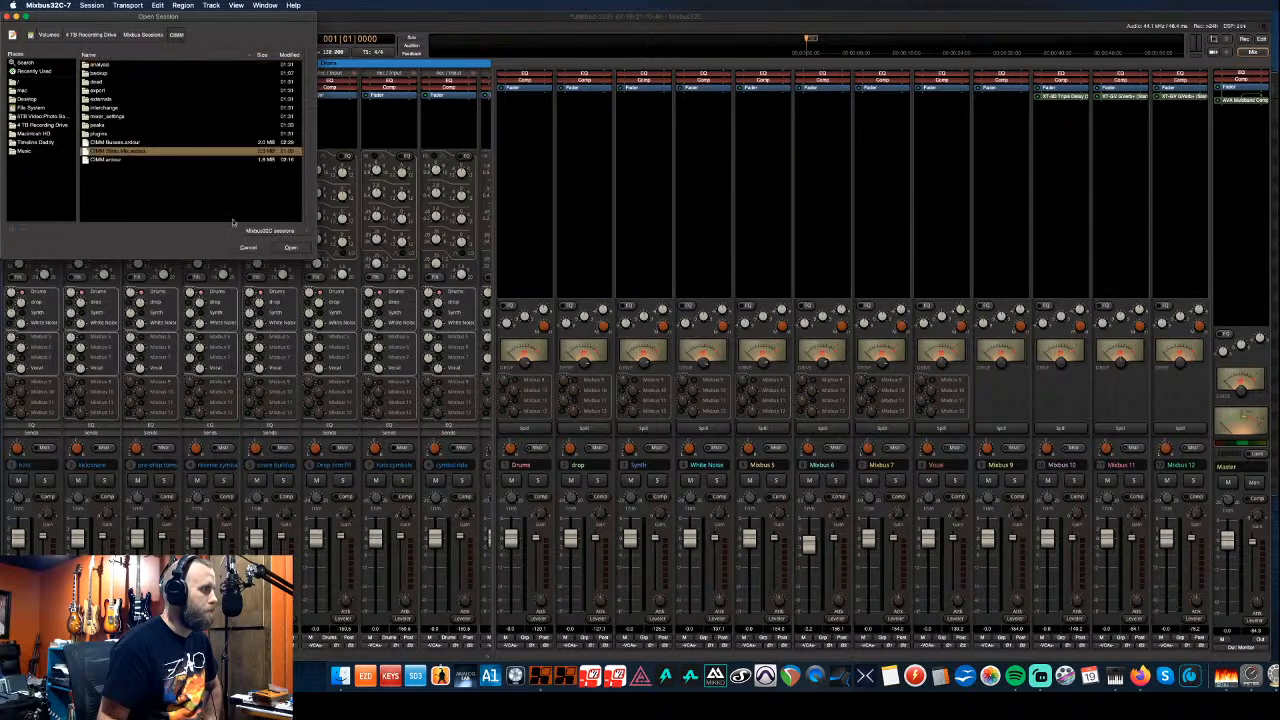
pyautogui.click(290, 247)
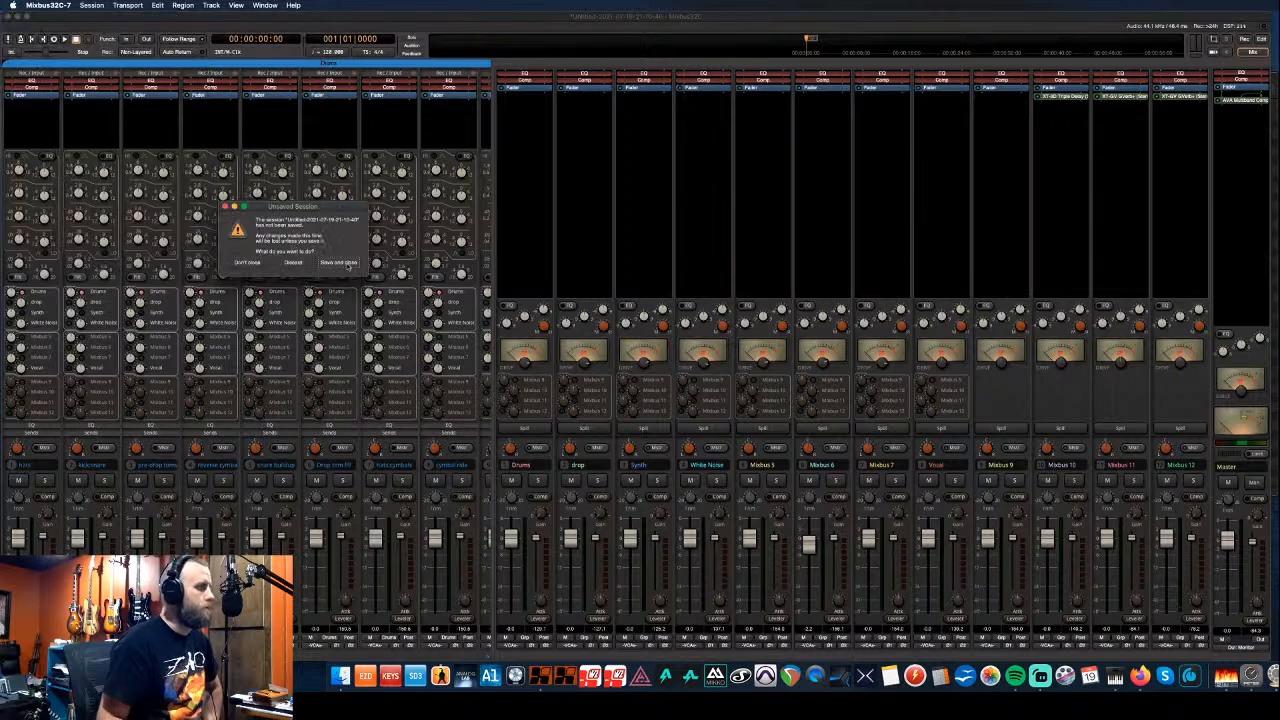
pyautogui.click(296, 263)
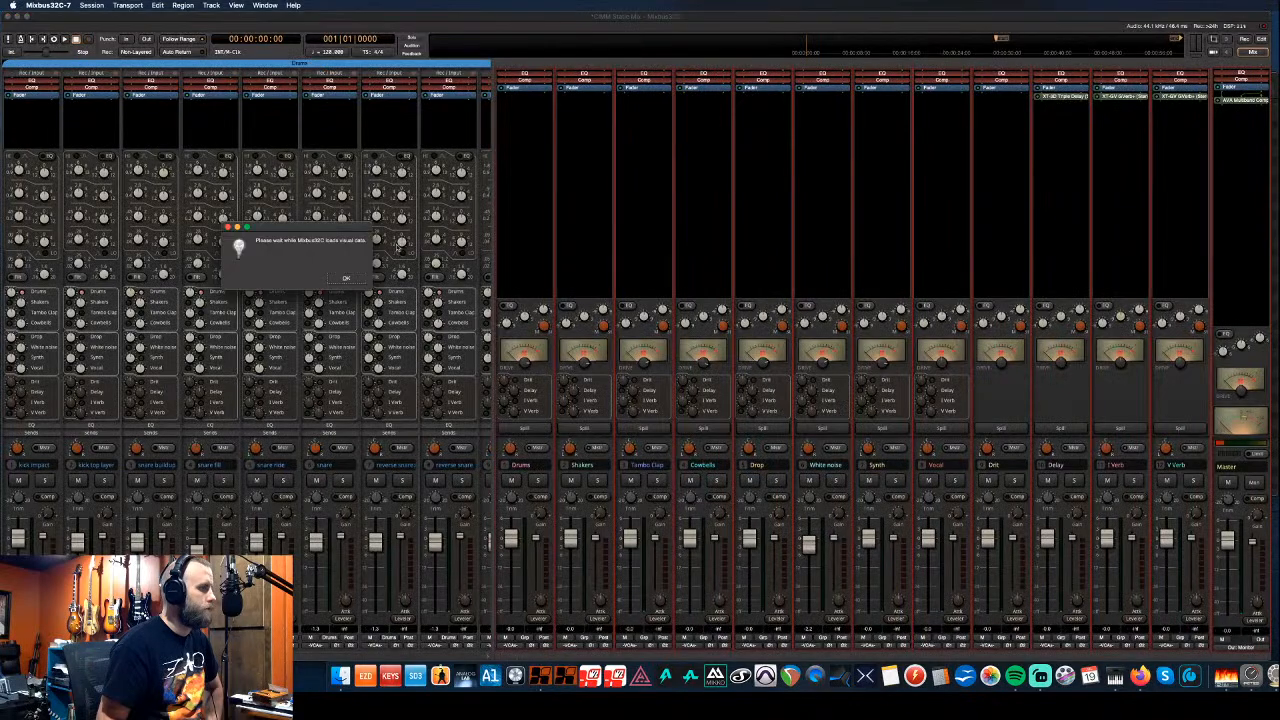
# - Save the session as a template renamed with 'EDM', then choose Session > Close
pyautogui.click(94, 6)
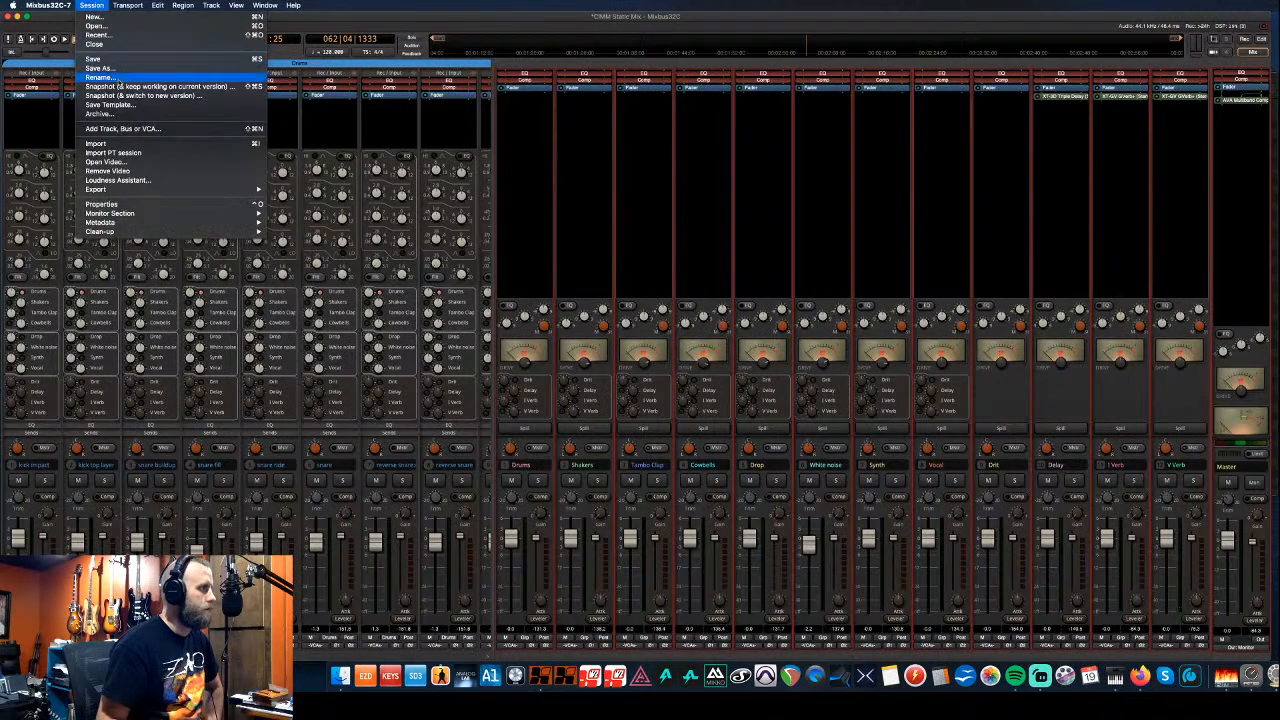
pyautogui.click(108, 104)
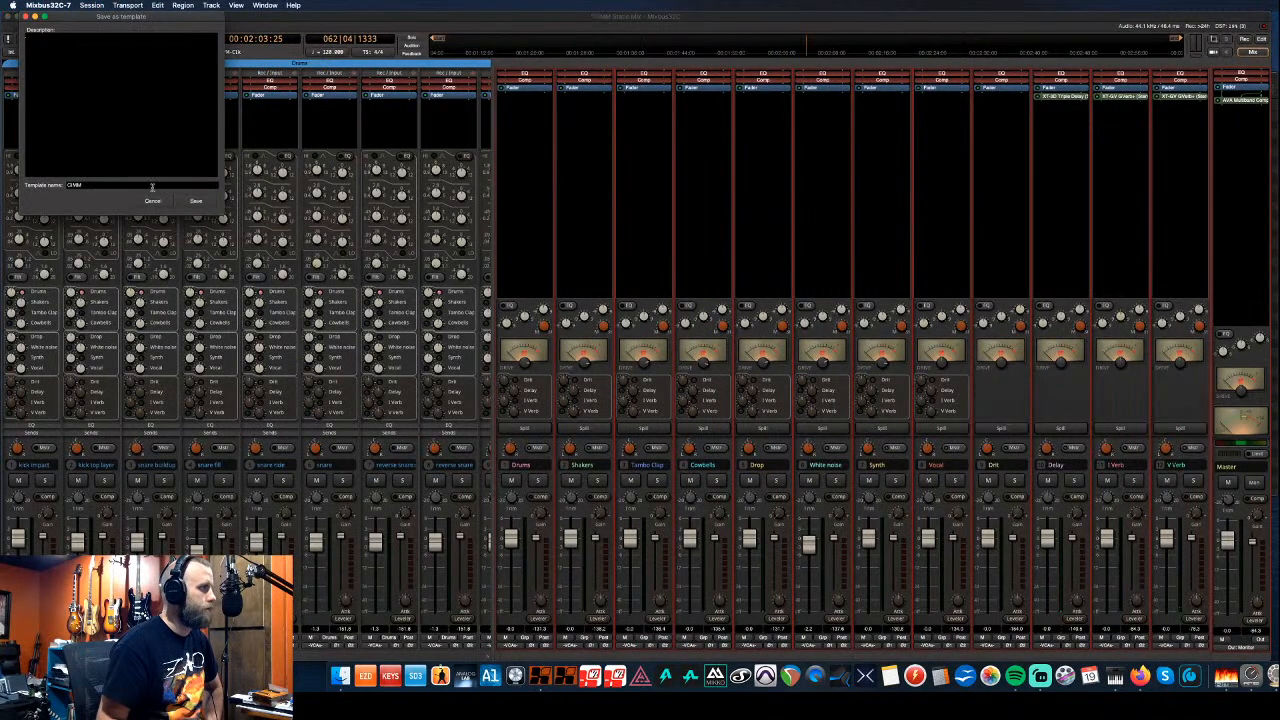
pyautogui.moveTo(113, 185); pyautogui.dragTo(51, 184)
pyautogui.write('EDM')
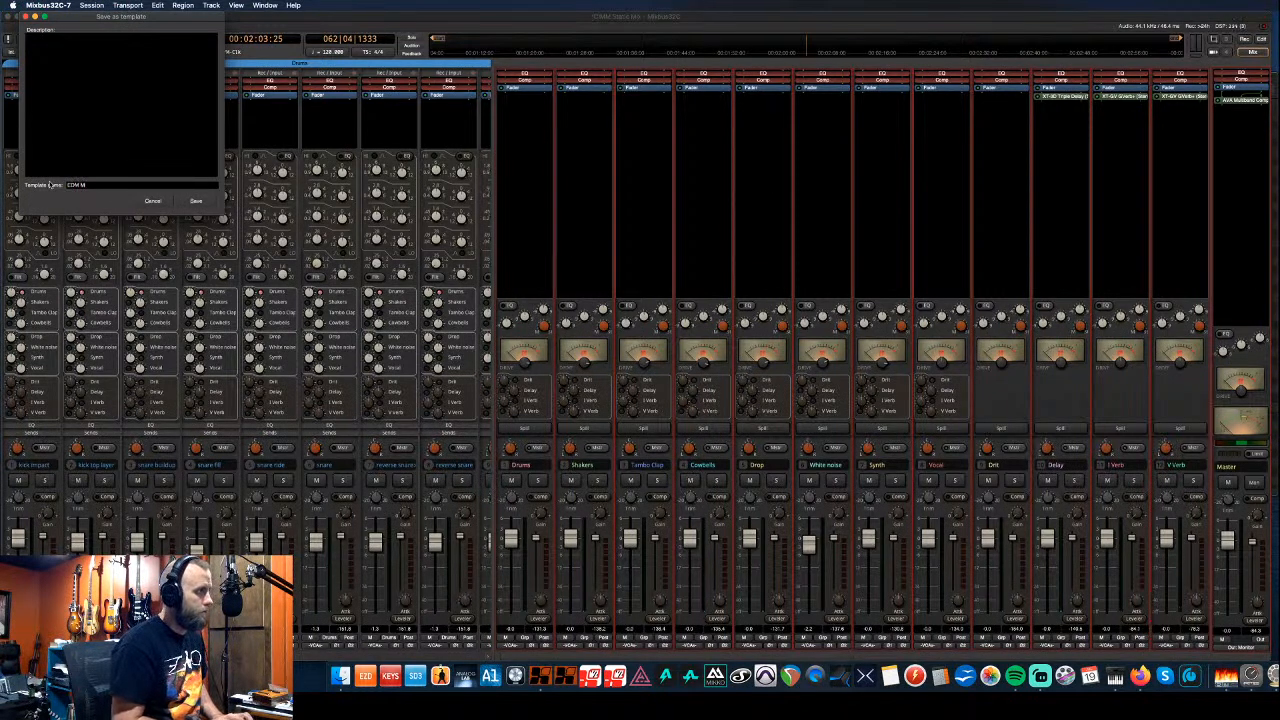
pyautogui.click(196, 203)
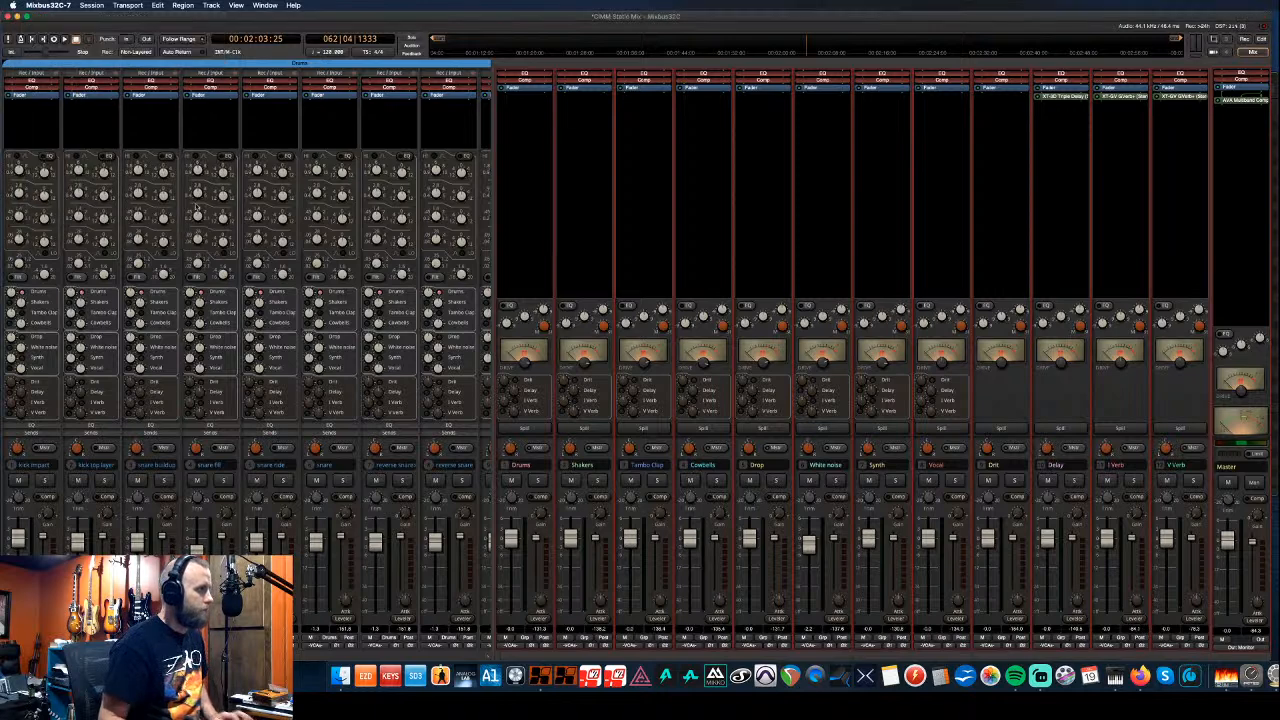
pyautogui.click(96, 6)
pyautogui.click(94, 44)
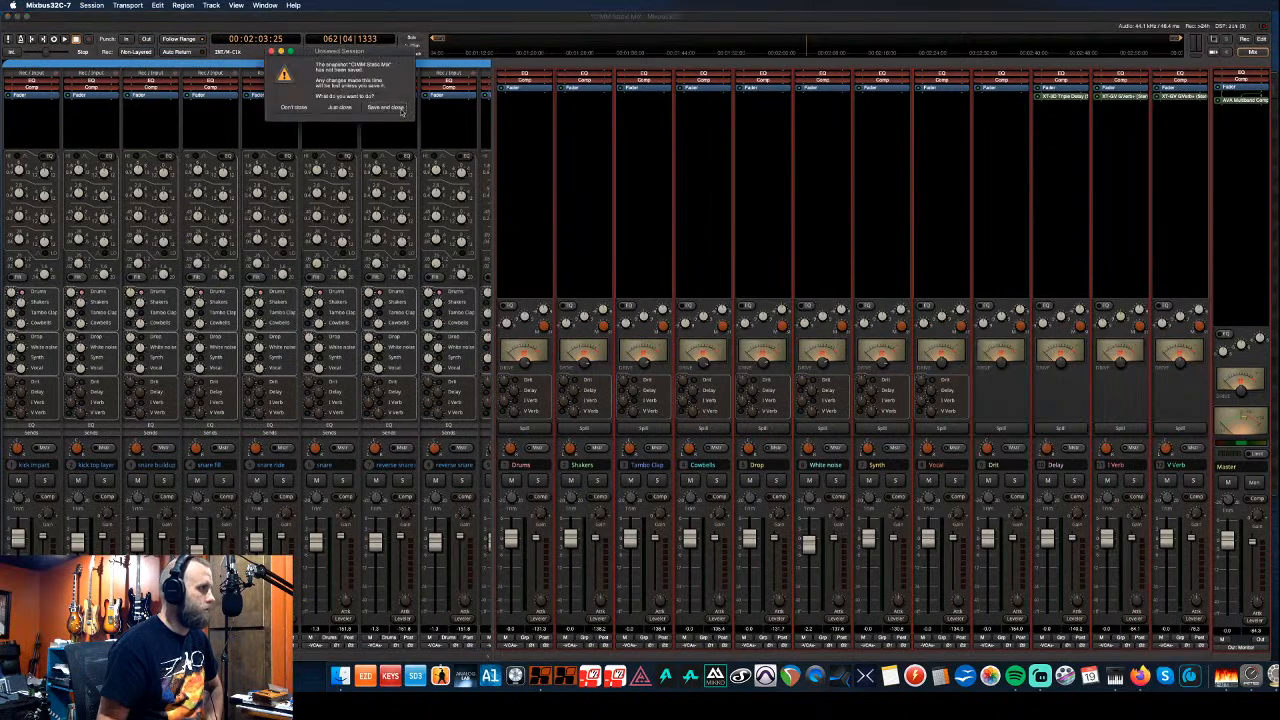
# - Save the old session, then create an untitled session from the EDM Master template
pyautogui.click(394, 108)
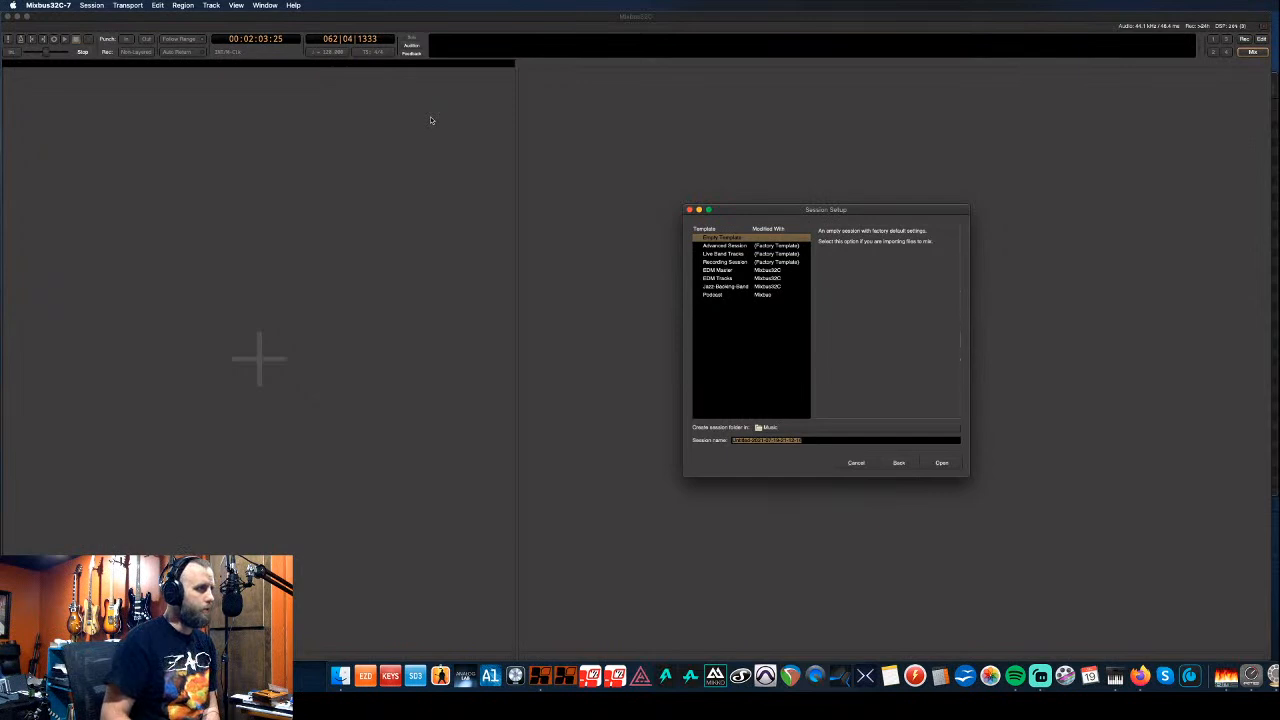
pyautogui.click(734, 272)
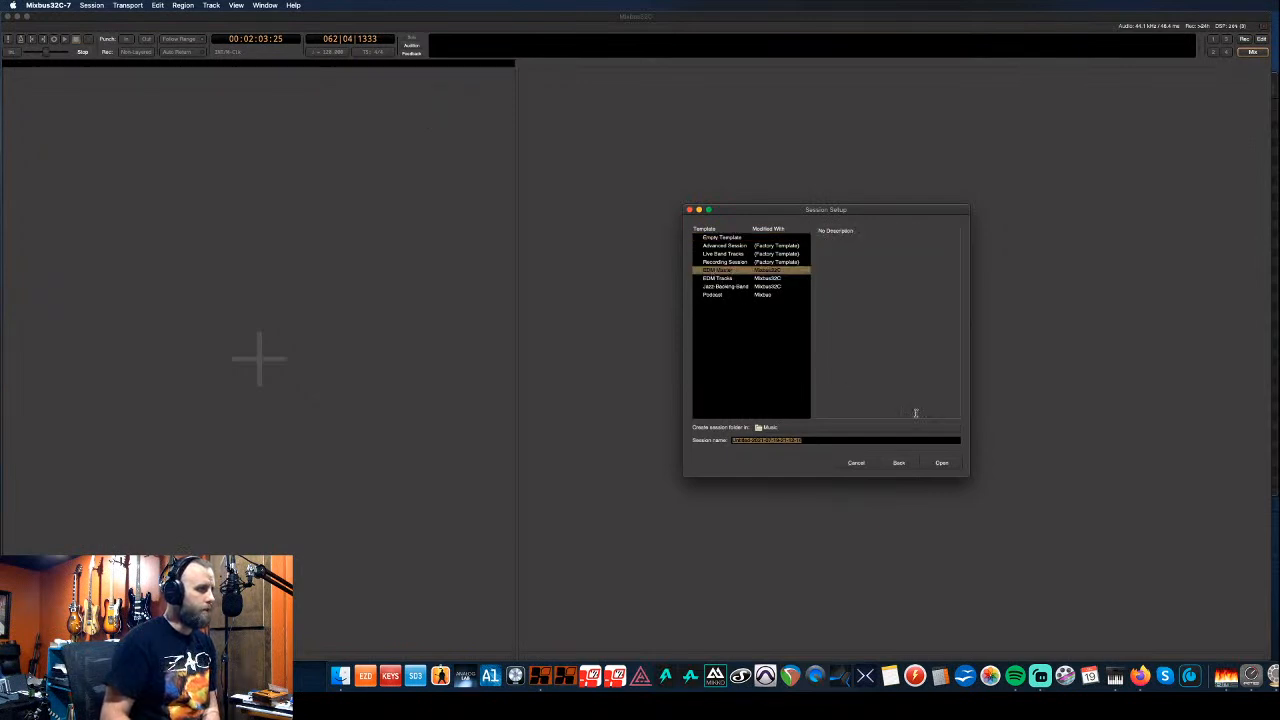
pyautogui.click(942, 463)
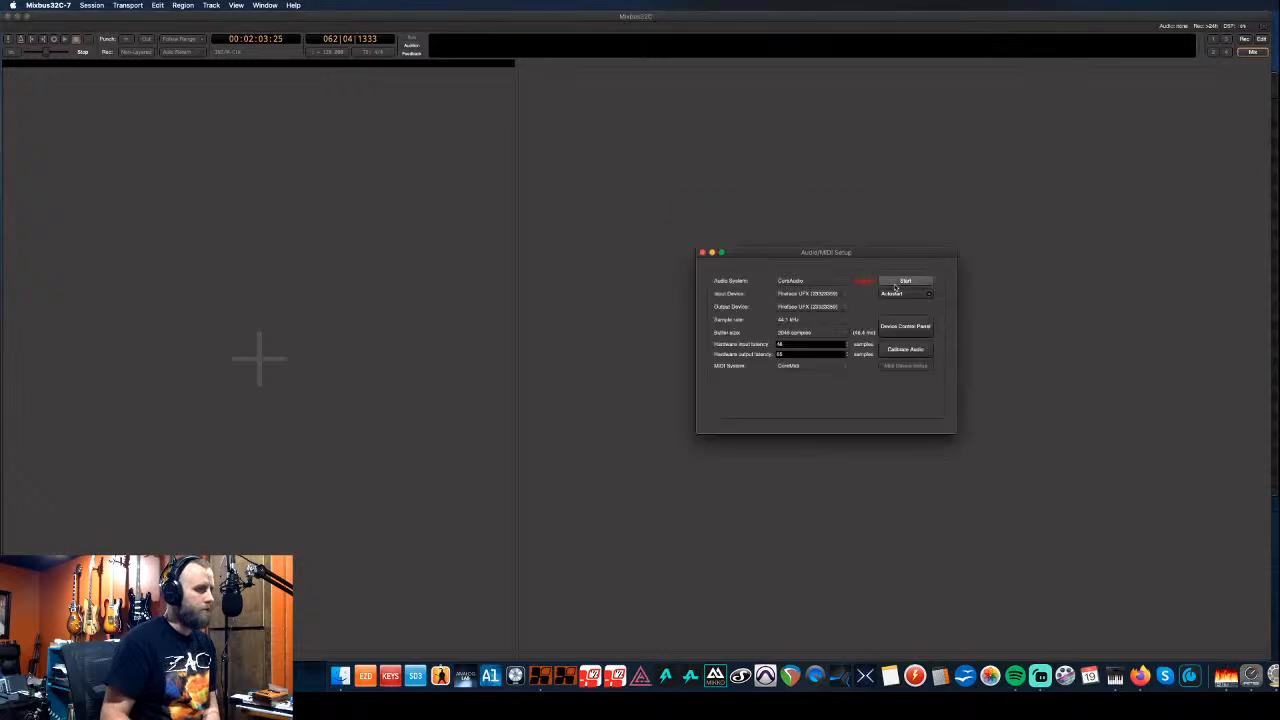
pyautogui.click(897, 282)
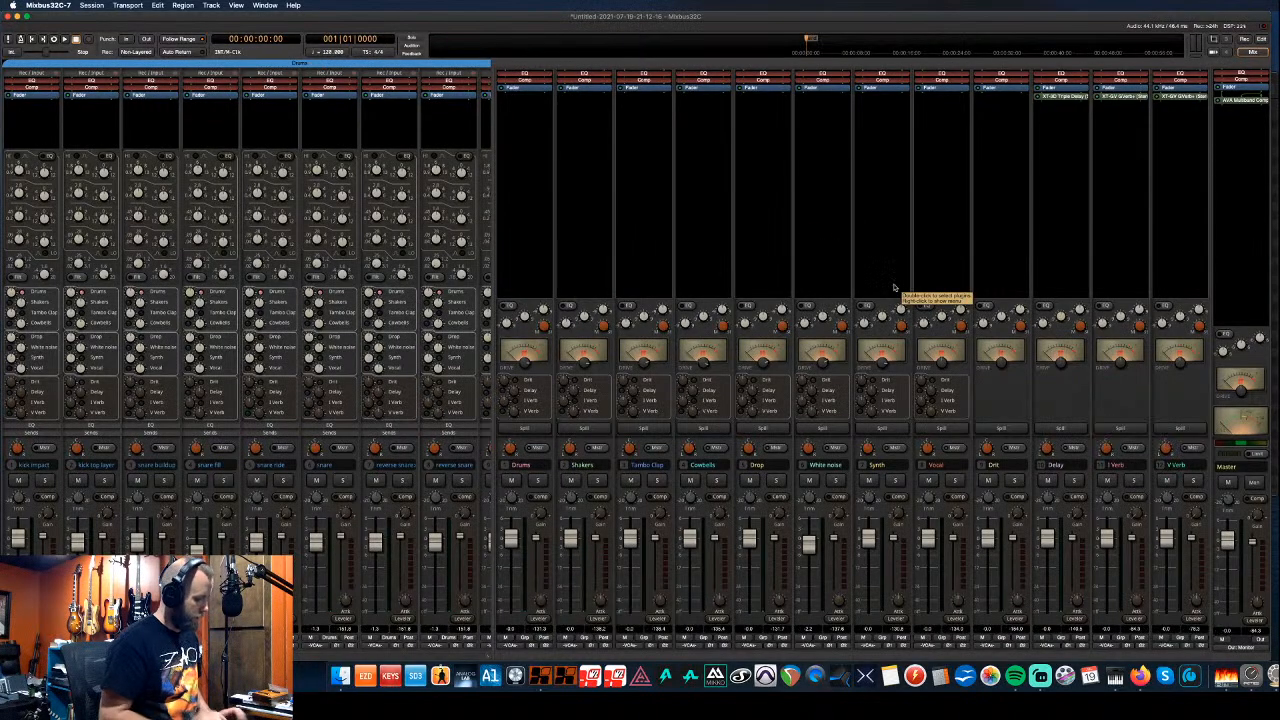
# - Switch to the editor with Alt+M and select the drop group's eight tracks
pyautogui.hotkey('alt', 'm')
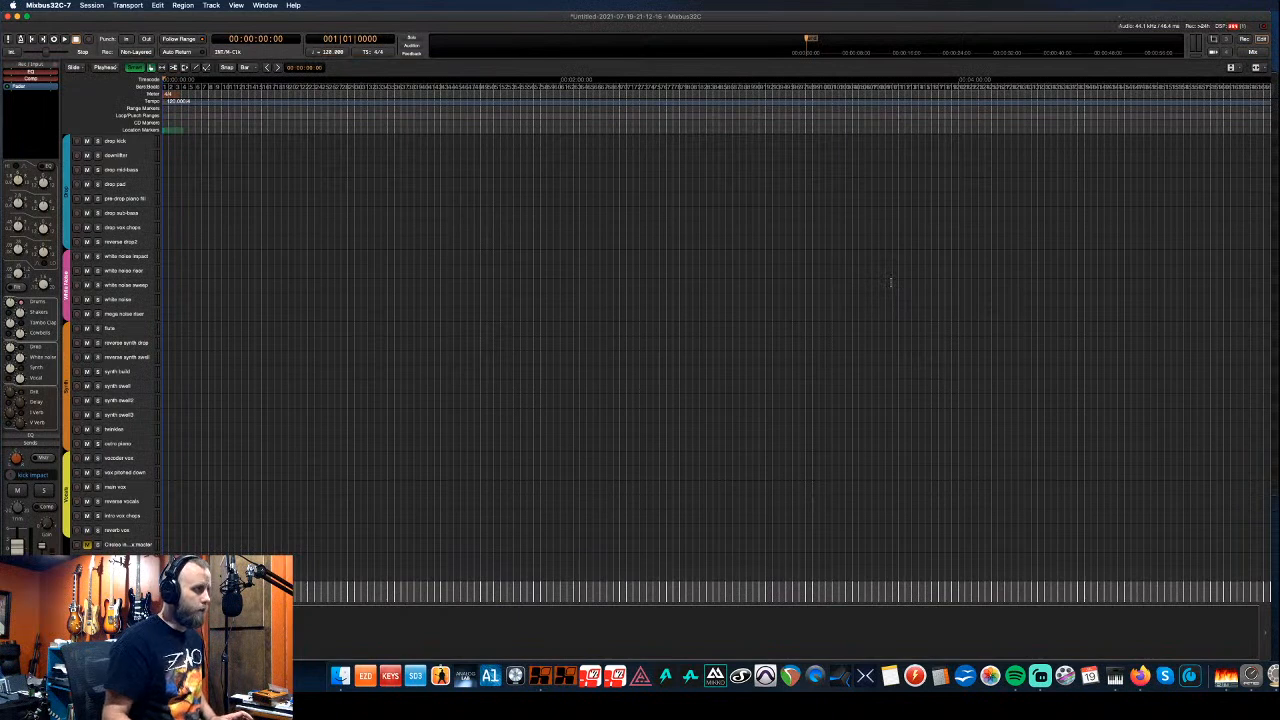
pyautogui.click(142, 144)
pyautogui.scroll(5, 149, 178)
pyautogui.scroll(8, 149, 180)
pyautogui.scroll(4, 149, 181)
pyautogui.scroll(-16, 150, 181)
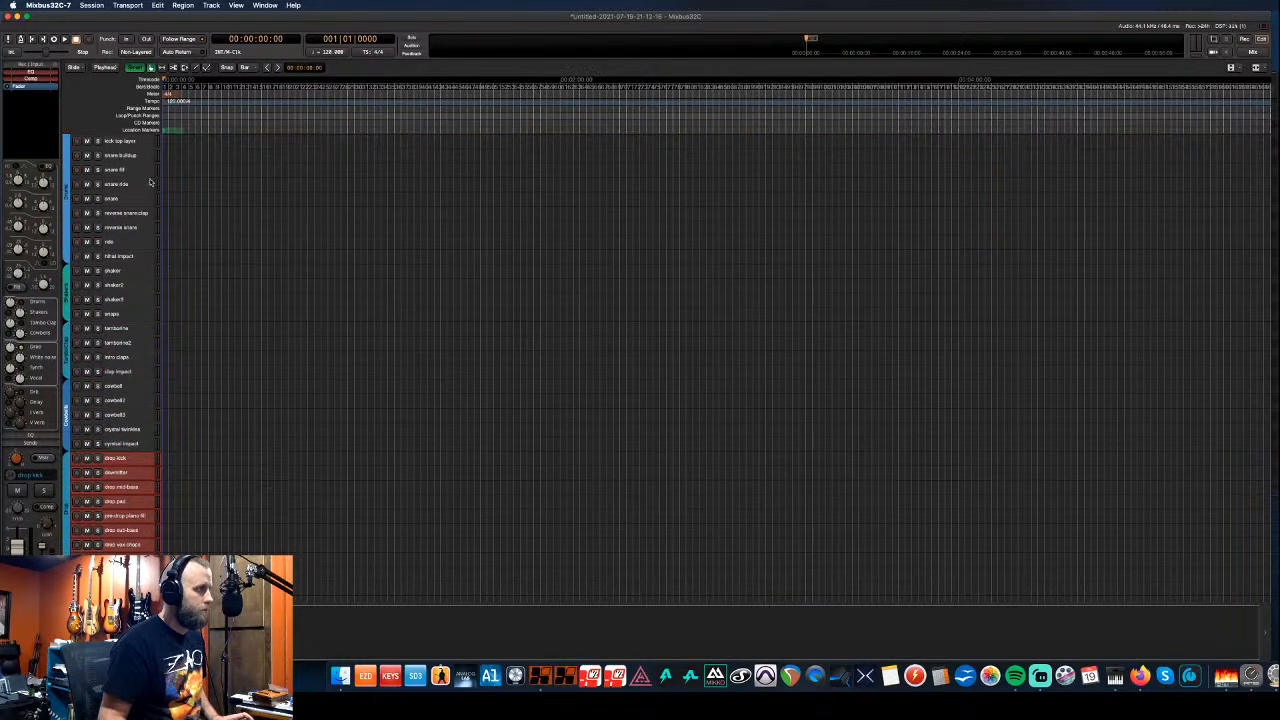
pyautogui.scroll(-7, 151, 181)
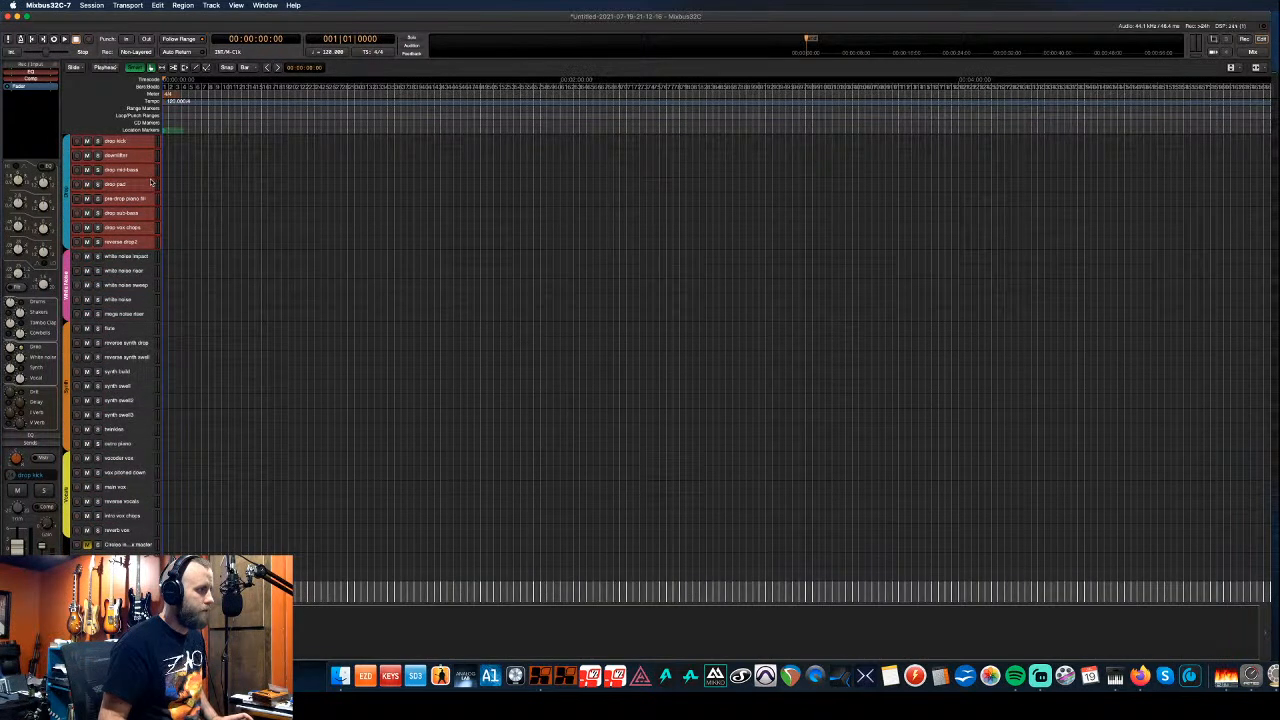
pyautogui.scroll(6, 151, 181)
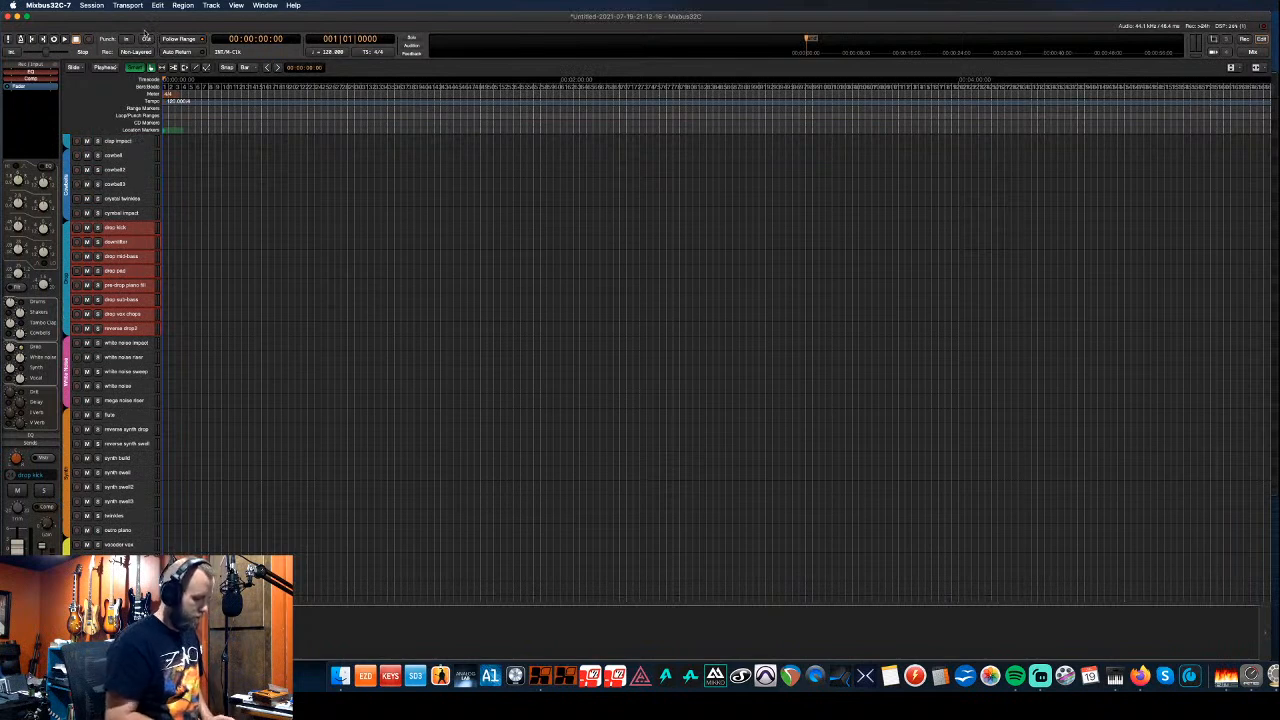
pyautogui.press('super+i')
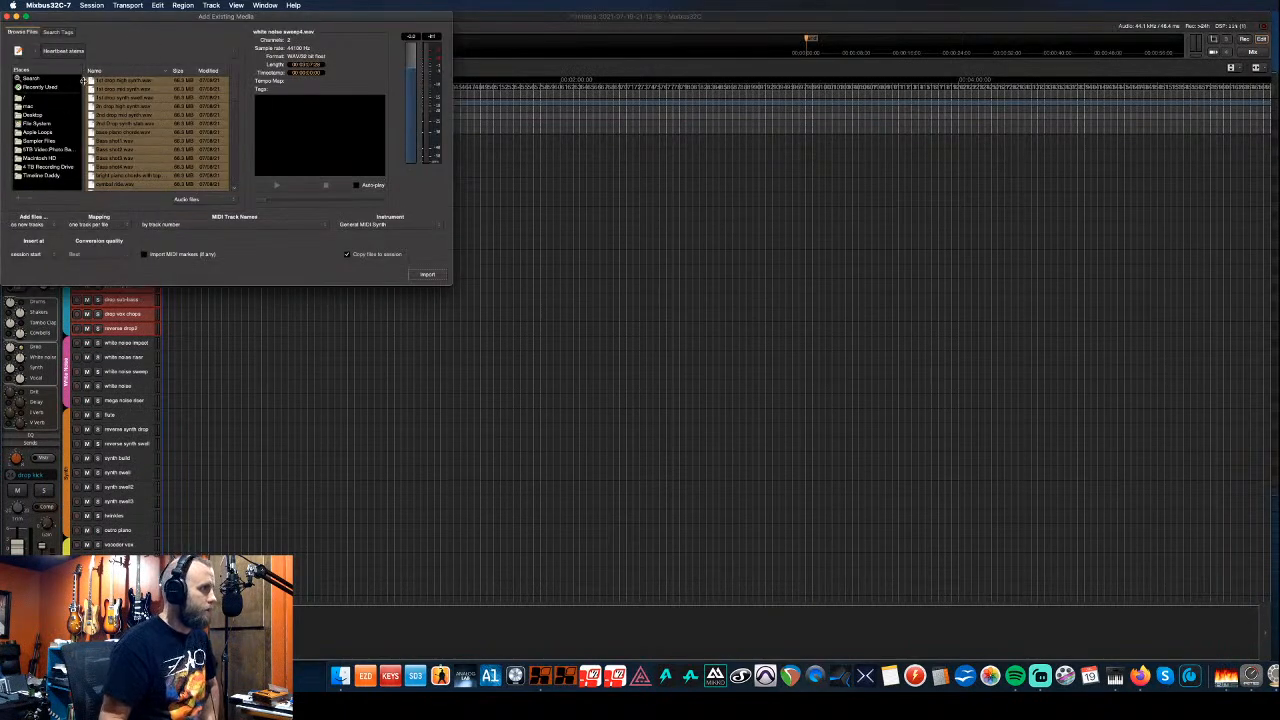
pyautogui.click(67, 55)
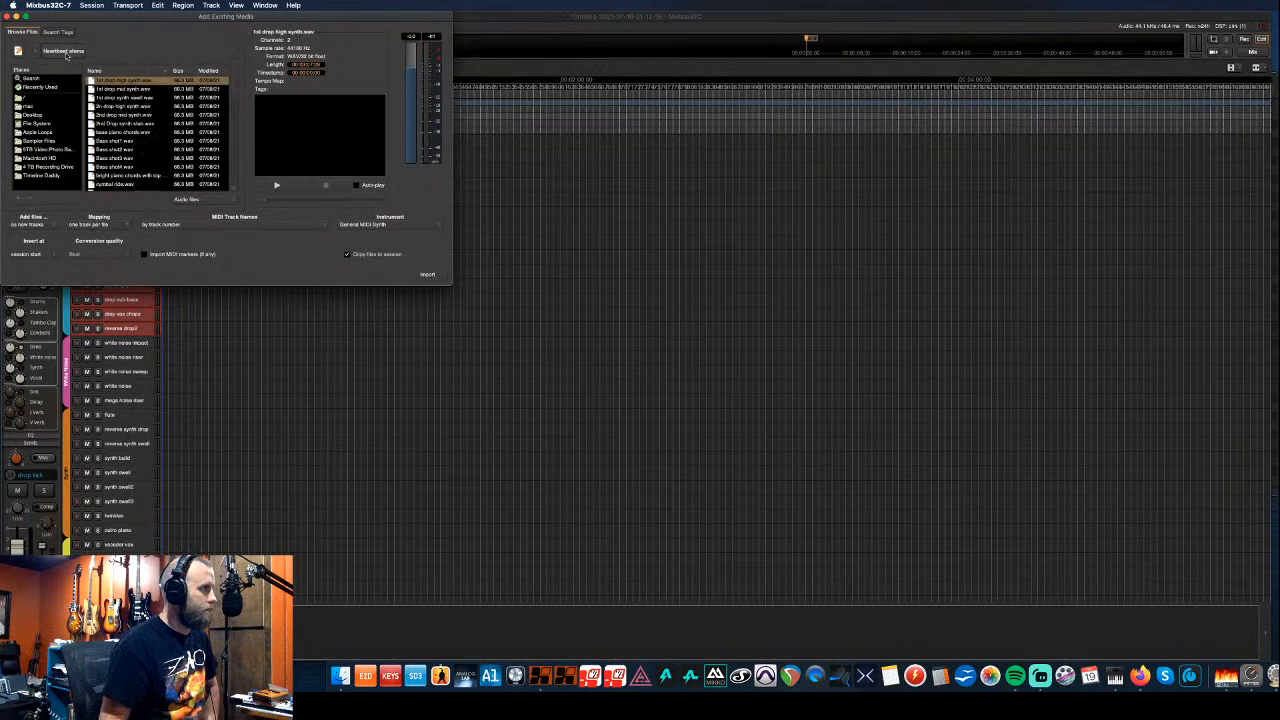
pyautogui.click(36, 52)
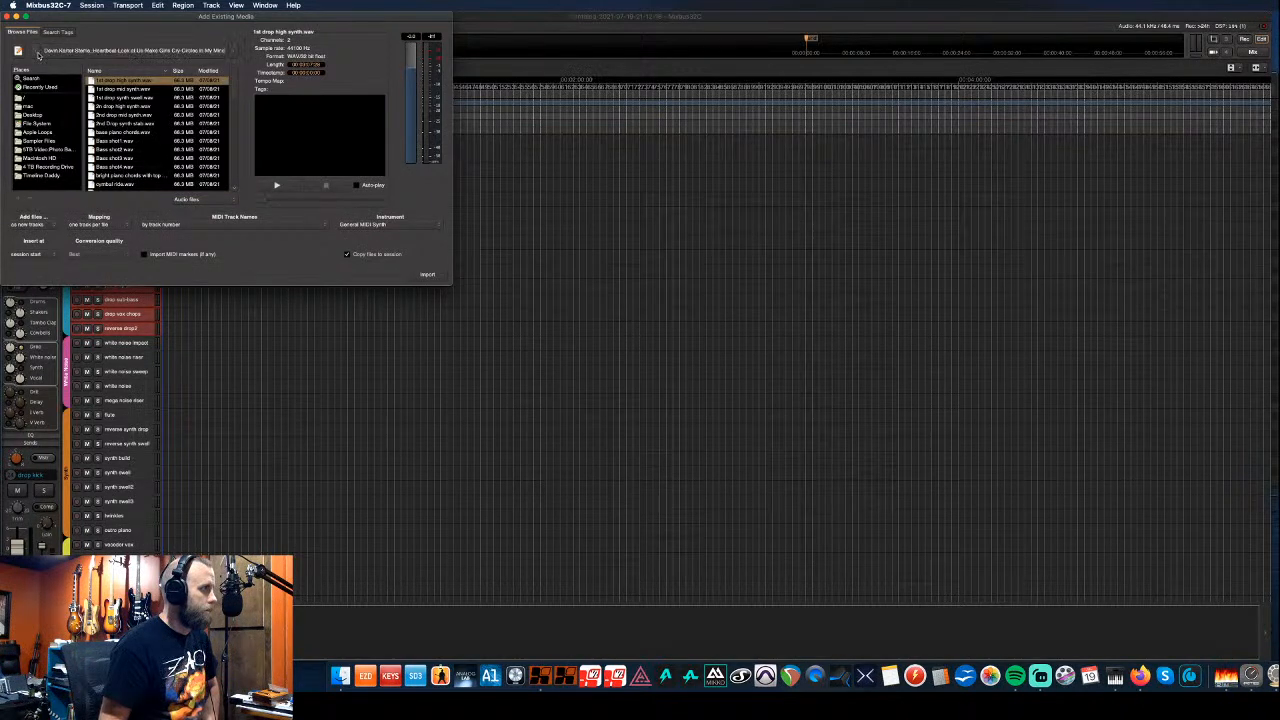
pyautogui.click(37, 53)
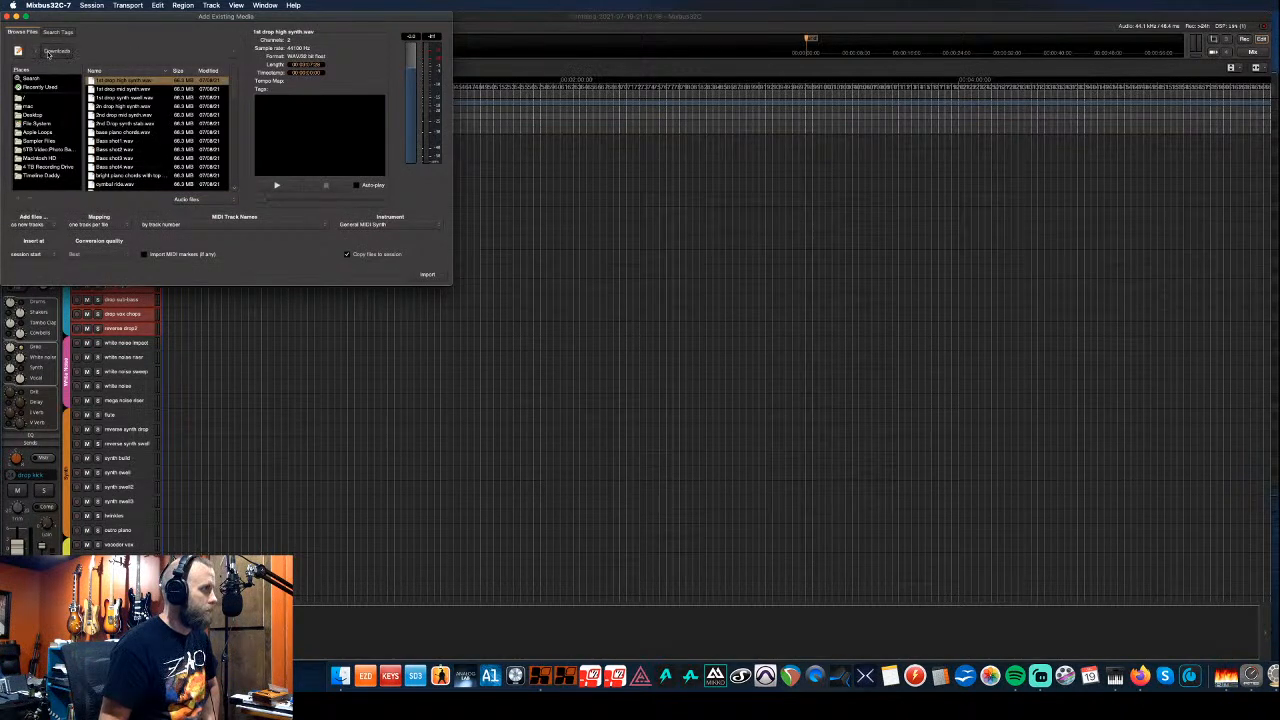
pyautogui.click(50, 52)
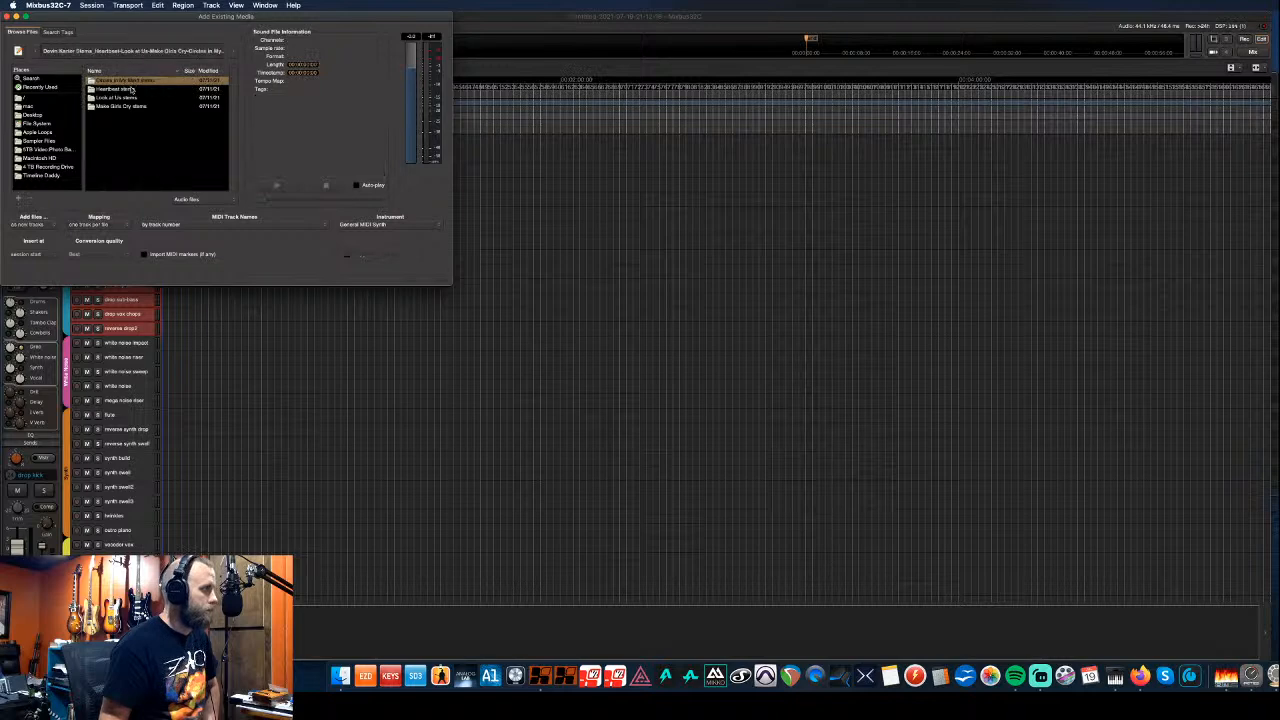
pyautogui.doubleClick(122, 99)
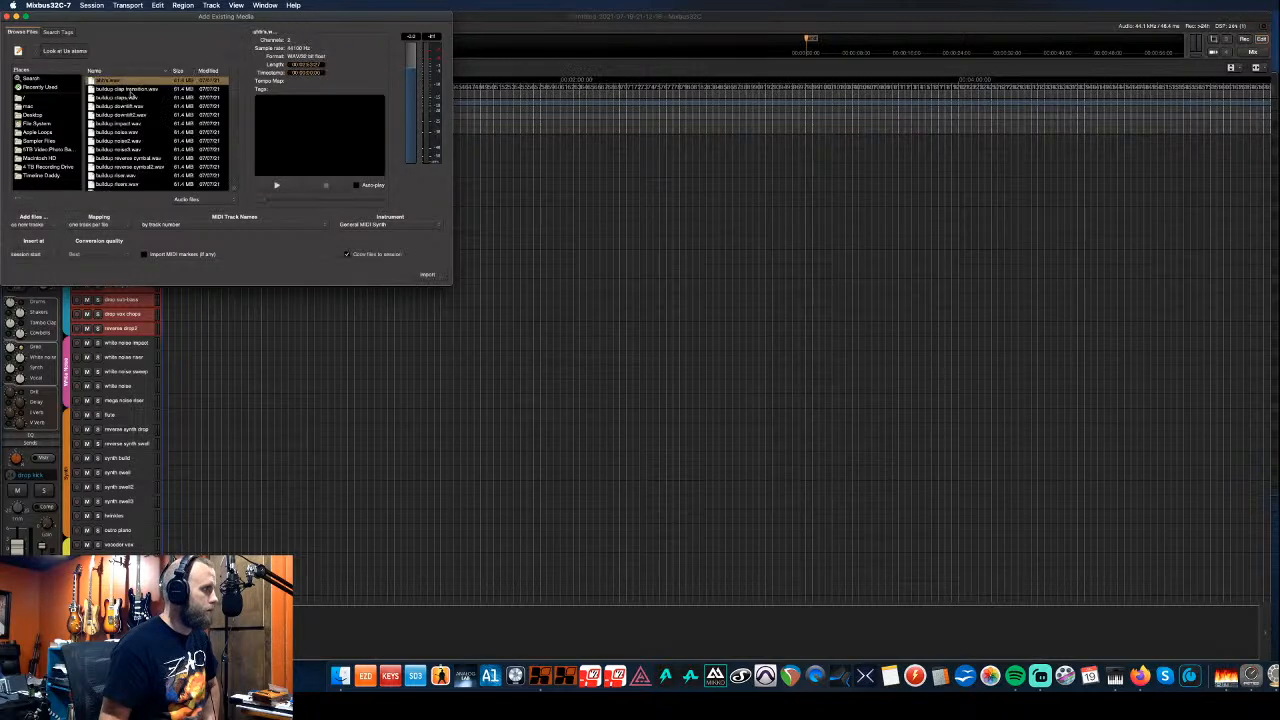
pyautogui.moveTo(141, 22); pyautogui.dragTo(605, 213)
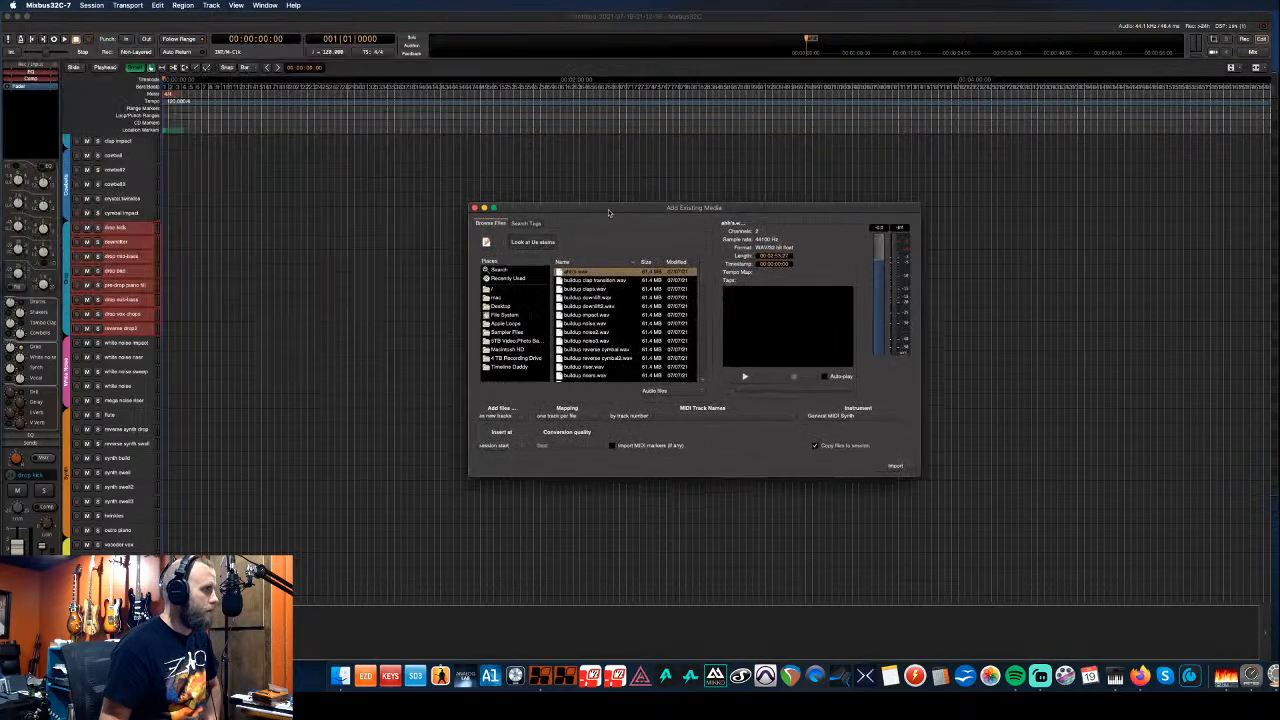
pyautogui.scroll(-5, 607, 291)
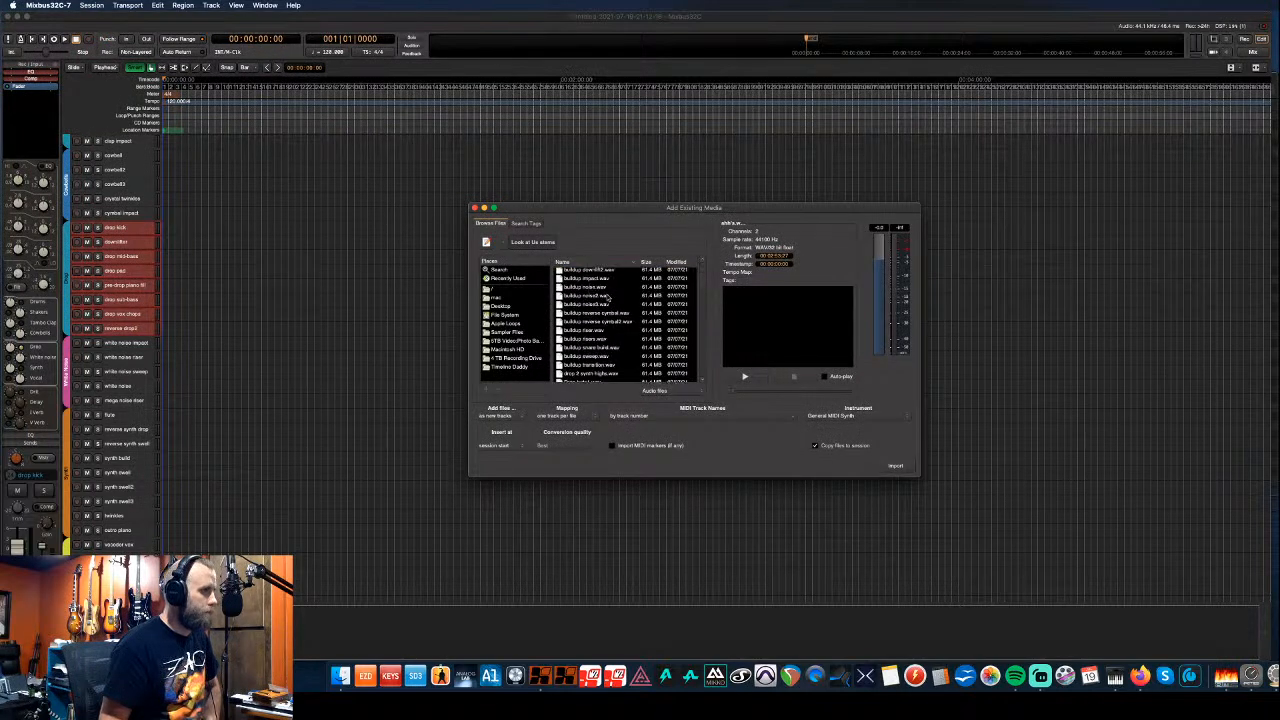
pyautogui.scroll(-4, 607, 297)
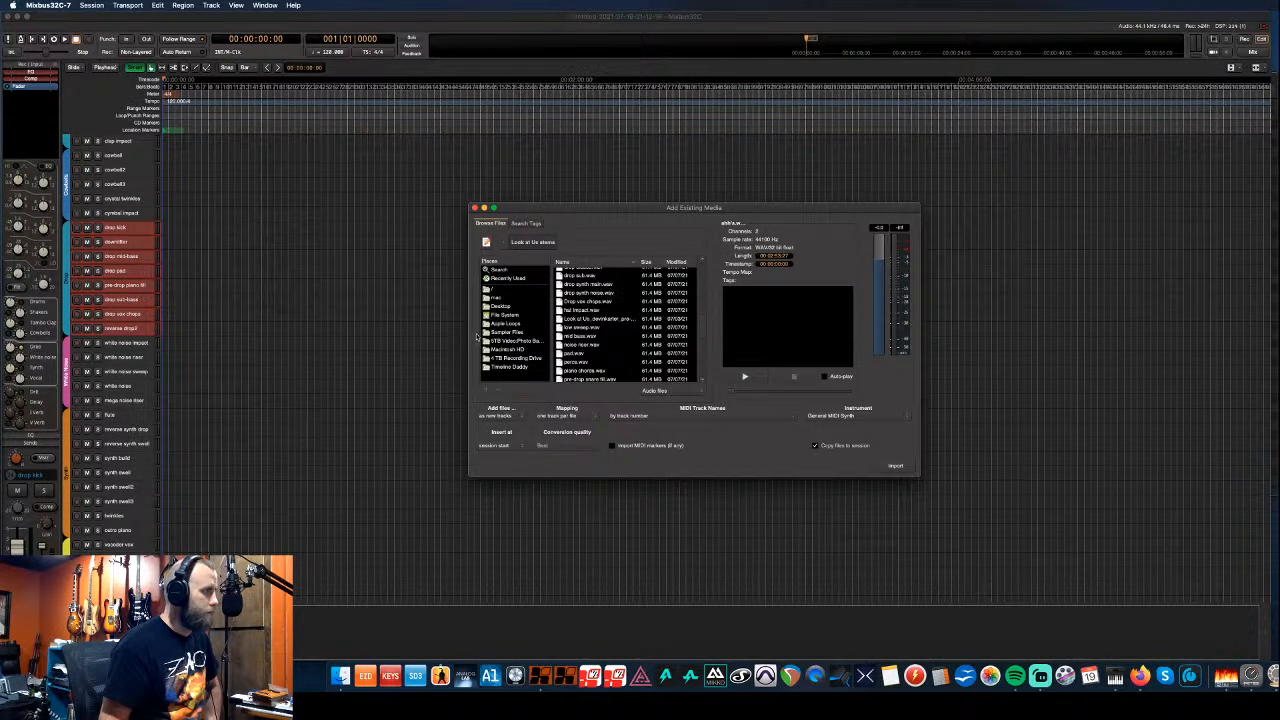
pyautogui.scroll(-5, 586, 349)
pyautogui.scroll(-3, 588, 349)
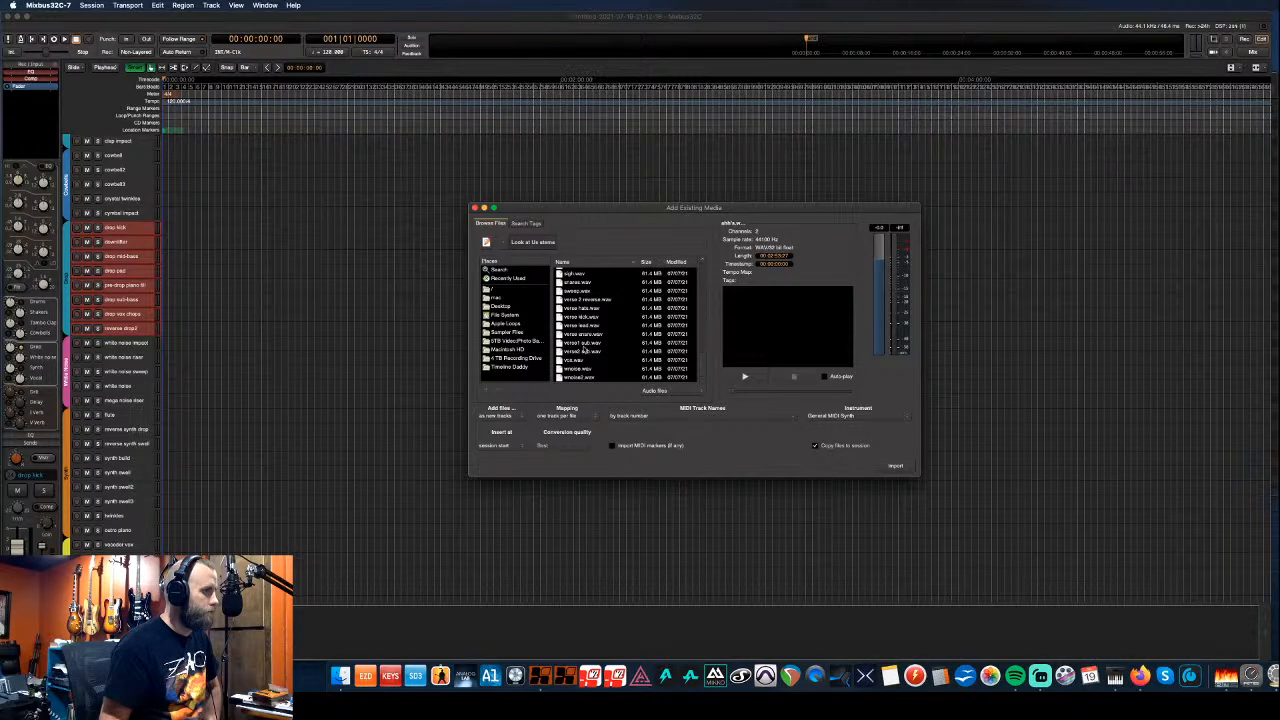
pyautogui.click(587, 378)
pyautogui.scroll(15, 587, 380)
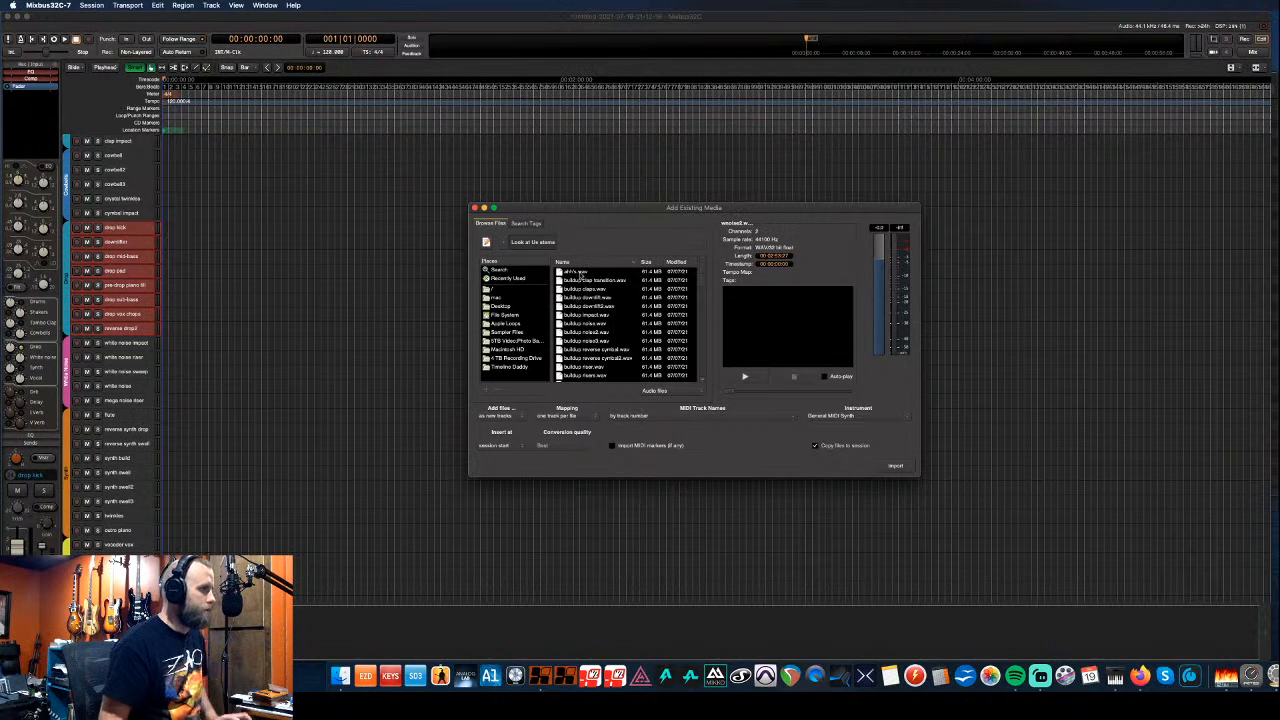
pyautogui.keyDown('shift'); pyautogui.click(580, 273); pyautogui.keyUp('shift')
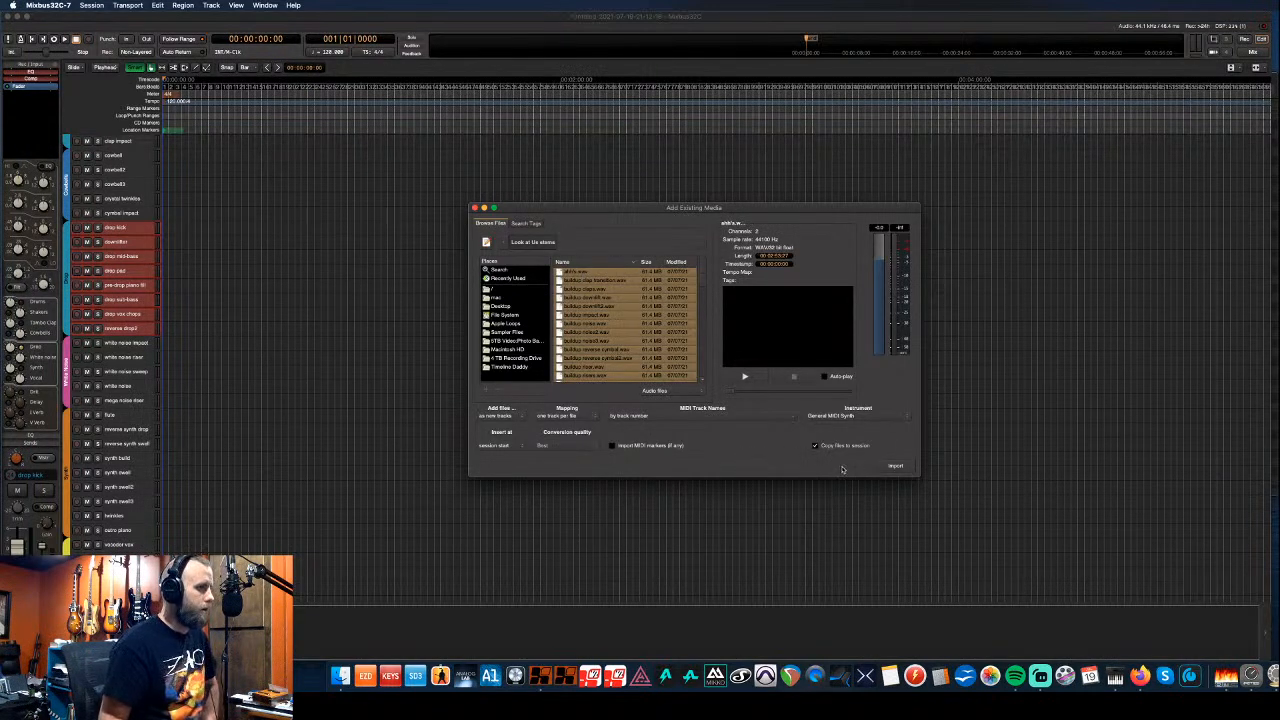
pyautogui.click(474, 208)
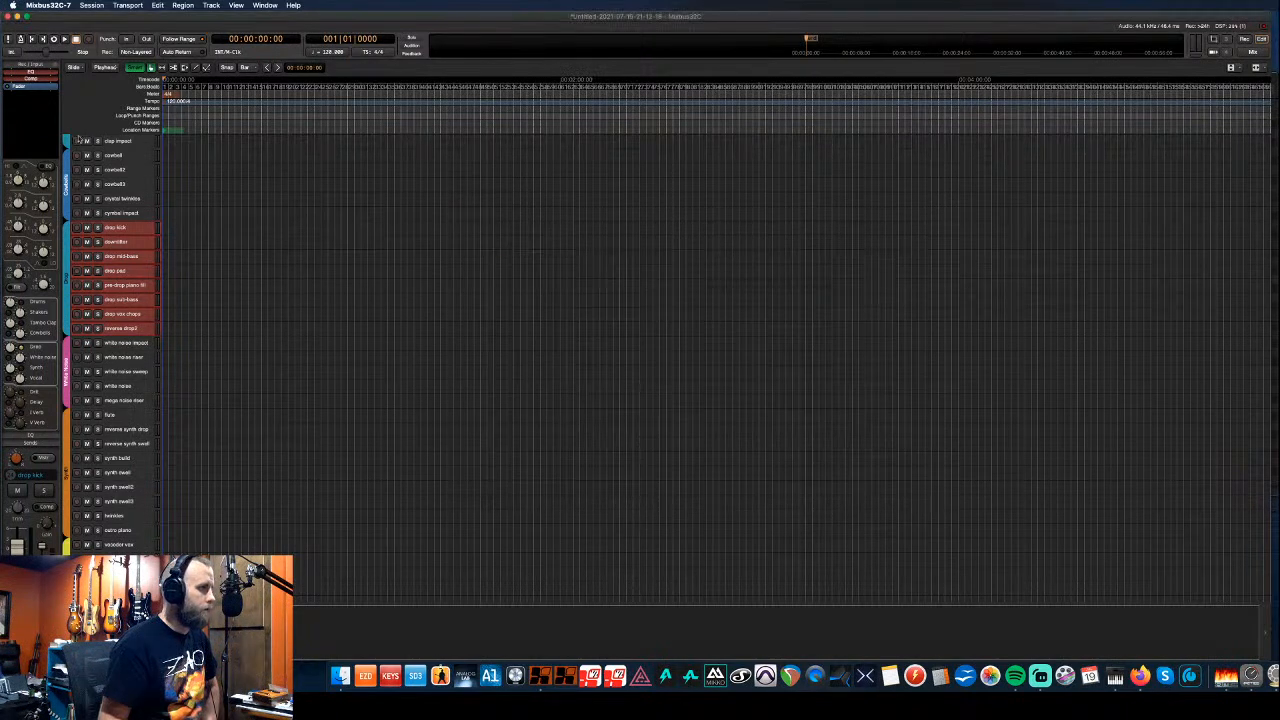
# - Select the remaining vocal and reference tracks above Master and remove them, confirming the deletion
pyautogui.scroll(5, 120, 199)
pyautogui.scroll(4, 119, 199)
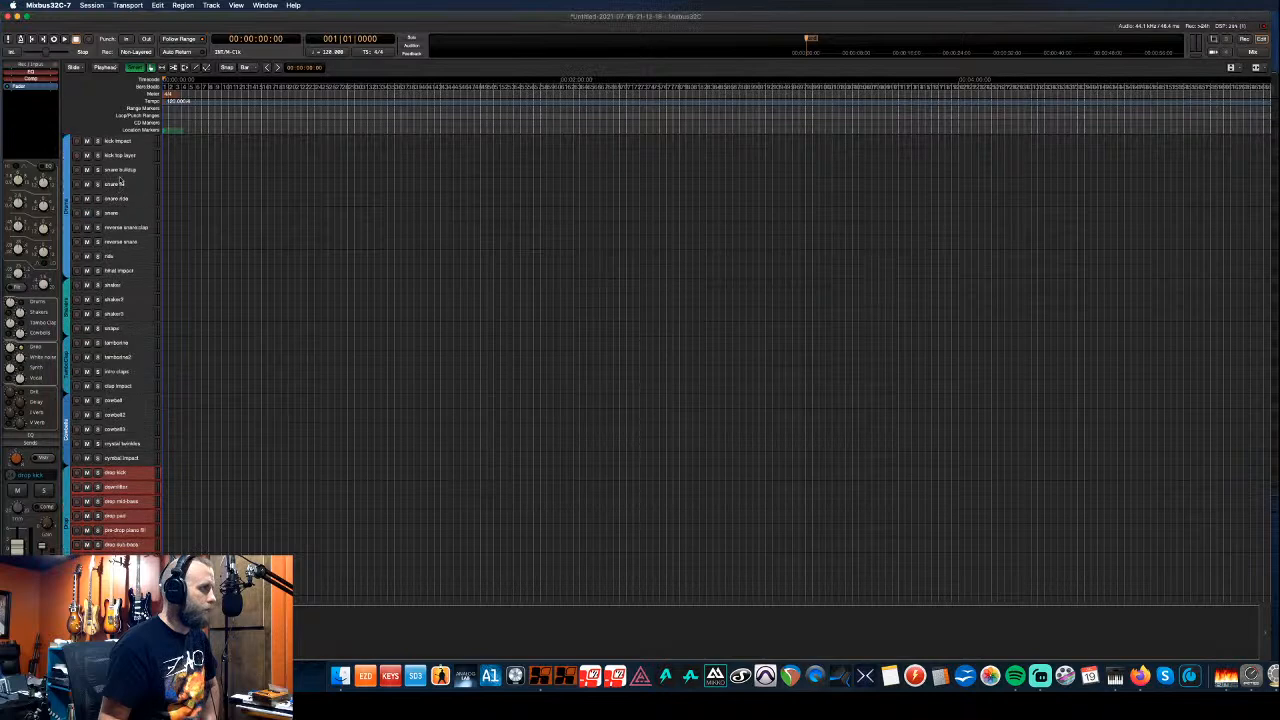
pyautogui.scroll(-12, 127, 142)
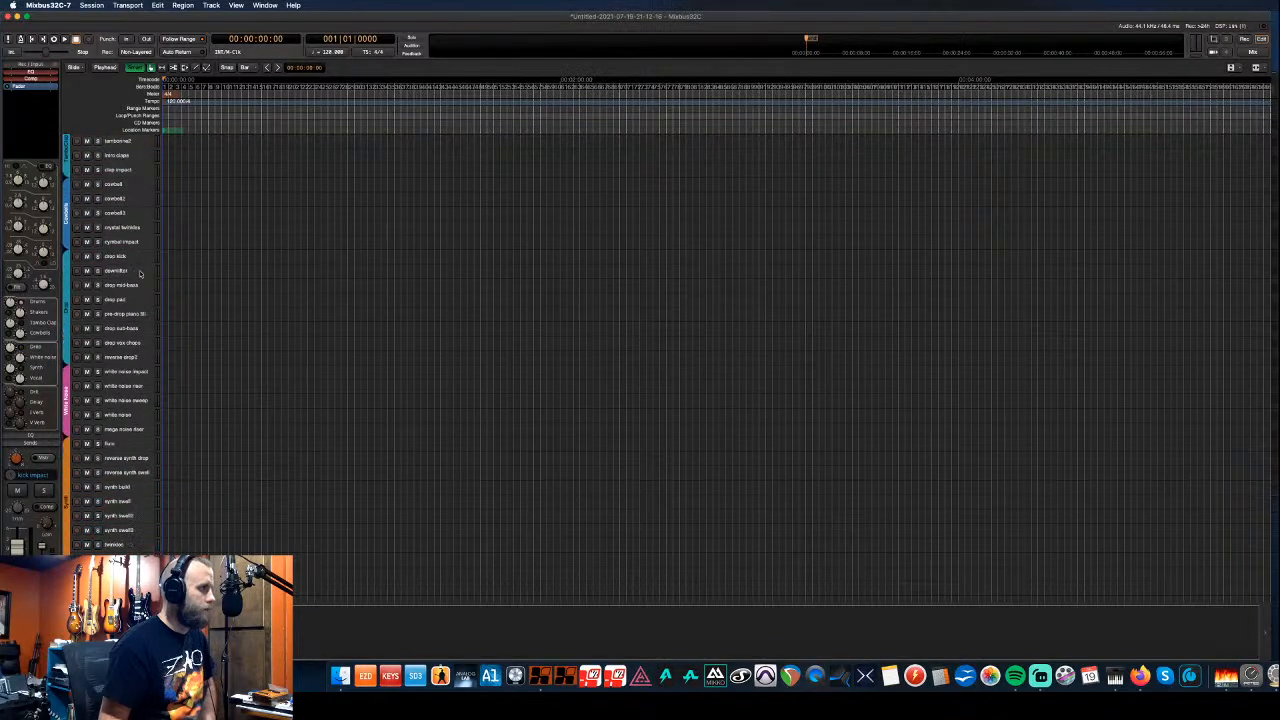
pyautogui.scroll(-12, 134, 455)
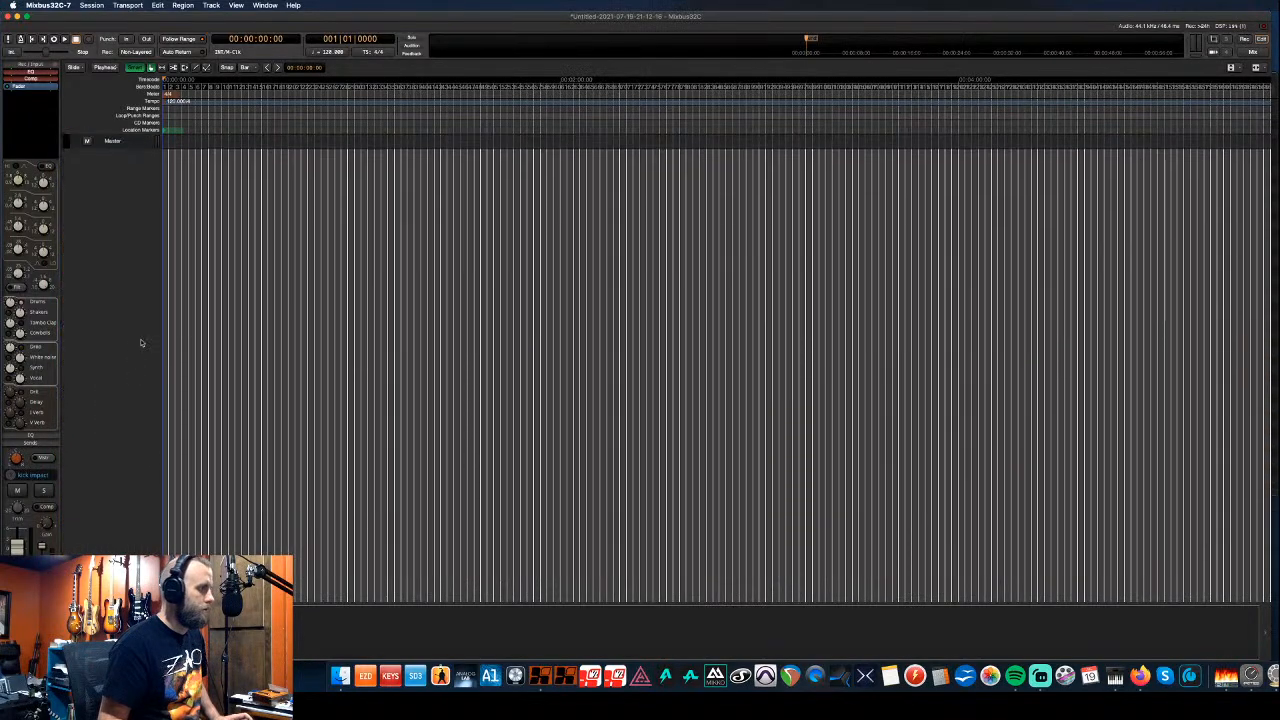
pyautogui.scroll(3, 131, 398)
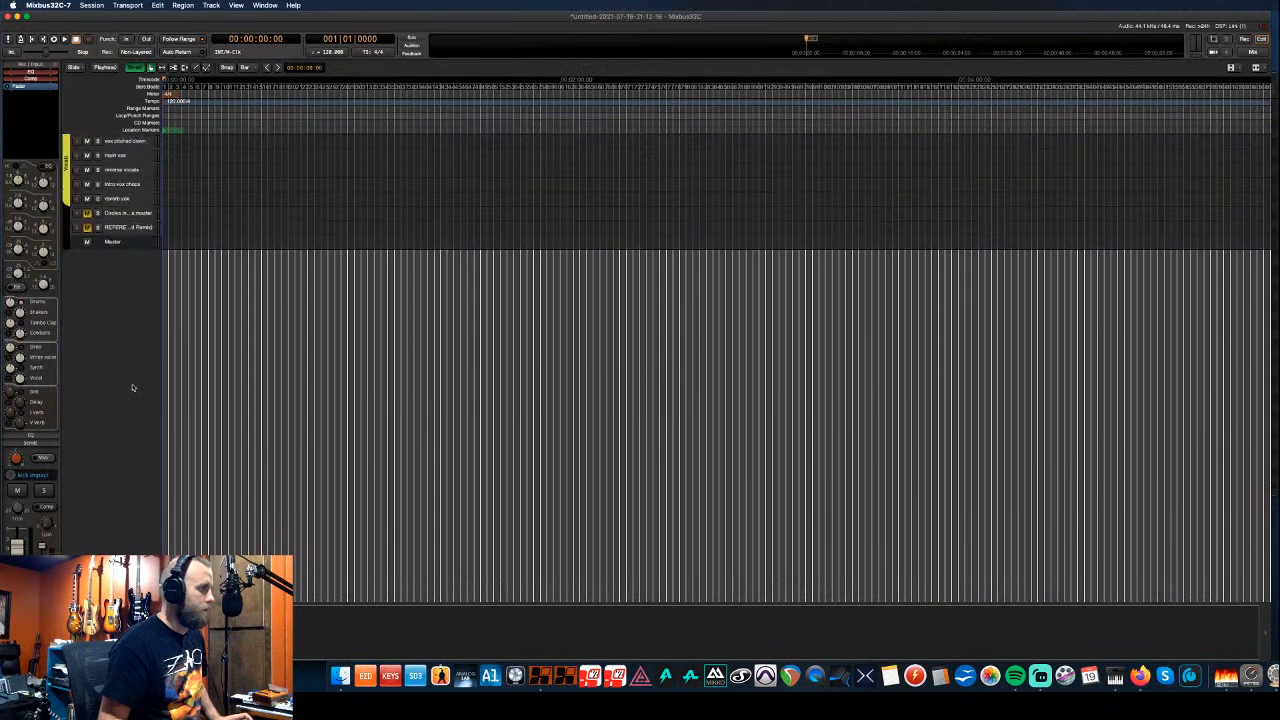
pyautogui.keyDown('shift'); pyautogui.click(146, 230); pyautogui.keyUp('shift')
pyautogui.rightClick(146, 230)
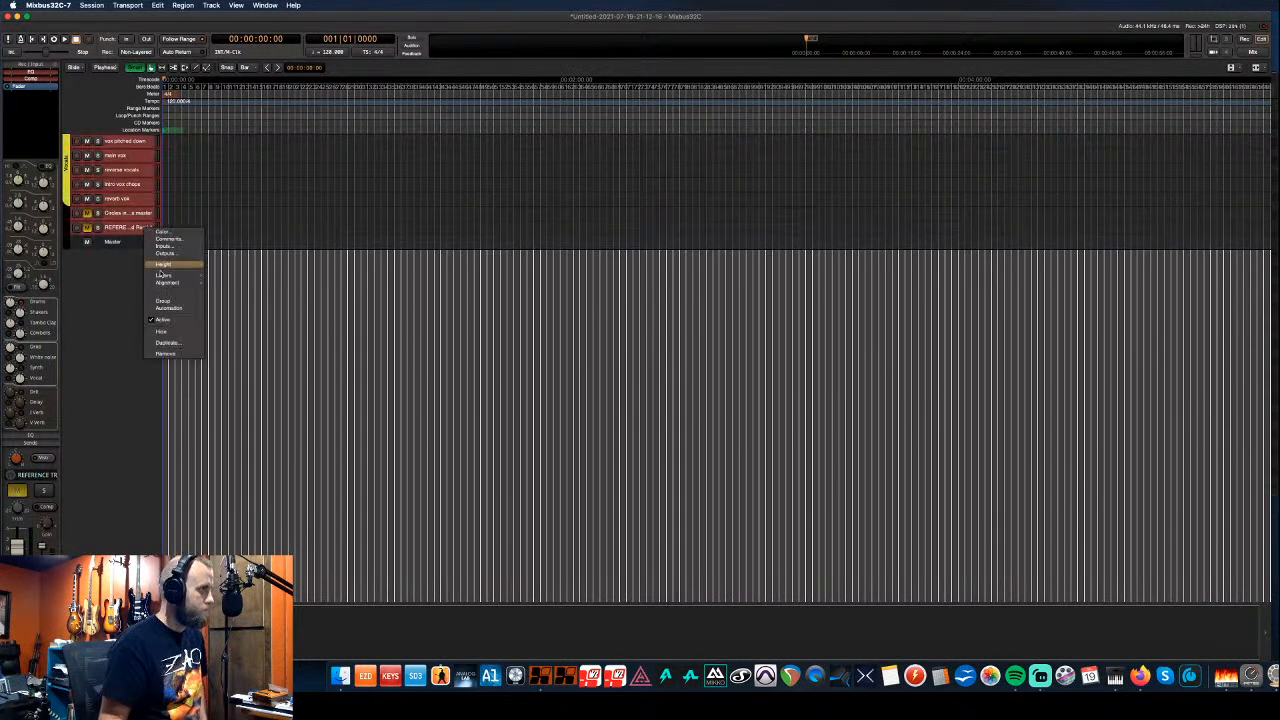
pyautogui.click(188, 355)
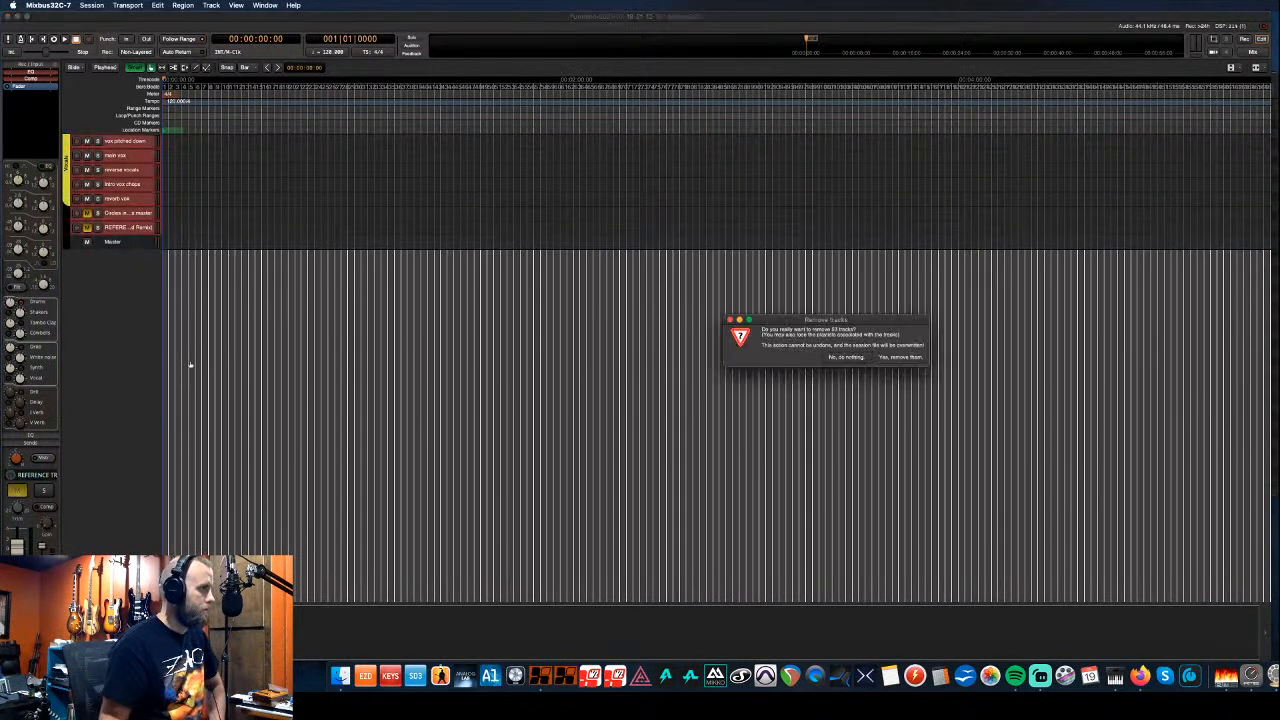
pyautogui.click(892, 358)
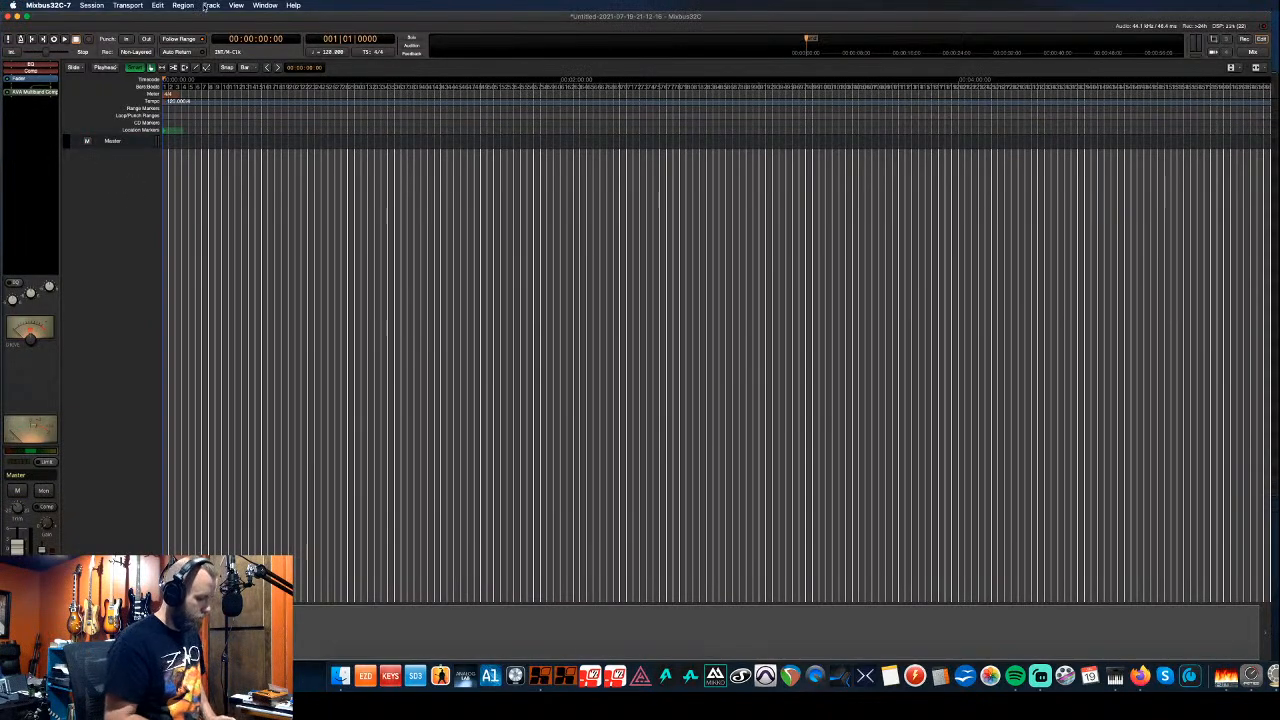
# - Import all 64 stem WAVs as new tracks, copying files to the session, then close the import window
pyautogui.press('super+i')
pyautogui.scroll(-2, 152, 150)
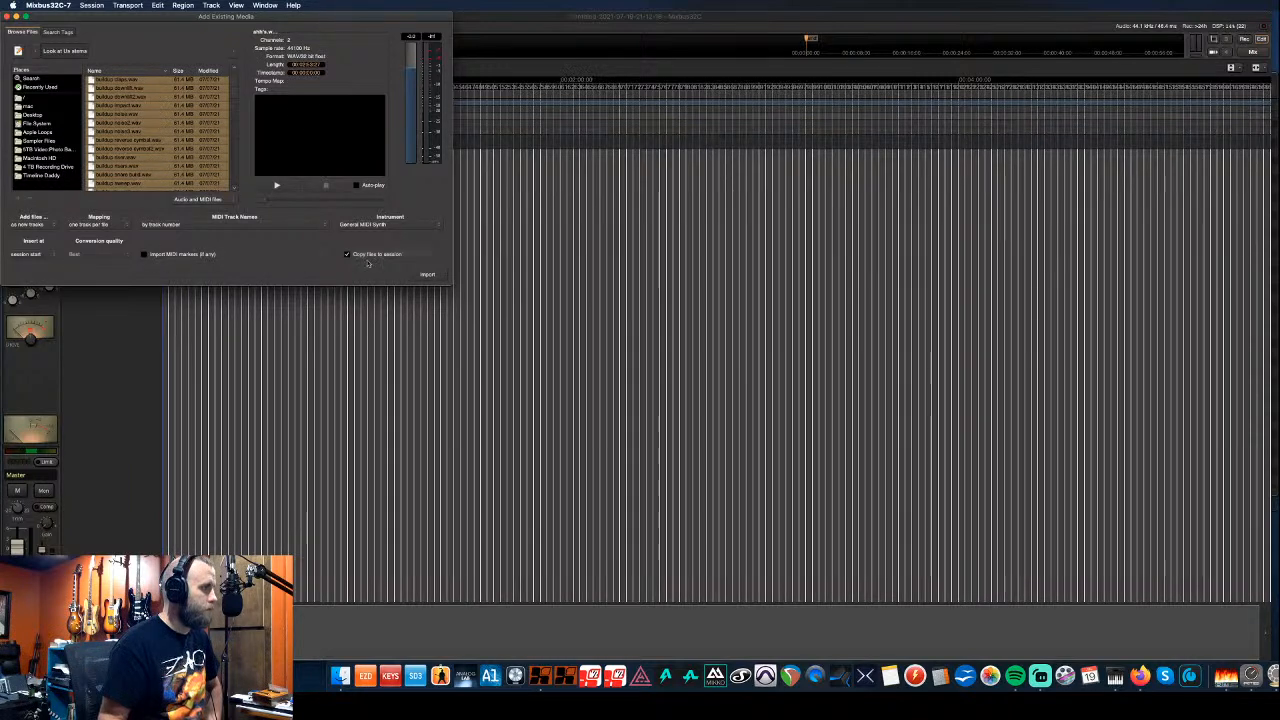
pyautogui.click(428, 276)
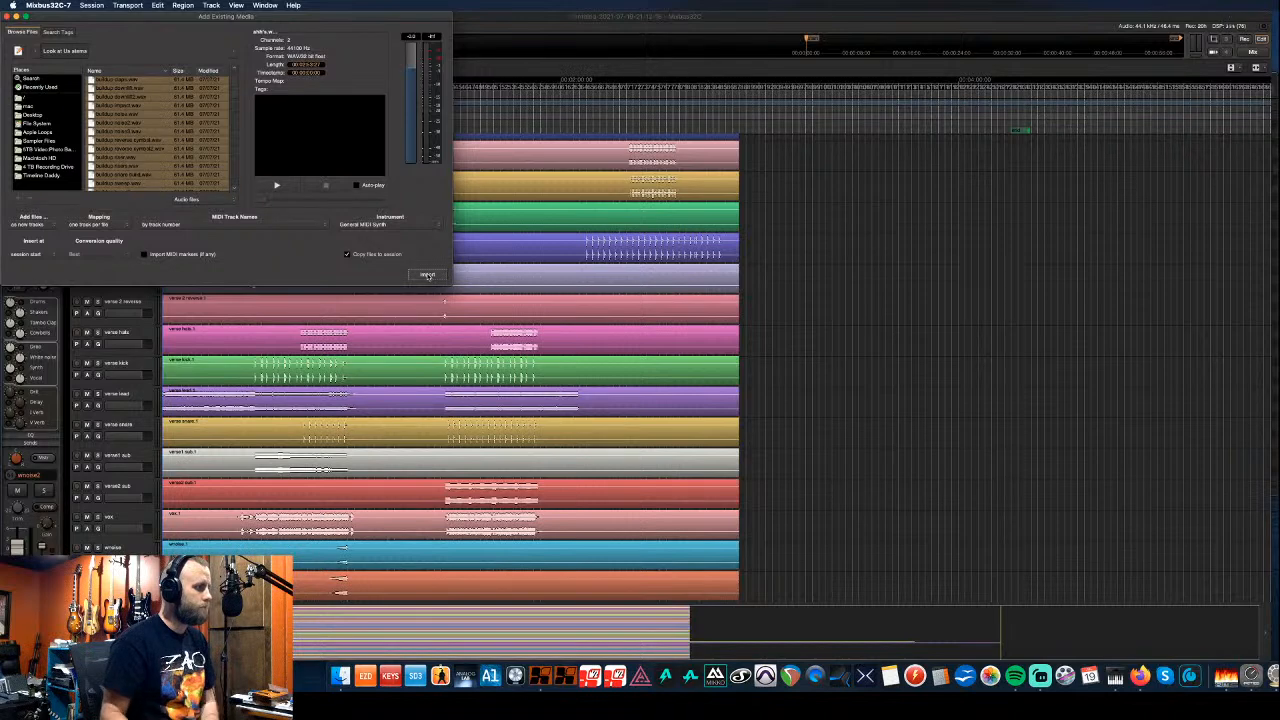
pyautogui.moveTo(100, 22); pyautogui.dragTo(332, 120)
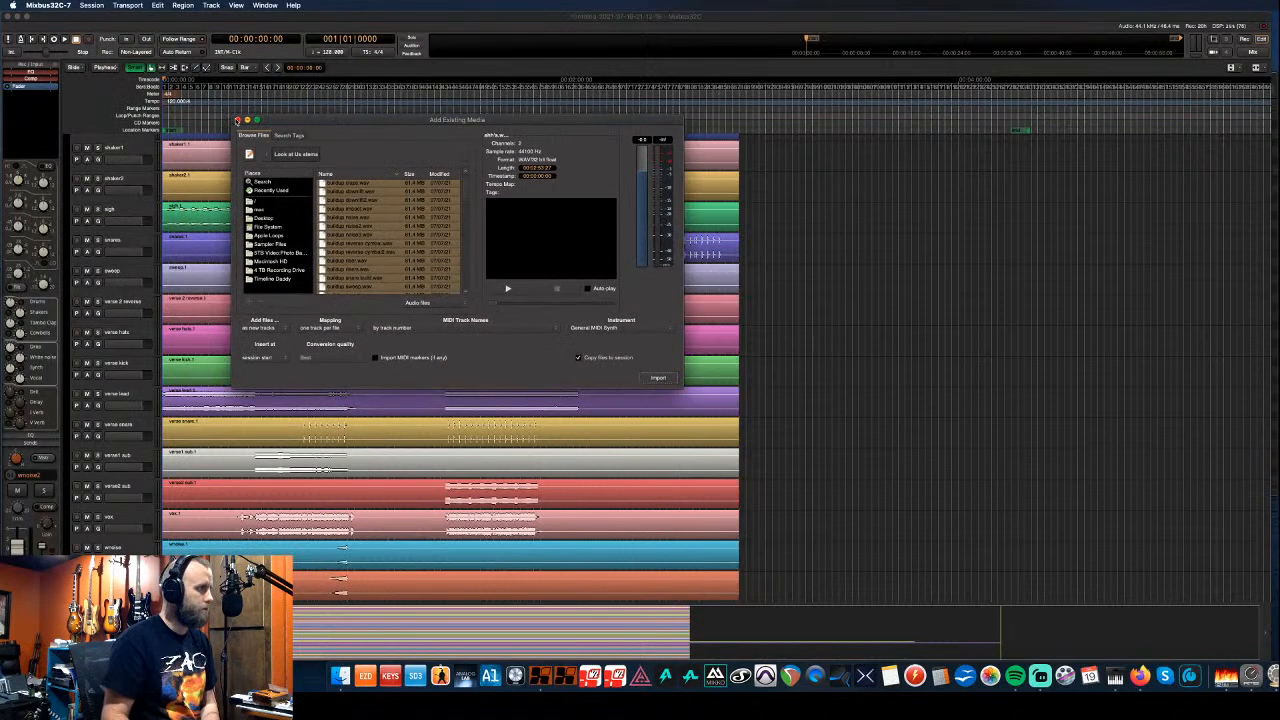
pyautogui.click(233, 119)
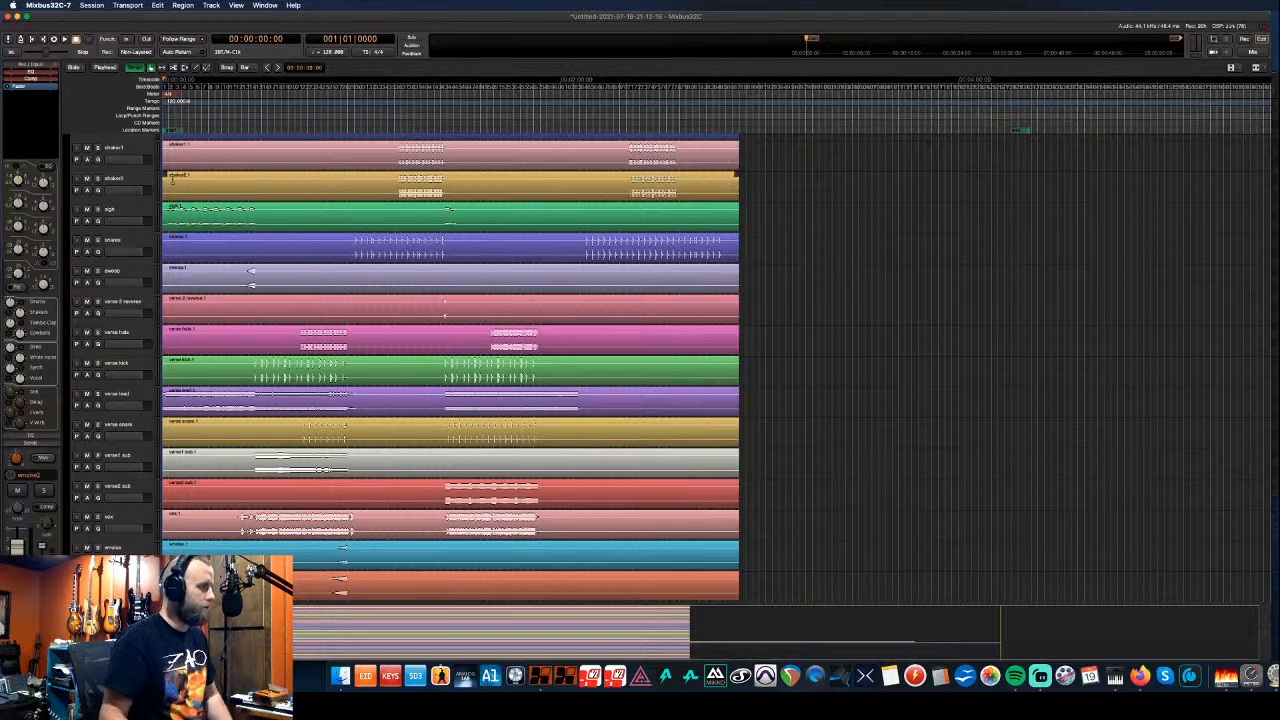
# - Show the Tracks & Busses list beside the editor and hide the pre-master mix track
pyautogui.scroll(3, 152, 202)
pyautogui.scroll(4, 152, 202)
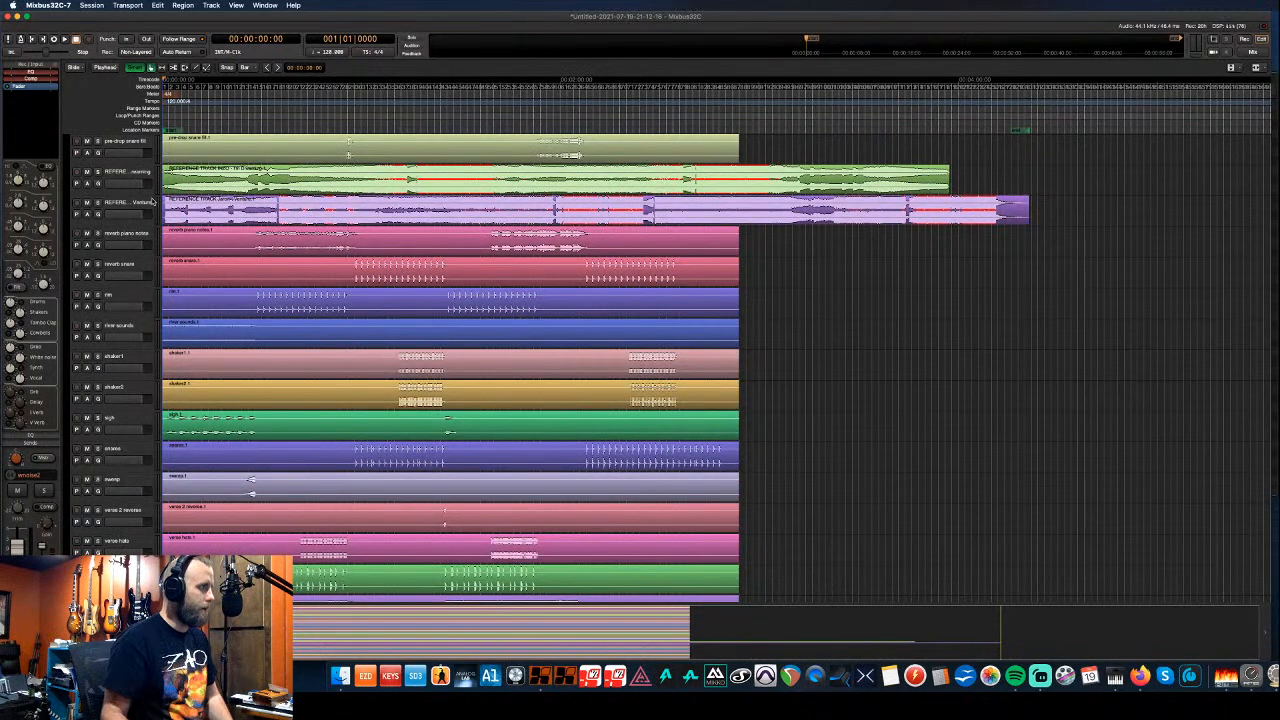
pyautogui.hotkey('shift', 'l')
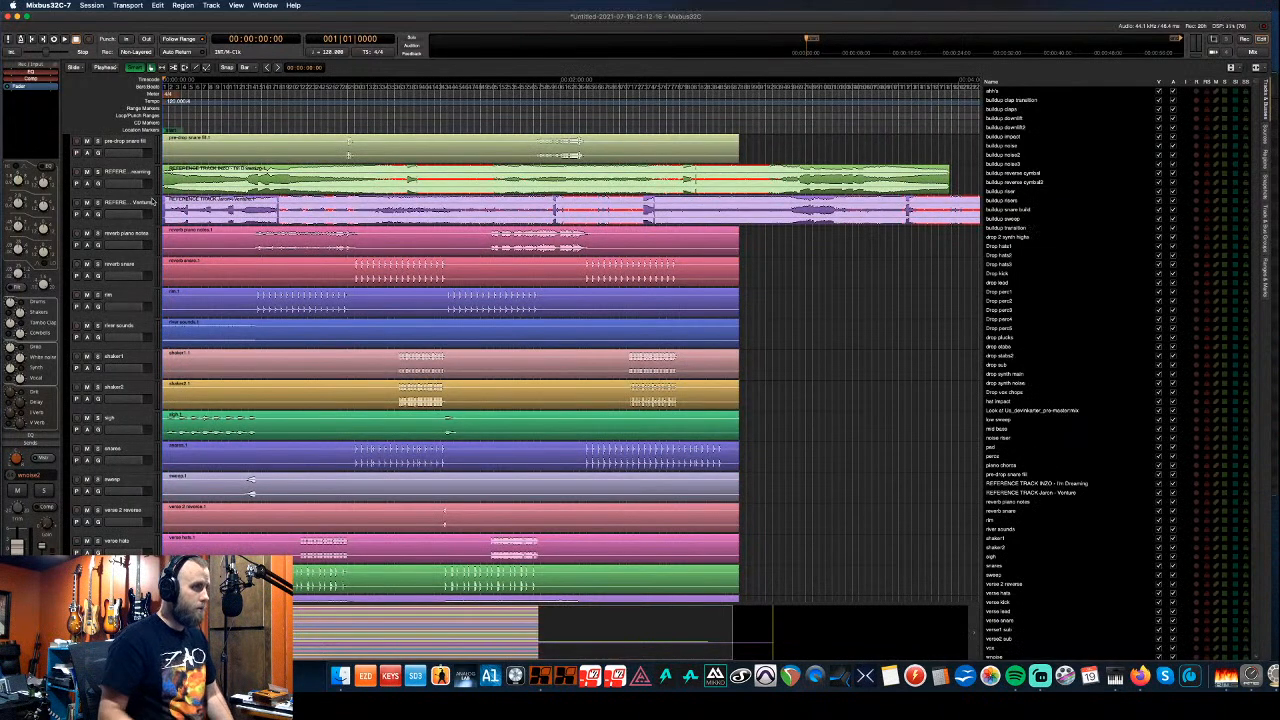
pyautogui.click(1025, 410)
pyautogui.click(1159, 411)
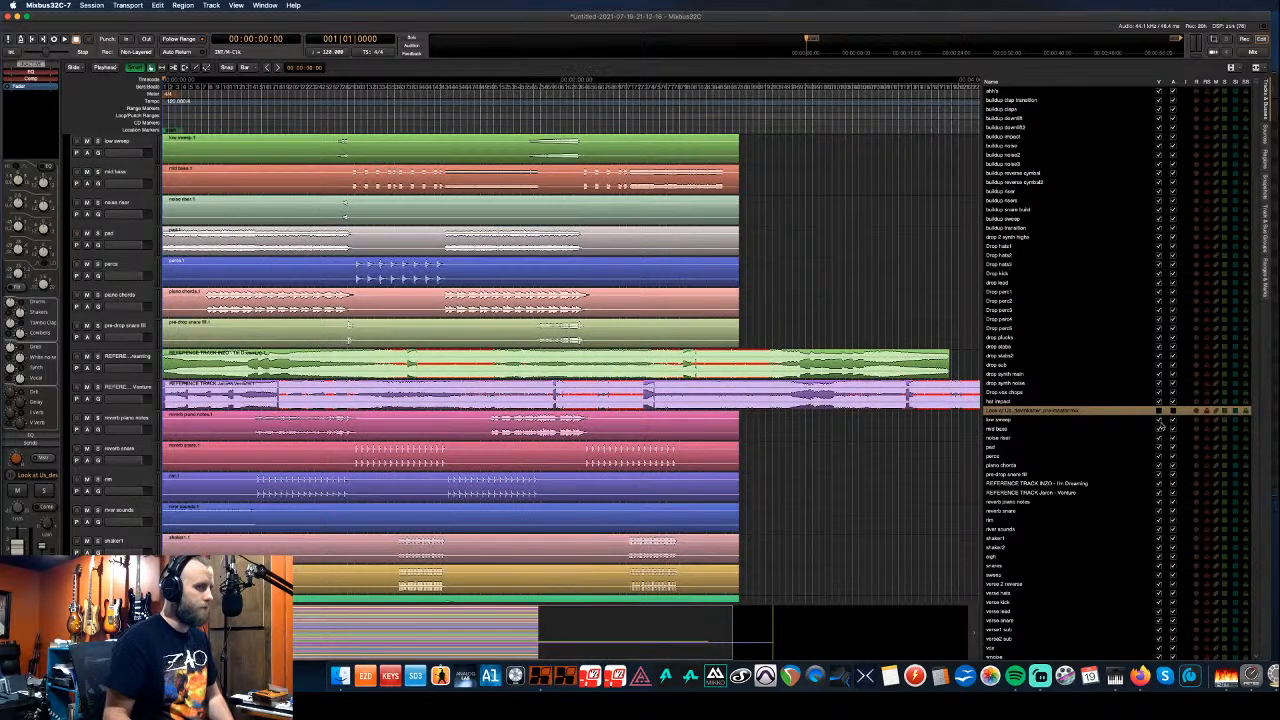
# - Hide the INZO reference track, deactivate and hide the Jaren - Venture reference, then select verse 2 reverse
pyautogui.click(1033, 485)
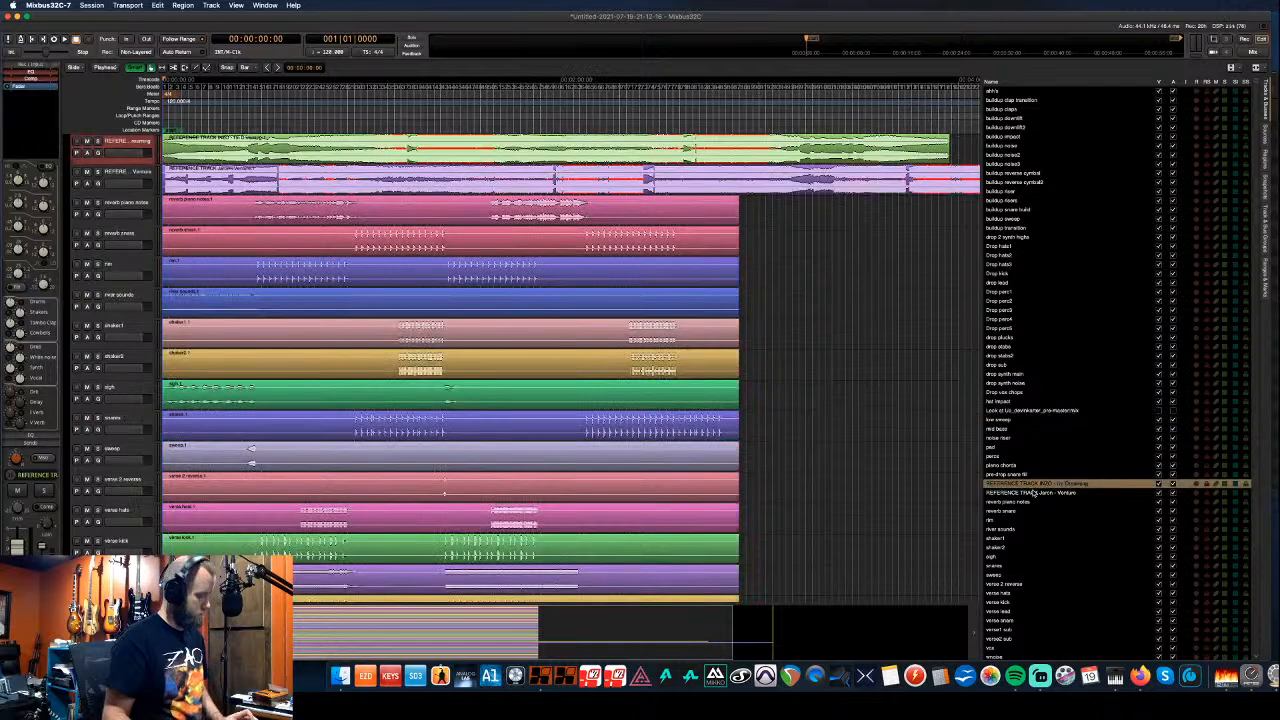
pyautogui.keyDown('shift'); pyautogui.click(1034, 492); pyautogui.keyUp('shift')
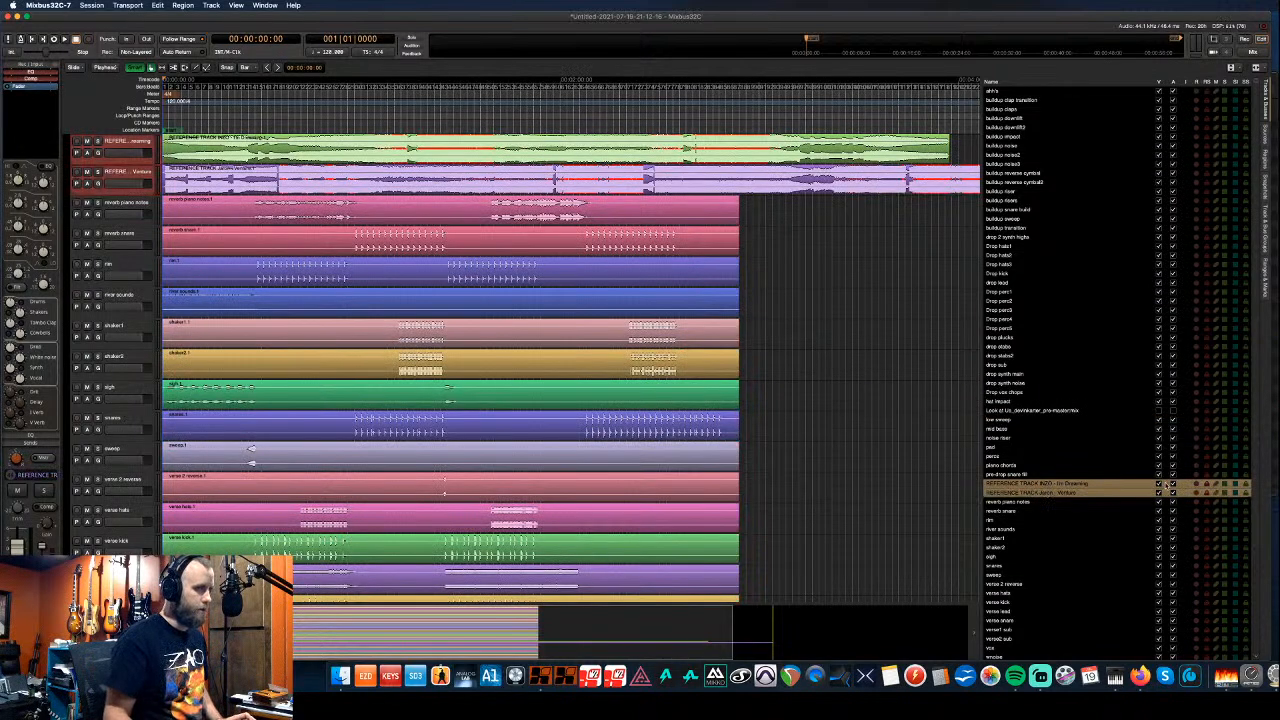
pyautogui.click(1159, 484)
pyautogui.click(1173, 493)
pyautogui.click(1159, 493)
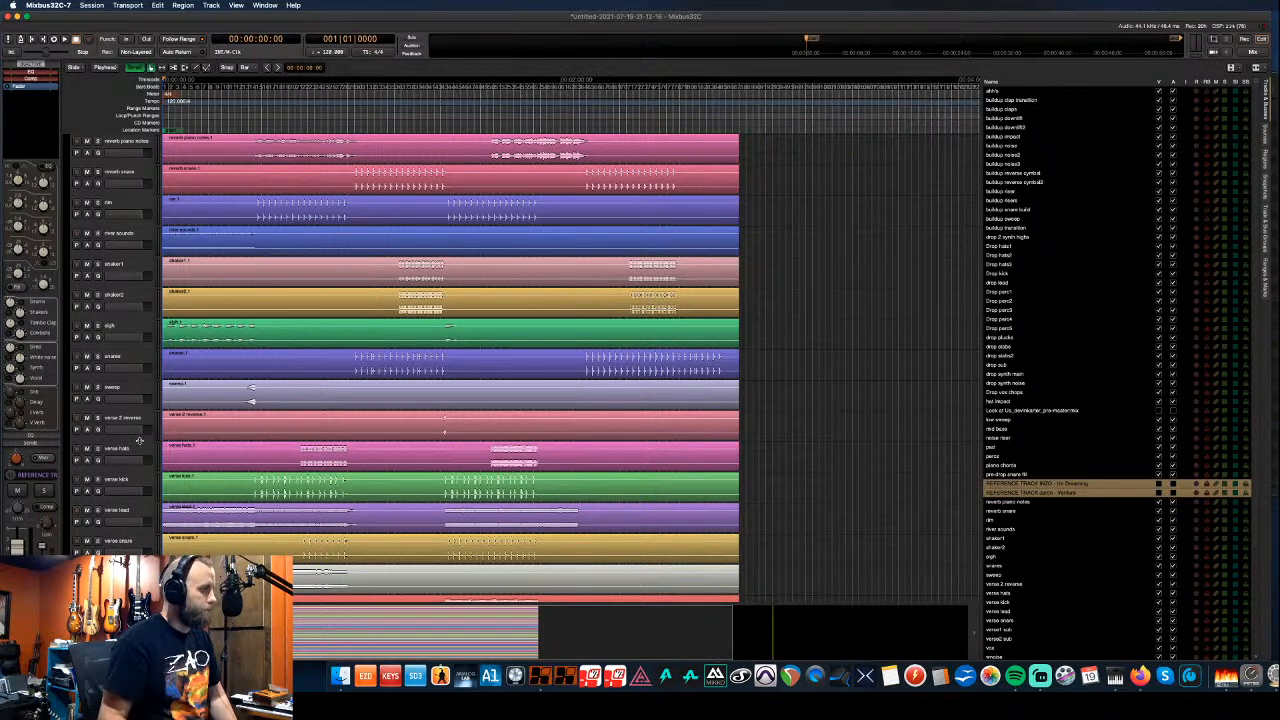
pyautogui.scroll(-4, 140, 441)
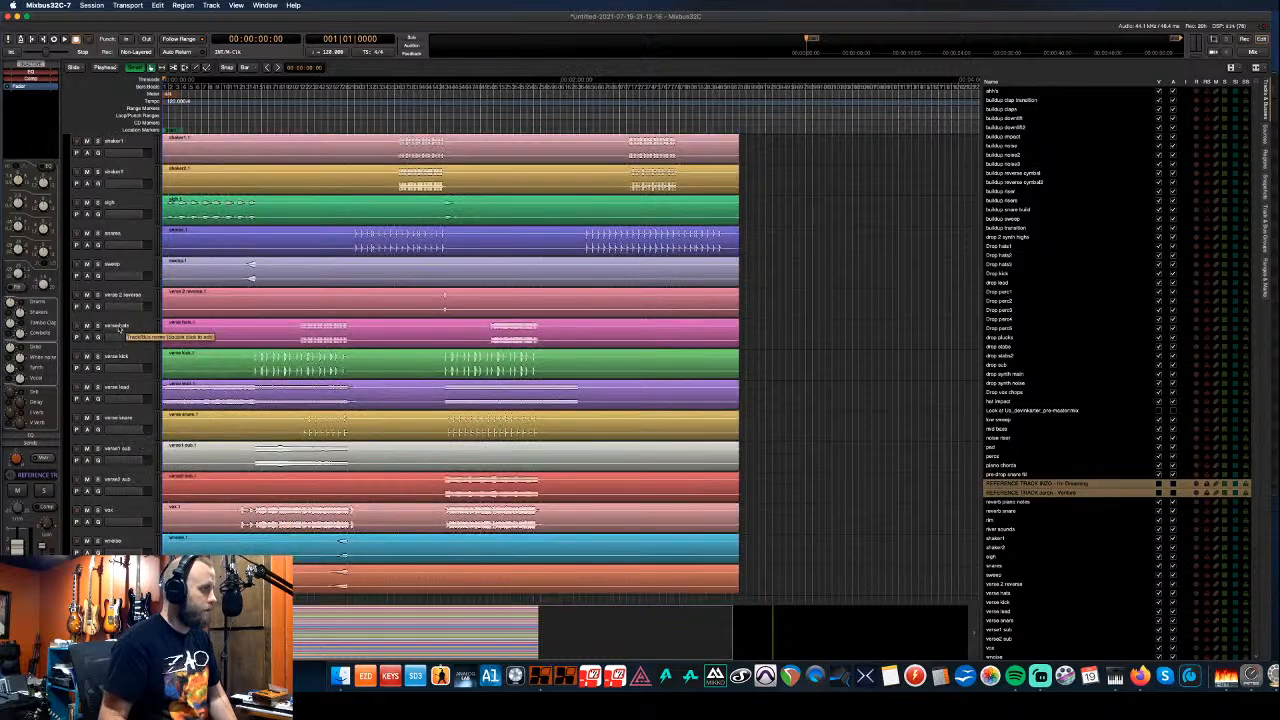
pyautogui.click(120, 296)
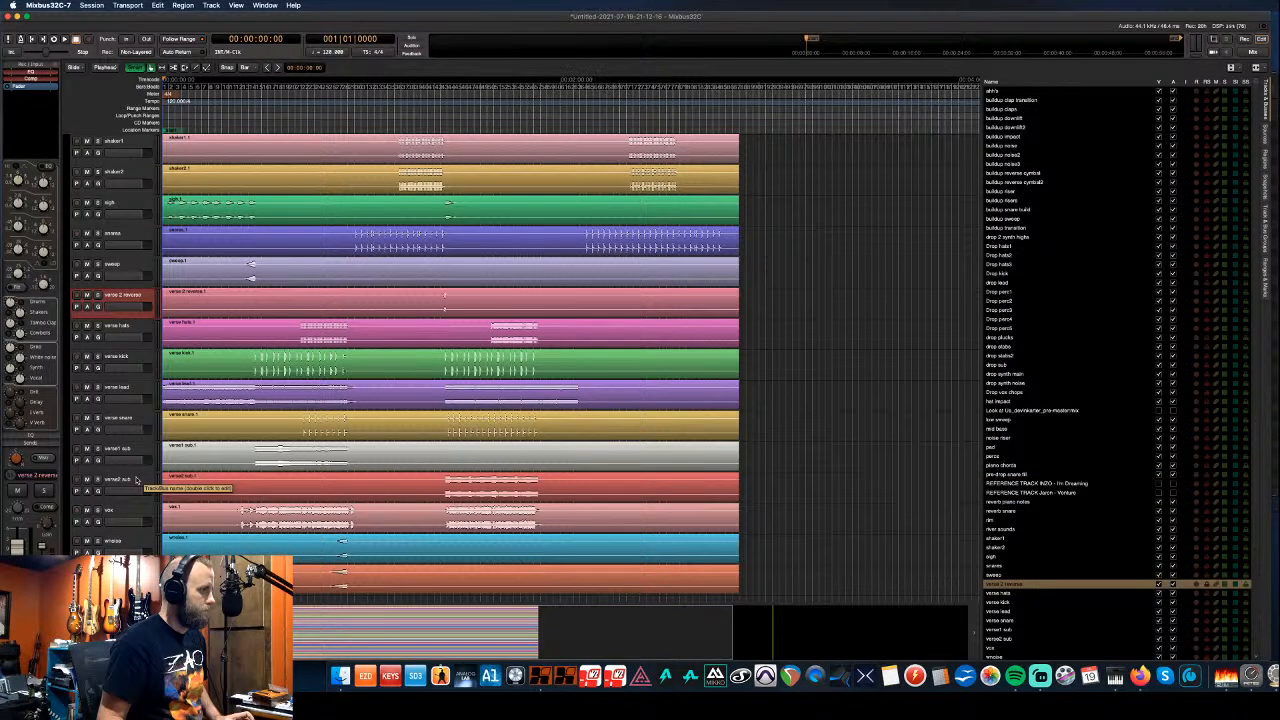
# - Select verse 2 reverse through verse snare and move them to the top of the track order
pyautogui.keyDown('shift'); pyautogui.click(131, 421); pyautogui.keyUp('shift')
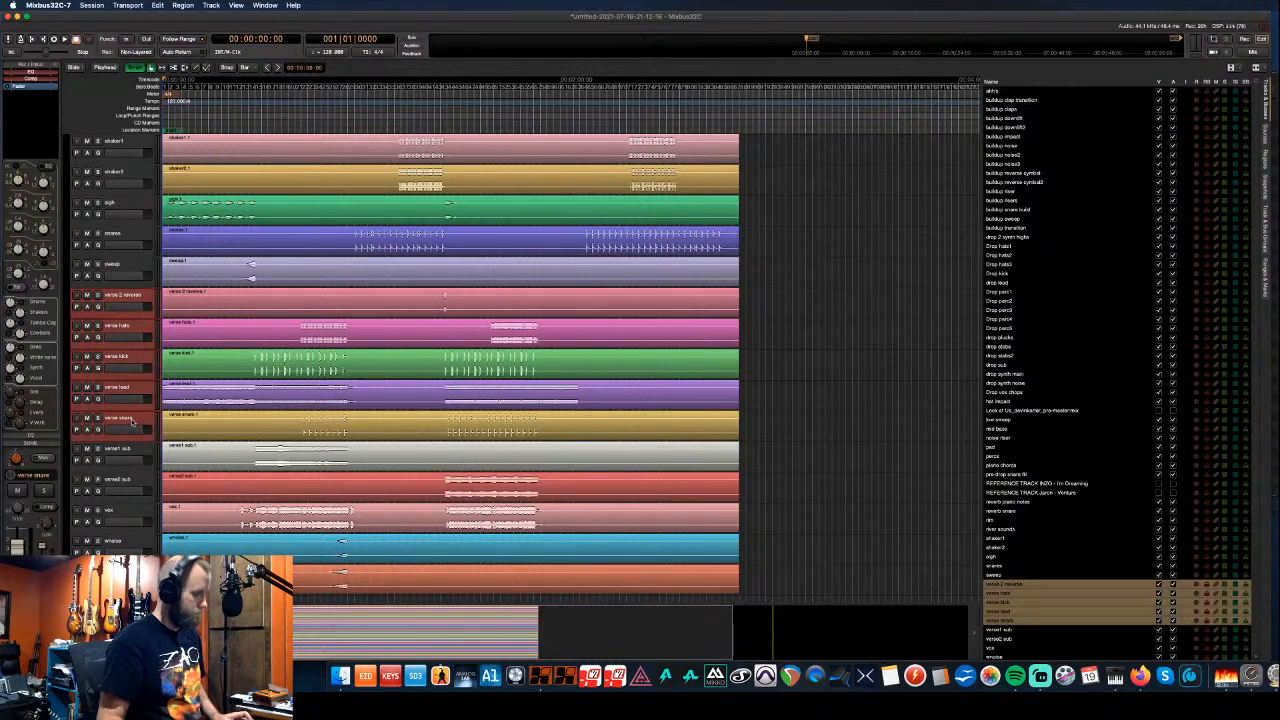
pyautogui.hotkey('ctrl', 'Up')
pyautogui.hotkey('ctrl', 'Up')
pyautogui.hotkey('ctrl', 'Up')
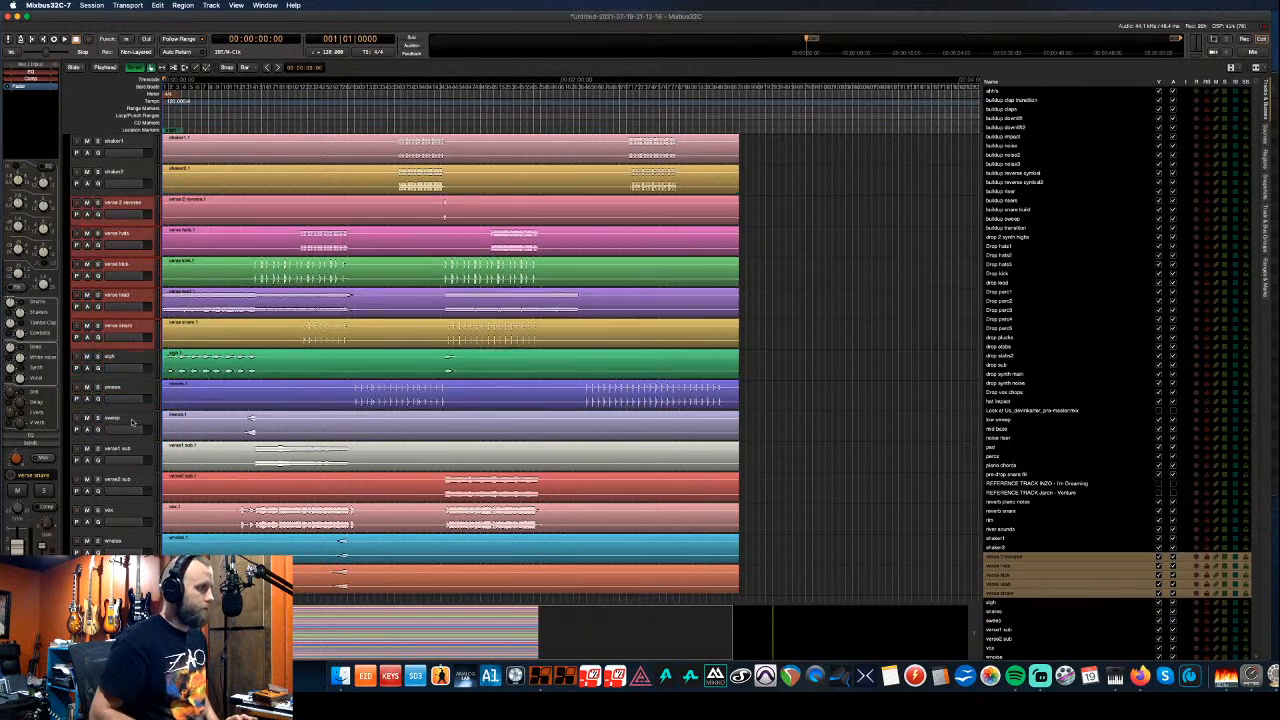
pyautogui.hotkey('ctrl', 'Up')
pyautogui.hotkey('ctrl', 'Up')
pyautogui.hotkey('ctrl', 'Up')
pyautogui.hotkey('ctrl', 'Up')
pyautogui.hotkey('ctrl', 'Up')
pyautogui.hotkey('ctrl', 'Up')
pyautogui.hotkey('ctrl', 'Up')
pyautogui.hotkey('ctrl', 'Up')
pyautogui.hotkey('ctrl', 'Up')
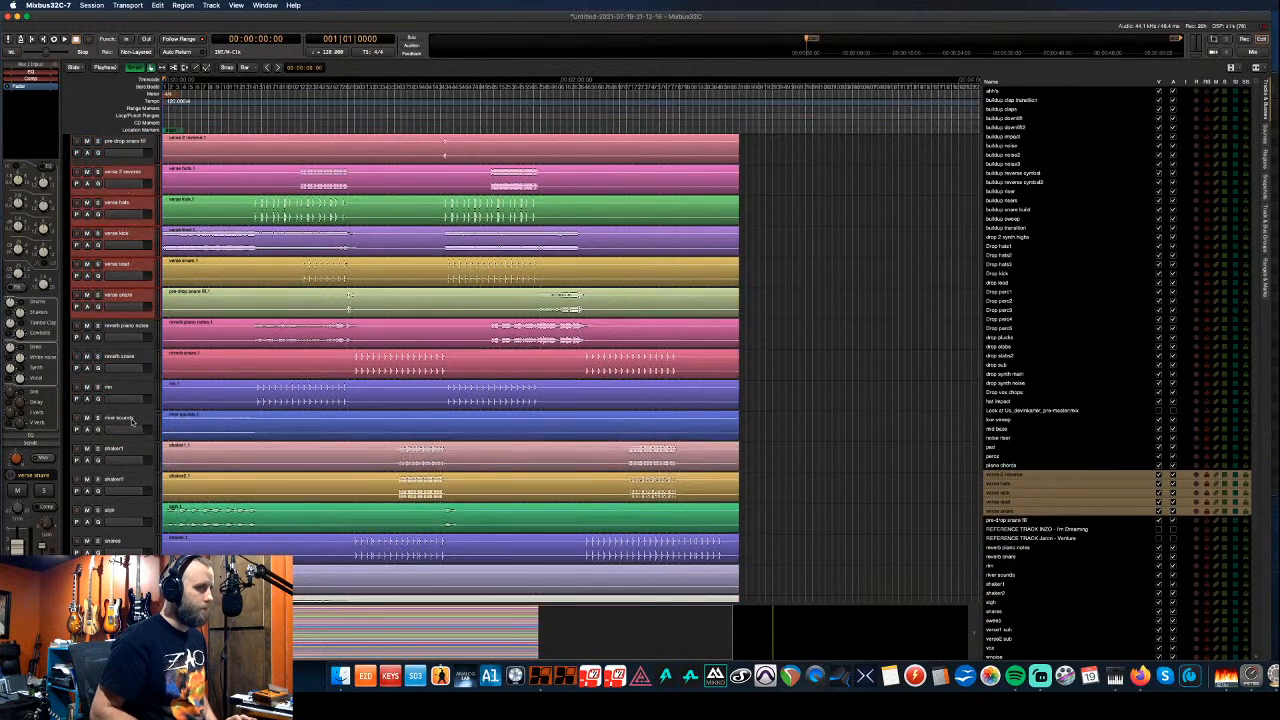
pyautogui.hotkey('ctrl', 'Up')
pyautogui.hotkey('ctrl', 'Up')
pyautogui.hotkey('ctrl', 'Up')
pyautogui.hotkey('ctrl', 'Up')
pyautogui.hotkey('ctrl', 'Up')
pyautogui.hotkey('ctrl', 'Up')
pyautogui.hotkey('ctrl', 'Up')
pyautogui.hotkey('ctrl', 'Up')
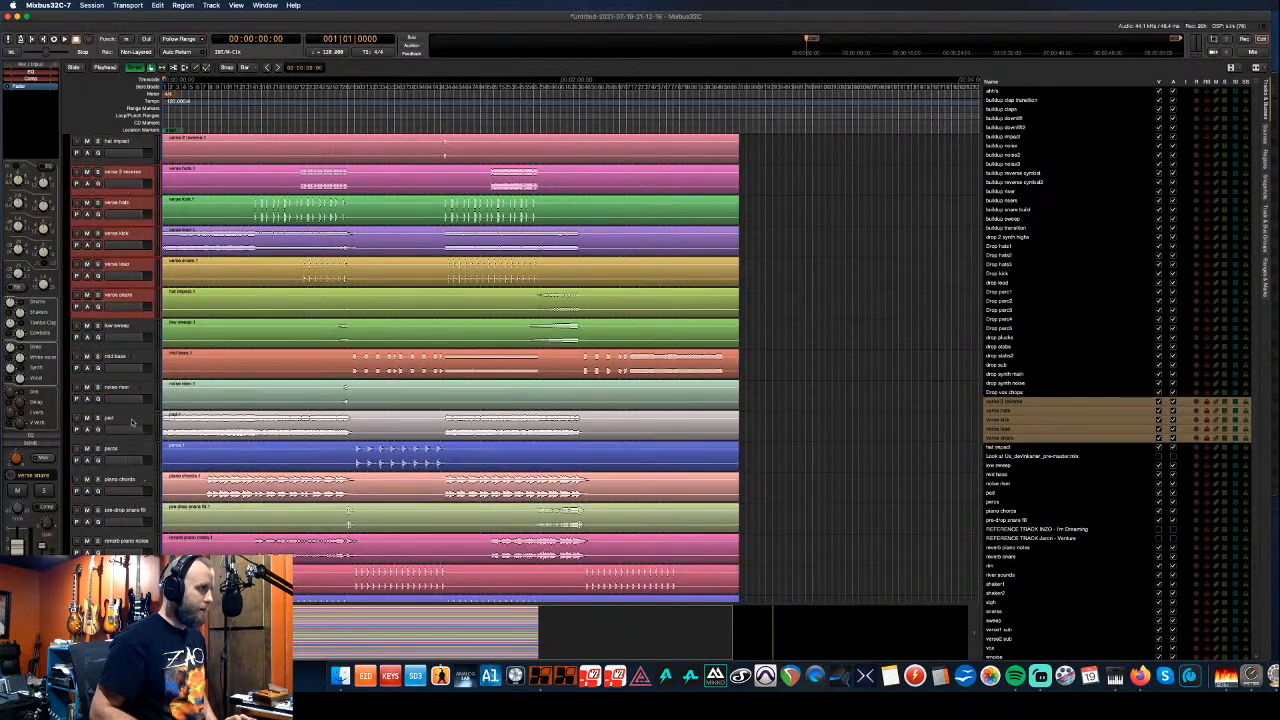
pyautogui.hotkey('ctrl', 'Up')
pyautogui.hotkey('ctrl', 'Up')
pyautogui.hotkey('ctrl', 'Up')
pyautogui.hotkey('ctrl', 'Up')
pyautogui.hotkey('ctrl', 'Up')
pyautogui.hotkey('ctrl', 'Up')
pyautogui.hotkey('ctrl', 'Up')
pyautogui.hotkey('ctrl', 'Up')
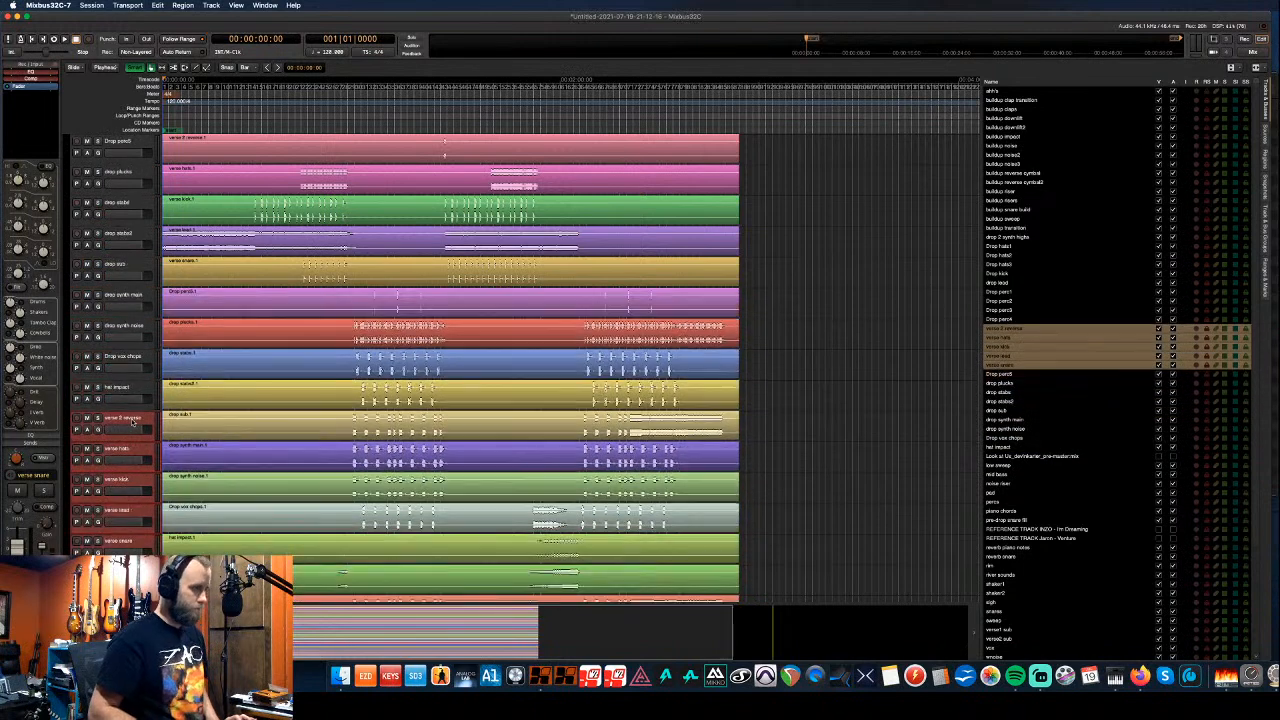
pyautogui.hotkey('ctrl', 'Up')
pyautogui.hotkey('ctrl', 'Up')
pyautogui.hotkey('ctrl', 'Up')
pyautogui.hotkey('ctrl', 'Up')
pyautogui.hotkey('ctrl', 'Up')
pyautogui.hotkey('ctrl', 'Up')
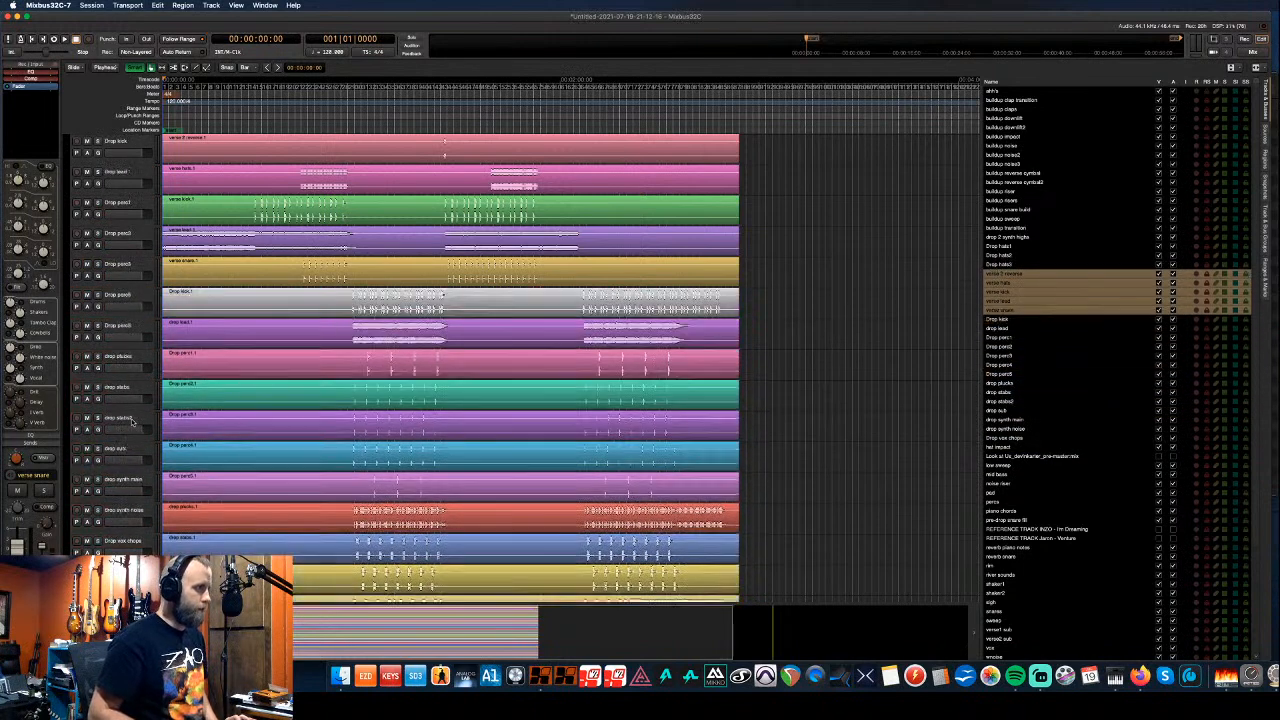
pyautogui.hotkey('ctrl', 'Up')
pyautogui.hotkey('ctrl', 'Up')
pyautogui.hotkey('ctrl', 'Up')
pyautogui.hotkey('ctrl', 'Up')
pyautogui.hotkey('ctrl', 'Up')
pyautogui.hotkey('ctrl', 'Up')
pyautogui.hotkey('ctrl', 'Up')
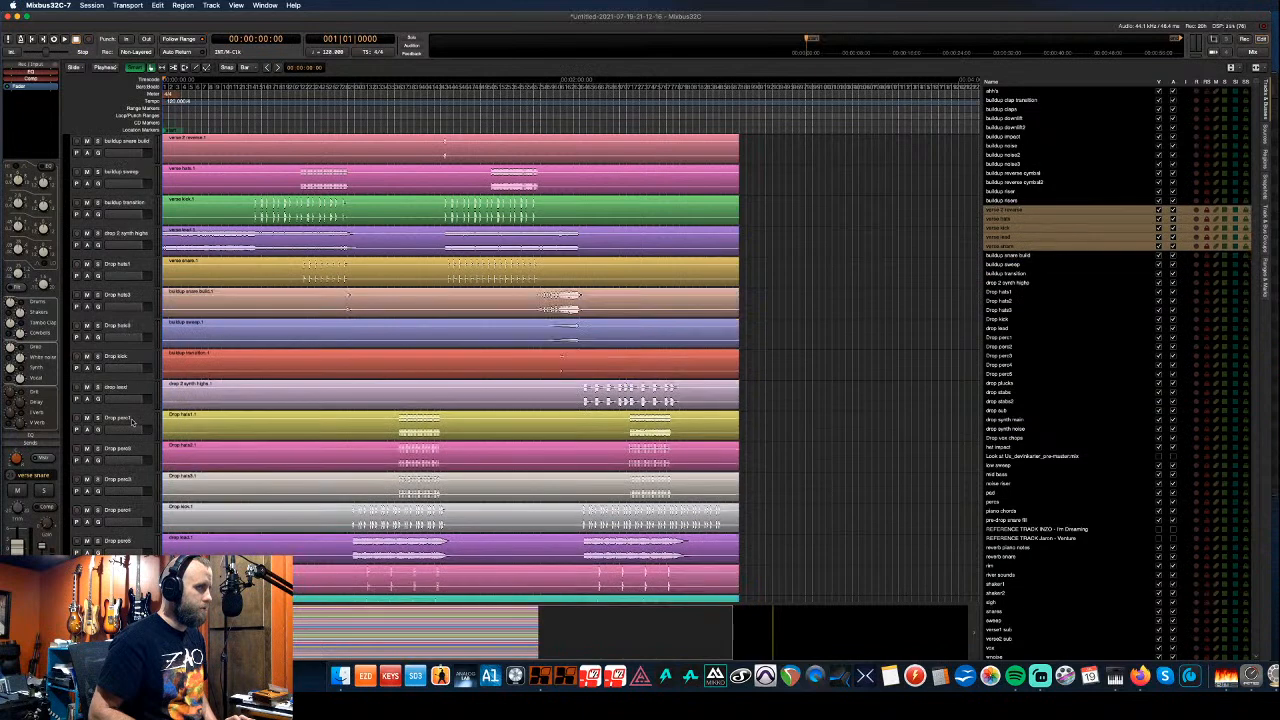
pyautogui.hotkey('ctrl', 'Up')
pyautogui.hotkey('ctrl', 'Up')
pyautogui.hotkey('ctrl', 'Up')
pyautogui.hotkey('ctrl', 'Up')
pyautogui.hotkey('ctrl', 'Up')
pyautogui.hotkey('ctrl', 'Up')
pyautogui.hotkey('ctrl', 'Up')
pyautogui.hotkey('ctrl', 'Up')
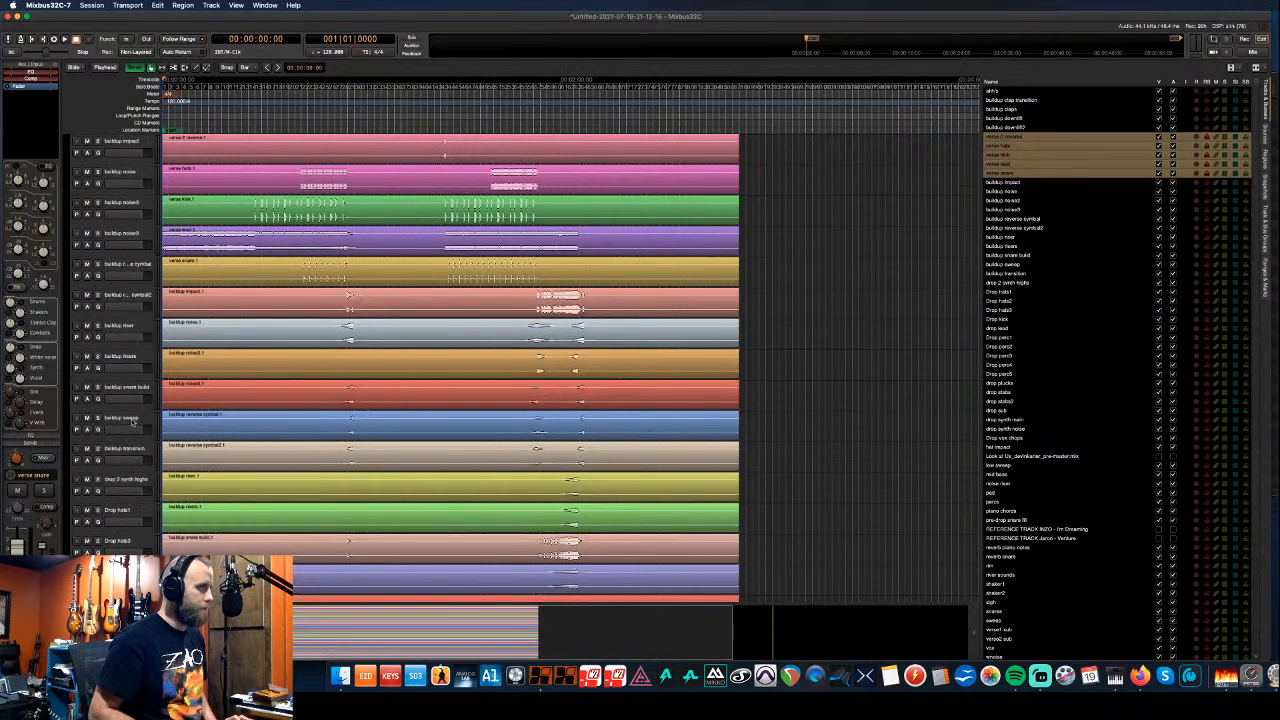
pyautogui.hotkey('ctrl', 'Up')
pyautogui.hotkey('ctrl', 'Up')
pyautogui.hotkey('ctrl', 'Up')
pyautogui.hotkey('ctrl', 'Up')
pyautogui.hotkey('ctrl', 'Up')
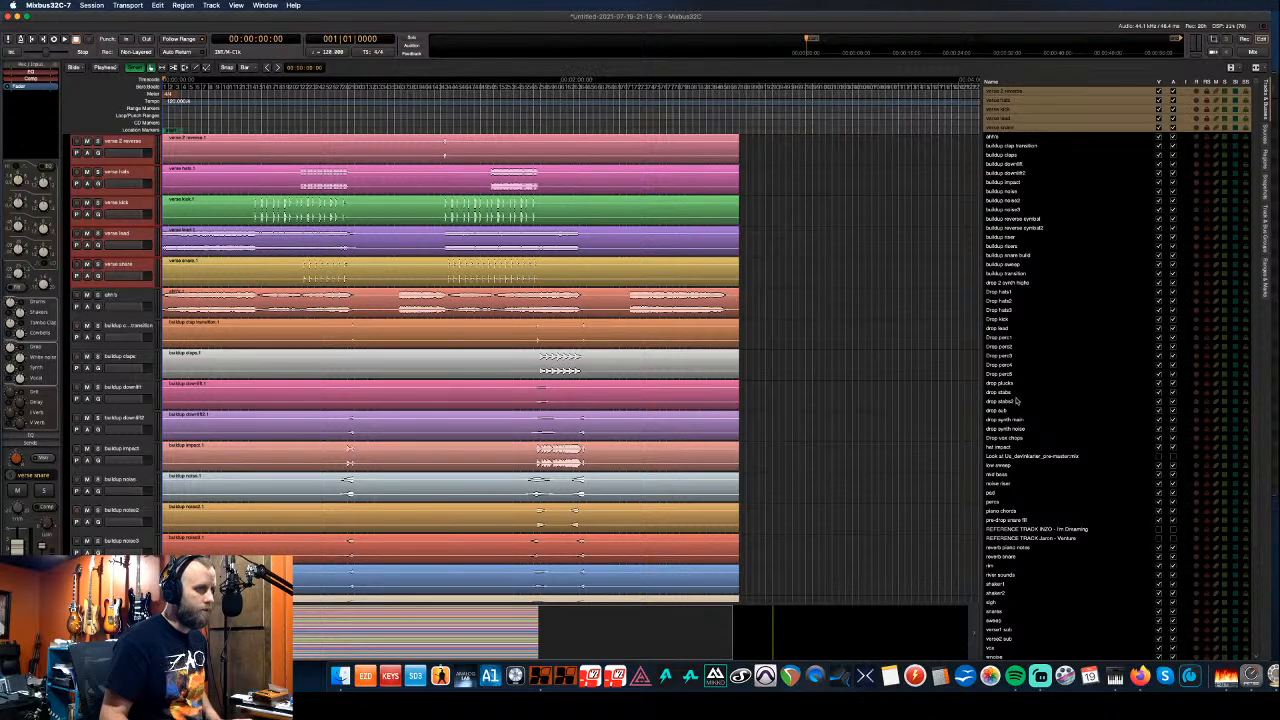
# - Start a new group spanning drop plucks through Drop vox chops
pyautogui.click(997, 339)
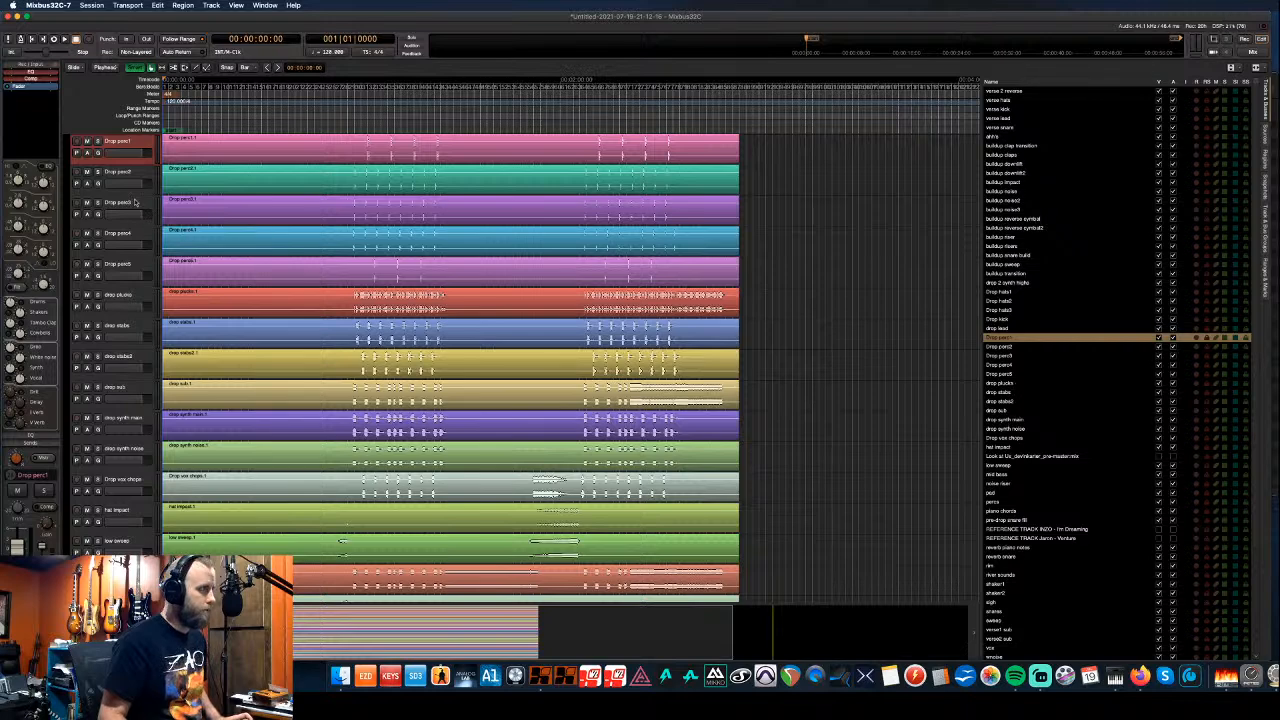
pyautogui.scroll(-5, 108, 200)
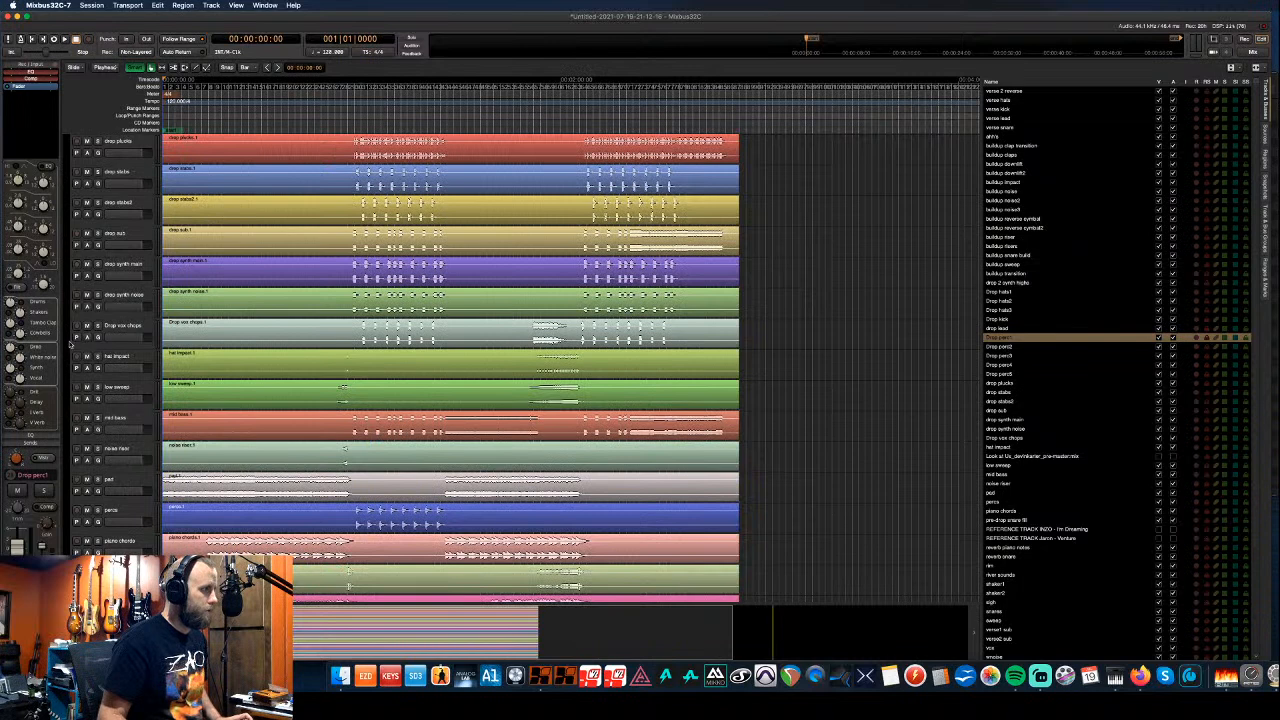
pyautogui.moveTo(67, 345); pyautogui.dragTo(74, 118)
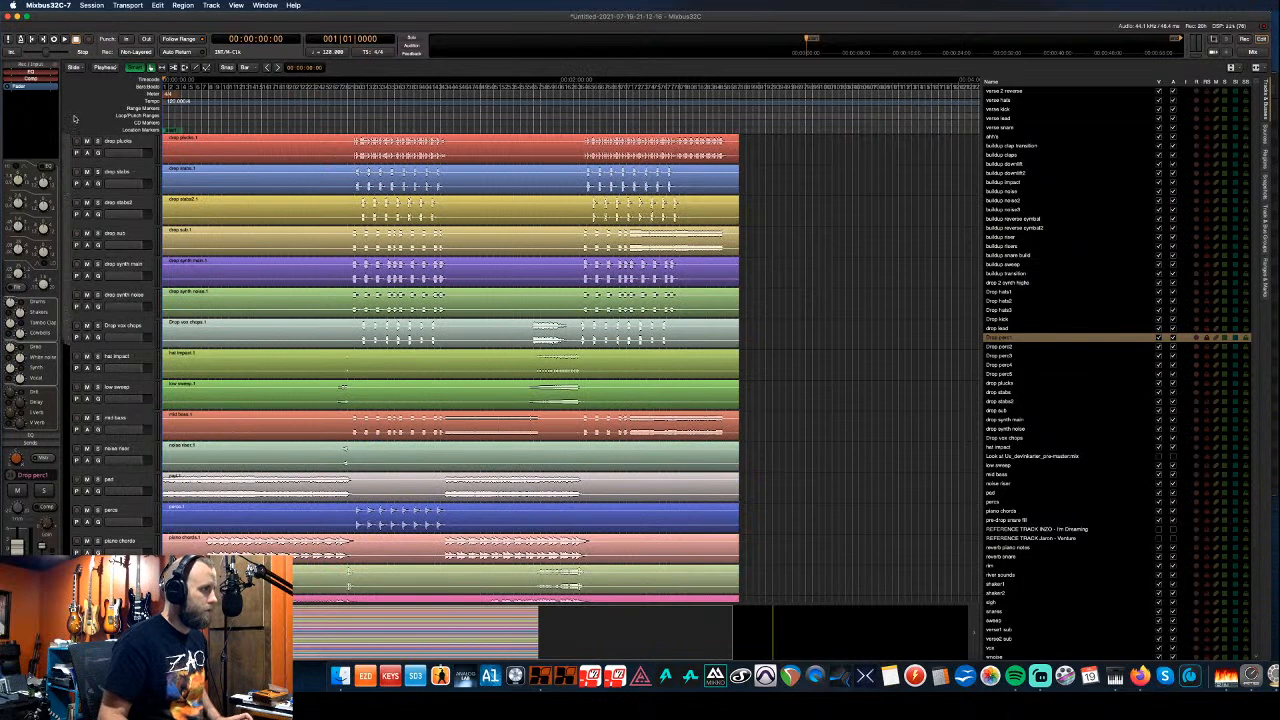
# - Name the new group Drop, give it a purple-blue colour, and create it
pyautogui.write('Drop')
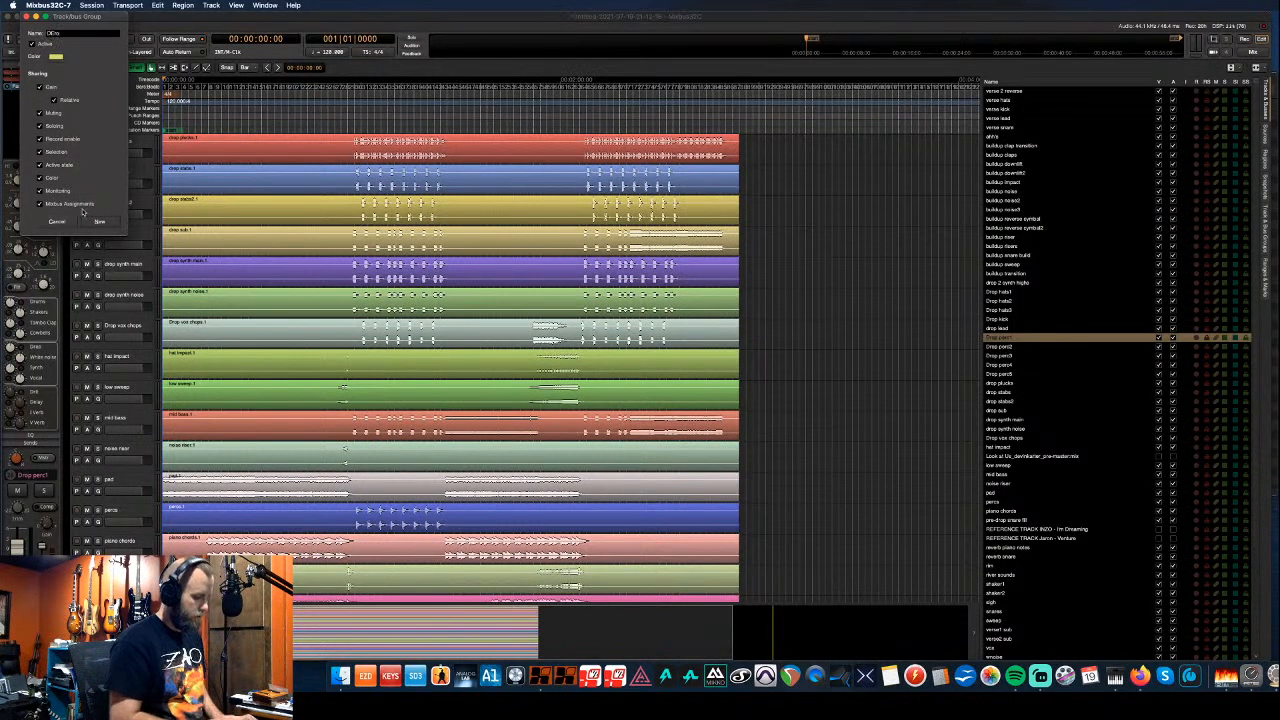
pyautogui.press('BackSpace')
pyautogui.press('BackSpace')
pyautogui.press('BackSpace')
pyautogui.press('BackSpace')
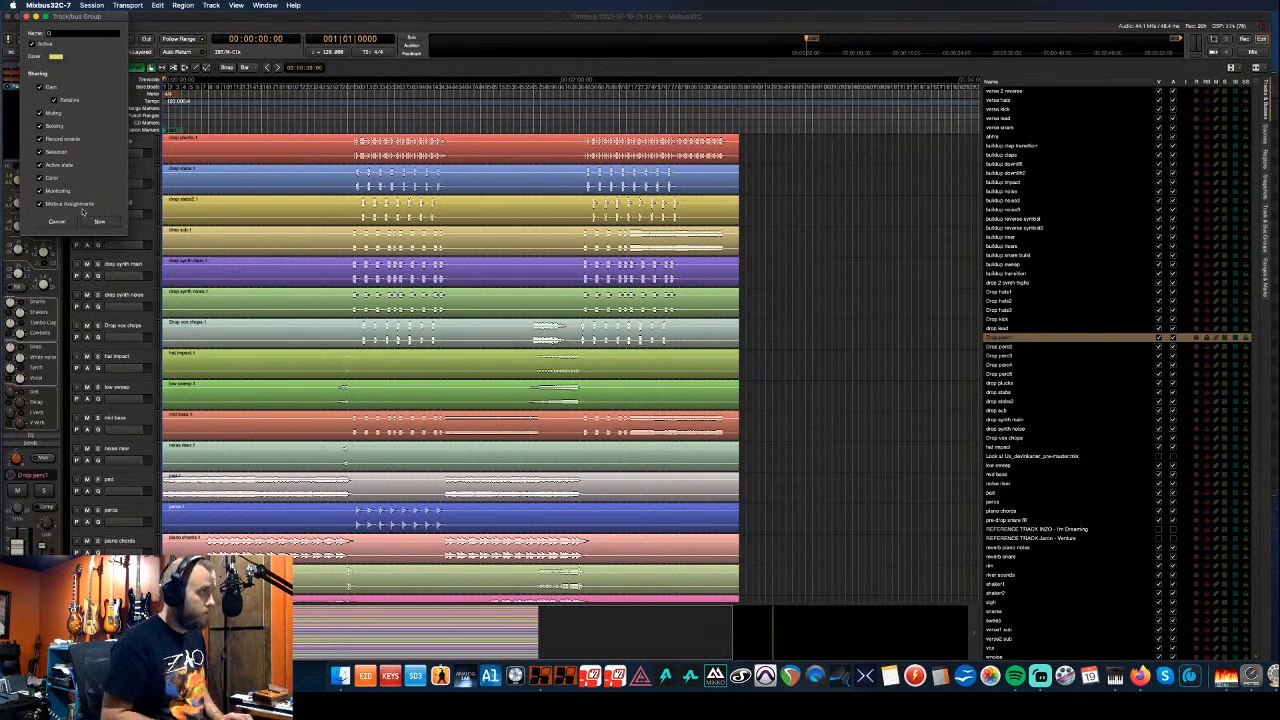
pyautogui.write('rop')
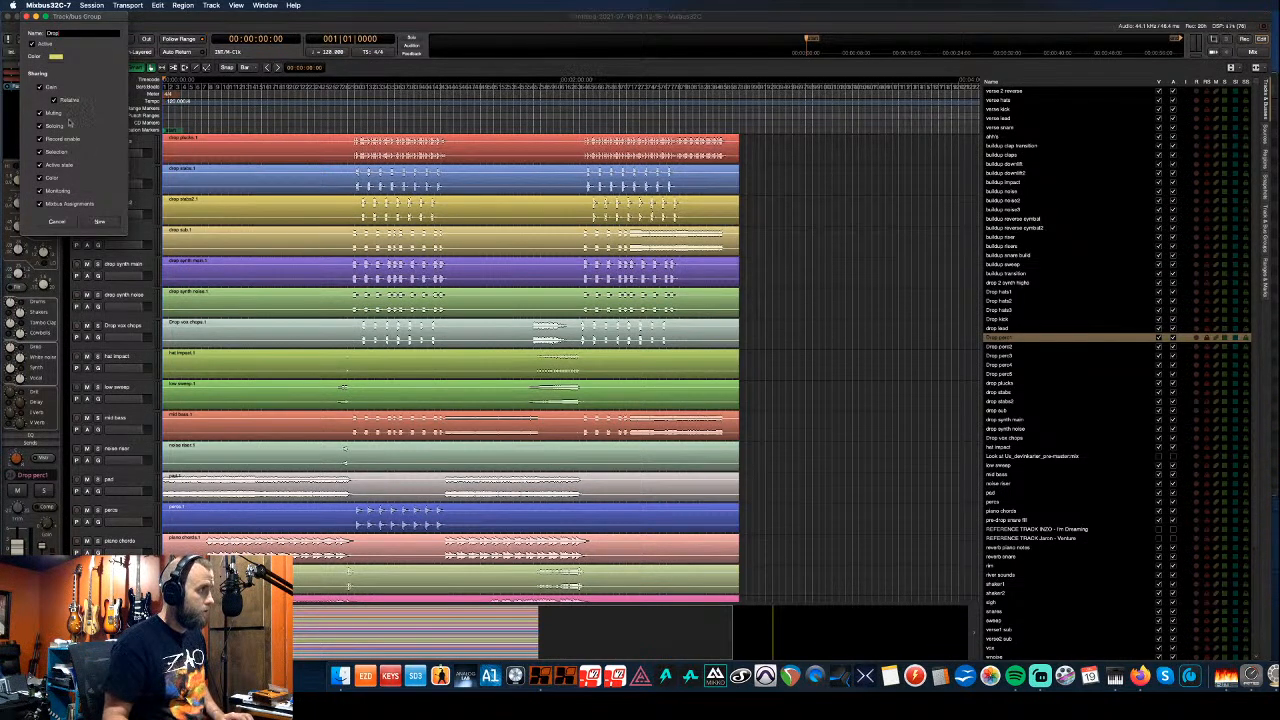
pyautogui.click(55, 56)
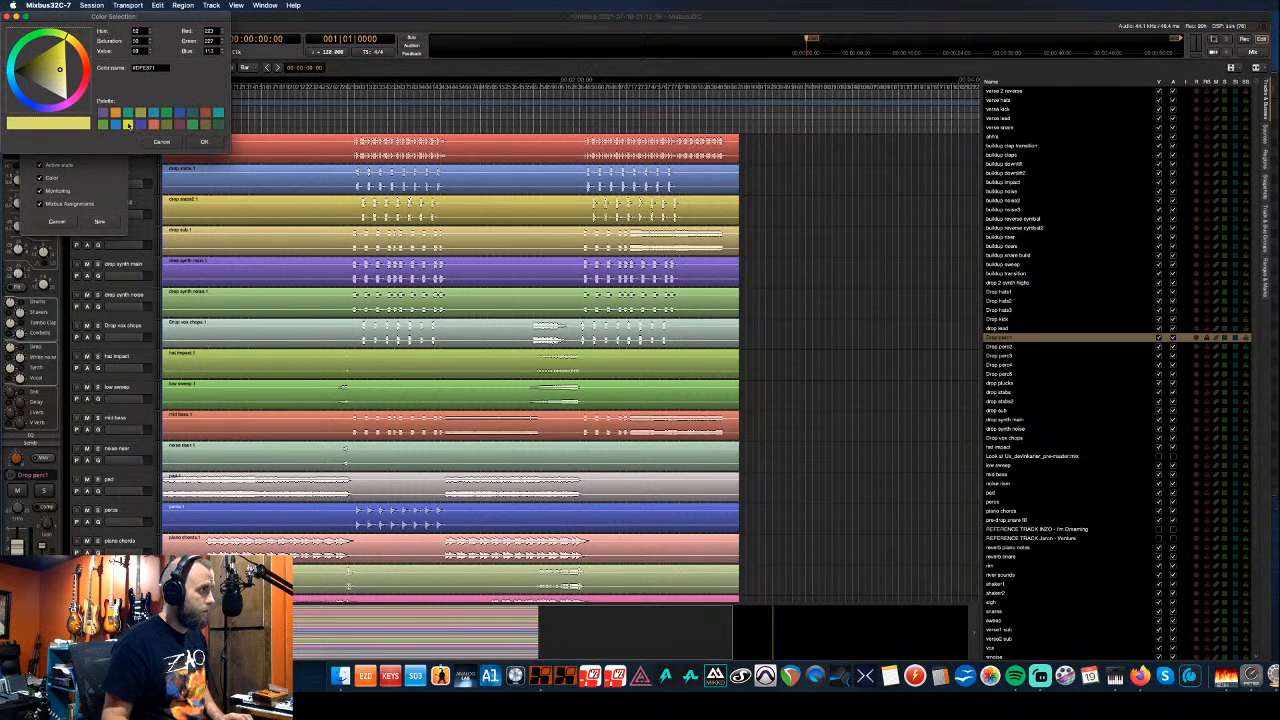
pyautogui.click(122, 116)
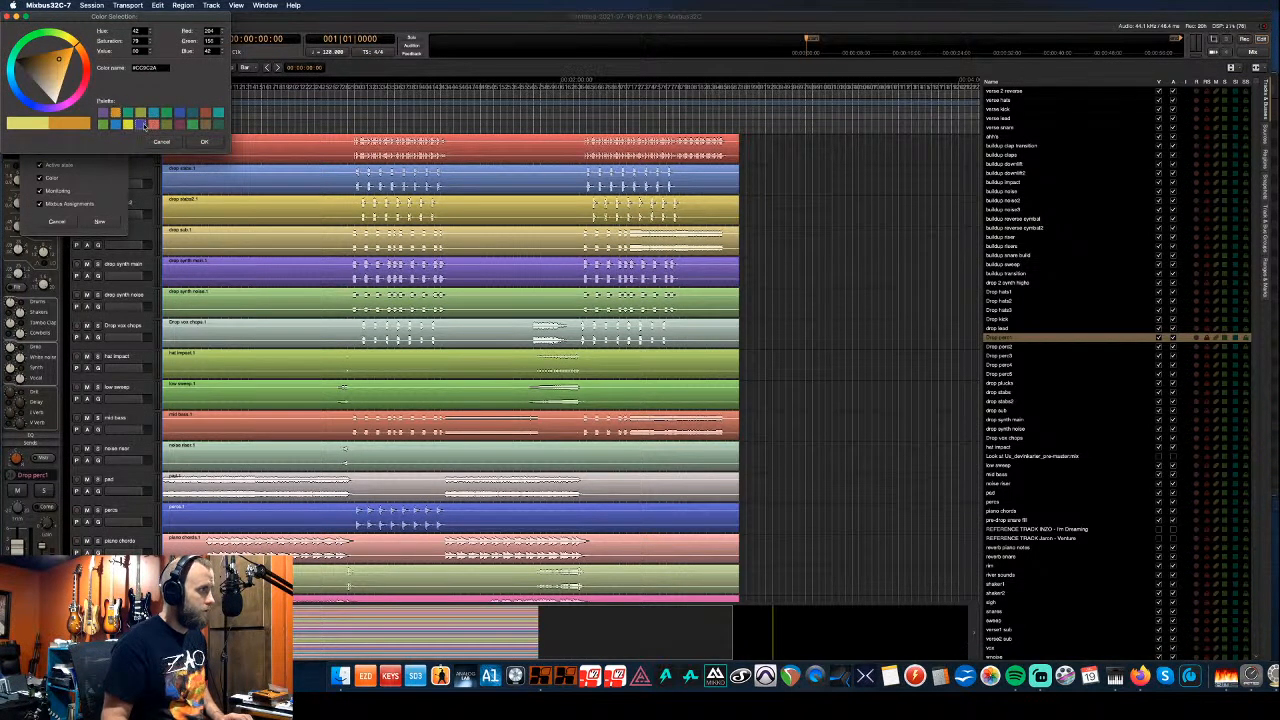
pyautogui.click(141, 124)
pyautogui.click(204, 141)
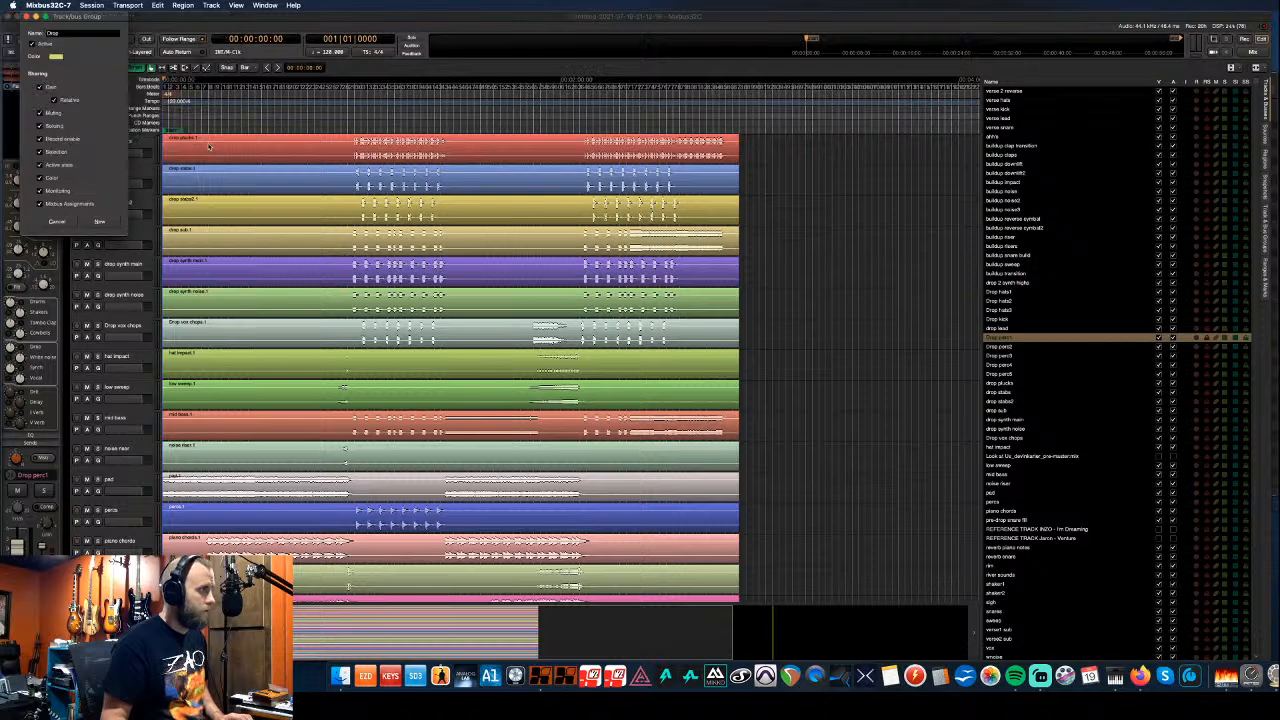
pyautogui.click(99, 221)
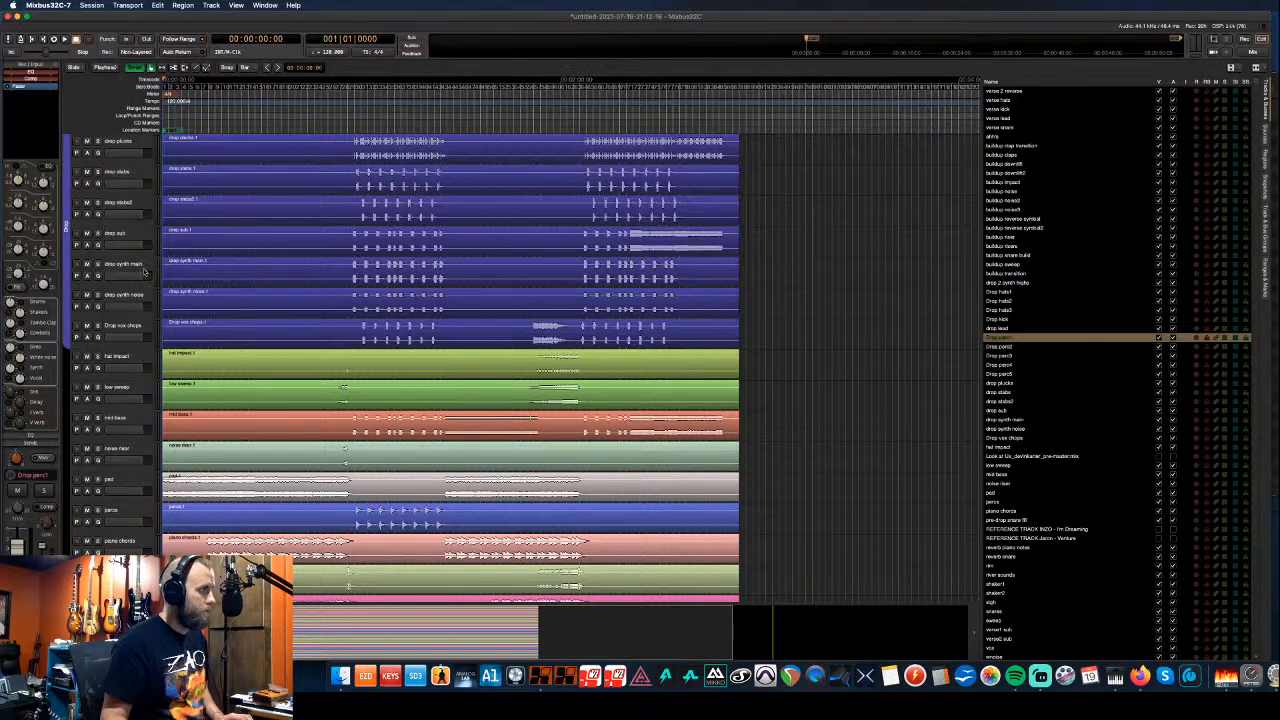
# - Extend the Drop group up to include the drop lead track
pyautogui.scroll(3, 143, 272)
pyautogui.scroll(3, 143, 272)
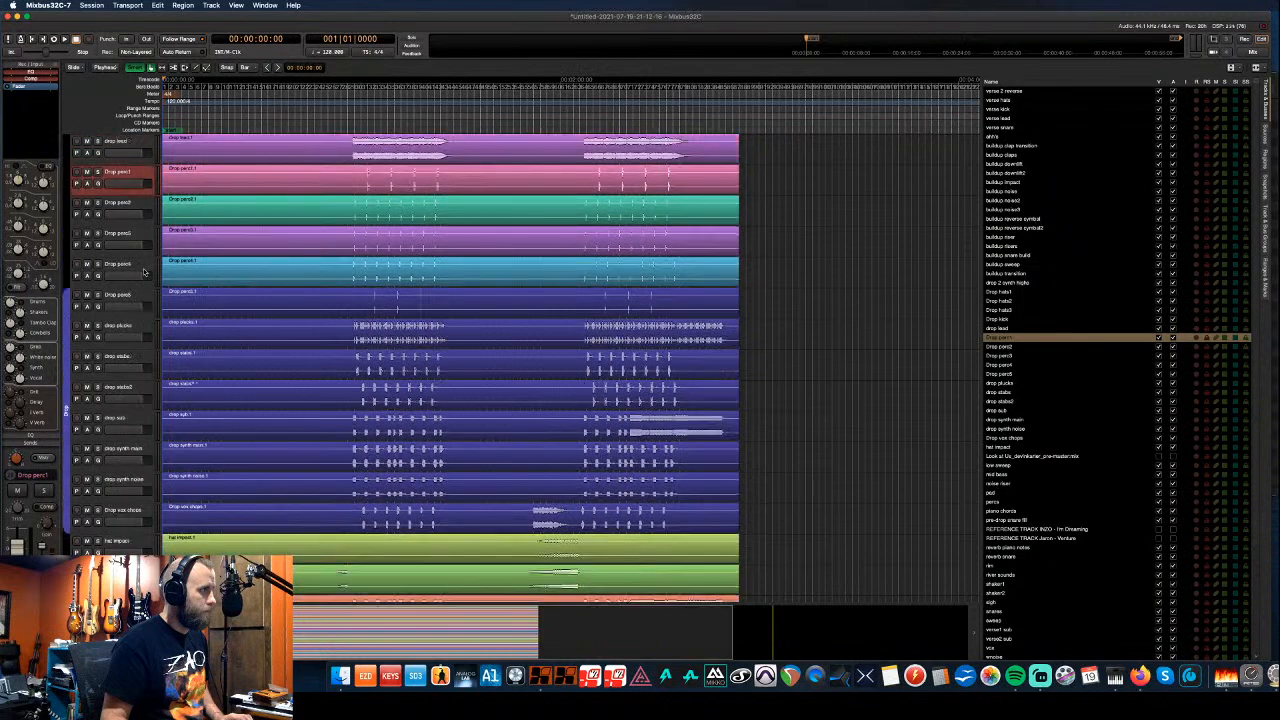
pyautogui.moveTo(68, 290); pyautogui.dragTo(61, 141)
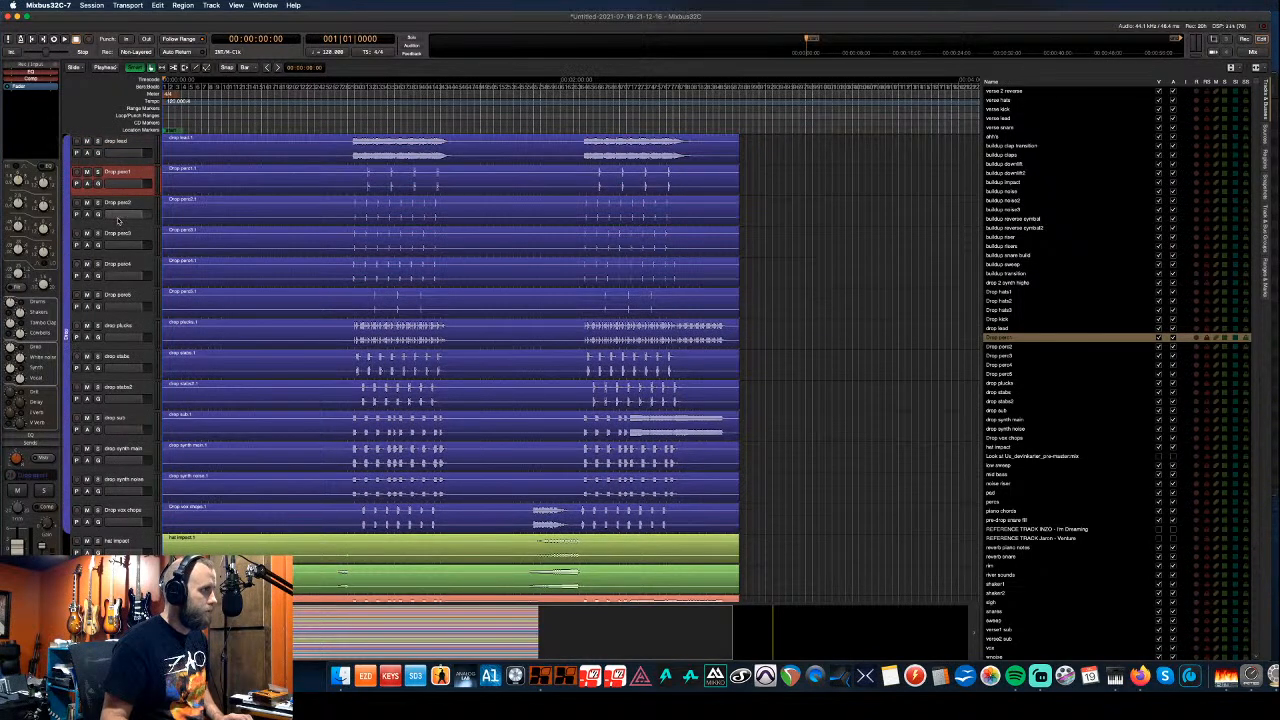
# - Audition a time range of the drop tracks, then extend the Drop group over the hats and kick tracks
pyautogui.scroll(8, 300, 314)
pyautogui.moveTo(348, 358); pyautogui.dragTo(453, 360)
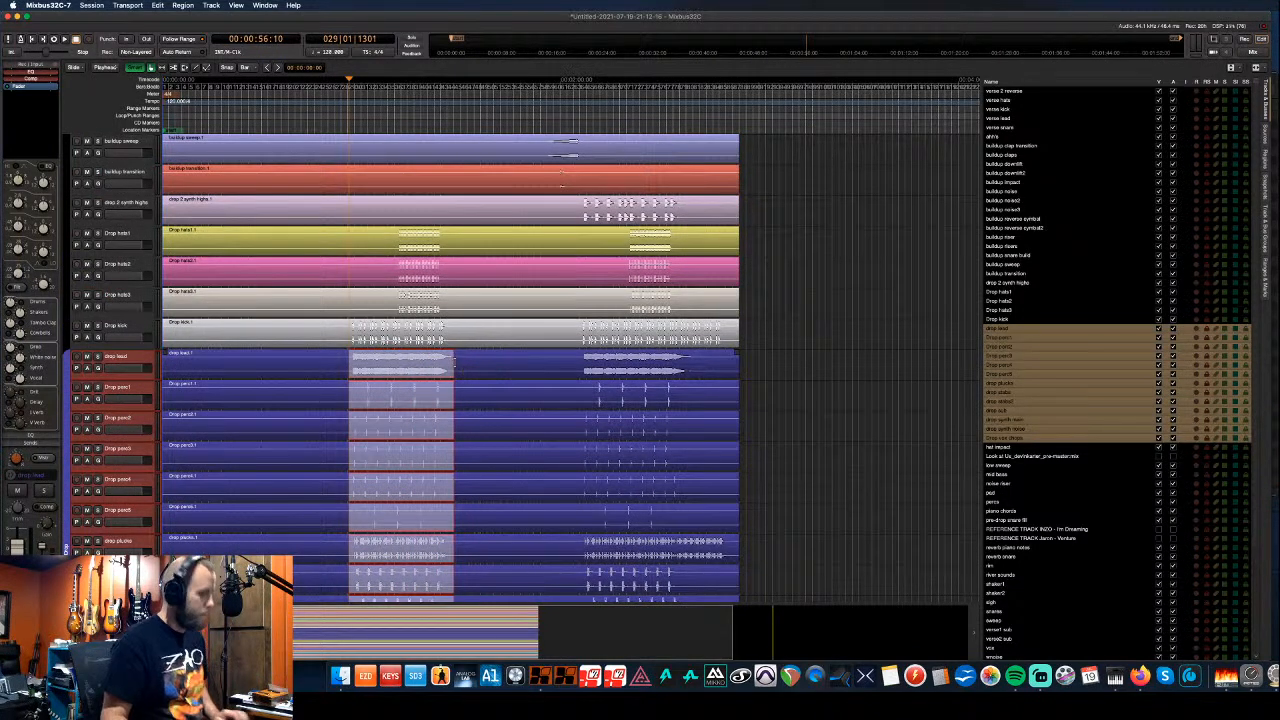
pyautogui.press('space')
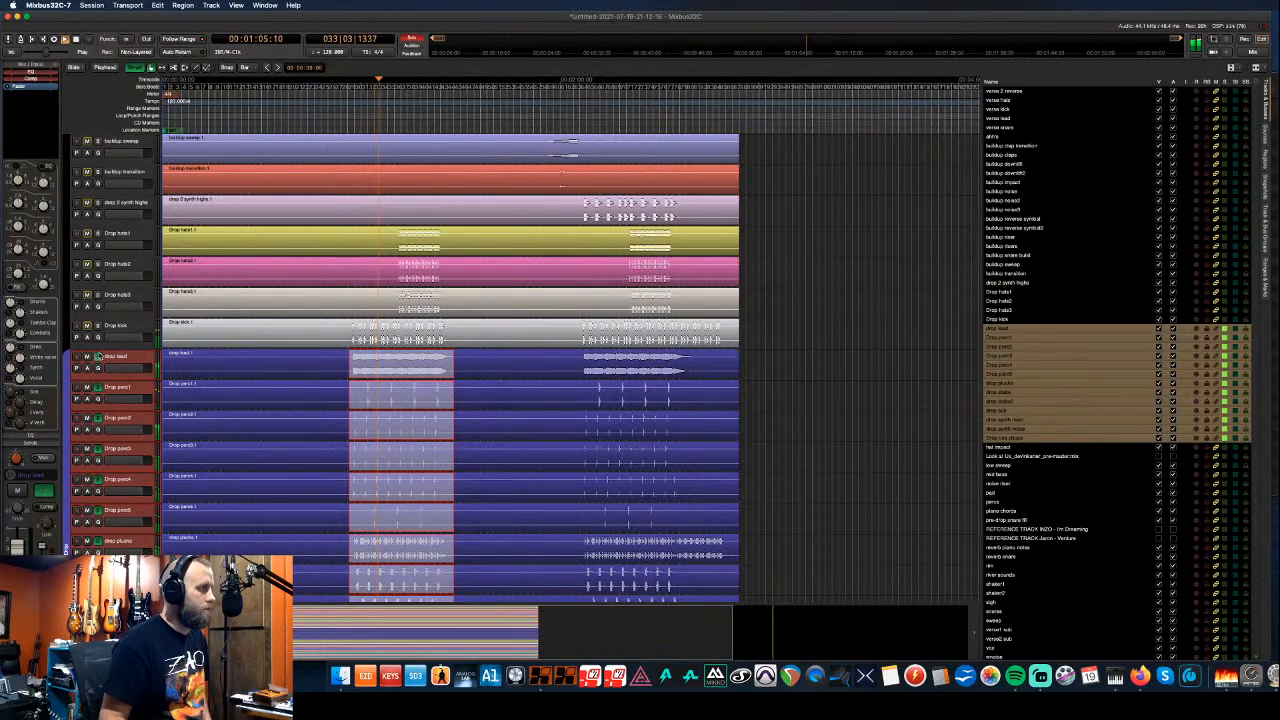
pyautogui.click(98, 356)
pyautogui.press('space')
pyautogui.moveTo(68, 314); pyautogui.dragTo(68, 201)
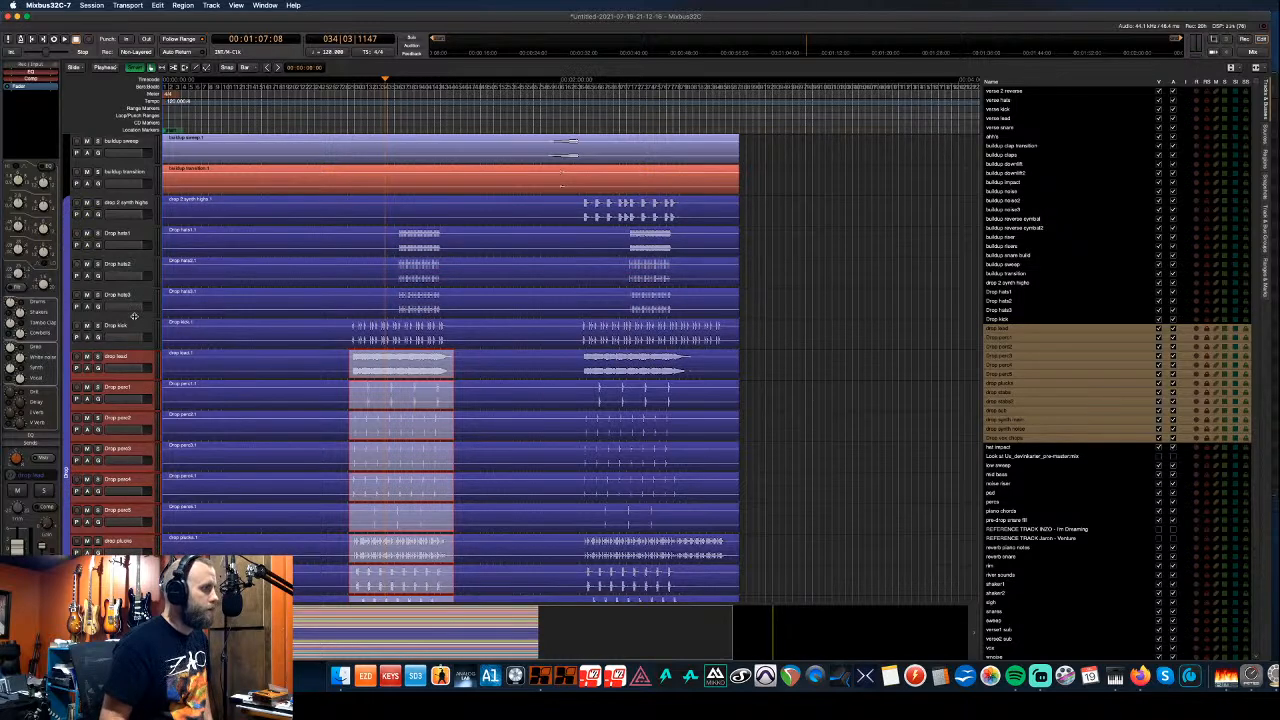
pyautogui.click(531, 229)
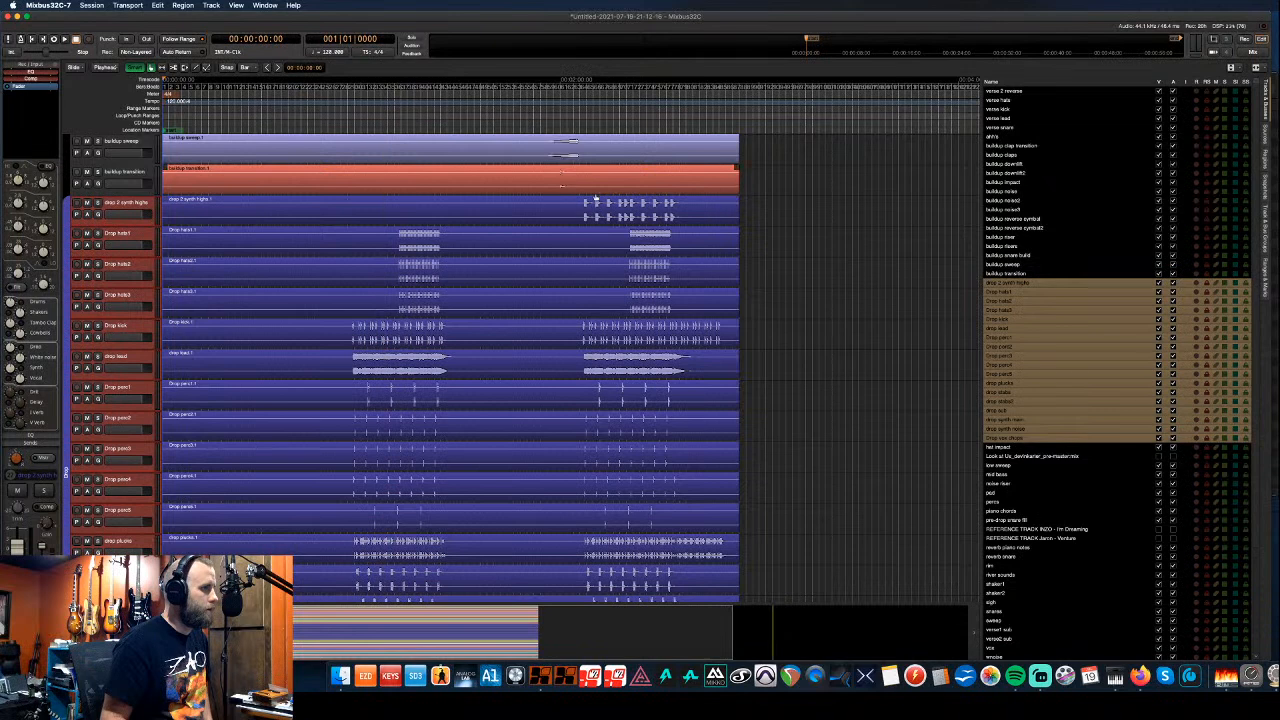
pyautogui.moveTo(576, 200); pyautogui.dragTo(723, 247)
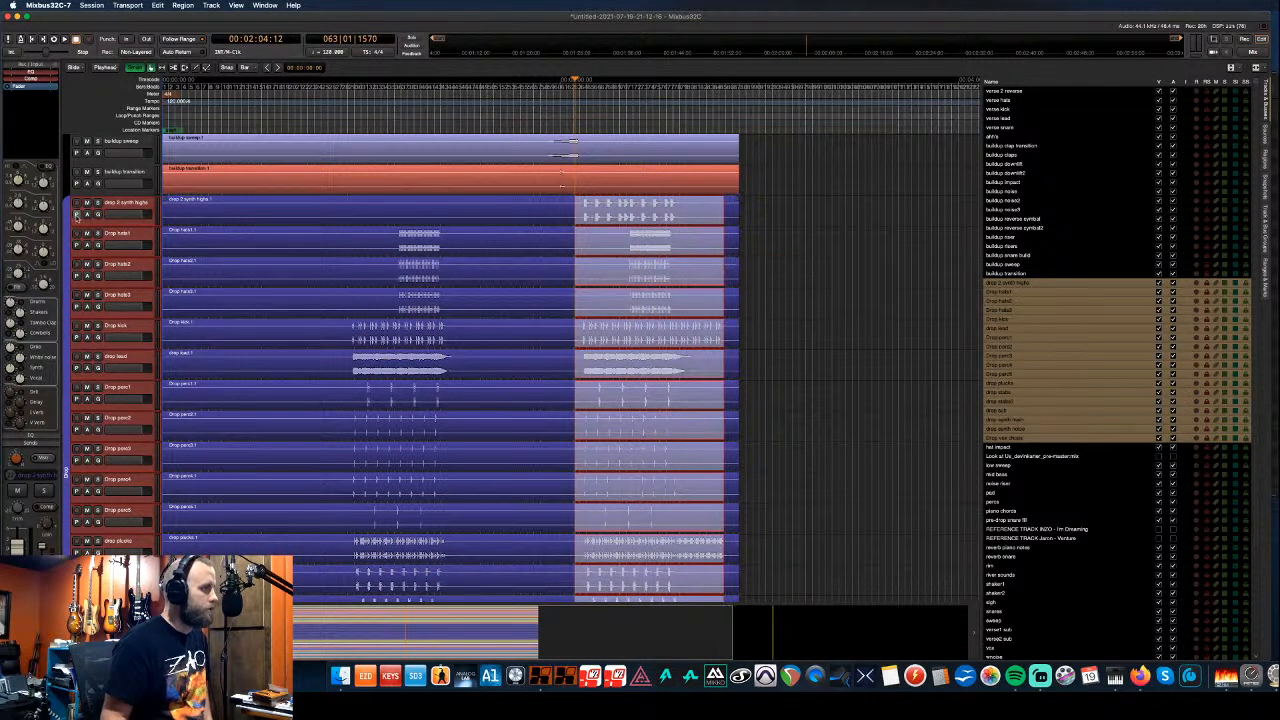
pyautogui.click(567, 205)
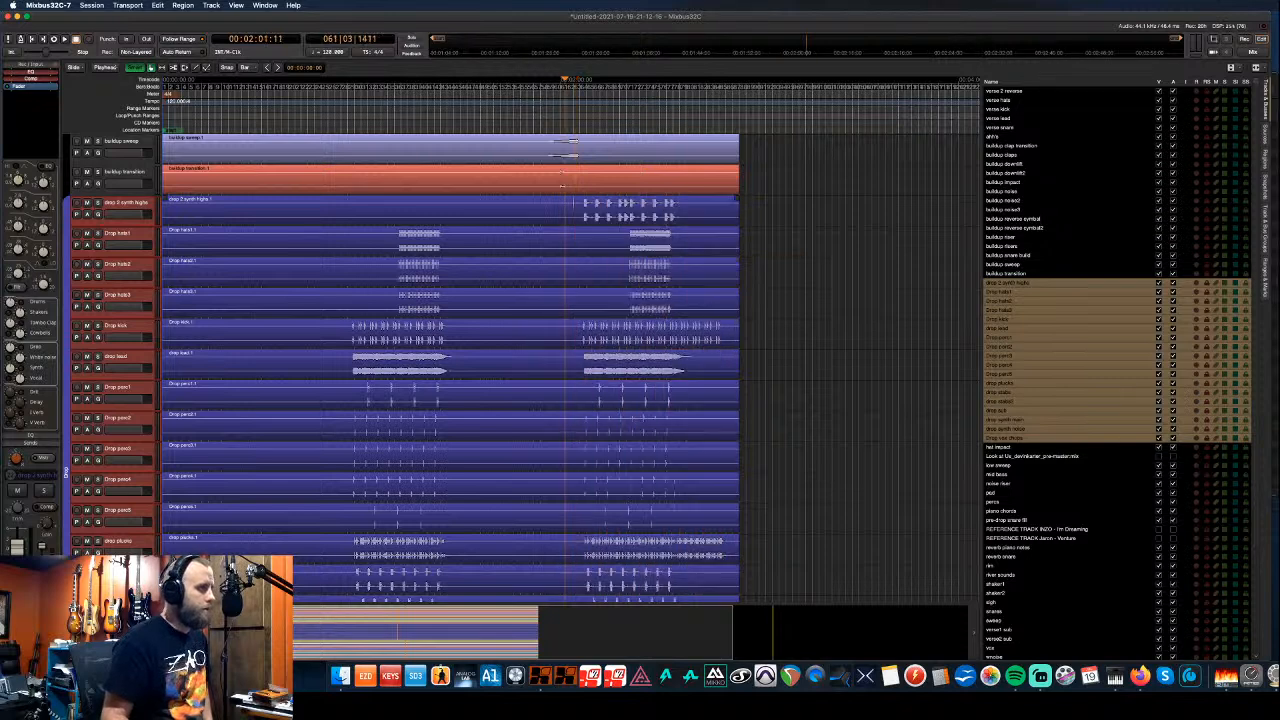
pyautogui.moveTo(567, 205); pyautogui.dragTo(726, 229)
pyautogui.press('space')
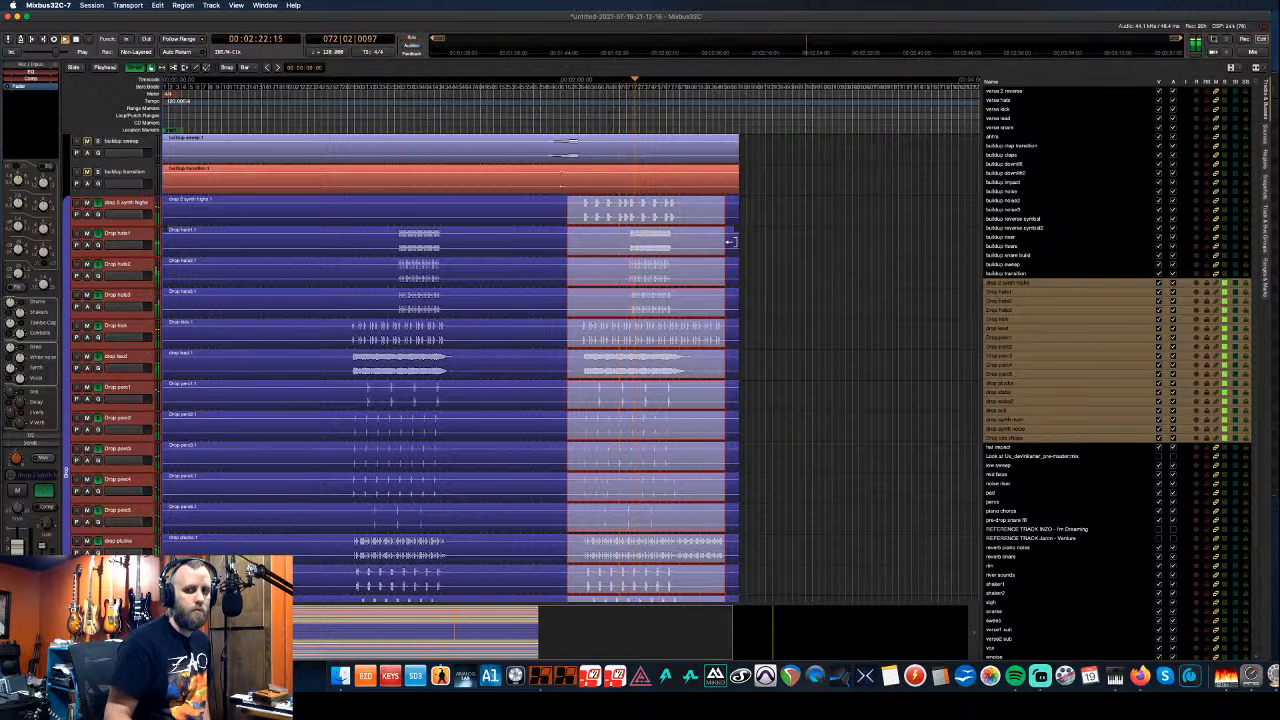
pyautogui.click(1250, 676)
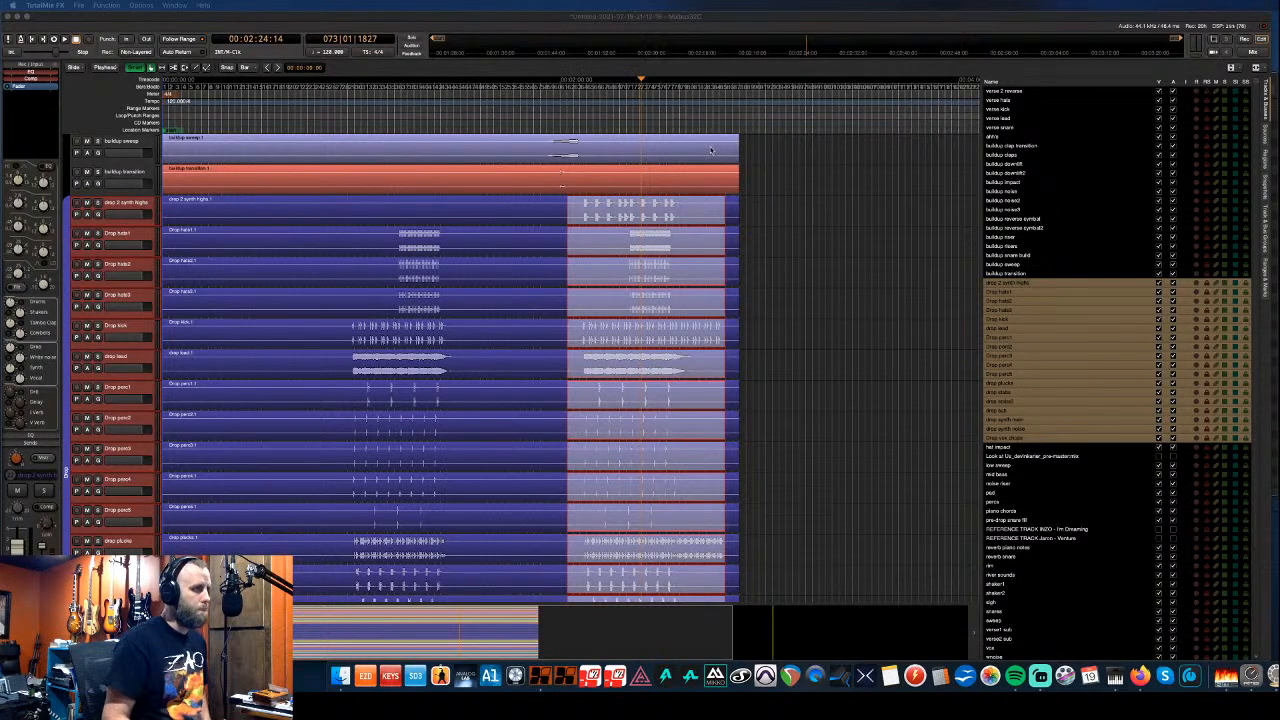
pyautogui.click(584, 20)
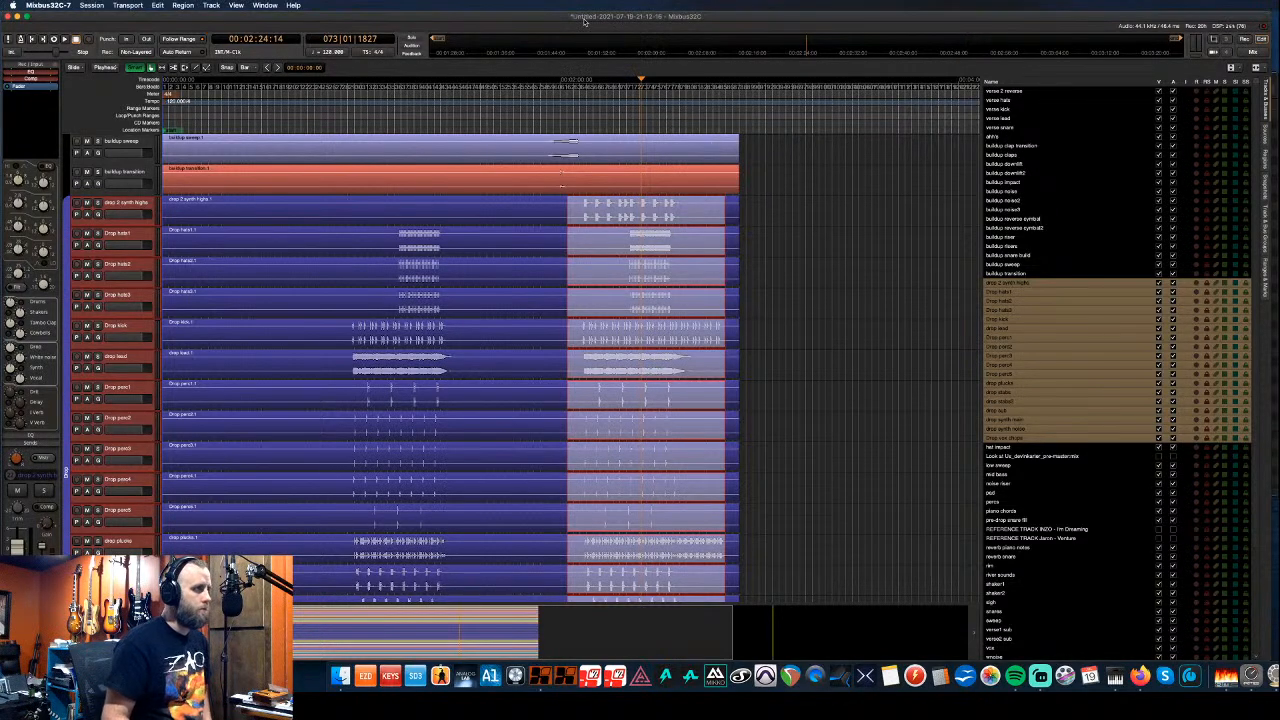
pyautogui.press('space')
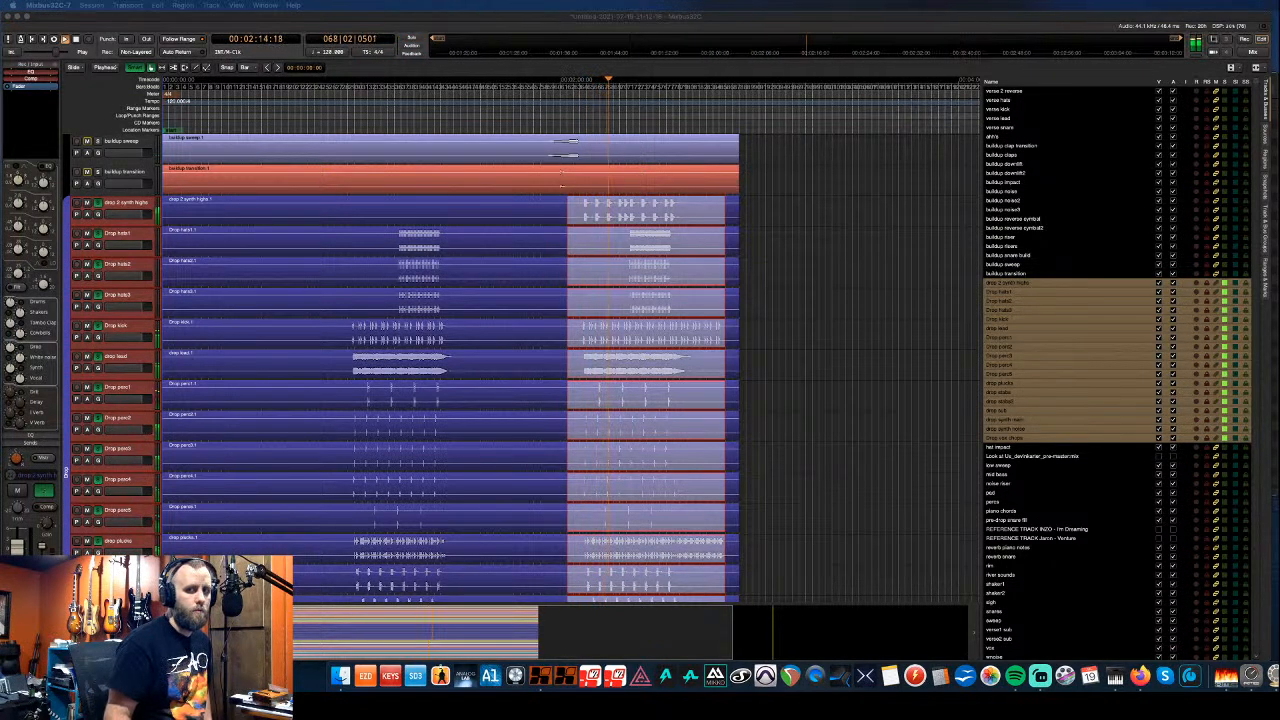
pyautogui.click(885, 20)
pyautogui.press('space')
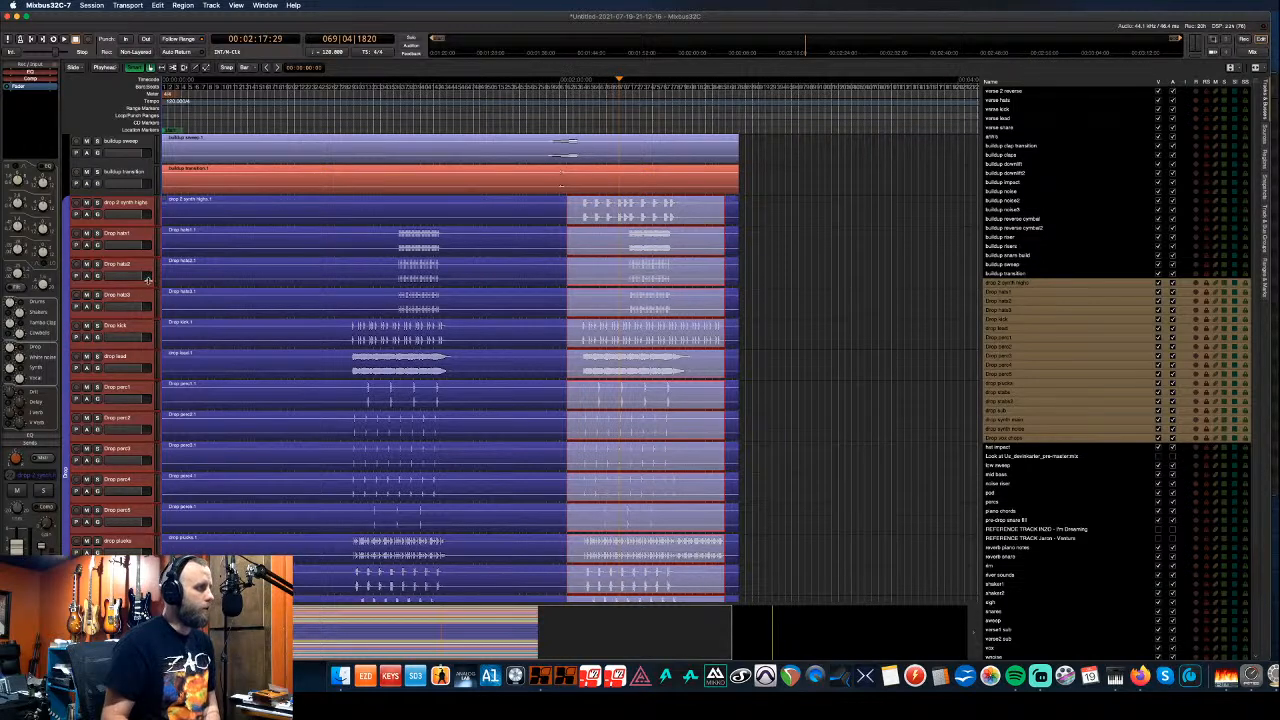
# - Create a darker green group named Build UP for the buildup tracks
pyautogui.scroll(2, 152, 281)
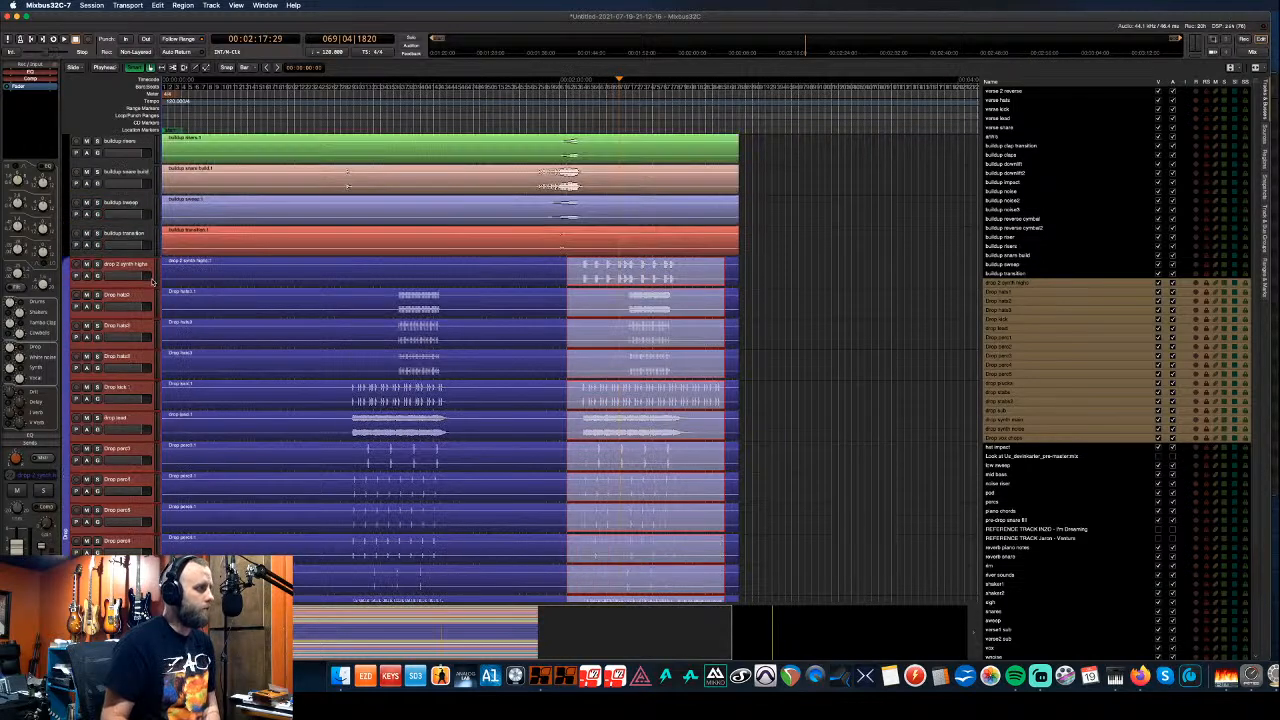
pyautogui.scroll(2, 152, 281)
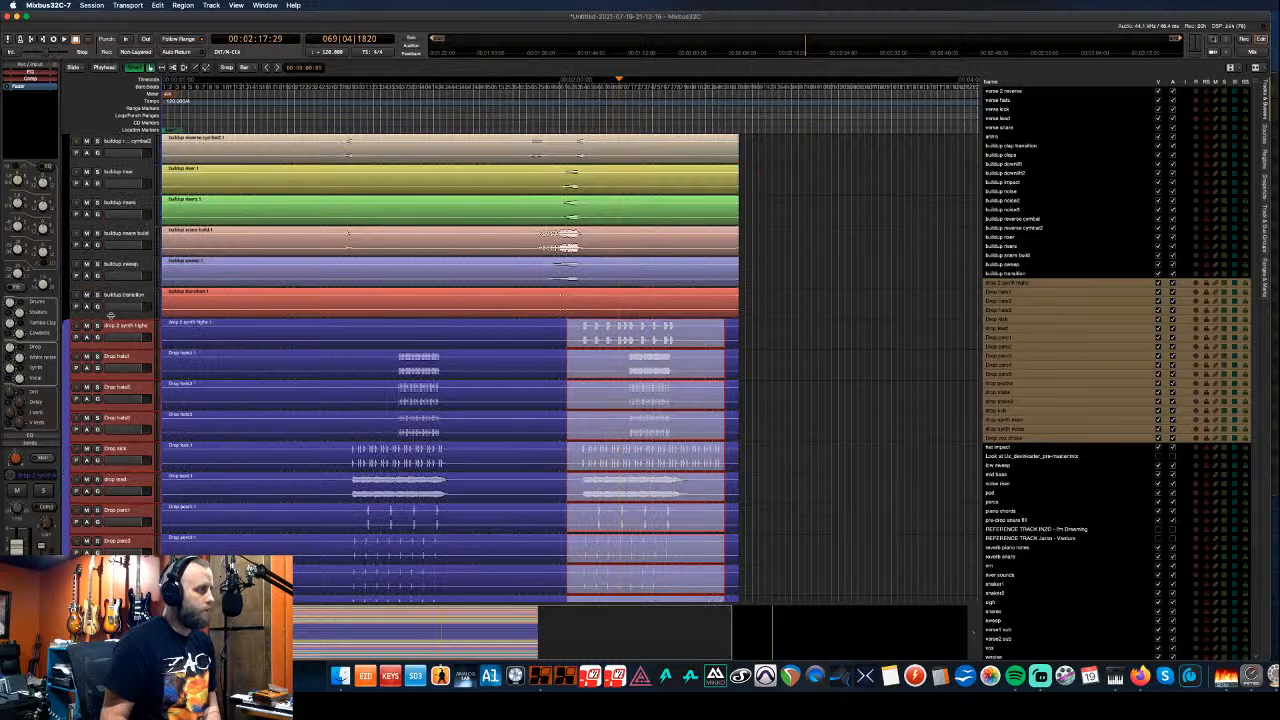
pyautogui.moveTo(66, 316); pyautogui.dragTo(48, 129)
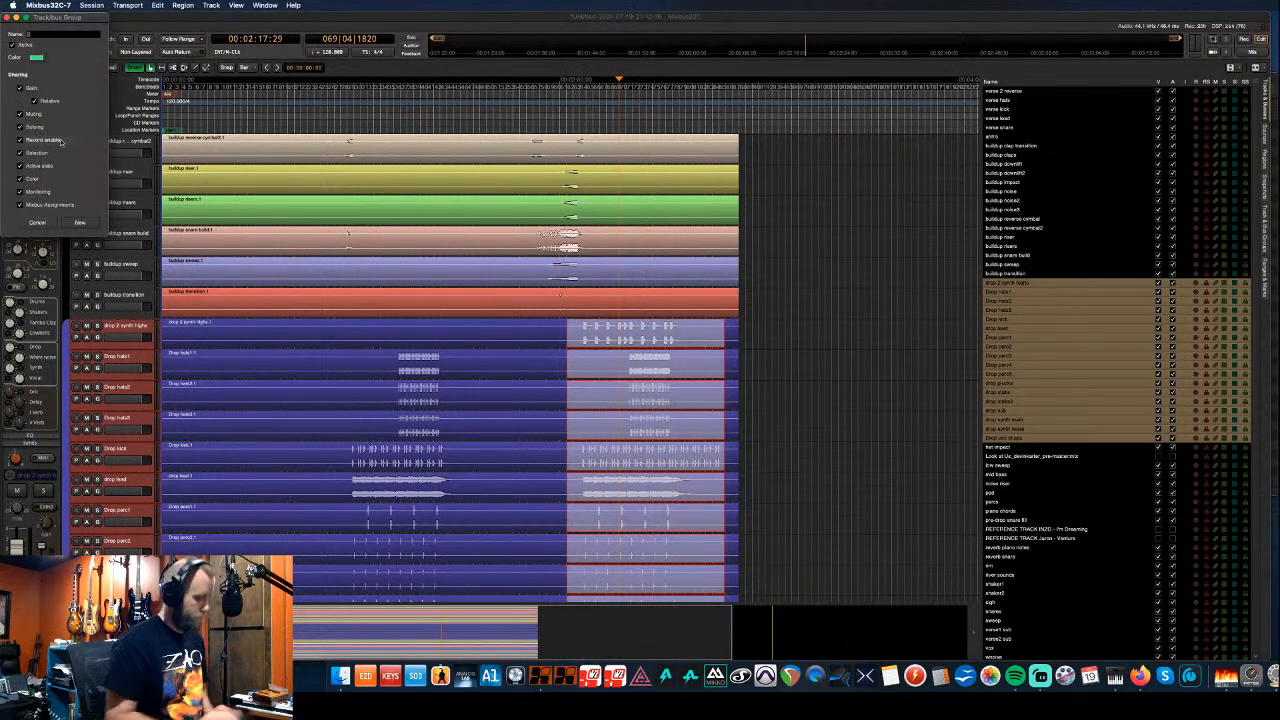
pyautogui.write('Build UP')
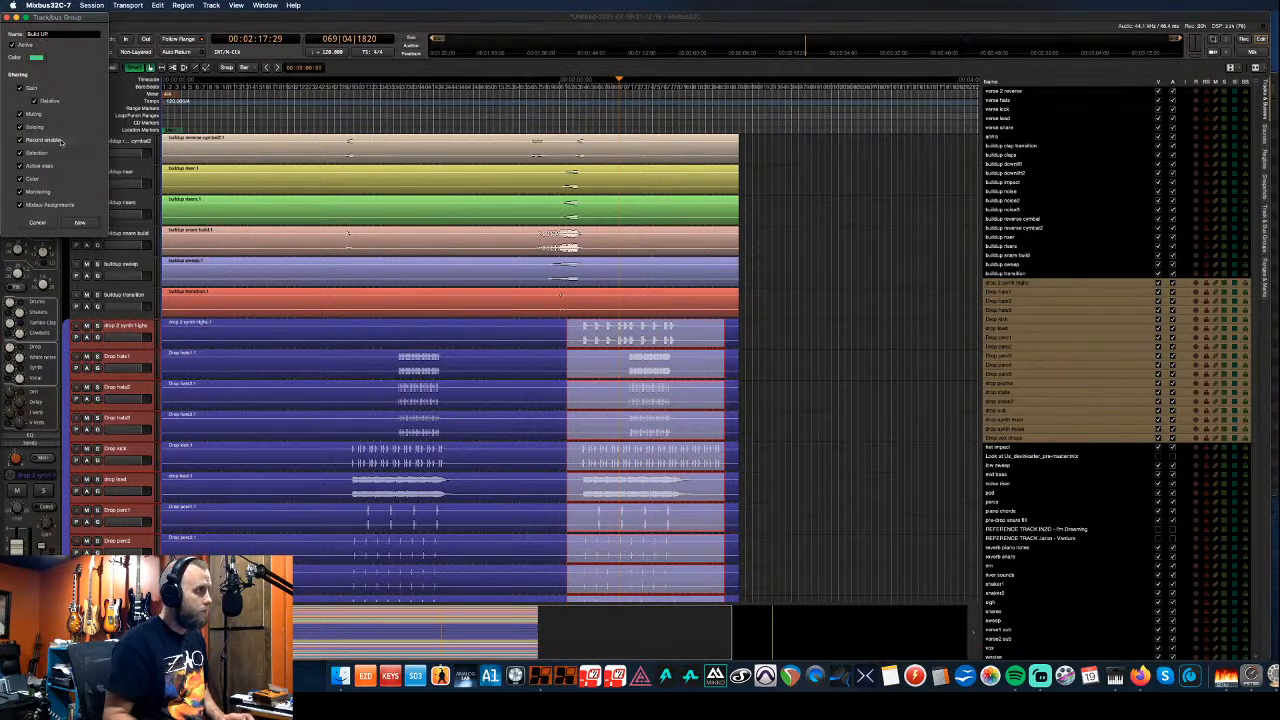
pyautogui.click(37, 57)
pyautogui.moveTo(47, 62); pyautogui.dragTo(41, 68)
pyautogui.click(221, 145)
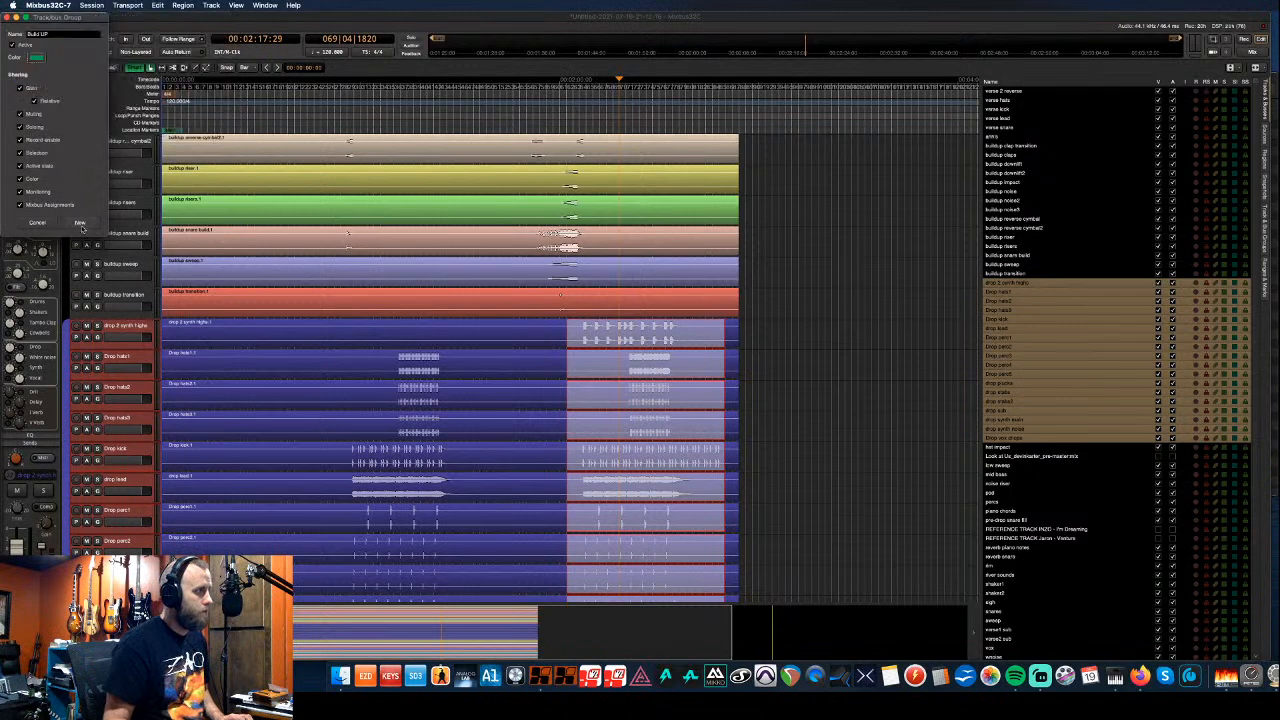
pyautogui.click(80, 224)
# - Extend the Build UP group up to the buildup clap transition track
pyautogui.scroll(6, 143, 291)
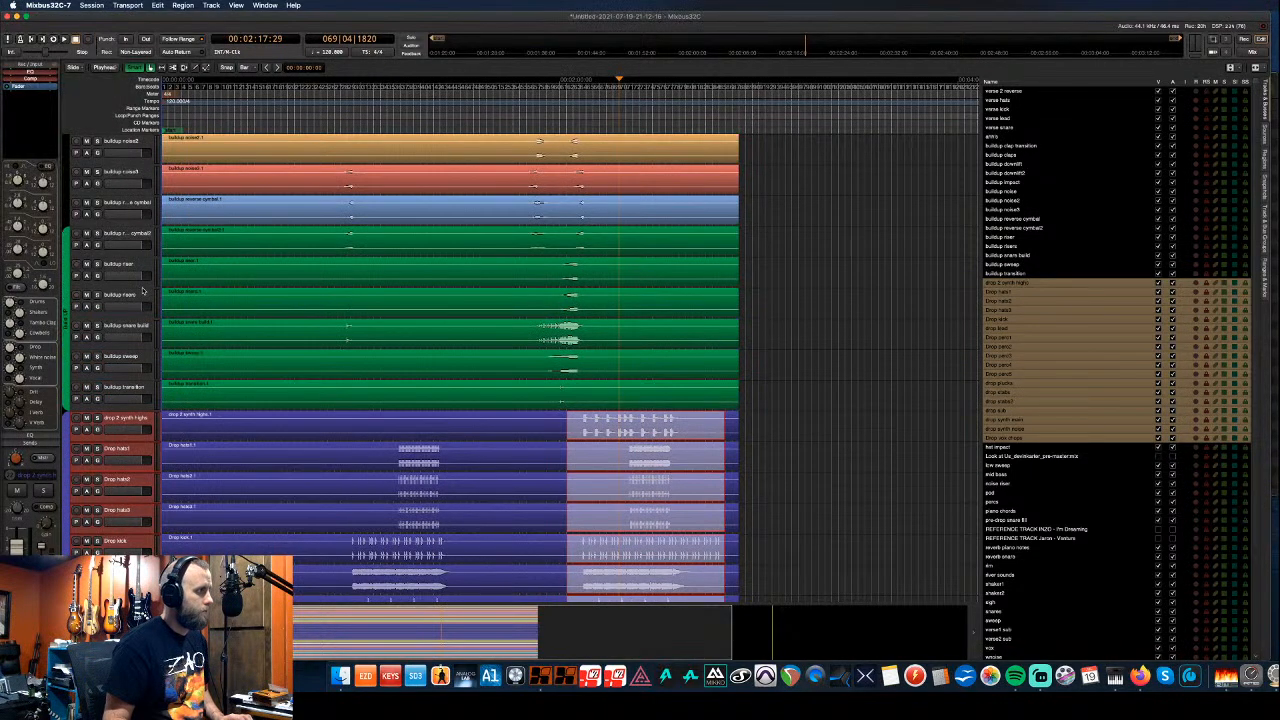
pyautogui.scroll(3, 143, 291)
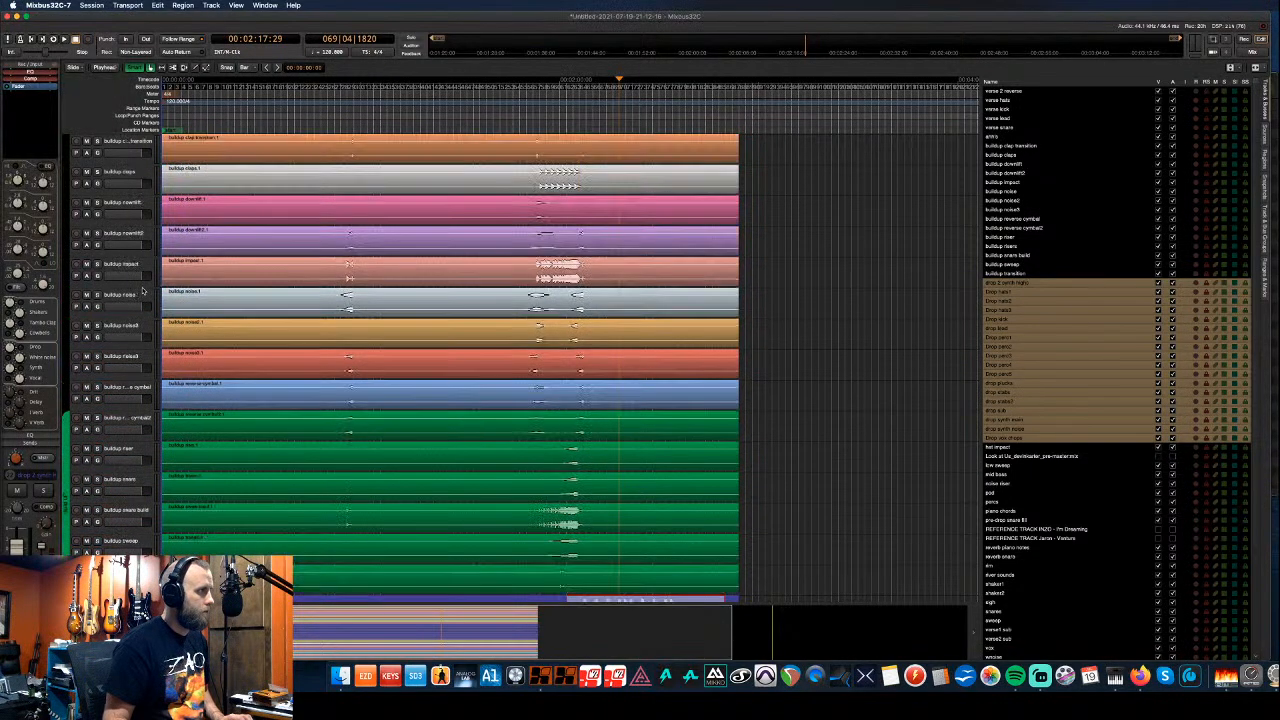
pyautogui.moveTo(66, 412); pyautogui.dragTo(58, 130)
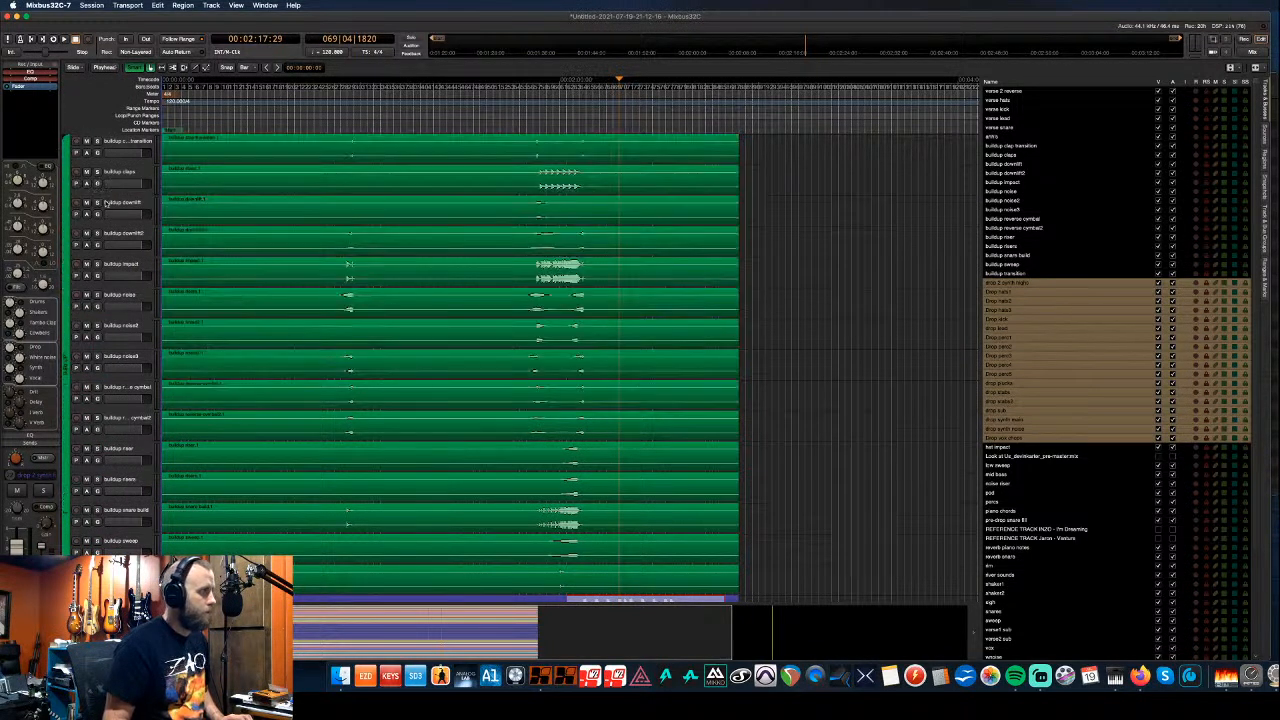
pyautogui.scroll(5, 97, 190)
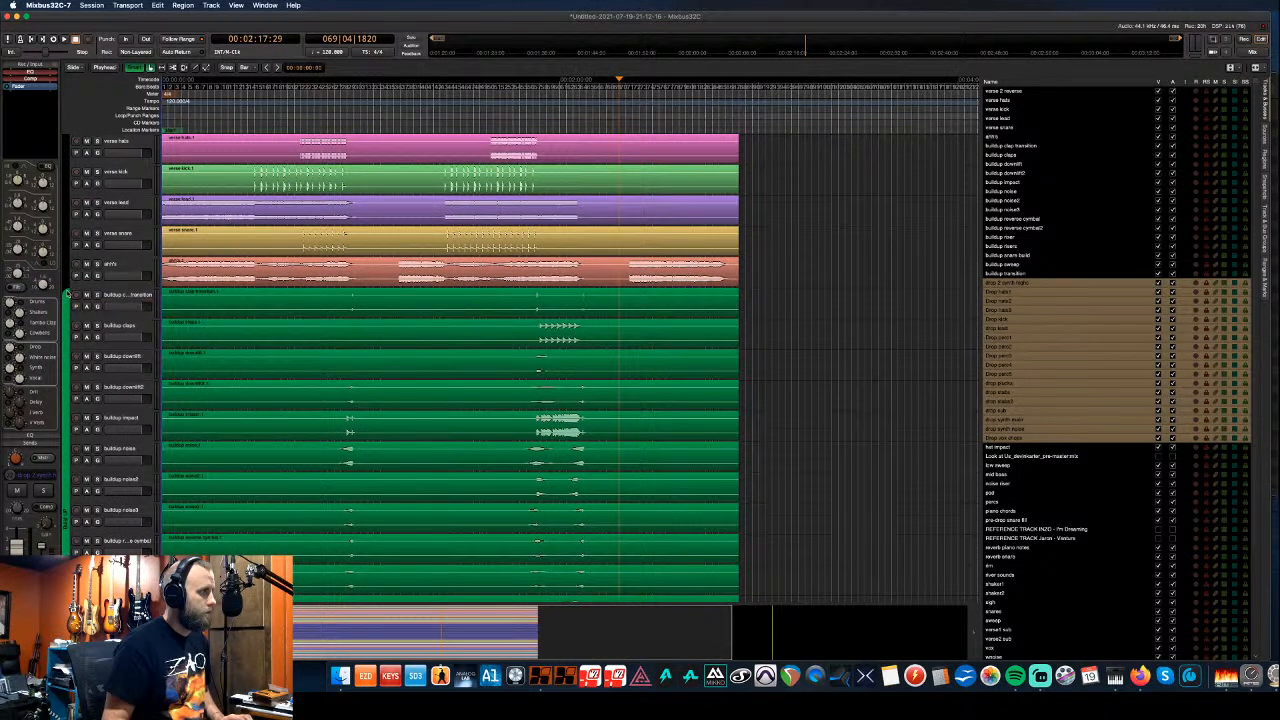
pyautogui.scroll(1, 119, 253)
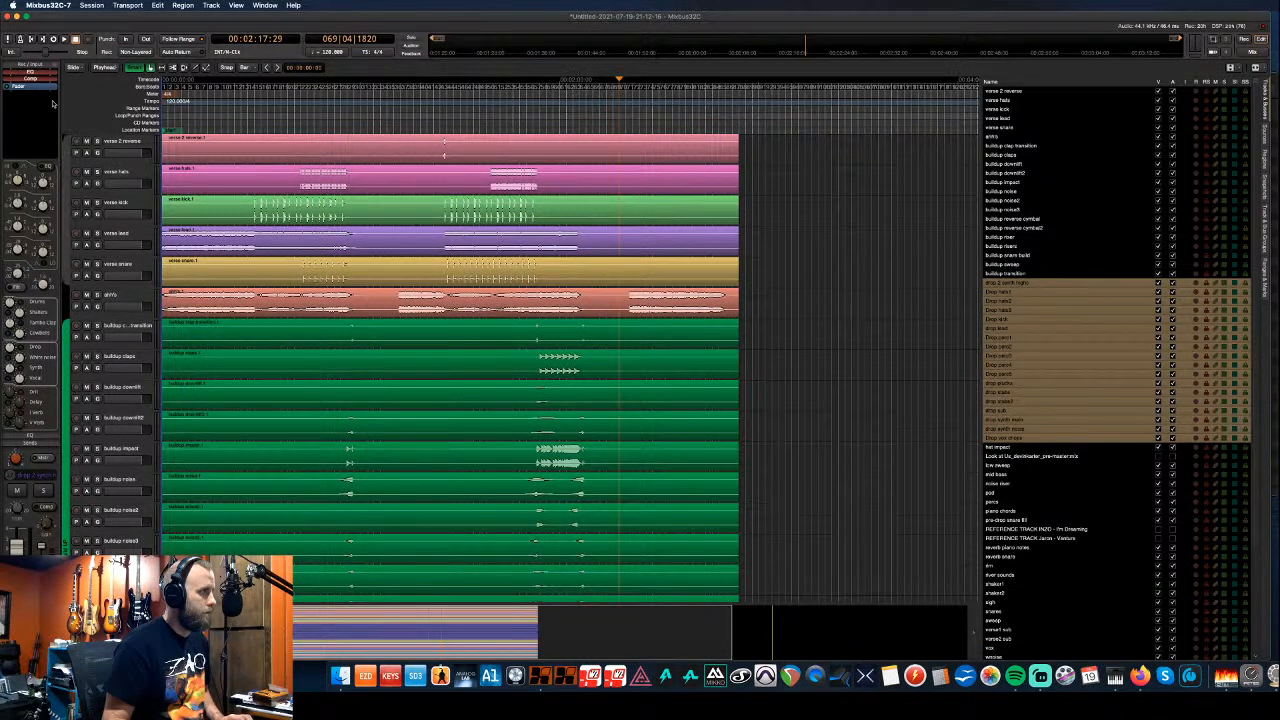
# - Create a blue Drum group for the verse tracks and move the ahh track further down
pyautogui.moveTo(54, 108); pyautogui.dragTo(51, 92)
pyautogui.write('Drums')
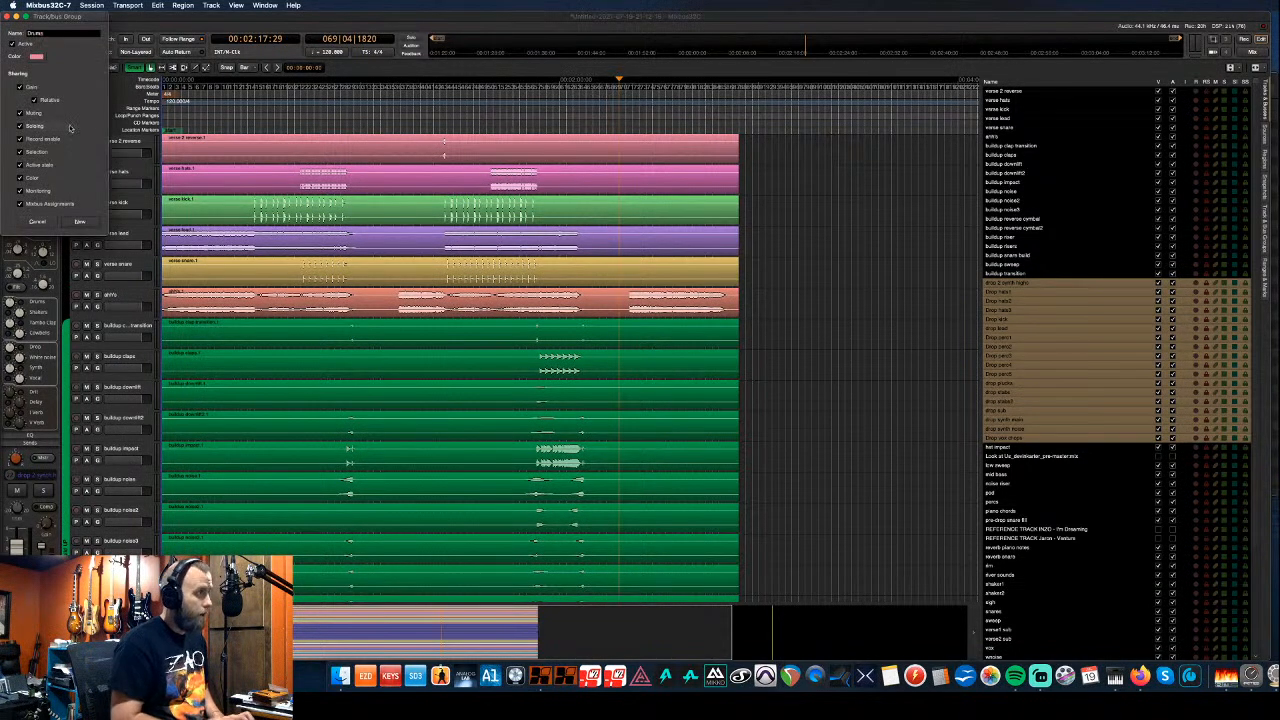
pyautogui.click(38, 57)
pyautogui.click(116, 124)
pyautogui.click(204, 141)
pyautogui.click(80, 221)
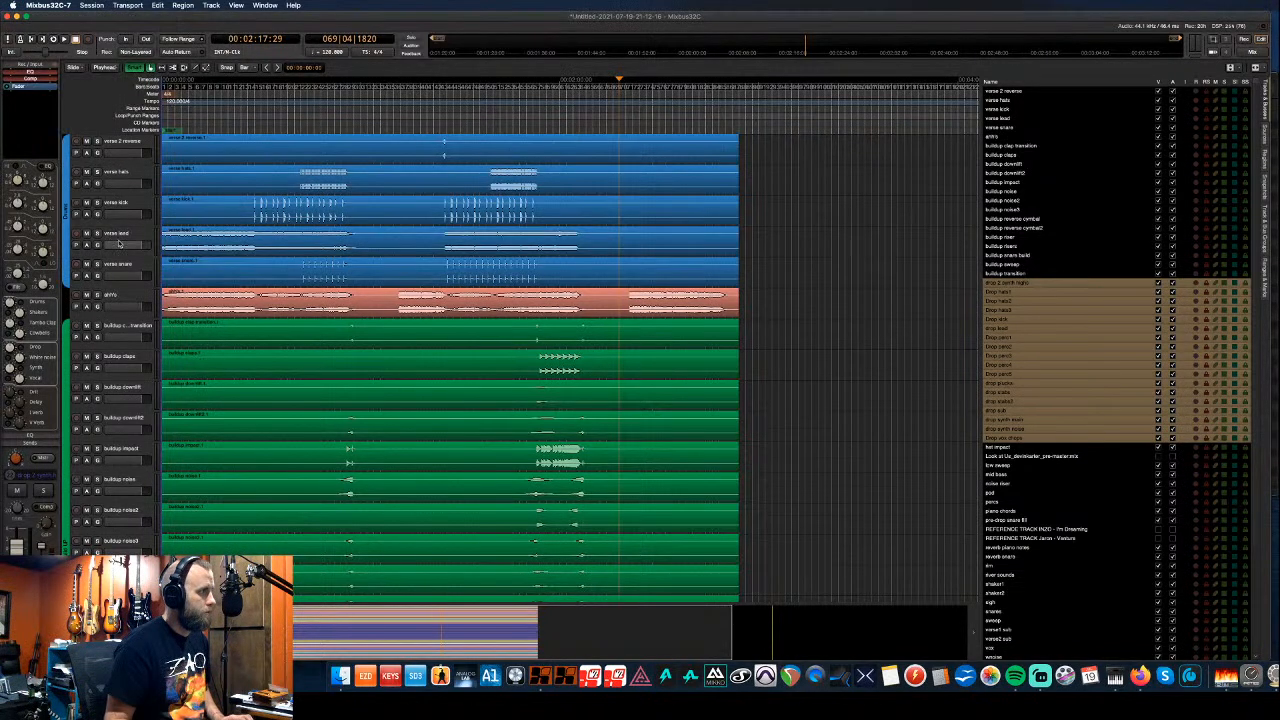
pyautogui.click(120, 295)
pyautogui.press('super+Down')
pyautogui.press('super+Down')
pyautogui.press('super+Down')
pyautogui.press('super+Down')
pyautogui.press('super+Down')
pyautogui.press('super+Down')
pyautogui.press('super+Down')
pyautogui.press('super+Down')
pyautogui.press('super+Down')
pyautogui.press('super+Down')
pyautogui.press('super+Down')
pyautogui.press('super+Down')
pyautogui.press('super+Down')
pyautogui.press('super+Down')
pyautogui.press('super+Down')
pyautogui.press('super+Down')
pyautogui.press('super+Down')
pyautogui.press('super+Down')
pyautogui.press('super+Down')
pyautogui.press('super+Down')
pyautogui.press('super+Down')
pyautogui.press('super+Down')
pyautogui.press('super+Down')
pyautogui.press('super+Down')
pyautogui.press('super+Down')
pyautogui.press('super+Down')
pyautogui.press('super+Down')
pyautogui.press('super+Down')
pyautogui.press('super+Down')
pyautogui.press('super+Down')
pyautogui.press('super+Down')
pyautogui.press('super+Down')
pyautogui.press('super+Down')
pyautogui.press('super+Down')
pyautogui.press('super+Down')
pyautogui.press('super+Down')
pyautogui.press('super+Down')
pyautogui.press('super+Down')
pyautogui.press('super+Down')
pyautogui.press('super+Down')
pyautogui.press('super+Down')
pyautogui.press('super+Down')
pyautogui.press('super+Down')
pyautogui.press('super+Down')
pyautogui.press('super+Down')
pyautogui.press('super+Down')
pyautogui.press('super+Down')
pyautogui.press('super+Down')
pyautogui.press('super+Down')
pyautogui.press('super+Down')
pyautogui.press('super+Down')
pyautogui.press('super+Down')
pyautogui.press('super+Down')
pyautogui.press('super+Down')
pyautogui.press('super+Down')
pyautogui.press('super+Down')
pyautogui.press('super+Down')
pyautogui.press('super+Down')
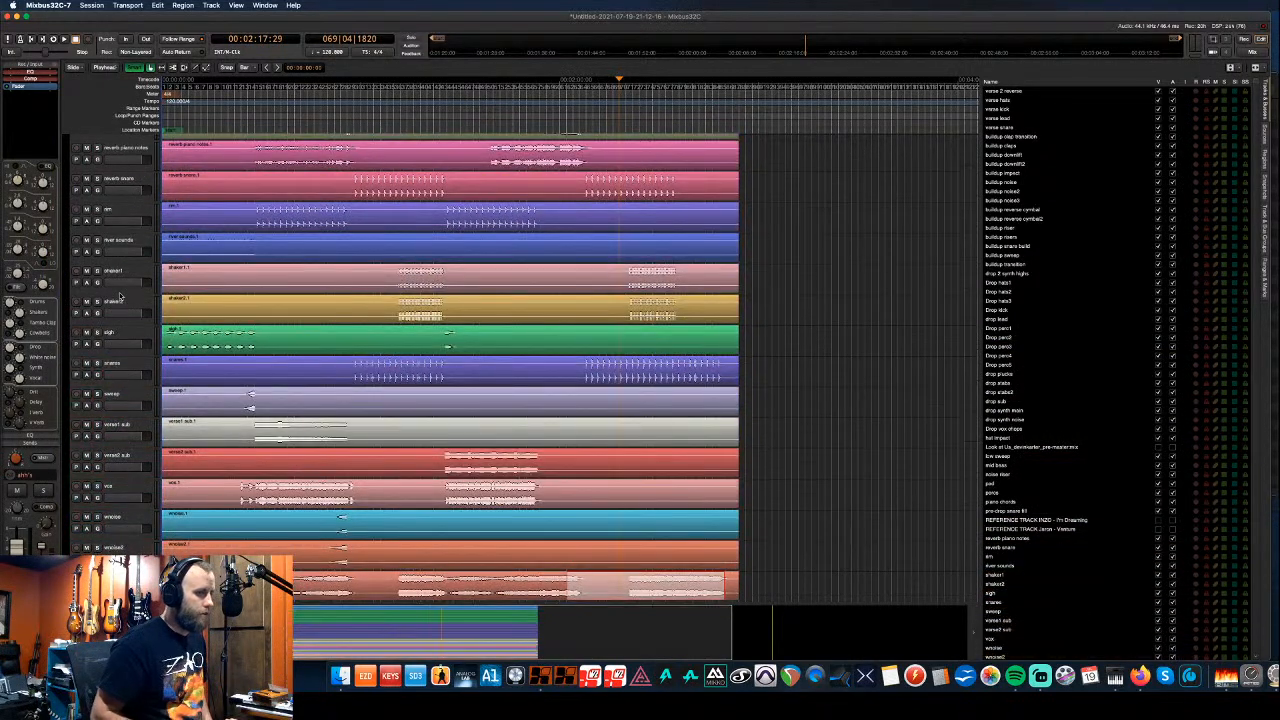
# - Select the wobble2 and wobble tracks
pyautogui.scroll(-3, 122, 380)
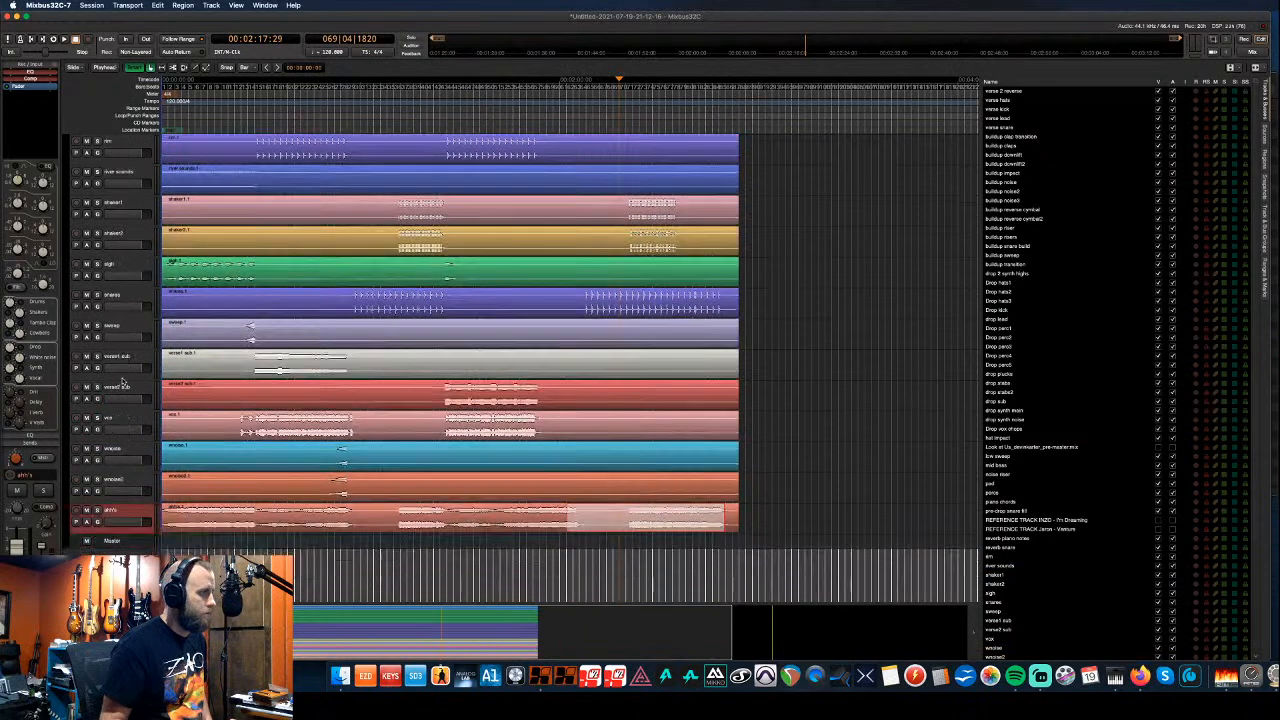
pyautogui.scroll(-10, 122, 380)
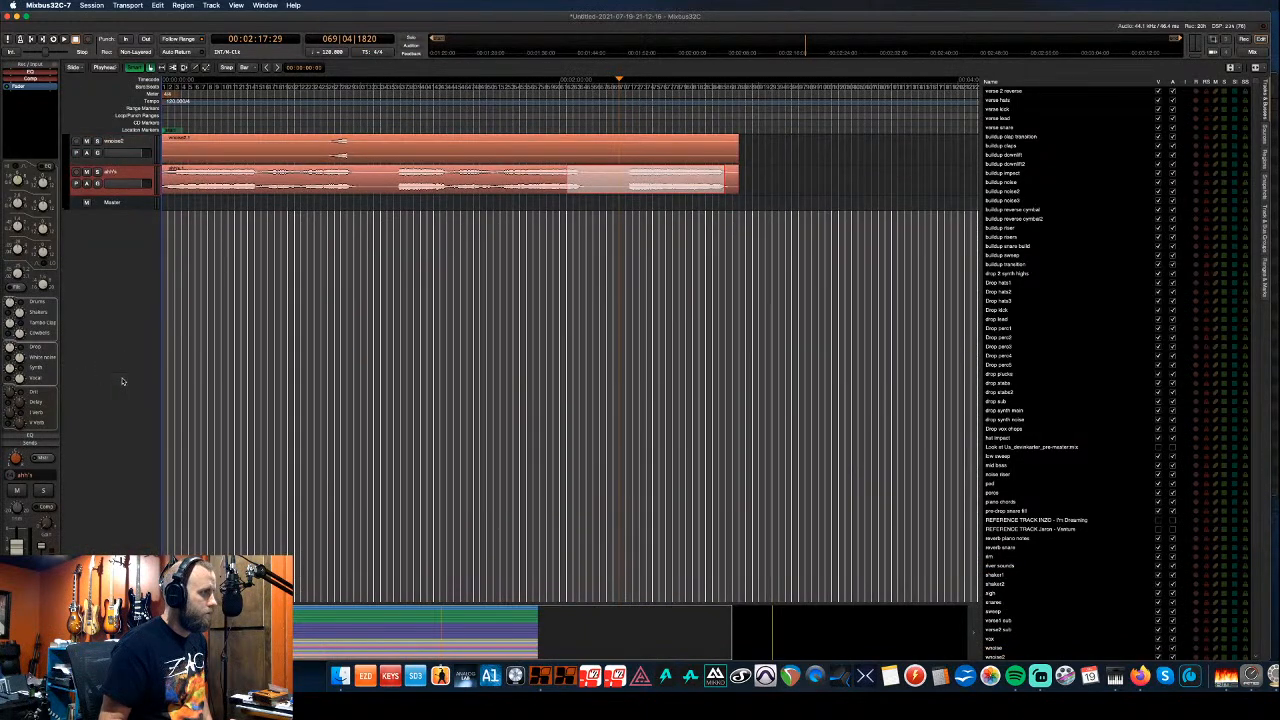
pyautogui.scroll(3, 122, 380)
pyautogui.scroll(3, 122, 381)
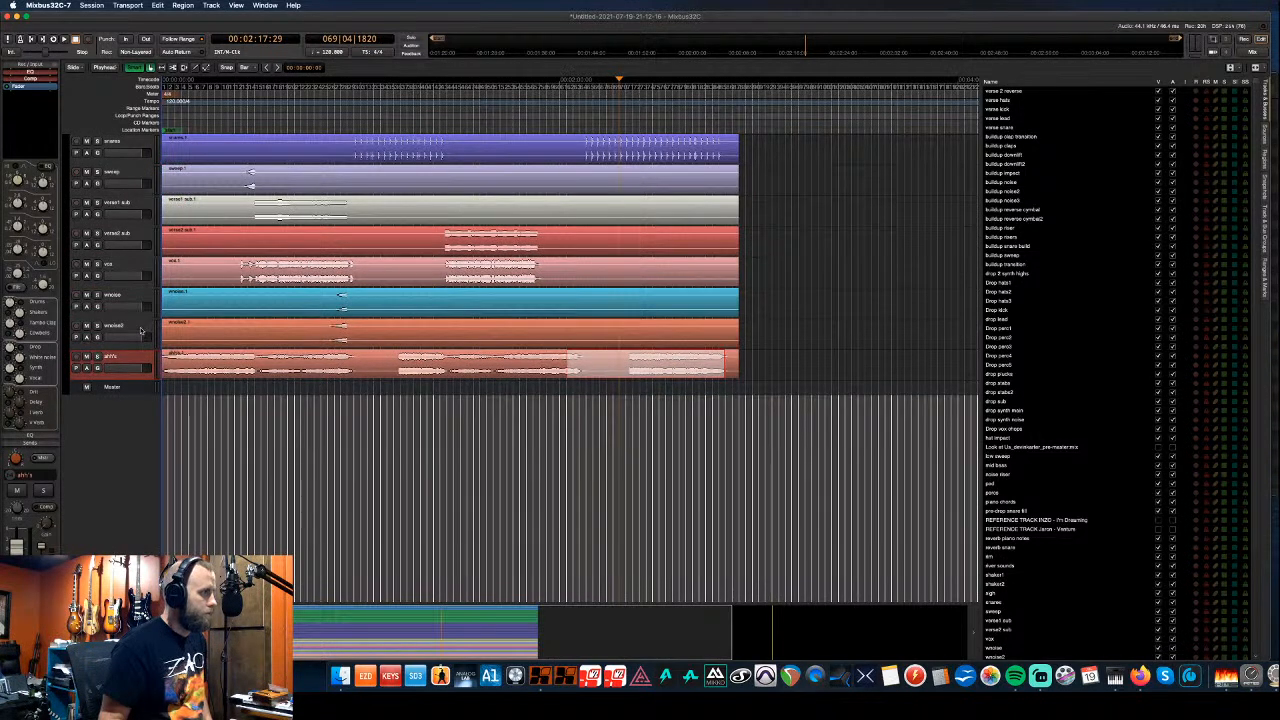
pyautogui.click(141, 332)
pyautogui.keyDown('shift'); pyautogui.click(139, 304); pyautogui.keyUp('shift')
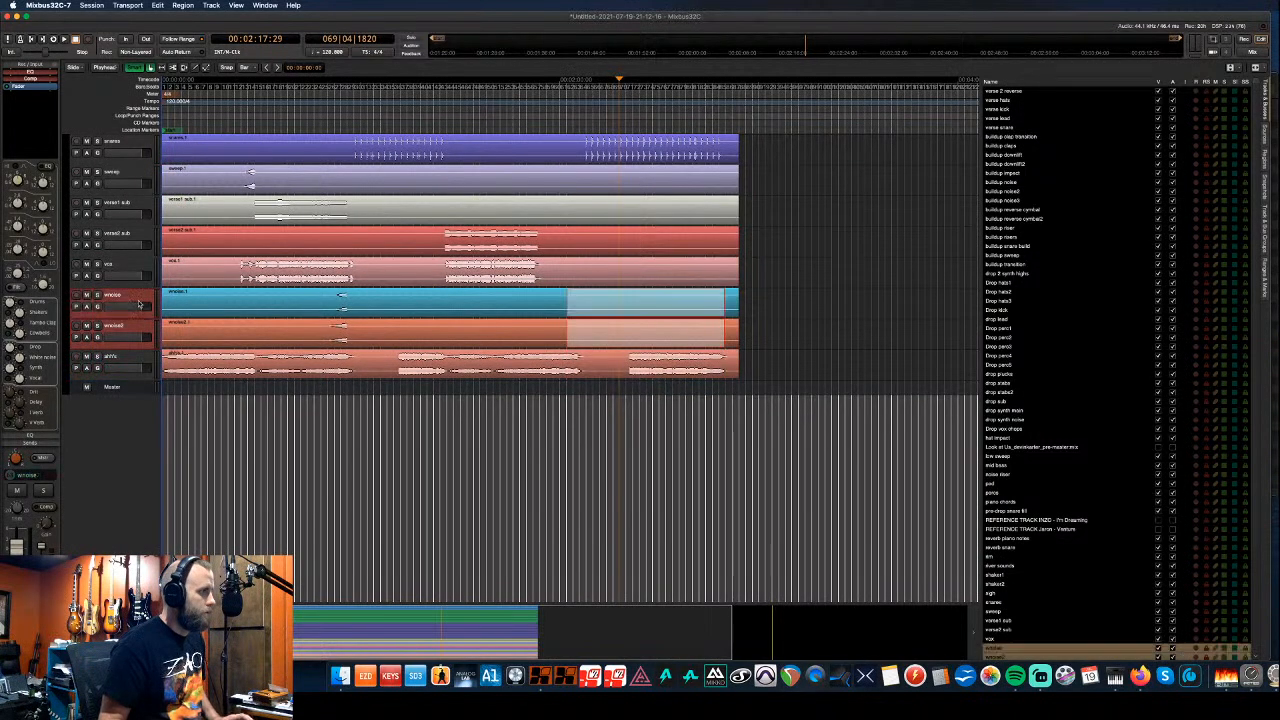
pyautogui.scroll(3, 139, 304)
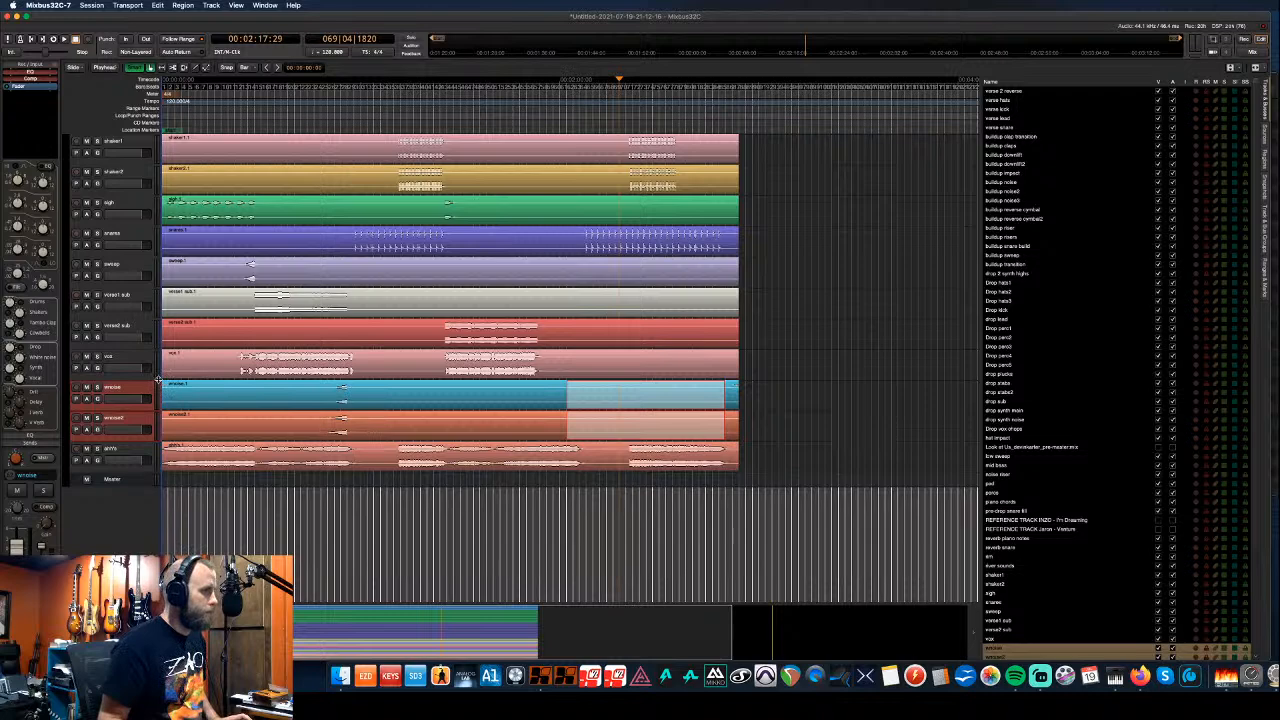
pyautogui.scroll(3, 133, 369)
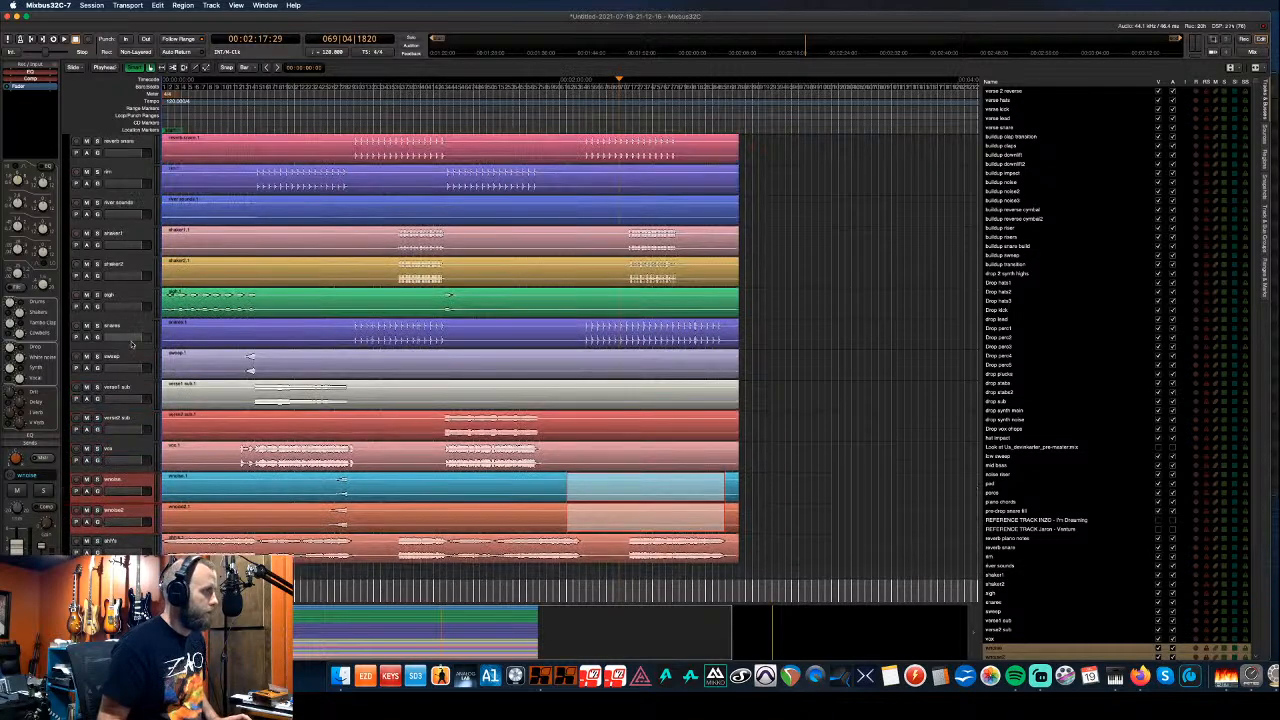
# - Select the snares, shaker1, shaker2, rim, reverb snare and perc tracks together
pyautogui.click(132, 334)
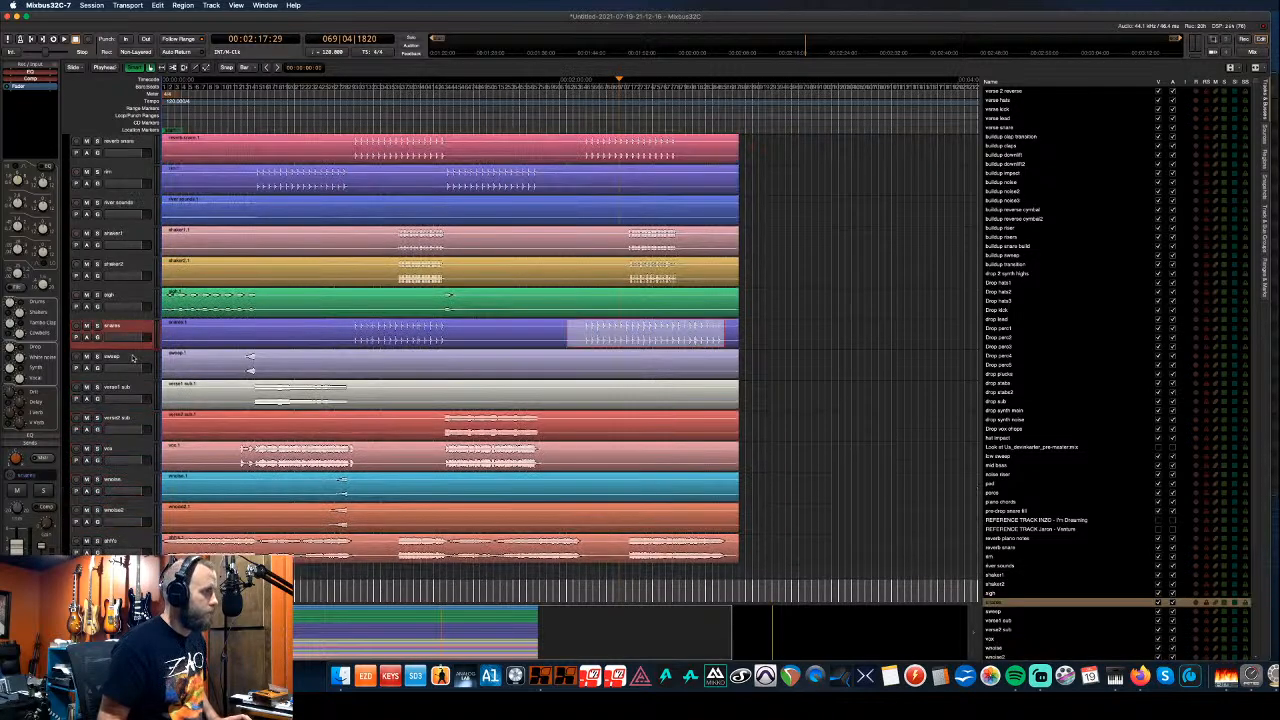
pyautogui.scroll(3, 133, 355)
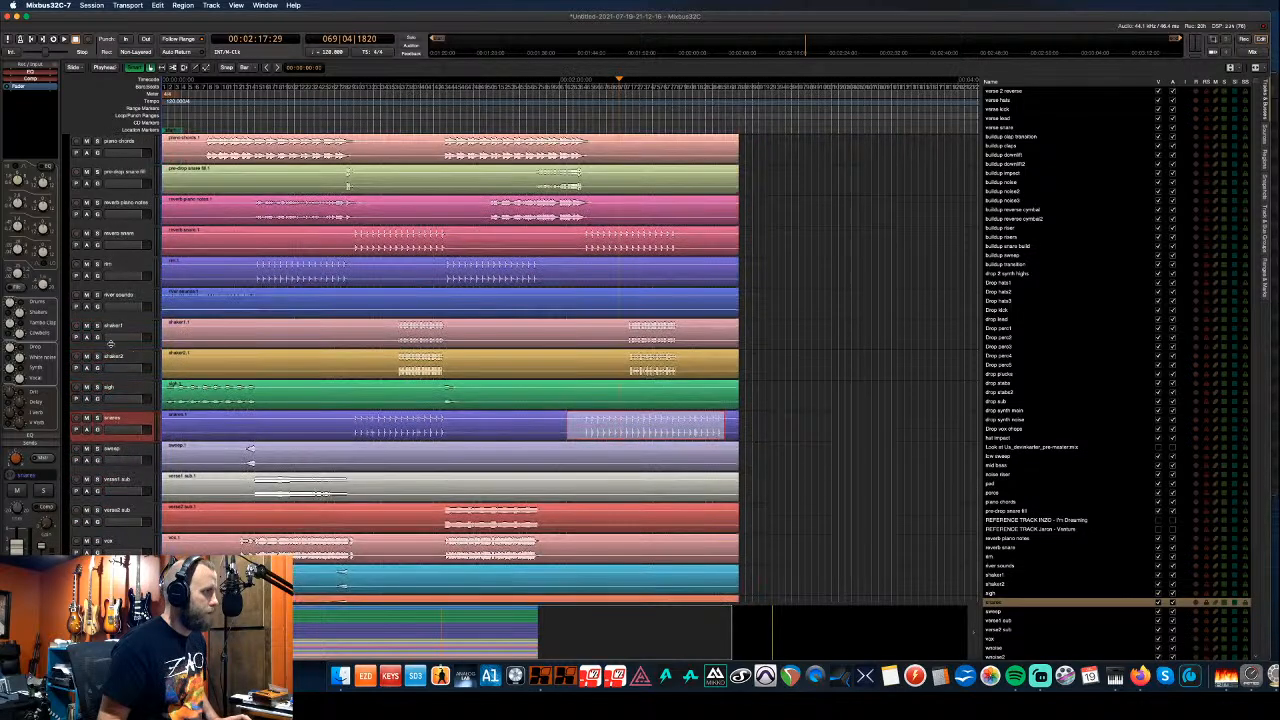
pyautogui.keyDown('super'); pyautogui.click(126, 330); pyautogui.keyUp('super')
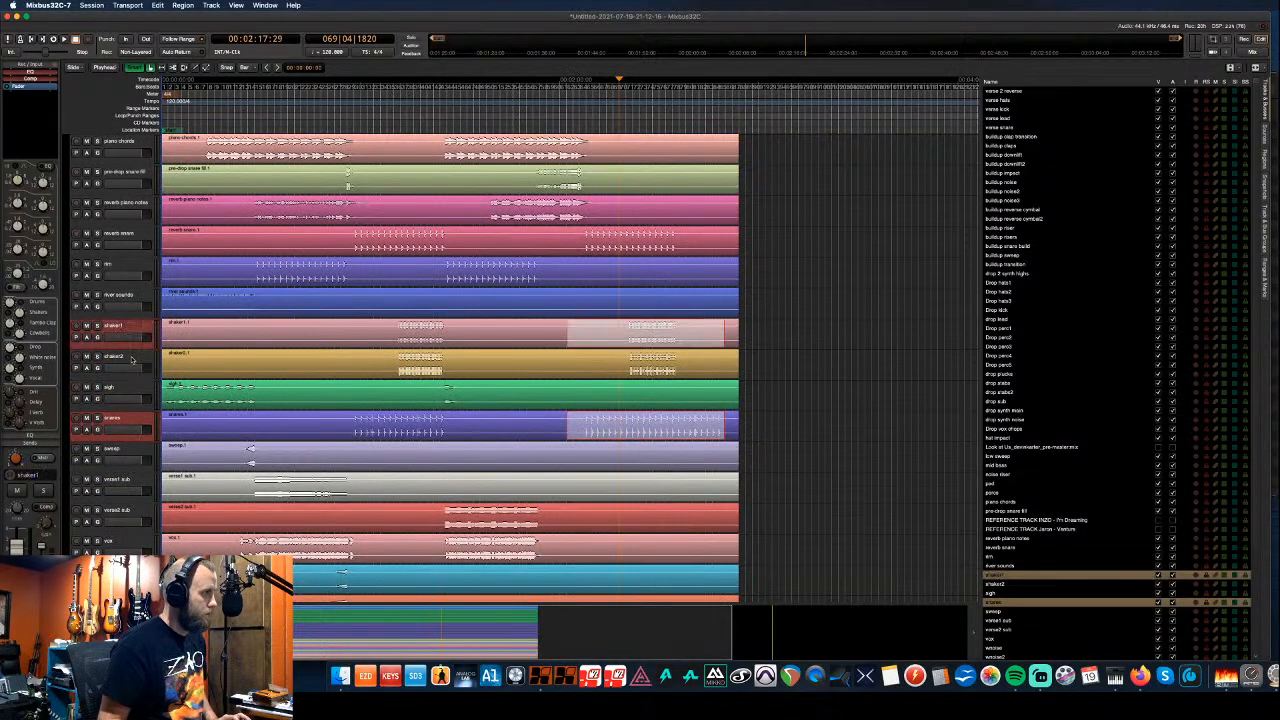
pyautogui.keyDown('super'); pyautogui.click(131, 358); pyautogui.keyUp('super')
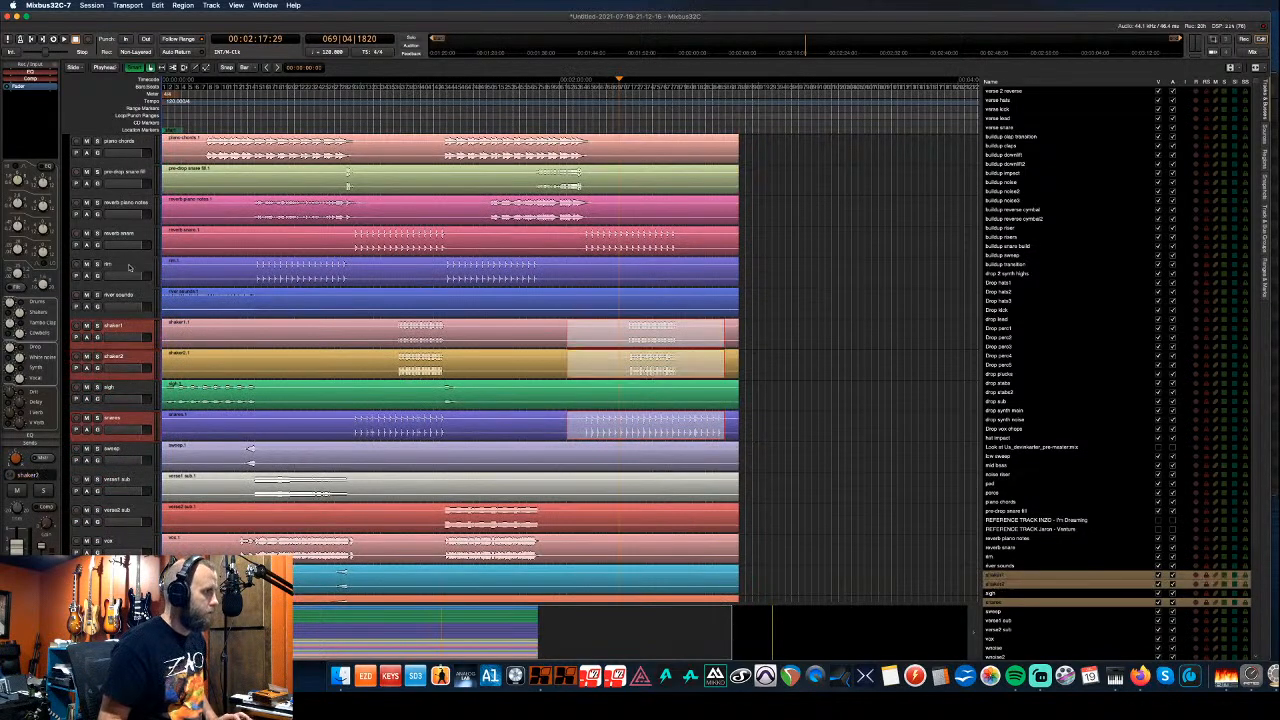
pyautogui.keyDown('super'); pyautogui.click(128, 266); pyautogui.keyUp('super')
pyautogui.keyDown('super'); pyautogui.click(131, 237); pyautogui.keyUp('super')
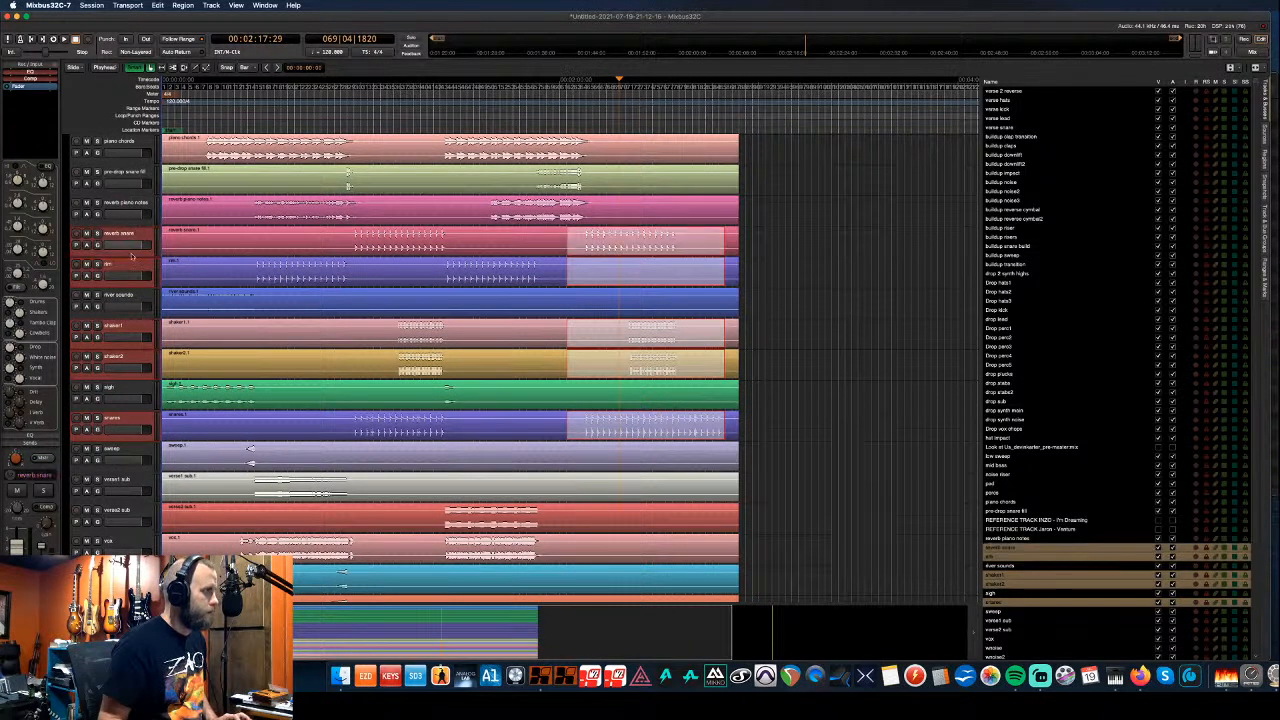
pyautogui.scroll(4, 126, 318)
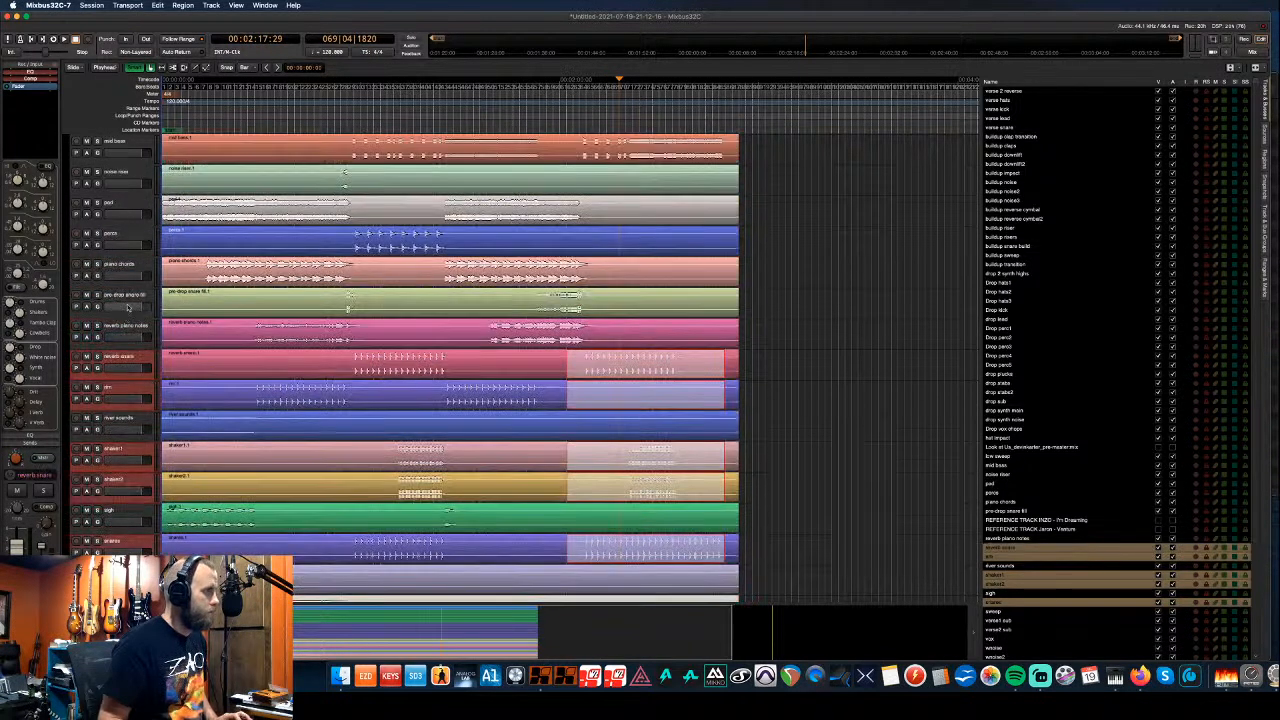
pyautogui.keyDown('super'); pyautogui.click(127, 236); pyautogui.keyUp('super')
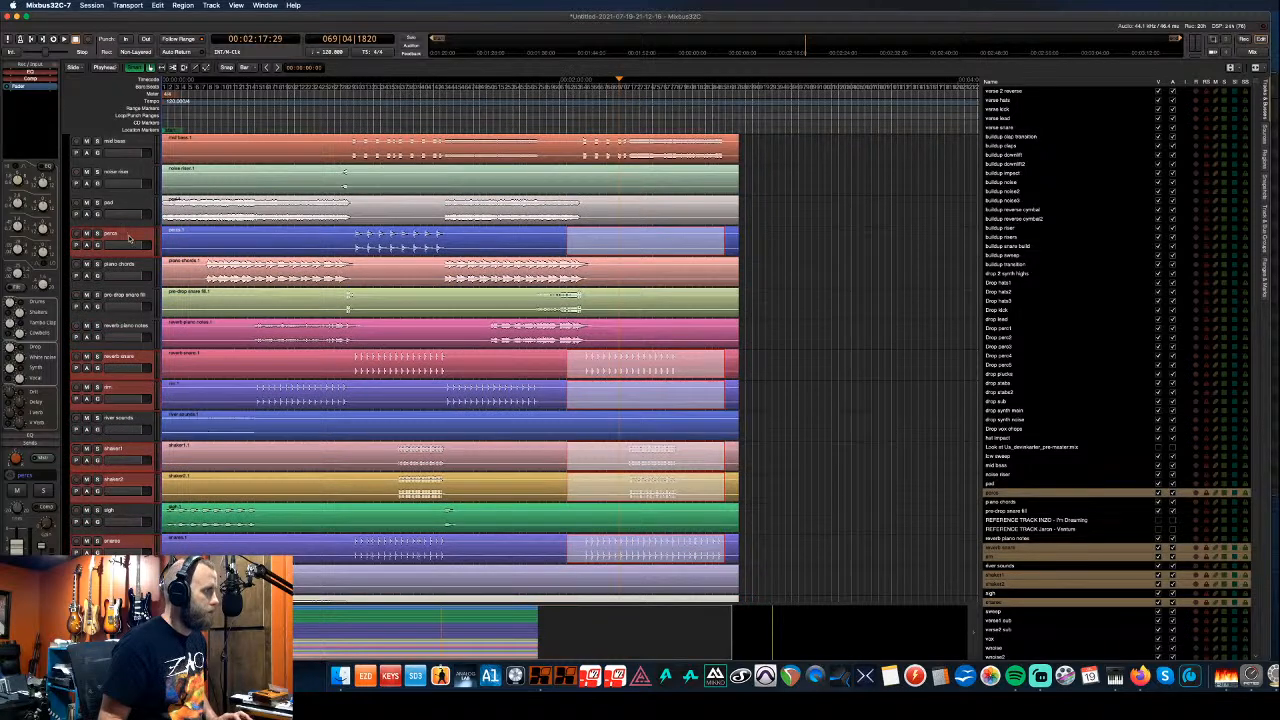
# - Move the six selected percussion tracks to the top of the session
pyautogui.scroll(1, 128, 237)
pyautogui.scroll(3, 128, 237)
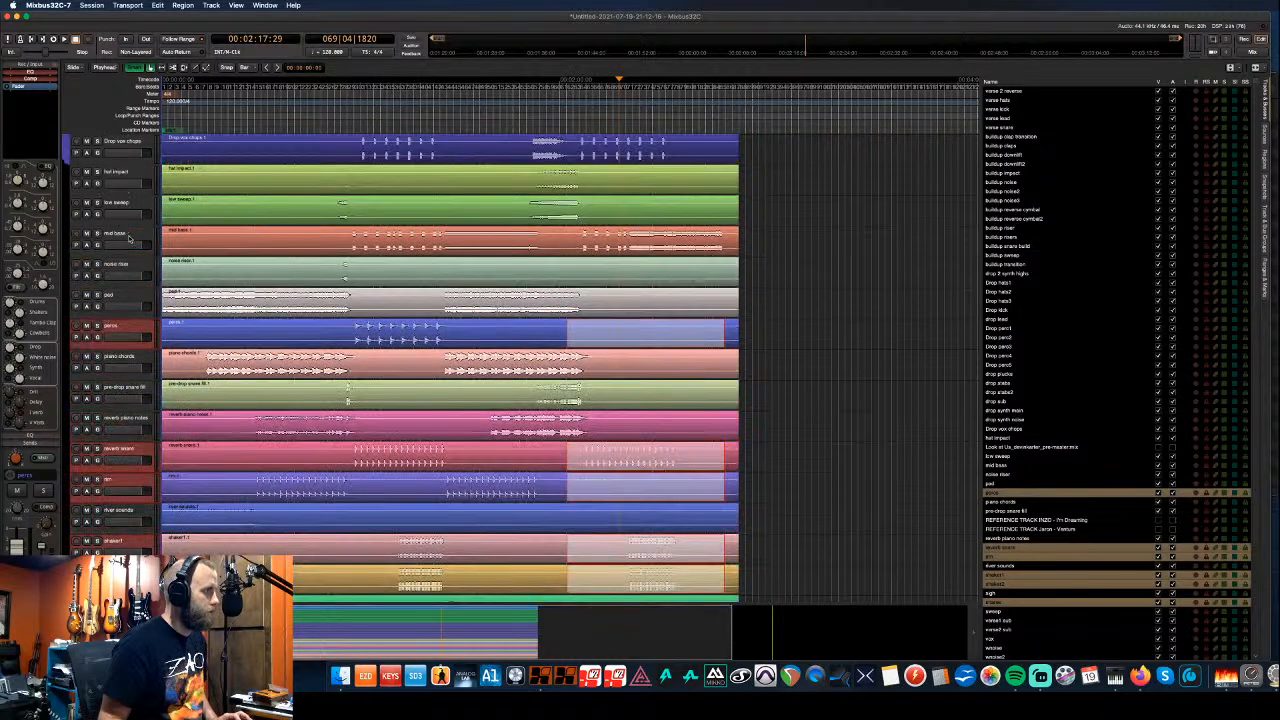
pyautogui.press('super+Up')
pyautogui.press('super+Up')
pyautogui.press('super+Up')
pyautogui.press('super+Up')
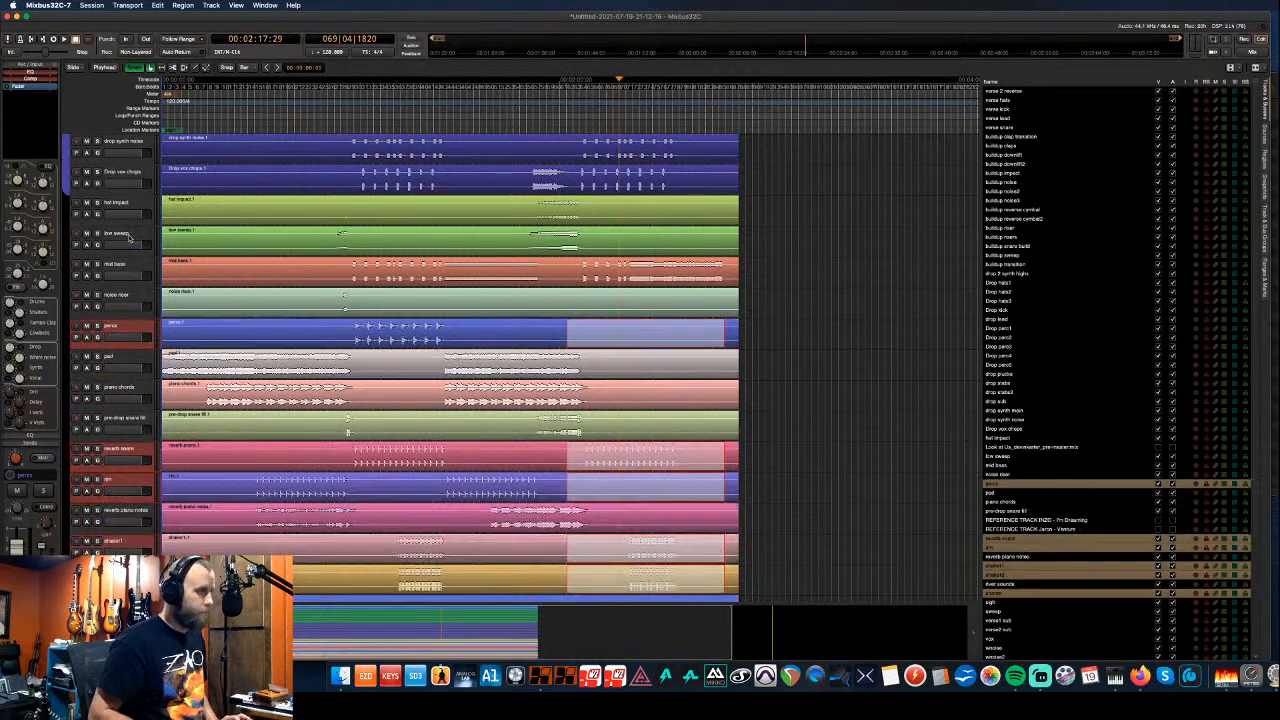
pyautogui.press('super+Up')
pyautogui.press('super+Up')
pyautogui.press('super+Up')
pyautogui.press('super+Up')
pyautogui.press('super+Up')
pyautogui.press('super+Up')
pyautogui.press('super+Up')
pyautogui.press('super+Up')
pyautogui.press('super+Up')
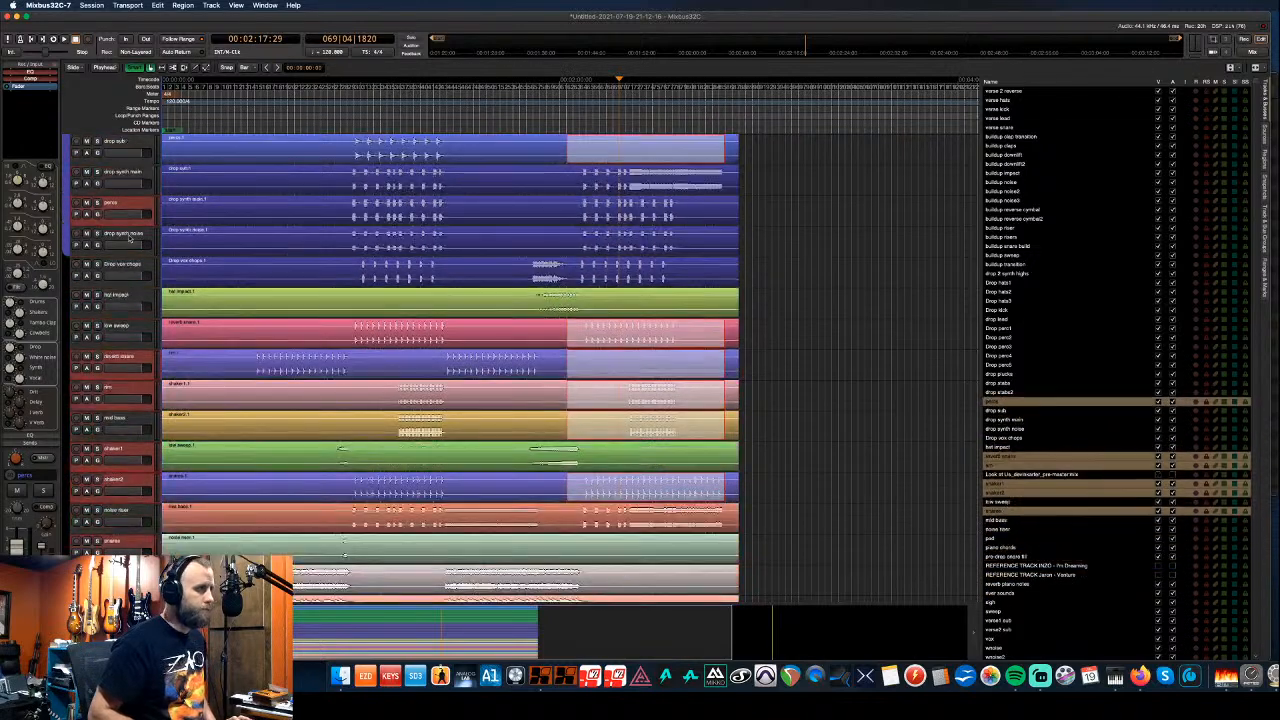
pyautogui.press('super+Up')
pyautogui.press('super+Up')
pyautogui.press('super+Up')
pyautogui.press('super+Up')
pyautogui.press('super+Up')
pyautogui.press('super+Up')
pyautogui.press('super+Up')
pyautogui.press('super+Up')
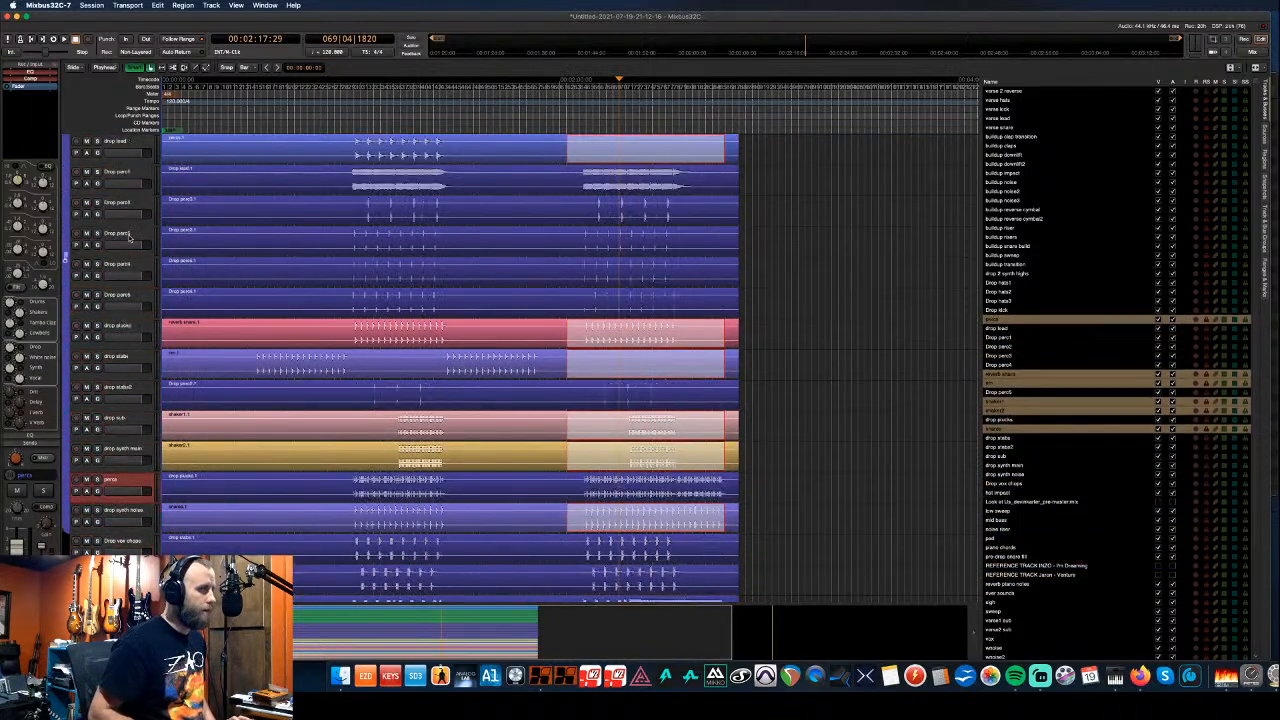
pyautogui.press('super+Up')
pyautogui.press('super+Up')
pyautogui.press('super+Up')
pyautogui.press('super+Up')
pyautogui.press('super+Up')
pyautogui.press('super+Up')
pyautogui.press('super+Up')
pyautogui.press('super+Up')
pyautogui.press('super+Up')
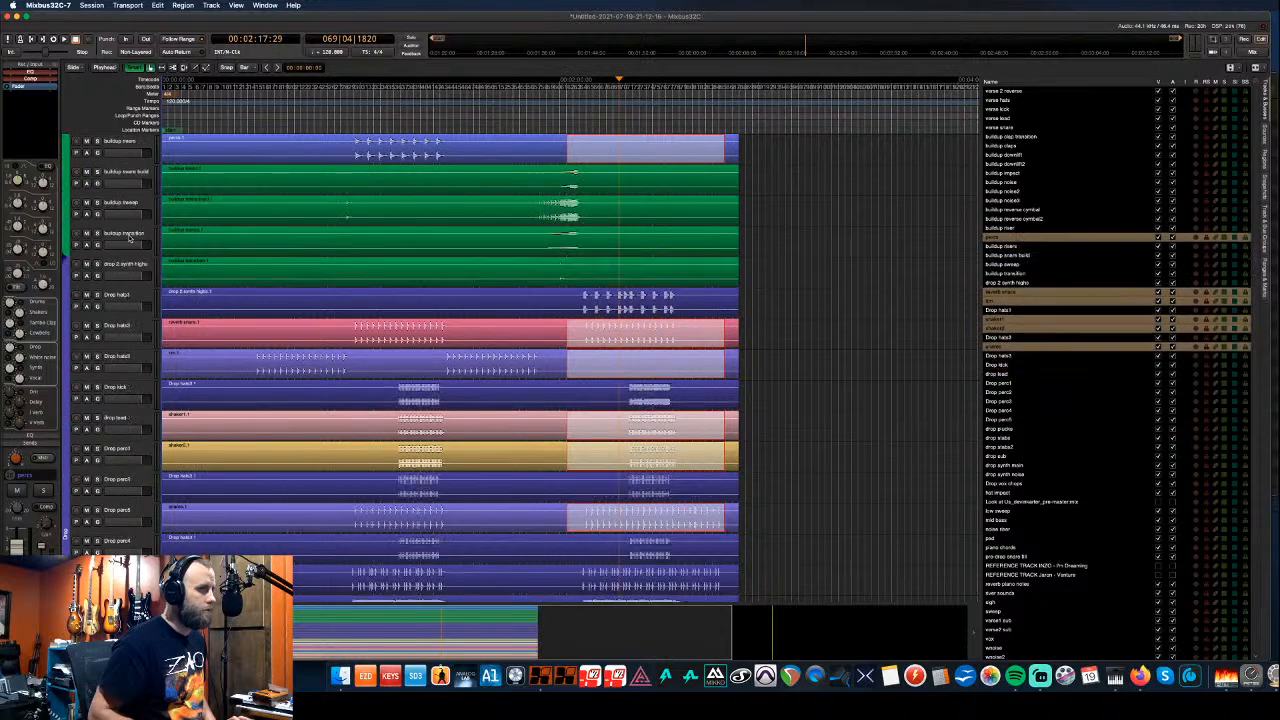
pyautogui.press('super+Up')
pyautogui.press('super+Up')
pyautogui.press('super+Up')
pyautogui.press('super+Up')
pyautogui.press('super+Up')
pyautogui.press('super+Up')
pyautogui.press('super+Up')
pyautogui.press('super+Up')
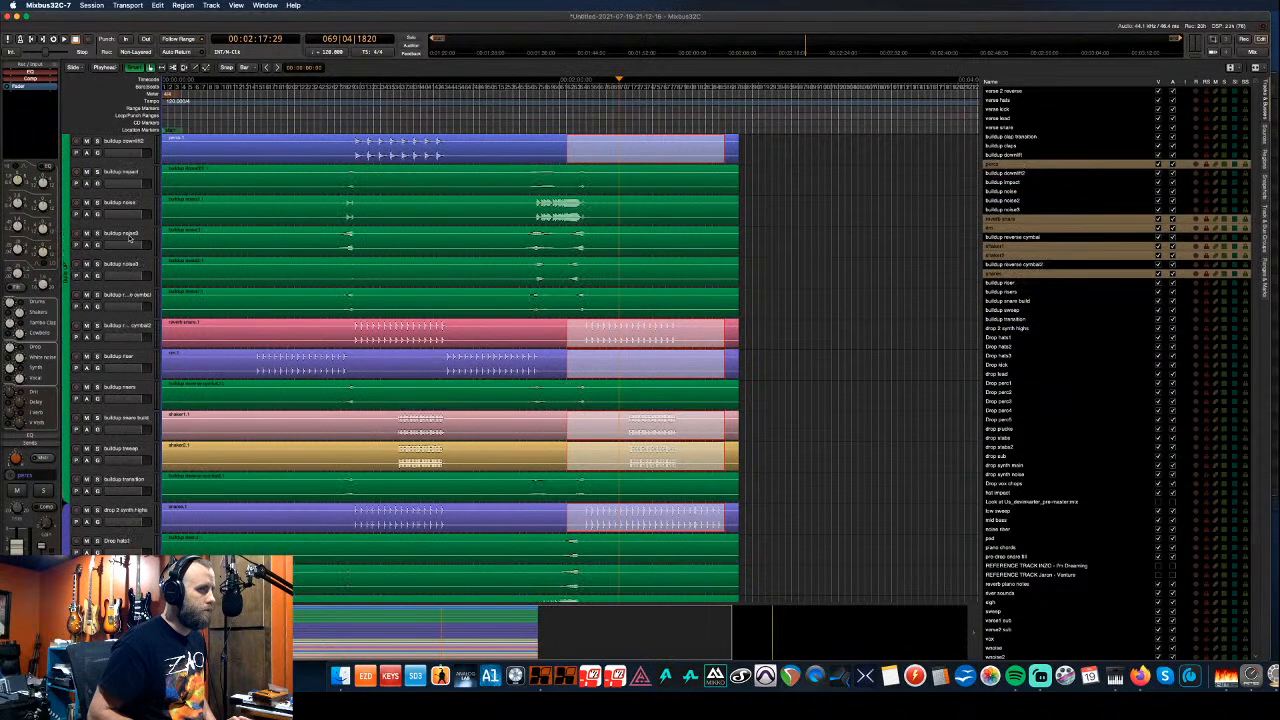
pyautogui.press('super+Up')
pyautogui.press('super+Up')
pyautogui.press('super+Up')
pyautogui.press('super+Up')
pyautogui.press('super+Up')
pyautogui.press('super+Up')
pyautogui.press('super+Up')
pyautogui.press('super+Up')
pyautogui.press('super+Up')
pyautogui.press('super+Up')
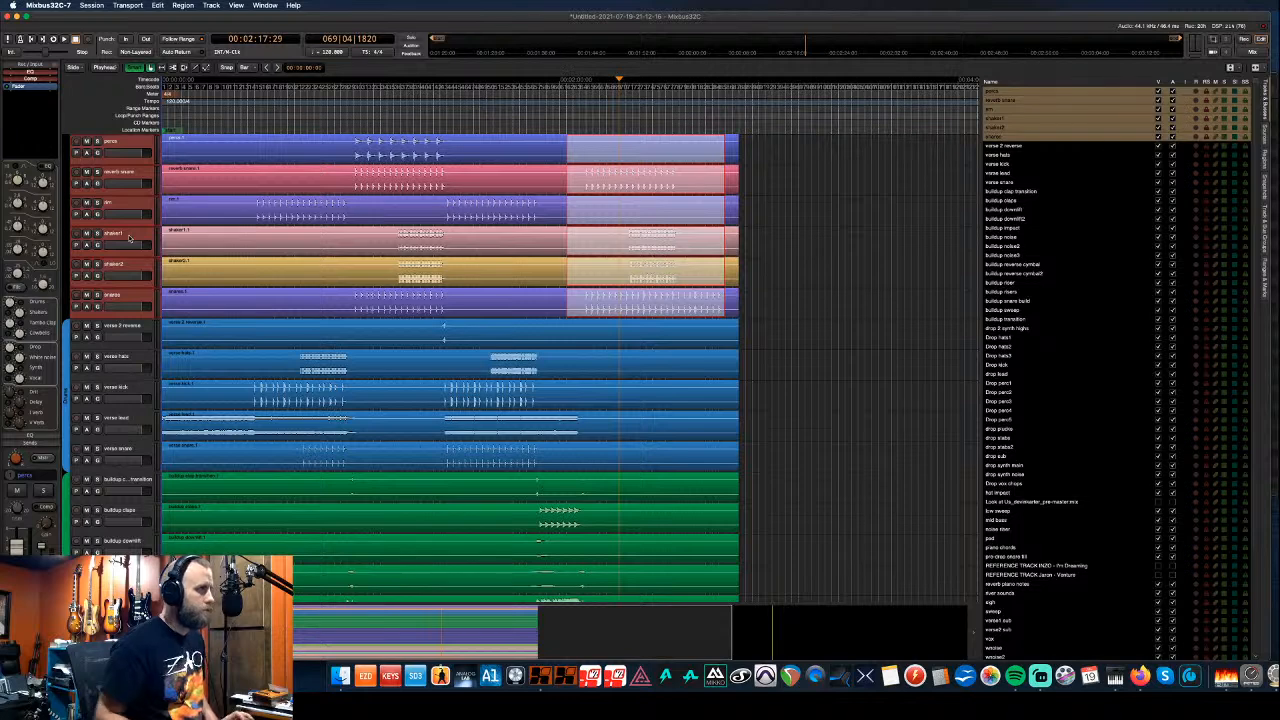
# - Add the top six percussion tracks to the blue group, then select the pre-drop snare fill track
pyautogui.moveTo(64, 326); pyautogui.dragTo(65, 138)
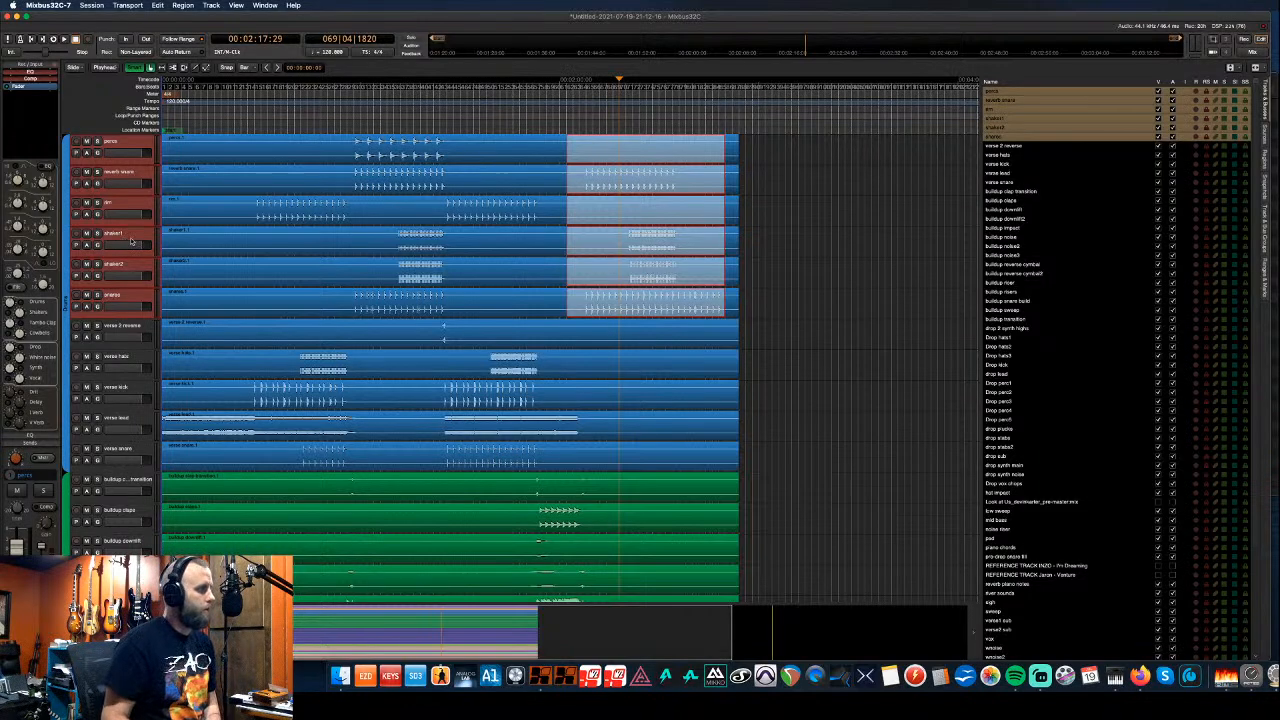
pyautogui.scroll(-3, 130, 240)
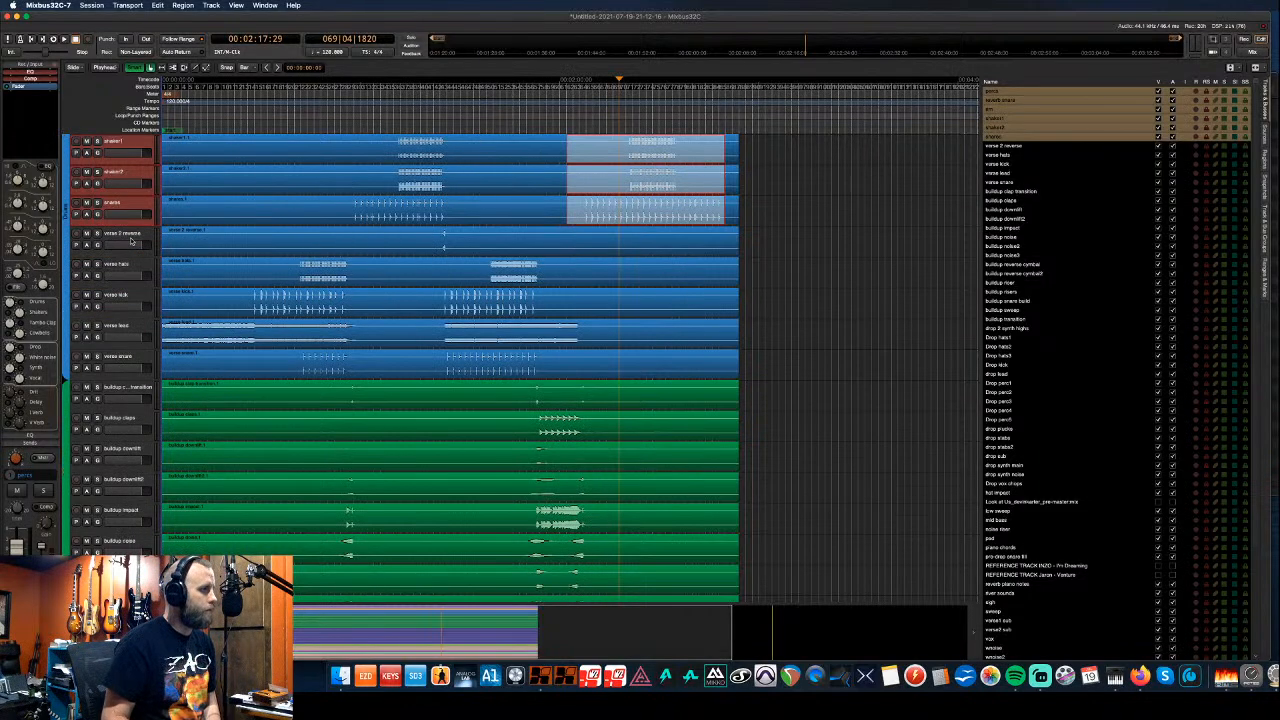
pyautogui.scroll(-13, 130, 242)
pyautogui.scroll(-18, 131, 245)
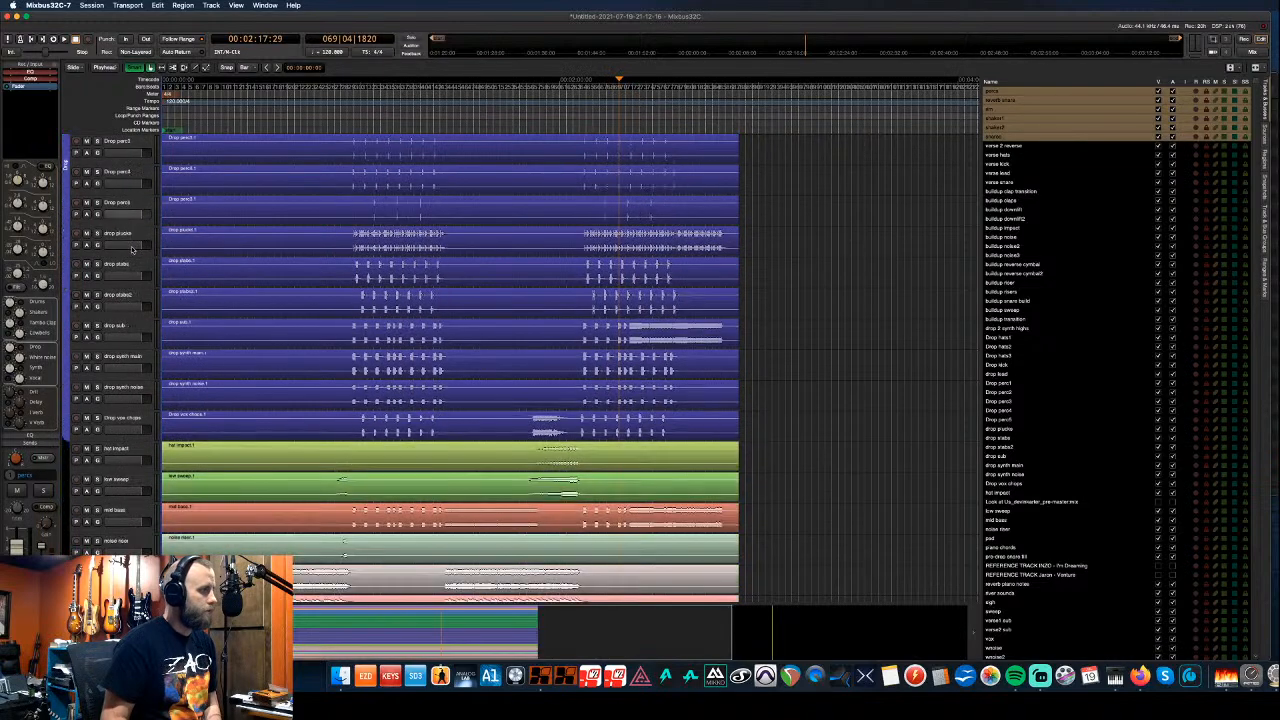
pyautogui.scroll(-4, 131, 250)
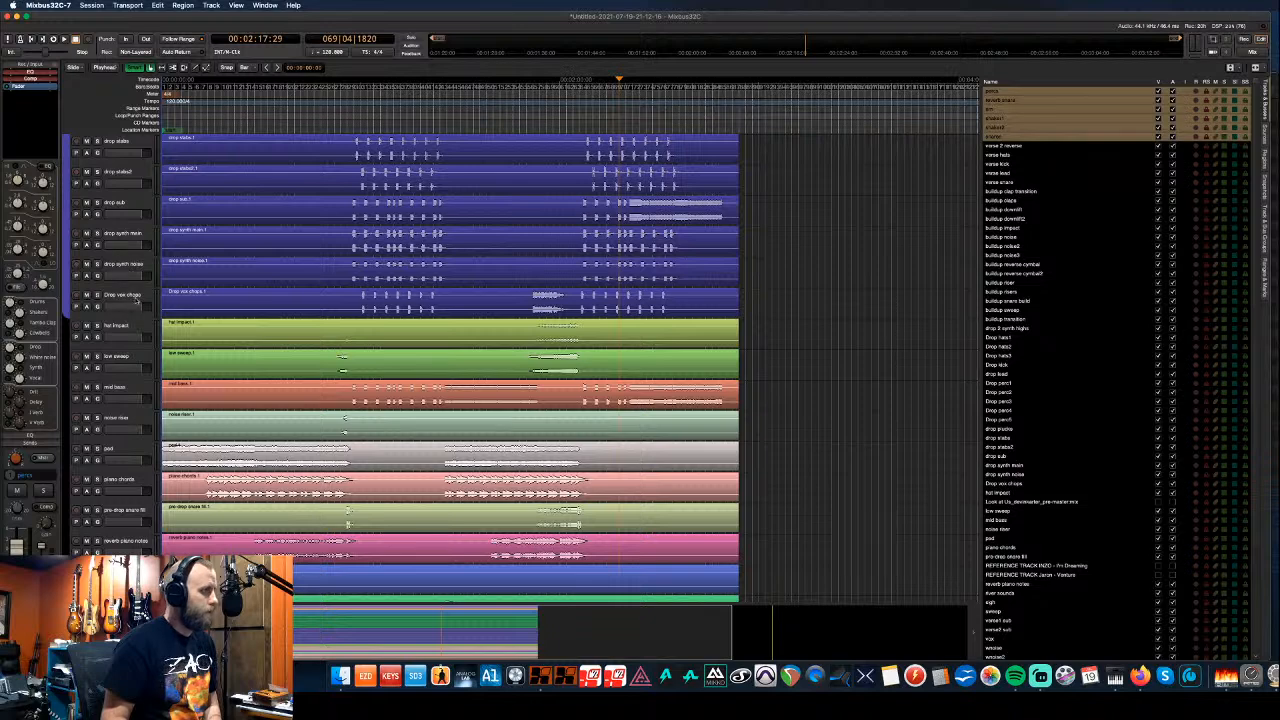
pyautogui.scroll(-3, 137, 303)
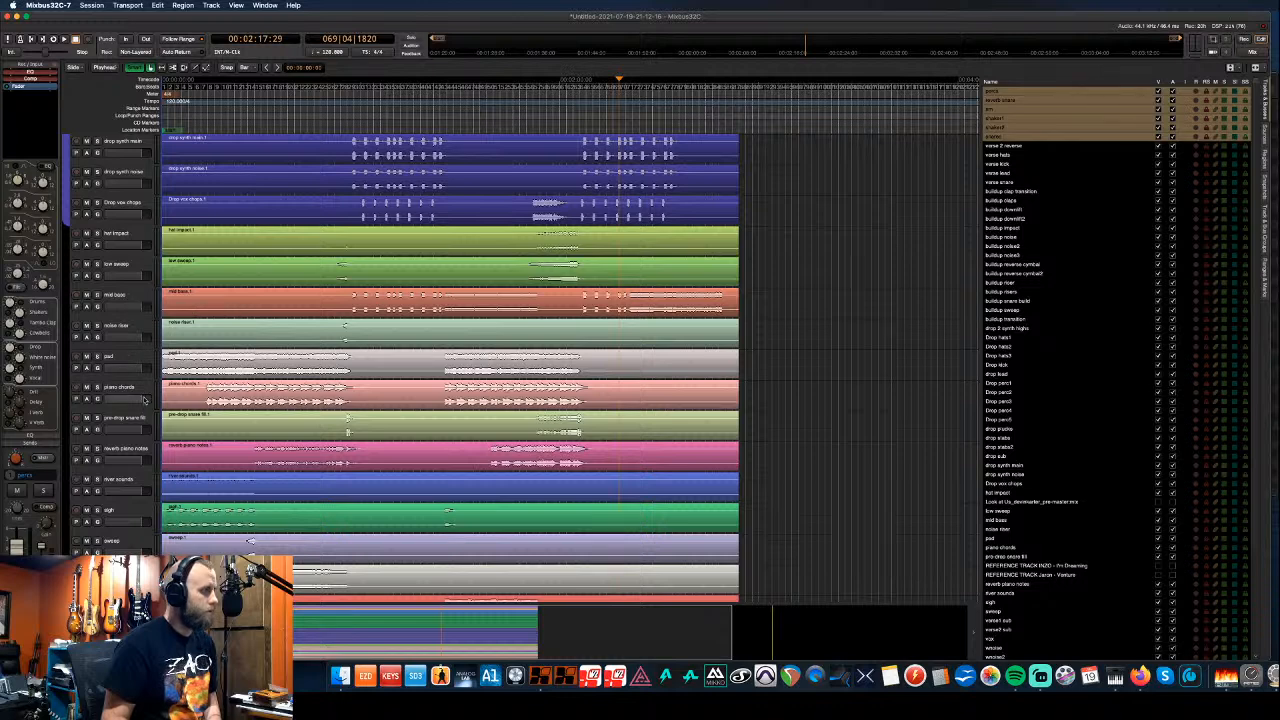
pyautogui.click(143, 424)
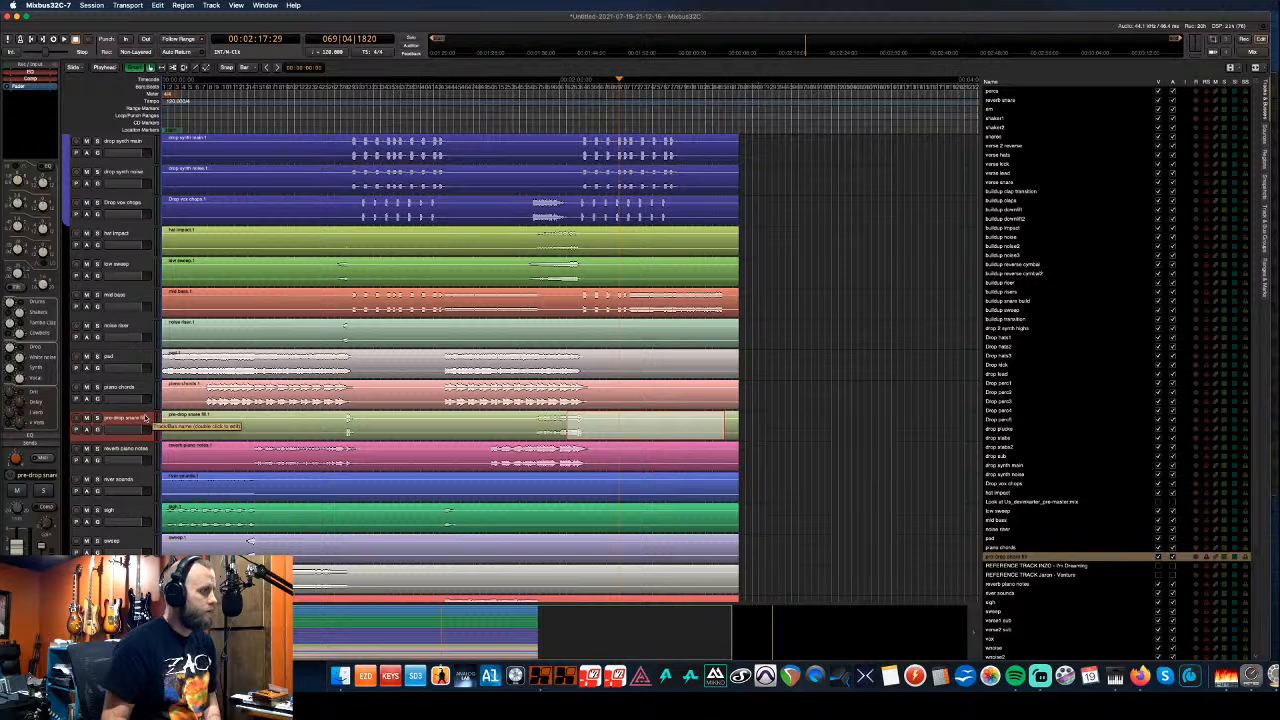
pyautogui.hotkey('ctrl', 'Up')
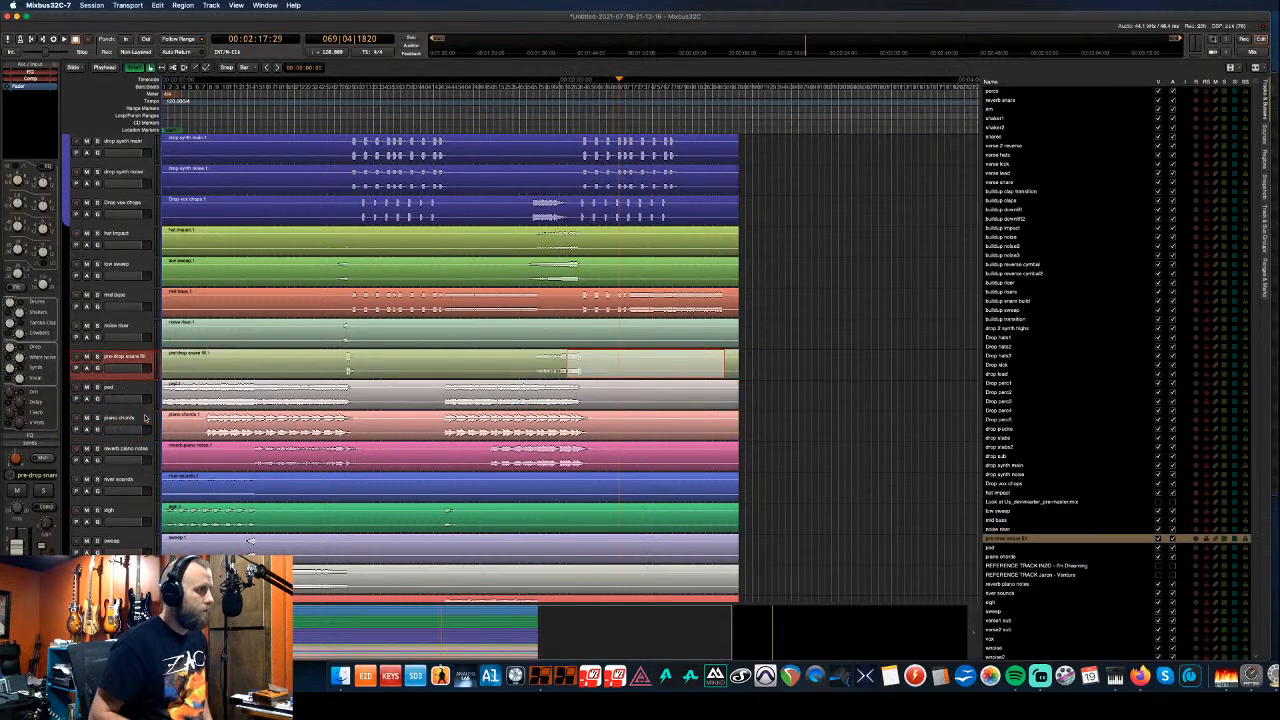
pyautogui.hotkey('ctrl', 'Up')
pyautogui.hotkey('ctrl', 'Up')
pyautogui.hotkey('ctrl', 'Up')
pyautogui.hotkey('ctrl', 'Up')
pyautogui.hotkey('ctrl', 'Up')
pyautogui.hotkey('ctrl', 'Up')
pyautogui.hotkey('ctrl', 'Up')
pyautogui.hotkey('ctrl', 'Up')
pyautogui.hotkey('ctrl', 'Up')
pyautogui.hotkey('ctrl', 'Up')
pyautogui.hotkey('ctrl', 'Up')
pyautogui.hotkey('ctrl', 'Up')
pyautogui.hotkey('ctrl', 'Up')
pyautogui.hotkey('ctrl', 'Up')
pyautogui.hotkey('ctrl', 'Up')
pyautogui.hotkey('ctrl', 'Up')
pyautogui.hotkey('ctrl', 'Up')
pyautogui.hotkey('ctrl', 'Up')
pyautogui.hotkey('ctrl', 'Up')
pyautogui.hotkey('ctrl', 'Up')
pyautogui.hotkey('ctrl', 'Up')
pyautogui.hotkey('ctrl', 'Up')
pyautogui.hotkey('ctrl', 'Up')
pyautogui.hotkey('ctrl', 'Up')
pyautogui.hotkey('ctrl', 'Up')
pyautogui.hotkey('ctrl', 'Up')
pyautogui.hotkey('ctrl', 'Up')
pyautogui.hotkey('ctrl', 'Up')
pyautogui.hotkey('ctrl', 'Up')
pyautogui.hotkey('ctrl', 'Up')
pyautogui.hotkey('ctrl', 'Up')
pyautogui.hotkey('ctrl', 'Up')
pyautogui.hotkey('ctrl', 'Up')
pyautogui.hotkey('ctrl', 'Up')
pyautogui.hotkey('ctrl', 'Up')
pyautogui.hotkey('ctrl', 'Up')
pyautogui.hotkey('ctrl', 'Up')
pyautogui.hotkey('ctrl', 'Up')
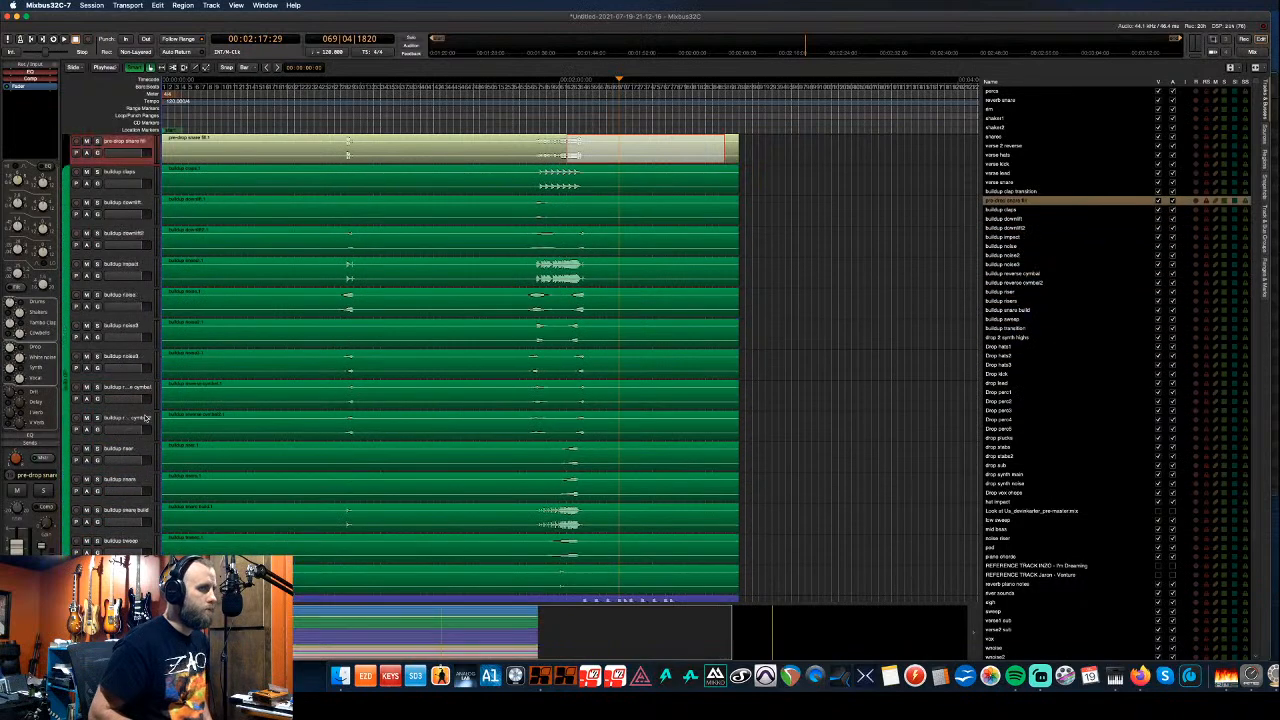
pyautogui.hotkey('ctrl', 'Up')
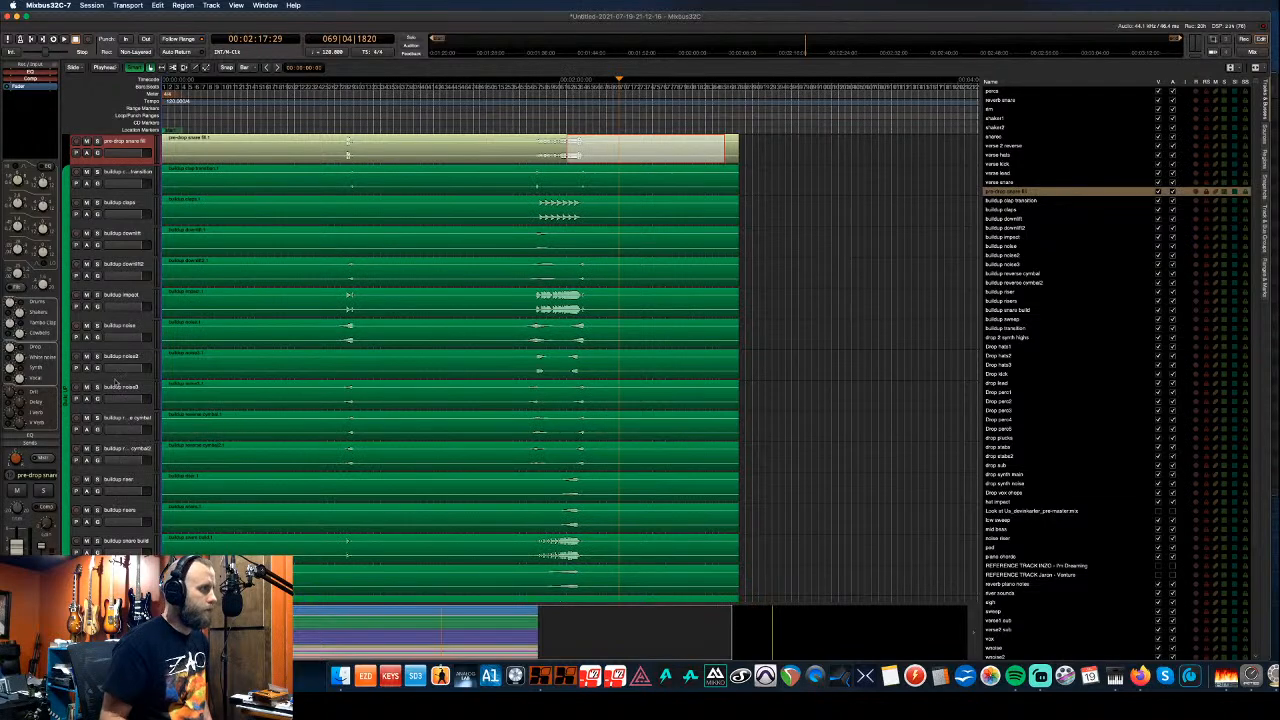
pyautogui.scroll(2, 101, 337)
pyautogui.moveTo(66, 189); pyautogui.dragTo(68, 220)
pyautogui.scroll(-10, 138, 297)
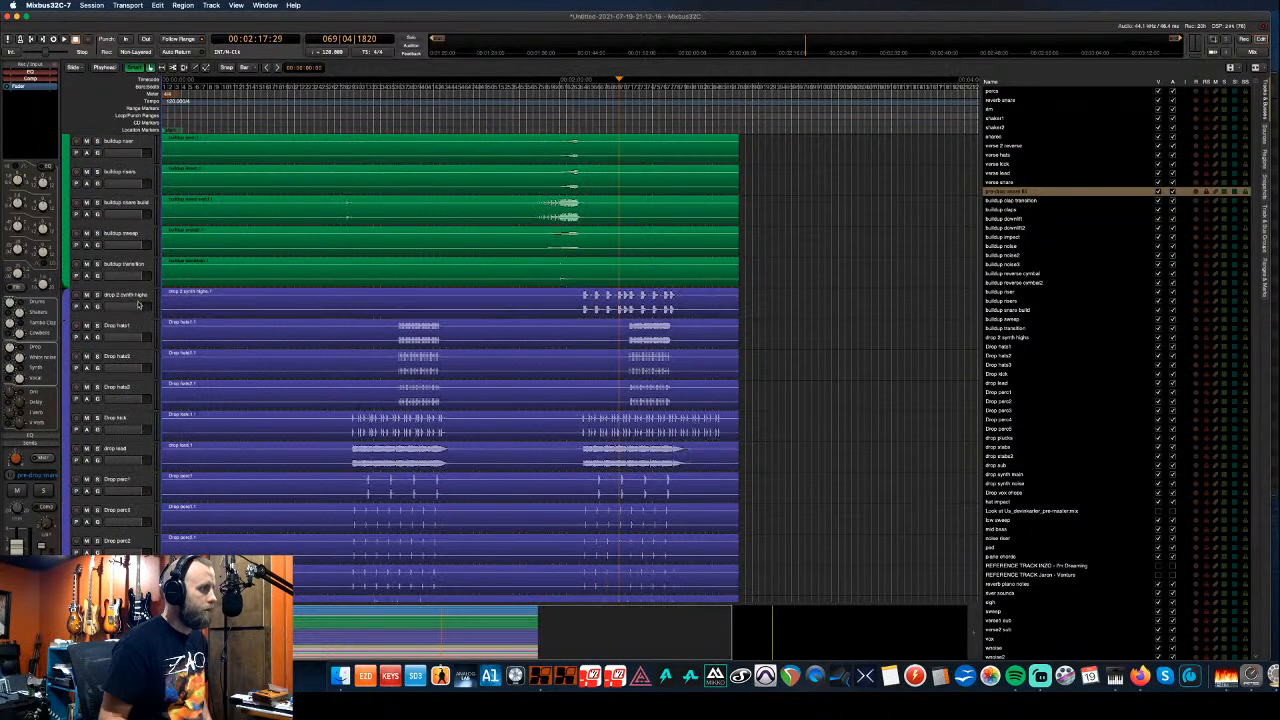
pyautogui.scroll(-6, 138, 305)
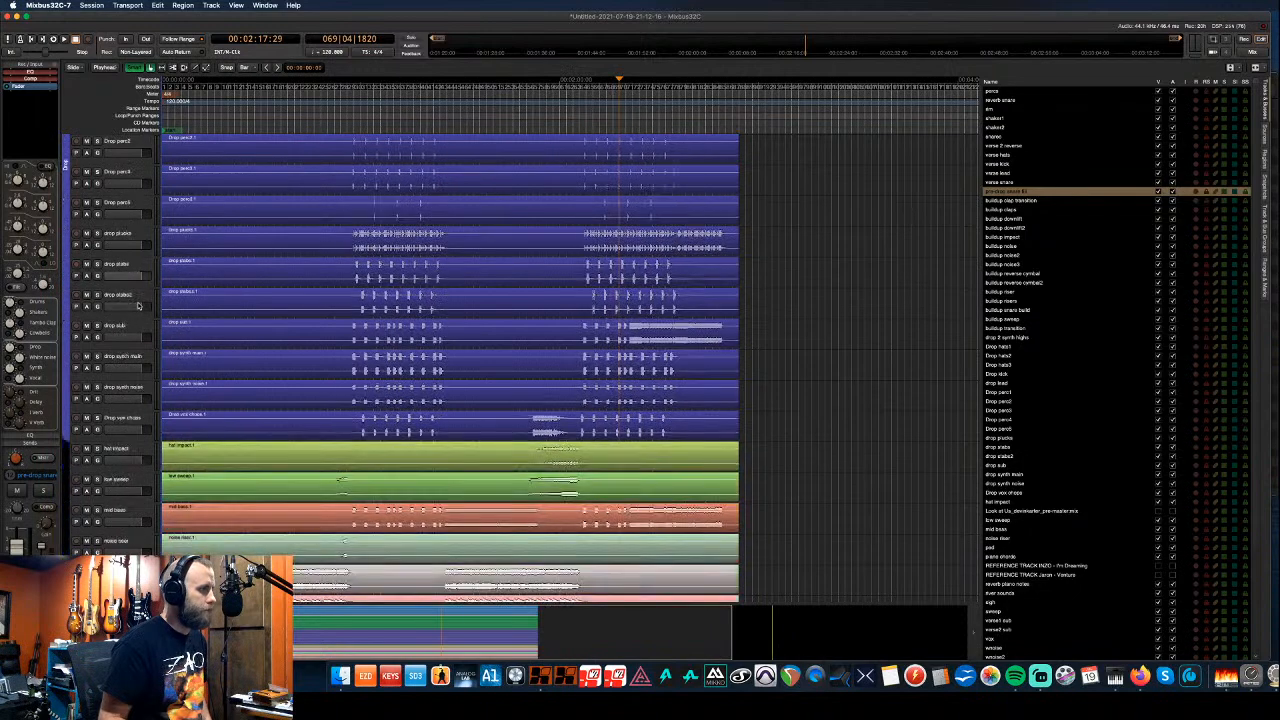
pyautogui.scroll(-4, 138, 305)
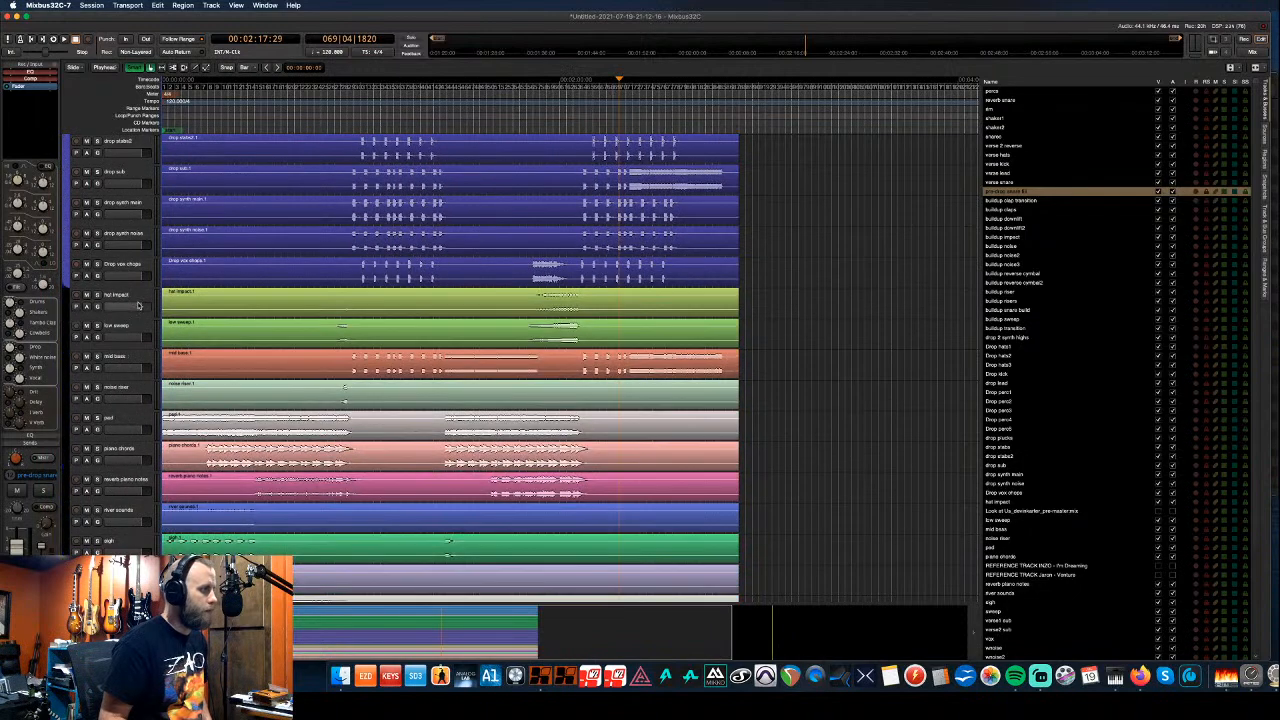
pyautogui.scroll(-6, 138, 305)
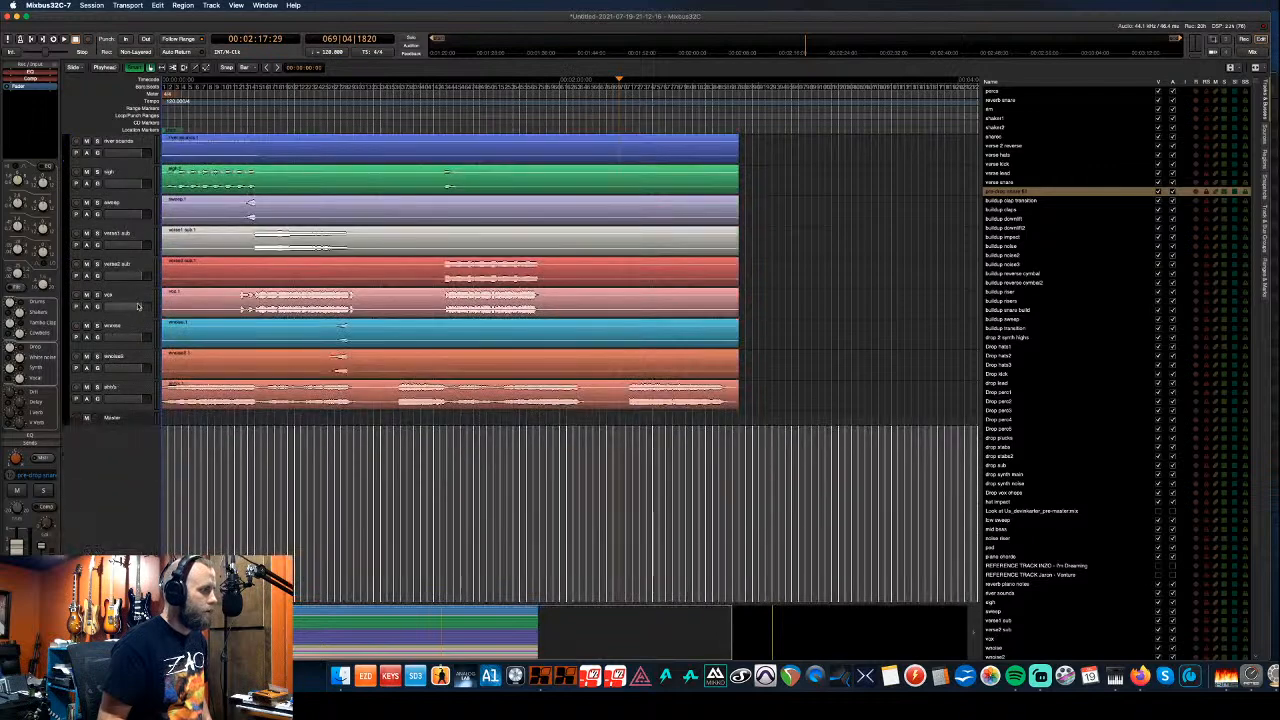
pyautogui.scroll(1, 138, 305)
# - Move swoosh and swoosh2 up four places, above mid bass
pyautogui.click(138, 400)
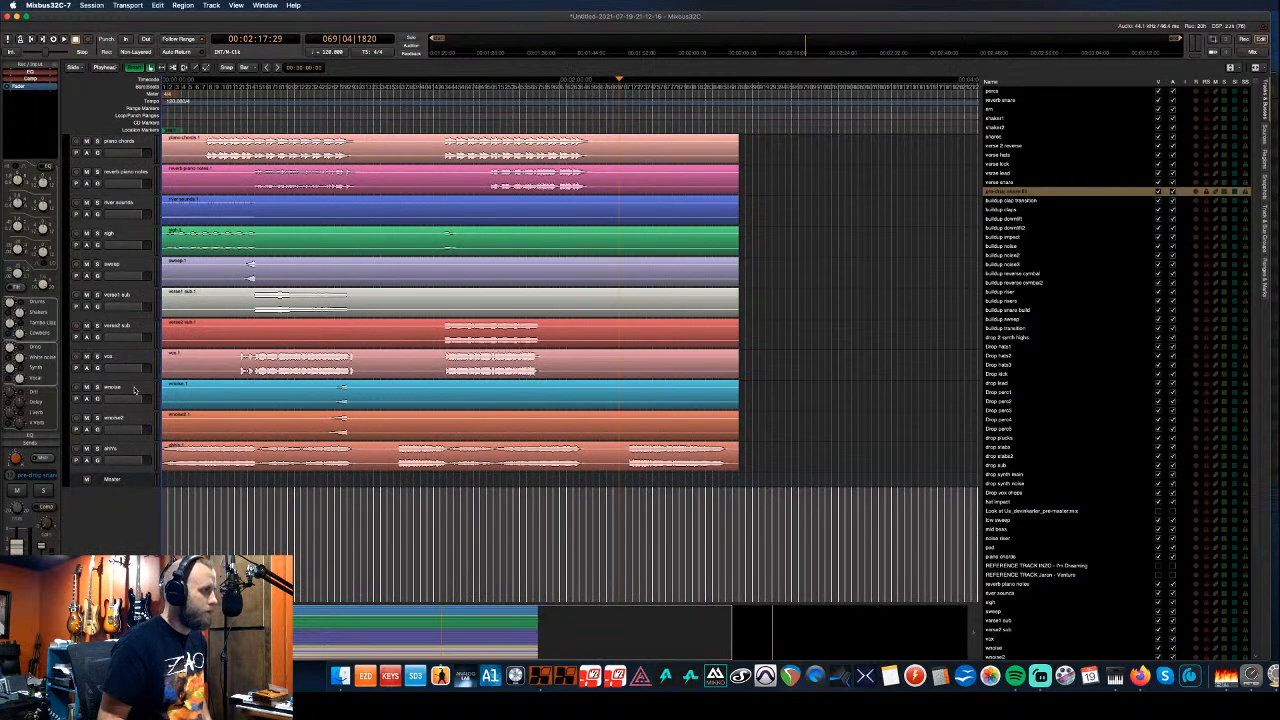
pyautogui.keyDown('shift'); pyautogui.click(138, 418); pyautogui.keyUp('shift')
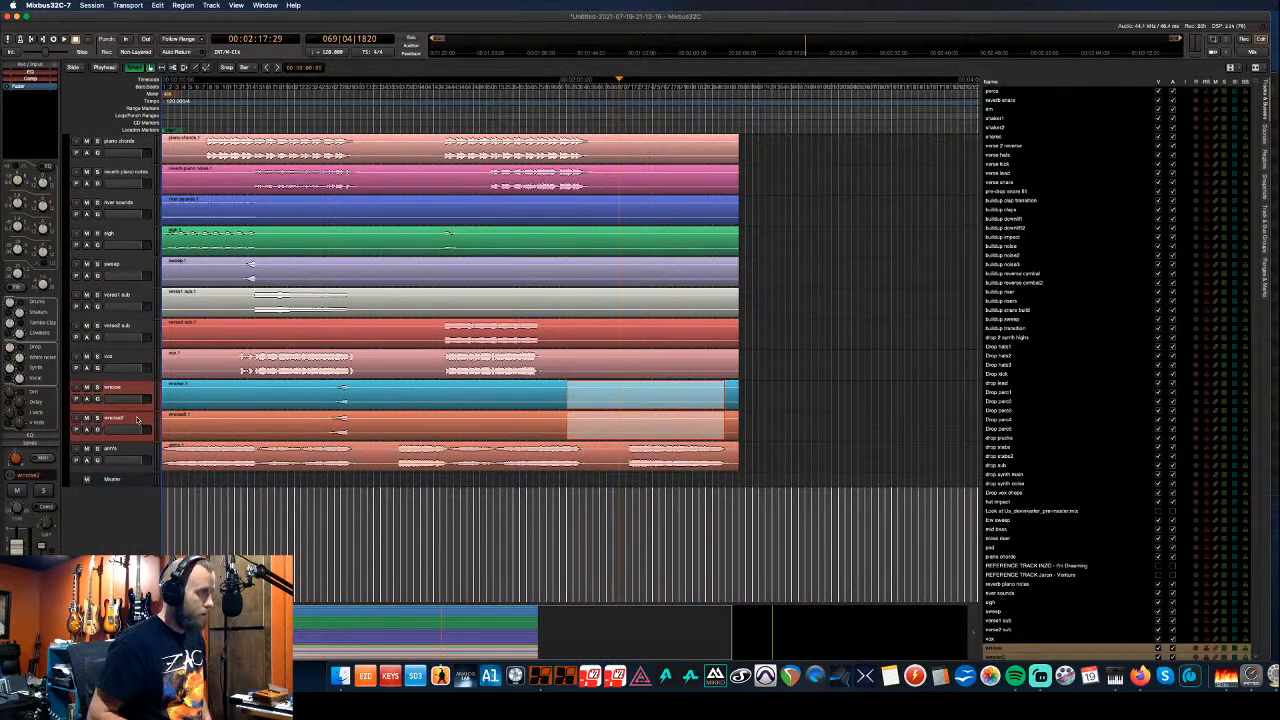
pyautogui.press('super+Up')
pyautogui.press('super+Up')
pyautogui.press('super+Up')
pyautogui.press('super+Up')
pyautogui.press('super+Up')
pyautogui.press('super+Up')
pyautogui.press('super+Up')
pyautogui.press('super+Up')
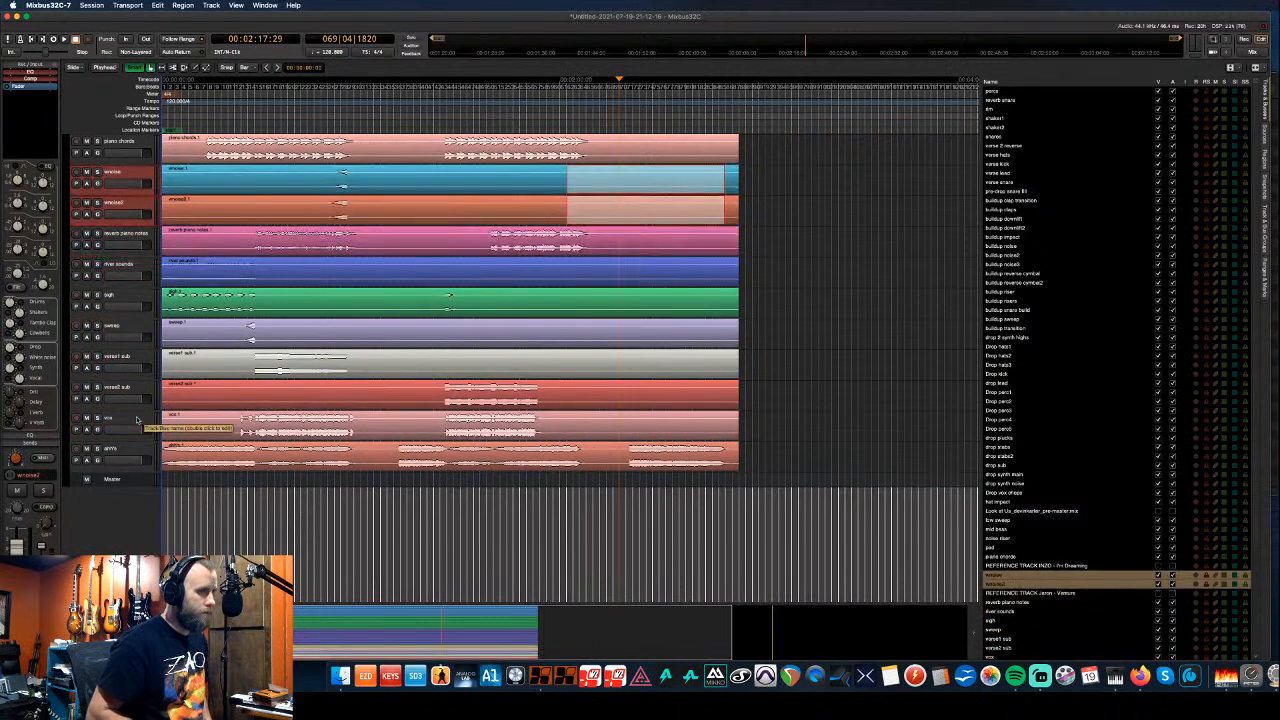
pyautogui.press('super+Up')
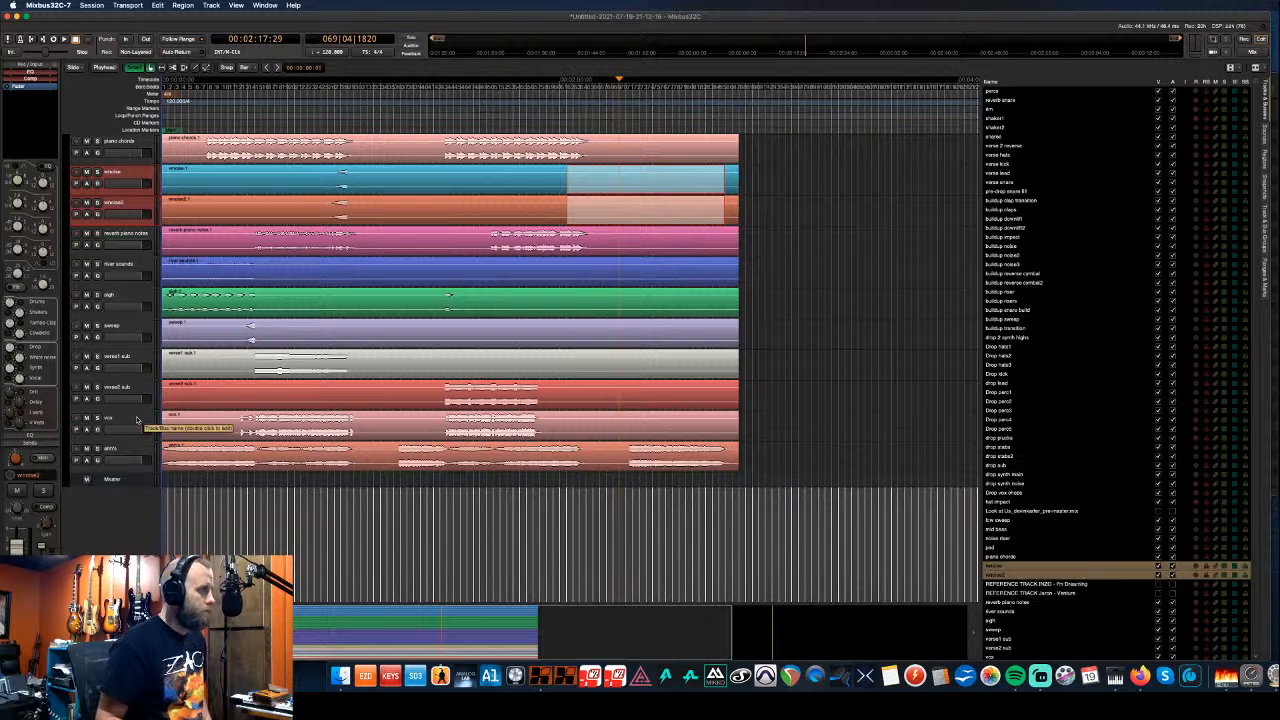
pyautogui.scroll(6, 137, 420)
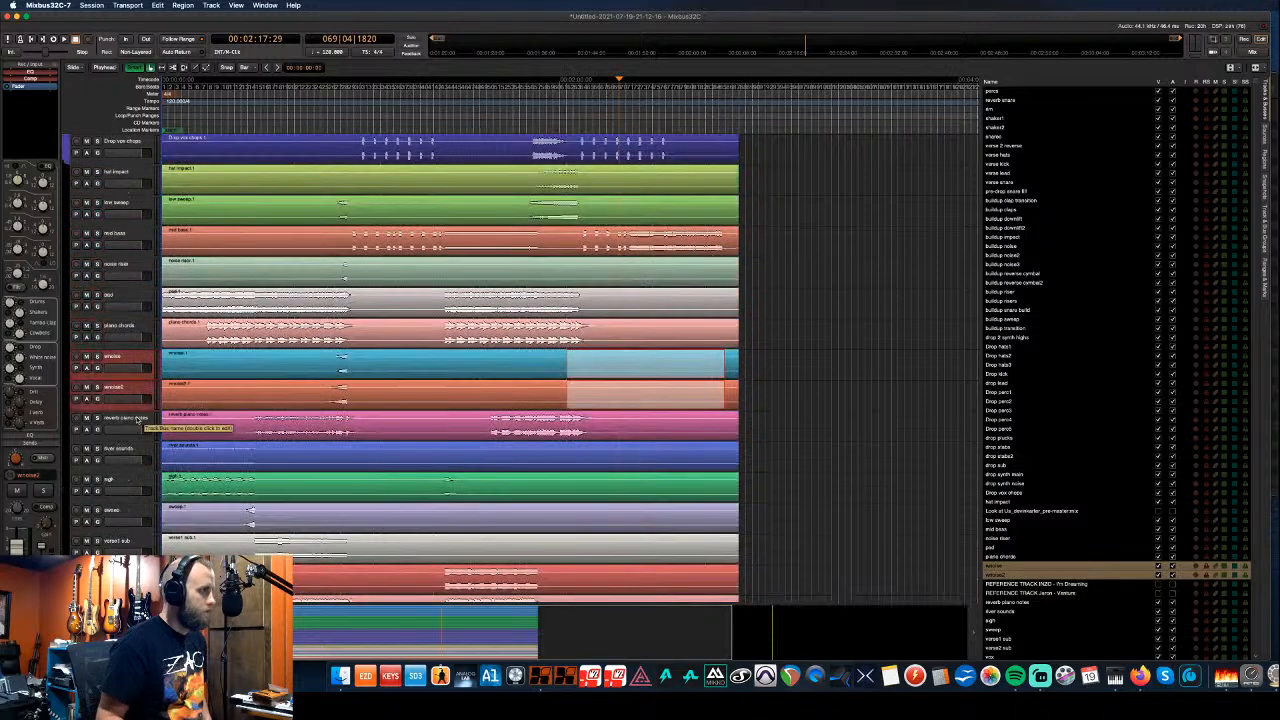
pyautogui.press('super+Up')
pyautogui.press('super+Up')
pyautogui.press('super+Up')
pyautogui.press('super+Up')
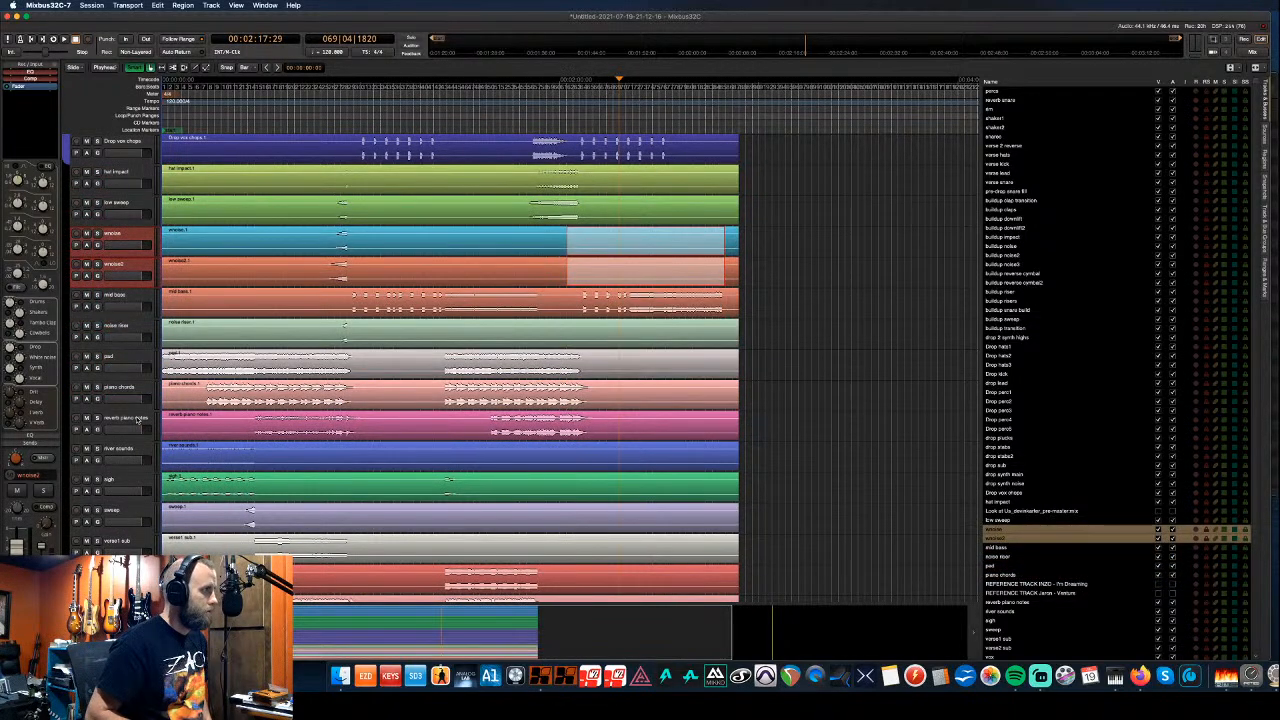
pyautogui.press('super+Up')
pyautogui.press('super+Up')
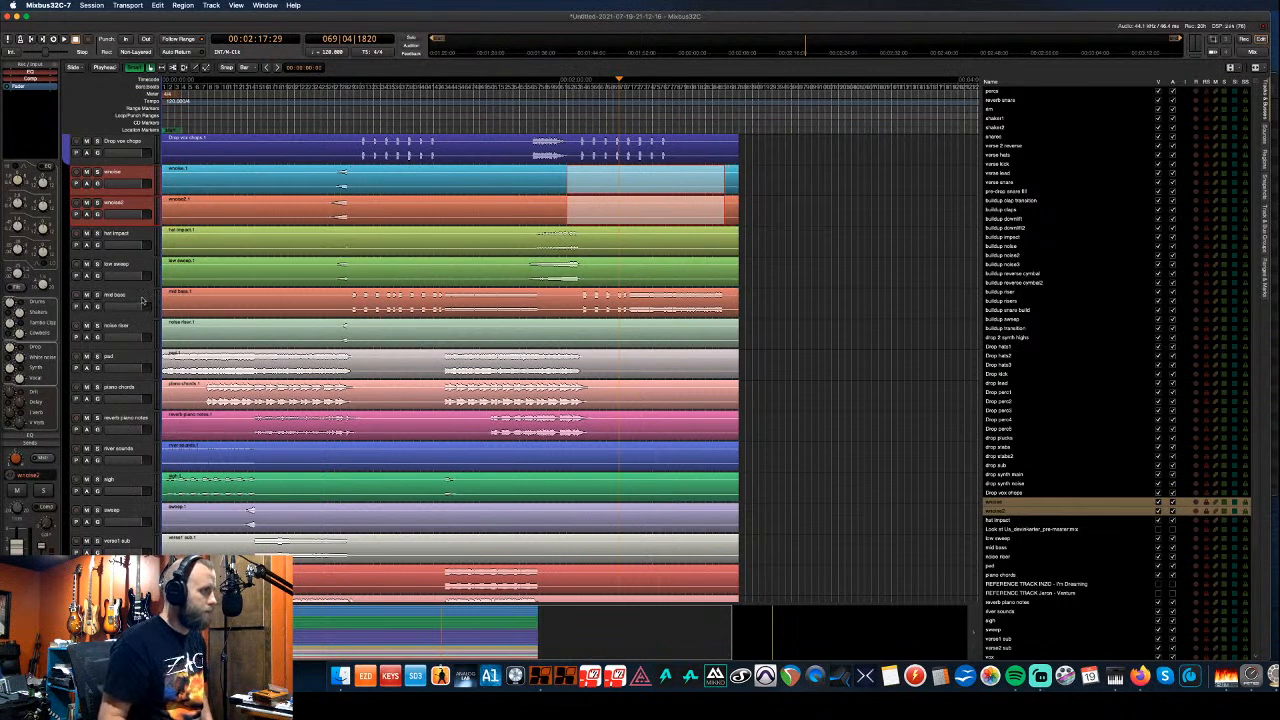
# - Move mid bass up directly below Drop vox chops, then select the sweep track
pyautogui.click(141, 299)
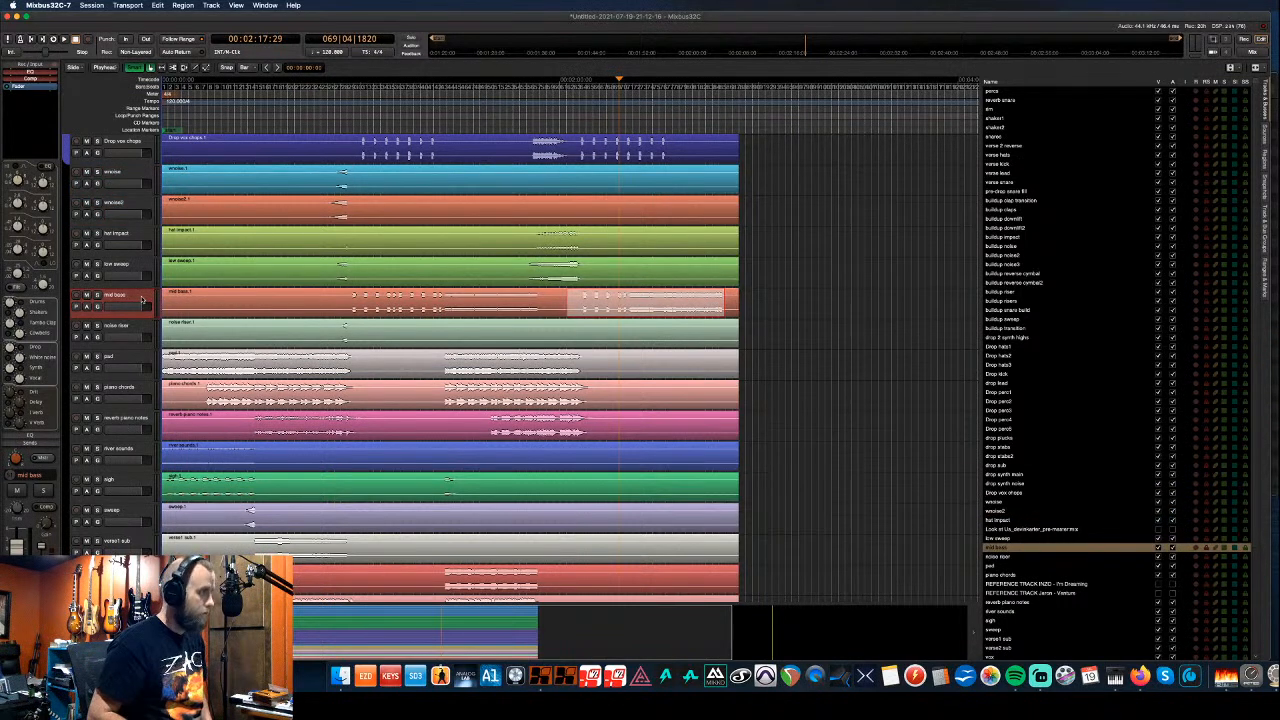
pyautogui.hotkey('ctrl', 'Up')
pyautogui.hotkey('ctrl', 'Up')
pyautogui.hotkey('ctrl', 'Up')
pyautogui.hotkey('ctrl', 'Up')
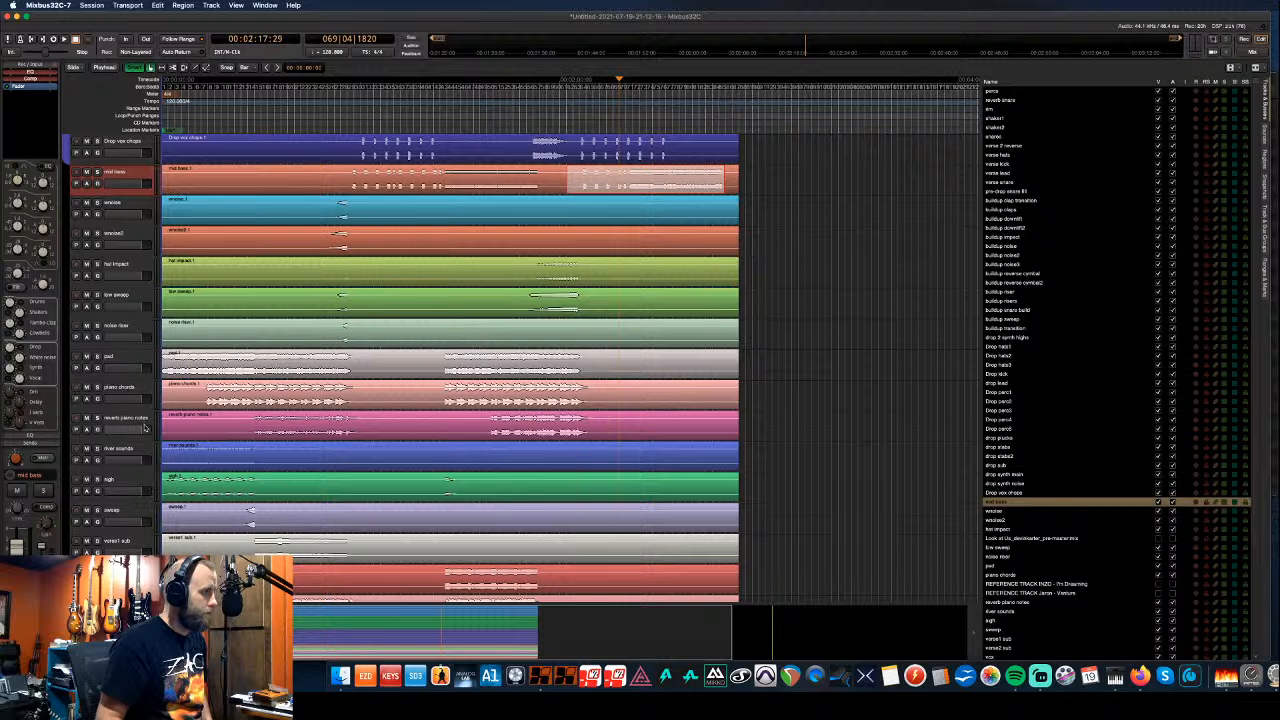
pyautogui.click(134, 514)
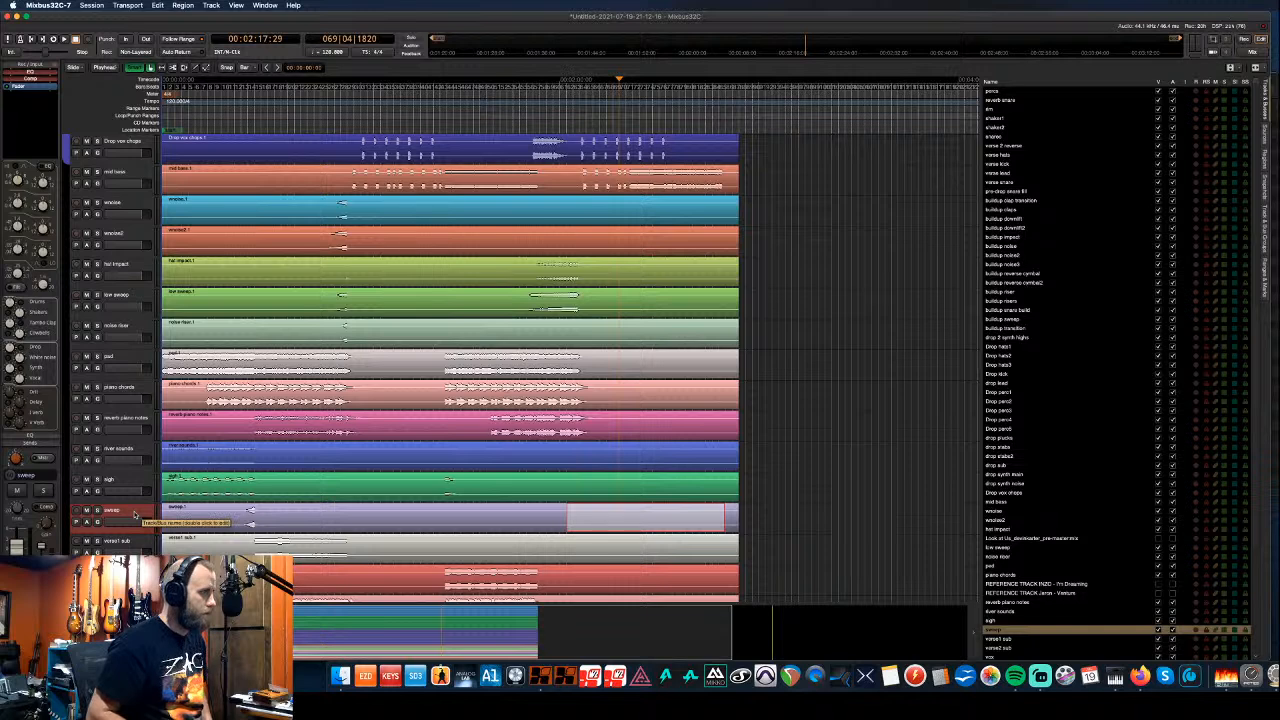
pyautogui.scroll(4, 111, 510)
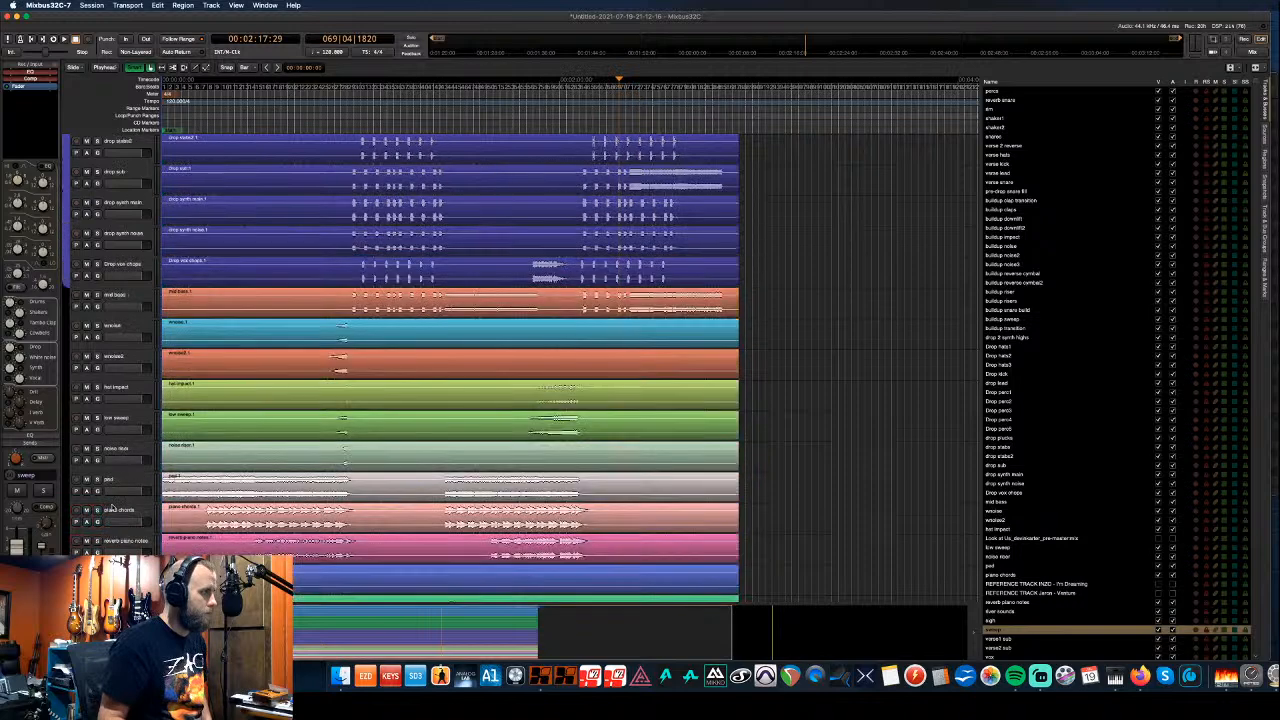
pyautogui.scroll(-3, 111, 508)
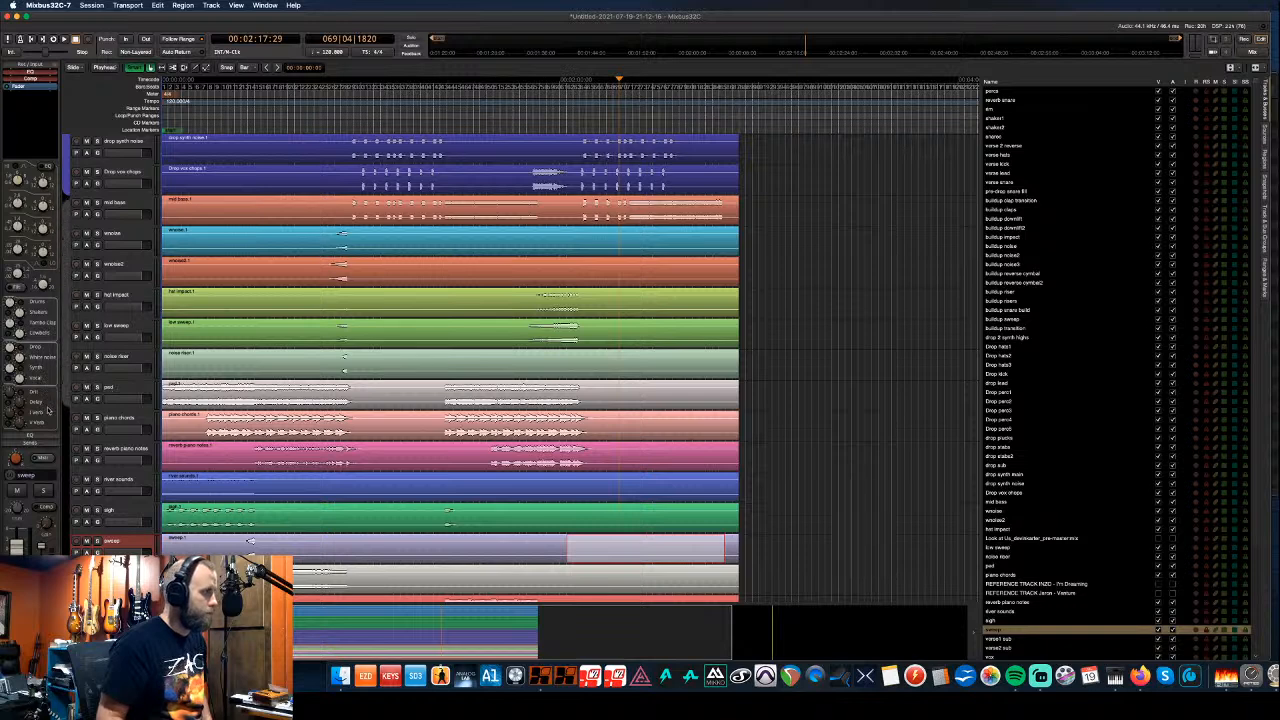
# - Create a teal group named Bass Impact covering mid bass through noise riser
pyautogui.click(49, 384)
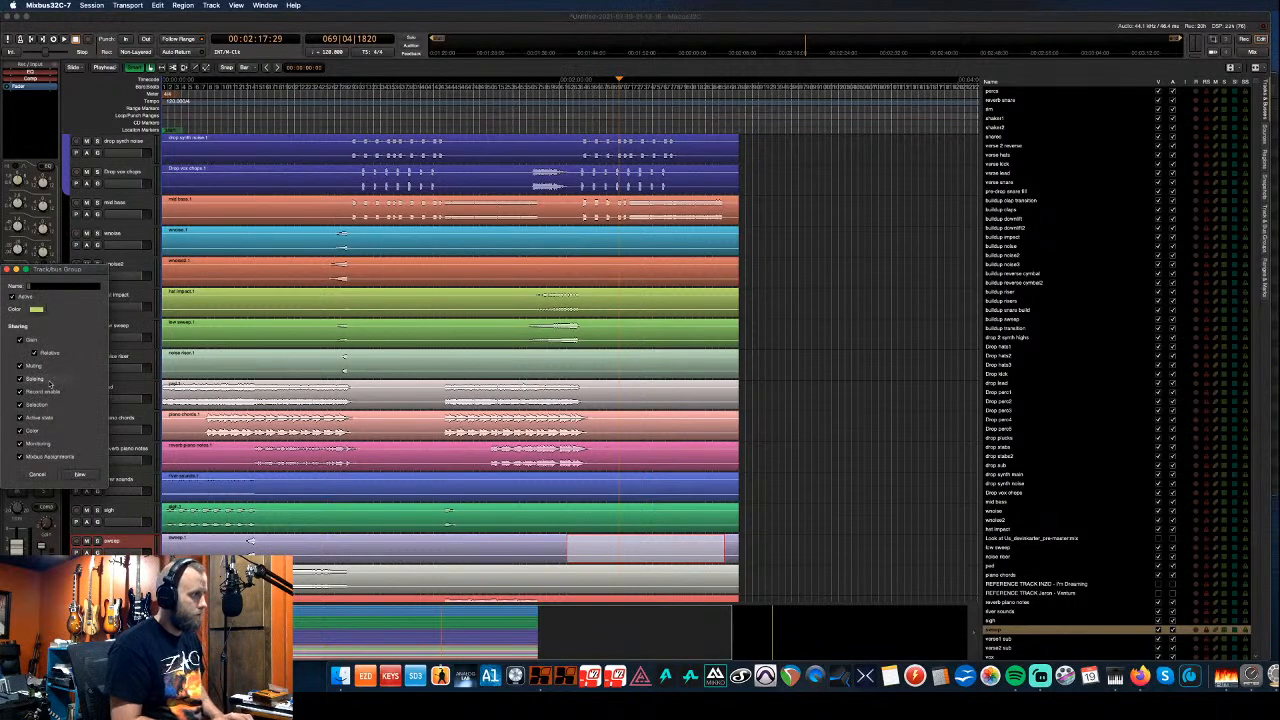
pyautogui.write('Bass')
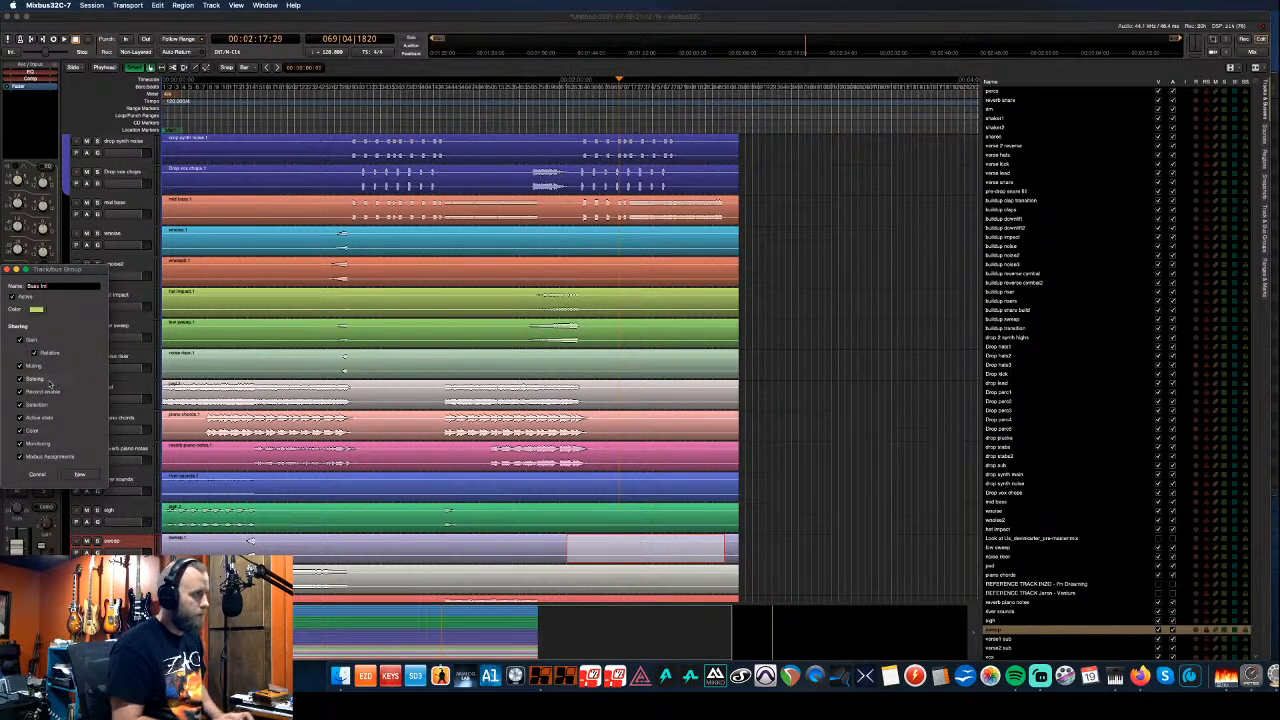
pyautogui.write(' Impactv')
pyautogui.press('BackSpace')
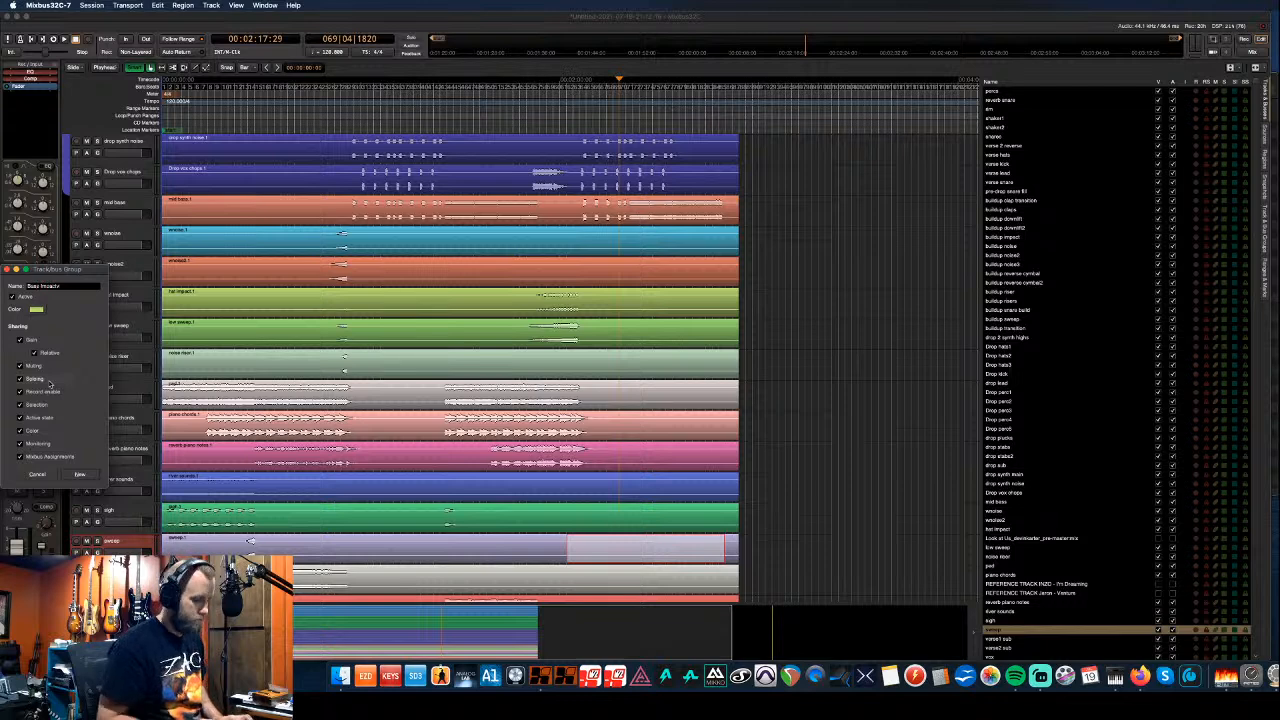
pyautogui.click(36, 309)
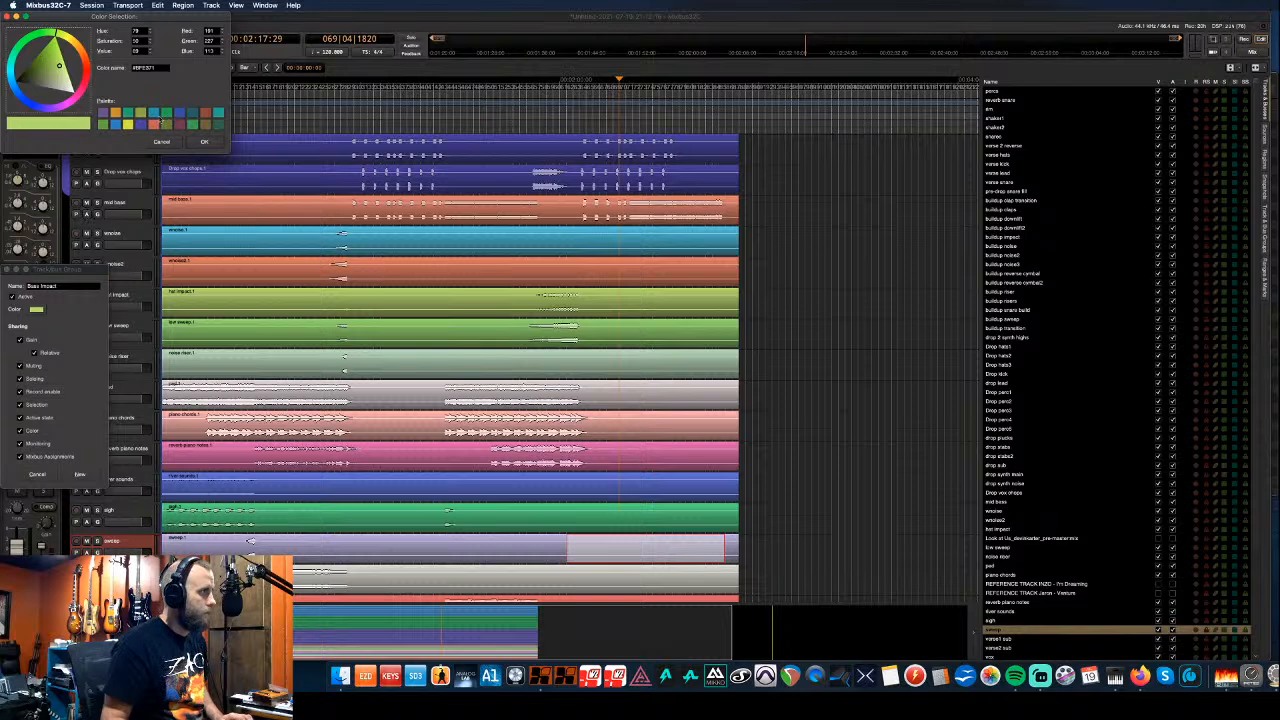
pyautogui.click(217, 114)
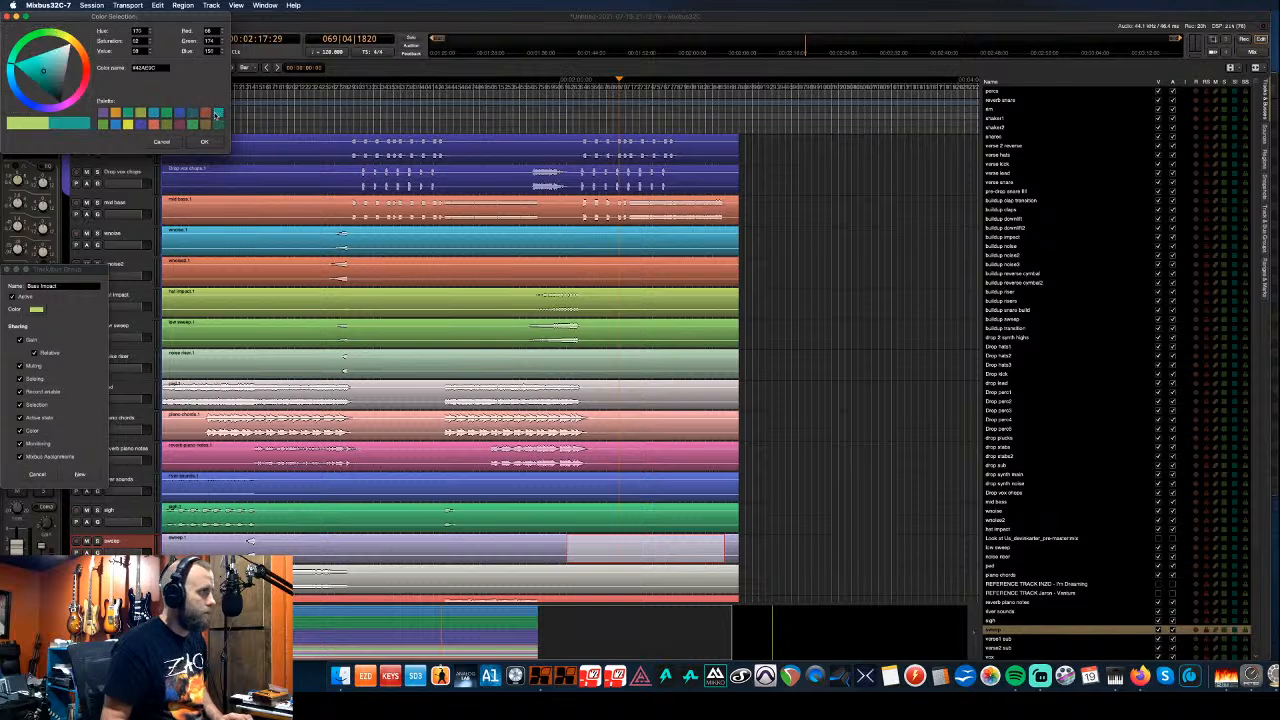
pyautogui.click(204, 141)
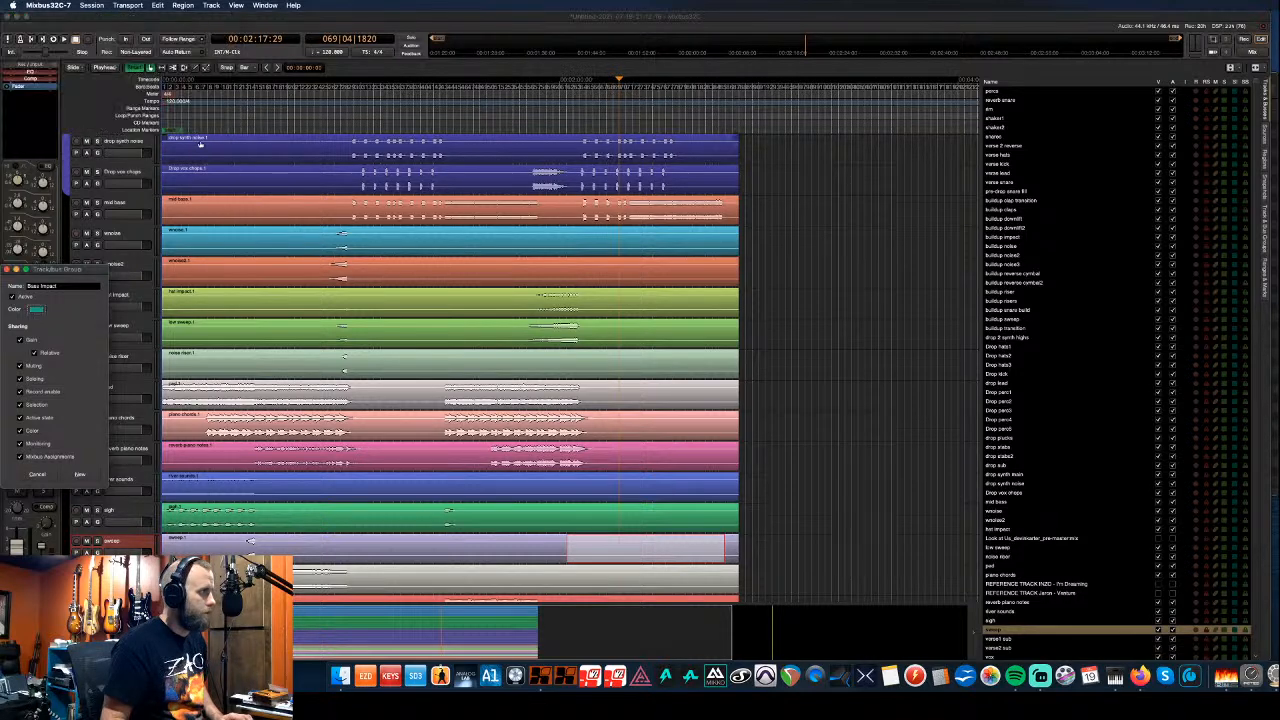
pyautogui.click(79, 473)
pyautogui.scroll(-3, 128, 387)
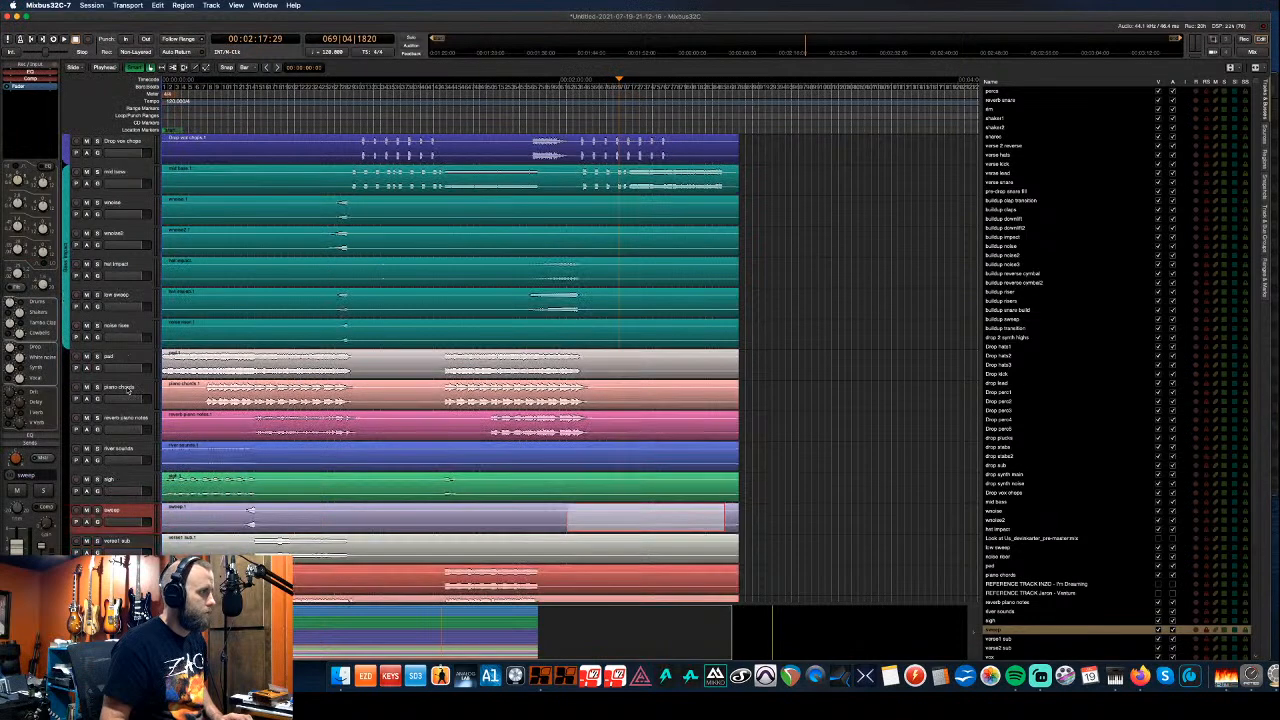
pyautogui.scroll(1, 128, 387)
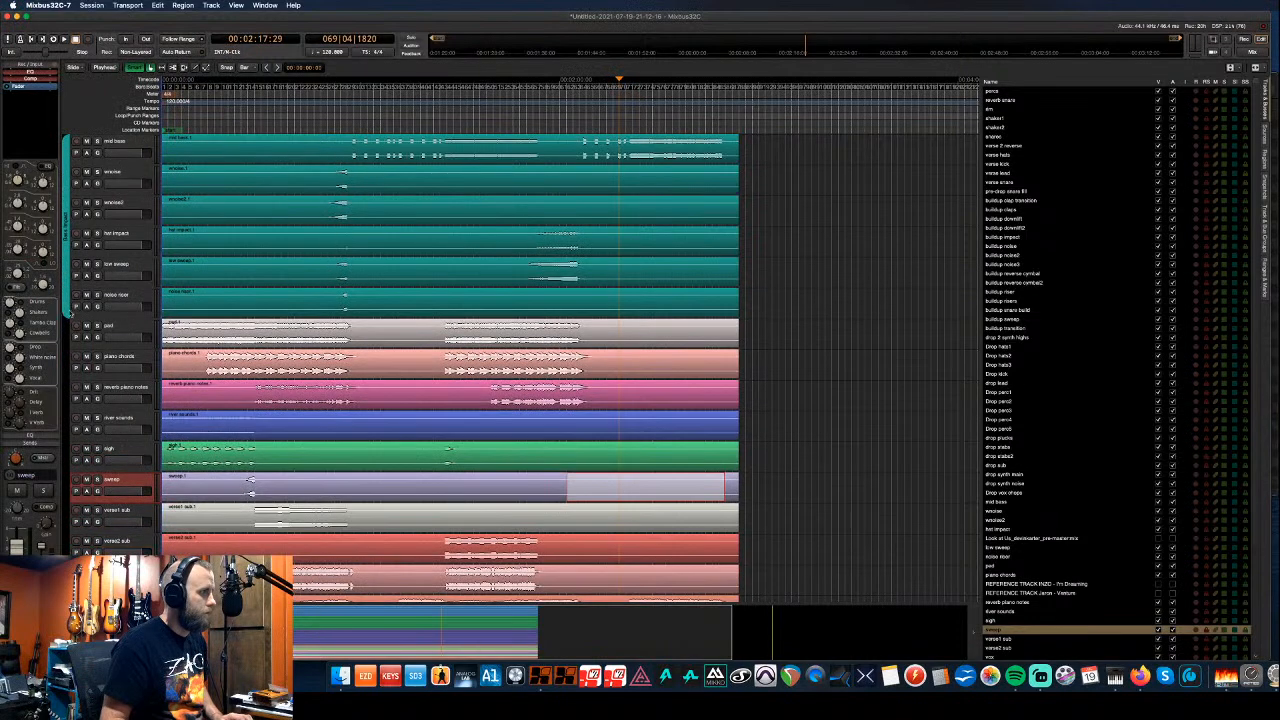
# - Create an orange group named Pad for pad, piano chords and reverb piano notes
pyautogui.click(66, 408)
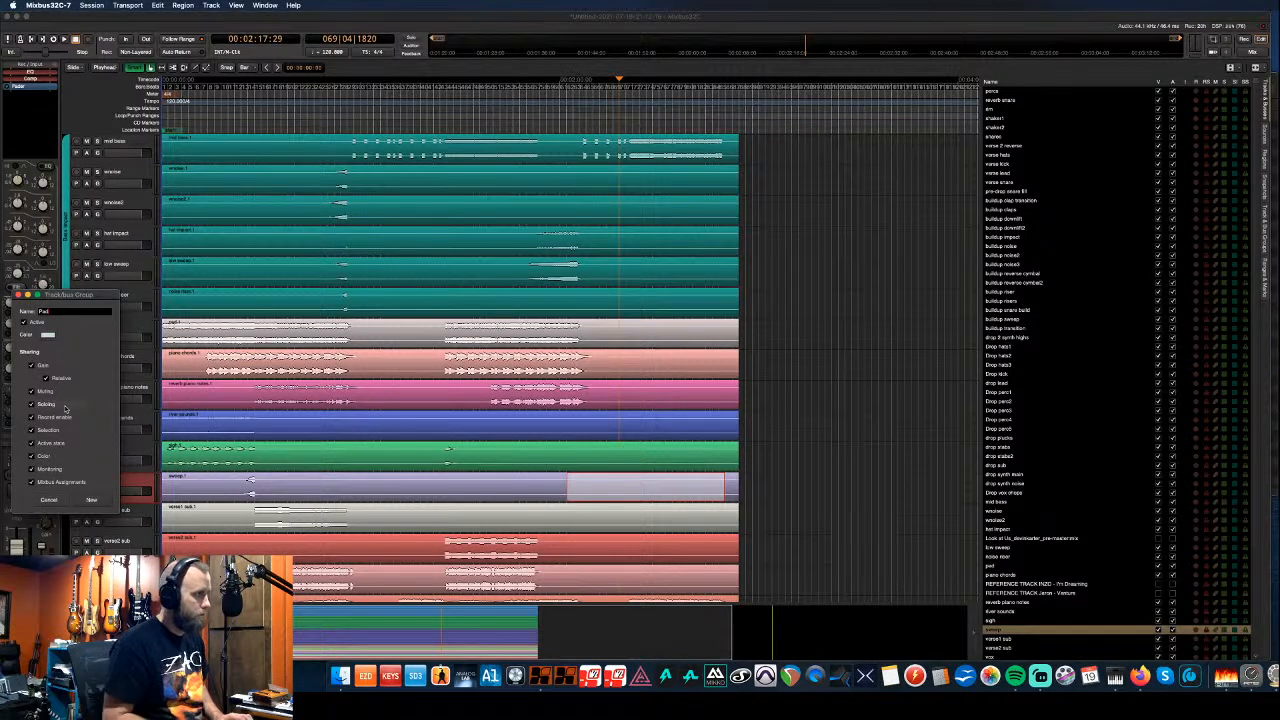
pyautogui.click(48, 334)
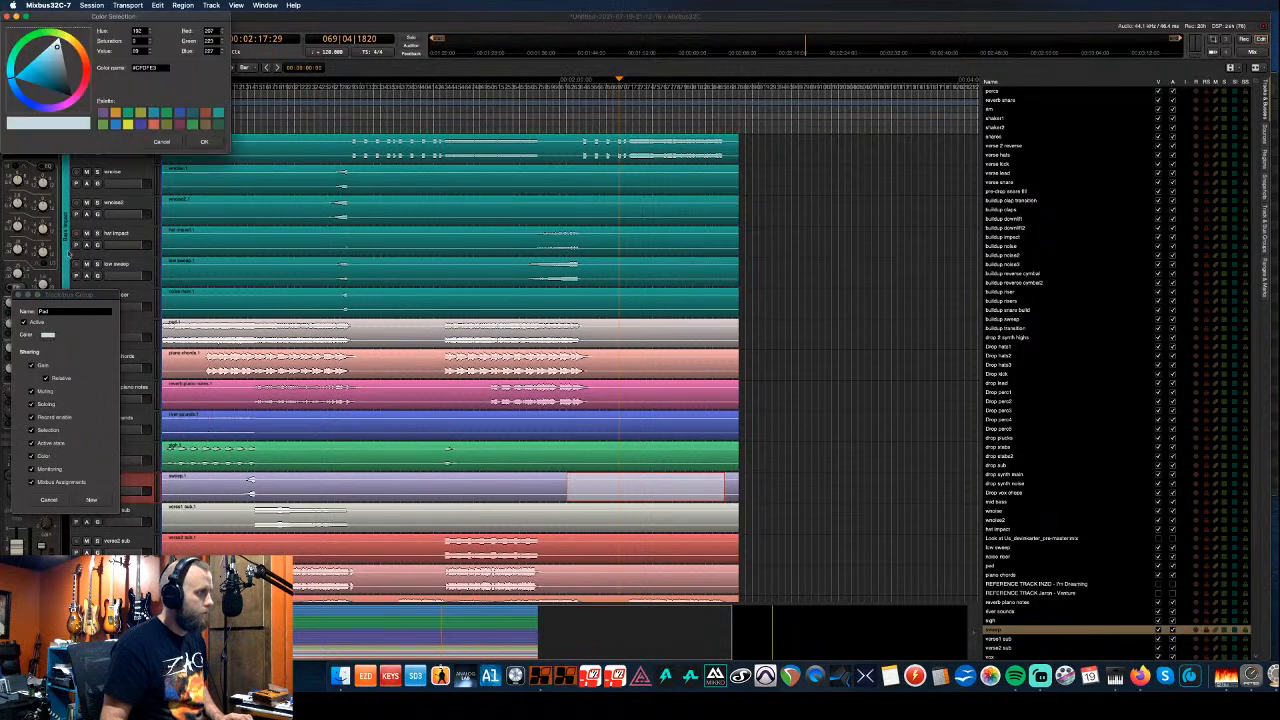
pyautogui.click(114, 113)
pyautogui.click(204, 141)
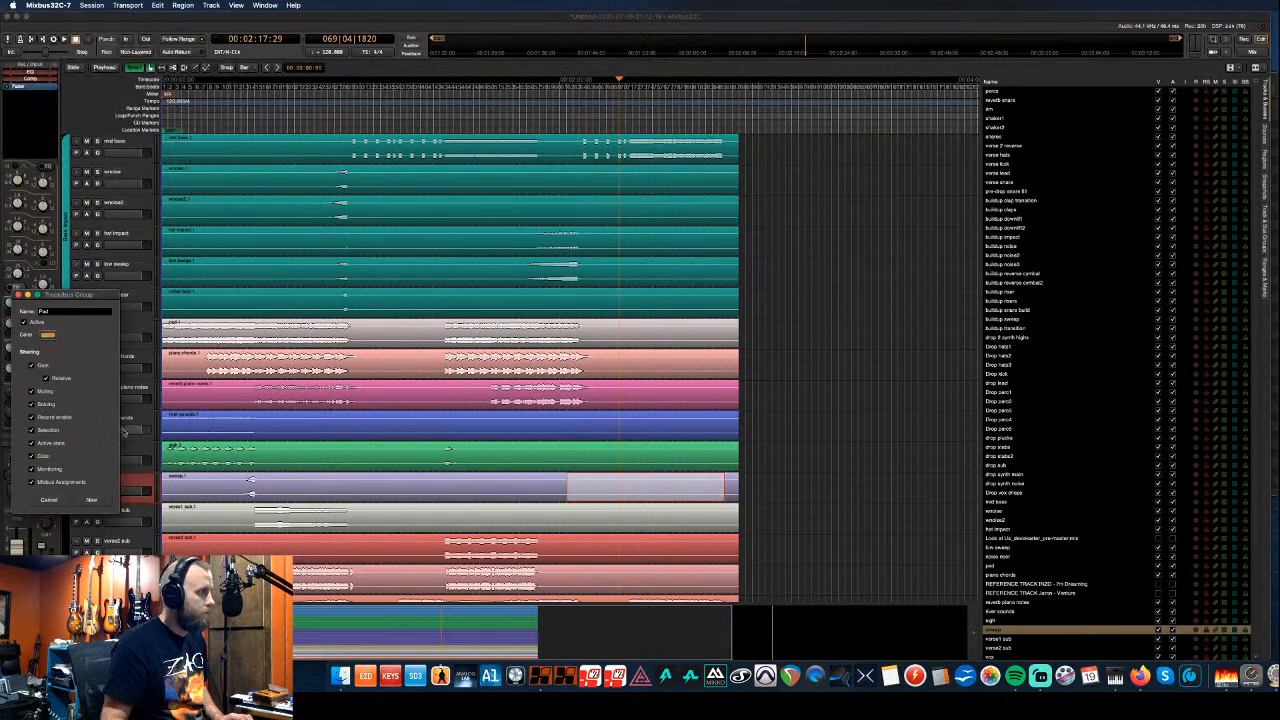
pyautogui.click(100, 498)
pyautogui.scroll(-3, 124, 402)
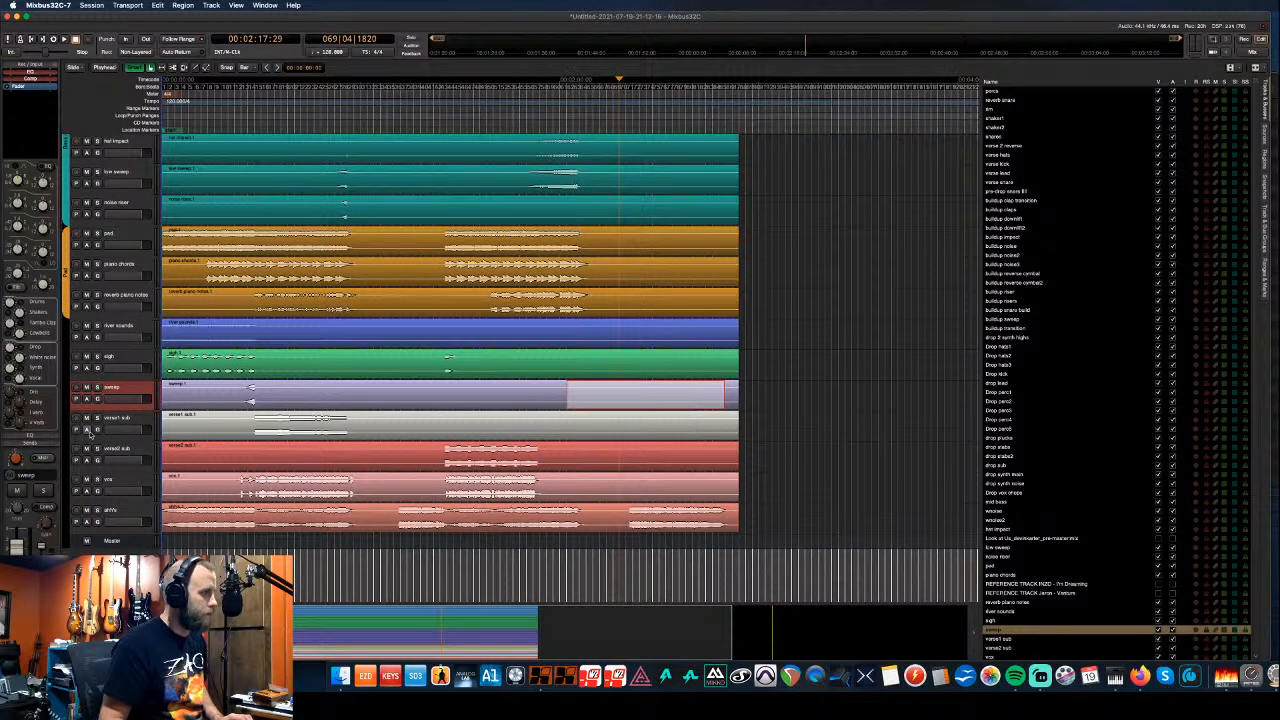
# - Create an Effects group coloured blue for the selected effect tracks
pyautogui.click(122, 514)
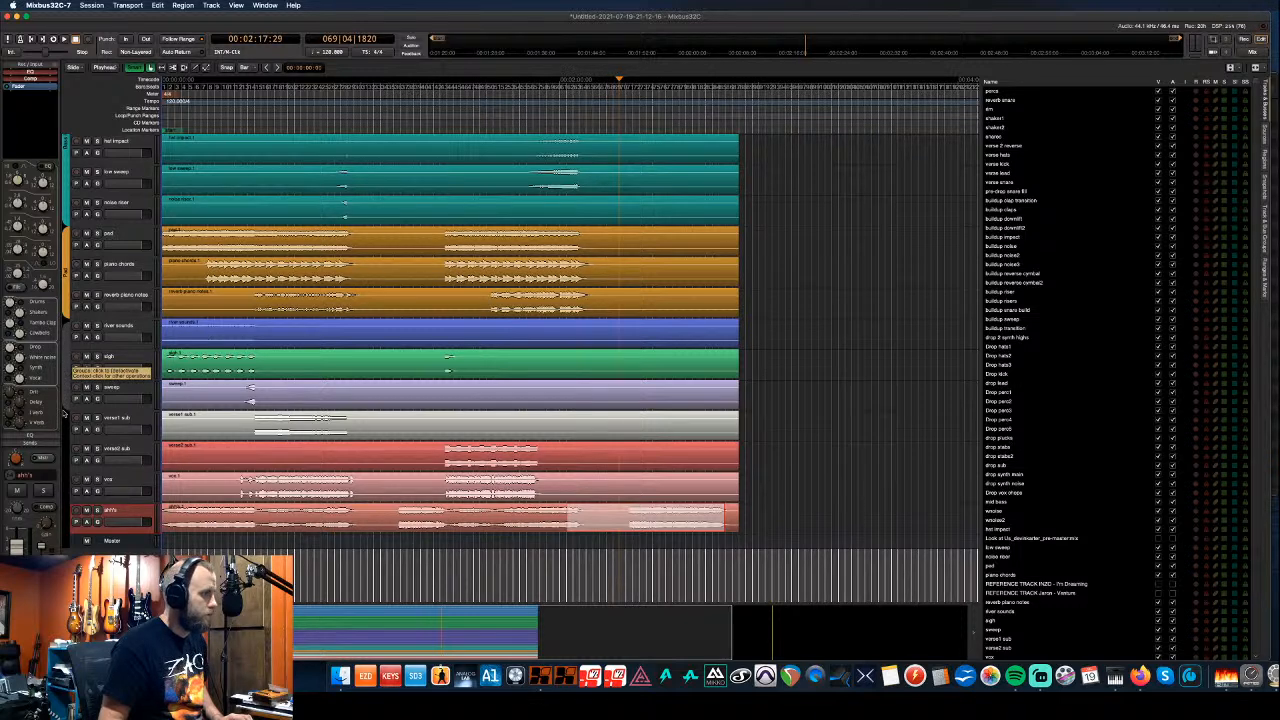
pyautogui.click(57, 475)
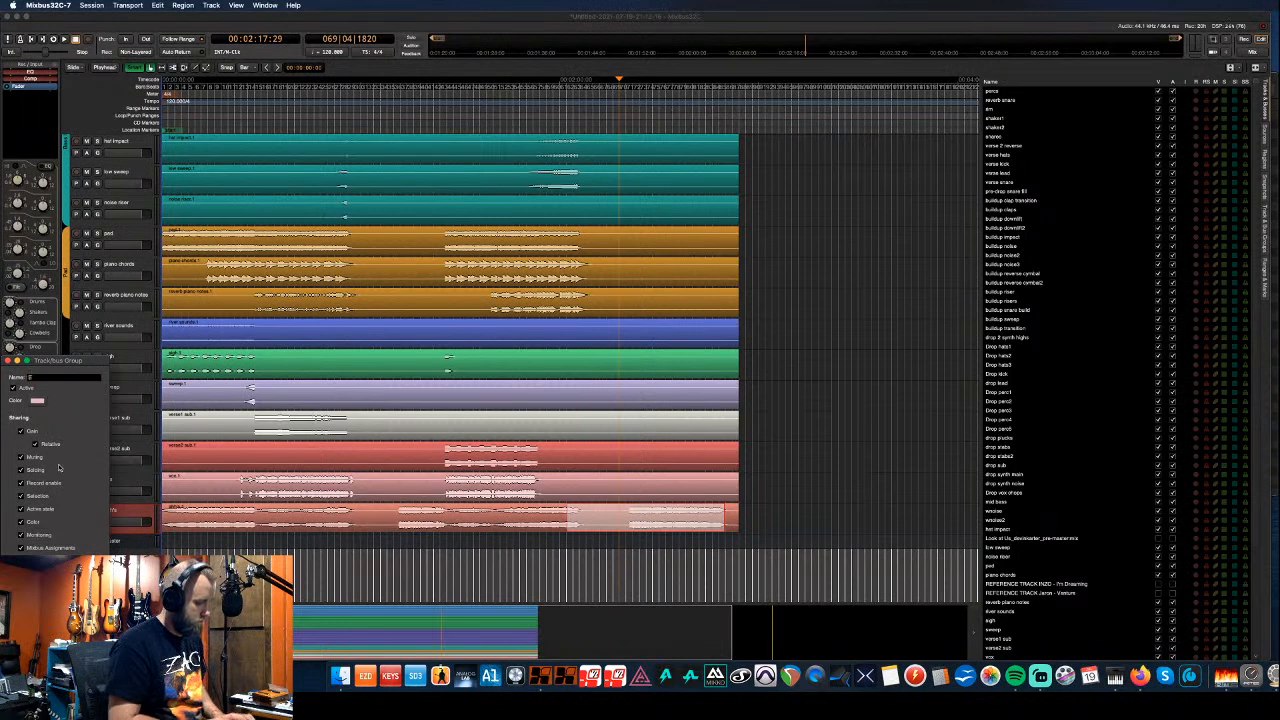
pyautogui.click(37, 400)
pyautogui.click(140, 125)
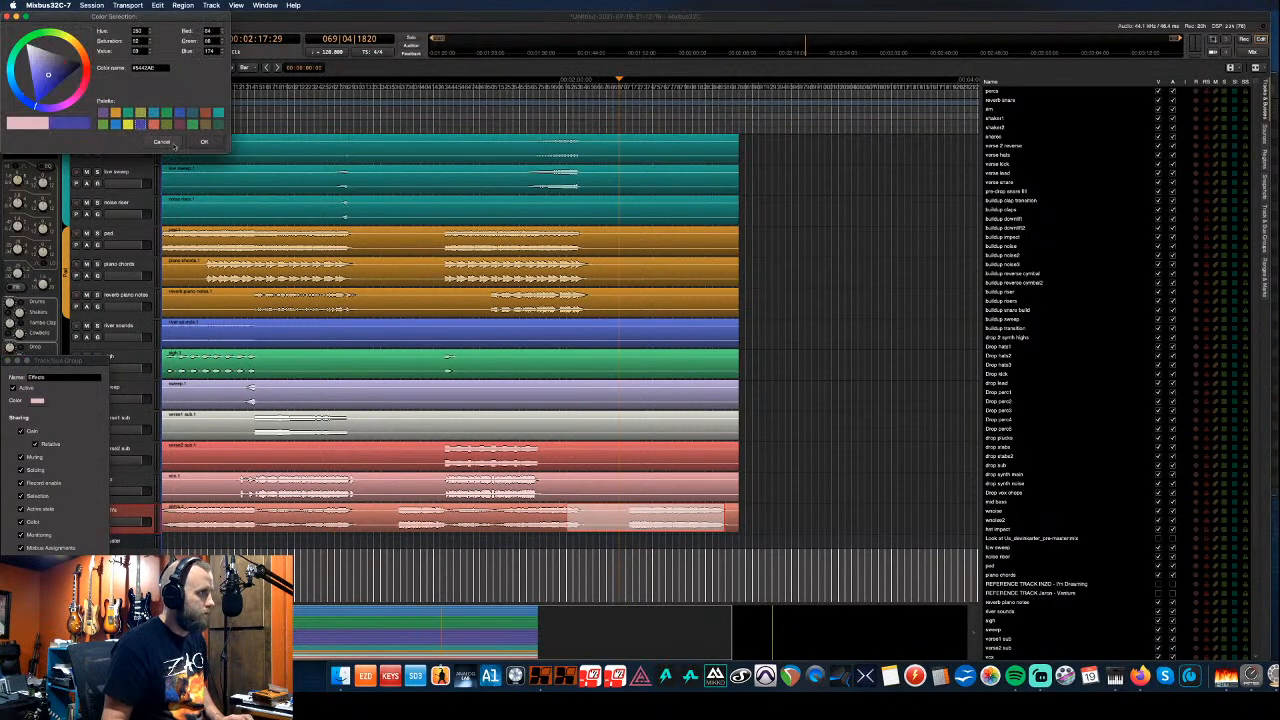
pyautogui.click(204, 142)
pyautogui.press('Return')
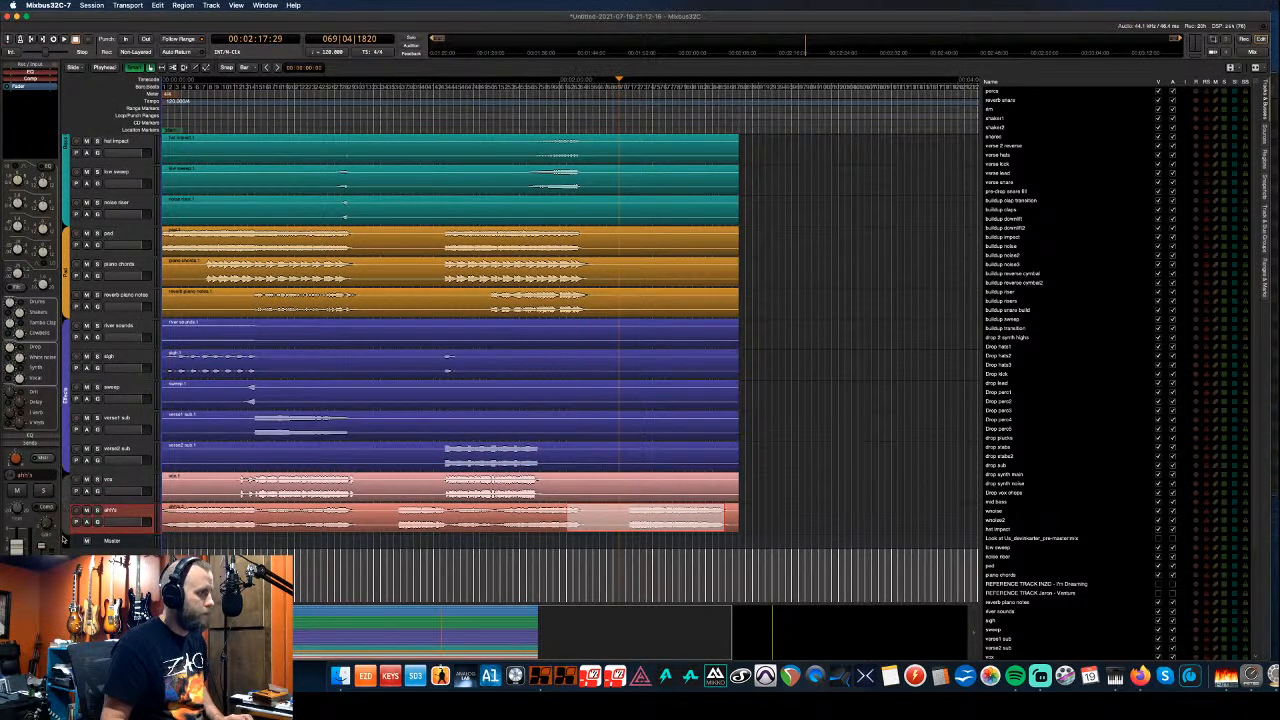
# - Add a yellow Vocal group containing the bottom tracks, vox and ahh's
pyautogui.rightClick(63, 537)
pyautogui.click(63, 537)
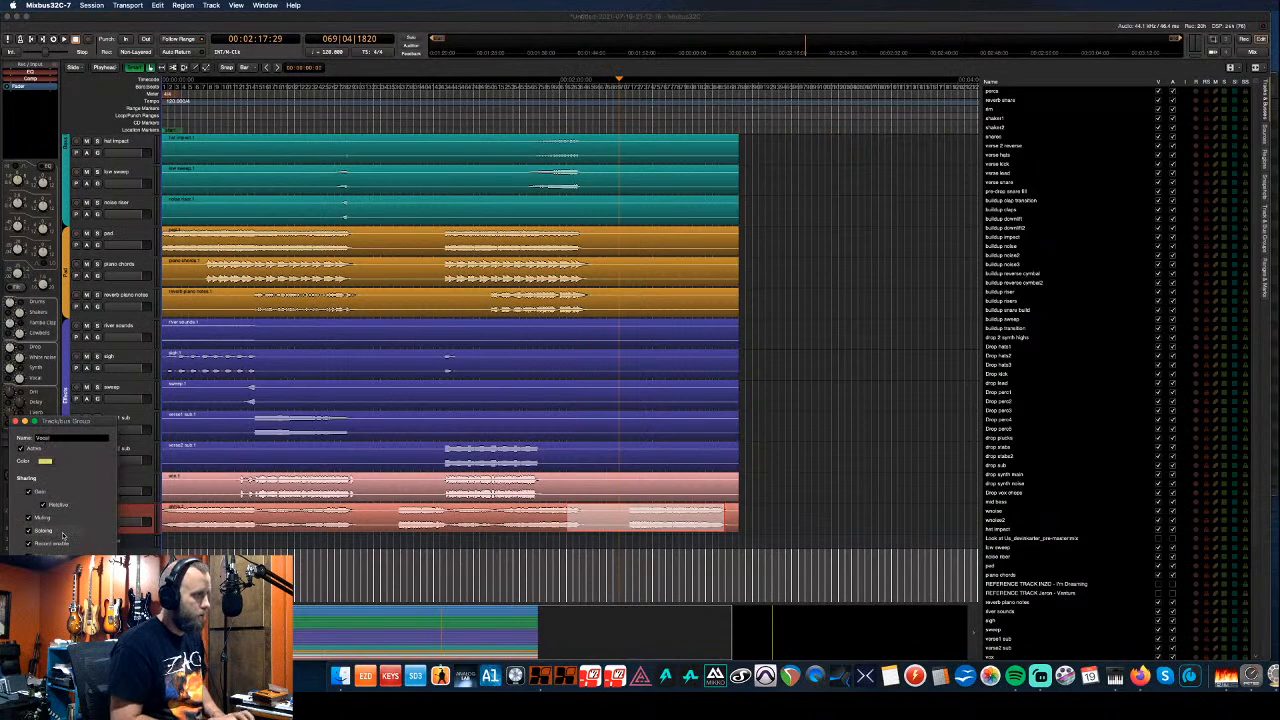
pyautogui.click(45, 461)
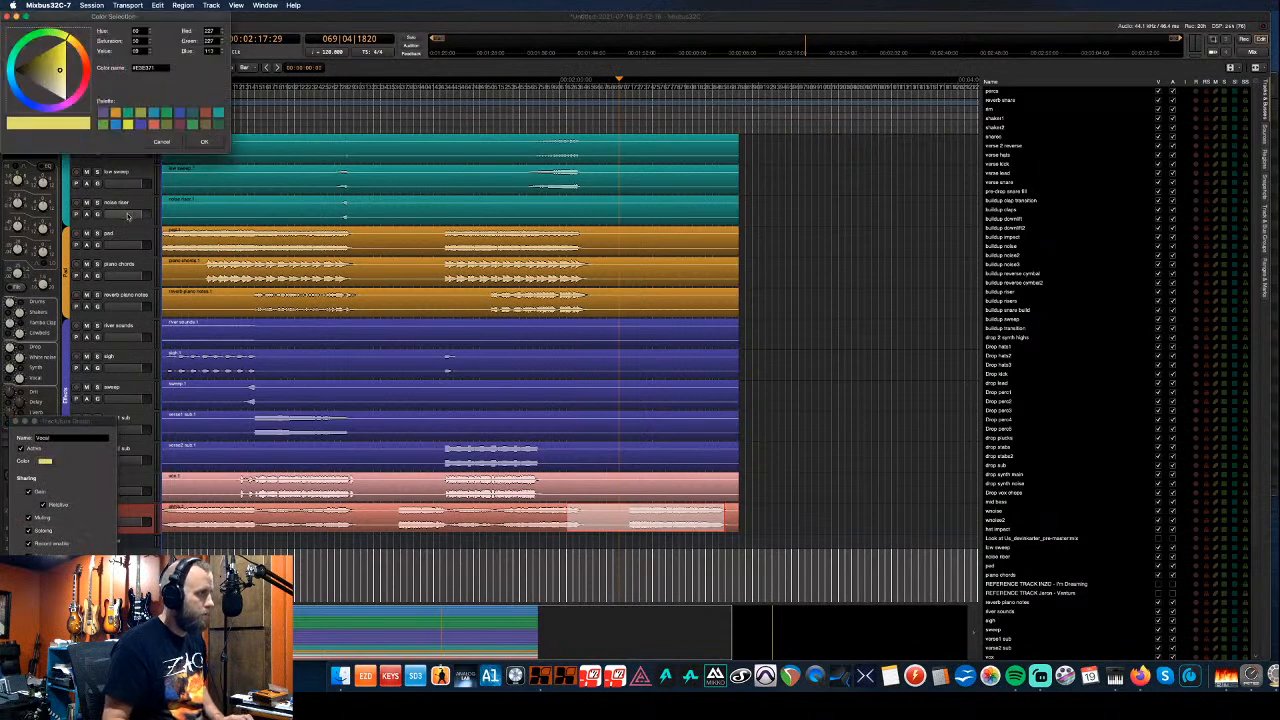
pyautogui.click(204, 141)
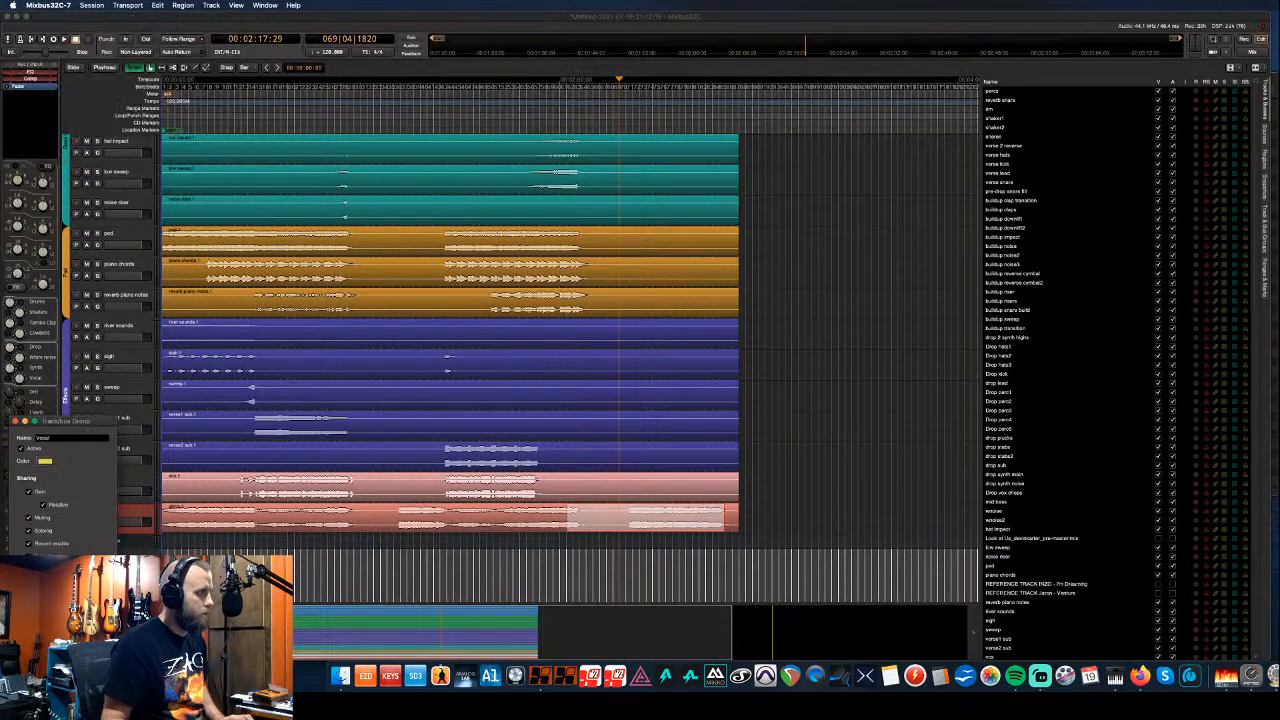
pyautogui.click(118, 541)
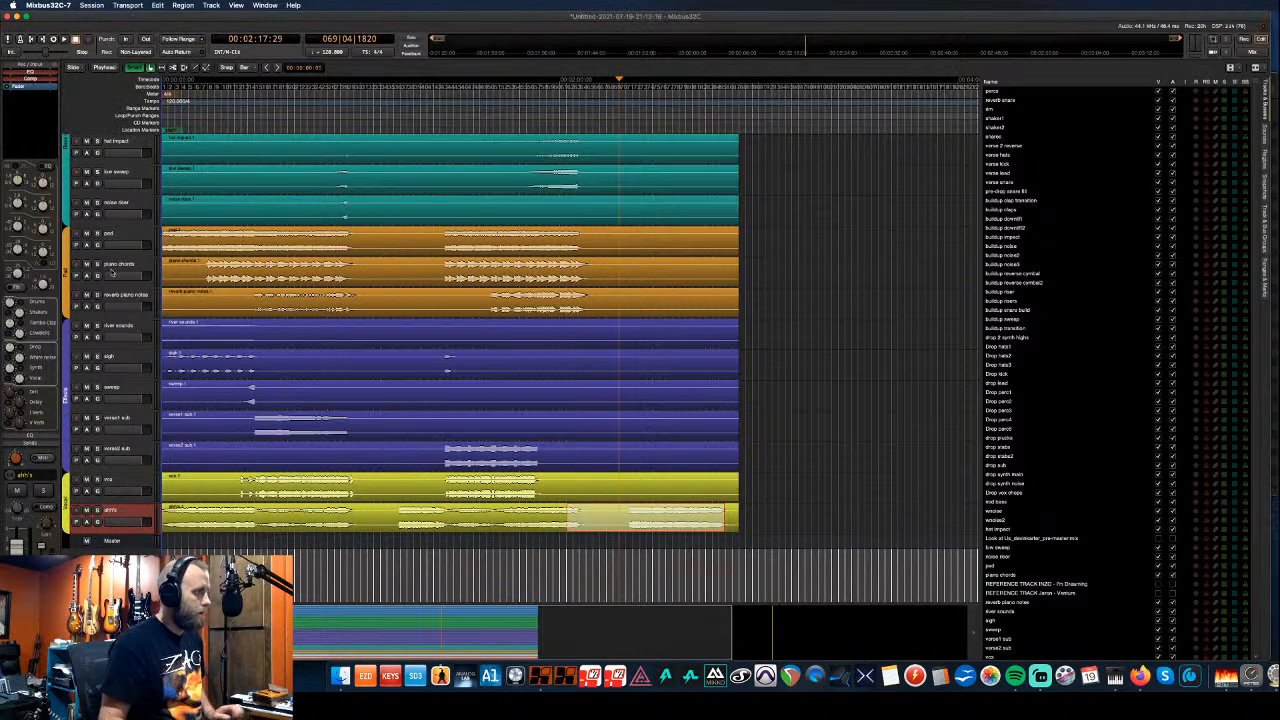
pyautogui.scroll(3, 112, 272)
pyautogui.scroll(4, 112, 272)
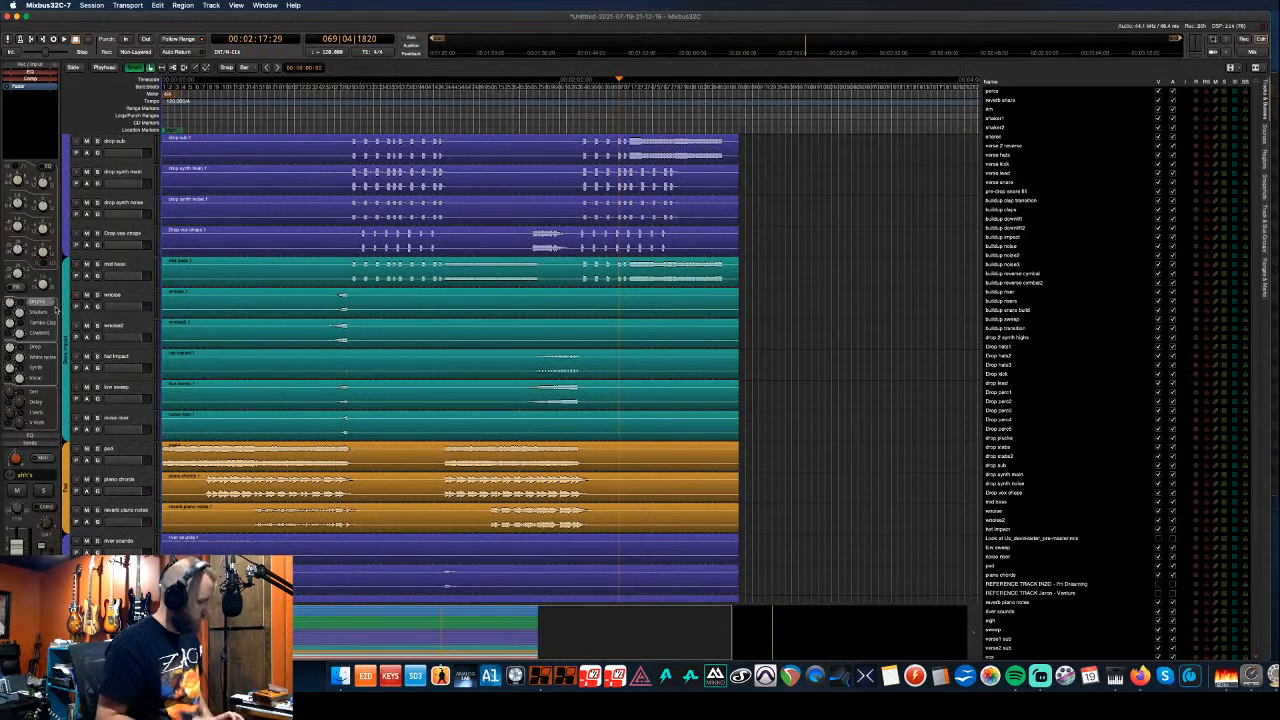
# - In the mixer, move the master strip's AVA Multiband Comp above the Fader
pyautogui.hotkey('alt', 'm')
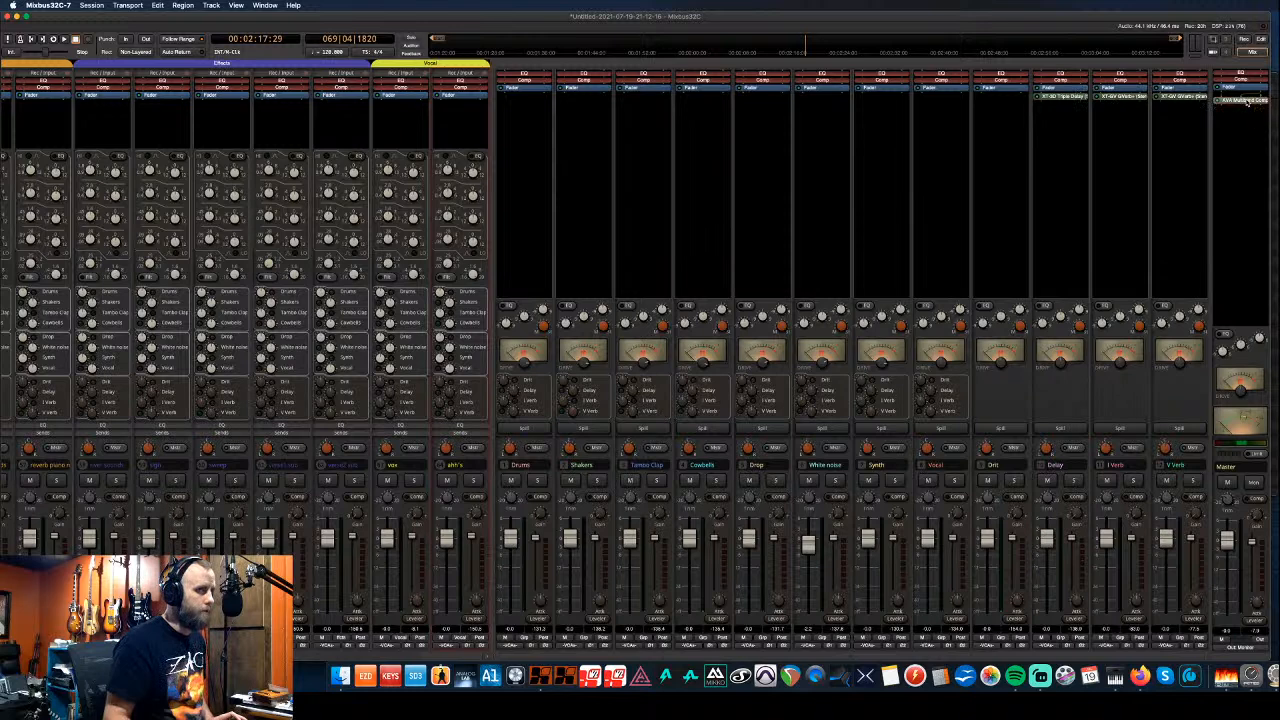
pyautogui.moveTo(1251, 92); pyautogui.dragTo(1244, 82)
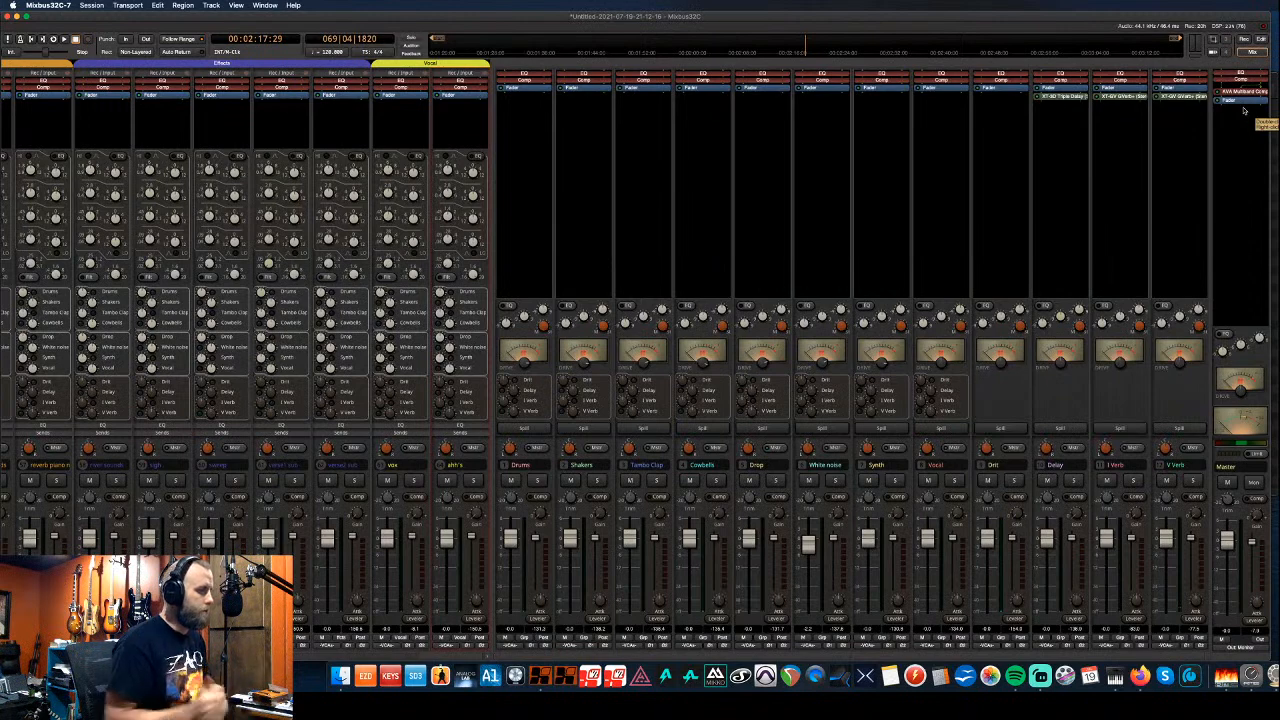
# - Back in the editor, select every track of the blue perc group via its group tab
pyautogui.hotkey('alt', 'm')
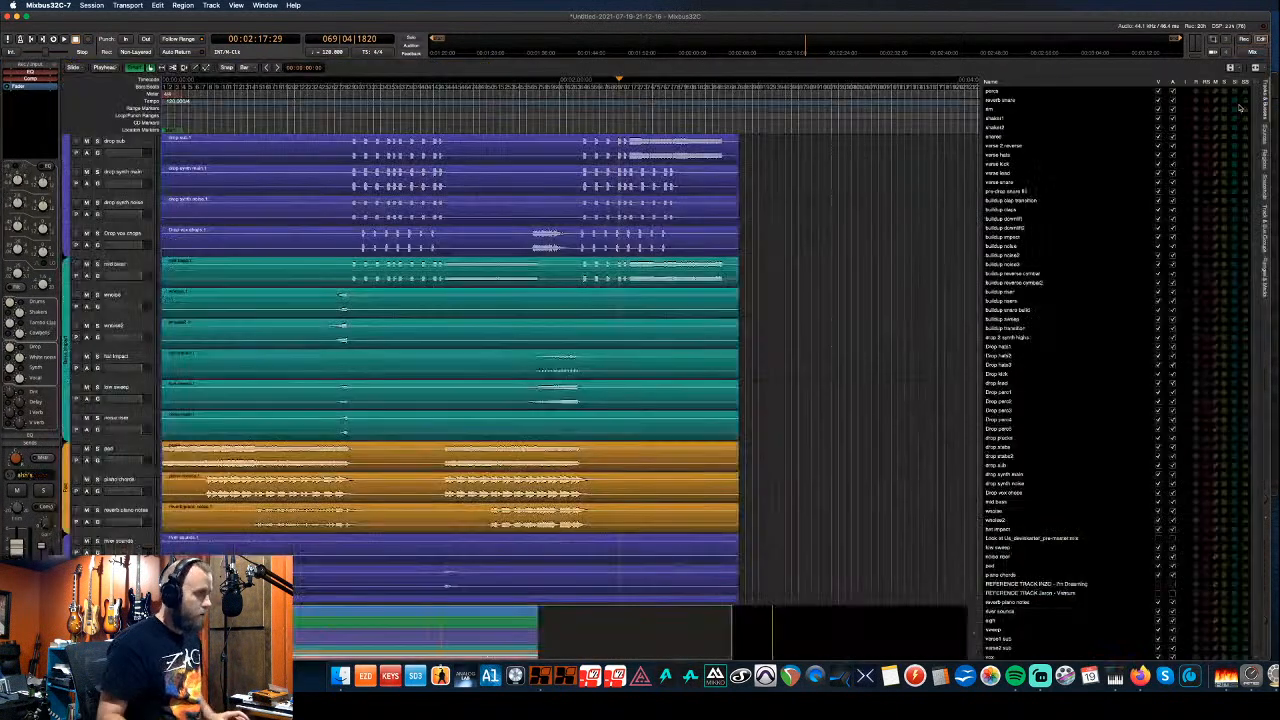
pyautogui.scroll(10, 117, 250)
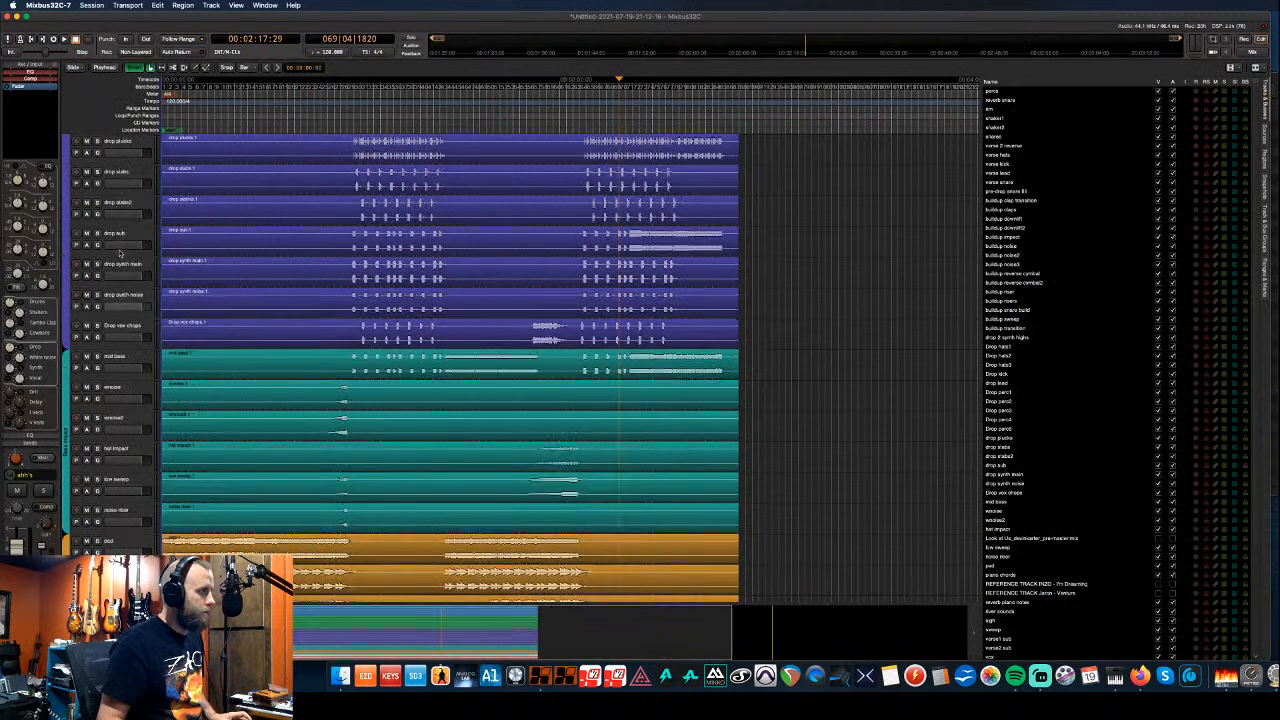
pyautogui.scroll(12, 110, 262)
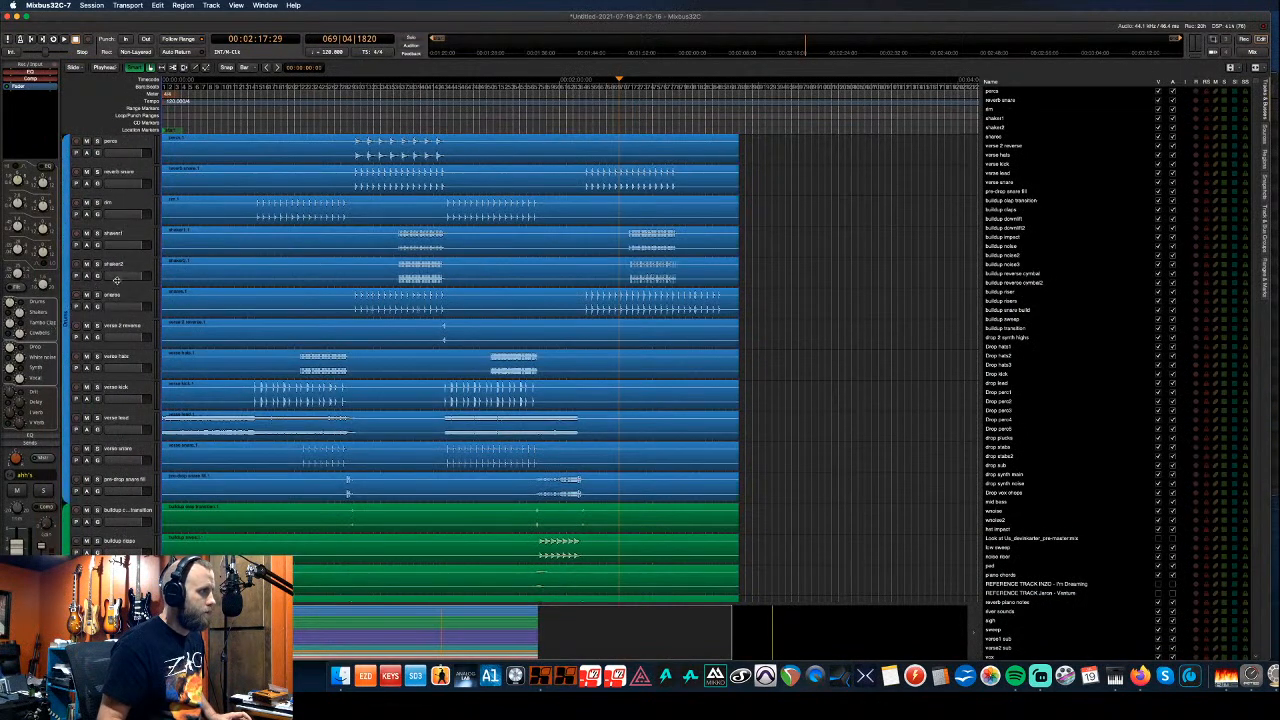
pyautogui.click(116, 144)
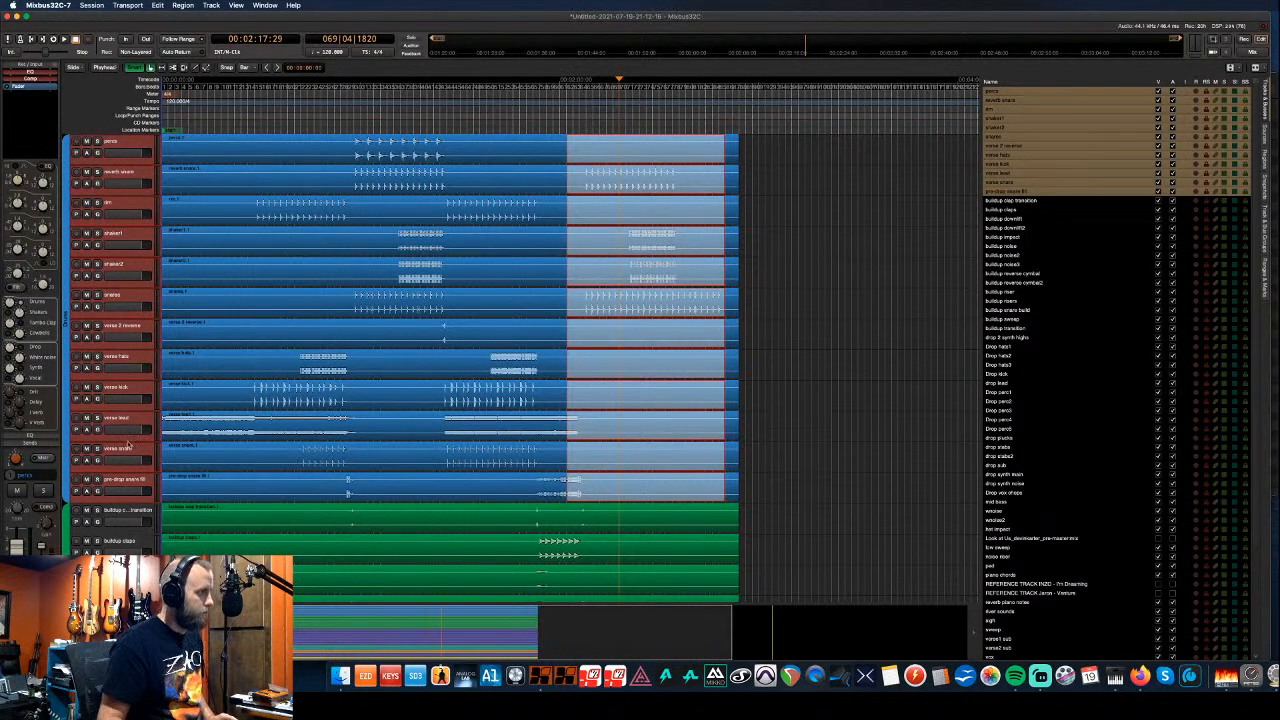
# - Select all tracks of the drop group from its group tab further down
pyautogui.scroll(-5, 128, 446)
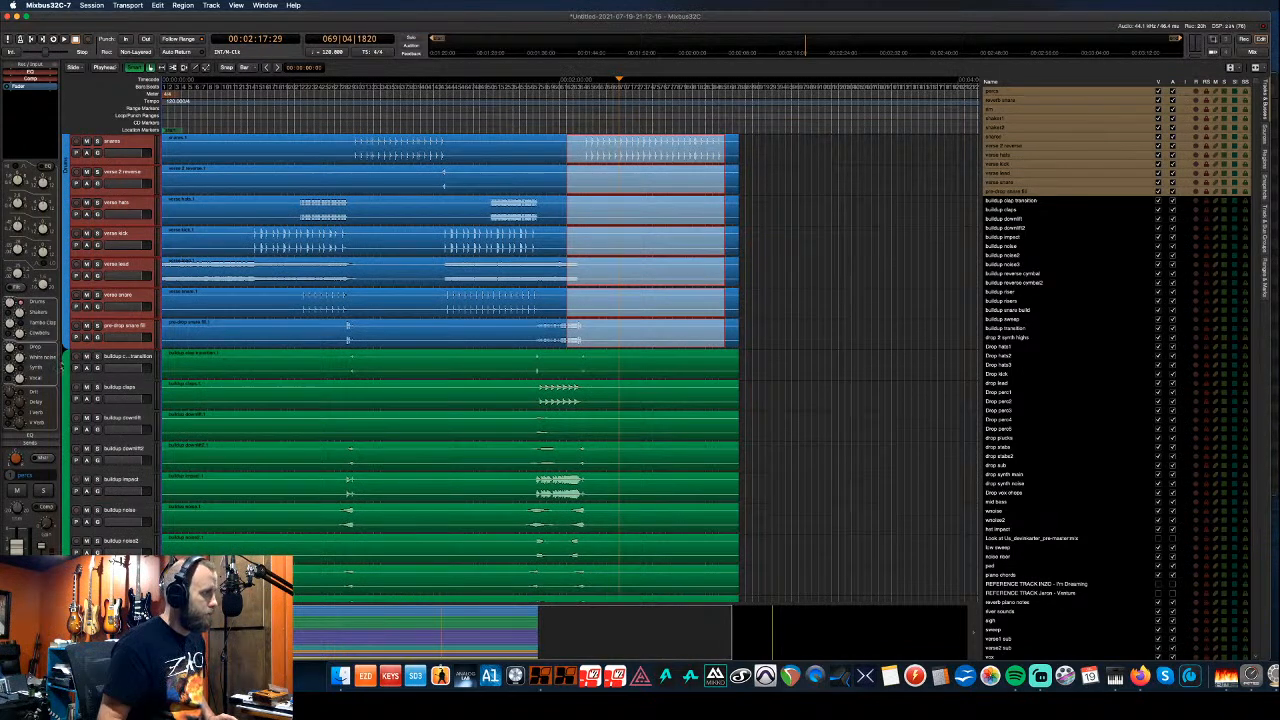
pyautogui.scroll(-9, 105, 396)
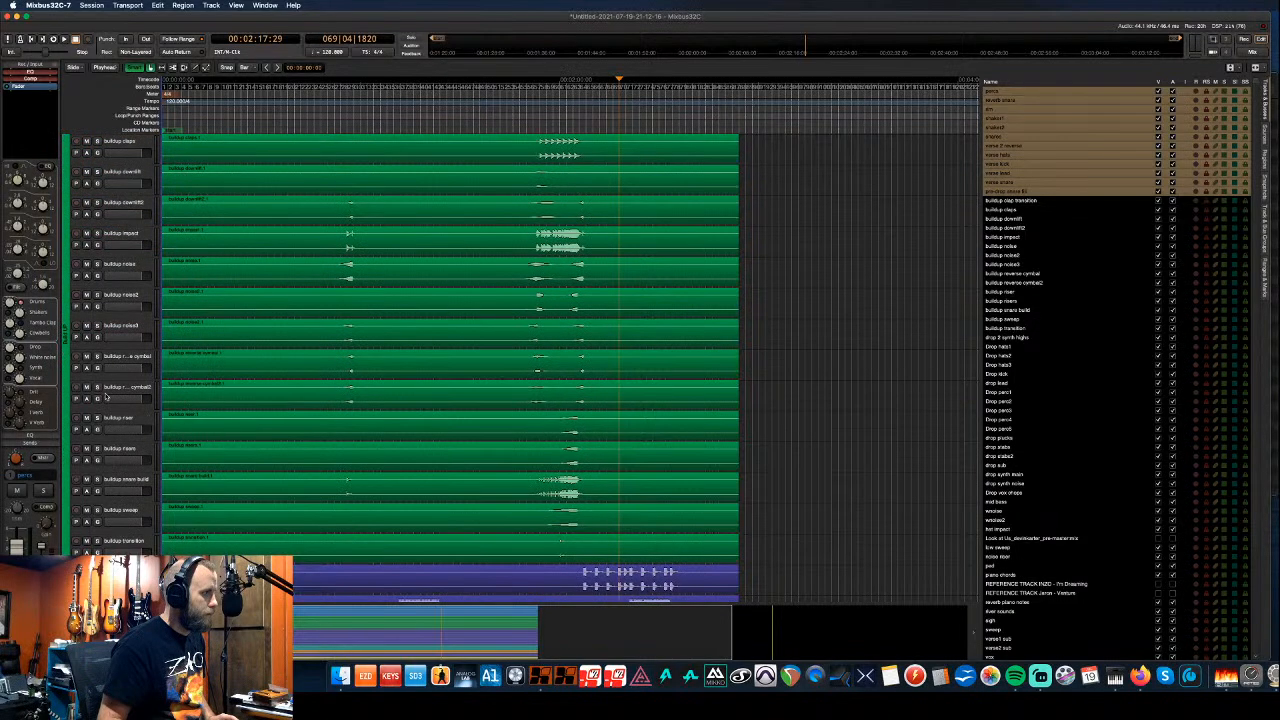
pyautogui.scroll(-2, 105, 396)
pyautogui.scroll(-3, 105, 396)
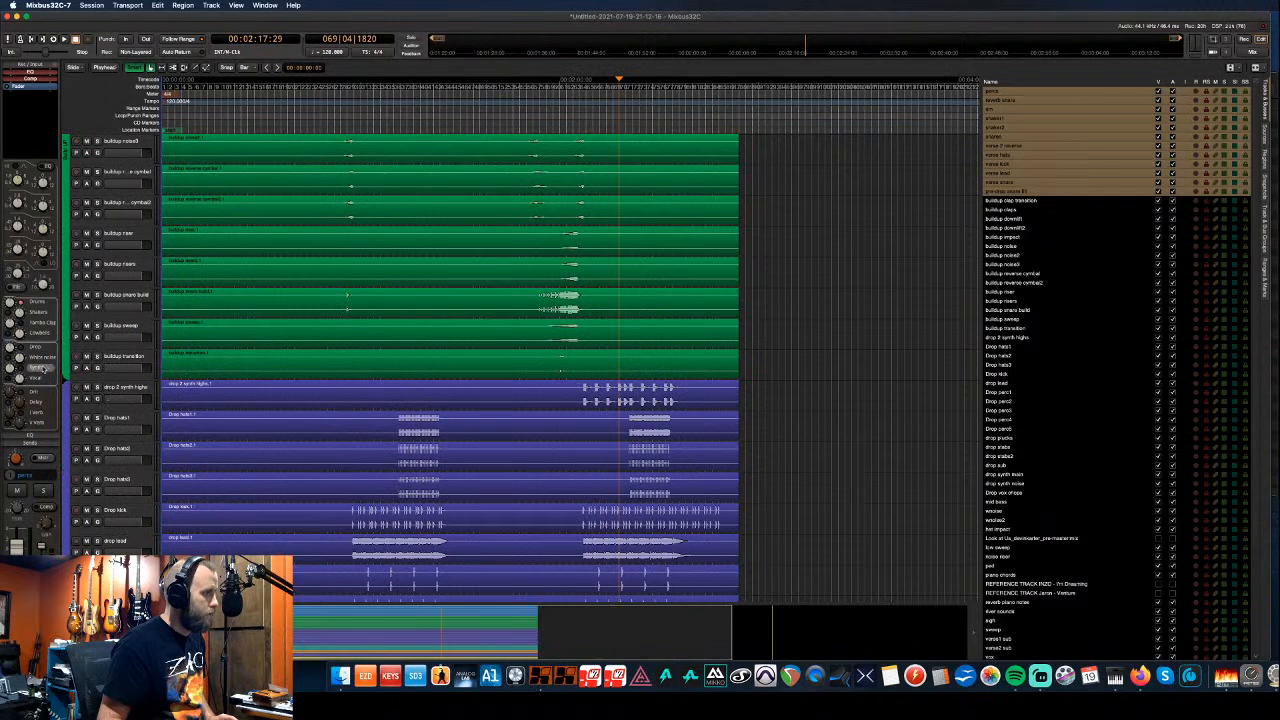
pyautogui.click(107, 392)
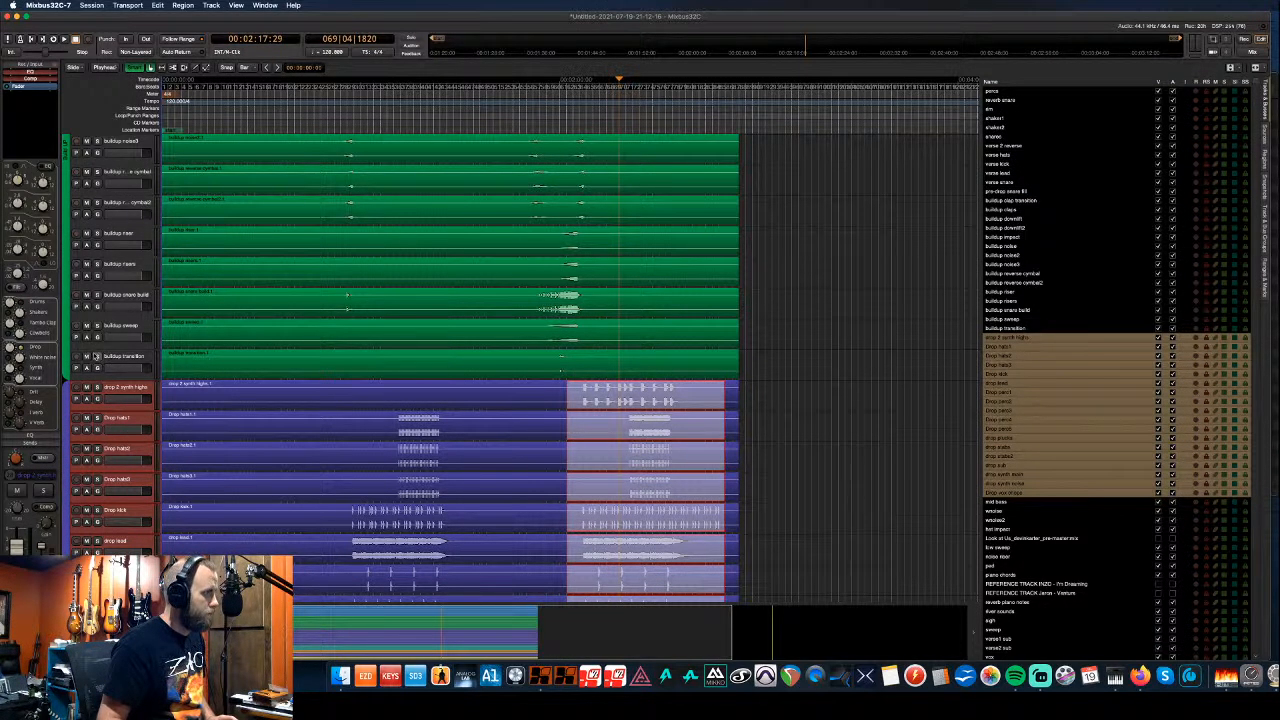
pyautogui.scroll(-8, 96, 356)
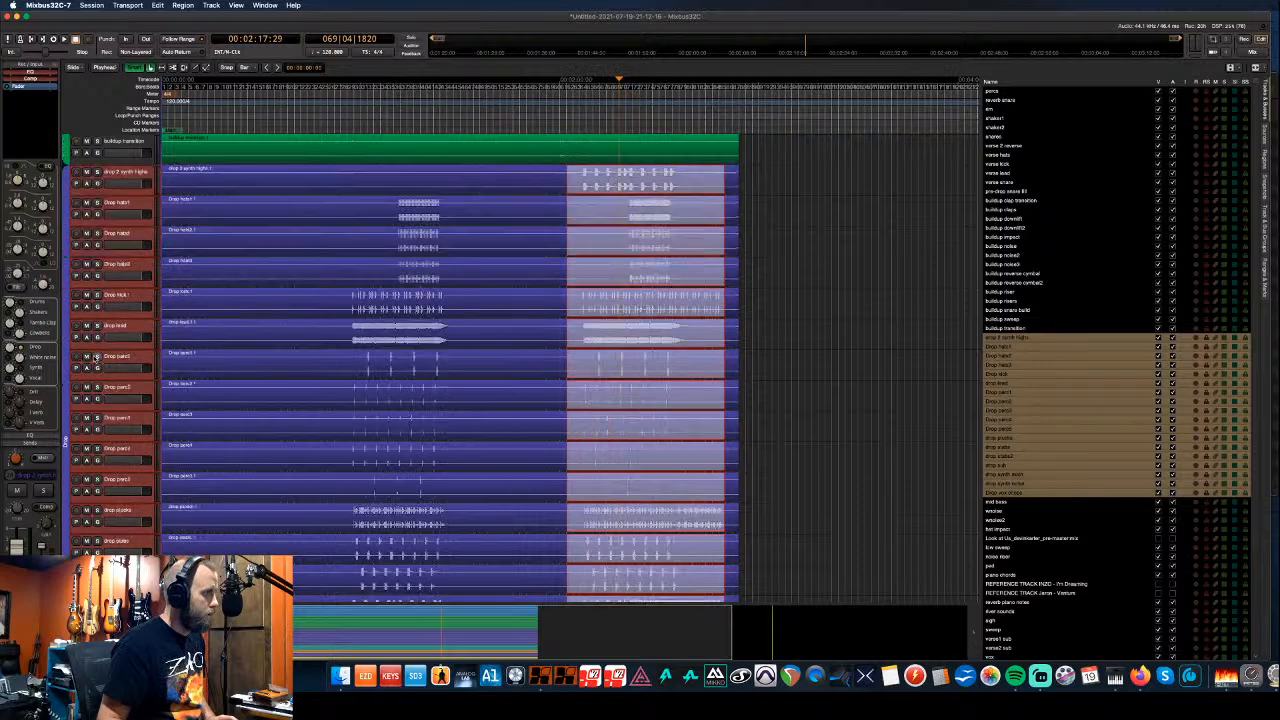
pyautogui.scroll(-3, 96, 356)
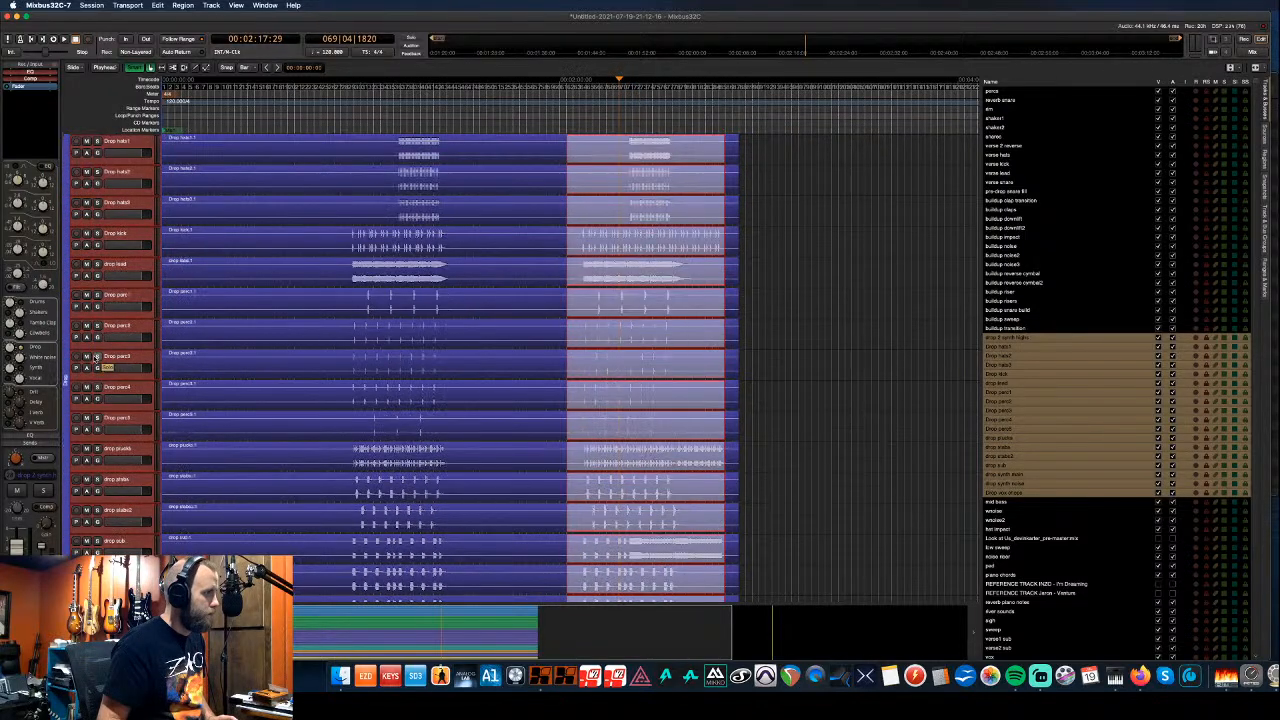
pyautogui.scroll(-7, 104, 362)
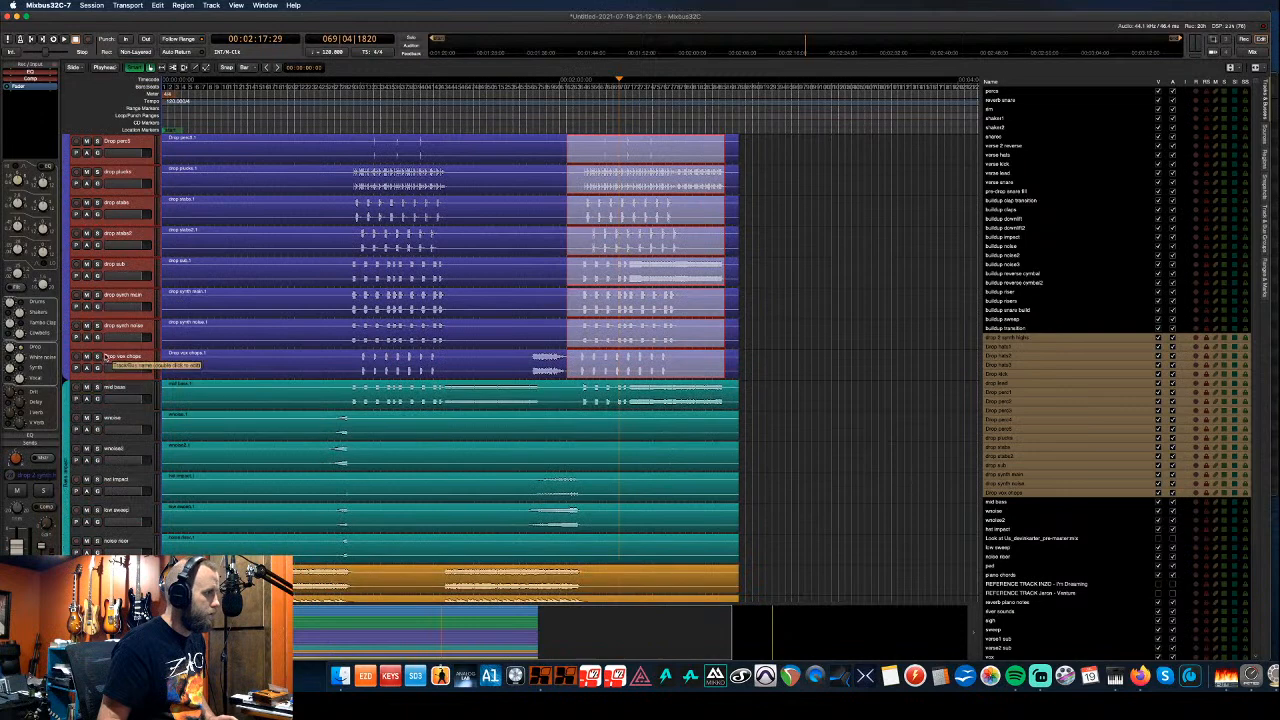
pyautogui.scroll(-4, 100, 356)
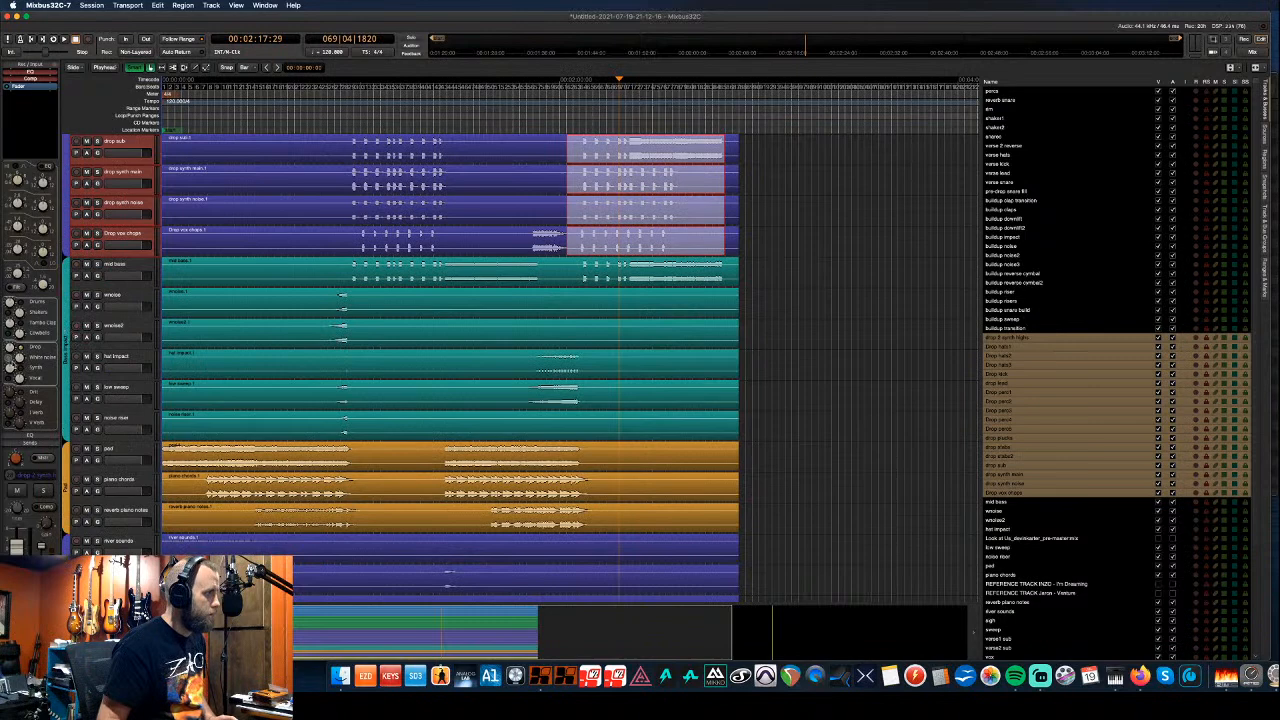
# - Select the mid bass to noise riser, pad and piano, and river sounds groups in turn
pyautogui.click(117, 267)
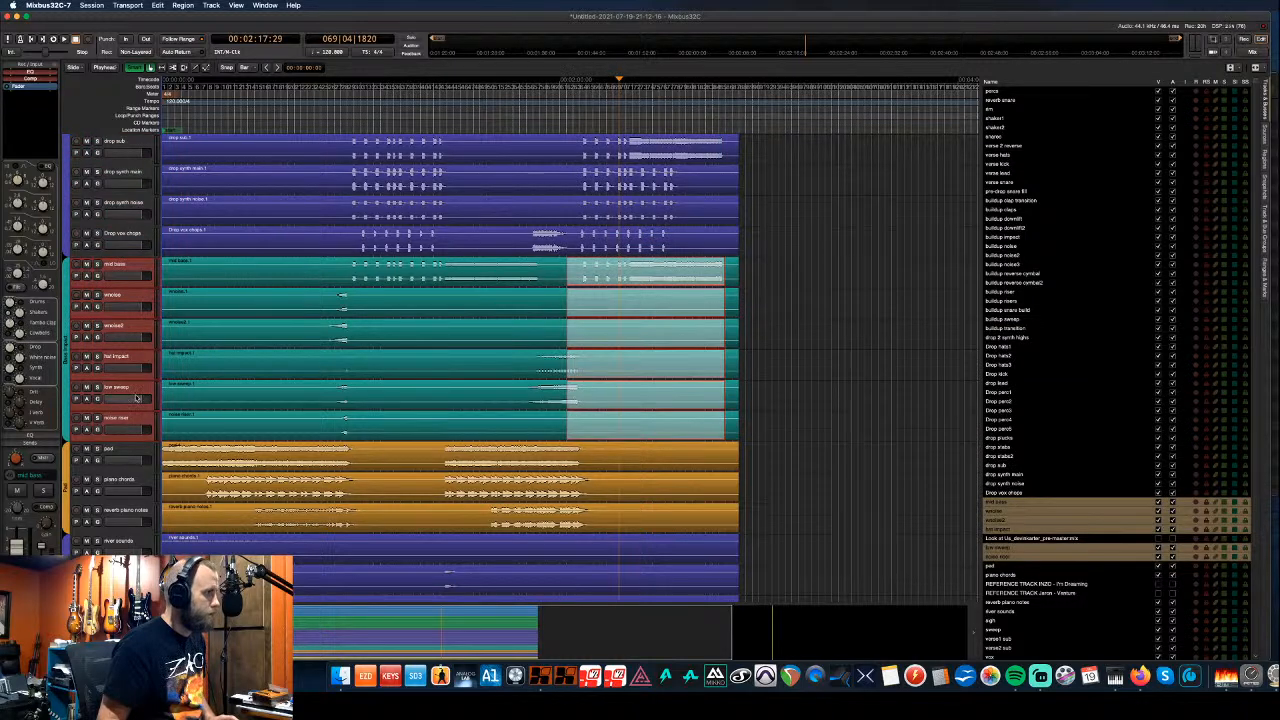
pyautogui.click(110, 448)
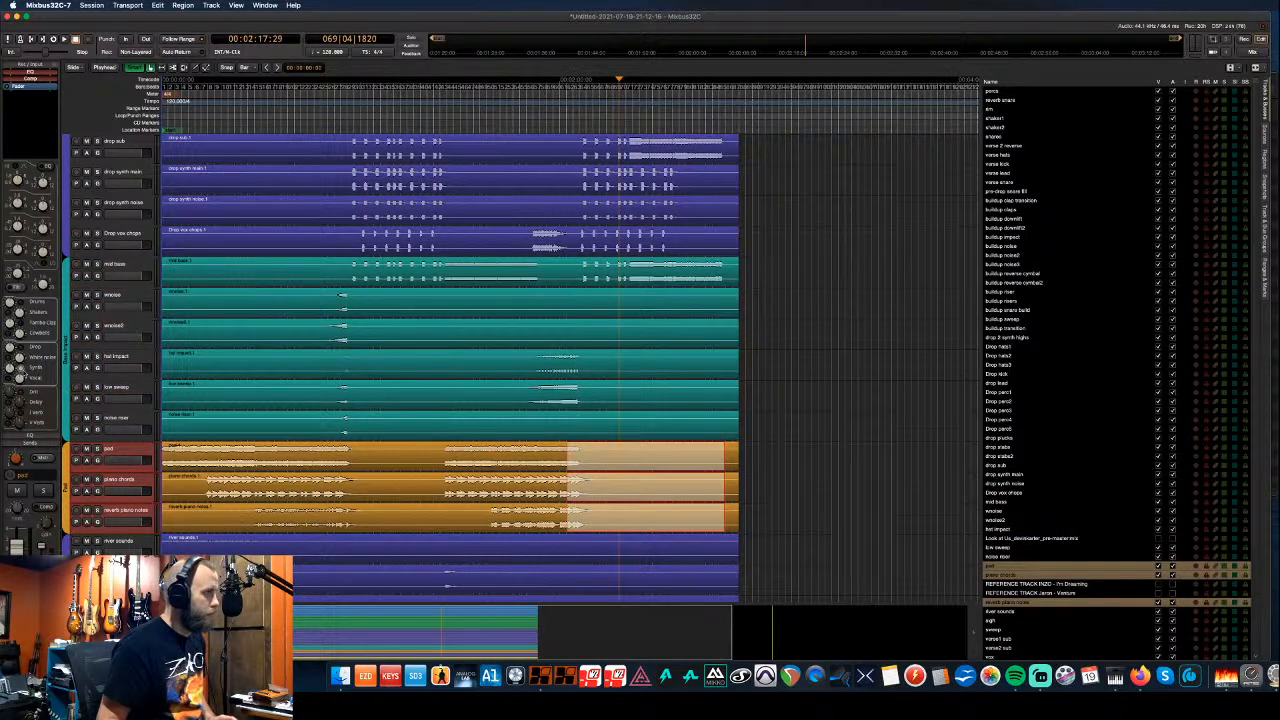
pyautogui.click(119, 541)
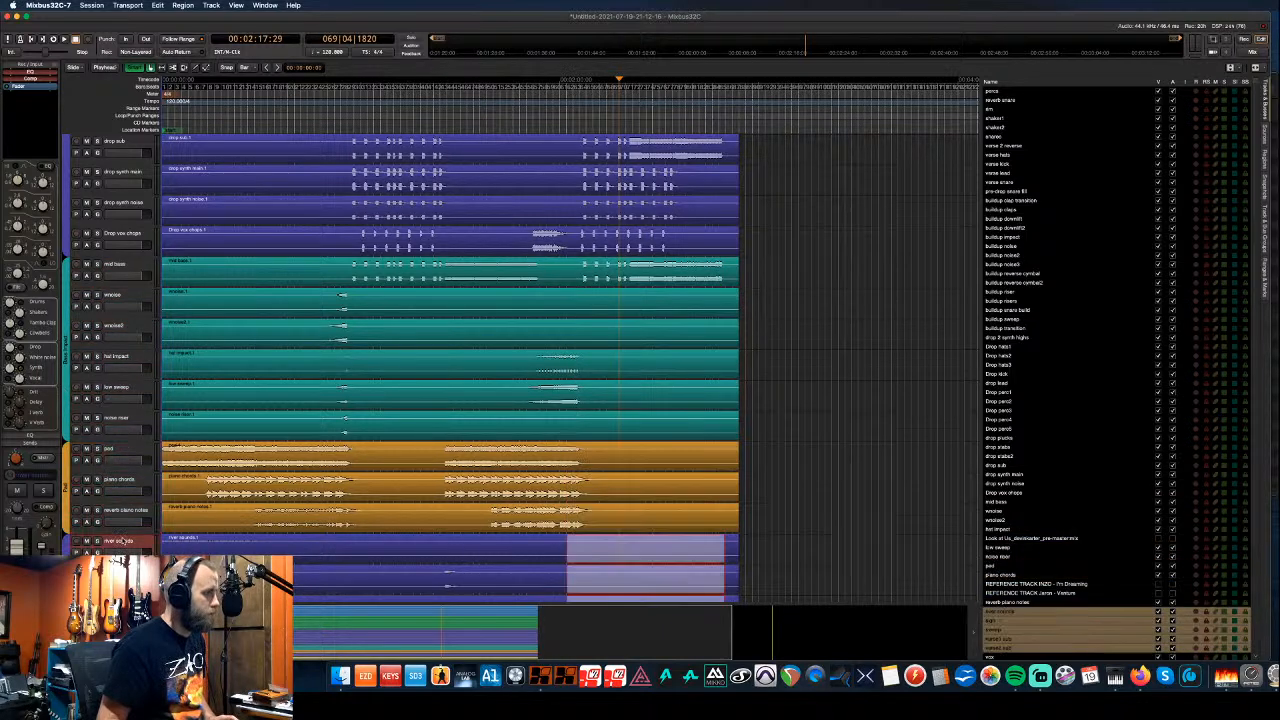
# - Select the yellow vocal, drop and green buildup group tracks in turn
pyautogui.scroll(-2, 118, 530)
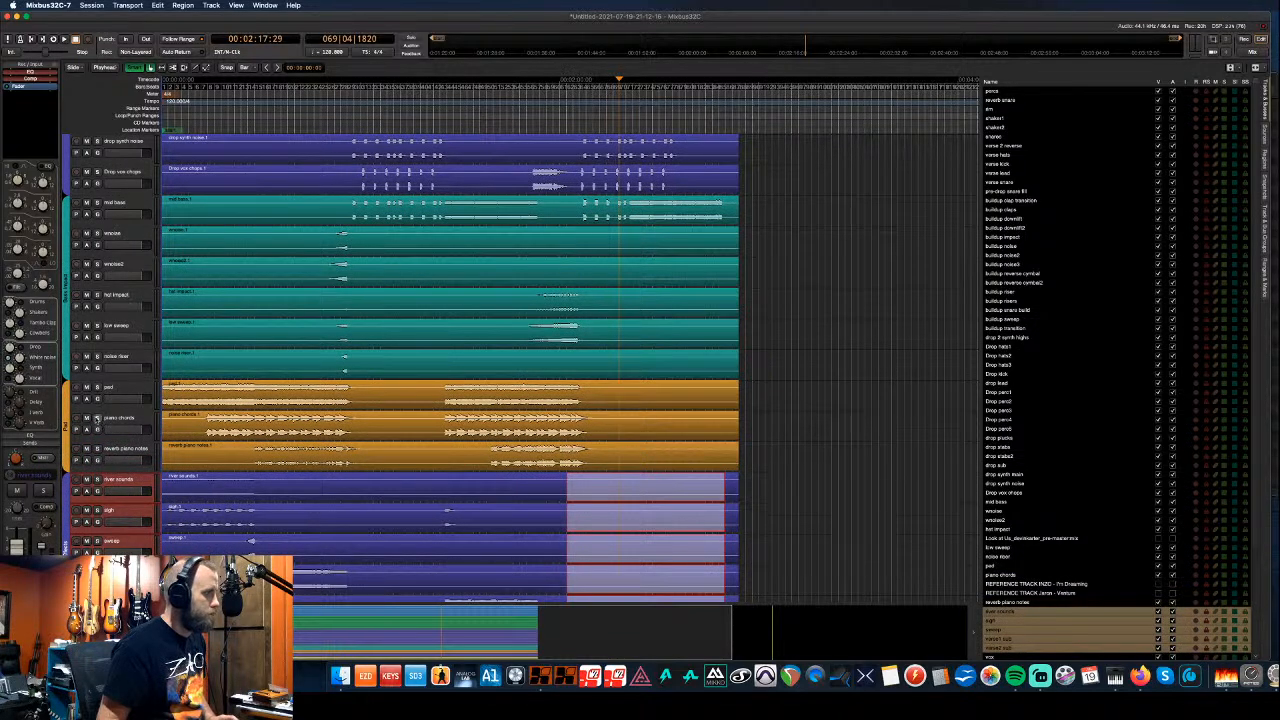
pyautogui.scroll(-4, 98, 428)
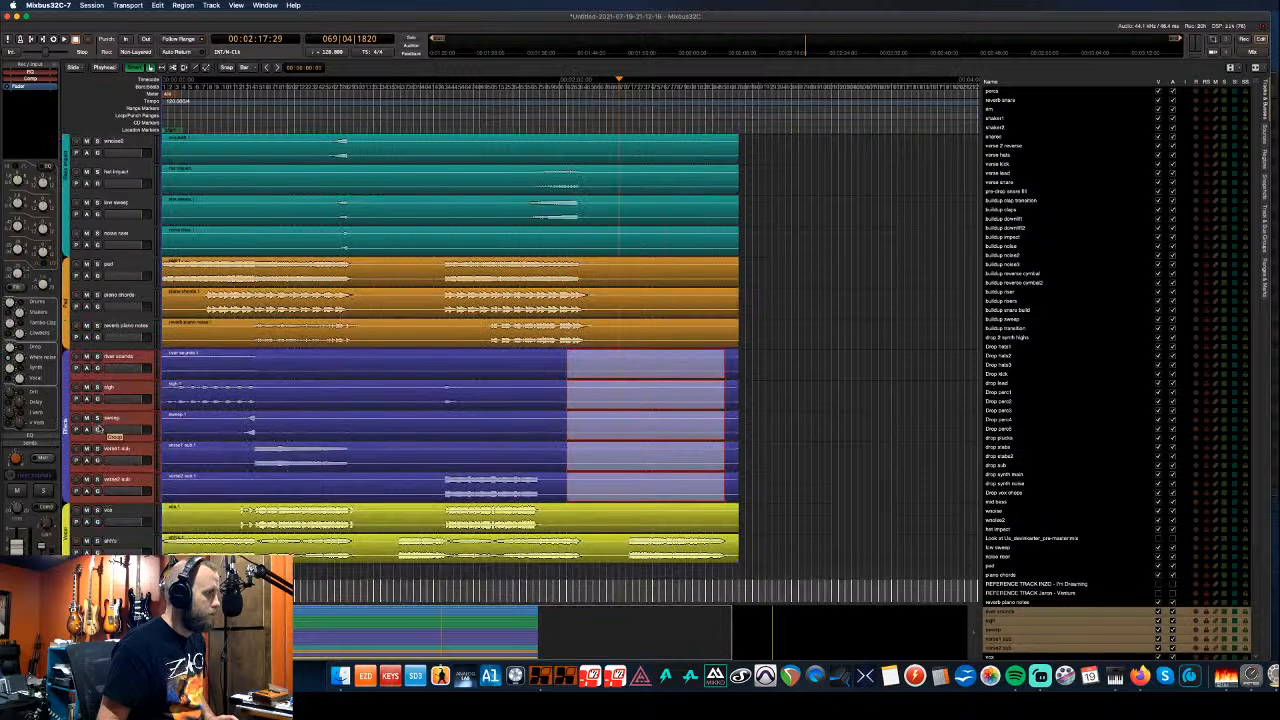
pyautogui.click(130, 511)
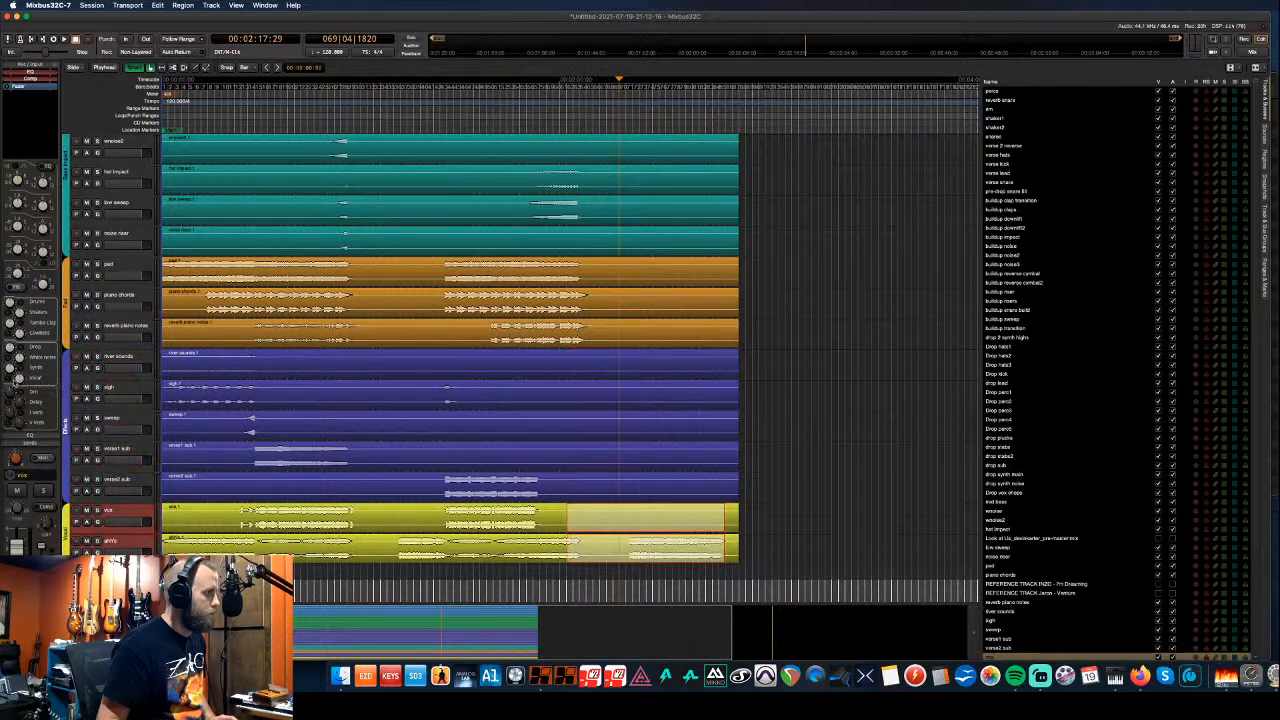
pyautogui.scroll(14, 116, 420)
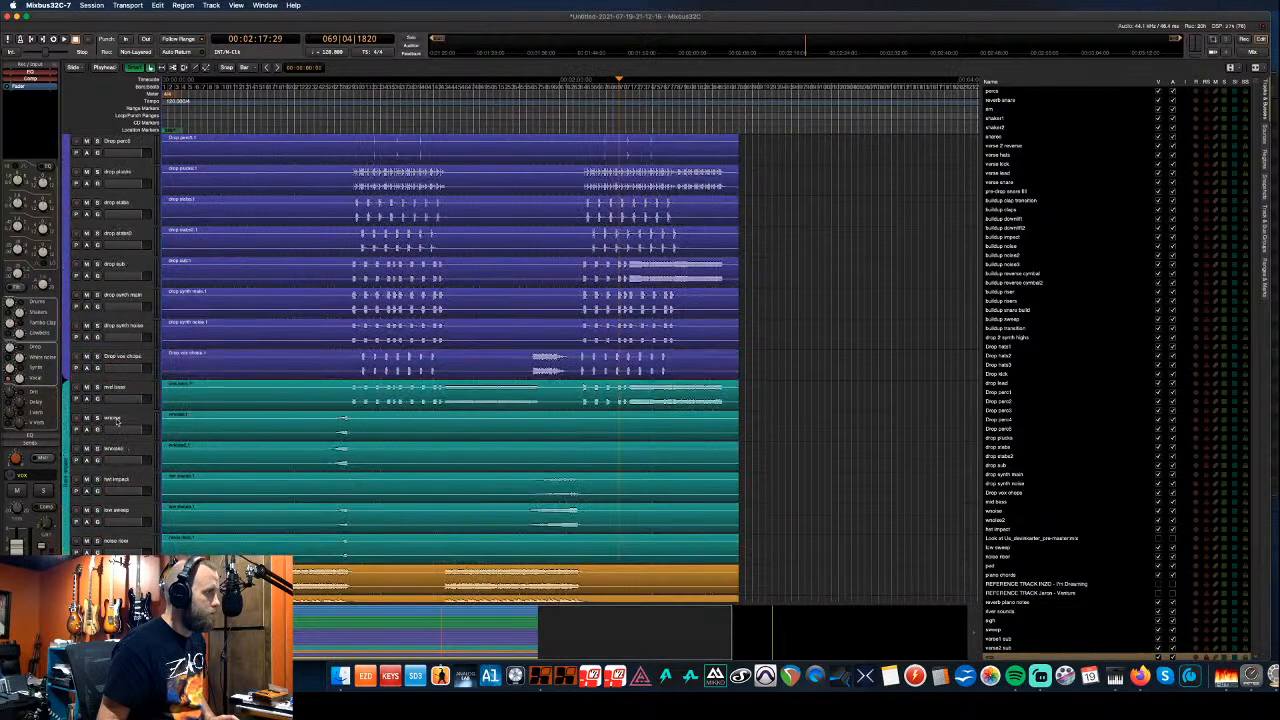
pyautogui.scroll(5, 120, 400)
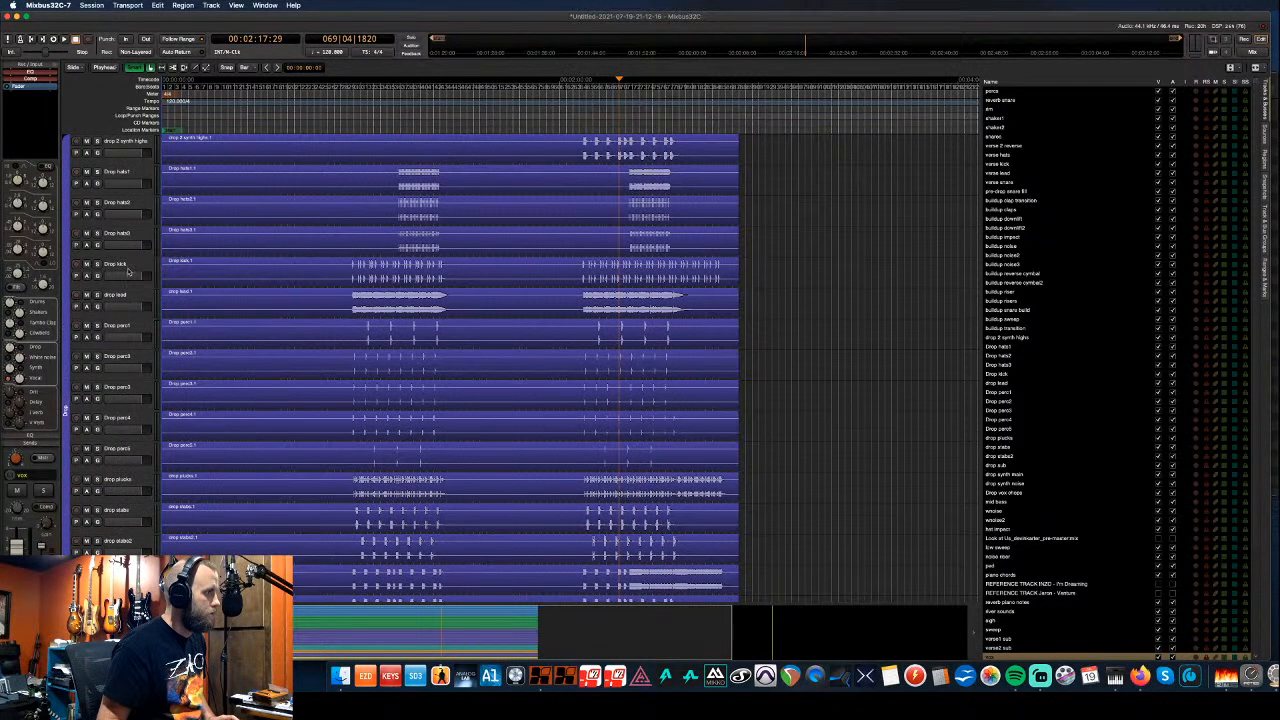
pyautogui.click(128, 270)
pyautogui.scroll(7, 134, 314)
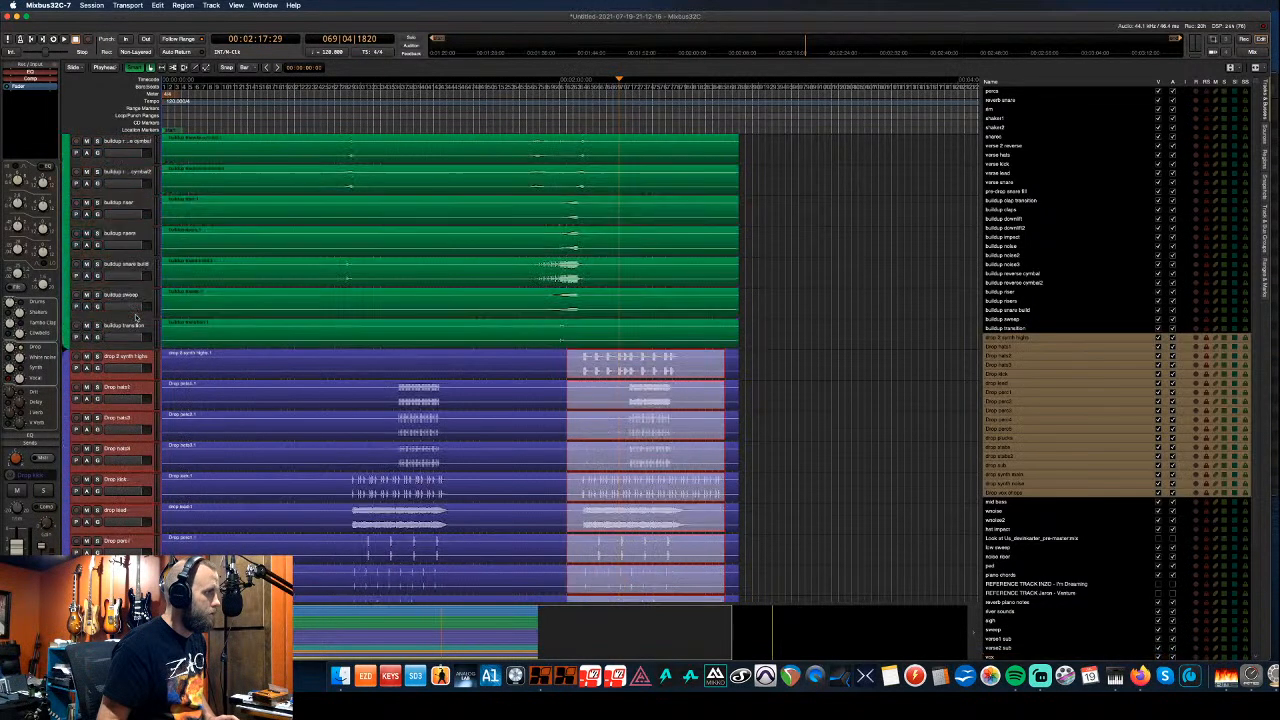
pyautogui.scroll(2, 134, 314)
pyautogui.click(120, 207)
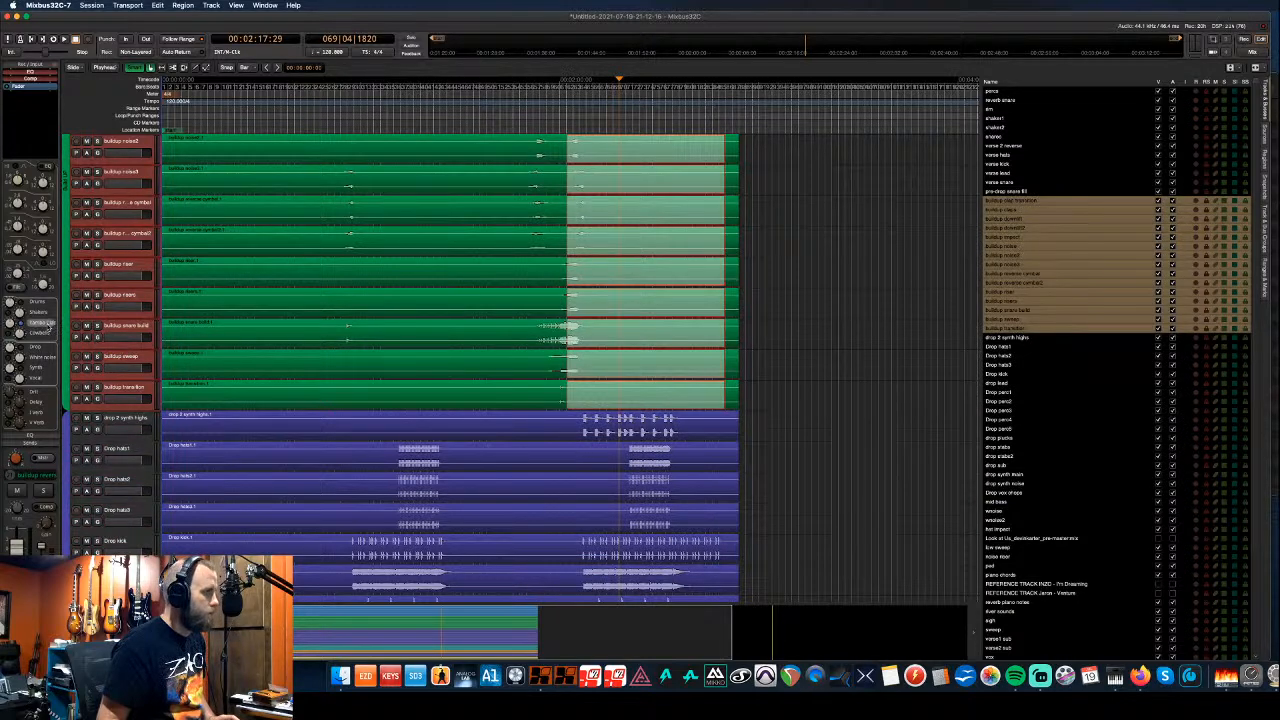
pyautogui.scroll(3, 113, 329)
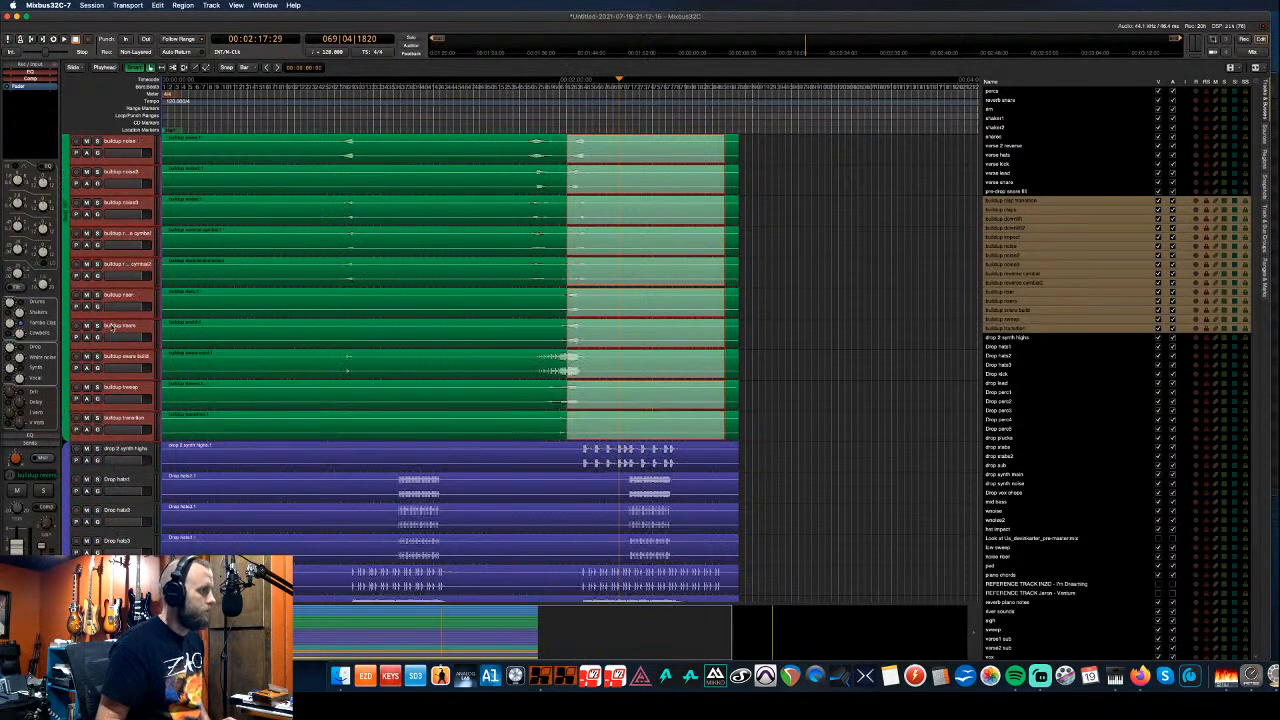
pyautogui.scroll(9, 113, 329)
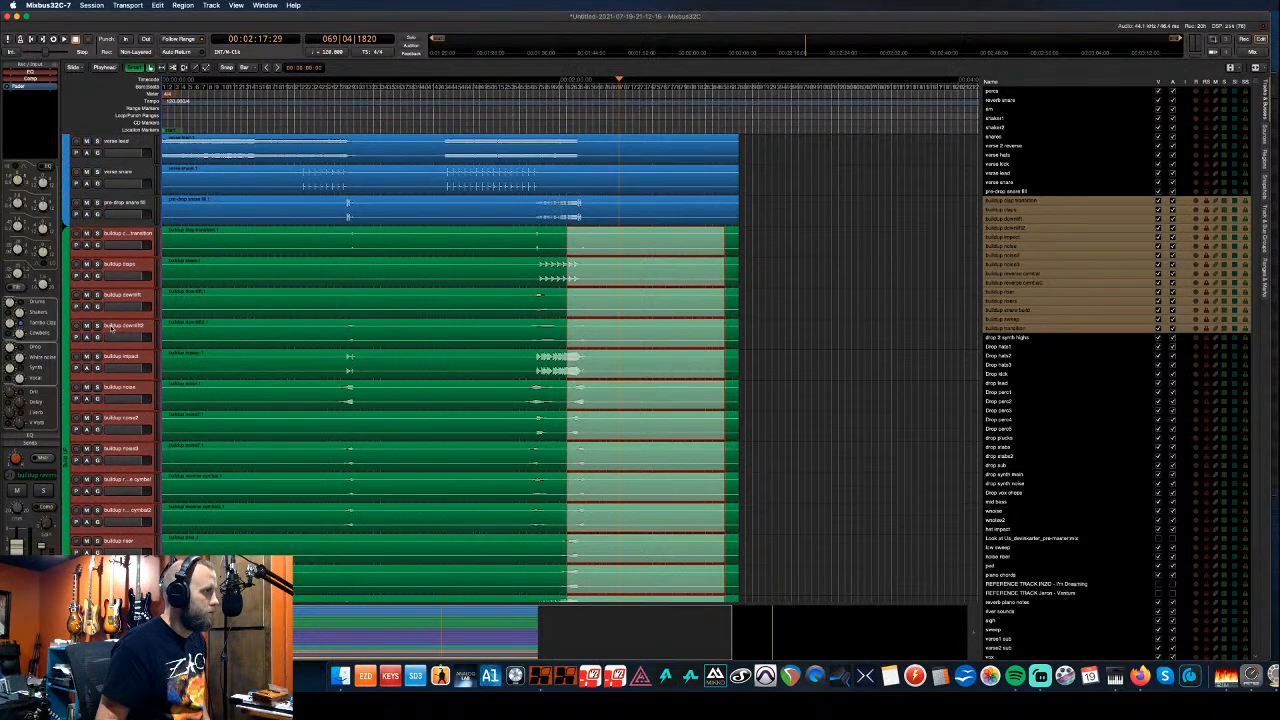
pyautogui.scroll(1, 112, 328)
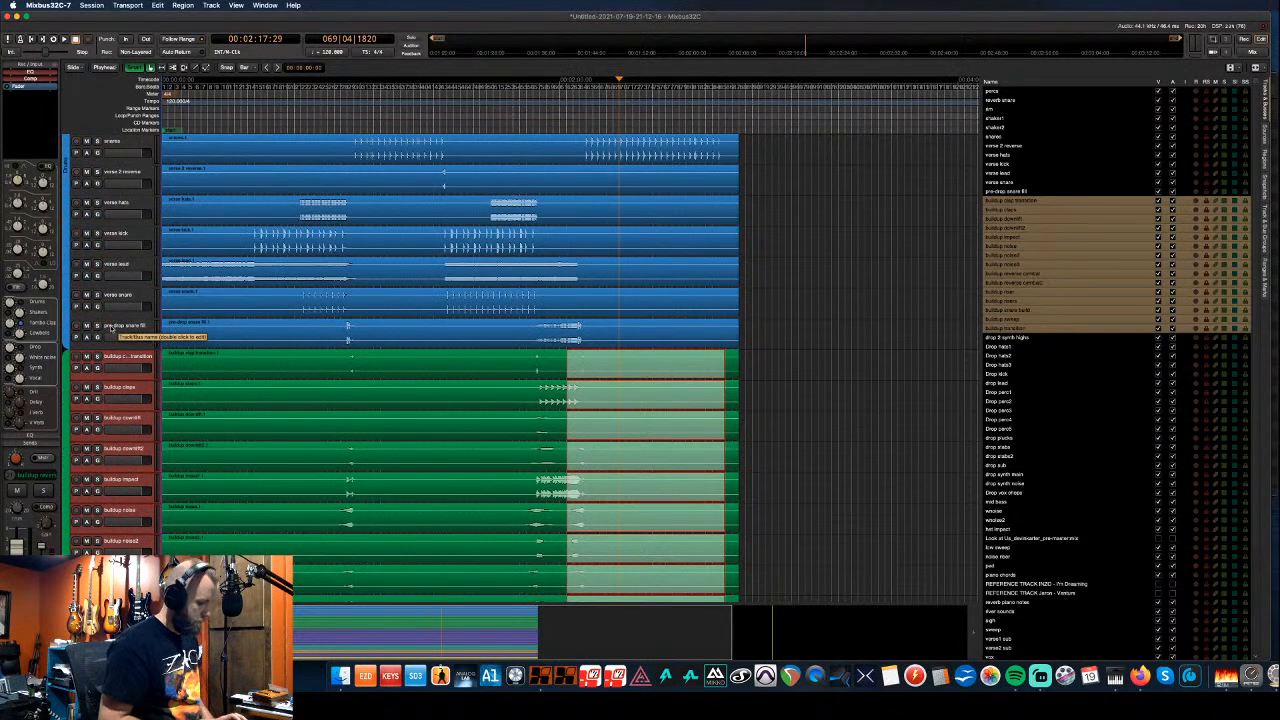
# - Play a range selected across the blue drum tracks and watch it in the mixer
pyautogui.hotkey('alt', 'm')
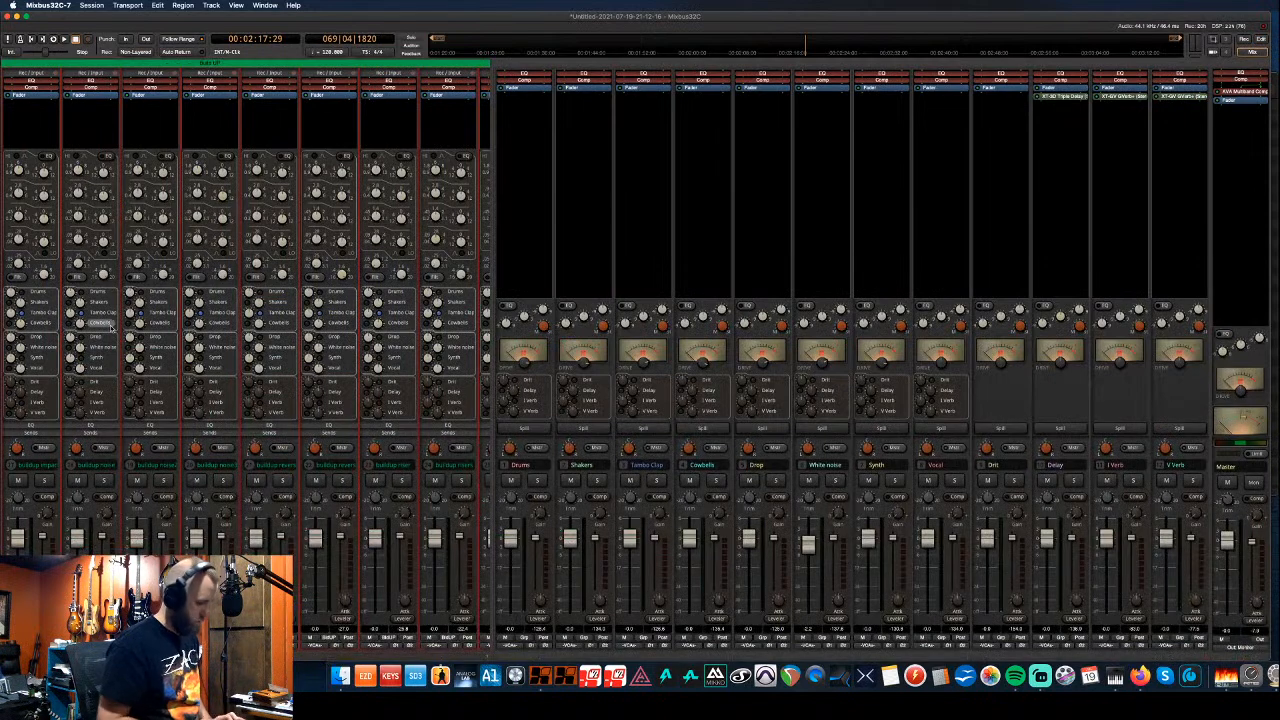
pyautogui.hotkey('alt', 'm')
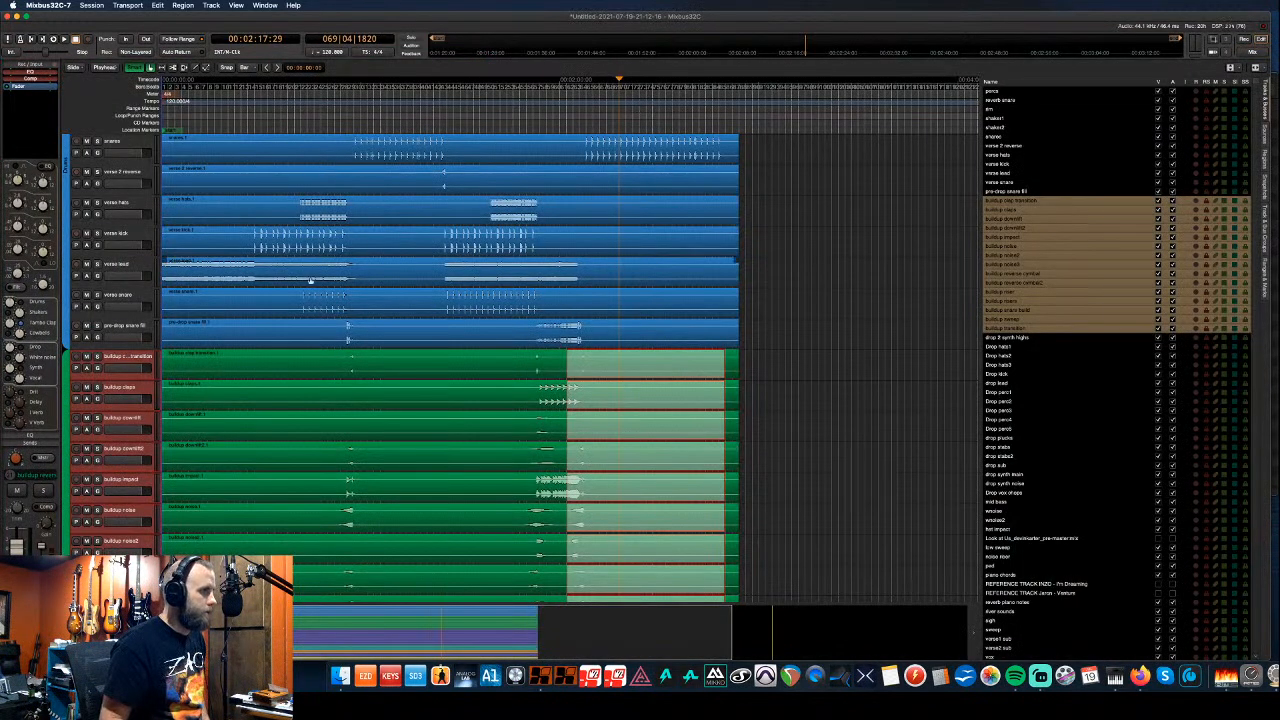
pyautogui.scroll(5, 157, 273)
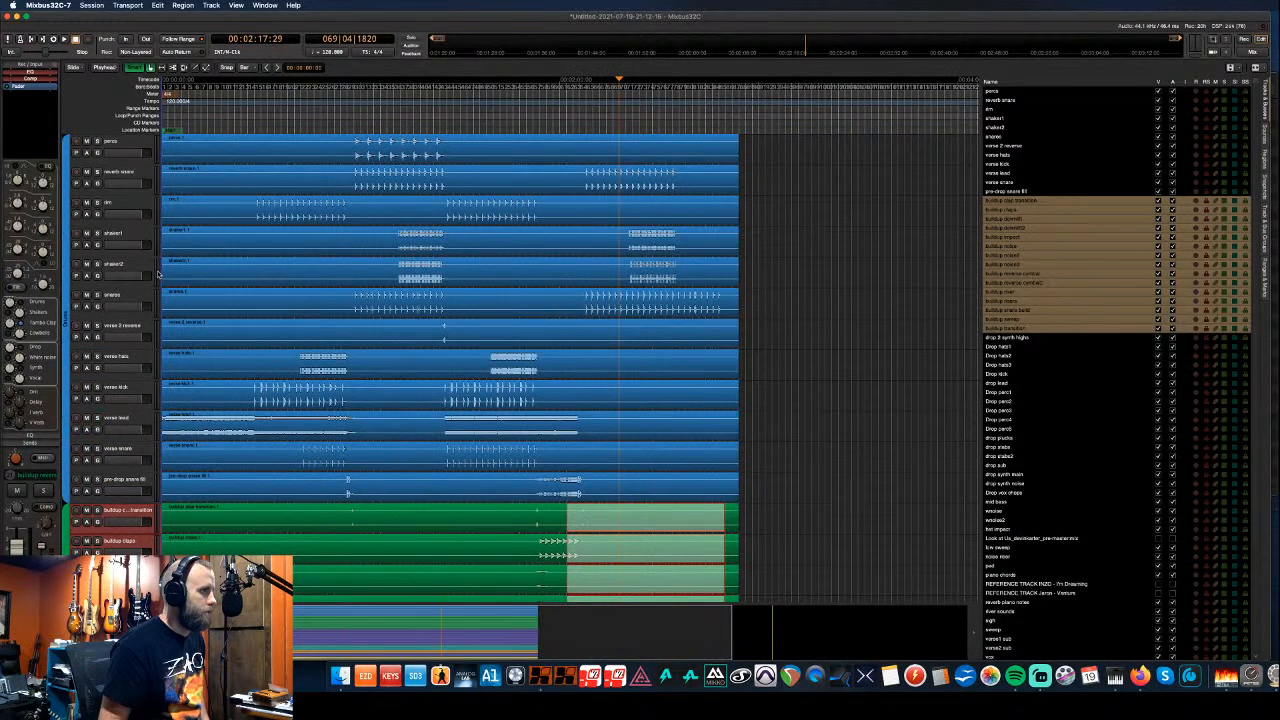
pyautogui.moveTo(352, 143); pyautogui.dragTo(445, 172)
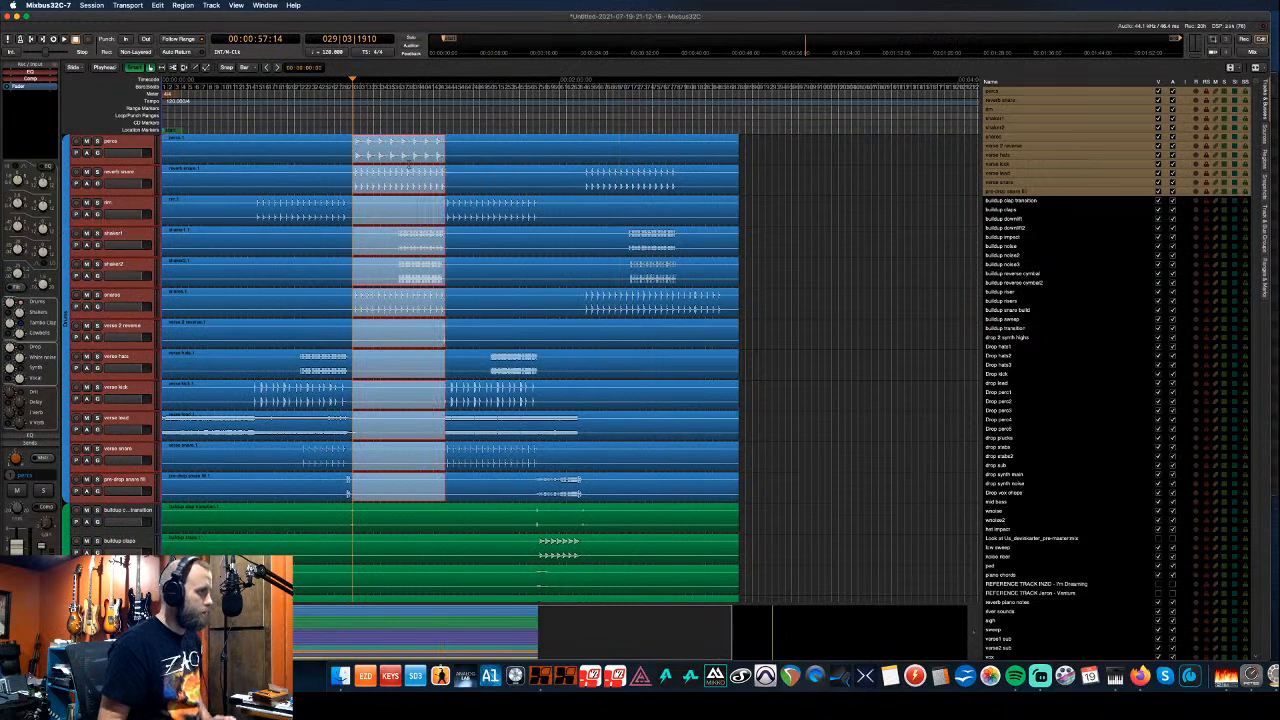
pyautogui.press('space')
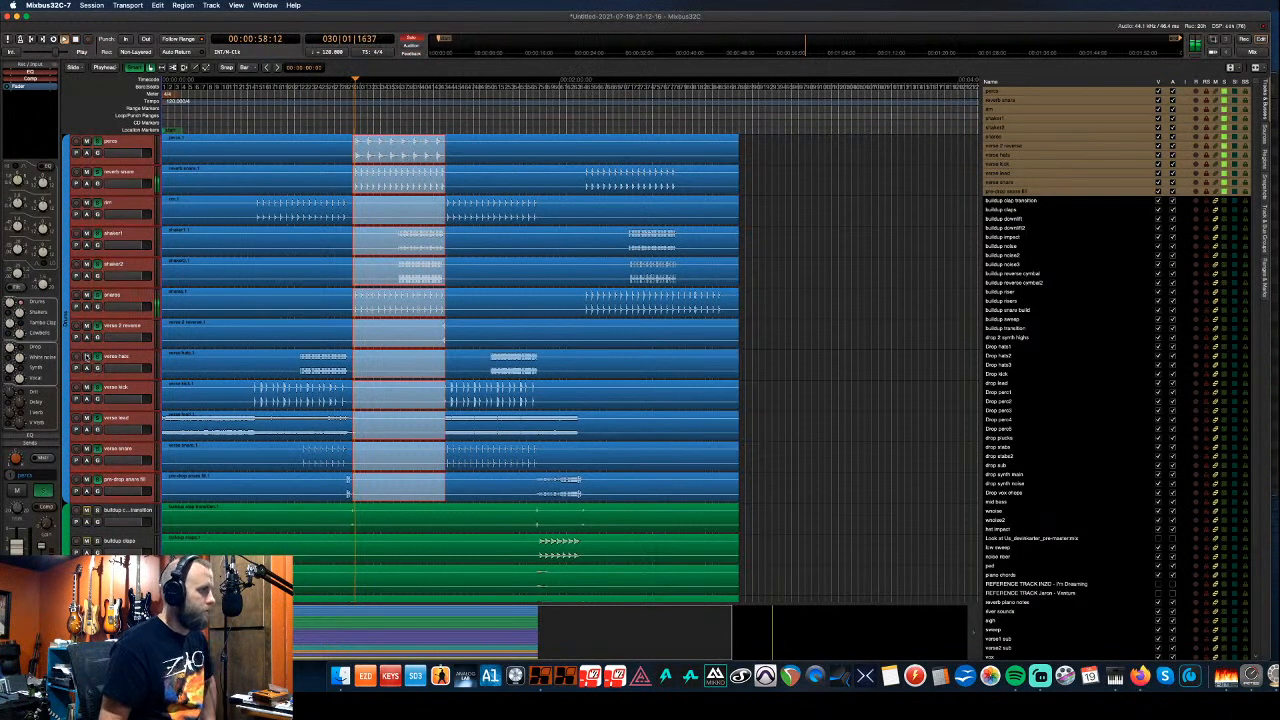
pyautogui.scroll(-3, 150, 360)
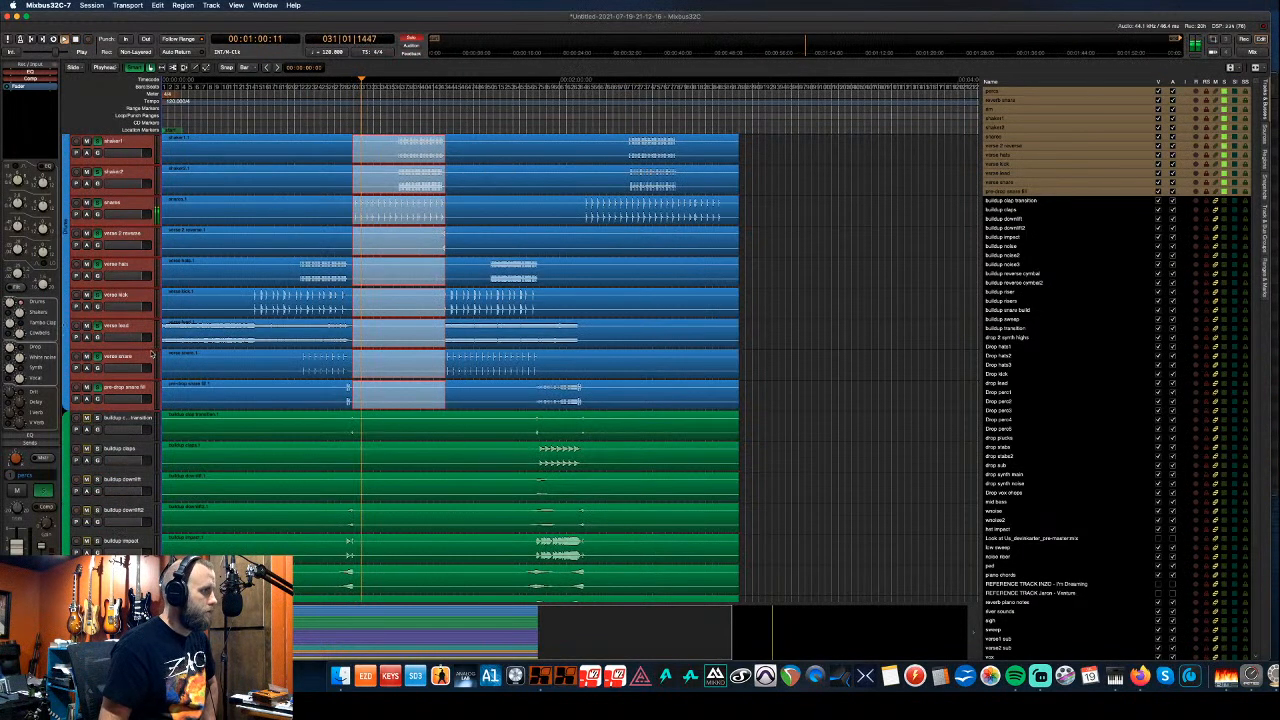
pyautogui.scroll(1, 88, 368)
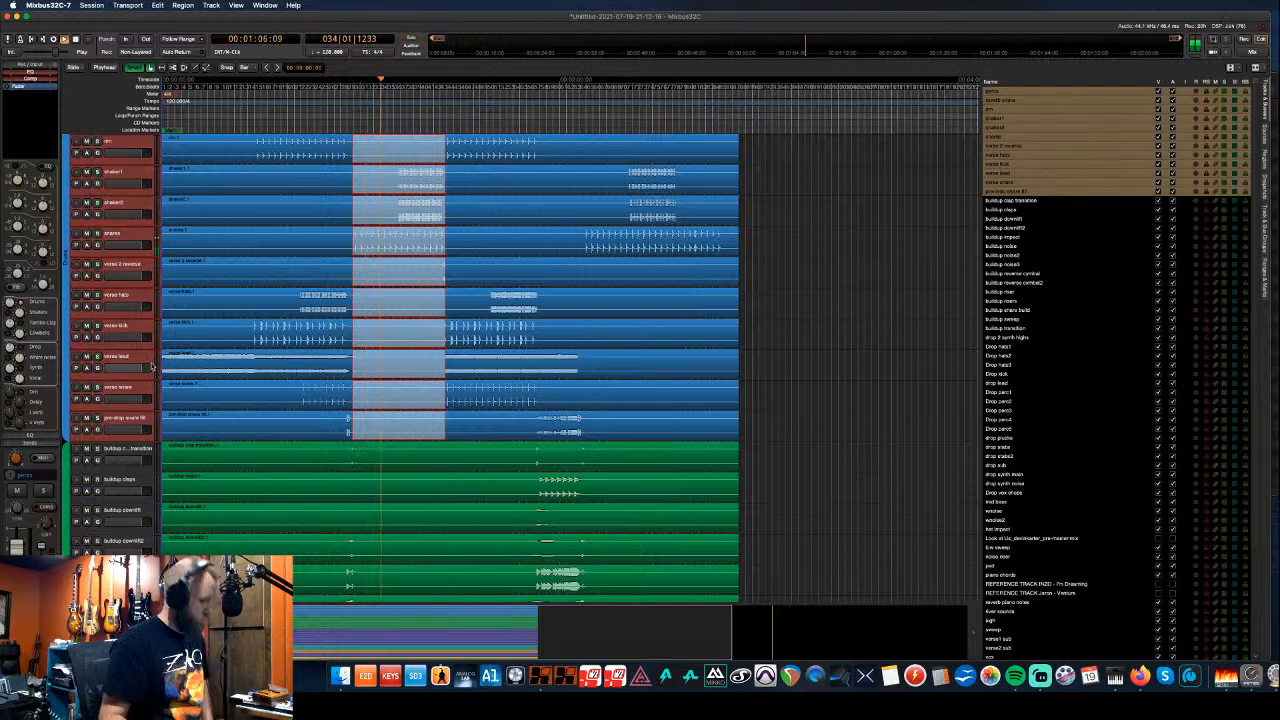
pyautogui.hotkey('alt', 'm')
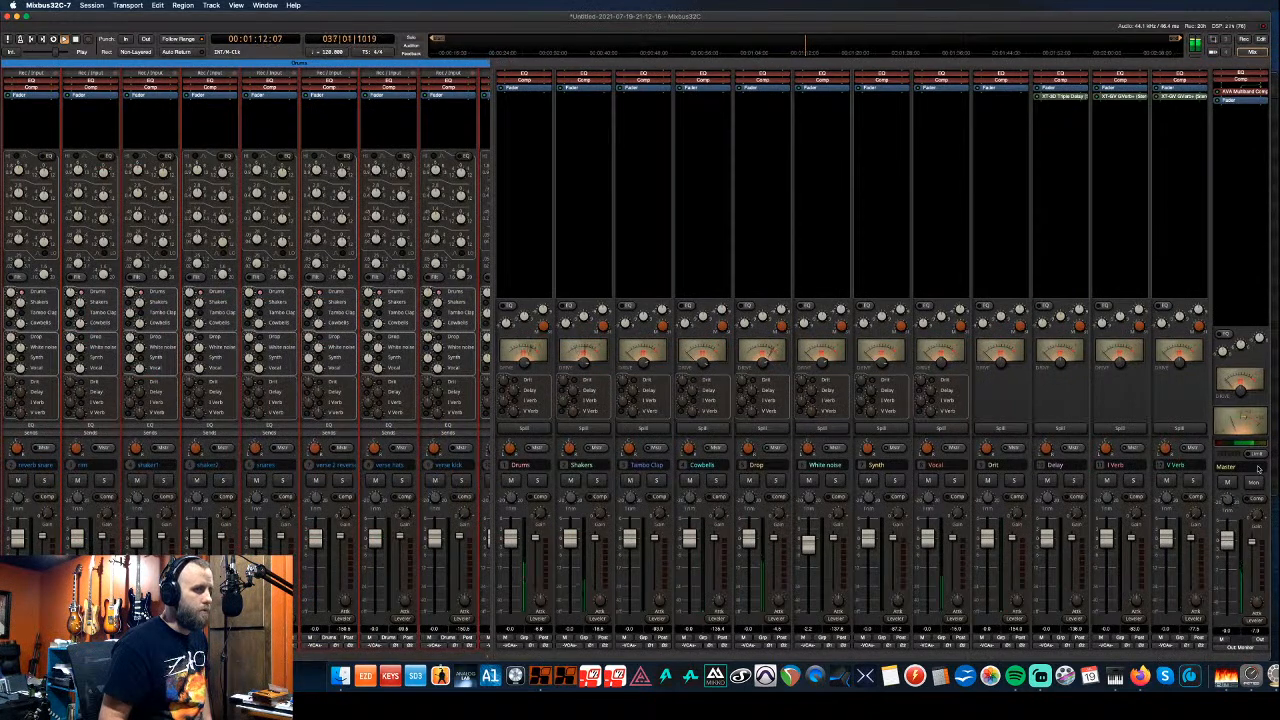
pyautogui.moveTo(1229, 499)
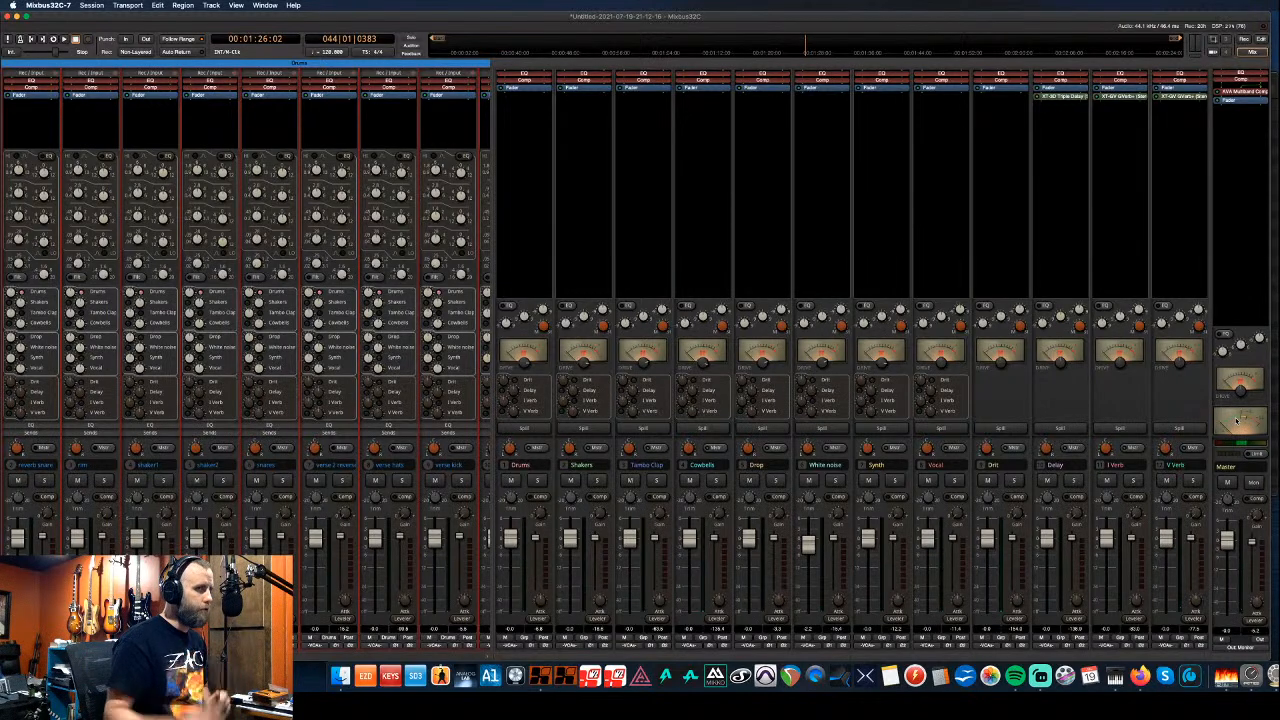
# - Open the master's AVA Multiband Compressor and play the mix, briefly soloing the verse kick
pyautogui.doubleClick(1240, 91)
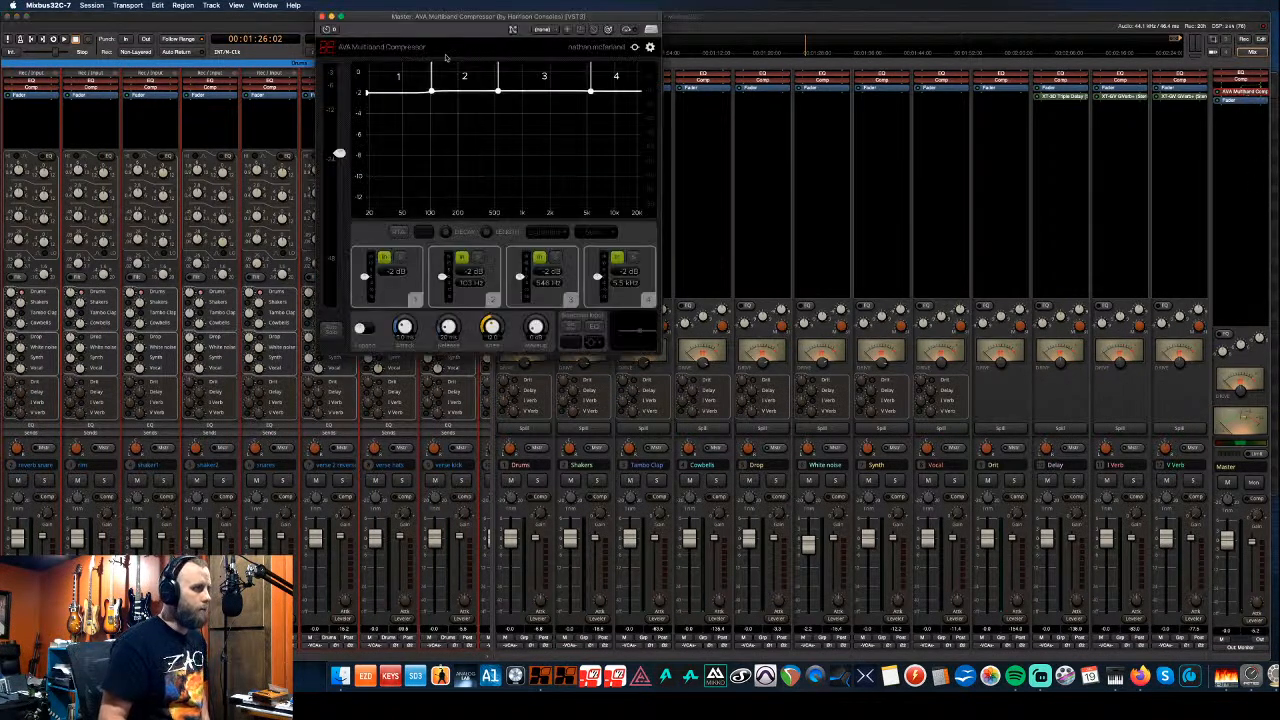
pyautogui.moveTo(444, 22); pyautogui.dragTo(966, 144)
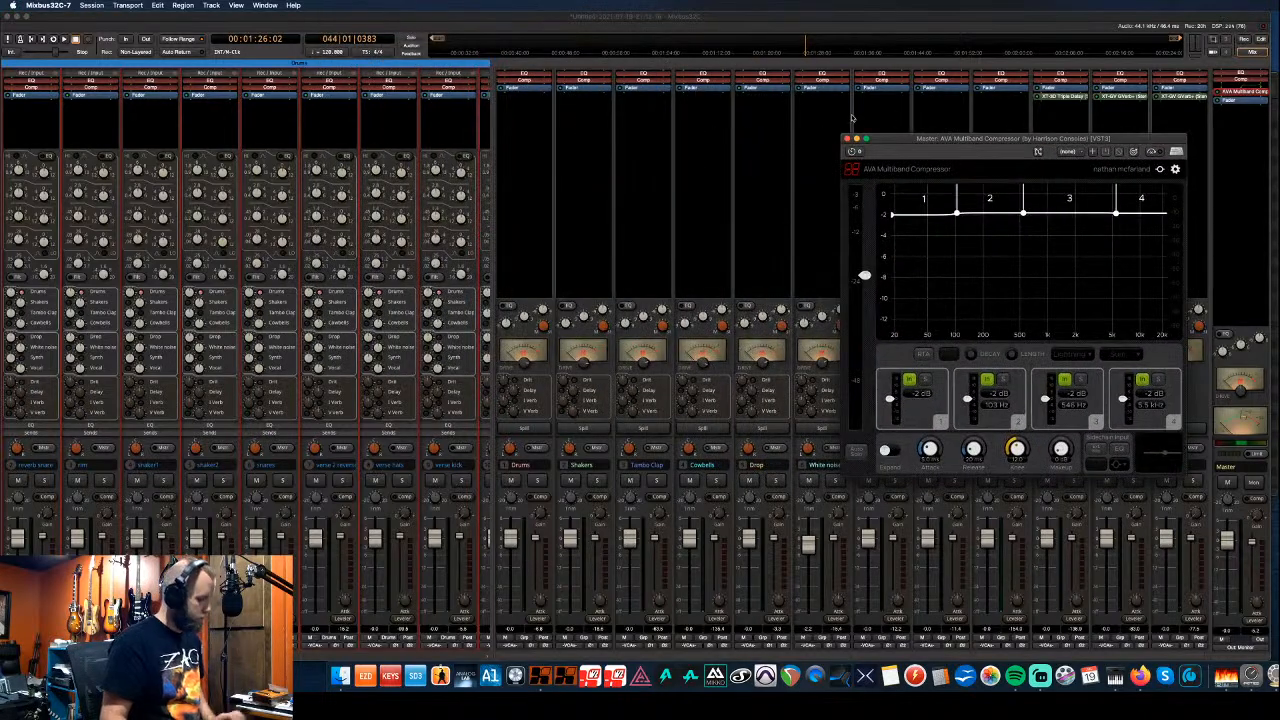
pyautogui.press('space')
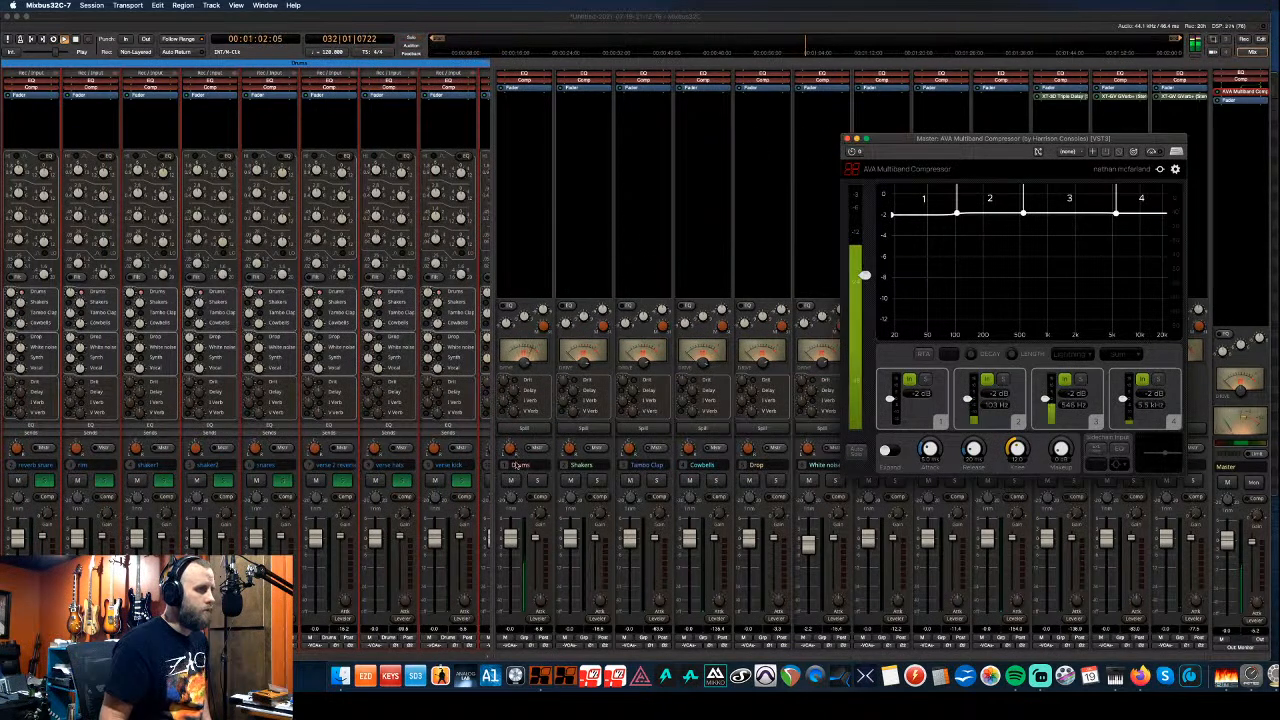
pyautogui.click(459, 481)
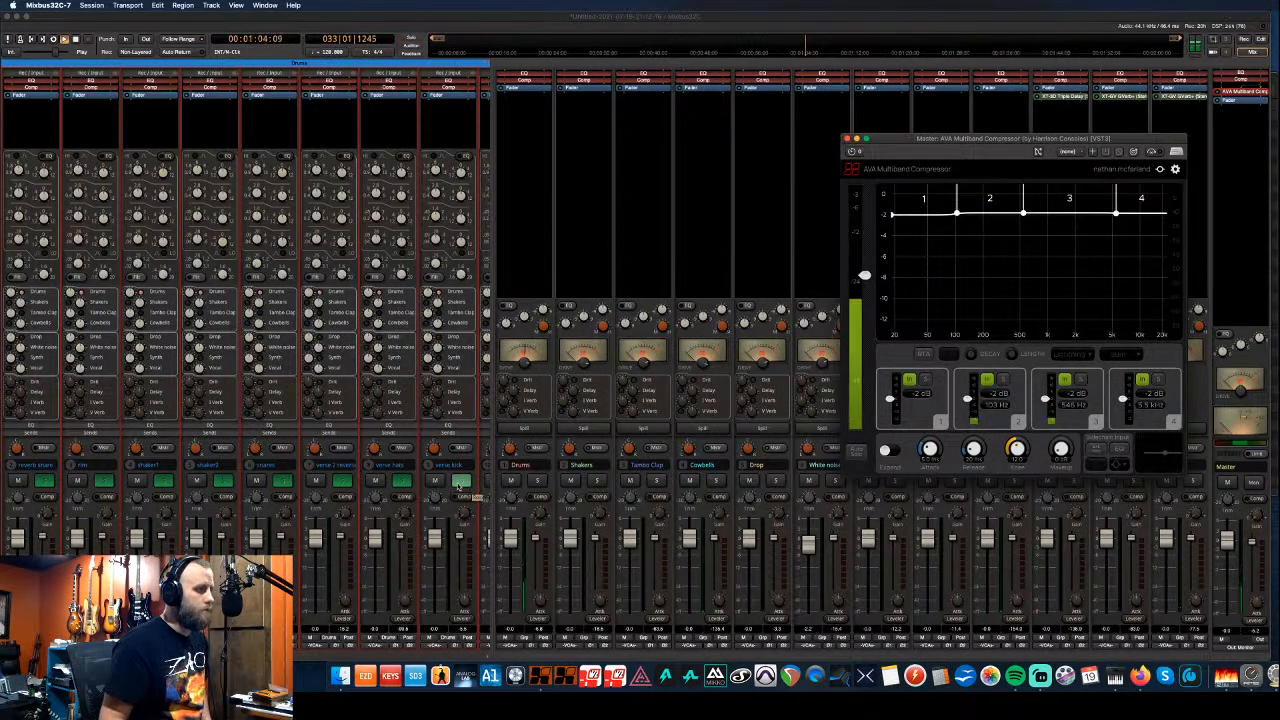
pyautogui.click(459, 481)
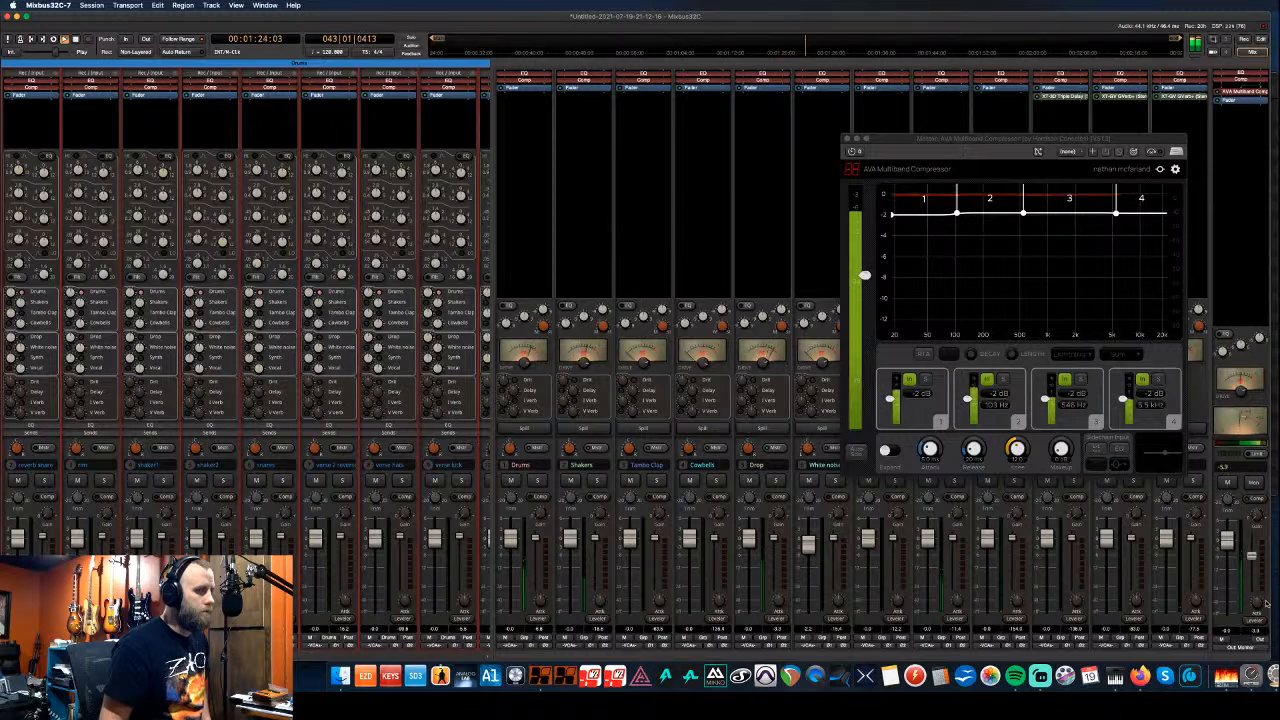
# - Close the multiband compressor, return to the editor and bring up the stems folder in Finder
pyautogui.click(847, 139)
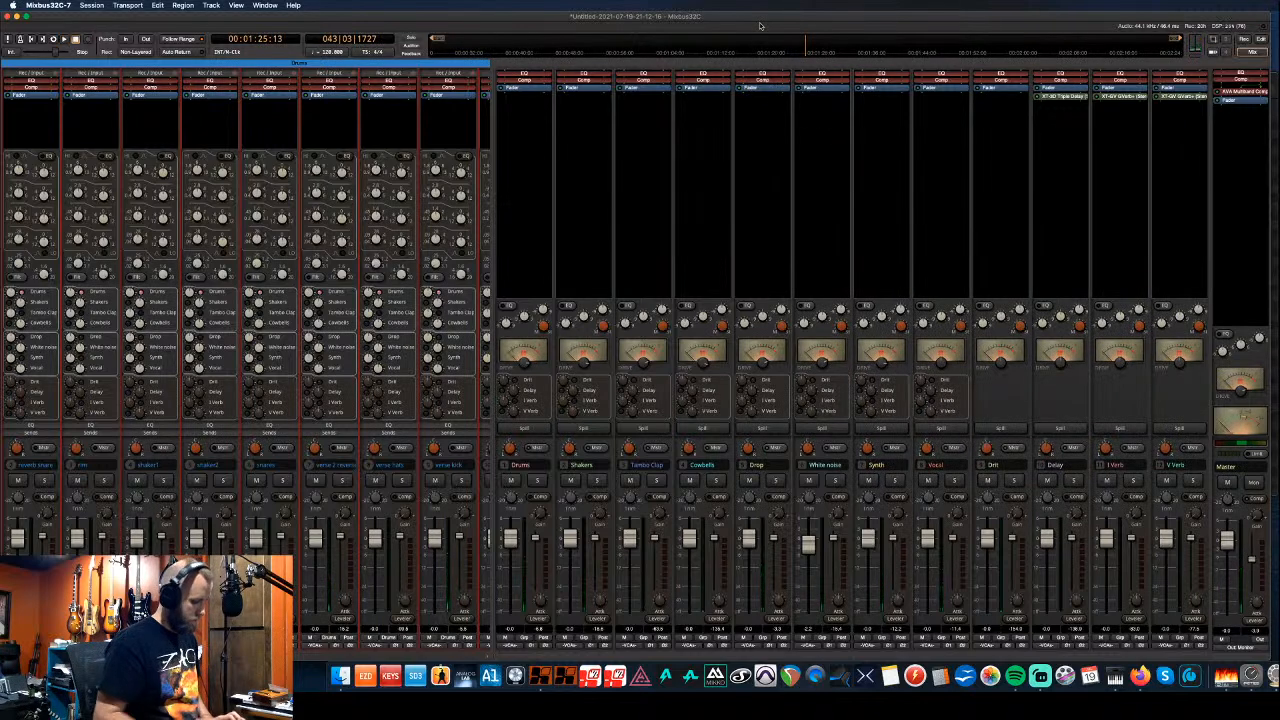
pyautogui.hotkey('alt', 'm')
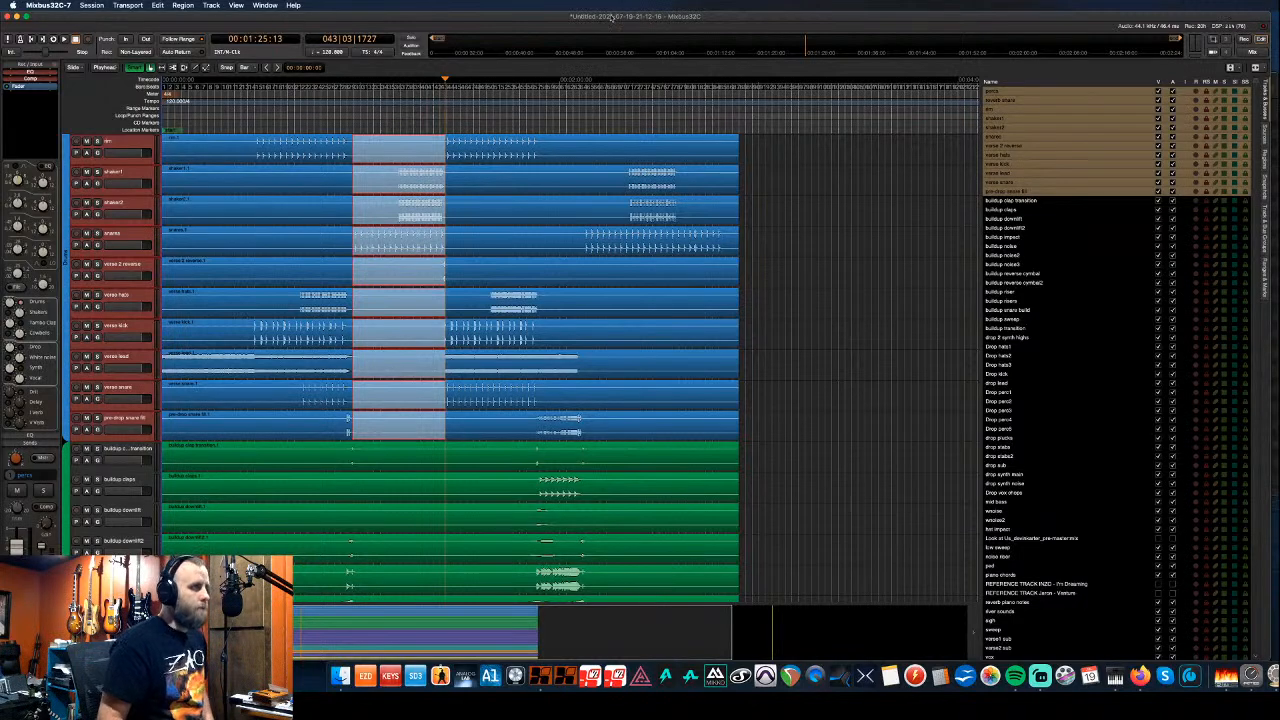
pyautogui.moveTo(580, 17); pyautogui.dragTo(619, 128)
pyautogui.click(389, 74)
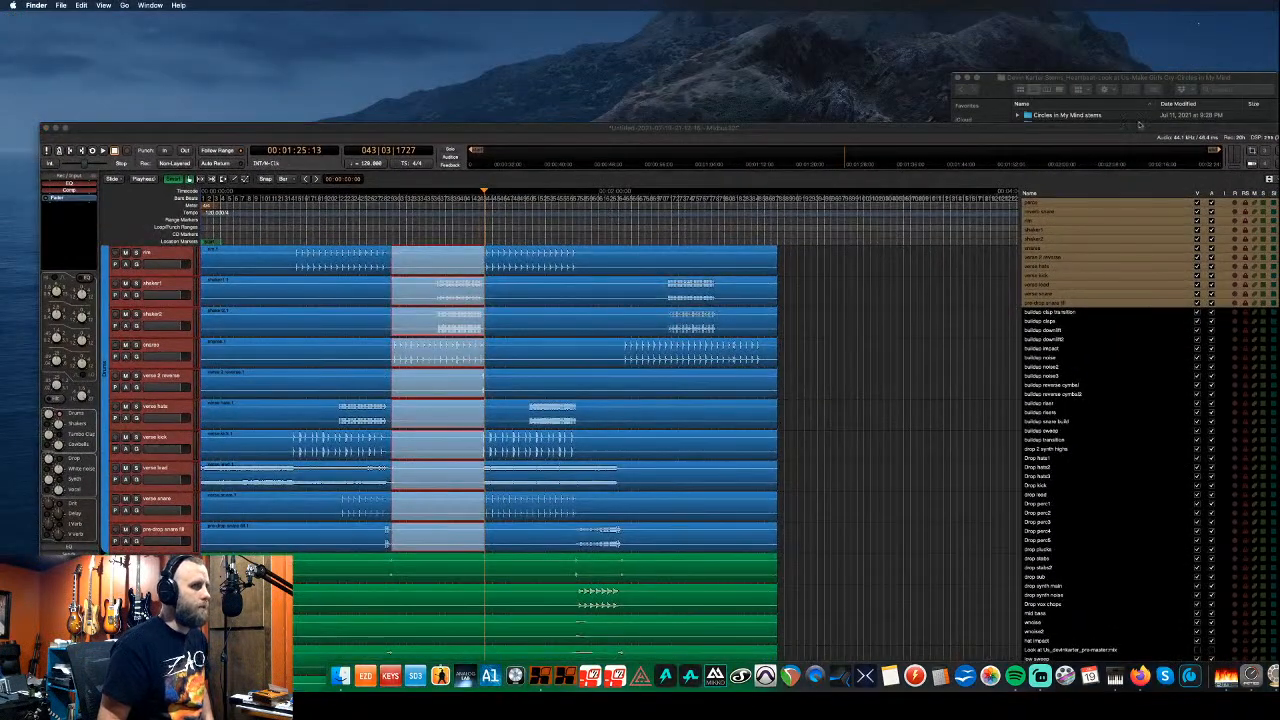
pyautogui.click(1077, 84)
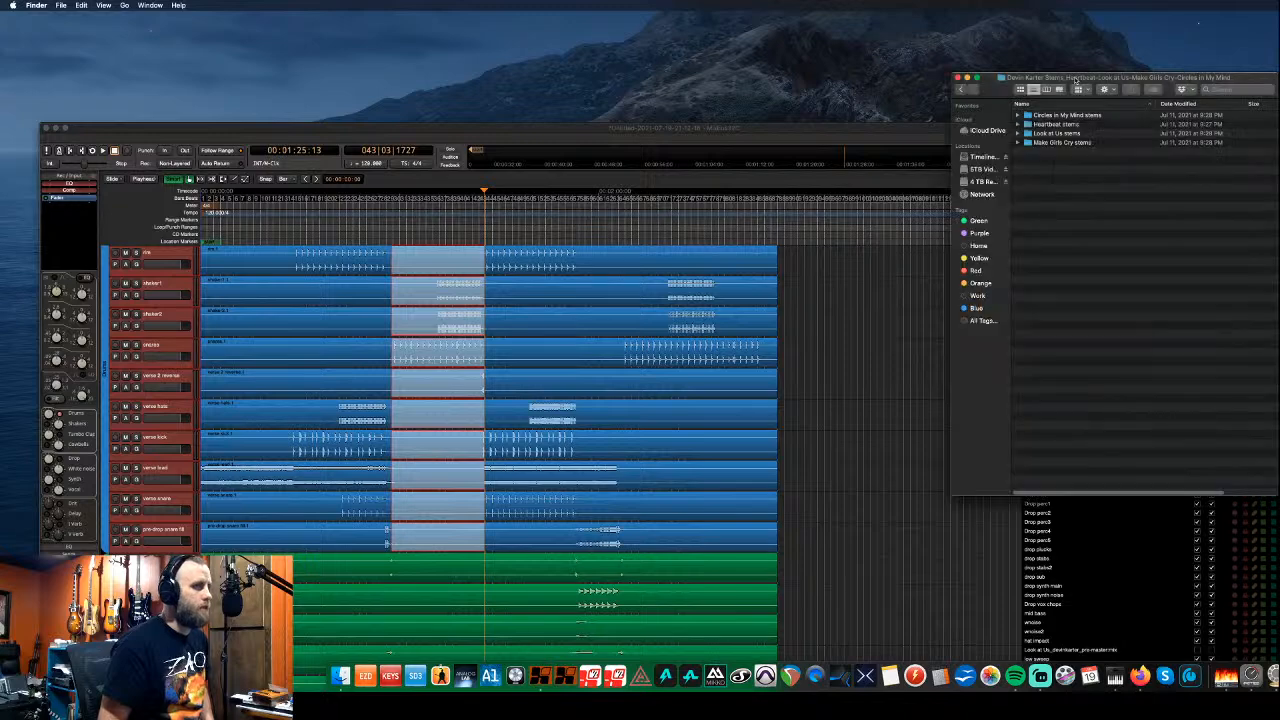
# - Close the stems folder window and begin saving the session under a new name
pyautogui.press('super+w')
pyautogui.moveTo(1121, 122); pyautogui.dragTo(1050, 12)
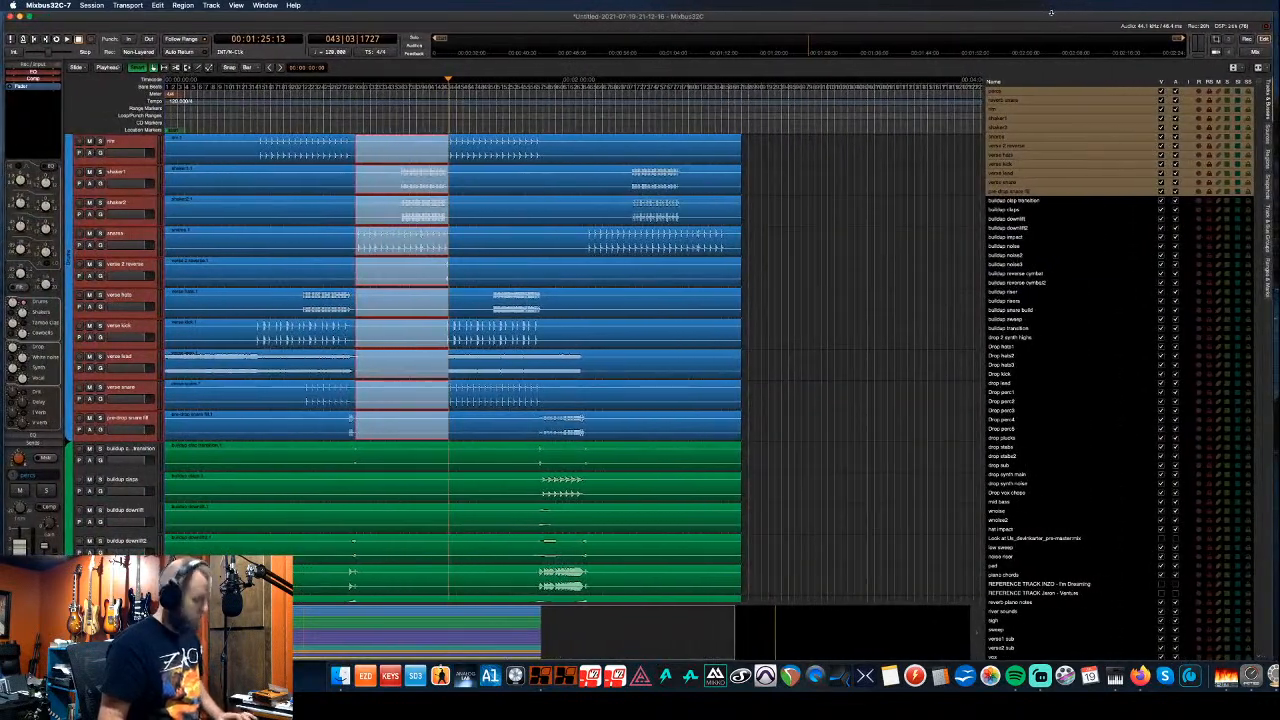
pyautogui.press('super+s')
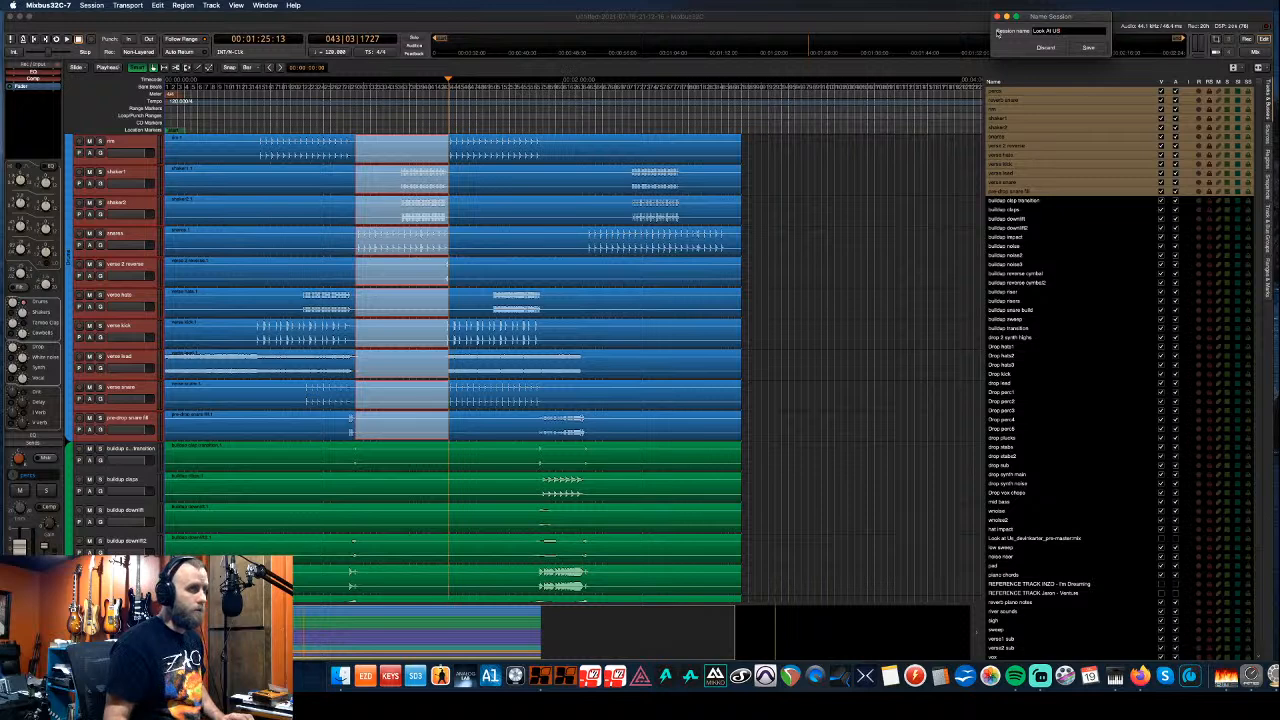
# - Confirm saving the session as 'Look At Us'
pyautogui.click(1088, 48)
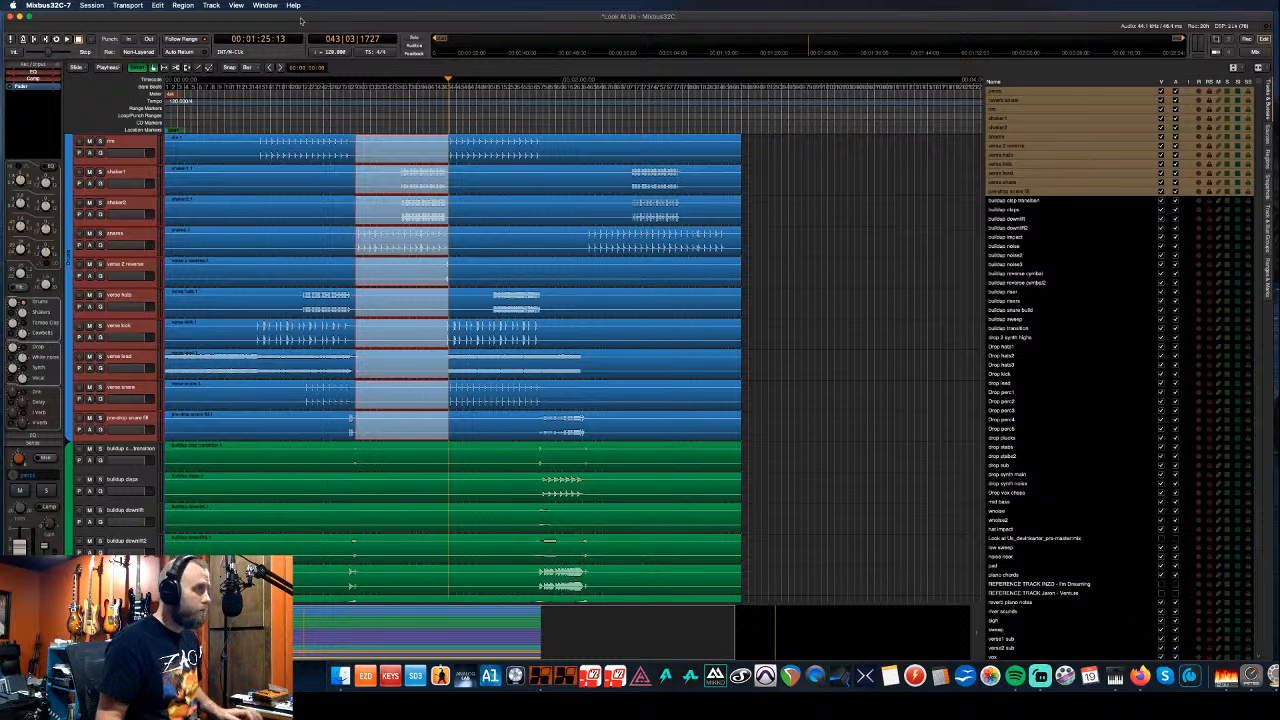
pyautogui.click(92, 6)
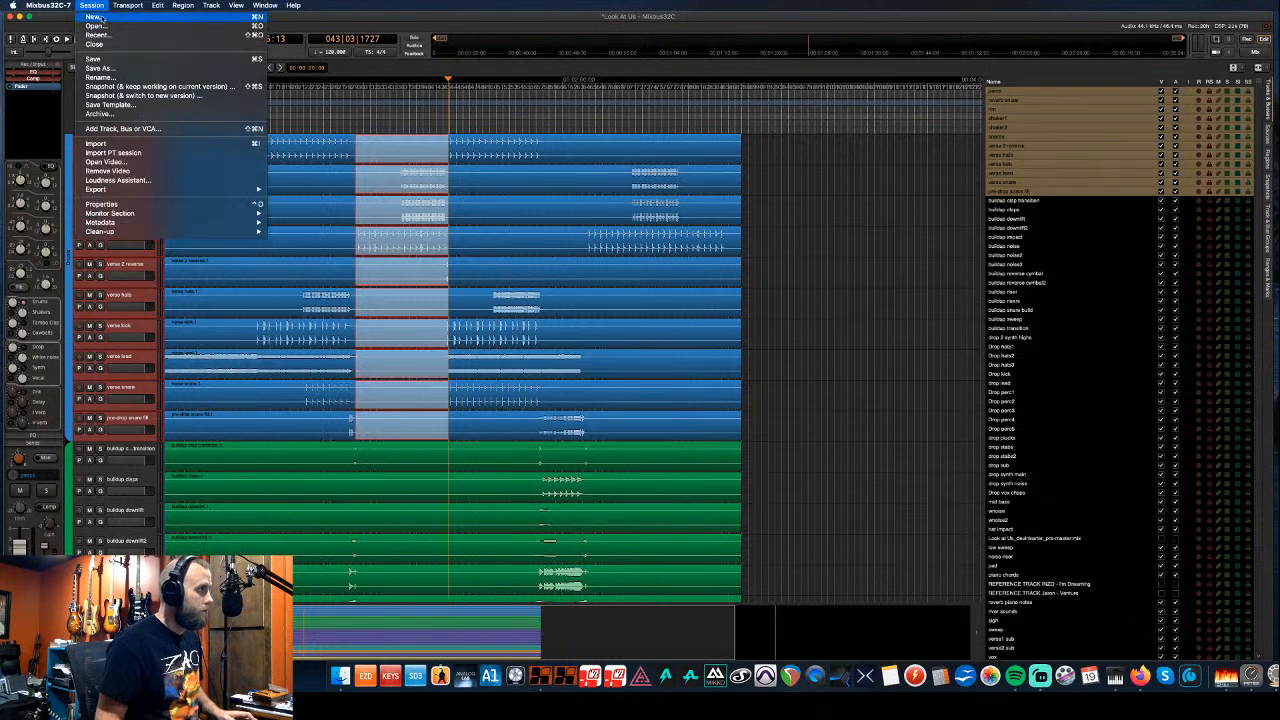
# - Start a new session, saving and closing Look At Us first
pyautogui.click(101, 18)
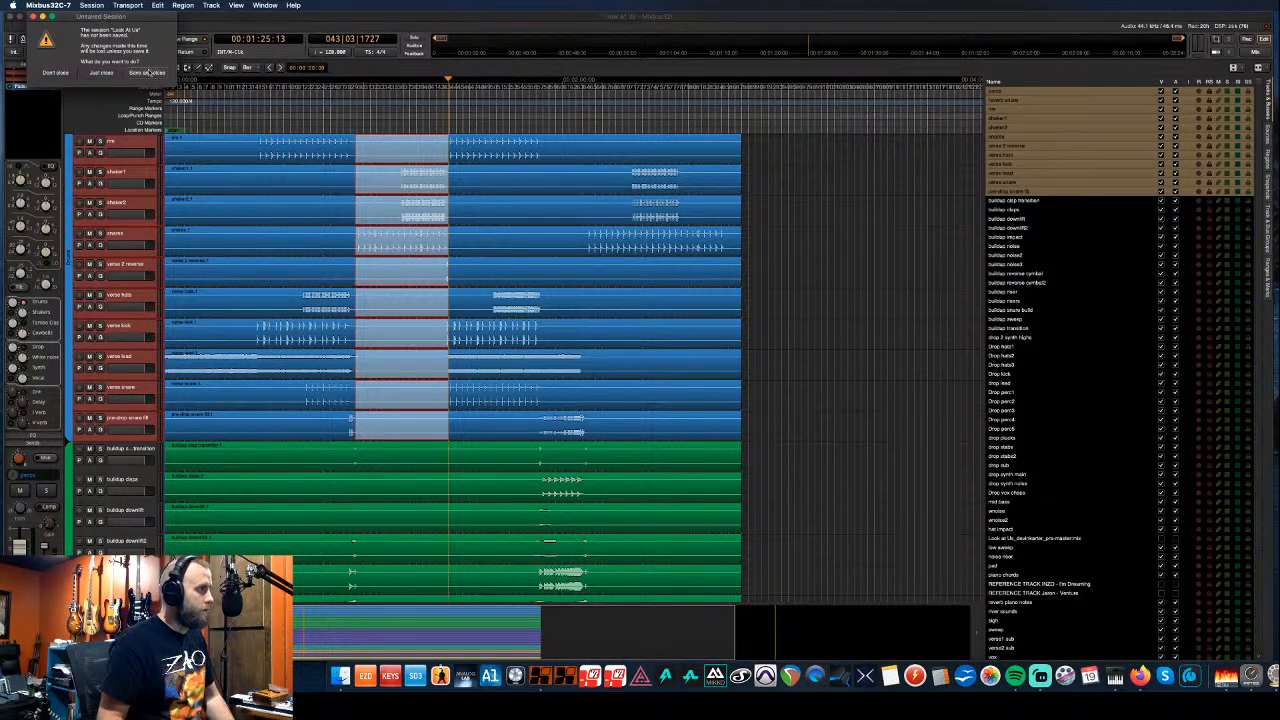
pyautogui.click(148, 72)
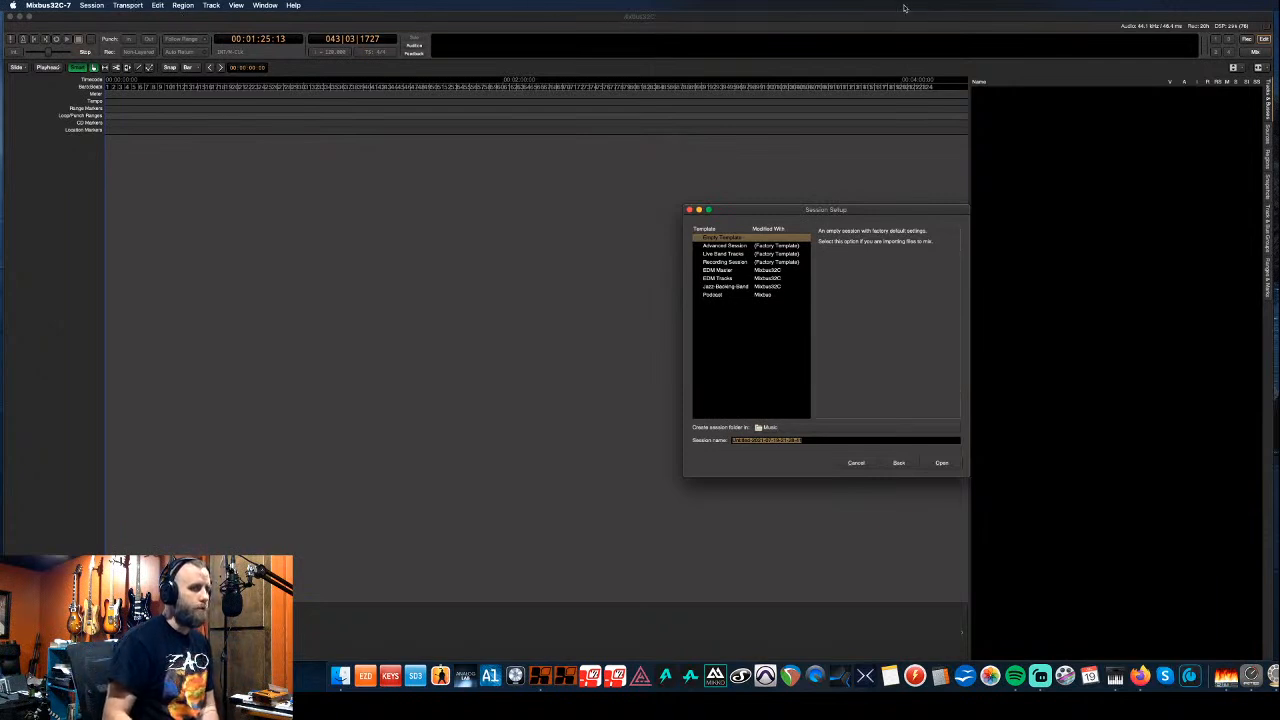
pyautogui.press('super+Tab')
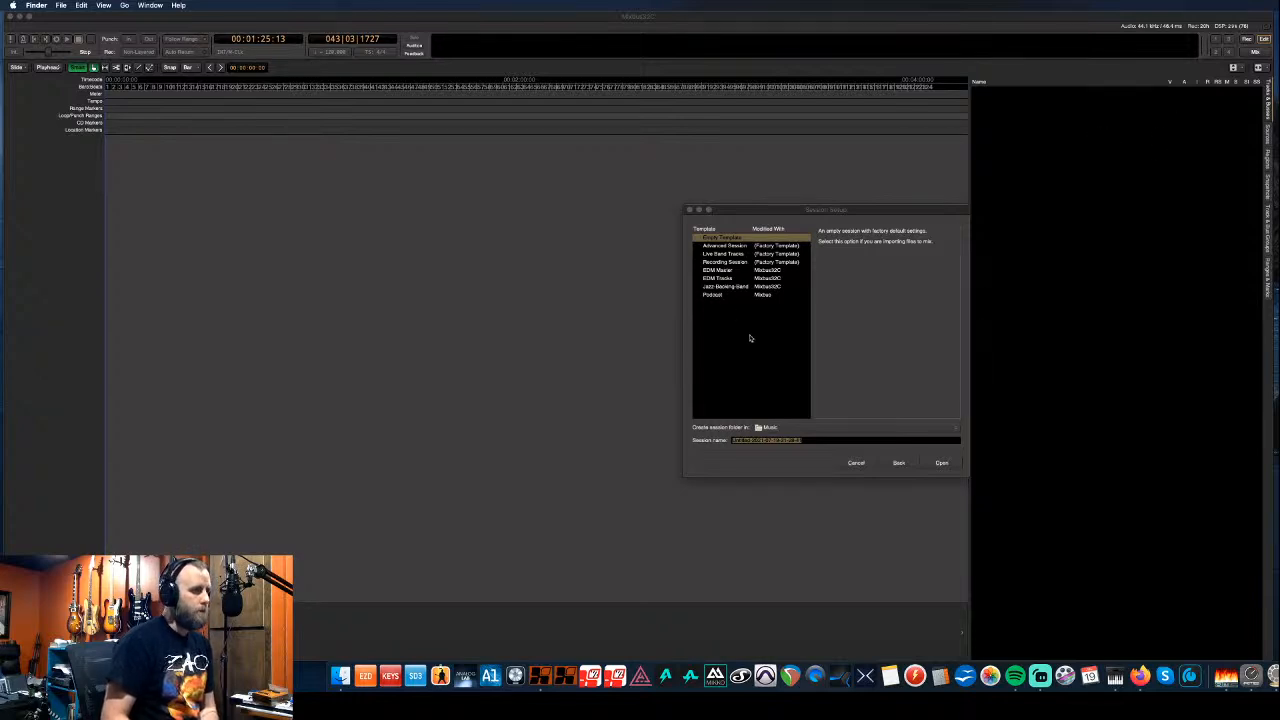
# - Set the session folder location to 4 TB Recording Drive, then browse for another folder
pyautogui.click(837, 430)
pyautogui.click(837, 430)
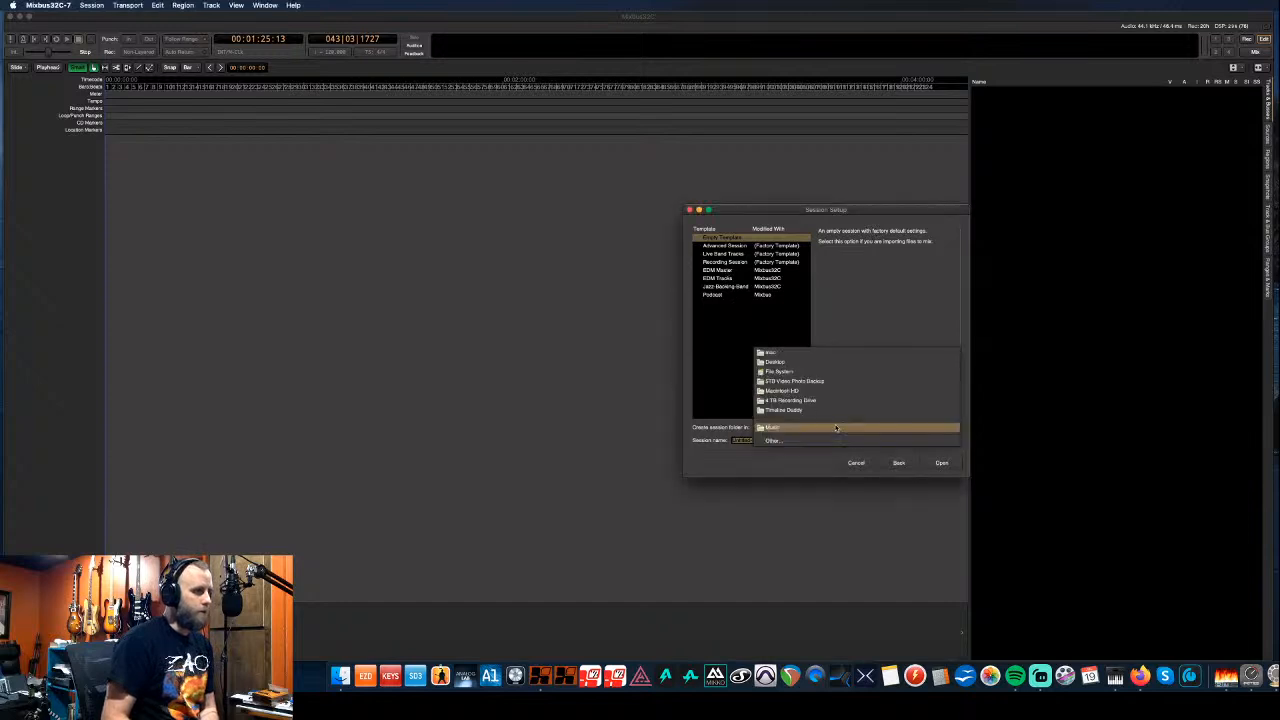
pyautogui.click(829, 402)
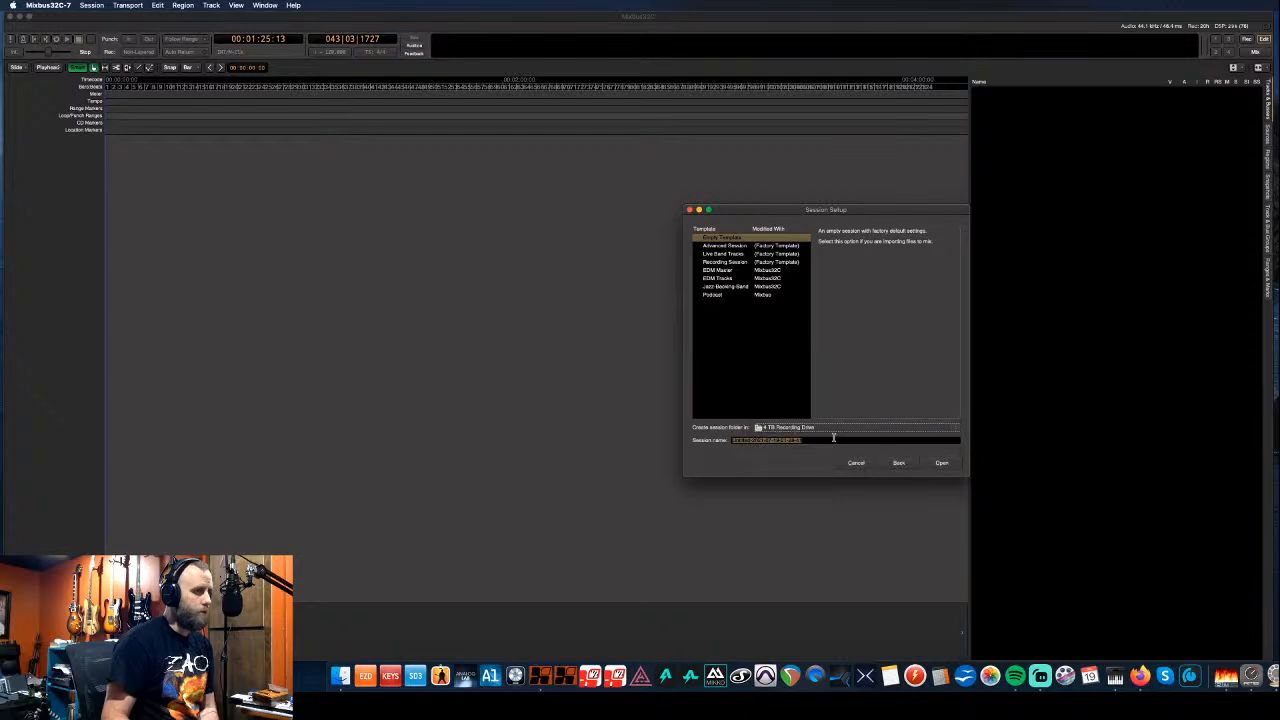
pyautogui.click(831, 432)
pyautogui.click(816, 463)
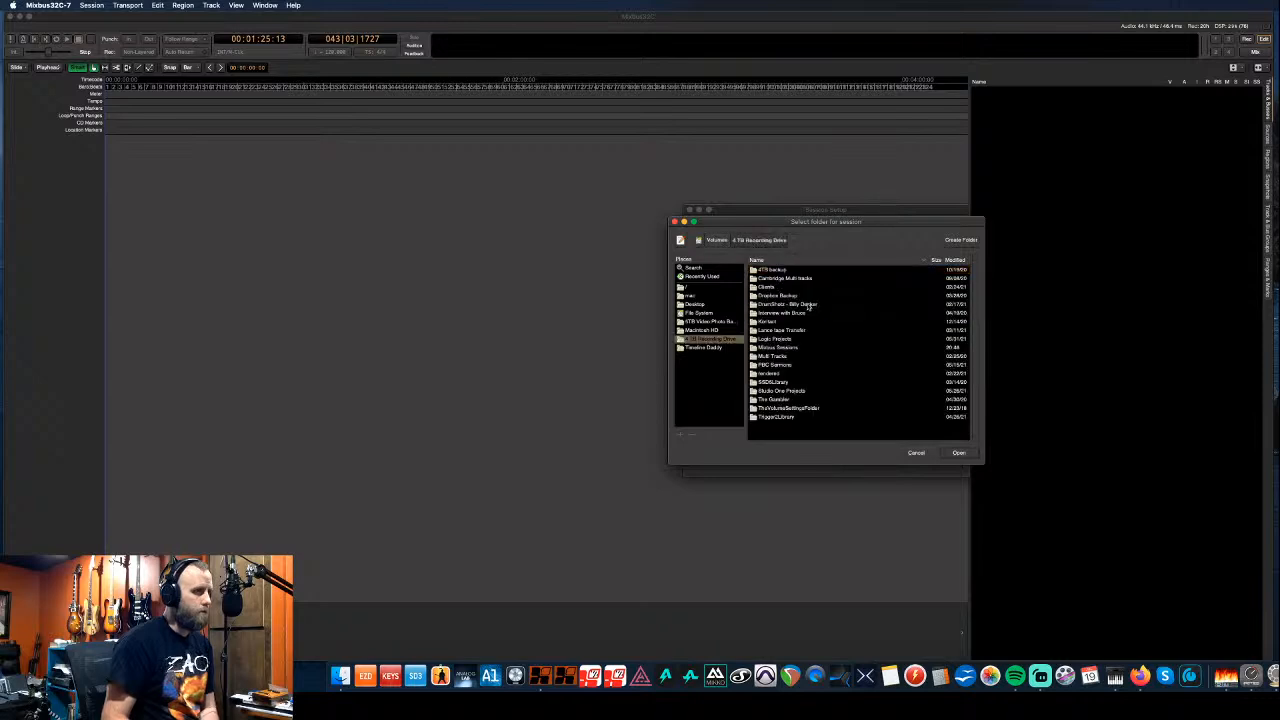
# - Open the Mixbus Sessions folder and confirm it as the new session's location
pyautogui.doubleClick(792, 347)
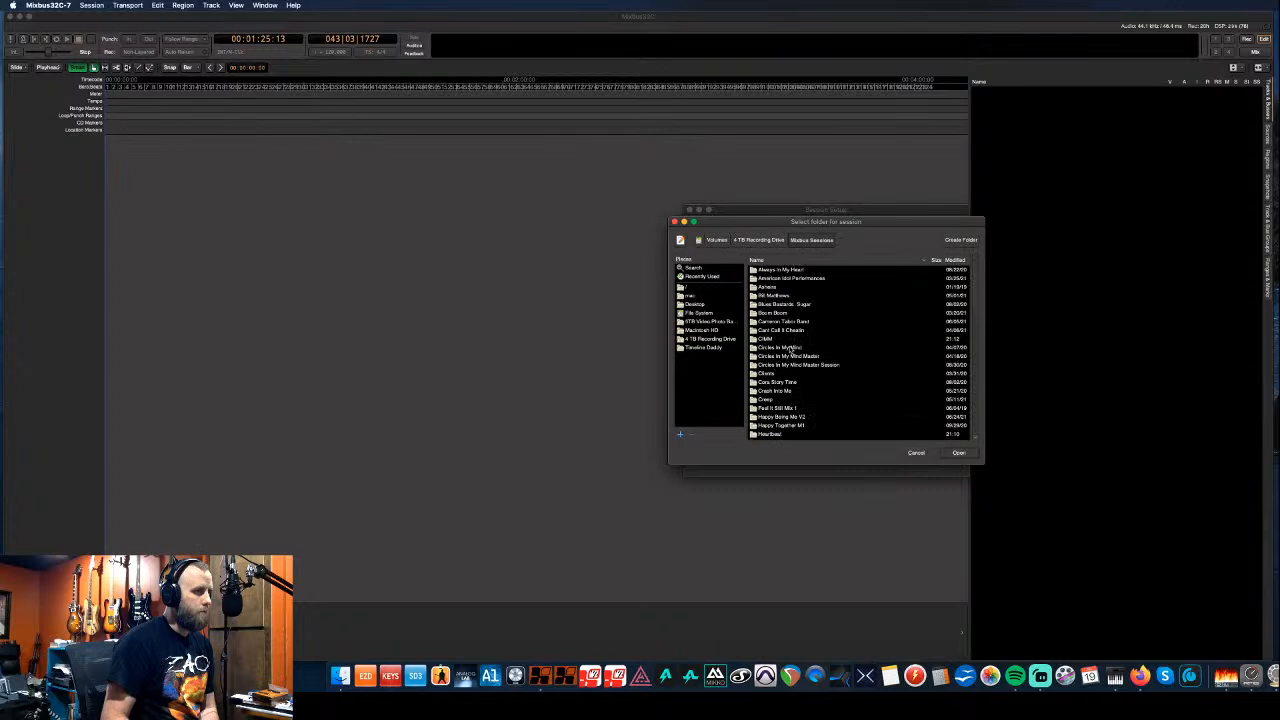
pyautogui.scroll(-5, 797, 339)
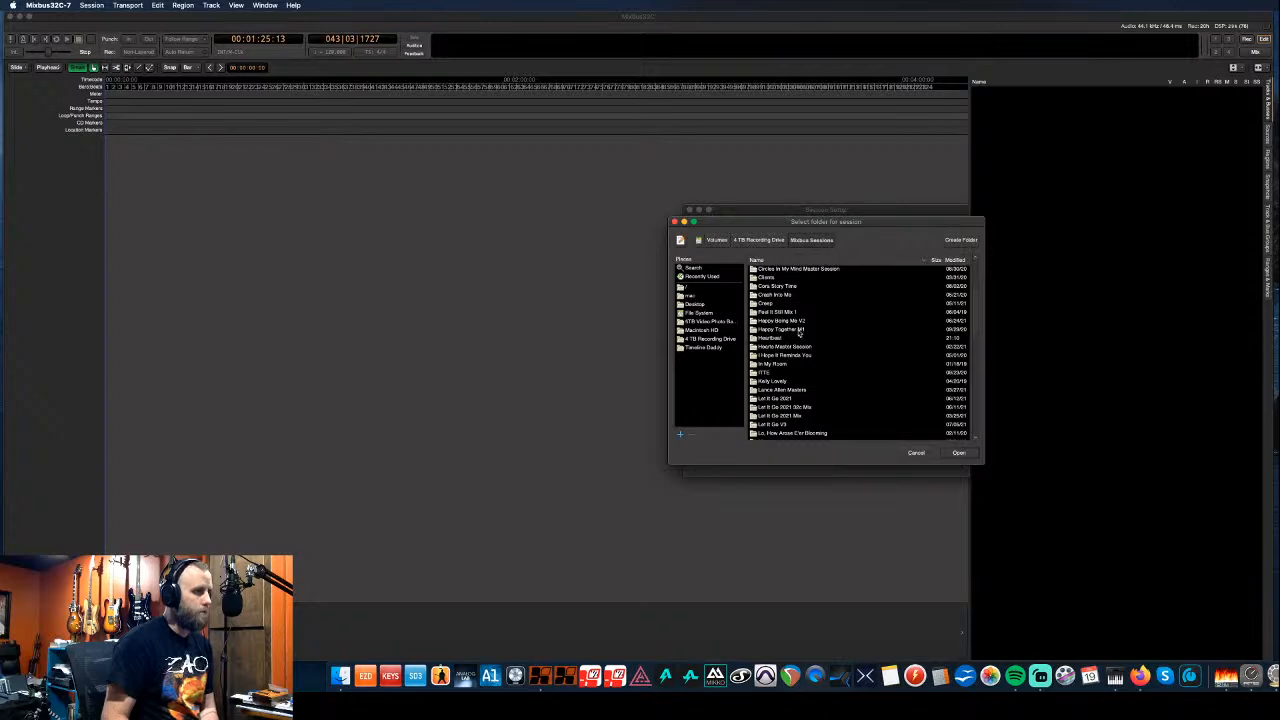
pyautogui.scroll(-5, 799, 334)
pyautogui.scroll(8, 799, 334)
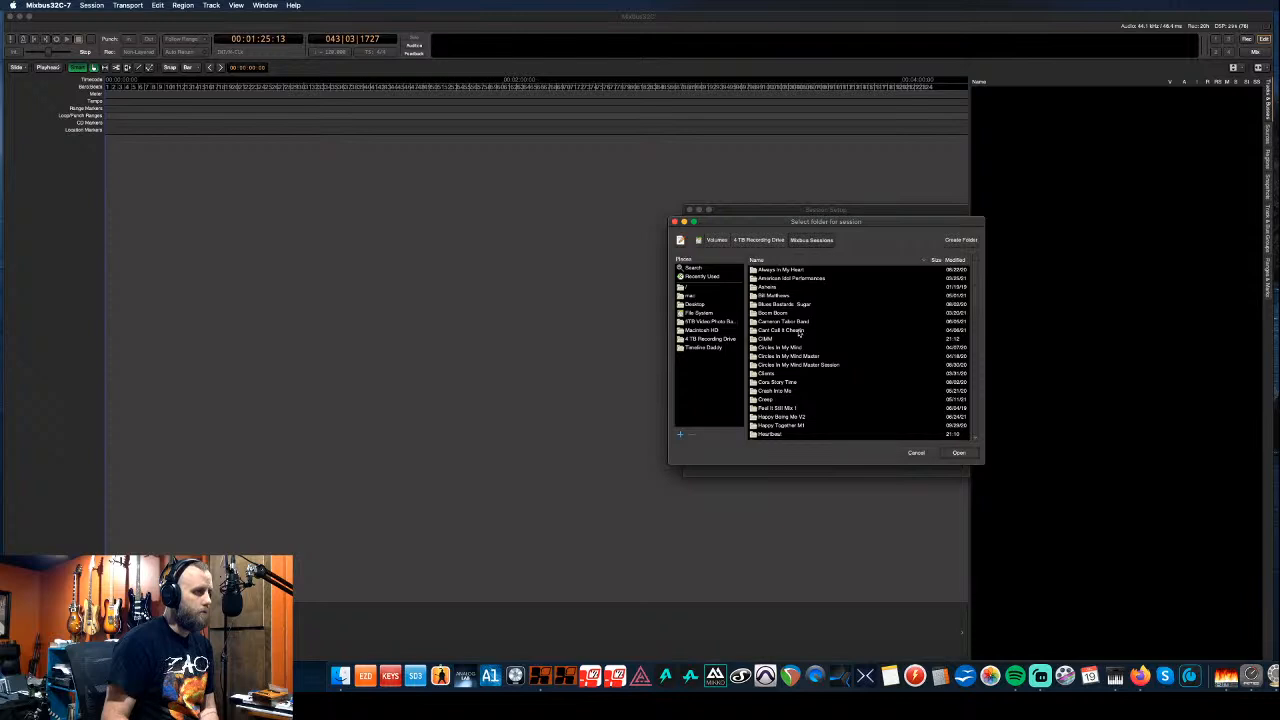
pyautogui.scroll(-8, 799, 334)
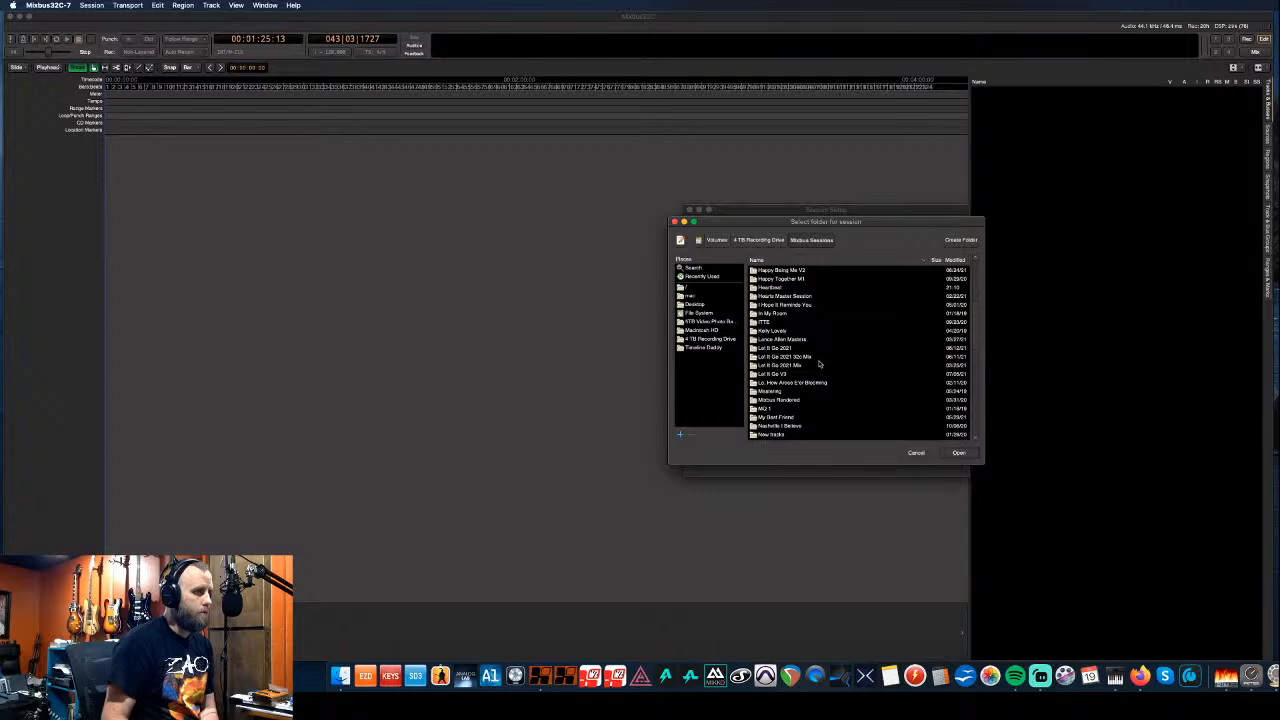
pyautogui.scroll(3, 818, 365)
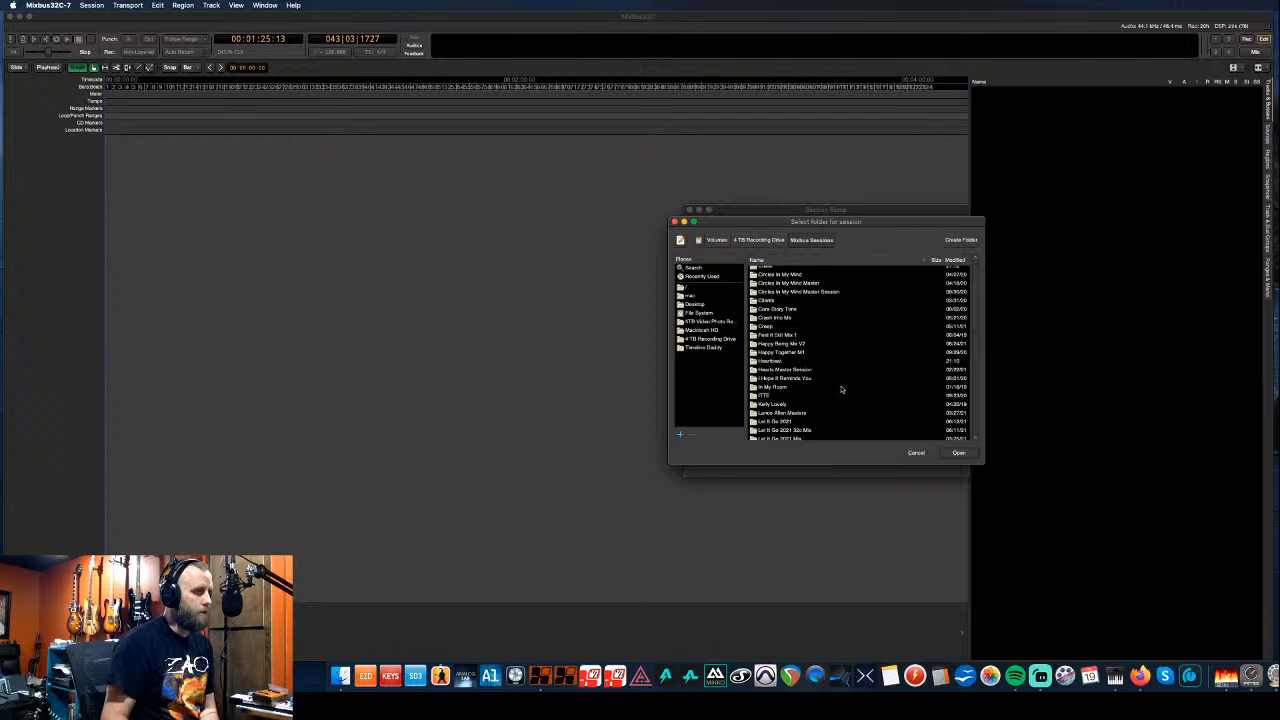
pyautogui.click(960, 453)
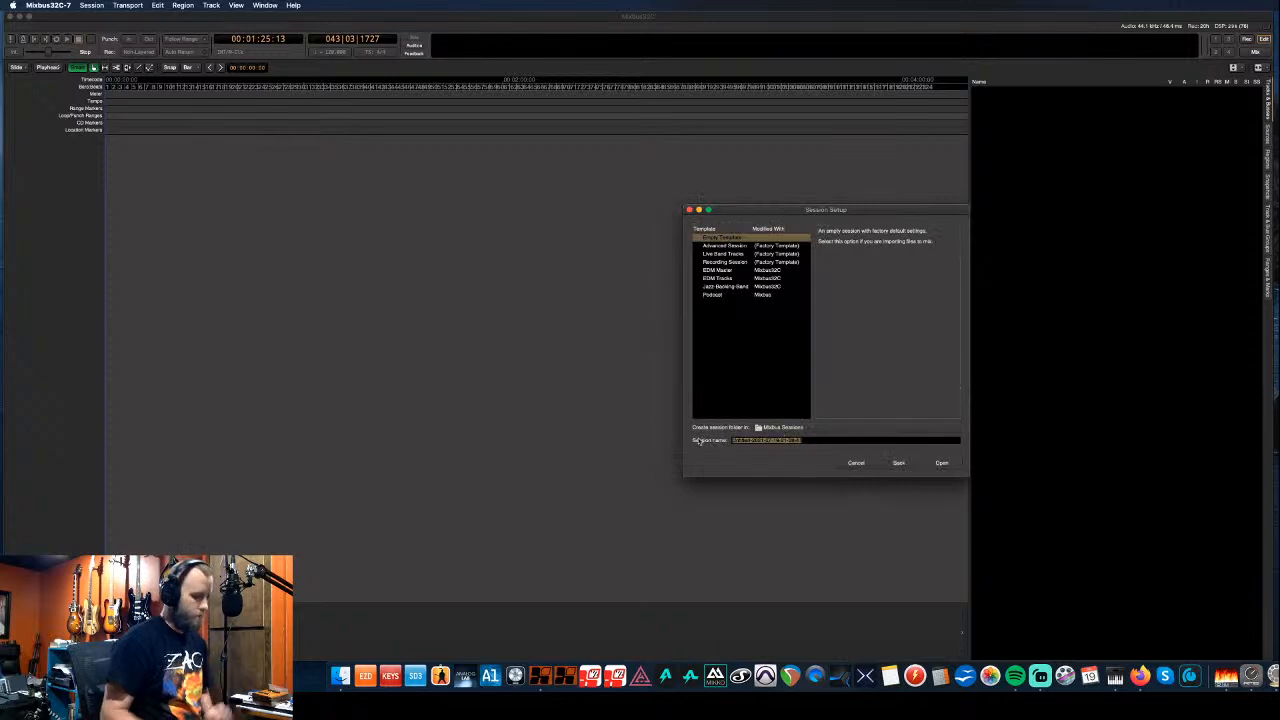
# - Name the new session 'Make Girls Cry', create it, and start the audio engine
pyautogui.write('Matt')
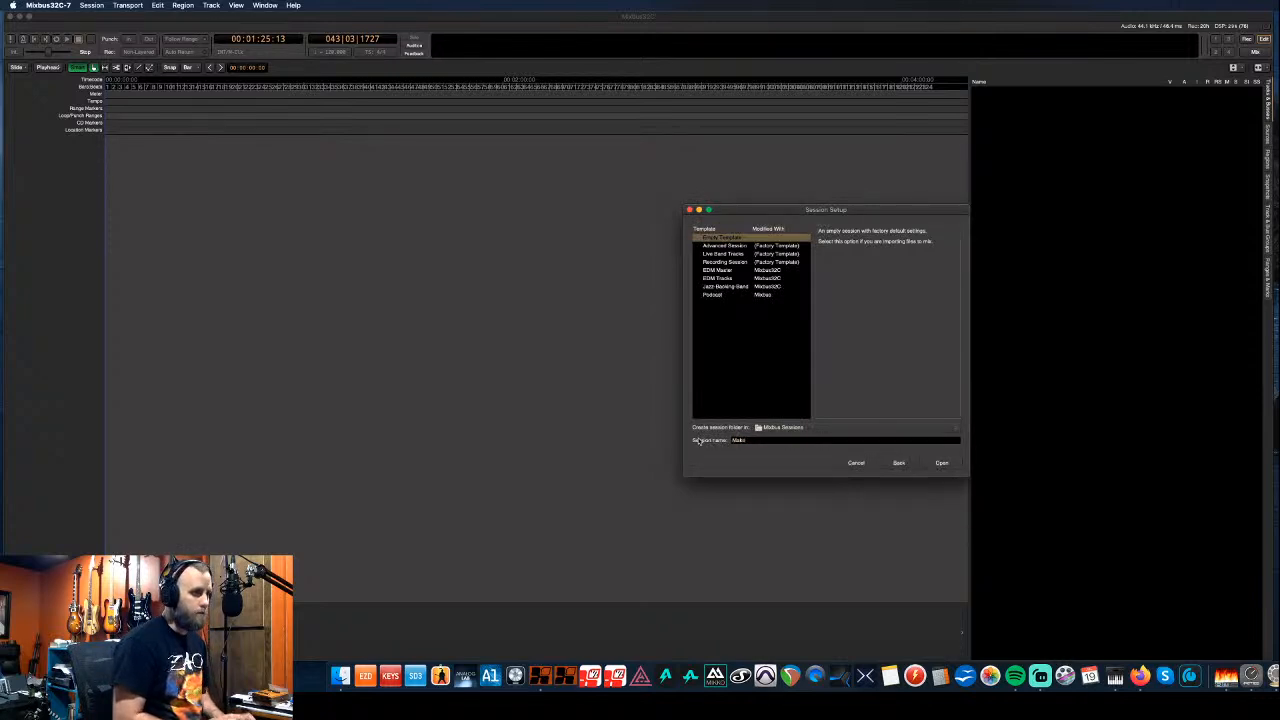
pyautogui.write(' C')
pyautogui.press('BackSpace')
pyautogui.write('gi')
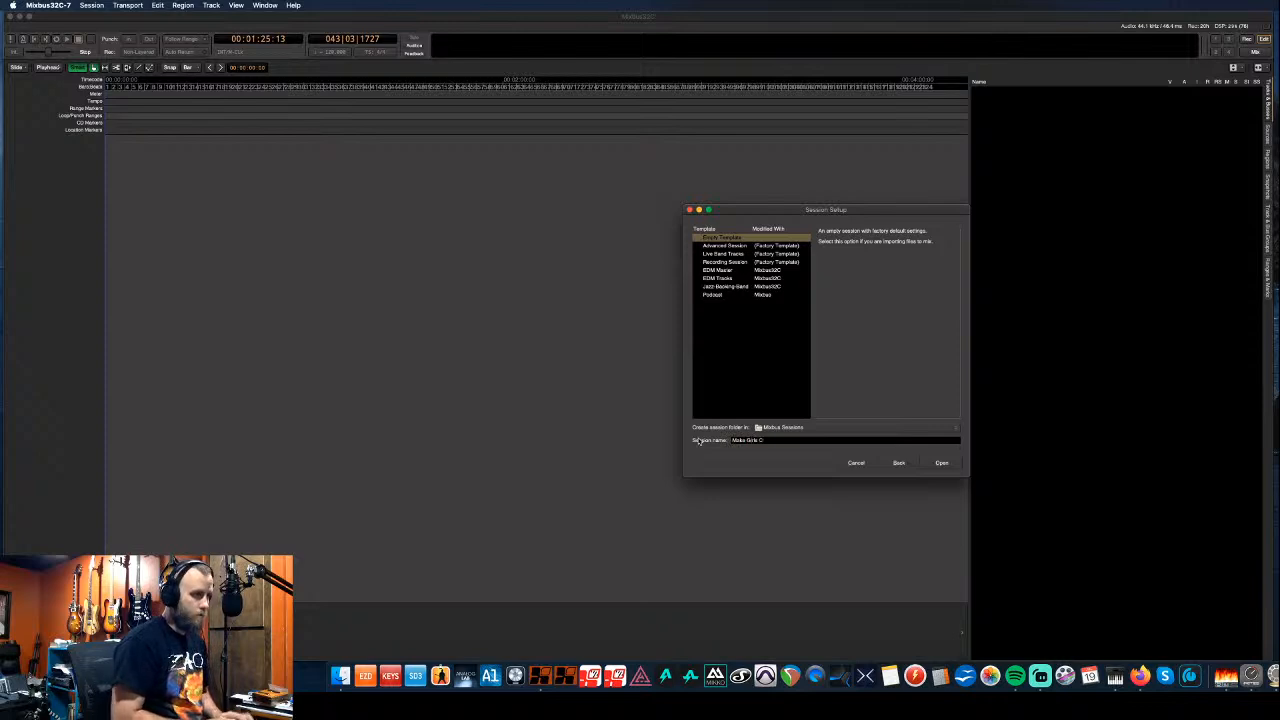
pyautogui.click(956, 465)
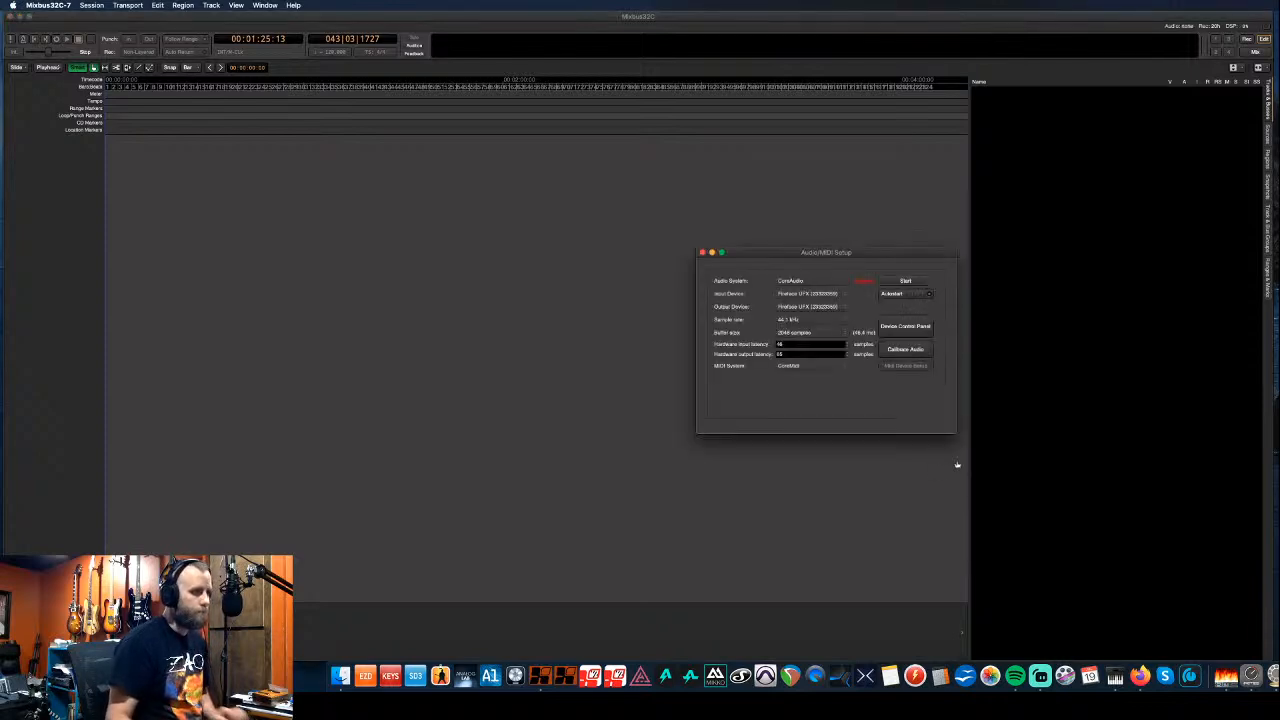
pyautogui.click(905, 281)
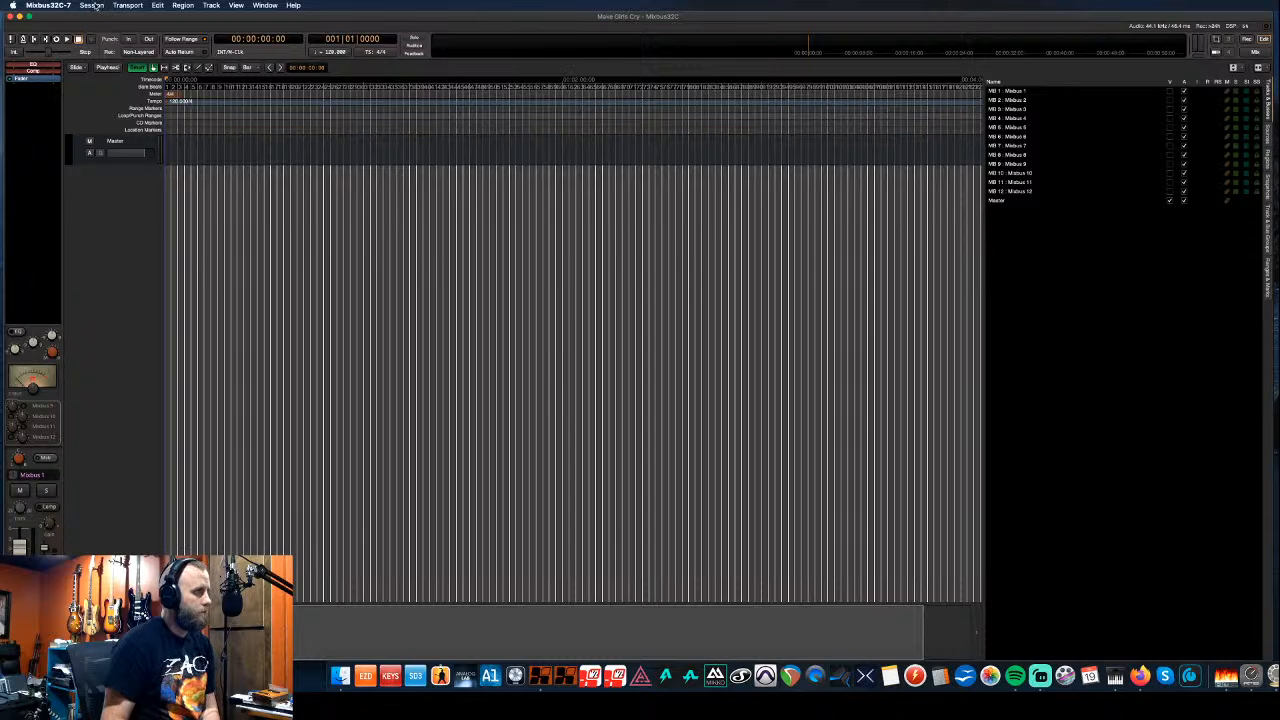
# - Look through the Session and Track menus, then choose Session > New... to reopen Session Setup
pyautogui.click(92, 5)
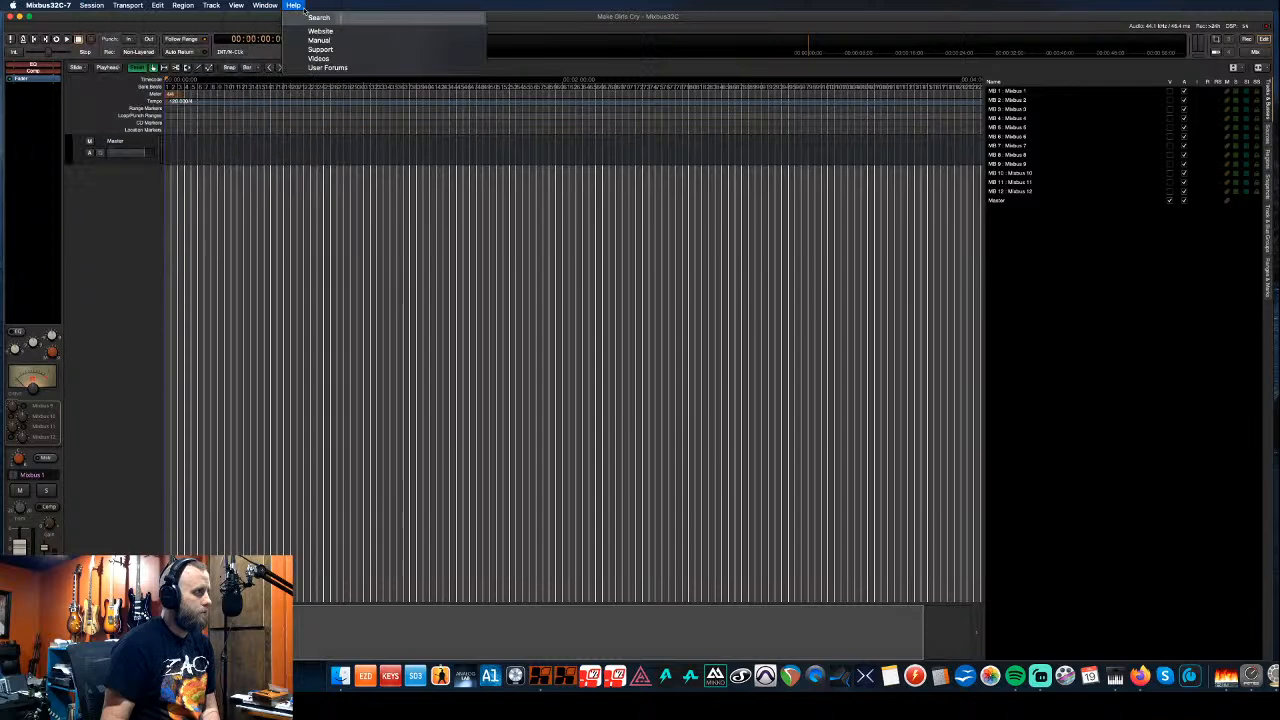
pyautogui.click(251, 18)
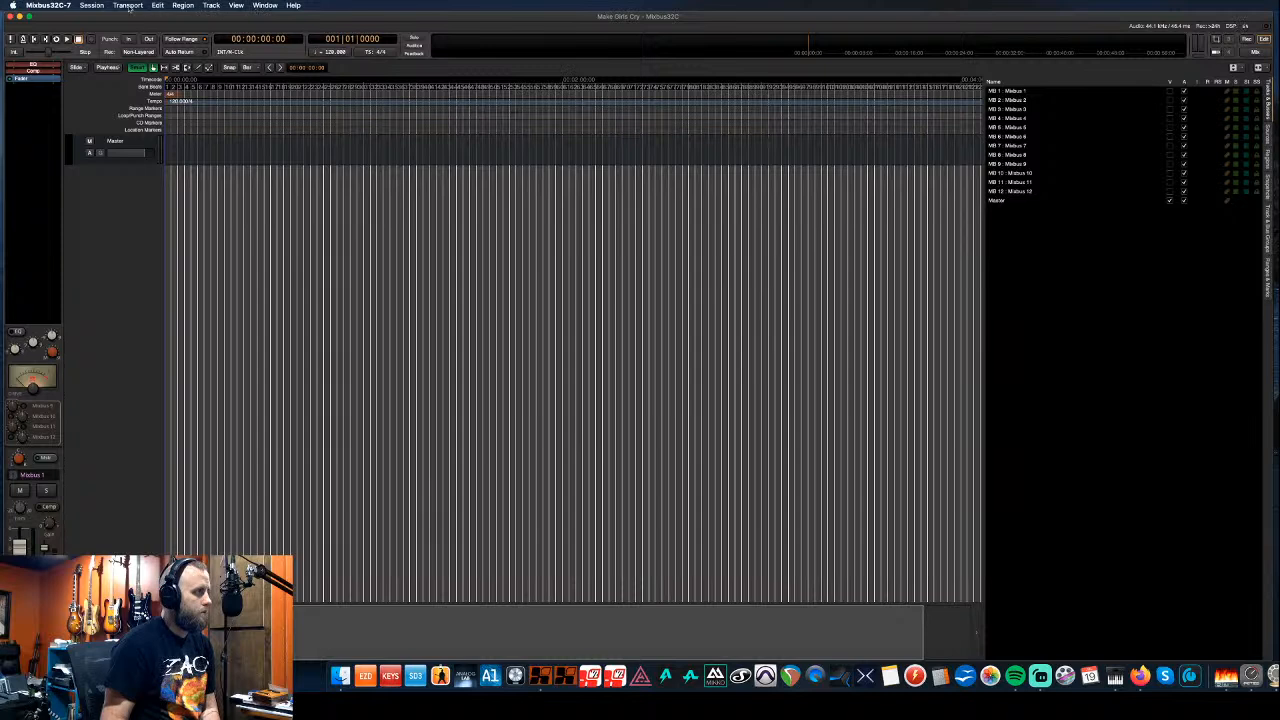
pyautogui.click(211, 6)
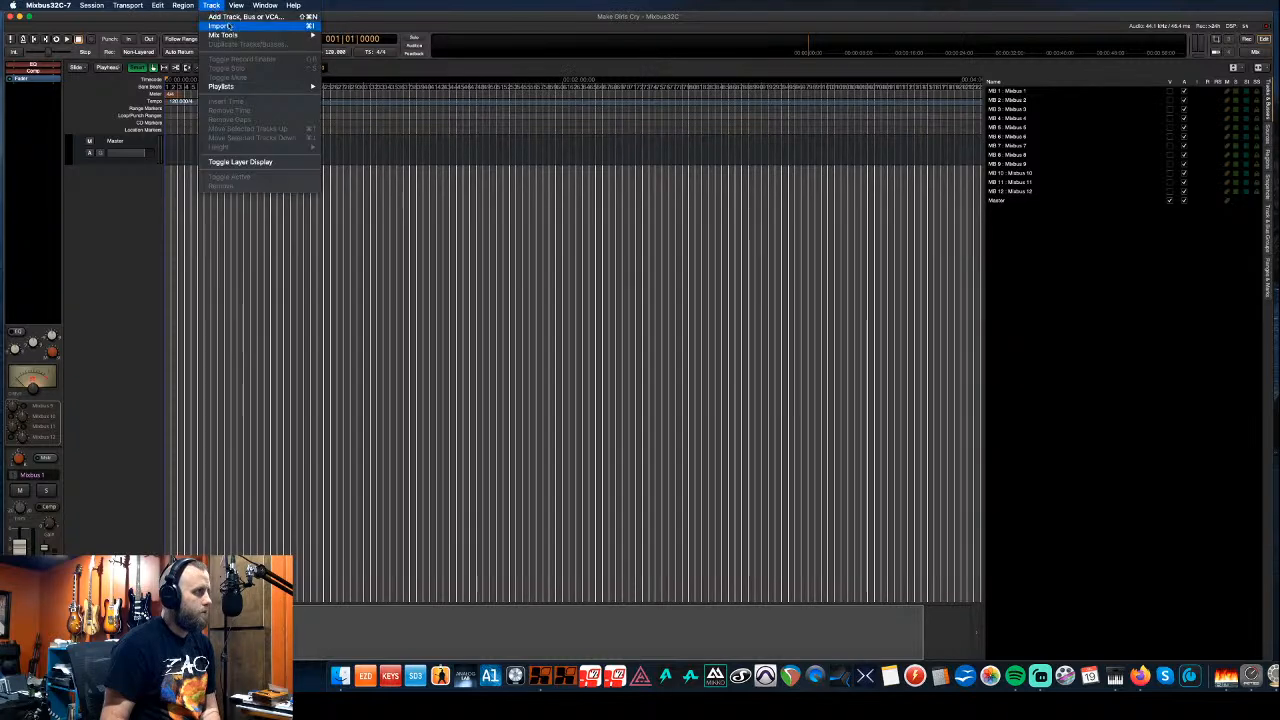
pyautogui.moveTo(233, 35)
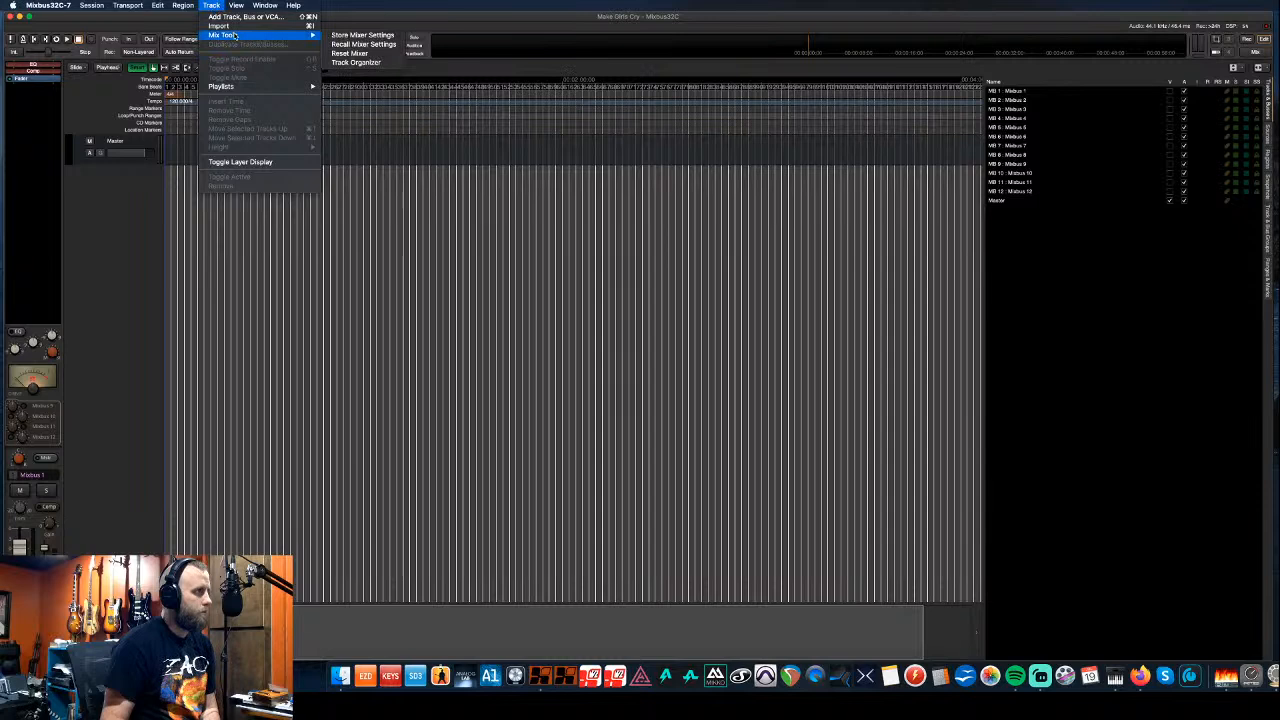
pyautogui.click(169, 24)
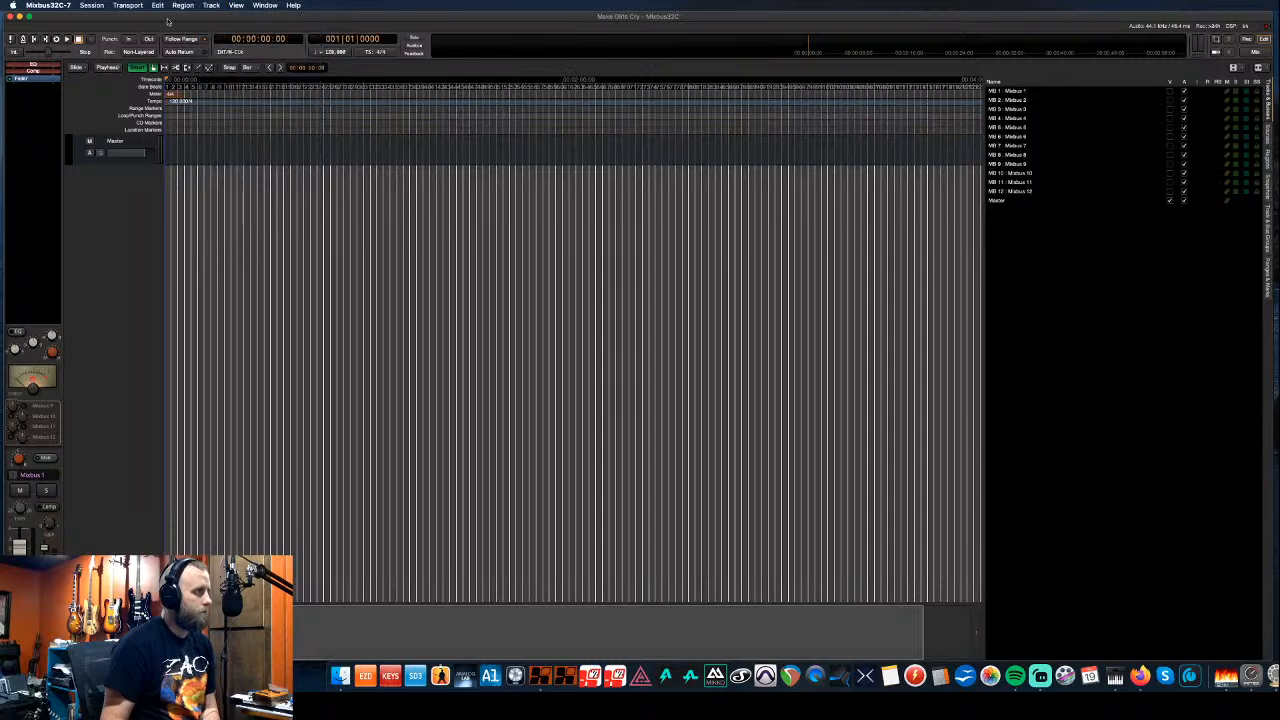
pyautogui.click(91, 5)
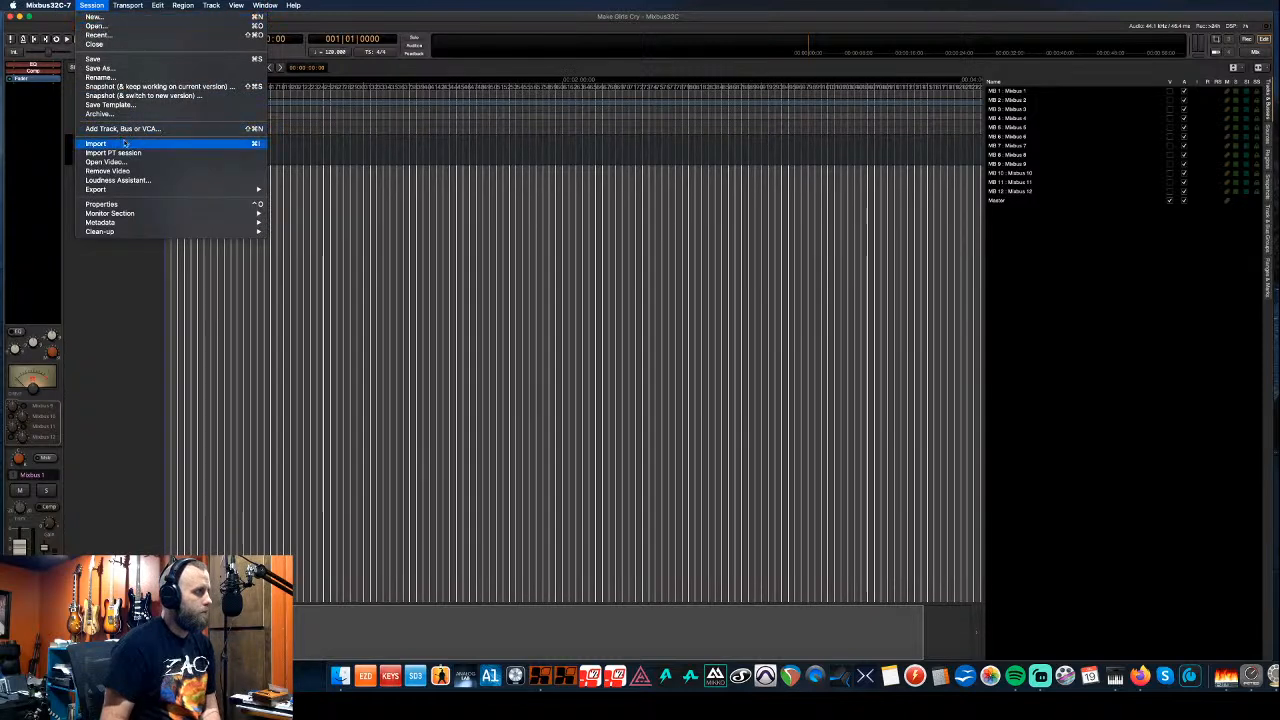
pyautogui.click(101, 20)
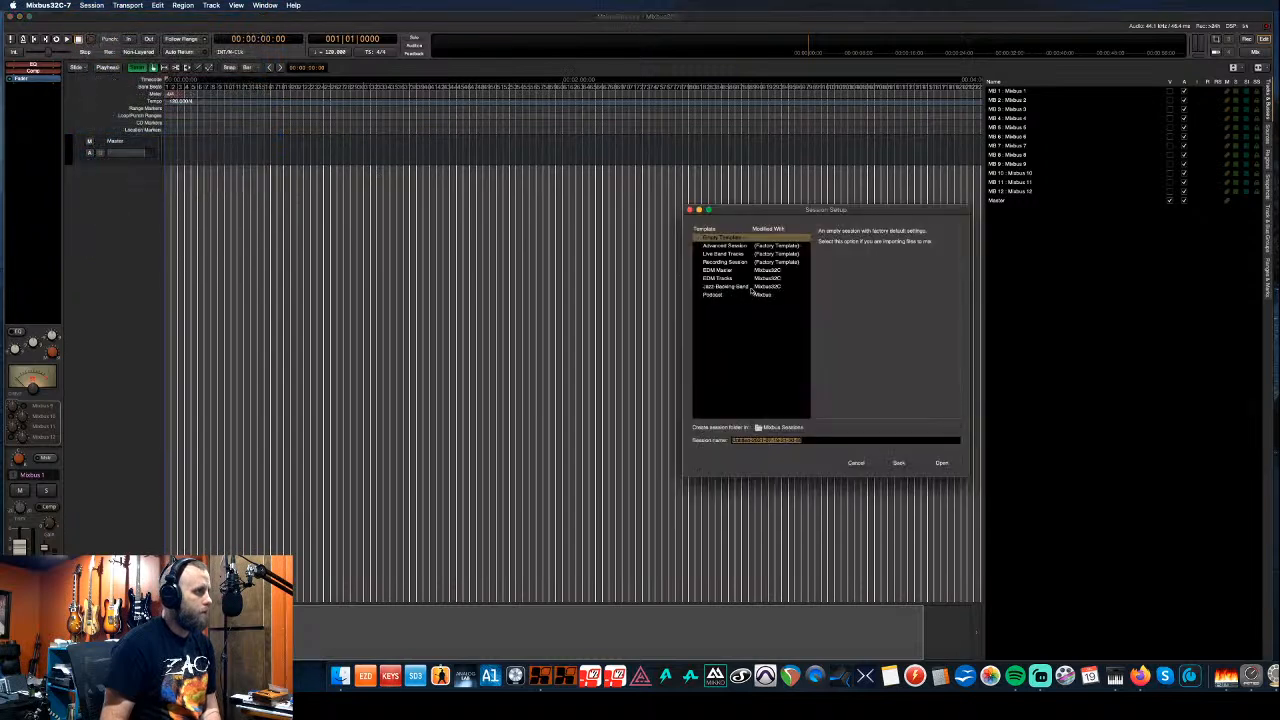
# - Create a session named 'MGC' from the EDM Master template and start the audio engine
pyautogui.click(729, 270)
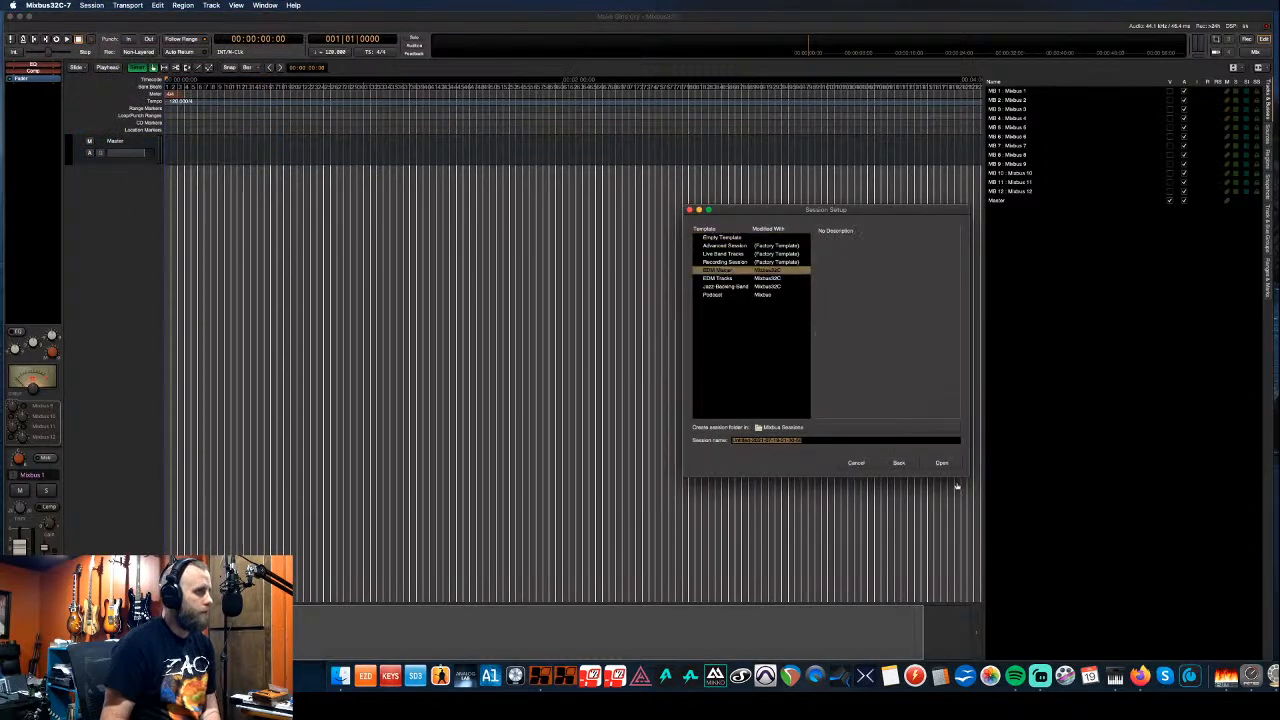
pyautogui.write('MGC')
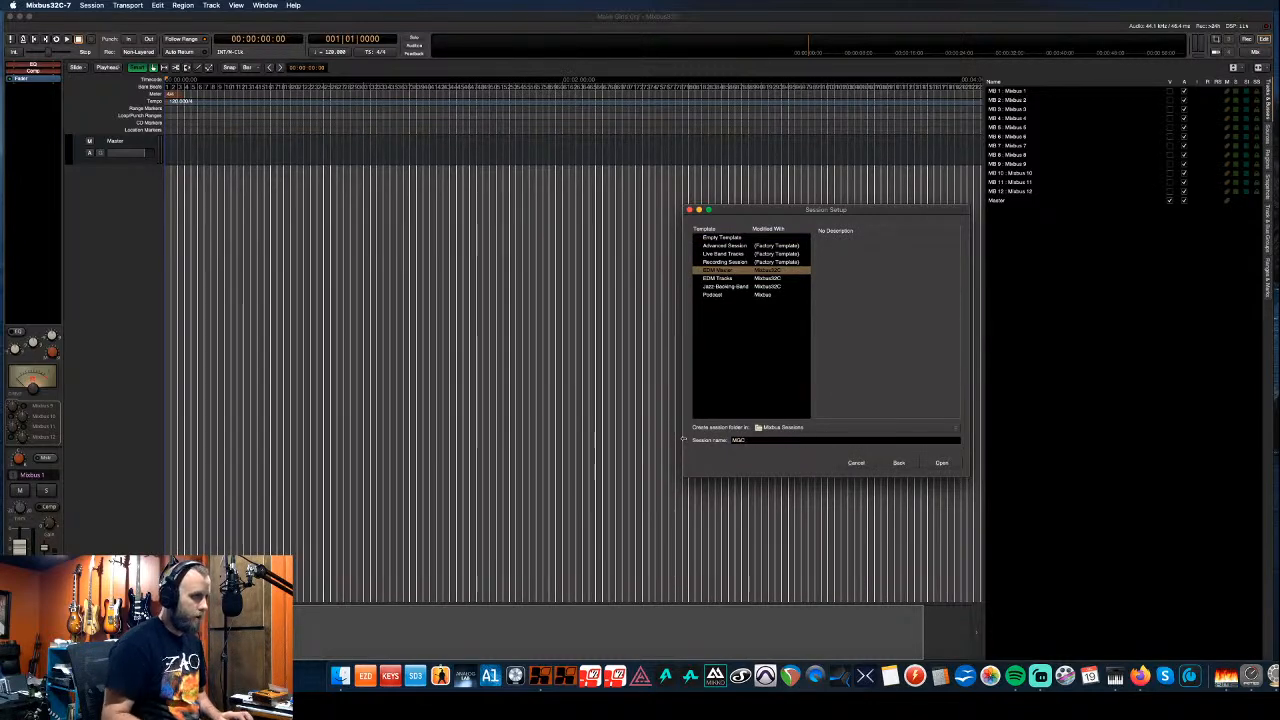
pyautogui.click(950, 467)
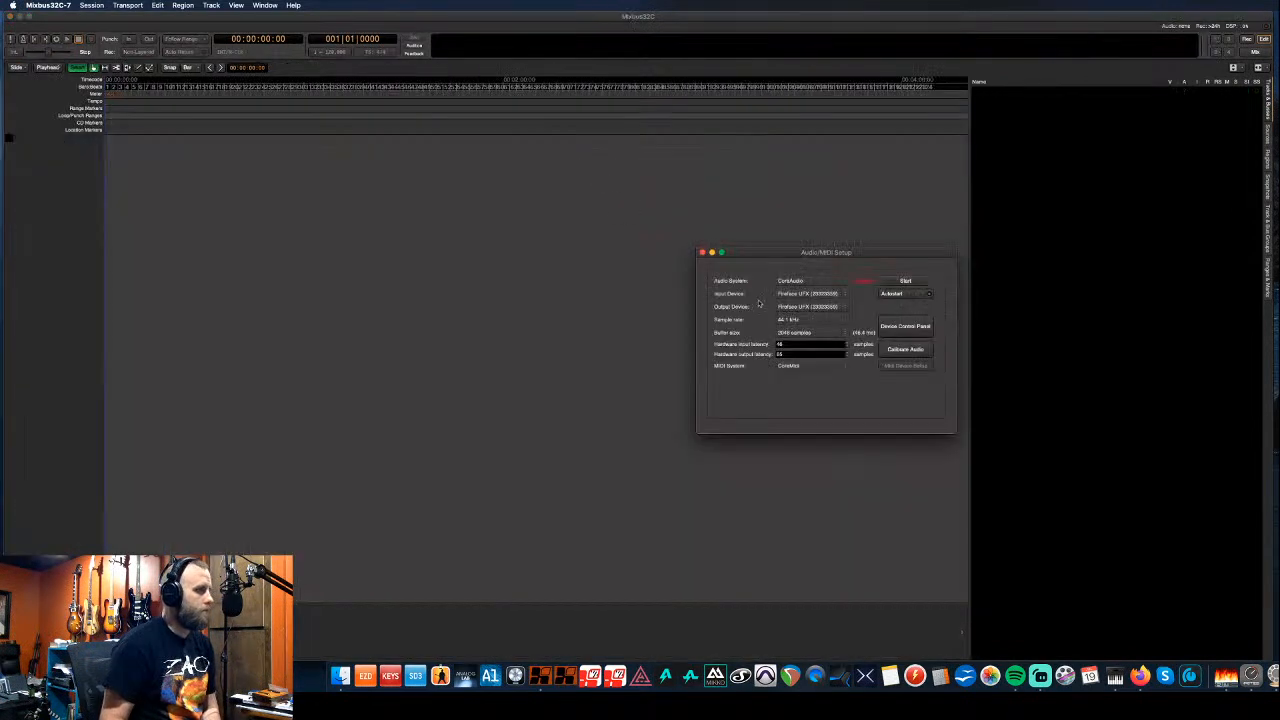
pyautogui.click(902, 280)
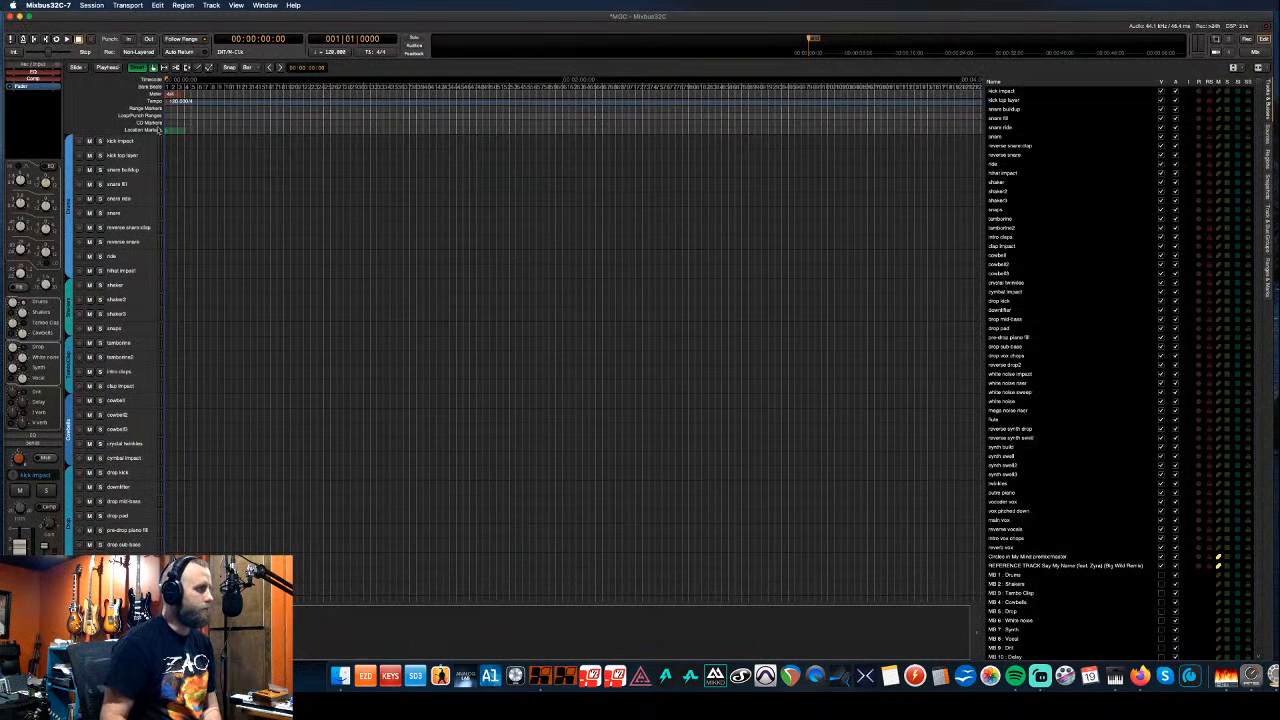
# - Select all template tracks down to REFERENCE TRACK and remove them, confirming the deletion
pyautogui.moveTo(150, 140); pyautogui.dragTo(150, 270)
pyautogui.scroll(-10, 151, 217)
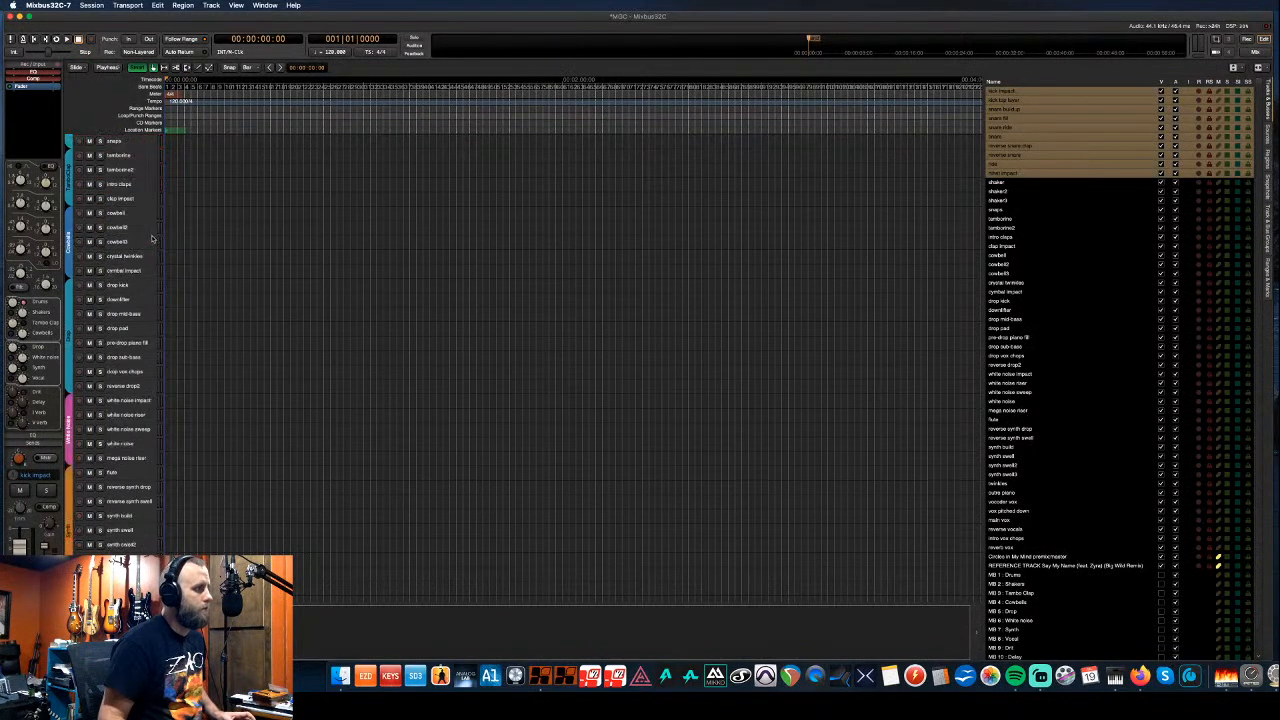
pyautogui.scroll(-10, 151, 241)
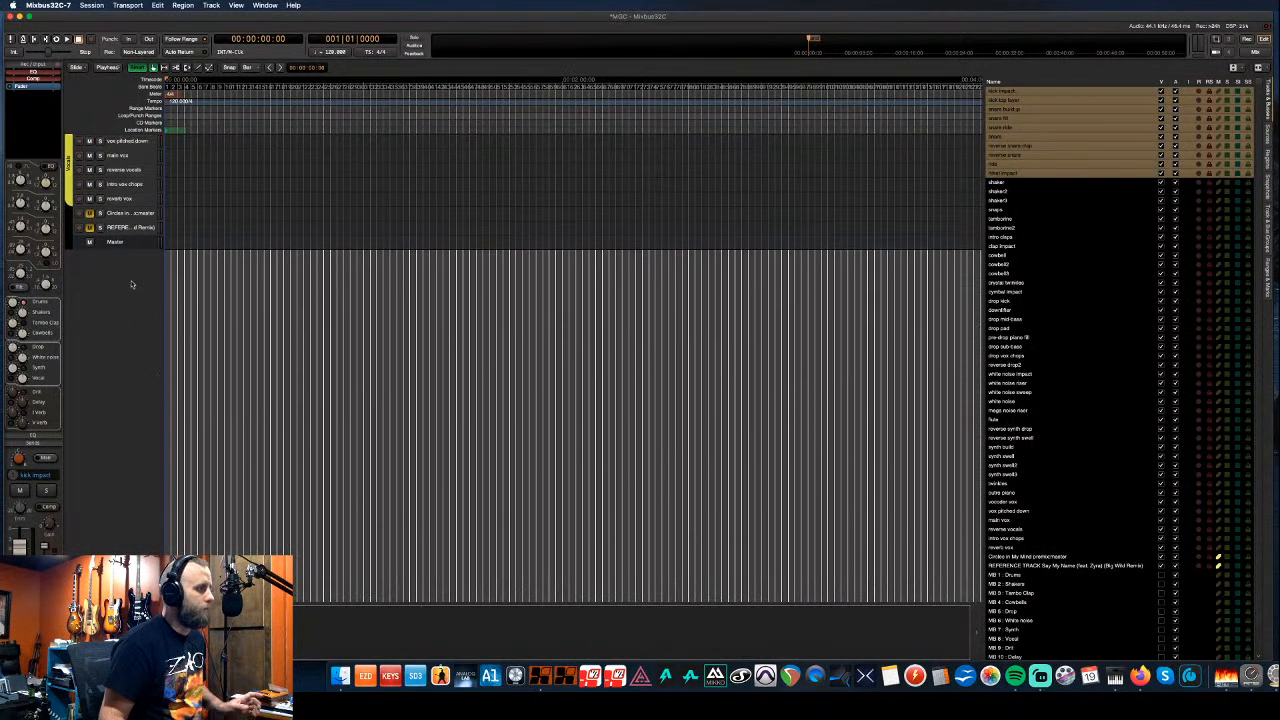
pyautogui.scroll(4, 145, 256)
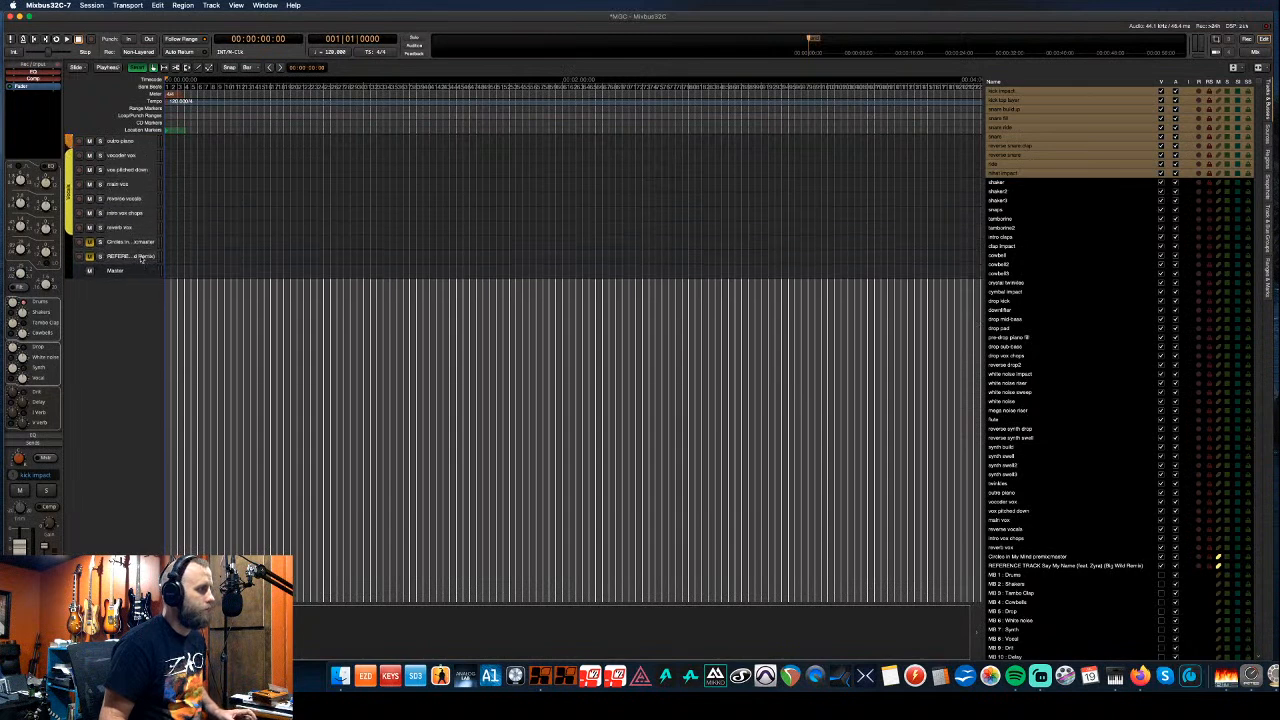
pyautogui.keyDown('shift'); pyautogui.click(143, 258); pyautogui.keyUp('shift')
pyautogui.rightClick(145, 258)
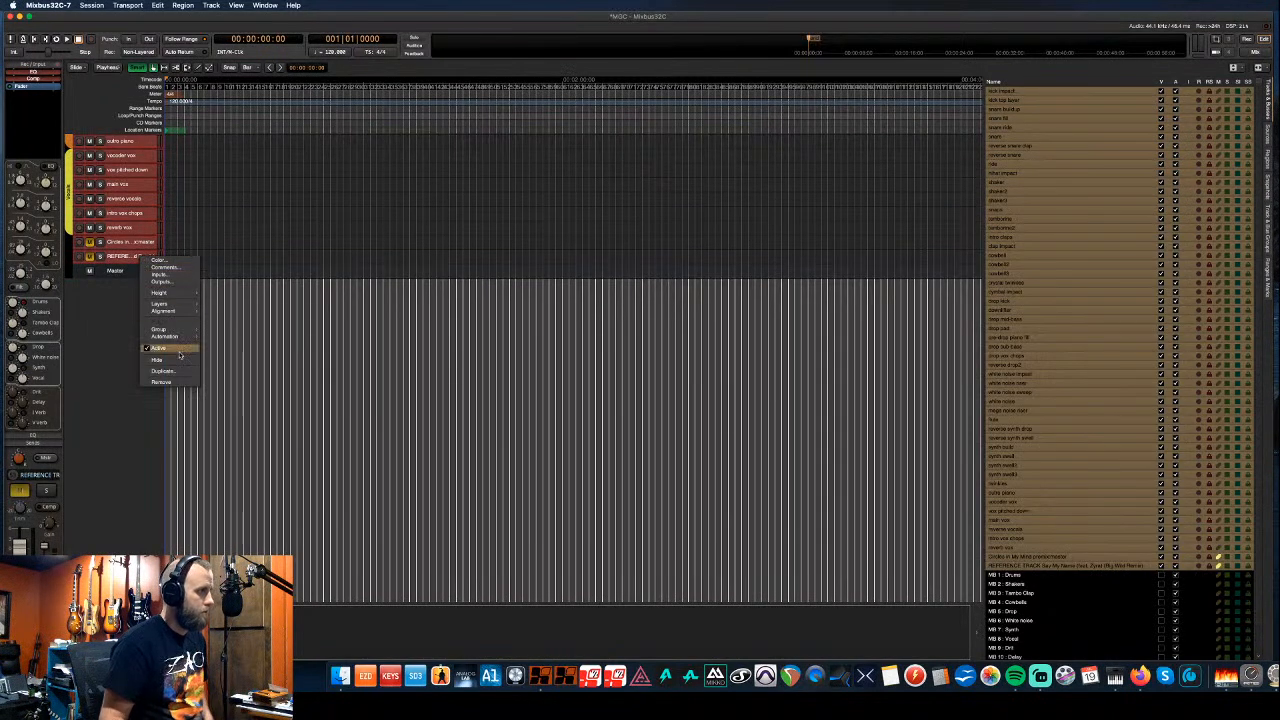
pyautogui.click(168, 382)
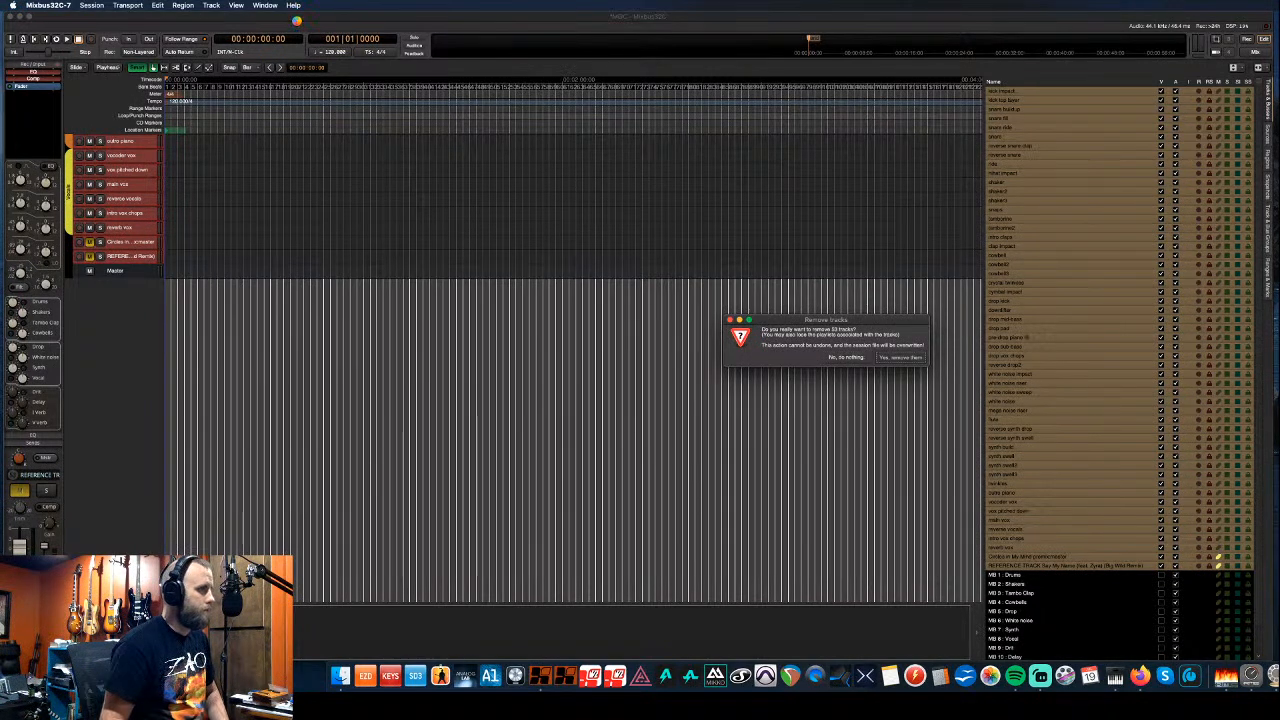
pyautogui.press('Return')
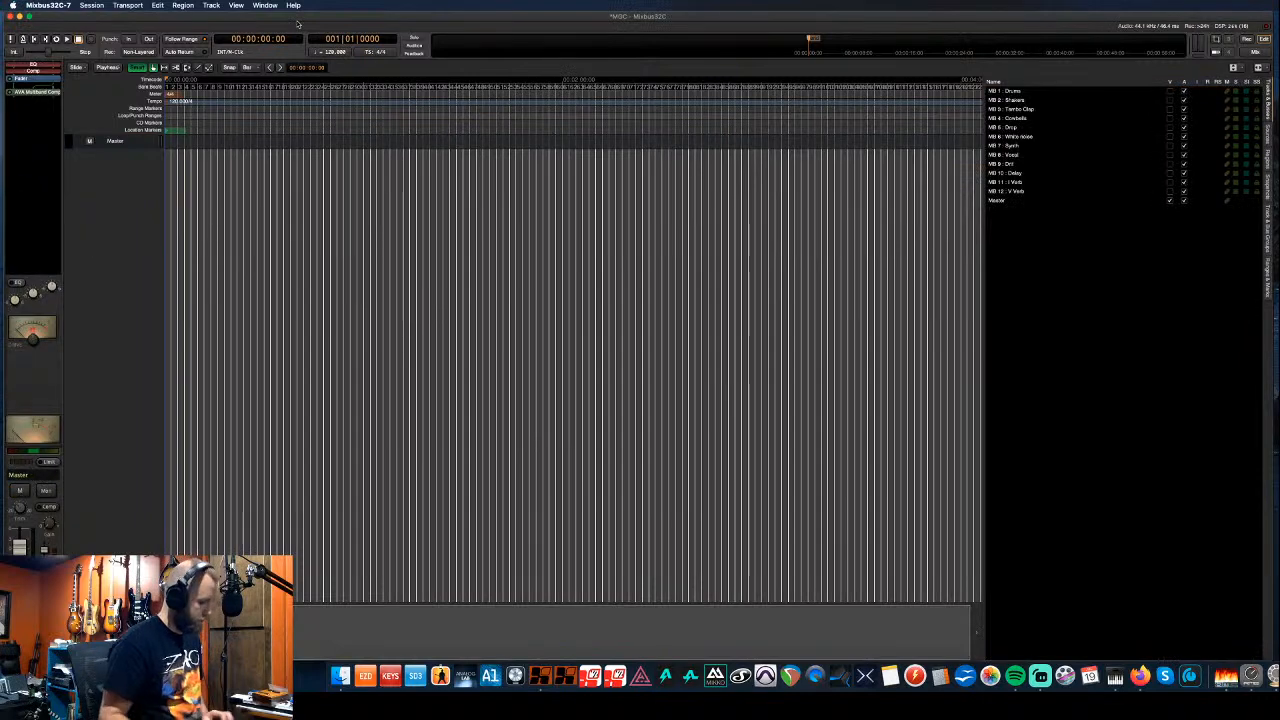
# - Import every WAV stem from the Make Girls Cry stems folder with Cmd+I
pyautogui.press('super+i')
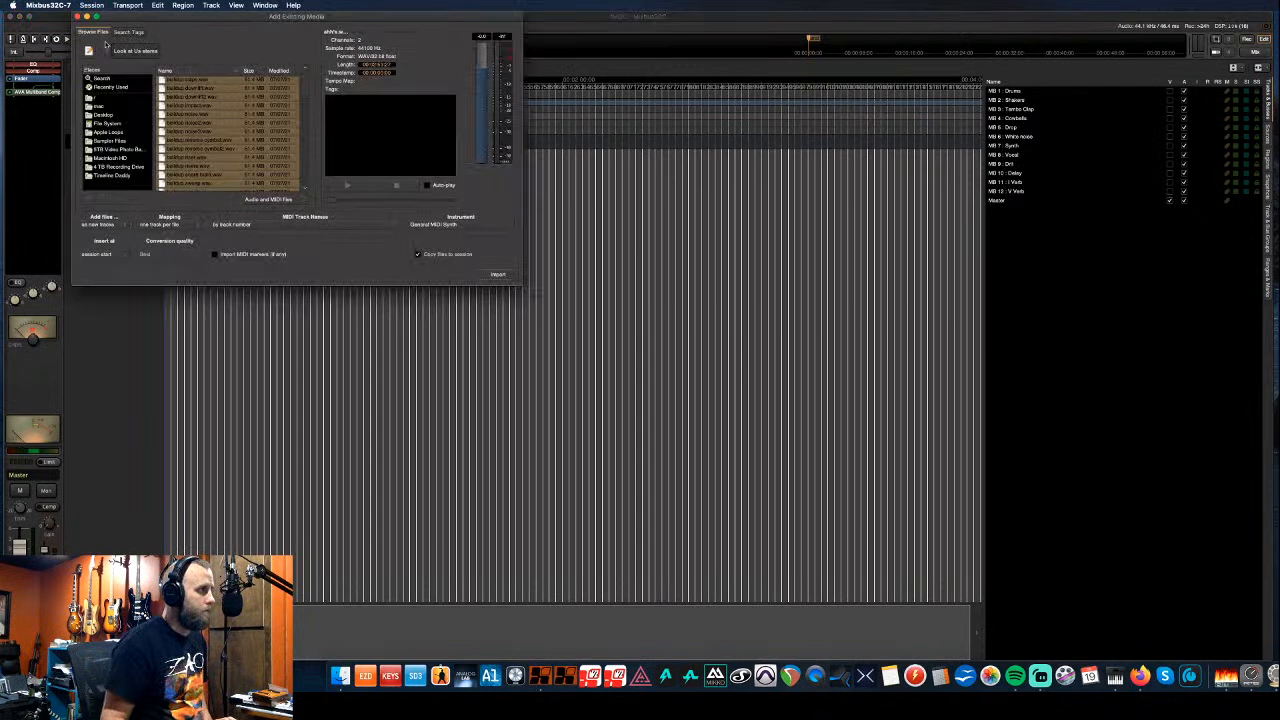
pyautogui.click(129, 52)
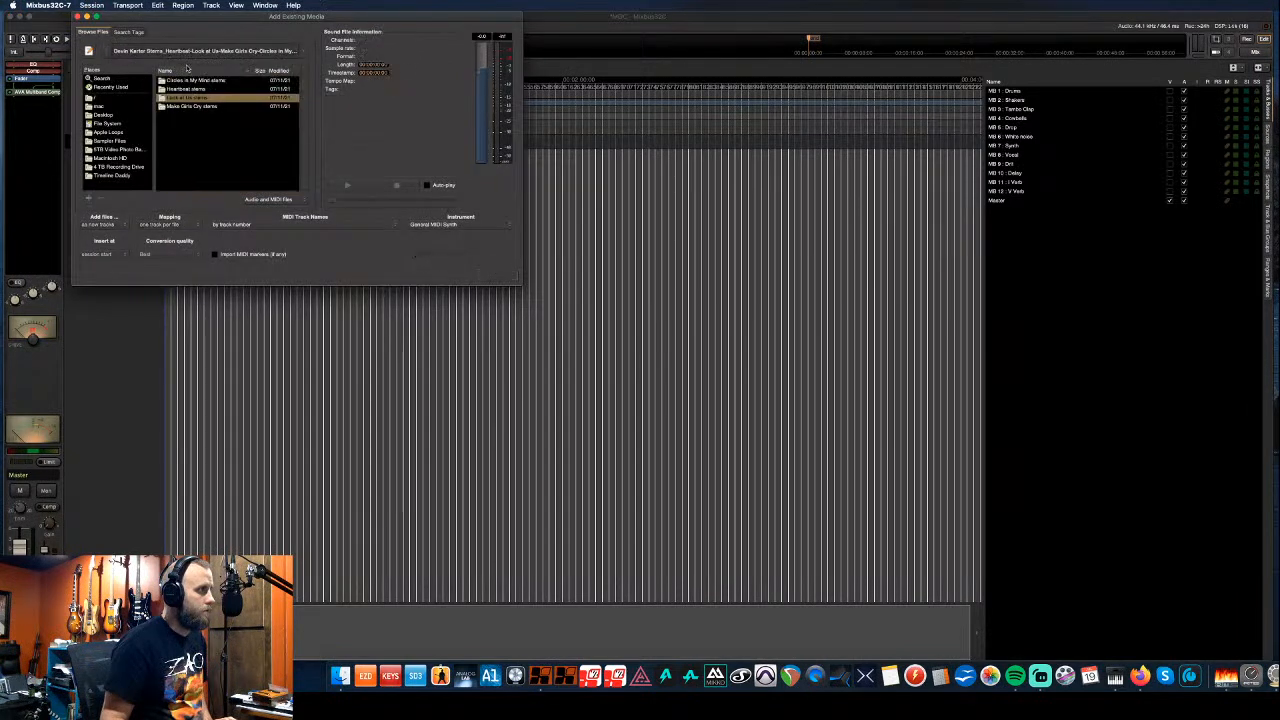
pyautogui.doubleClick(206, 108)
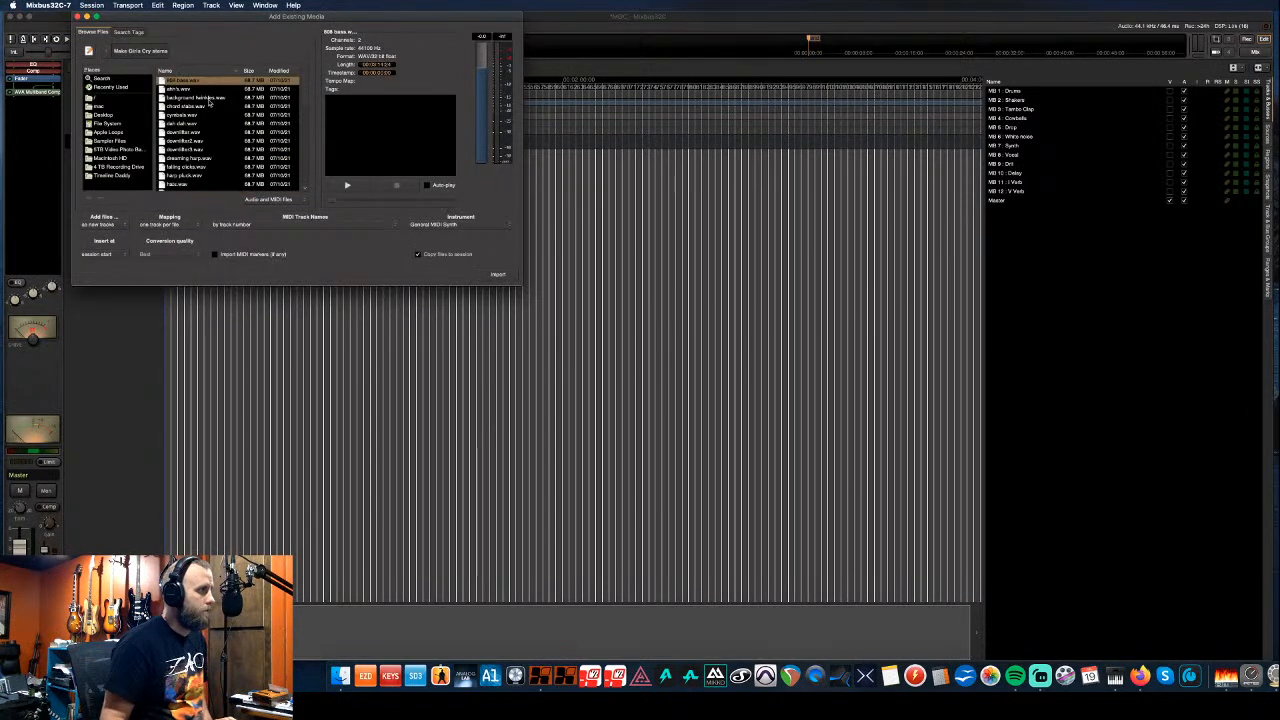
pyautogui.scroll(-10, 208, 110)
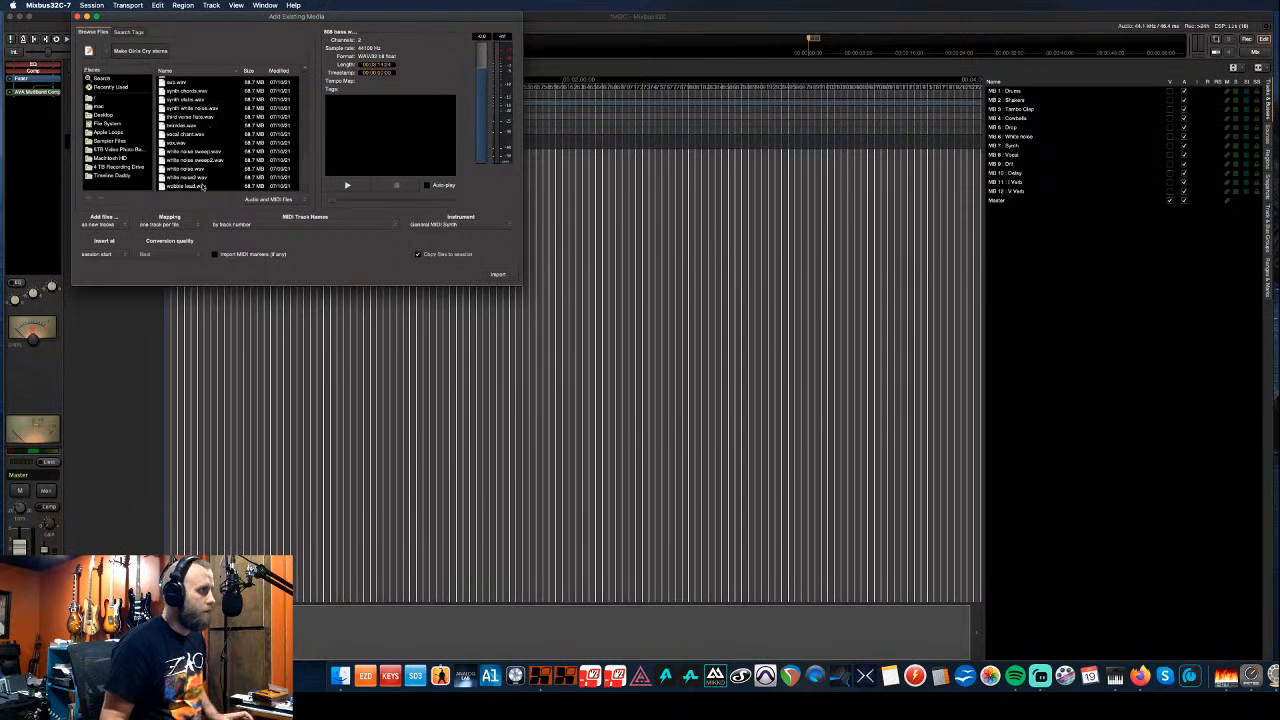
pyautogui.keyDown('shift'); pyautogui.click(204, 186); pyautogui.keyUp('shift')
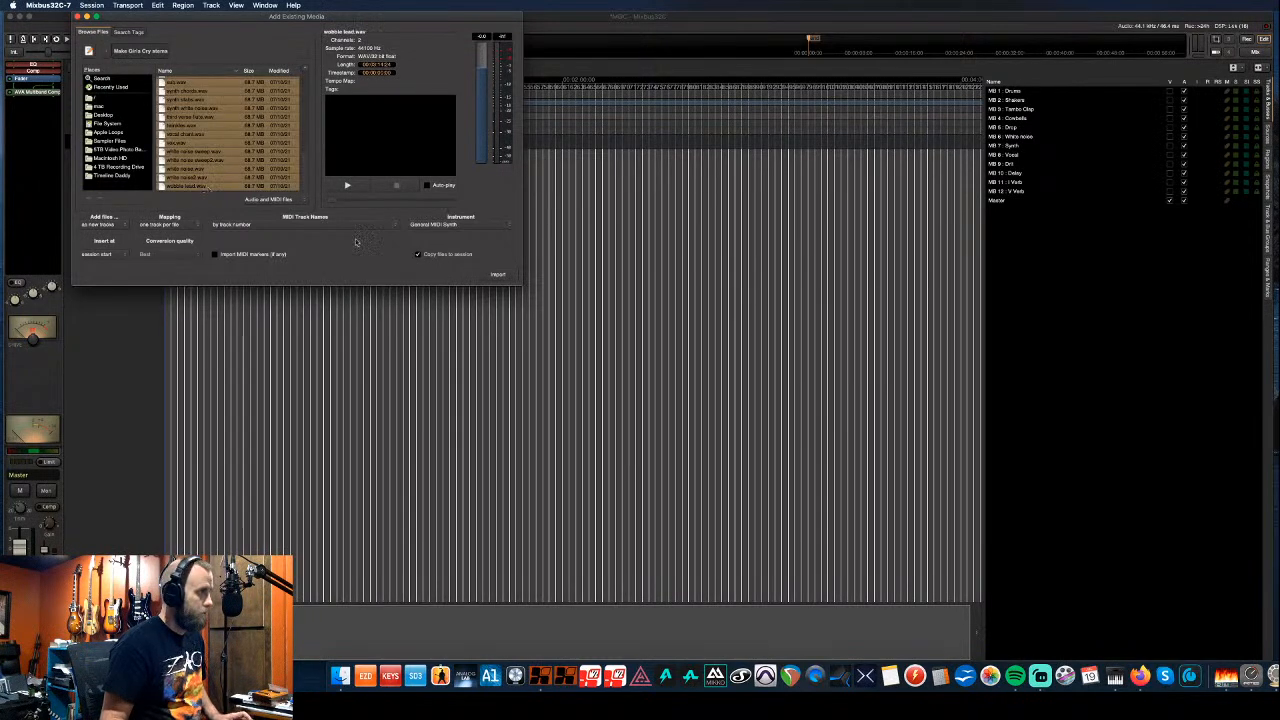
pyautogui.click(497, 274)
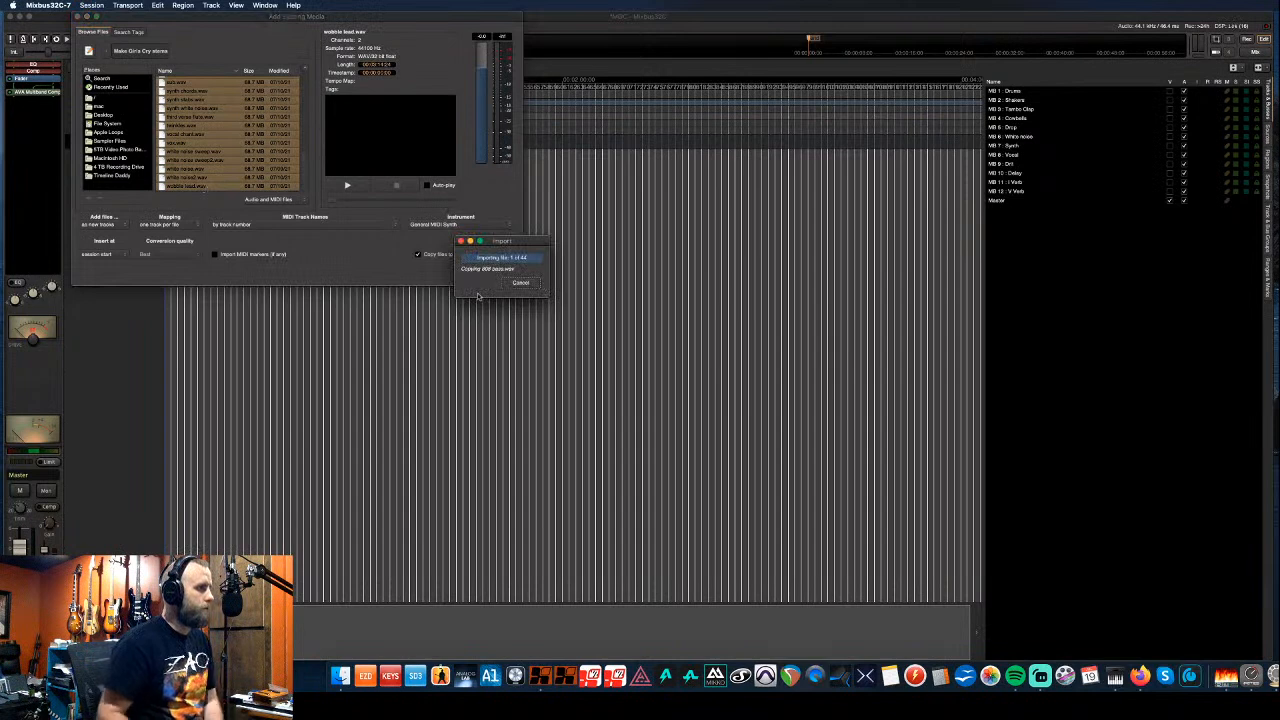
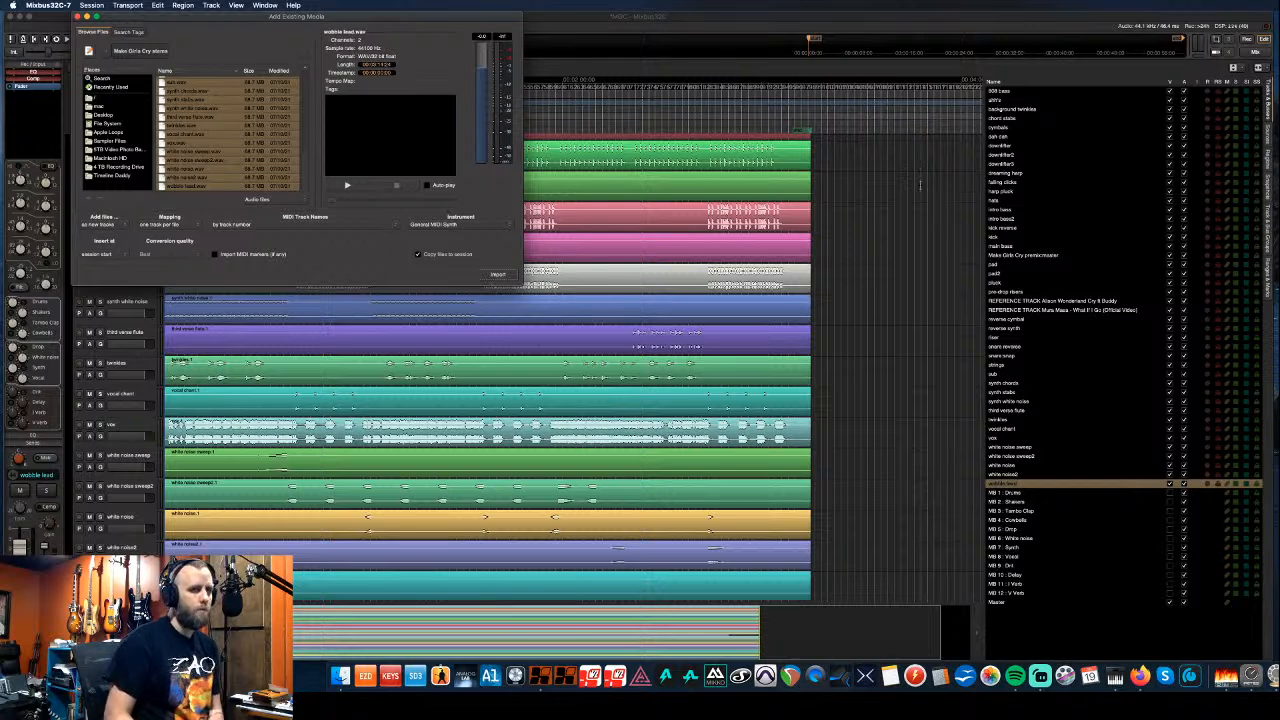
# - Close the Add Existing Media window to show the imported stem tracks
pyautogui.click(79, 16)
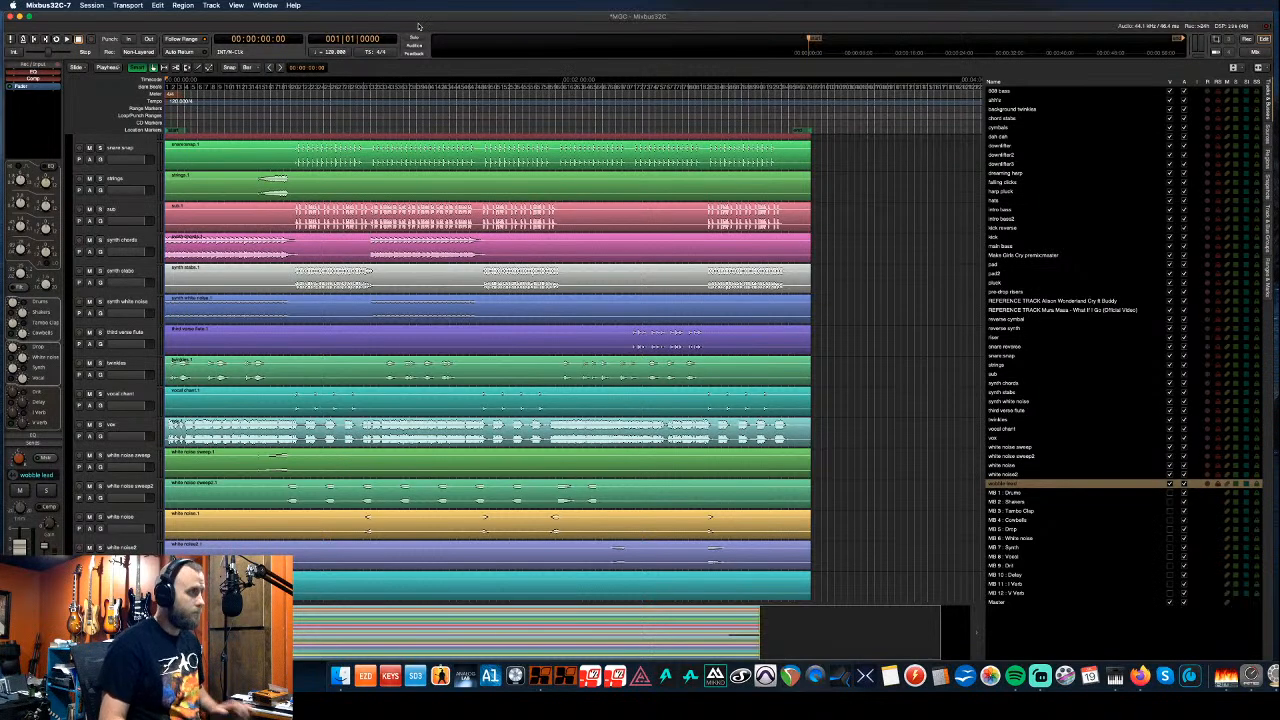
# - Select the snare snap, snare reverse, sub and reverse cymbal tracks together
pyautogui.scroll(2, 142, 203)
pyautogui.scroll(1, 142, 203)
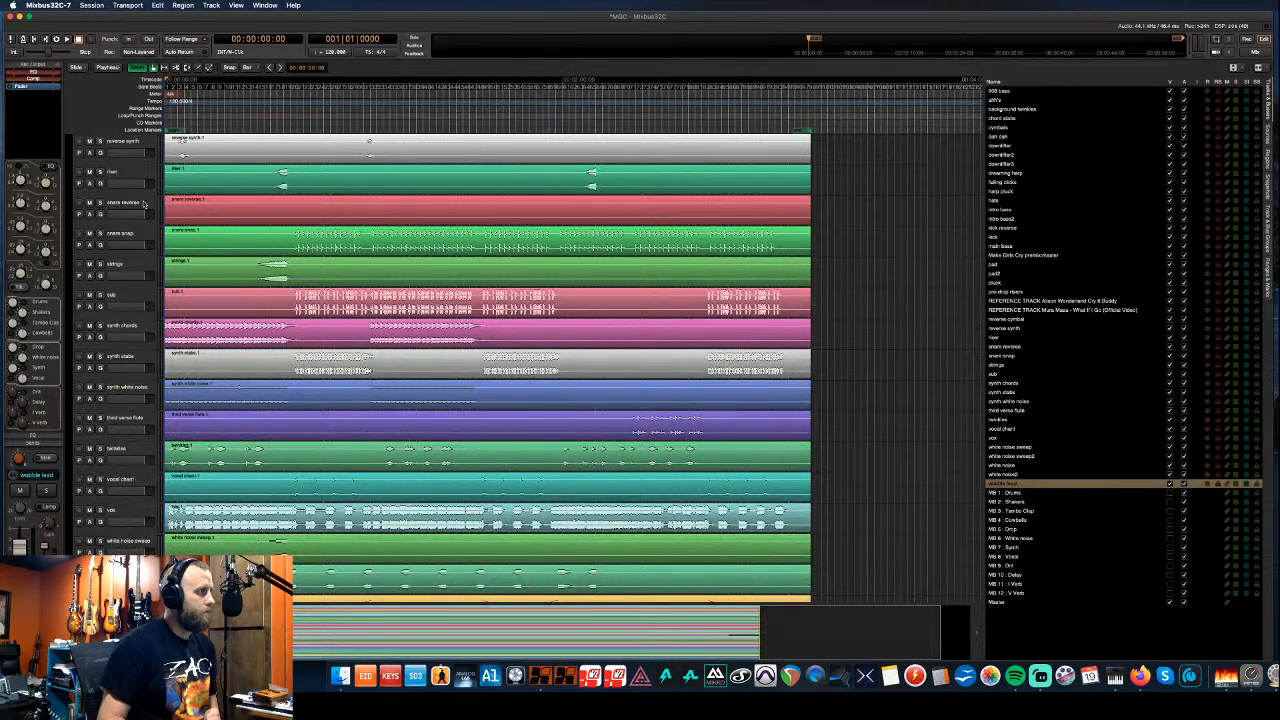
pyautogui.click(142, 235)
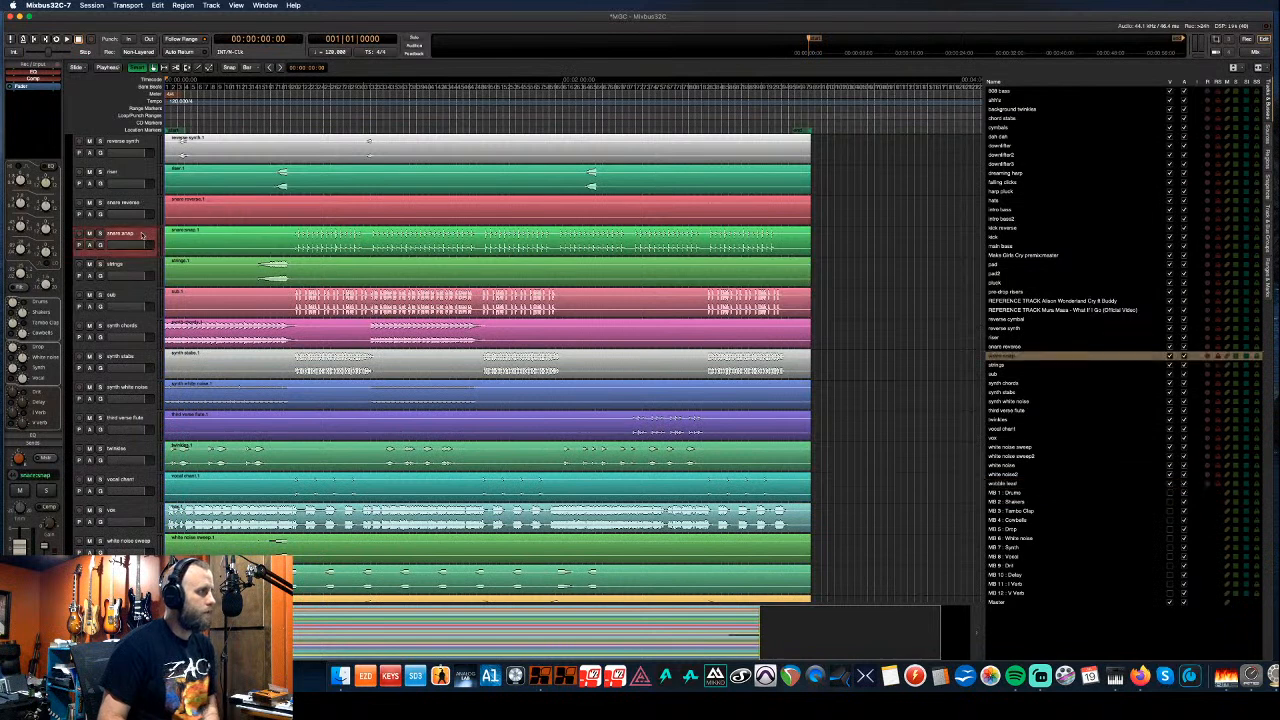
pyautogui.keyDown('shift'); pyautogui.click(142, 204); pyautogui.keyUp('shift')
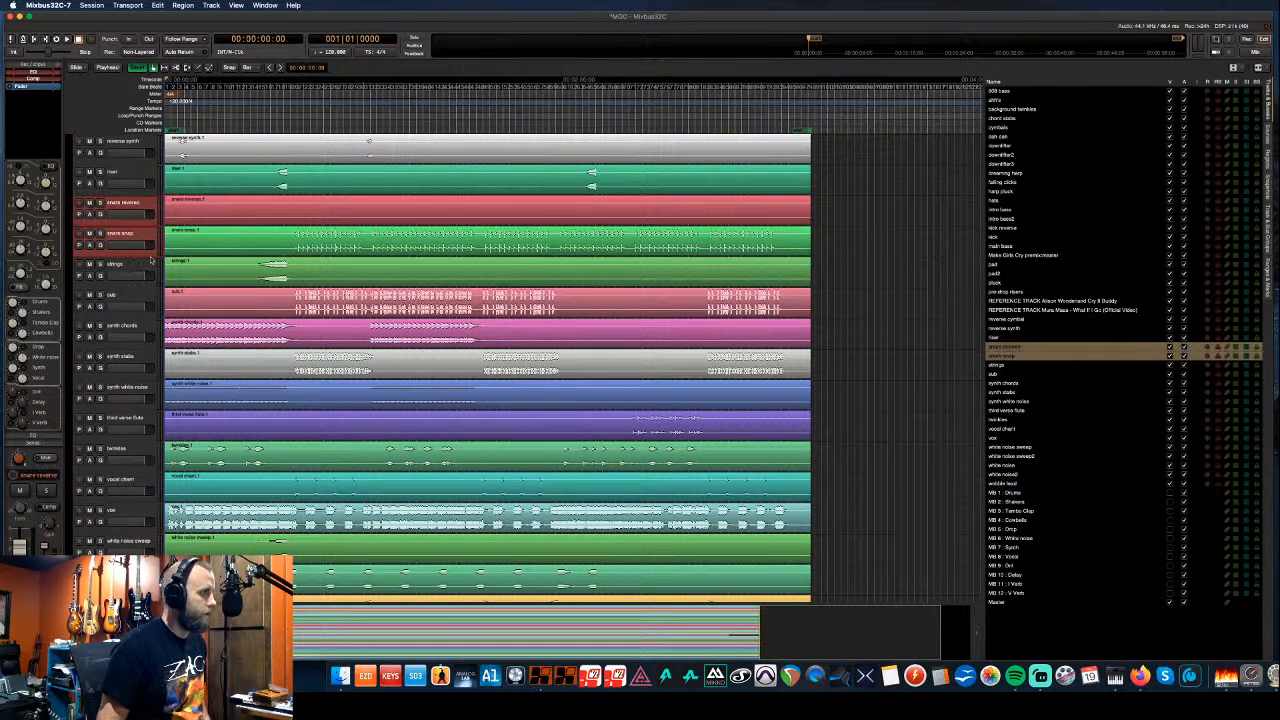
pyautogui.press('-')
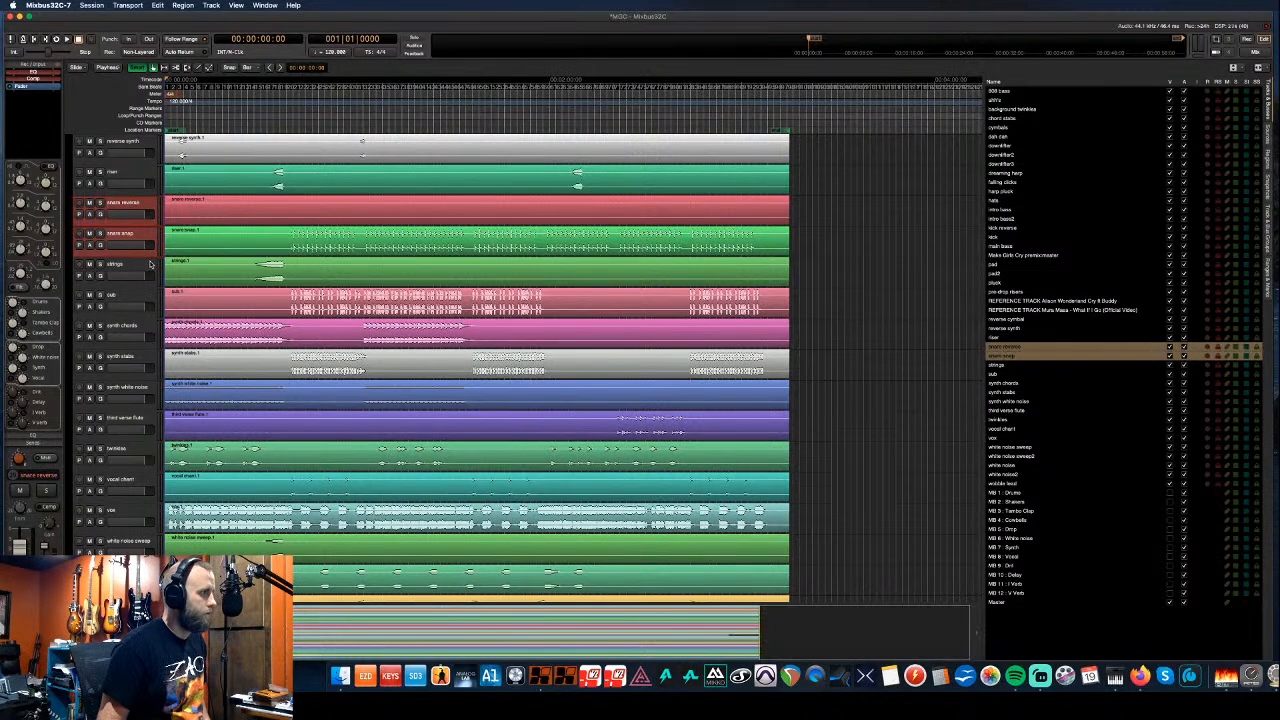
pyautogui.scroll(-5, 150, 264)
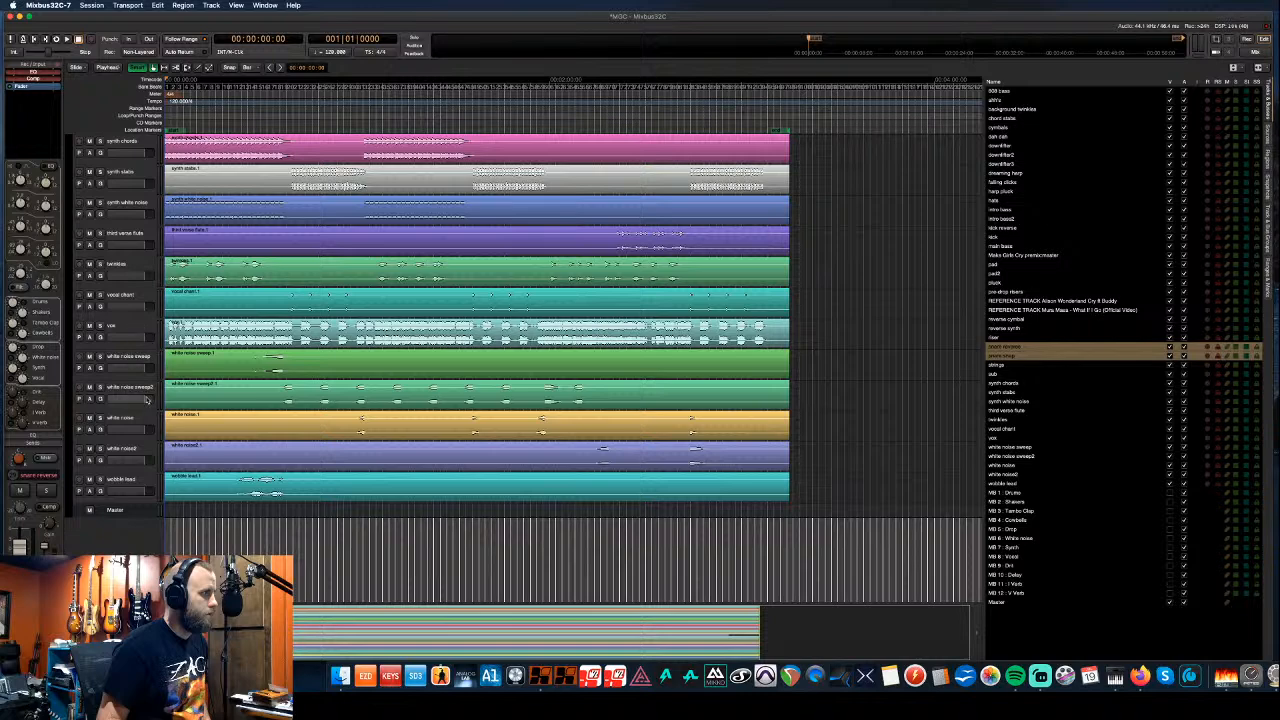
pyautogui.scroll(5, 147, 403)
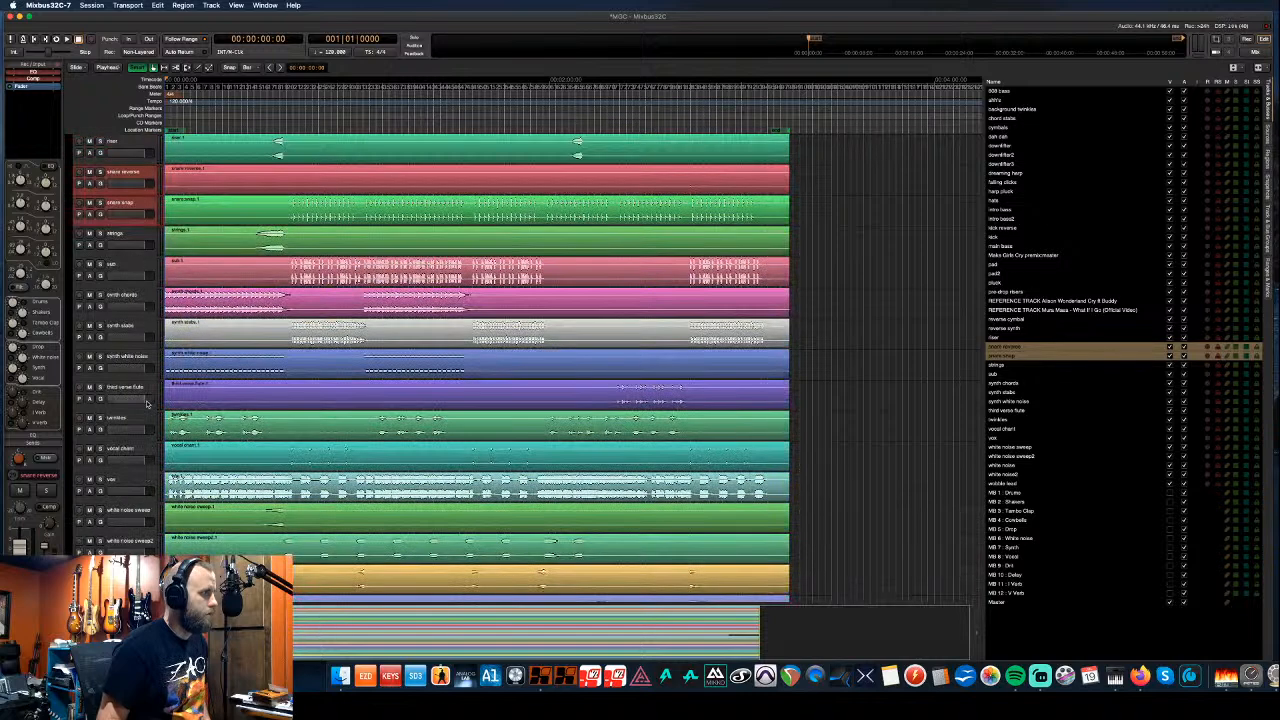
pyautogui.keyDown('super'); pyautogui.click(129, 265); pyautogui.keyUp('super')
pyautogui.scroll(5, 136, 267)
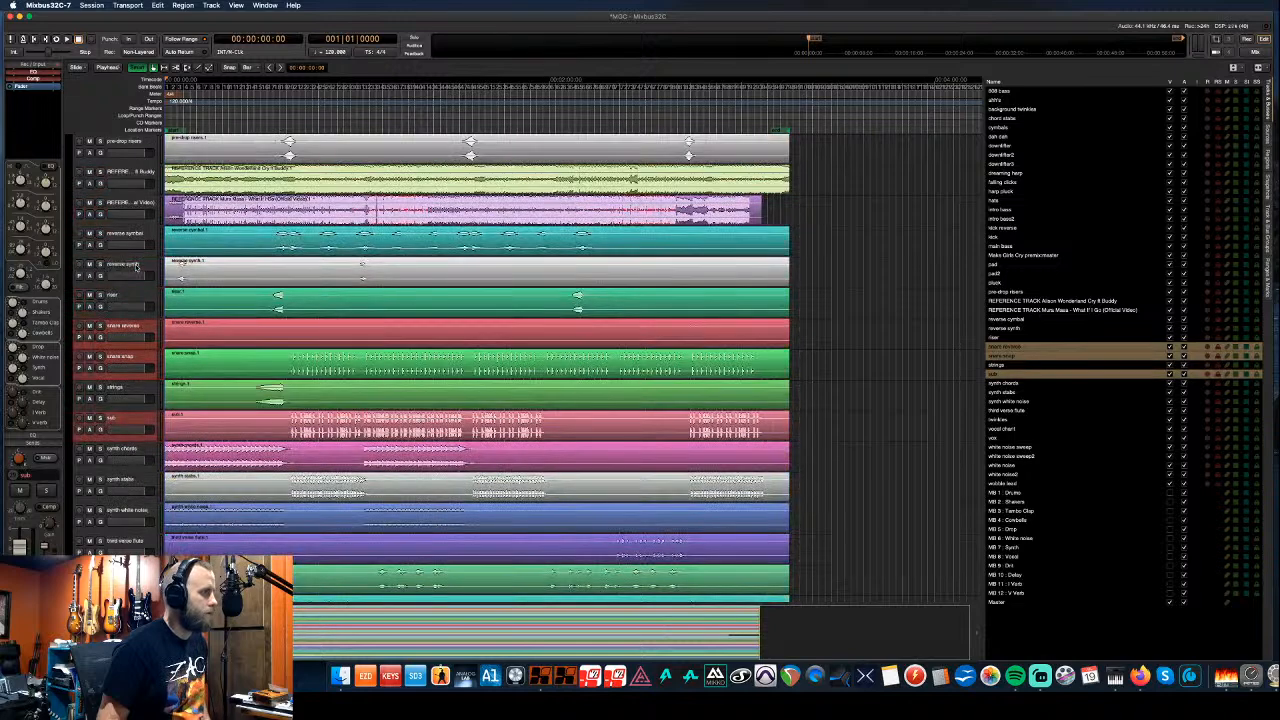
pyautogui.scroll(2, 138, 270)
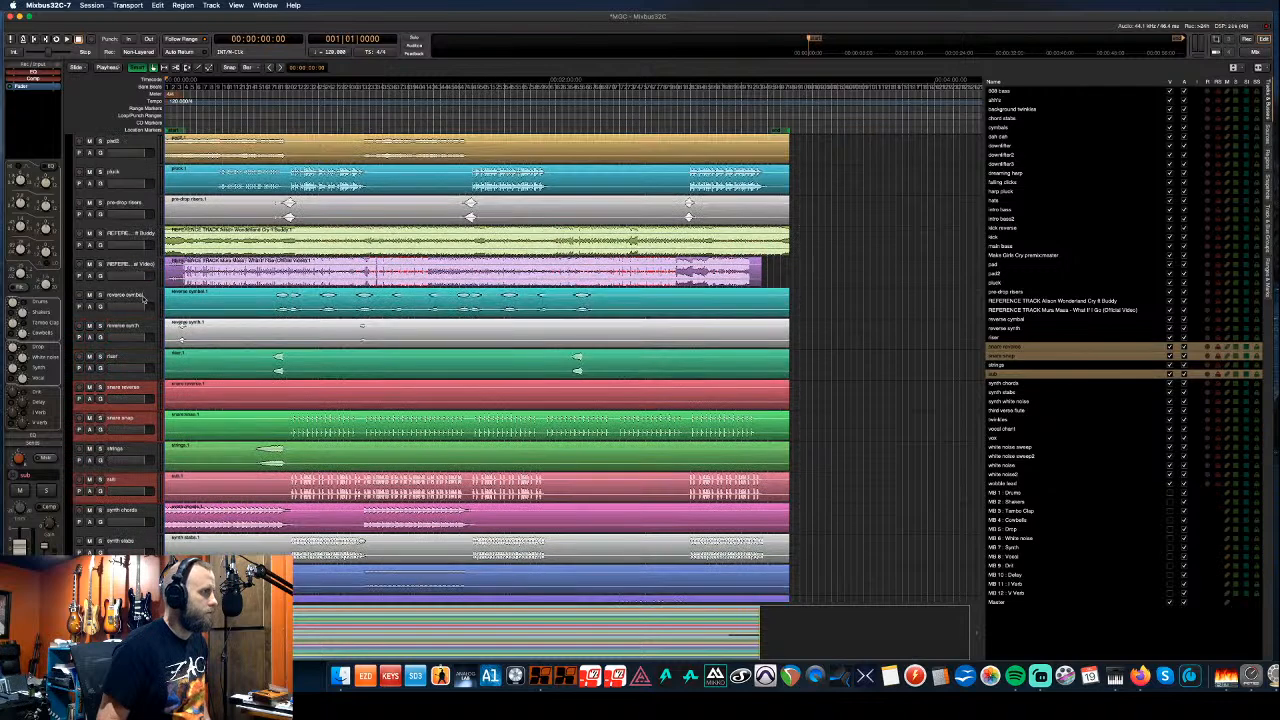
pyautogui.keyDown('super'); pyautogui.click(143, 299); pyautogui.keyUp('super')
# - Add kick, kick reverse, hats, falling clicks and cymbals to the selection and move them up
pyautogui.scroll(3, 143, 299)
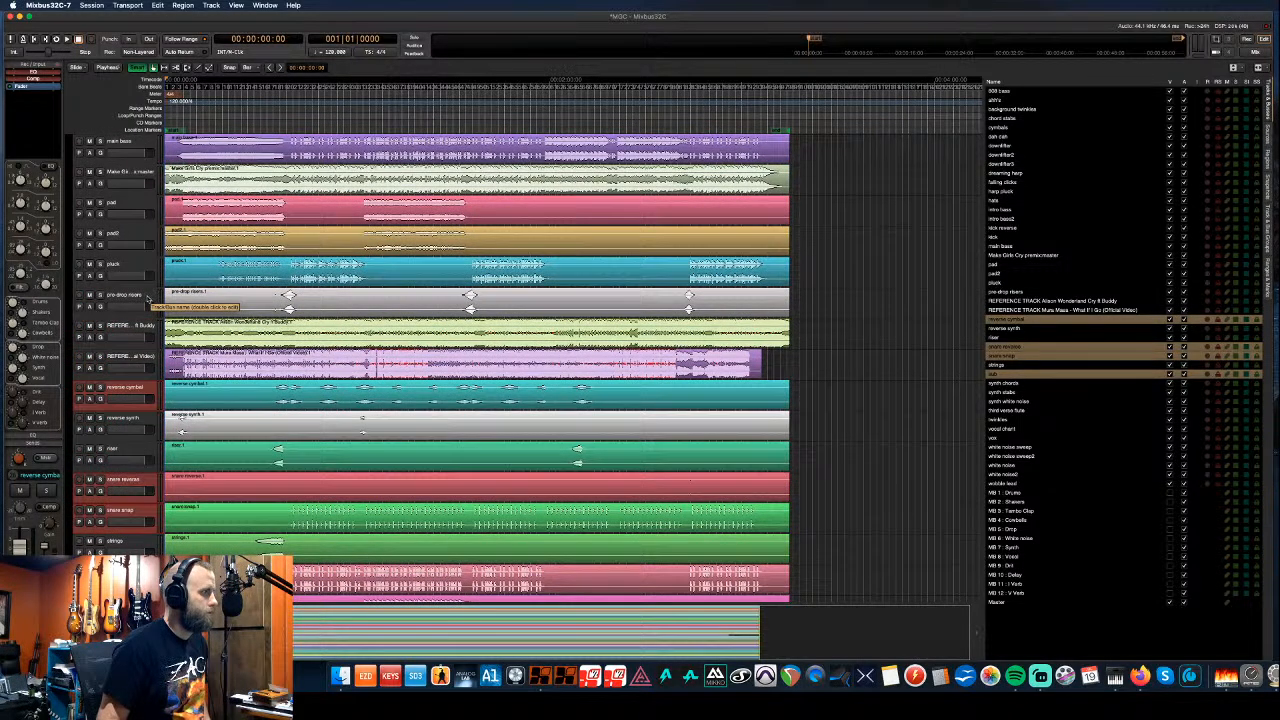
pyautogui.scroll(3, 147, 297)
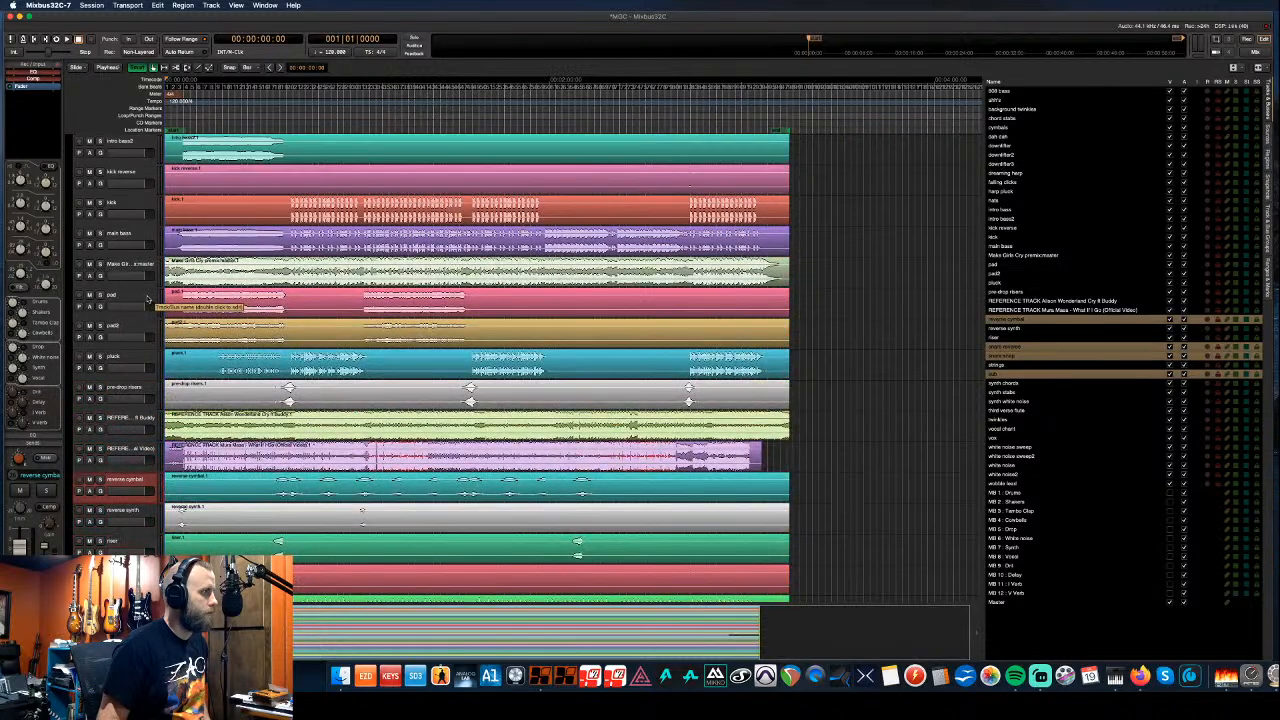
pyautogui.keyDown('super'); pyautogui.click(134, 206); pyautogui.keyUp('super')
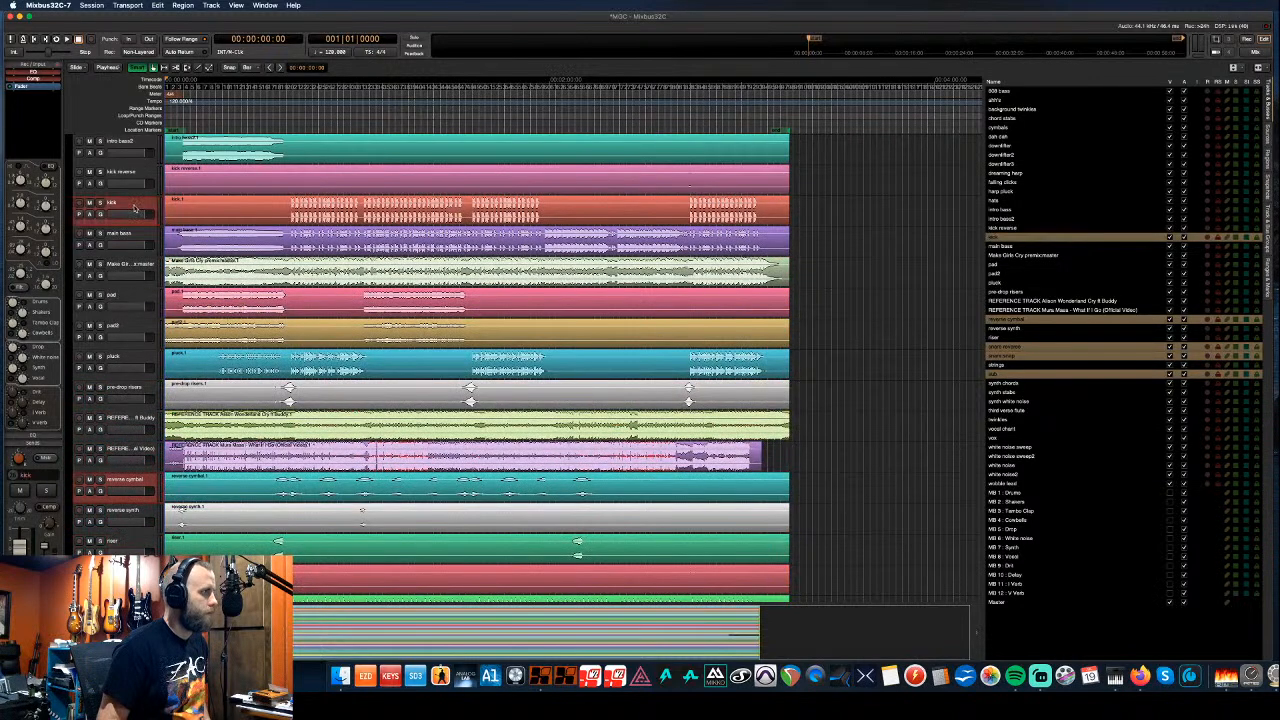
pyautogui.scroll(3, 135, 207)
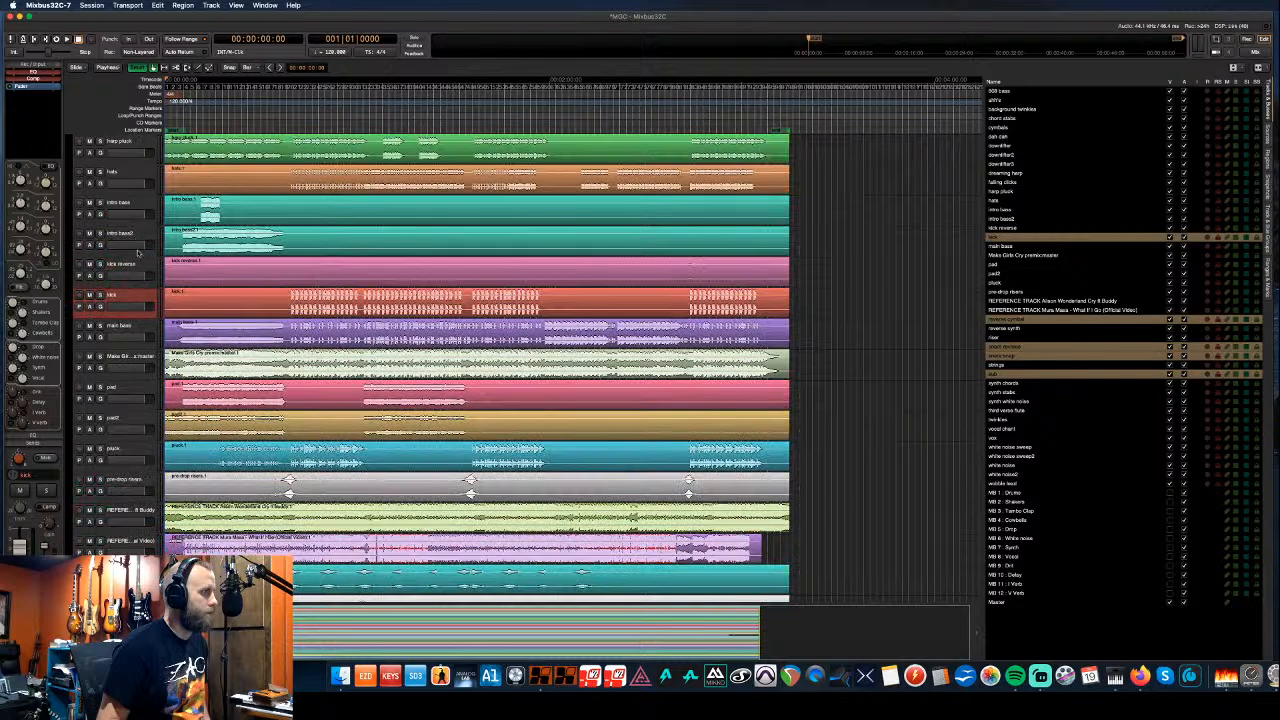
pyautogui.keyDown('super'); pyautogui.click(141, 267); pyautogui.keyUp('super')
pyautogui.scroll(3, 140, 267)
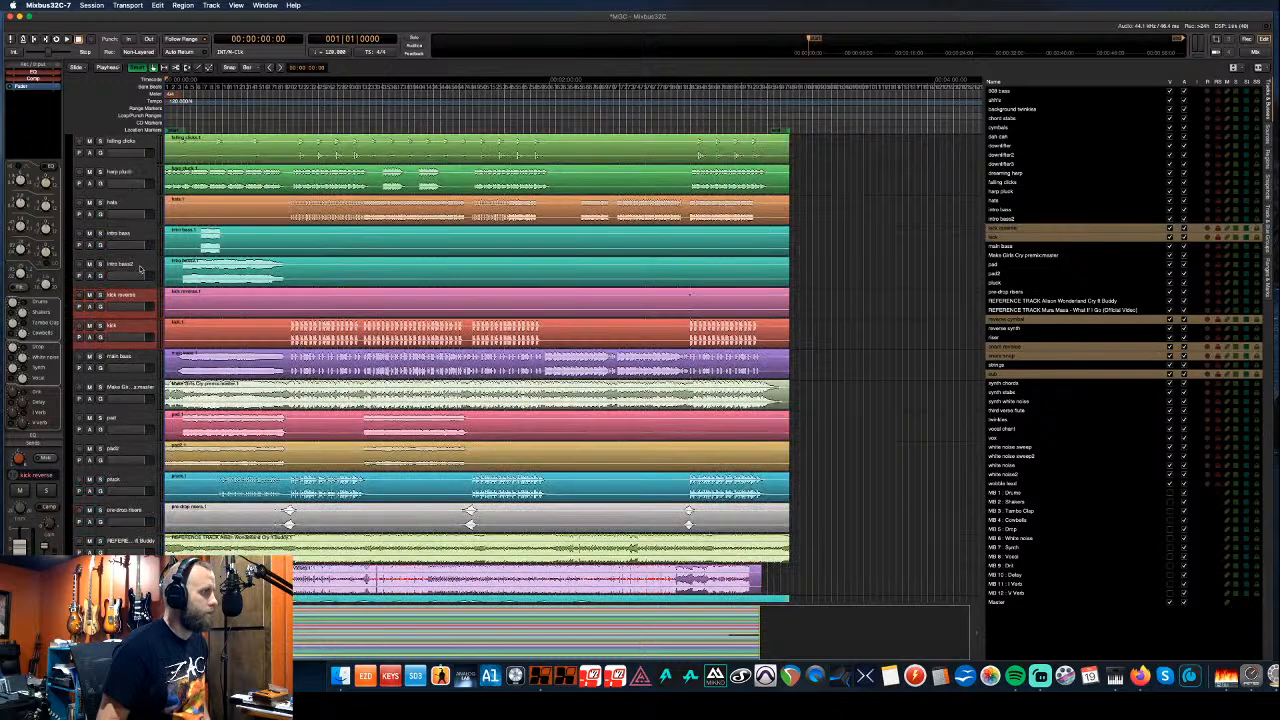
pyautogui.keyDown('super'); pyautogui.click(136, 265); pyautogui.keyUp('super')
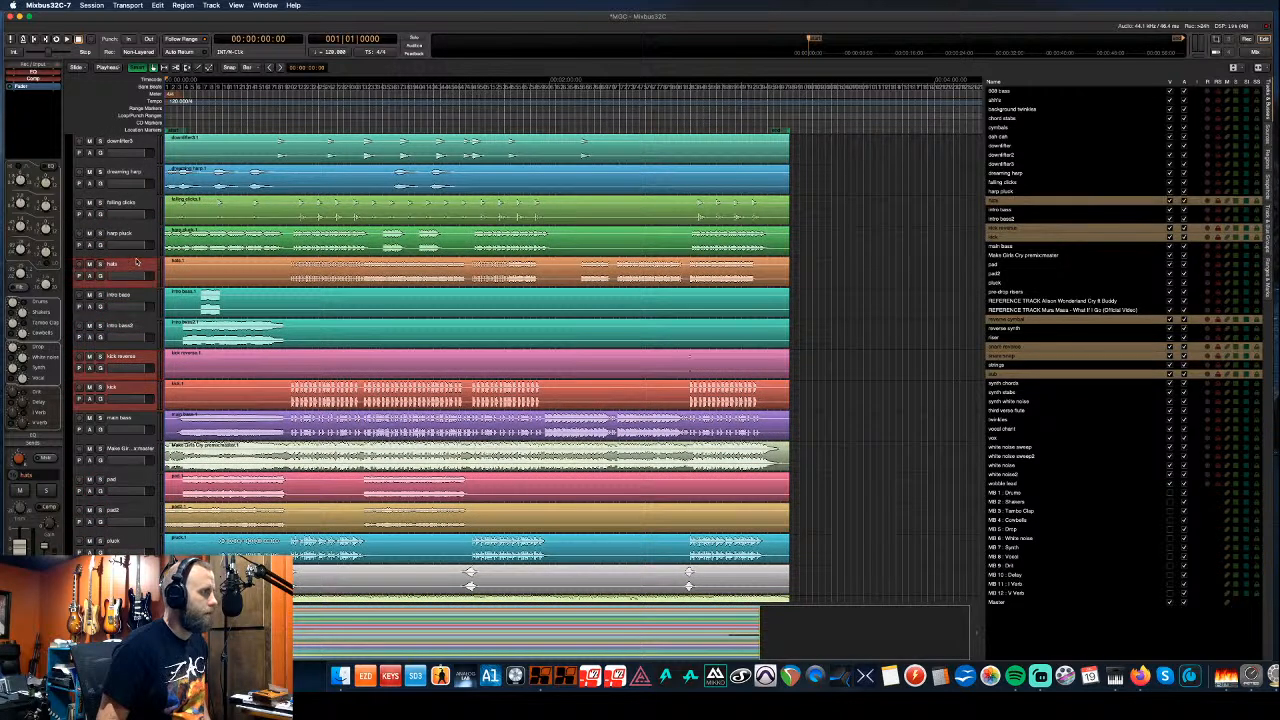
pyautogui.scroll(3, 136, 264)
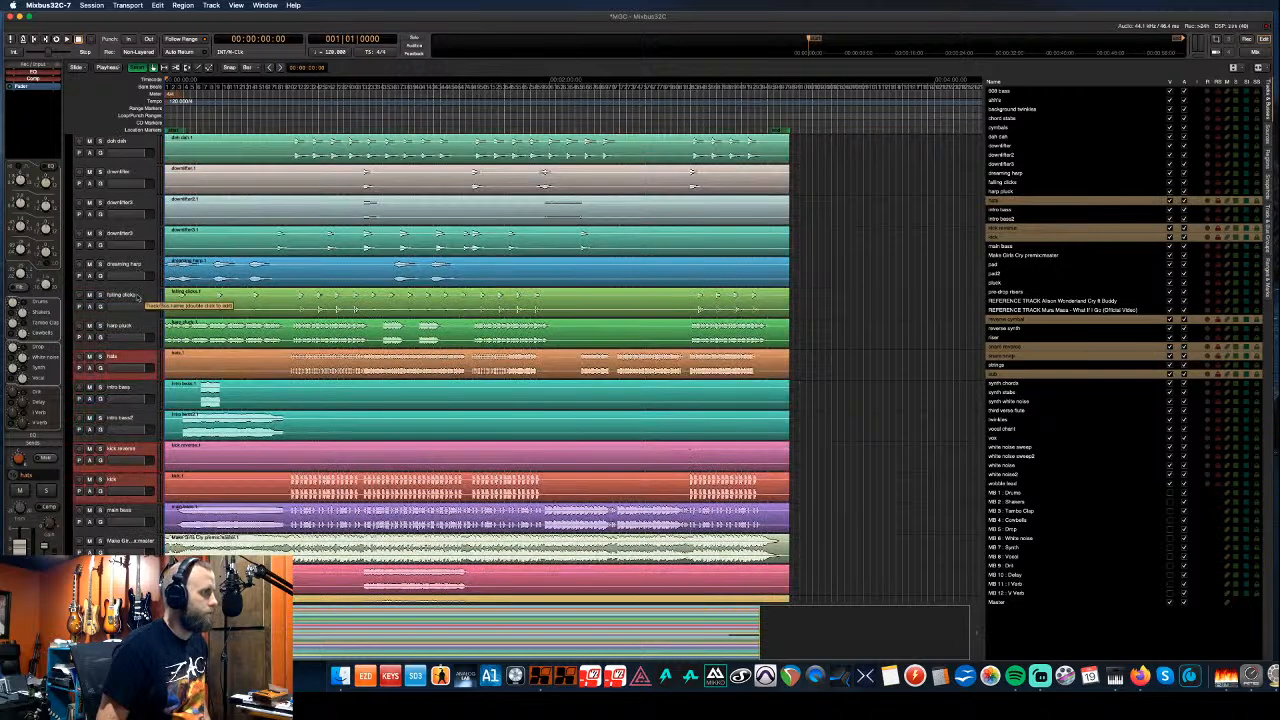
pyautogui.keyDown('super'); pyautogui.click(138, 297); pyautogui.keyUp('super')
pyautogui.scroll(4, 136, 290)
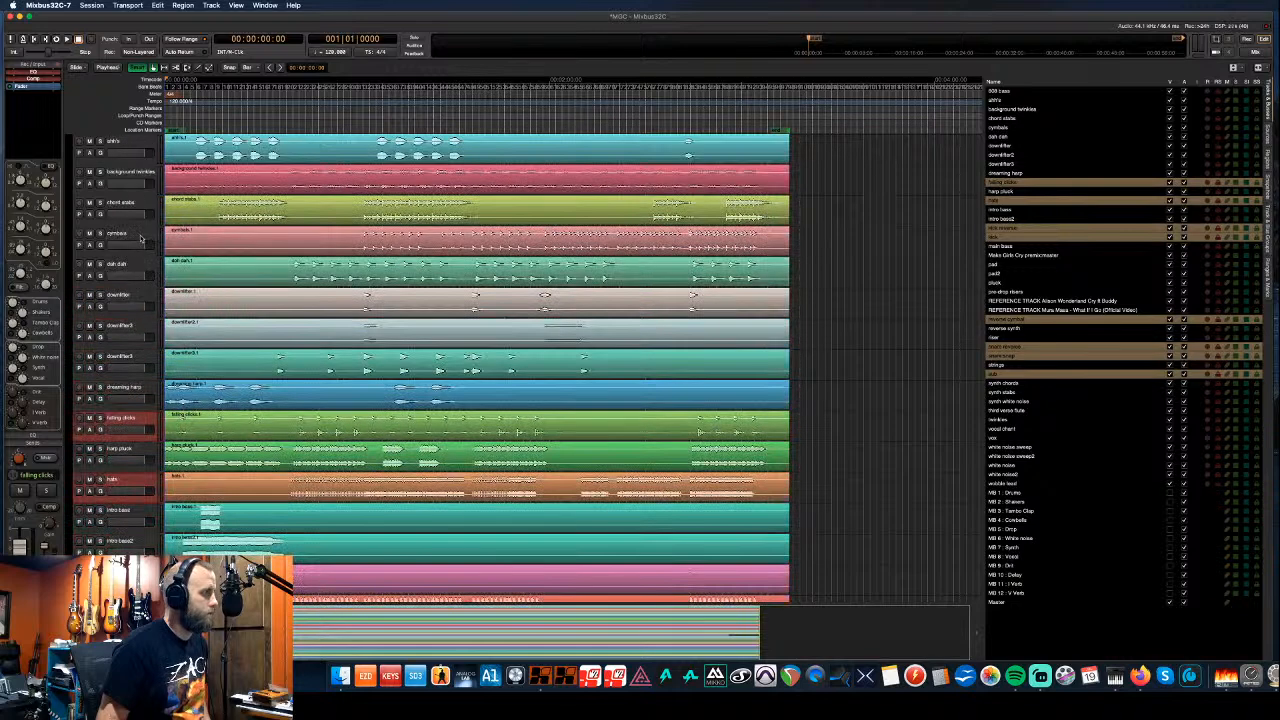
pyautogui.keyDown('super'); pyautogui.click(140, 236); pyautogui.keyUp('super')
pyautogui.scroll(1, 146, 236)
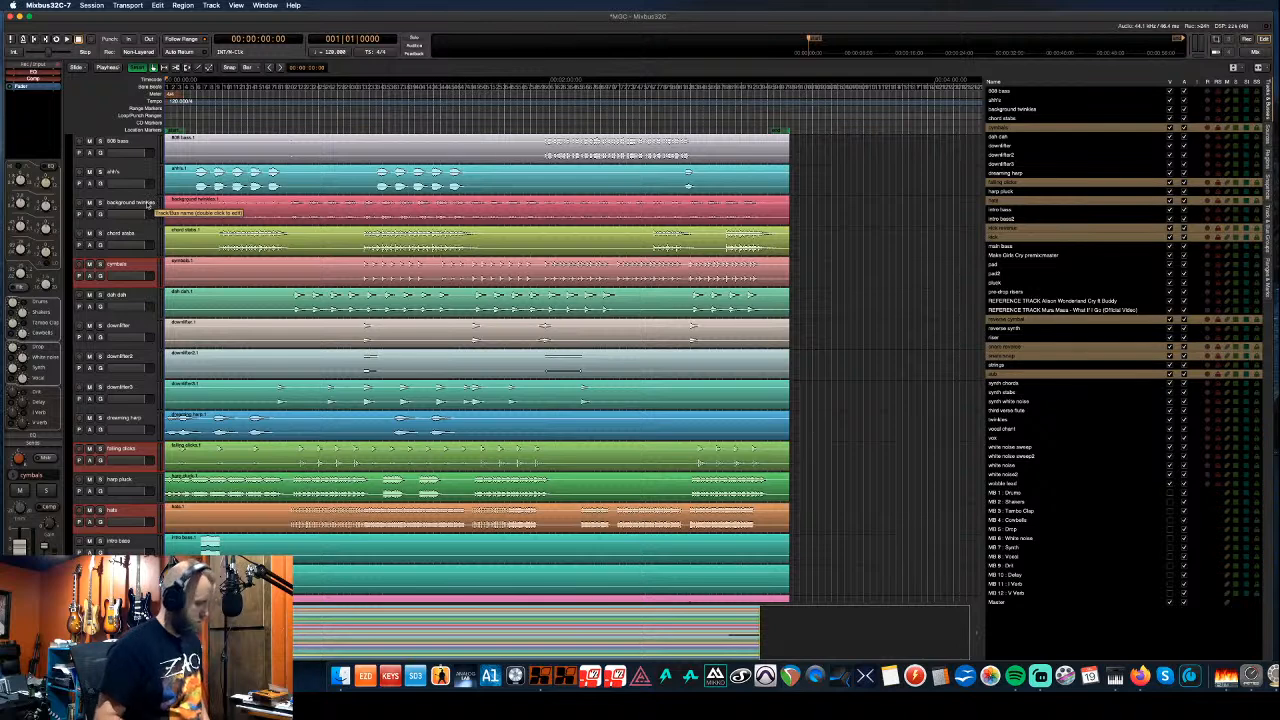
pyautogui.press('super+Up')
pyautogui.press('super+Up')
# - Move the drums to the top and group cymbals through sub as a blue 'Drums' group
pyautogui.press('super+Up')
pyautogui.press('super+Up')
pyautogui.press('super+Up')
pyautogui.press('super+Up')
pyautogui.press('super+Up')
pyautogui.press('super+Up')
pyautogui.press('super+Up')
pyautogui.press('super+Up')
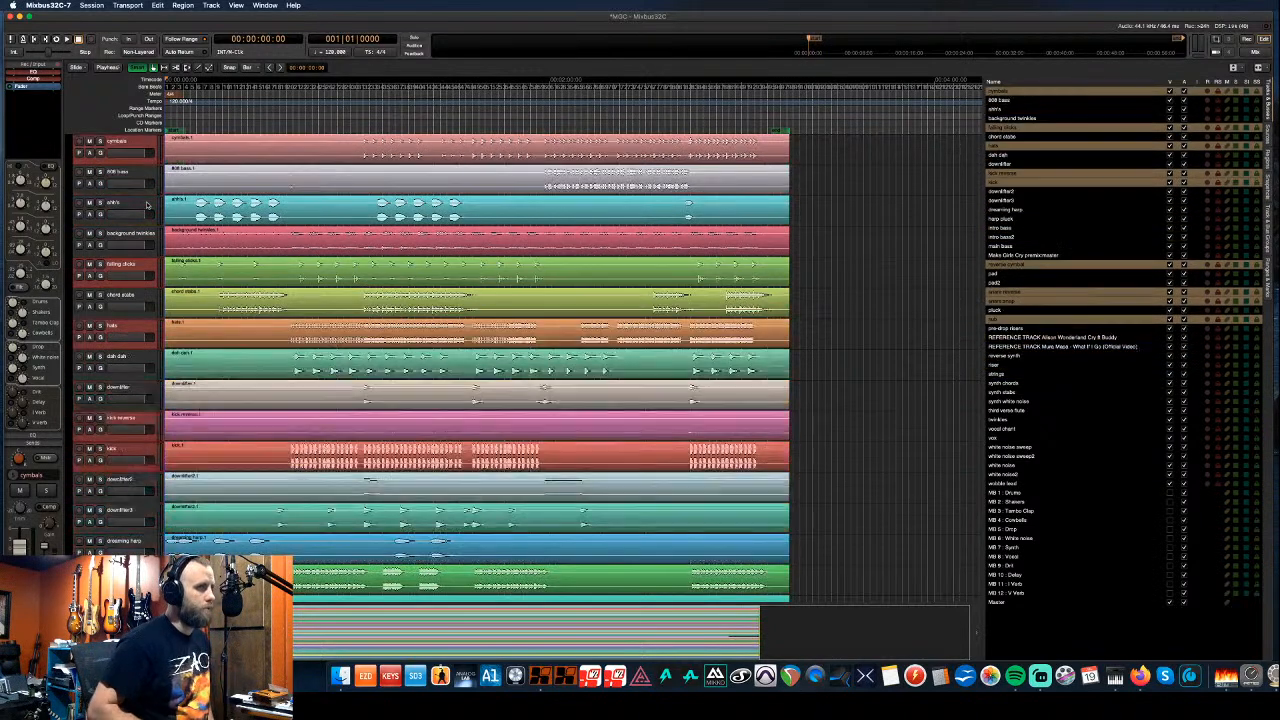
pyautogui.press('super+Up')
pyautogui.press('super+Up')
pyautogui.press('super+Up')
pyautogui.press('super+Up')
pyautogui.press('super+Up')
pyautogui.press('super+Up')
pyautogui.press('super+Up')
pyautogui.press('super+Up')
pyautogui.press('super+Up')
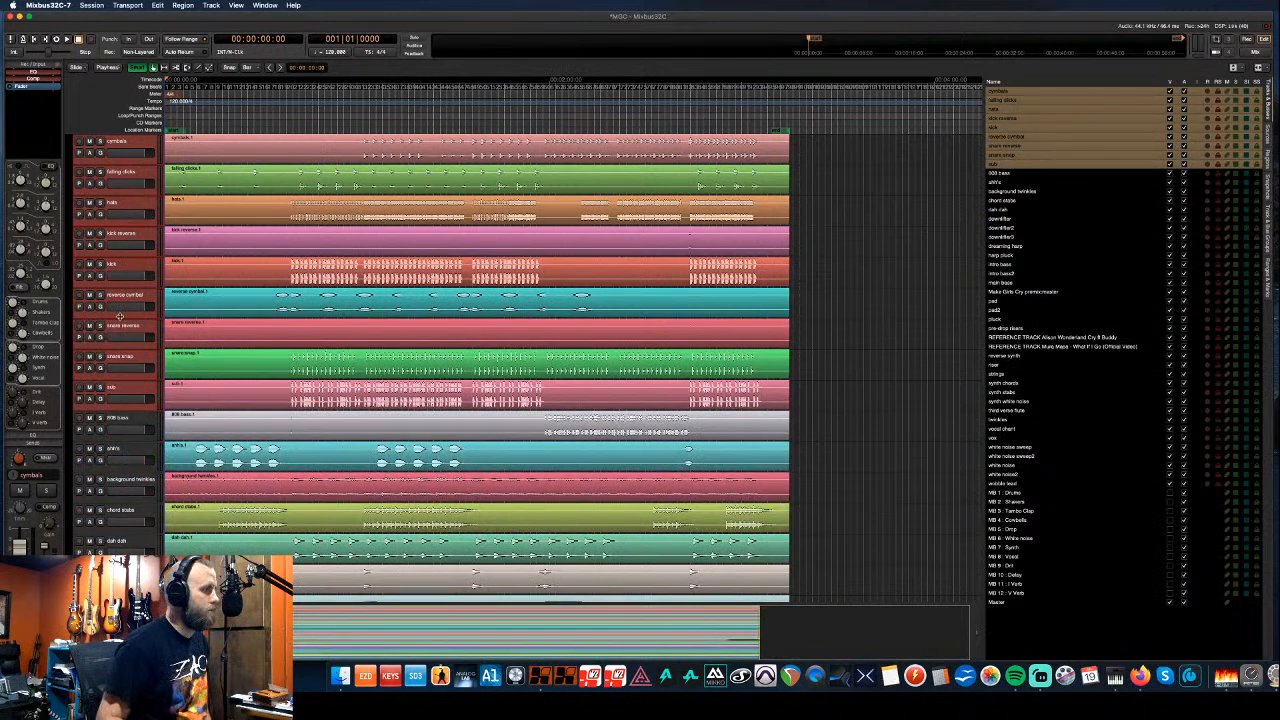
pyautogui.moveTo(70, 138); pyautogui.dragTo(53, 412)
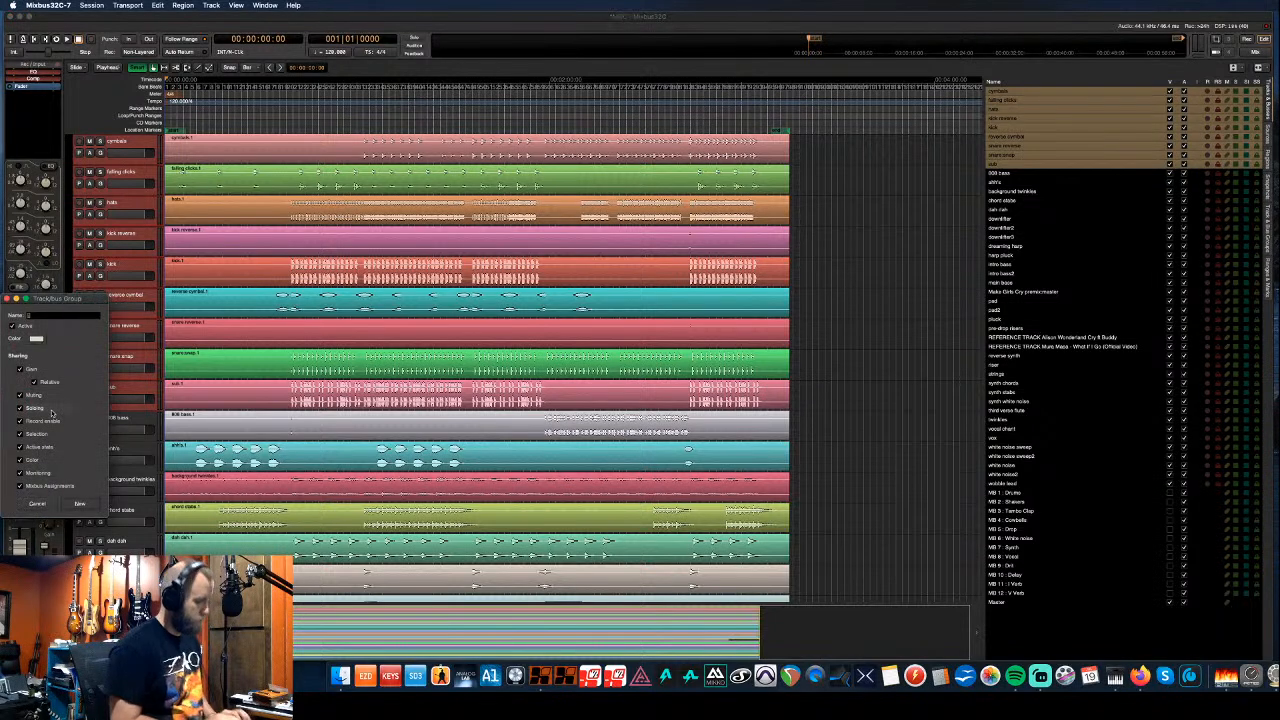
pyautogui.write('Drums')
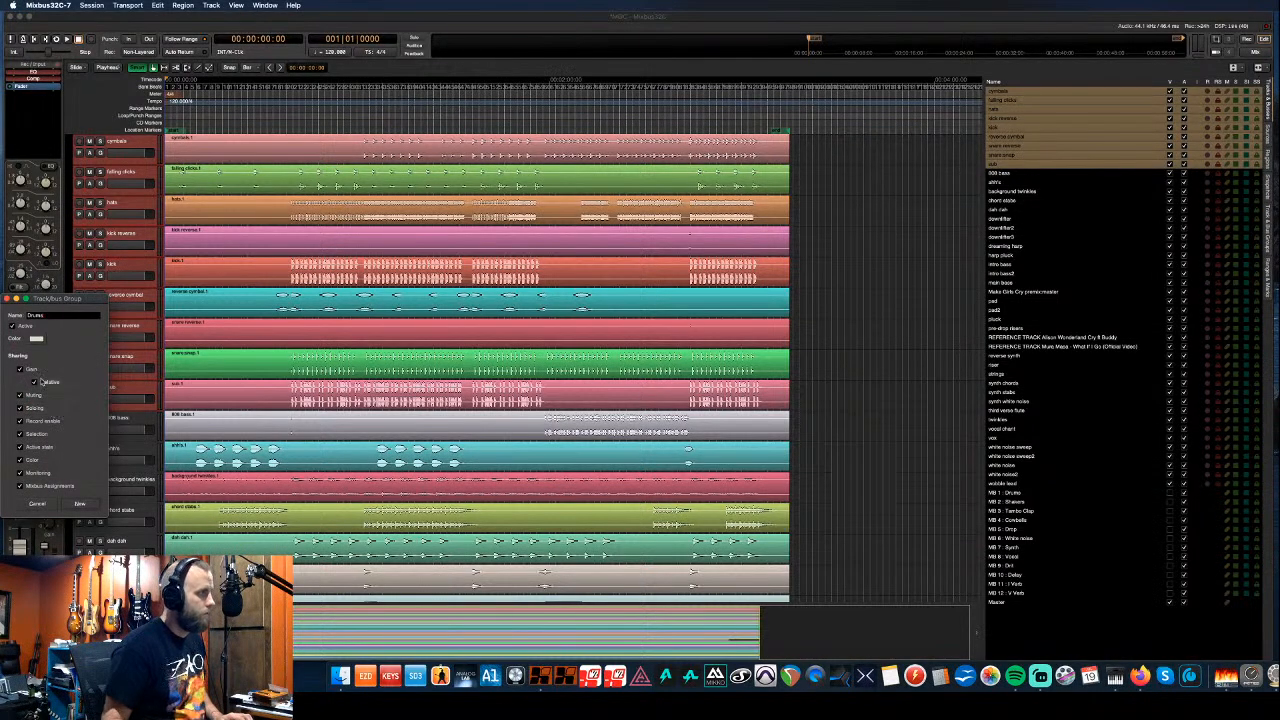
pyautogui.click(36, 338)
pyautogui.click(139, 127)
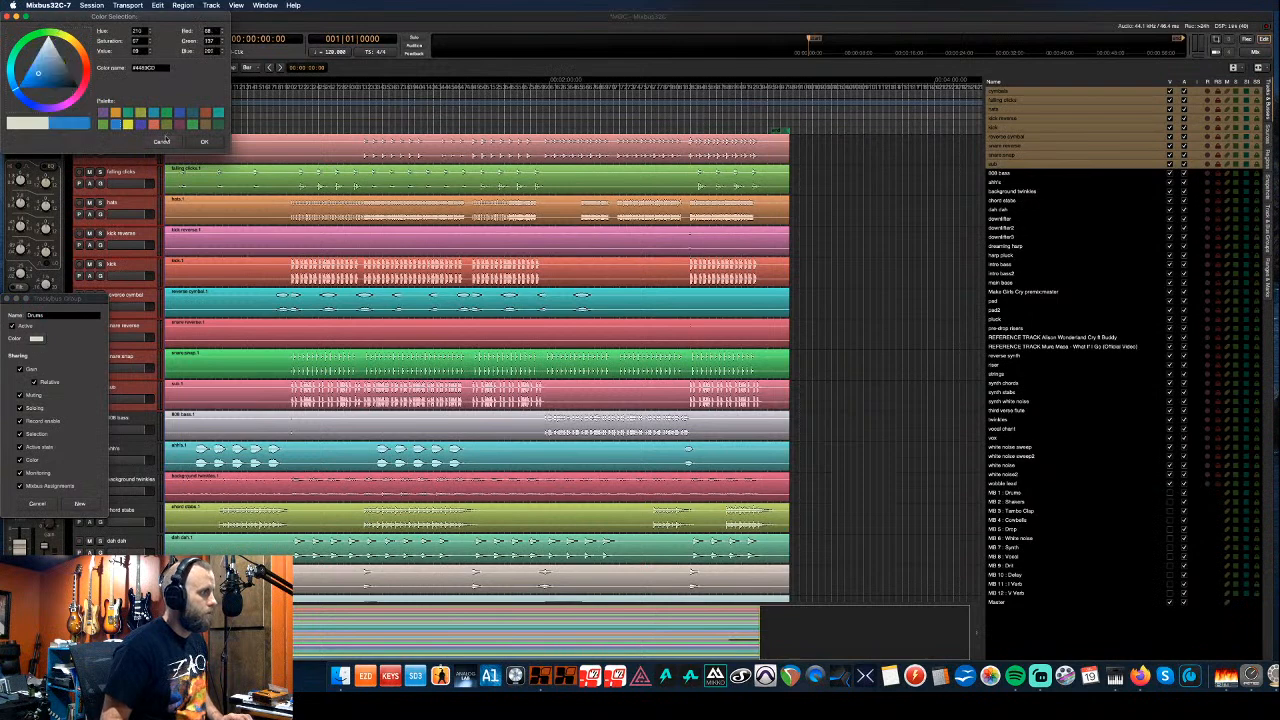
pyautogui.click(204, 141)
pyautogui.click(84, 502)
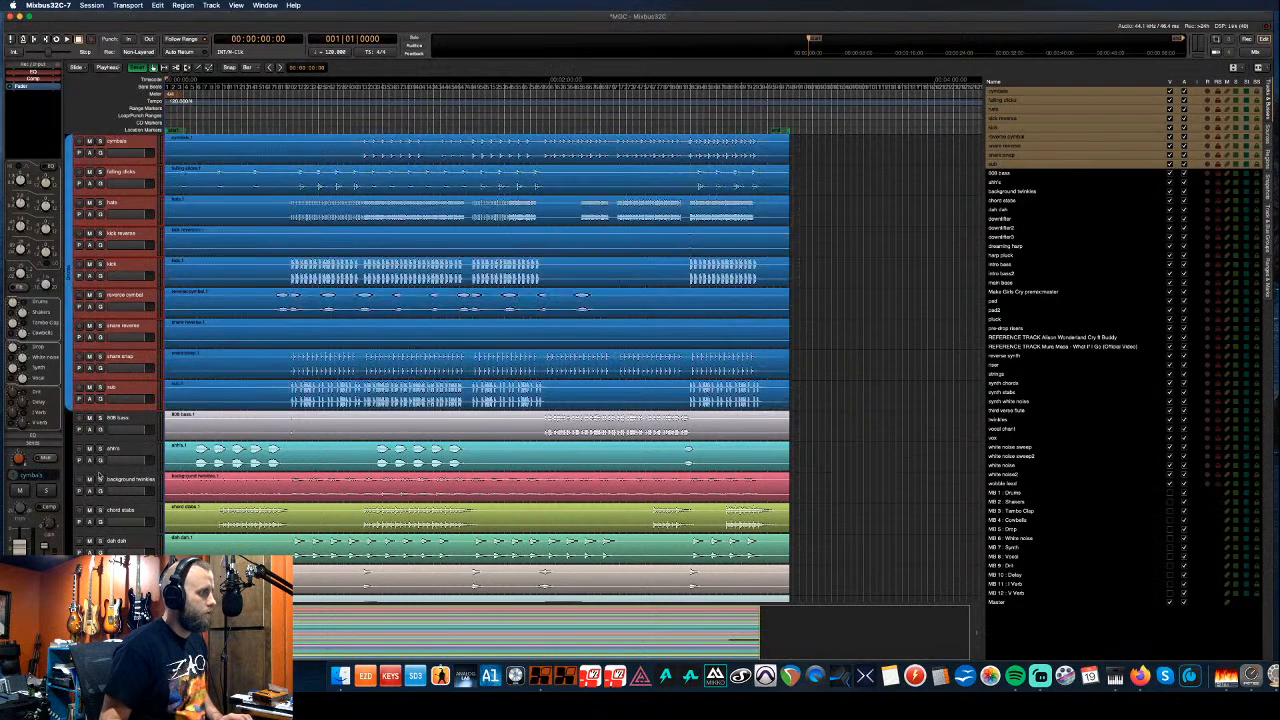
pyautogui.scroll(-2, 138, 425)
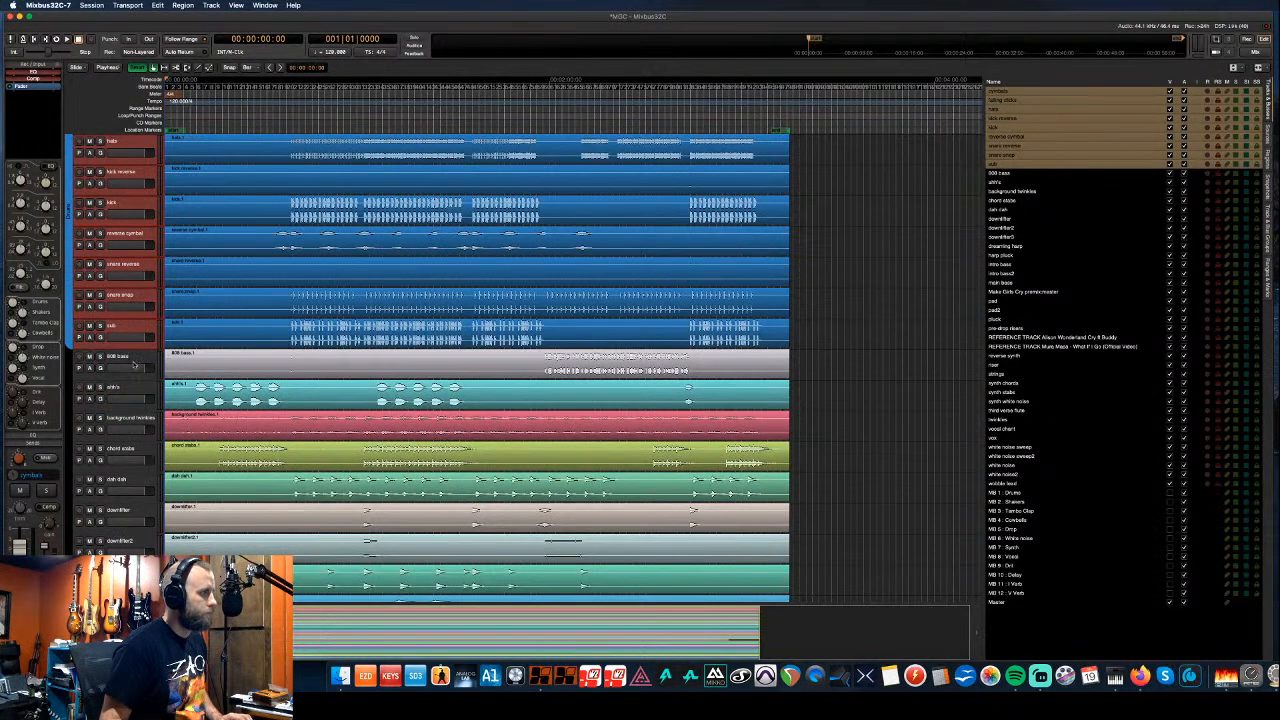
# - Move intro bass, intro bass2 and main bass up three places to sit beneath 808 bass
pyautogui.scroll(-4, 136, 366)
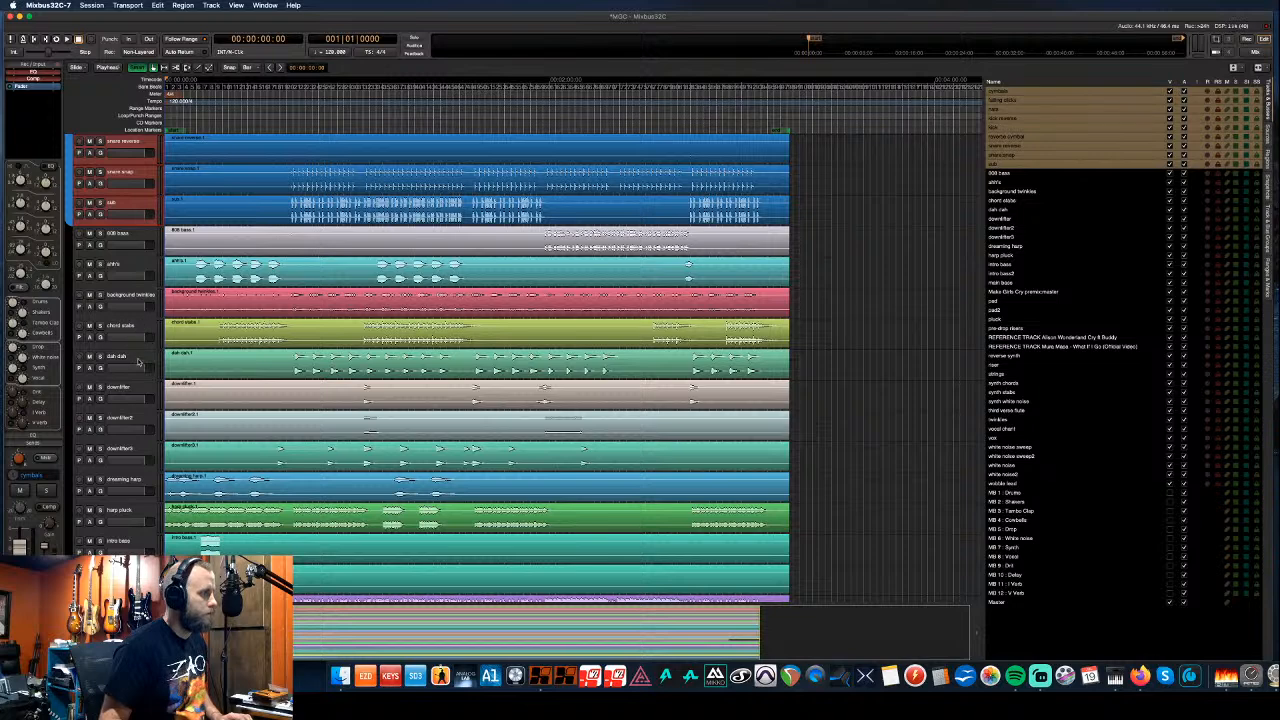
pyautogui.scroll(-3, 138, 363)
pyautogui.scroll(3, 138, 363)
pyautogui.scroll(-2, 138, 363)
pyautogui.scroll(-3, 138, 363)
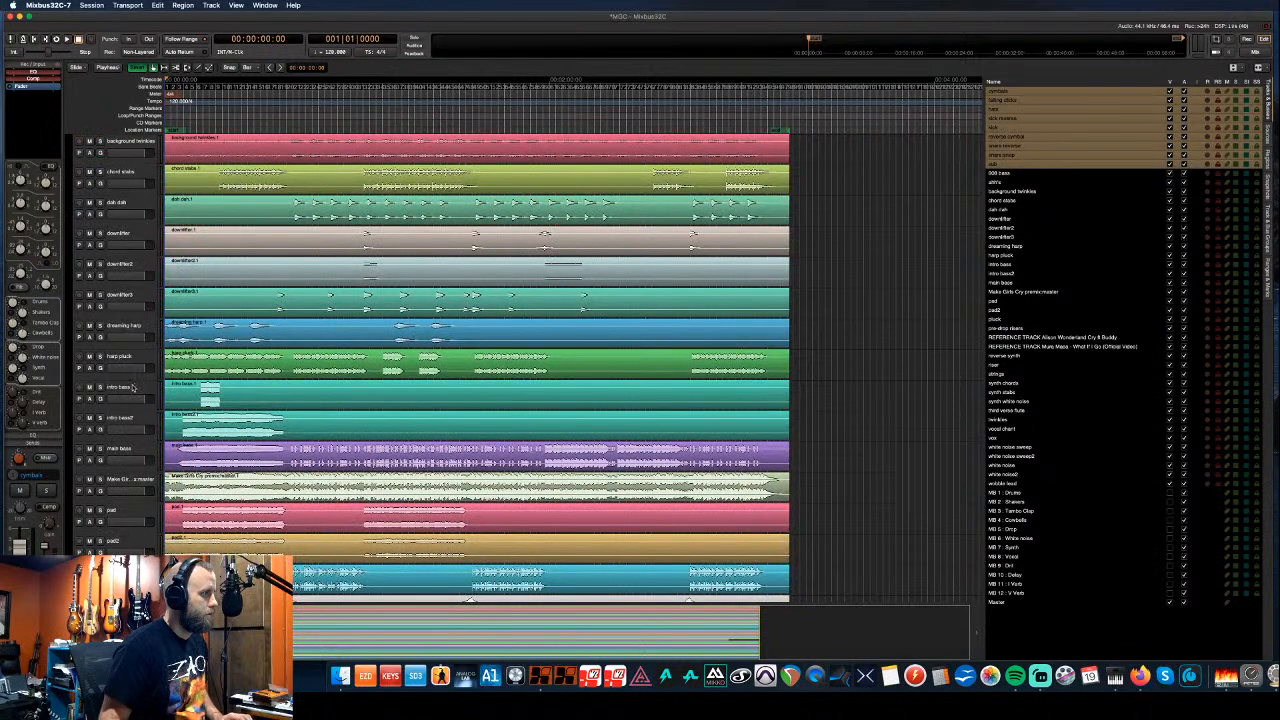
pyautogui.click(133, 388)
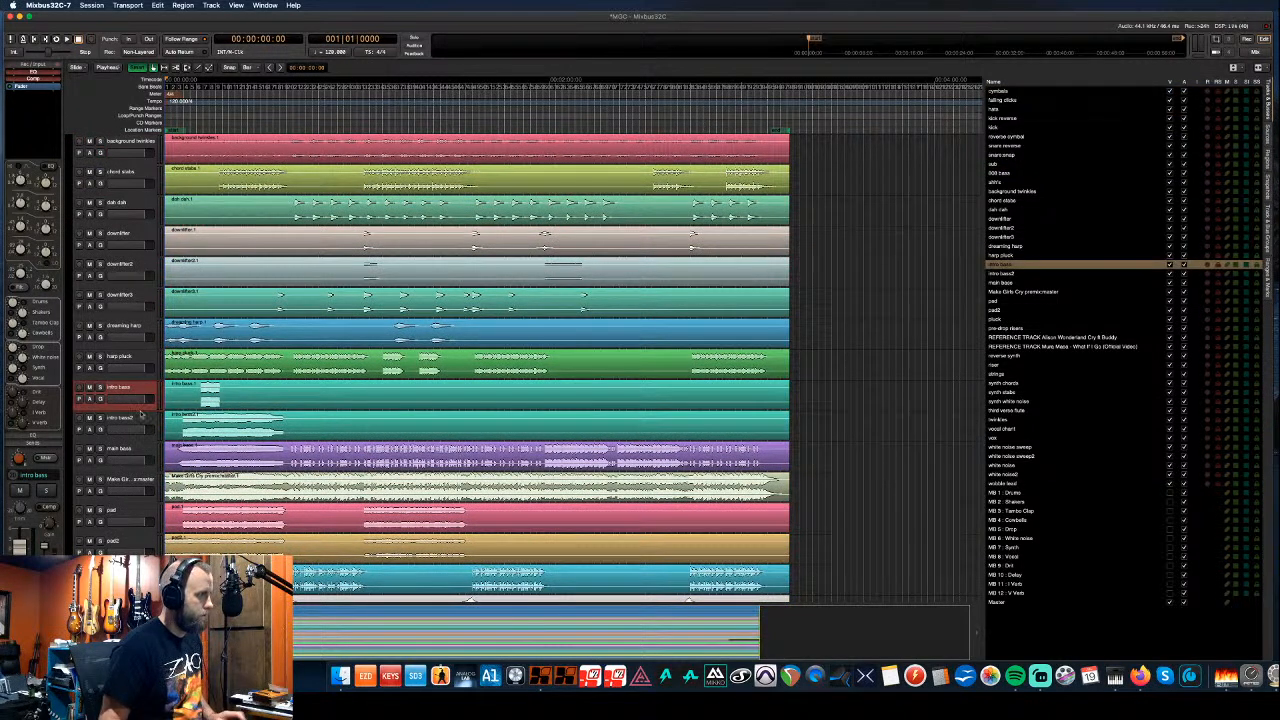
pyautogui.keyDown('shift'); pyautogui.click(140, 418); pyautogui.keyUp('shift')
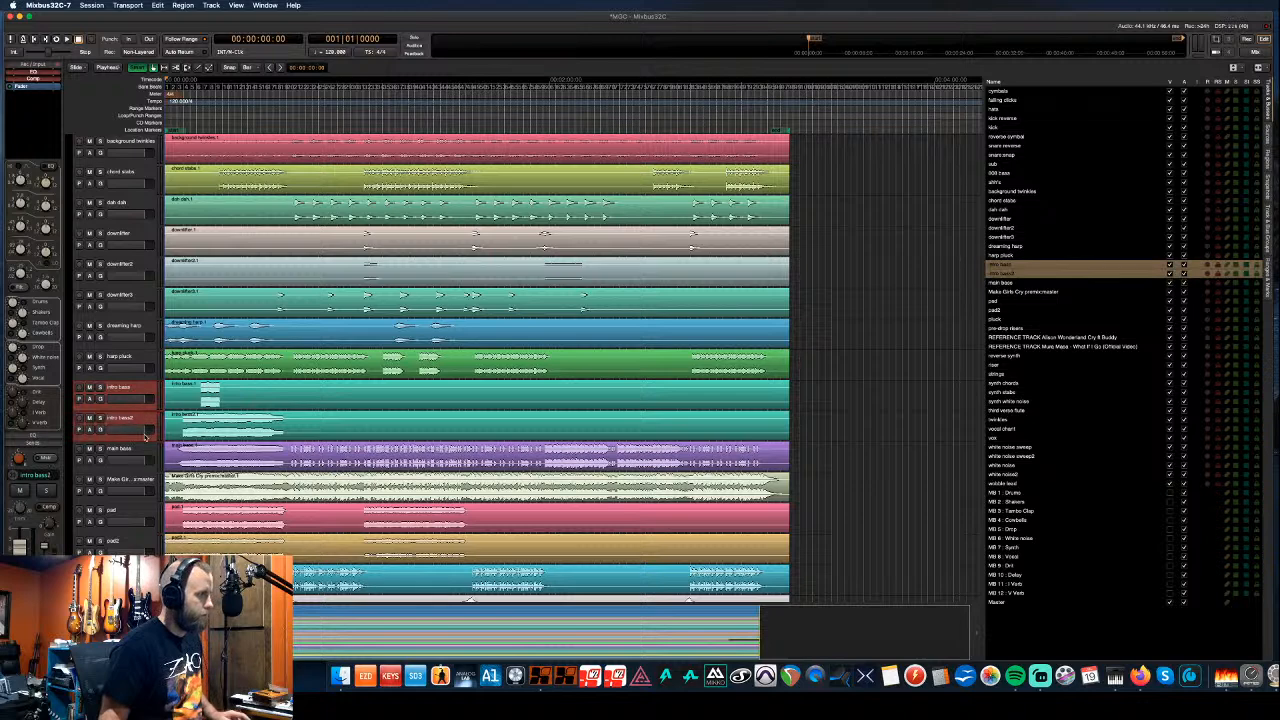
pyautogui.keyDown('shift'); pyautogui.click(144, 450); pyautogui.keyUp('shift')
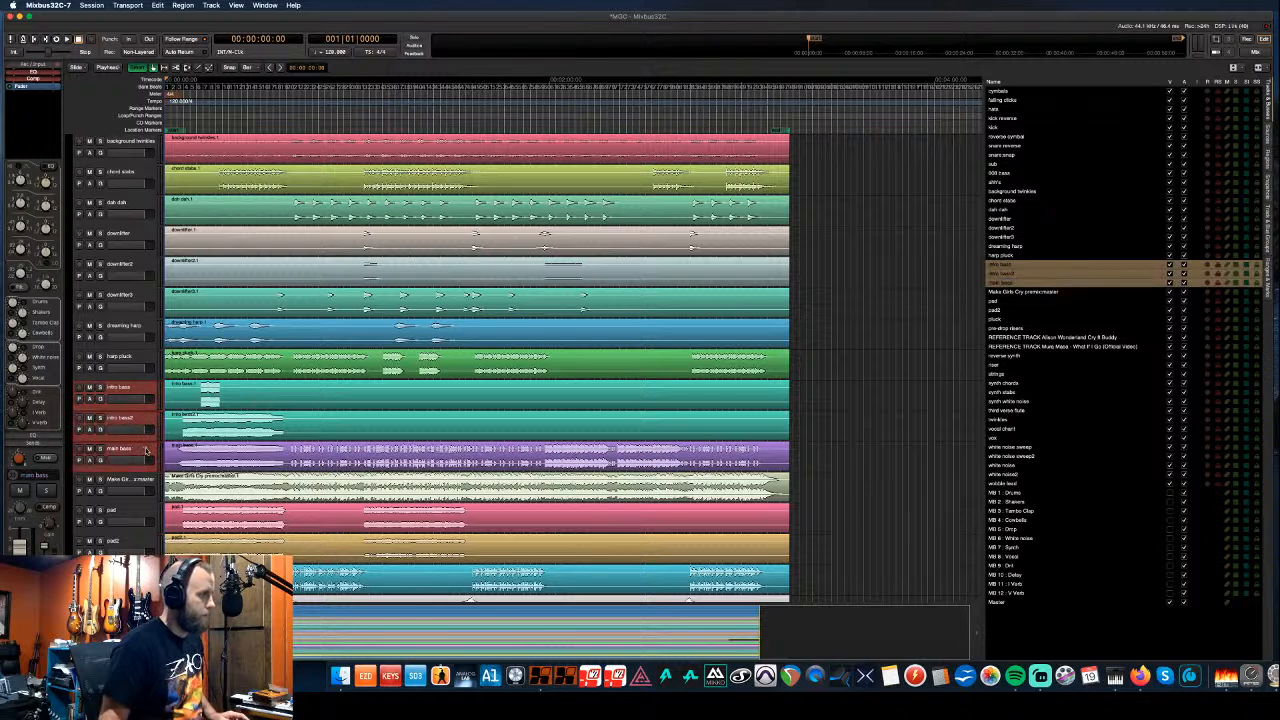
pyautogui.press('super+Up')
pyautogui.press('super+Up')
pyautogui.press('super+Up')
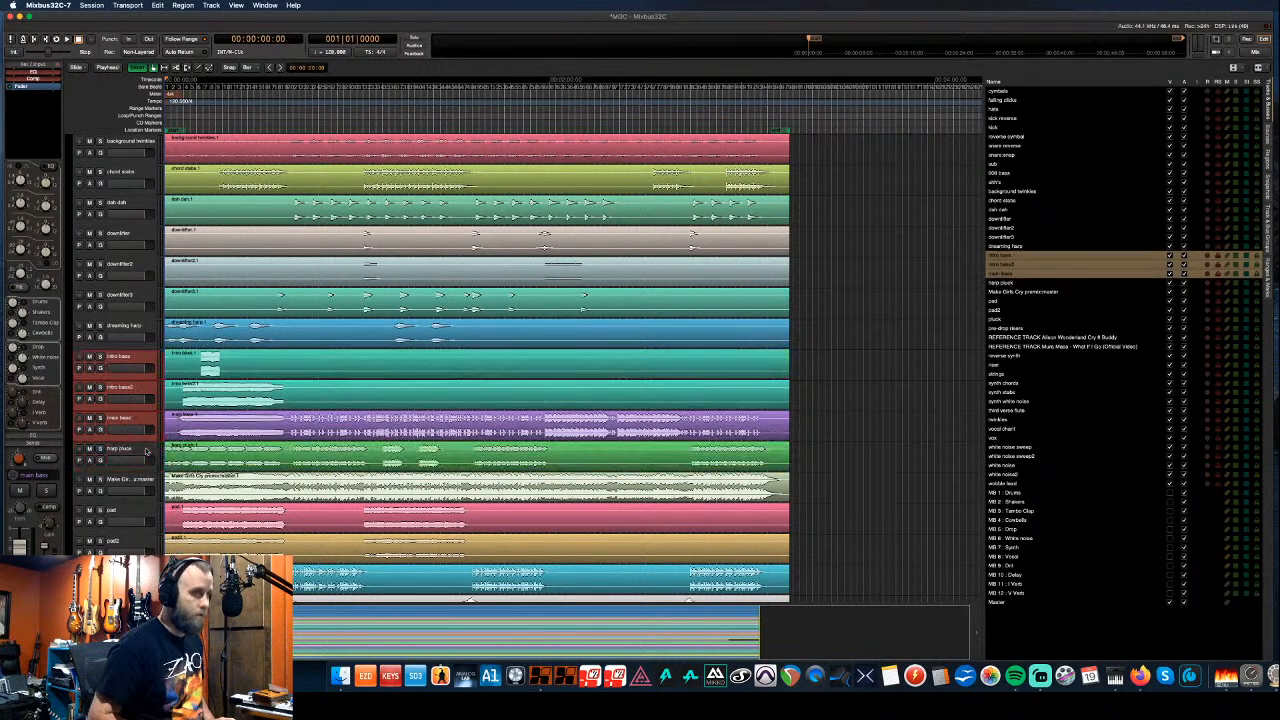
pyautogui.press('super+Up')
pyautogui.press('super+Up')
pyautogui.press('super+Up')
pyautogui.press('super+Up')
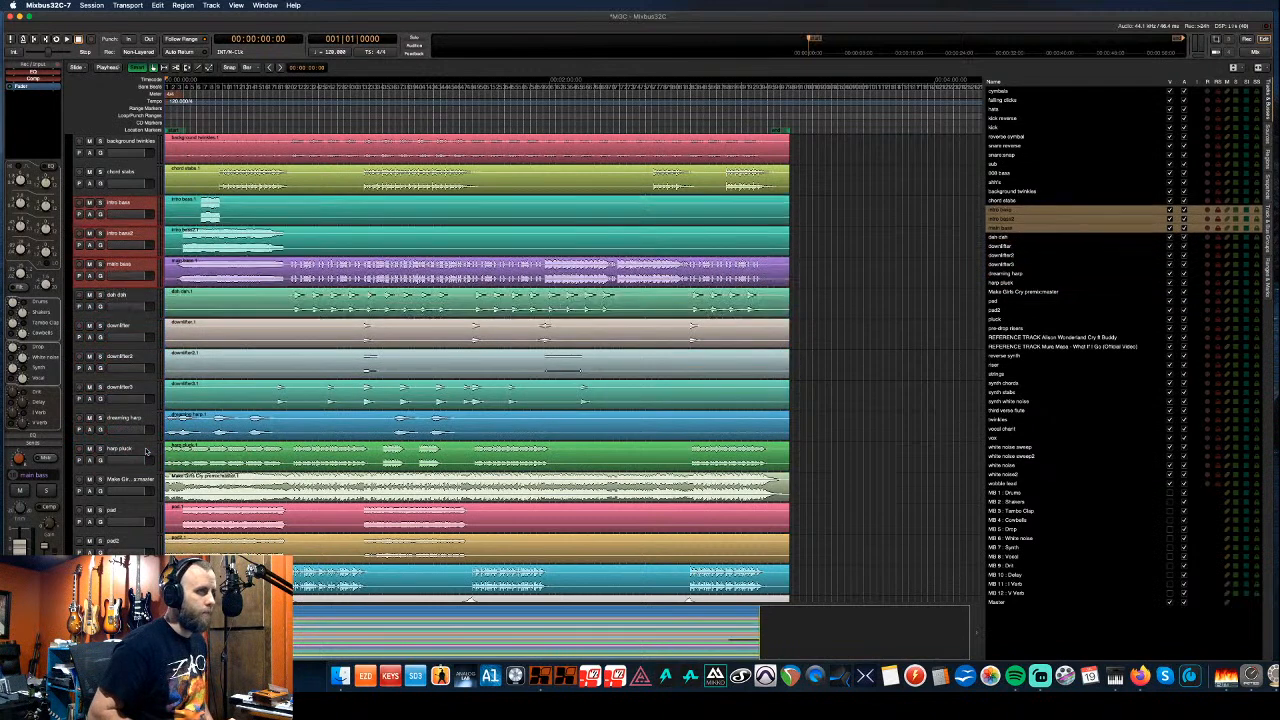
pyautogui.press('super+Up')
pyautogui.press('super+Up')
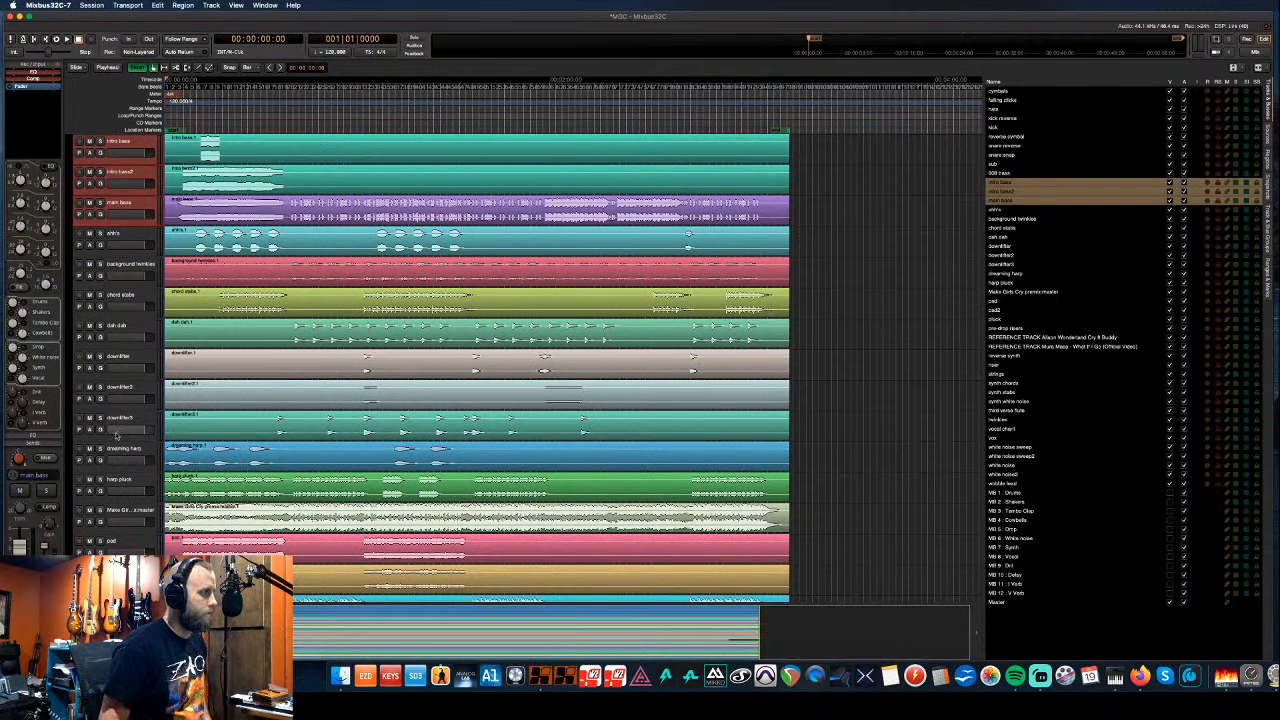
pyautogui.scroll(3, 115, 435)
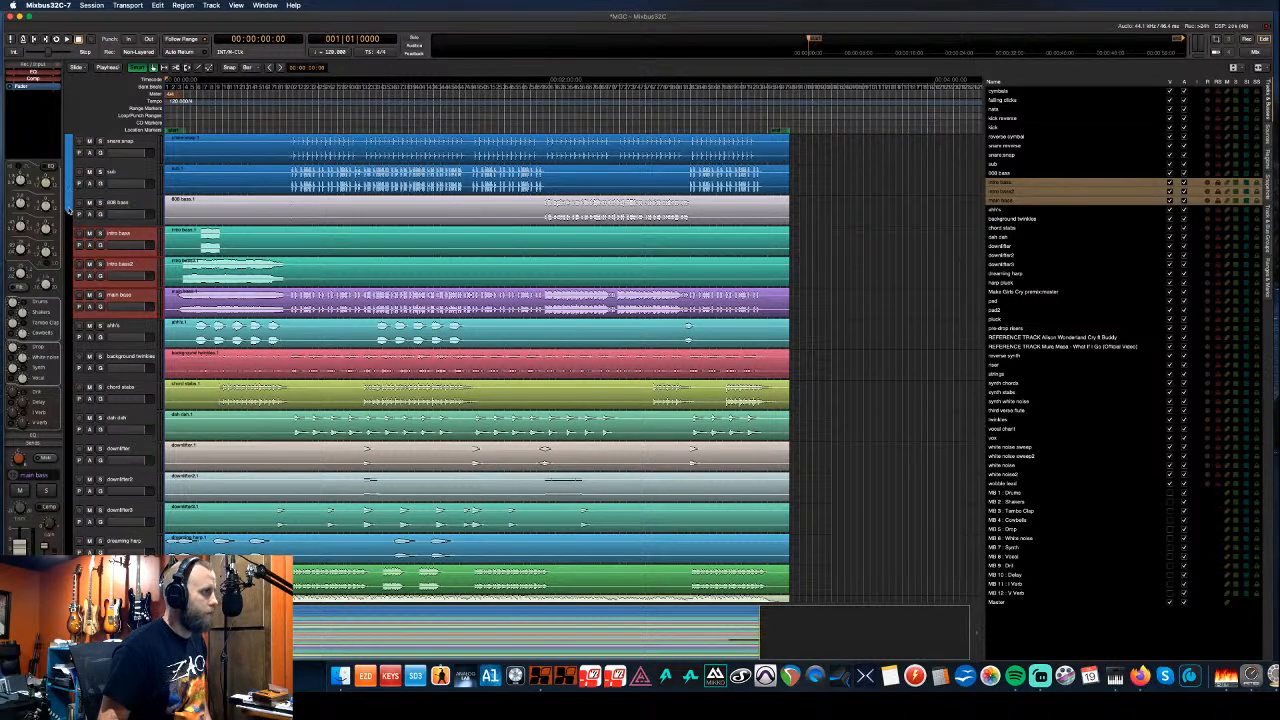
# - Group intro bass, intro bass2 and main bass as a red group named 'Bass'
pyautogui.moveTo(69, 223); pyautogui.dragTo(69, 318)
pyautogui.write('Bass')
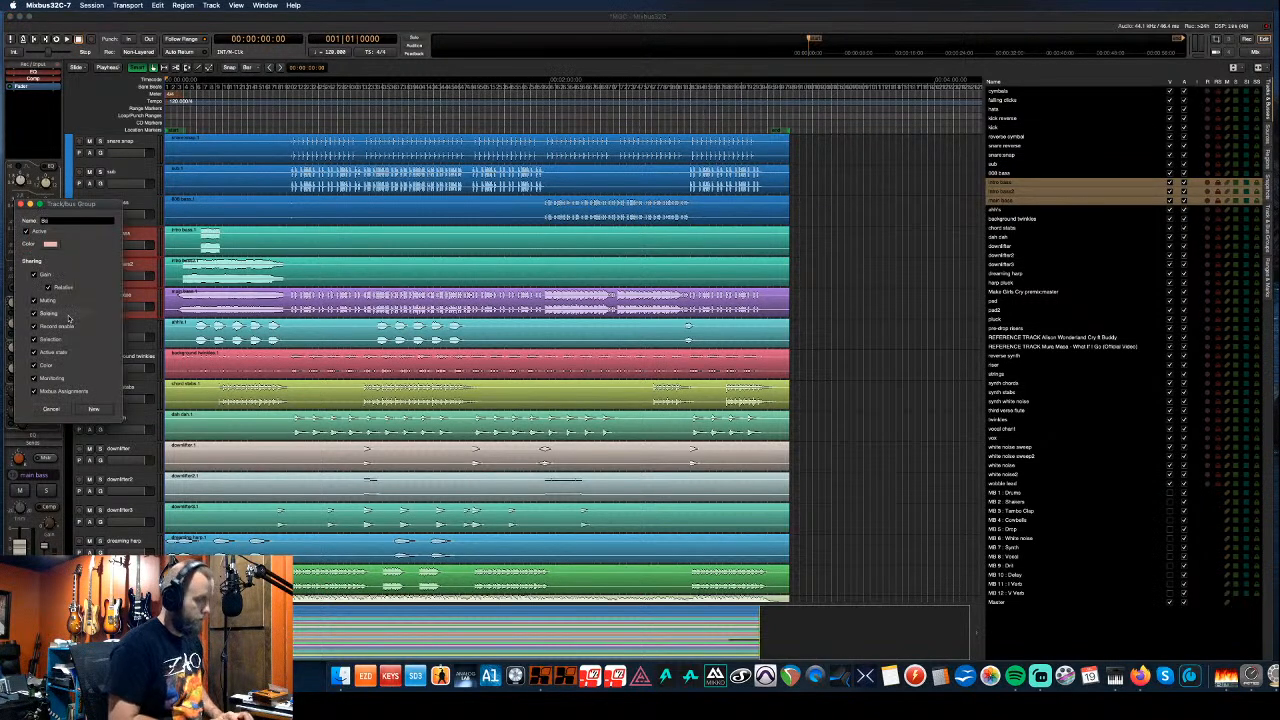
pyautogui.click(48, 244)
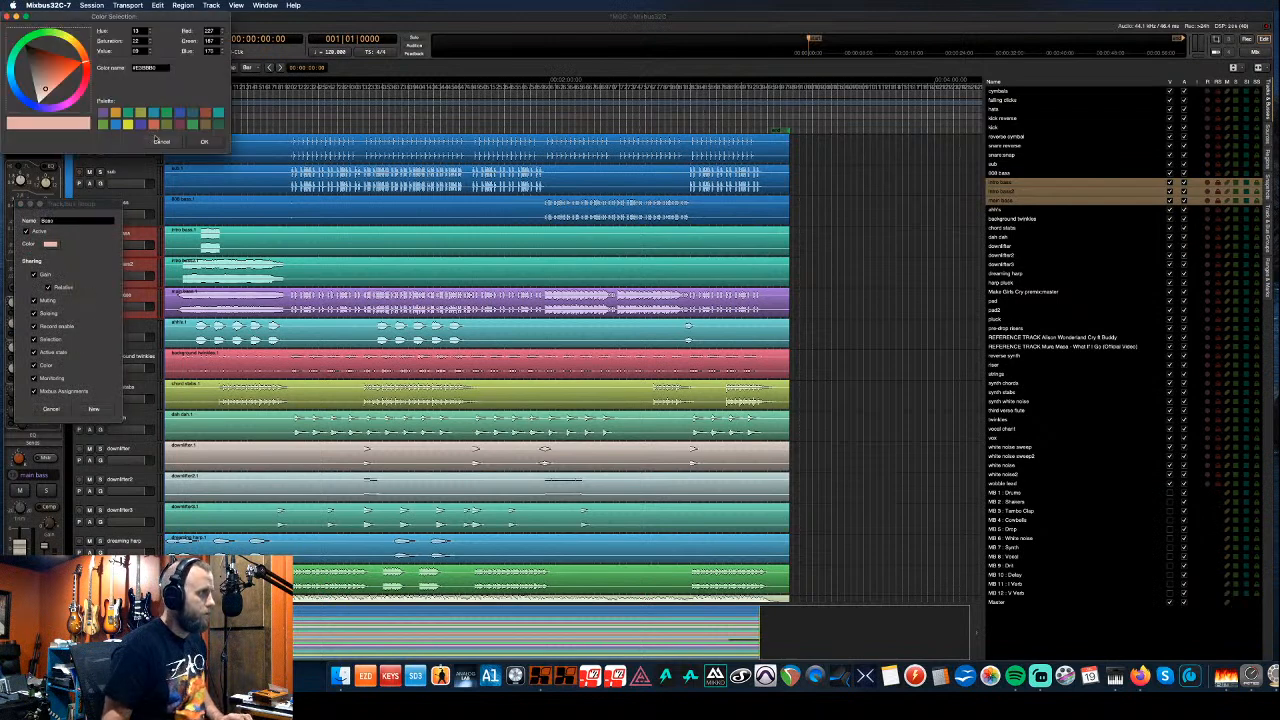
pyautogui.click(153, 125)
pyautogui.moveTo(65, 91); pyautogui.dragTo(57, 69)
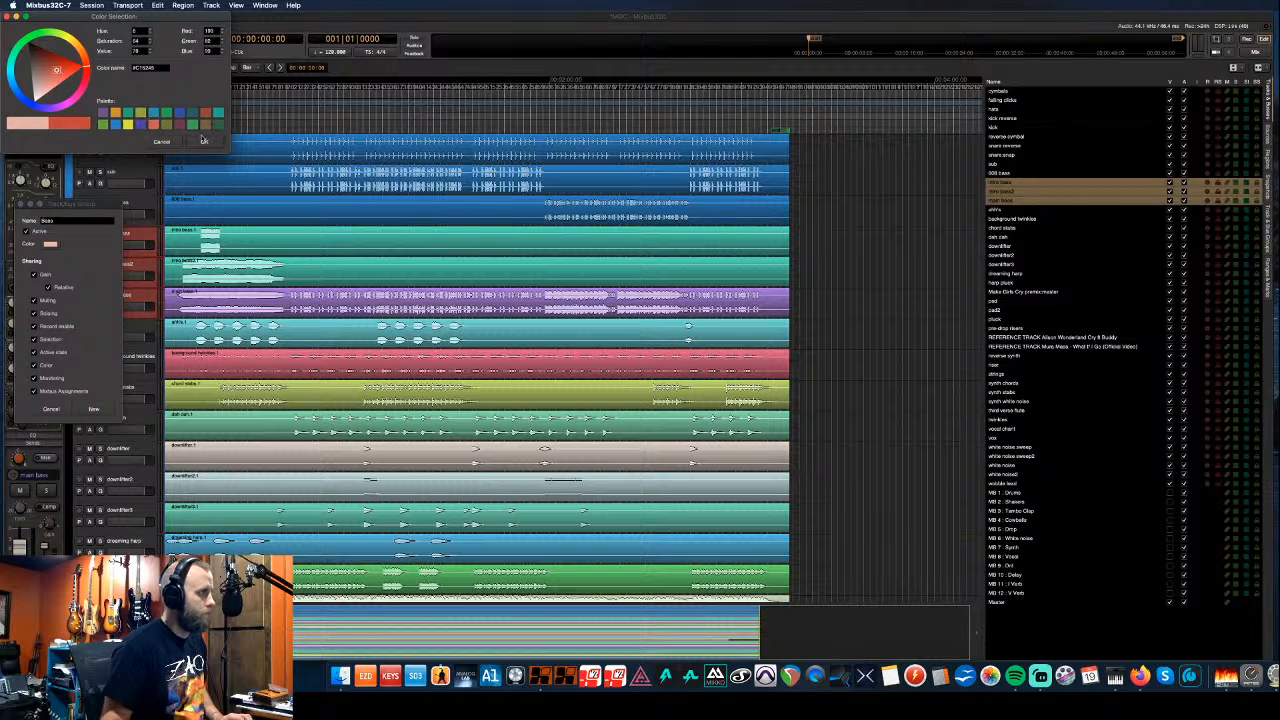
pyautogui.click(203, 143)
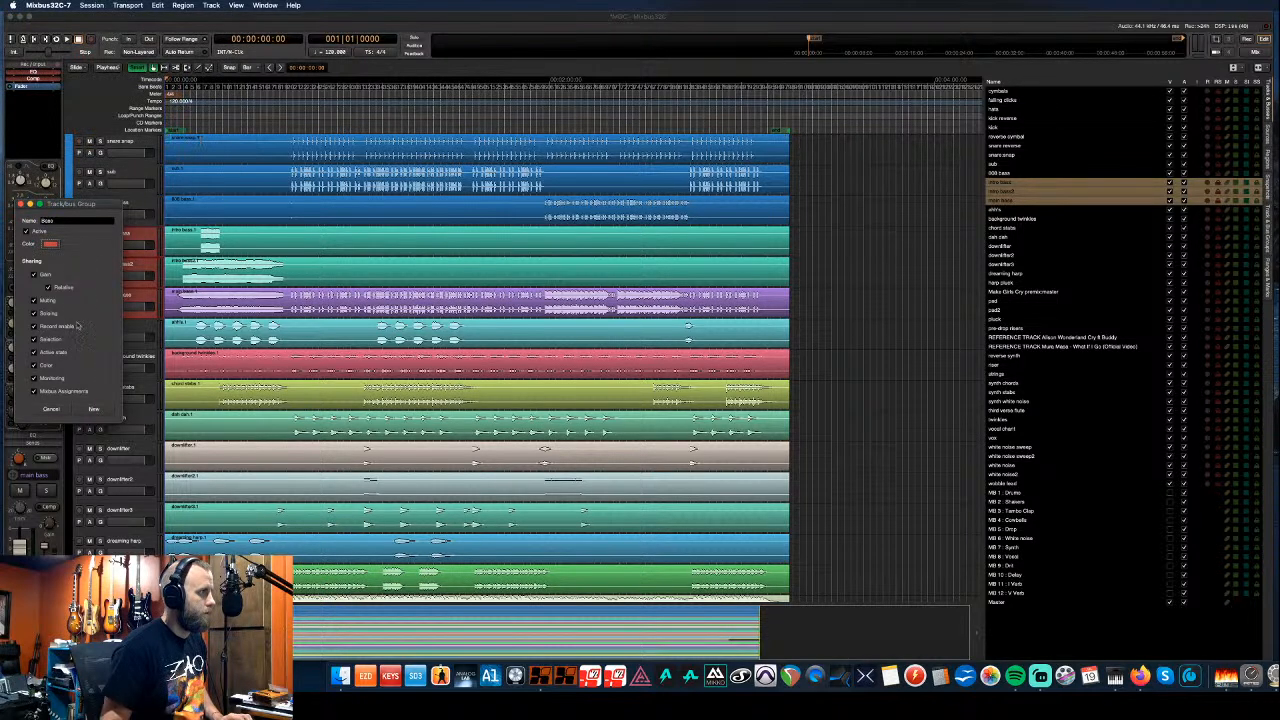
pyautogui.click(93, 409)
pyautogui.scroll(-7, 128, 392)
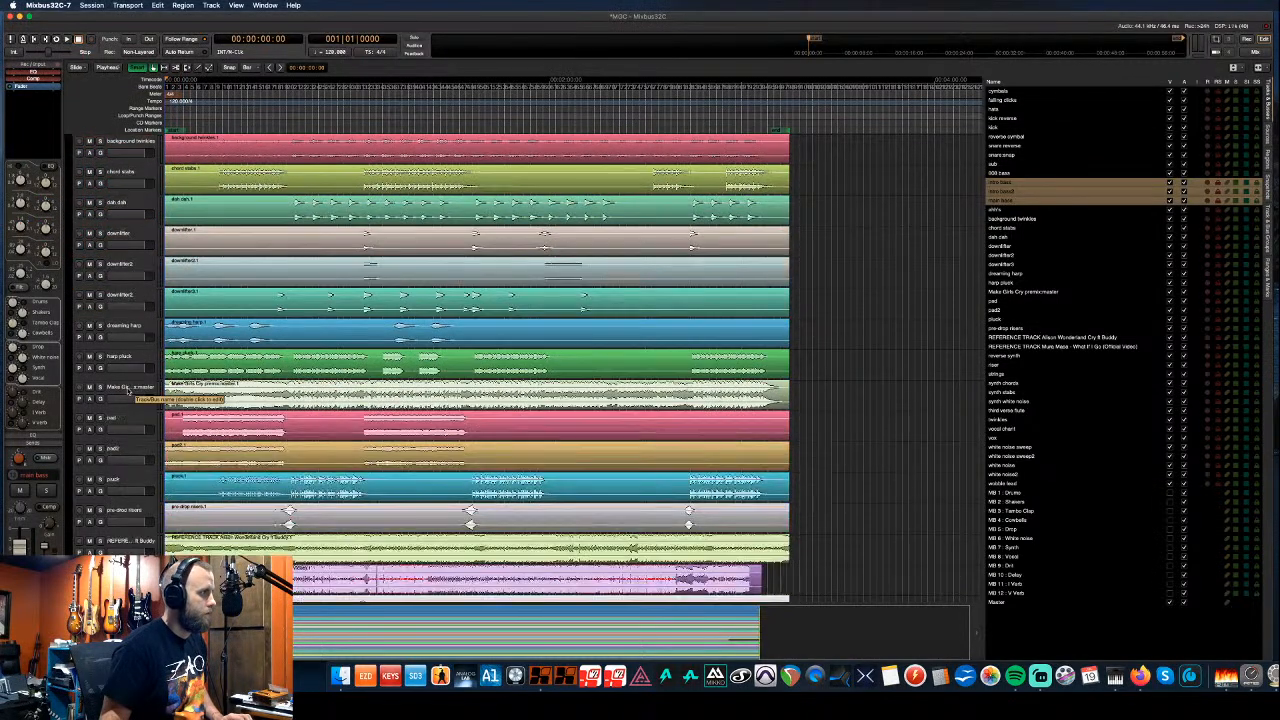
pyautogui.scroll(-10, 128, 392)
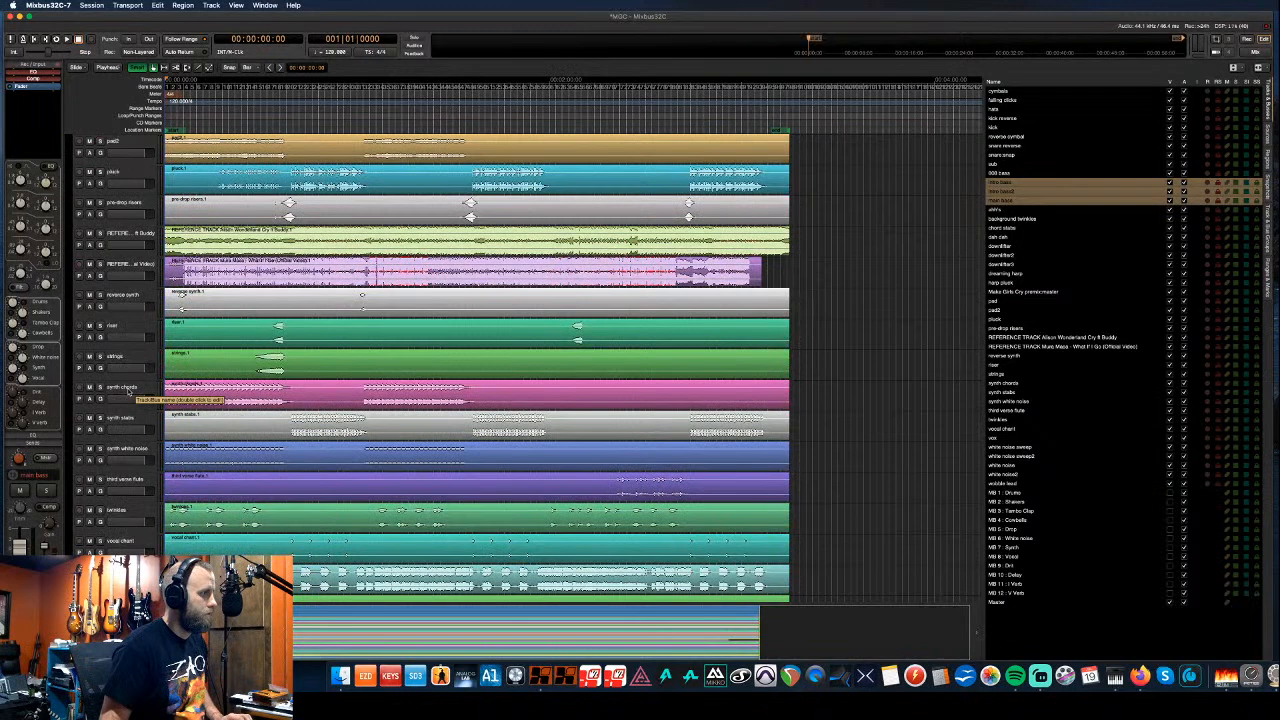
# - Move the wobble lead track up two places to sit below synth chords
pyautogui.scroll(-6, 128, 392)
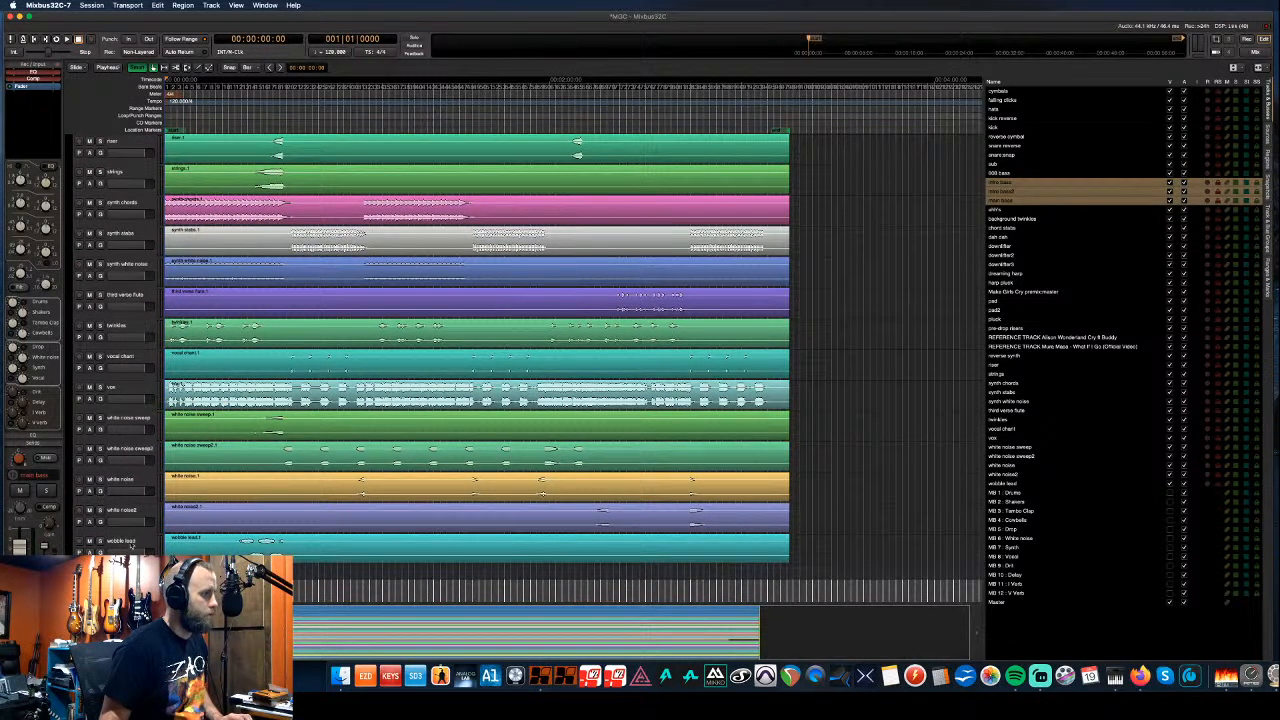
pyautogui.click(138, 541)
pyautogui.hotkey('ctrl', 'Up')
pyautogui.hotkey('ctrl', 'Up')
pyautogui.hotkey('ctrl', 'Up')
pyautogui.hotkey('ctrl', 'Up')
pyautogui.hotkey('ctrl', 'Up')
pyautogui.hotkey('ctrl', 'Up')
pyautogui.hotkey('ctrl', 'Up')
pyautogui.hotkey('ctrl', 'Up')
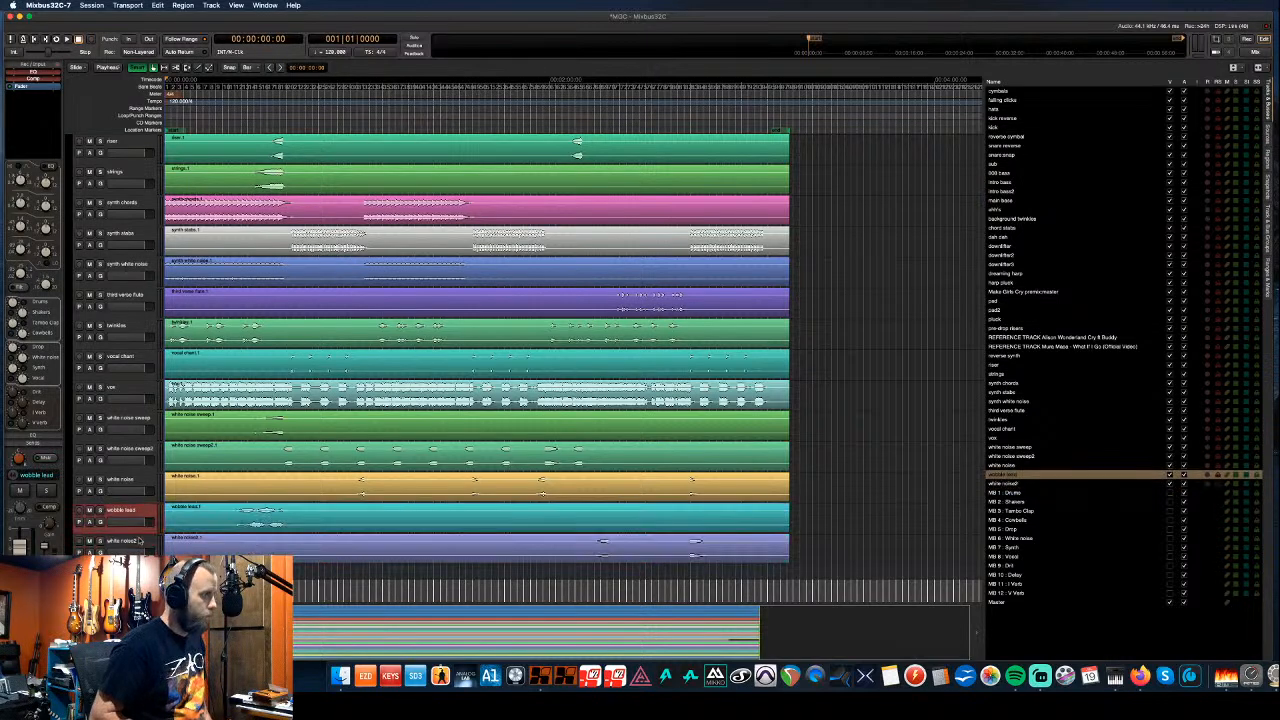
pyautogui.hotkey('ctrl', 'Up')
pyautogui.hotkey('ctrl', 'Up')
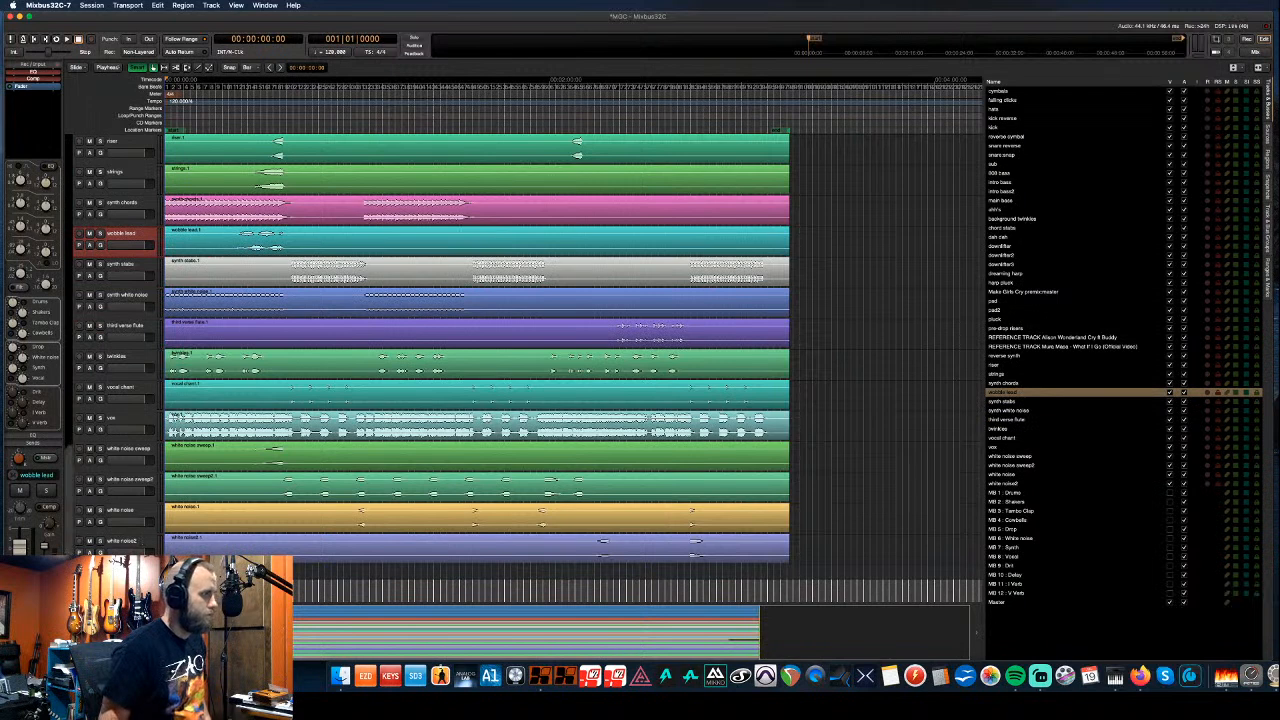
# - Create a purple 'White Noise' group for the four white noise tracks
pyautogui.click(66, 566)
pyautogui.write('White Noise')
pyautogui.click(48, 481)
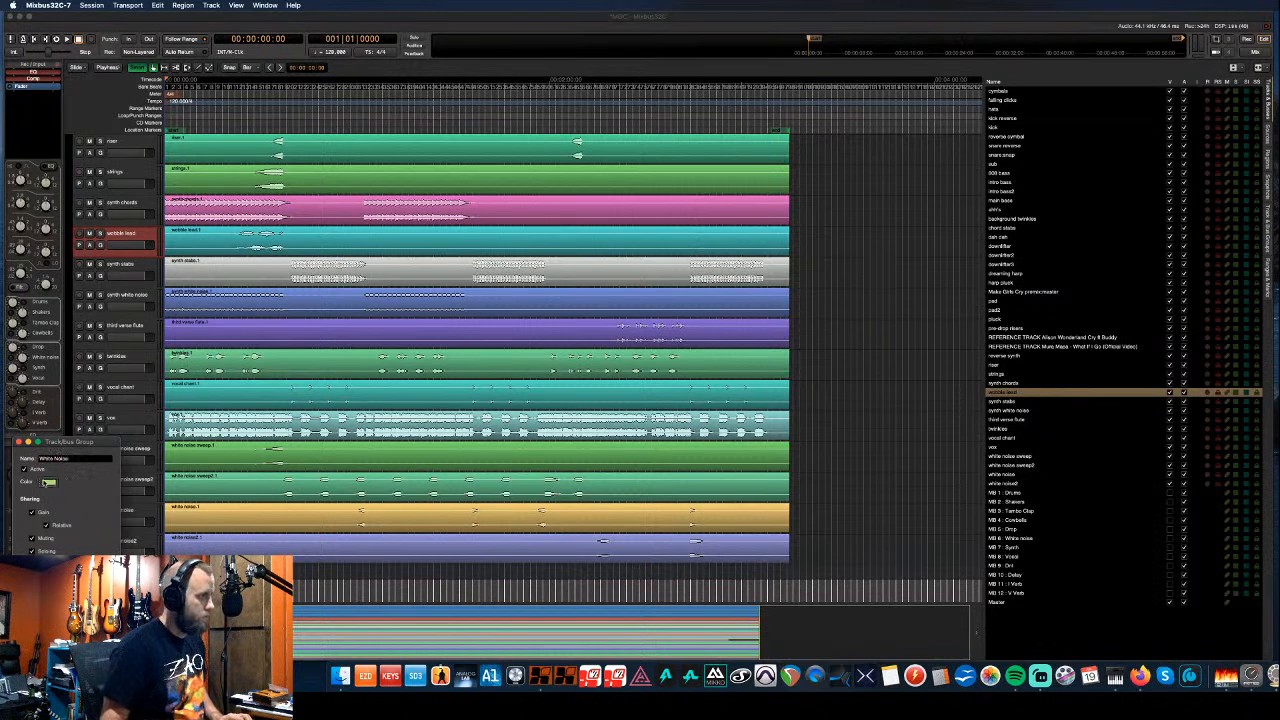
pyautogui.click(128, 124)
pyautogui.click(204, 141)
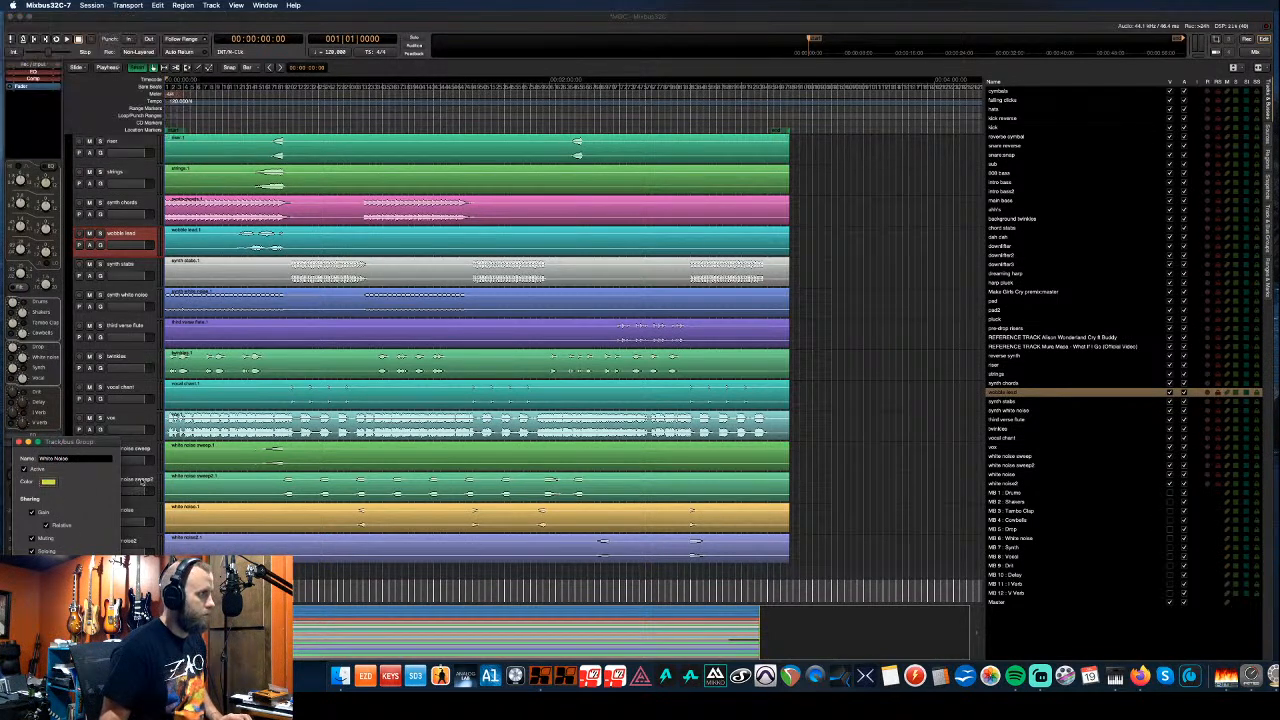
pyautogui.click(48, 481)
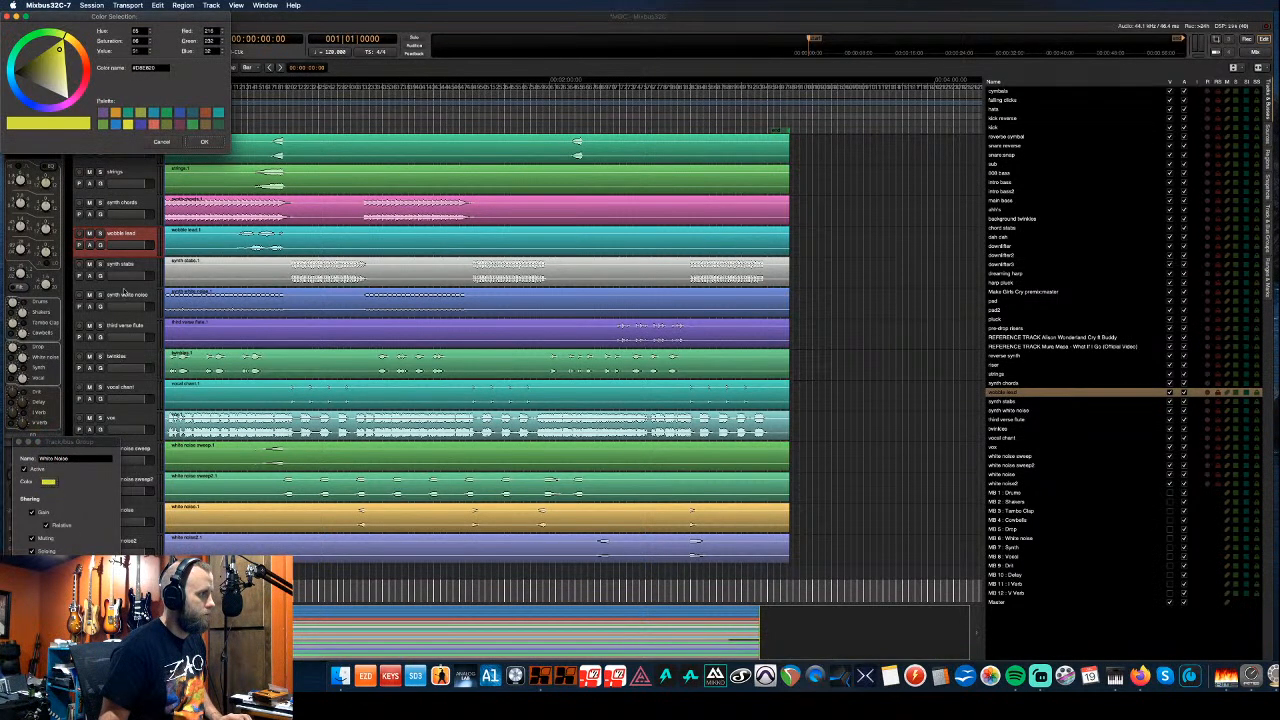
pyautogui.click(140, 124)
pyautogui.click(205, 142)
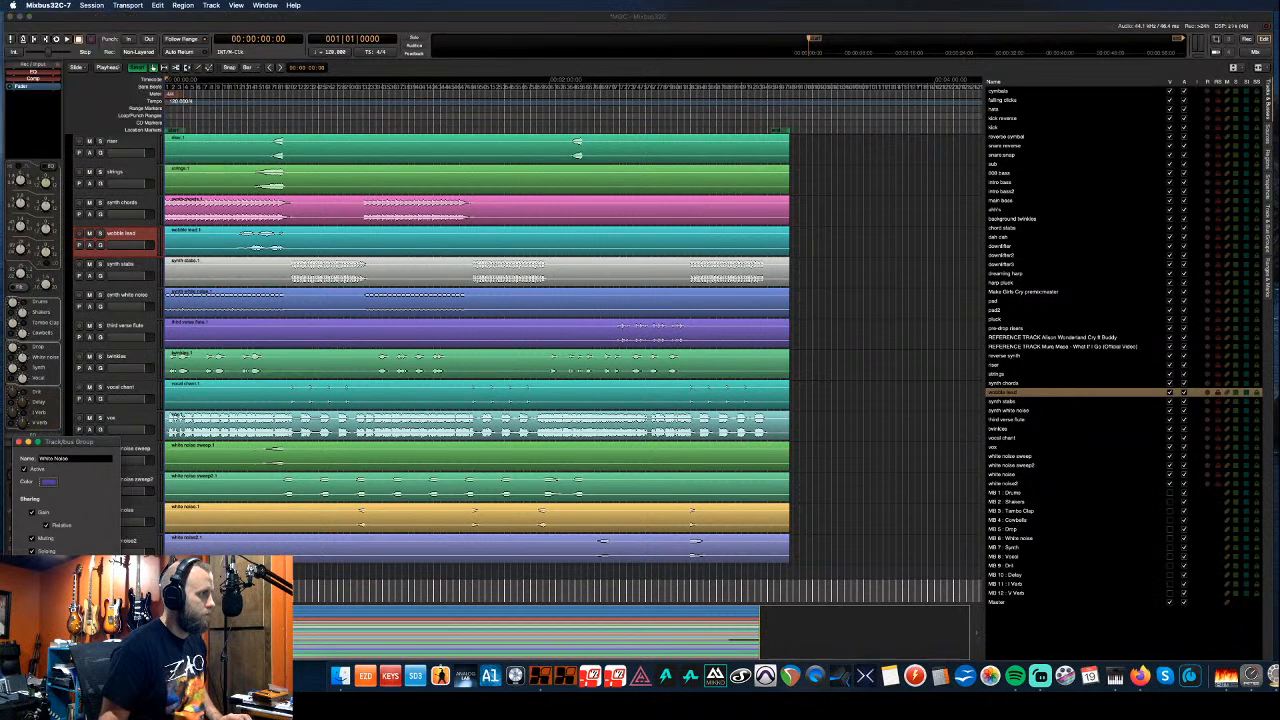
pyautogui.click(100, 637)
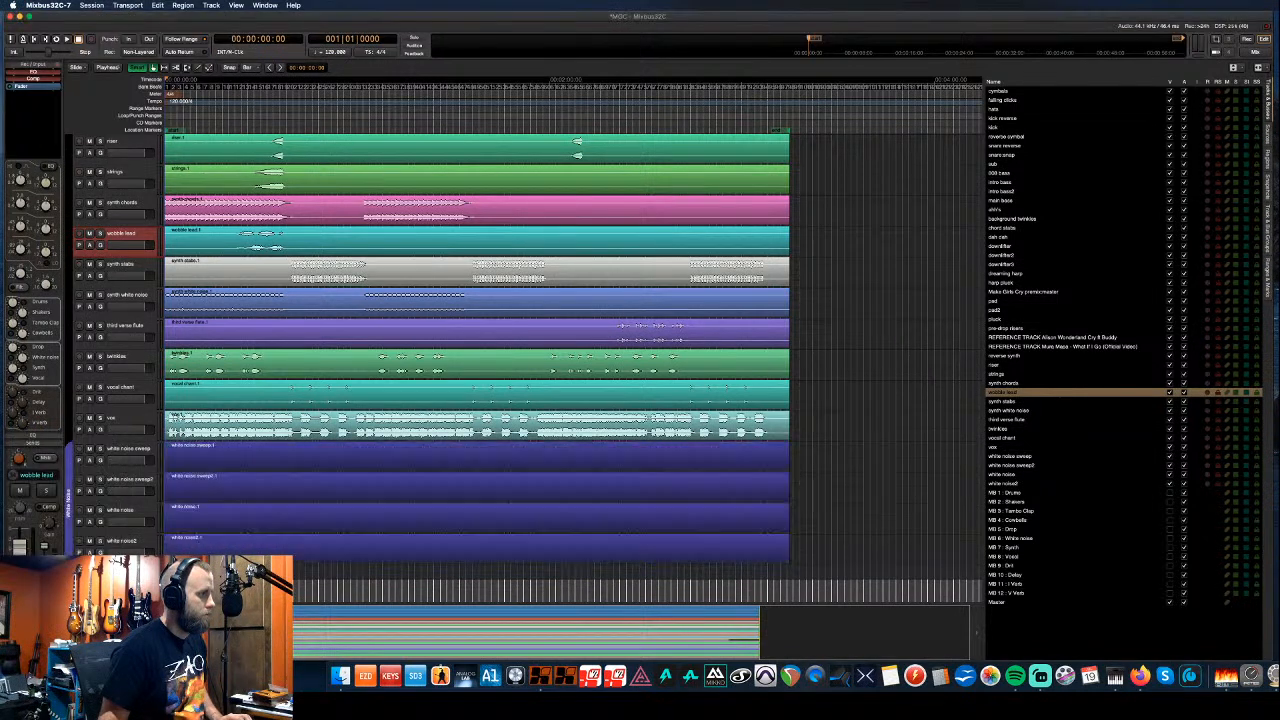
pyautogui.click(143, 452)
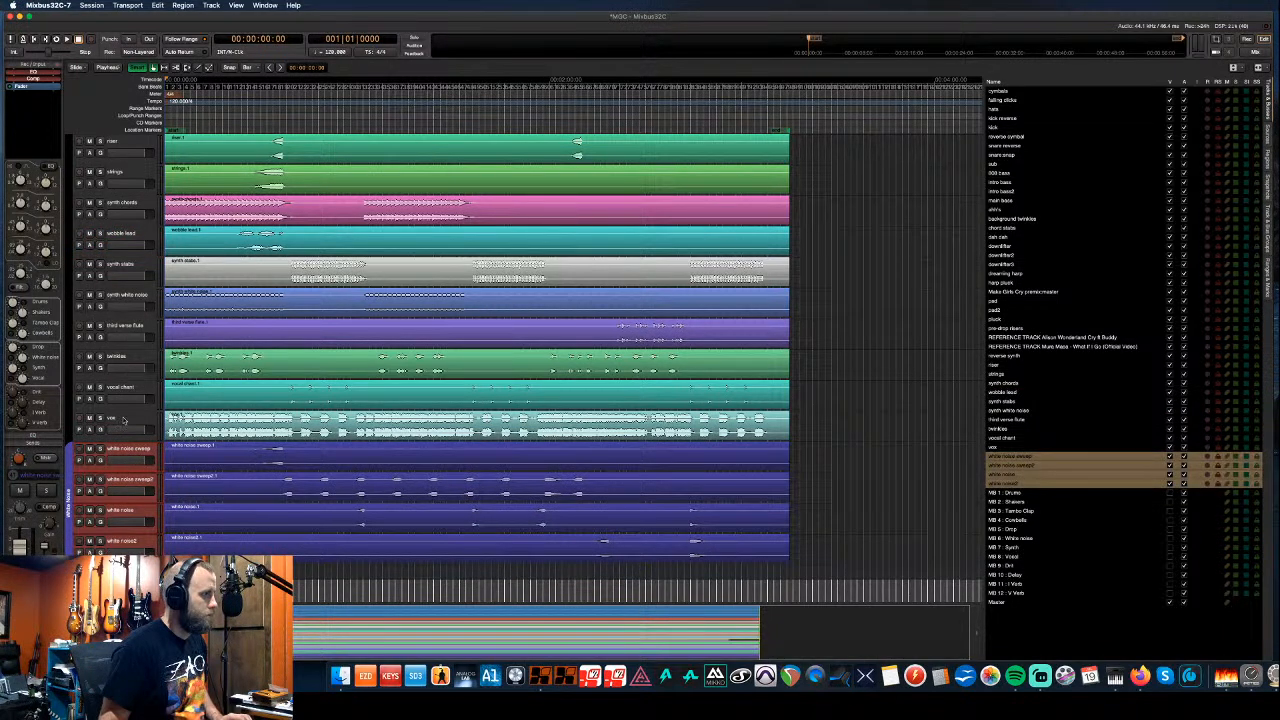
# - Move the vox track down below the white noise tracks
pyautogui.click(124, 421)
pyautogui.press('super+Down')
pyautogui.press('super+Down')
pyautogui.press('super+Down')
pyautogui.press('super+Down')
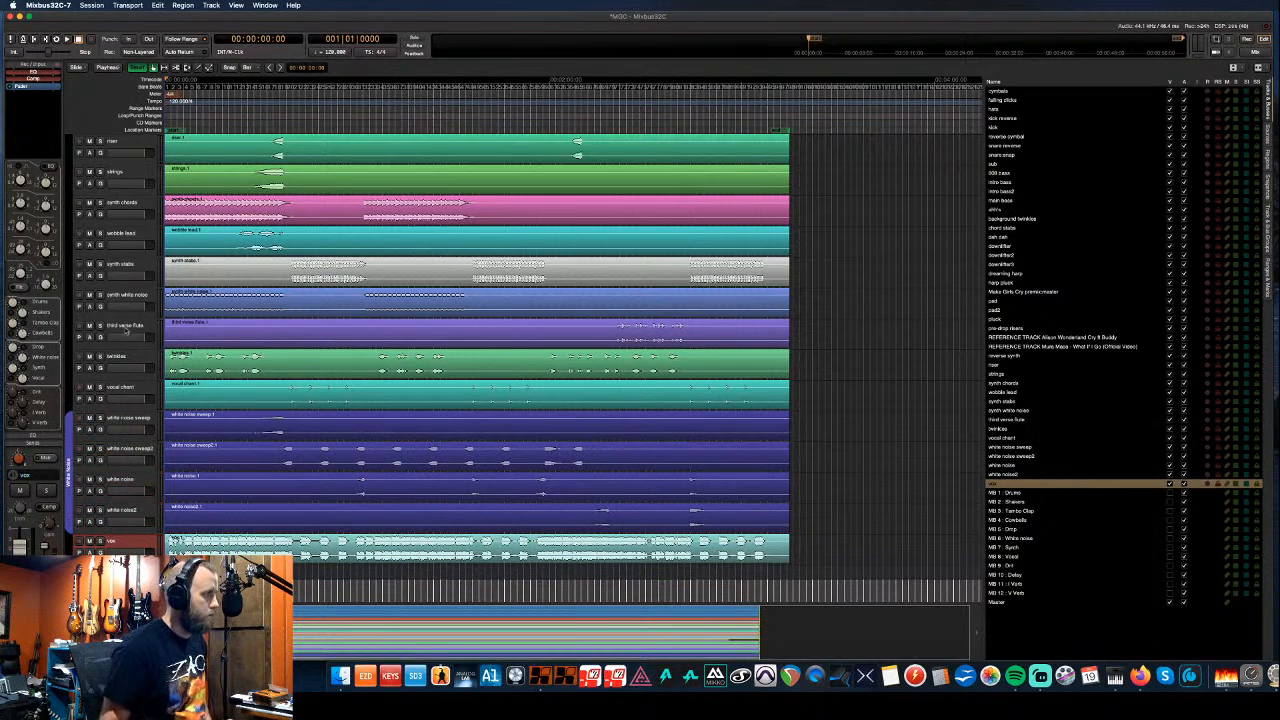
pyautogui.scroll(1, 127, 330)
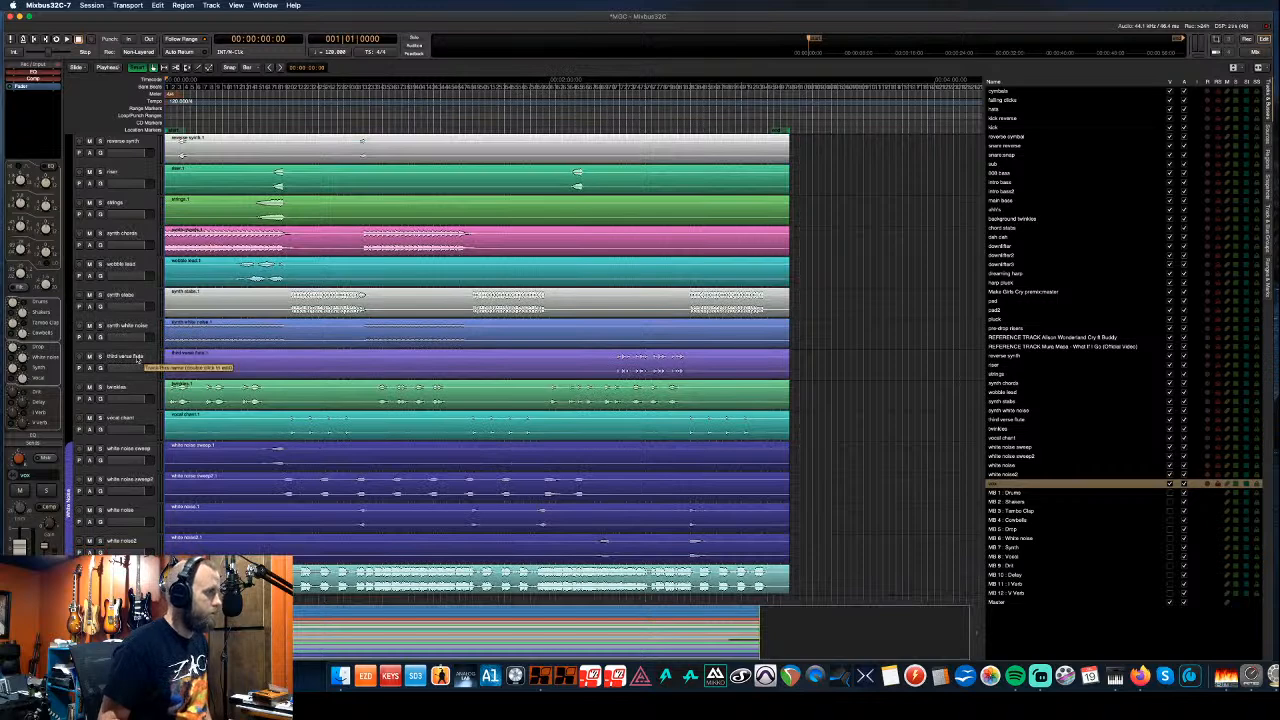
pyautogui.scroll(4, 137, 355)
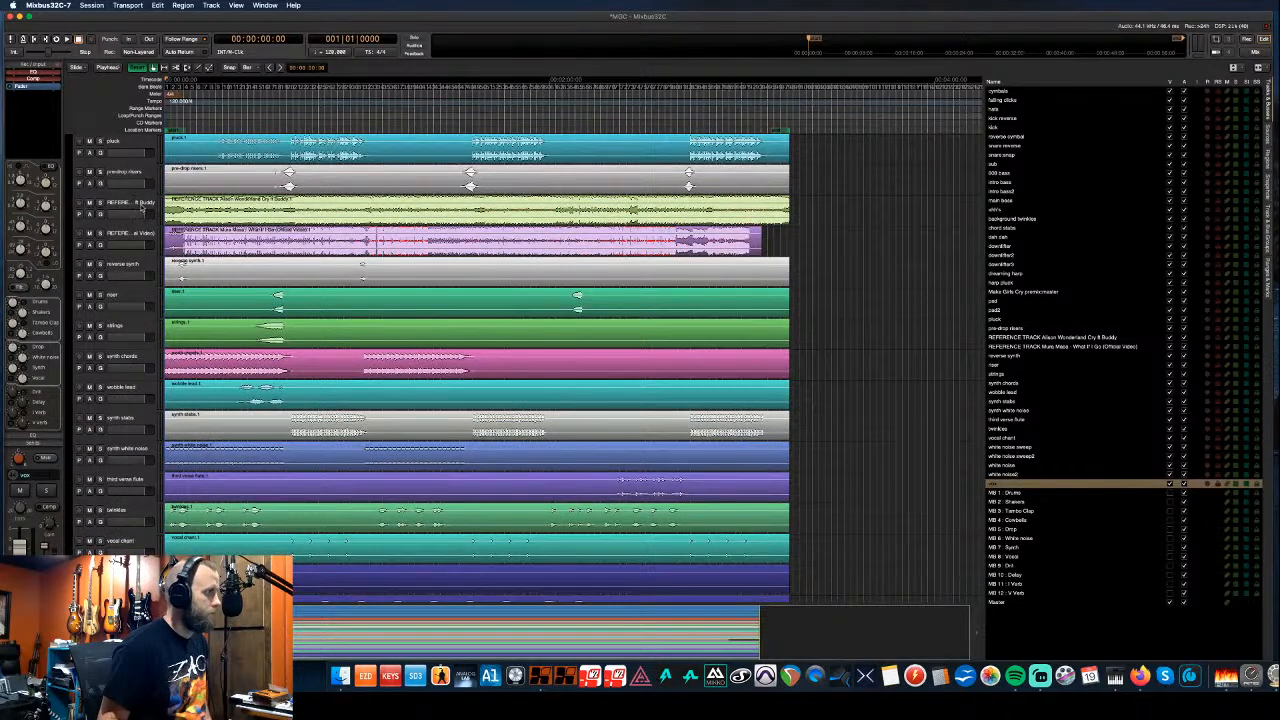
# - Hide and deactivate both REFERENCE tracks
pyautogui.click(143, 204)
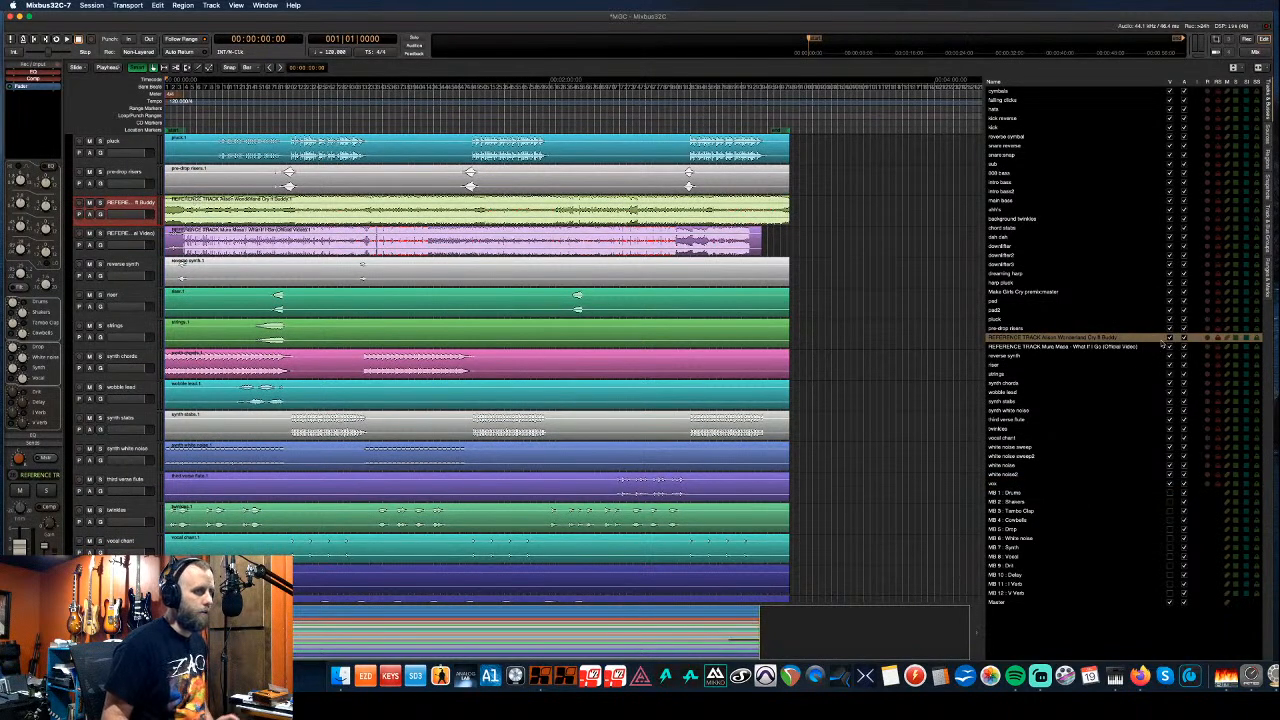
pyautogui.click(1171, 338)
pyautogui.click(1185, 338)
pyautogui.click(1185, 347)
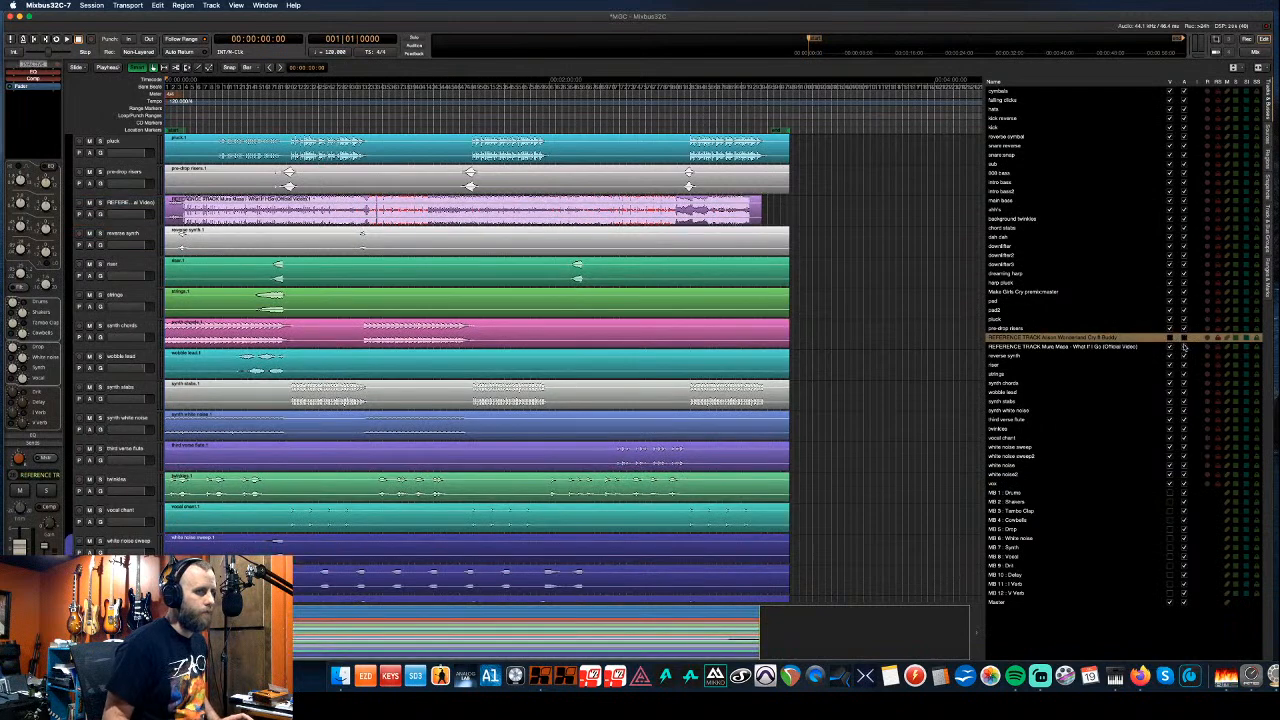
pyautogui.click(1171, 347)
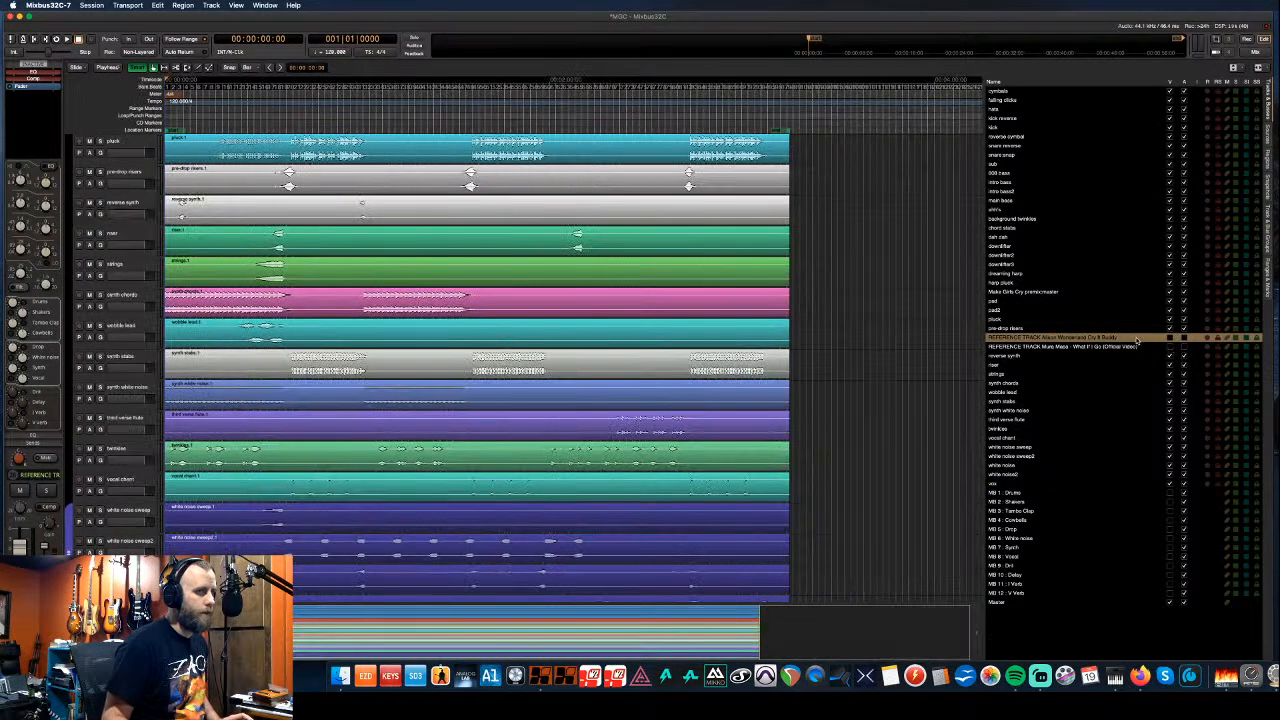
pyautogui.keyDown('shift'); pyautogui.click(1060, 349); pyautogui.keyUp('shift')
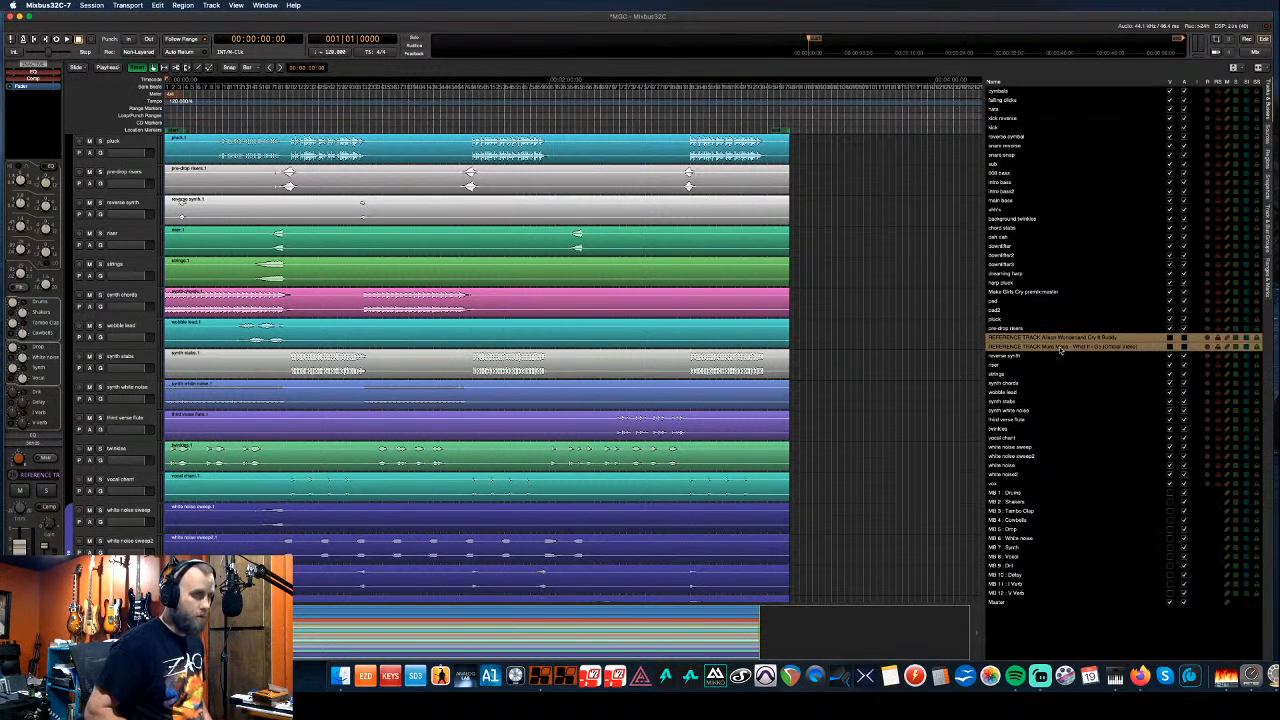
# - Hide the pluck track and move the premix and both REFERENCE tracks below vox
pyautogui.click(1170, 291)
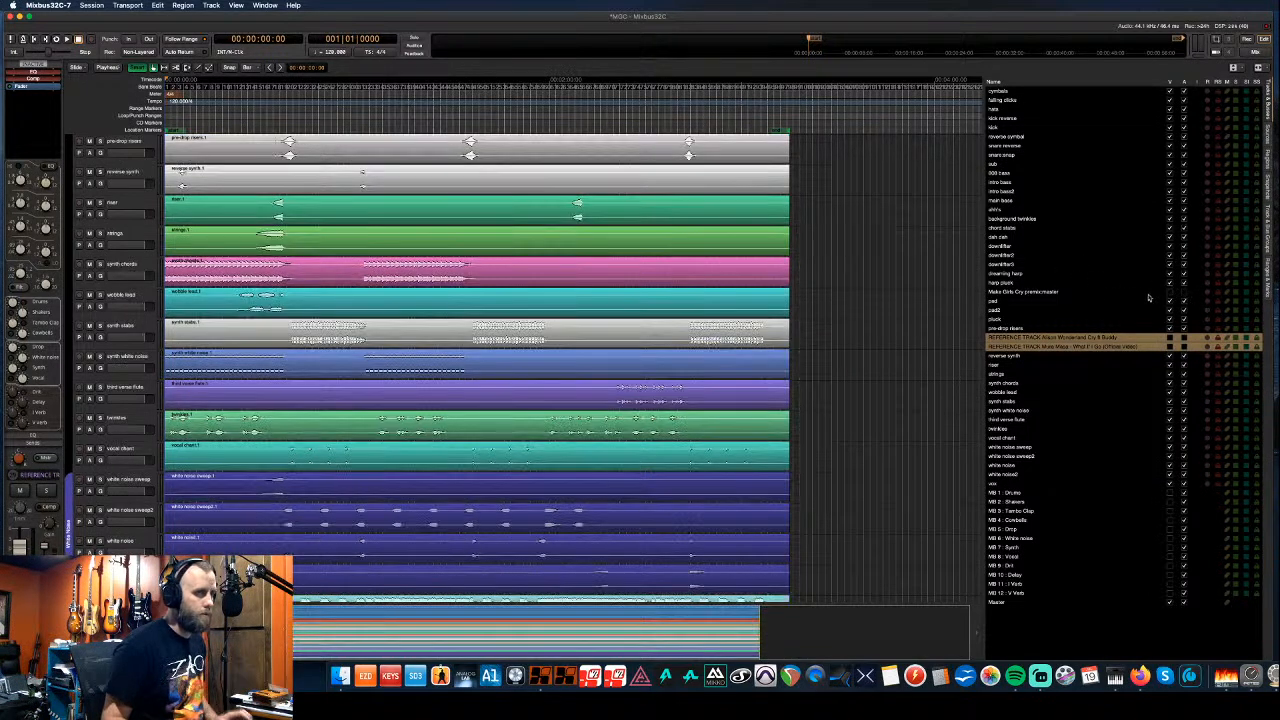
pyautogui.click(1048, 293)
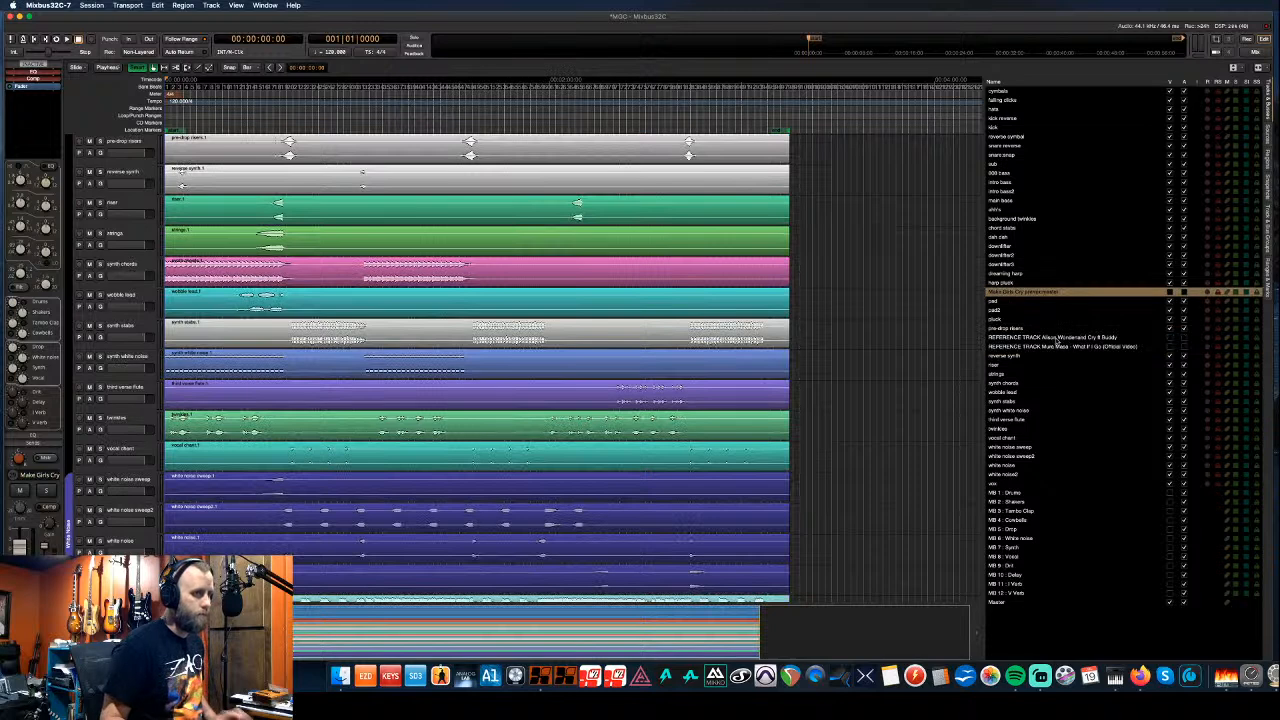
pyautogui.keyDown('super'); pyautogui.click(1057, 338); pyautogui.keyUp('super')
pyautogui.keyDown('super'); pyautogui.click(1057, 347); pyautogui.keyUp('super')
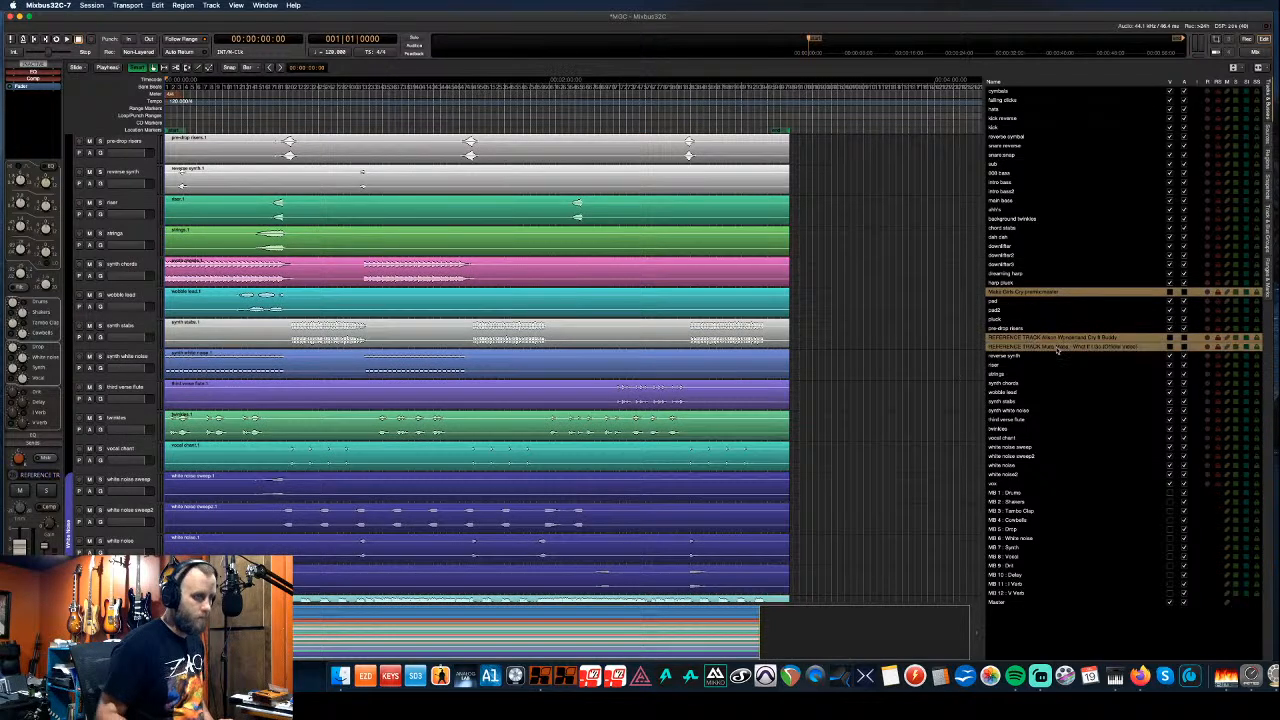
pyautogui.press('super+Down')
pyautogui.press('super+Down')
pyautogui.press('super+Down')
pyautogui.press('super+Down')
pyautogui.press('super+Down')
pyautogui.press('super+Down')
pyautogui.press('super+Down')
pyautogui.press('super+Down')
pyautogui.press('super+Down')
pyautogui.press('super+Down')
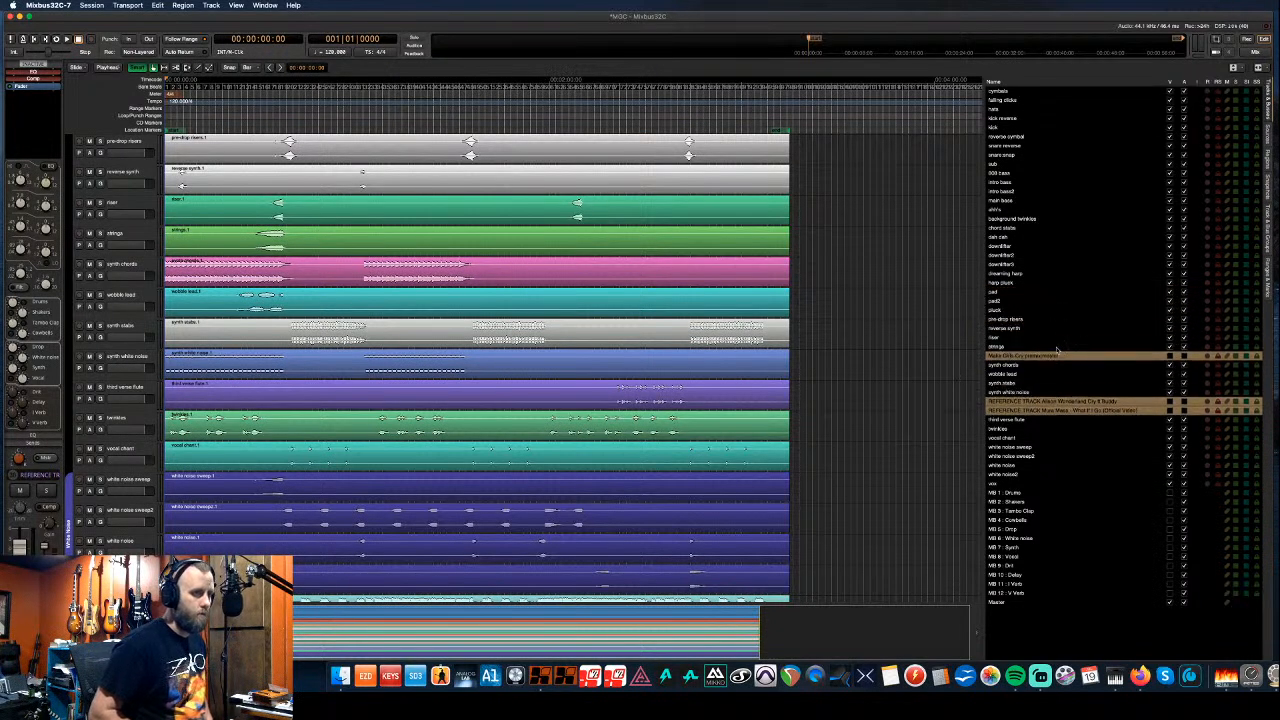
pyautogui.press('super+Down')
pyautogui.press('super+Down')
pyautogui.press('super+Down')
pyautogui.press('super+Down')
pyautogui.press('super+Down')
pyautogui.press('super+Down')
pyautogui.press('super+Down')
pyautogui.press('super+Down')
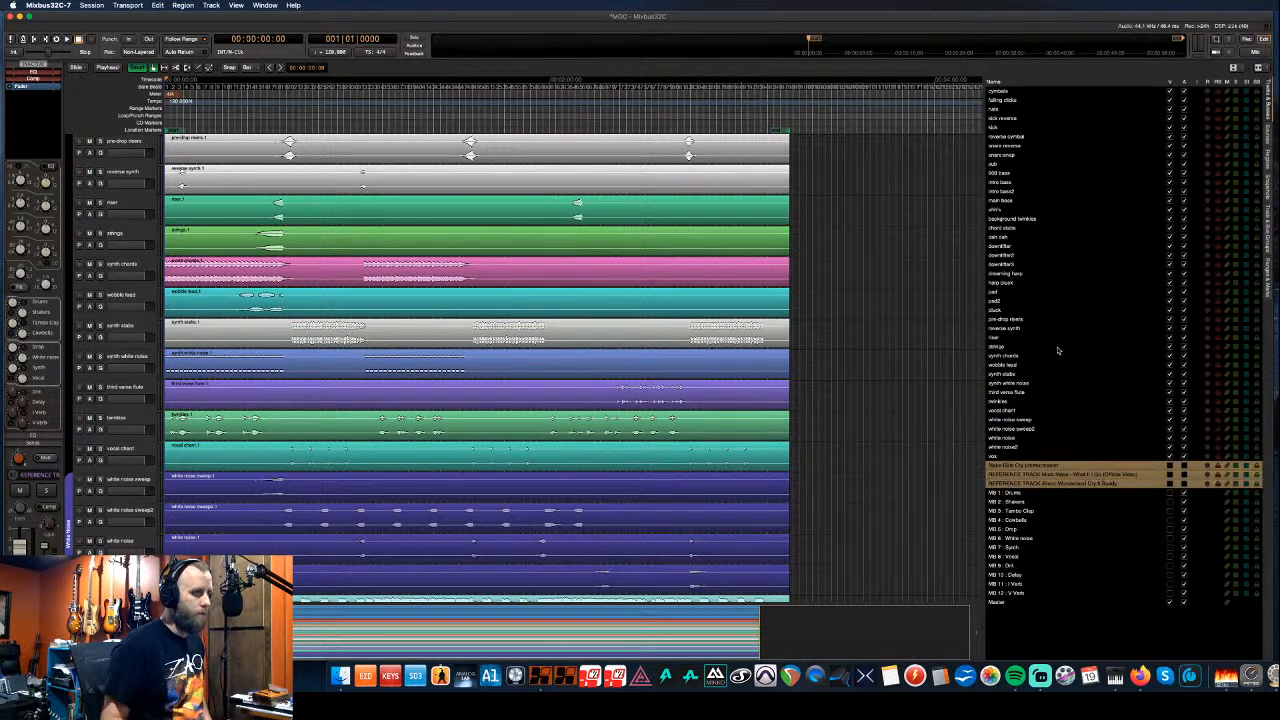
# - Place ahh's directly above vox and start a new group from those two tracks
pyautogui.scroll(-10, 92, 360)
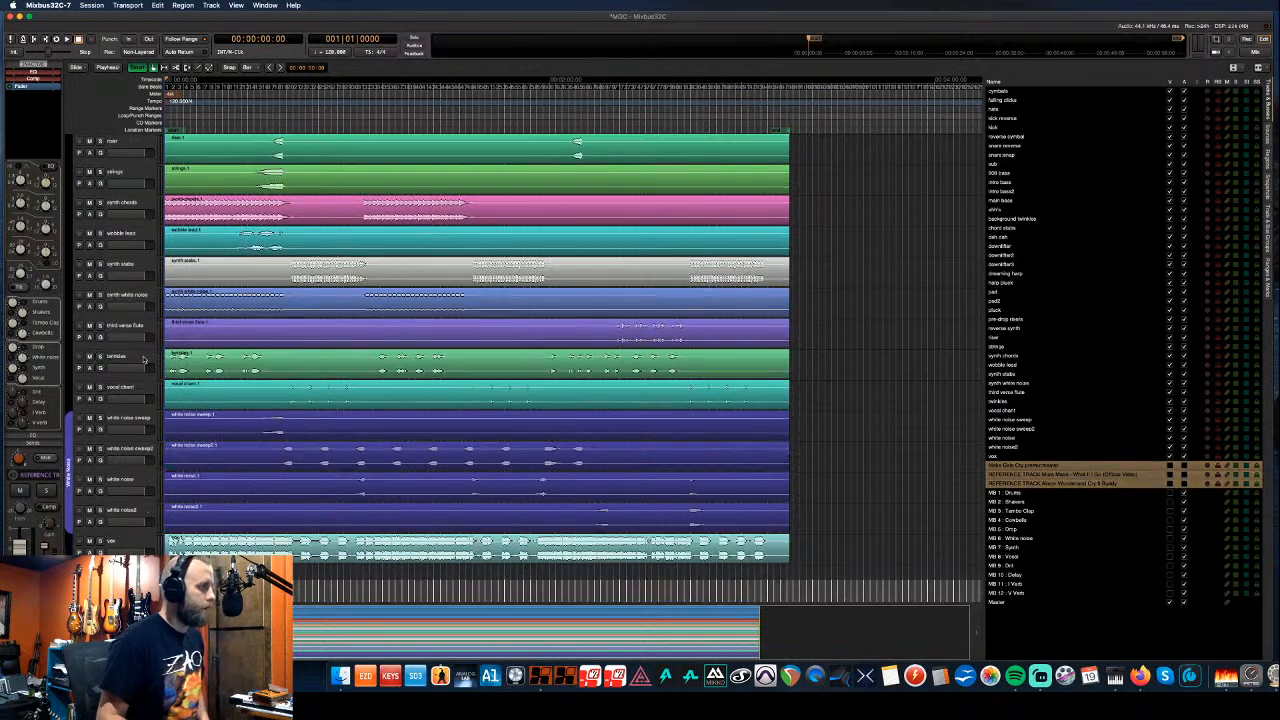
pyautogui.scroll(-2, 143, 360)
pyautogui.scroll(2, 143, 362)
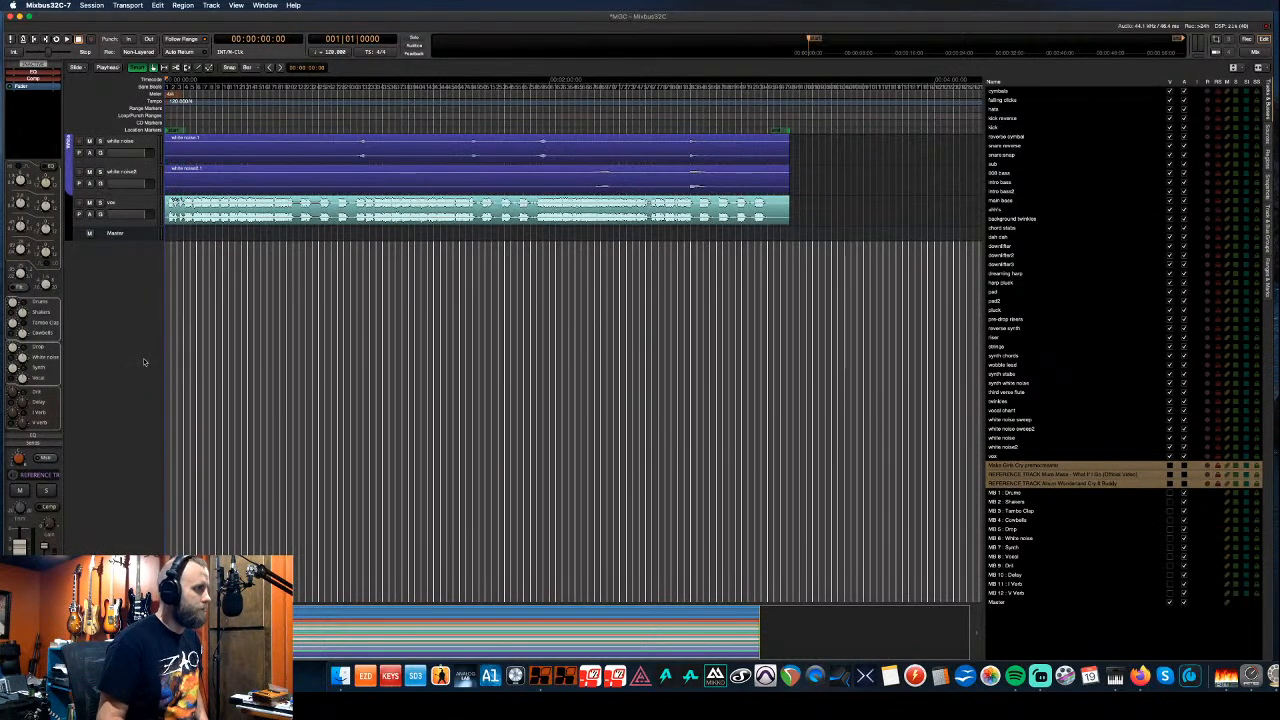
pyautogui.scroll(8, 143, 362)
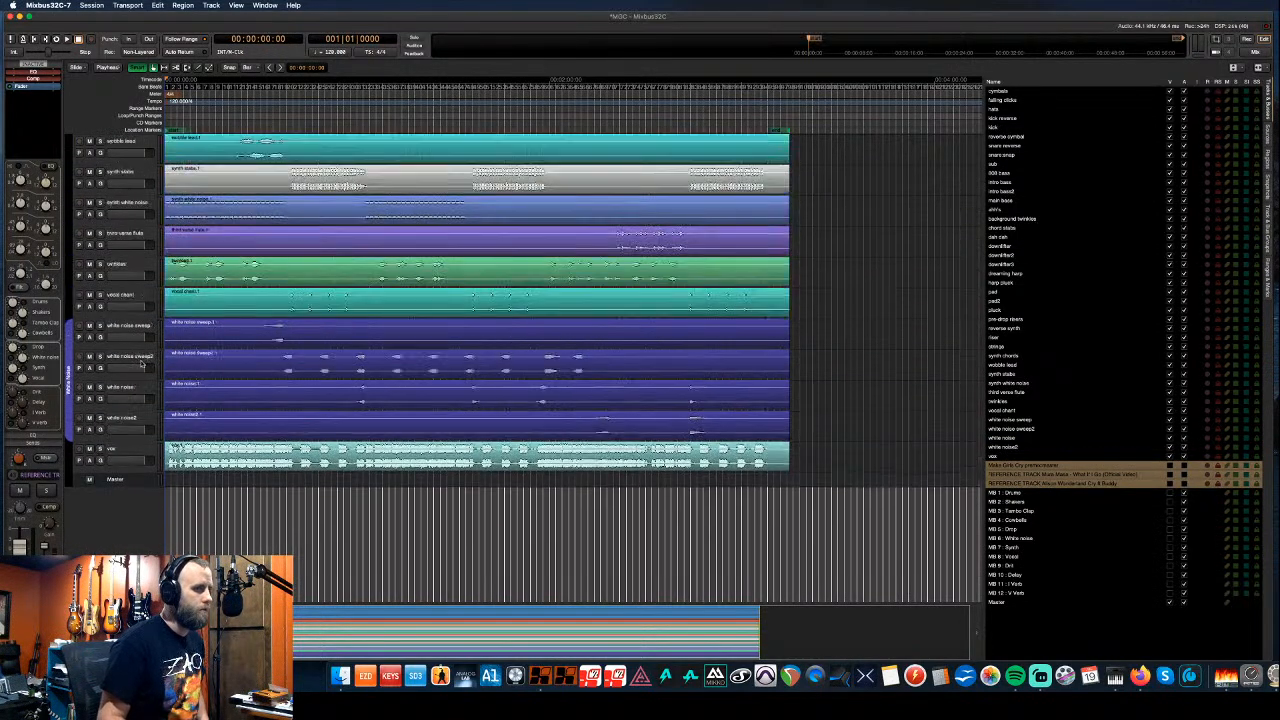
pyautogui.scroll(10, 143, 365)
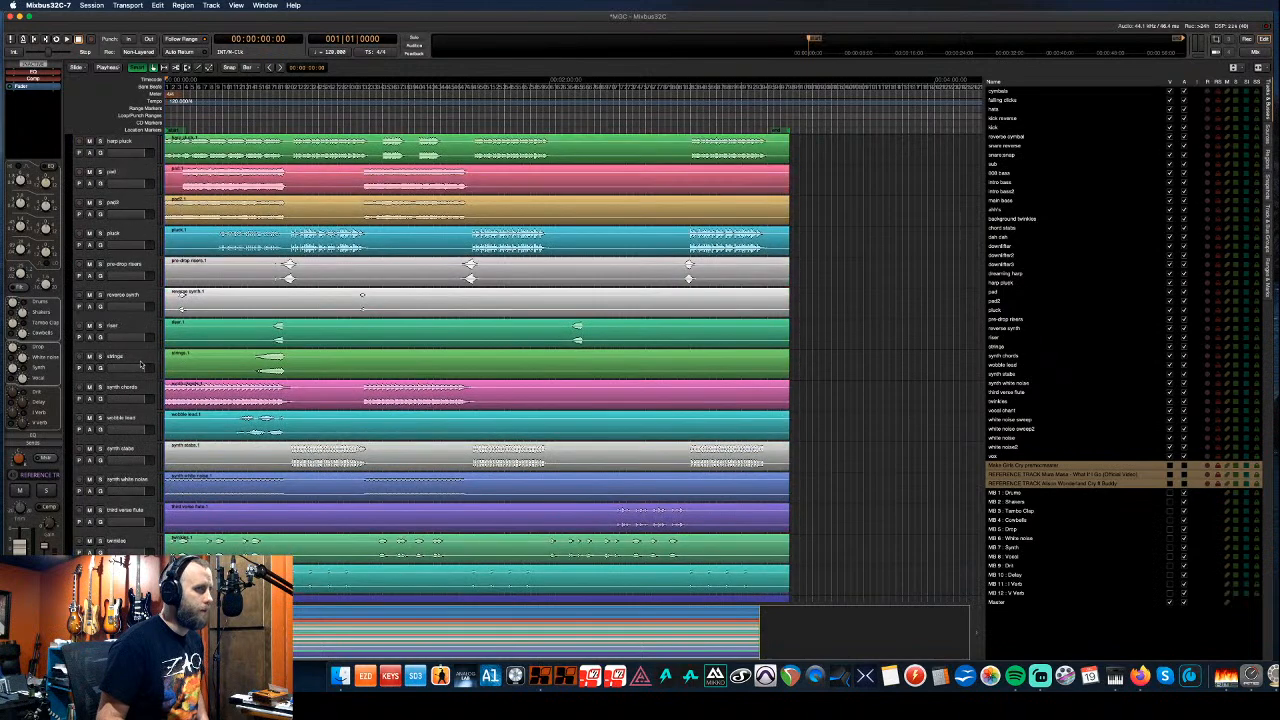
pyautogui.scroll(6, 143, 365)
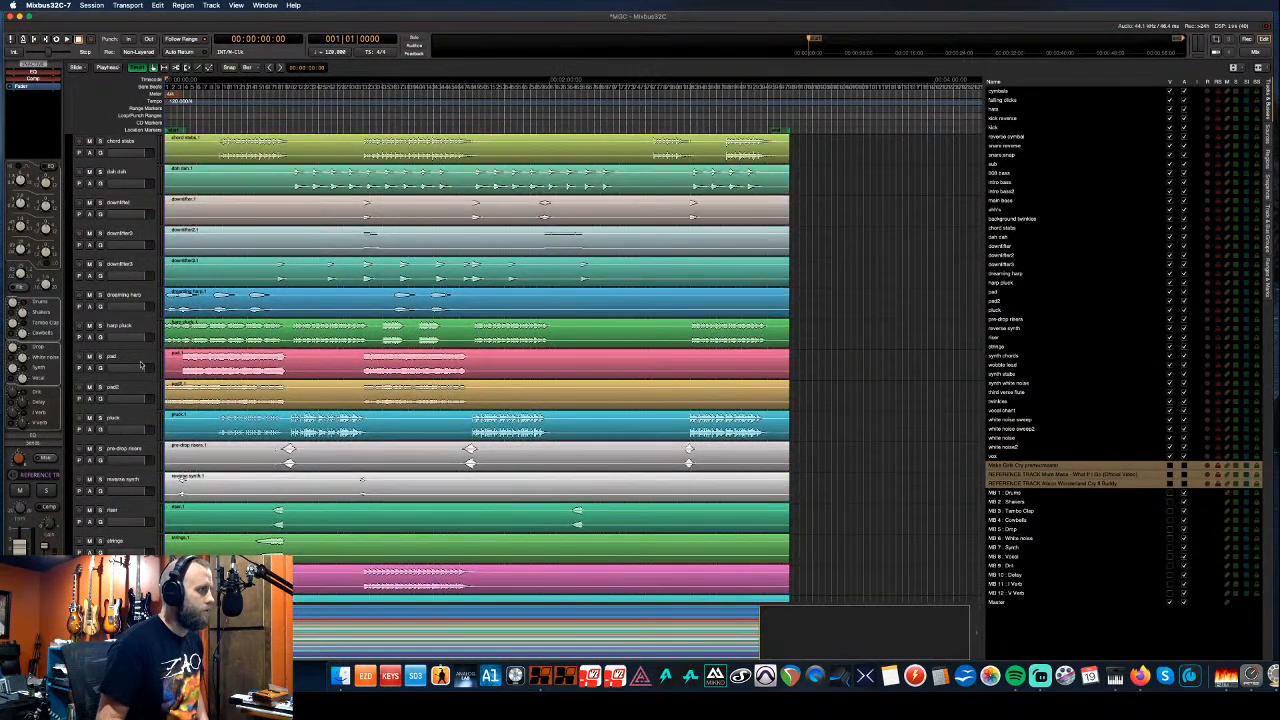
pyautogui.scroll(4, 143, 365)
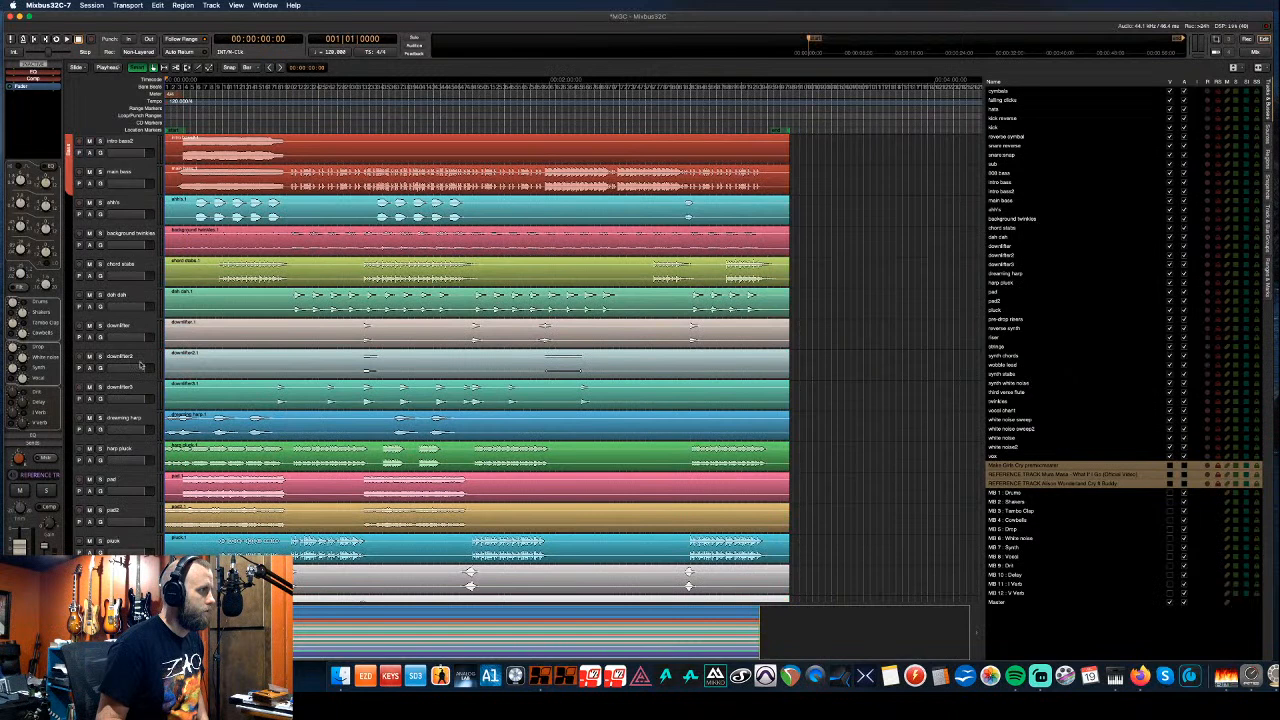
pyautogui.click(117, 206)
pyautogui.press('super+space')
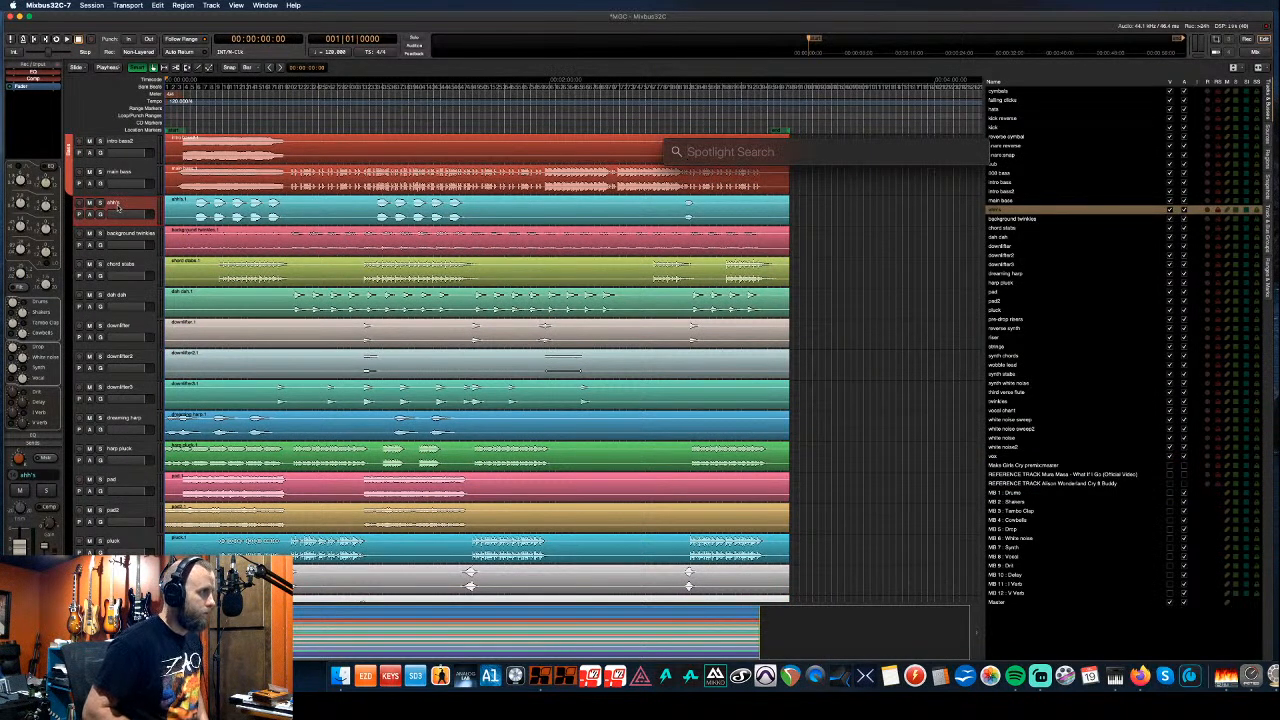
pyautogui.click(121, 204)
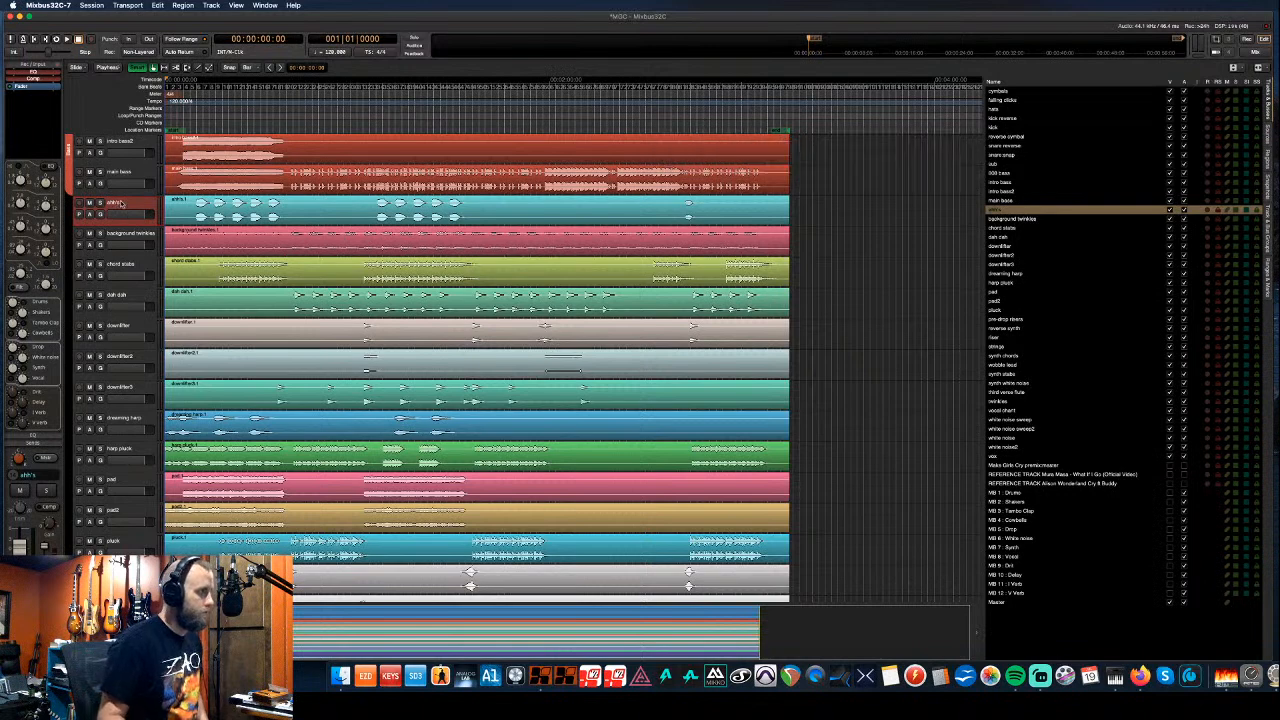
pyautogui.hotkey('ctrl', 'Down')
pyautogui.hotkey('ctrl', 'Down')
pyautogui.hotkey('ctrl', 'Down')
pyautogui.hotkey('ctrl', 'Down')
pyautogui.hotkey('ctrl', 'Down')
pyautogui.hotkey('ctrl', 'Down')
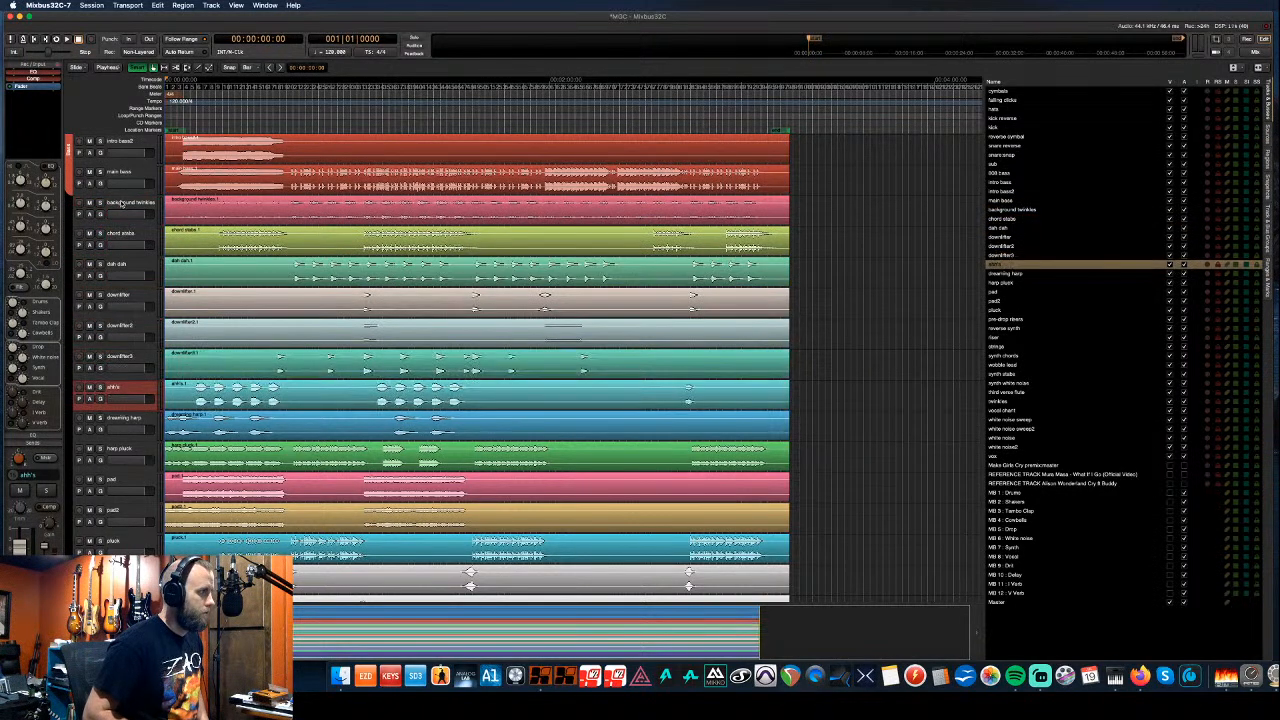
pyautogui.hotkey('ctrl', 'Down')
pyautogui.hotkey('ctrl', 'Down')
pyautogui.hotkey('ctrl', 'Down')
pyautogui.hotkey('ctrl', 'Down')
pyautogui.hotkey('ctrl', 'Down')
pyautogui.hotkey('ctrl', 'Down')
pyautogui.hotkey('ctrl', 'Down')
pyautogui.hotkey('ctrl', 'Down')
pyautogui.hotkey('ctrl', 'Down')
pyautogui.hotkey('ctrl', 'Down')
pyautogui.hotkey('ctrl', 'Down')
pyautogui.hotkey('ctrl', 'Down')
pyautogui.hotkey('ctrl', 'Down')
pyautogui.hotkey('ctrl', 'Down')
pyautogui.hotkey('ctrl', 'Down')
pyautogui.hotkey('ctrl', 'Down')
pyautogui.hotkey('ctrl', 'Down')
pyautogui.hotkey('ctrl', 'Down')
pyautogui.hotkey('ctrl', 'Down')
pyautogui.hotkey('ctrl', 'Down')
pyautogui.hotkey('ctrl', 'Down')
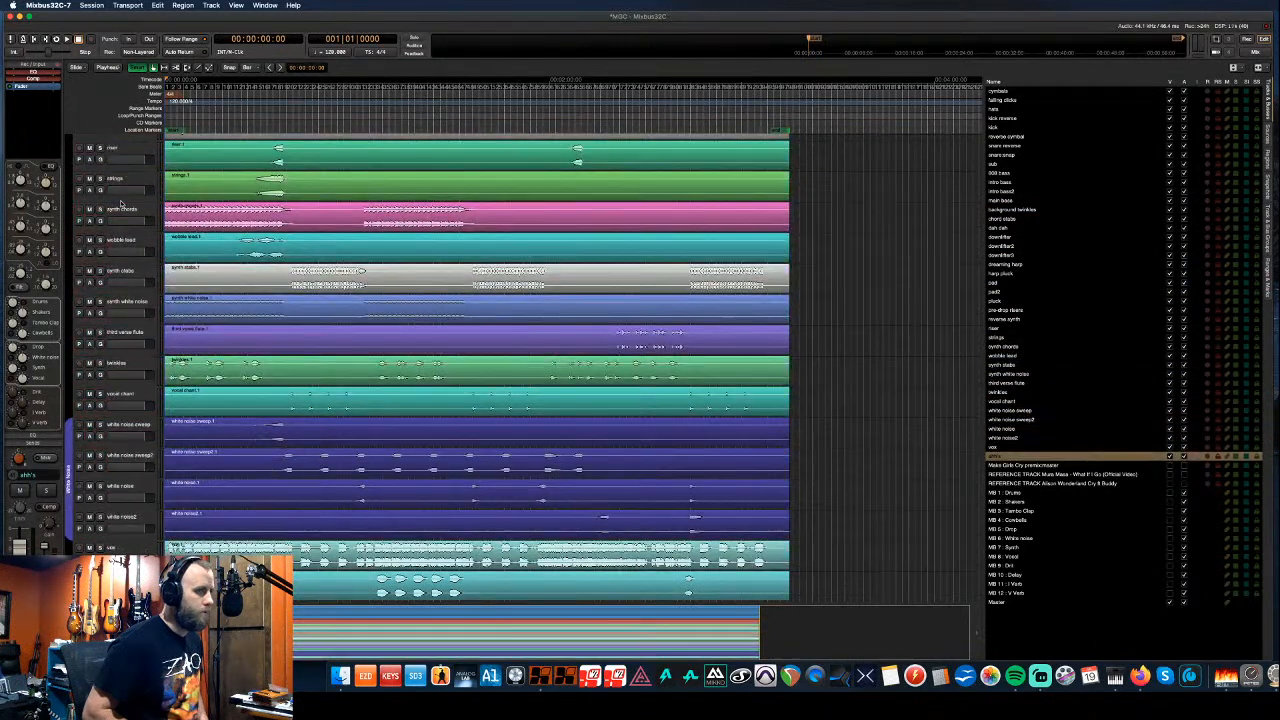
pyautogui.hotkey('ctrl', 'Up')
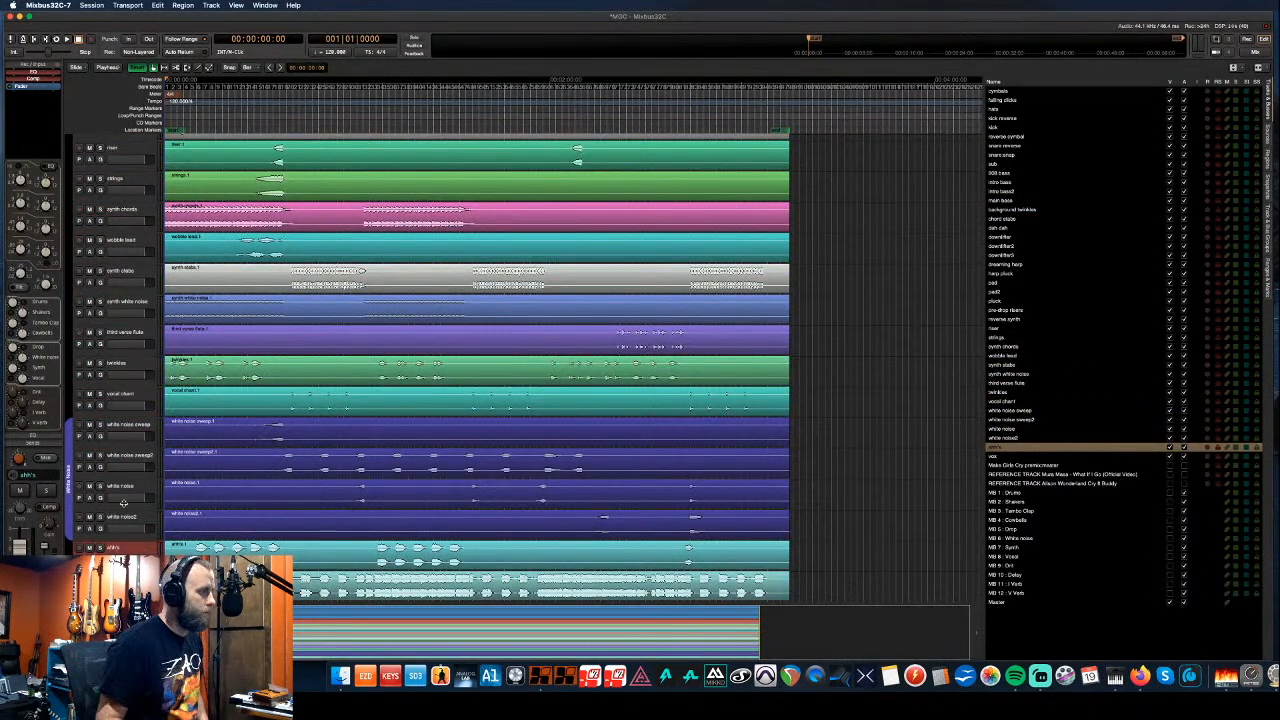
pyautogui.scroll(-1, 110, 506)
pyautogui.moveTo(70, 510); pyautogui.dragTo(70, 552)
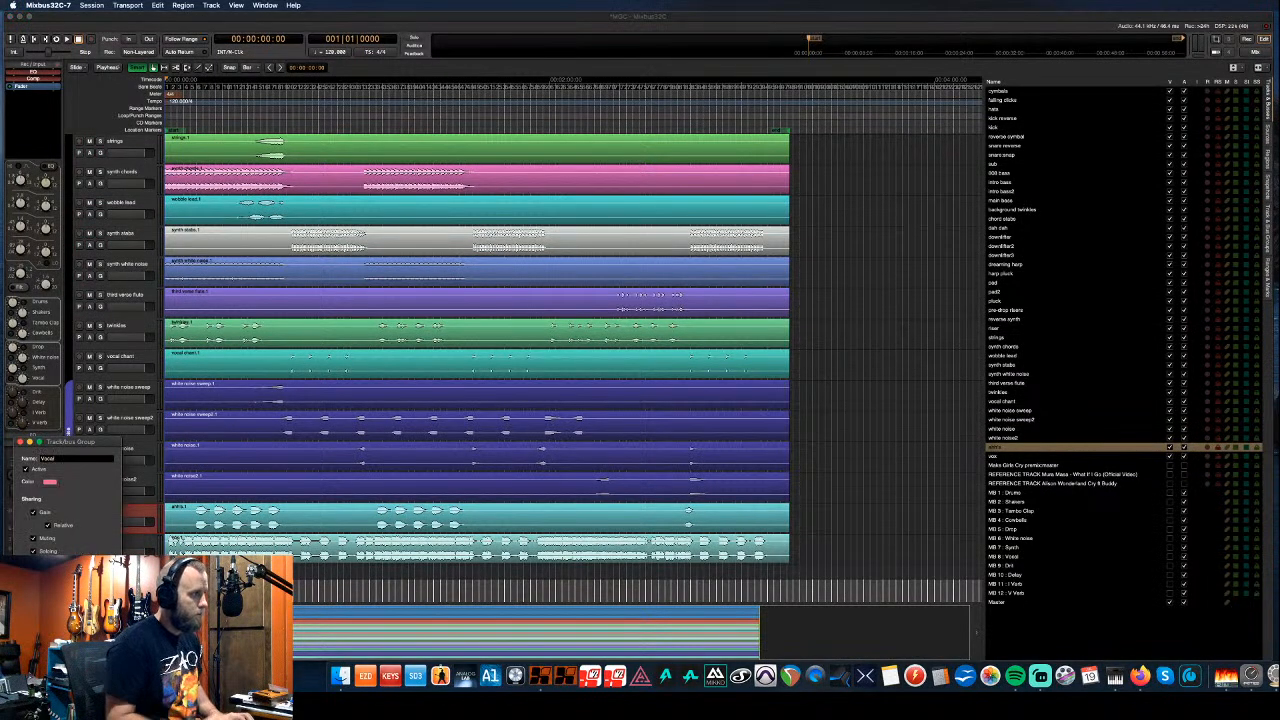
# - Make the new Vocal group yellow and create it
pyautogui.click(49, 484)
pyautogui.click(128, 125)
pyautogui.click(204, 141)
pyautogui.click(113, 538)
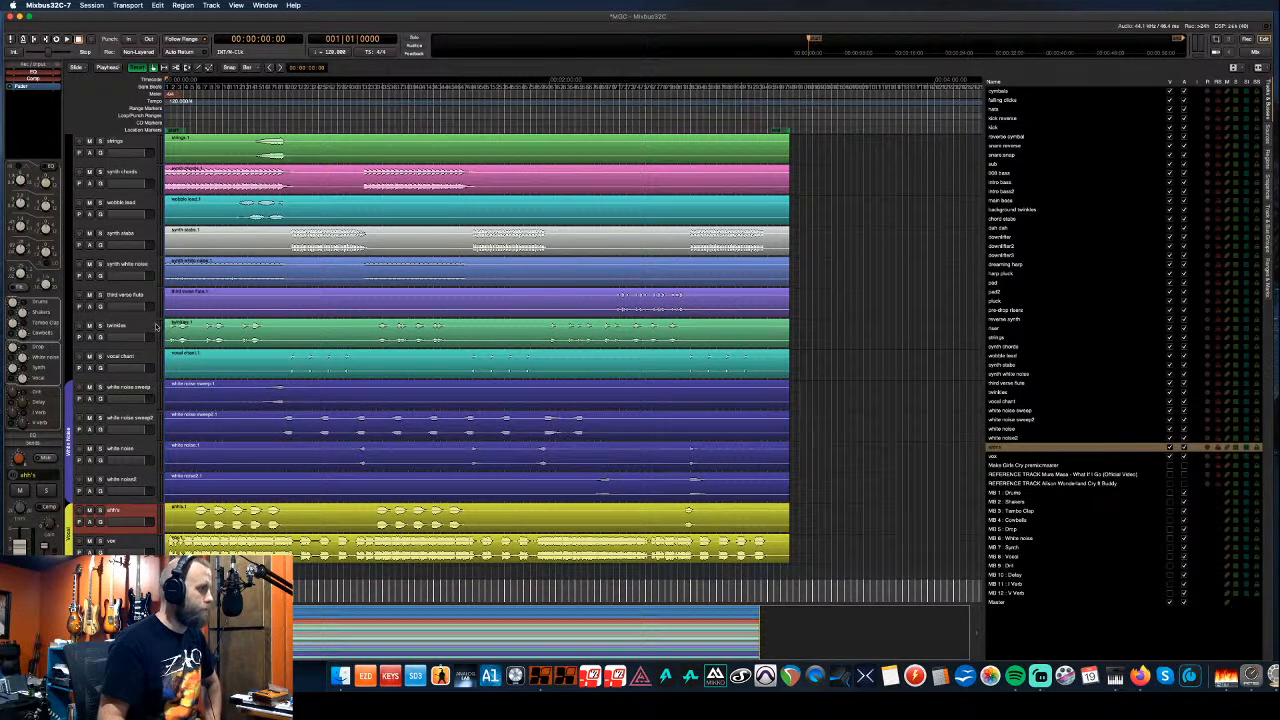
# - Move vocal chant down two places, below white noise2 and above ahh's
pyautogui.scroll(3, 156, 326)
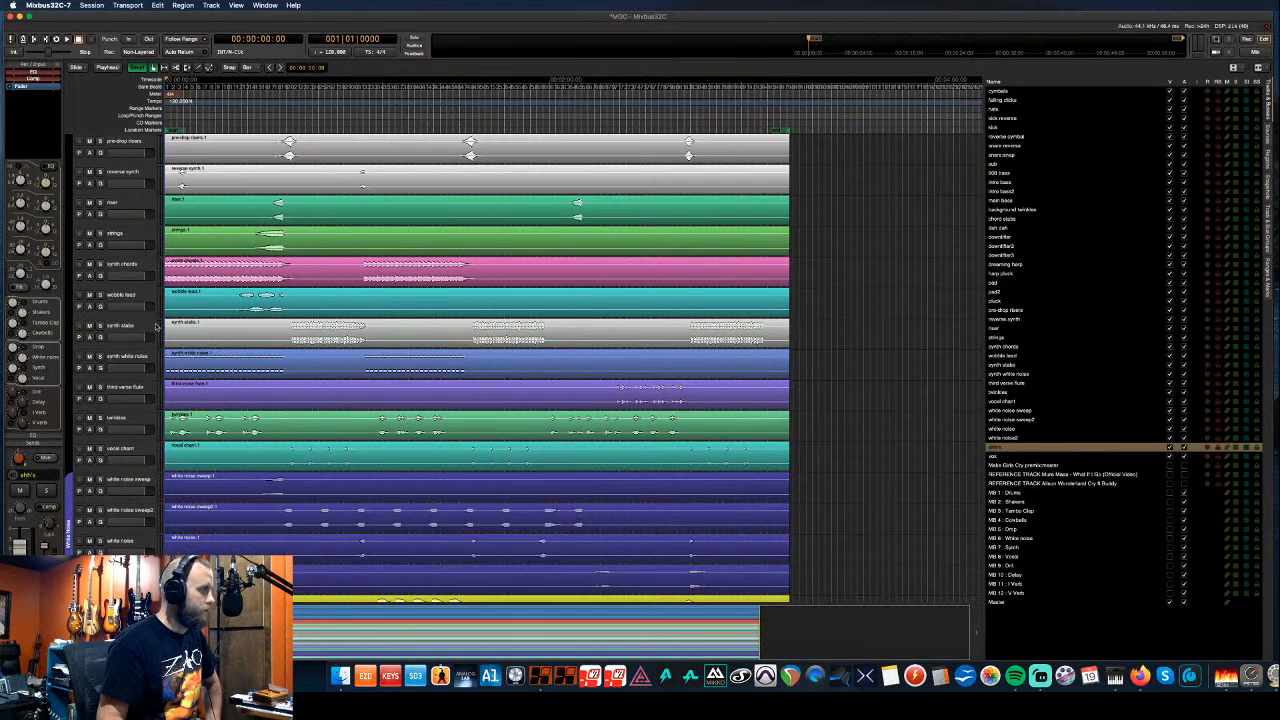
pyautogui.scroll(2, 156, 326)
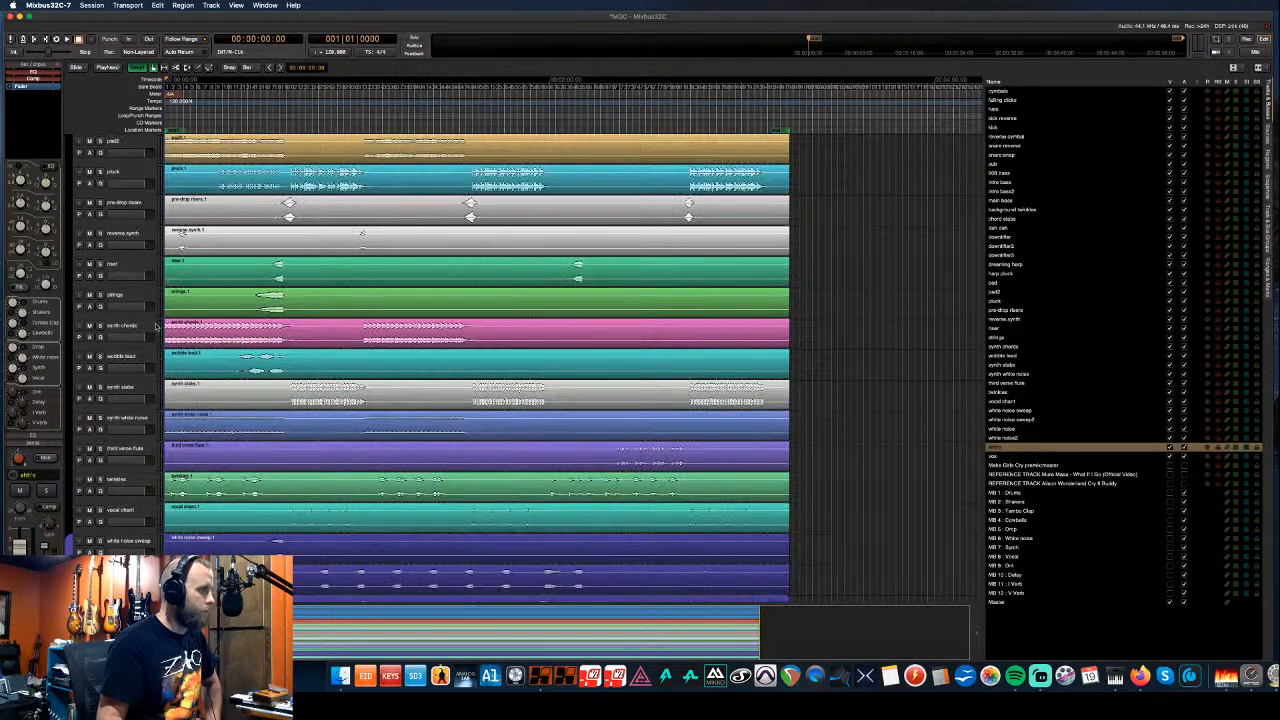
pyautogui.click(118, 512)
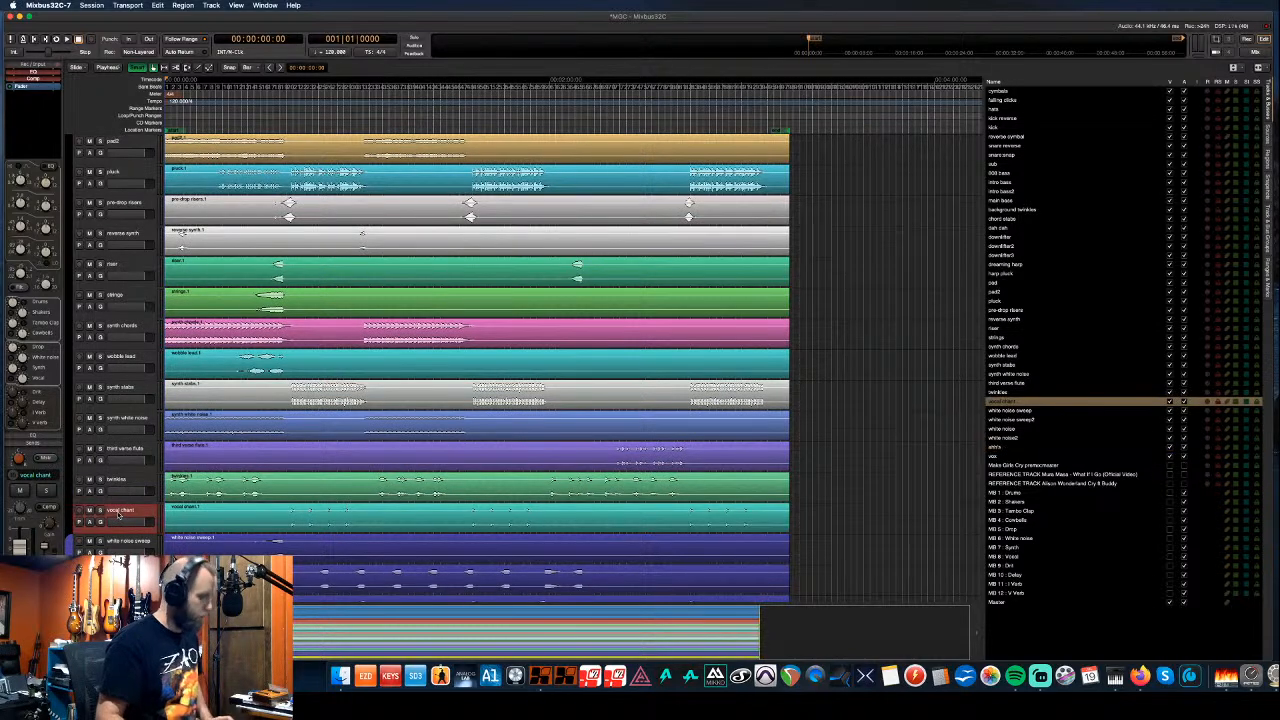
pyautogui.press('super+Down')
pyautogui.press('super+Down')
pyautogui.press('super+Down')
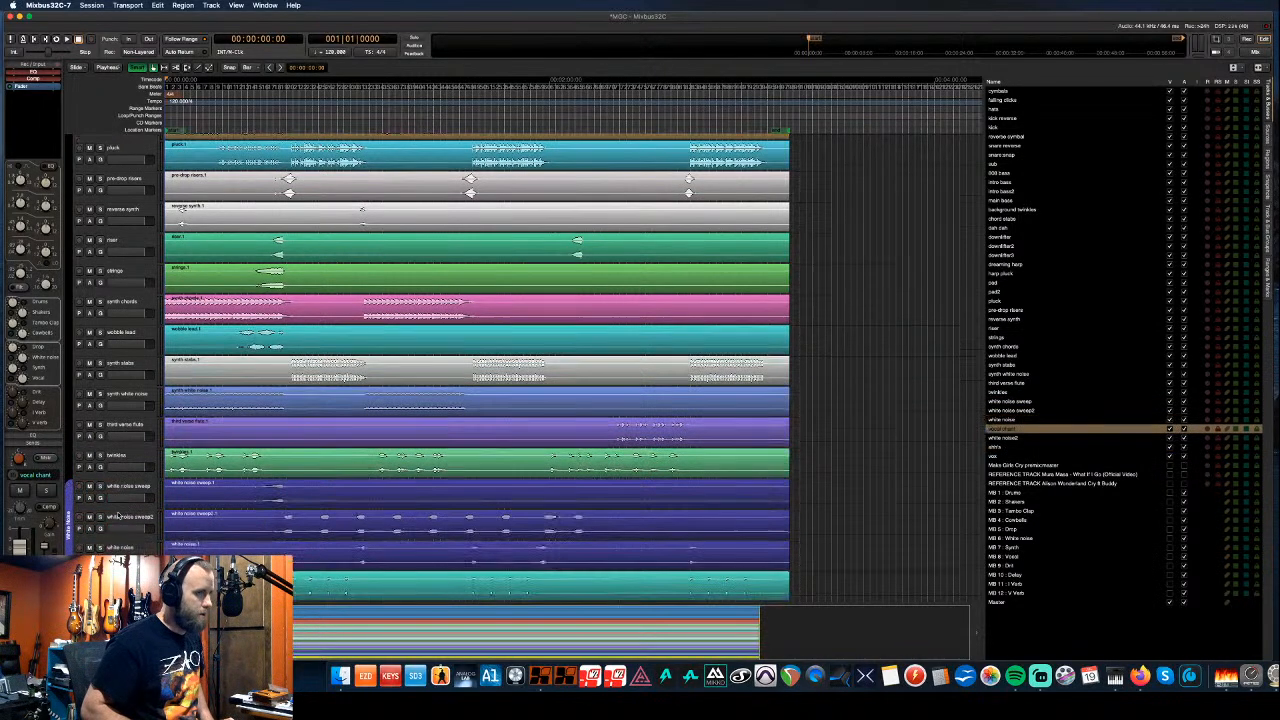
pyautogui.press('super+Down')
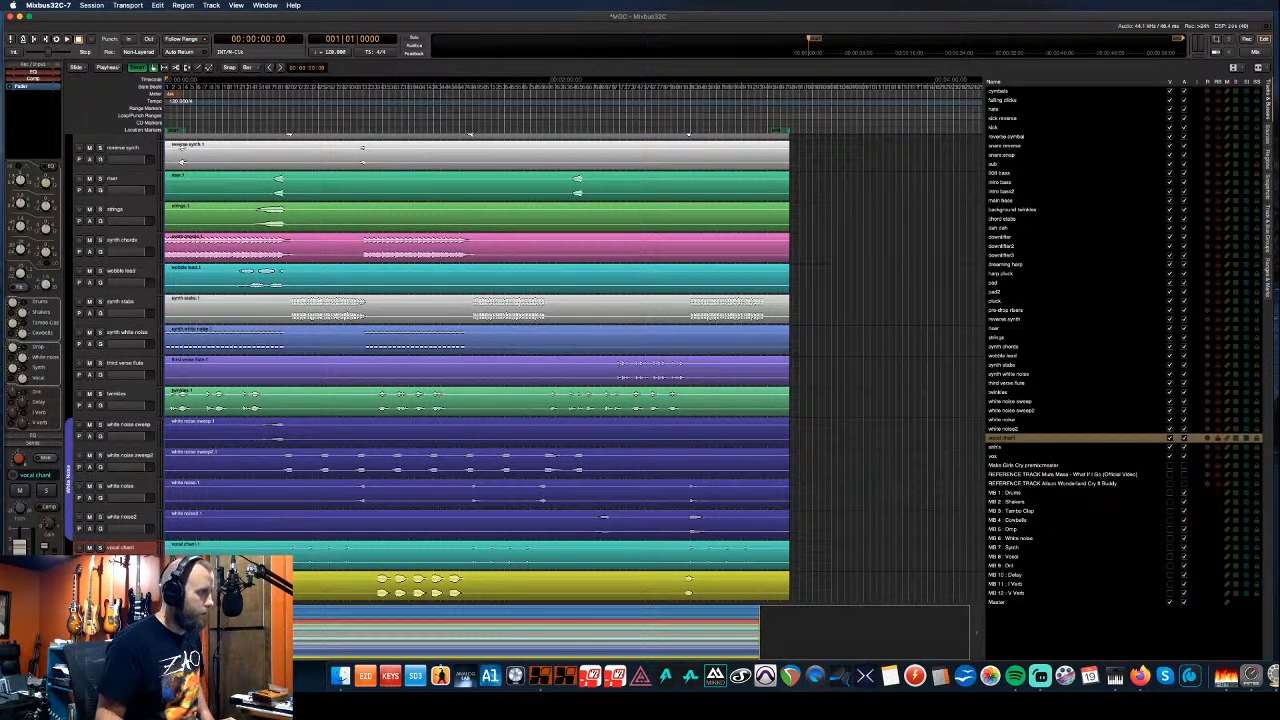
pyautogui.scroll(4, 145, 527)
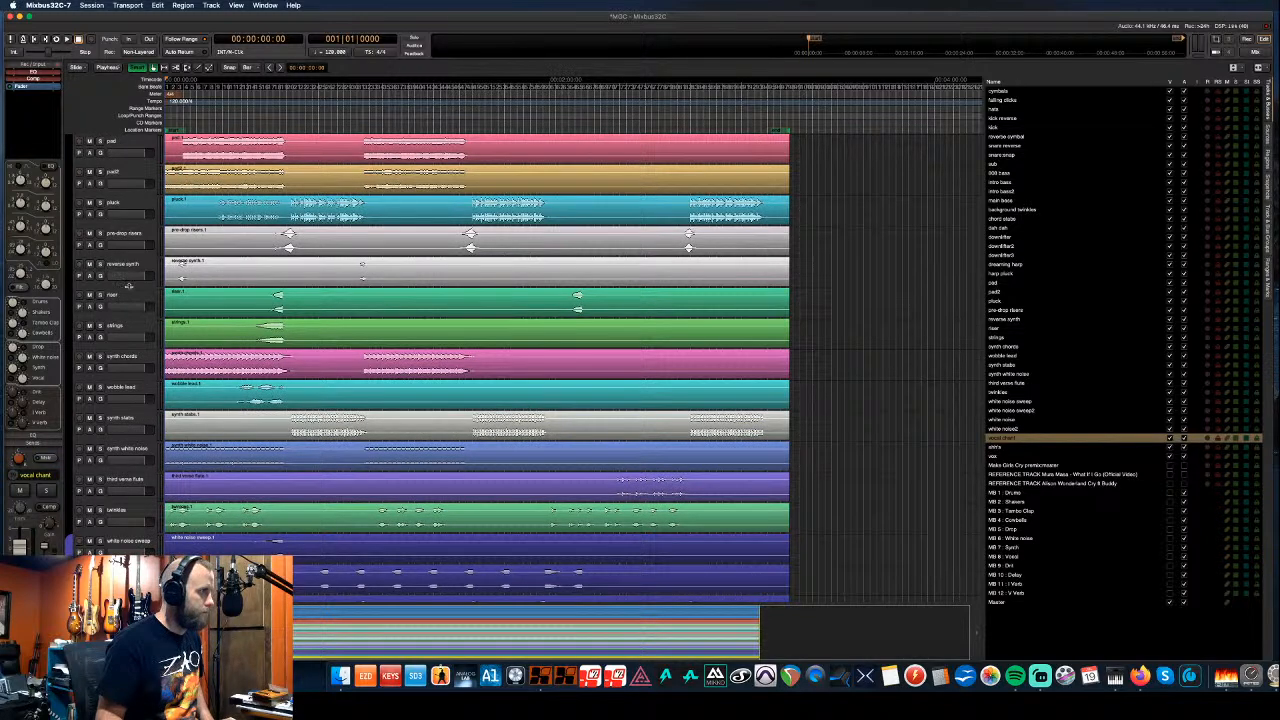
# - Scroll back to the top of the session and select the background twinkles track
pyautogui.scroll(3, 131, 293)
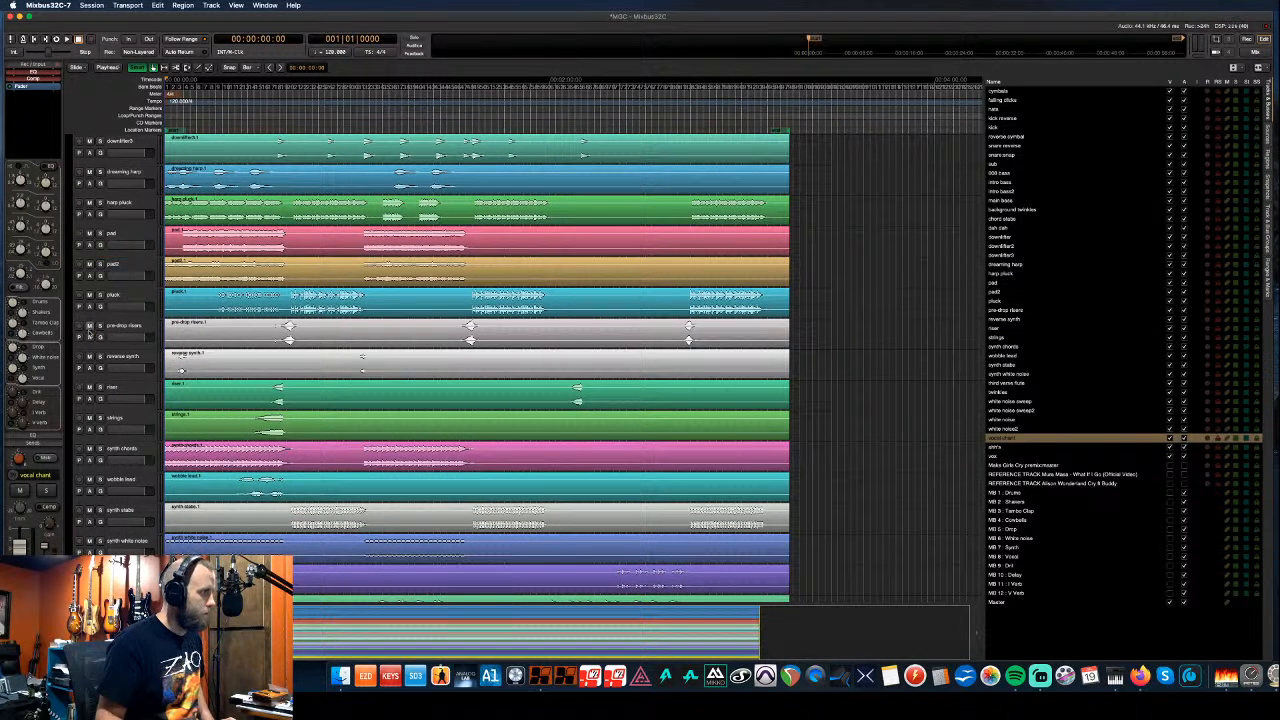
pyautogui.scroll(-3, 131, 369)
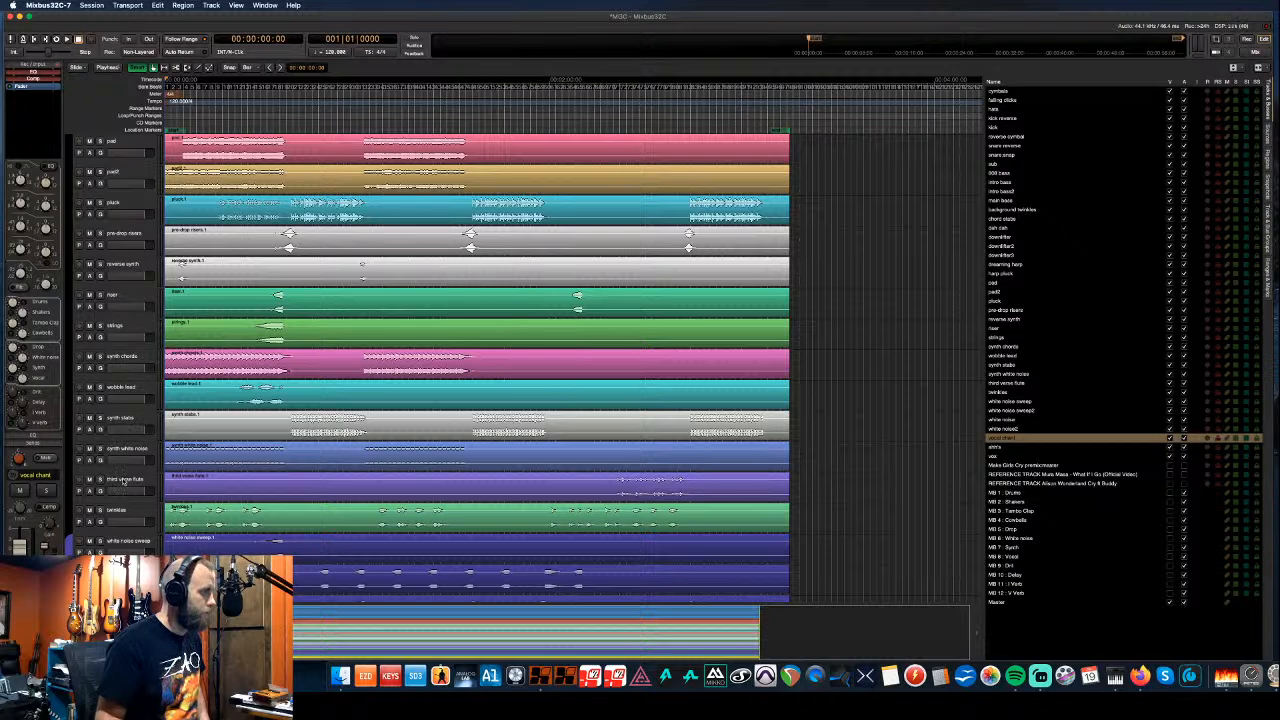
pyautogui.scroll(3, 125, 463)
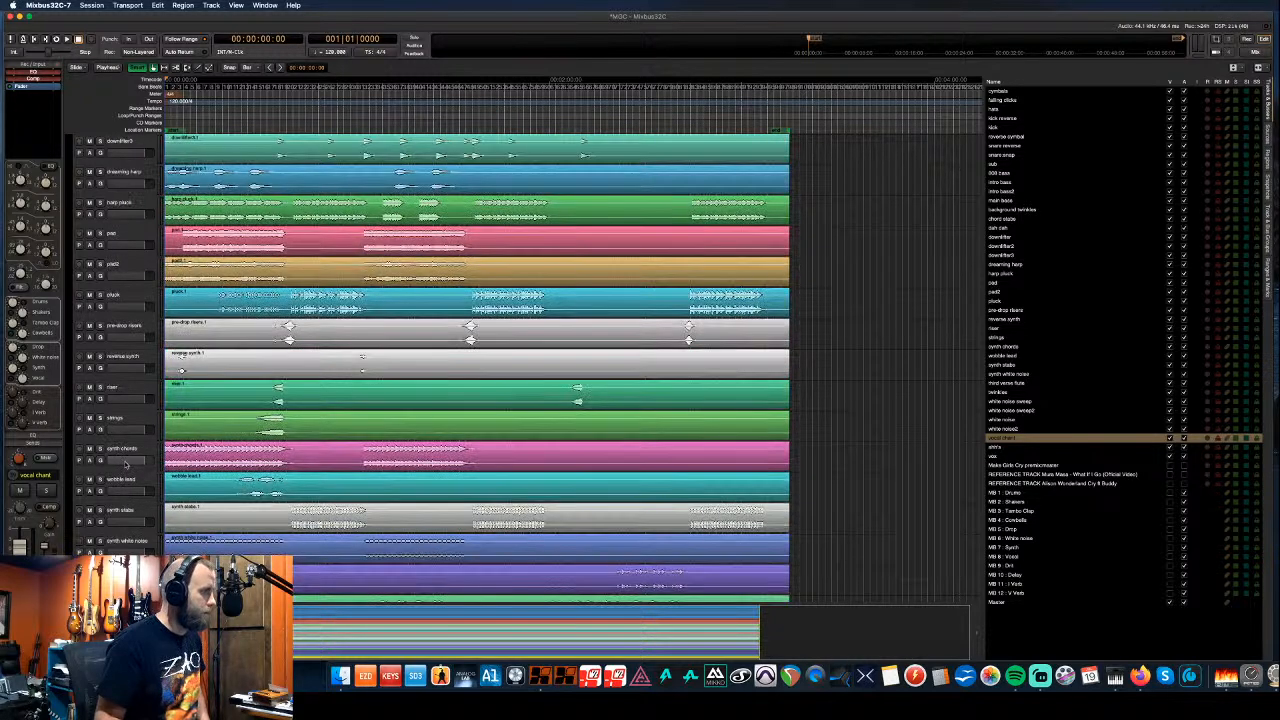
pyautogui.scroll(4, 125, 463)
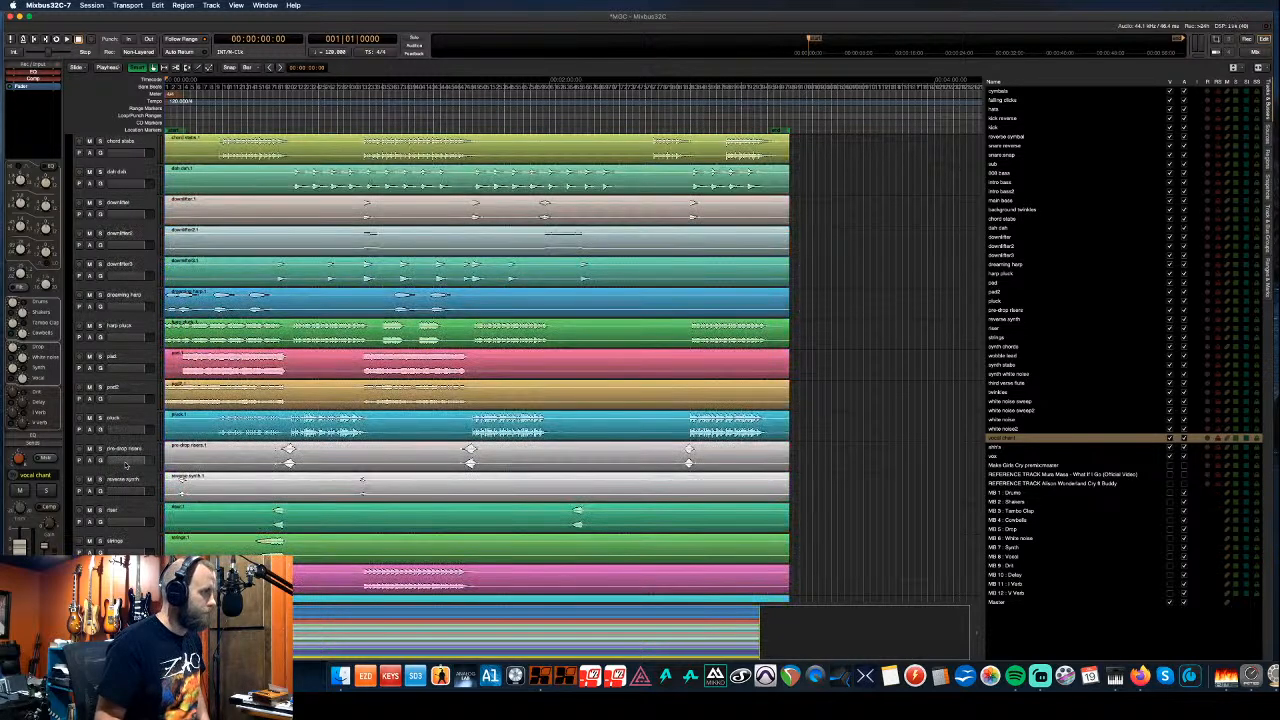
pyautogui.scroll(3, 125, 463)
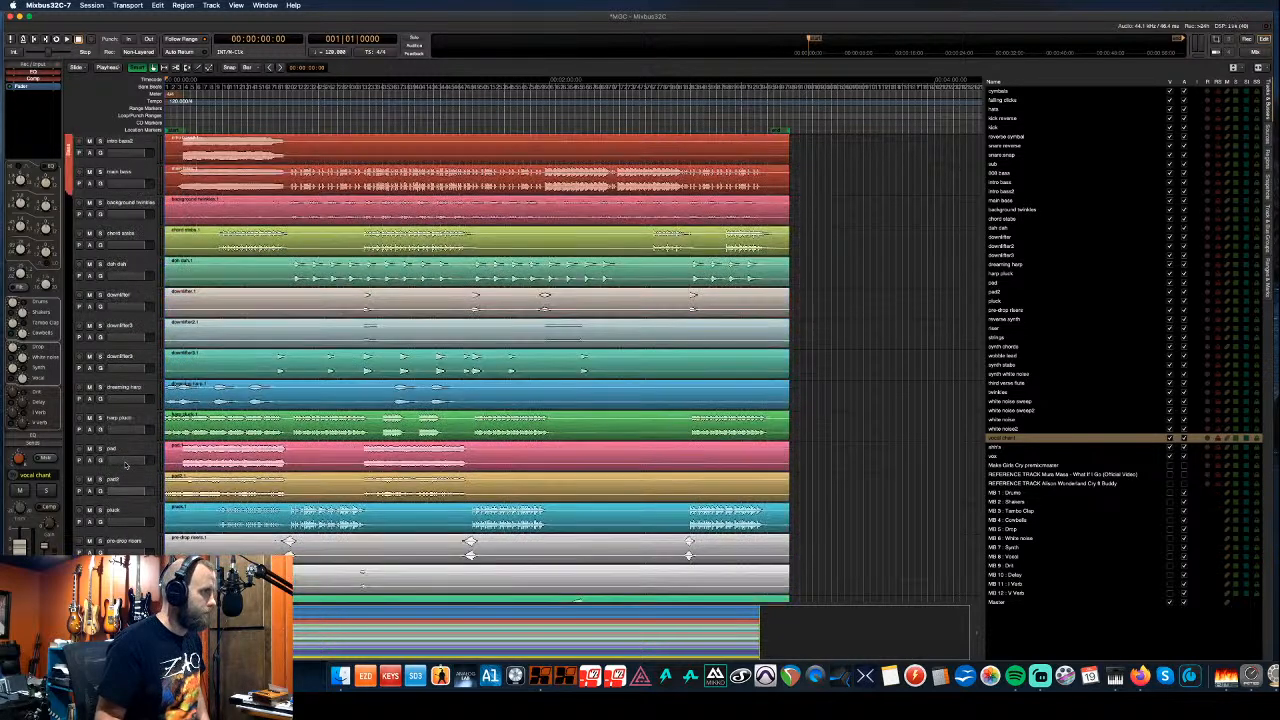
pyautogui.click(137, 206)
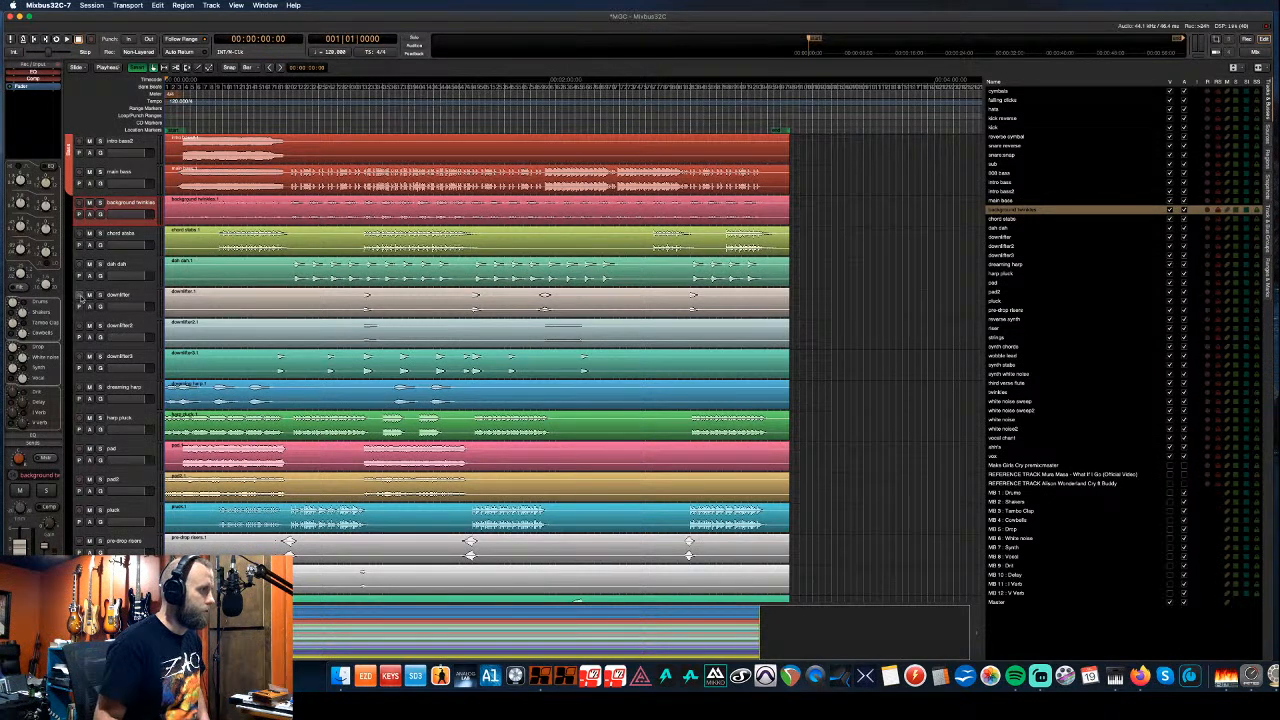
# - Create a new olive-coloured group for the downlifter tracks
pyautogui.click(58, 381)
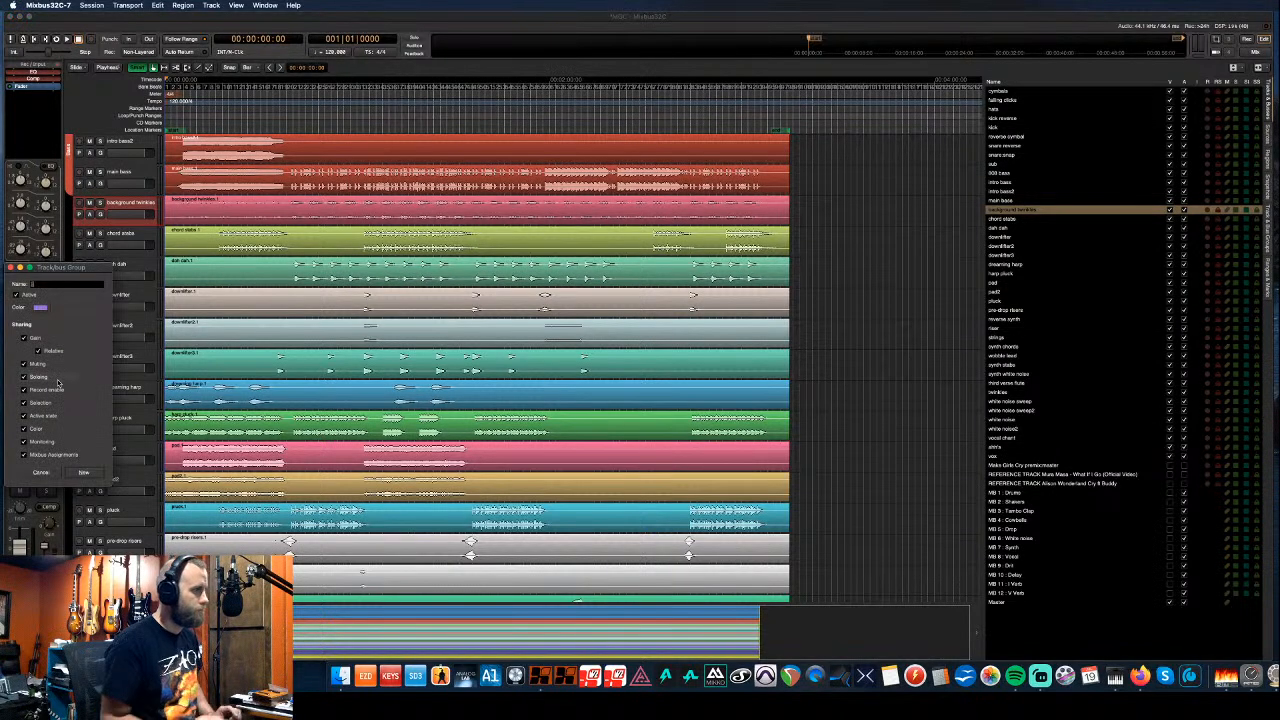
pyautogui.write('Drum Filter')
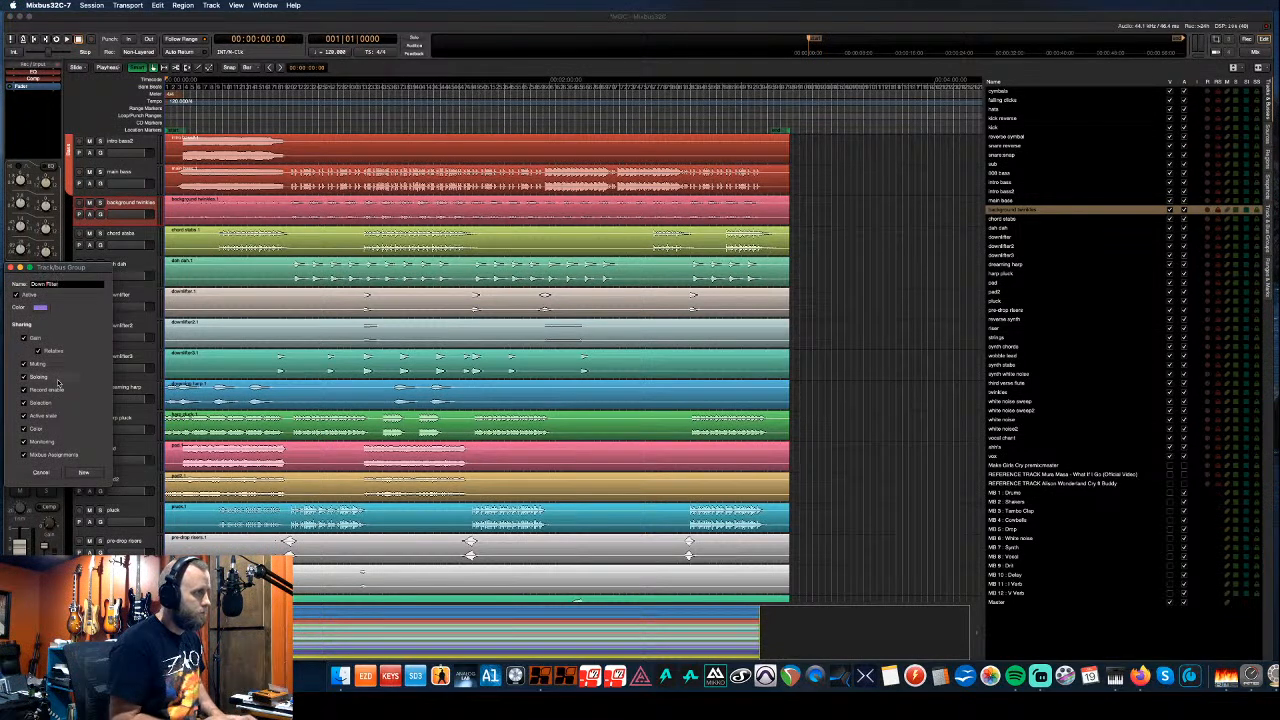
pyautogui.click(40, 307)
pyautogui.click(114, 114)
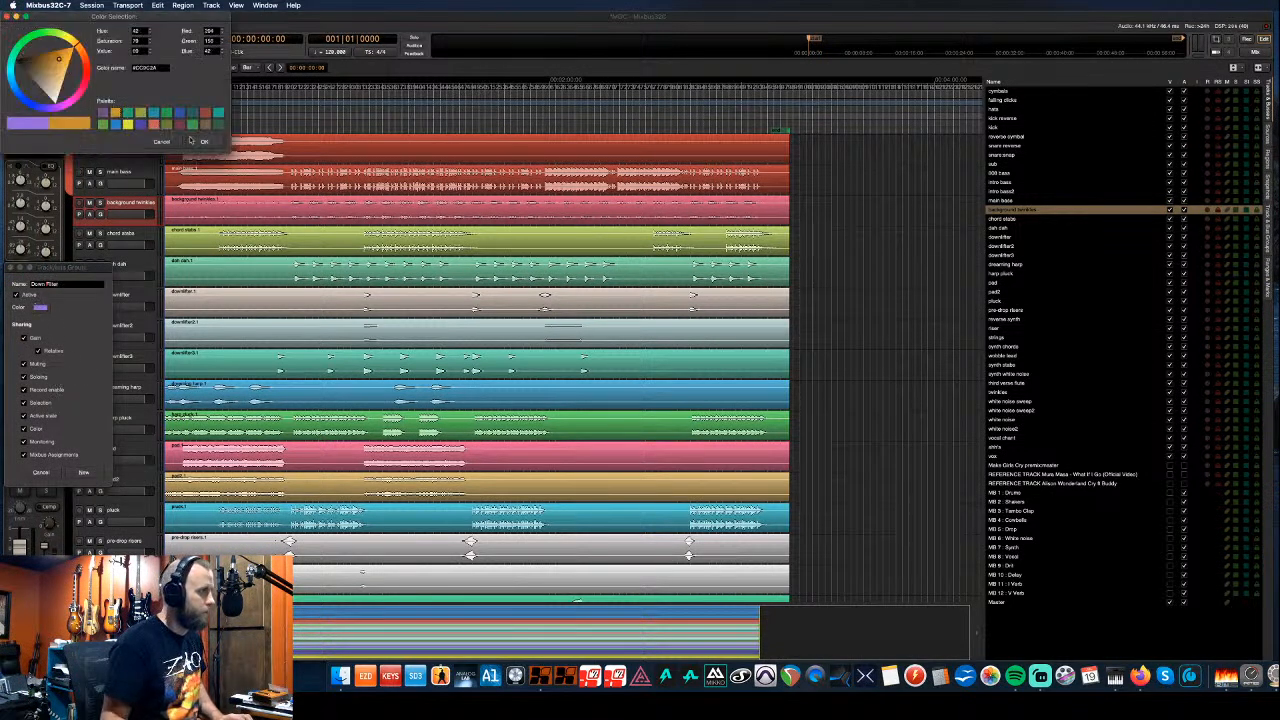
pyautogui.click(117, 113)
pyautogui.click(204, 141)
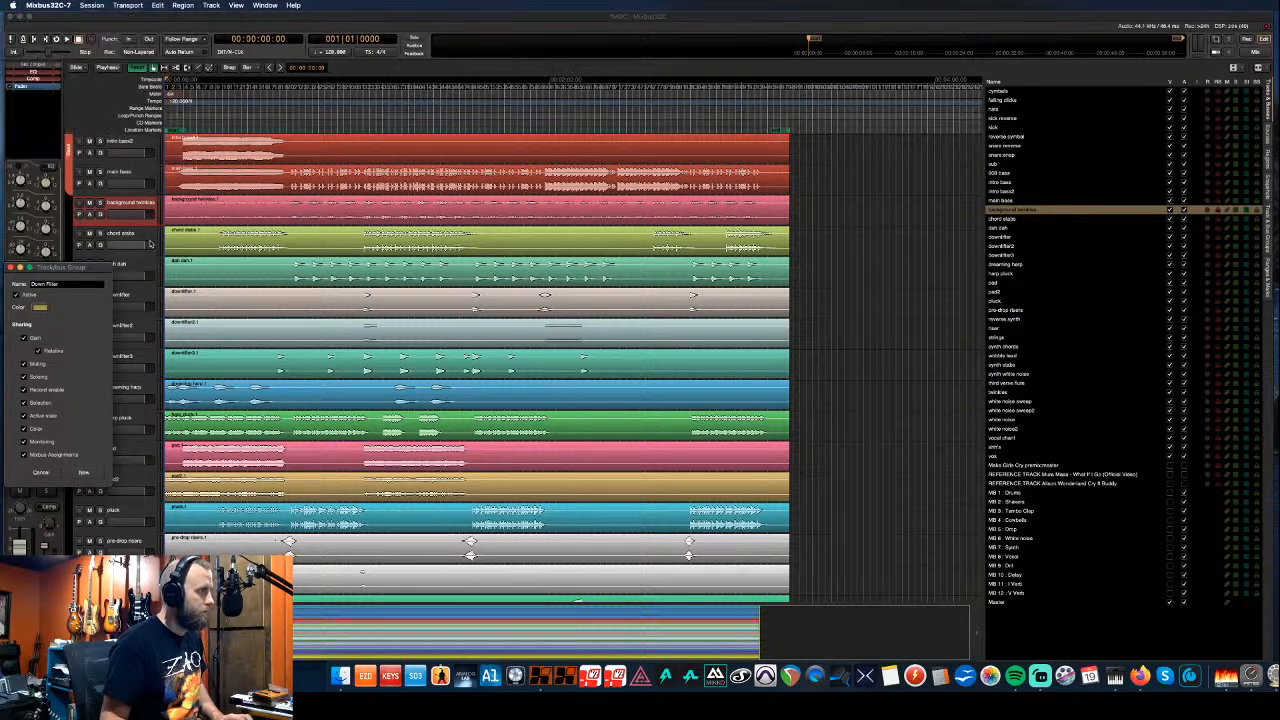
pyautogui.click(84, 472)
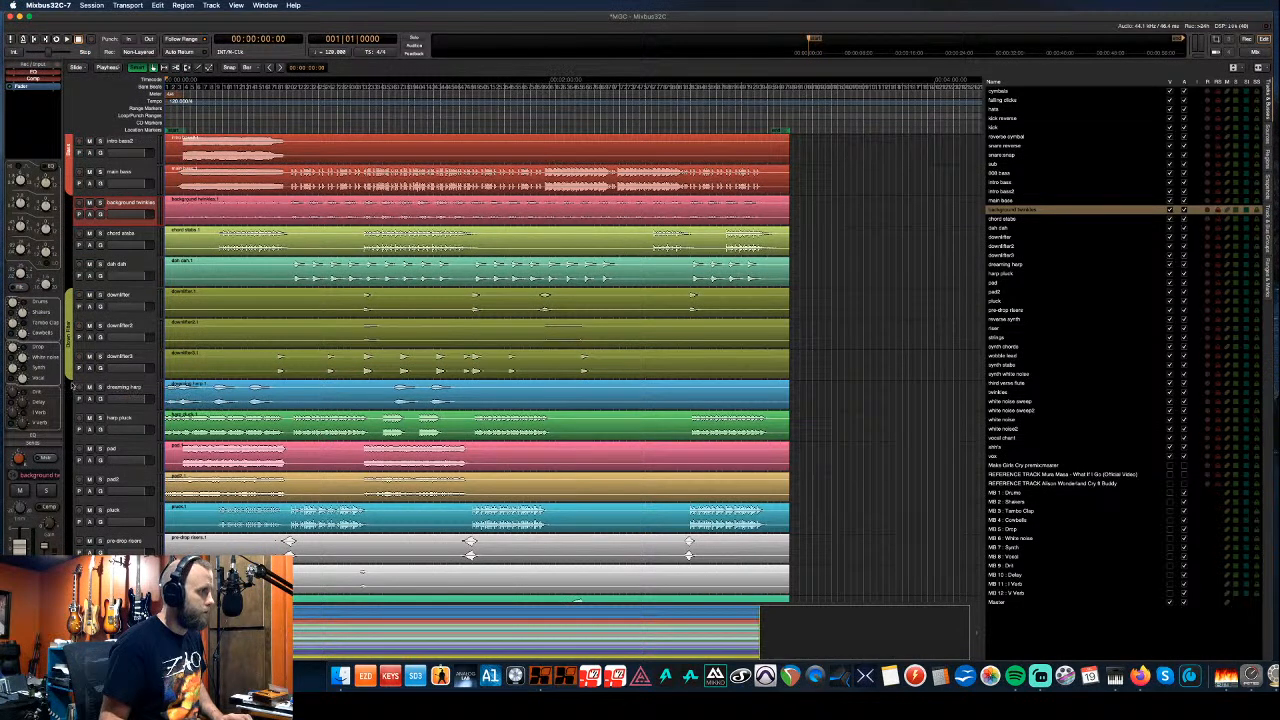
# - Group dreaming harp through pluck as 'Synth Pad' with an orange colour
pyautogui.moveTo(71, 384); pyautogui.dragTo(72, 548)
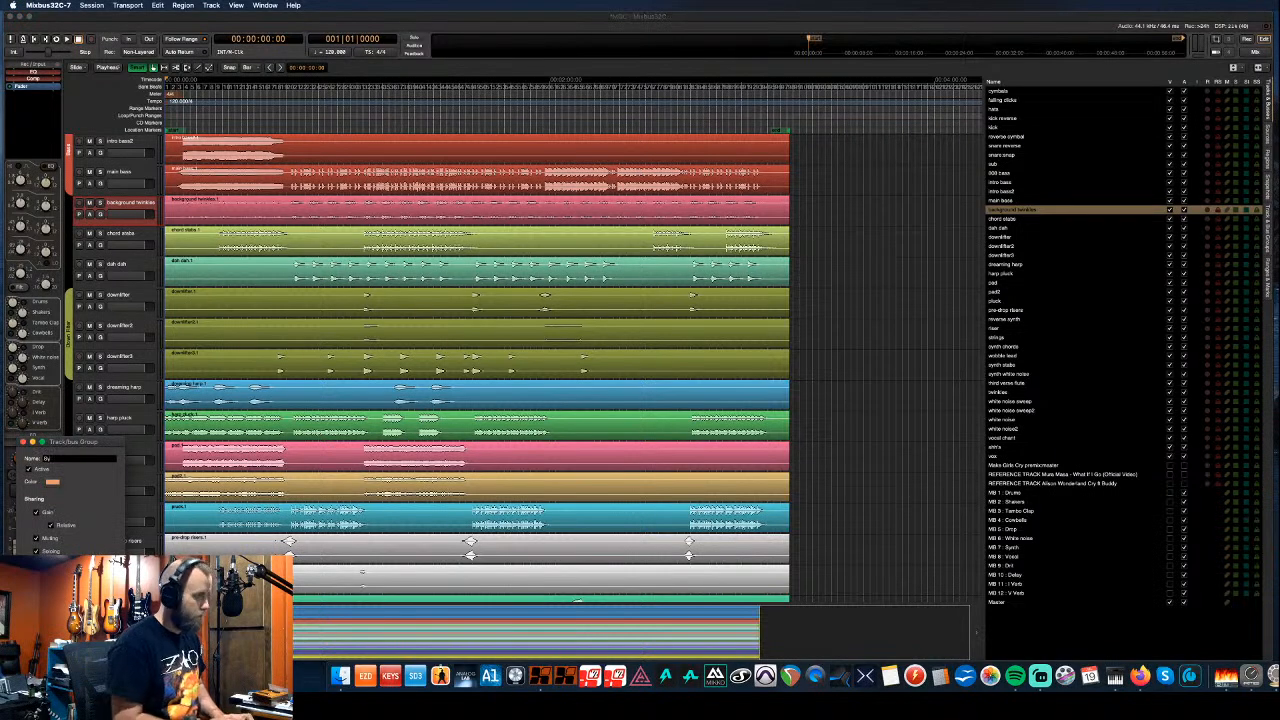
pyautogui.write('Synth Pad')
pyautogui.click(52, 481)
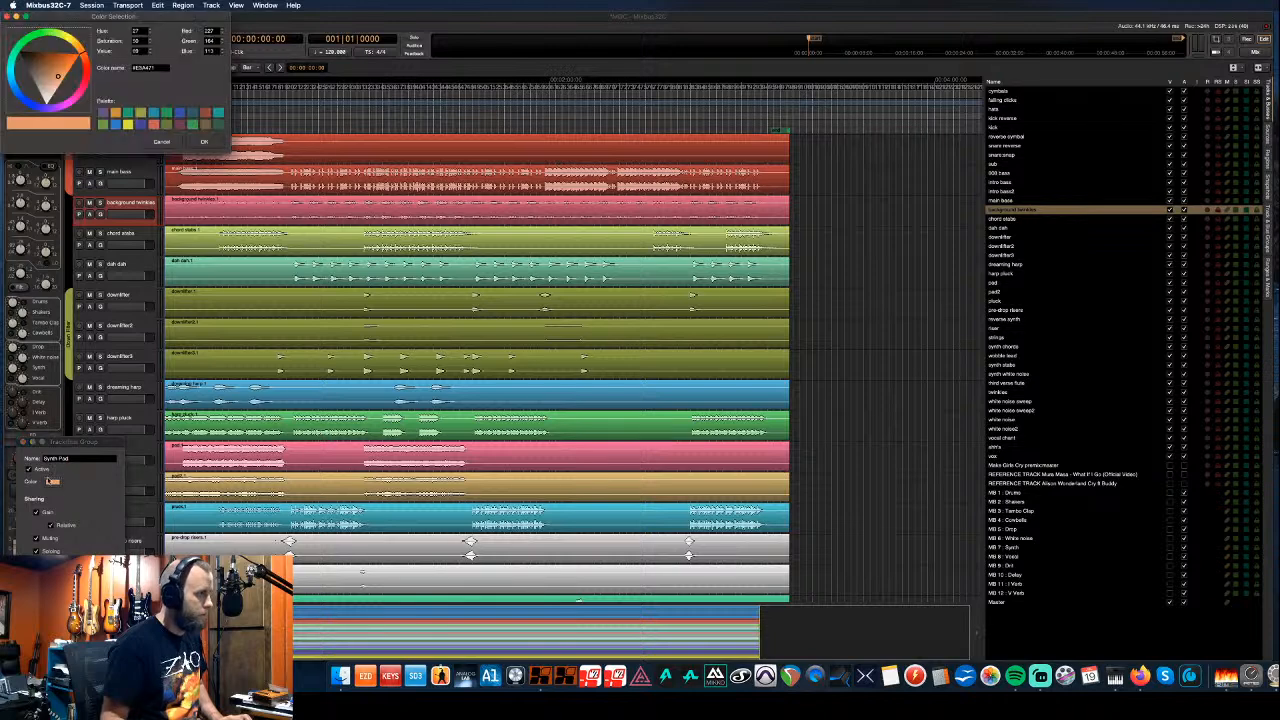
pyautogui.click(116, 112)
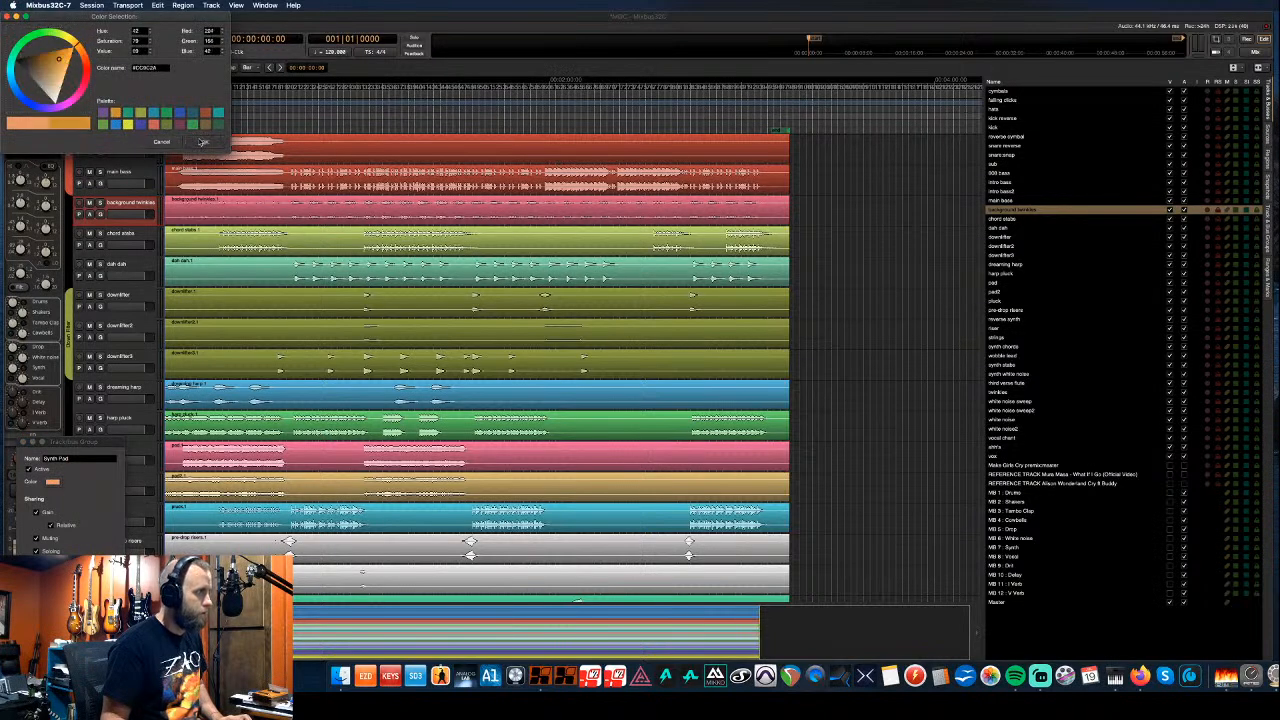
pyautogui.click(204, 141)
pyautogui.click(103, 638)
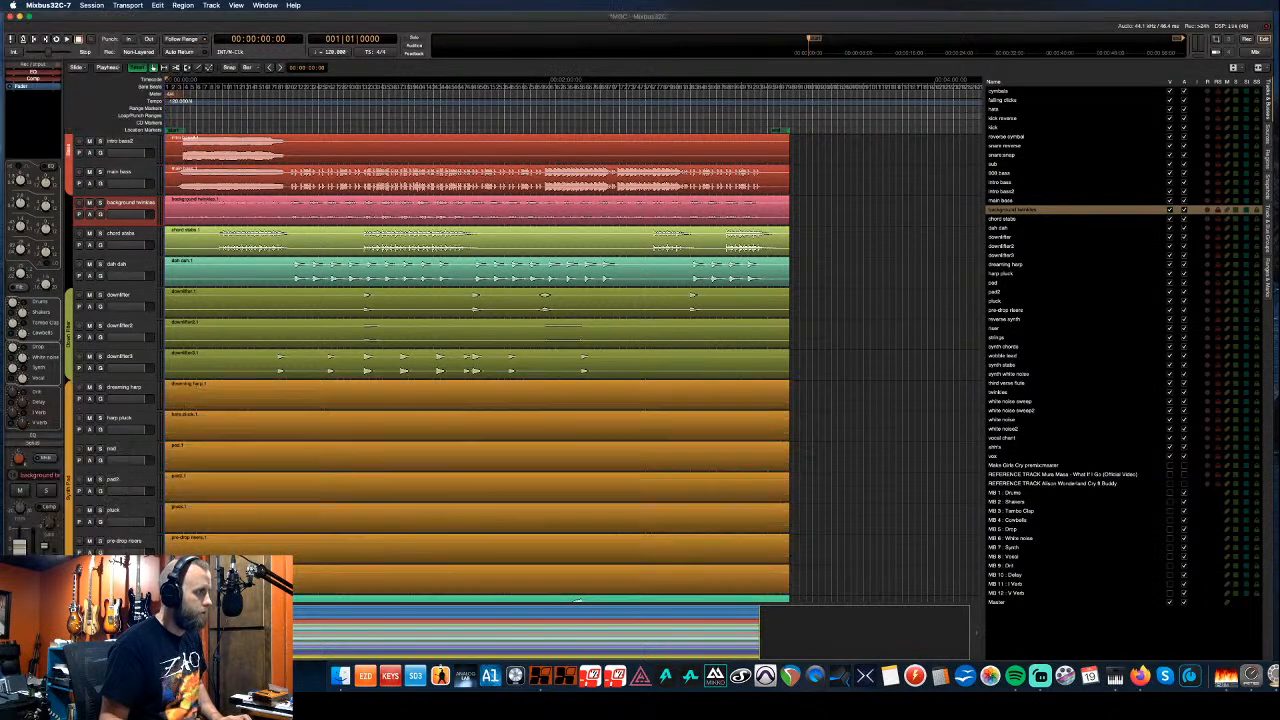
# - Extend the orange Synth Pad group down over the riser tracks below it
pyautogui.scroll(-3, 103, 549)
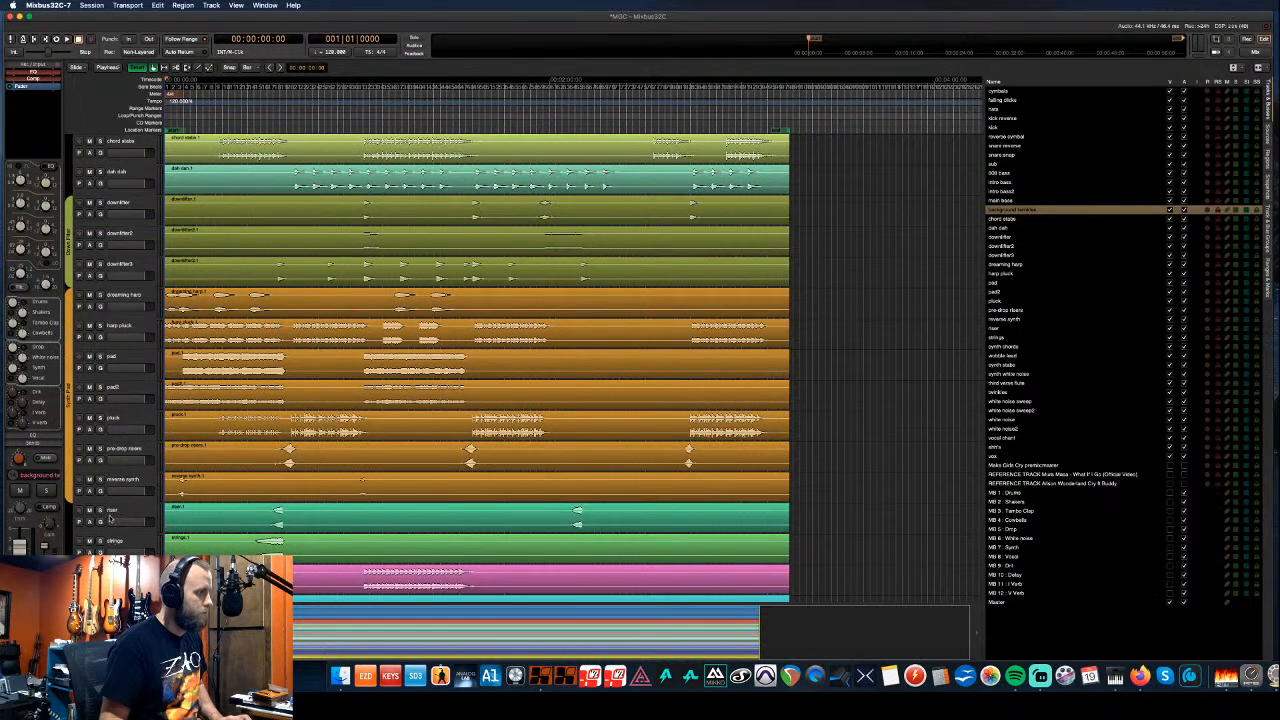
pyautogui.scroll(1, 110, 518)
pyautogui.scroll(-3, 110, 518)
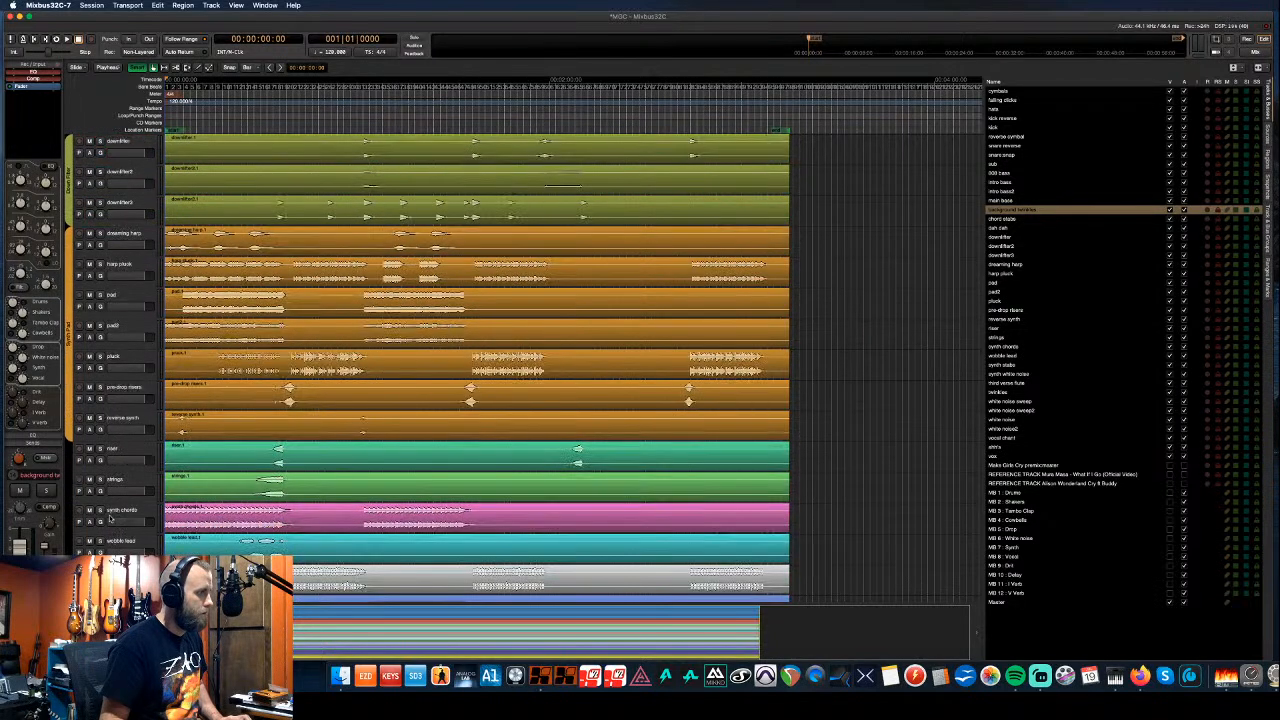
pyautogui.scroll(-2, 110, 518)
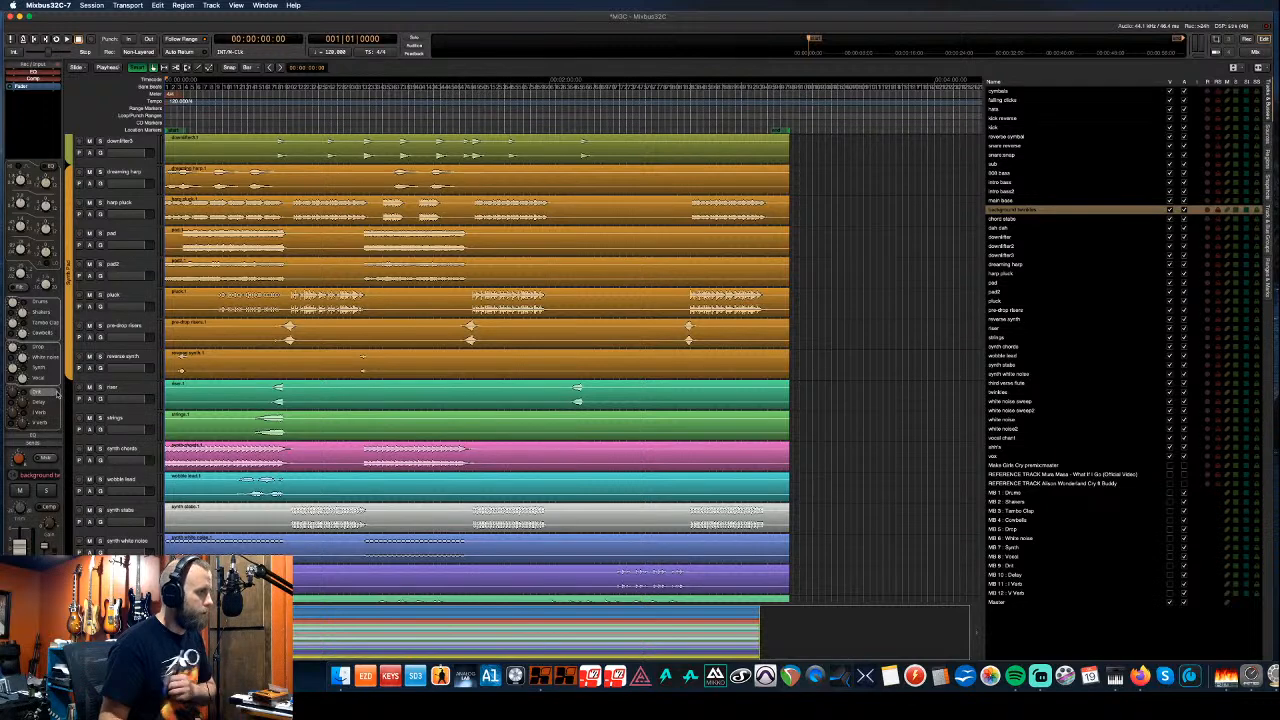
pyautogui.moveTo(70, 381); pyautogui.dragTo(70, 588)
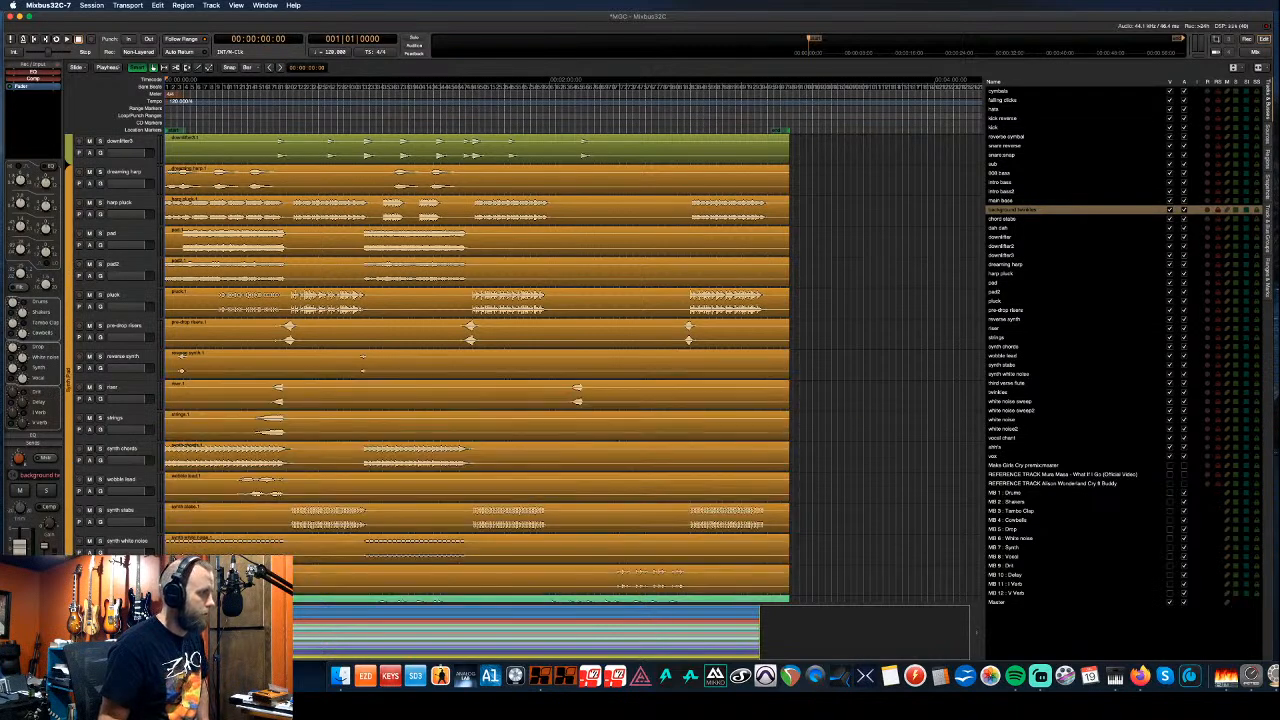
# - Move chord stabs below downlifter3 into Synth Pad, and stretch the downlifter group over dah dah
pyautogui.scroll(8, 139, 480)
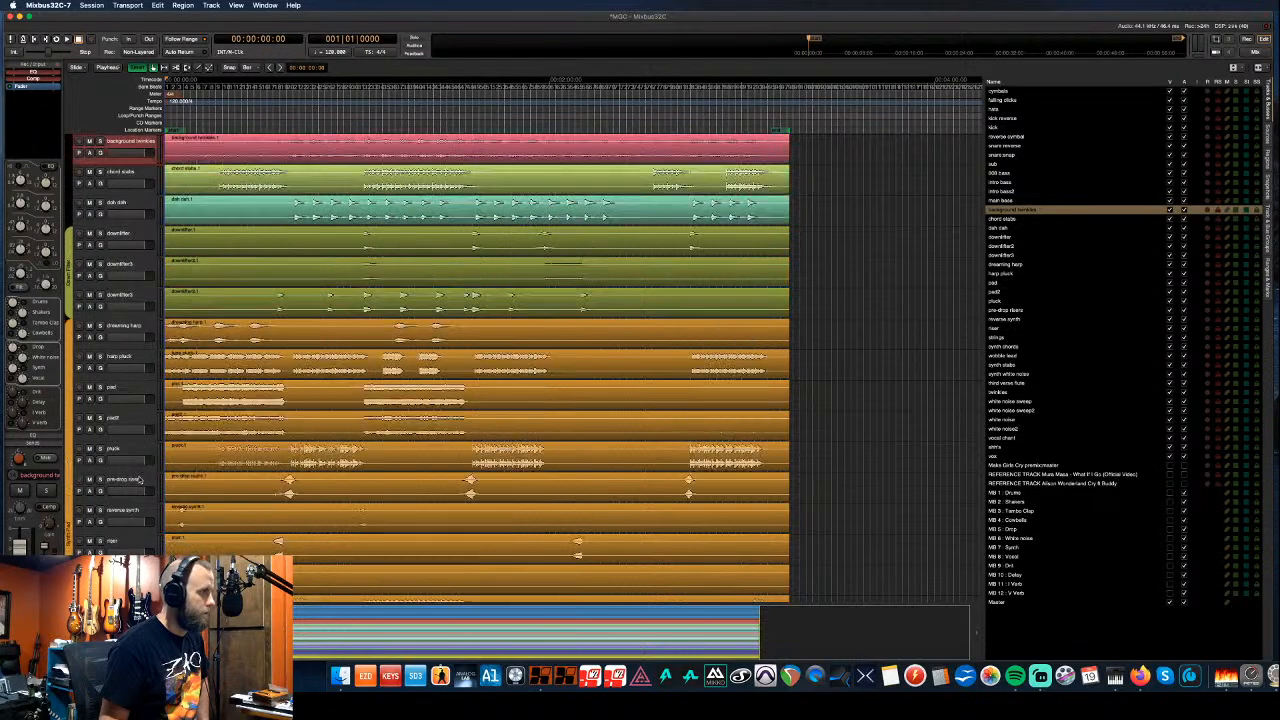
pyautogui.scroll(1, 139, 480)
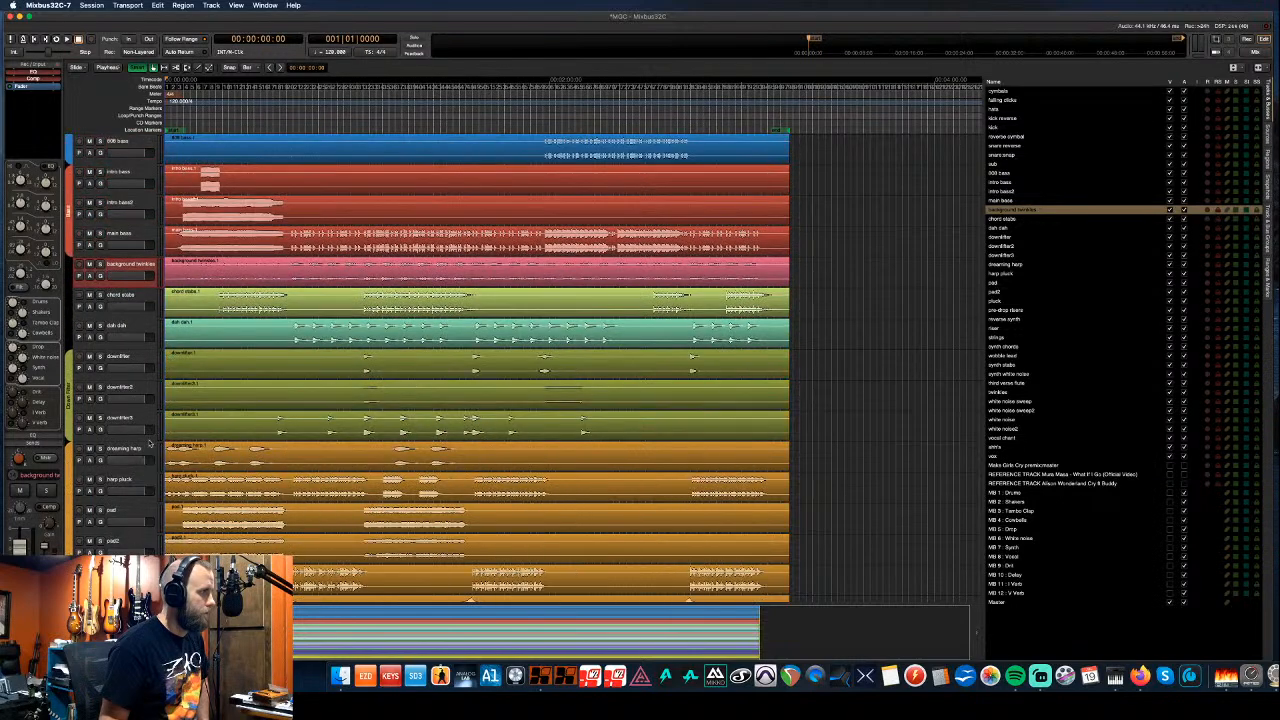
pyautogui.click(139, 298)
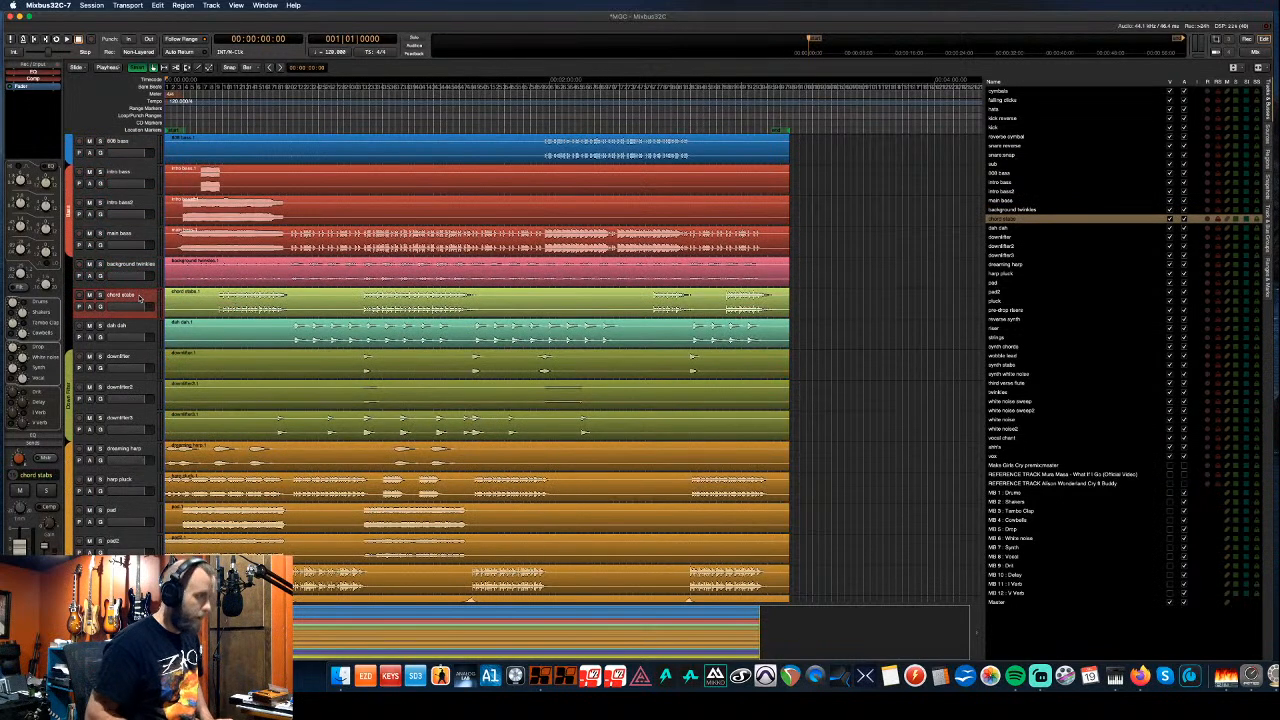
pyautogui.press('super+Down')
pyautogui.press('super+Down')
pyautogui.press('super+Down')
pyautogui.press('super+Down')
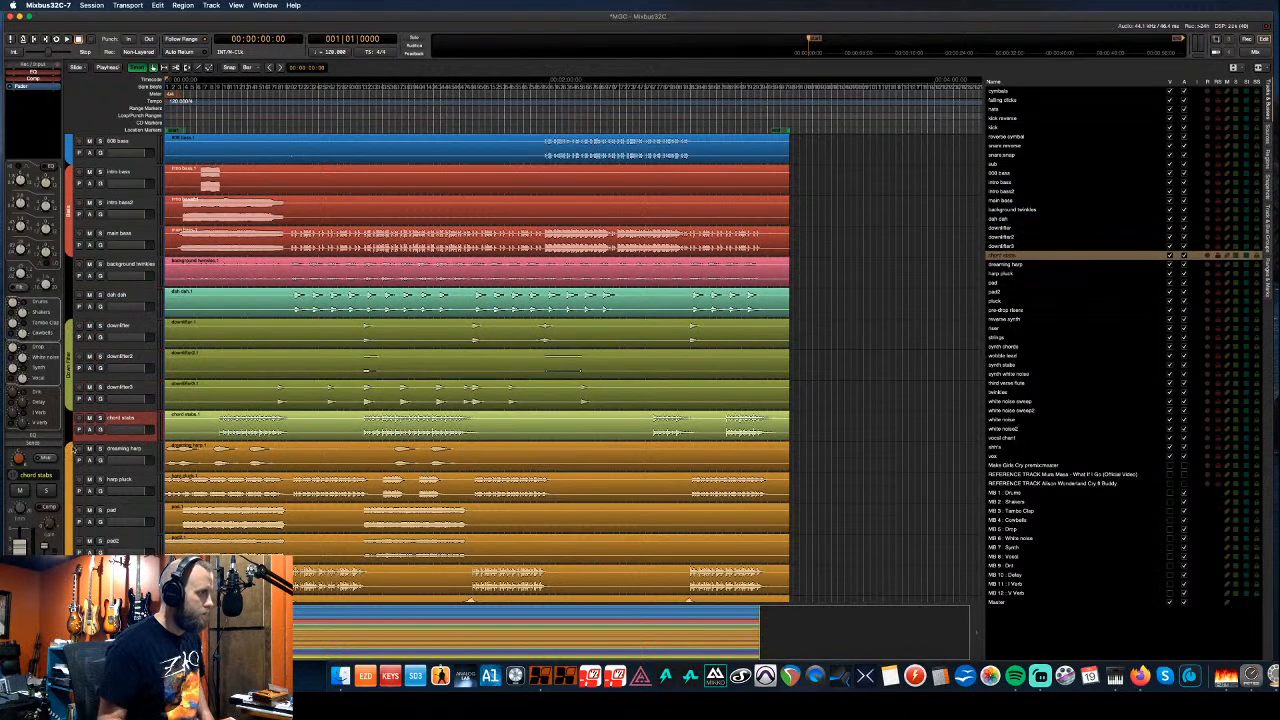
pyautogui.moveTo(68, 416); pyautogui.dragTo(69, 415)
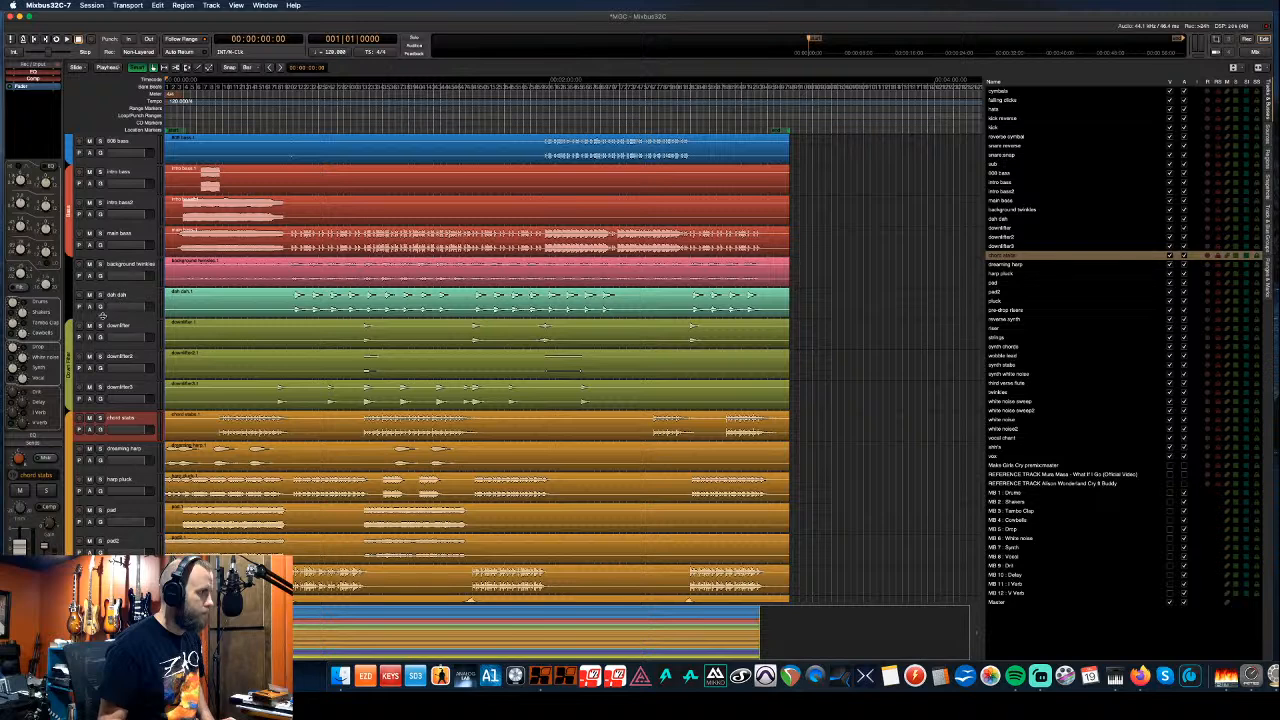
pyautogui.moveTo(71, 306); pyautogui.dragTo(71, 263)
# - Move twinkles up above background twinkles and add it to the olive downlifter group
pyautogui.scroll(-5, 130, 332)
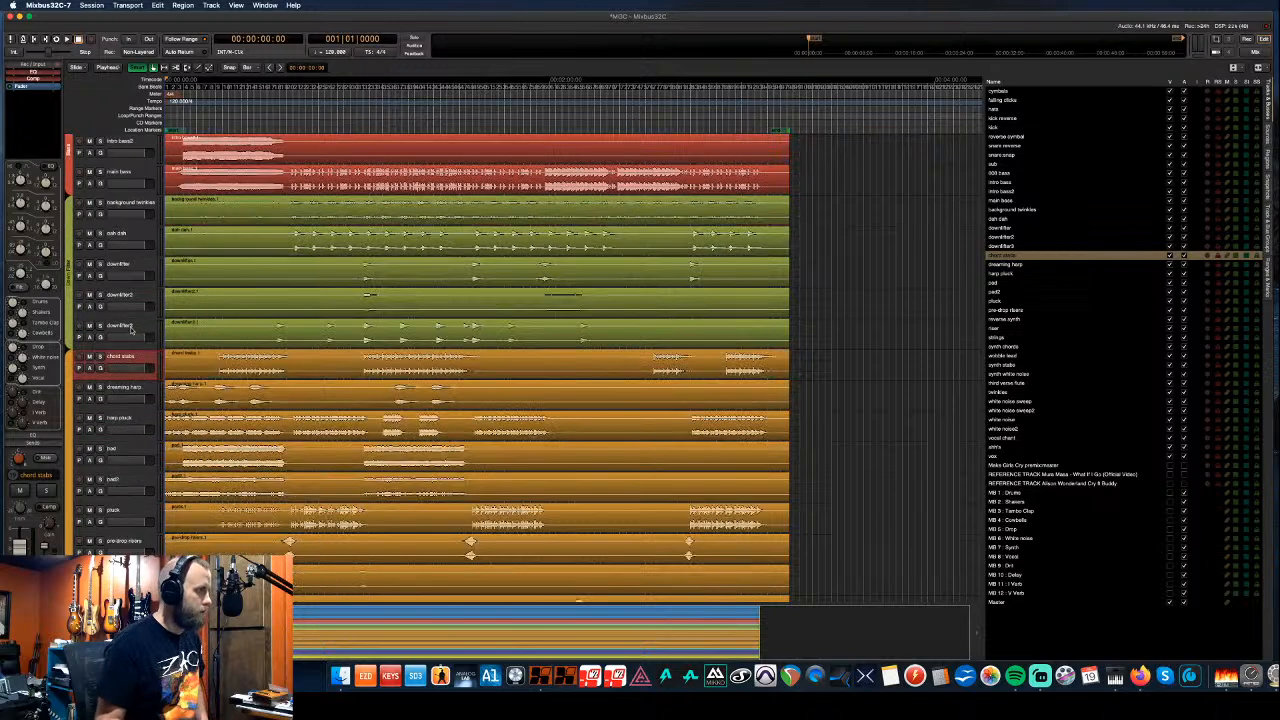
pyautogui.scroll(-15, 130, 335)
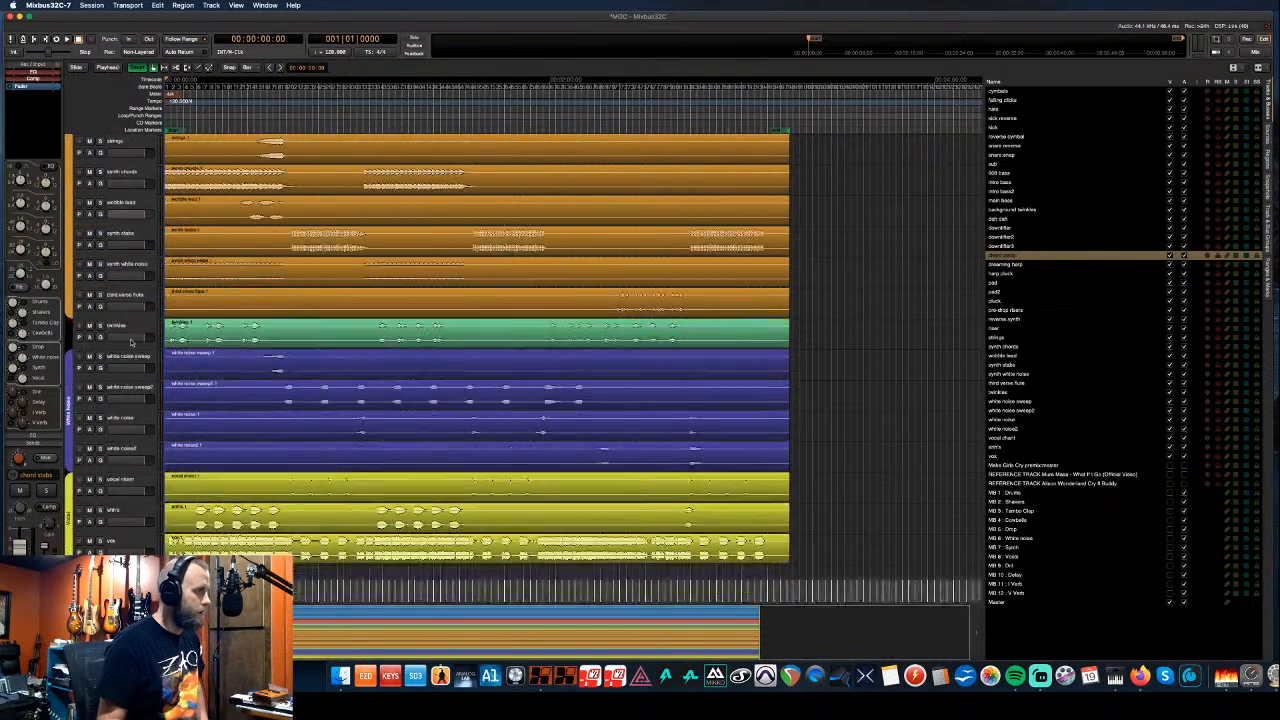
pyautogui.scroll(-1, 130, 342)
pyautogui.scroll(4, 121, 230)
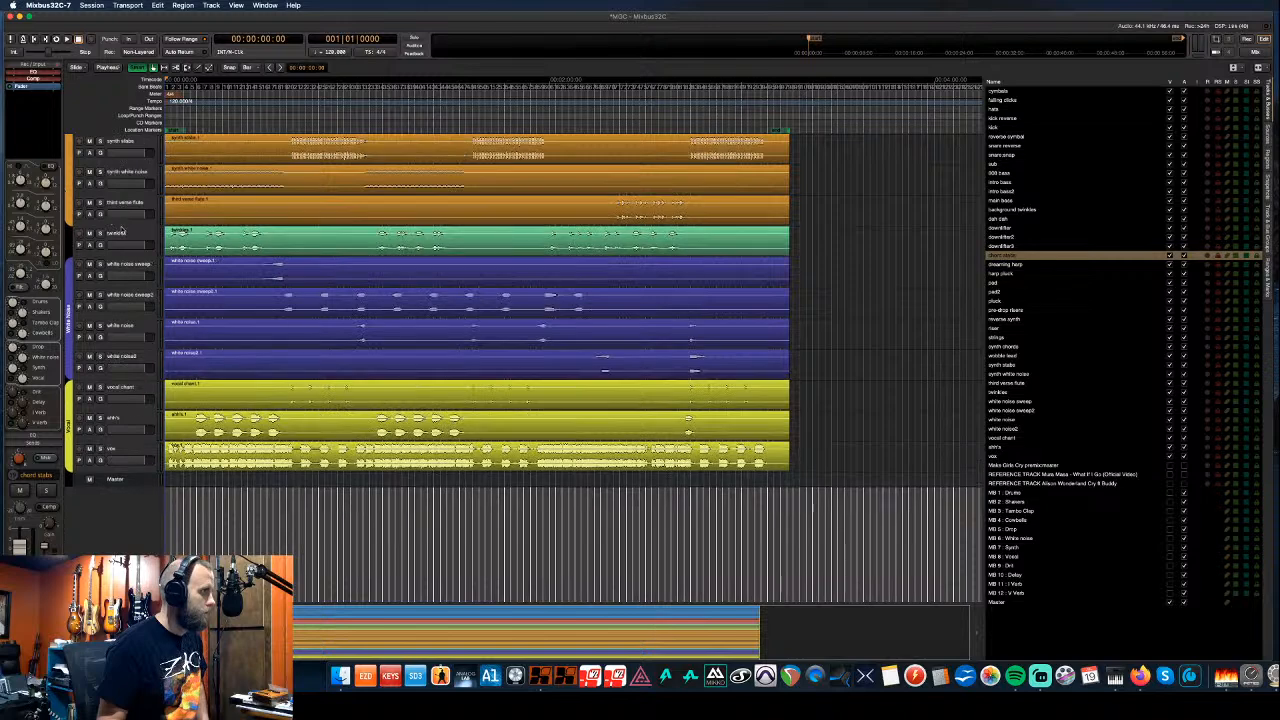
pyautogui.scroll(1, 133, 360)
pyautogui.click(133, 360)
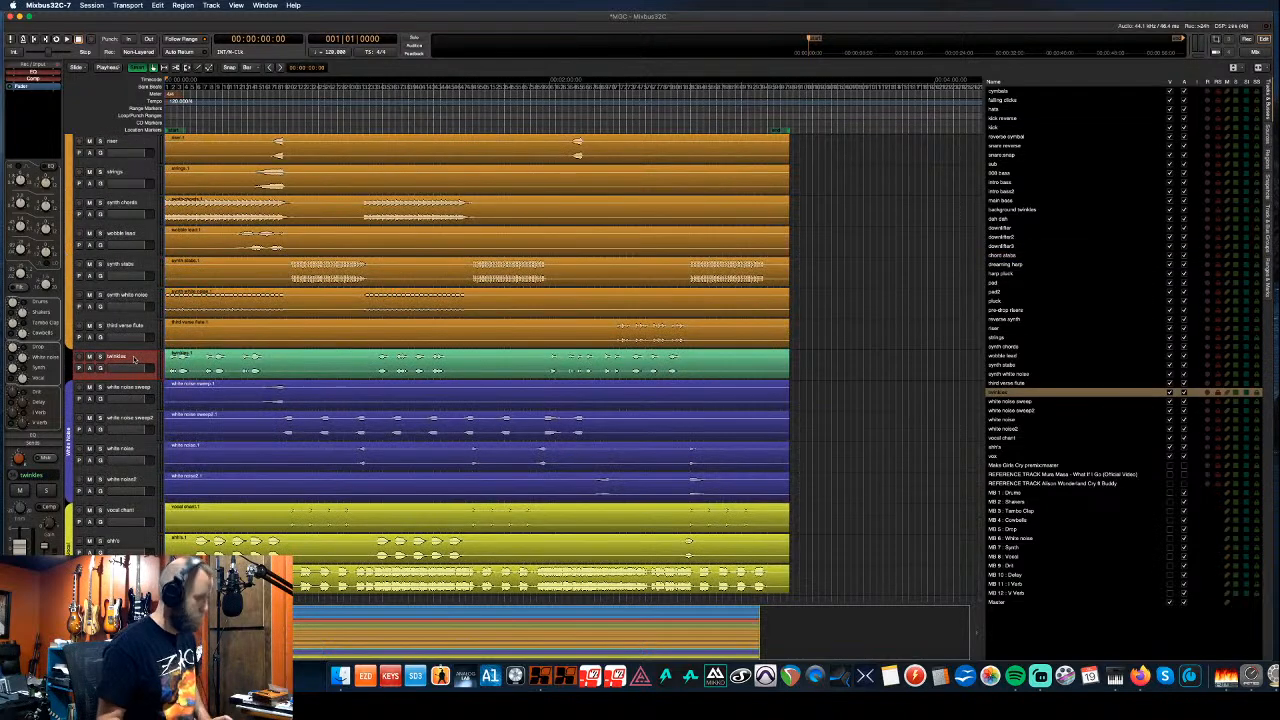
pyautogui.press('super+Up')
pyautogui.press('super+Up')
pyautogui.press('super+Up')
pyautogui.press('super+Up')
pyautogui.press('super+Up')
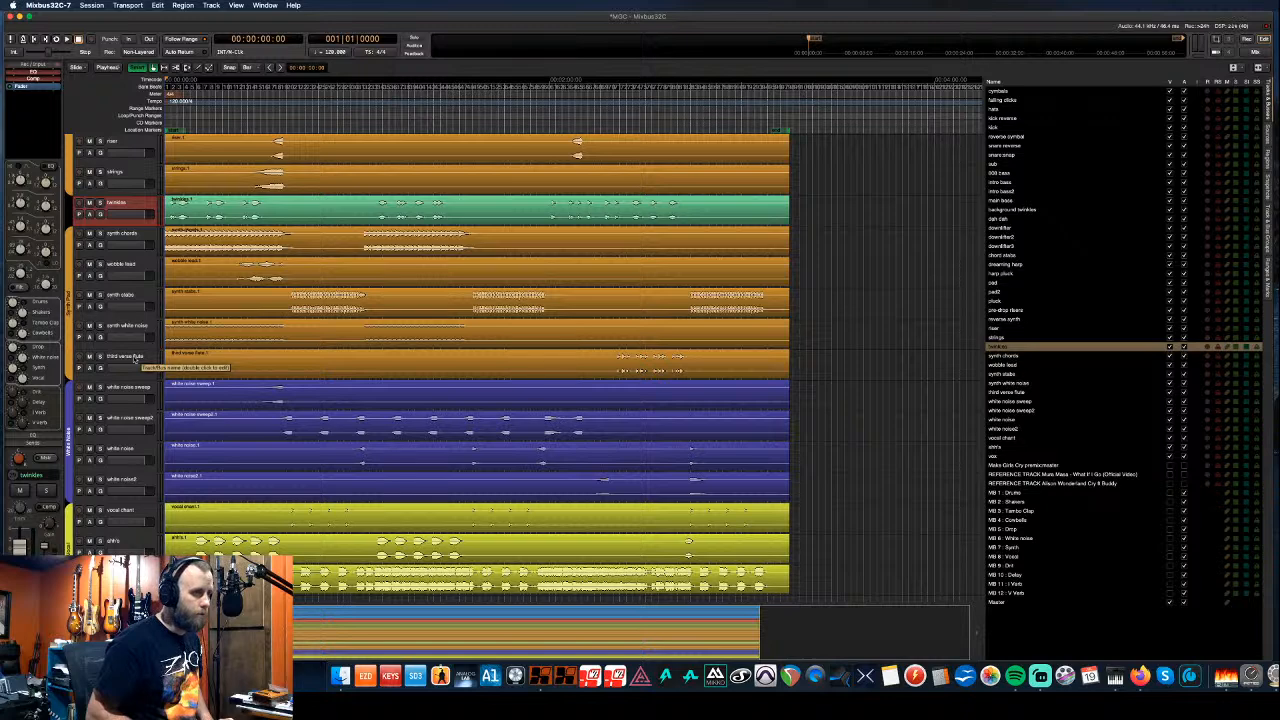
pyautogui.press('super+Up')
pyautogui.press('super+Up')
pyautogui.press('super+Up')
pyautogui.press('super+Up')
pyautogui.press('super+Up')
pyautogui.press('super+Up')
pyautogui.press('super+Up')
pyautogui.press('super+Up')
pyautogui.press('super+Up')
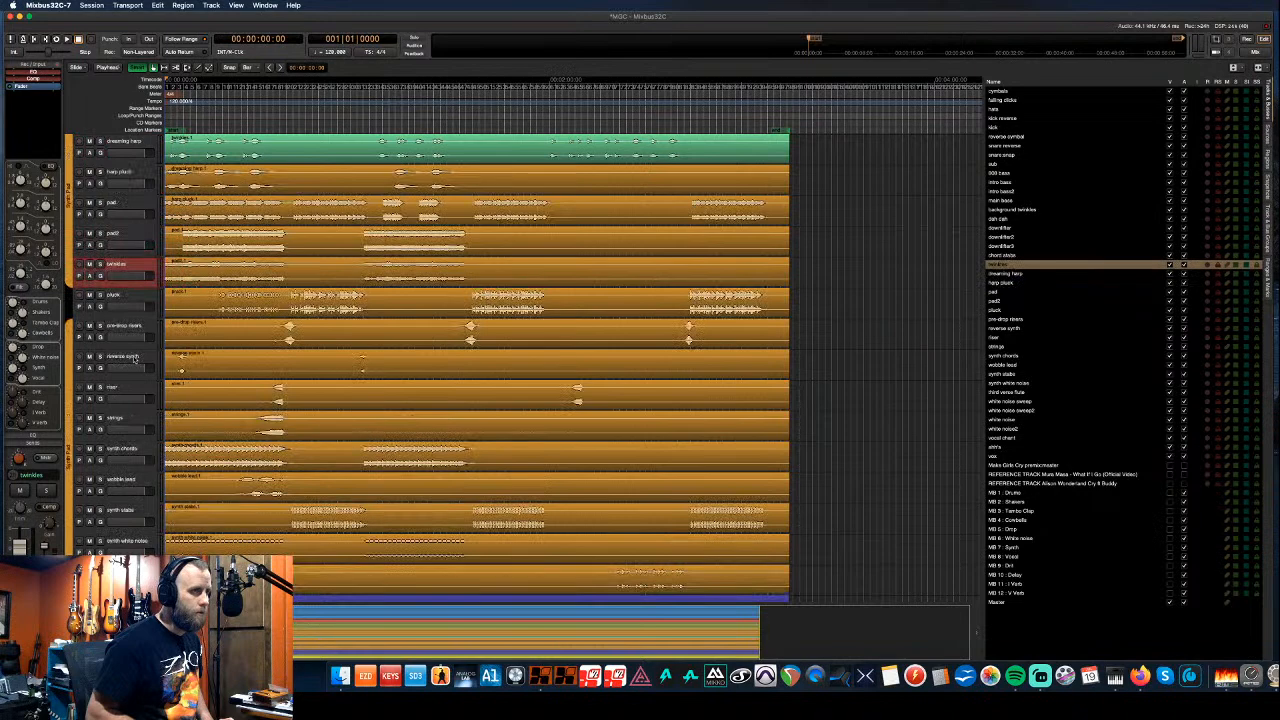
pyautogui.press('super+Up')
pyautogui.press('super+Up')
pyautogui.press('super+Up')
pyautogui.press('super+Up')
pyautogui.press('super+Up')
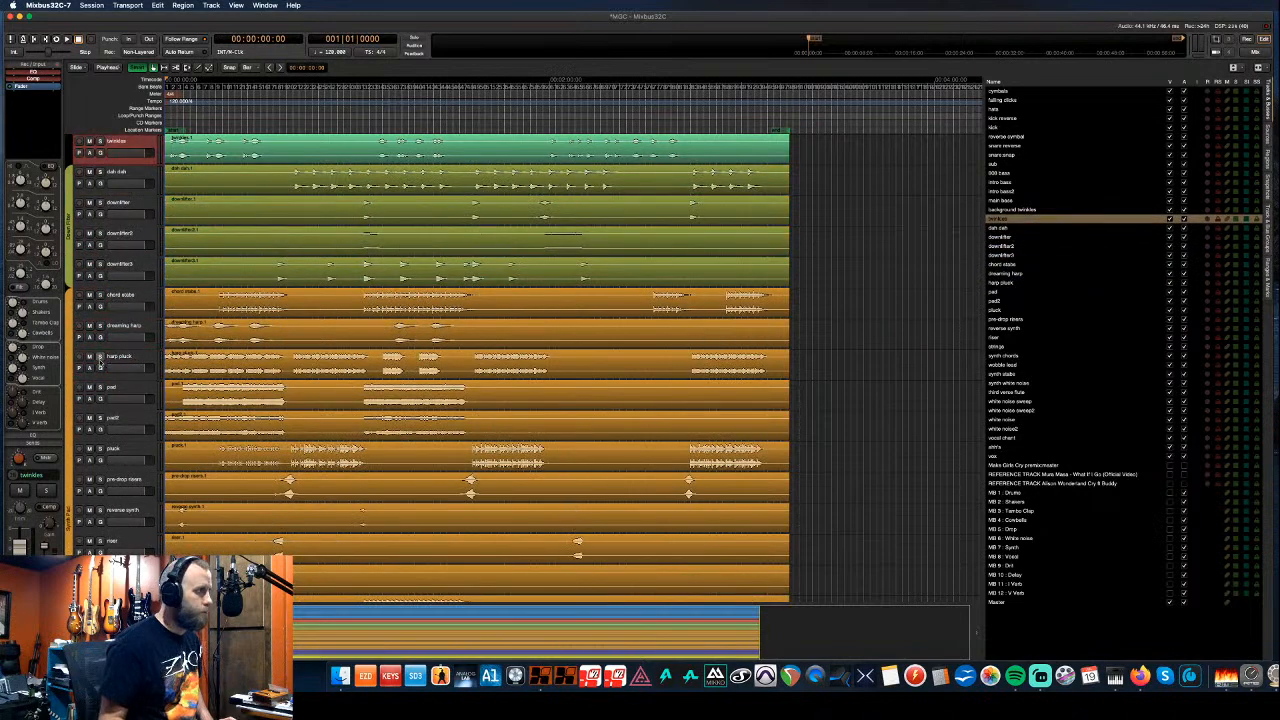
pyautogui.scroll(3, 86, 293)
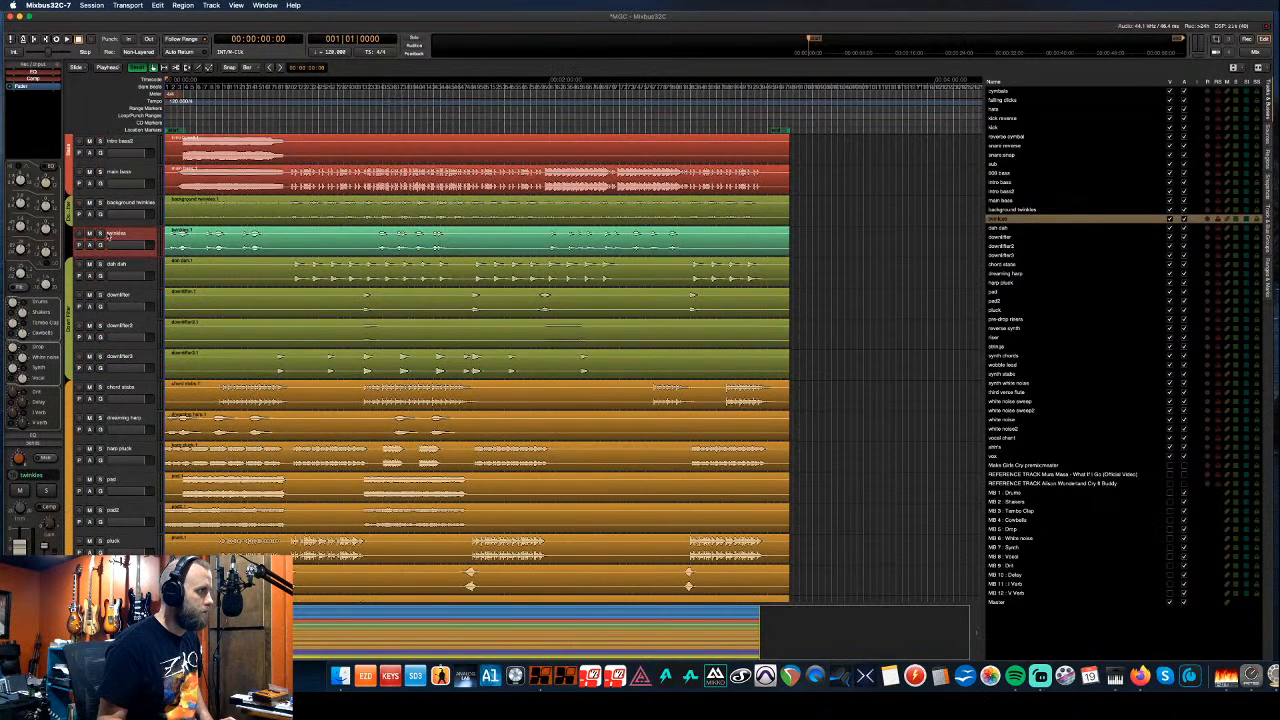
pyautogui.press('super+Up')
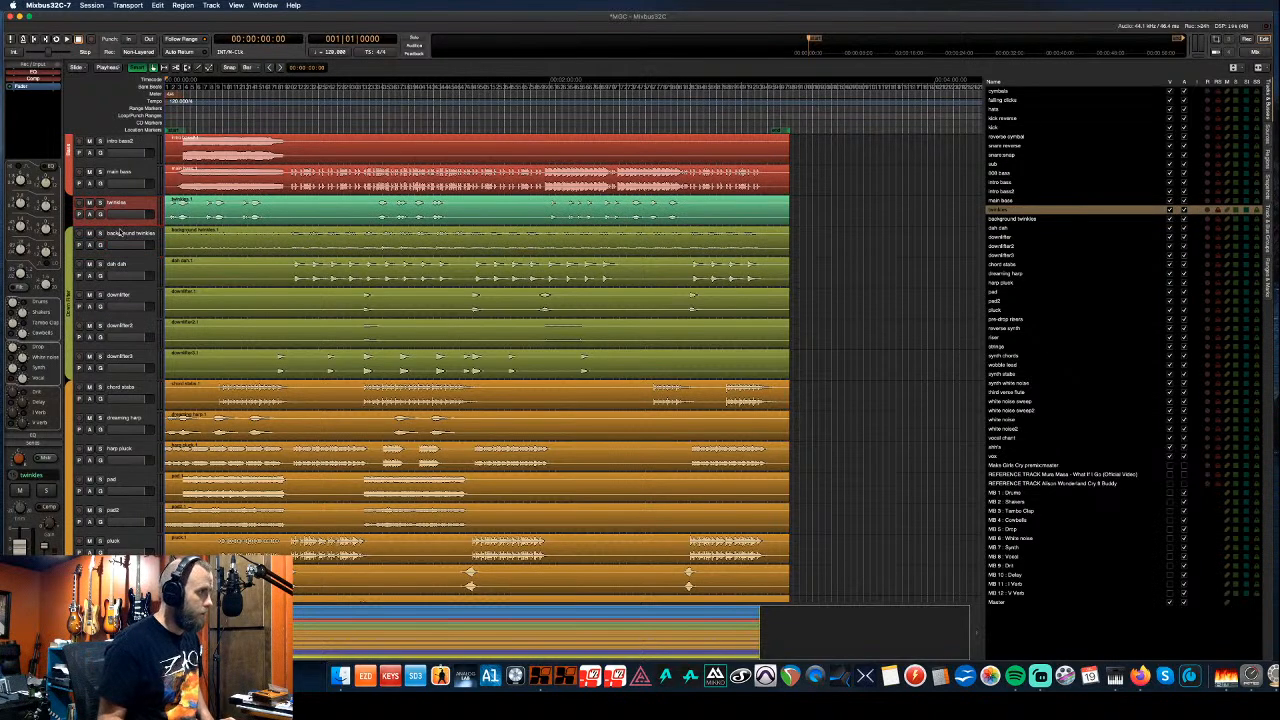
pyautogui.moveTo(71, 232); pyautogui.dragTo(70, 202)
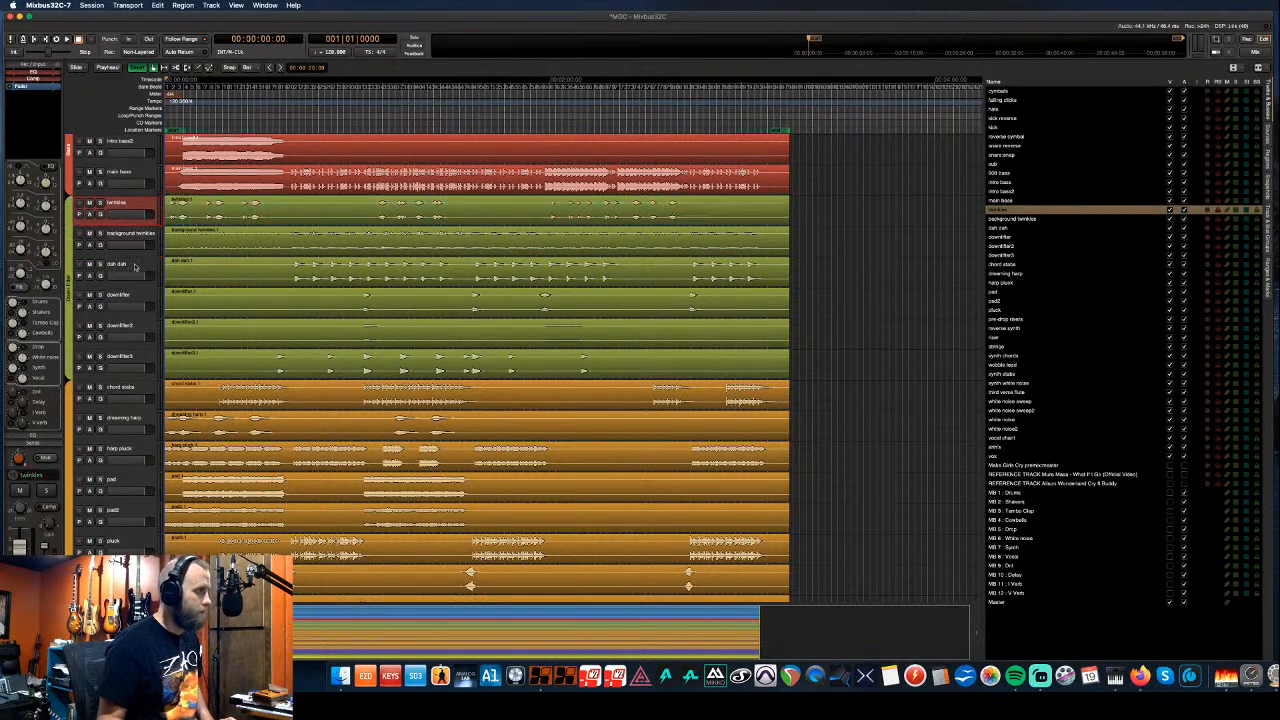
pyautogui.scroll(10, 132, 255)
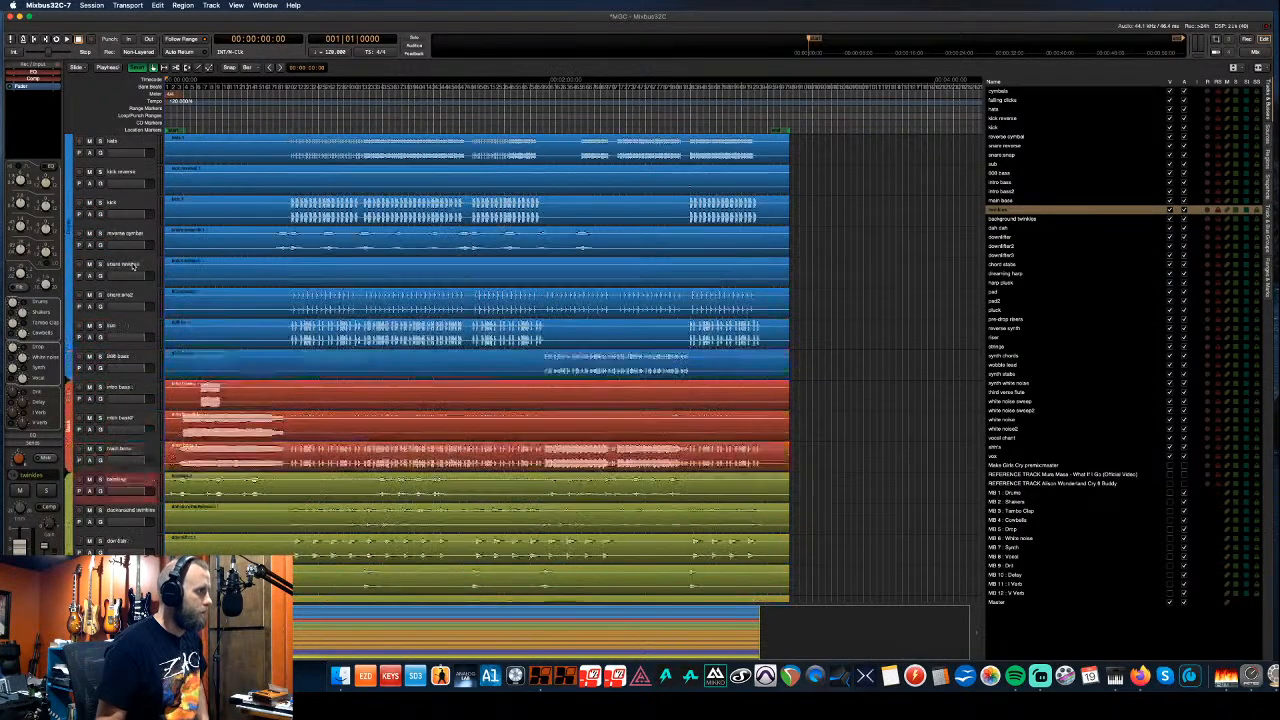
pyautogui.click(132, 141)
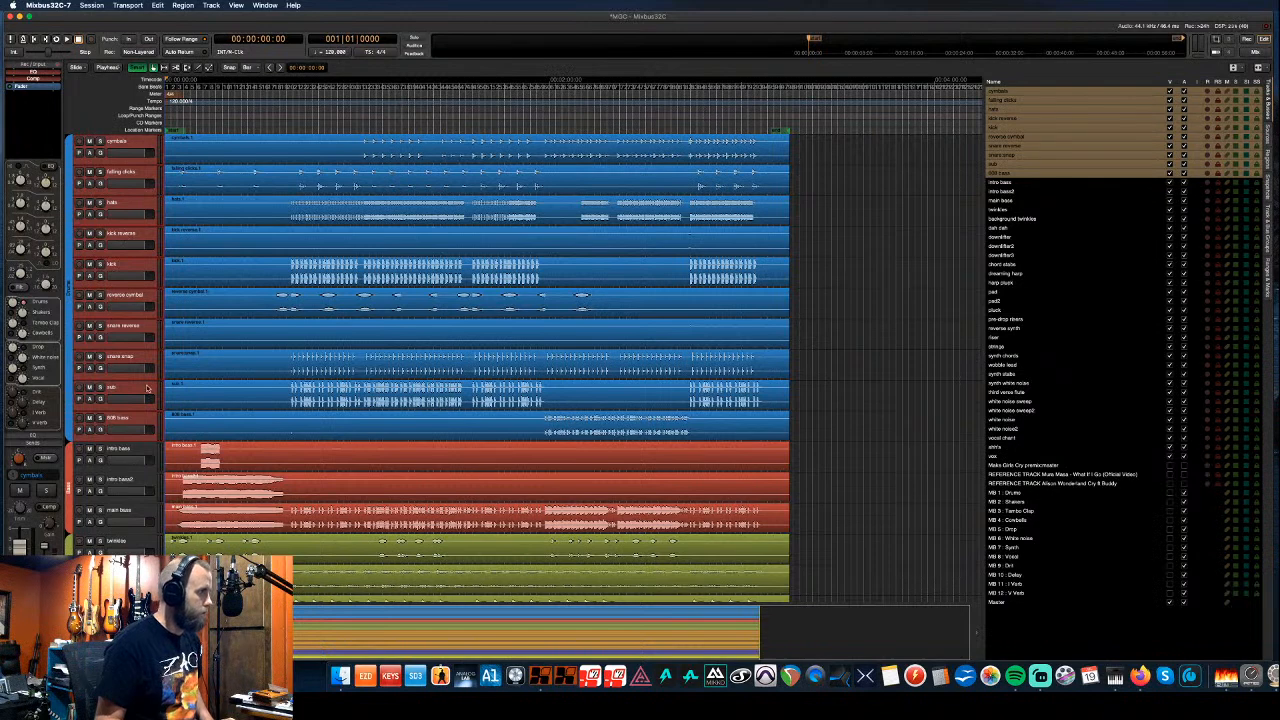
pyautogui.click(132, 449)
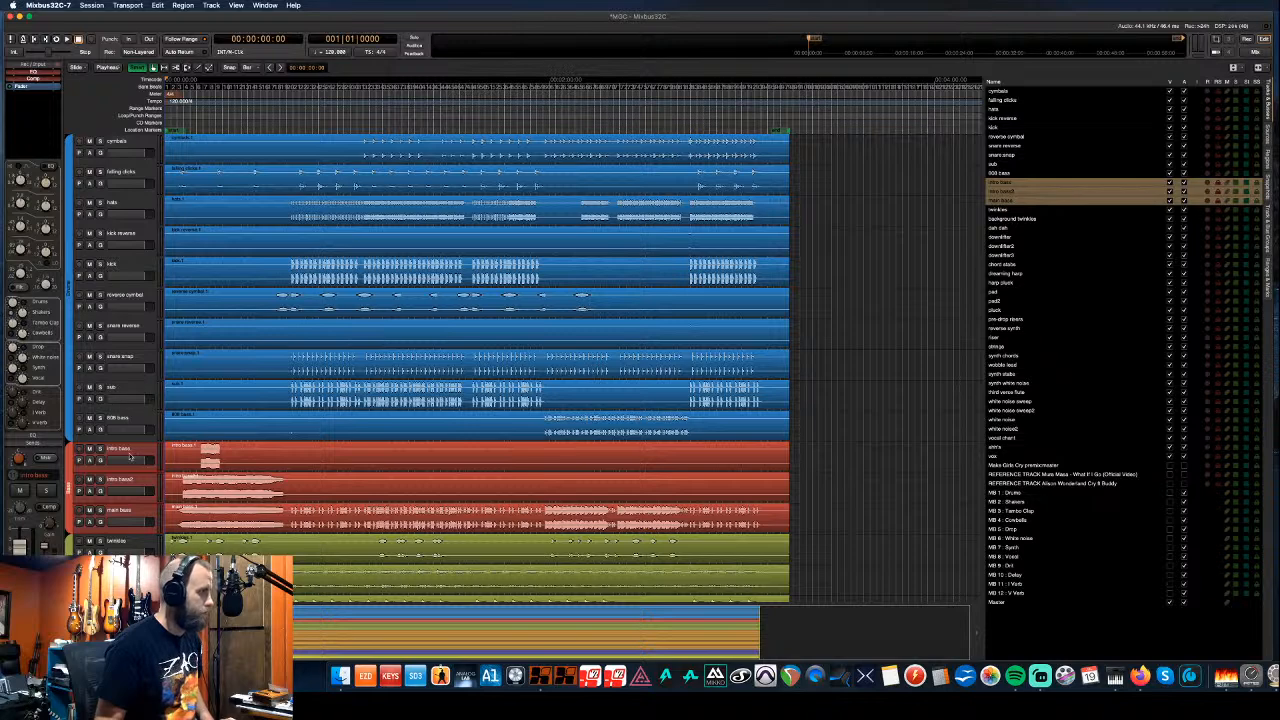
pyautogui.scroll(-5, 135, 510)
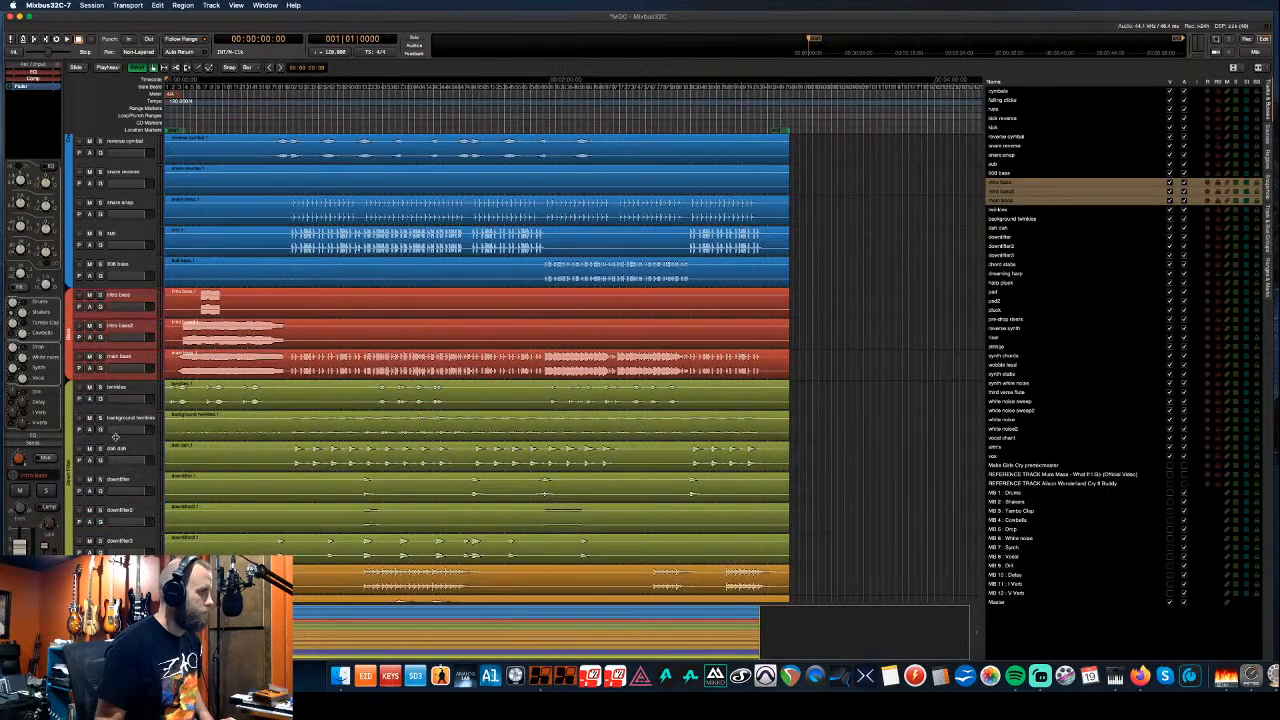
pyautogui.click(120, 448)
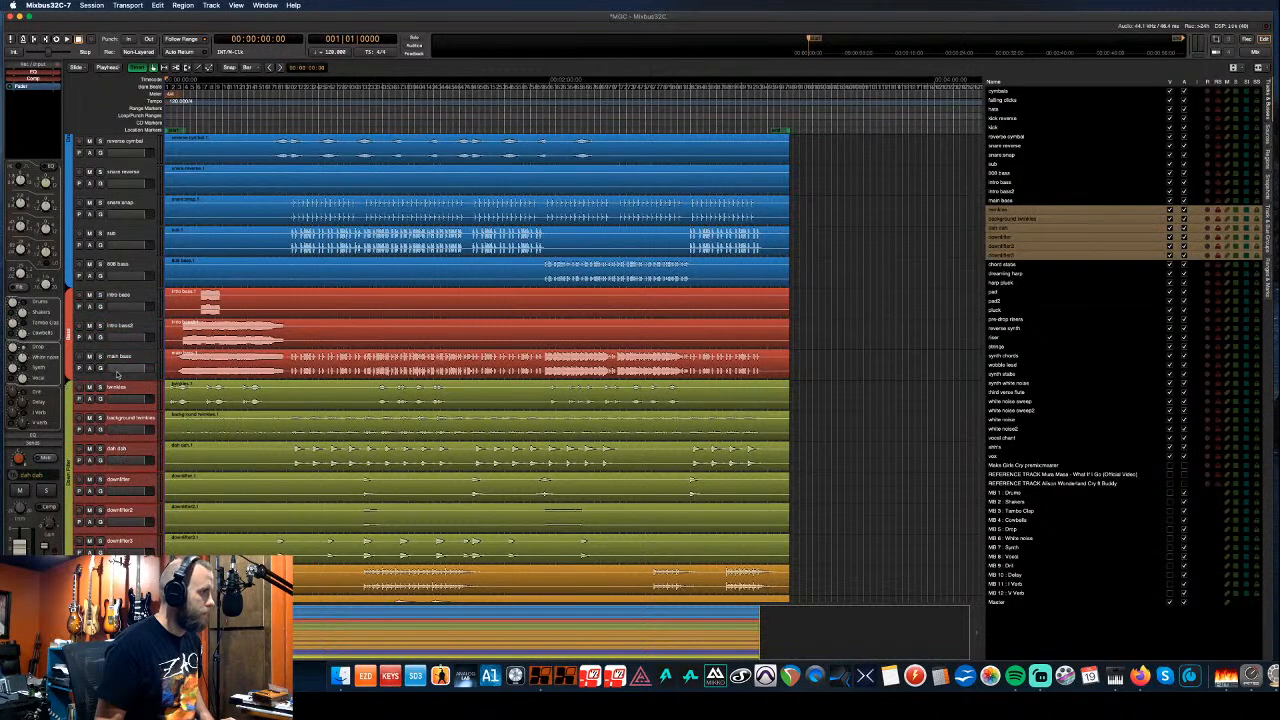
pyautogui.scroll(-7, 118, 376)
pyautogui.scroll(-2, 118, 378)
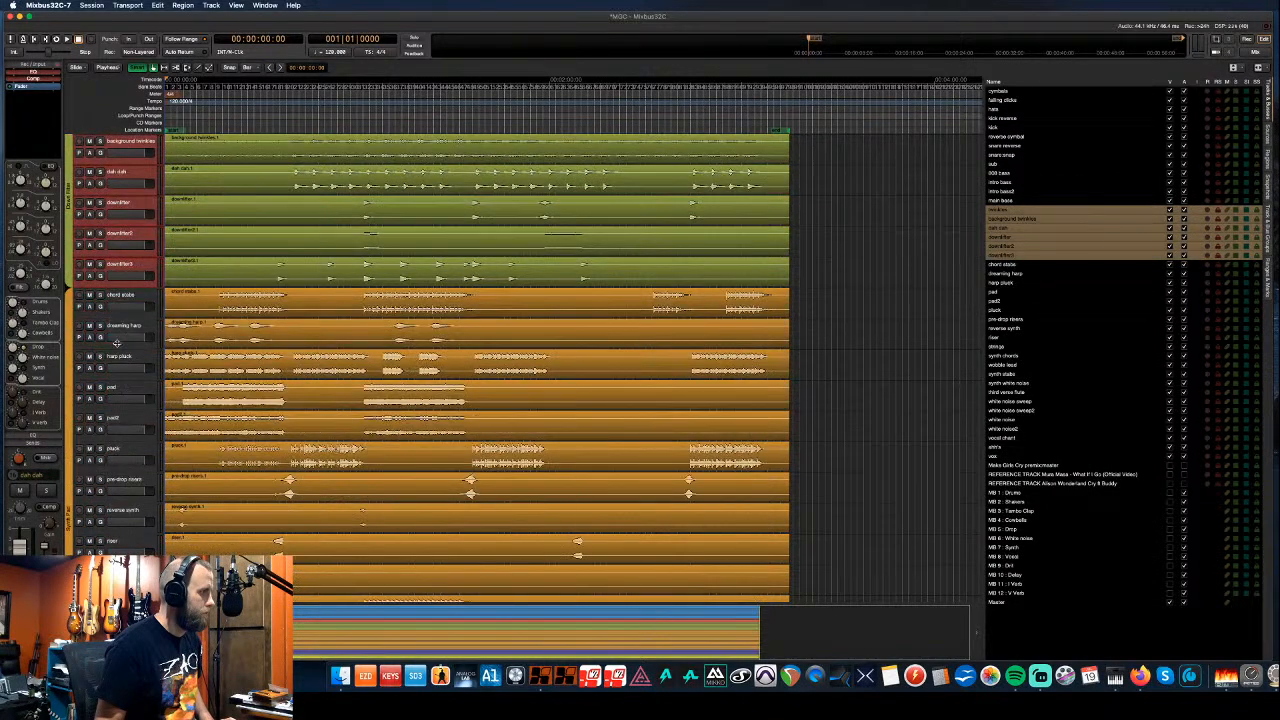
pyautogui.click(118, 295)
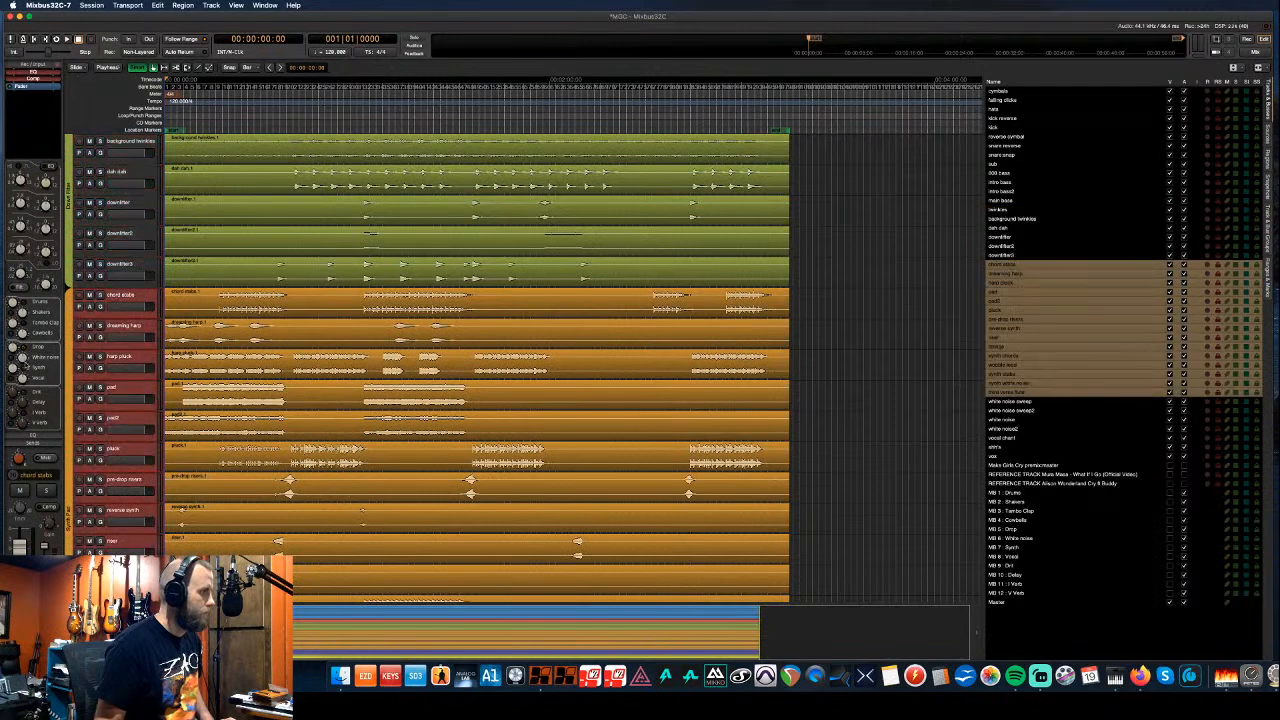
pyautogui.scroll(-4, 126, 395)
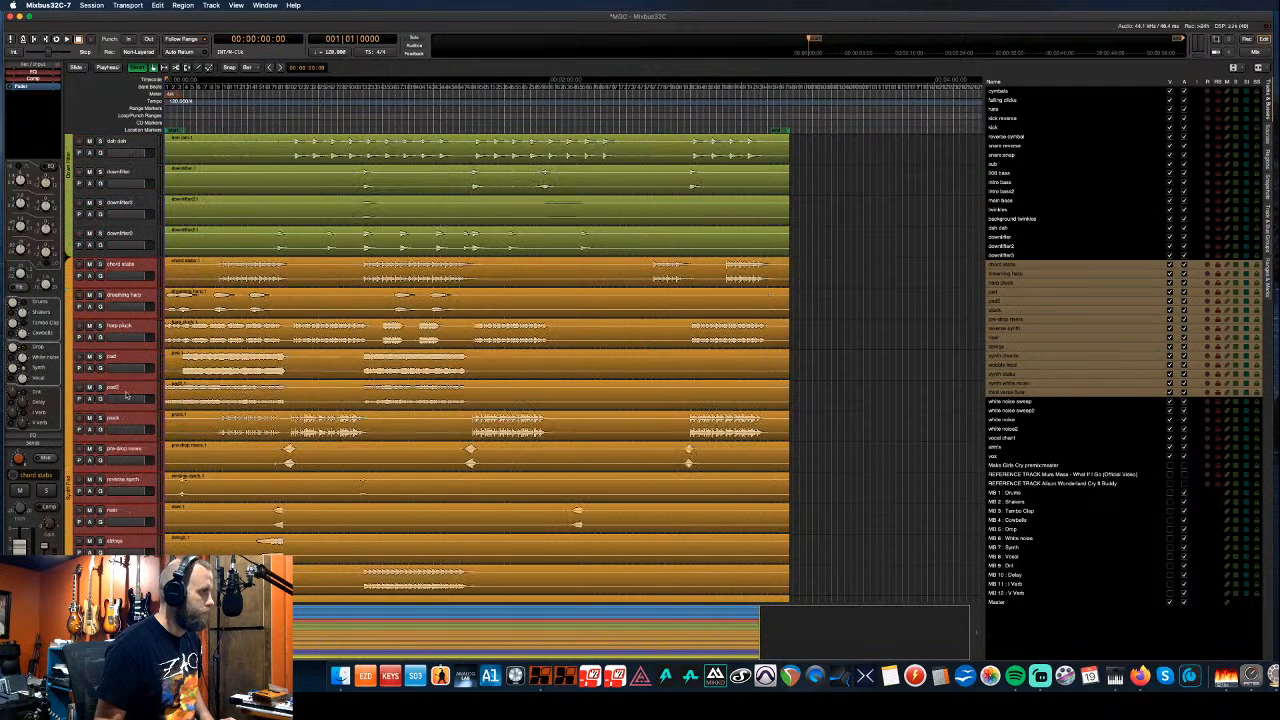
pyautogui.scroll(-4, 126, 395)
pyautogui.scroll(-3, 126, 395)
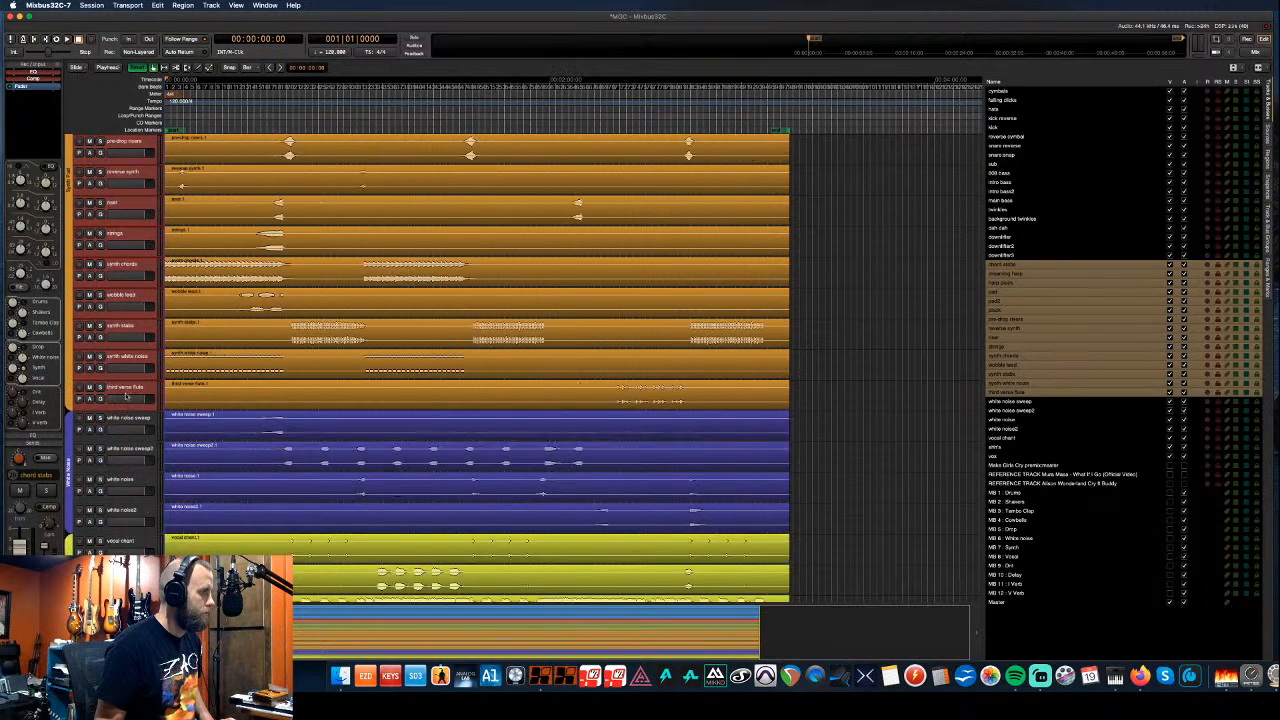
pyautogui.click(123, 420)
pyautogui.keyDown('shift'); pyautogui.click(122, 510); pyautogui.keyUp('shift')
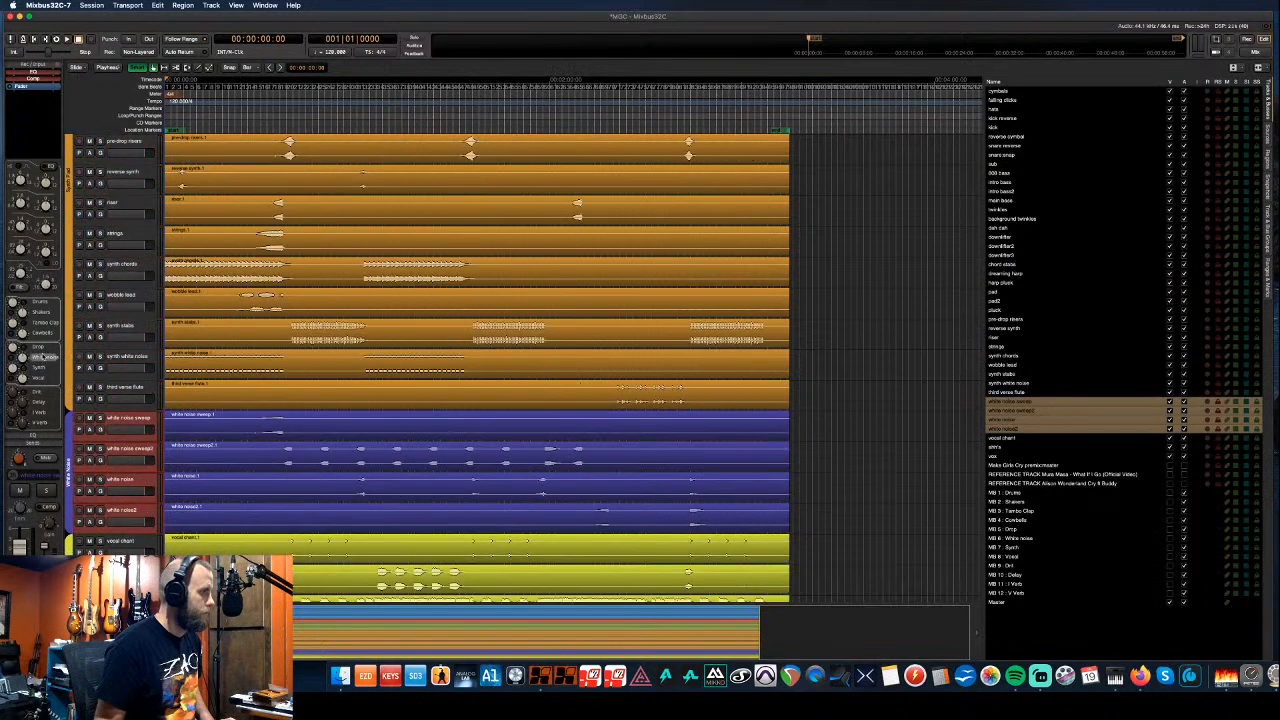
pyautogui.scroll(-4, 131, 392)
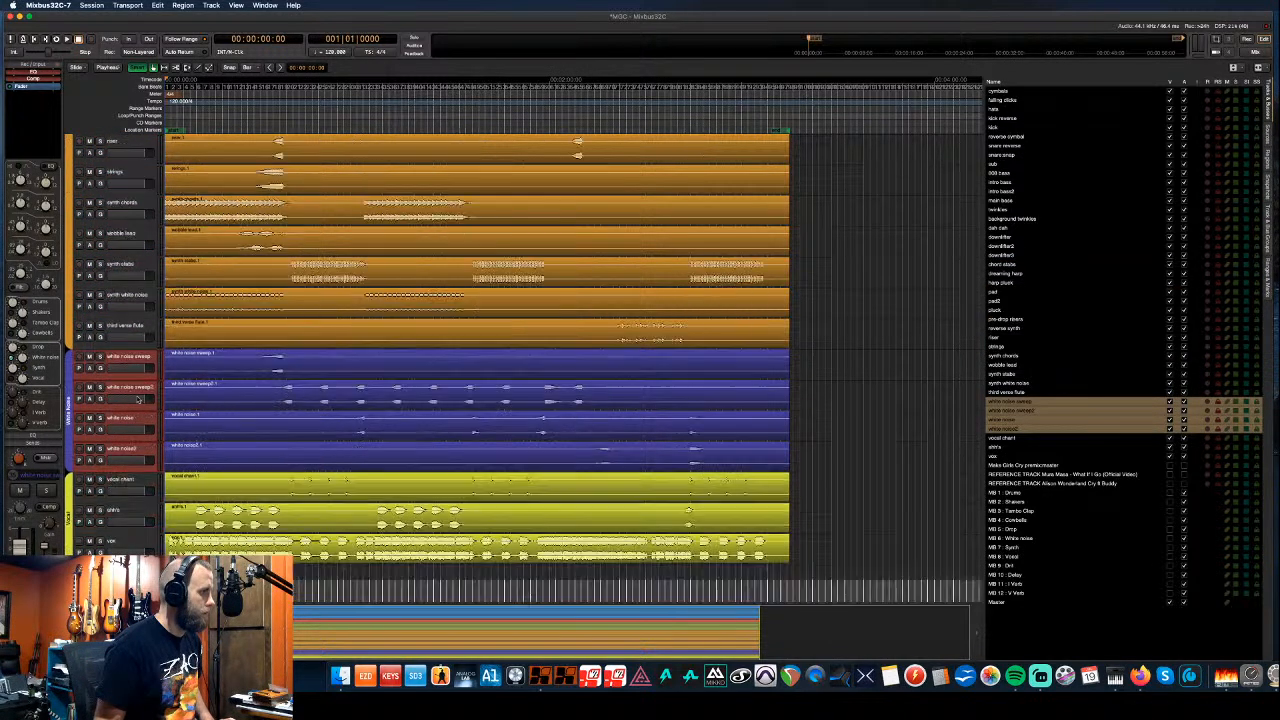
pyautogui.click(122, 422)
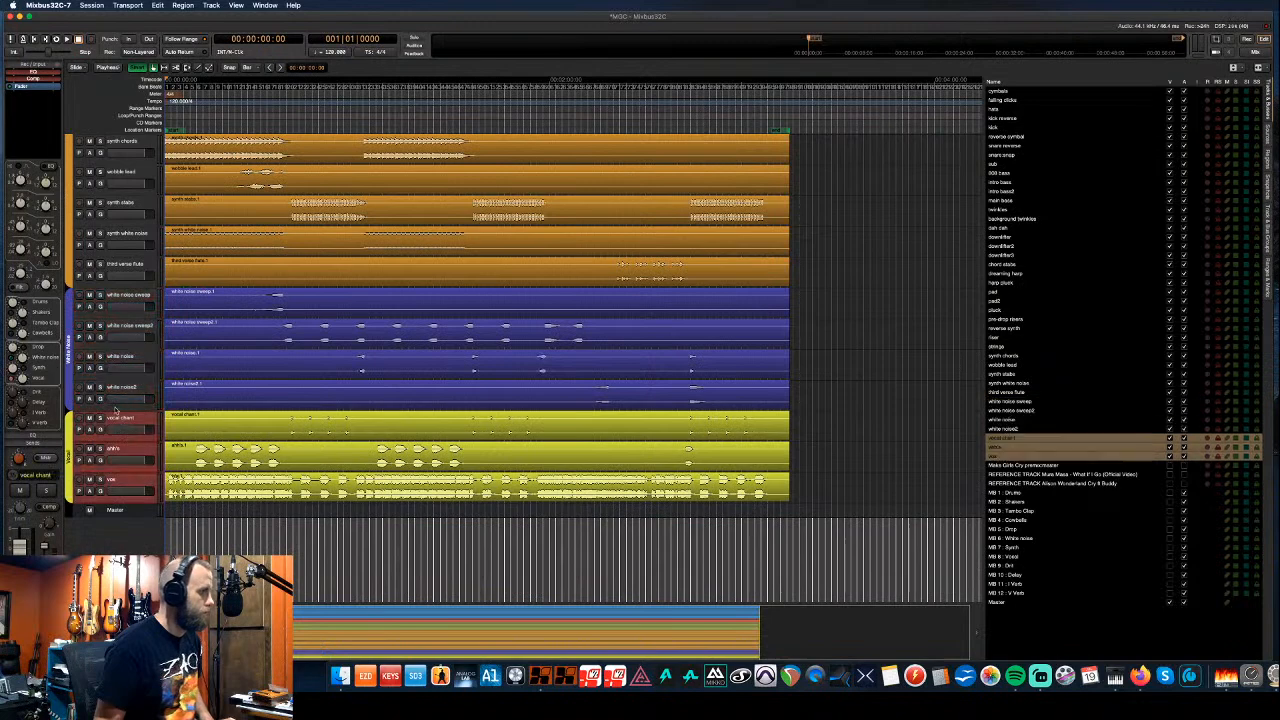
pyautogui.scroll(-4, 115, 408)
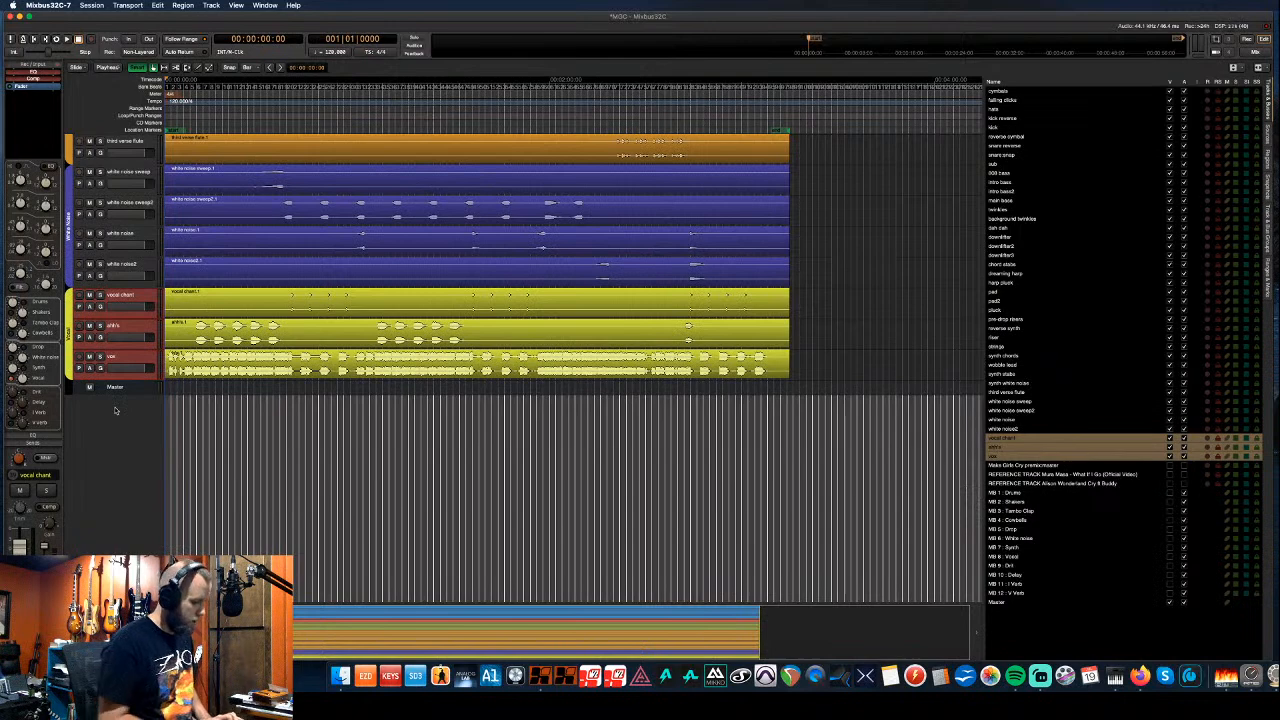
pyautogui.scroll(5, 130, 338)
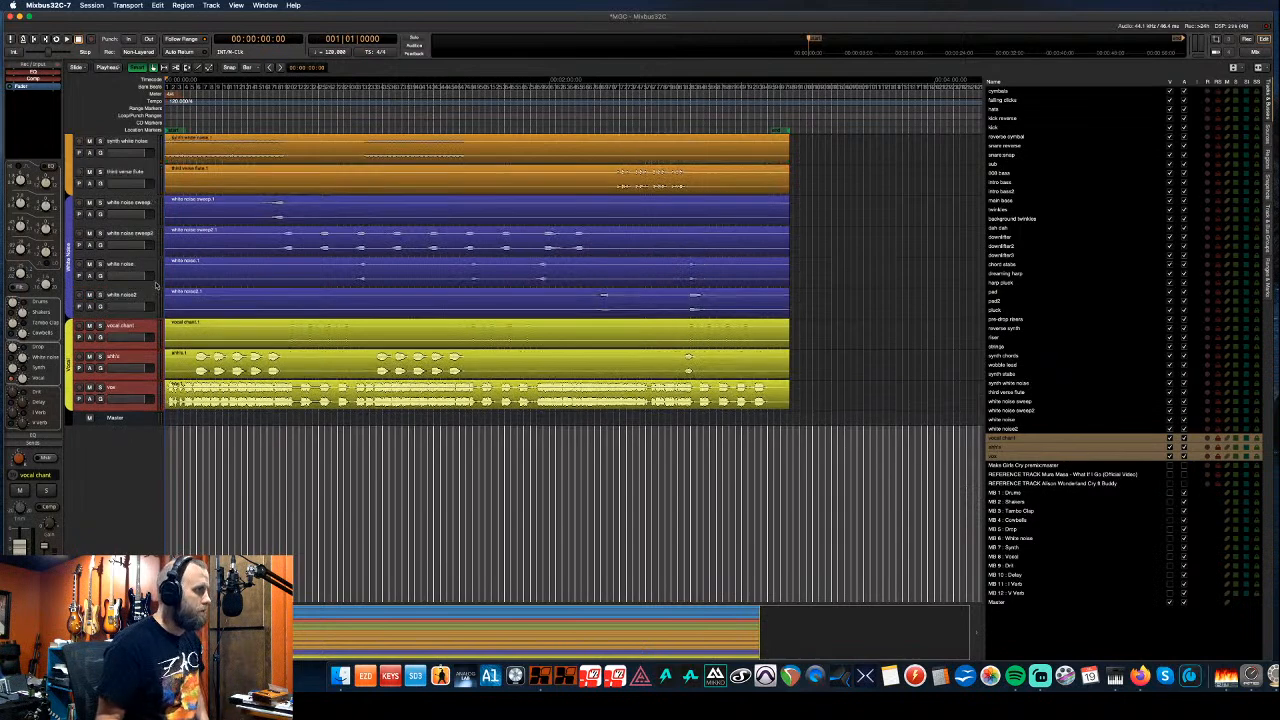
pyautogui.scroll(9, 155, 285)
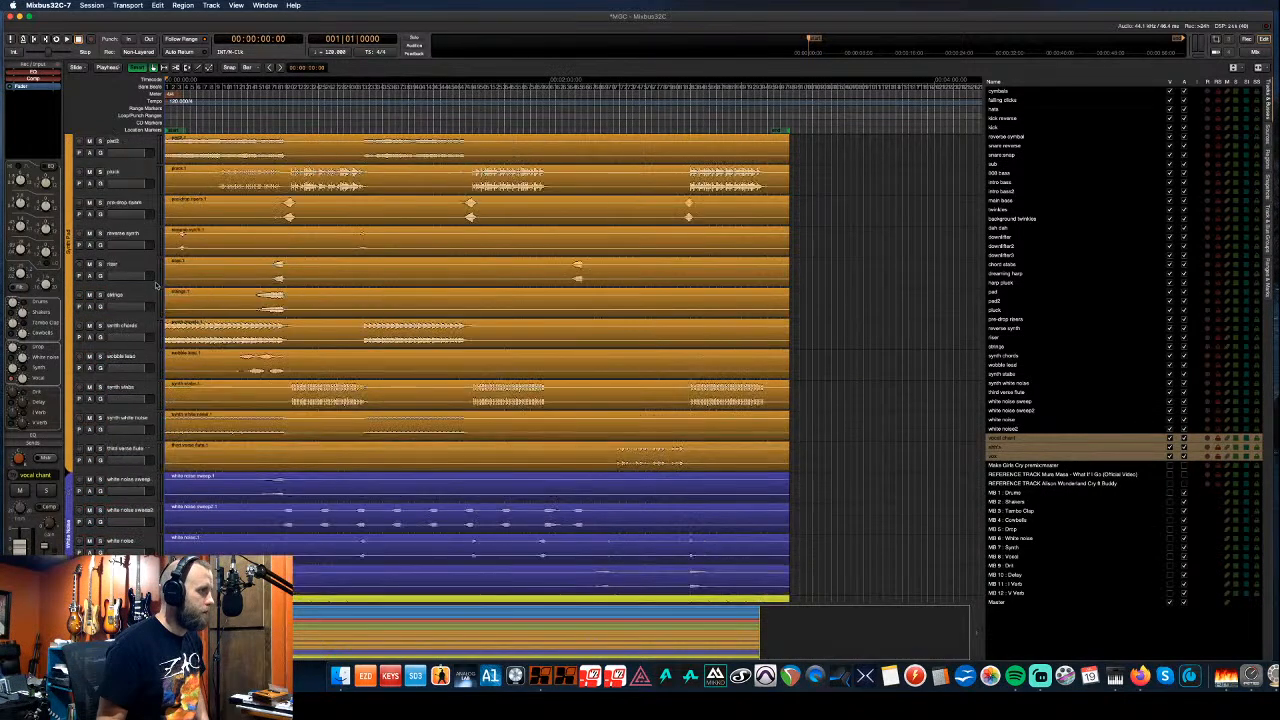
pyautogui.scroll(7, 155, 285)
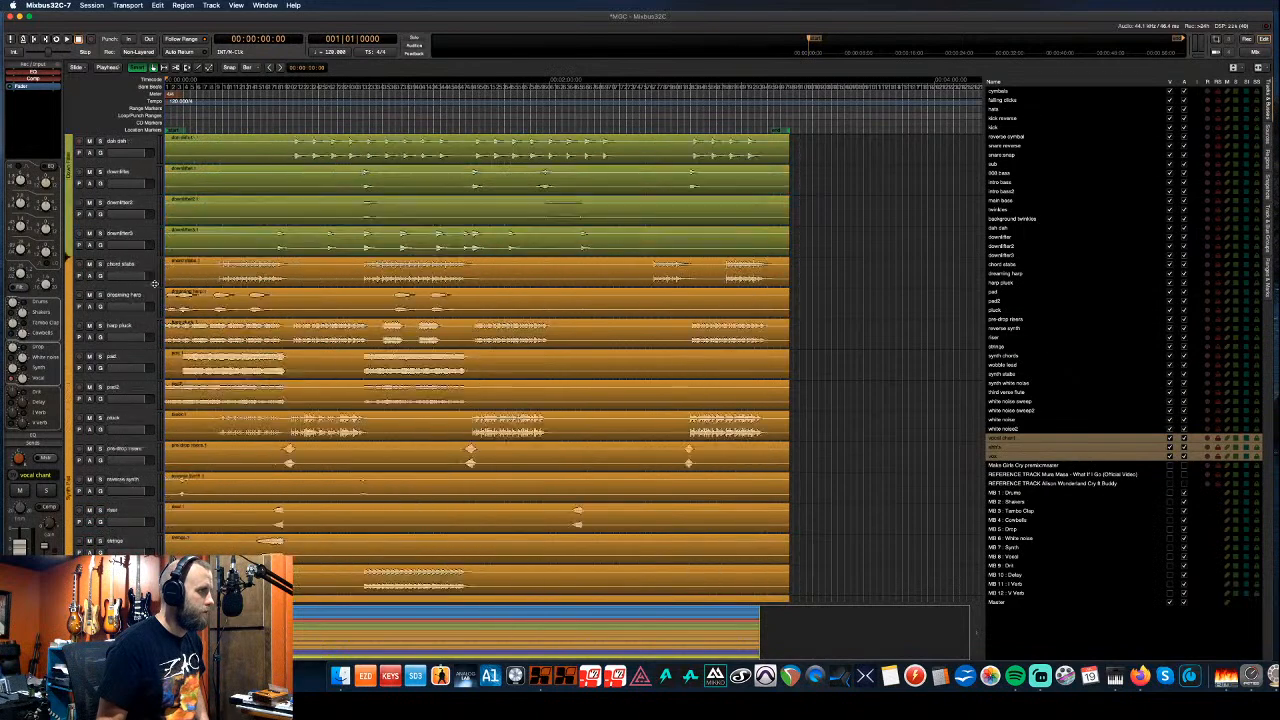
pyautogui.scroll(3, 155, 287)
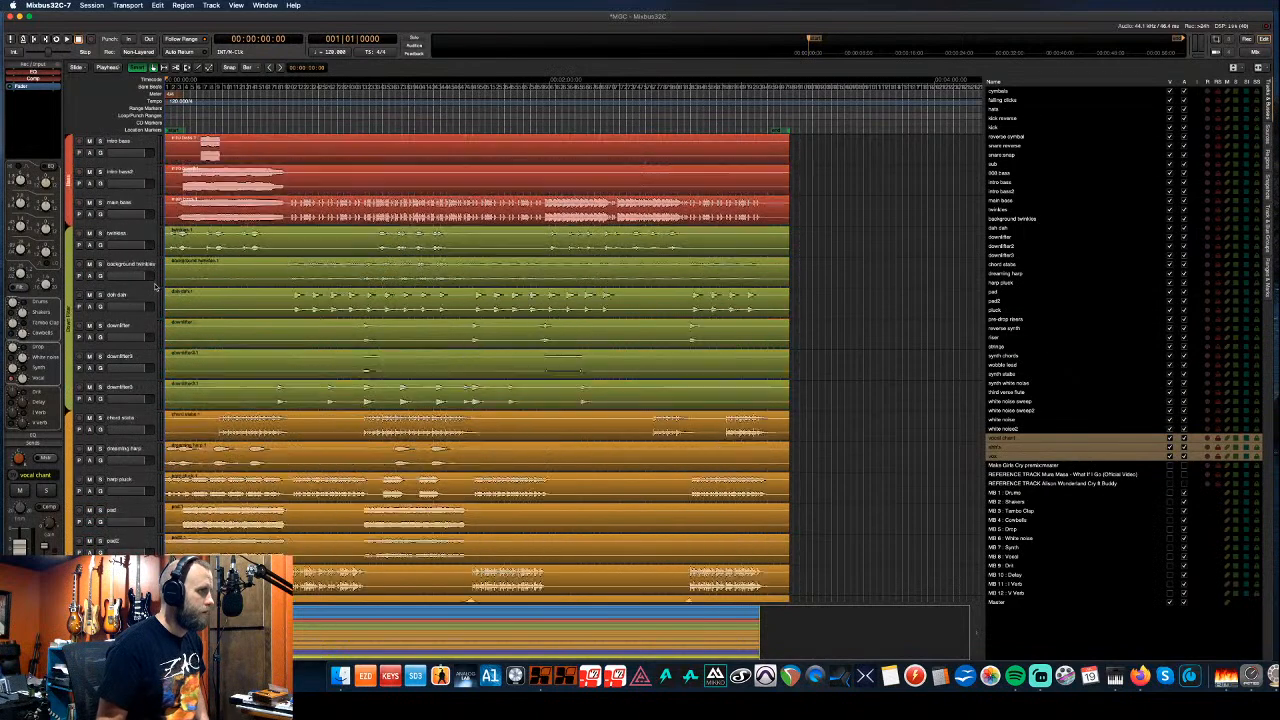
pyautogui.scroll(-2, 155, 287)
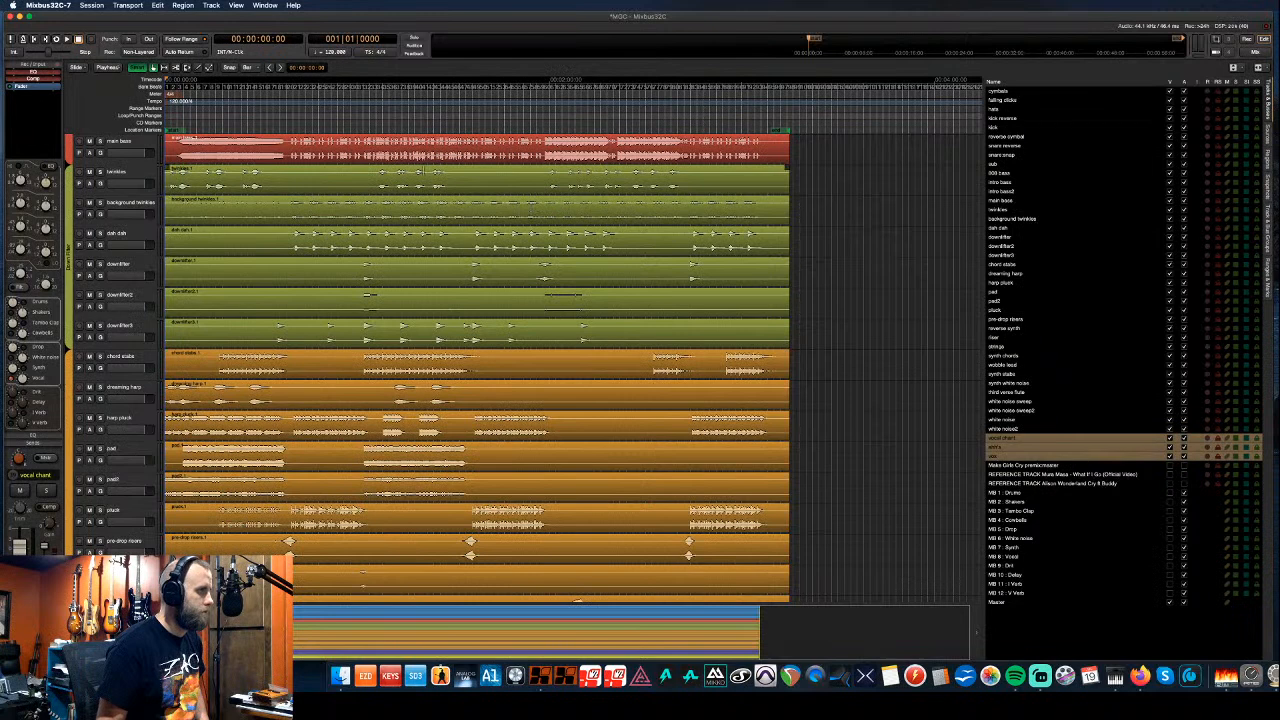
pyautogui.moveTo(366, 145); pyautogui.dragTo(467, 556)
# - Play the marked section and un-solo the eight synth strips in the mixer
pyautogui.press('space')
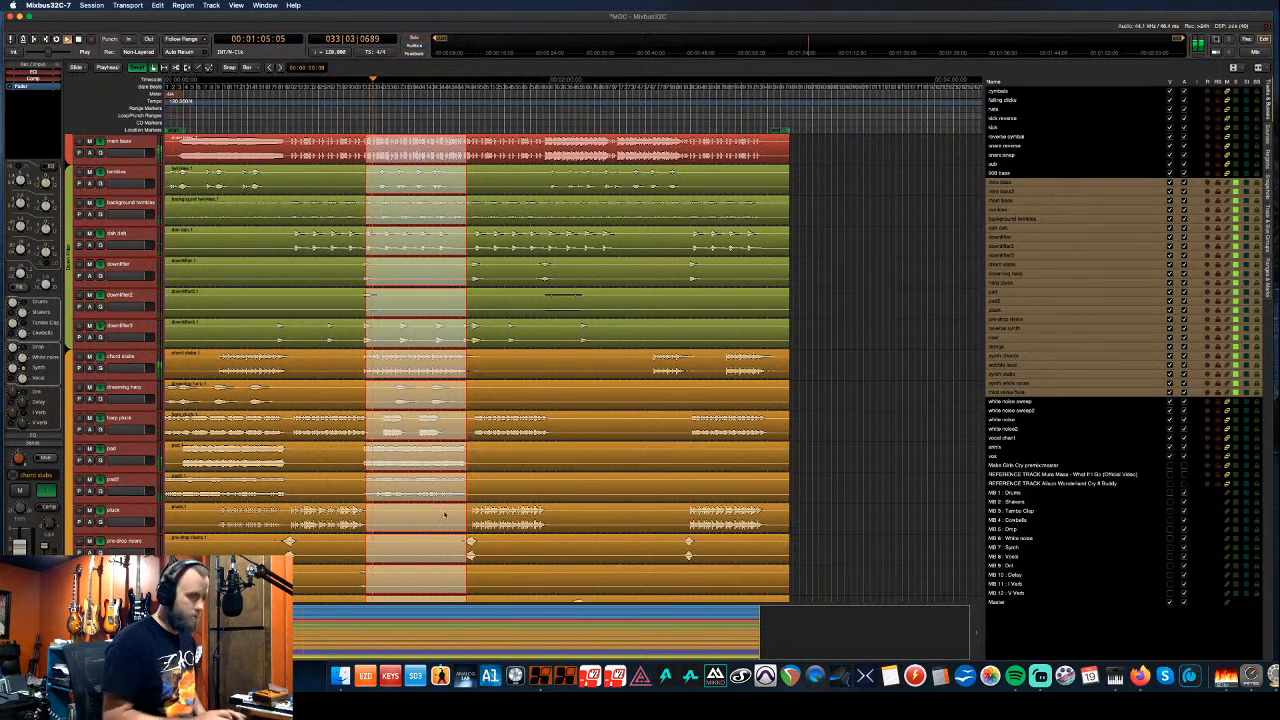
pyautogui.hotkey('alt', 'm')
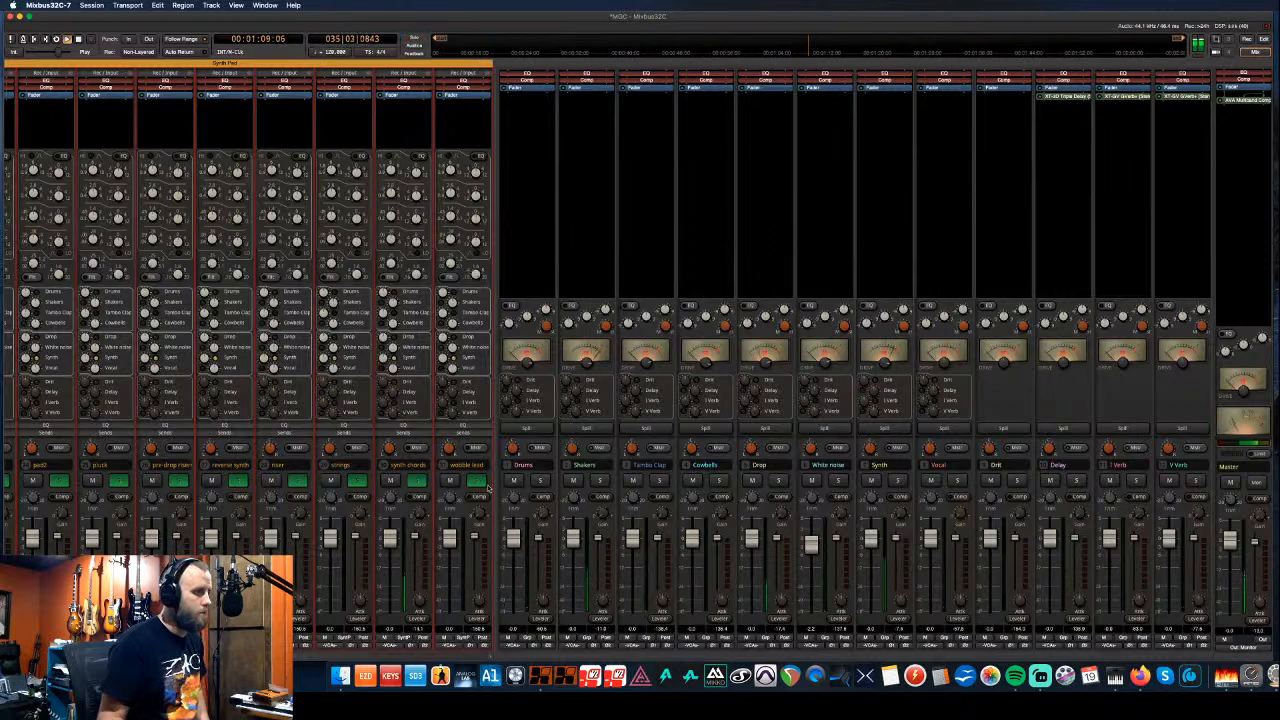
pyautogui.click(478, 482)
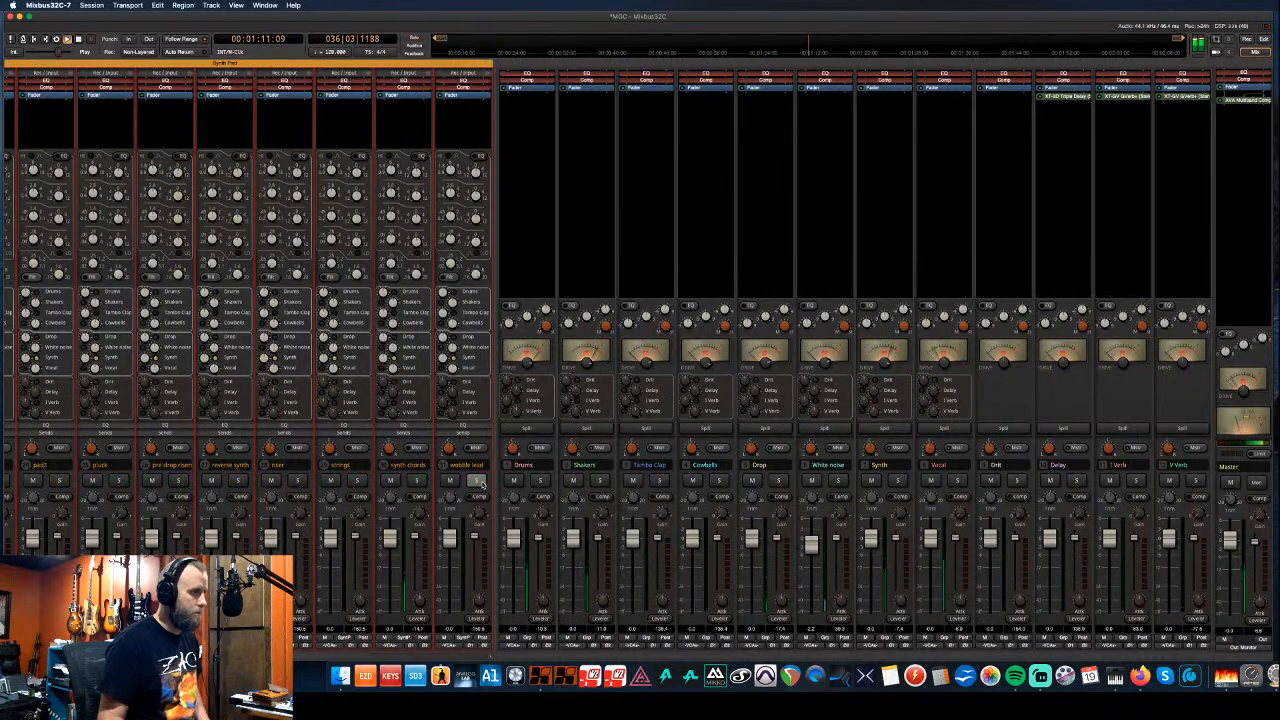
pyautogui.click(1242, 447)
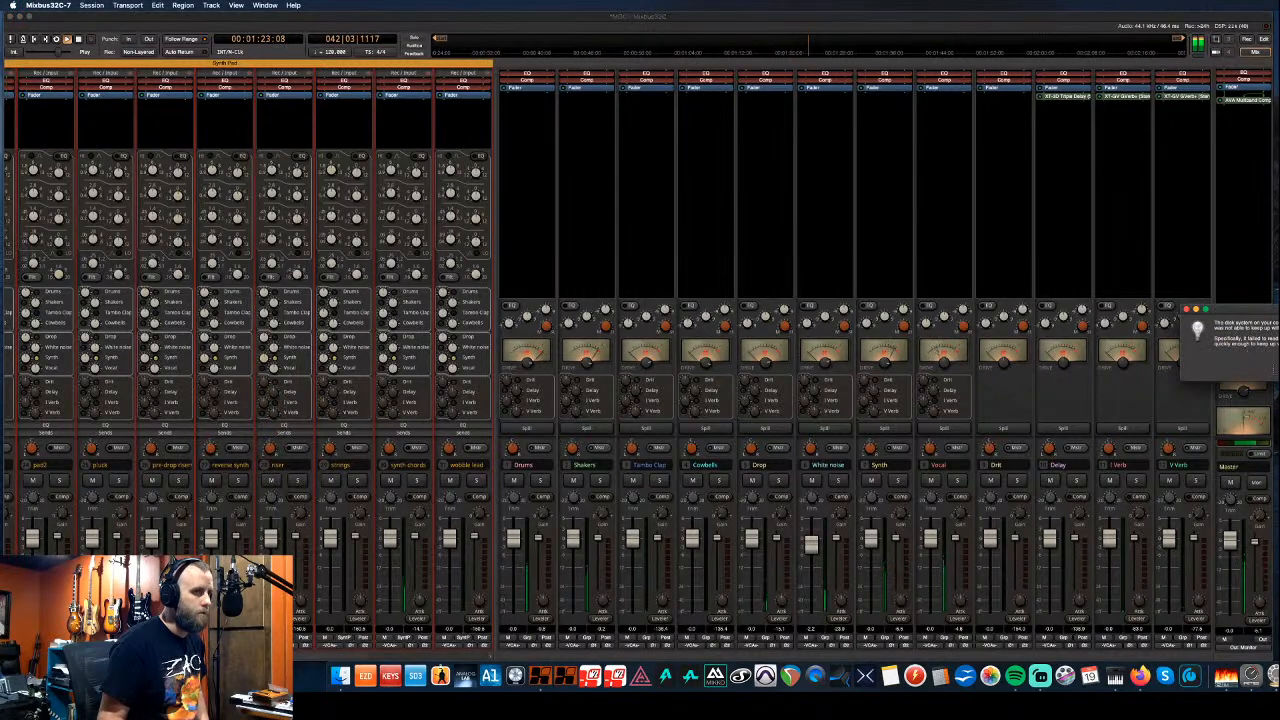
# - Turn up the Synth bus drive, dismiss the disk warning and stop playback
pyautogui.moveTo(885, 365); pyautogui.dragTo(886, 392)
pyautogui.click(1279, 398)
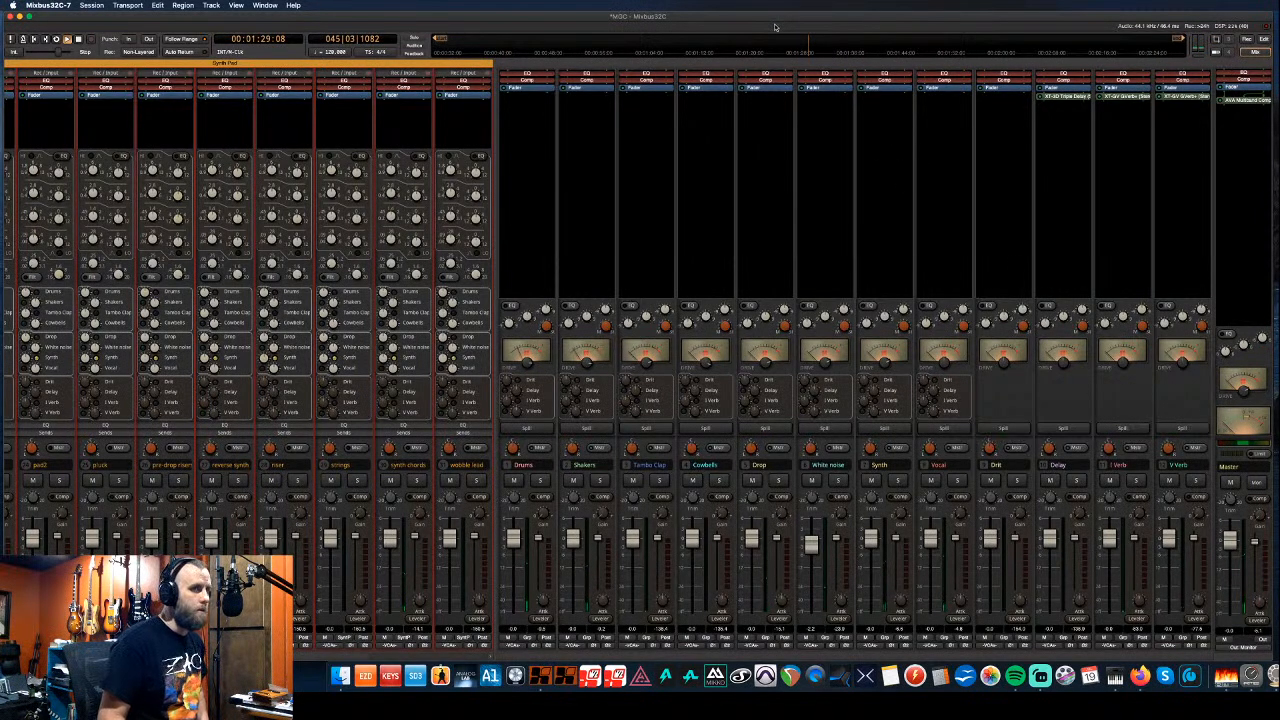
pyautogui.press('space')
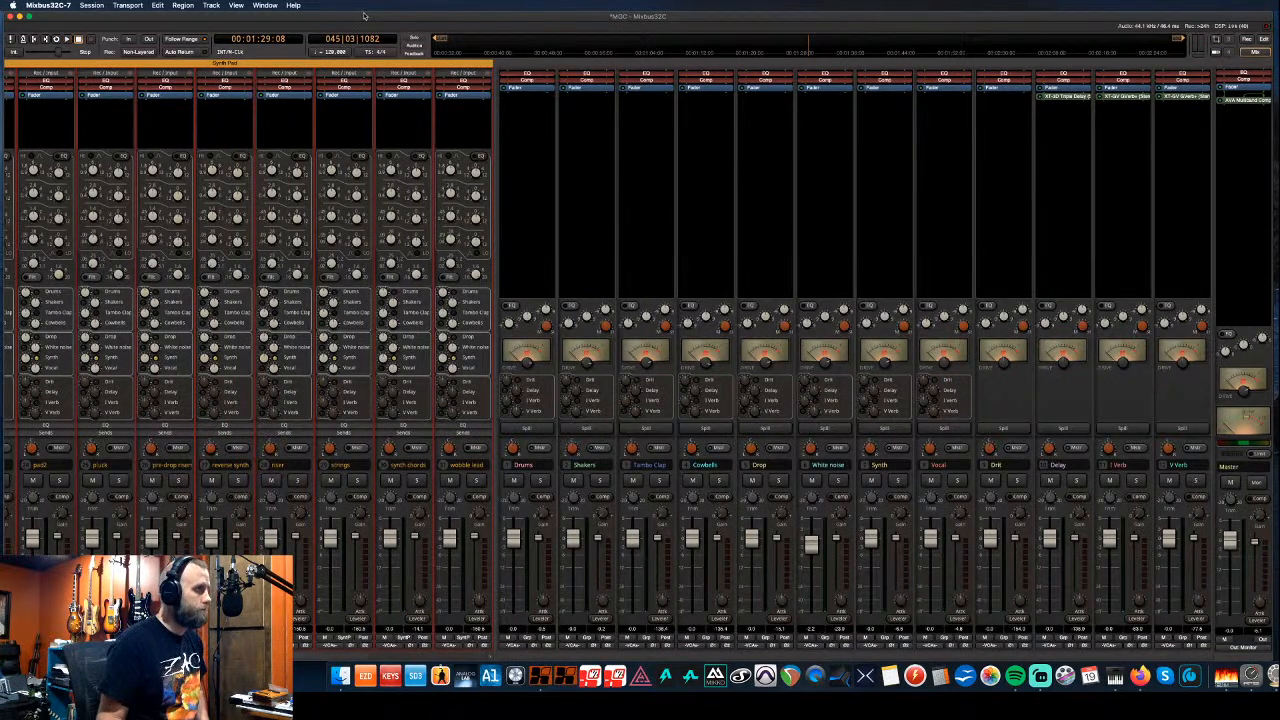
pyautogui.click(68, 6)
# - Quit Mixbus past the unsaved-session prompt and centre the 4 TB Recording Drive window
pyautogui.click(70, 93)
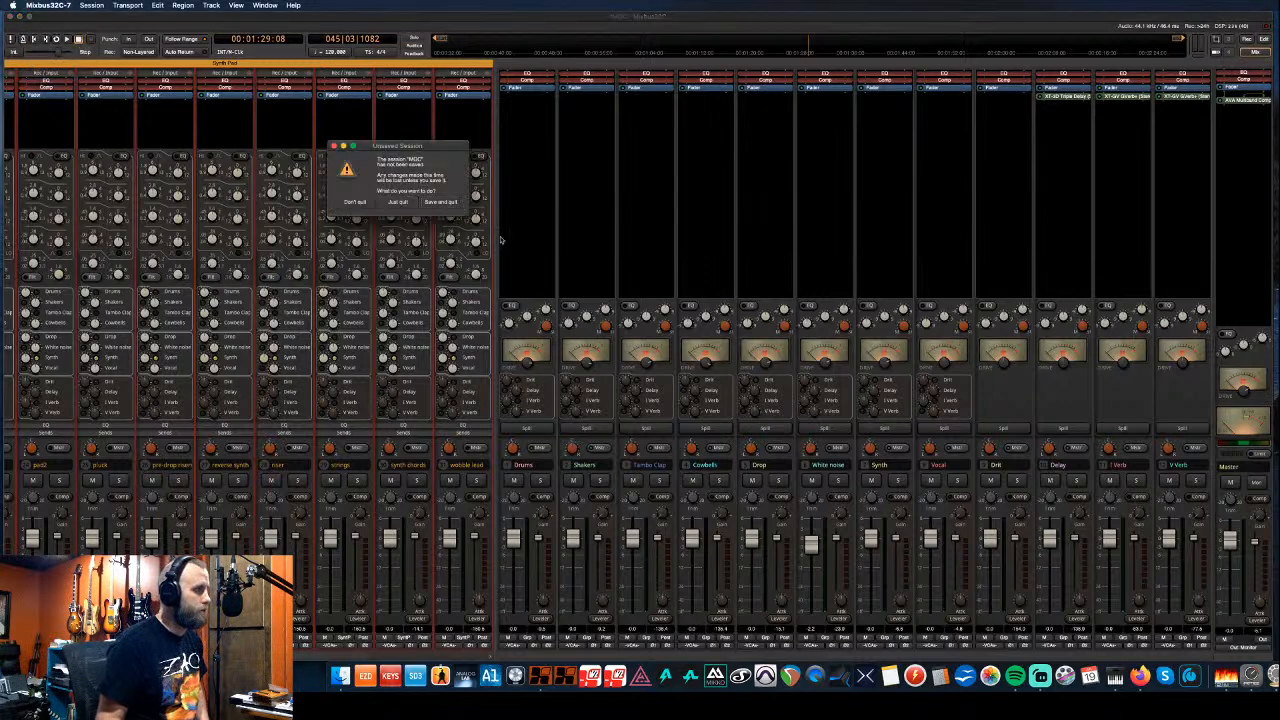
pyautogui.click(448, 203)
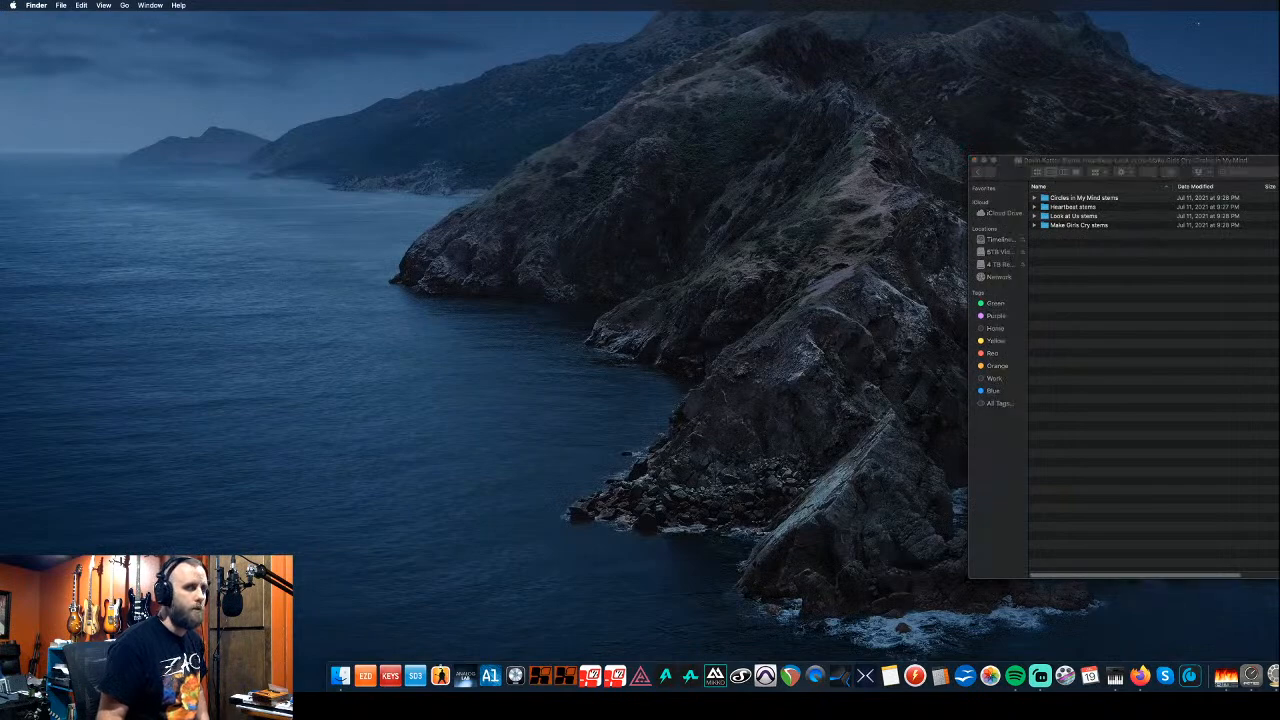
pyautogui.moveTo(1165, 89); pyautogui.dragTo(549, 139)
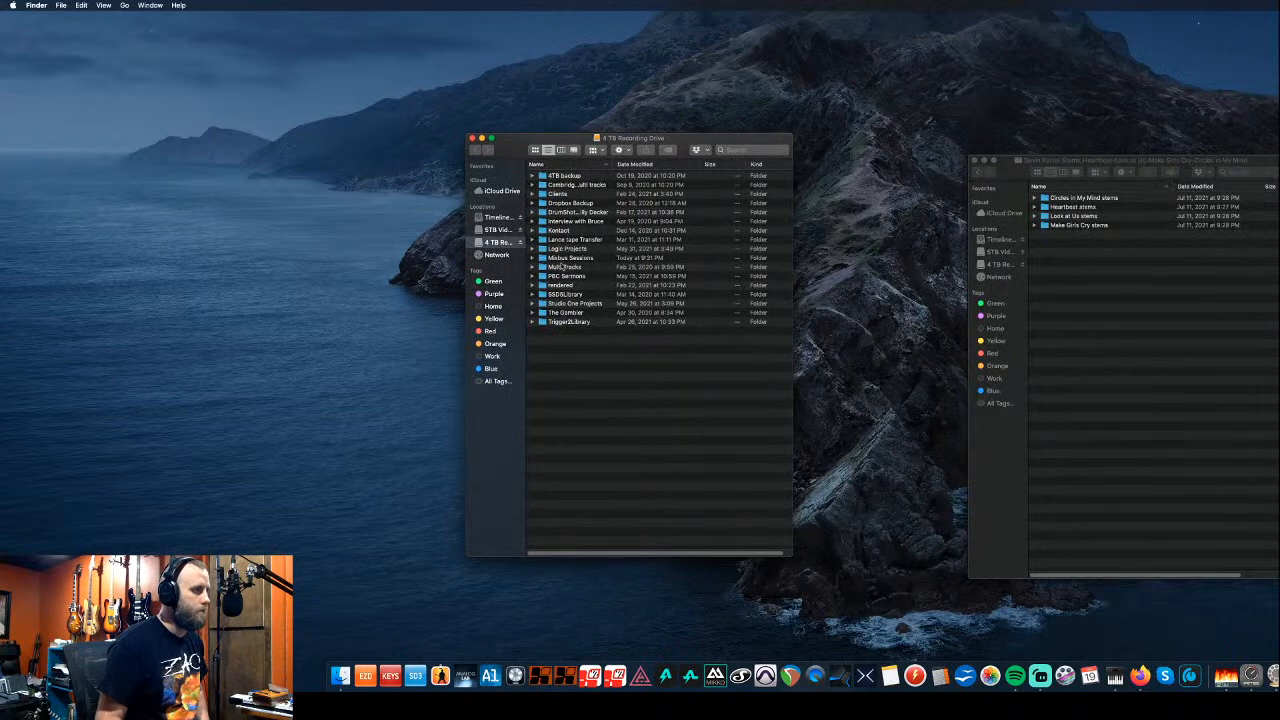
# - Look through the Mixbus Sessions folder, then close its window
pyautogui.doubleClick(568, 258)
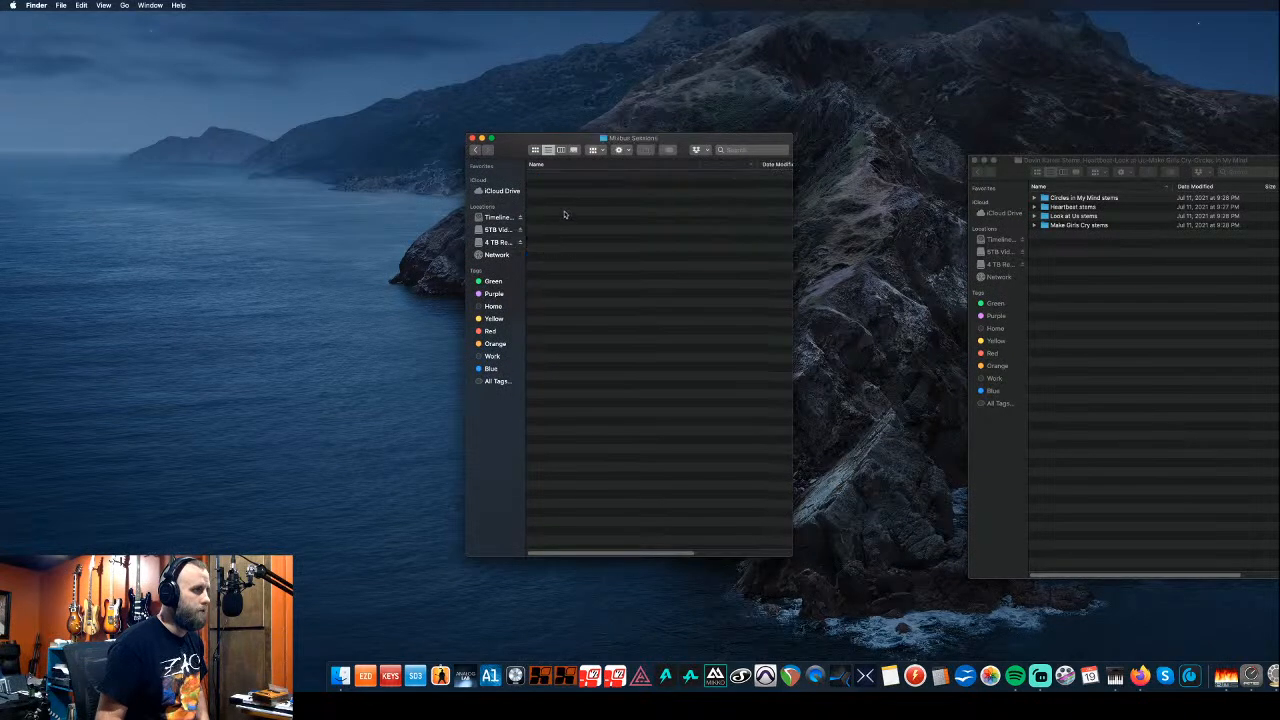
pyautogui.scroll(10, 572, 238)
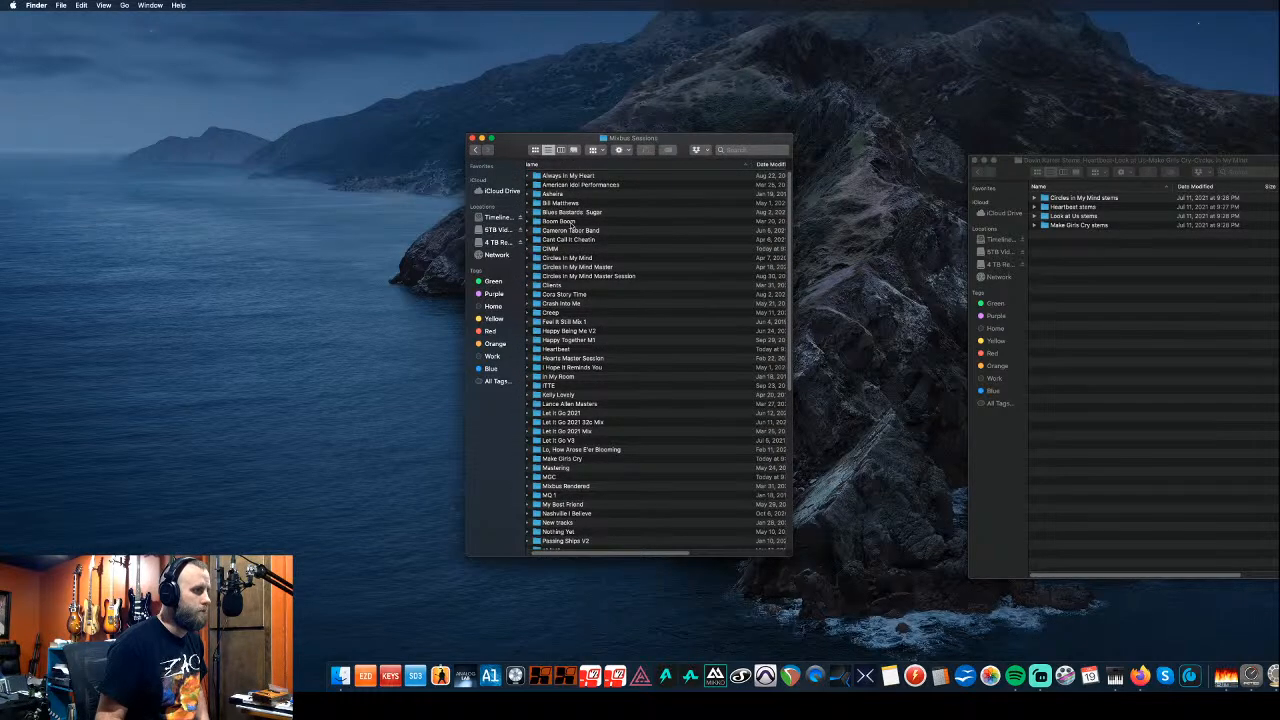
pyautogui.click(472, 138)
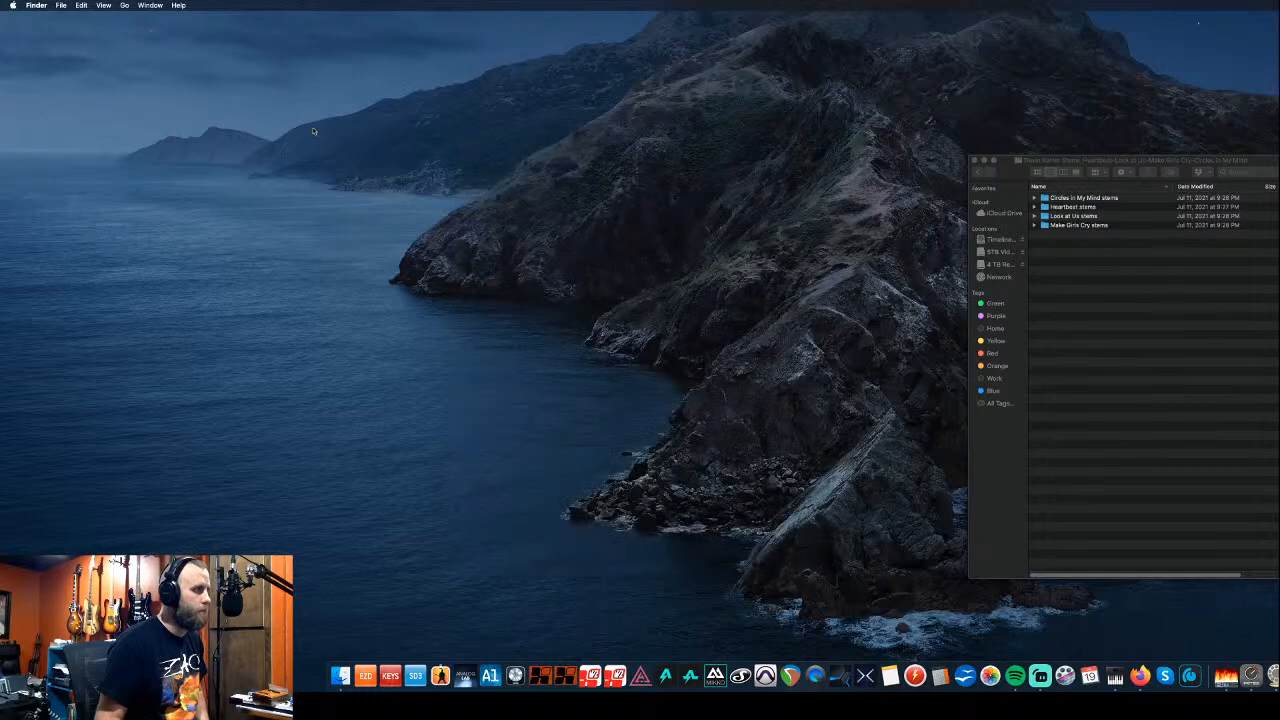
# - Close the stems window and browse Macintosh HD > Users > home folder > Music
pyautogui.click(125, 6)
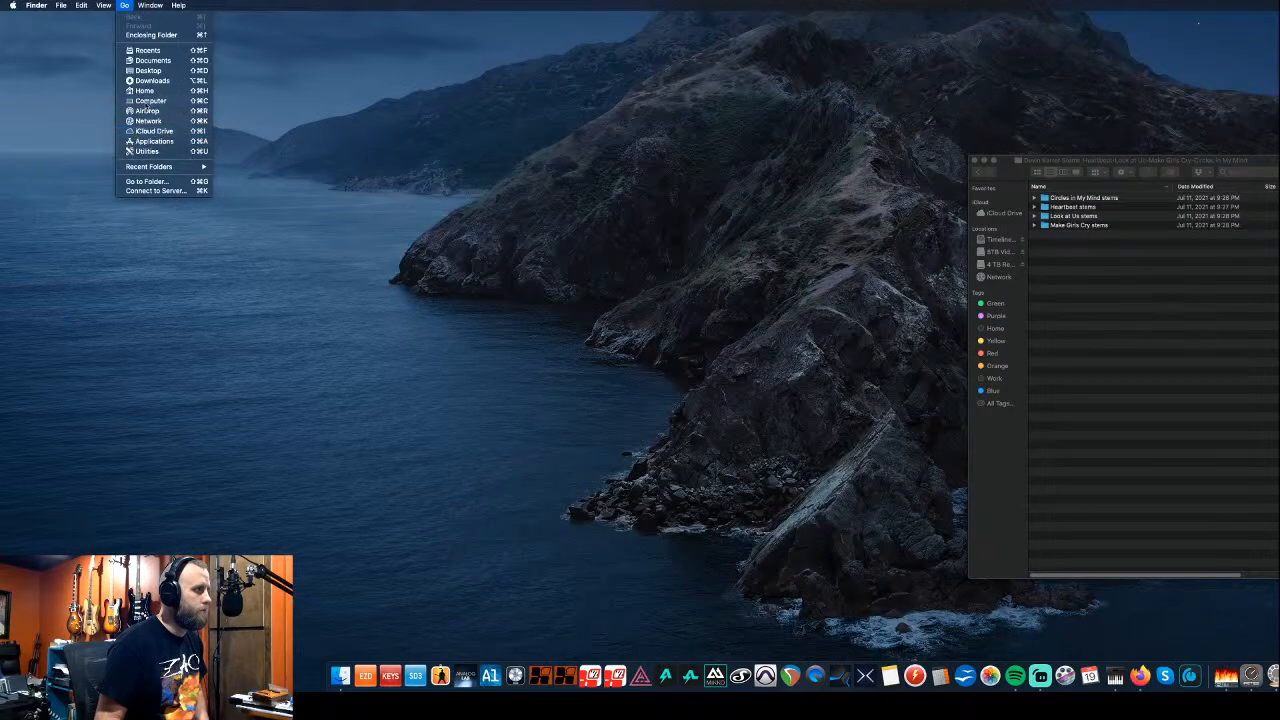
pyautogui.click(216, 131)
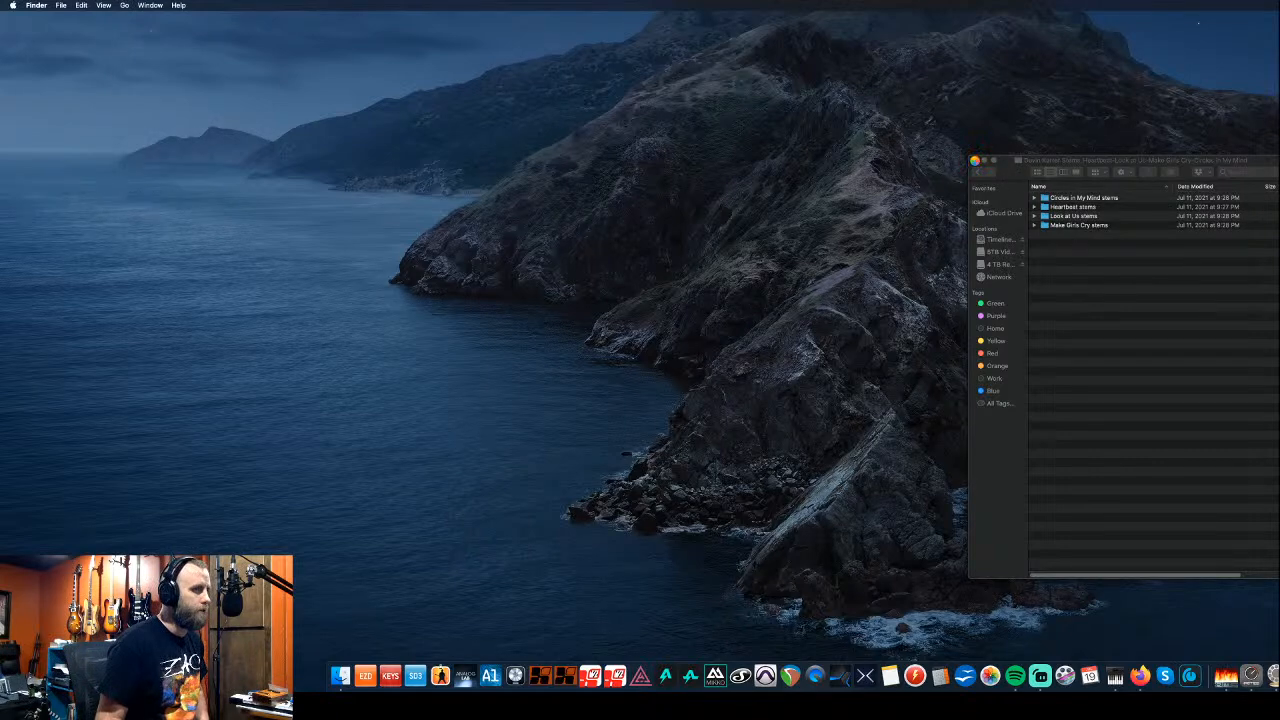
pyautogui.click(975, 160)
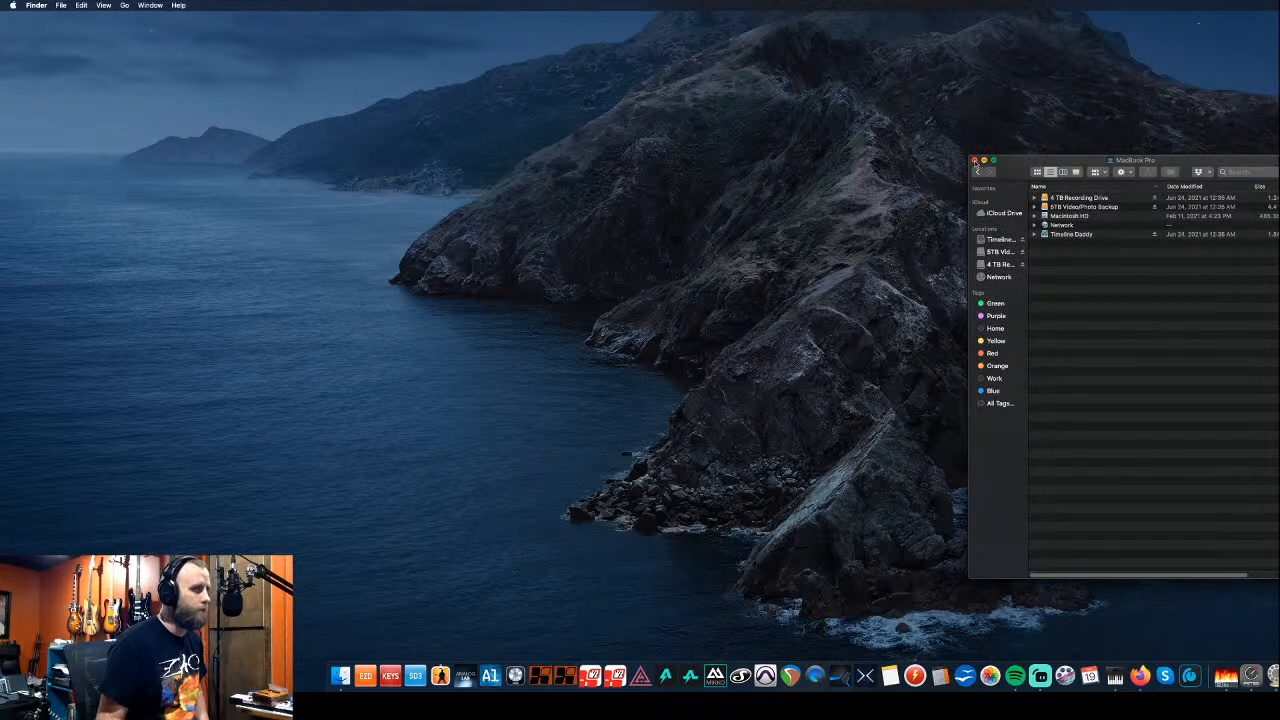
pyautogui.doubleClick(1065, 218)
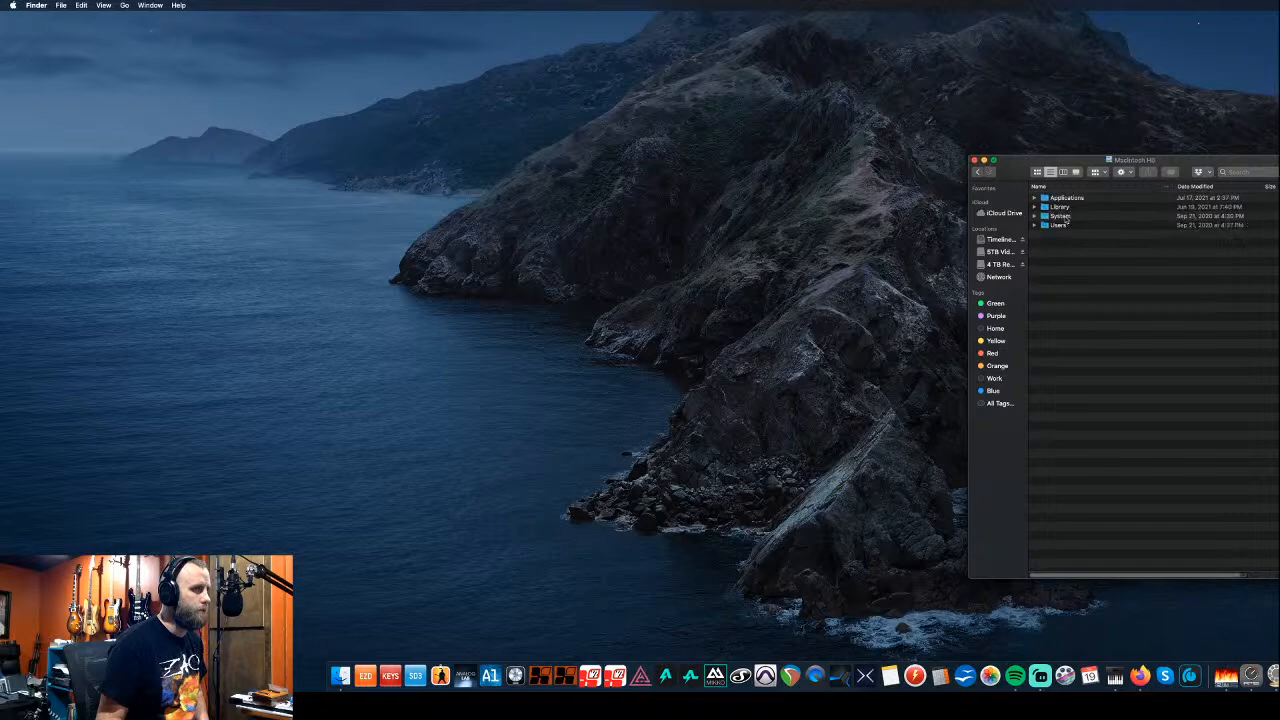
pyautogui.doubleClick(1060, 224)
pyautogui.doubleClick(1062, 217)
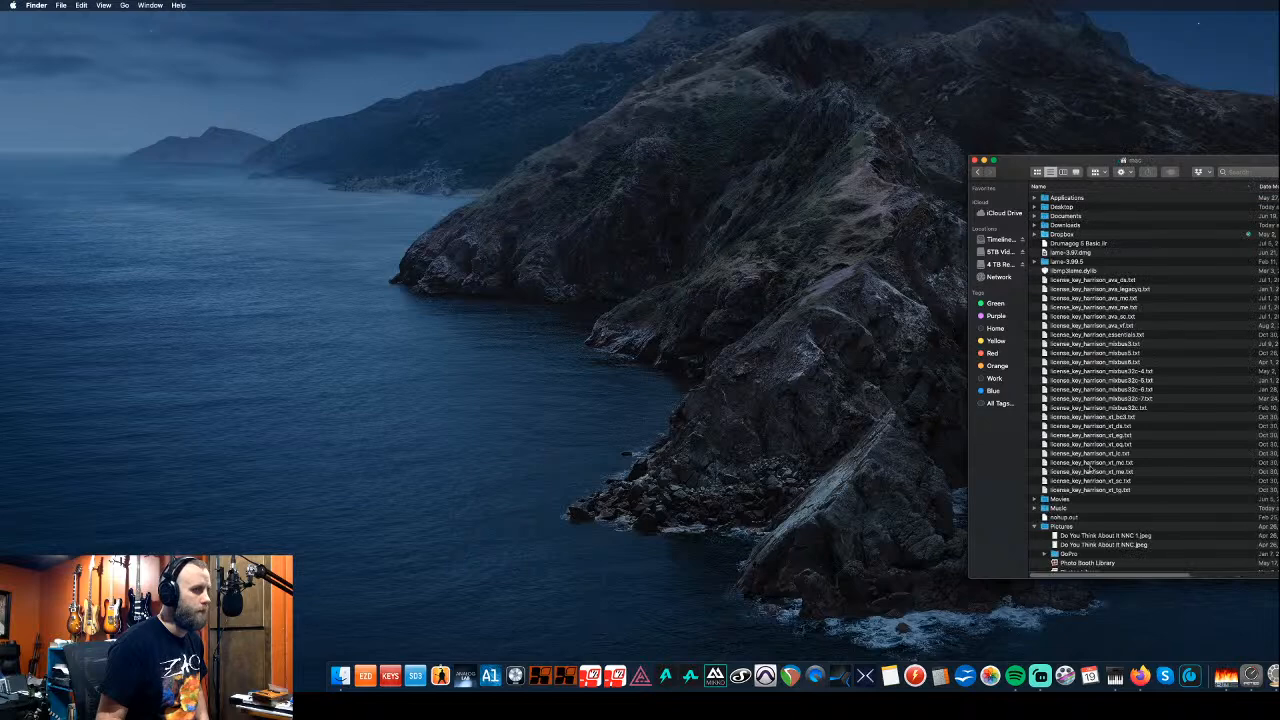
pyautogui.doubleClick(1058, 508)
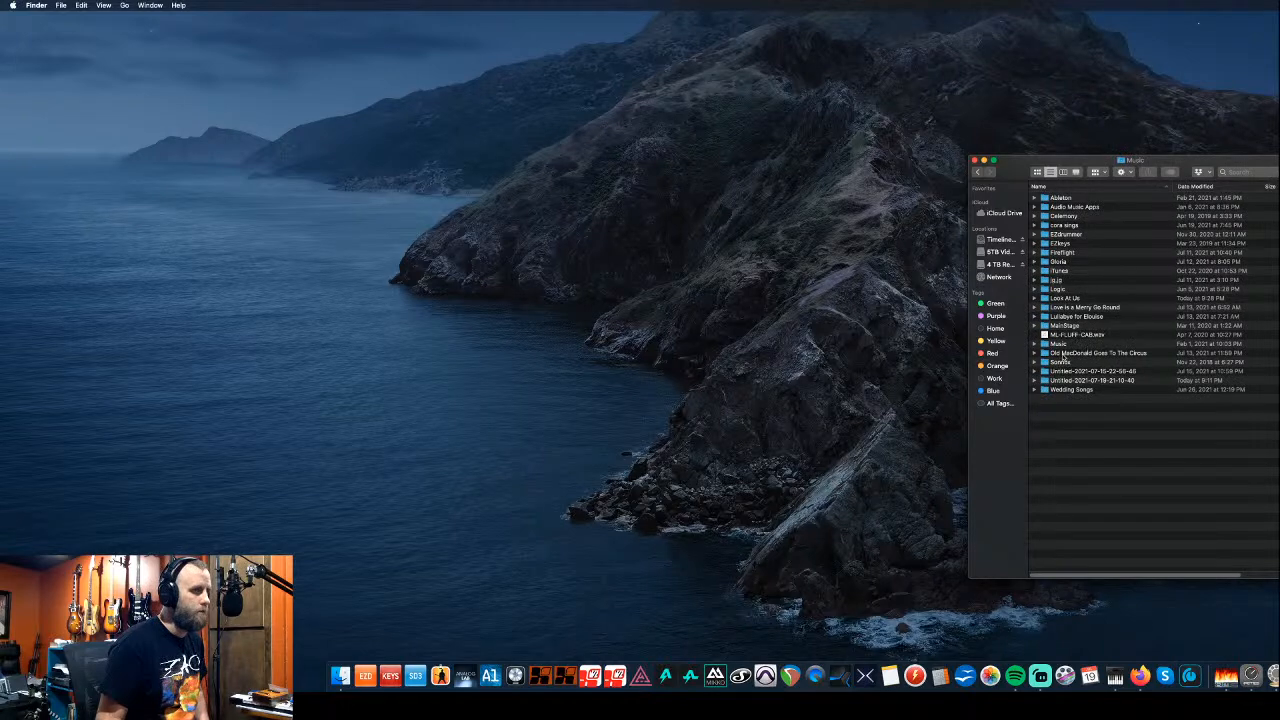
# - Centre the Music folder window and launch Mixbus 32C from the Dock
pyautogui.moveTo(1061, 161); pyautogui.dragTo(616, 50)
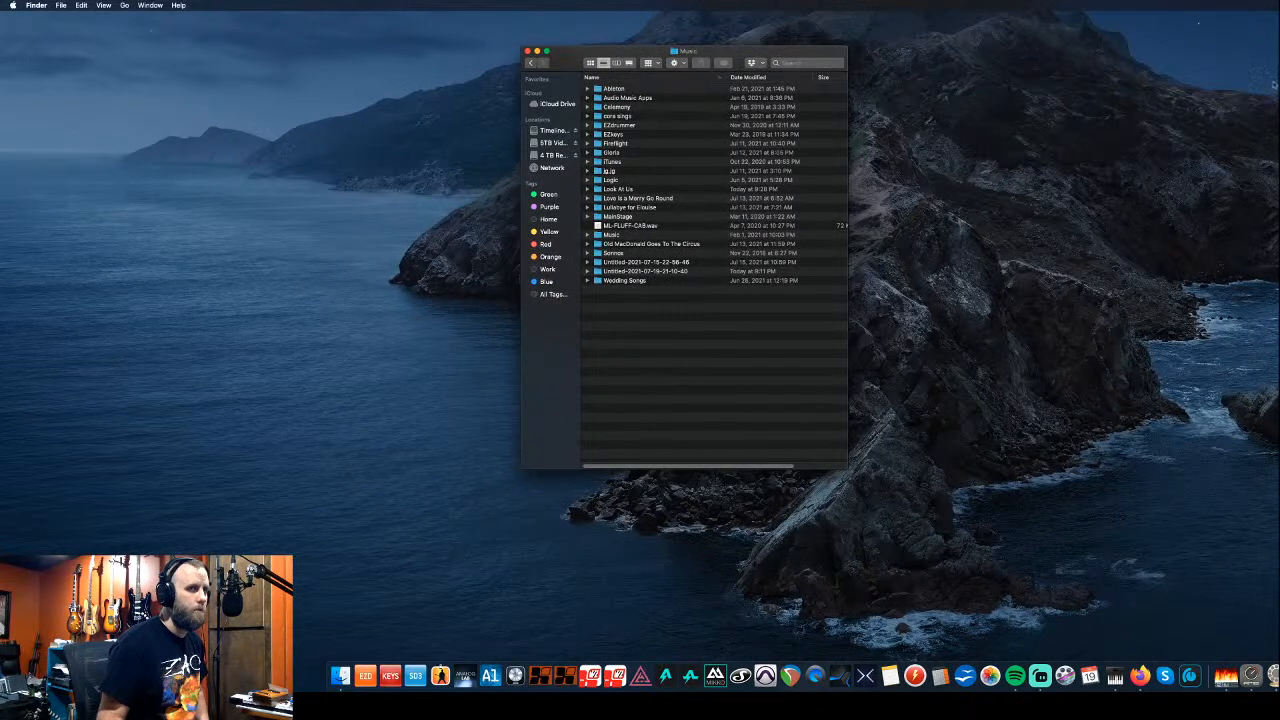
pyautogui.click(1274, 86)
pyautogui.click(541, 673)
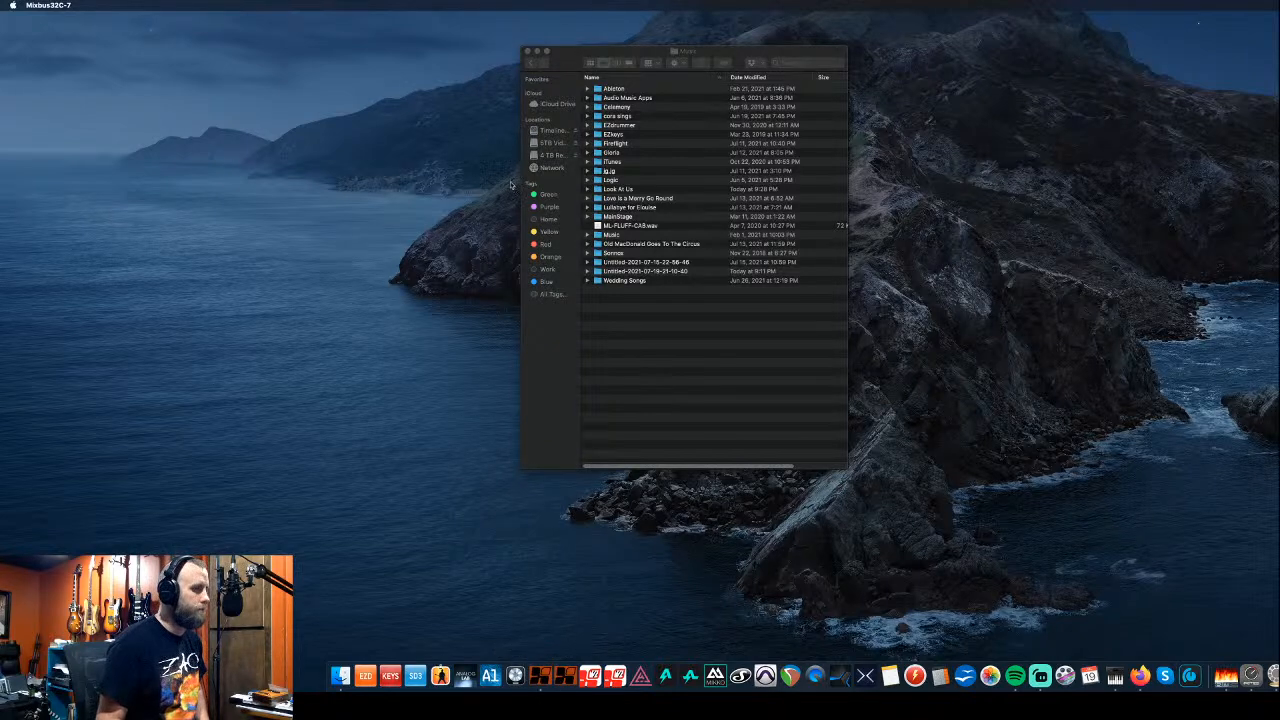
# - Close the Music window, create a session from the Empty template and start the audio engine
pyautogui.click(527, 50)
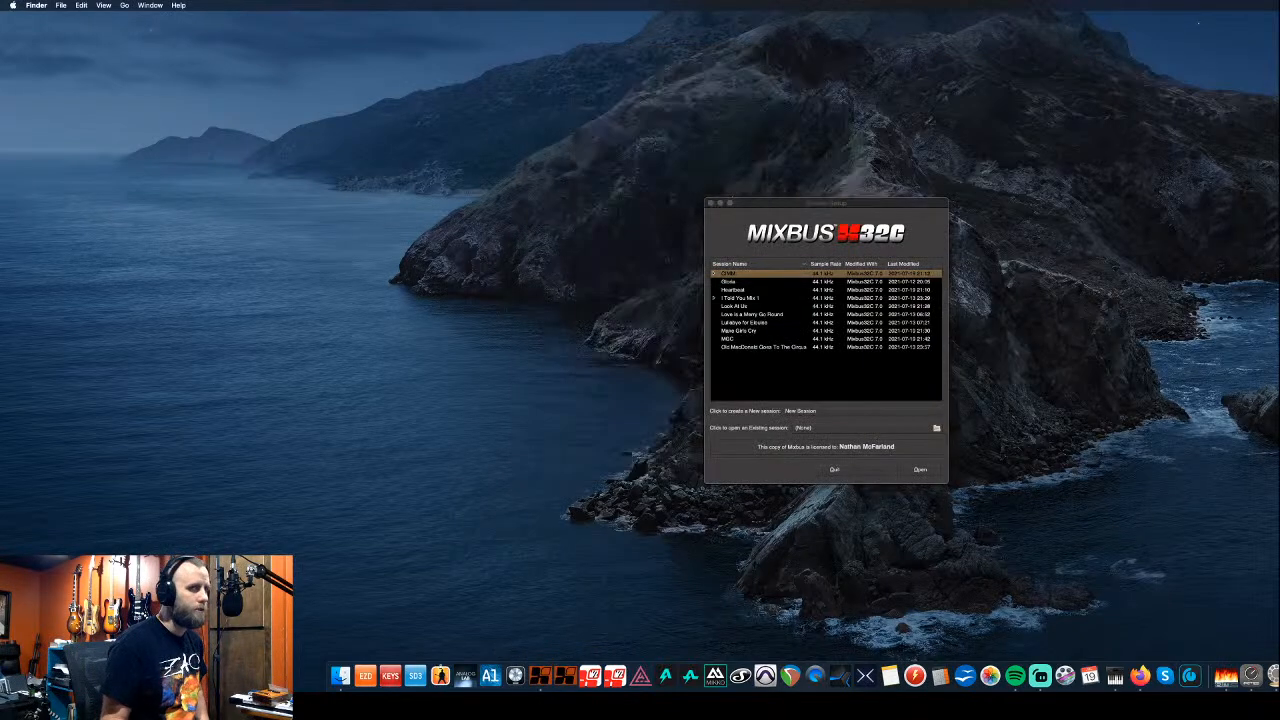
pyautogui.click(829, 411)
pyautogui.click(827, 411)
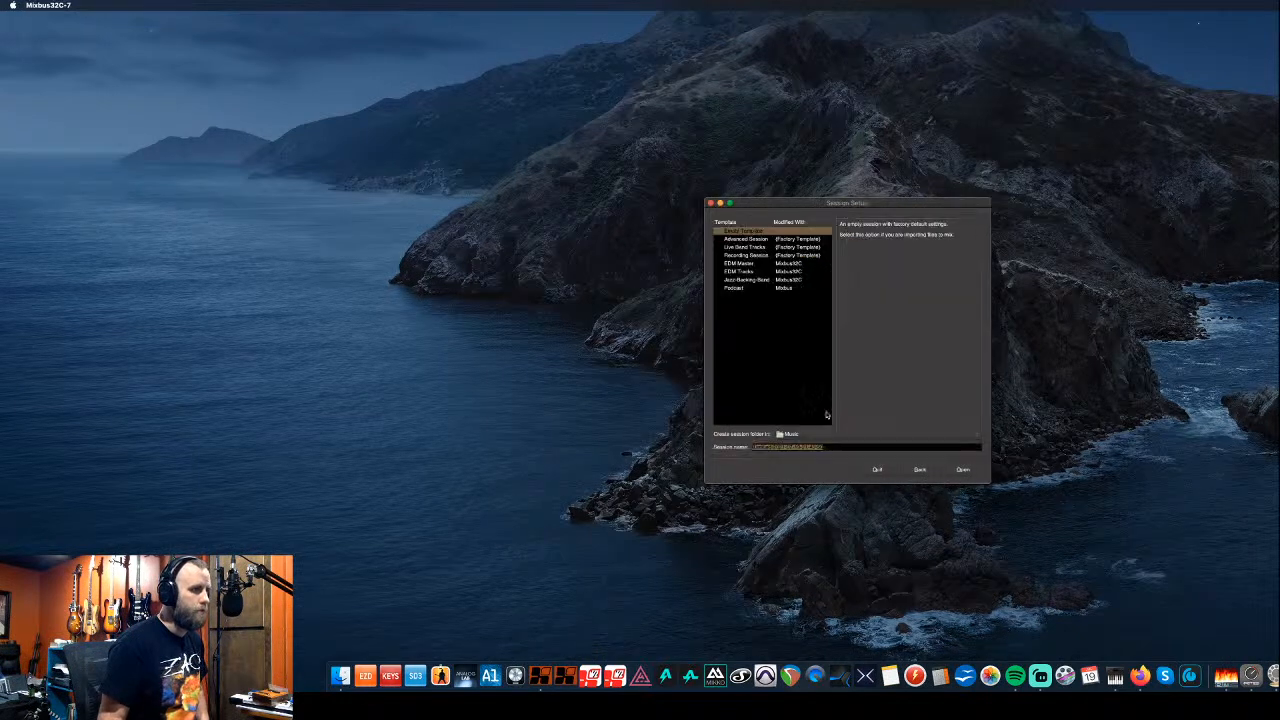
pyautogui.click(978, 471)
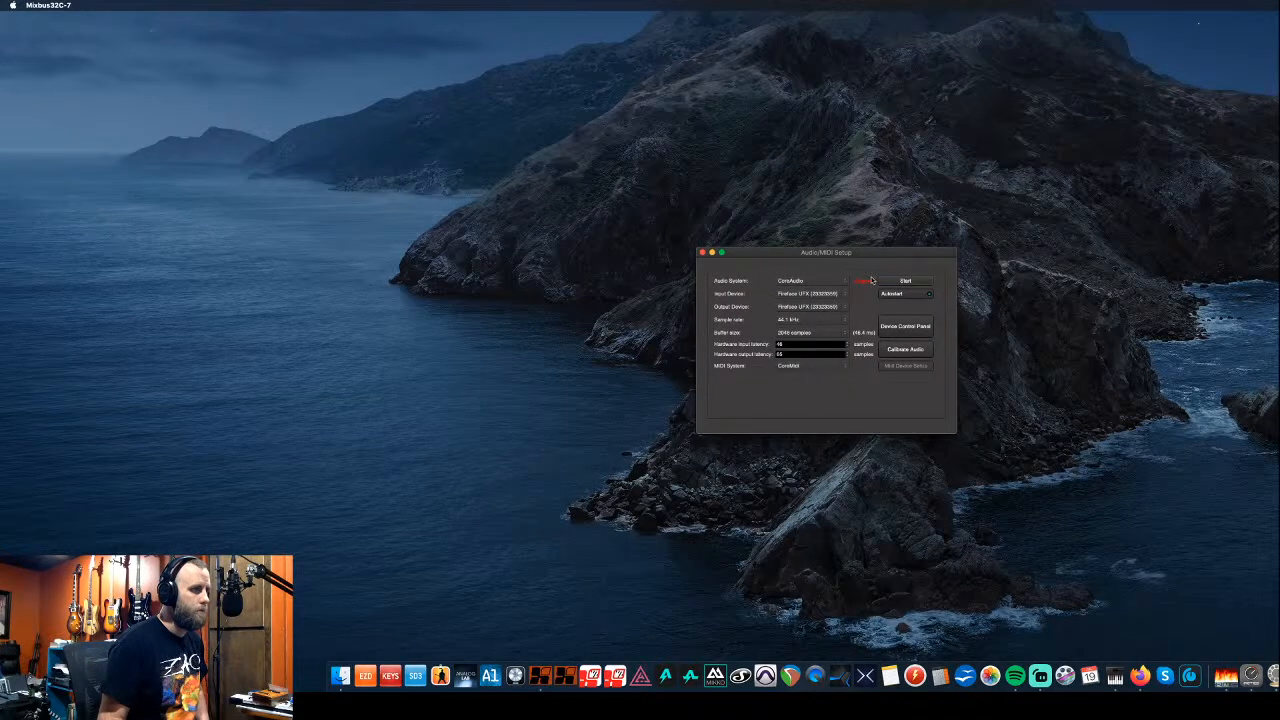
pyautogui.click(897, 282)
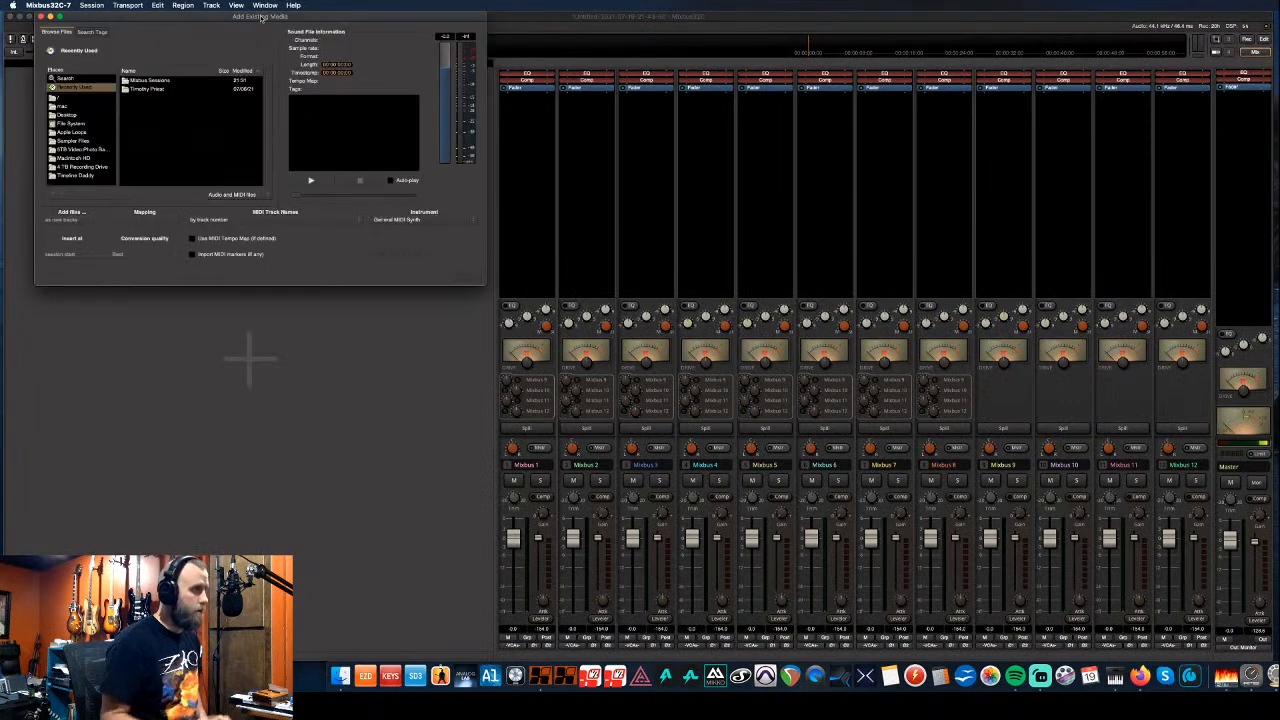
# - Import ZZ Acoustic L.wav and R.wav from CLIENTS > album > Pirouette with MIDI markers, then close the dialog
pyautogui.click(66, 116)
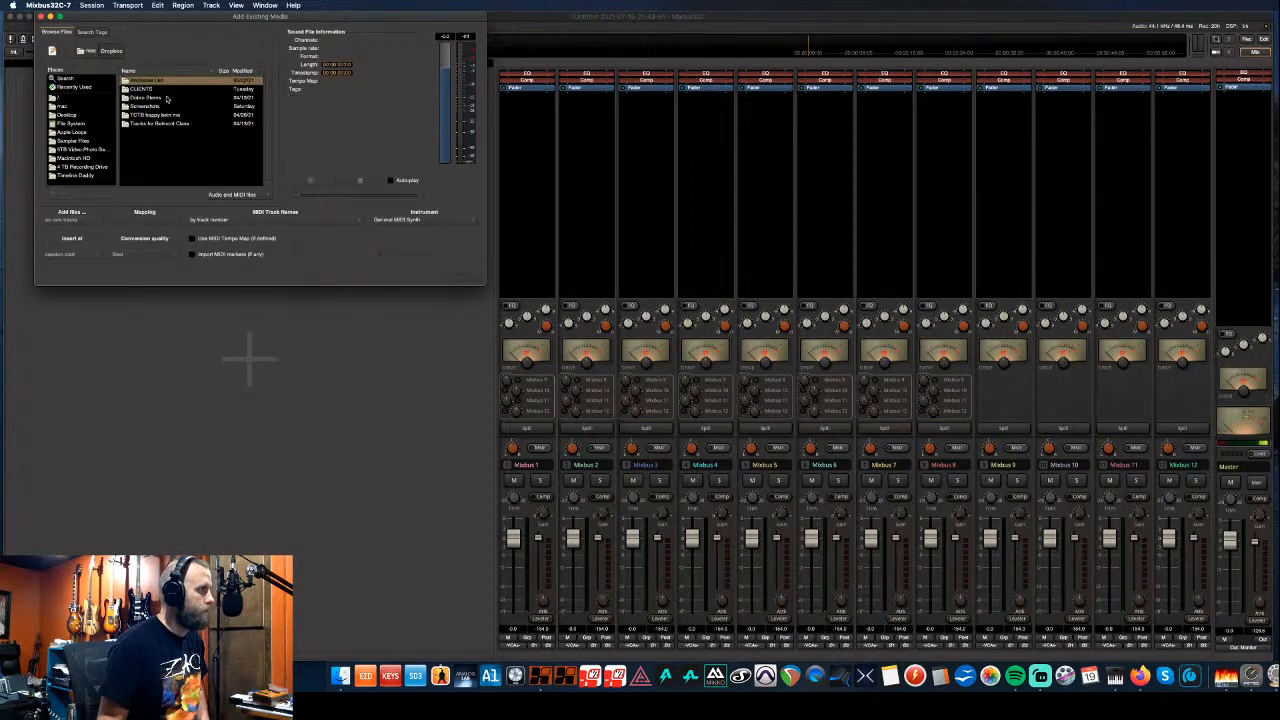
pyautogui.doubleClick(155, 88)
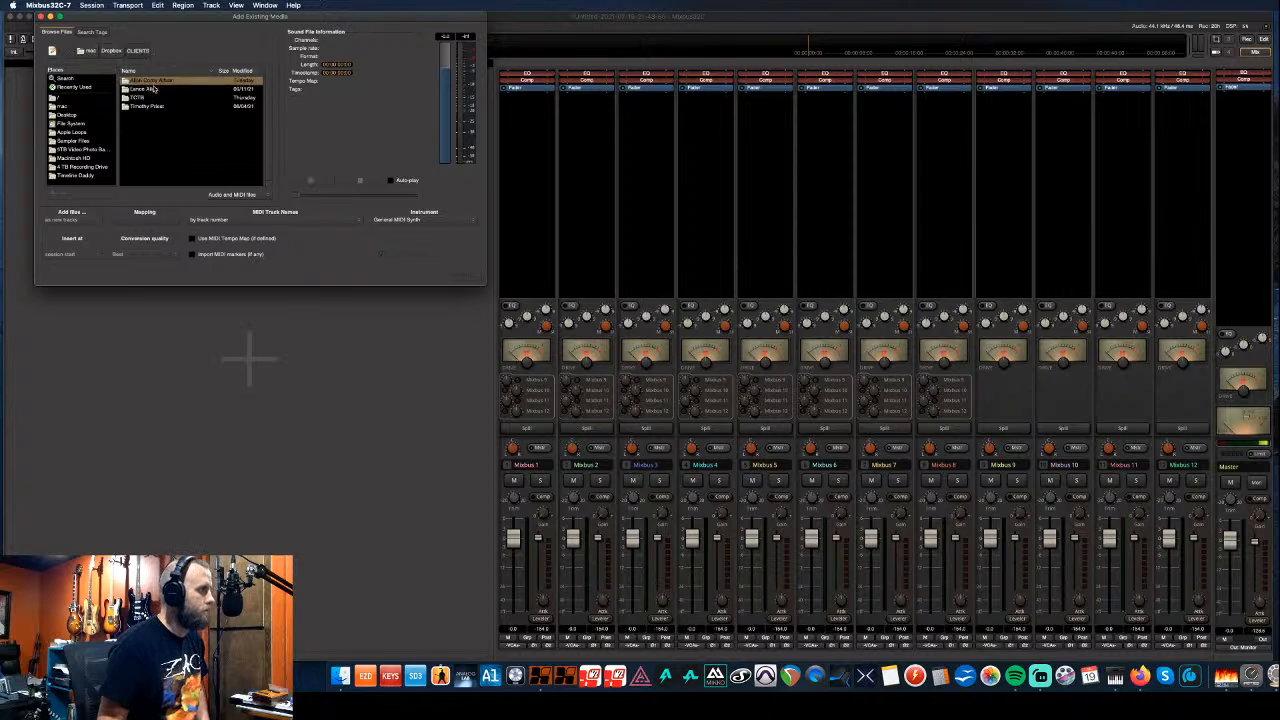
pyautogui.doubleClick(157, 81)
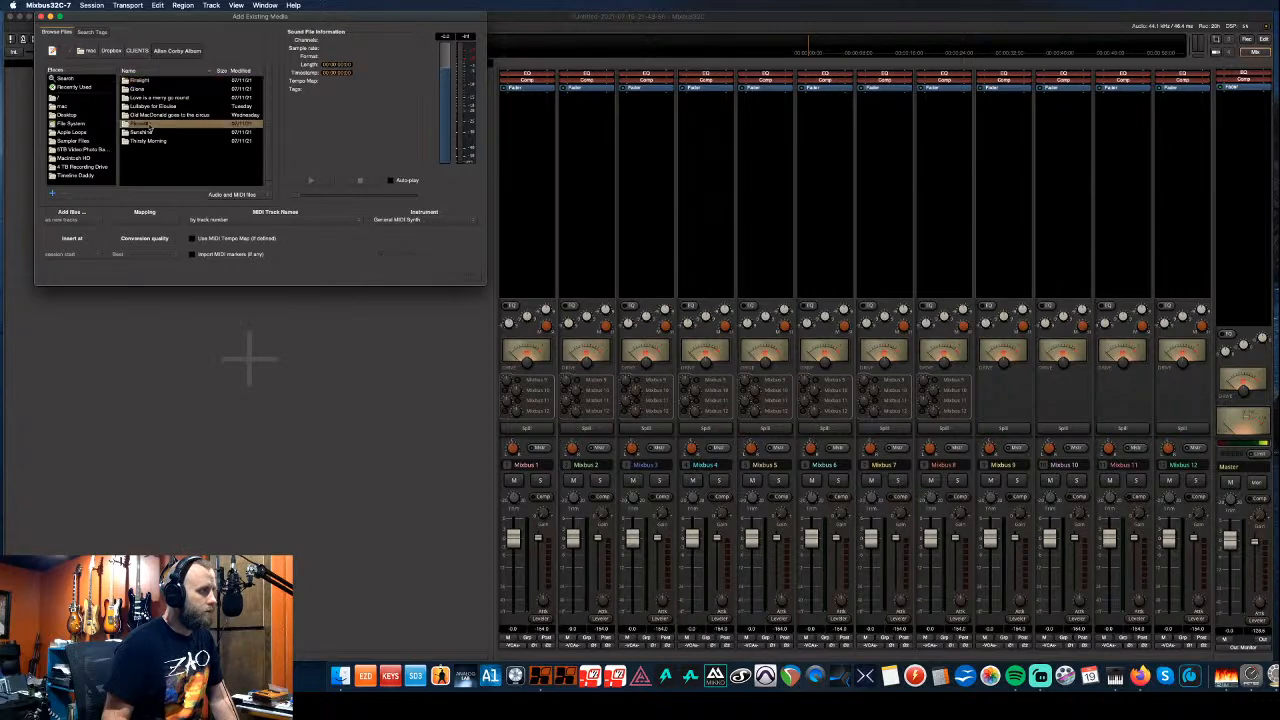
pyautogui.doubleClick(150, 124)
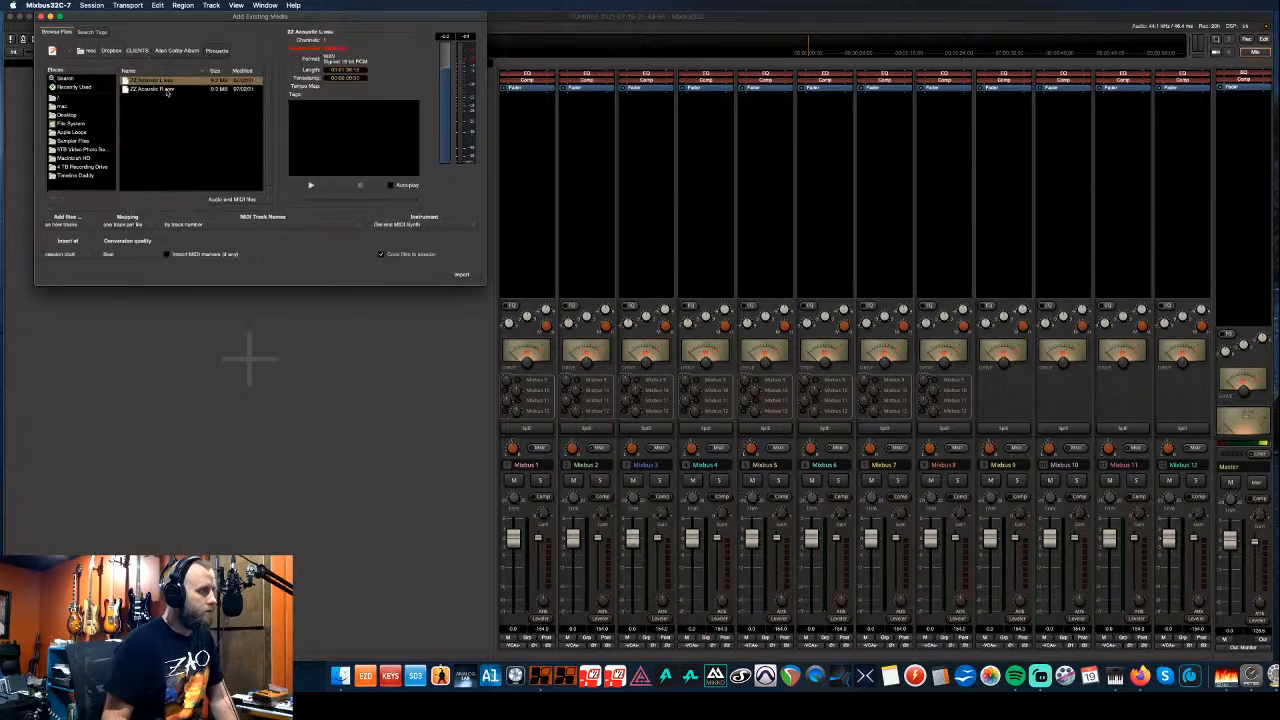
pyautogui.click(170, 91)
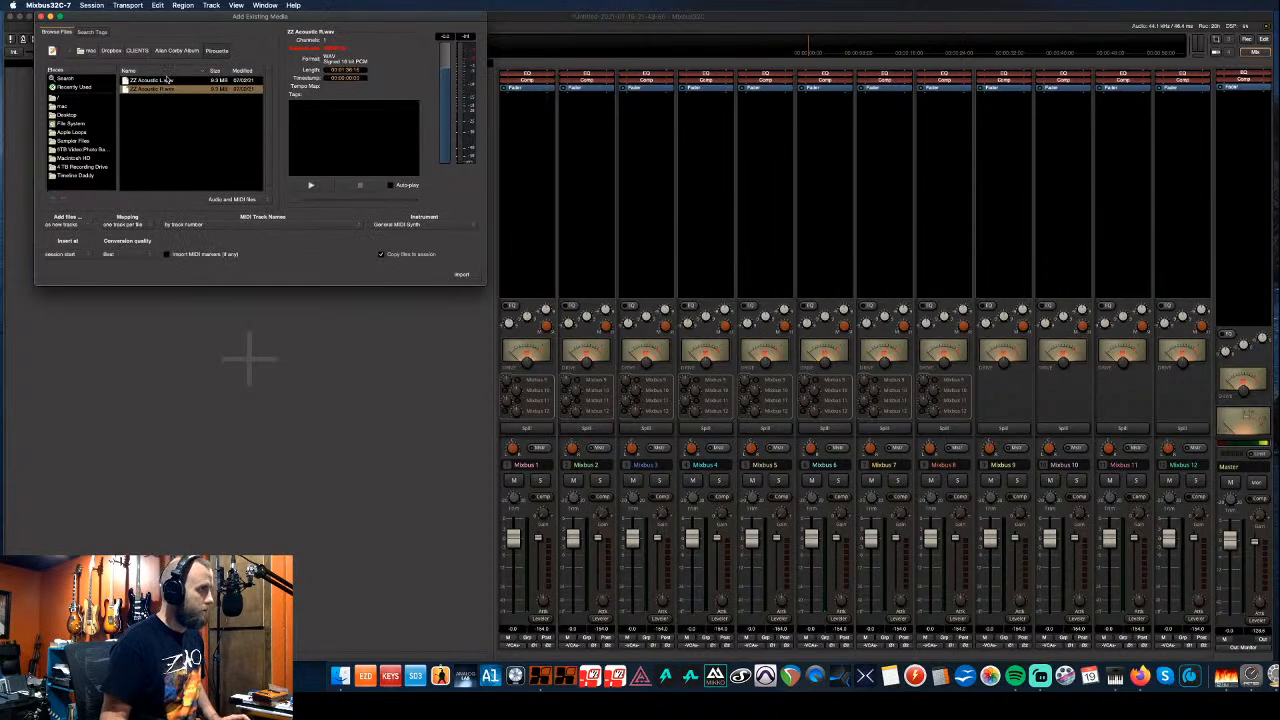
pyautogui.keyDown('shift'); pyautogui.click(168, 80); pyautogui.keyUp('shift')
pyautogui.click(172, 254)
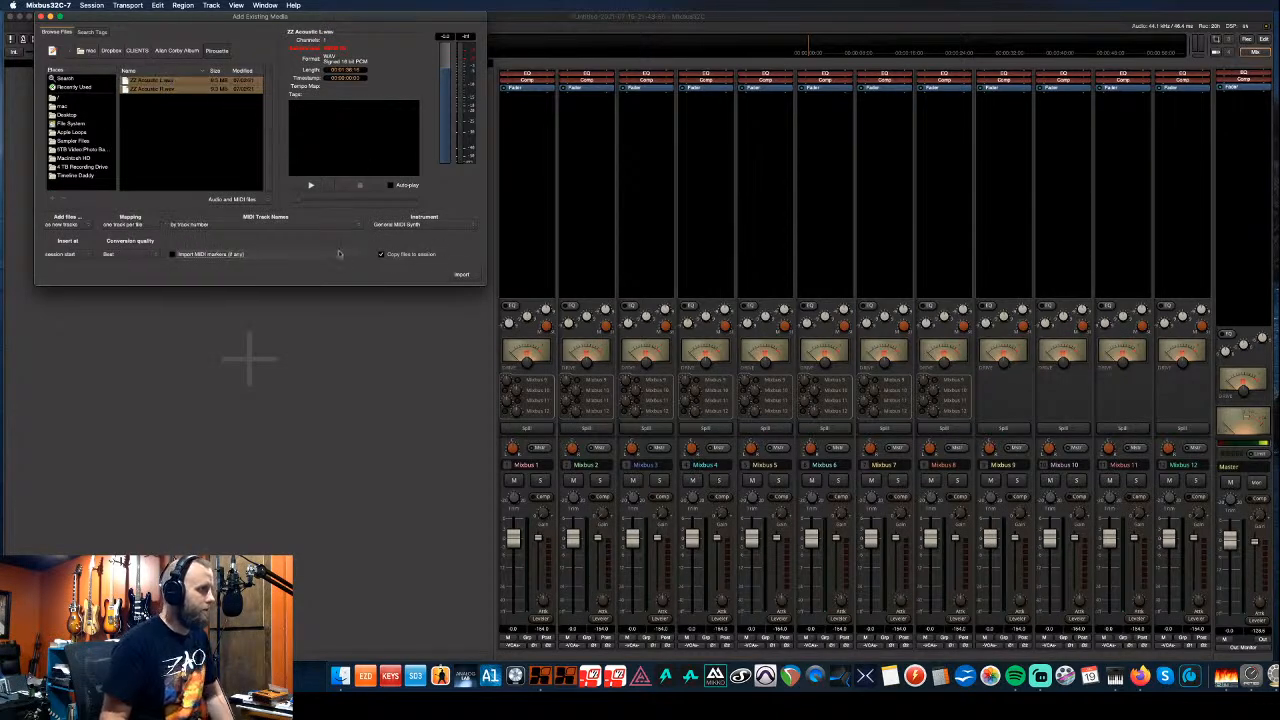
pyautogui.click(462, 276)
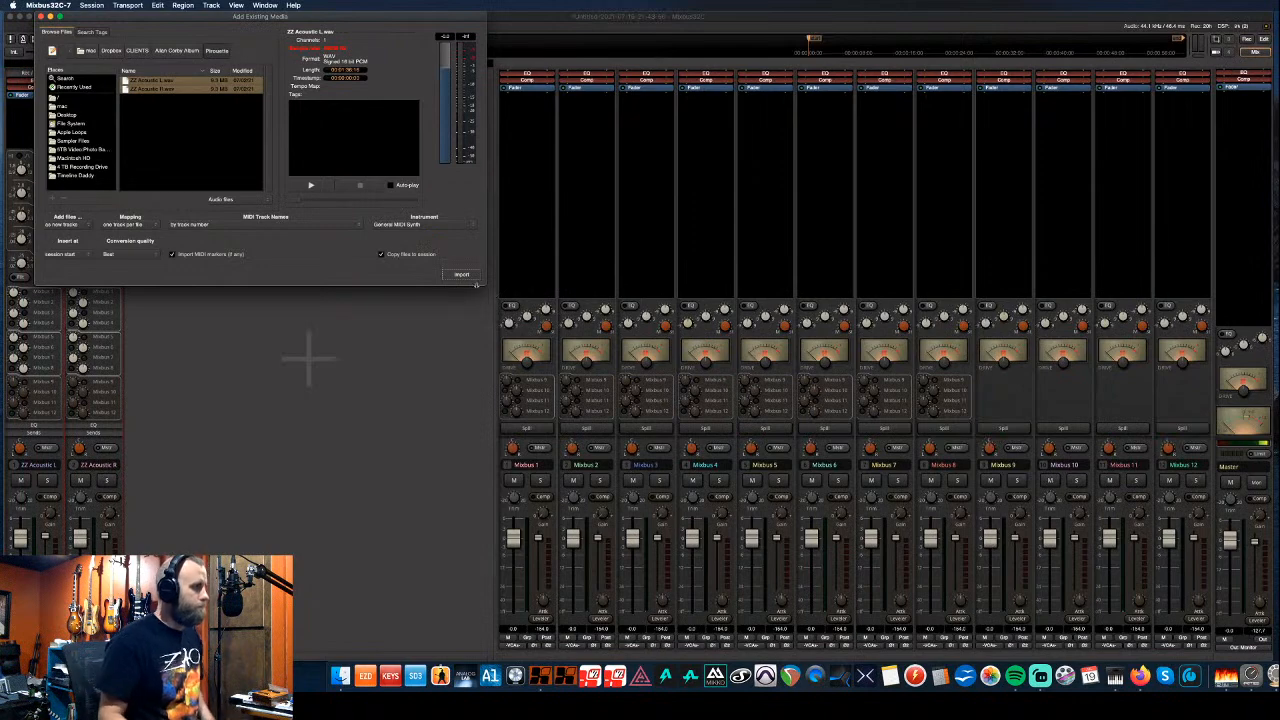
pyautogui.moveTo(181, 19); pyautogui.dragTo(502, 87)
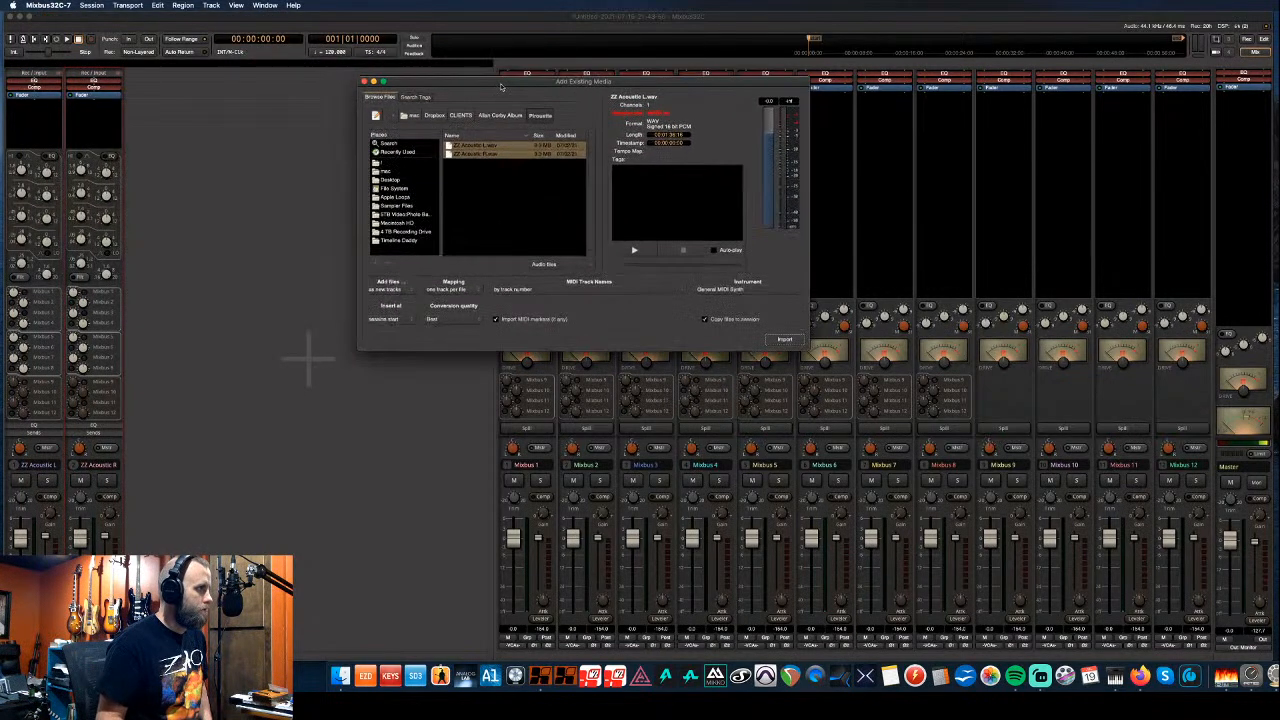
pyautogui.click(364, 82)
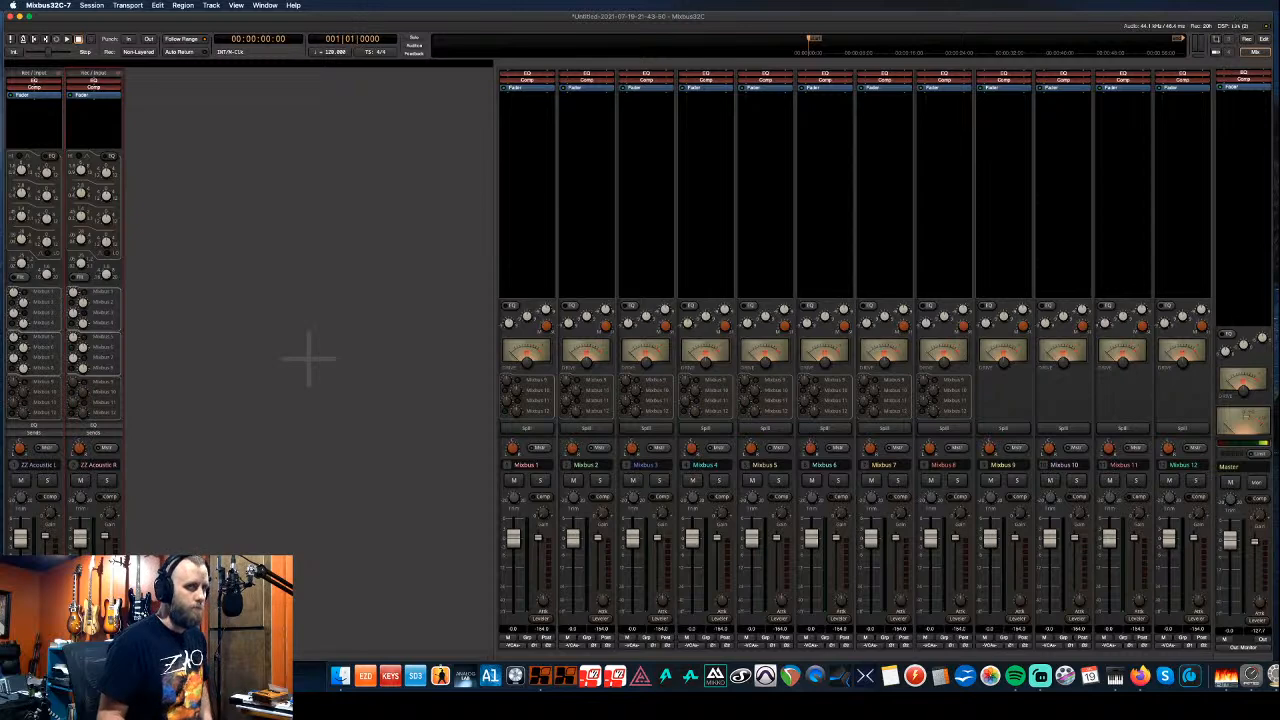
# - Move the Dropbox Finder window aside and save the session as Pirouette
pyautogui.press('super+Tab')
pyautogui.moveTo(396, 180); pyautogui.dragTo(1279, 158)
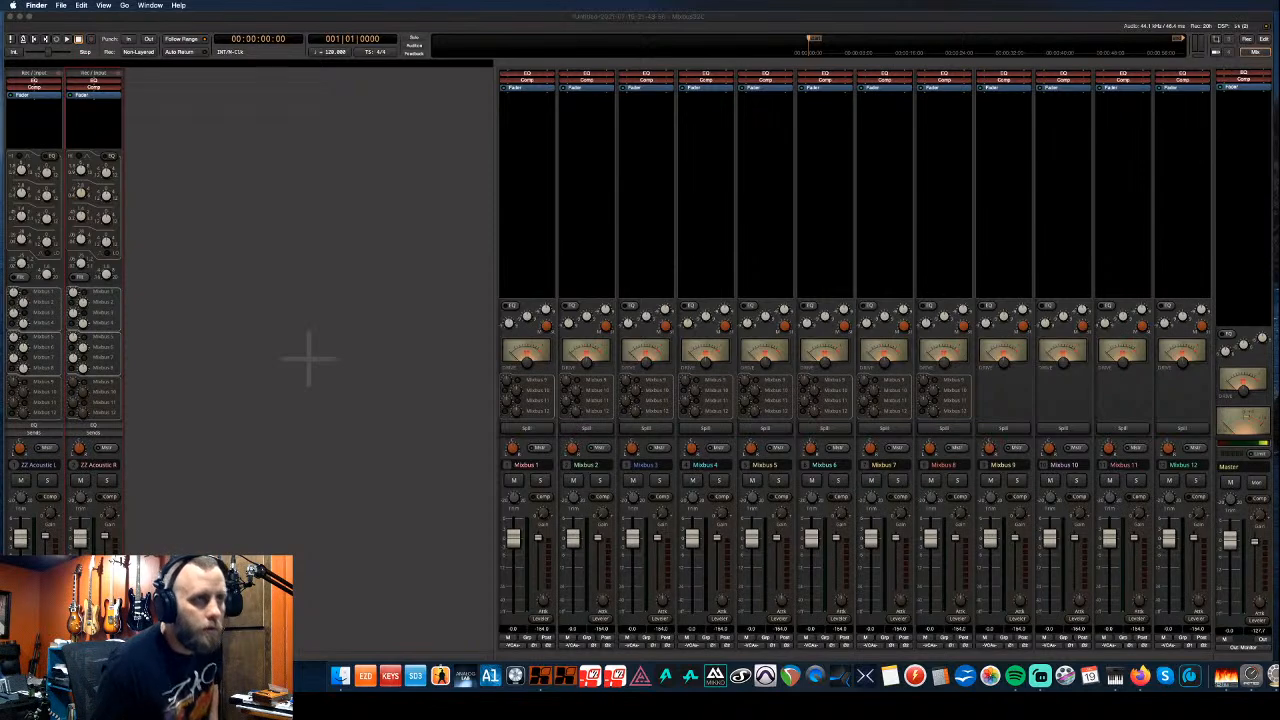
pyautogui.click(263, 18)
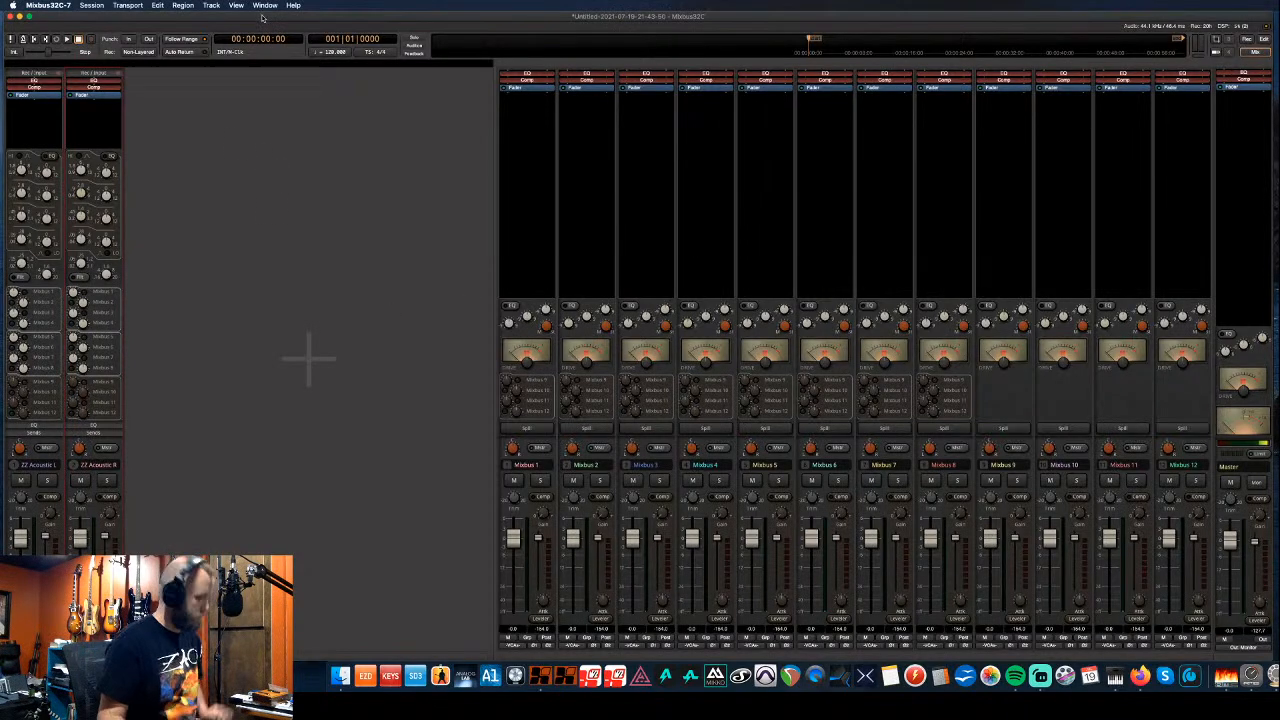
pyautogui.press('super+s')
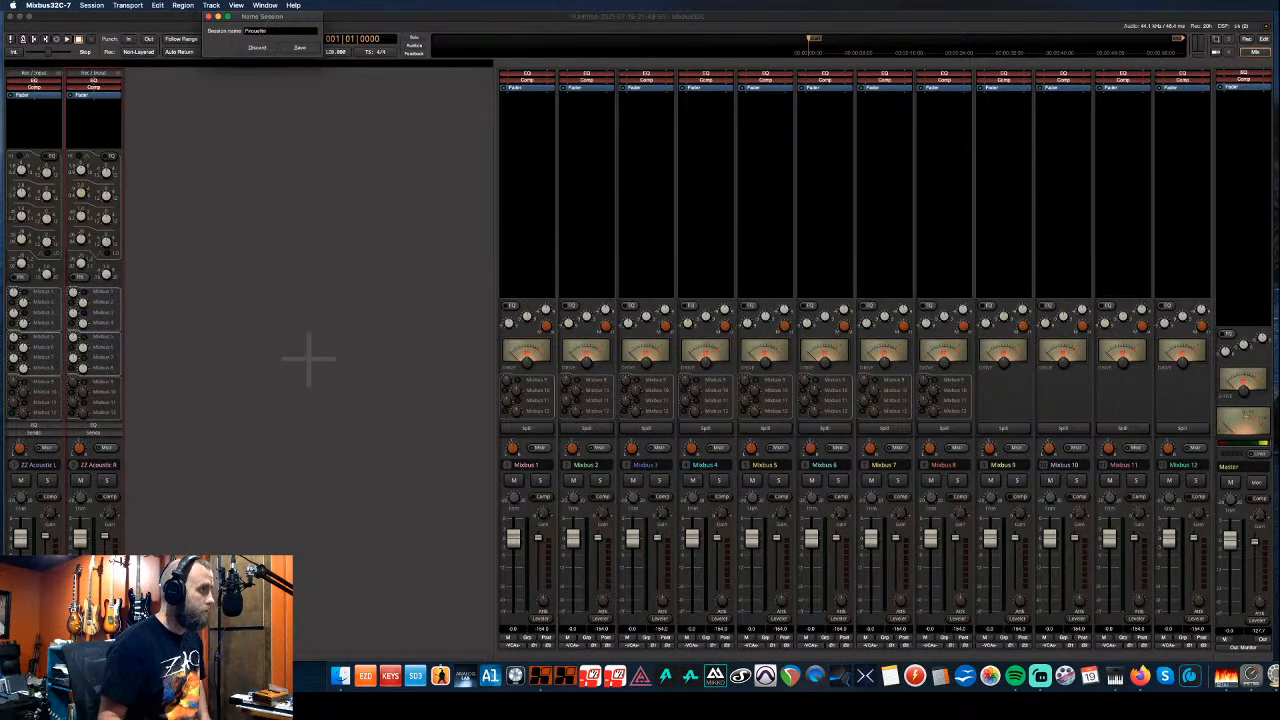
pyautogui.click(297, 50)
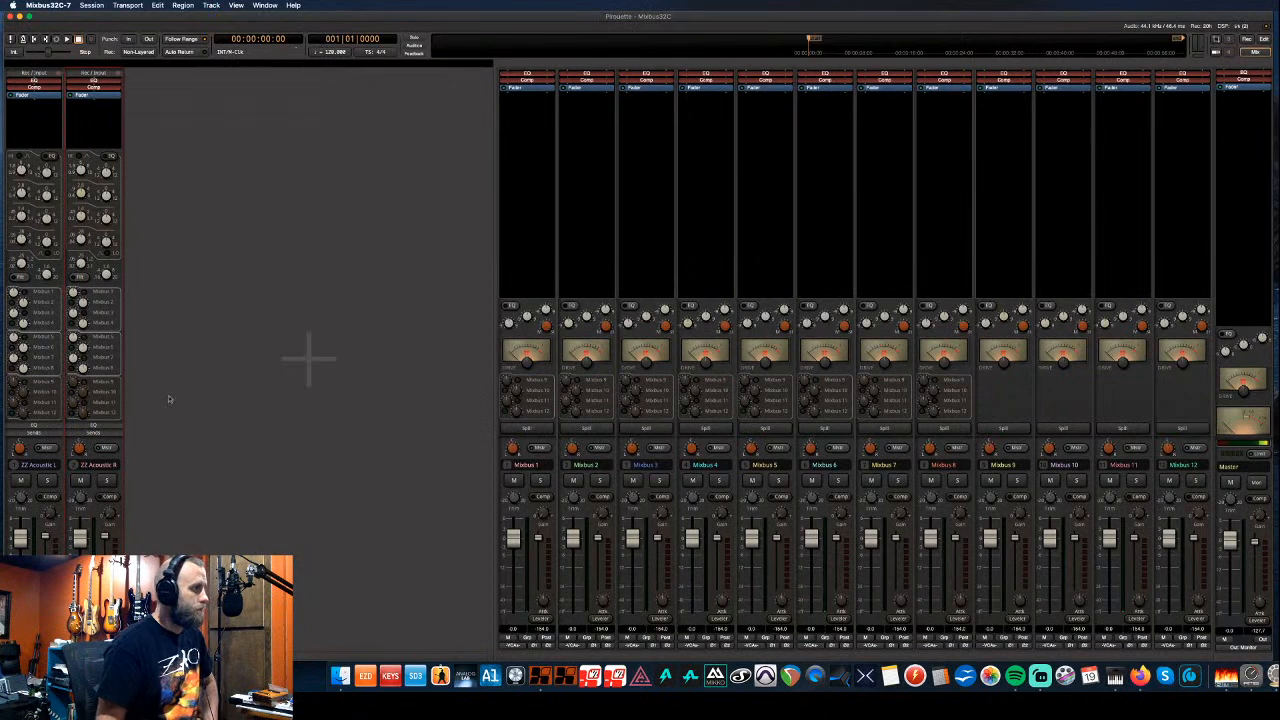
# - Pan ZZ Acoustic L left and ZZ Acoustic R right, roughly 56 each way
pyautogui.moveTo(16, 451); pyautogui.dragTo(12, 475)
pyautogui.moveTo(80, 446); pyautogui.dragTo(87, 391)
pyautogui.moveTo(19, 448); pyautogui.dragTo(81, 445)
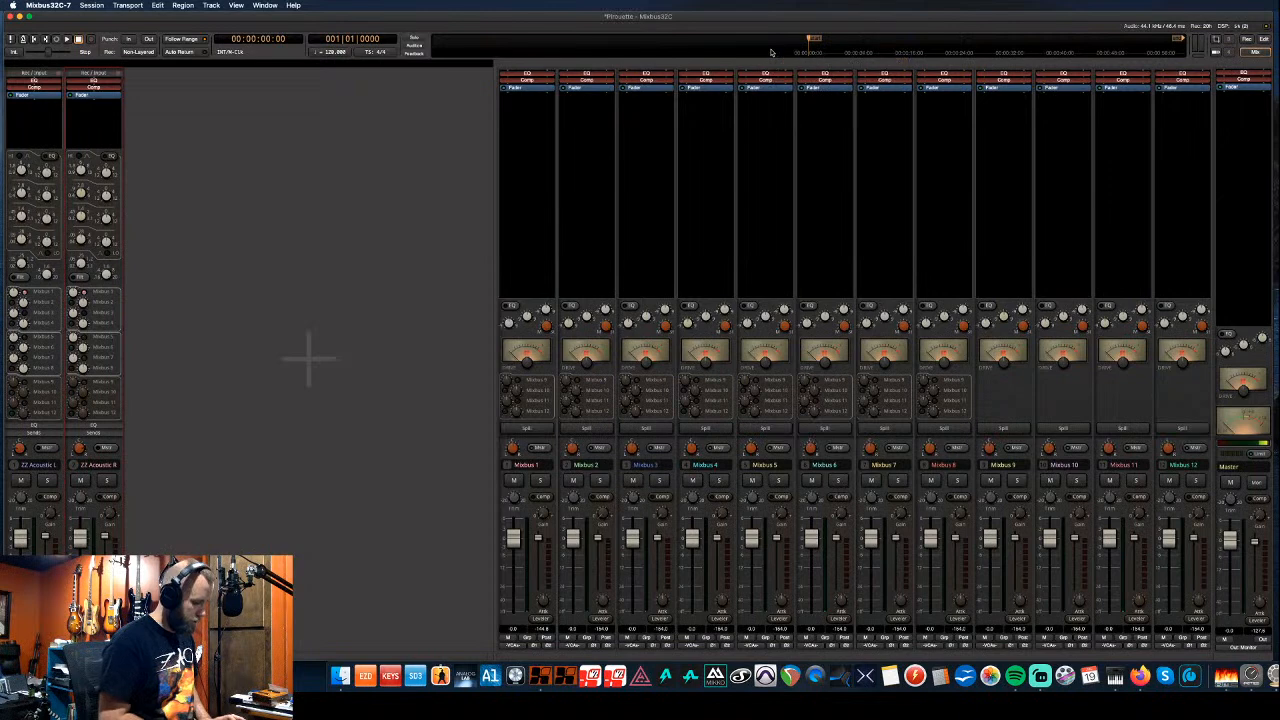
# - Move both ZZ Acoustic regions later, shifting the playhead and session start marker to match
pyautogui.hotkey('alt', 'e')
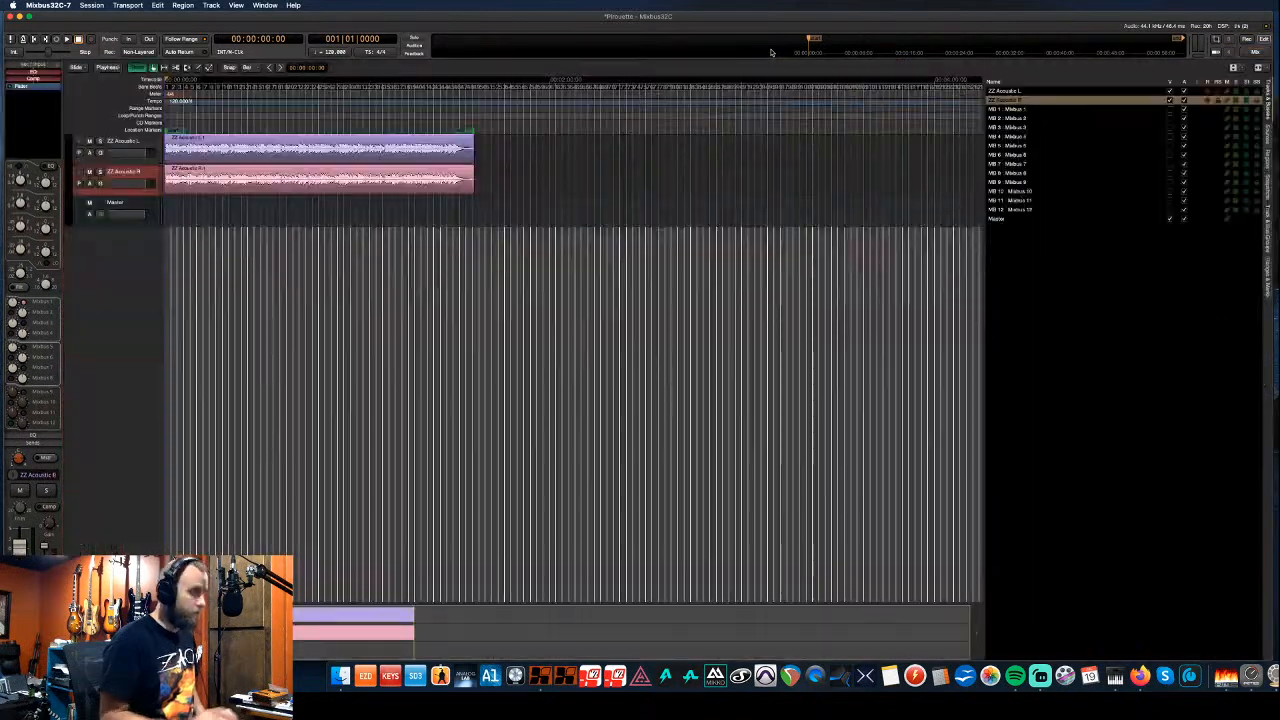
pyautogui.click(364, 158)
pyautogui.moveTo(366, 157); pyautogui.dragTo(530, 158)
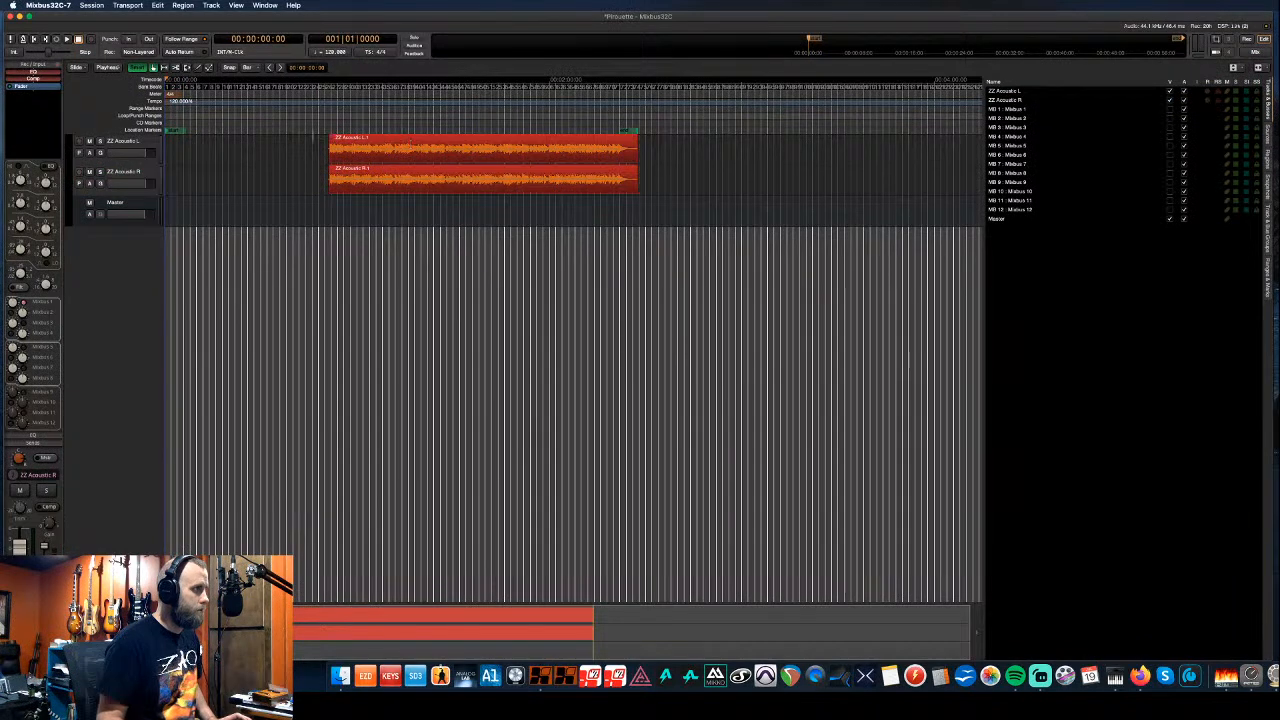
pyautogui.click(179, 140)
pyautogui.moveTo(179, 140)
pyautogui.mouseDown()
pyautogui.moveTo(331, 147)
pyautogui.moveTo(305, 145)
pyautogui.mouseUp()
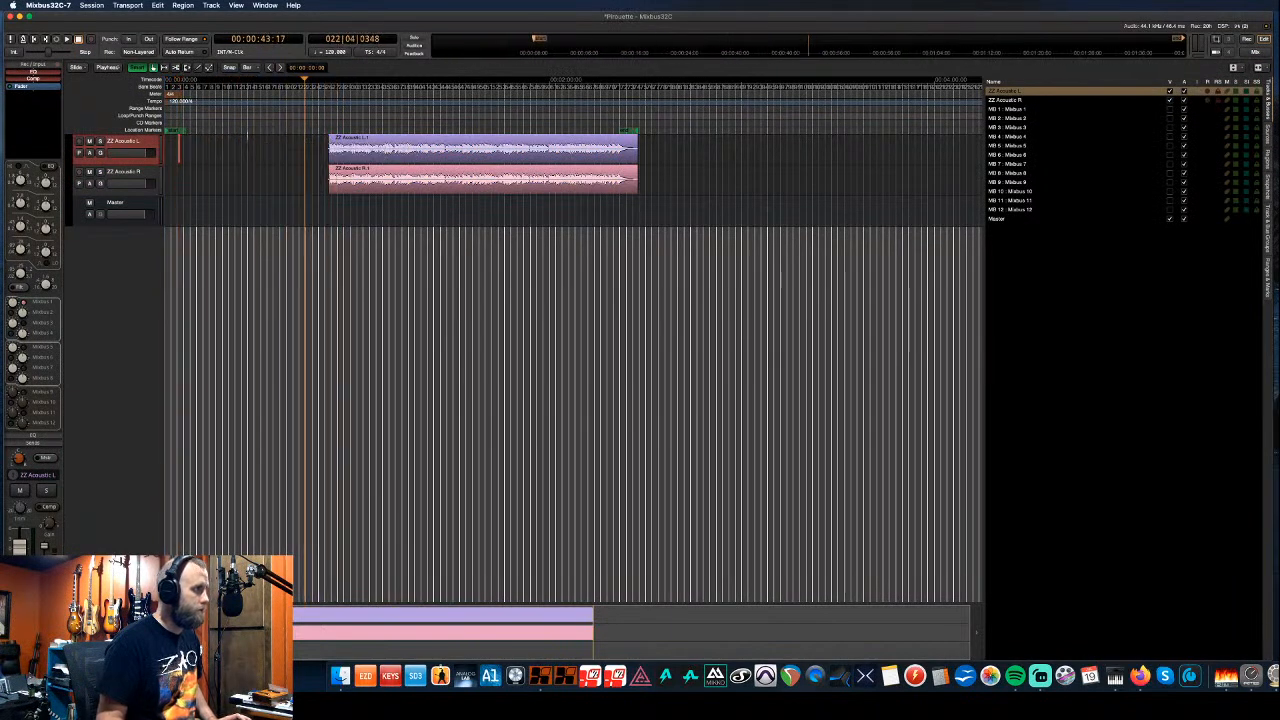
pyautogui.moveTo(178, 131); pyautogui.dragTo(334, 137)
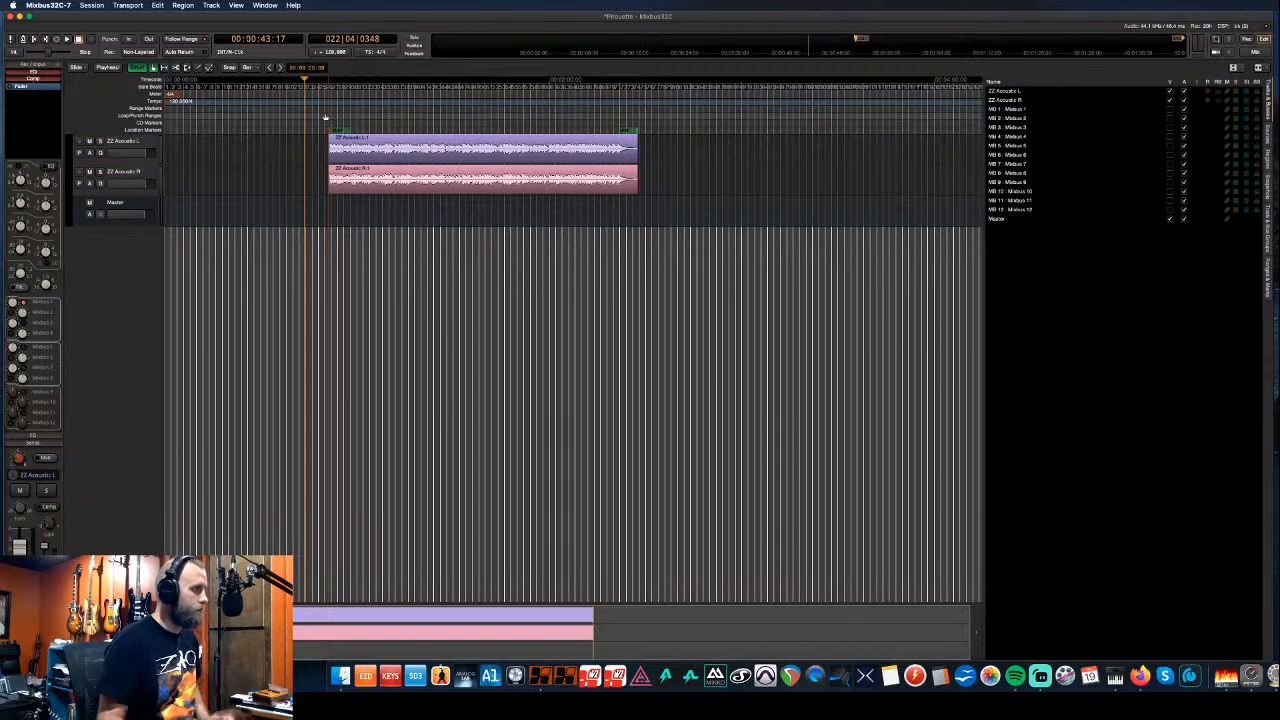
# - Start a new group spanning the two acoustic tracks
pyautogui.scroll(6, 326, 117)
pyautogui.scroll(-3, 533, 131)
pyautogui.scroll(-4, 530, 130)
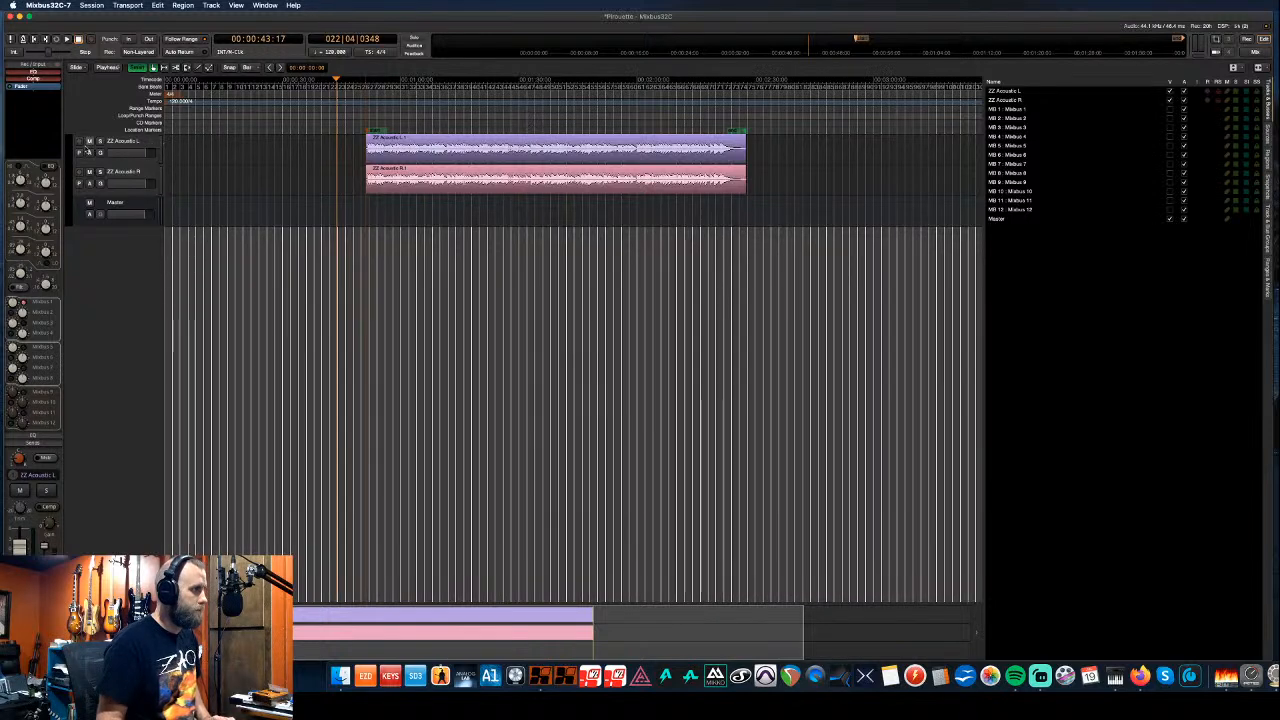
pyautogui.moveTo(67, 140); pyautogui.dragTo(70, 200)
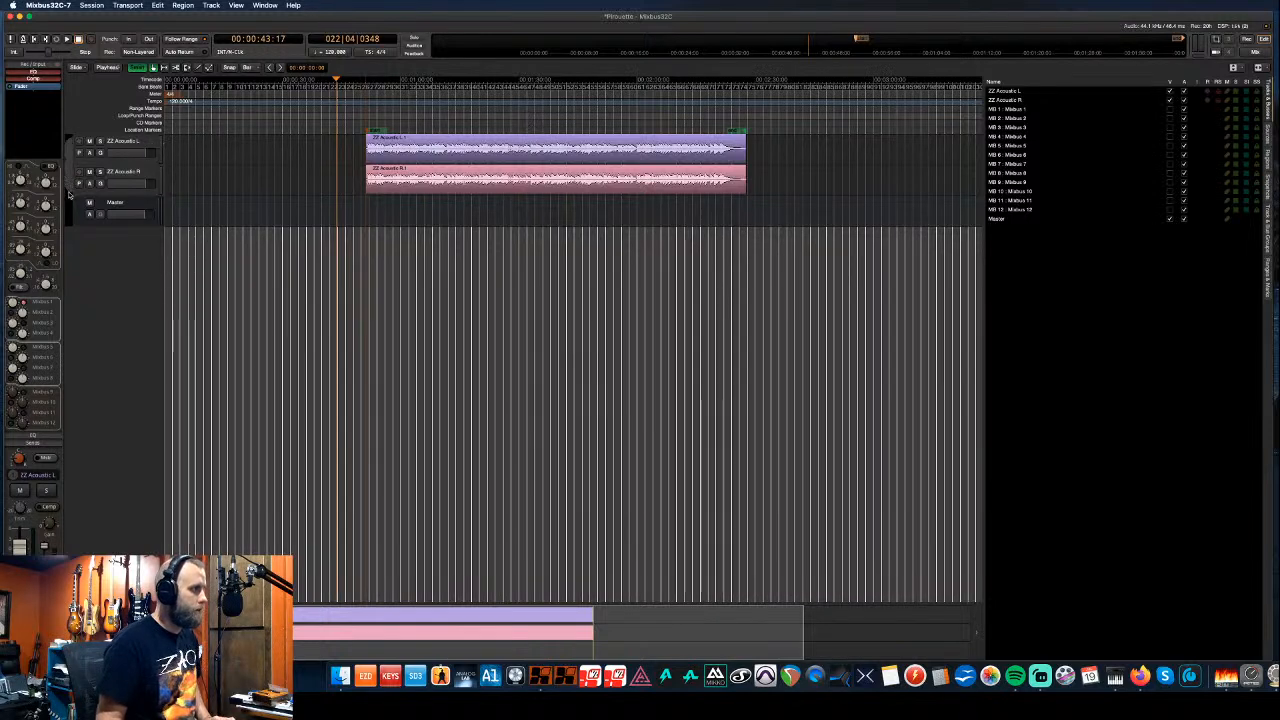
# - Name the acoustic group GTTR and give it a green colour
pyautogui.write('GTTR')
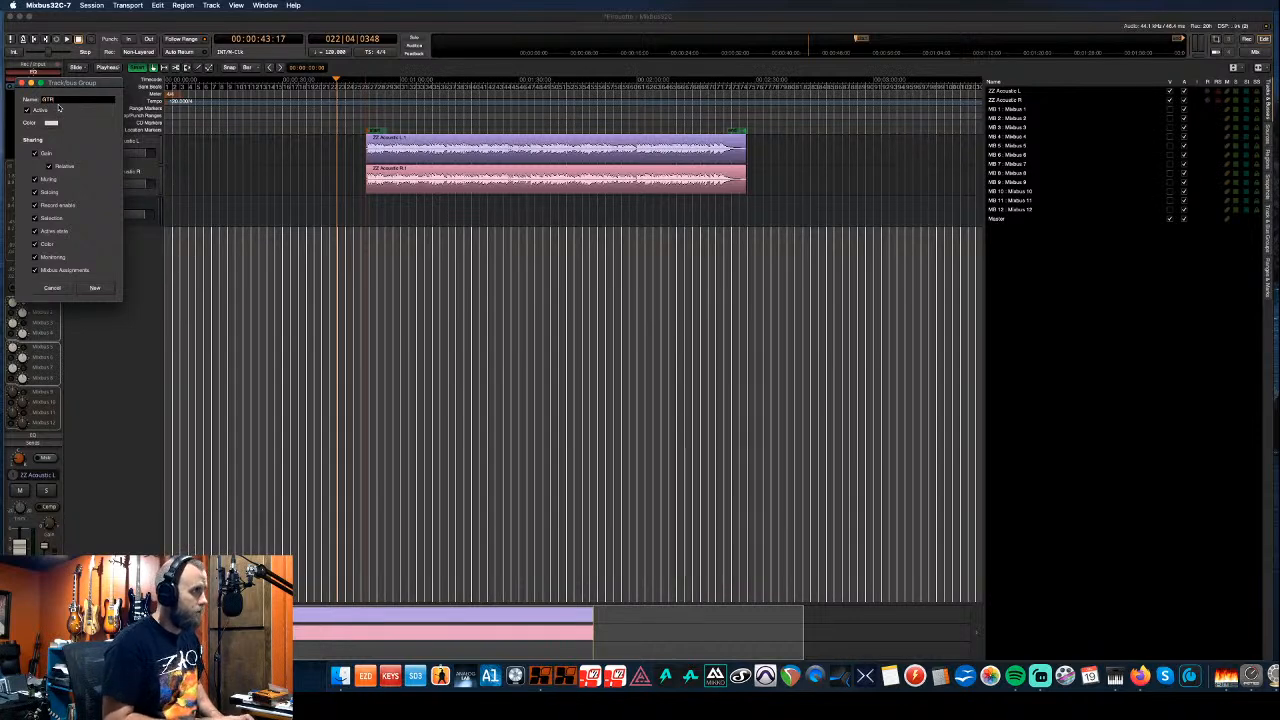
pyautogui.click(53, 122)
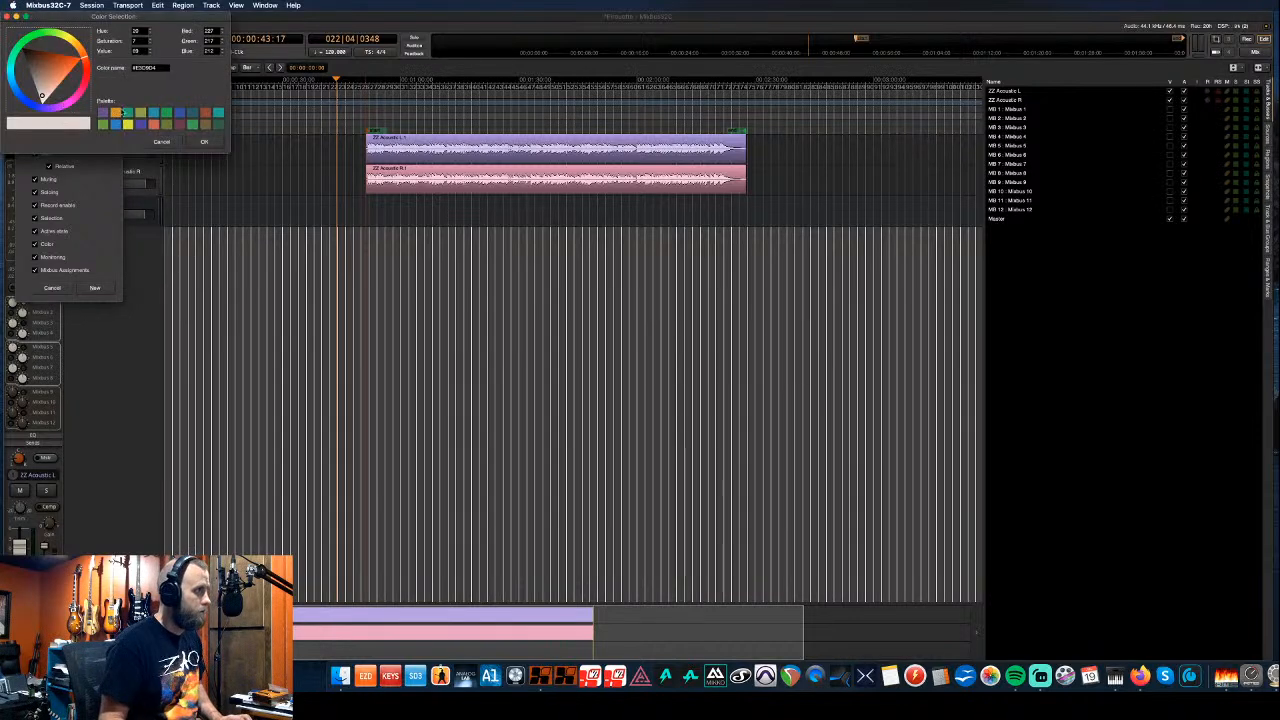
pyautogui.click(104, 124)
pyautogui.click(203, 141)
pyautogui.click(95, 288)
# - Play from the regions' start and switch to the mixer view
pyautogui.click(366, 116)
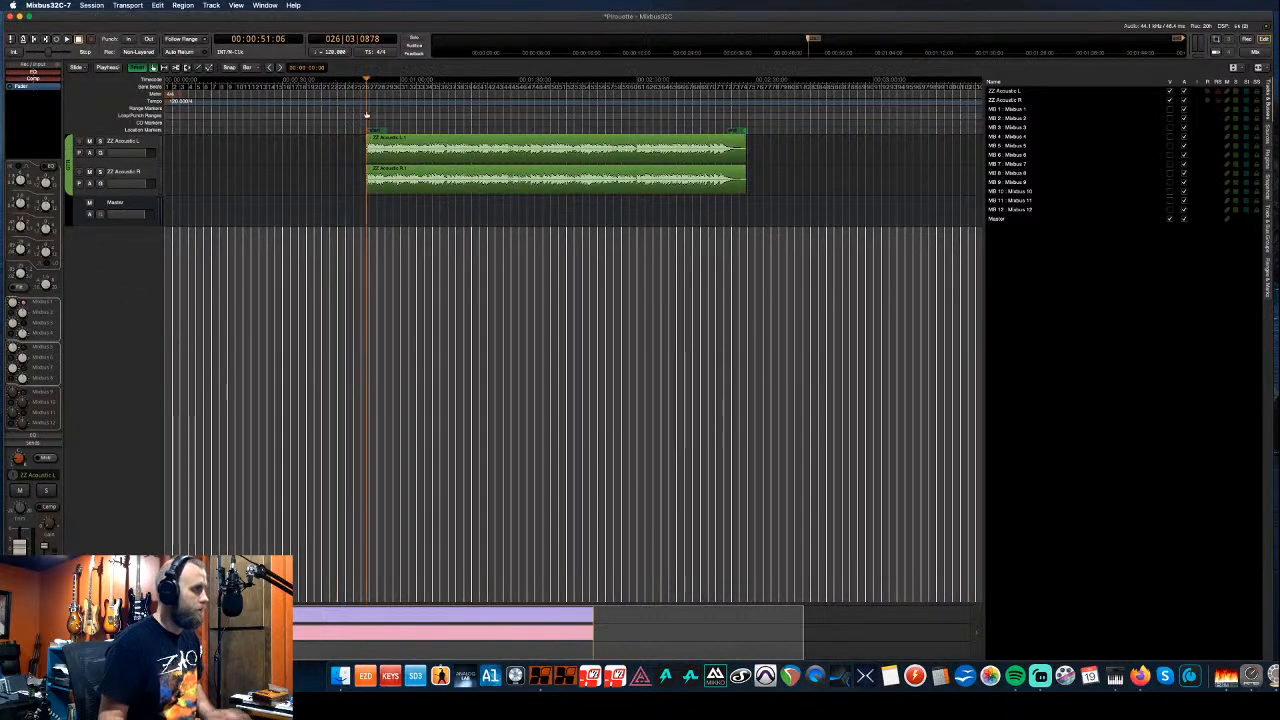
pyautogui.press('space')
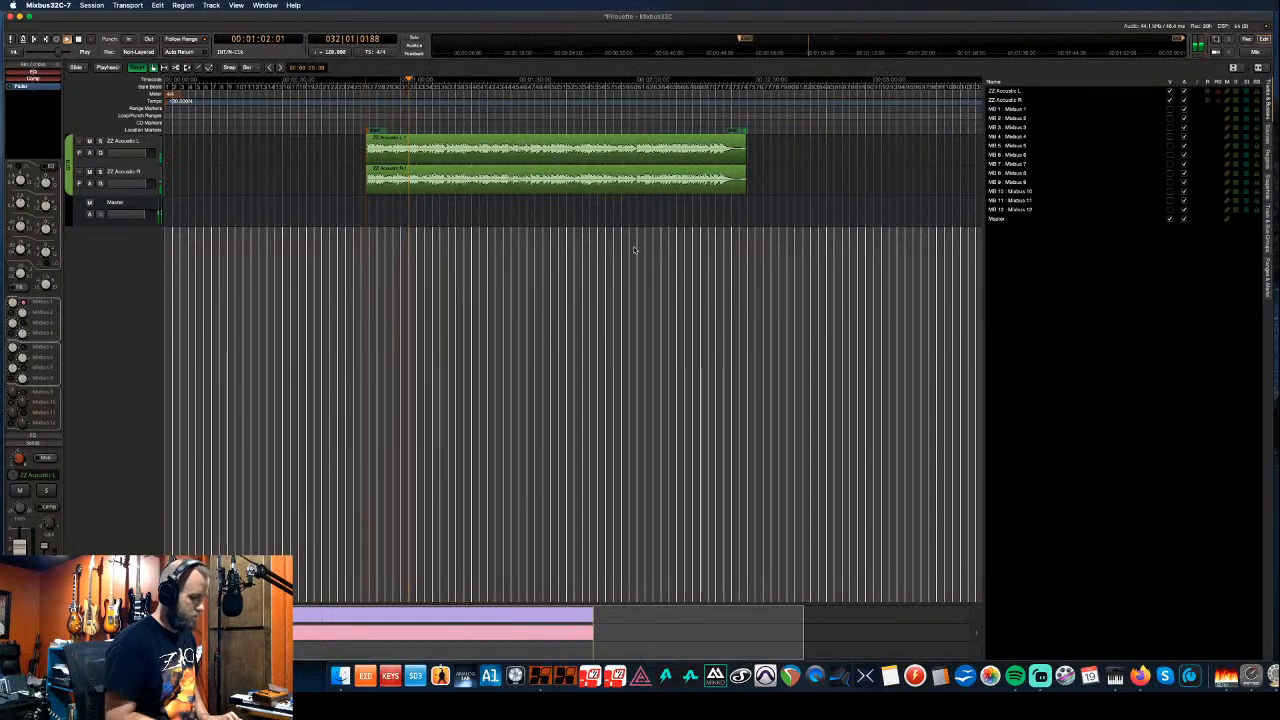
pyautogui.hotkey('alt', 'm')
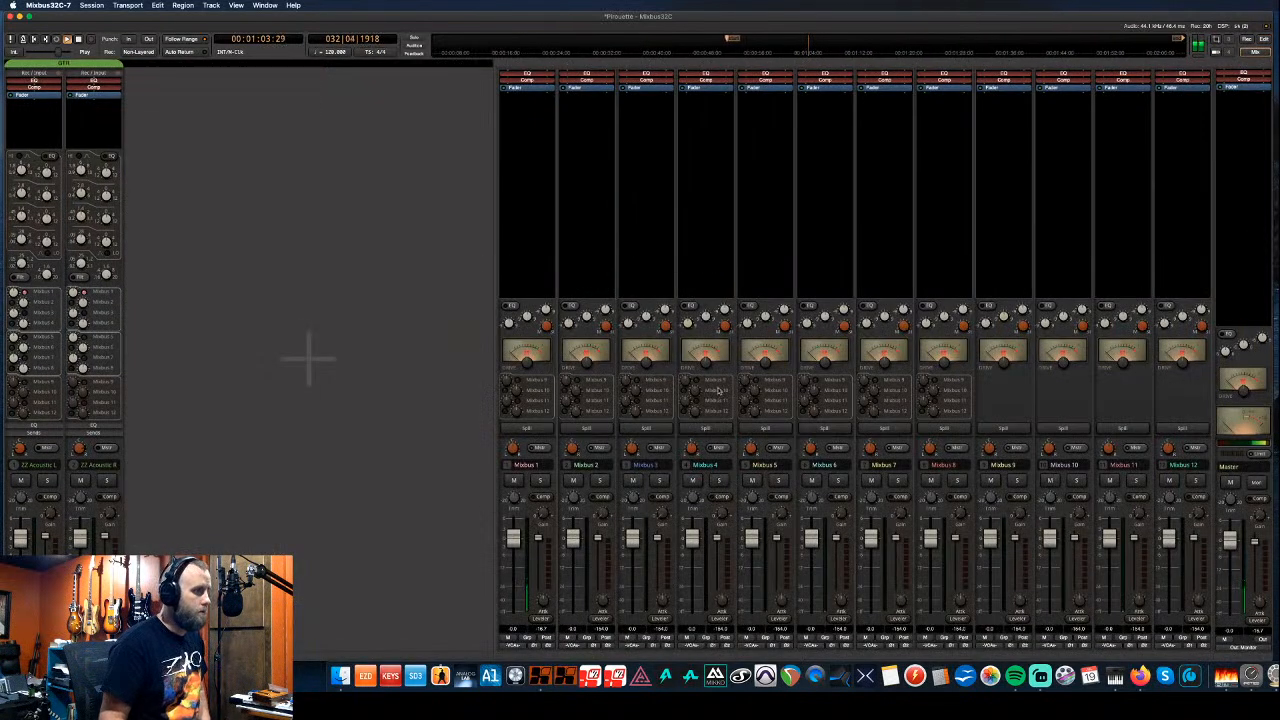
# - Add an XT-GV GVerb+ reverb to Mixbus 12 with the Fast Plate preset and a slightly shorter time
pyautogui.rightClick(1183, 107)
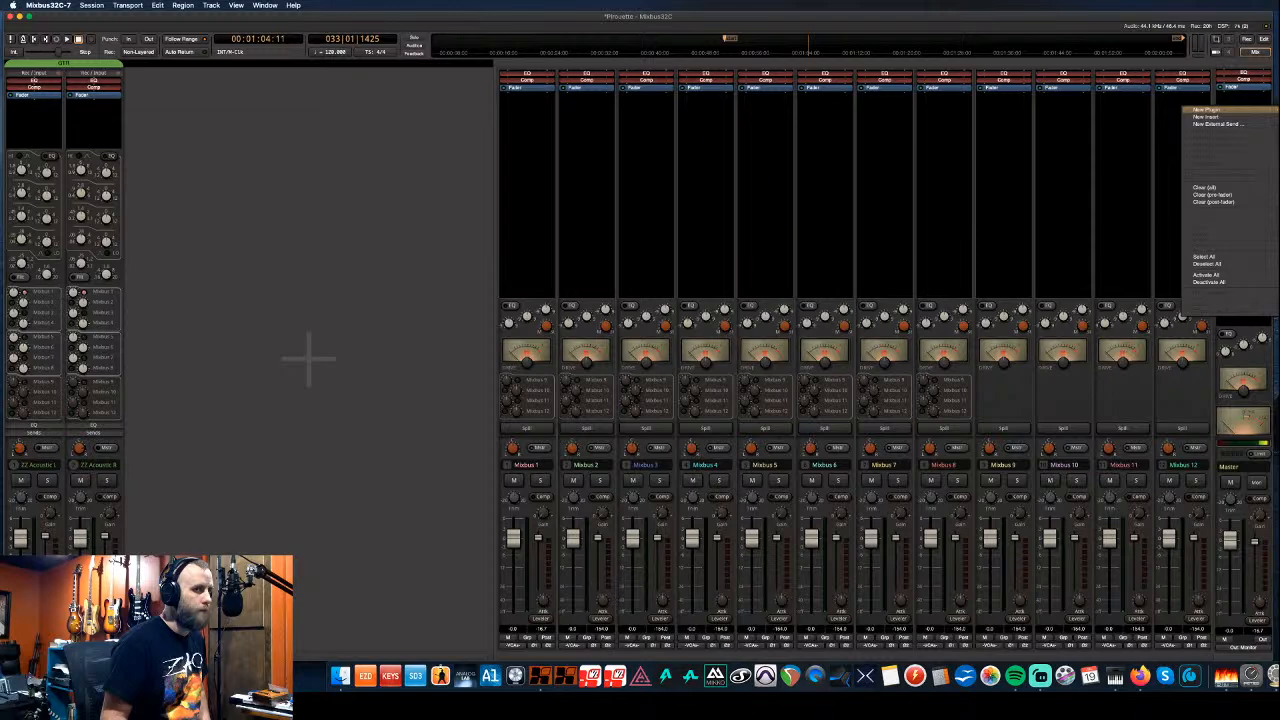
pyautogui.click(1270, 110)
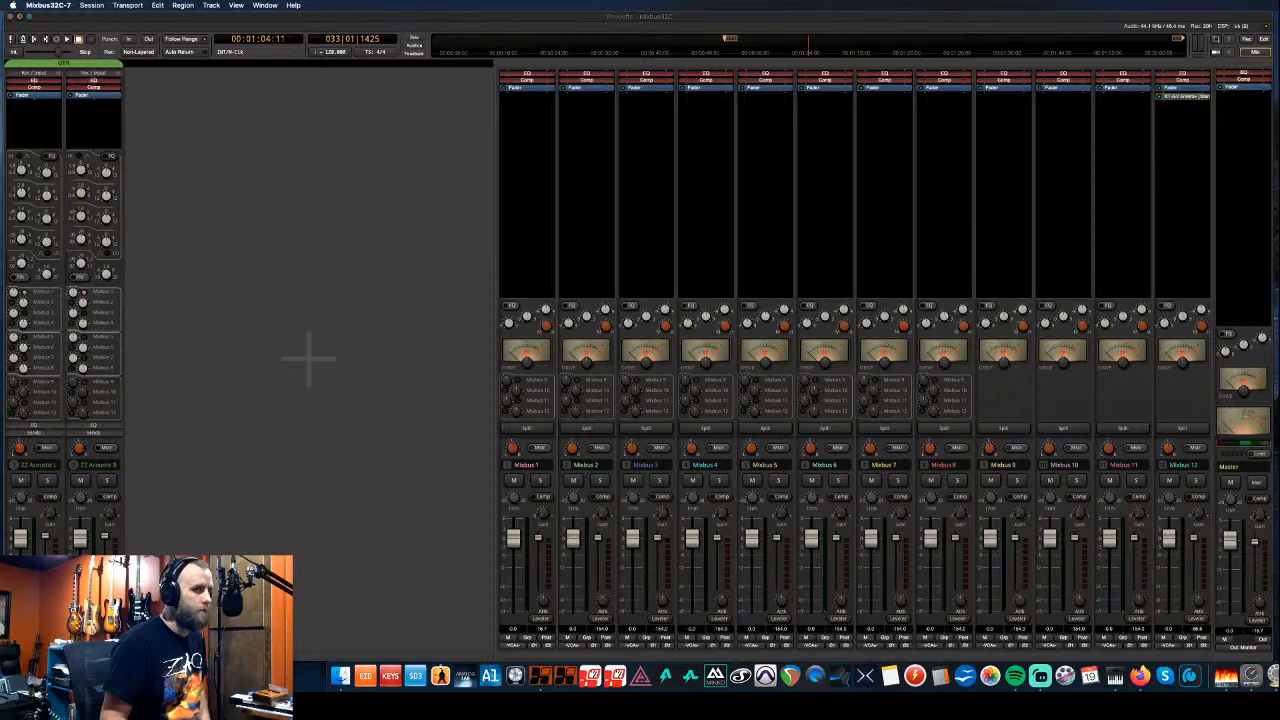
pyautogui.moveTo(933, 251); pyautogui.dragTo(397, 206)
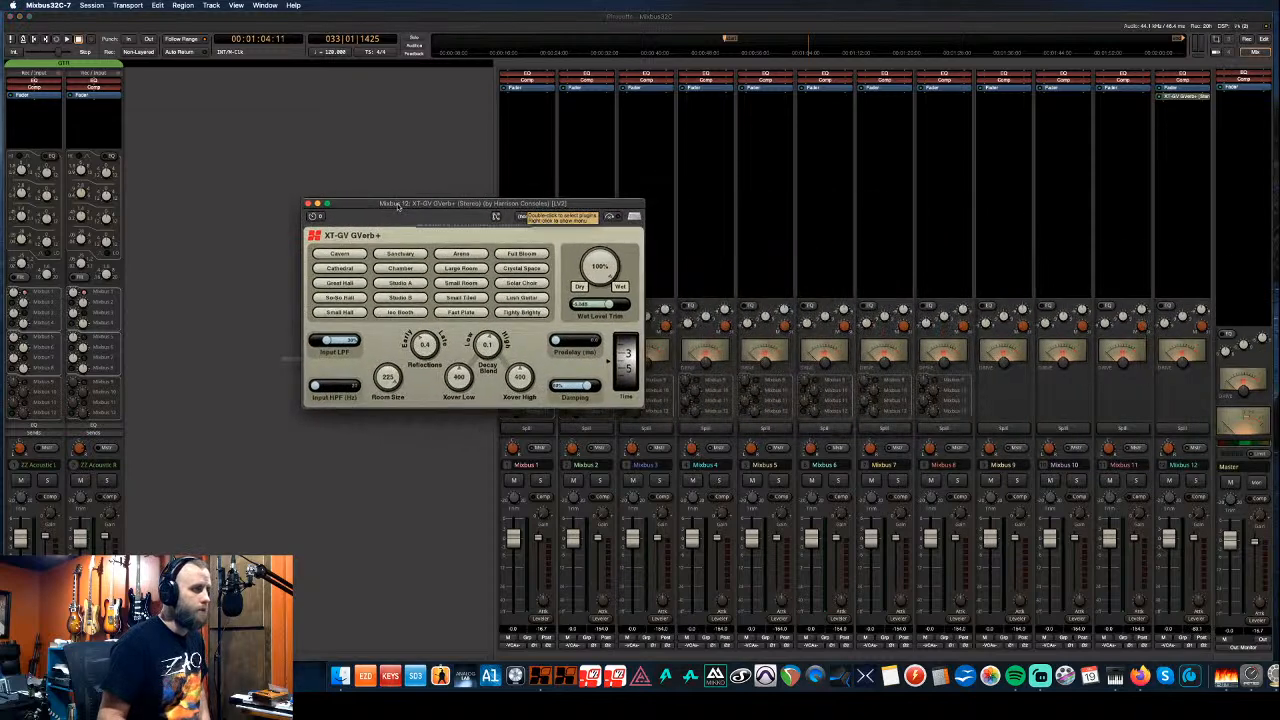
pyautogui.click(461, 312)
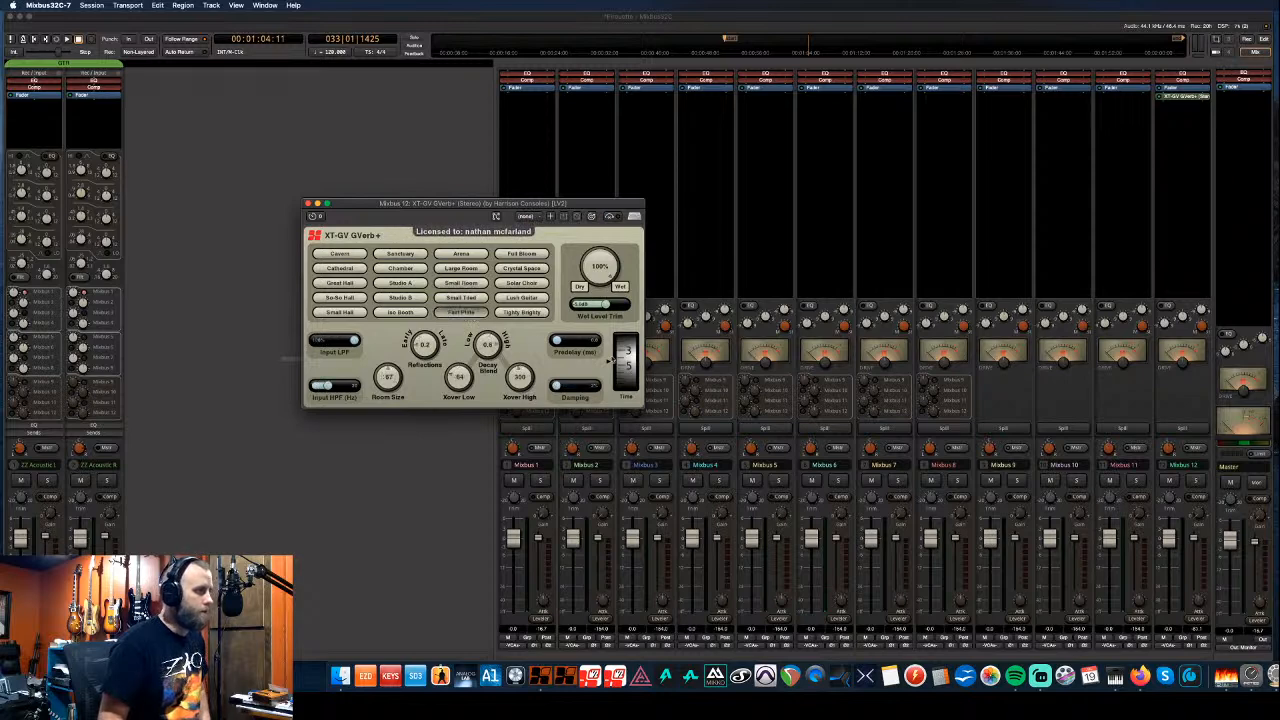
pyautogui.moveTo(621, 363); pyautogui.dragTo(622, 370)
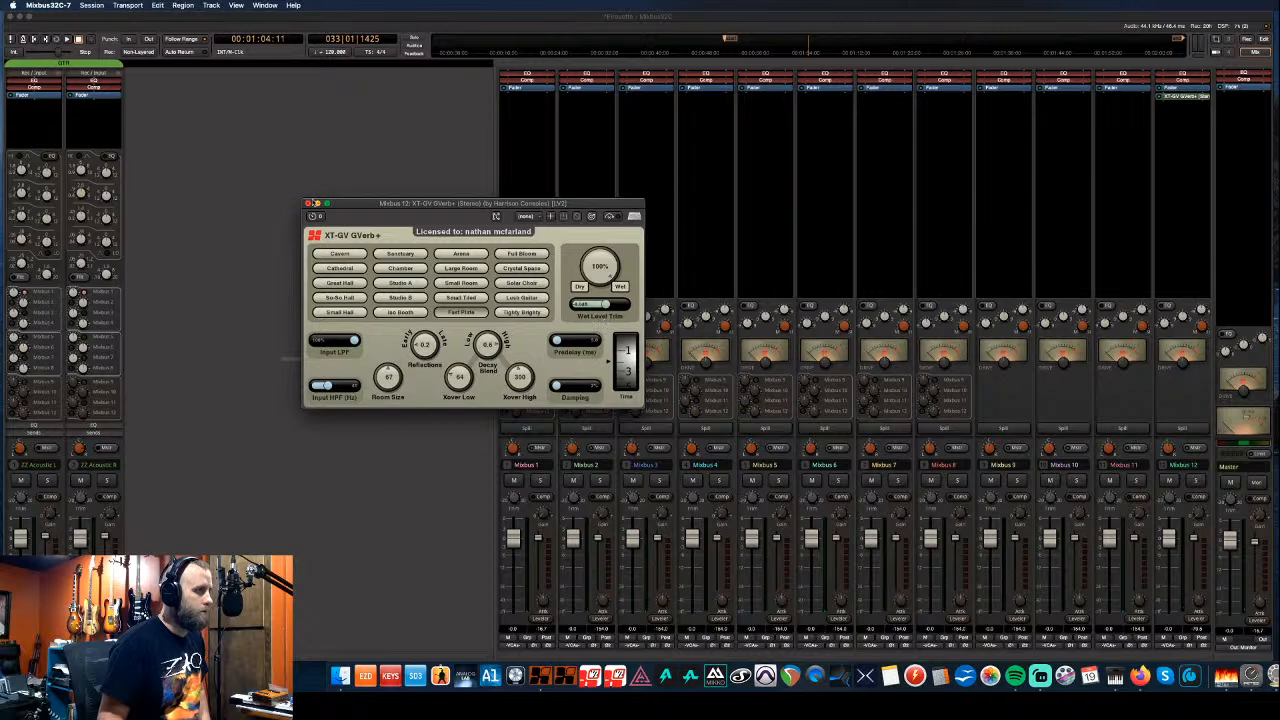
pyautogui.click(309, 203)
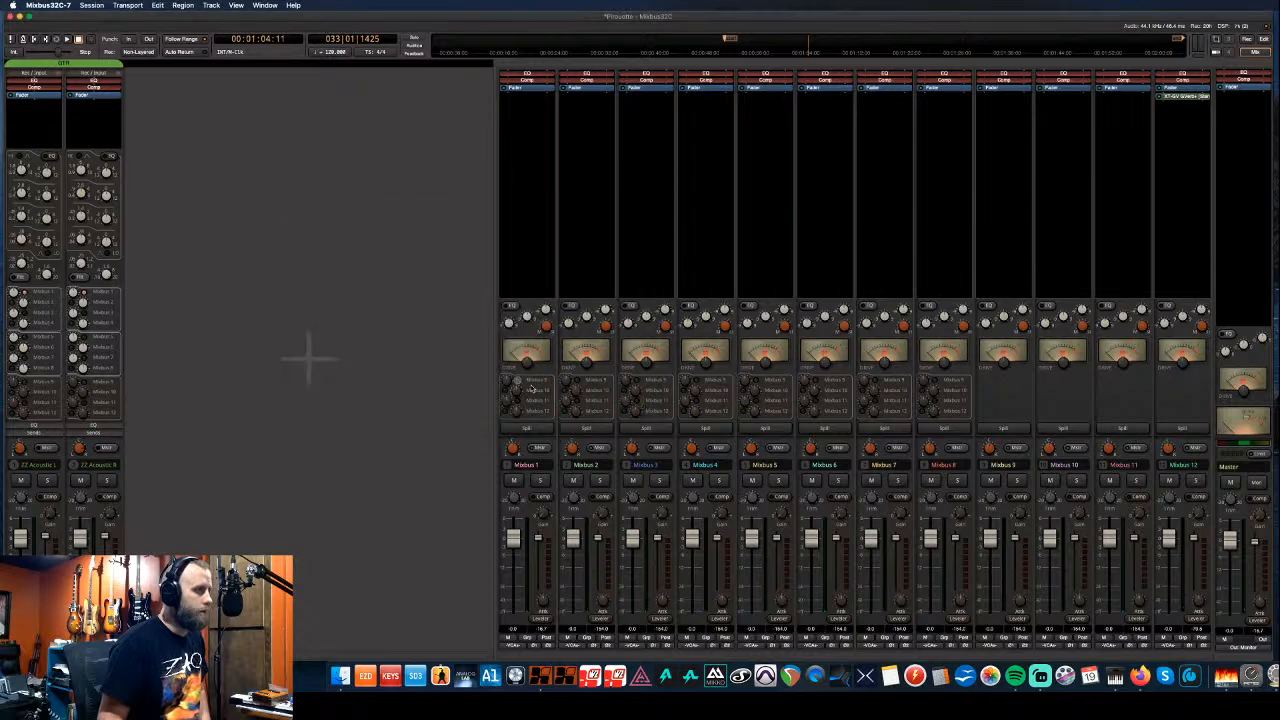
# - Send Mixbus 1 to the Mixbus 12 reverb at -7.6 and rename the bus GTR
pyautogui.click(506, 411)
pyautogui.moveTo(516, 411)
pyautogui.mouseDown()
pyautogui.moveTo(507, 443)
pyautogui.moveTo(518, 406)
pyautogui.mouseUp()
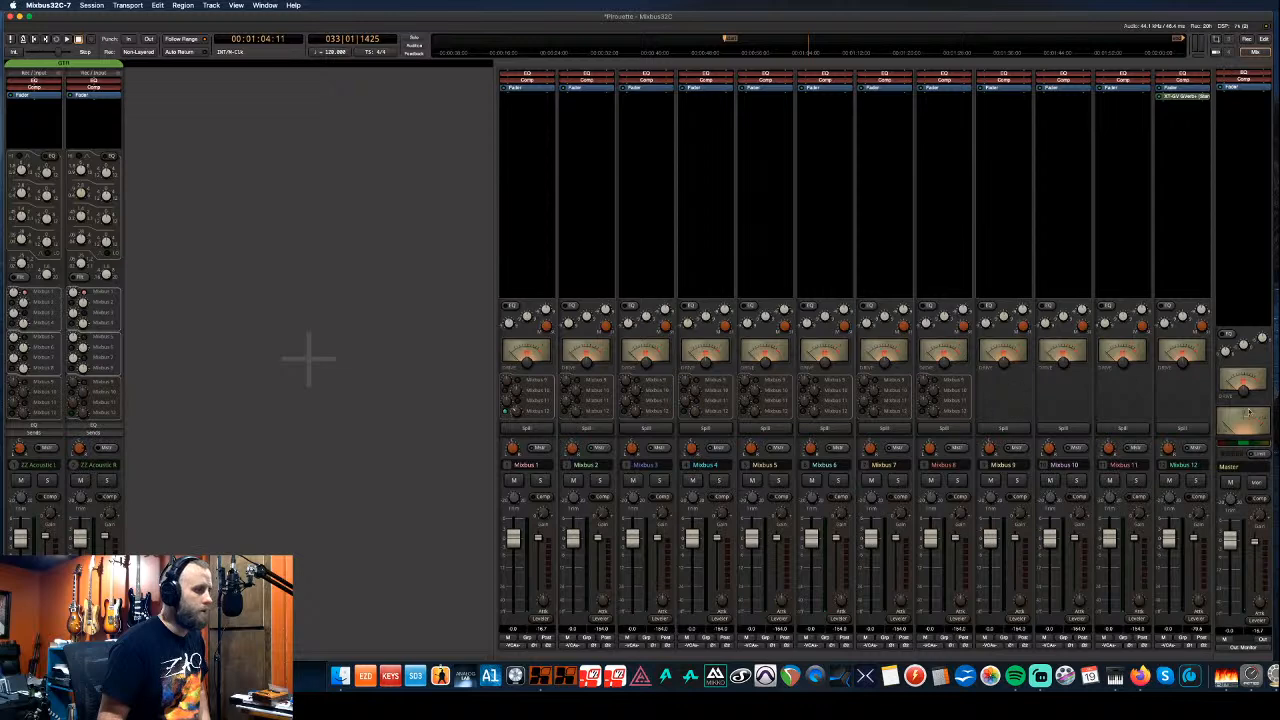
pyautogui.click(528, 465)
pyautogui.click(550, 471)
pyautogui.write('GTR')
pyautogui.press('Return')
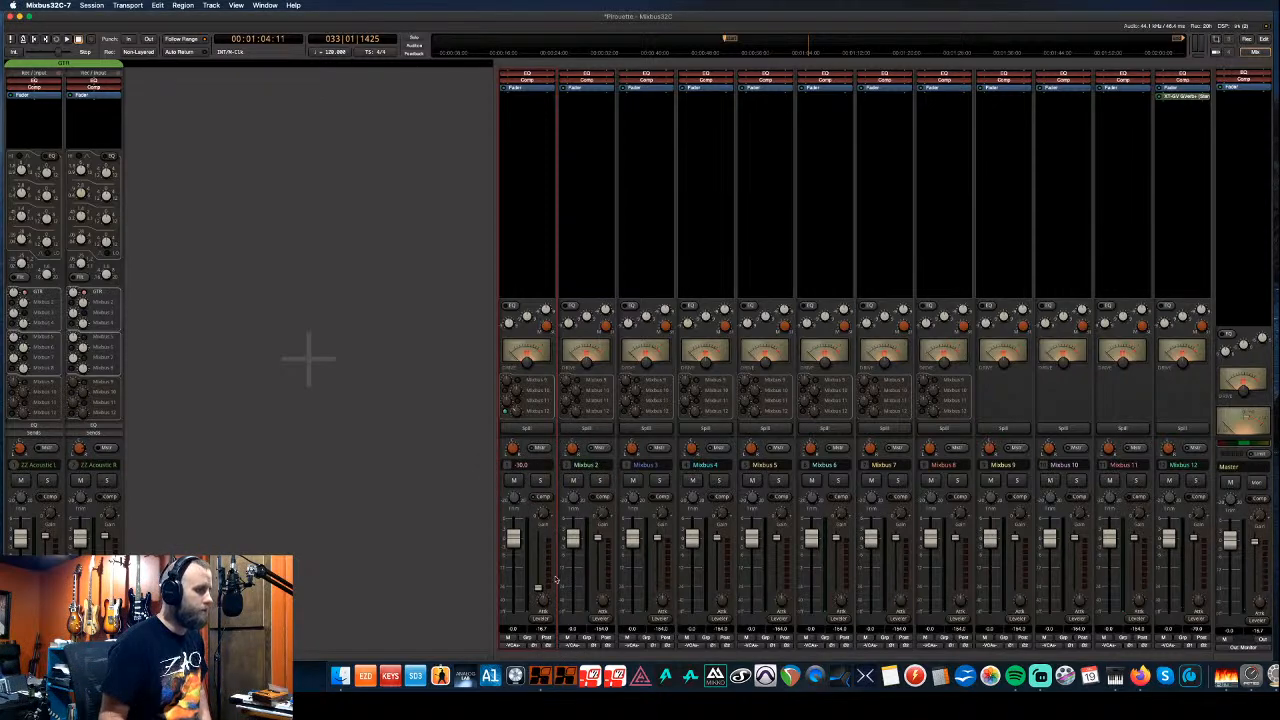
# - Play back briefly to hear the reverb, then return to the Editor
pyautogui.press('space')
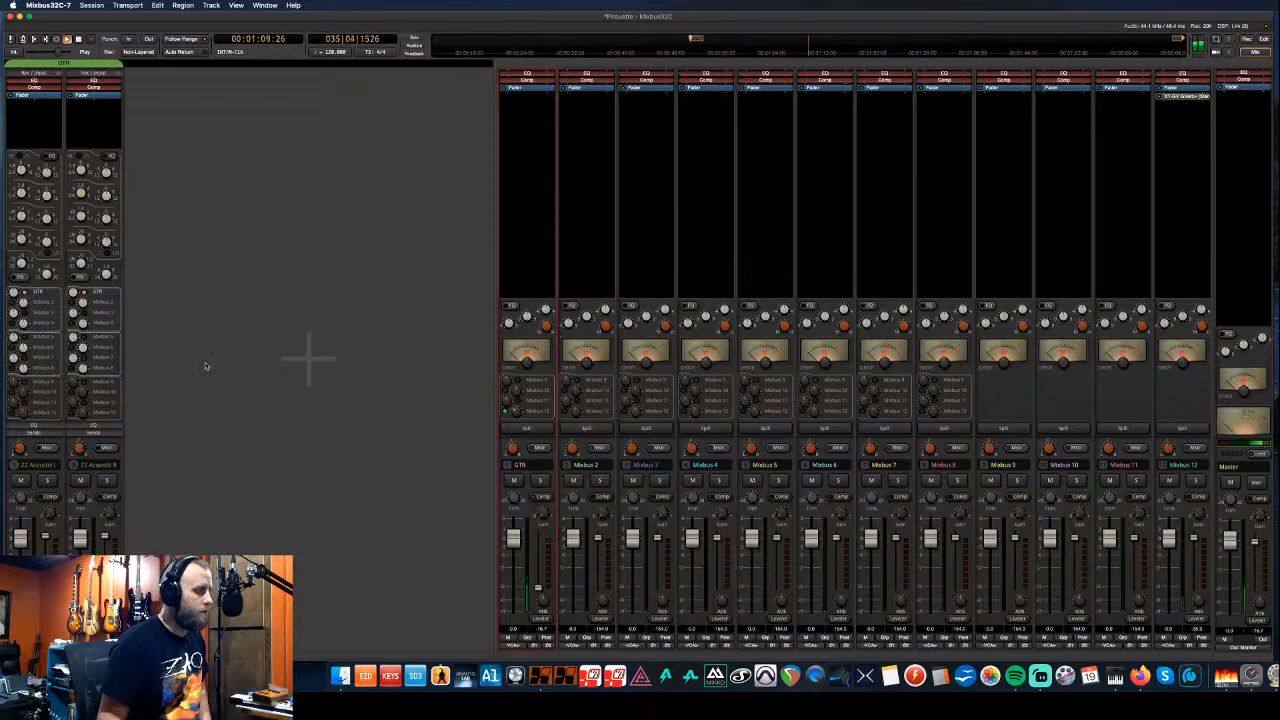
pyautogui.press('space')
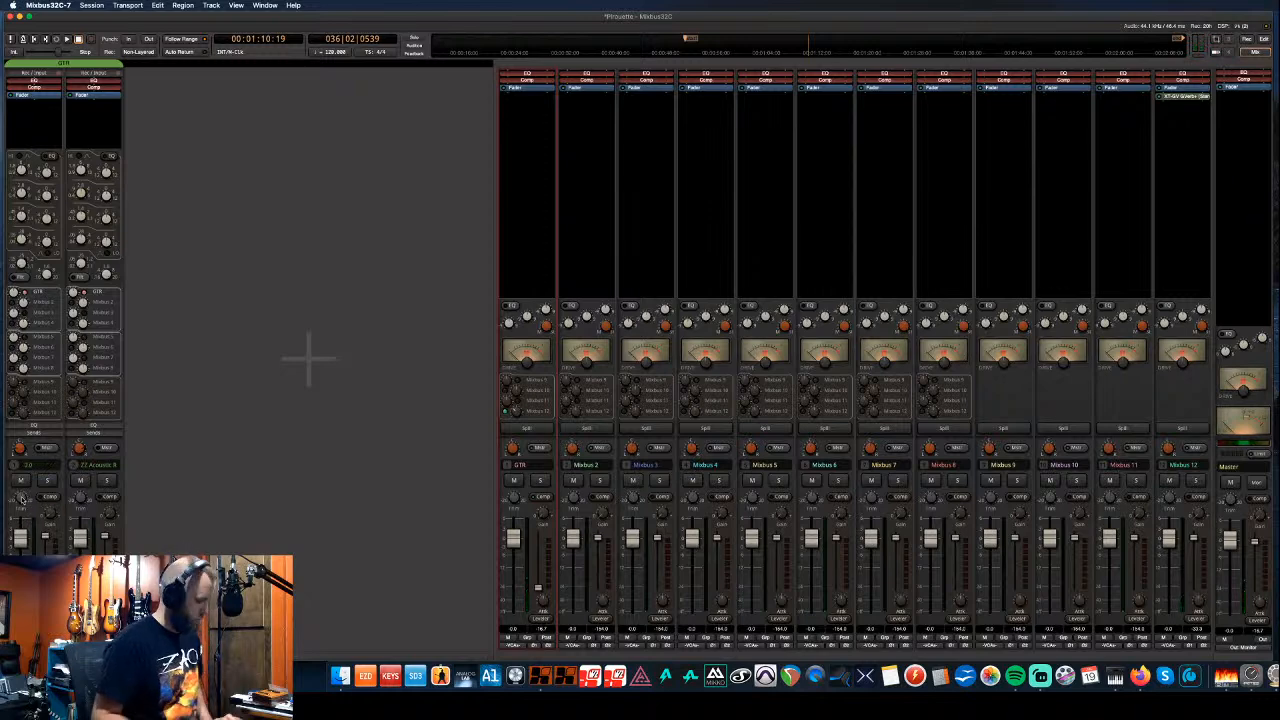
pyautogui.hotkey('alt', 'e')
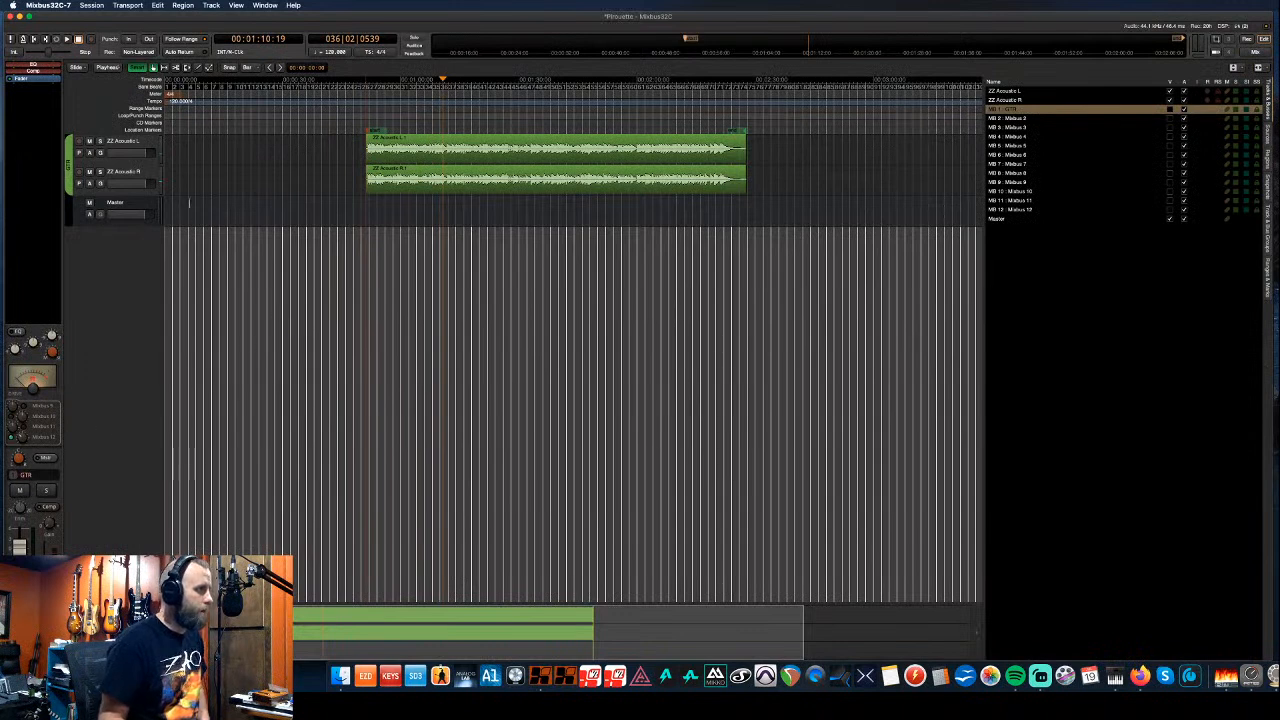
# - Enlarge the ZZ Acoustic L and R tracks and boost their regions' gain
pyautogui.moveTo(150, 192); pyautogui.dragTo(150, 268)
pyautogui.moveTo(146, 162); pyautogui.dragTo(150, 263)
pyautogui.click(448, 254)
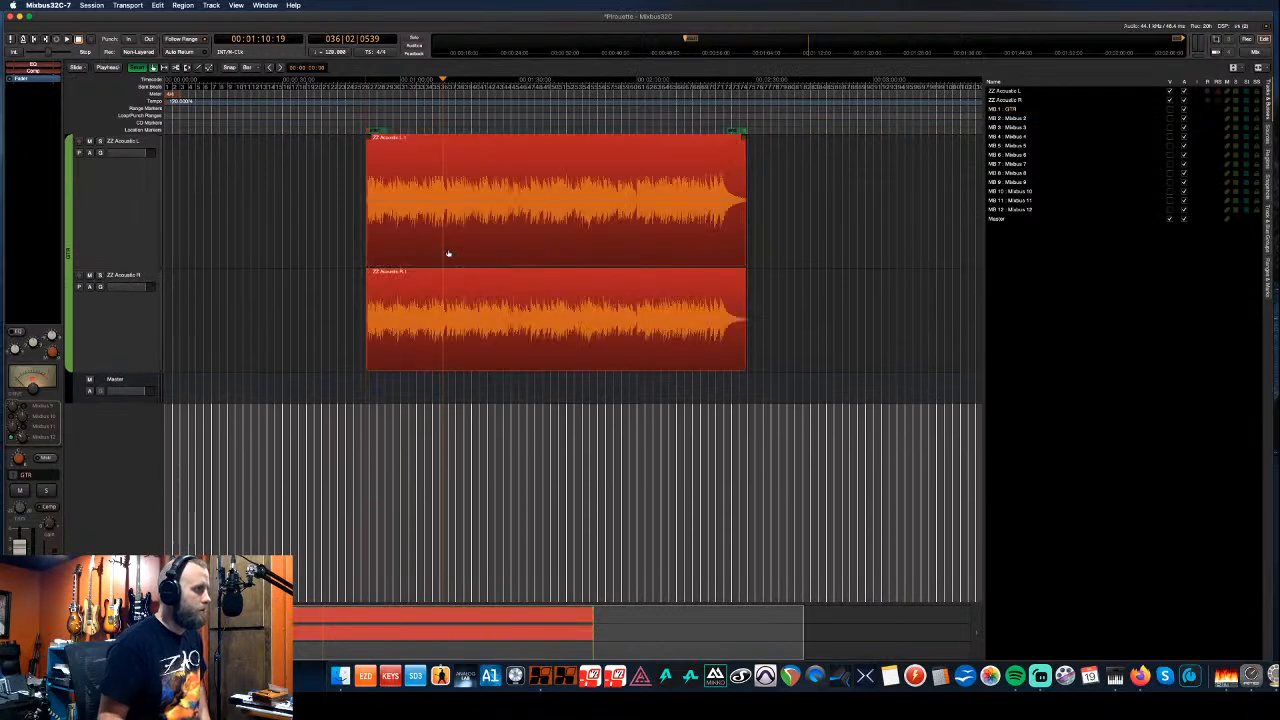
pyautogui.hotkey('shift', '6')
pyautogui.hotkey('shift', '6')
pyautogui.hotkey('shift', '6')
pyautogui.hotkey('shift', '6')
pyautogui.hotkey('shift', '6')
pyautogui.hotkey('shift', '6')
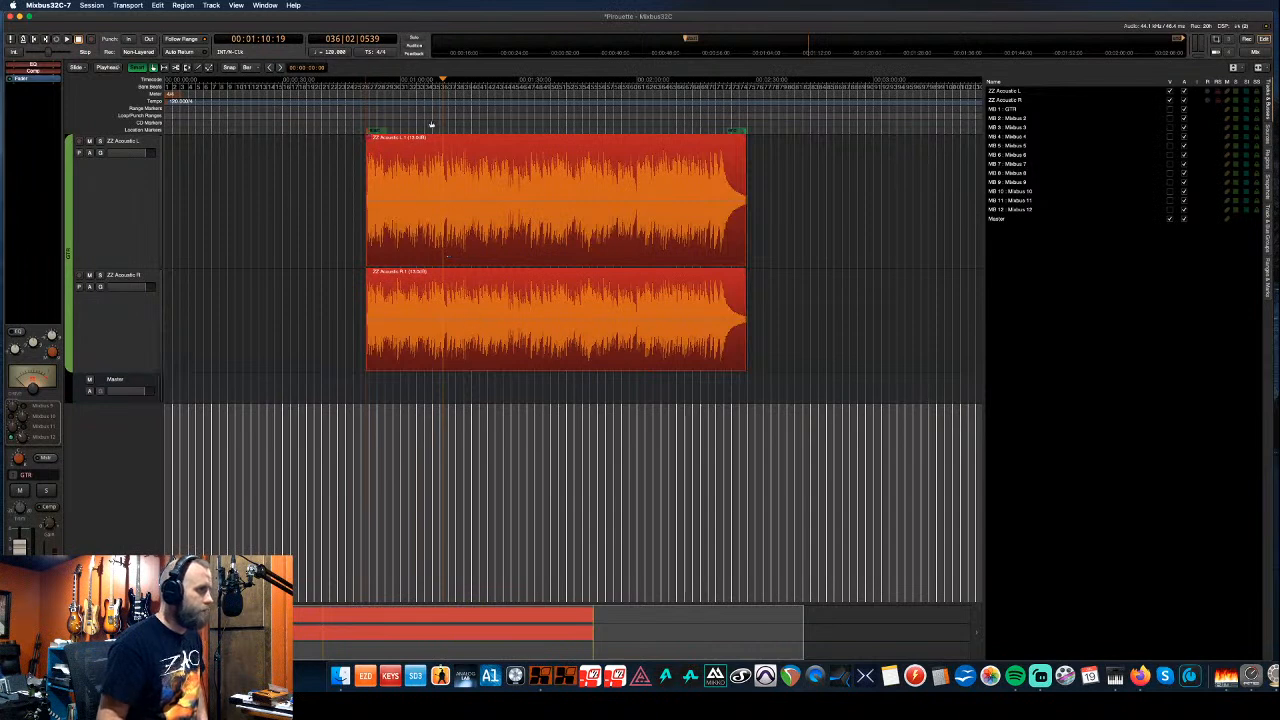
# - Move the playhead earlier, play back the acoustics, and return to the Mixer
pyautogui.click(386, 117)
pyautogui.click(404, 117)
pyautogui.press('space')
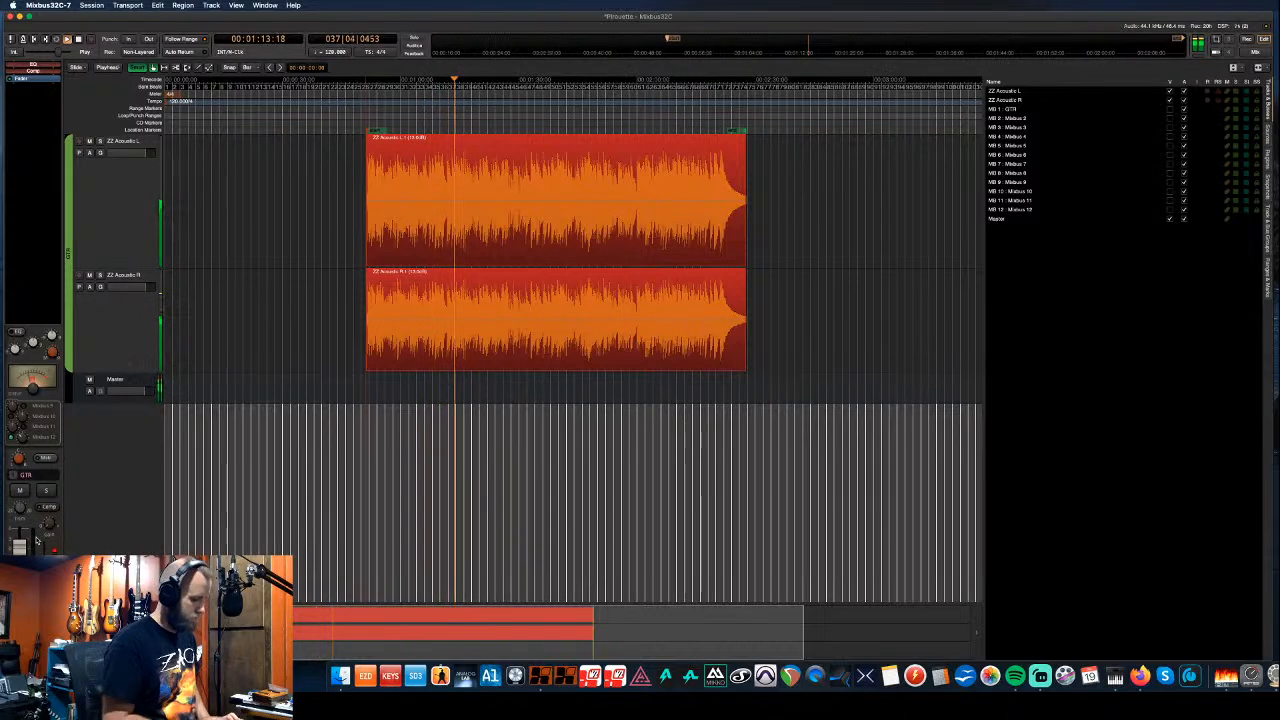
pyautogui.hotkey('alt', 'm')
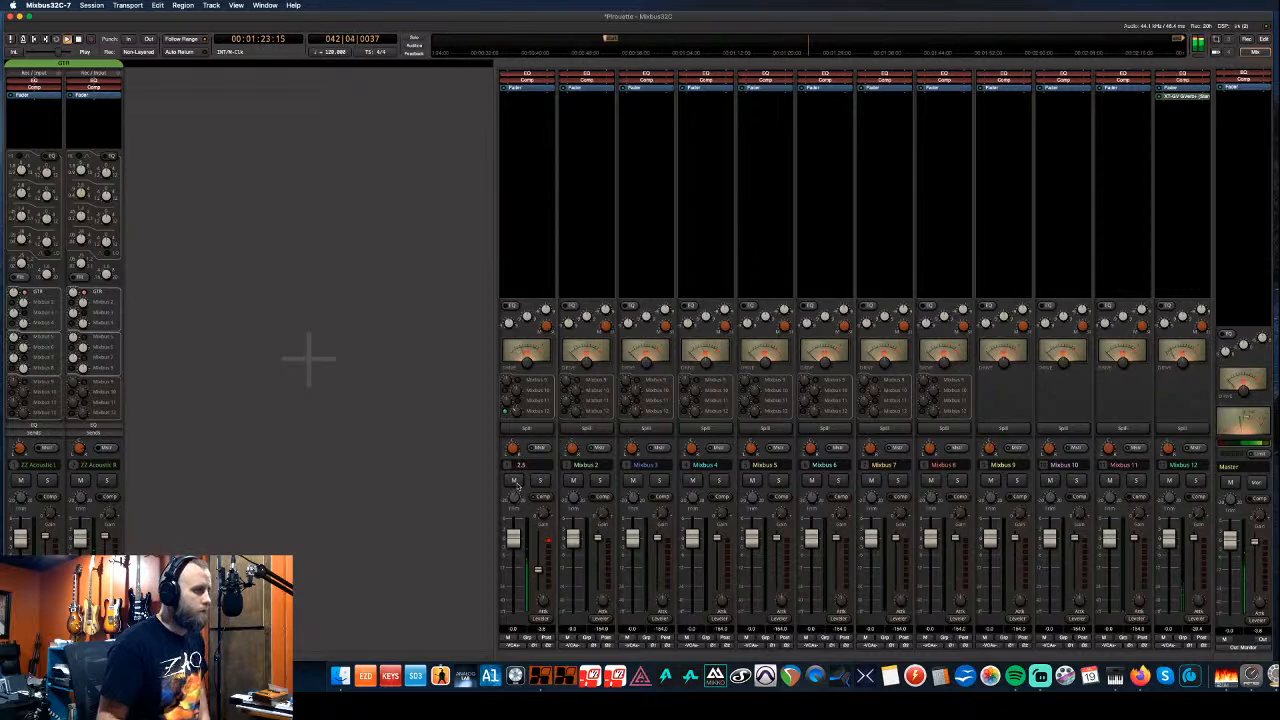
# - Set the GTR bus compressor threshold to -14.1 and stop playback
pyautogui.moveTo(538, 569); pyautogui.dragTo(539, 561)
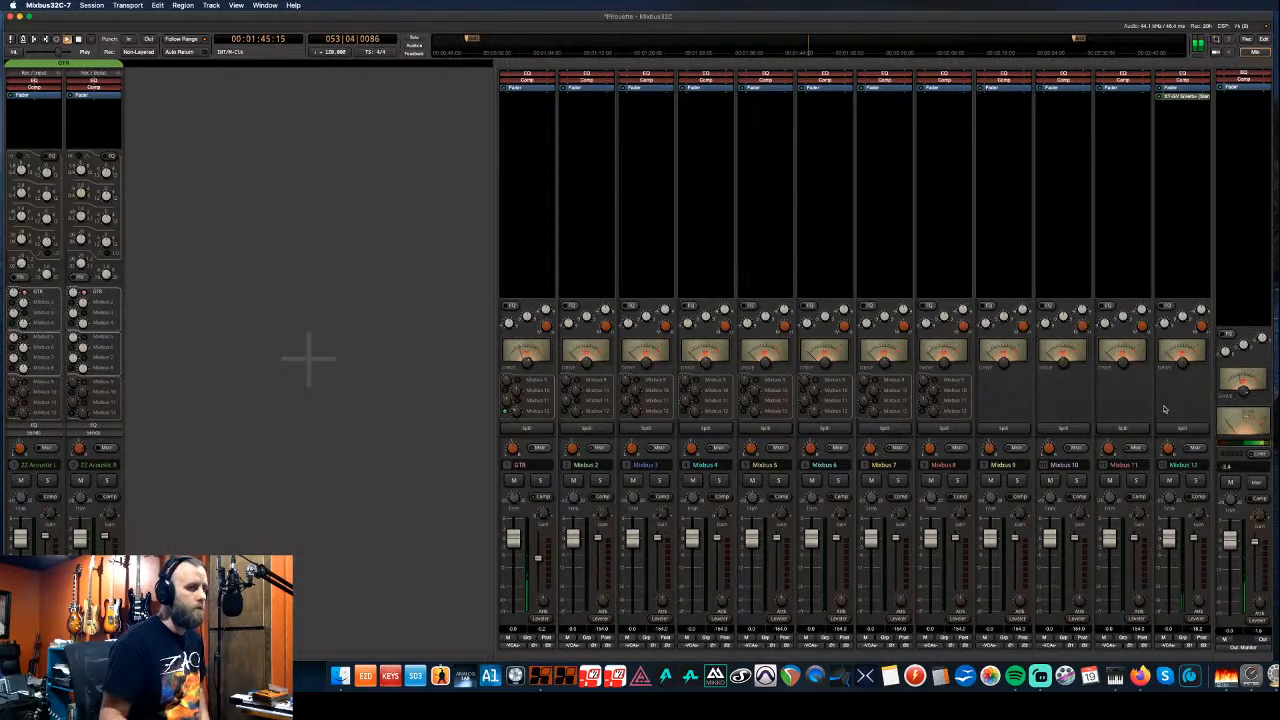
pyautogui.press('space')
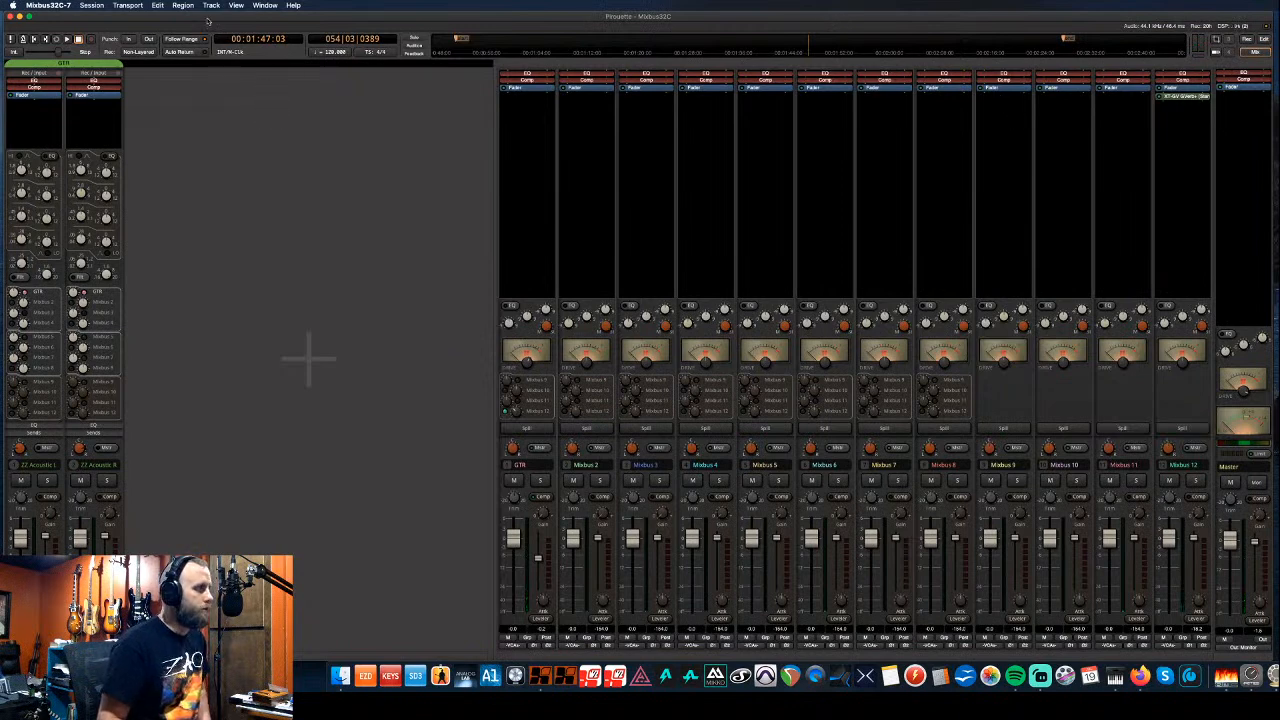
# - Create a new empty-template session named Sunshine and start its audio engine
pyautogui.click(91, 6)
pyautogui.click(107, 26)
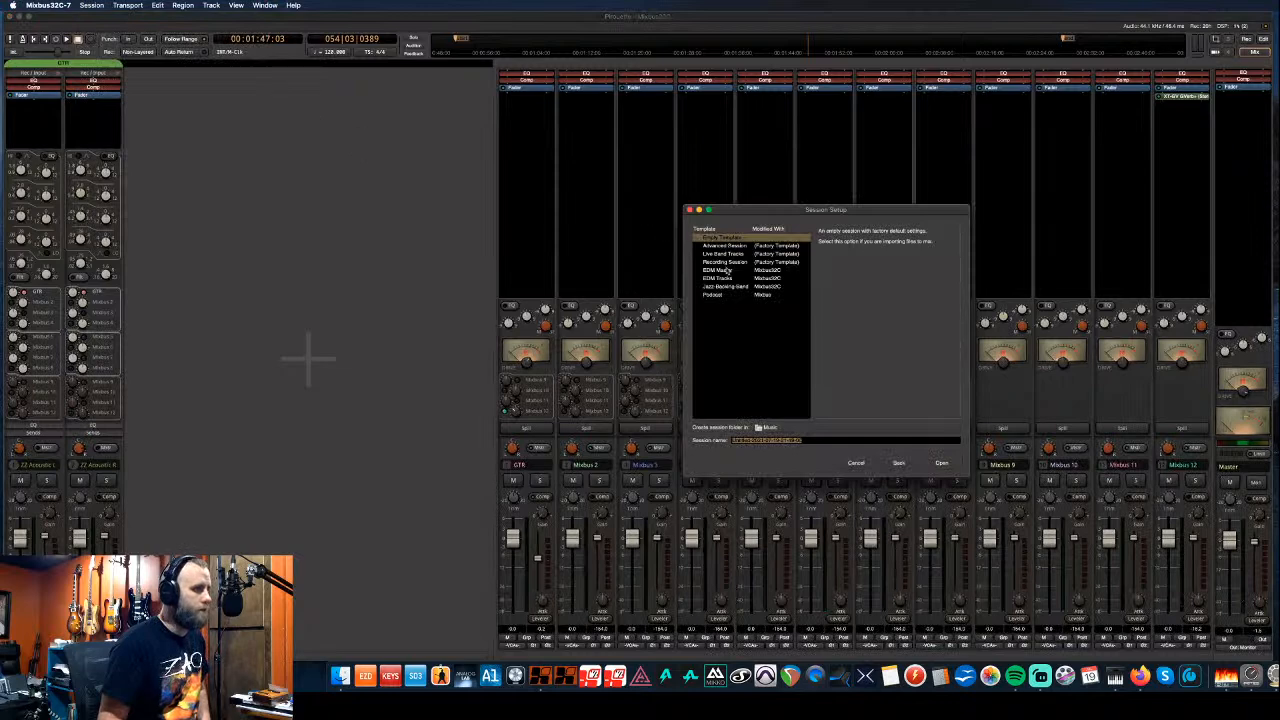
pyautogui.write('Sunshine')
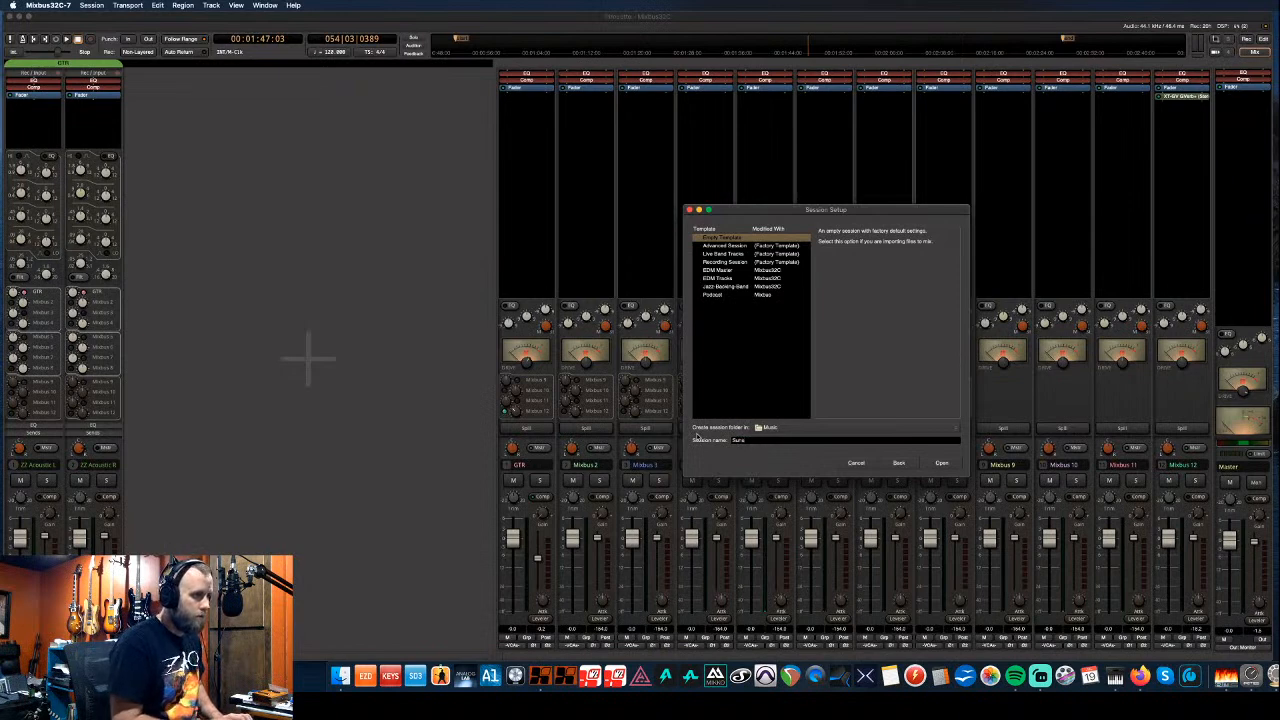
pyautogui.click(940, 462)
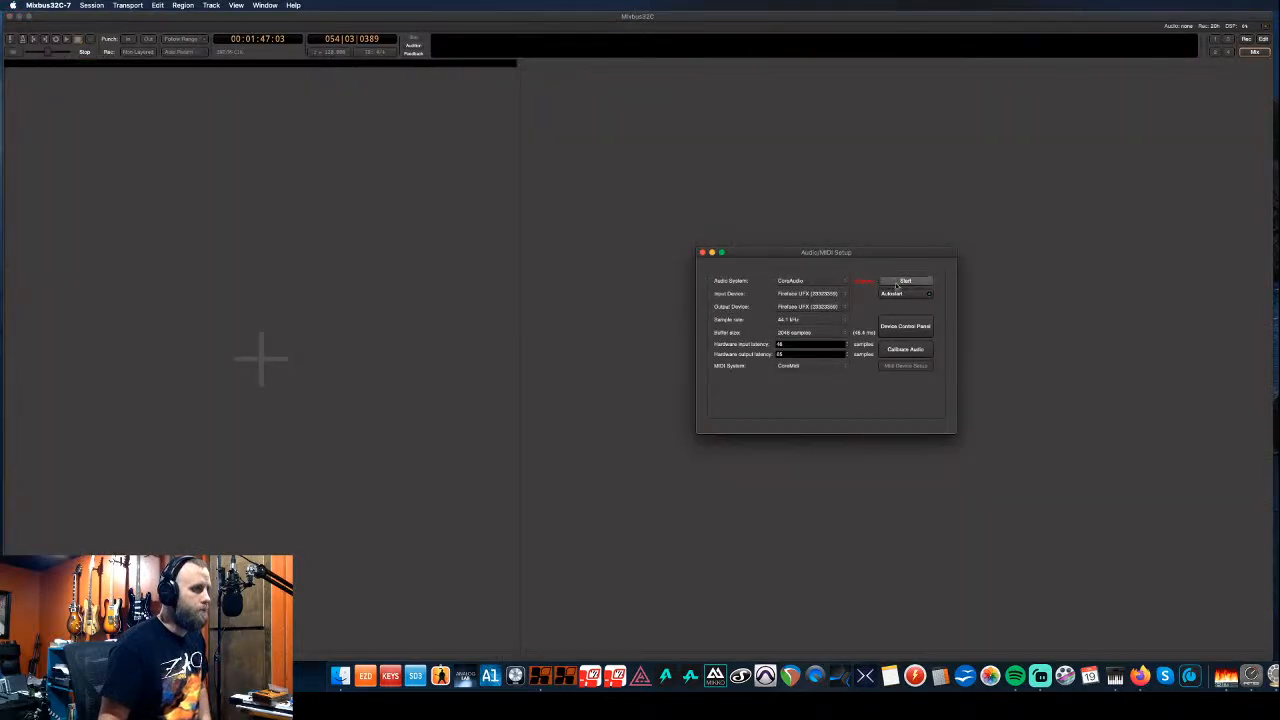
pyautogui.click(899, 283)
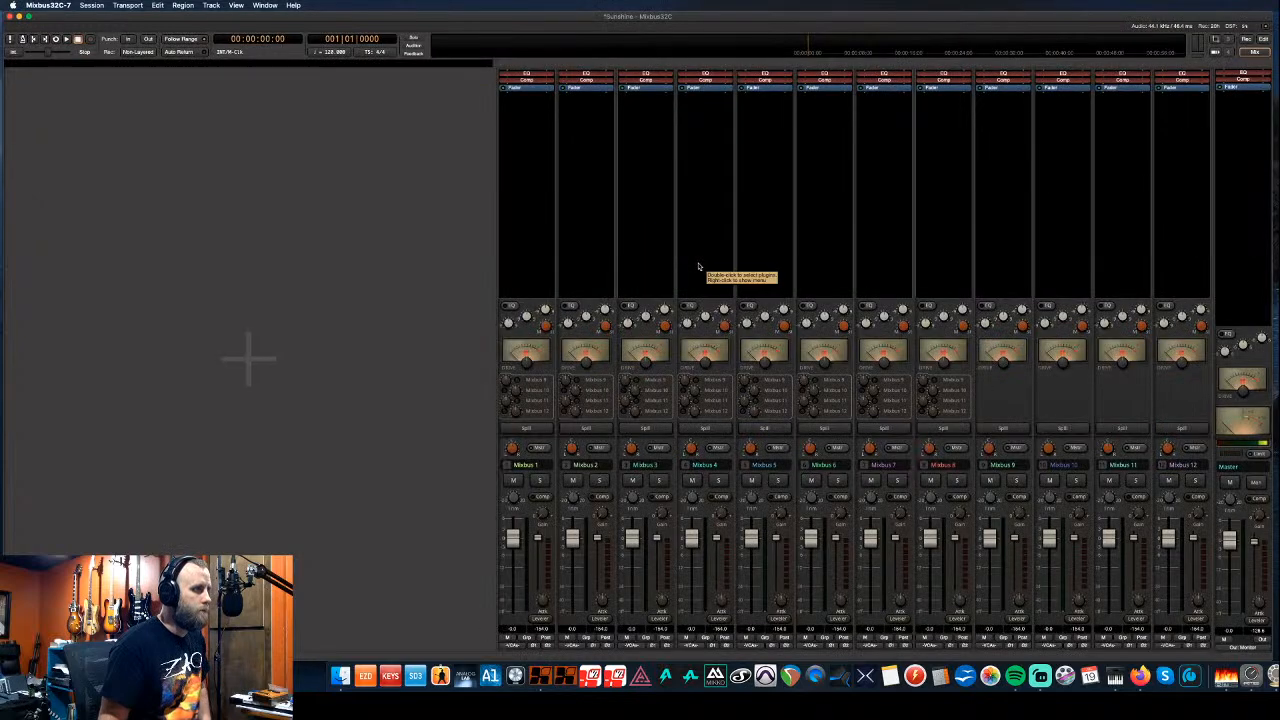
# - Try dragging stems in from Finder, then bring up the Sunshine session view and return to Finder
pyautogui.press('super+Tab')
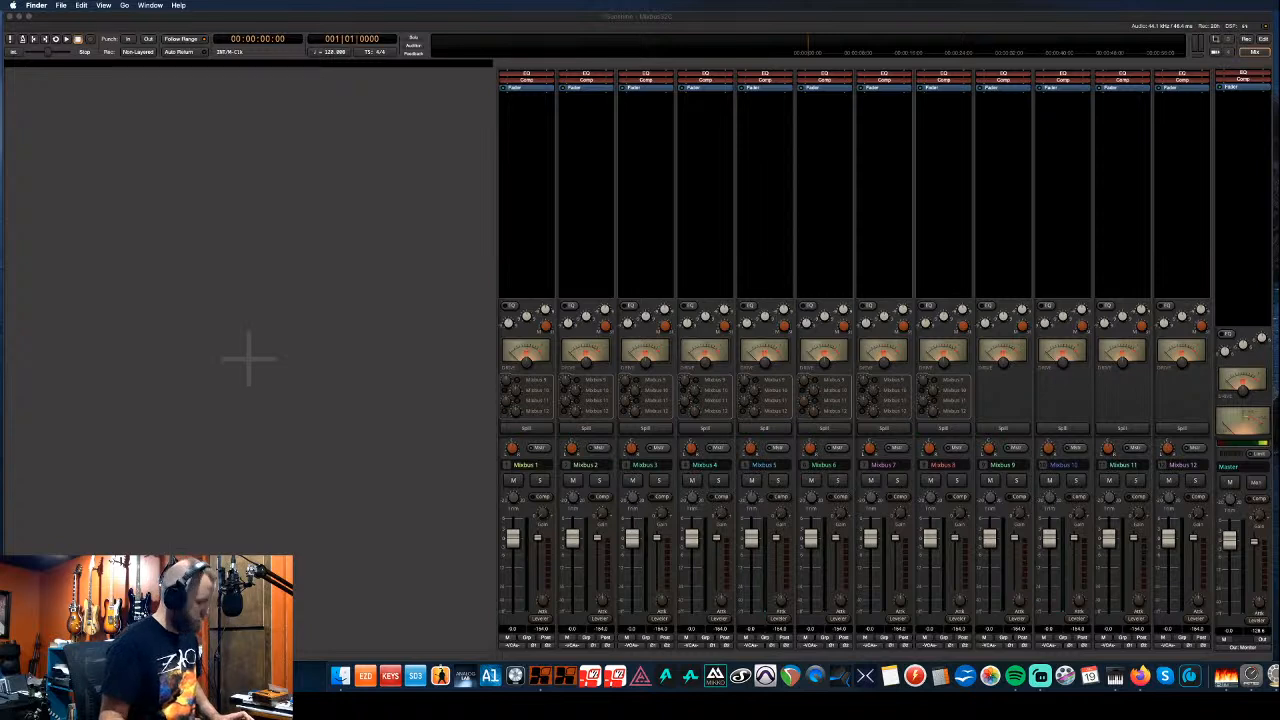
pyautogui.moveTo(1279, 190); pyautogui.dragTo(214, 179)
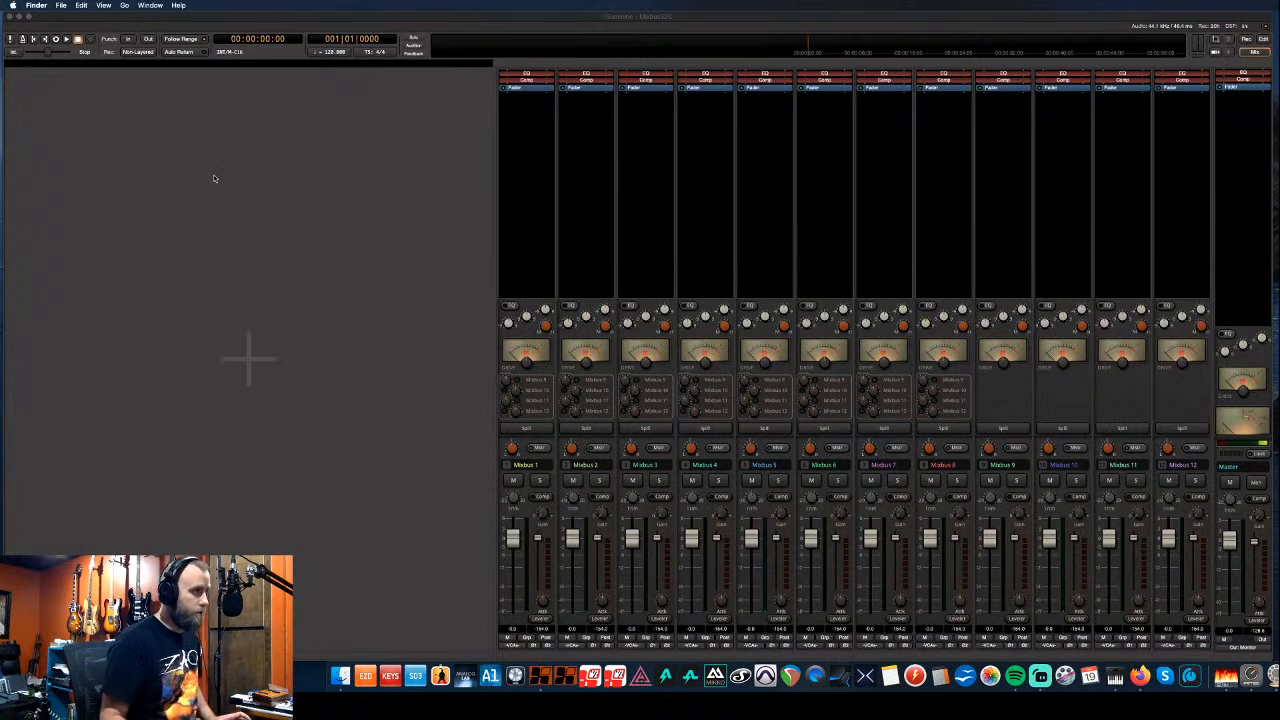
pyautogui.click(379, 23)
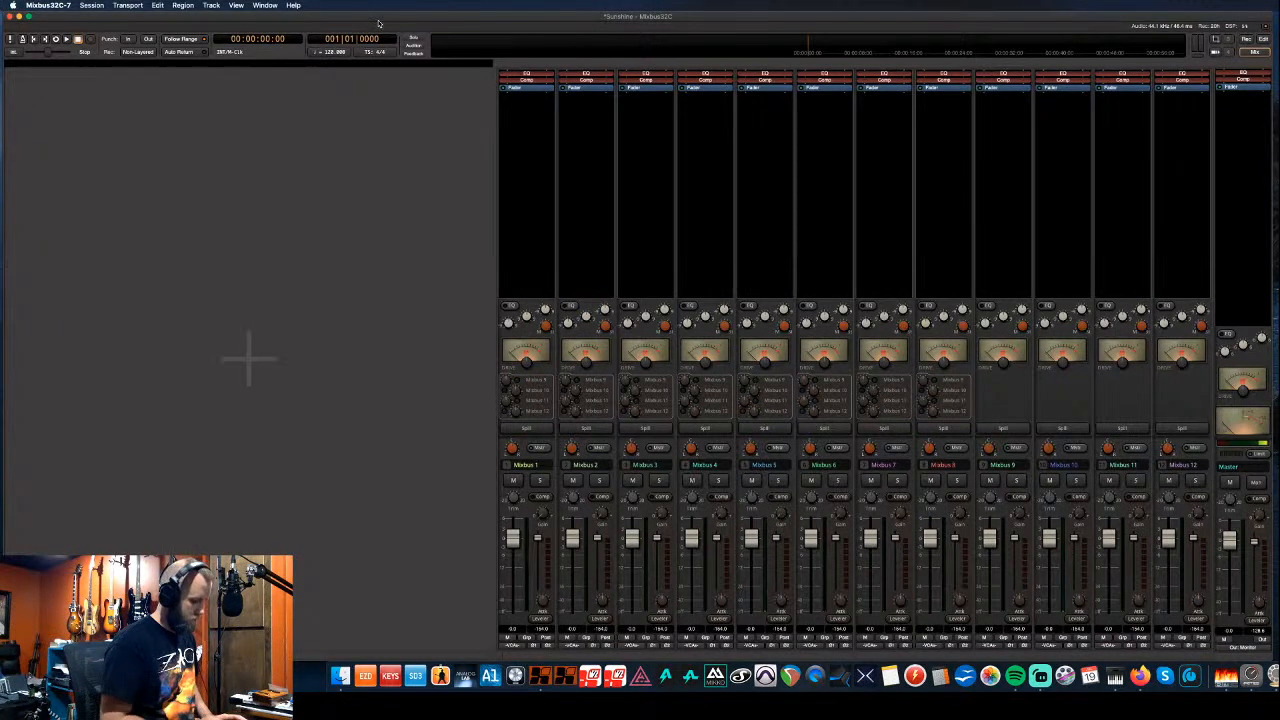
pyautogui.hotkey('alt', 'm')
pyautogui.click(1279, 190)
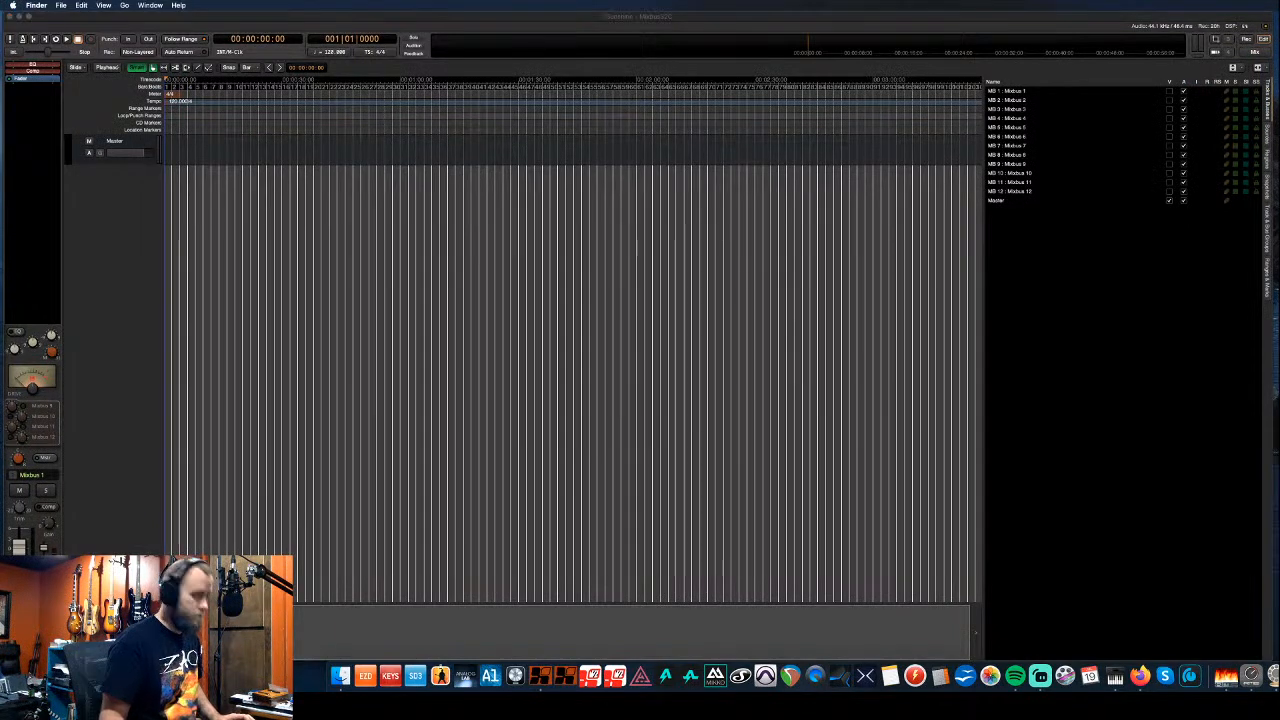
# - Drag the twelve Sunshine stem files from Finder into the session
pyautogui.moveTo(1279, 230); pyautogui.dragTo(271, 201)
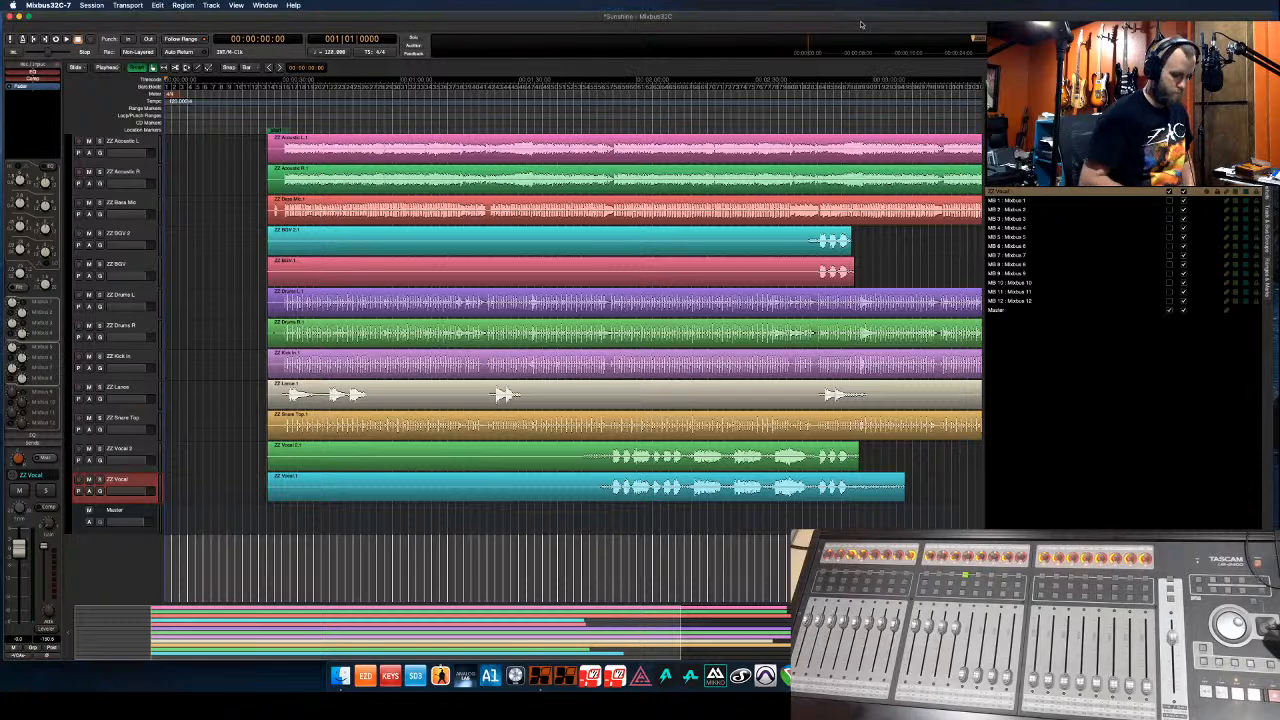
# - Hide the Editor List with Shift+L so the timeline fills the width
pyautogui.hotkey('shift', 'l')
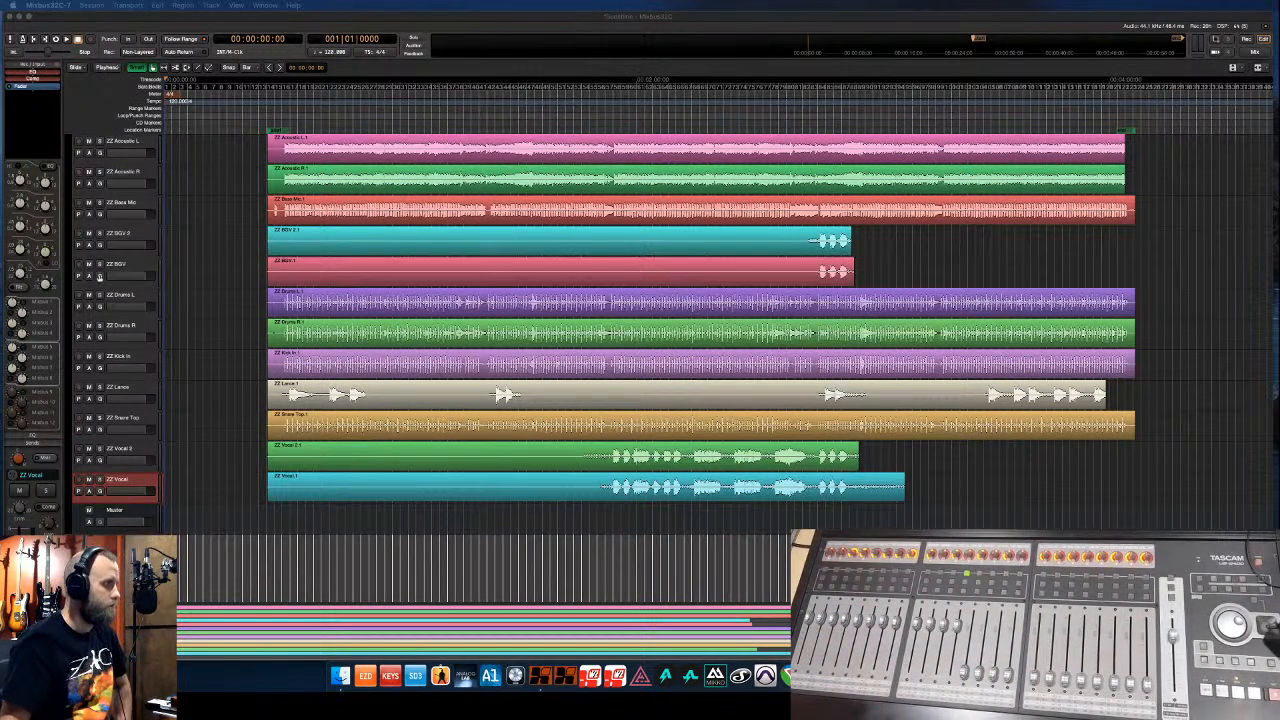
# - Move the four drum tracks (Drums L, Drums R, Kick In, Snare Top) to the top
pyautogui.click(143, 298)
pyautogui.click(143, 298)
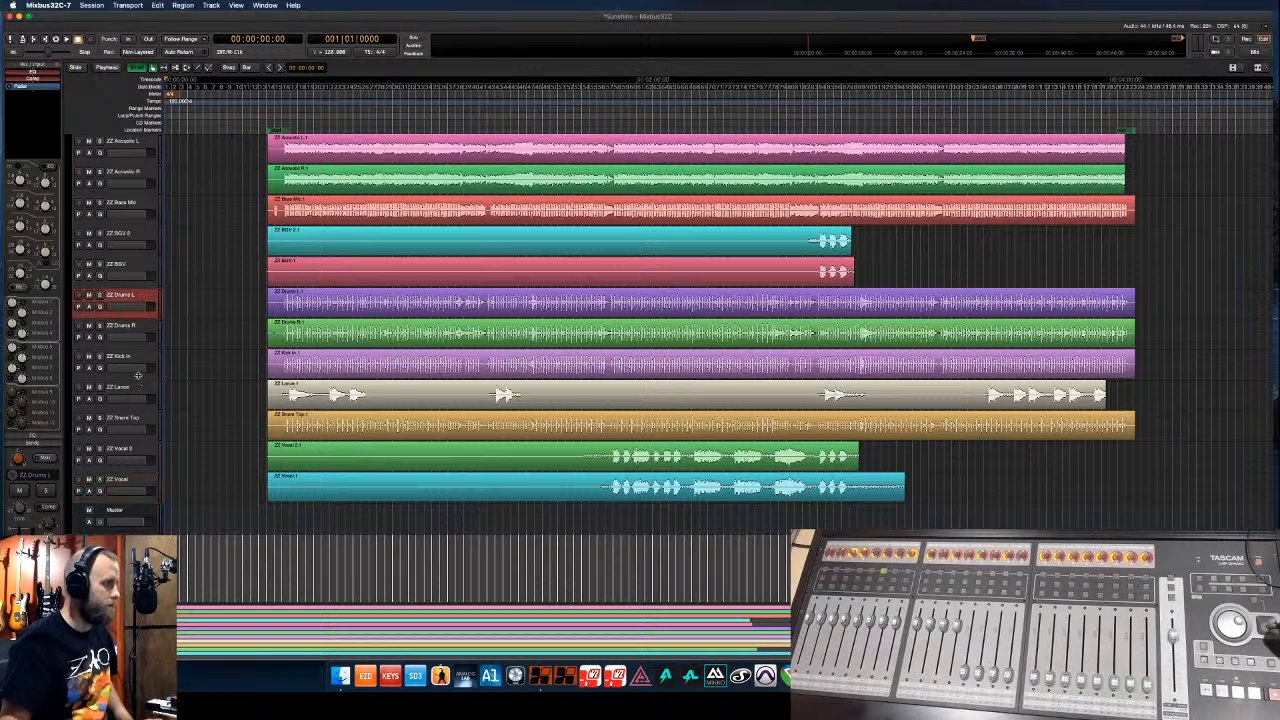
pyautogui.keyDown('shift'); pyautogui.click(140, 363); pyautogui.keyUp('shift')
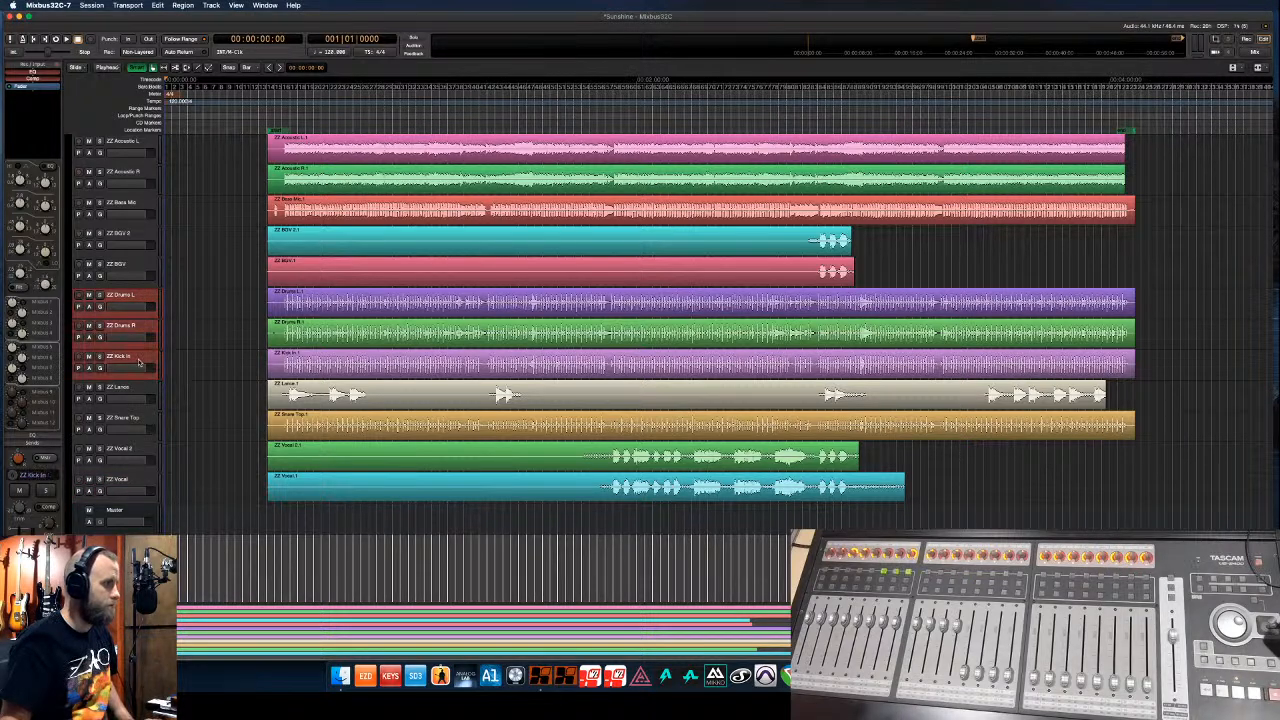
pyautogui.keyDown('super'); pyautogui.click(140, 424); pyautogui.keyUp('super')
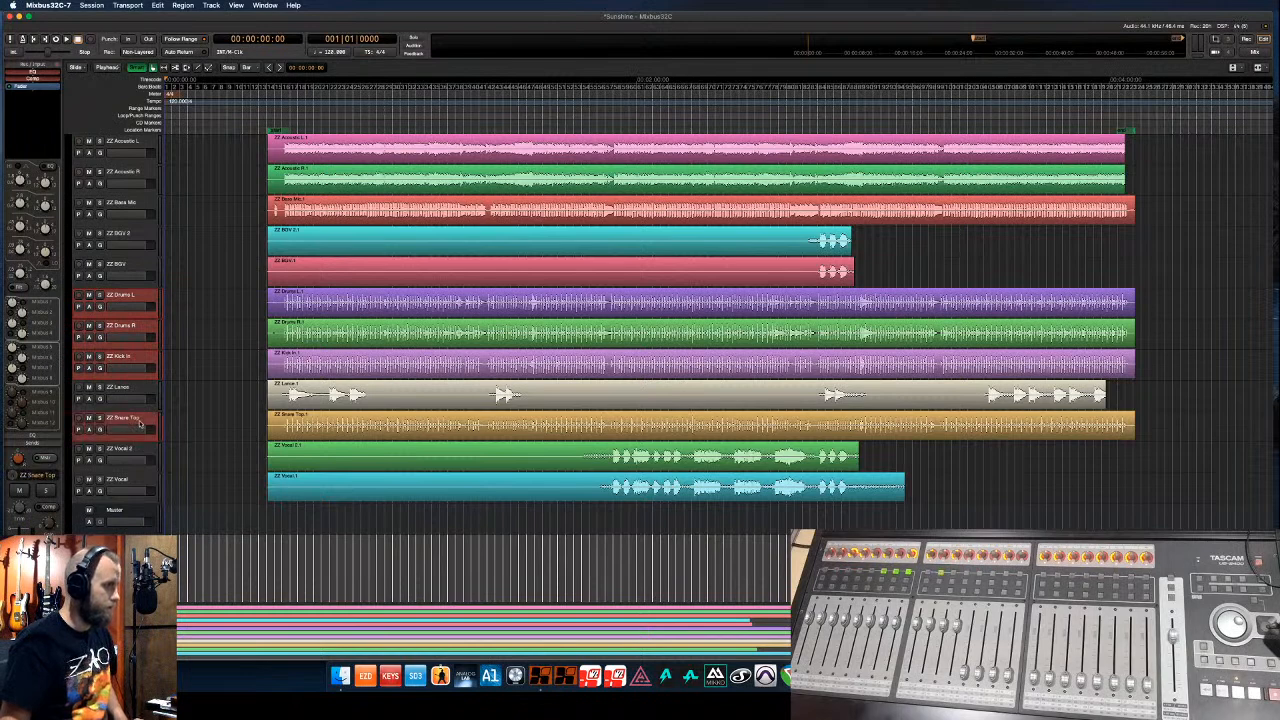
pyautogui.press('super+Up')
pyautogui.press('super+Up')
pyautogui.press('super+Up')
pyautogui.press('super+Up')
pyautogui.press('super+Up')
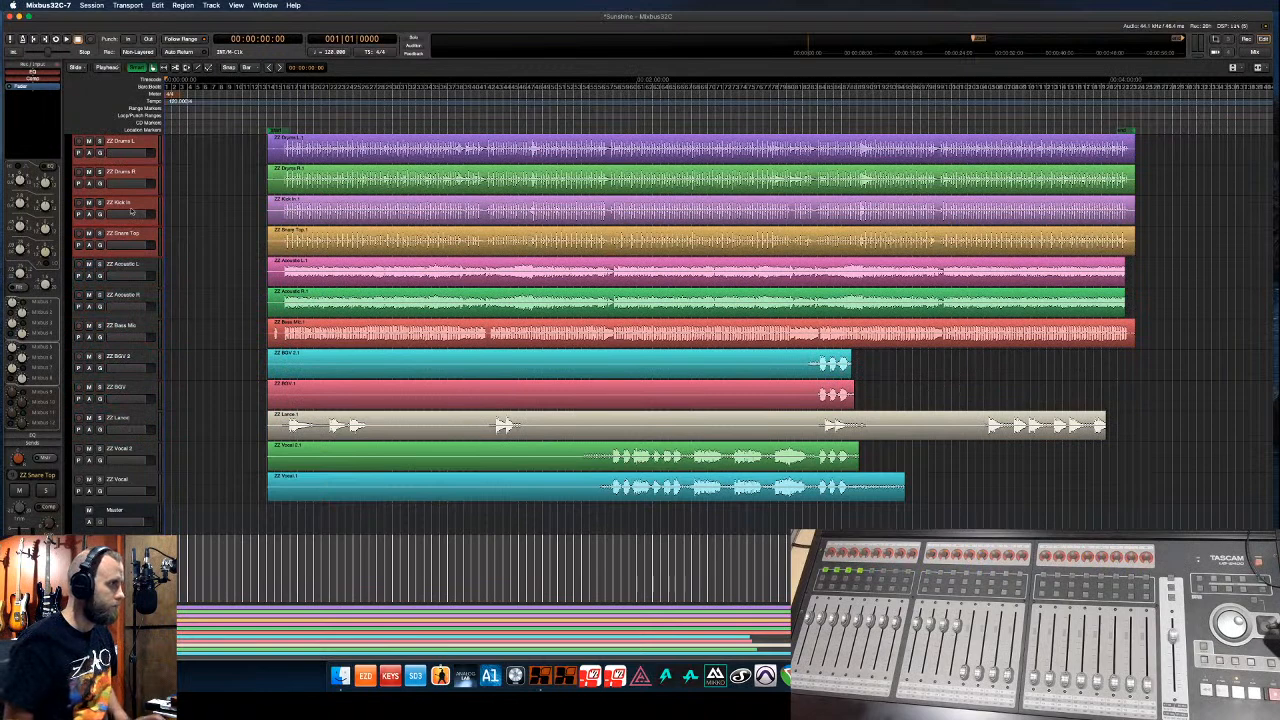
# - Move Kick In and Snare Top above Drums L and Drums R
pyautogui.click(132, 206)
pyautogui.keyDown('super'); pyautogui.click(130, 237); pyautogui.keyUp('super')
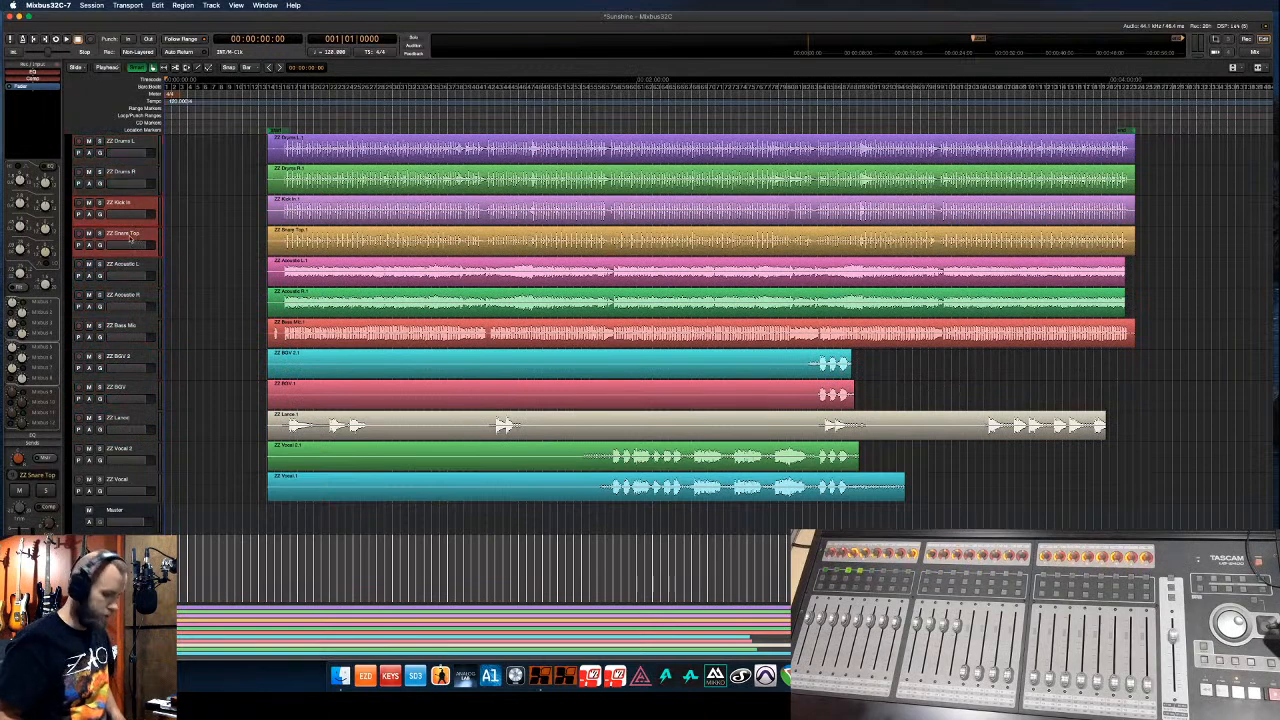
pyautogui.press('super+Up')
pyautogui.press('super+Up')
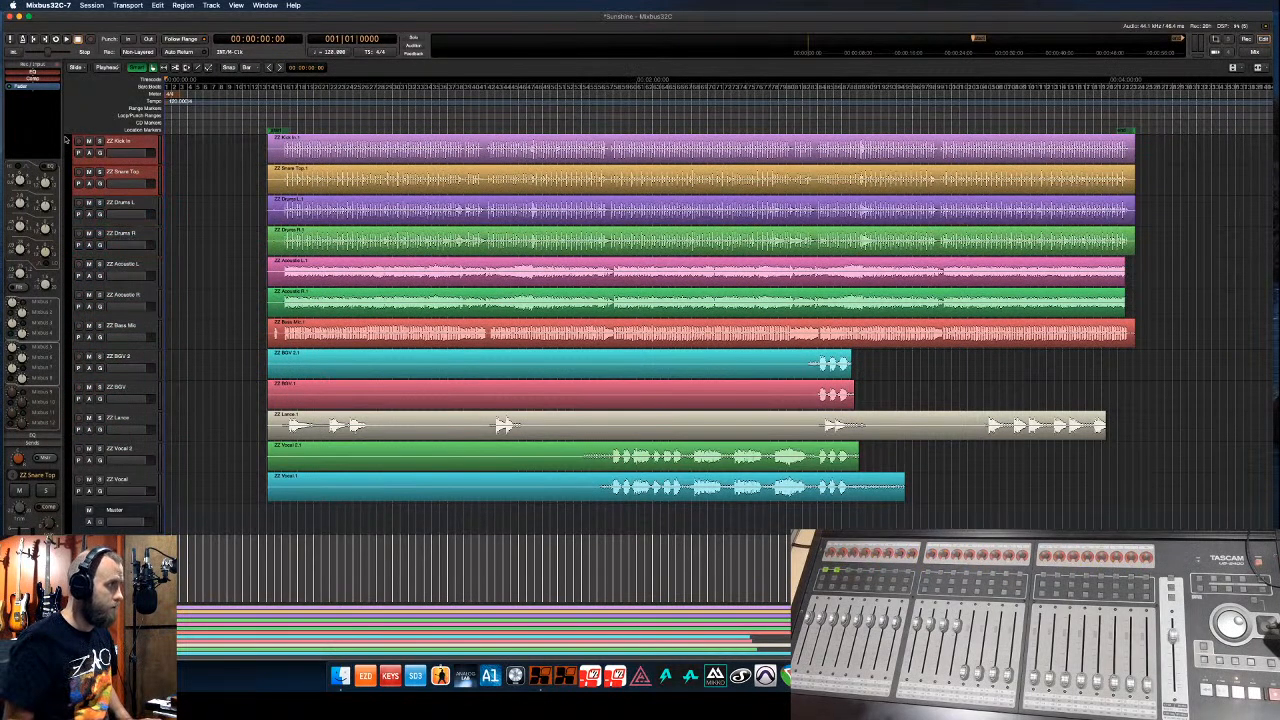
# - Group the four drum tracks as a blue group named Drums
pyautogui.moveTo(68, 142); pyautogui.dragTo(57, 263)
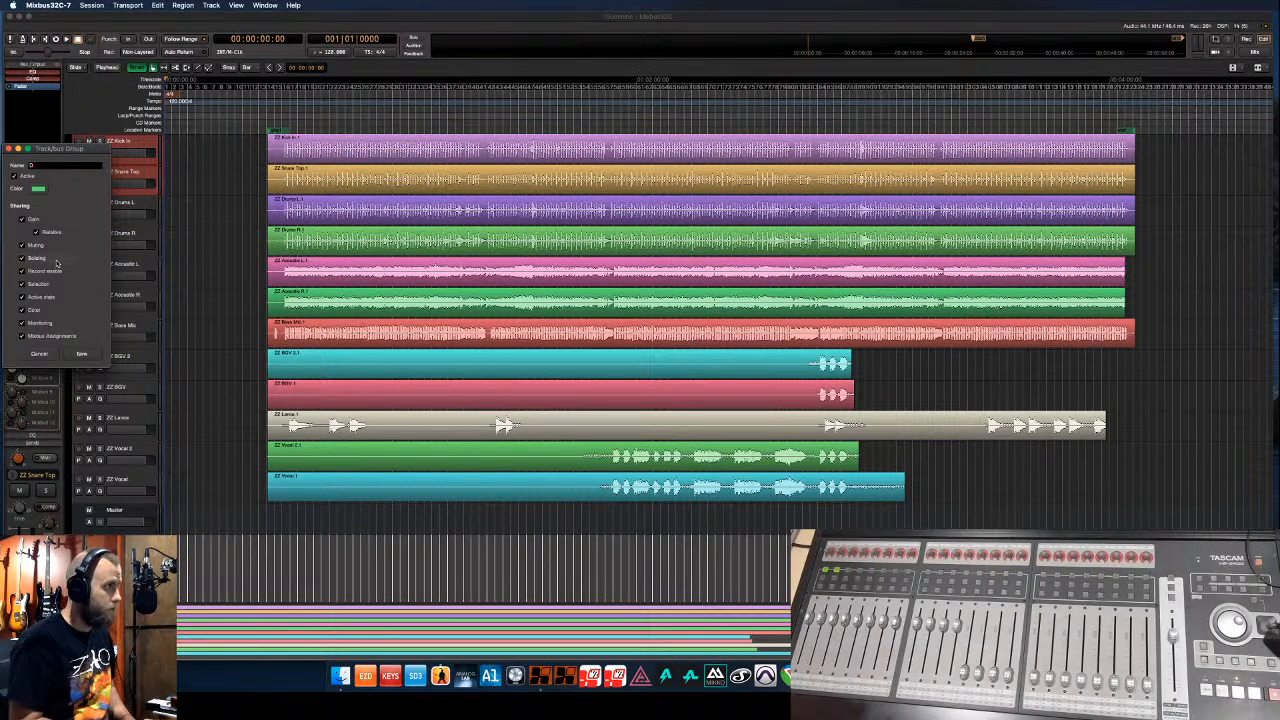
pyautogui.click(38, 188)
pyautogui.click(115, 124)
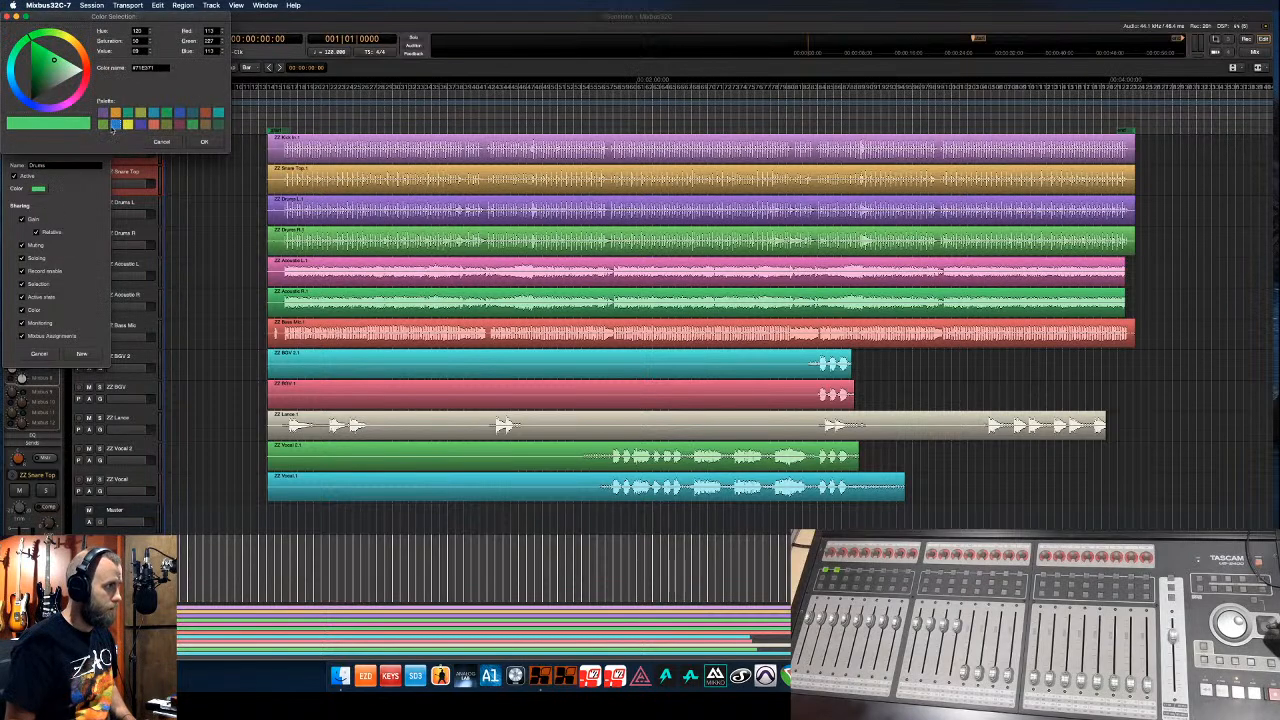
pyautogui.click(203, 142)
pyautogui.click(81, 354)
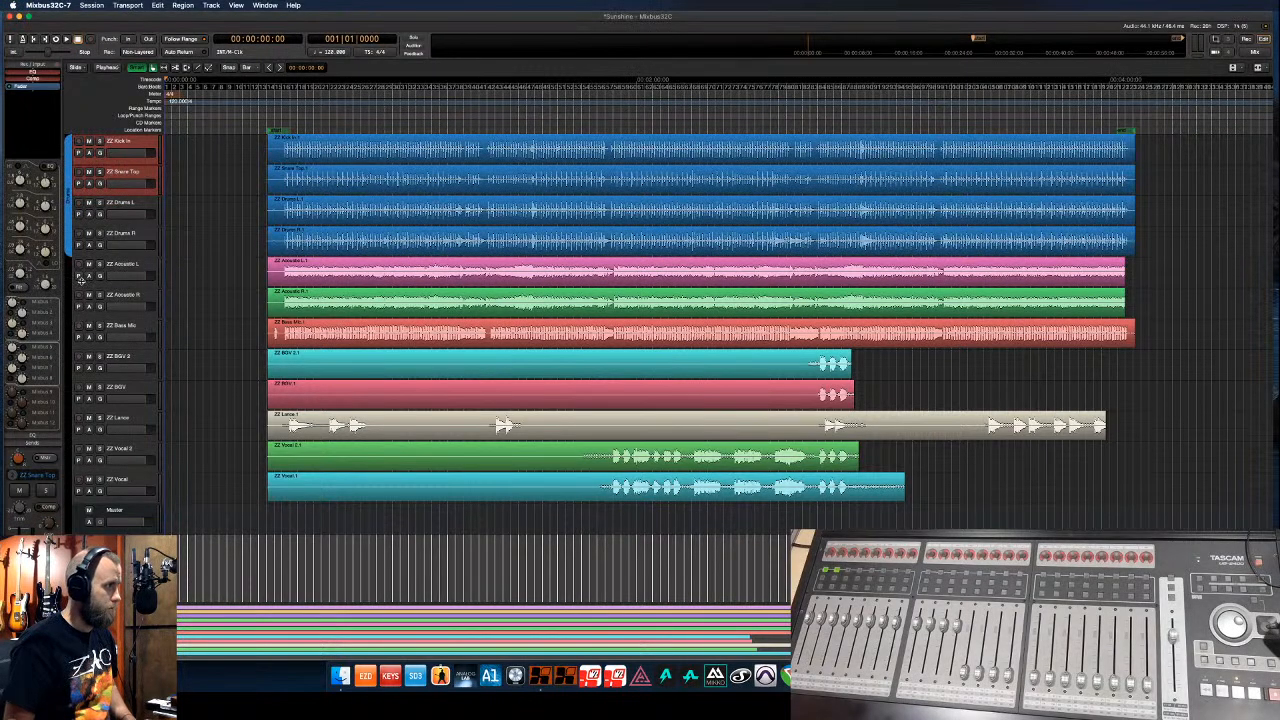
# - Move Bass Mic up below the drums and Lance up above the BGV tracks
pyautogui.click(121, 330)
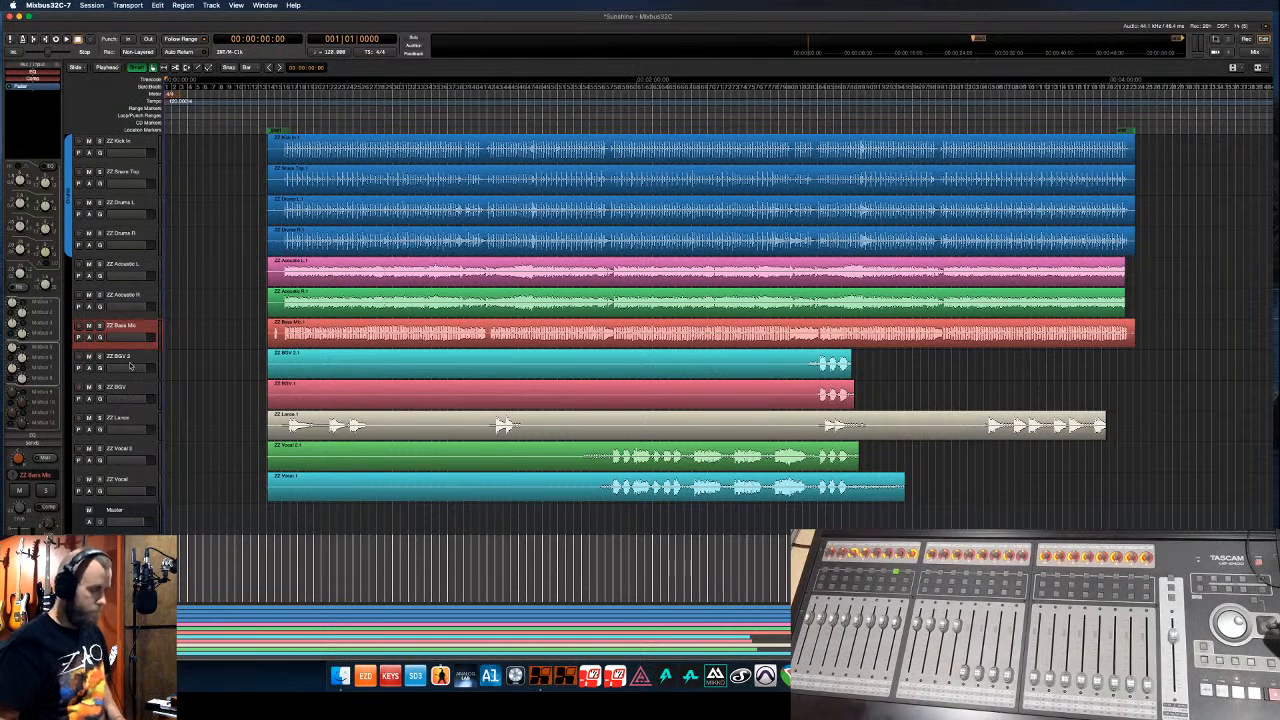
pyautogui.press('super+Up')
pyautogui.press('super+Up')
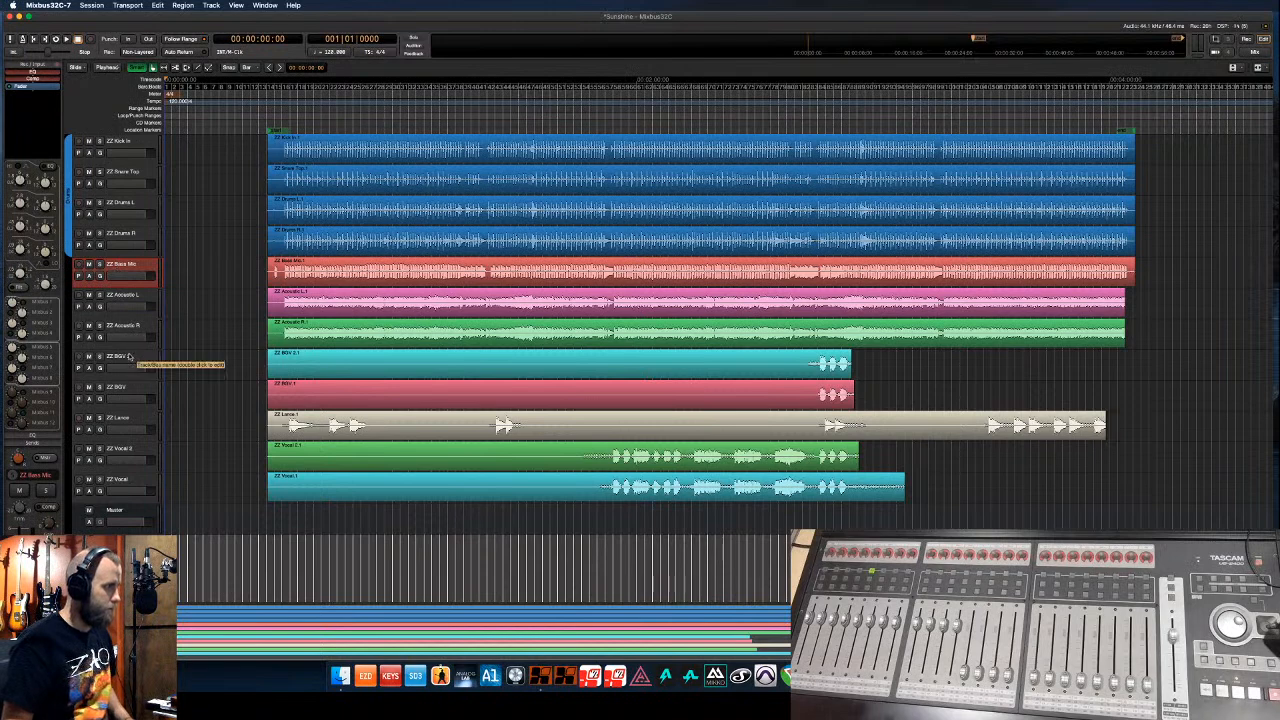
pyautogui.click(132, 421)
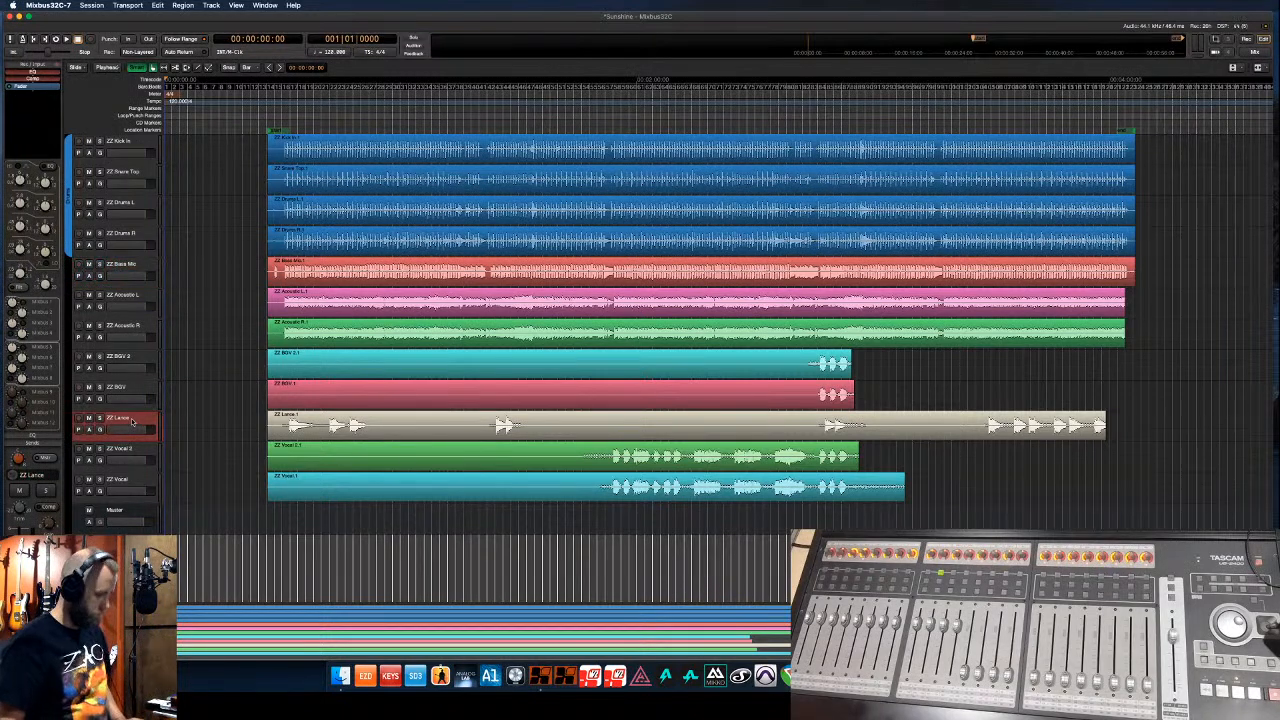
pyautogui.press('super+Up')
pyautogui.press('super+Up')
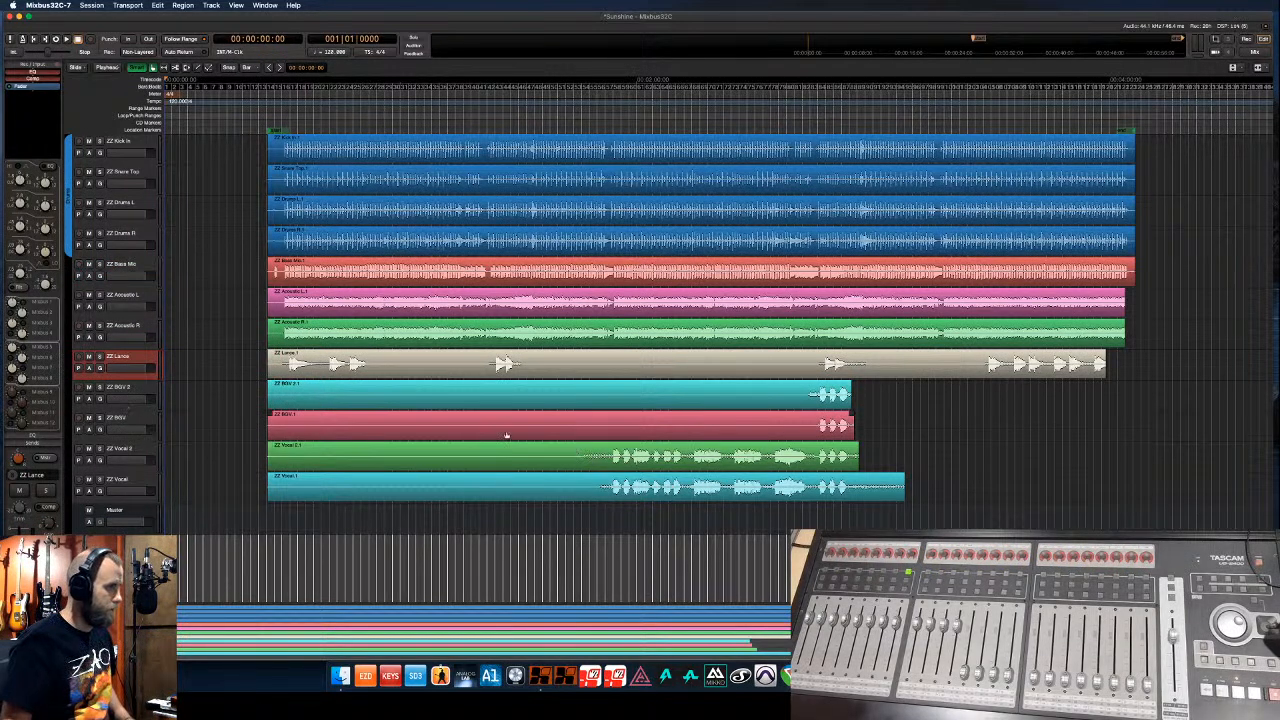
# - Create a purple group named 'BGV' for the backing vocal tracks
pyautogui.click(67, 443)
pyautogui.write('BGV')
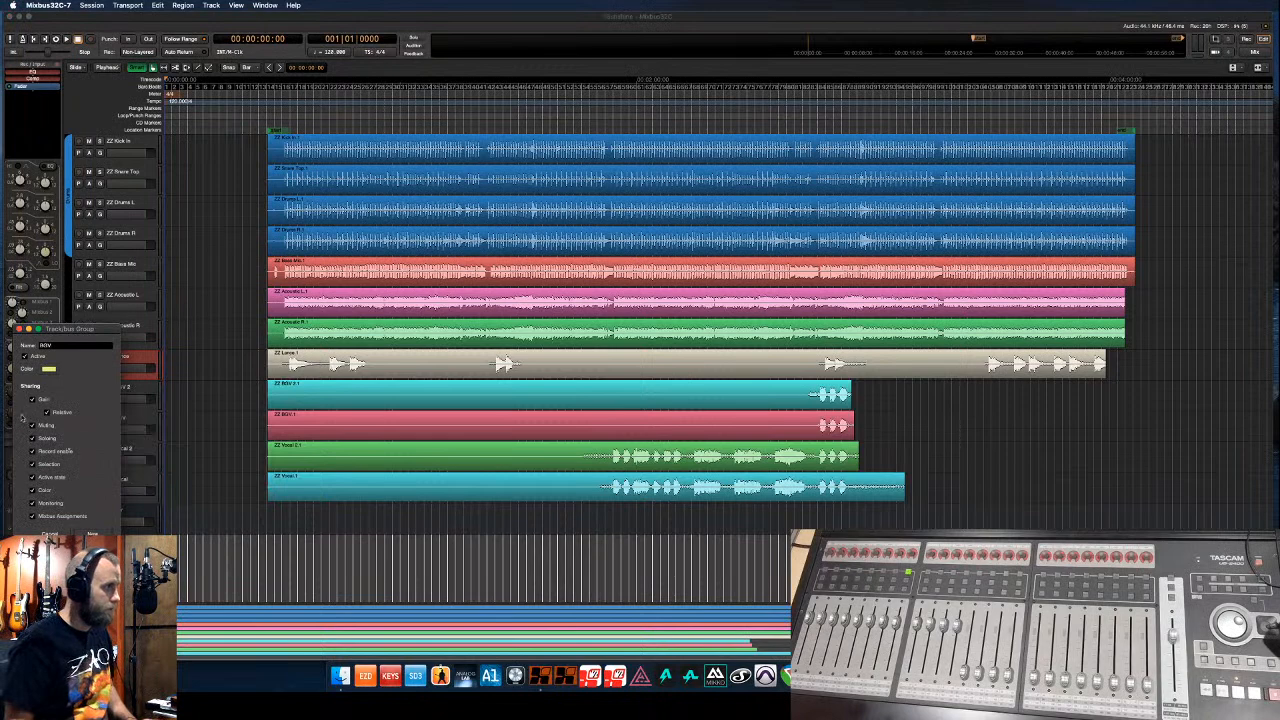
pyautogui.click(48, 368)
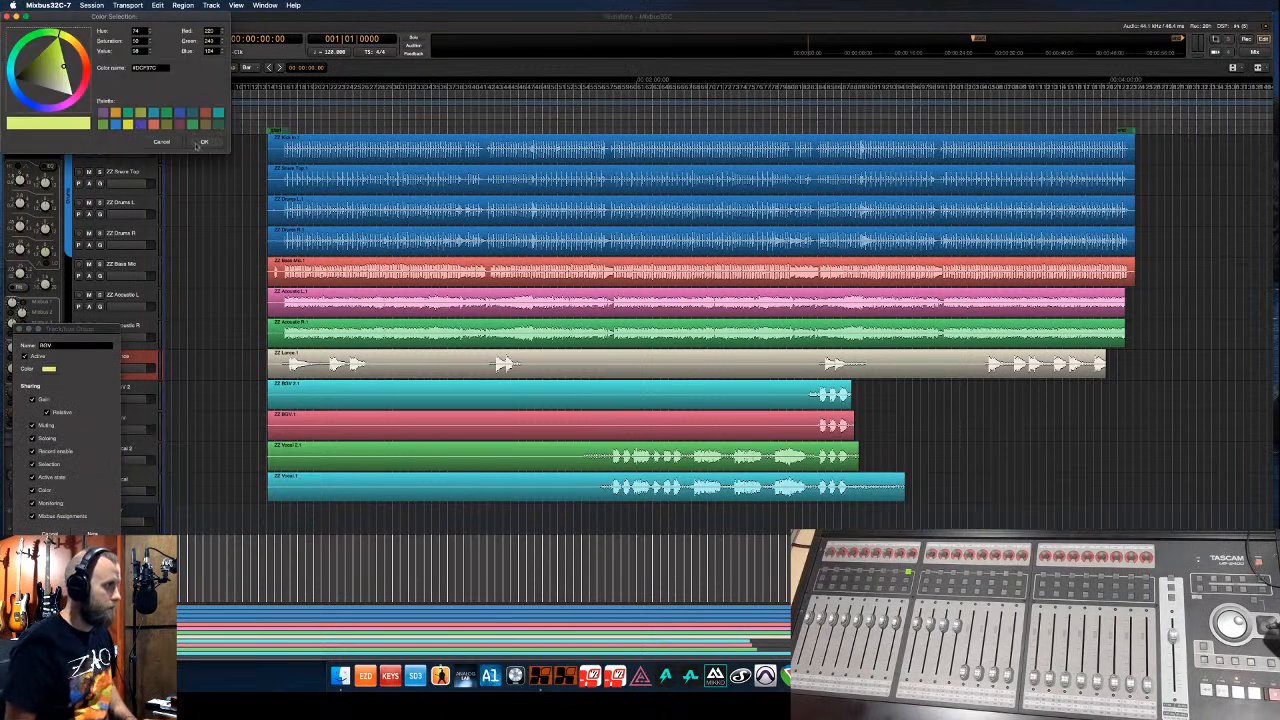
pyautogui.click(141, 124)
pyautogui.click(204, 141)
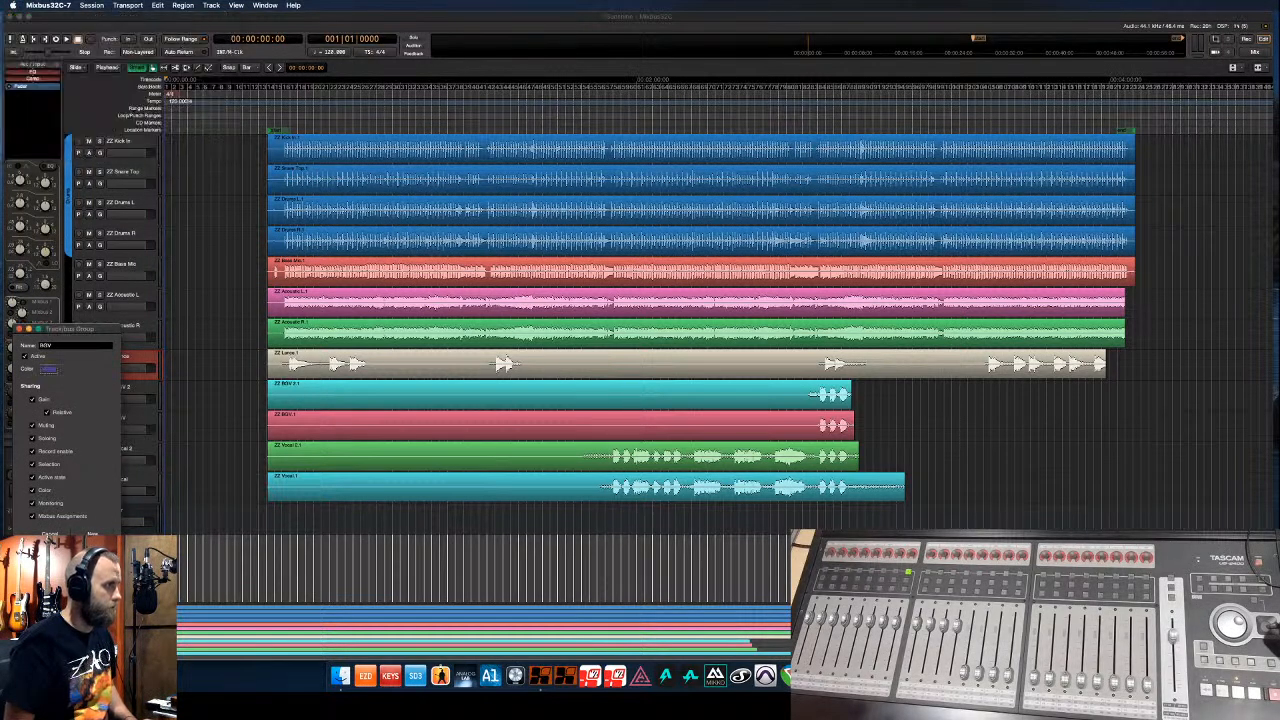
pyautogui.click(92, 532)
# - Group the two vocal tracks as a yellow group named 'L Vocal'
pyautogui.moveTo(70, 450); pyautogui.dragTo(66, 510)
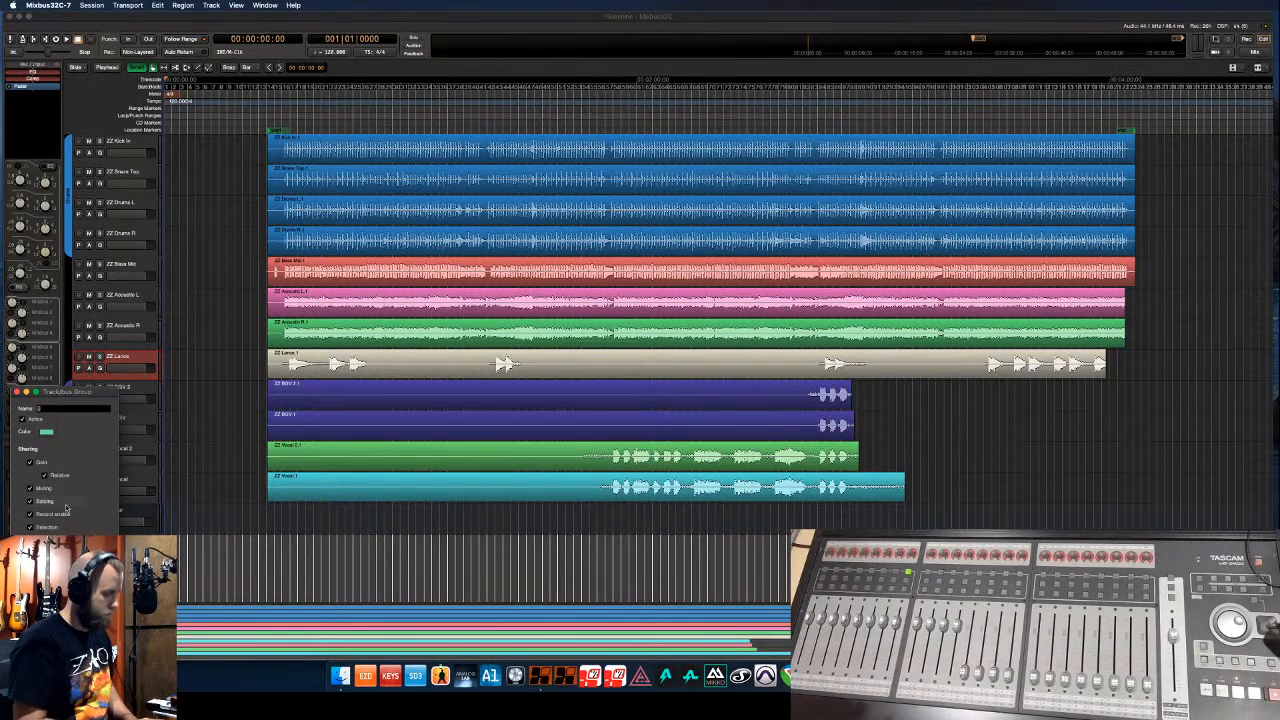
pyautogui.write('L Vocal')
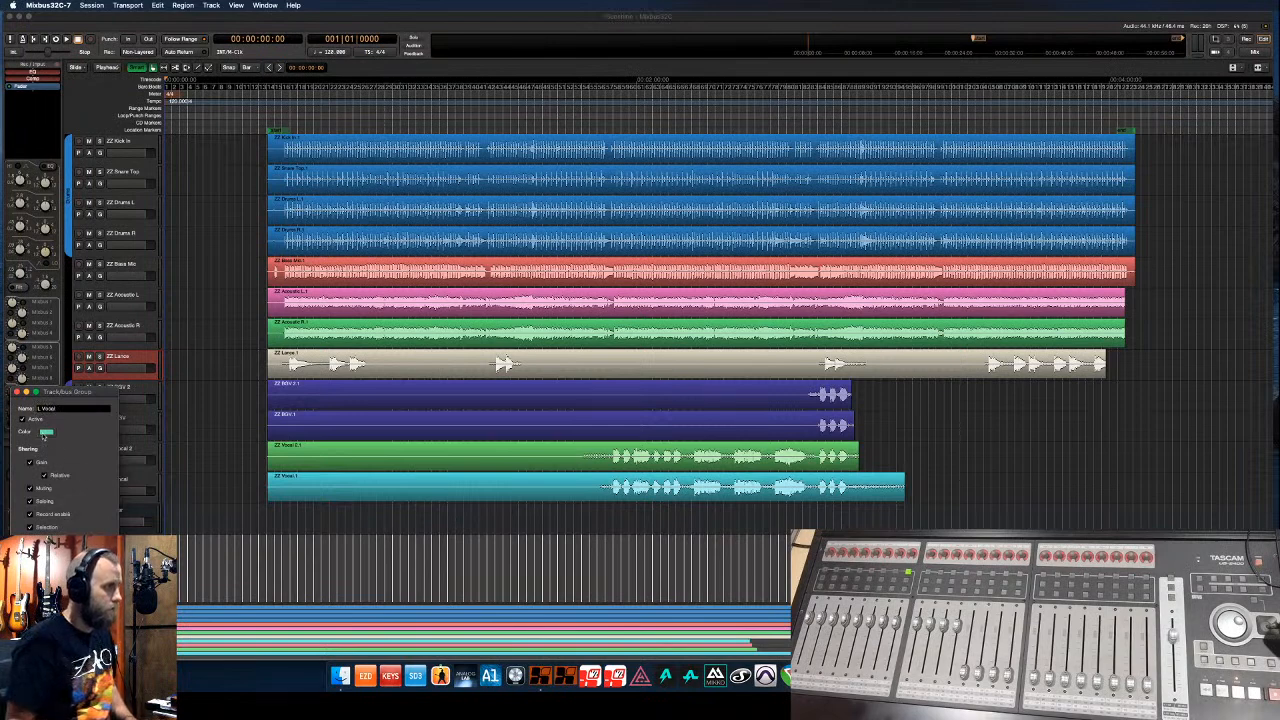
pyautogui.click(46, 431)
pyautogui.click(128, 124)
pyautogui.click(204, 141)
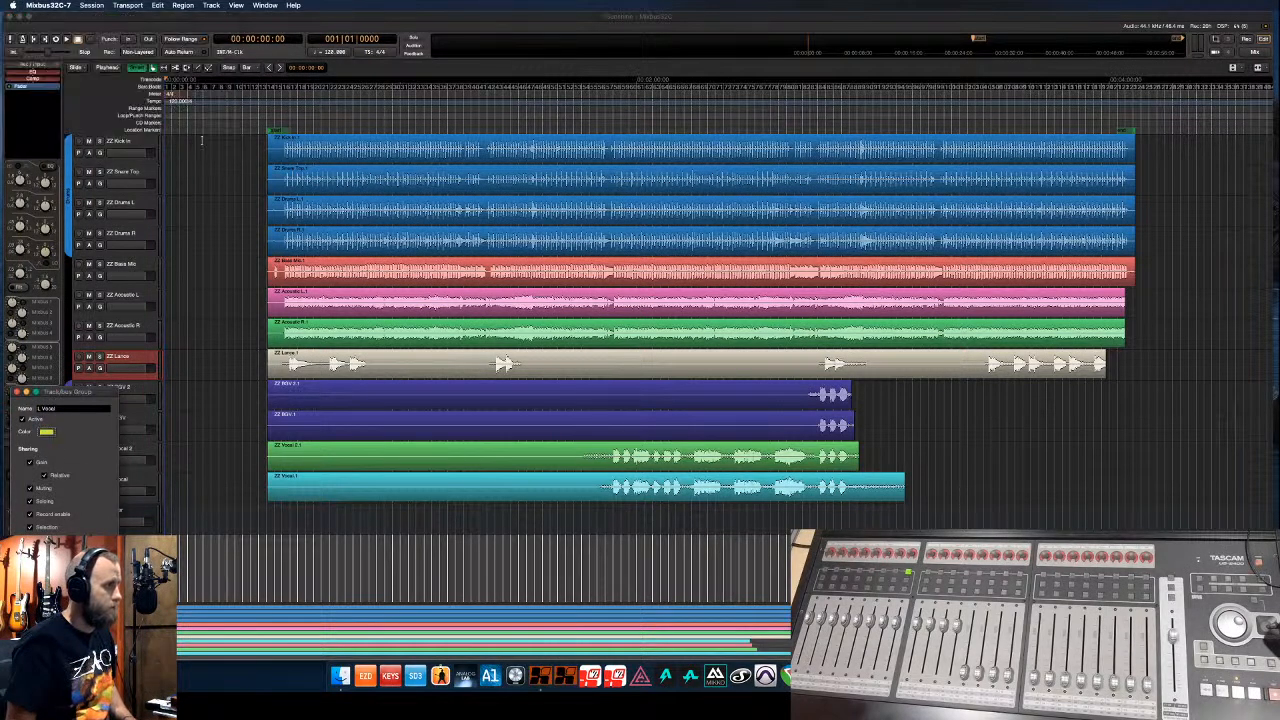
pyautogui.click(97, 588)
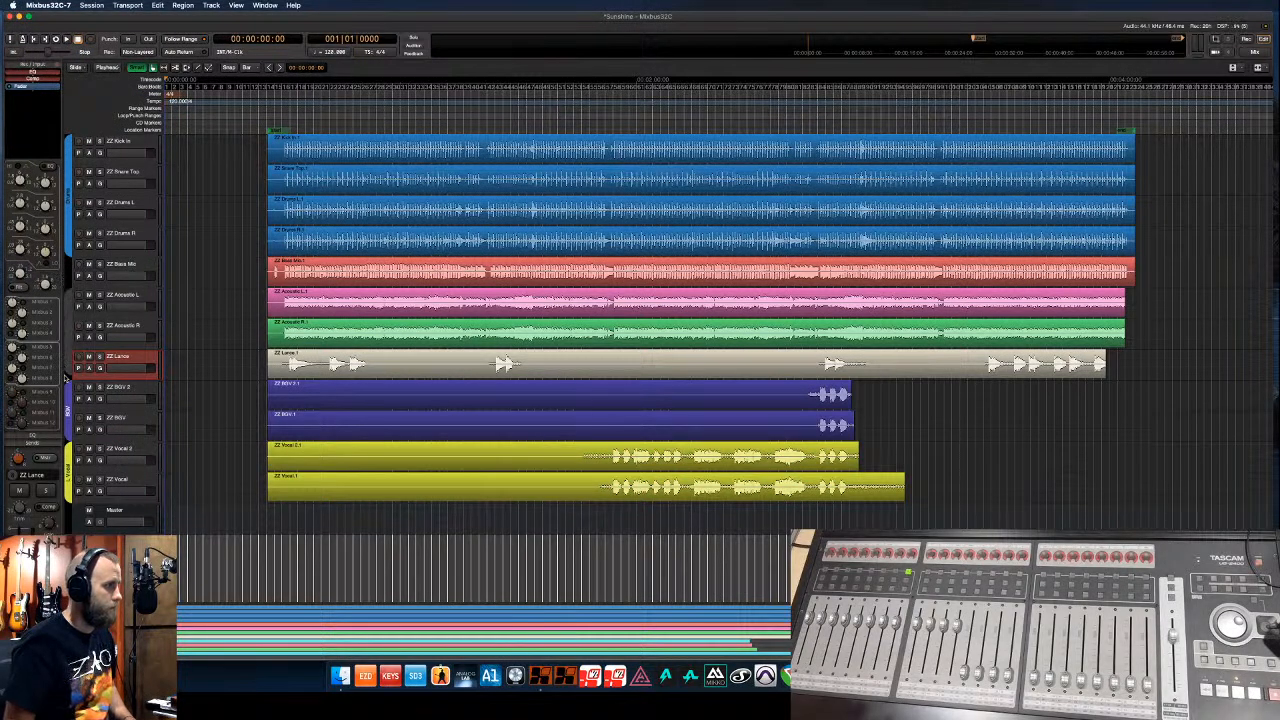
# - Group the two acoustic tracks as a dark green group named 'A GTR'
pyautogui.moveTo(65, 378); pyautogui.dragTo(65, 352)
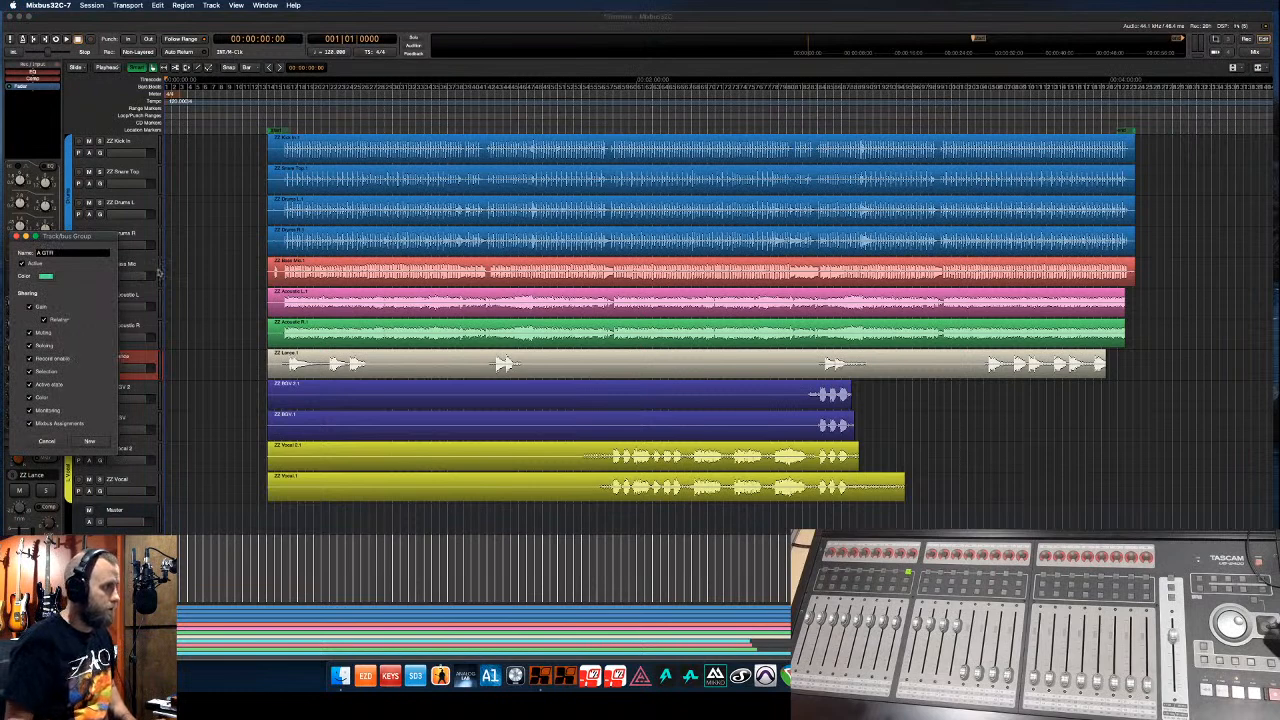
pyautogui.click(45, 276)
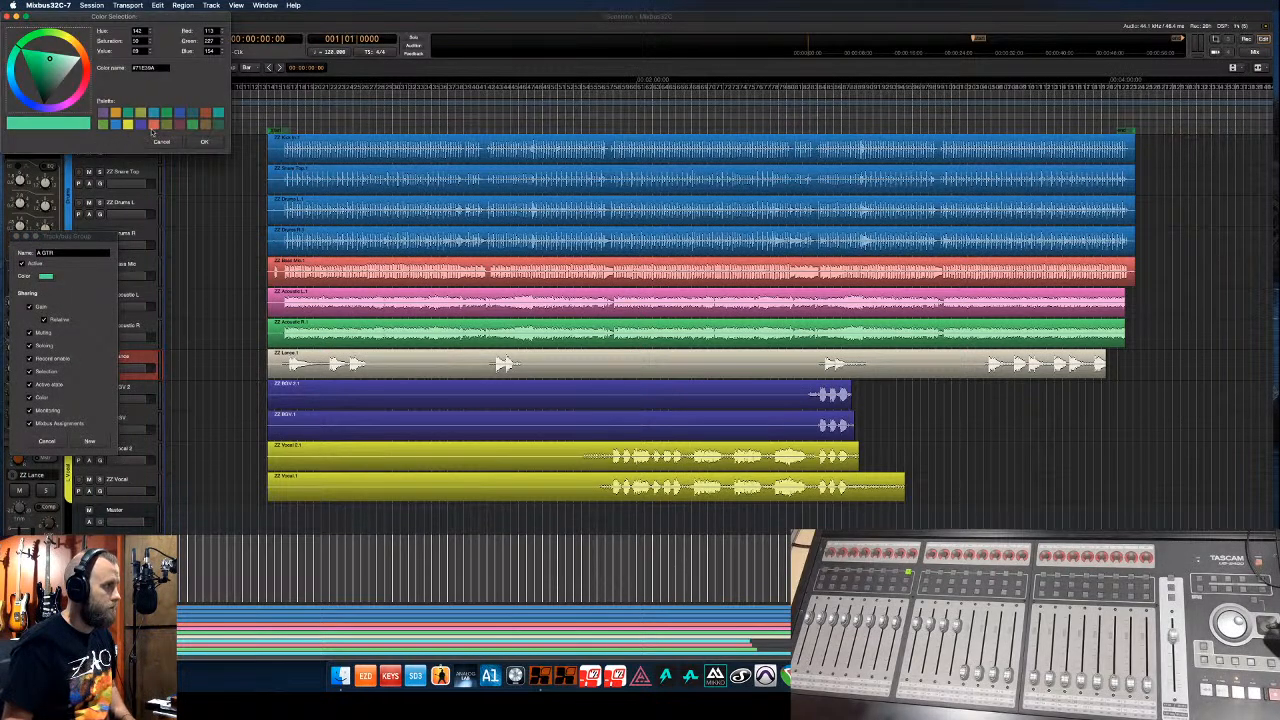
pyautogui.click(149, 129)
pyautogui.click(204, 142)
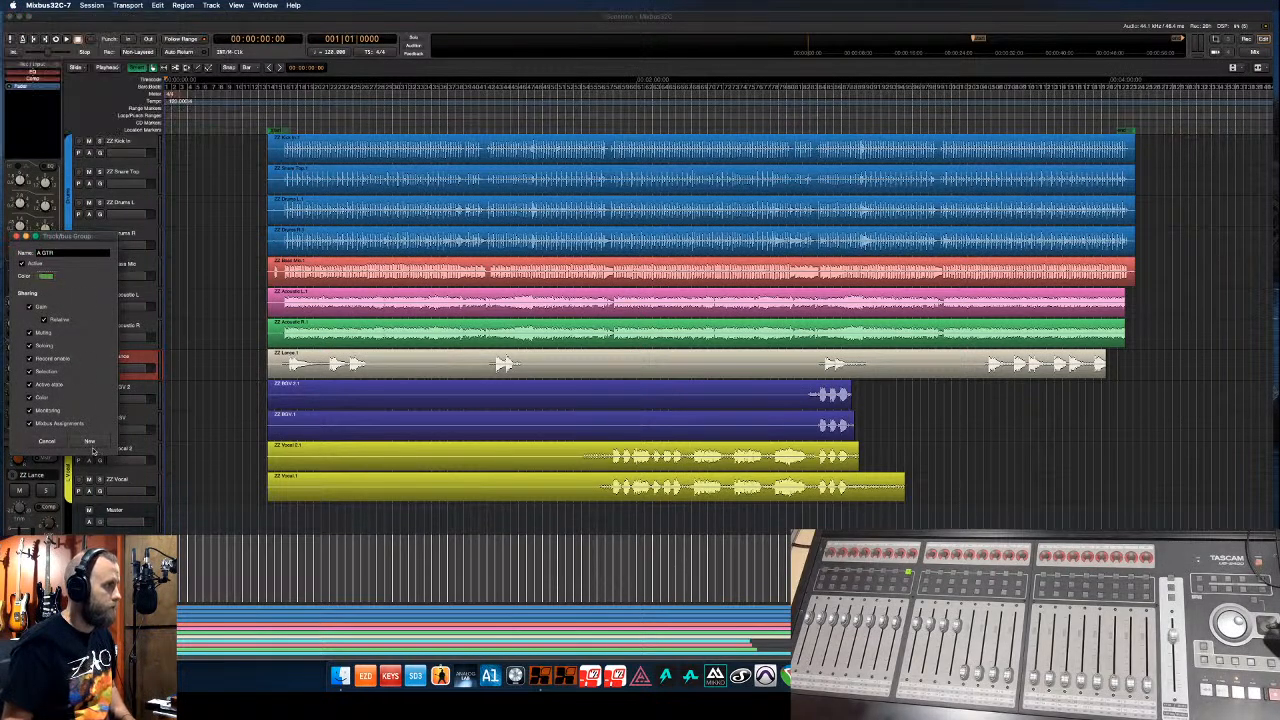
pyautogui.click(91, 445)
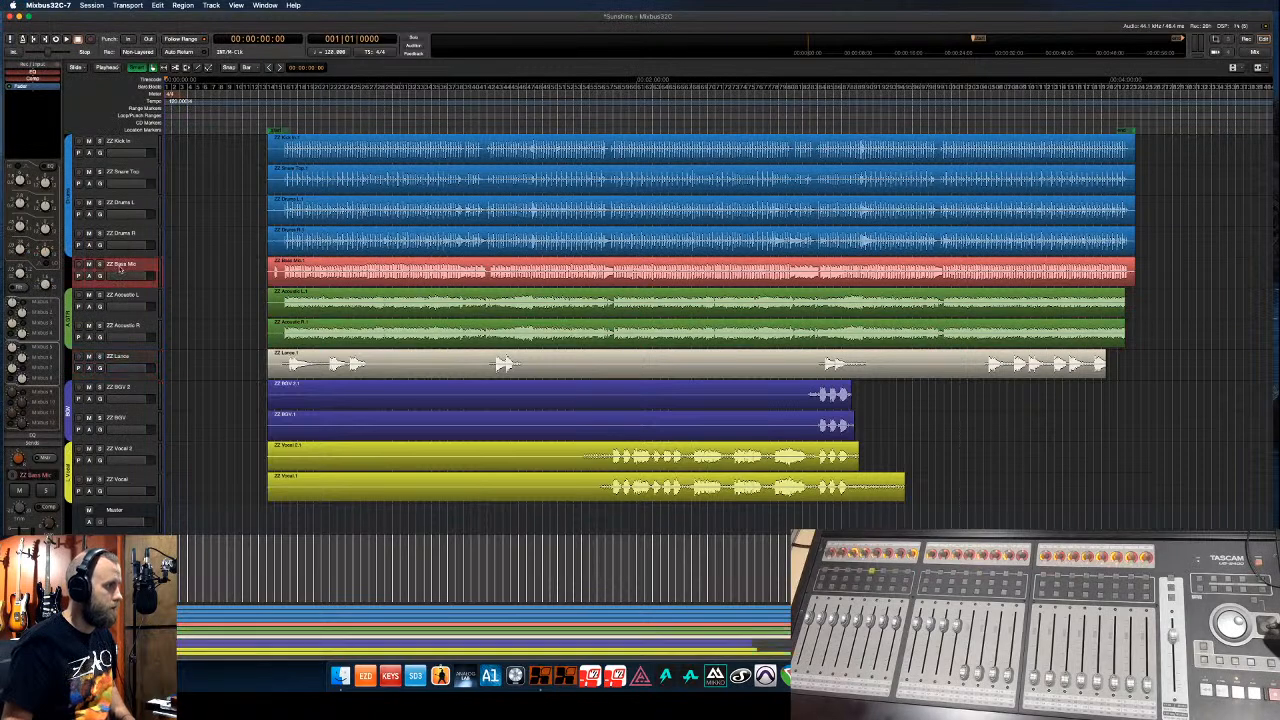
pyautogui.click(122, 148)
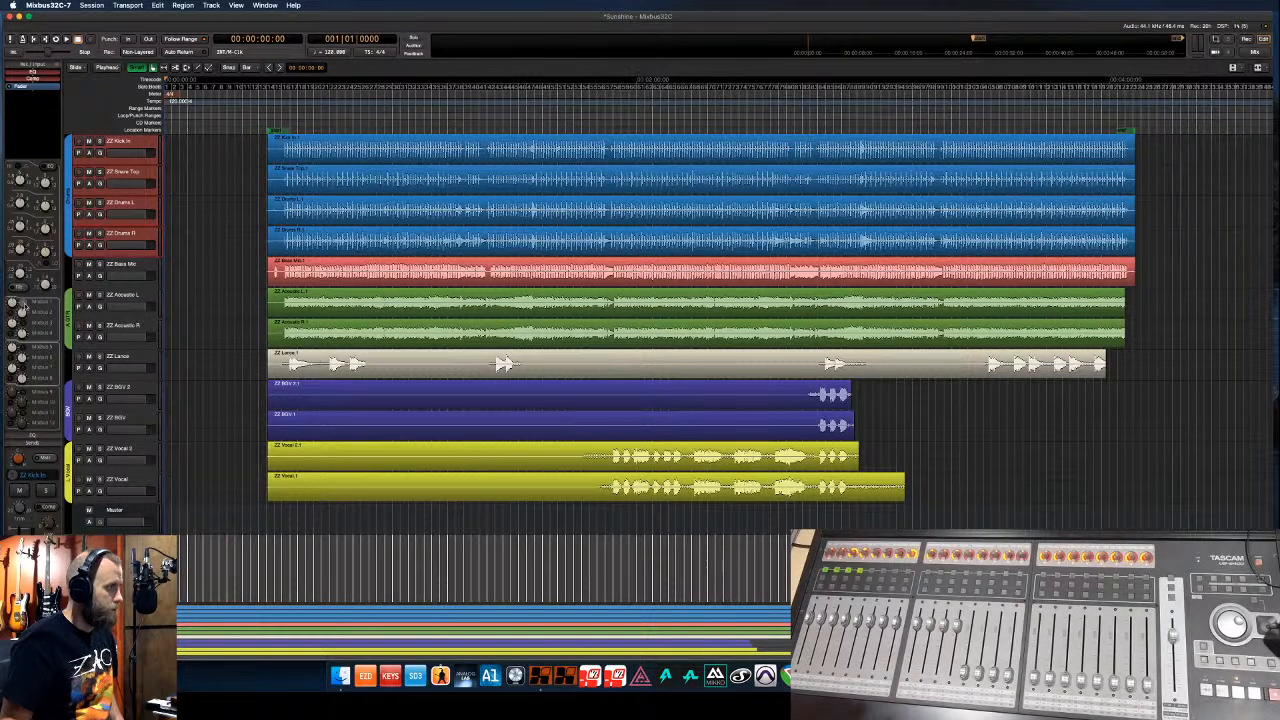
pyautogui.click(131, 267)
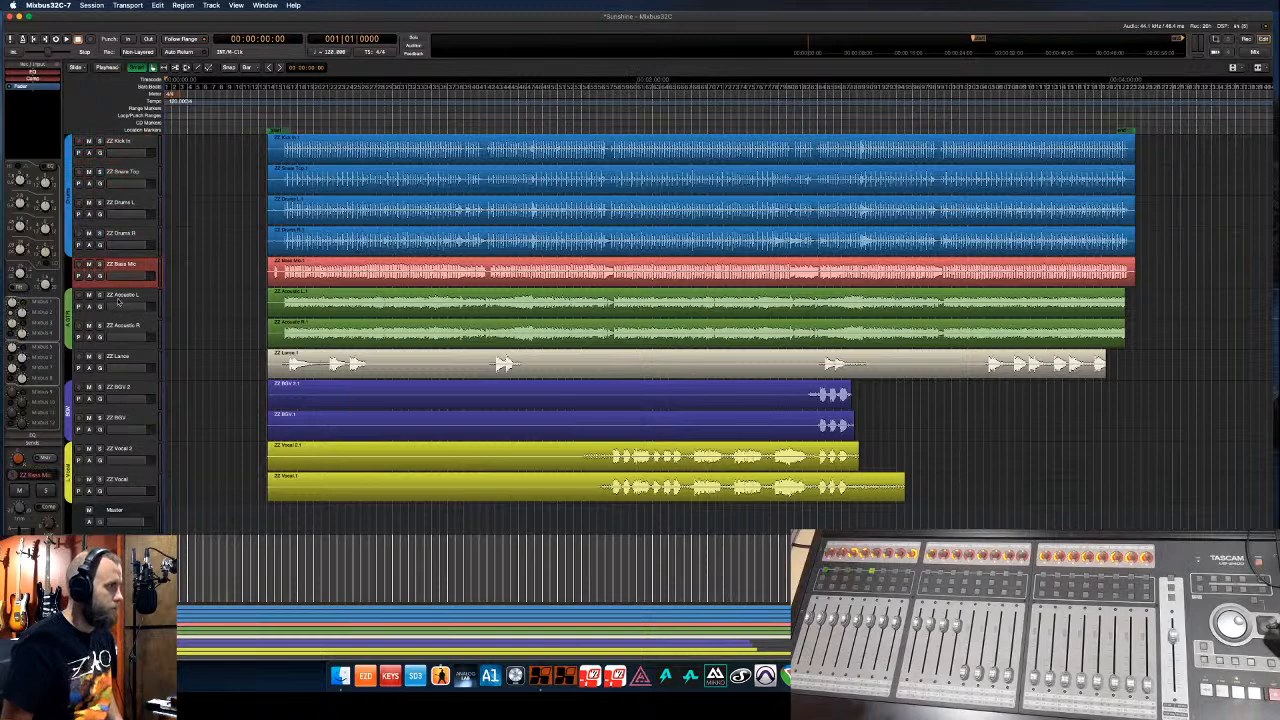
pyautogui.click(120, 300)
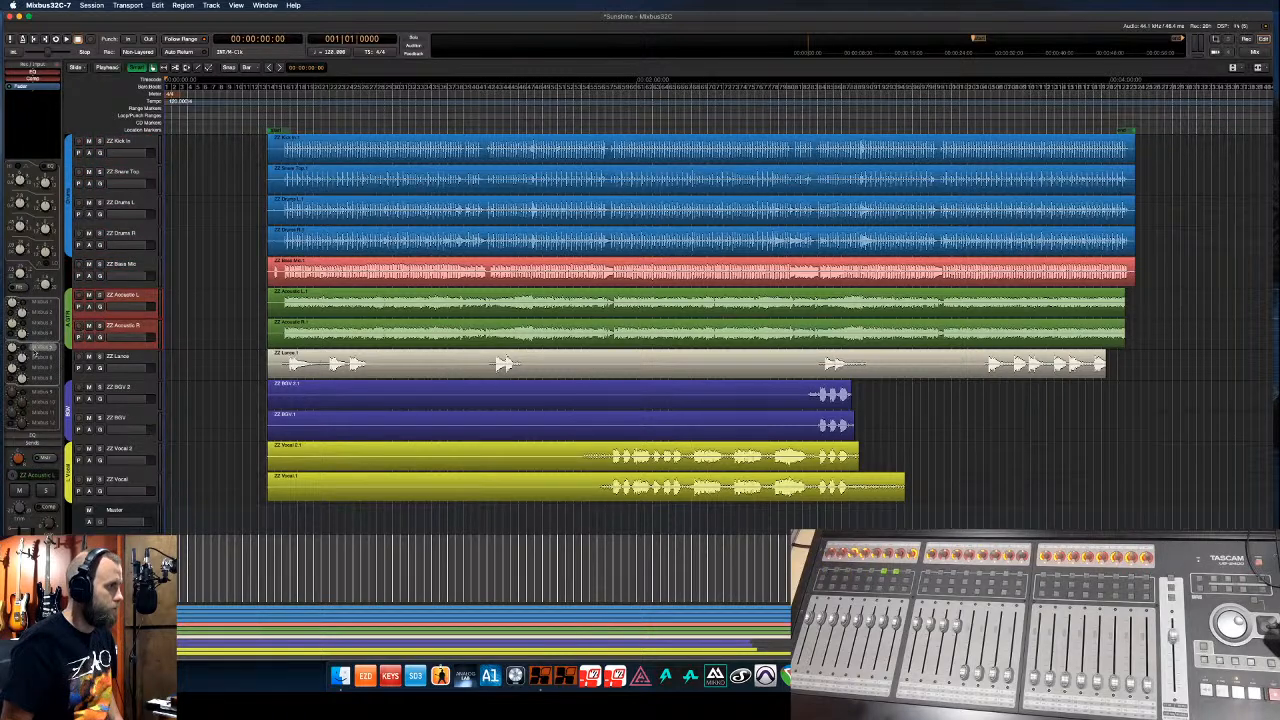
pyautogui.click(117, 358)
pyautogui.click(117, 390)
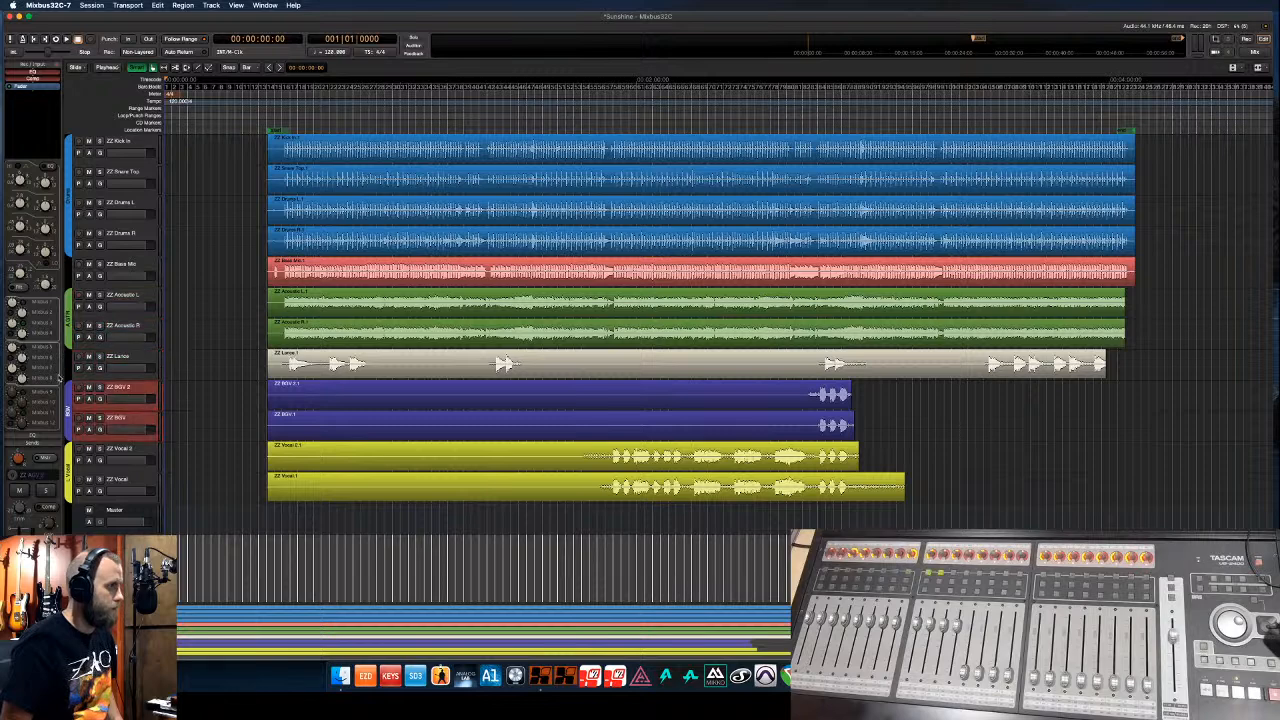
pyautogui.click(128, 450)
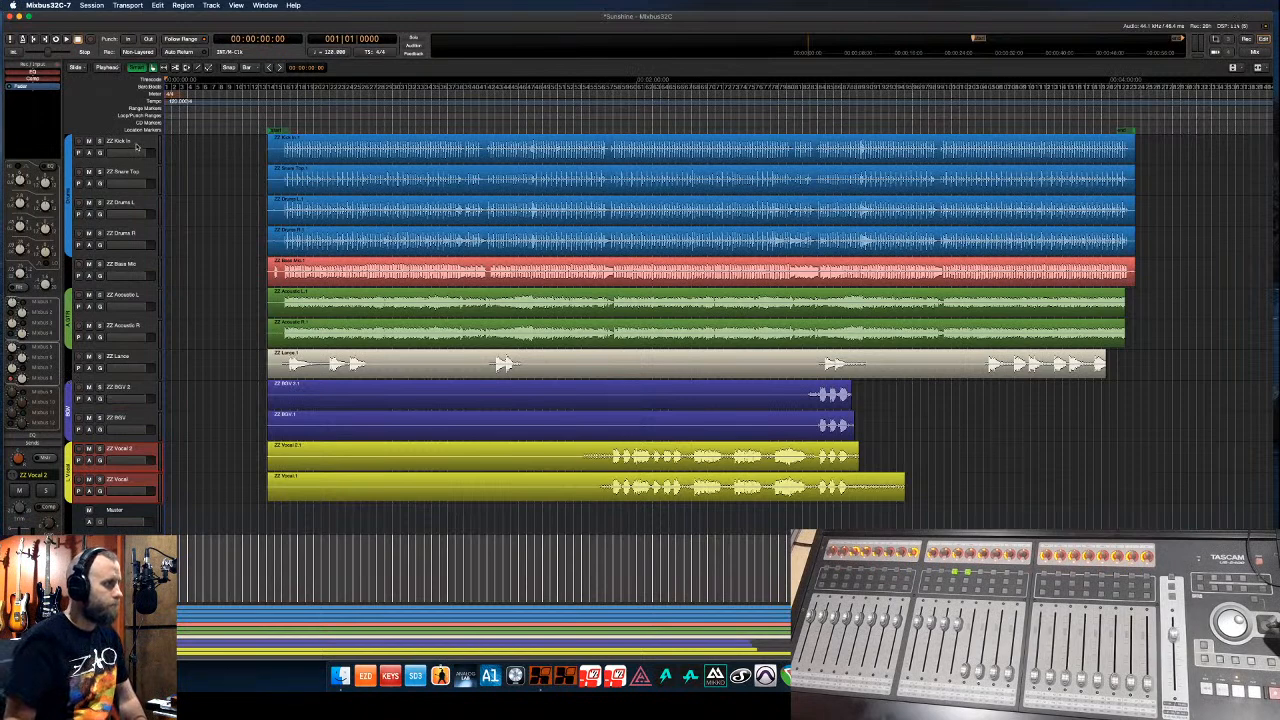
pyautogui.click(137, 146)
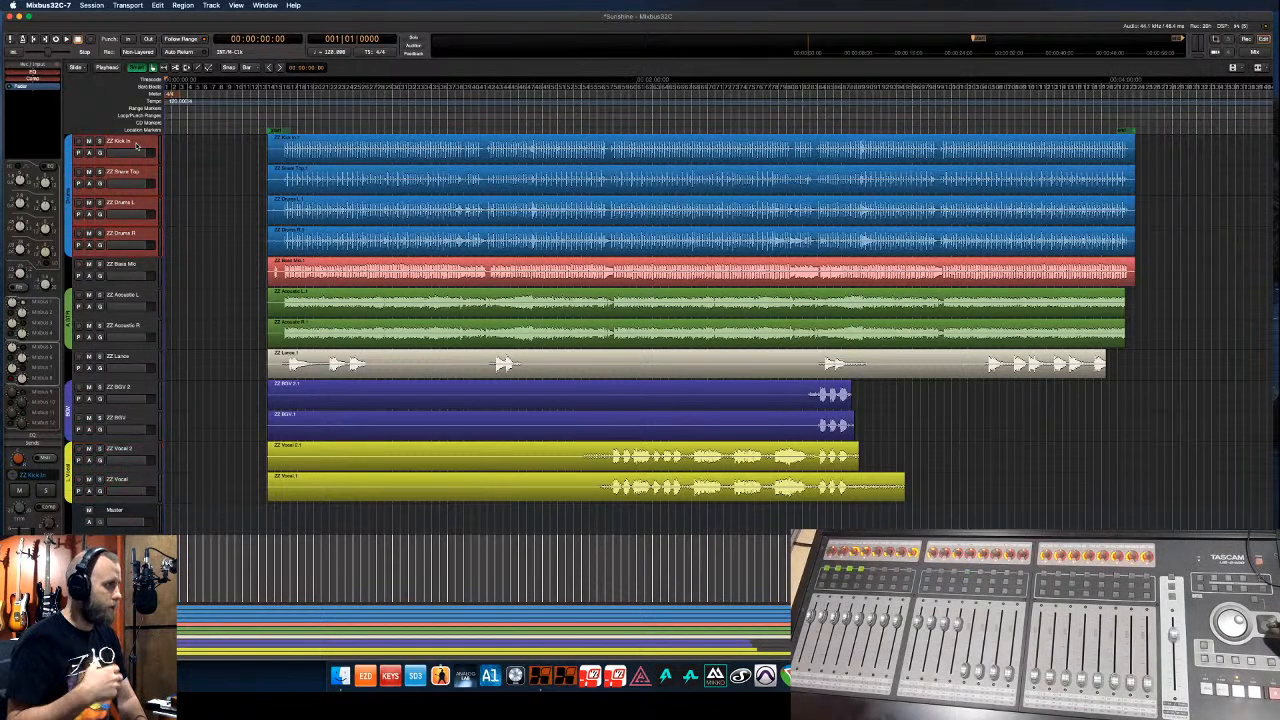
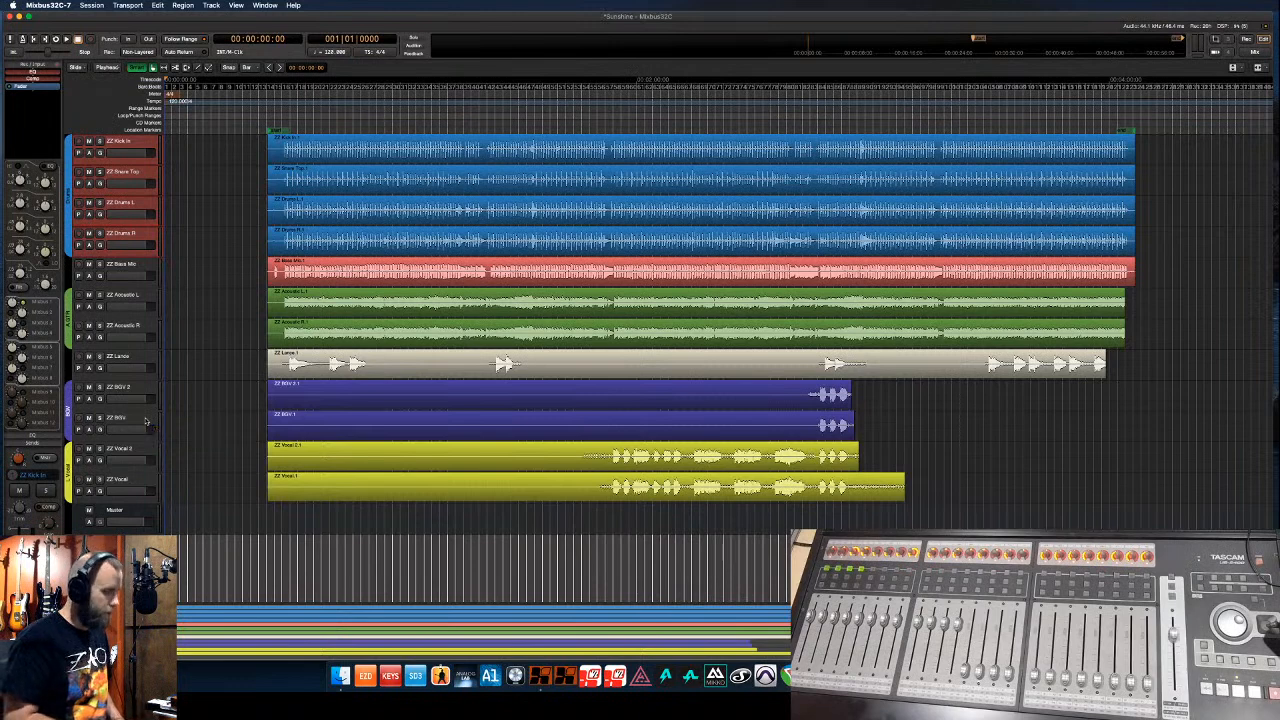
# - Insert an XT-GV GVerb+ reverb on Mixbus 11 and set it to the Small Room preset
pyautogui.hotkey('alt', 'm')
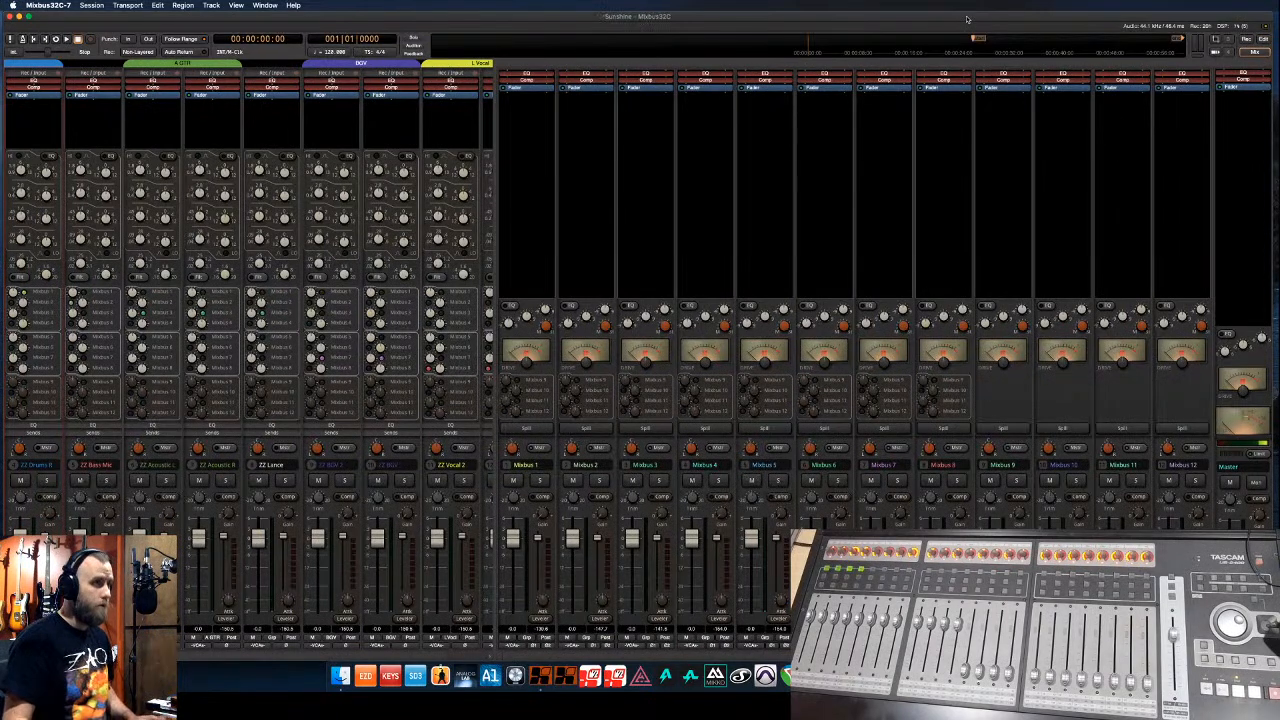
pyautogui.rightClick(1112, 97)
pyautogui.moveTo(1138, 104)
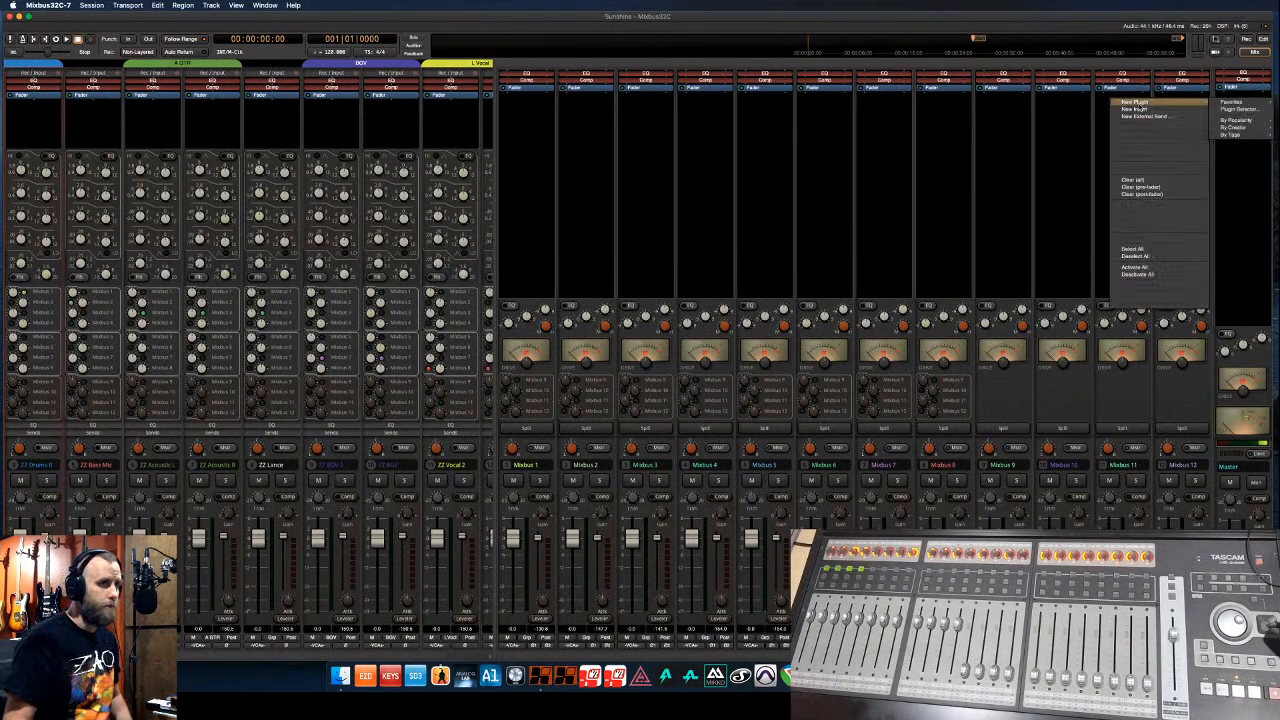
pyautogui.moveTo(1238, 127)
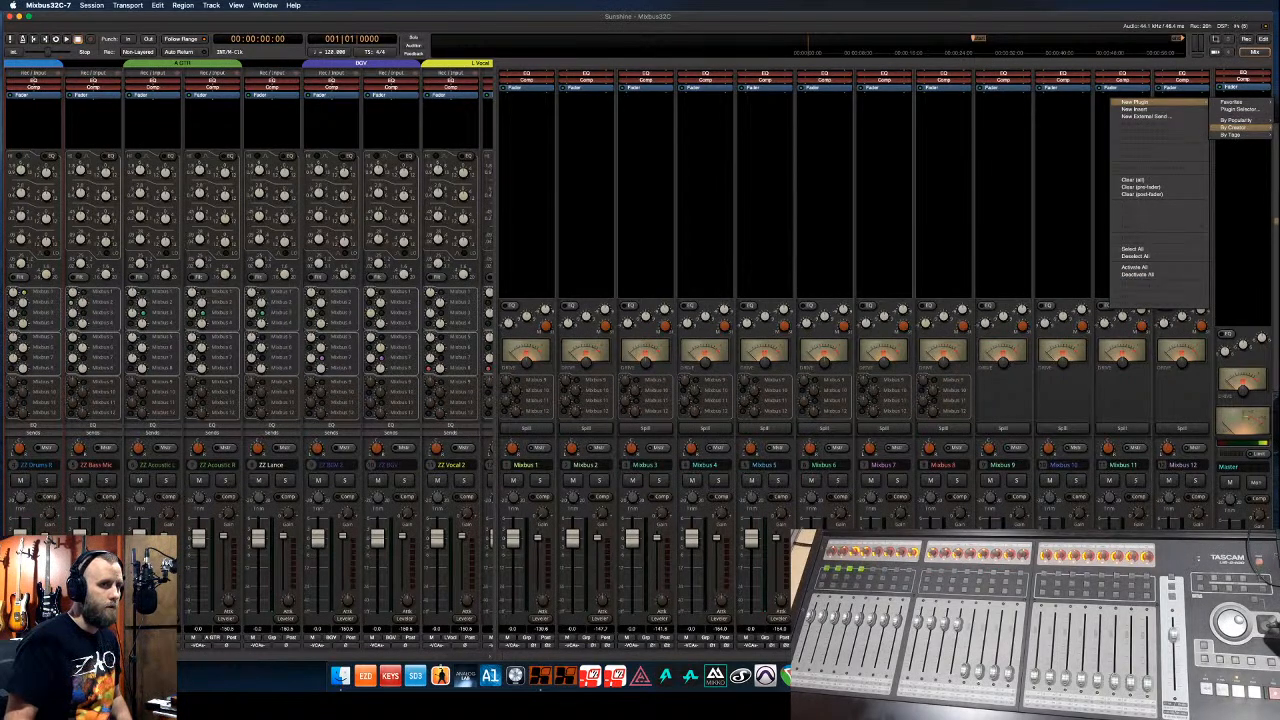
pyautogui.click(1277, 220)
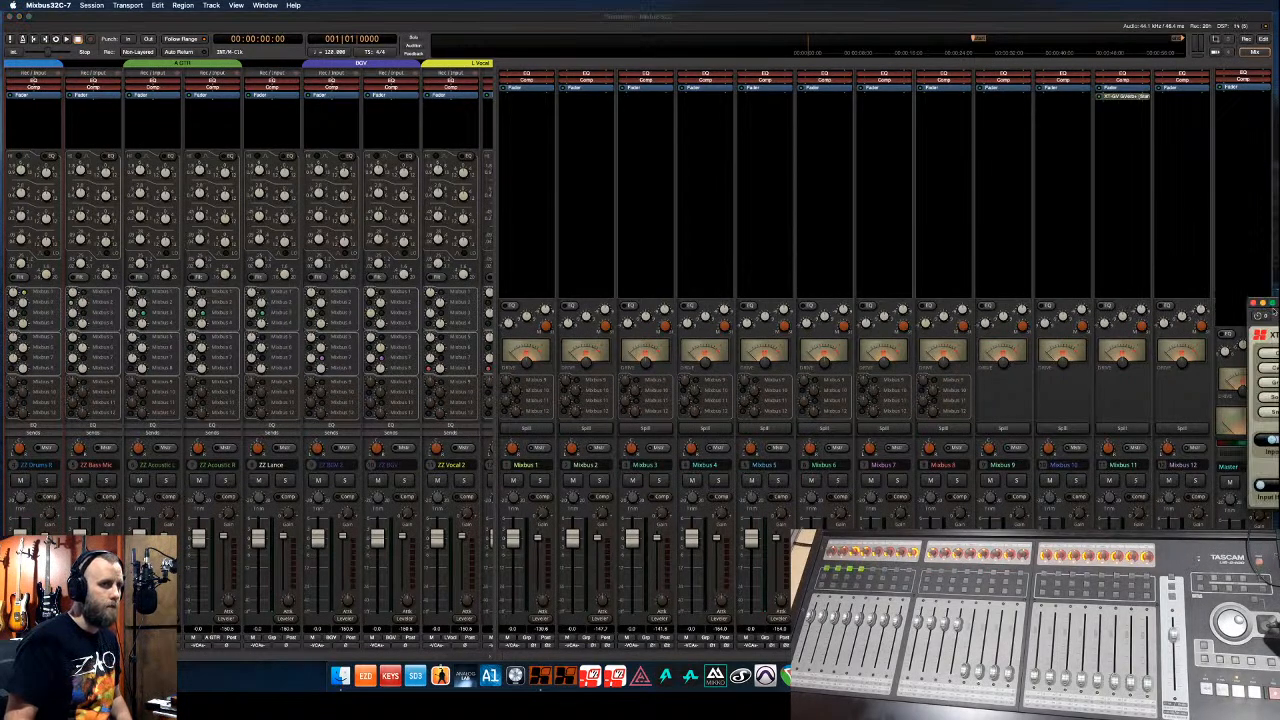
pyautogui.moveTo(1270, 303); pyautogui.dragTo(554, 236)
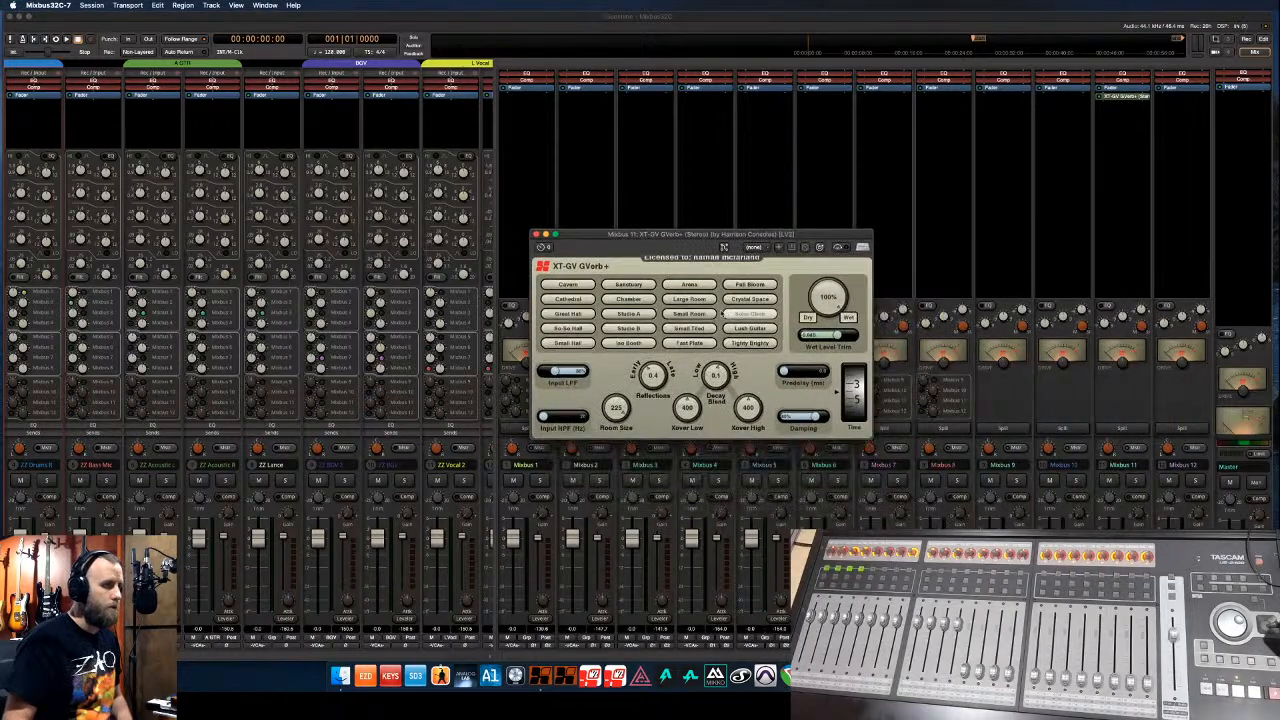
pyautogui.click(689, 314)
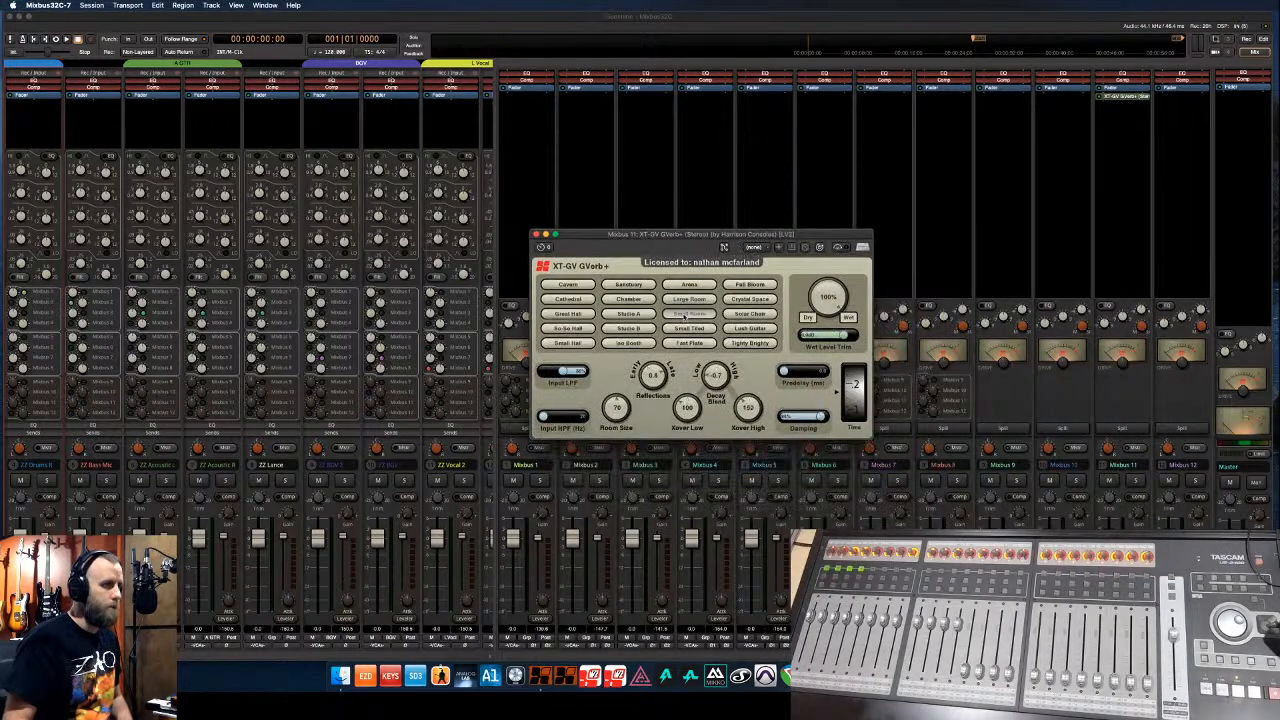
pyautogui.click(536, 235)
# - Copy the reverb onto Mixbus 12 and switch that copy to the Fast Plate preset
pyautogui.moveTo(1146, 100); pyautogui.dragTo(1170, 97)
pyautogui.rightClick(1176, 99)
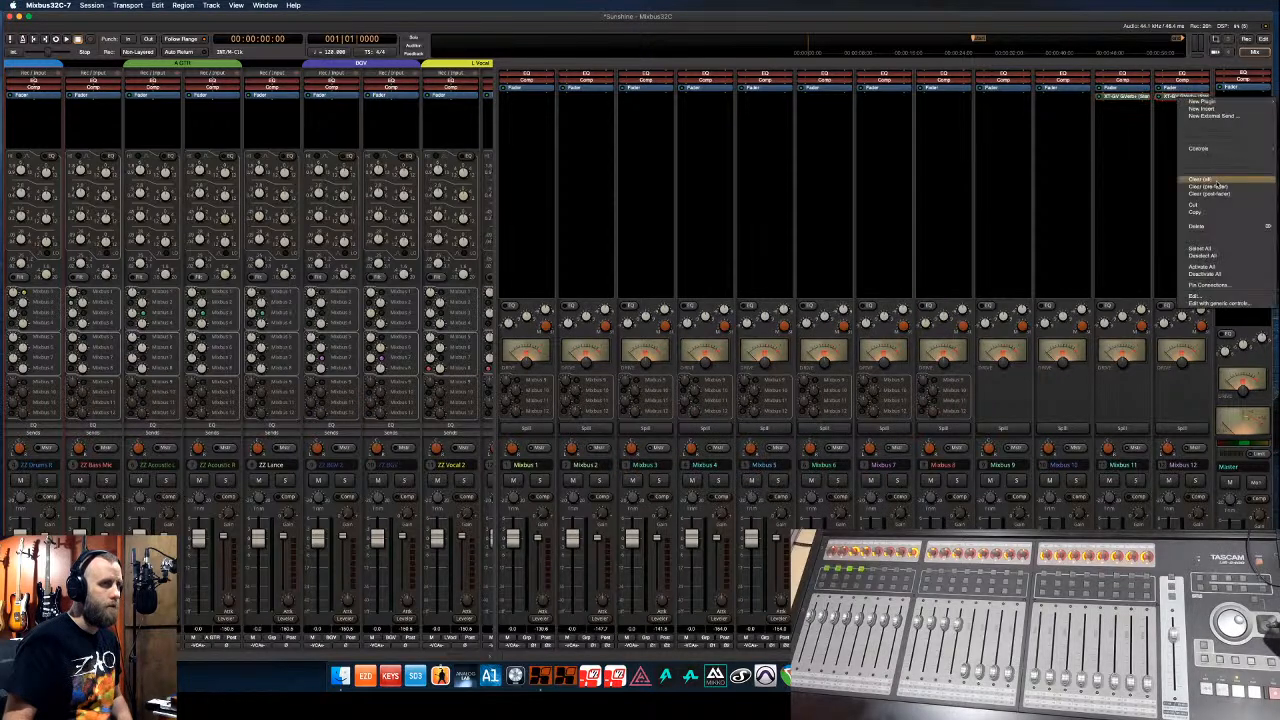
pyautogui.click(1151, 130)
pyautogui.doubleClick(1184, 97)
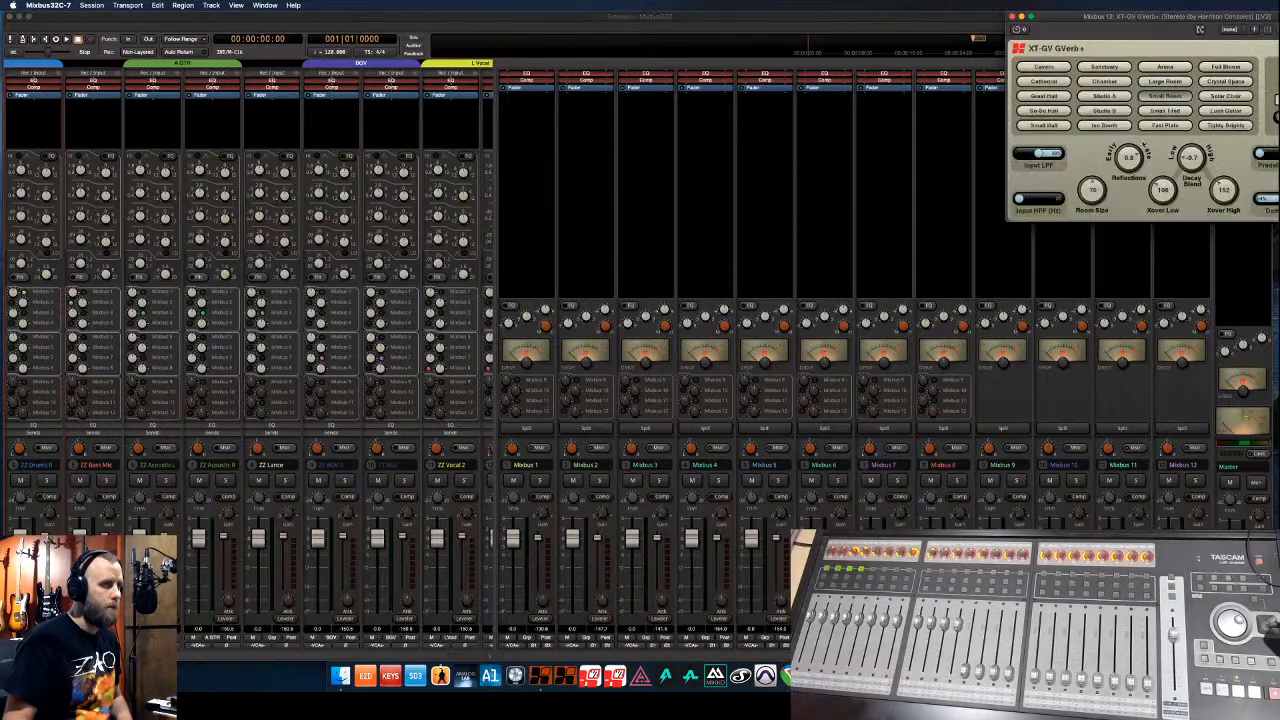
pyautogui.click(1152, 125)
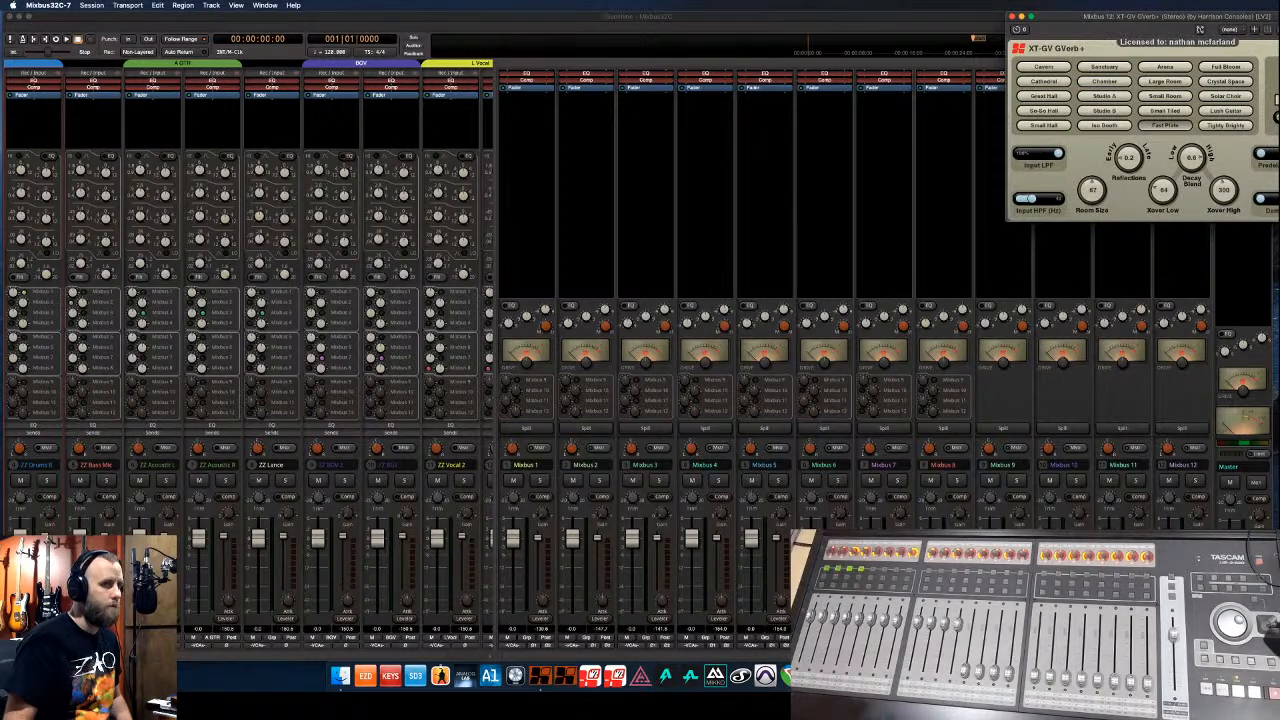
pyautogui.click(1011, 17)
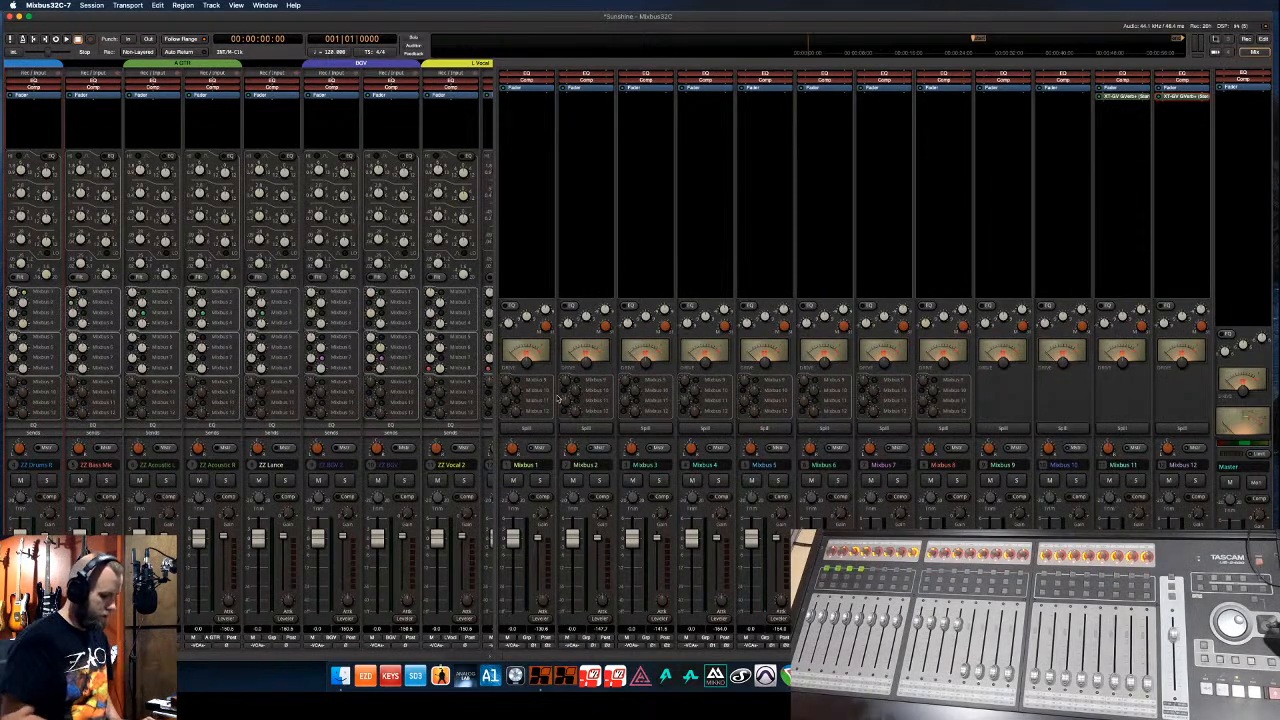
# - Select the sung section on both vocal tracks, solo them and start playback
pyautogui.hotkey('alt', 'm')
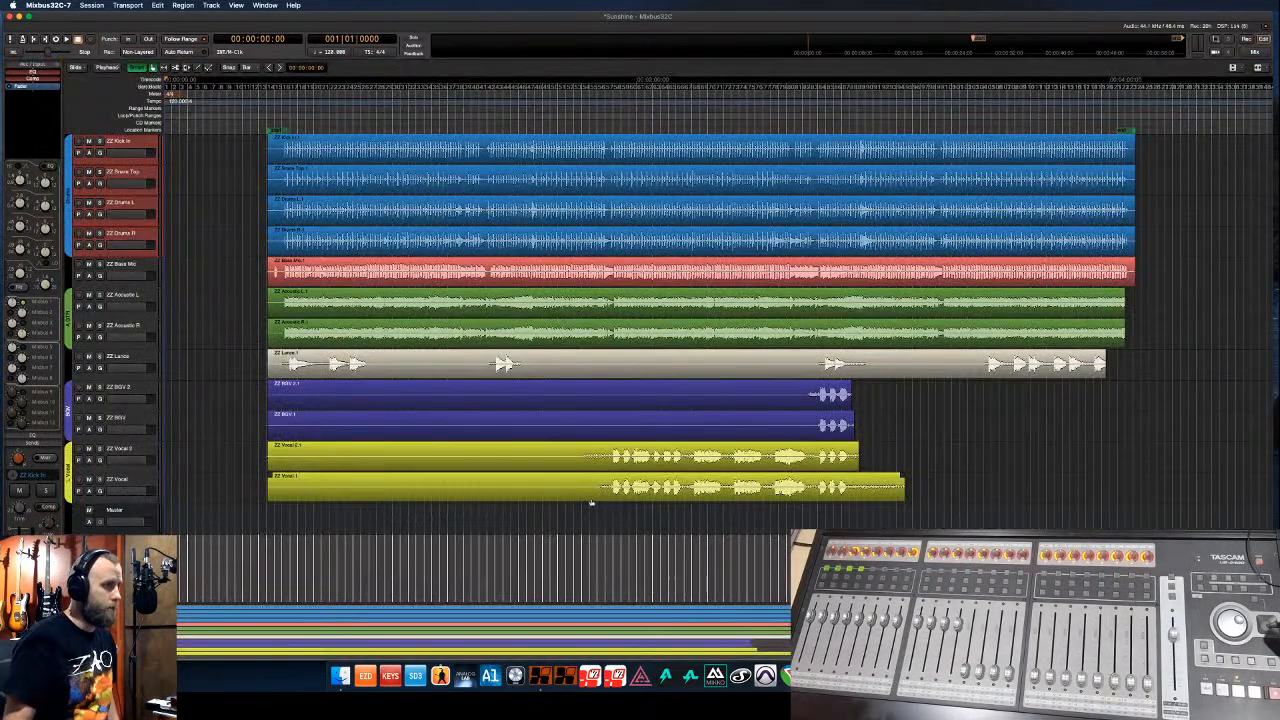
pyautogui.moveTo(609, 459); pyautogui.dragTo(681, 480)
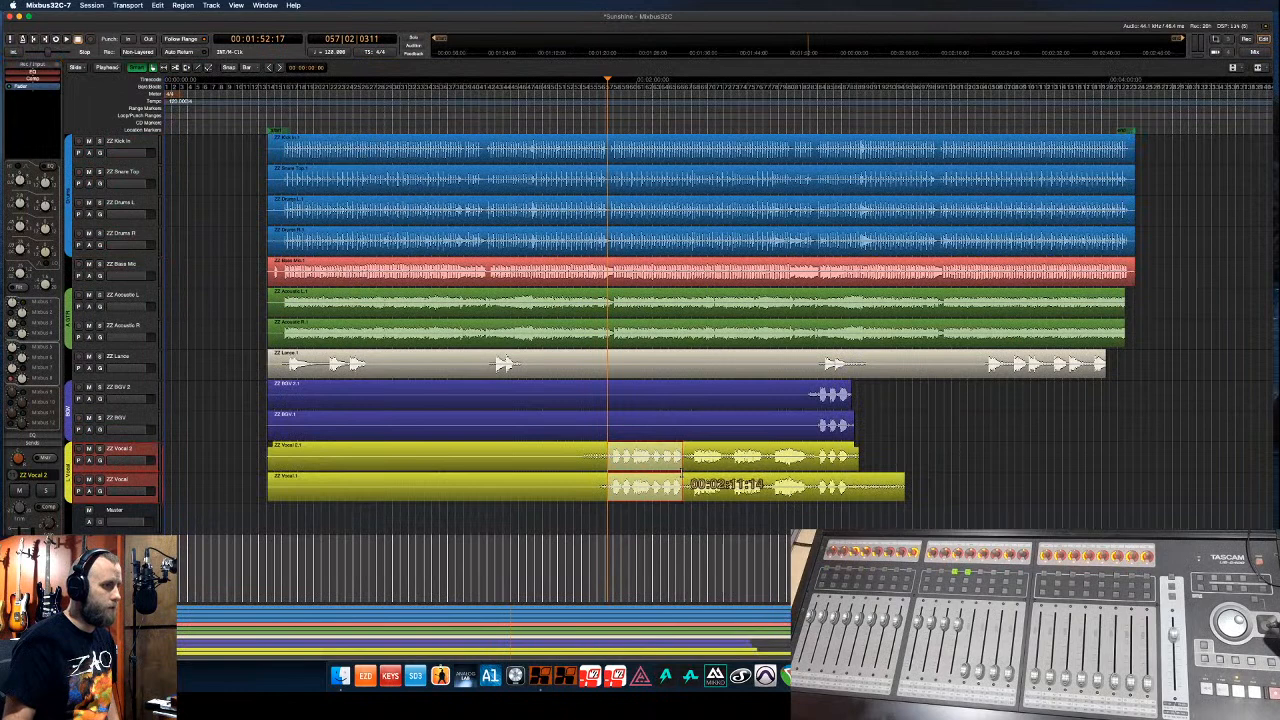
pyautogui.hotkey('shift', 's')
pyautogui.press('space')
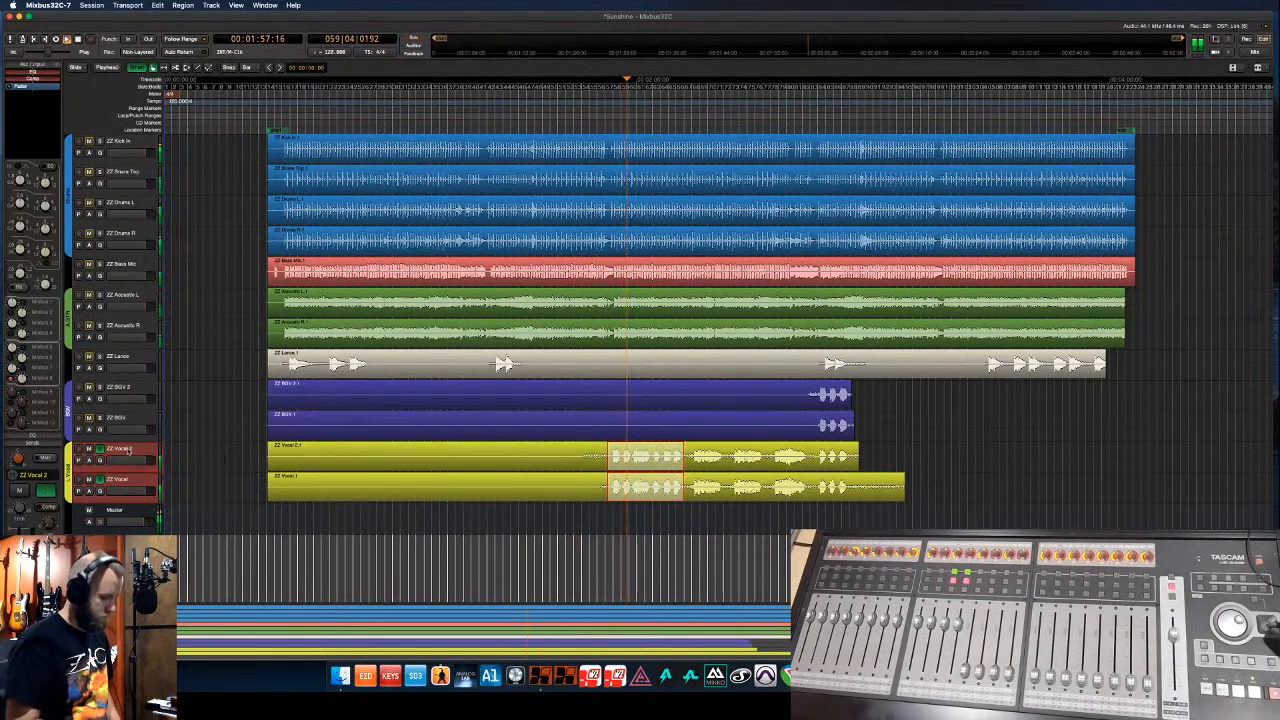
# - Adjust Mixbus 8's send into the Mixbus 12 reverb while the vocals play
pyautogui.hotkey('alt', 'm')
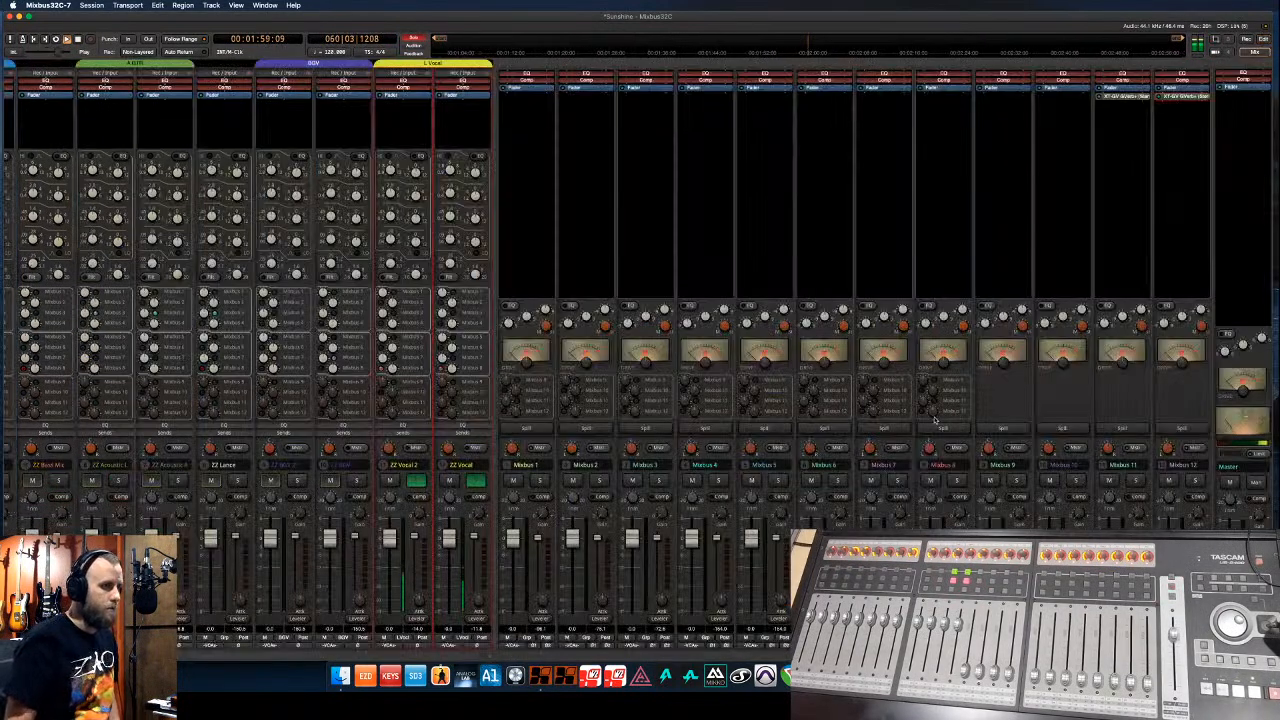
pyautogui.moveTo(932, 410); pyautogui.dragTo(929, 443)
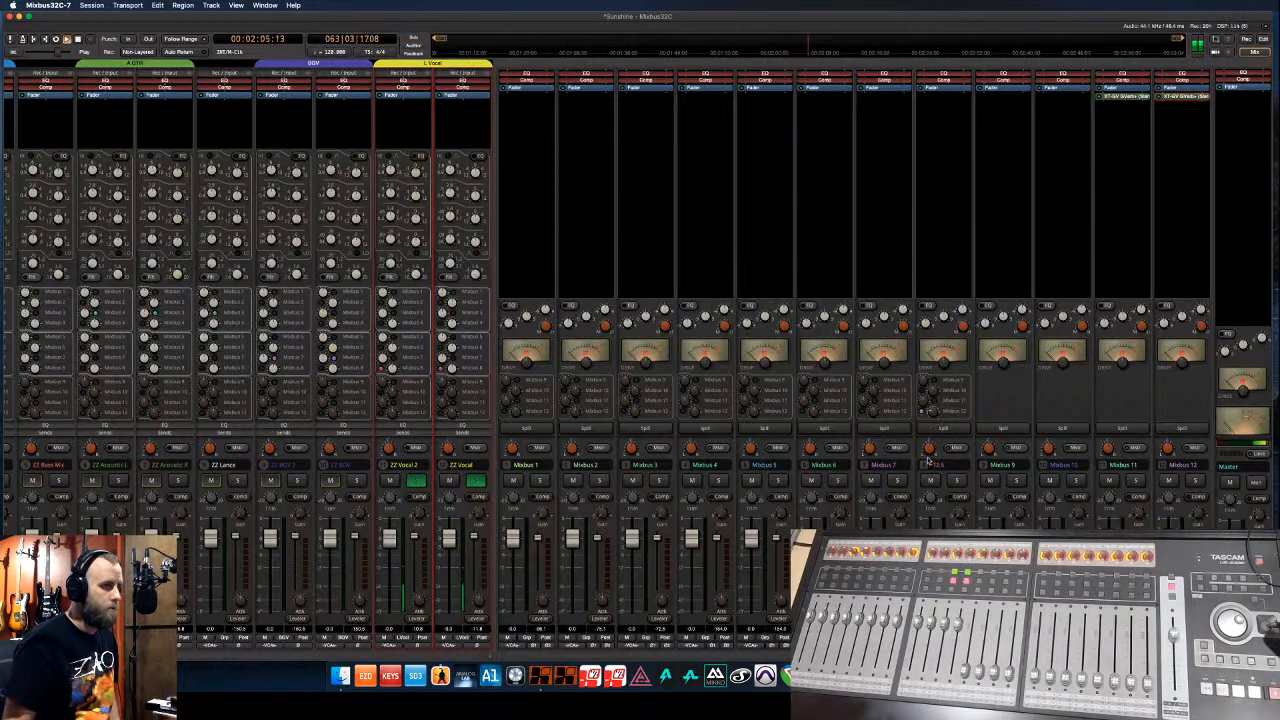
pyautogui.moveTo(929, 458); pyautogui.dragTo(930, 451)
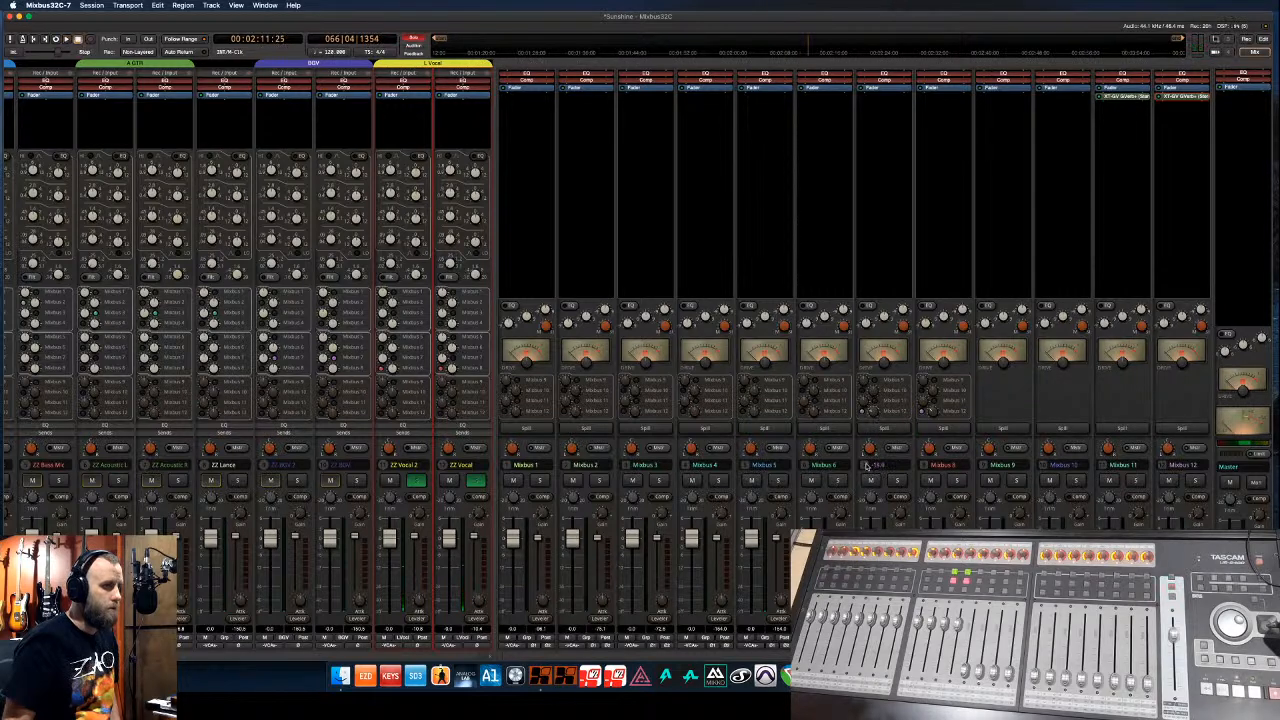
pyautogui.press('space')
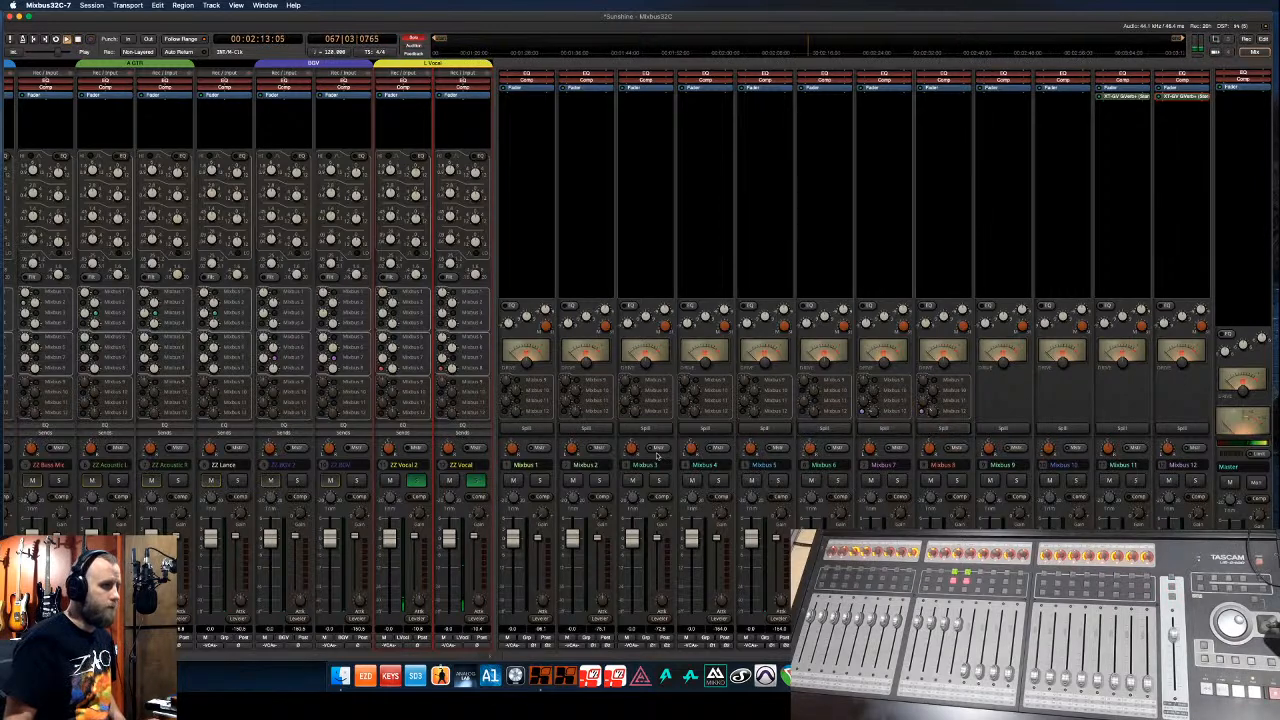
# - Unsolo the vocals, spill Mixbus 1's tracks, and solo the four drum tracks
pyautogui.click(476, 481)
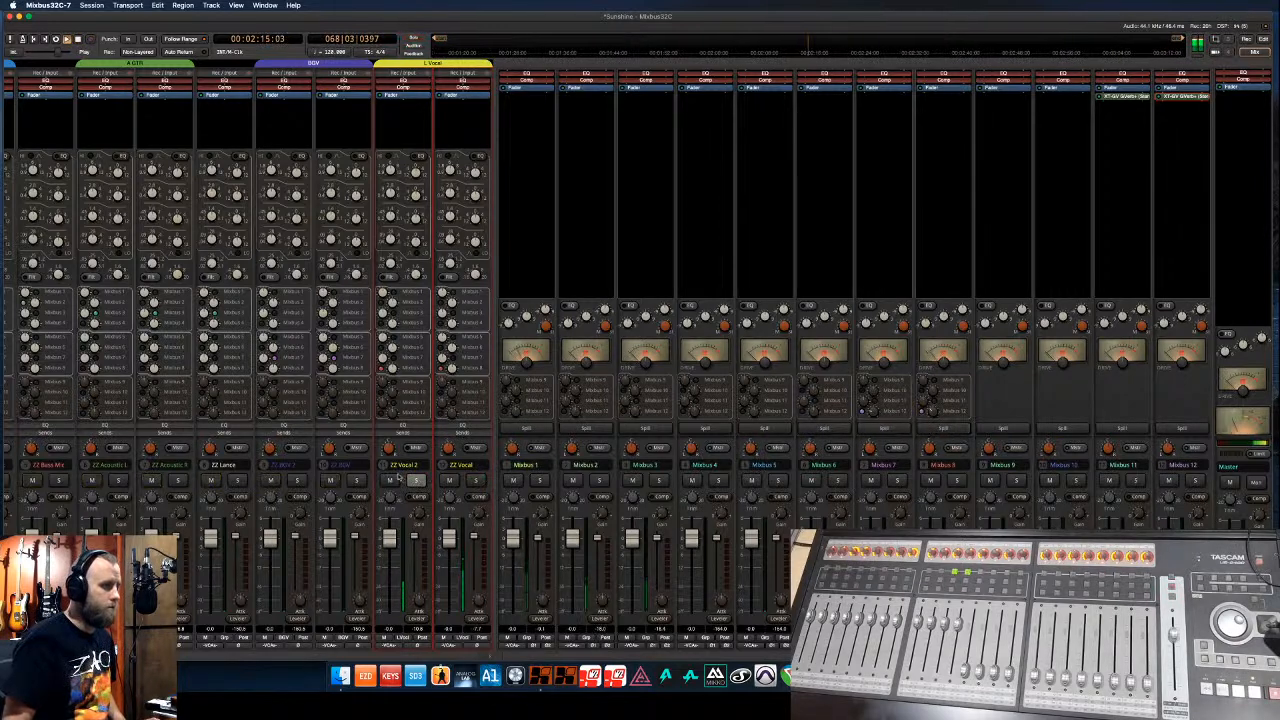
pyautogui.click(525, 428)
pyautogui.click(538, 481)
pyautogui.click(538, 481)
pyautogui.click(226, 481)
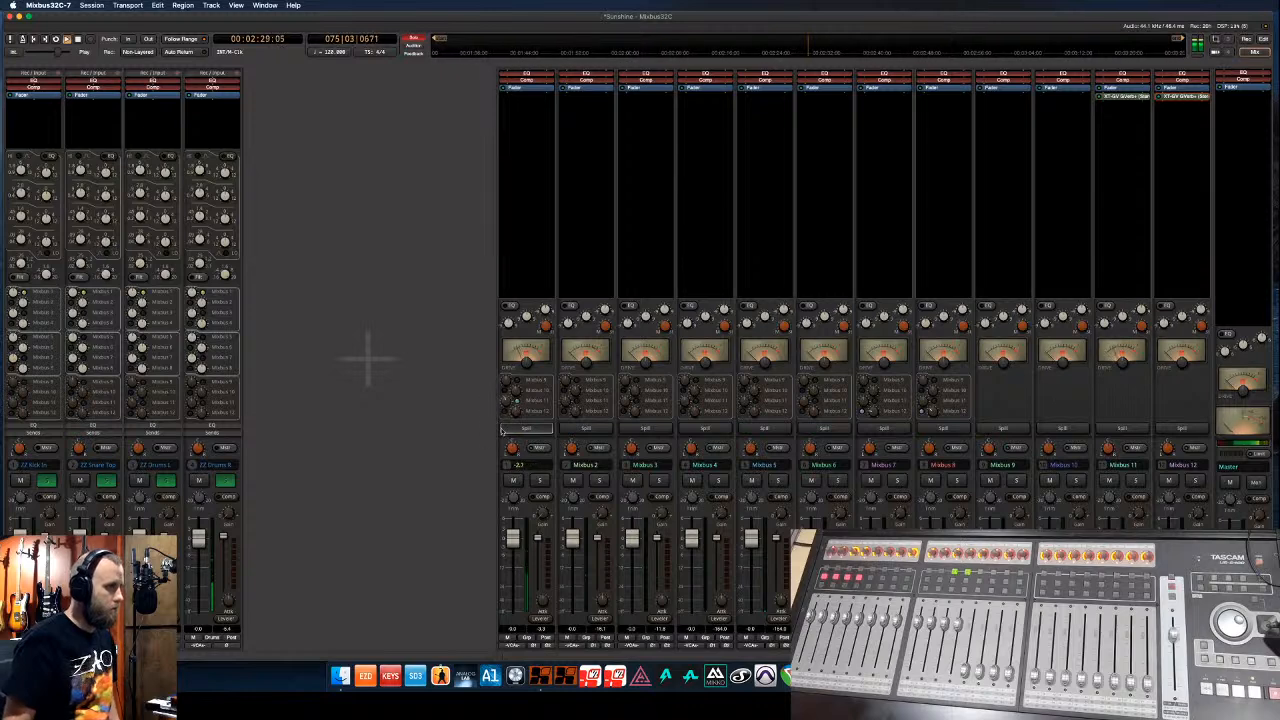
# - Send Mixbus 1 into the Mixbus 11 reverb and switch that reverb to Studio A
pyautogui.moveTo(500, 445); pyautogui.dragTo(504, 441)
pyautogui.doubleClick(1122, 96)
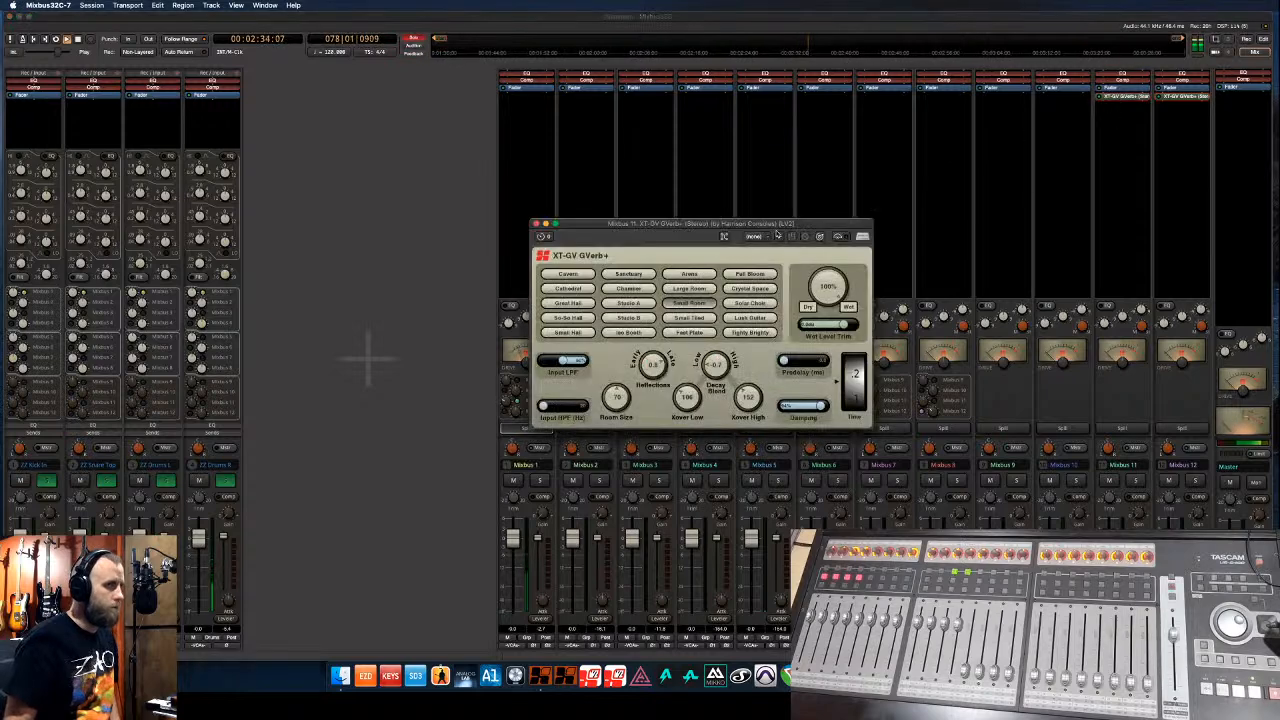
pyautogui.click(689, 289)
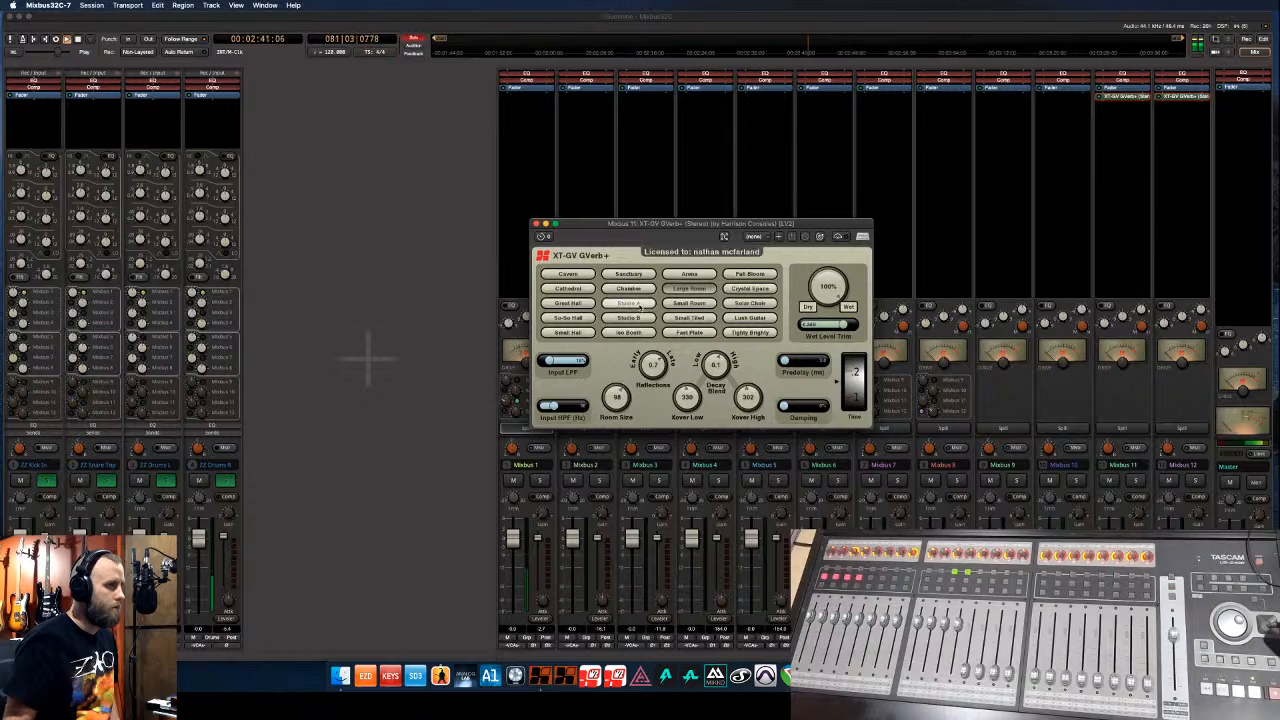
pyautogui.click(639, 306)
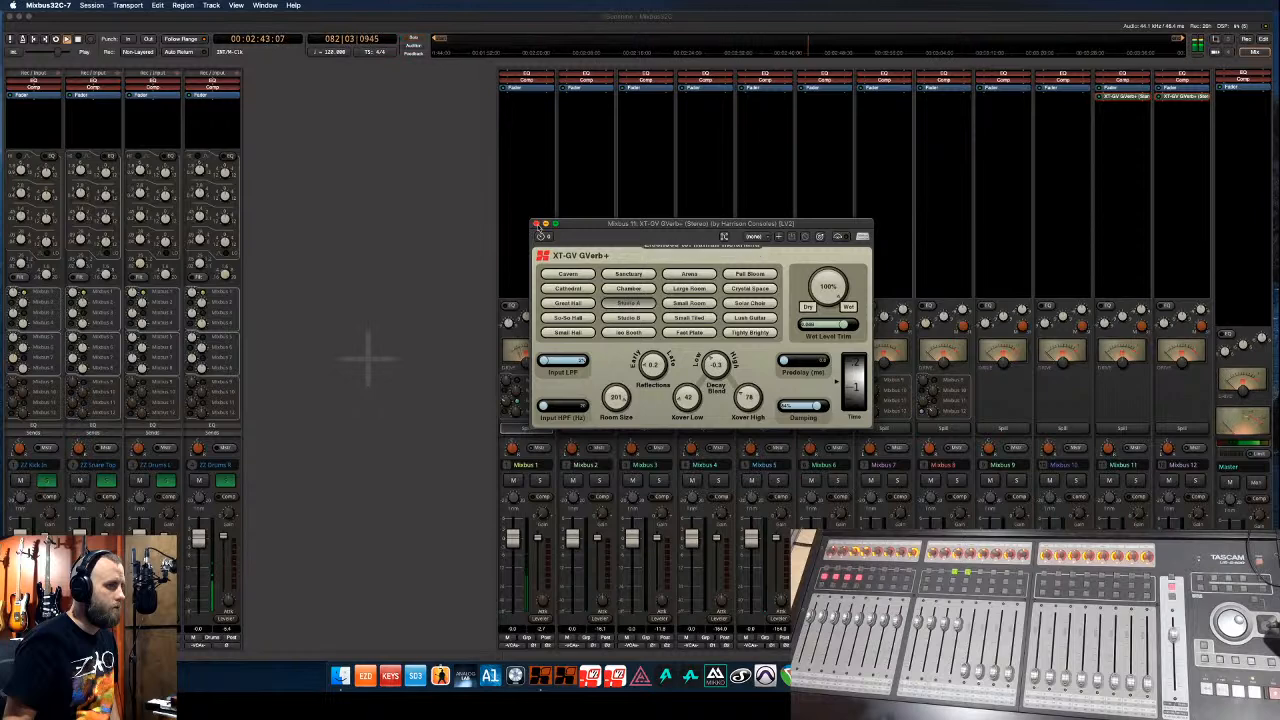
pyautogui.click(537, 224)
pyautogui.moveTo(505, 402); pyautogui.dragTo(504, 413)
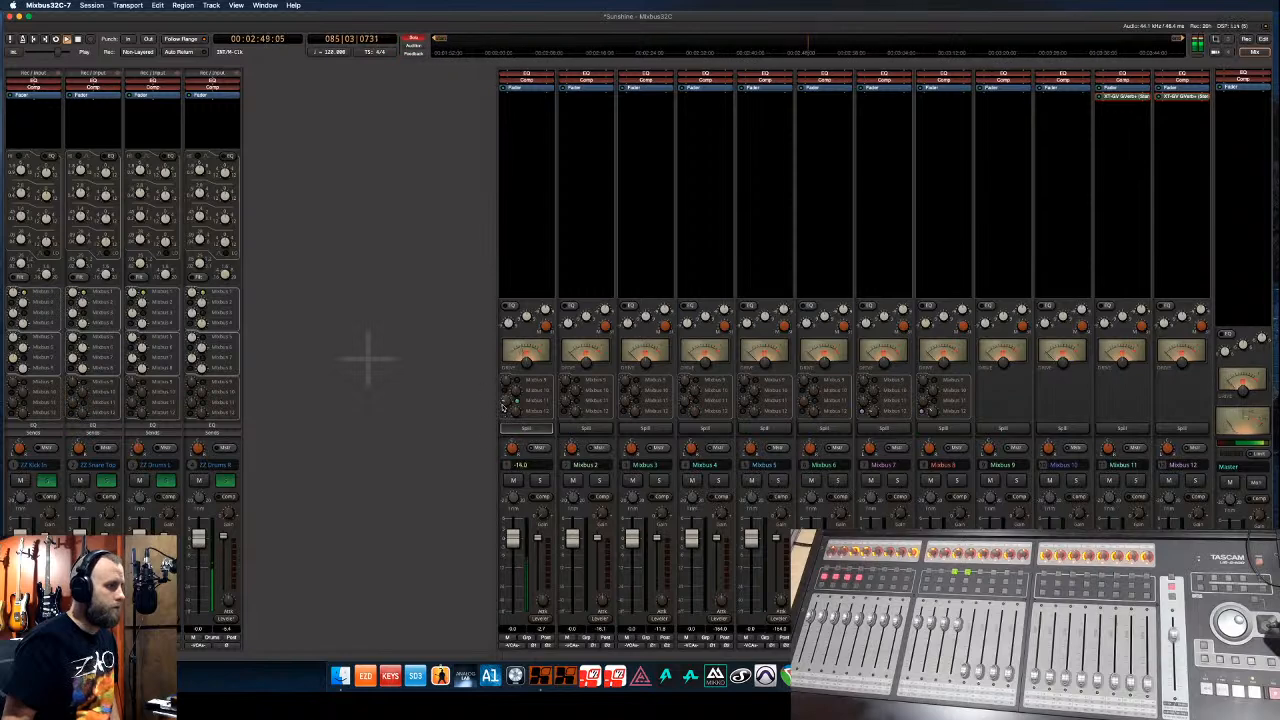
# - Clear the drum solos, lower the ZZ Drums R fader to -1.8, and re-solo the drums
pyautogui.keyDown('super'); pyautogui.click(221, 482); pyautogui.keyUp('super')
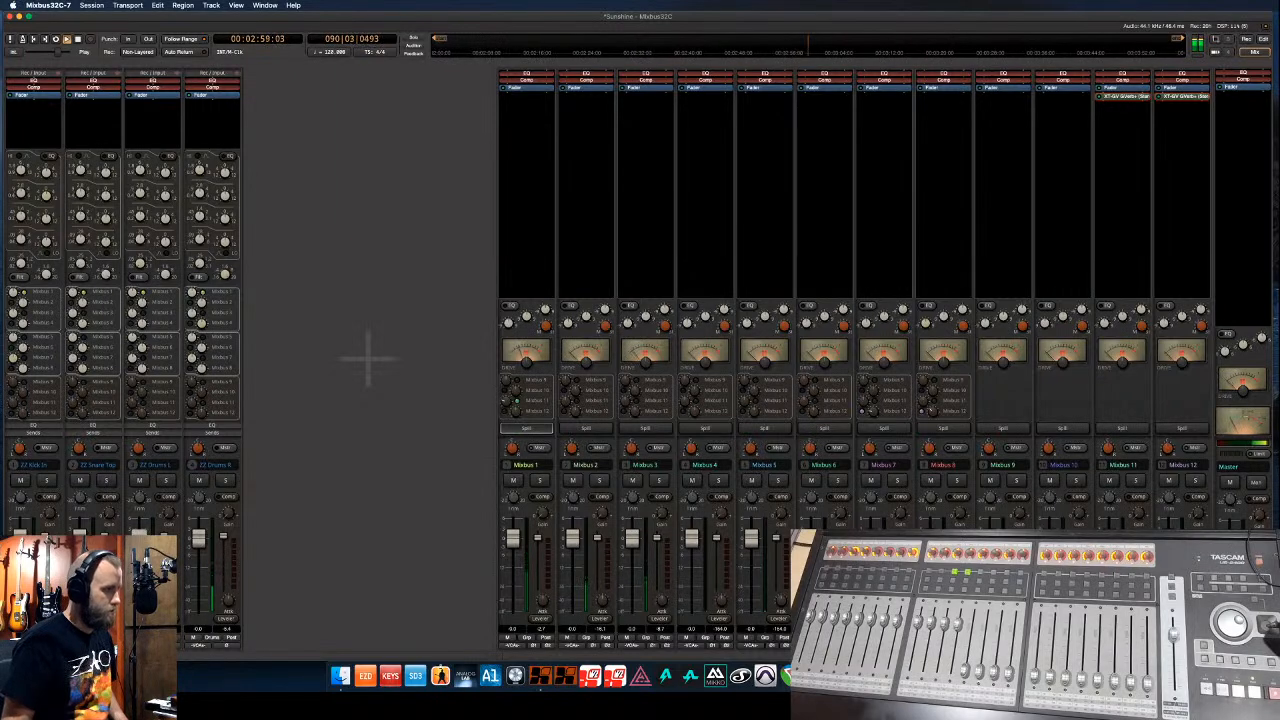
pyautogui.moveTo(203, 543); pyautogui.dragTo(203, 547)
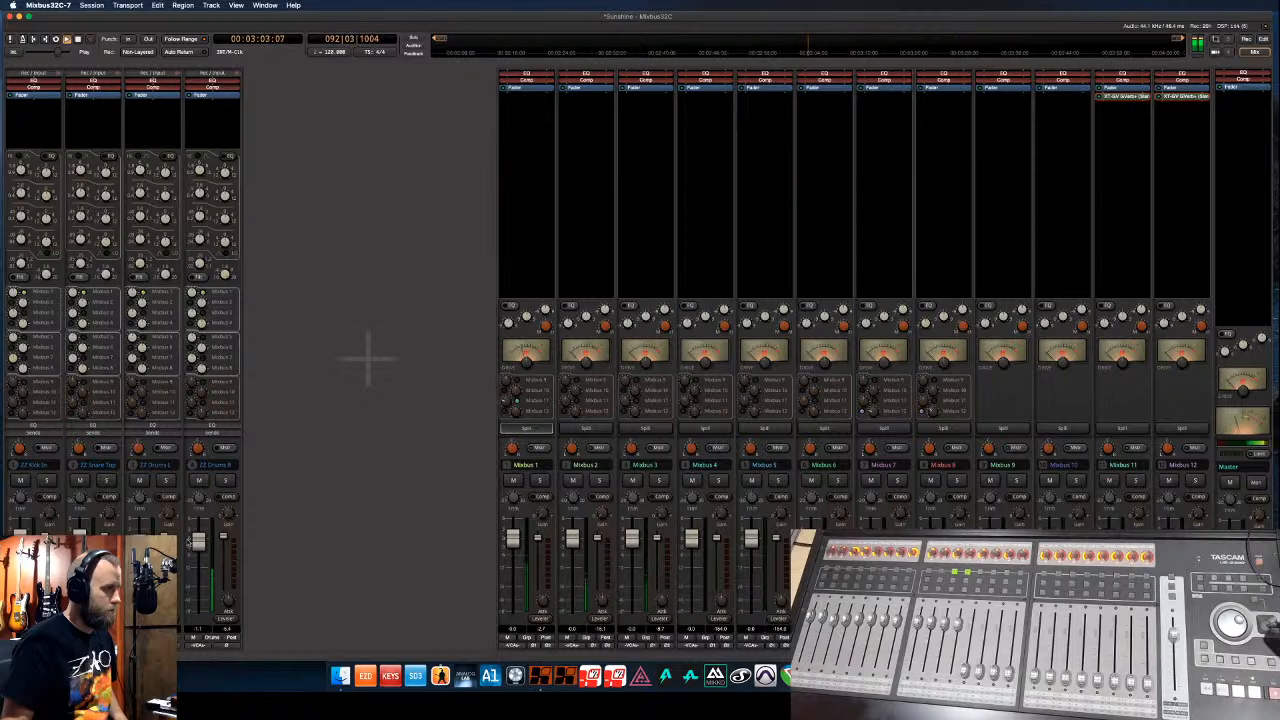
pyautogui.moveTo(198, 540); pyautogui.dragTo(198, 543)
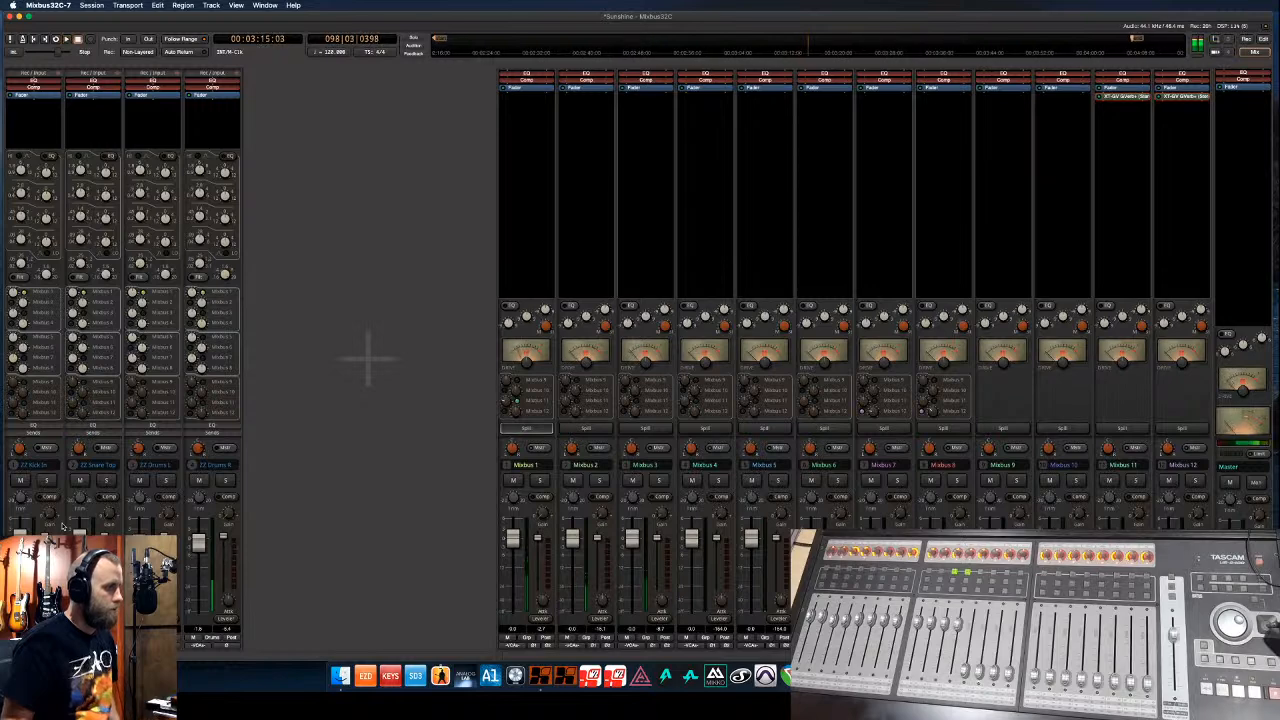
pyautogui.click(226, 482)
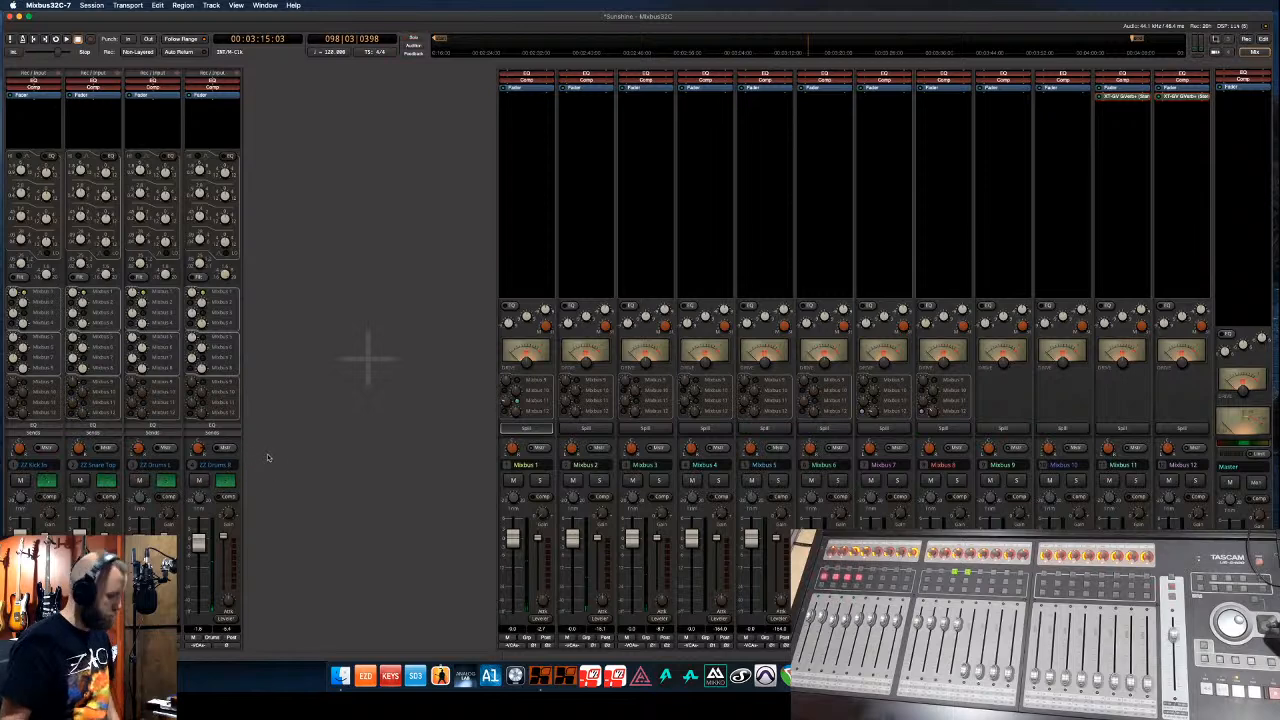
# - Back in the editor, fit the four grouped drum tracks to the view and select their regions
pyautogui.hotkey('alt', 'm')
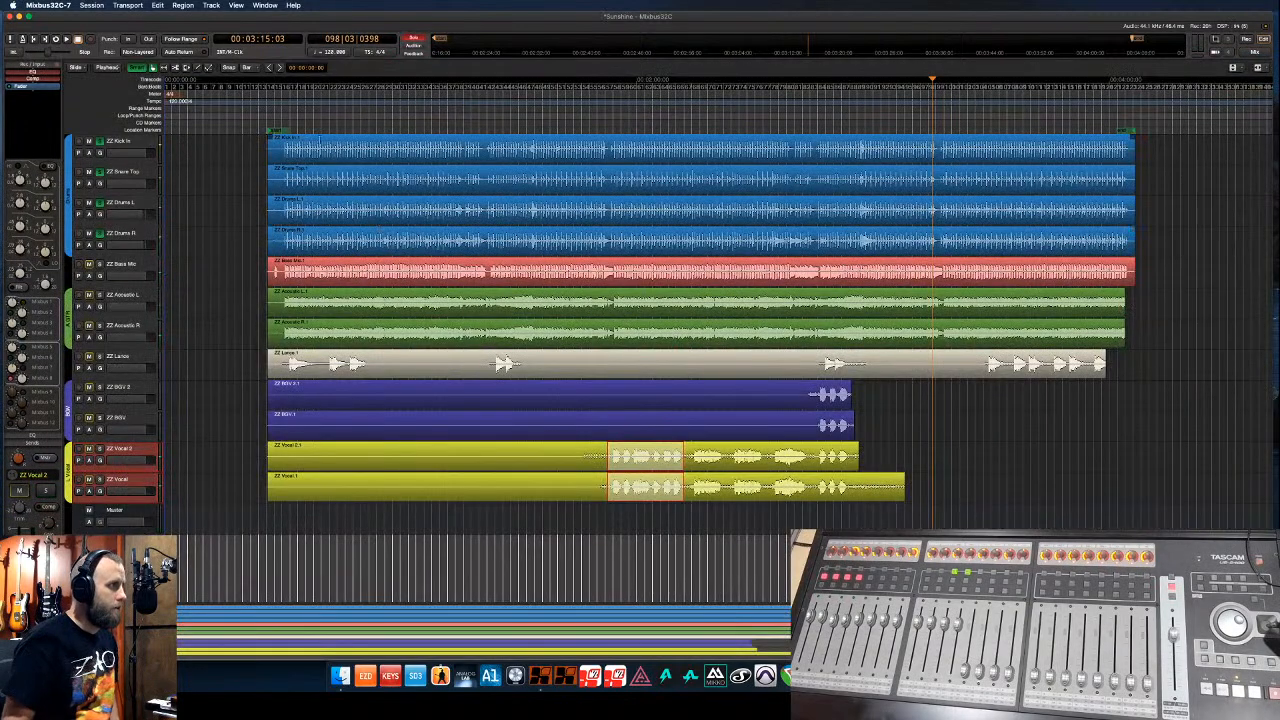
pyautogui.click(306, 155)
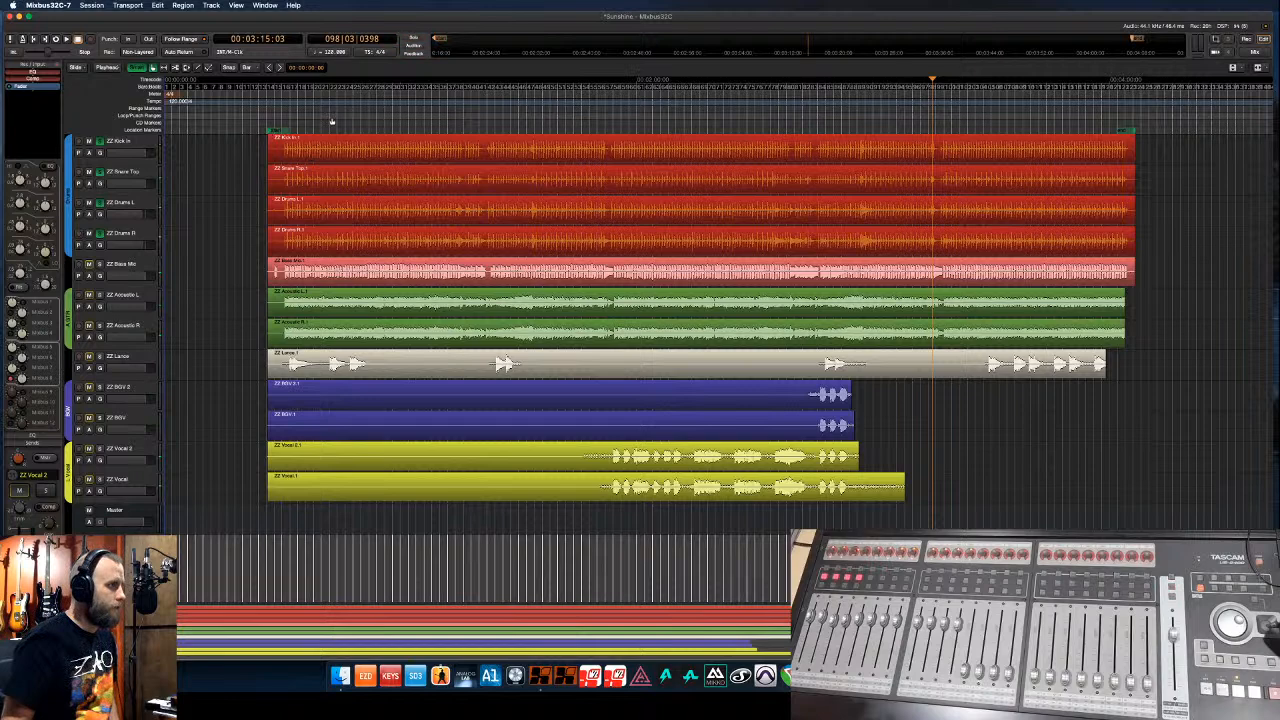
pyautogui.scroll(5, 332, 121)
pyautogui.scroll(-5, 332, 121)
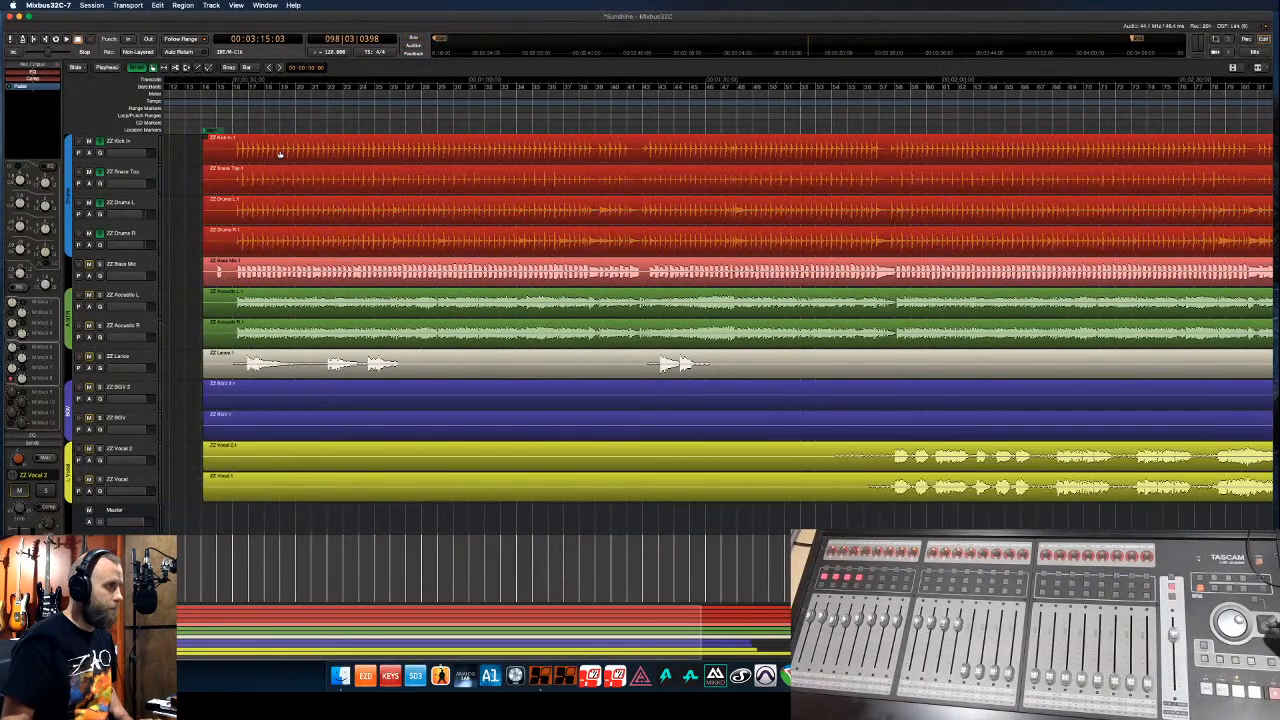
pyautogui.click(141, 150)
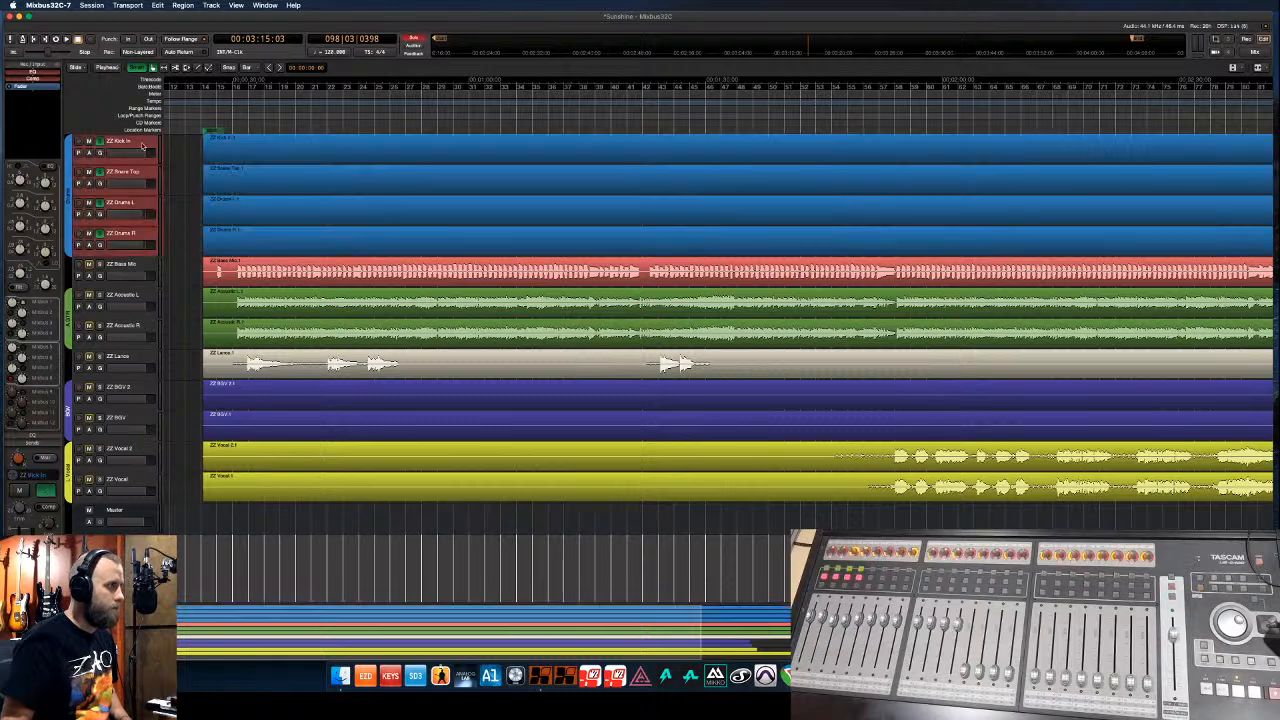
pyautogui.press('f')
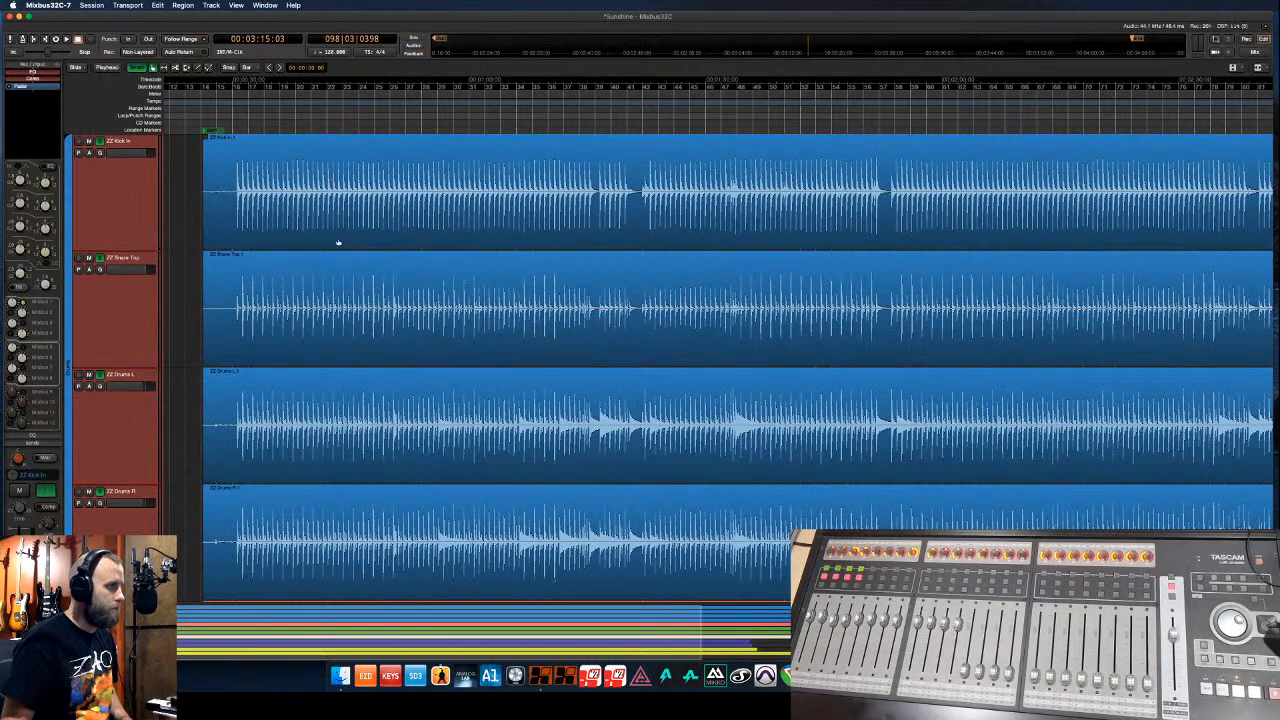
pyautogui.click(412, 324)
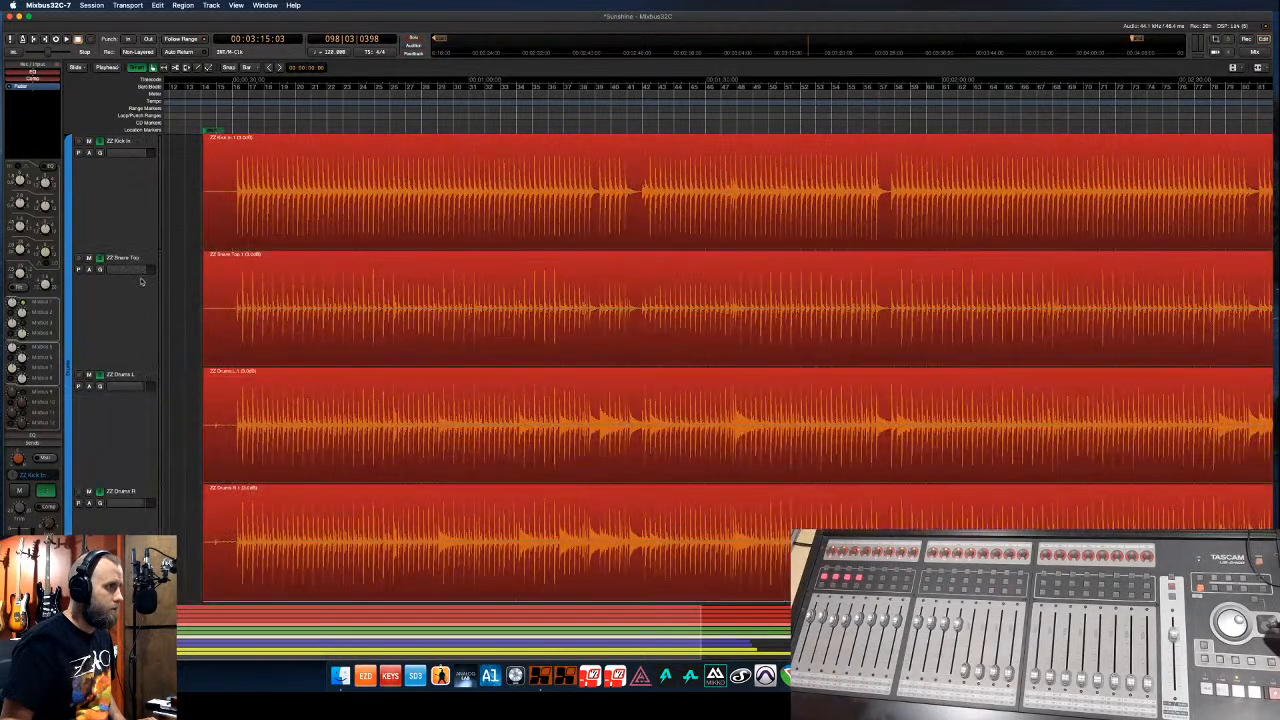
# - Boost the gain of the ZZ Bass Mic region
pyautogui.scroll(-4, 141, 282)
pyautogui.click(316, 384)
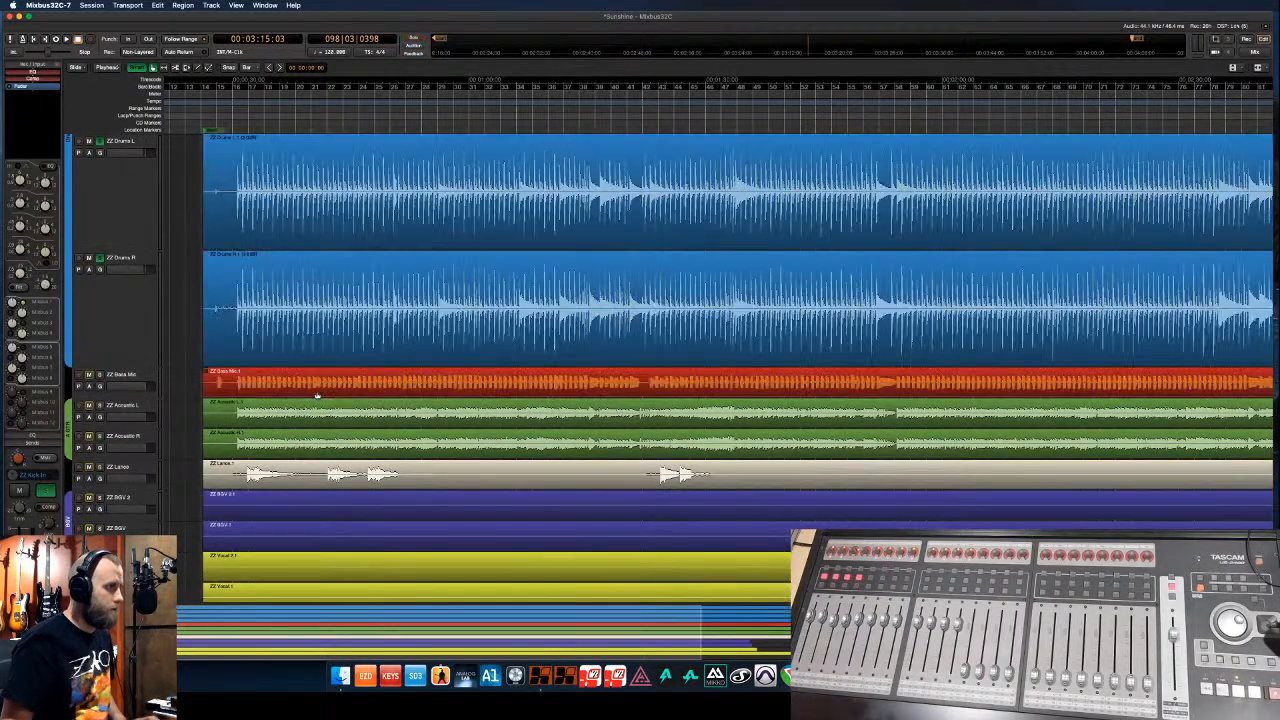
pyautogui.click(149, 377)
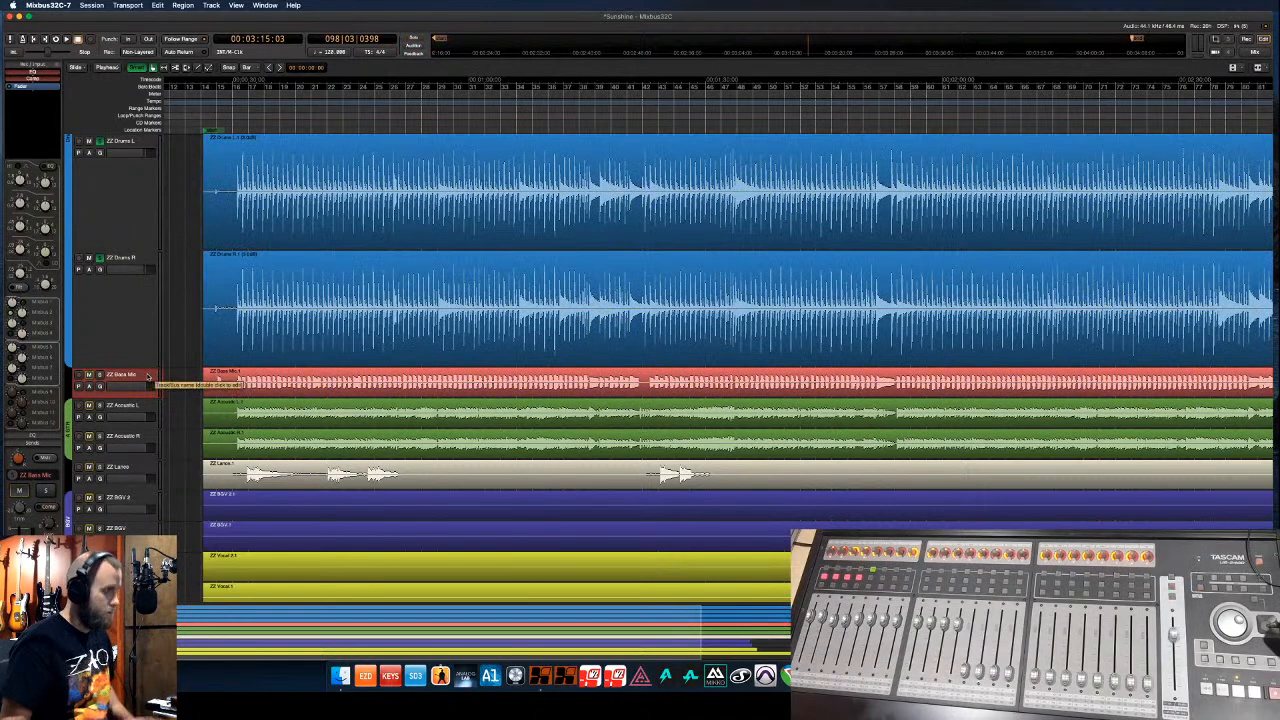
pyautogui.press('f')
pyautogui.click(415, 491)
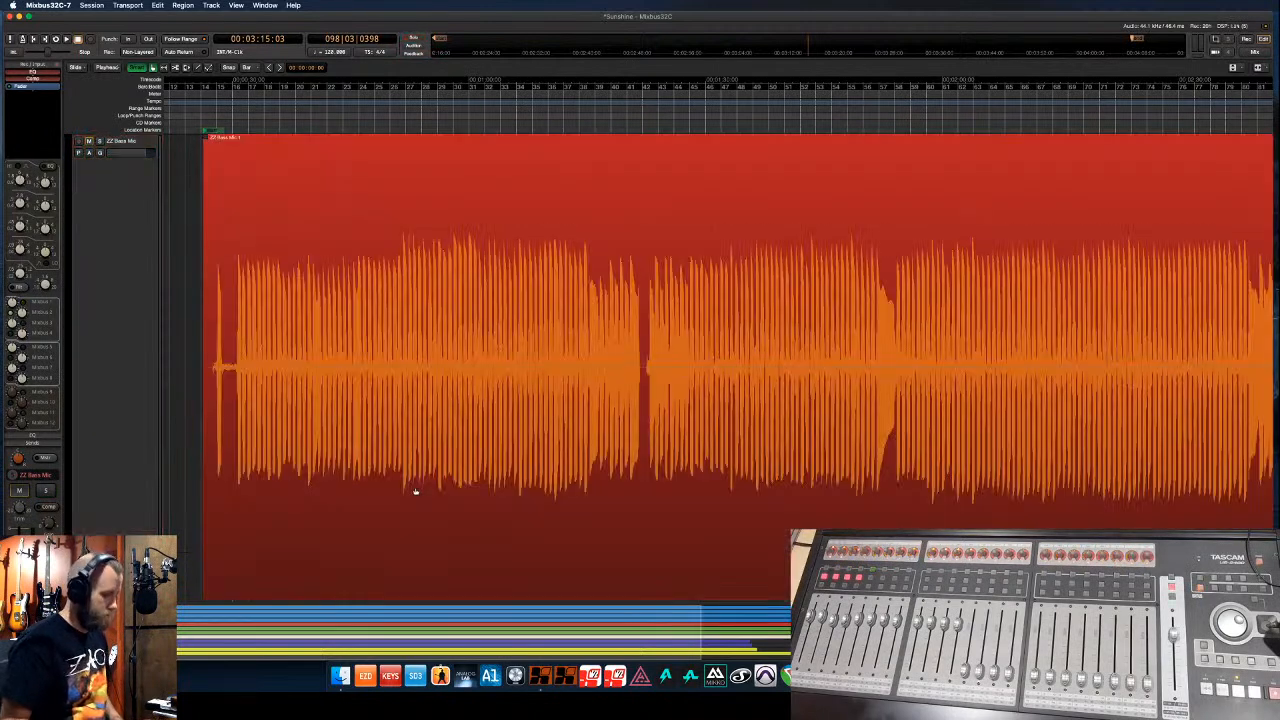
pyautogui.hotkey('shift', '6')
pyautogui.hotkey('shift', '6')
pyautogui.hotkey('shift', '6')
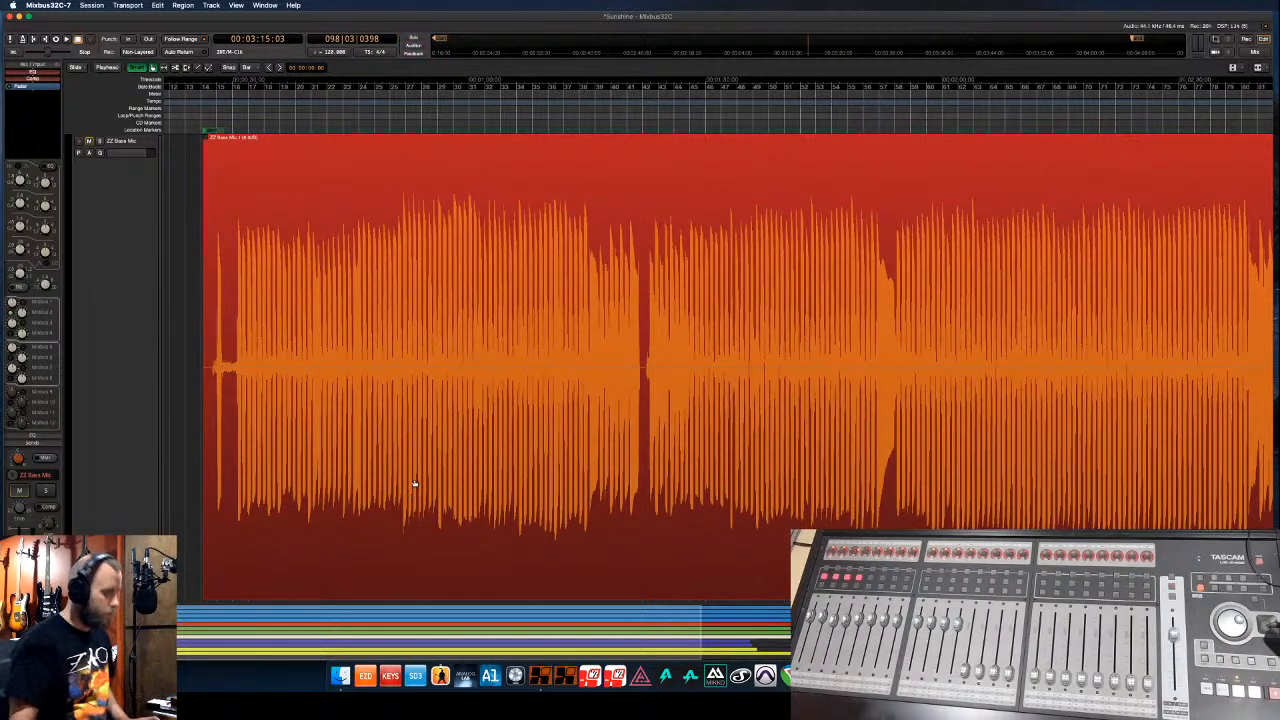
pyautogui.press('f')
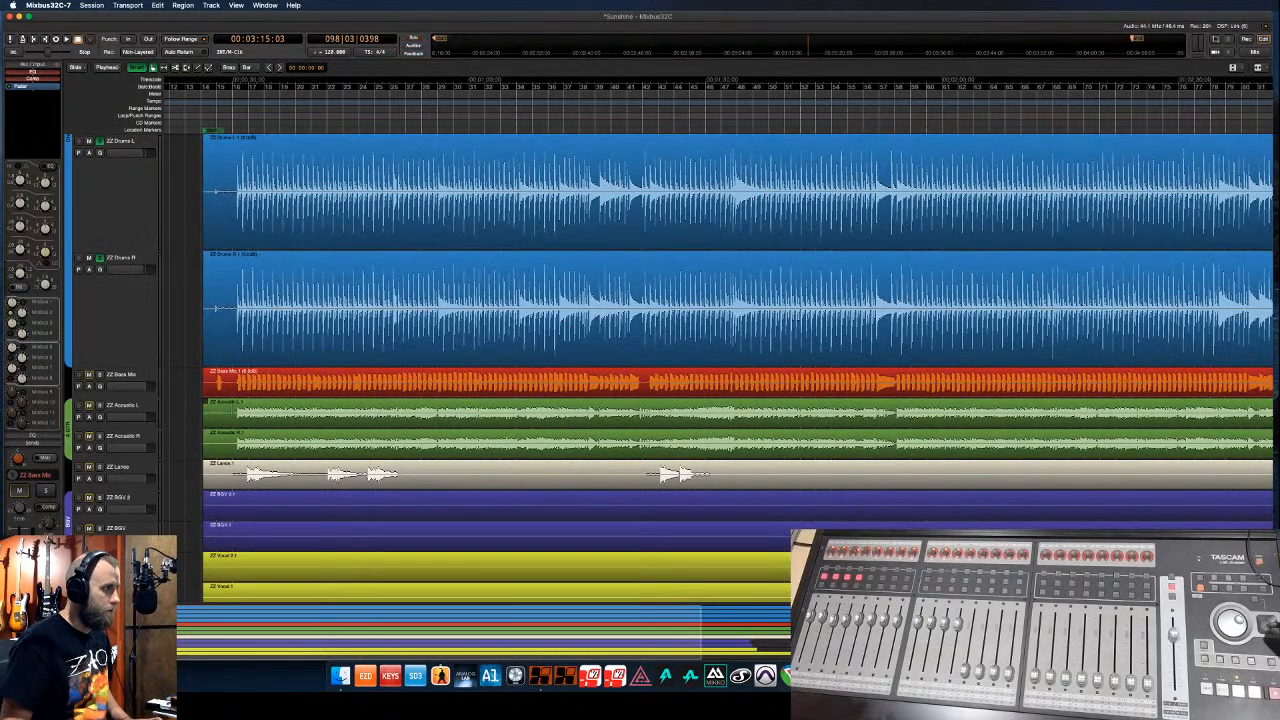
# - Fit the Acoustic L and R tracks to the view and select both acoustic regions
pyautogui.click(281, 421)
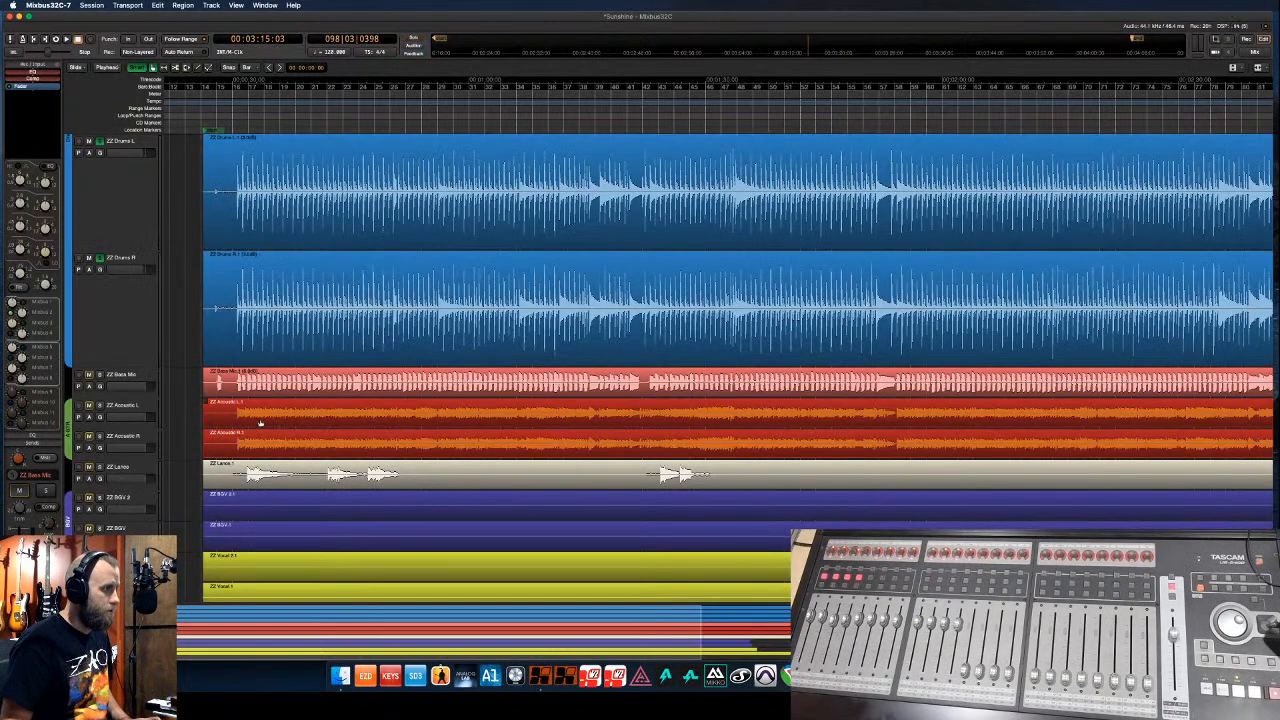
pyautogui.click(143, 410)
pyautogui.press('f')
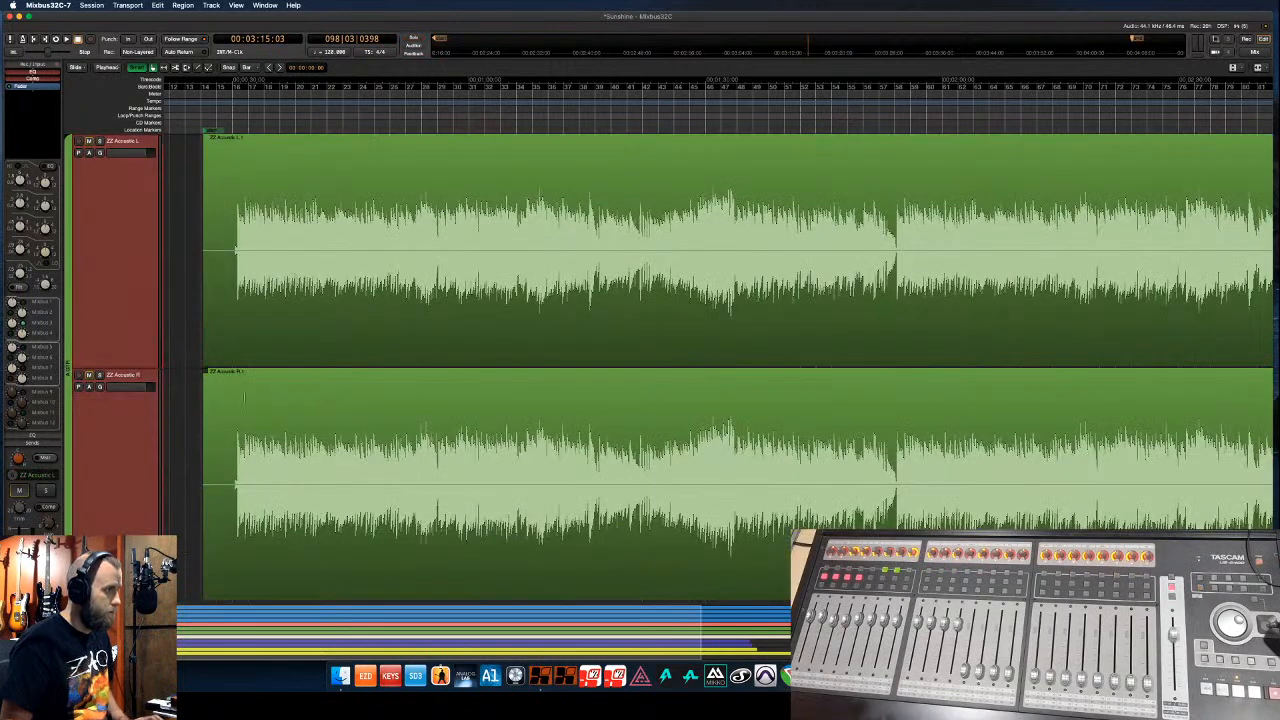
pyautogui.click(395, 358)
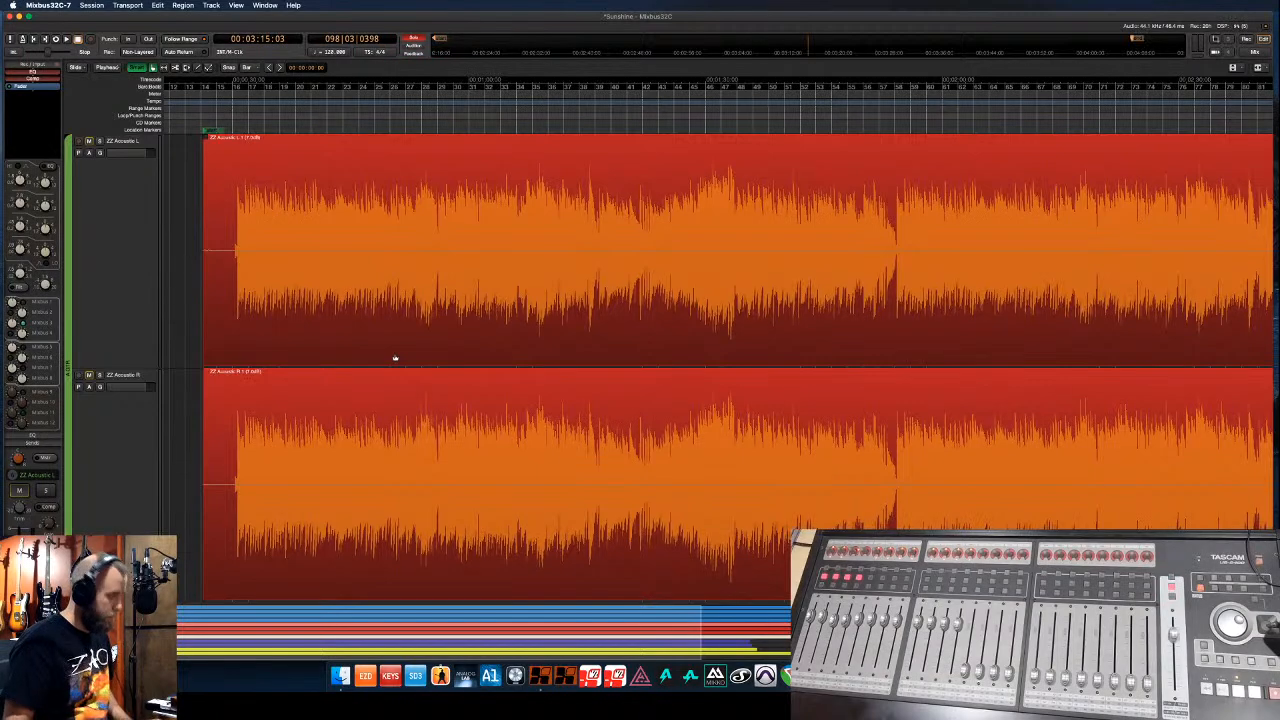
pyautogui.press('f')
# - Raise the ZZ Lance region's gain to 7 dB, then zoom back out
pyautogui.scroll(-5, 157, 404)
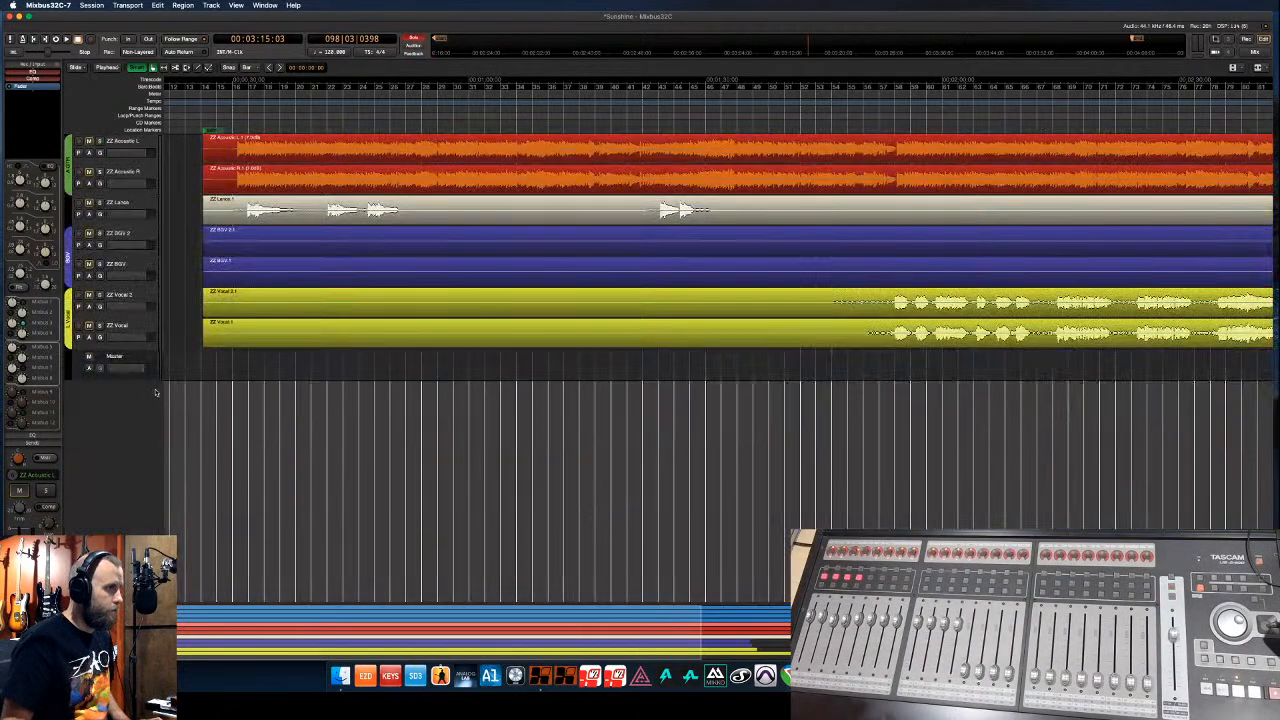
pyautogui.click(145, 202)
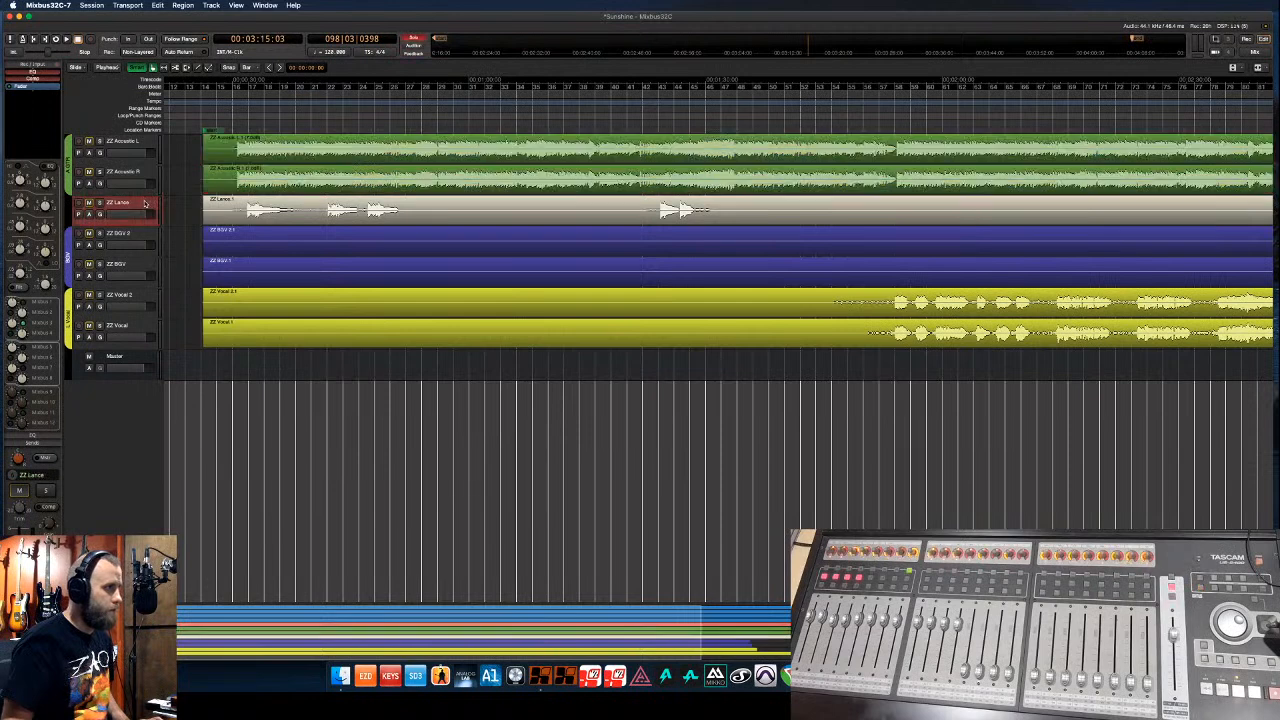
pyautogui.click(310, 224)
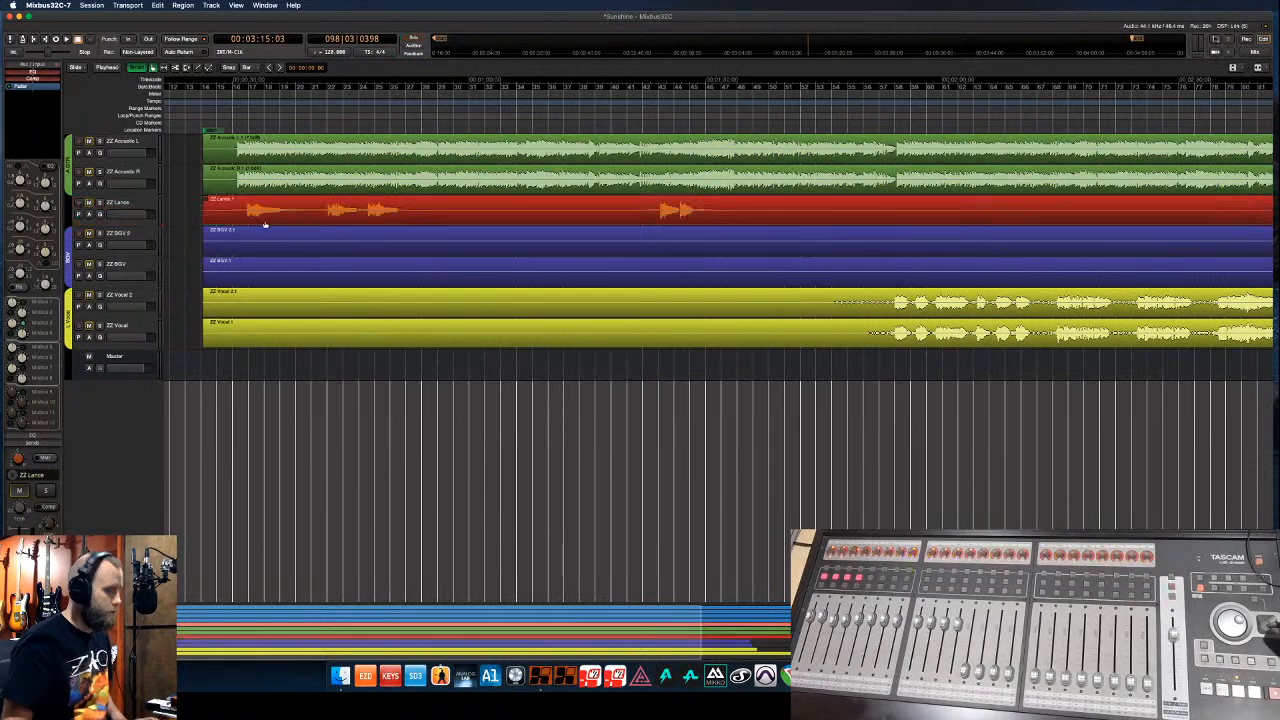
pyautogui.click(138, 203)
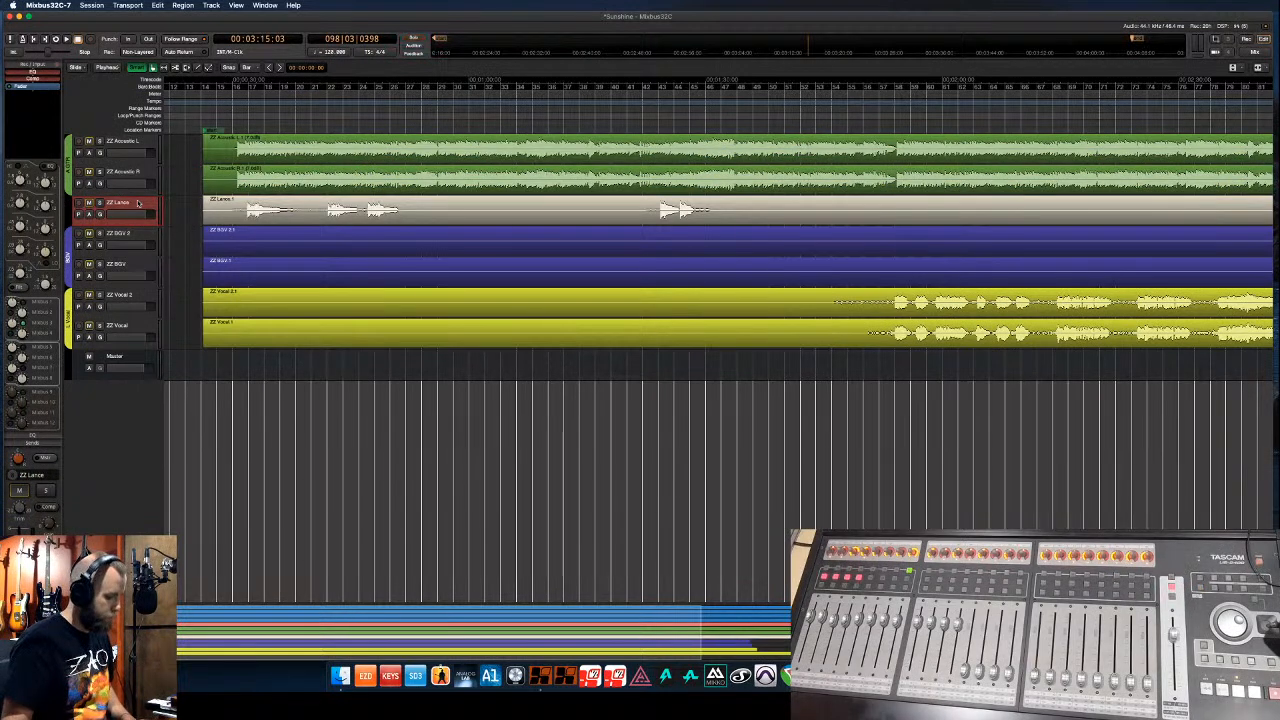
pyautogui.press('f')
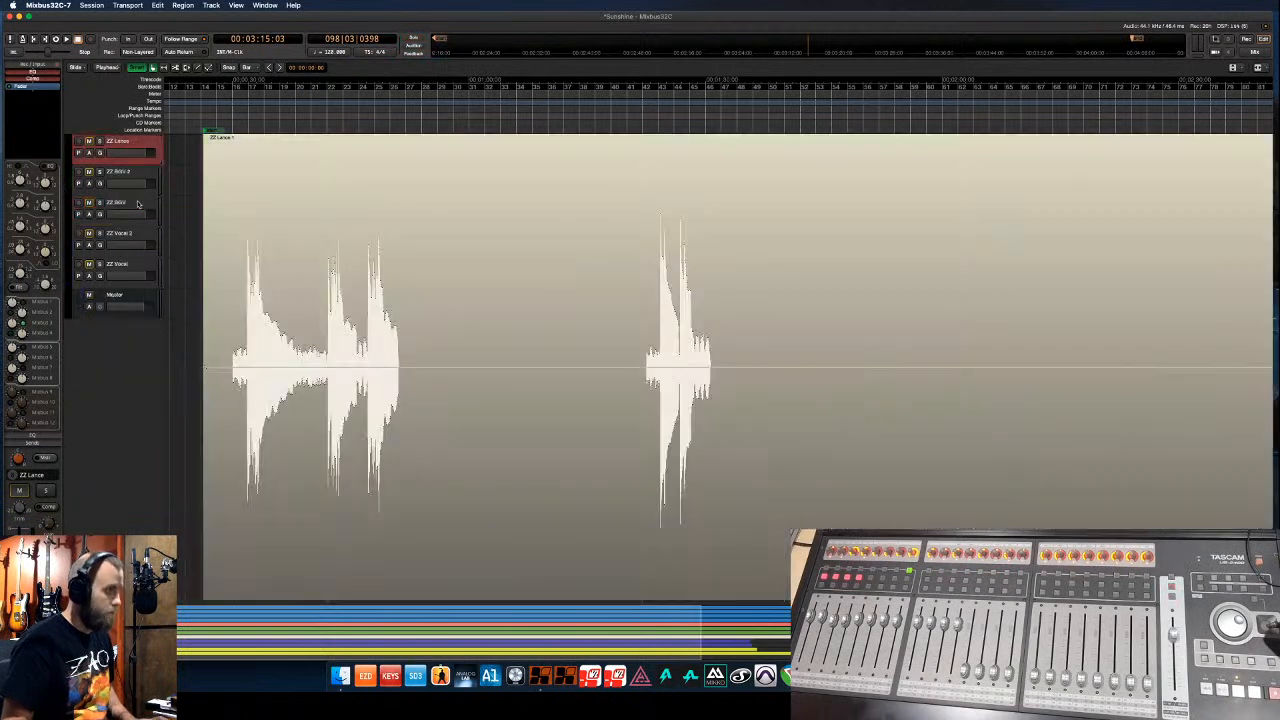
pyautogui.click(368, 488)
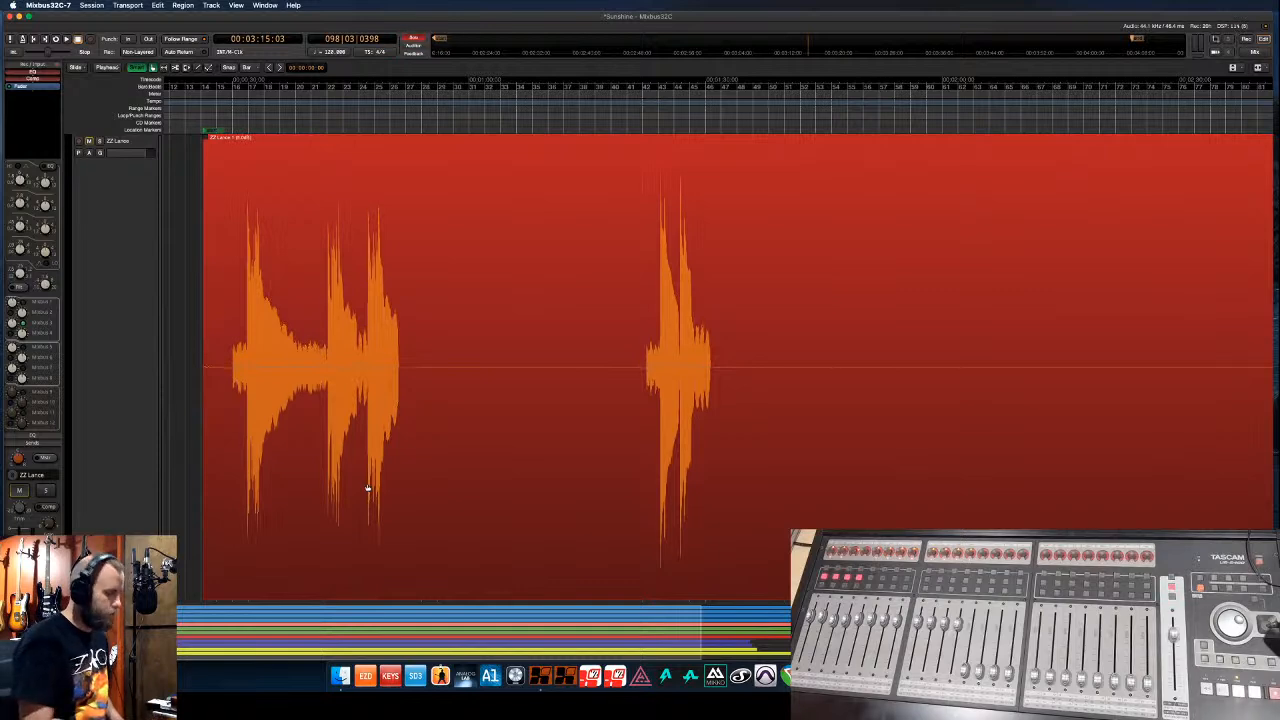
pyautogui.hotkey('shift', '6')
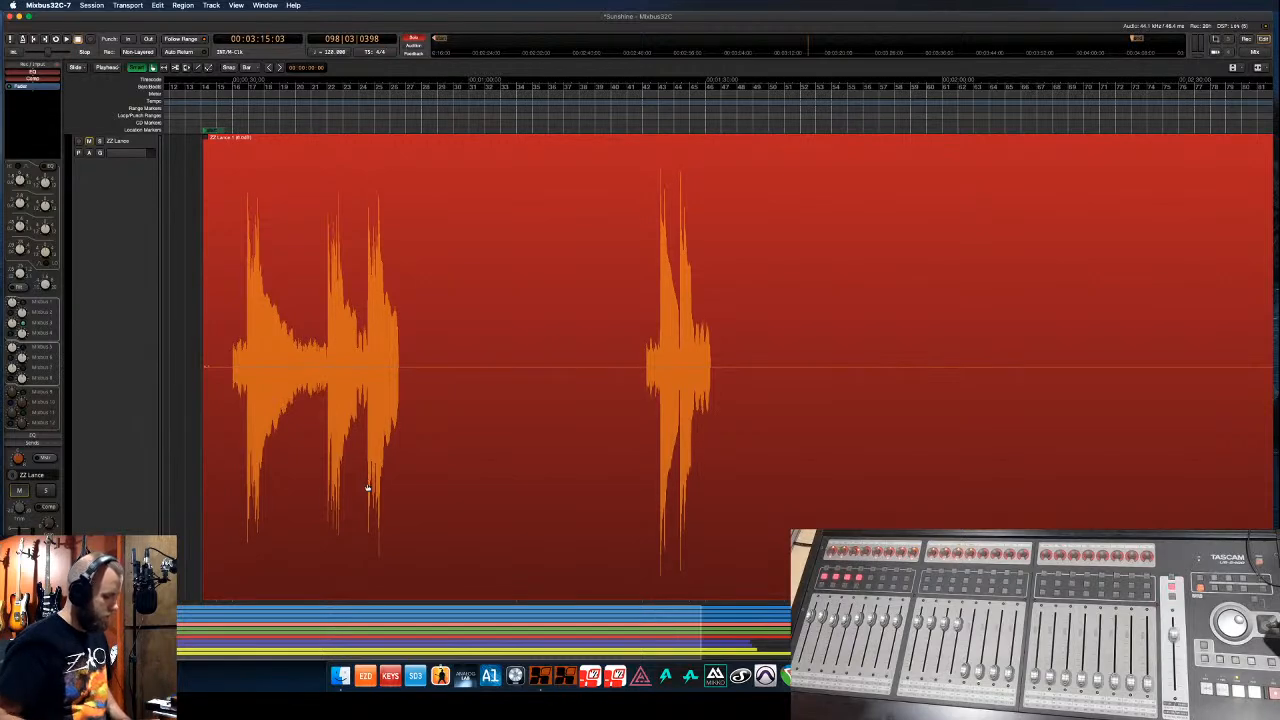
pyautogui.hotkey('shift', 'z')
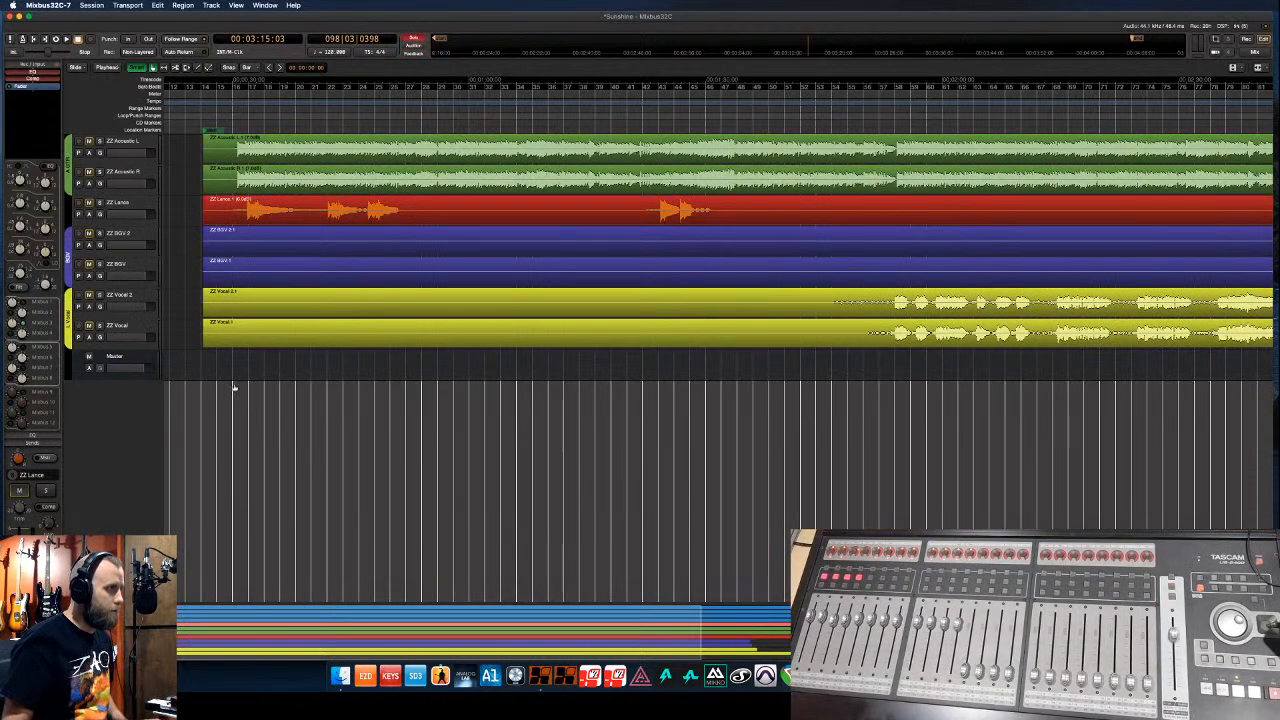
pyautogui.press('-')
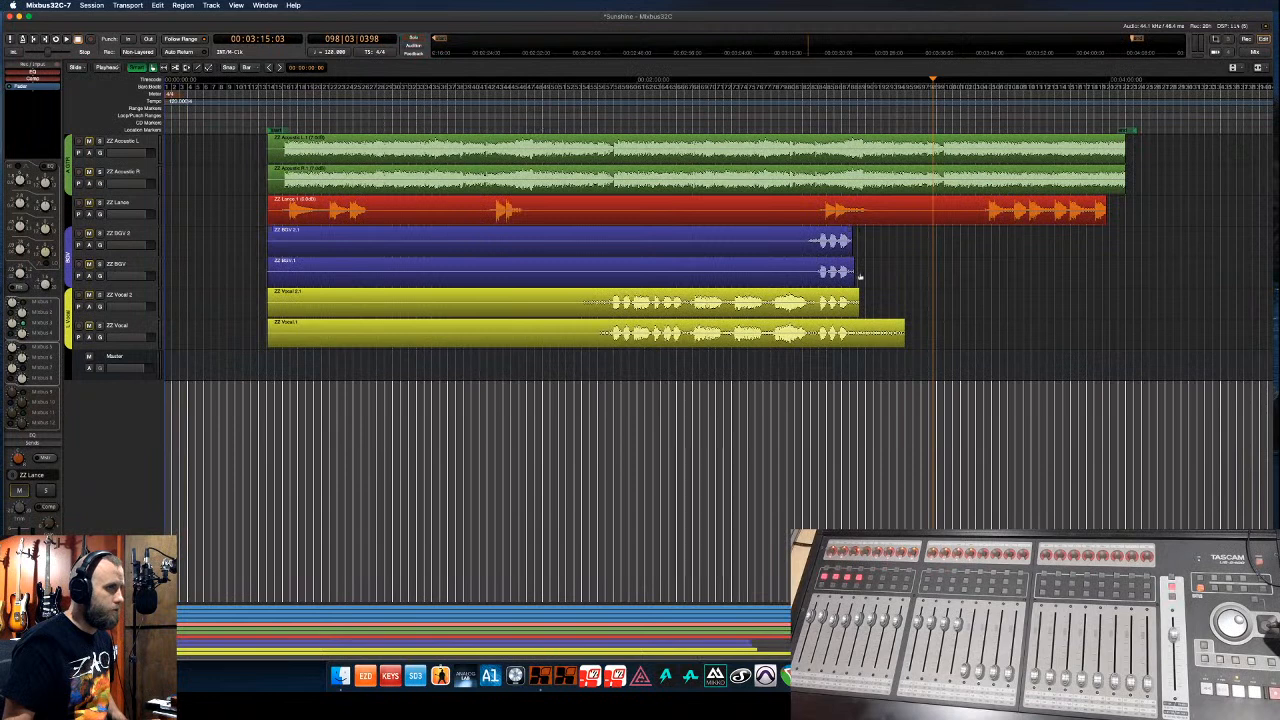
pyautogui.press('Escape')
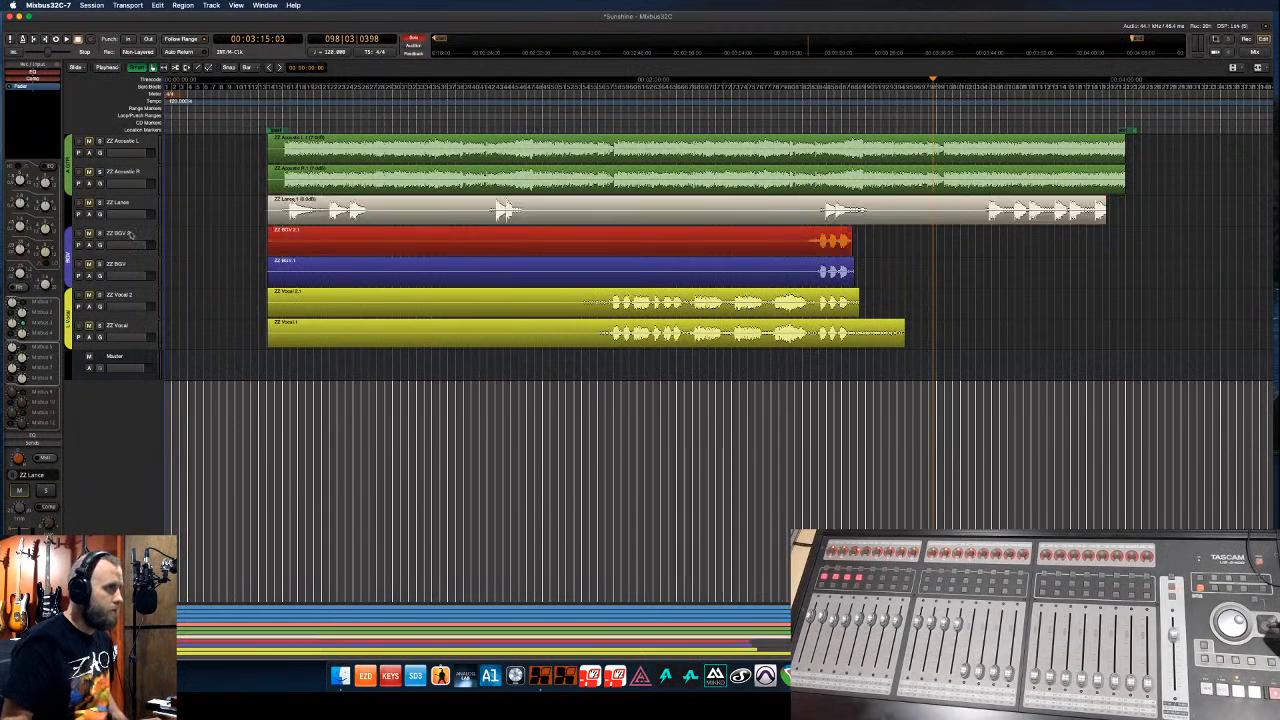
# - Boost both ZZ BGV regions' gain by 3 dB
pyautogui.click(128, 233)
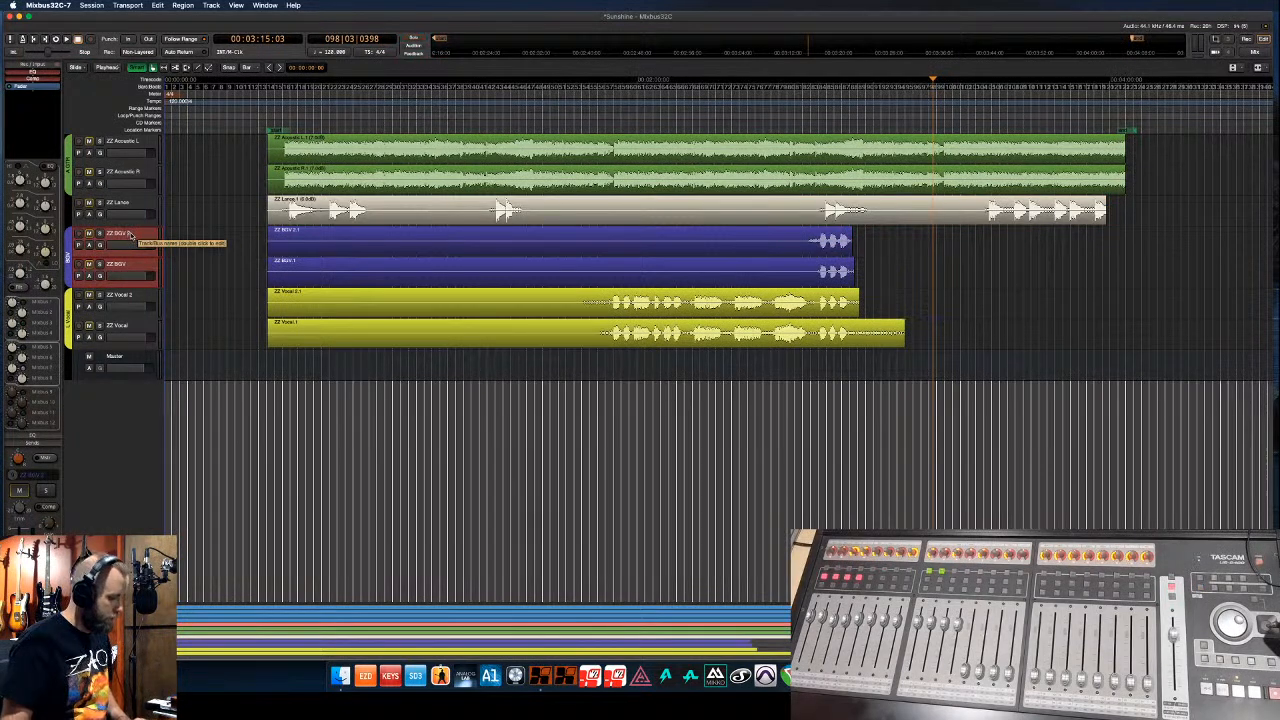
pyautogui.press('f')
pyautogui.click(834, 349)
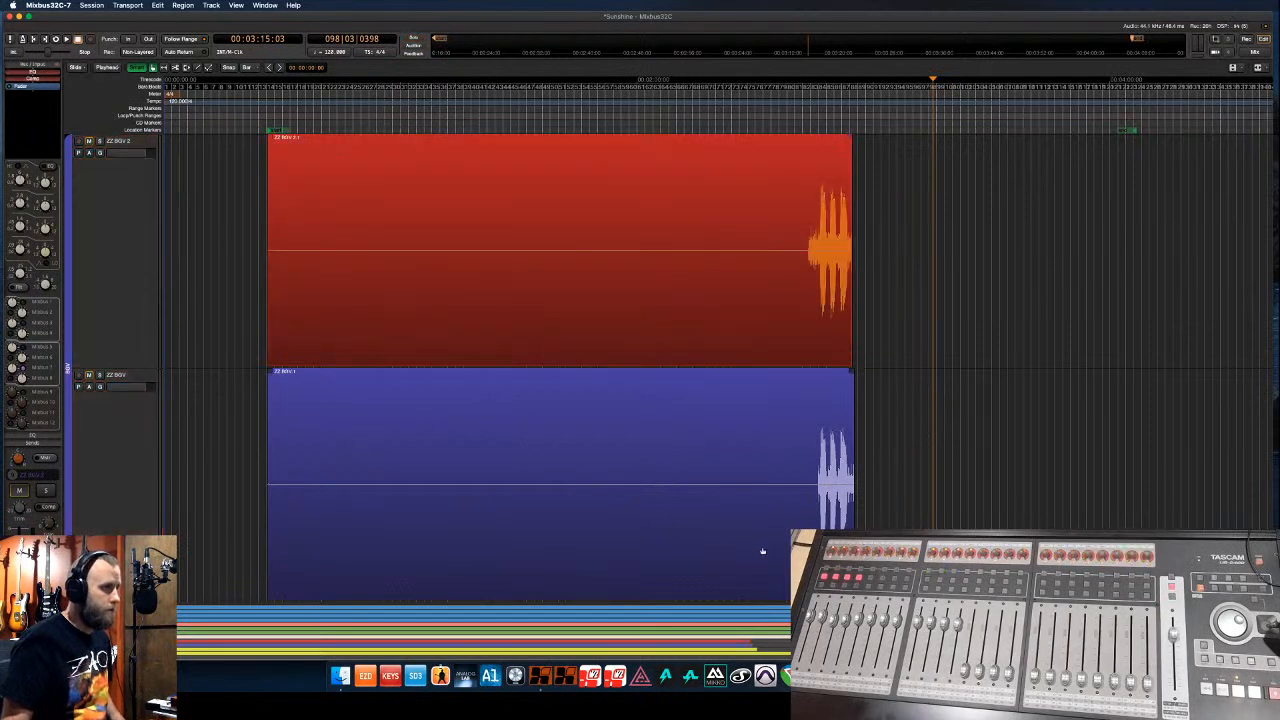
pyautogui.click(779, 451)
pyautogui.click(798, 343)
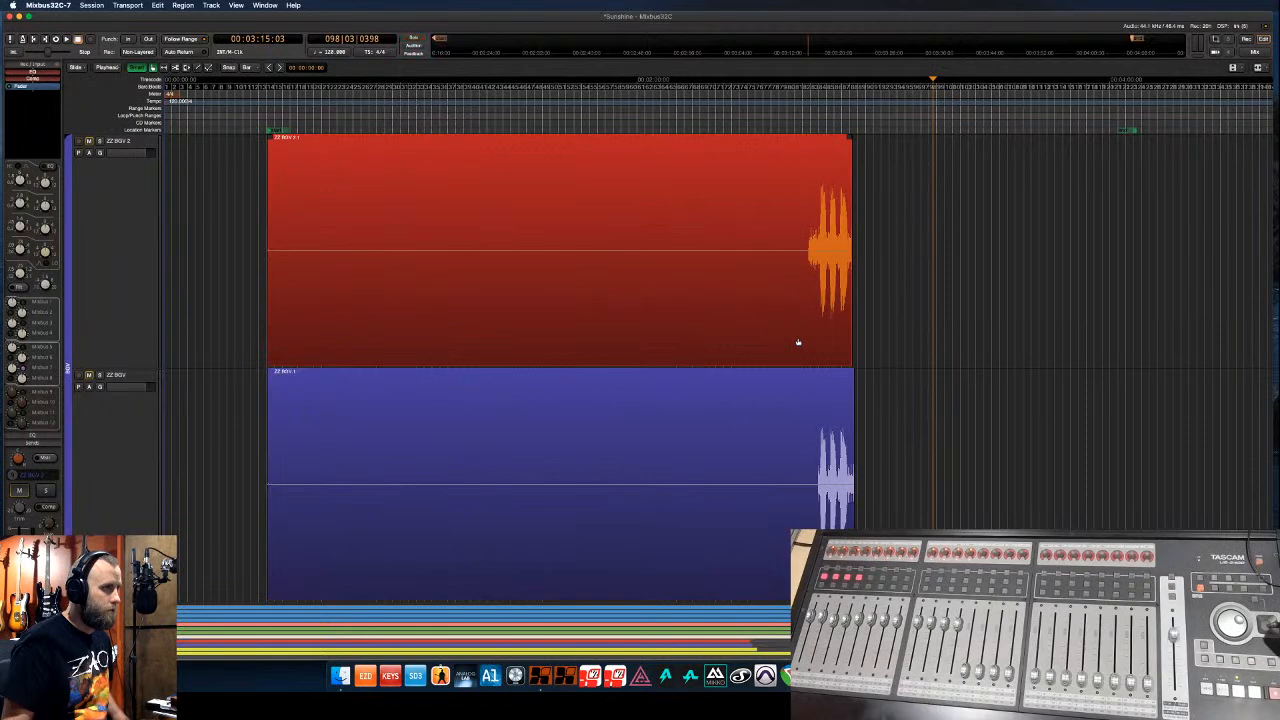
pyautogui.keyDown('shift'); pyautogui.click(818, 516); pyautogui.keyUp('shift')
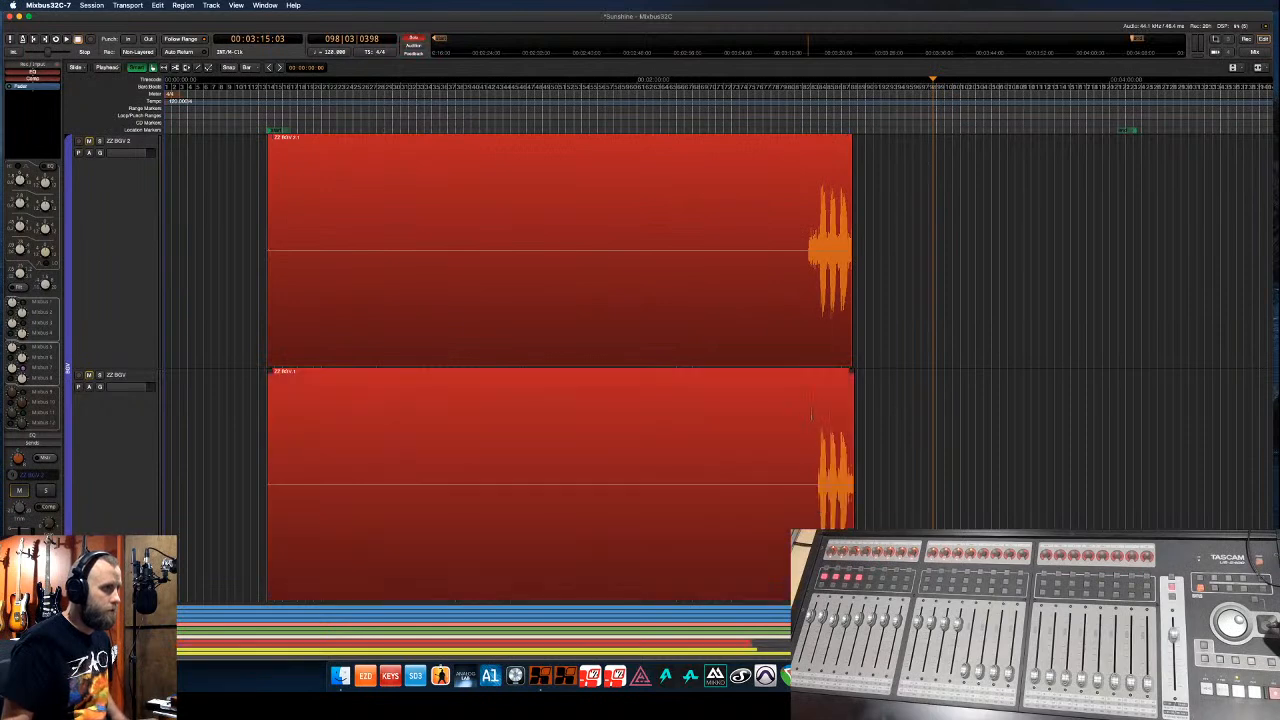
pyautogui.hotkey('shift', '6')
pyautogui.hotkey('shift', '6')
pyautogui.hotkey('shift', '6')
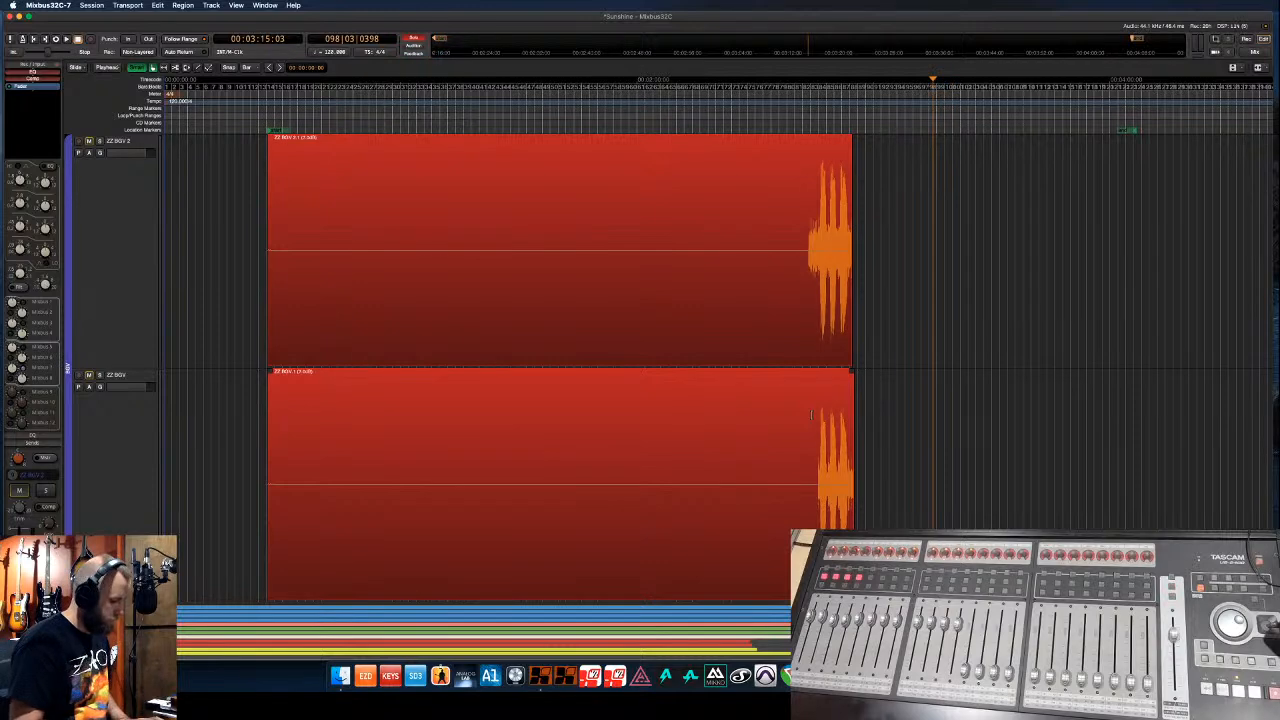
pyautogui.hotkey('shift', 'z')
# - Boost the gain of both ZZ Vocal regions, then fit the whole session in view
pyautogui.click(688, 313)
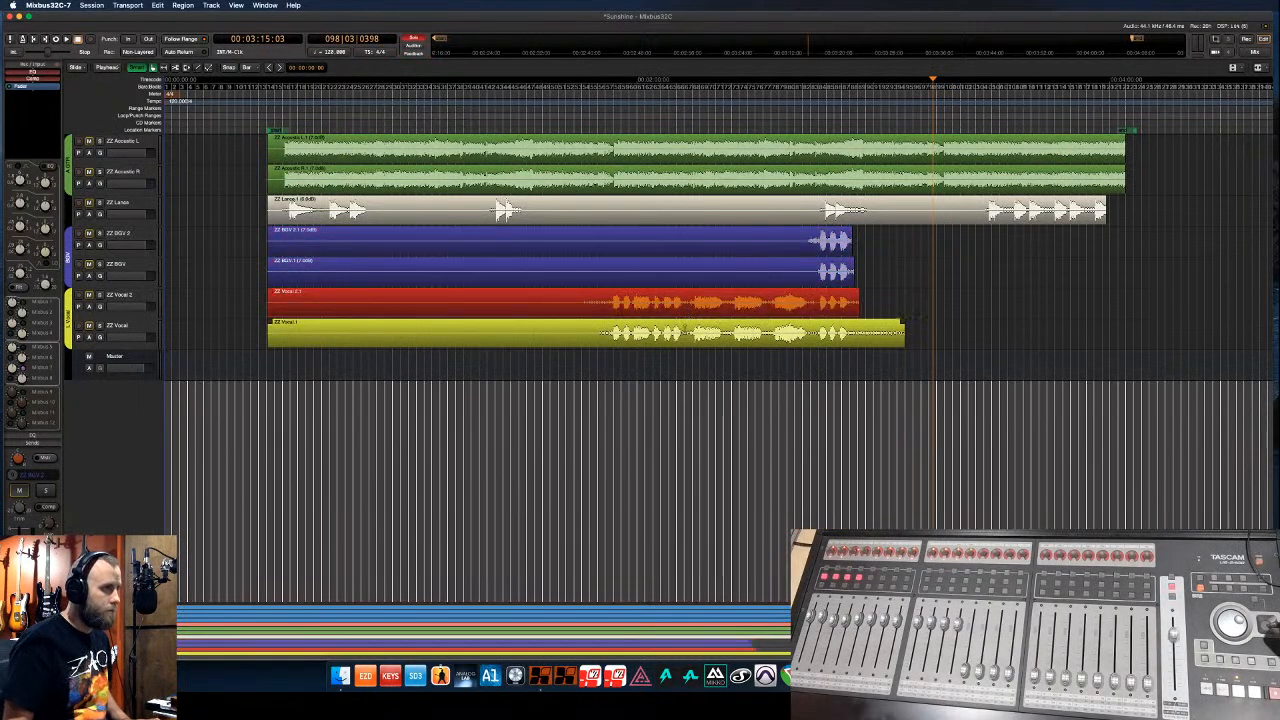
pyautogui.click(685, 334)
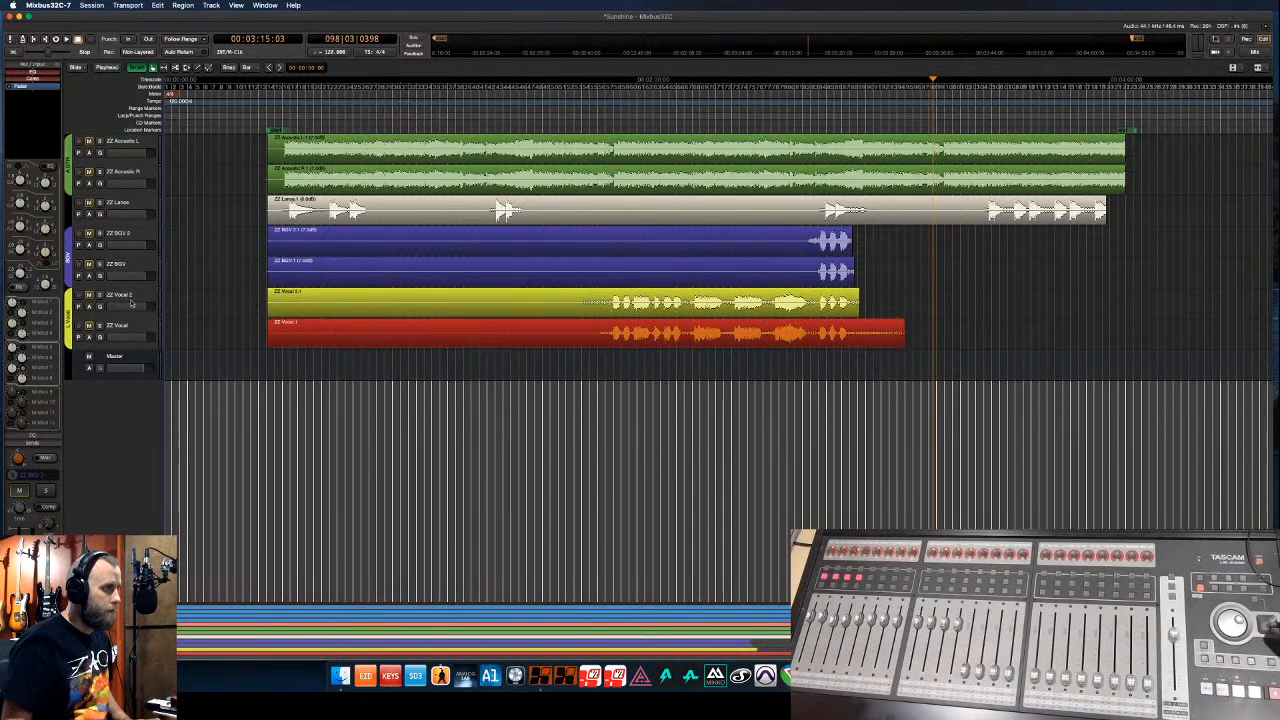
pyautogui.click(143, 331)
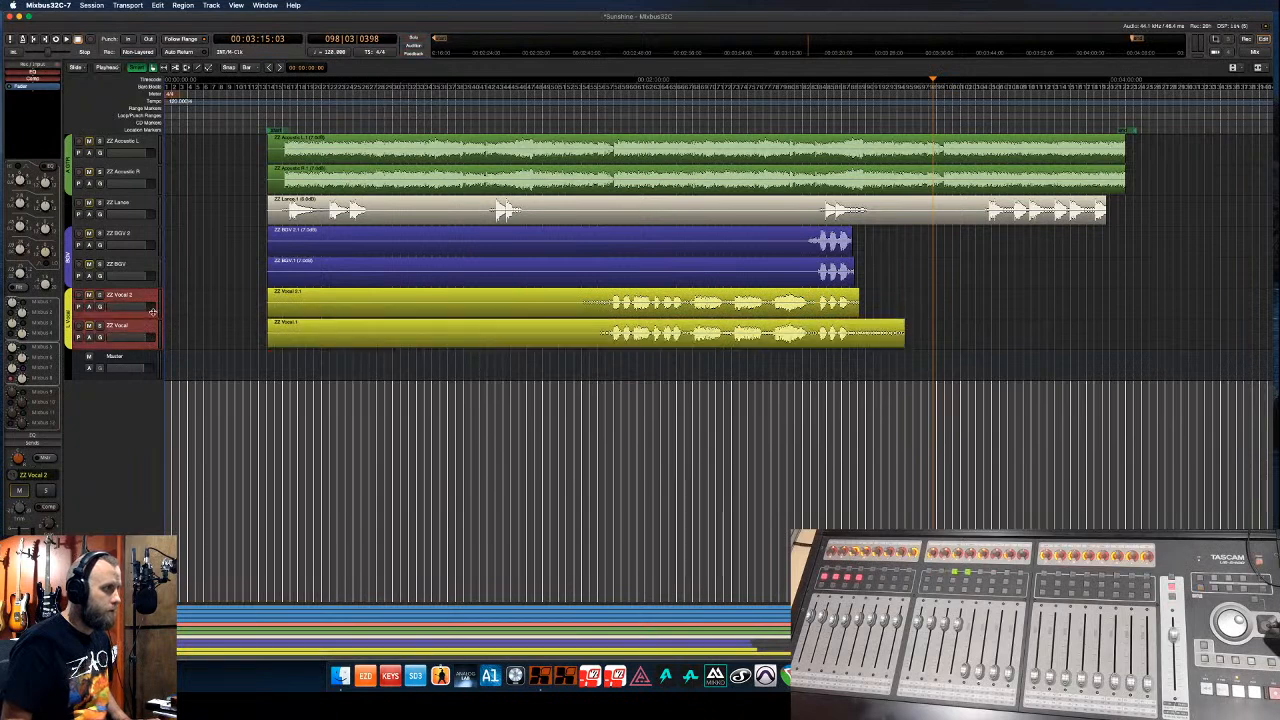
pyautogui.press('f')
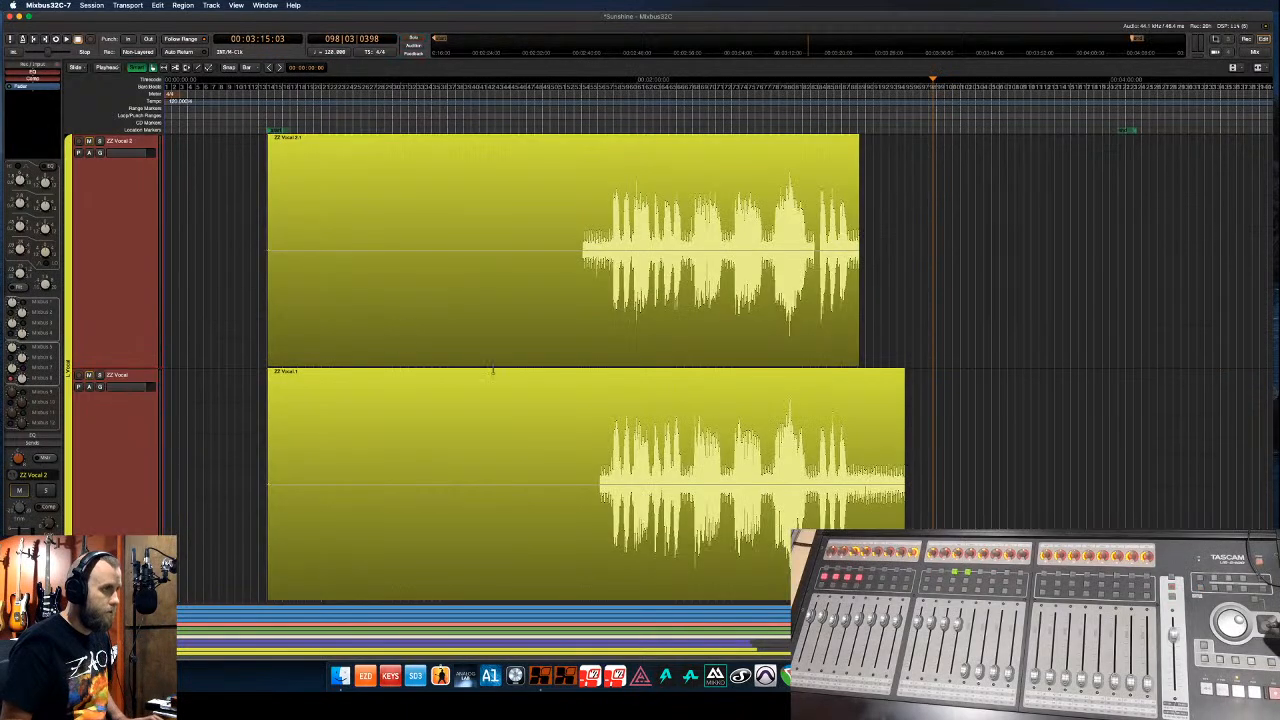
pyautogui.click(632, 509)
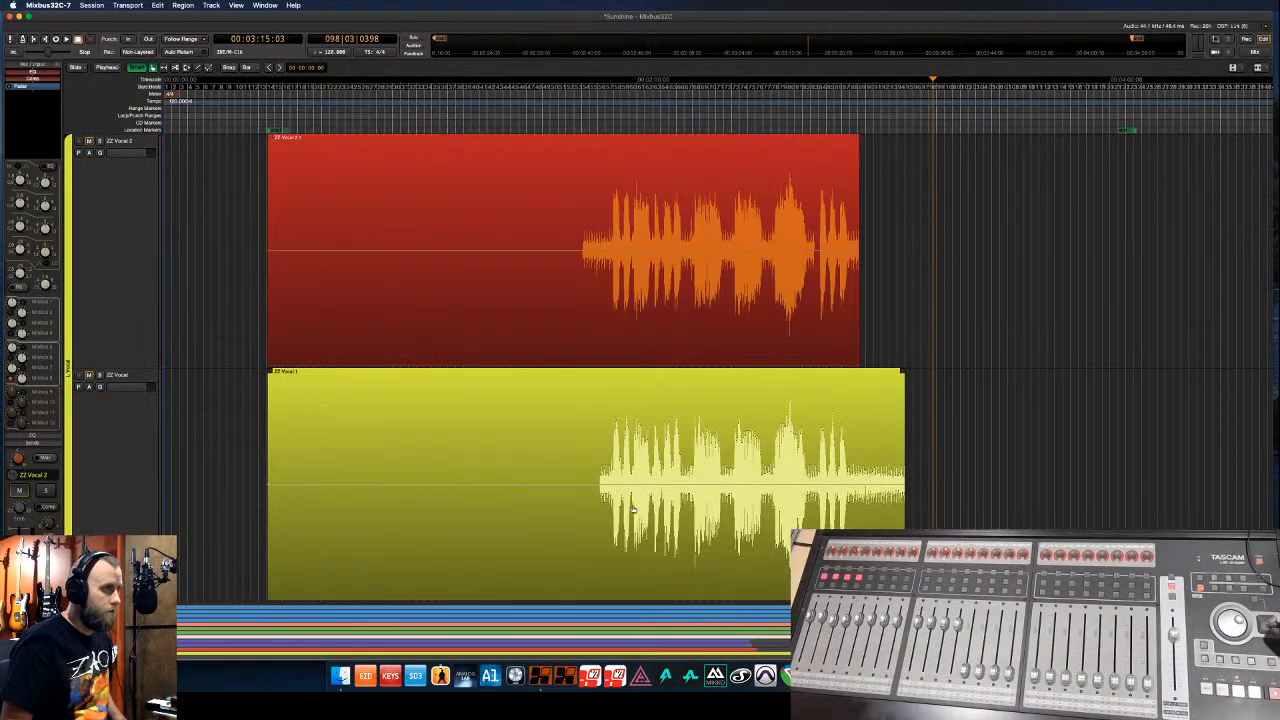
pyautogui.keyDown('shift'); pyautogui.click(640, 595); pyautogui.keyUp('shift')
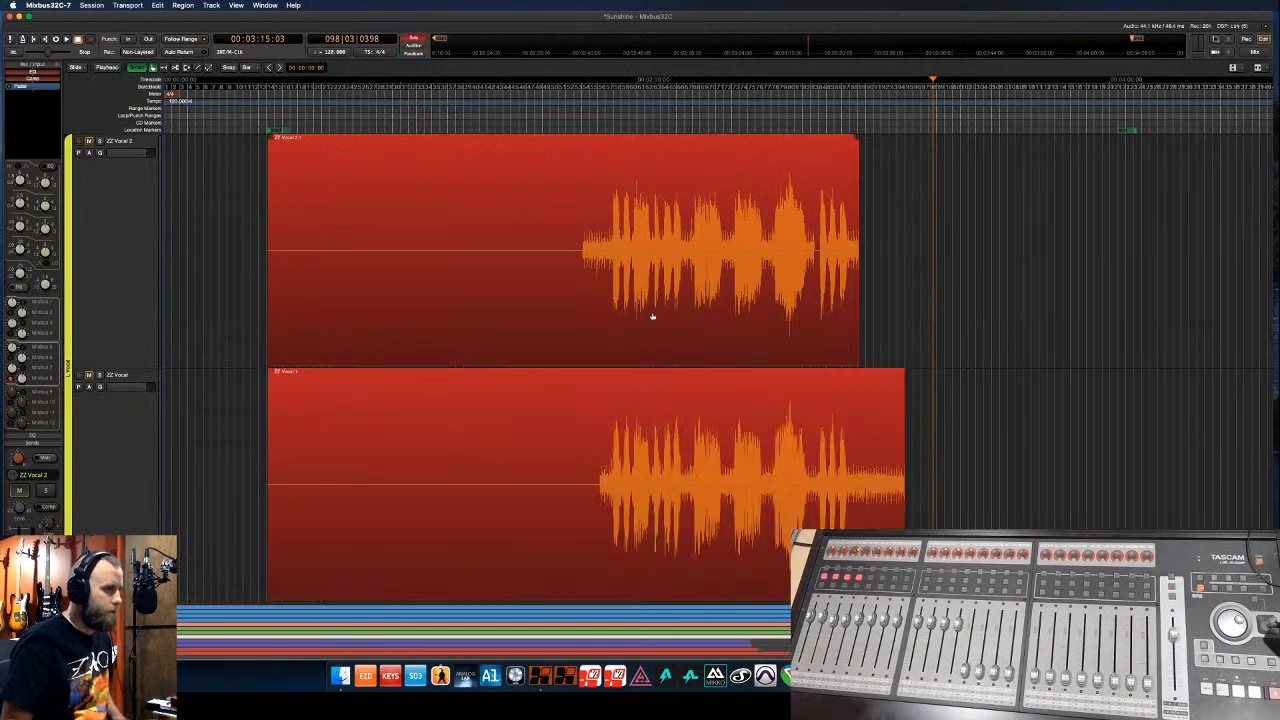
pyautogui.click(652, 328)
pyautogui.keyDown('shift'); pyautogui.click(654, 489); pyautogui.keyUp('shift')
pyautogui.hotkey('shift', '6')
pyautogui.hotkey('shift', '6')
pyautogui.hotkey('shift', '6')
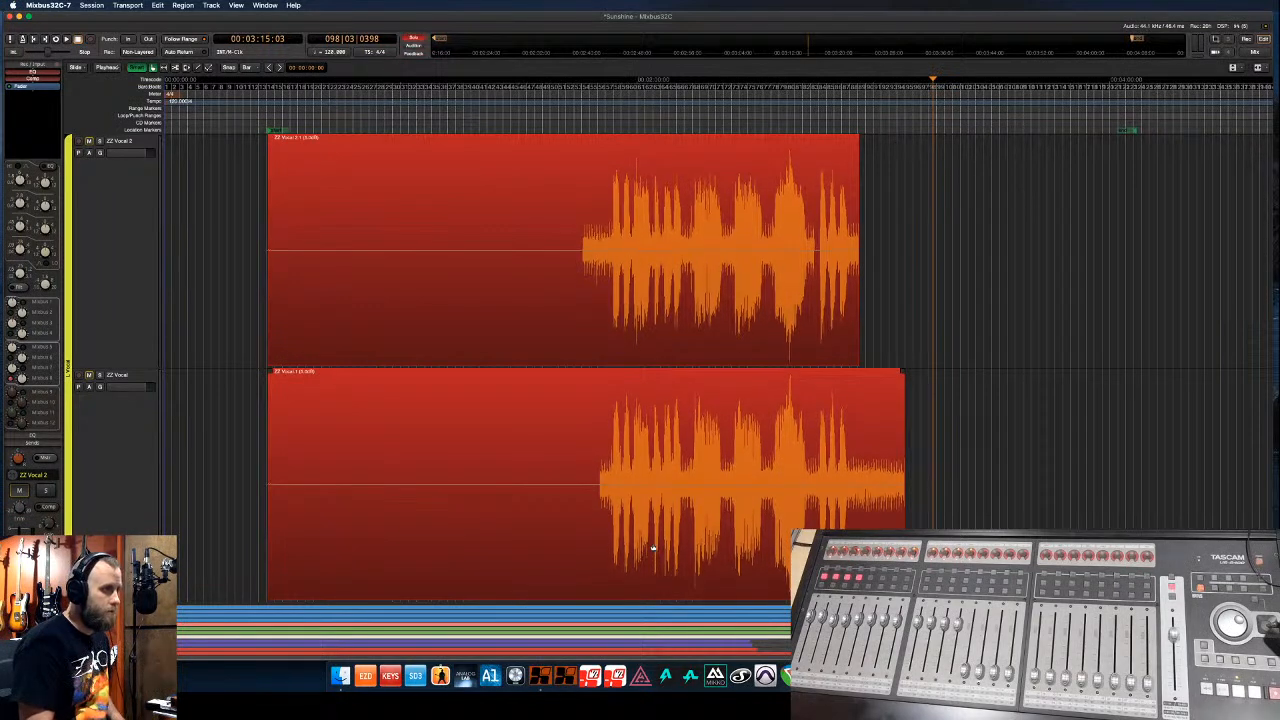
pyautogui.hotkey('shift', 'z')
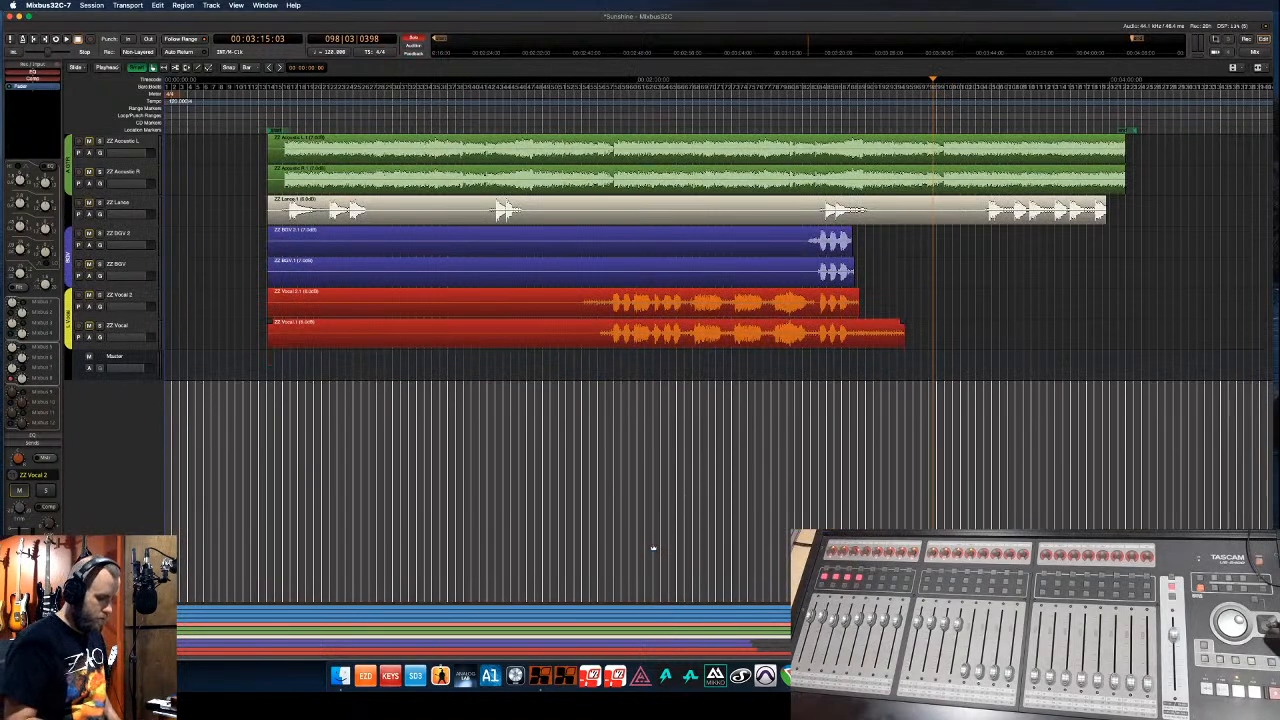
pyautogui.hotkey('alt', 'a')
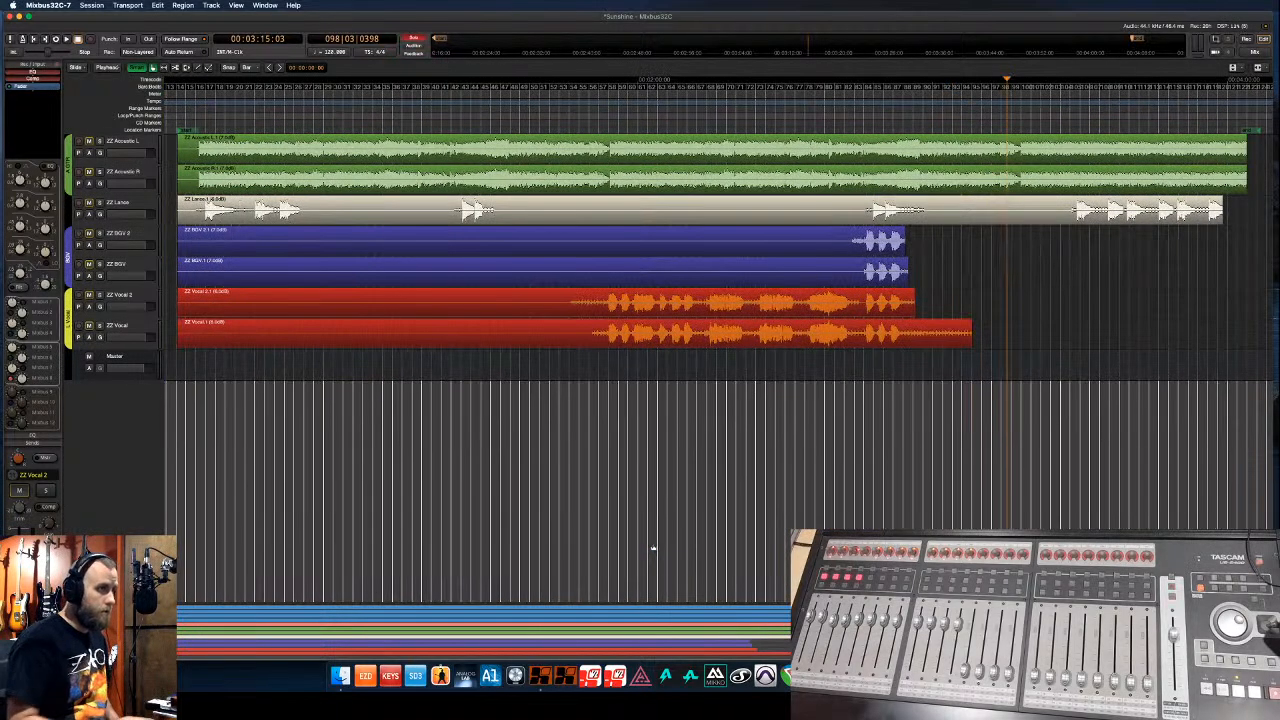
# - Play from about 0:29 with all tracks shown, briefly solo ZZ Bass Mic, then bring up the mixer
pyautogui.click(191, 115)
pyautogui.press('space')
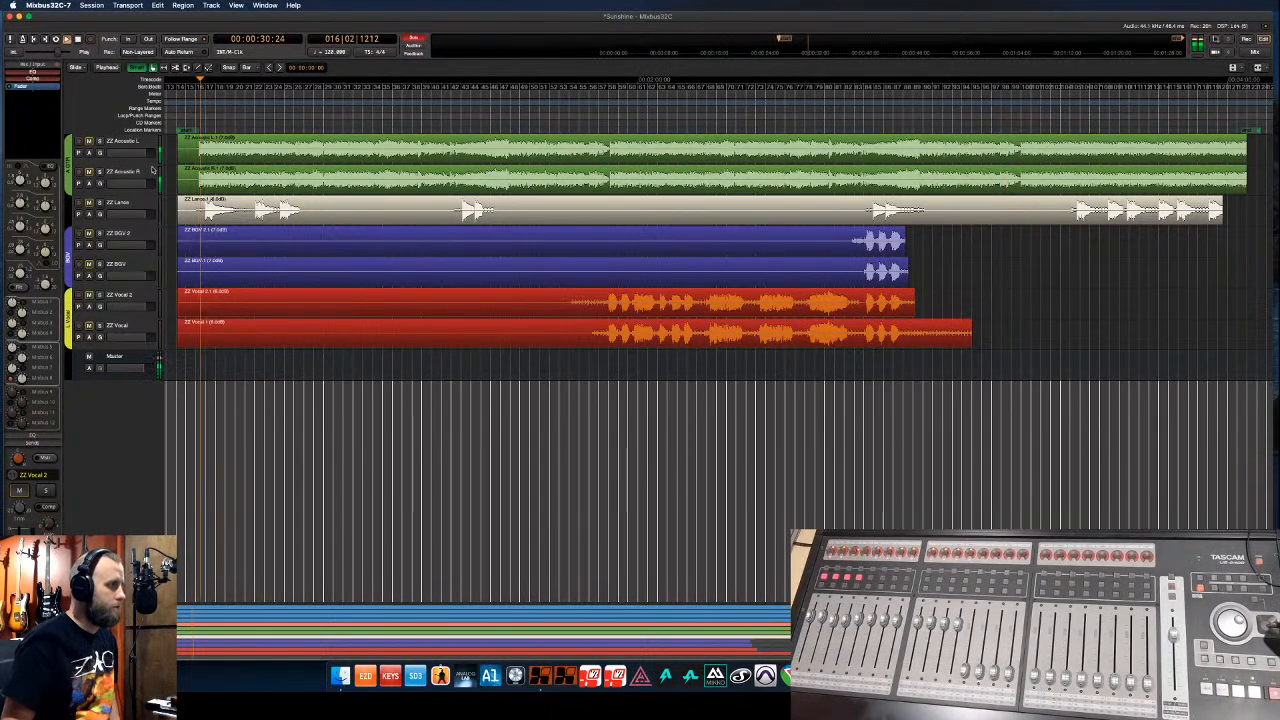
pyautogui.scroll(10, 153, 170)
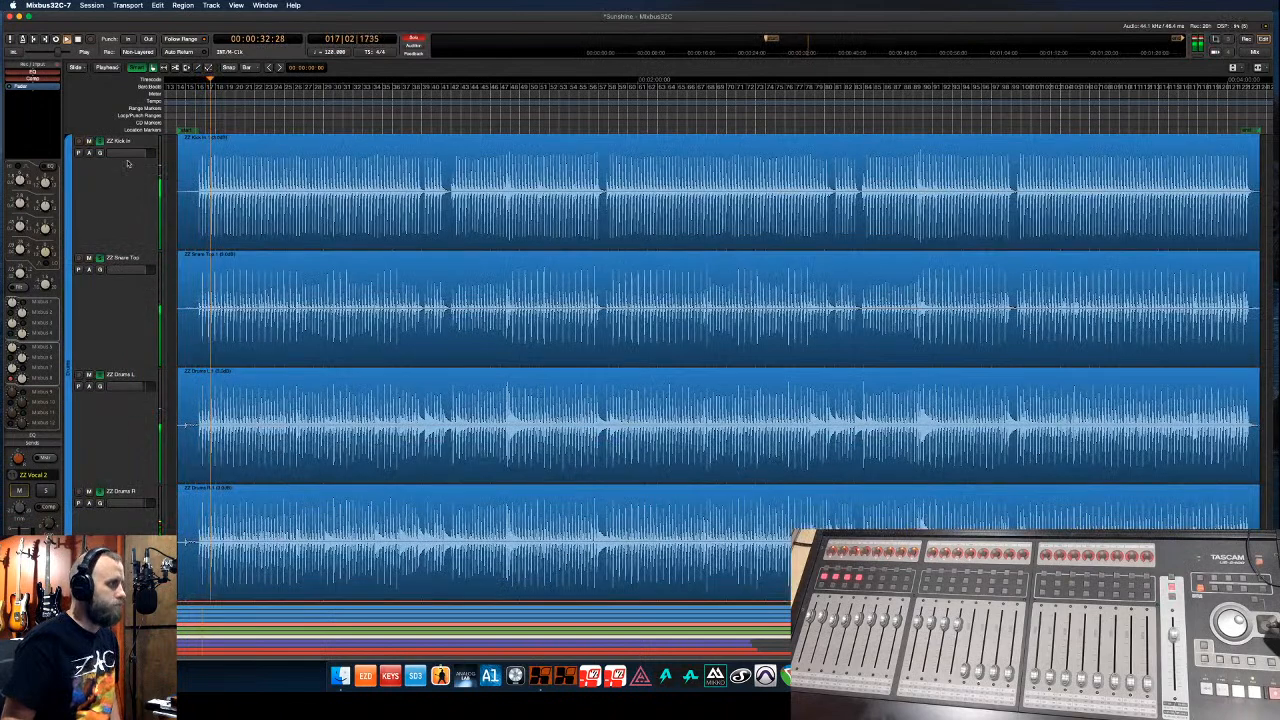
pyautogui.press('F2')
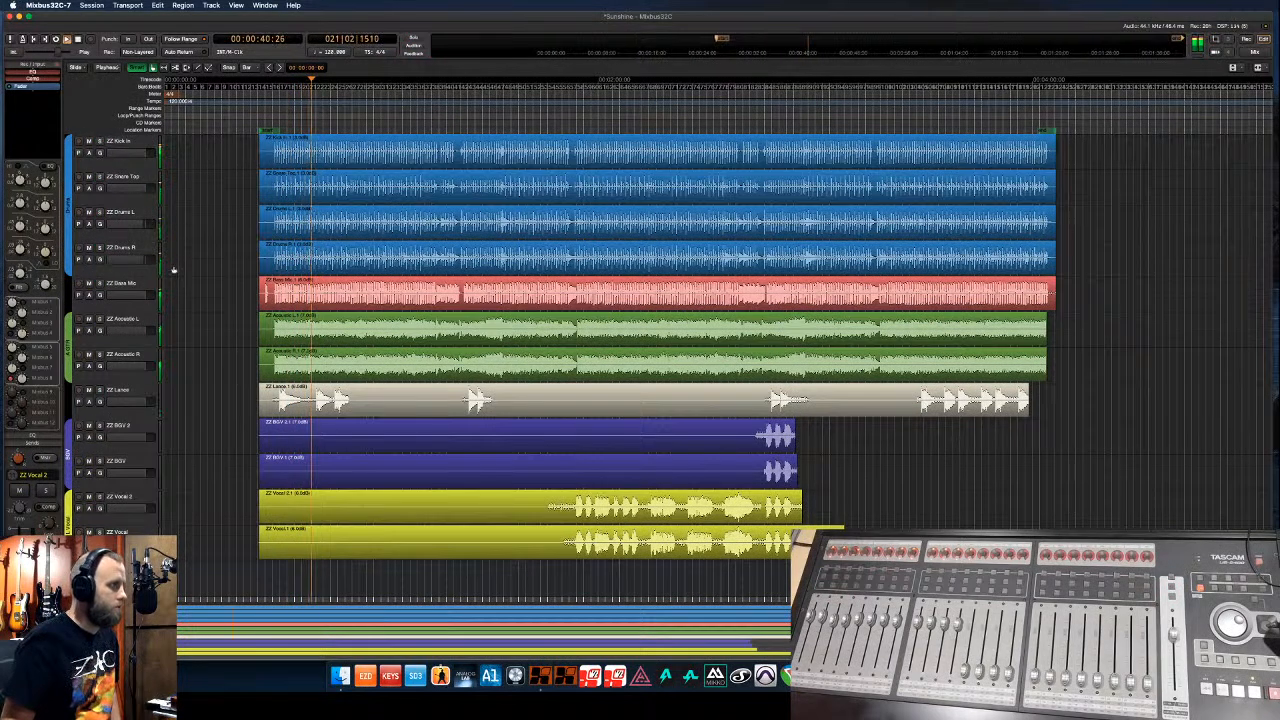
pyautogui.click(104, 286)
pyautogui.click(99, 284)
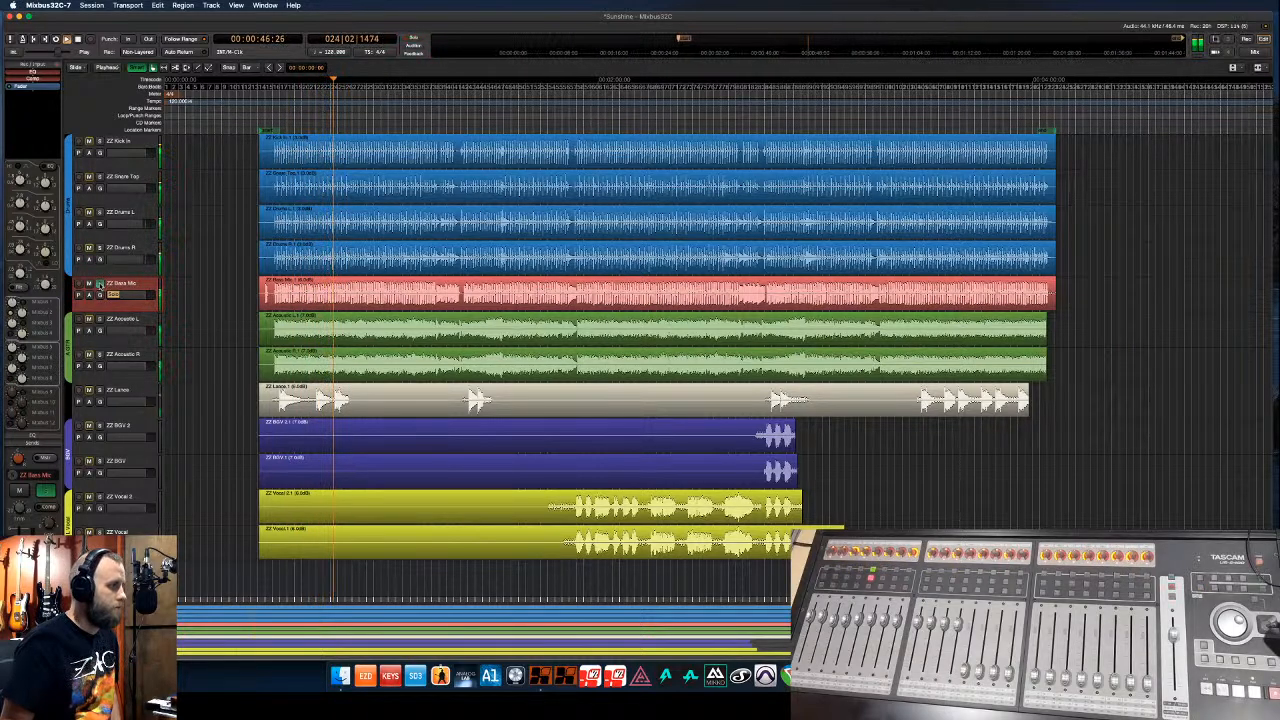
pyautogui.click(99, 284)
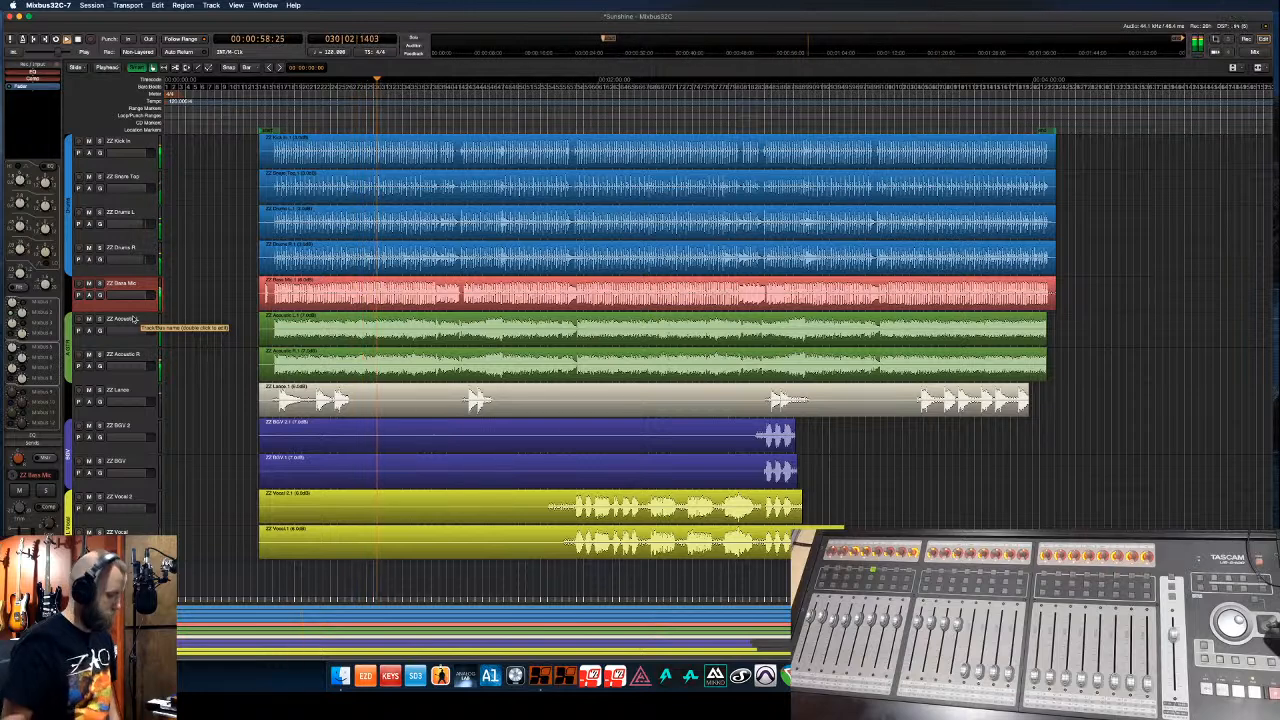
pyautogui.hotkey('alt', 'm')
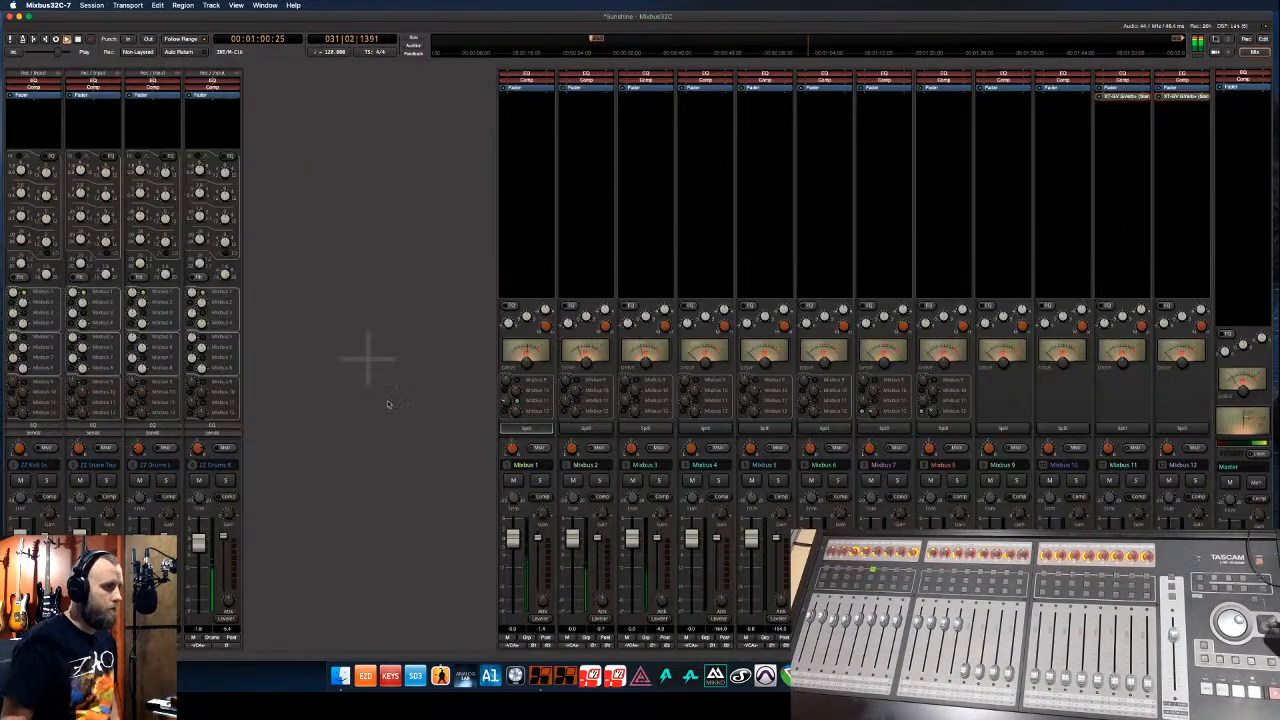
# - Rename mix buses 3, 2 and 1 to GTR, BAss and Drums
pyautogui.click(668, 470)
pyautogui.click(674, 471)
pyautogui.write('GTR')
pyautogui.press('Return')
pyautogui.click(603, 469)
pyautogui.click(606, 470)
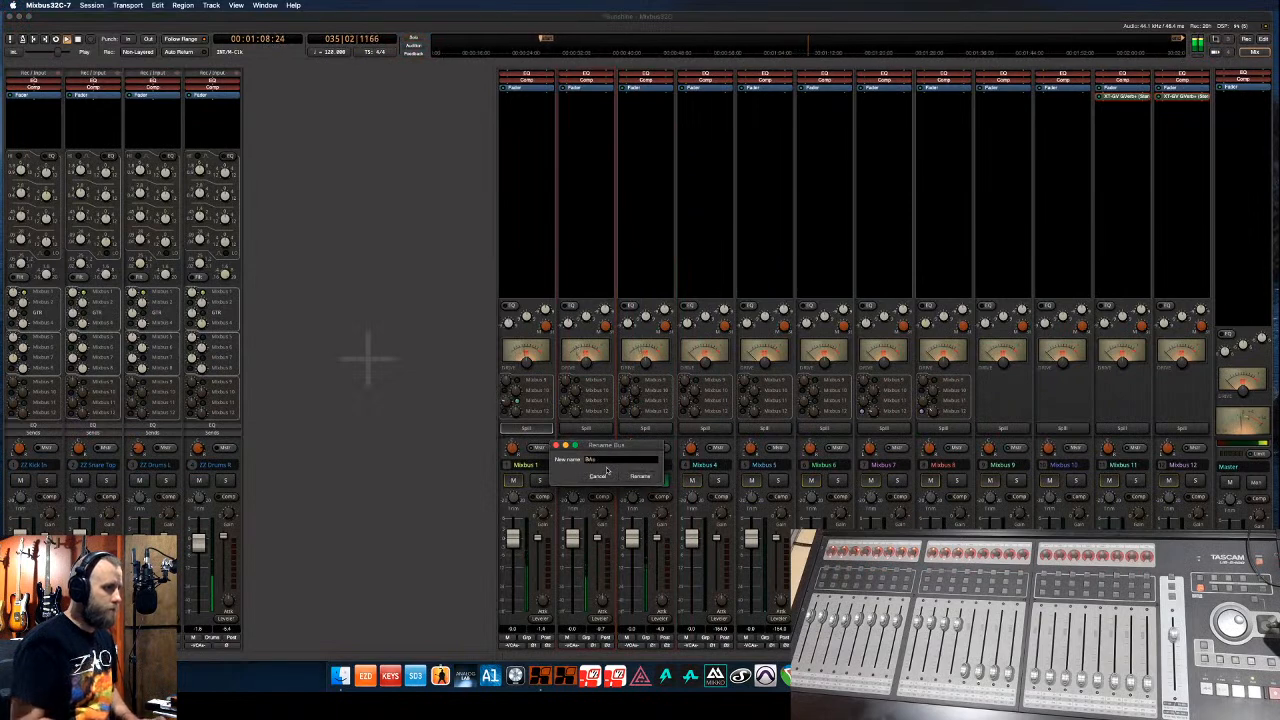
pyautogui.press('Return')
pyautogui.click(520, 467)
pyautogui.click(528, 471)
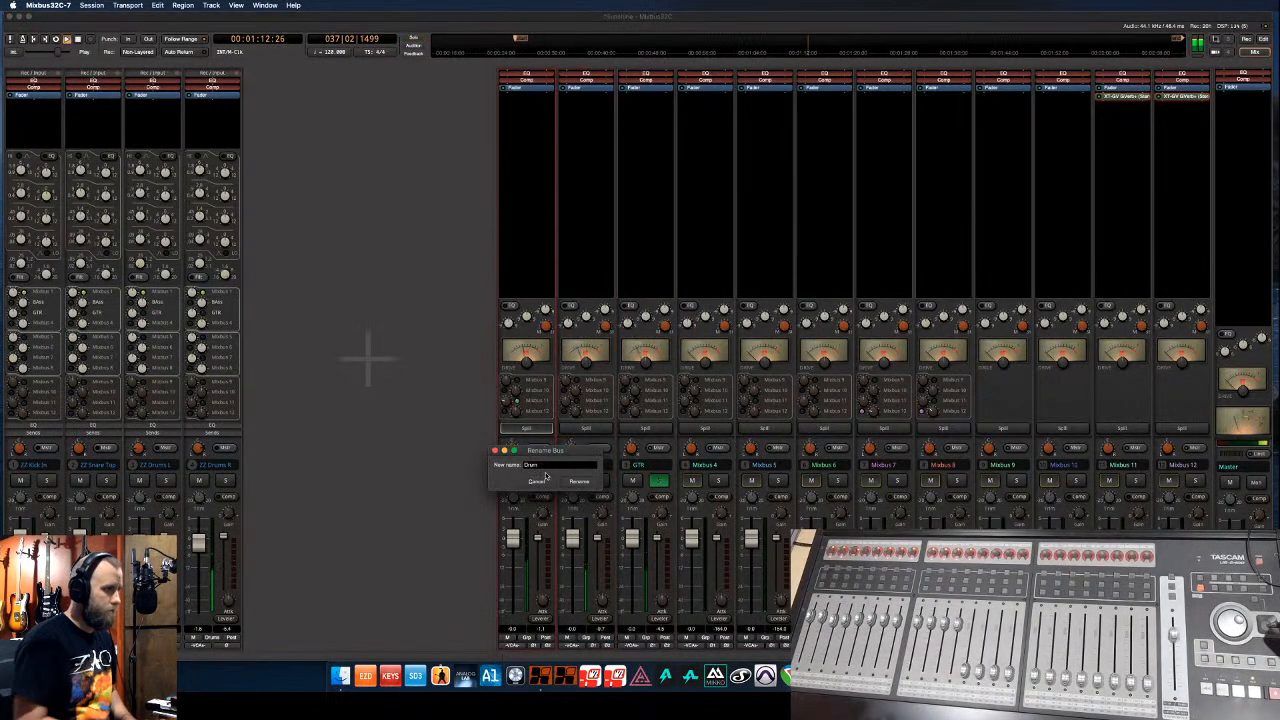
pyautogui.click(585, 483)
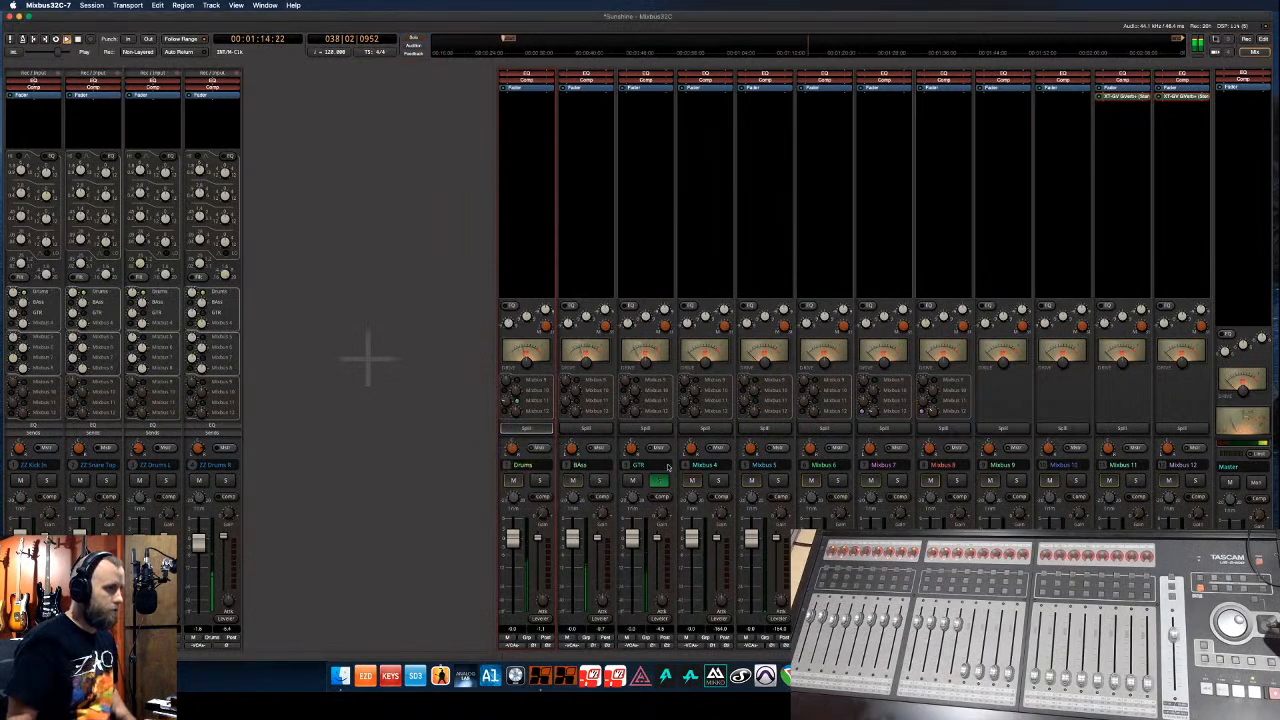
# - Rename bus 8 to L Vocal and bus 7 to BGV, then go back to the editor
pyautogui.click(952, 466)
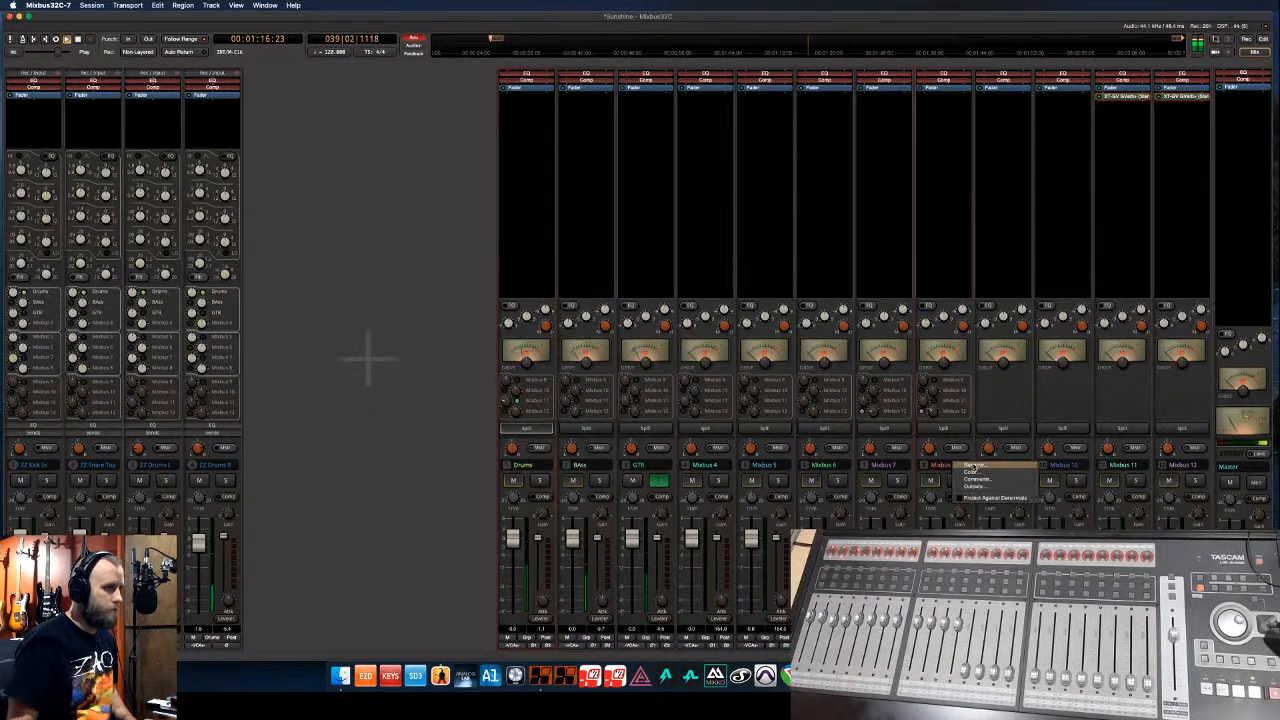
pyautogui.click(972, 469)
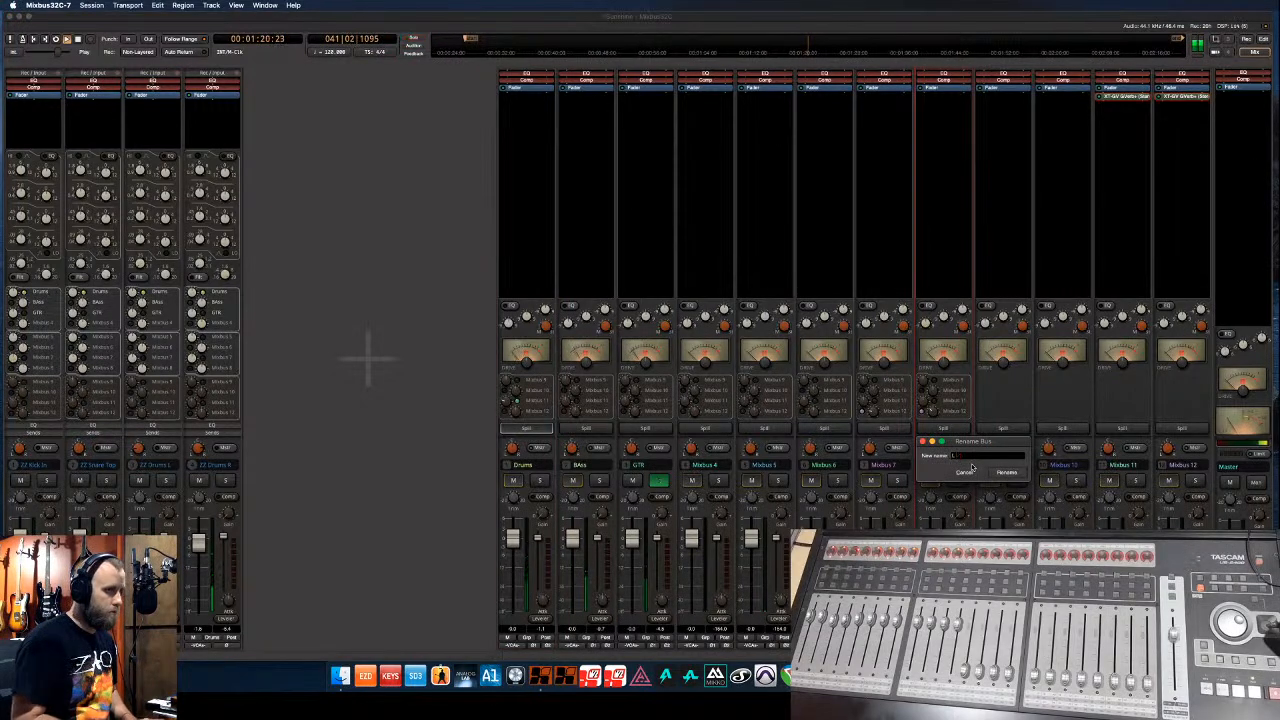
pyautogui.press('Return')
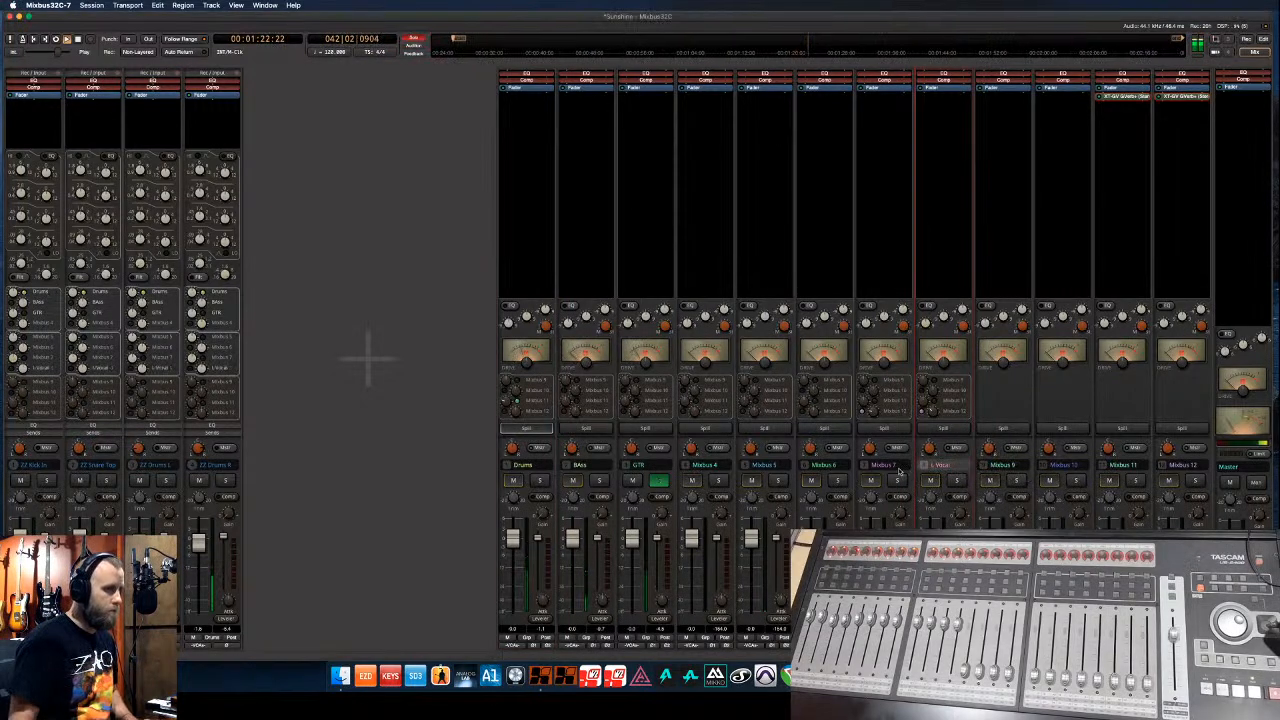
pyautogui.click(899, 467)
pyautogui.click(915, 474)
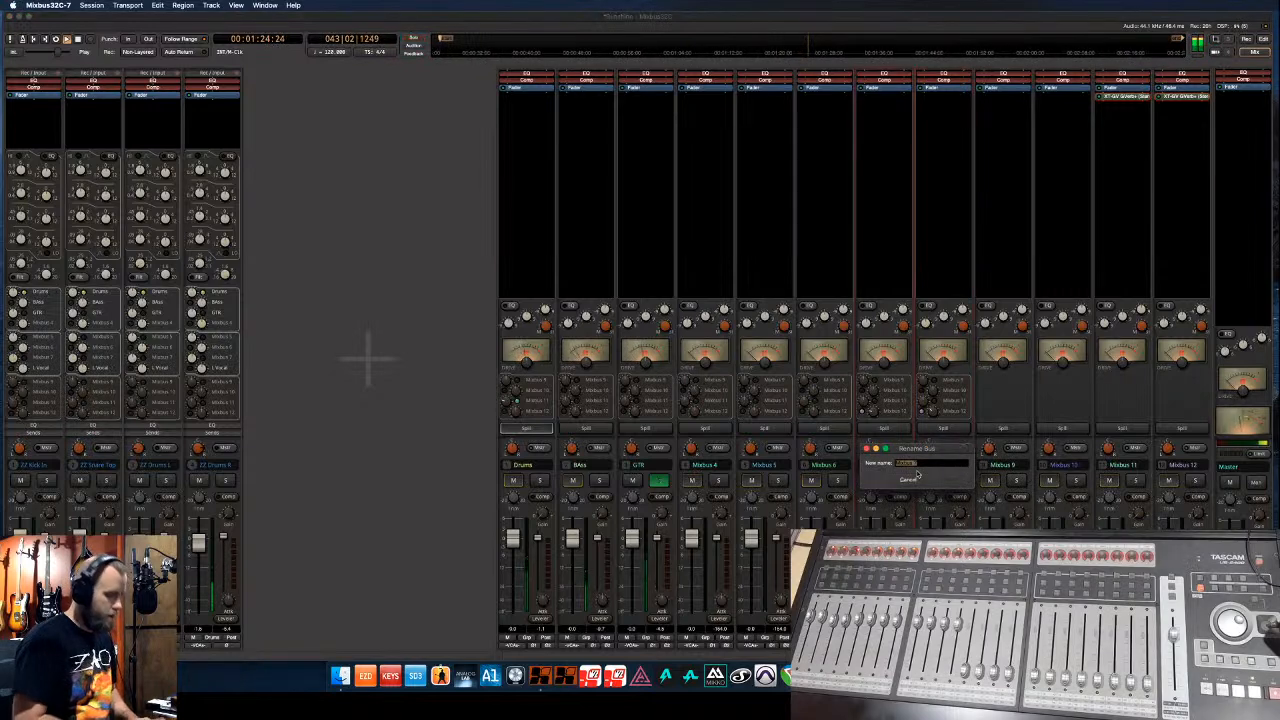
pyautogui.write('bg')
pyautogui.press('BackSpace')
pyautogui.press('BackSpace')
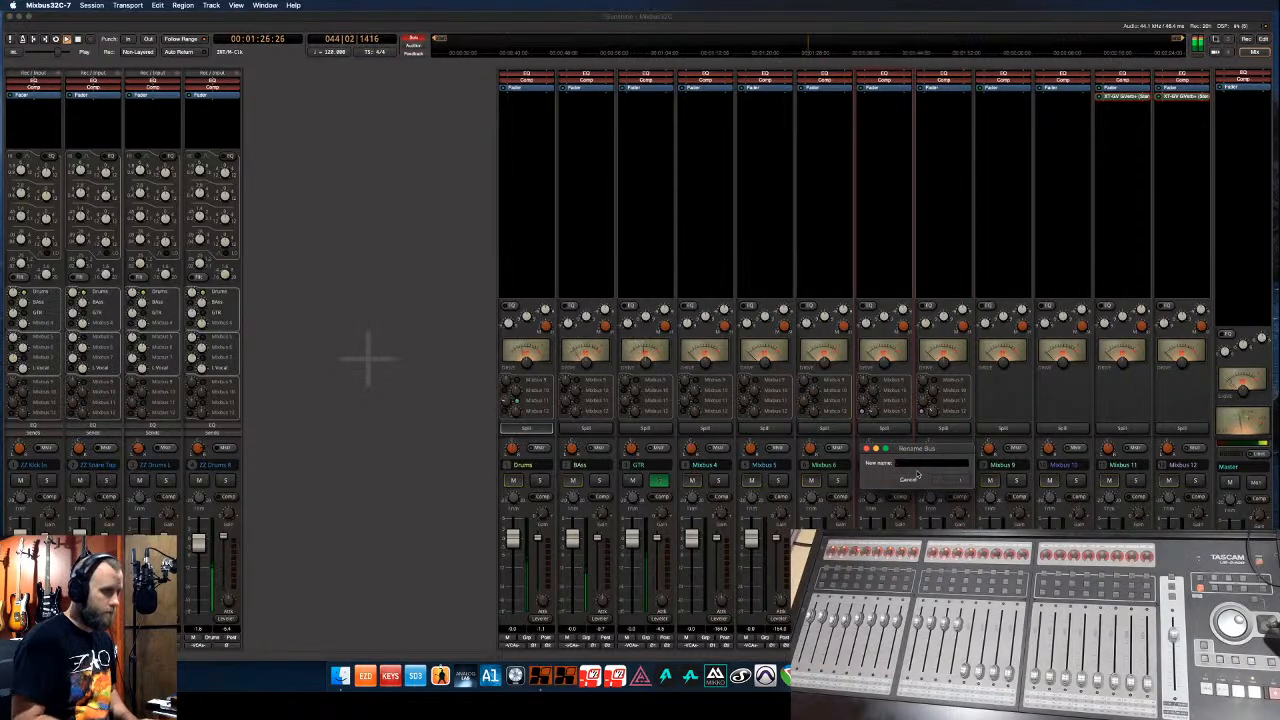
pyautogui.press('Return')
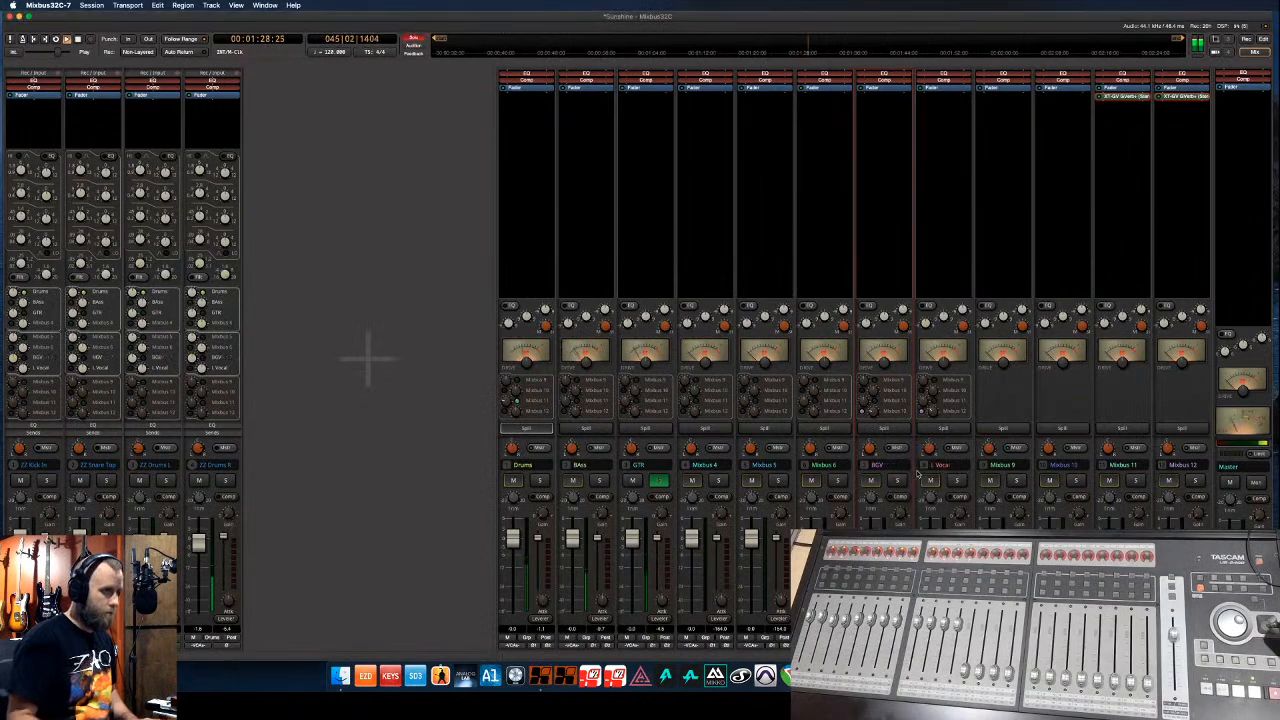
pyautogui.hotkey('alt', 'm')
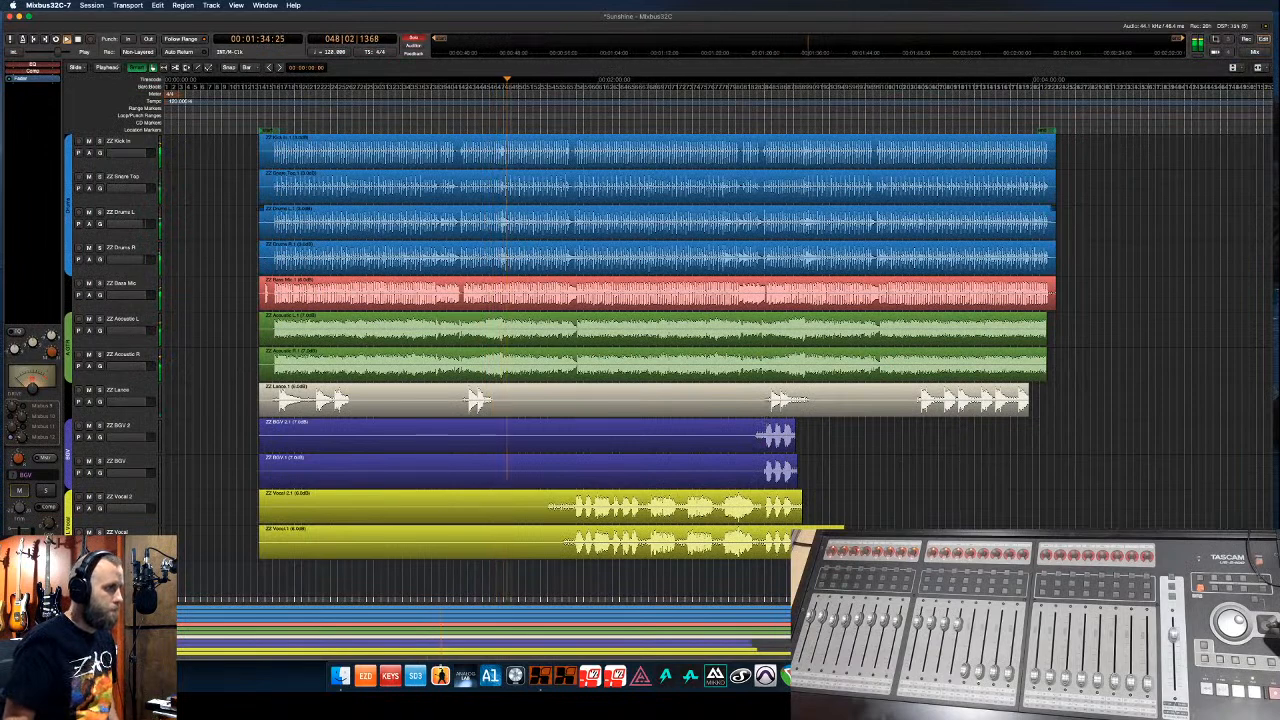
# - Trim the starts of ZZ Vocal 2.1 and ZZ Vocal 1 to the first sung phrase
pyautogui.click(564, 126)
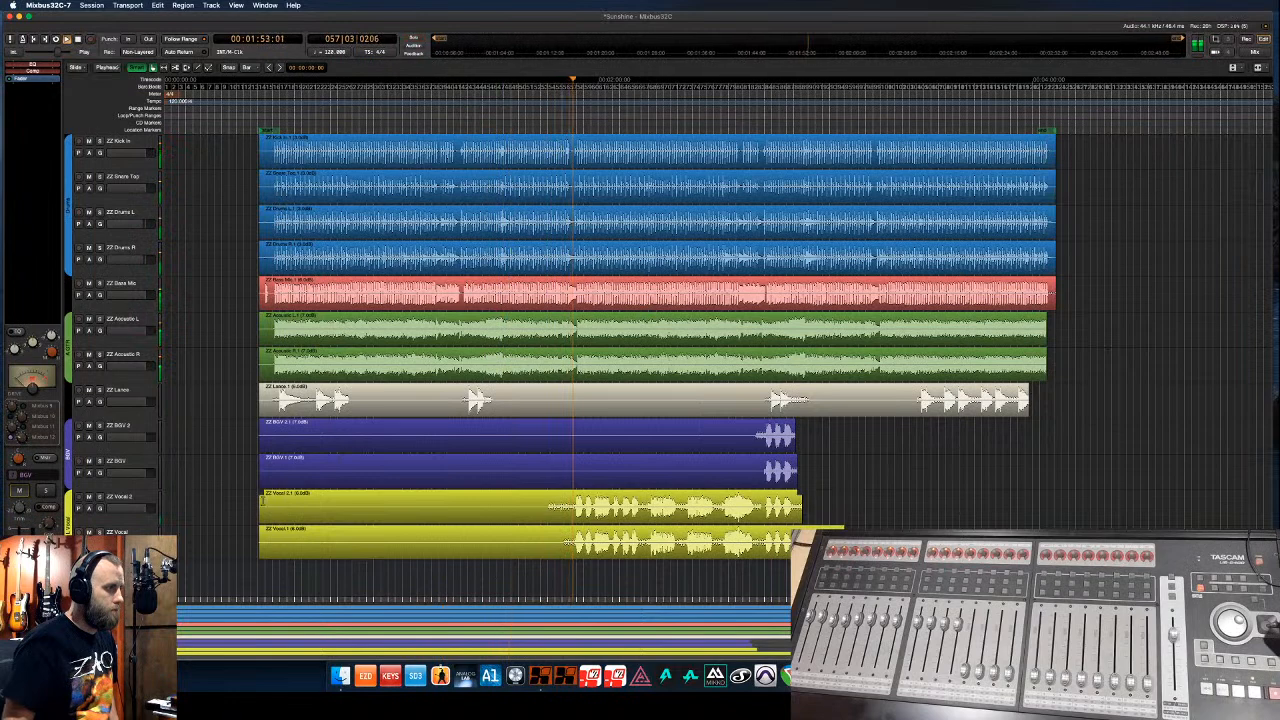
pyautogui.moveTo(265, 519); pyautogui.dragTo(549, 512)
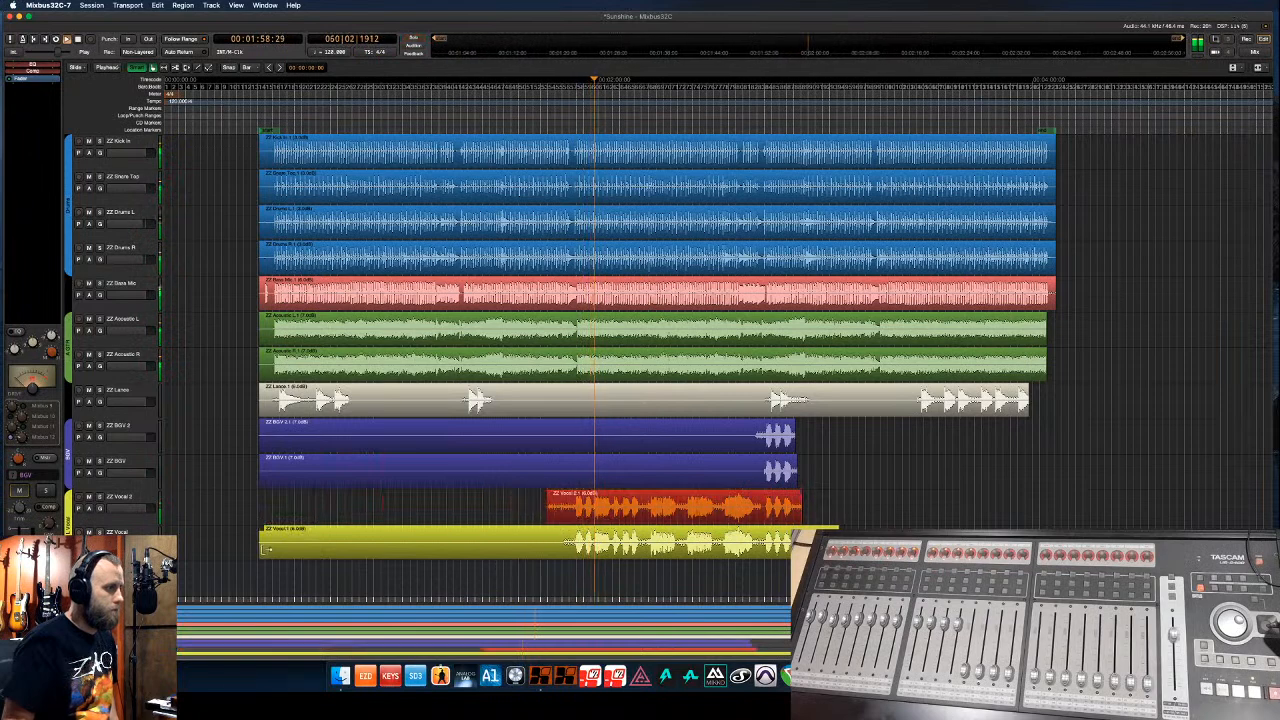
pyautogui.moveTo(265, 549); pyautogui.dragTo(551, 542)
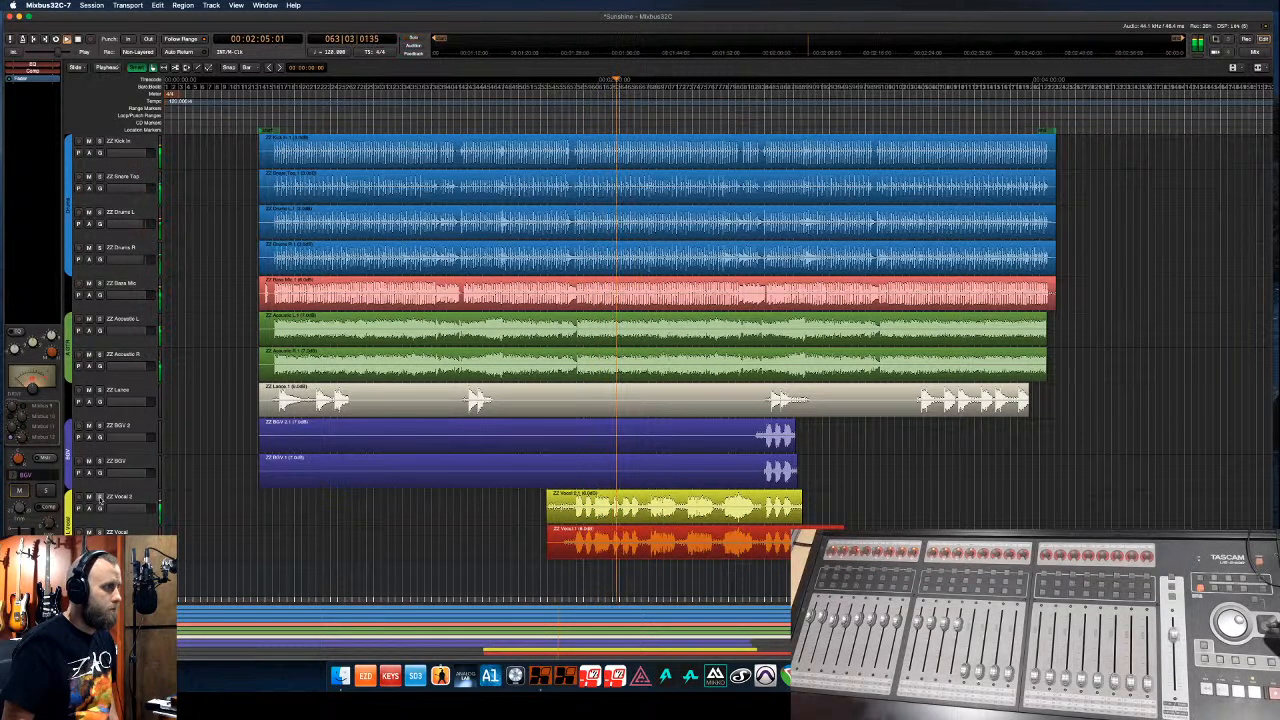
# - Unsolo the GTR bus in the mixer, select the ZZ Vocal 2 region, and play from later in the song
pyautogui.hotkey('alt', 'm')
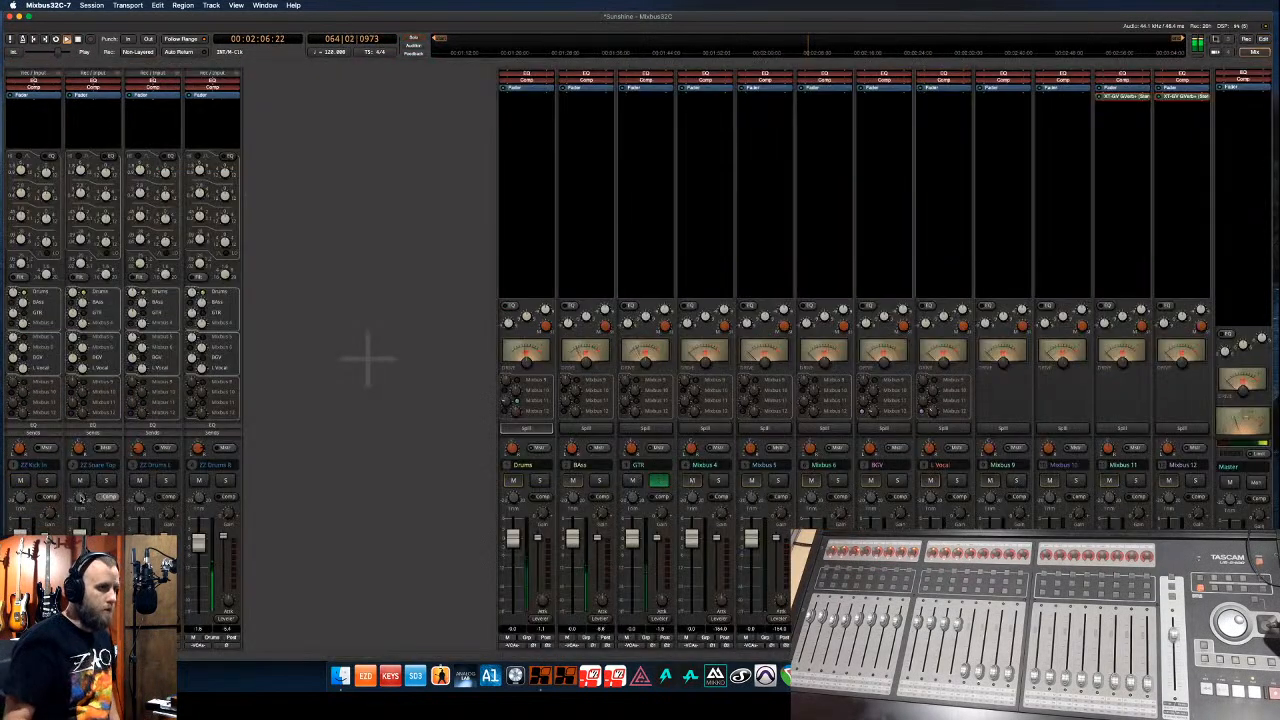
pyautogui.click(658, 482)
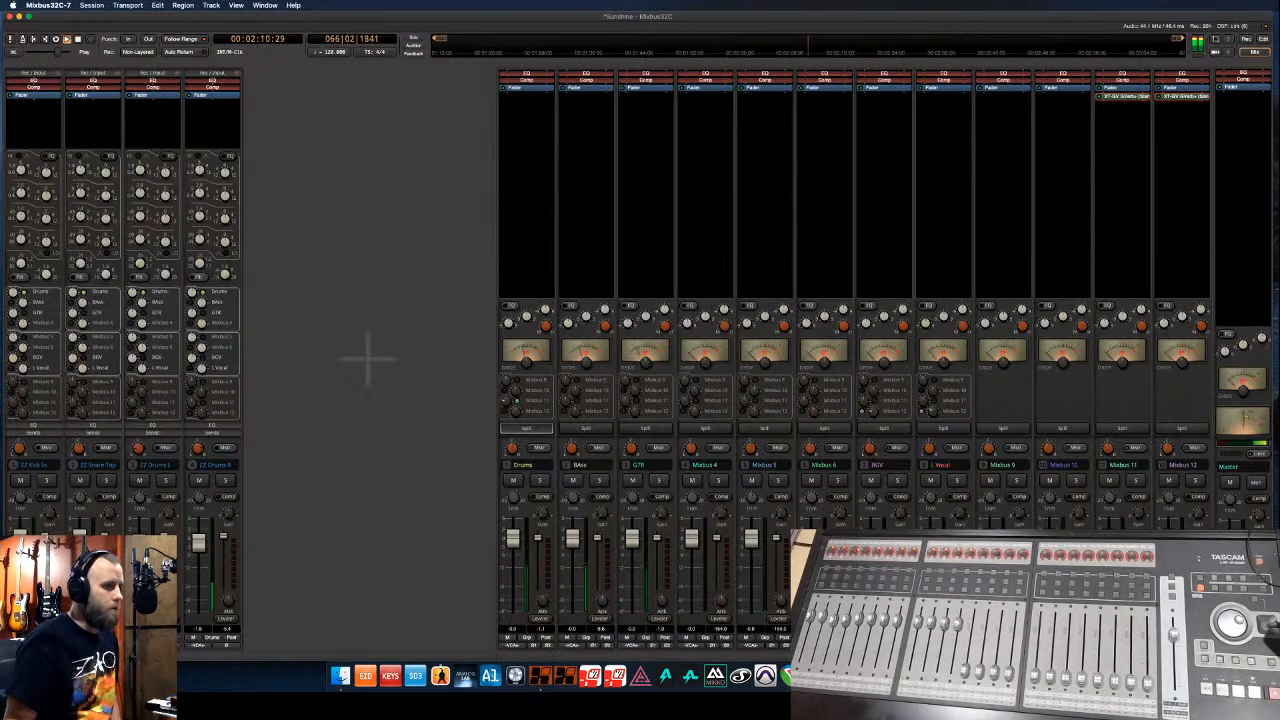
pyautogui.hotkey('alt', 'm')
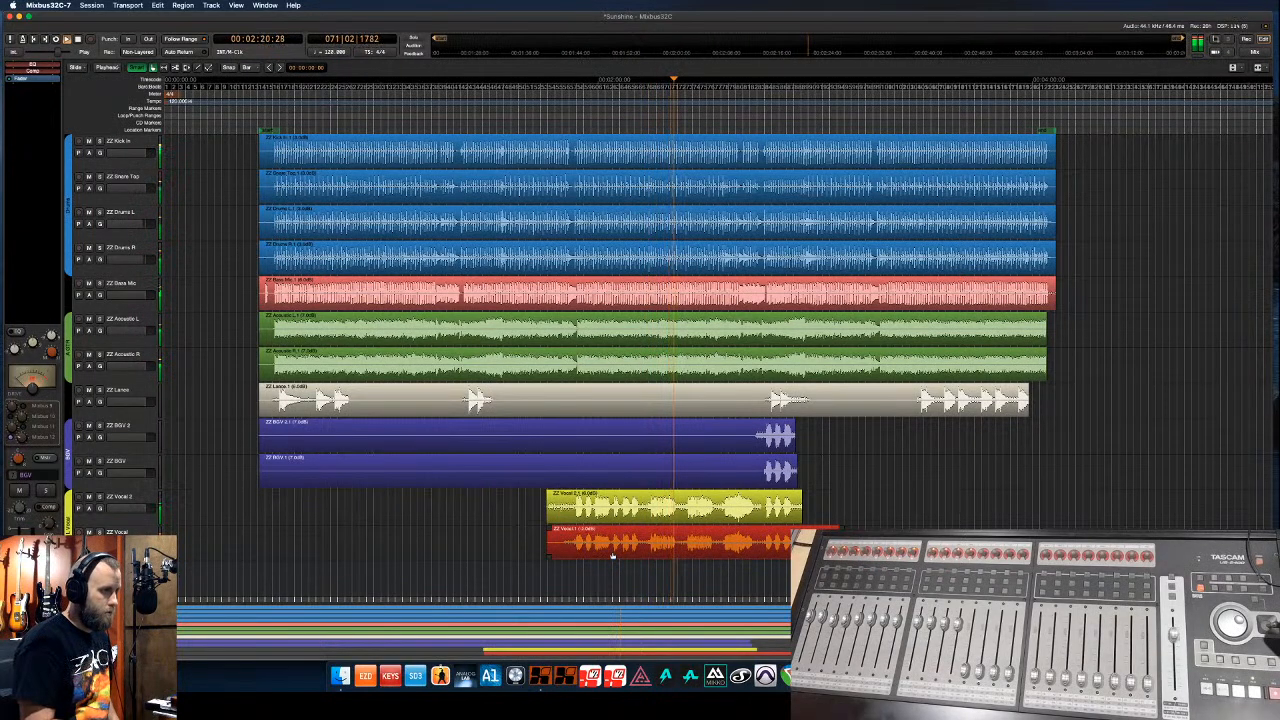
pyautogui.click(631, 513)
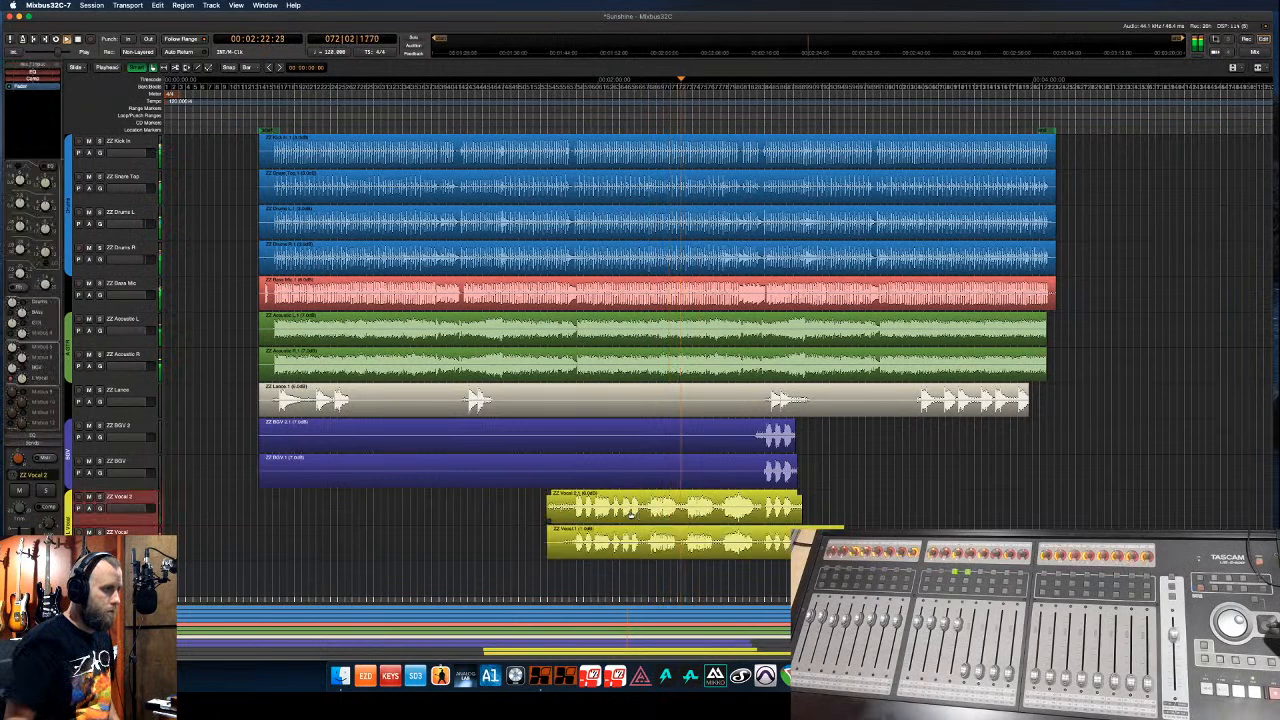
pyautogui.click(631, 513)
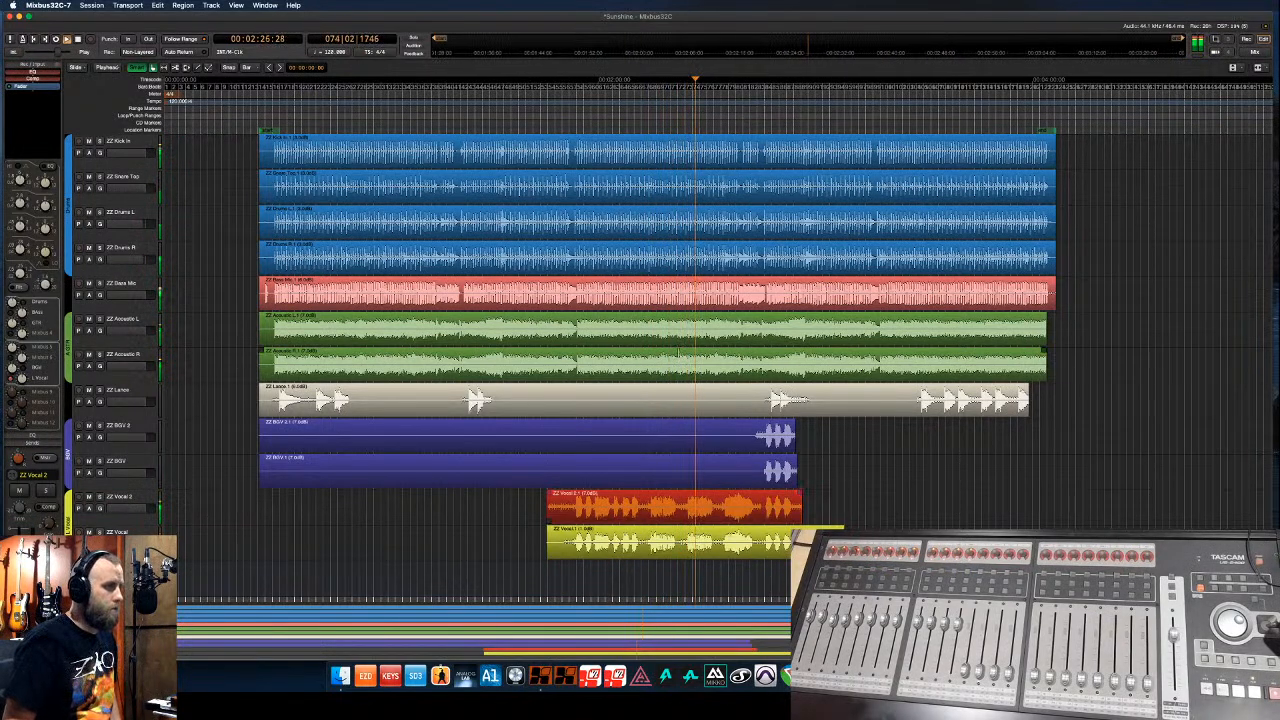
pyautogui.click(916, 132)
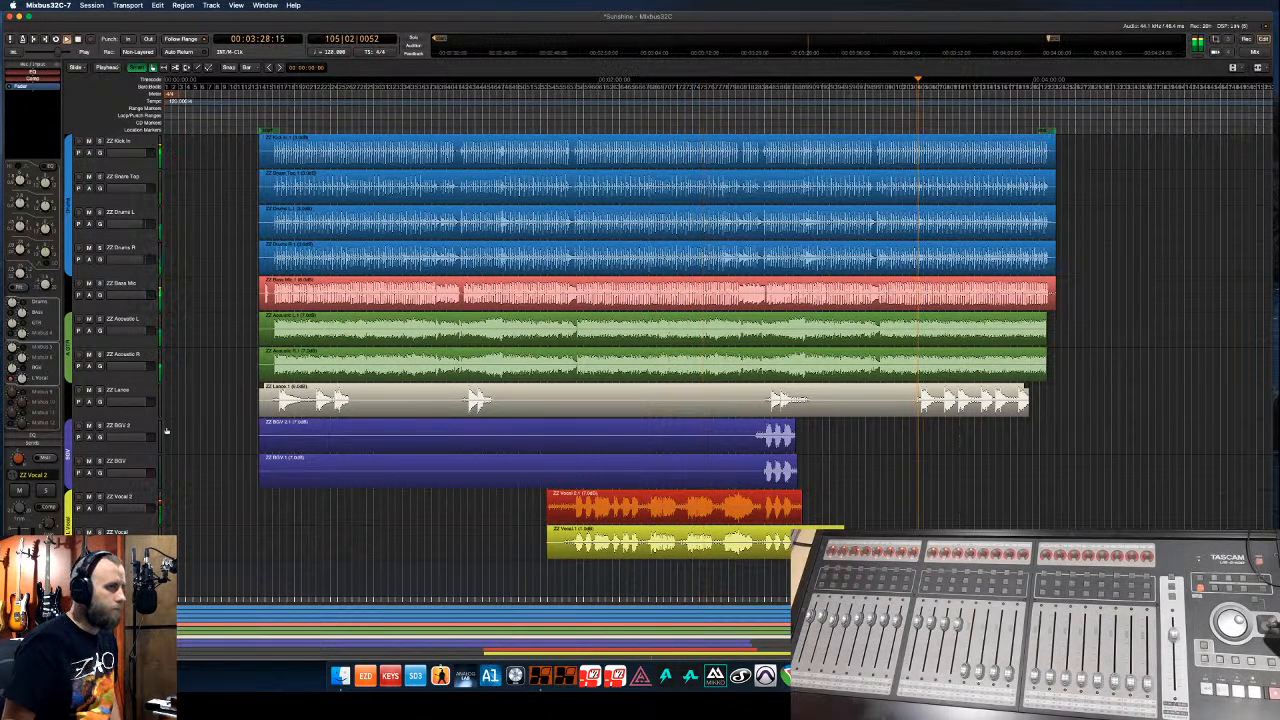
# - Select the ZZ Lance track, then restart playback from bar 104, about 3:26
pyautogui.click(134, 410)
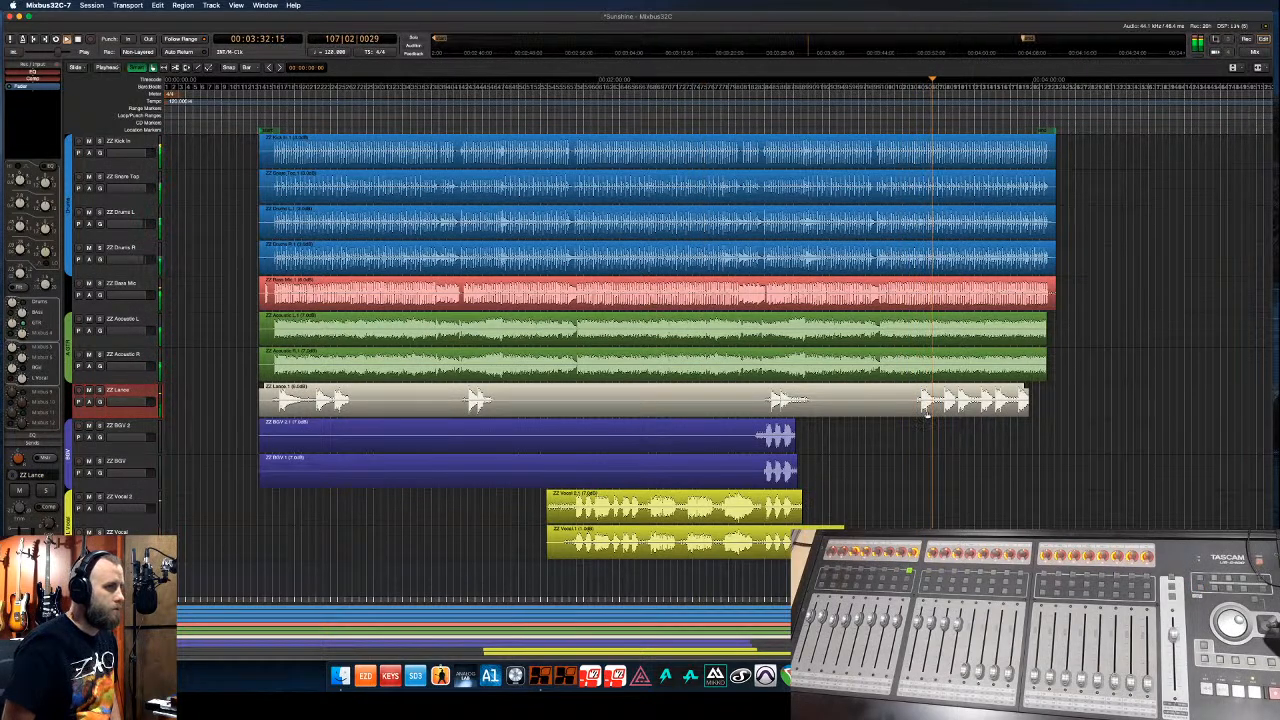
pyautogui.click(928, 413)
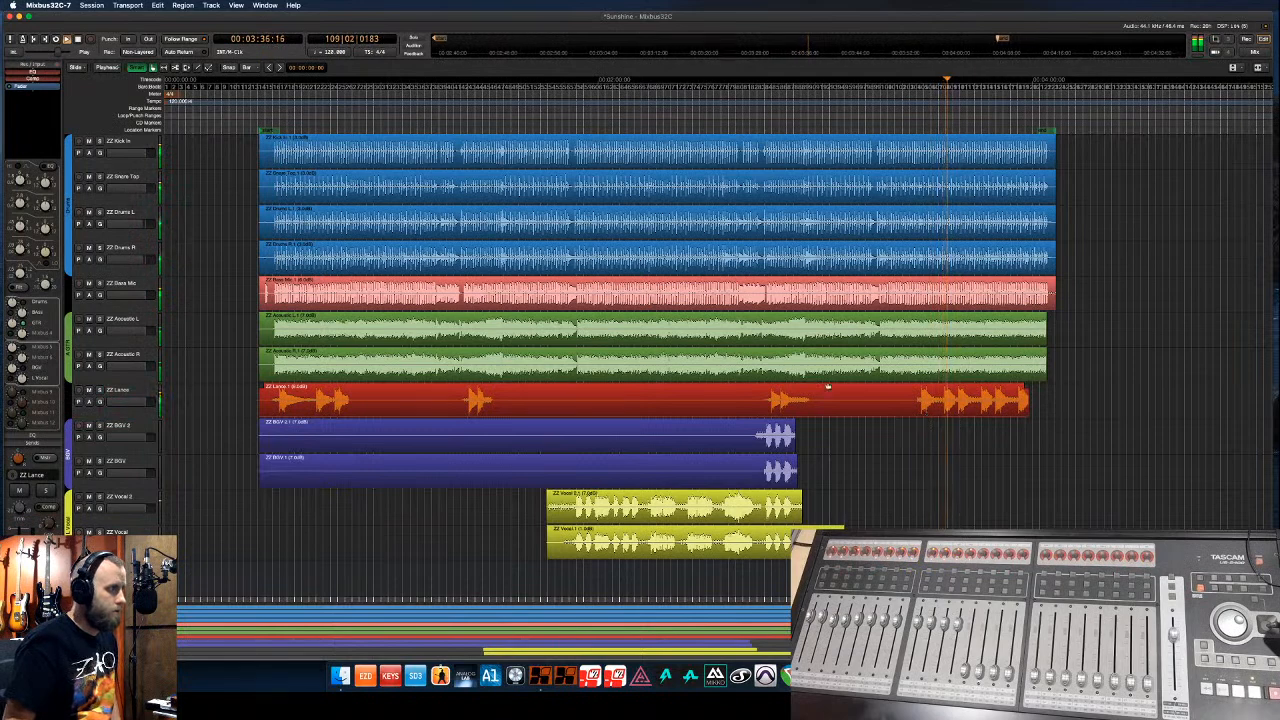
pyautogui.click(148, 390)
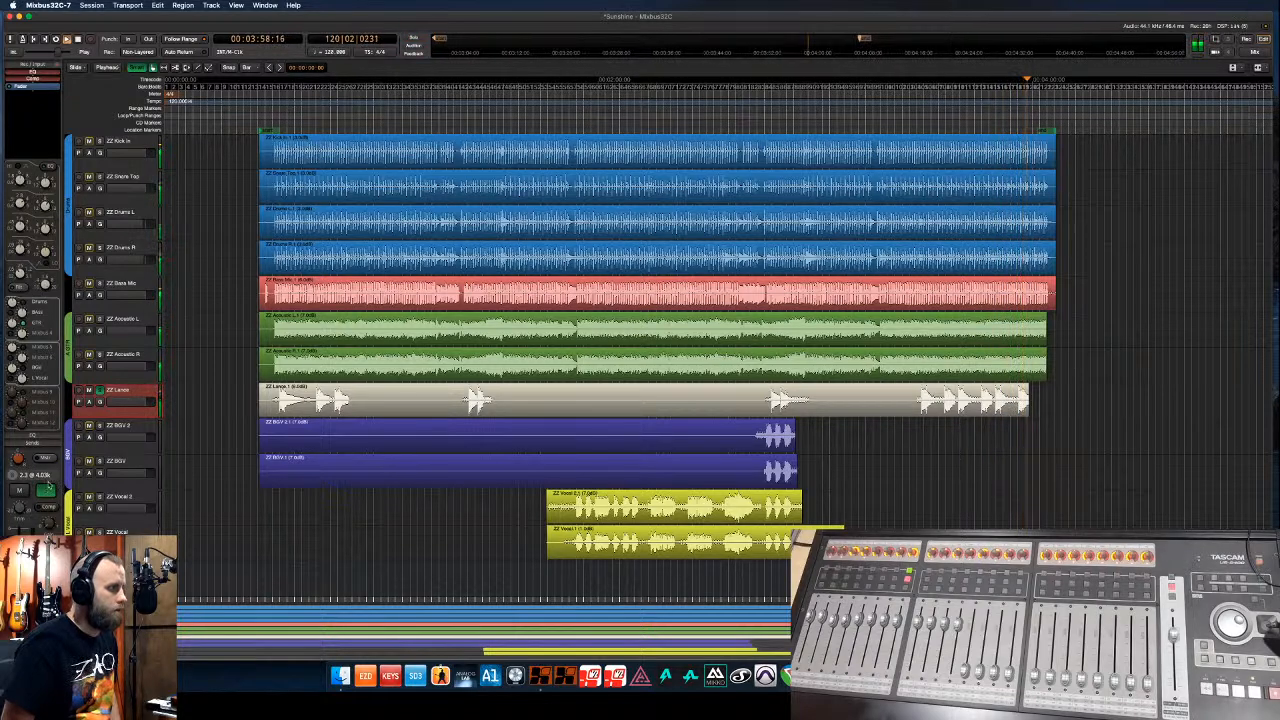
pyautogui.press('space')
pyautogui.click(910, 126)
pyautogui.press('space')
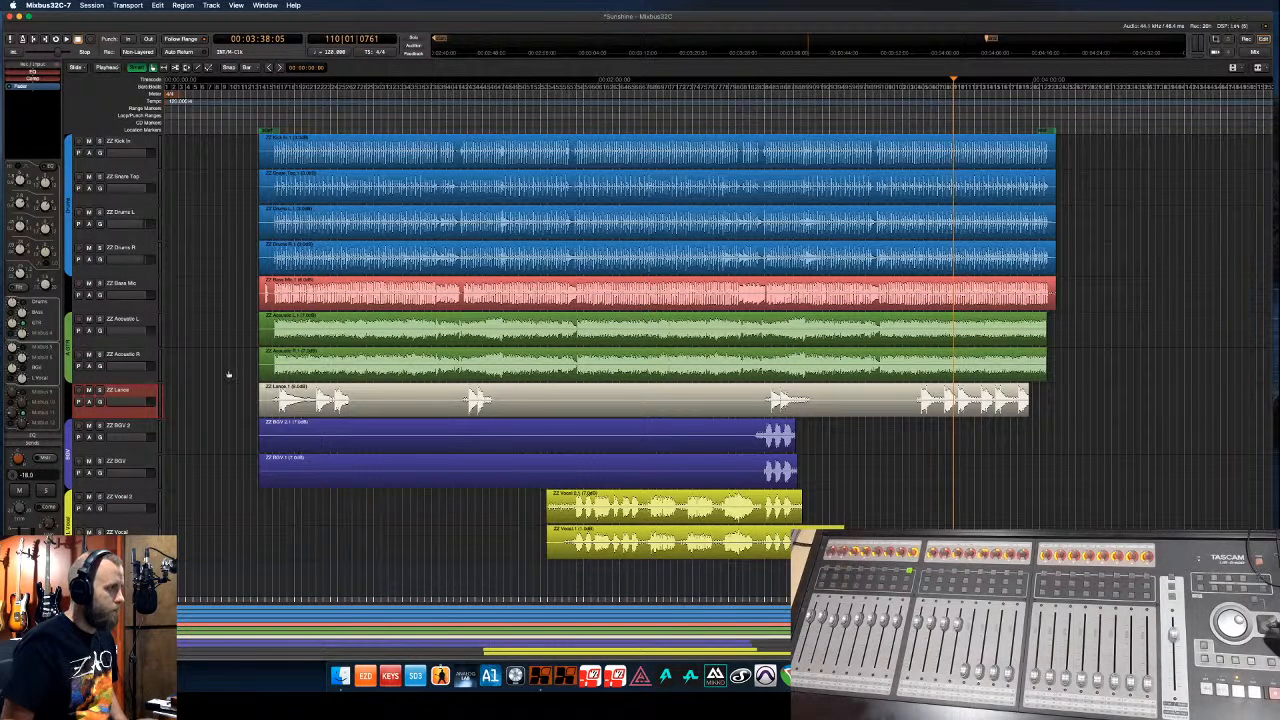
pyautogui.click(911, 127)
pyautogui.press('space')
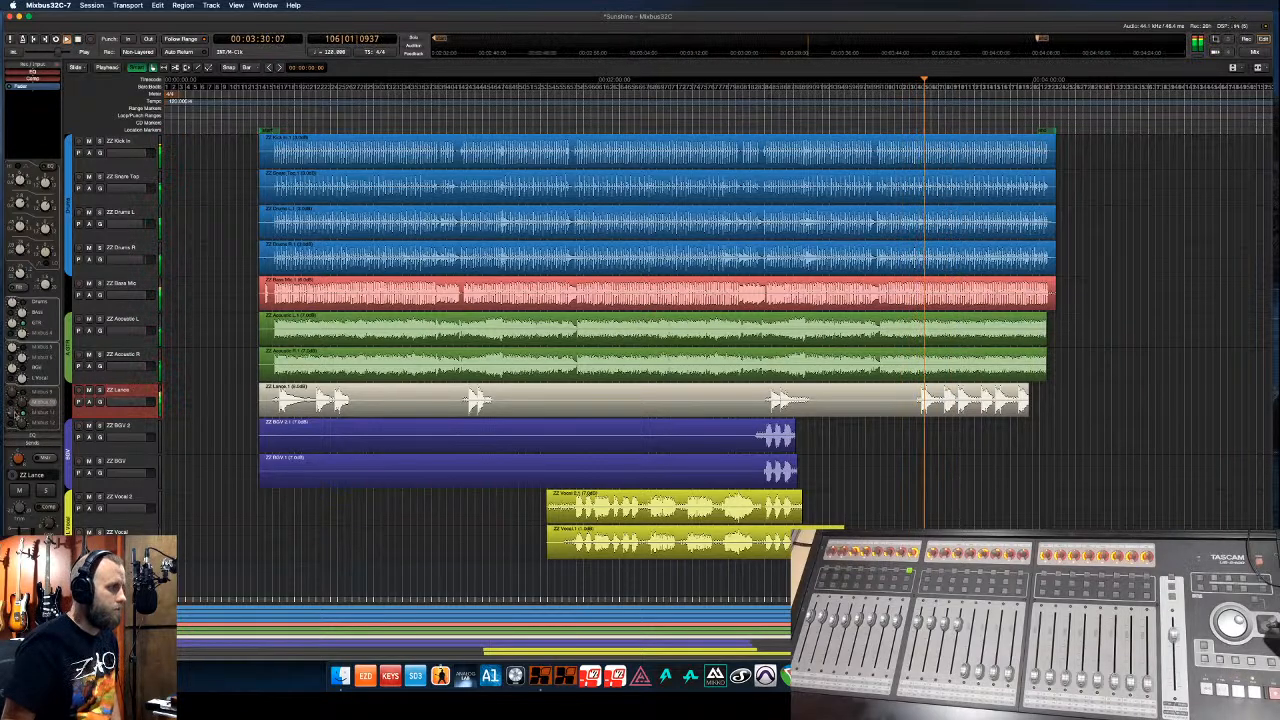
pyautogui.moveTo(12, 415); pyautogui.dragTo(12, 428)
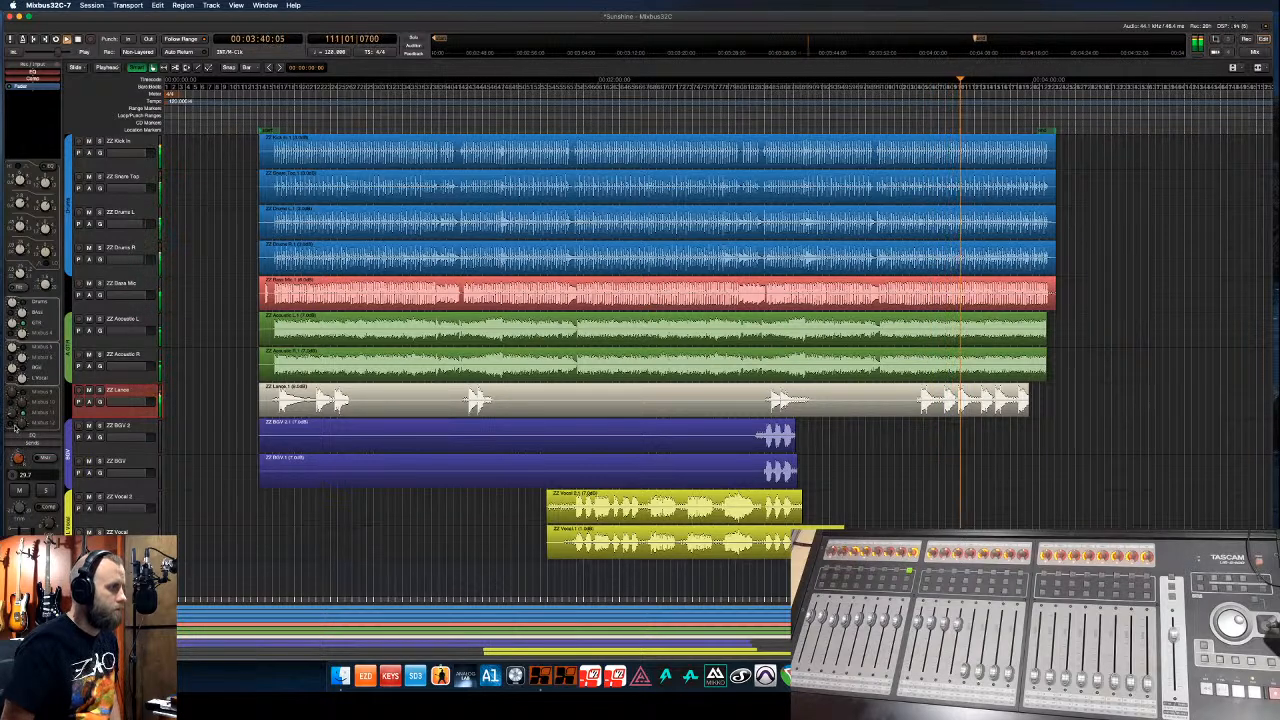
pyautogui.click(134, 320)
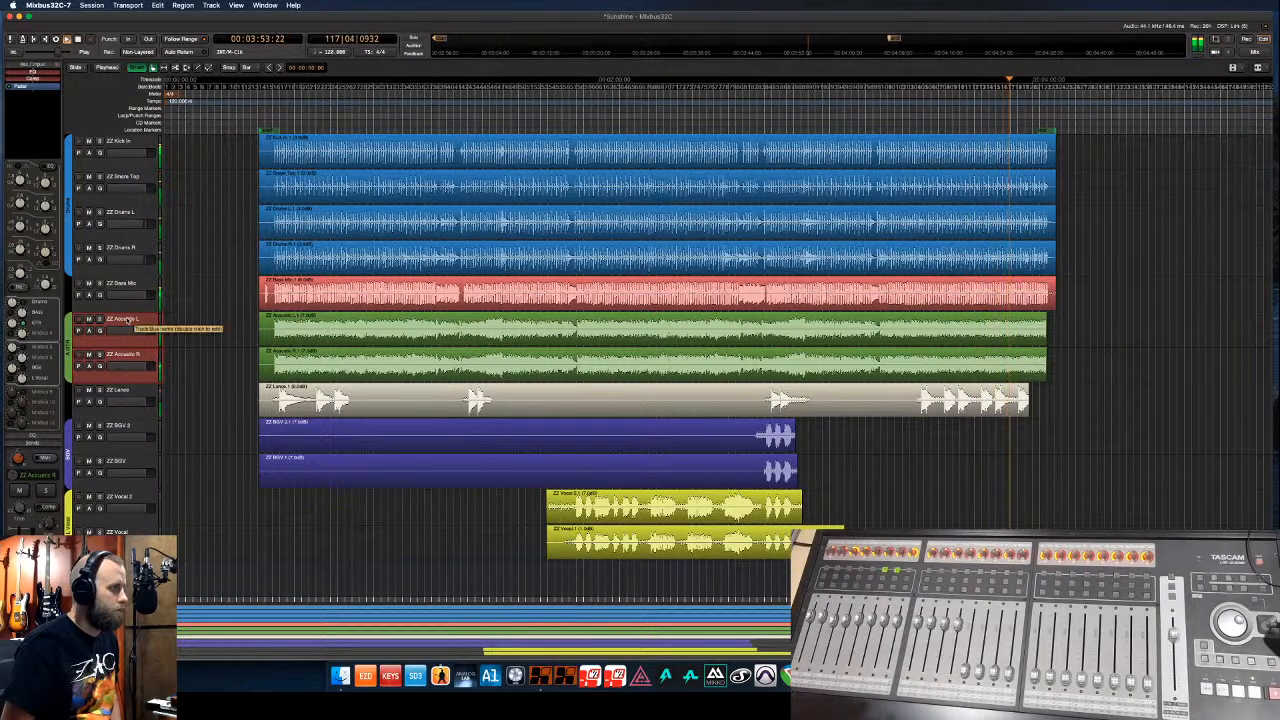
pyautogui.click(122, 394)
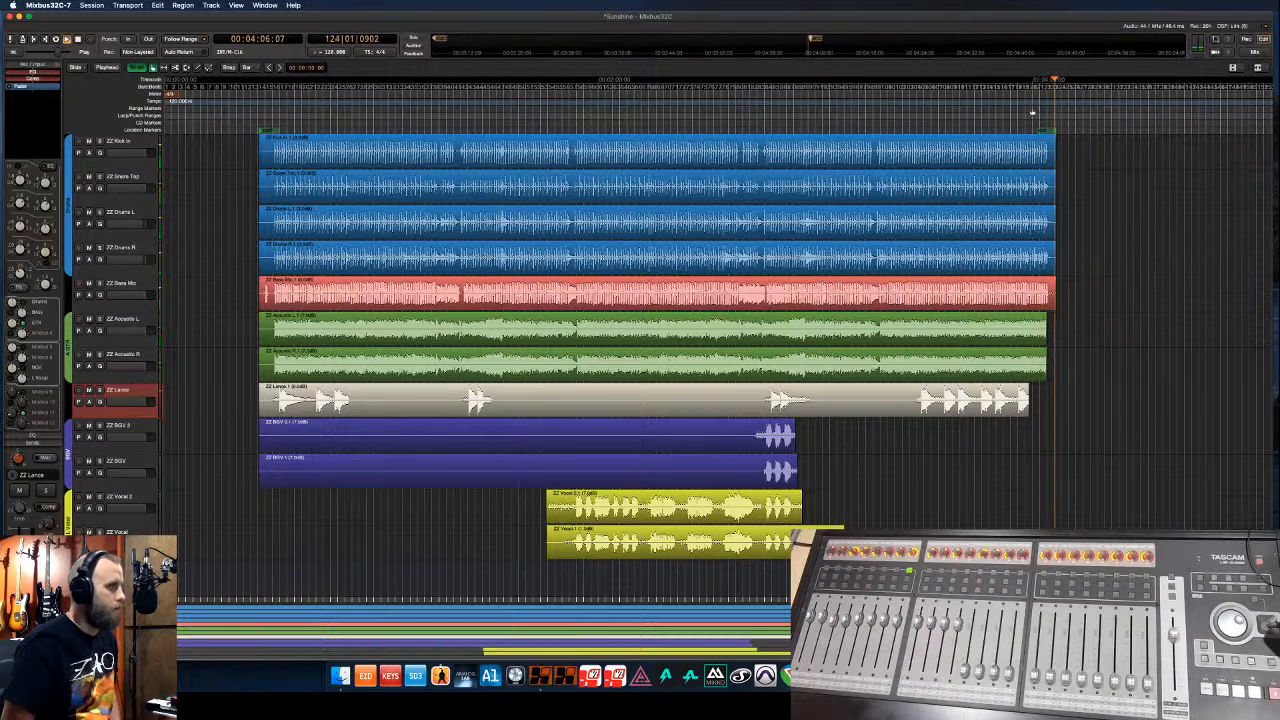
pyautogui.scroll(3, 1048, 115)
pyautogui.scroll(4, 1048, 115)
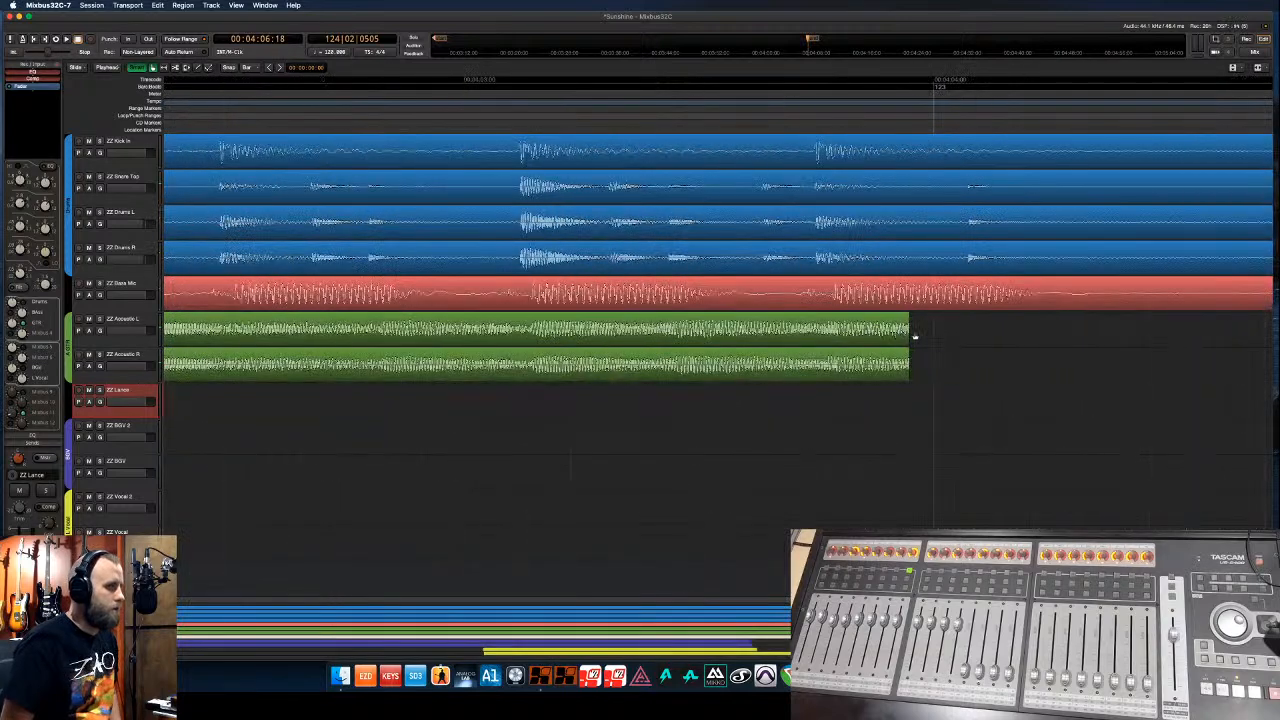
pyautogui.moveTo(926, 337)
pyautogui.mouseDown()
pyautogui.moveTo(908, 366)
pyautogui.moveTo(908, 342)
pyautogui.mouseUp()
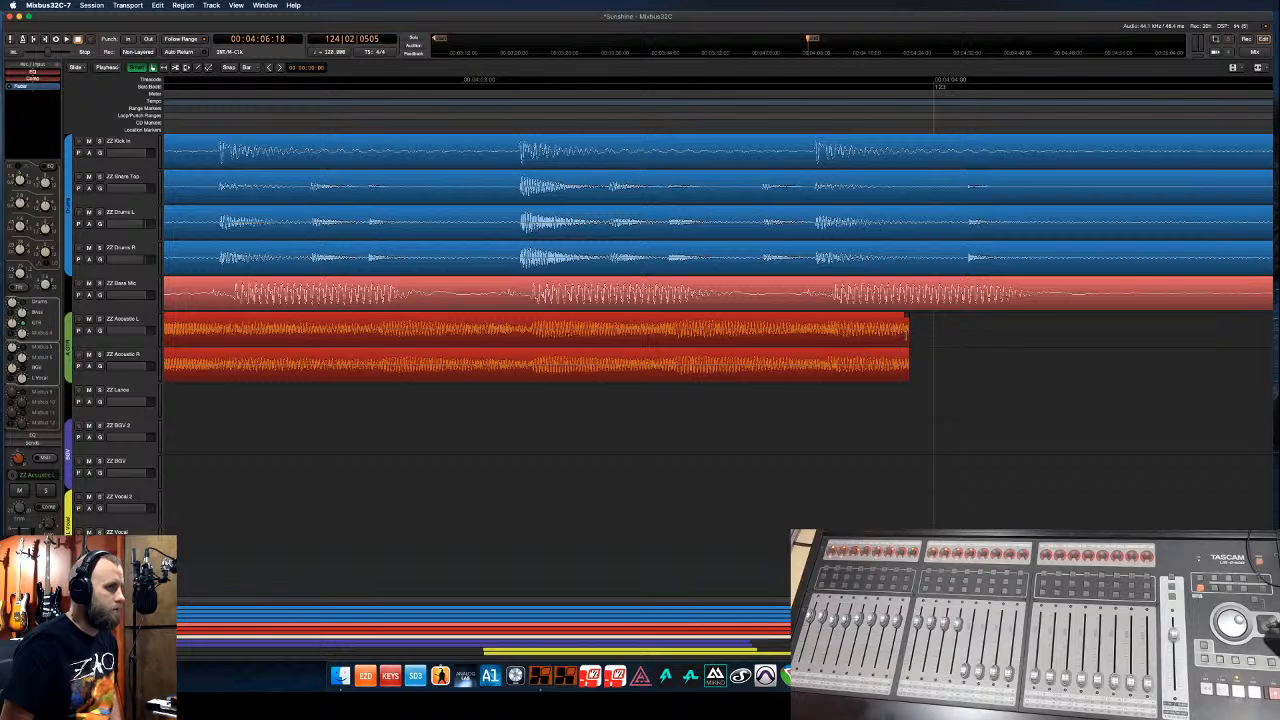
pyautogui.click(908, 336)
pyautogui.moveTo(908, 336); pyautogui.dragTo(1000, 290)
pyautogui.scroll(-2, 933, 113)
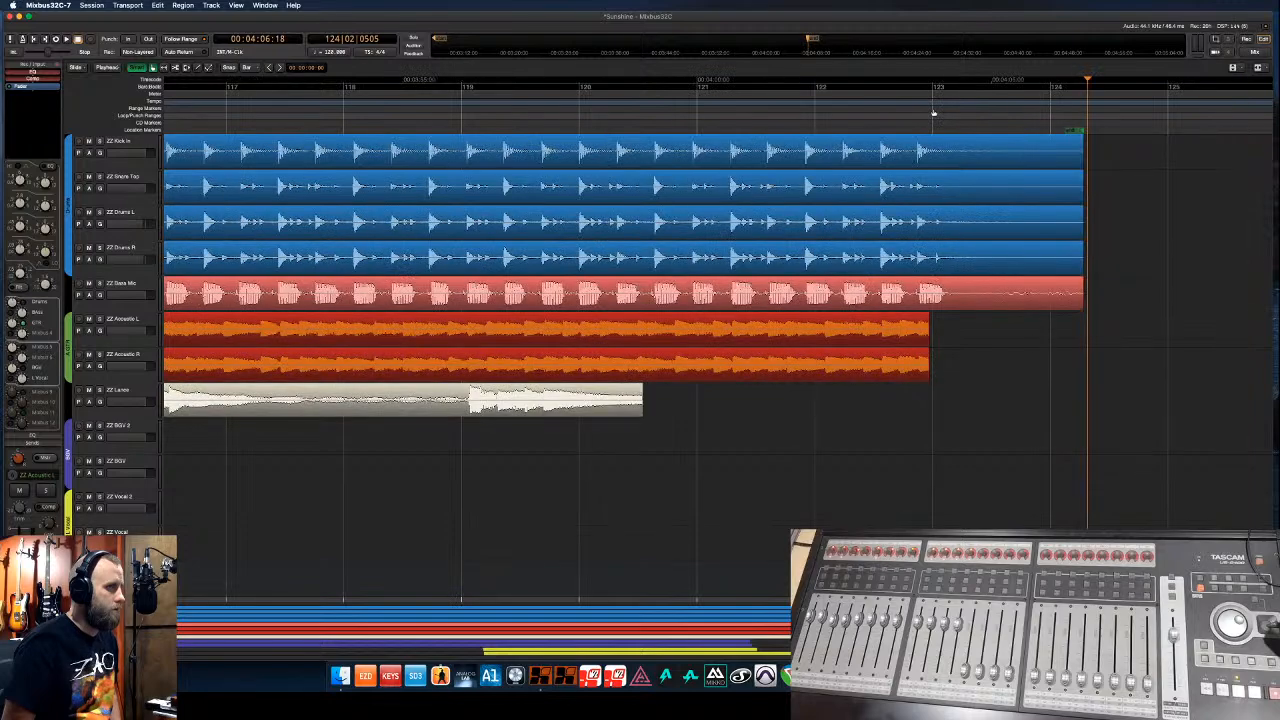
pyautogui.scroll(-3, 933, 113)
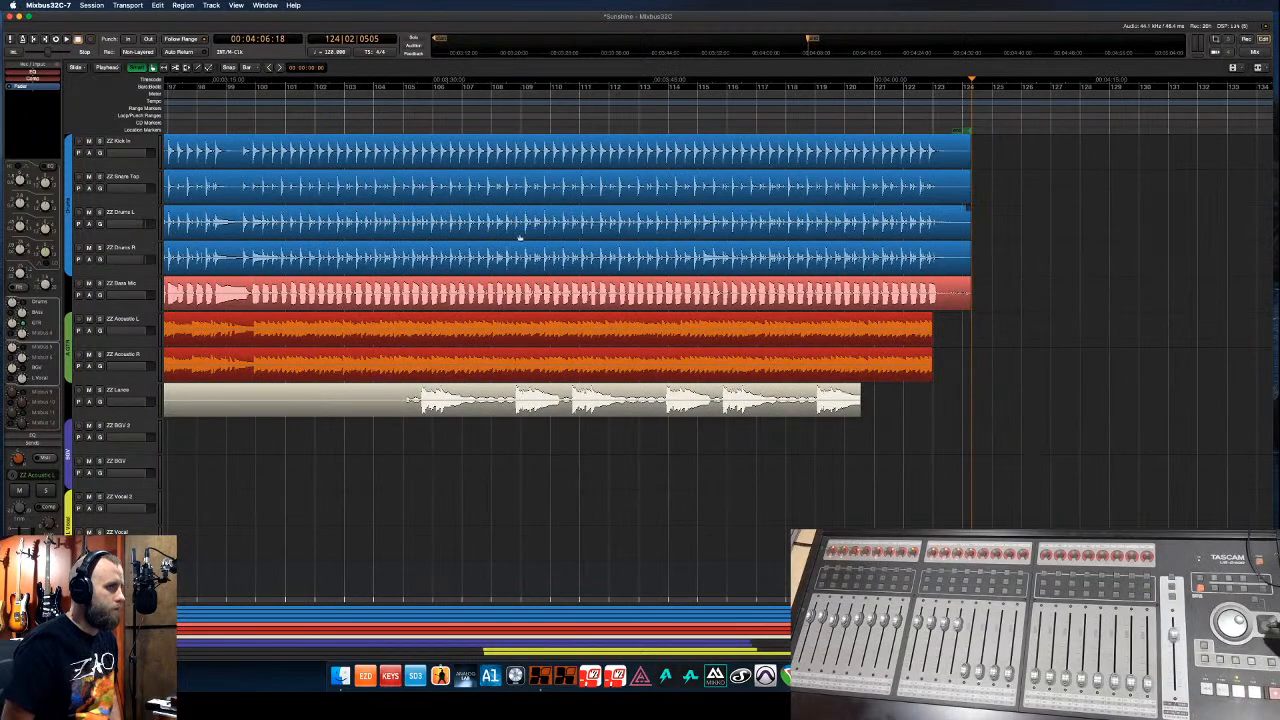
# - Audition the song at 1:13, 0:46 and 0:50, select the drum tracks, and return from Finder
pyautogui.hotkey('ctrl', 'a')
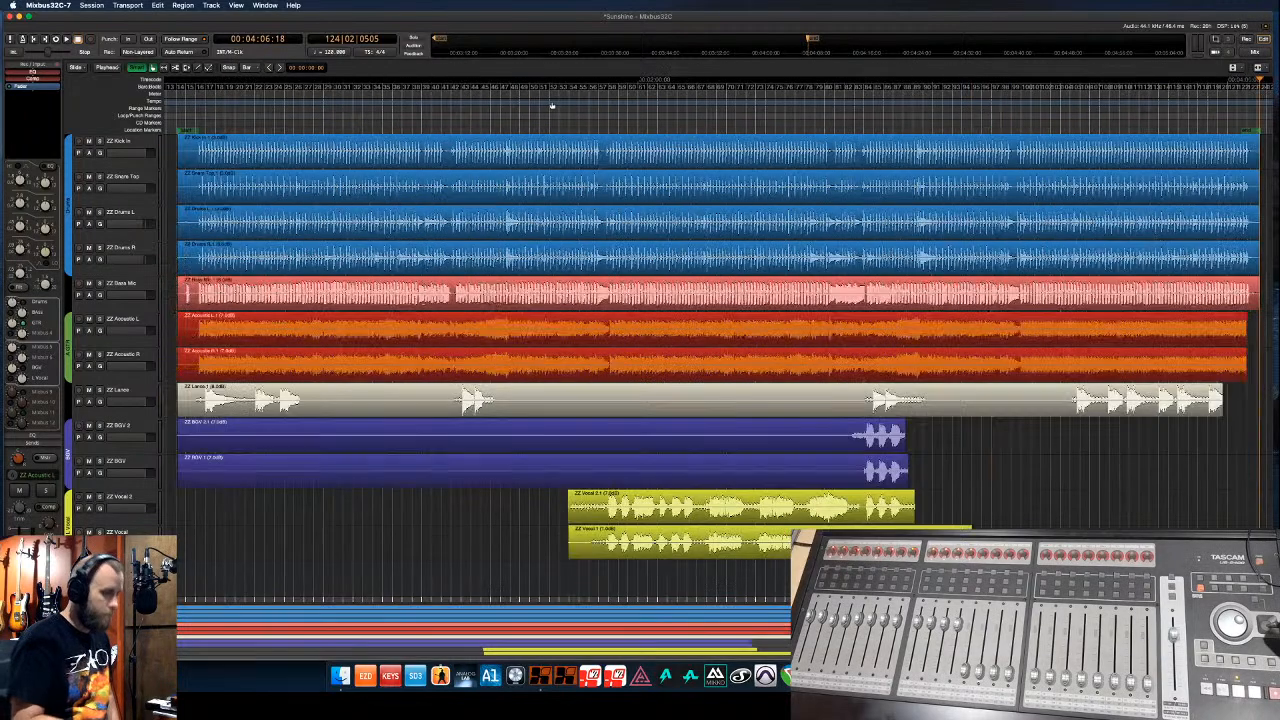
pyautogui.click(410, 123)
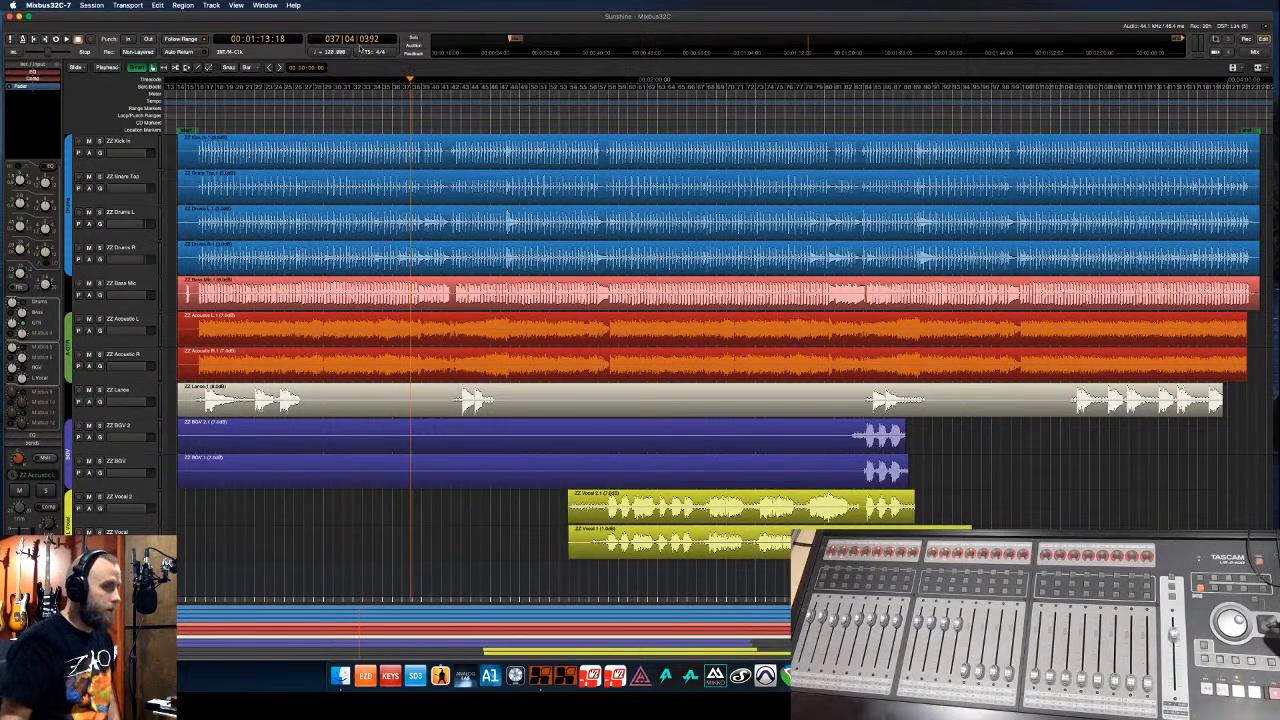
pyautogui.click(276, 117)
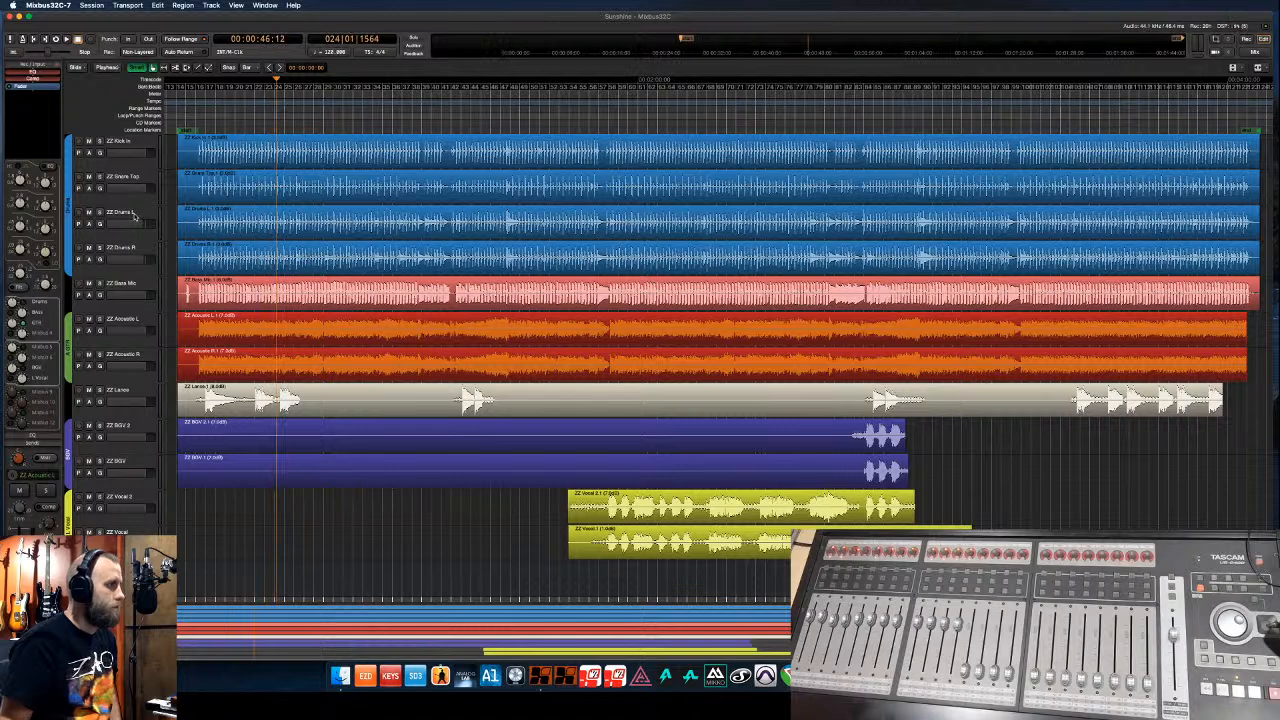
pyautogui.click(135, 215)
pyautogui.click(295, 113)
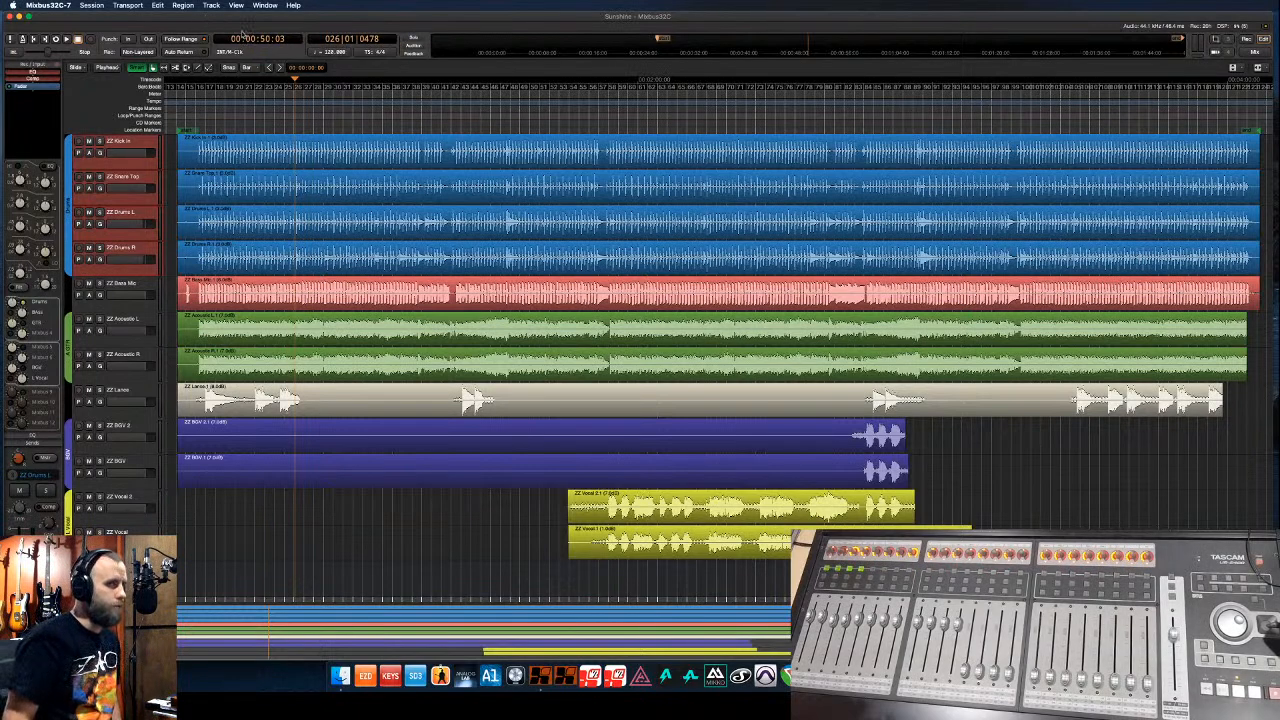
pyautogui.press('super+Tab')
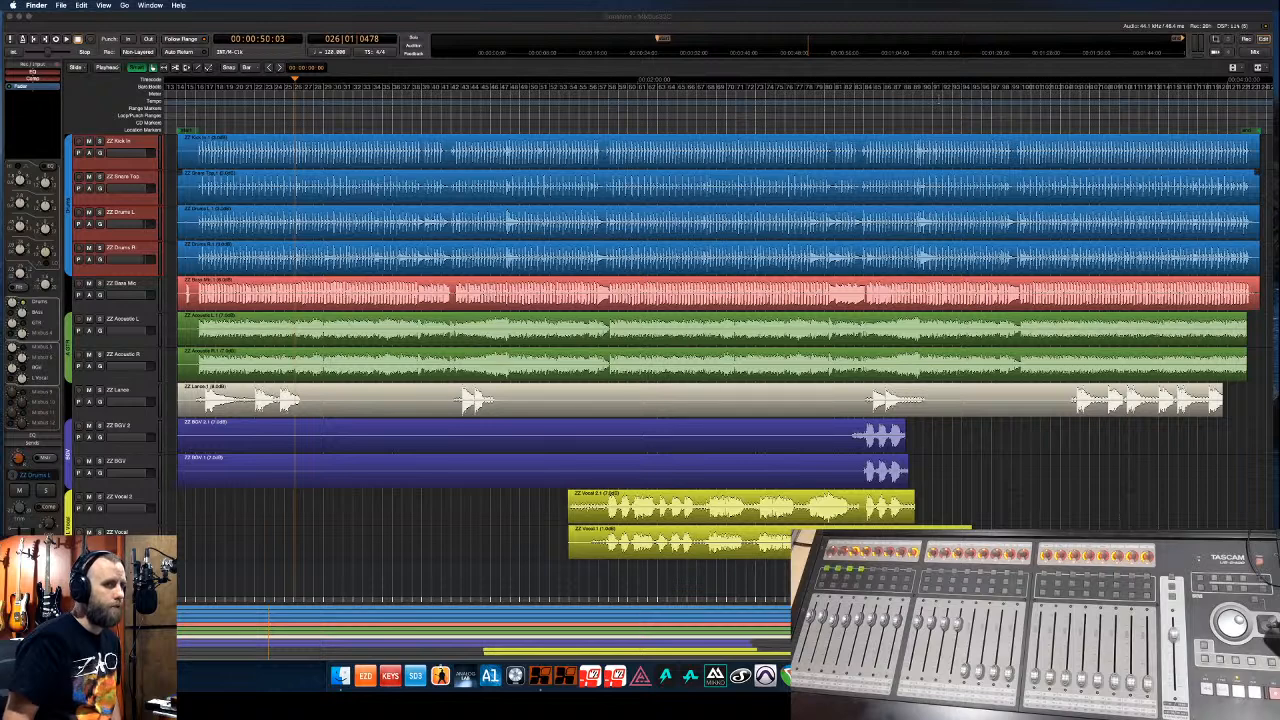
pyautogui.click(876, 20)
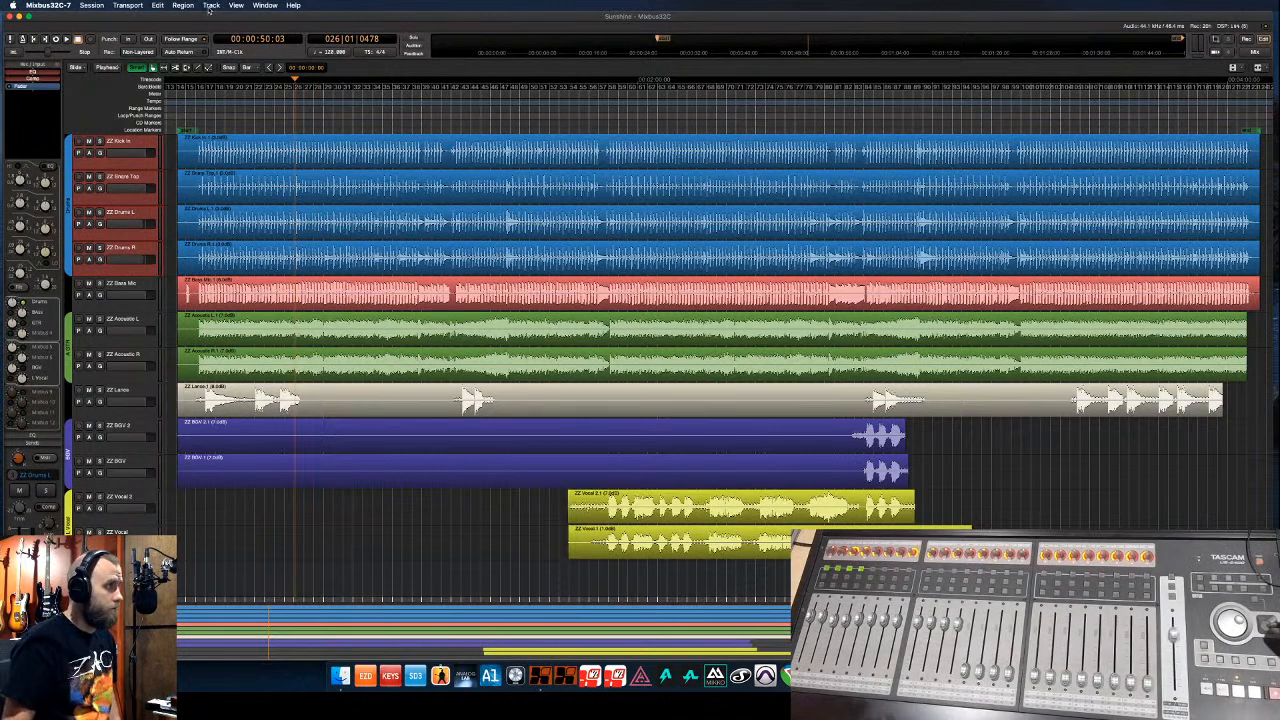
# - Create a new session from Session > New with the Empty Template, named Thirsty Morning
pyautogui.click(91, 5)
pyautogui.click(92, 18)
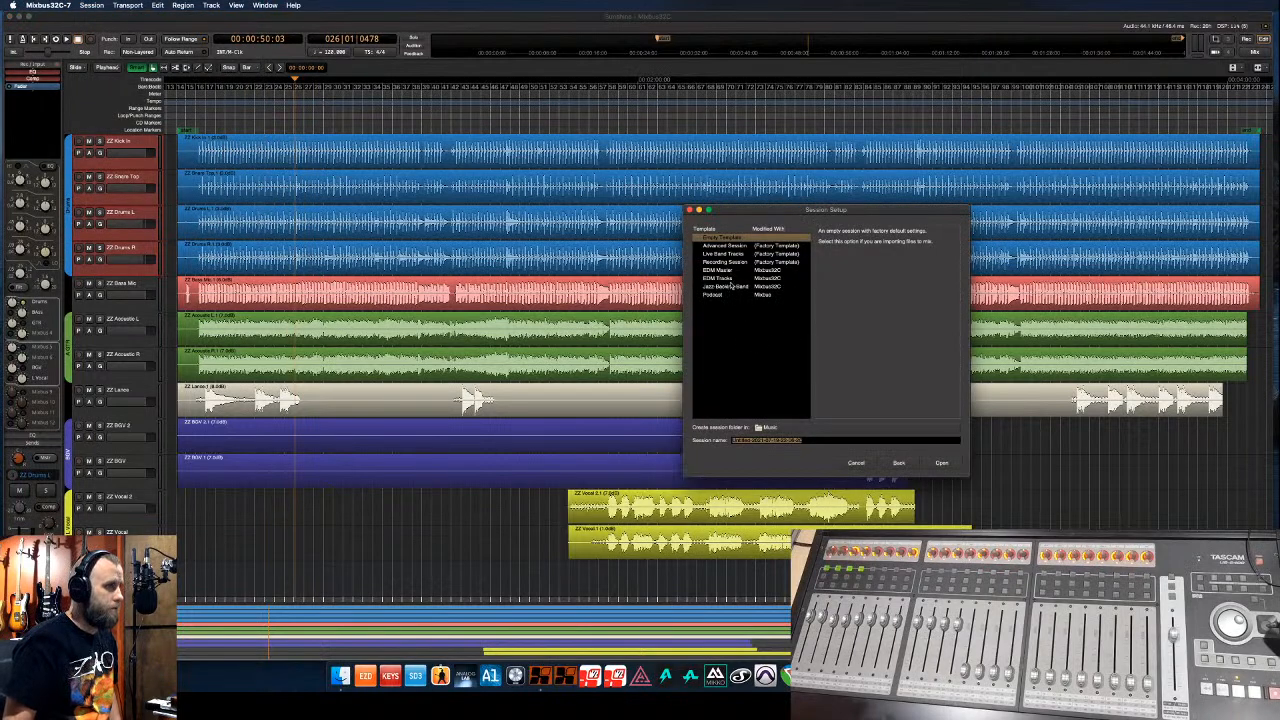
pyautogui.moveTo(810, 439); pyautogui.dragTo(703, 437)
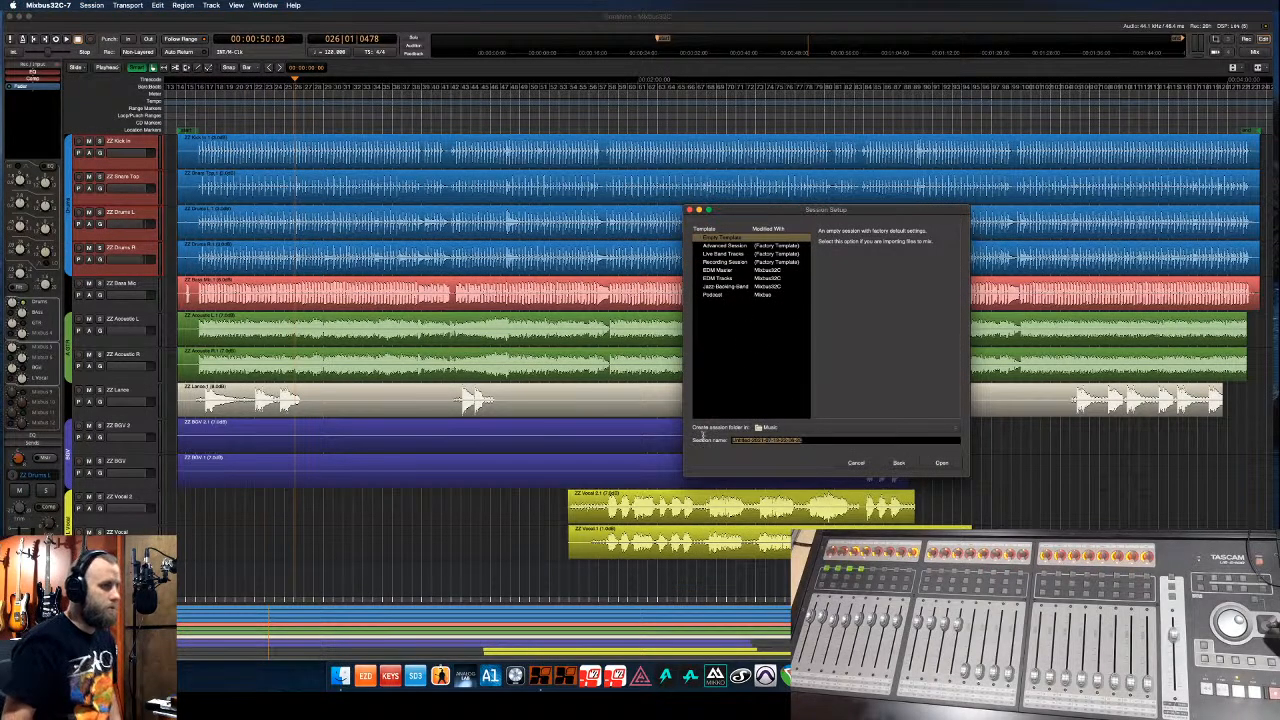
pyautogui.write('th')
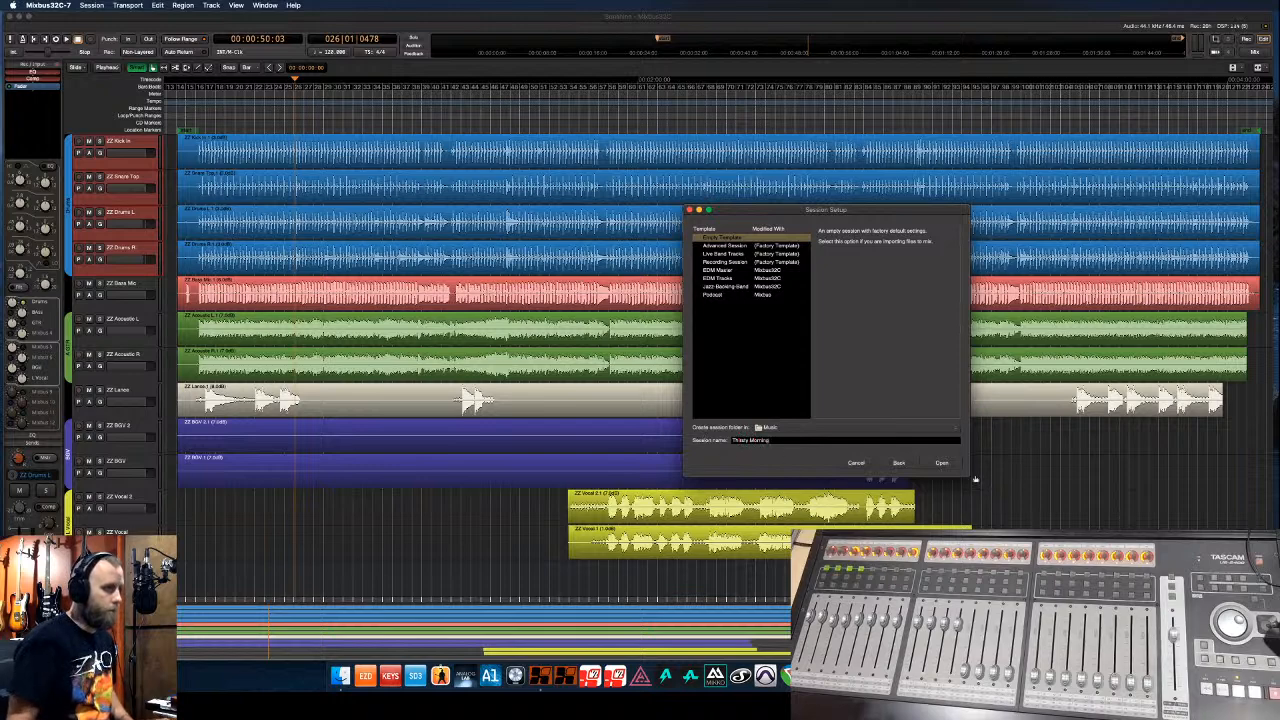
pyautogui.click(942, 463)
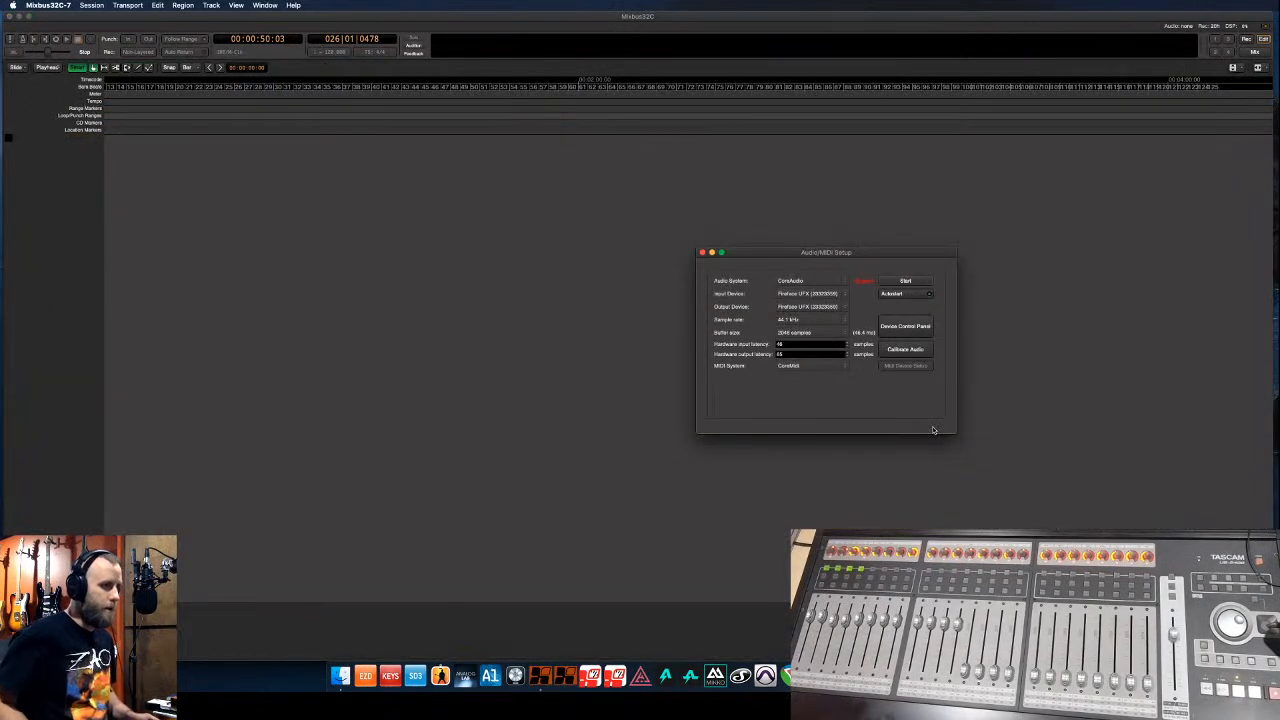
# - Start the audio engine, then import the ZZ Acoustic L, ZZ Acoustic R and ZZ Cello stem WAVs from Finder
pyautogui.click(918, 281)
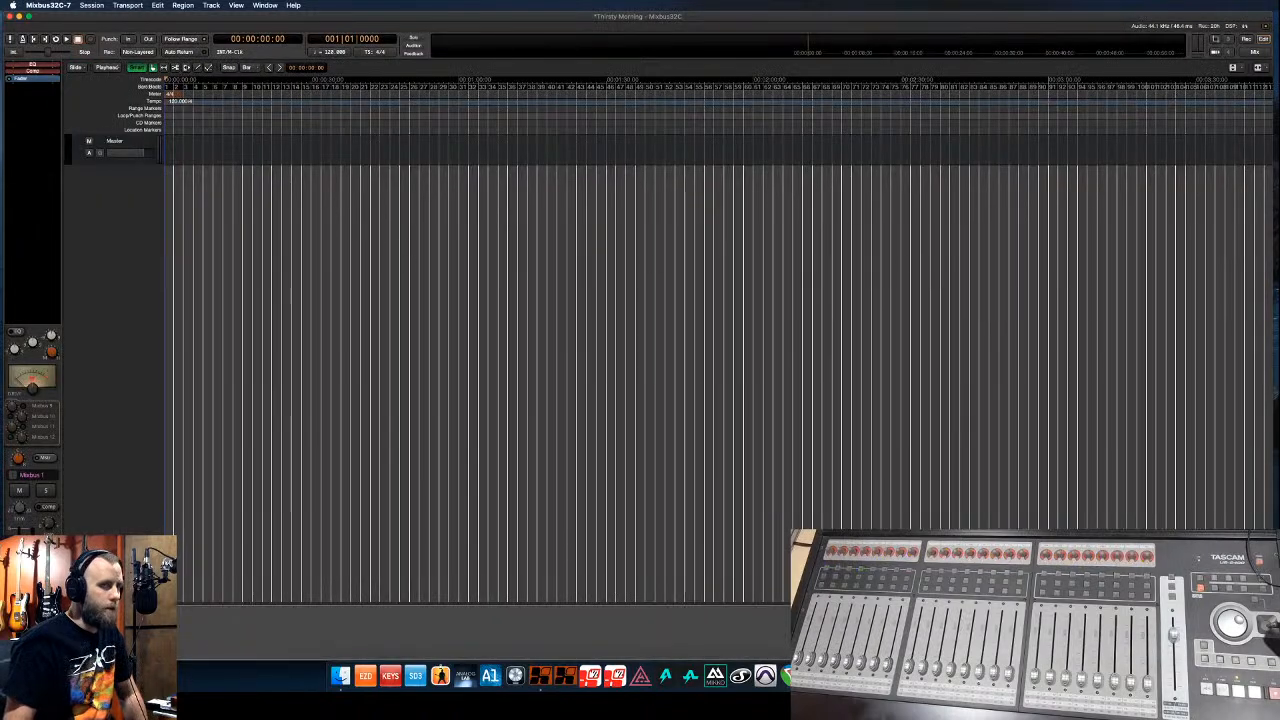
pyautogui.press('super+Tab')
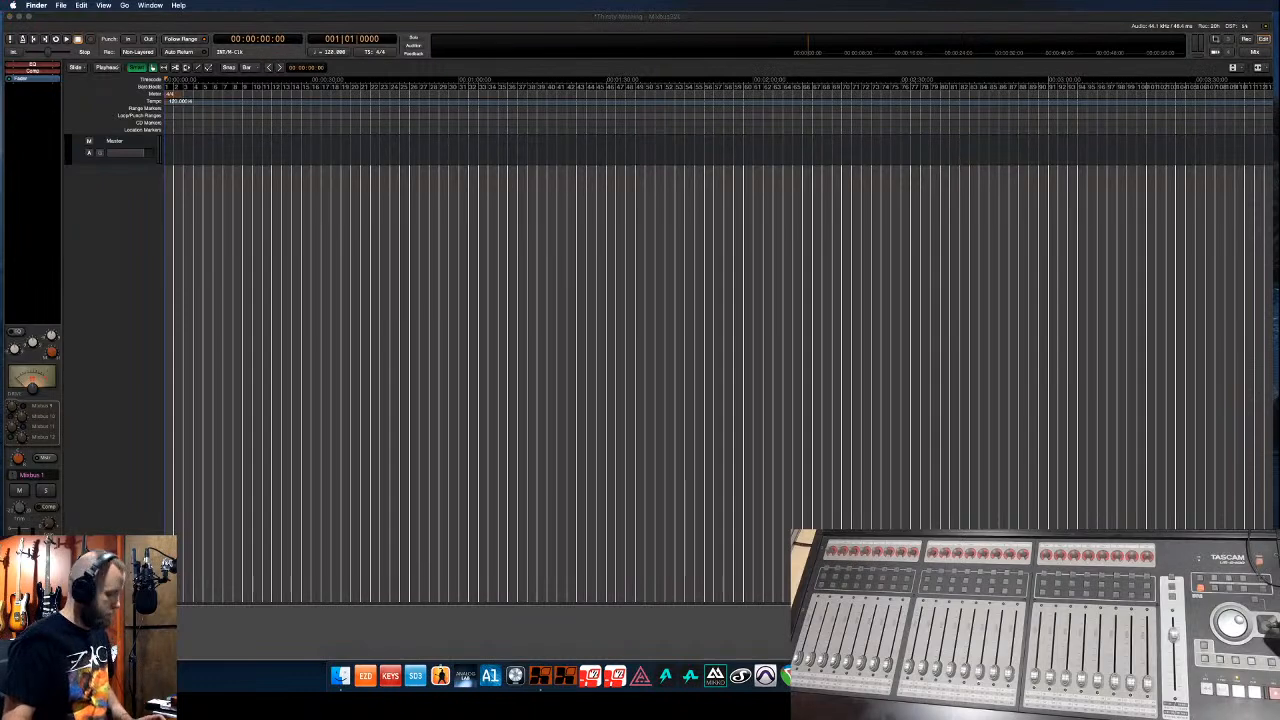
pyautogui.moveTo(1270, 204); pyautogui.dragTo(278, 208)
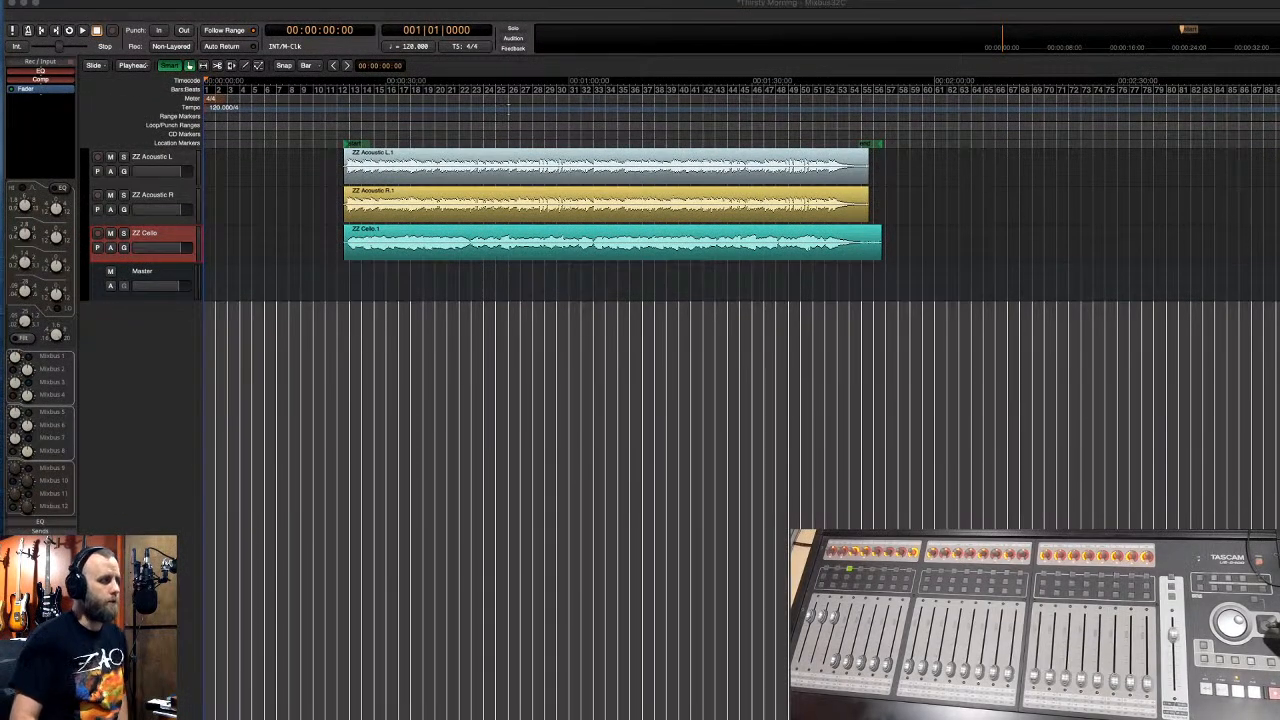
# - Group the two ZZ Acoustic tracks as a green group named A GTR
pyautogui.click(86, 156)
pyautogui.moveTo(86, 156); pyautogui.dragTo(87, 230)
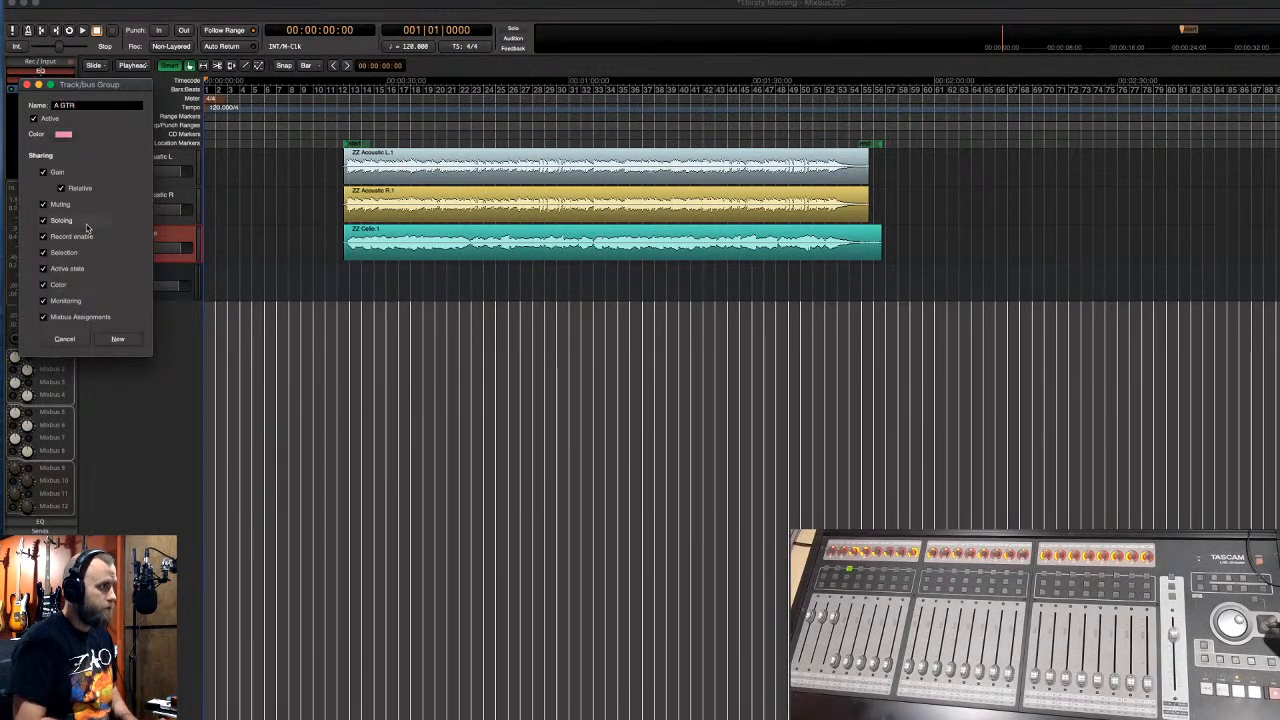
pyautogui.click(62, 134)
pyautogui.click(128, 137)
pyautogui.click(253, 157)
pyautogui.click(119, 339)
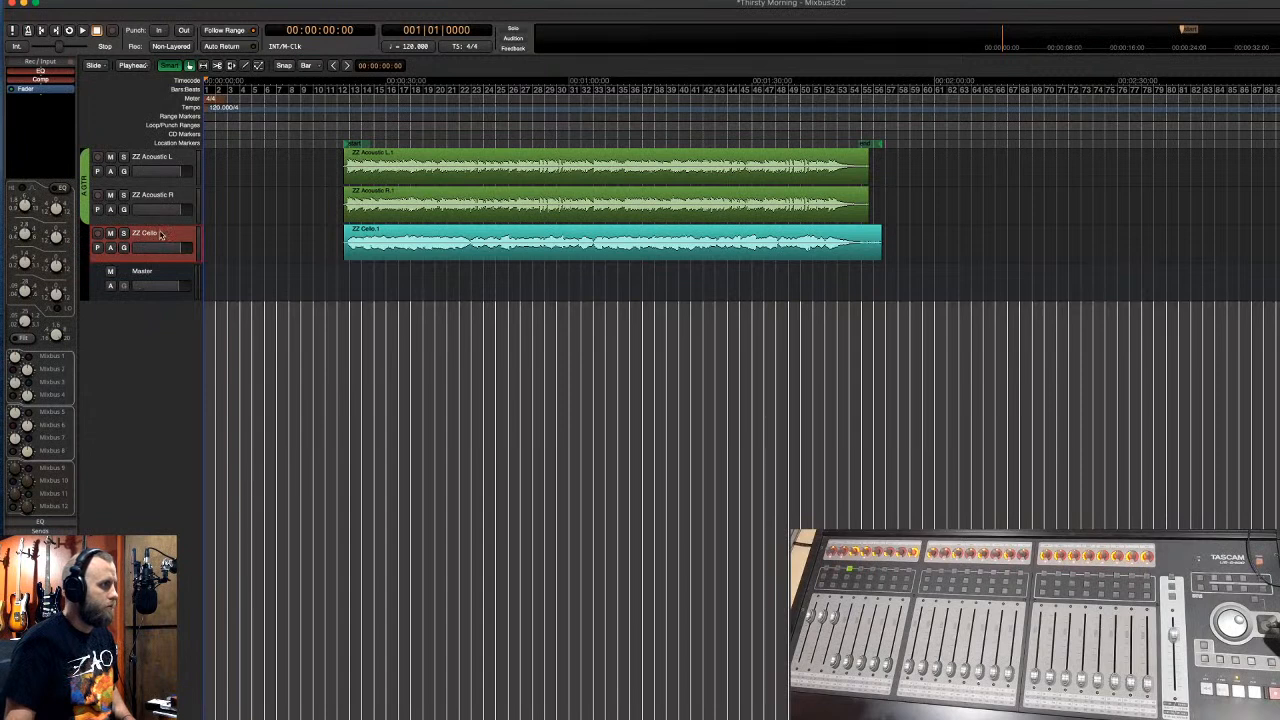
# - Color the ZZ Cello track purple
pyautogui.rightClick(160, 234)
pyautogui.click(180, 238)
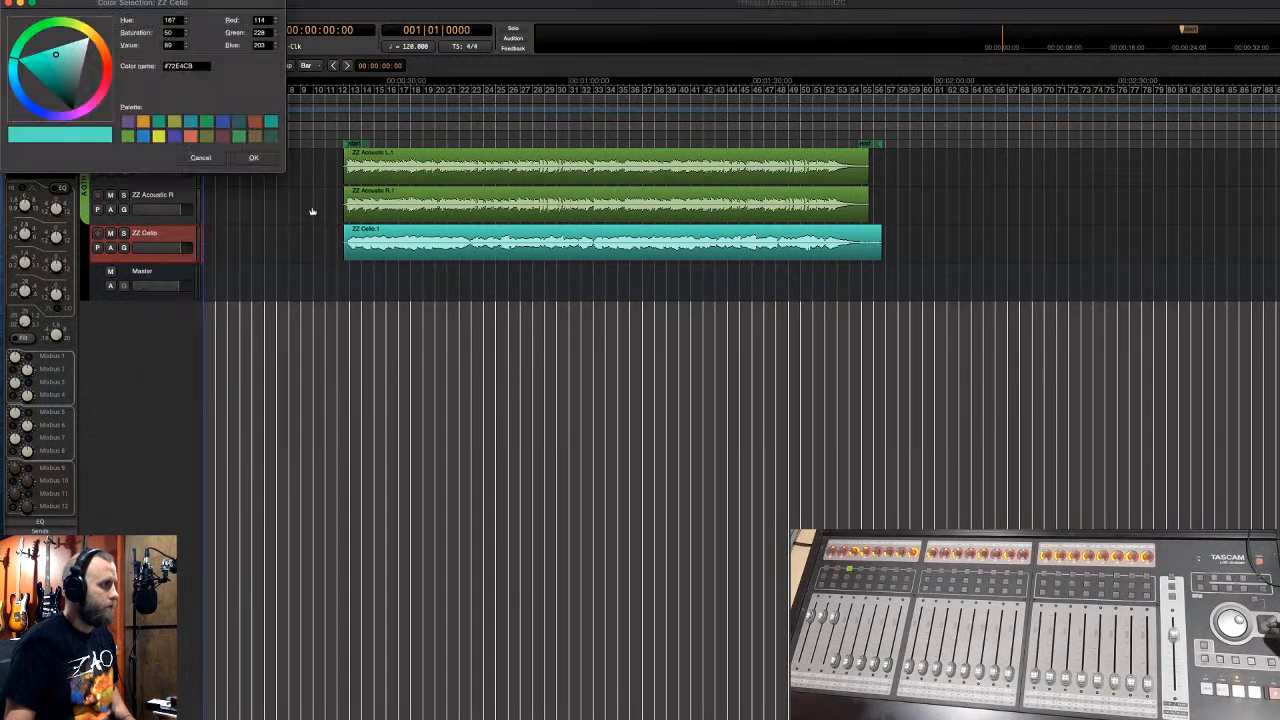
pyautogui.click(174, 137)
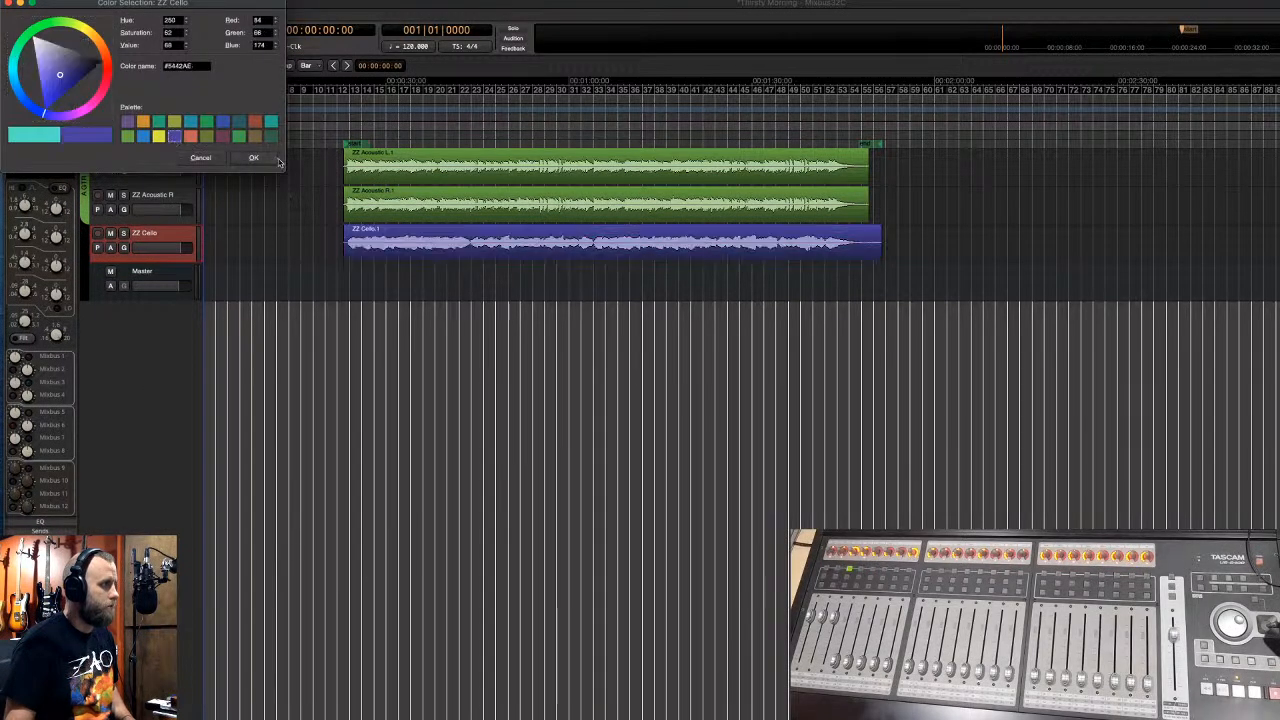
pyautogui.click(254, 157)
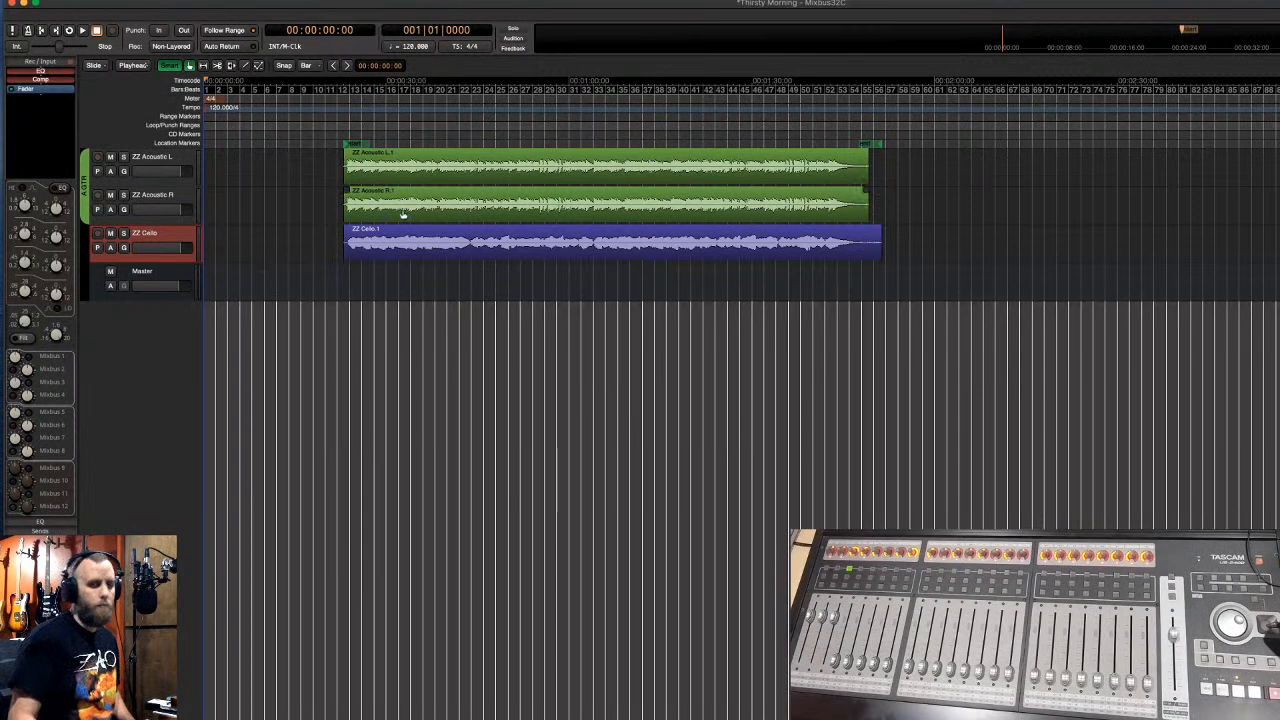
# - Return to the session start, check track selections, deselect all, and open the Mixer with Alt-M
pyautogui.press('Home')
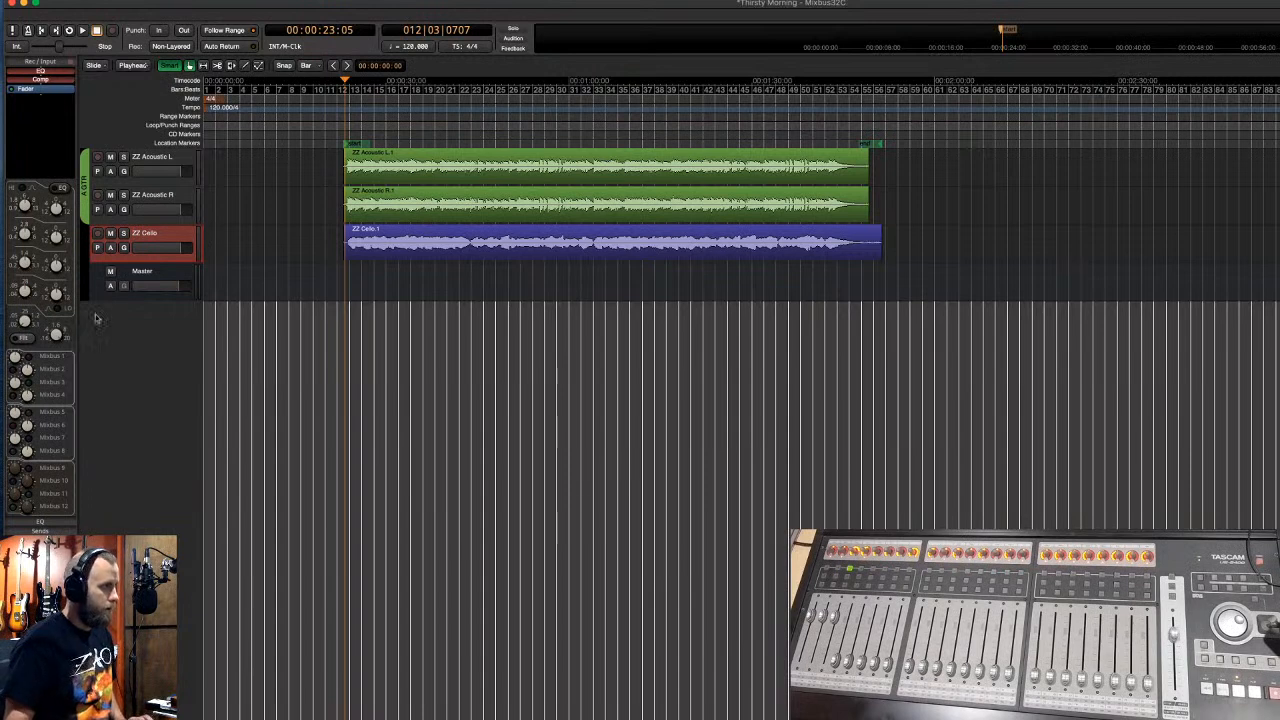
pyautogui.click(160, 163)
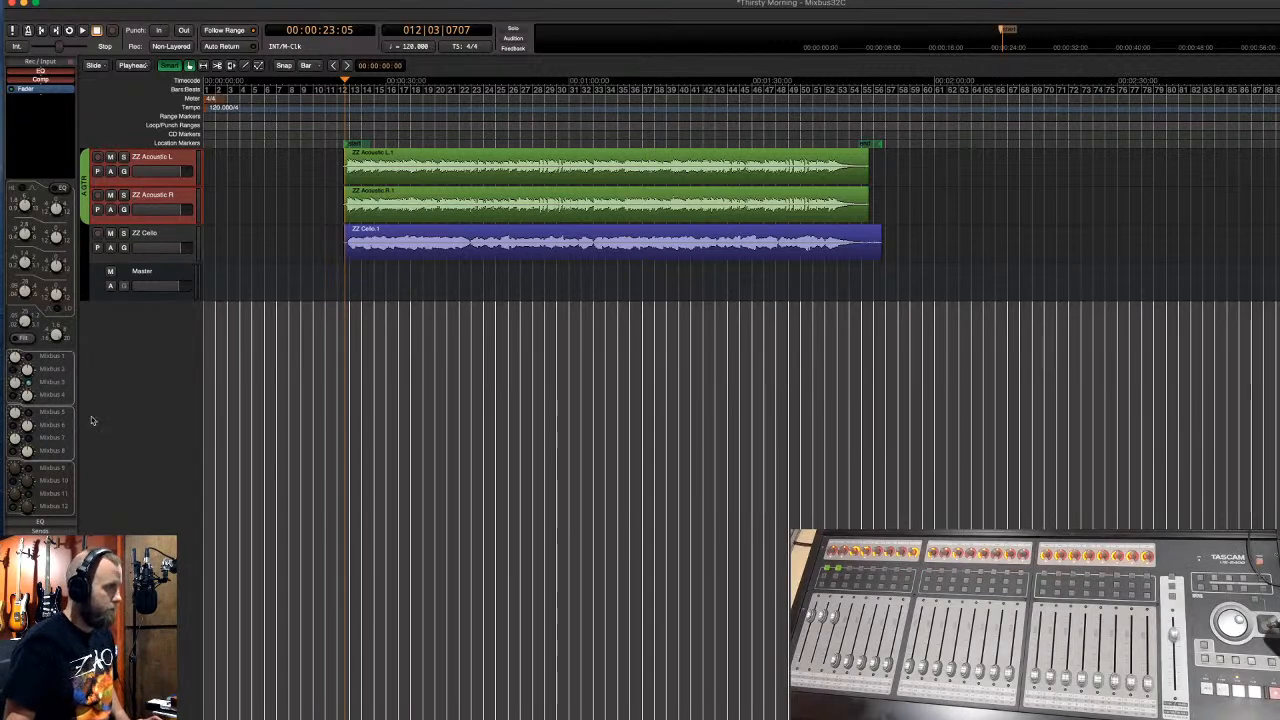
pyautogui.click(161, 241)
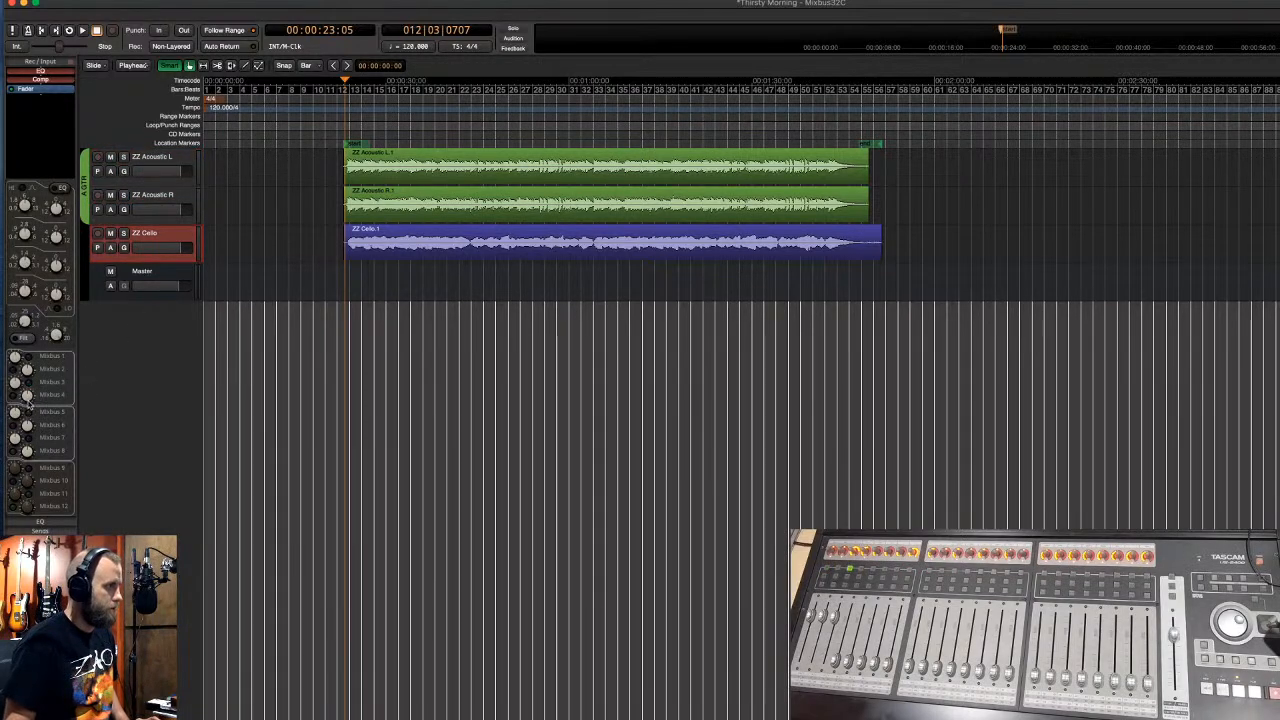
pyautogui.click(118, 404)
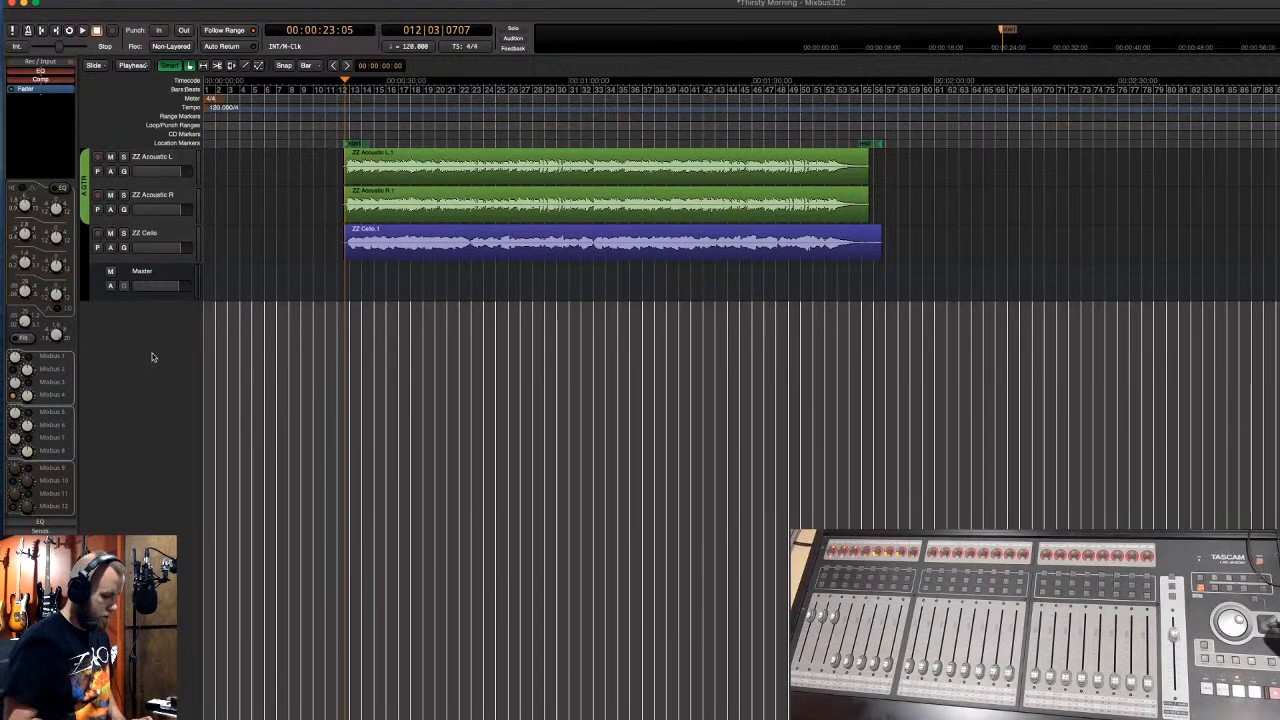
pyautogui.hotkey('alt', 'm')
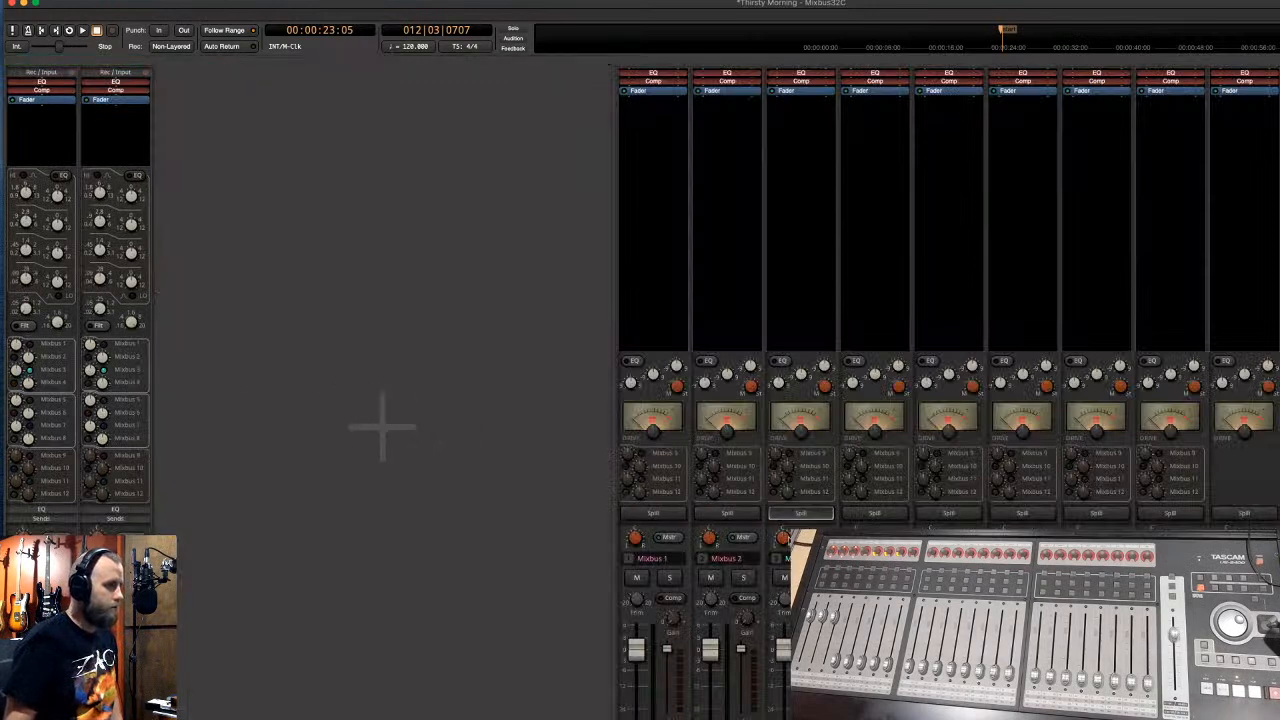
pyautogui.doubleClick(796, 558)
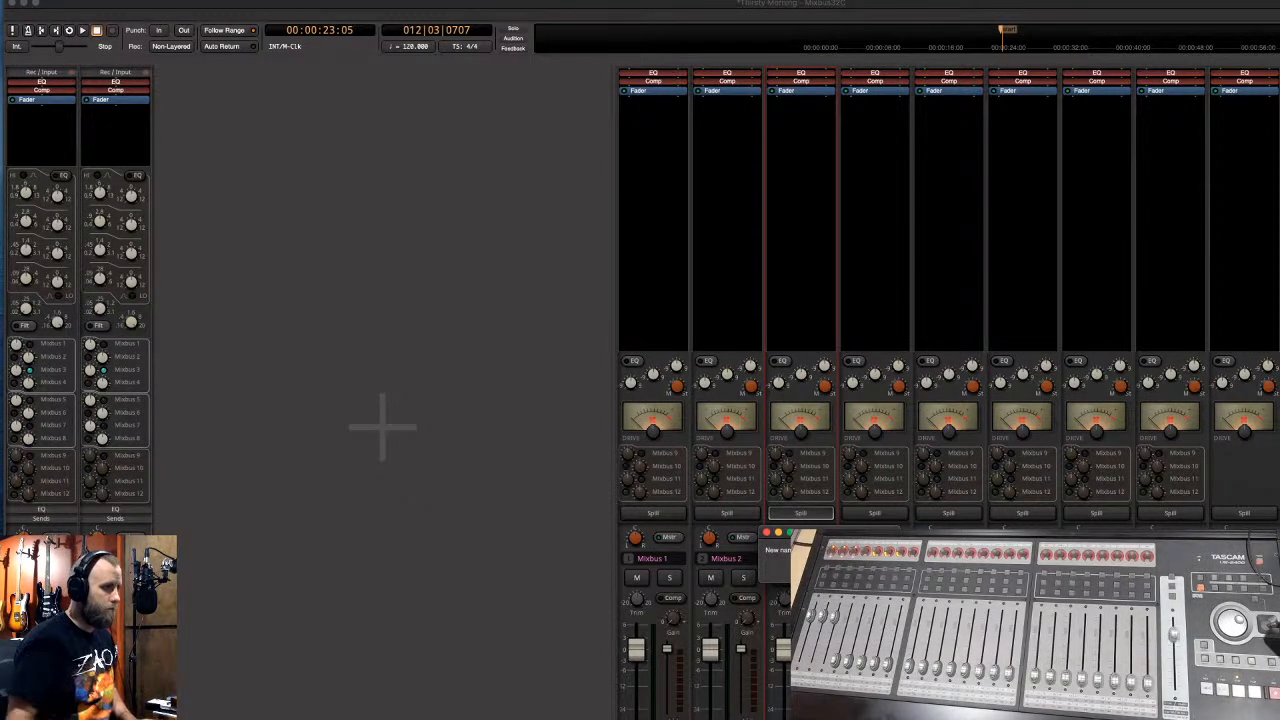
pyautogui.press('Return')
pyautogui.doubleClick(872, 558)
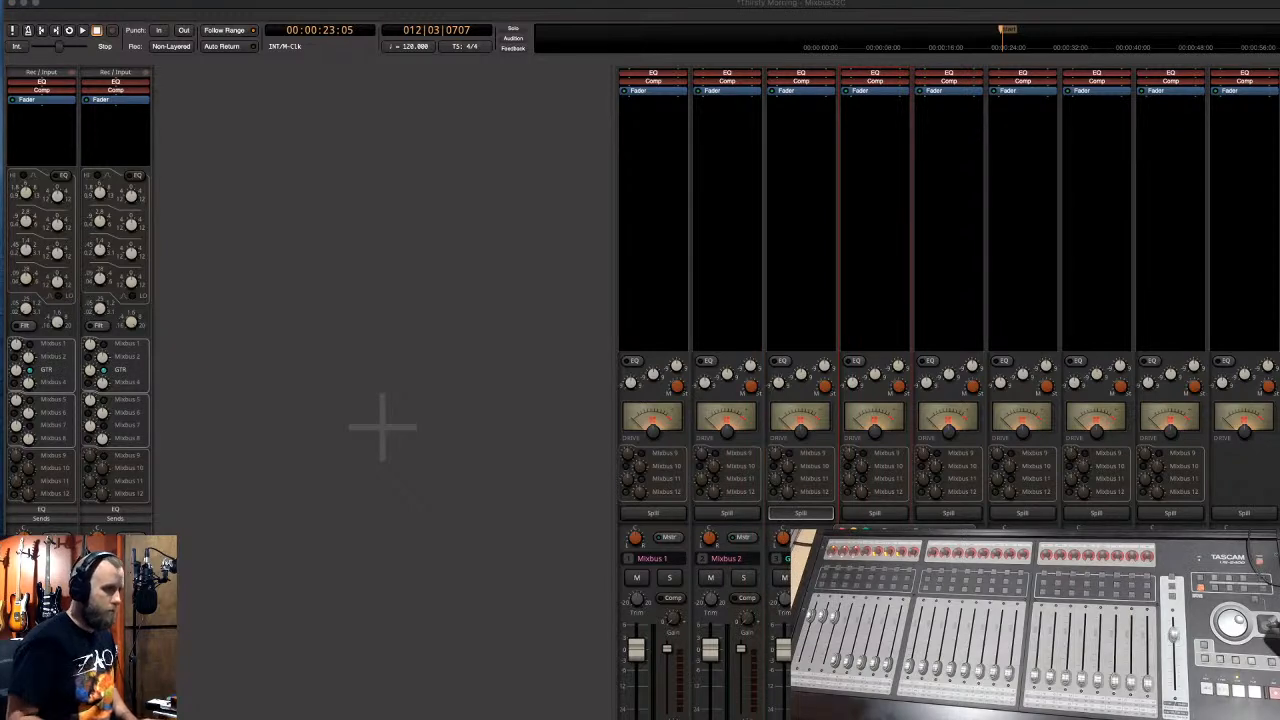
pyautogui.press('Return')
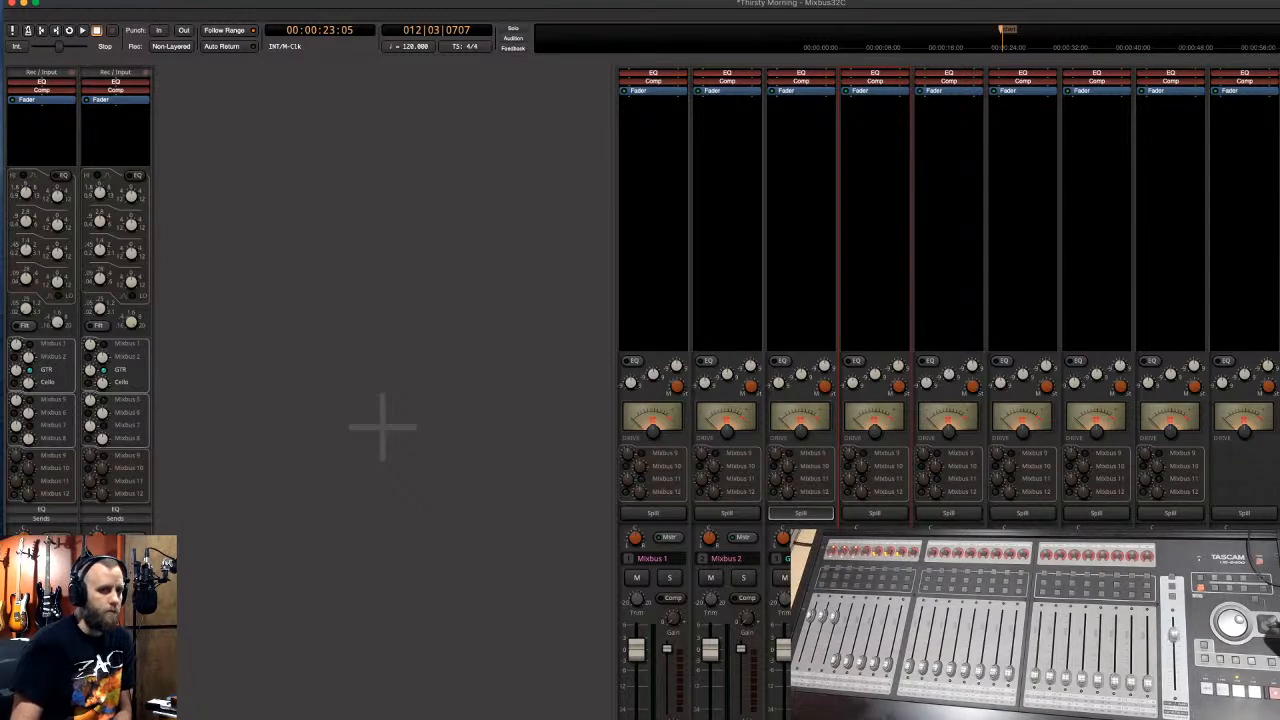
pyautogui.press('super+Tab')
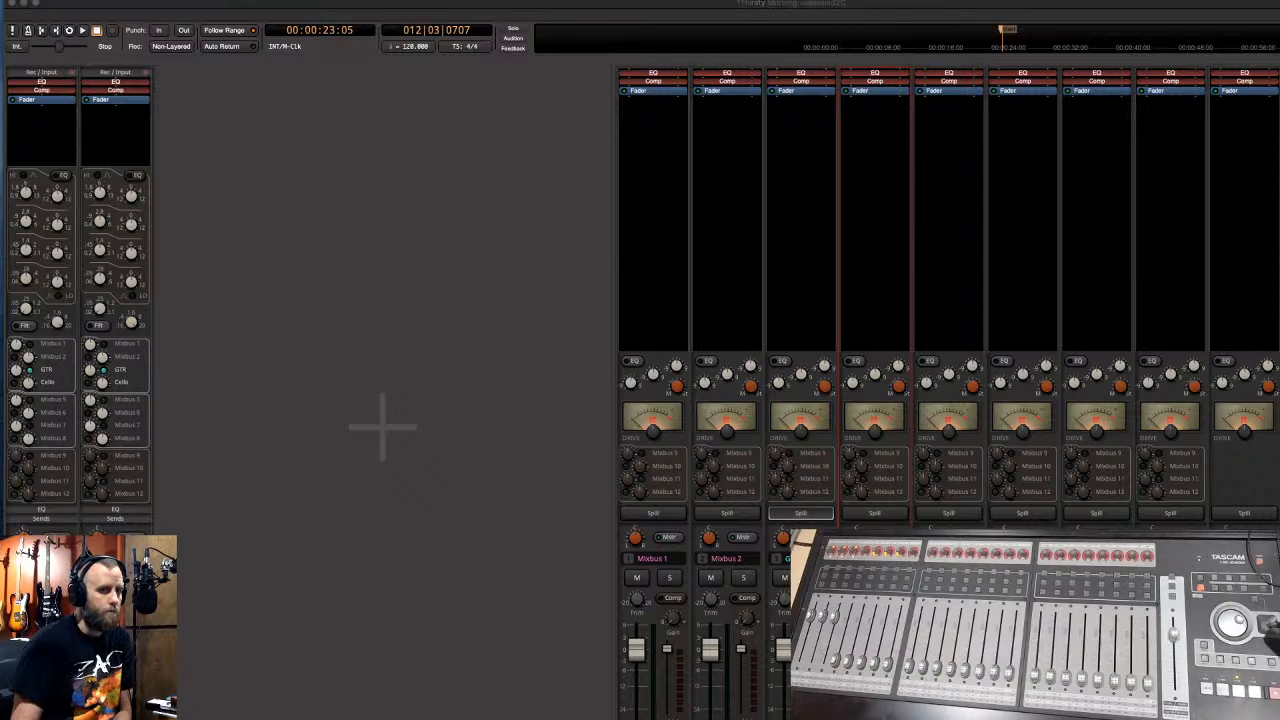
# - Turn the Mixbus 12 Rev PLATE-140 blend fully wet and fine-tune its decay, then resume playback in the Editor
pyautogui.moveTo(865, 348); pyautogui.dragTo(464, 200)
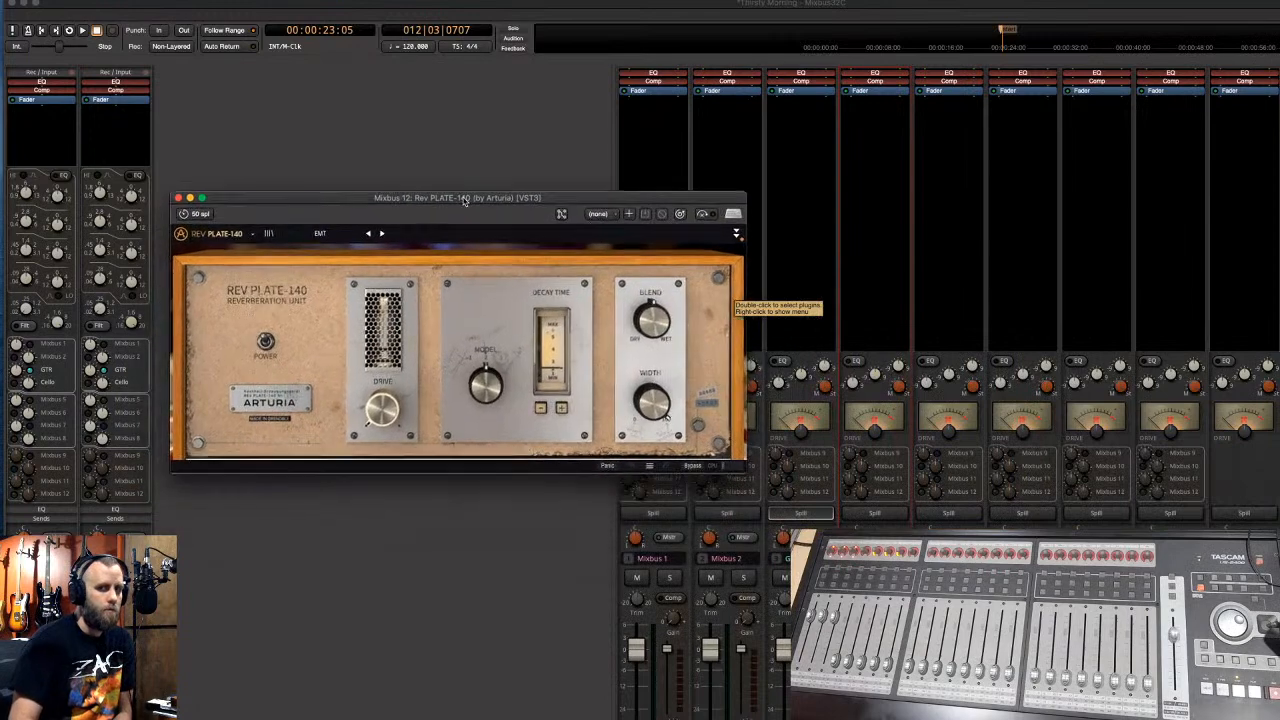
pyautogui.moveTo(664, 312); pyautogui.dragTo(664, 240)
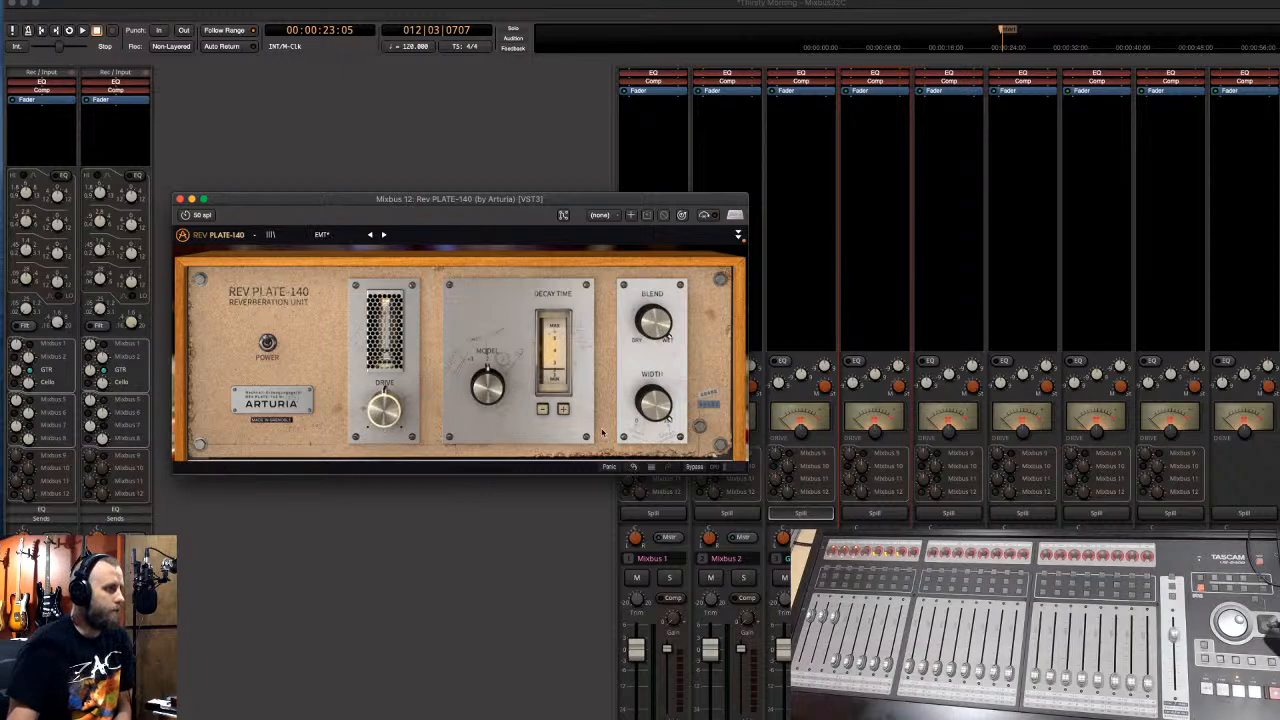
pyautogui.click(545, 411)
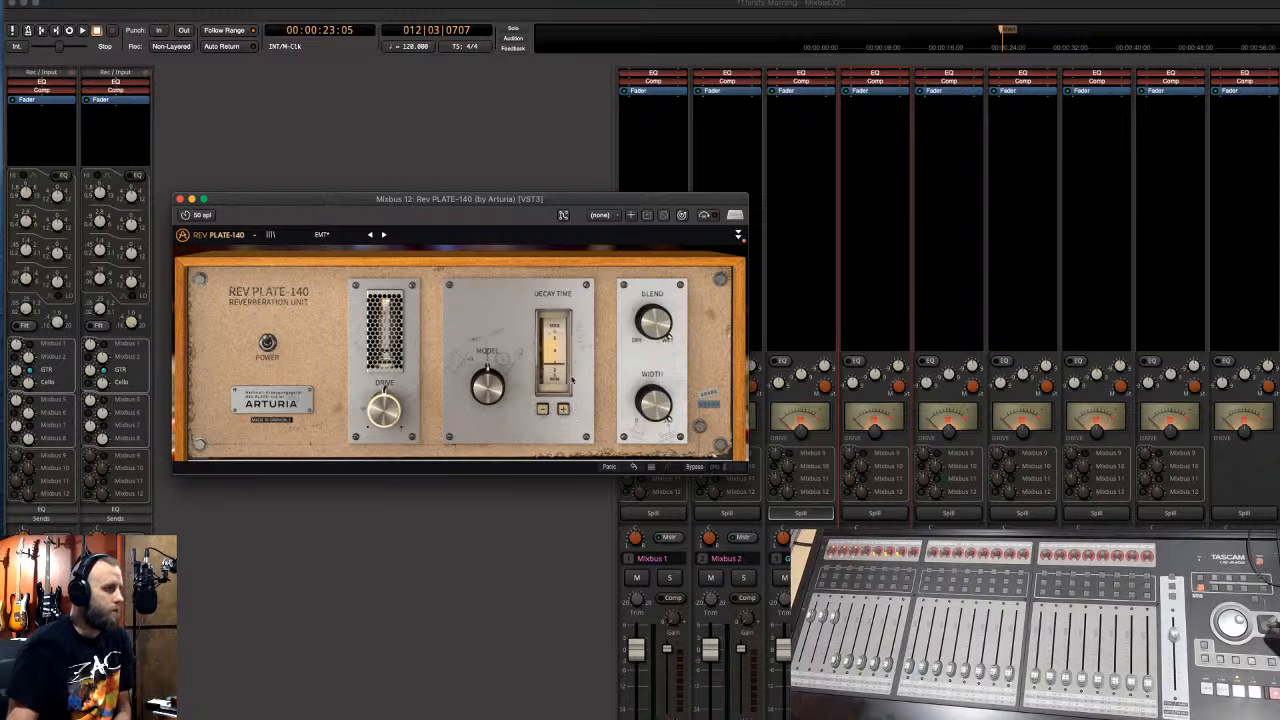
pyautogui.click(562, 409)
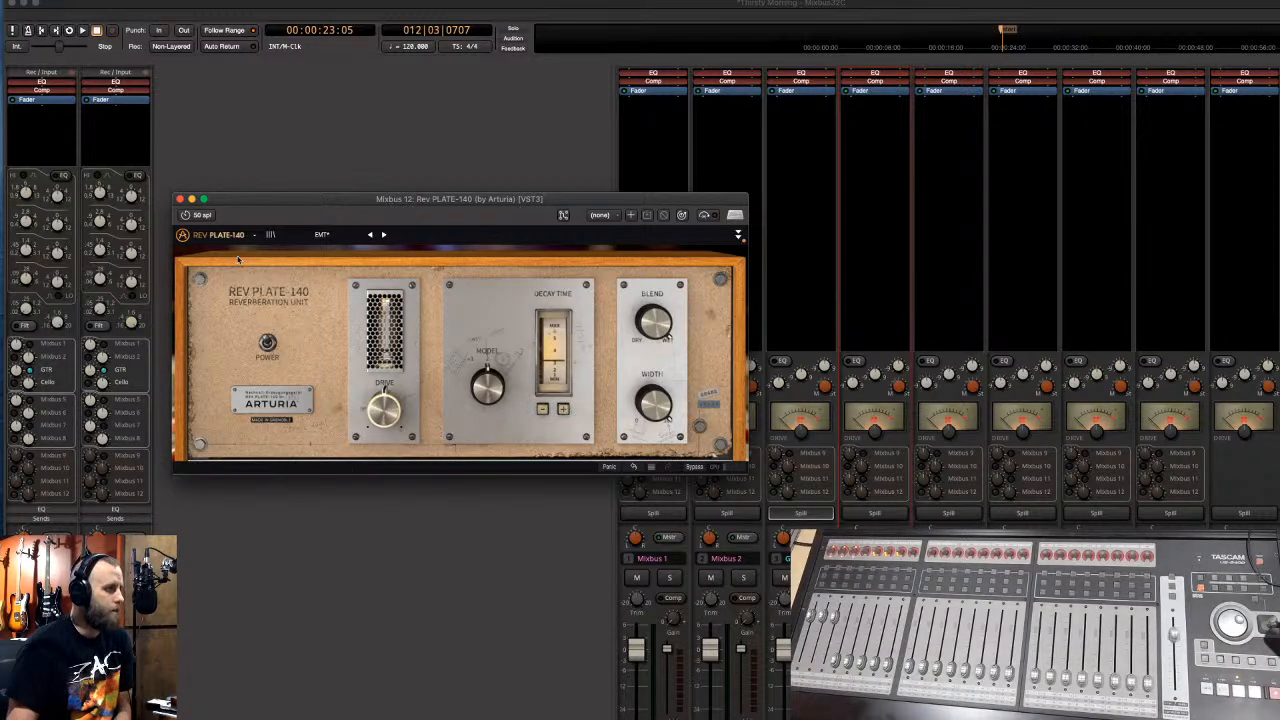
pyautogui.click(180, 199)
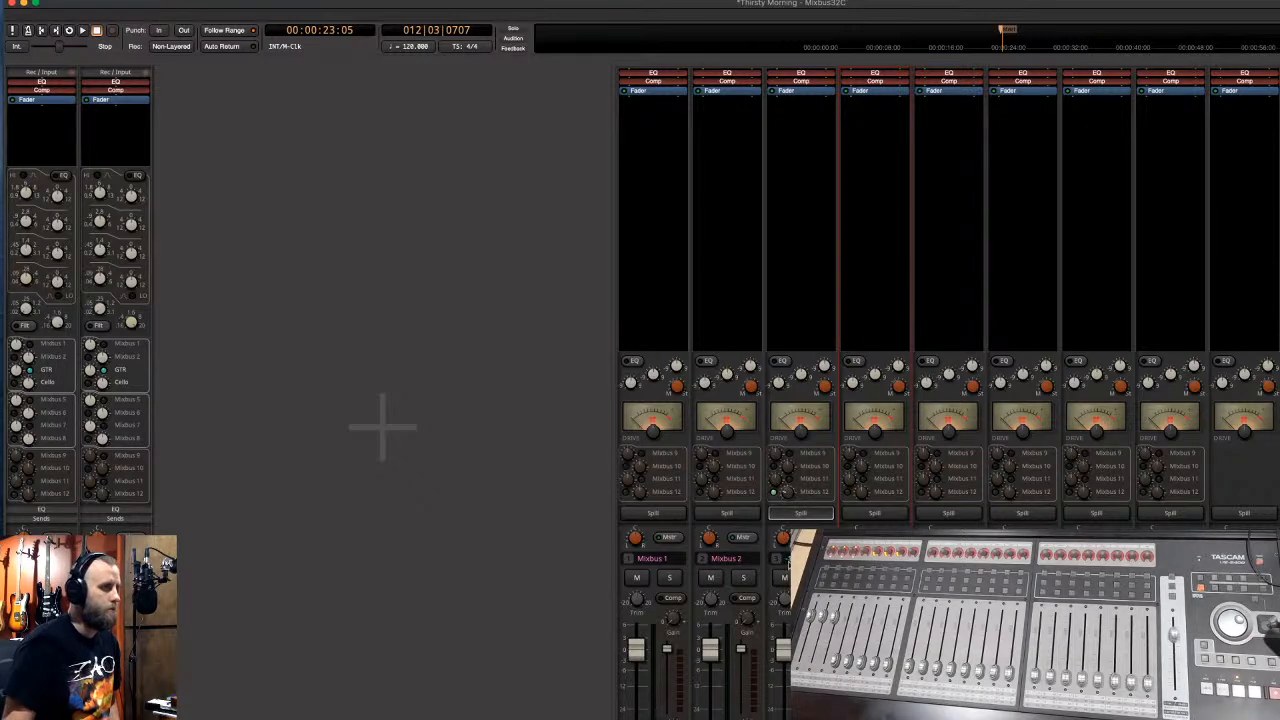
pyautogui.hotkey('alt', 'e')
pyautogui.press('space')
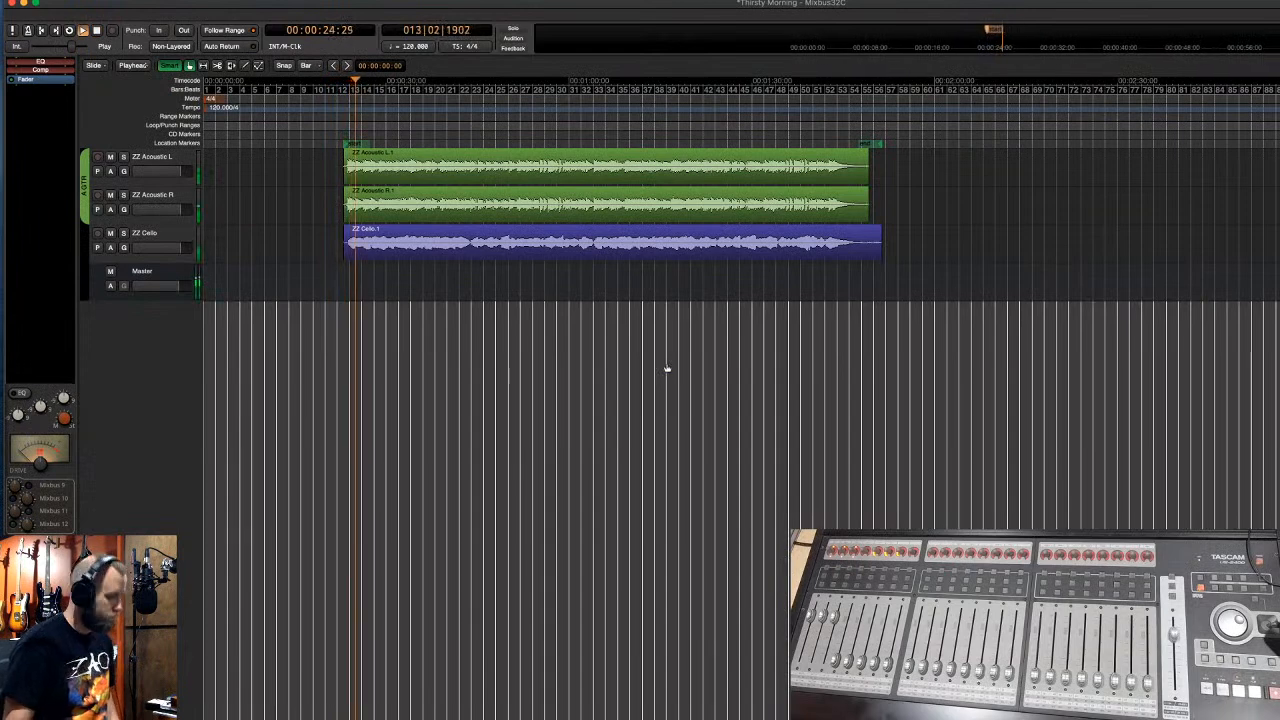
# - Stop playback and raise both ZZ Acoustic regions' gain by three steps
pyautogui.hotkey('alt', 'm')
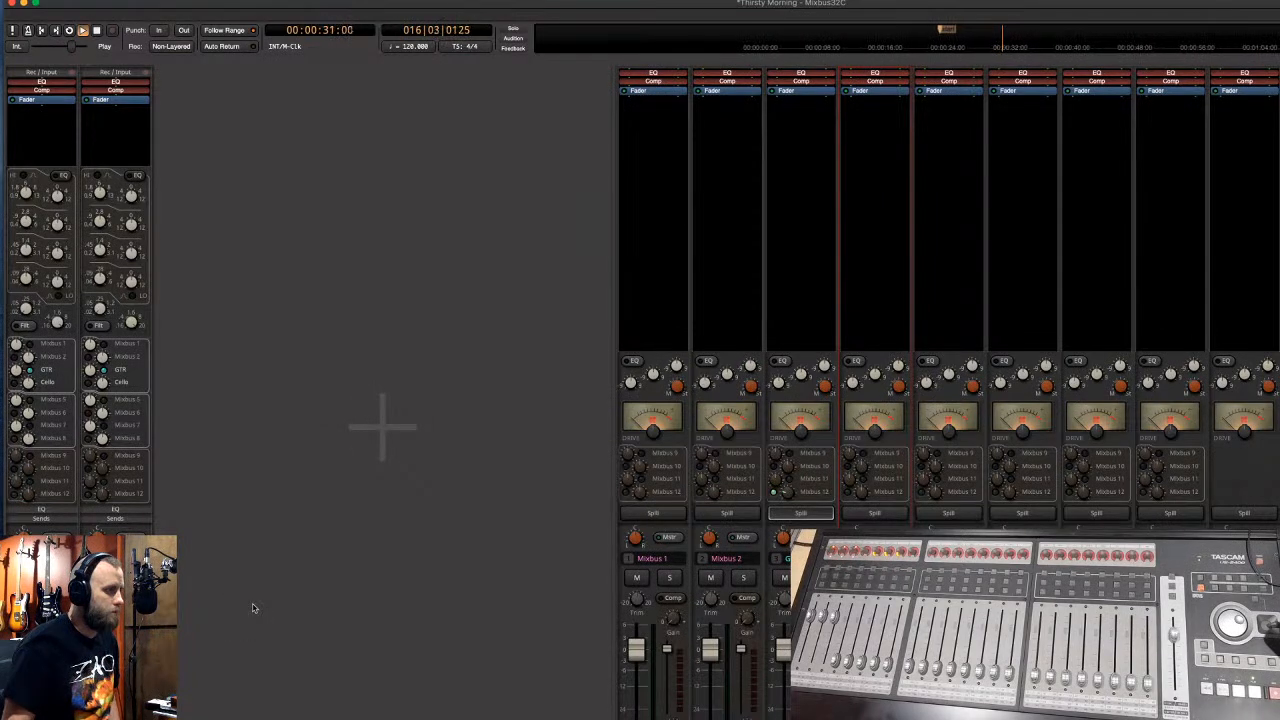
pyautogui.press('space')
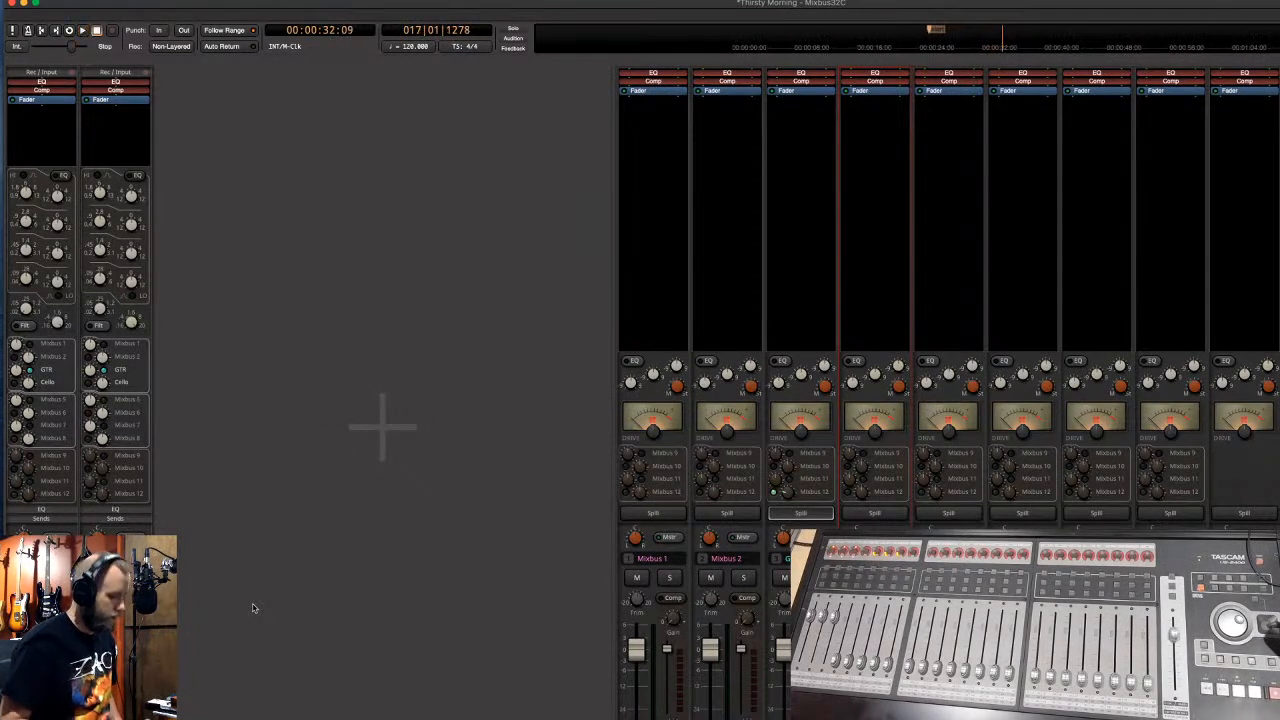
pyautogui.hotkey('alt', 'e')
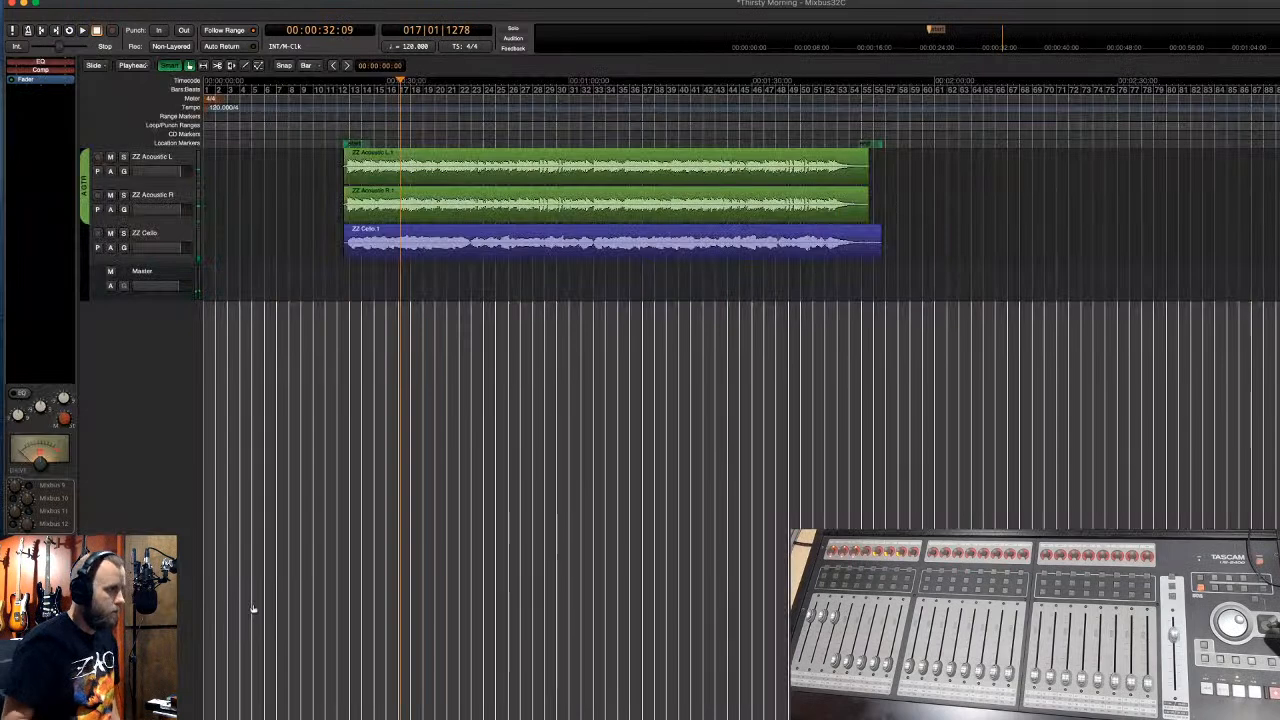
pyautogui.click(455, 176)
pyautogui.hotkey('shift', '6')
pyautogui.hotkey('shift', '6')
pyautogui.hotkey('shift', '6')
pyautogui.hotkey('shift', '6')
pyautogui.hotkey('shift', '6')
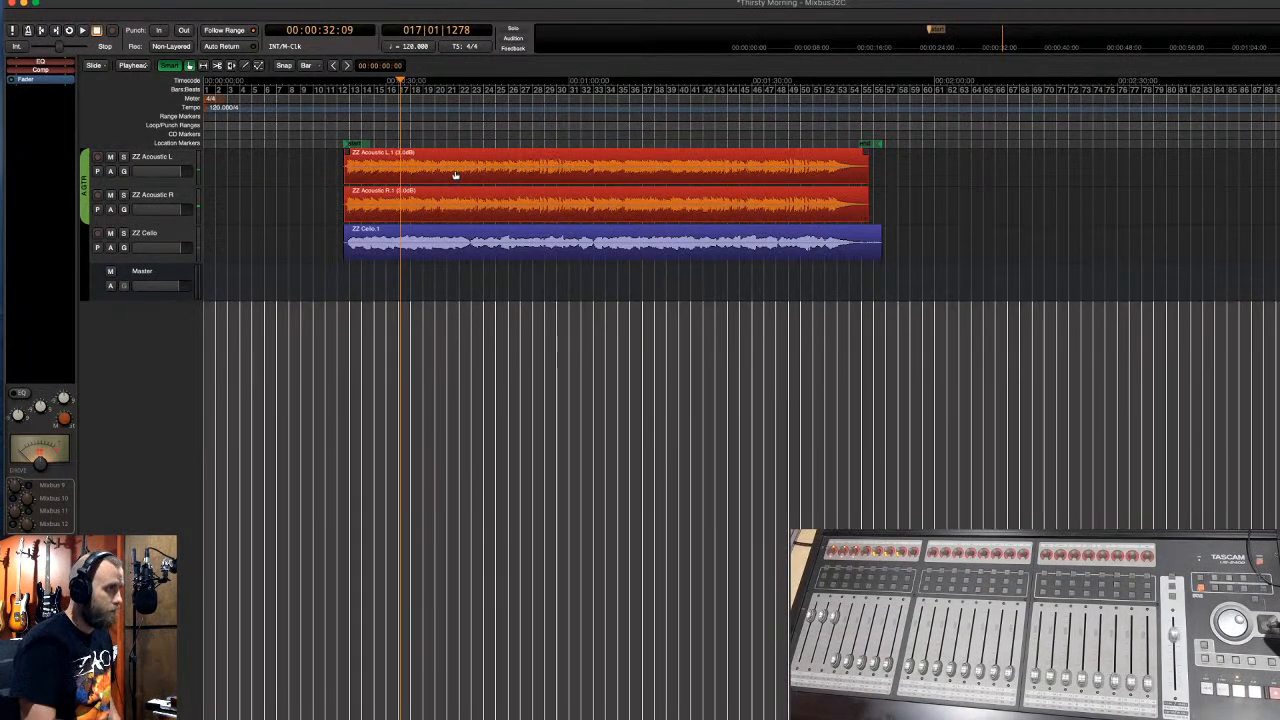
pyautogui.hotkey('shift', '6')
pyautogui.hotkey('shift', '6')
pyautogui.hotkey('shift', '6')
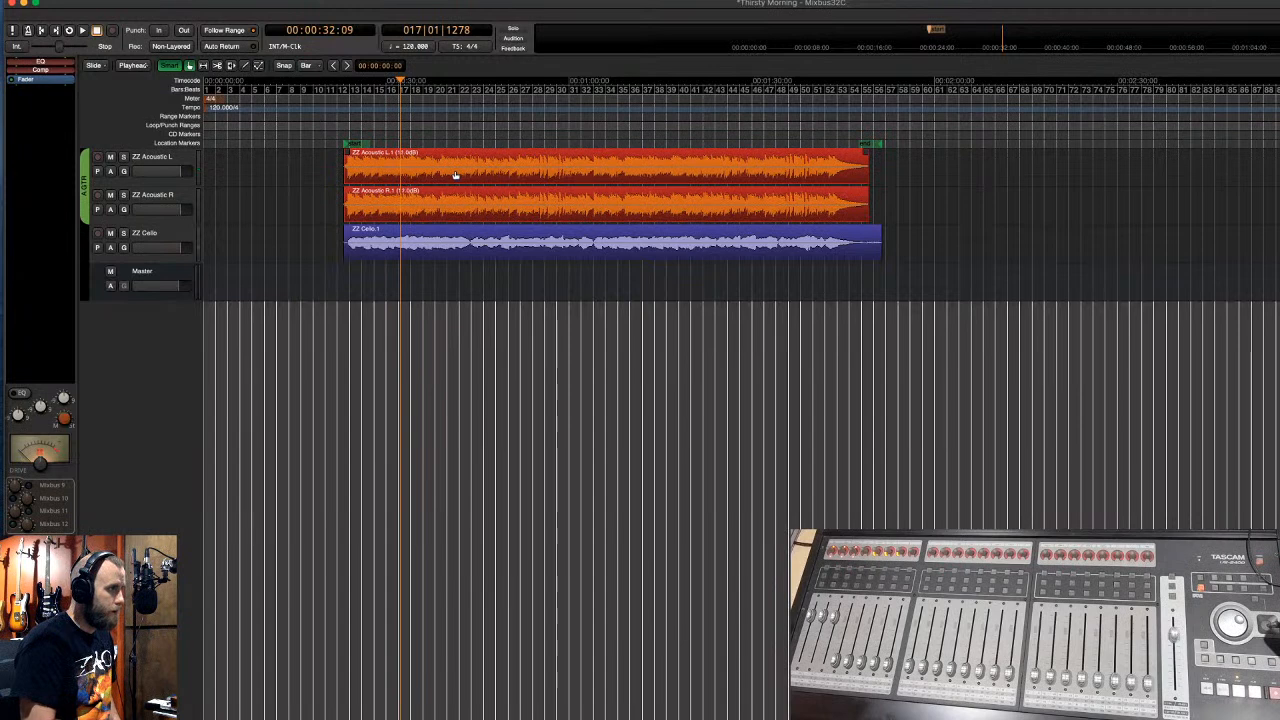
pyautogui.hotkey('shift', '6')
pyautogui.hotkey('shift', '6')
pyautogui.hotkey('shift', '6')
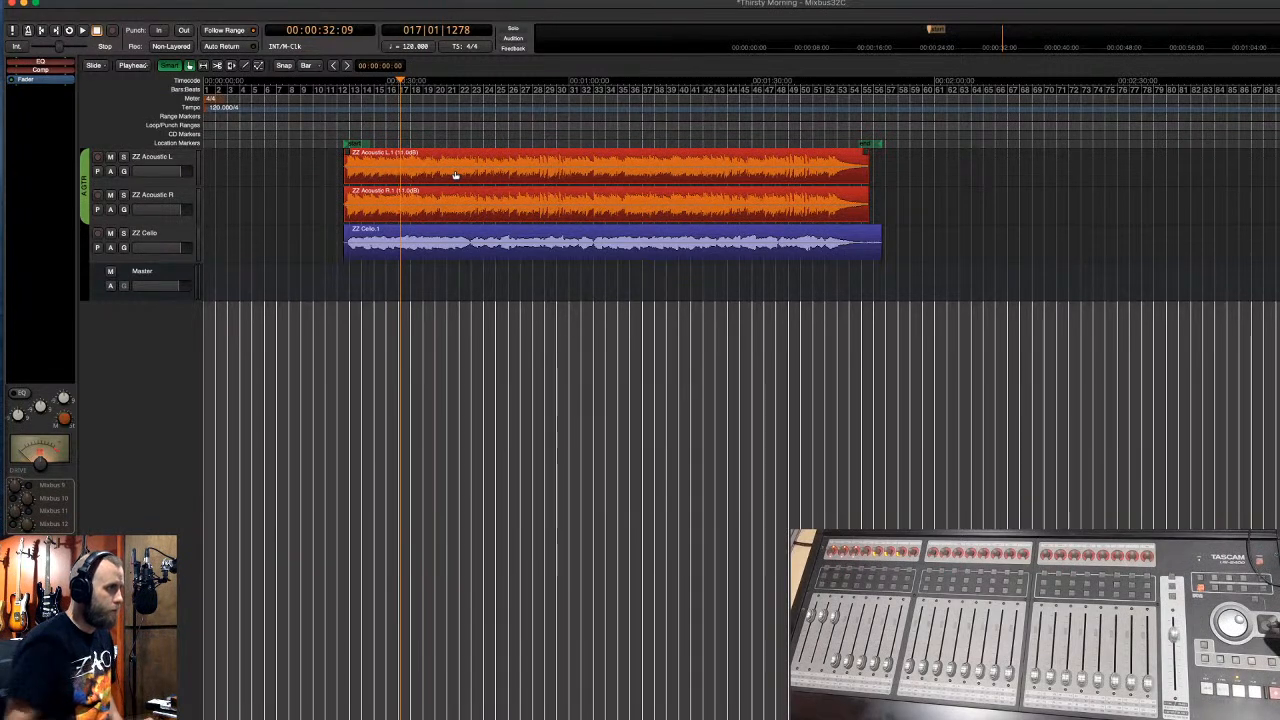
# - Set the ZZ Cello region gain to 10 dB and replay from the regions' start
pyautogui.click(476, 260)
pyautogui.hotkey('shift', '6')
pyautogui.hotkey('shift', '6')
pyautogui.hotkey('shift', '6')
pyautogui.hotkey('shift', '6')
pyautogui.hotkey('shift', '6')
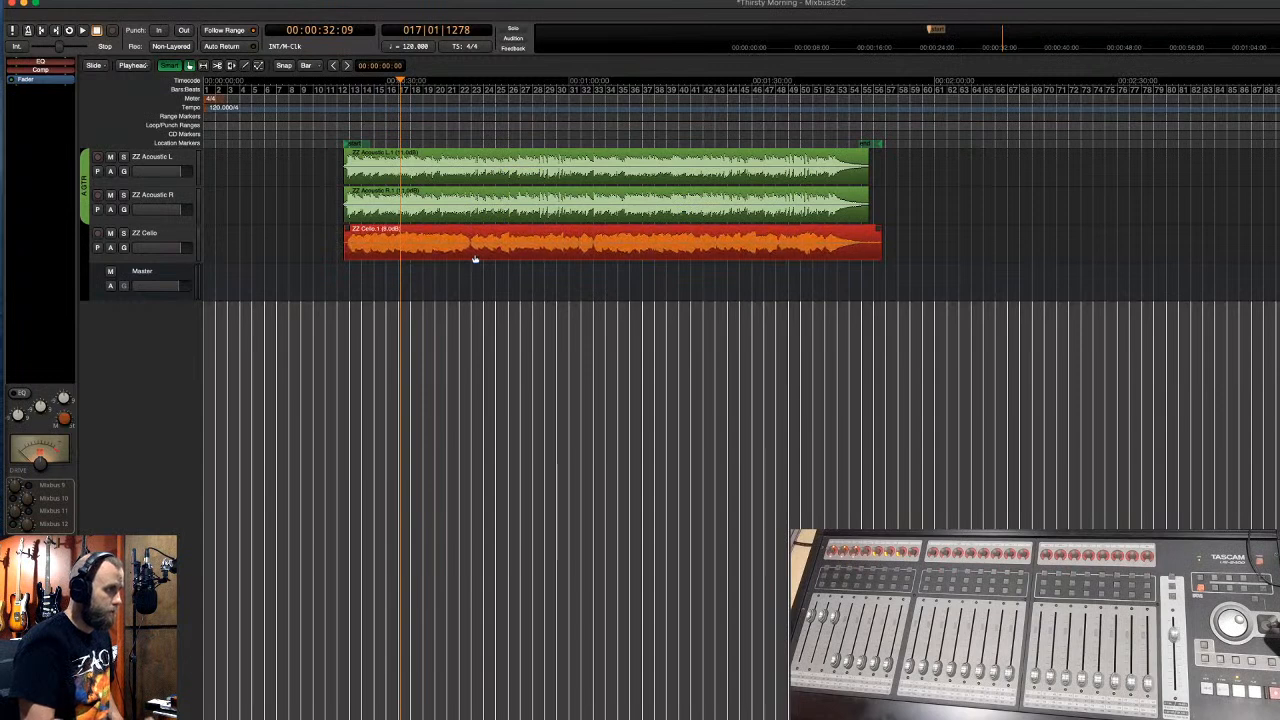
pyautogui.hotkey('shift', '6')
pyautogui.hotkey('shift', '6')
pyautogui.hotkey('shift', '6')
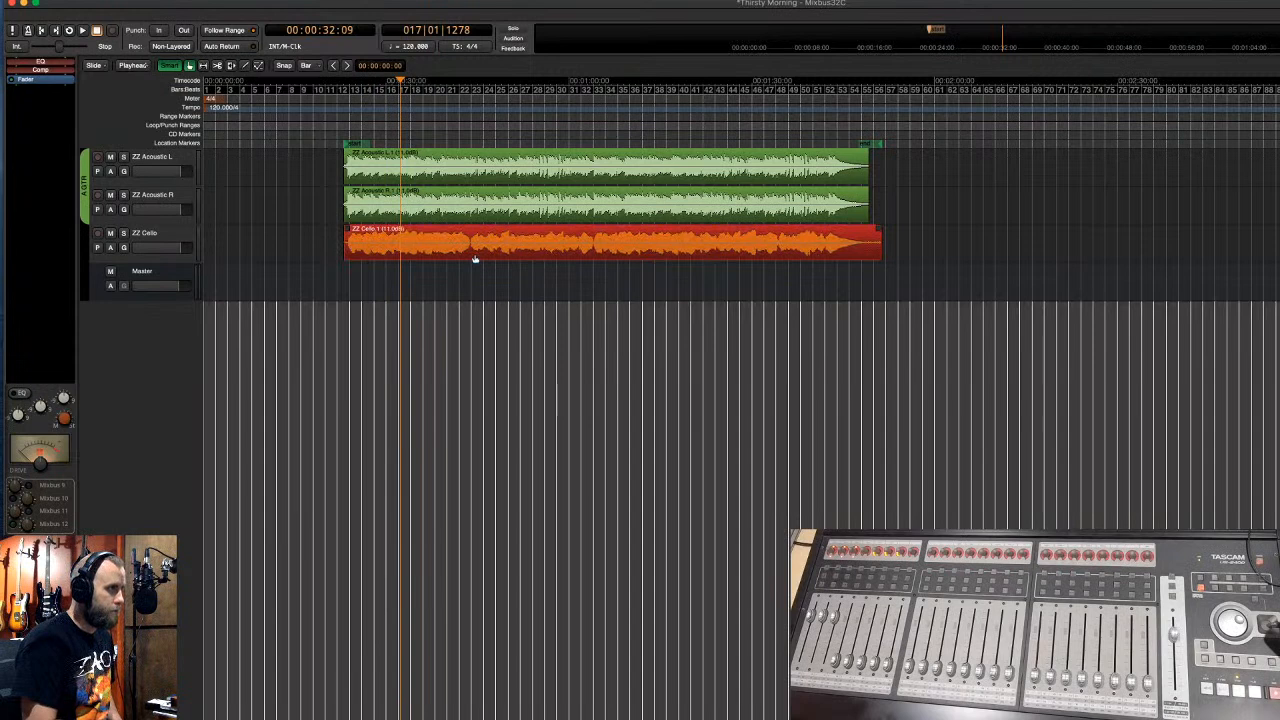
pyautogui.hotkey('shift', '7')
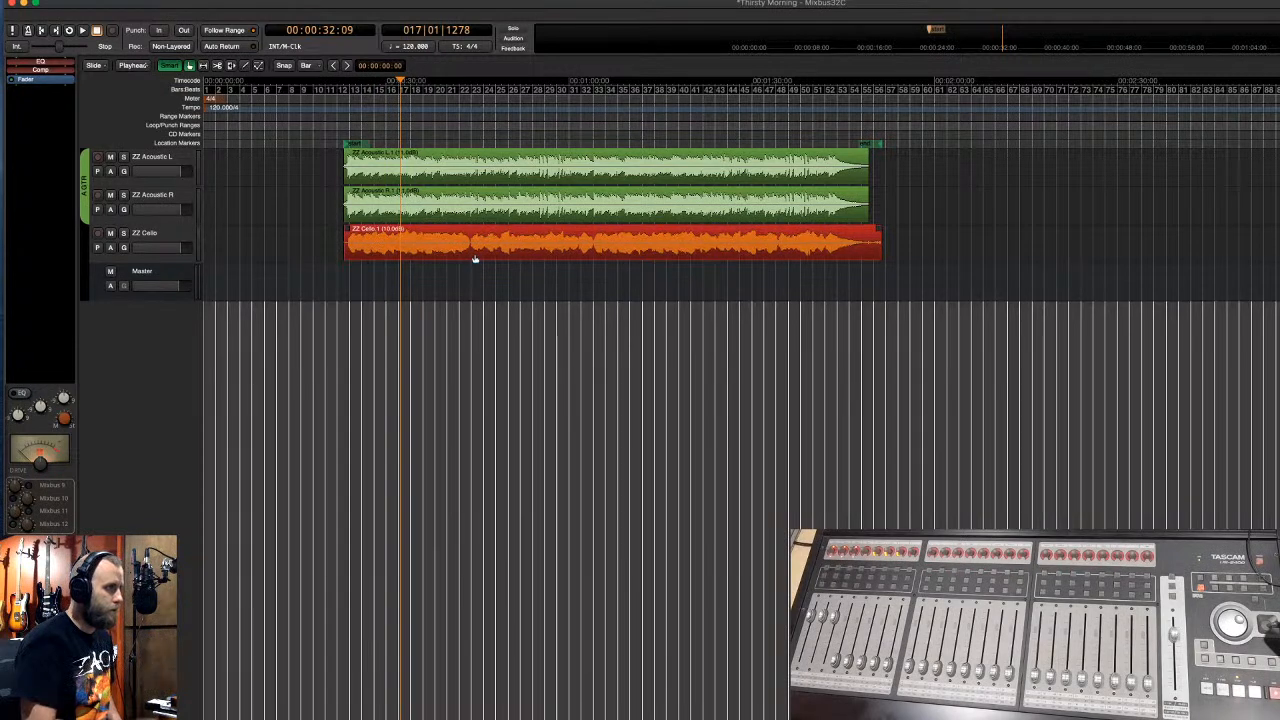
pyautogui.click(352, 120)
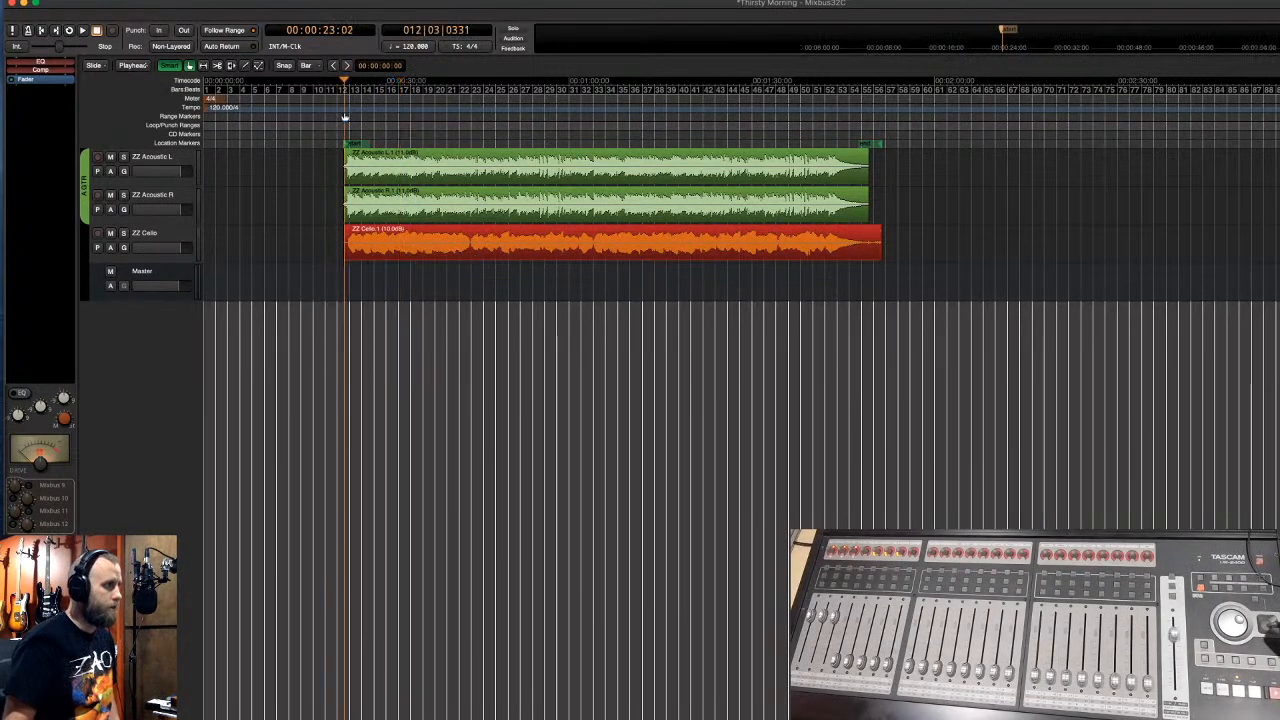
pyautogui.press('space')
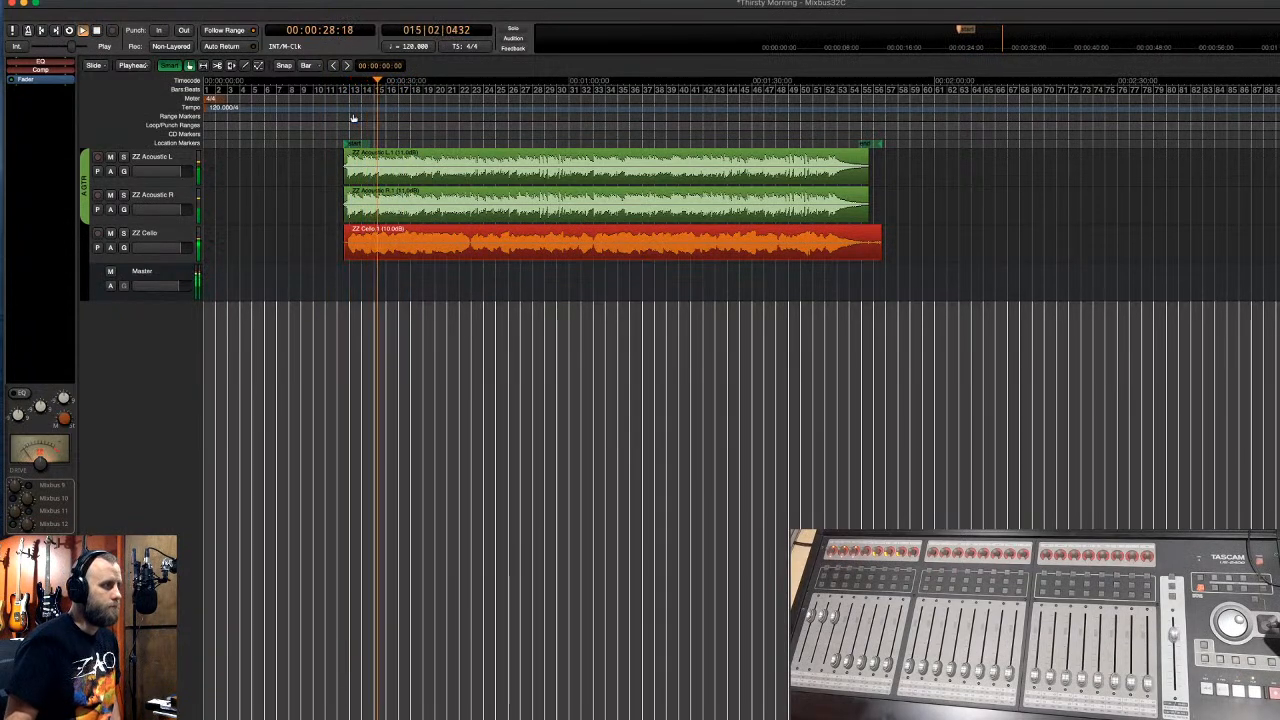
# - Select the ZZ Cello track, then the ZZ Acoustic L and R tracks, and open the Mixer with Alt+M
pyautogui.click(167, 236)
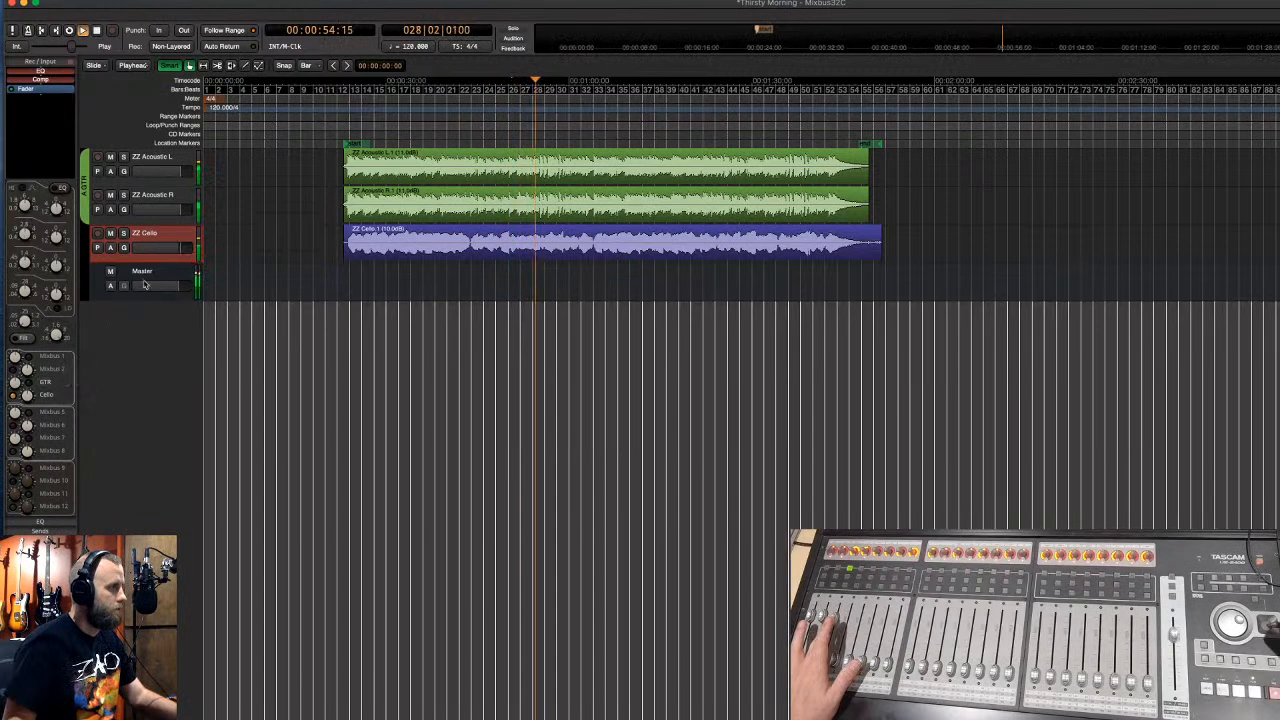
pyautogui.click(168, 200)
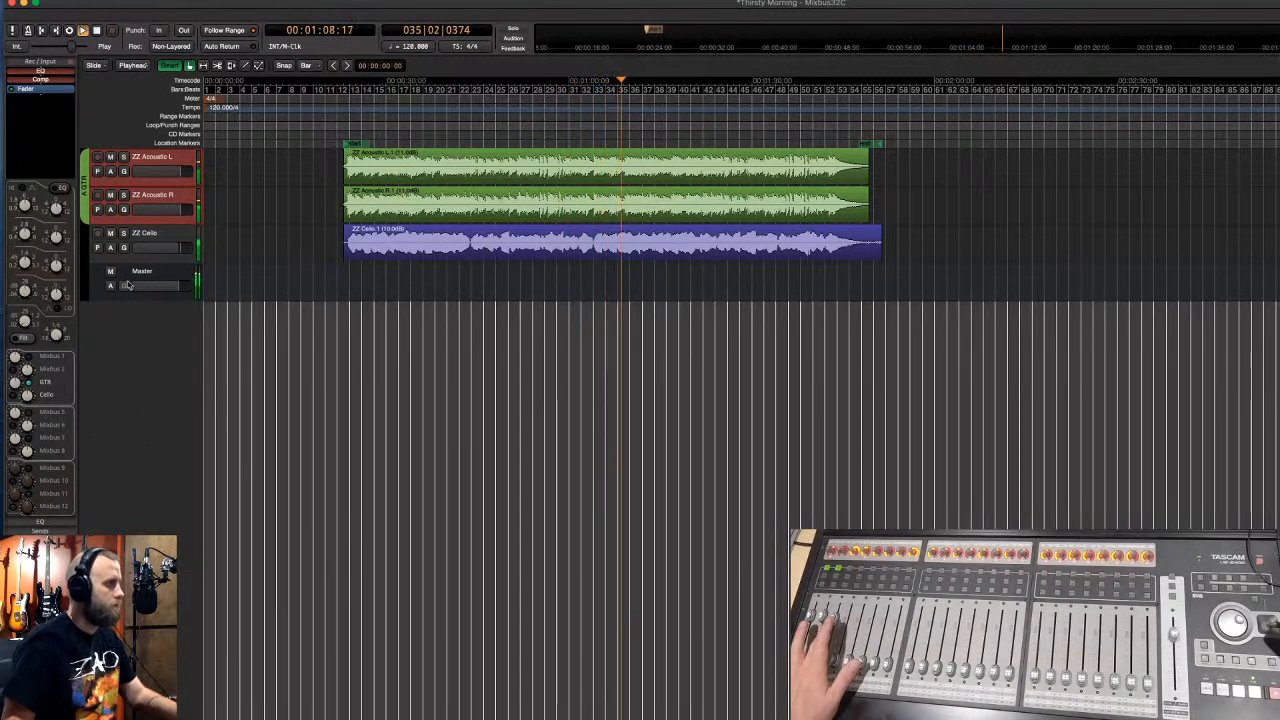
pyautogui.hotkey('alt', 'm')
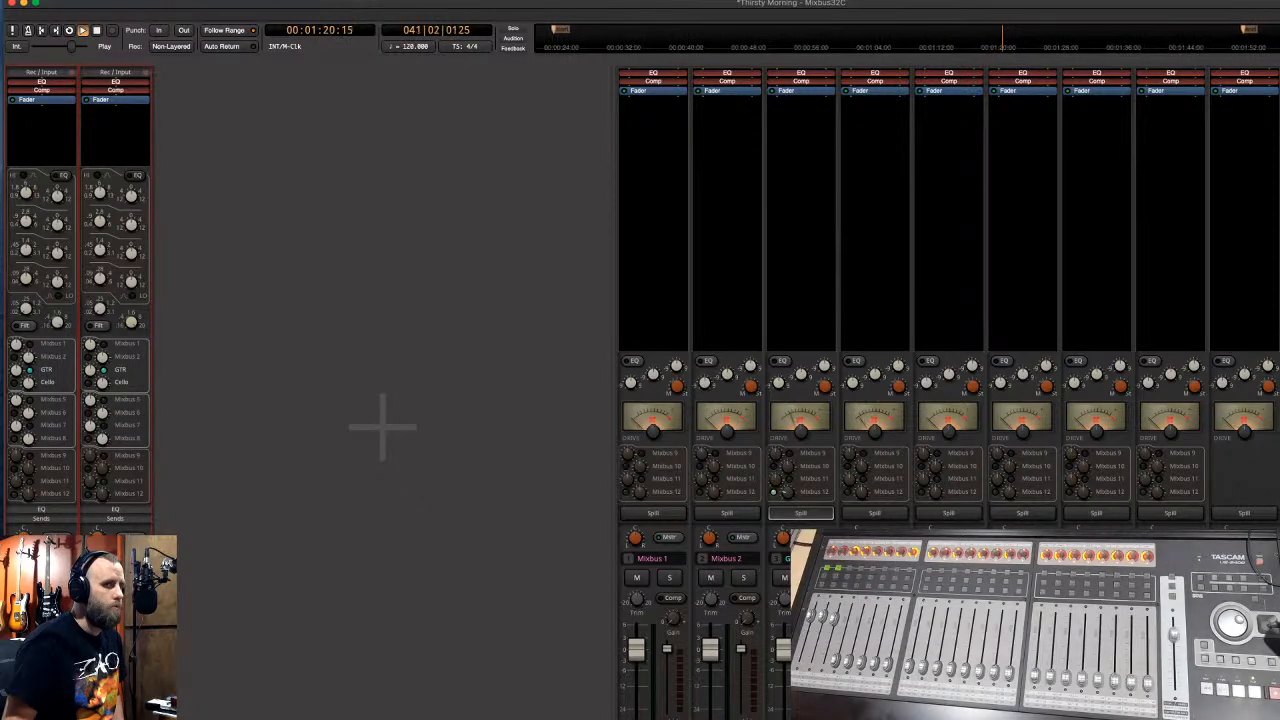
# - Set the Master AVA Spectral Compressor threshold to about -22.3 dB and copy the plugin onto Mixbus 4
pyautogui.moveTo(850, 248); pyautogui.dragTo(565, 204)
pyautogui.moveTo(419, 245); pyautogui.dragTo(426, 338)
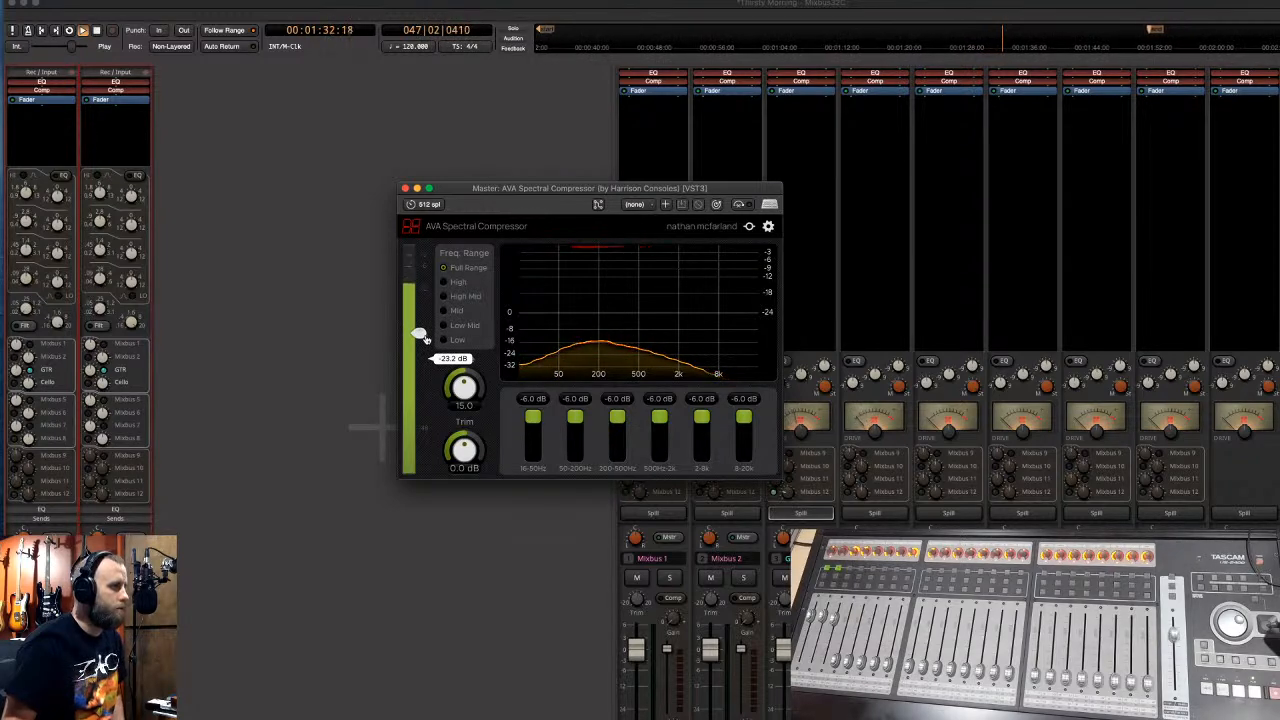
pyautogui.moveTo(425, 339); pyautogui.dragTo(425, 340)
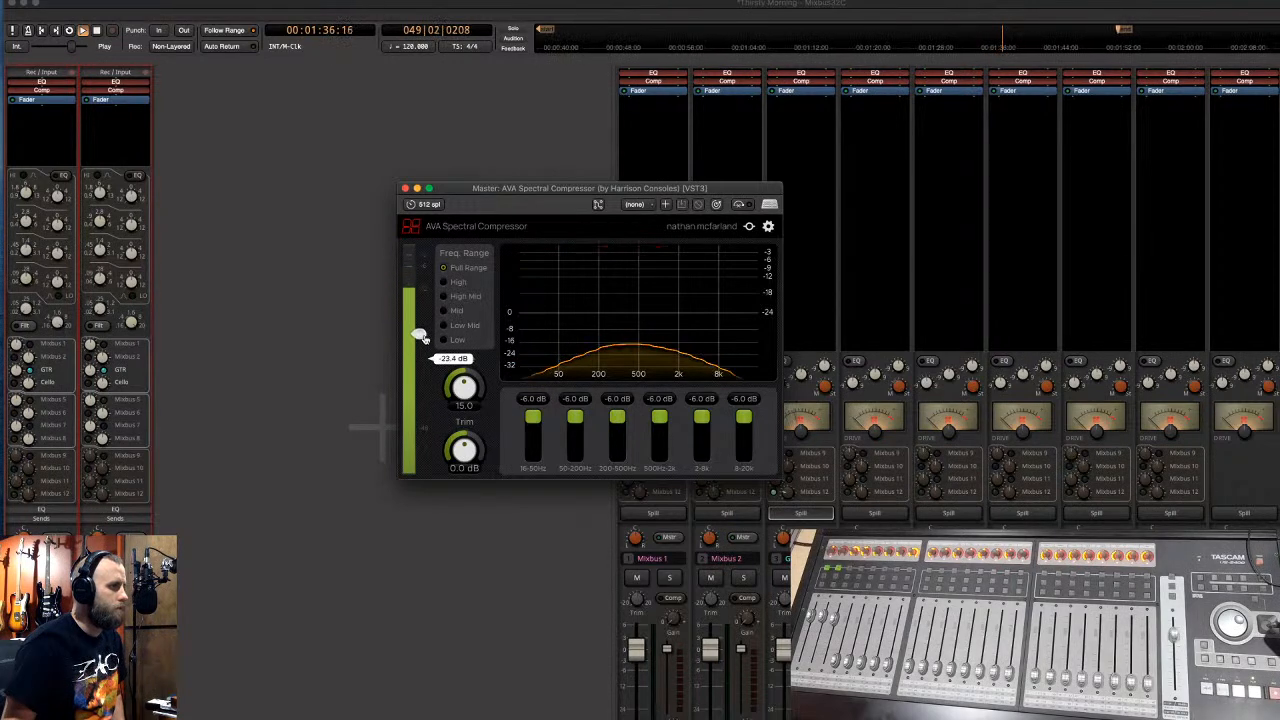
pyautogui.click(405, 189)
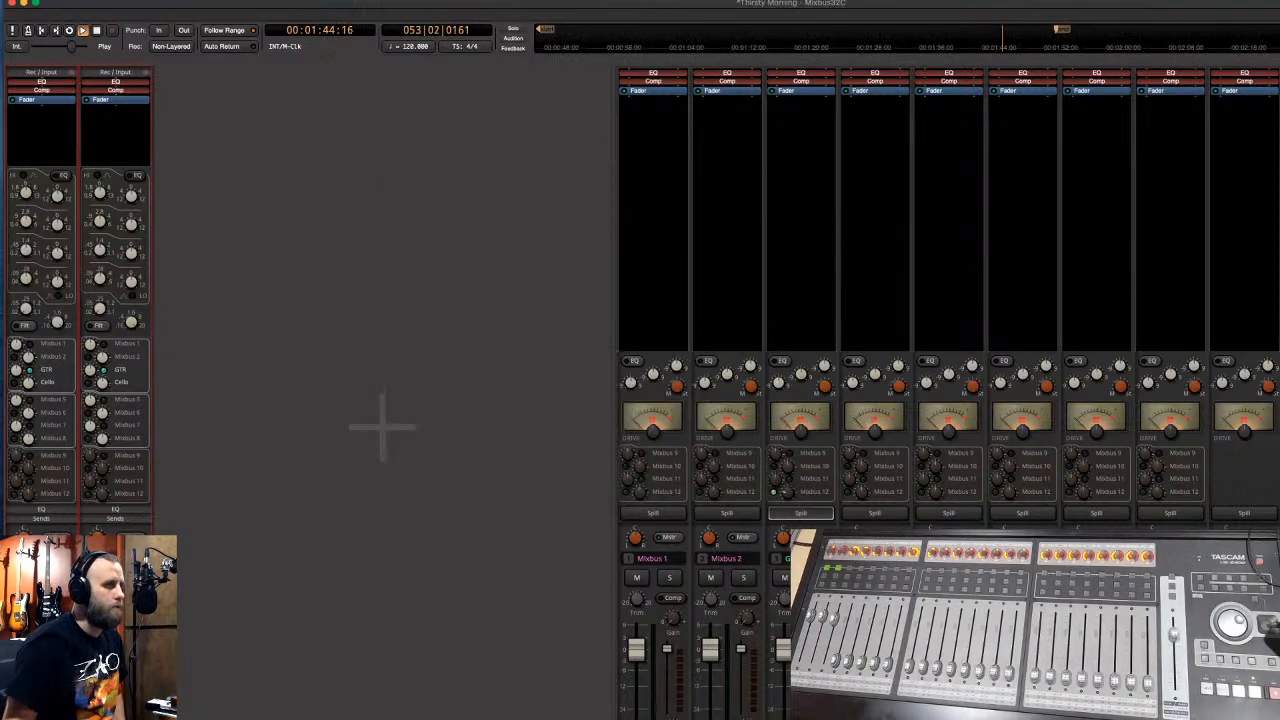
pyautogui.moveTo(1154, 142); pyautogui.dragTo(878, 86)
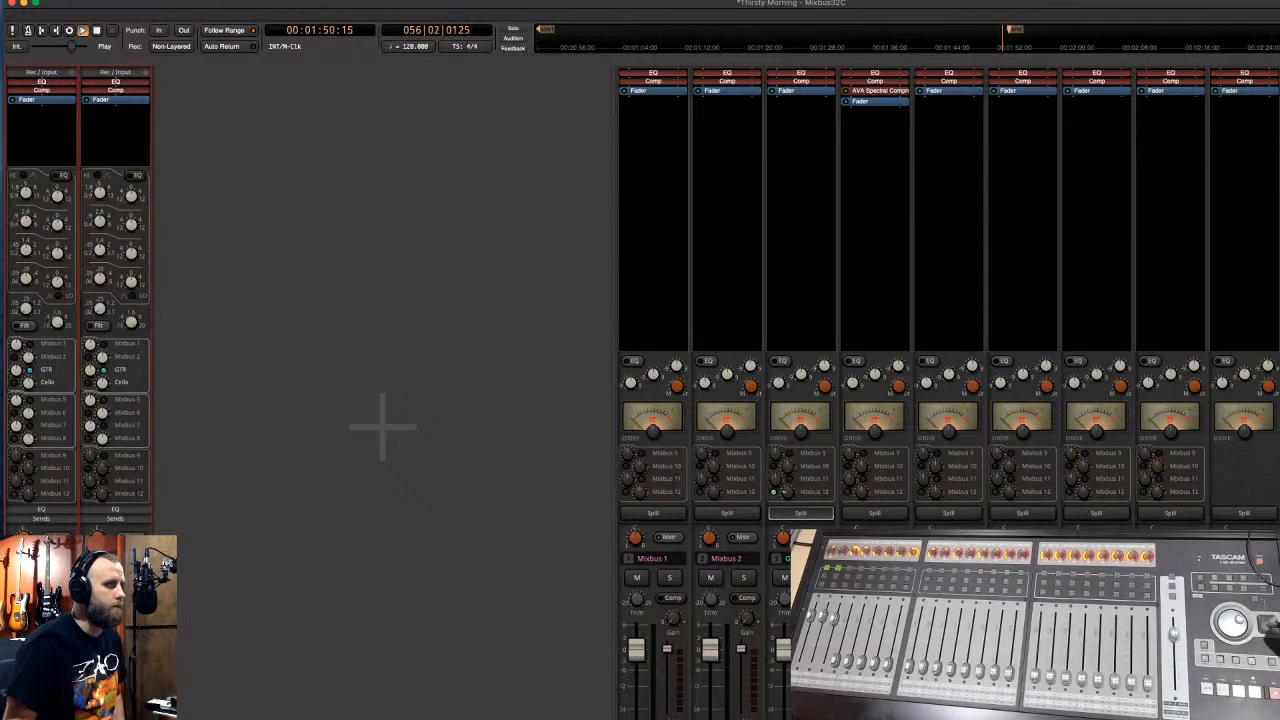
# - Restart playback from the start marker
pyautogui.press('space')
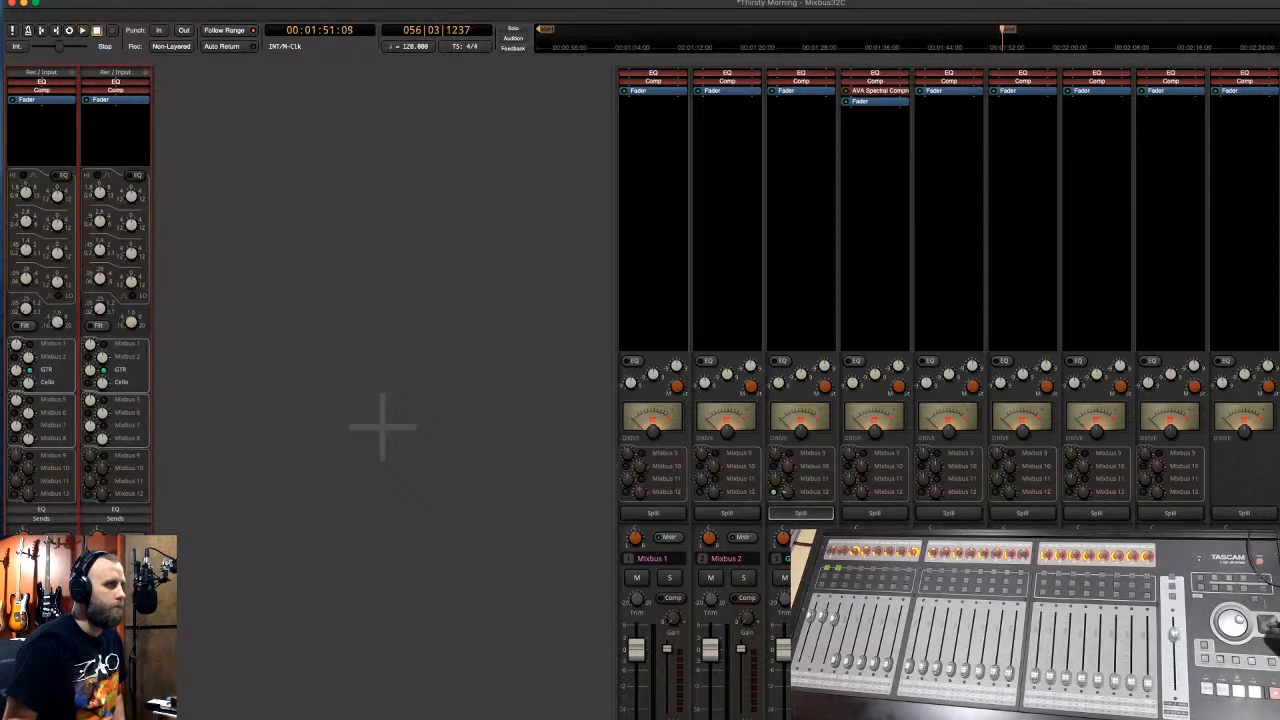
pyautogui.press('Home')
pyautogui.press('space')
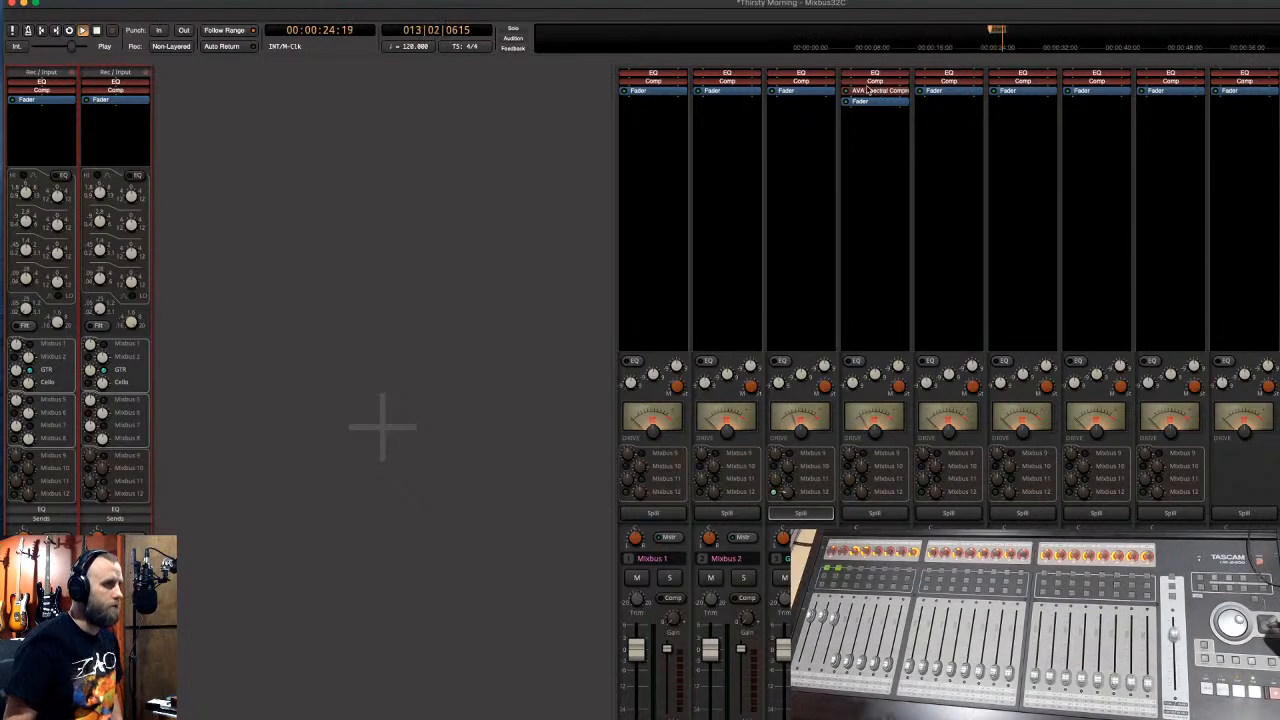
# - Lower the Mixbus 4 Cello compressor threshold to -29 dB and turn off soloing
pyautogui.doubleClick(875, 95)
pyautogui.moveTo(875, 20); pyautogui.dragTo(604, 218)
pyautogui.moveTo(427, 347)
pyautogui.mouseDown()
pyautogui.moveTo(427, 390)
pyautogui.moveTo(427, 368)
pyautogui.mouseUp()
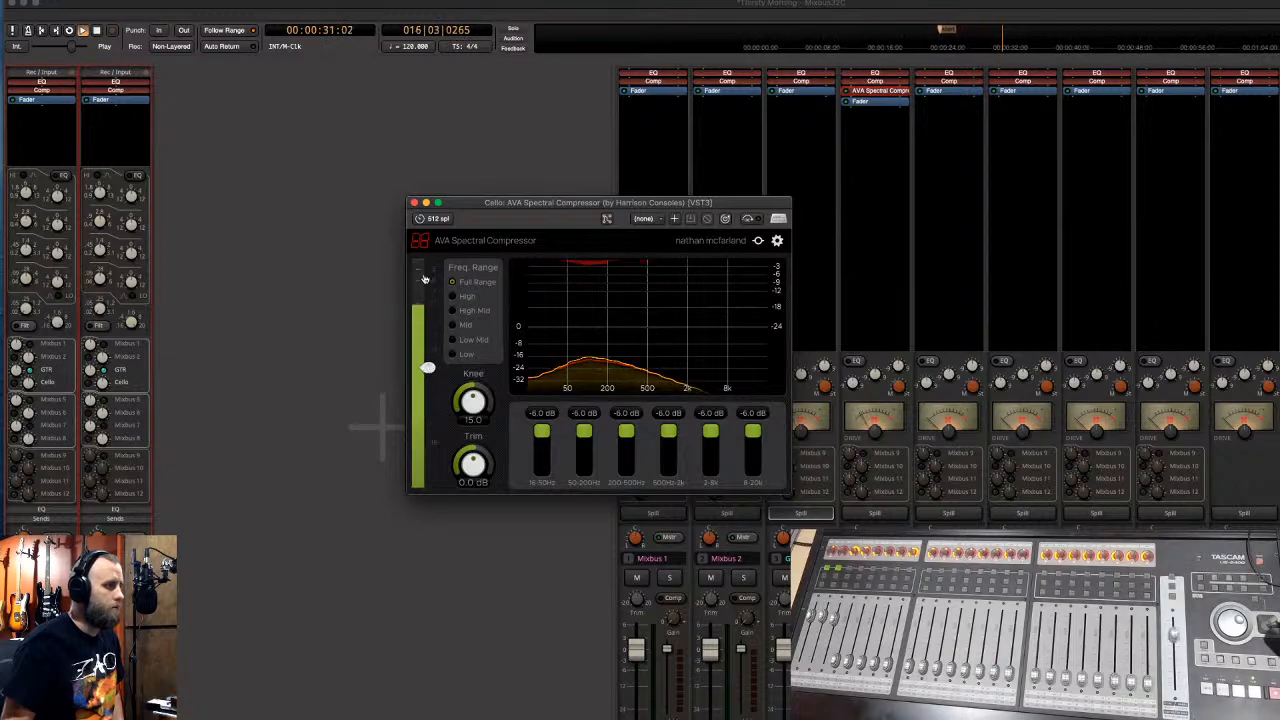
pyautogui.click(414, 203)
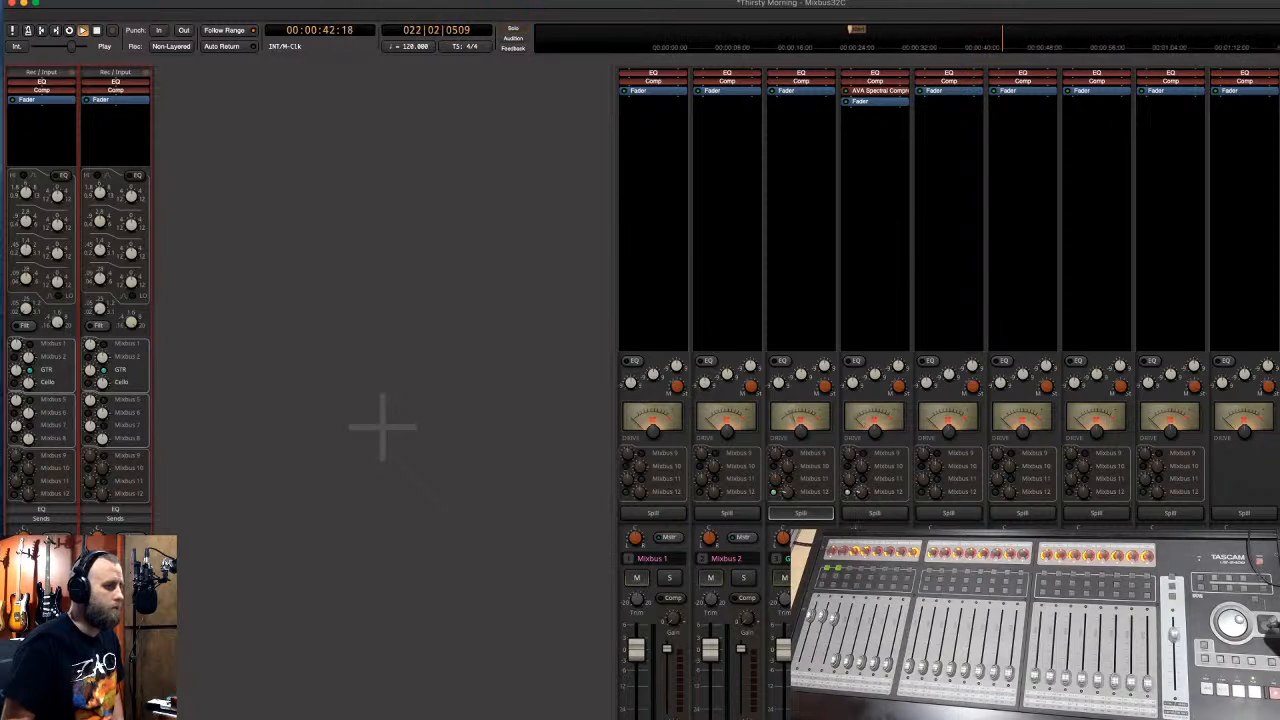
pyautogui.click(817, 578)
# - Spill Mixbus 4 to show only the channels feeding the Cello bus, then stop playback
pyautogui.click(875, 513)
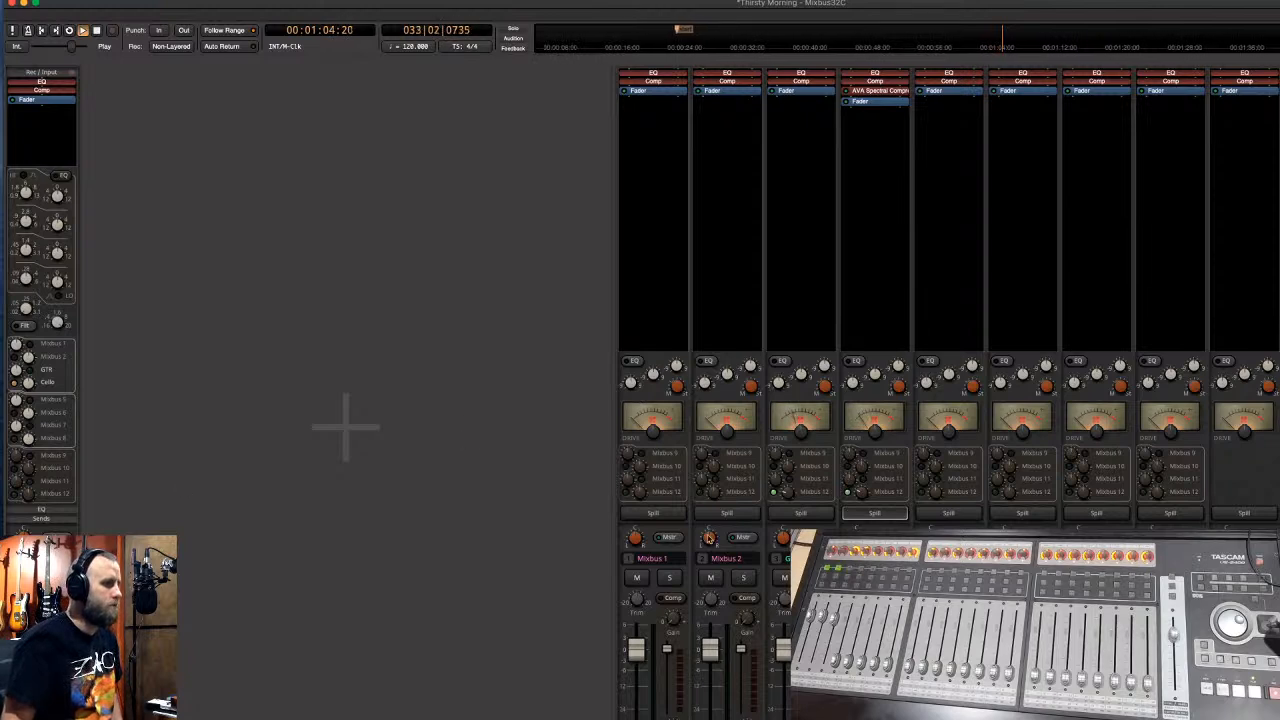
pyautogui.press('space')
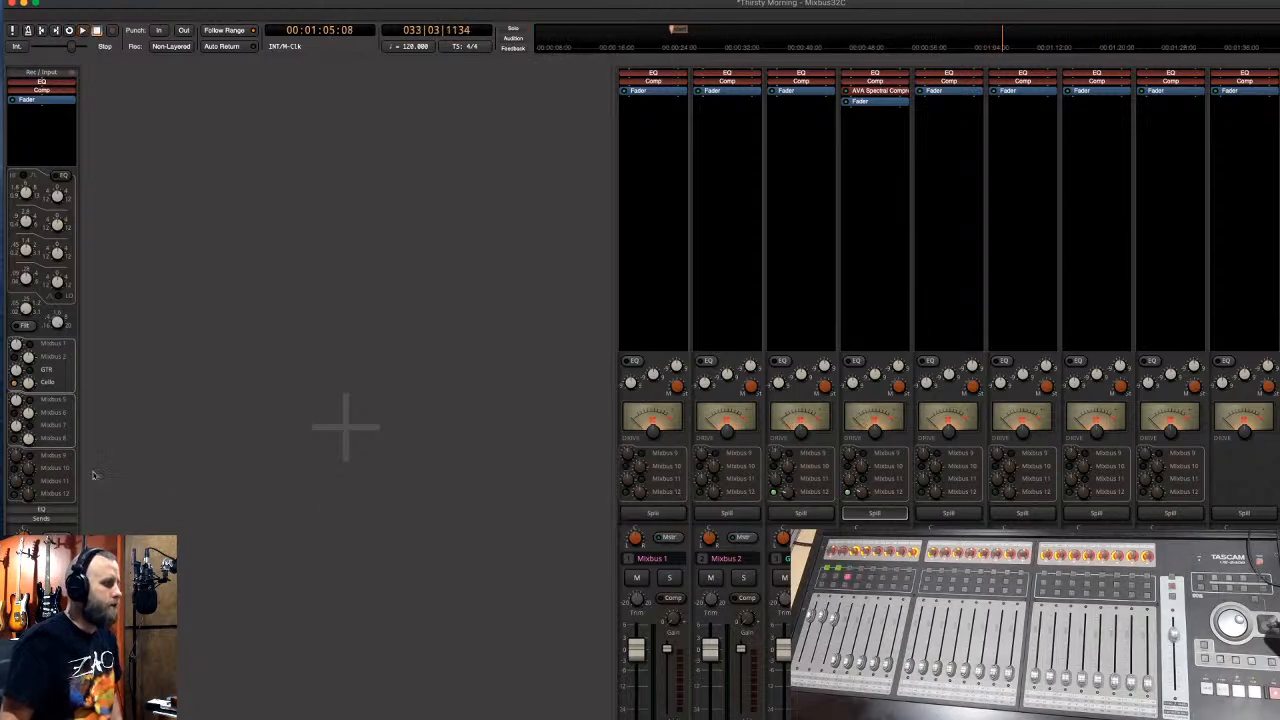
# - Insert Waves Tune Real-Time (m) on the Cello channel and set its range to Bass
pyautogui.rightClick(37, 117)
pyautogui.moveTo(70, 120)
pyautogui.moveTo(200, 152)
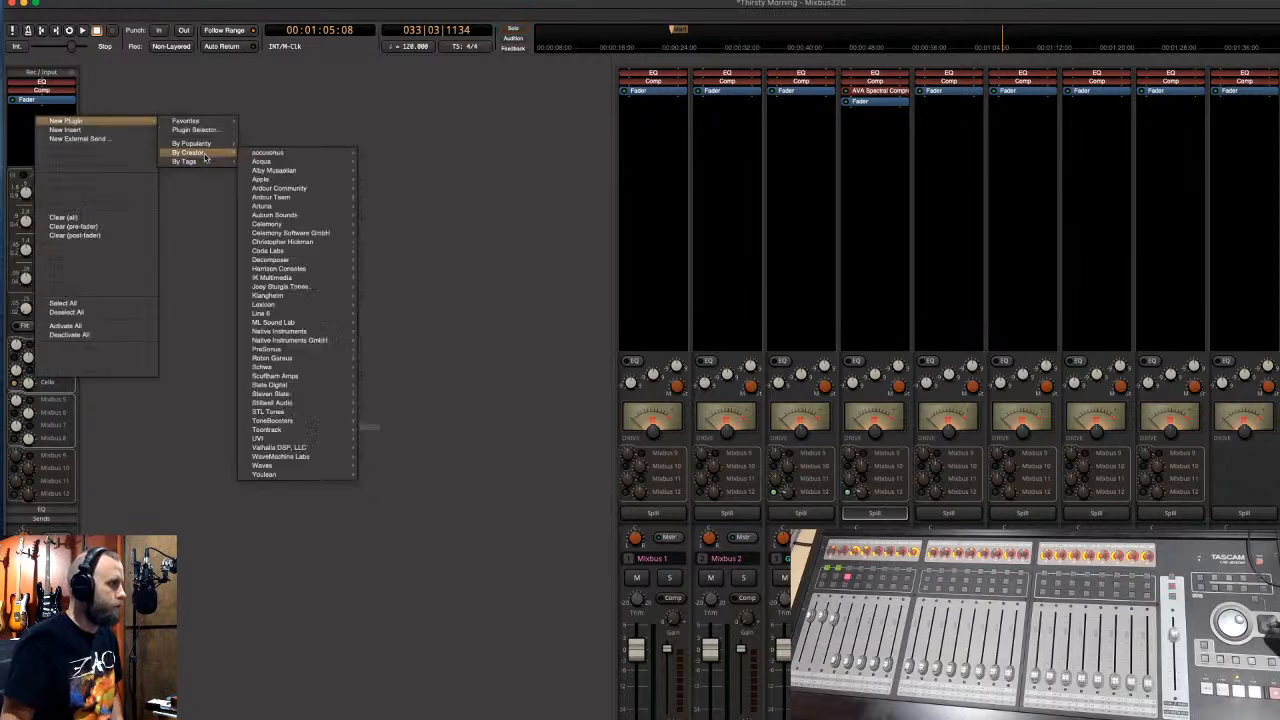
pyautogui.moveTo(287, 458)
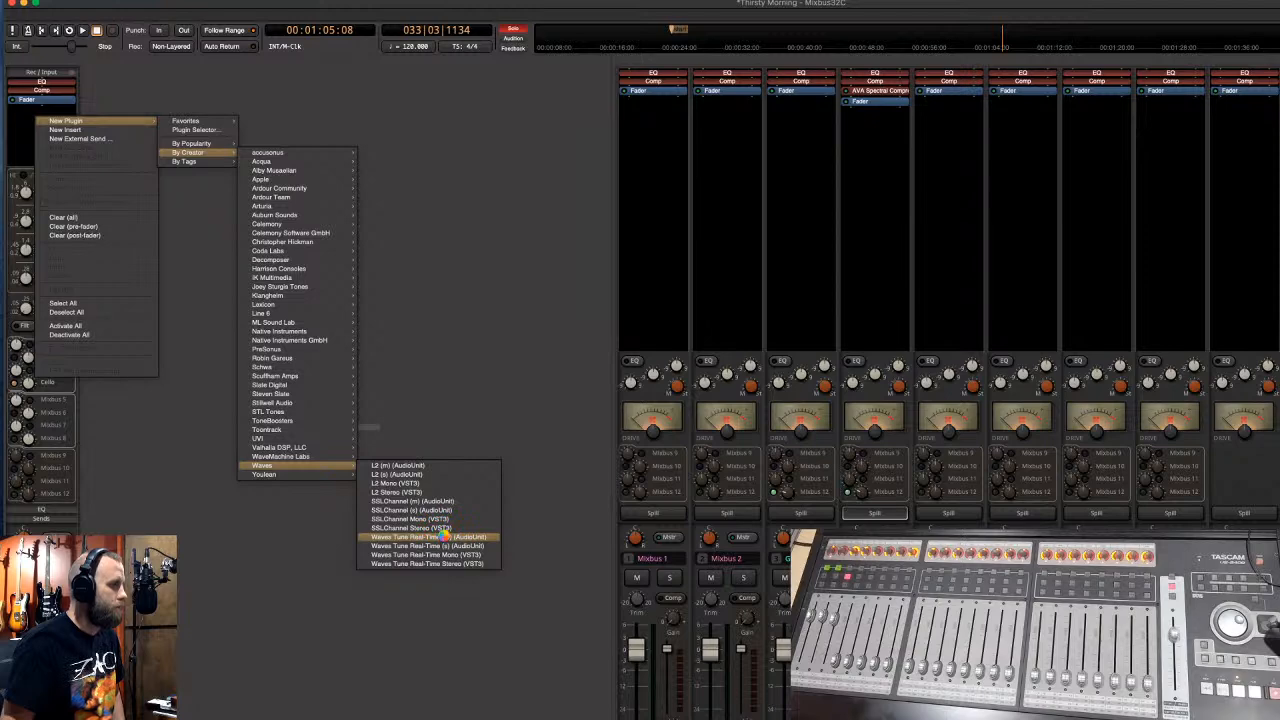
pyautogui.click(441, 537)
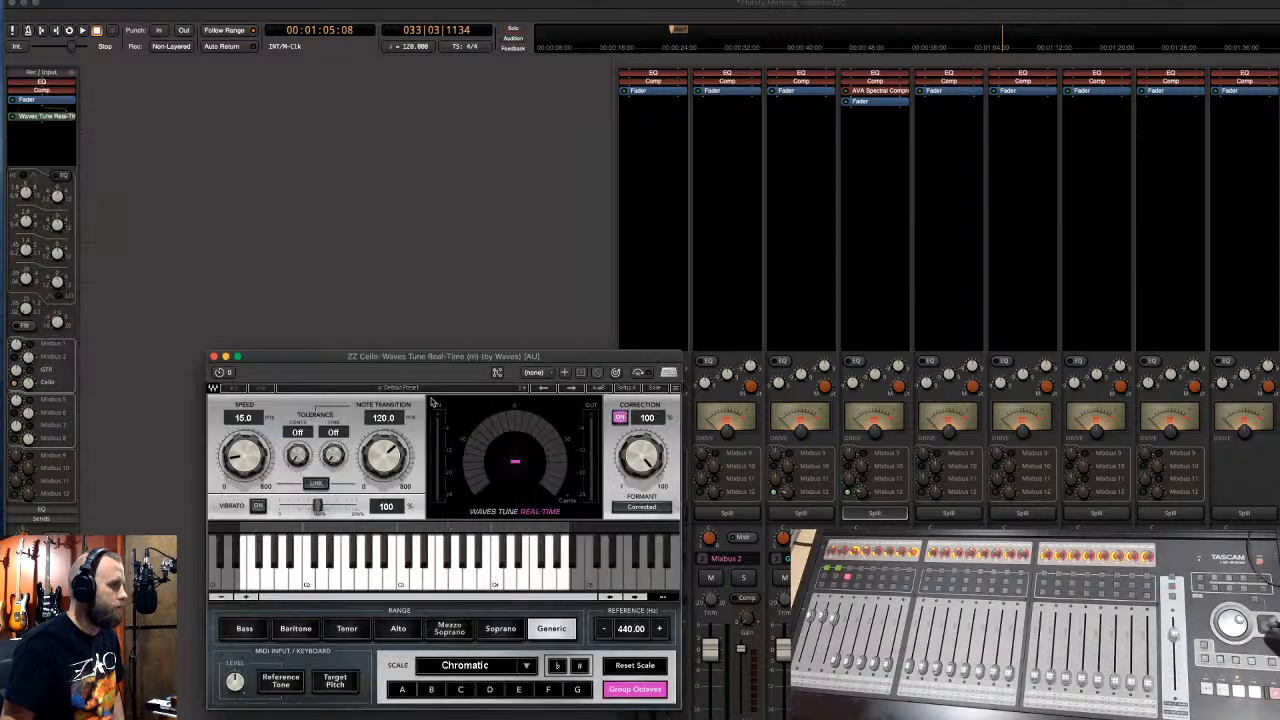
pyautogui.moveTo(453, 358); pyautogui.dragTo(383, 247)
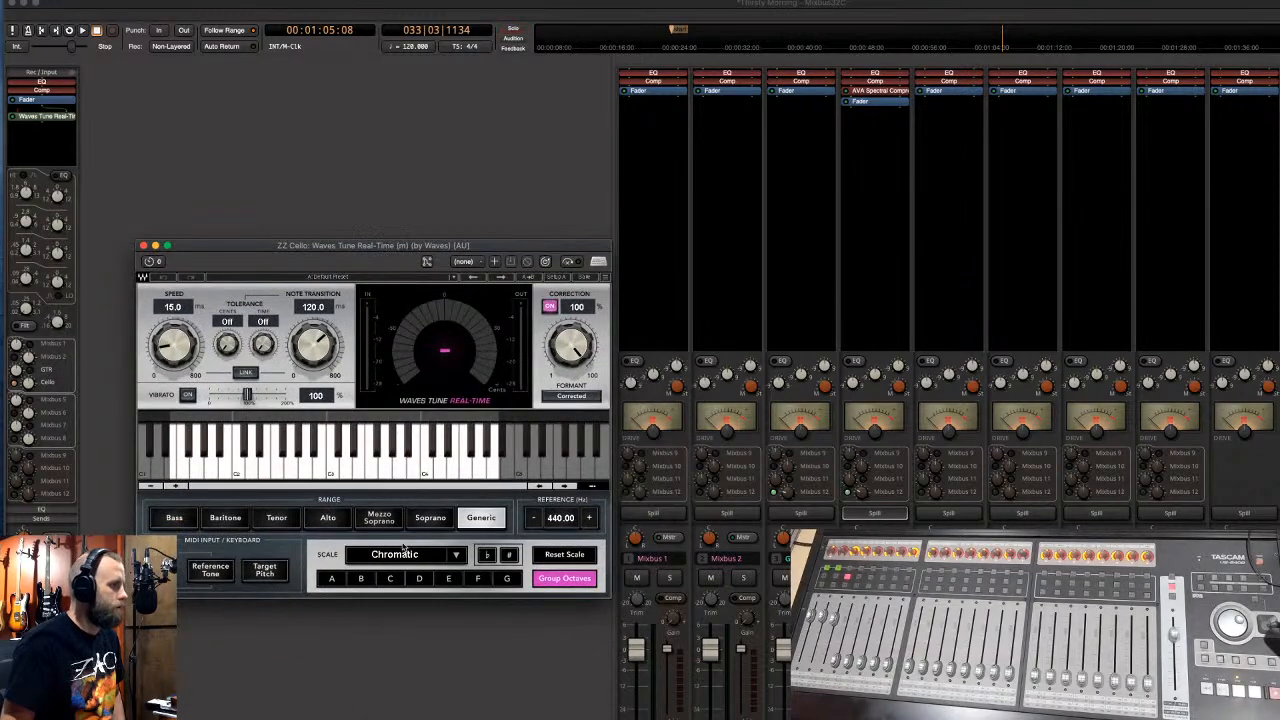
pyautogui.click(176, 518)
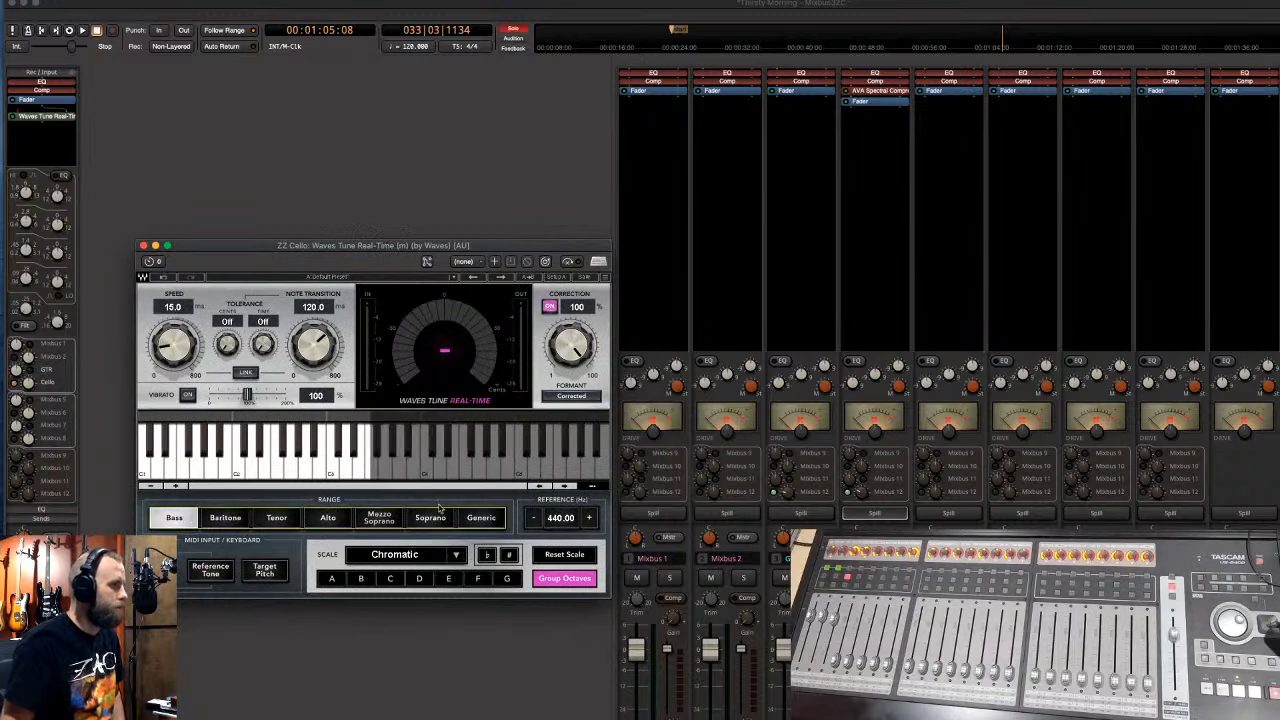
# - Move the tuner ahead of the Cello EQ and play from 00:00:23 to hear it
pyautogui.moveTo(318, 248); pyautogui.dragTo(570, 242)
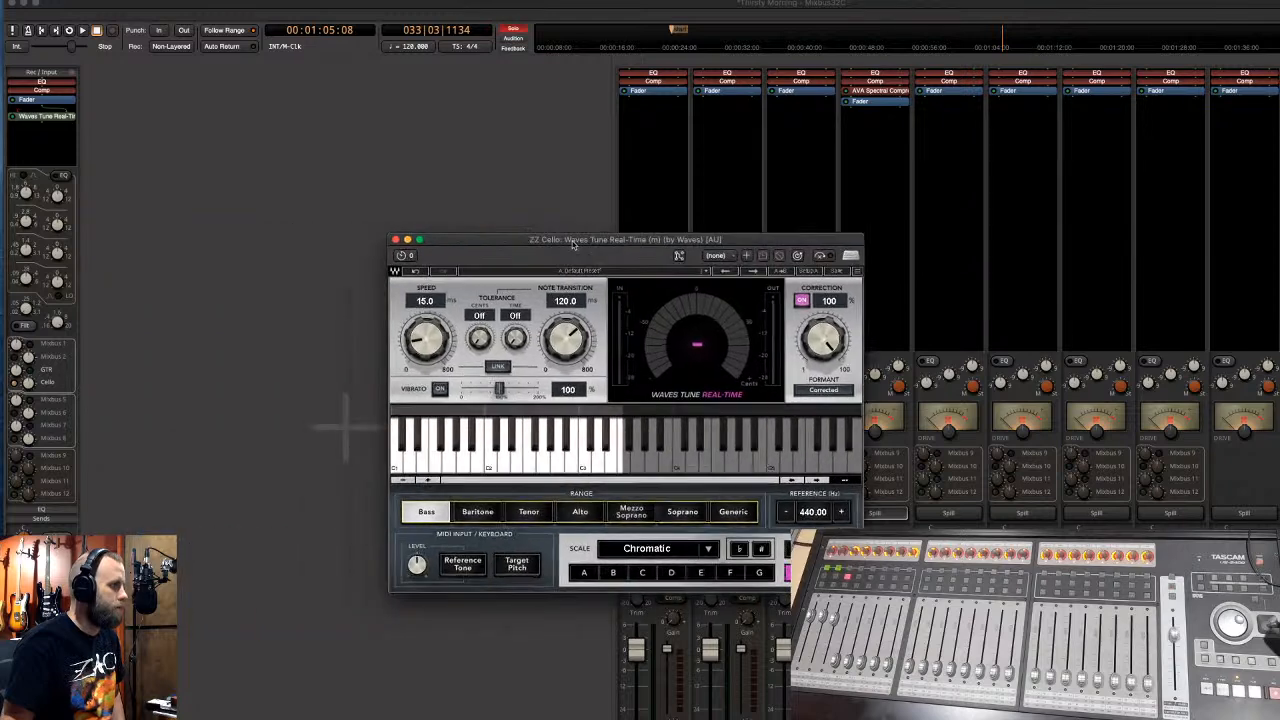
pyautogui.click(35, 108)
pyautogui.moveTo(37, 102); pyautogui.dragTo(40, 86)
pyautogui.moveTo(448, 237); pyautogui.dragTo(498, 215)
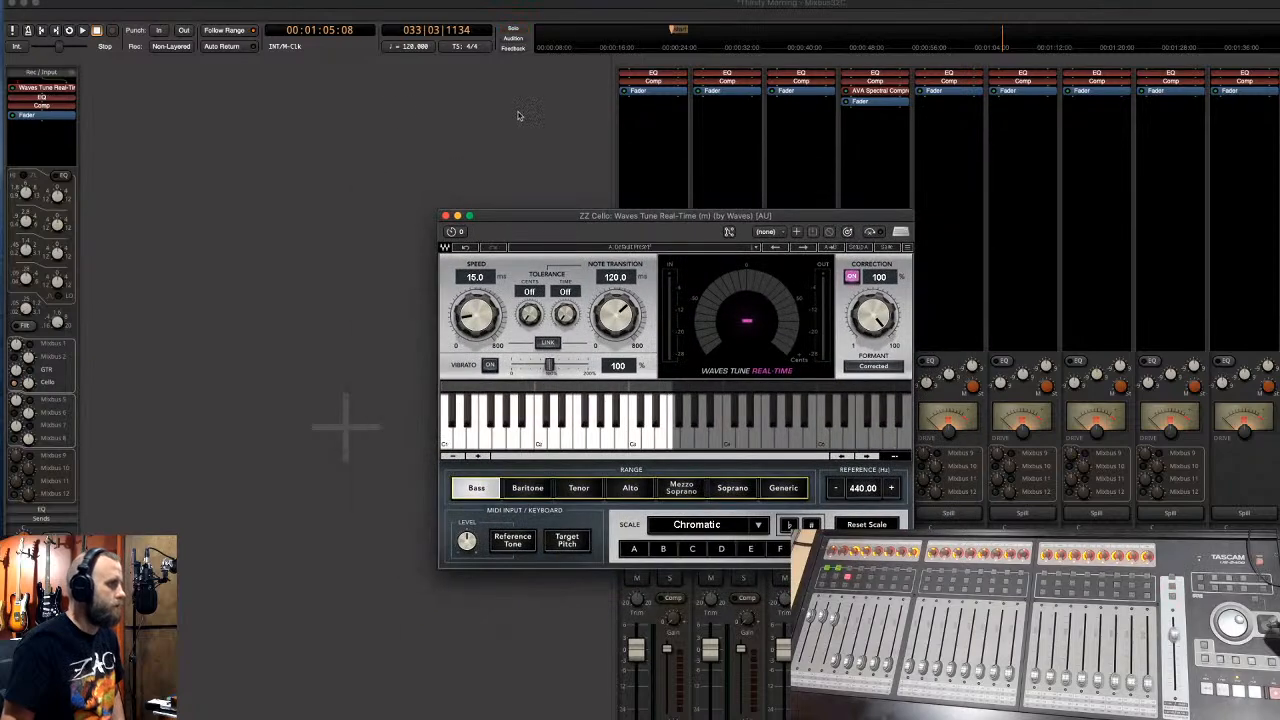
pyautogui.click(674, 40)
pyautogui.press('space')
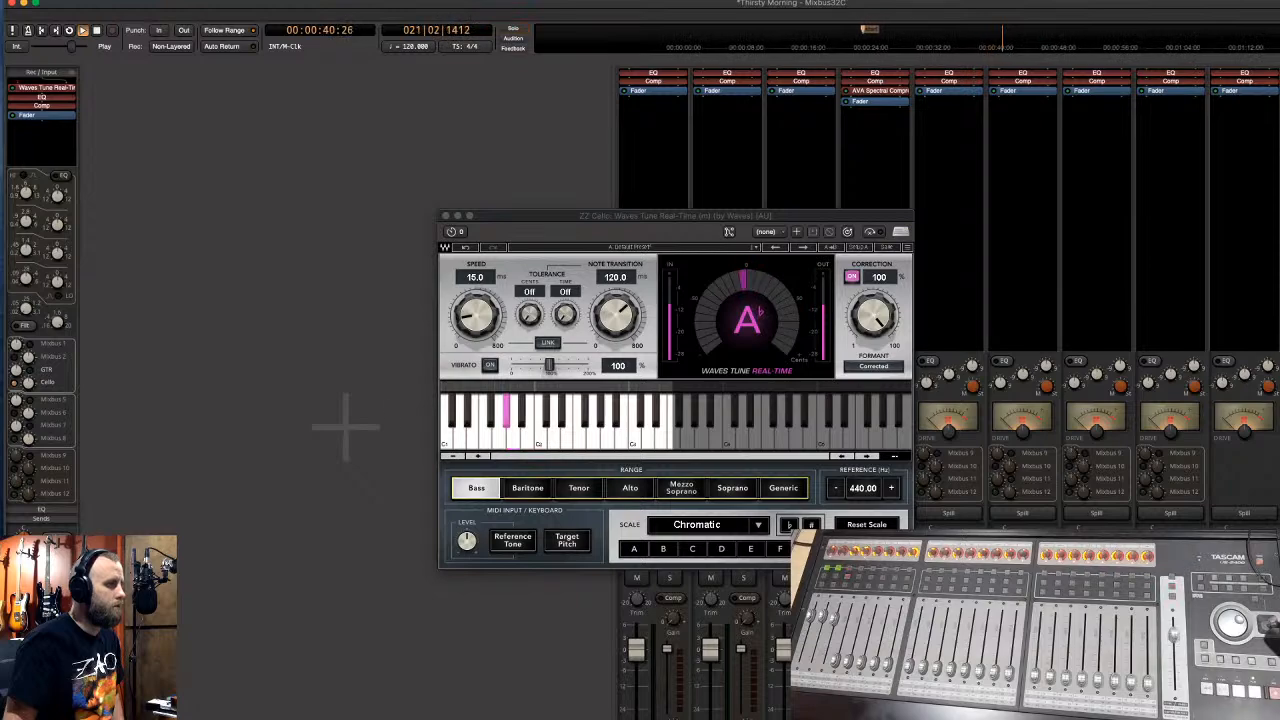
pyautogui.moveTo(525, 218); pyautogui.dragTo(292, 174)
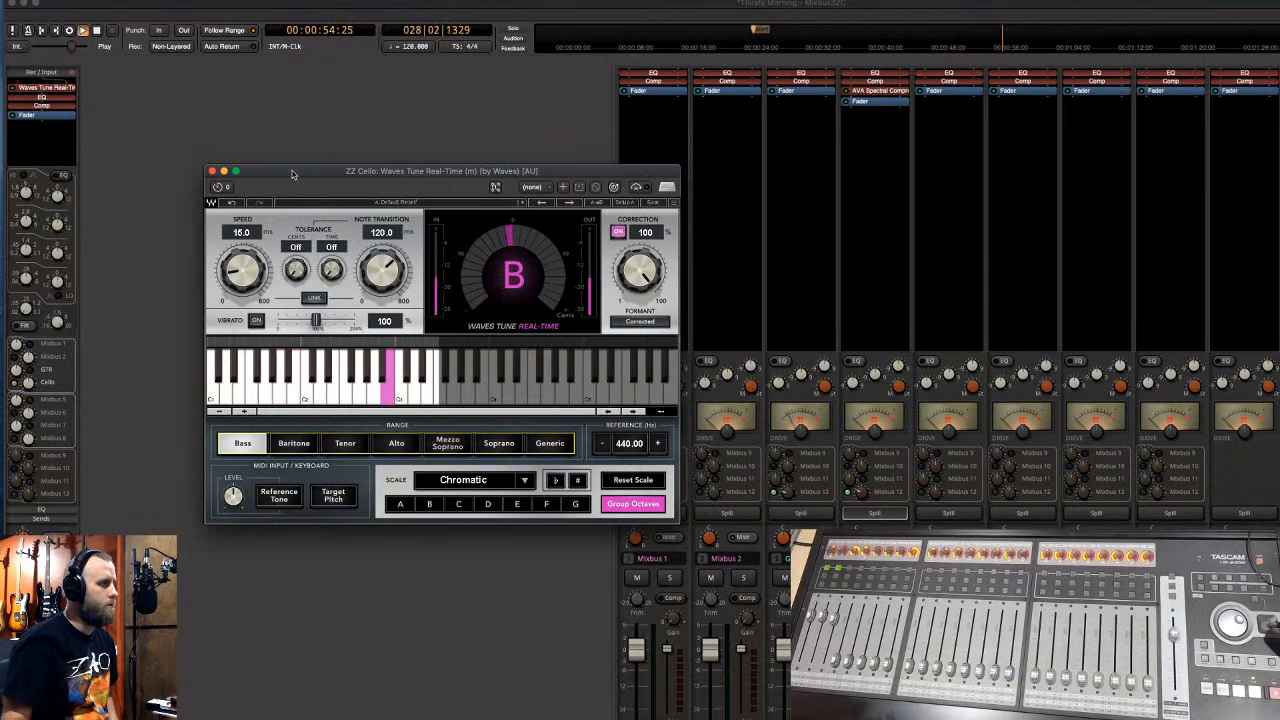
# - Close the tuner plugin window and return to the editor timeline with the acoustic and cello tracks
pyautogui.click(212, 172)
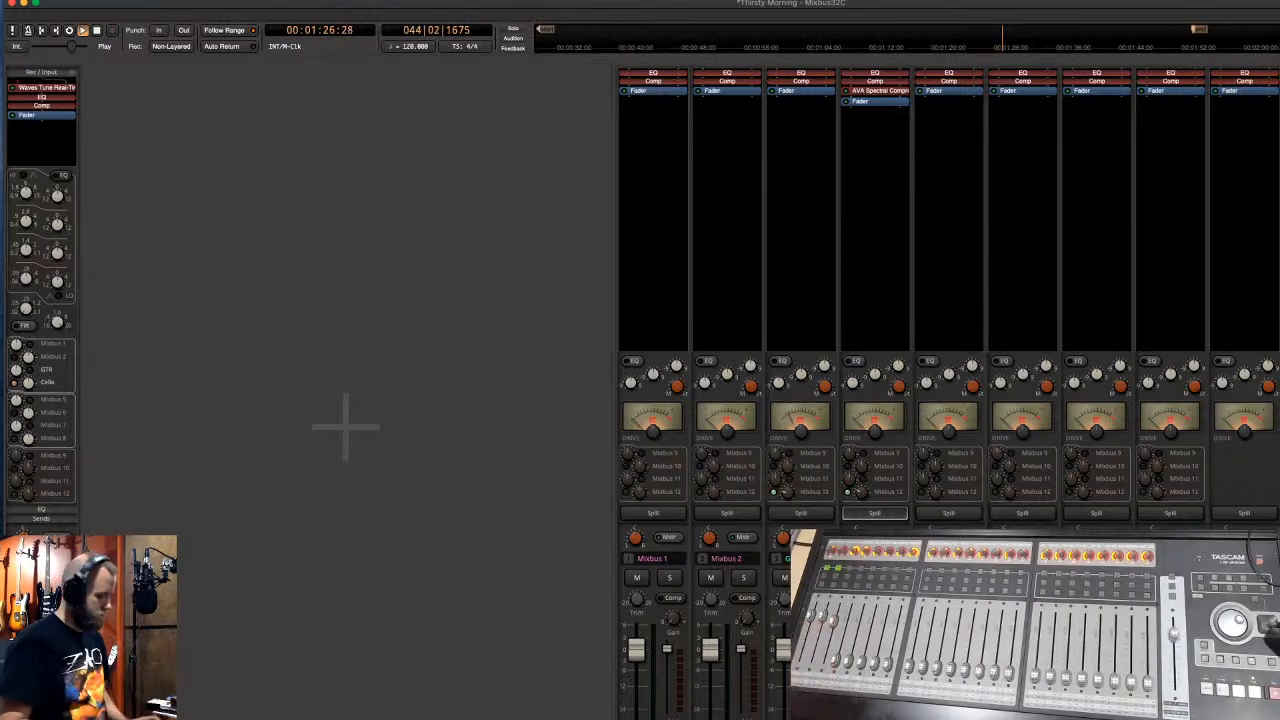
pyautogui.hotkey('alt', 'm')
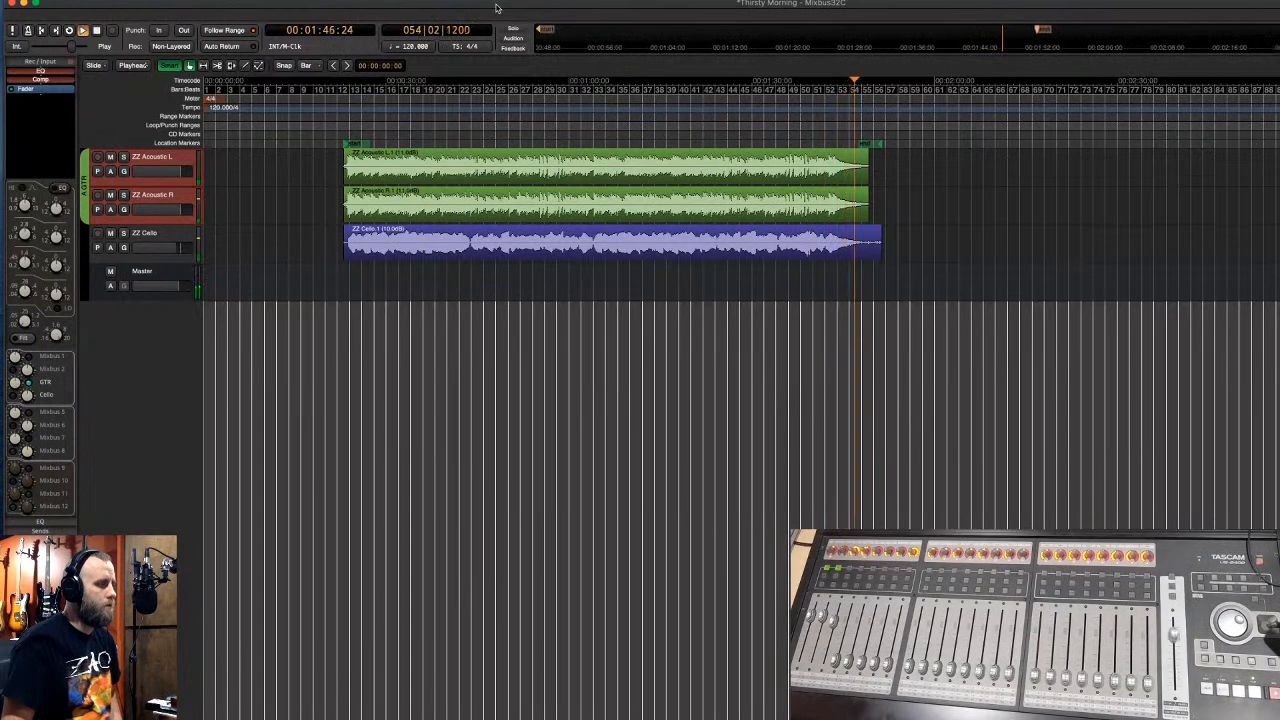
# - Trim the cello clip's end earlier and play back near it to check the ending
pyautogui.press('space')
pyautogui.moveTo(881, 248); pyautogui.dragTo(862, 251)
pyautogui.click(865, 236)
pyautogui.click(864, 233)
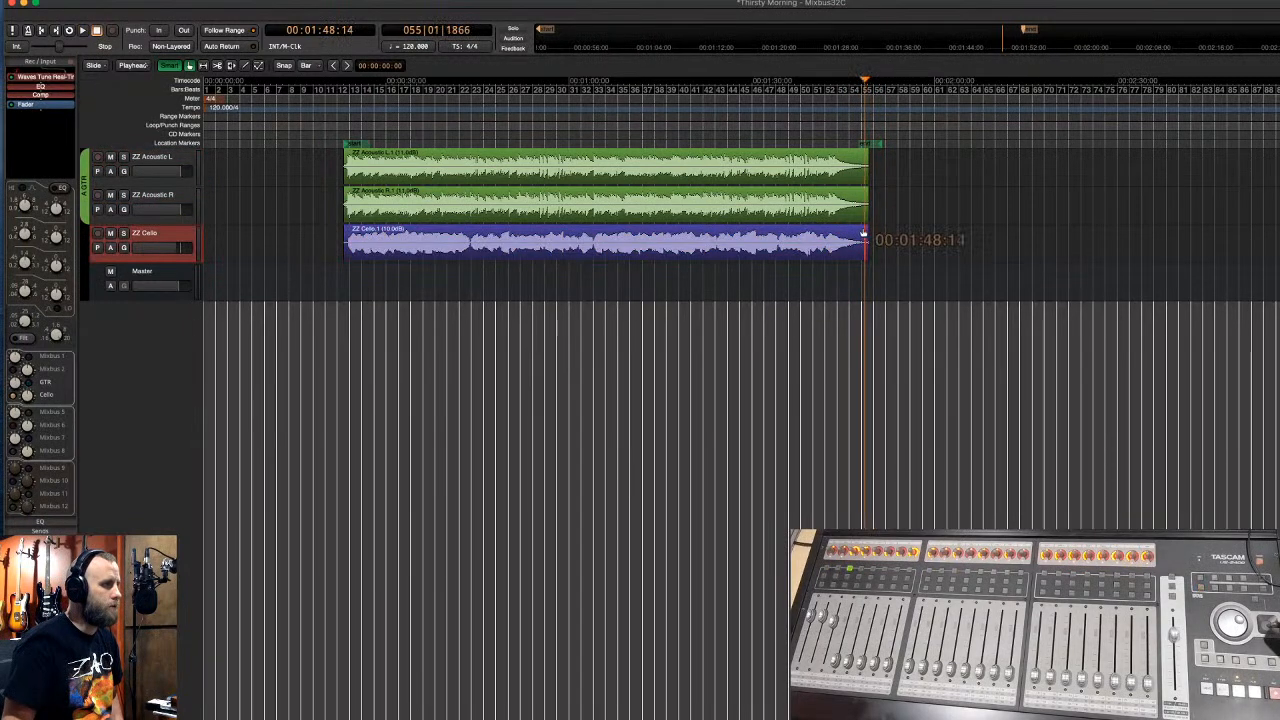
pyautogui.press('space')
# - Lengthen both acoustic clips' fade-outs to about 2 s and pull the end marker to about 00:01:50:02
pyautogui.click(858, 241)
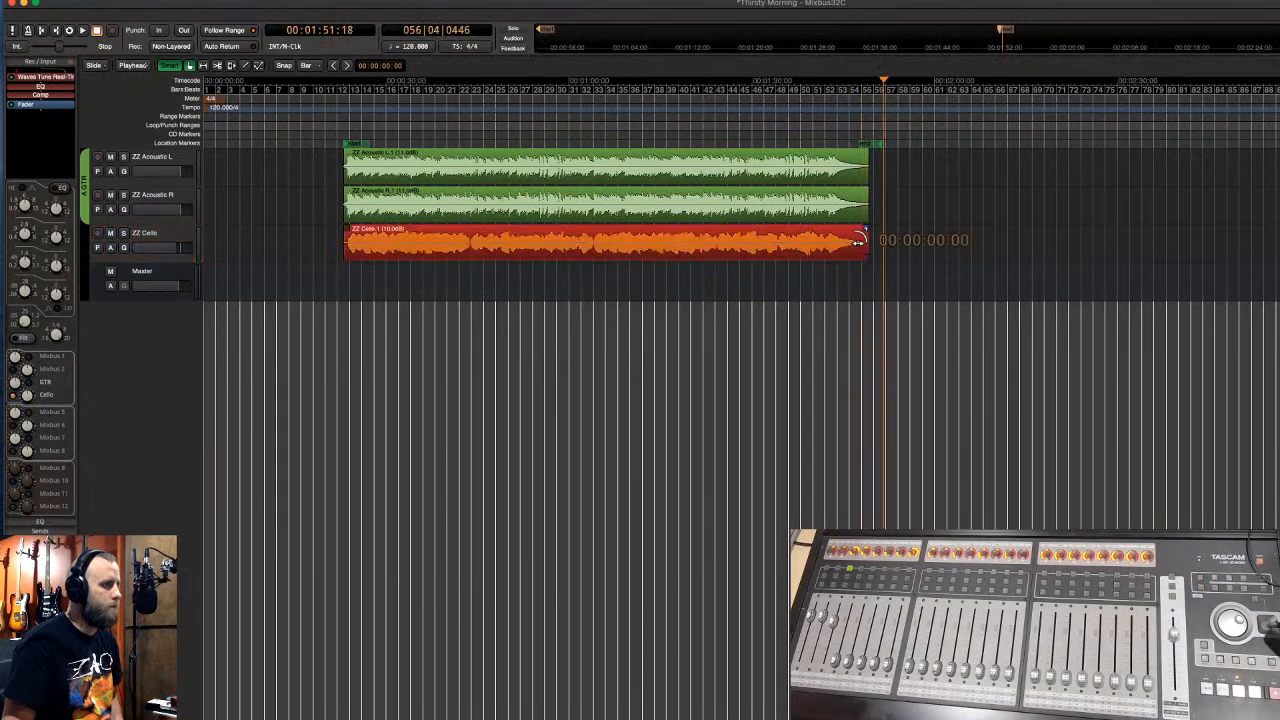
pyautogui.click(858, 176)
pyautogui.moveTo(864, 157); pyautogui.dragTo(853, 160)
pyautogui.click(837, 100)
pyautogui.press('space')
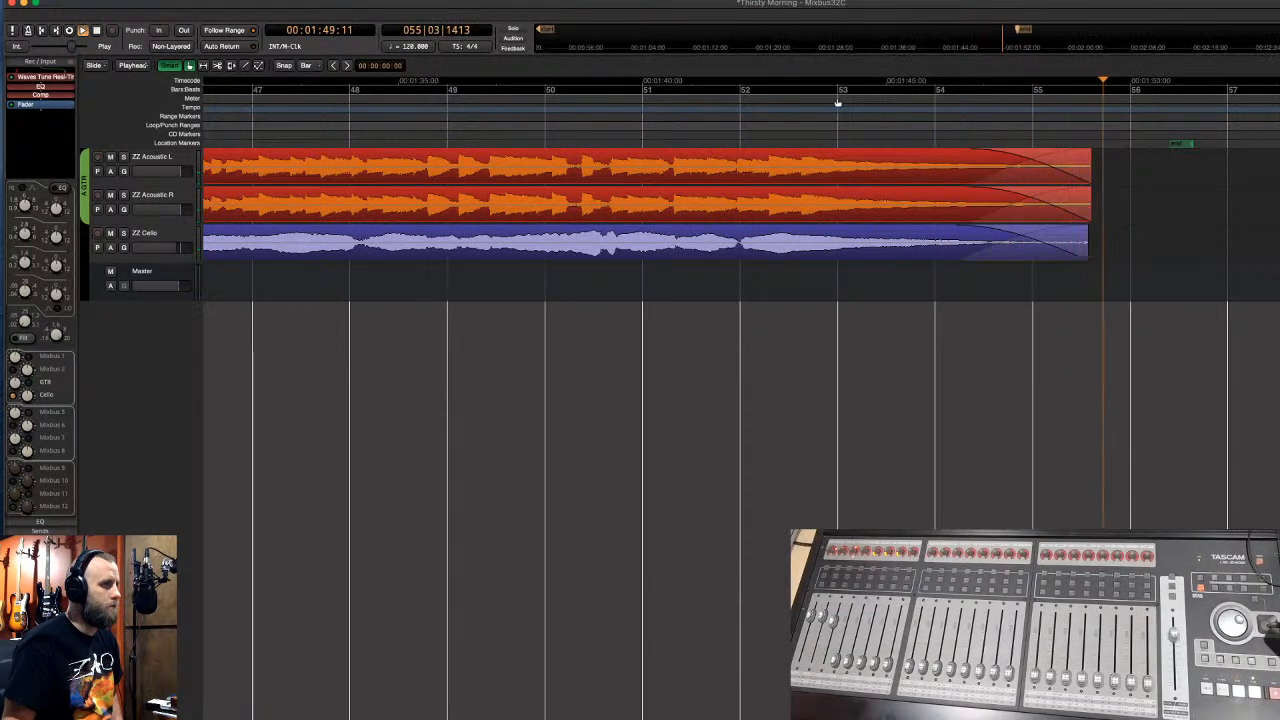
pyautogui.press('space')
pyautogui.moveTo(1180, 146); pyautogui.dragTo(1121, 155)
pyautogui.scroll(-8, 1078, 117)
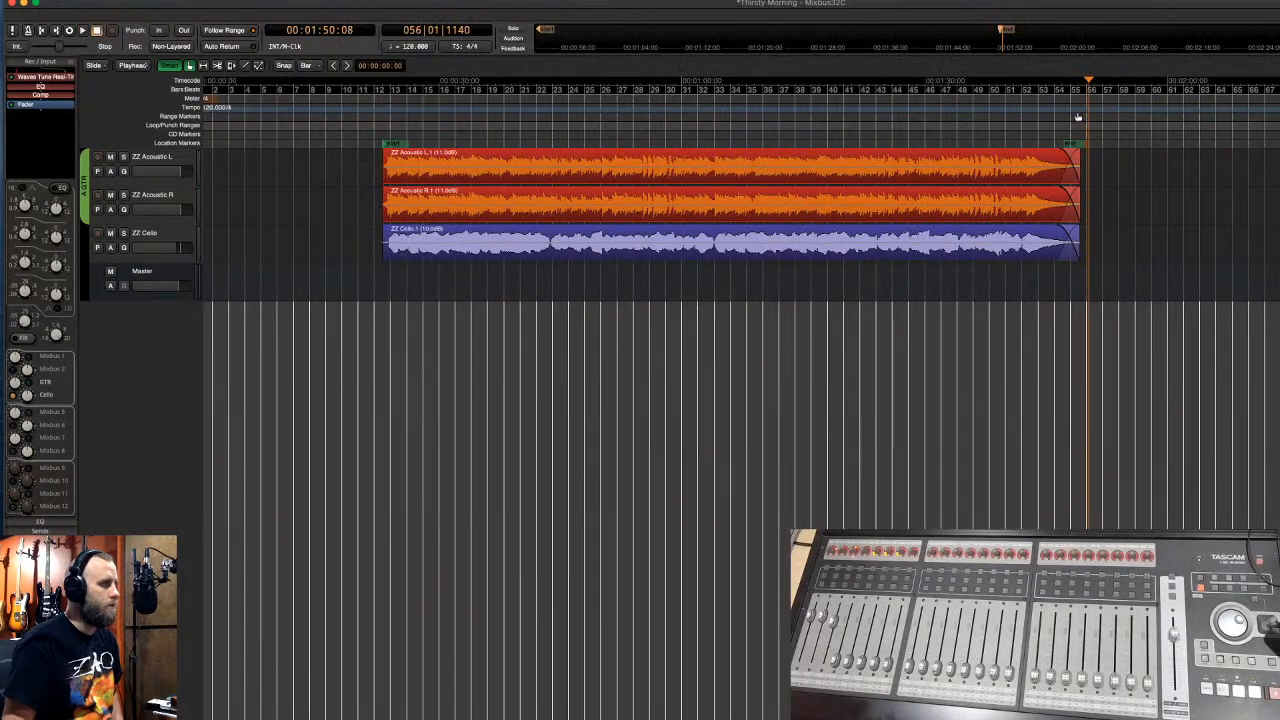
# - Save the Thirsty Morning session and bring up the Export to Audio File(s) dialog, centred on screen
pyautogui.click(112, 2)
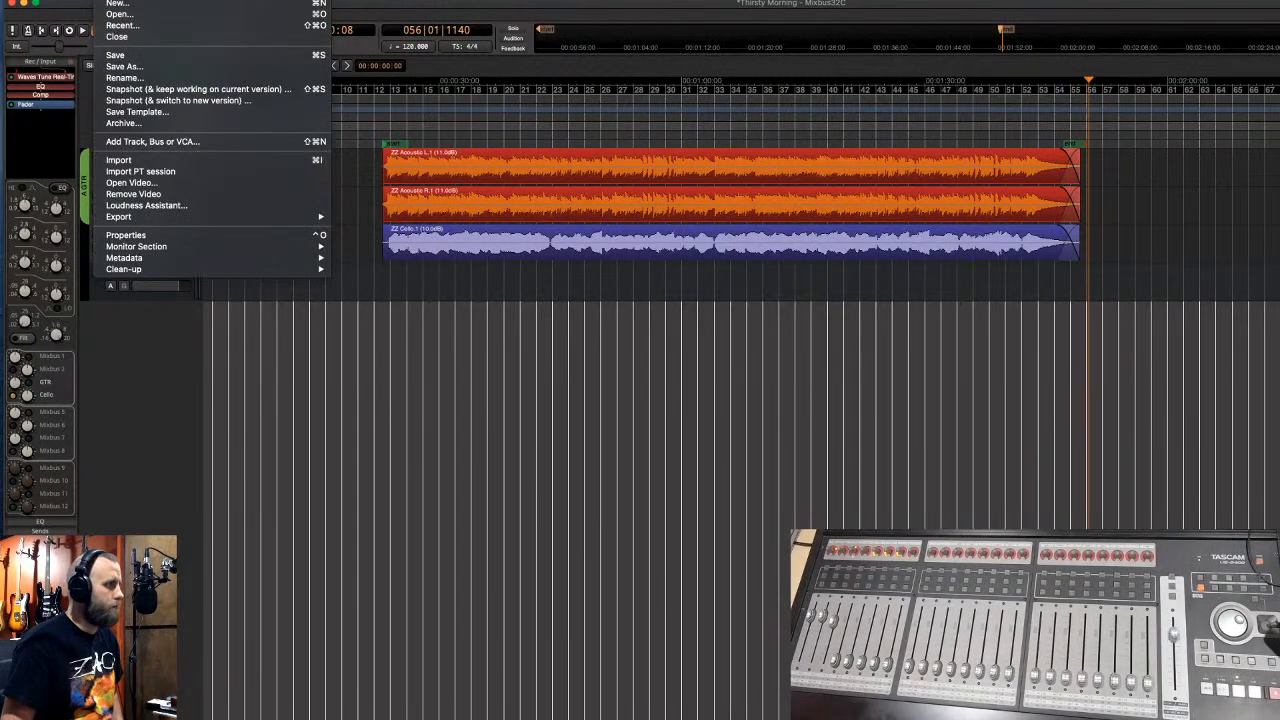
pyautogui.click(138, 55)
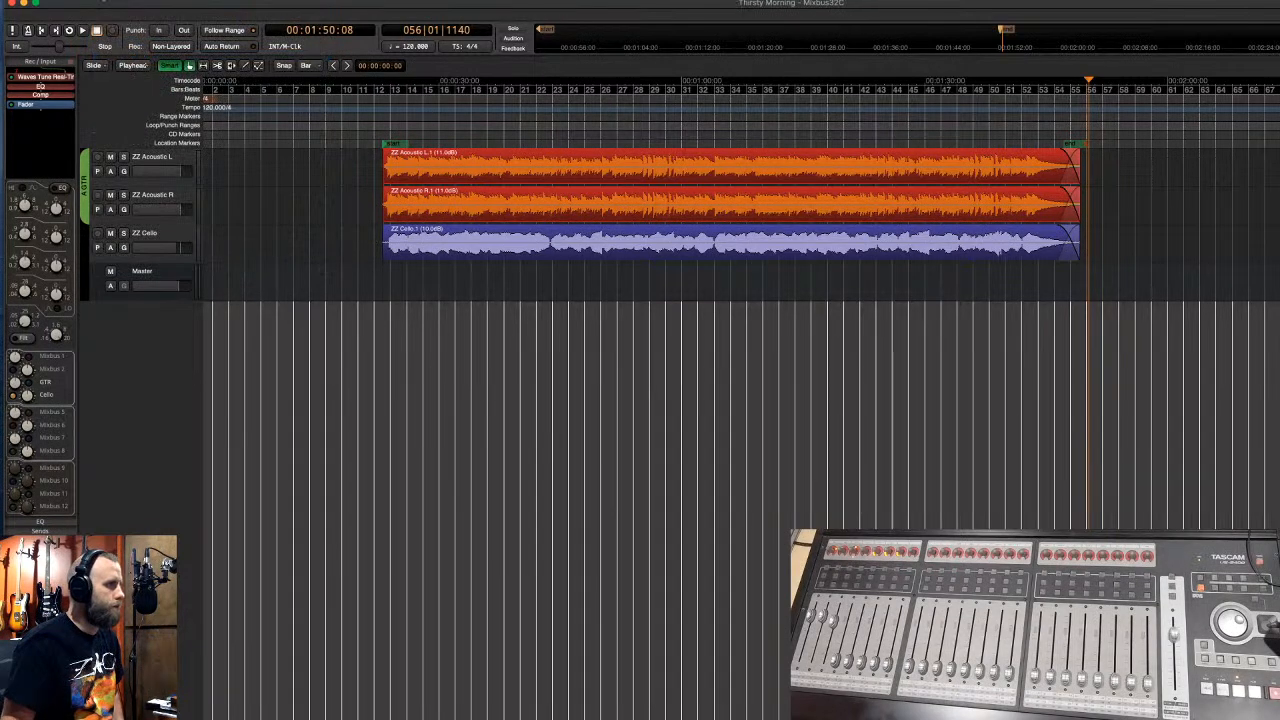
pyautogui.click(113, 6)
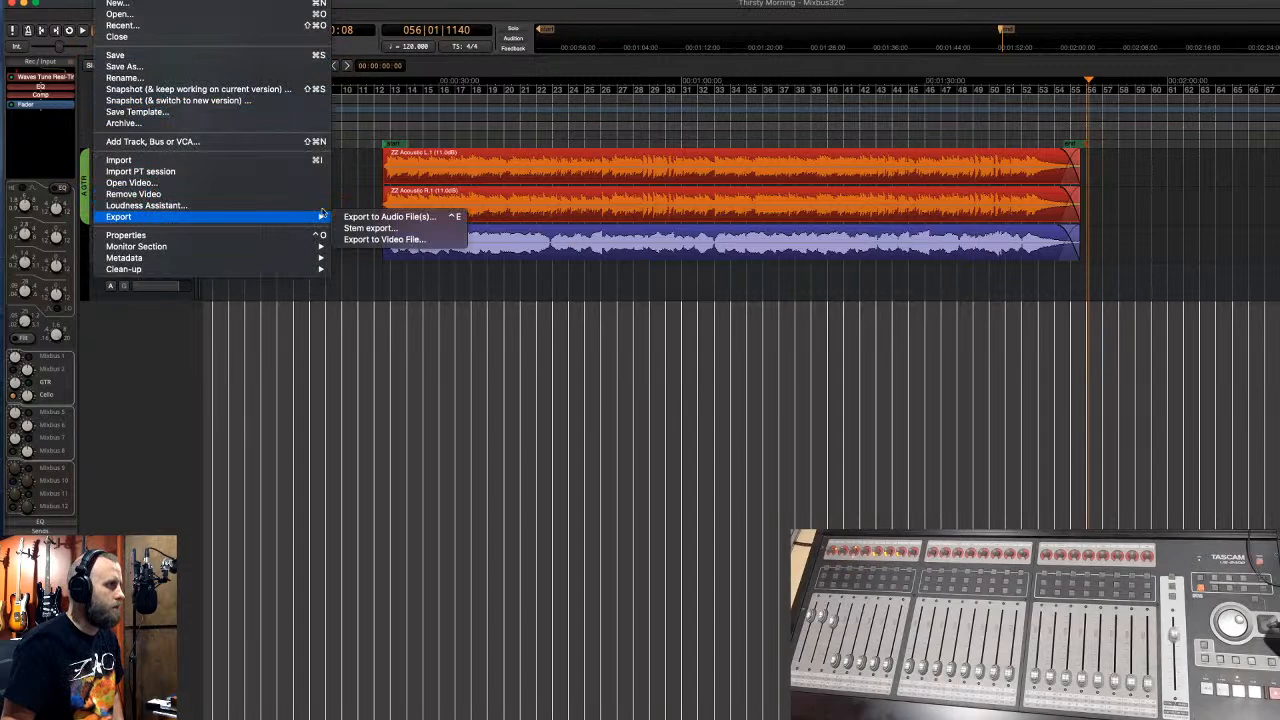
pyautogui.moveTo(322, 217)
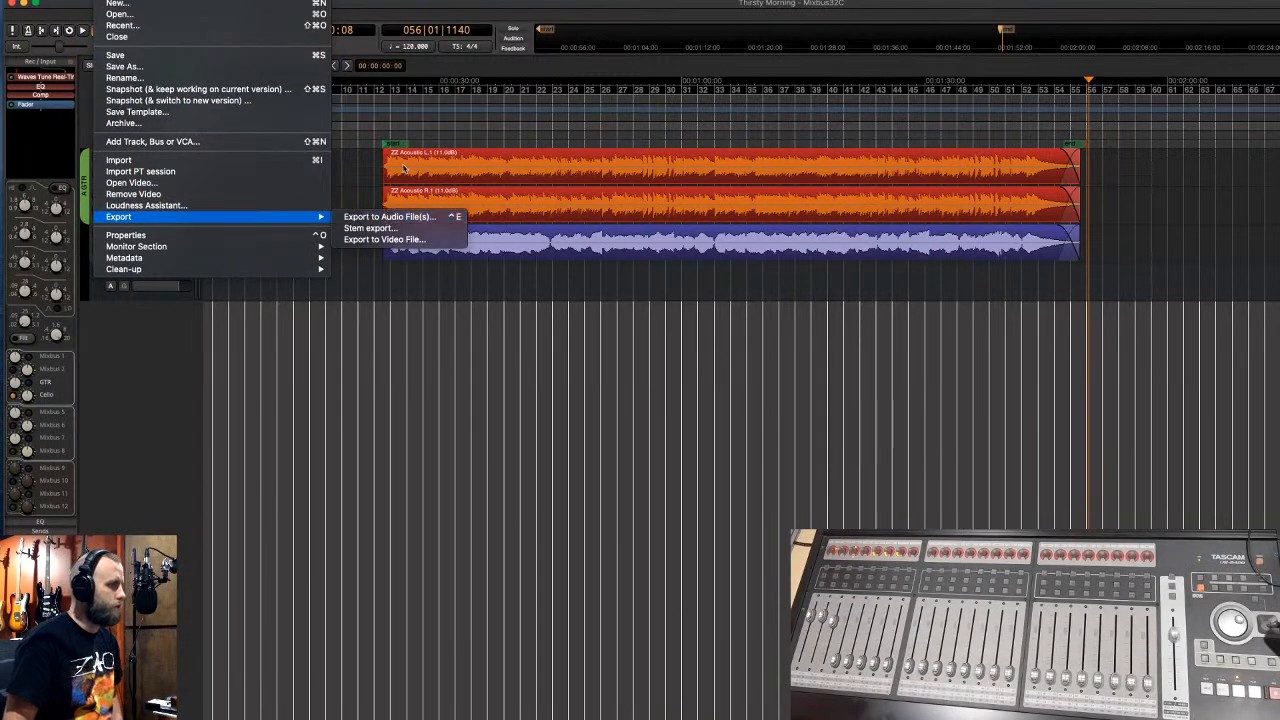
pyautogui.click(441, 5)
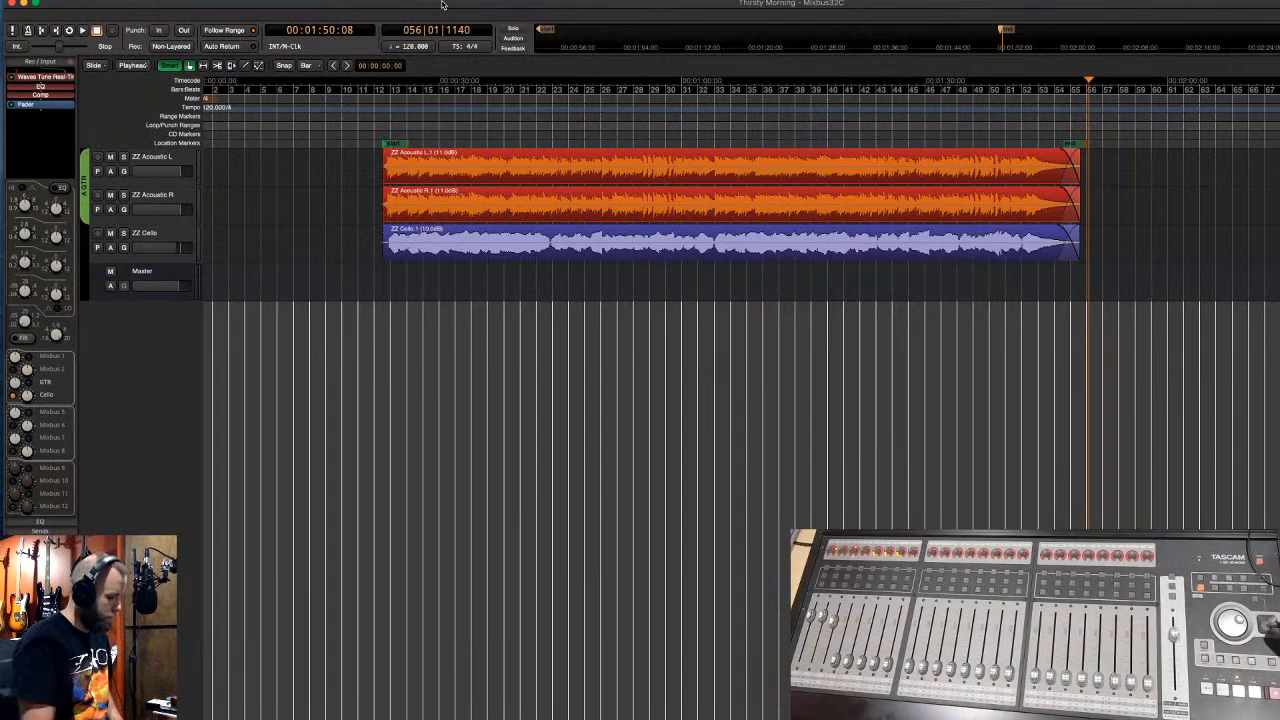
pyautogui.moveTo(427, 8); pyautogui.dragTo(590, 275)
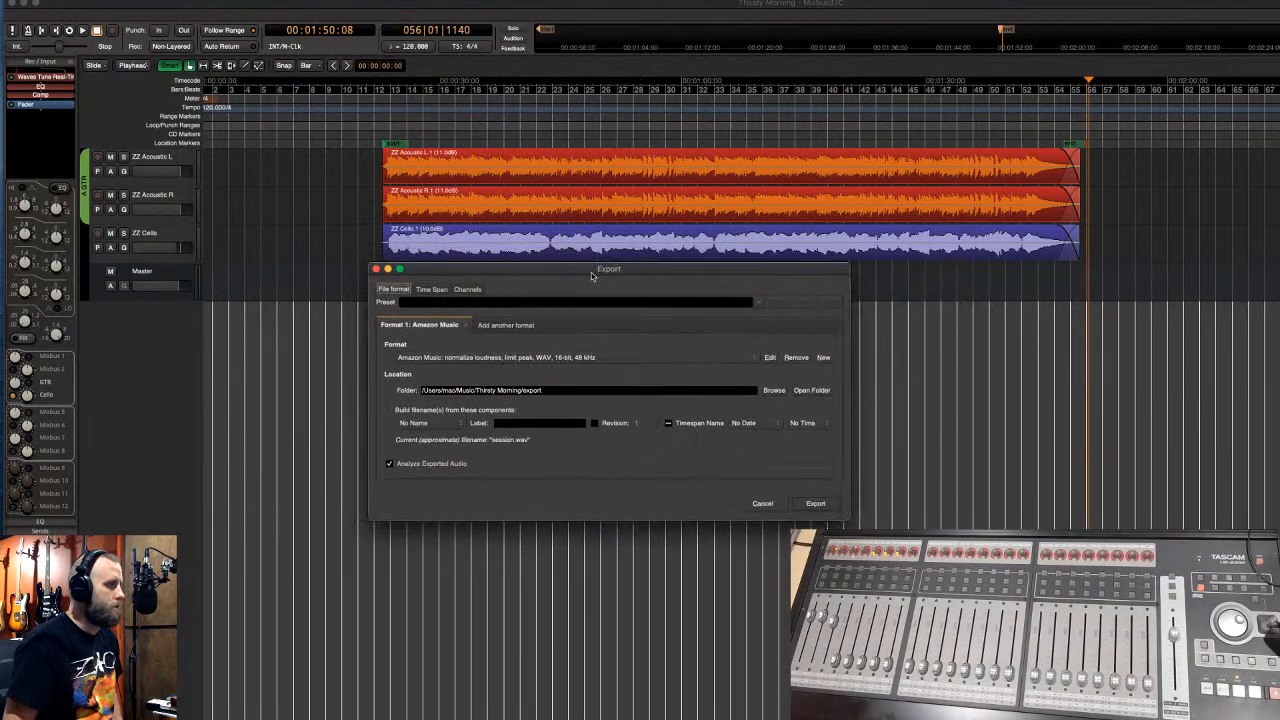
# - Choose the CD (Red Book) preset (WAV, 16-bit, 44.1 kHz) and open its format profile for review
pyautogui.click(442, 360)
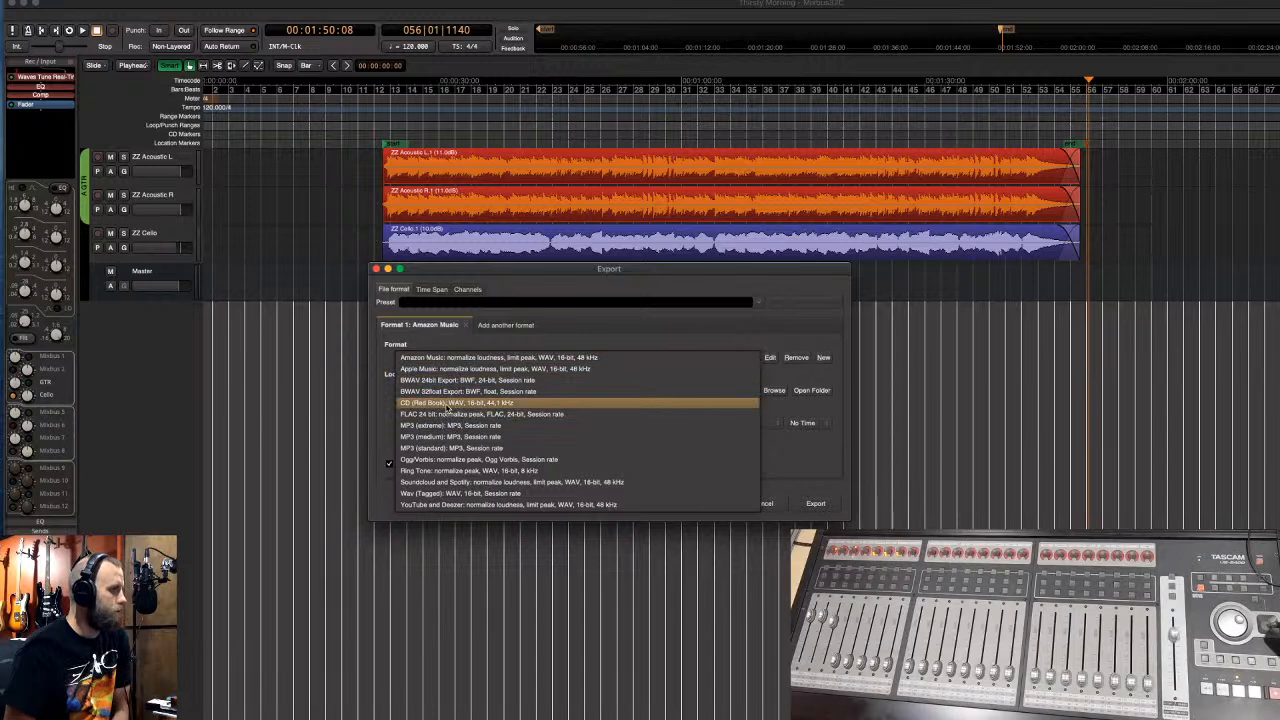
pyautogui.click(452, 403)
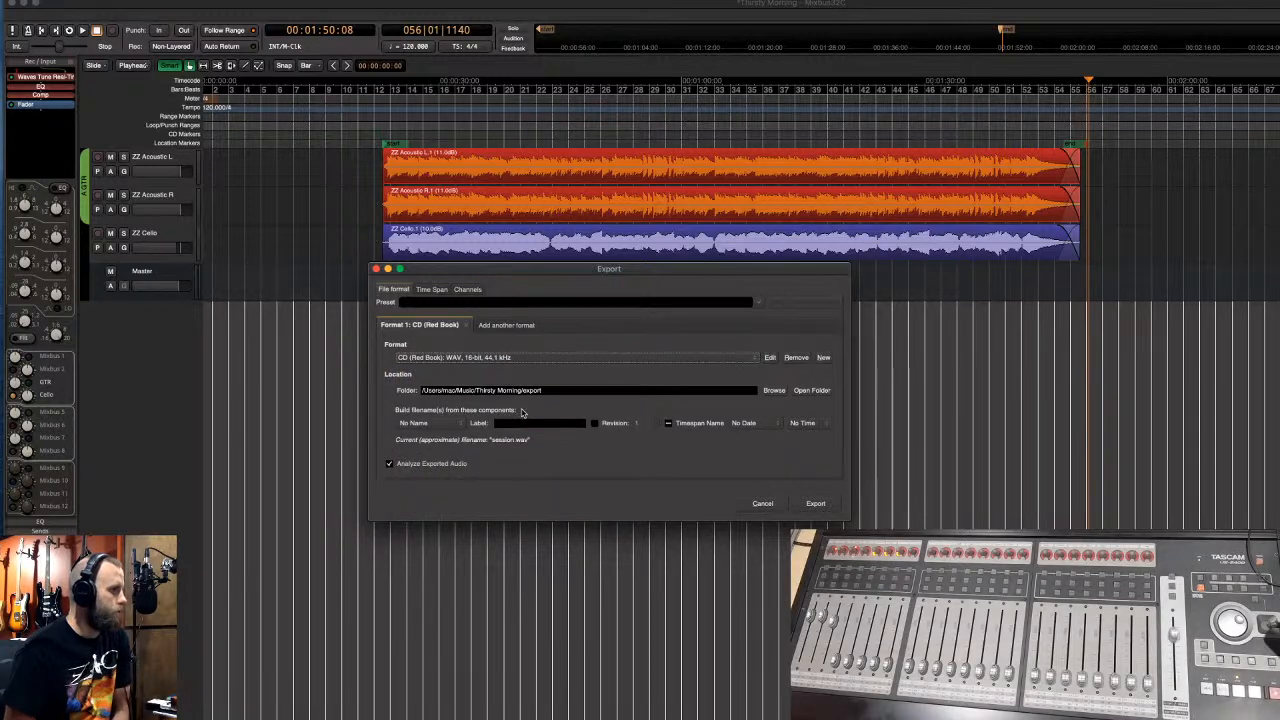
pyautogui.click(770, 358)
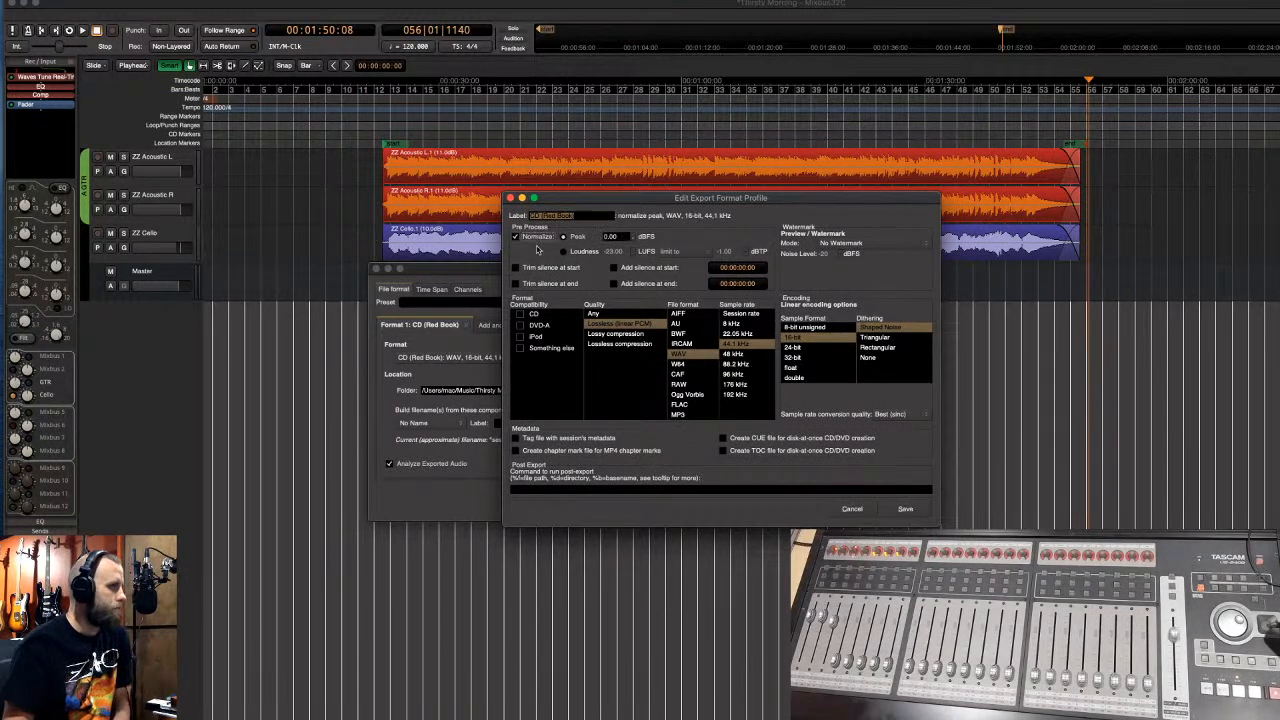
# - Cancel the export dialogs, play the song from bar 28 in the mixer, then reopen export settings
pyautogui.click(860, 511)
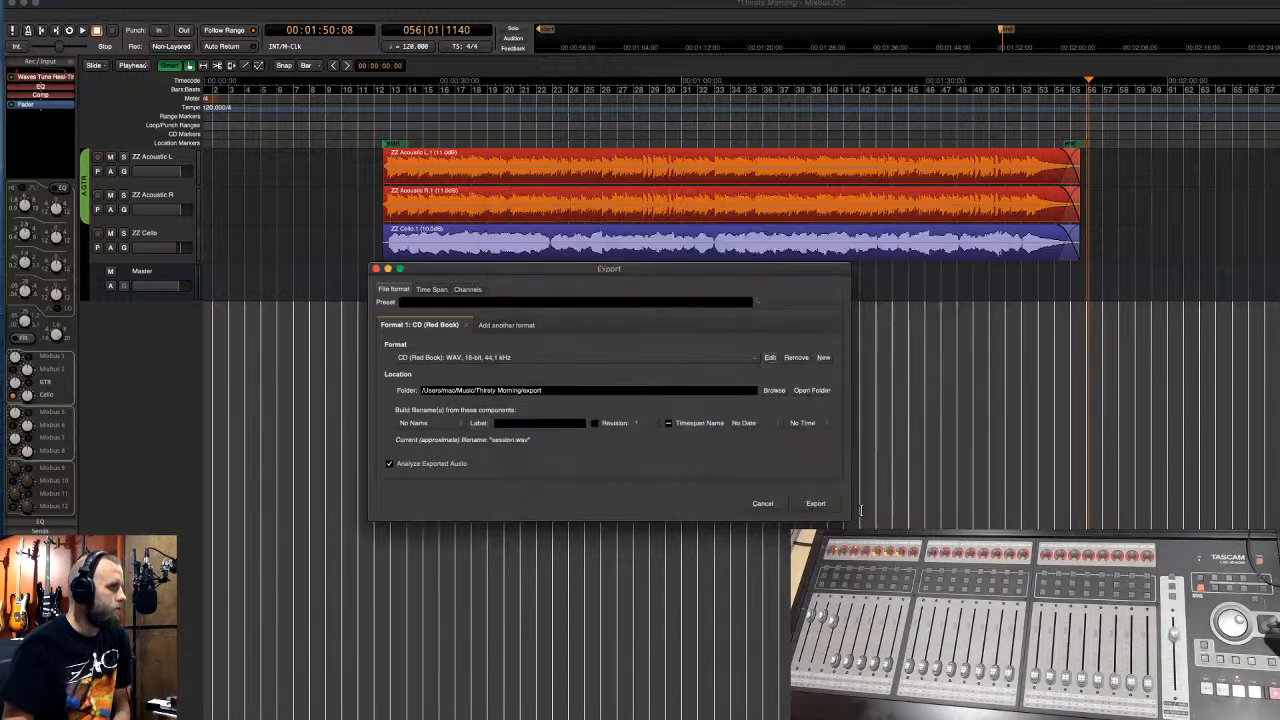
pyautogui.click(762, 507)
pyautogui.click(642, 133)
pyautogui.press('space')
pyautogui.hotkey('alt', 'm')
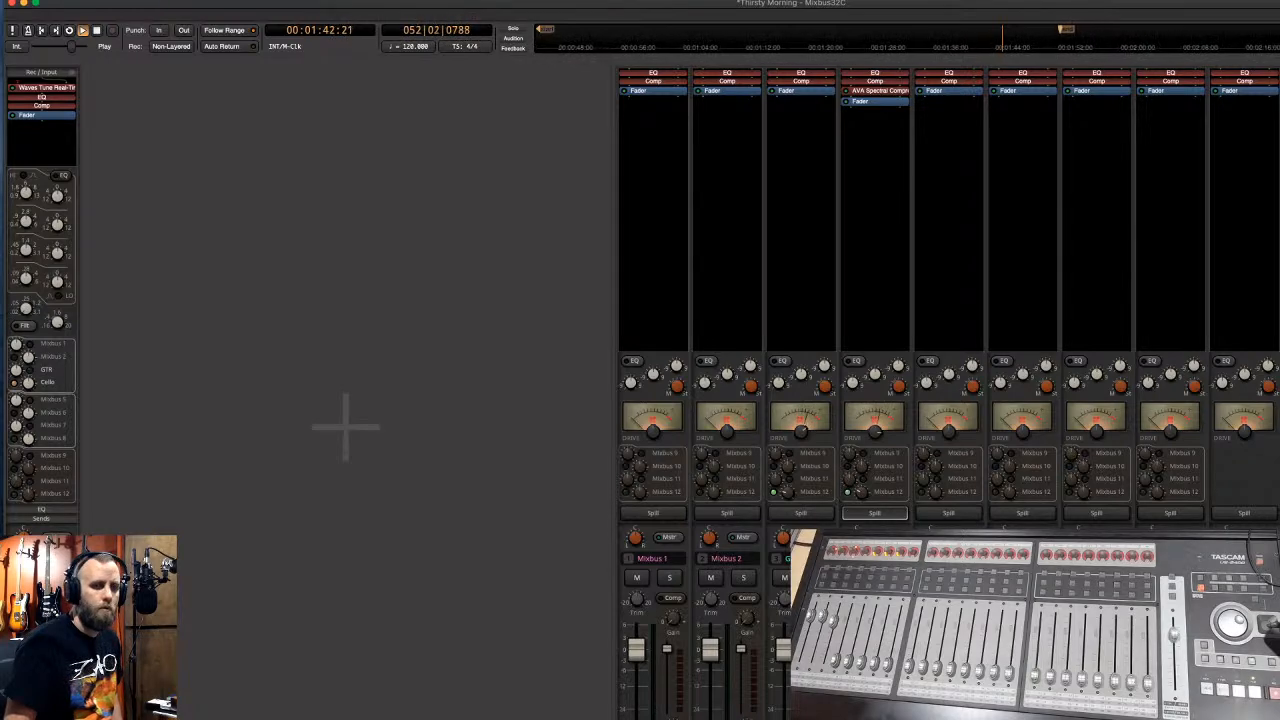
pyautogui.press('space')
pyautogui.hotkey('alt', 'm')
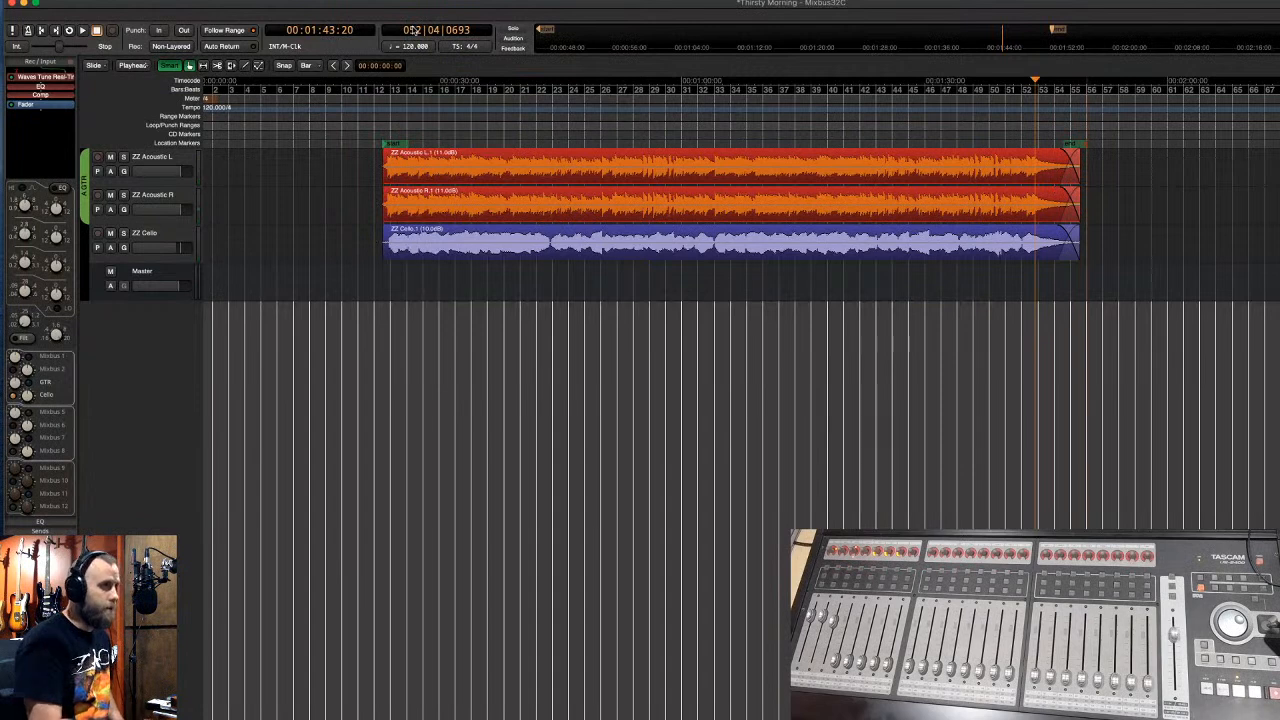
pyautogui.hotkey('alt', 'e')
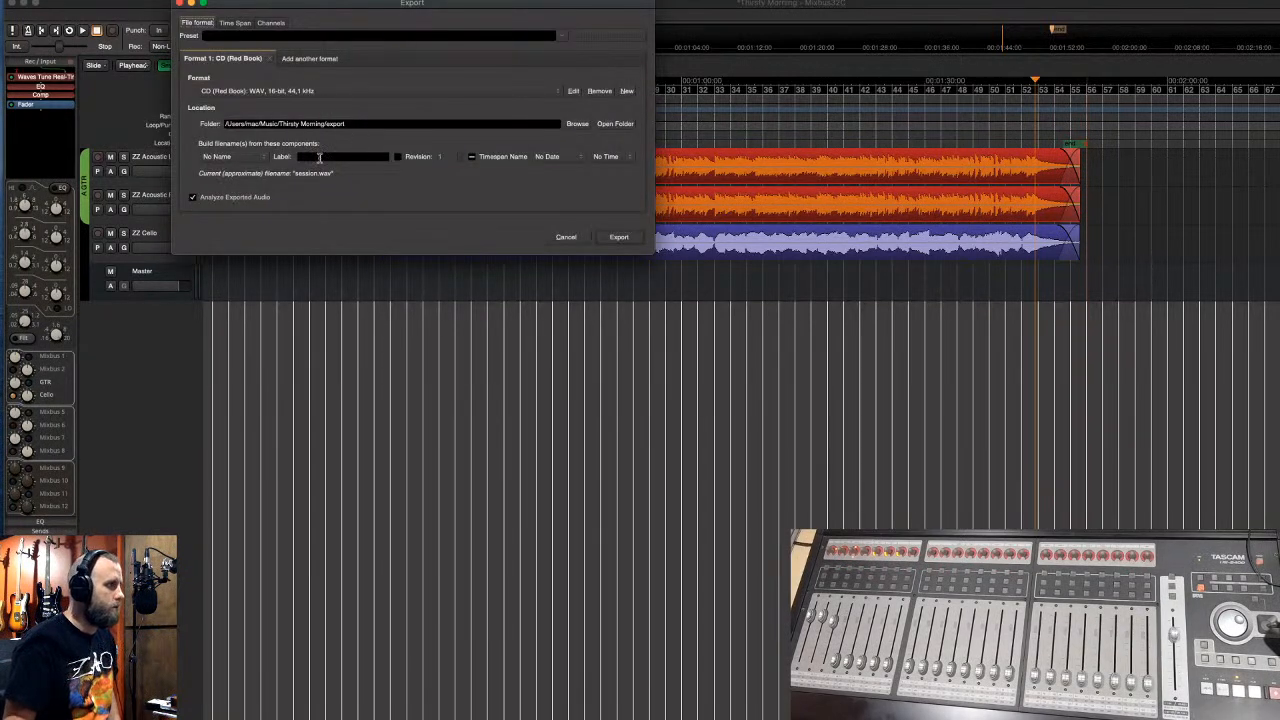
# - Export Thirsty Morning_V1.wav, naming it from the session name plus label V1, without the timespan name
pyautogui.click(262, 158)
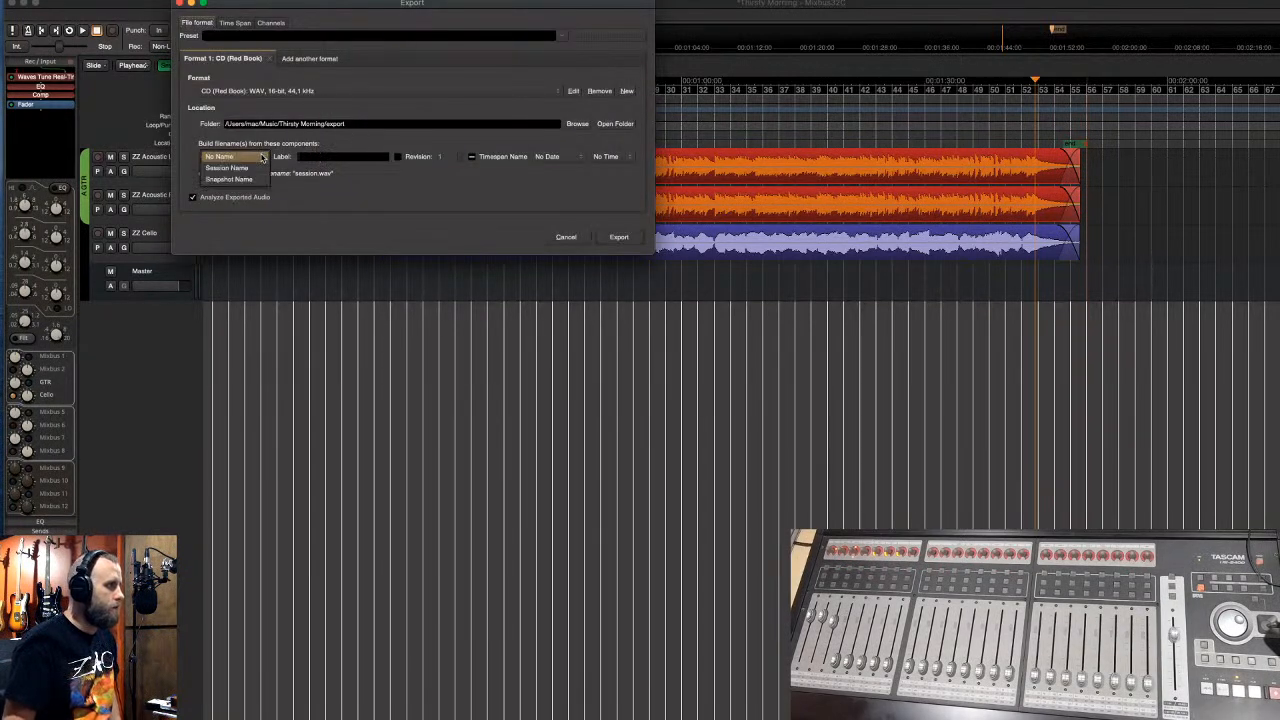
pyautogui.click(258, 168)
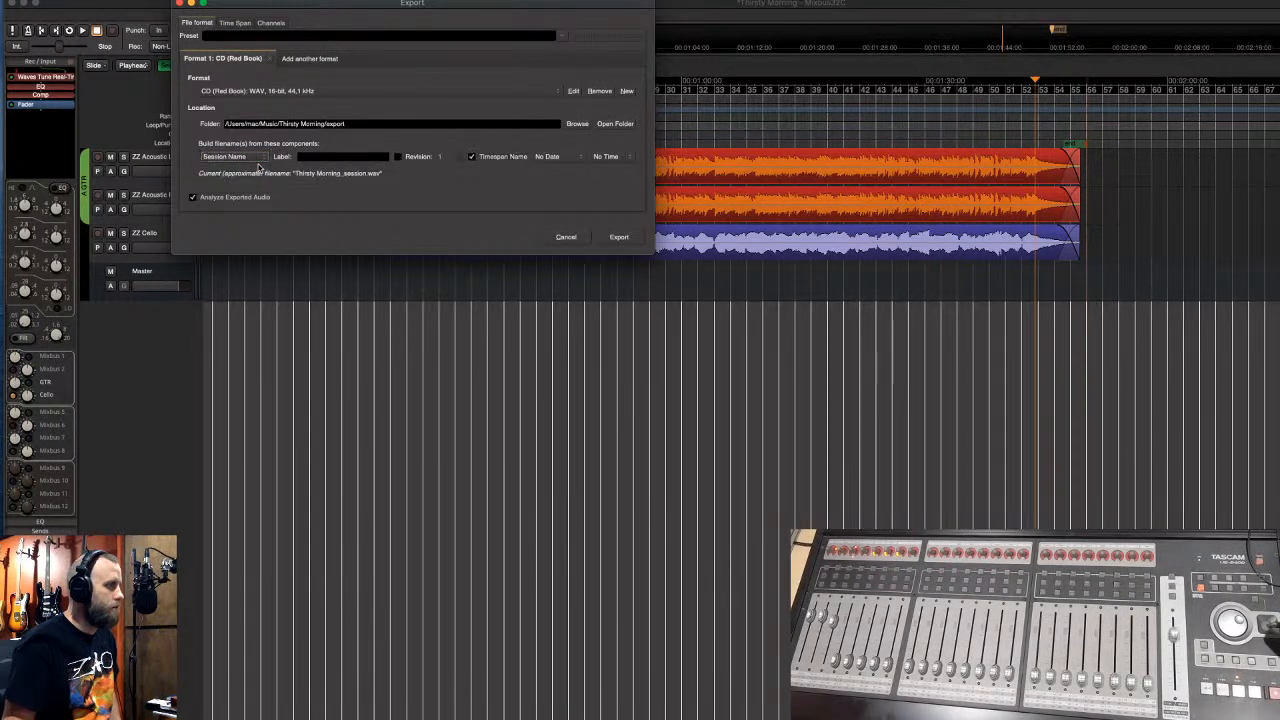
pyautogui.click(368, 156)
pyautogui.write('V1')
pyautogui.click(471, 157)
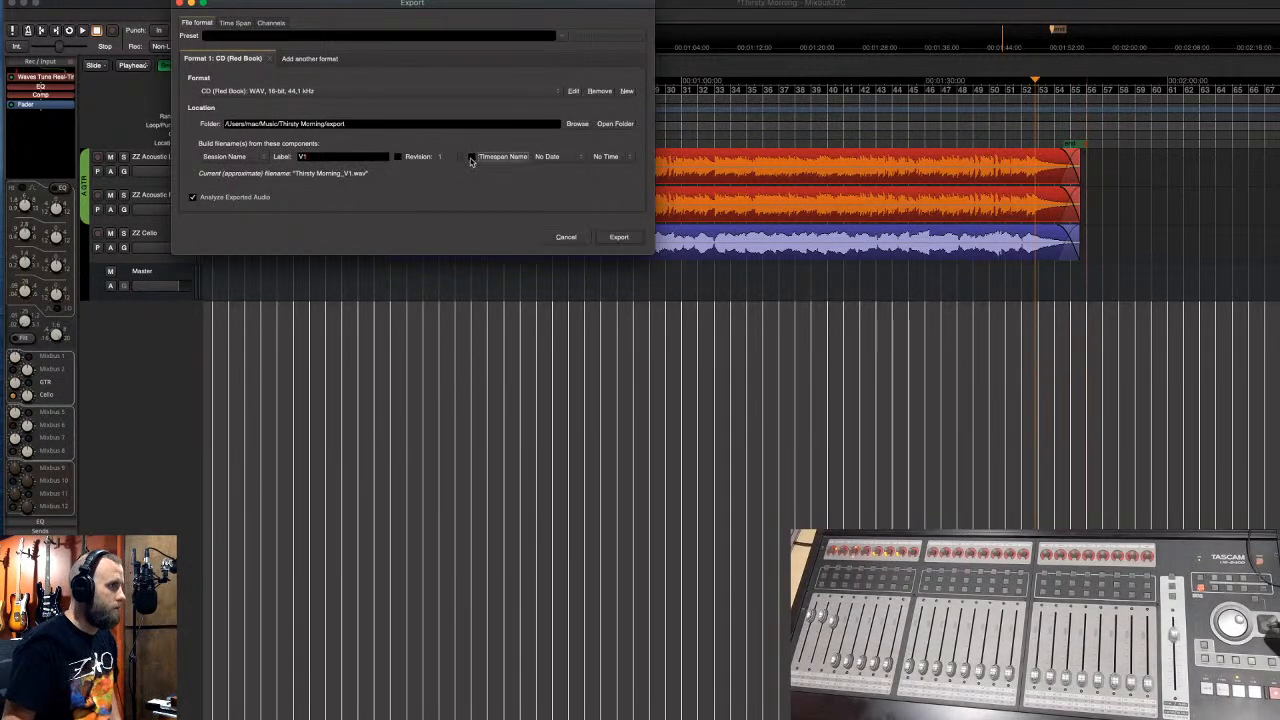
pyautogui.click(619, 238)
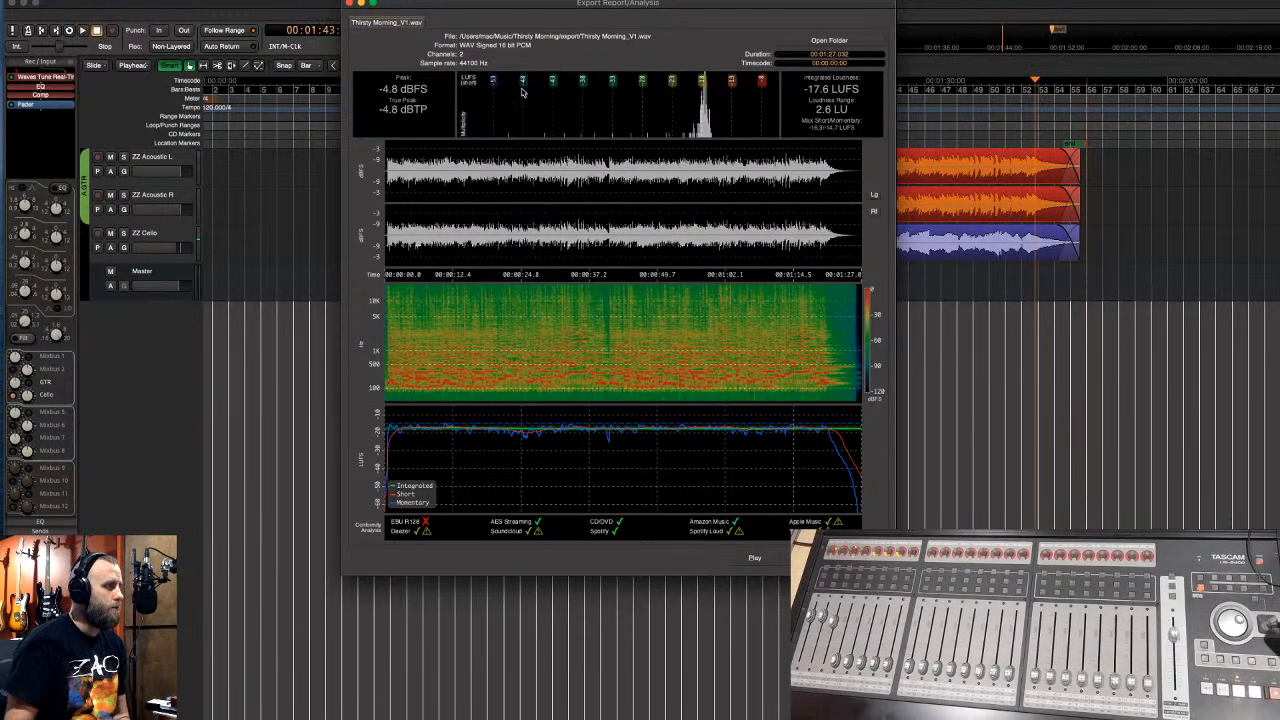
# - Reveal the export folder and copy the Thirsty Morning_V1.wav file
pyautogui.click(829, 41)
pyautogui.moveTo(116, 163); pyautogui.dragTo(1222, 199)
pyautogui.rightClick(1126, 245)
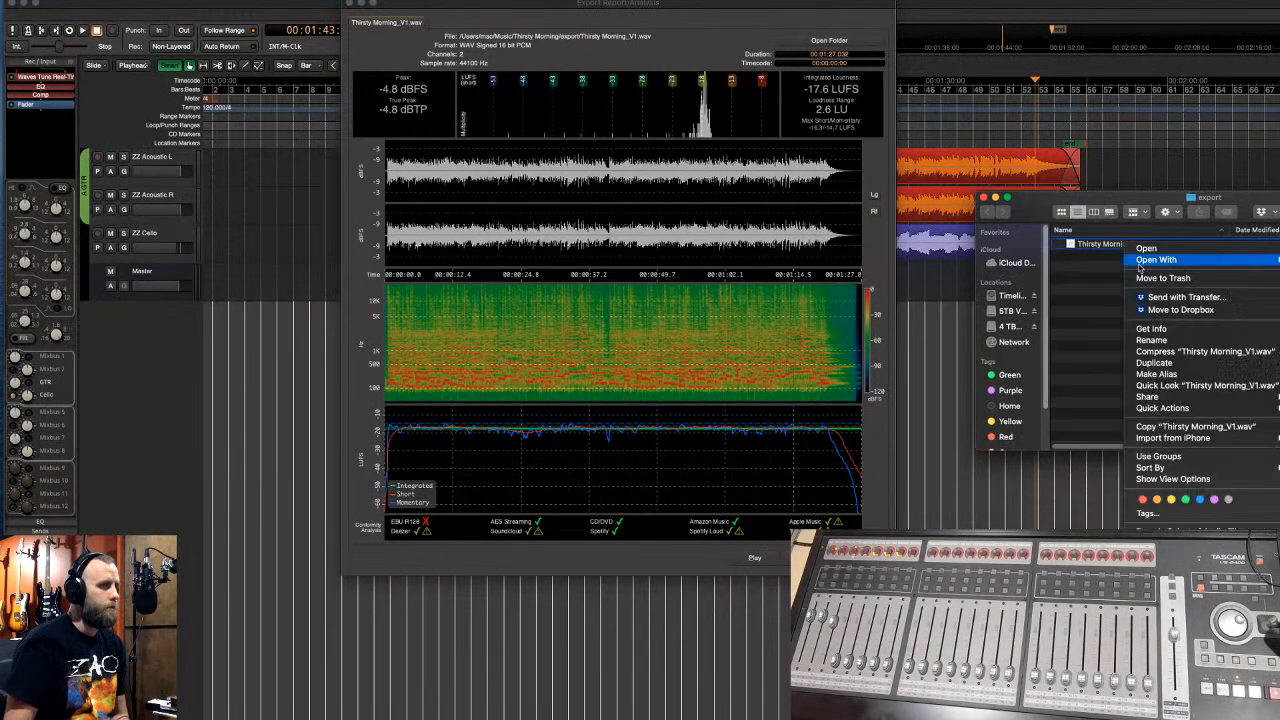
pyautogui.click(1160, 428)
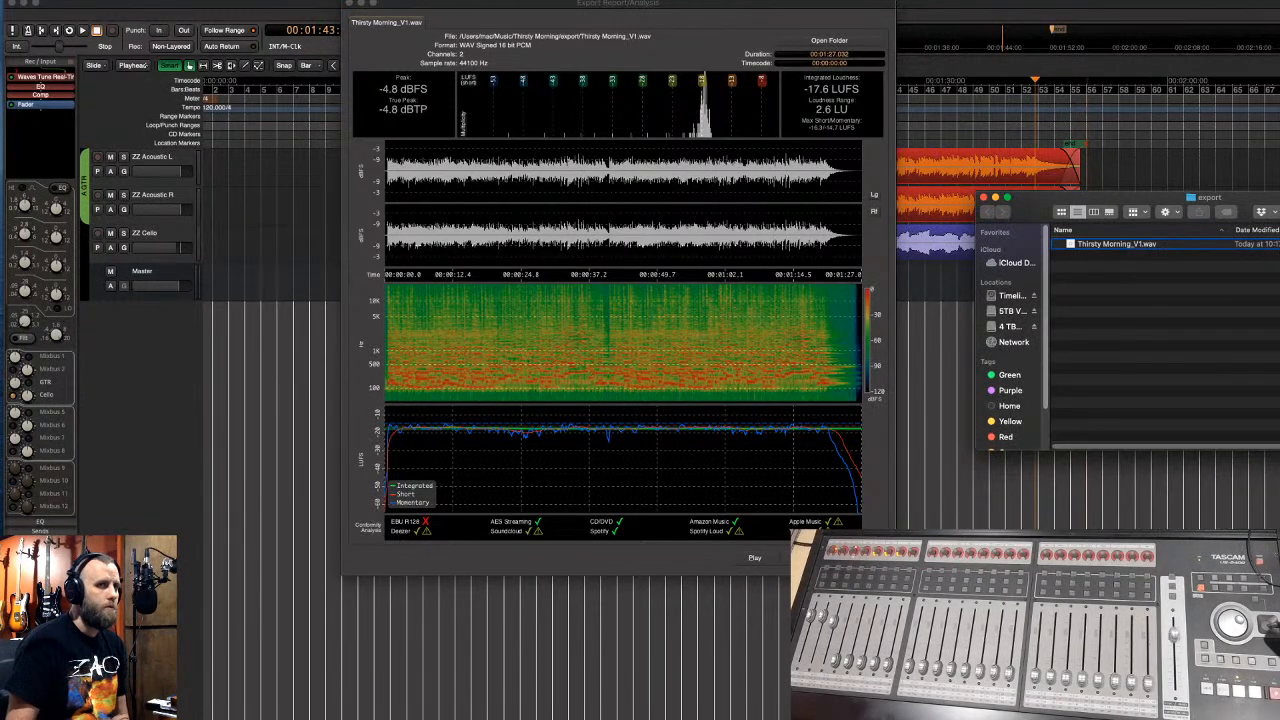
pyautogui.press('super+Tab')
pyautogui.press('super+Tab')
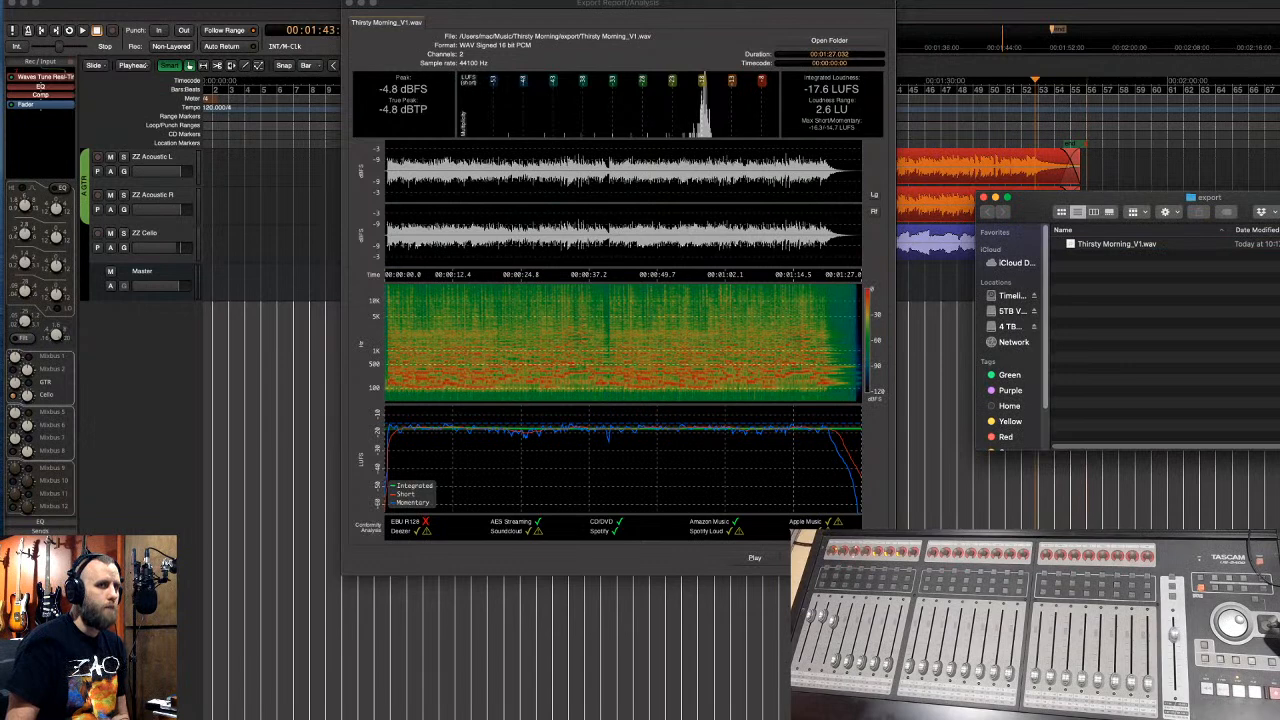
pyautogui.press('super+Tab')
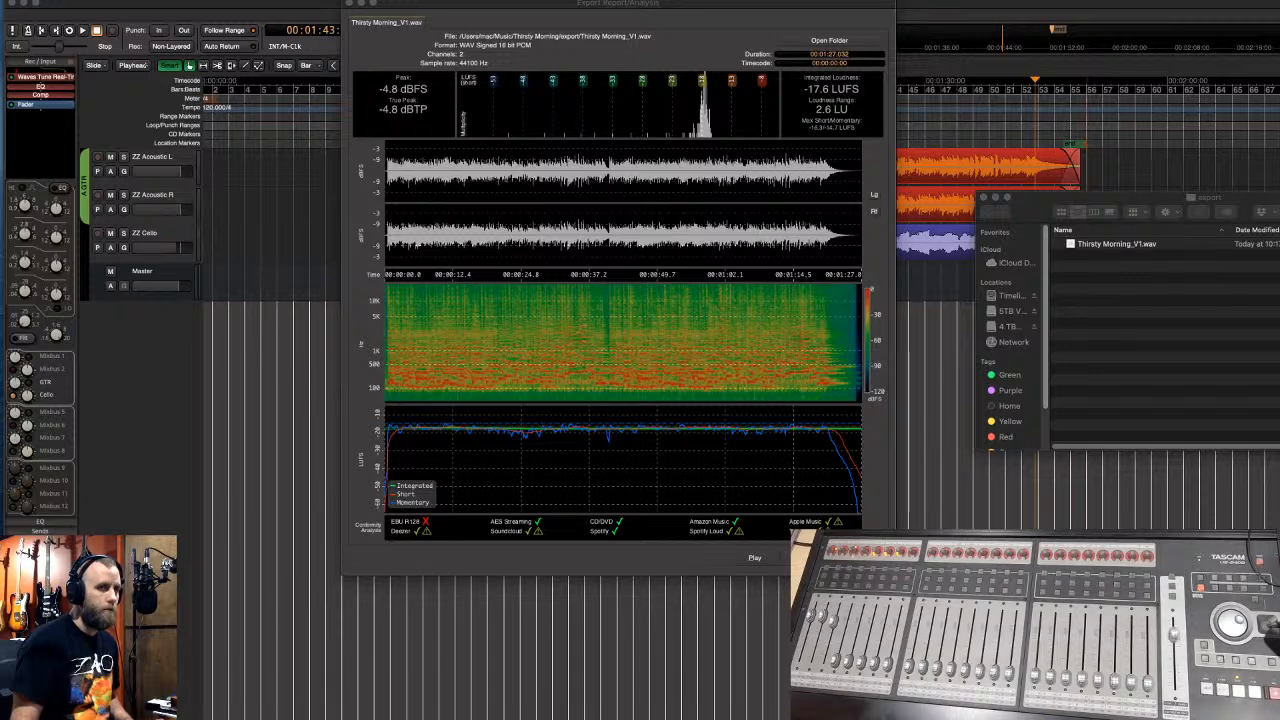
# - Close the export folder and the export report with its analysis, then quit Mixbus 32C
pyautogui.click(983, 197)
pyautogui.moveTo(410, 7); pyautogui.dragTo(735, 36)
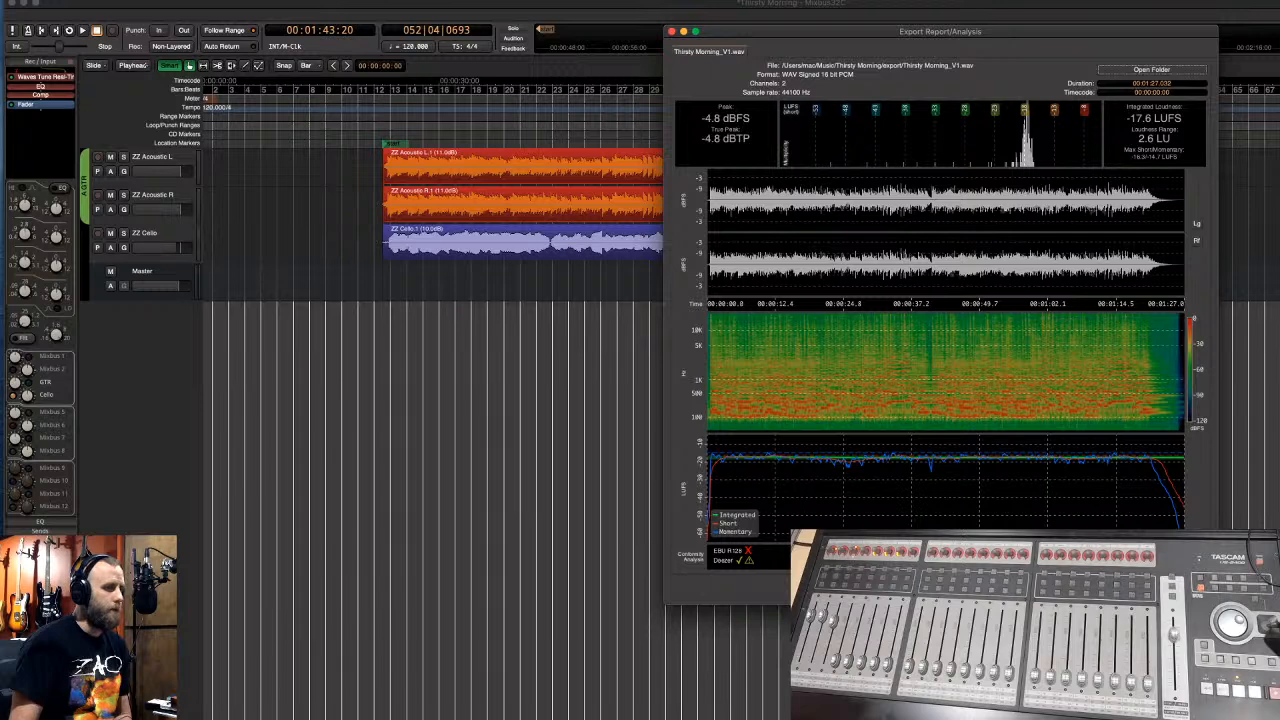
pyautogui.click(1182, 590)
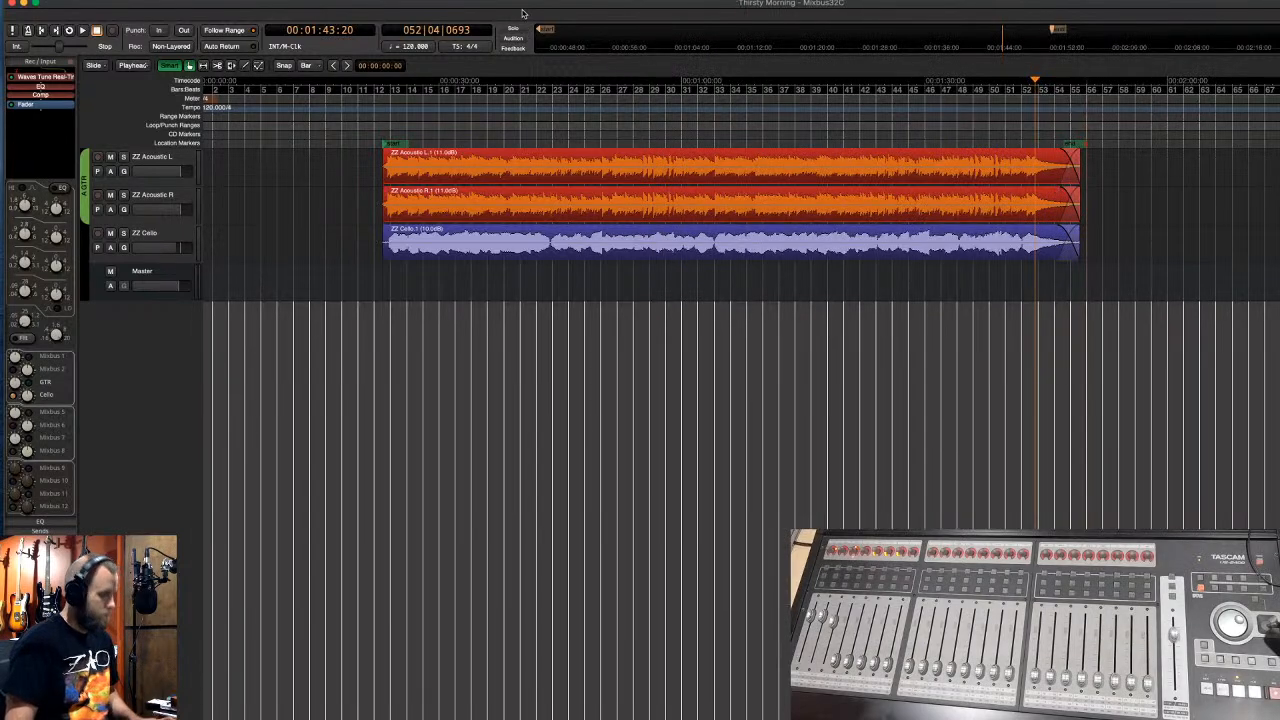
pyautogui.click(80, 3)
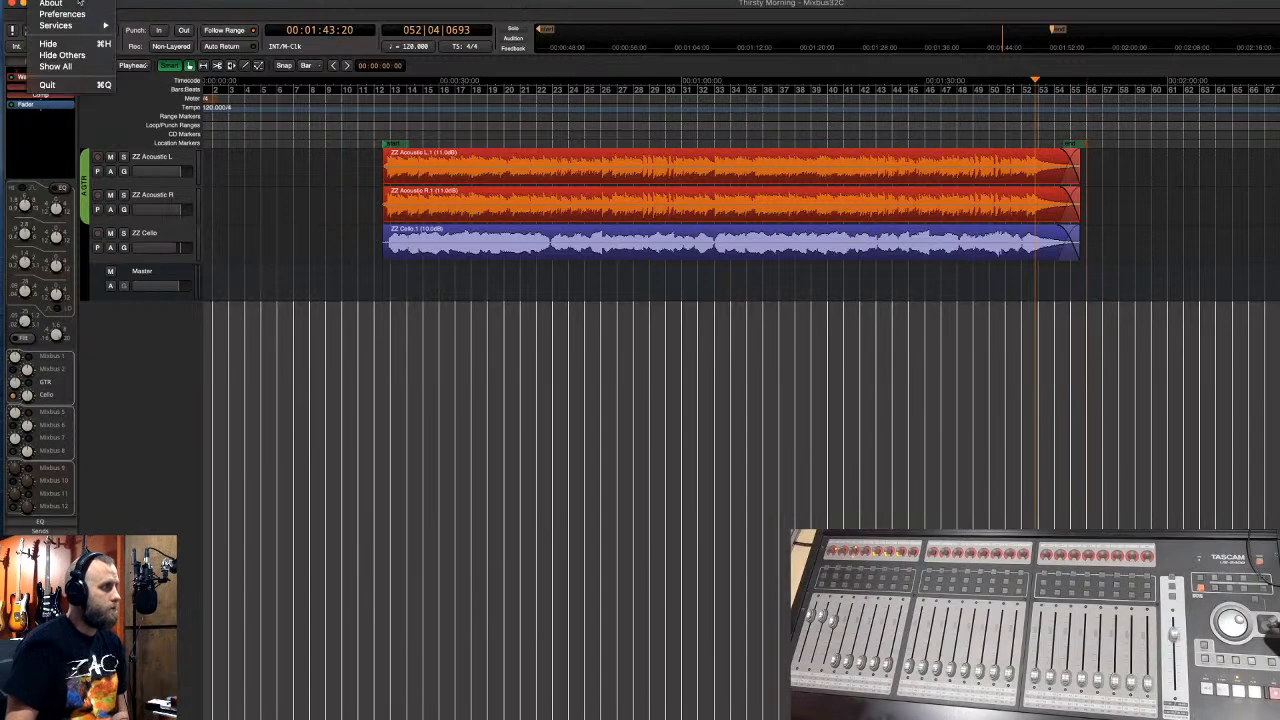
pyautogui.click(88, 88)
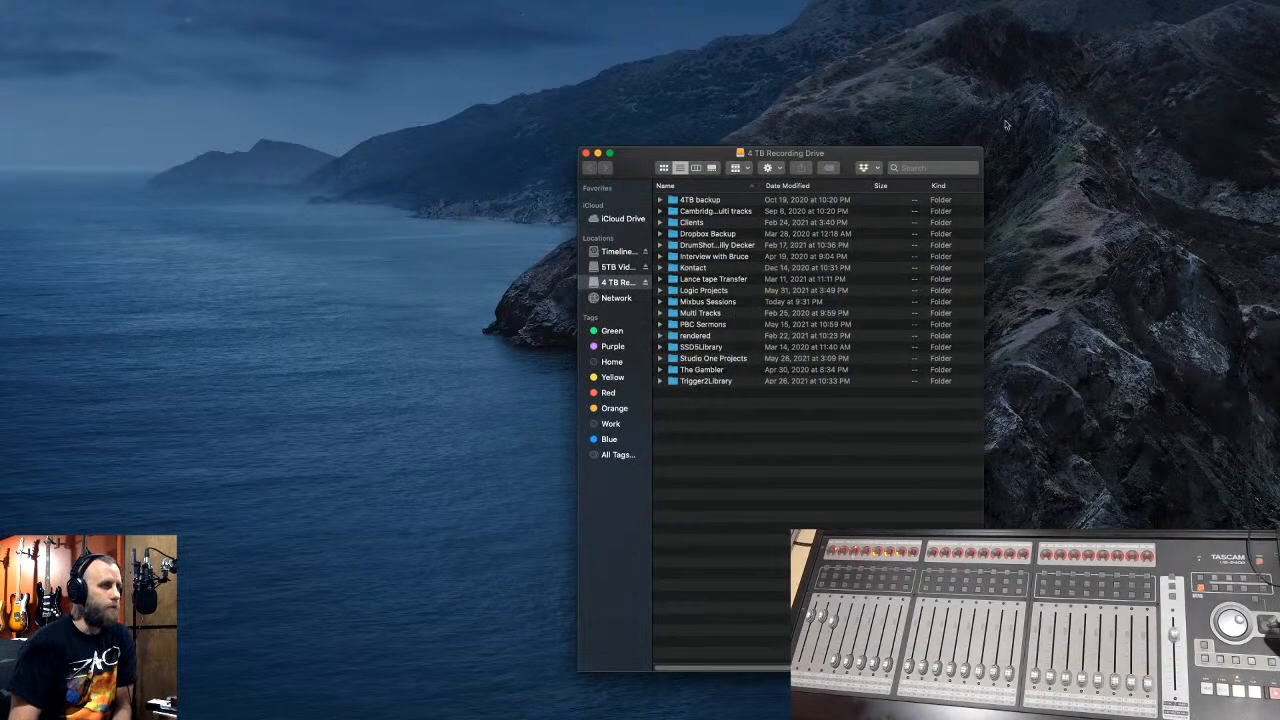
# - Browse the recording drive through Clients, the band folder, May 22 Session, Whipping Post to Whipping Post Consolidate, then close it
pyautogui.moveTo(946, 150); pyautogui.dragTo(907, 56)
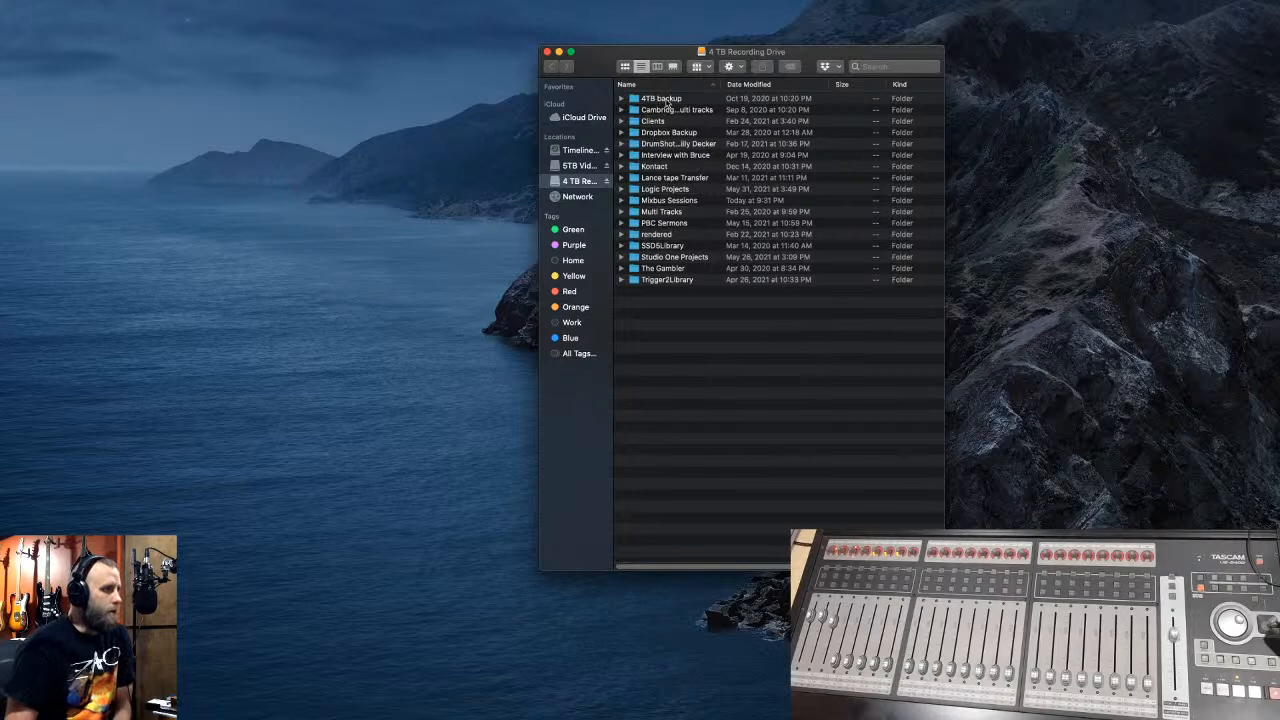
pyautogui.click(667, 99)
pyautogui.doubleClick(667, 99)
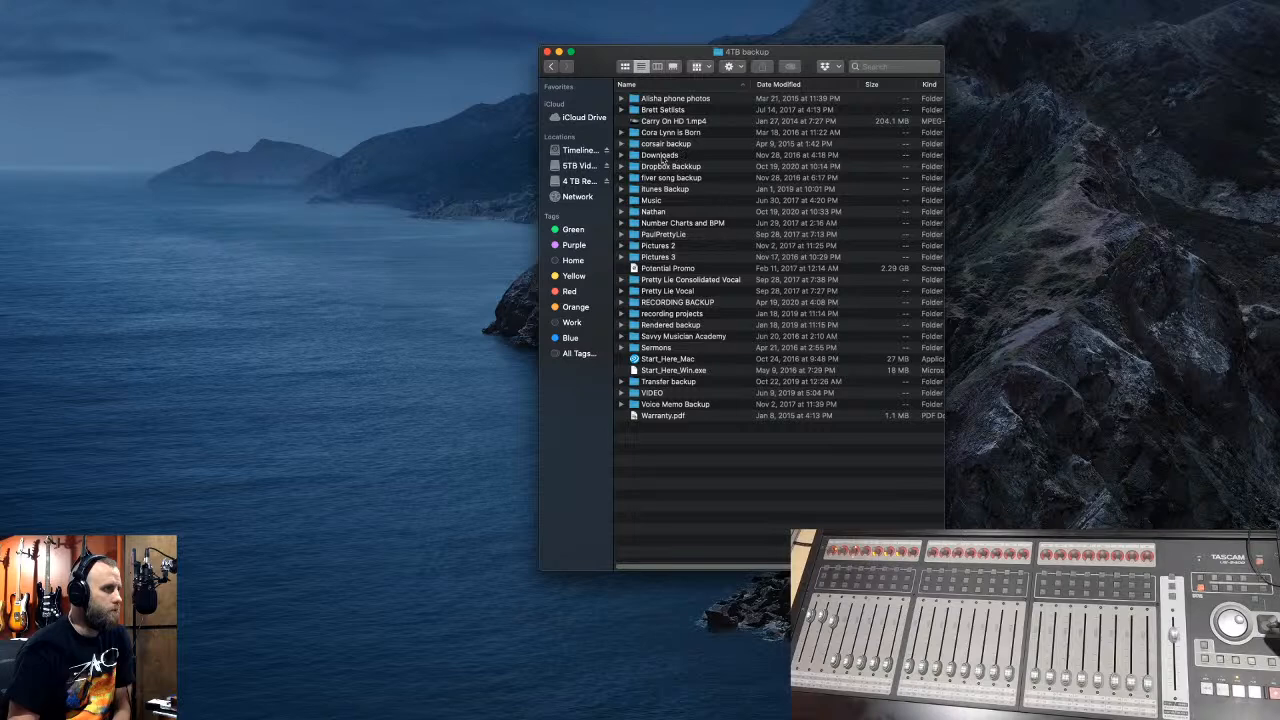
pyautogui.click(550, 66)
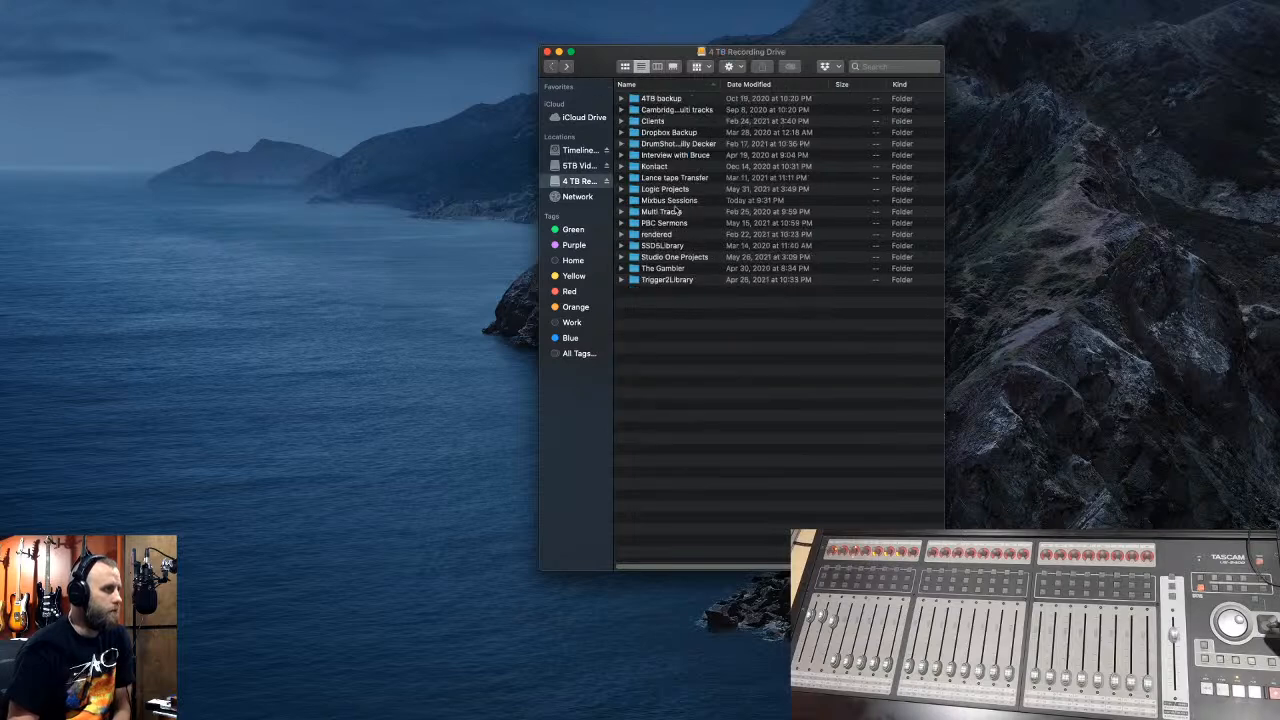
pyautogui.doubleClick(662, 121)
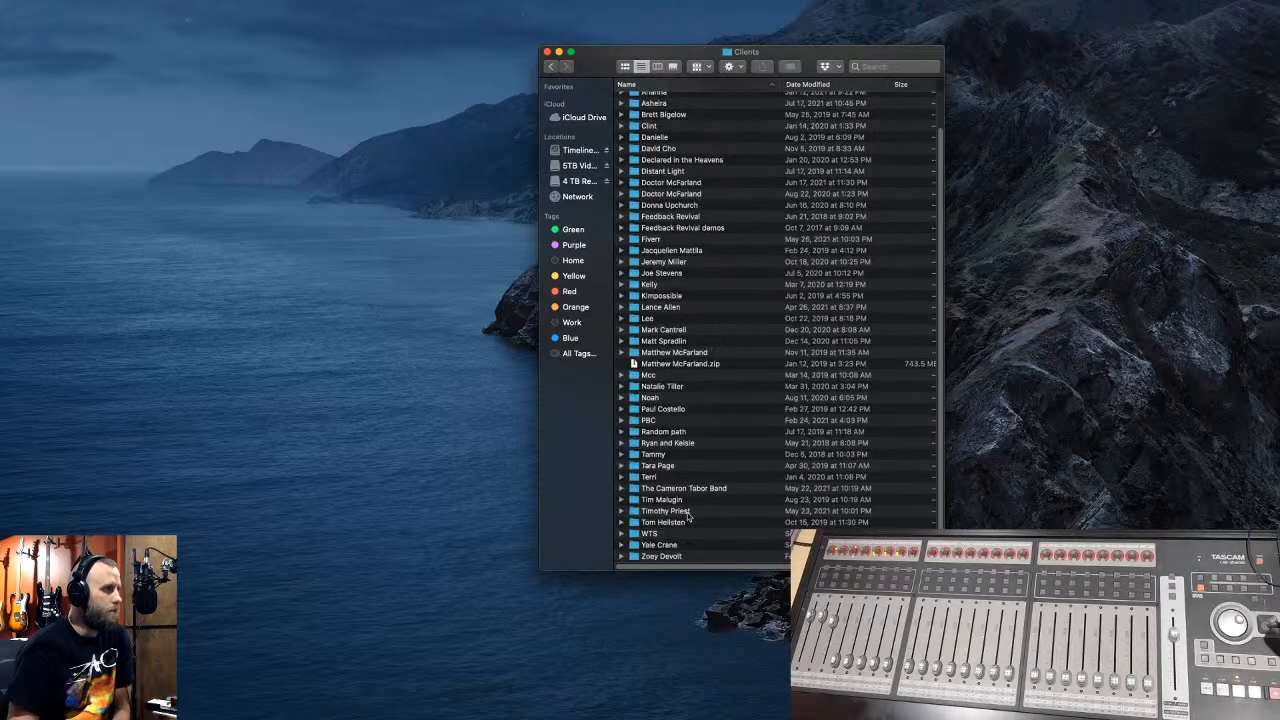
pyautogui.doubleClick(680, 490)
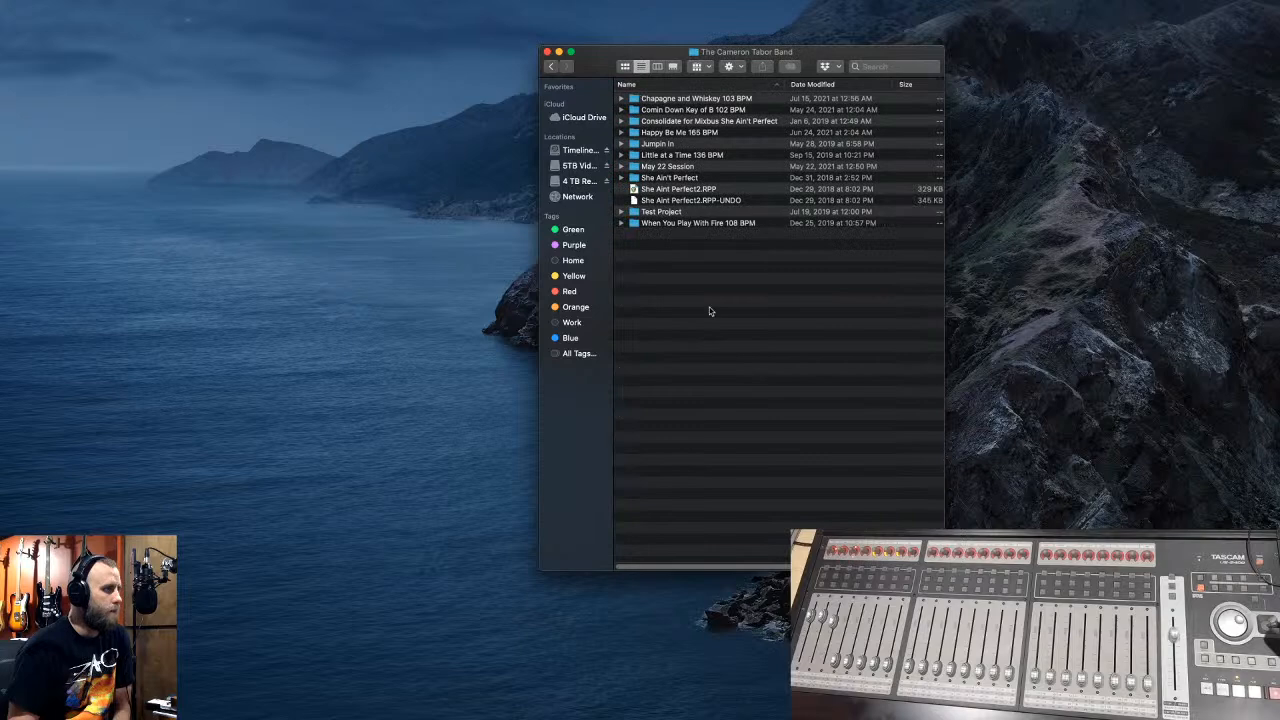
pyautogui.doubleClick(664, 167)
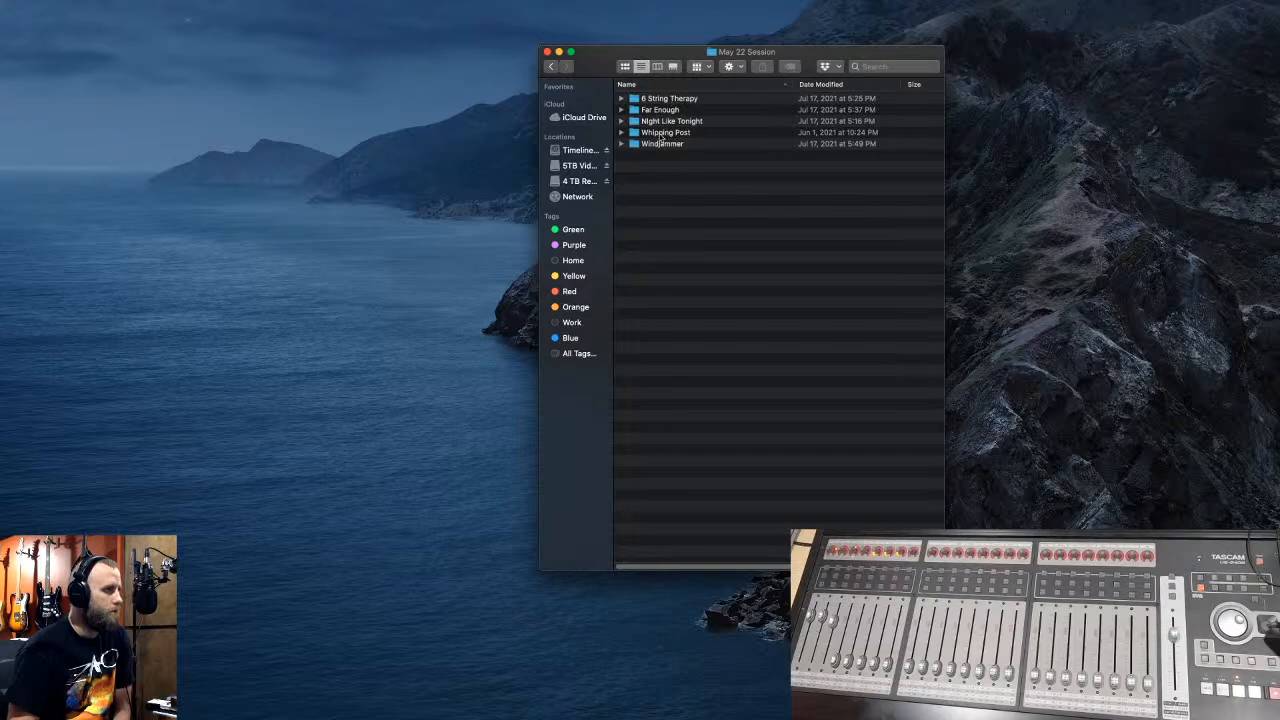
pyautogui.doubleClick(660, 133)
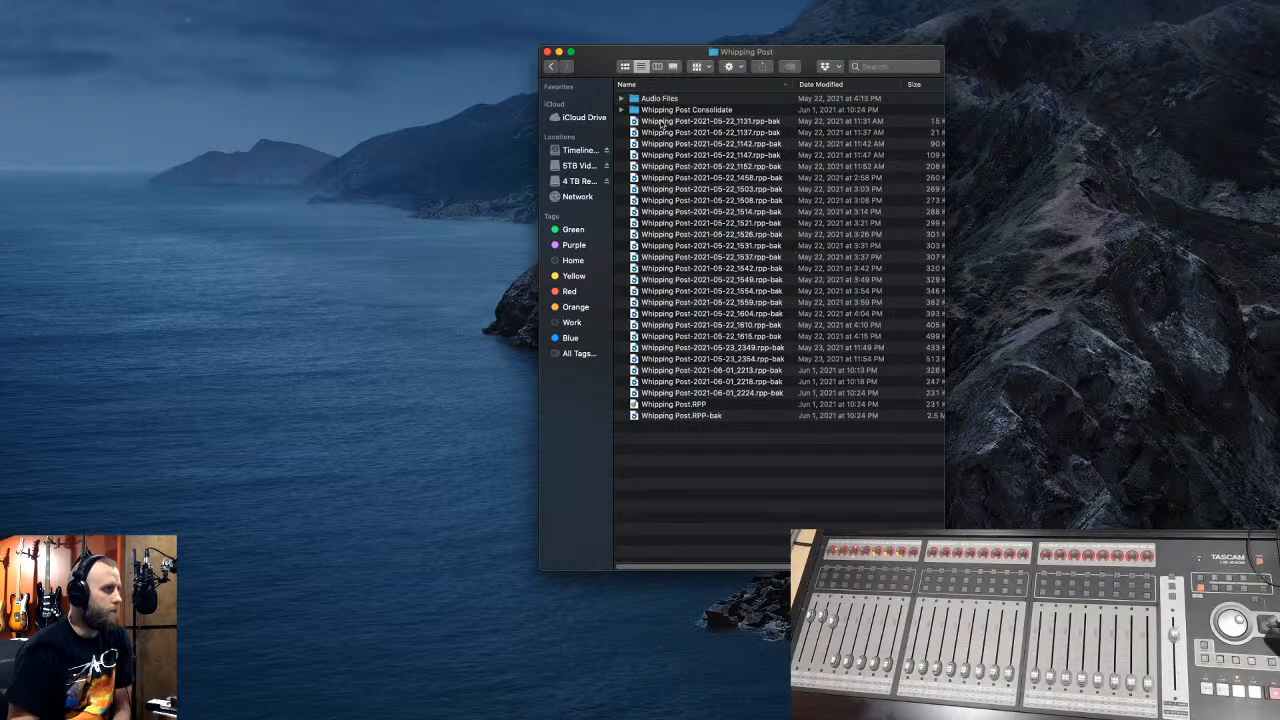
pyautogui.doubleClick(662, 110)
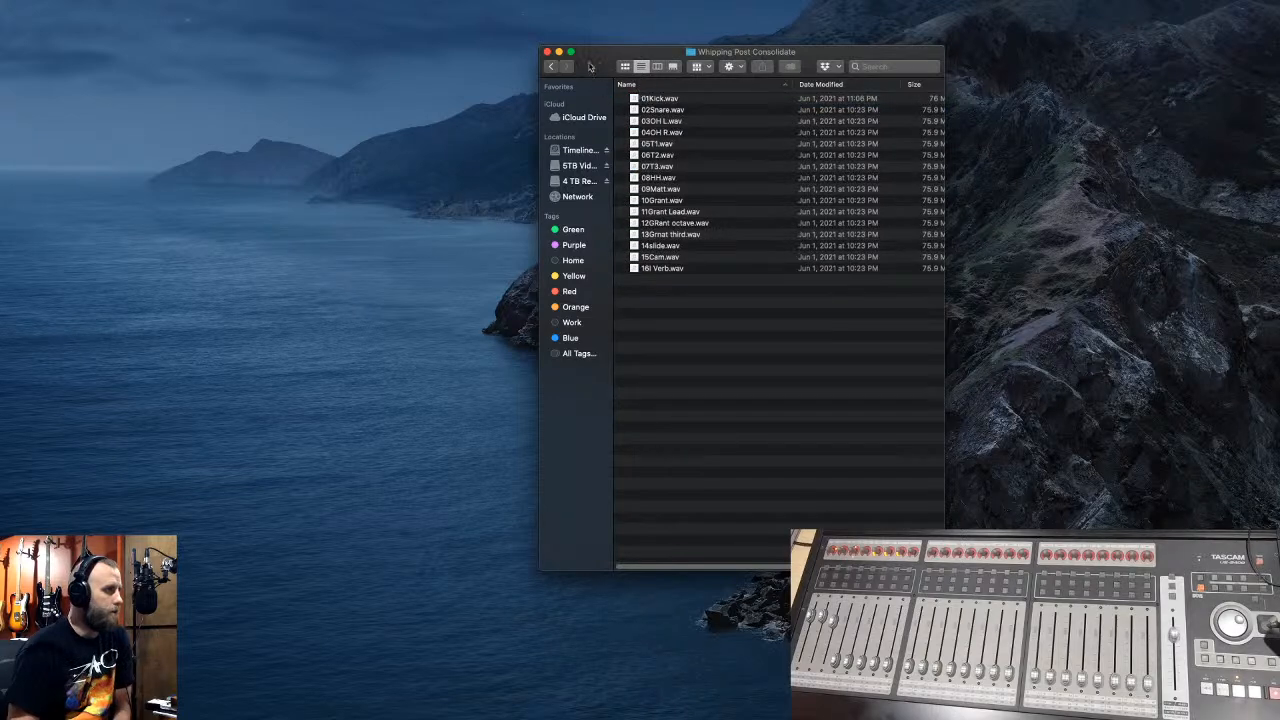
pyautogui.click(547, 52)
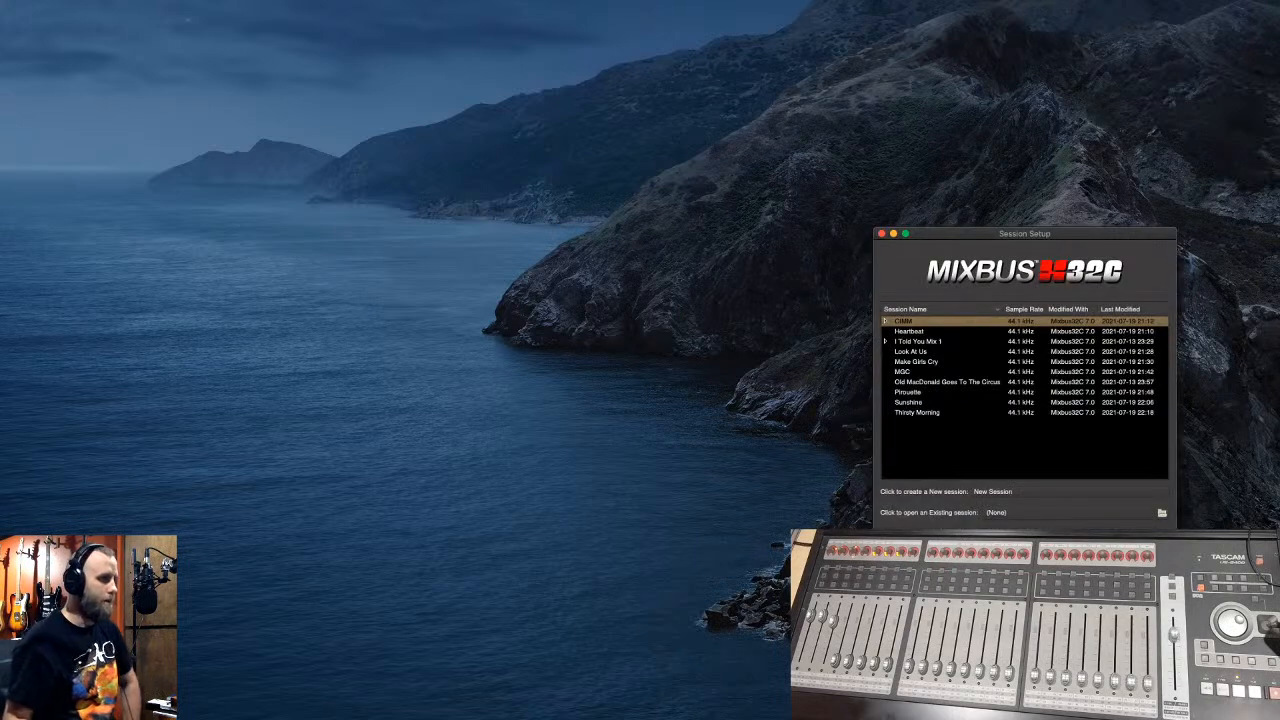
# - Start a new session and create a CTB folder inside Mixbus Sessions on the 4 TB Recording Drive
pyautogui.click(998, 493)
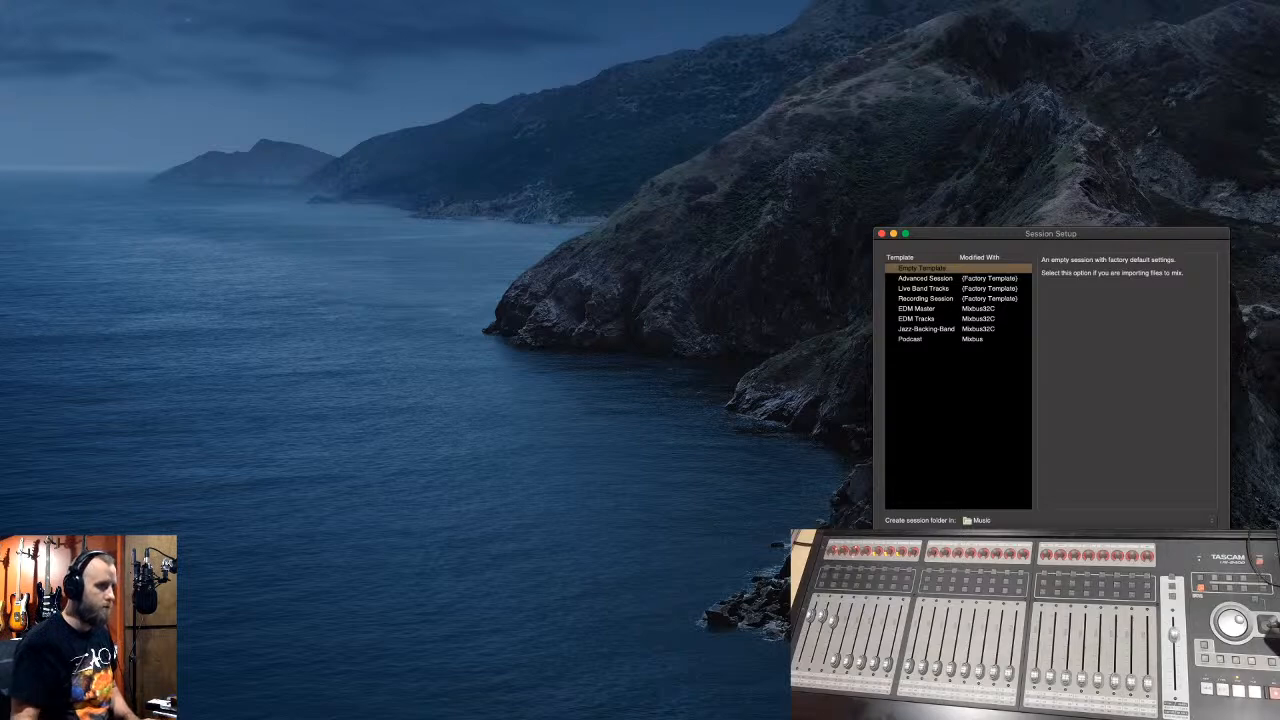
pyautogui.click(1014, 525)
pyautogui.click(1024, 478)
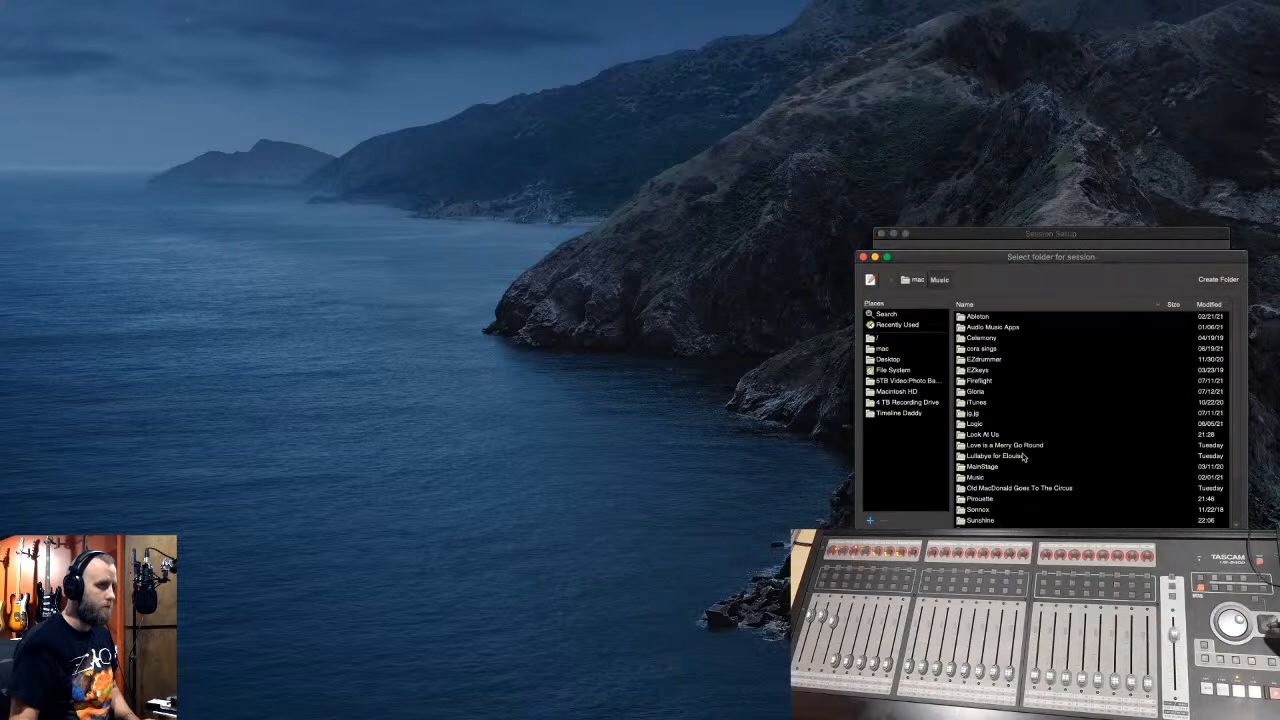
pyautogui.click(903, 402)
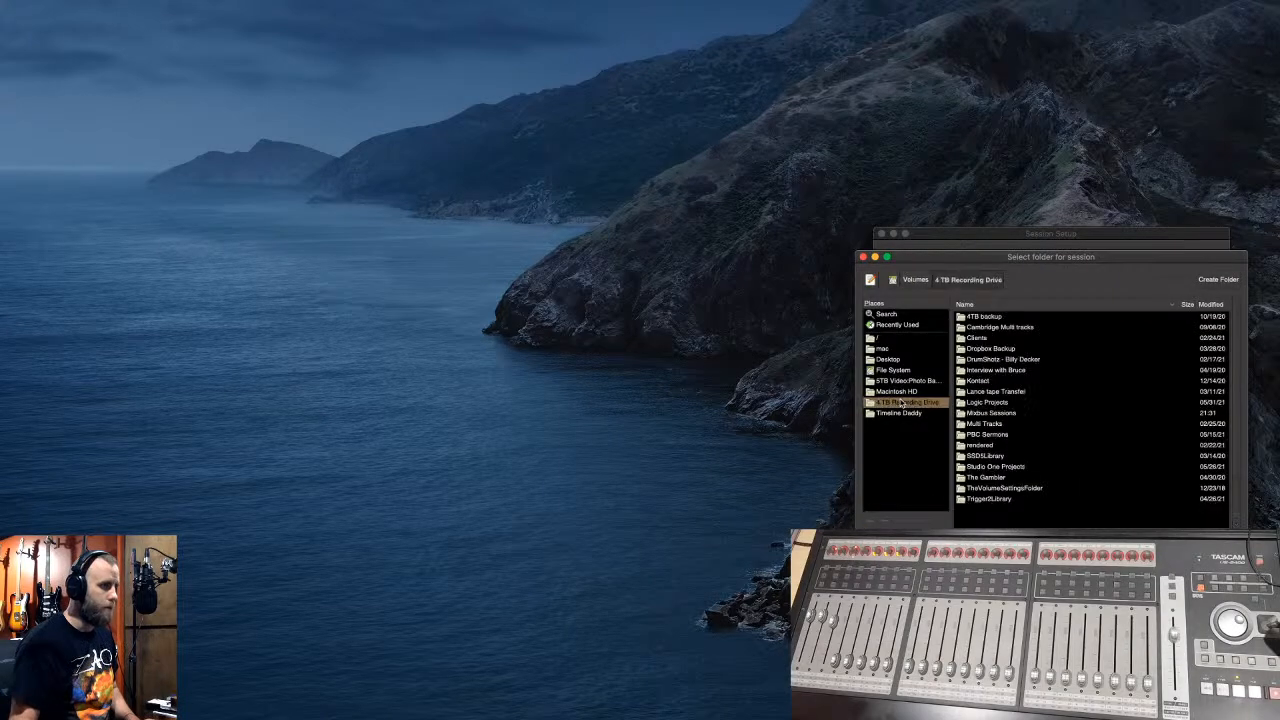
pyautogui.click(1000, 413)
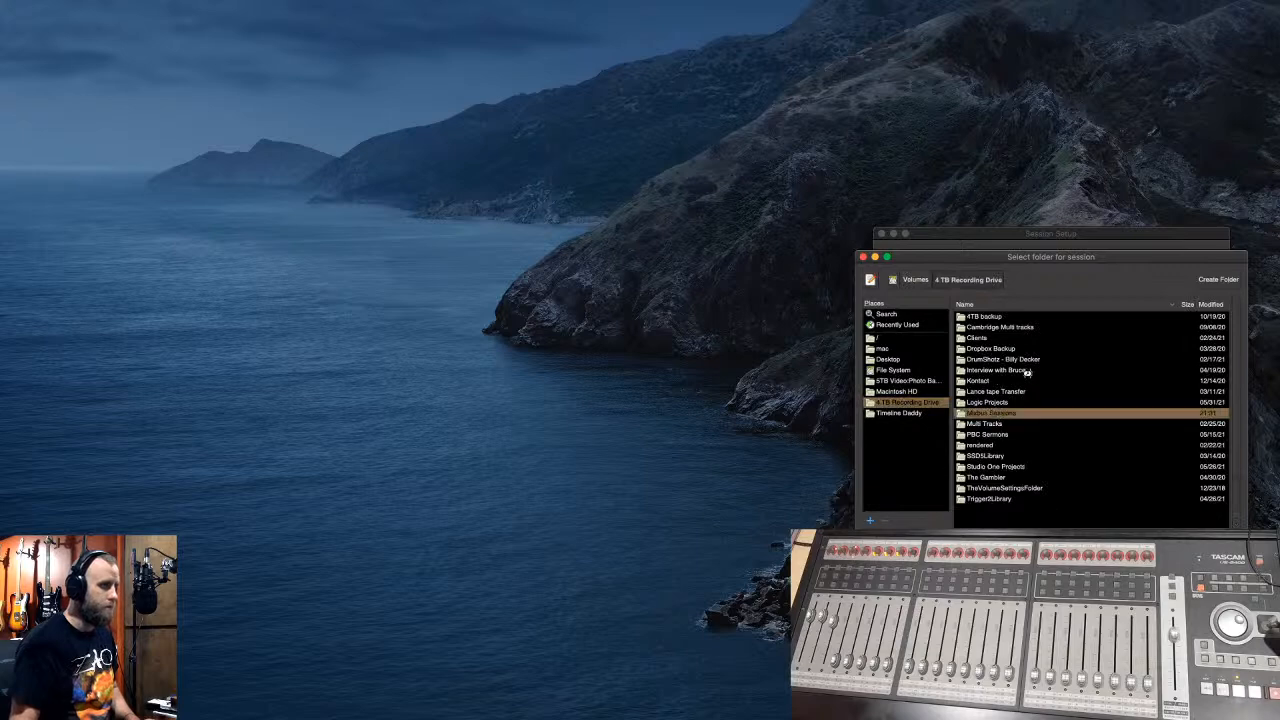
pyautogui.click(1224, 280)
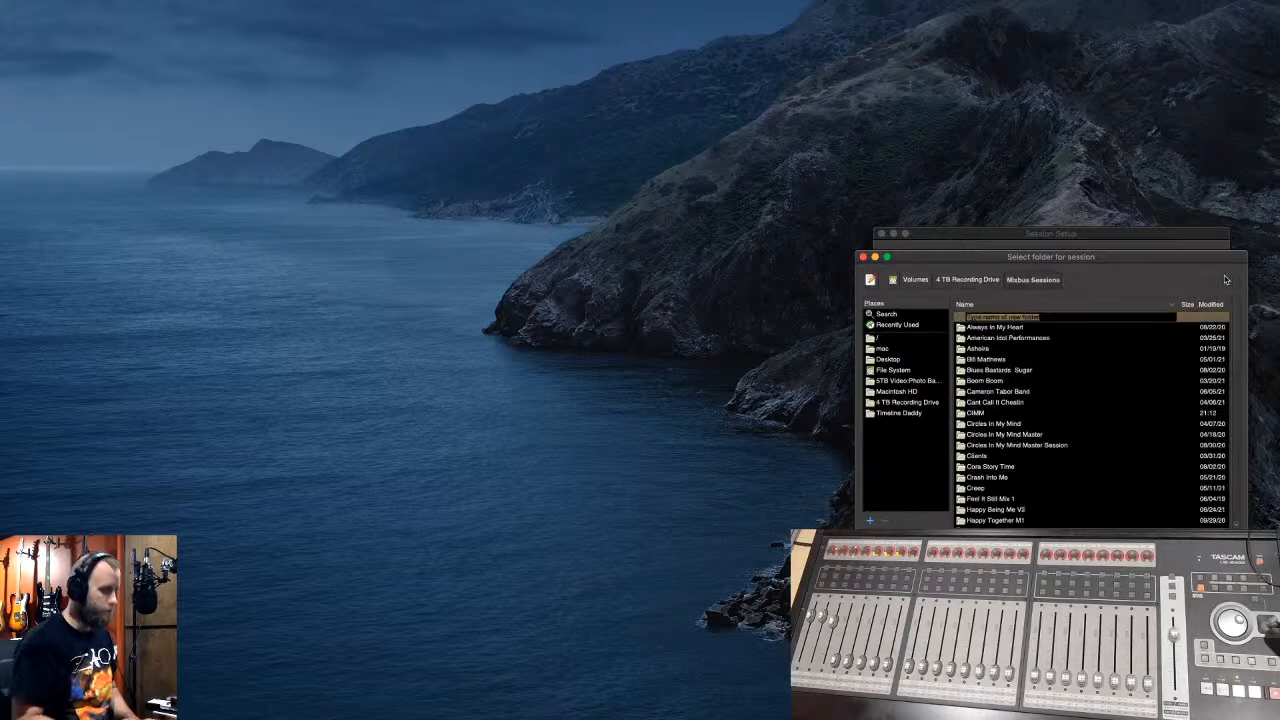
pyautogui.write('CTB')
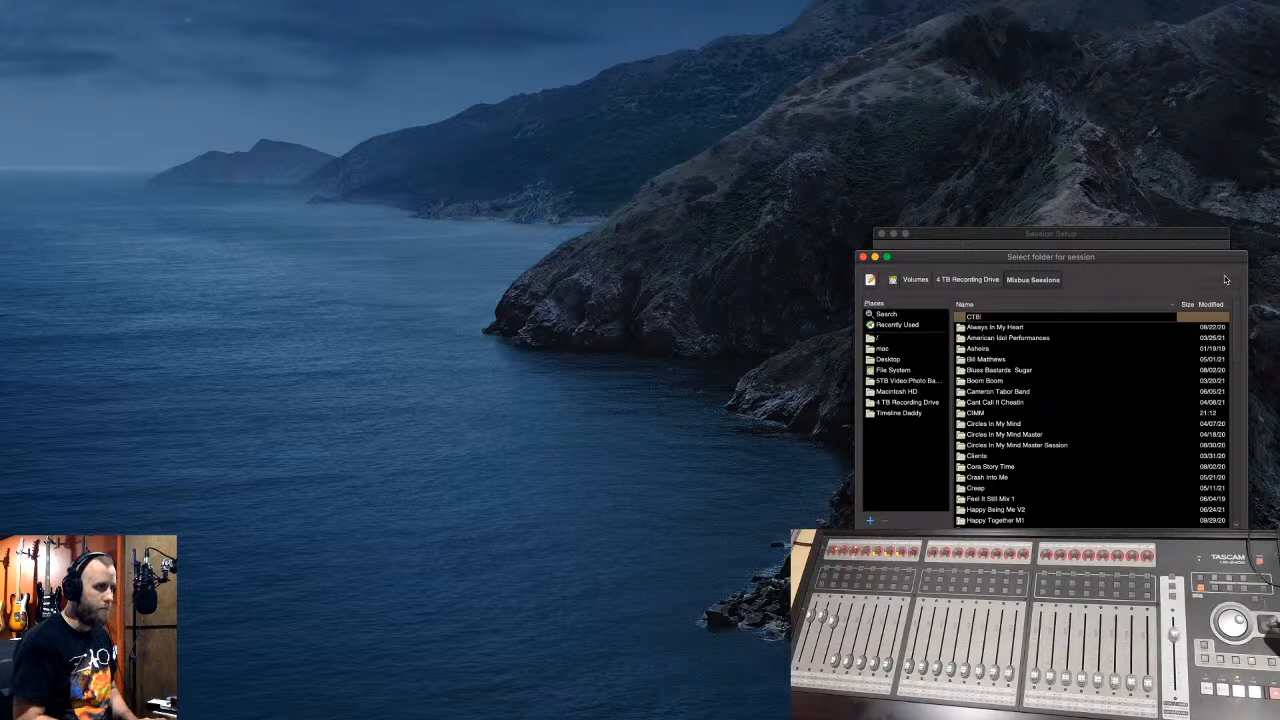
pyautogui.click(1217, 548)
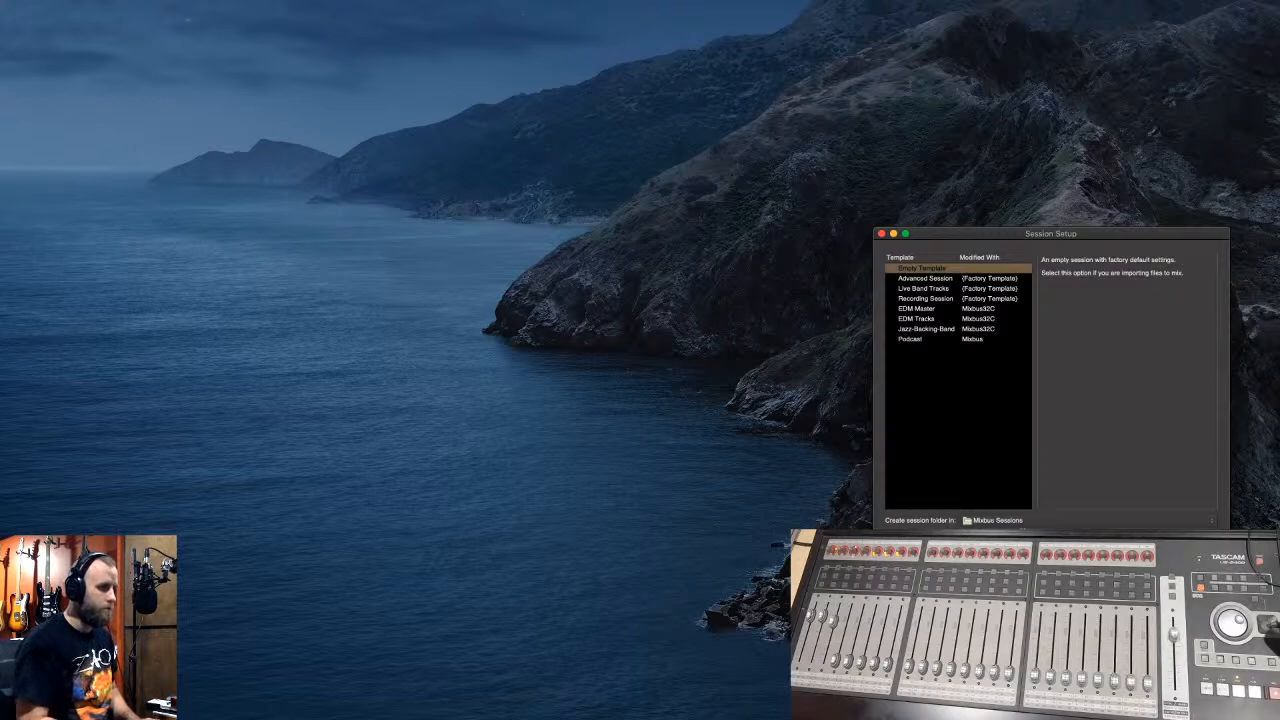
# - Set the session location to the band's folder inside Mixbus Sessions and confirm the settings
pyautogui.click(1037, 522)
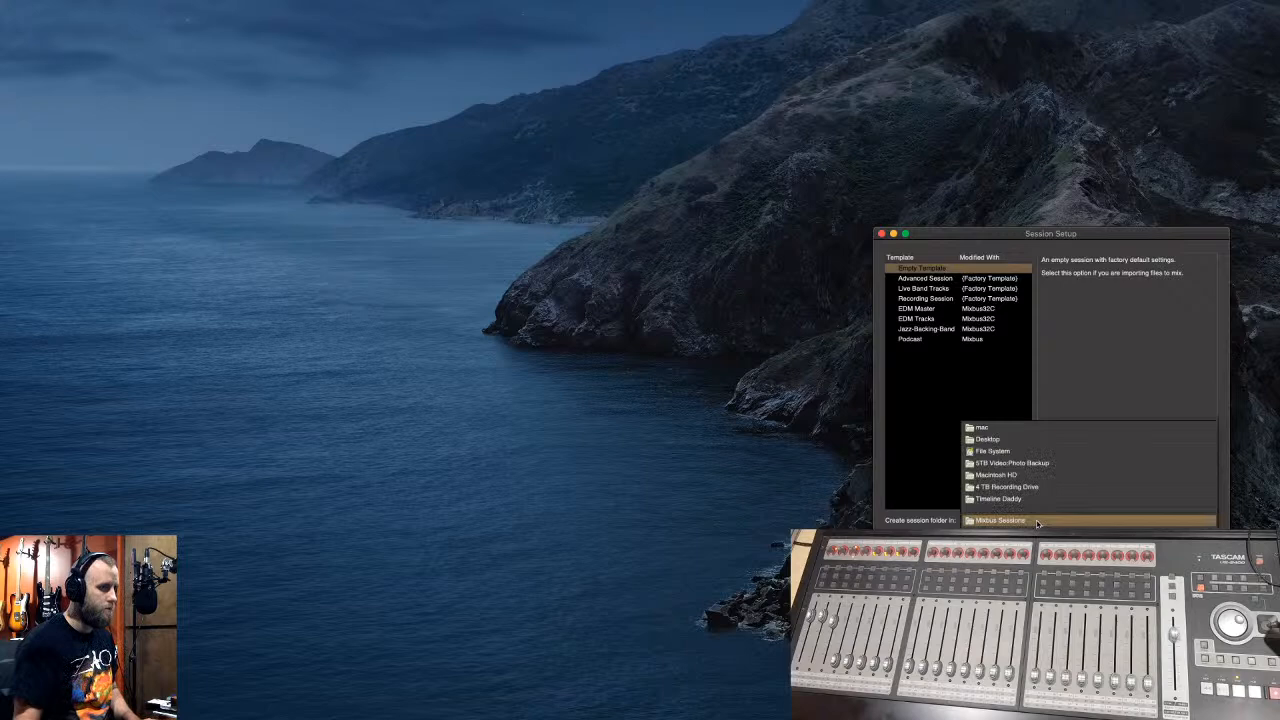
pyautogui.click(1034, 541)
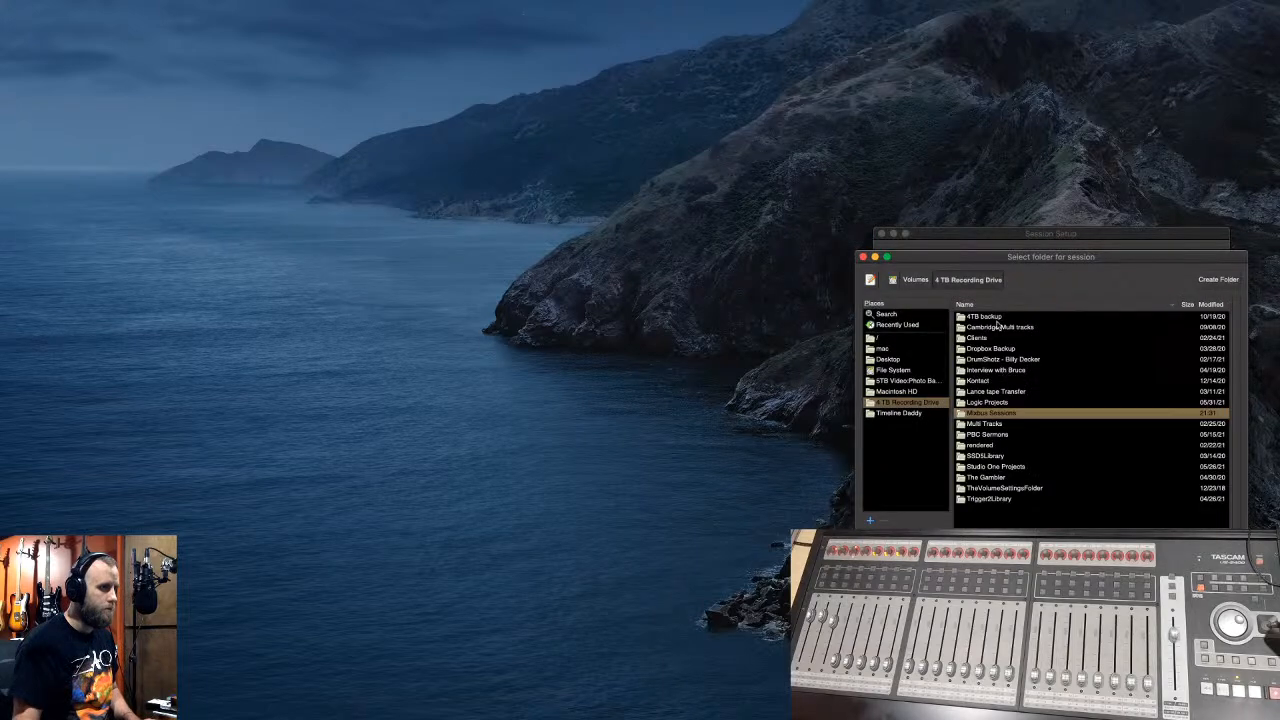
pyautogui.doubleClick(996, 414)
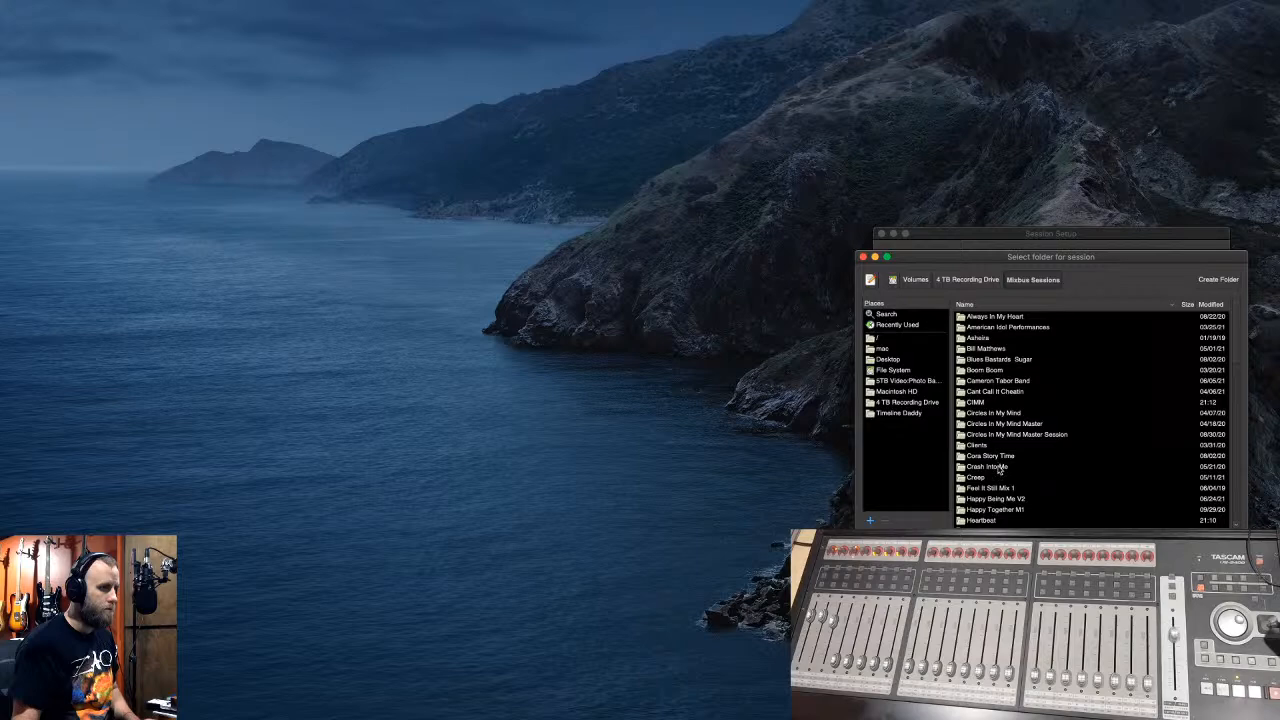
pyautogui.doubleClick(1020, 384)
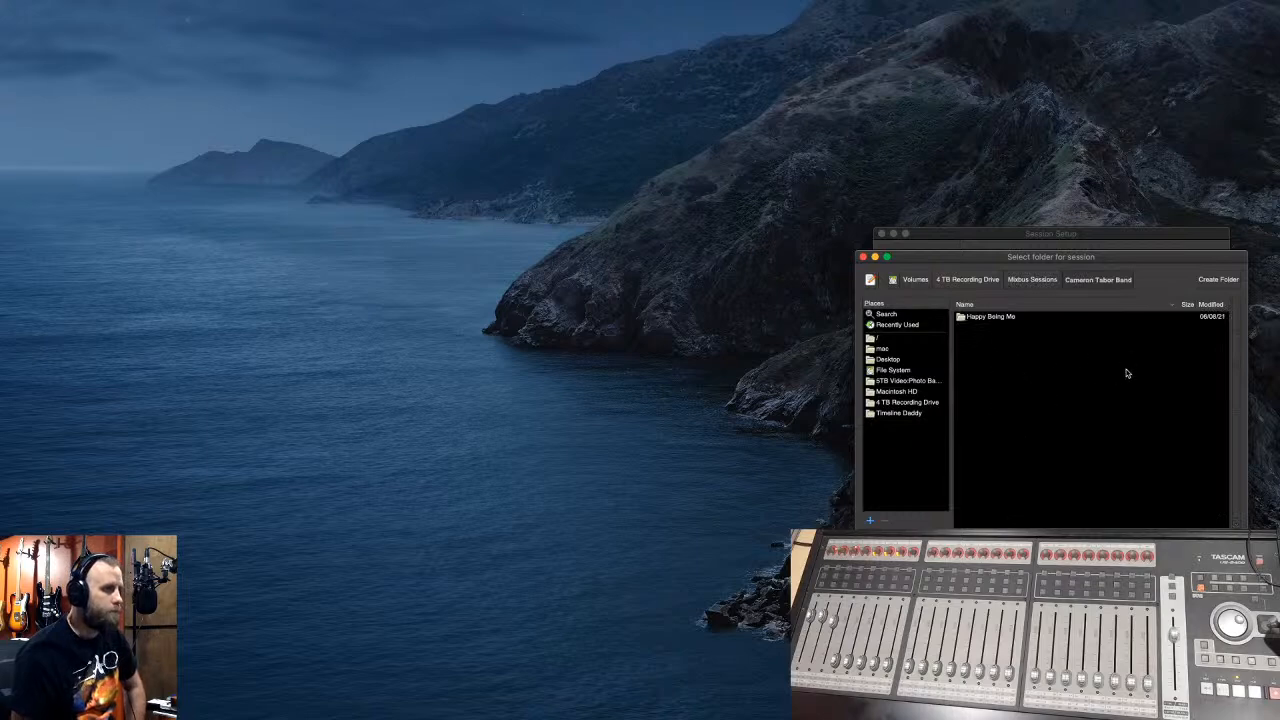
pyautogui.click(1220, 543)
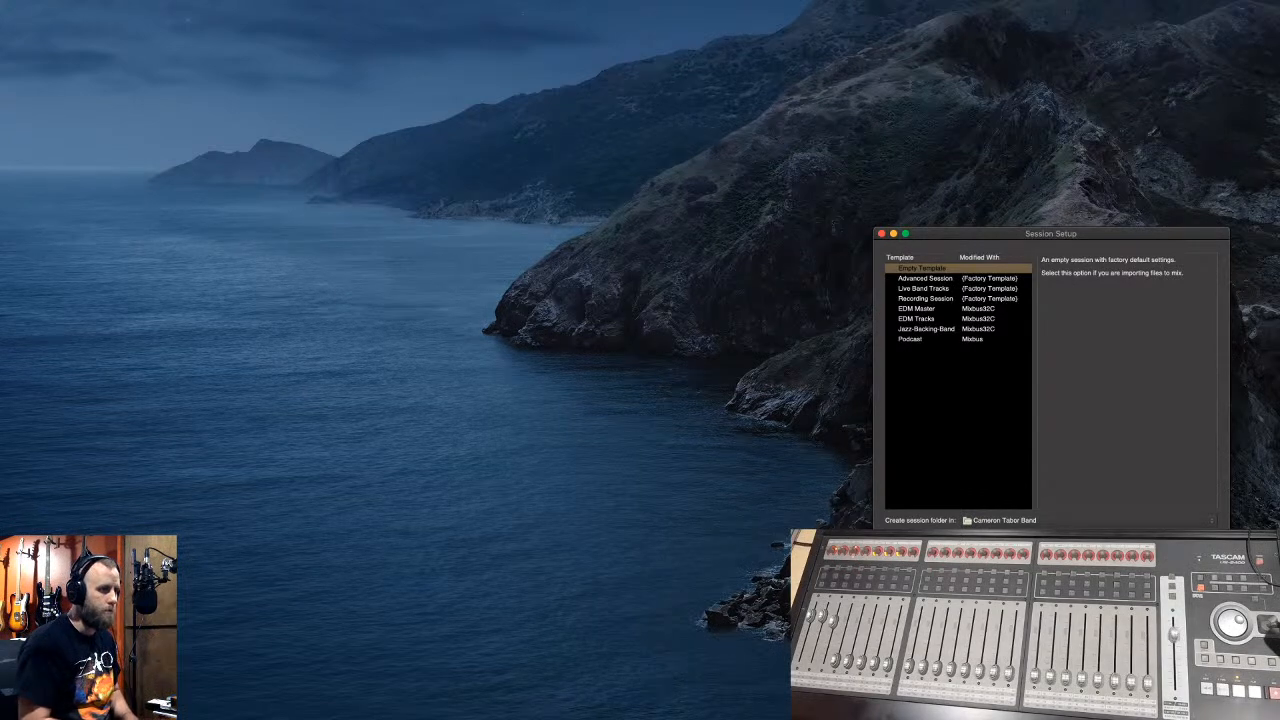
pyautogui.press('Return')
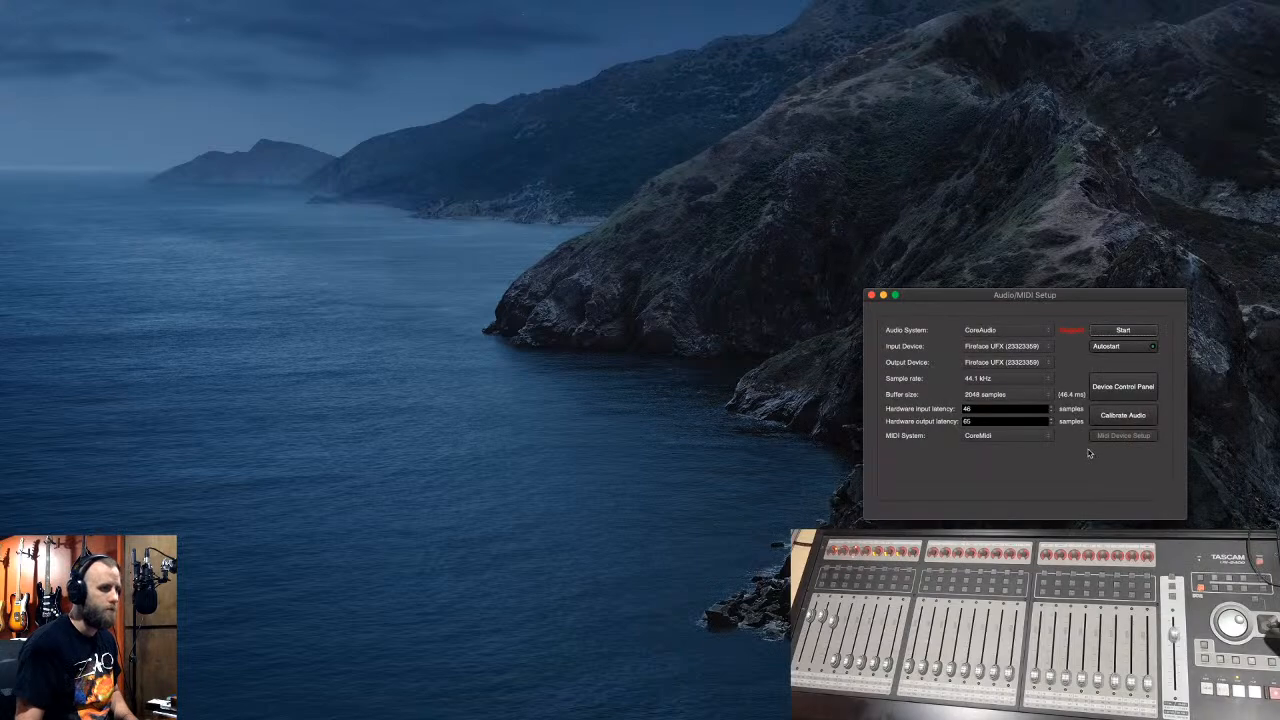
# - Start the audio engine and drag the 16 stems, from 01Kick.wav, onto the empty session's timeline
pyautogui.click(1104, 331)
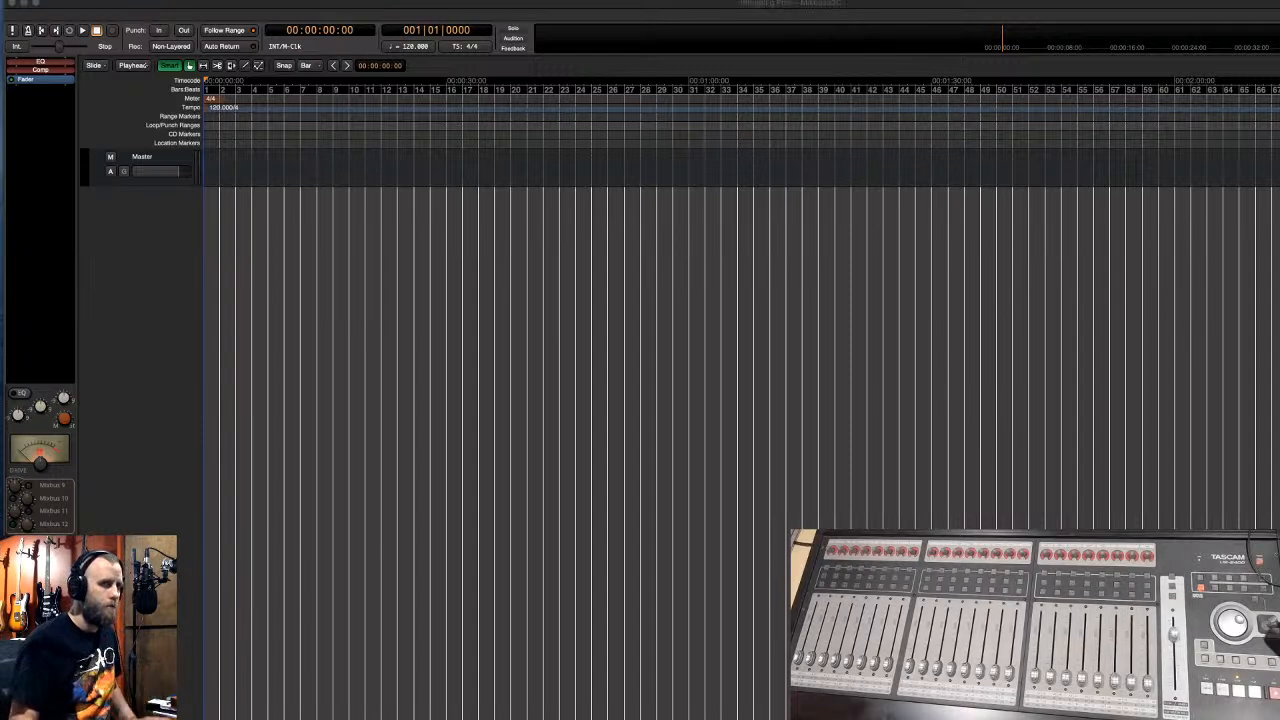
pyautogui.moveTo(1279, 255); pyautogui.dragTo(361, 220)
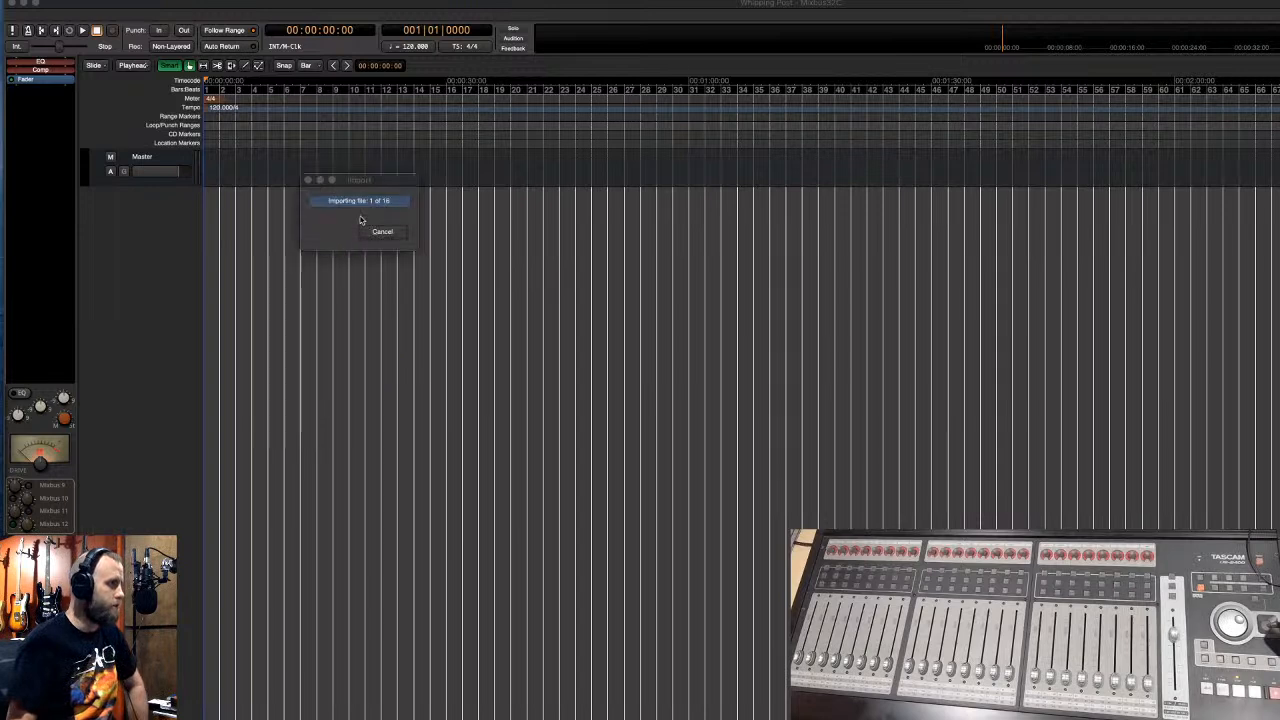
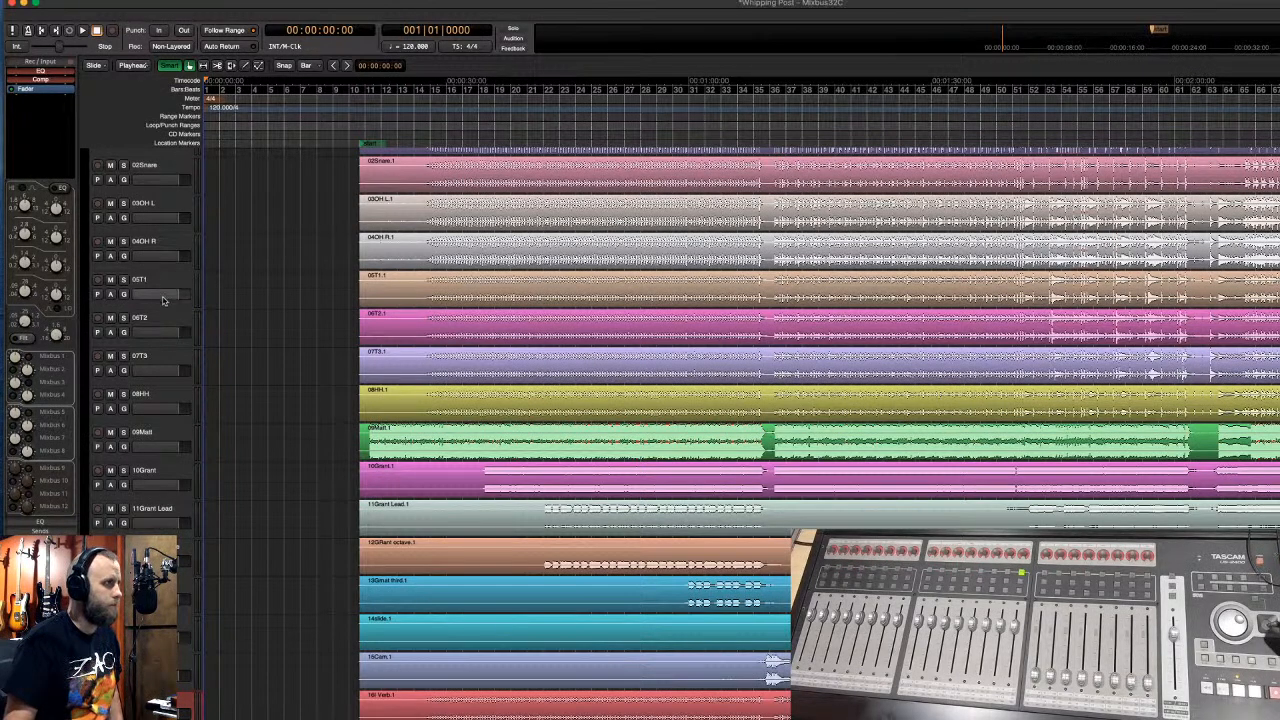
# - Start playing the multitrack from bar 33
pyautogui.scroll(-5, 197, 264)
pyautogui.scroll(-4, 197, 268)
pyautogui.scroll(9, 197, 268)
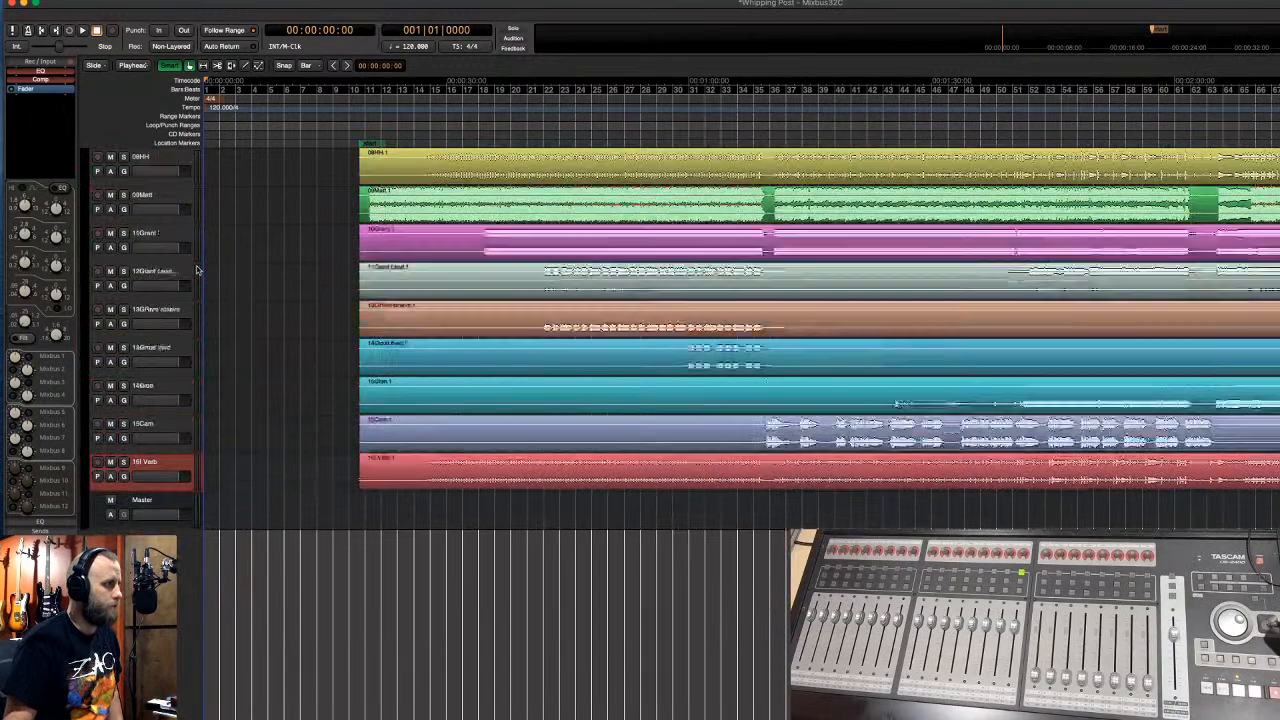
pyautogui.scroll(5, 197, 268)
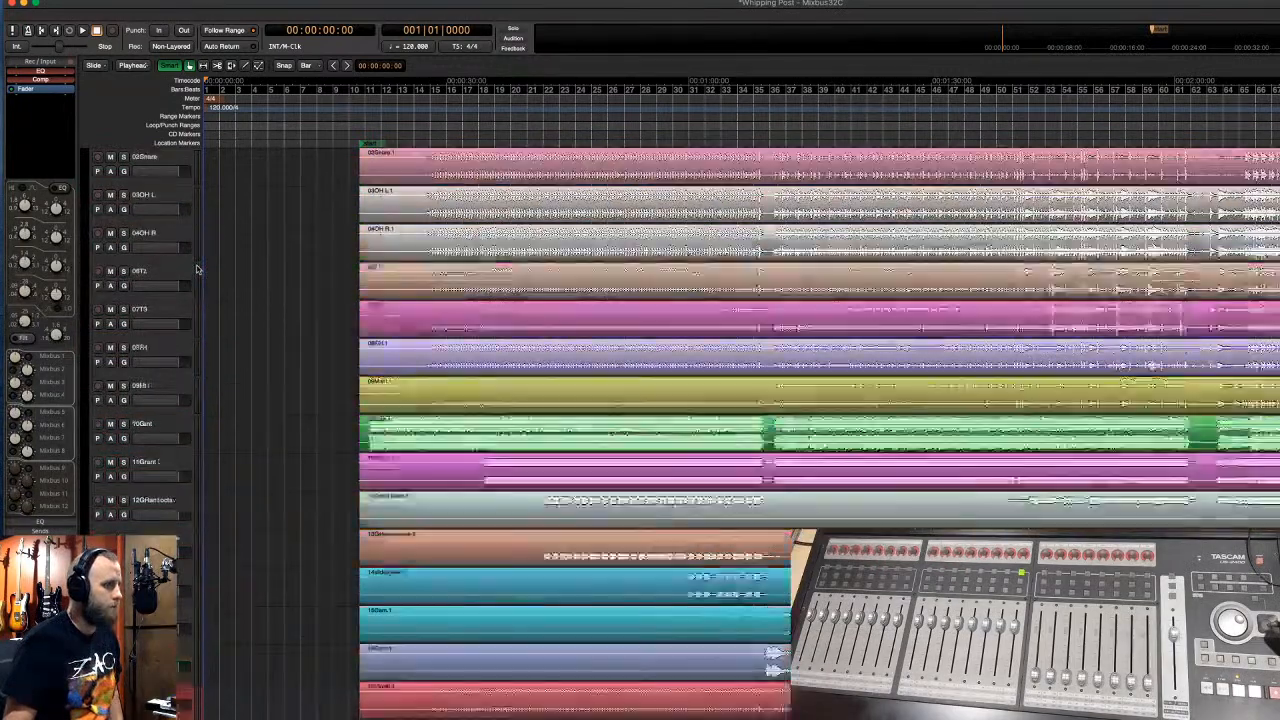
pyautogui.scroll(-2, 197, 268)
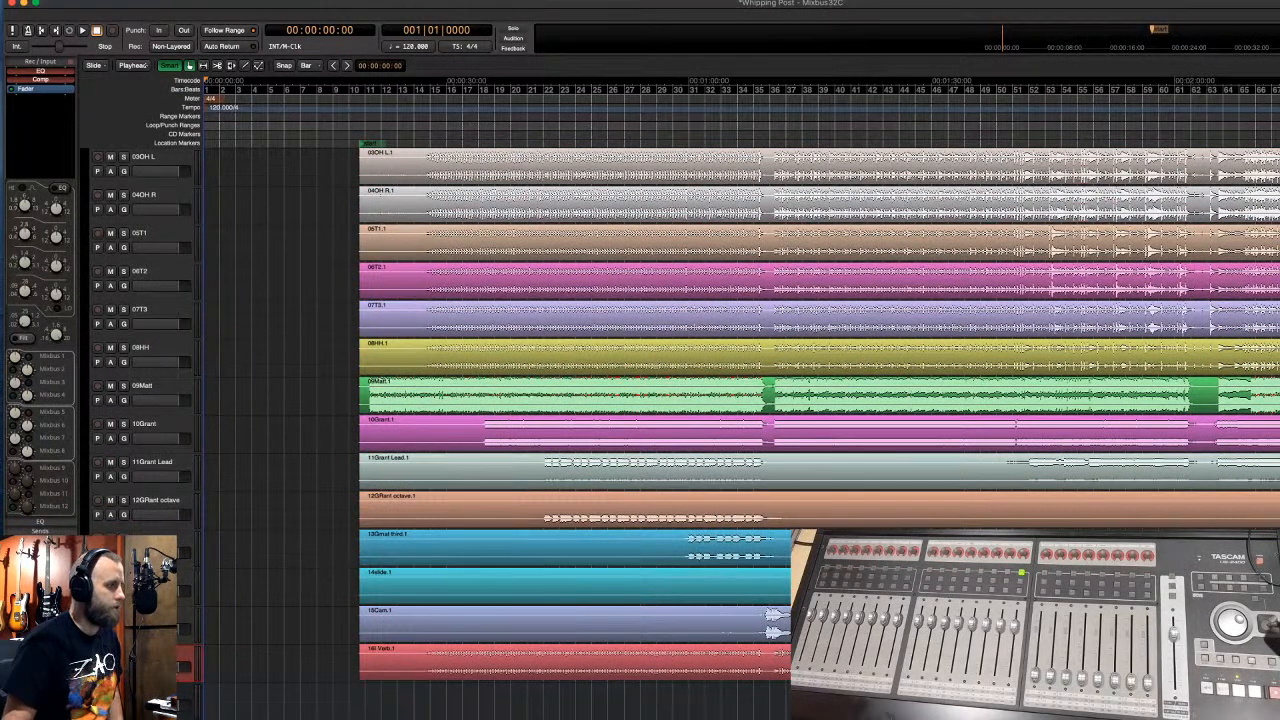
pyautogui.click(726, 658)
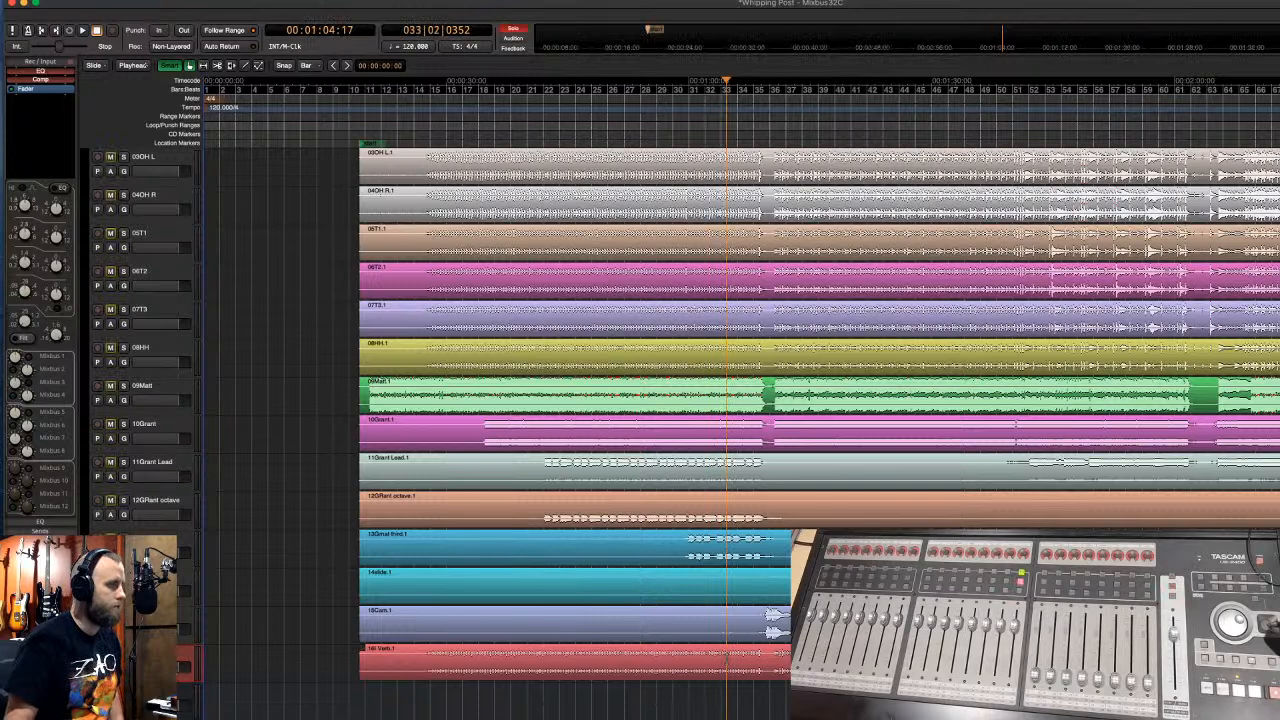
pyautogui.press('space')
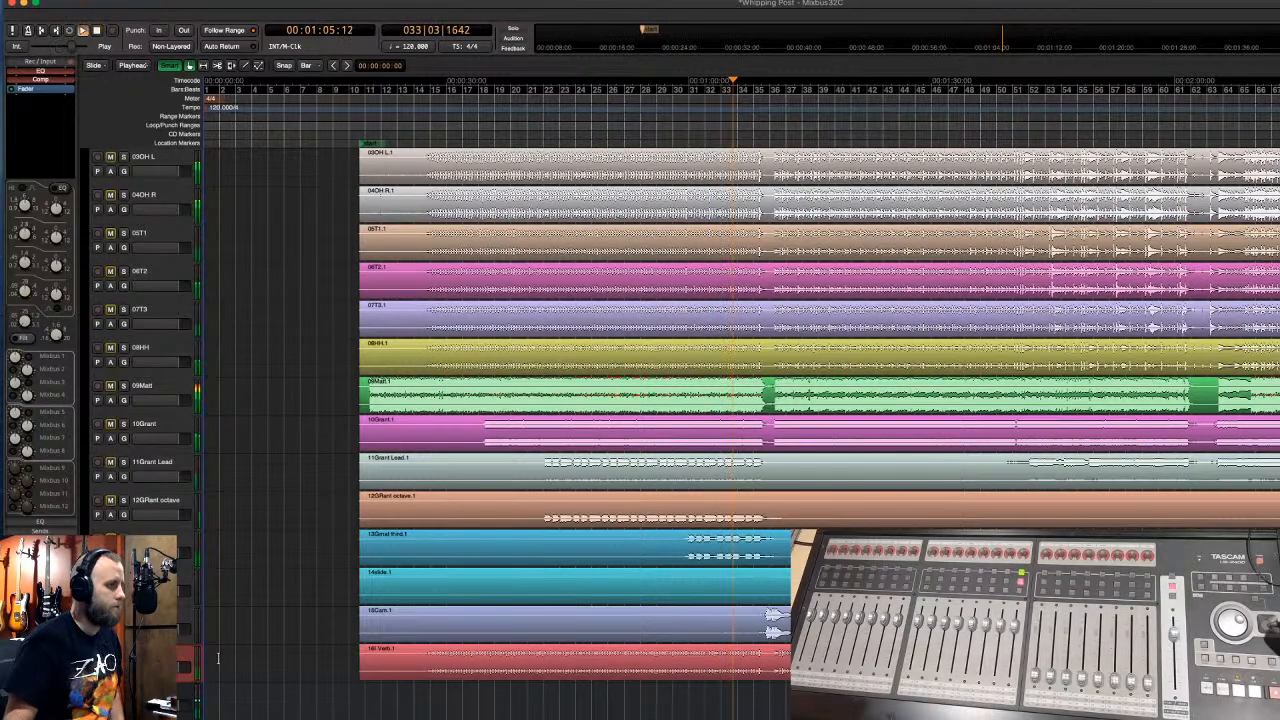
# - Solo the 16 Verb track, select 09Matt, and stop playback at bar 42
pyautogui.click(124, 653)
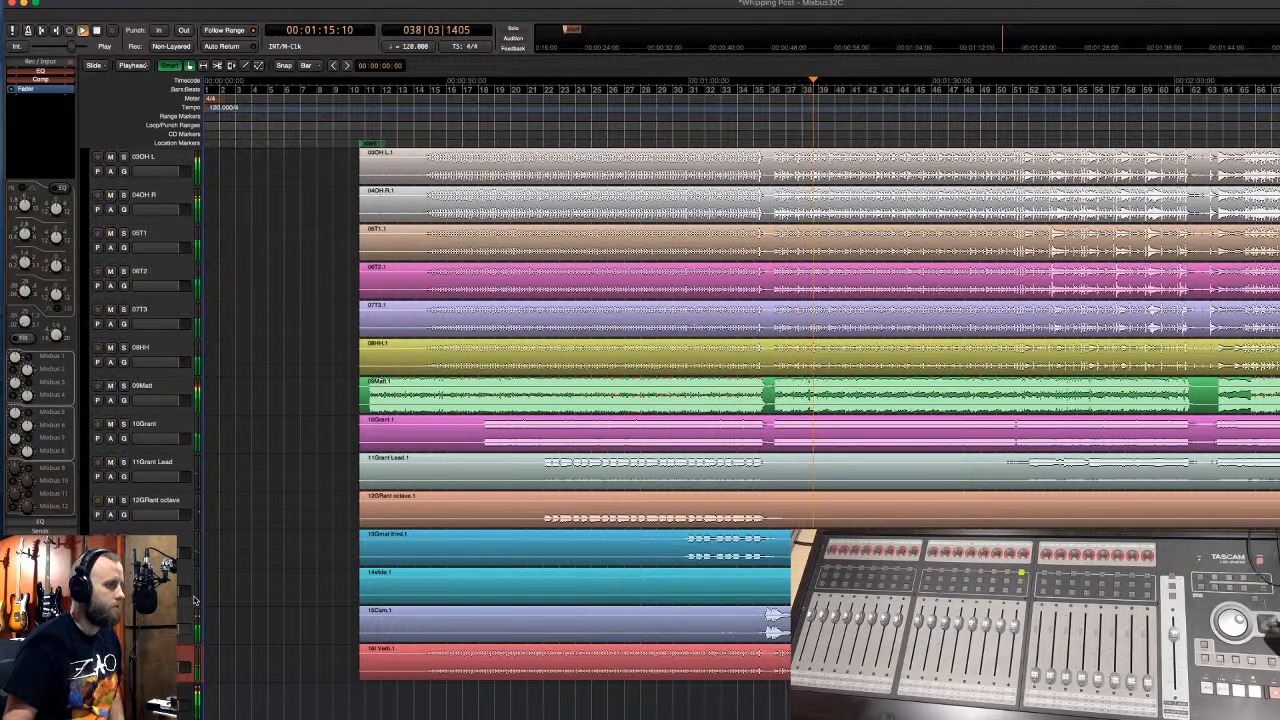
pyautogui.click(181, 390)
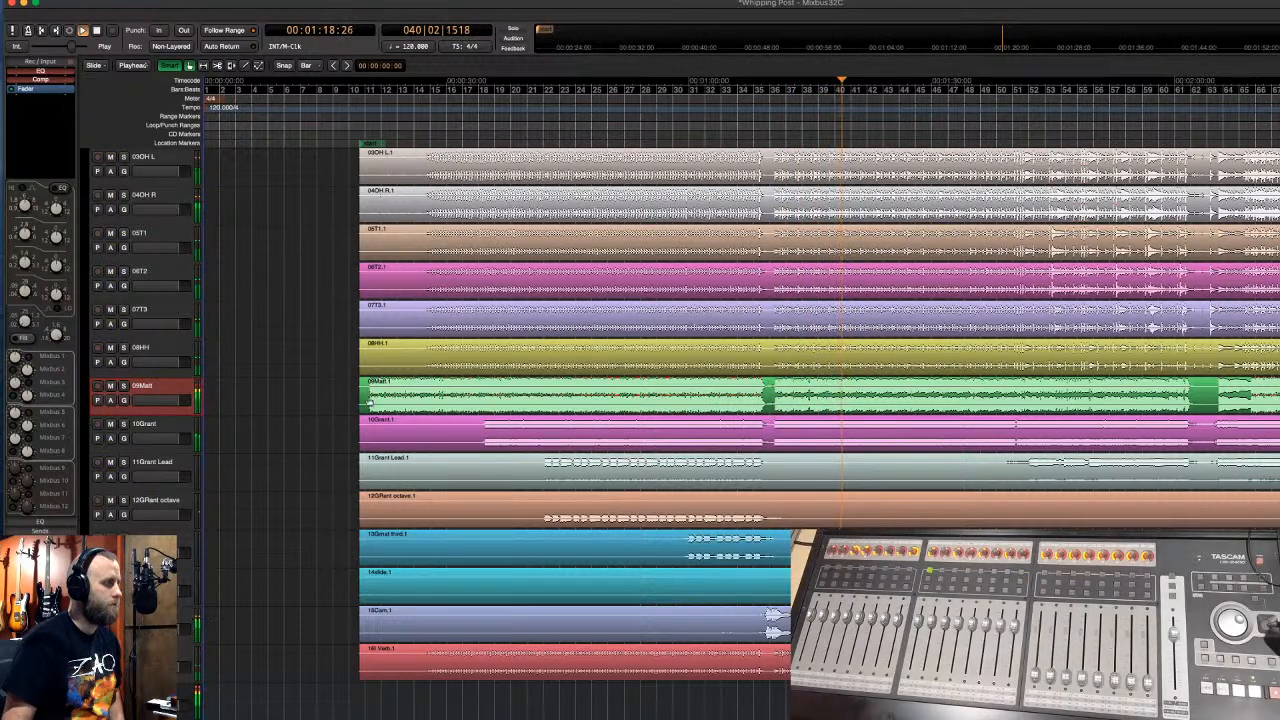
pyautogui.press('space')
pyautogui.click(803, 408)
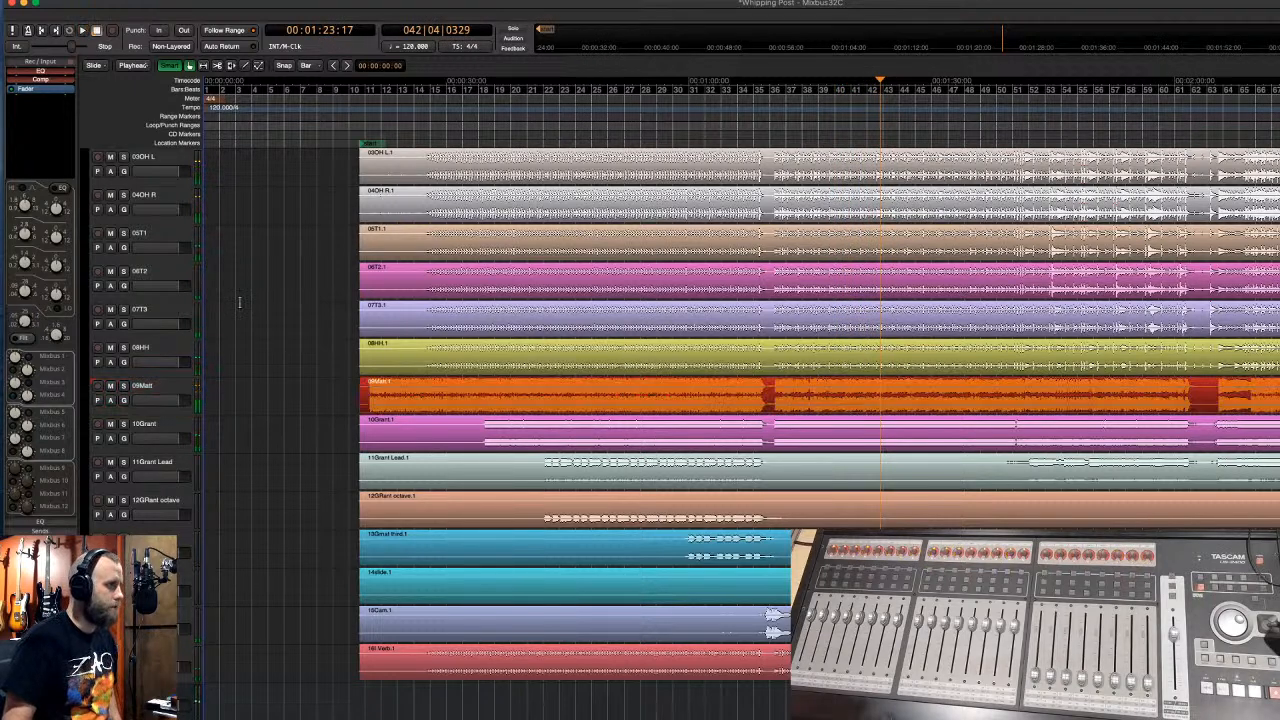
pyautogui.scroll(2, 182, 292)
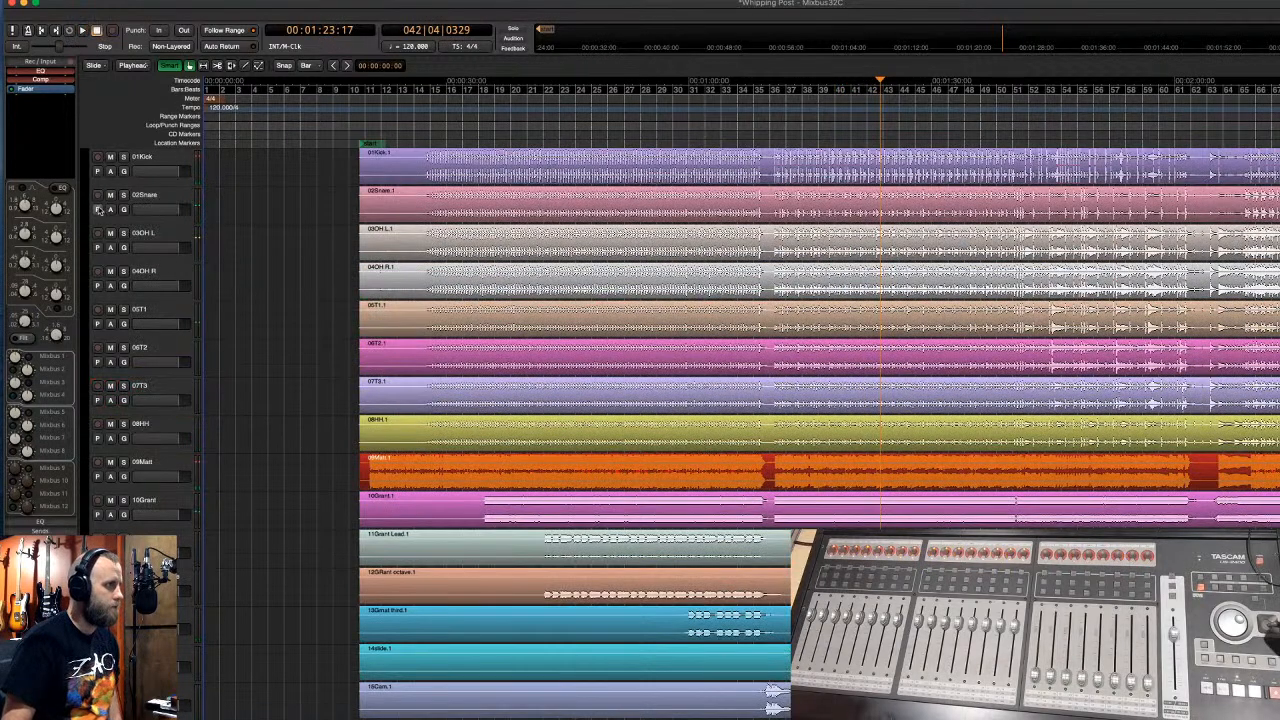
# - Group tracks 01Kick to 08HH as a blue group named 'Drums'
pyautogui.moveTo(86, 155); pyautogui.dragTo(89, 454)
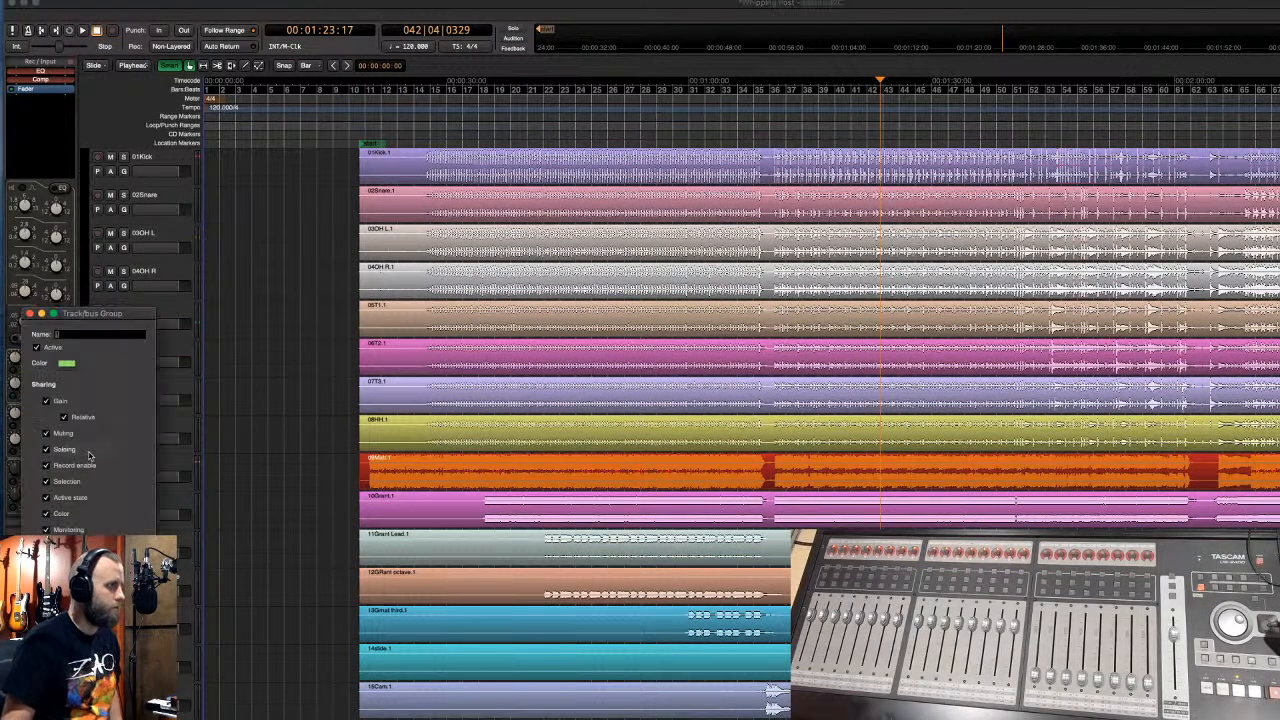
pyautogui.write('Drums')
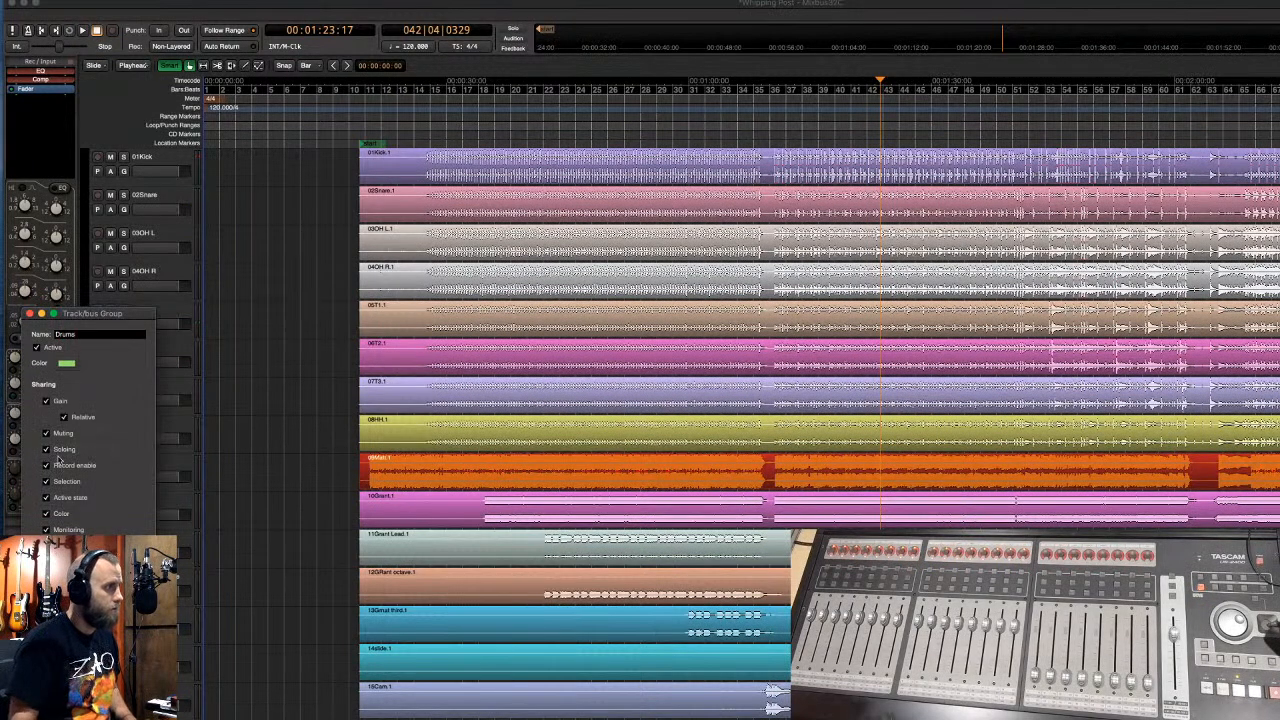
pyautogui.click(66, 363)
pyautogui.click(143, 136)
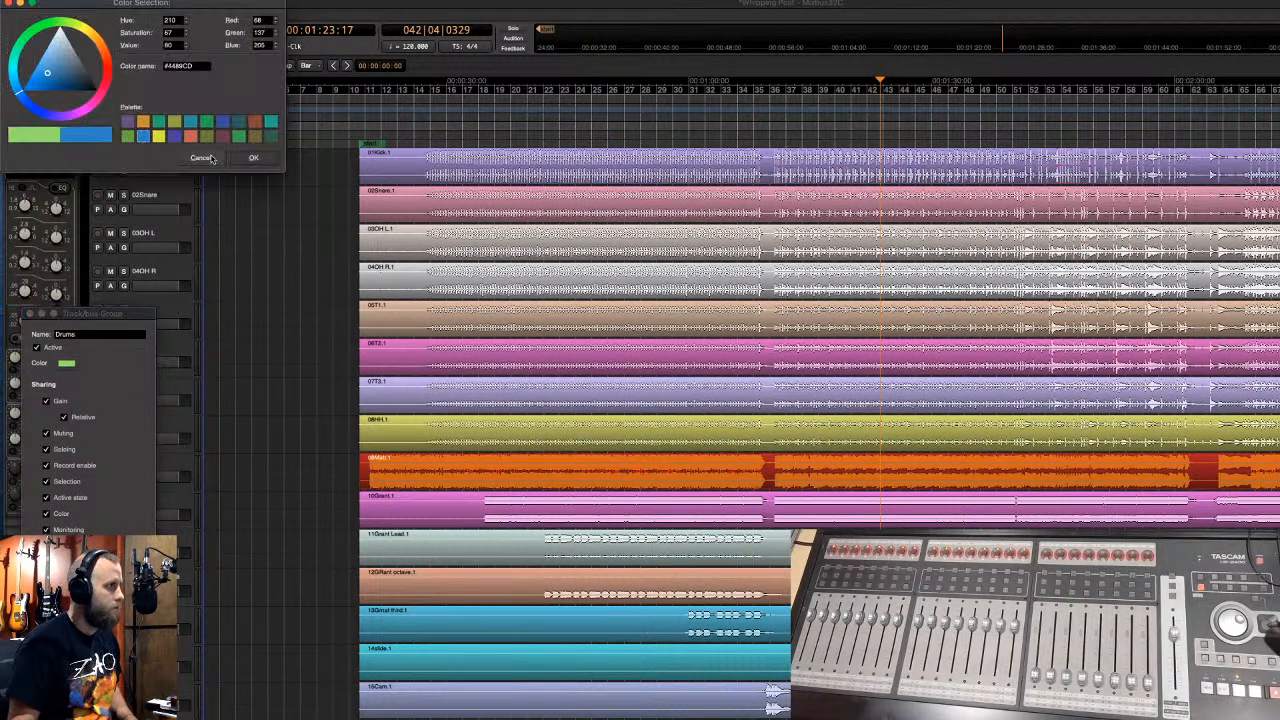
pyautogui.click(253, 157)
pyautogui.click(133, 553)
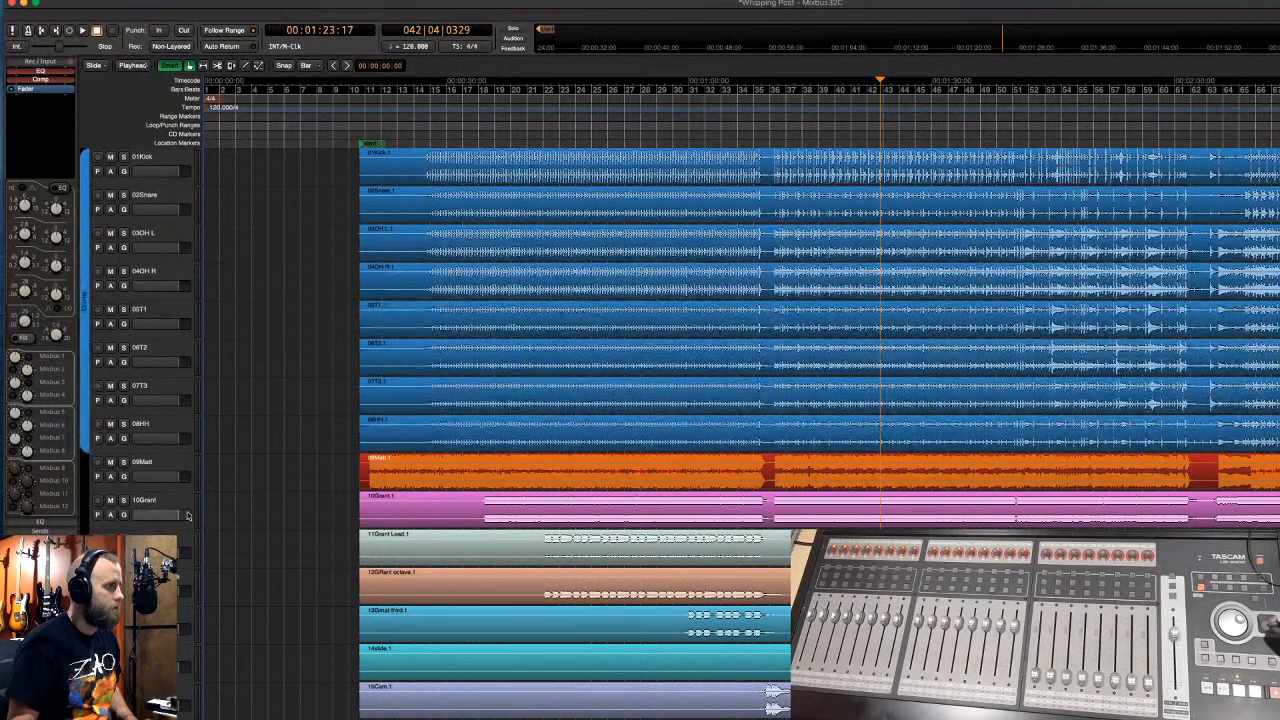
# - Select the 09Matt, 14slide and 11Grant Lead tracks, zooming the timeline out
pyautogui.click(185, 464)
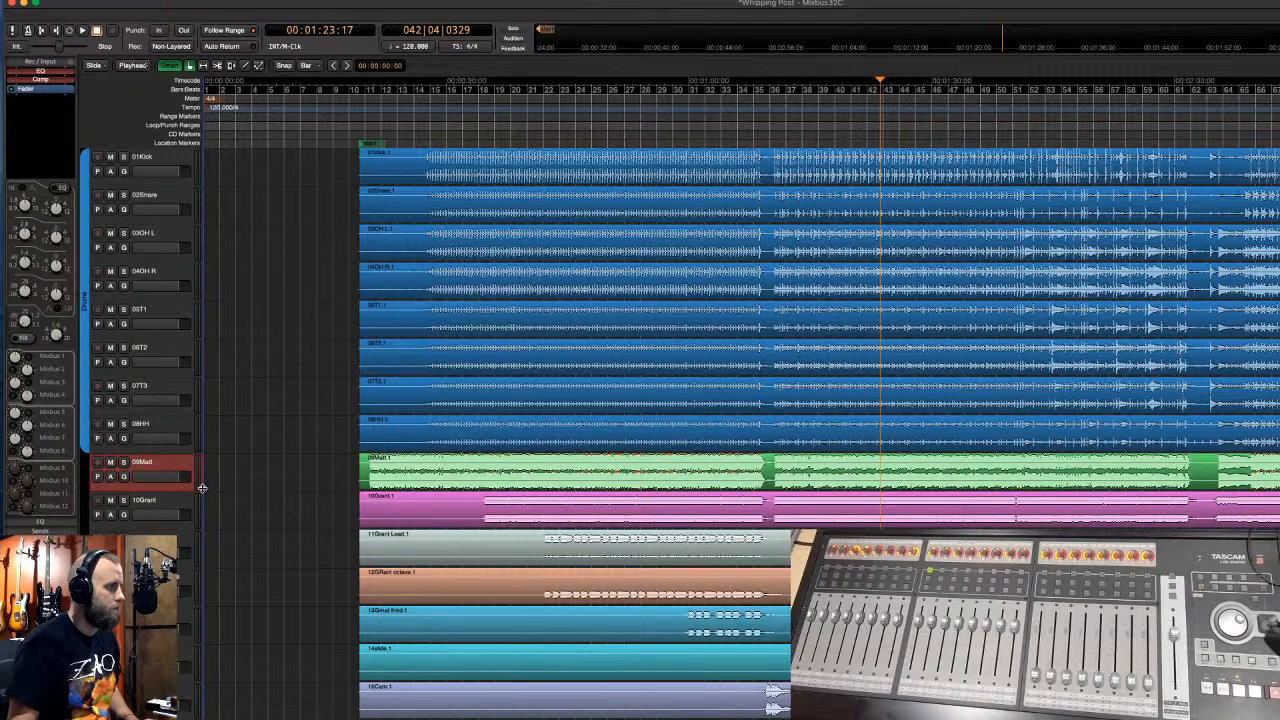
pyautogui.scroll(-3, 202, 488)
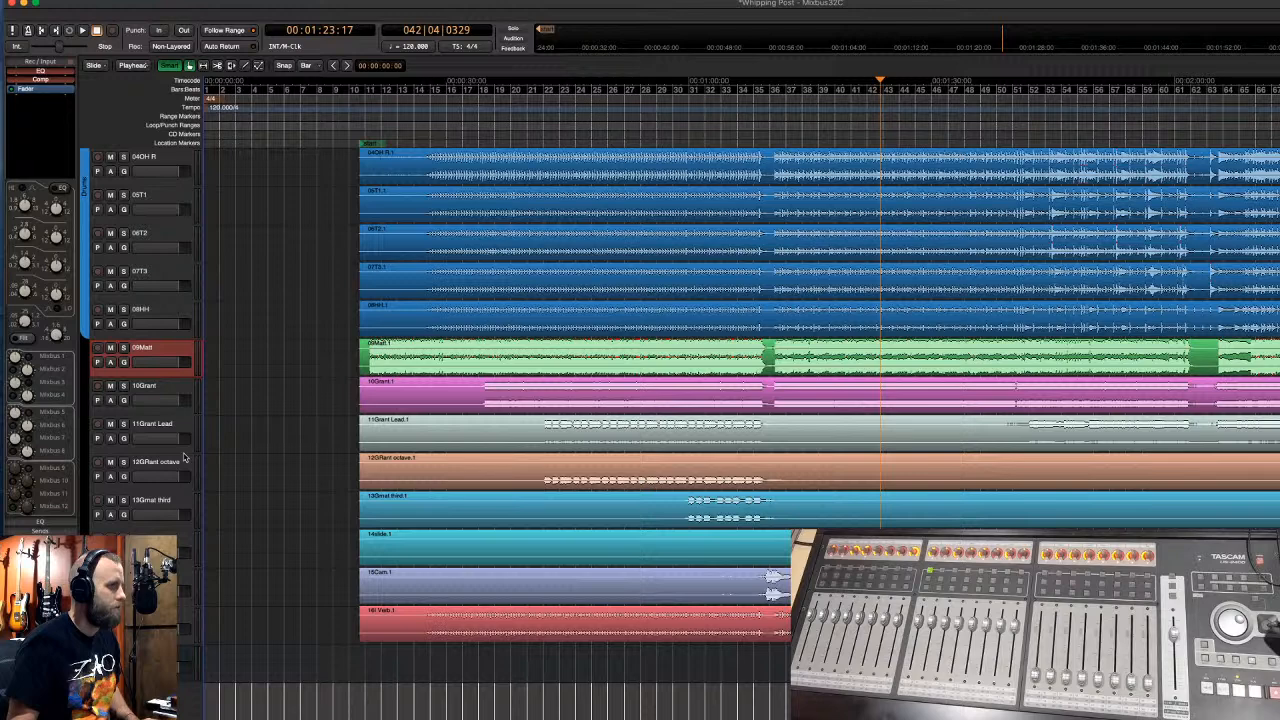
pyautogui.click(178, 545)
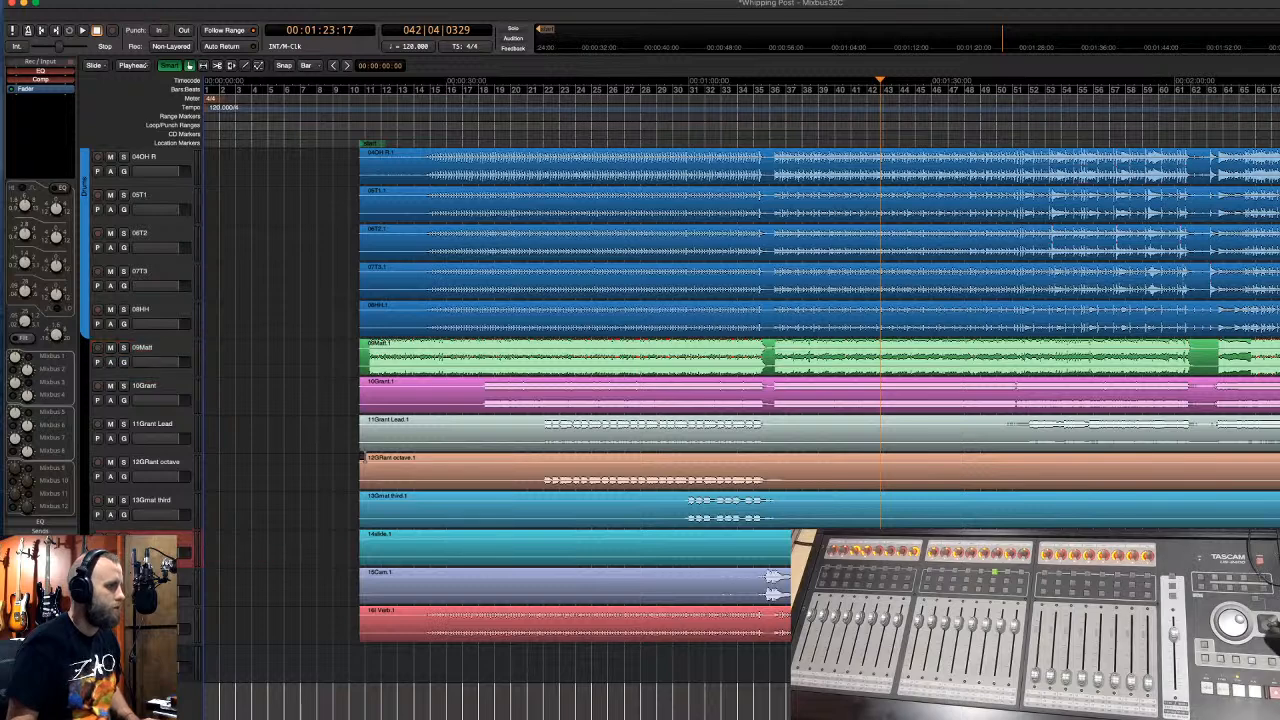
pyautogui.press('-')
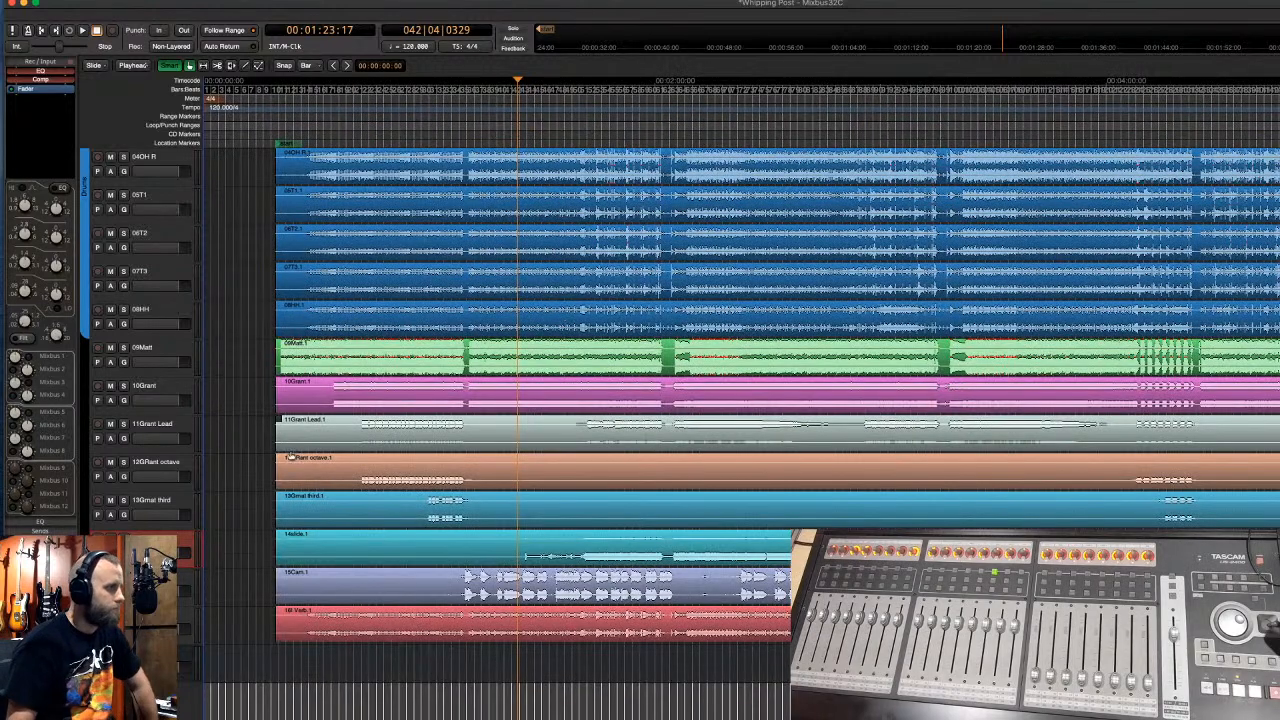
pyautogui.click(184, 425)
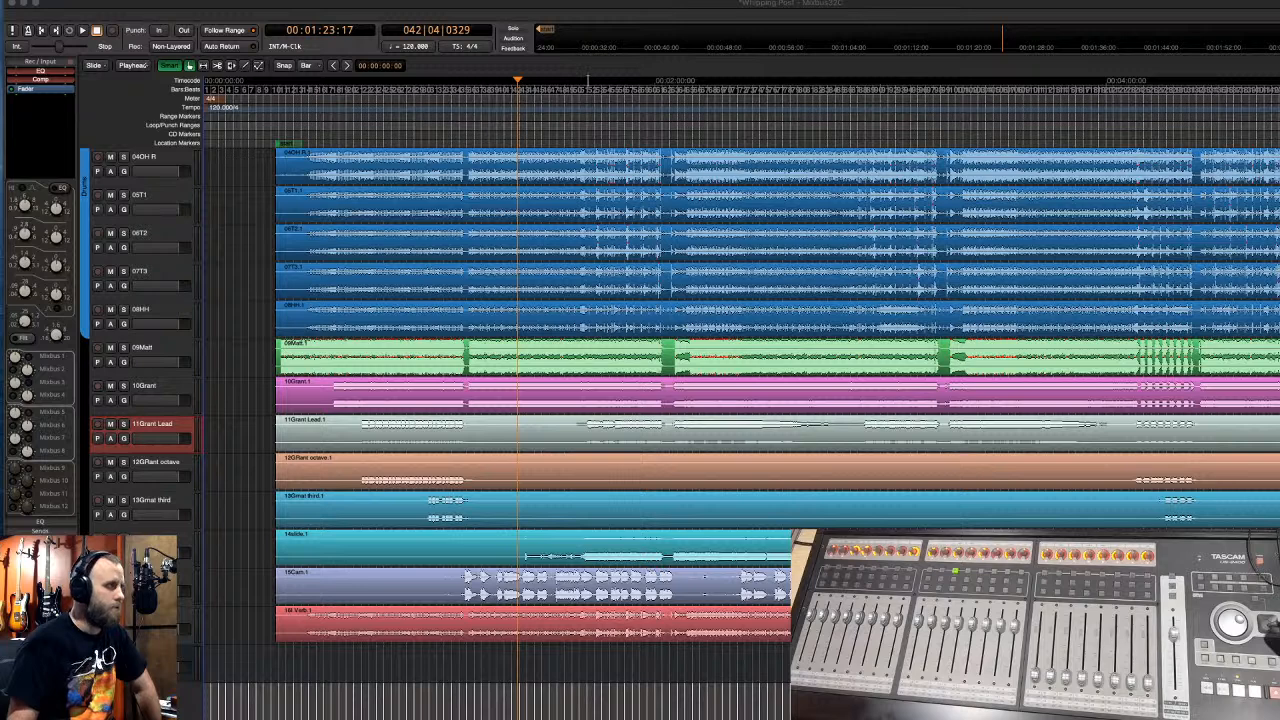
# - Select every track from the drums down to 16 Verb
pyautogui.click(346, 9)
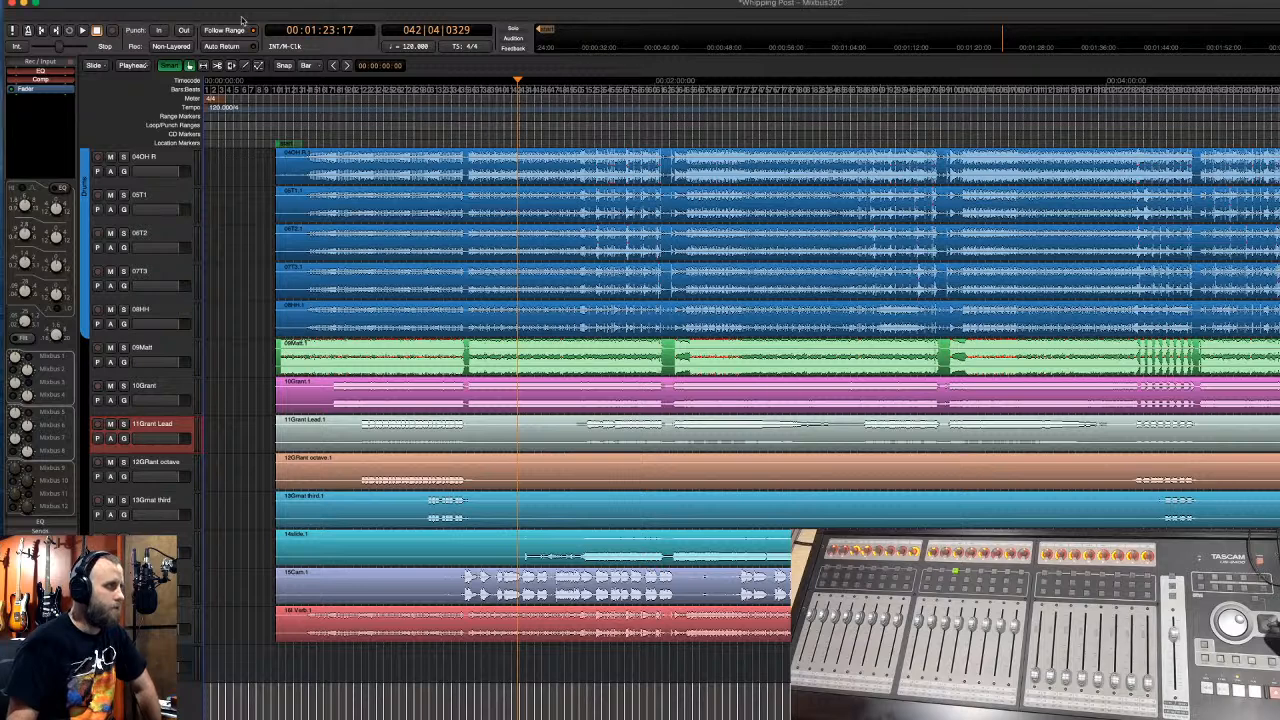
pyautogui.click(181, 153)
pyautogui.scroll(3, 183, 156)
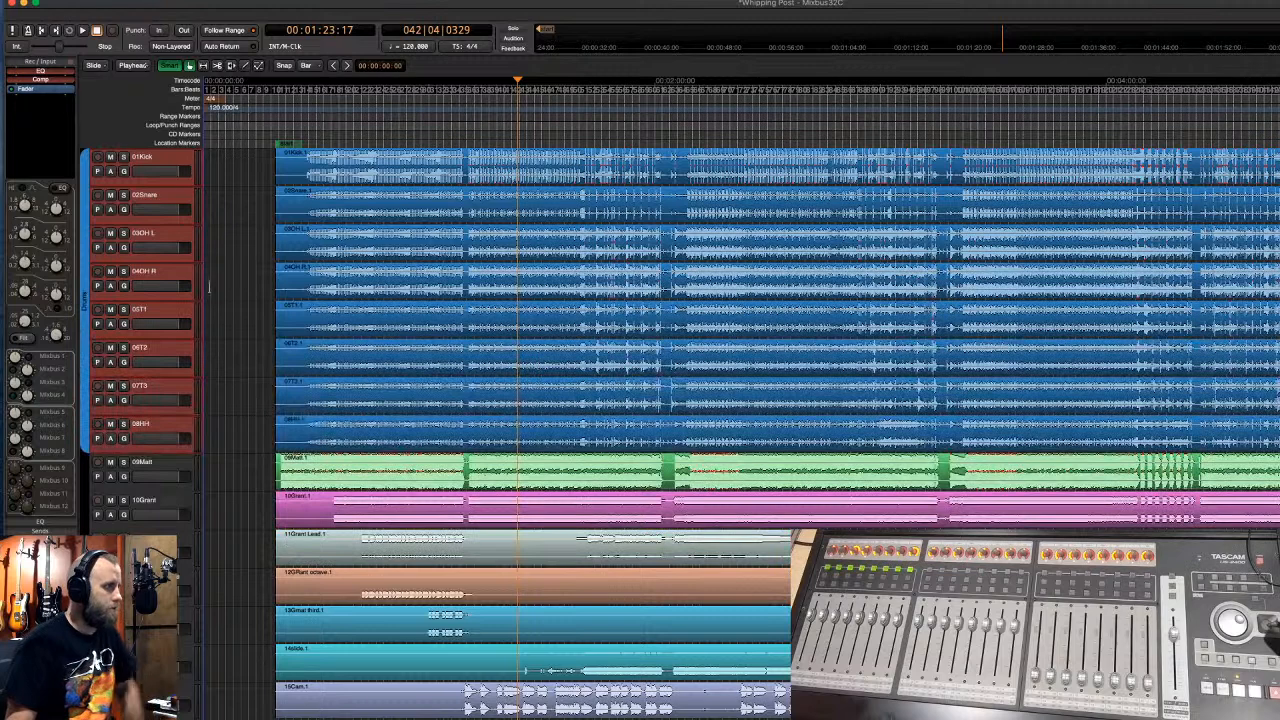
pyautogui.scroll(-5, 192, 480)
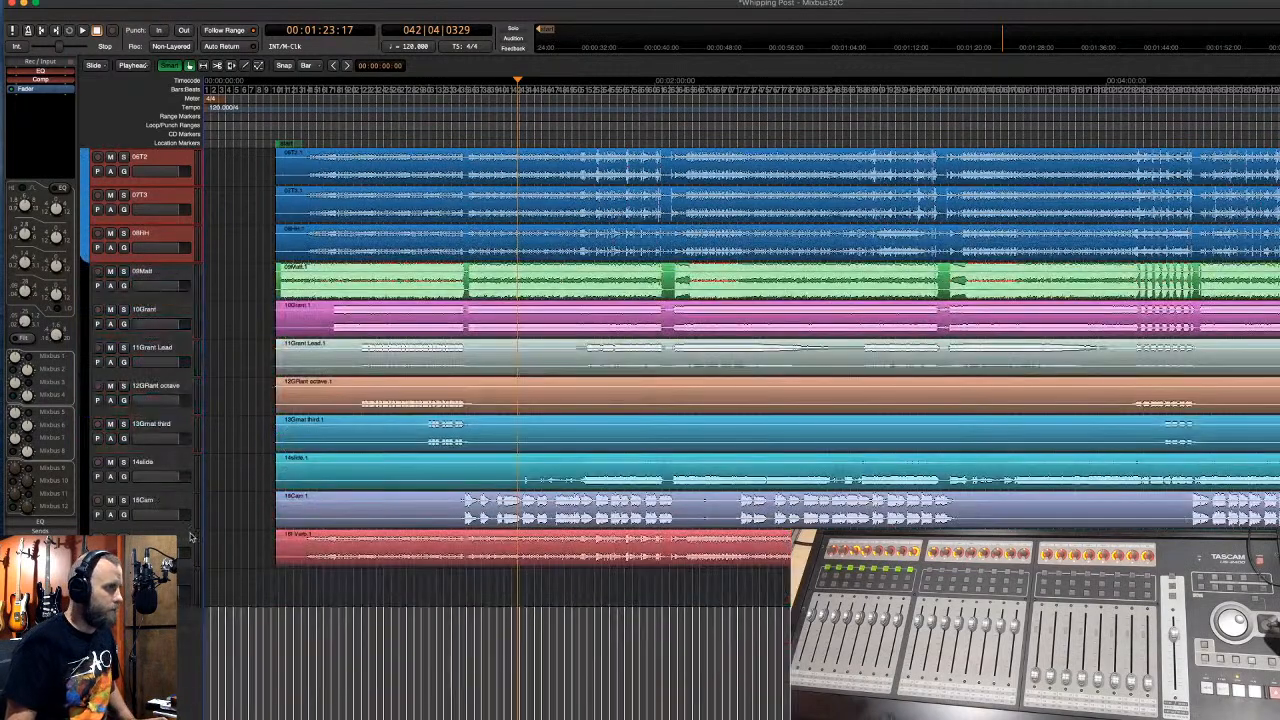
pyautogui.keyDown('shift'); pyautogui.click(184, 542); pyautogui.keyUp('shift')
# - Remove the selected tracks, leaving only the Master bus, and minimize Mixbus
pyautogui.rightClick(184, 542)
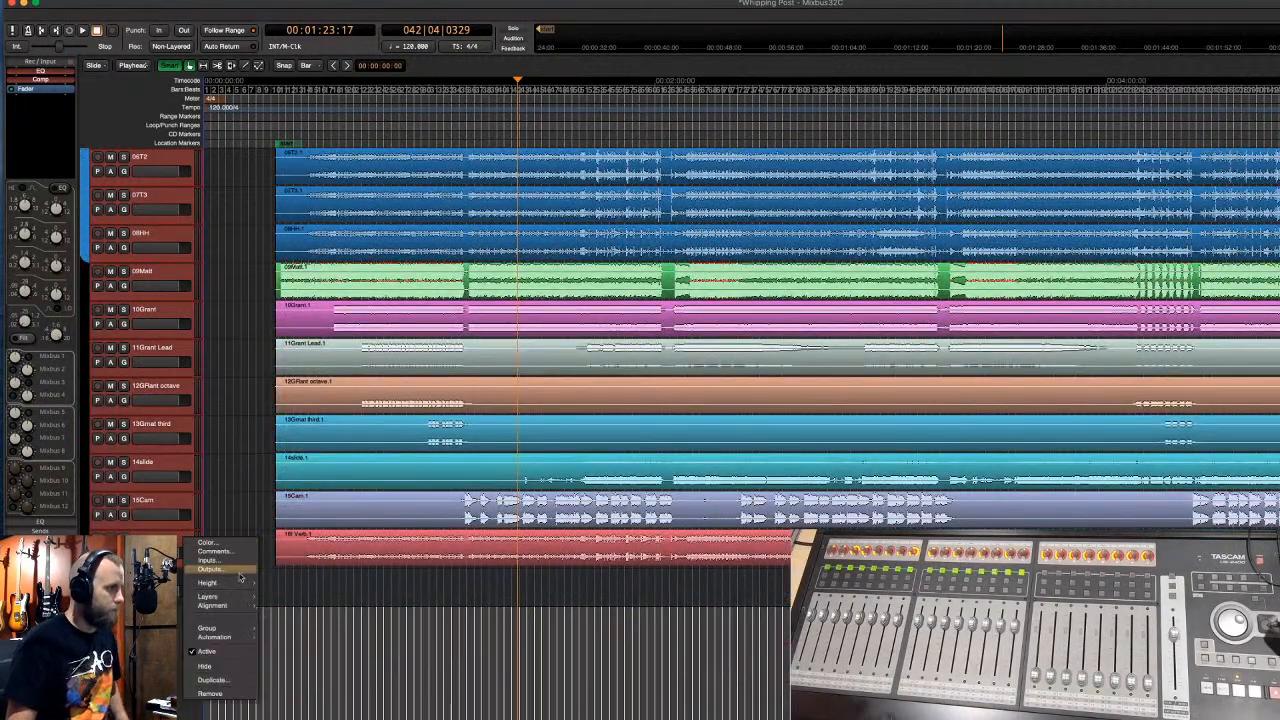
pyautogui.click(240, 692)
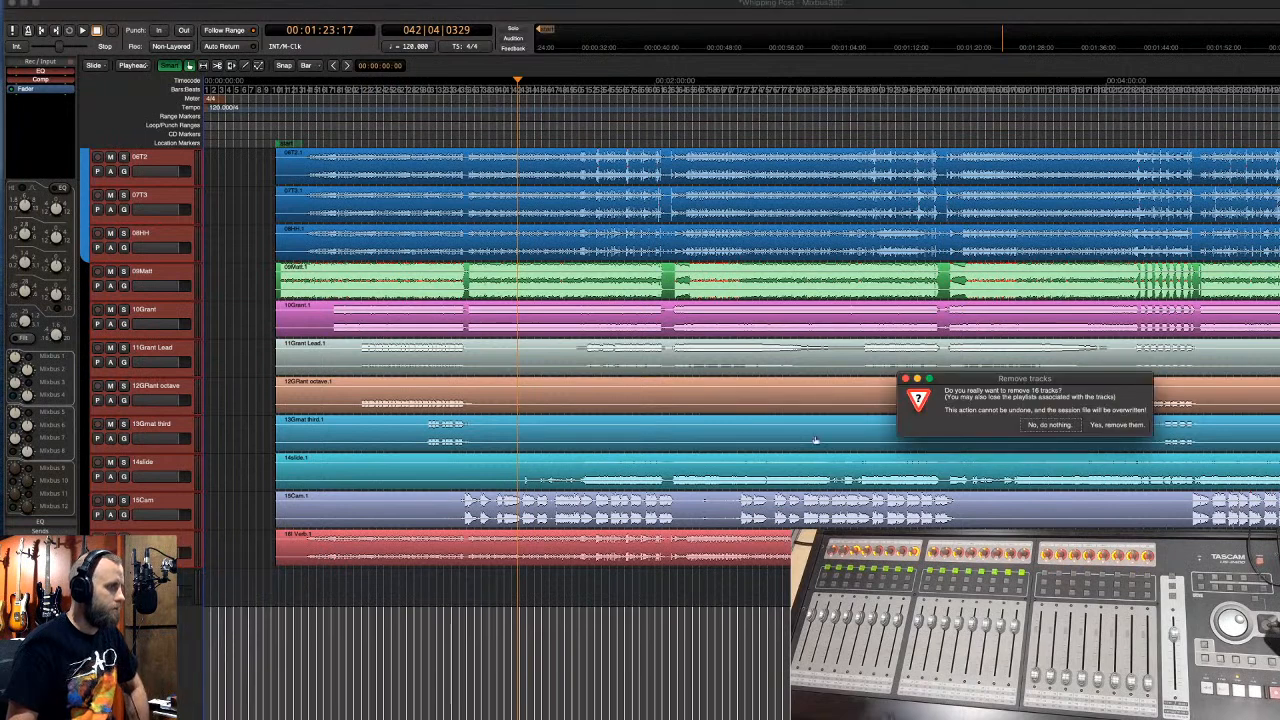
pyautogui.click(1100, 428)
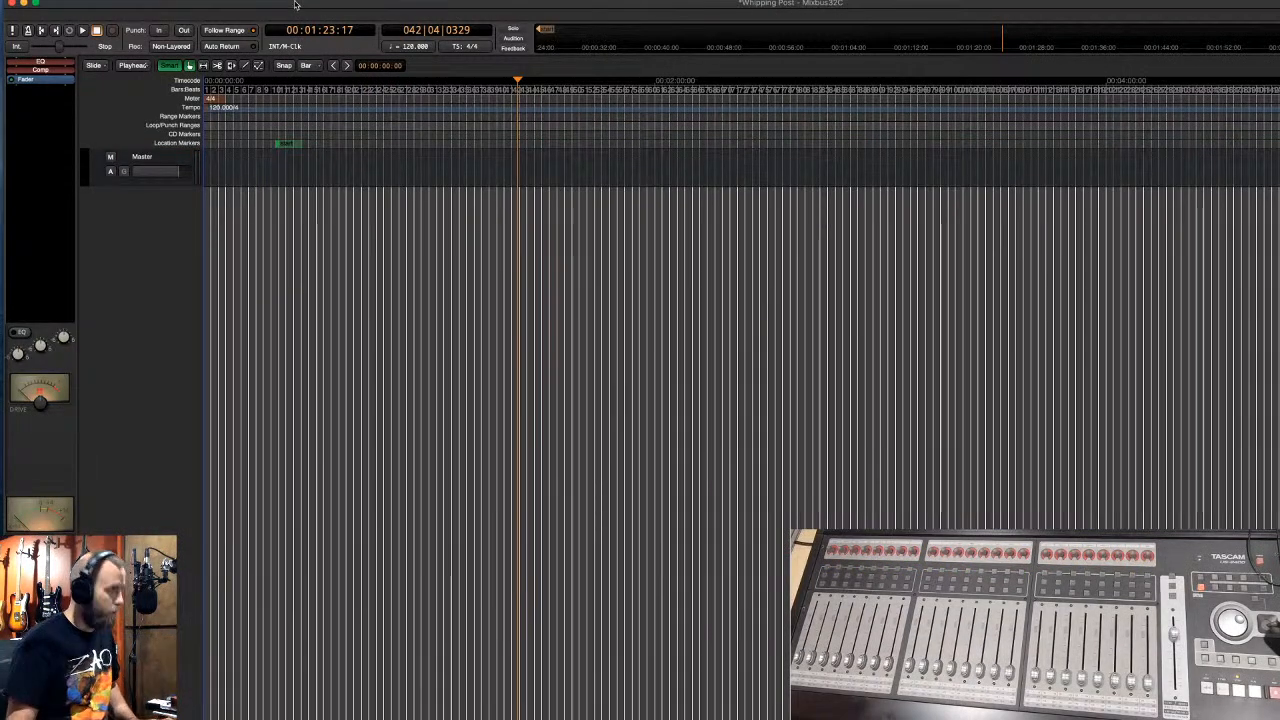
pyautogui.click(23, 3)
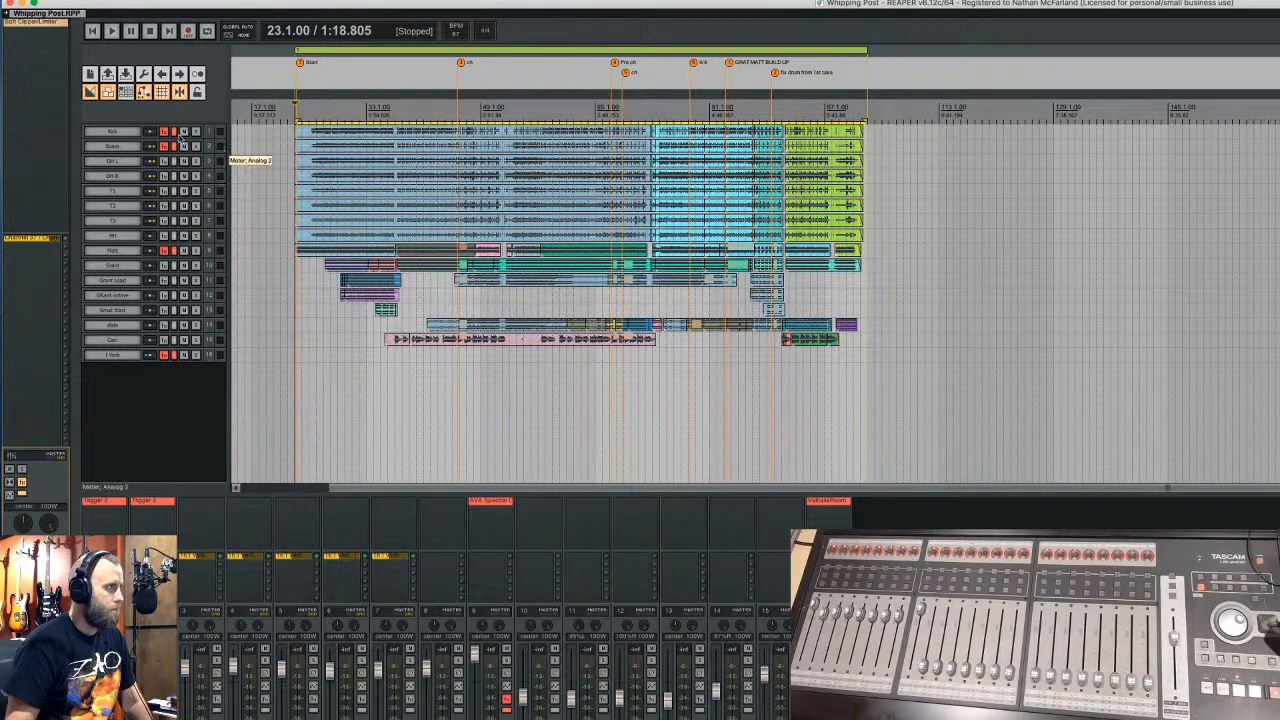
# - Inspect the Trigger 2 plugin on the Kick track, then close it
pyautogui.click(163, 132)
pyautogui.click(163, 132)
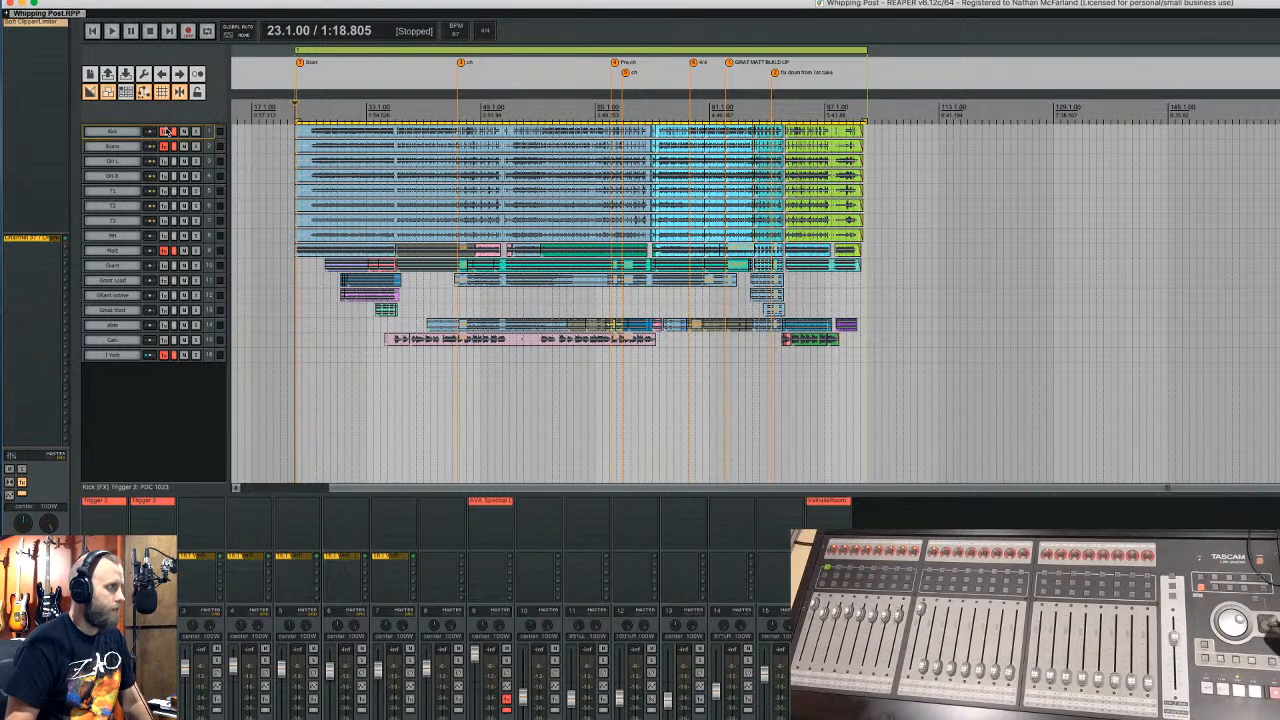
pyautogui.moveTo(84, 22); pyautogui.dragTo(317, 86)
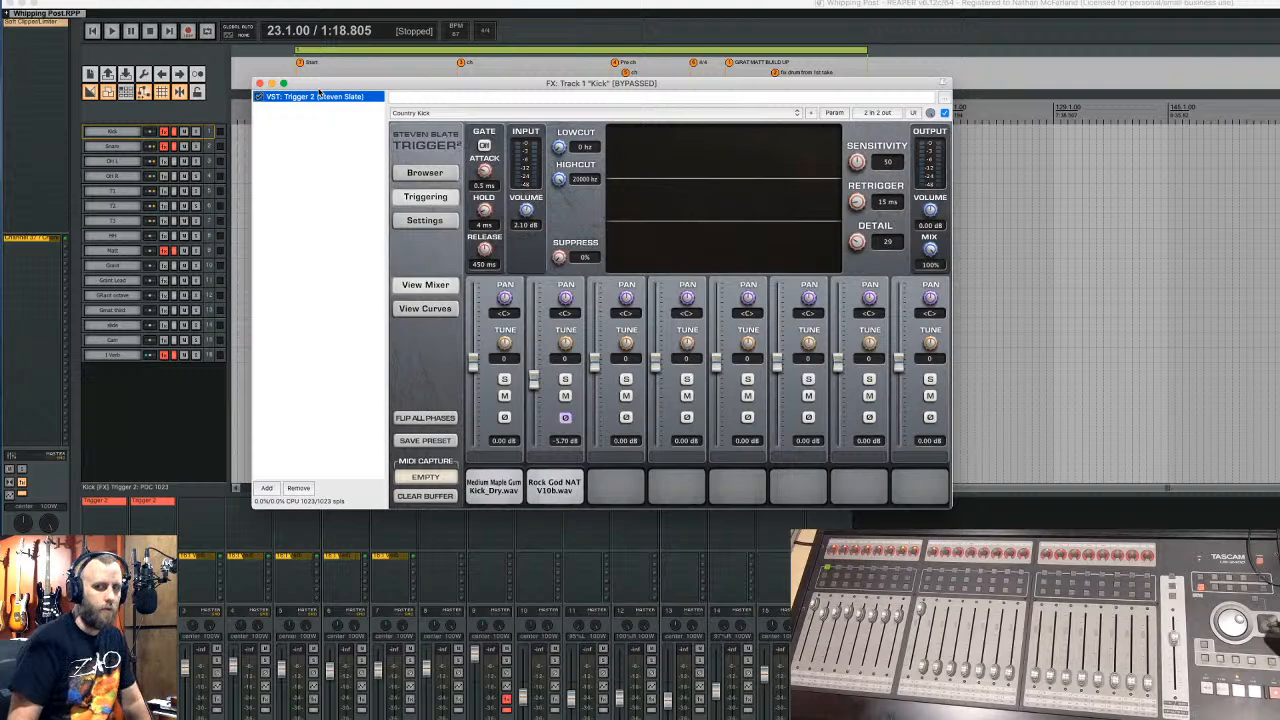
pyautogui.click(259, 84)
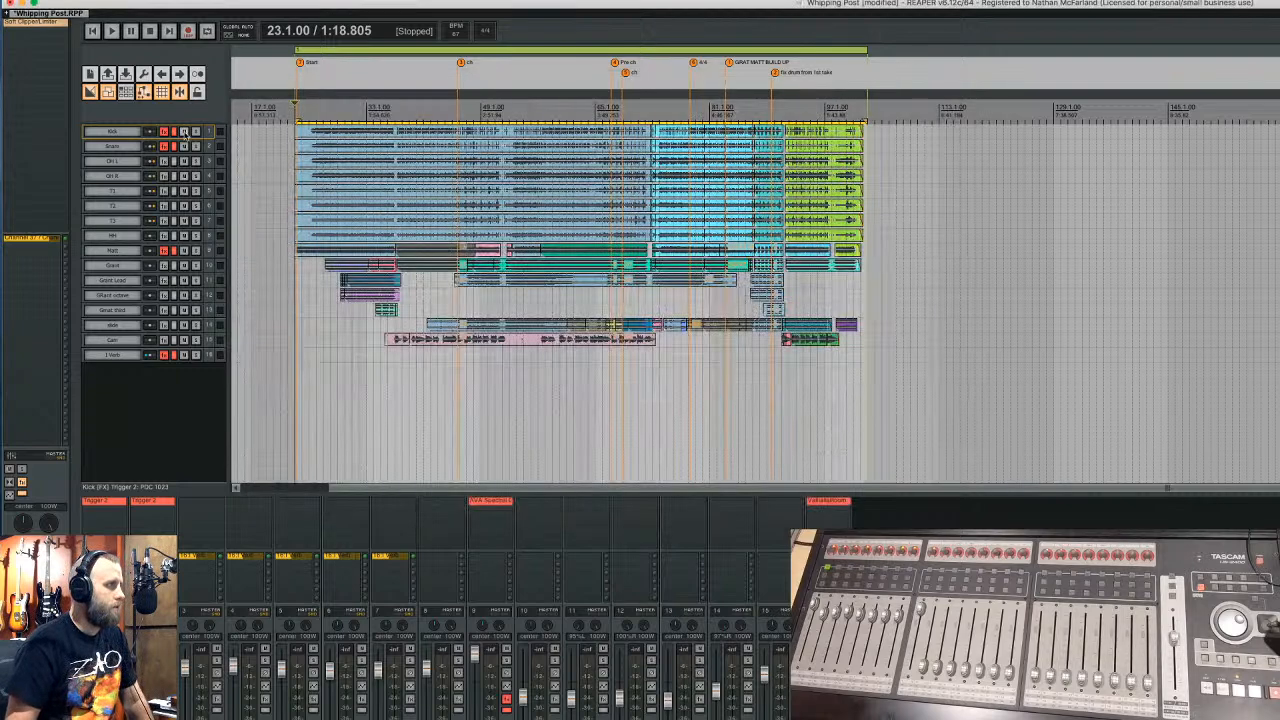
# - Check the Matt track's AVA Spectral Compressor, then make the Cam track taller
pyautogui.click(173, 146)
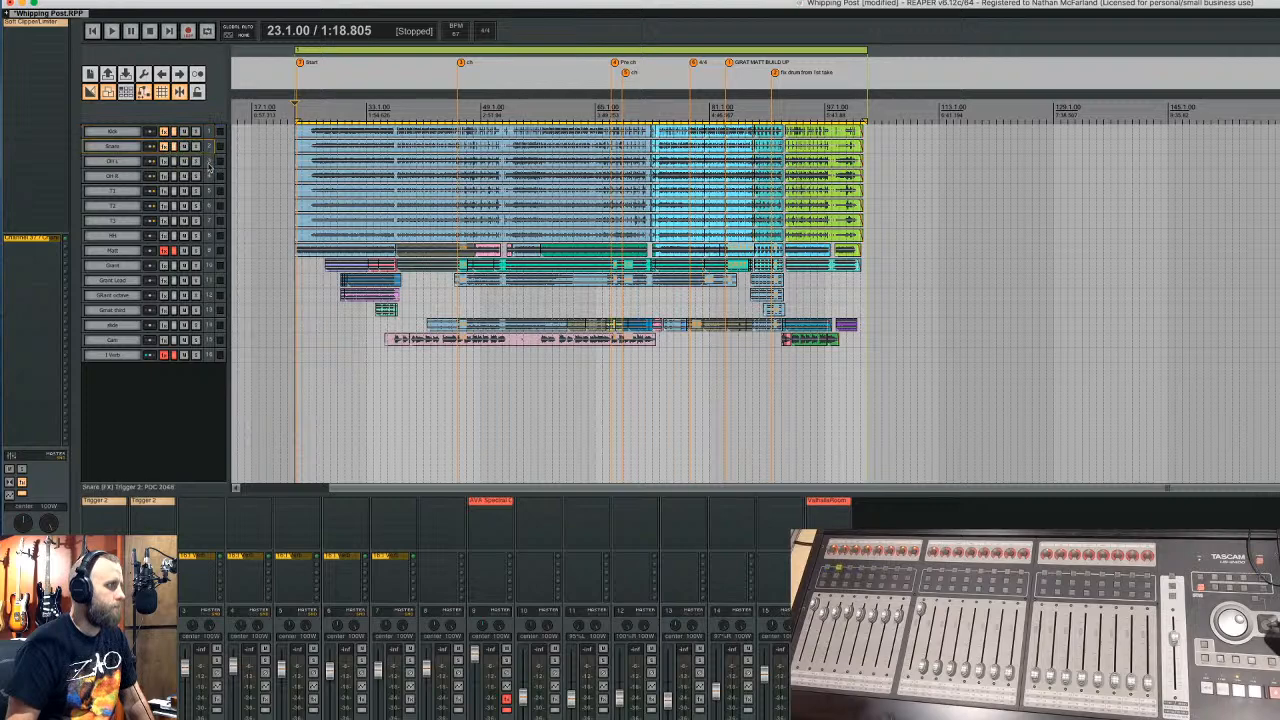
pyautogui.click(172, 252)
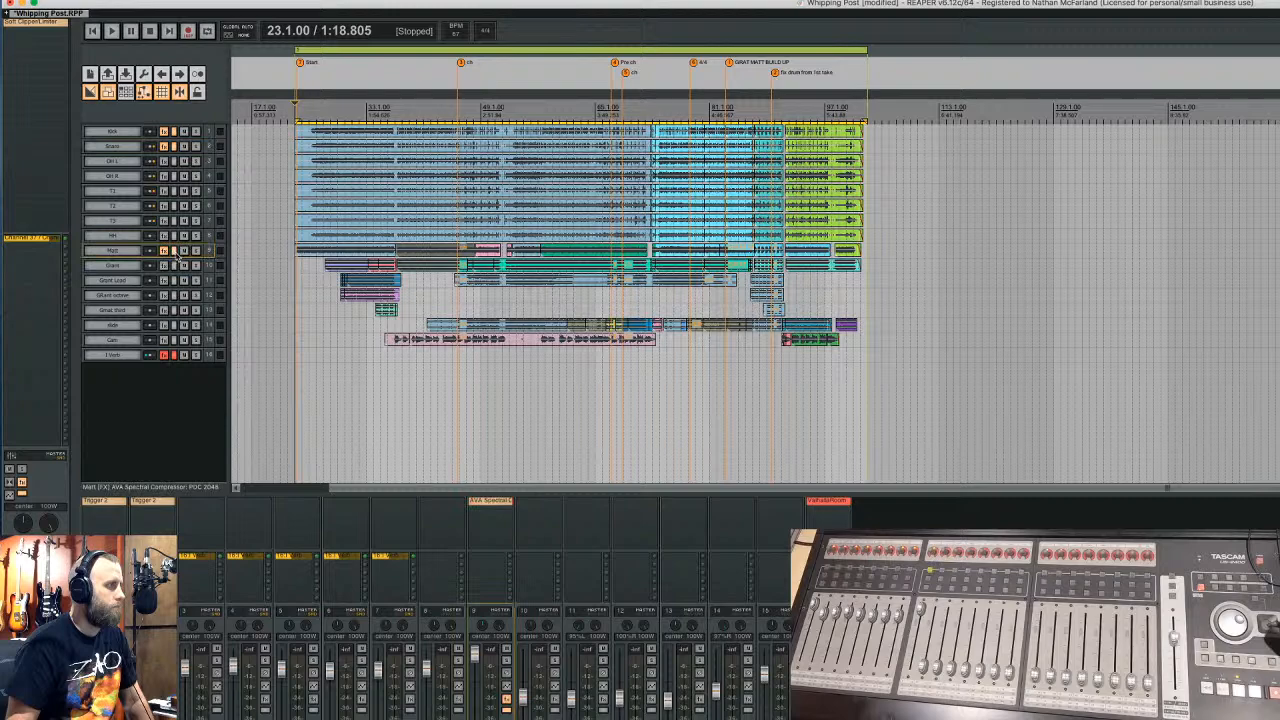
pyautogui.click(166, 251)
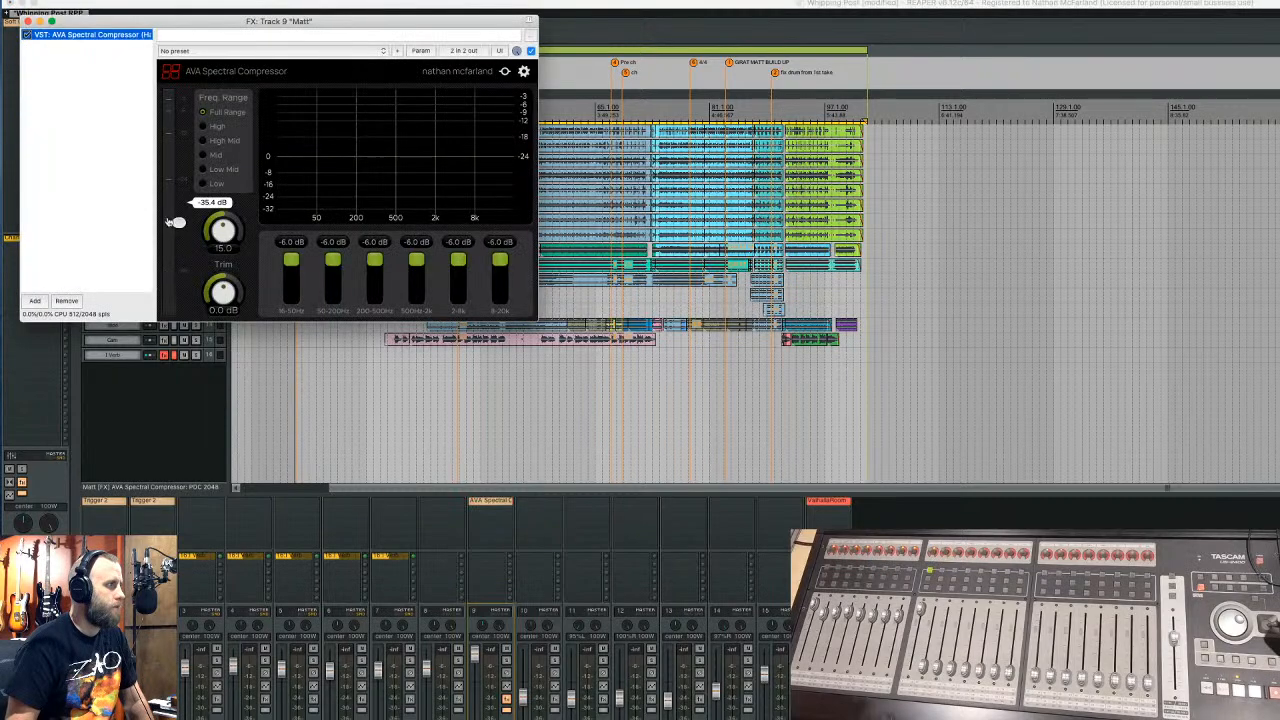
pyautogui.moveTo(104, 24); pyautogui.dragTo(385, 97)
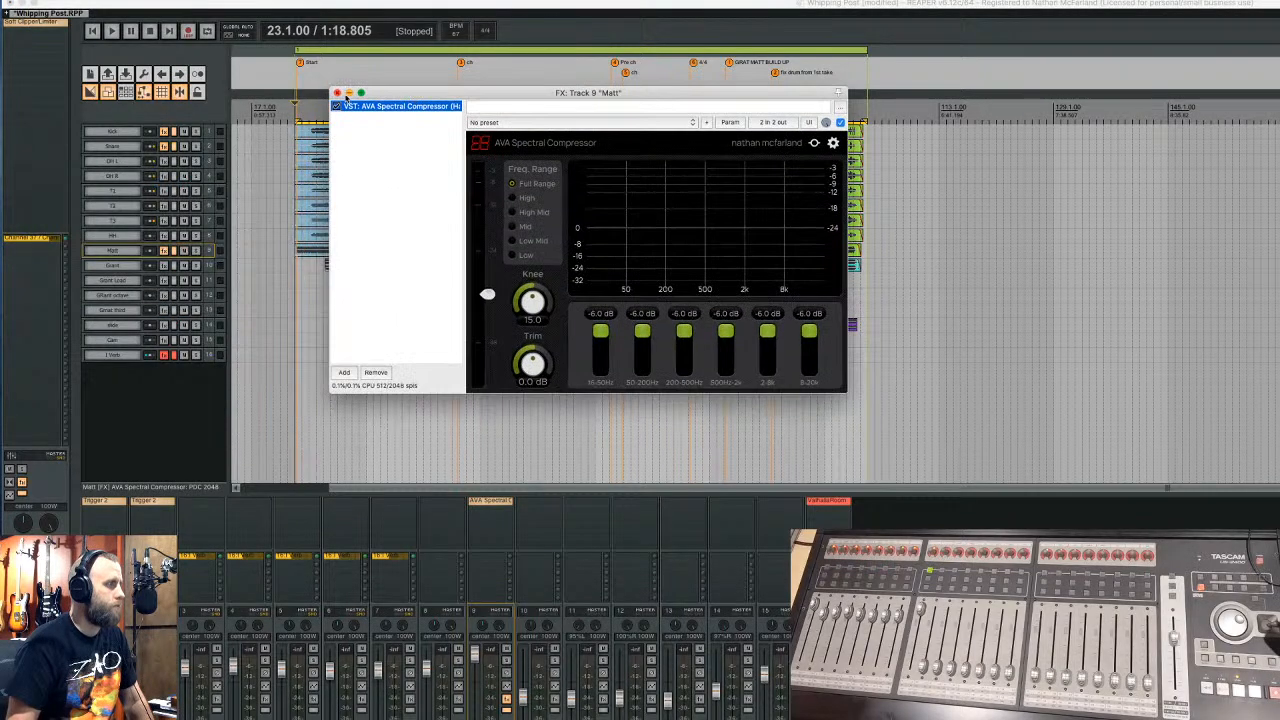
pyautogui.click(337, 92)
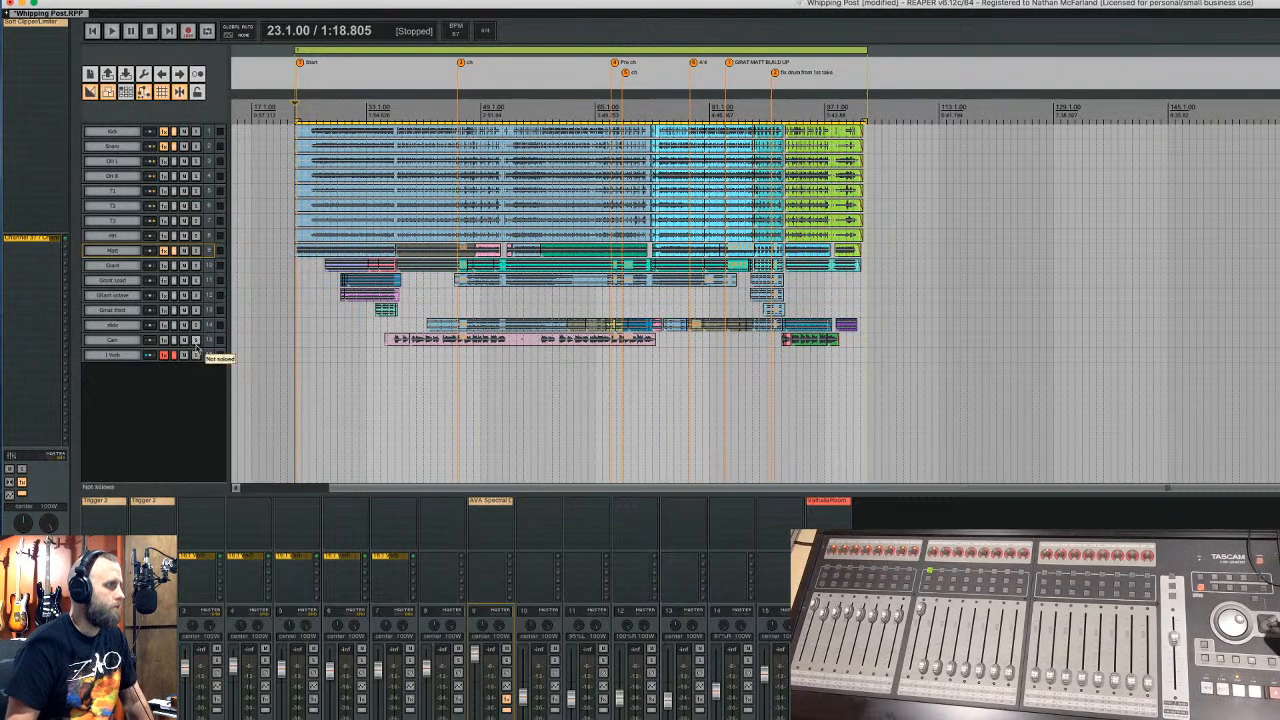
pyautogui.moveTo(196, 346); pyautogui.dragTo(196, 388)
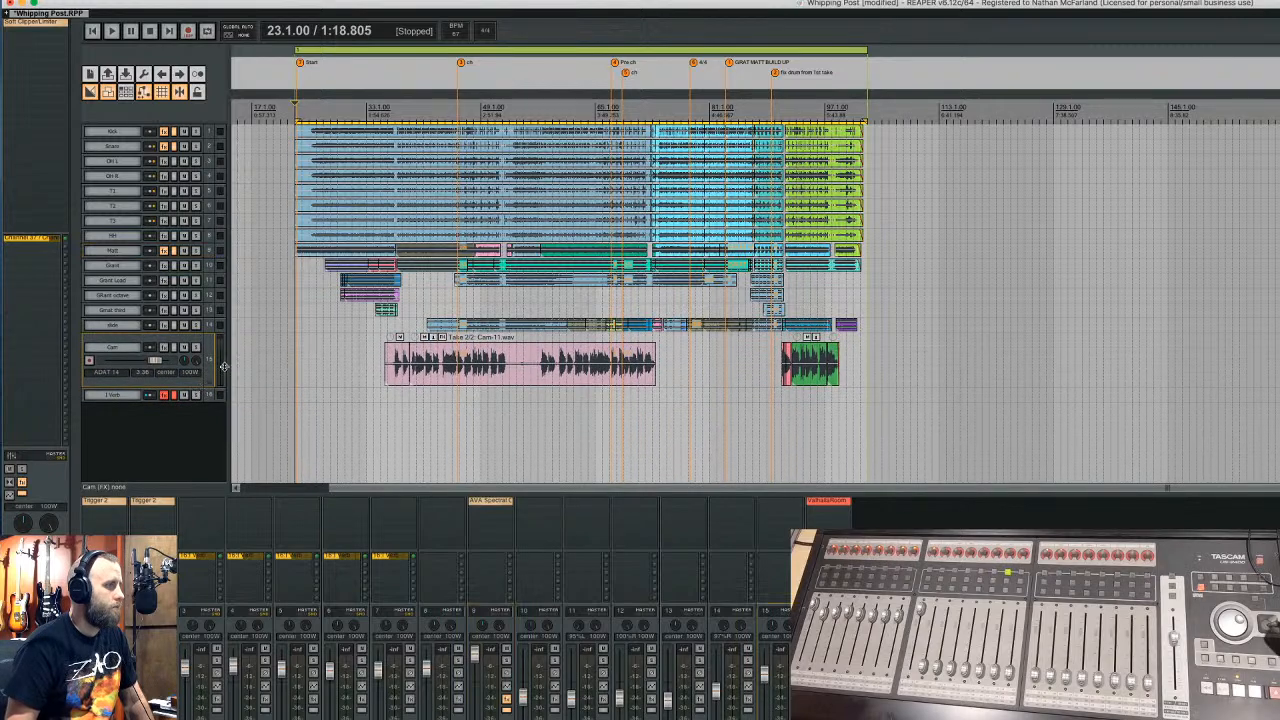
# - In the Cam track's Add FX browser, list Waves plugins and select SSLChannel Mono
pyautogui.click(164, 349)
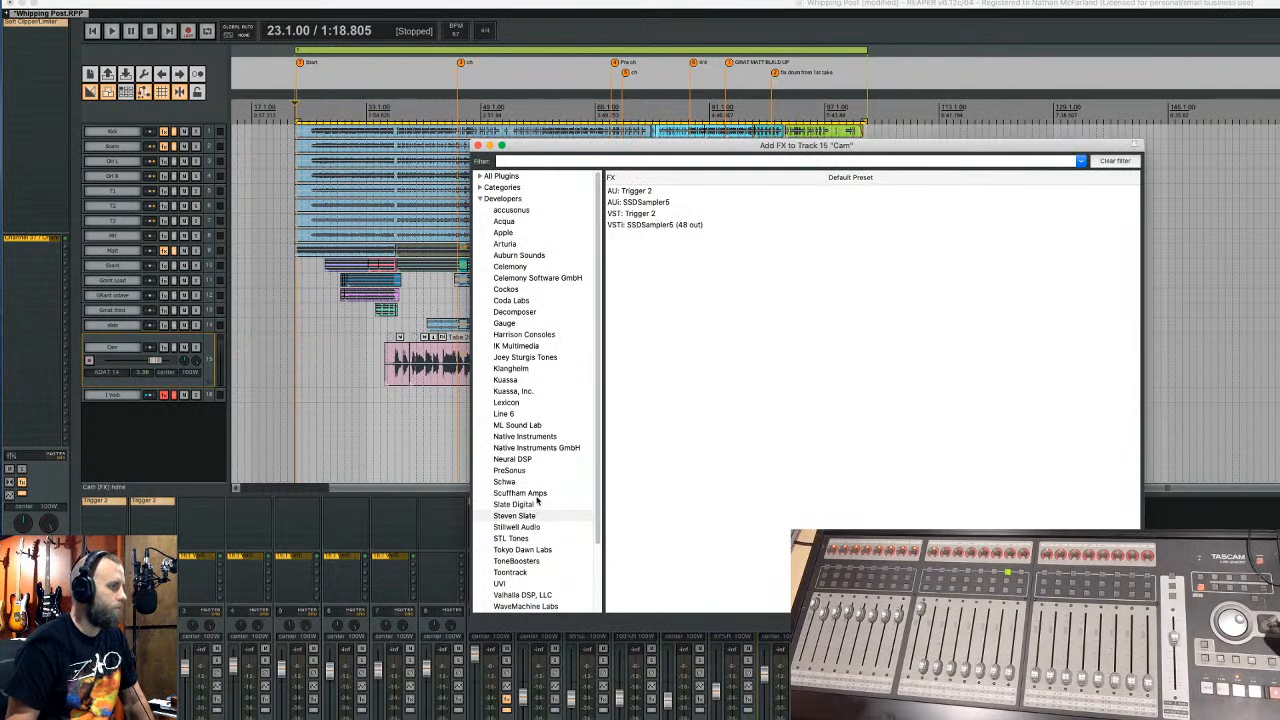
pyautogui.scroll(-3, 538, 506)
pyautogui.click(505, 539)
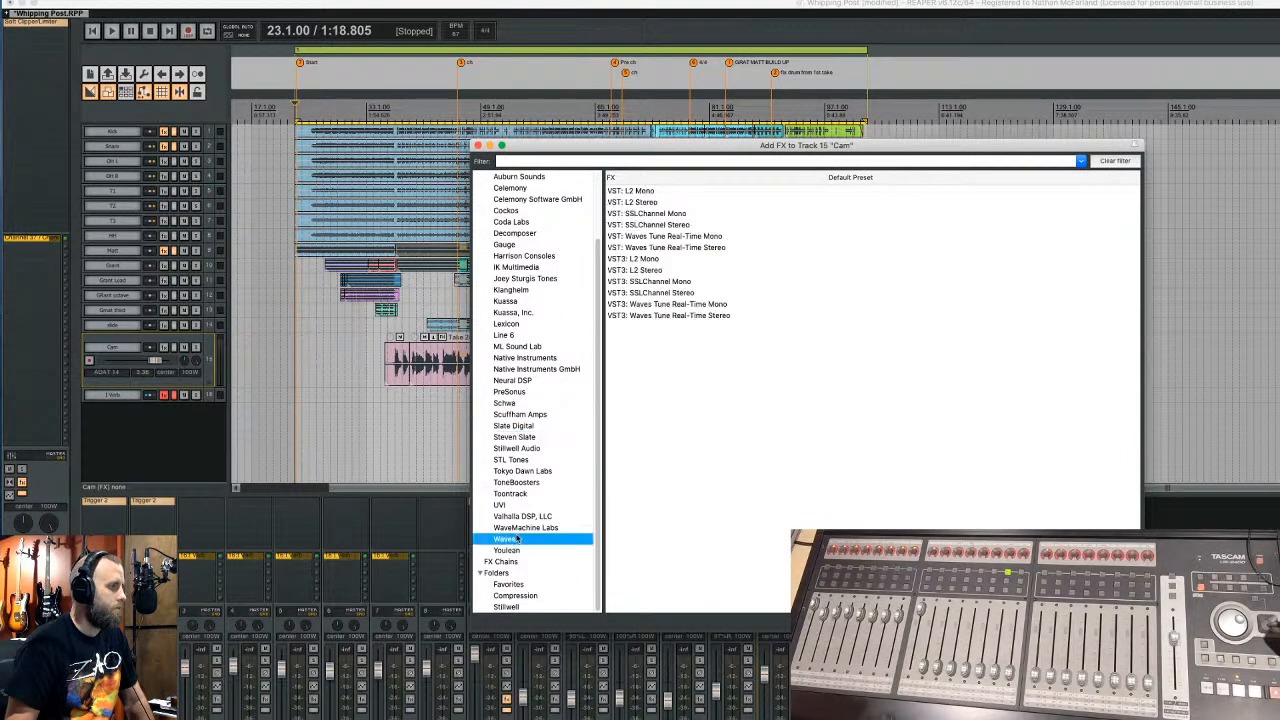
pyautogui.click(655, 213)
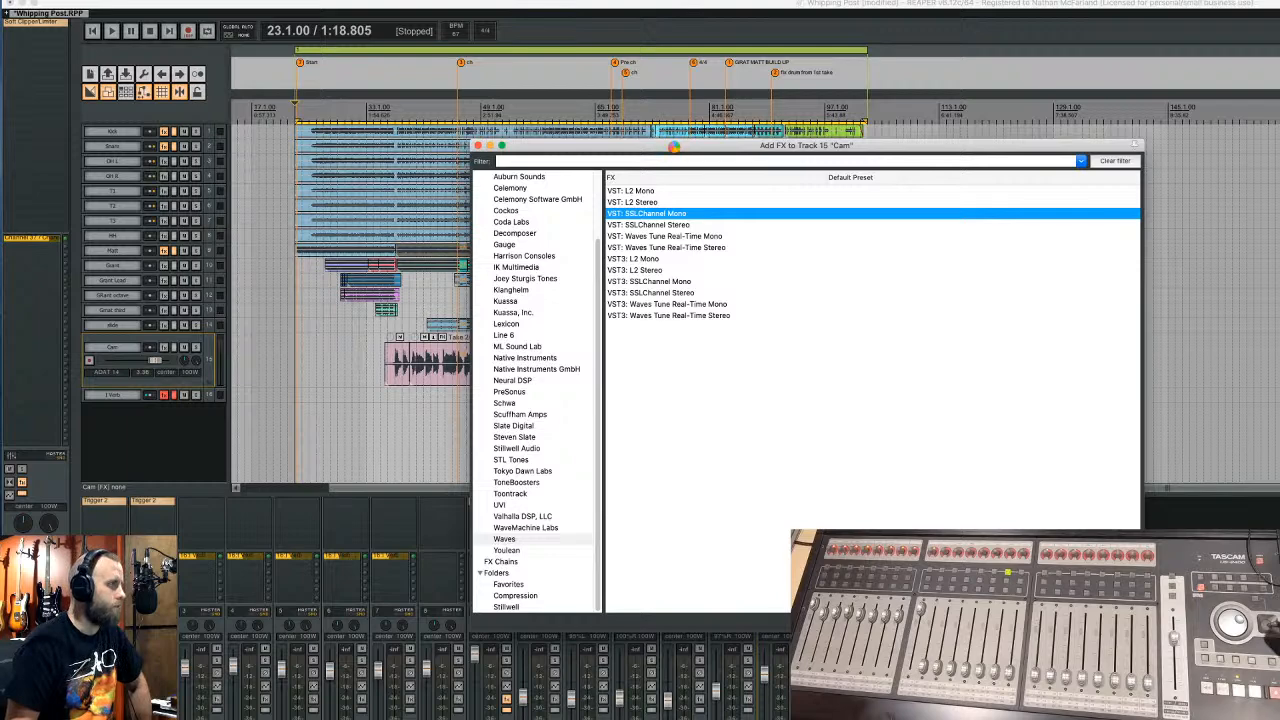
# - Insert SSLChannel Mono on Cam with CH OUT on, ratio about 1.8, threshold lowered
pyautogui.press('Return')
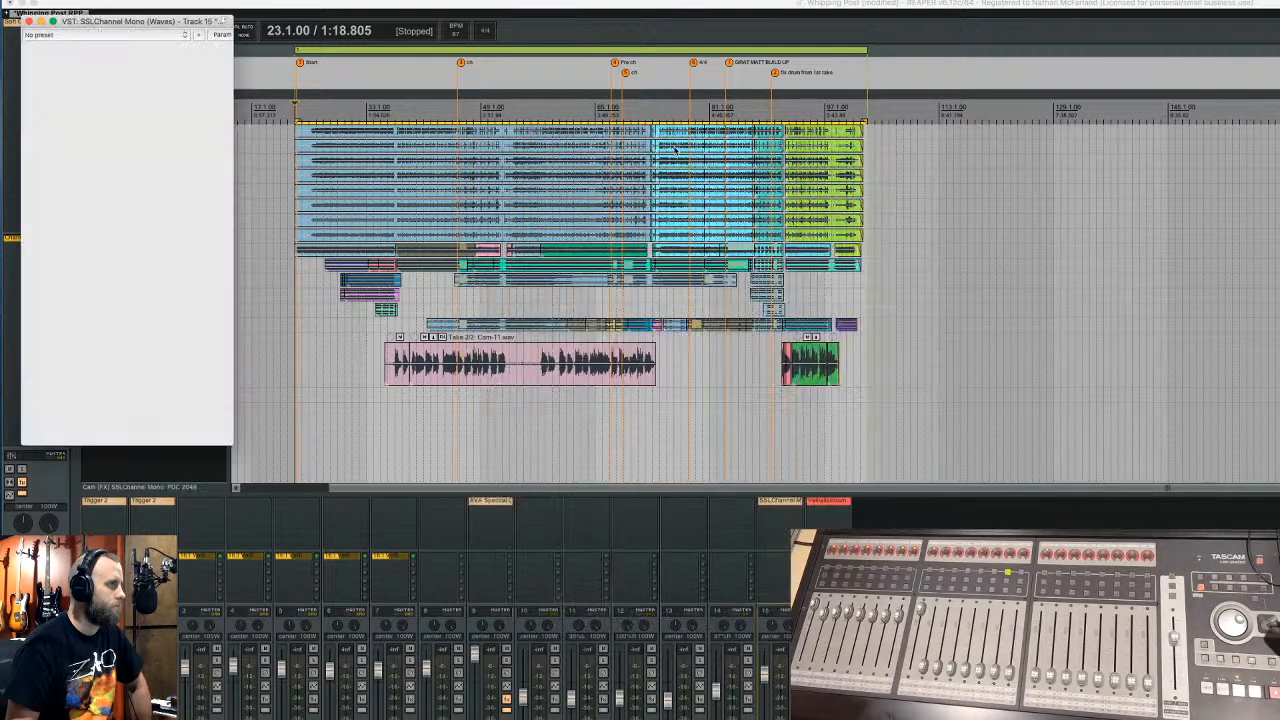
pyautogui.moveTo(303, 22); pyautogui.dragTo(674, 67)
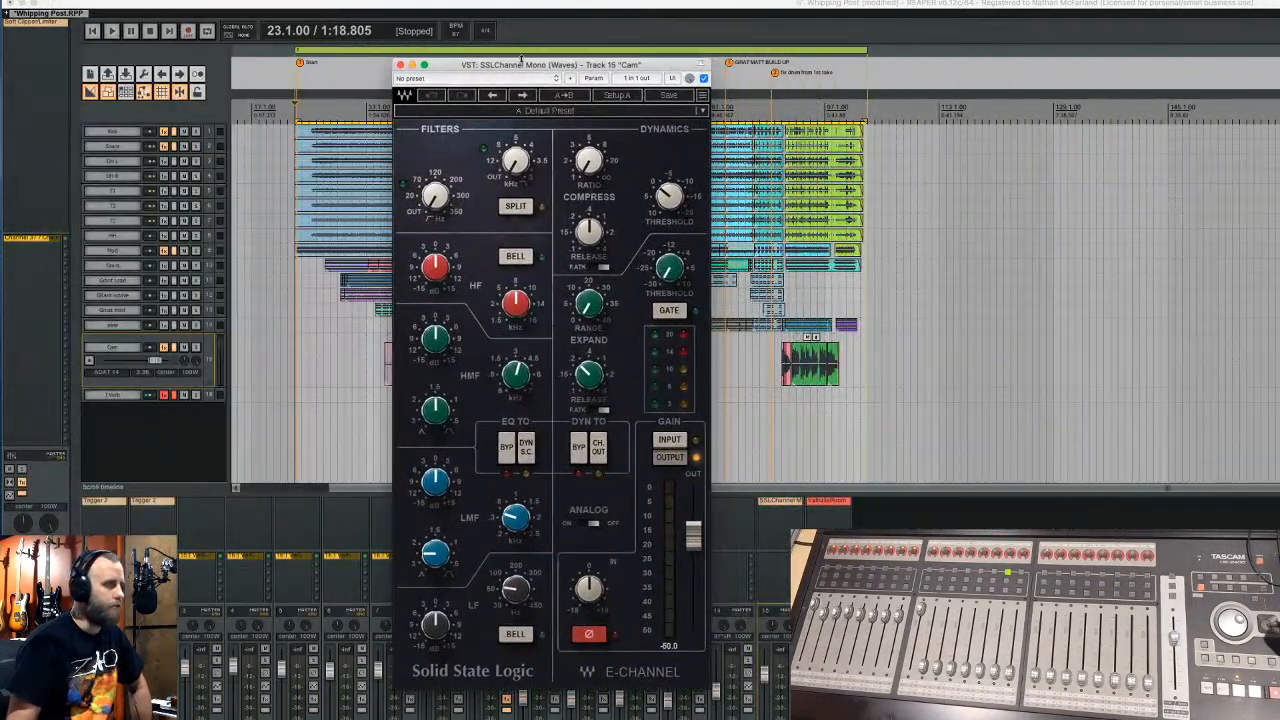
pyautogui.moveTo(523, 60); pyautogui.dragTo(272, 84)
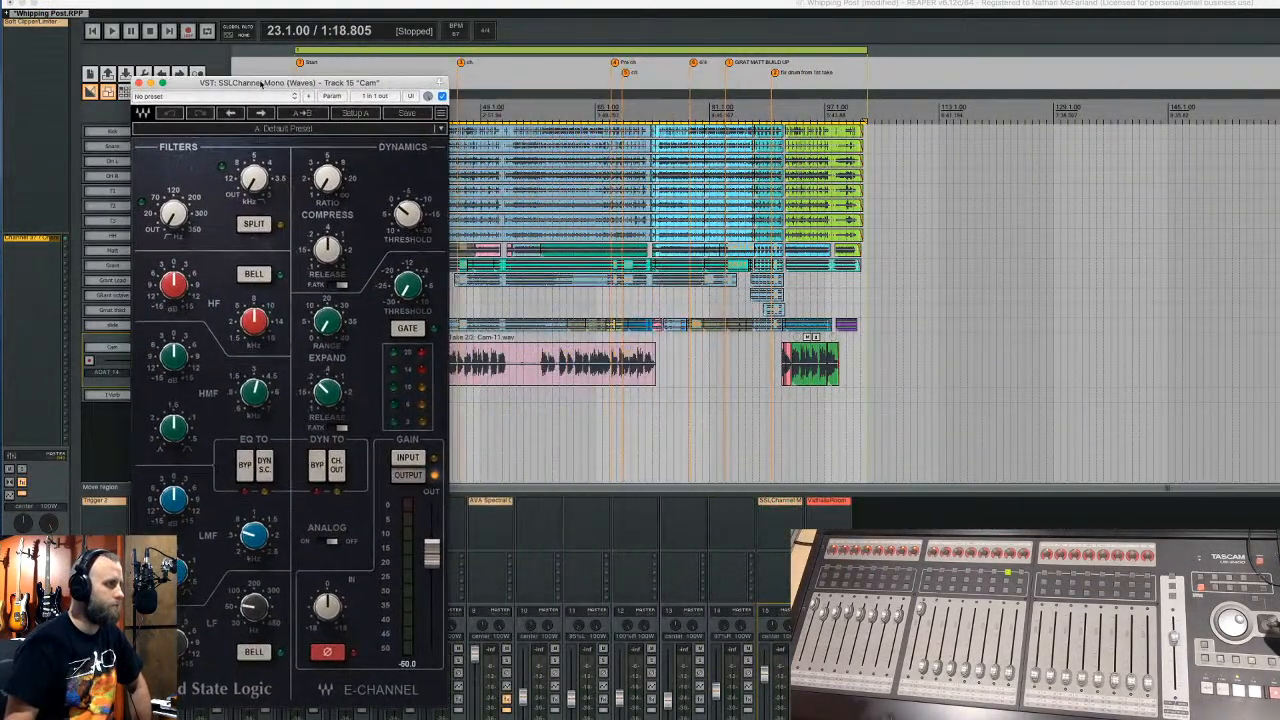
pyautogui.click(545, 110)
pyautogui.click(537, 108)
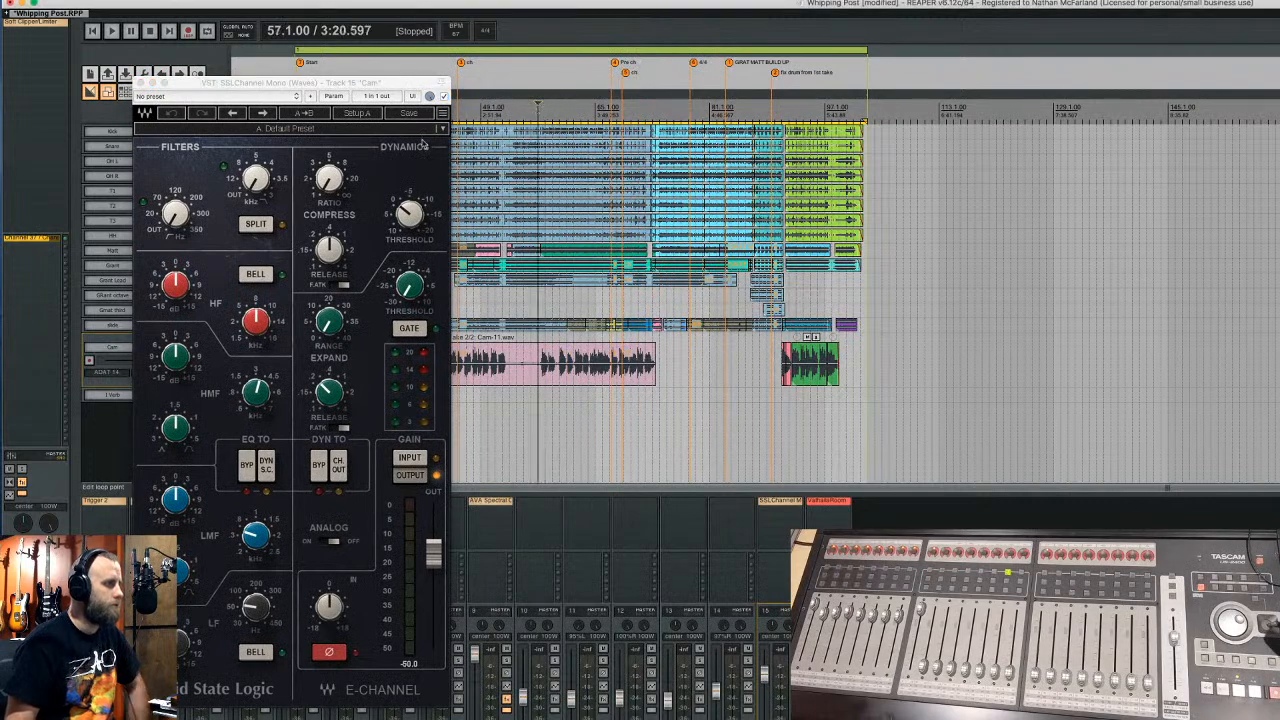
pyautogui.click(252, 226)
pyautogui.click(338, 467)
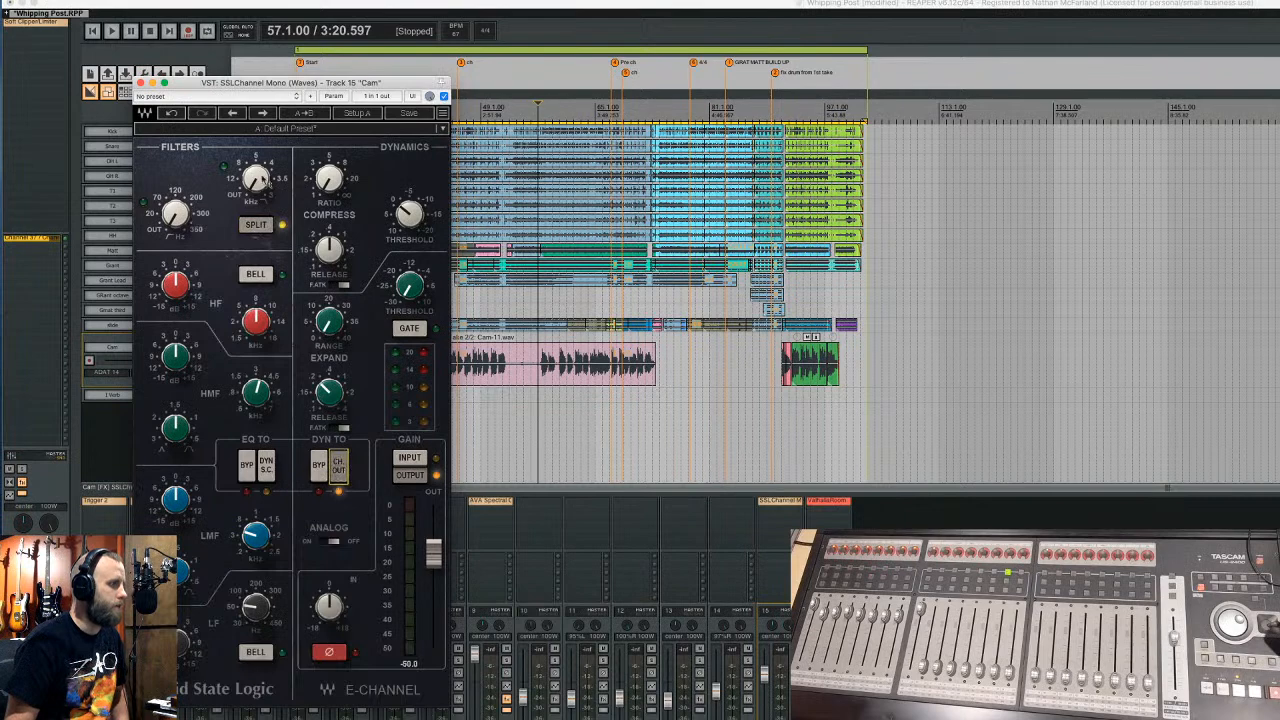
pyautogui.moveTo(407, 215); pyautogui.dragTo(406, 227)
pyautogui.moveTo(331, 182); pyautogui.dragTo(331, 190)
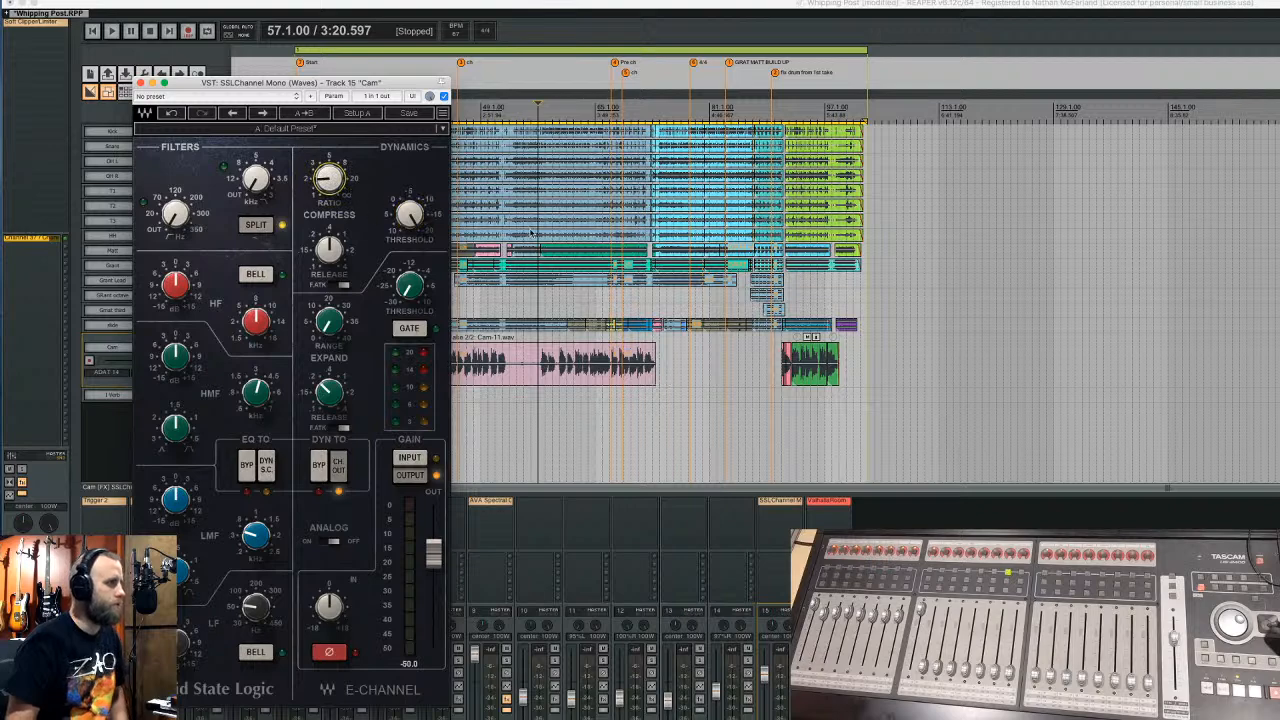
pyautogui.moveTo(400, 84); pyautogui.dragTo(481, 111)
# - Solo the Cam track and listen to it from bar 57
pyautogui.click(196, 348)
pyautogui.press('space')
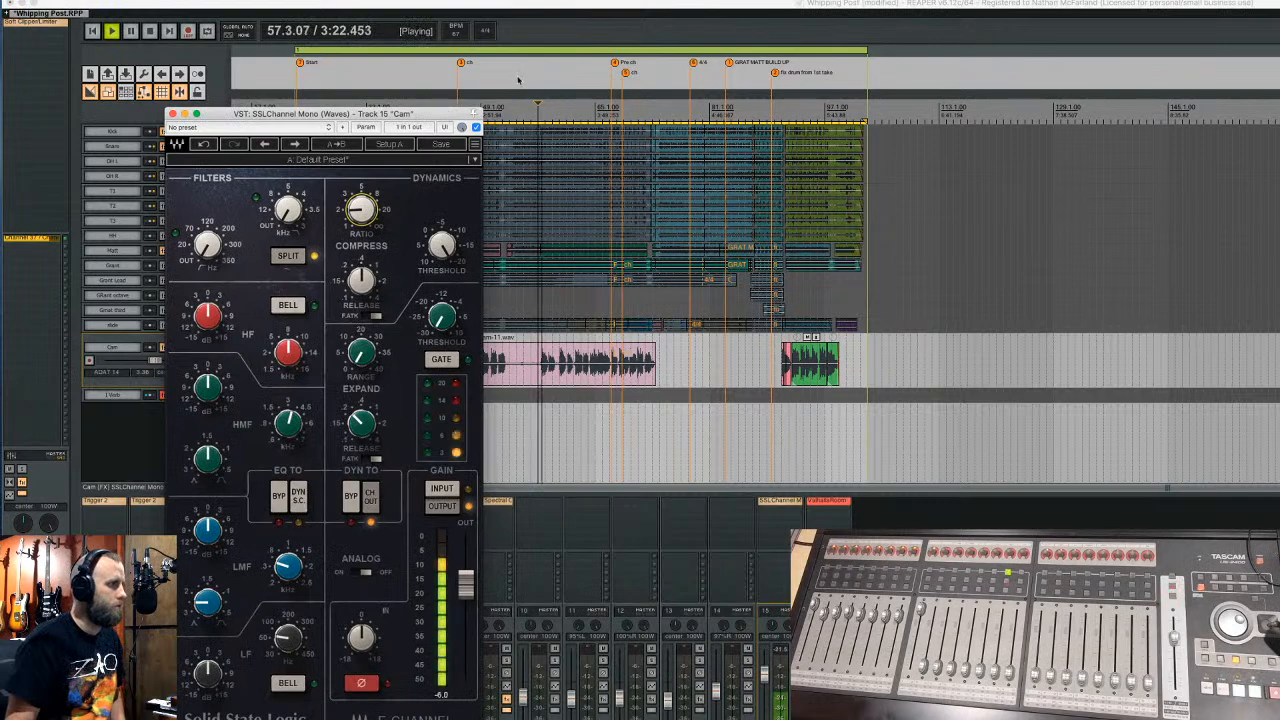
pyautogui.moveTo(281, 116); pyautogui.dragTo(578, 110)
pyautogui.click(295, 8)
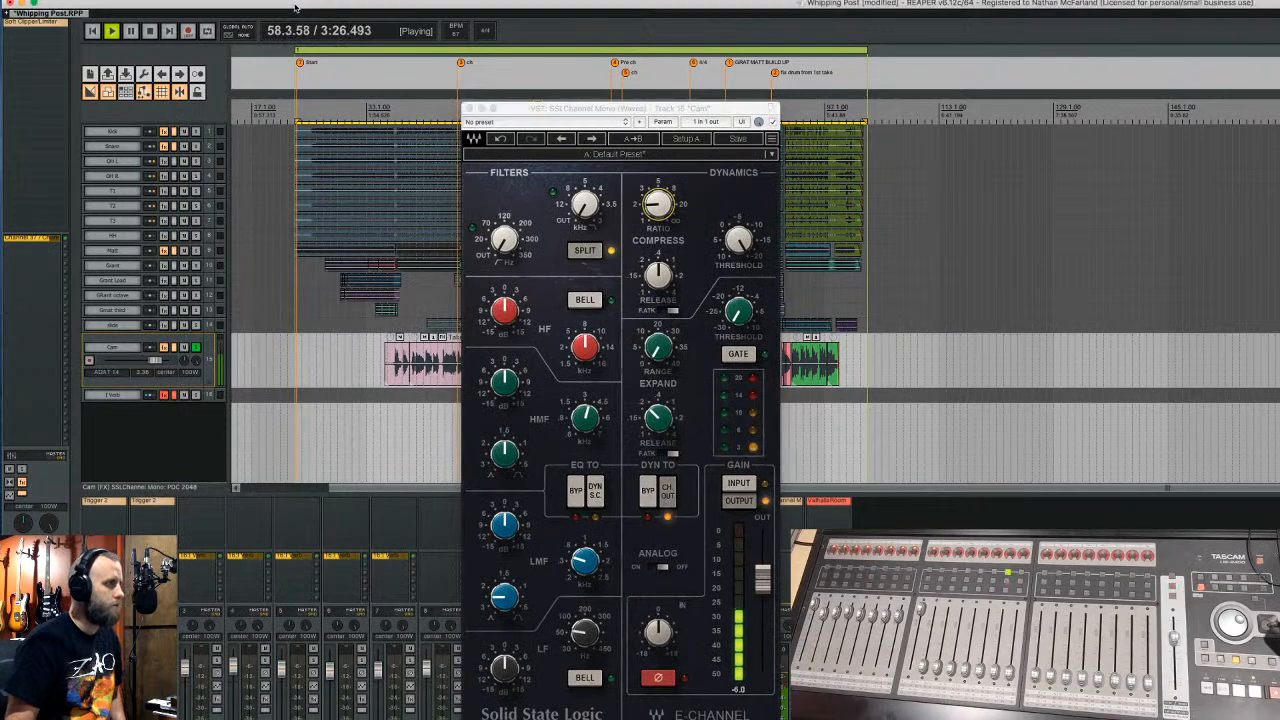
pyautogui.press('space')
# - Route the master output to Analog 1 instead of Analog 4 in the routing matrix
pyautogui.hotkey('alt', 'r')
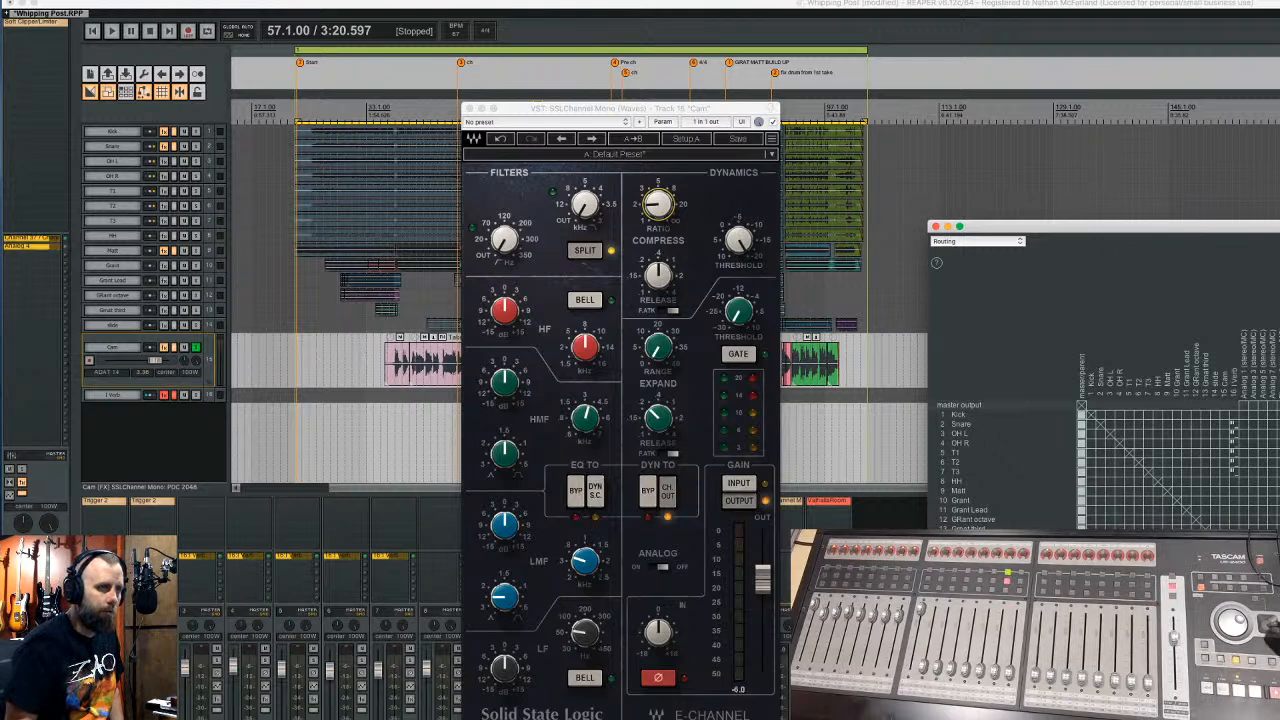
pyautogui.click(1244, 405)
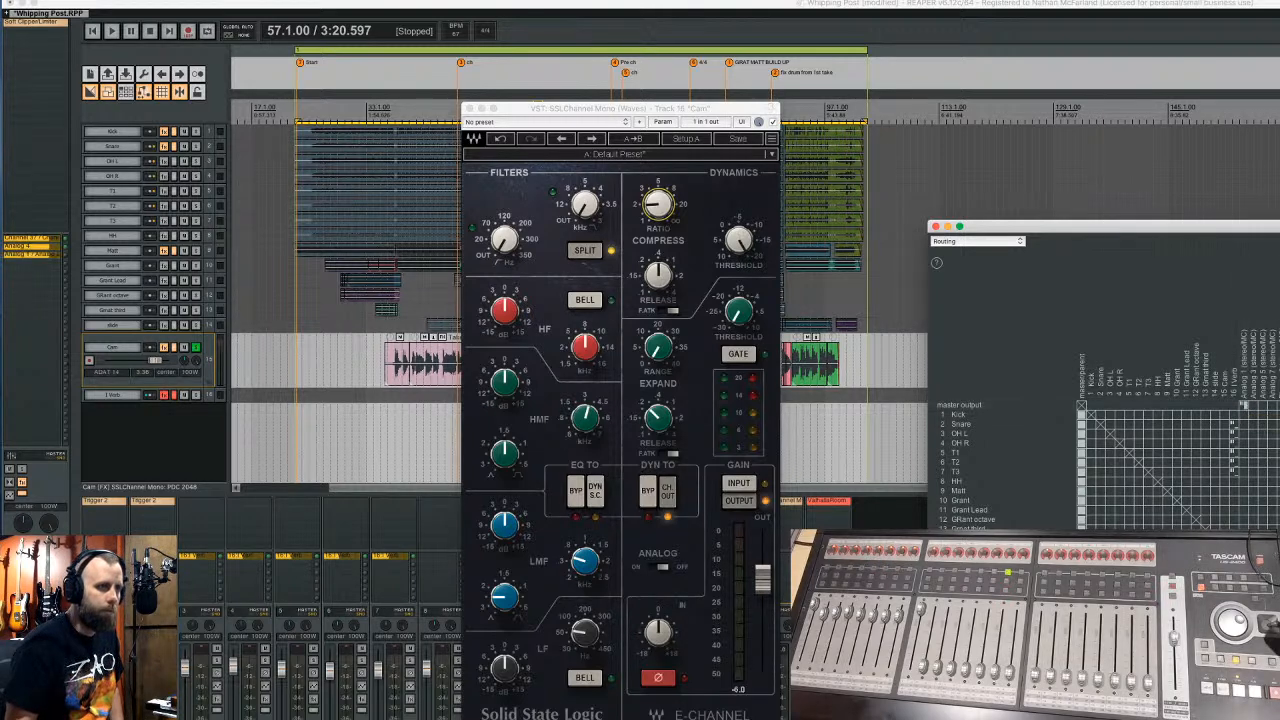
pyautogui.click(1276, 405)
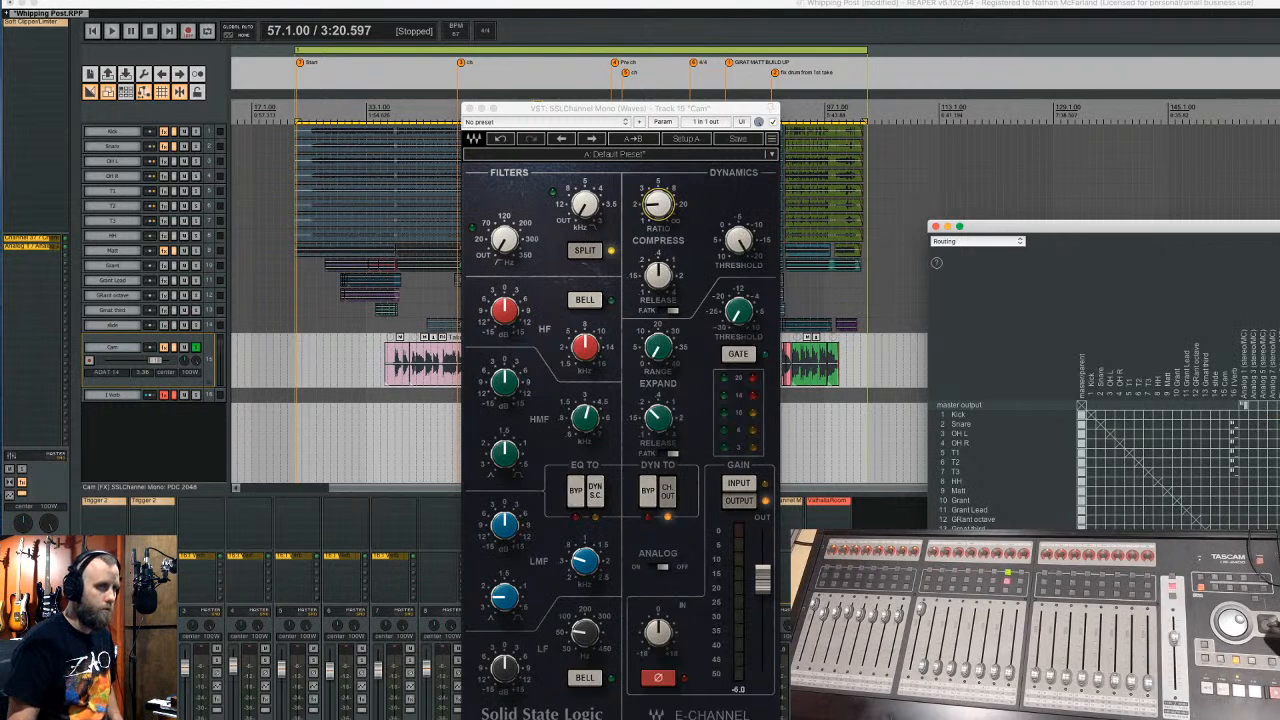
pyautogui.click(935, 226)
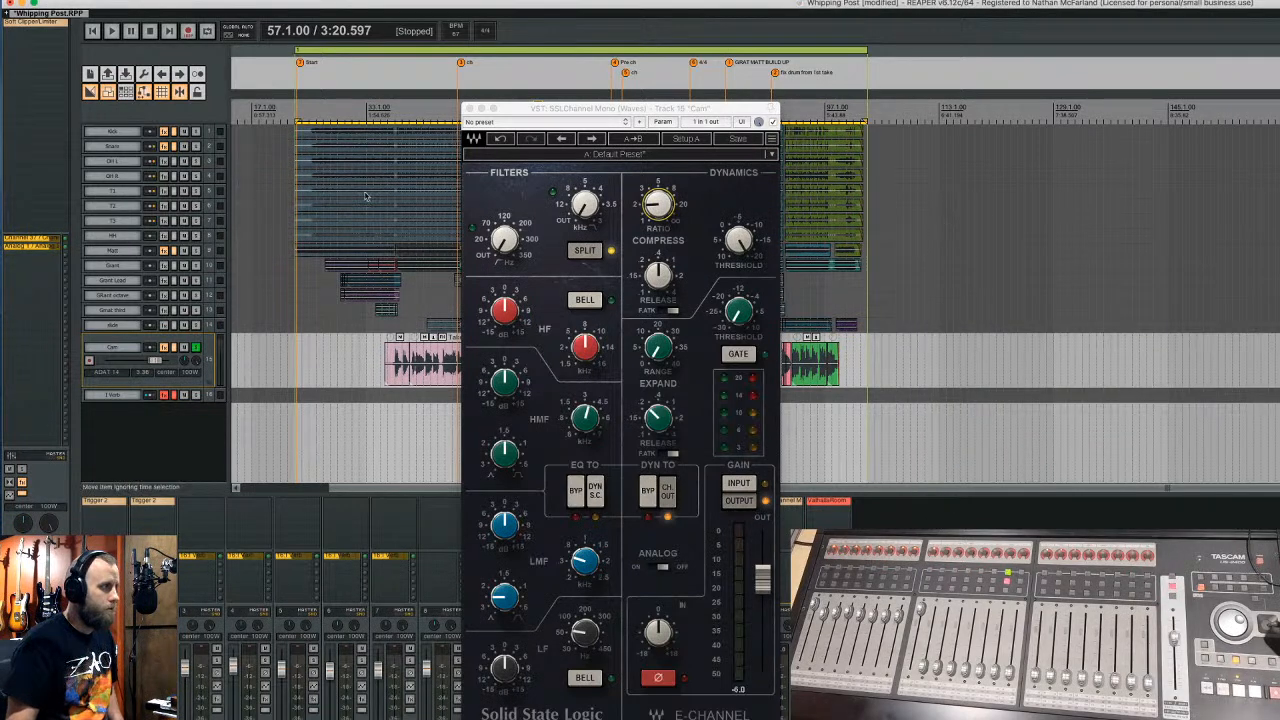
pyautogui.rightClick(43, 237)
pyautogui.press('Escape')
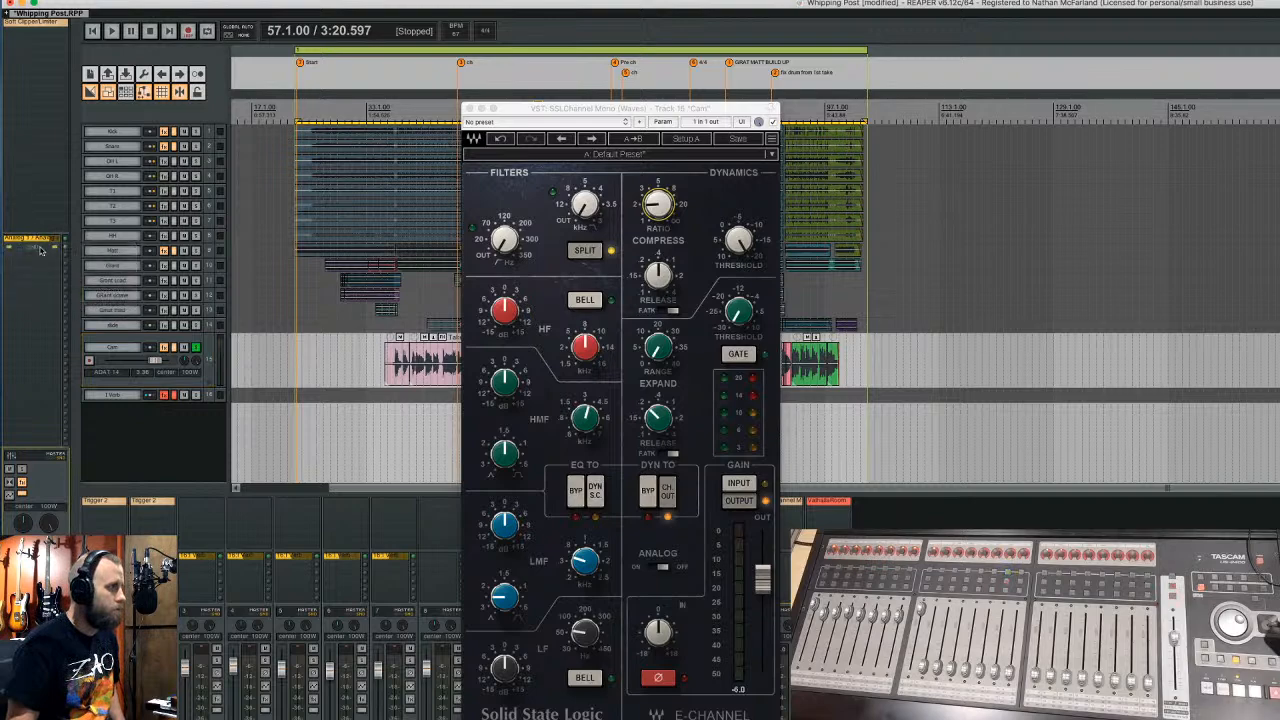
pyautogui.moveTo(533, 108); pyautogui.dragTo(173, 167)
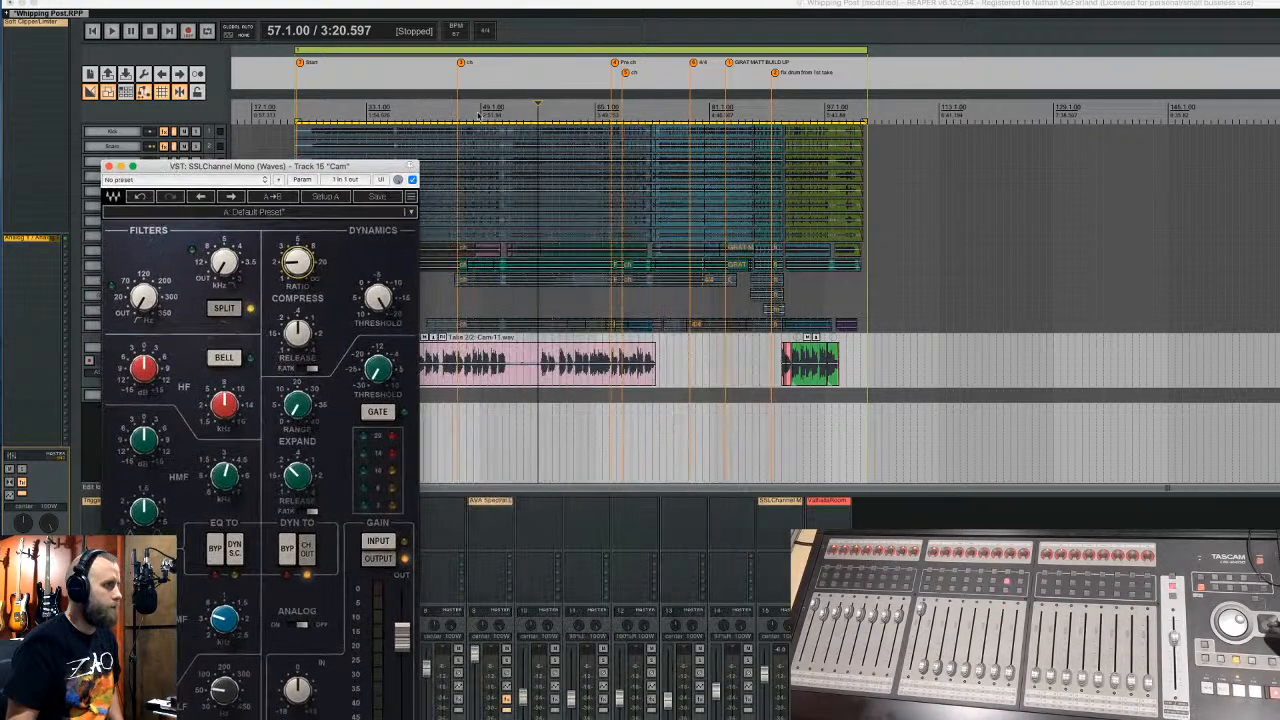
# - During playback, raise the Cam SSLChannel high-pass filter to about 93 Hz and close it
pyautogui.click(547, 8)
pyautogui.press('space')
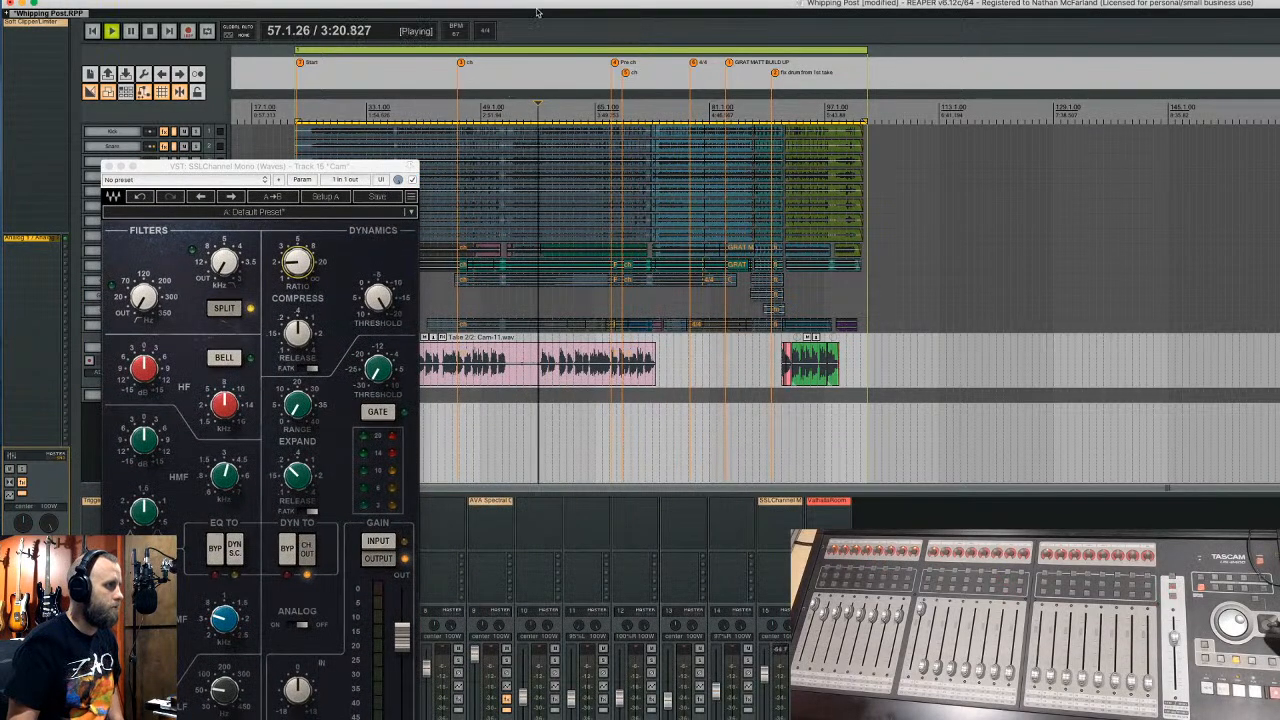
pyautogui.moveTo(323, 173); pyautogui.dragTo(415, 100)
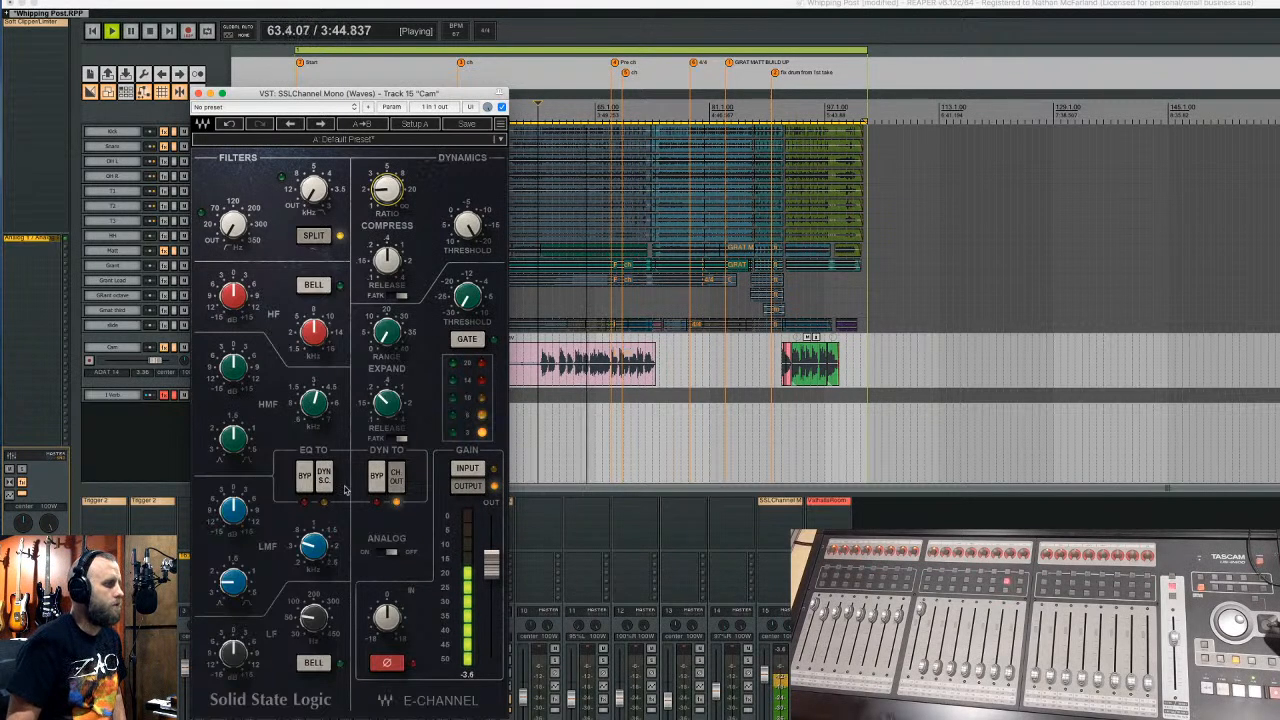
pyautogui.moveTo(234, 233); pyautogui.dragTo(234, 190)
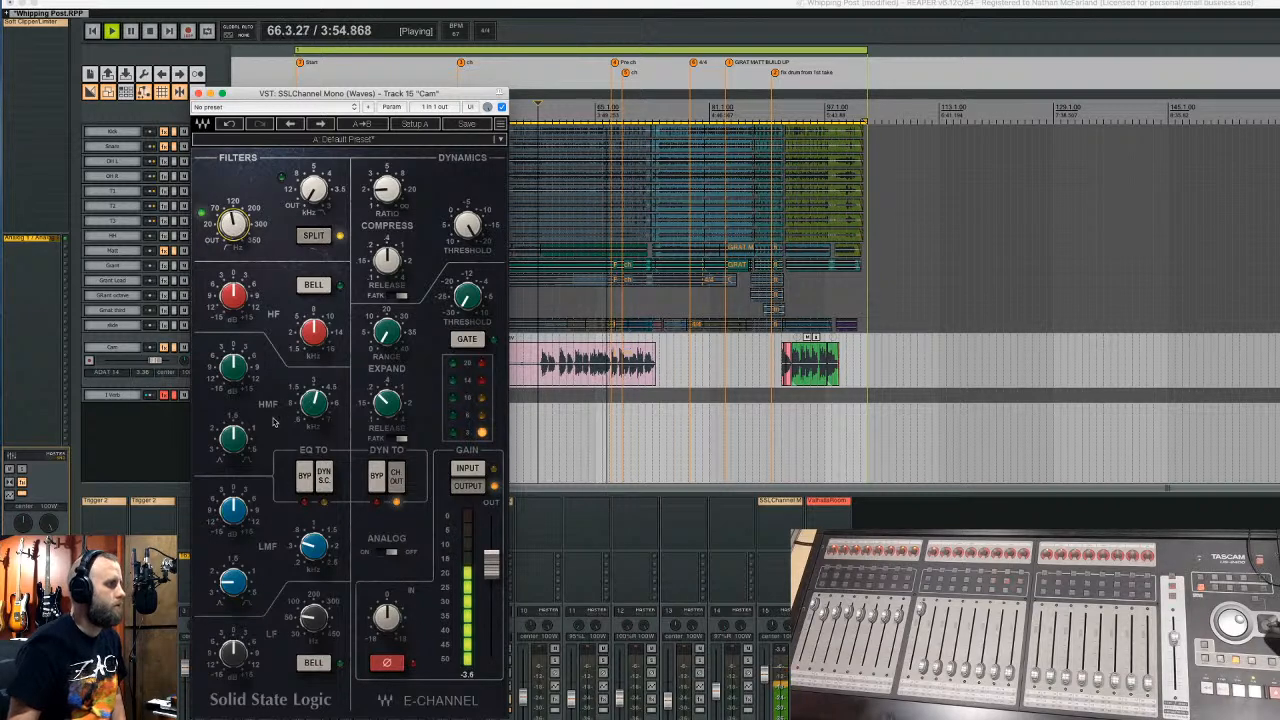
pyautogui.moveTo(240, 95); pyautogui.dragTo(373, 155)
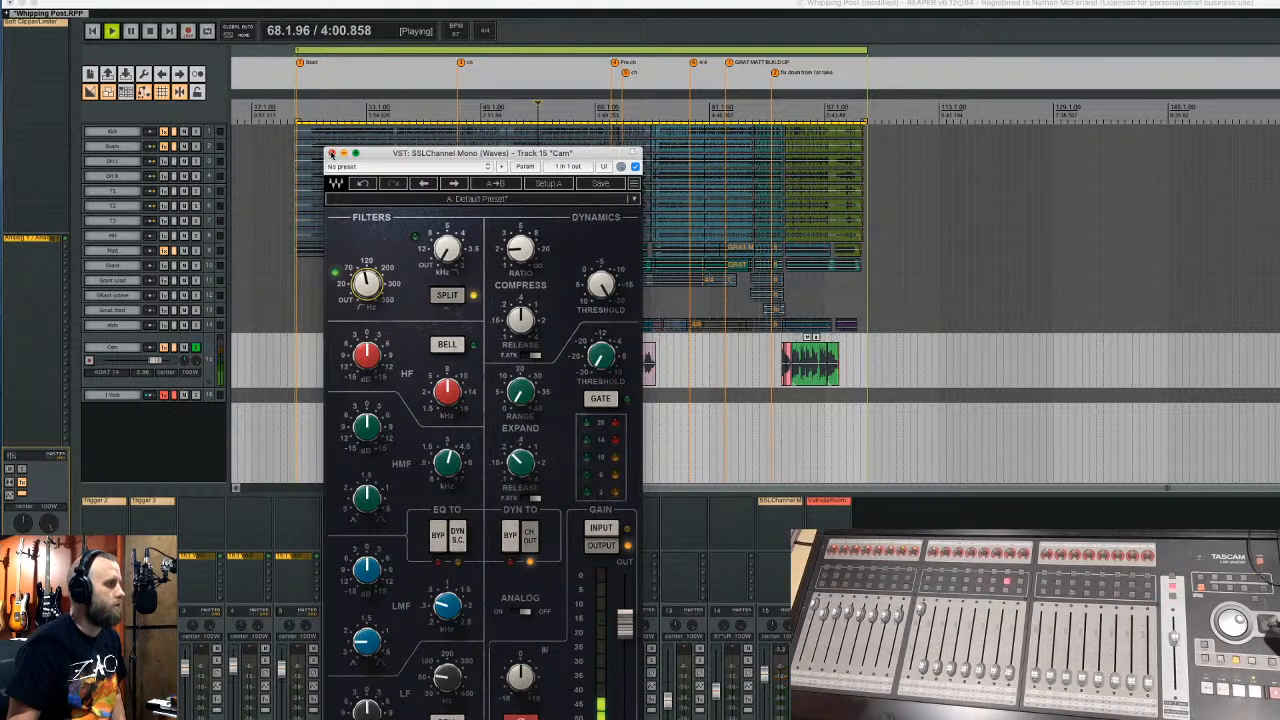
pyautogui.click(331, 153)
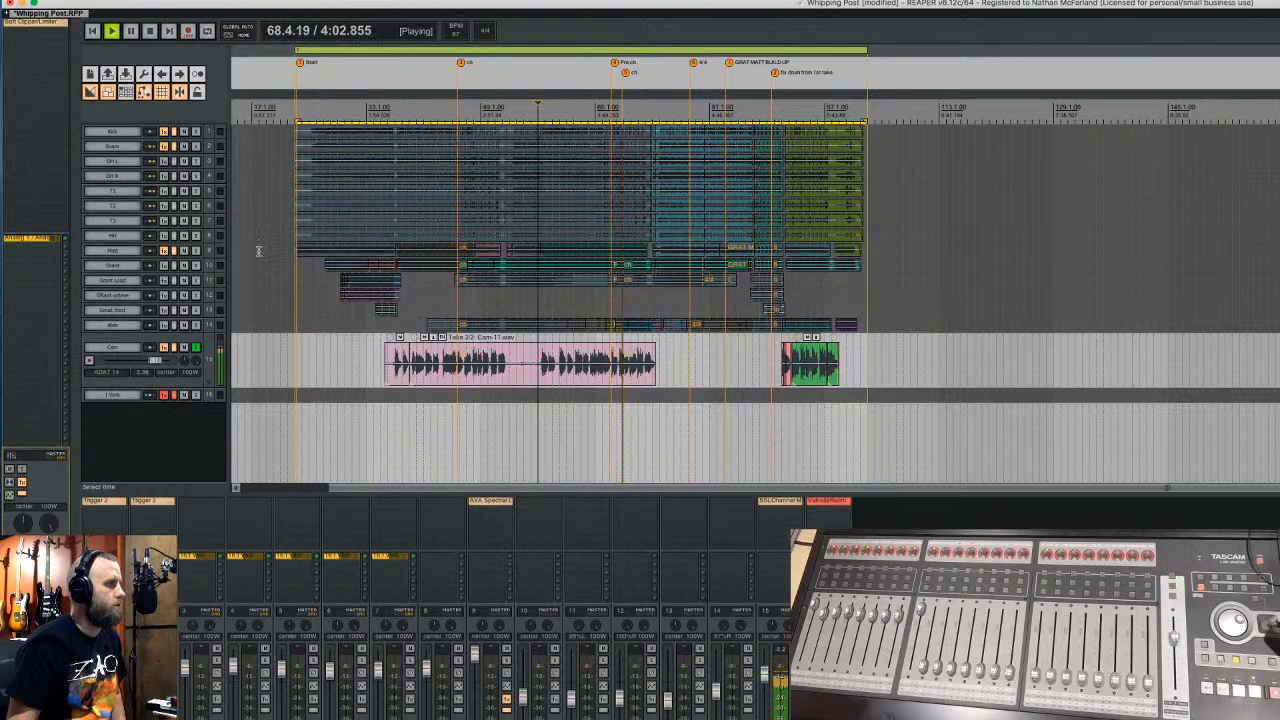
# - Unsolo Cam and un-bypass ValhallaRoom in the Verb track's FX chain
pyautogui.click(196, 347)
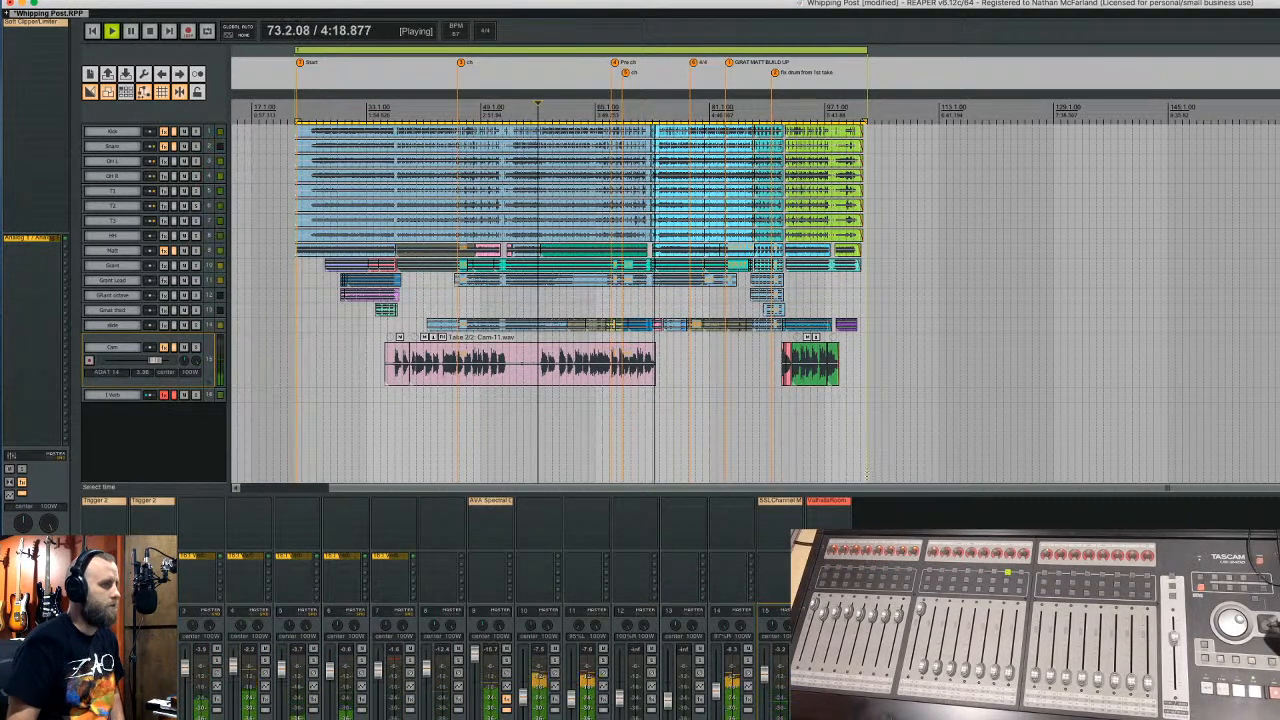
pyautogui.click(829, 501)
pyautogui.click(829, 501)
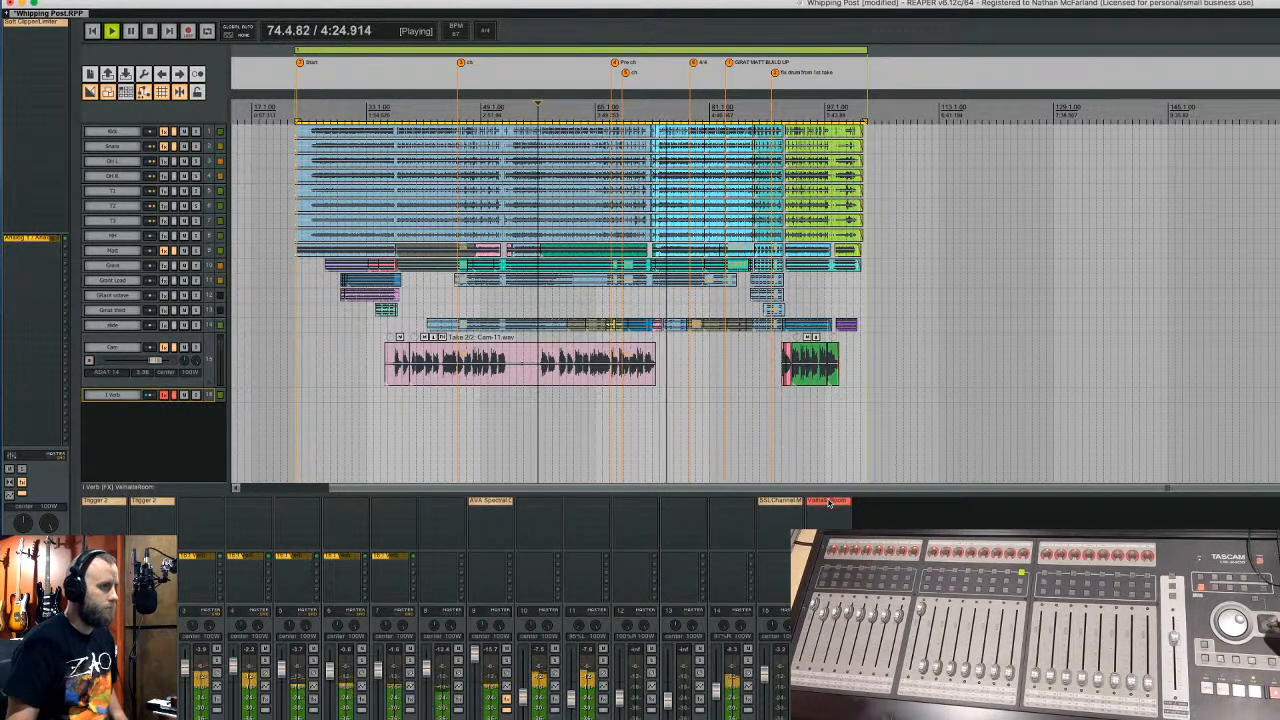
pyautogui.click(829, 501)
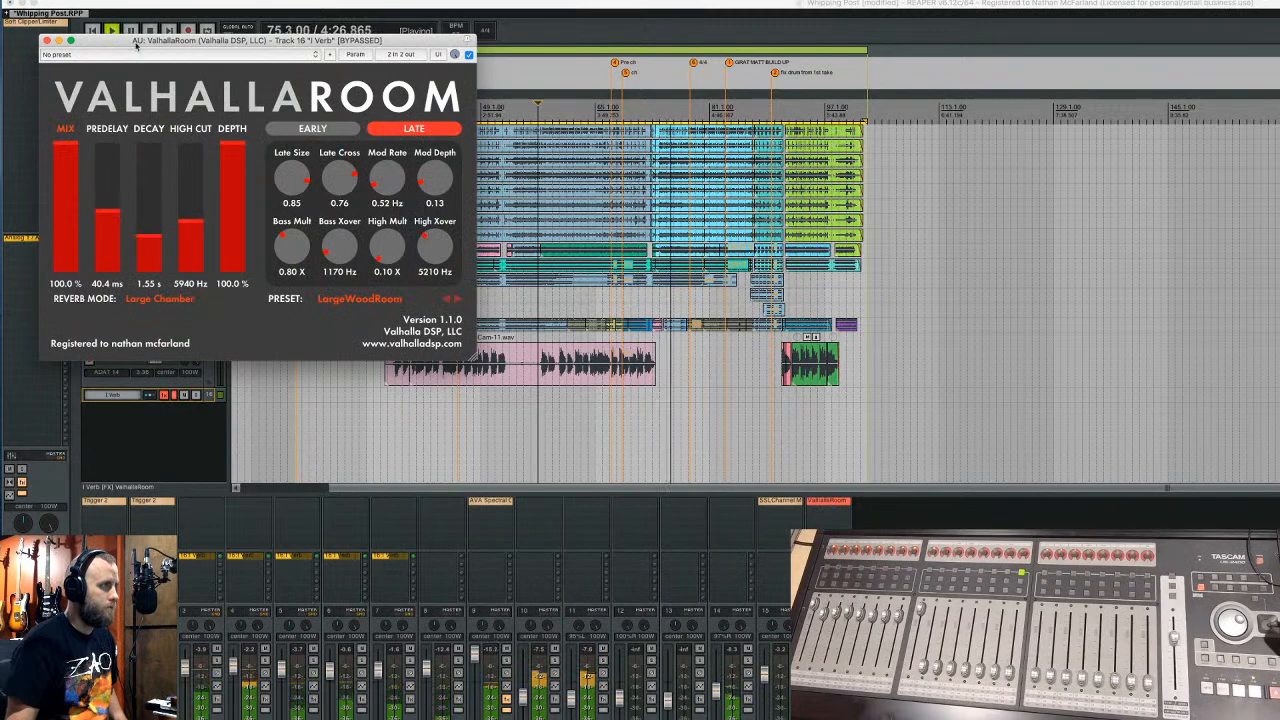
pyautogui.click(47, 41)
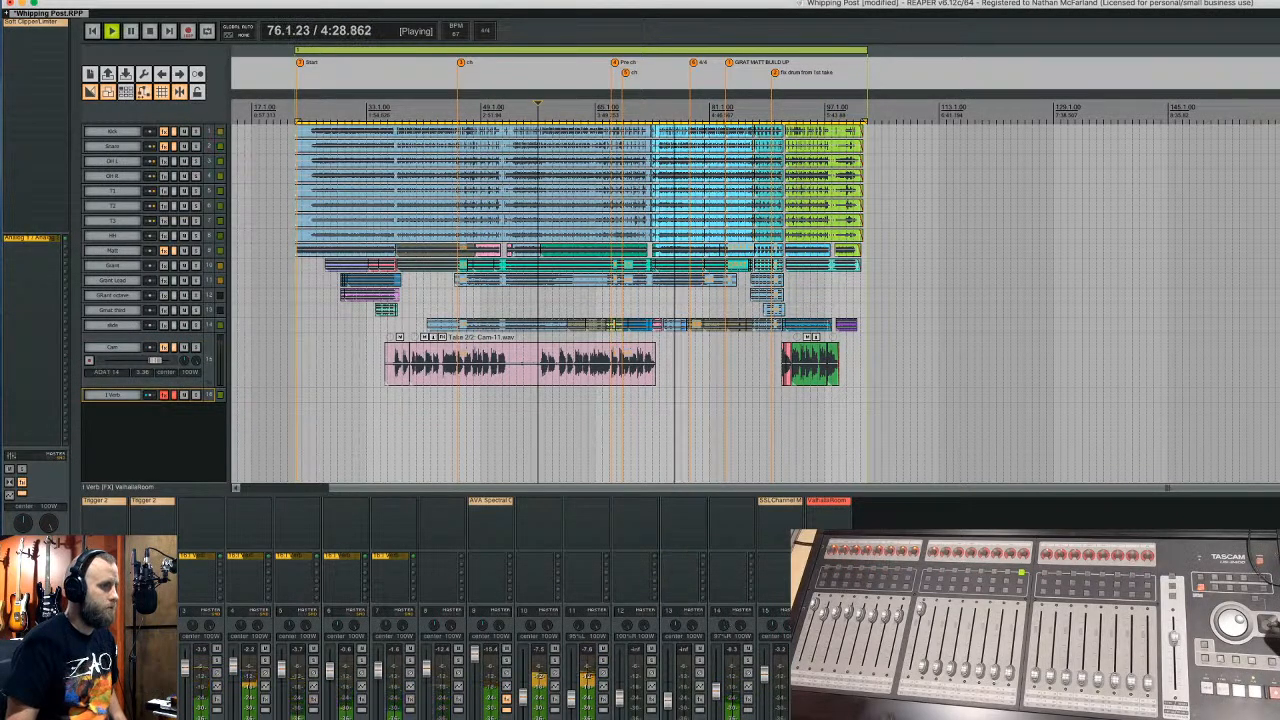
pyautogui.click(164, 395)
pyautogui.click(174, 395)
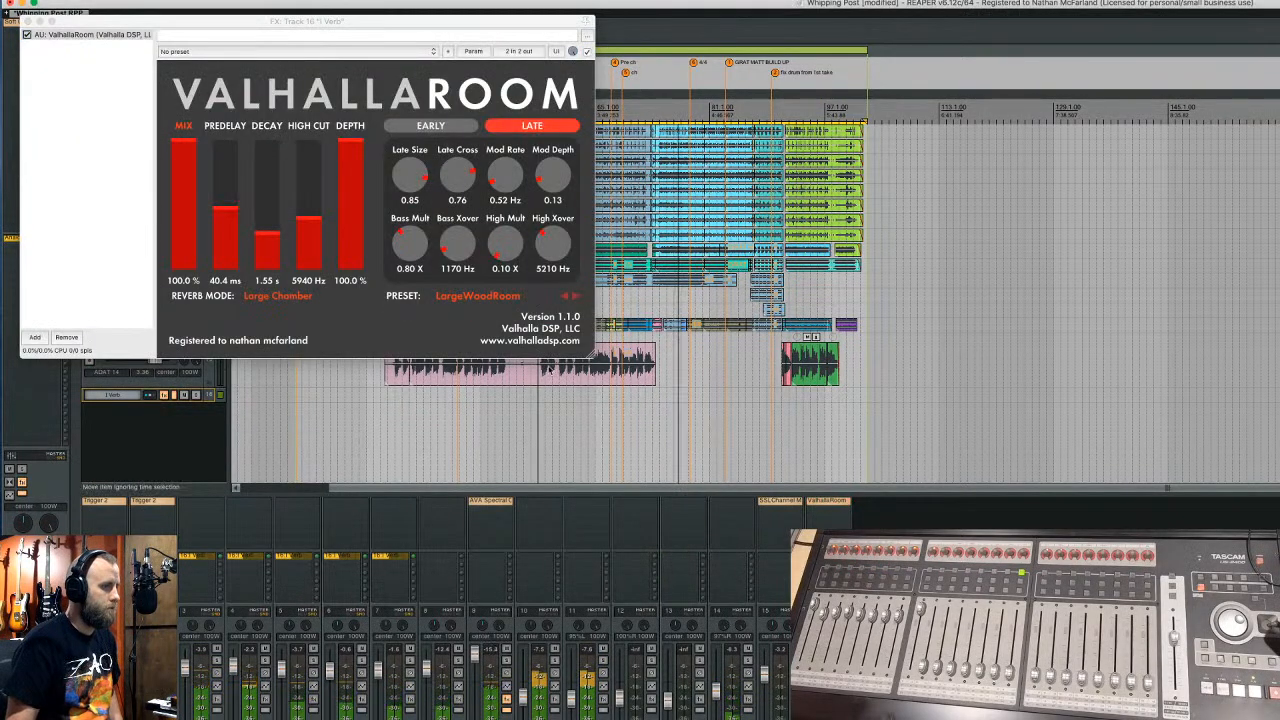
pyautogui.click(27, 21)
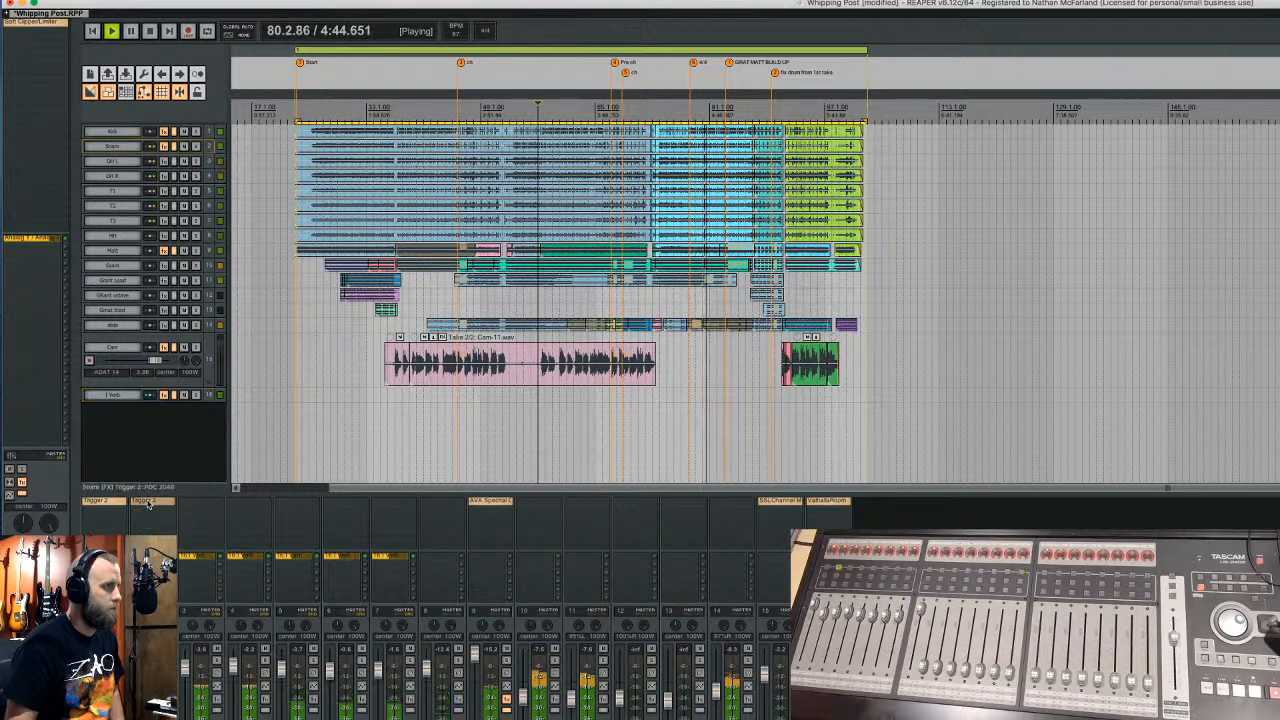
# - Lower the Snare's Trigger 2 Detail from 24 to 21, then stop playback
pyautogui.click(150, 501)
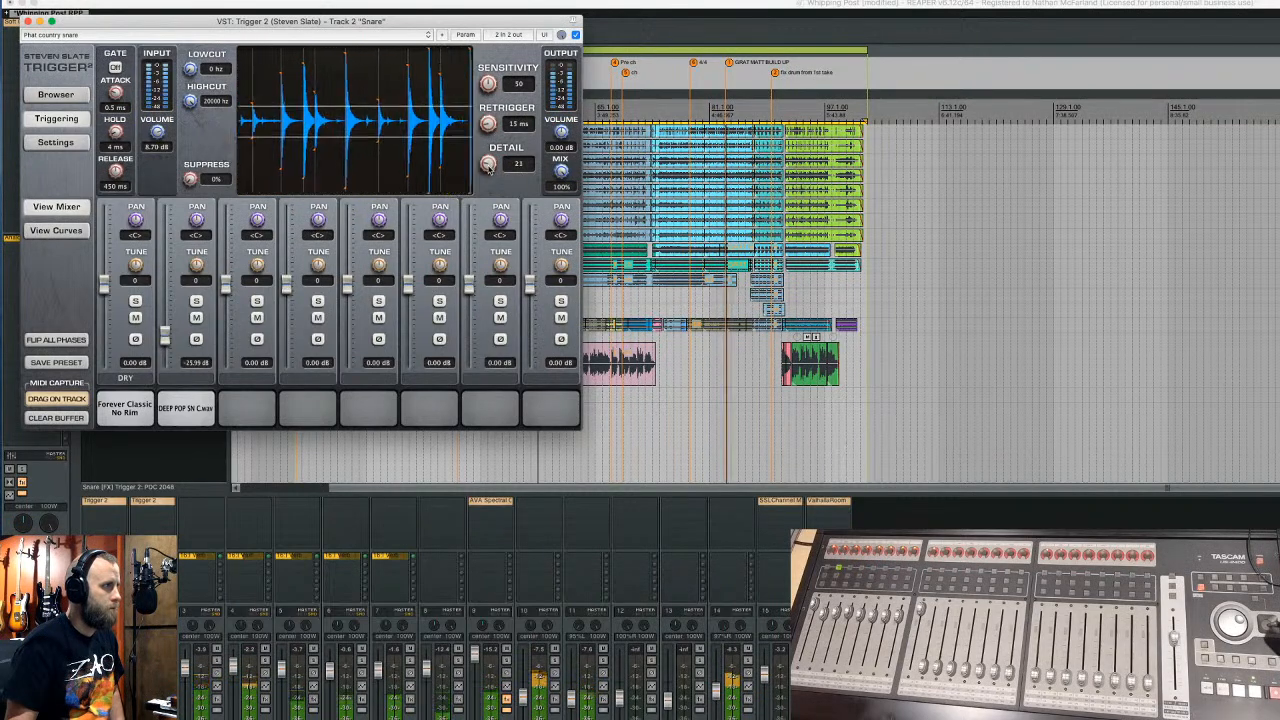
pyautogui.moveTo(488, 166); pyautogui.dragTo(490, 170)
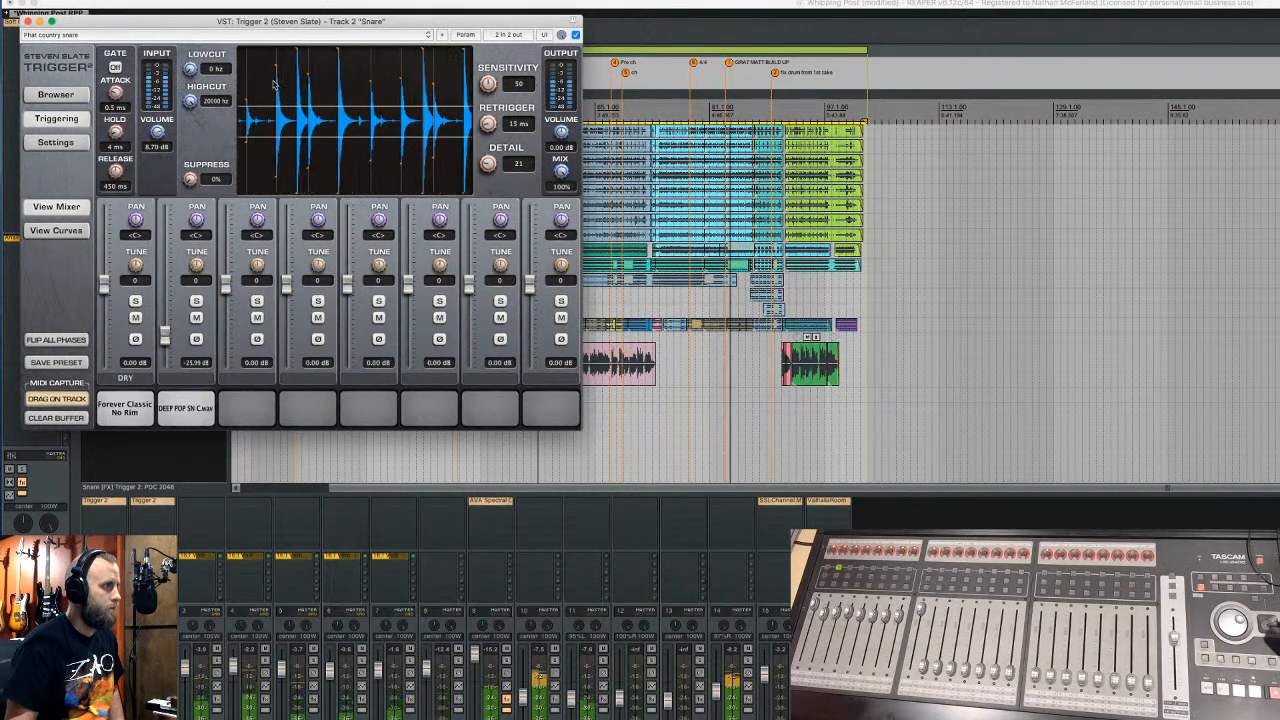
pyautogui.click(29, 21)
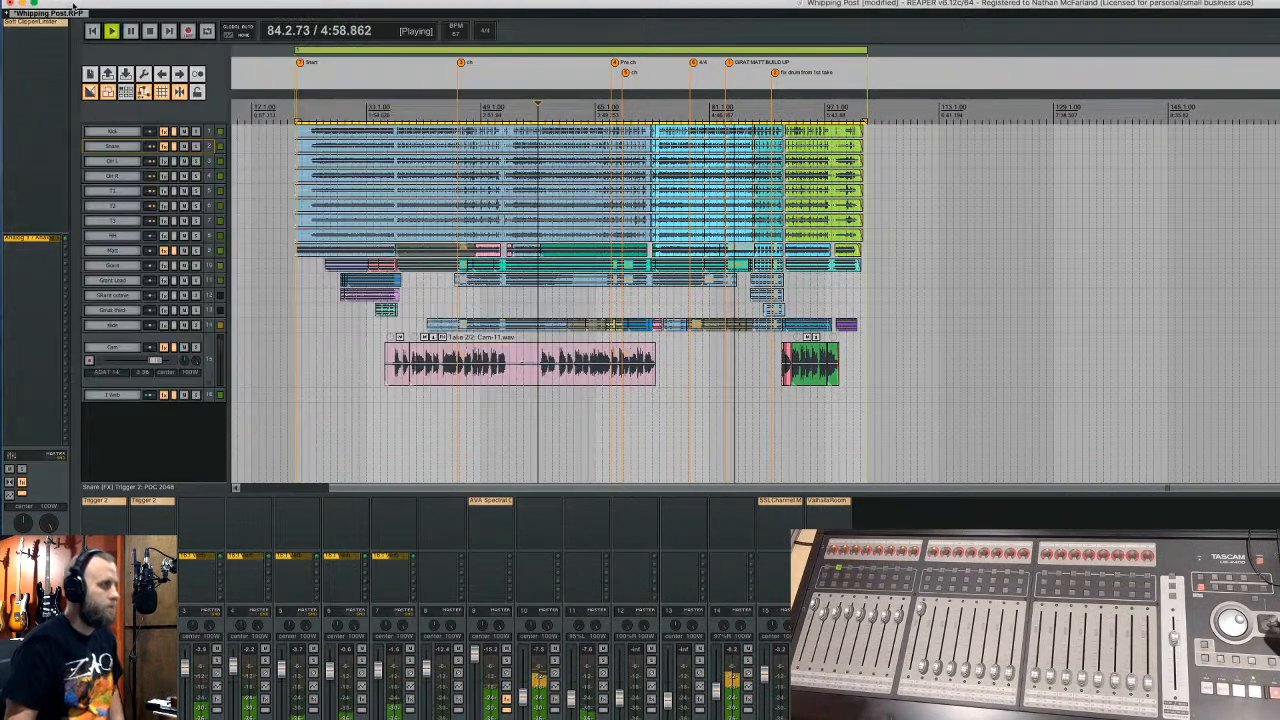
pyautogui.press('space')
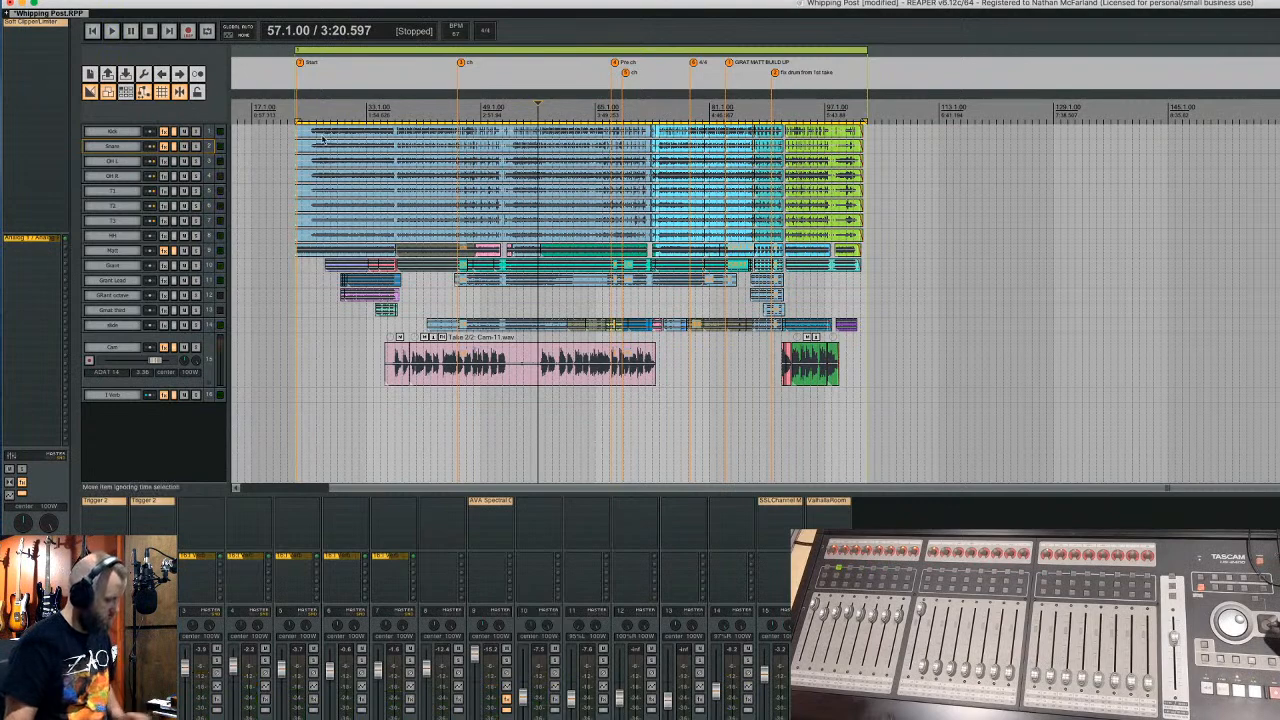
# - Open the Render to File dialog for the song region from the ruler
pyautogui.rightClick(382, 57)
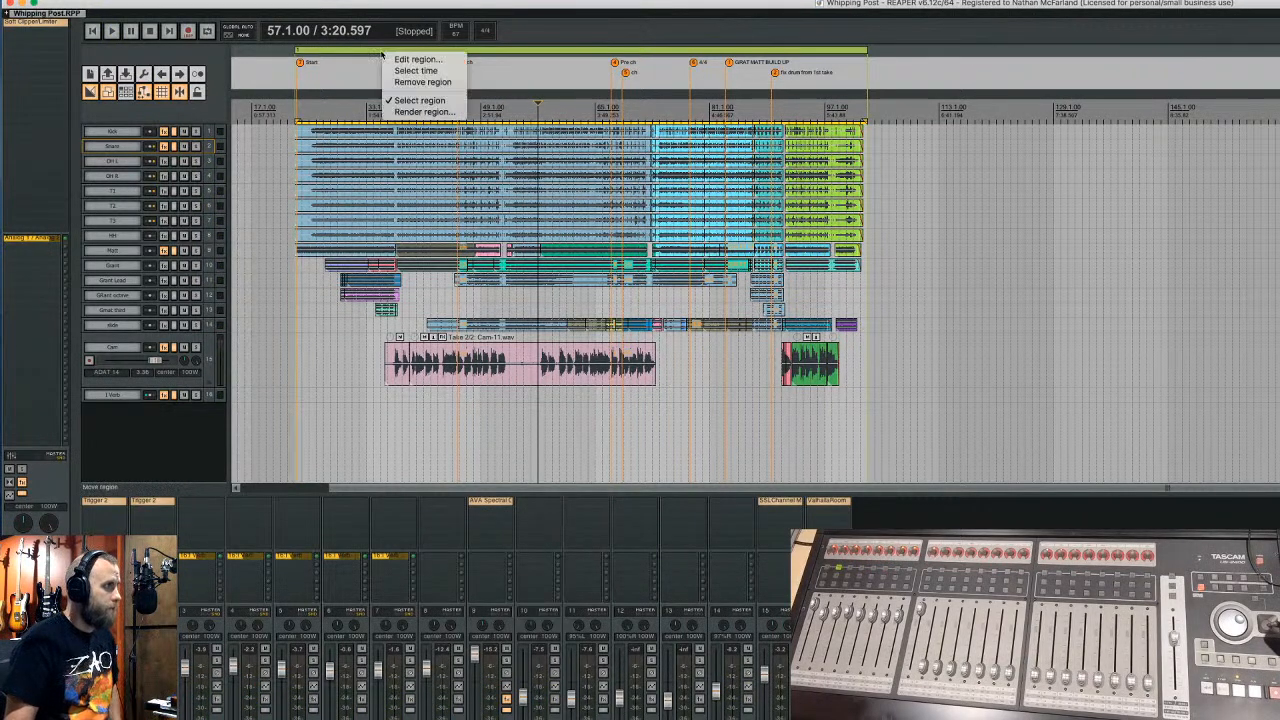
pyautogui.click(410, 113)
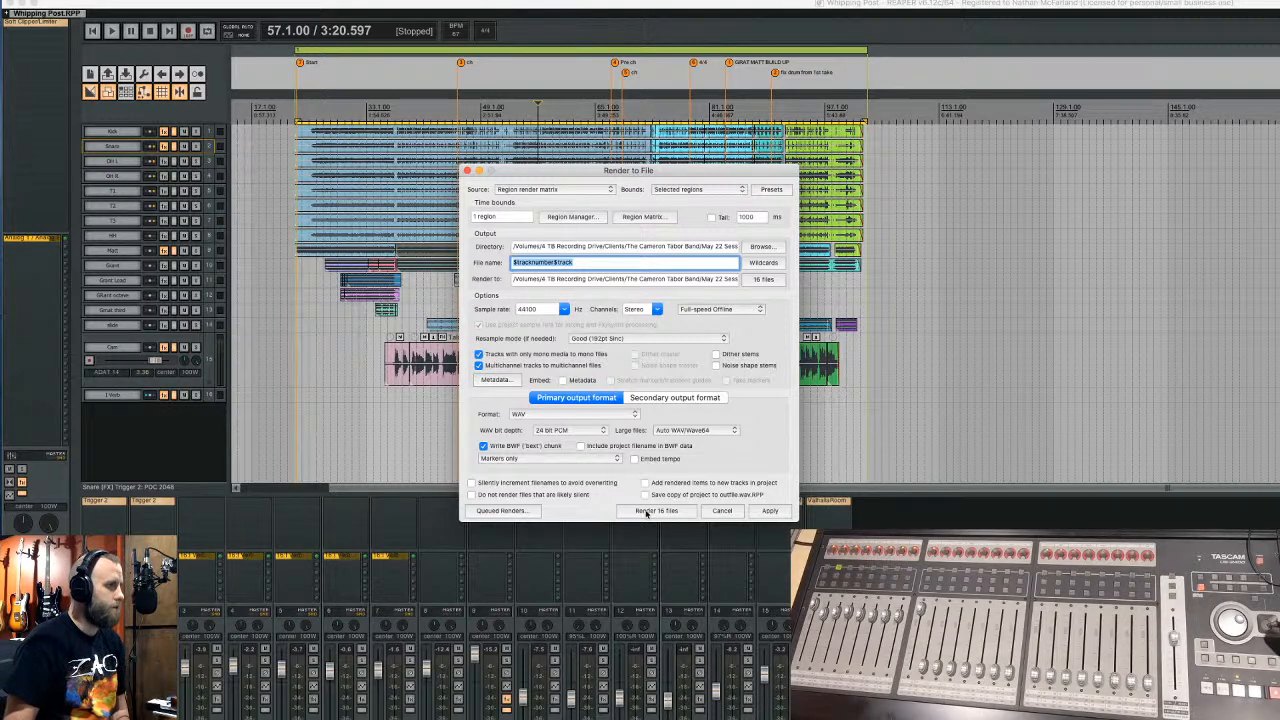
# - Check the region render matrix and apply the render settings
pyautogui.click(643, 216)
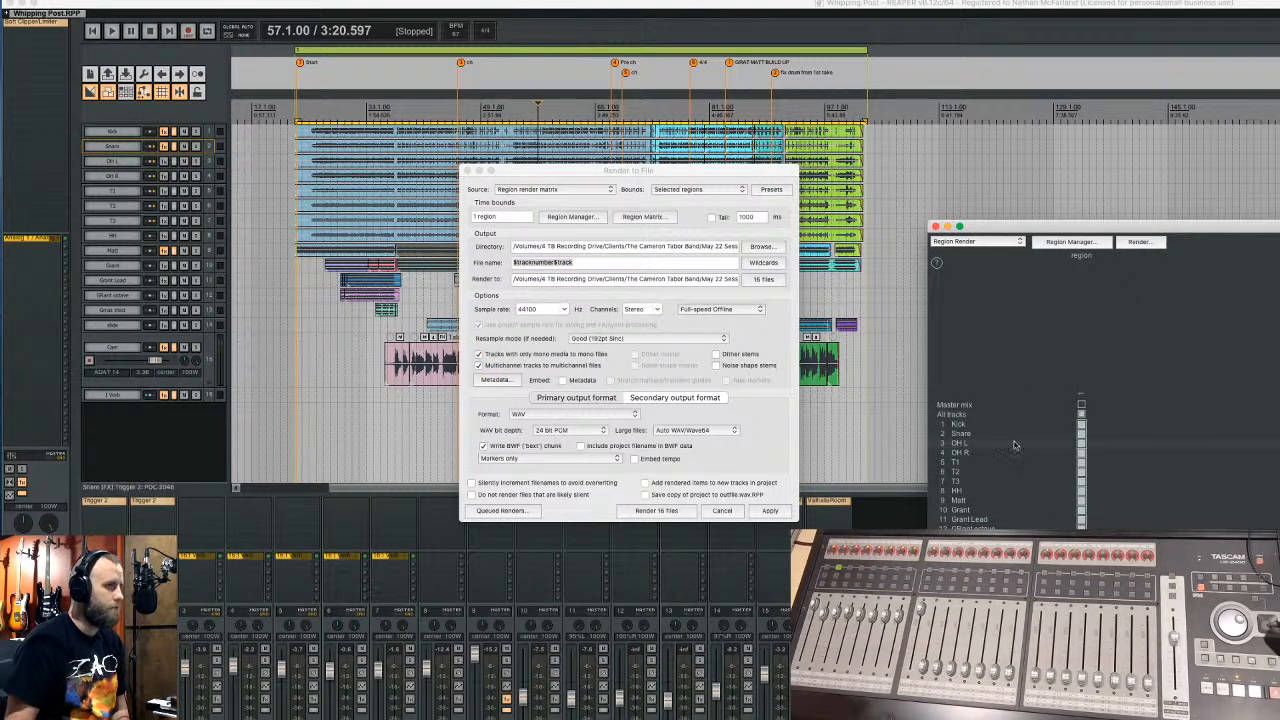
pyautogui.click(935, 227)
pyautogui.click(777, 511)
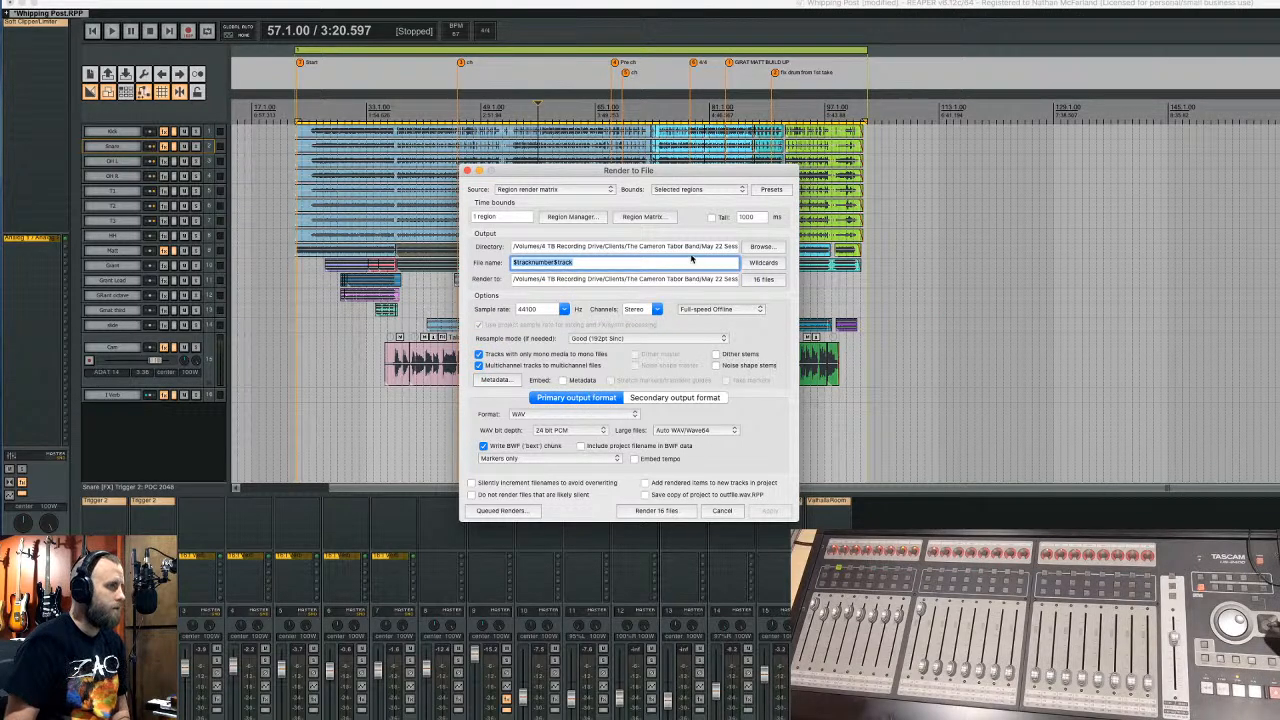
# - Create a new 'Whipping Post consol' folder and set it as the render output directory
pyautogui.click(760, 247)
pyautogui.click(858, 262)
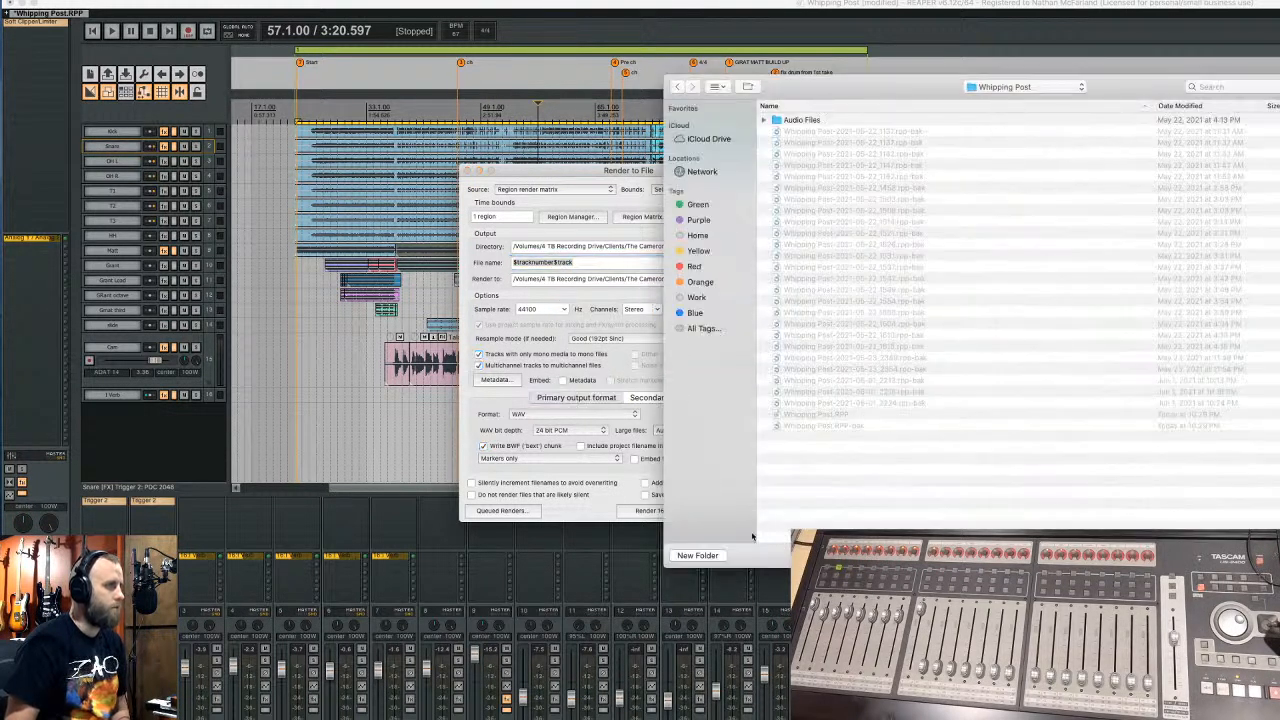
pyautogui.click(698, 556)
pyautogui.write('Whipping Po')
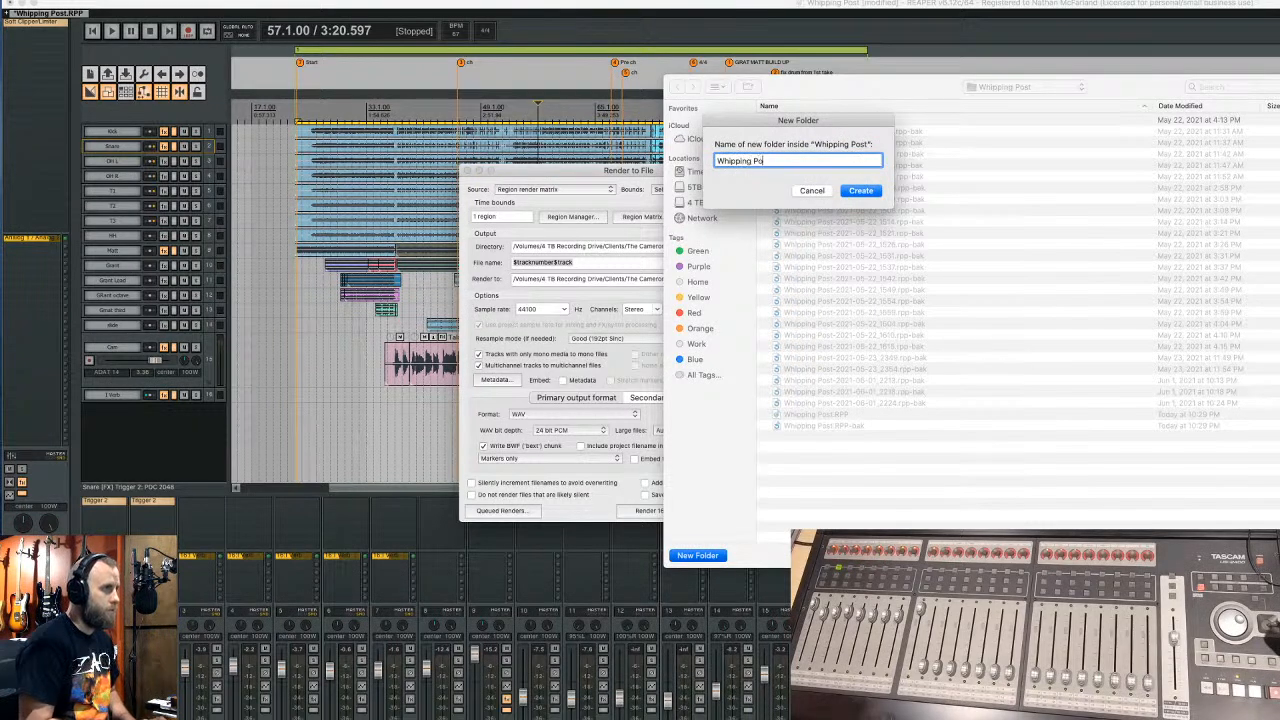
pyautogui.write('st consol')
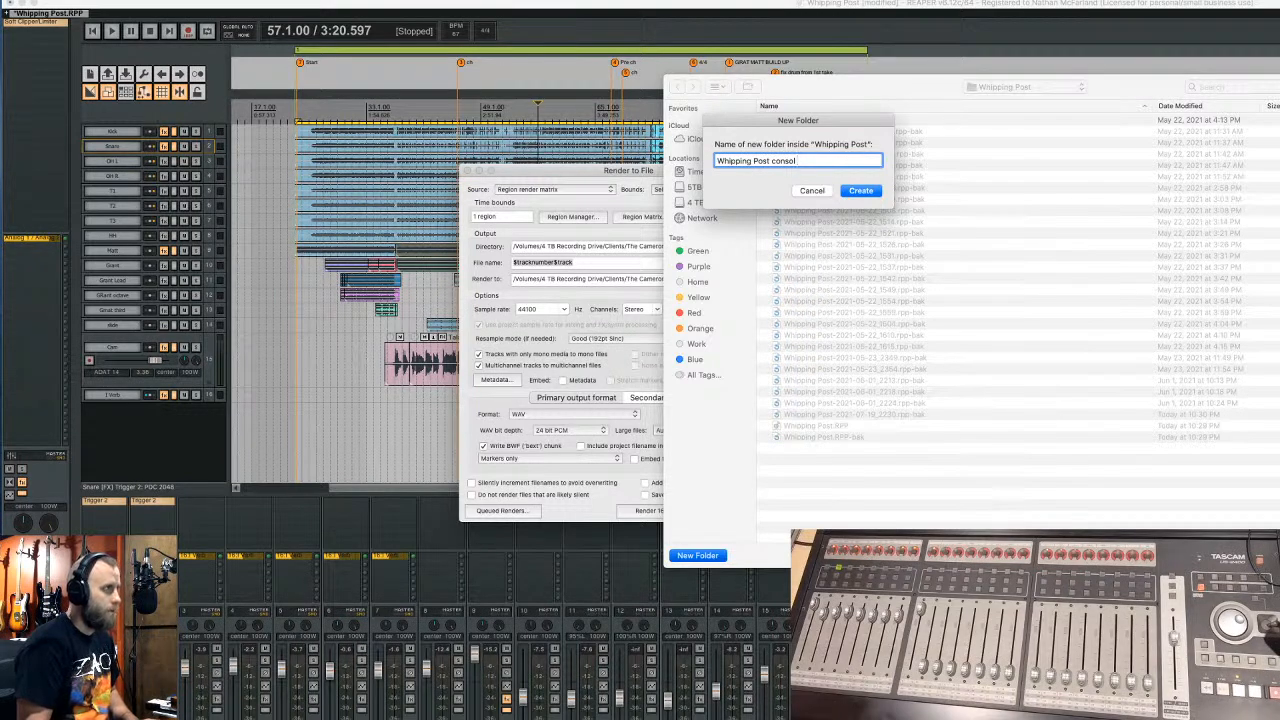
pyautogui.click(875, 191)
pyautogui.press('Return')
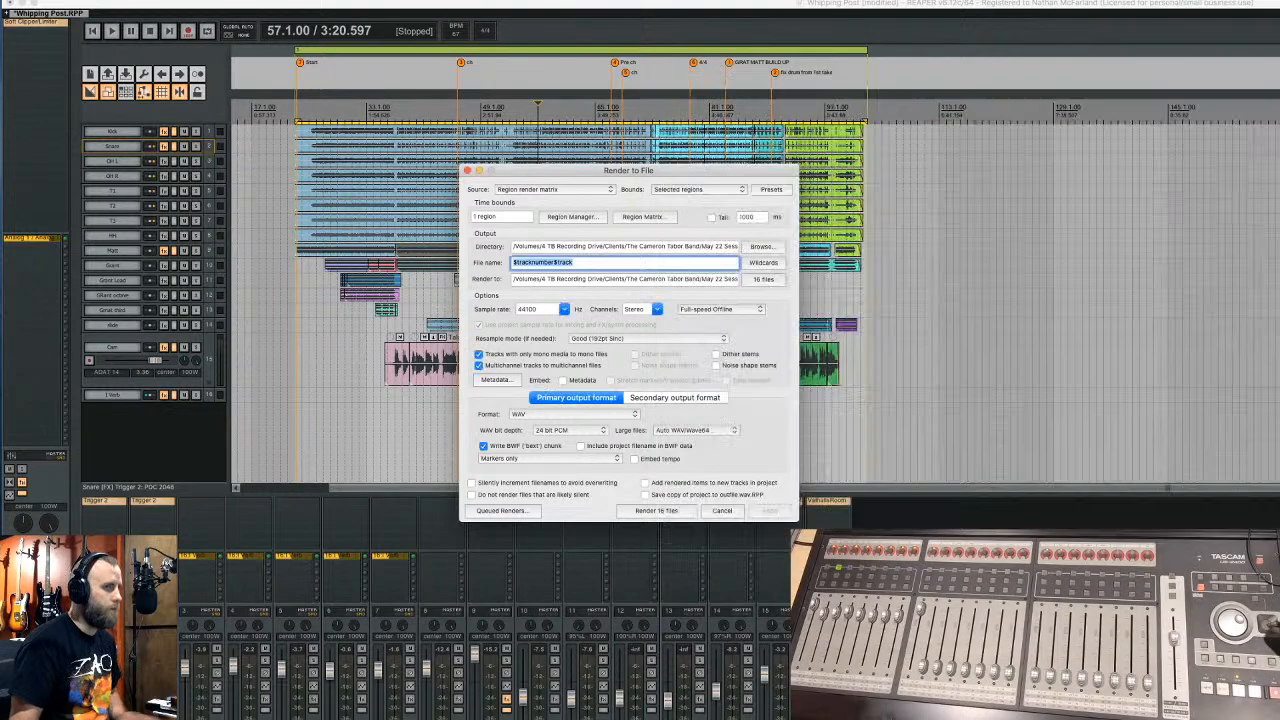
# - Render all 16 track WAV files, check them in Finder, and close the render windows
pyautogui.click(655, 510)
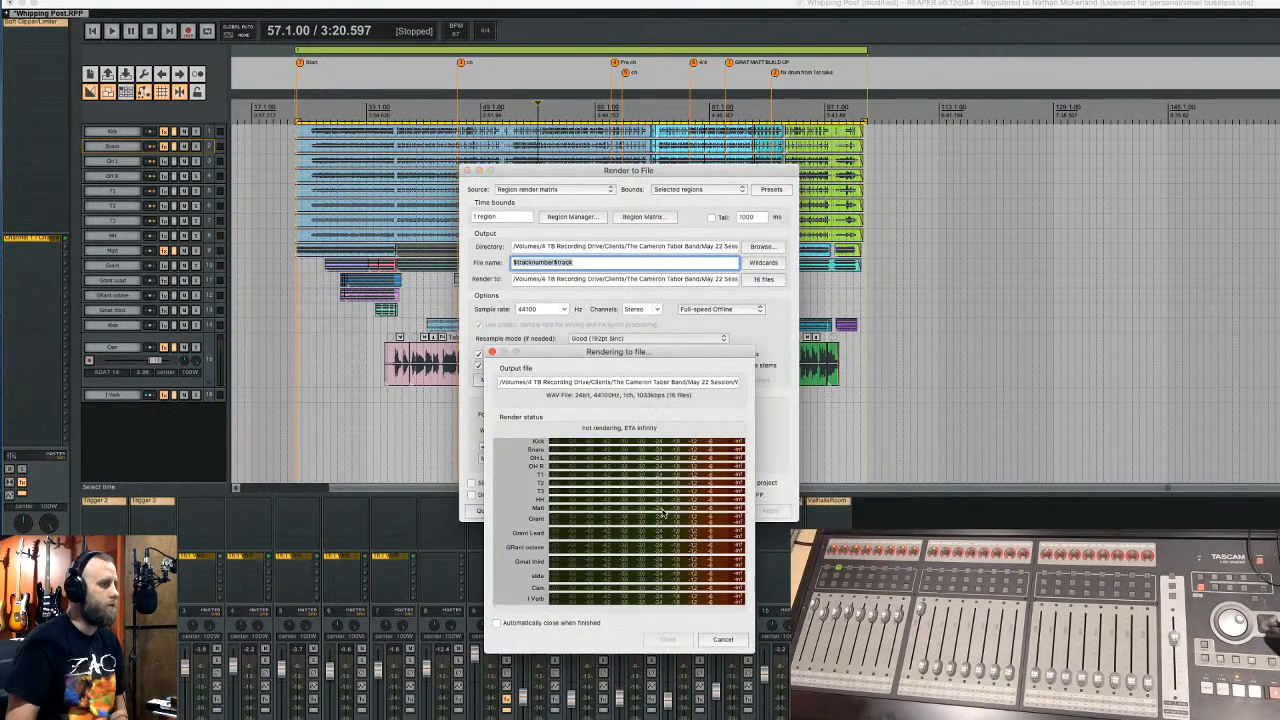
pyautogui.moveTo(628, 358); pyautogui.dragTo(825, 200)
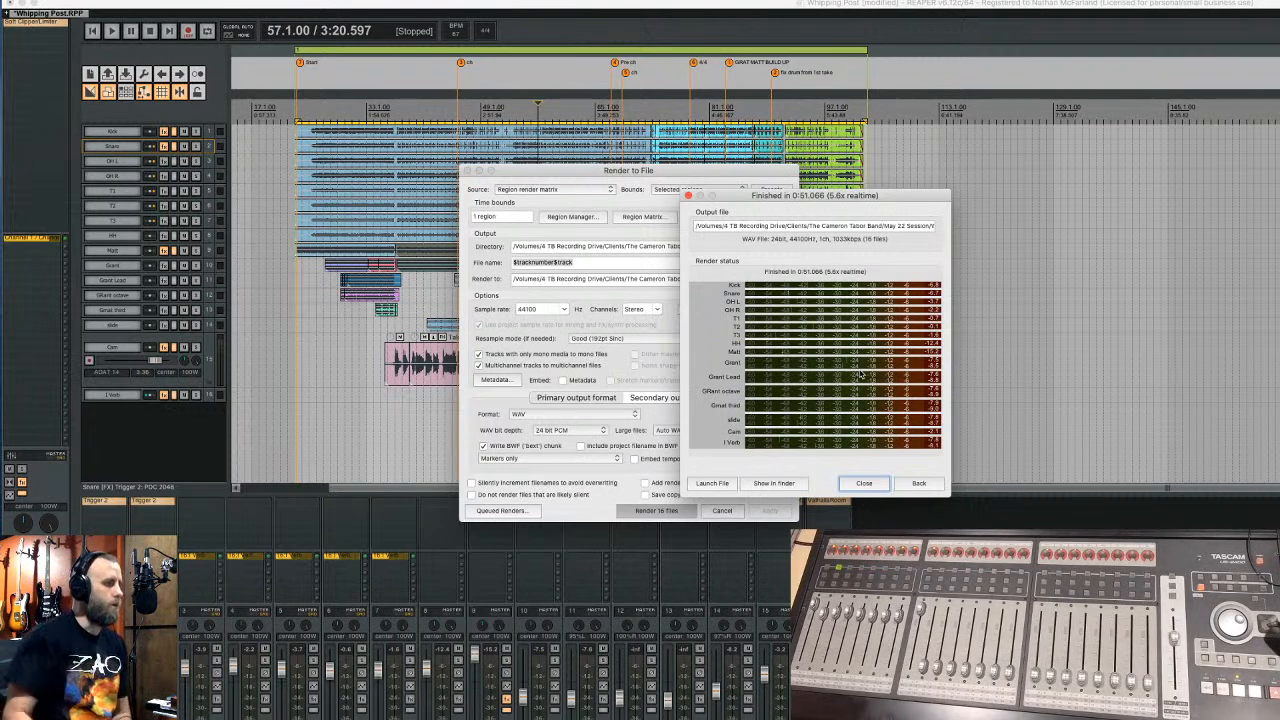
pyautogui.click(773, 483)
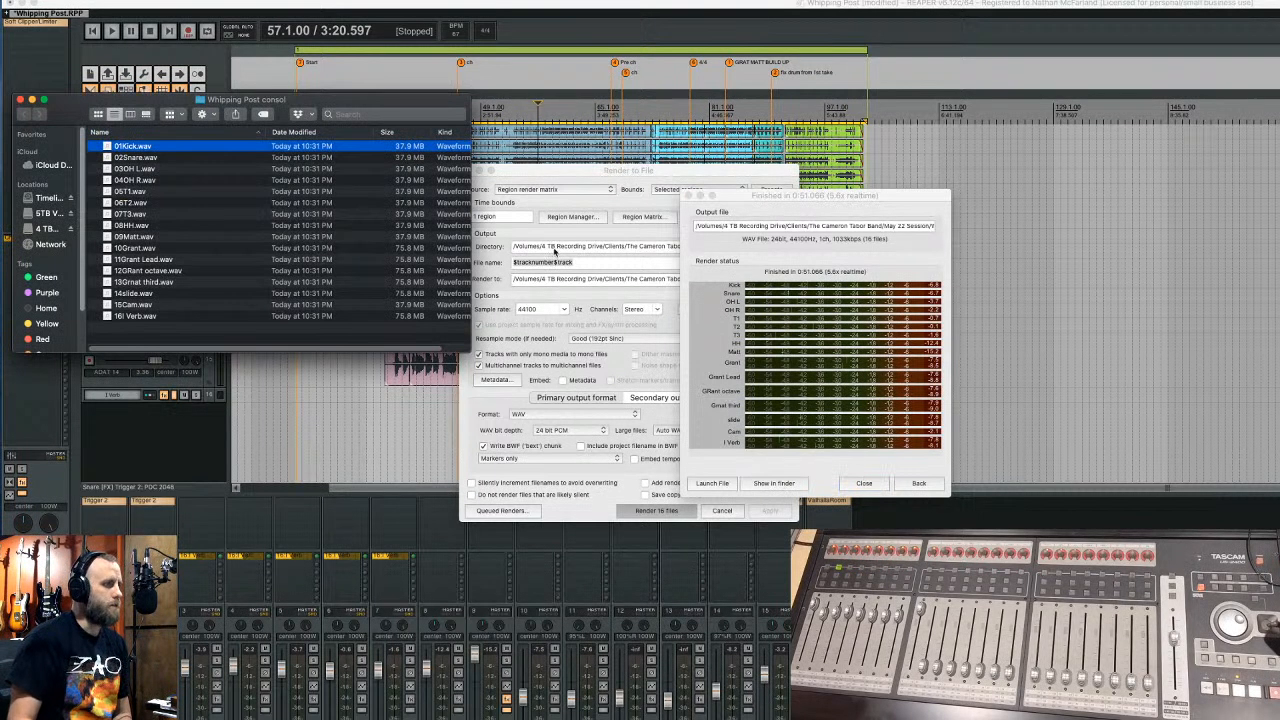
pyautogui.moveTo(360, 108); pyautogui.dragTo(1279, 150)
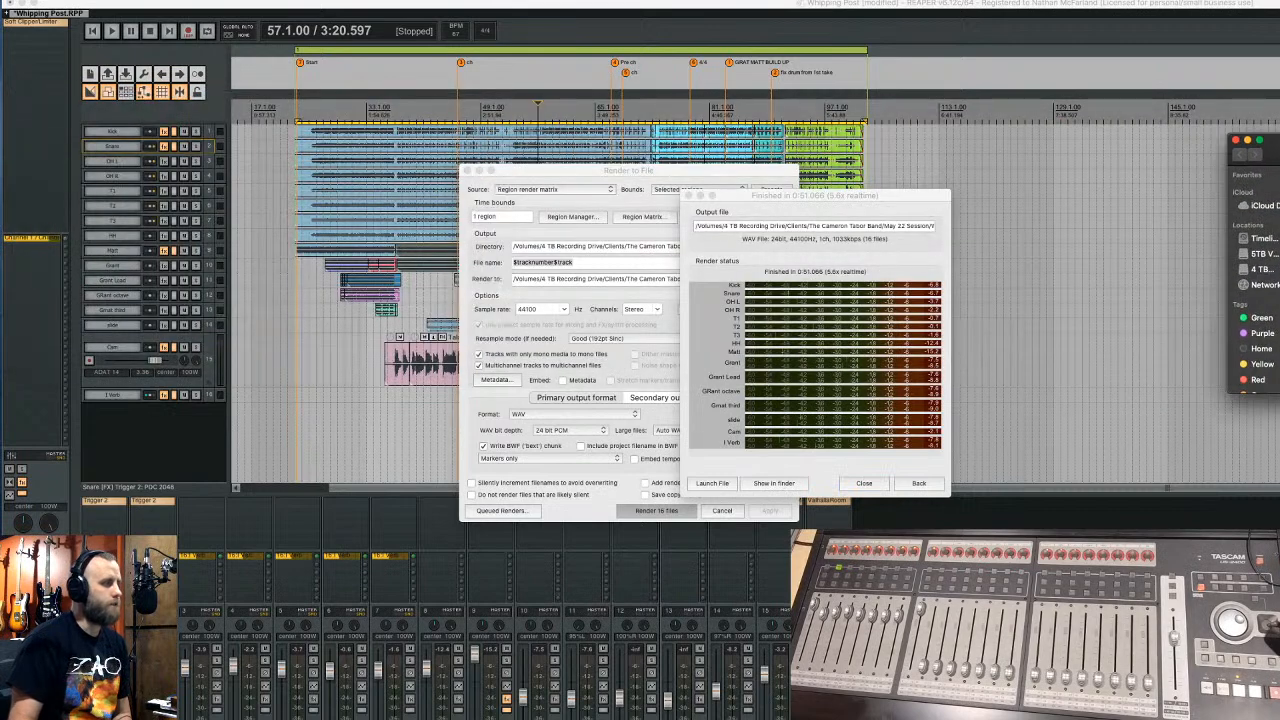
pyautogui.click(860, 483)
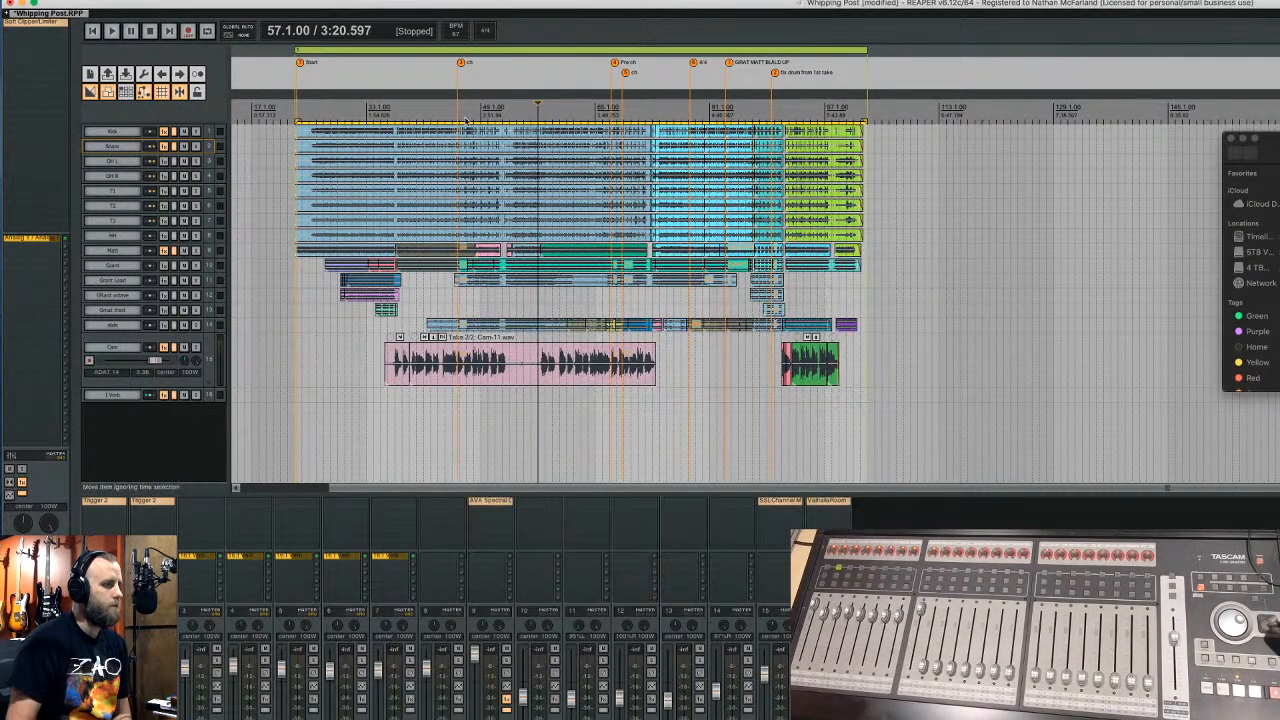
# - Save the REAPER project, return to the Mixbus session, and drag in the rendered WAV stems
pyautogui.click(350, 14)
pyautogui.press('super+s')
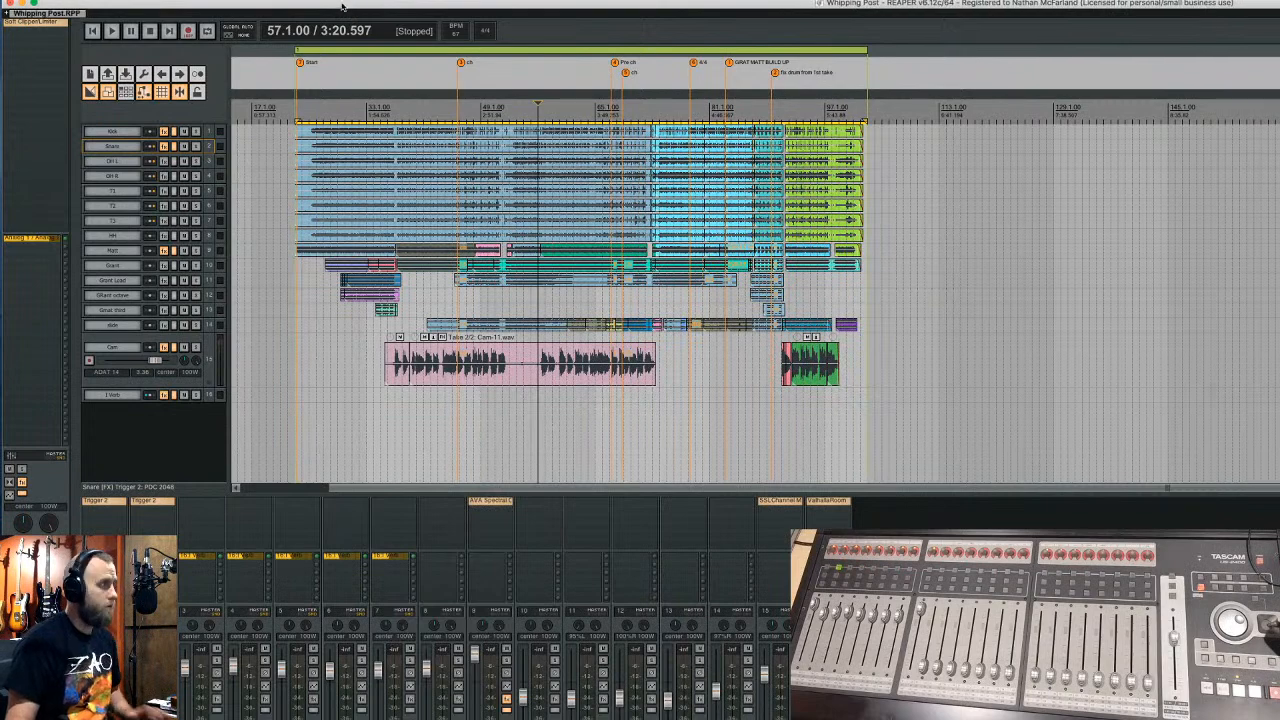
pyautogui.click(22, 4)
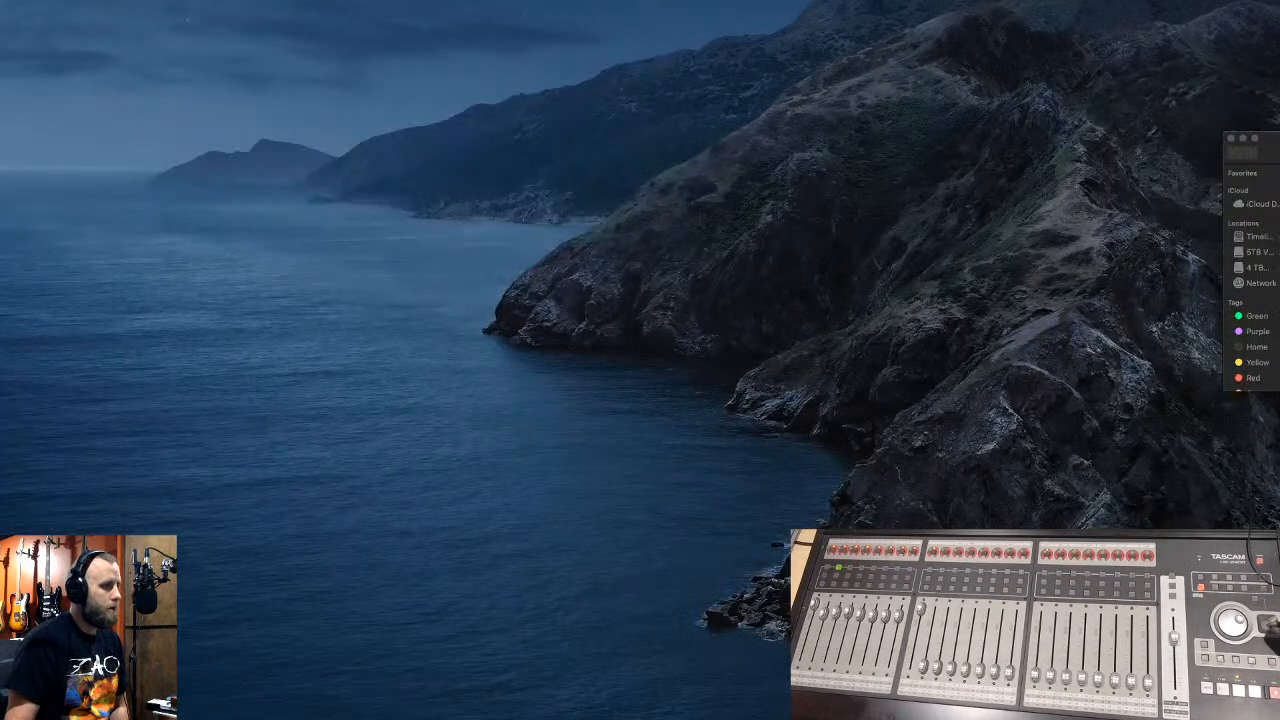
pyautogui.click(672, 718)
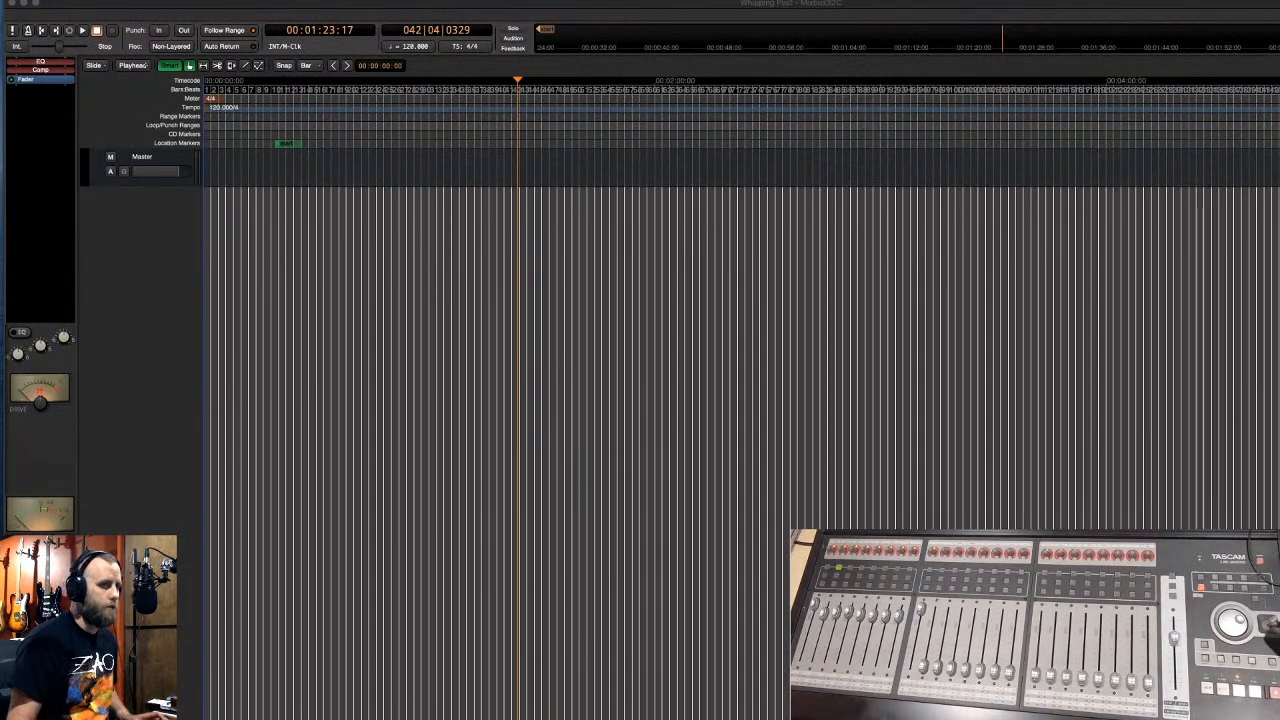
pyautogui.moveTo(1279, 195); pyautogui.dragTo(355, 211)
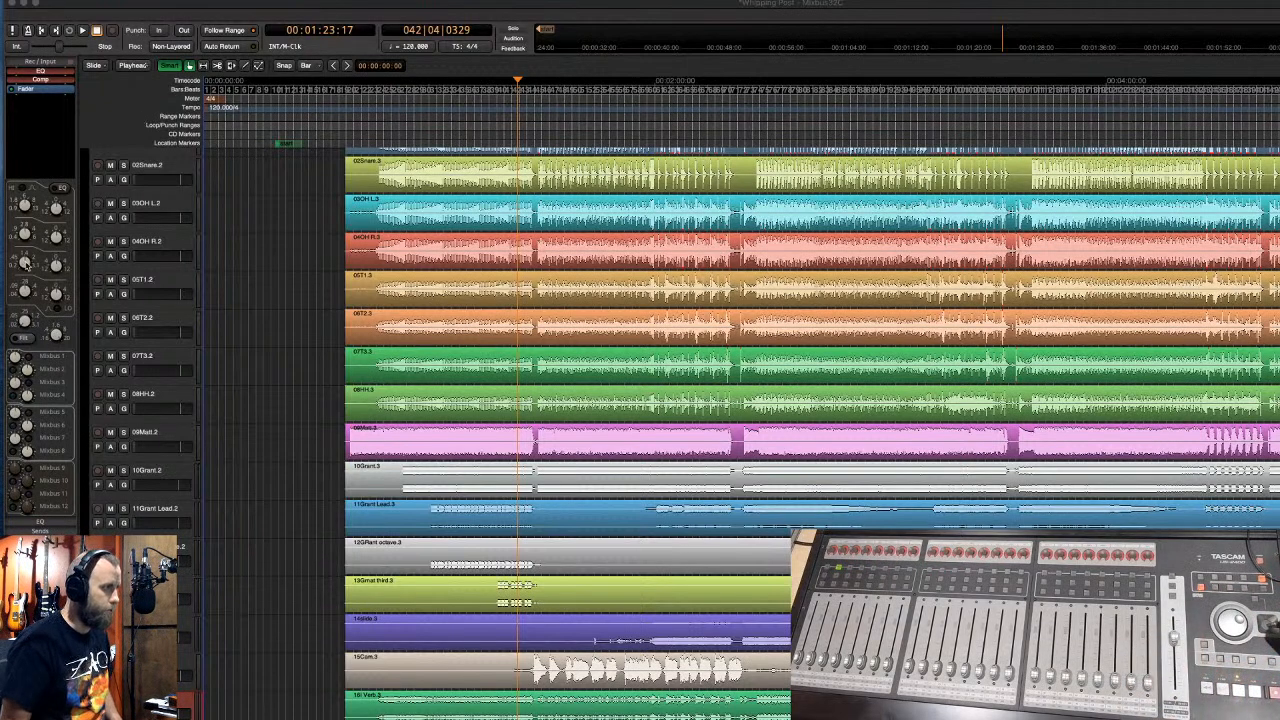
# - Play the imported stems from the song start in the mixer view
pyautogui.click(315, 3)
pyautogui.hotkey('alt', 'm')
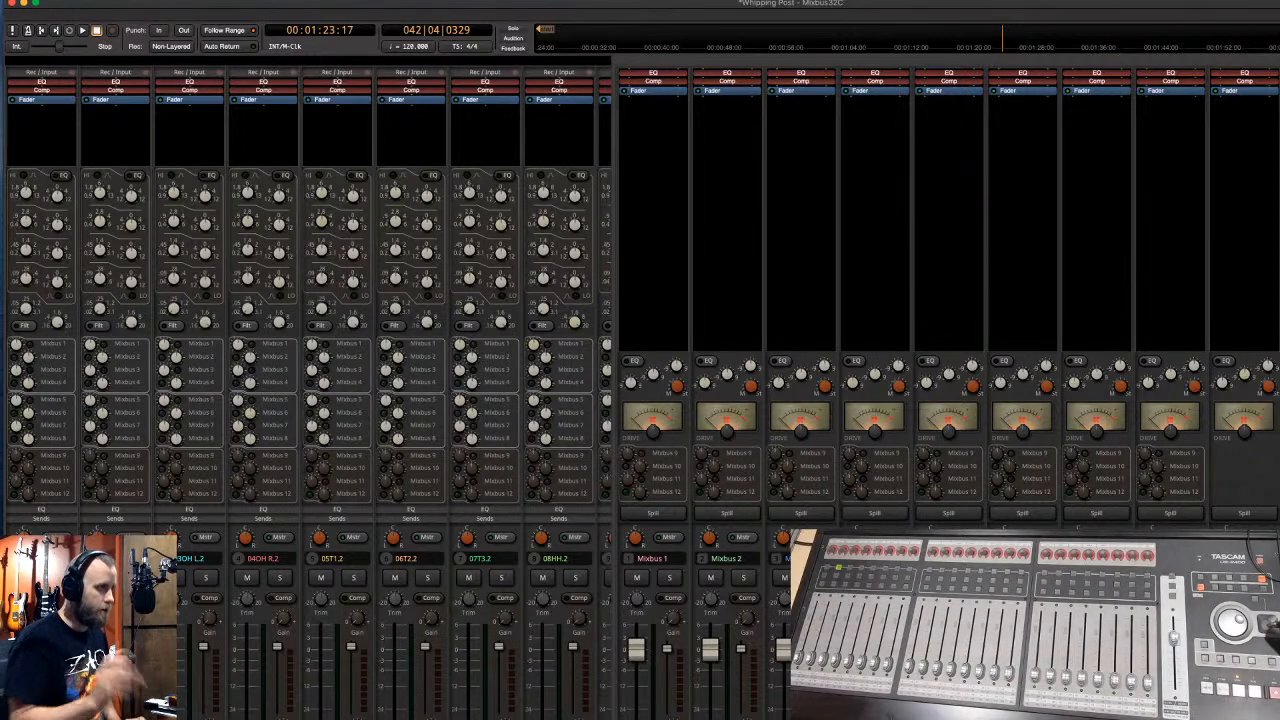
pyautogui.press('Home')
pyautogui.press('space')
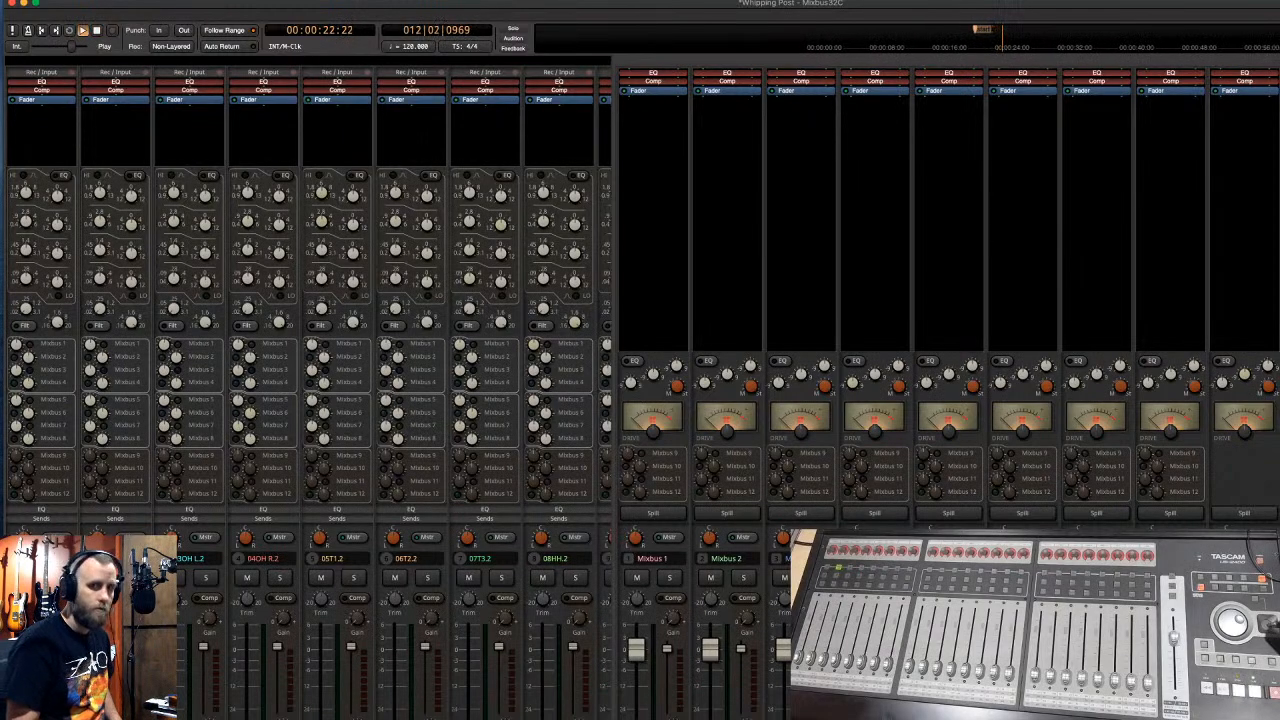
# - Move the session start marker to 00:00:38:07 and play from there
pyautogui.hotkey('alt', 'm')
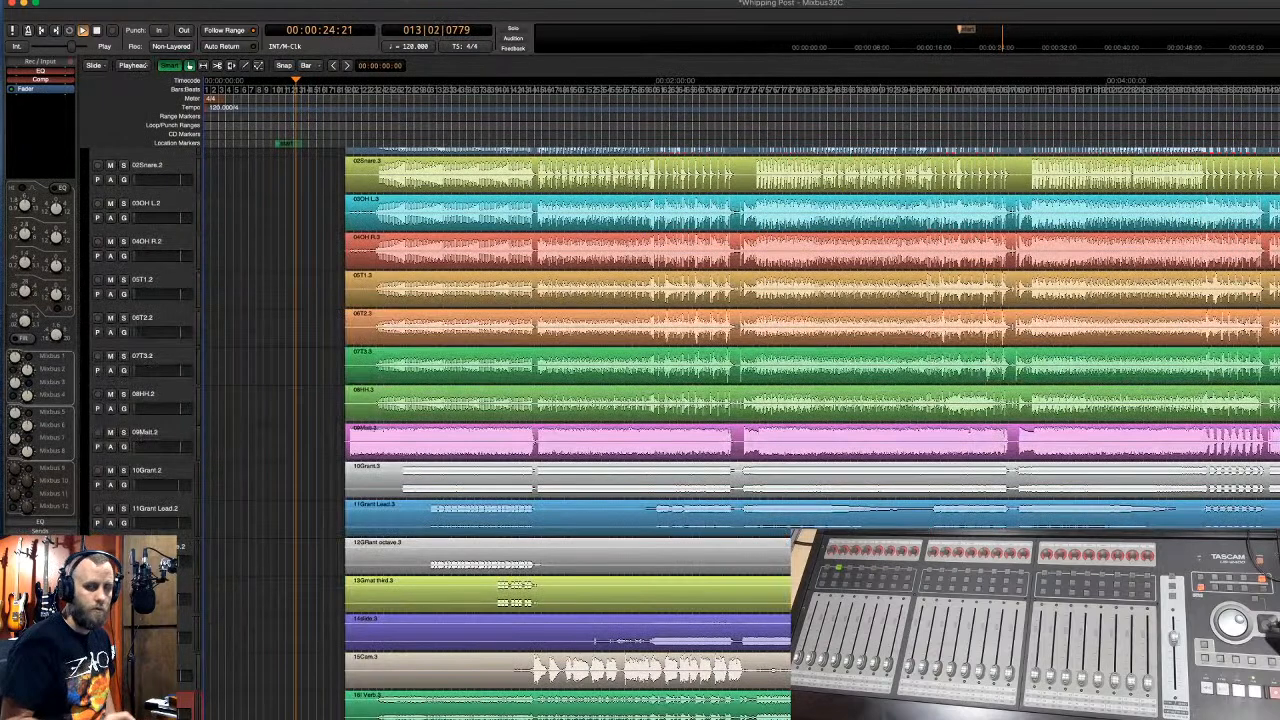
pyautogui.press('space')
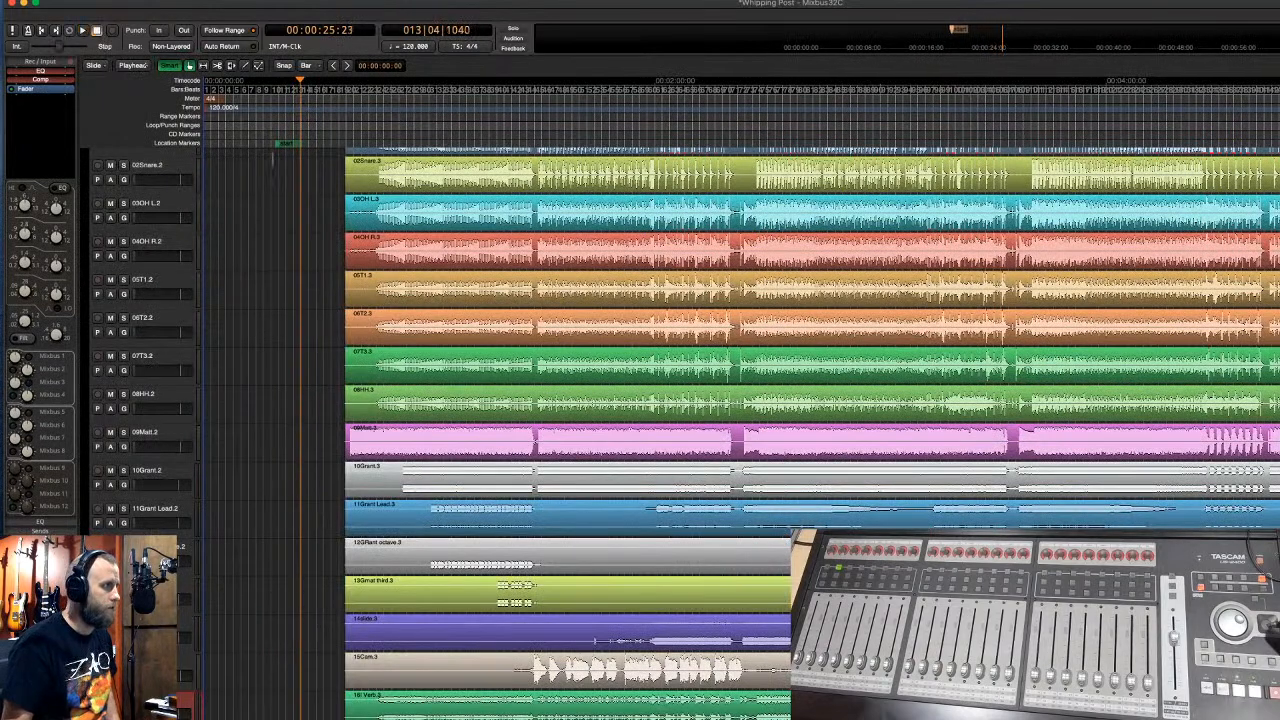
pyautogui.moveTo(286, 147); pyautogui.dragTo(357, 150)
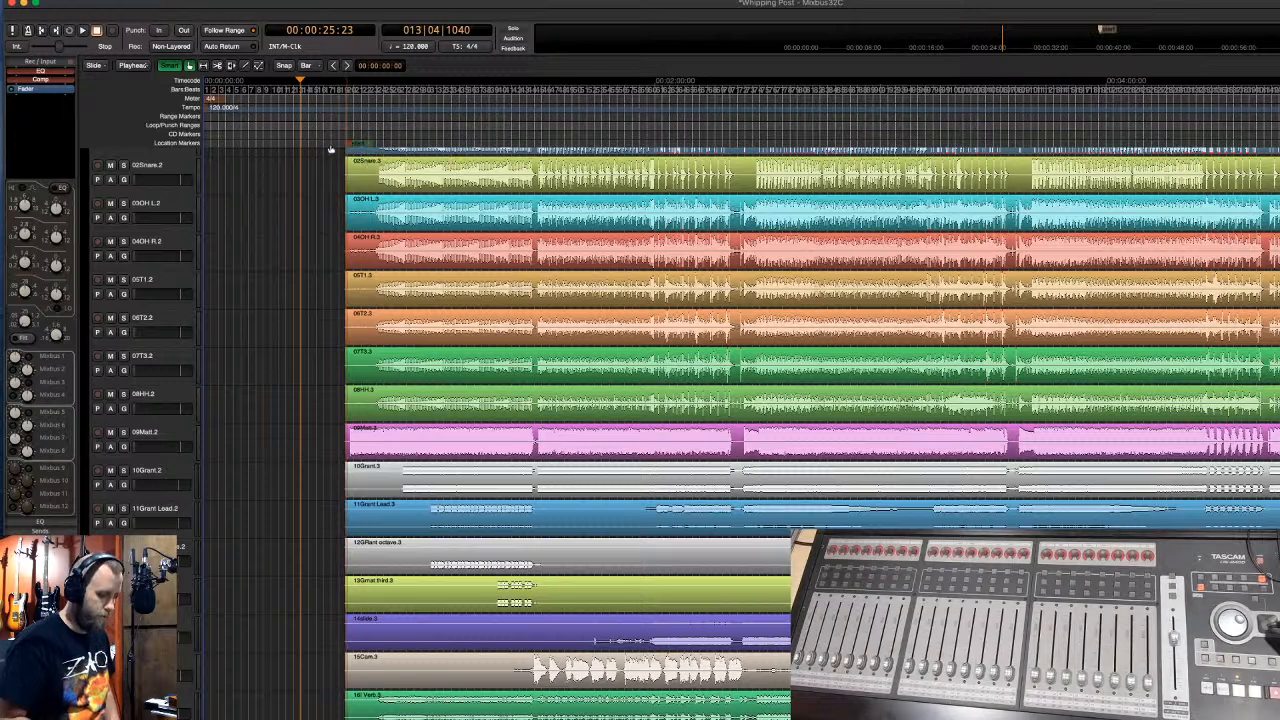
pyautogui.press('Home')
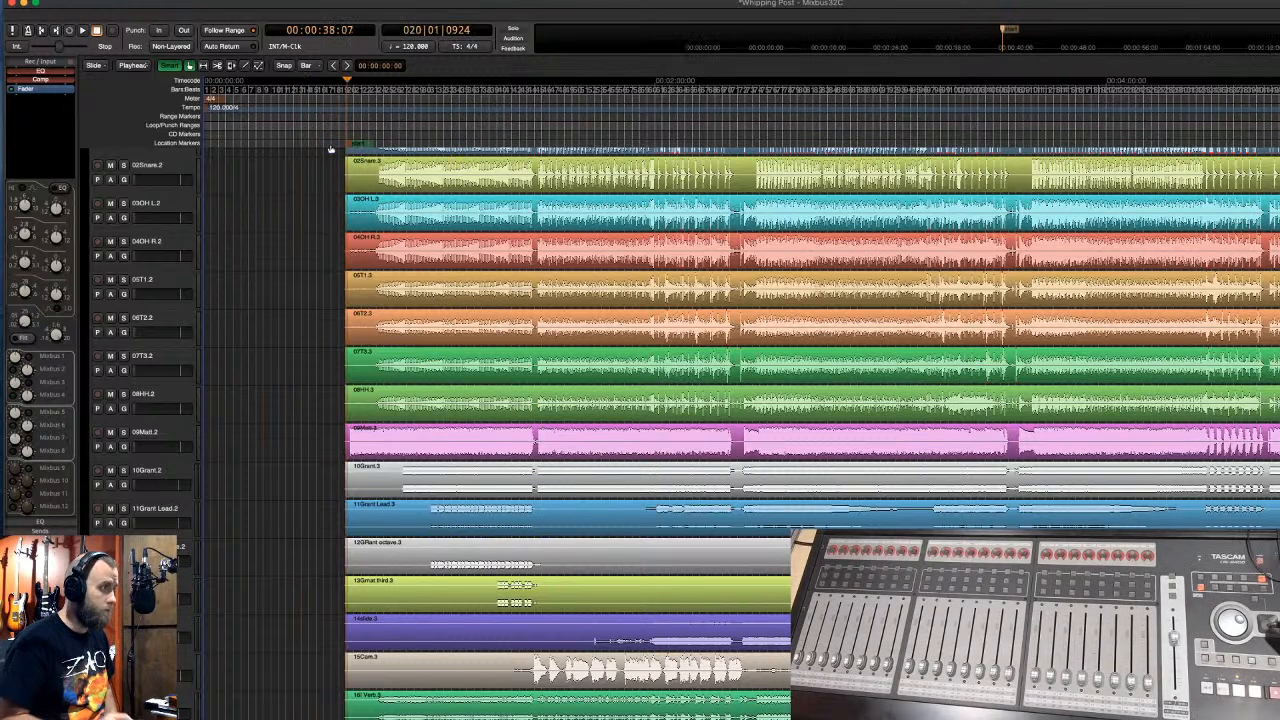
pyautogui.press('space')
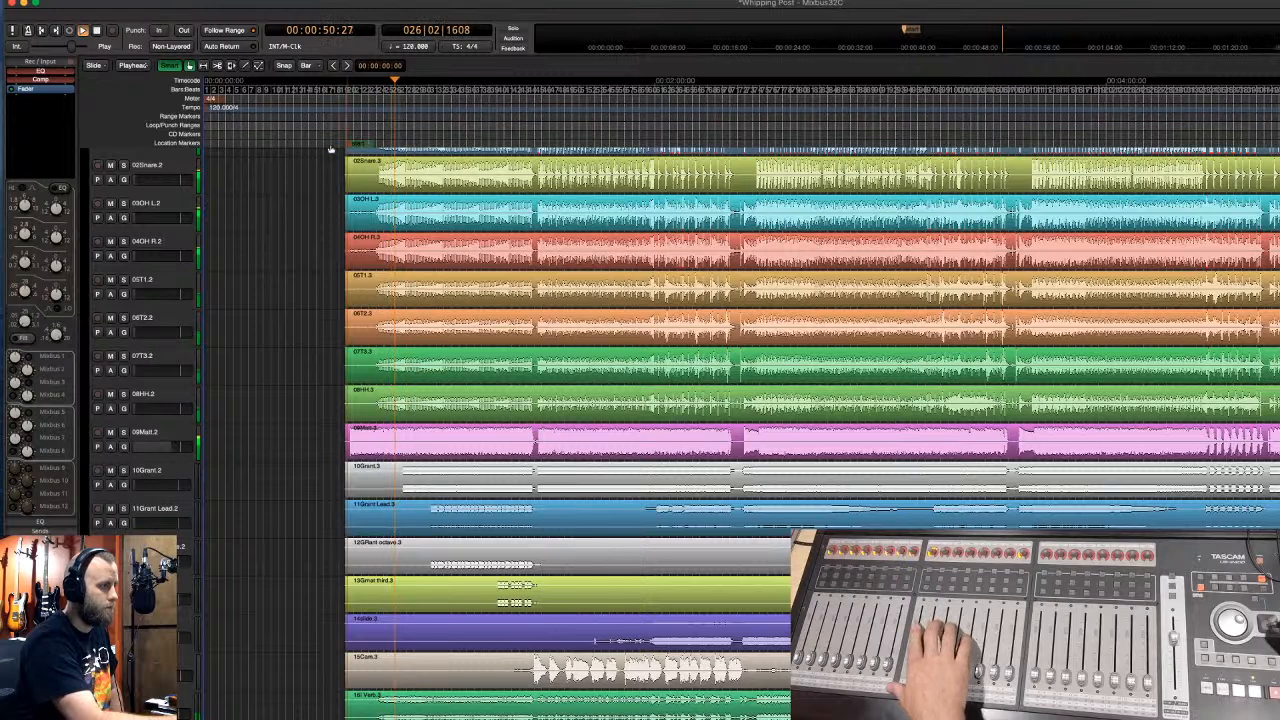
# - Select the 09Matt.2 track while playback continues
pyautogui.click(172, 438)
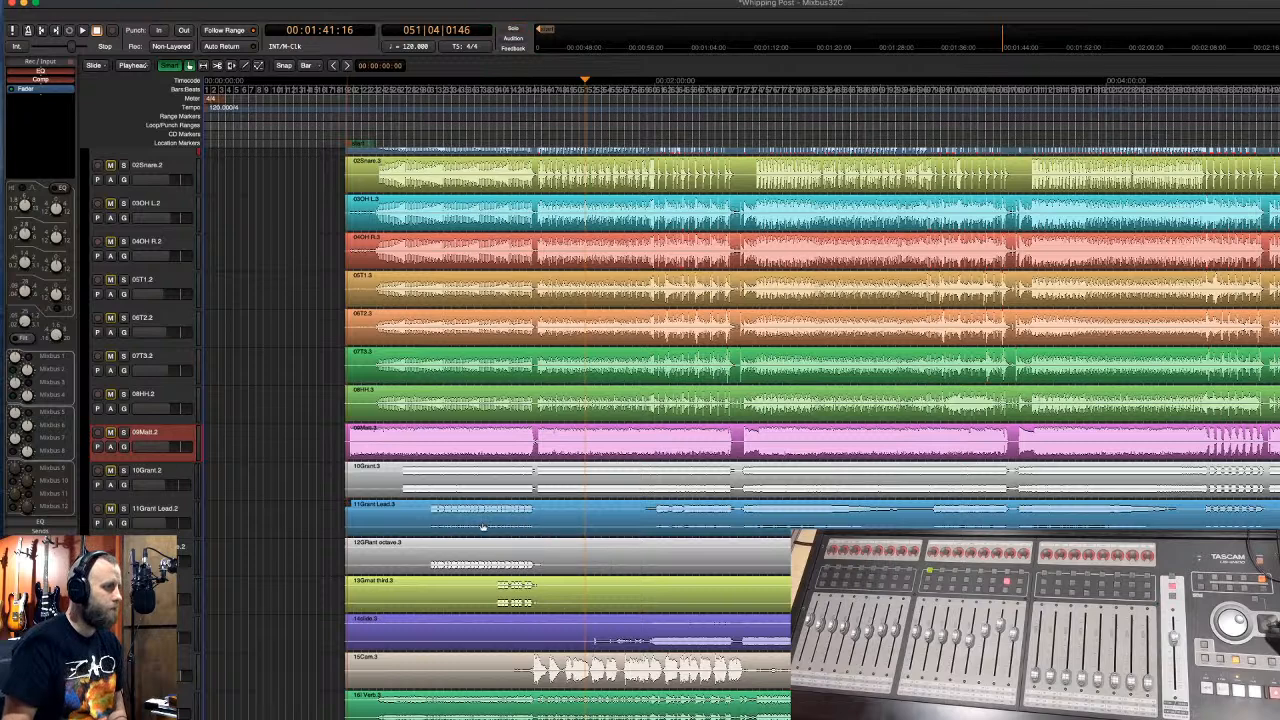
# - Restart playback from about 1:27 and solo the 09Matt.2 track
pyautogui.click(171, 512)
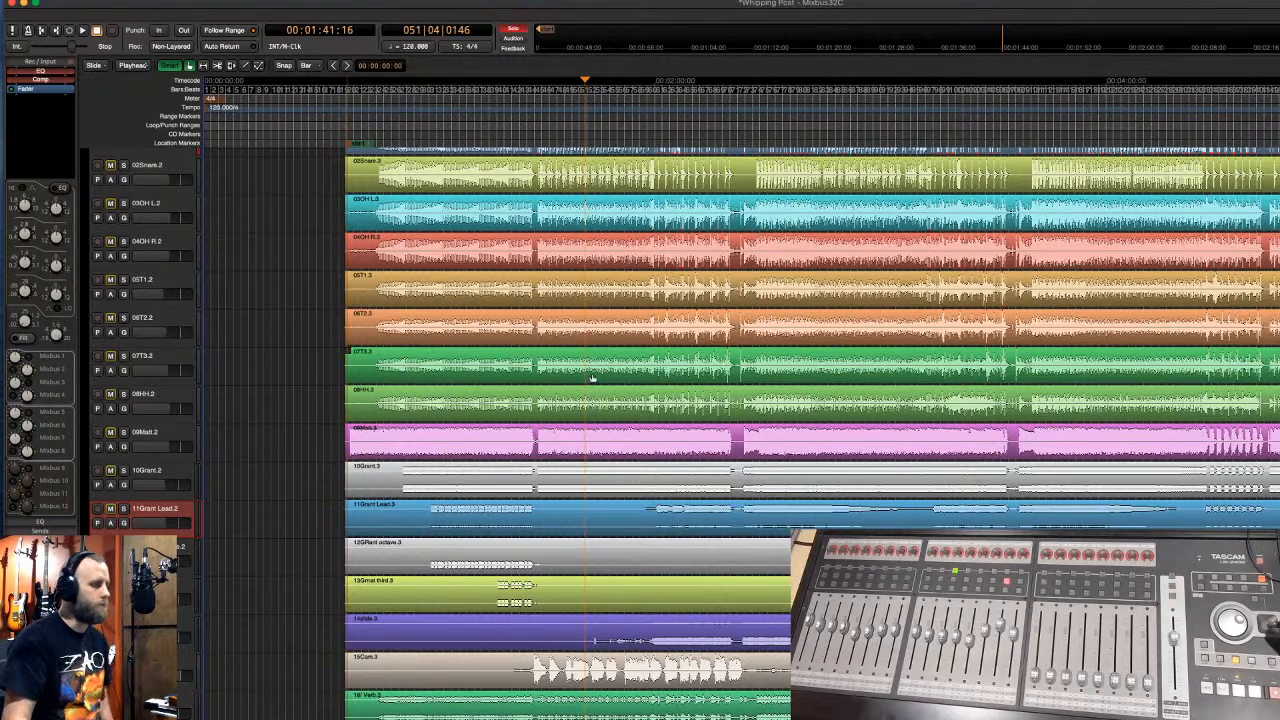
pyautogui.click(532, 138)
pyautogui.press('space')
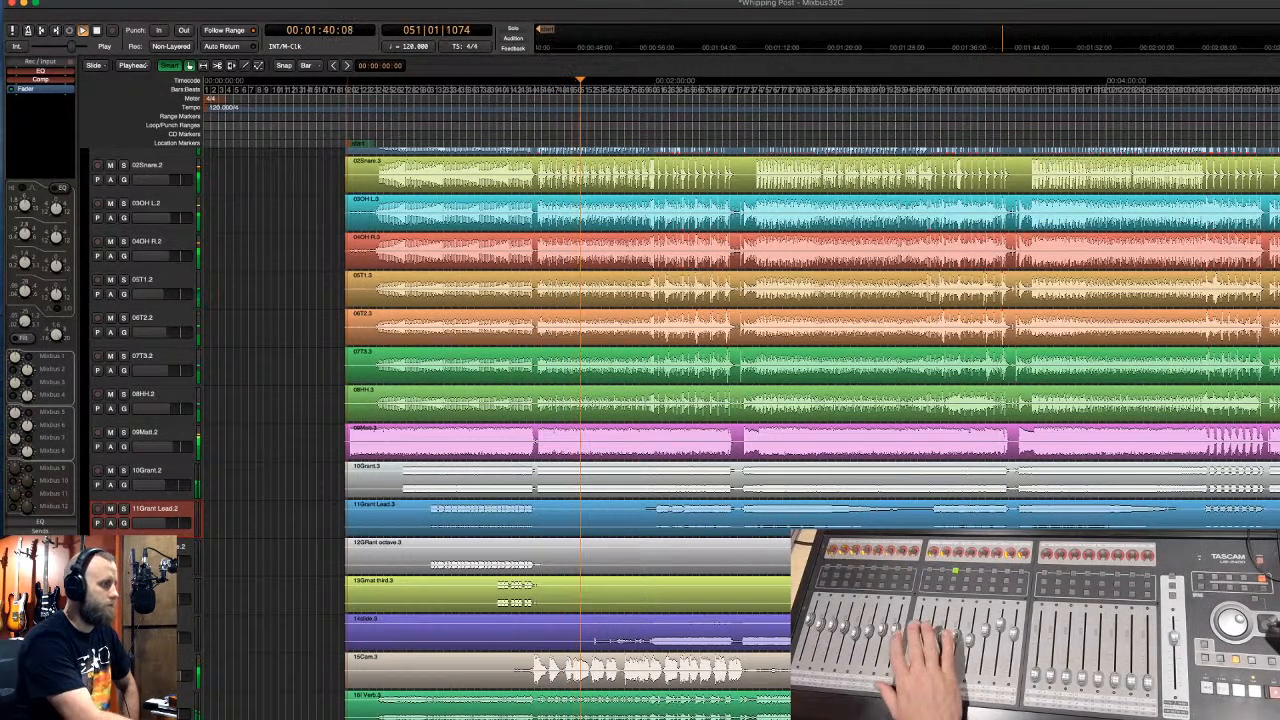
pyautogui.click(170, 436)
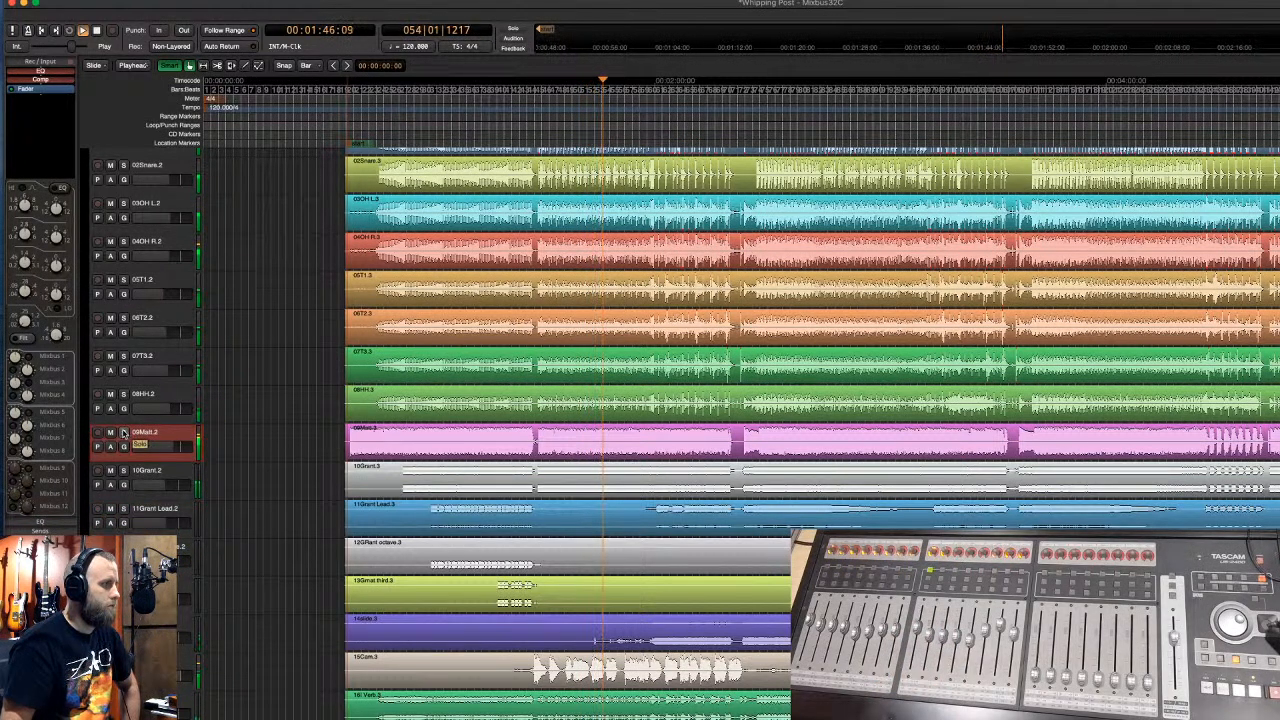
pyautogui.click(123, 433)
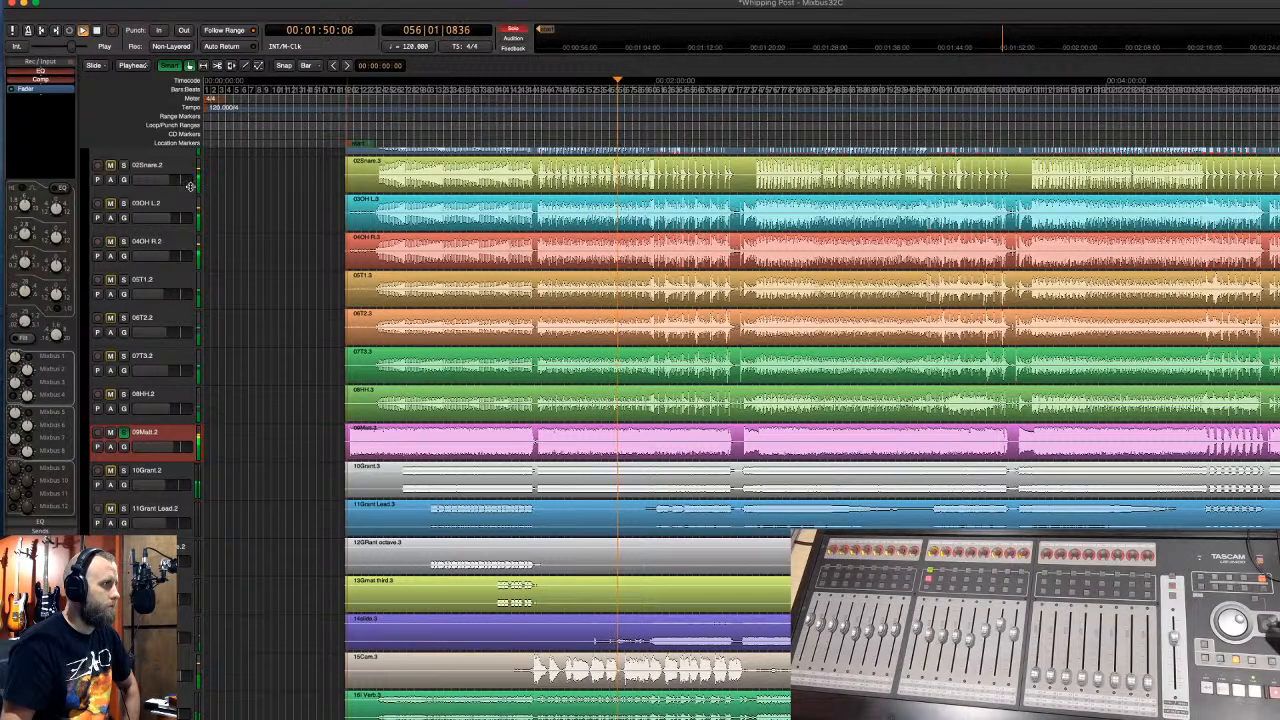
pyautogui.scroll(-8, 190, 190)
# - Briefly solo and unsolo 01Kick.2, select its track, and stop playback at about 2:33
pyautogui.scroll(7, 192, 208)
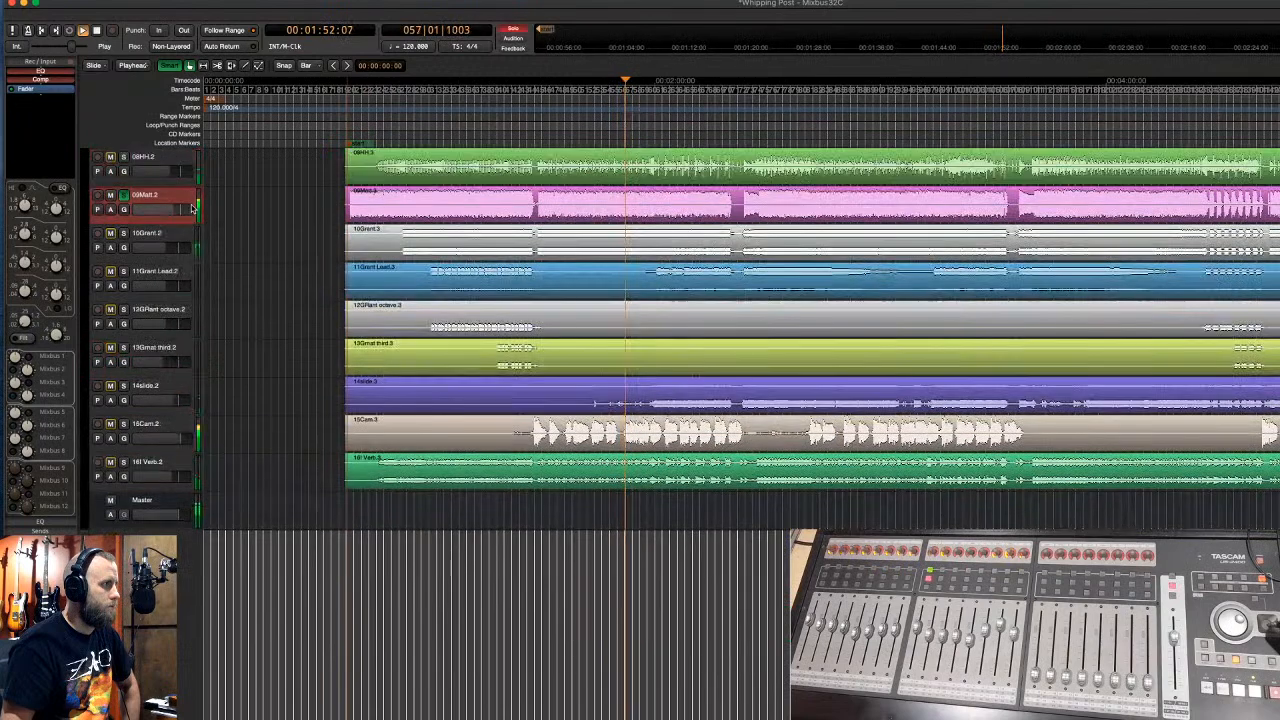
pyautogui.scroll(2, 193, 208)
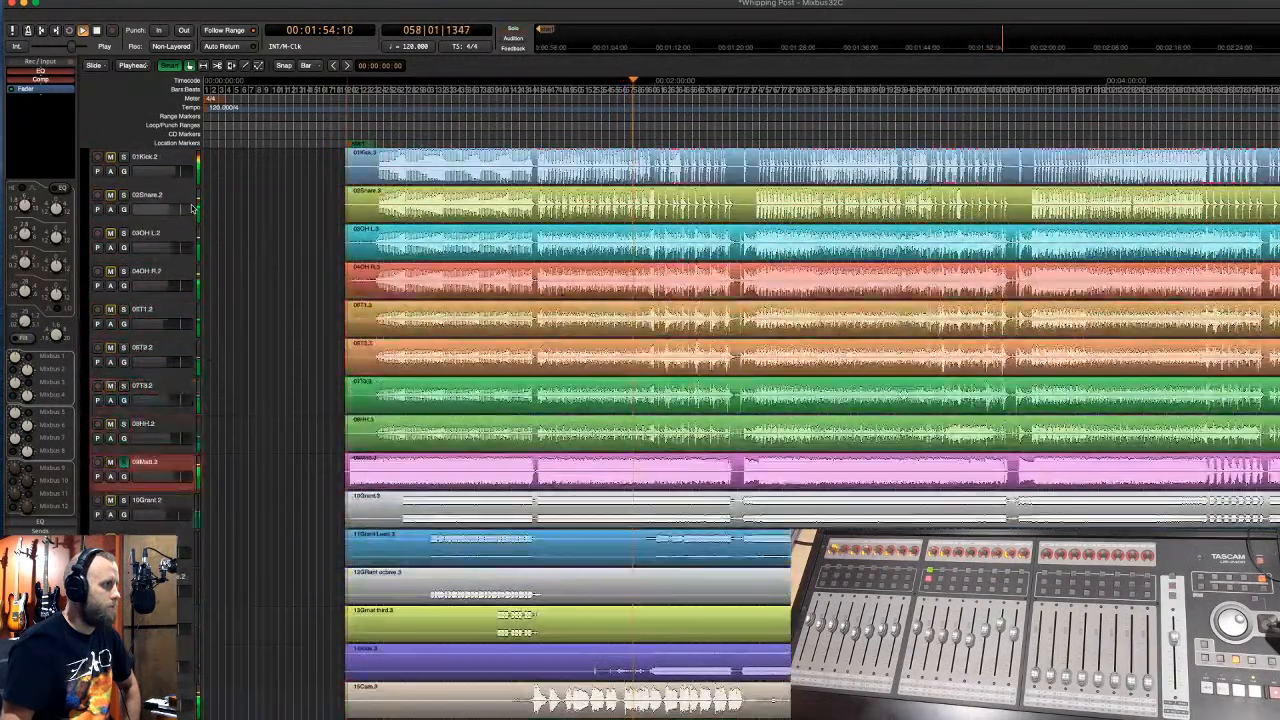
pyautogui.click(124, 158)
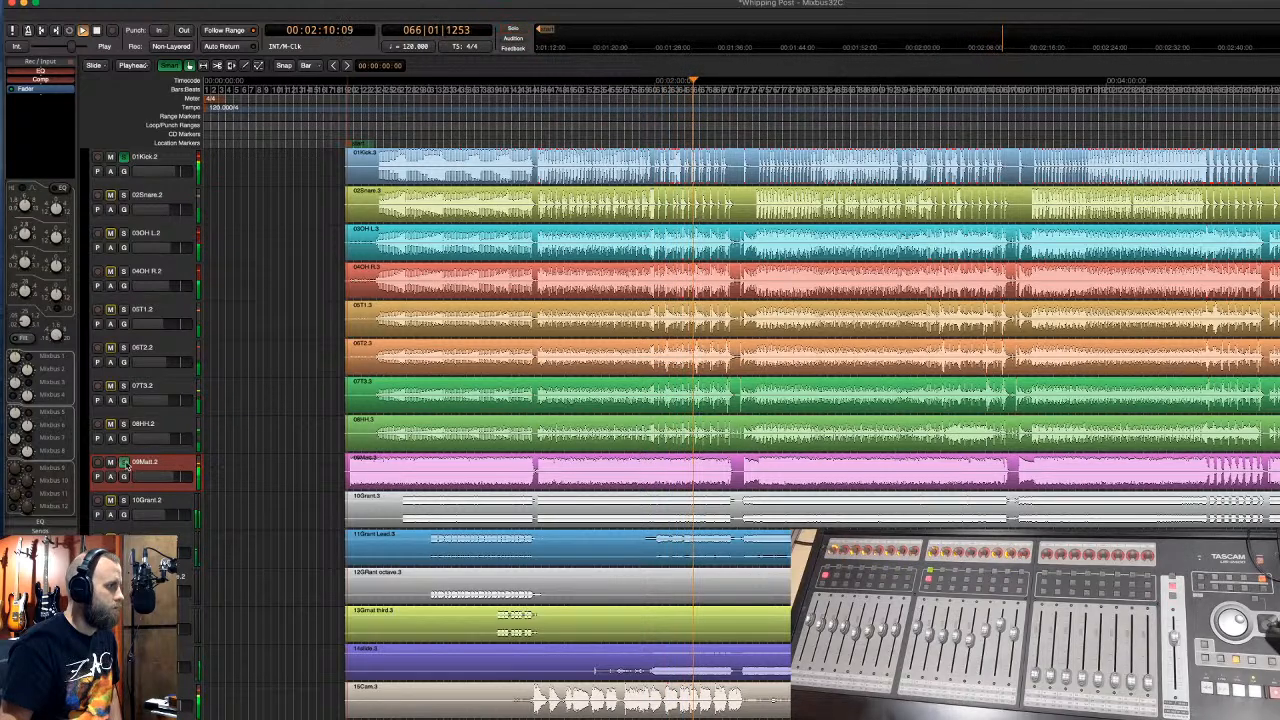
pyautogui.click(125, 160)
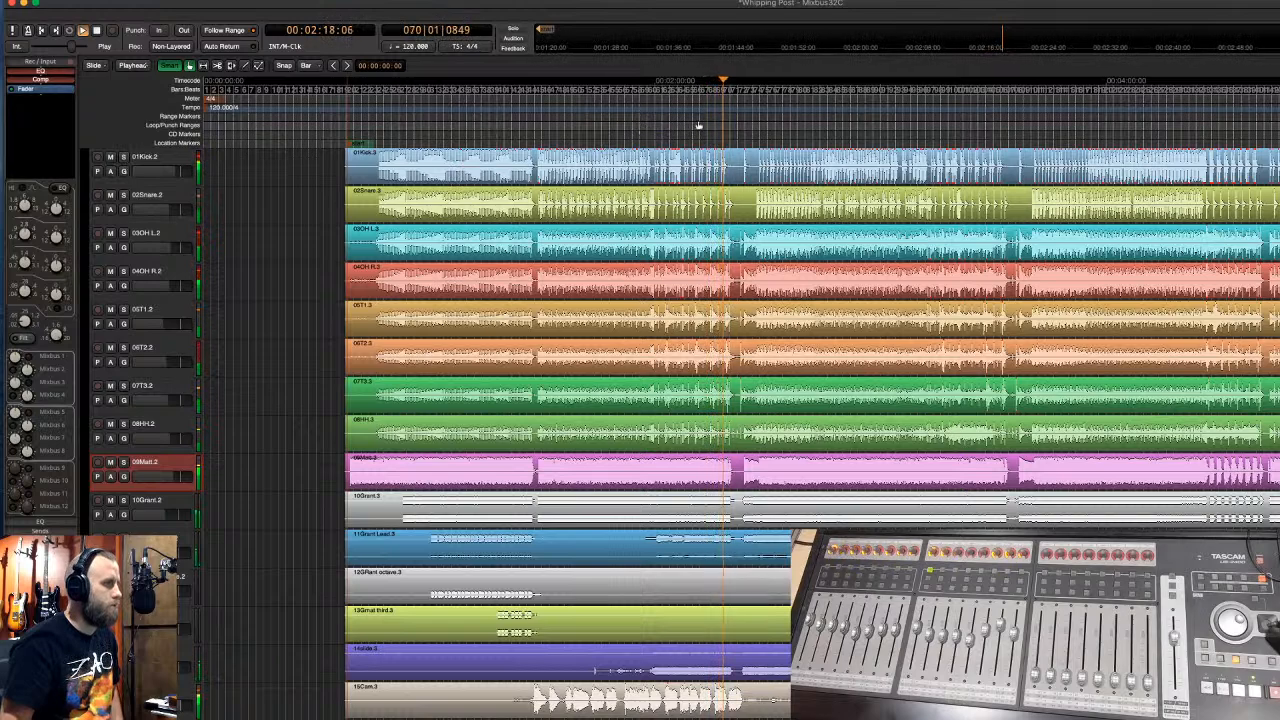
pyautogui.scroll(3, 697, 126)
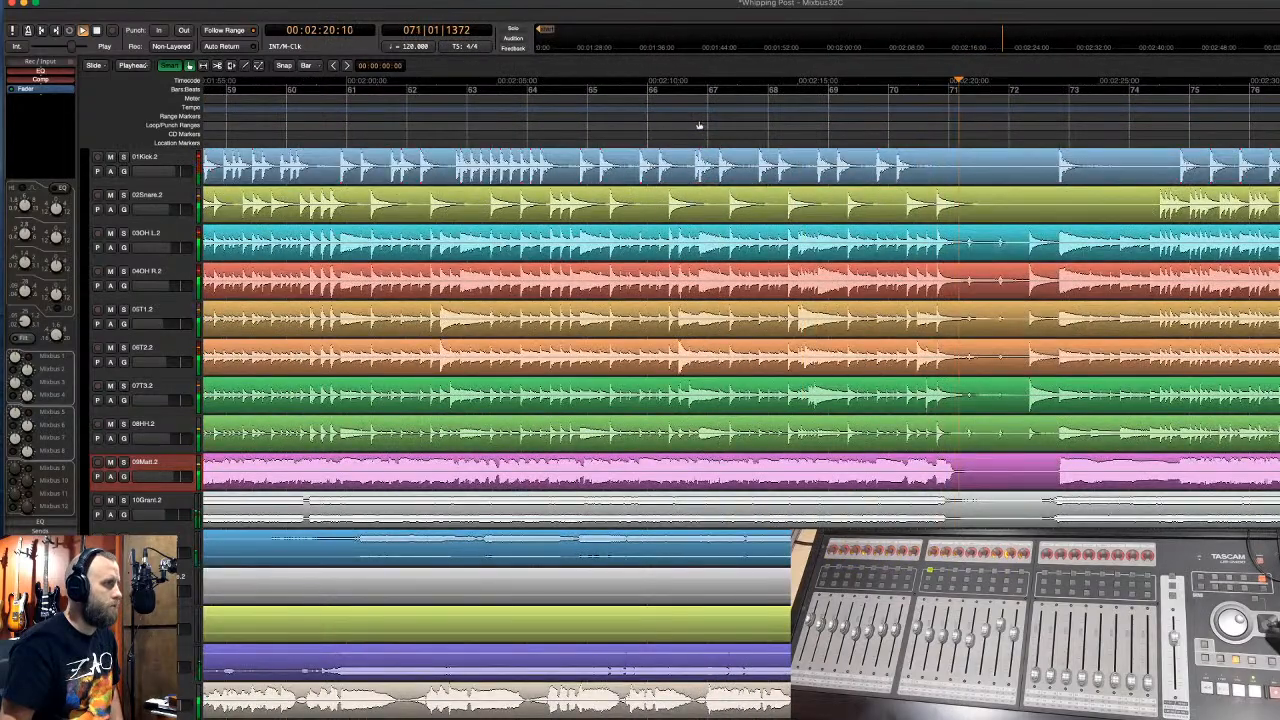
pyautogui.scroll(-4, 699, 126)
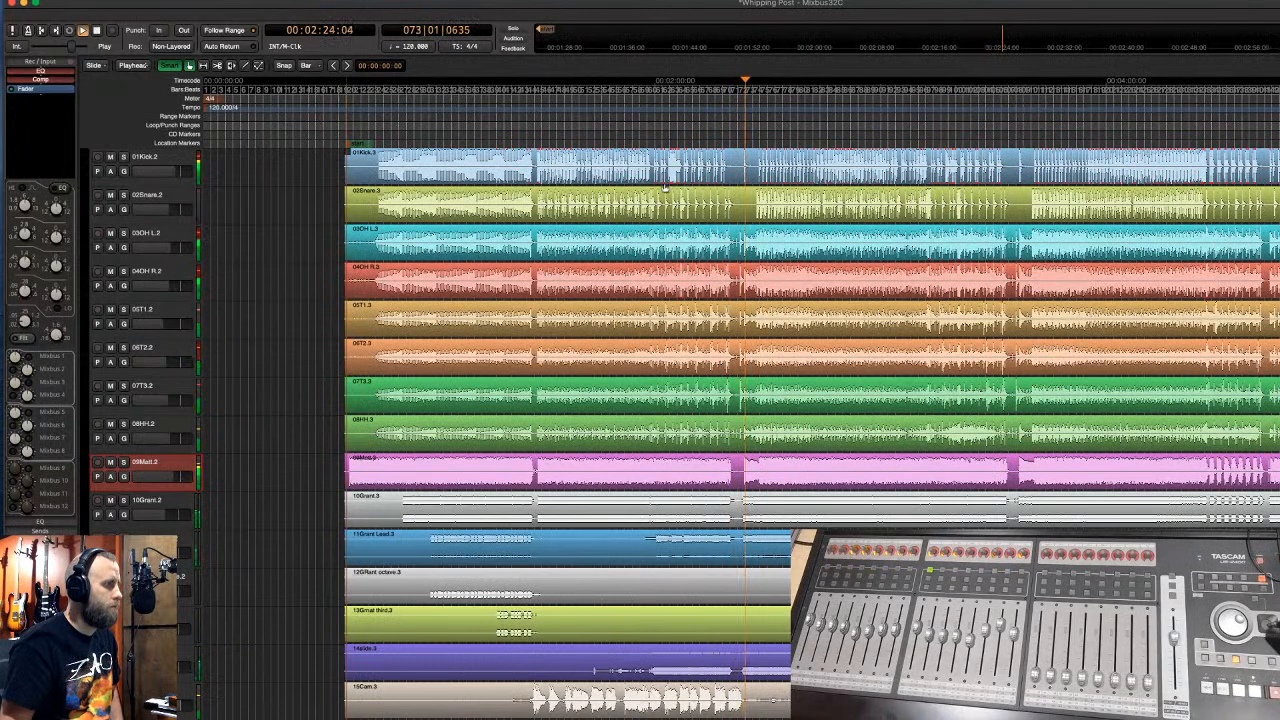
pyautogui.click(184, 159)
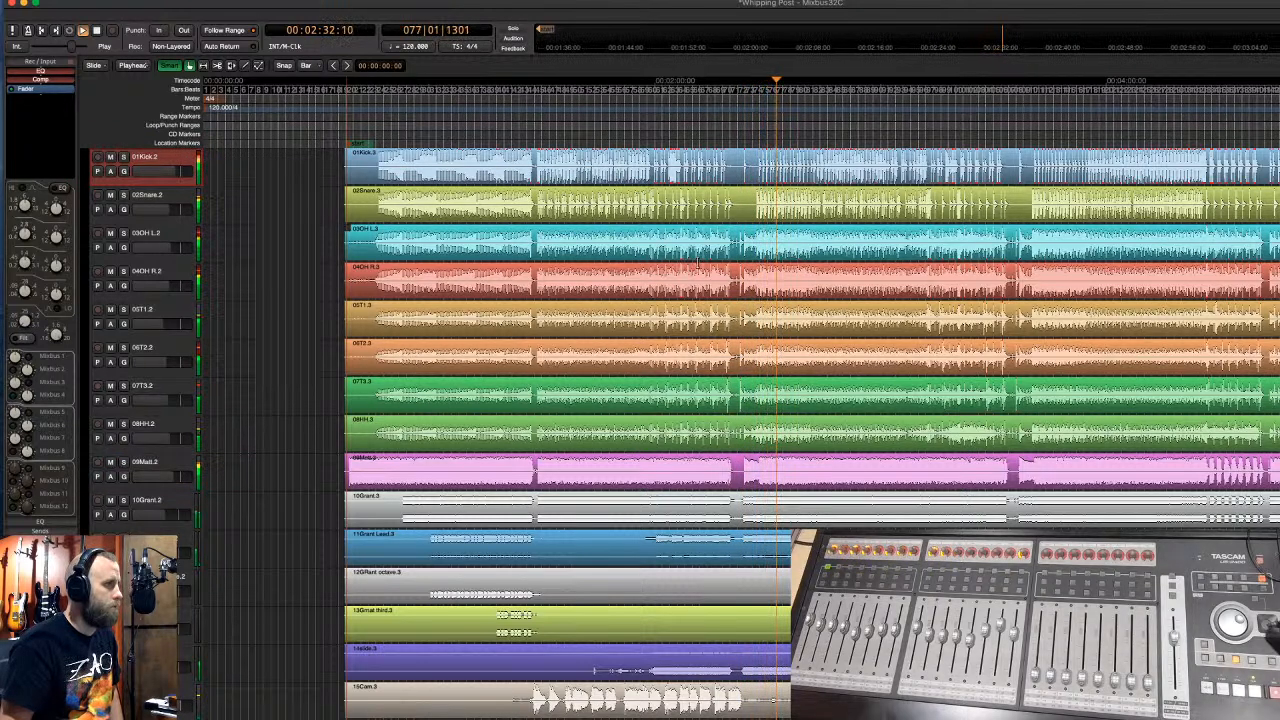
pyautogui.press('space')
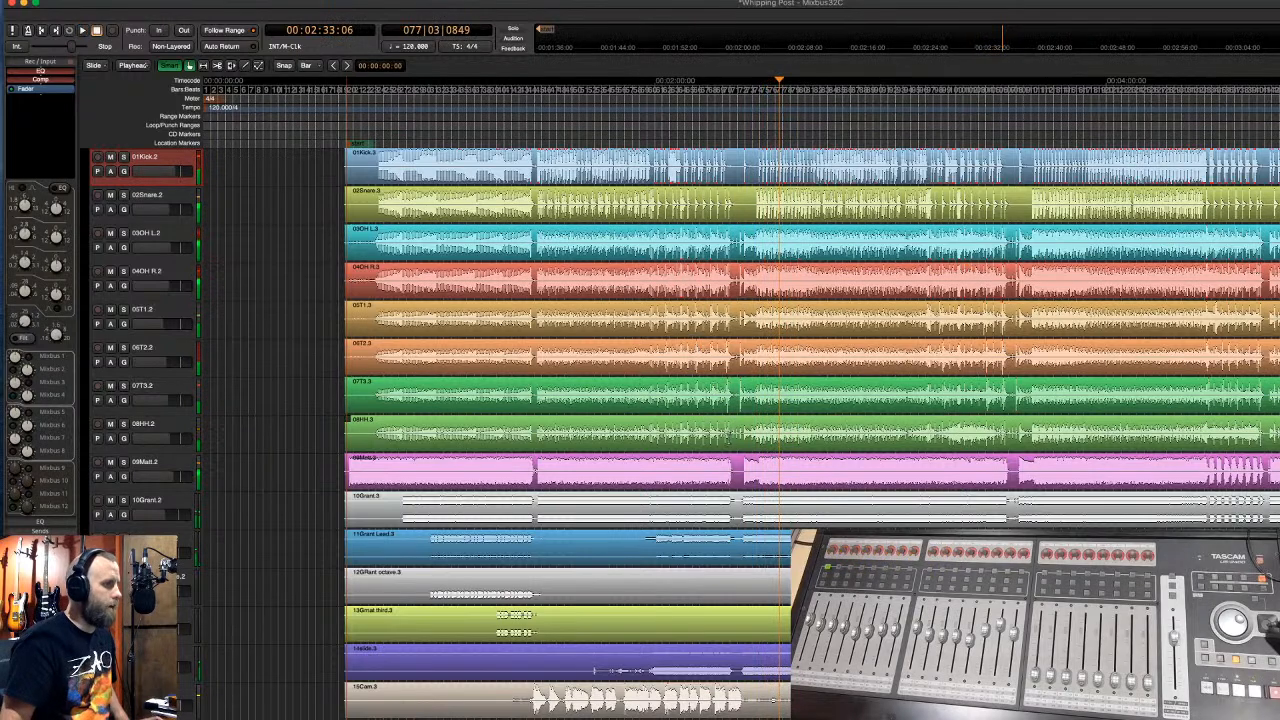
# - Lower the gain of the drum regions, 01Kick through 09Matt, by two decibels
pyautogui.click(718, 487)
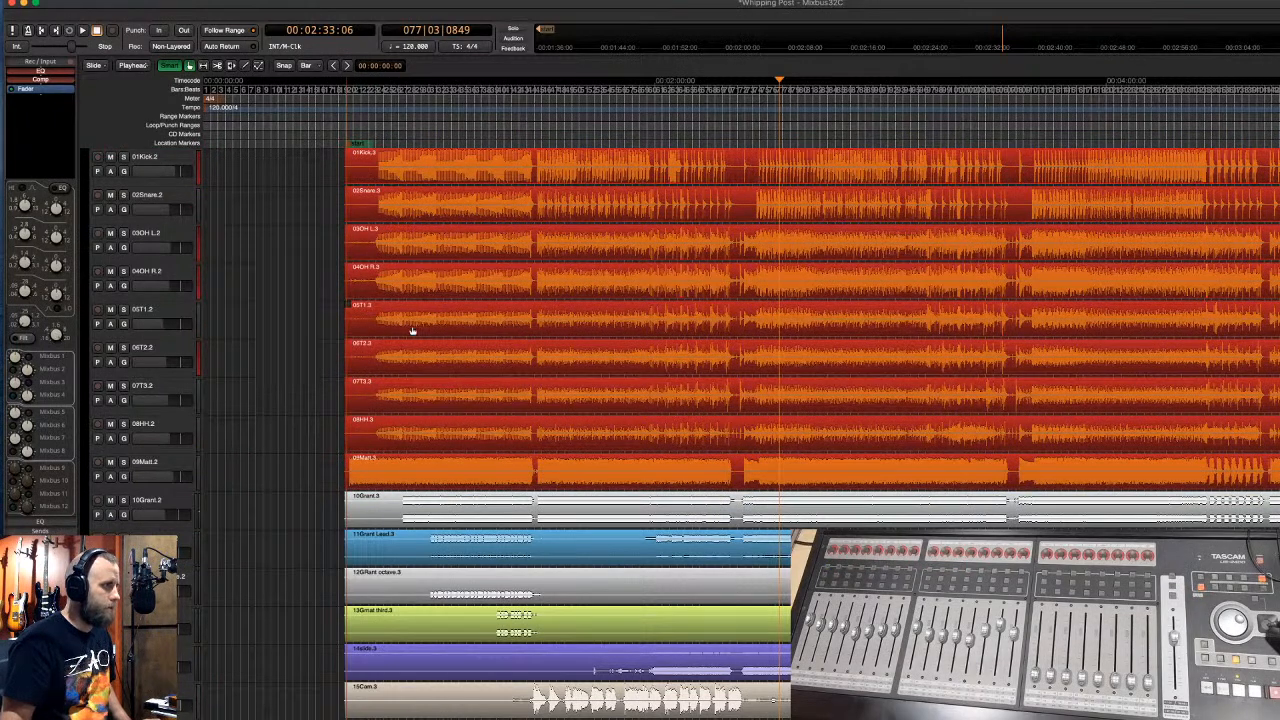
pyautogui.hotkey('shift', '7')
pyautogui.hotkey('shift', '7')
pyautogui.hotkey('shift', '7')
pyautogui.hotkey('shift', '7')
pyautogui.hotkey('shift', '7')
pyautogui.hotkey('shift', '7')
pyautogui.hotkey('shift', '7')
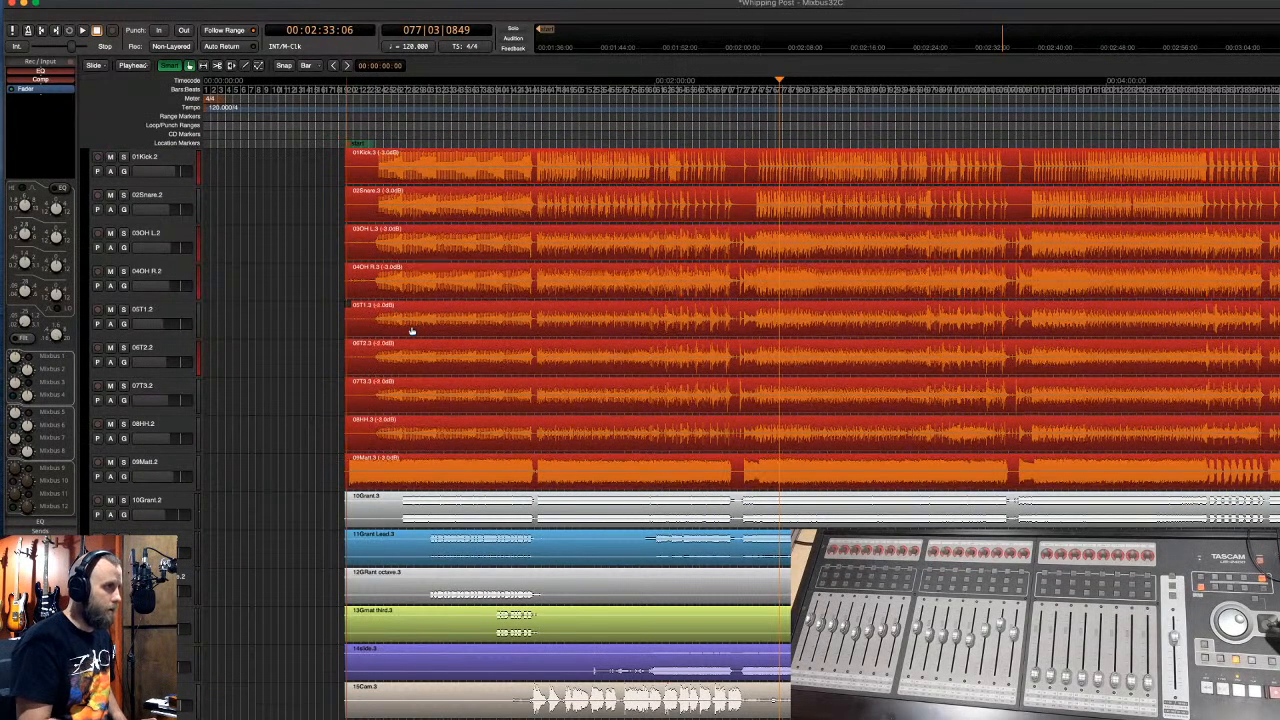
pyautogui.hotkey('shift', '7')
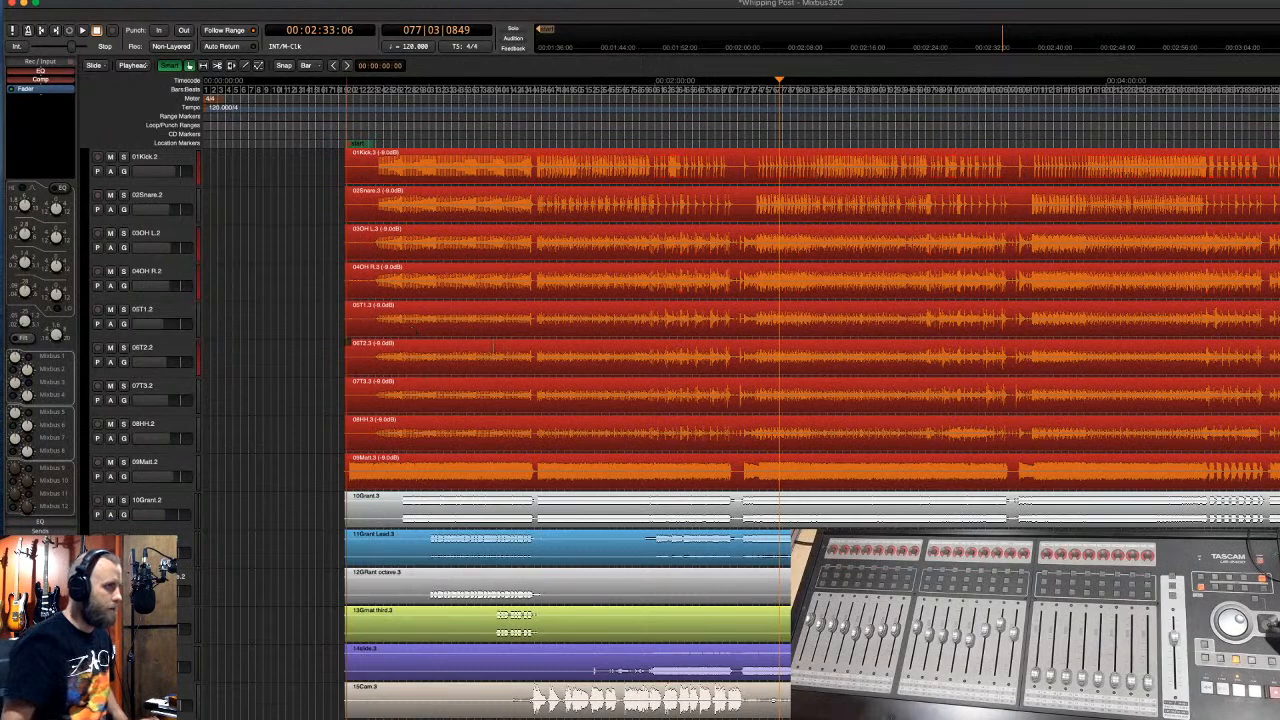
pyautogui.click(614, 211)
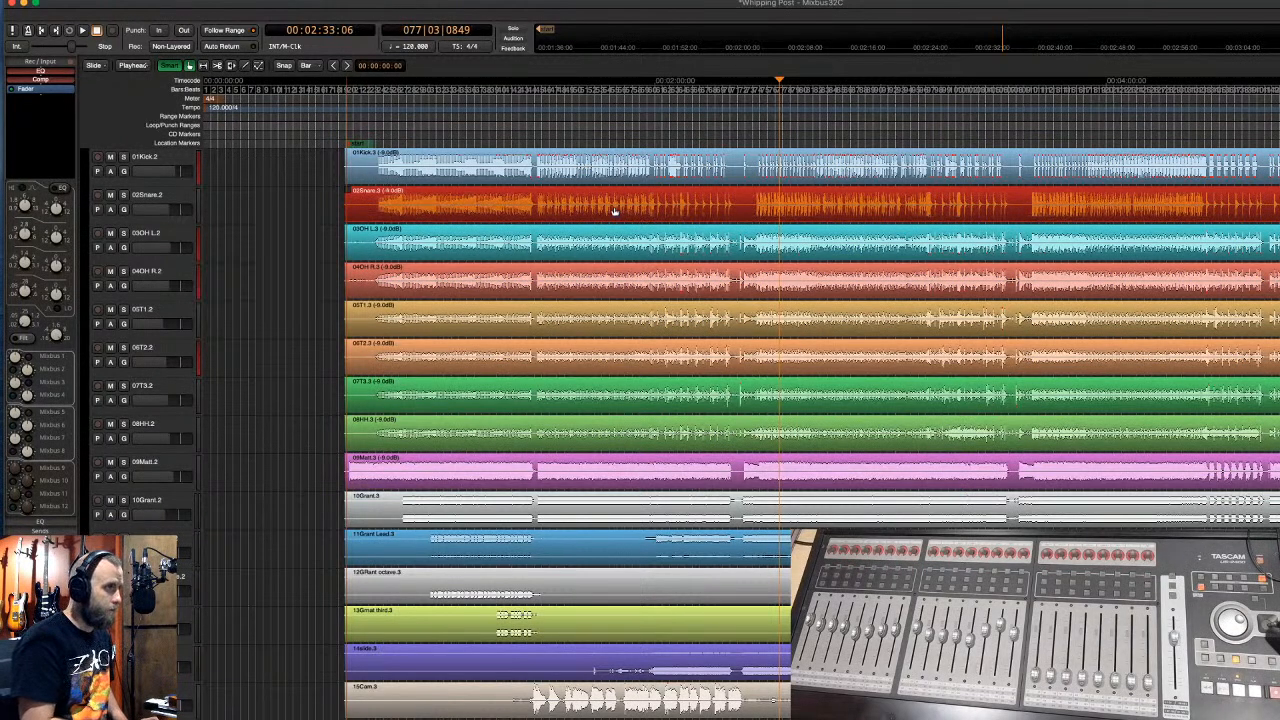
# - Raise 09Matt to about -5 dB, 10Grant to 2.0 dB, and 11Grant Lead–14slide to 5.0 dB
pyautogui.click(648, 470)
pyautogui.click(650, 483)
pyautogui.hotkey('shift', '6')
pyautogui.hotkey('shift', '6')
pyautogui.hotkey('shift', '6')
pyautogui.hotkey('shift', '6')
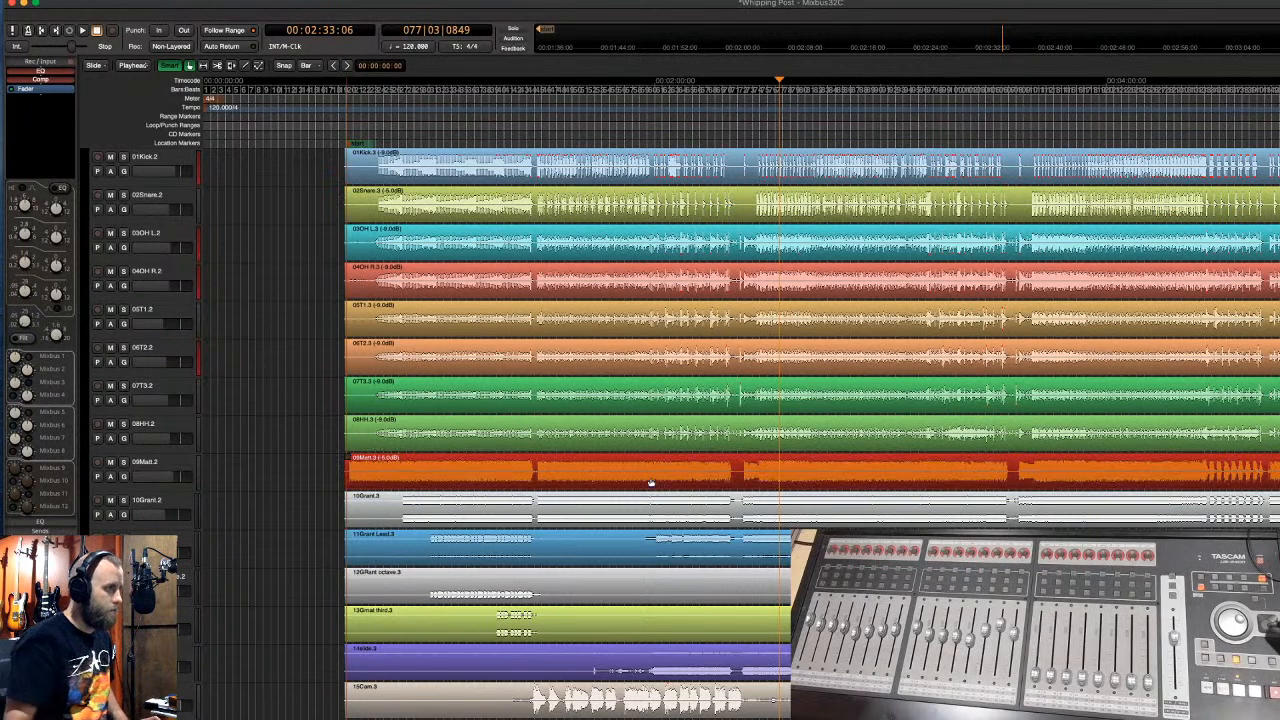
pyautogui.click(581, 525)
pyautogui.hotkey('shift', '6')
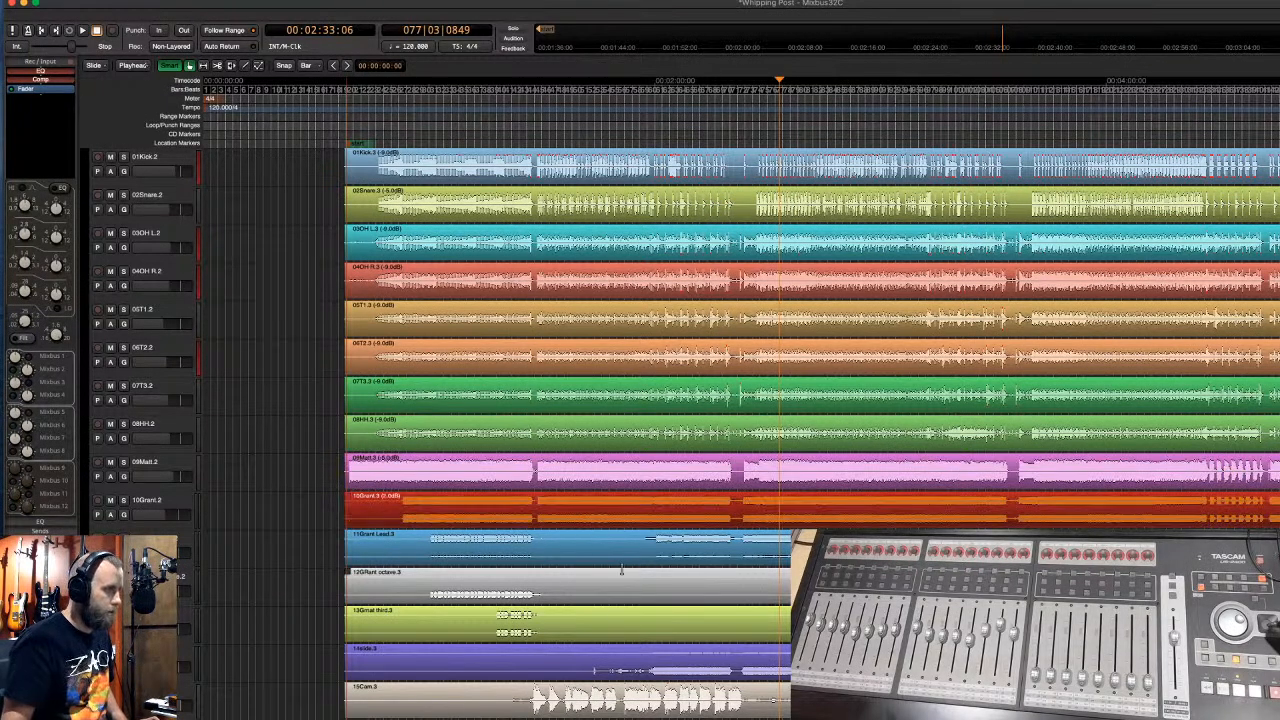
pyautogui.click(624, 560)
pyautogui.keyDown('shift'); pyautogui.click(624, 672); pyautogui.keyUp('shift')
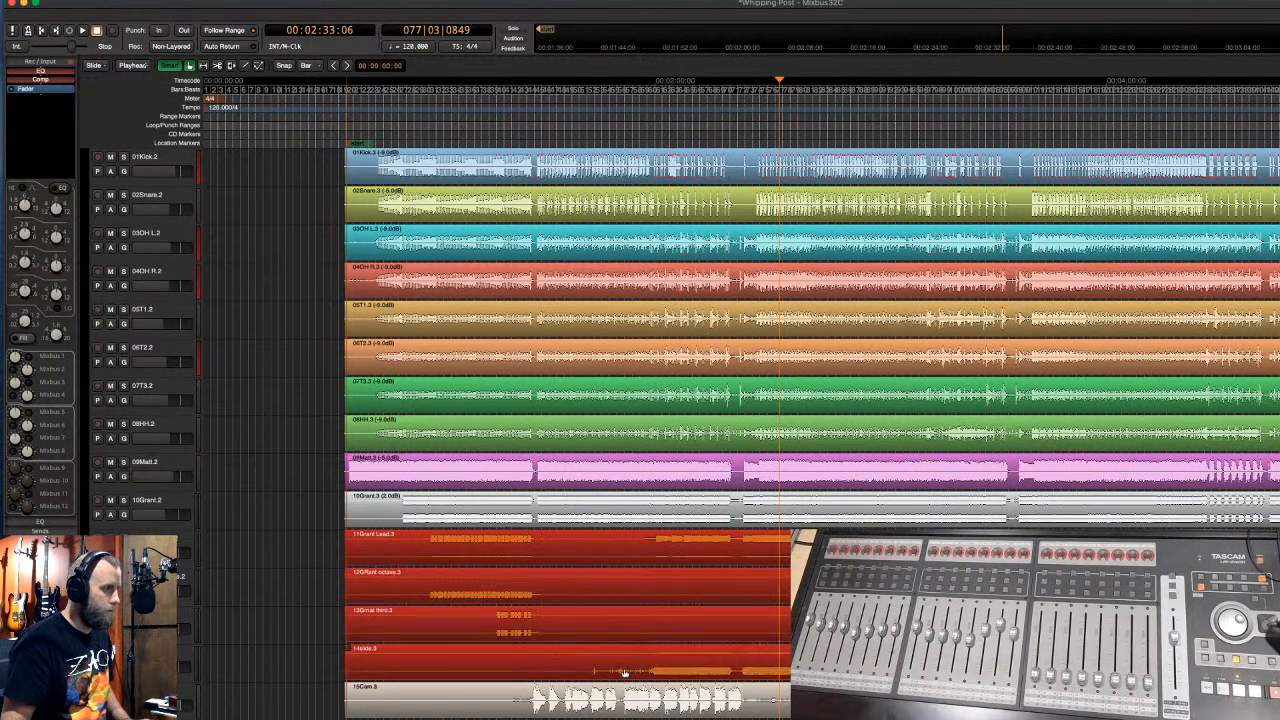
pyautogui.hotkey('shift', '6')
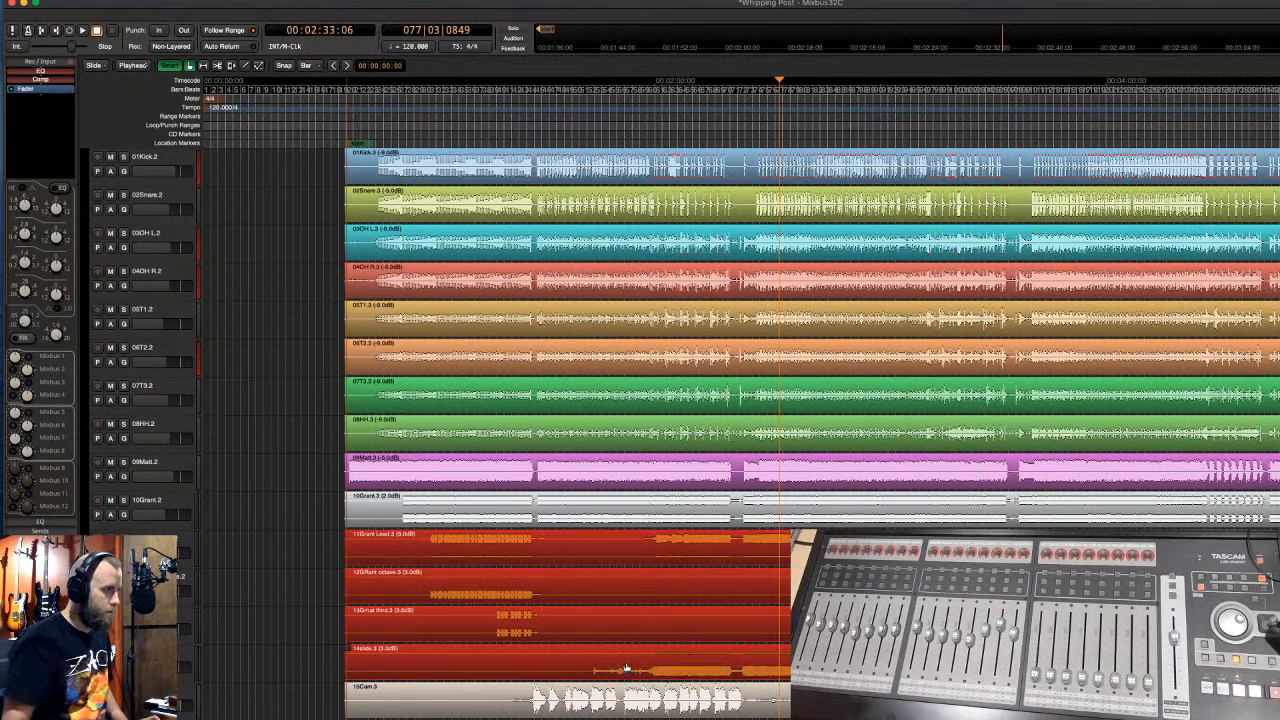
pyautogui.click(659, 712)
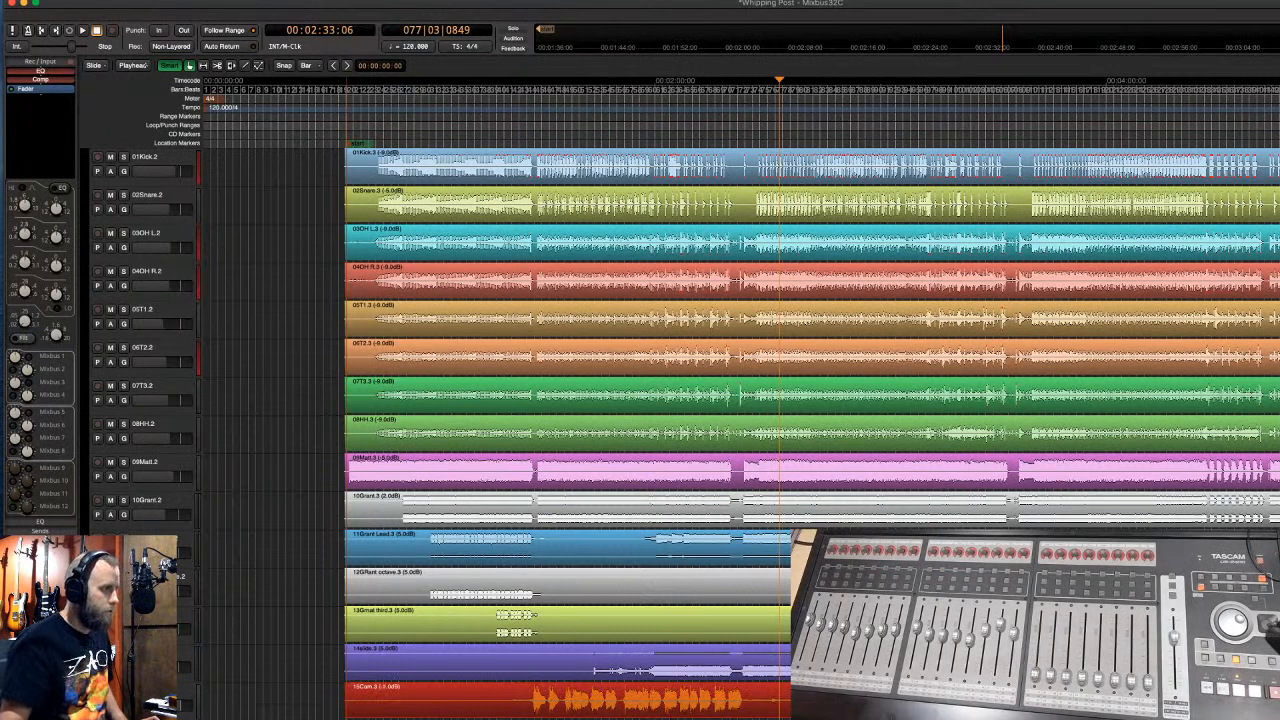
pyautogui.click(186, 702)
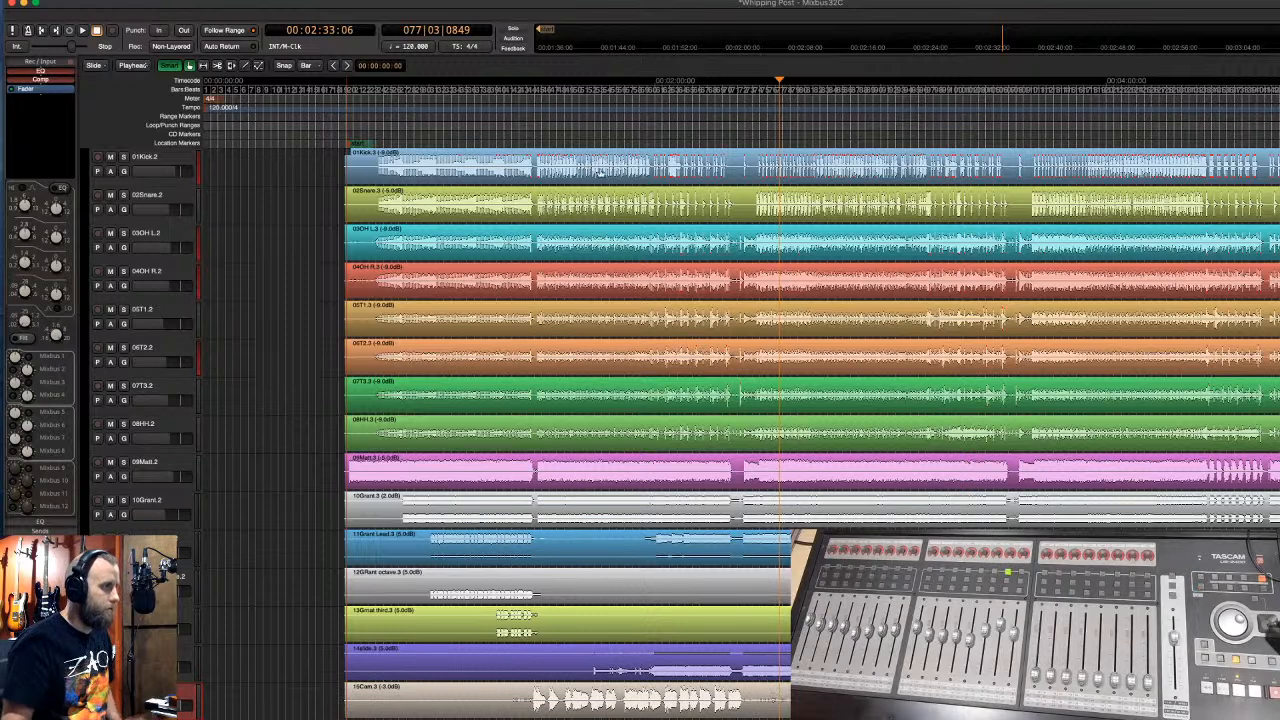
# - Play from about 1:26, trim the 14slide.3 region's start later, and stop near 2:32
pyautogui.click(522, 130)
pyautogui.press('space')
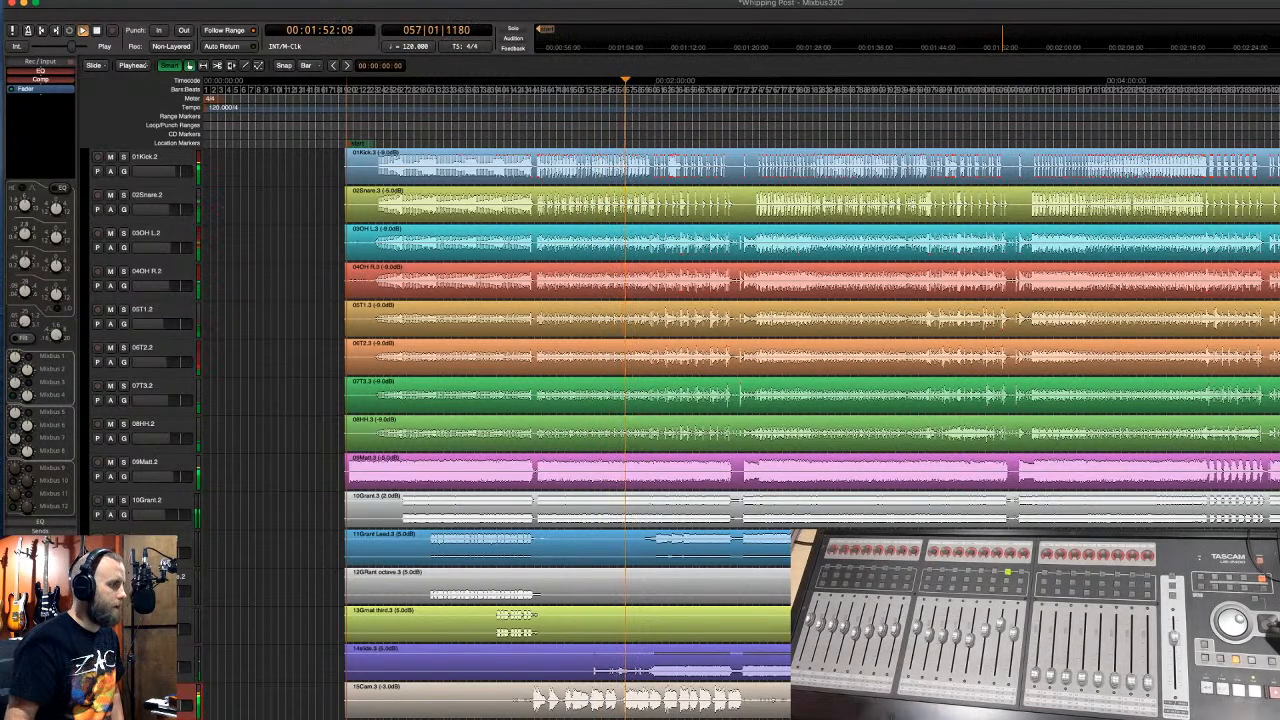
pyautogui.click(396, 672)
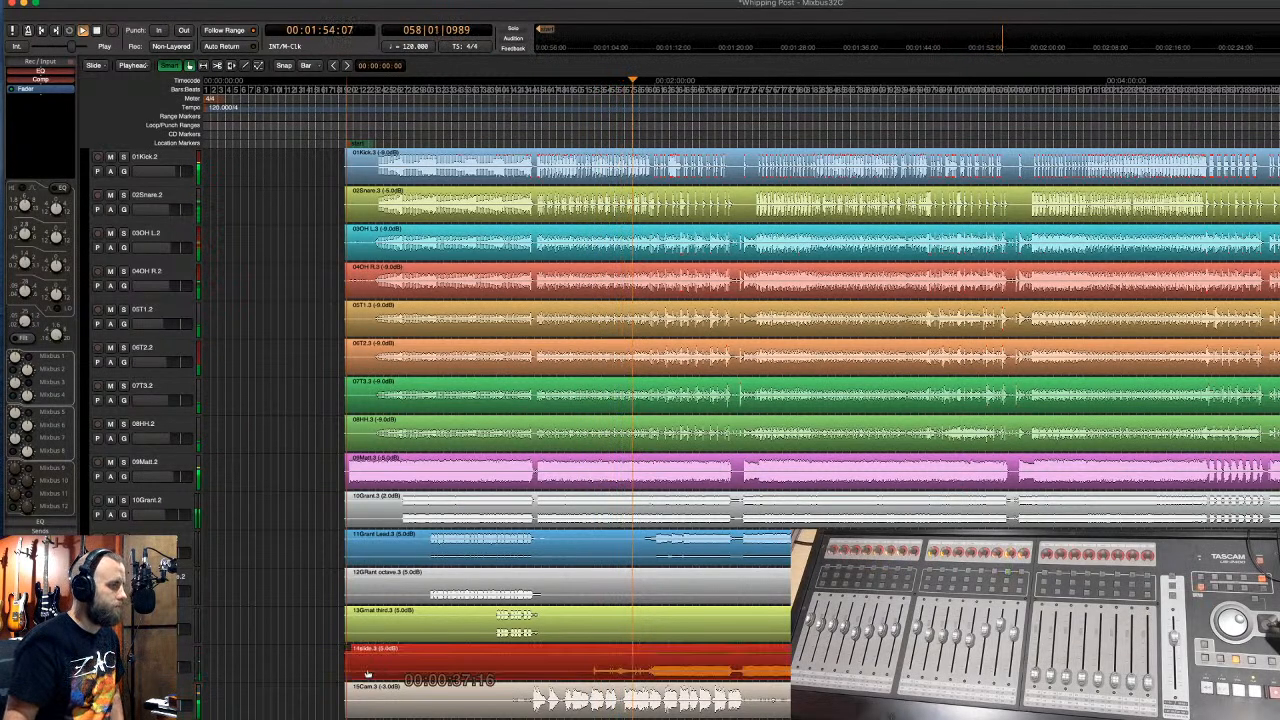
pyautogui.moveTo(349, 670); pyautogui.dragTo(650, 656)
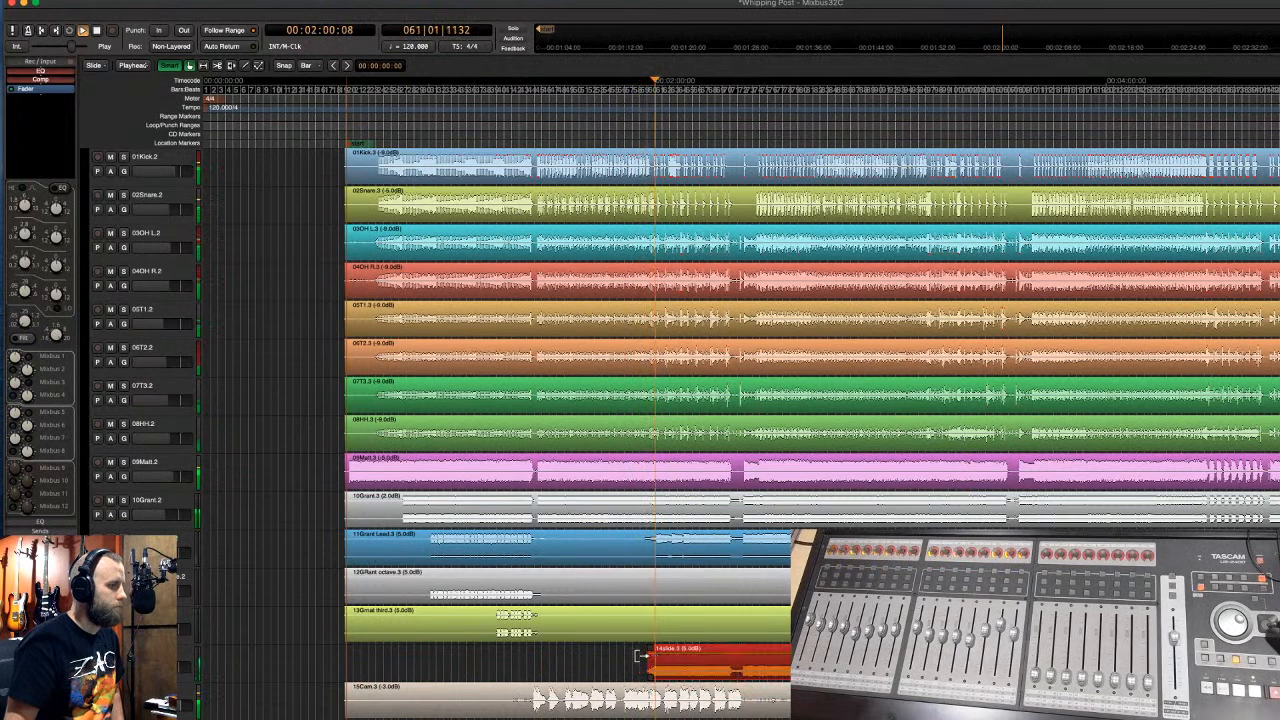
pyautogui.click(187, 665)
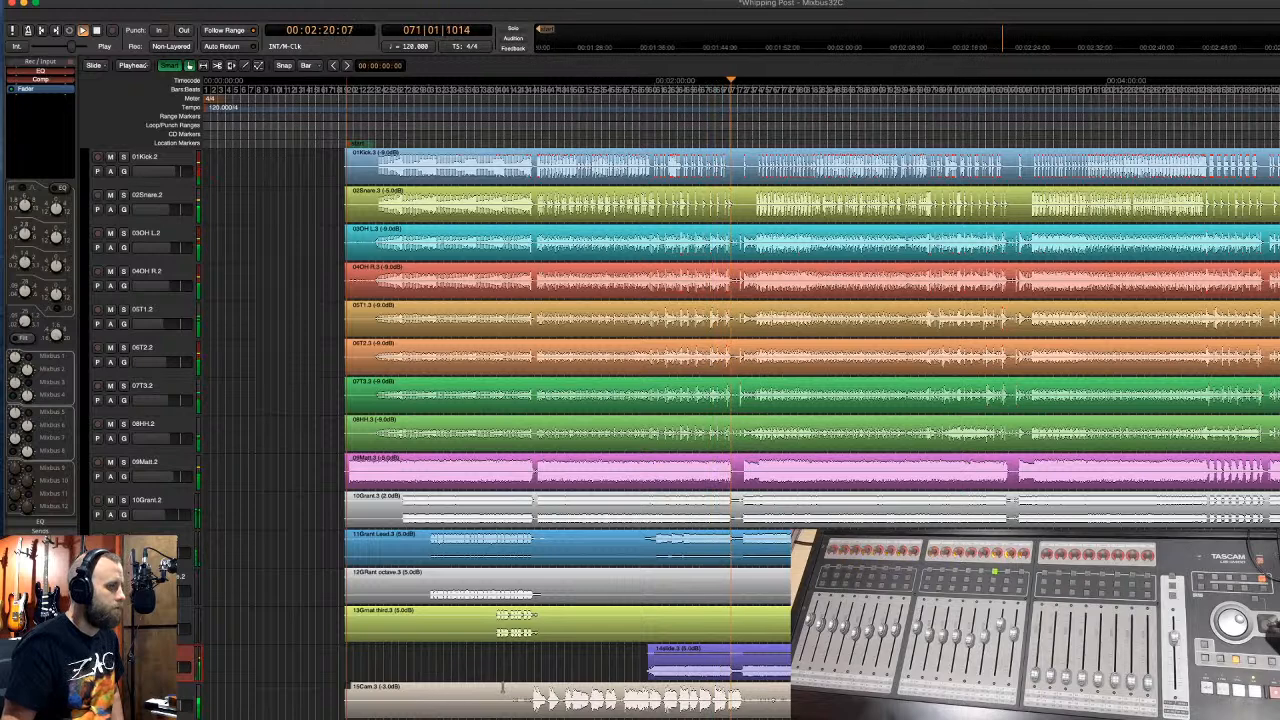
pyautogui.click(685, 677)
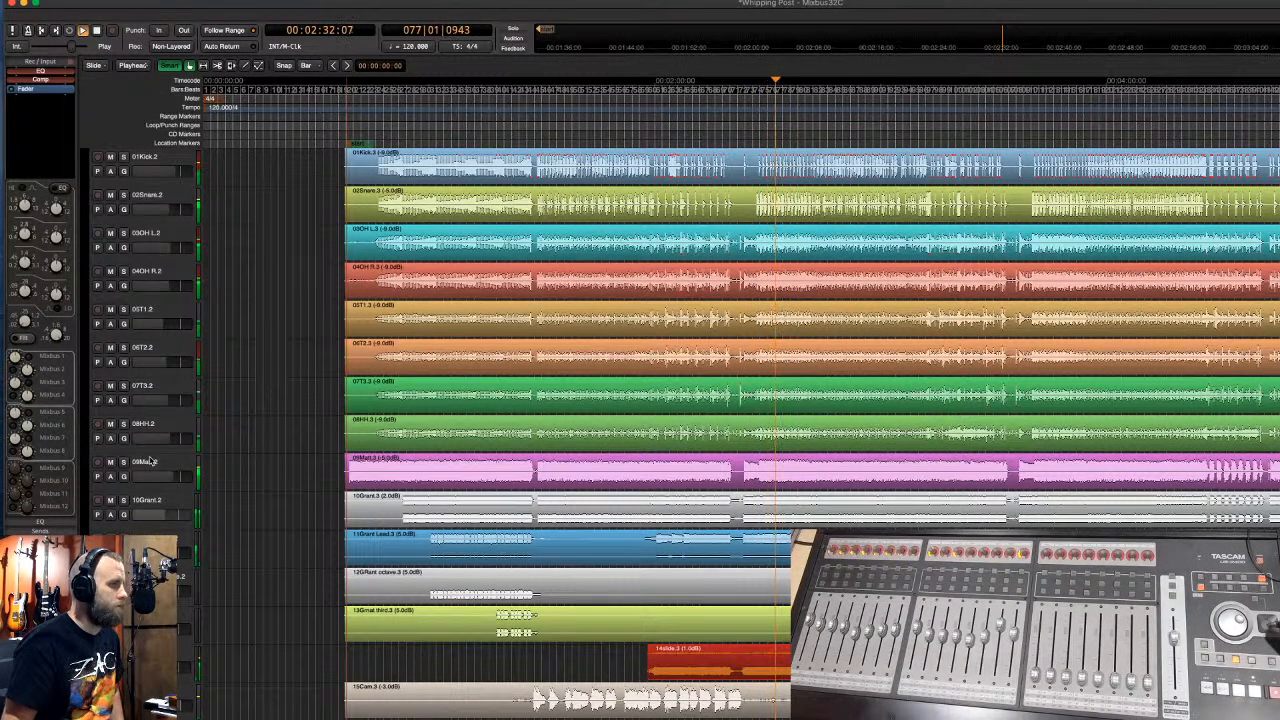
pyautogui.press('space')
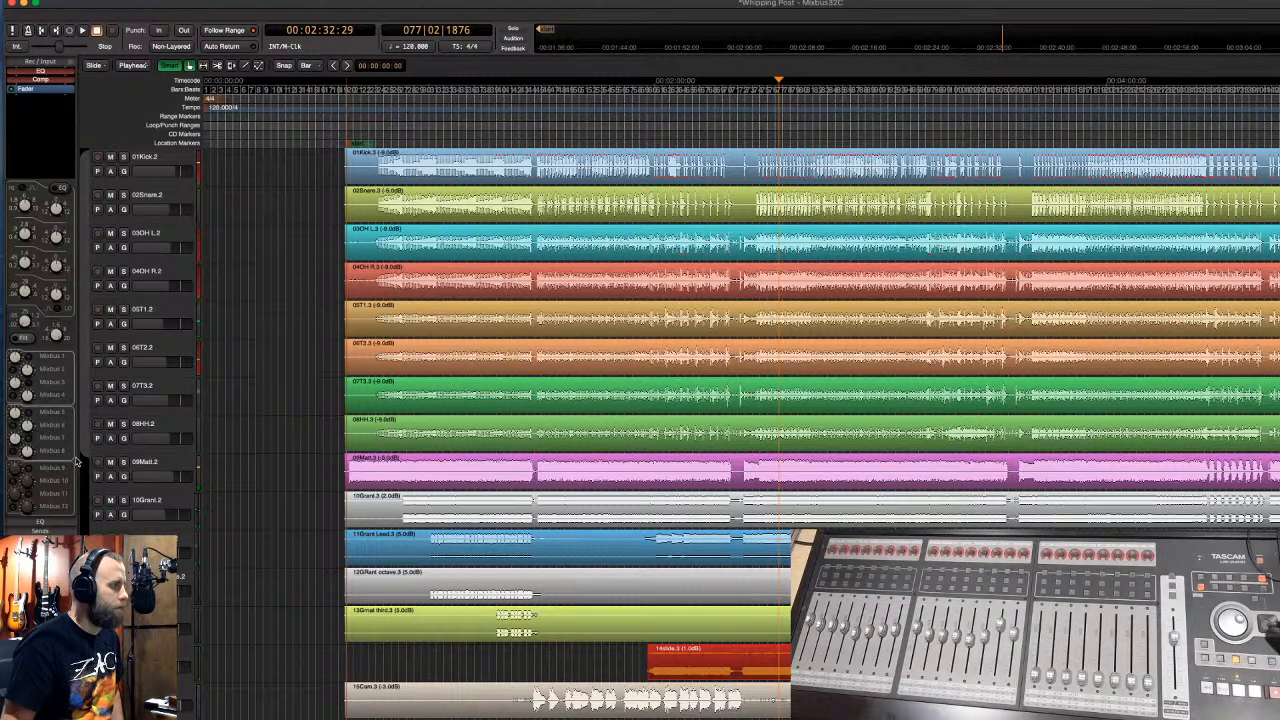
# - Create a blue group named Drums spanning the drum tracks
pyautogui.moveTo(76, 458); pyautogui.dragTo(76, 458)
pyautogui.write('Drums')
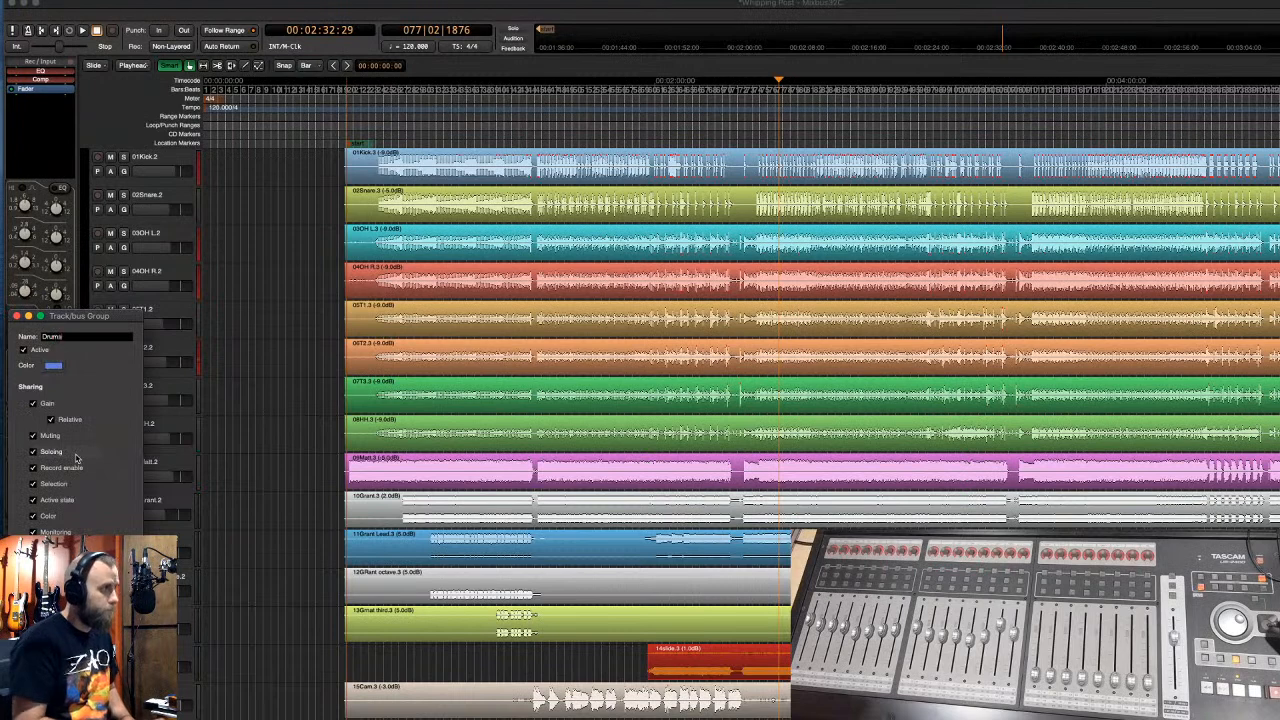
pyautogui.click(53, 365)
pyautogui.click(146, 138)
pyautogui.click(253, 157)
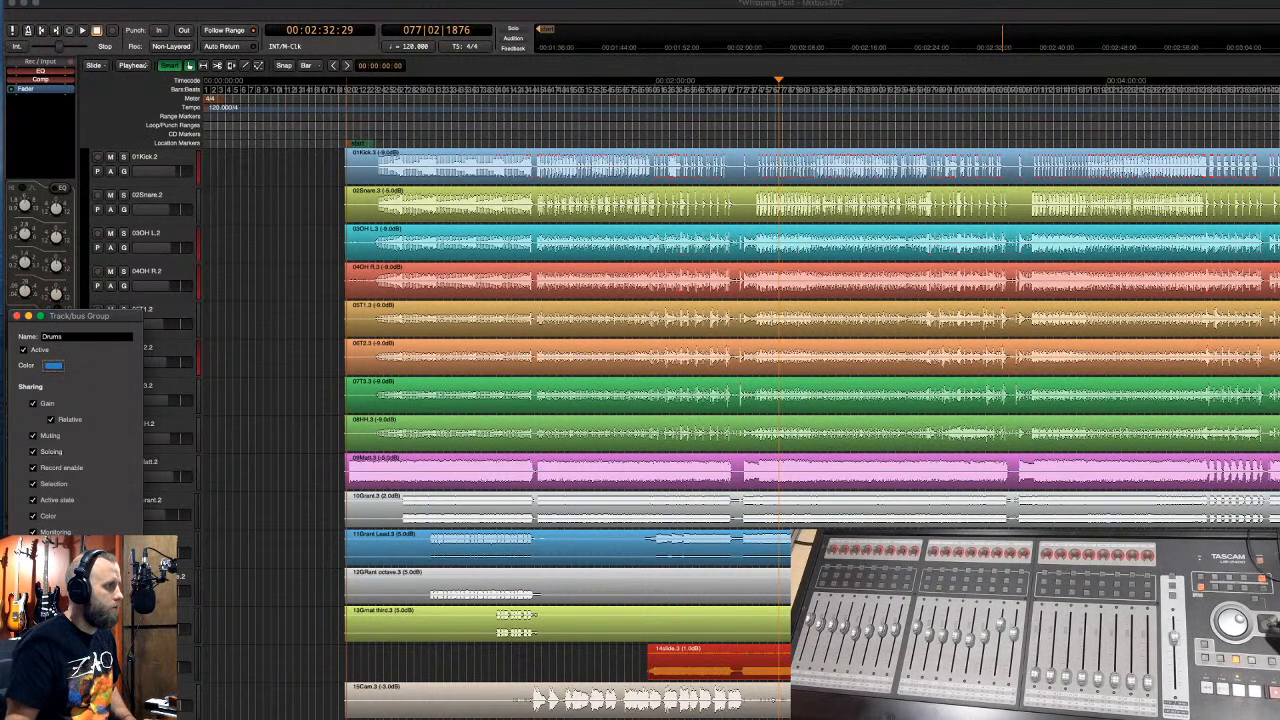
pyautogui.press('Return')
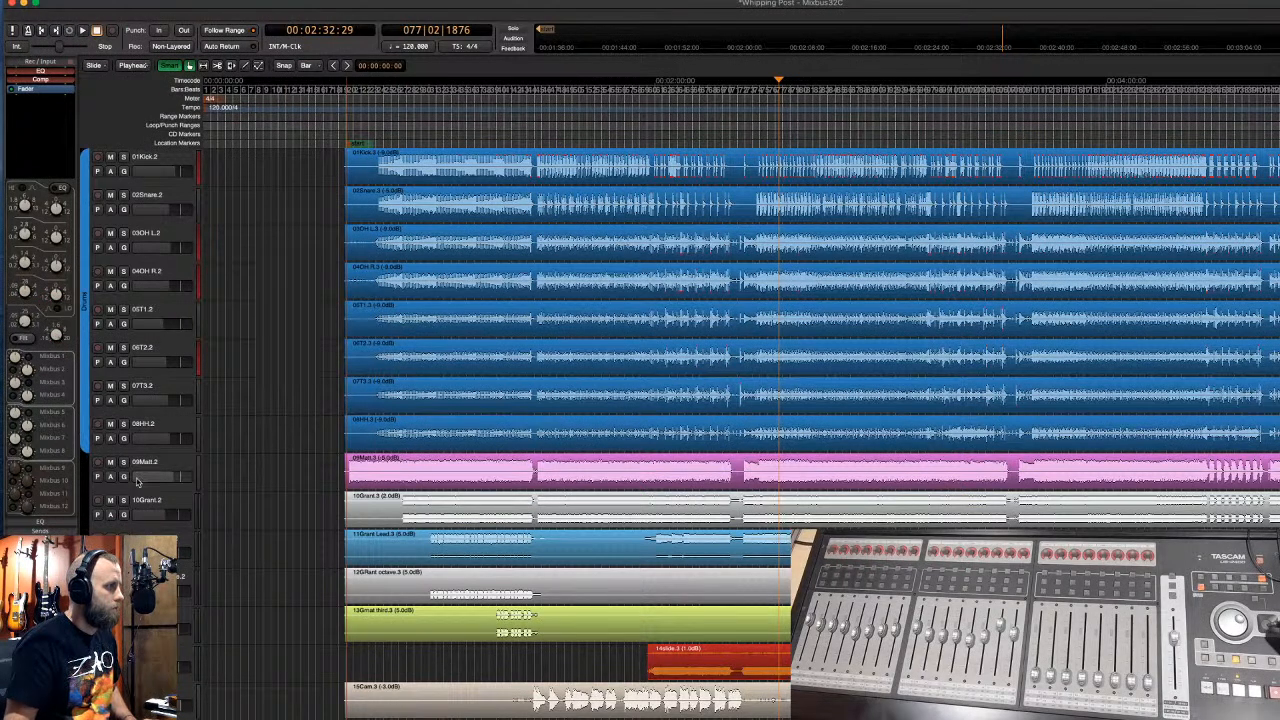
pyautogui.scroll(-1, 138, 484)
pyautogui.scroll(-2, 138, 484)
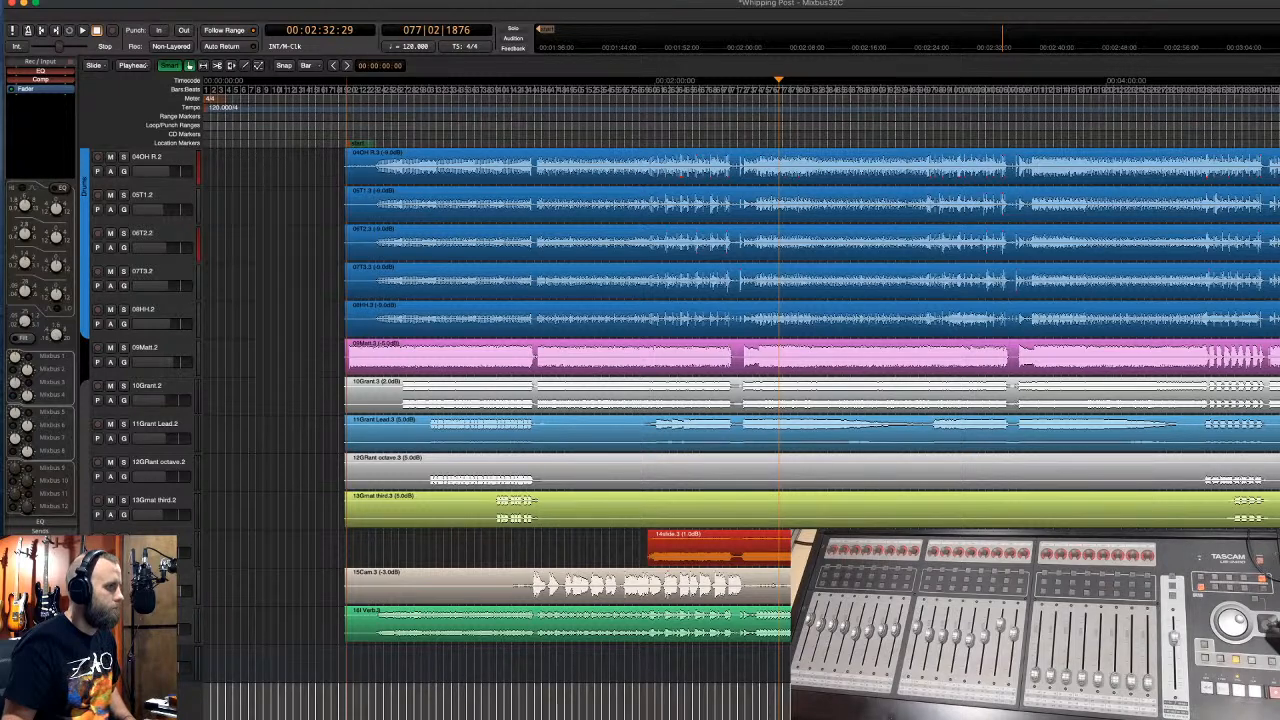
# - Create a green group named GTR spanning the four Grant guitar tracks
pyautogui.moveTo(84, 548); pyautogui.dragTo(84, 552)
pyautogui.write('GTR')
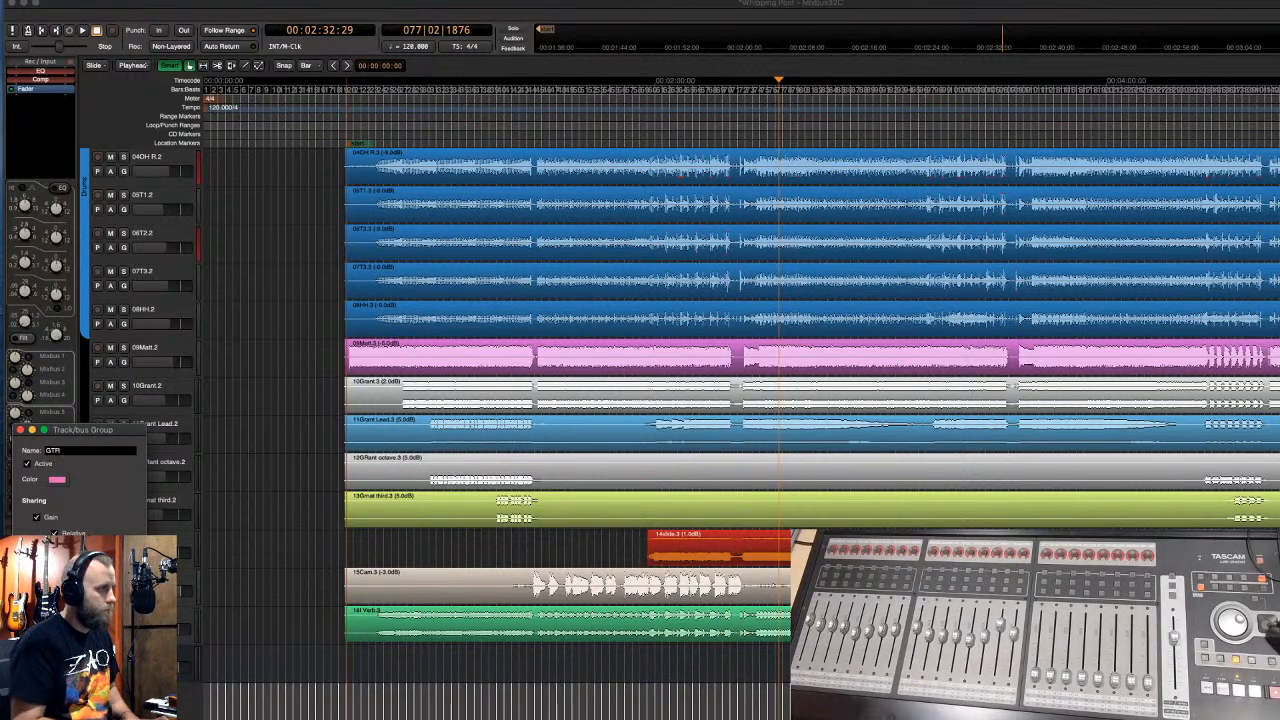
pyautogui.click(57, 479)
pyautogui.click(128, 136)
pyautogui.click(253, 157)
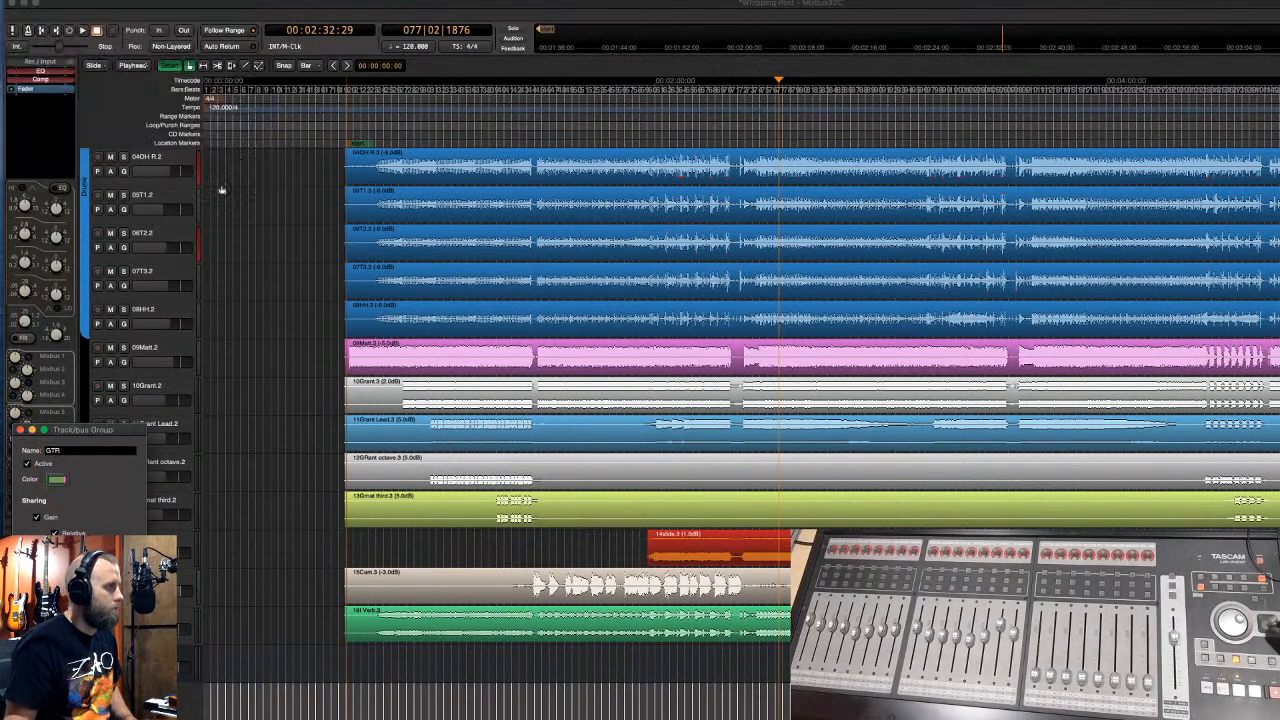
pyautogui.click(122, 668)
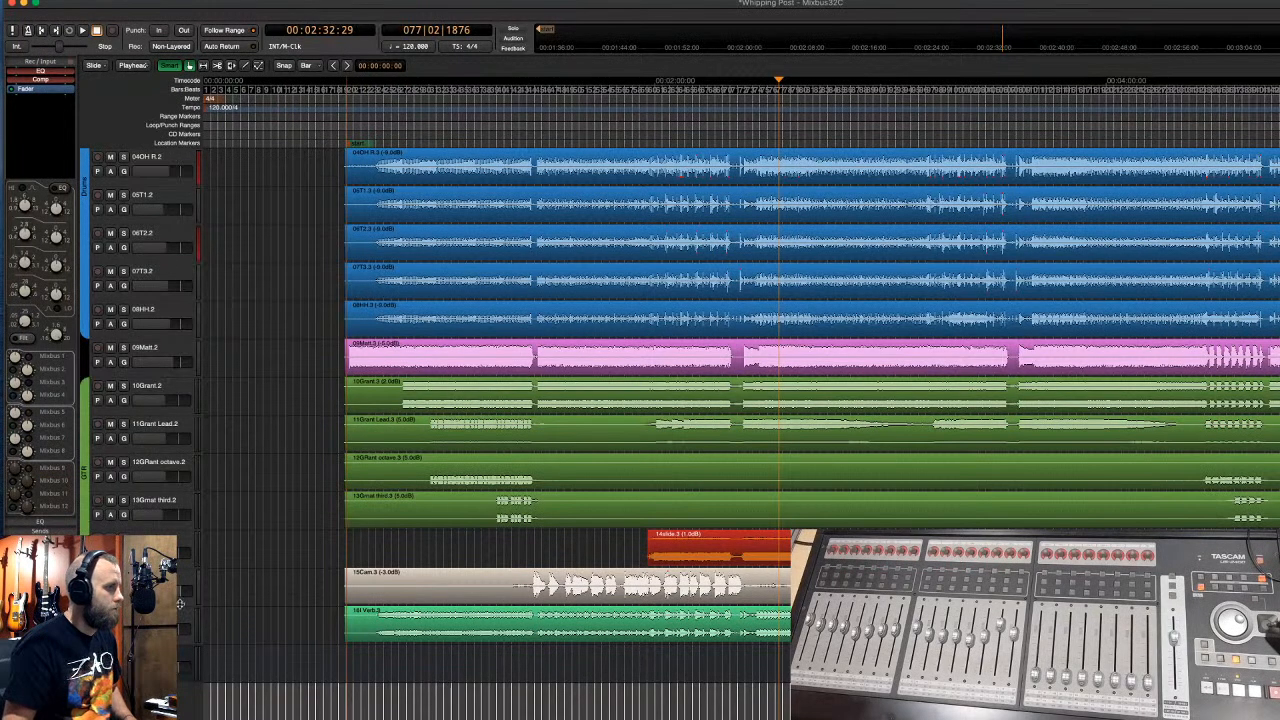
# - Colour the 15Cam track yellow
pyautogui.rightClick(150, 576)
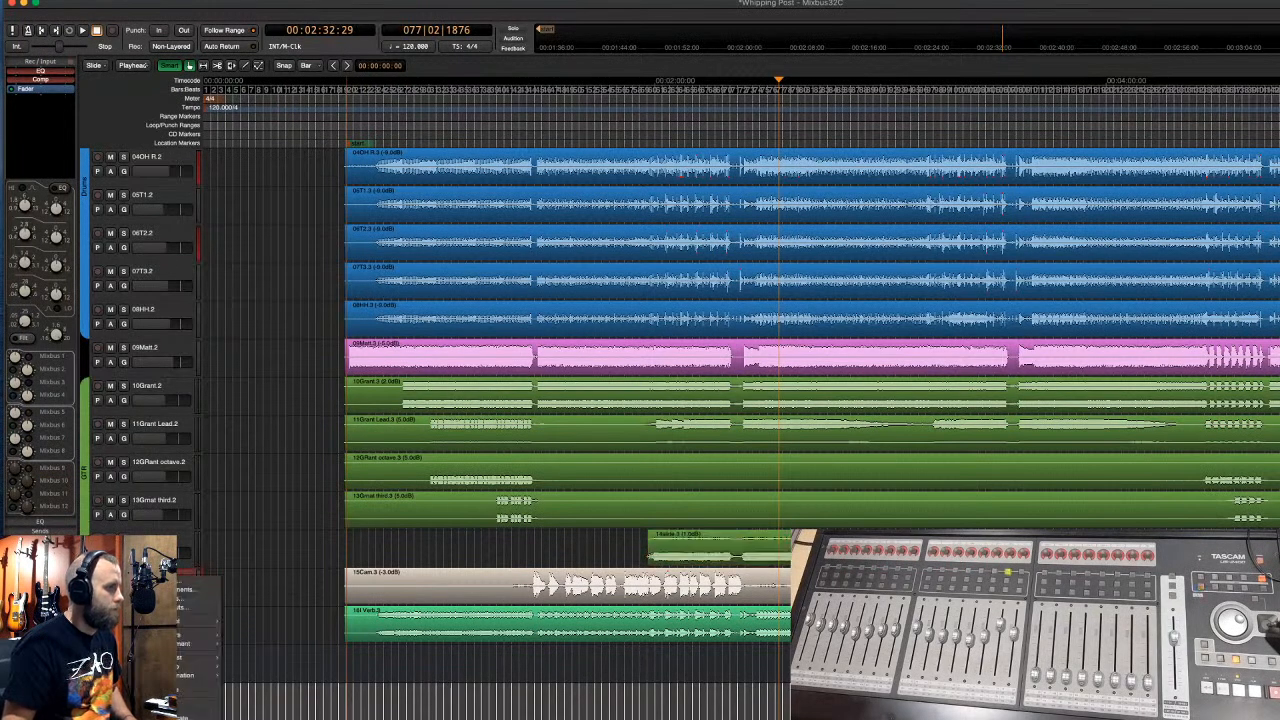
pyautogui.click(170, 583)
pyautogui.click(163, 136)
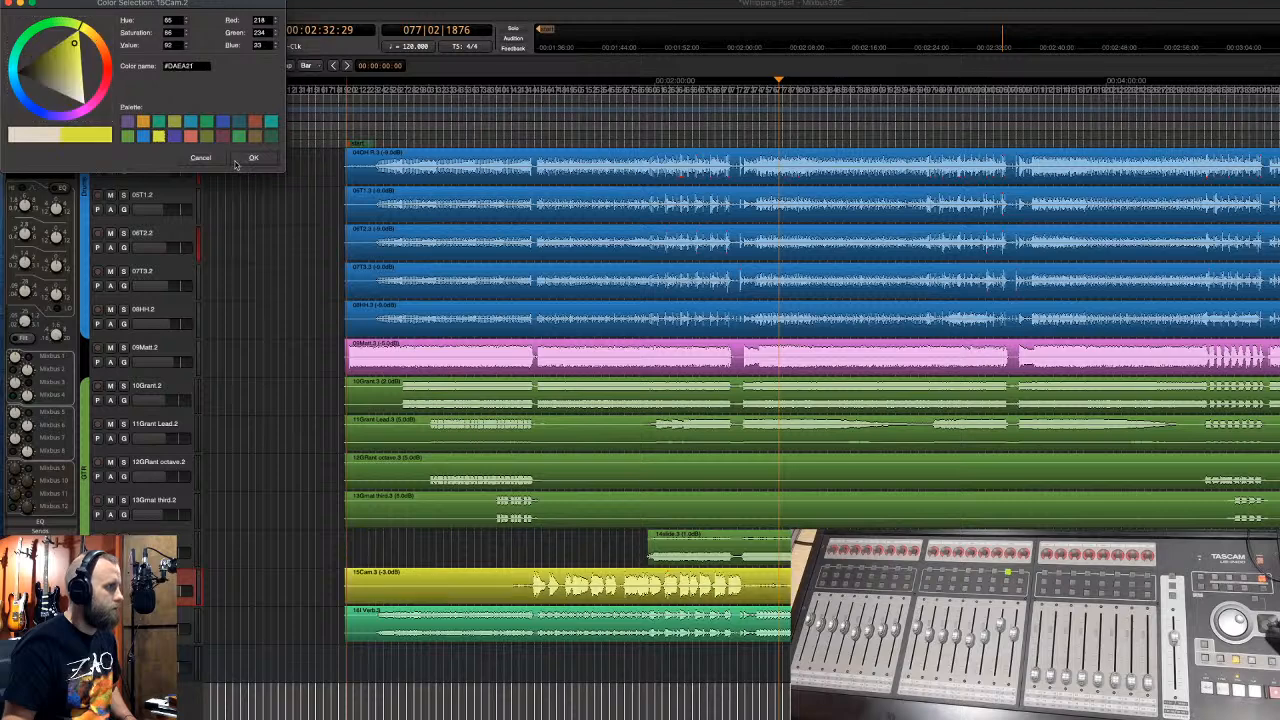
pyautogui.click(253, 157)
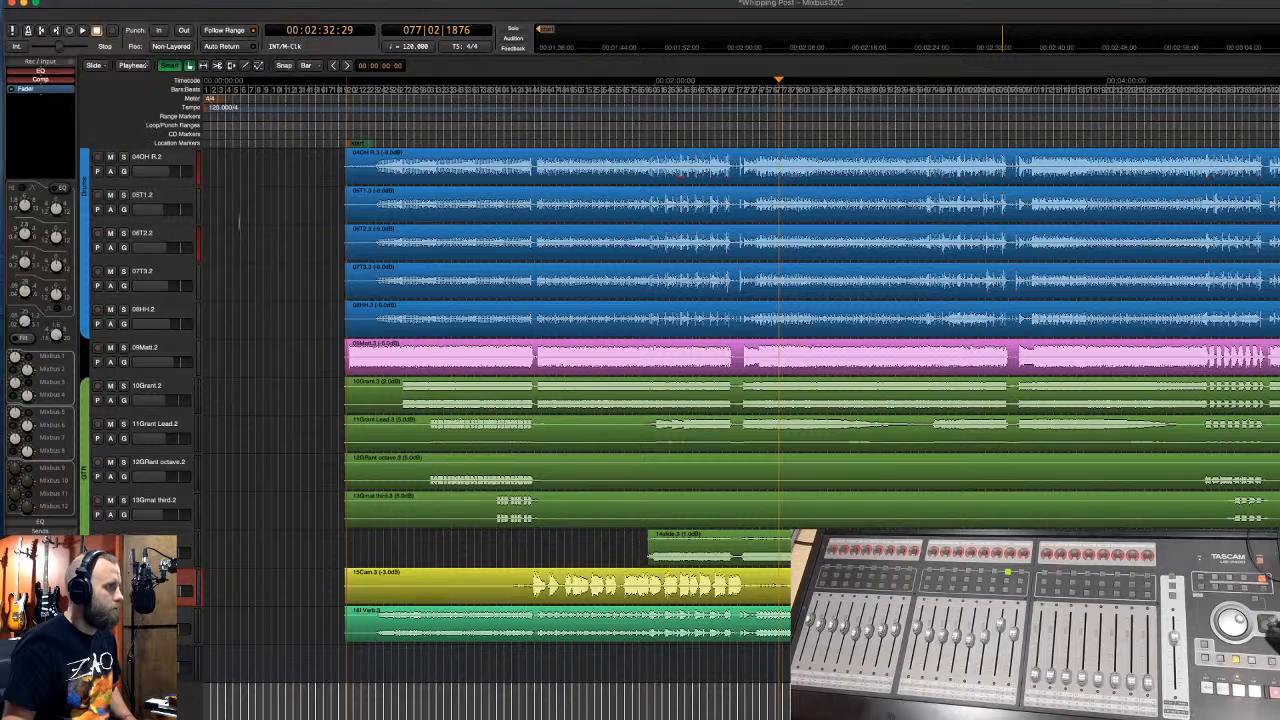
# - Select a lower track, then play the mix from about 2:40 and stop
pyautogui.rightClick(147, 348)
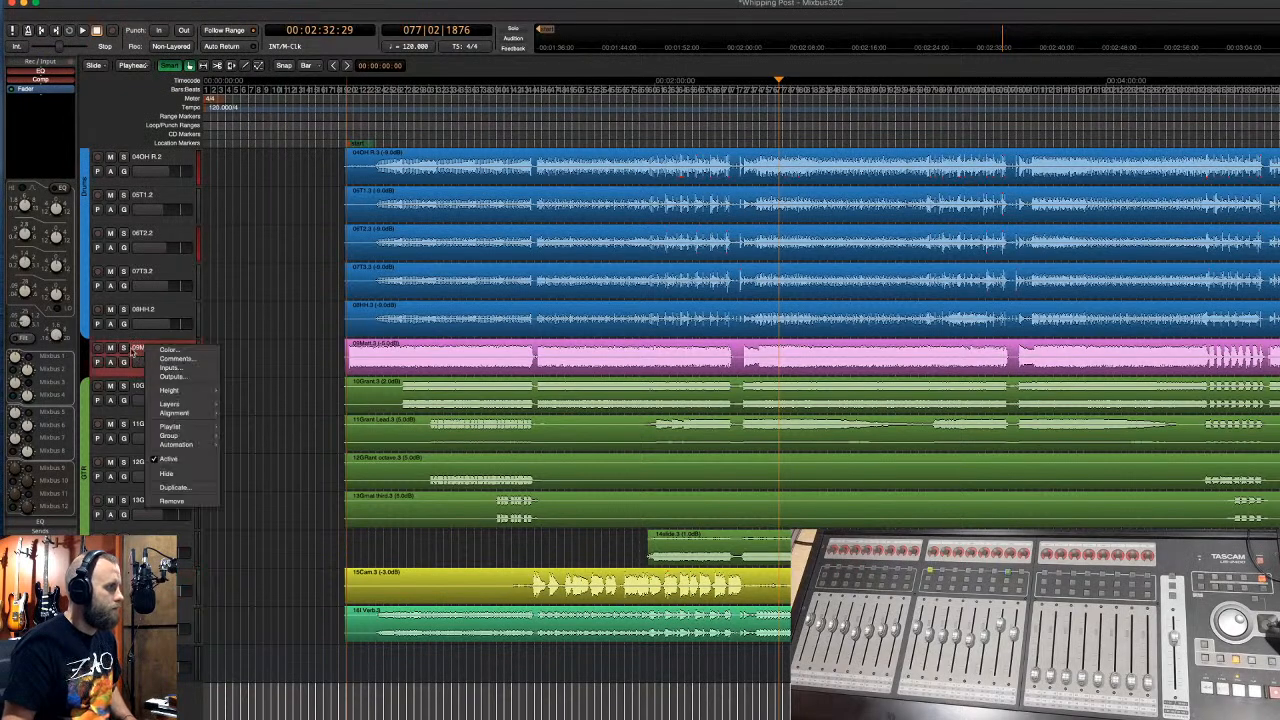
pyautogui.click(132, 351)
pyautogui.click(186, 625)
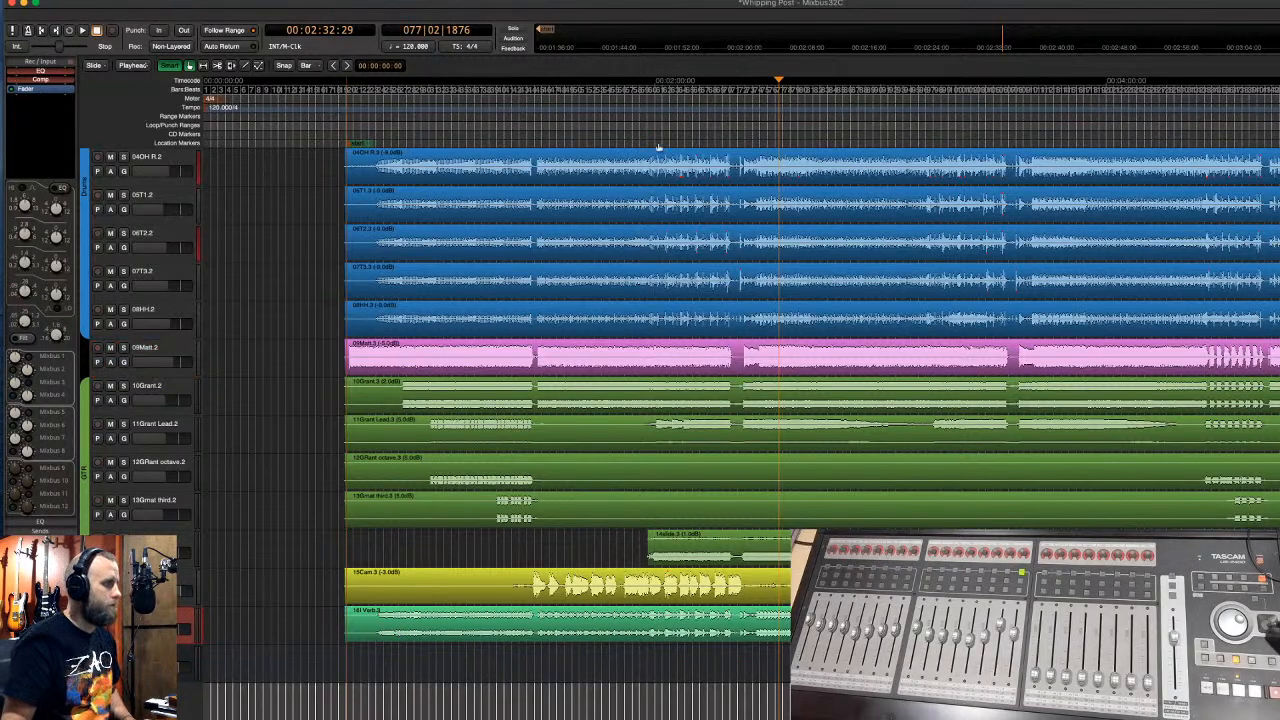
pyautogui.click(807, 120)
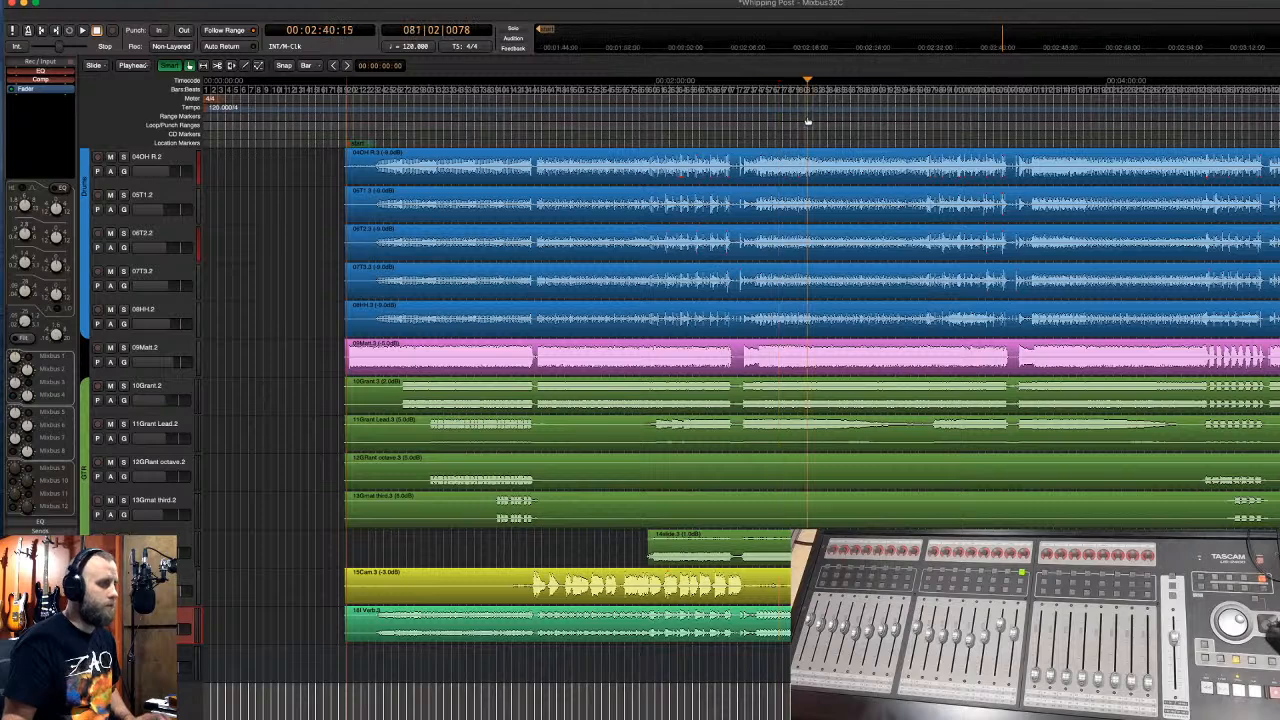
pyautogui.press('space')
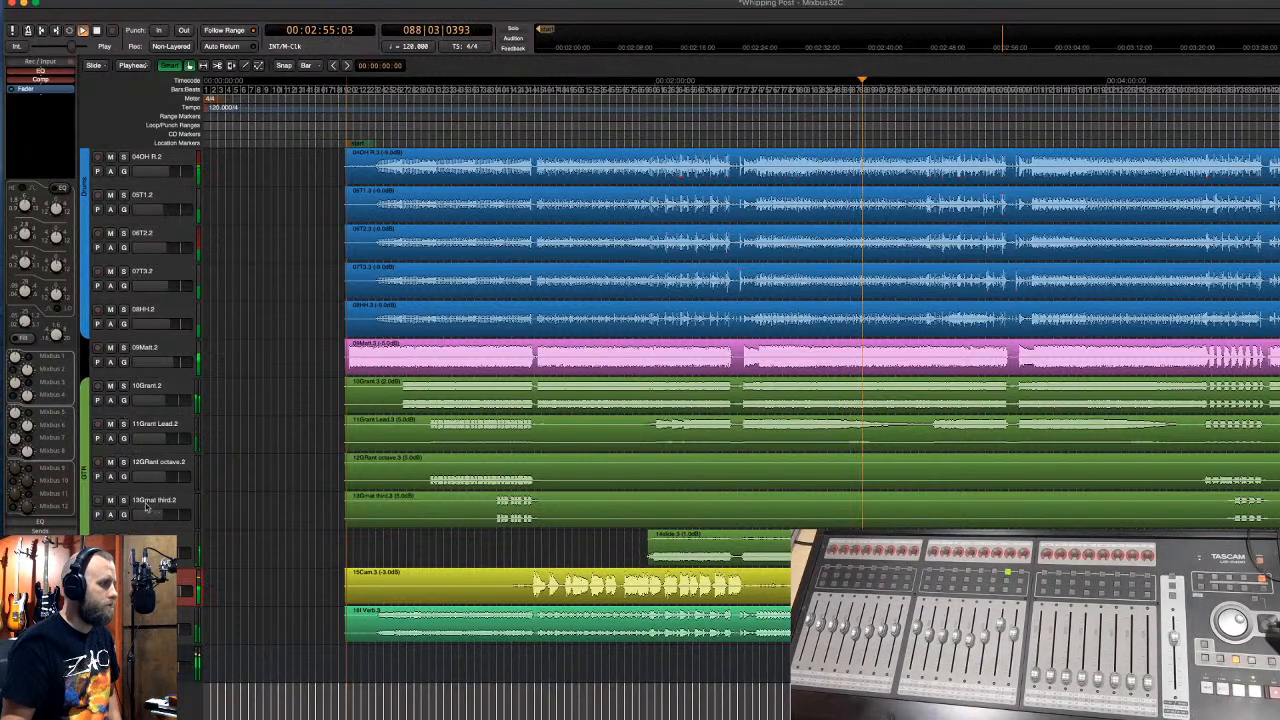
pyautogui.press('space')
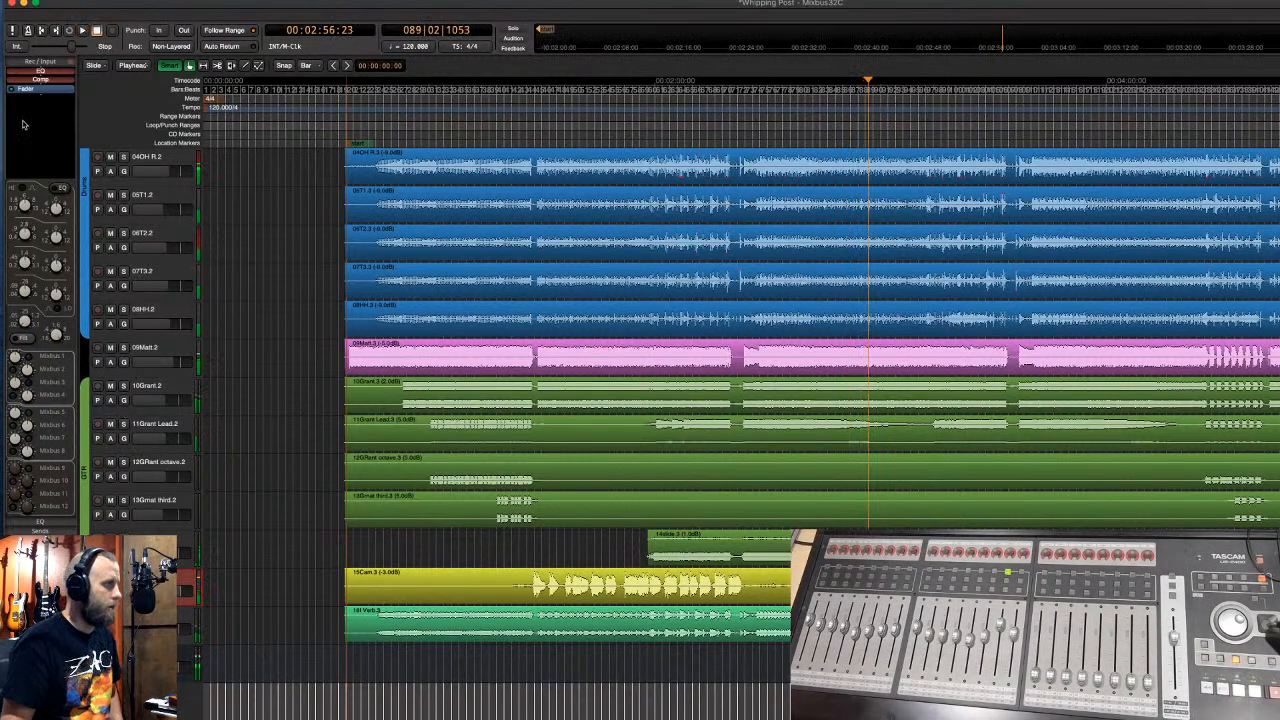
# - Add the Waves Tune Real-Time (mono) plugin to the 15Cam track
pyautogui.rightClick(38, 105)
pyautogui.moveTo(40, 106)
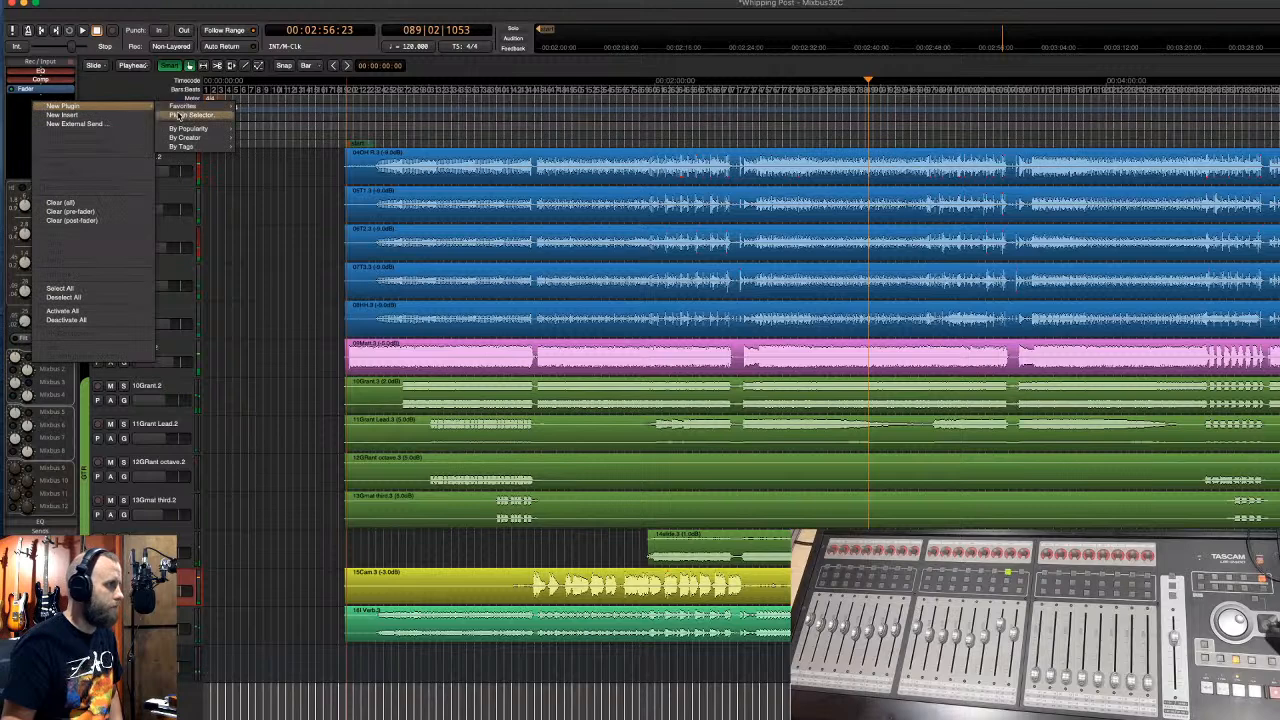
pyautogui.moveTo(165, 138)
pyautogui.moveTo(274, 418)
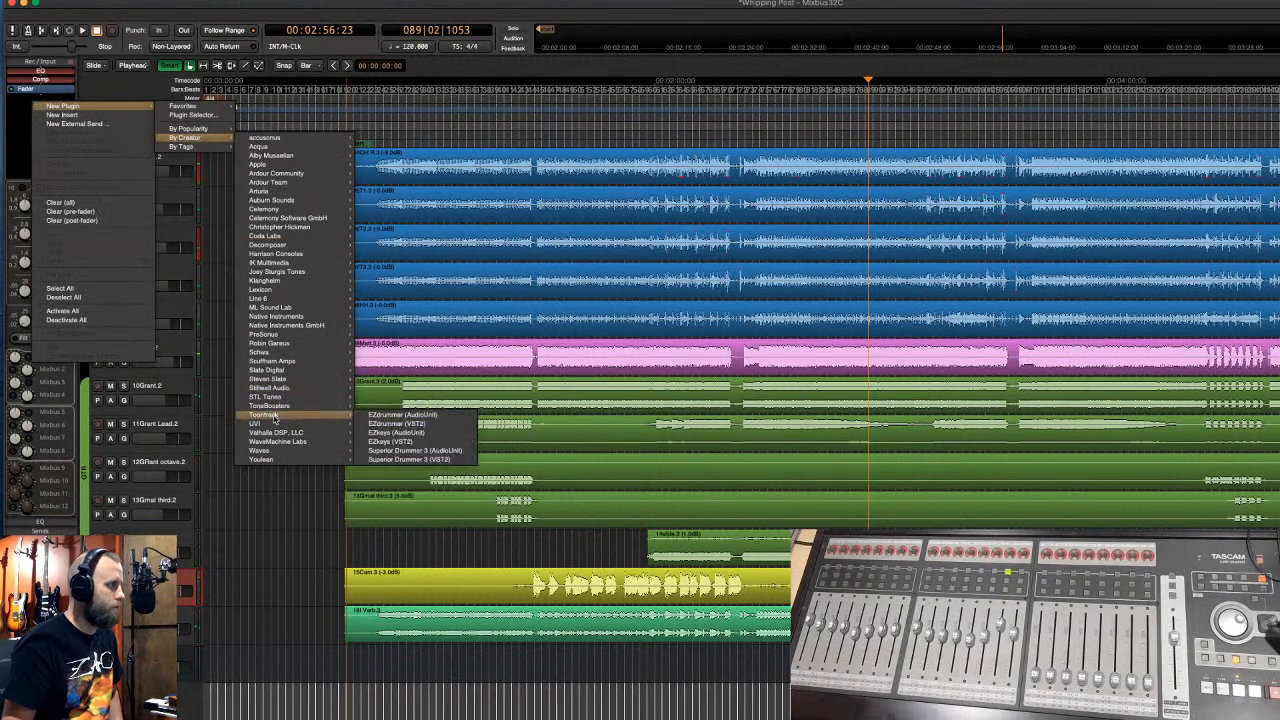
pyautogui.moveTo(282, 455)
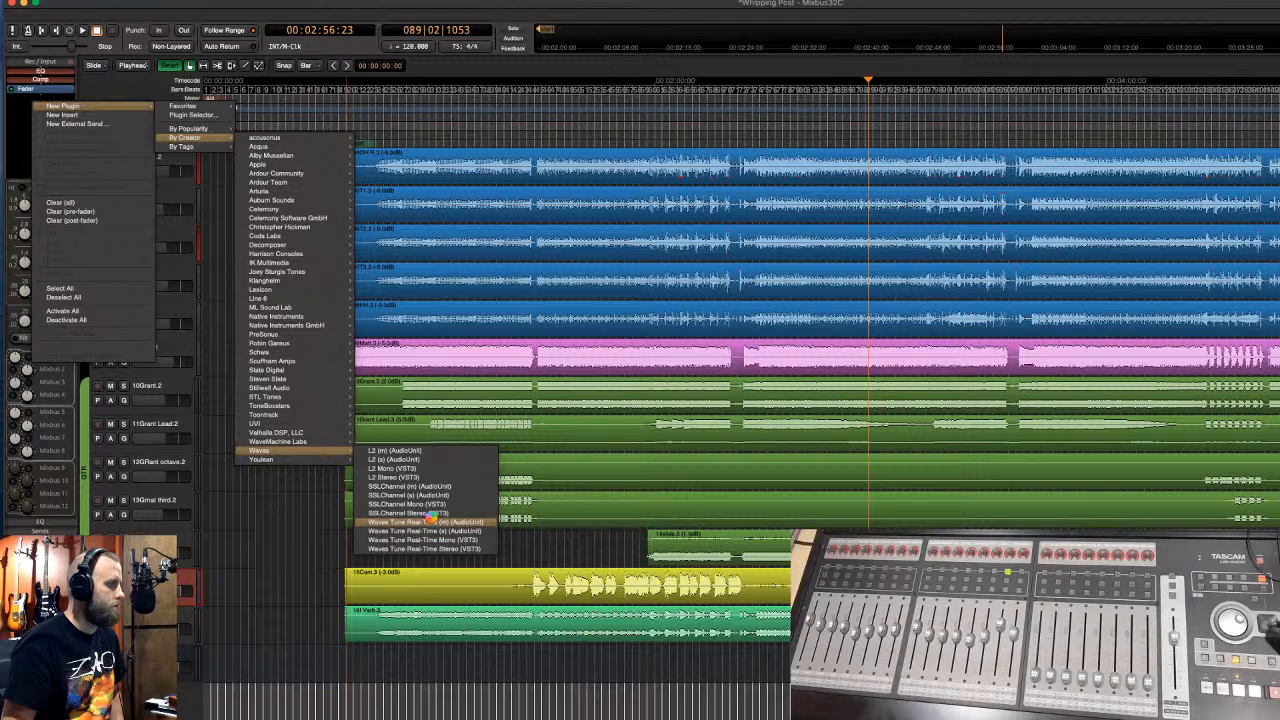
pyautogui.click(433, 521)
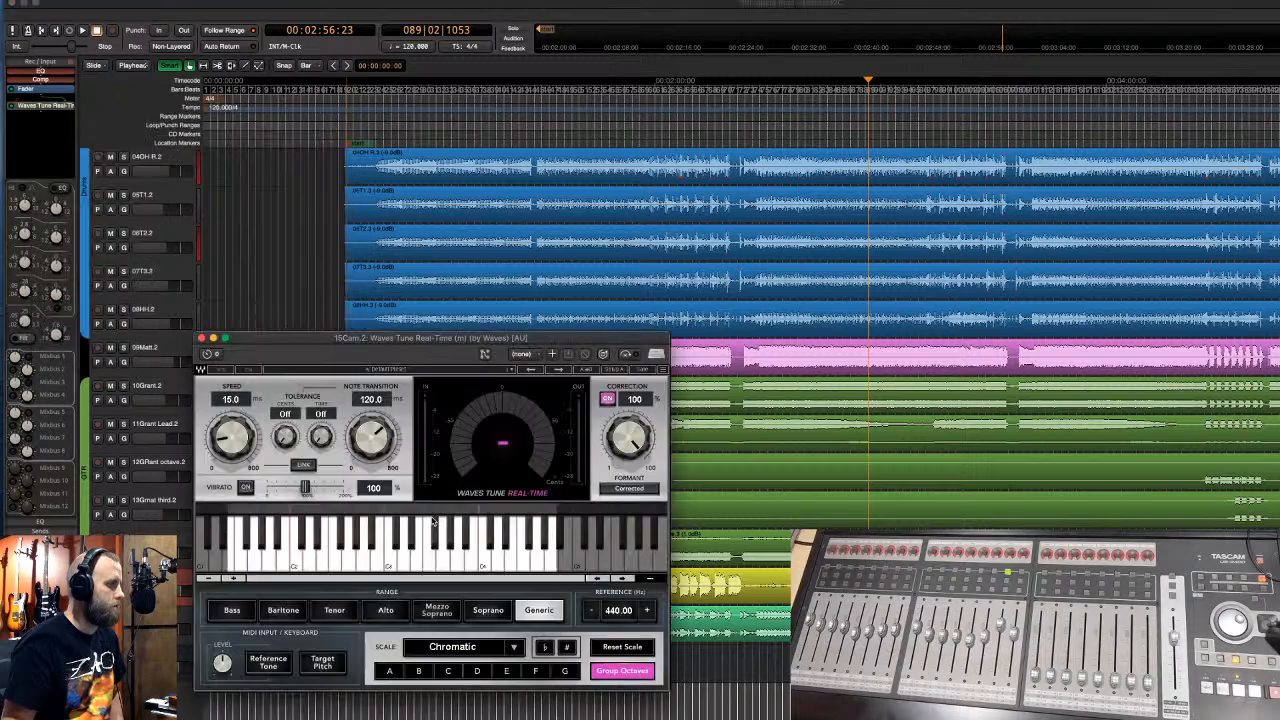
# - Save the session and set the Waves Tune range to Tenor
pyautogui.click(484, 9)
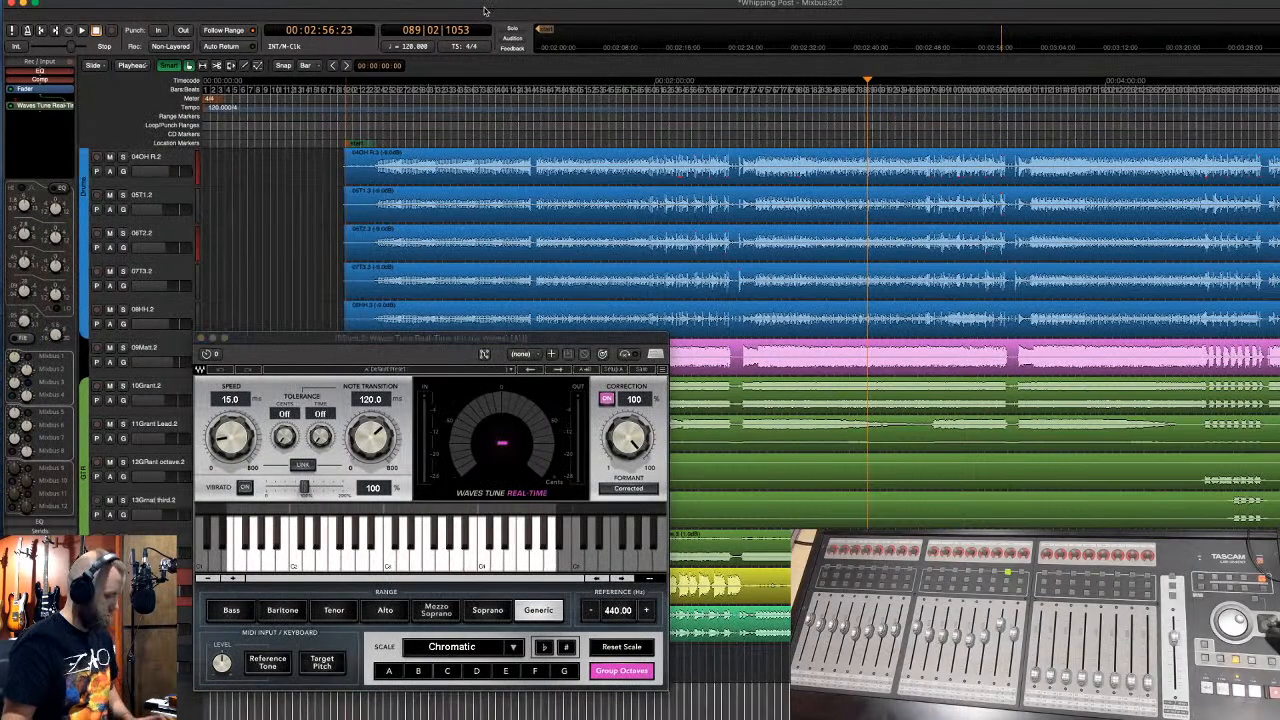
pyautogui.press('super+s')
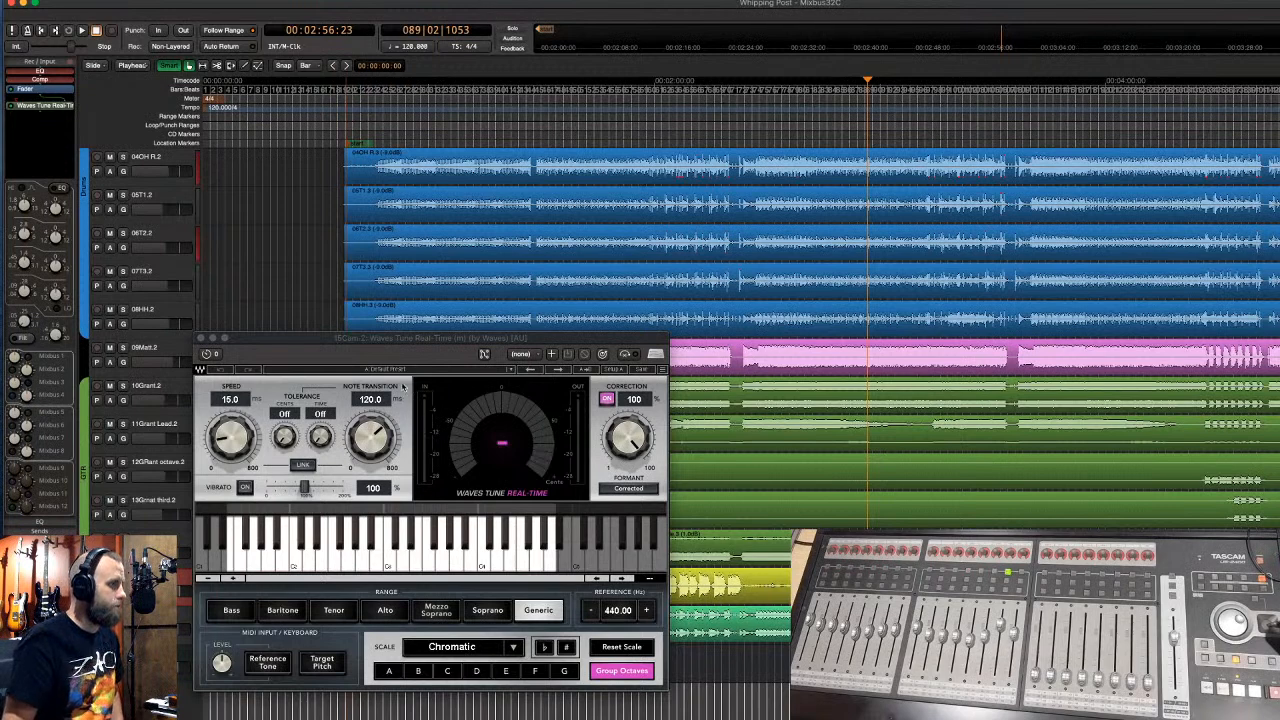
pyautogui.moveTo(370, 340); pyautogui.dragTo(503, 240)
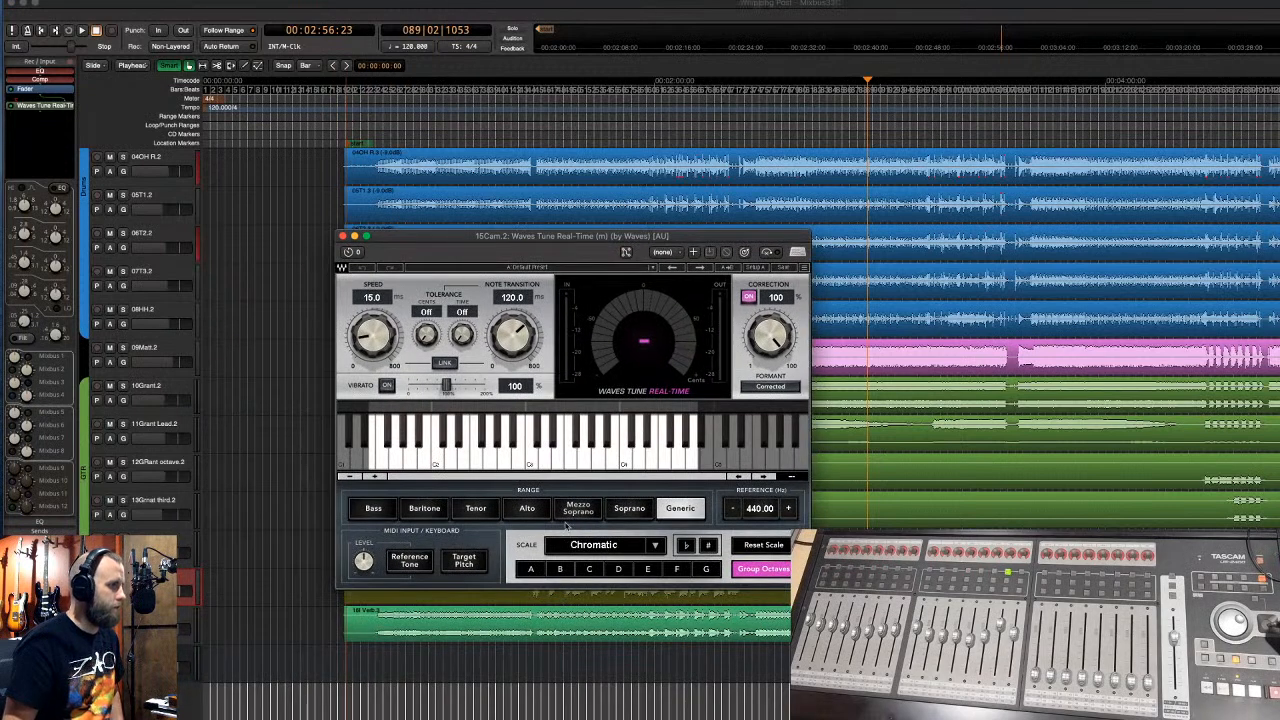
pyautogui.click(468, 511)
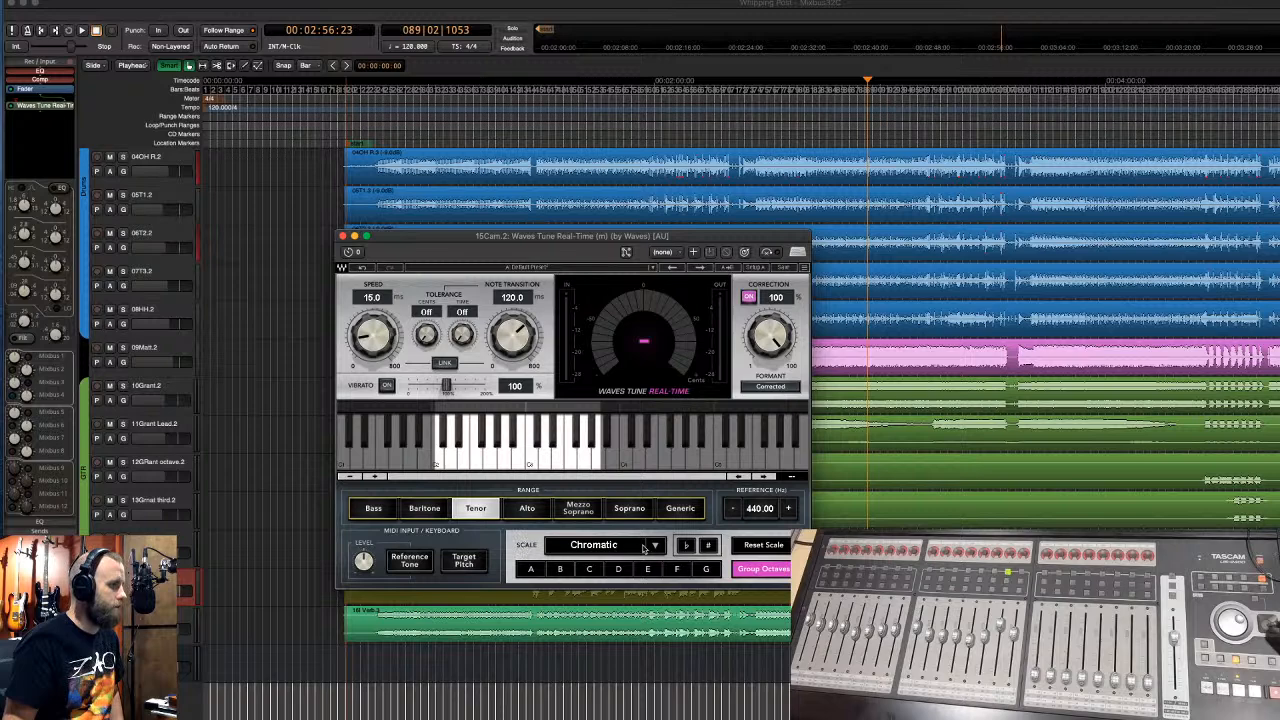
pyautogui.moveTo(386, 240); pyautogui.dragTo(220, 230)
# - Play from about 2:40 to hear the tuning, then close the Waves Tune window
pyautogui.click(808, 128)
pyautogui.press('space')
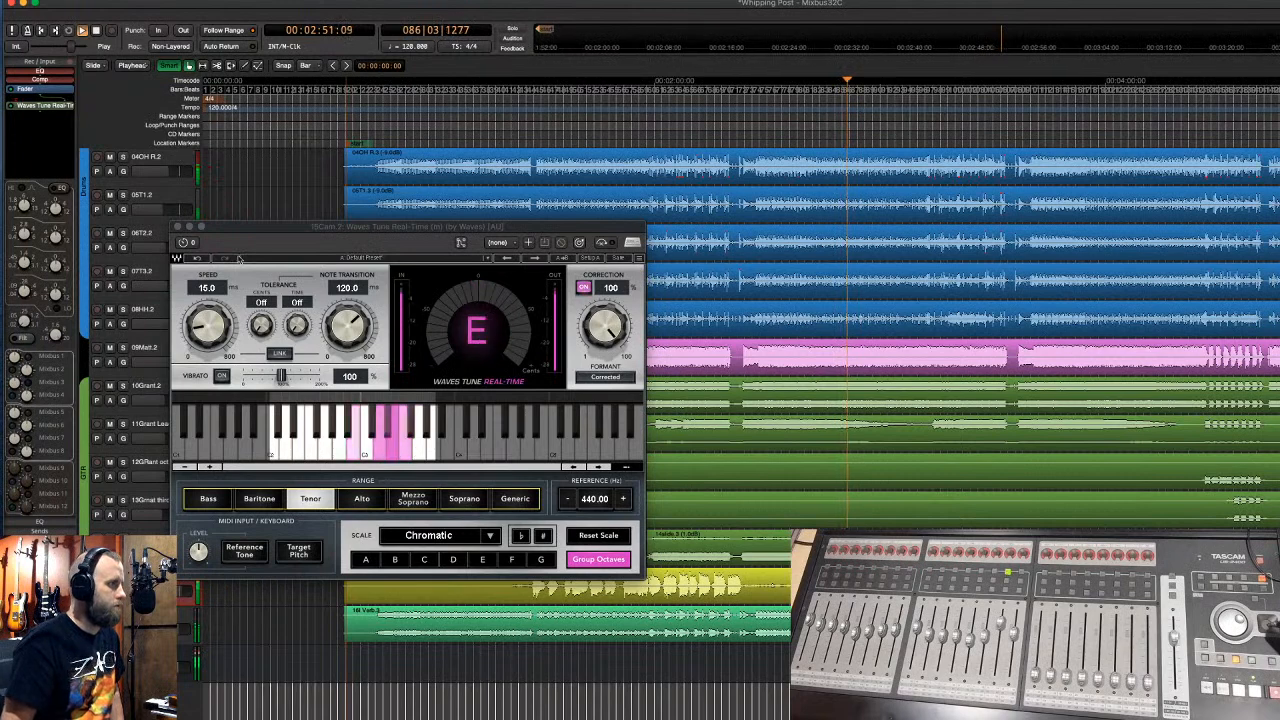
pyautogui.moveTo(190, 229); pyautogui.dragTo(273, 214)
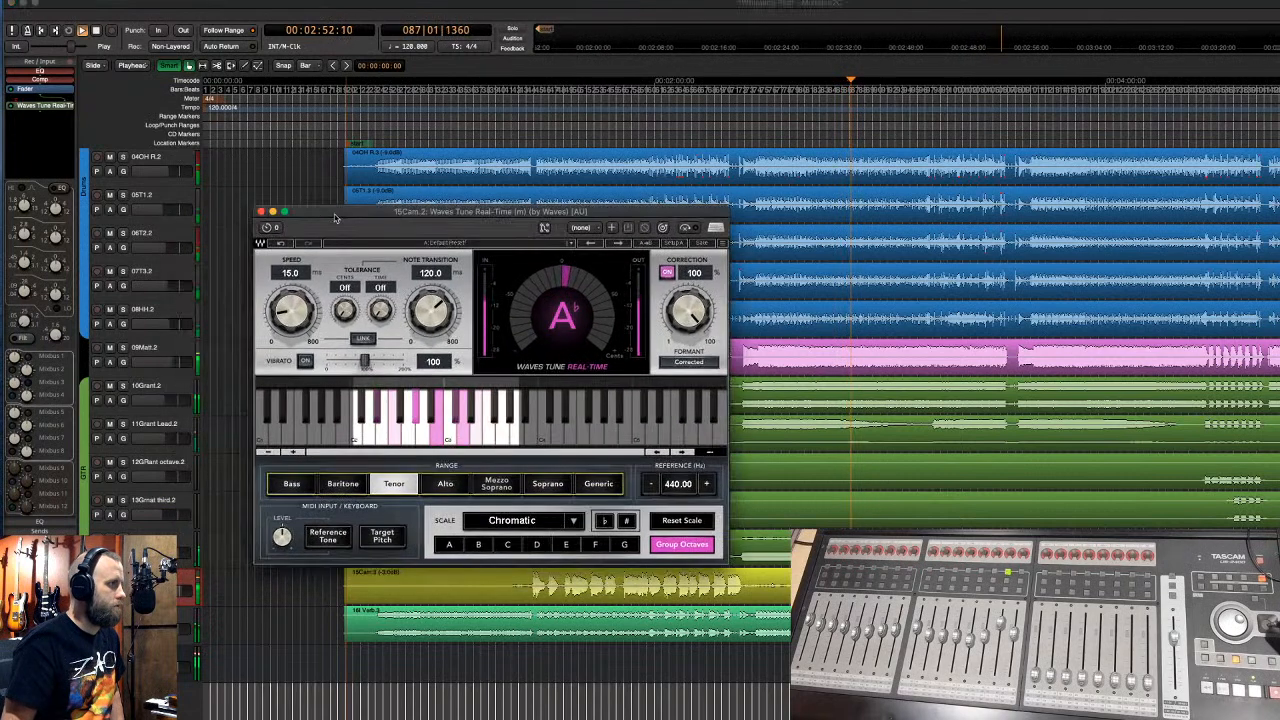
pyautogui.click(272, 212)
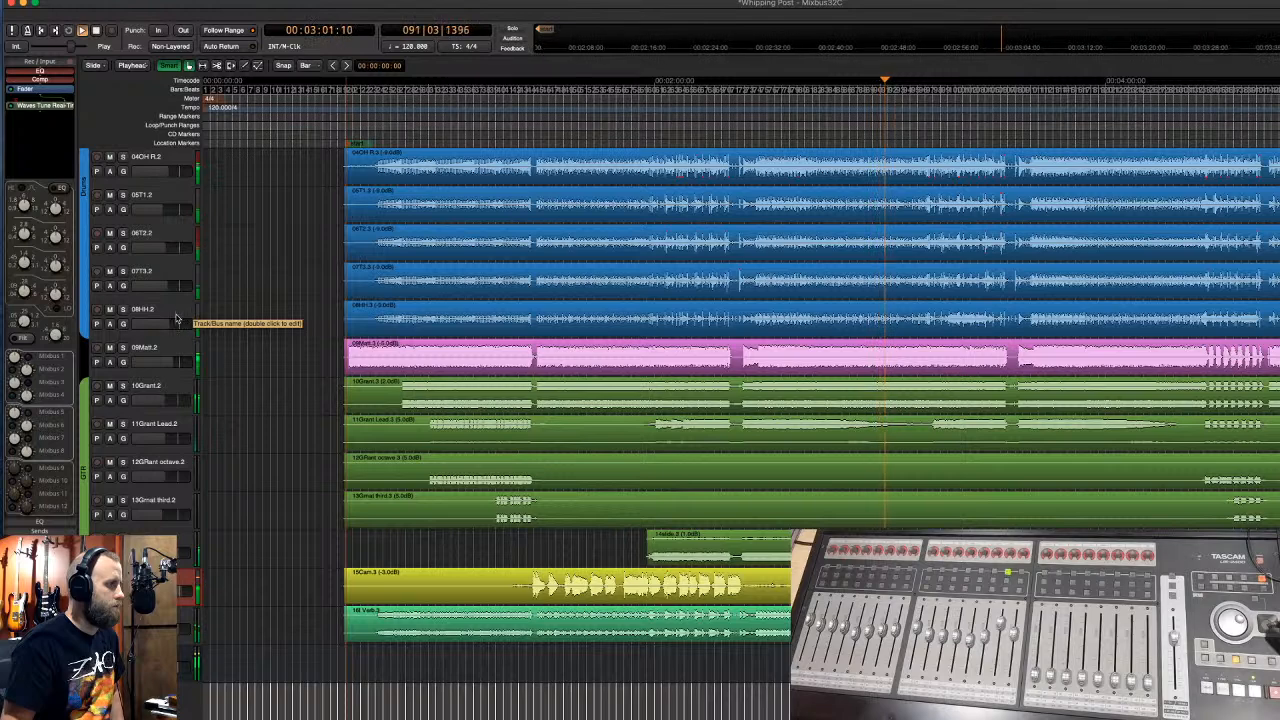
# - Select the 15Cam track and switch to the Mixer strips with Option+M
pyautogui.click(160, 541)
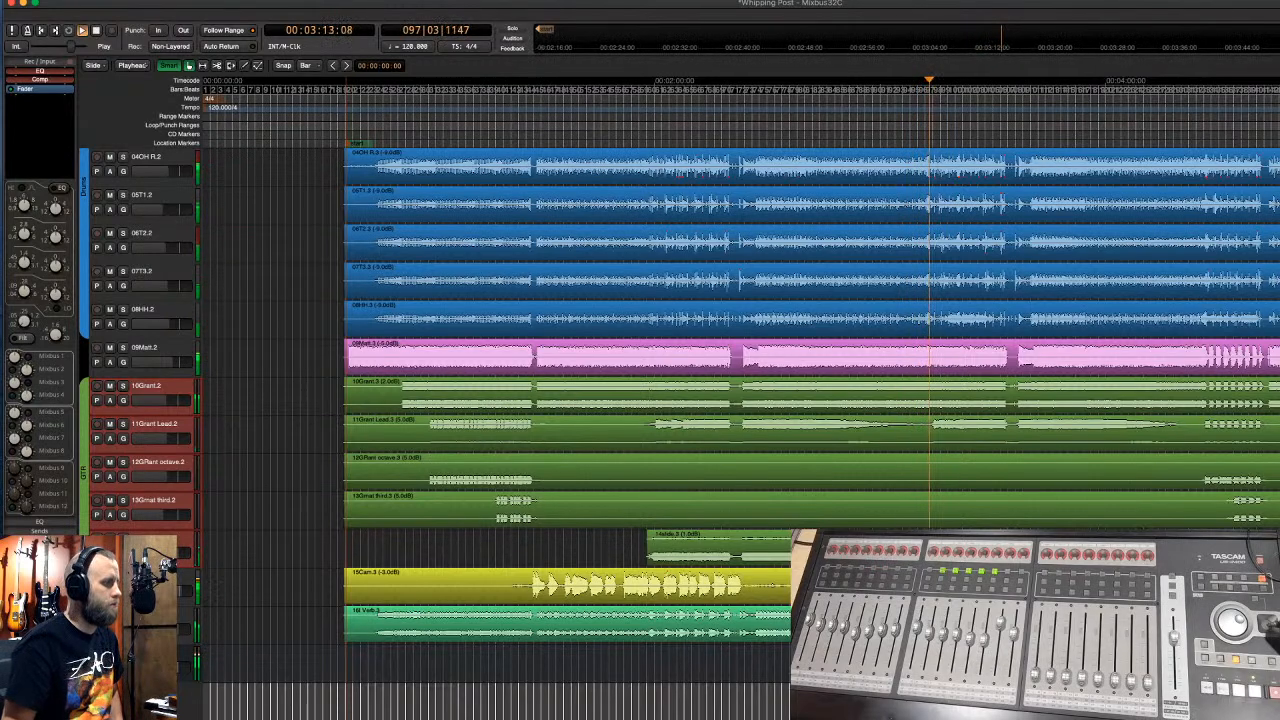
pyautogui.click(150, 578)
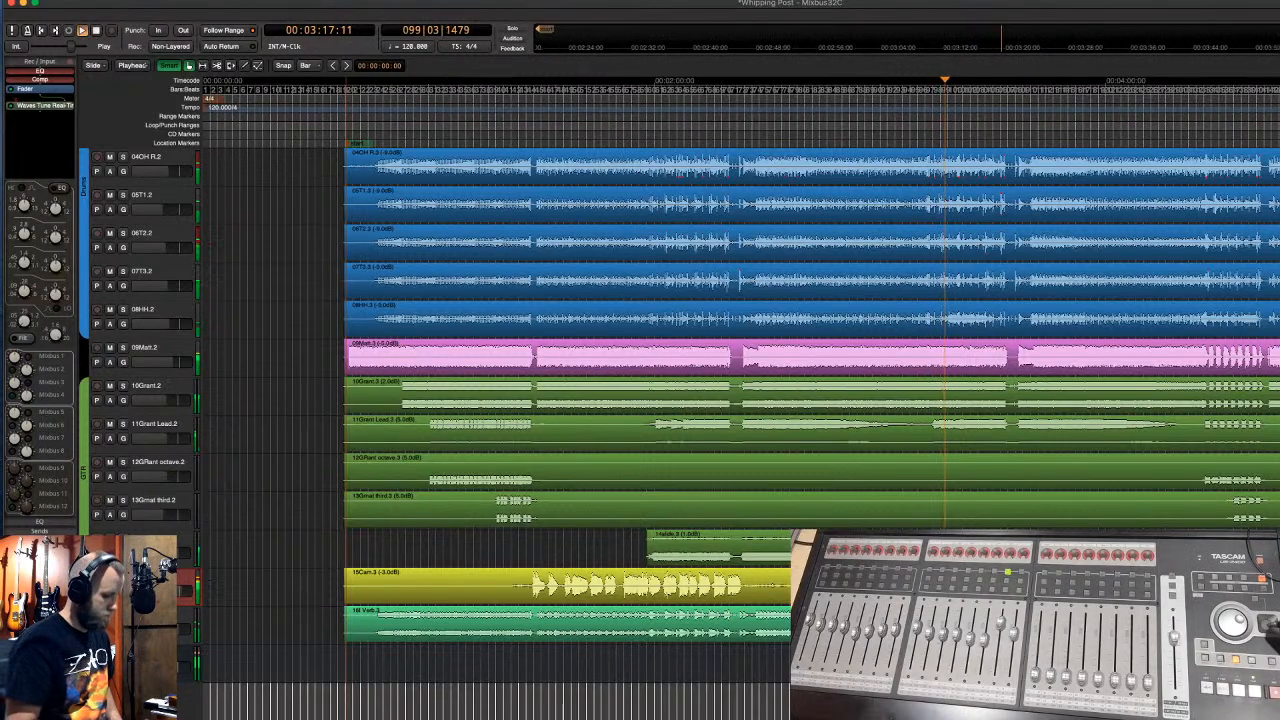
pyautogui.hotkey('alt', 'm')
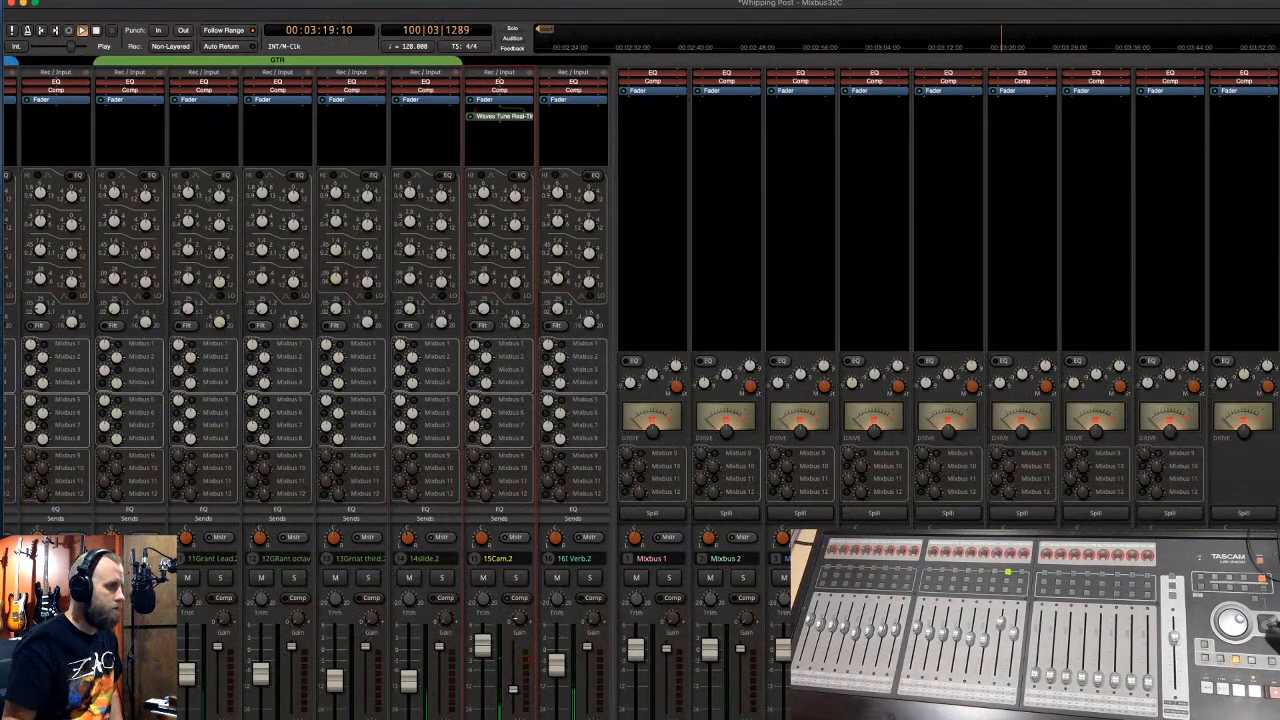
# - Rename Mixbus 1 to drums and Mixbus 2 to bass
pyautogui.click(653, 558)
pyautogui.click(688, 568)
pyautogui.write('drums')
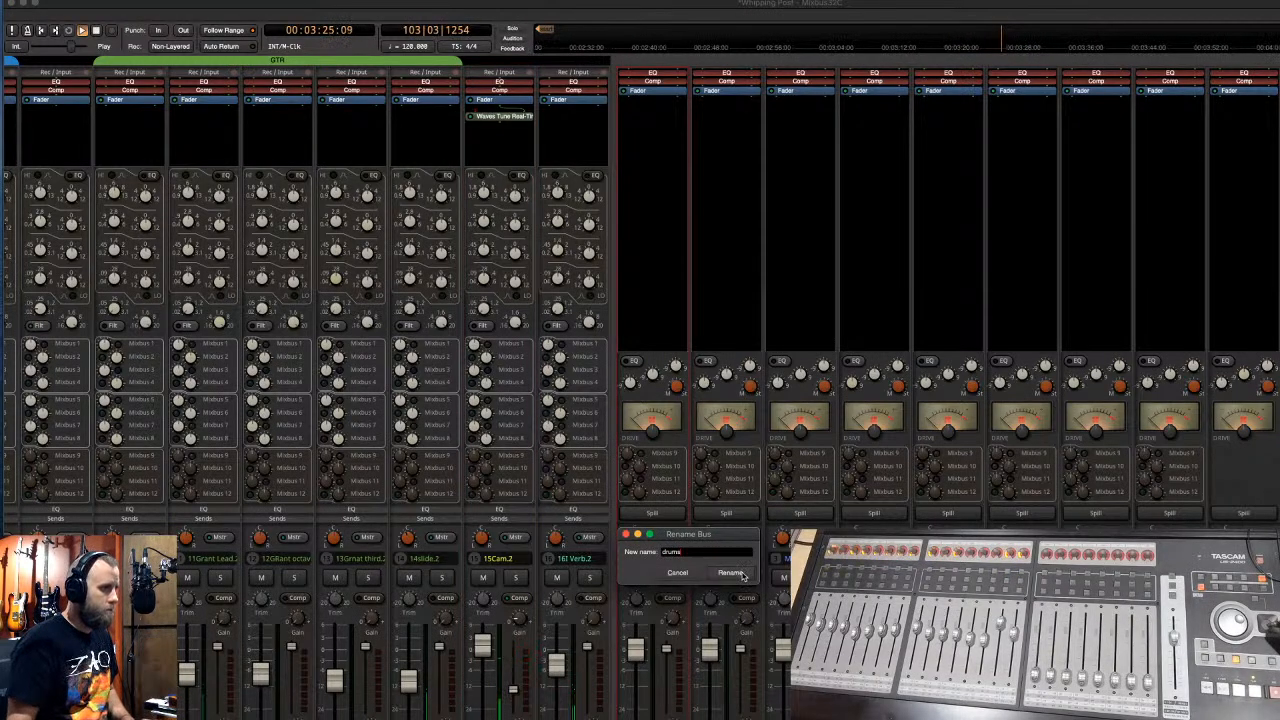
pyautogui.click(731, 572)
pyautogui.click(752, 559)
pyautogui.click(756, 567)
pyautogui.write('bass')
pyautogui.press('Return')
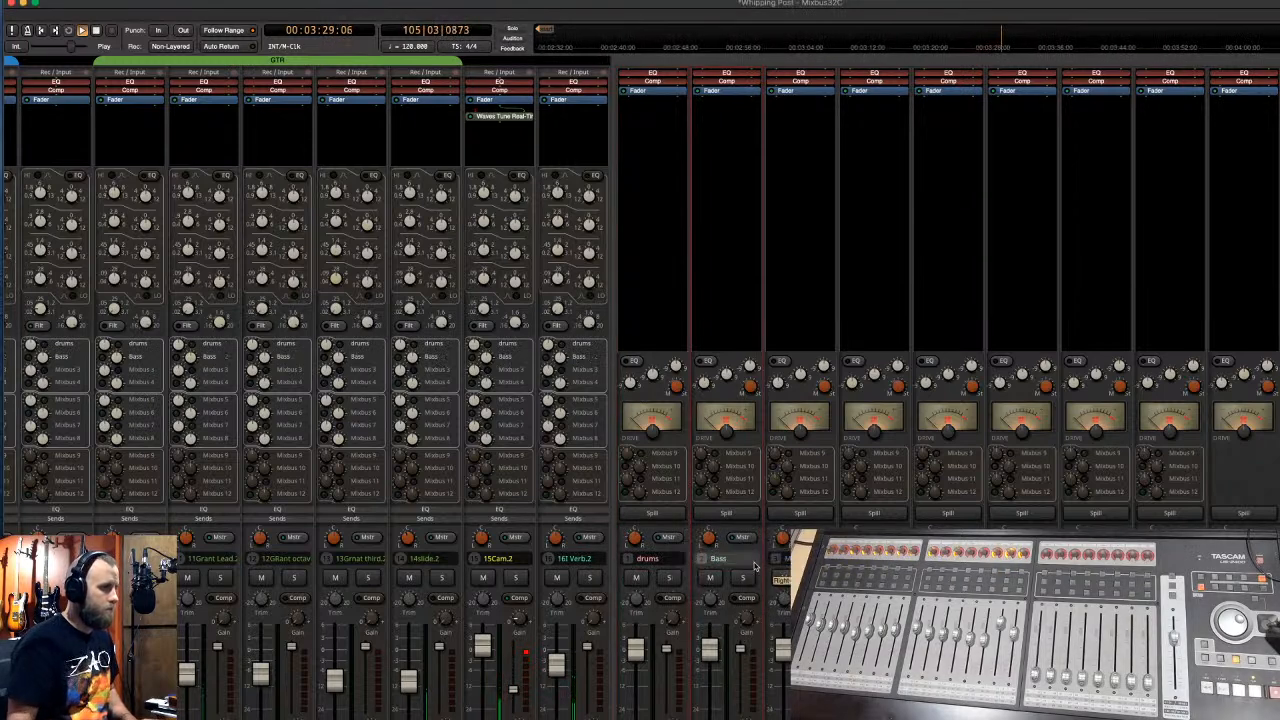
# - Name the third bus GTR and bus 8 vocal
pyautogui.click(812, 559)
pyautogui.click(822, 567)
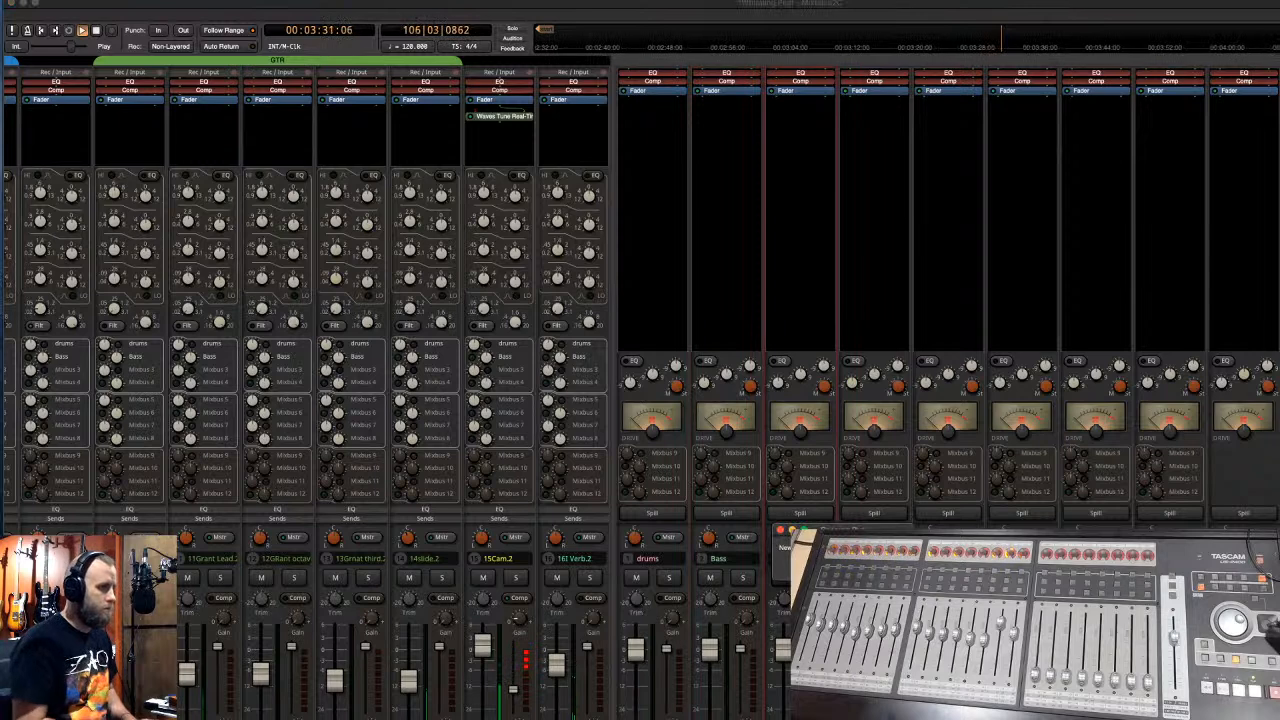
pyautogui.write('GTR')
pyautogui.press('Return')
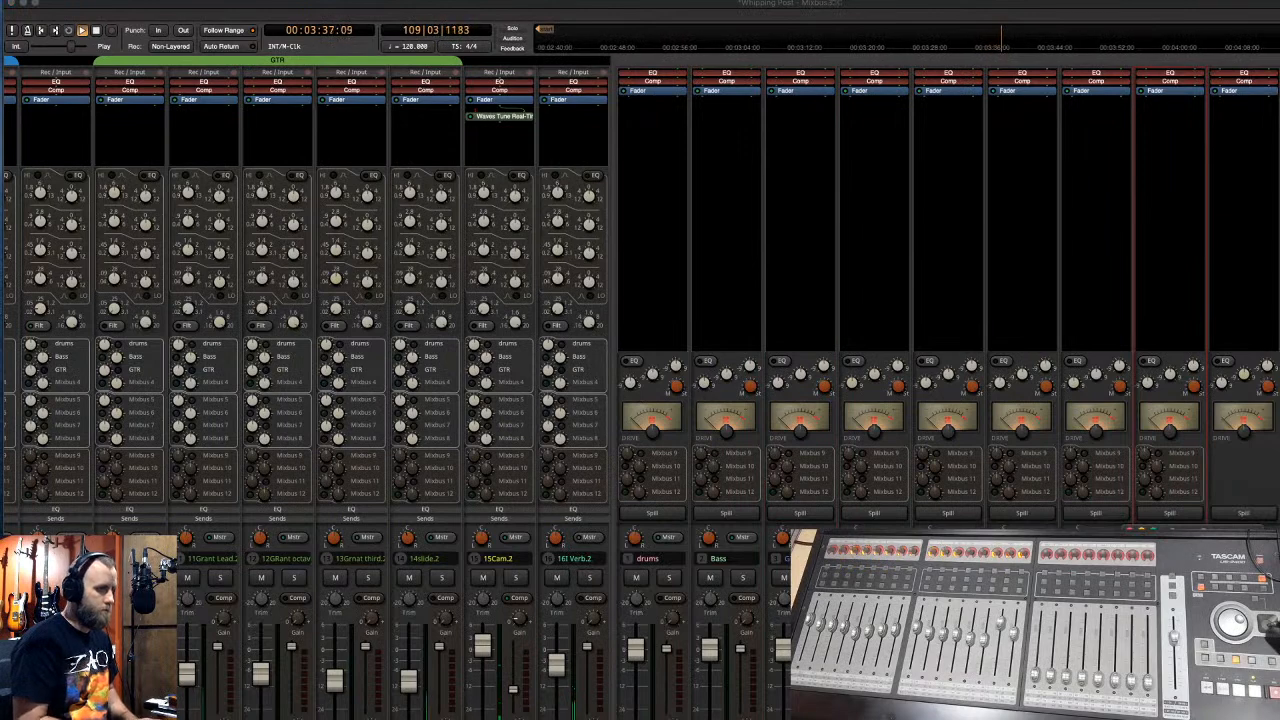
pyautogui.press('Return')
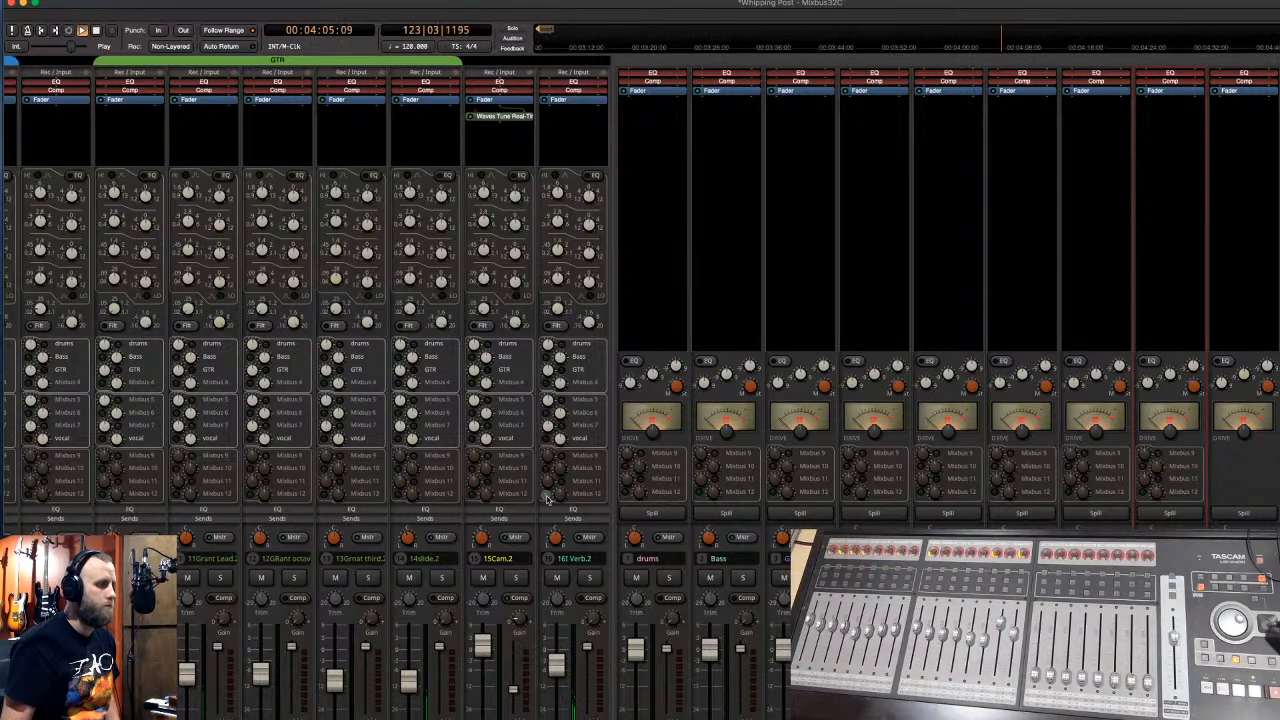
# - Solo and unsolo the 16I Verb.2 track, then stop playback
pyautogui.click(589, 579)
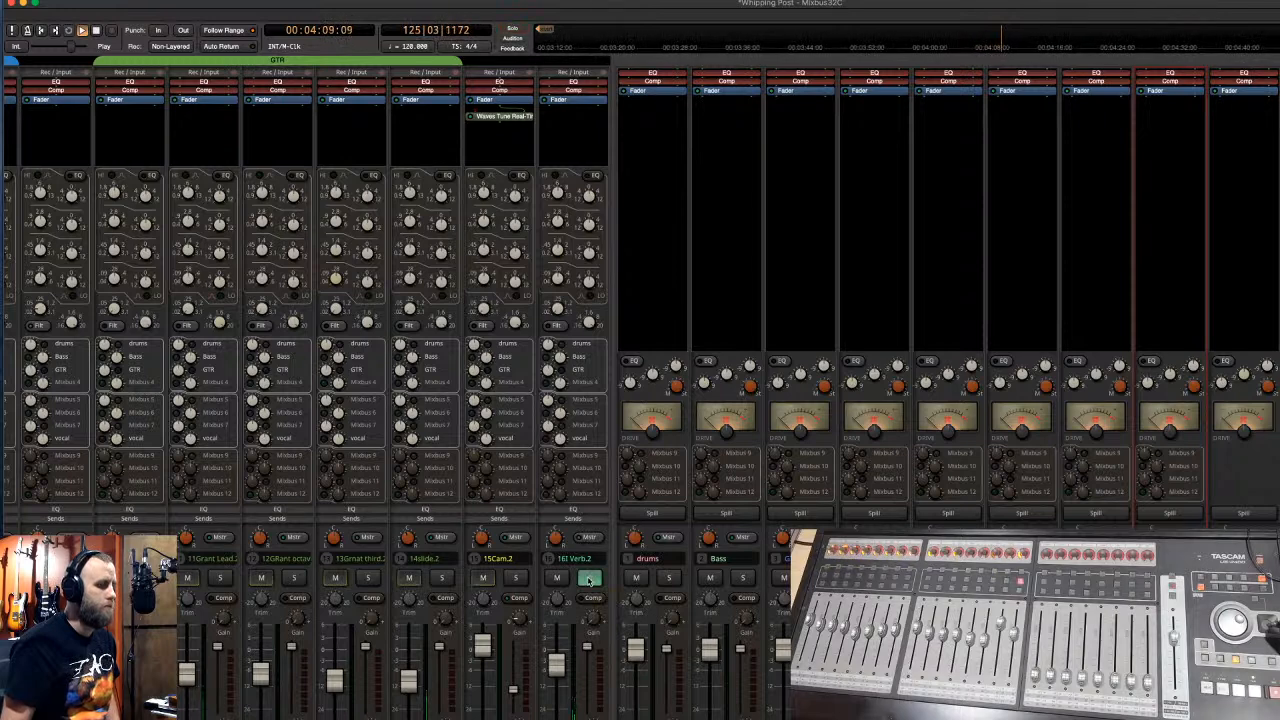
pyautogui.click(589, 579)
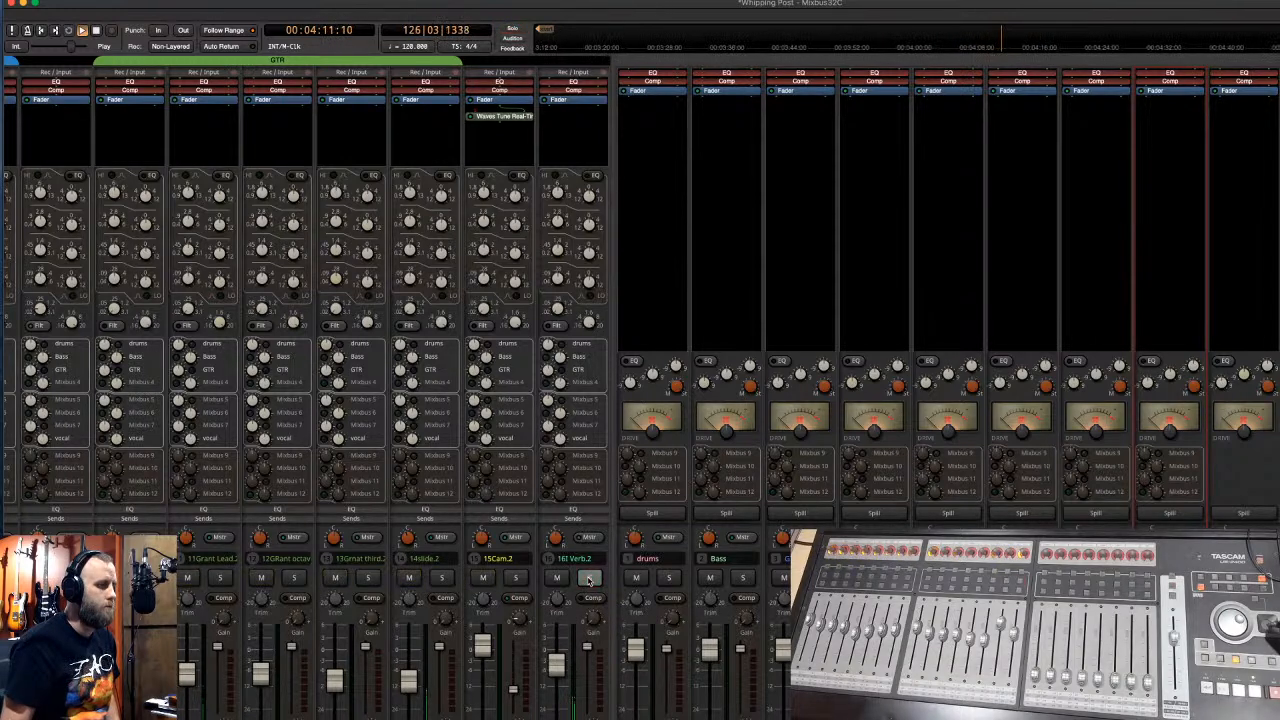
pyautogui.press('space')
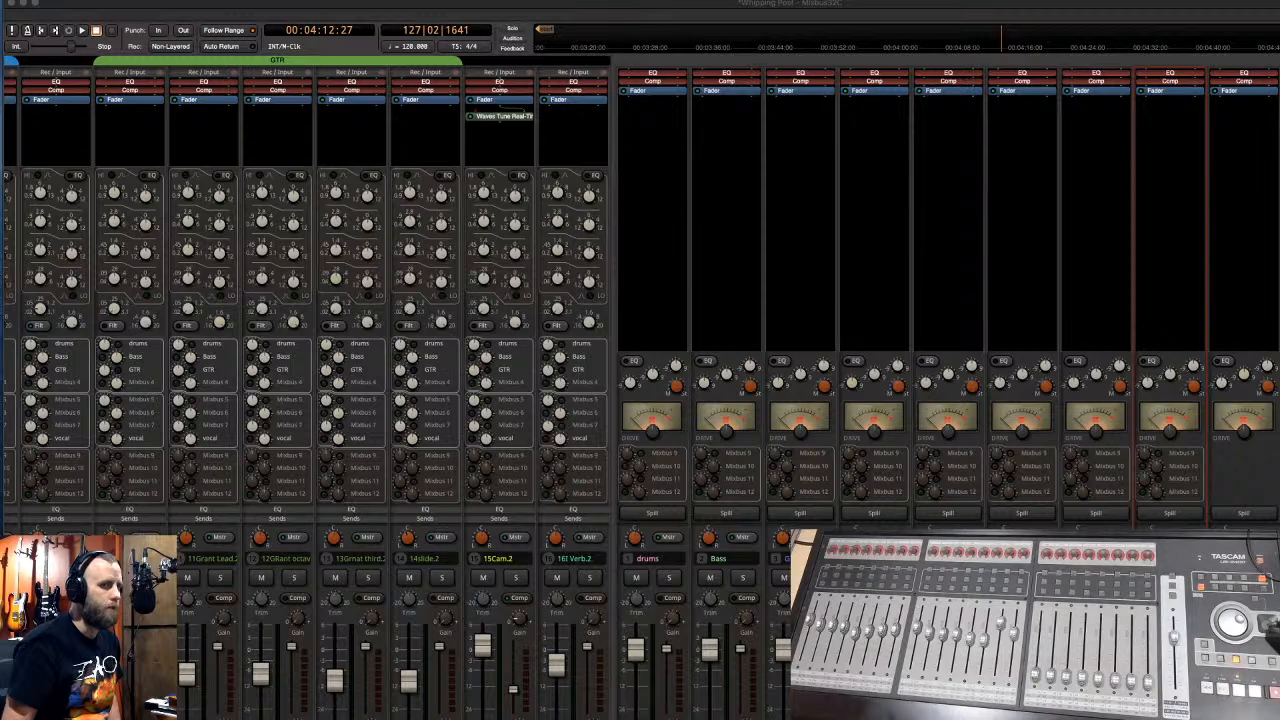
pyautogui.press('super+Tab')
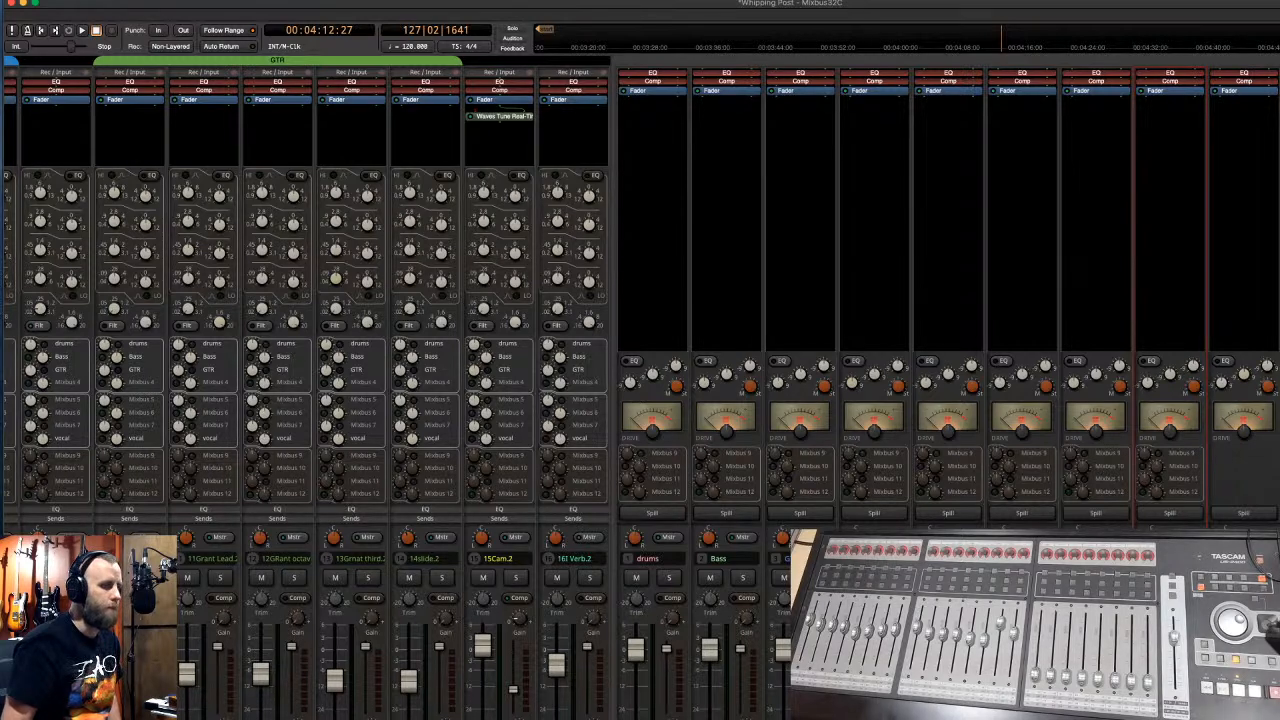
pyautogui.hscroll(-10, 307, 387)
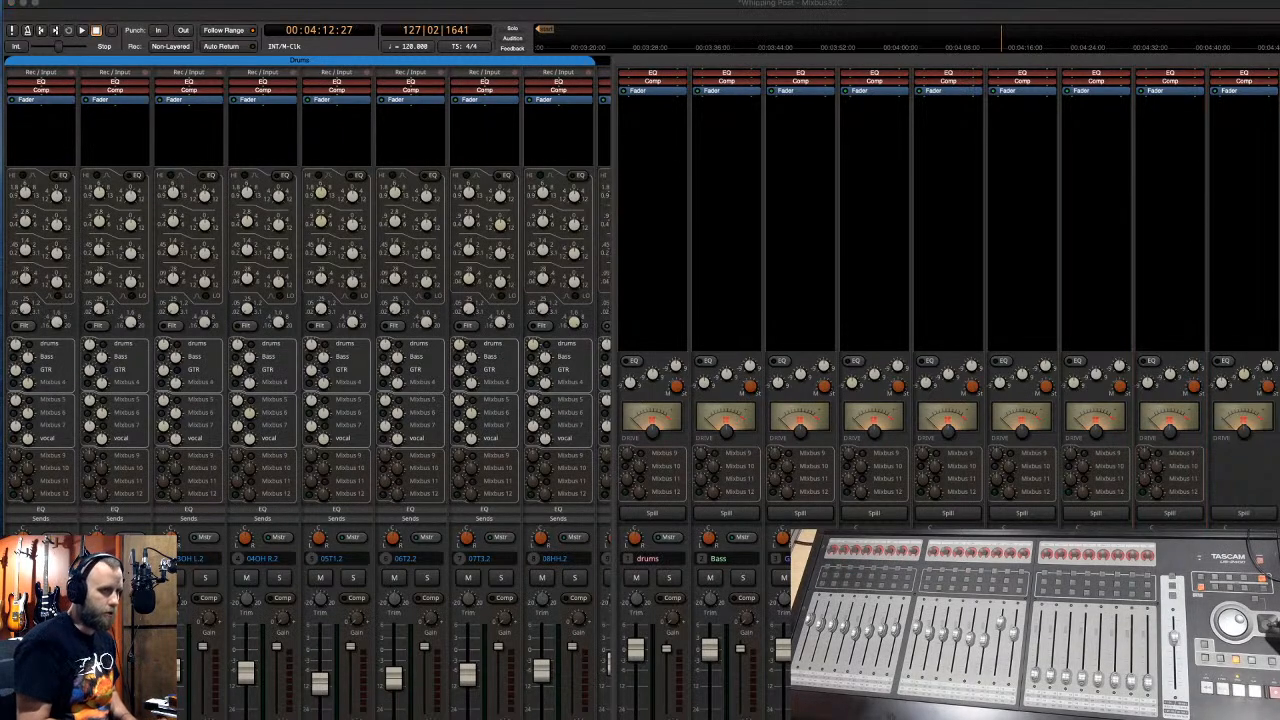
# - Name bus 11 Short Verb and bus 12 V Verb, then enable the drum tracks' drums-bus sends
pyautogui.press('Return')
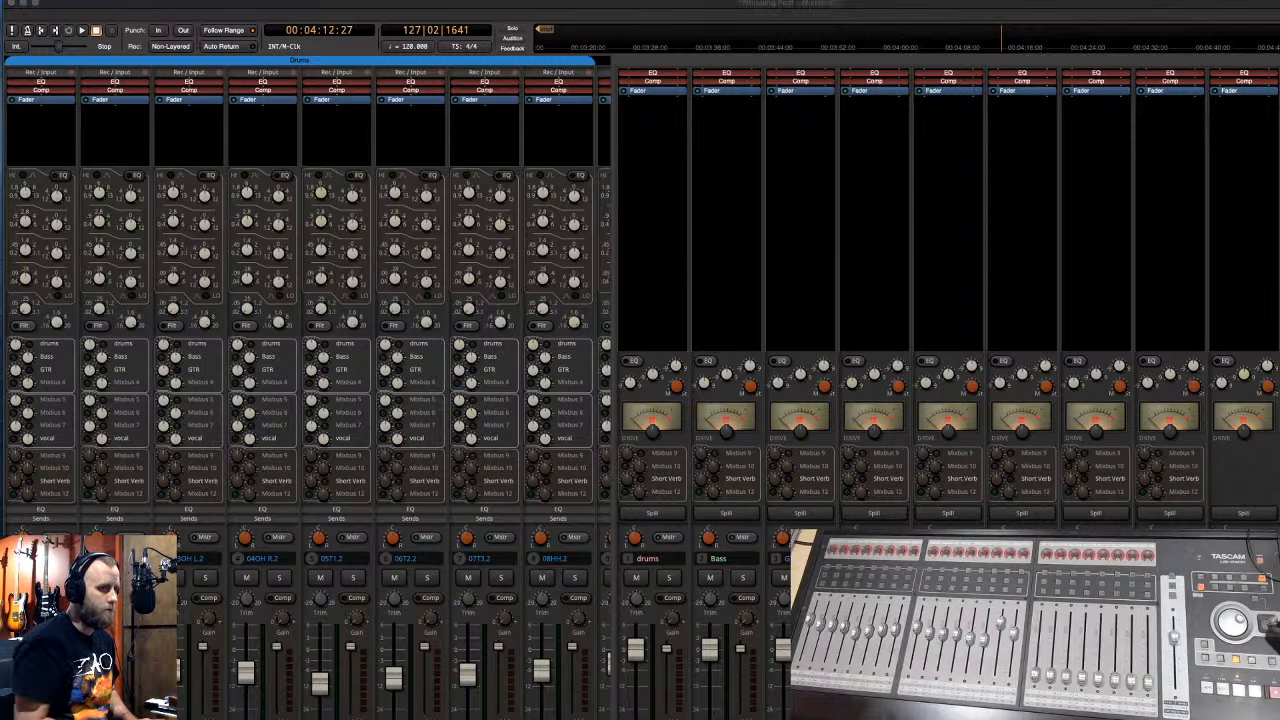
pyautogui.press('Return')
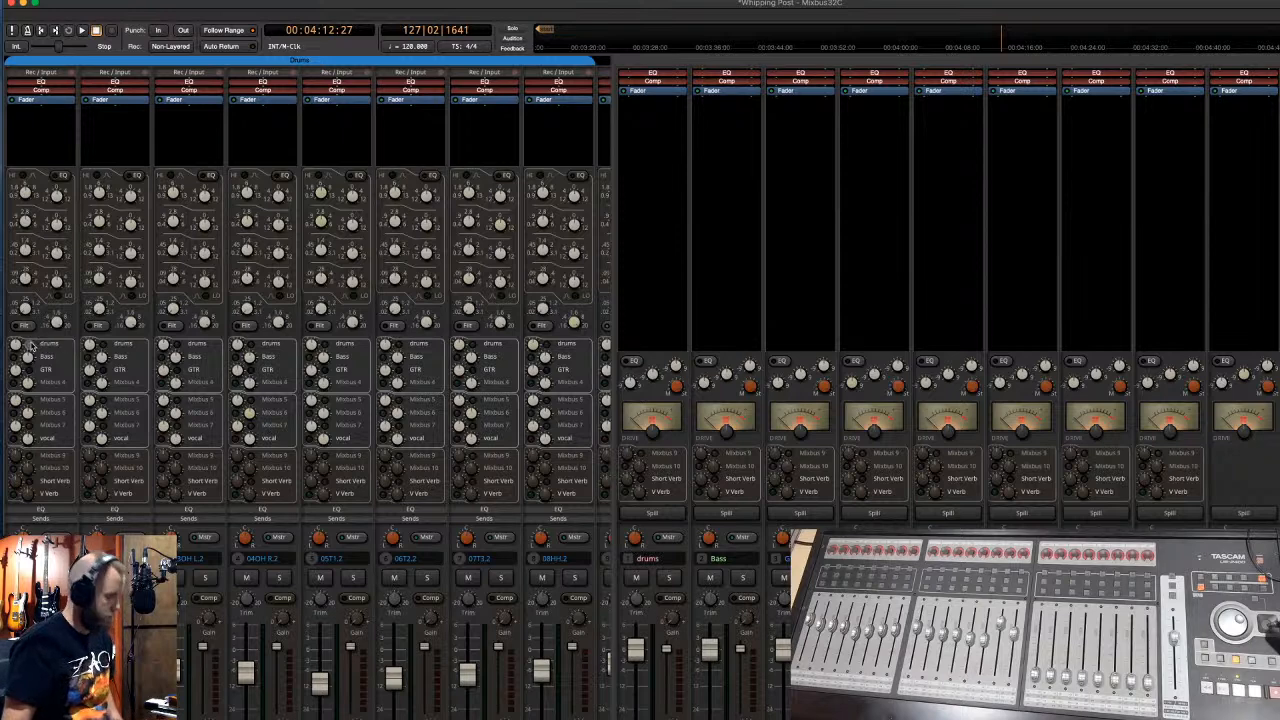
pyautogui.click(29, 344)
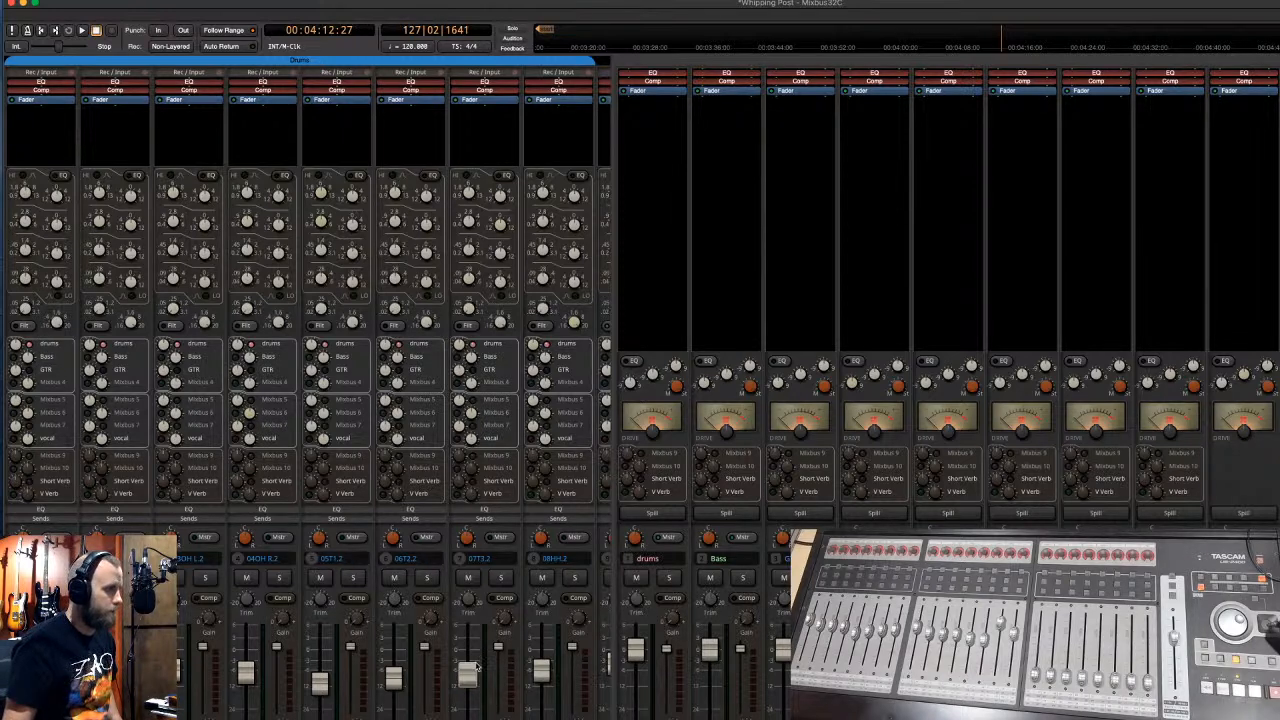
pyautogui.hscroll(10, 352, 508)
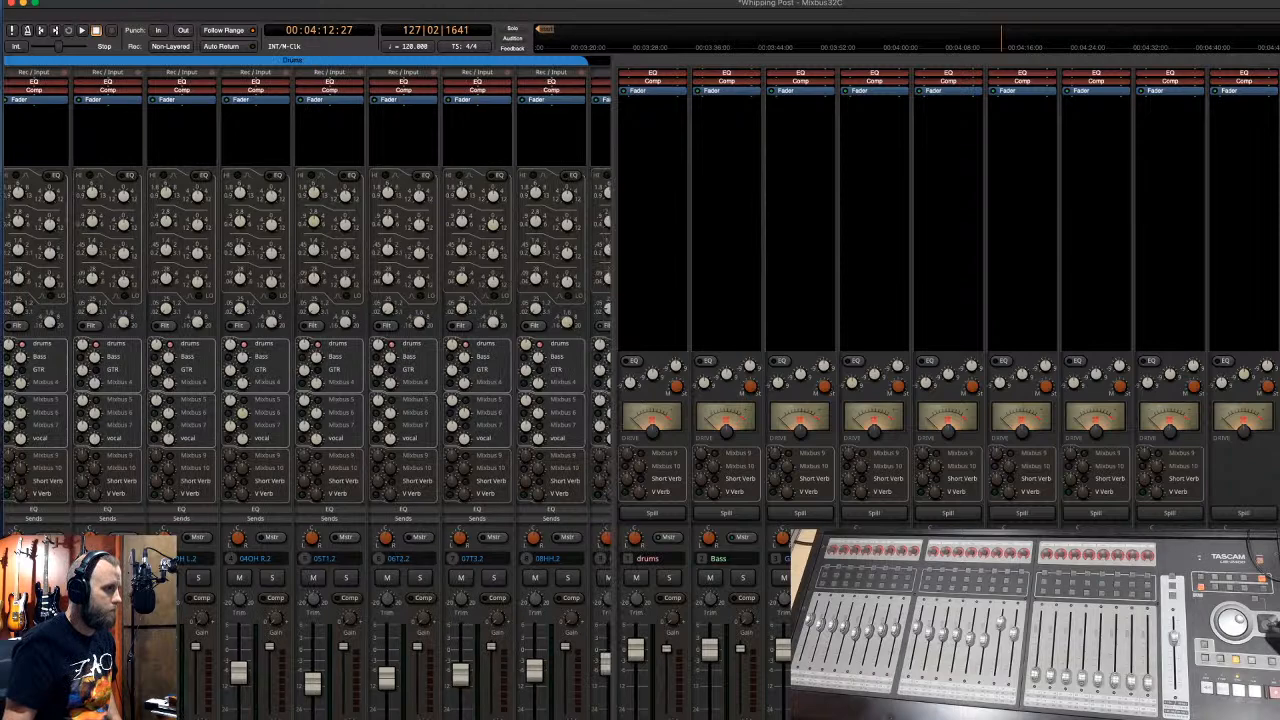
pyautogui.hscroll(2, 352, 508)
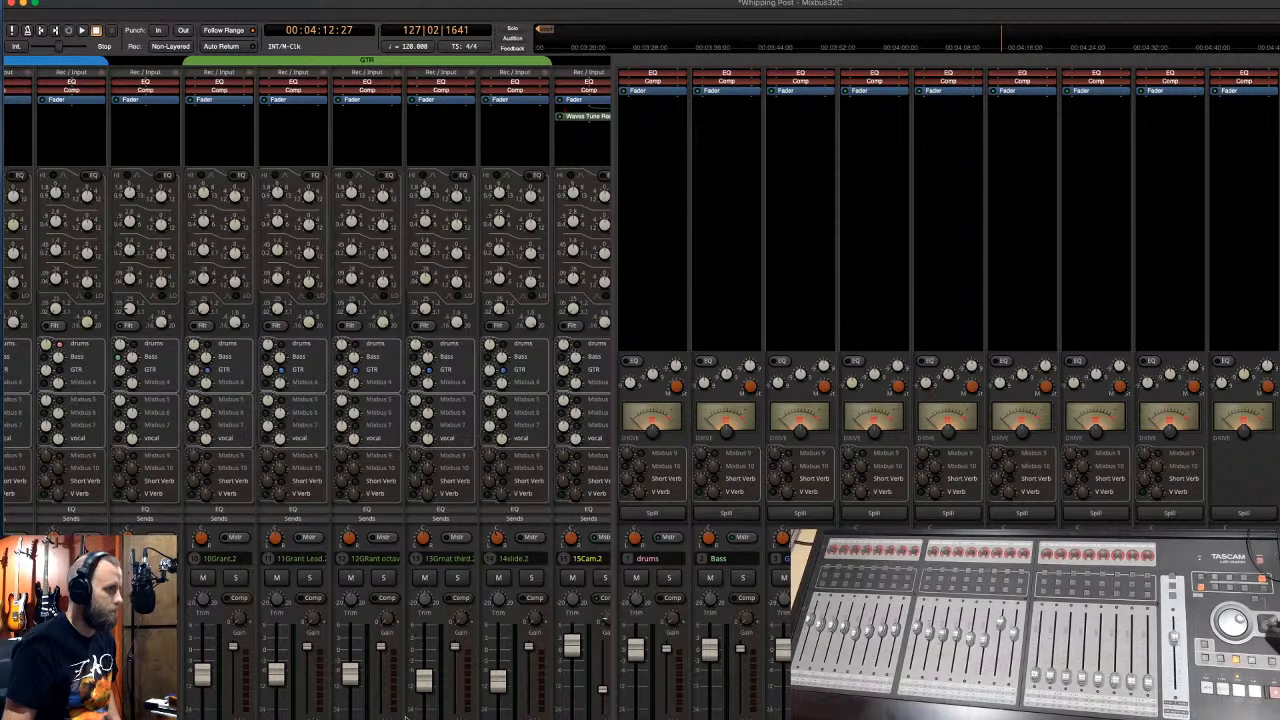
pyautogui.hscroll(2, 306, 390)
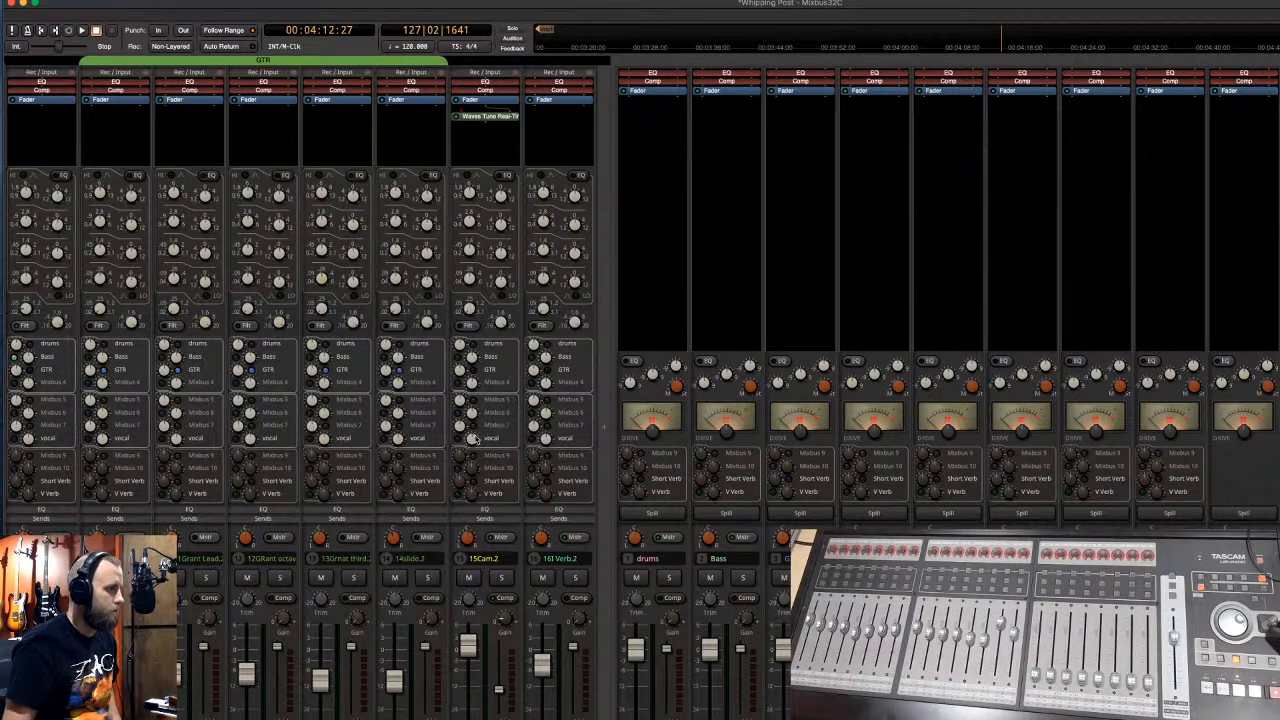
# - Enable 15Cam.2's vocal send and Short Verb sends on 04OH R.2, 05T1.2, 06T2.2, 07T3.2
pyautogui.click(457, 439)
pyautogui.hscroll(-4, 457, 439)
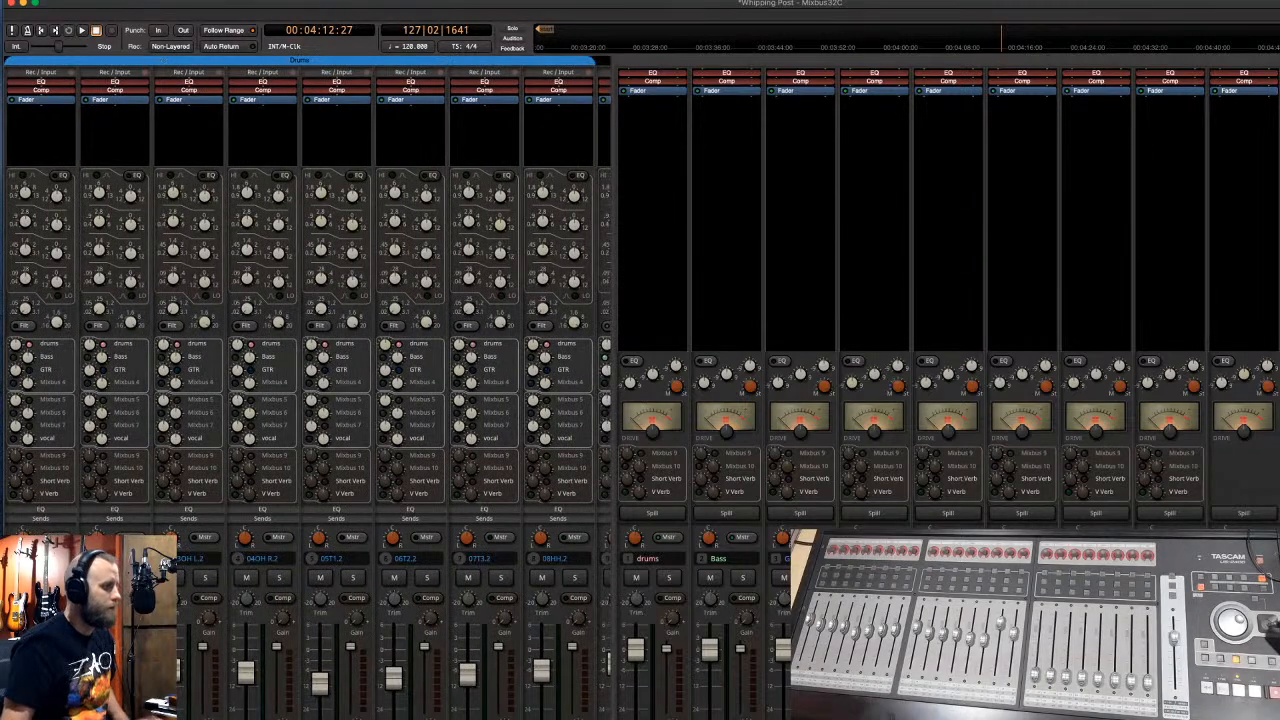
pyautogui.click(102, 481)
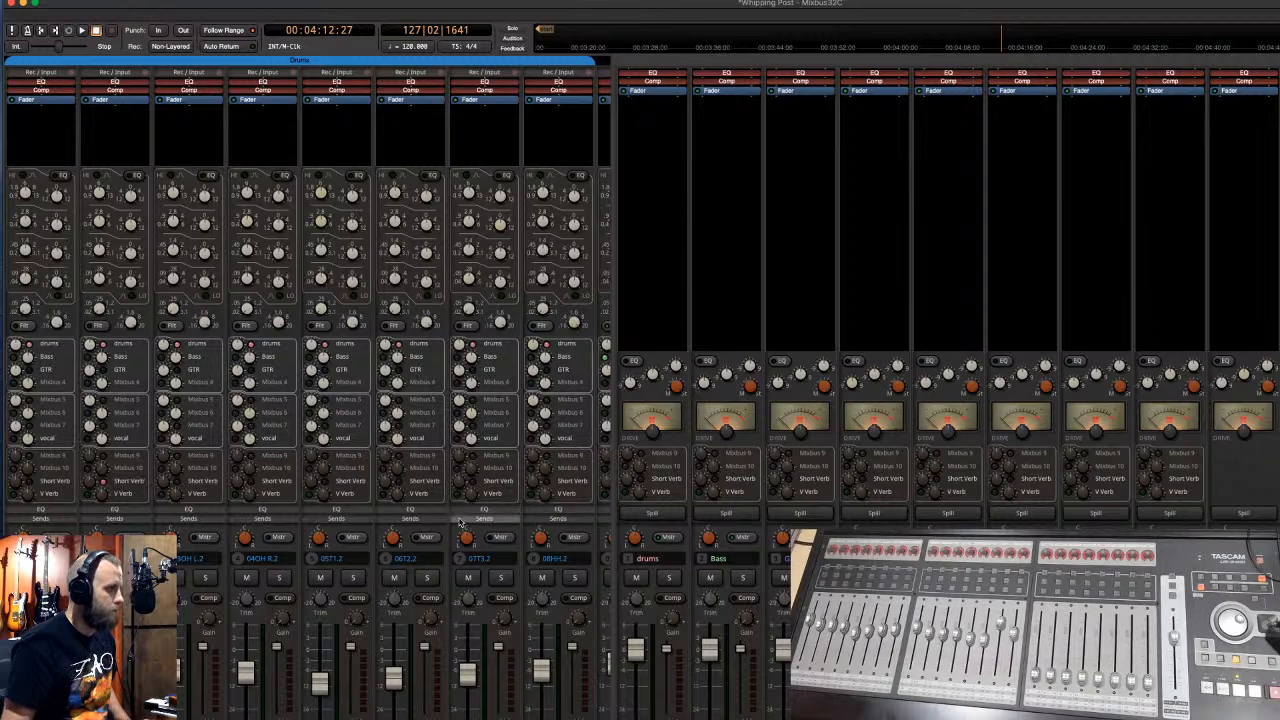
pyautogui.click(324, 481)
pyautogui.click(397, 482)
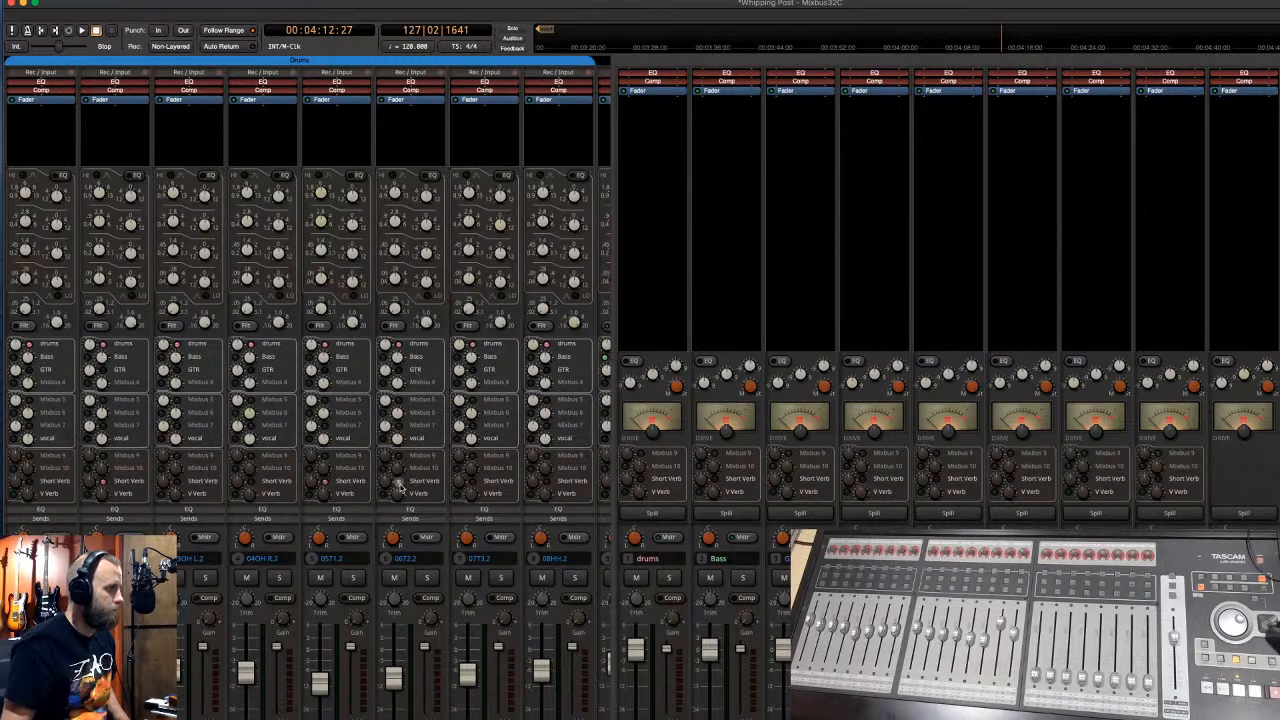
pyautogui.click(471, 482)
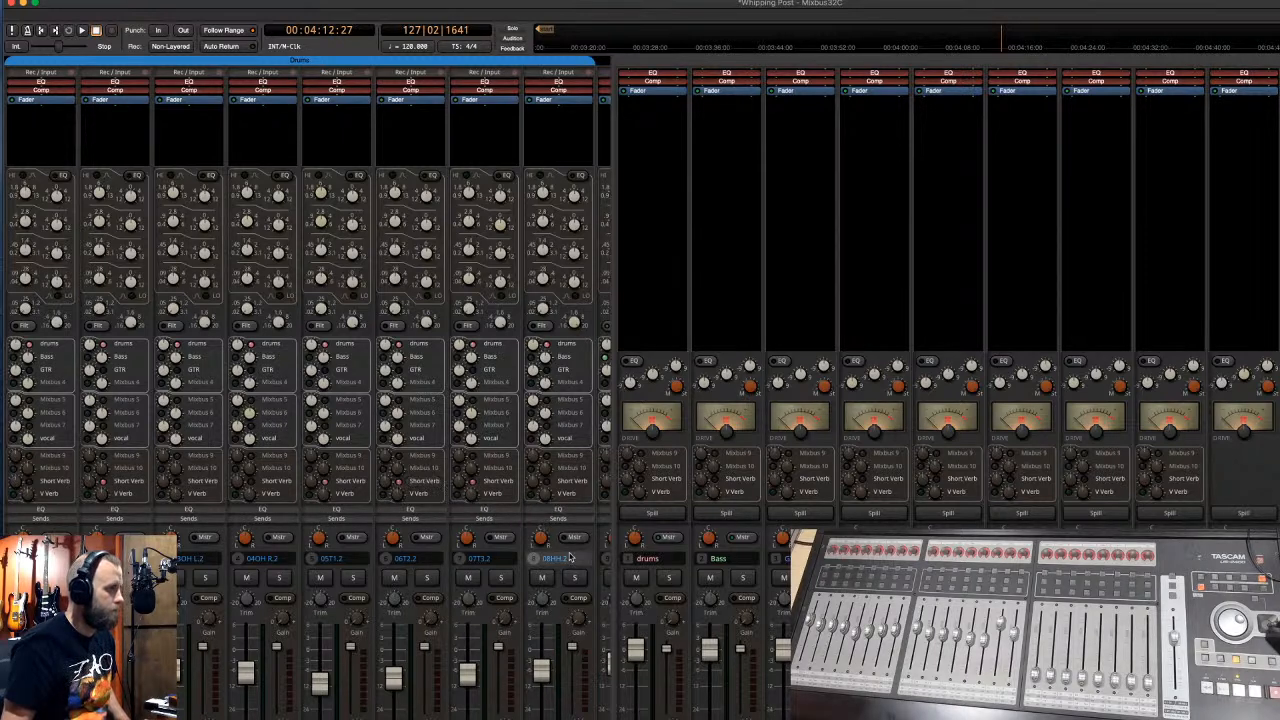
# - Set the drum Short Verb send levels (04OH R.2 -11.1 through 07T3.2 -19.3) and start playback
pyautogui.hscroll(5, 348, 572)
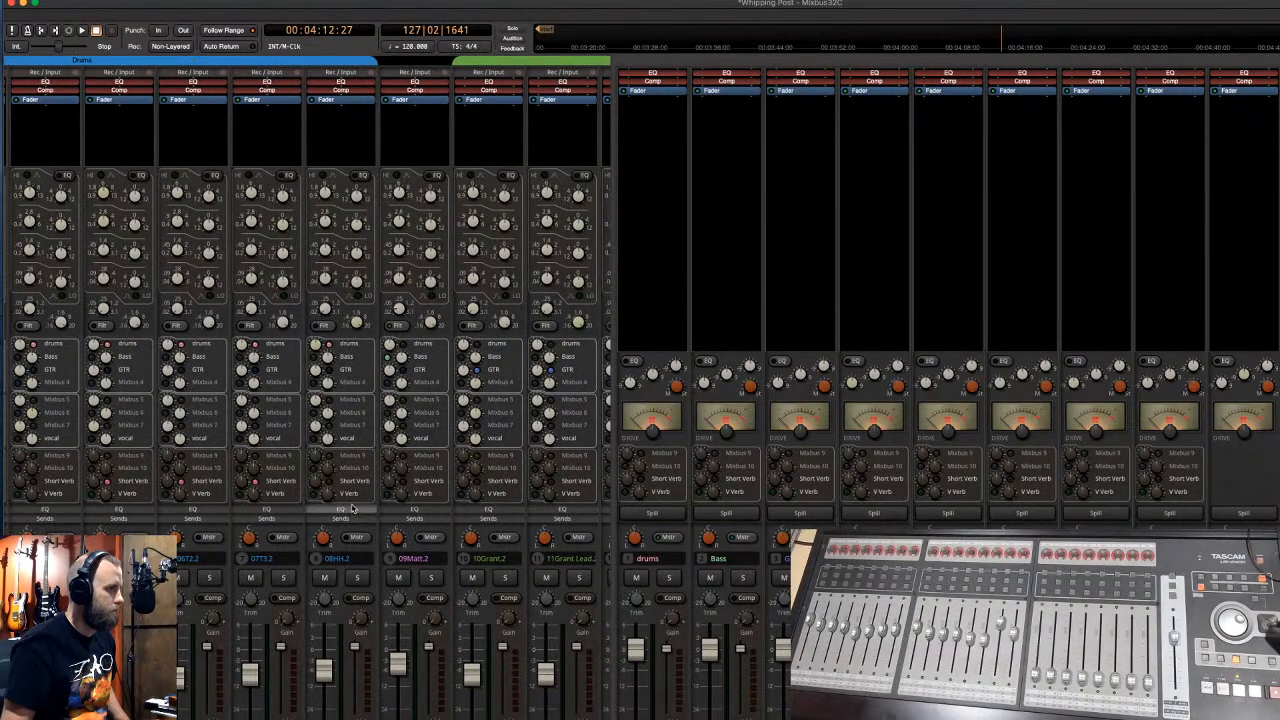
pyautogui.hscroll(-3, 306, 388)
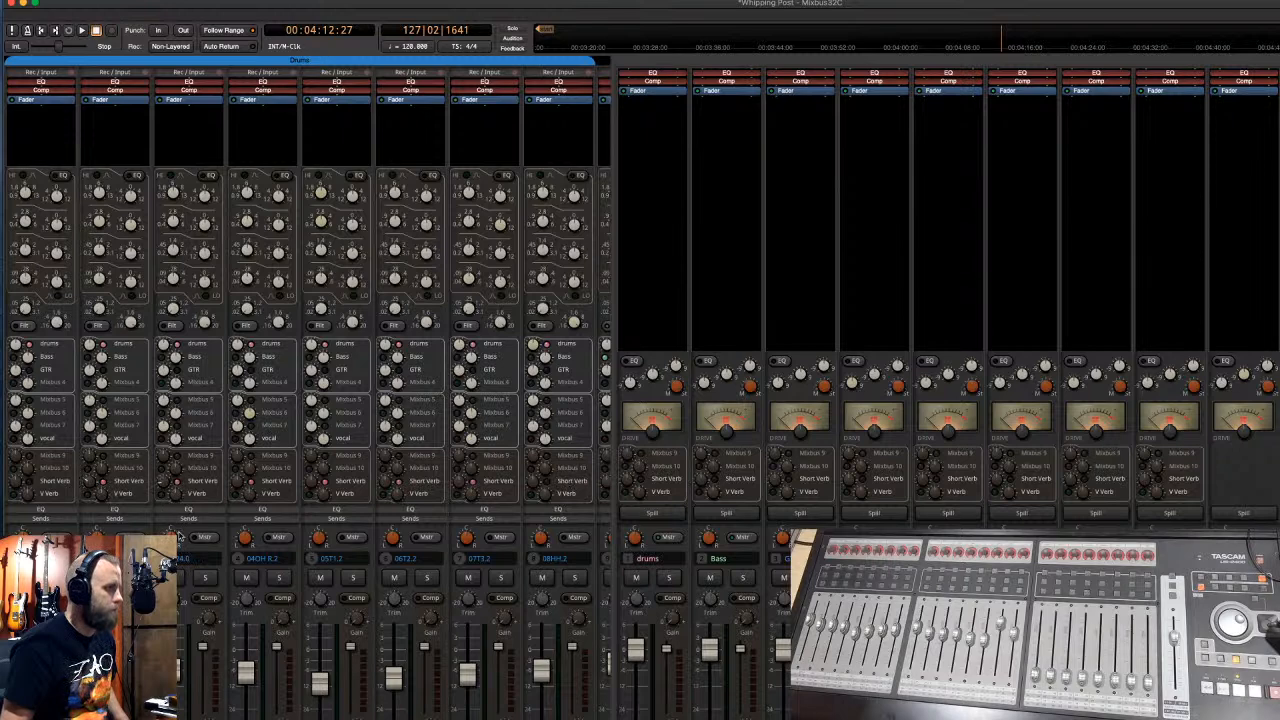
pyautogui.moveTo(238, 482); pyautogui.dragTo(237, 533)
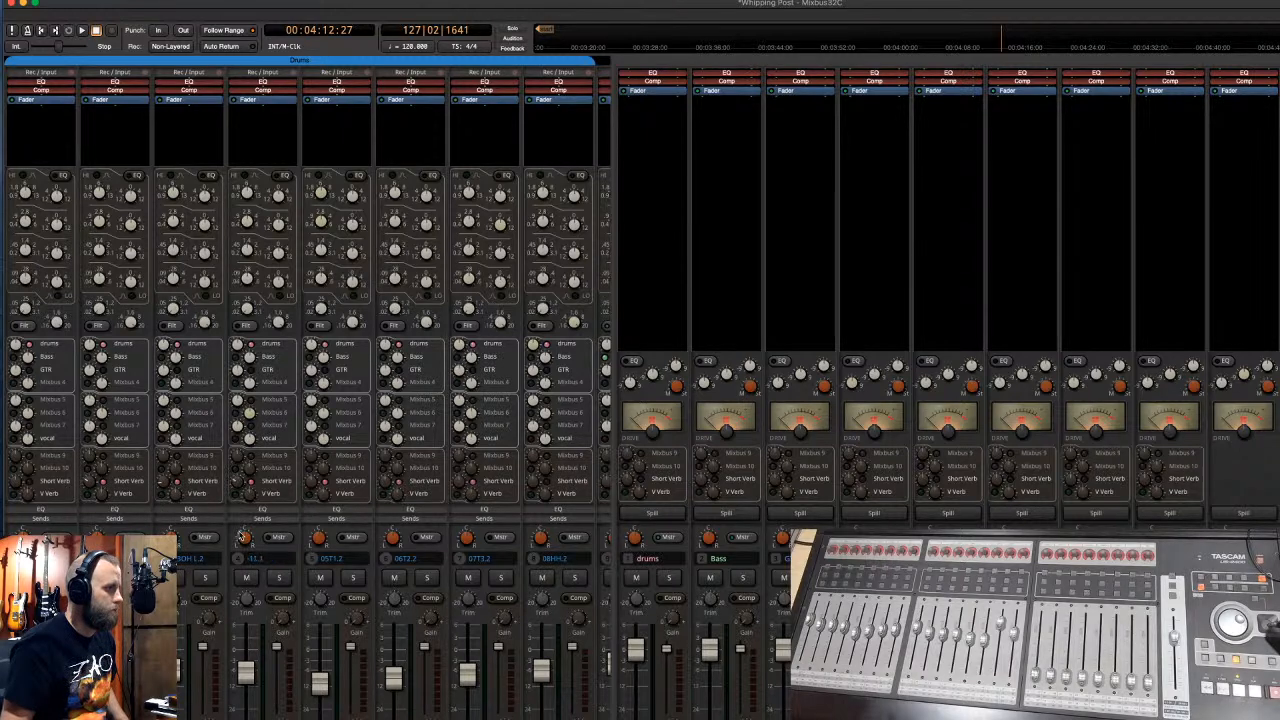
pyautogui.moveTo(307, 483); pyautogui.dragTo(310, 550)
pyautogui.moveTo(384, 492); pyautogui.dragTo(378, 556)
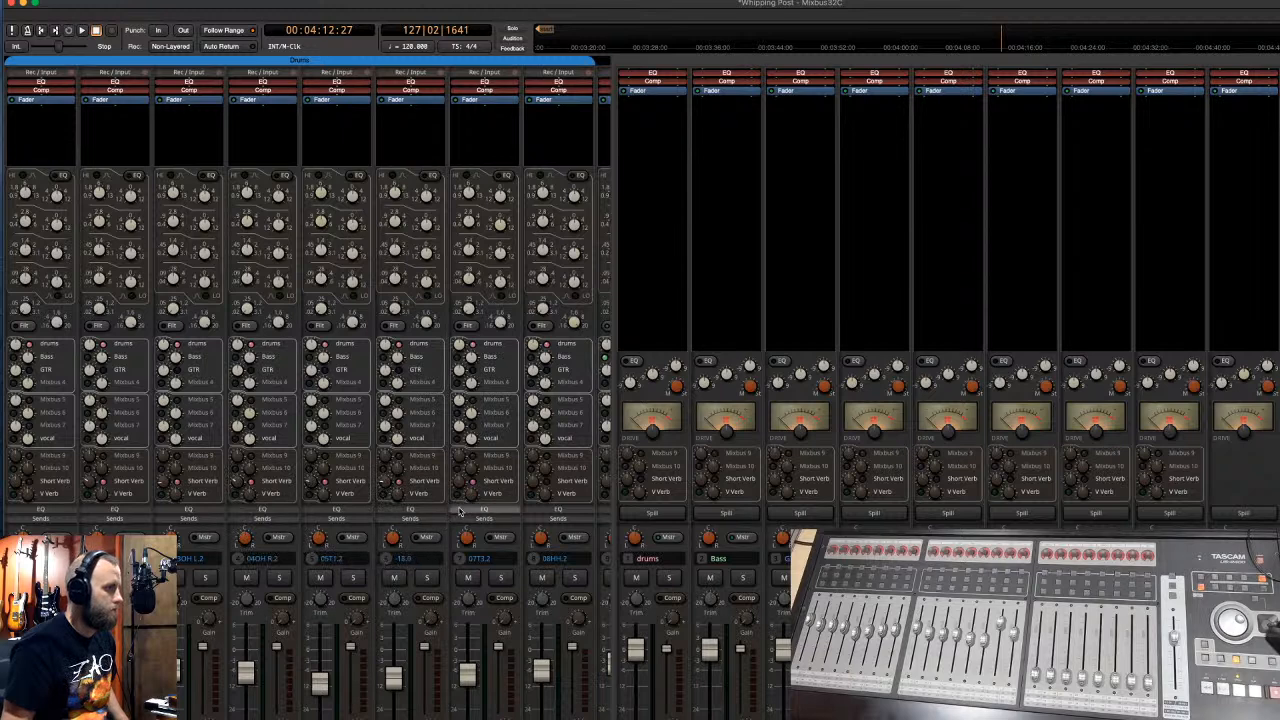
pyautogui.moveTo(466, 488); pyautogui.dragTo(456, 570)
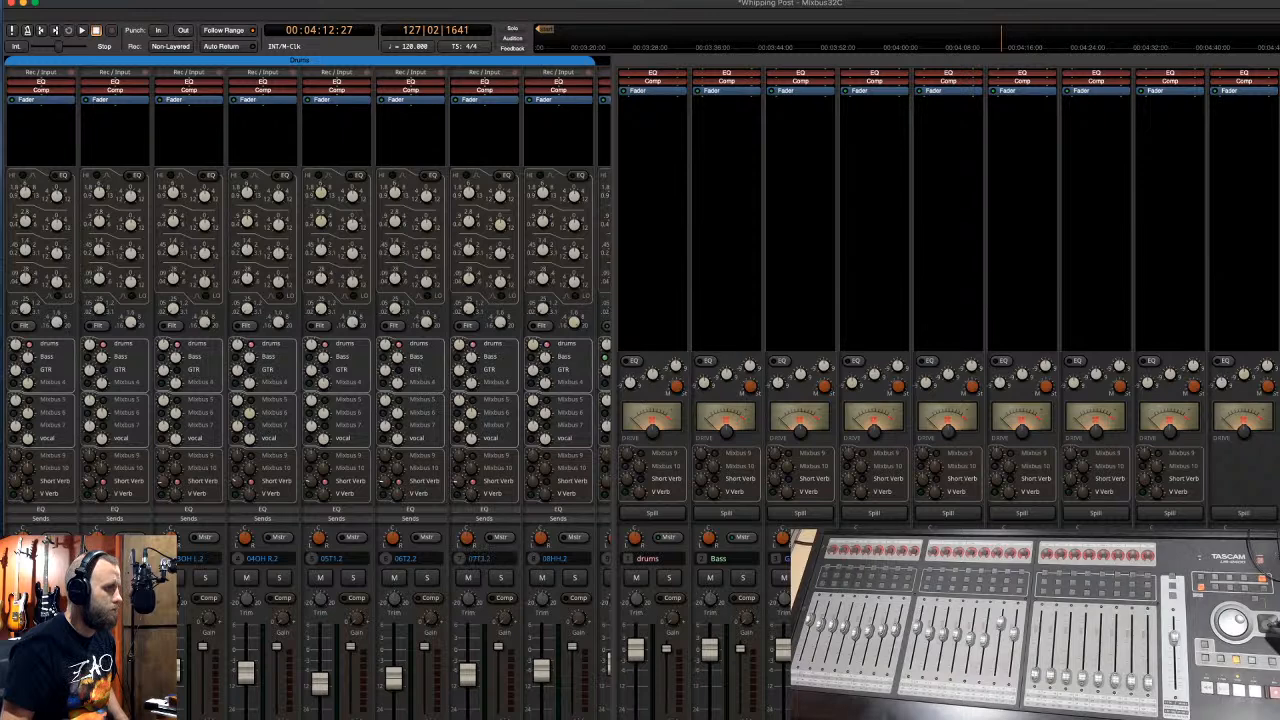
pyautogui.hscroll(2, 307, 387)
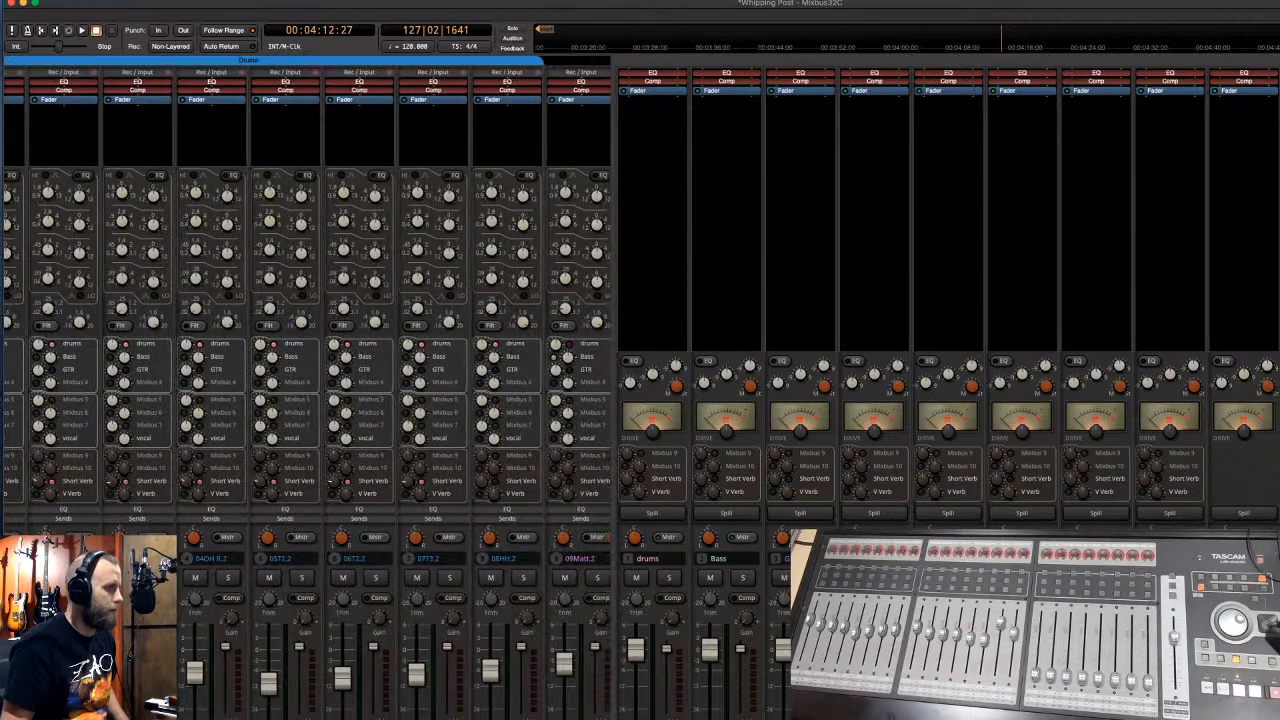
pyautogui.hscroll(1, 307, 387)
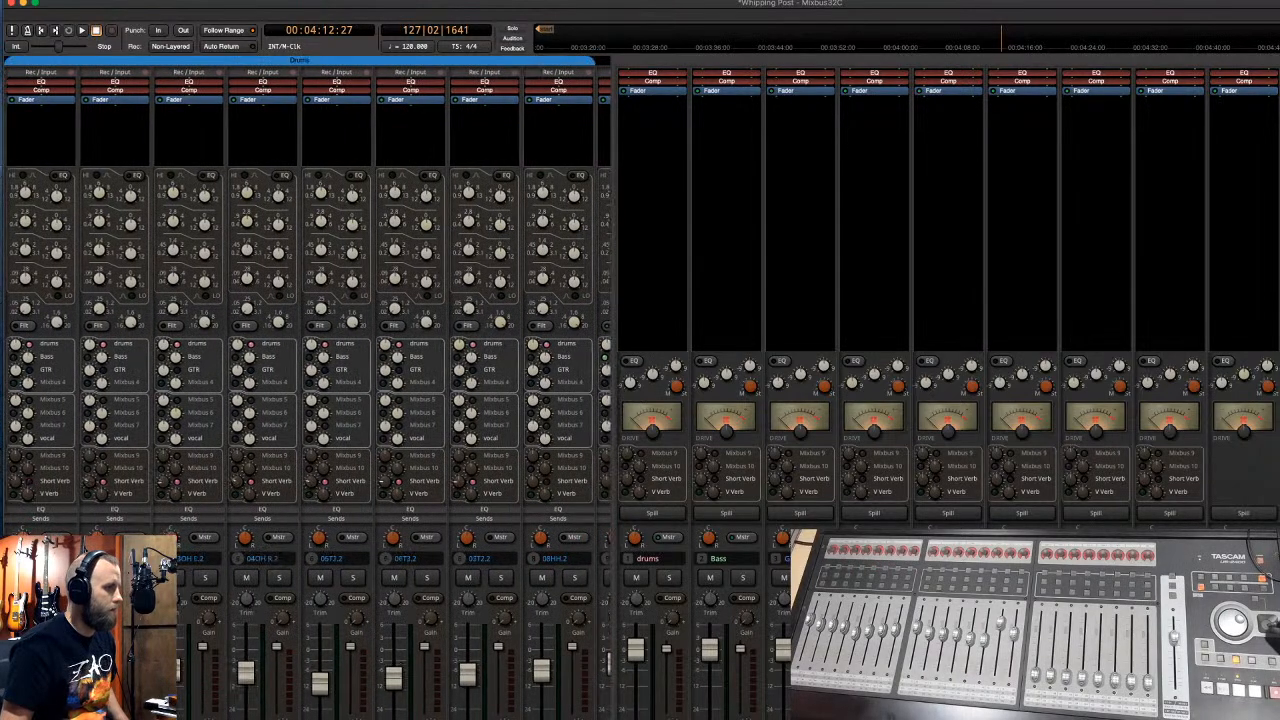
pyautogui.press('space')
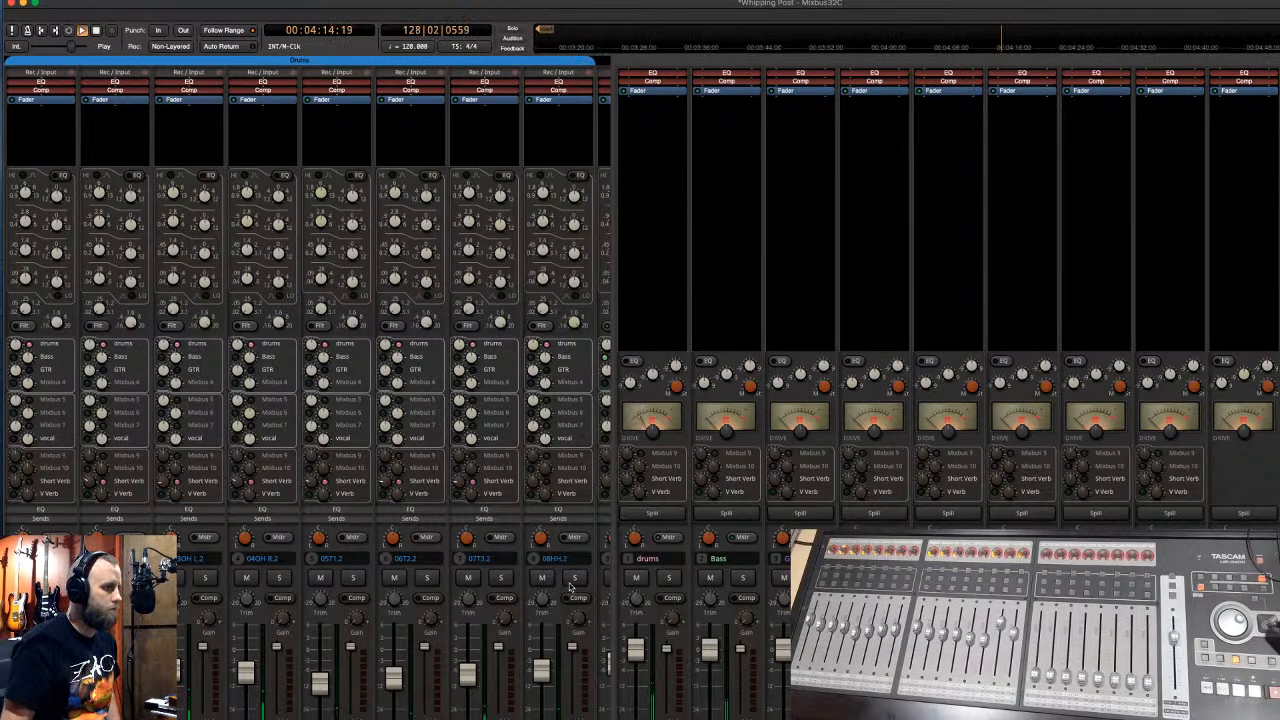
# - Spill and solo the drum tracks, then adjust the right overhead and tom pans
pyautogui.click(660, 514)
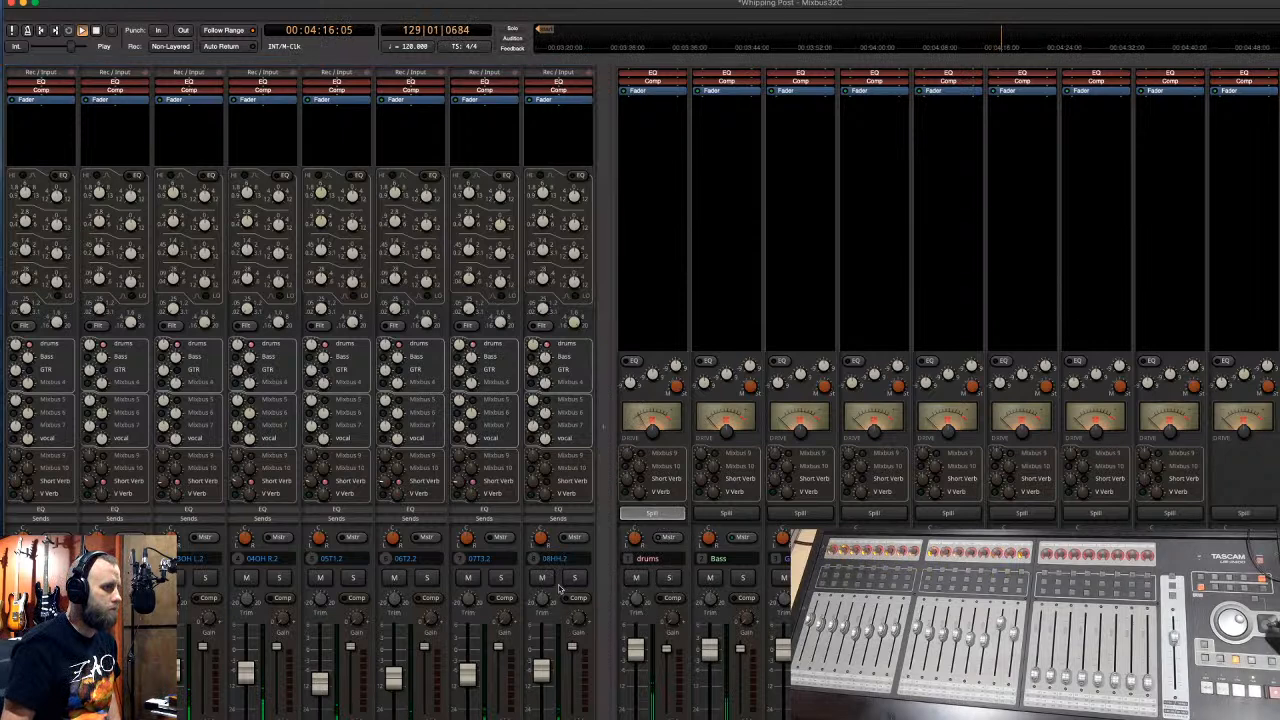
pyautogui.click(573, 581)
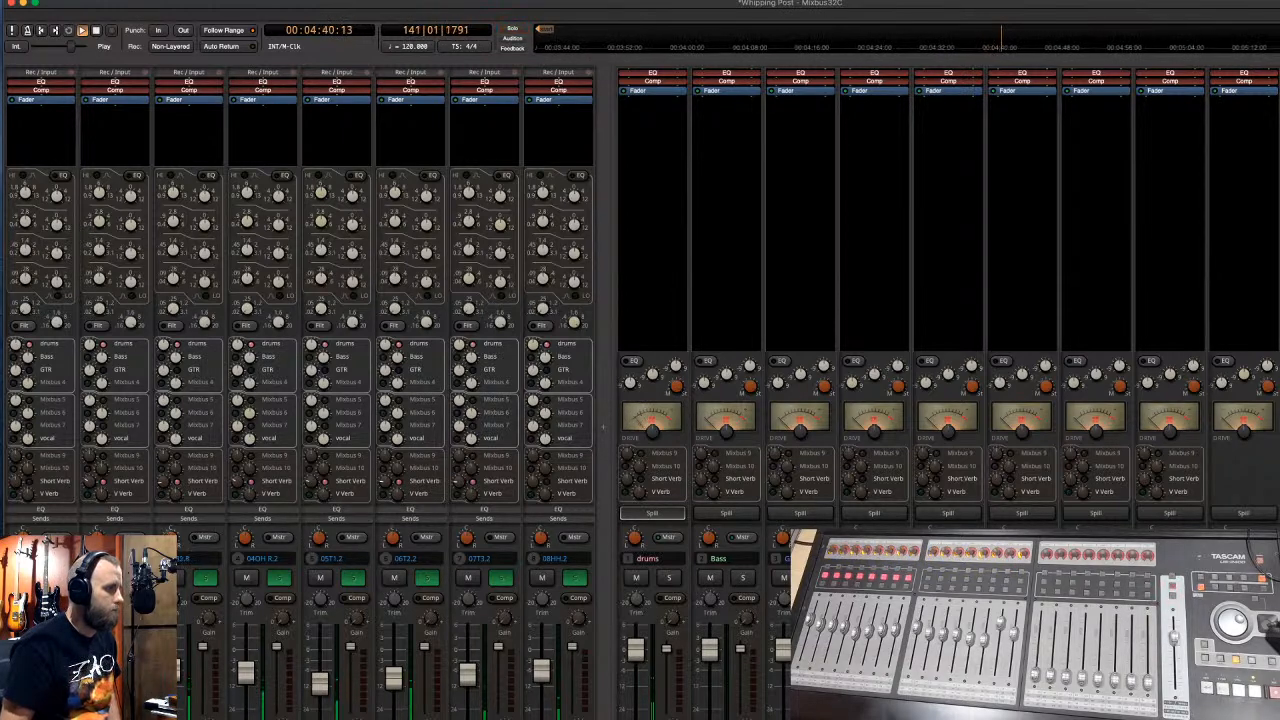
pyautogui.moveTo(243, 536); pyautogui.dragTo(248, 465)
pyautogui.moveTo(320, 538); pyautogui.dragTo(309, 614)
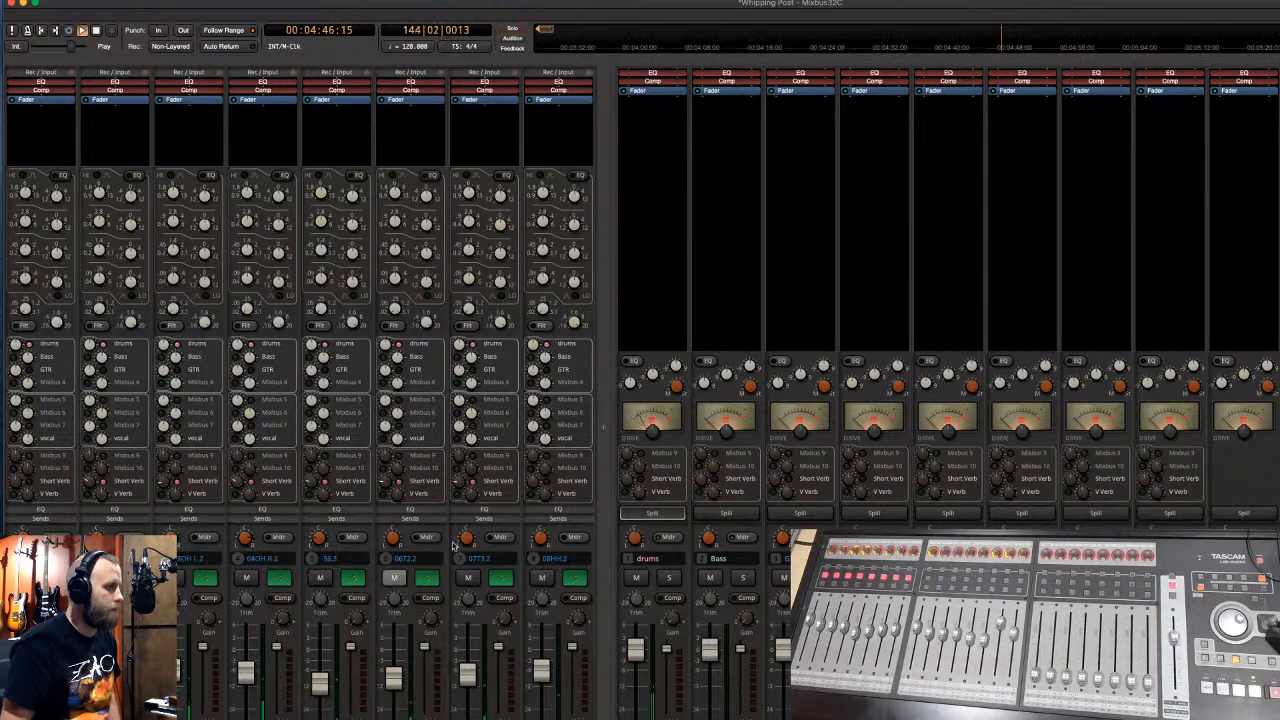
pyautogui.moveTo(464, 542); pyautogui.dragTo(476, 476)
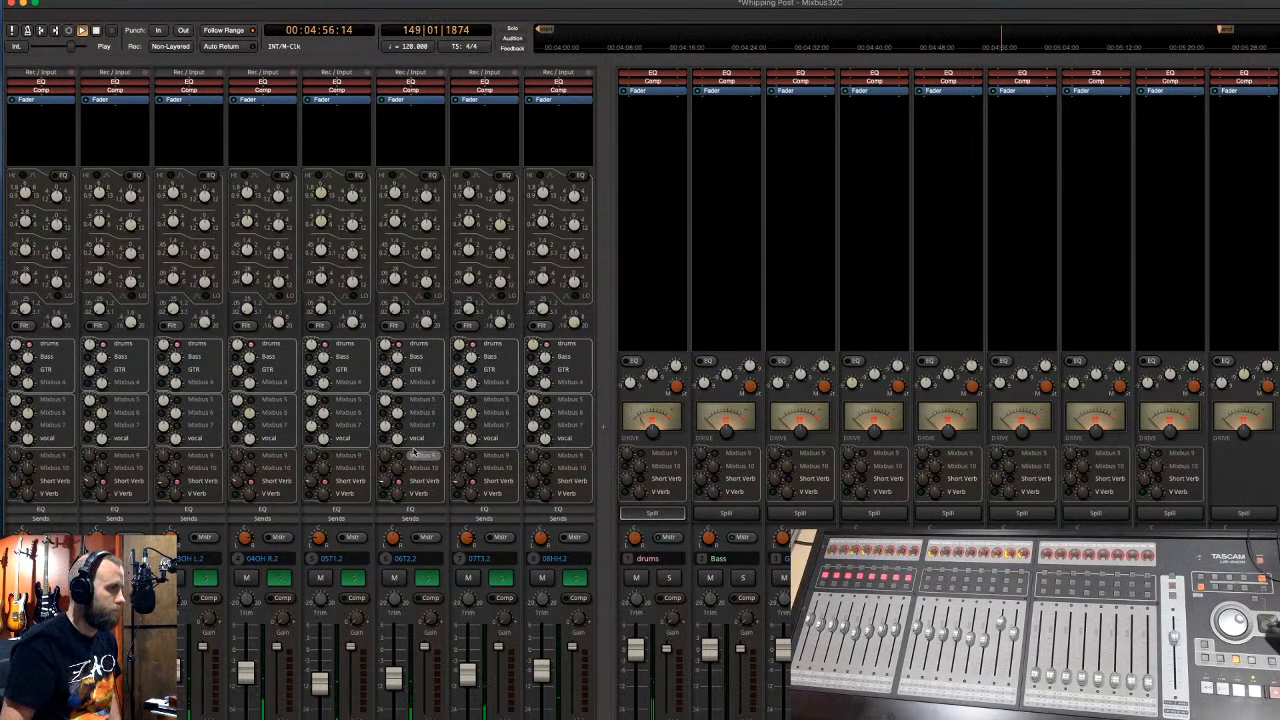
# - Raise the drums bus drive and return to the editor with the drum regions selected
pyautogui.moveTo(655, 430); pyautogui.dragTo(660, 386)
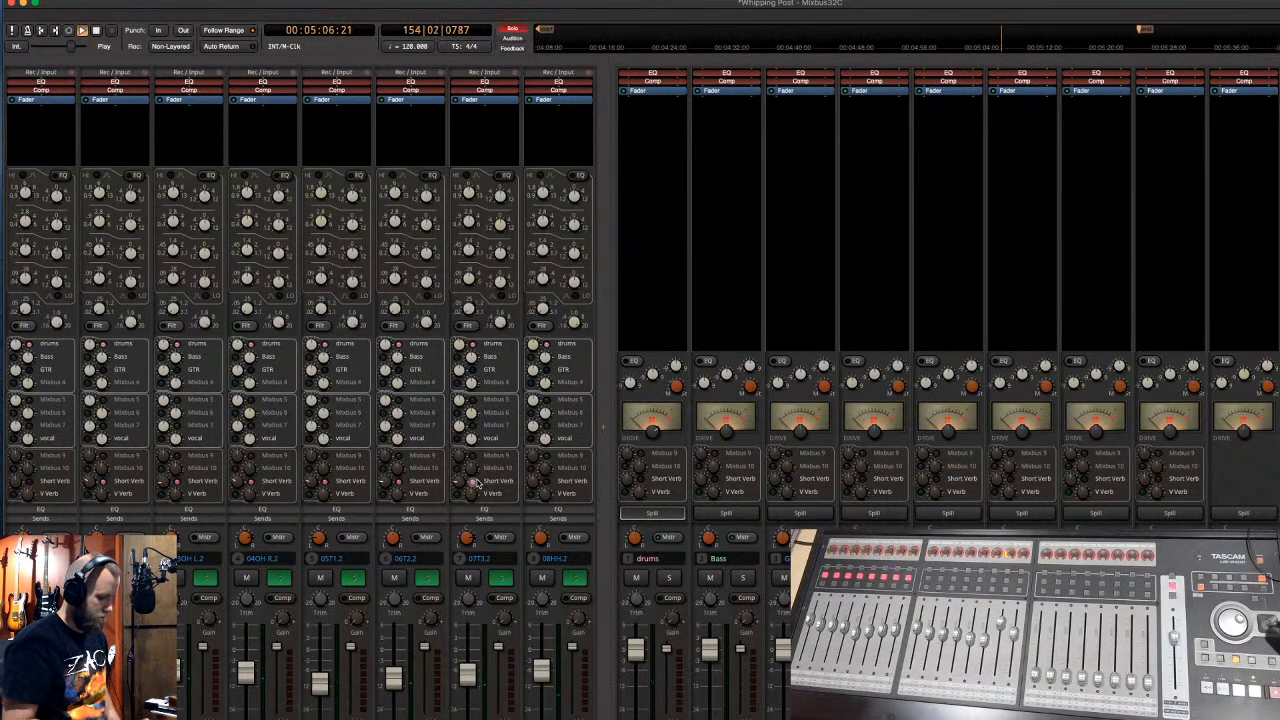
pyautogui.hotkey('alt', 'm')
pyautogui.click(561, 174)
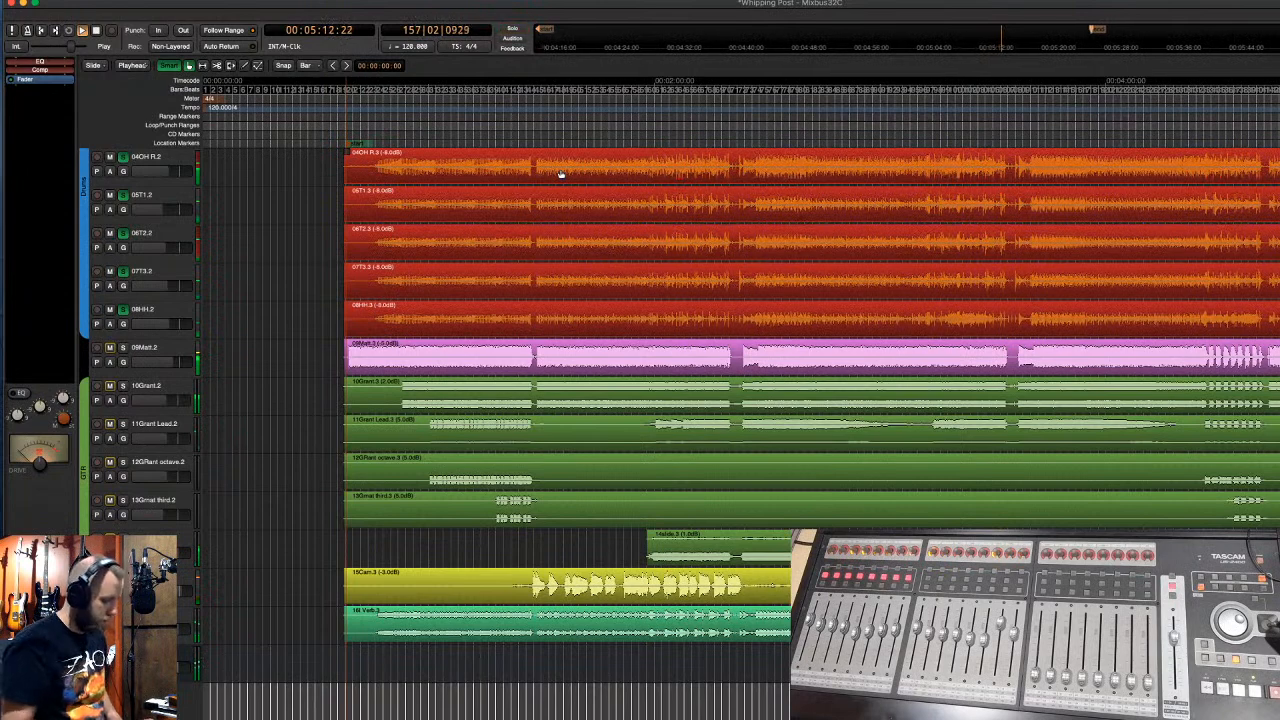
# - Select the drum tracks over a song section and run Optimize Polarity on them
pyautogui.hotkey('alt', 'm')
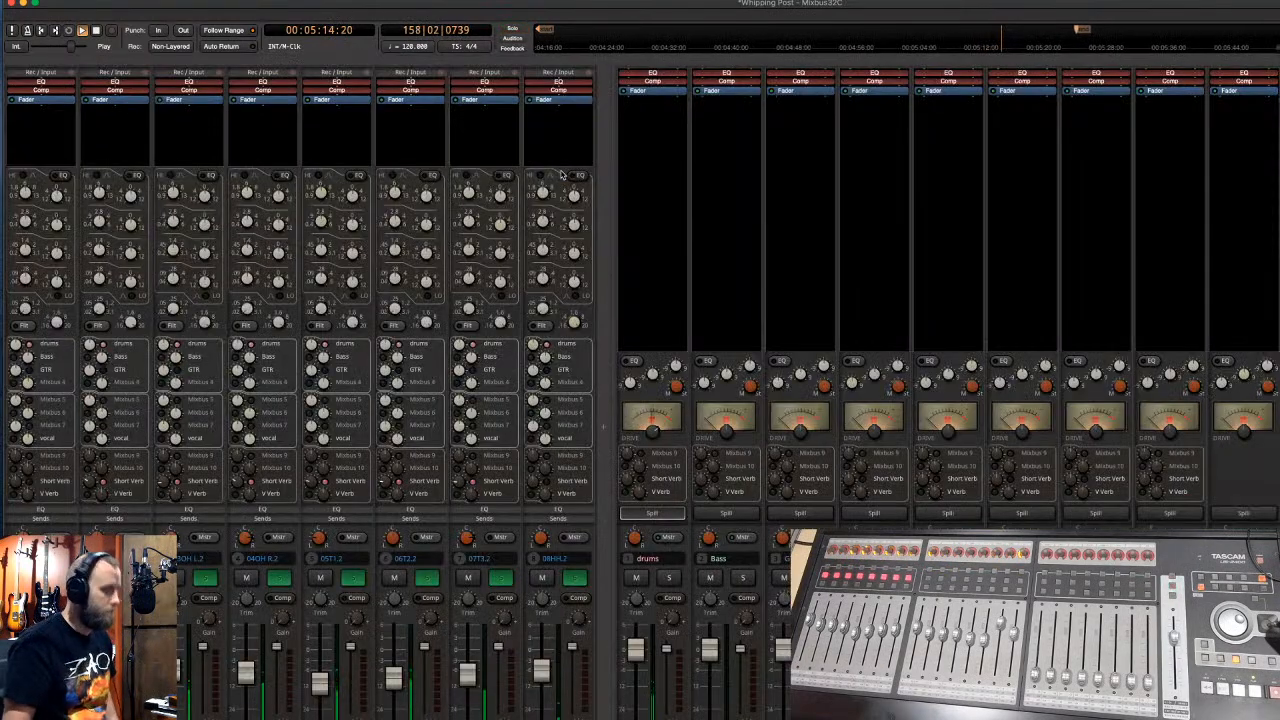
pyautogui.hotkey('alt', 'm')
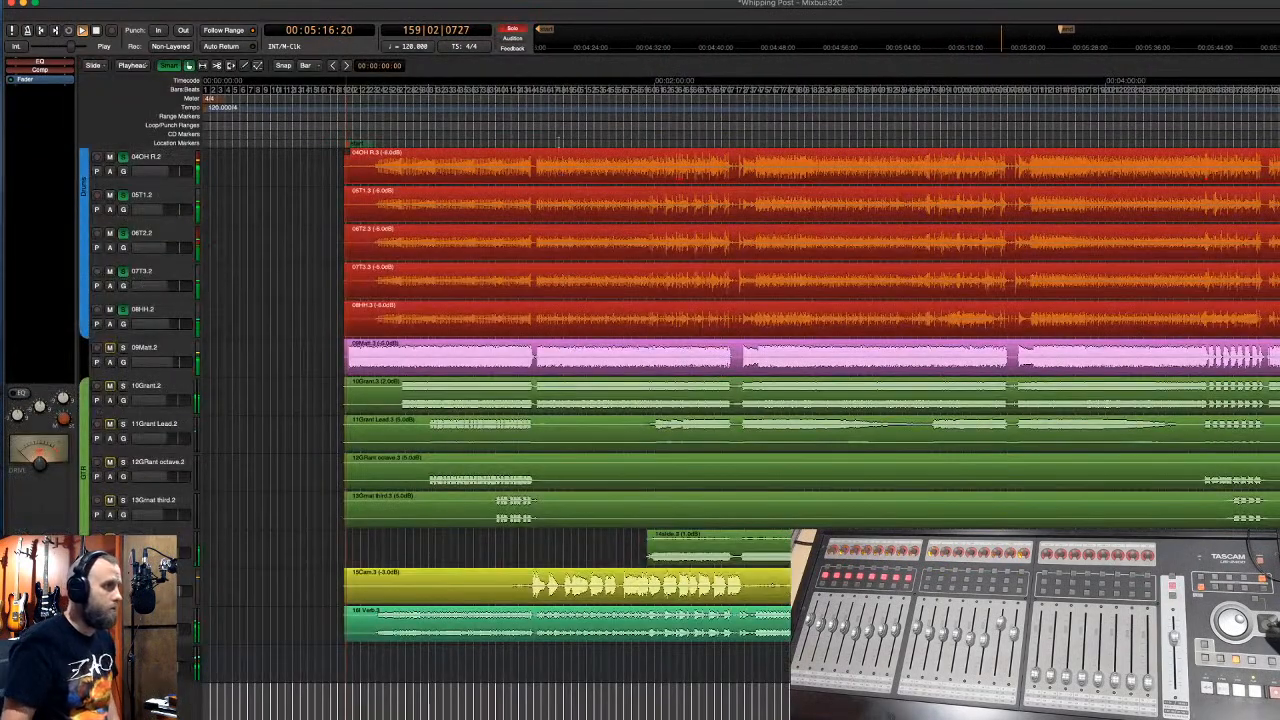
pyautogui.press('space')
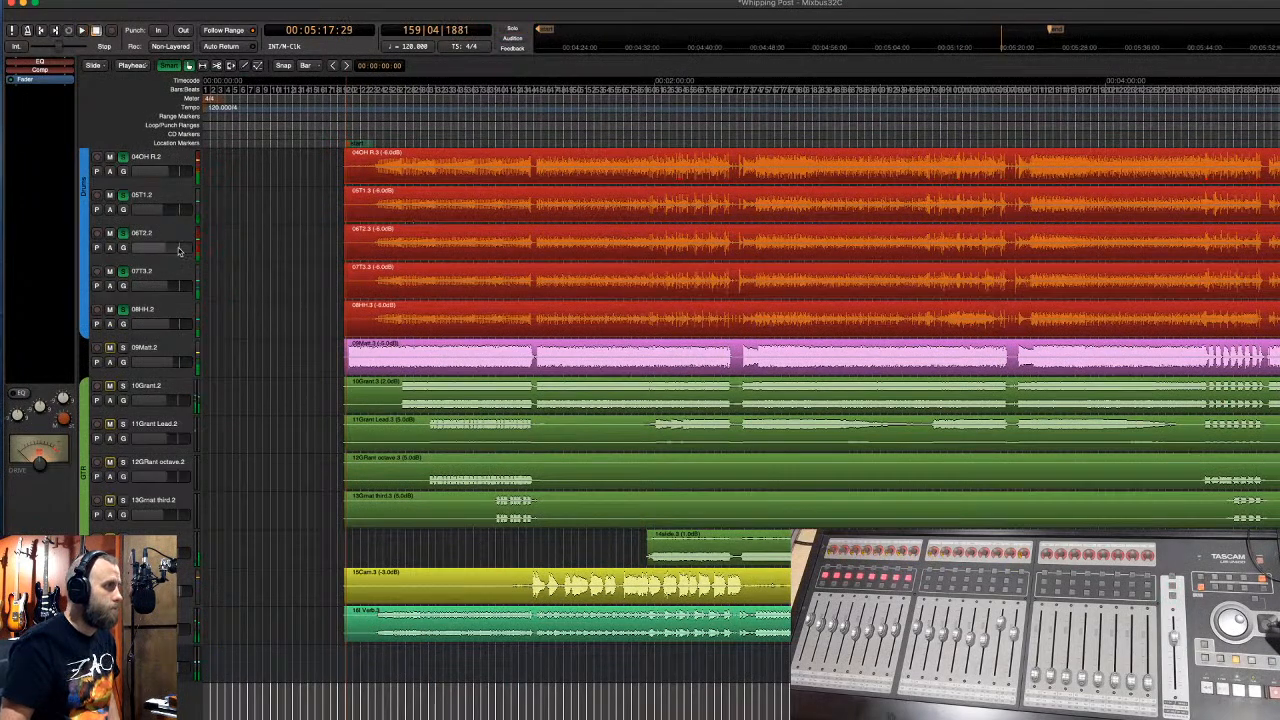
pyautogui.scroll(3, 232, 249)
pyautogui.moveTo(535, 163); pyautogui.dragTo(733, 262)
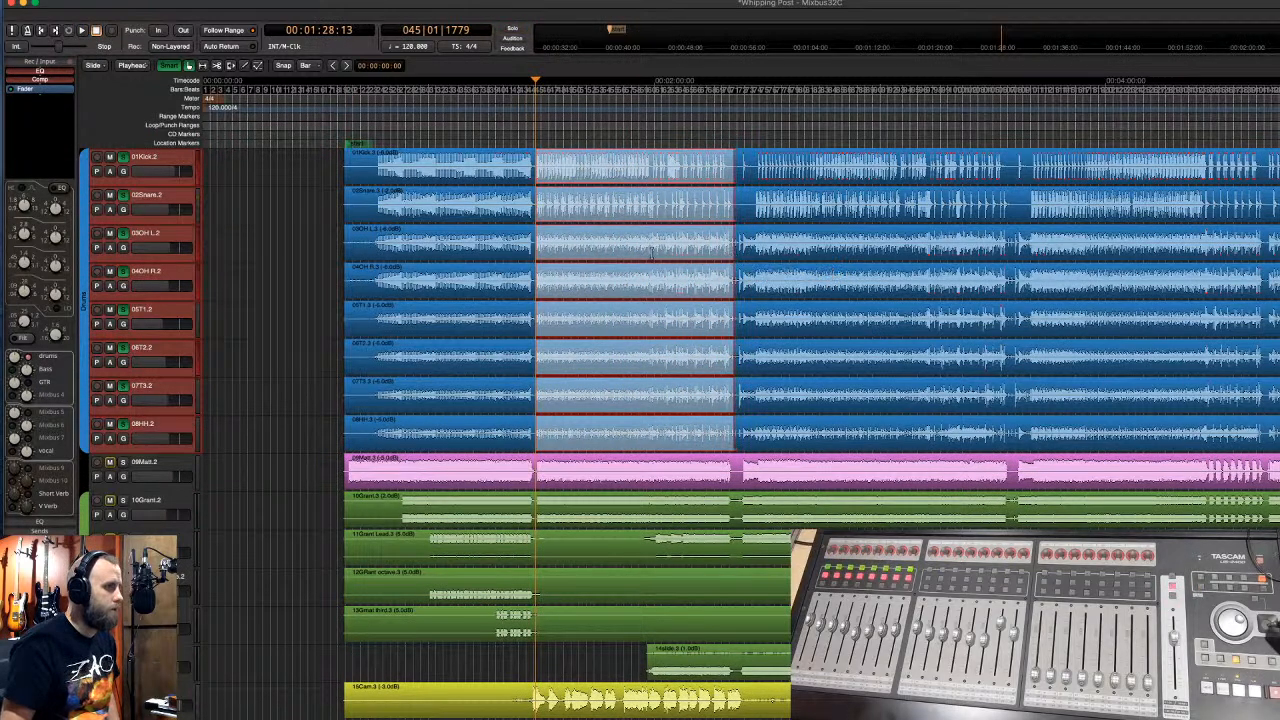
pyautogui.rightClick(650, 252)
pyautogui.click(697, 316)
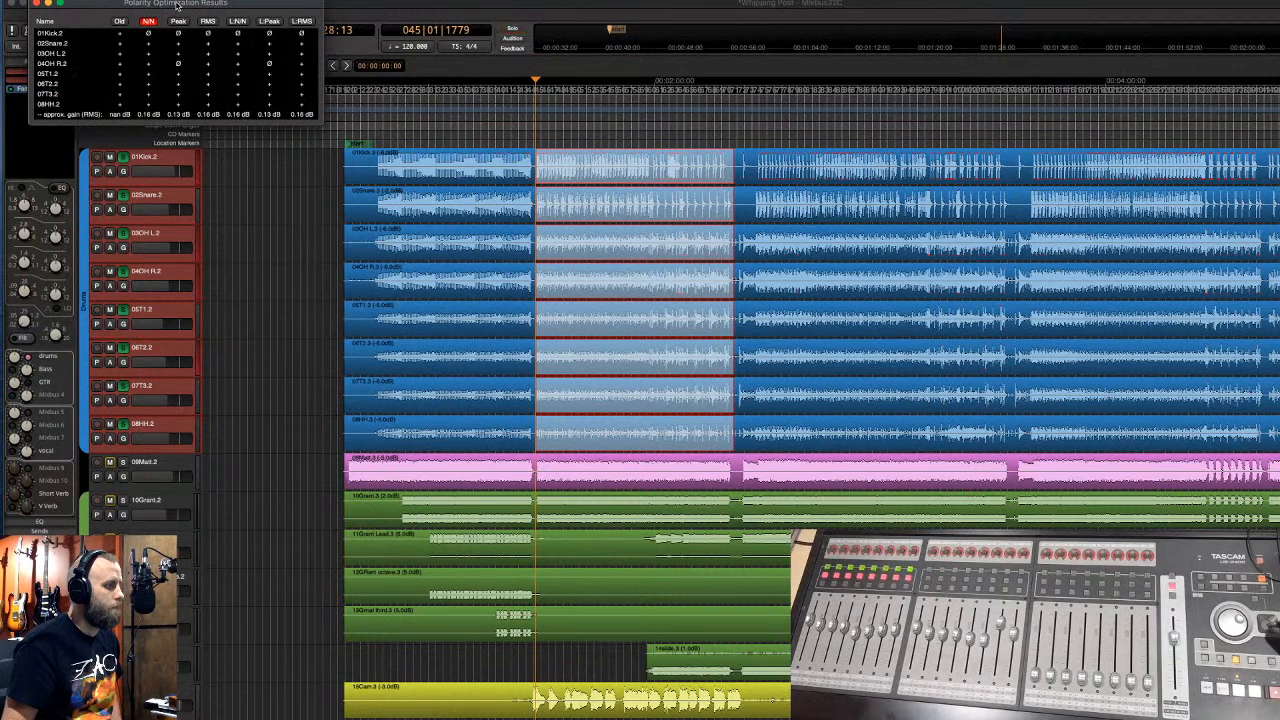
# - Try the Peak, RMS, L:RMS, L:Peak and N/N polarity results, then revert to original
pyautogui.moveTo(176, 5); pyautogui.dragTo(895, 201)
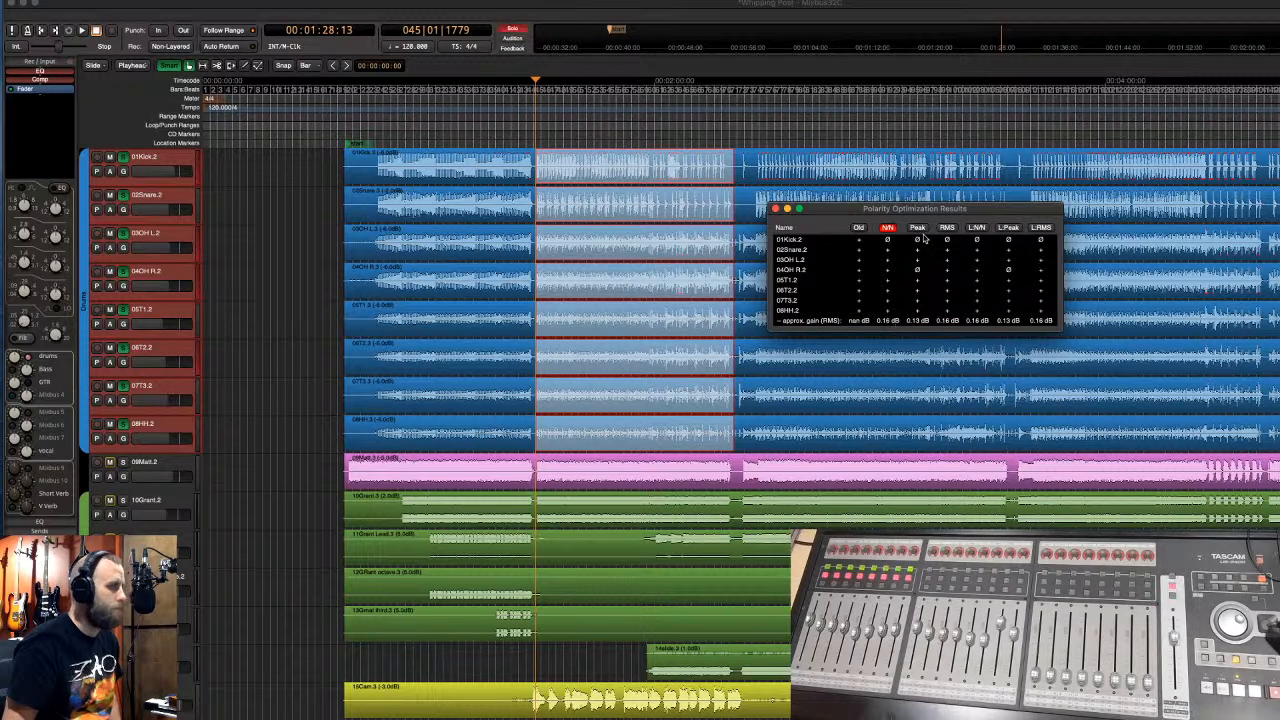
pyautogui.hotkey('alt', 'm')
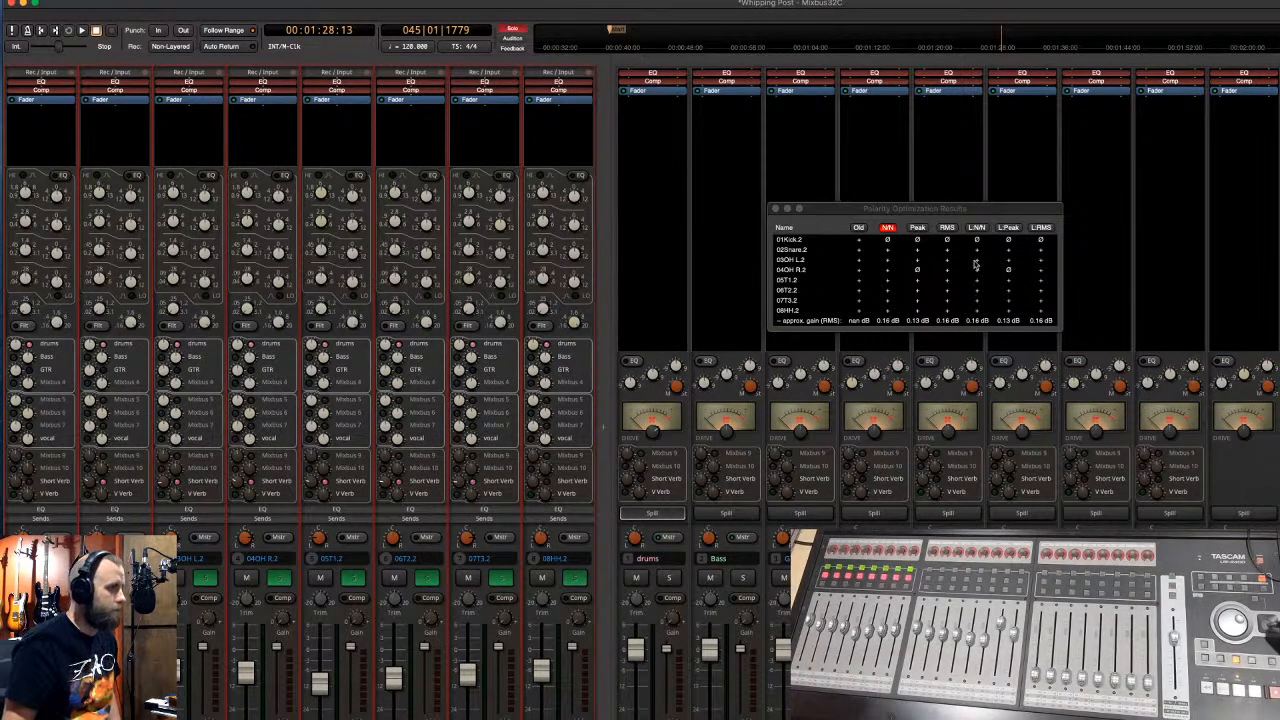
pyautogui.click(918, 228)
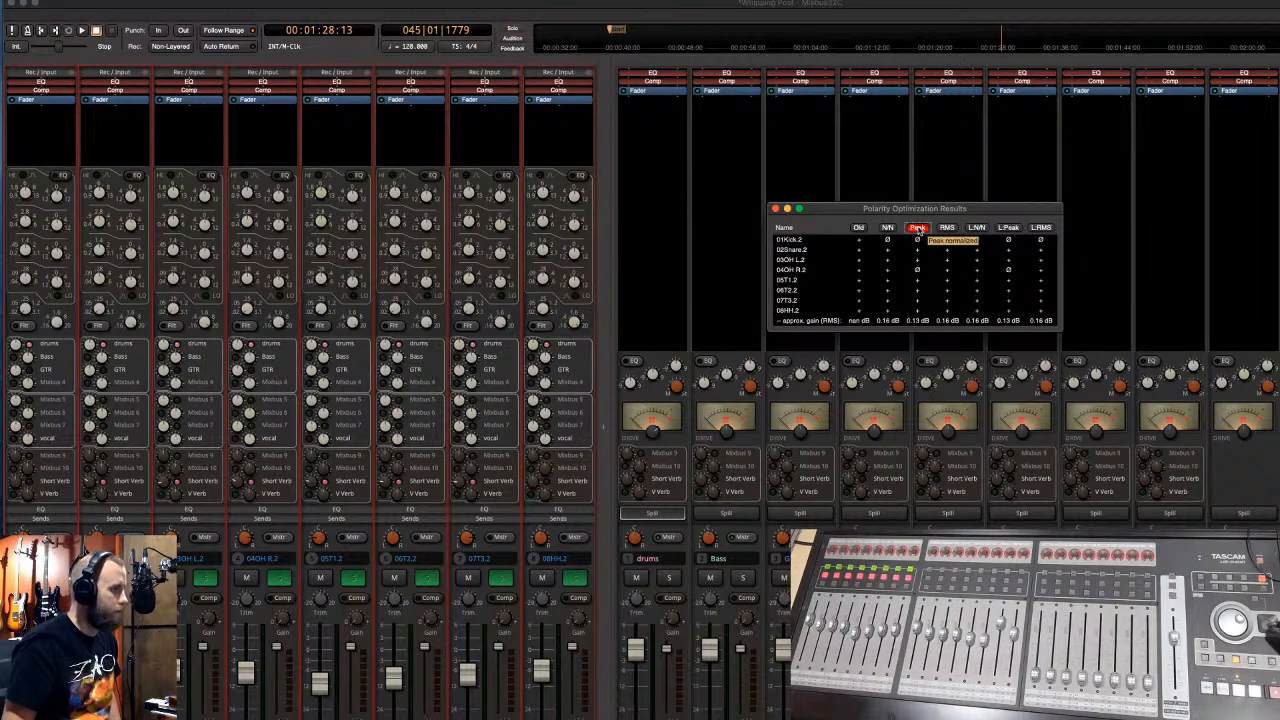
pyautogui.click(946, 228)
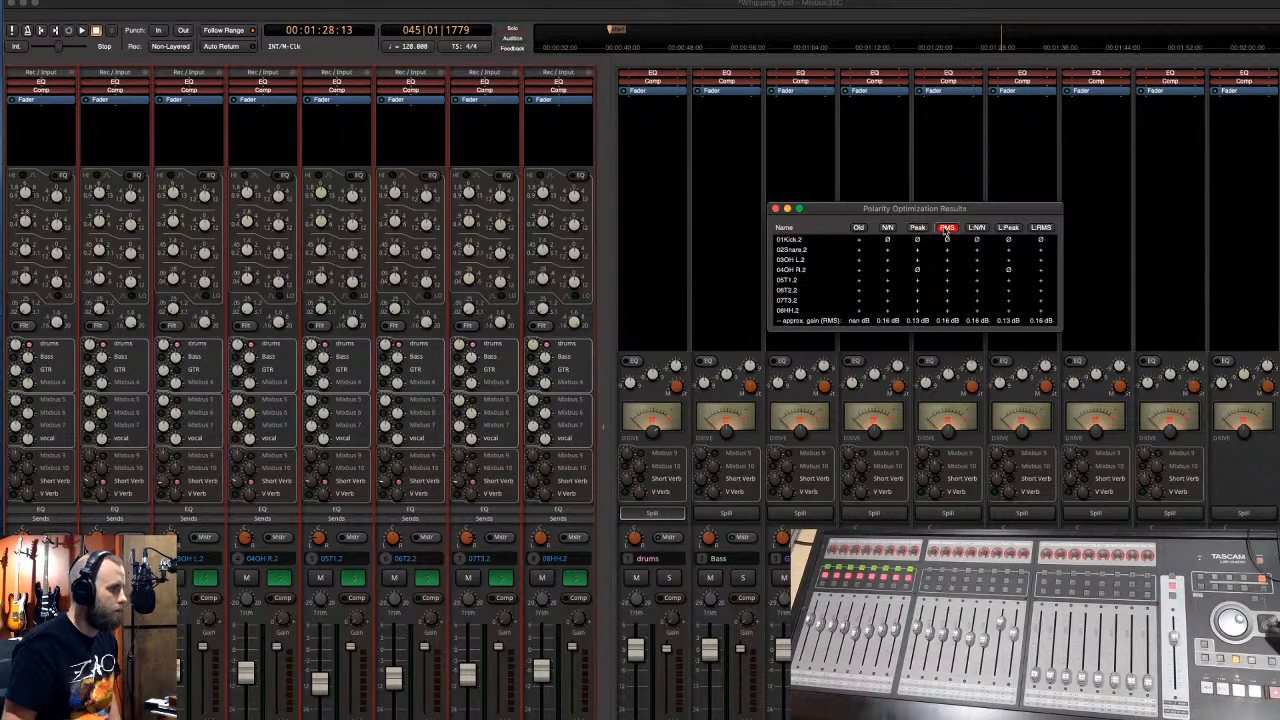
pyautogui.click(1038, 228)
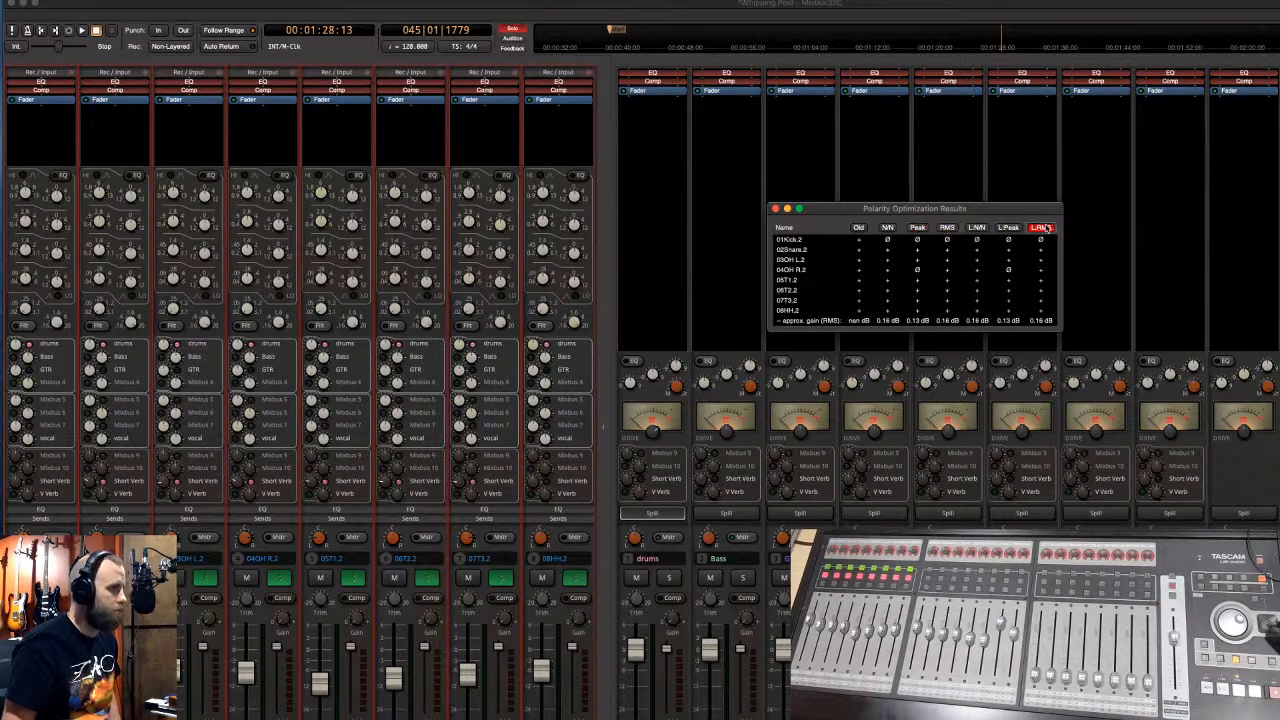
pyautogui.click(1008, 228)
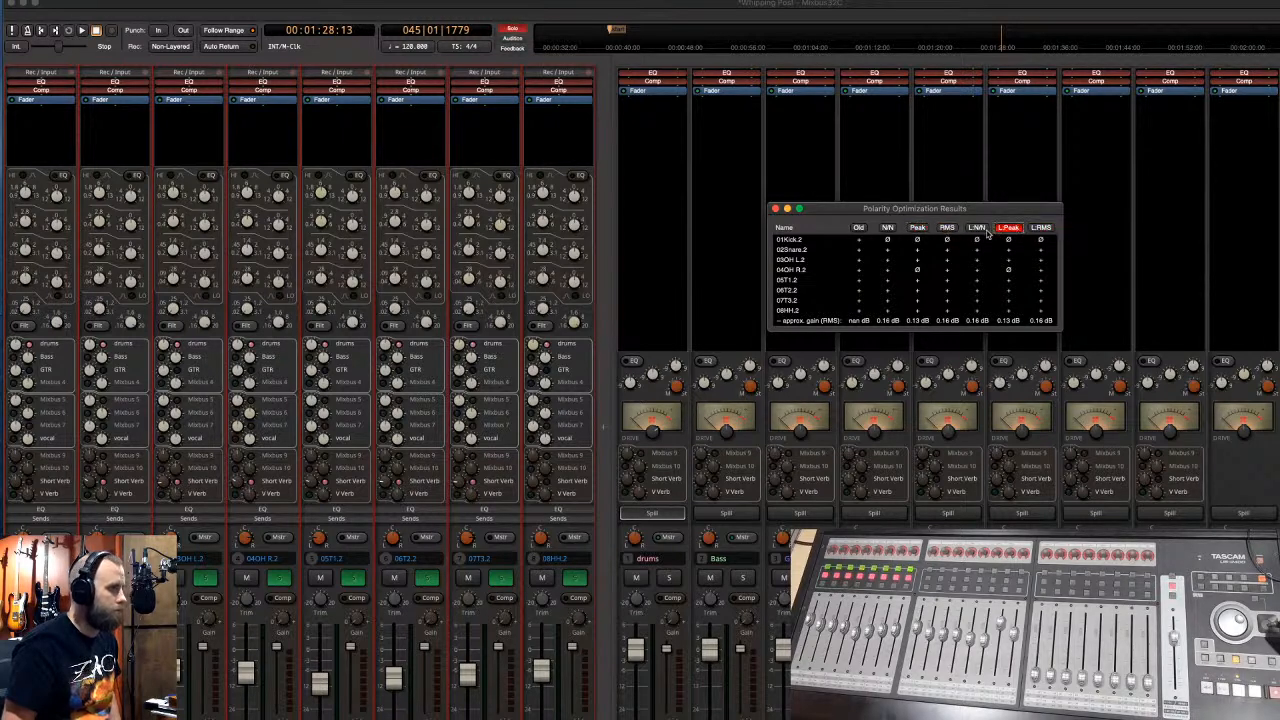
pyautogui.click(887, 228)
pyautogui.click(856, 228)
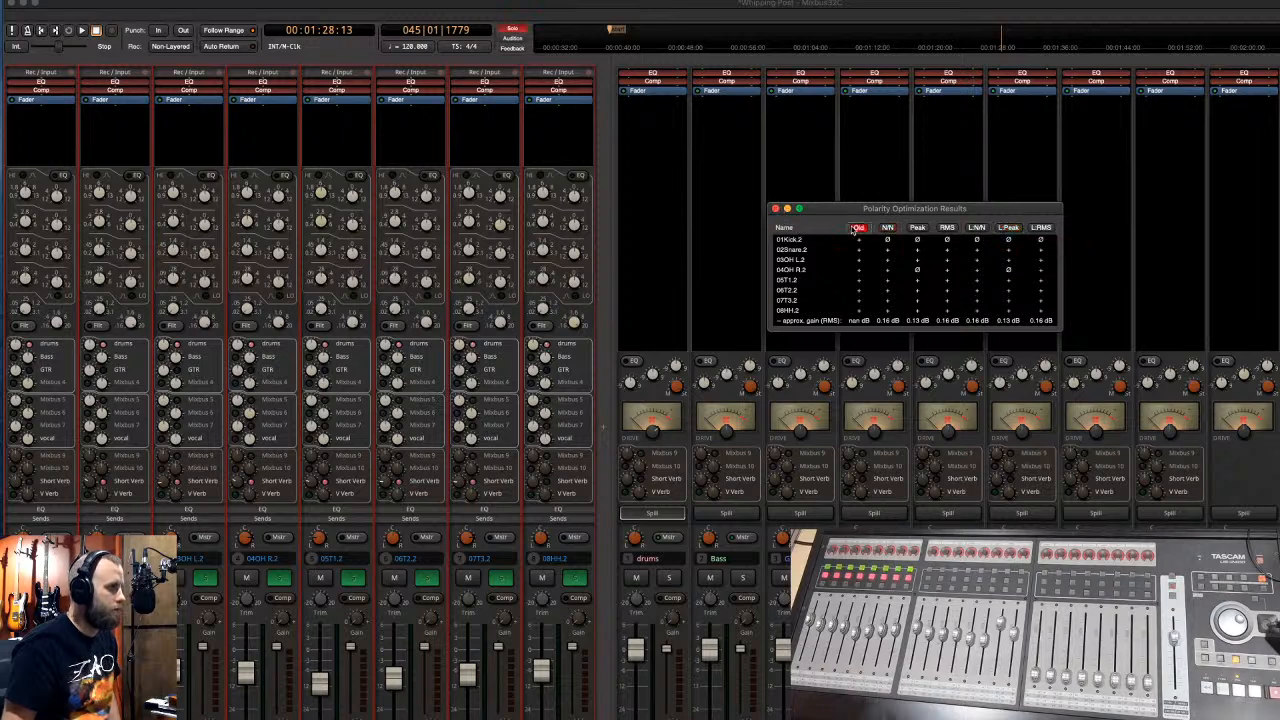
# - Loop the drum section, audition N/N and RMS, settle on Peak, and close the results
pyautogui.click(747, 35)
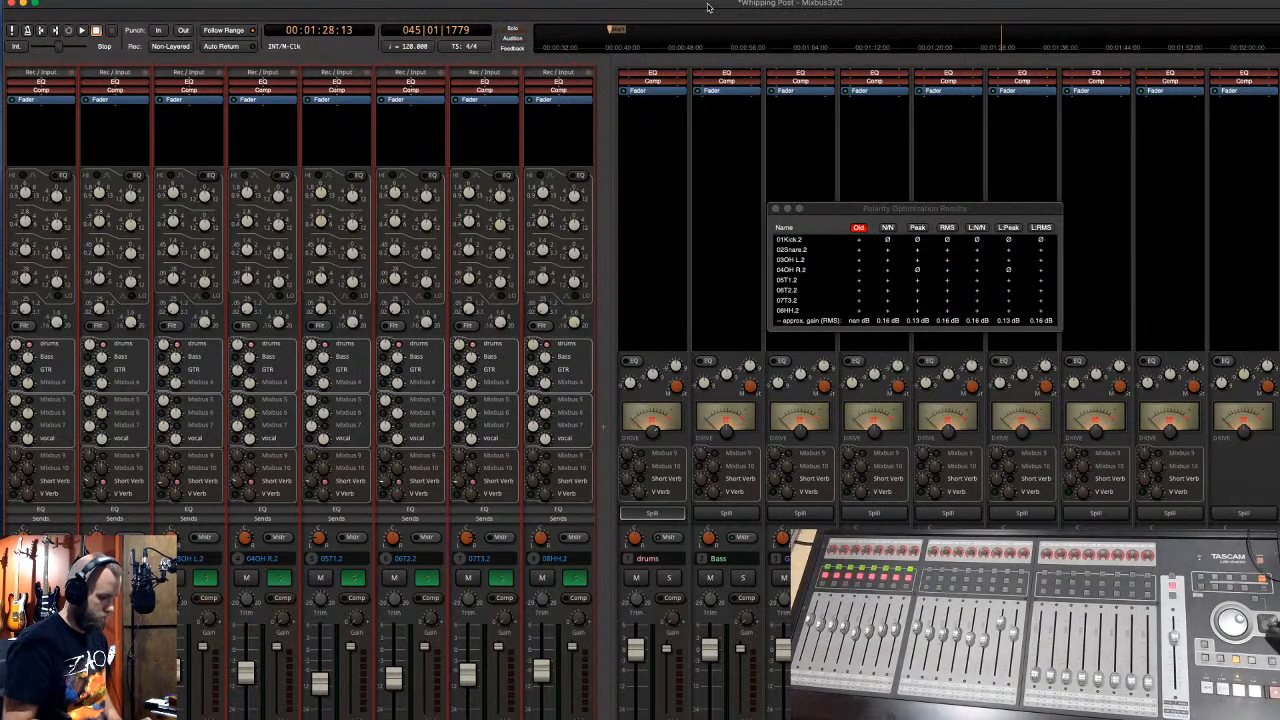
pyautogui.hotkey('alt', 'm')
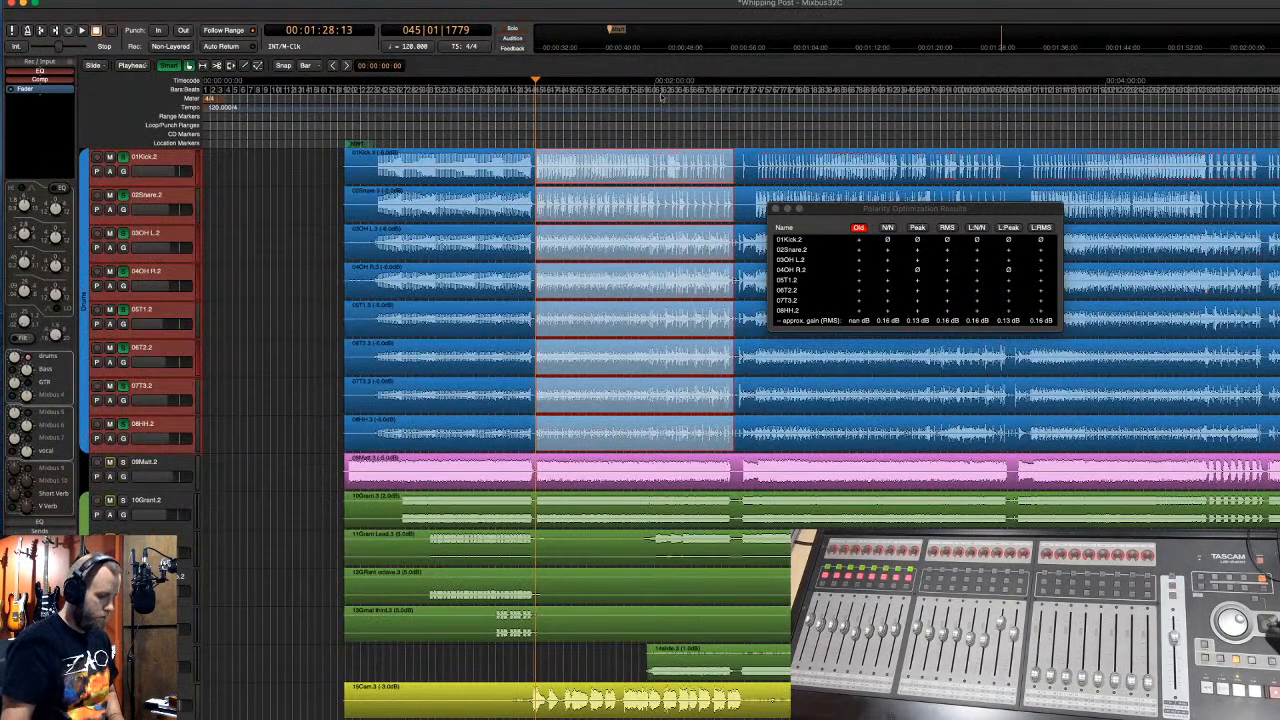
pyautogui.press(']')
pyautogui.press('space')
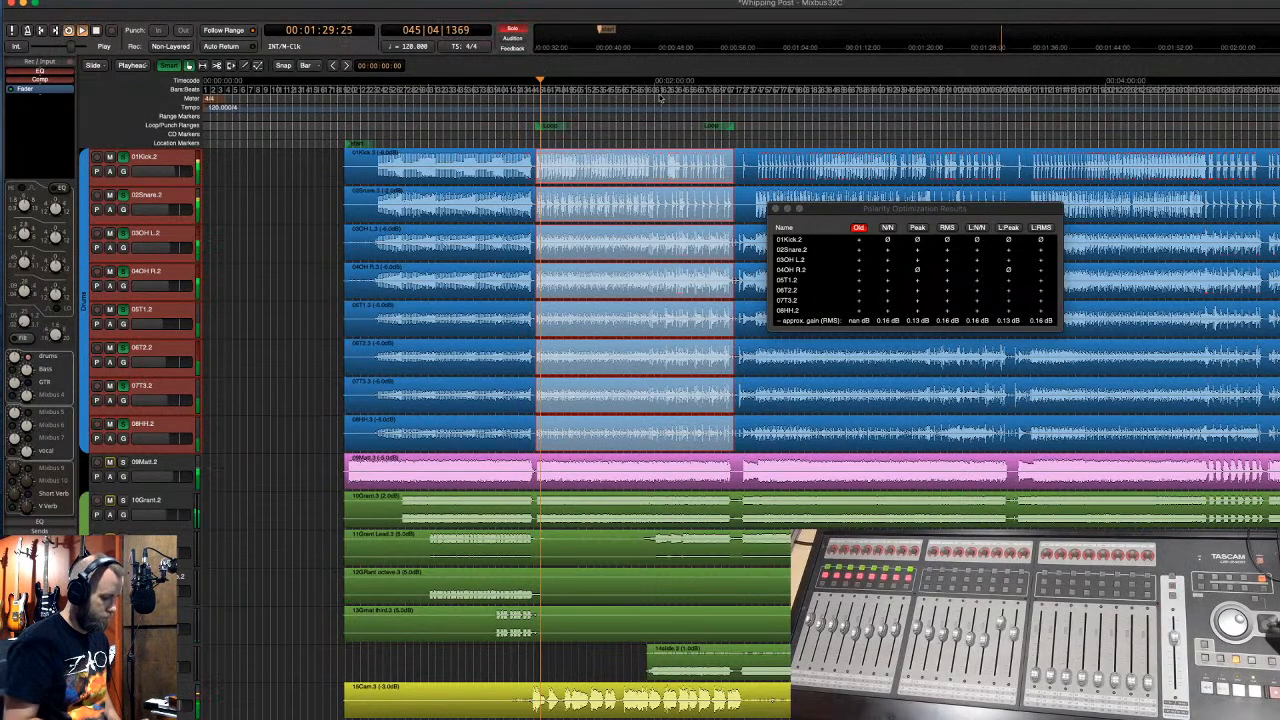
pyautogui.hotkey('alt', 'm')
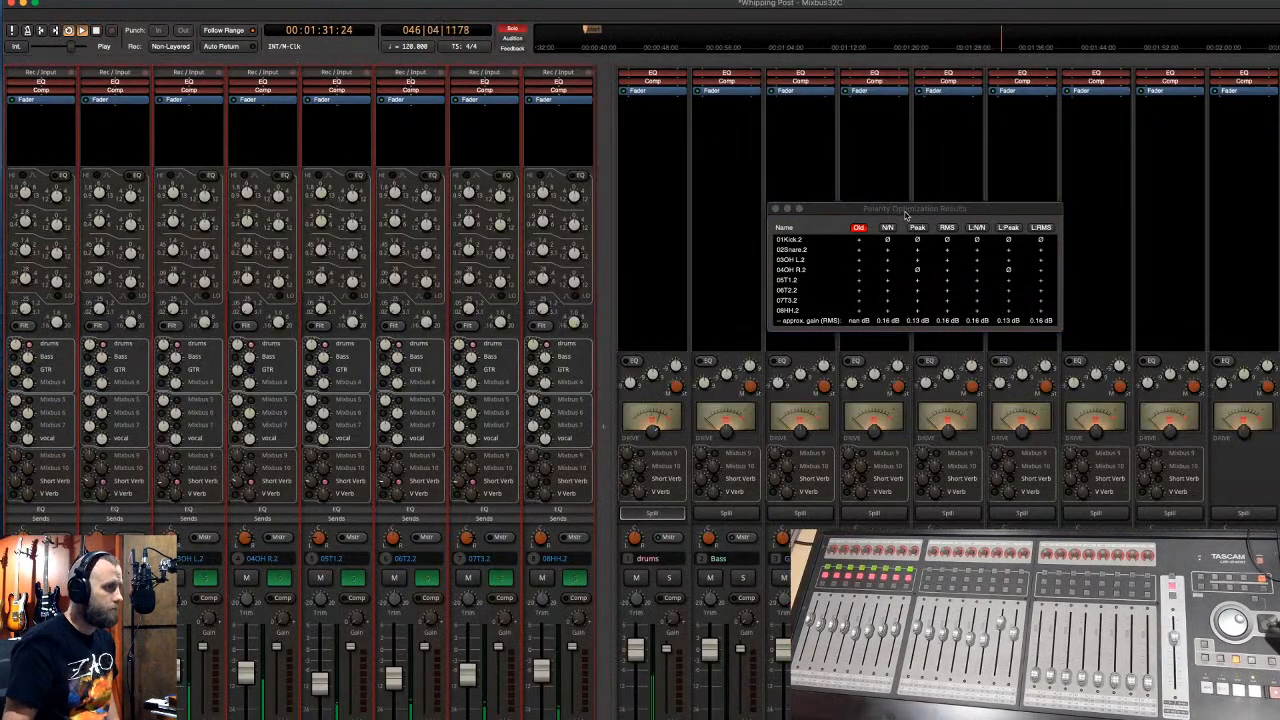
pyautogui.click(888, 228)
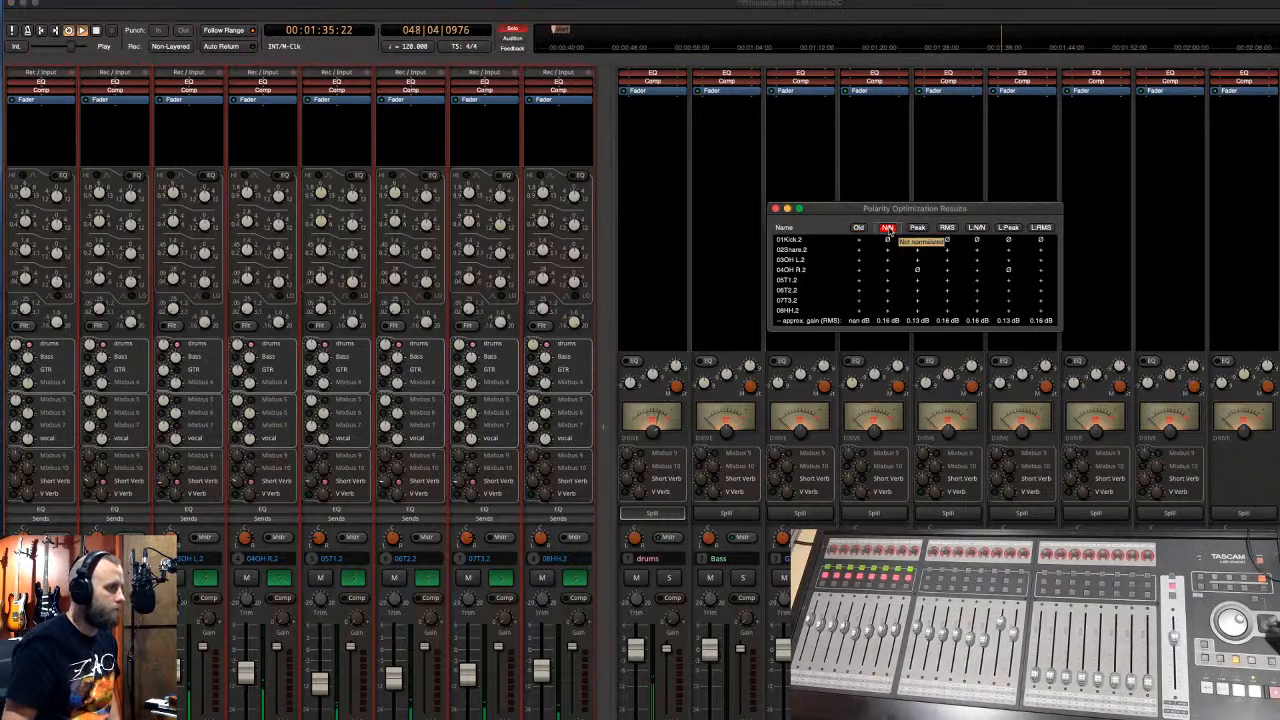
pyautogui.click(946, 228)
pyautogui.click(918, 228)
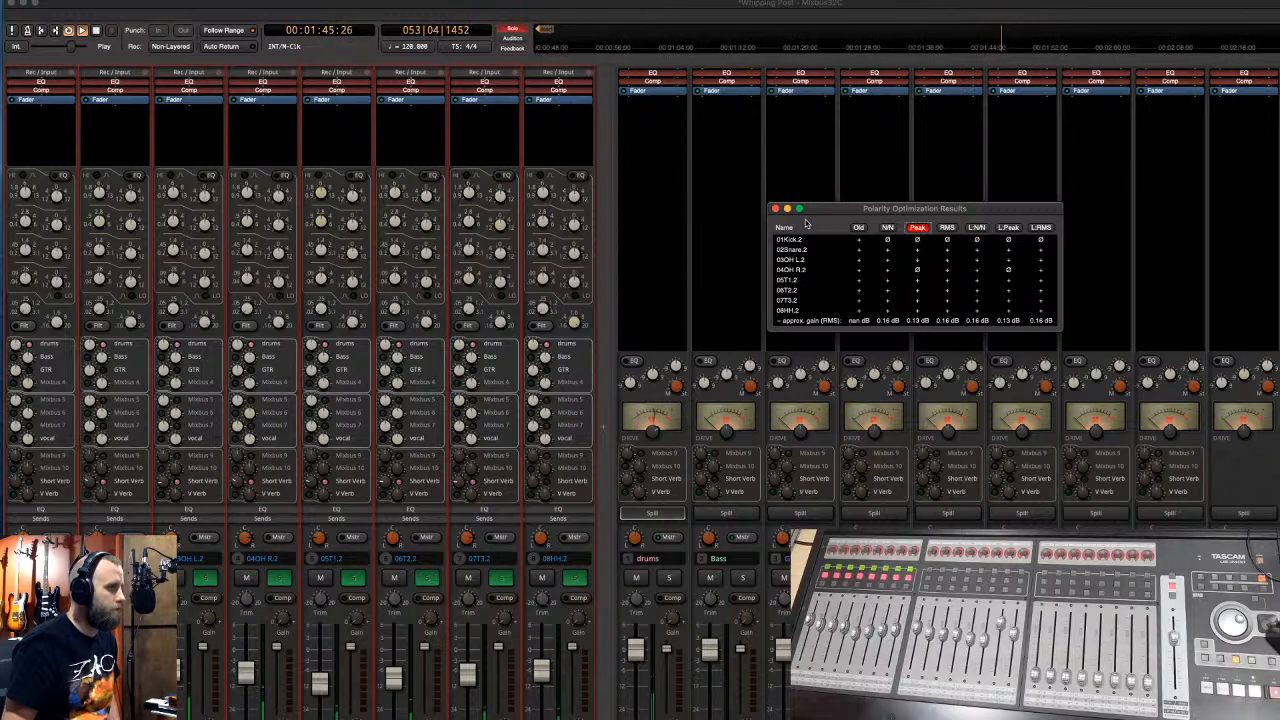
pyautogui.click(775, 209)
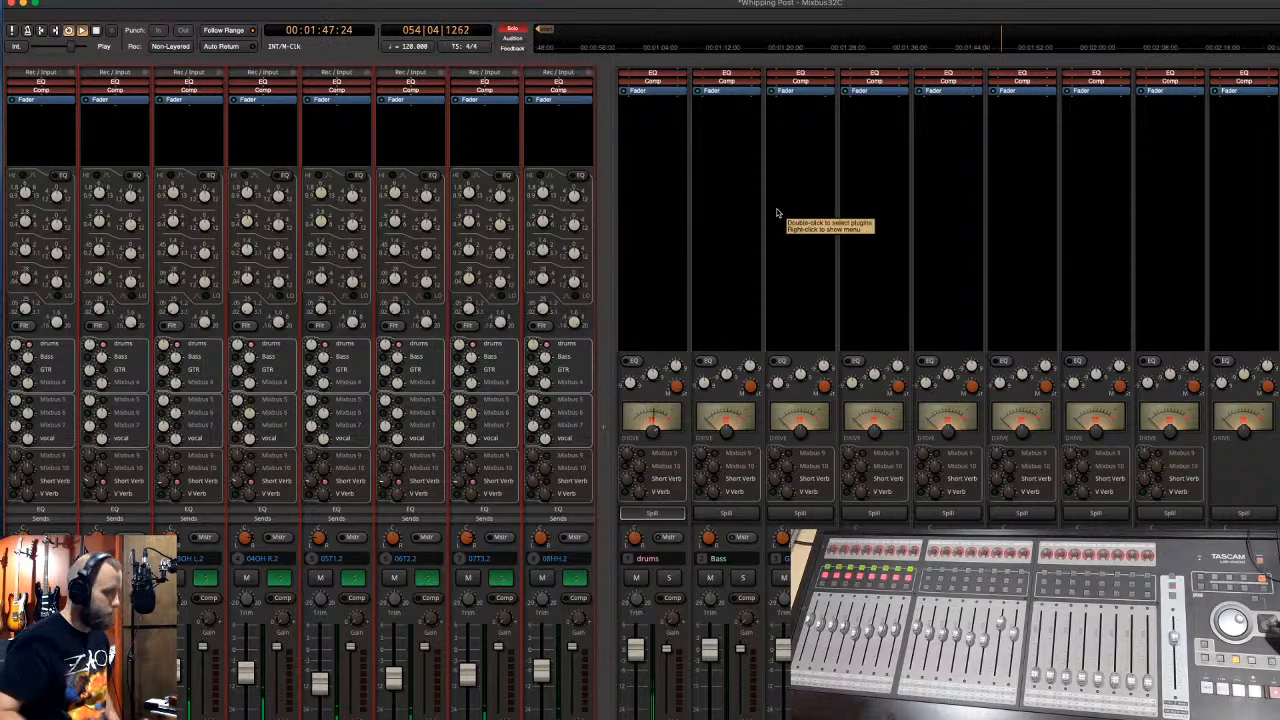
# - Solo the 03OH L.2 drum track in the editor and switch to the mixer
pyautogui.hotkey('alt', 'm')
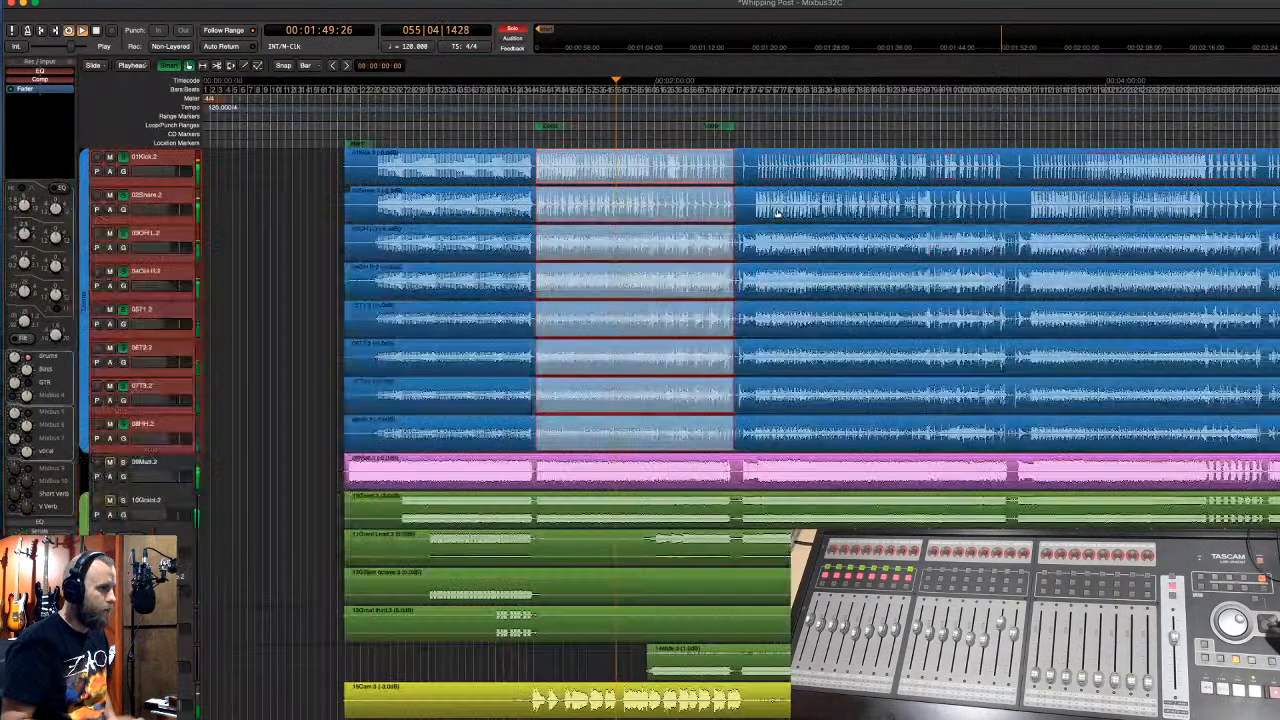
pyautogui.click(123, 234)
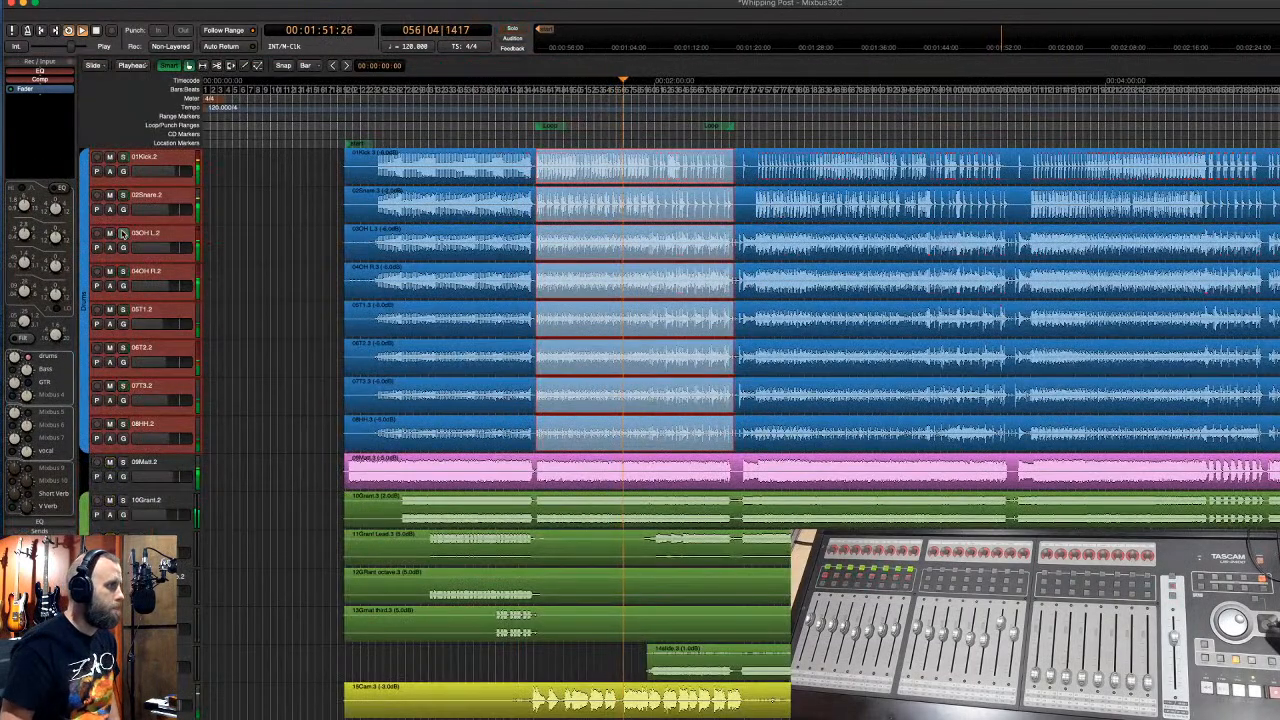
pyautogui.click(123, 234)
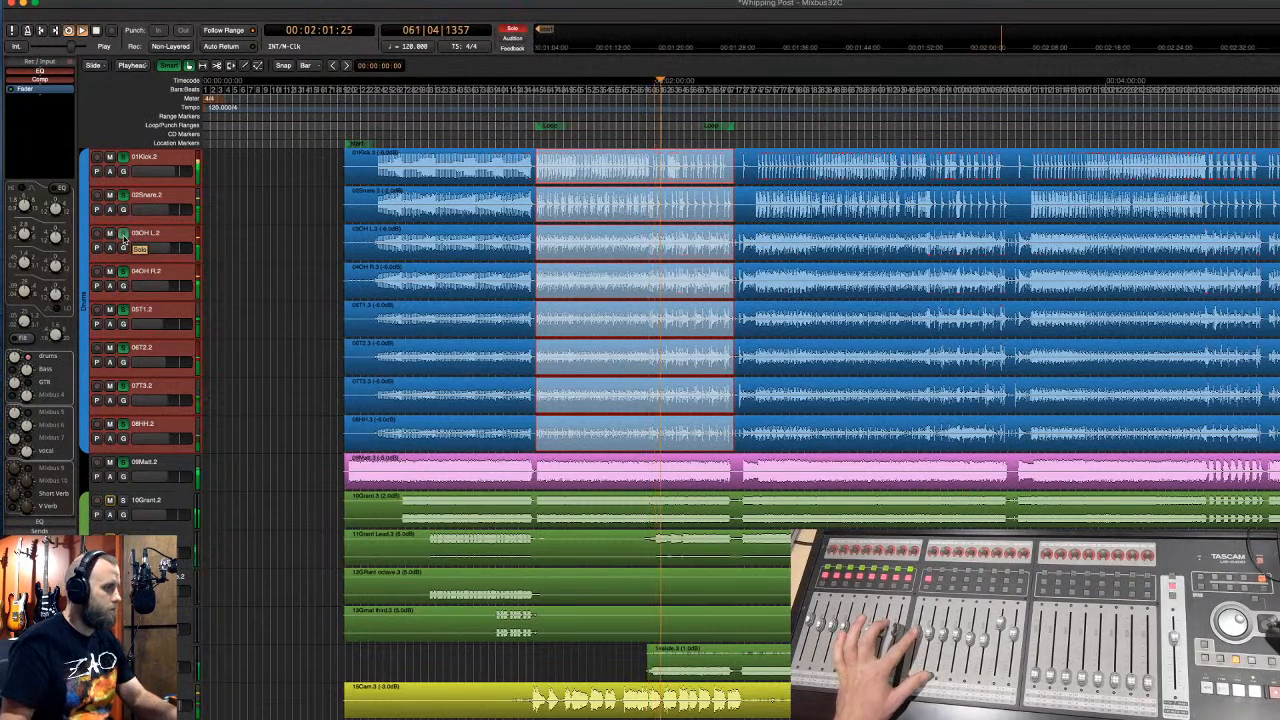
pyautogui.click(123, 237)
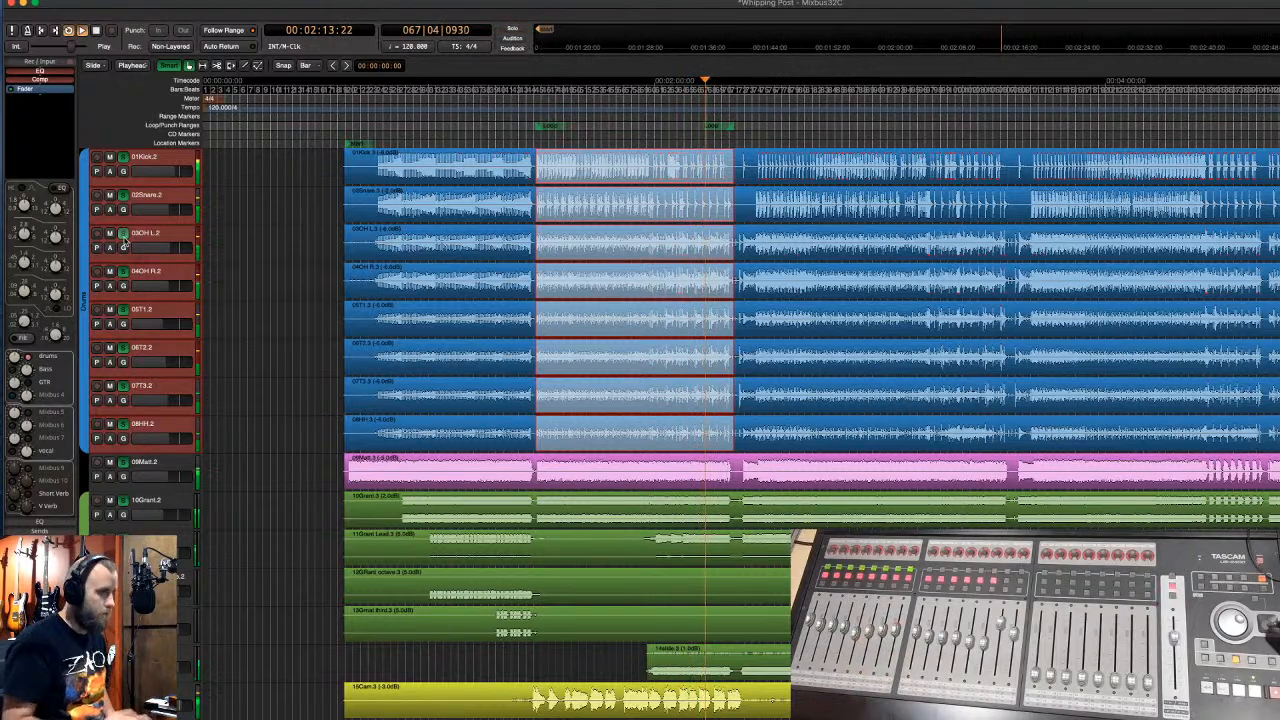
pyautogui.hotkey('alt', 'm')
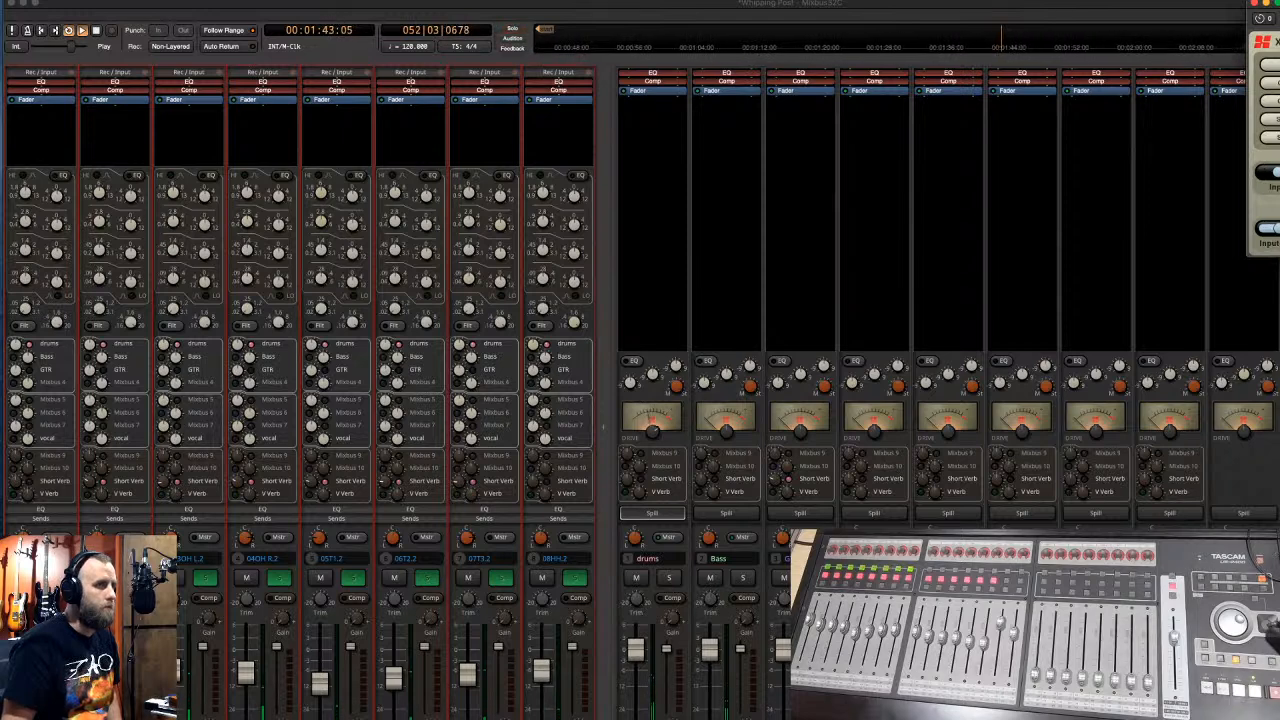
# - Close the leftover plugin window, enable mix bus 8's V Verb send, and restart playback
pyautogui.click(1256, 5)
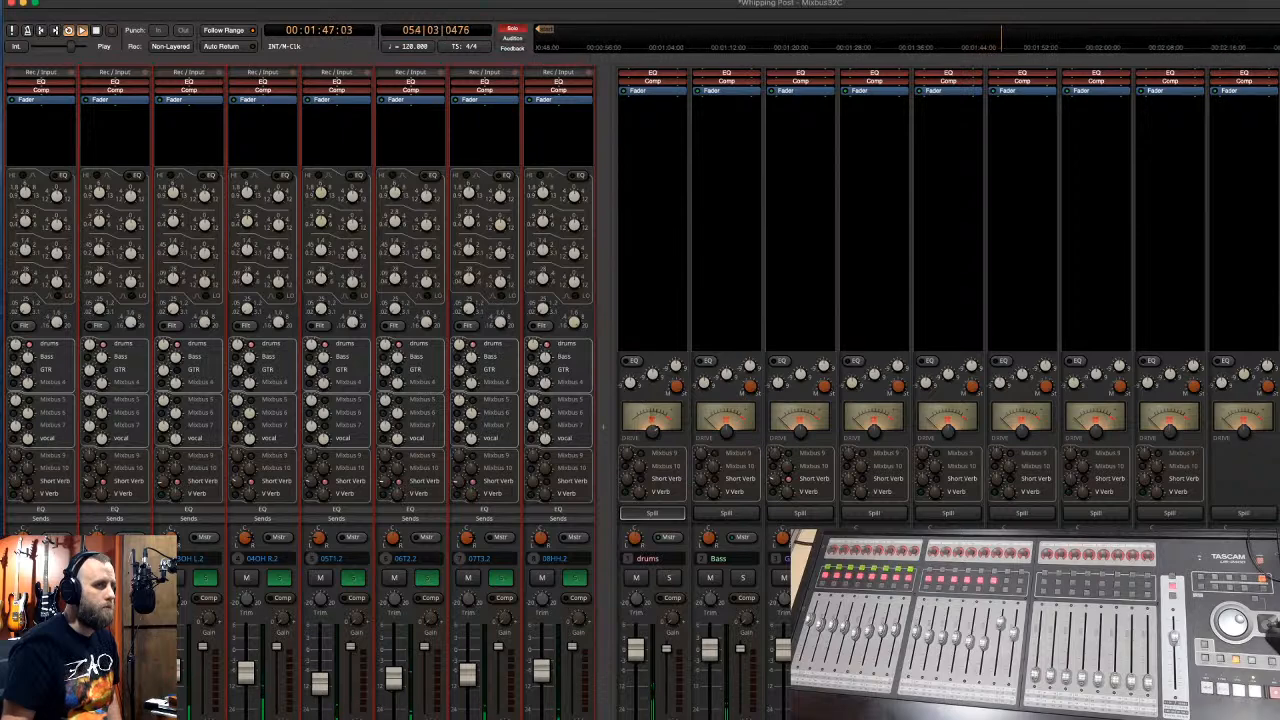
pyautogui.click(1145, 494)
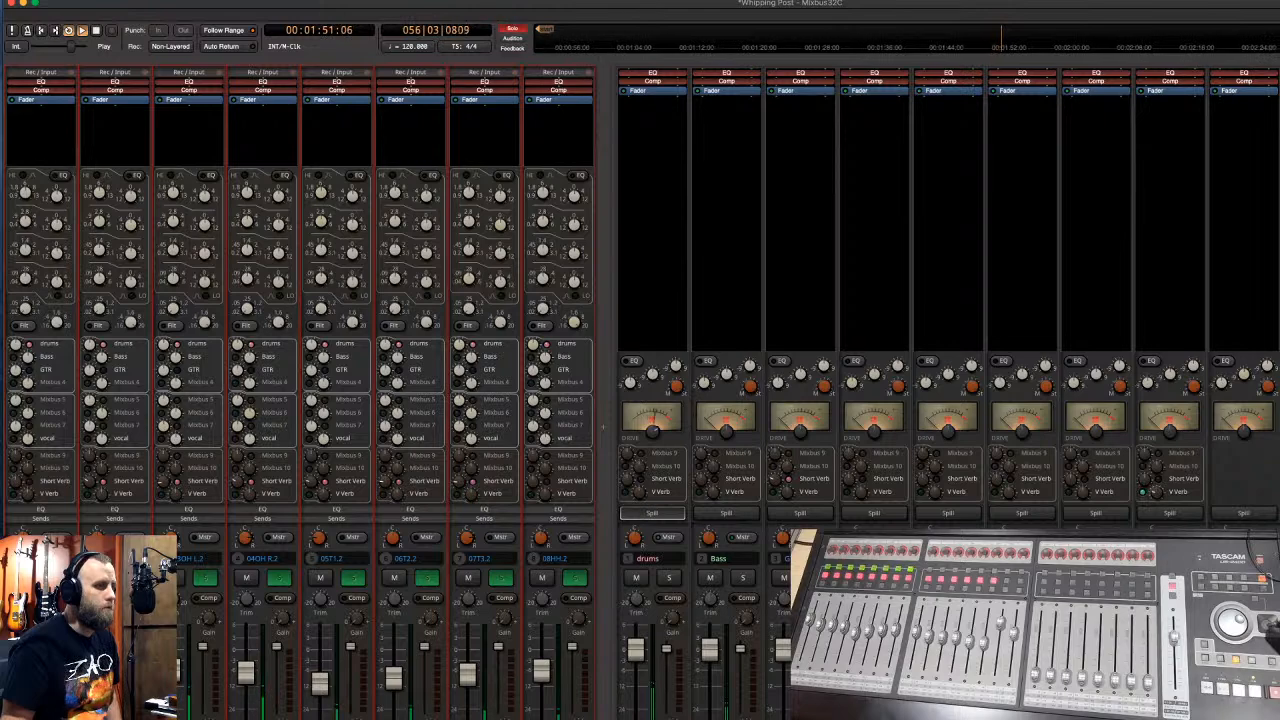
pyautogui.hotkey('alt', 'm')
pyautogui.press('space')
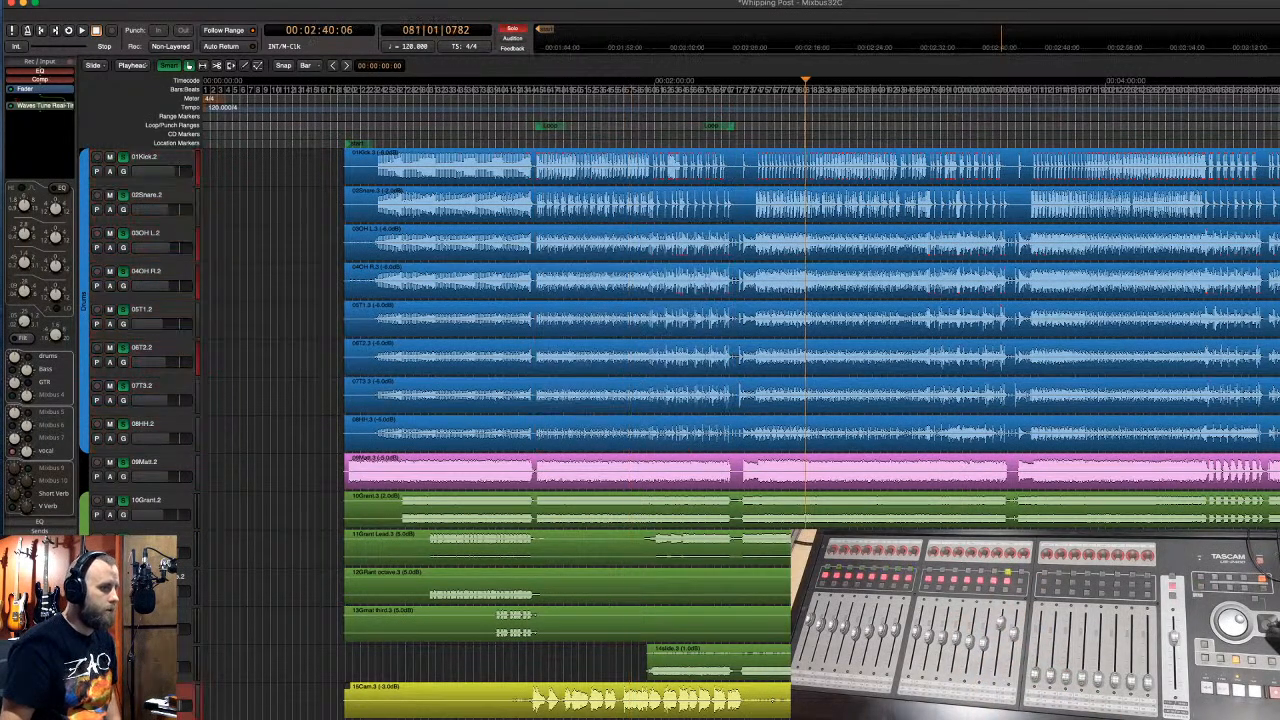
pyautogui.press('space')
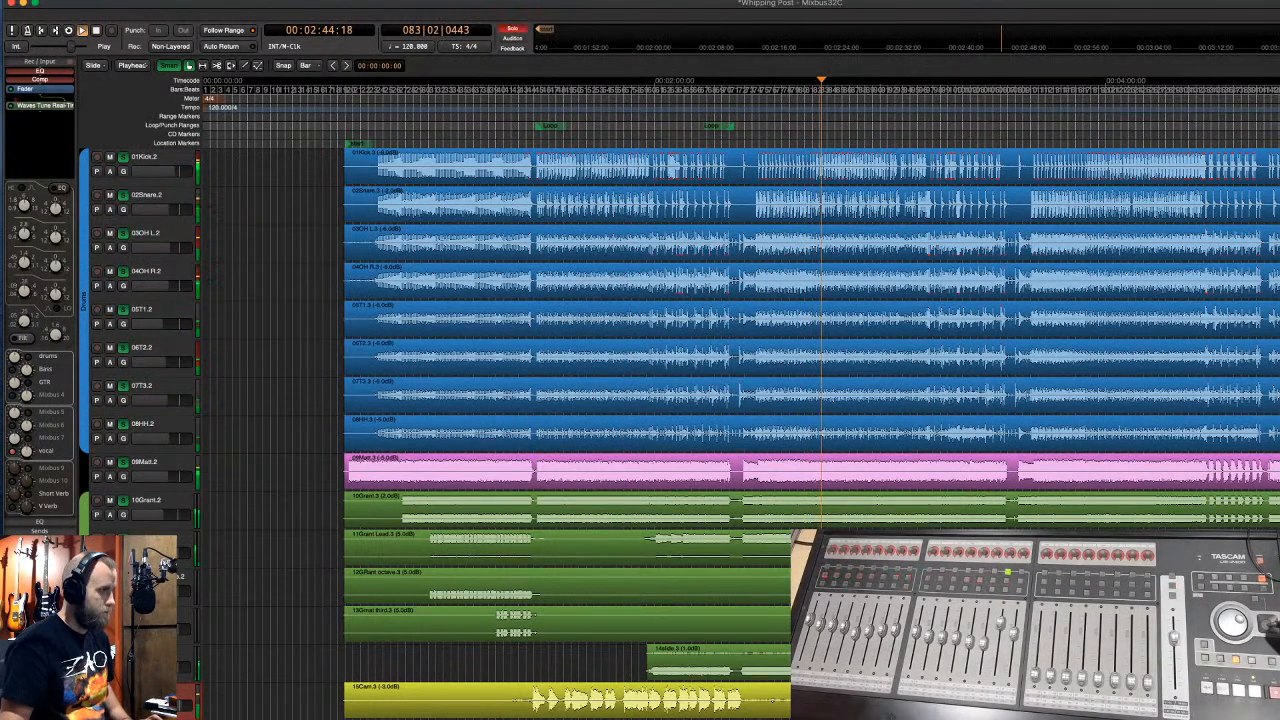
# - Solo the selected track and show only the 15Cam channel routed to the last mix bus
pyautogui.hotkey('alt', 's')
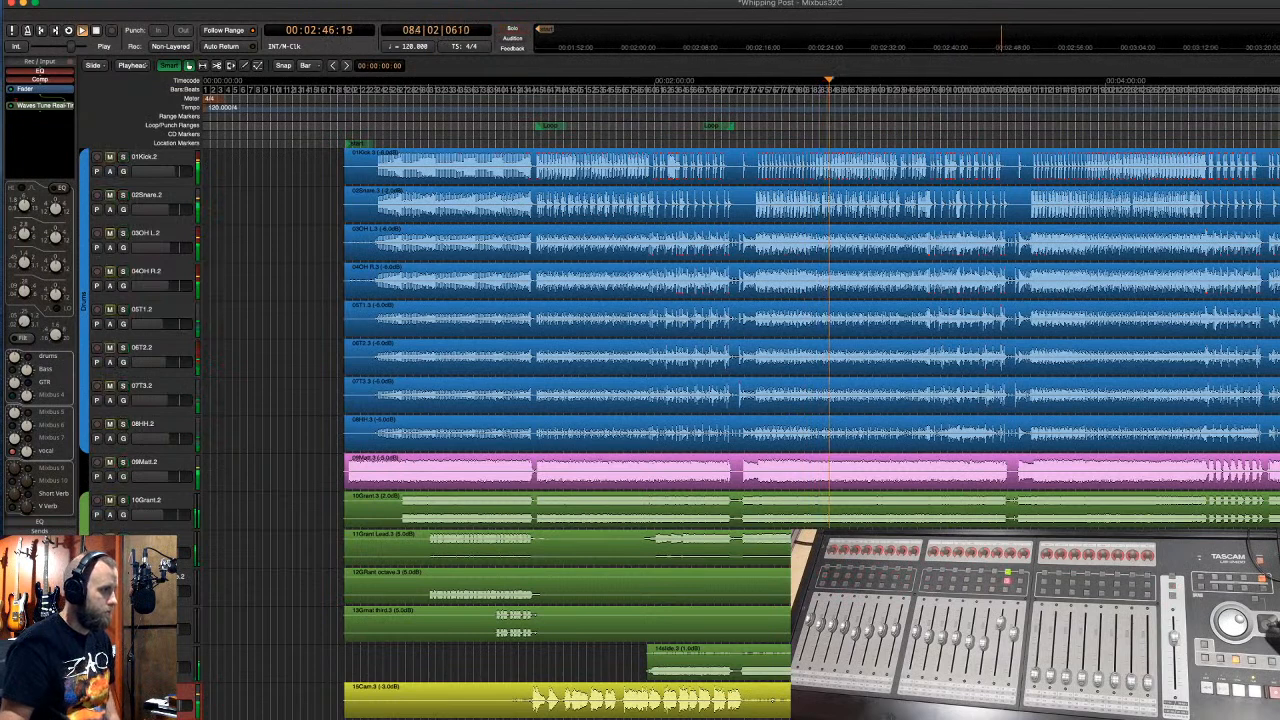
pyautogui.hotkey('alt', 'm')
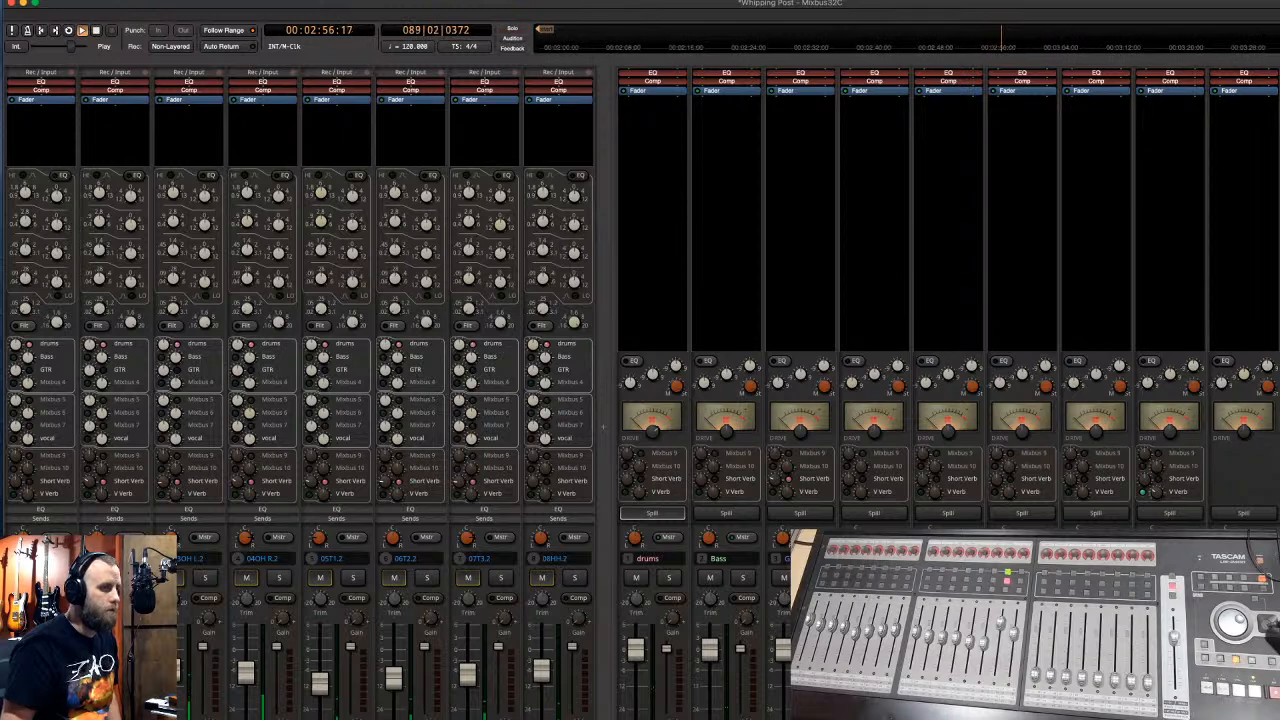
pyautogui.click(1184, 514)
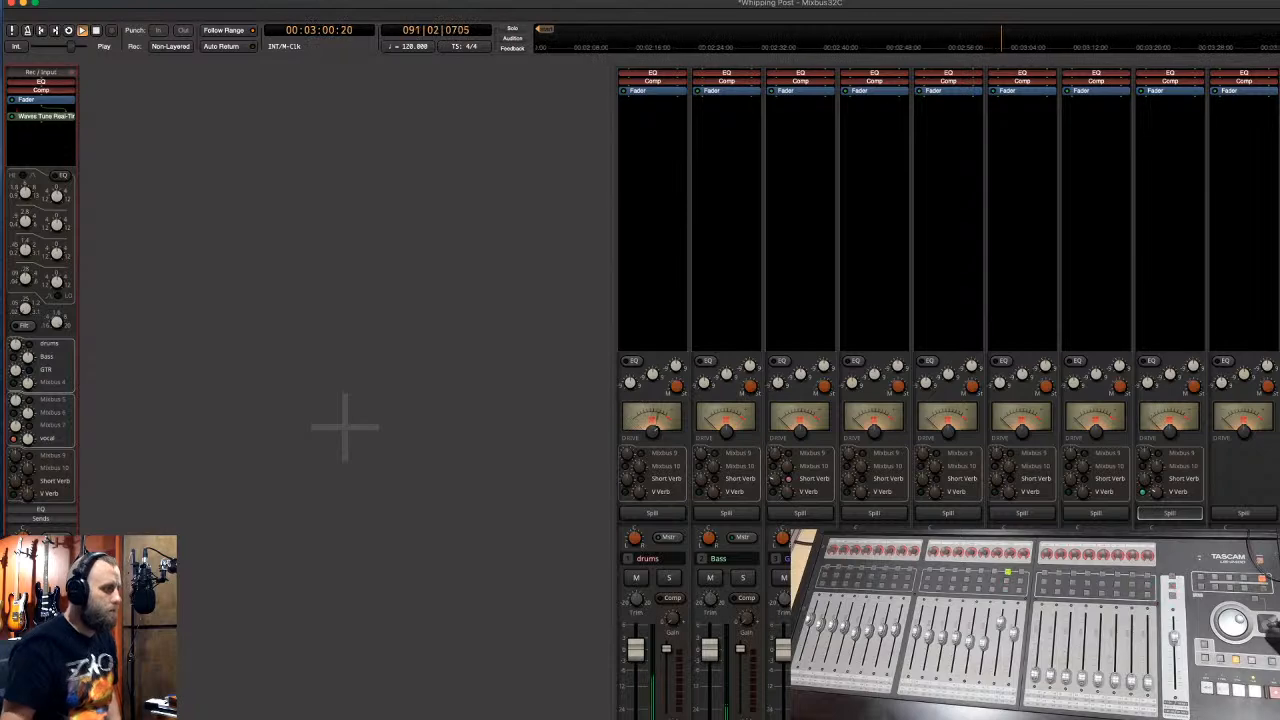
# - Spill the Bass bus so the mixer shows only the tracks routed to it
pyautogui.hotkey('alt', 'm')
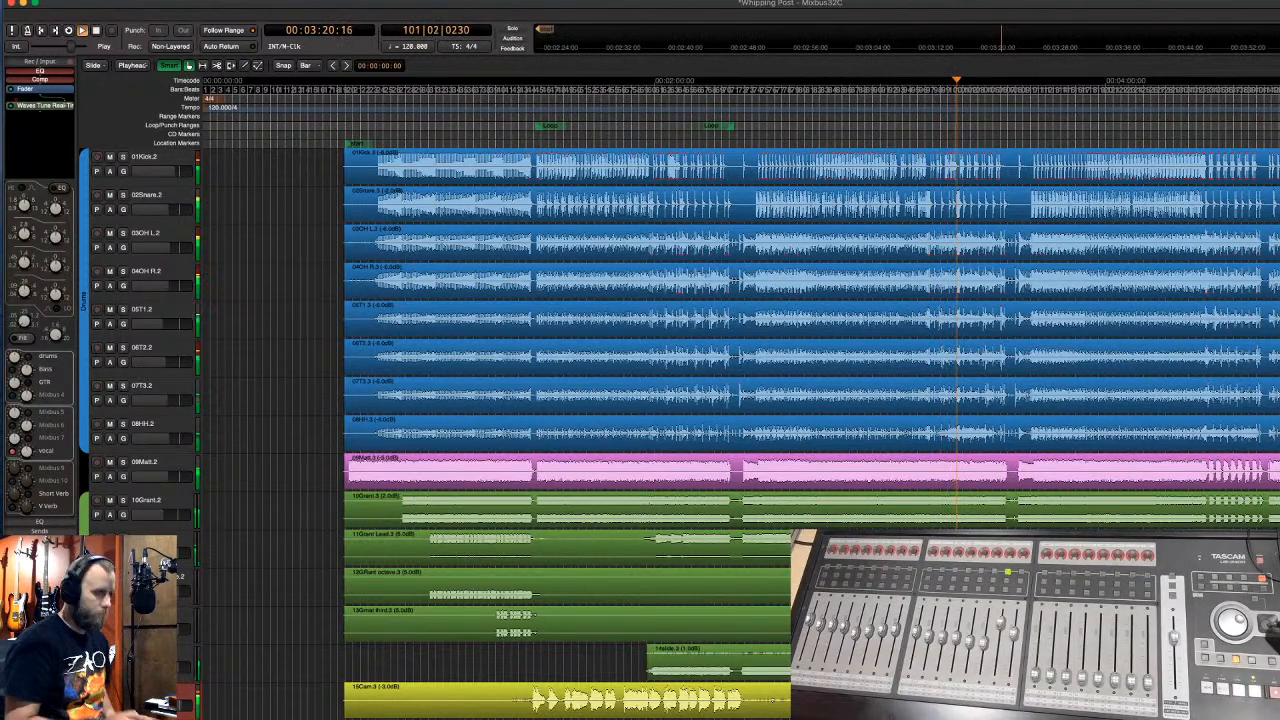
pyautogui.hotkey('alt', 'm')
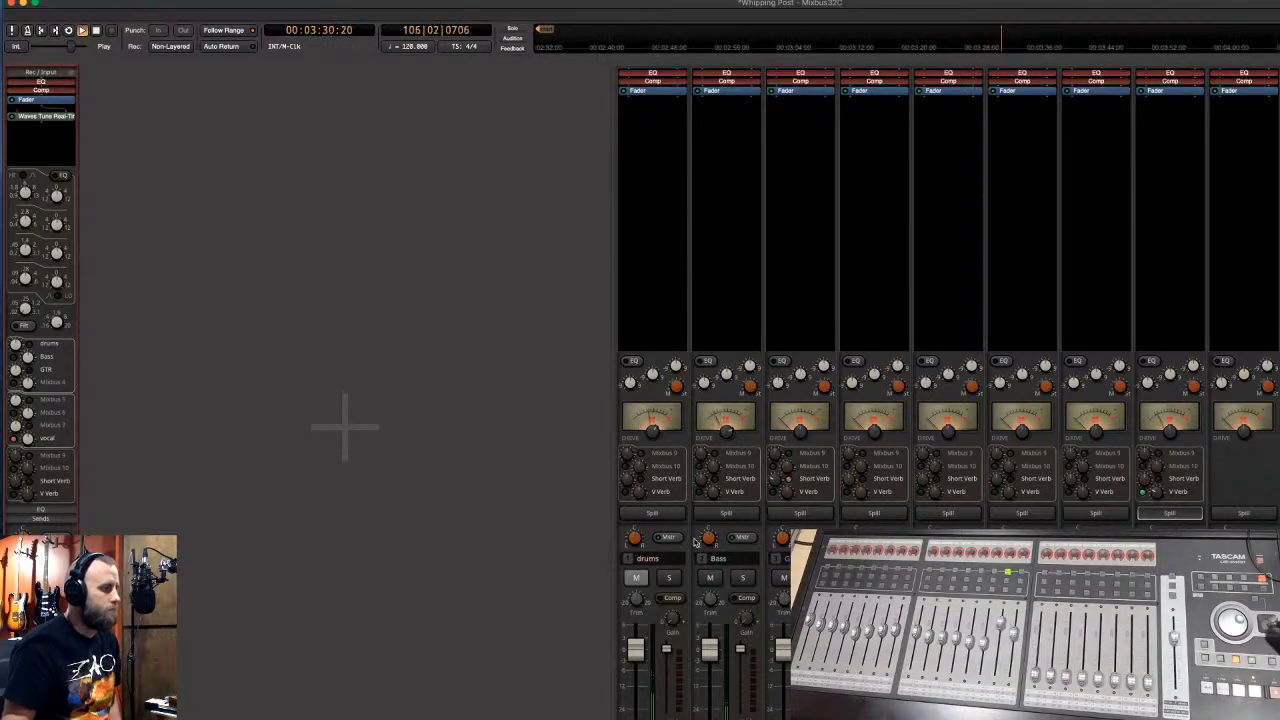
pyautogui.click(726, 515)
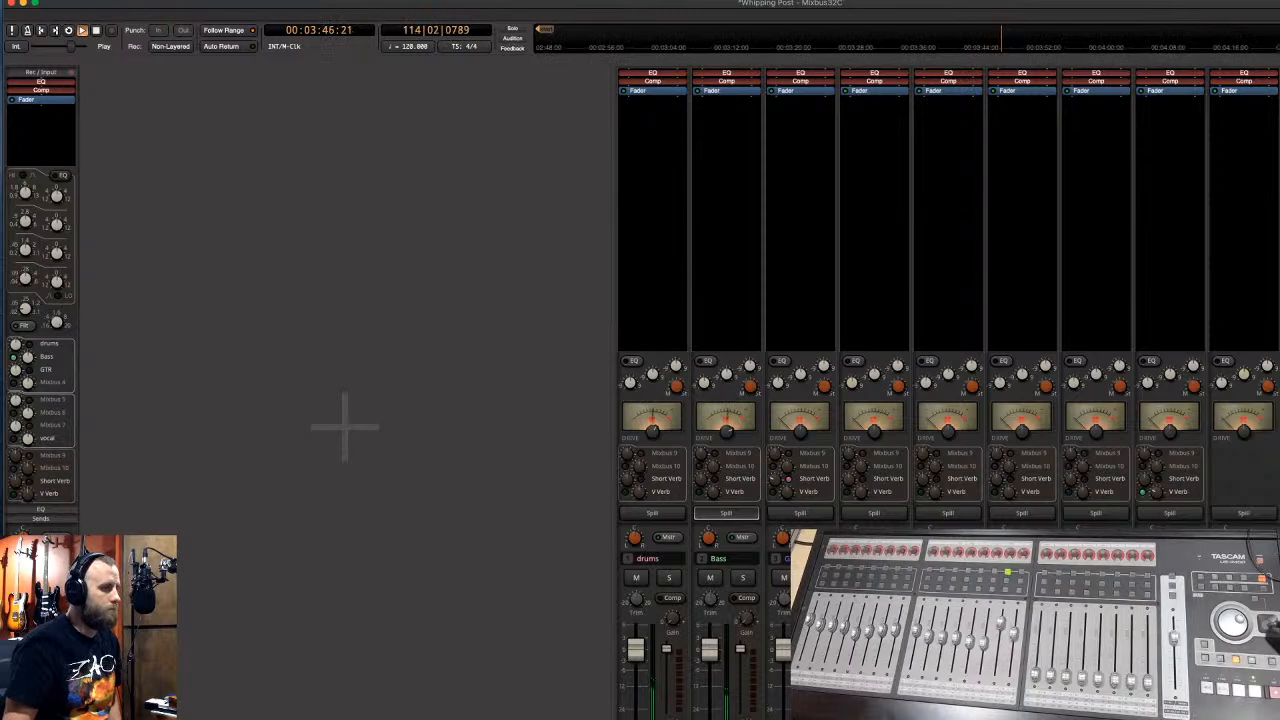
# - Spill the third mix bus to its five tracks, stop playback and save the session
pyautogui.click(800, 512)
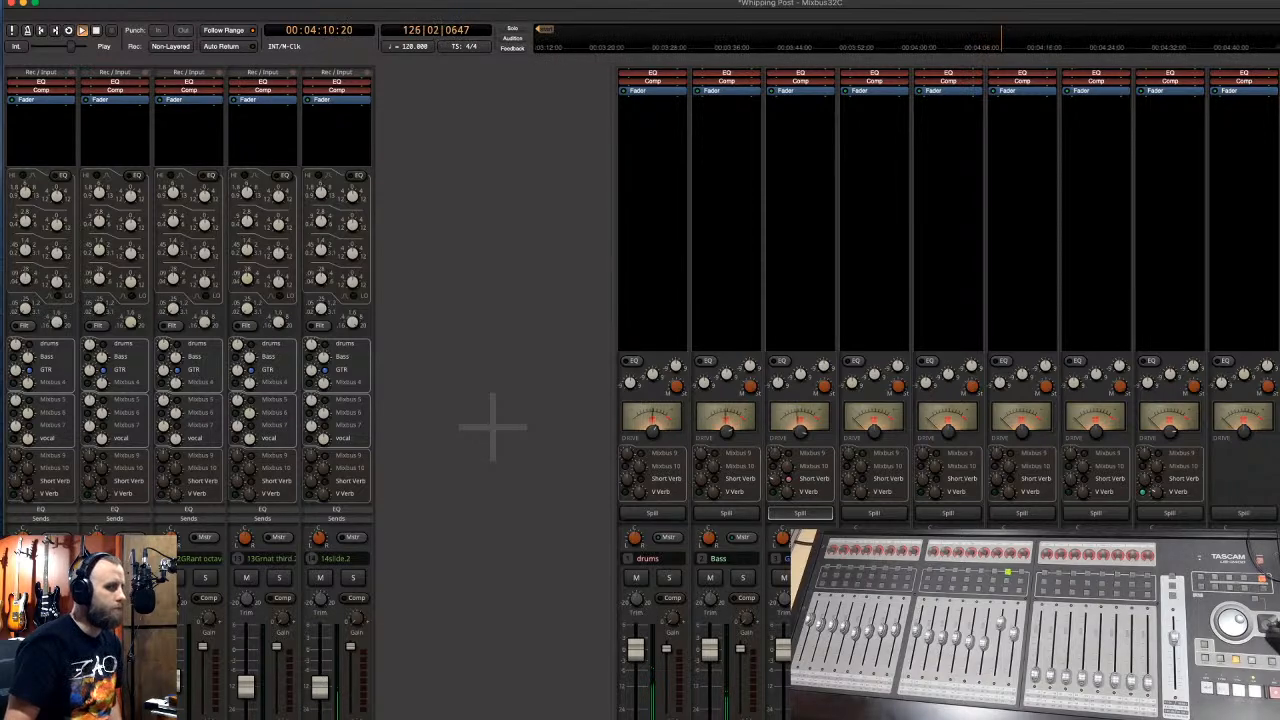
pyautogui.press('space')
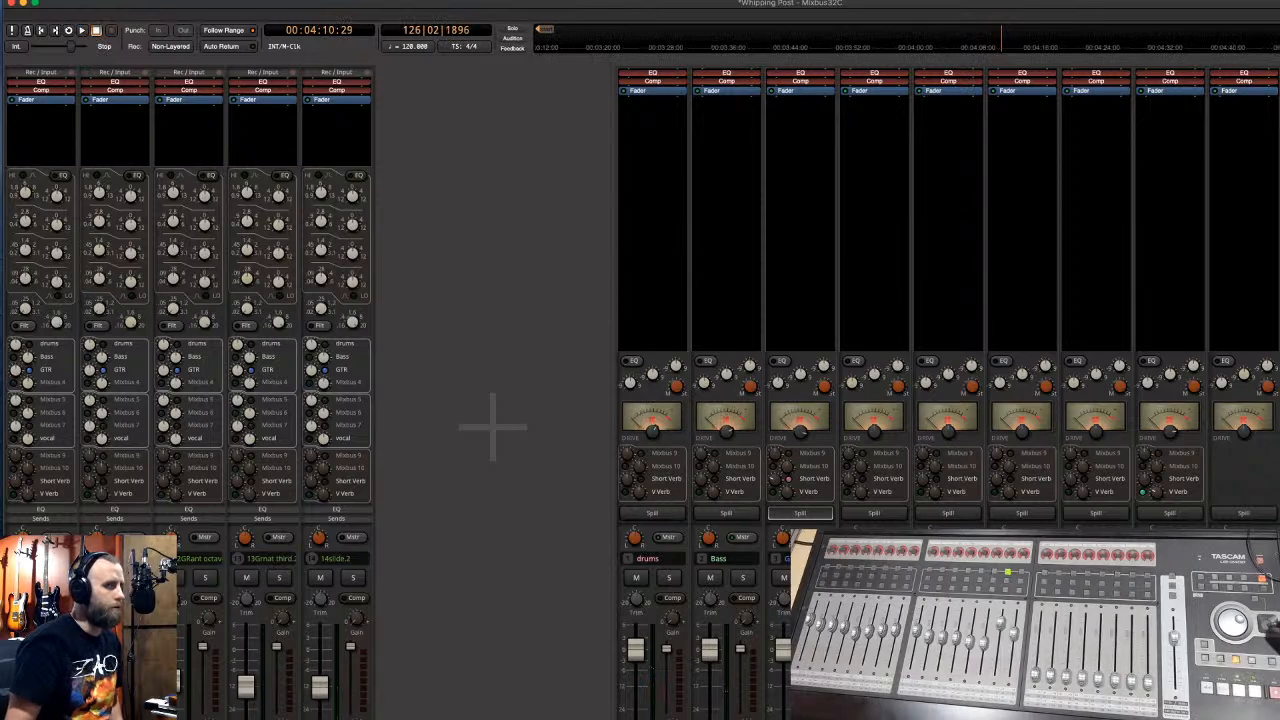
pyautogui.press('super+s')
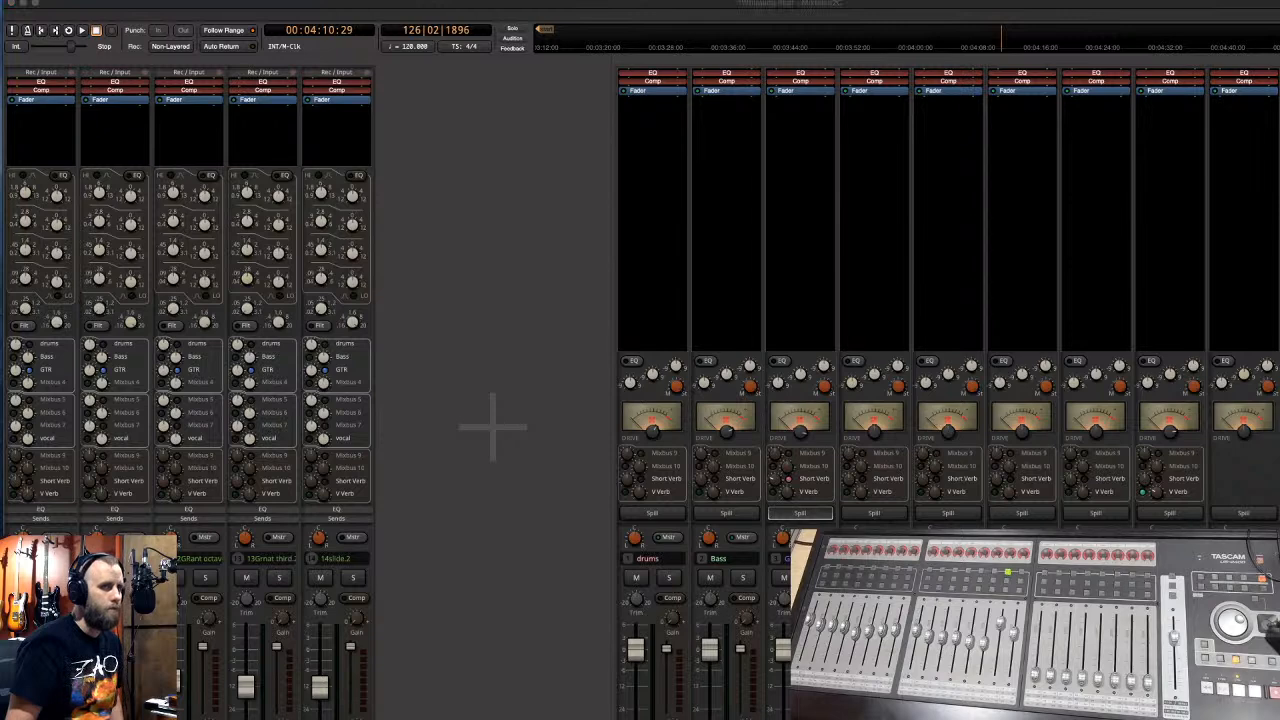
# - On the master SSLChannel, enable SPLIT, route dynamics to output, centre the threshold and set ratio 1.5
pyautogui.moveTo(855, 105); pyautogui.dragTo(478, 89)
pyautogui.click(456, 232)
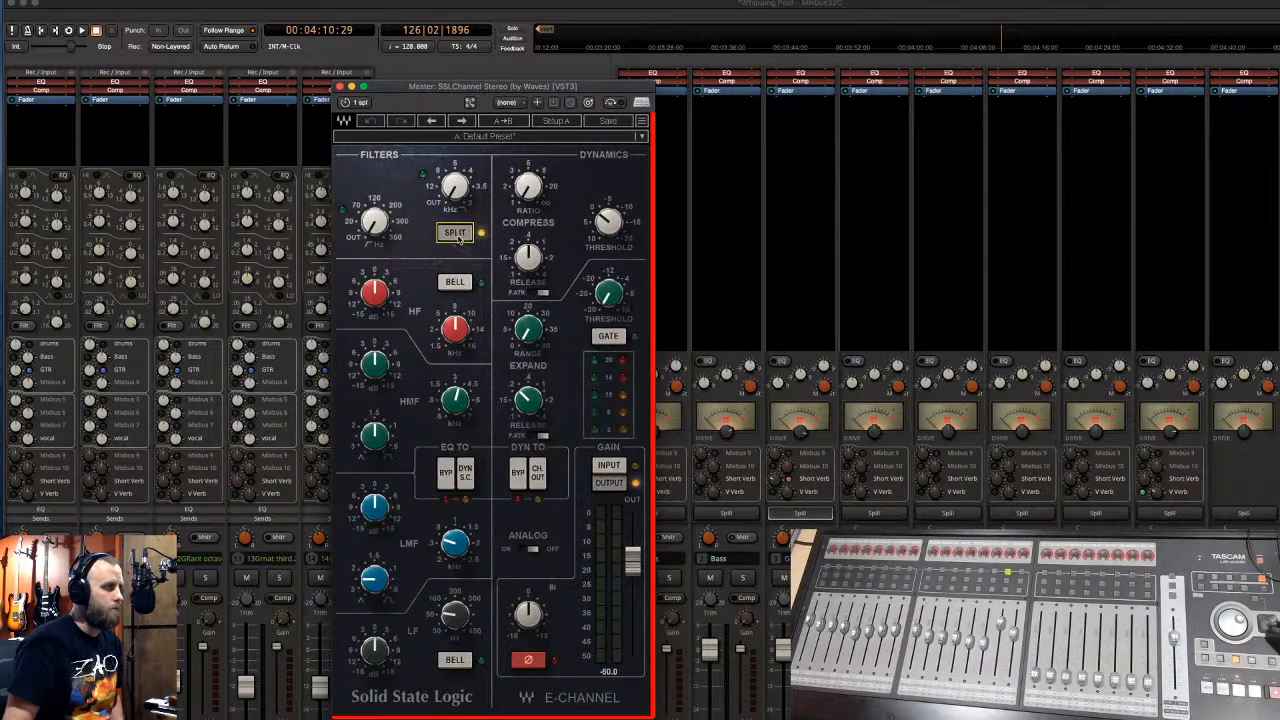
pyautogui.click(538, 474)
pyautogui.moveTo(597, 228); pyautogui.dragTo(600, 215)
pyautogui.moveTo(527, 187); pyautogui.dragTo(527, 190)
pyautogui.press('space')
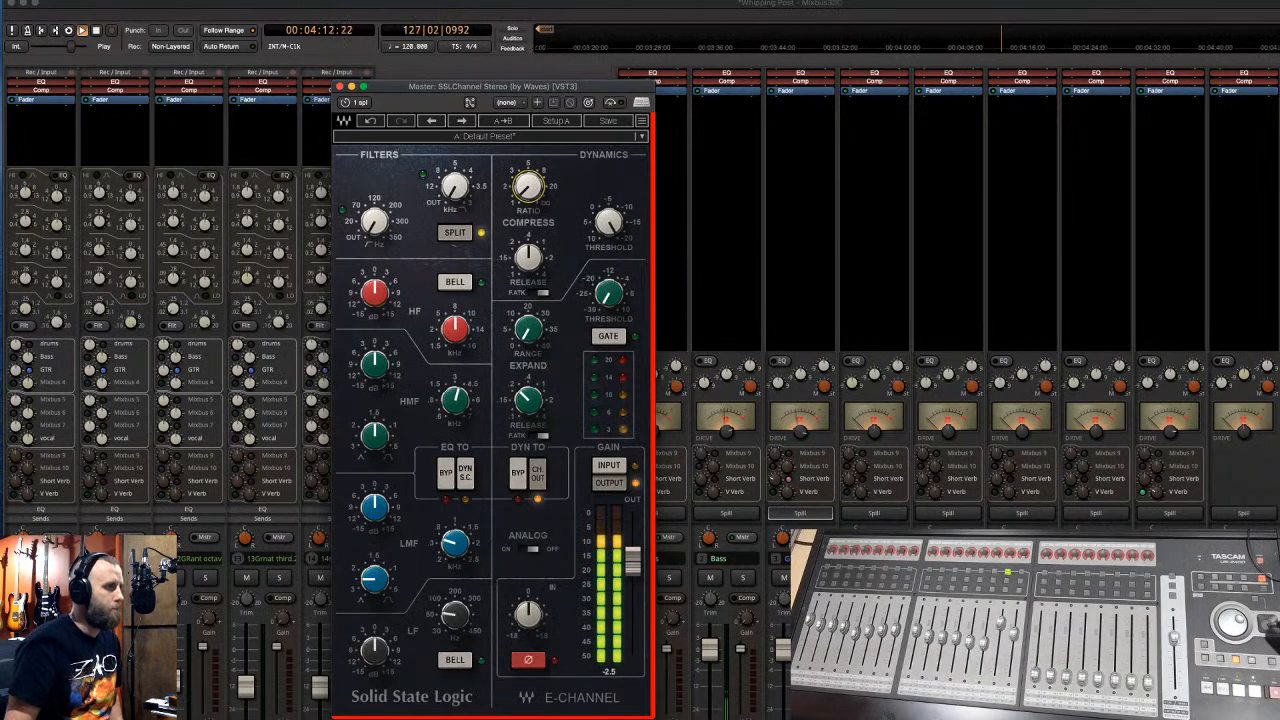
pyautogui.moveTo(527, 188); pyautogui.dragTo(527, 184)
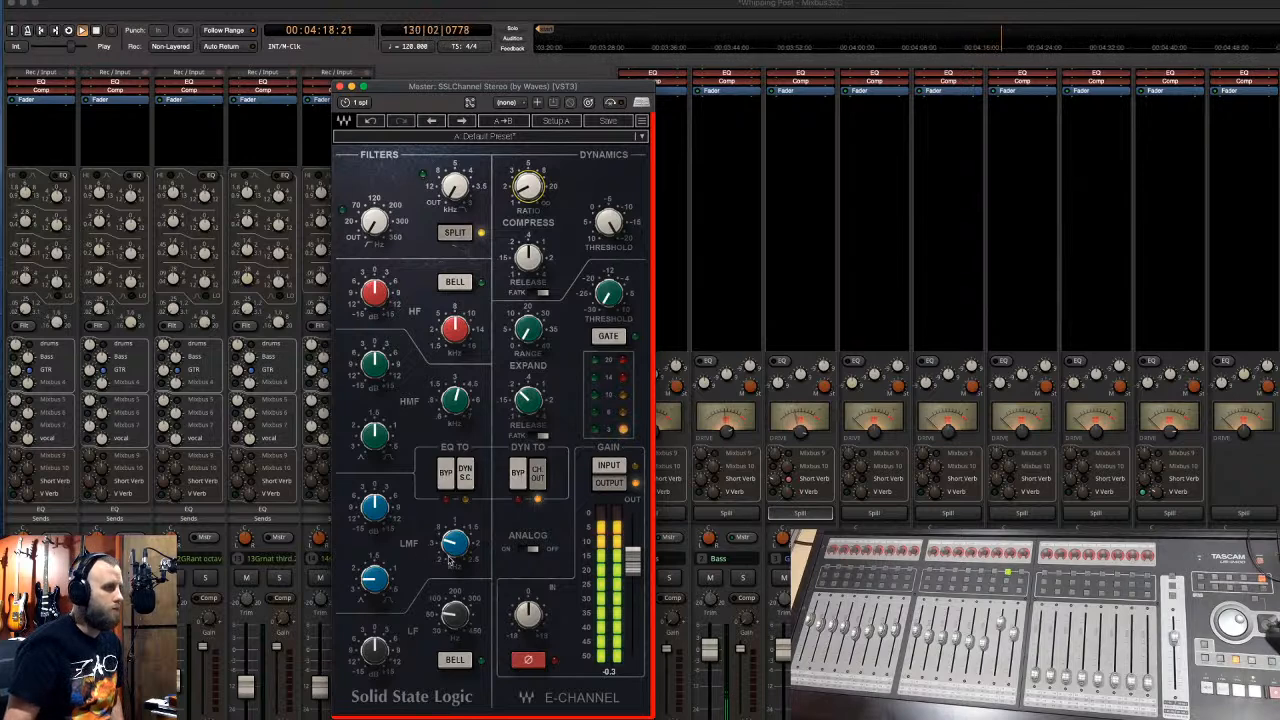
# - Turn Analog on, set the high-pass to about 18 Hz and nudge the high and high-mid EQ
pyautogui.click(532, 551)
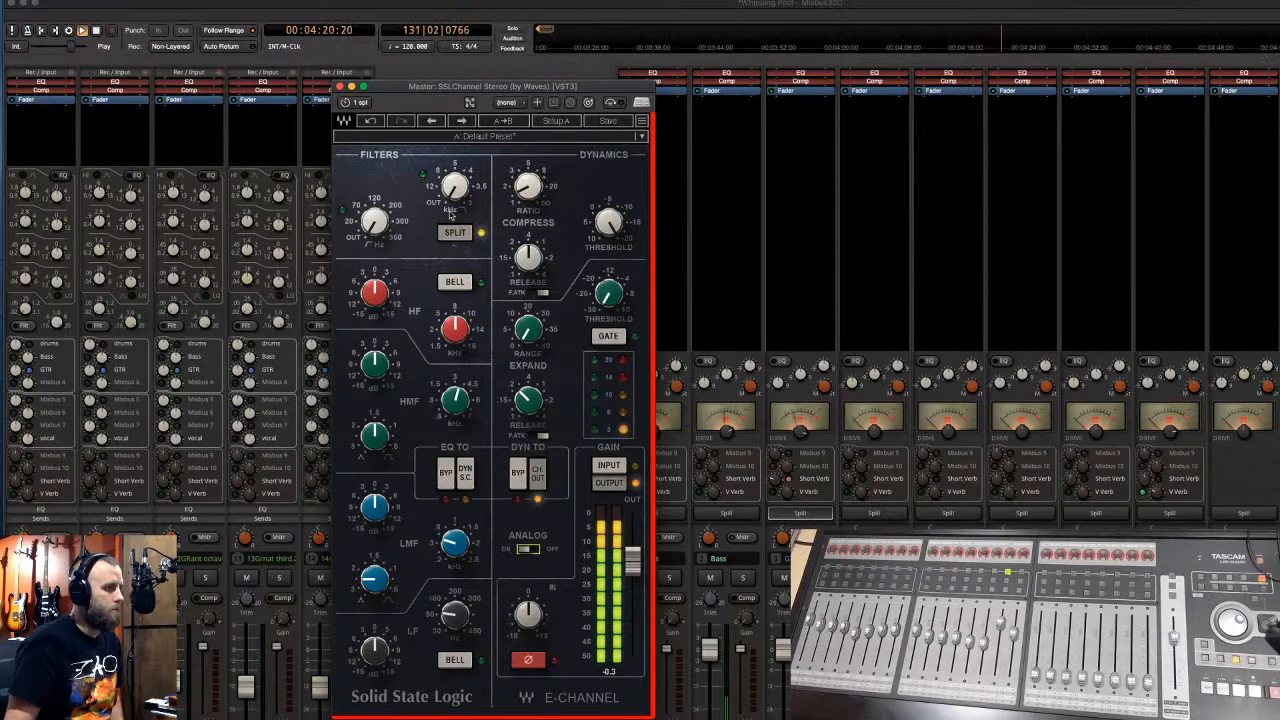
pyautogui.moveTo(375, 236); pyautogui.dragTo(375, 217)
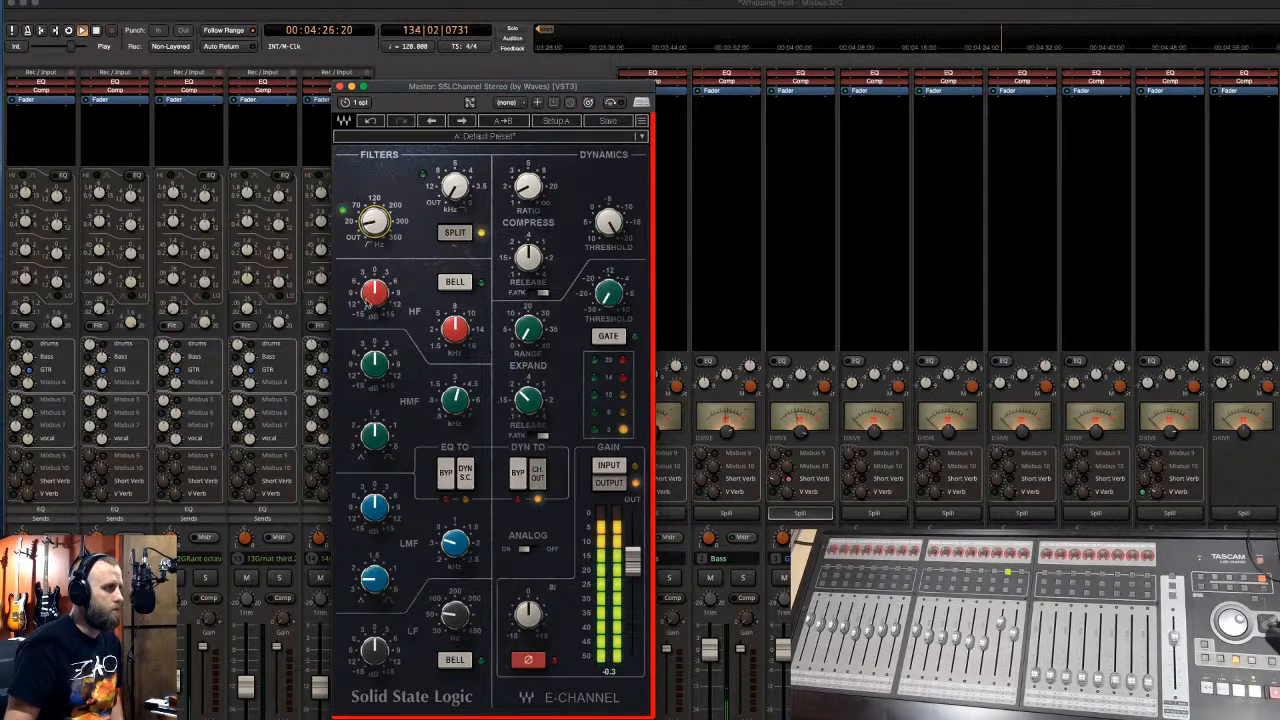
pyautogui.moveTo(375, 292); pyautogui.dragTo(375, 288)
pyautogui.moveTo(455, 398); pyautogui.dragTo(455, 402)
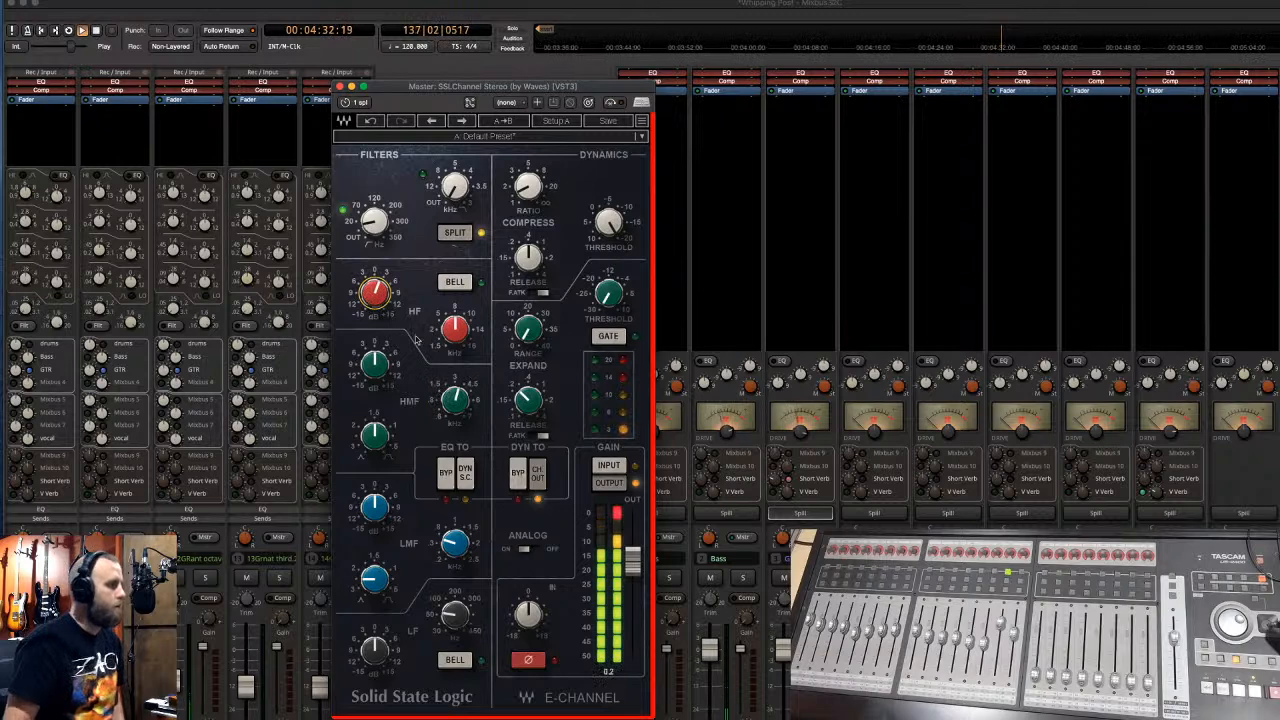
# - Close the SSL channel and spill the last mix bus to show only the Waves Tune track
pyautogui.moveTo(370, 299)
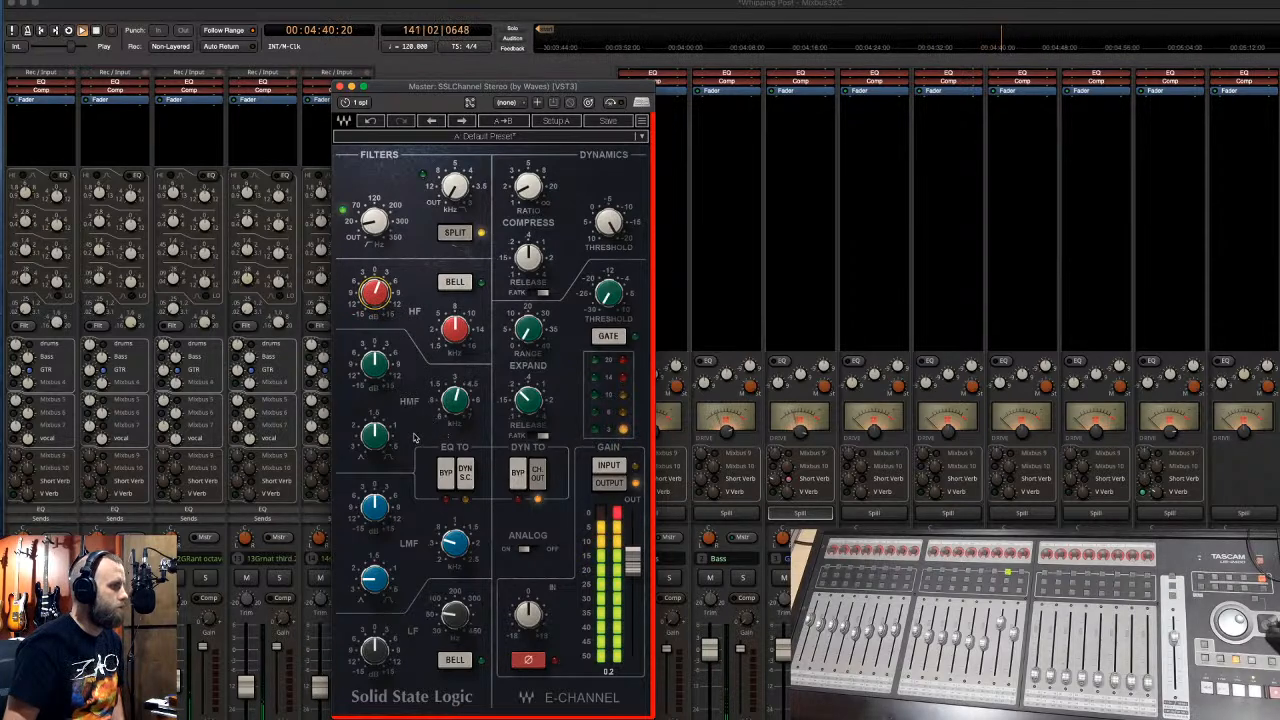
pyautogui.click(340, 87)
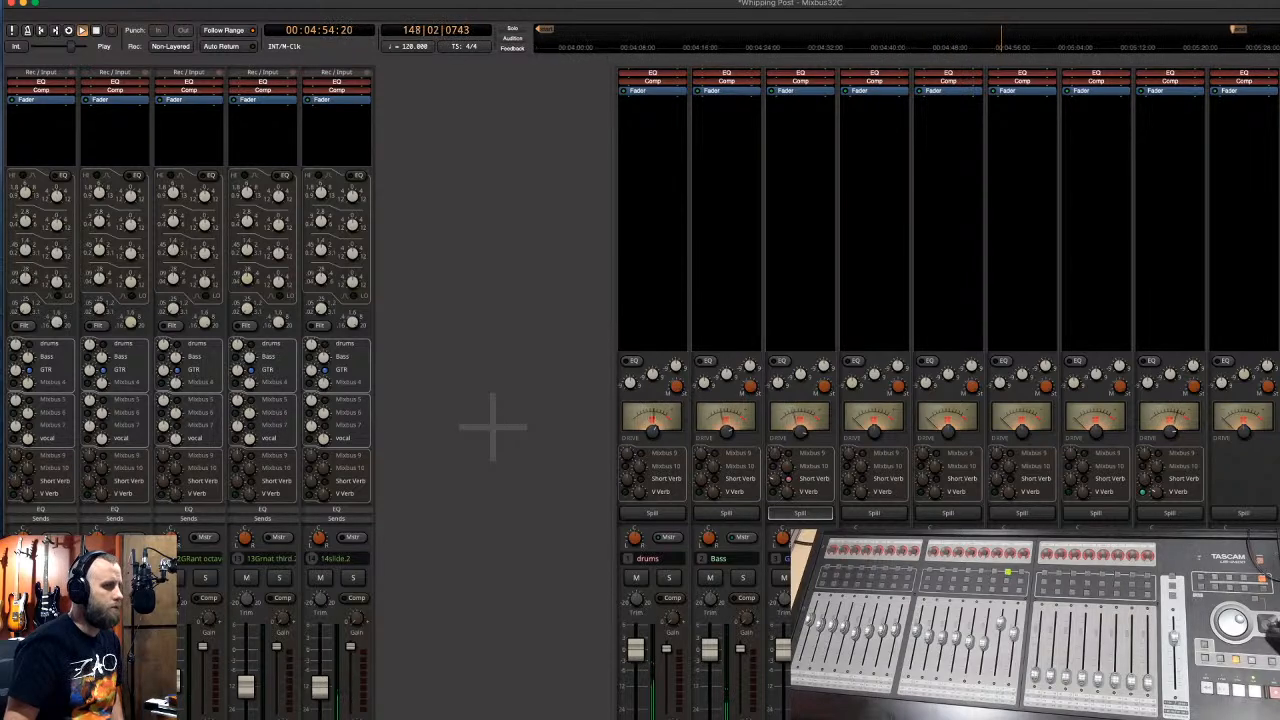
pyautogui.click(1172, 514)
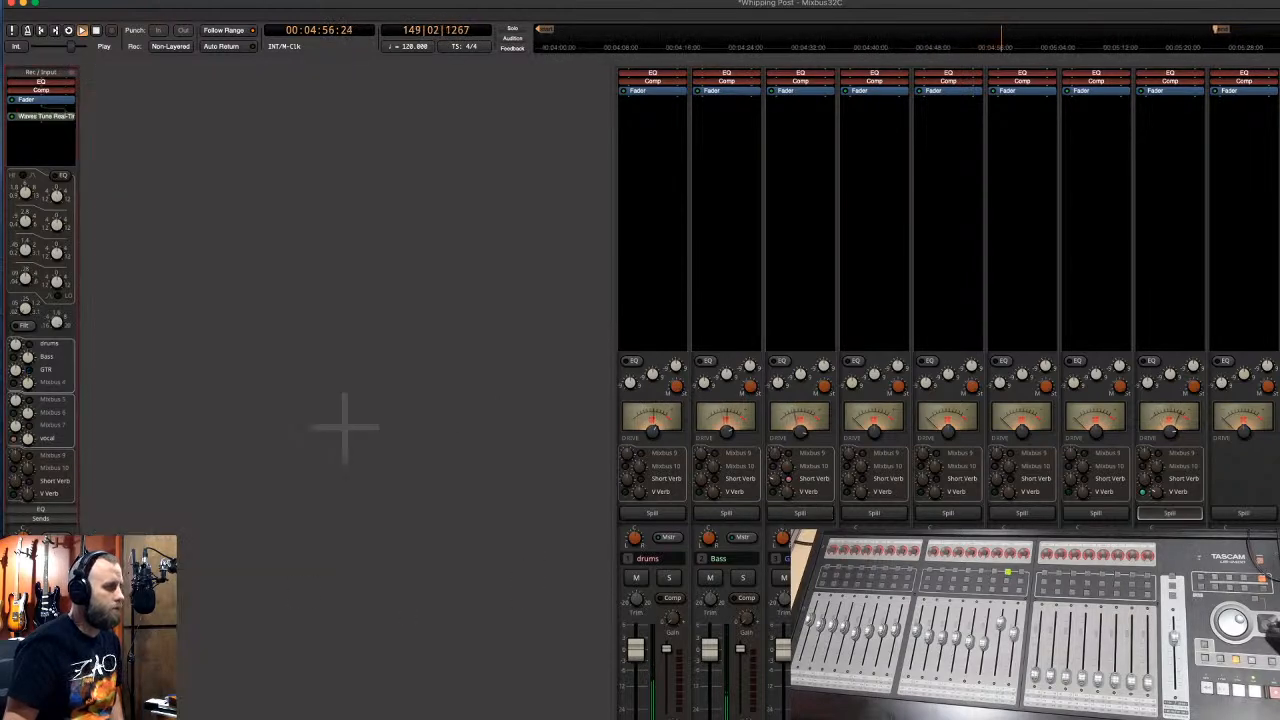
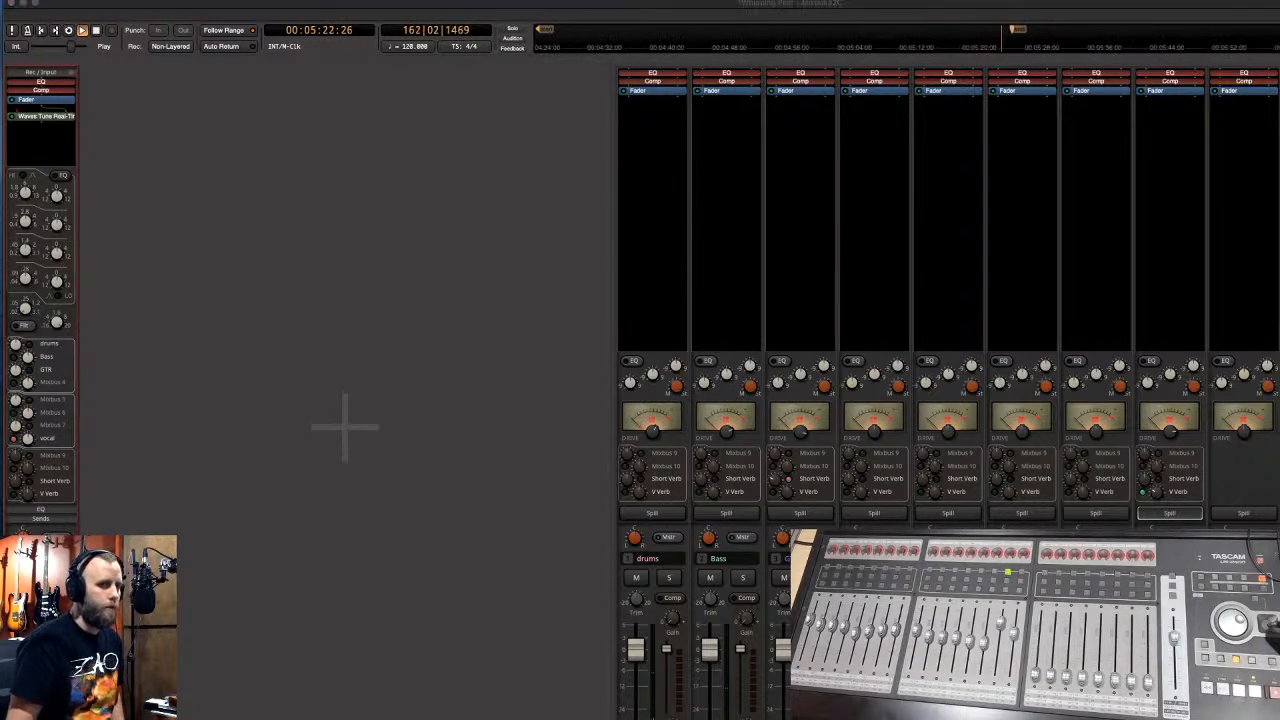
# - Bring the master L2 Ultramaximizer window into view and pull its threshold down
pyautogui.moveTo(1279, 420)
pyautogui.mouseDown()
pyautogui.moveTo(962, 383)
pyautogui.moveTo(791, 277)
pyautogui.mouseUp()
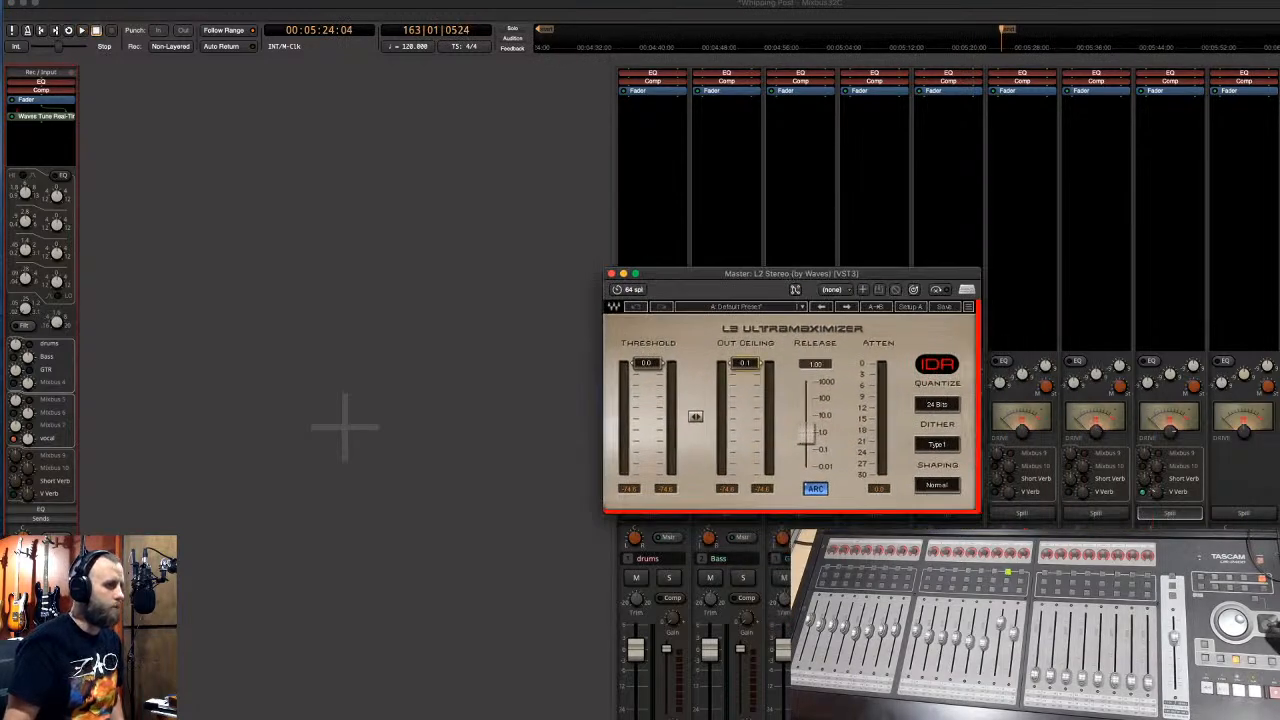
pyautogui.moveTo(646, 363); pyautogui.dragTo(647, 373)
pyautogui.moveTo(699, 273); pyautogui.dragTo(519, 245)
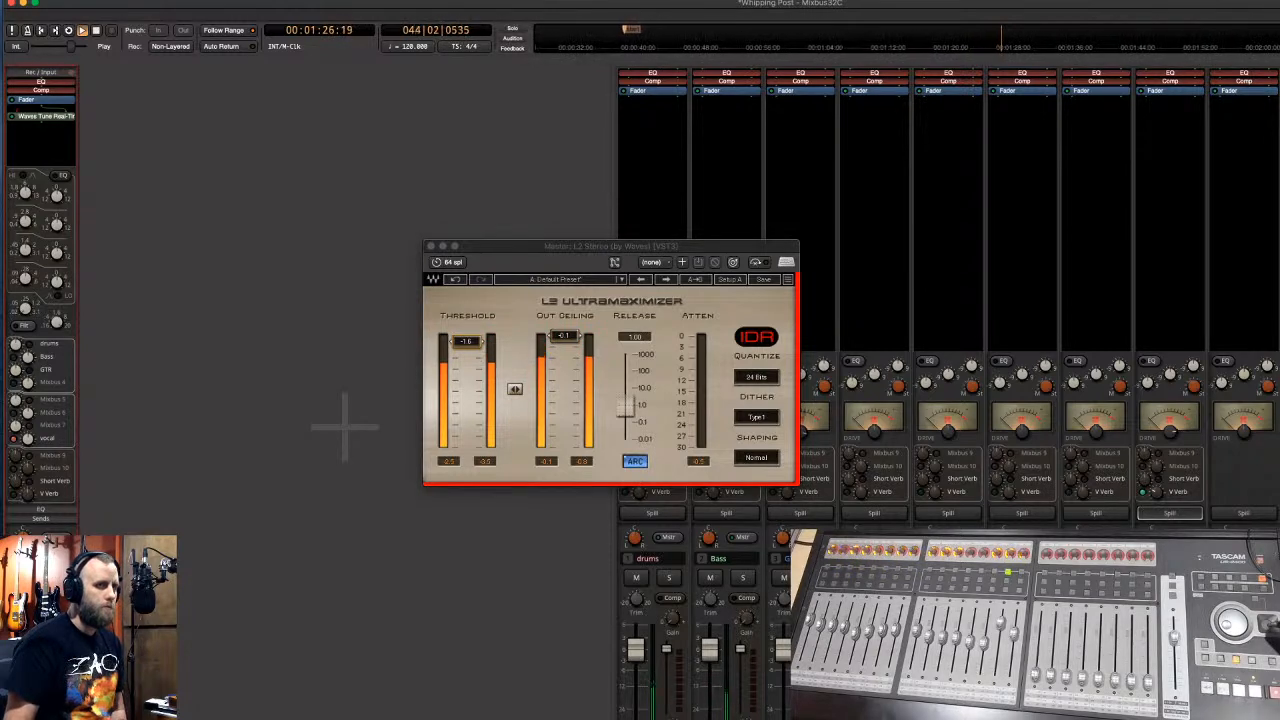
# - Raise the SSLChannel compressor ratio slightly, nudge the L2 threshold lower, and close both plugins
pyautogui.doubleClick(1277, 116)
pyautogui.moveTo(530, 180); pyautogui.dragTo(530, 171)
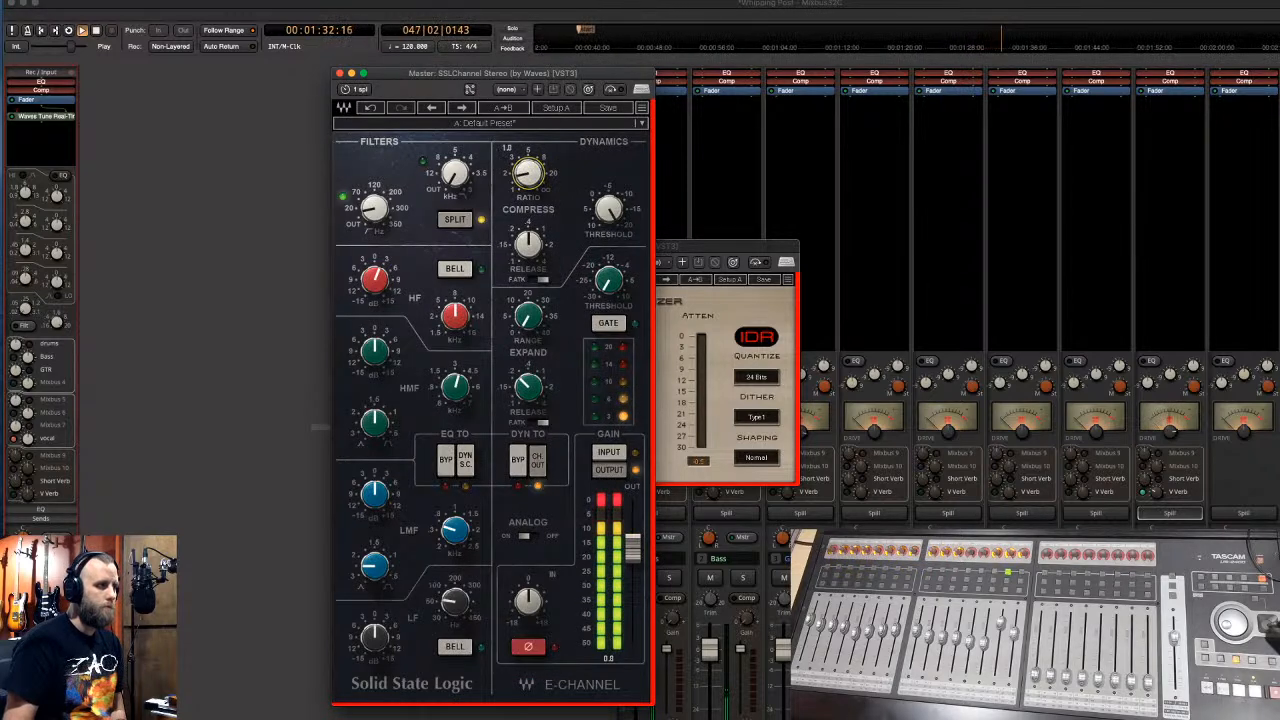
pyautogui.click(339, 73)
pyautogui.moveTo(466, 341); pyautogui.dragTo(466, 346)
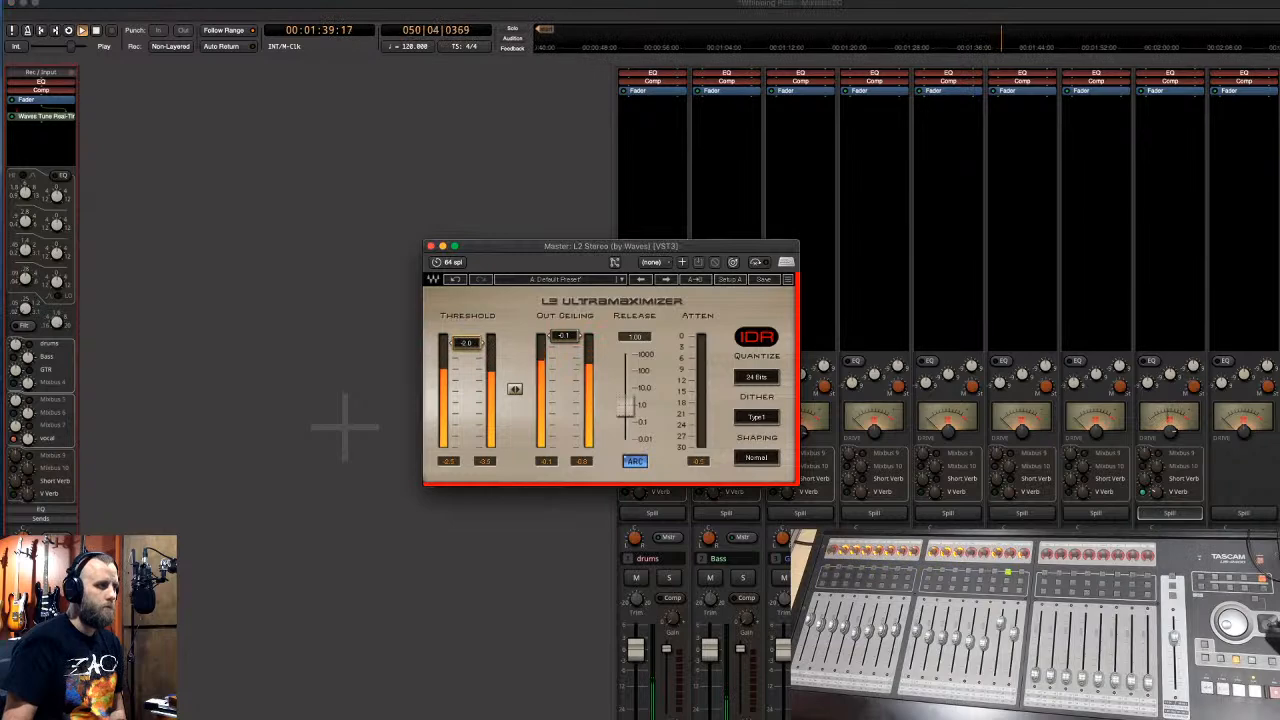
pyautogui.click(430, 246)
# - Switch to the editor timeline, scroll the track list, and stop playback
pyautogui.hotkey('alt', 'm')
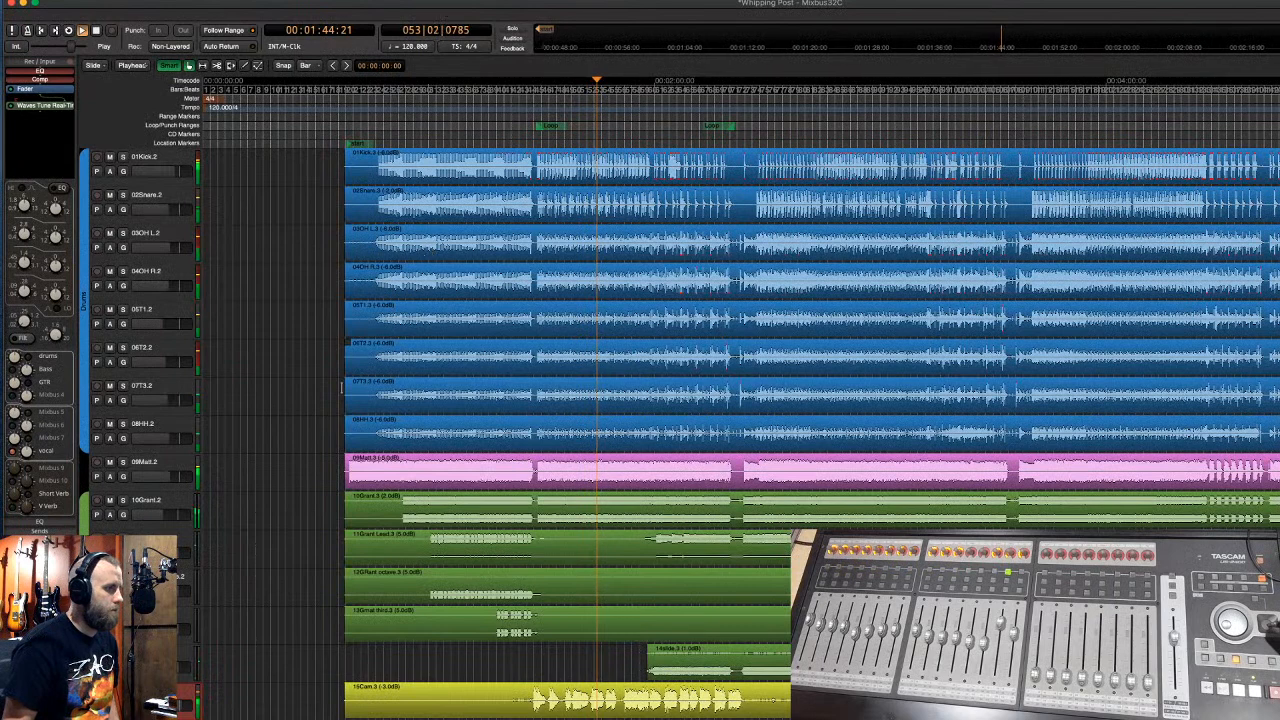
pyautogui.scroll(-4, 193, 362)
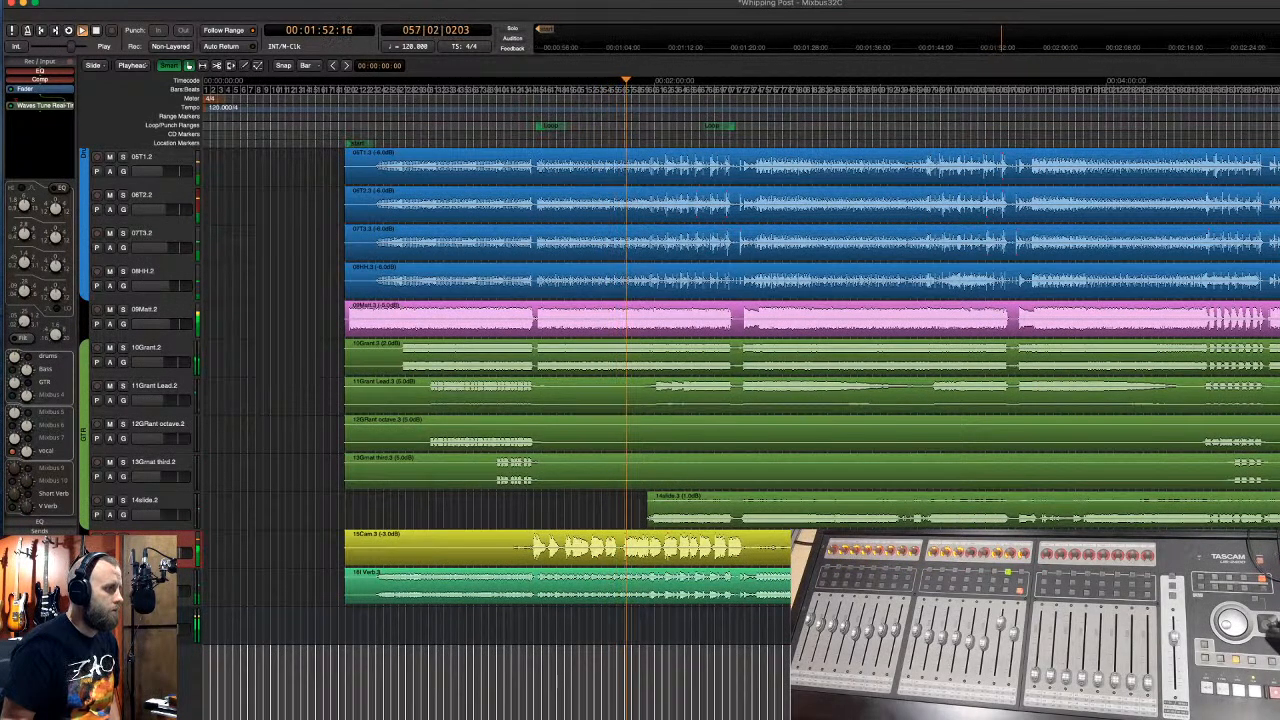
pyautogui.press('space')
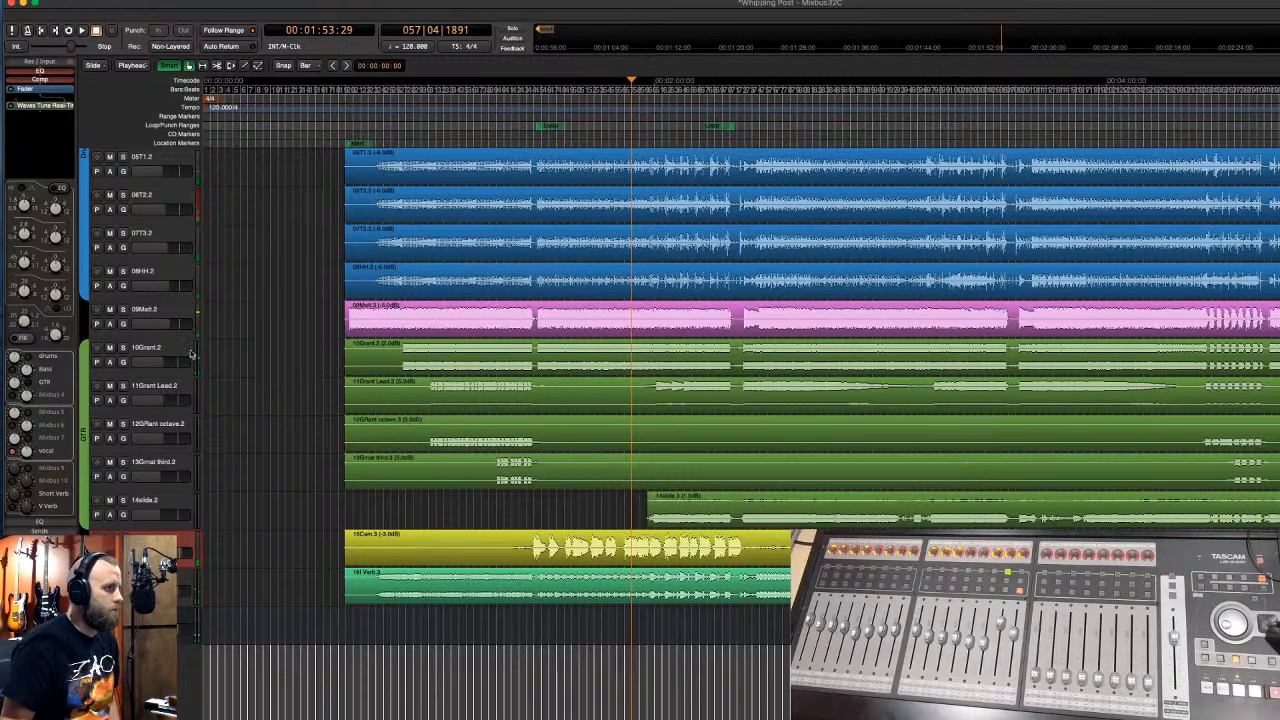
pyautogui.scroll(4, 193, 338)
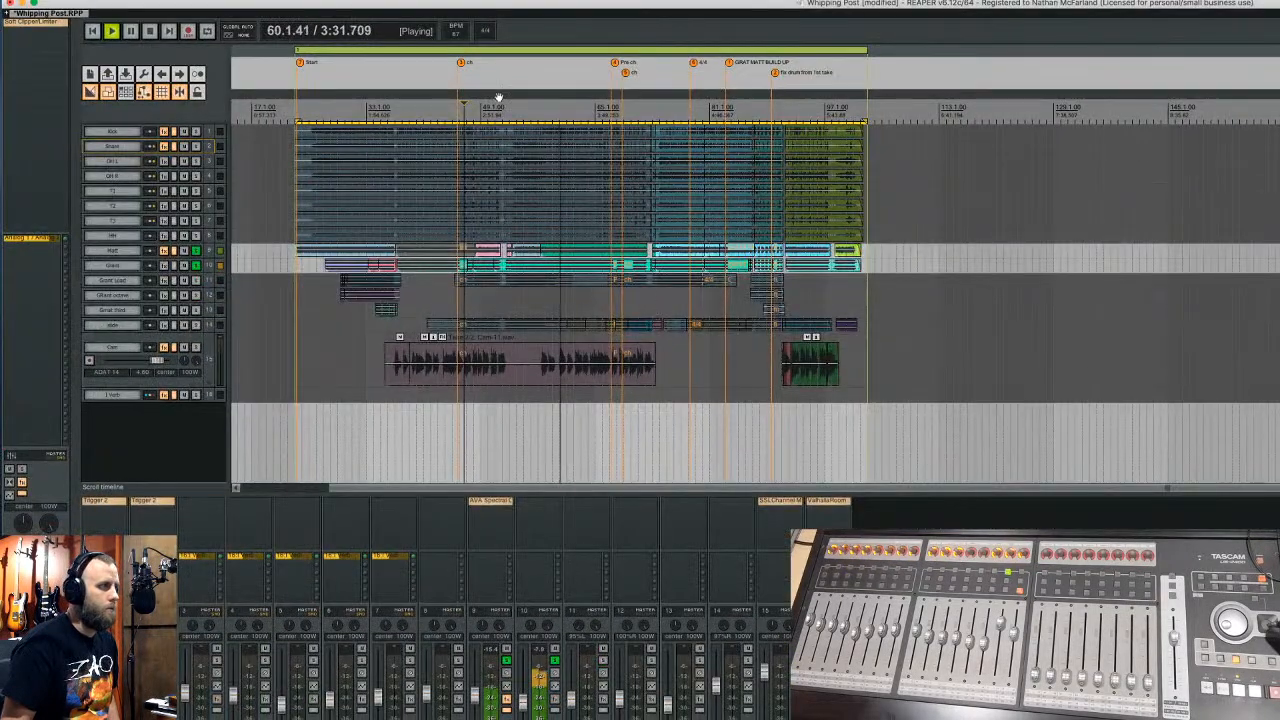
# - Stop REAPER playback and save the Whipping Post project
pyautogui.press('space')
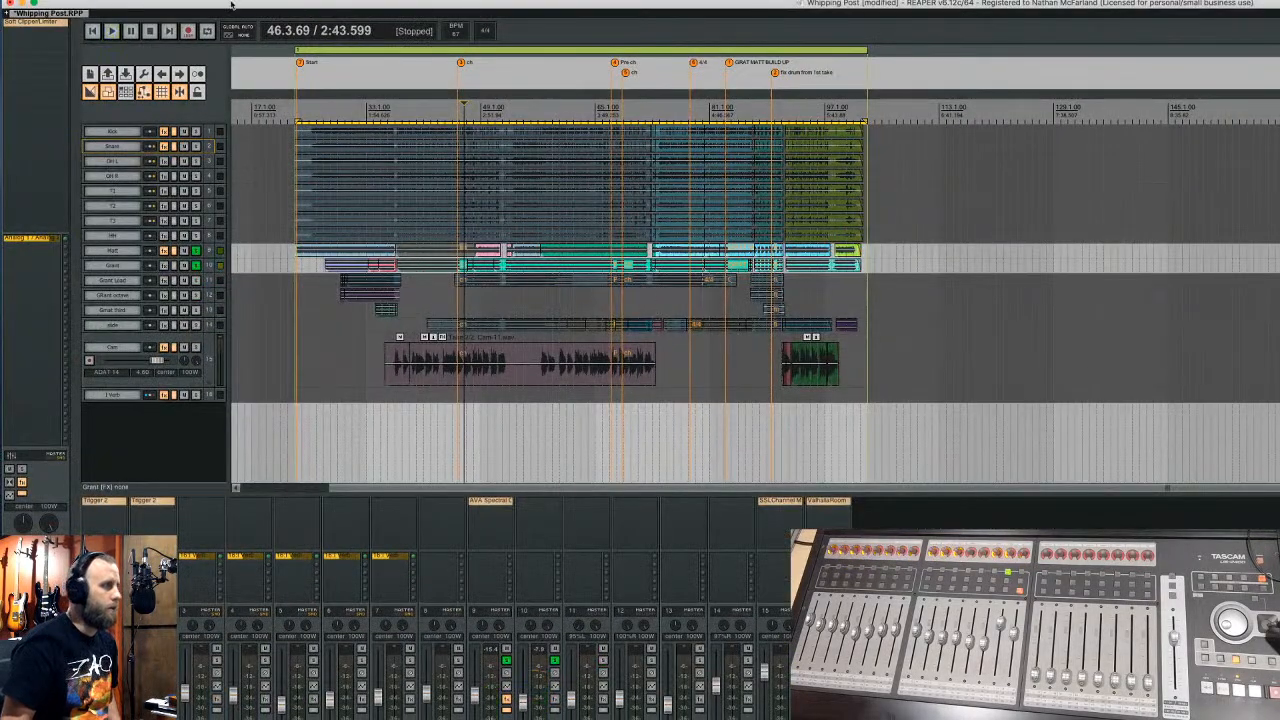
pyautogui.click(78, 1)
pyautogui.click(116, 38)
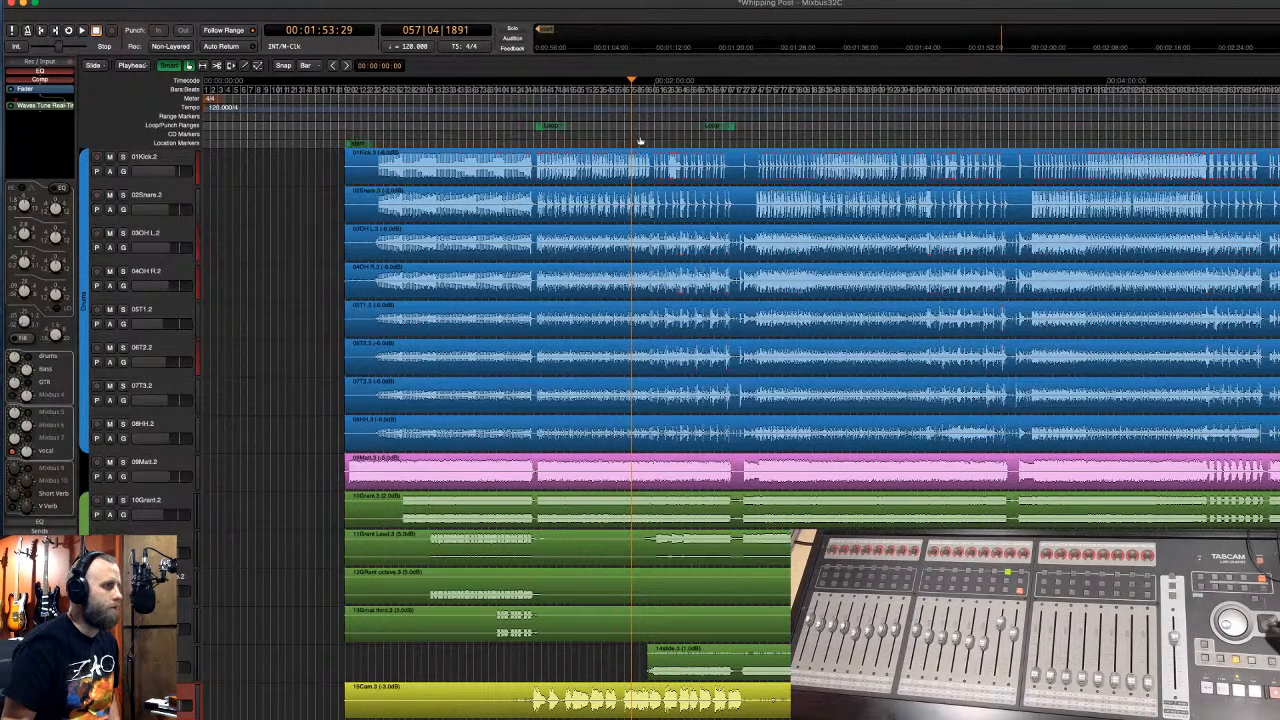
# - Back in Mixbus, play the session from around 1:27
pyautogui.click(622, 132)
pyautogui.click(531, 140)
pyautogui.press('space')
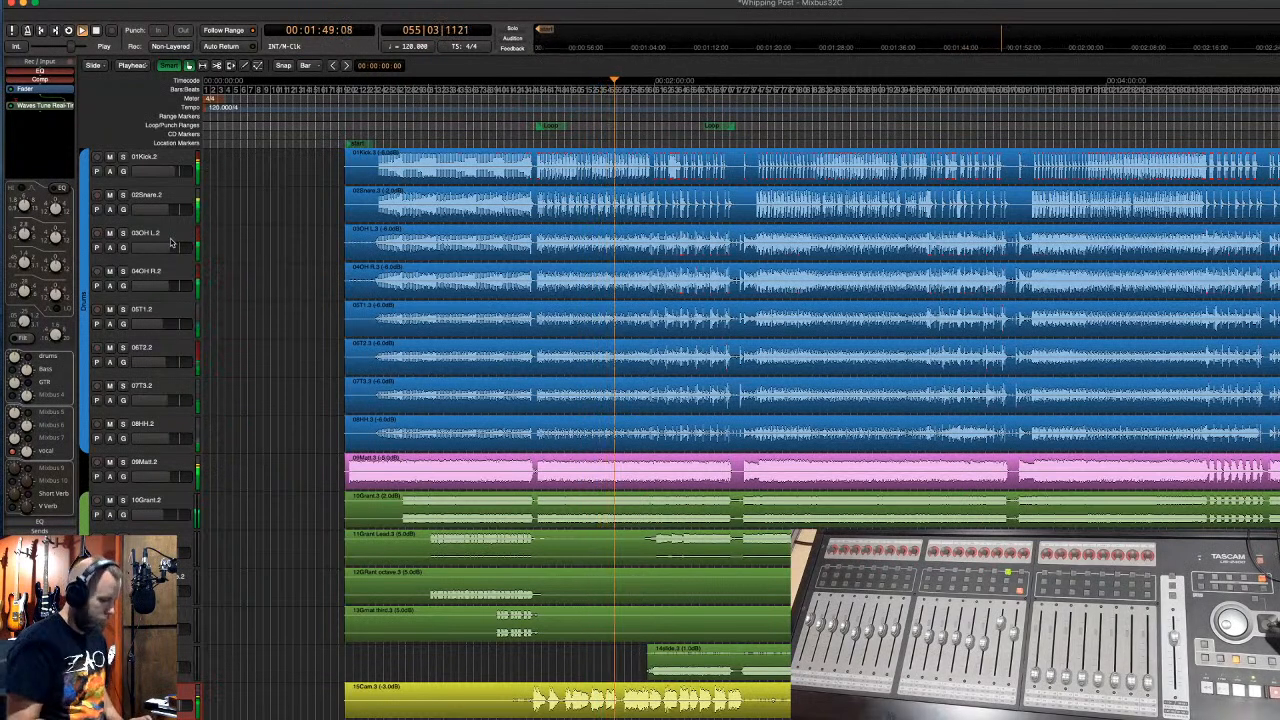
# - Toggle between mixer and editor, zoom the timeline in and out, and finish in the mixer
pyautogui.hotkey('alt', 'm')
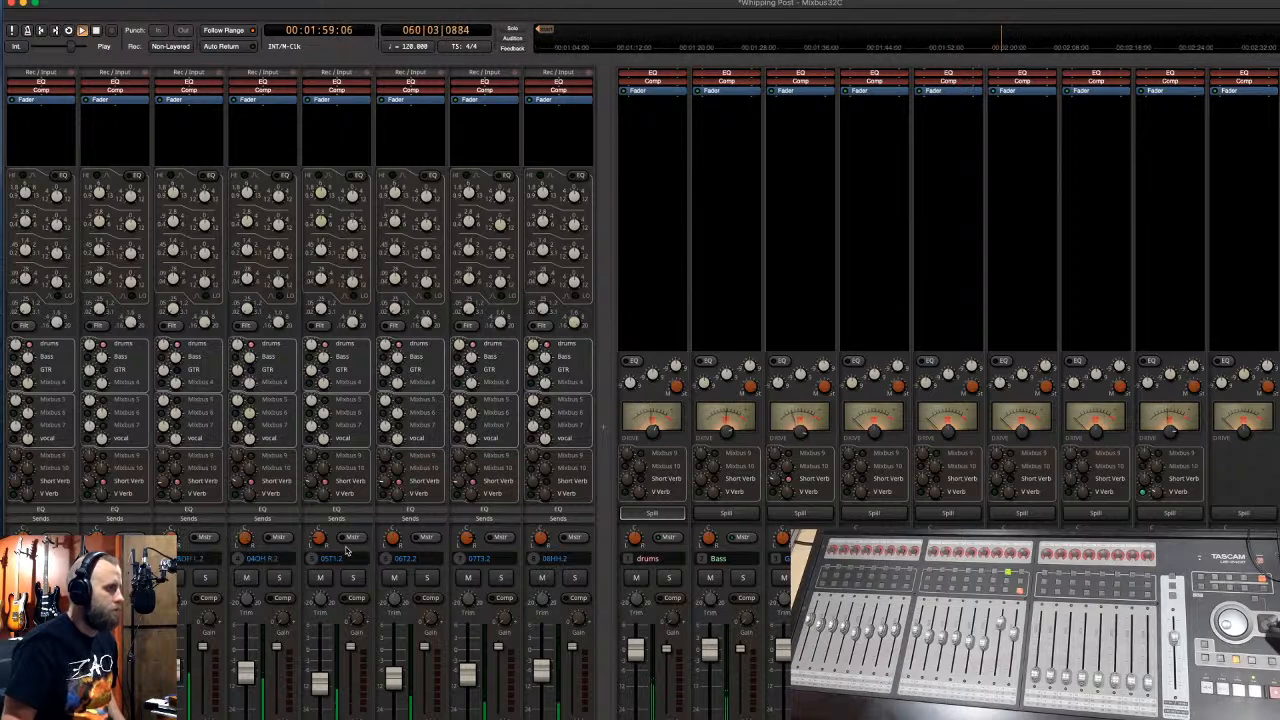
pyautogui.hotkey('ctrl', 'm')
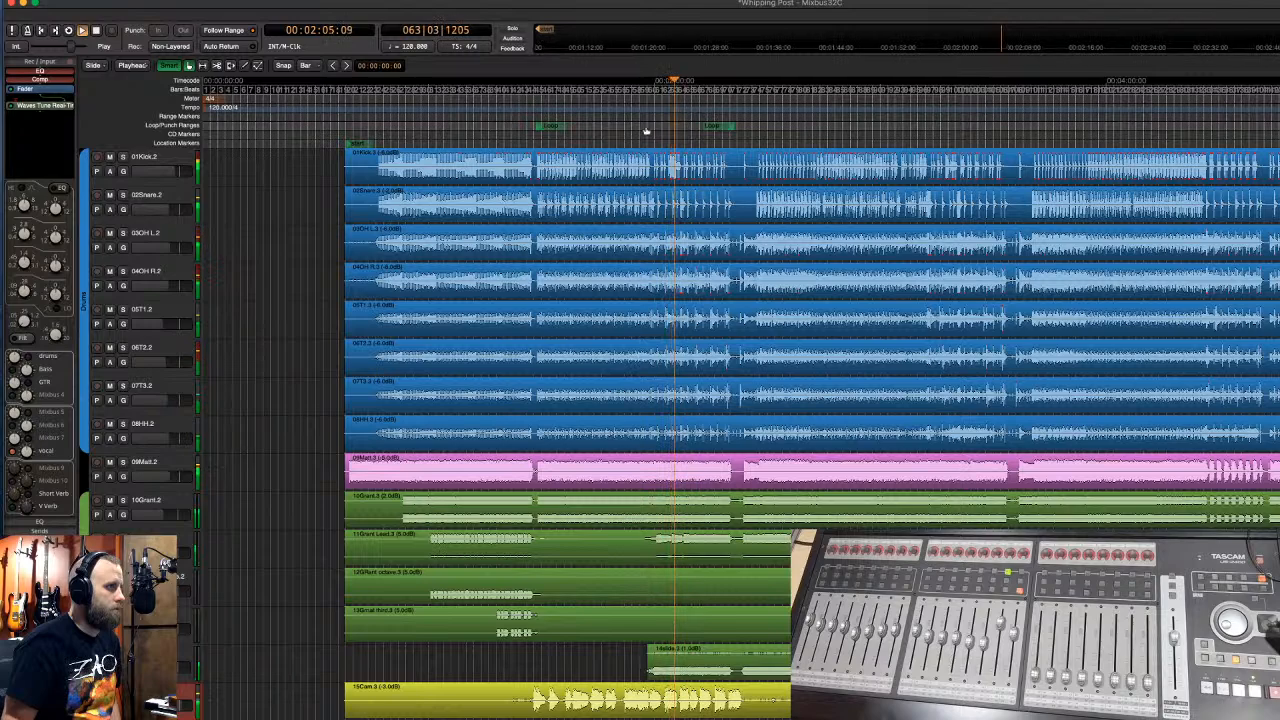
pyautogui.scroll(3, 647, 131)
pyautogui.scroll(-3, 647, 131)
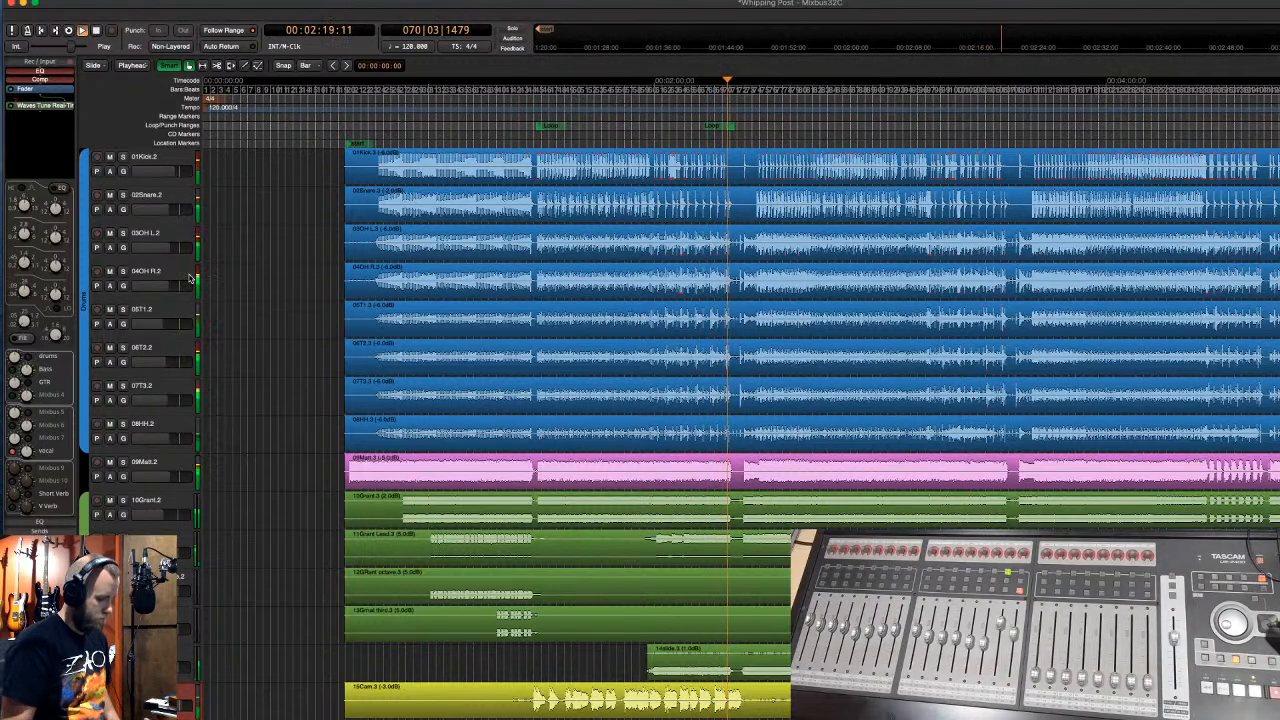
pyautogui.hotkey('alt', 'm')
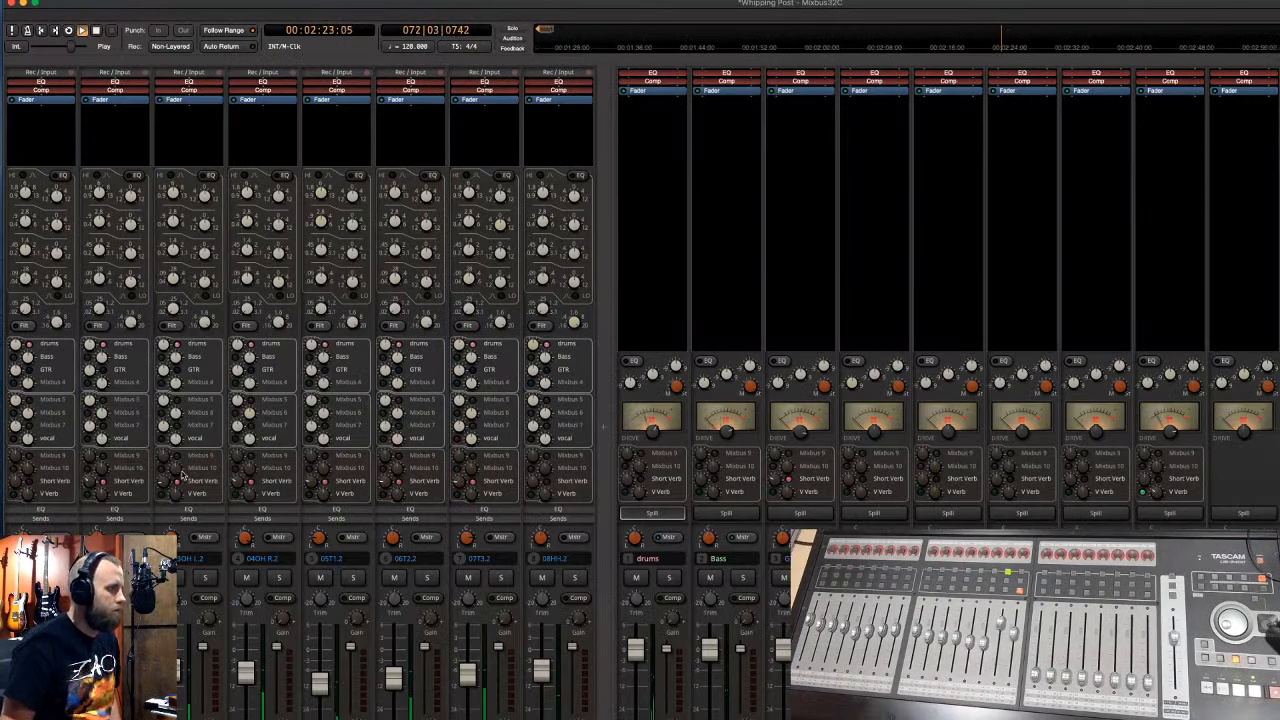
# - Spill the drums bus channels under a Drums header, then close the Mixbus window
pyautogui.moveTo(314, 476)
pyautogui.moveTo(386, 470)
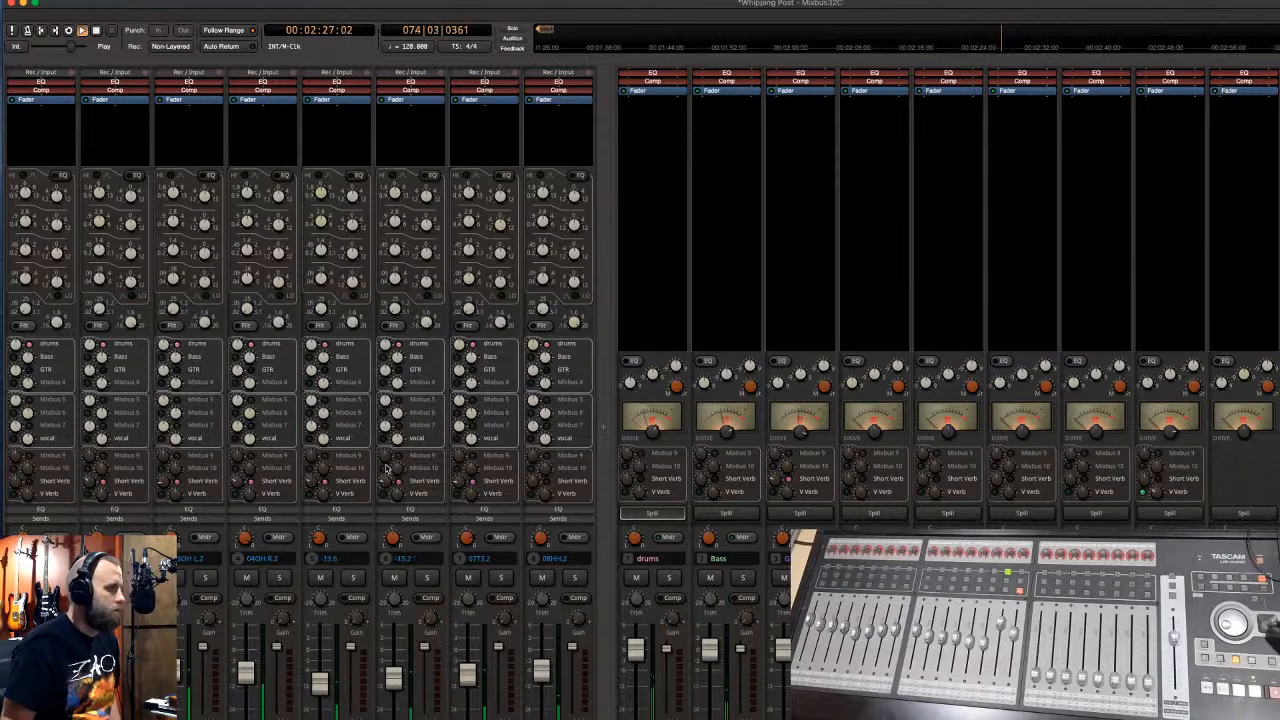
pyautogui.moveTo(467, 439)
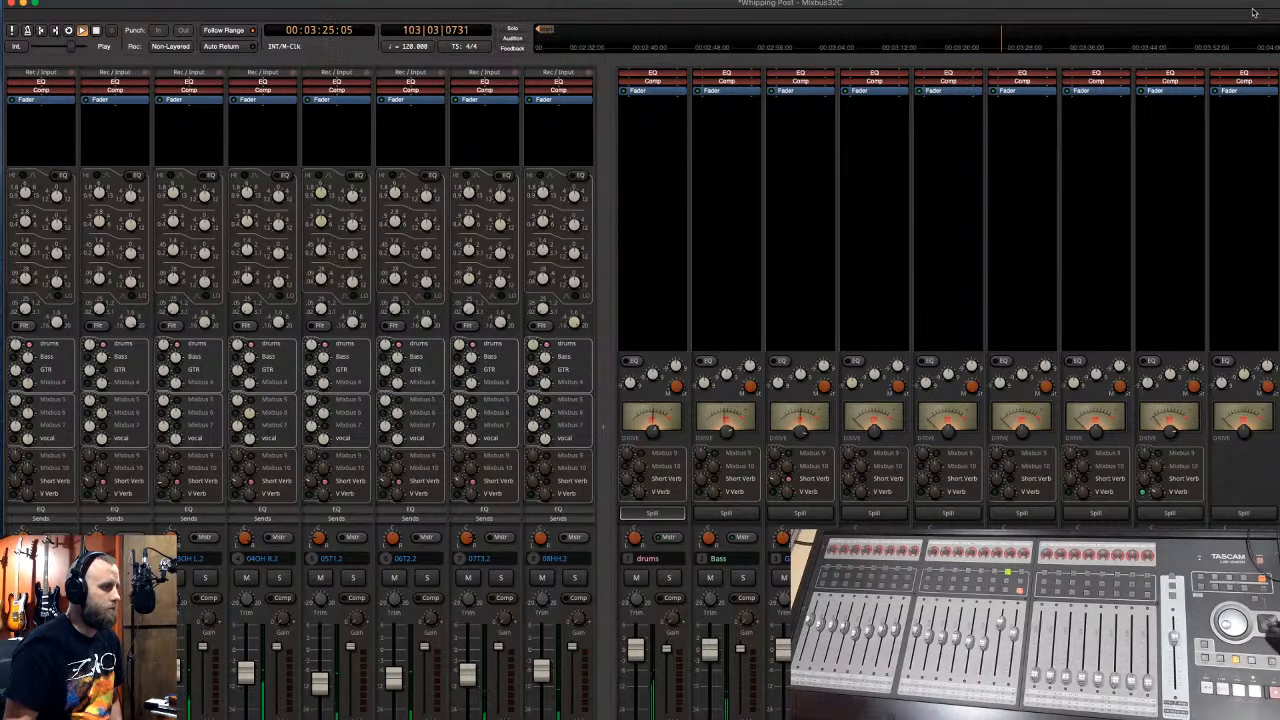
pyautogui.click(650, 513)
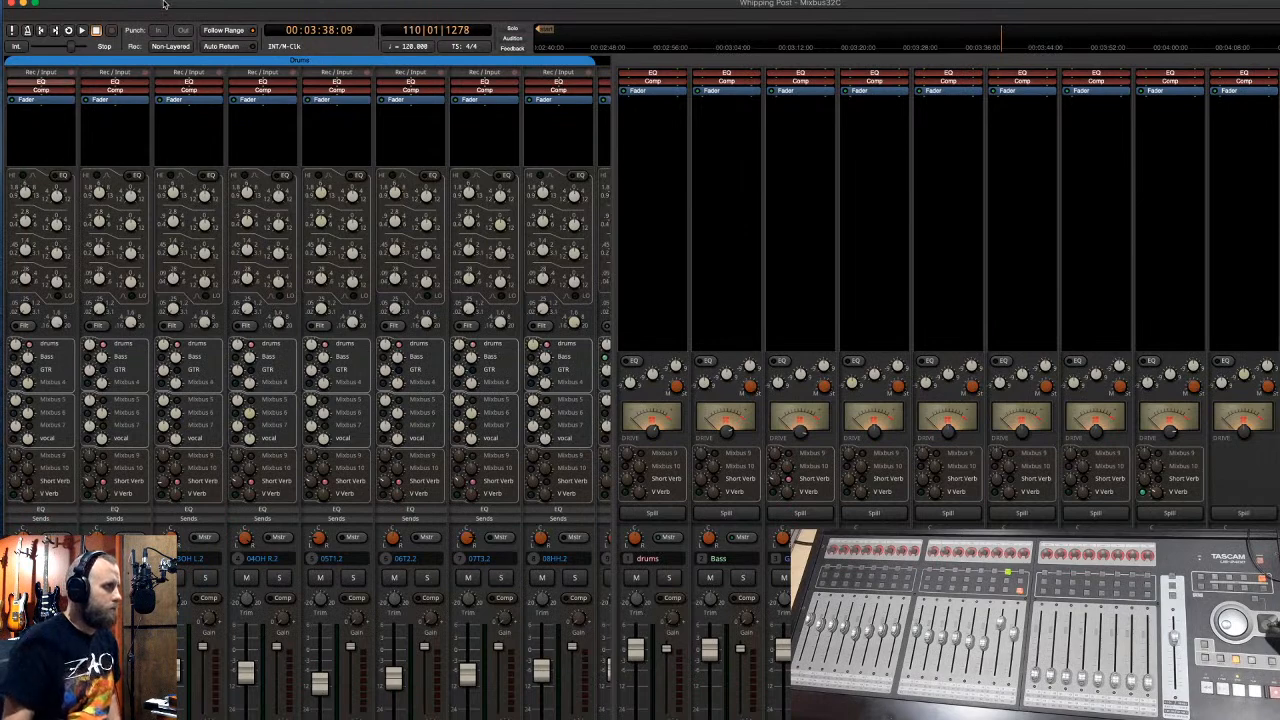
pyautogui.click(22, 5)
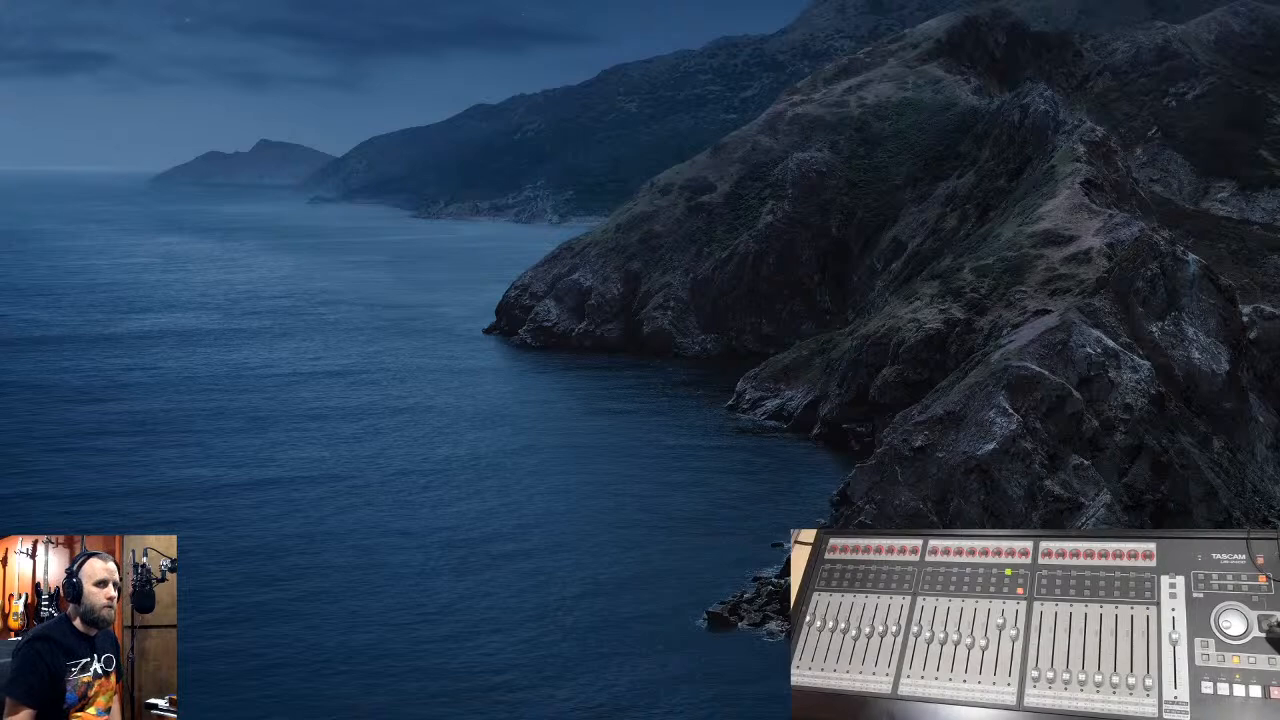
# - Browse 4 TB Recording Drive > Clients > band folder > Little at a Time 136 BPM and open Little at a Time Ruff Mix.RPP
pyautogui.doubleClick(1272, 88)
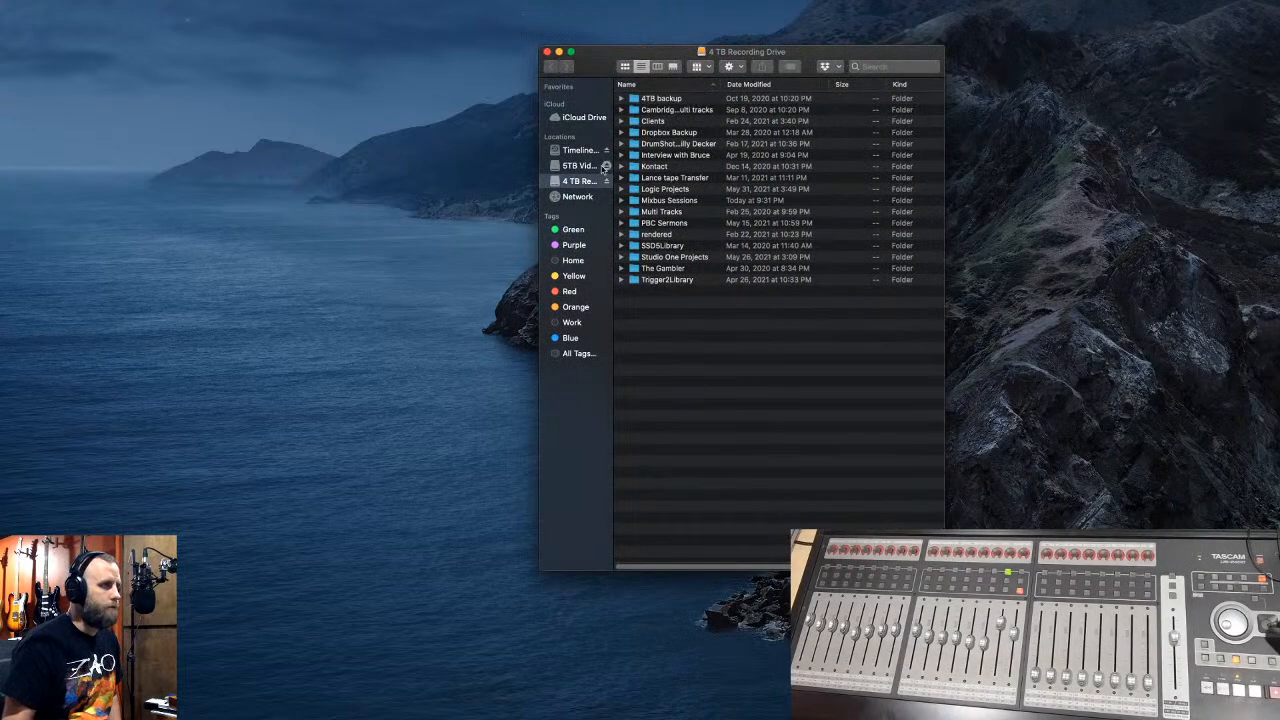
pyautogui.doubleClick(655, 122)
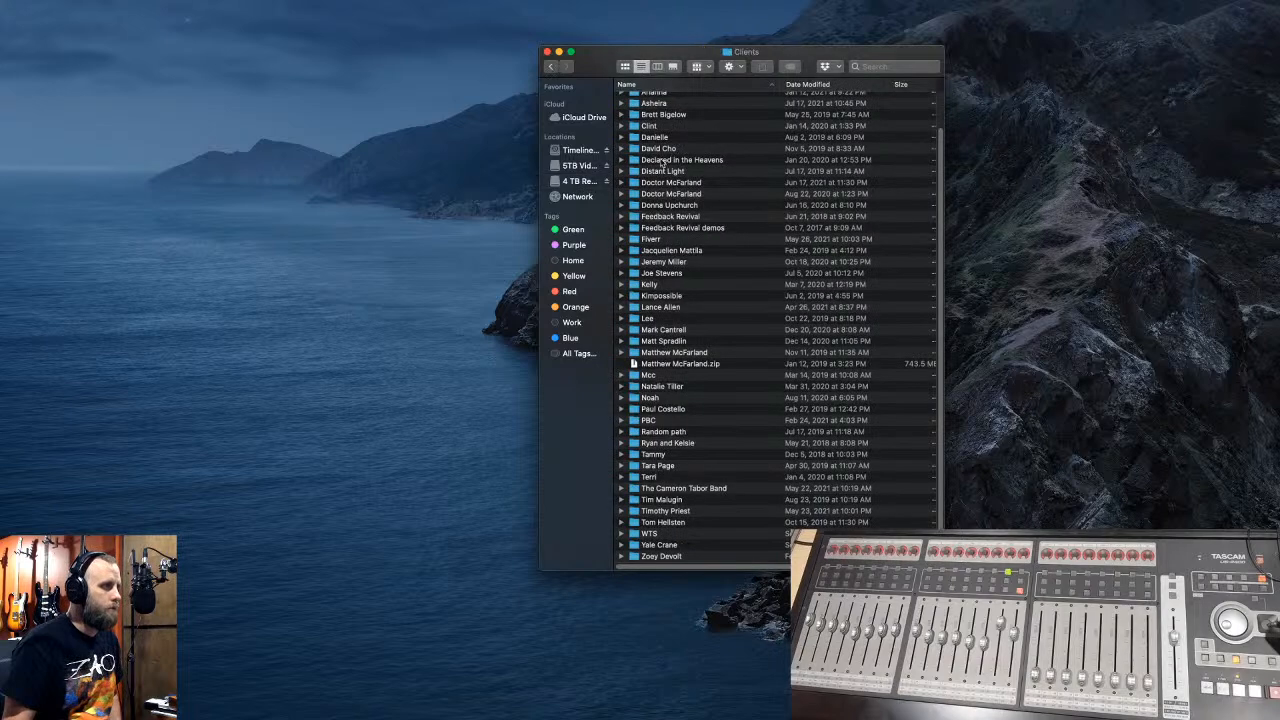
pyautogui.doubleClick(684, 489)
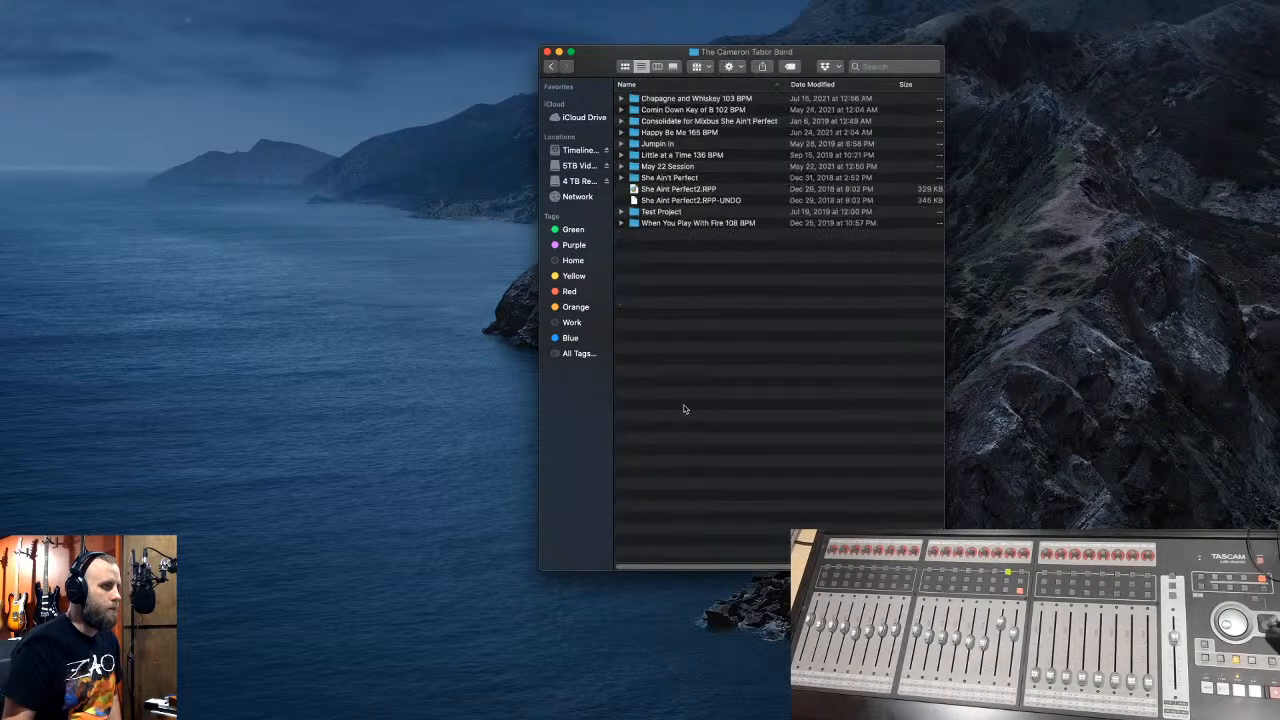
pyautogui.doubleClick(666, 166)
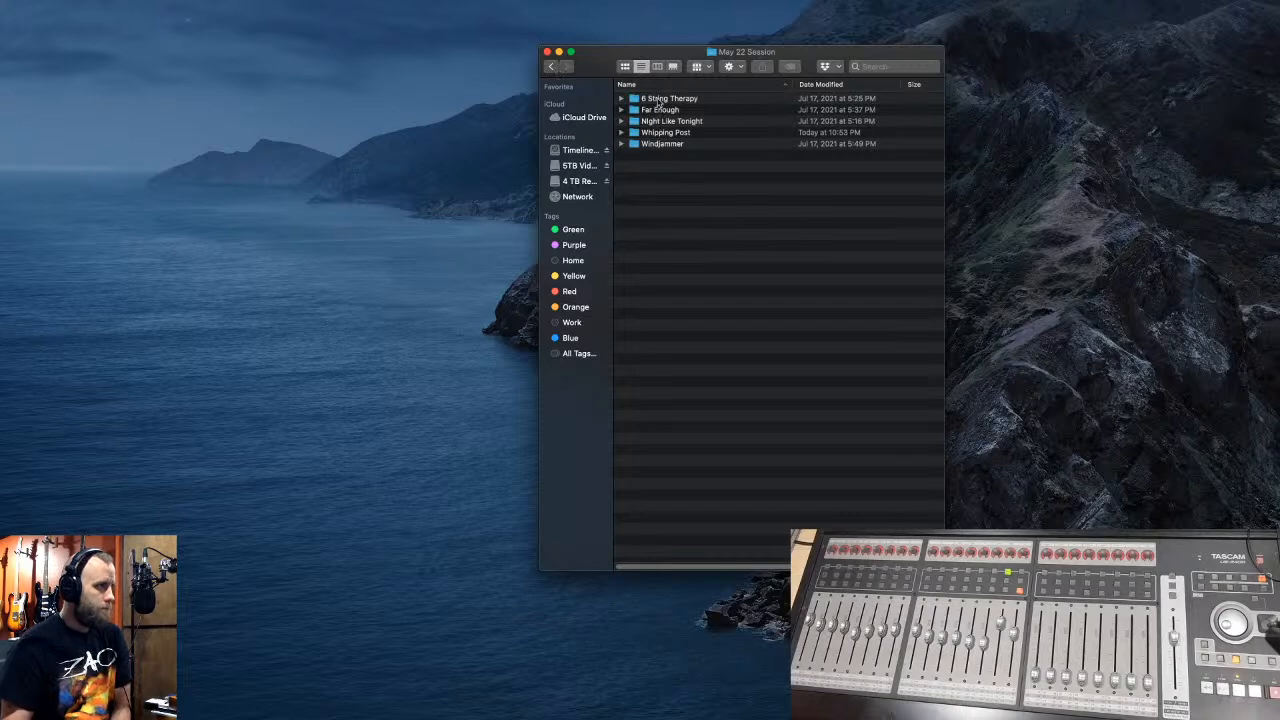
pyautogui.click(551, 66)
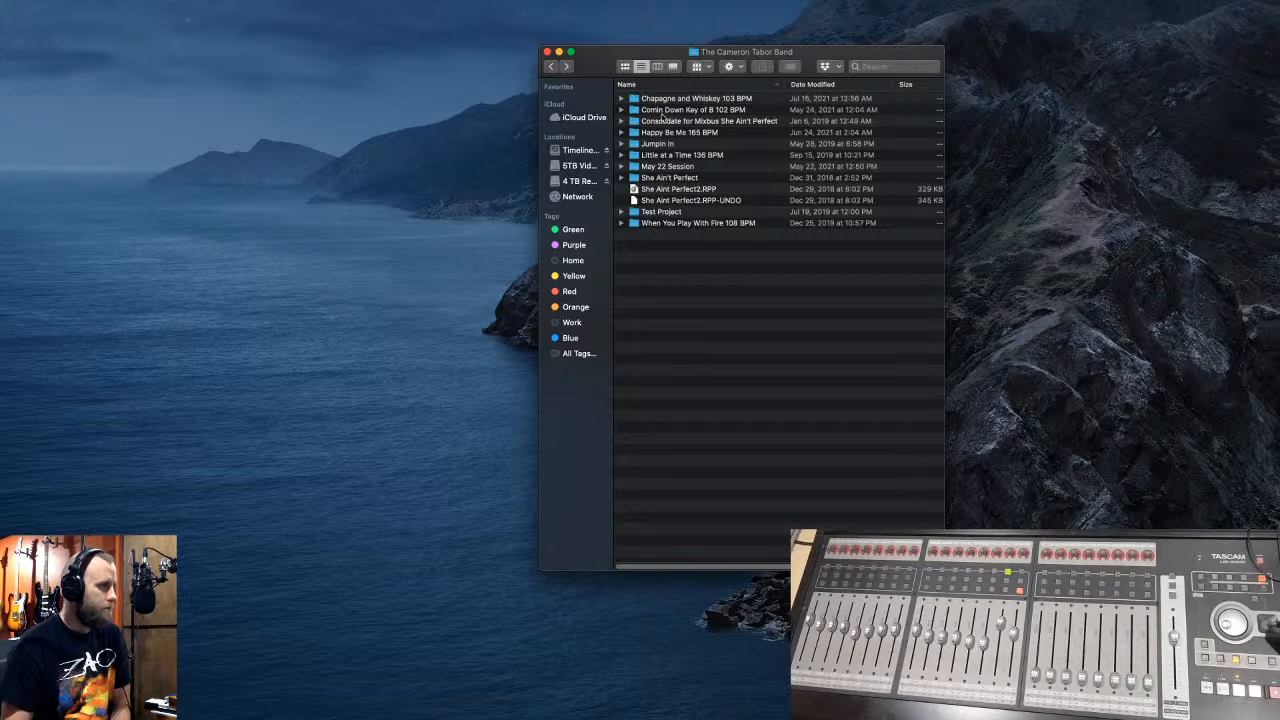
pyautogui.doubleClick(647, 156)
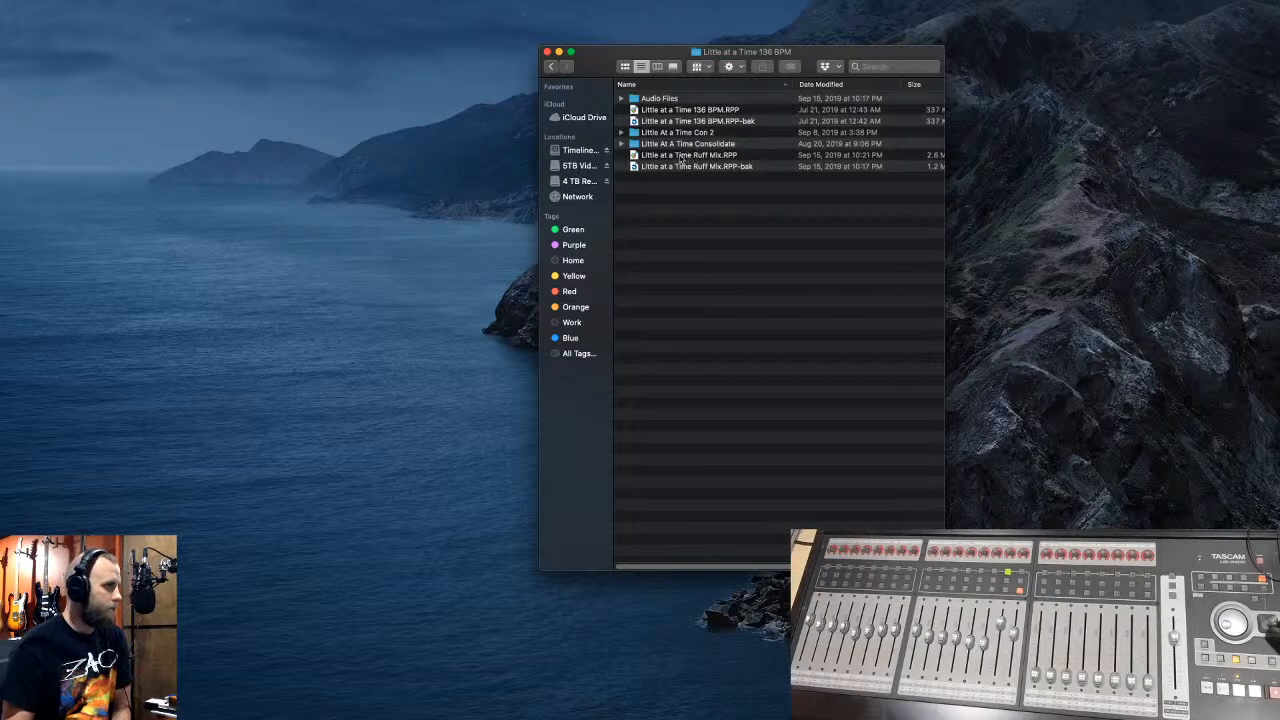
pyautogui.doubleClick(680, 157)
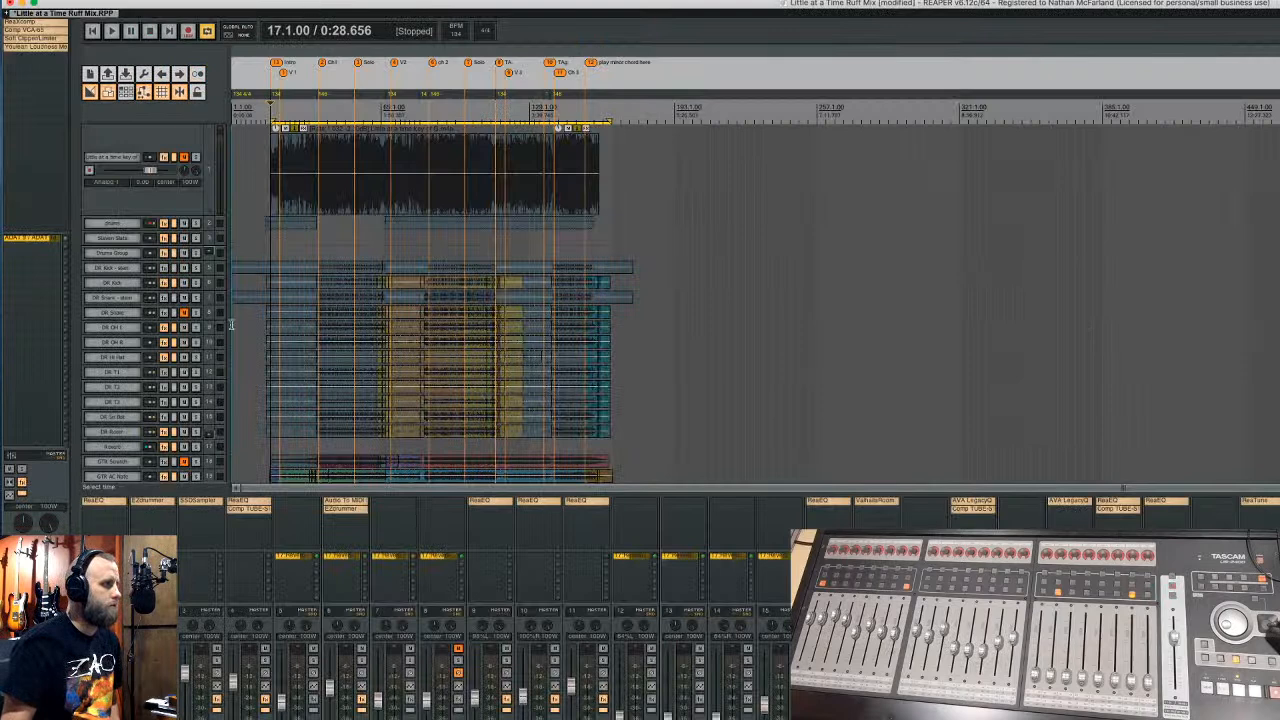
# - Check the DR OH L track's effects, then re-dock the mixer below the arrangement
pyautogui.click(164, 328)
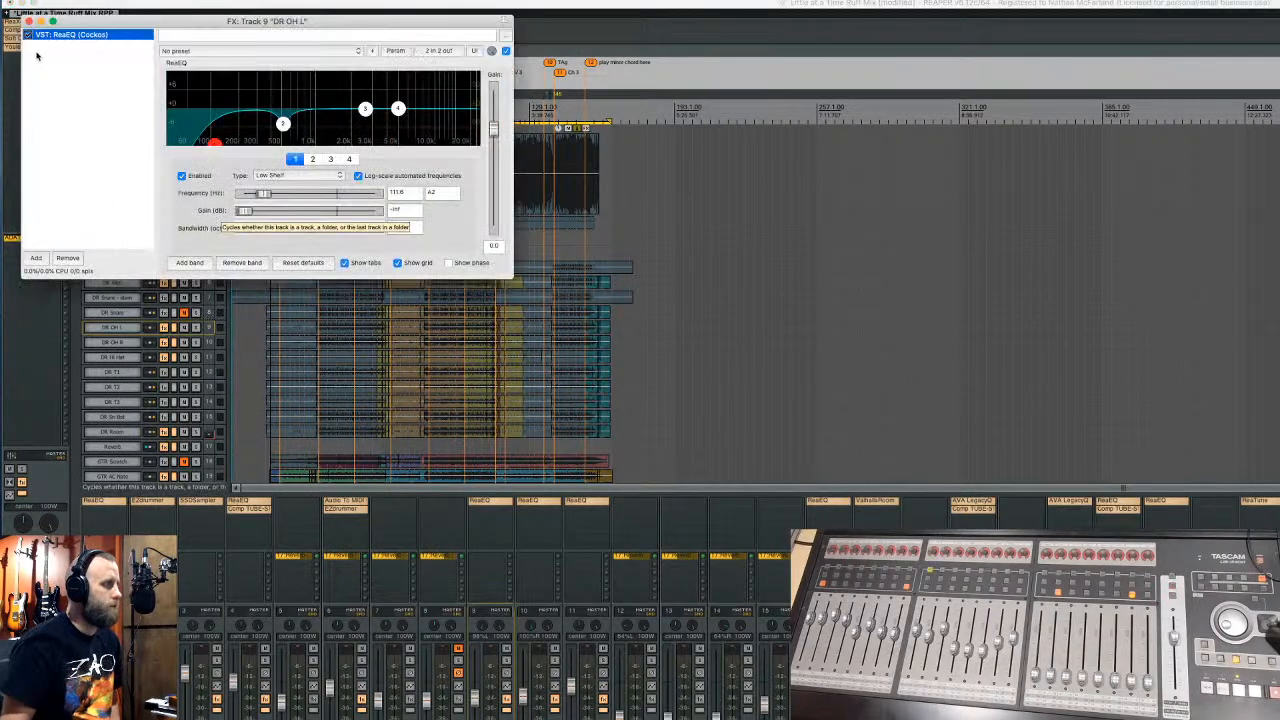
pyautogui.click(29, 21)
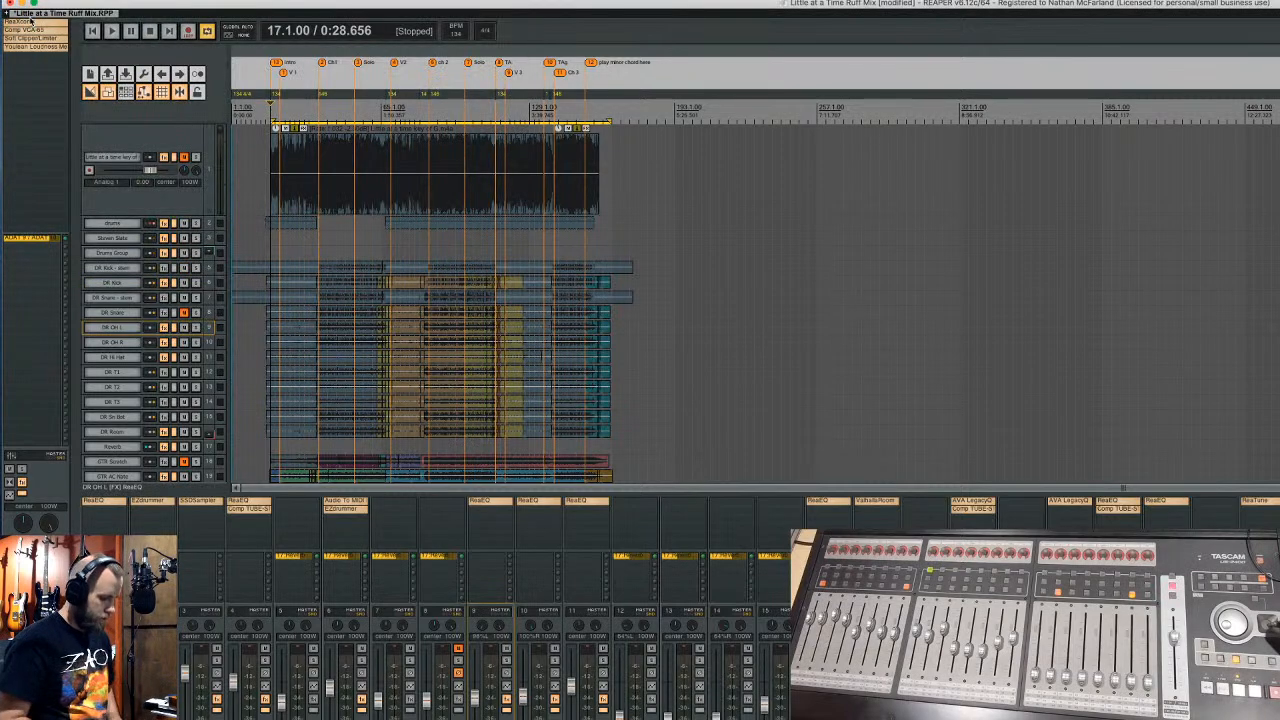
pyautogui.press('super+m')
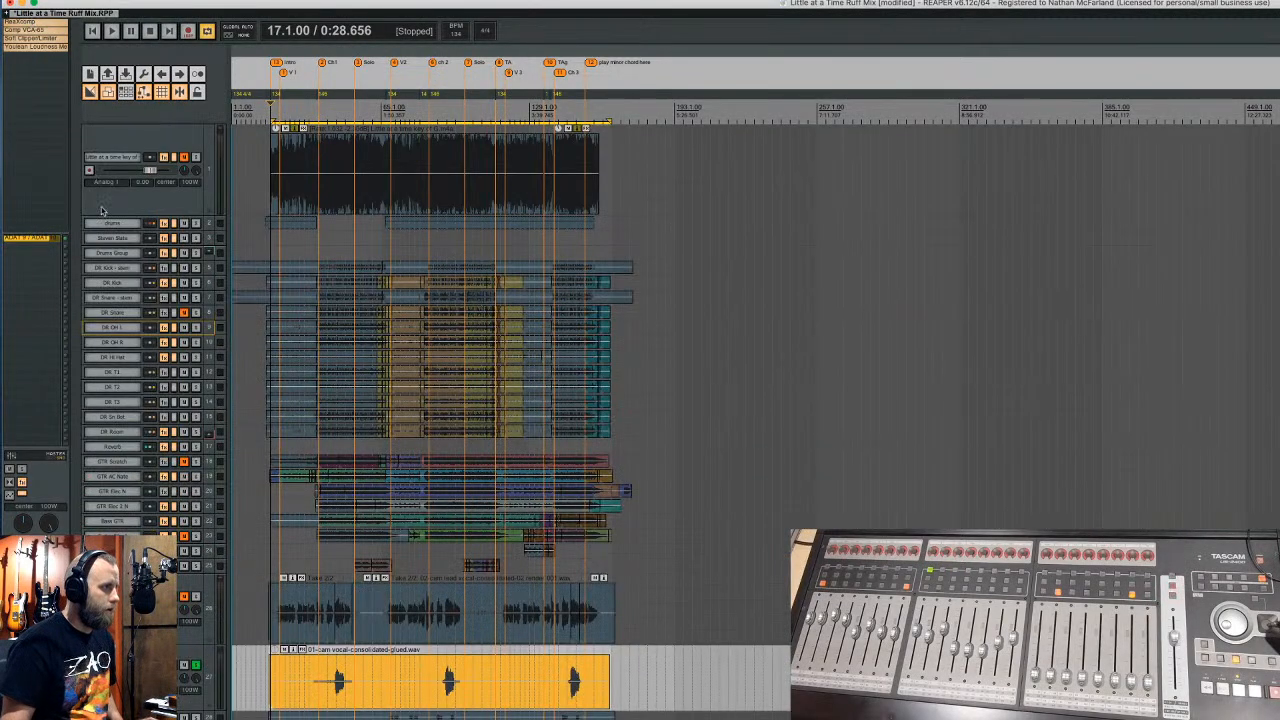
pyautogui.press('super+m')
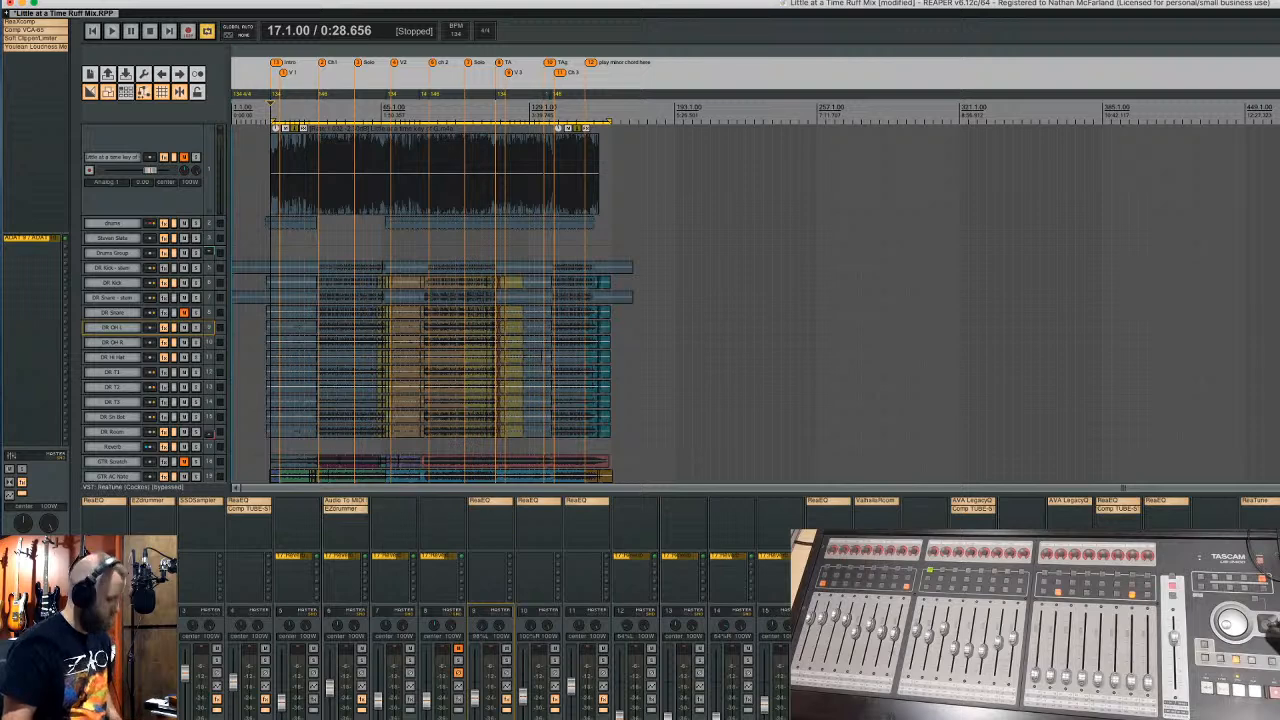
# - Step through the tracks from 01-cam vocal up to Drums Group, checking each one's FX
pyautogui.click(112, 437)
pyautogui.press('Up')
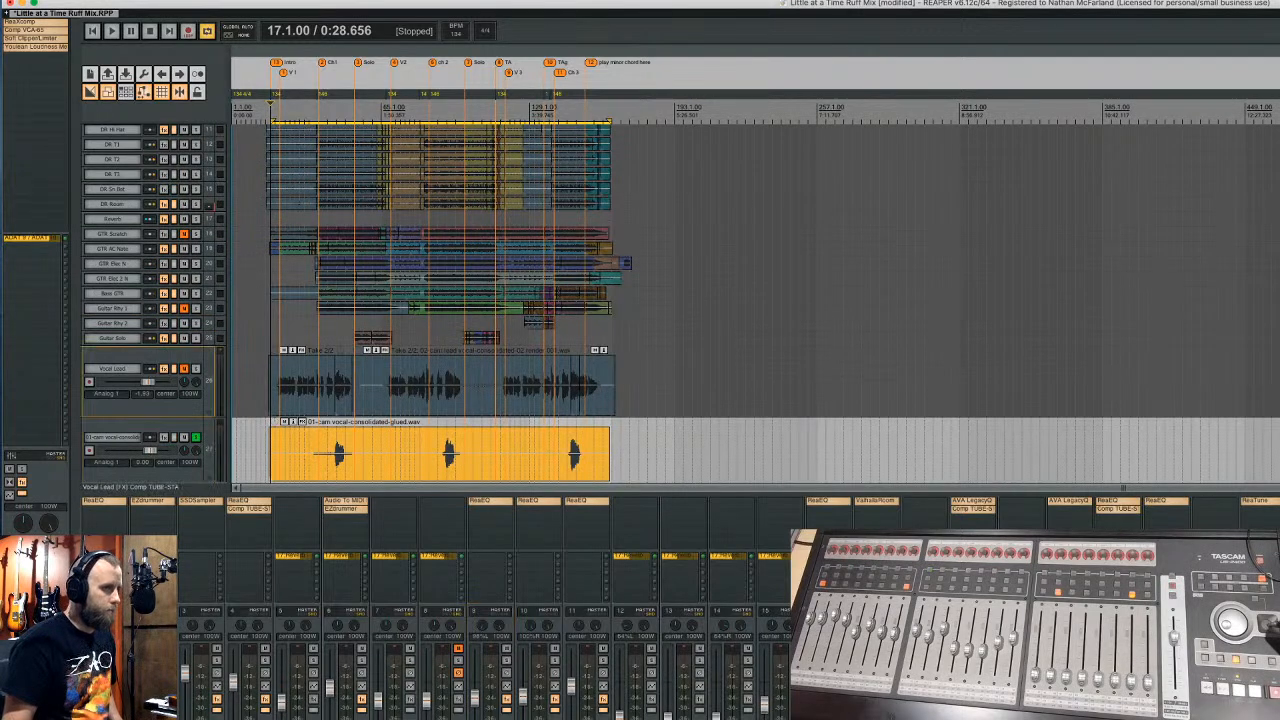
pyautogui.press('Up')
pyautogui.press('Up')
pyautogui.press('Up')
pyautogui.press('Up')
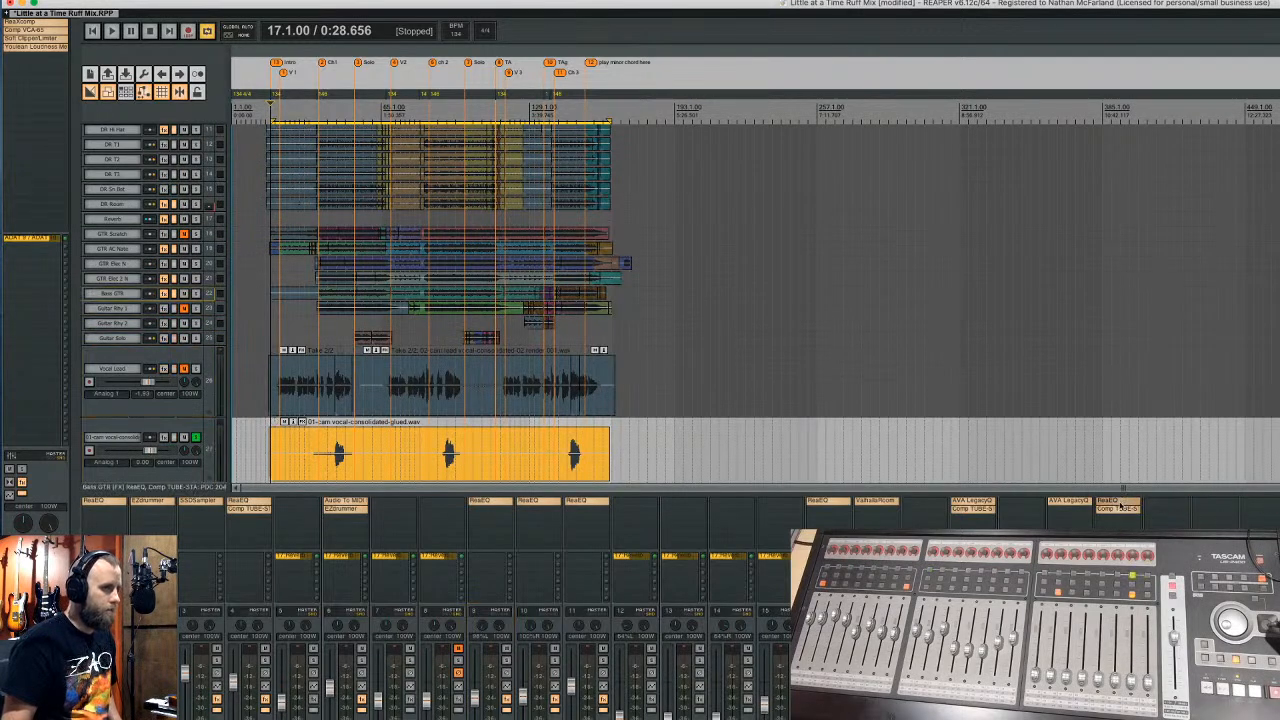
pyautogui.press('Up')
pyautogui.press('Up')
pyautogui.press('Up')
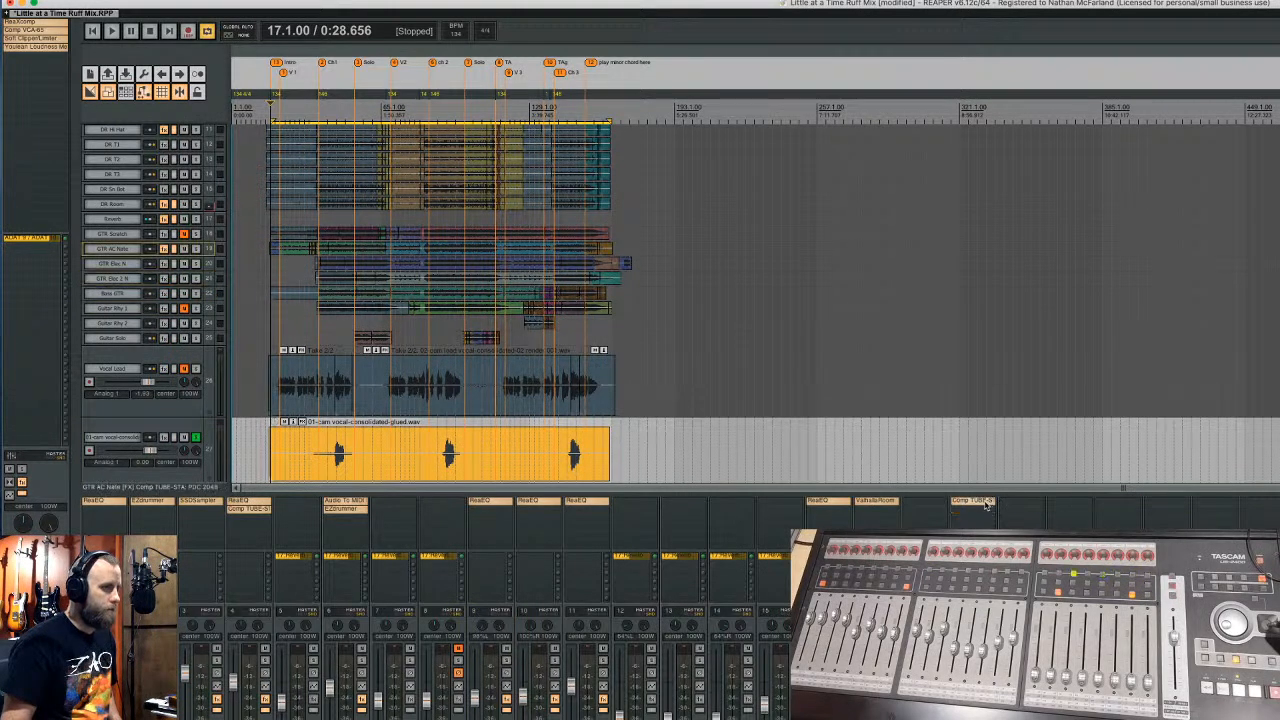
pyautogui.press('Up')
pyautogui.press('Up')
pyautogui.press('Up')
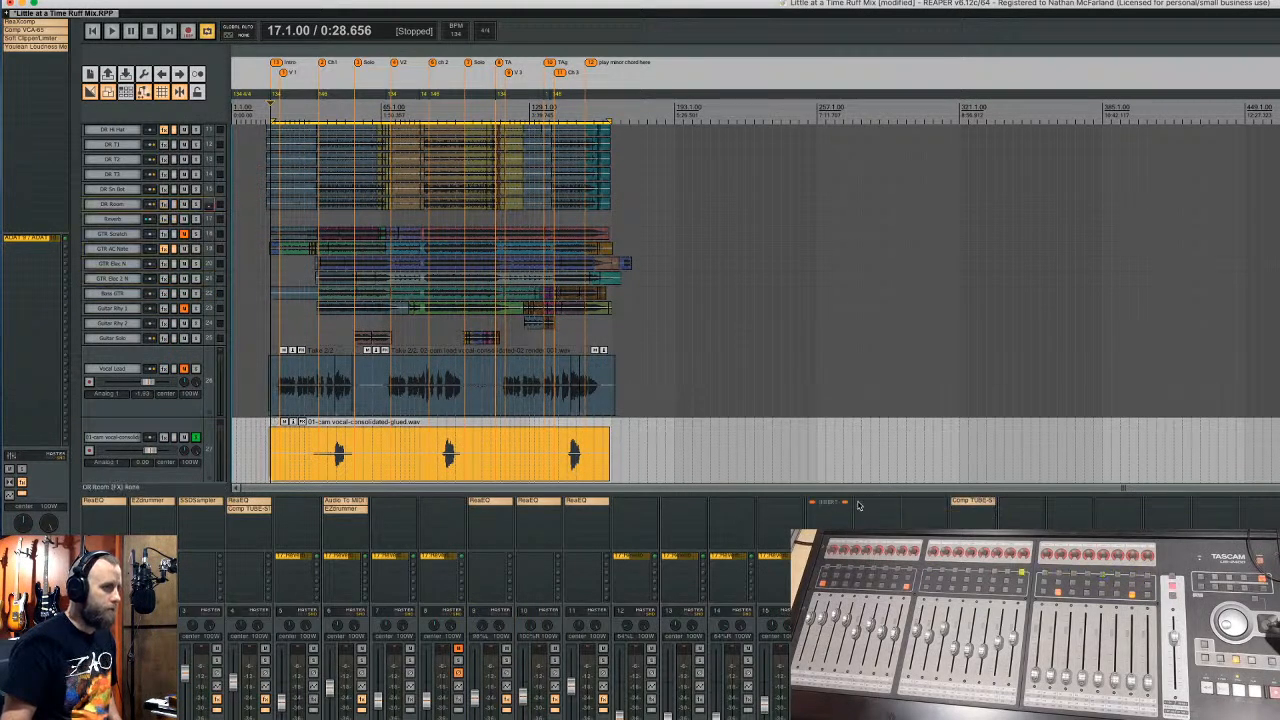
pyautogui.press('Down')
pyautogui.press('Down')
pyautogui.press('Down')
pyautogui.press('Down')
pyautogui.press('Down')
pyautogui.press('Down')
pyautogui.press('Down')
pyautogui.press('Down')
pyautogui.press('Down')
pyautogui.press('Down')
pyautogui.press('Down')
pyautogui.press('Down')
pyautogui.press('Down')
pyautogui.press('Down')
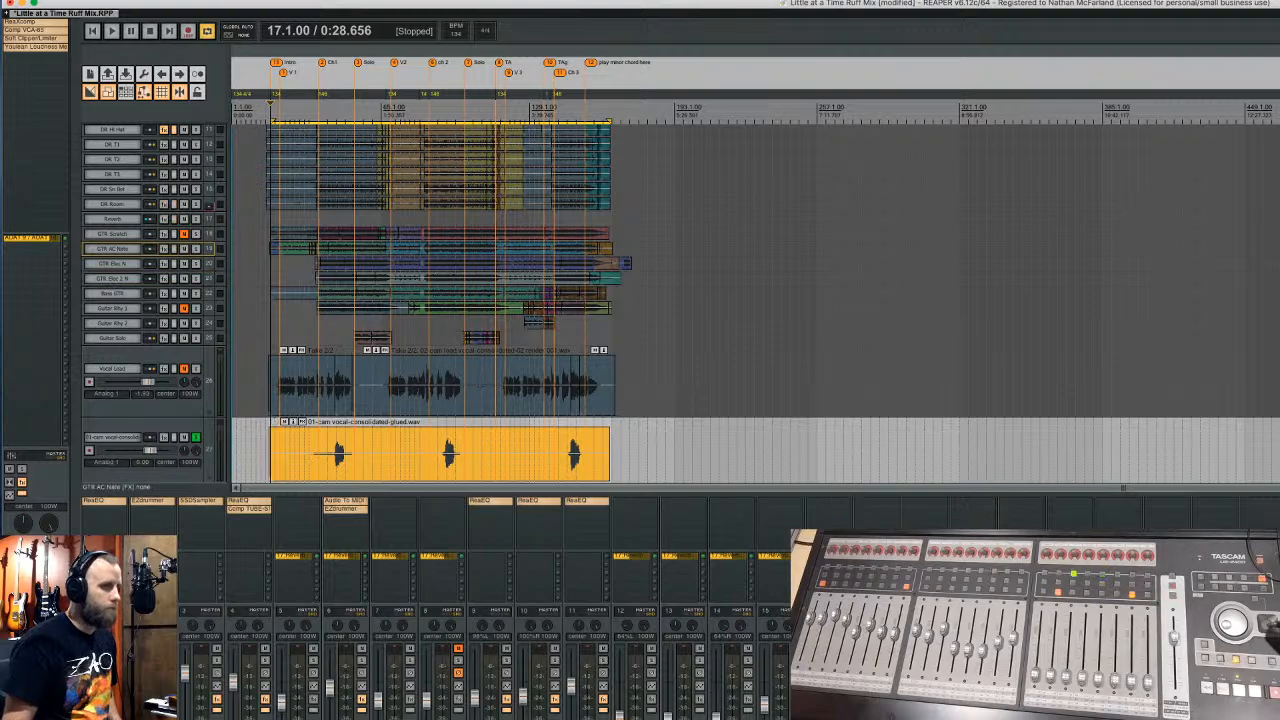
pyautogui.press('Up')
pyautogui.press('Up')
pyautogui.press('Up')
pyautogui.press('Up')
pyautogui.press('Up')
pyautogui.press('Up')
pyautogui.press('Up')
pyautogui.press('Up')
pyautogui.press('Up')
pyautogui.press('Up')
pyautogui.press('Up')
pyautogui.press('Up')
pyautogui.press('Up')
pyautogui.press('Up')
pyautogui.press('Up')
pyautogui.press('Up')
pyautogui.press('Up')
pyautogui.press('Up')
pyautogui.press('Up')
pyautogui.press('Up')
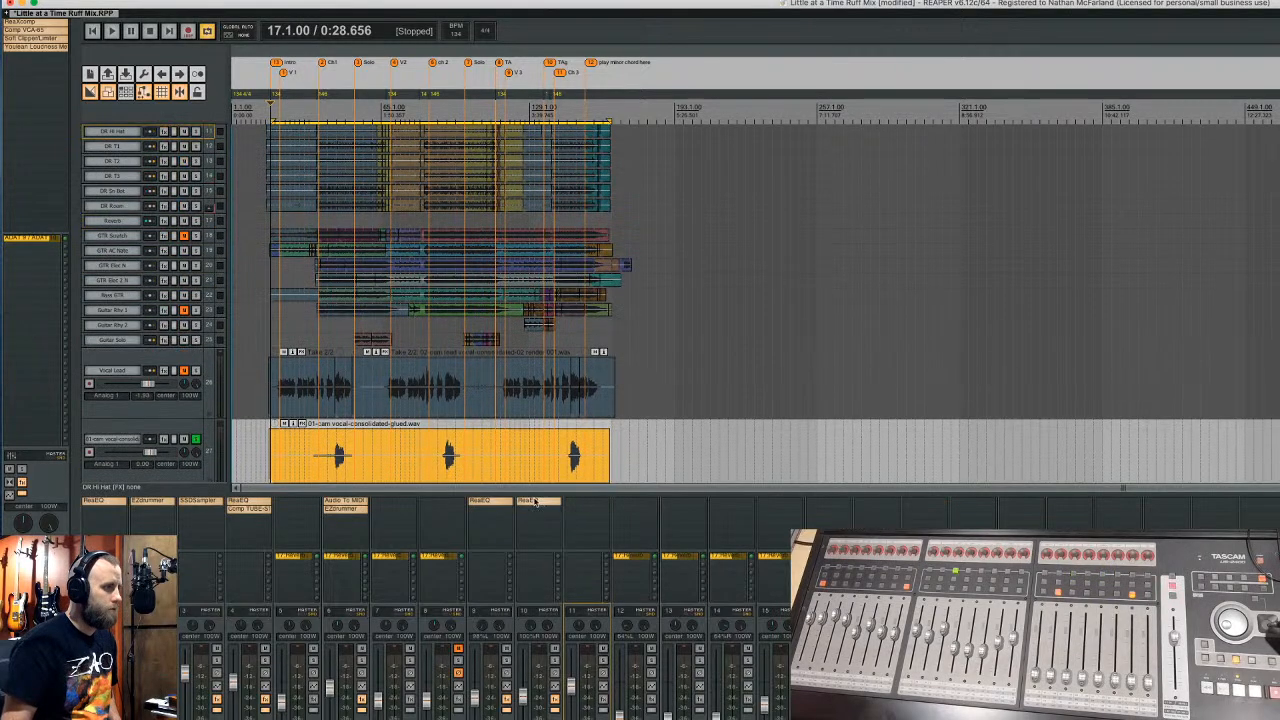
pyautogui.press('Up')
pyautogui.press('Up')
pyautogui.press('Up')
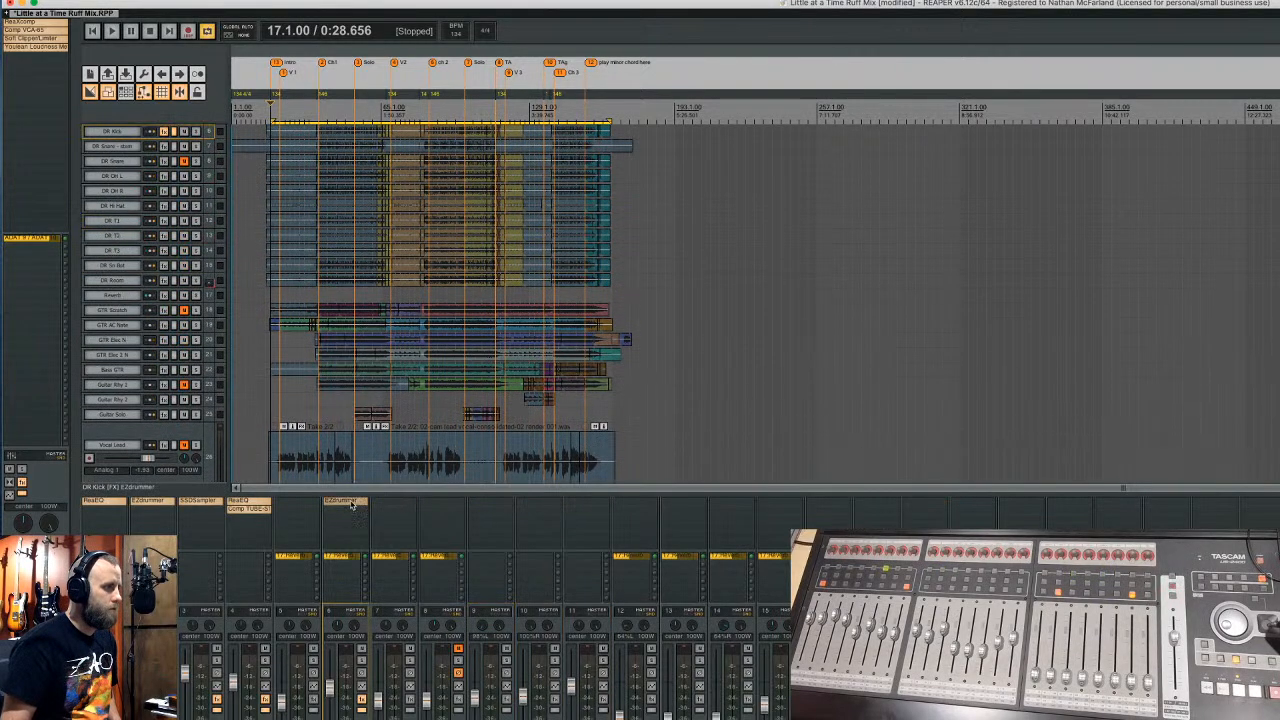
pyautogui.press('Up')
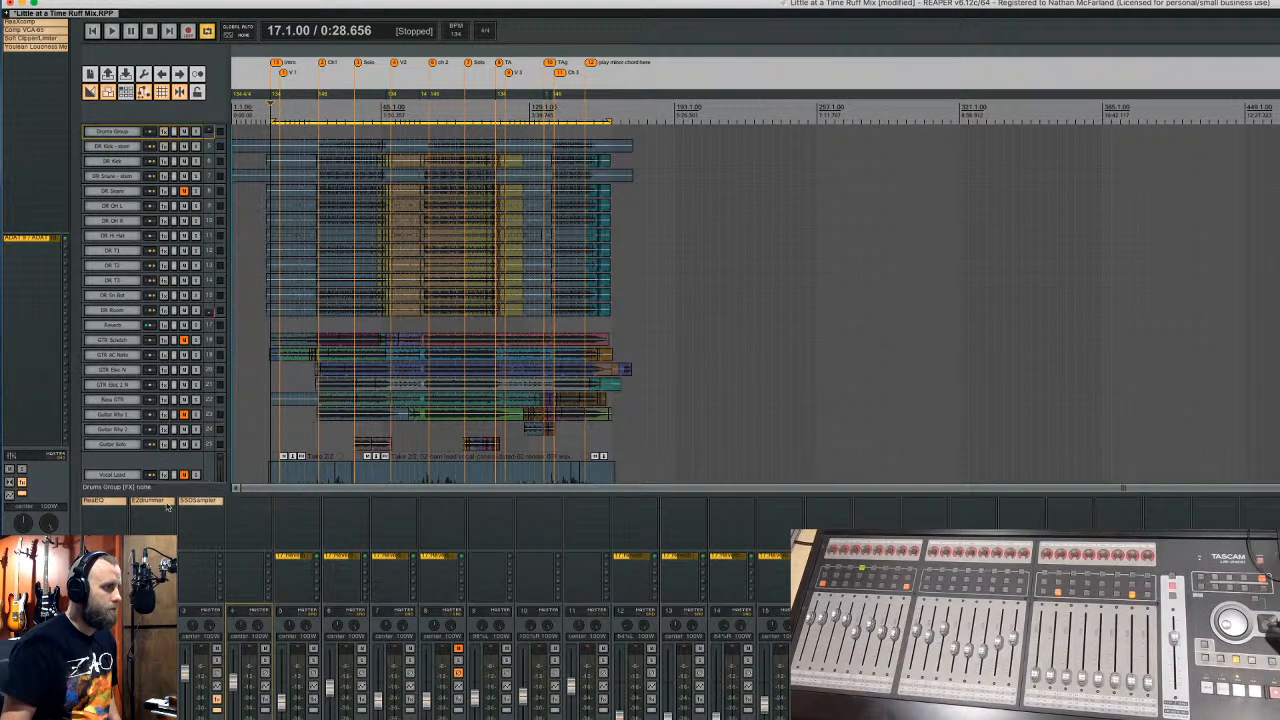
# - Remove ReaEQ from the first track's FX slot
pyautogui.keyDown('alt'); pyautogui.click(101, 502); pyautogui.keyUp('alt')
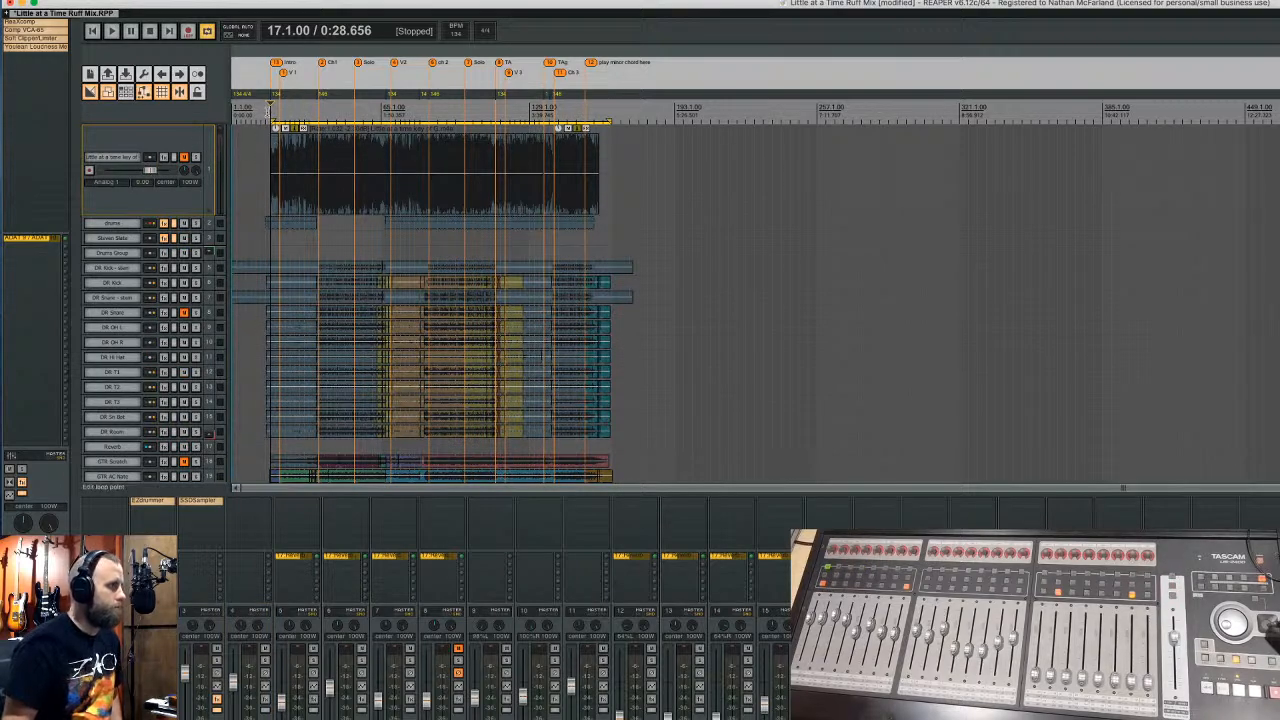
pyautogui.scroll(3, 268, 108)
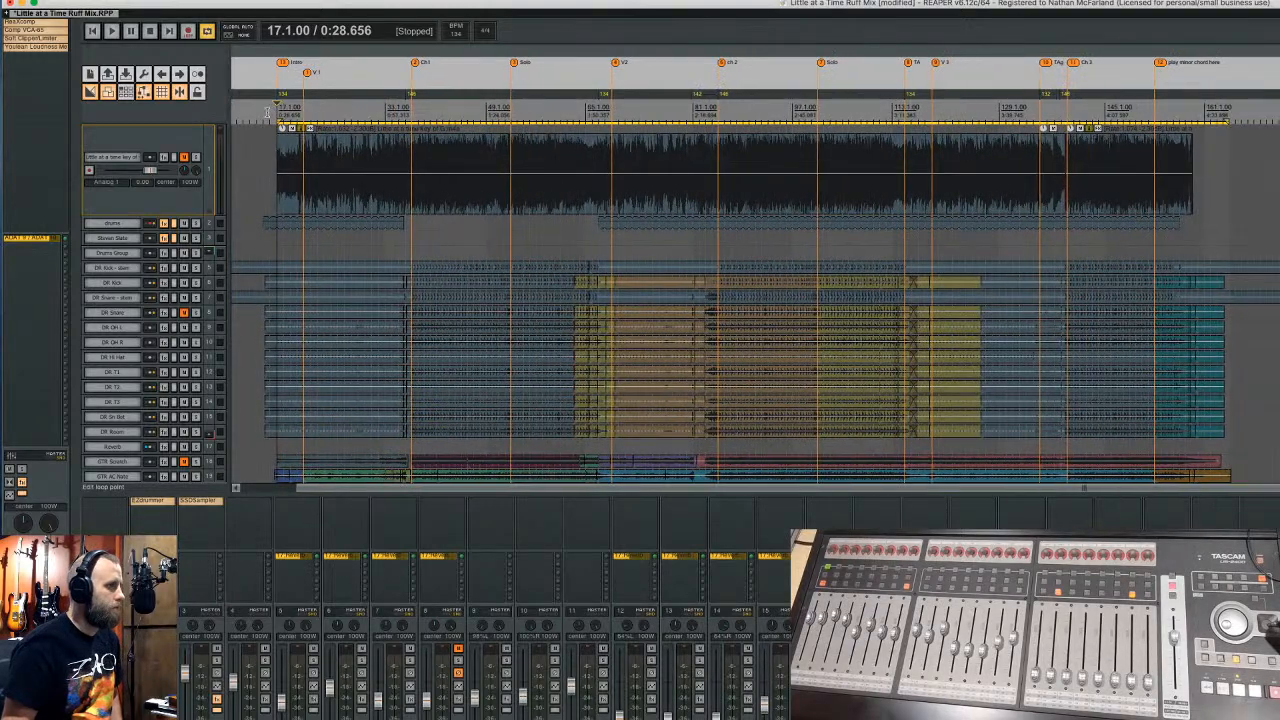
pyautogui.scroll(-2, 268, 110)
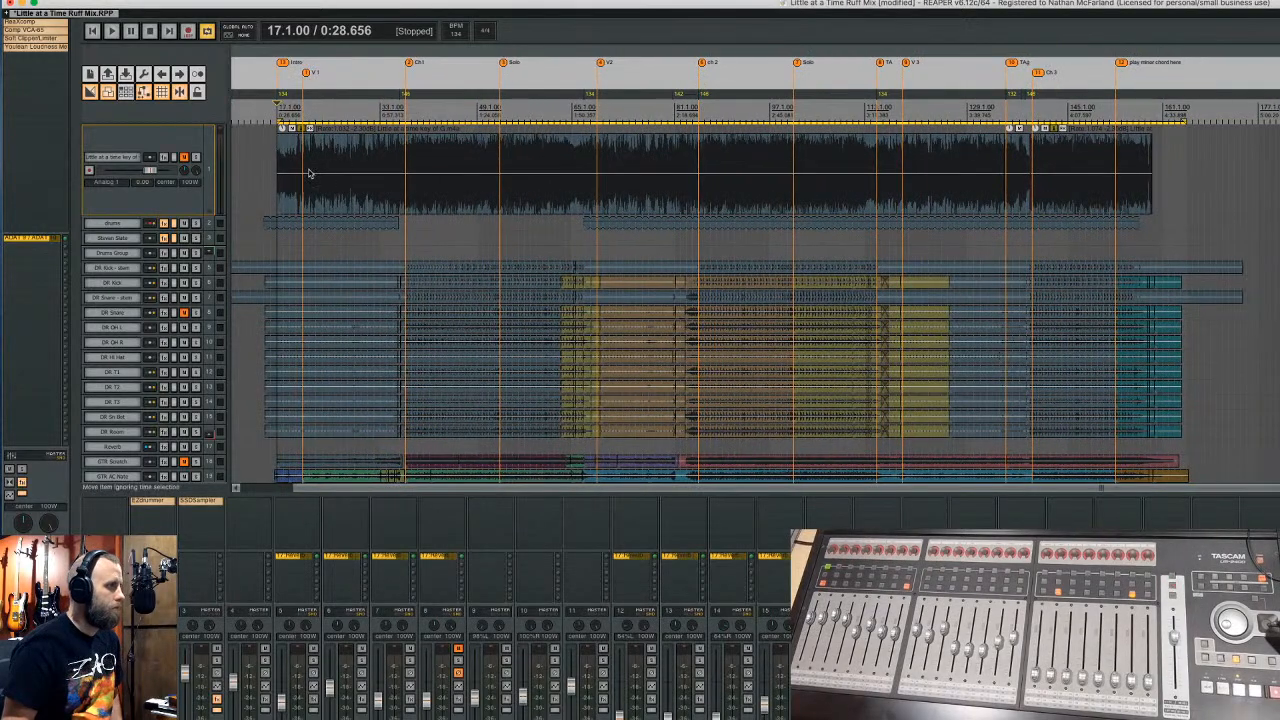
# - Play the song from bar 52 and bring up the routing matrix
pyautogui.click(494, 104)
pyautogui.press('space')
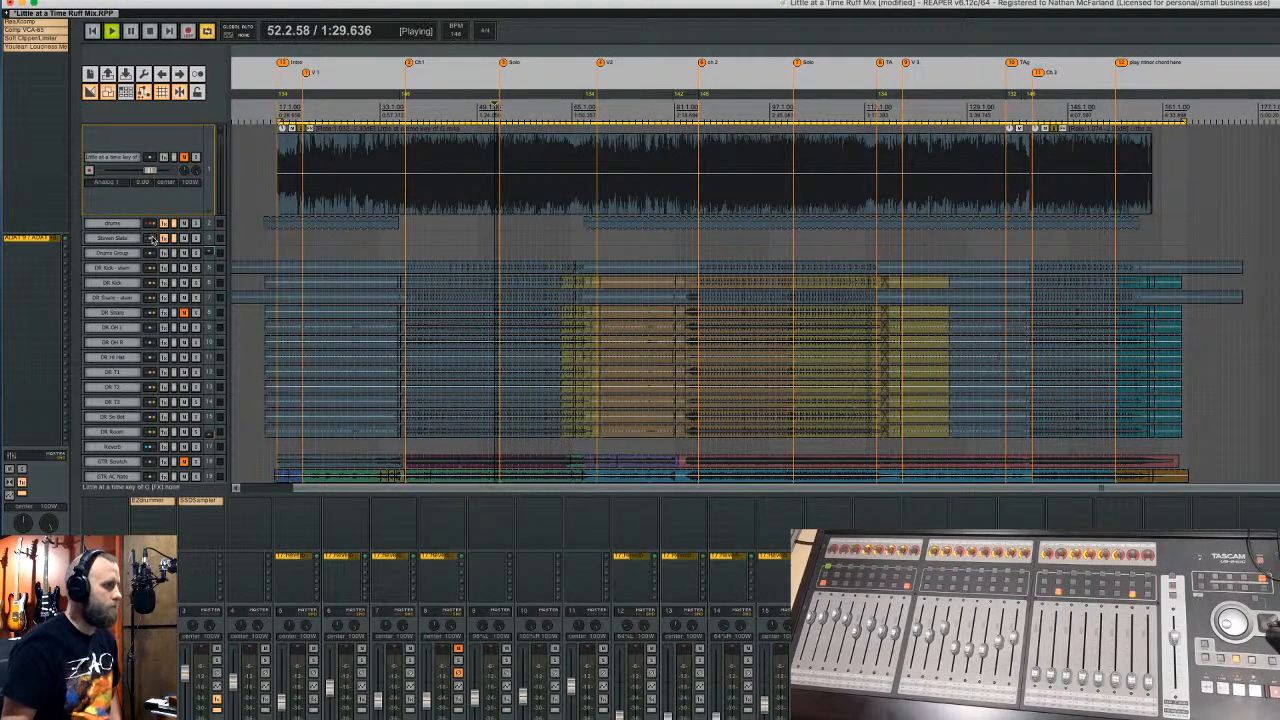
pyautogui.hotkey('alt', 'r')
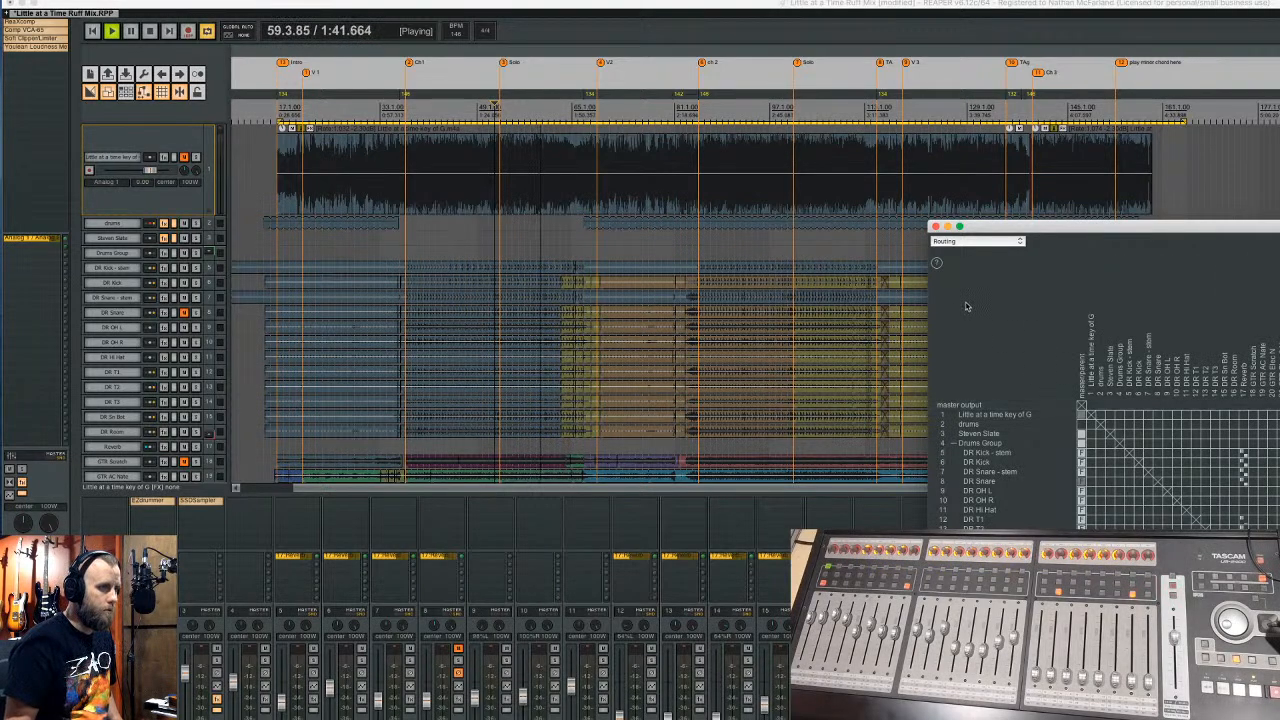
# - Close the routing matrix, stop playback, and select the 01-cam vocal-consolidated track
pyautogui.click(935, 226)
pyautogui.press('space')
pyautogui.scroll(-5, 211, 330)
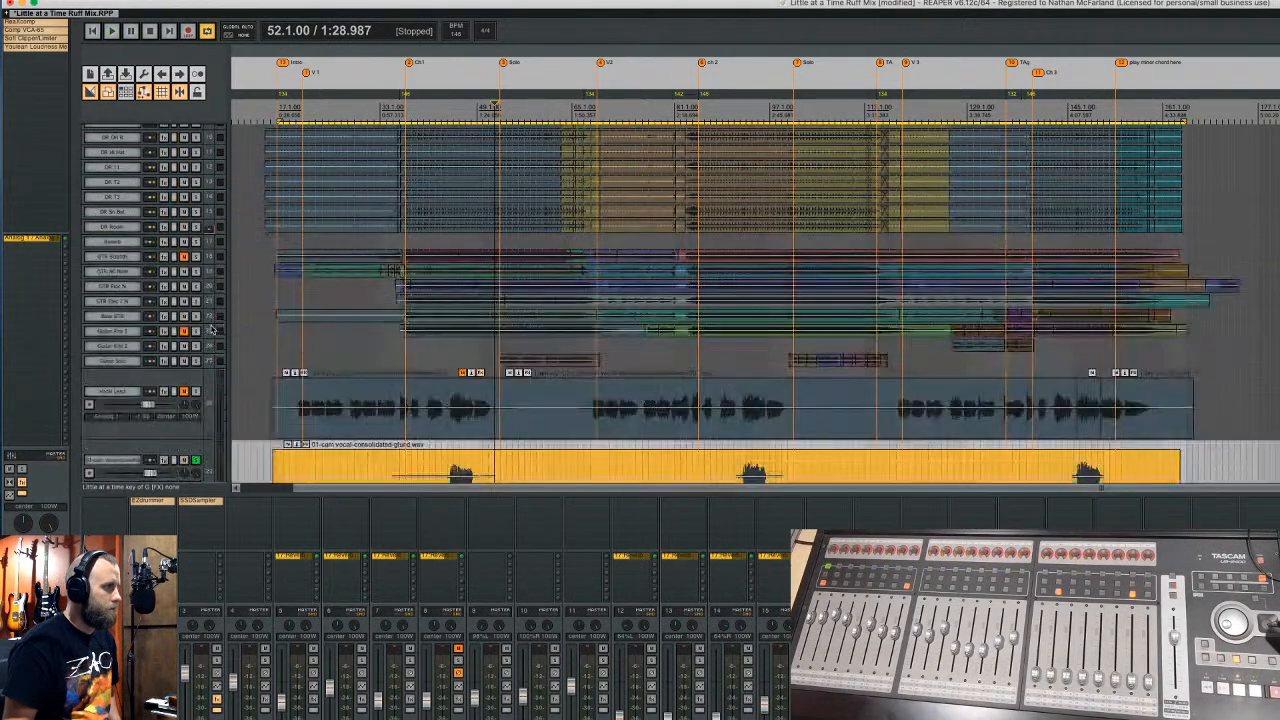
pyautogui.click(199, 472)
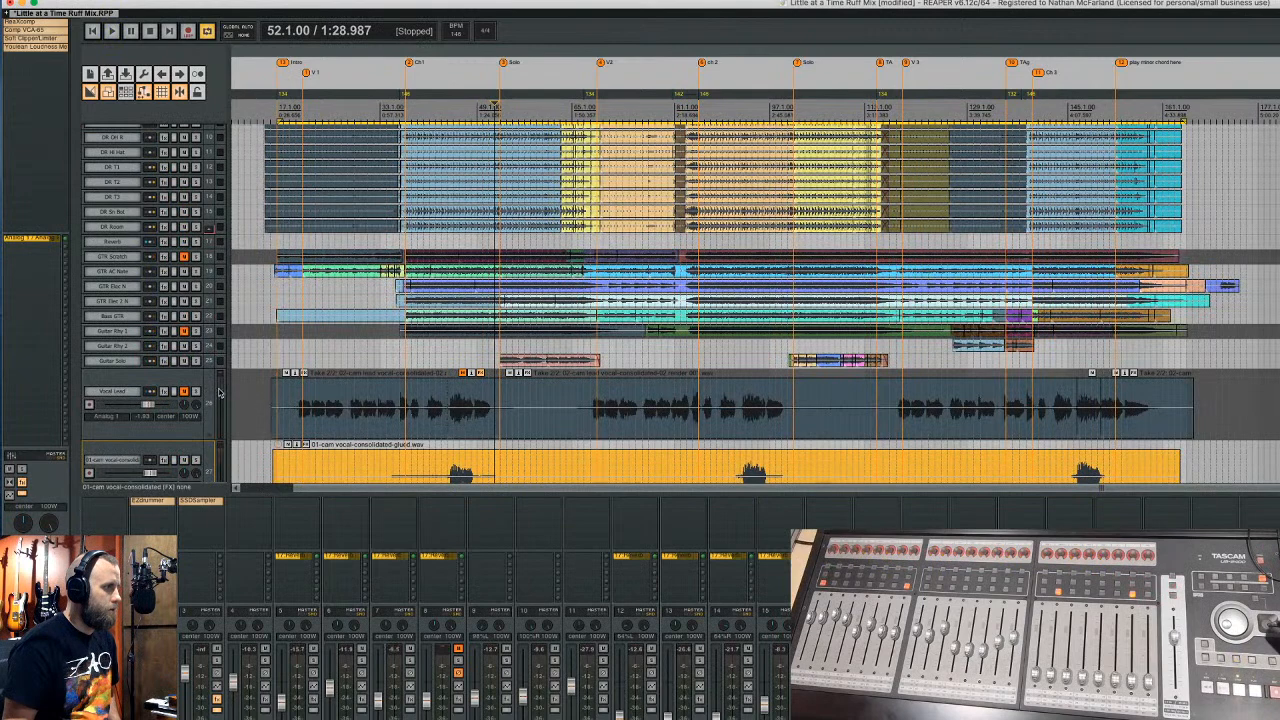
pyautogui.scroll(-4, 219, 392)
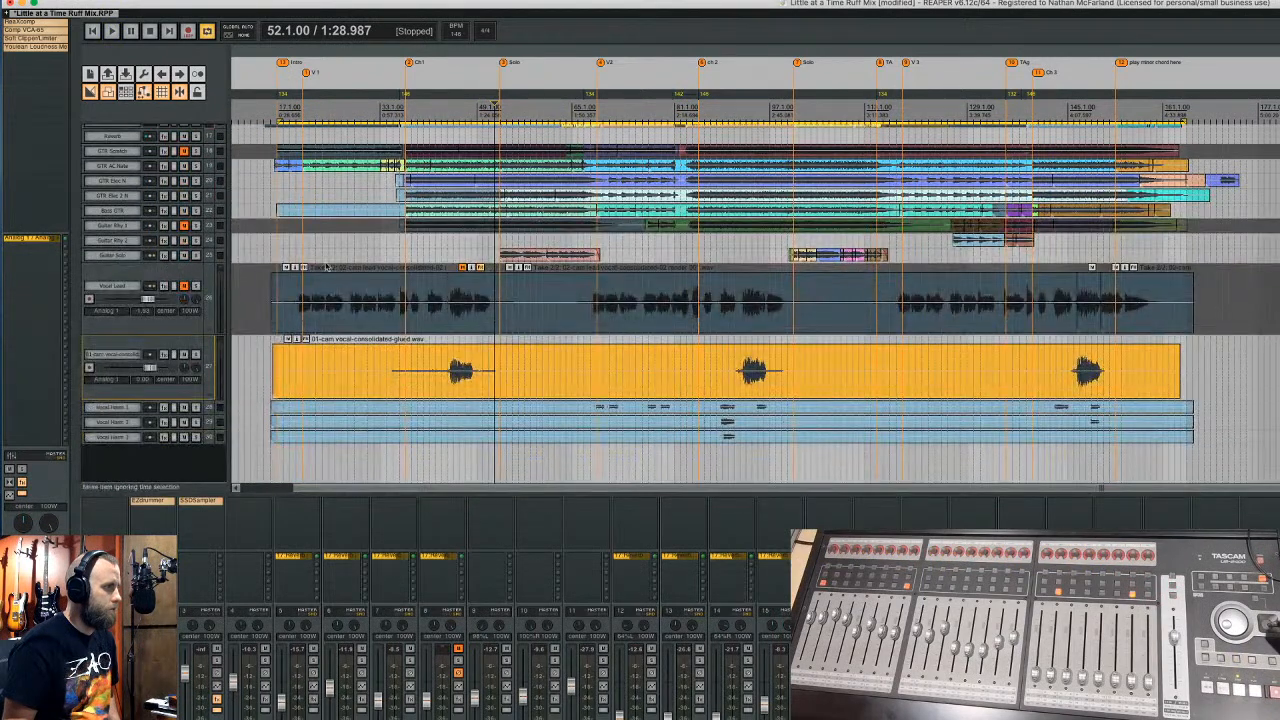
# - Play from bar 21, unmute the Vocal Lead track while listening, then stop
pyautogui.click(299, 104)
pyautogui.press('space')
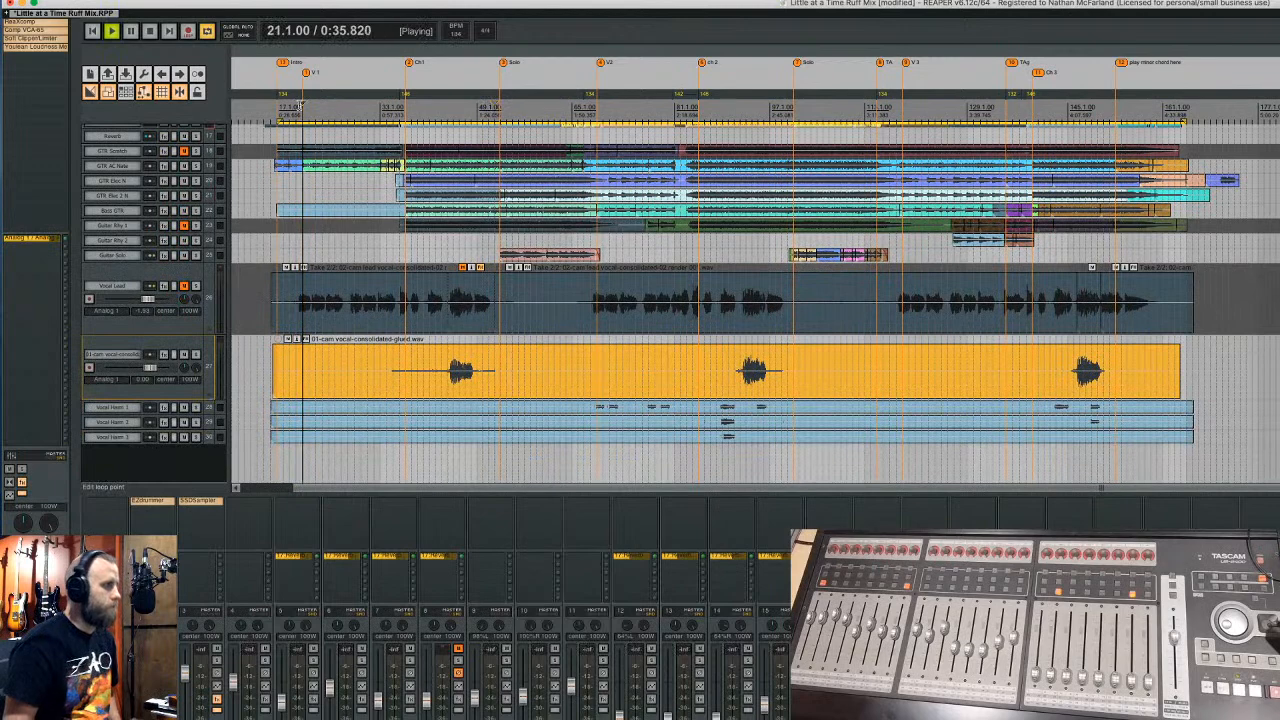
pyautogui.click(185, 287)
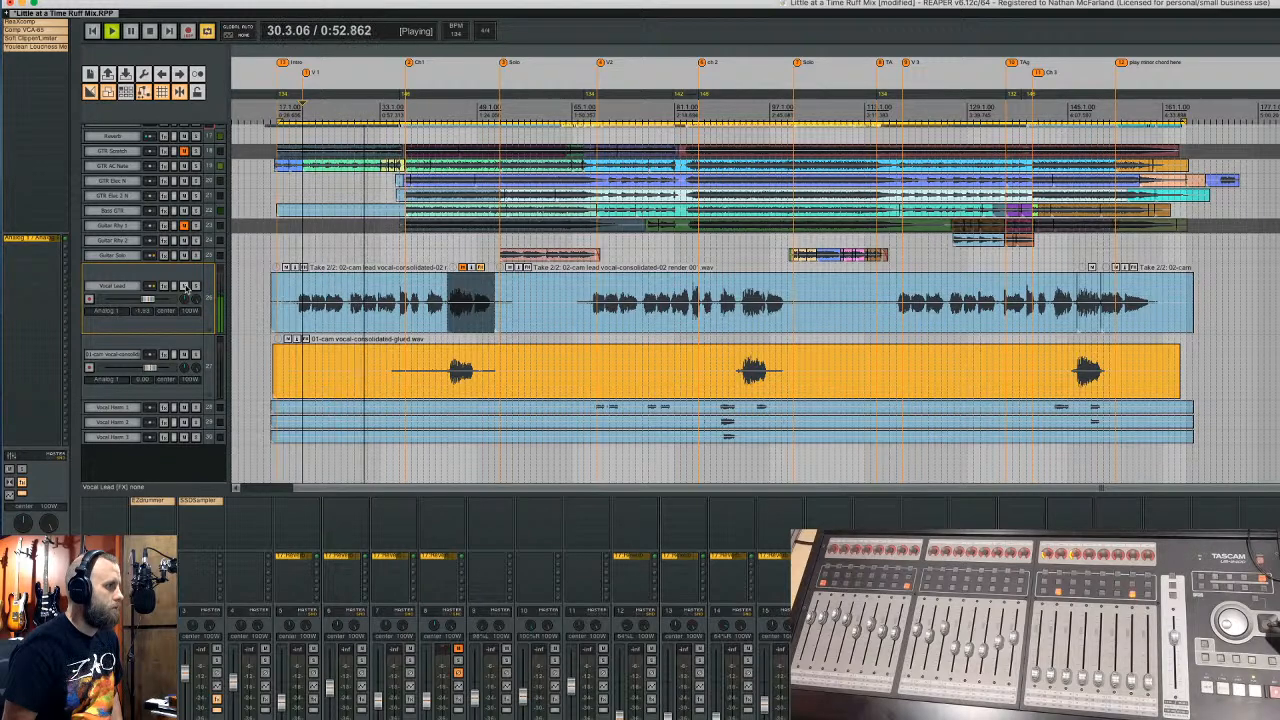
pyautogui.press('space')
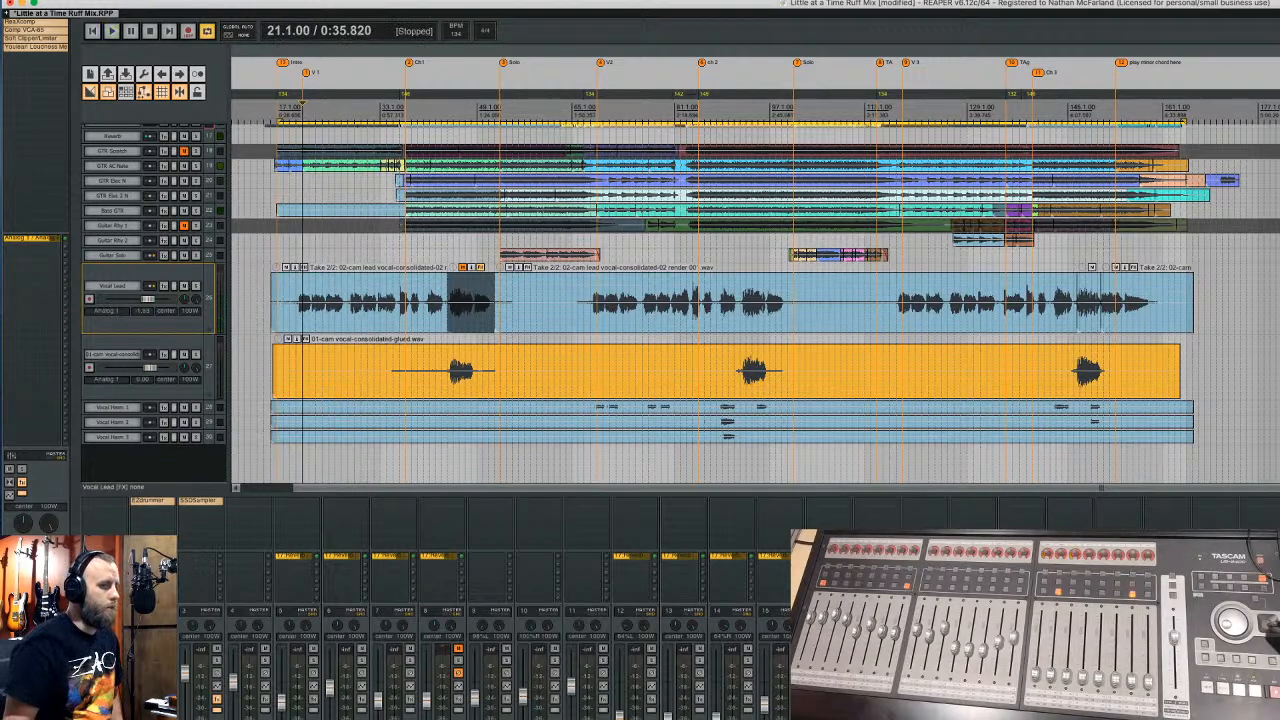
pyautogui.press('super+Tab')
# - Search YouTube for the band's 'Little at a Time' videos, then minimize the browser
pyautogui.click(211, 9)
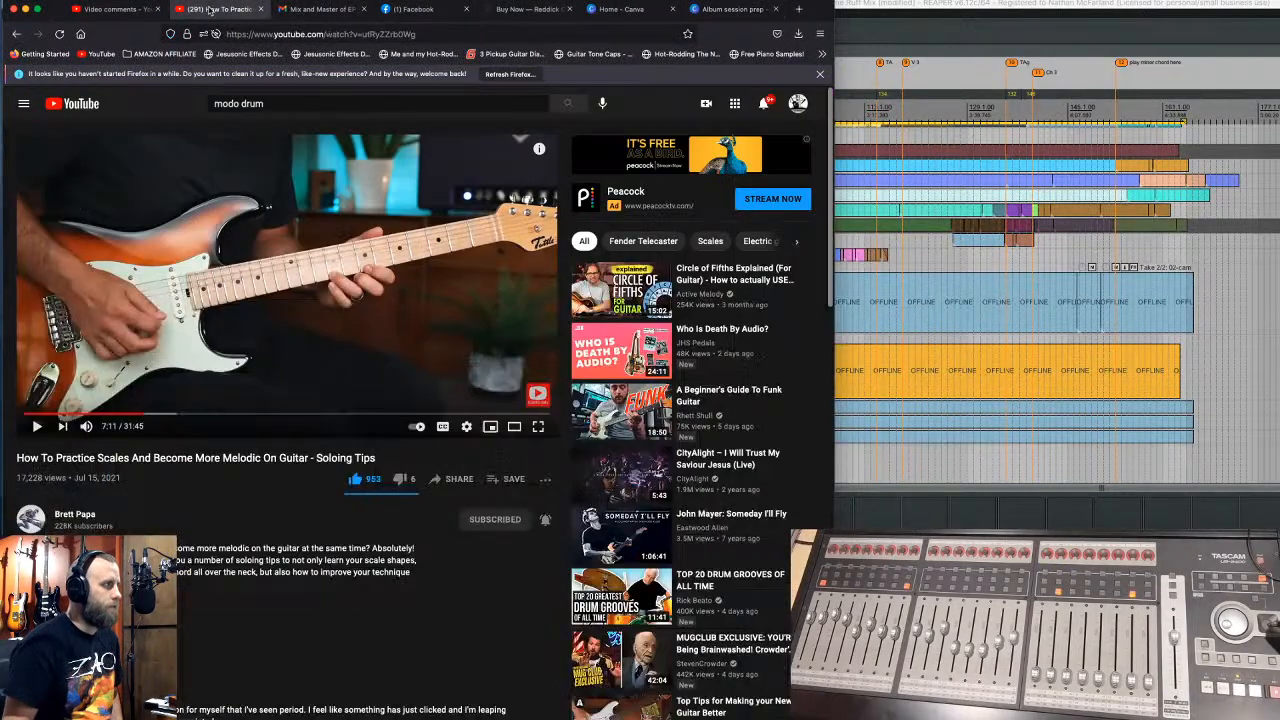
pyautogui.tripleClick(395, 103)
pyautogui.write('little at a t')
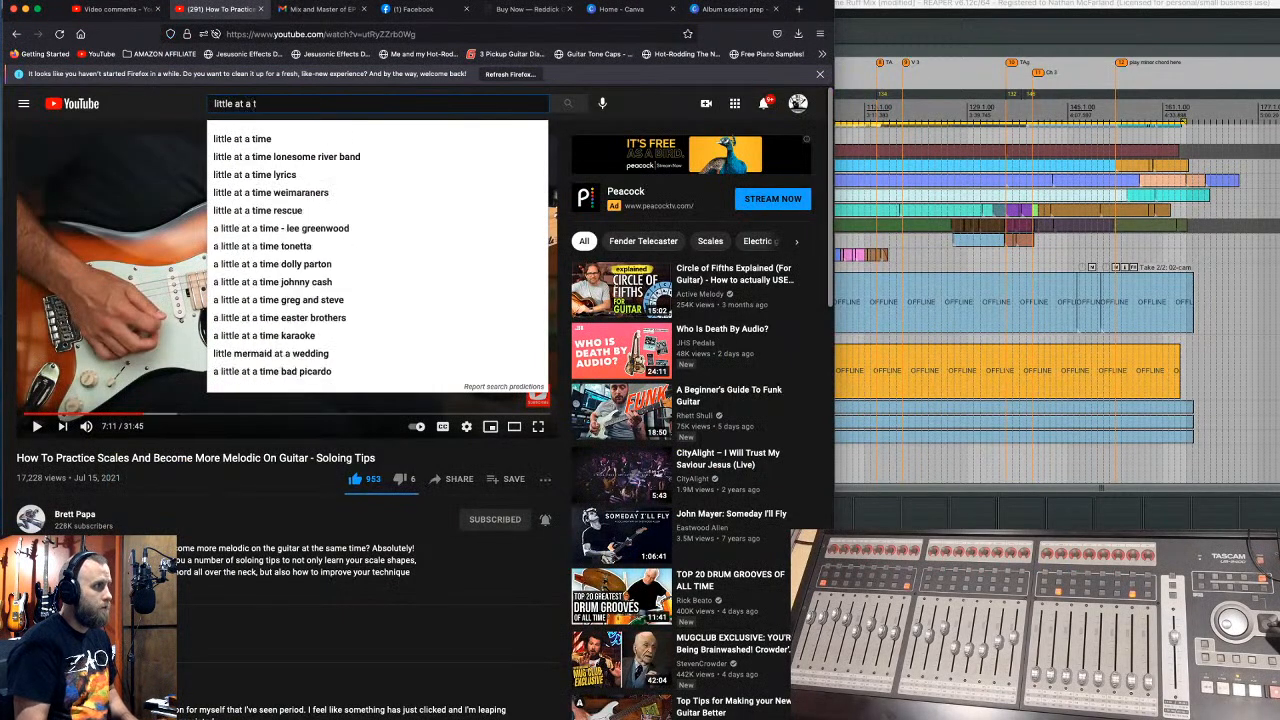
pyautogui.write('ime cab')
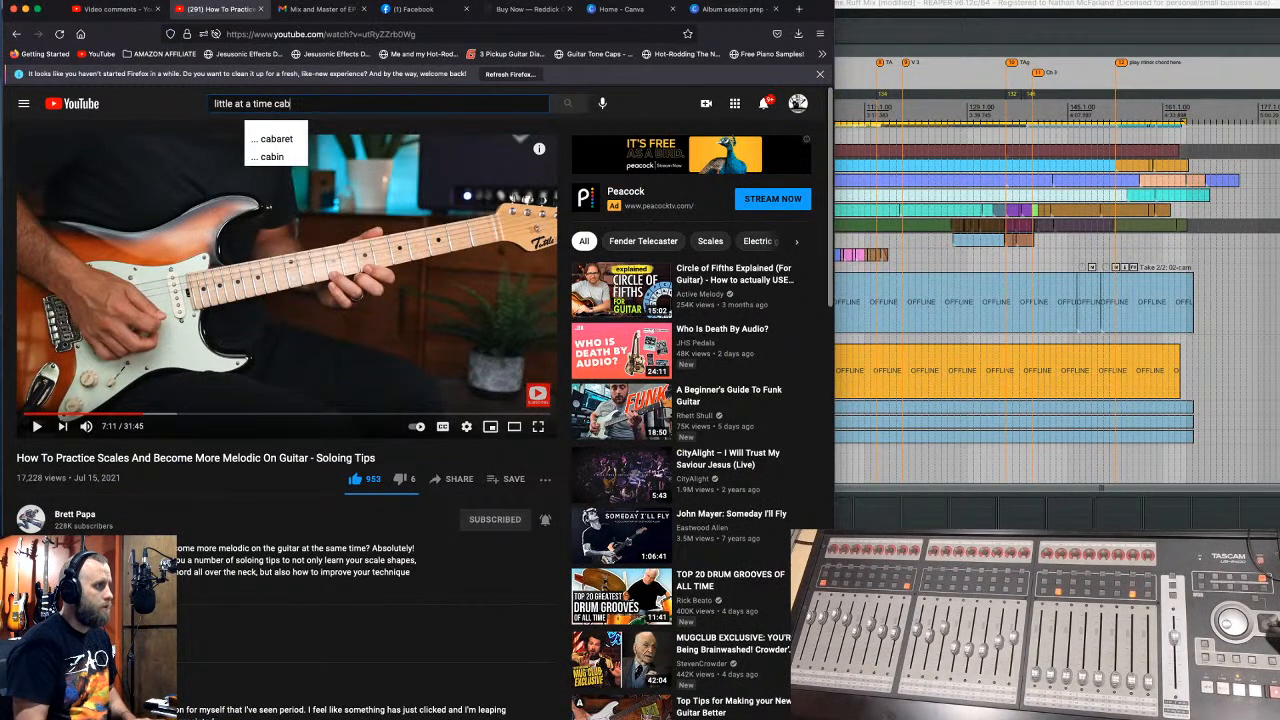
pyautogui.press('BackSpace')
pyautogui.write('ameron ta')
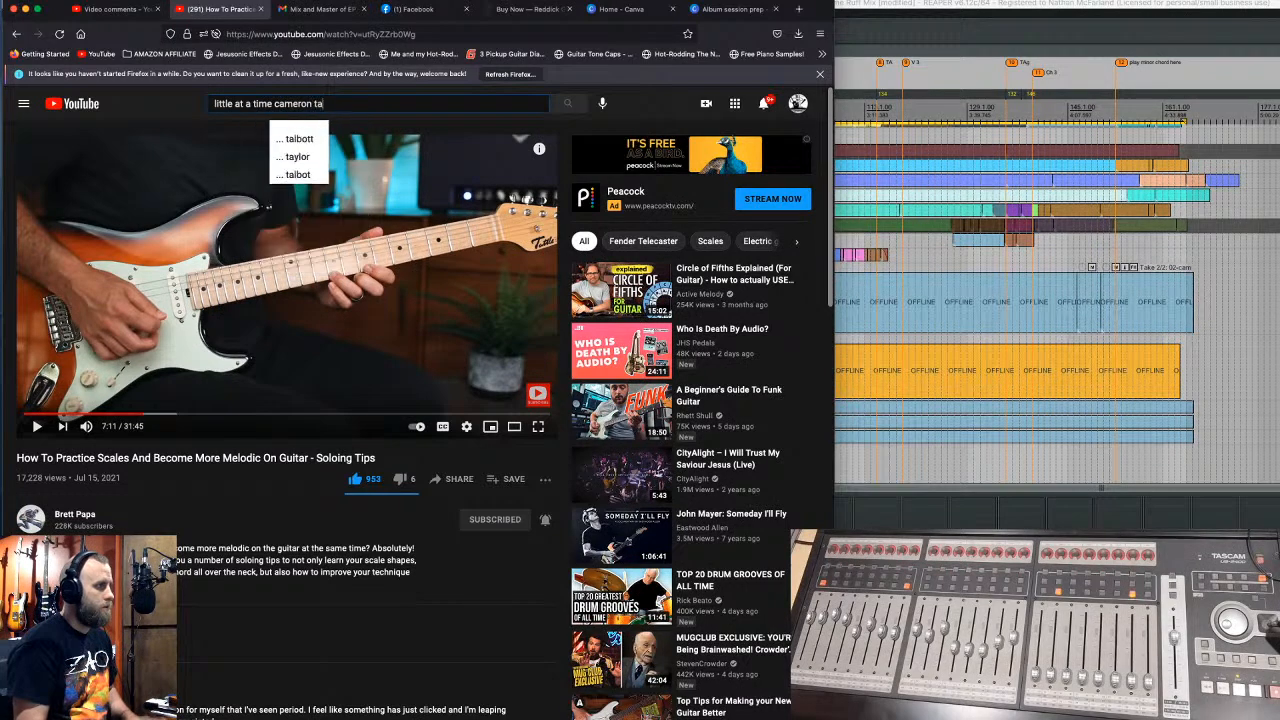
pyautogui.write('bor band')
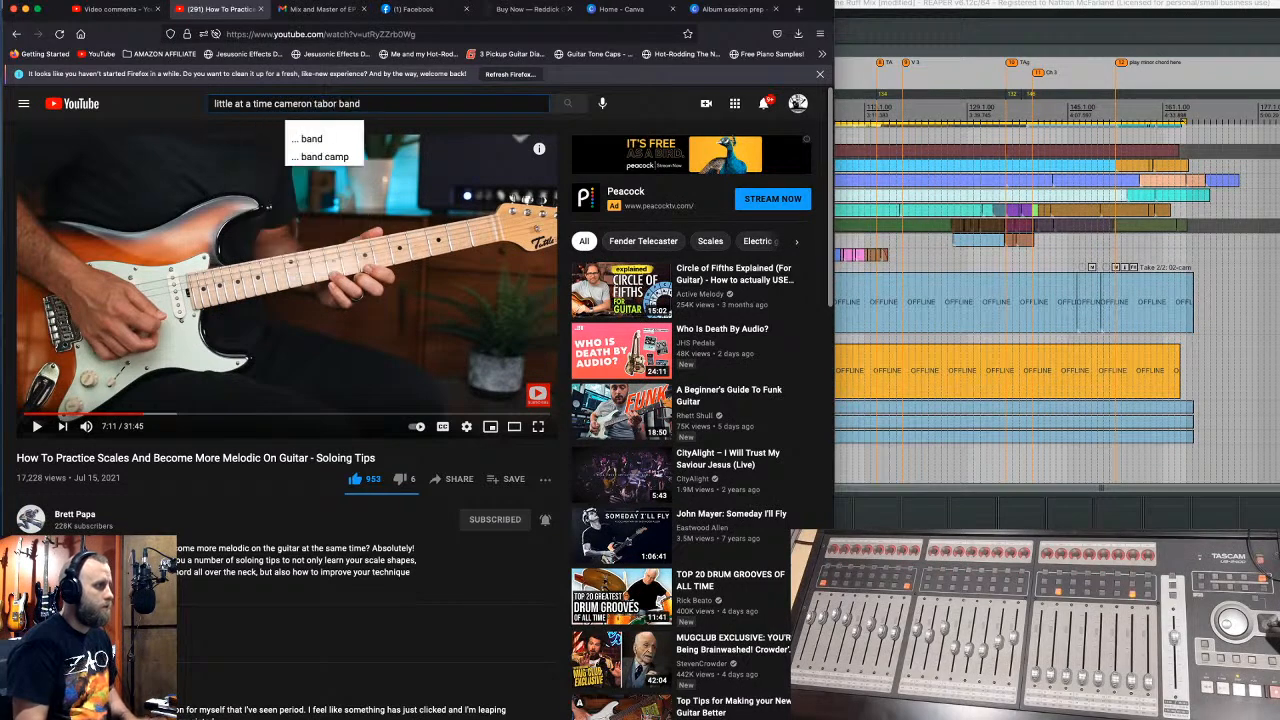
pyautogui.press('Return')
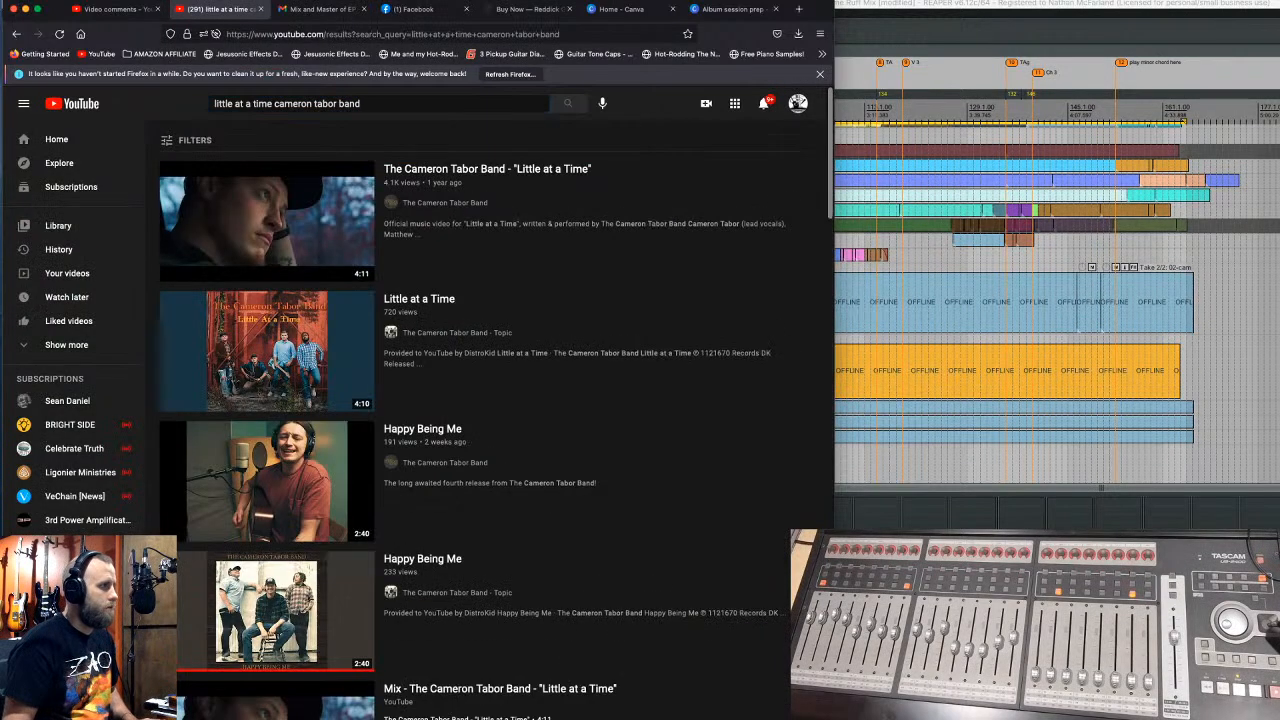
pyautogui.click(26, 9)
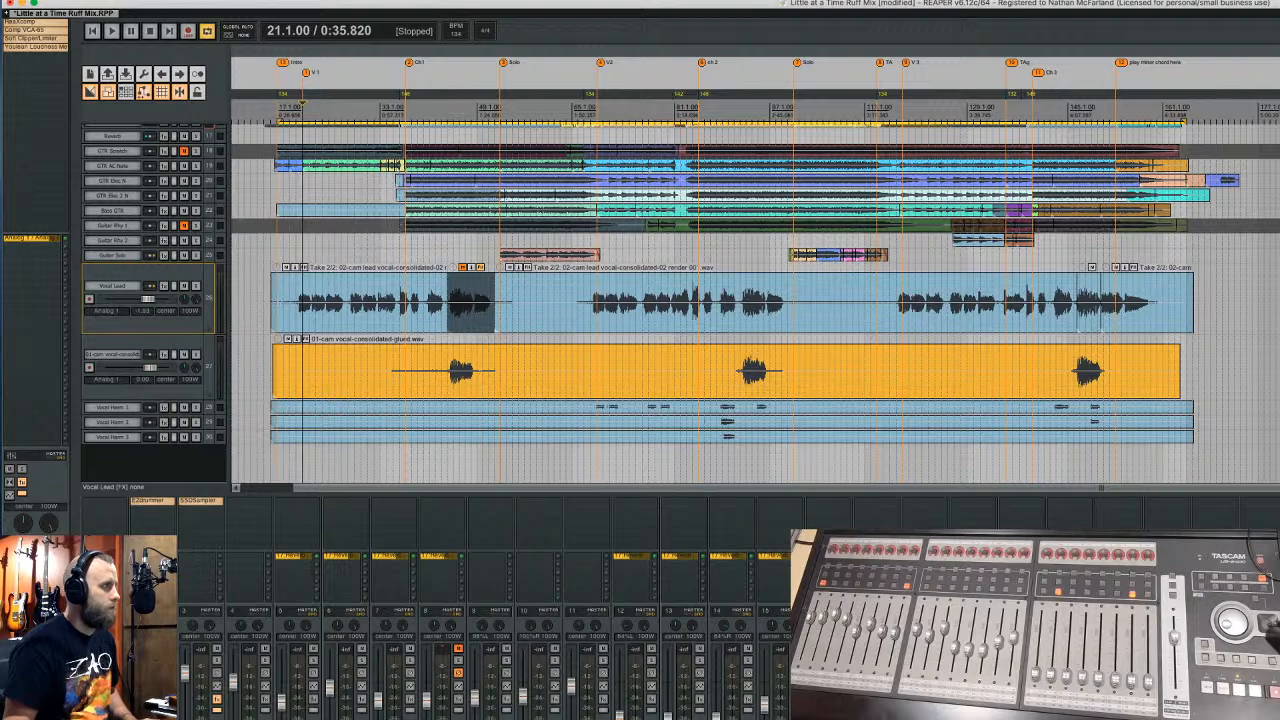
# - Quit REAPER without saving, then open Comin Down Key of B 102 BPM.RPP from its Finder folder
pyautogui.click(70, 100)
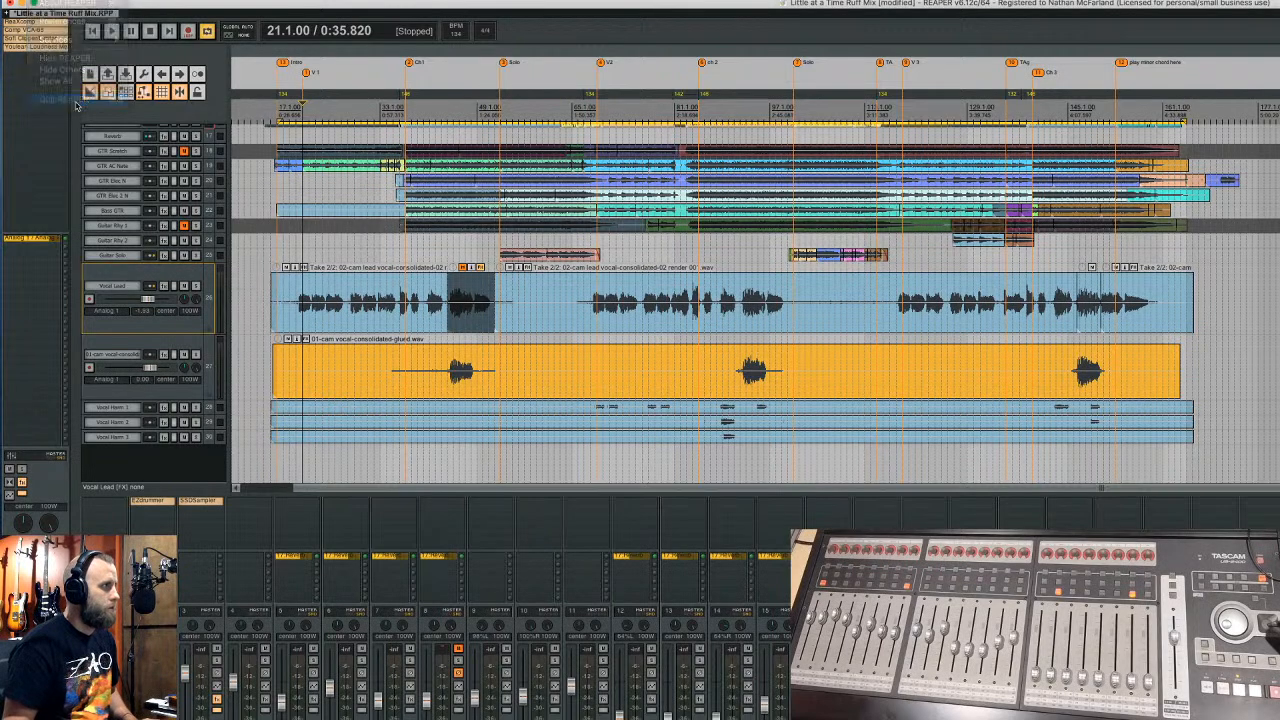
pyautogui.click(1058, 248)
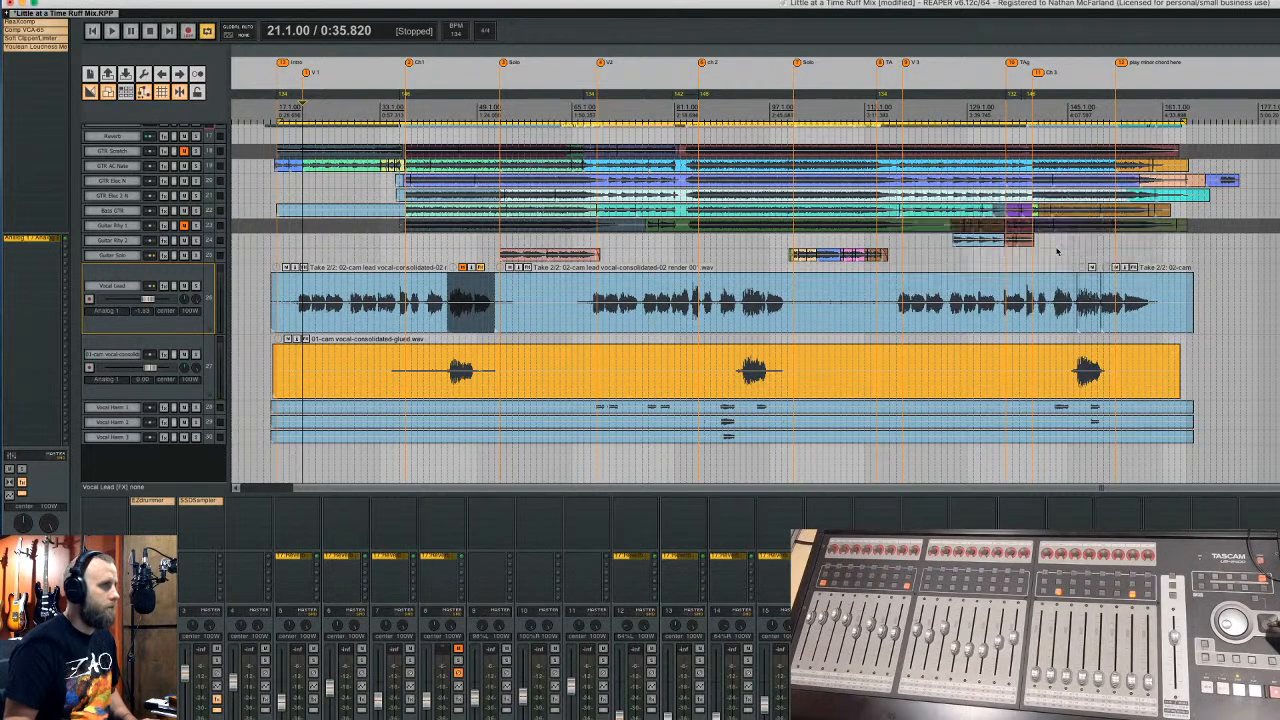
pyautogui.press('super+bracketleft')
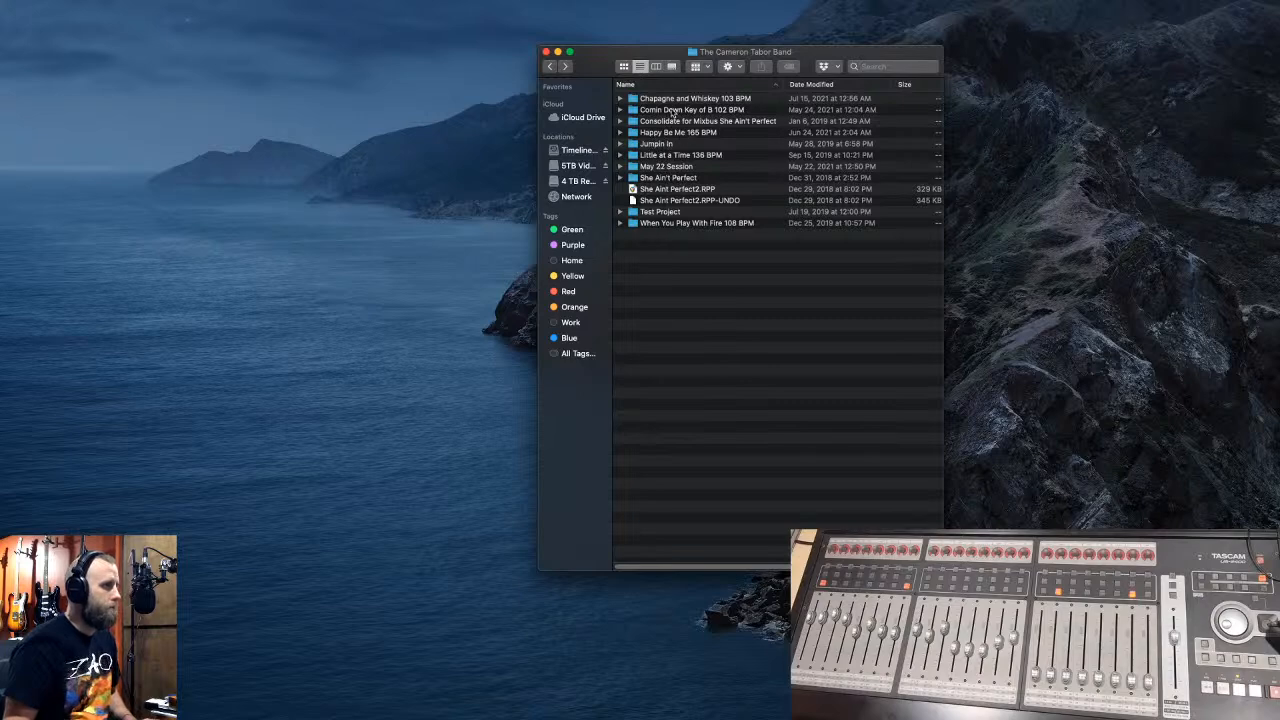
pyautogui.doubleClick(660, 110)
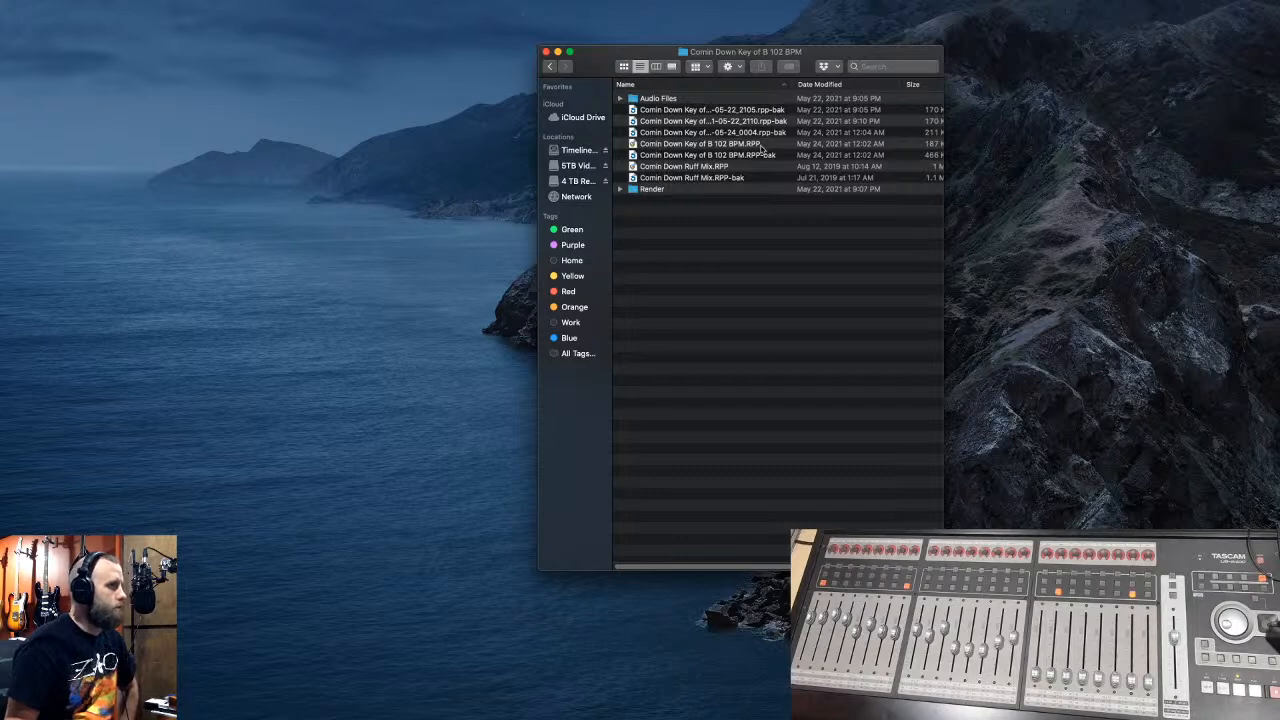
pyautogui.doubleClick(700, 144)
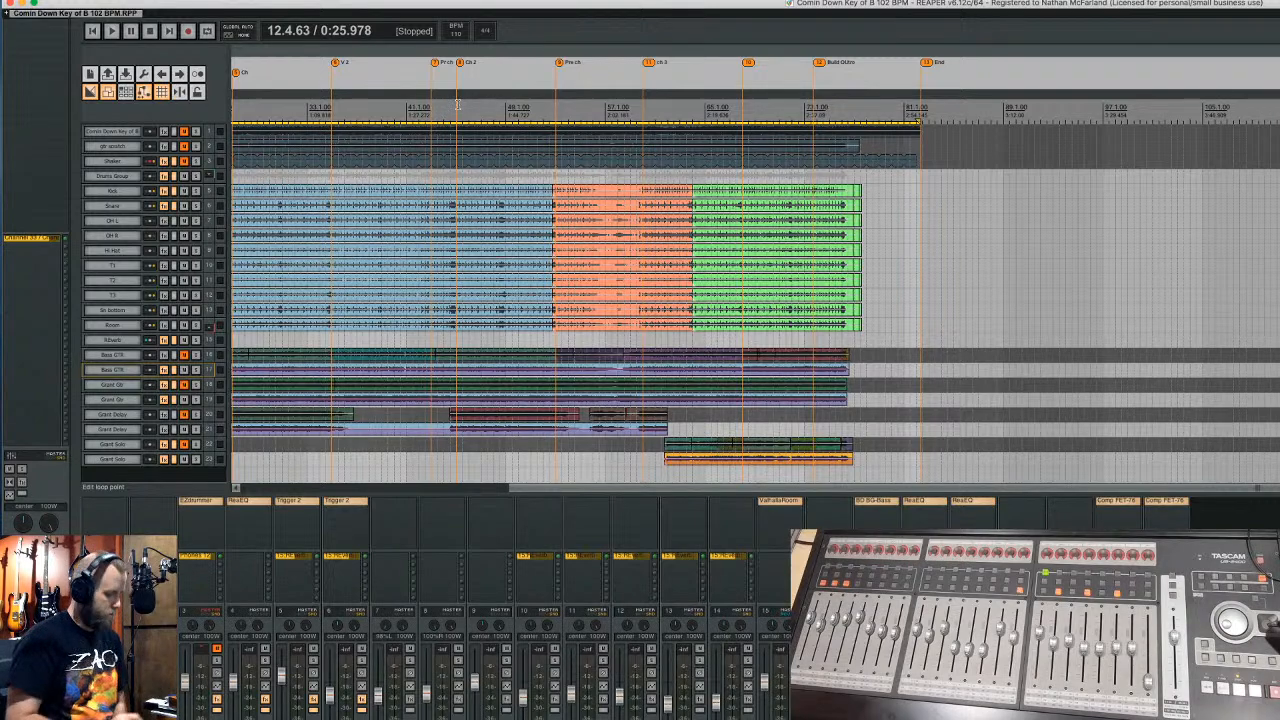
pyautogui.press('Home')
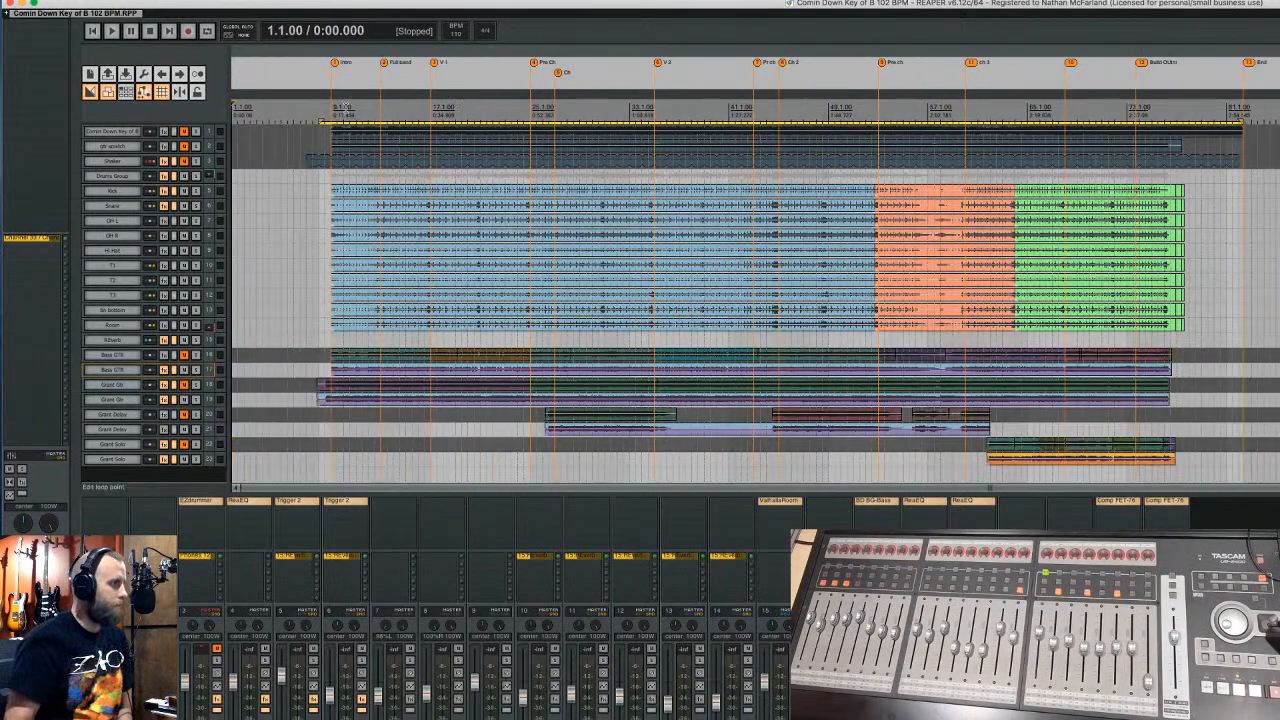
pyautogui.click(327, 106)
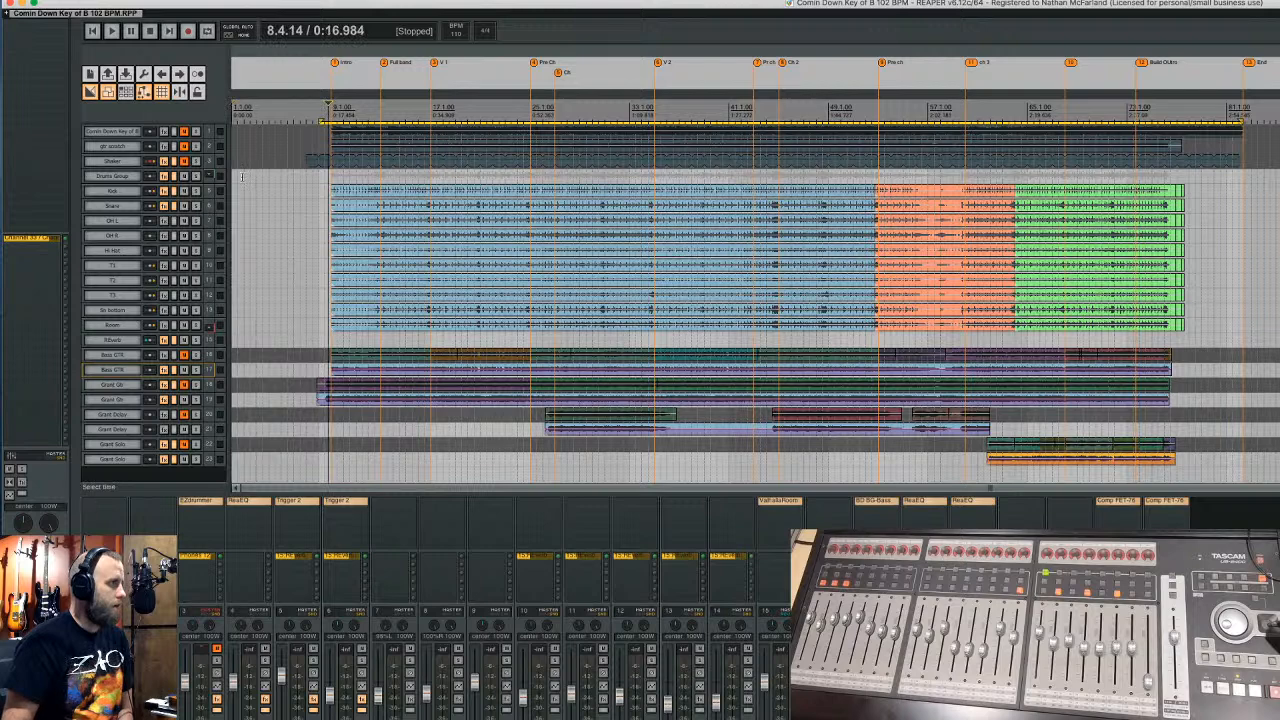
pyautogui.click(168, 177)
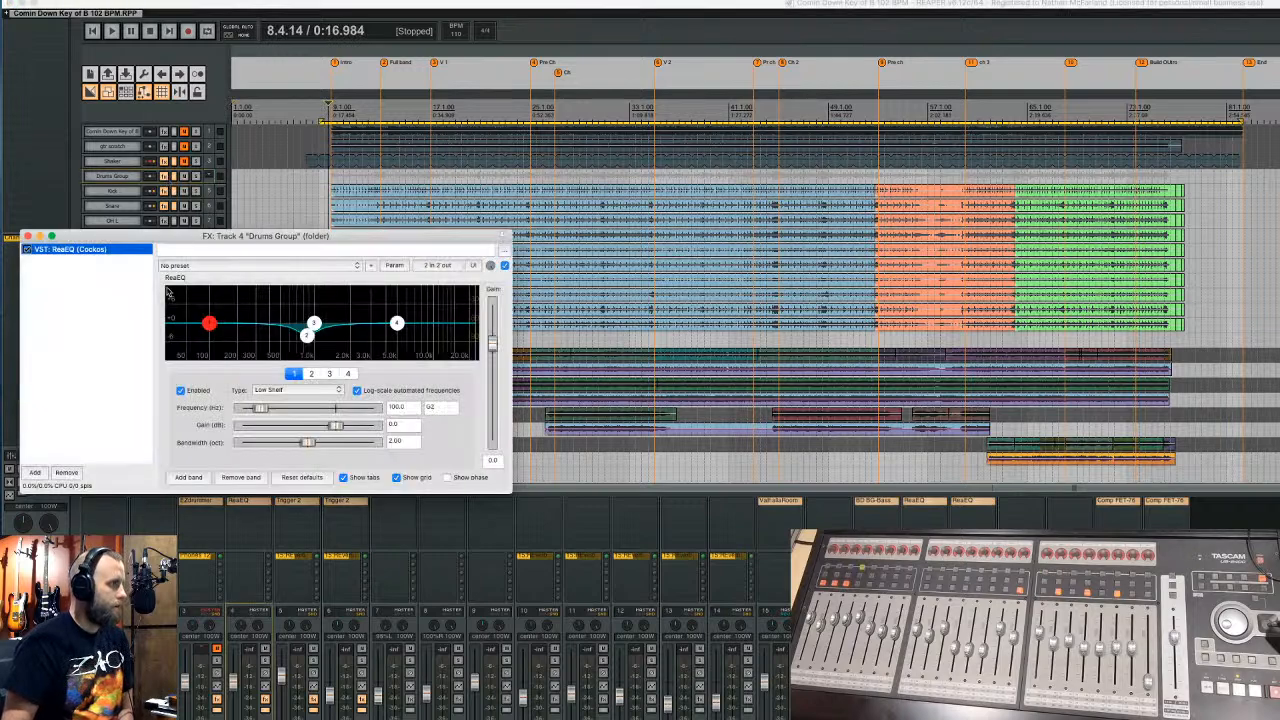
pyautogui.click(28, 236)
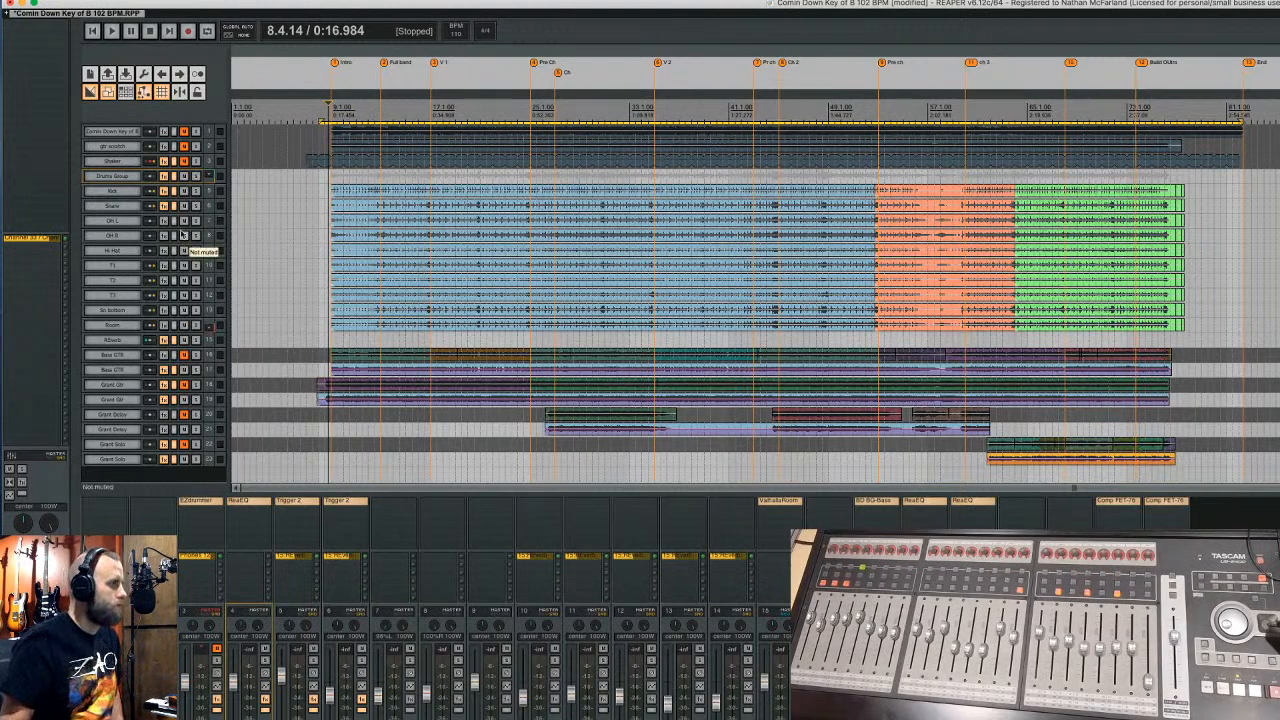
# - Play the Comin Down mix from bar 9 after reviewing the track routing matrix
pyautogui.click(331, 107)
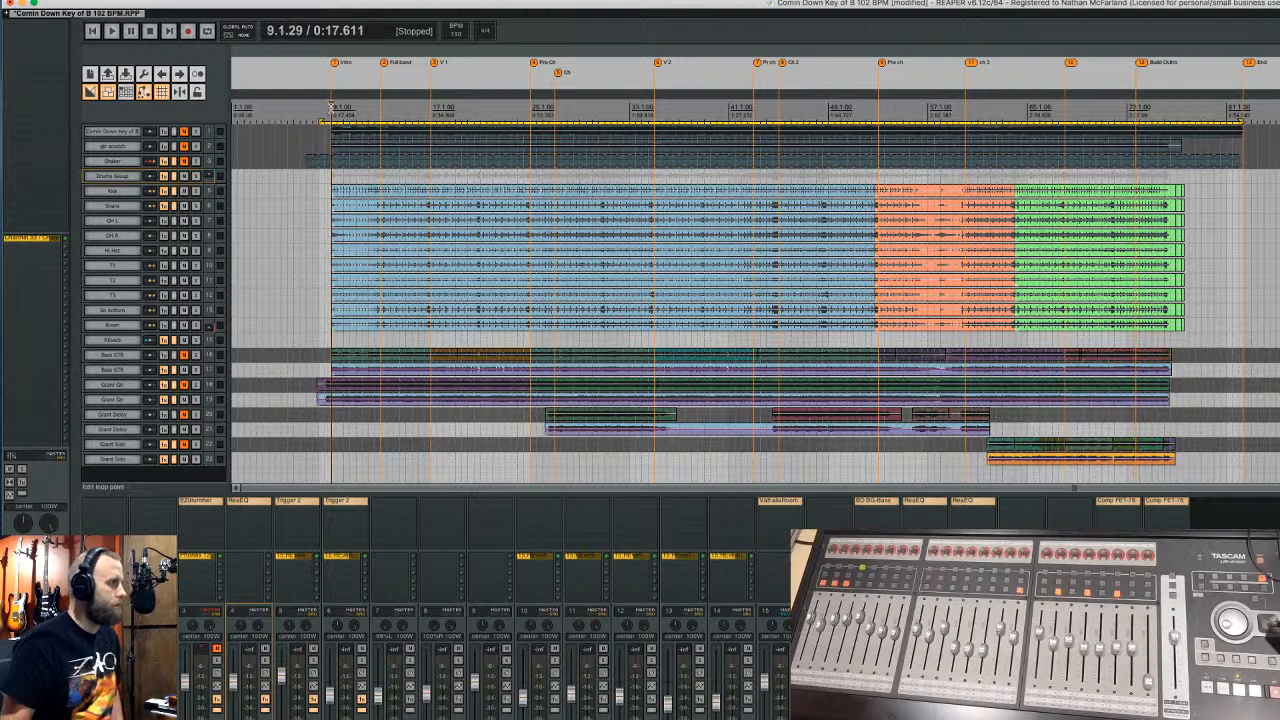
pyautogui.press('space')
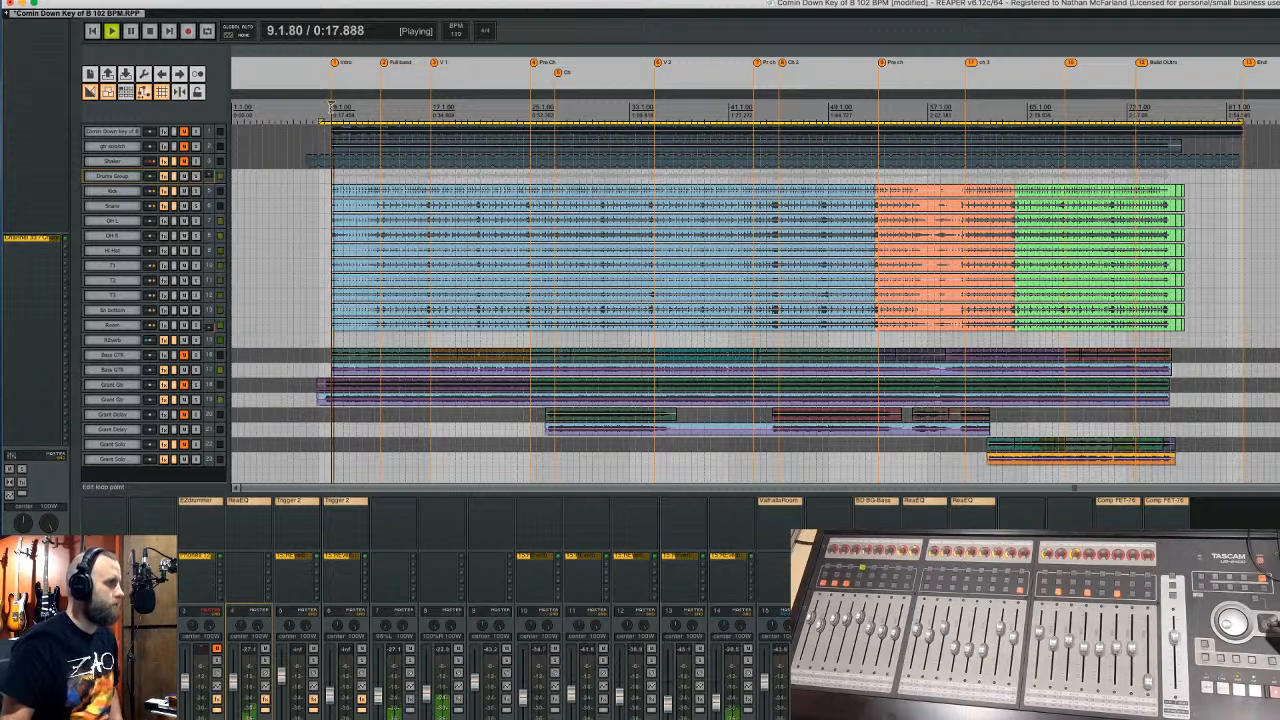
pyautogui.press('space')
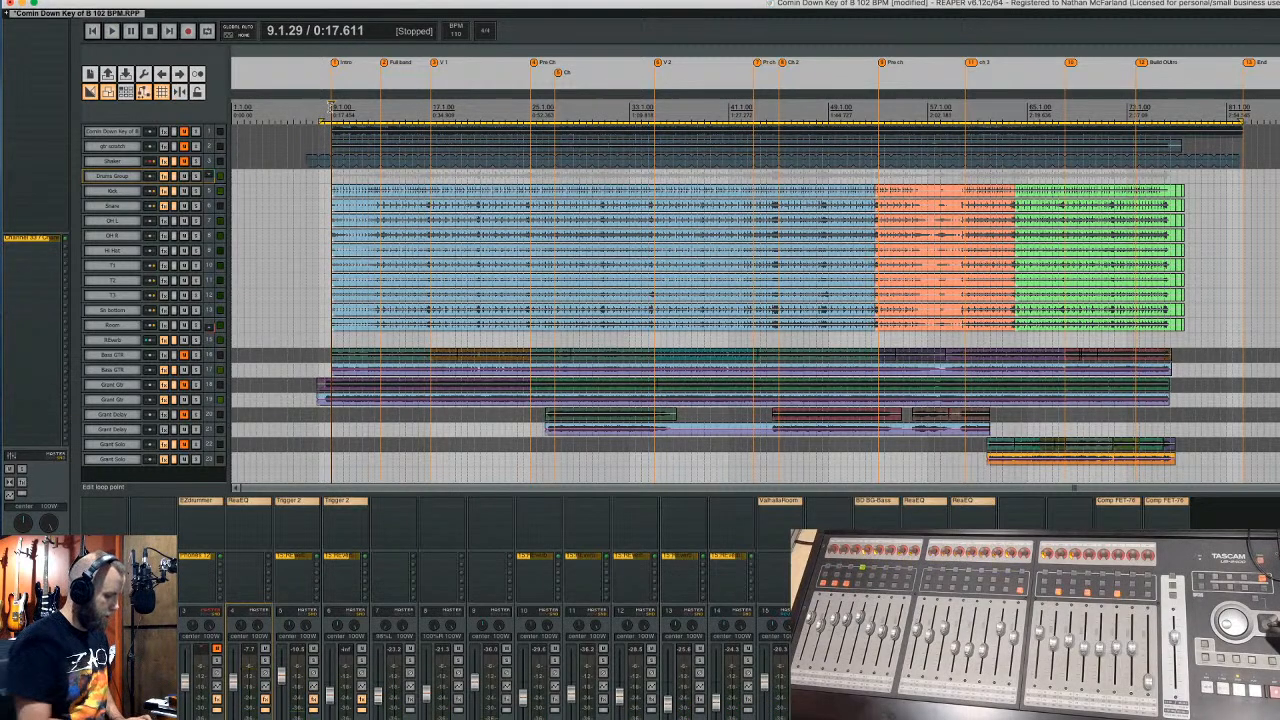
pyautogui.hotkey('alt', 'r')
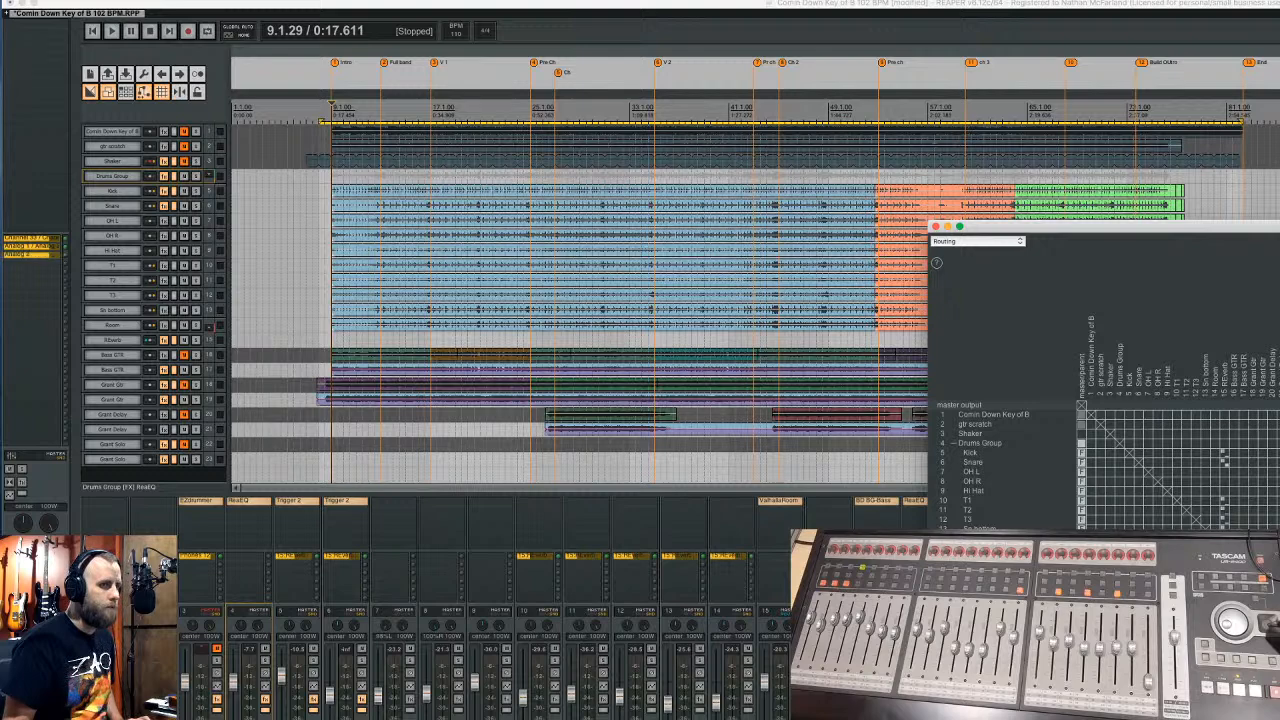
pyautogui.press('super+z')
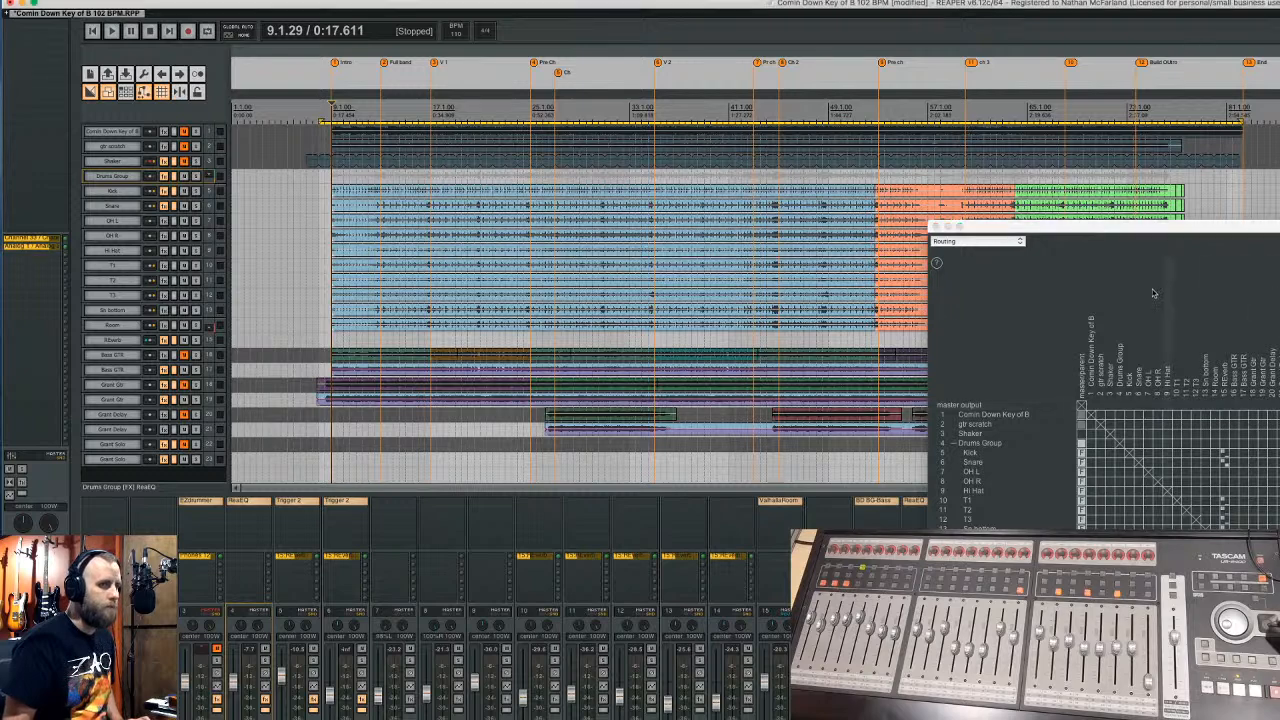
pyautogui.click(935, 226)
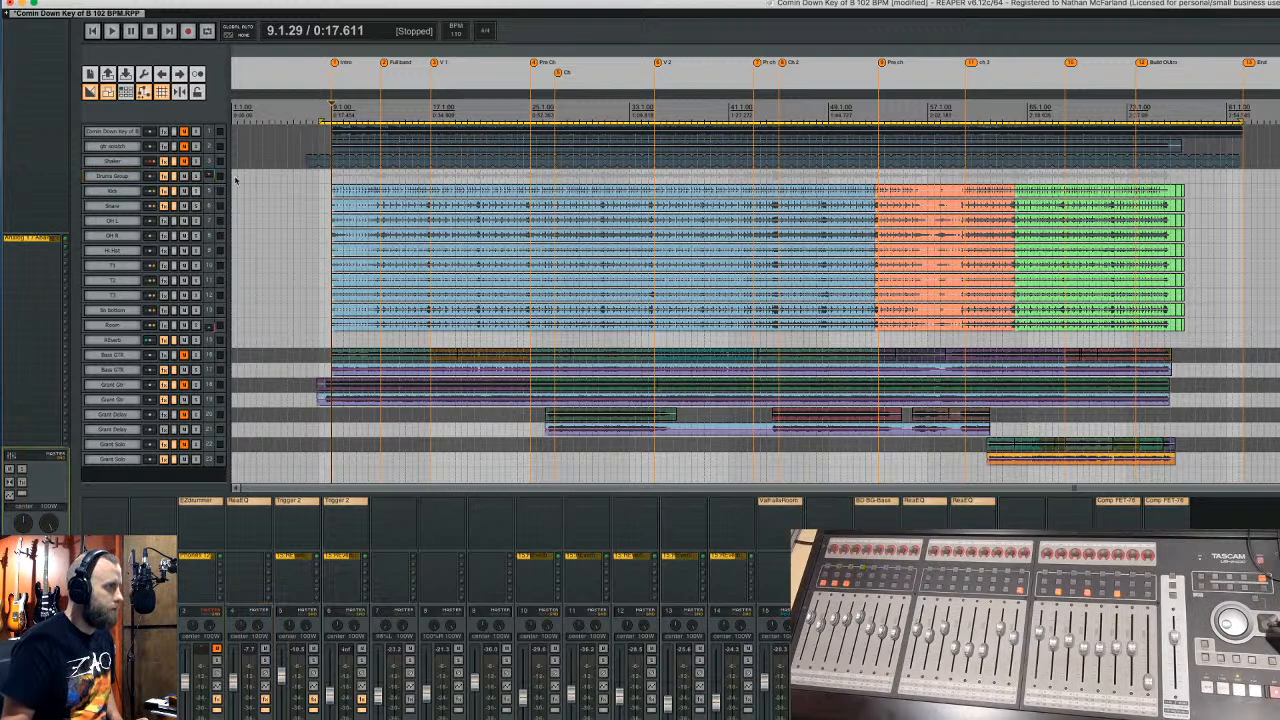
pyautogui.press('space')
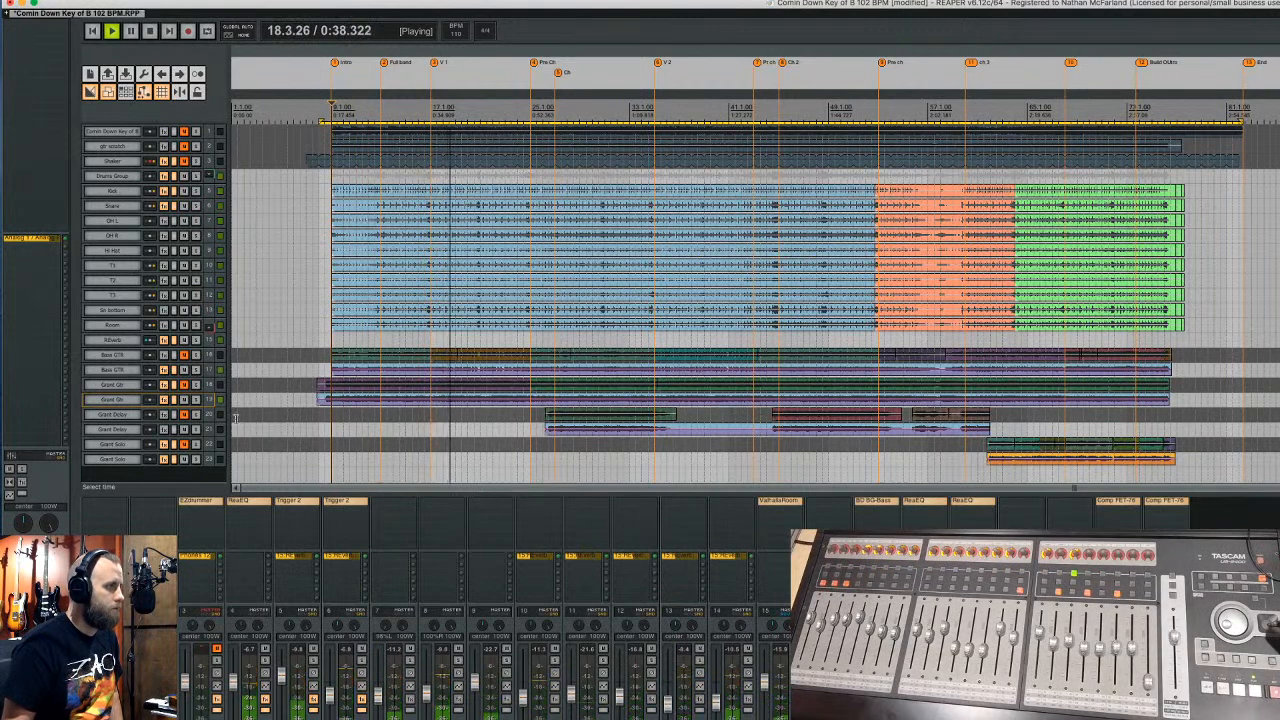
# - Enlarge both Grant Gtr tracks, briefly audition the first, and set the position near bar 24
pyautogui.moveTo(197, 392); pyautogui.dragTo(195, 423)
pyautogui.click(185, 388)
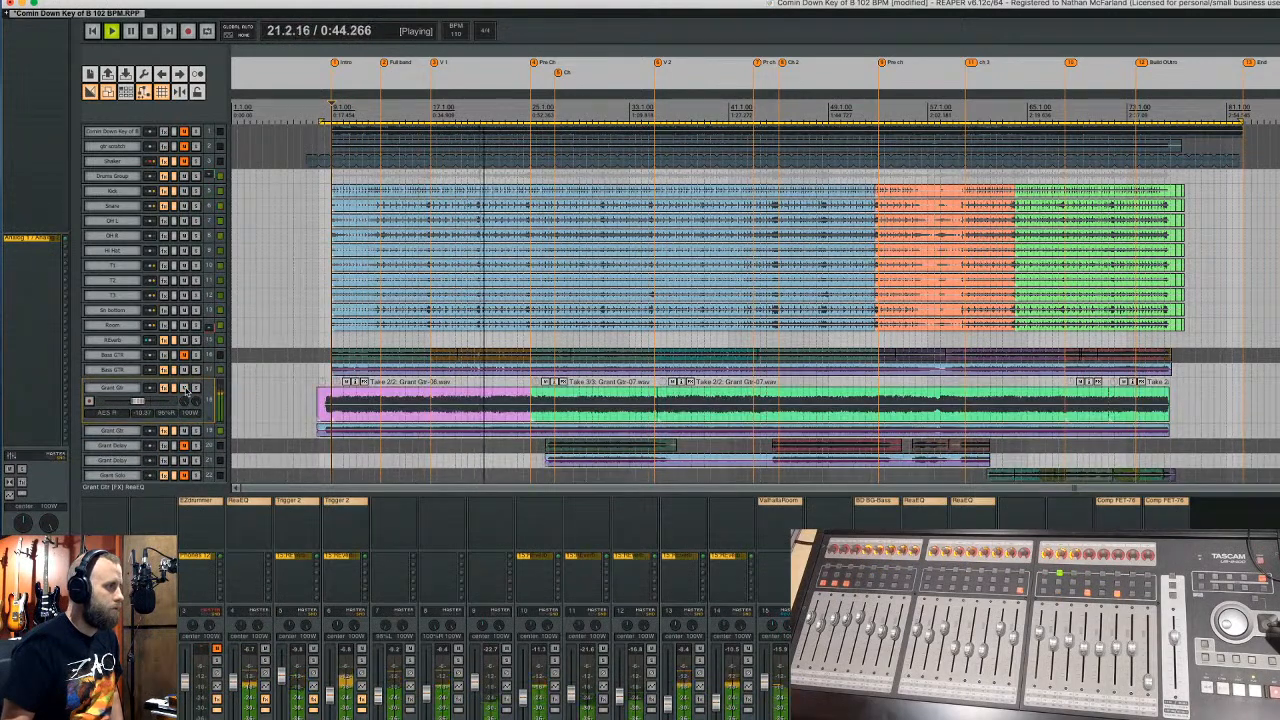
pyautogui.click(185, 388)
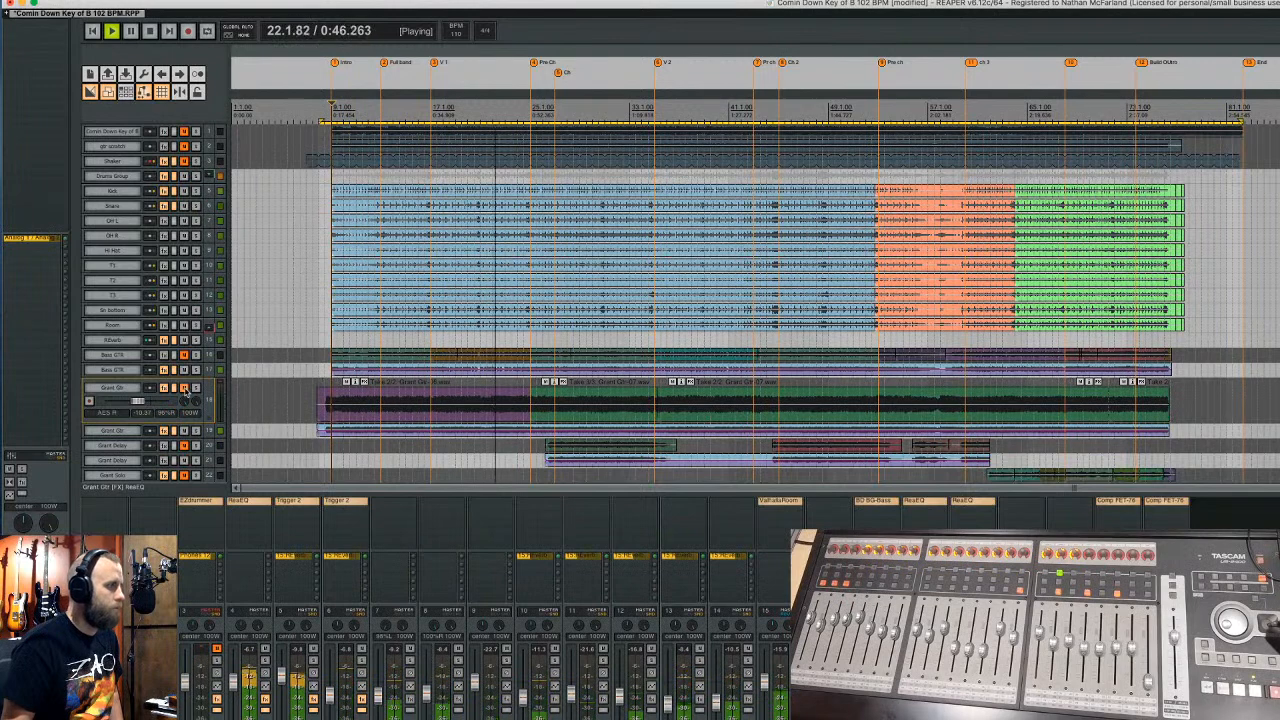
pyautogui.scroll(-1, 213, 385)
pyautogui.press('space')
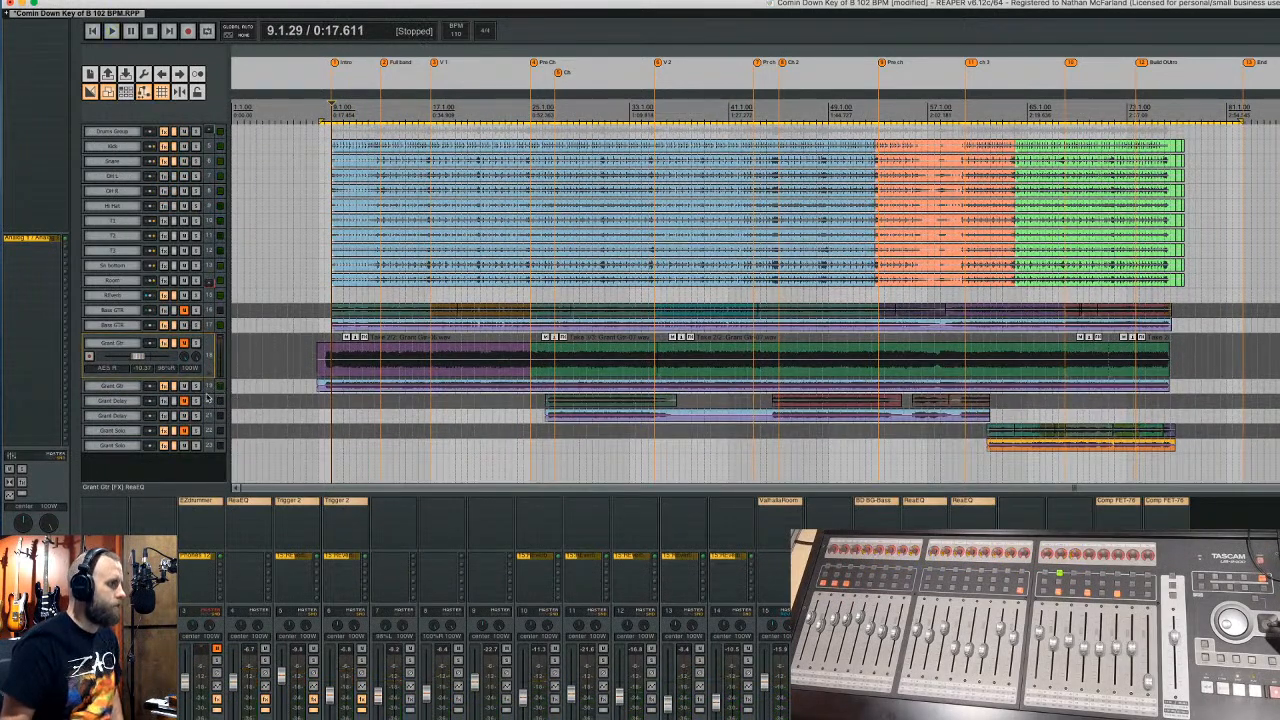
pyautogui.moveTo(205, 390); pyautogui.dragTo(207, 438)
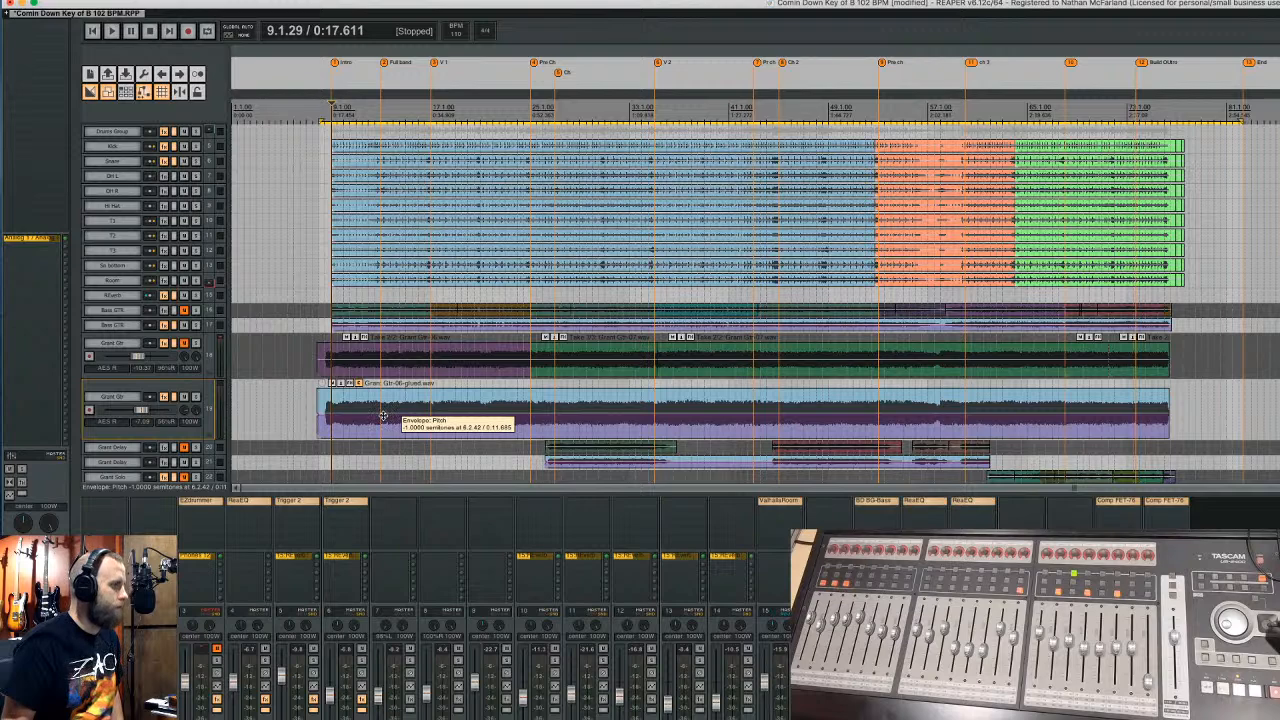
pyautogui.scroll(-2, 205, 302)
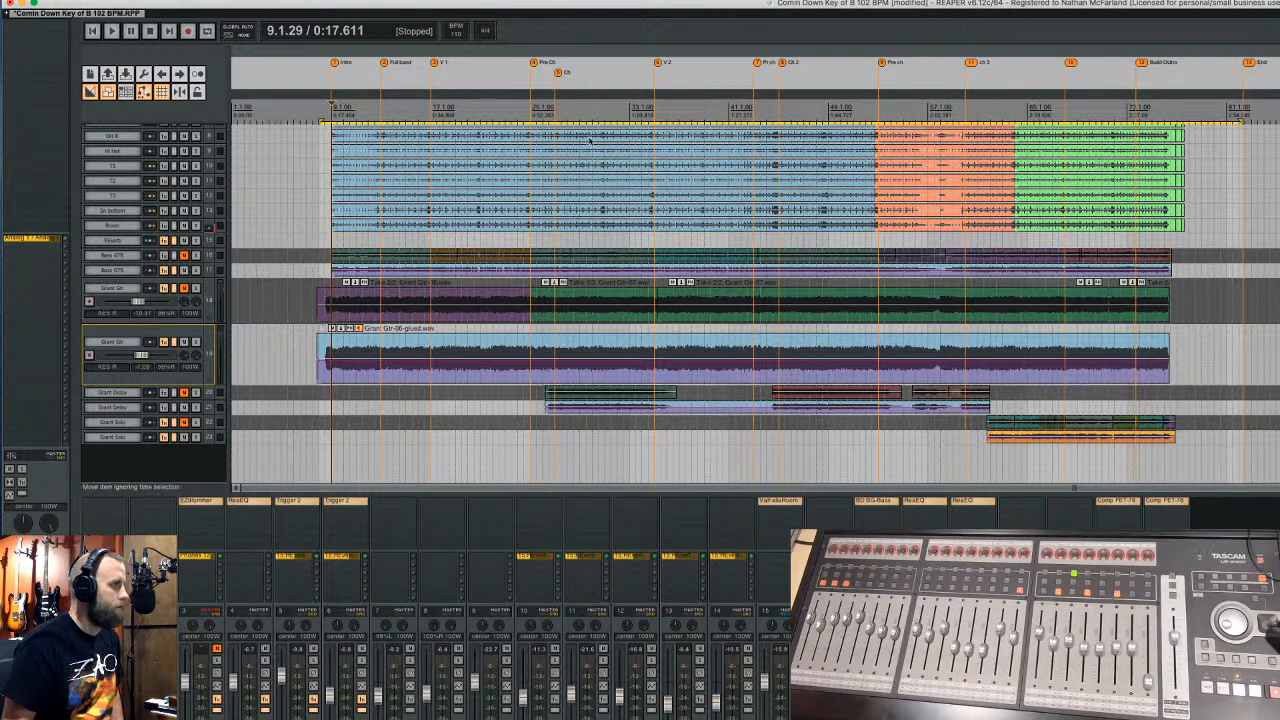
pyautogui.click(530, 104)
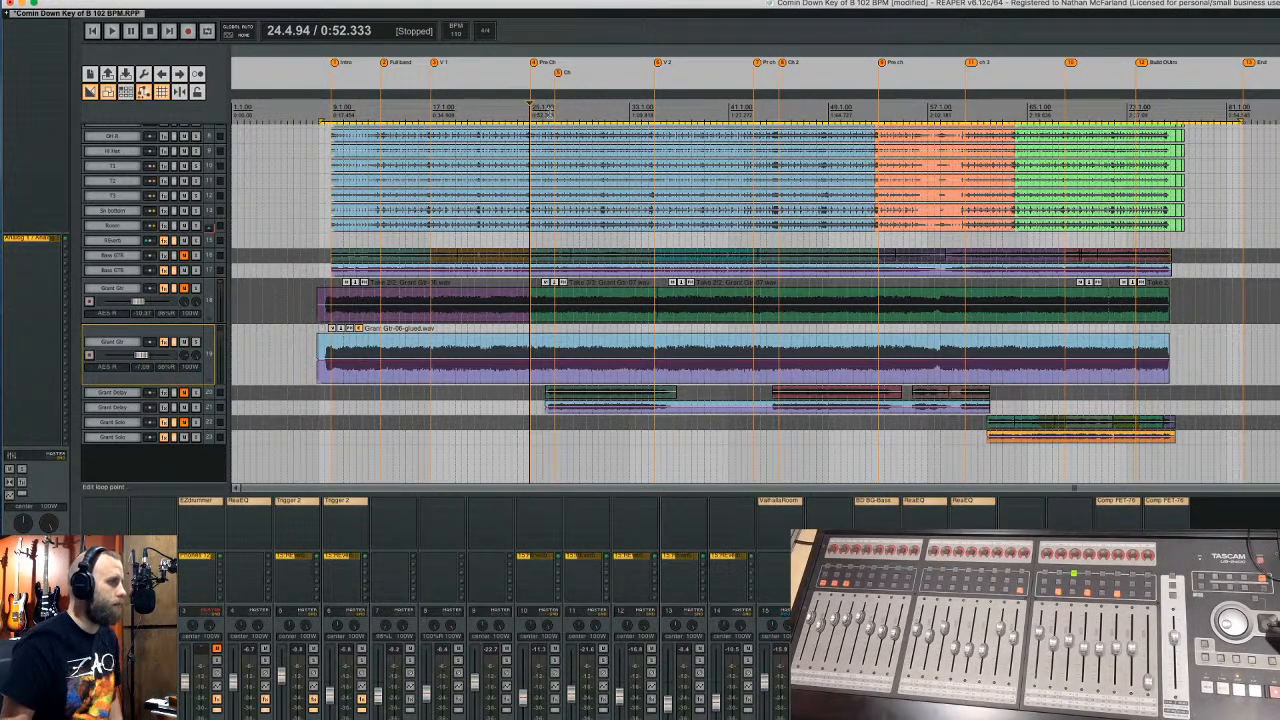
# - Play from just after bar 25 and enlarge the Grant Delay track to show its take
pyautogui.click(546, 108)
pyautogui.press('space')
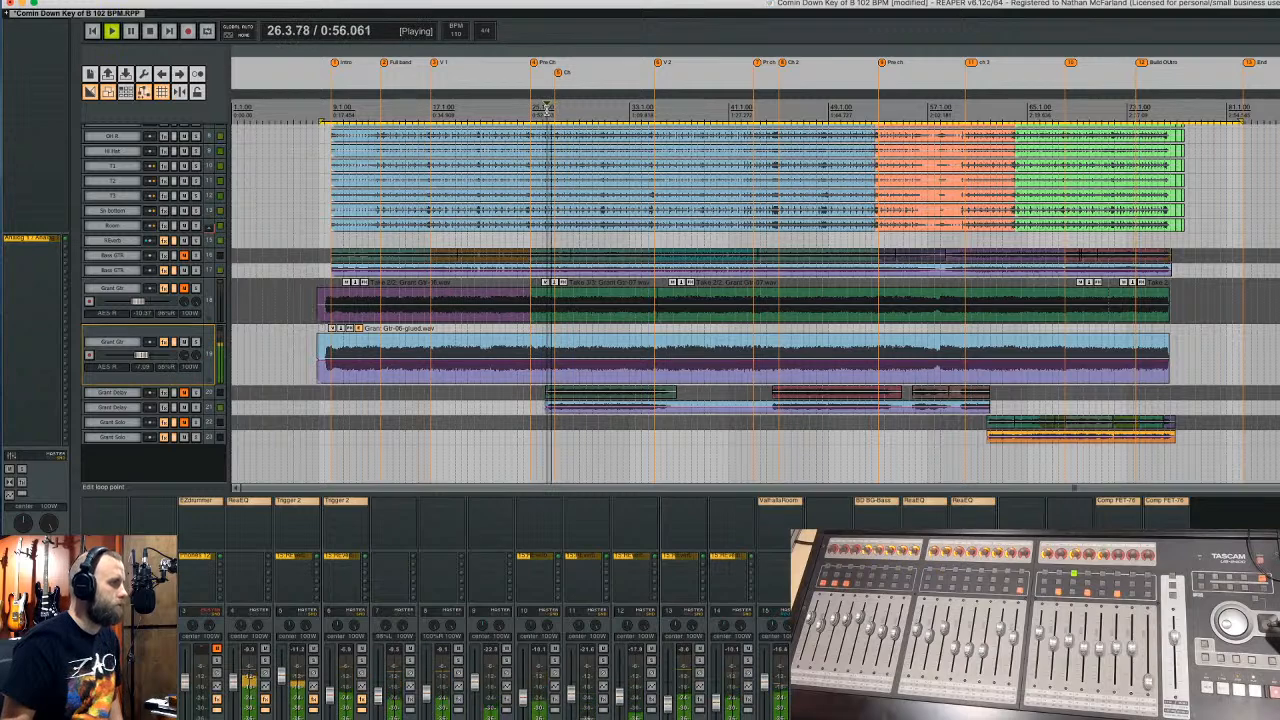
pyautogui.click(198, 410)
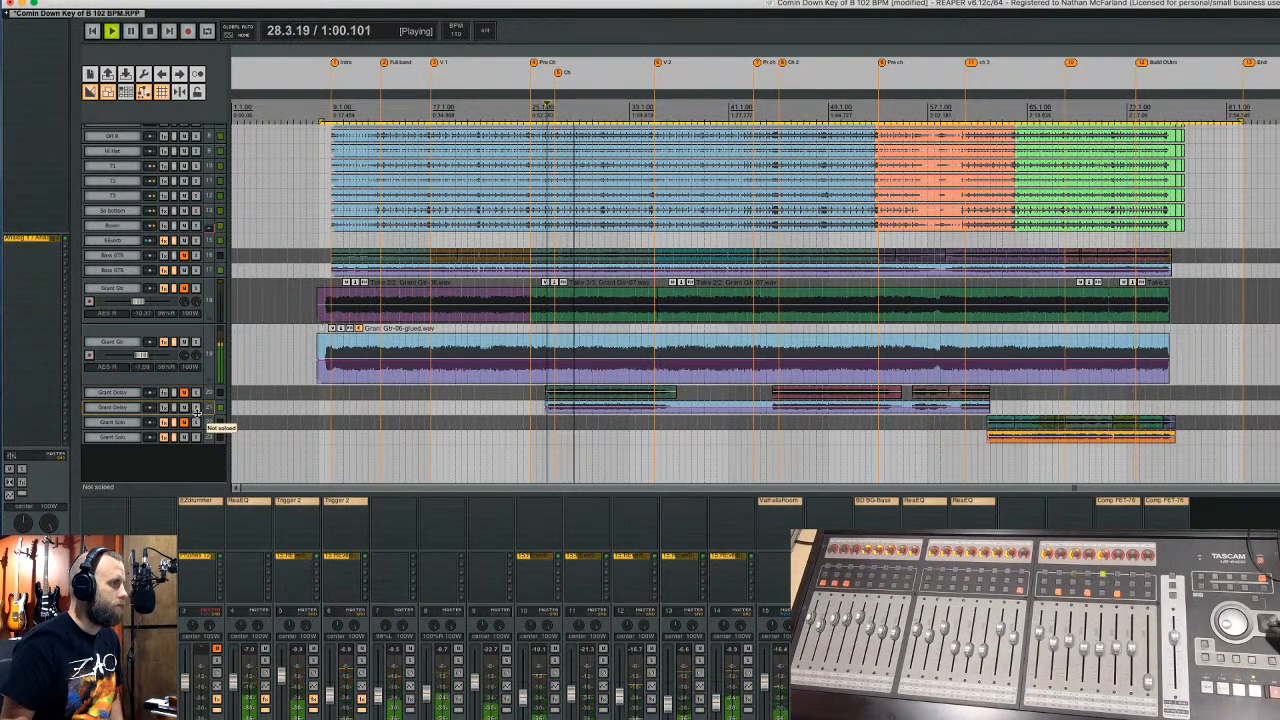
pyautogui.moveTo(196, 422); pyautogui.dragTo(195, 433)
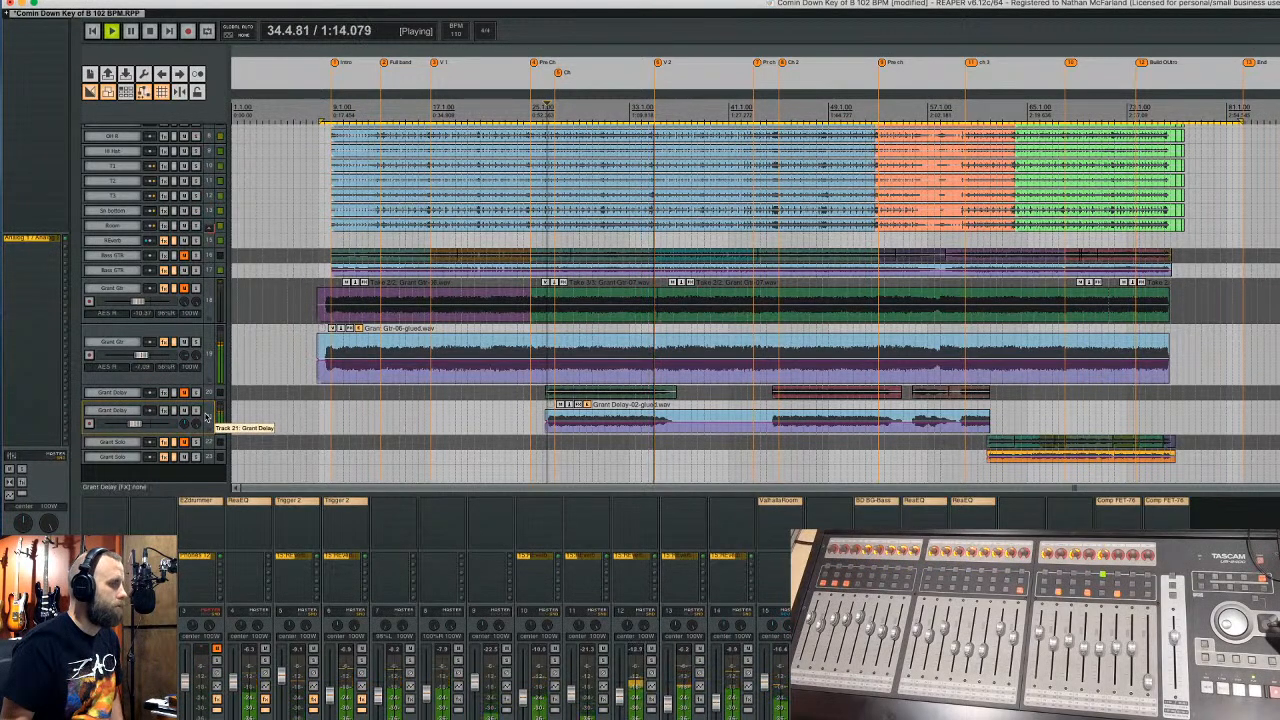
pyautogui.scroll(-1, 208, 416)
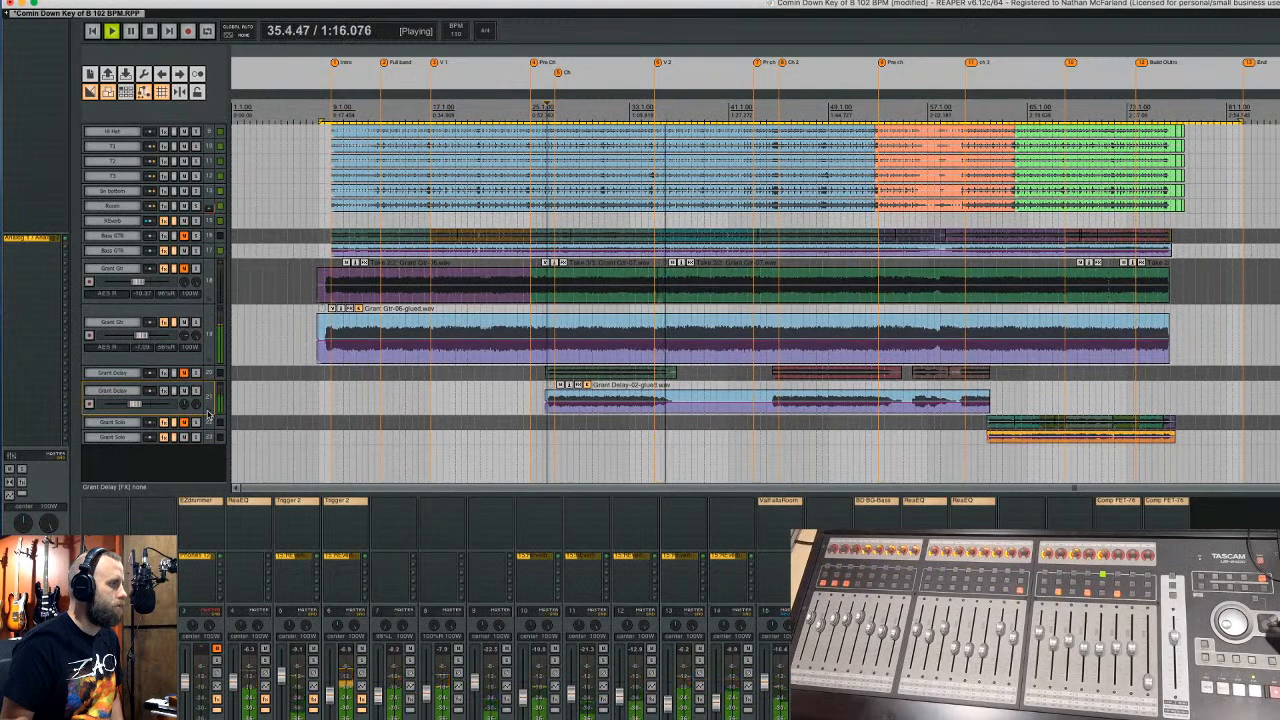
pyautogui.scroll(3, 209, 415)
pyautogui.scroll(1, 208, 416)
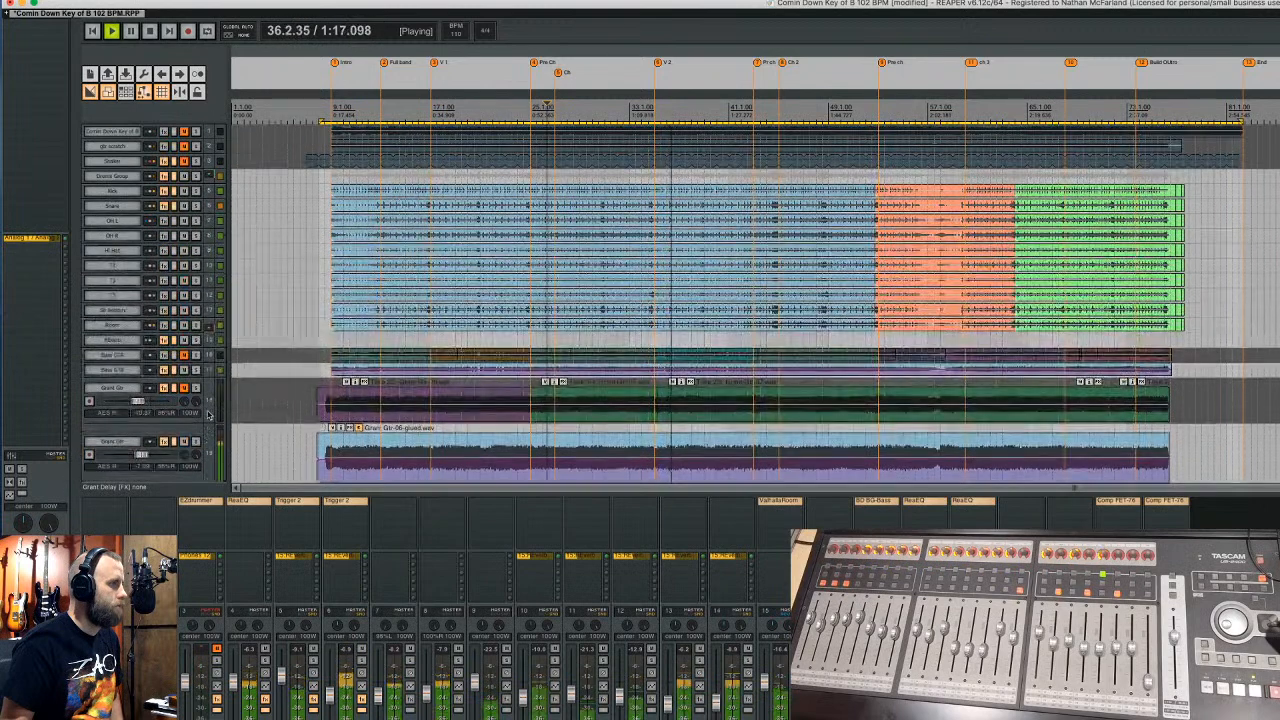
# - Select Drums Group, stop playback, and collapse the enlarged tracks to minimum height
pyautogui.click(197, 178)
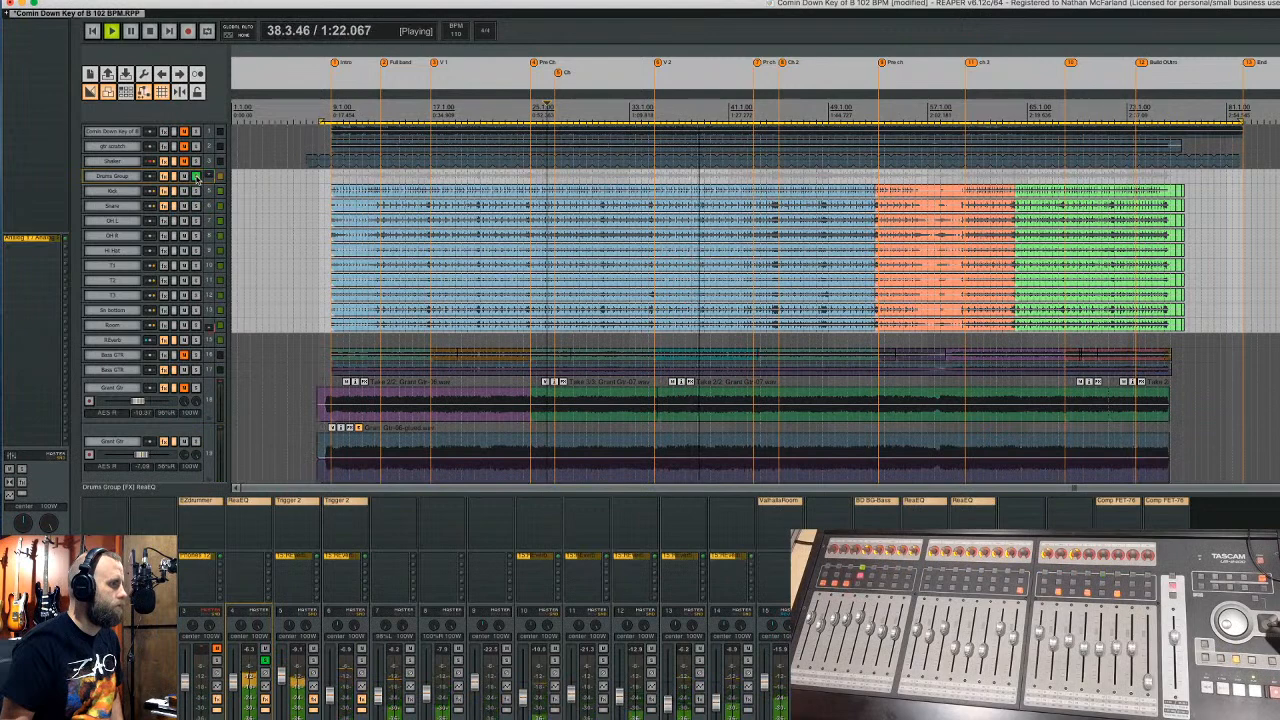
pyautogui.press('space')
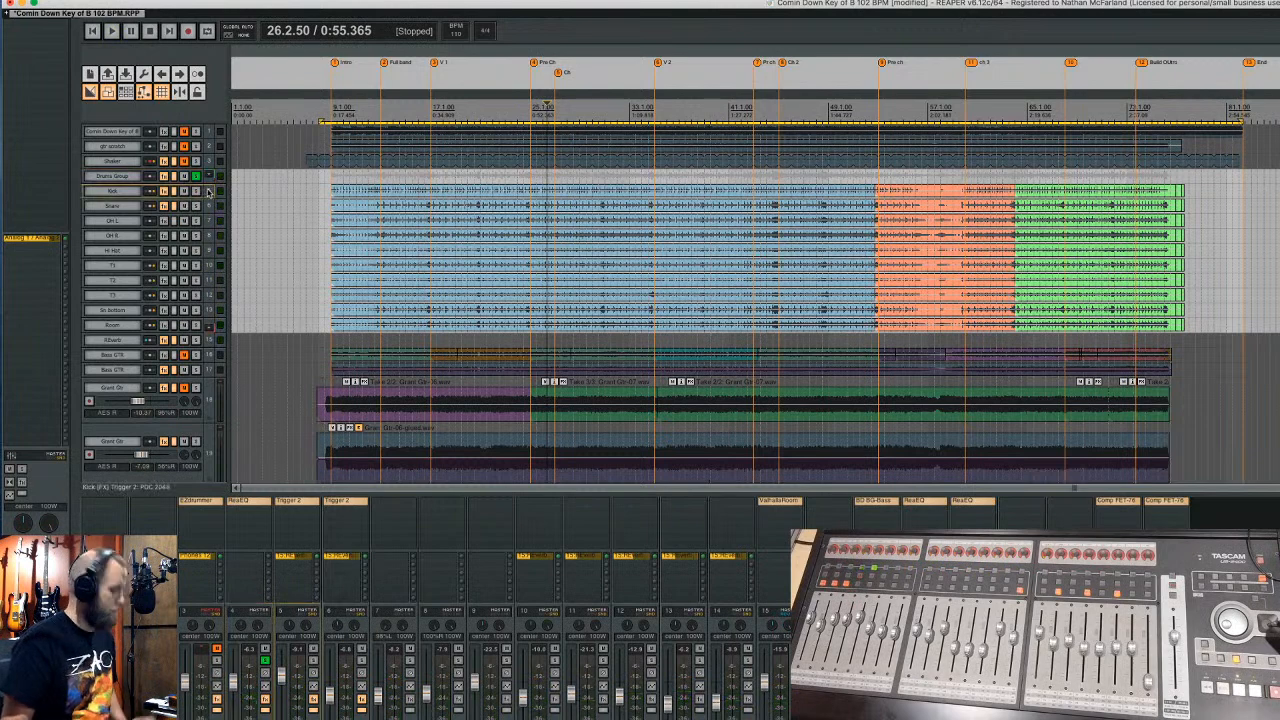
pyautogui.press('`')
pyautogui.press('`')
pyautogui.press('`')
pyautogui.press('`')
pyautogui.press('`')
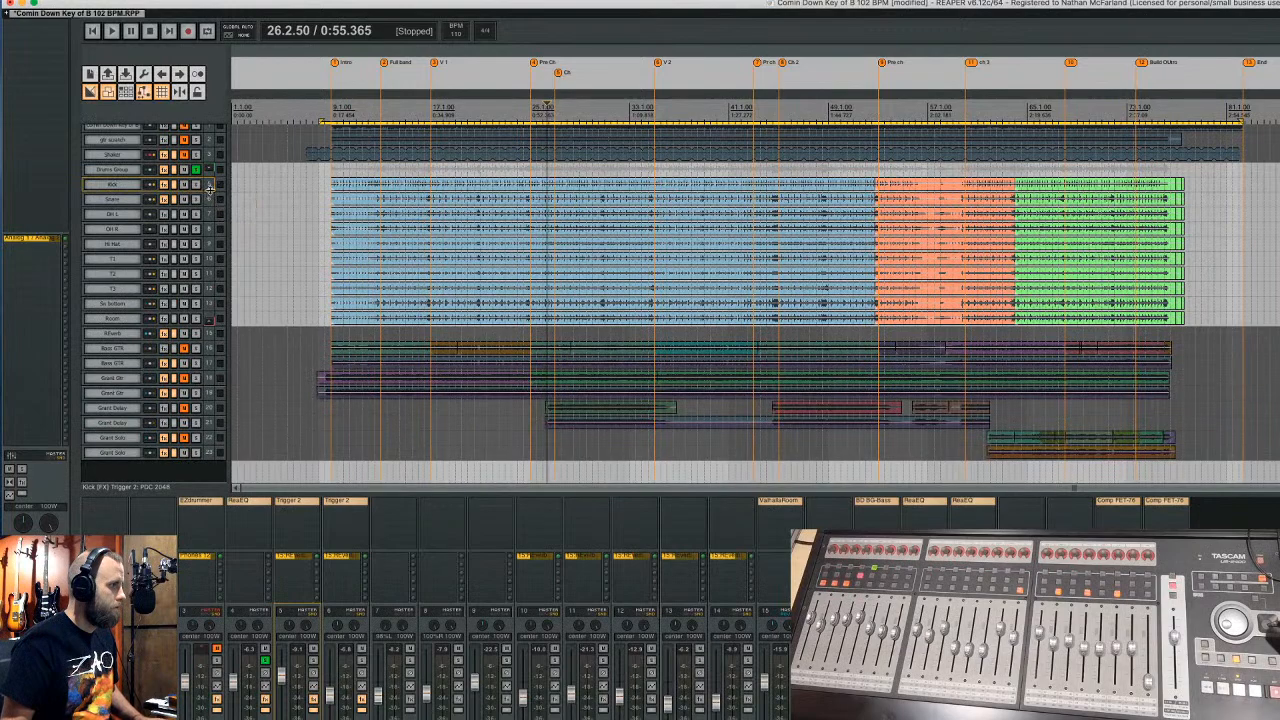
# - Enlarge the Kick track, place its Trigger 2 window beside the arrangement, and solo Kick
pyautogui.moveTo(209, 190); pyautogui.dragTo(216, 276)
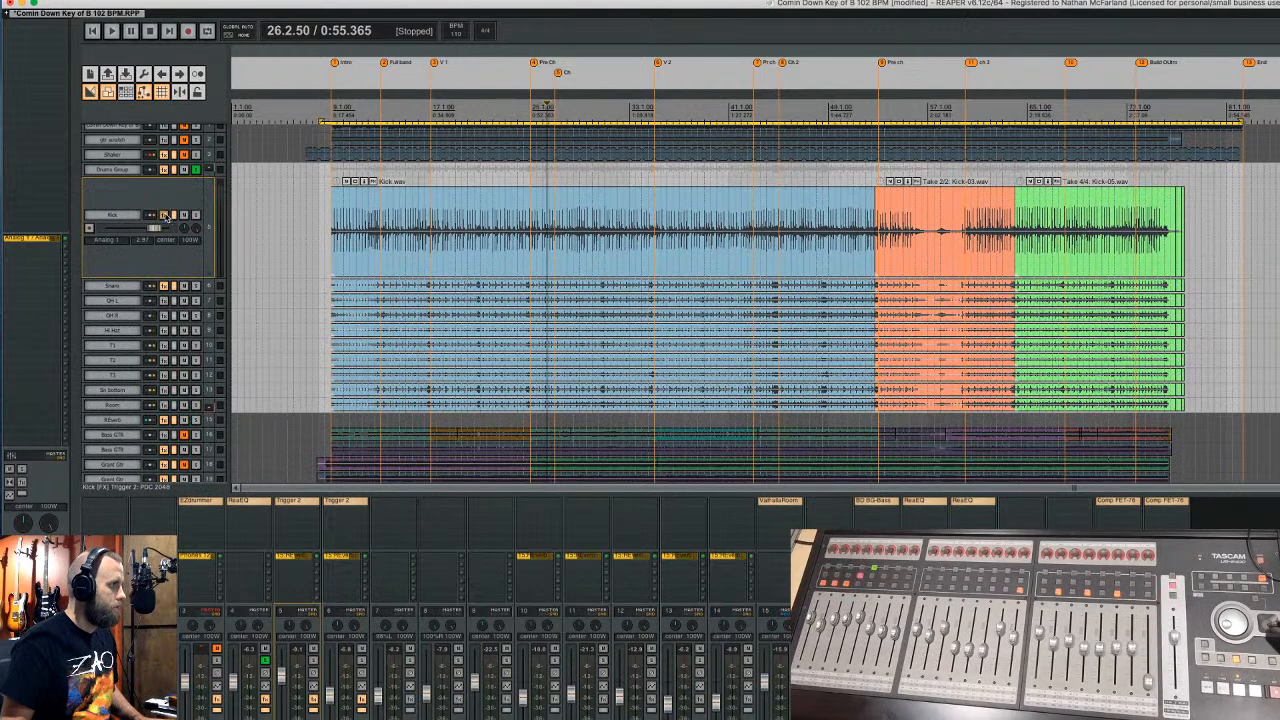
pyautogui.click(165, 215)
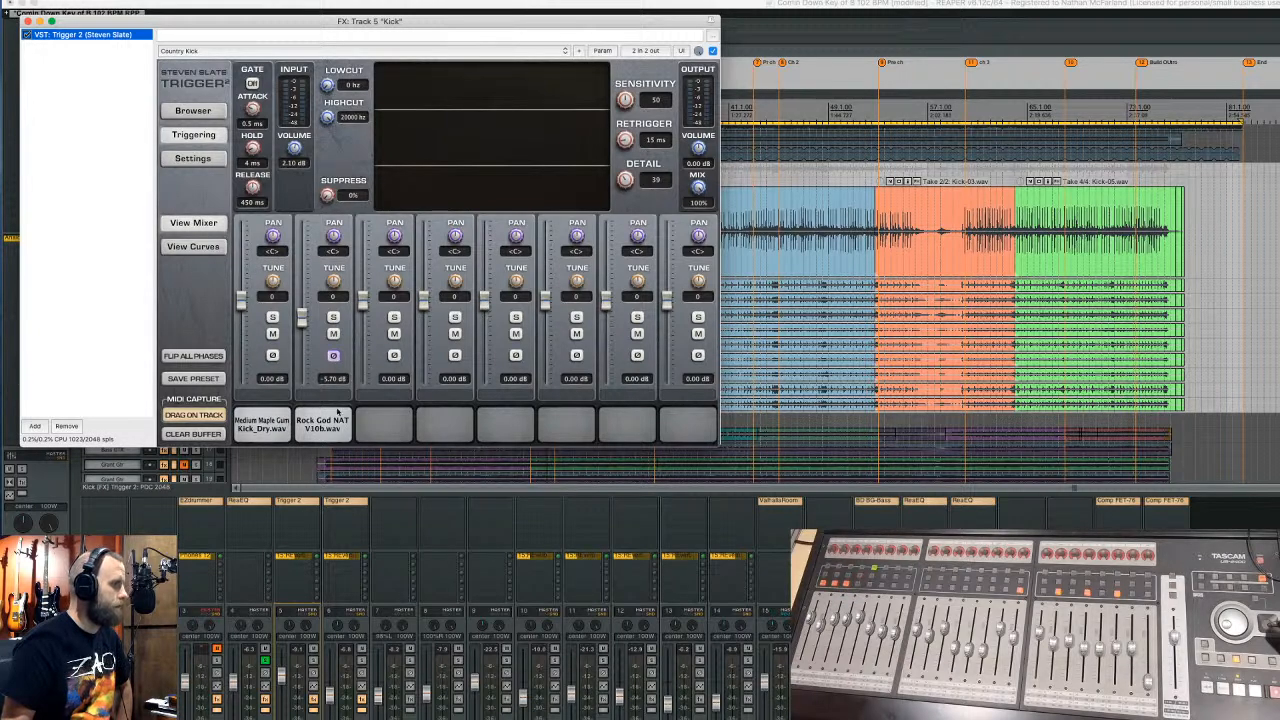
pyautogui.moveTo(245, 32); pyautogui.dragTo(1225, 244)
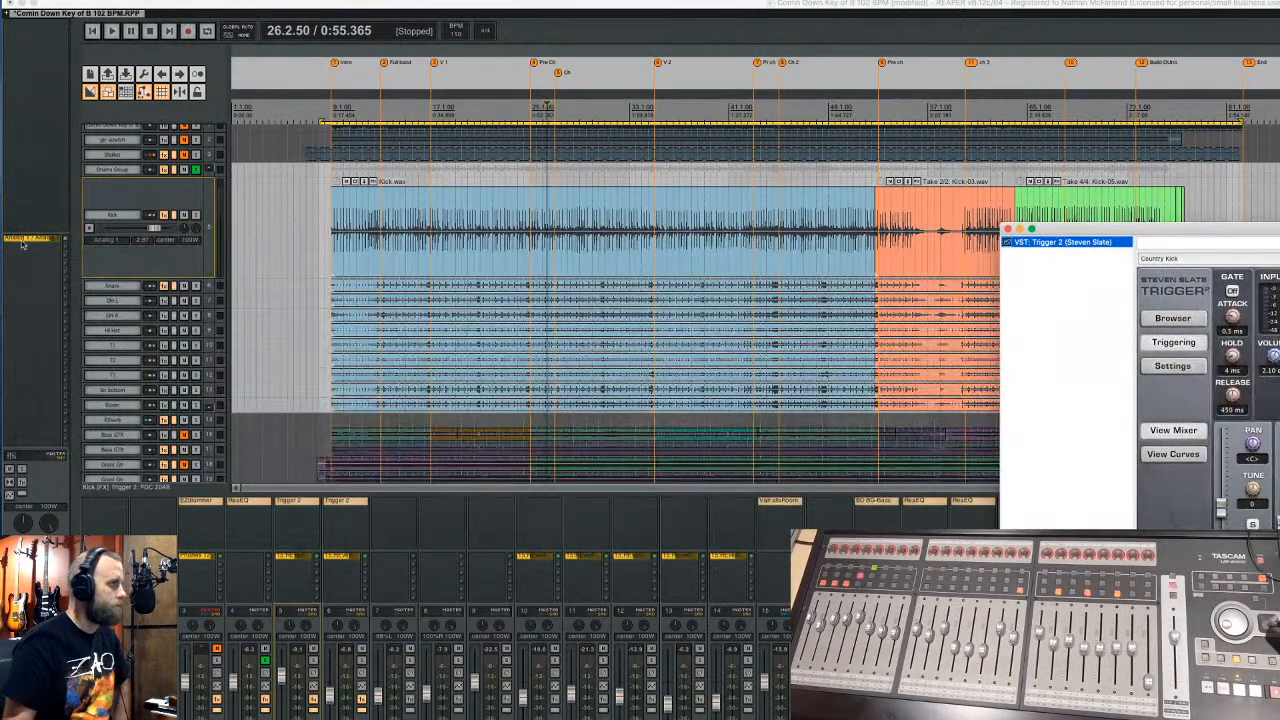
pyautogui.click(196, 216)
# - Play the soloed kick from early in the song, then close Trigger 2 and stop
pyautogui.click(346, 110)
pyautogui.press('space')
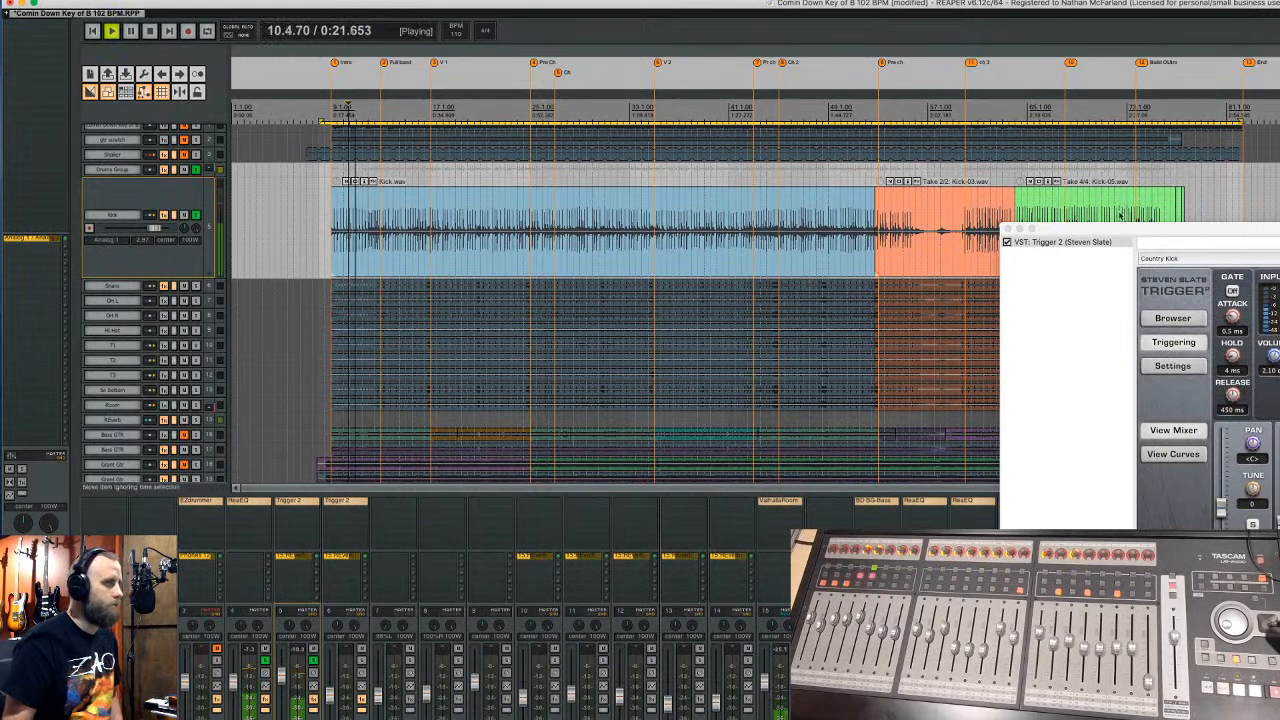
pyautogui.moveTo(1162, 230); pyautogui.dragTo(633, 108)
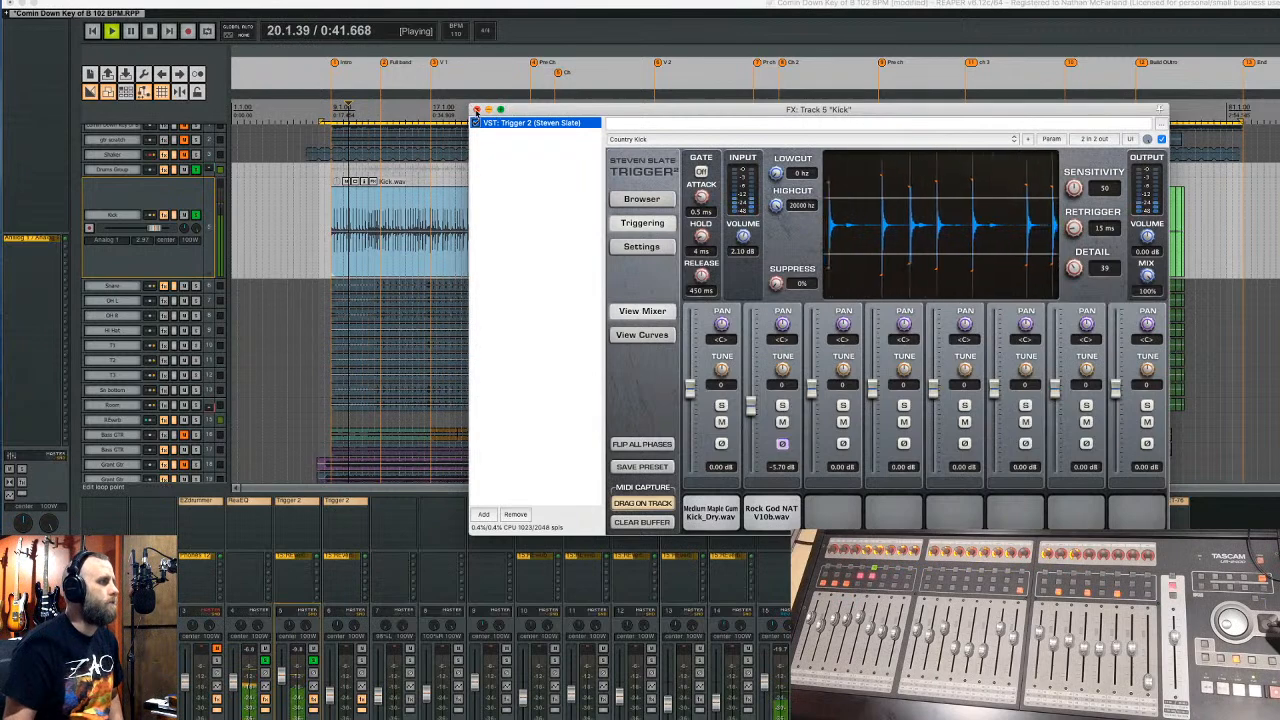
pyautogui.click(476, 109)
pyautogui.press('space')
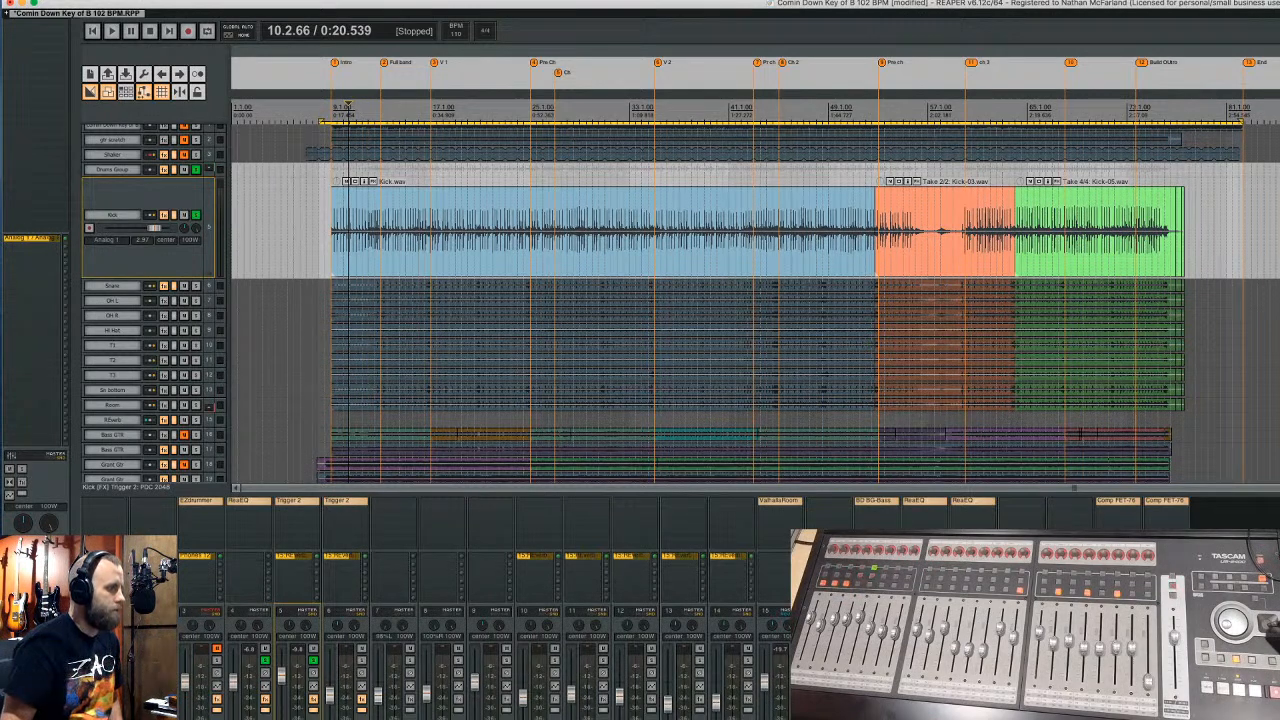
# - Step the track selection from gtr scratch down through the list to Grant Solo
pyautogui.click(179, 641)
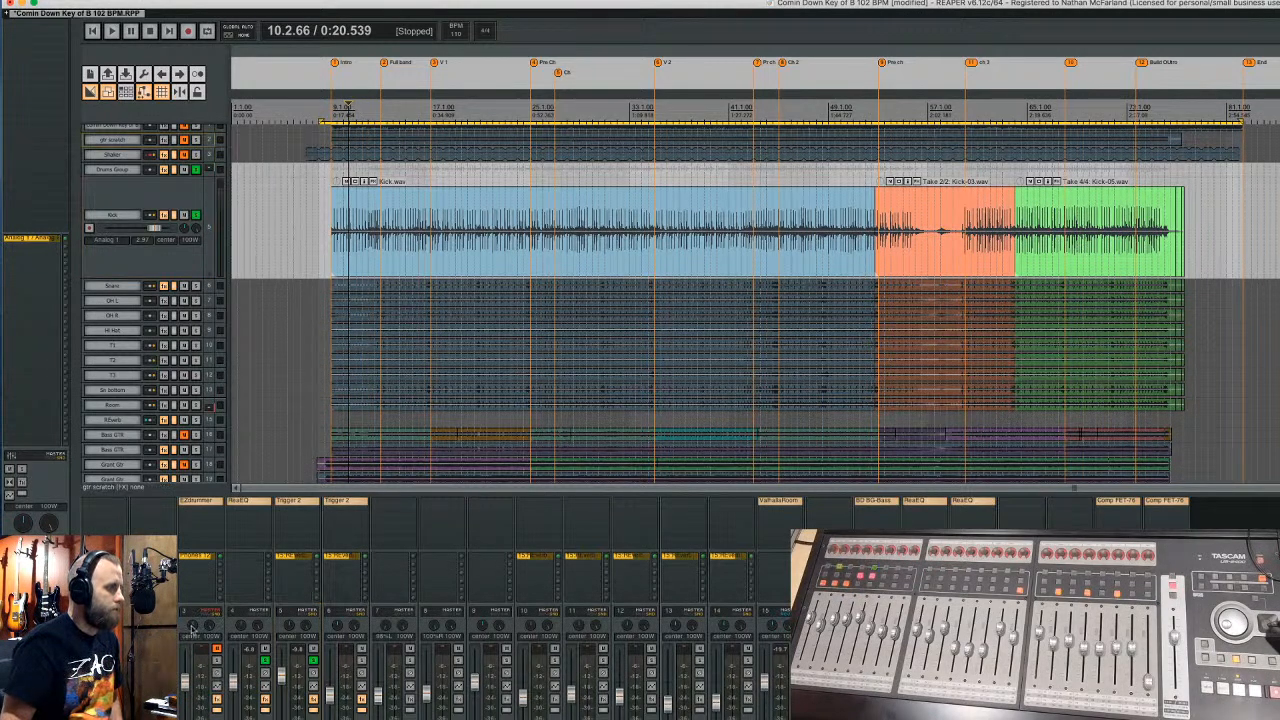
pyautogui.click(270, 630)
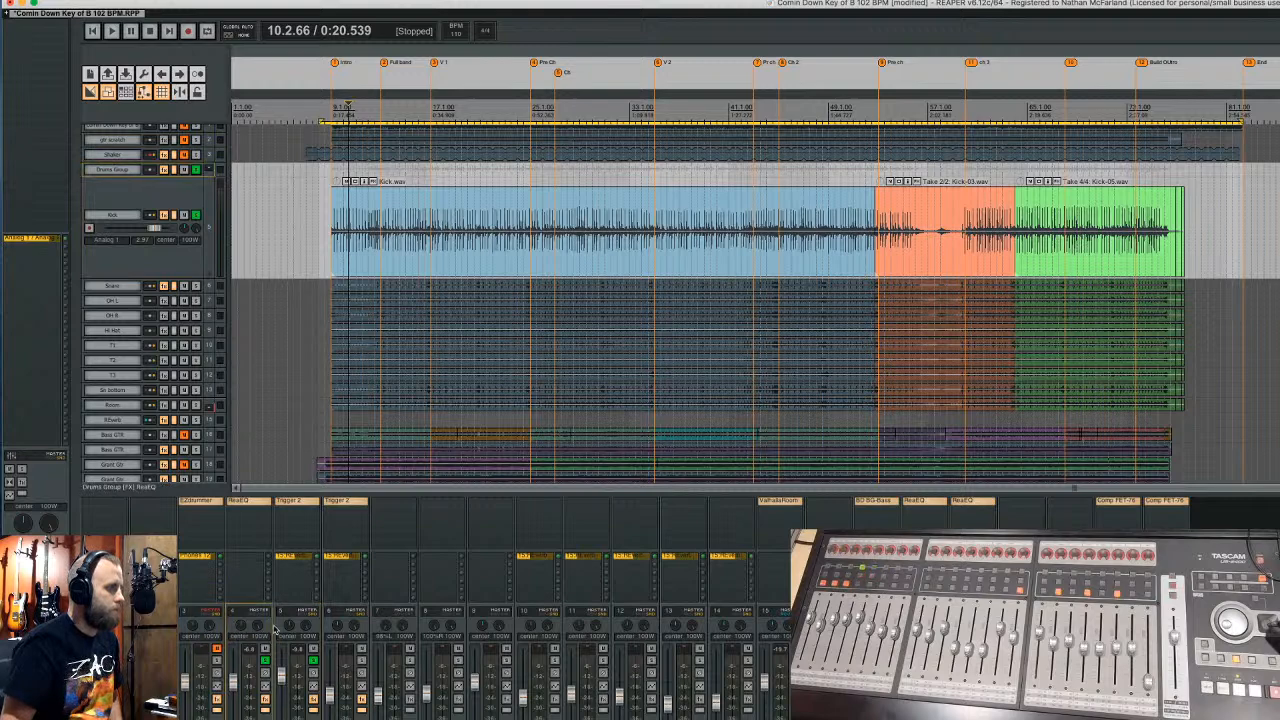
pyautogui.click(287, 628)
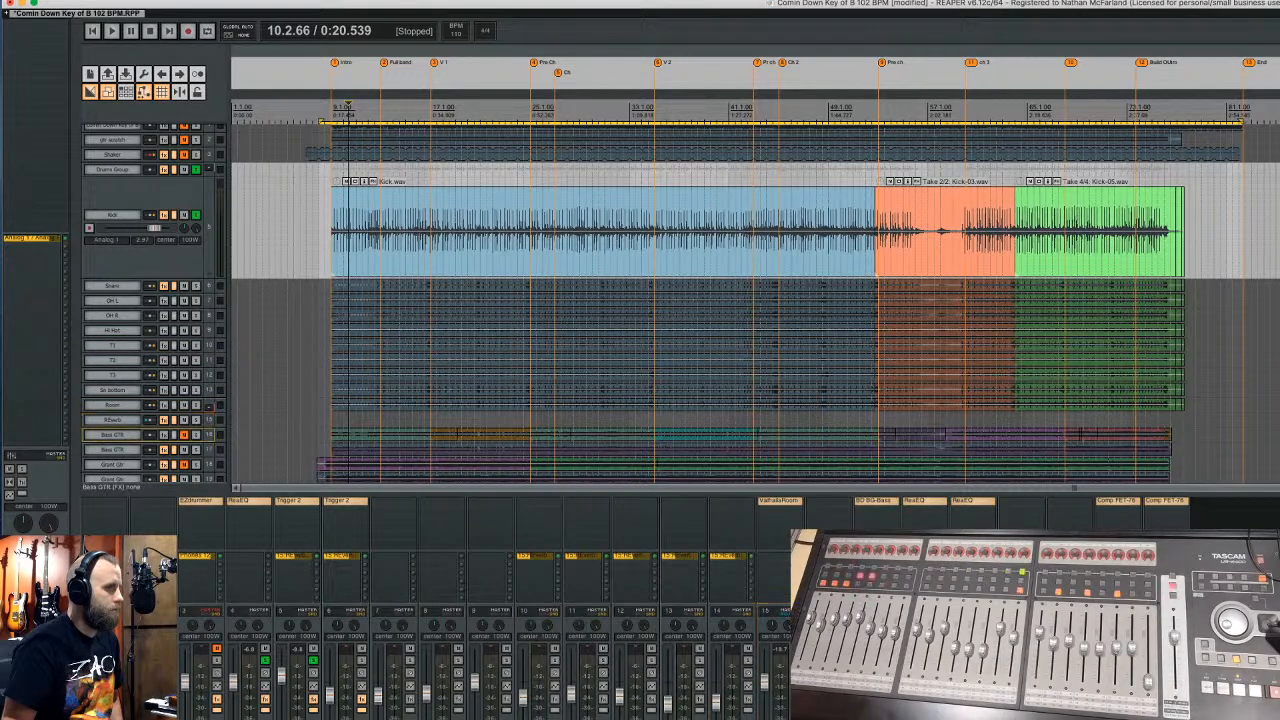
pyautogui.press('Down')
pyautogui.press('Down')
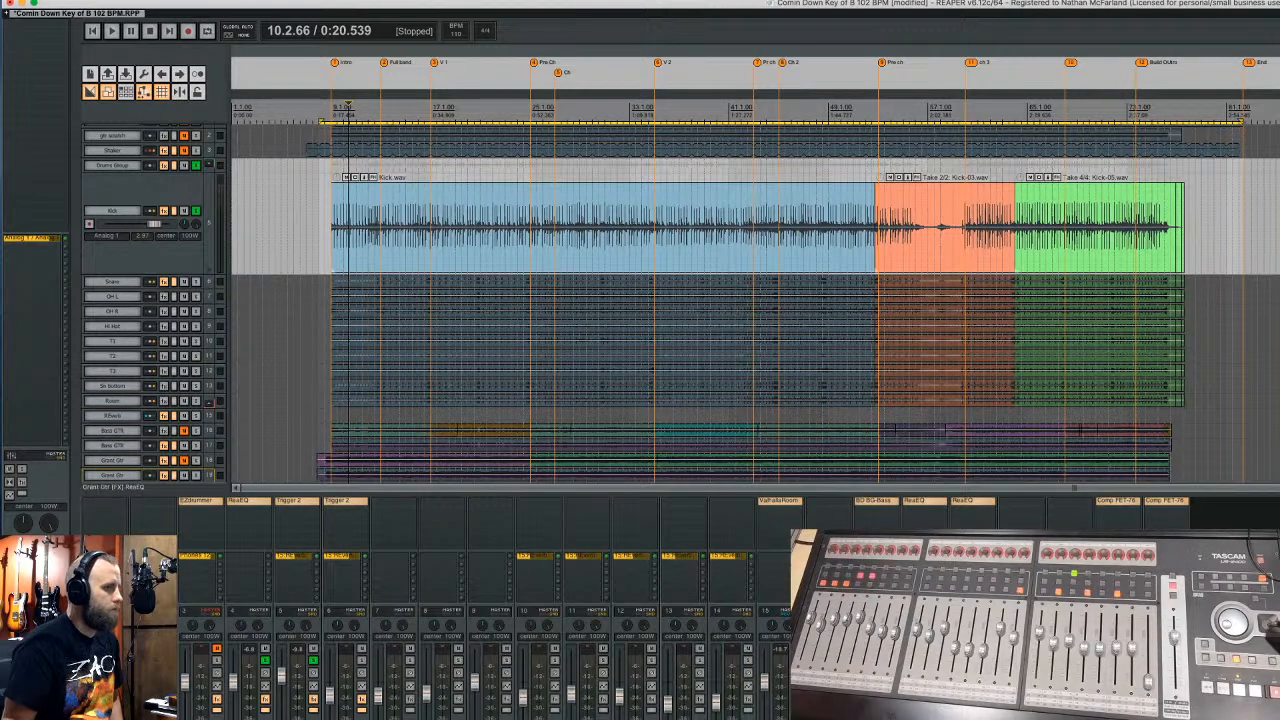
pyautogui.press('Down')
pyautogui.press('Down')
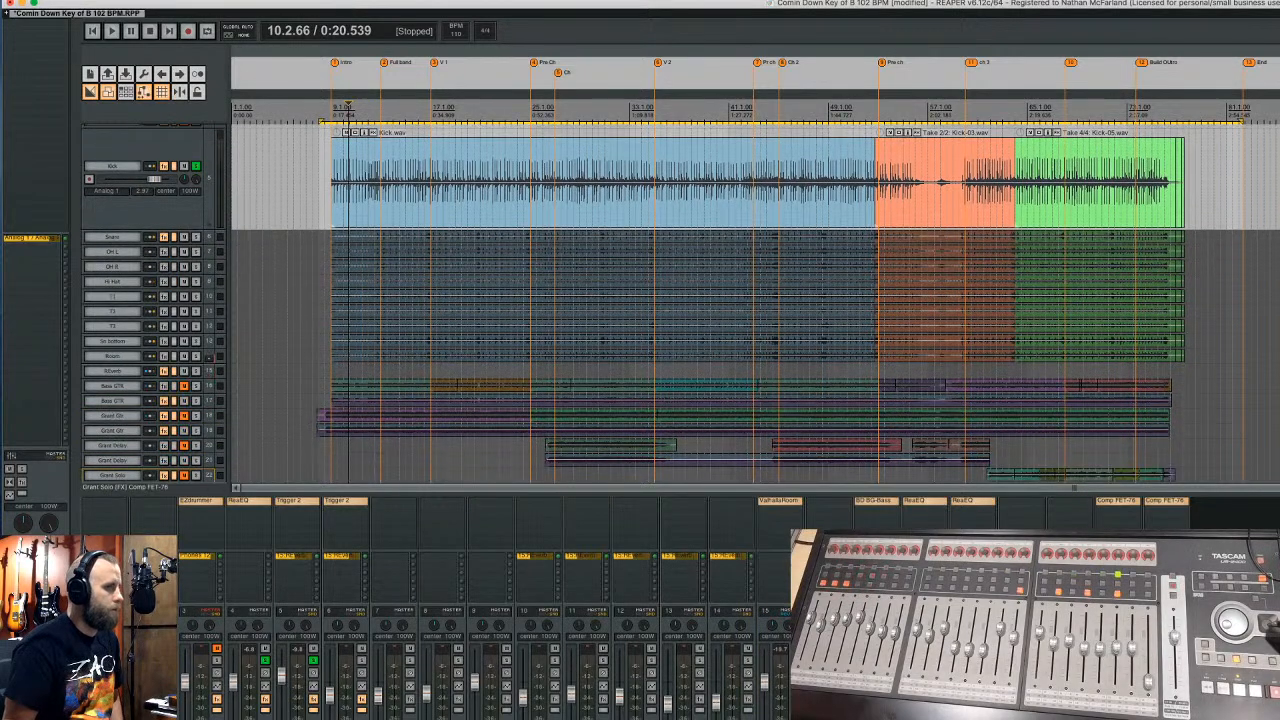
pyautogui.press('Down')
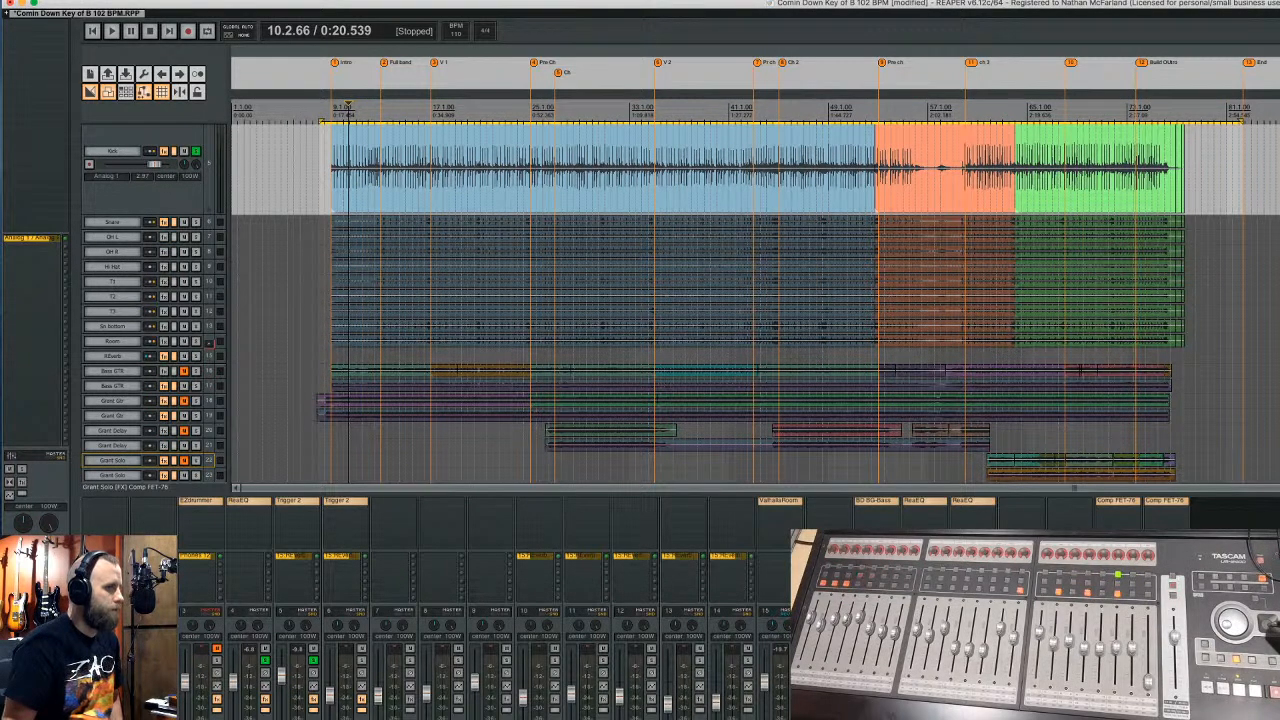
pyautogui.scroll(-1, 207, 372)
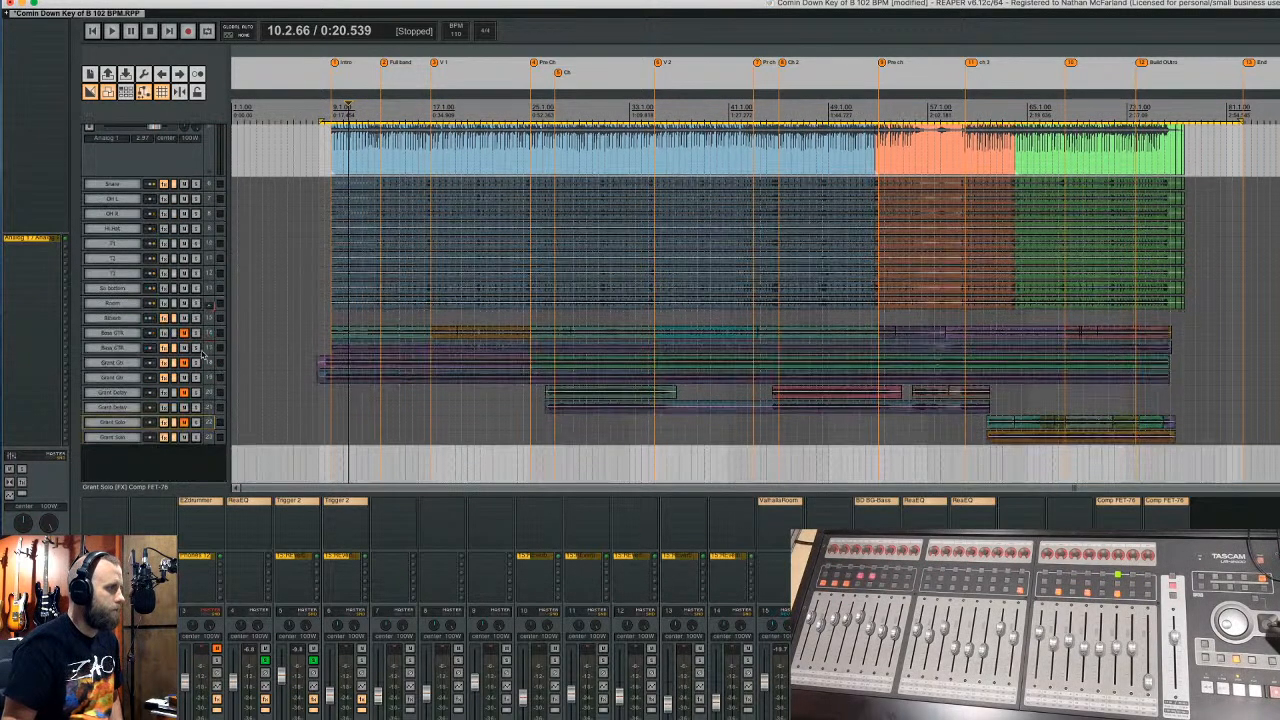
# - Select the Bass GTR and Grant Gtr tracks together and check their track options menu
pyautogui.click(205, 334)
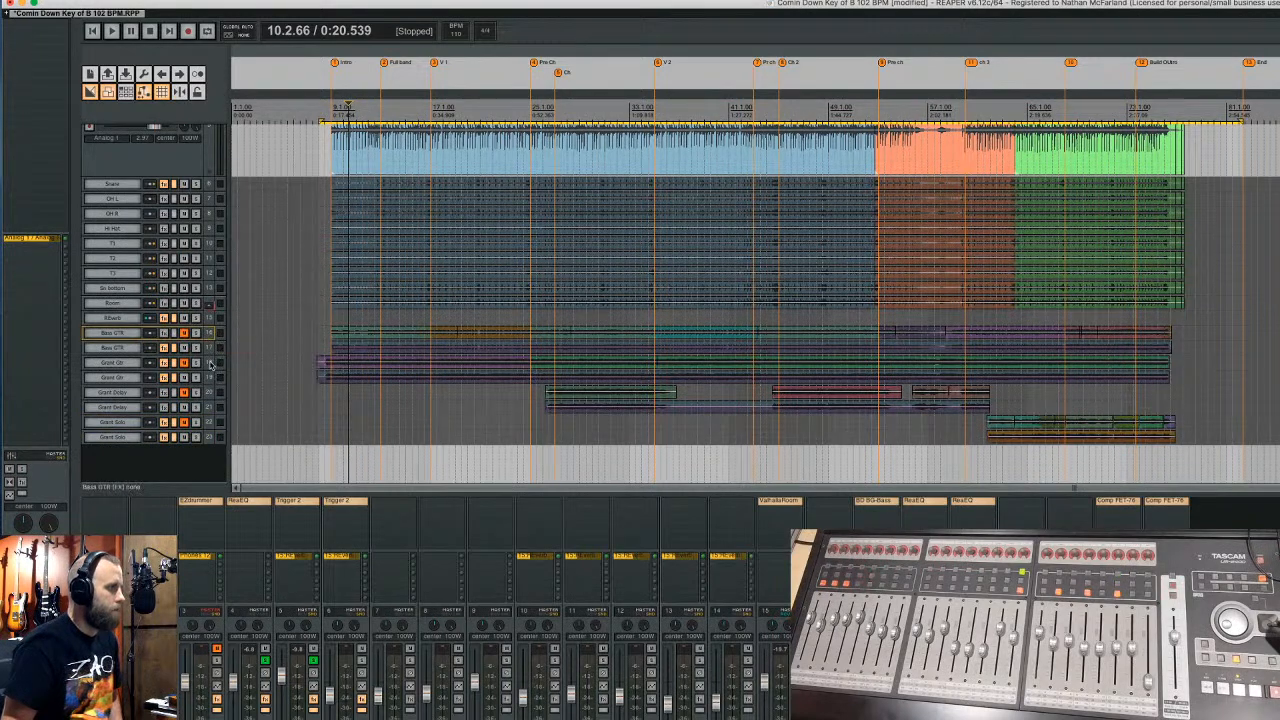
pyautogui.keyDown('super'); pyautogui.click(209, 364); pyautogui.keyUp('super')
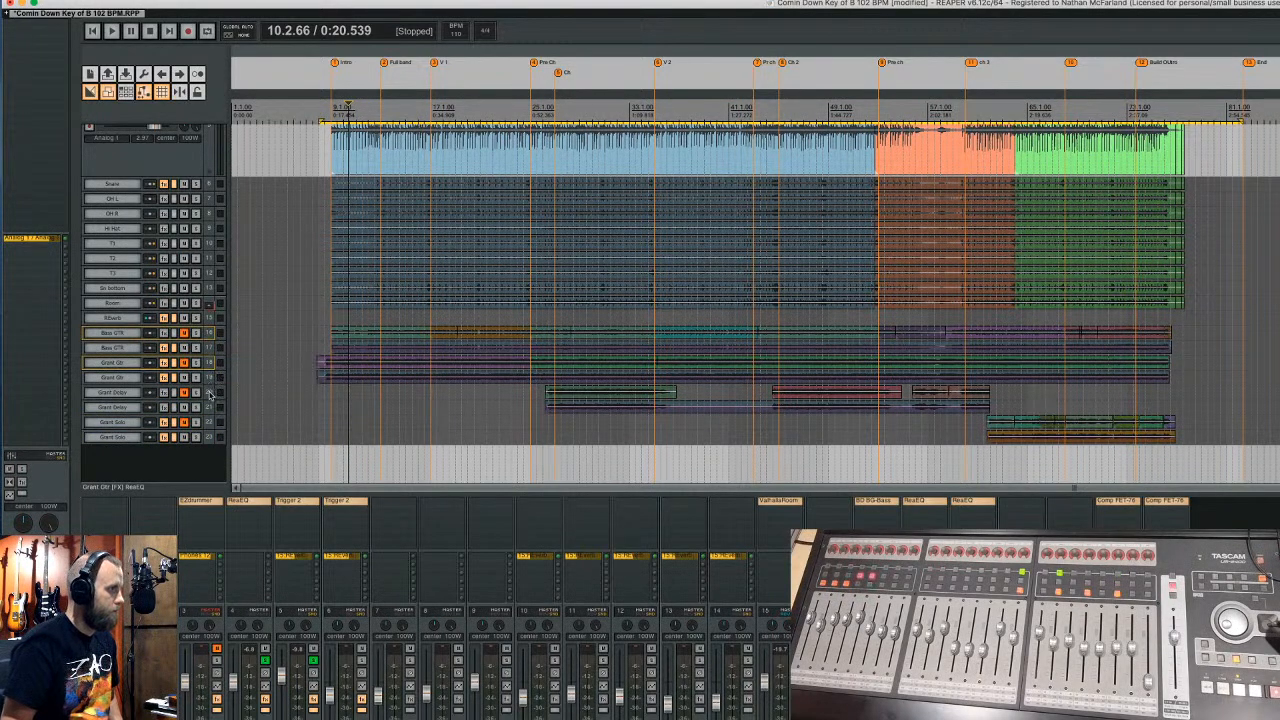
pyautogui.rightClick(208, 423)
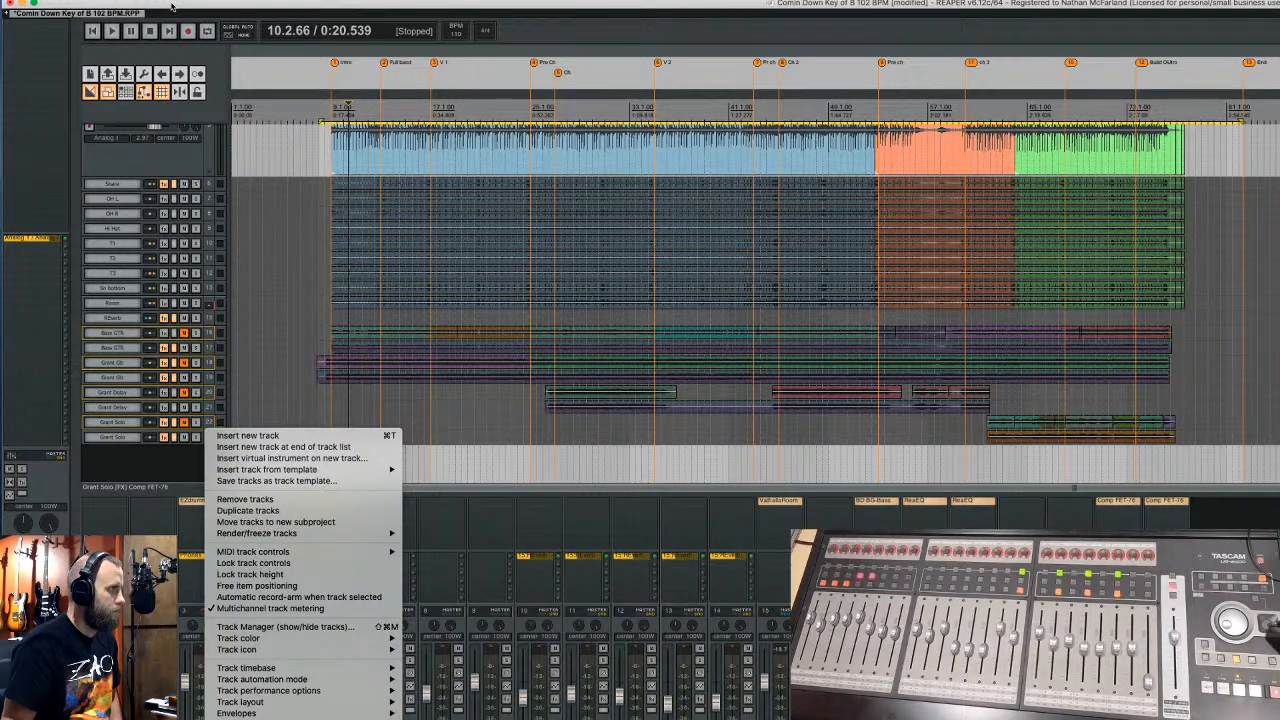
pyautogui.press('Escape')
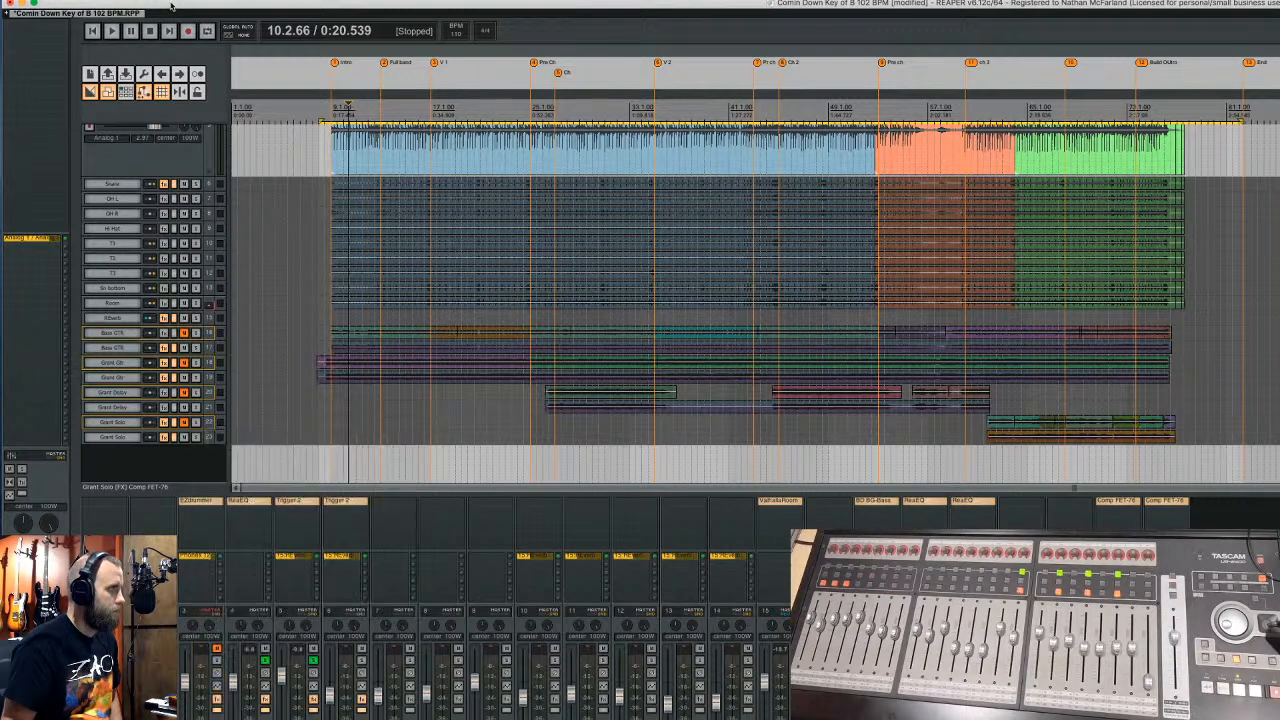
# - Save the project as 'Comin Down Key of B V2 102 BPM'
pyautogui.click(110, 2)
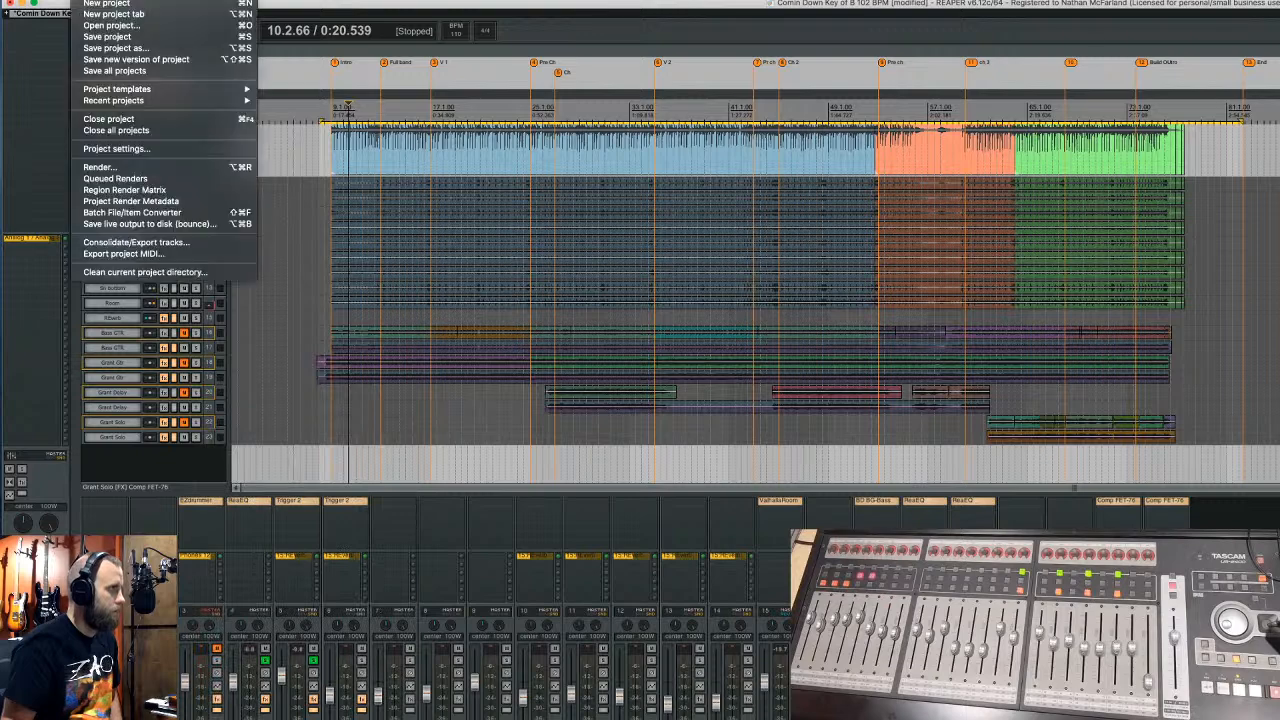
pyautogui.click(122, 48)
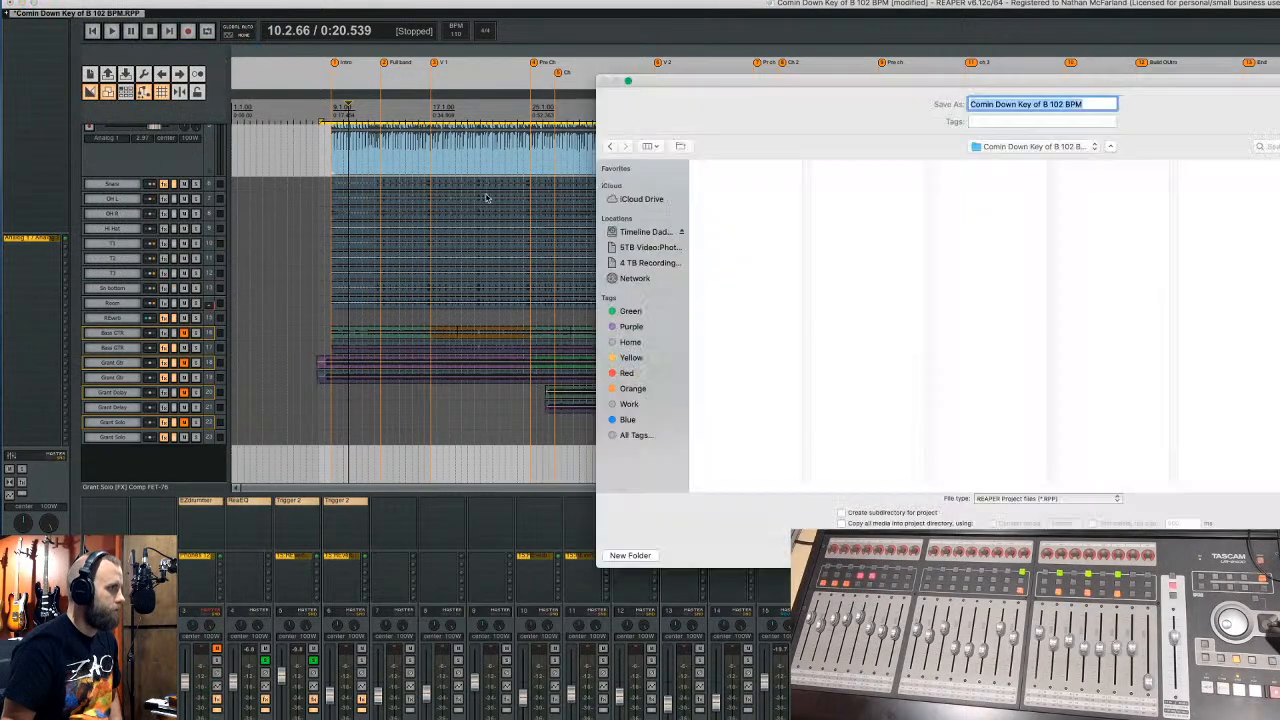
pyautogui.click(1078, 107)
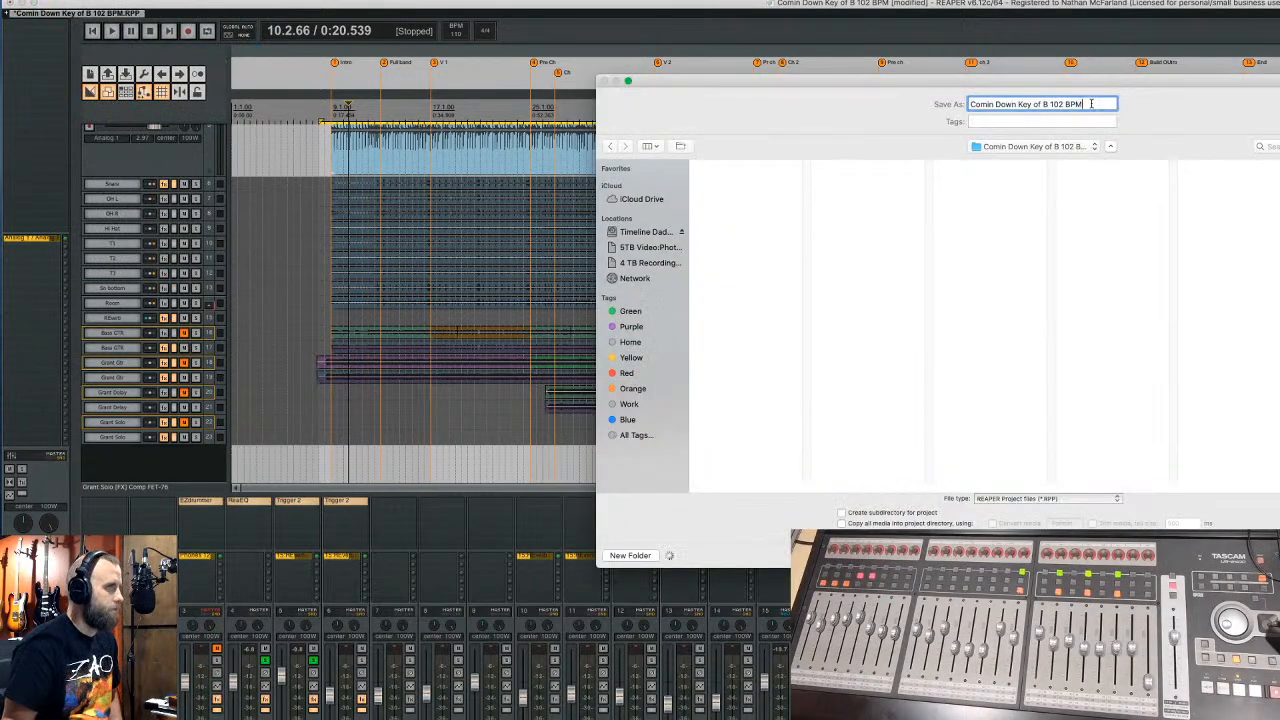
pyautogui.click(1046, 106)
pyautogui.write('V')
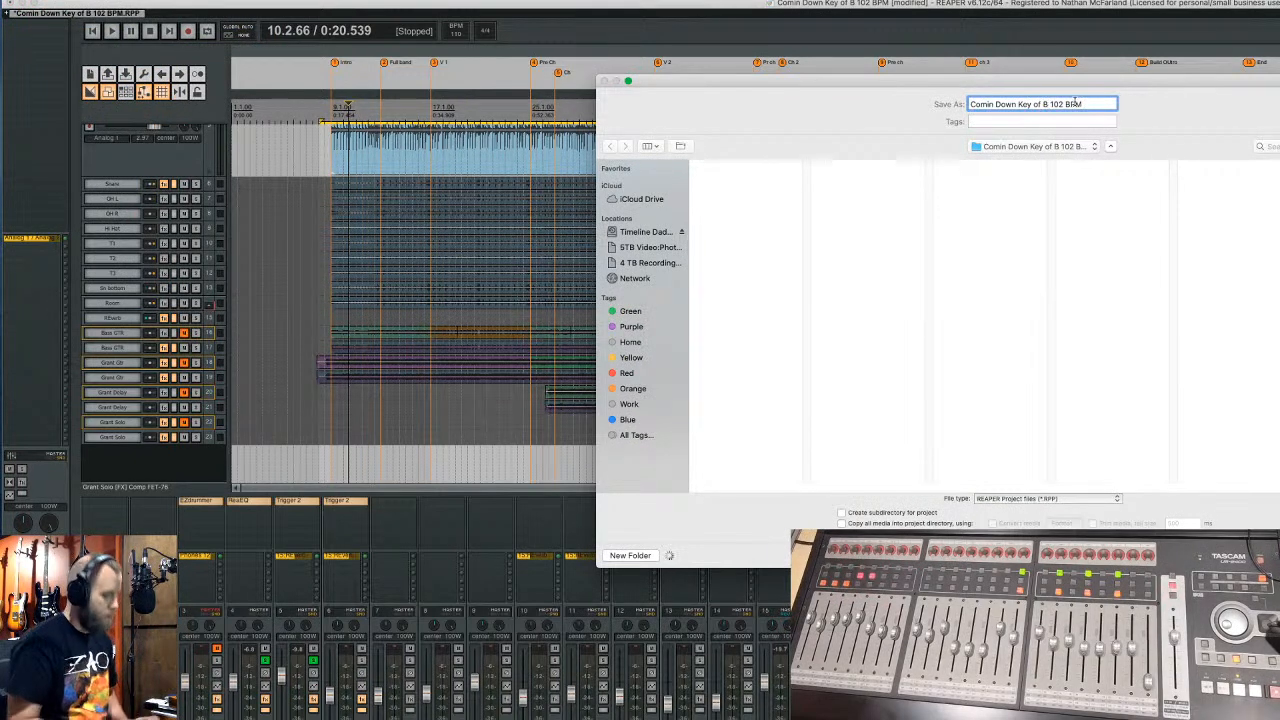
pyautogui.write('2')
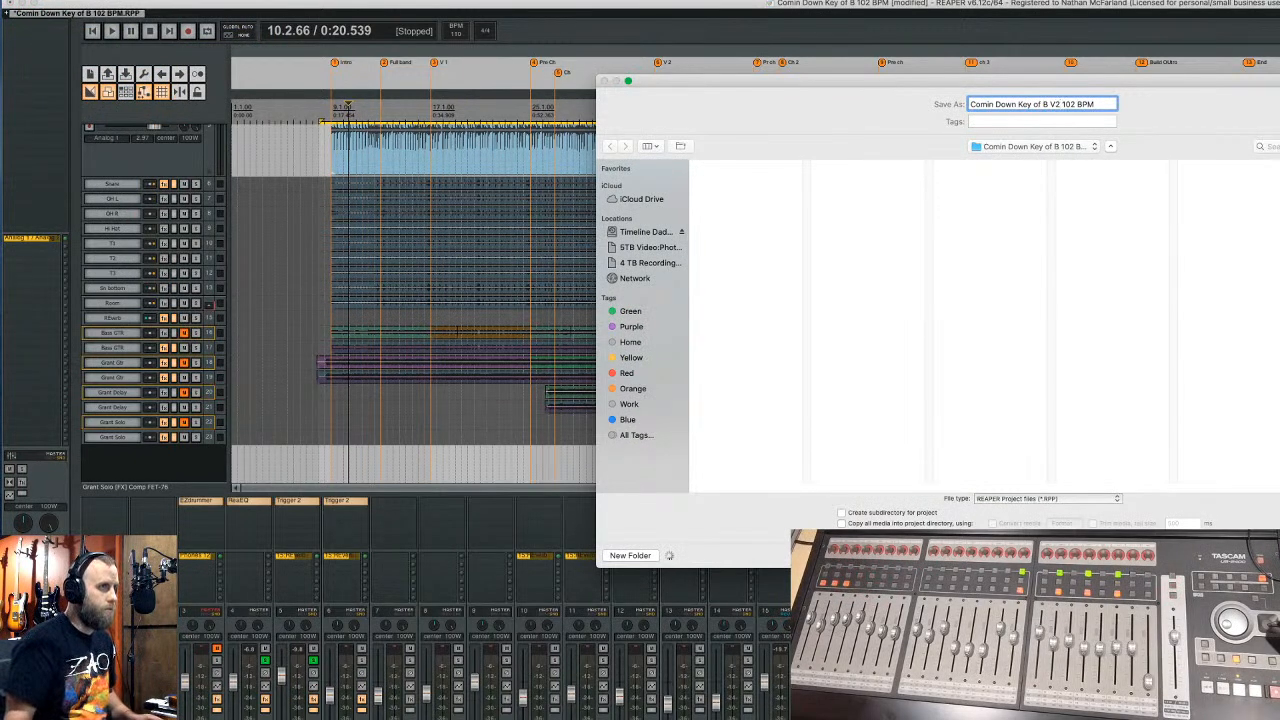
pyautogui.press('Return')
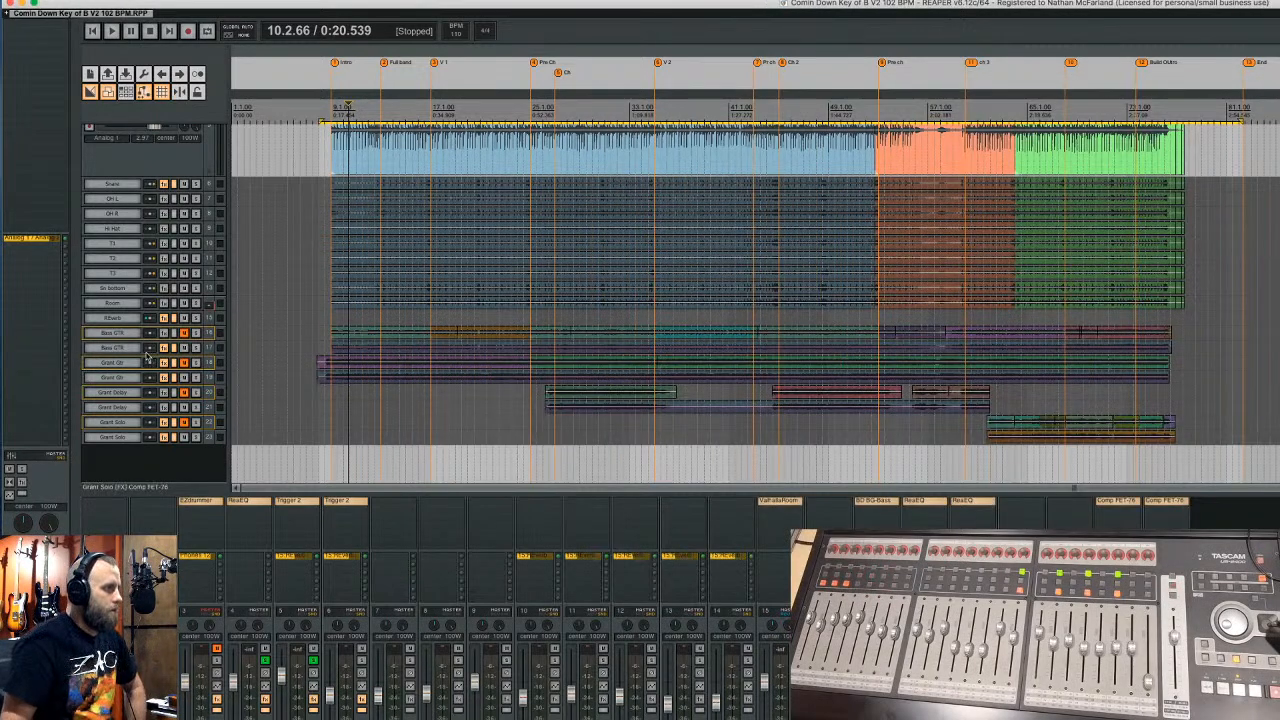
# - Delete the selected duplicate guitar tracks, then unsolo and delete the Drums Group track
pyautogui.rightClick(202, 338)
pyautogui.click(245, 410)
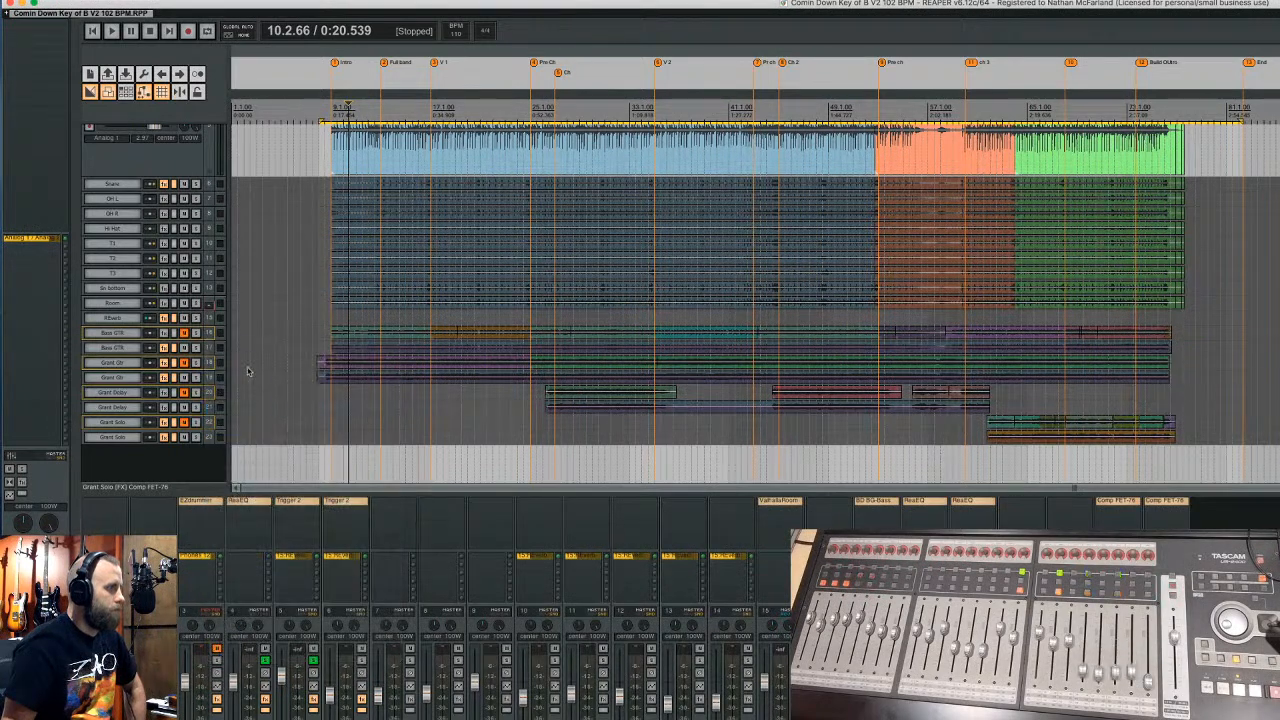
pyautogui.scroll(3, 205, 355)
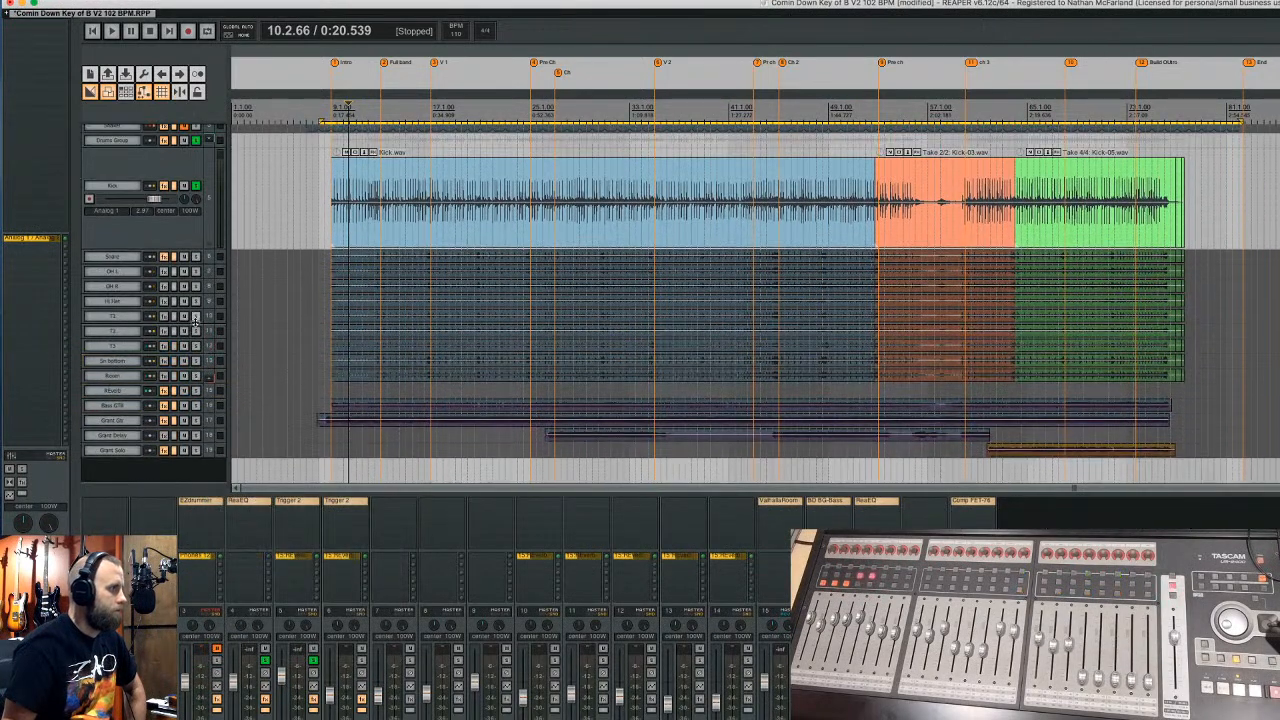
pyautogui.scroll(2, 183, 289)
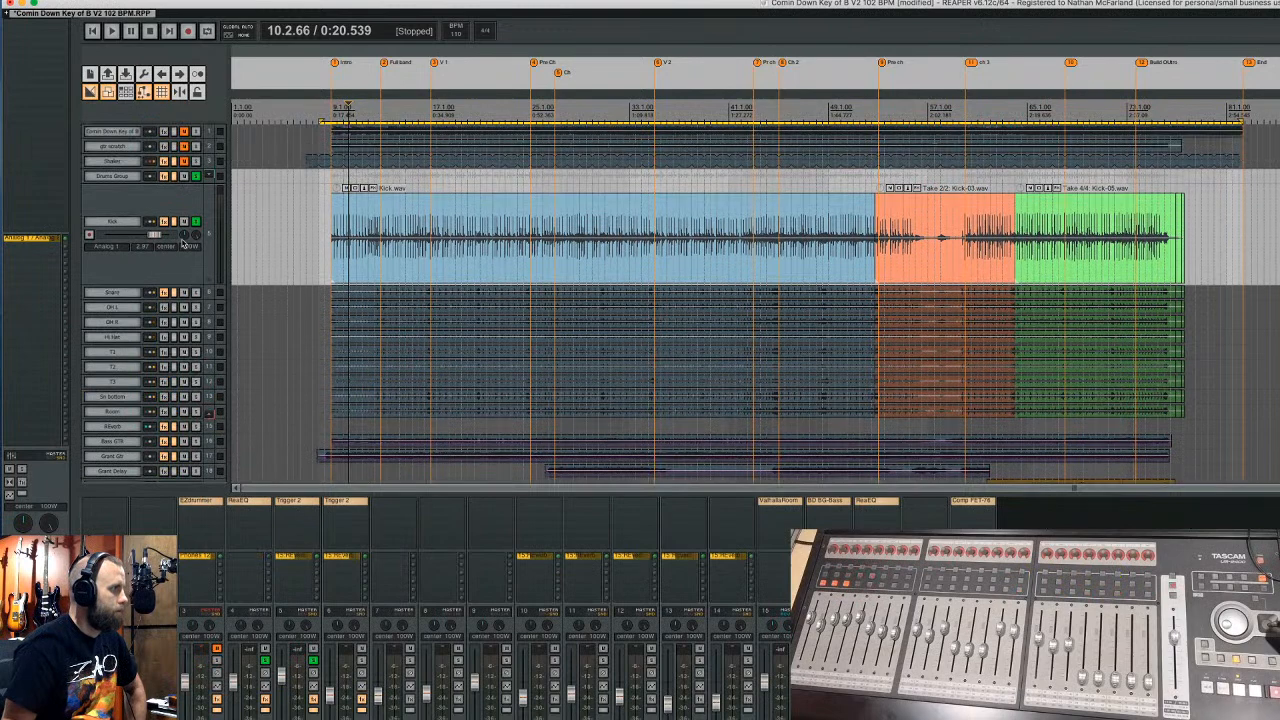
pyautogui.click(197, 177)
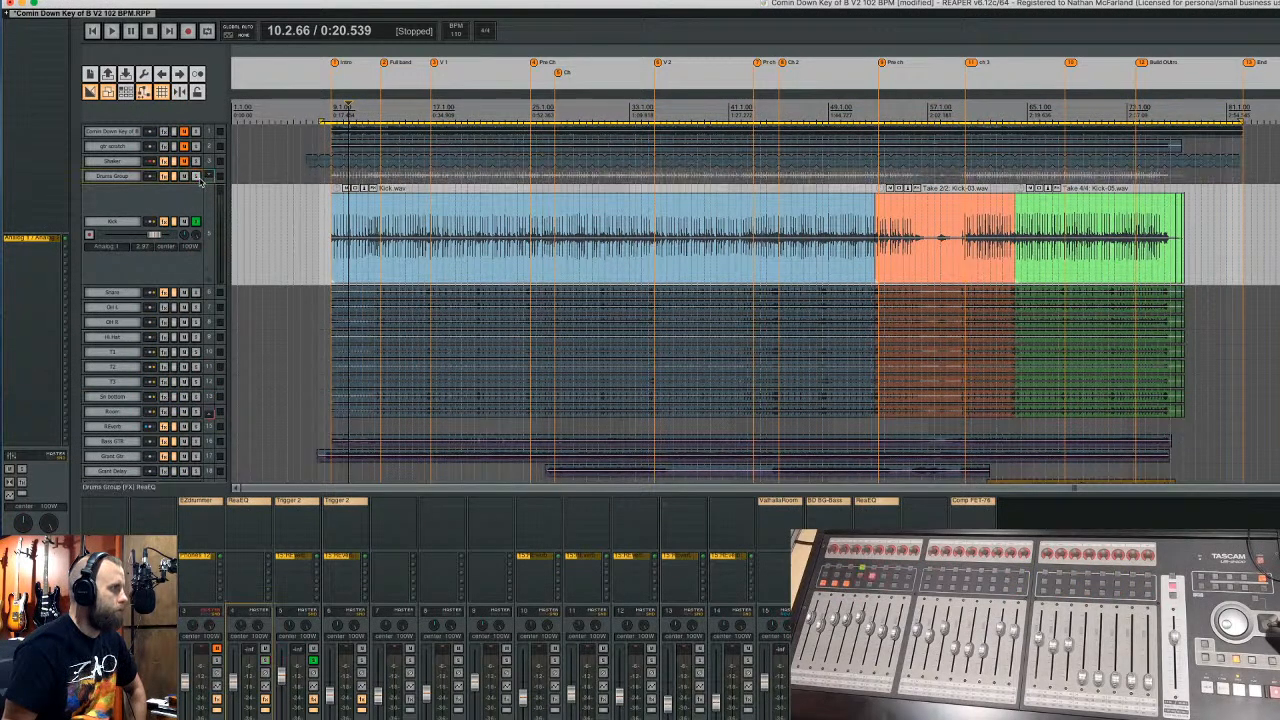
pyautogui.moveTo(198, 184); pyautogui.dragTo(206, 228)
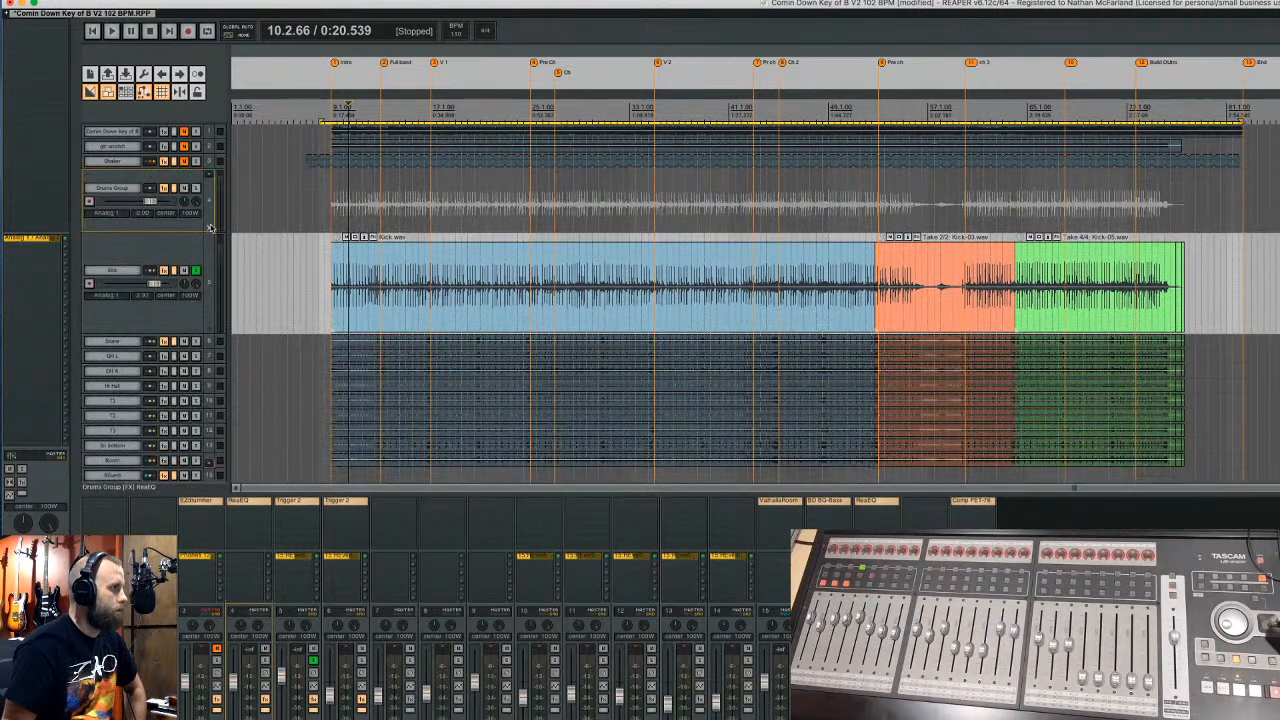
pyautogui.rightClick(208, 208)
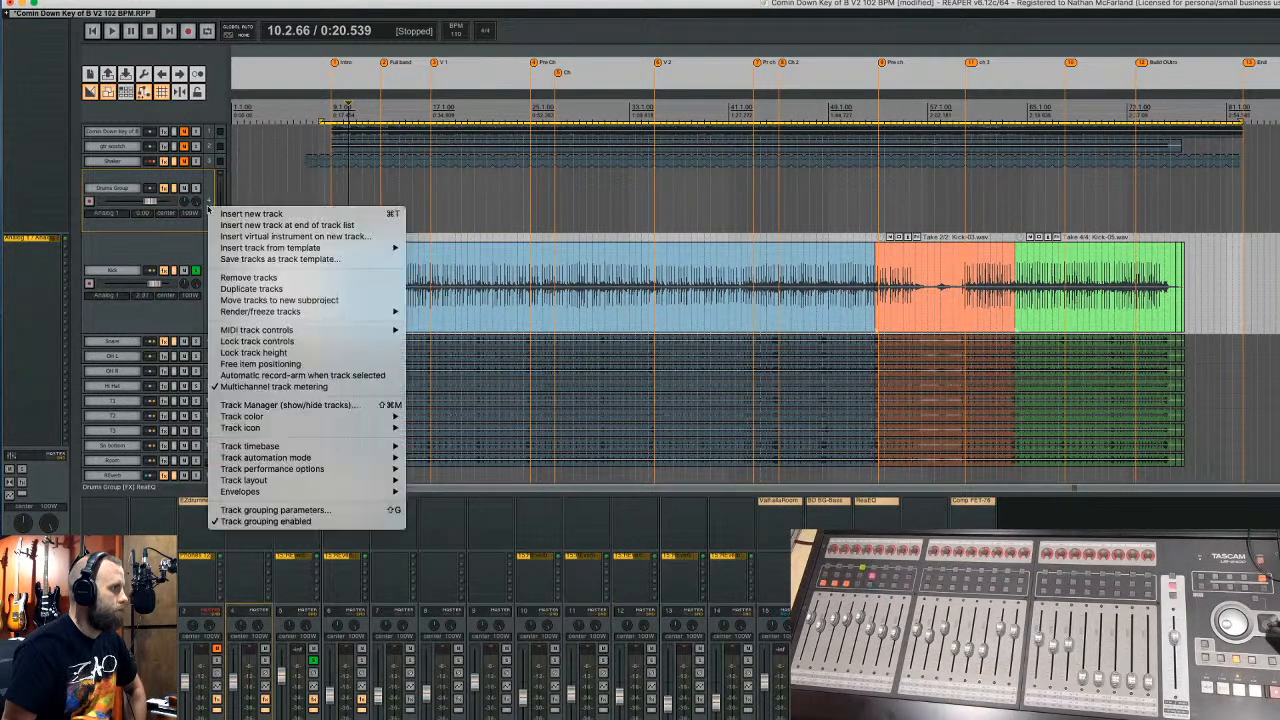
pyautogui.click(246, 277)
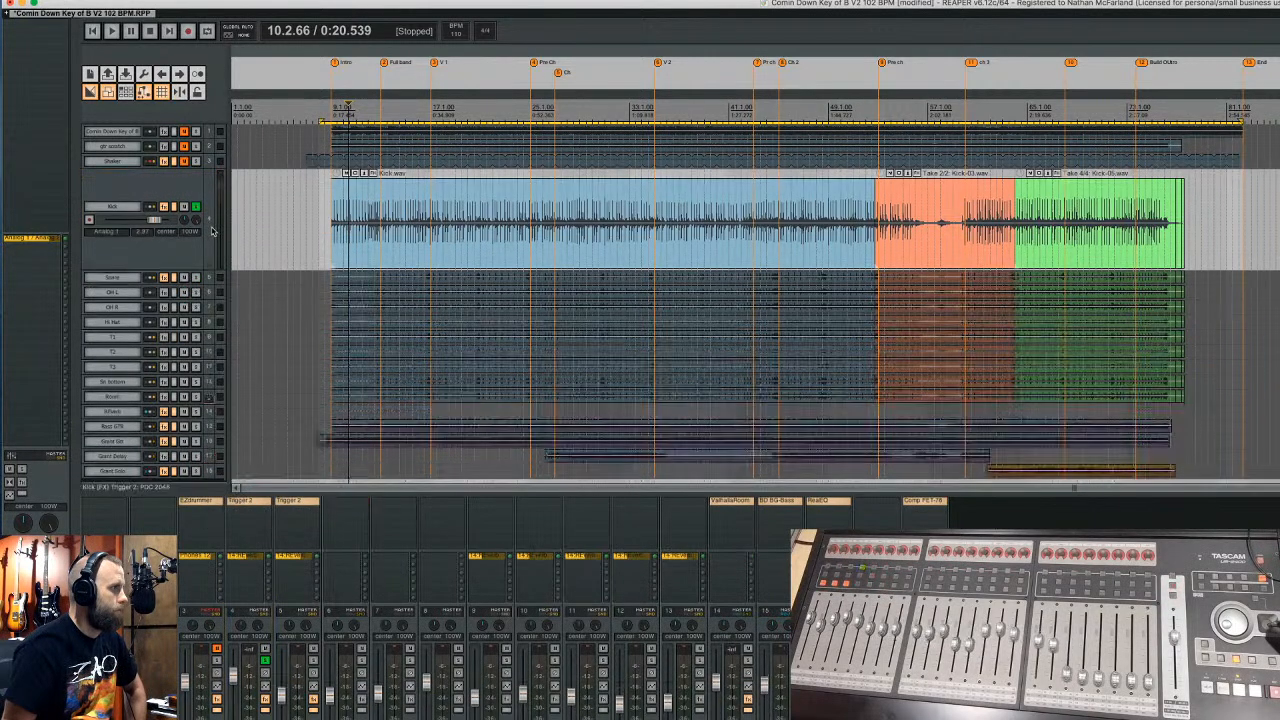
# - Remove the top three tracks from the project
pyautogui.keyDown('shift'); pyautogui.click(212, 163); pyautogui.keyUp('shift')
pyautogui.rightClick(212, 165)
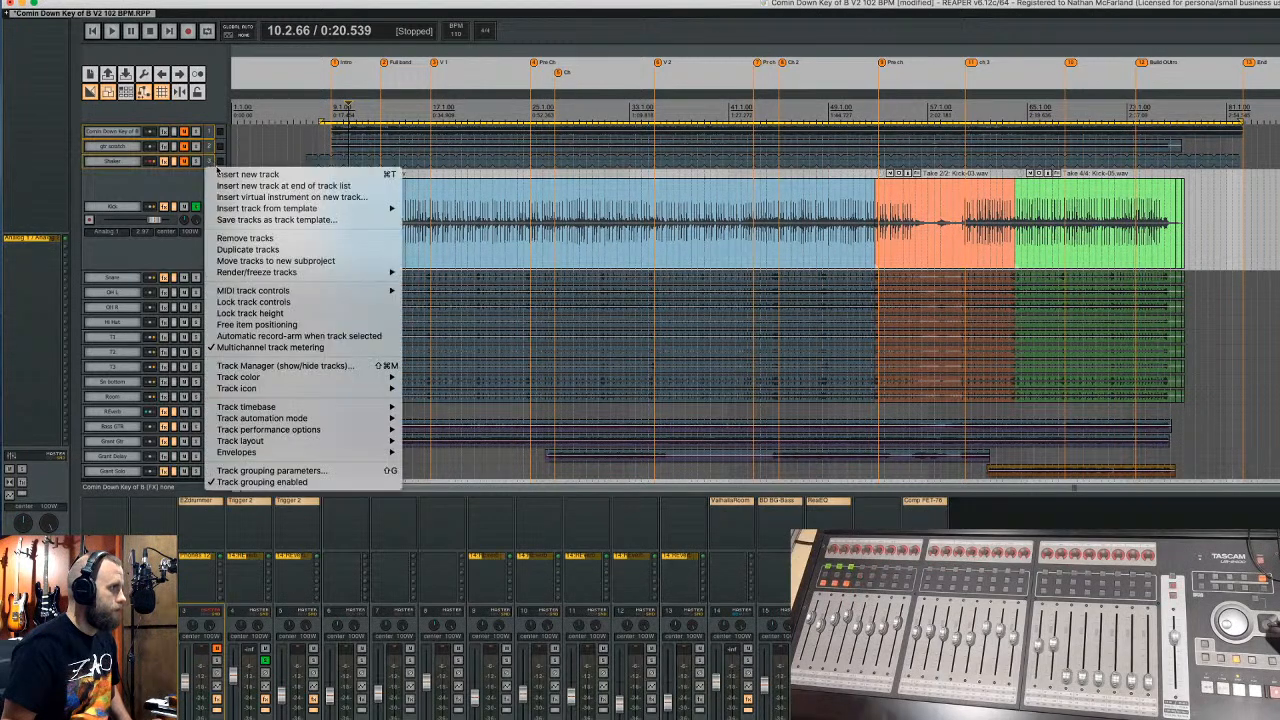
pyautogui.click(245, 238)
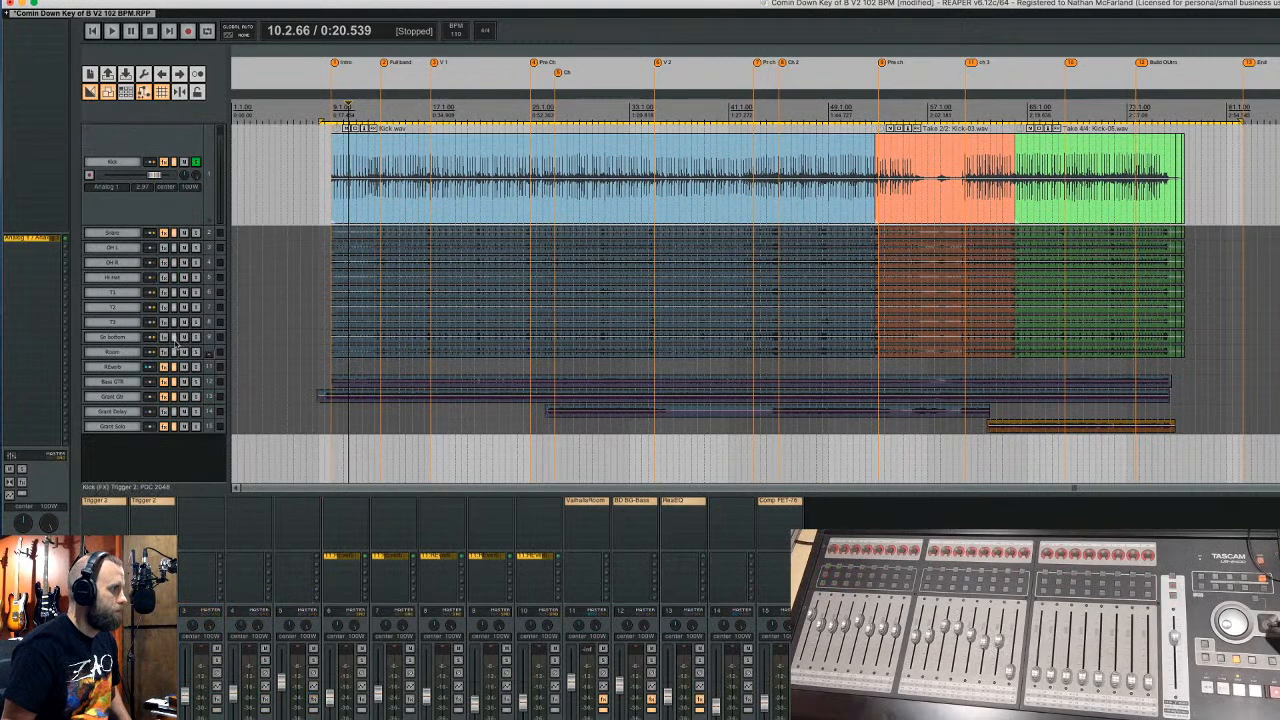
# - Move the Reverb track to the end of the track list and select Kick
pyautogui.click(211, 370)
pyautogui.moveTo(211, 370); pyautogui.dragTo(214, 436)
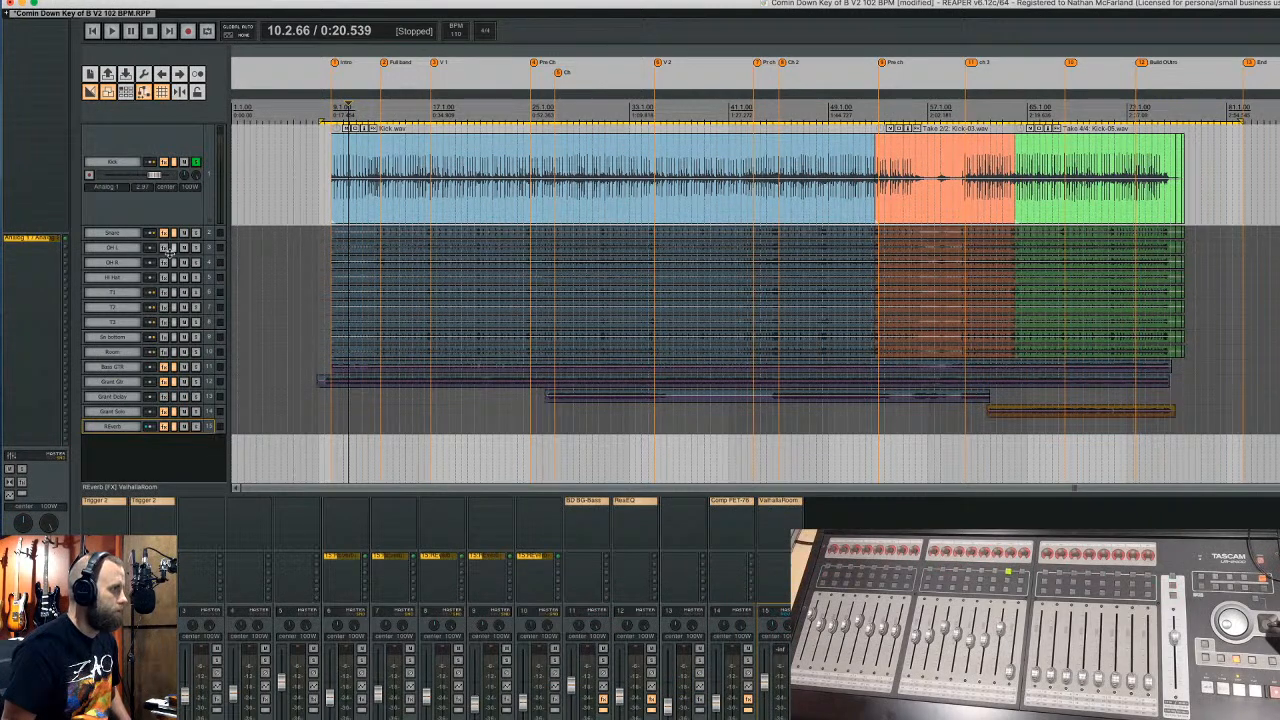
pyautogui.click(213, 202)
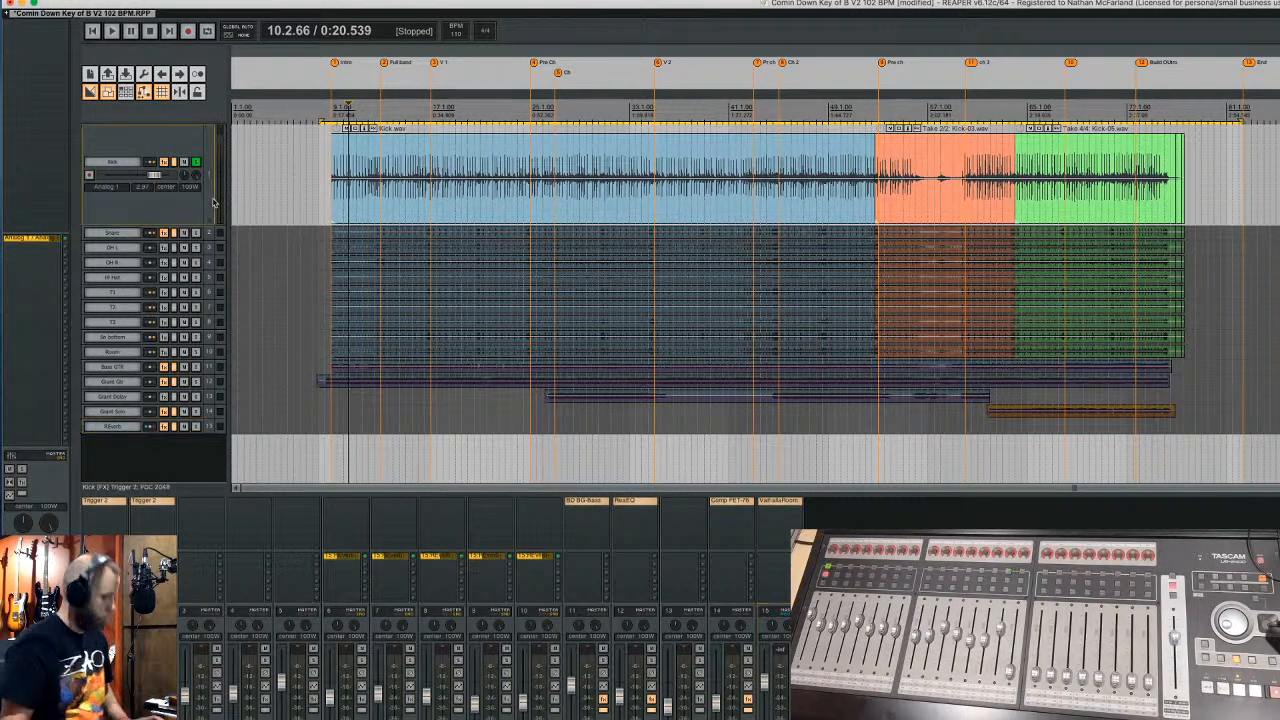
pyautogui.scroll(-2, 214, 203)
pyautogui.scroll(5, 213, 204)
pyautogui.scroll(-6, 213, 203)
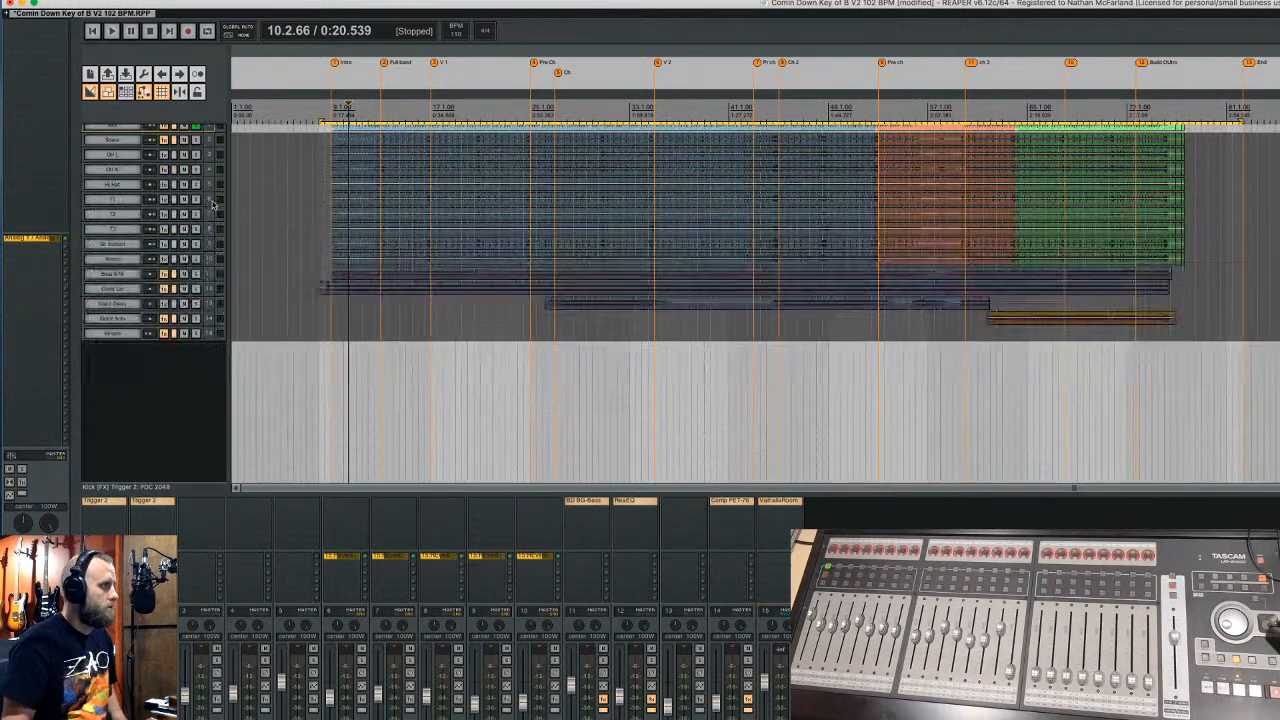
pyautogui.scroll(5, 305, 125)
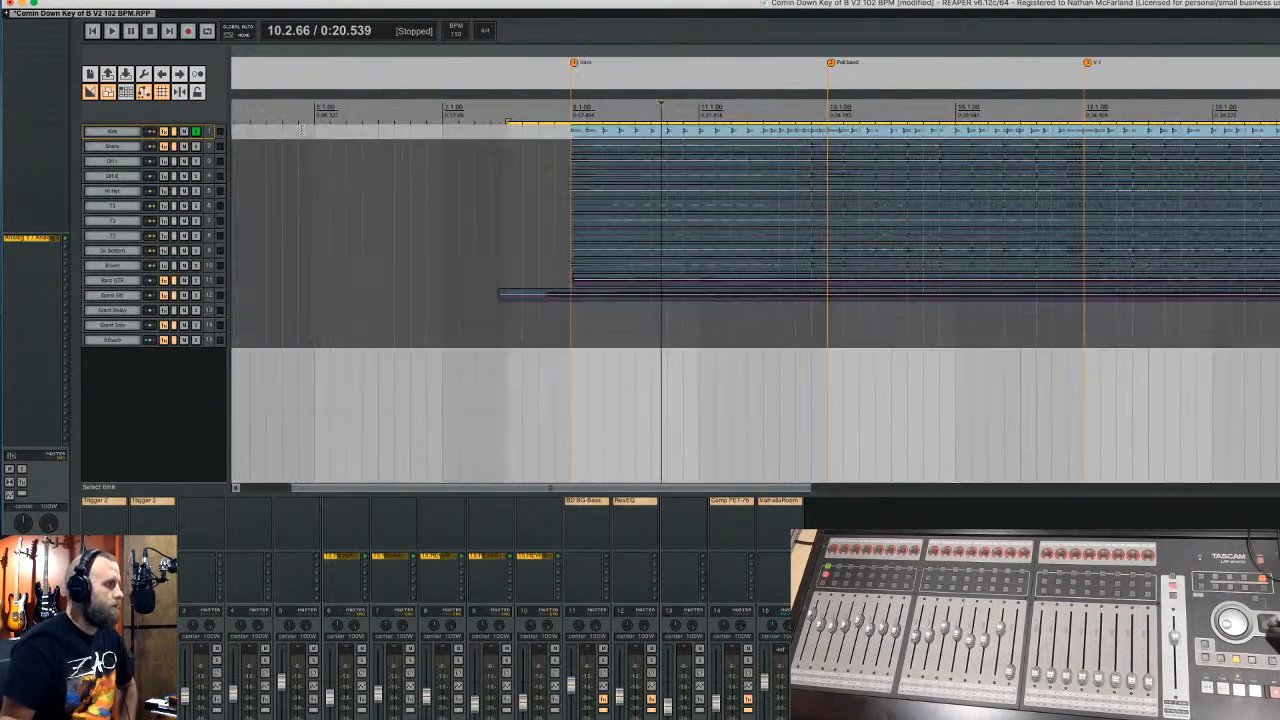
pyautogui.scroll(-4, 588, 90)
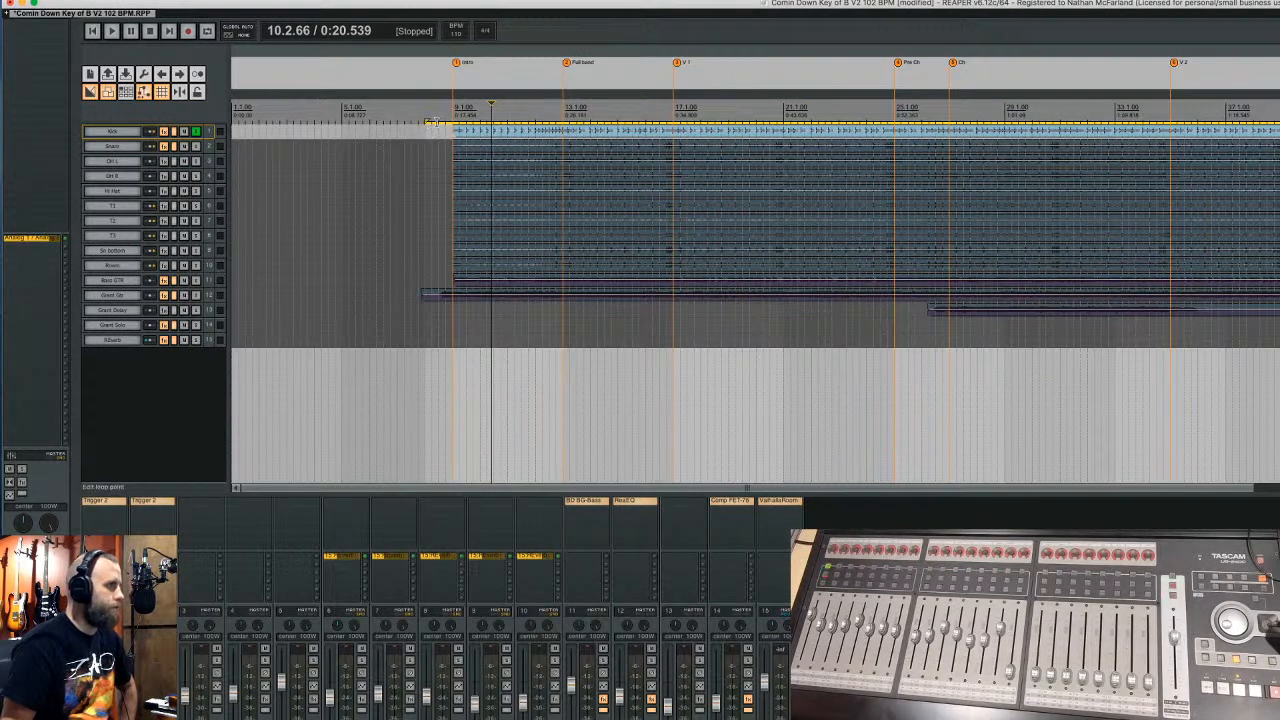
# - Make a region from the time selection and render mono-only tracks to mono files
pyautogui.hotkey('shift', 'r')
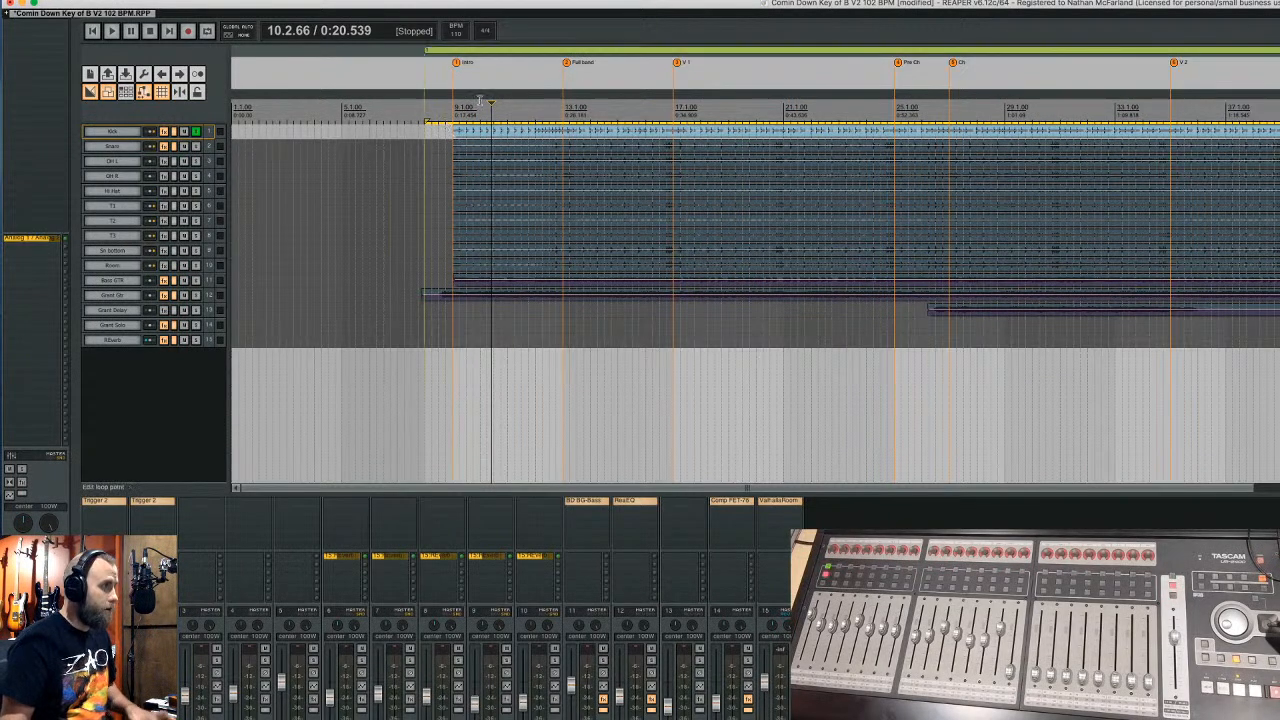
pyautogui.rightClick(536, 56)
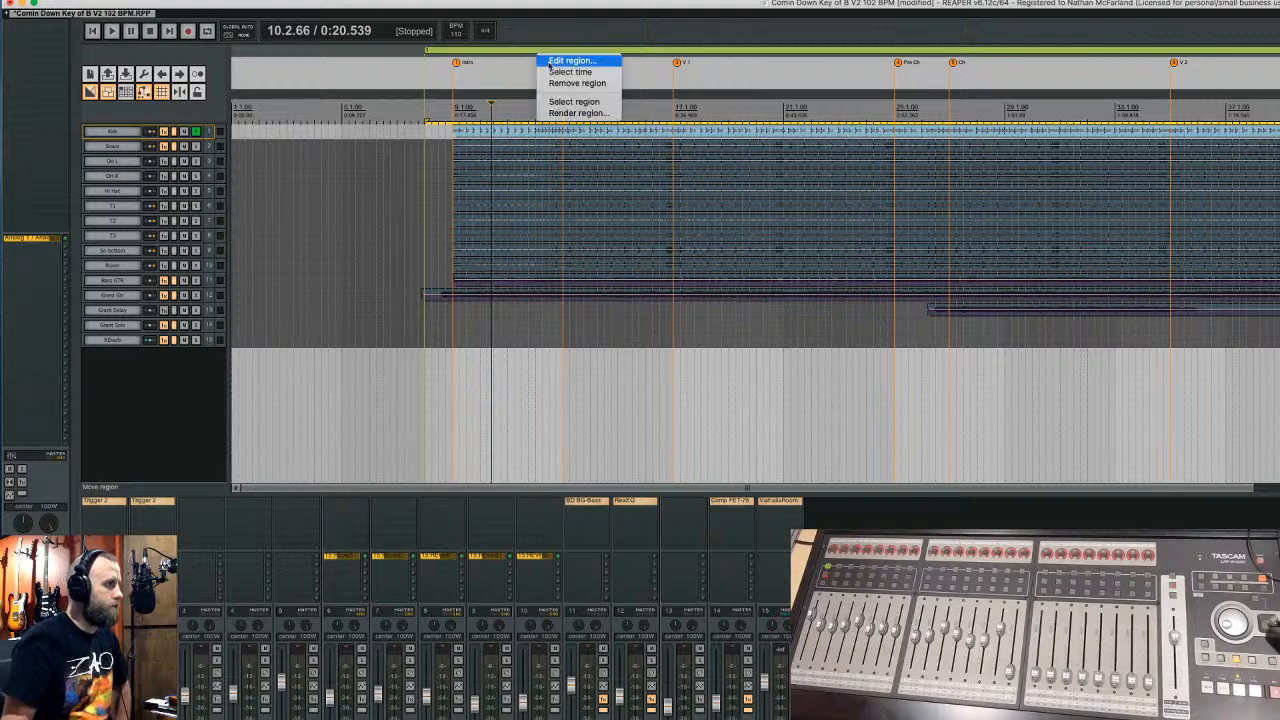
pyautogui.click(600, 108)
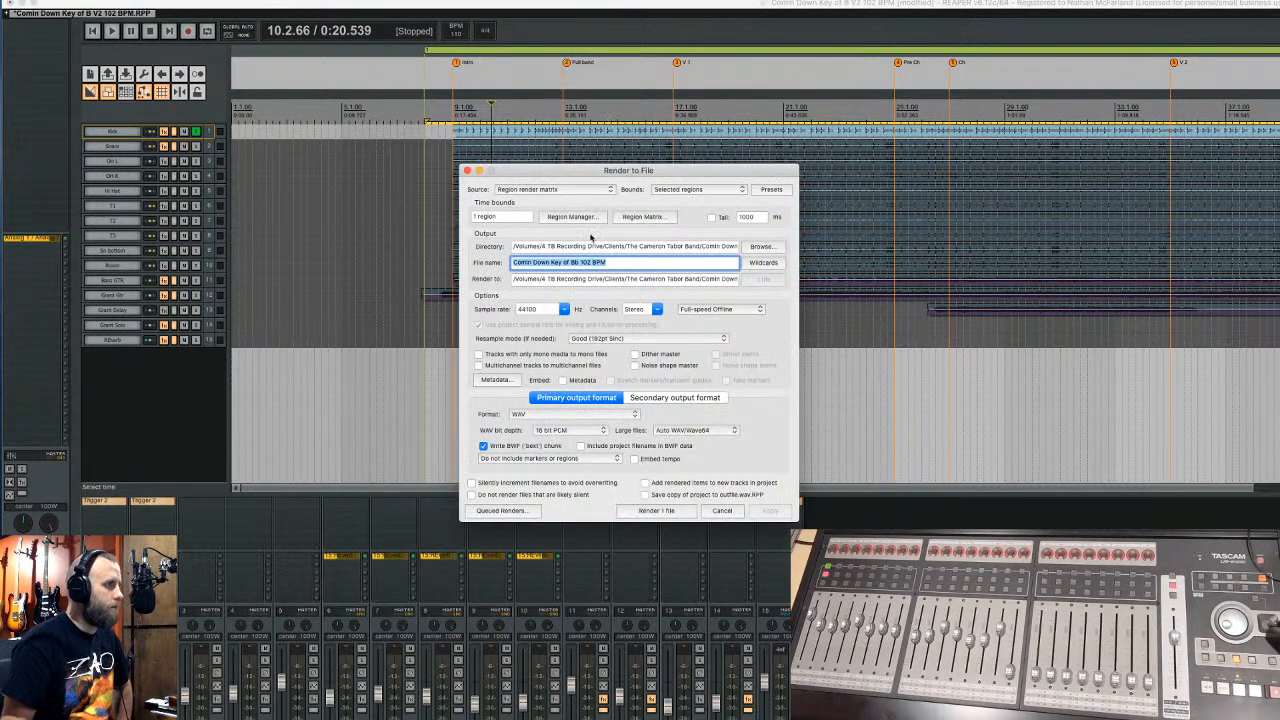
pyautogui.click(484, 355)
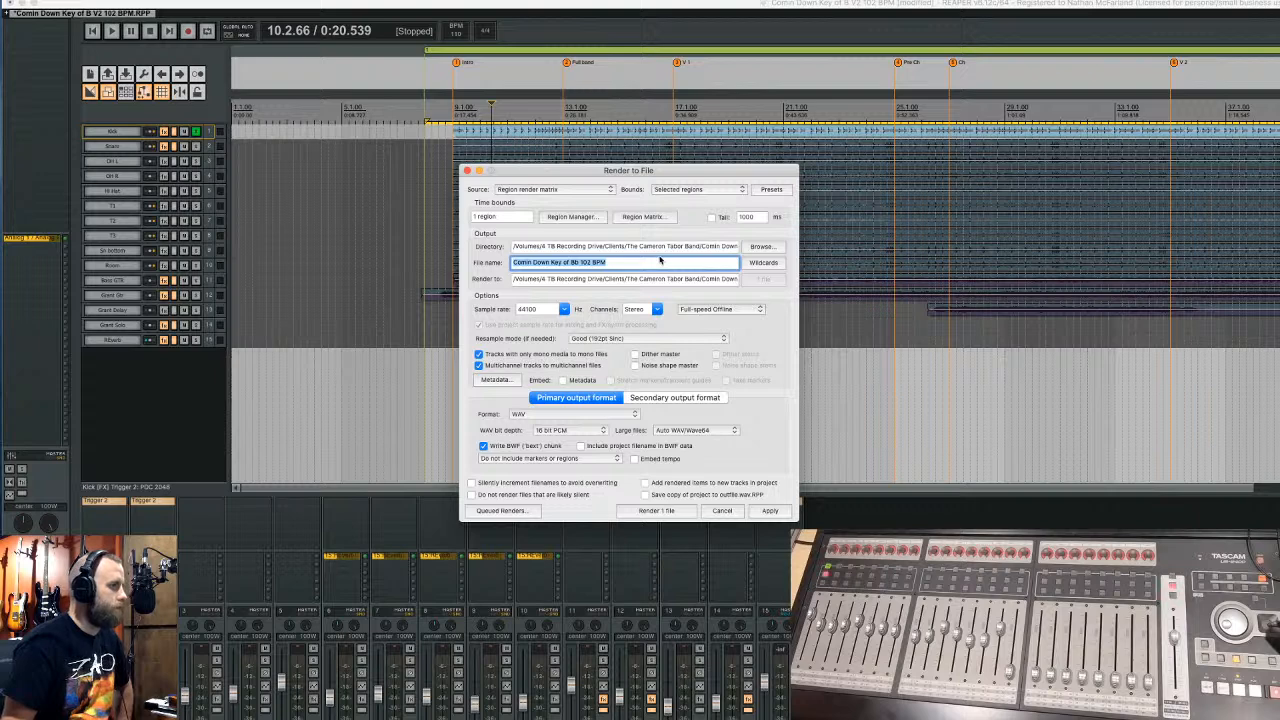
pyautogui.click(754, 264)
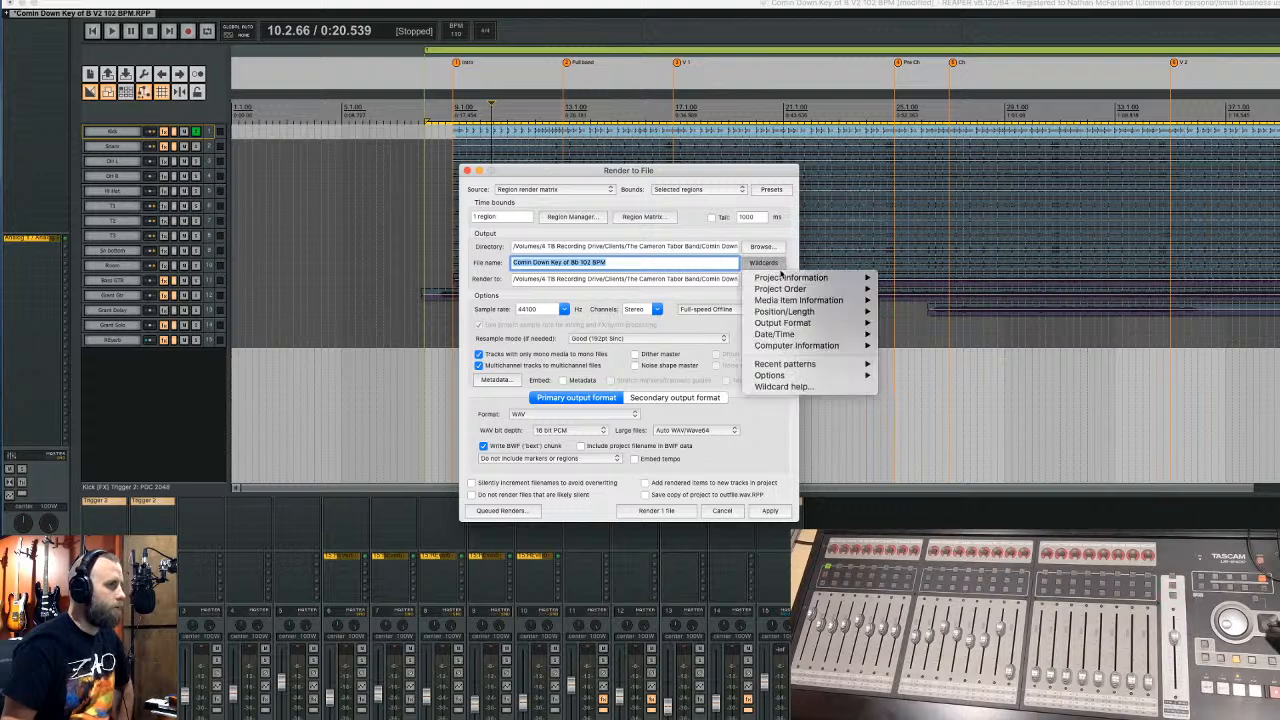
pyautogui.moveTo(788, 280)
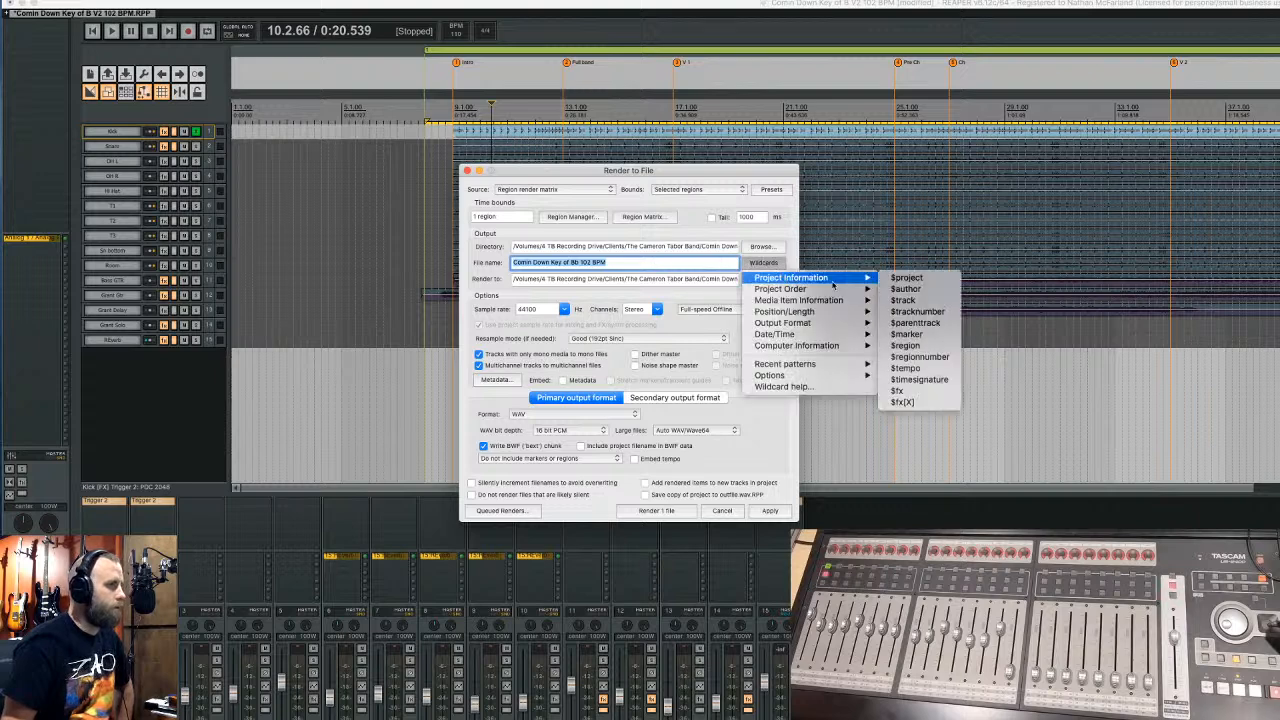
# - Set the render file name to $tracknumber$track using the Project Information wildcards
pyautogui.click(917, 311)
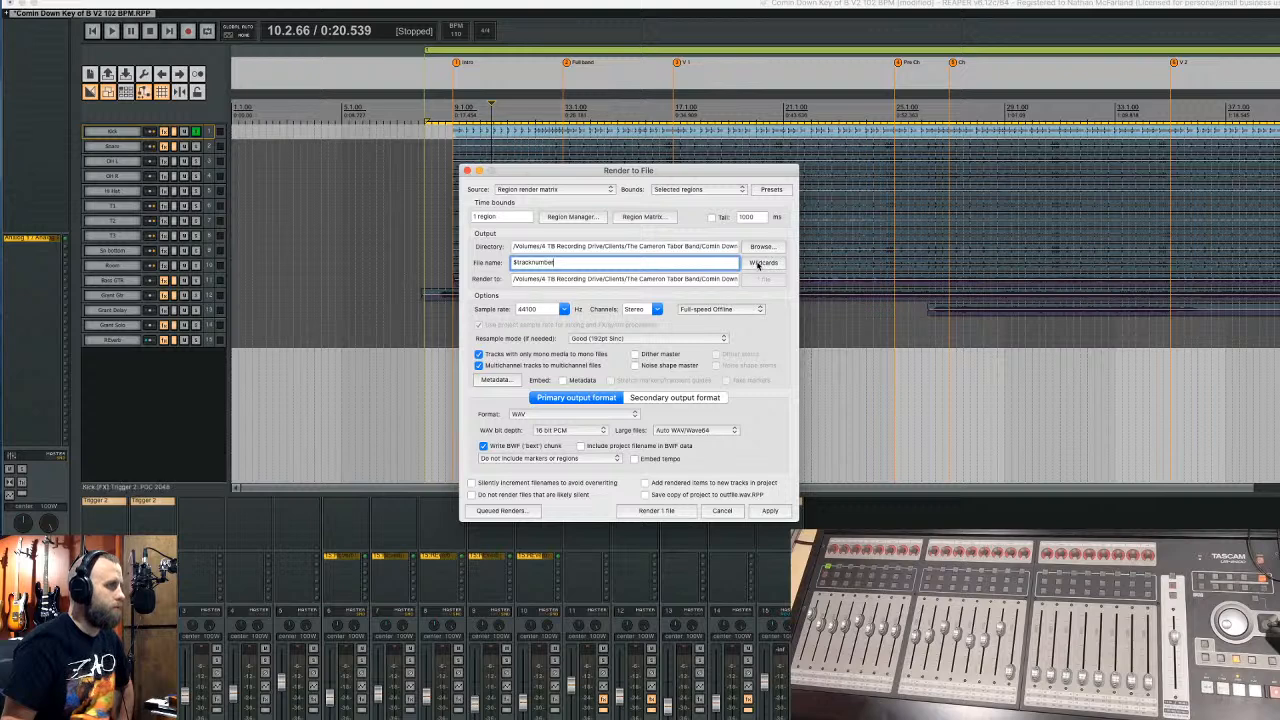
pyautogui.click(760, 263)
pyautogui.moveTo(800, 277)
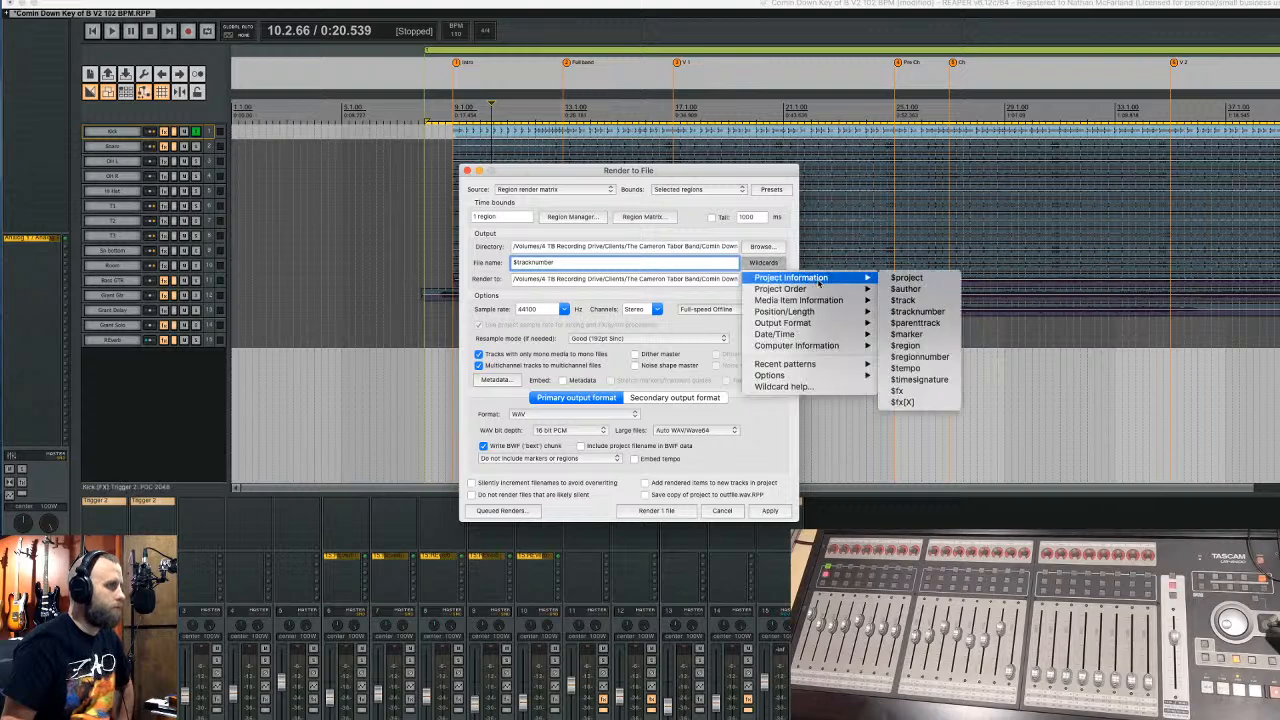
pyautogui.click(925, 304)
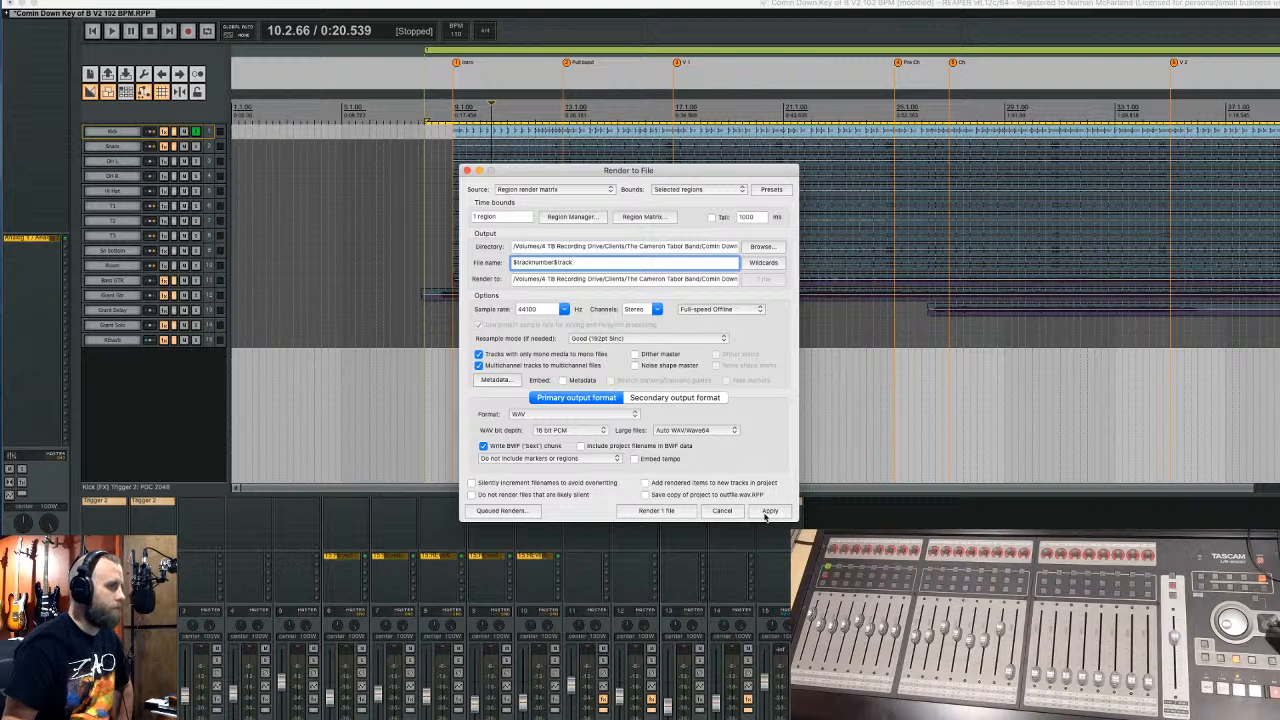
# - In the Region Matrix, render all tracks separately for the region, queuing 15 files
pyautogui.click(643, 217)
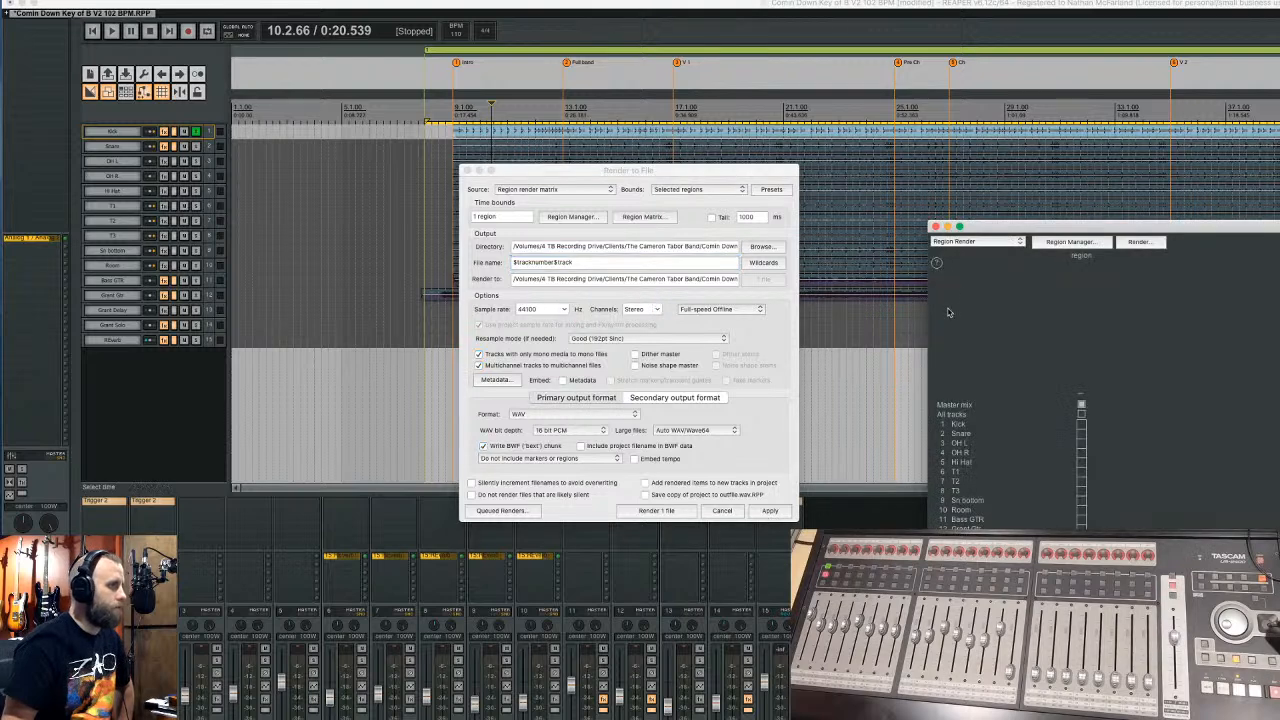
pyautogui.click(1081, 414)
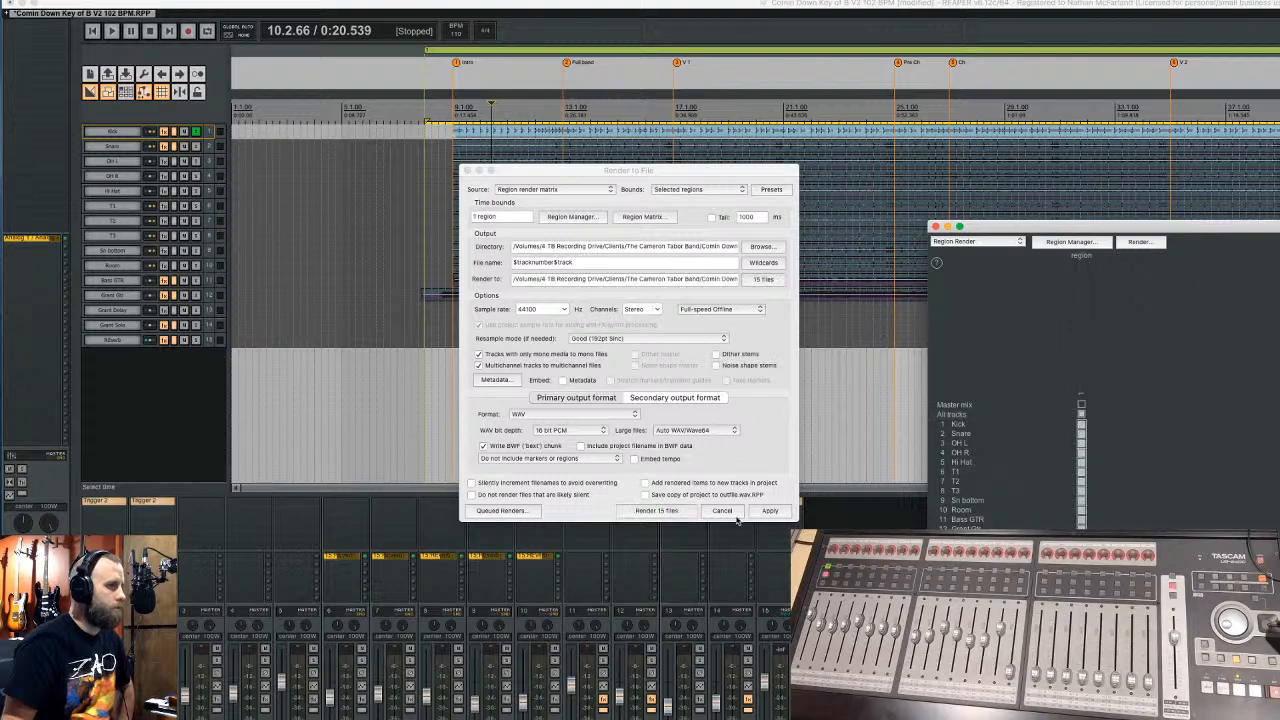
pyautogui.click(770, 511)
pyautogui.click(936, 226)
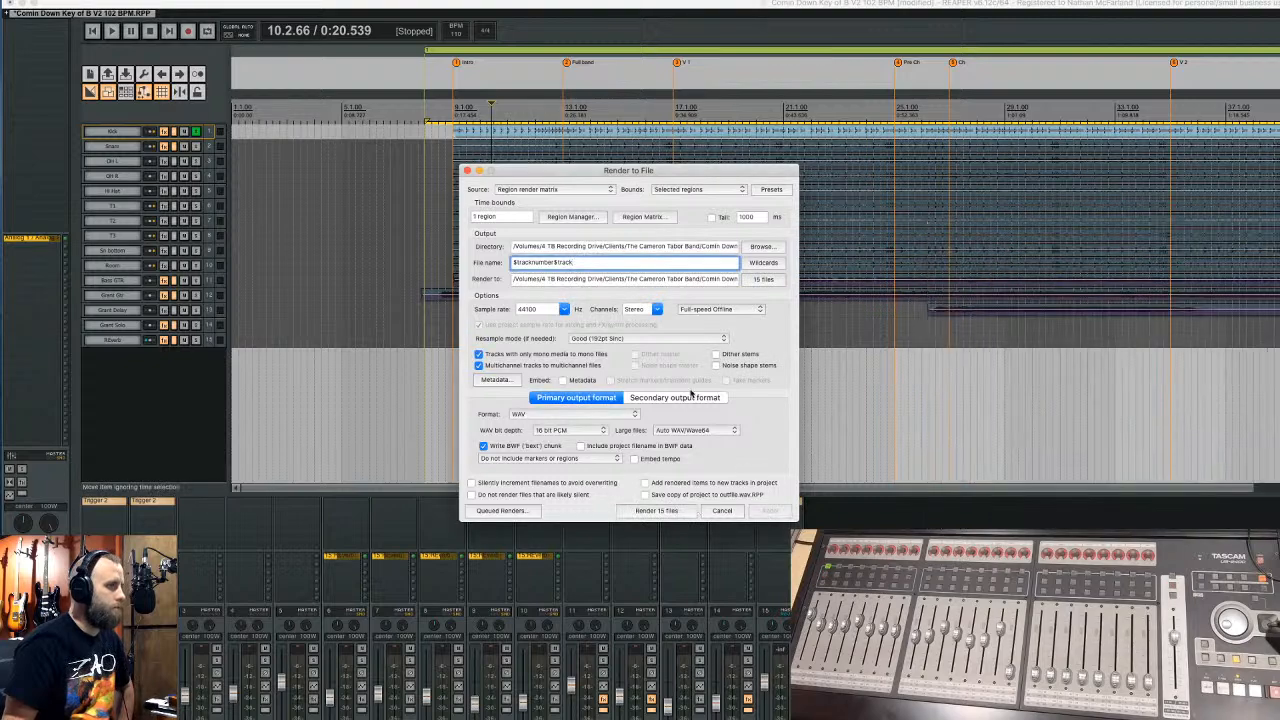
# - Browse the render output location to the Comin Down Key of B 102 BPM folder
pyautogui.click(762, 247)
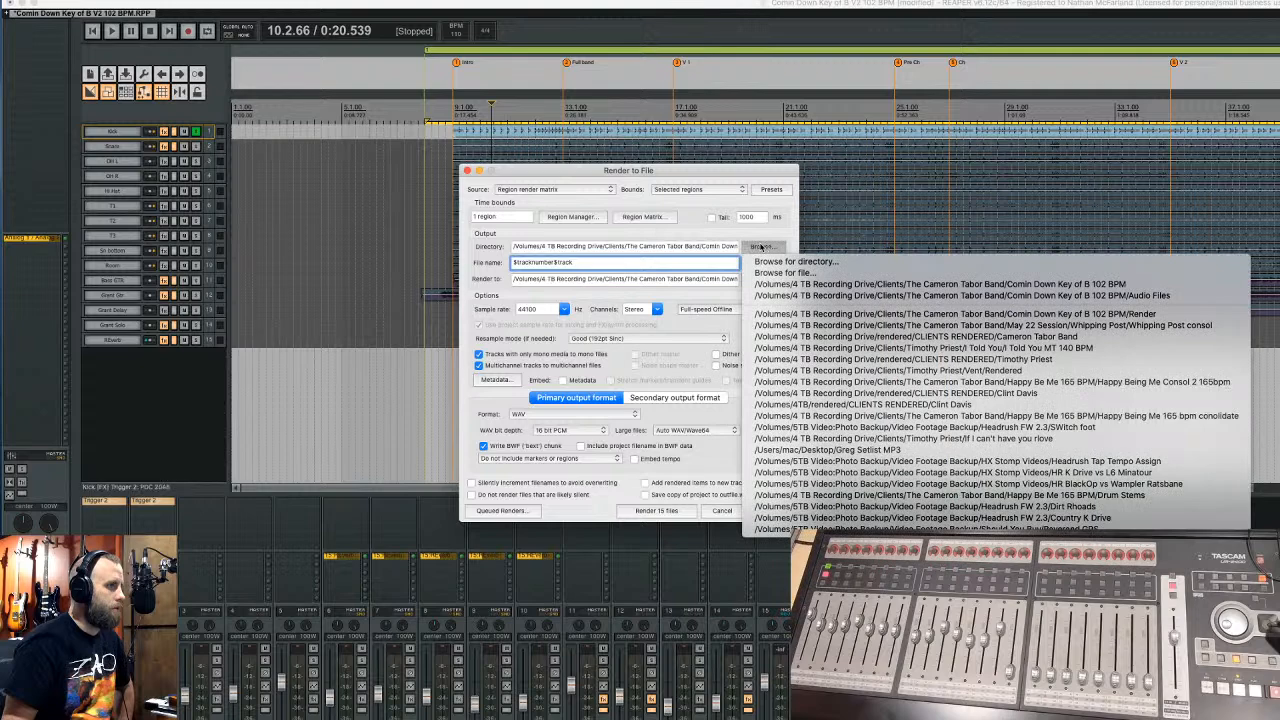
pyautogui.click(811, 263)
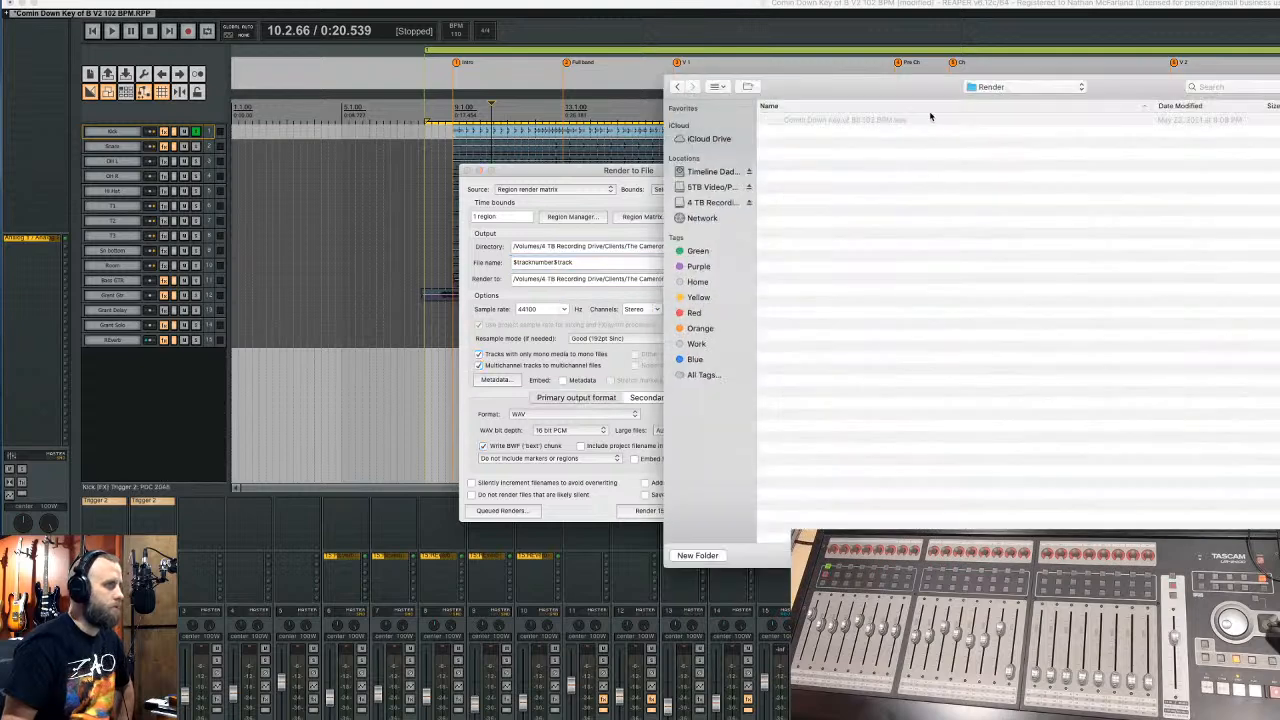
pyautogui.click(1042, 87)
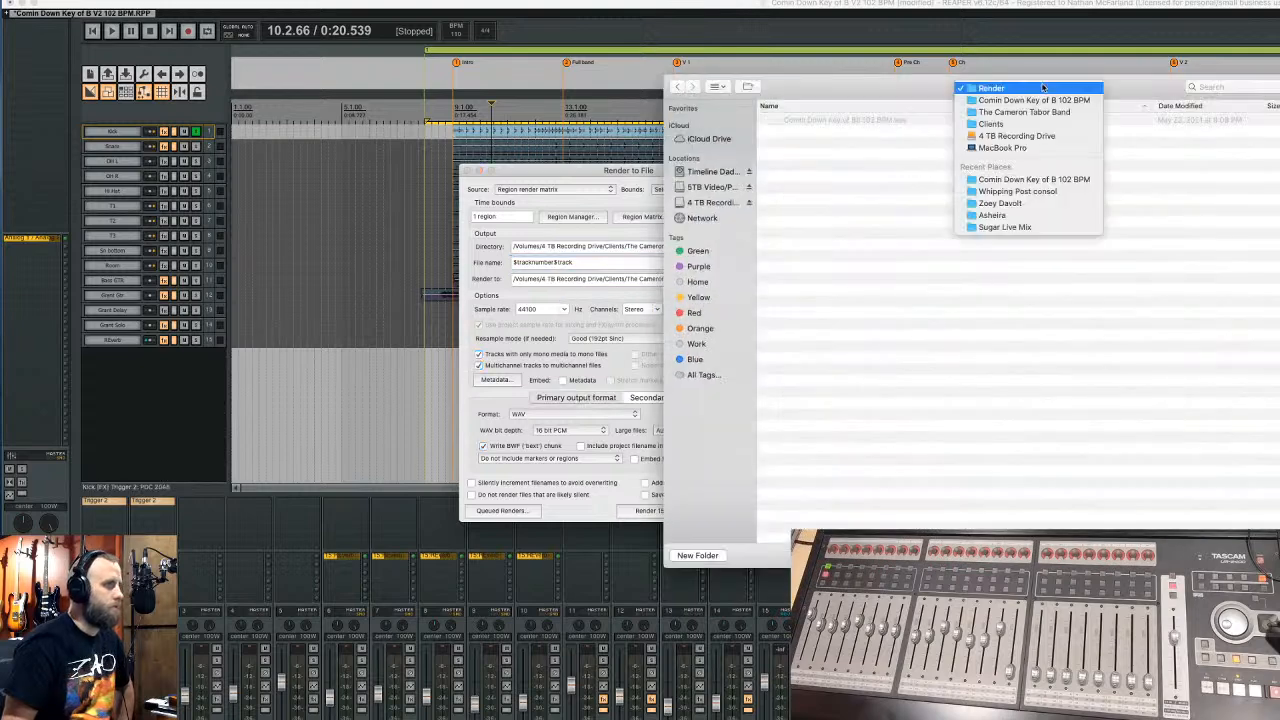
pyautogui.click(1027, 100)
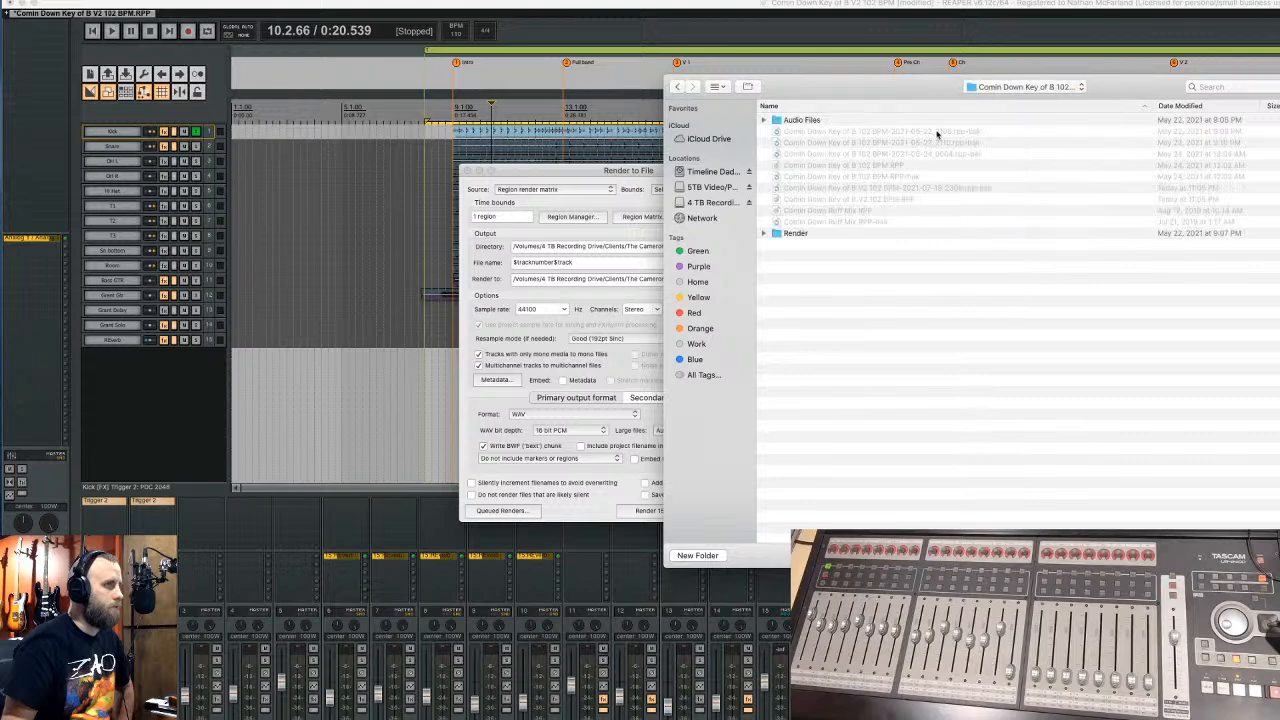
# - Create a folder named Comin Down Consol BPM 102 and choose it as the render destination
pyautogui.click(700, 556)
pyautogui.write('Co')
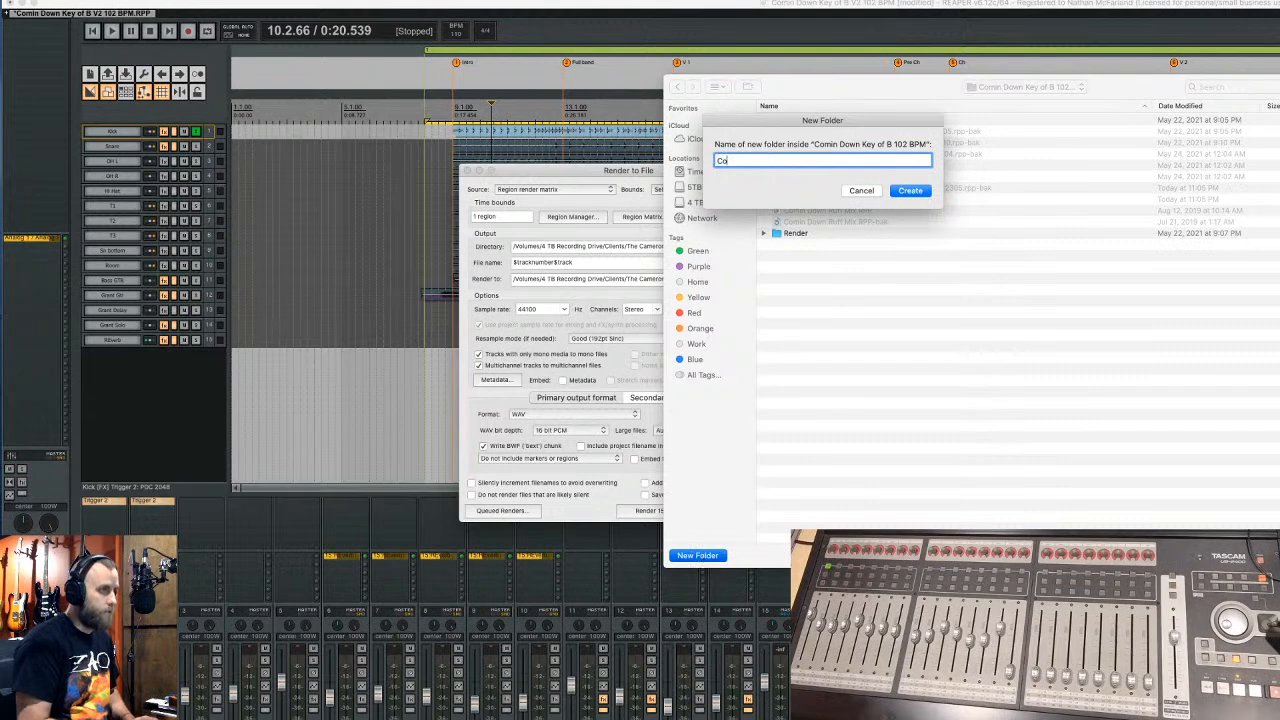
pyautogui.write('min gdow')
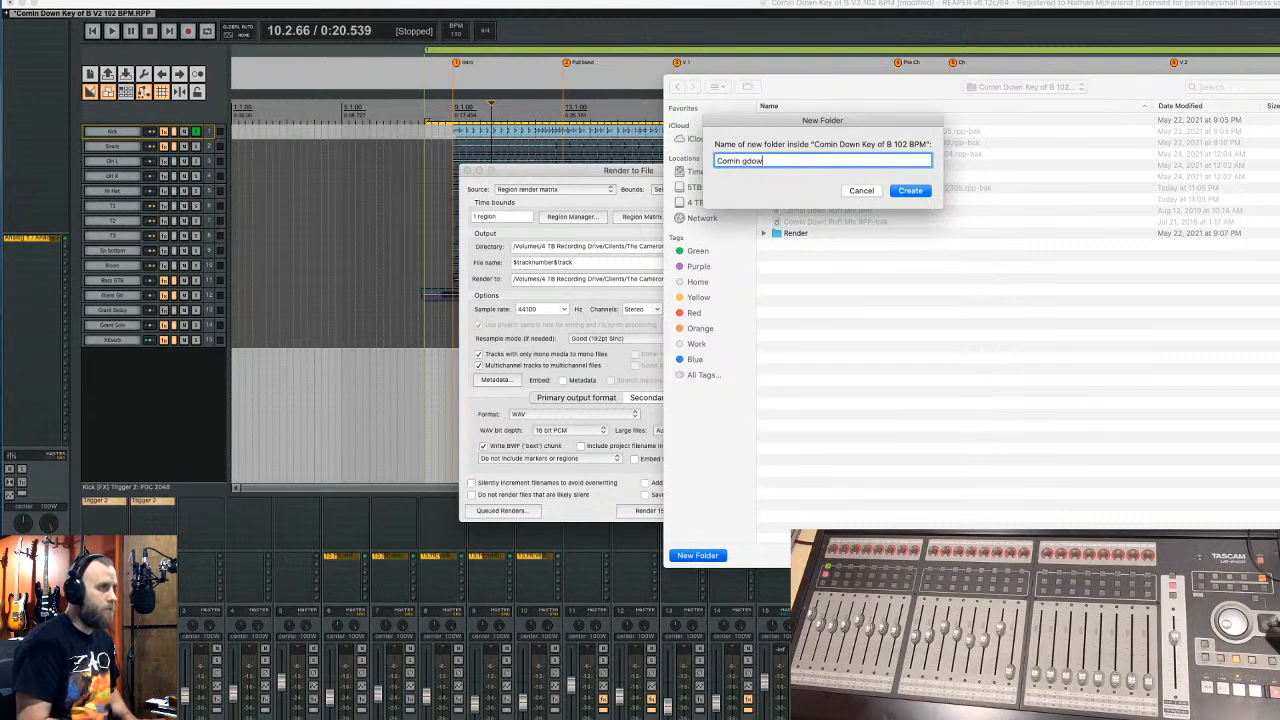
pyautogui.press('BackSpace')
pyautogui.press('BackSpace')
pyautogui.press('BackSpace')
pyautogui.press('BackSpace')
pyautogui.write('Dwo')
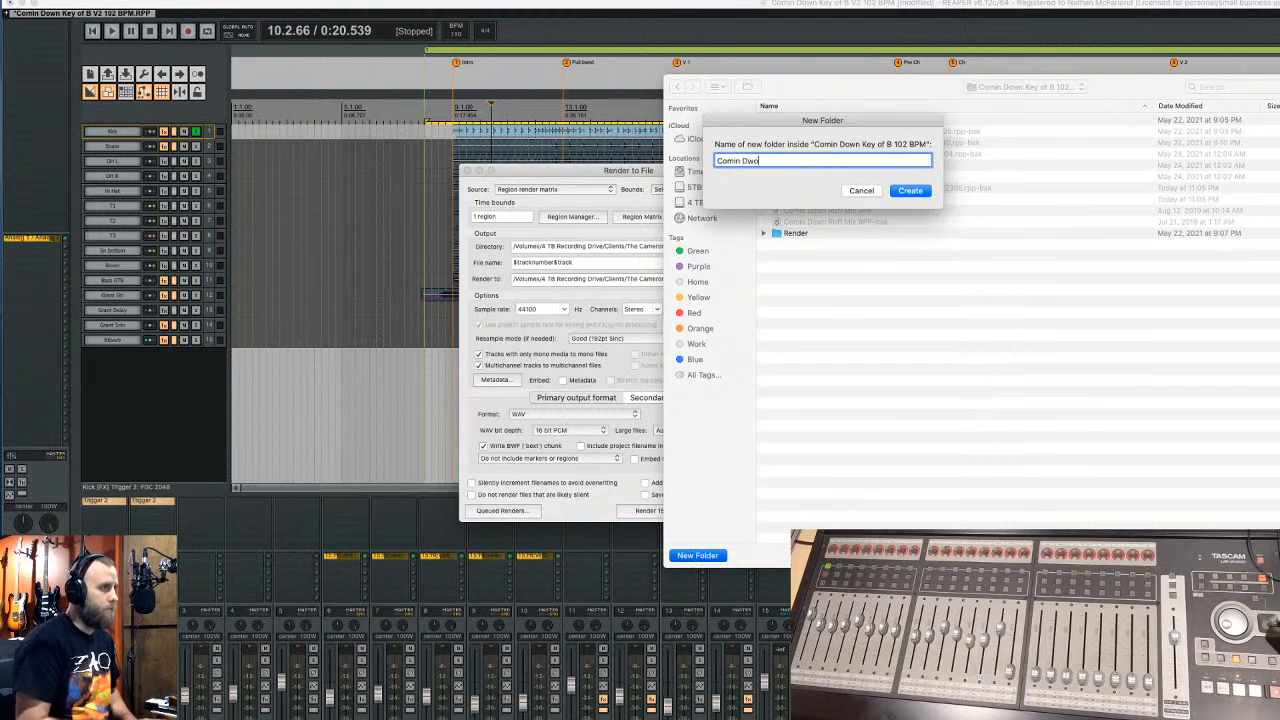
pyautogui.press('BackSpace')
pyautogui.press('BackSpace')
pyautogui.write('own C')
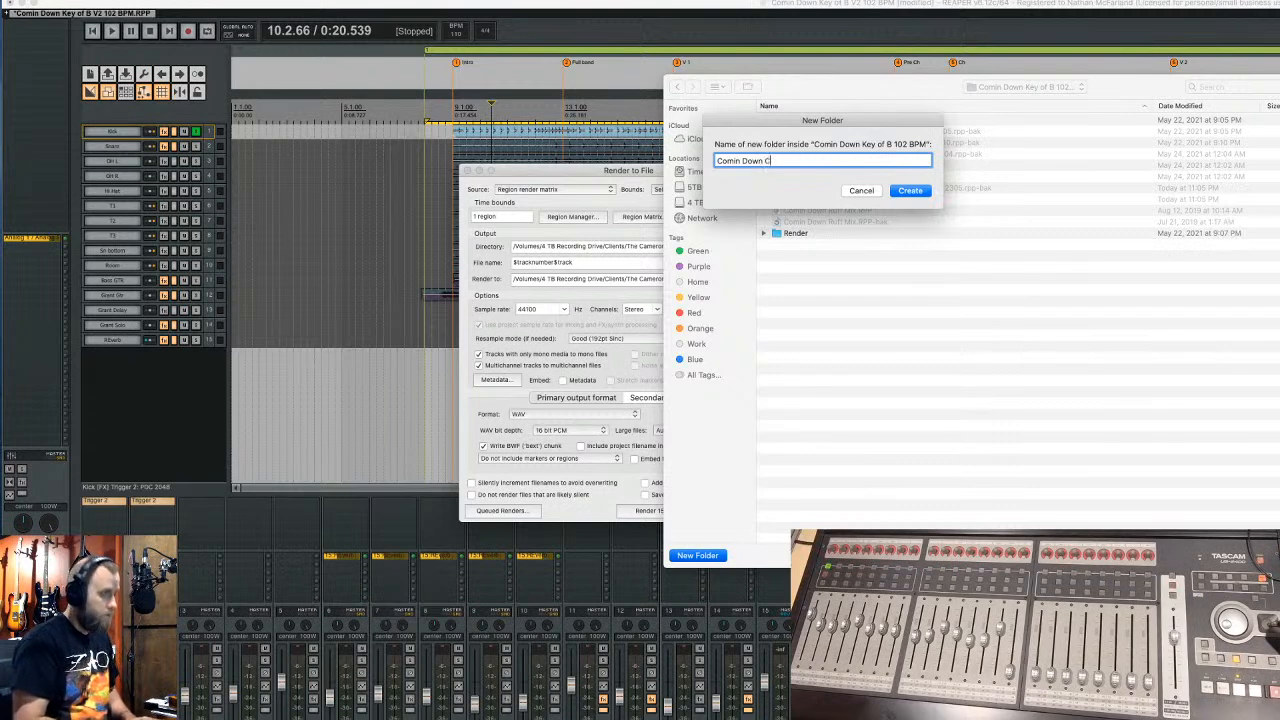
pyautogui.write('sol')
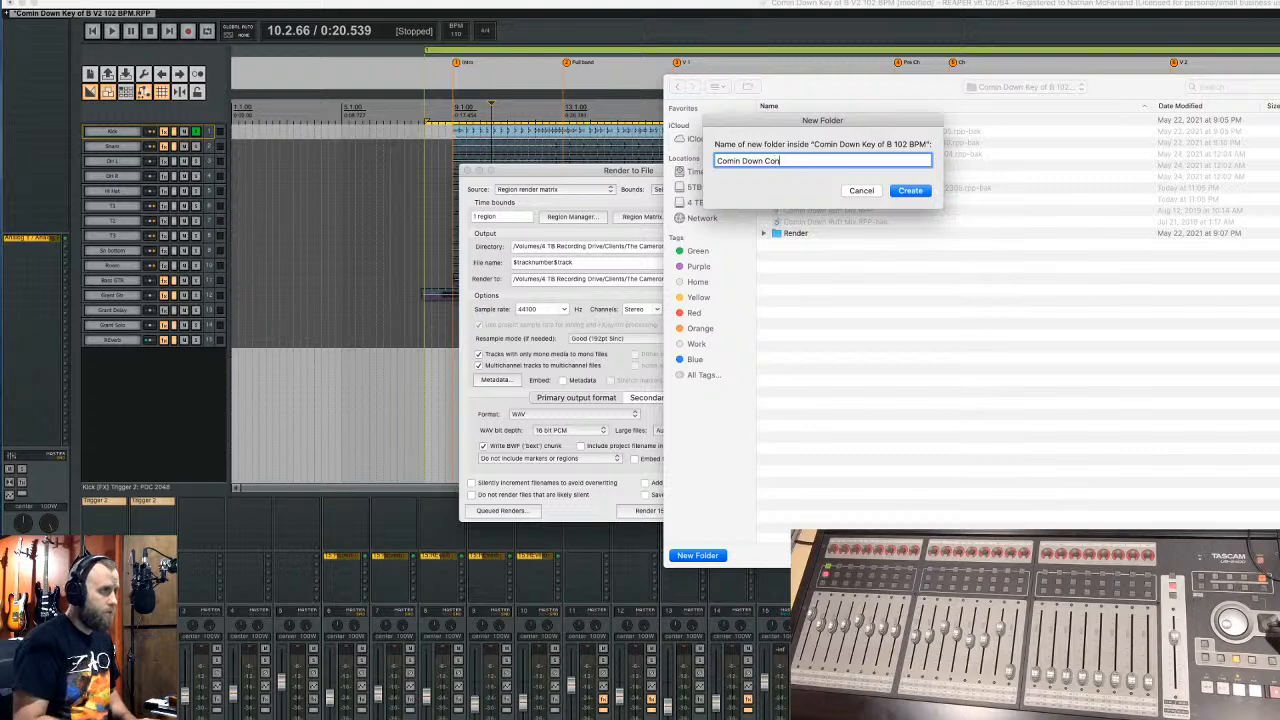
pyautogui.write(' BP')
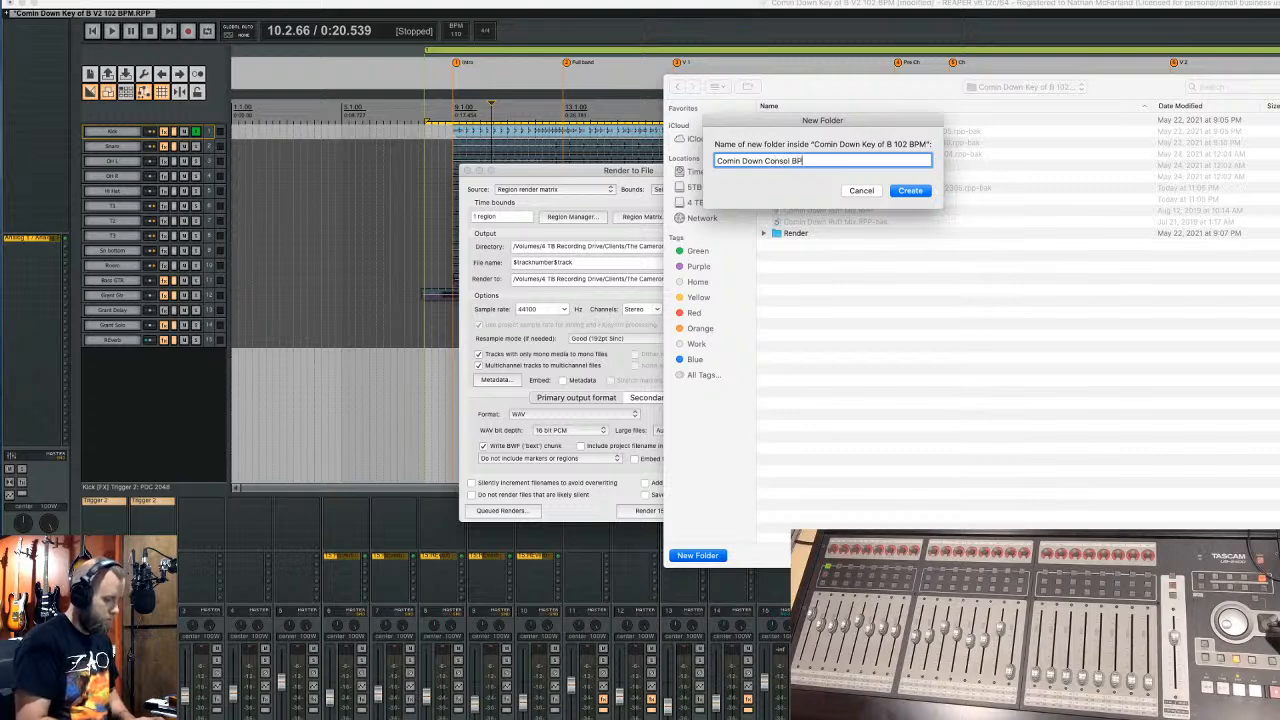
pyautogui.write('m102')
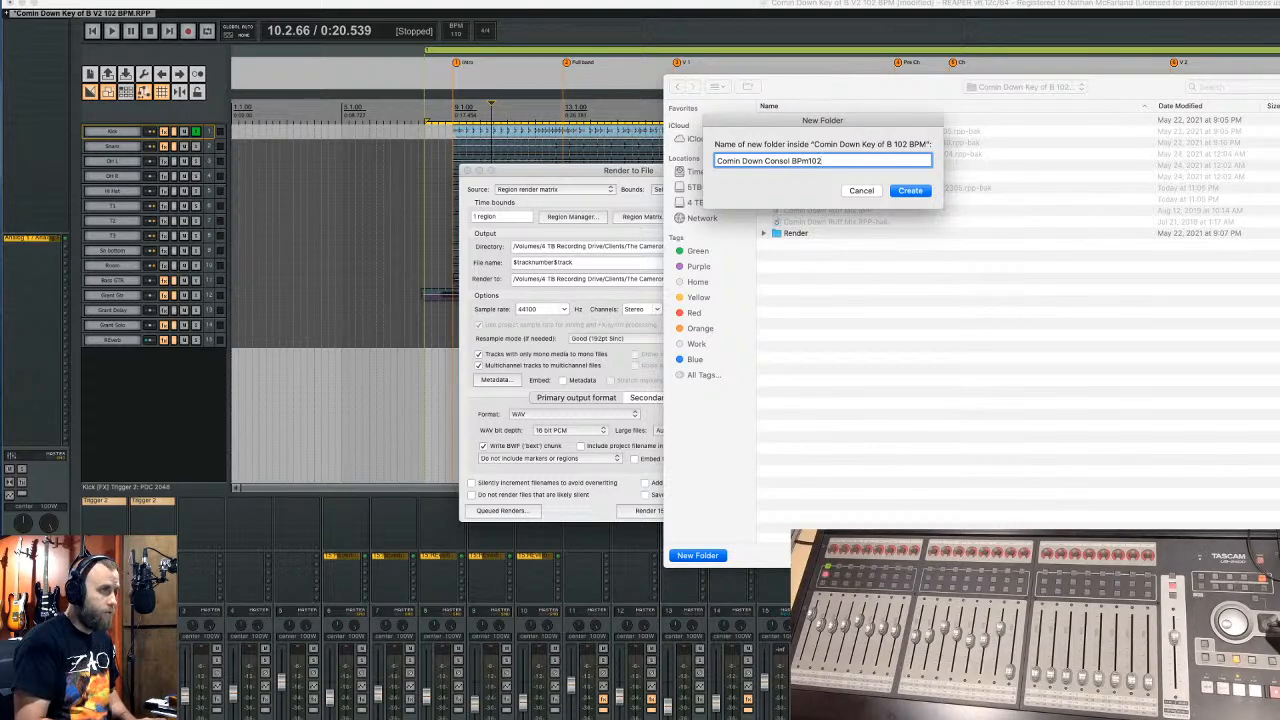
pyautogui.press('BackSpace')
pyautogui.press('BackSpace')
pyautogui.press('BackSpace')
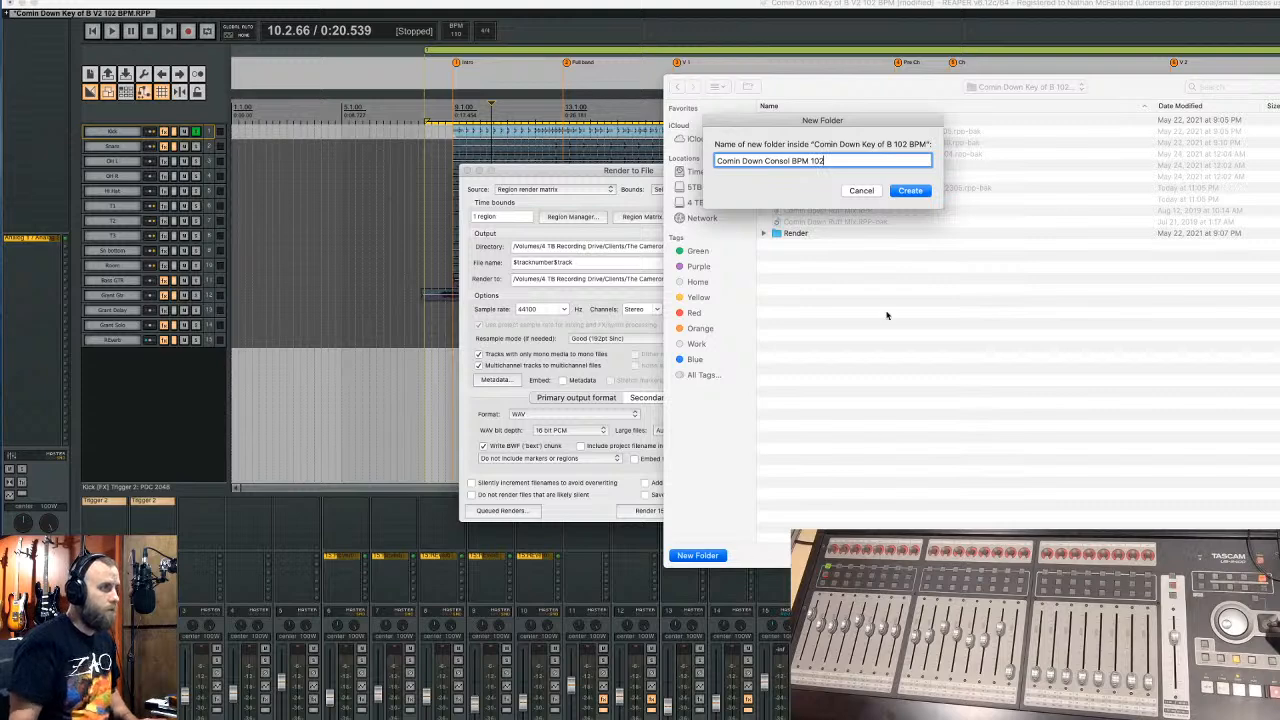
pyautogui.click(910, 190)
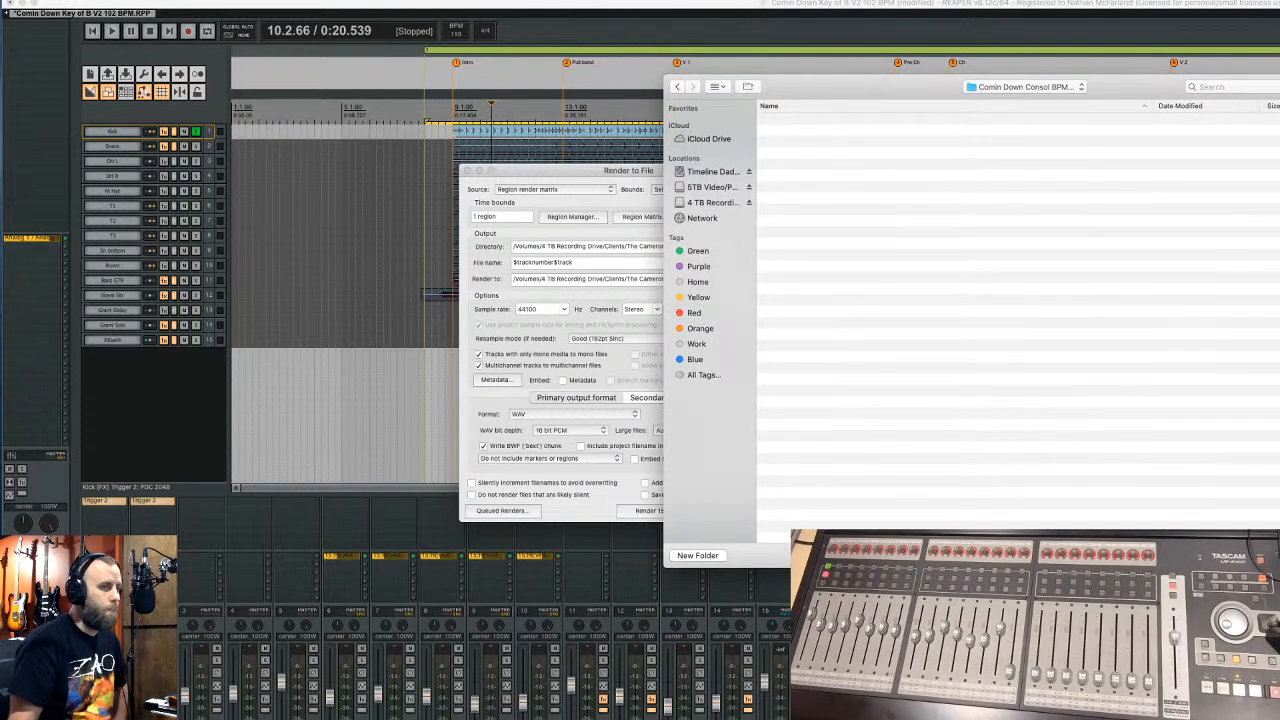
pyautogui.press('Return')
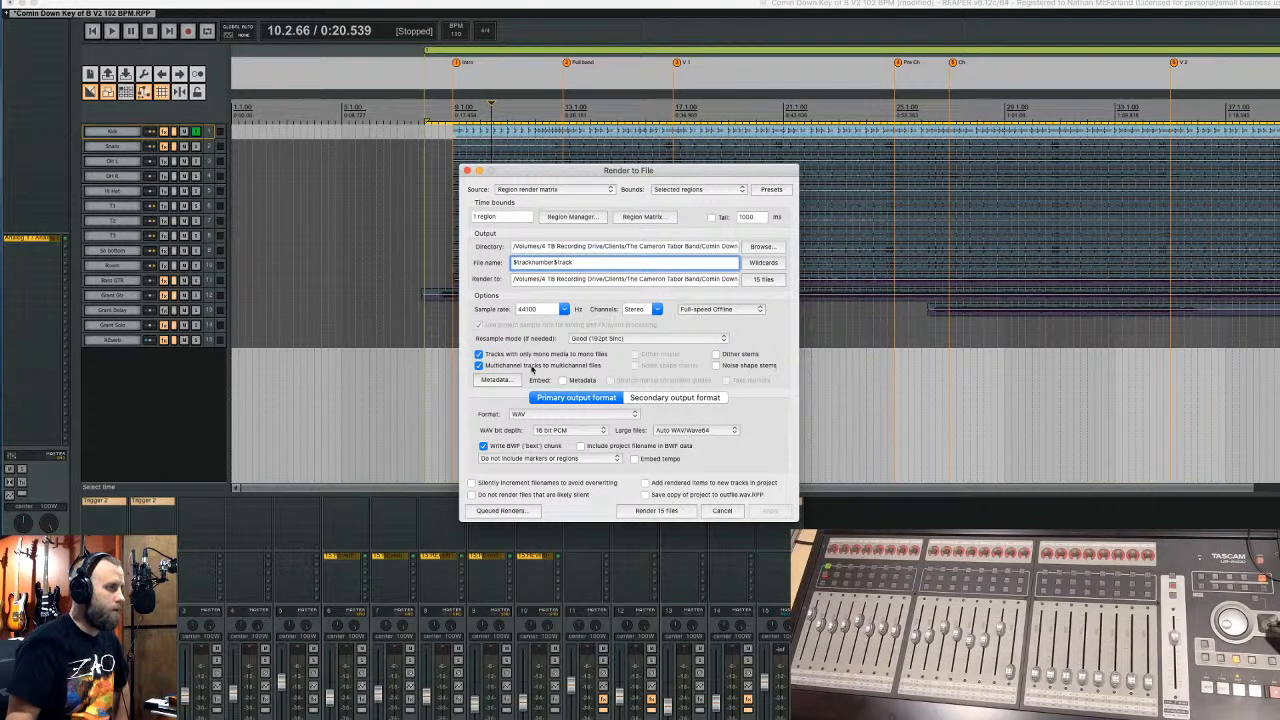
# - Render the 15 stems as 24-bit PCM WAV files, show them in Finder, and close the render windows
pyautogui.click(603, 430)
pyautogui.click(594, 439)
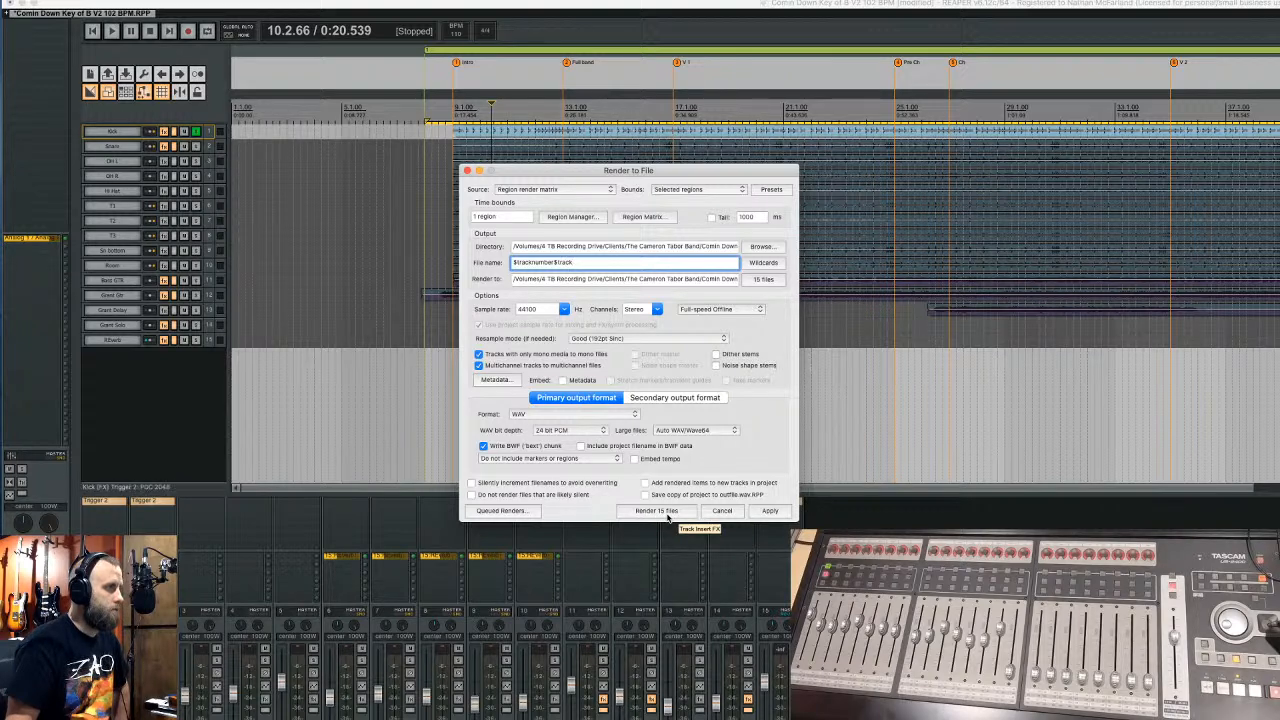
pyautogui.click(667, 513)
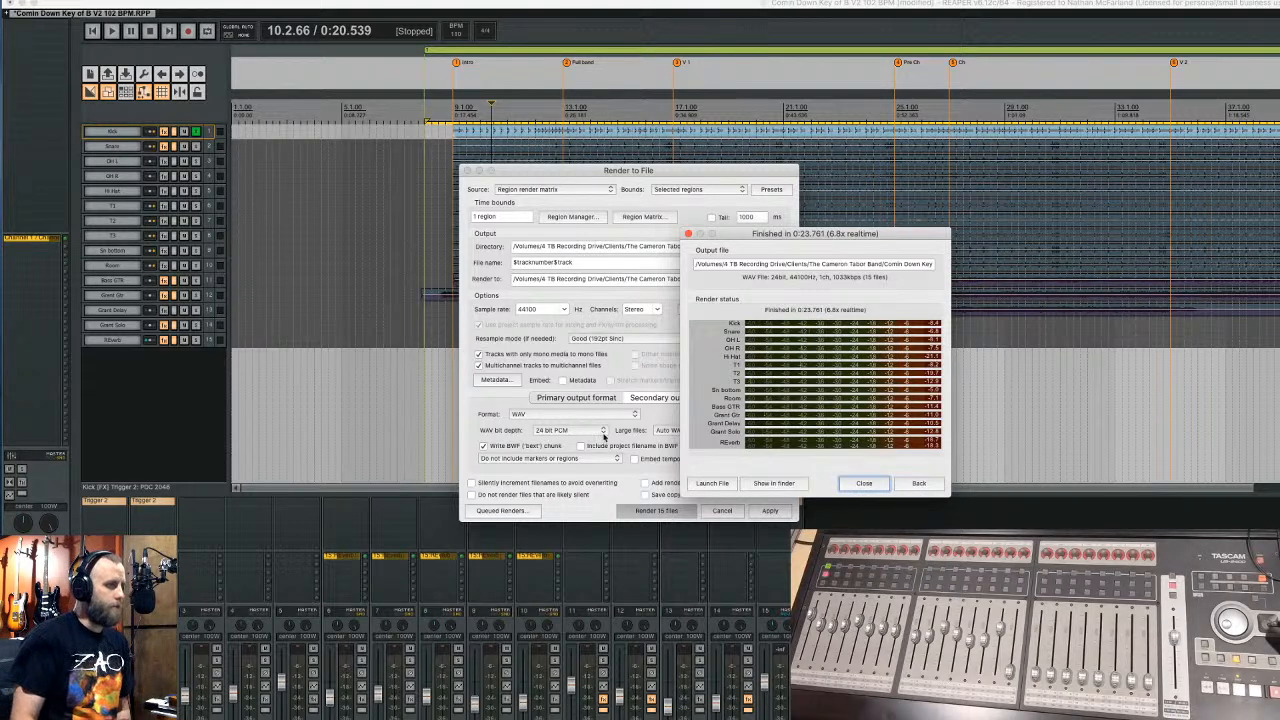
pyautogui.click(766, 484)
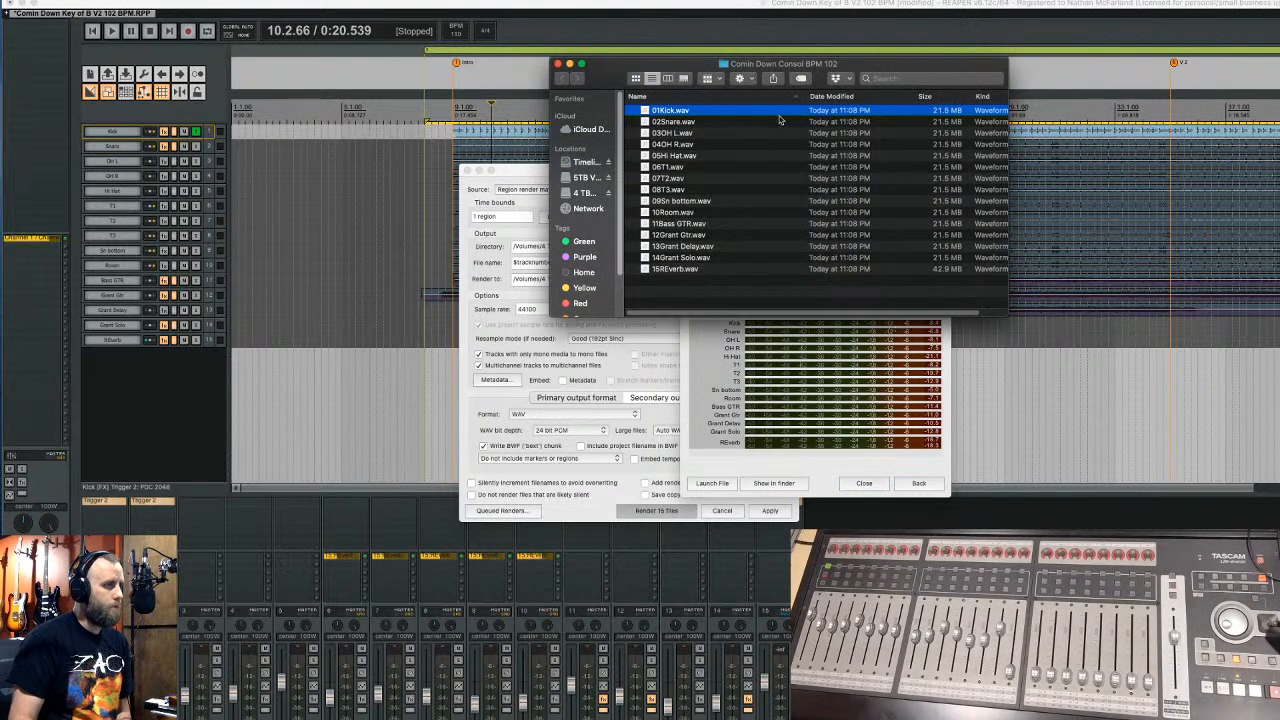
pyautogui.moveTo(694, 68); pyautogui.dragTo(1279, 86)
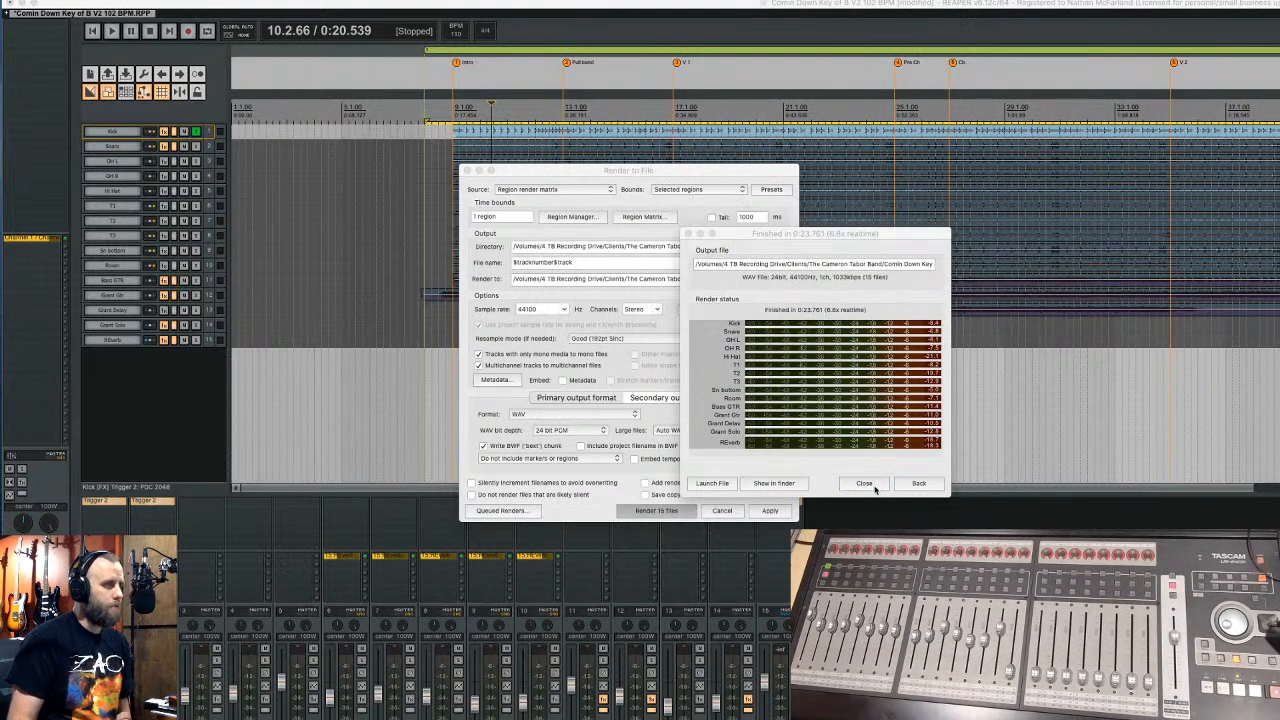
pyautogui.click(874, 488)
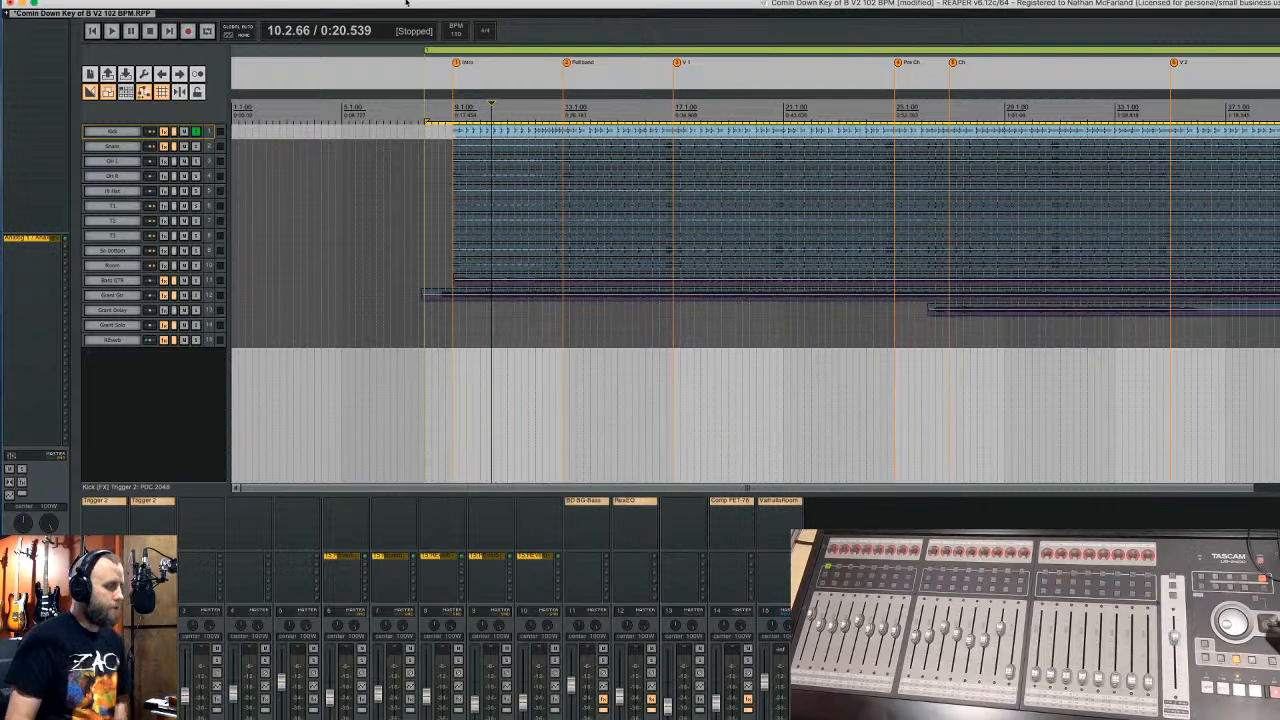
# - Save the REAPER project, quit REAPER, and close the song folder's Finder window
pyautogui.press('super+s')
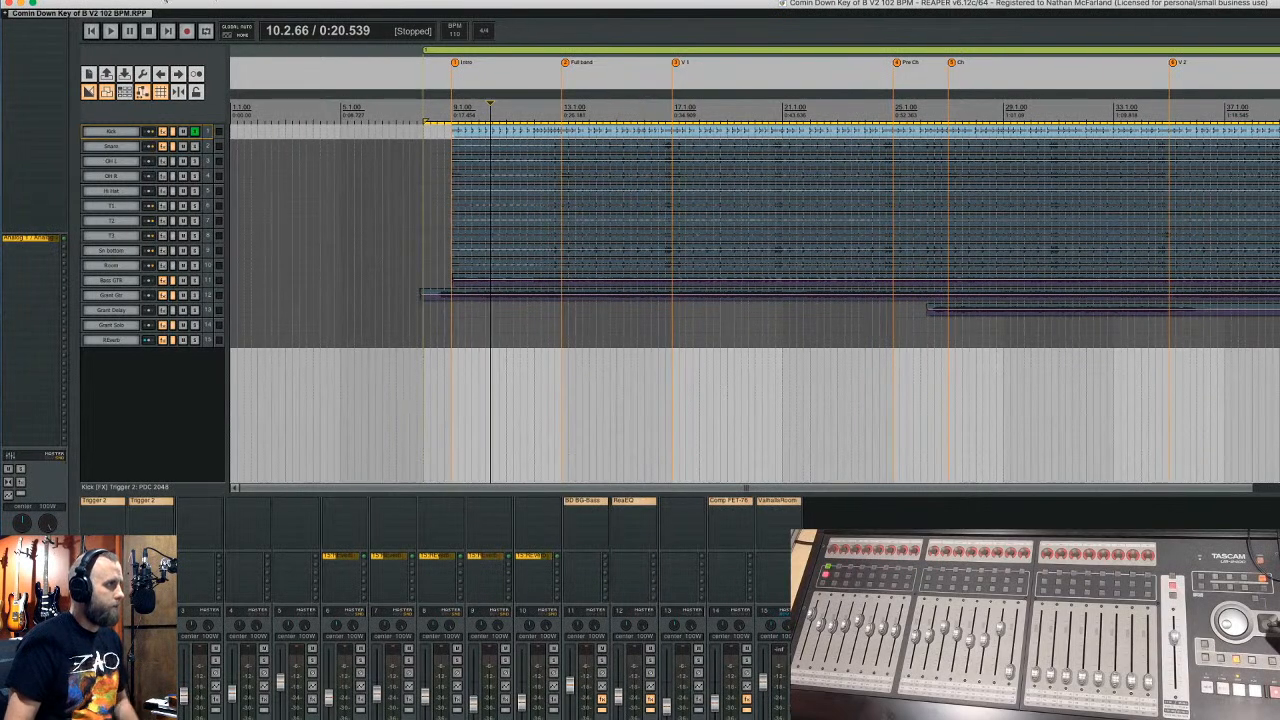
pyautogui.click(46, 1)
pyautogui.click(79, 101)
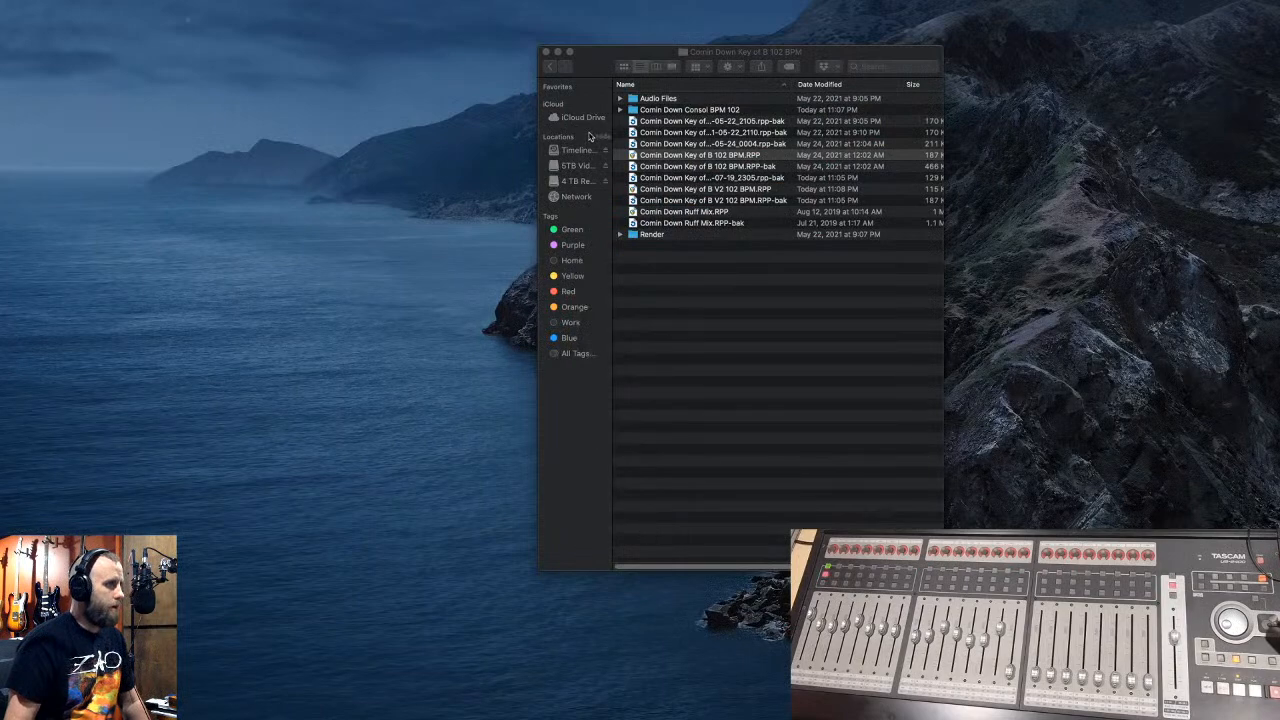
pyautogui.click(546, 51)
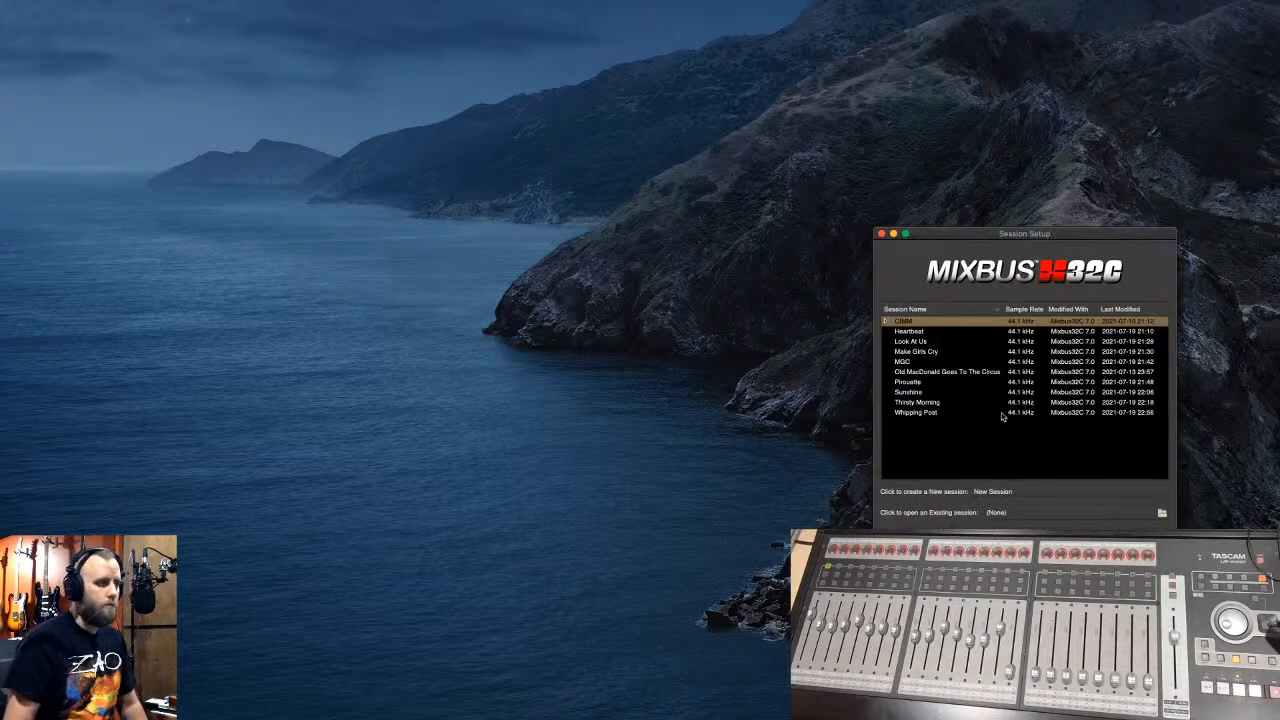
# - Begin a new session and browse its location to Mixbus Sessions on the 4 TB Recording Drive
pyautogui.click(1033, 494)
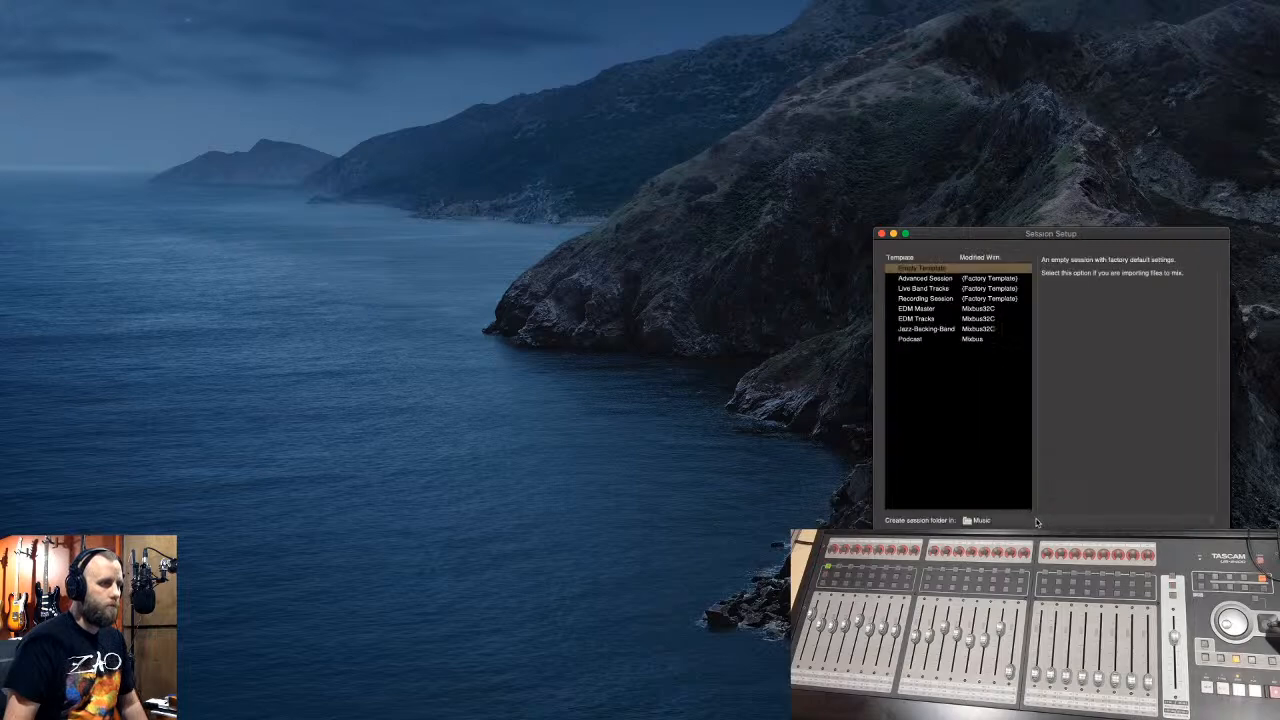
pyautogui.click(1035, 520)
pyautogui.click(1029, 432)
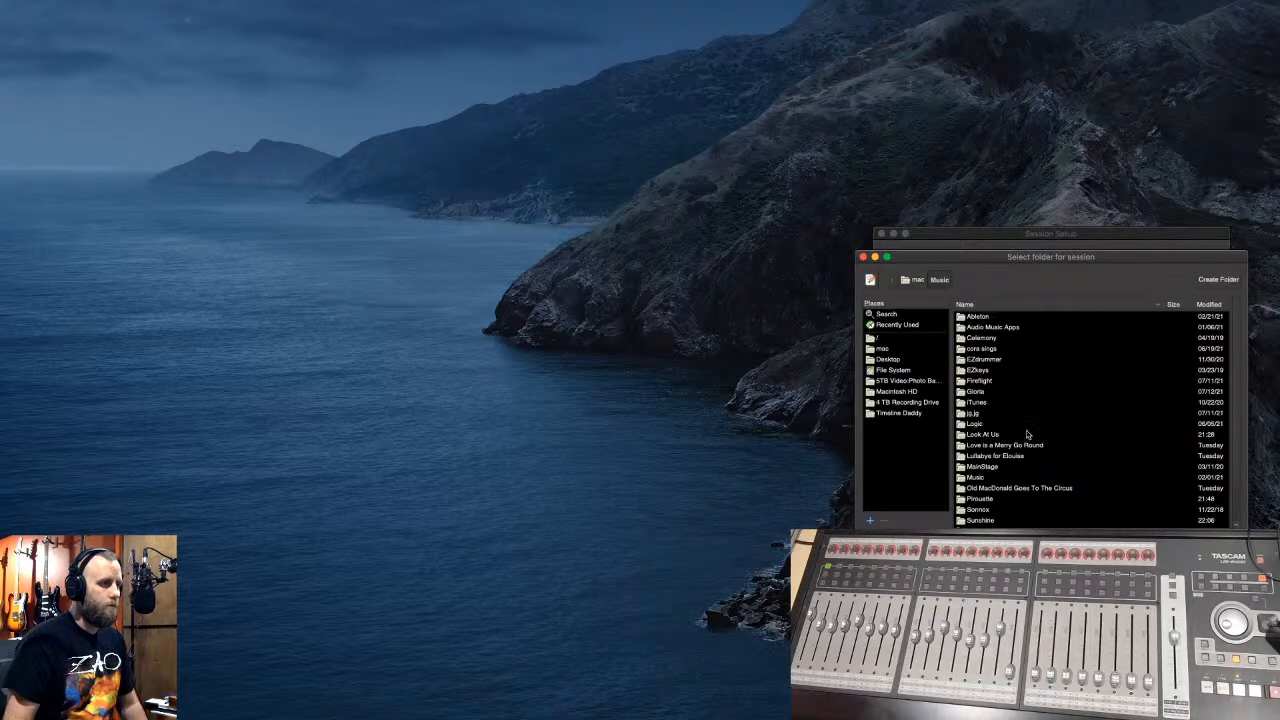
pyautogui.click(893, 402)
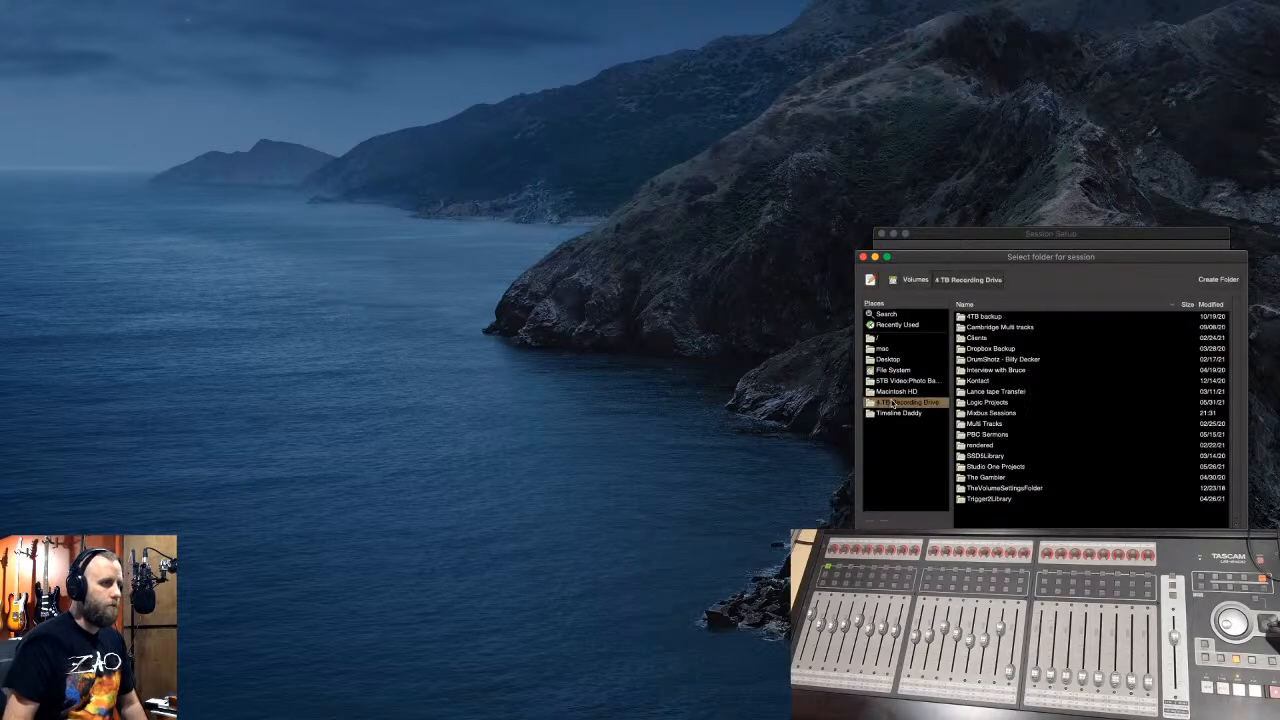
pyautogui.doubleClick(1002, 414)
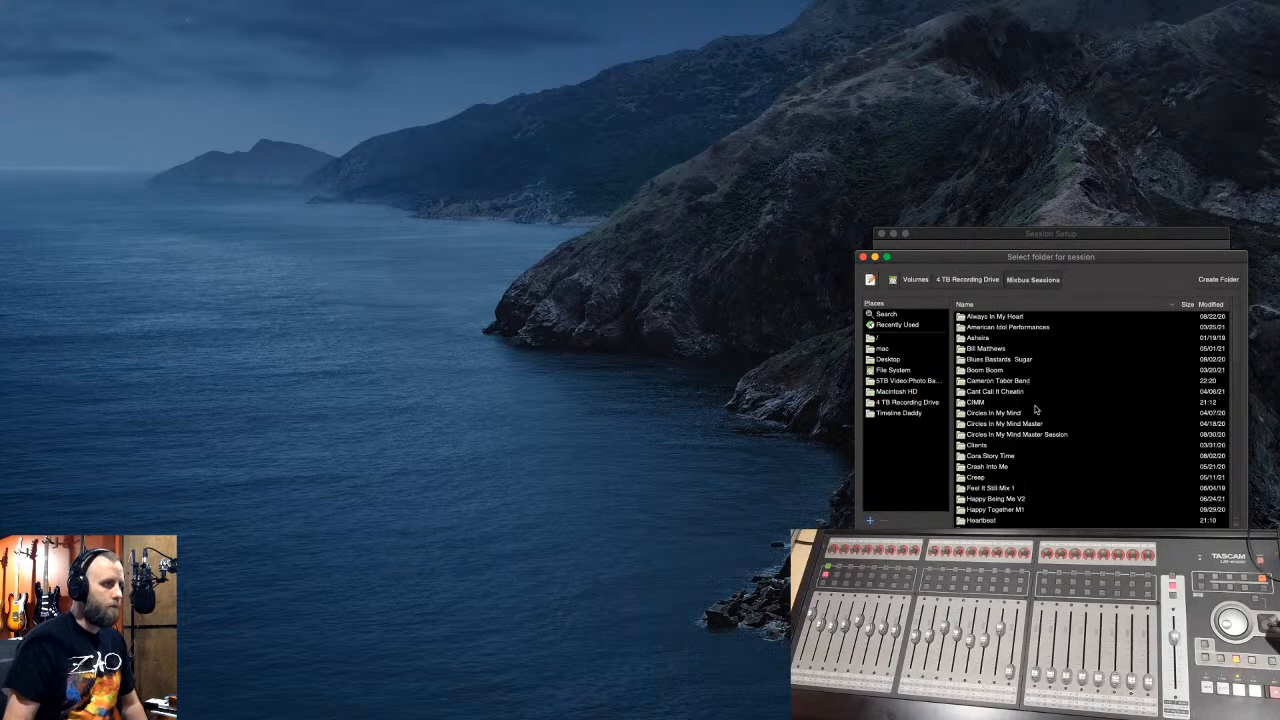
# - Store the session in Cameron Tabor Band, create it from the Empty Template, and start the audio engine
pyautogui.scroll(-5, 1030, 405)
pyautogui.scroll(-5, 1030, 405)
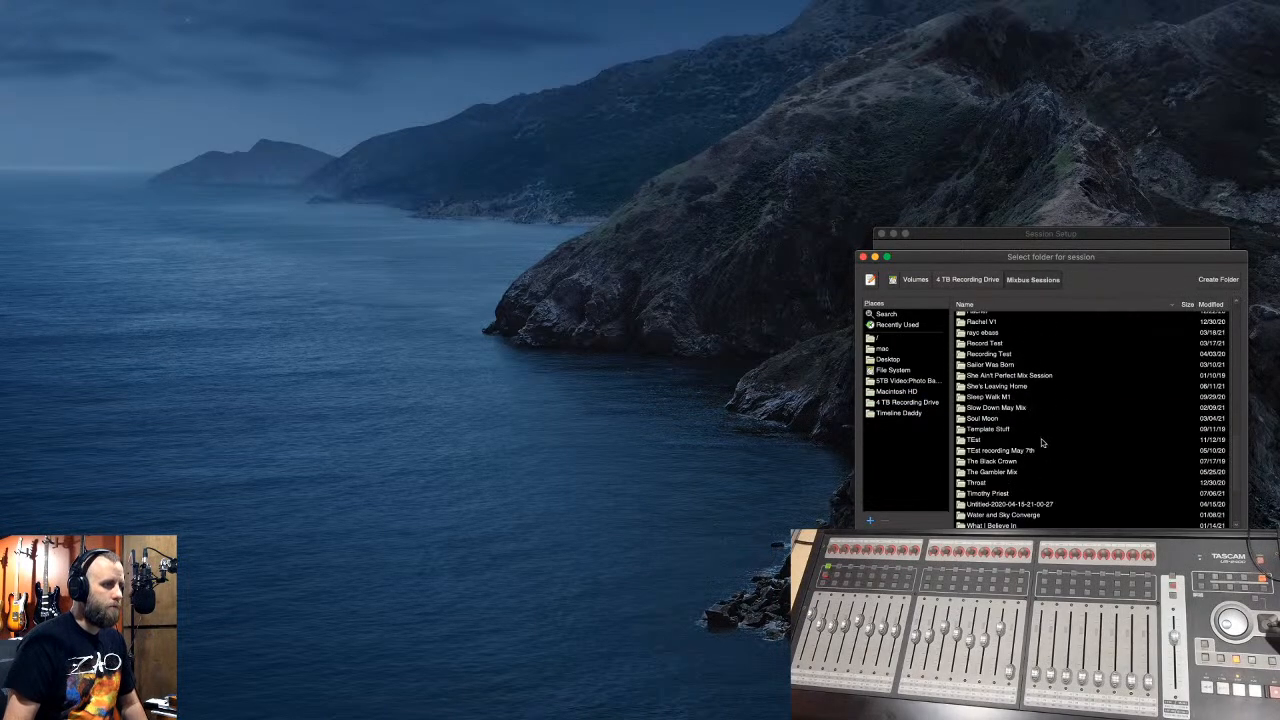
pyautogui.scroll(-3, 1030, 452)
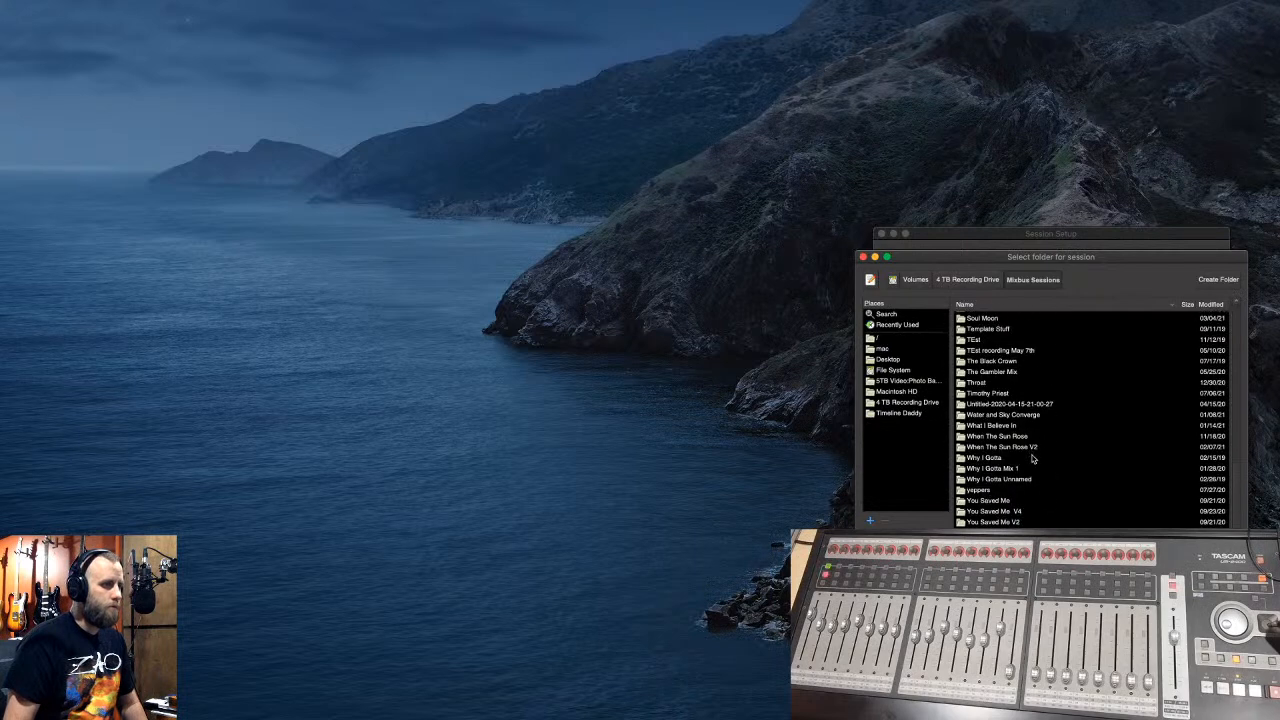
pyautogui.scroll(6, 1033, 458)
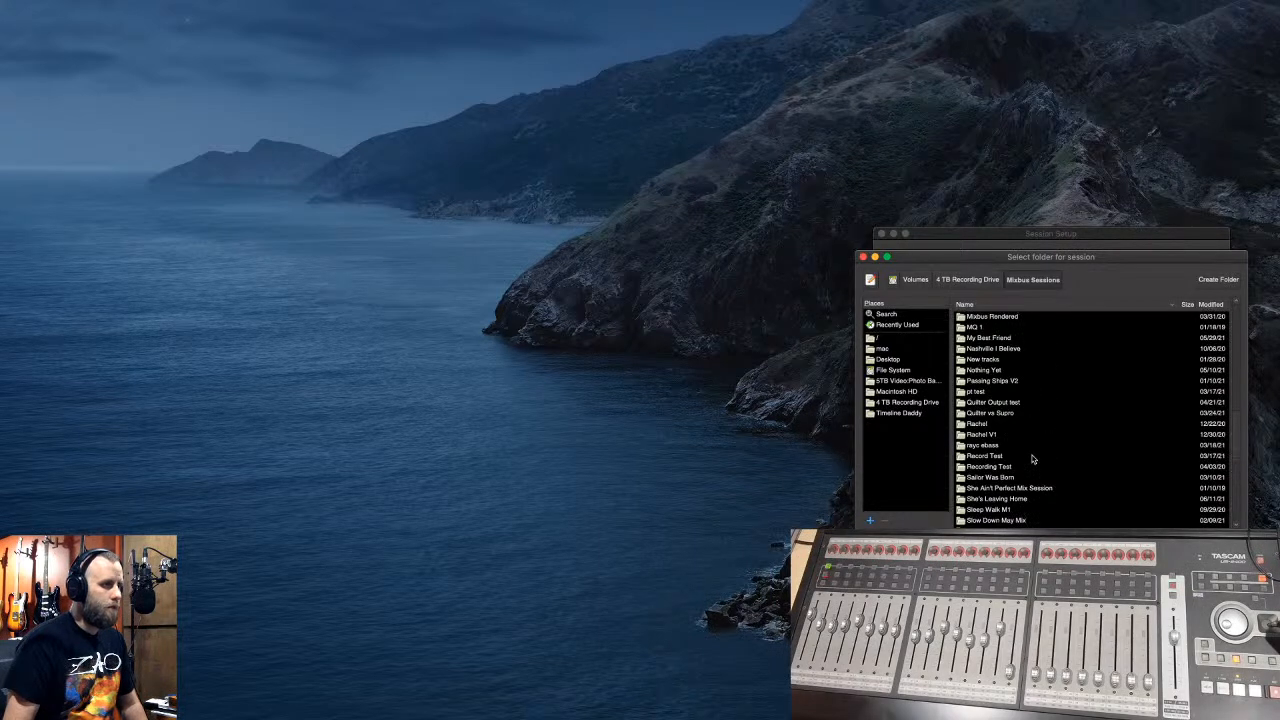
pyautogui.scroll(-4, 1033, 459)
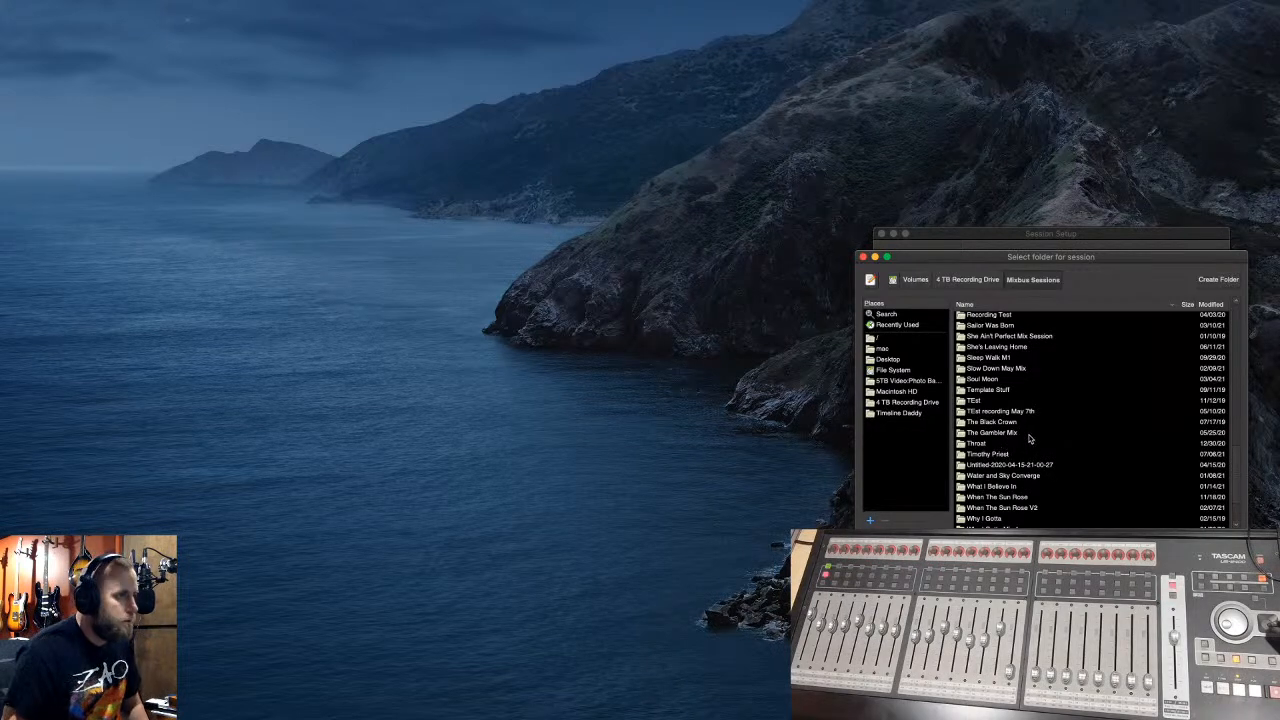
pyautogui.scroll(-2, 1030, 442)
pyautogui.scroll(10, 1030, 452)
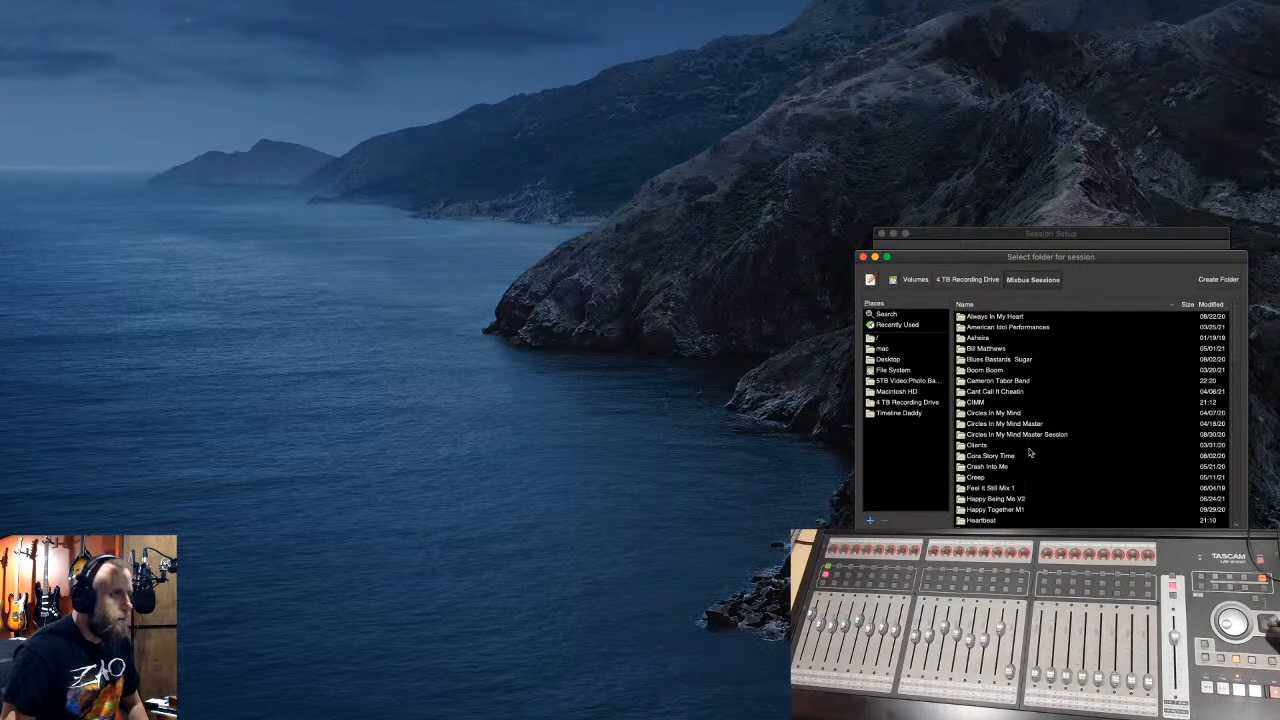
pyautogui.doubleClick(1008, 384)
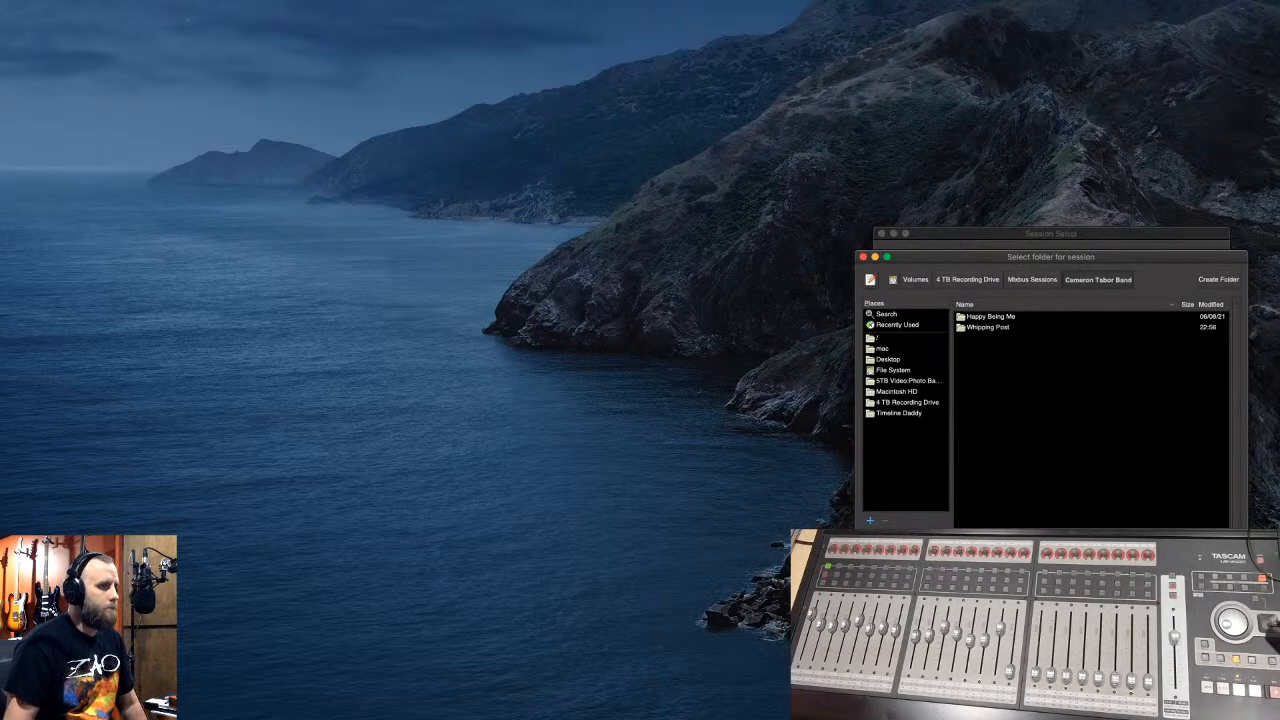
pyautogui.press('Return')
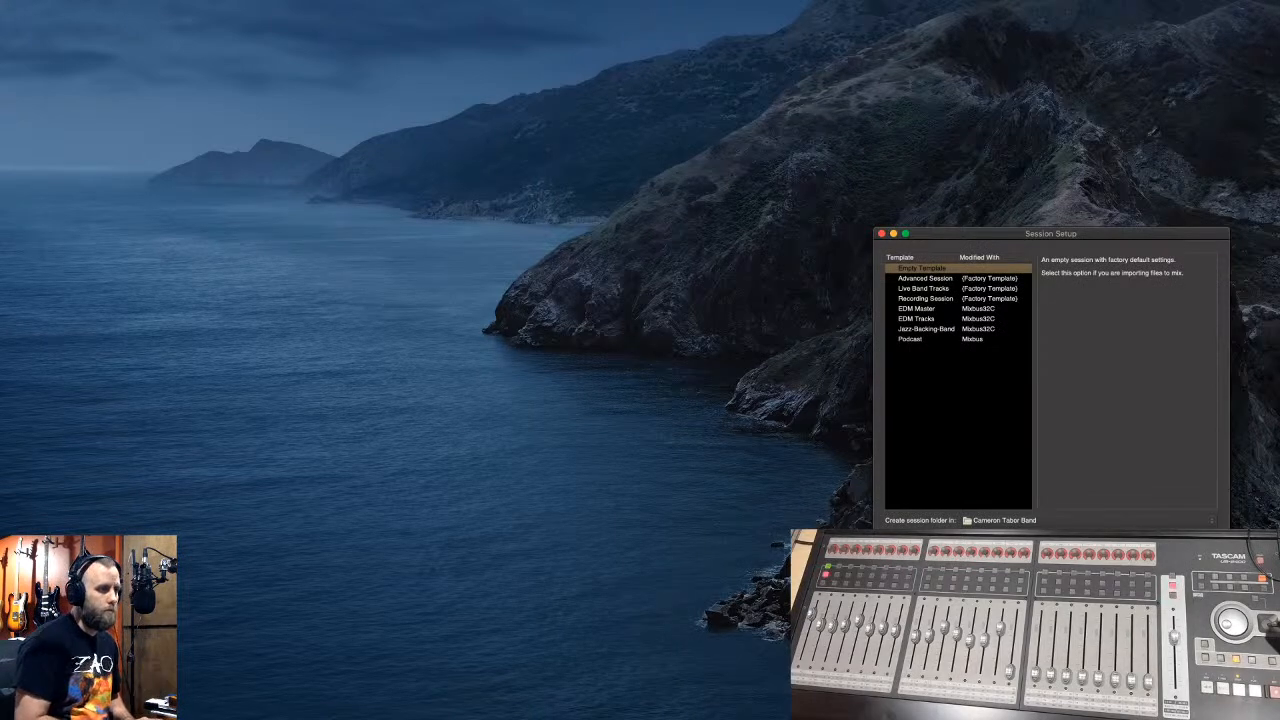
pyautogui.press('Return')
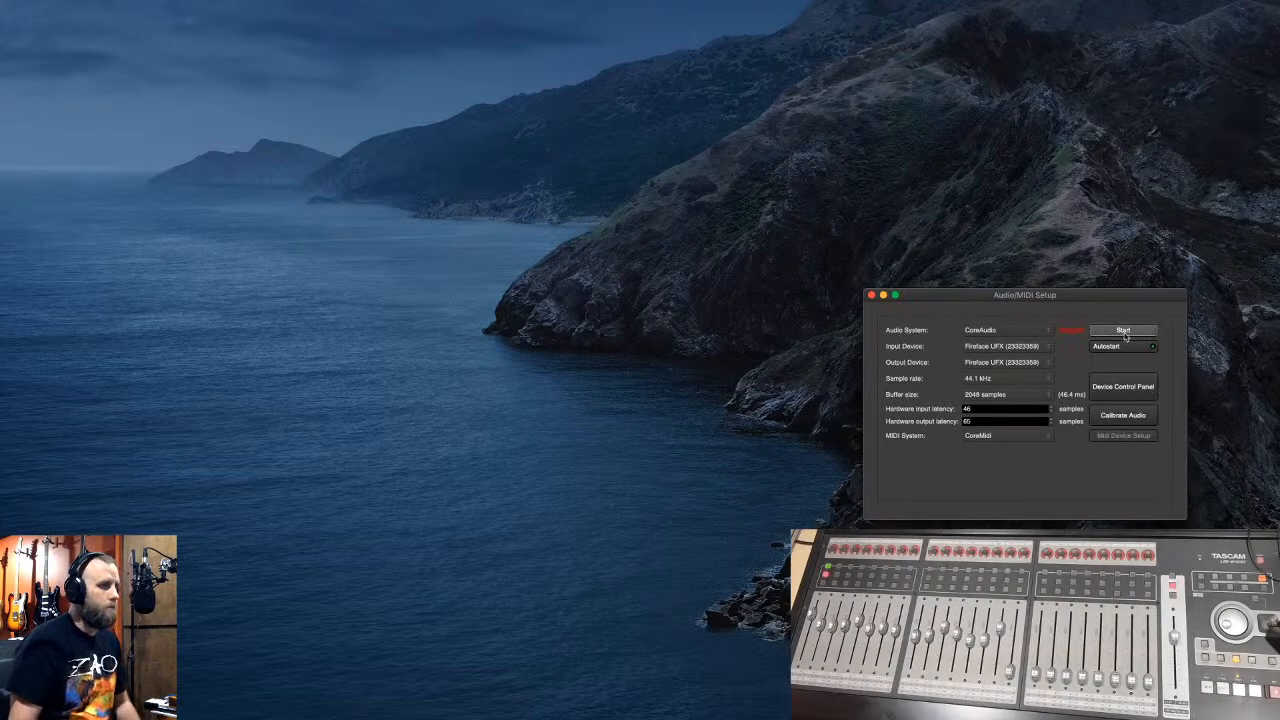
pyautogui.click(1124, 331)
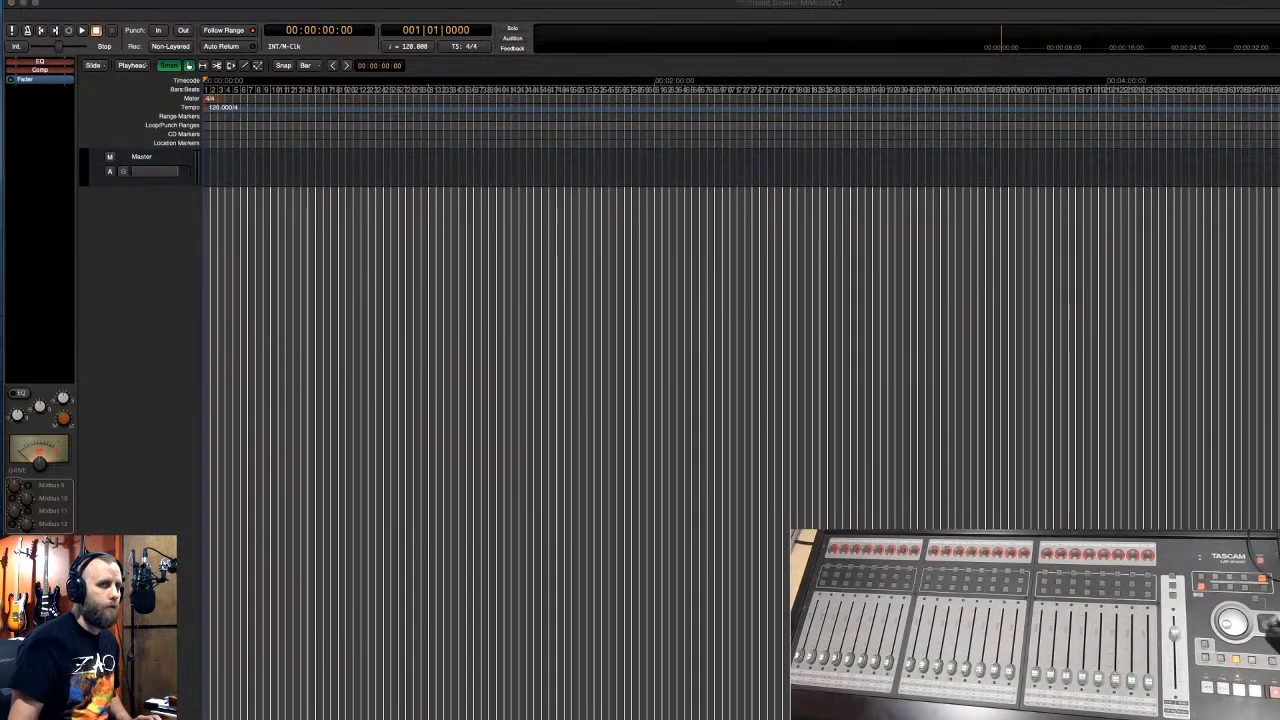
# - Drag the 15 rendered WAV stems into the editor as tracks 01Kick through 15Reverb
pyautogui.moveTo(1183, 180); pyautogui.dragTo(337, 196)
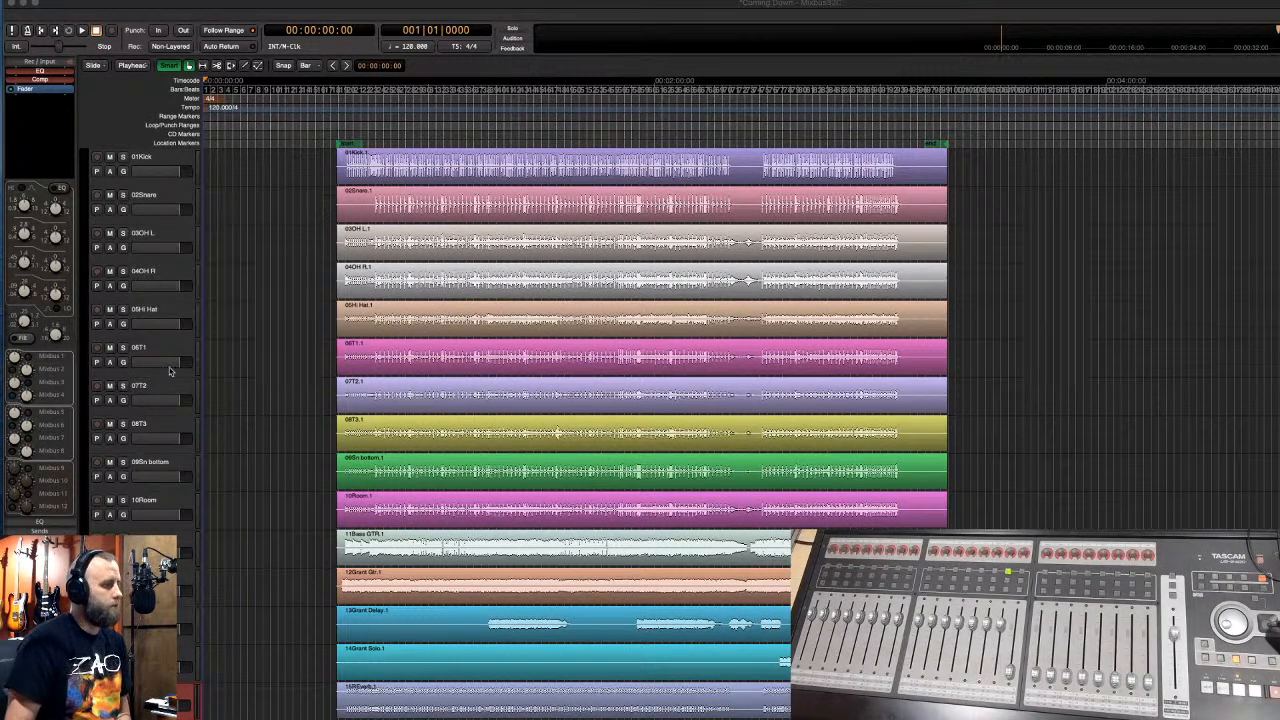
pyautogui.scroll(-4, 169, 372)
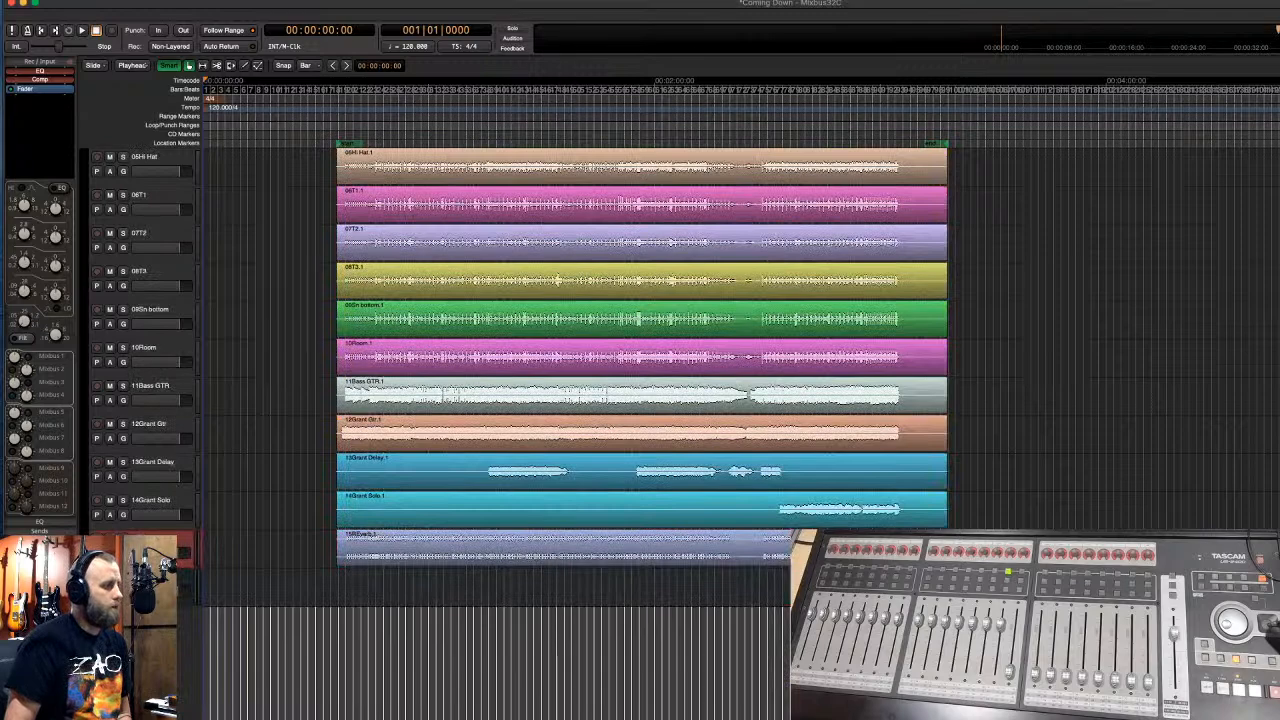
pyautogui.scroll(4, 186, 515)
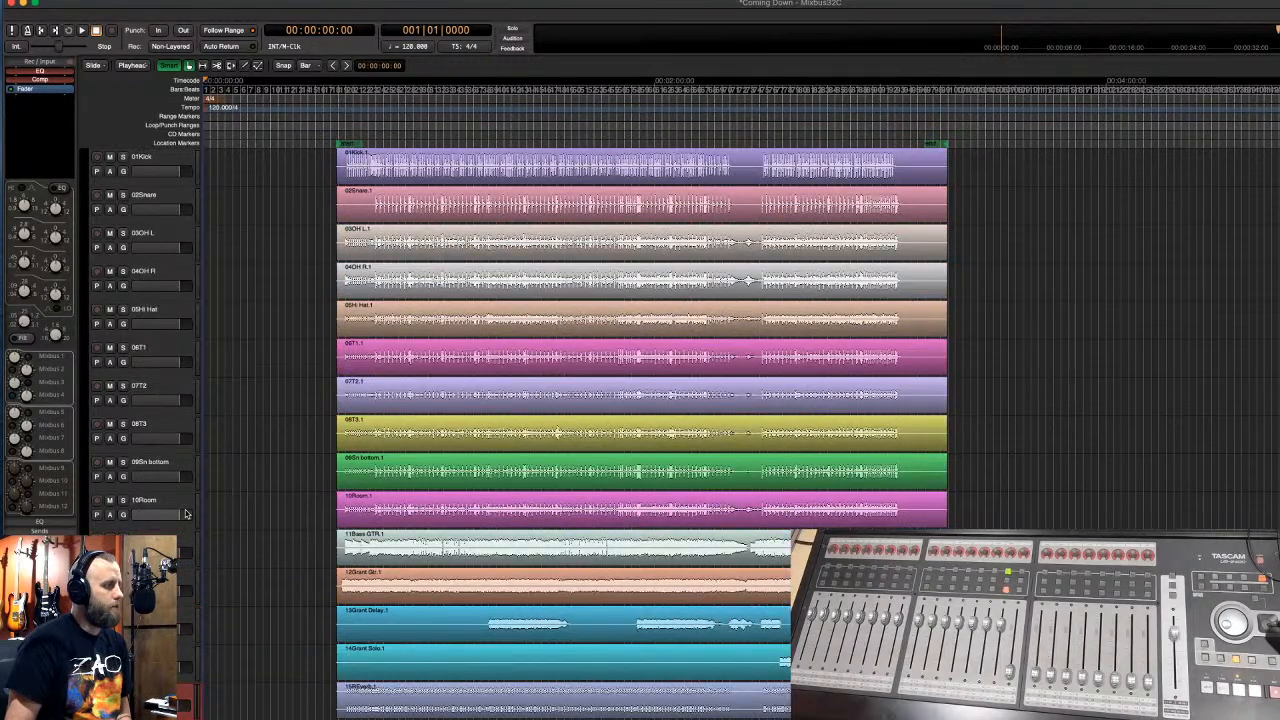
# - Open the Plugin Selector, reposition its window, and search the plugin list for 'xt'
pyautogui.doubleClick(40, 113)
pyautogui.moveTo(121, 12); pyautogui.dragTo(735, 155)
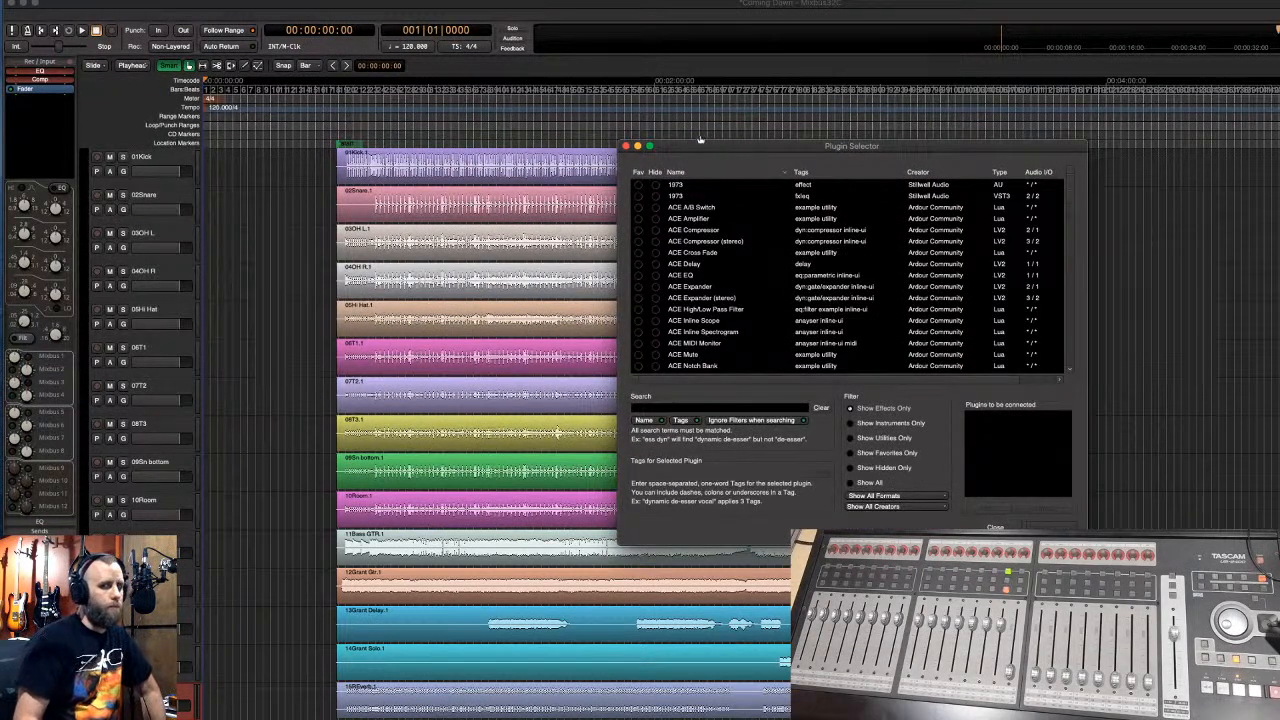
pyautogui.moveTo(770, 145); pyautogui.dragTo(549, 108)
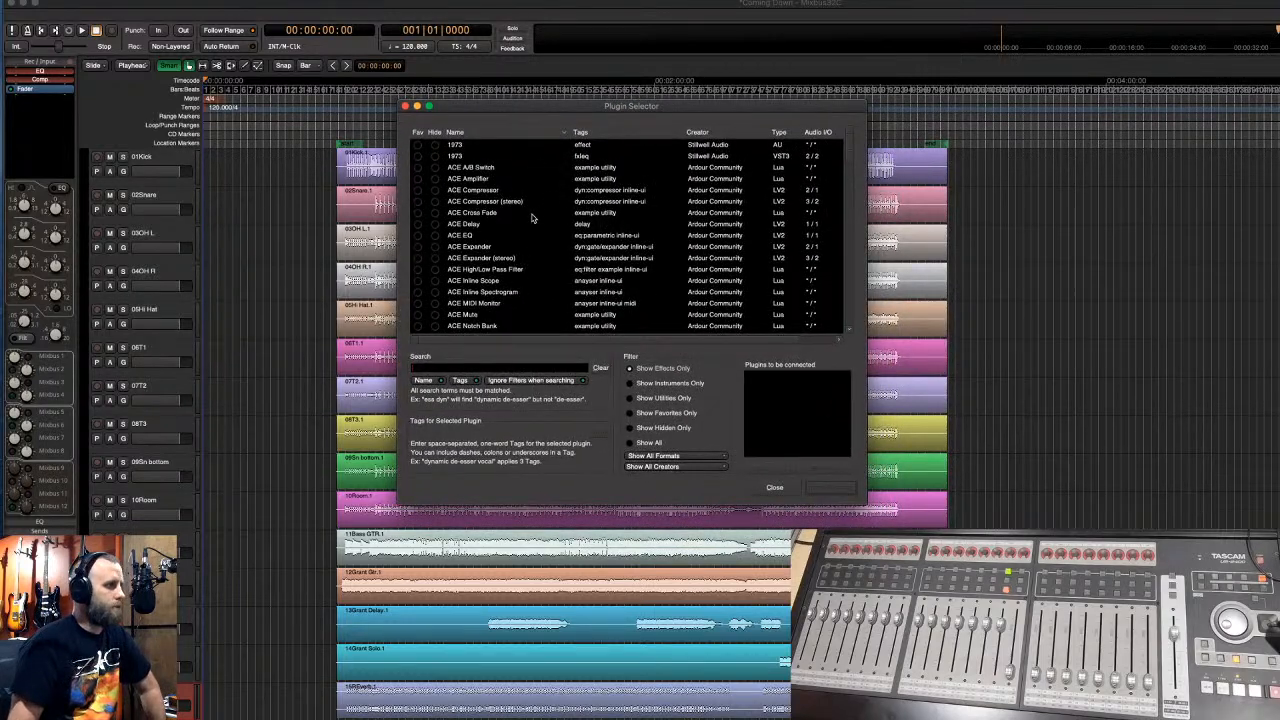
pyautogui.click(467, 368)
pyautogui.write('xt')
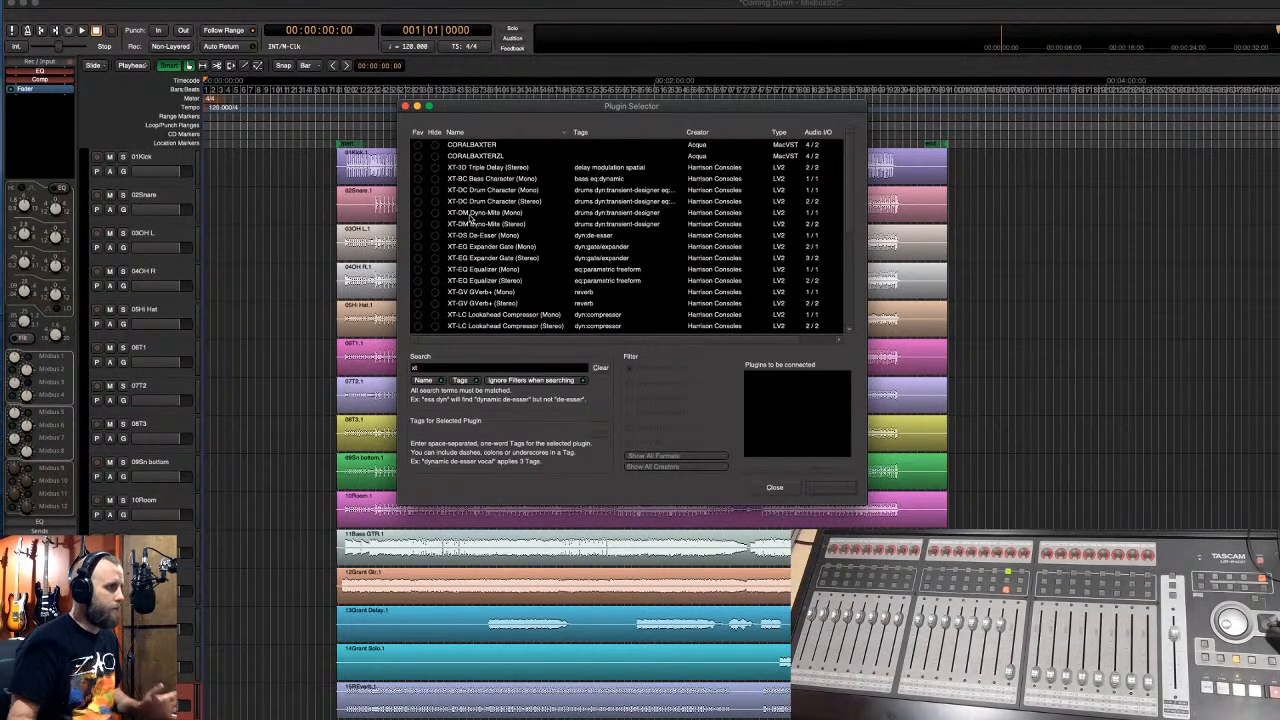
# - Hide each Harrison XT- plugin, from XT-3D Triple Delay through XT-ME Mastering, XT-TG and XT-TP
pyautogui.click(435, 168)
pyautogui.click(435, 168)
pyautogui.click(435, 169)
pyautogui.click(435, 169)
pyautogui.click(435, 169)
pyautogui.click(435, 169)
pyautogui.click(435, 169)
pyautogui.click(435, 169)
pyautogui.click(435, 169)
pyautogui.click(435, 169)
pyautogui.click(435, 169)
pyautogui.click(435, 169)
pyautogui.click(435, 169)
pyautogui.click(435, 169)
pyautogui.click(435, 169)
pyautogui.click(435, 169)
pyautogui.click(435, 169)
pyautogui.click(435, 169)
pyautogui.click(435, 169)
pyautogui.click(435, 169)
pyautogui.click(435, 169)
pyautogui.click(435, 169)
pyautogui.click(435, 169)
pyautogui.click(435, 169)
pyautogui.click(435, 169)
pyautogui.click(435, 169)
pyautogui.click(435, 169)
pyautogui.click(435, 169)
pyautogui.click(435, 169)
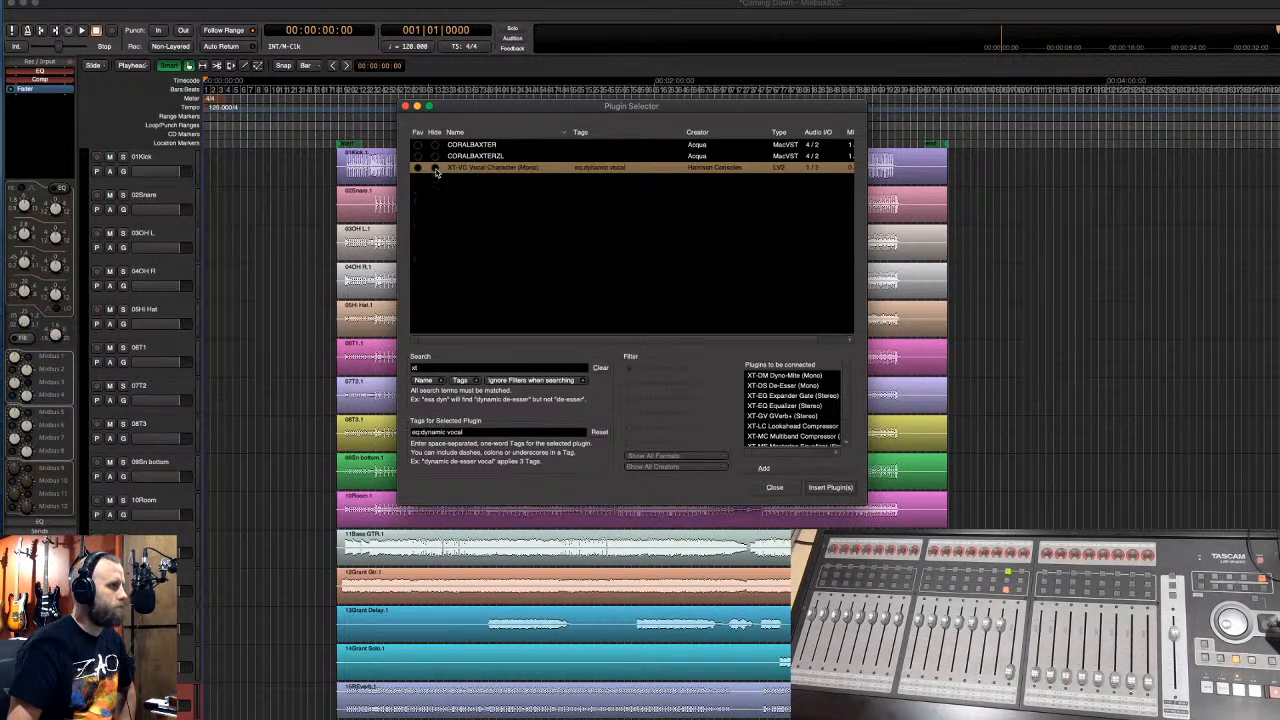
pyautogui.click(435, 169)
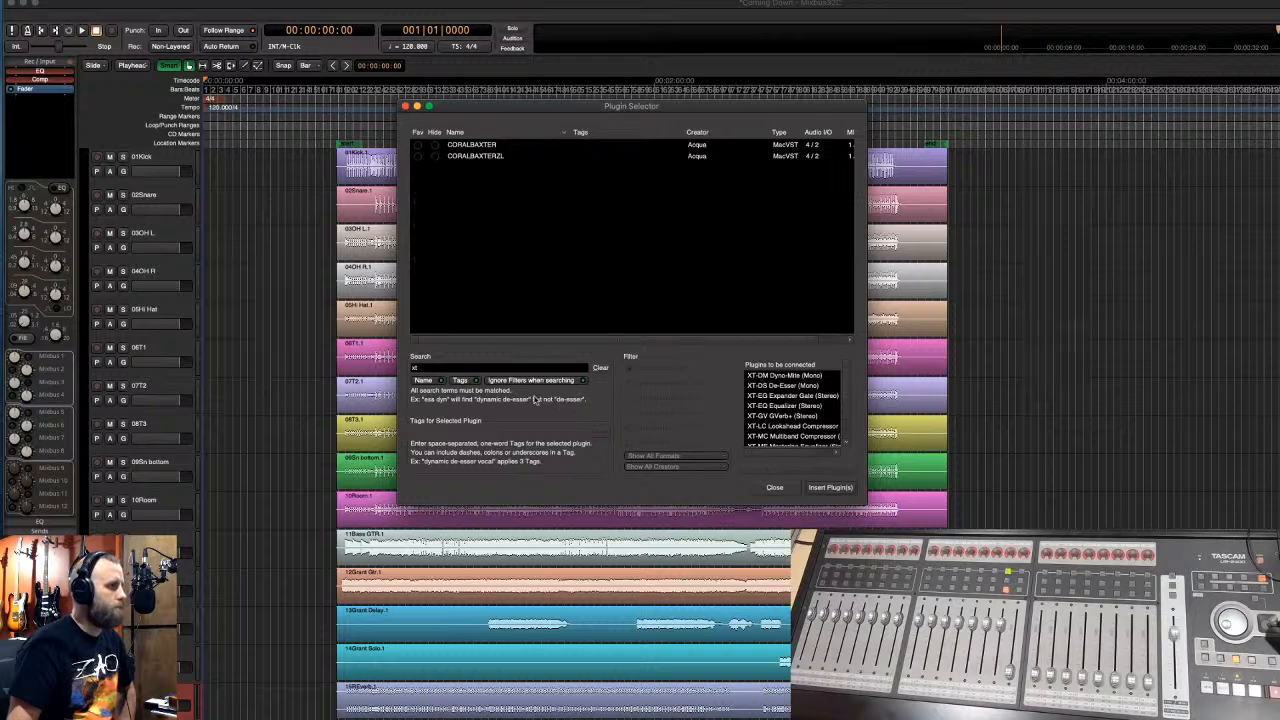
# - Clear the 'xt' search and review the Show Hidden Only list of plugins
pyautogui.click(599, 369)
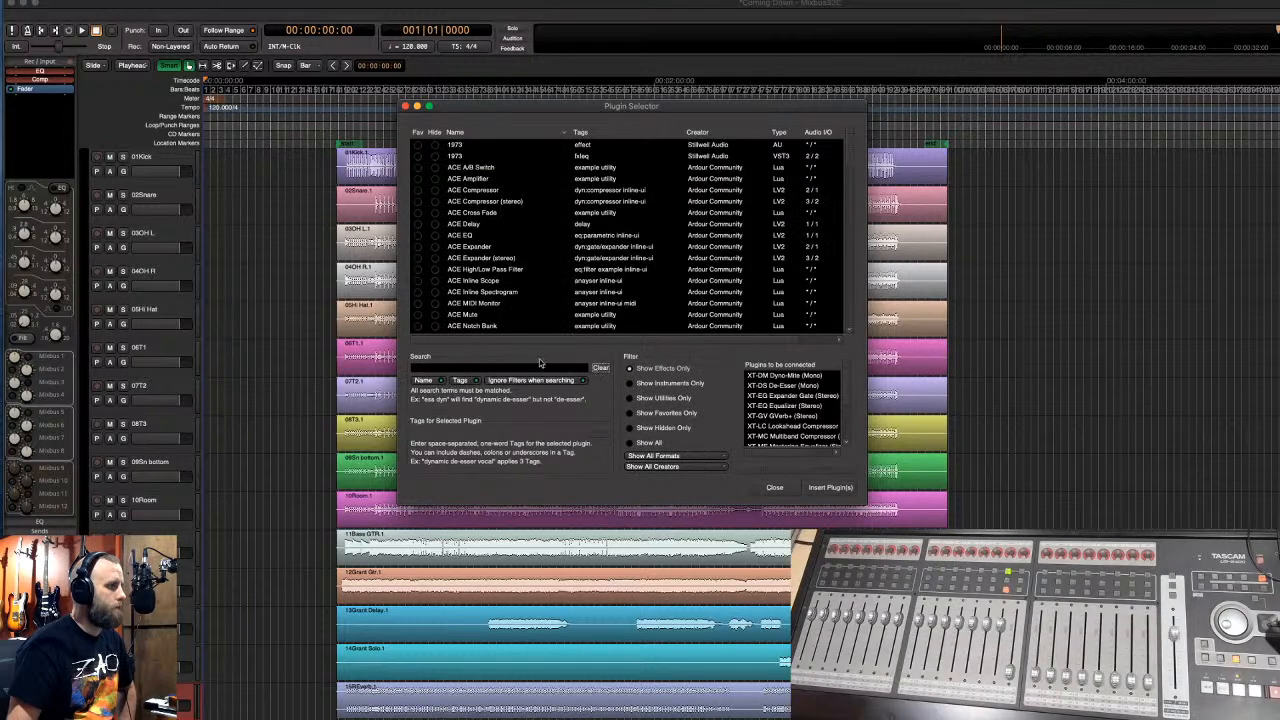
pyautogui.click(630, 428)
pyautogui.scroll(-10, 540, 298)
pyautogui.scroll(-15, 535, 296)
pyautogui.scroll(8, 538, 297)
pyautogui.scroll(-5, 538, 297)
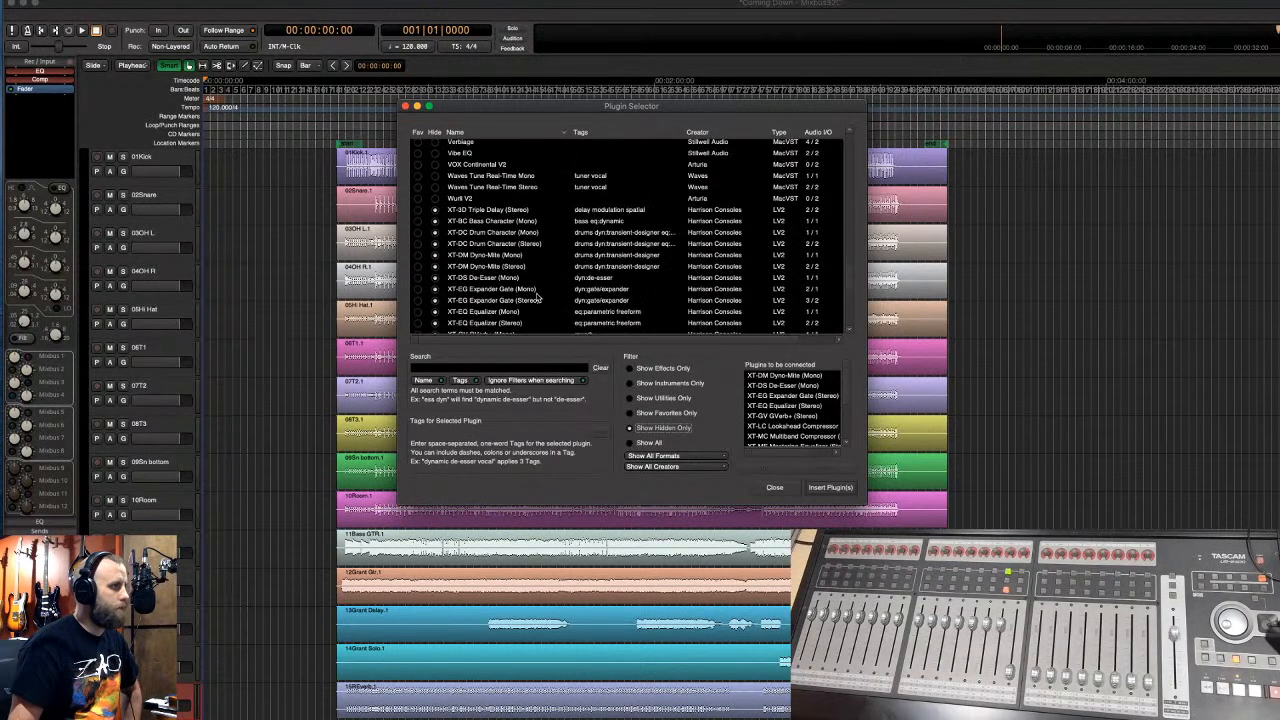
pyautogui.scroll(-5, 537, 297)
pyautogui.scroll(8, 537, 297)
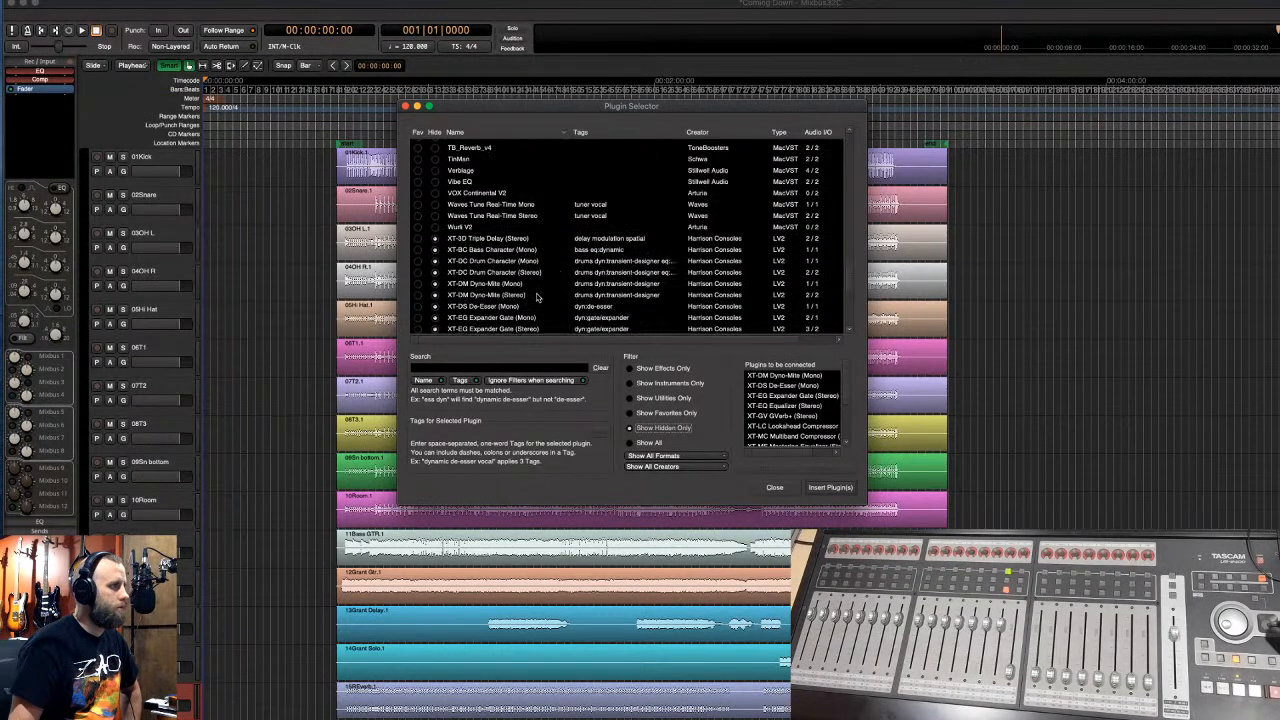
pyautogui.scroll(3, 536, 297)
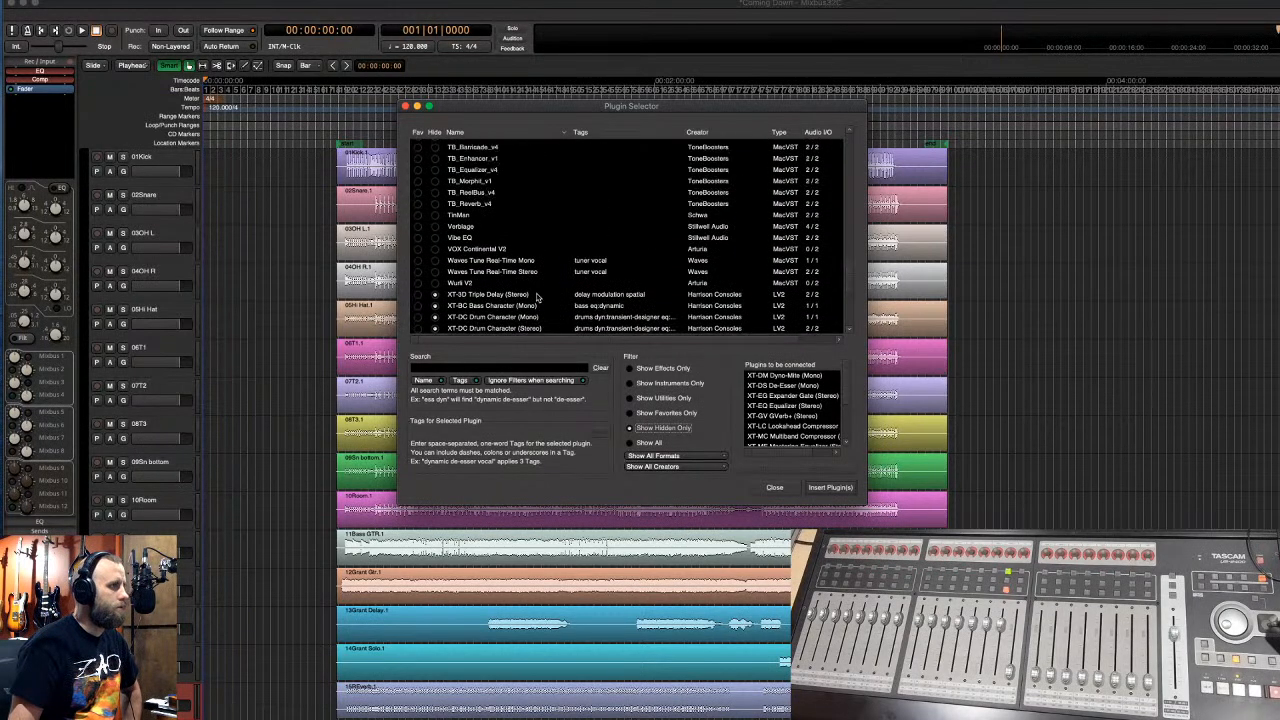
pyautogui.scroll(20, 536, 297)
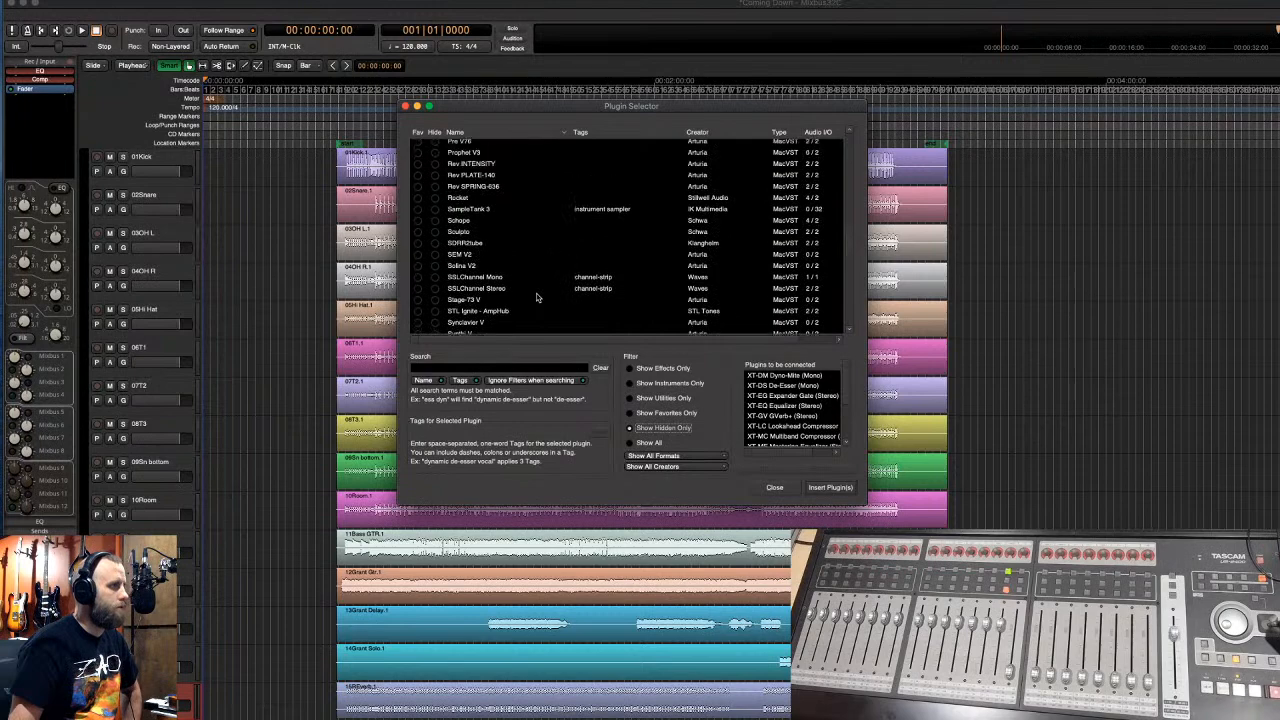
pyautogui.scroll(6, 536, 297)
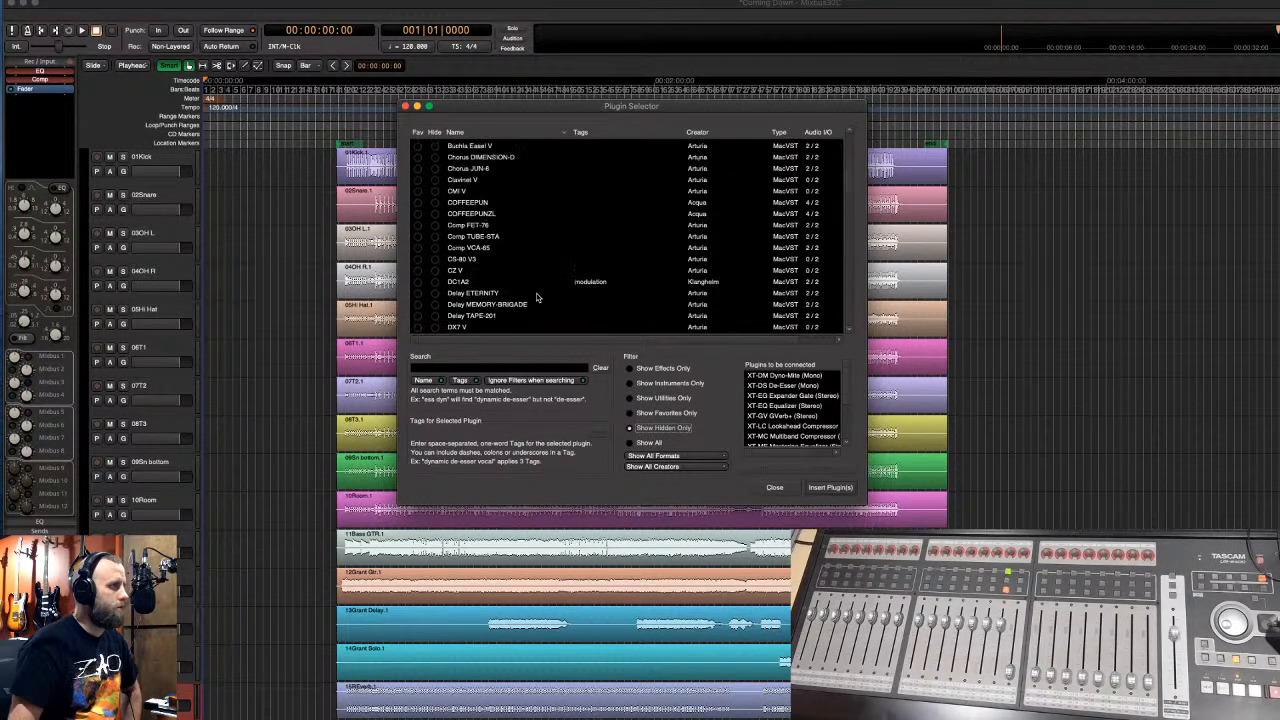
pyautogui.scroll(10, 536, 297)
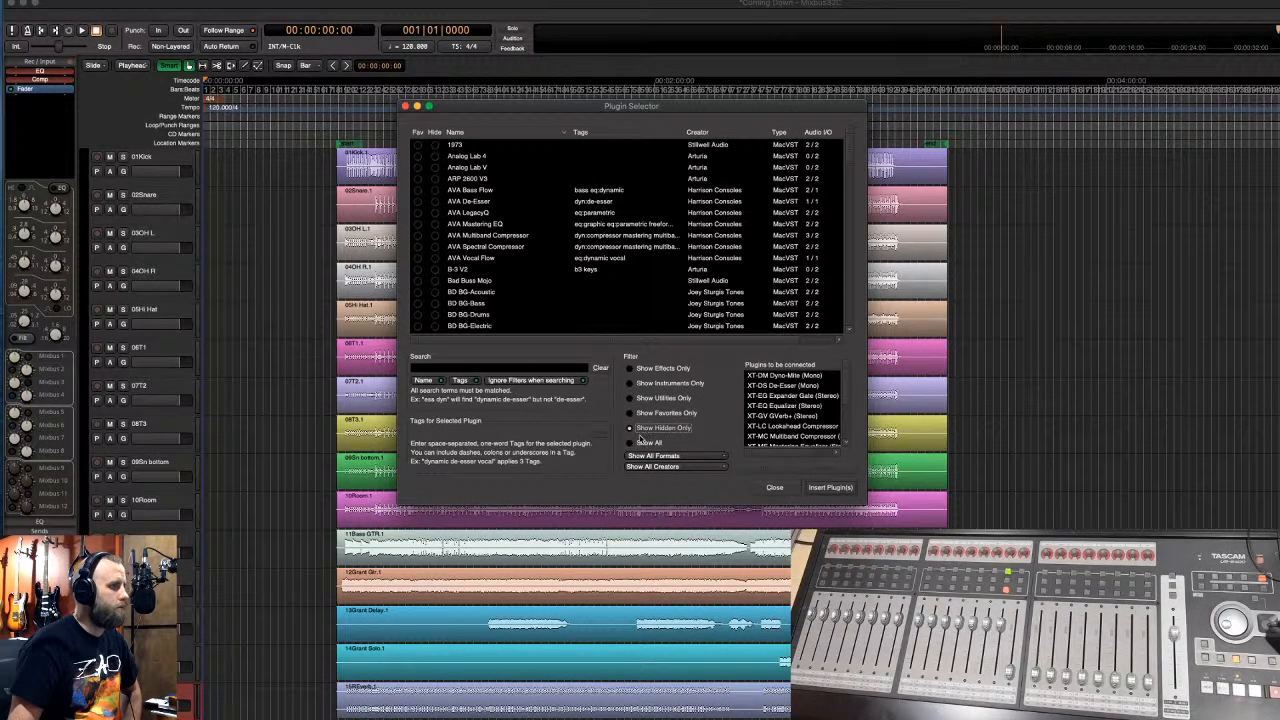
# - Switch the Plugin Selector to Show All and scroll the full list to confirm no XT- entries
pyautogui.click(631, 442)
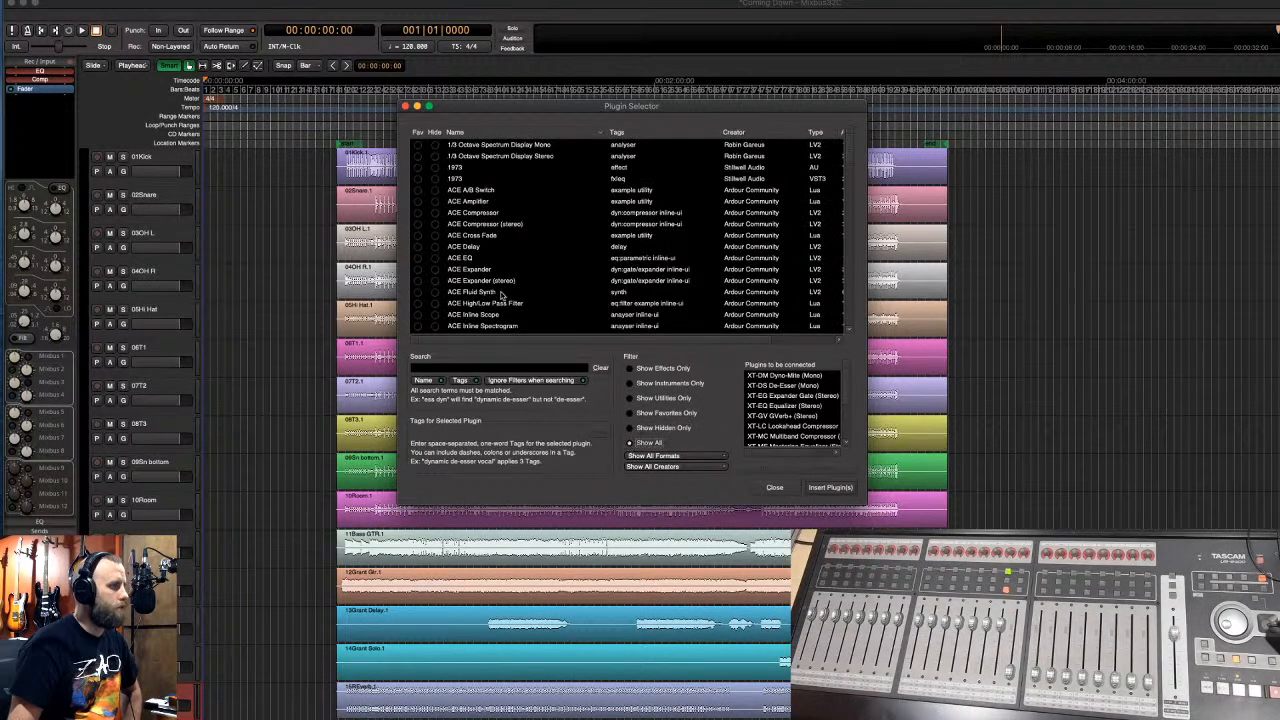
pyautogui.scroll(-15, 502, 295)
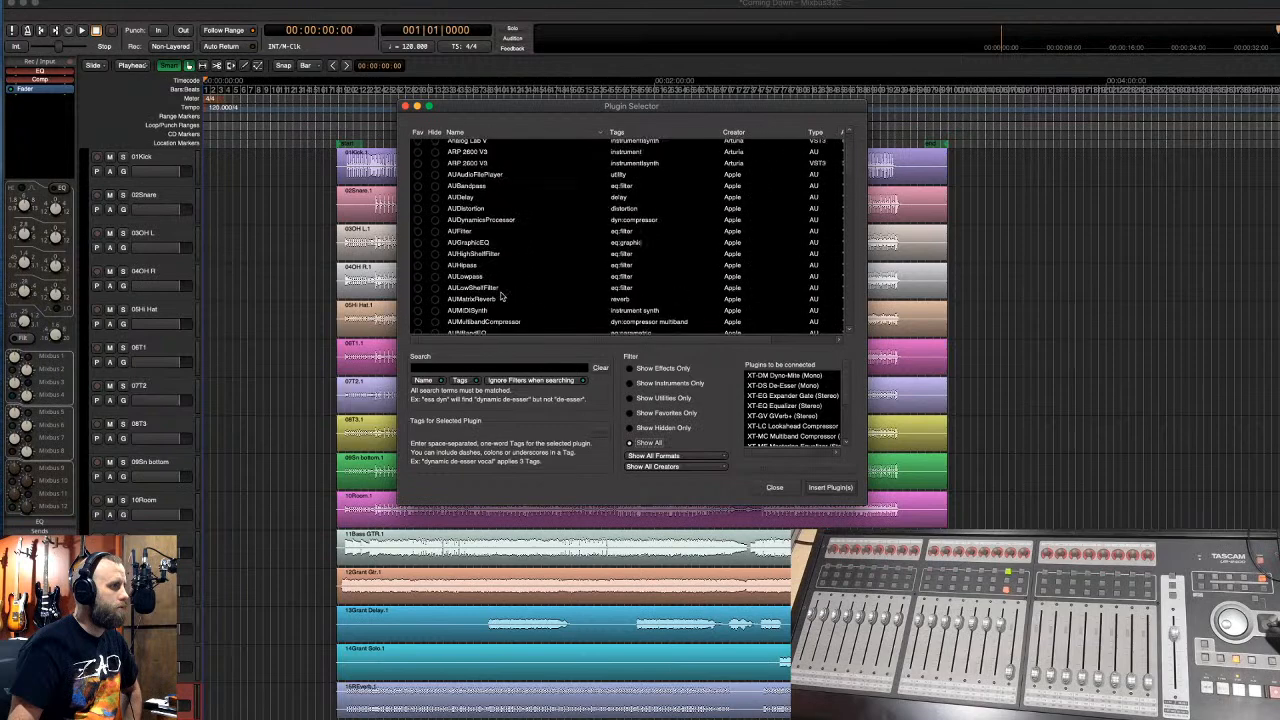
pyautogui.scroll(-20, 502, 300)
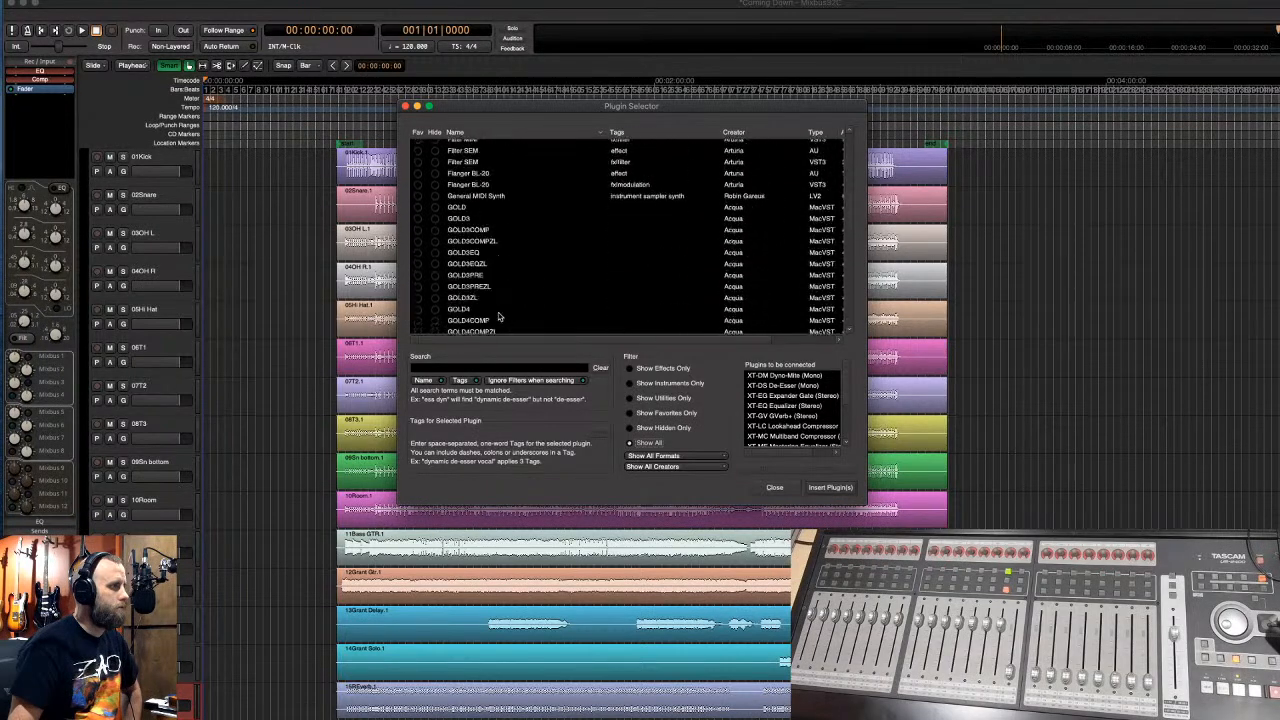
pyautogui.scroll(-20, 502, 320)
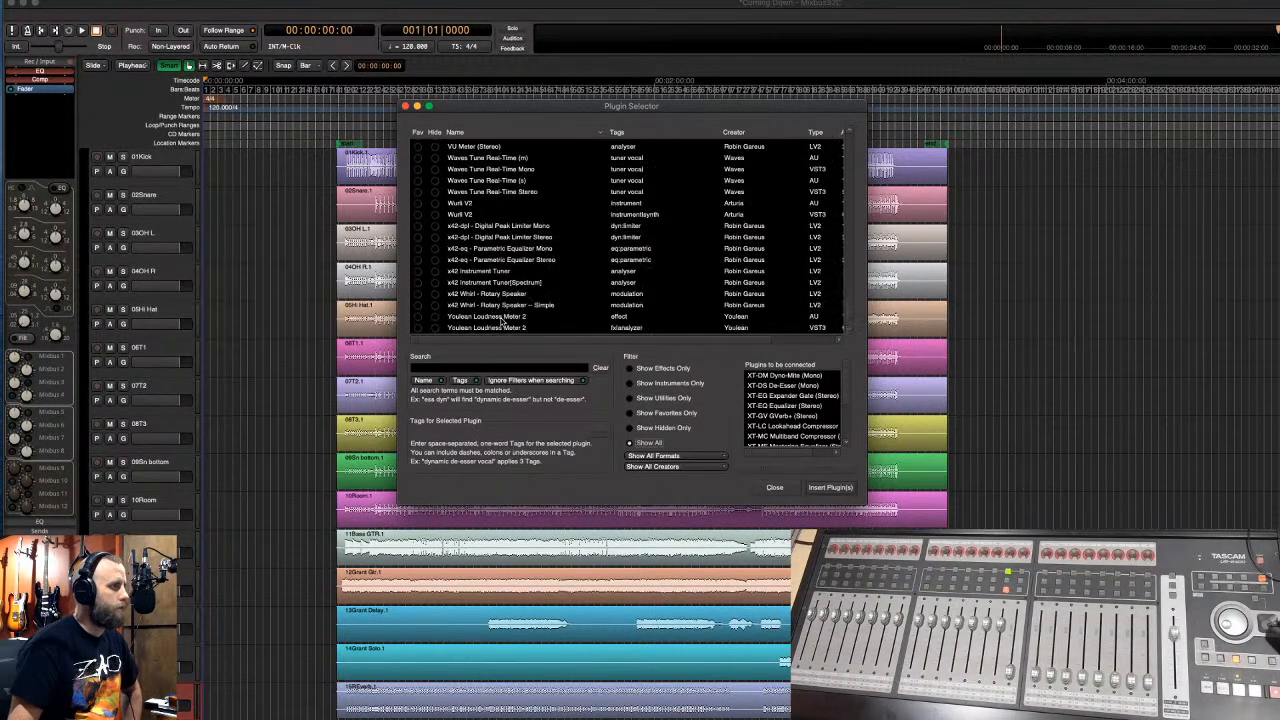
pyautogui.scroll(5, 503, 321)
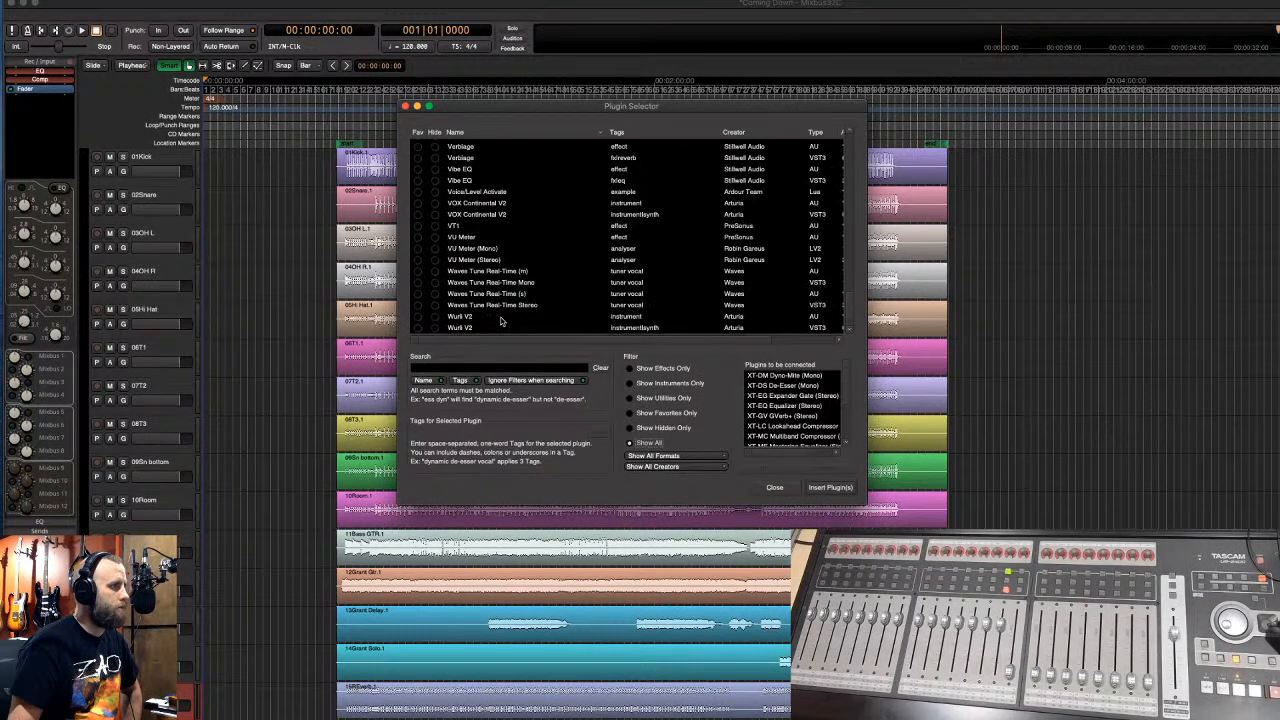
pyautogui.scroll(-5, 502, 321)
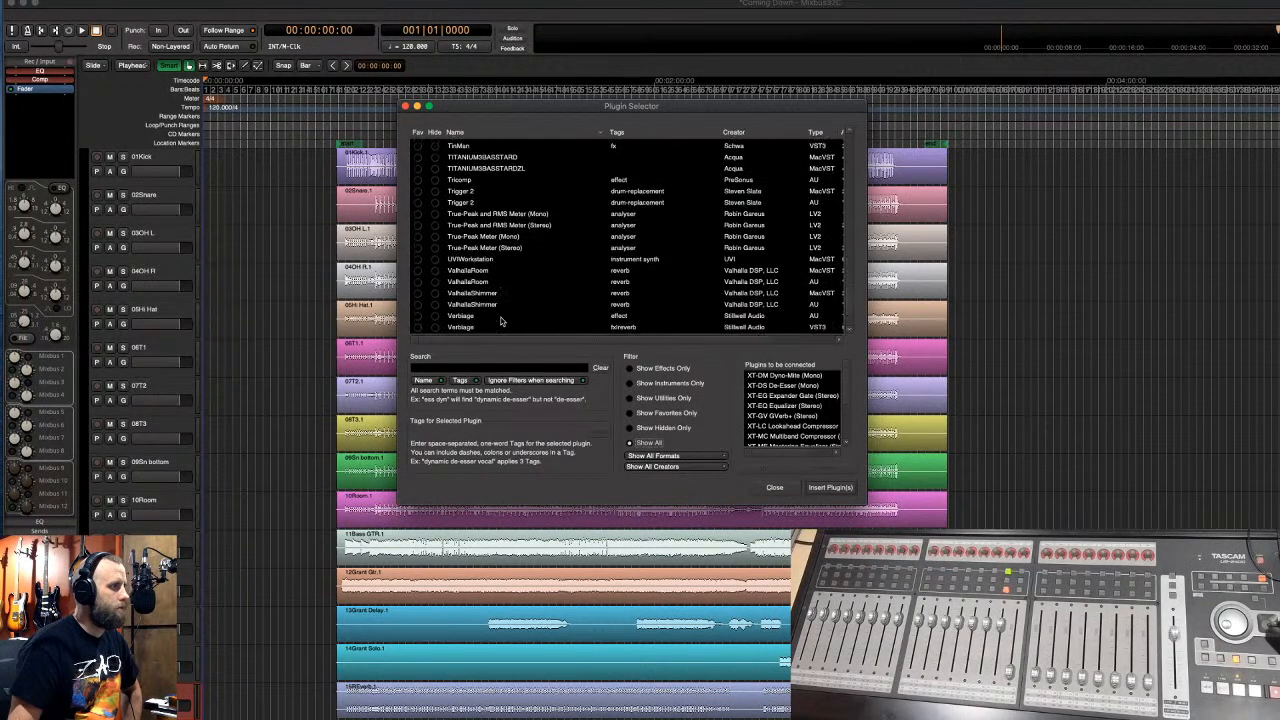
pyautogui.scroll(-3, 502, 320)
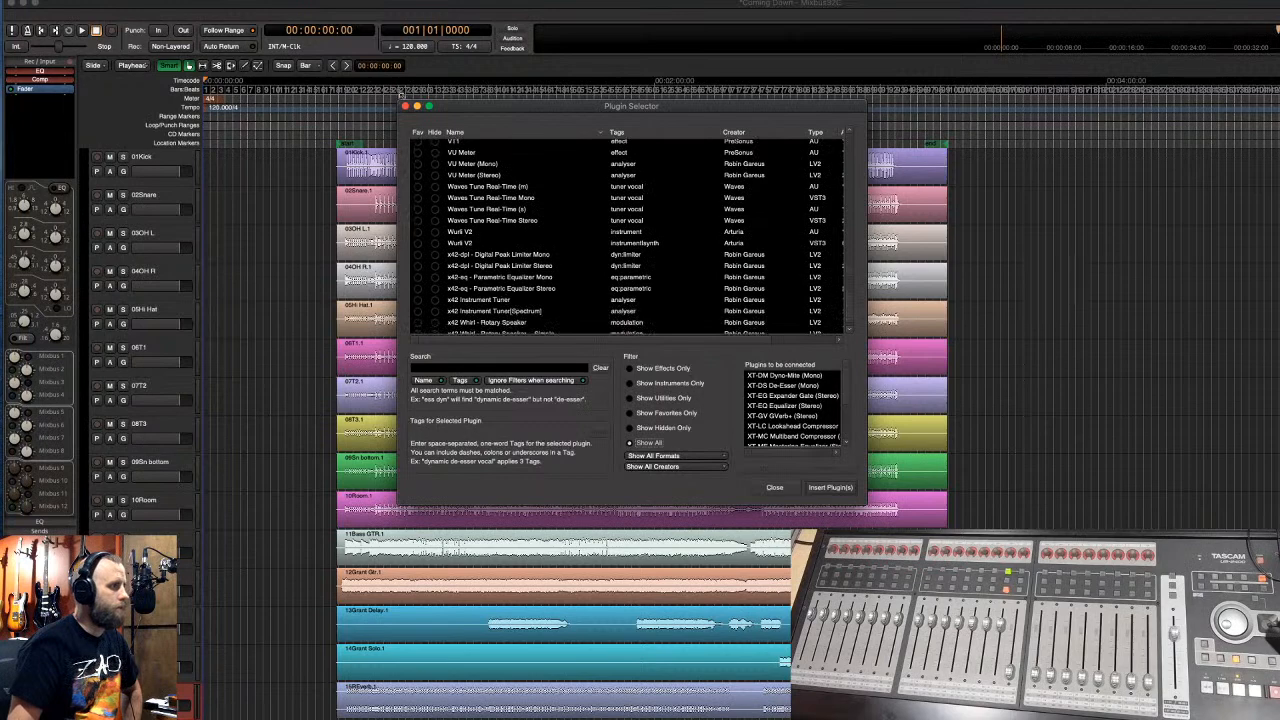
# - Close the Plugin Selector and show the strip's New Plugin > By Creator list, Acqua to Youlean
pyautogui.click(405, 106)
pyautogui.rightClick(42, 112)
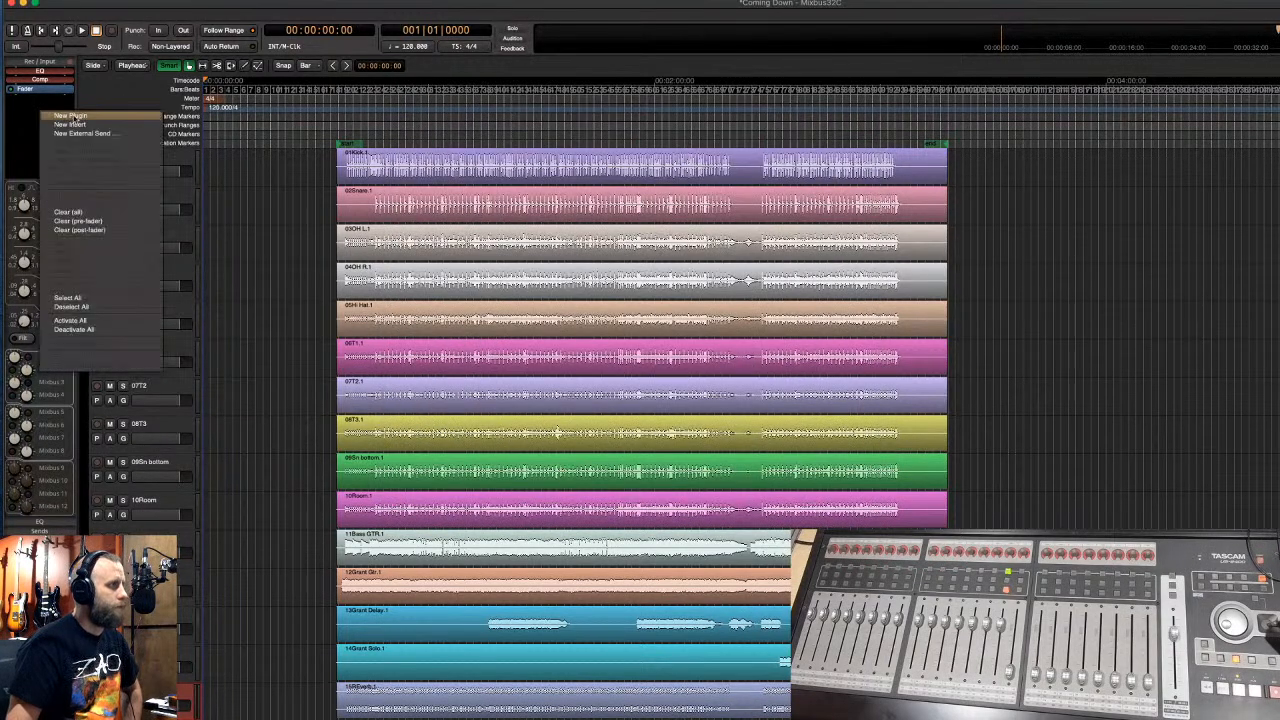
pyautogui.moveTo(74, 118)
pyautogui.moveTo(210, 148)
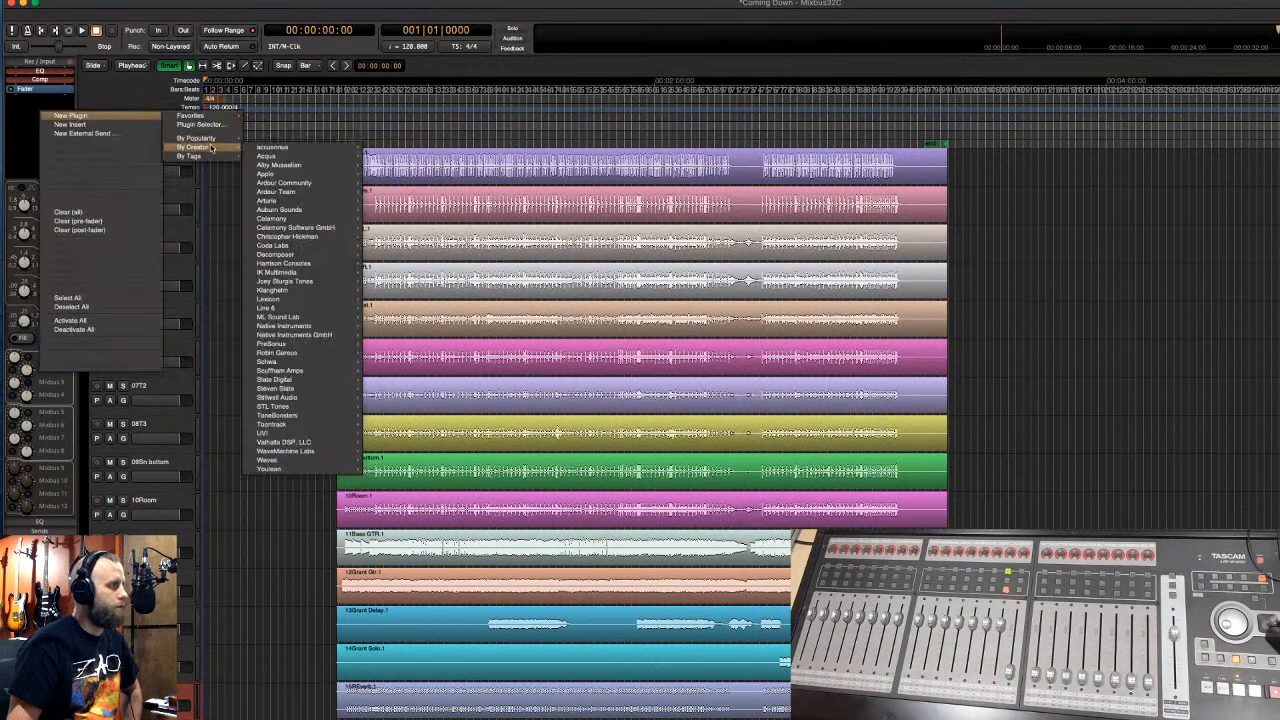
pyautogui.moveTo(323, 263)
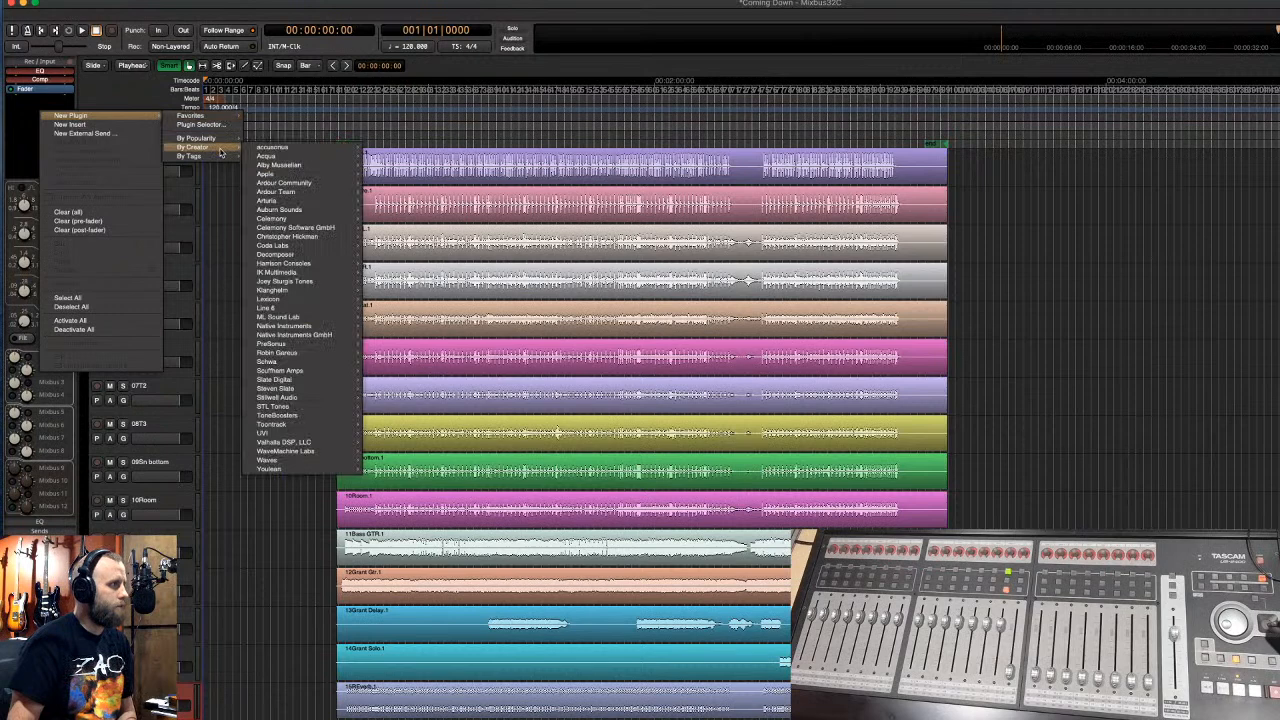
# - Dismiss the plugin menu and search the Plugin Selector for 'ava'
pyautogui.click(18, 112)
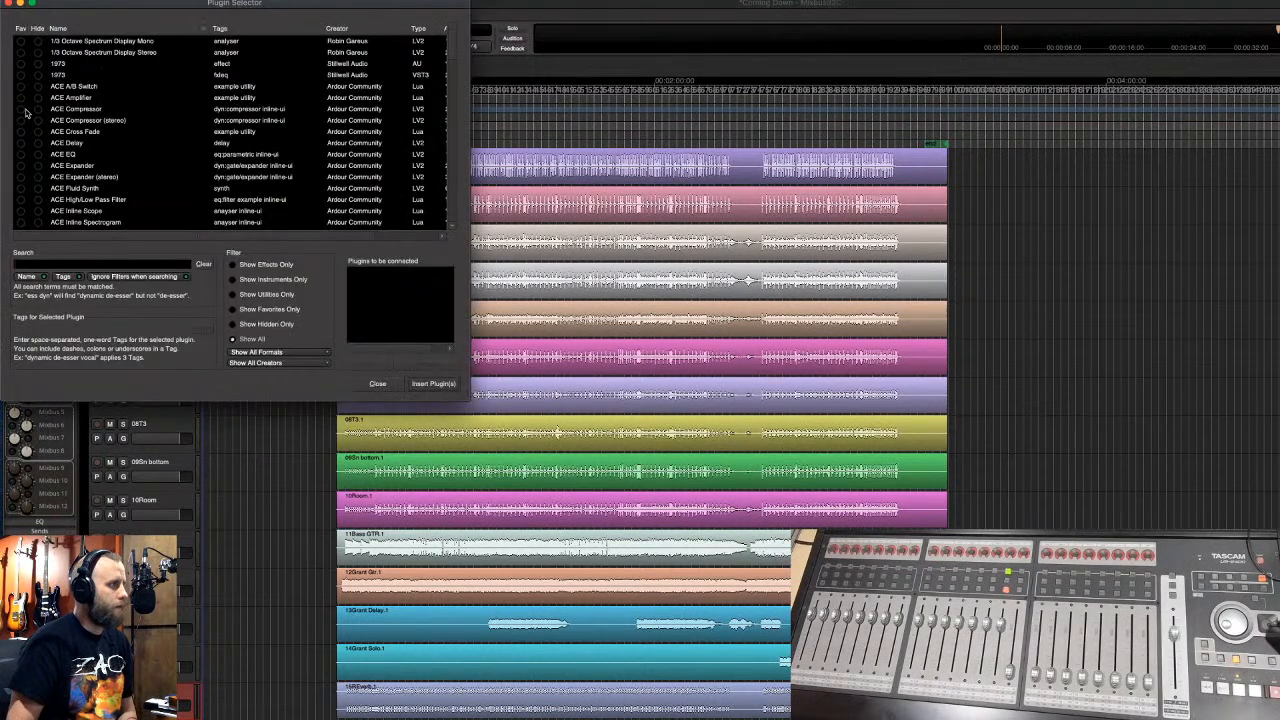
pyautogui.click(76, 265)
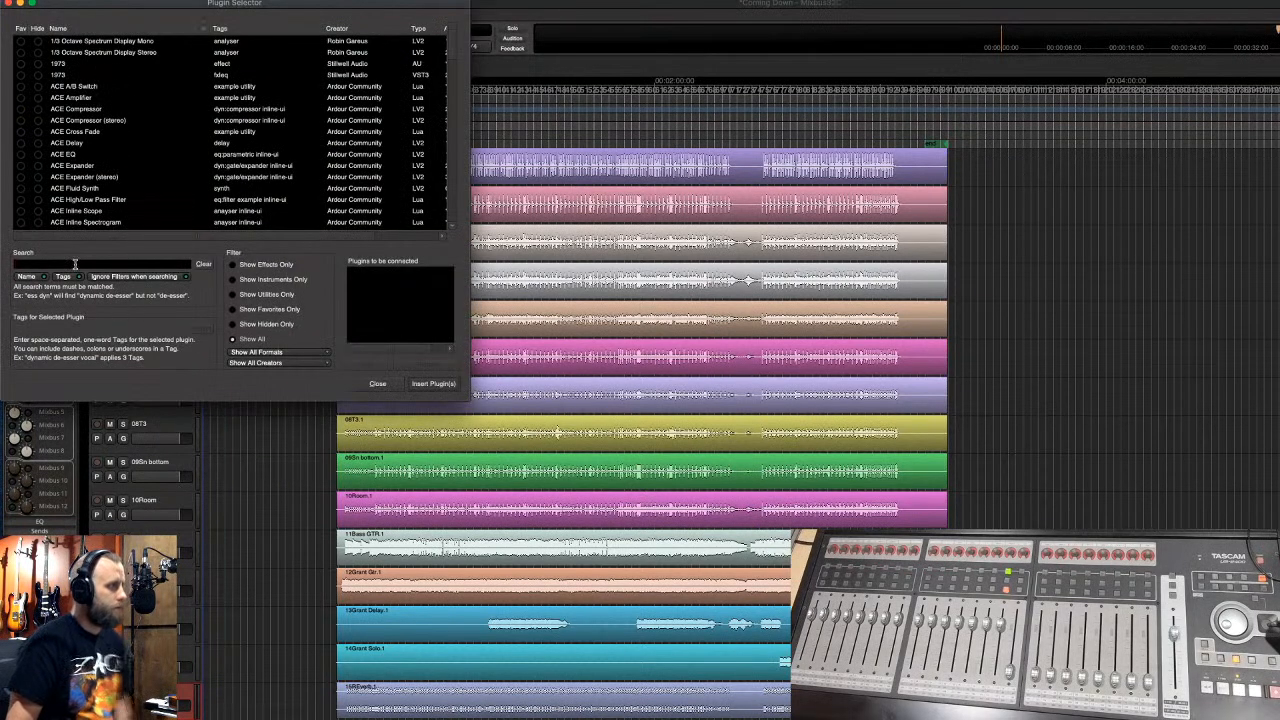
pyautogui.write('ava')
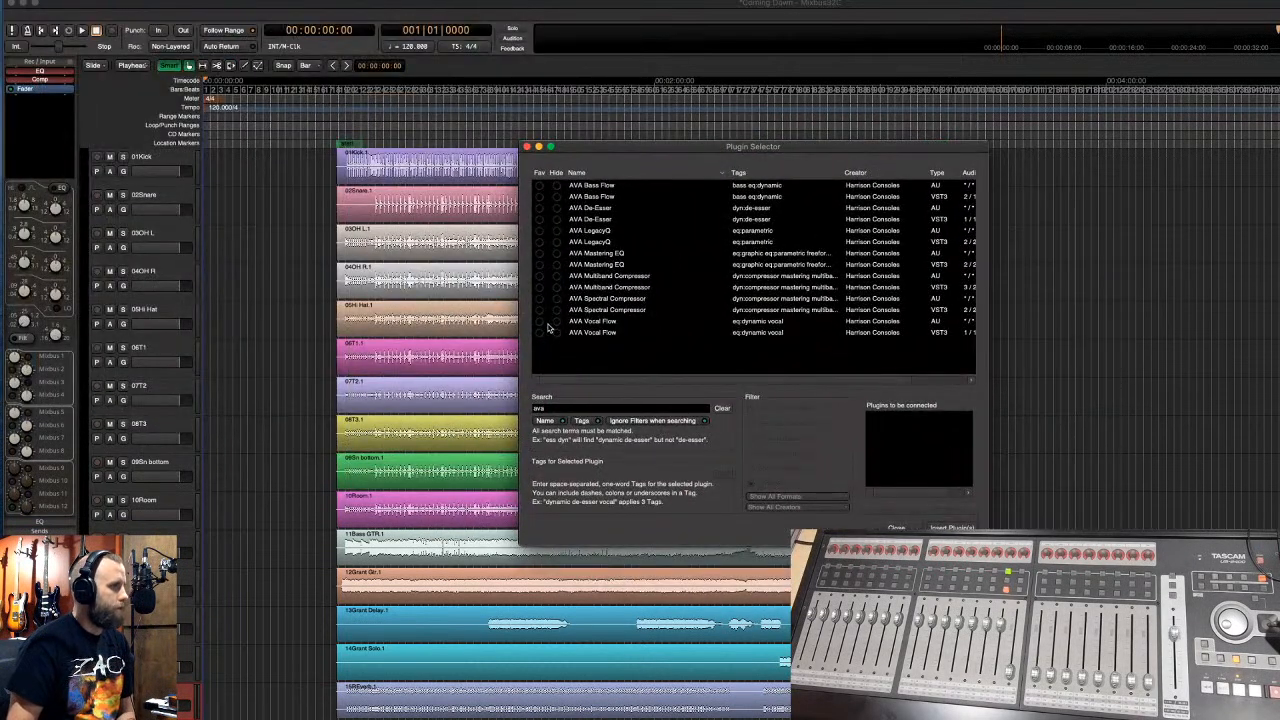
# - Favorite the AVA Vocal Flow, Bass Flow, LegacyQ, Multiband and Spectral Compressor VST3 plugins, then close the selector
pyautogui.click(541, 333)
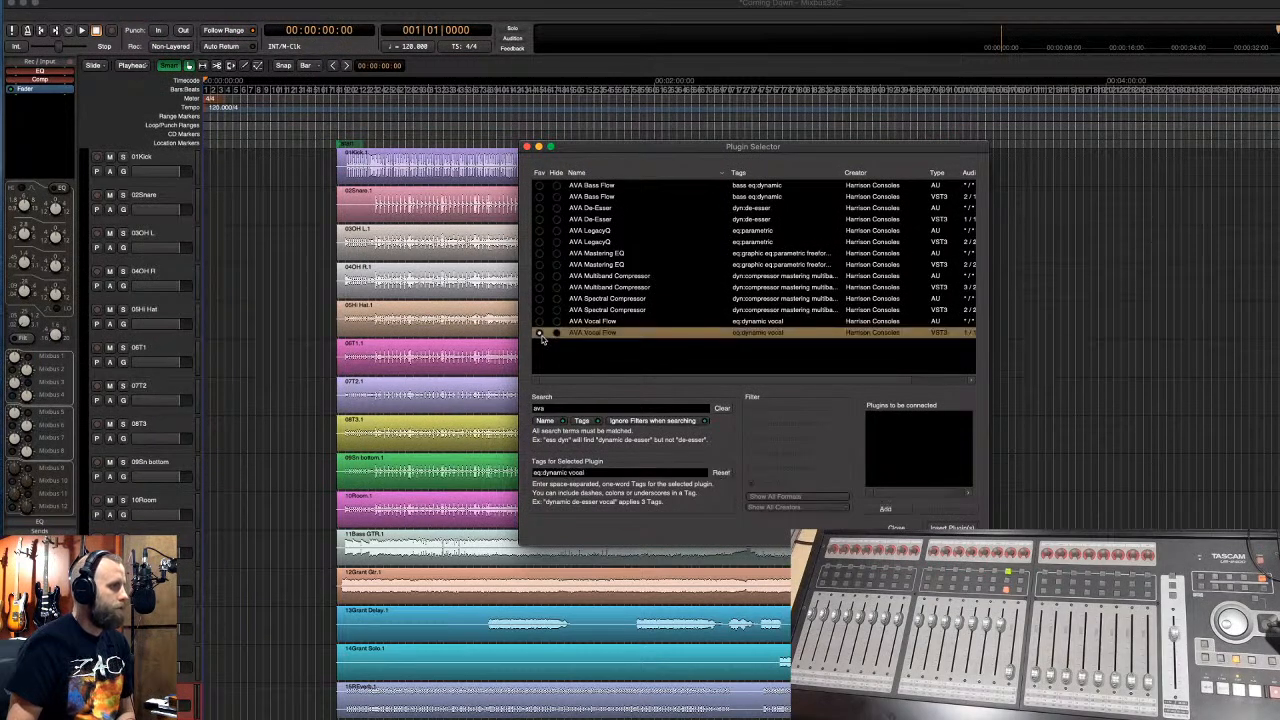
pyautogui.click(539, 197)
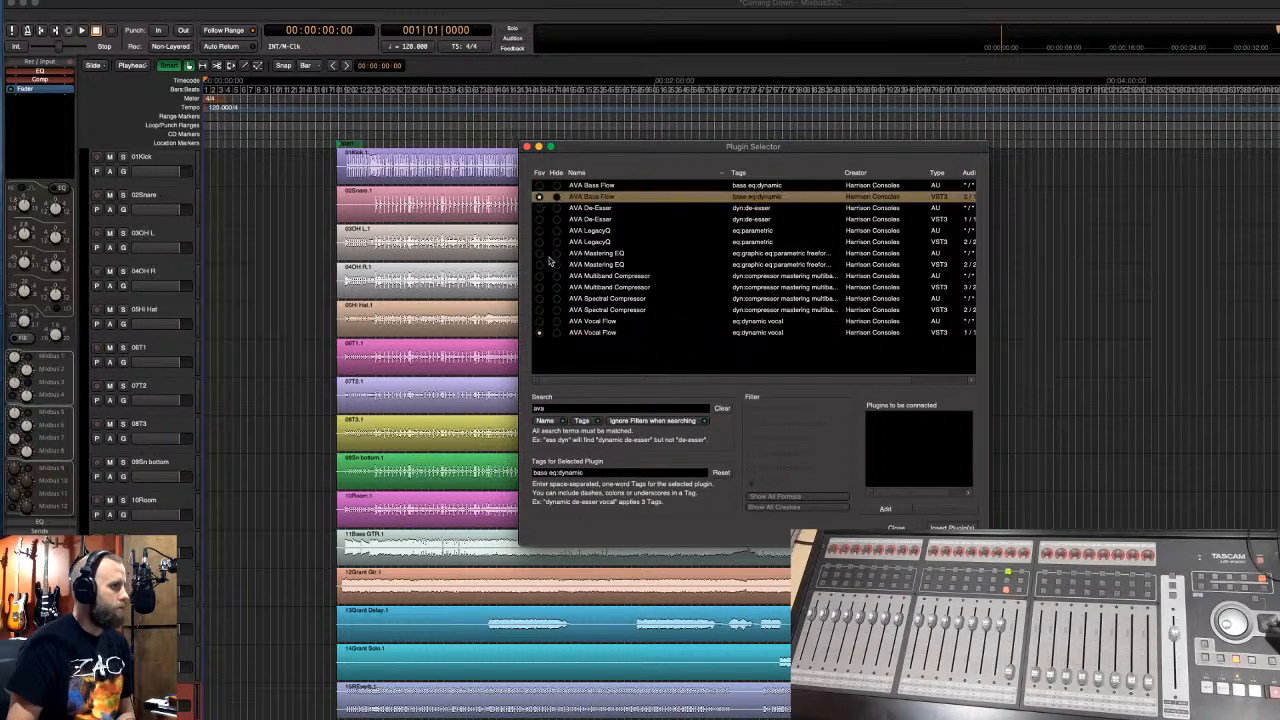
pyautogui.click(540, 242)
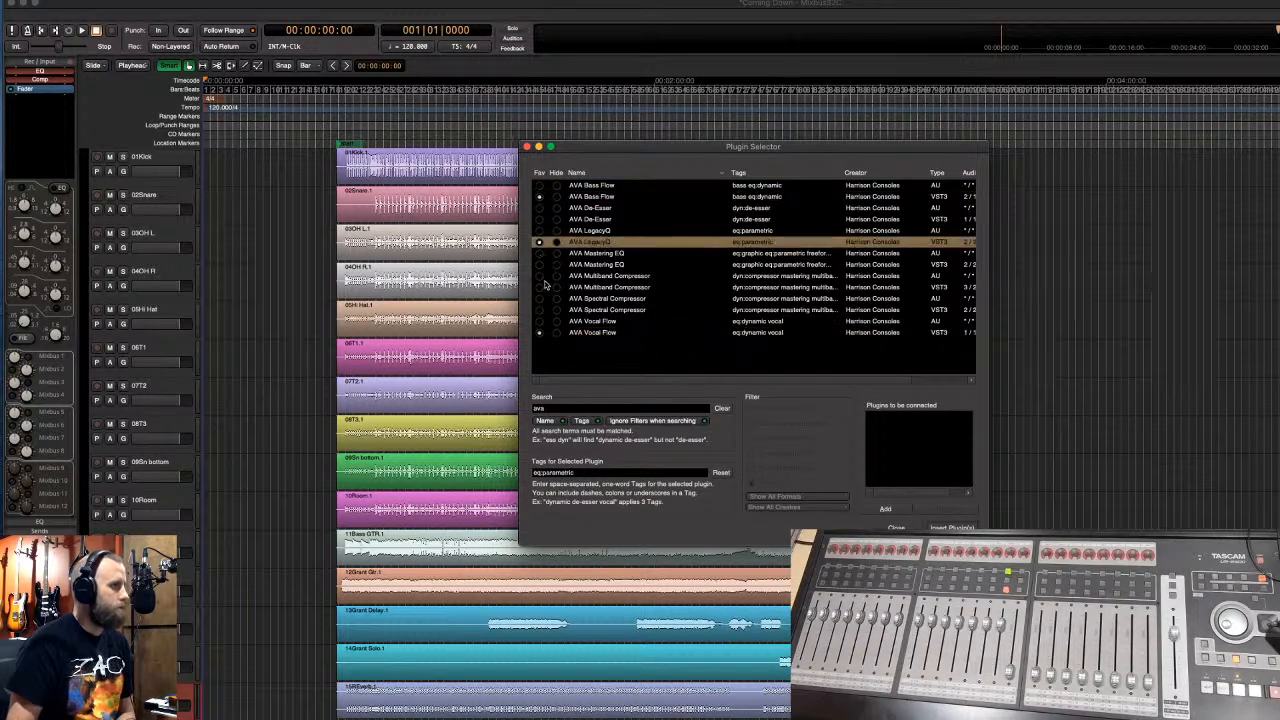
pyautogui.click(540, 287)
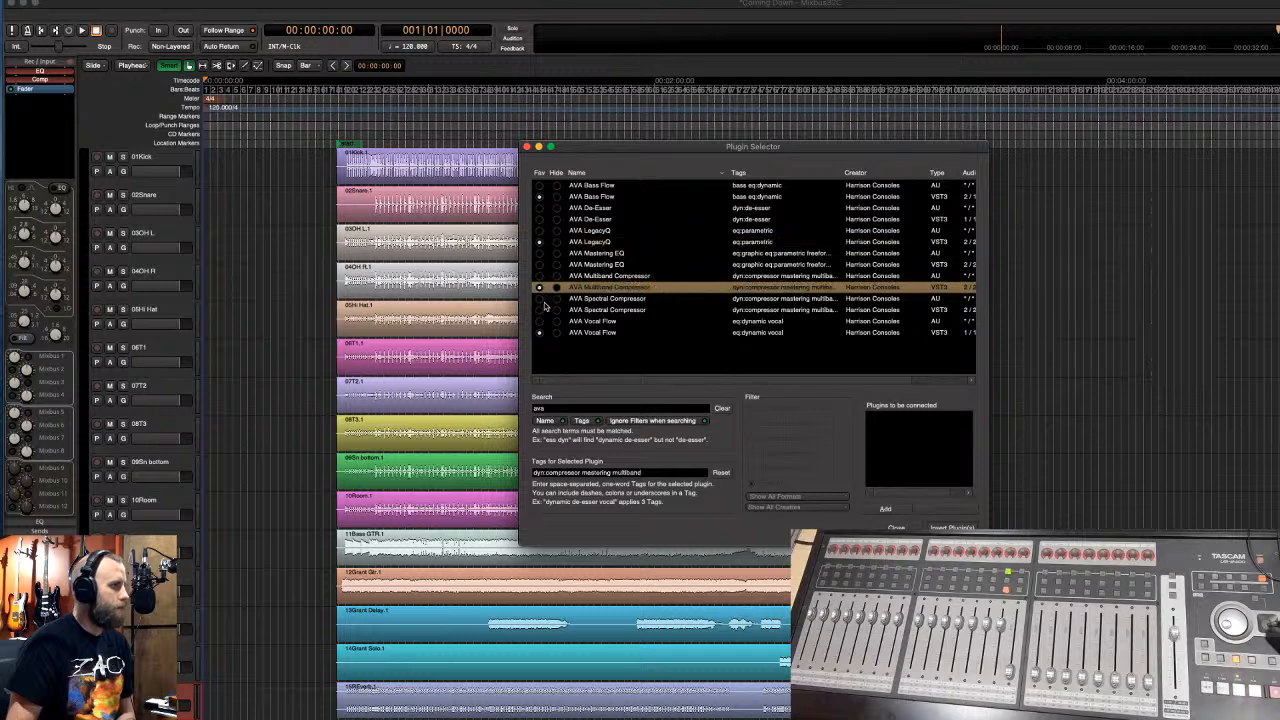
pyautogui.click(540, 310)
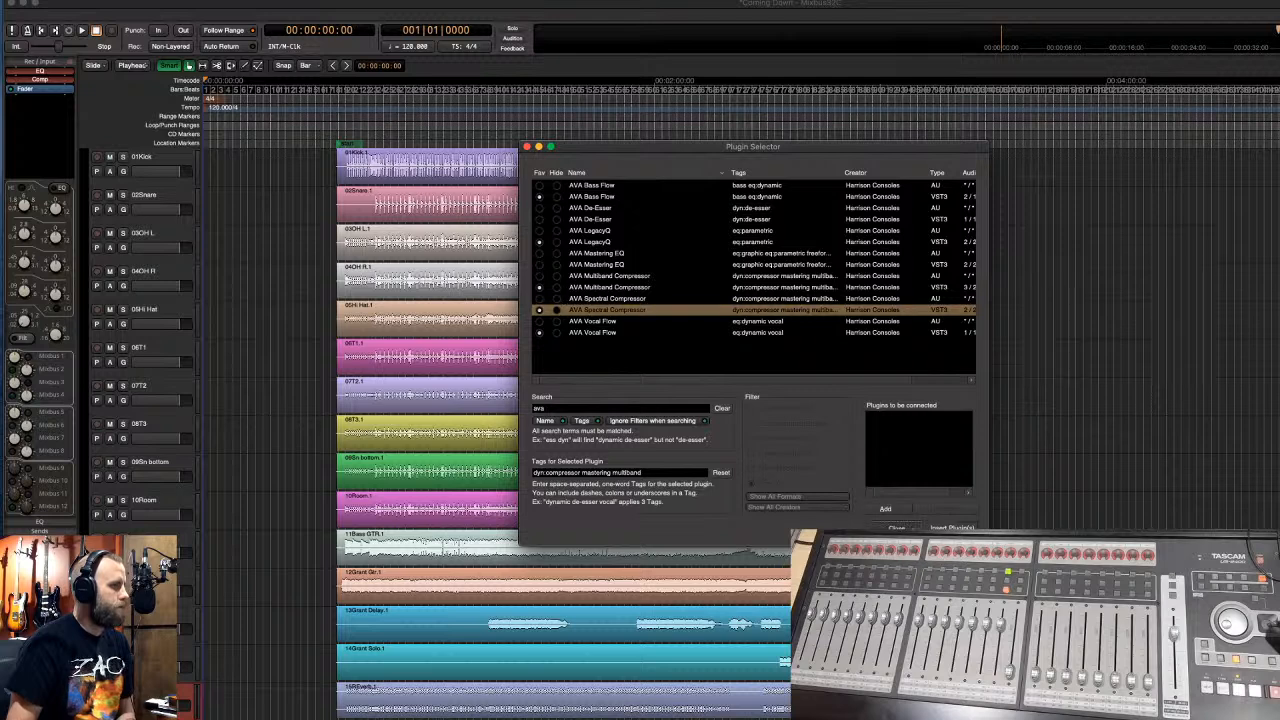
pyautogui.click(896, 528)
# - Check the strip's New Plugin > Favorites submenu, which lists the five AVA VST3 plugins including Spectral Compressor
pyautogui.rightClick(32, 116)
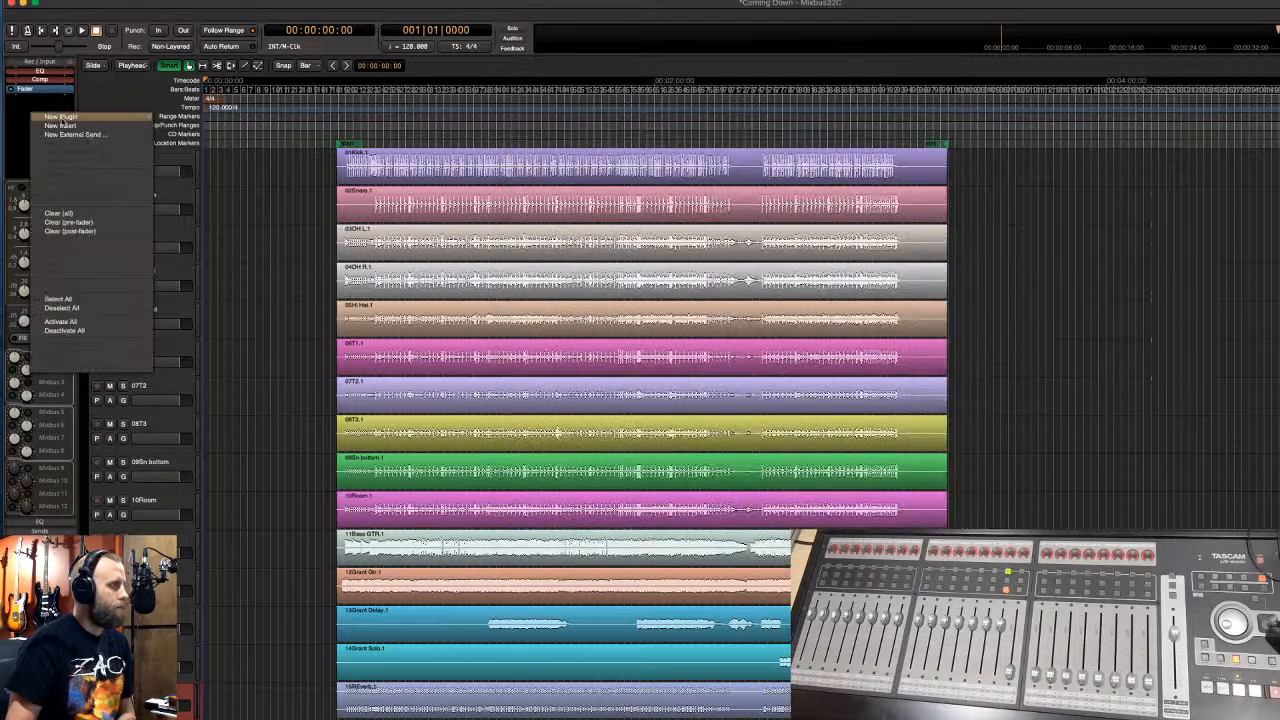
pyautogui.moveTo(100, 117)
pyautogui.moveTo(172, 119)
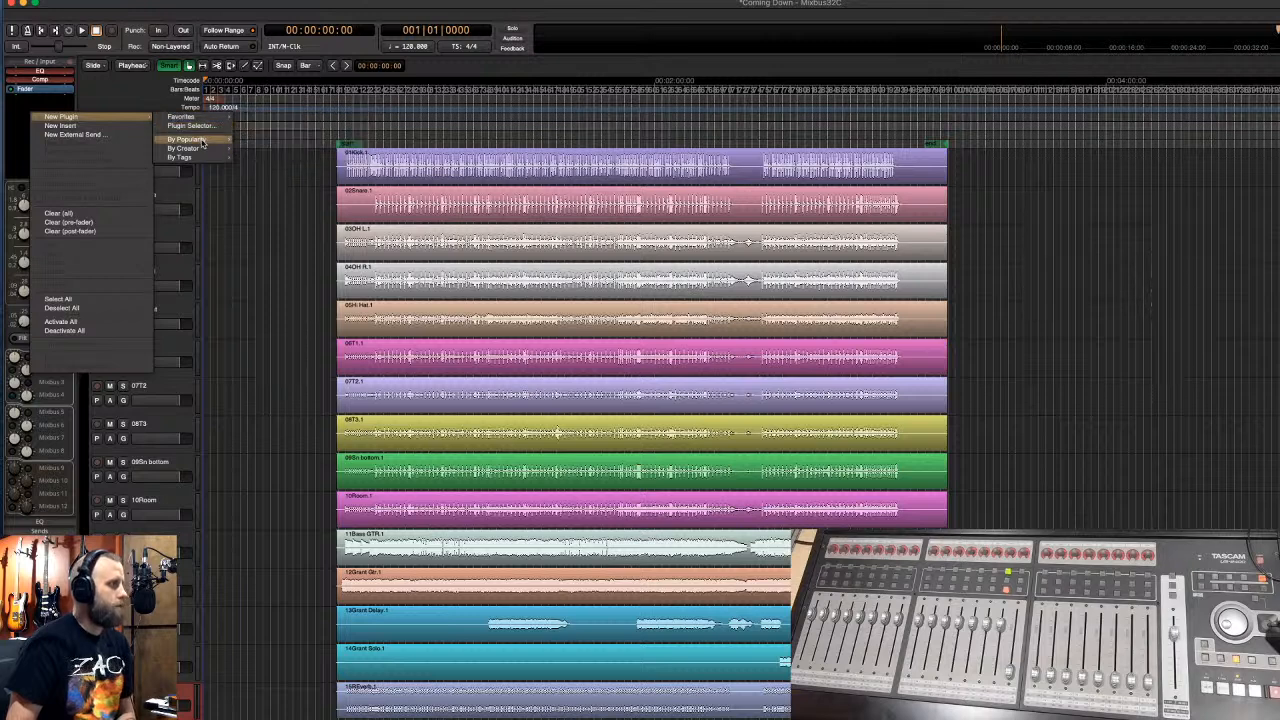
pyautogui.moveTo(204, 141)
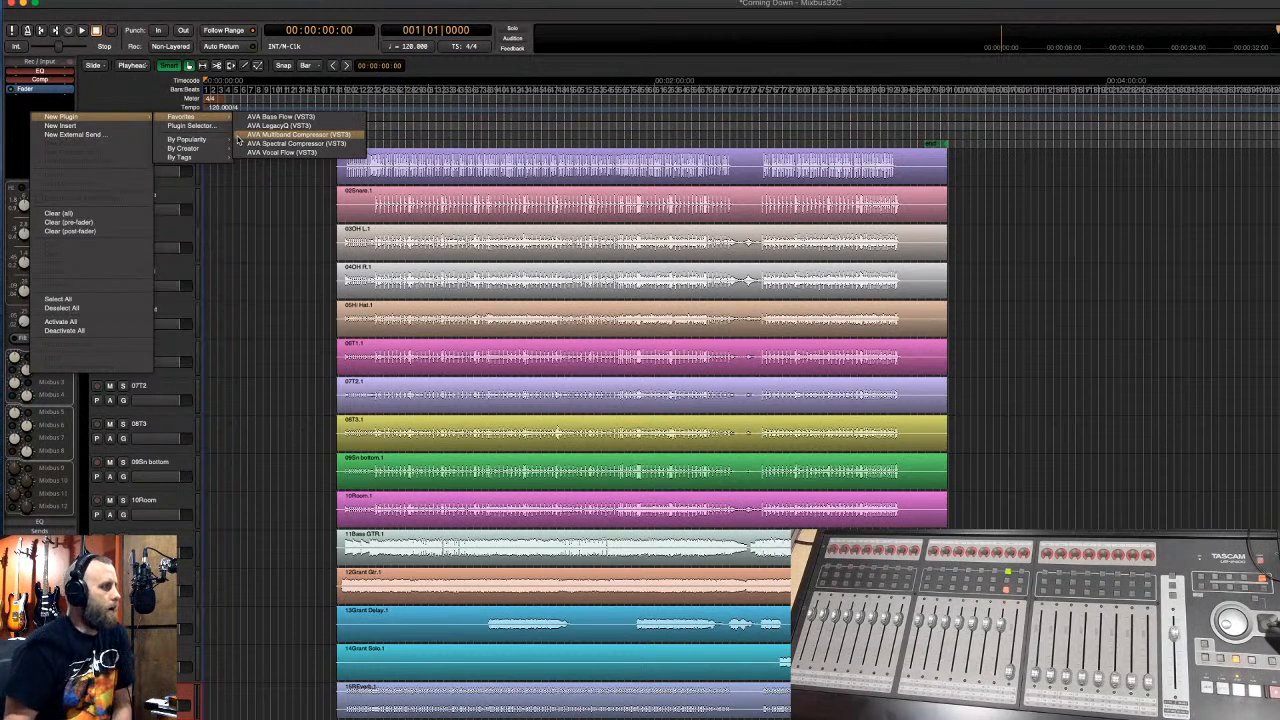
# - Open the plugin selector, move it to screen centre, and clear the previous search
pyautogui.click(123, 93)
pyautogui.doubleClick(43, 107)
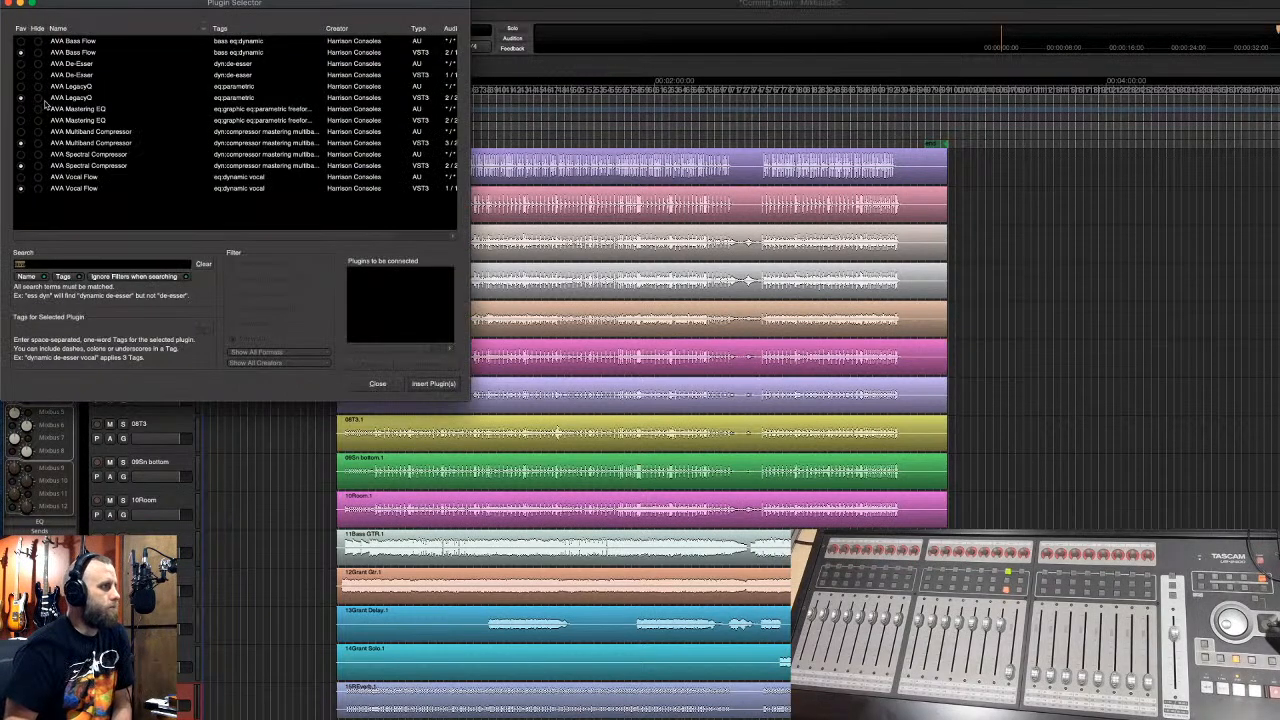
pyautogui.moveTo(95, 10); pyautogui.dragTo(473, 108)
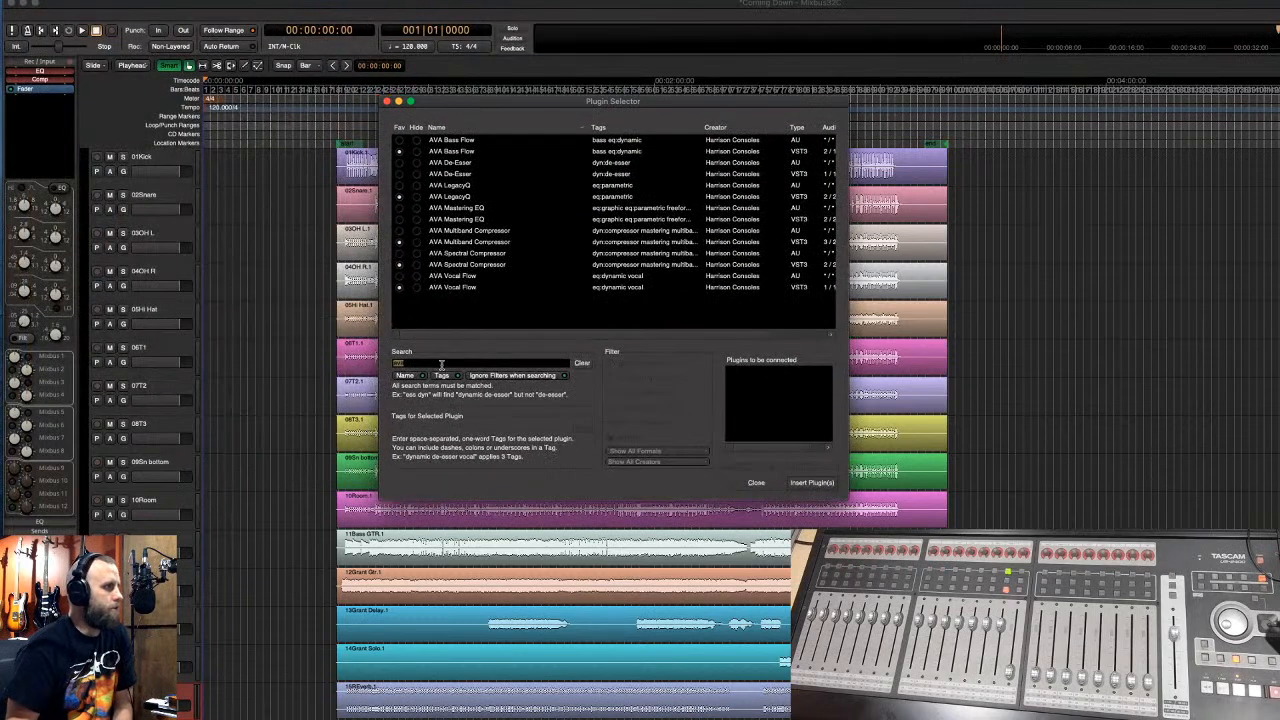
pyautogui.click(579, 363)
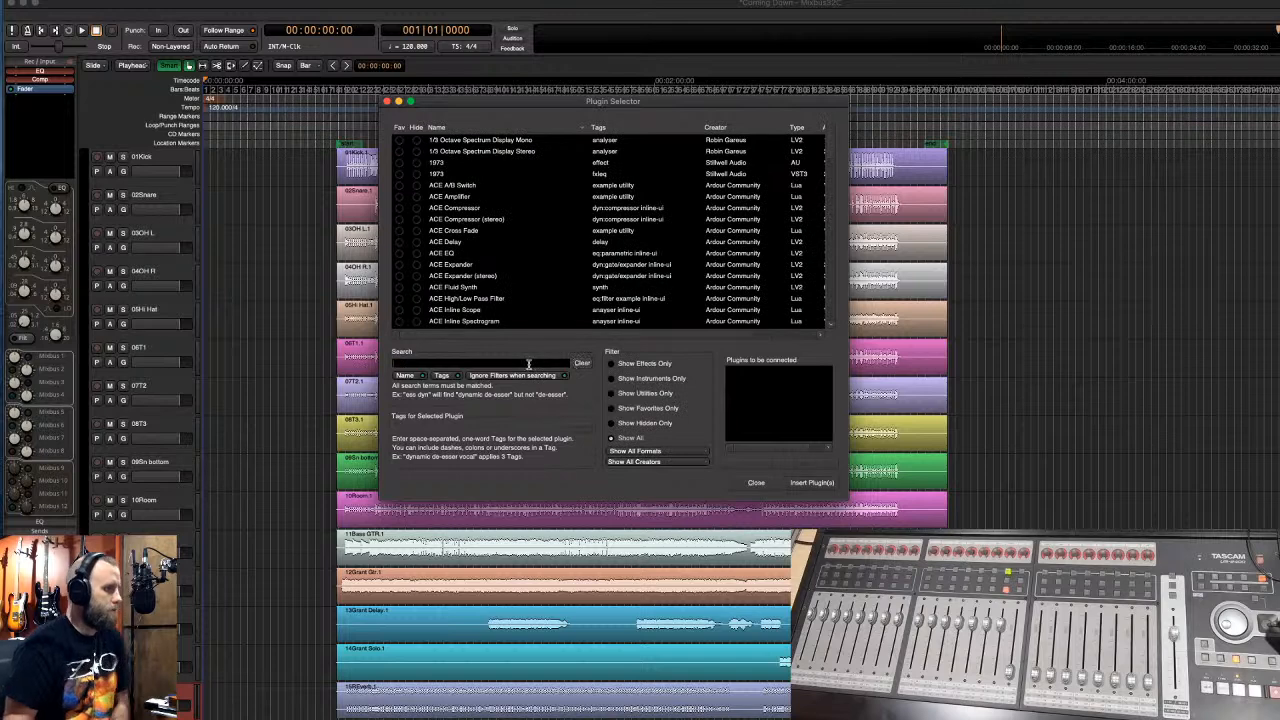
pyautogui.write('lav')
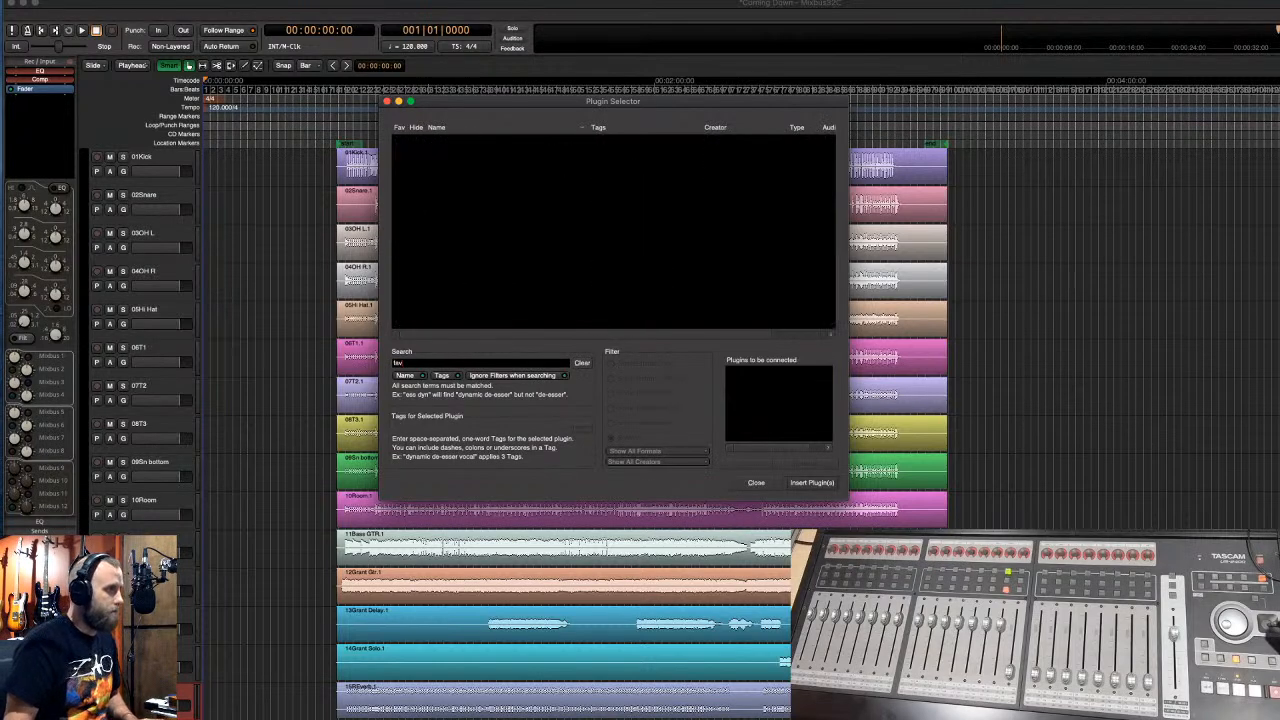
pyautogui.press('BackSpace')
pyautogui.press('BackSpace')
pyautogui.press('BackSpace')
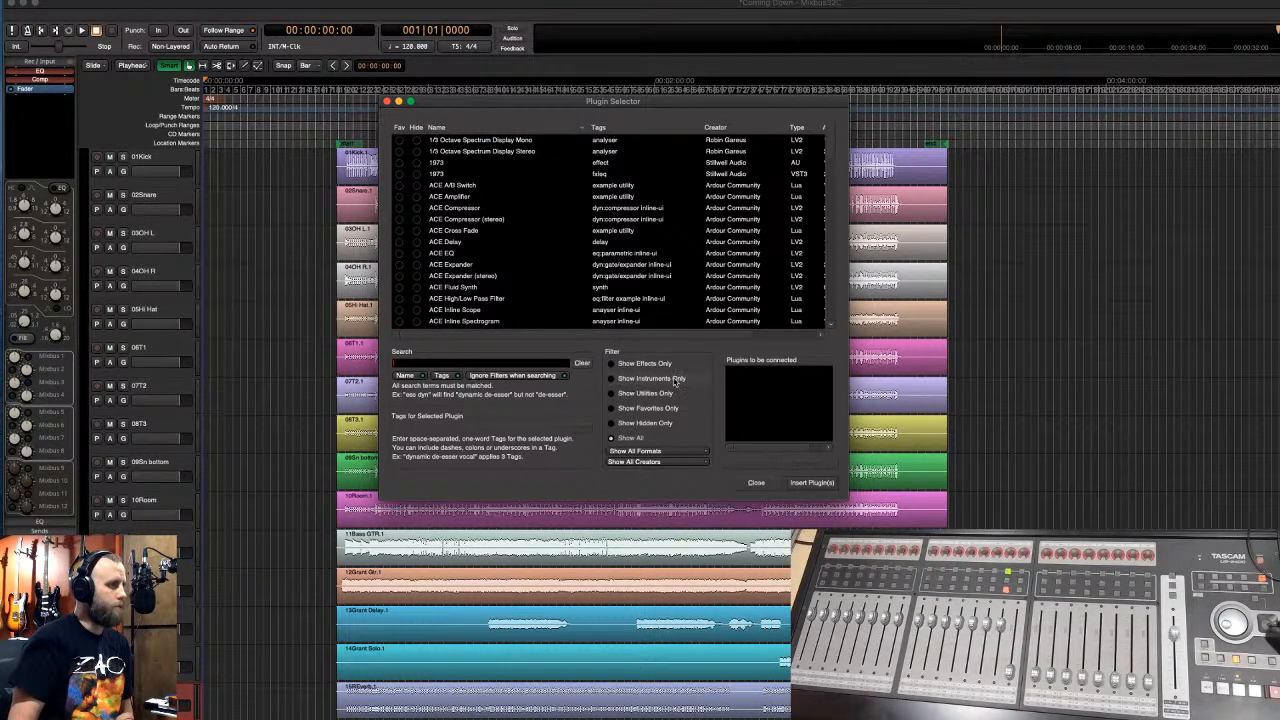
# - Filter to favorites only, queue AVA Bass Flow, then close the selector without inserting
pyautogui.click(612, 409)
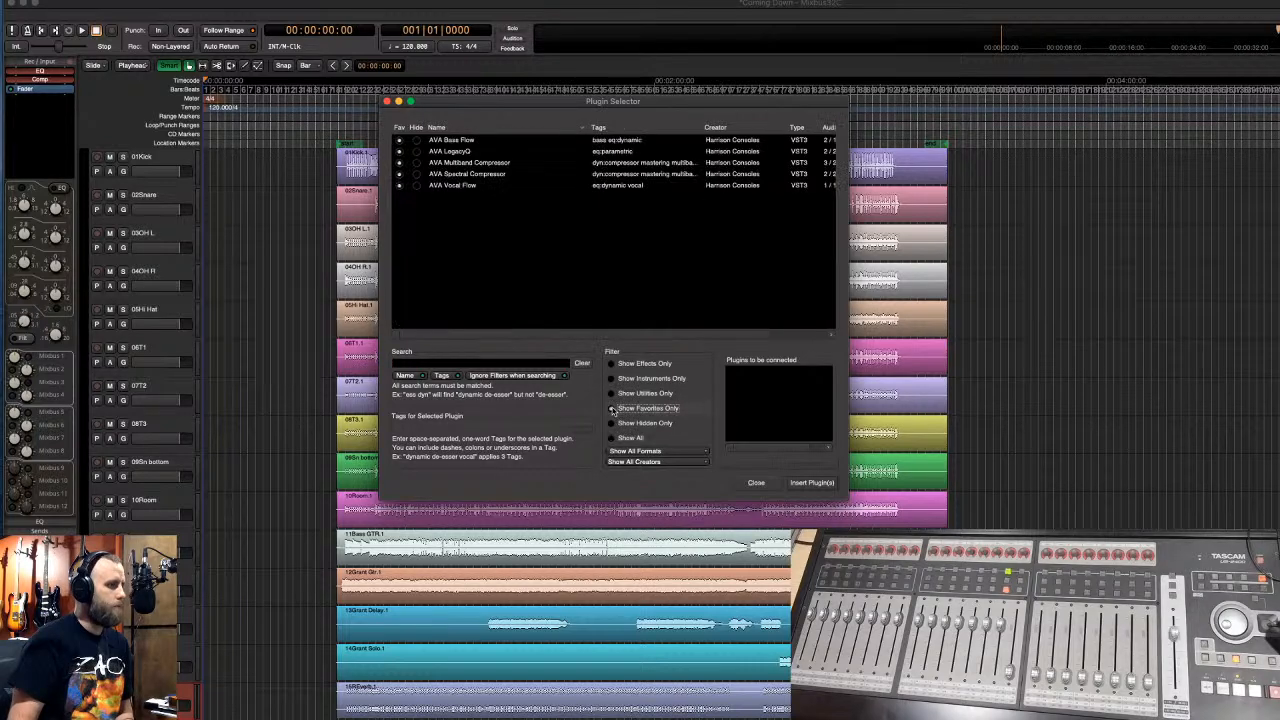
pyautogui.click(455, 142)
pyautogui.click(753, 465)
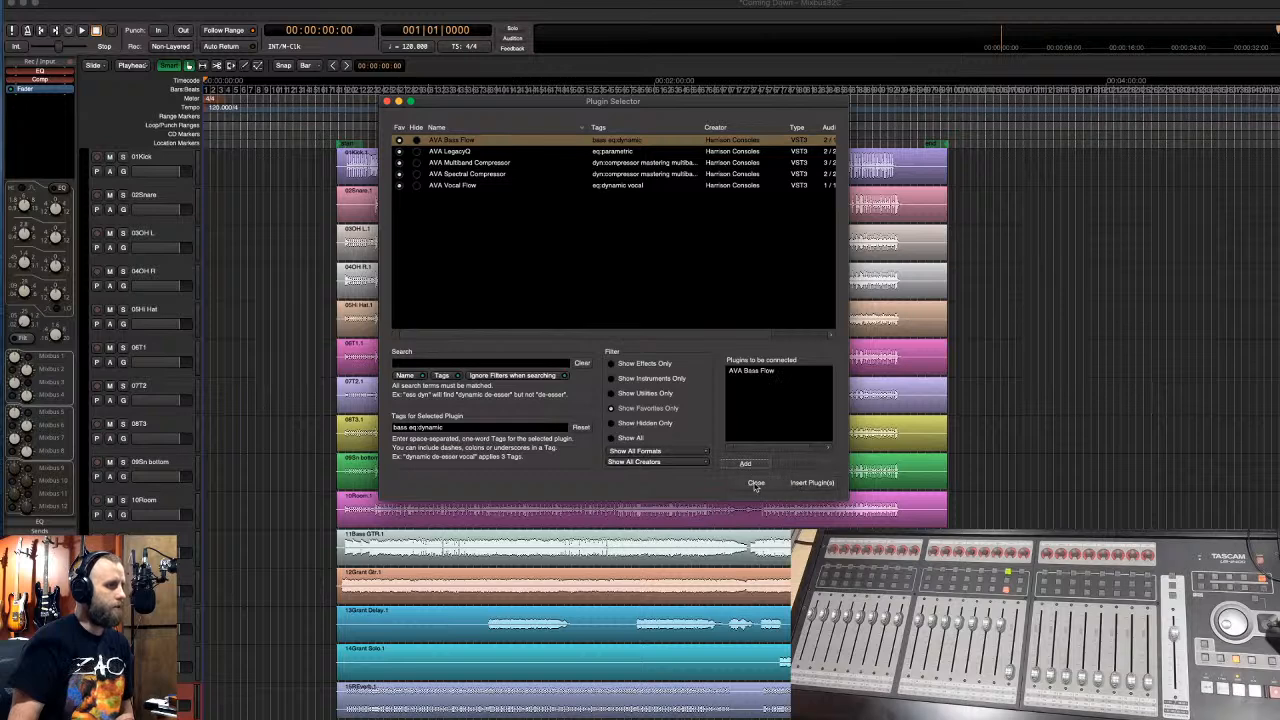
pyautogui.click(756, 483)
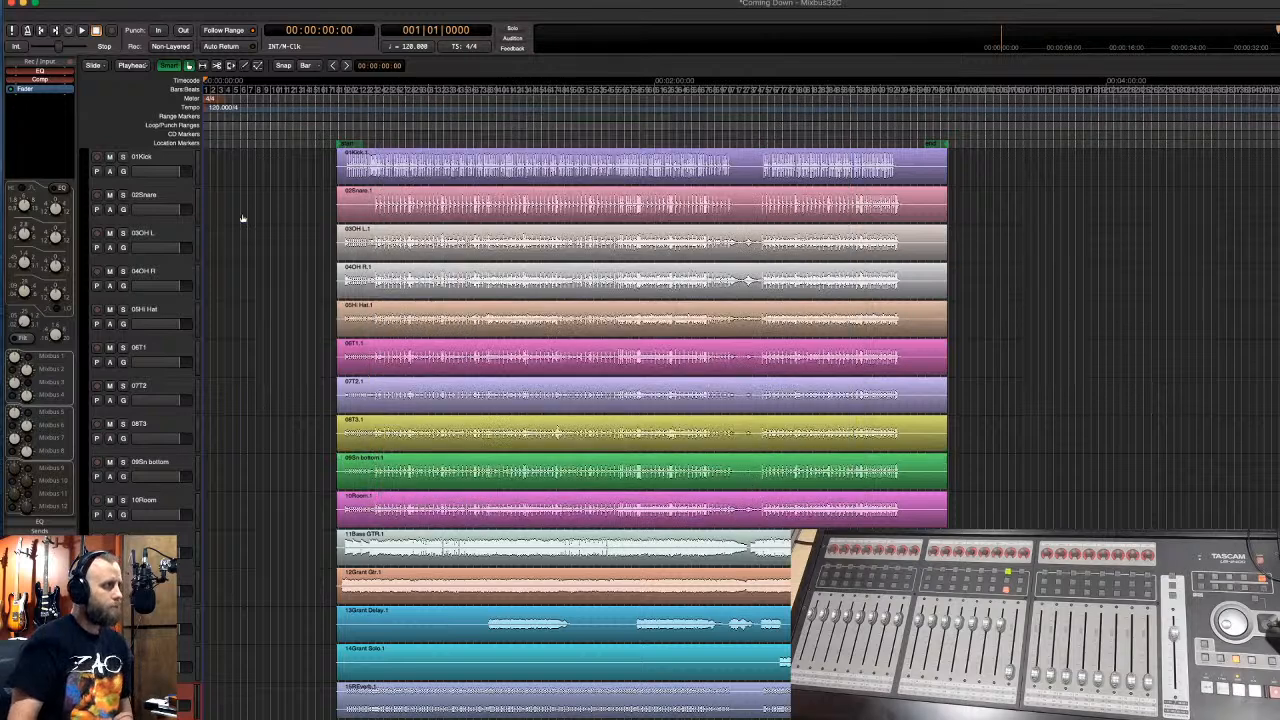
# - Select the 01Kick track, check its favorites submenu, and open its plugin selector
pyautogui.click(157, 160)
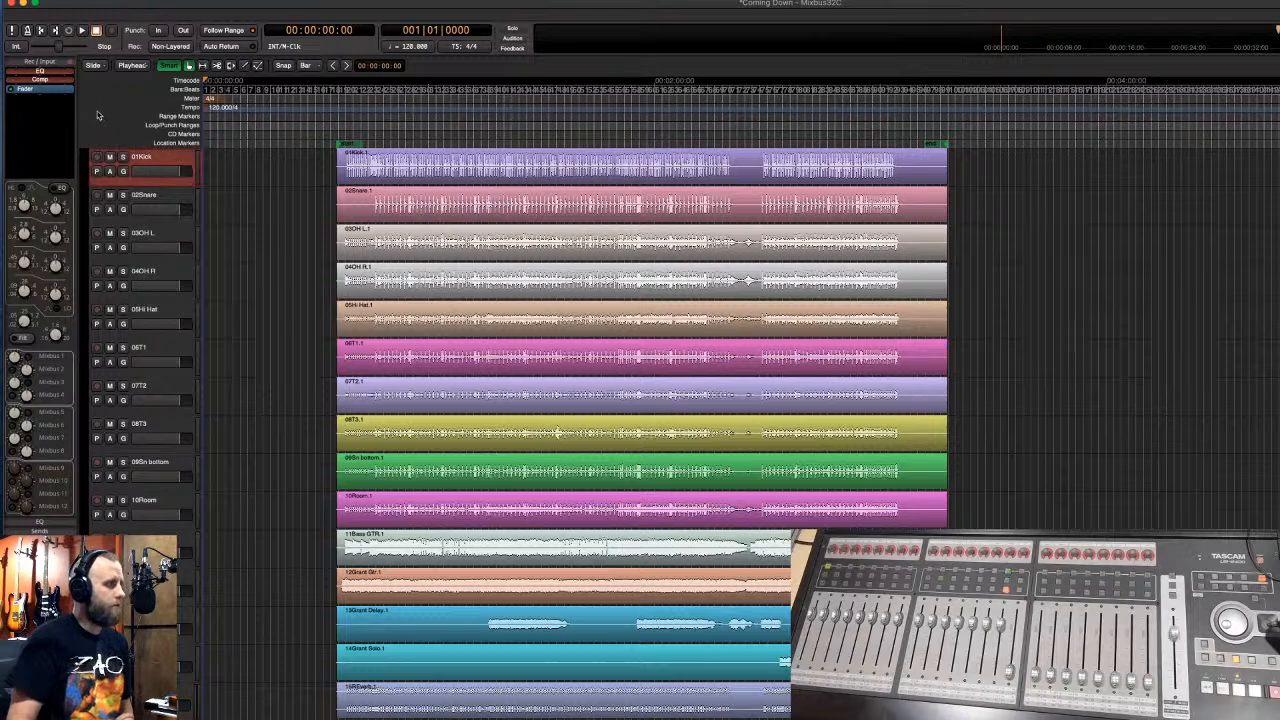
pyautogui.rightClick(38, 97)
pyautogui.moveTo(51, 102)
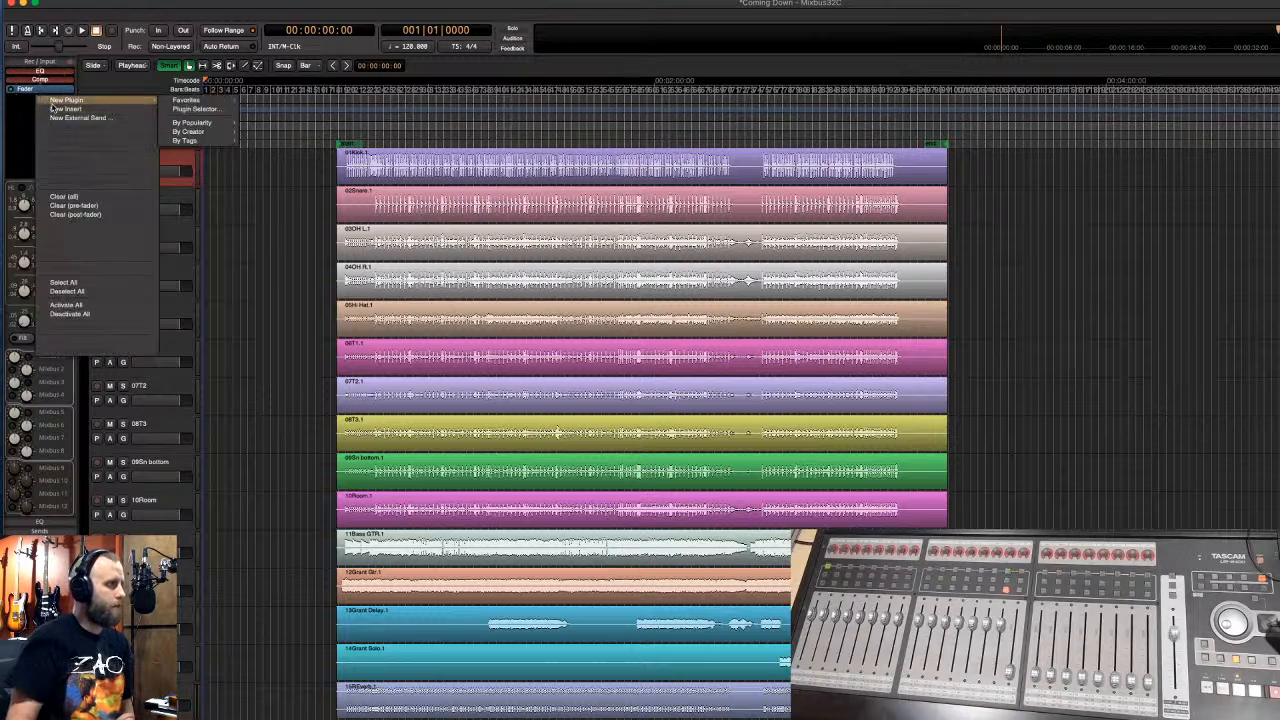
pyautogui.moveTo(180, 102)
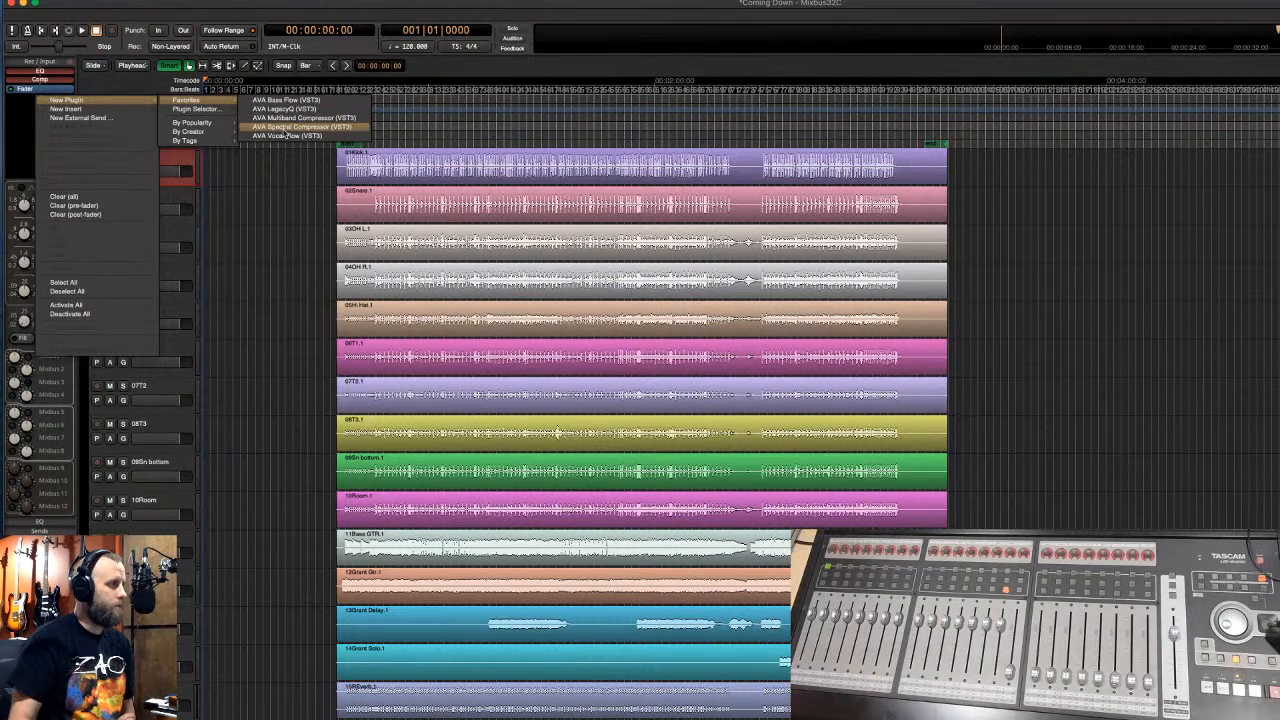
pyautogui.click(138, 20)
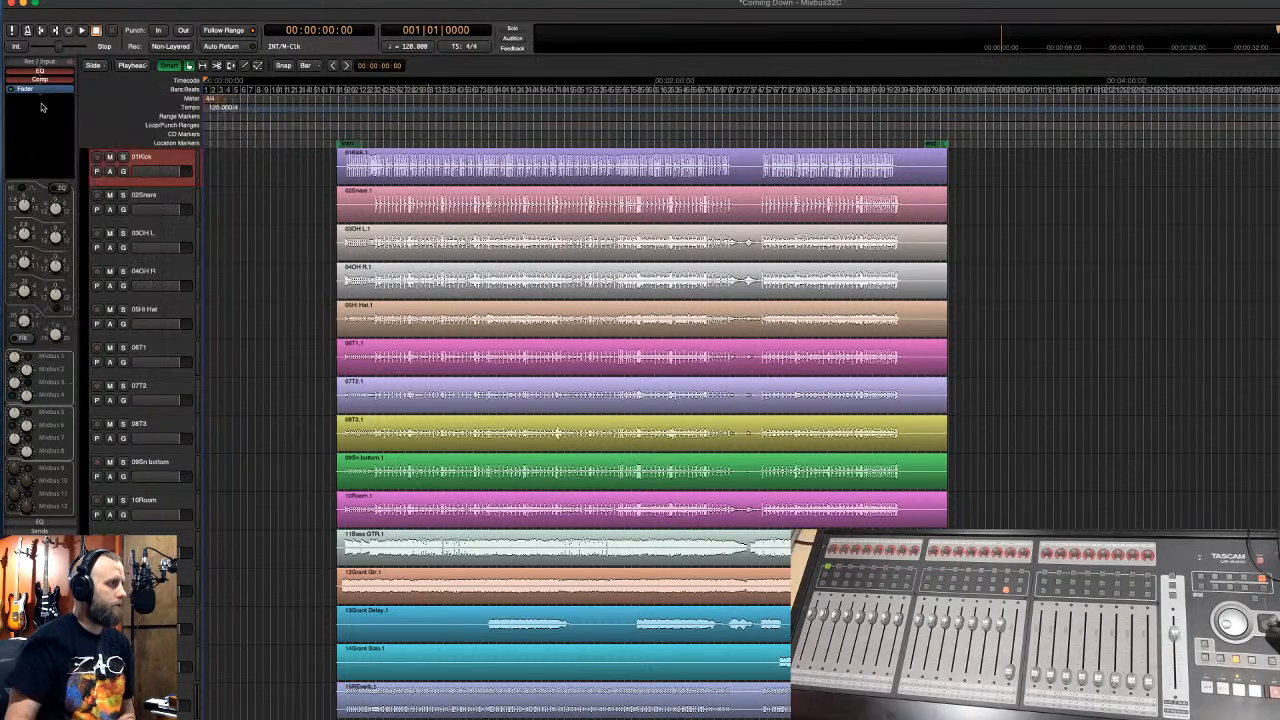
pyautogui.doubleClick(43, 106)
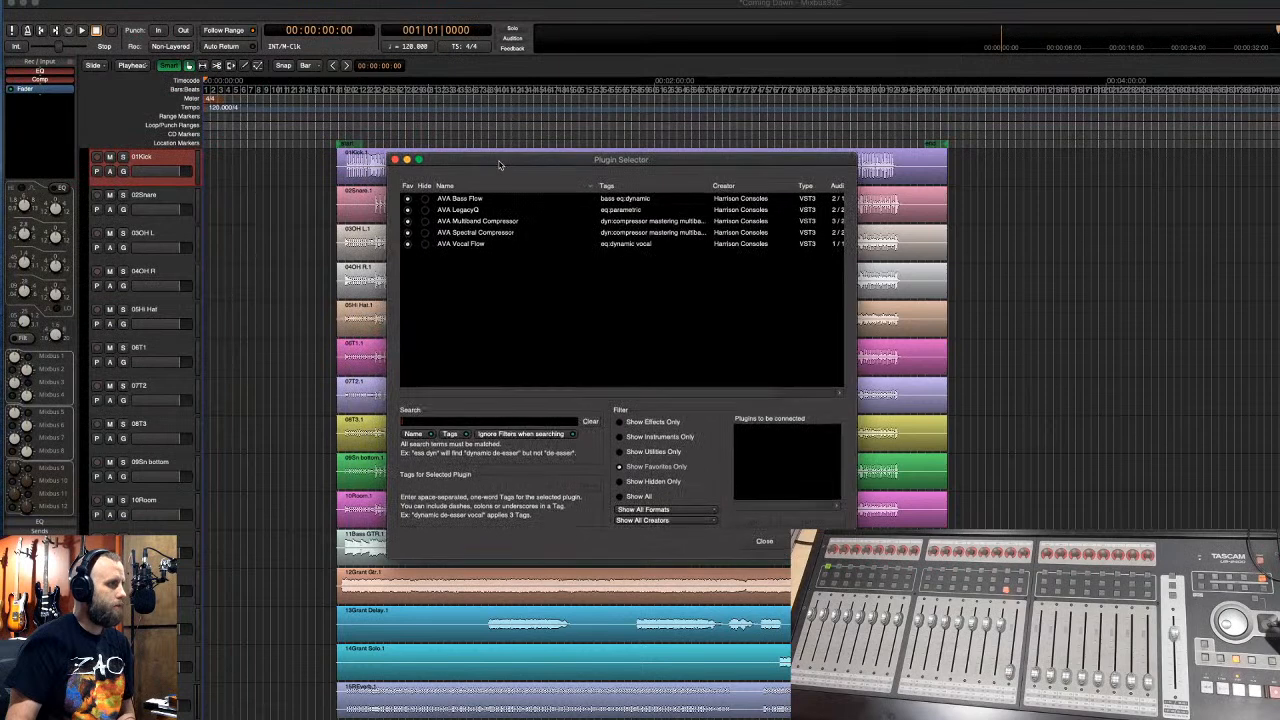
# - Insert the favorite AVA Spectral Compressor on 01Kick and close its editor window
pyautogui.click(619, 467)
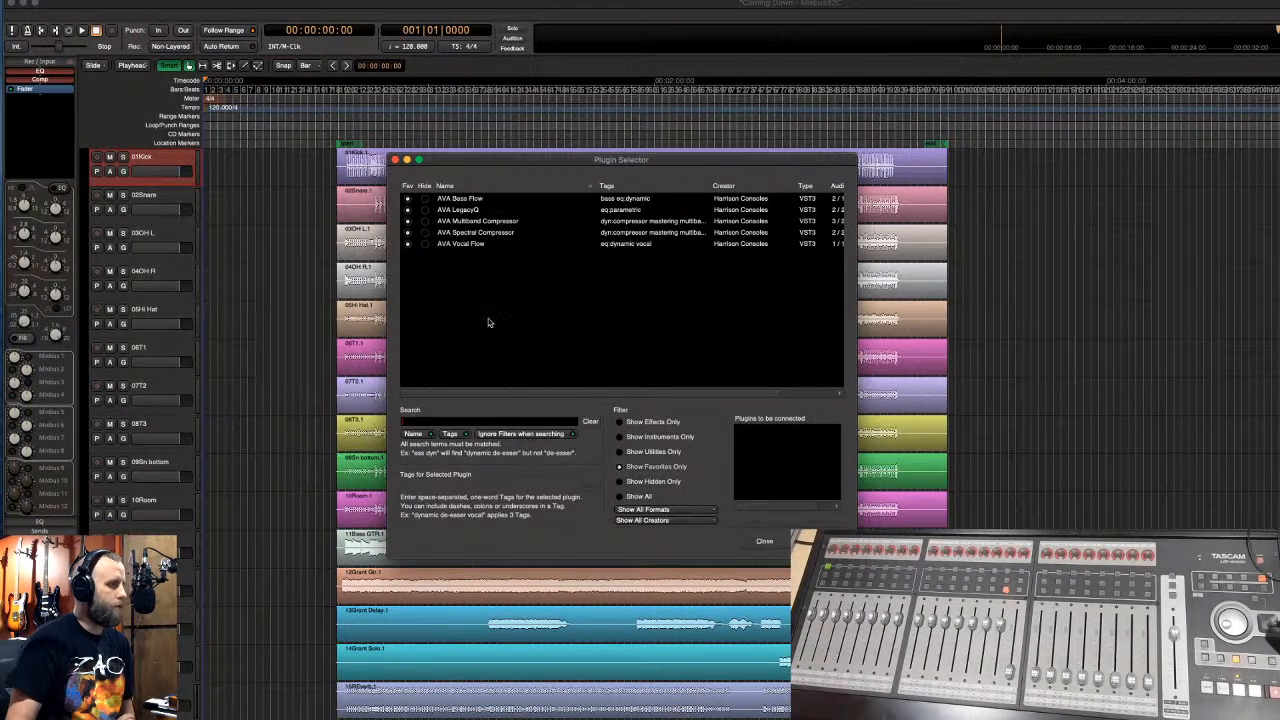
pyautogui.click(461, 233)
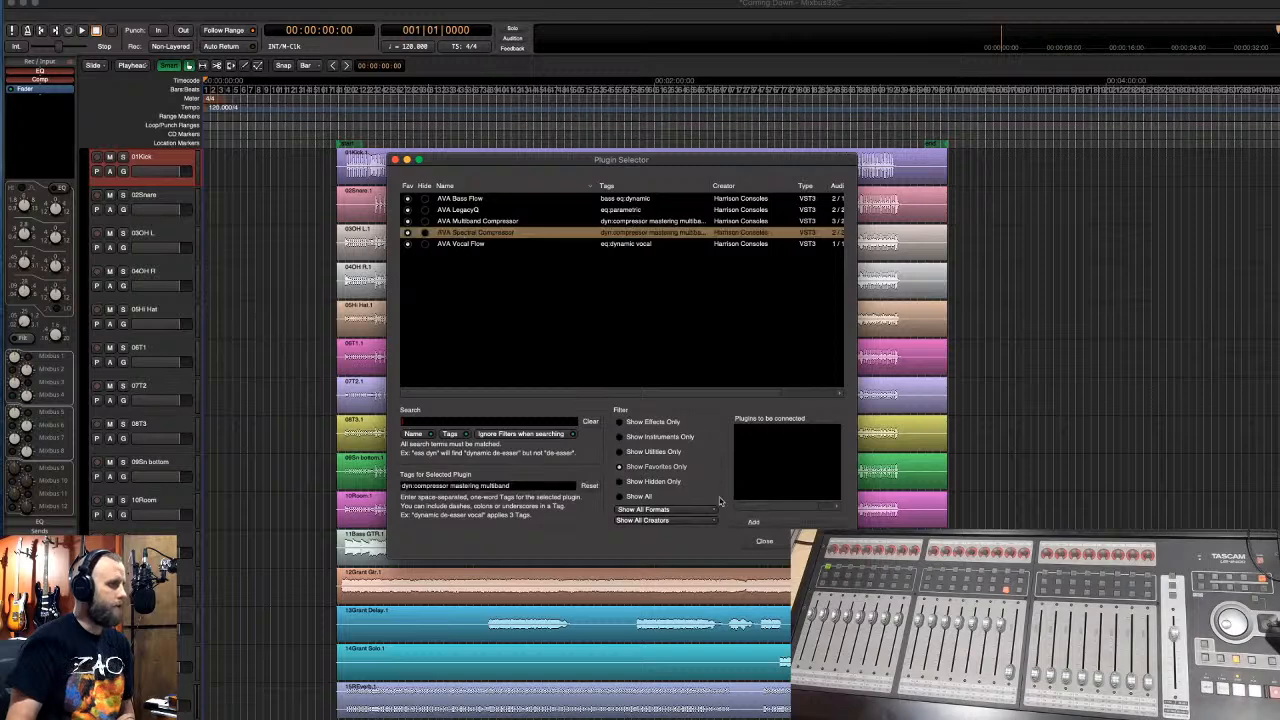
pyautogui.click(755, 522)
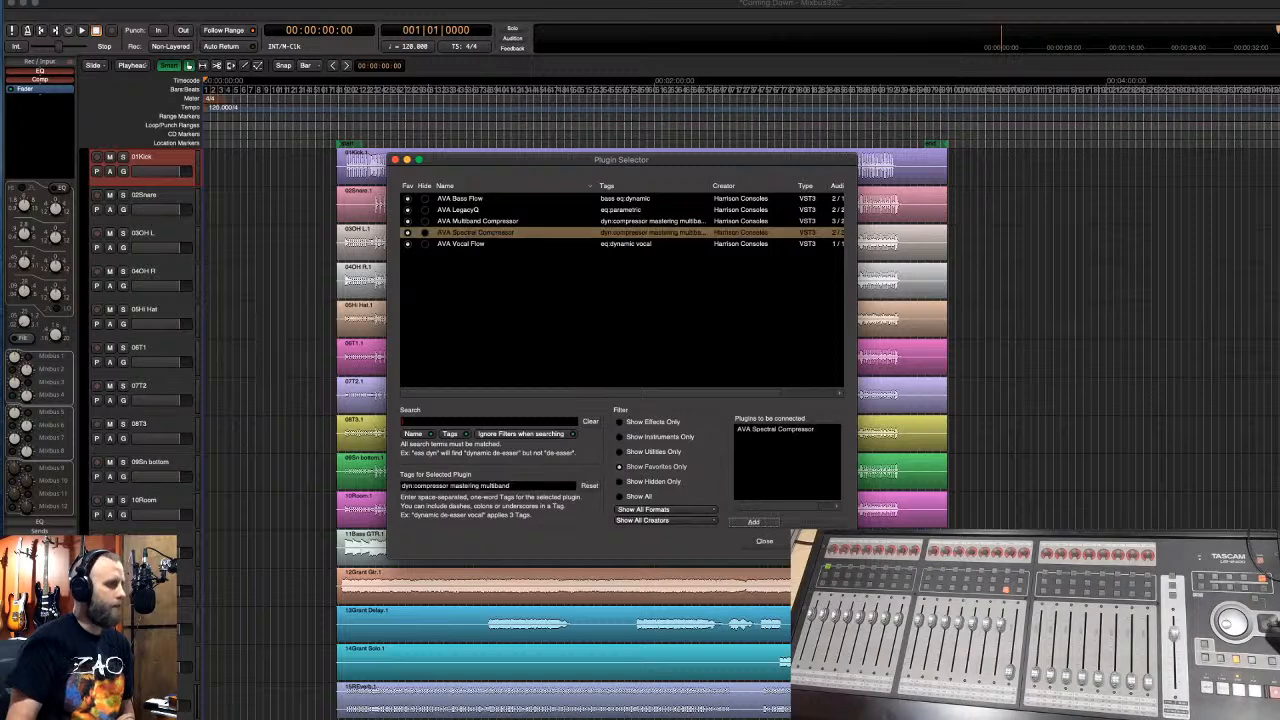
pyautogui.click(764, 541)
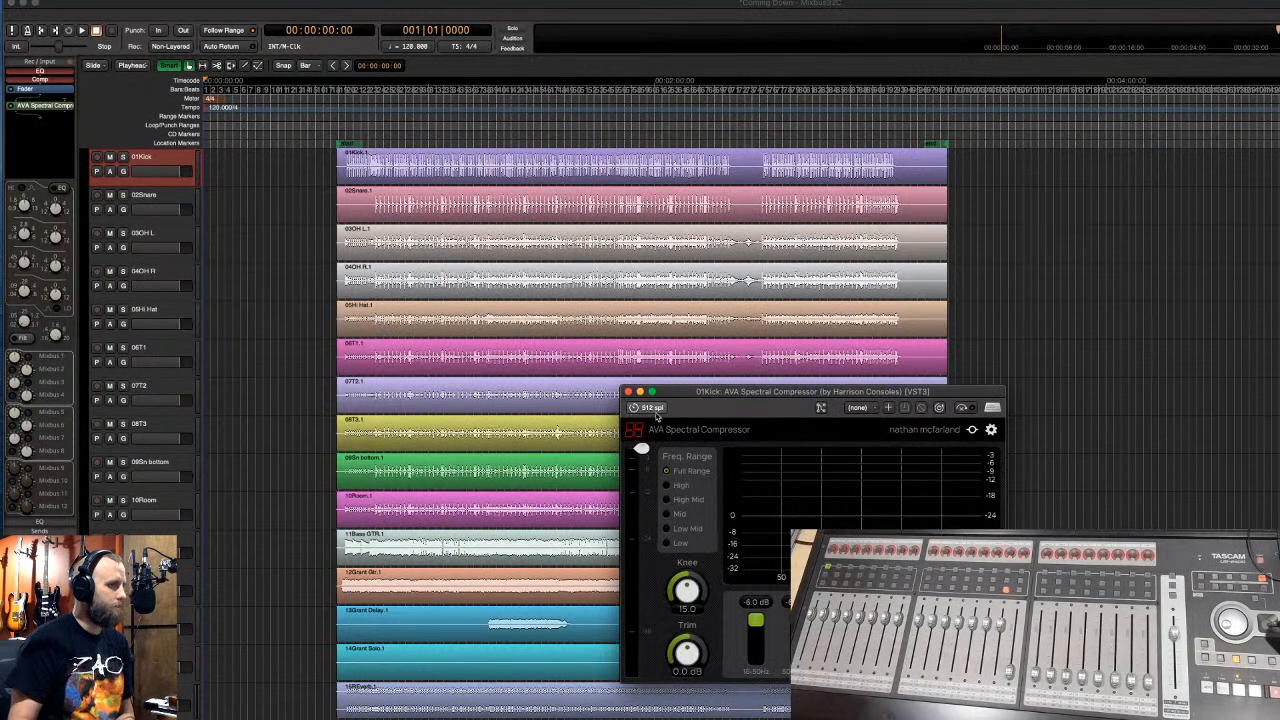
pyautogui.click(628, 391)
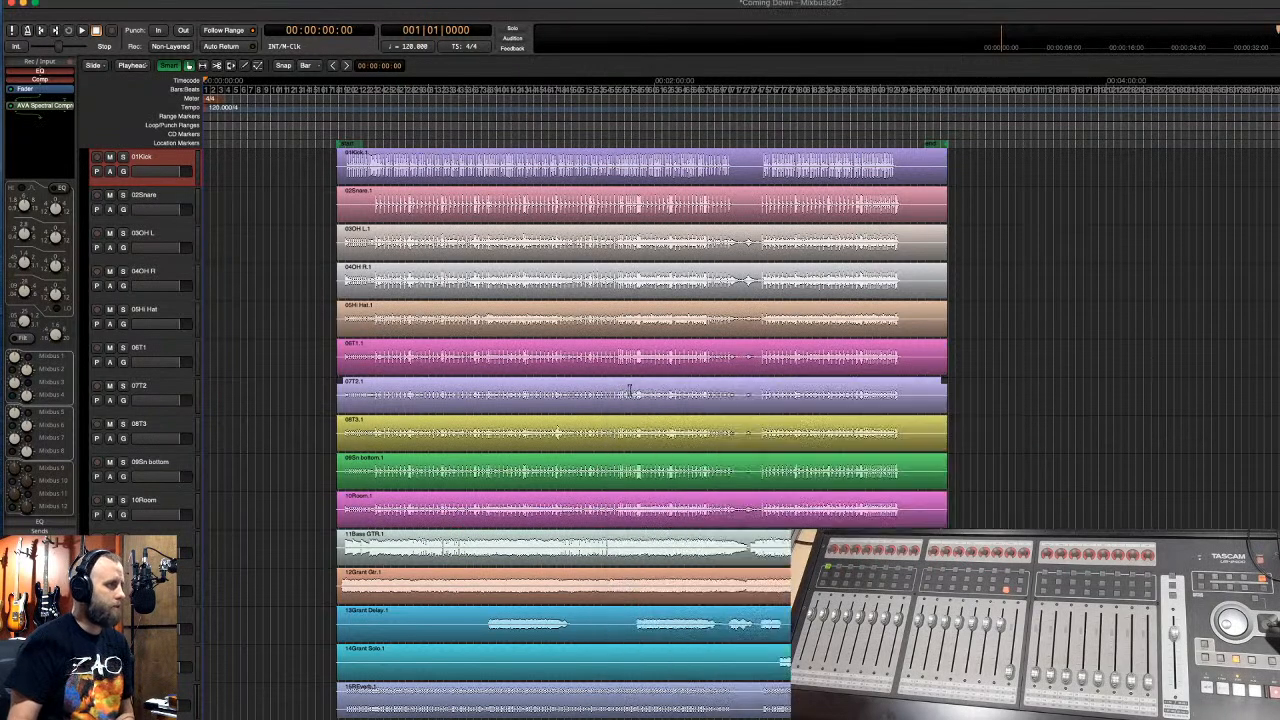
# - Delete the AVA Spectral Compressor slot from the 01Kick chain
pyautogui.rightClick(57, 108)
pyautogui.click(44, 112)
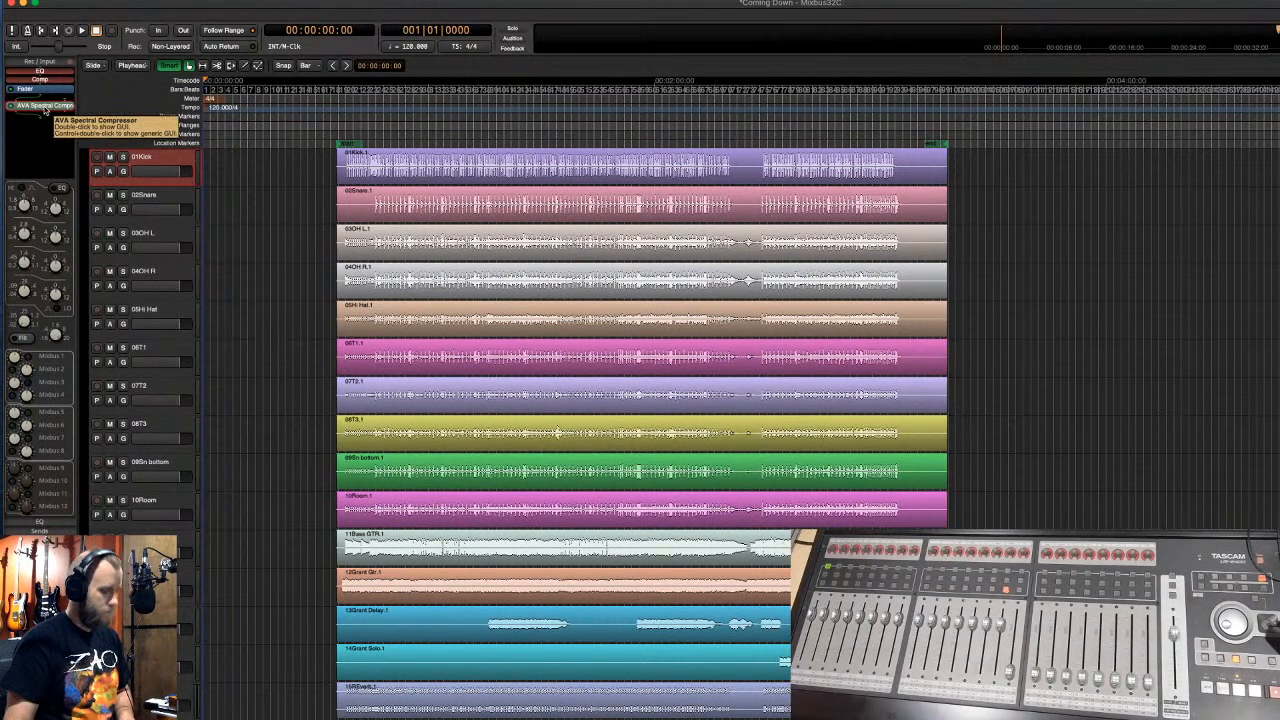
pyautogui.press('Delete')
# - Recheck the strip's favorites submenu, then open its plugin selector
pyautogui.rightClick(44, 107)
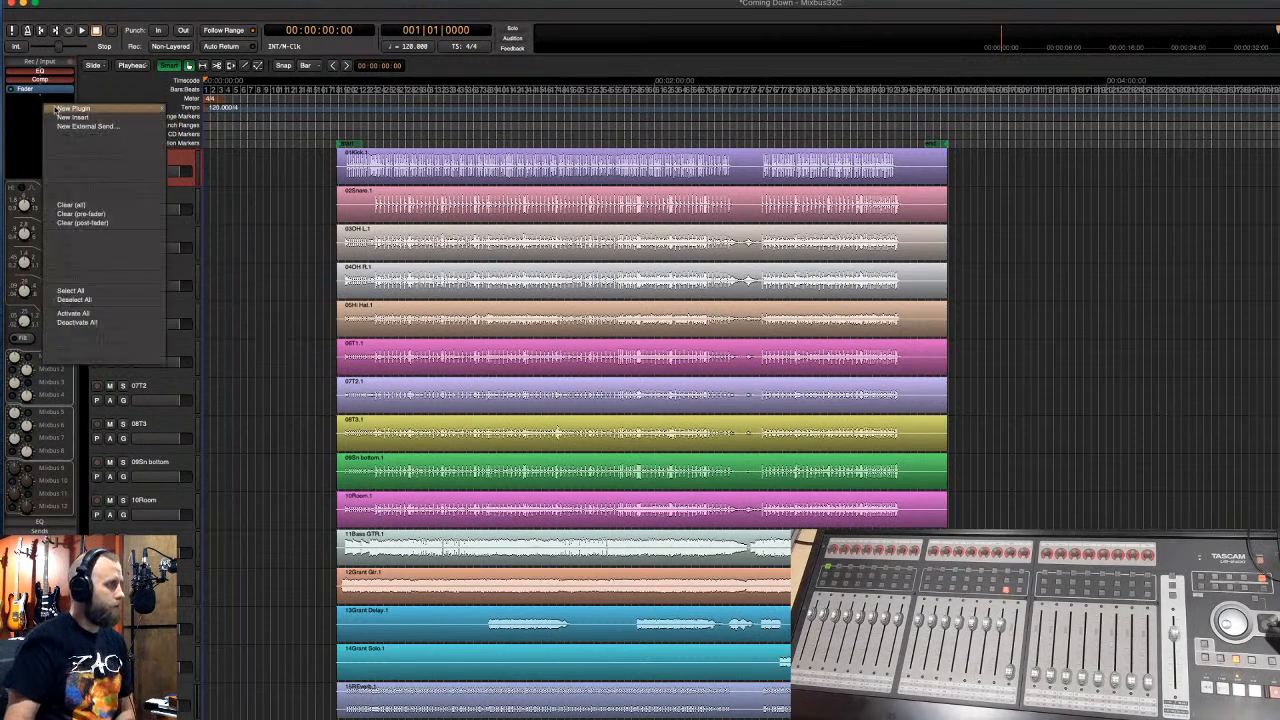
pyautogui.moveTo(90, 110)
pyautogui.moveTo(182, 112)
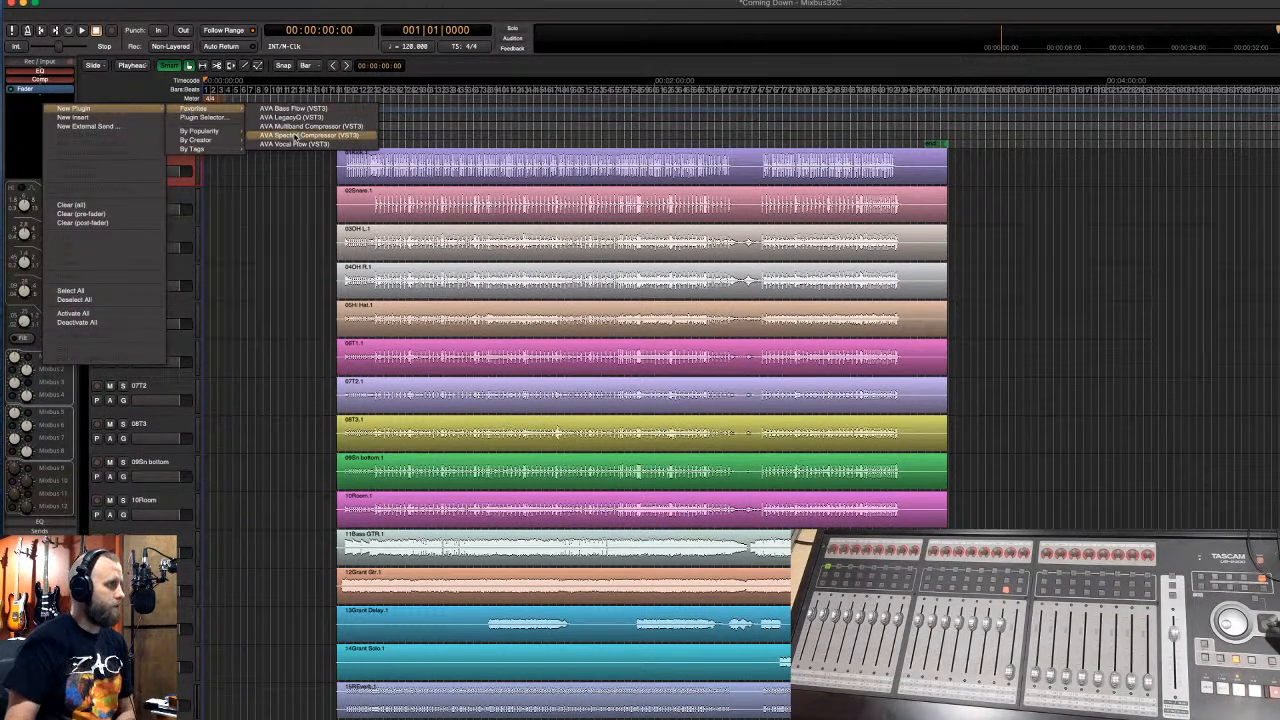
pyautogui.click(135, 97)
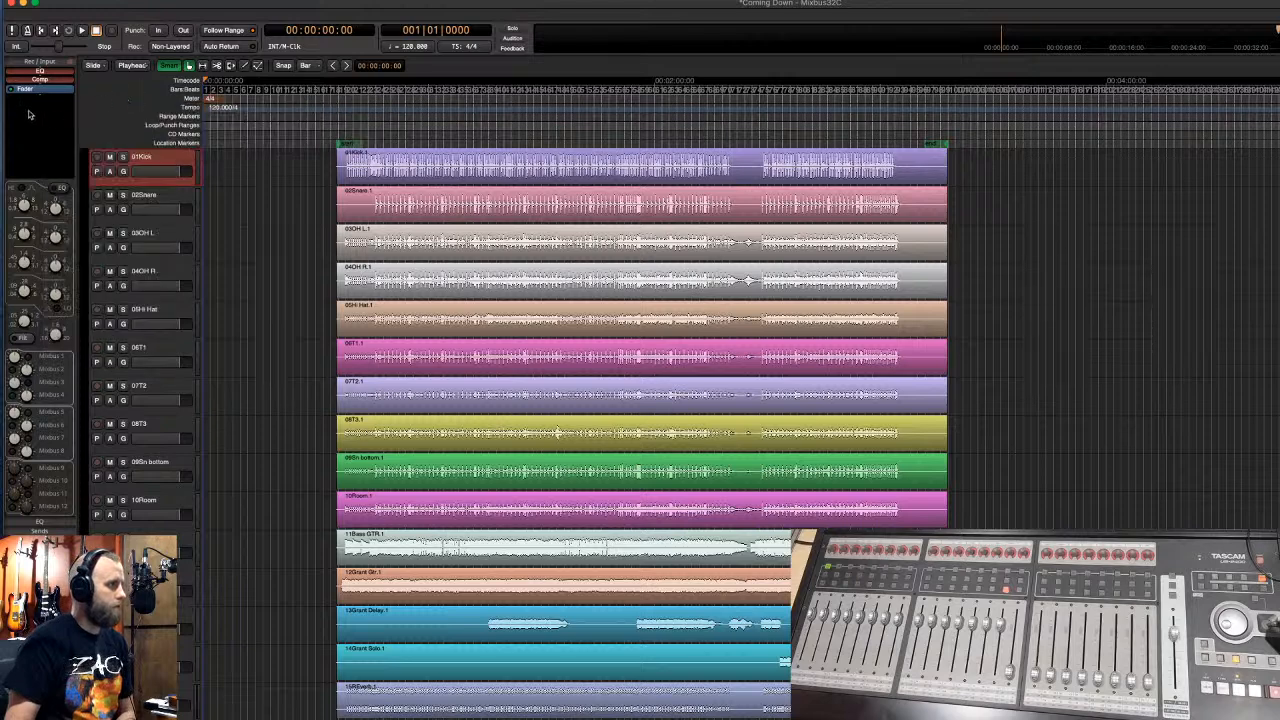
pyautogui.doubleClick(29, 114)
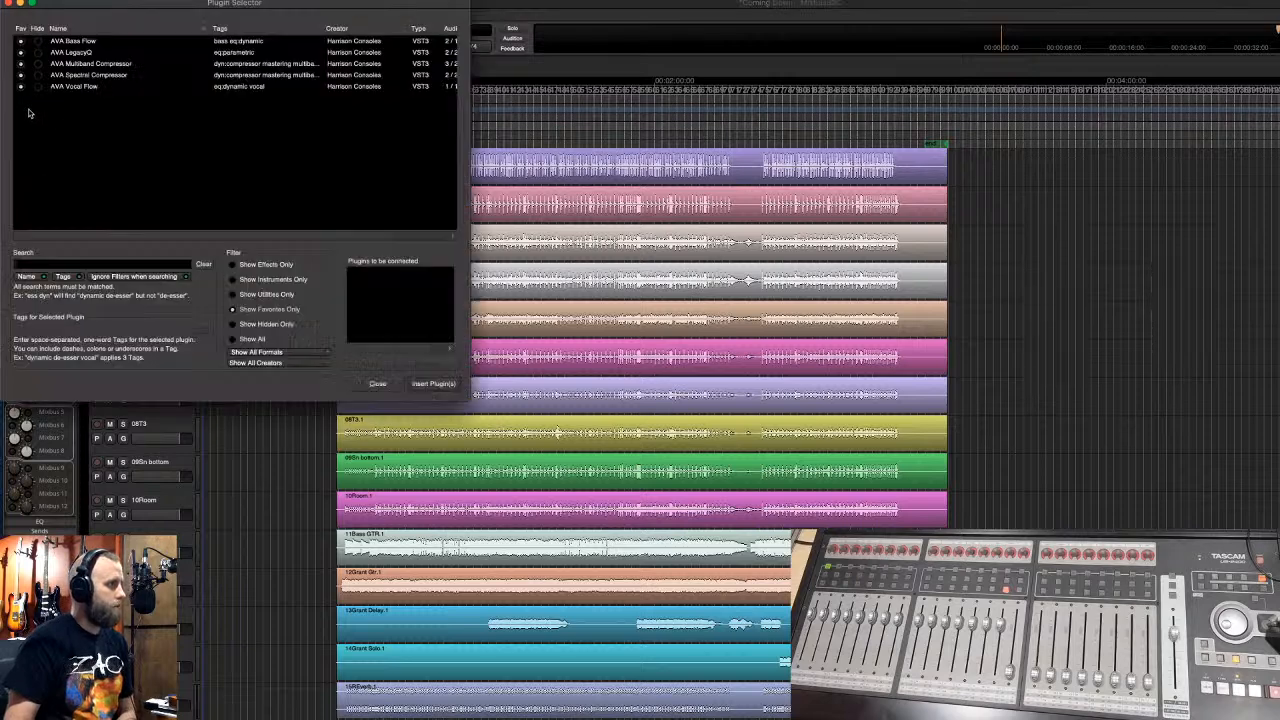
# - Search 'ace' and mark ACE Delay, ACE EQ and ACE Reverb as favourites
pyautogui.click(73, 263)
pyautogui.write('ace')
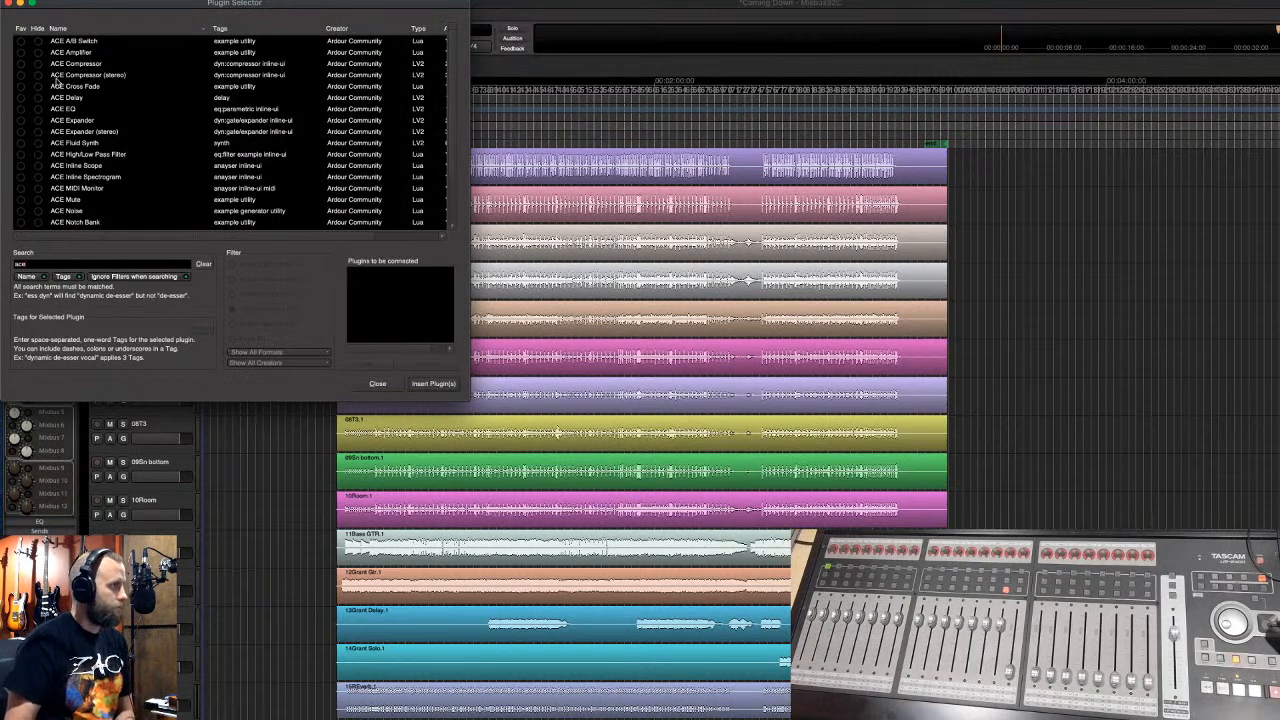
pyautogui.click(21, 64)
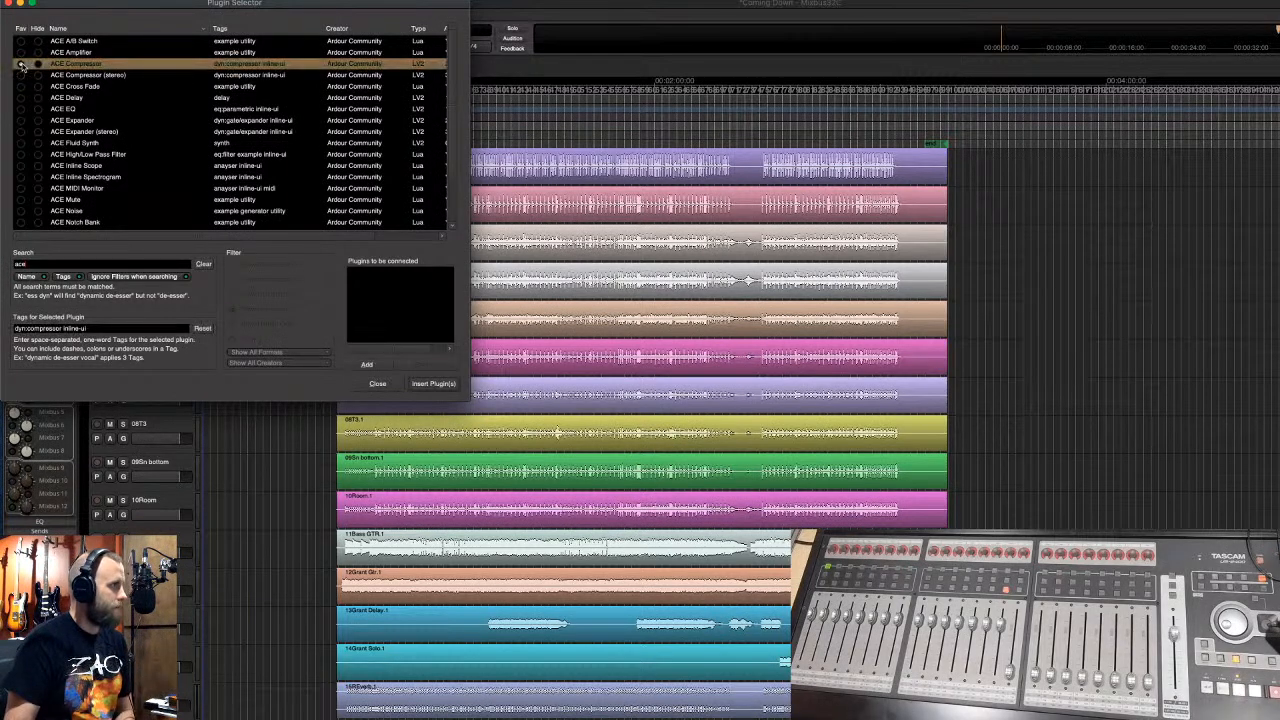
pyautogui.click(21, 97)
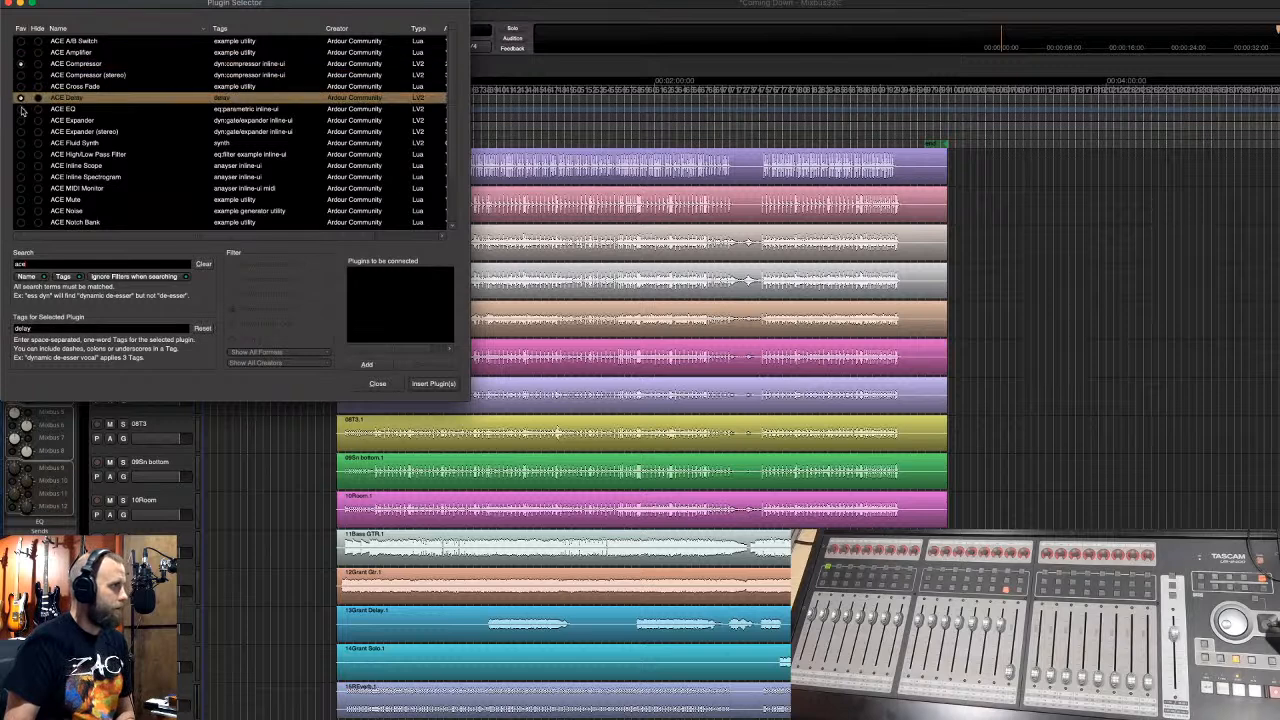
pyautogui.click(21, 109)
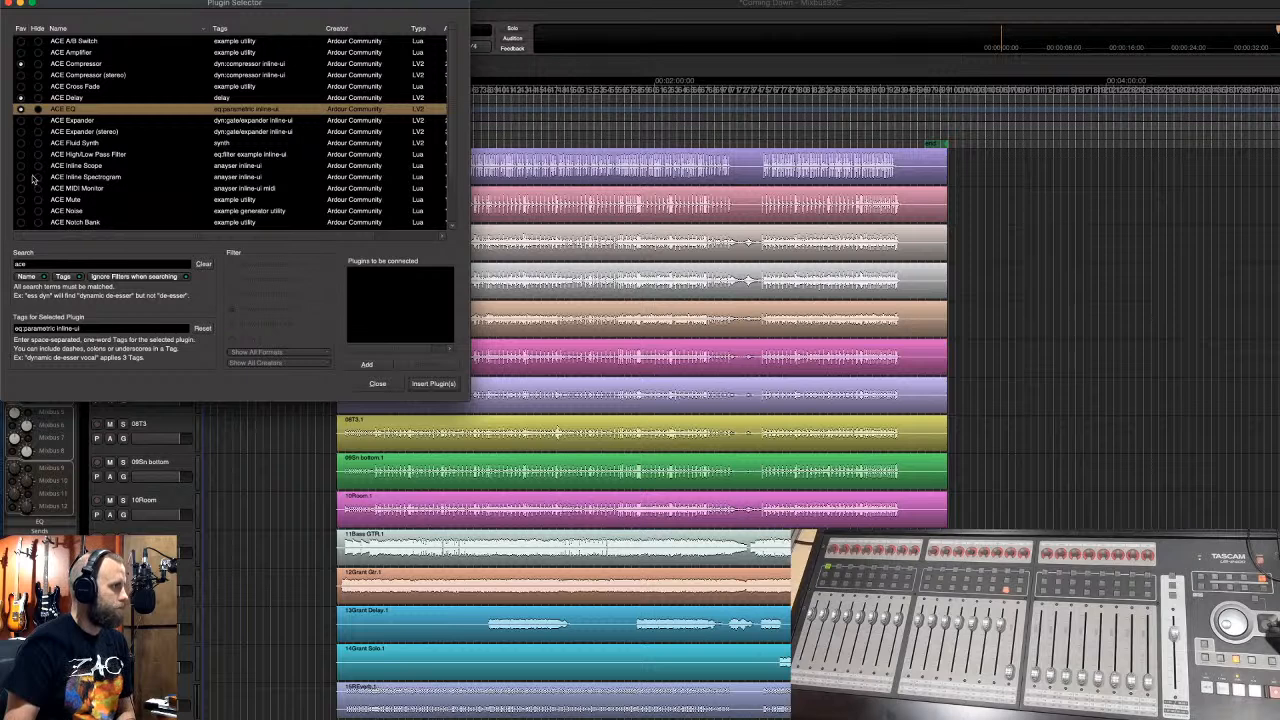
pyautogui.scroll(-2, 31, 178)
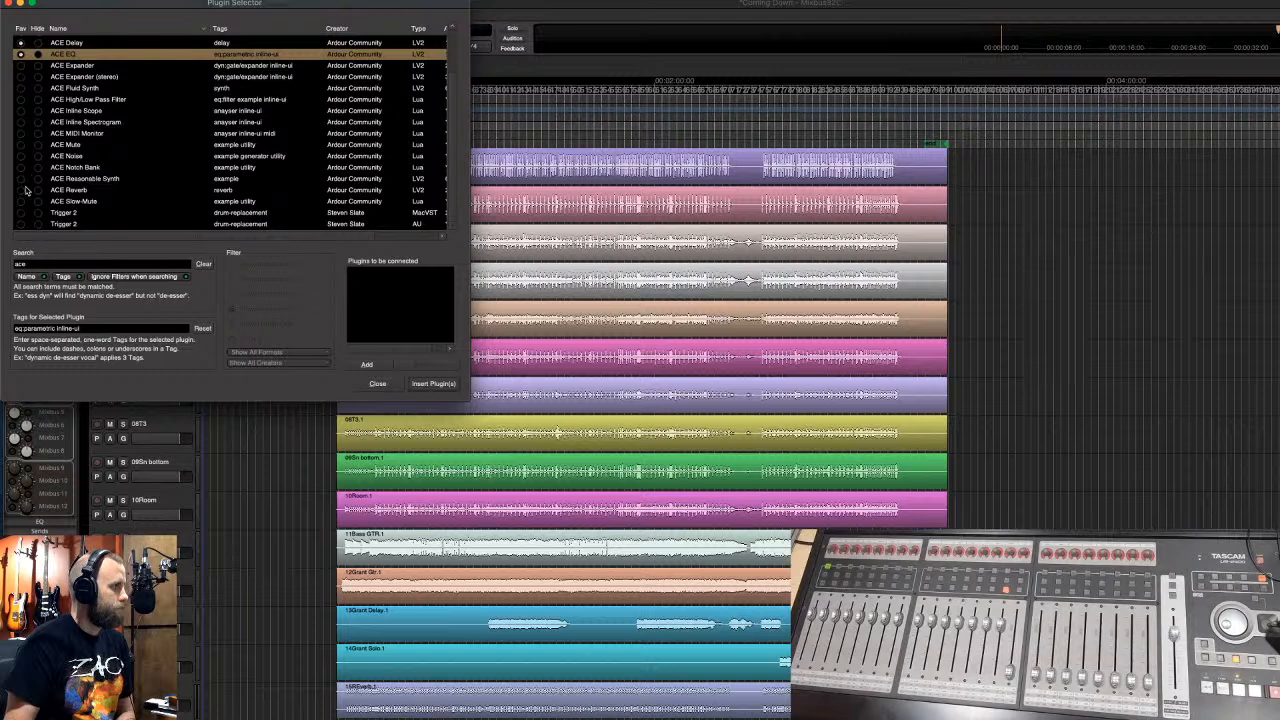
pyautogui.click(24, 192)
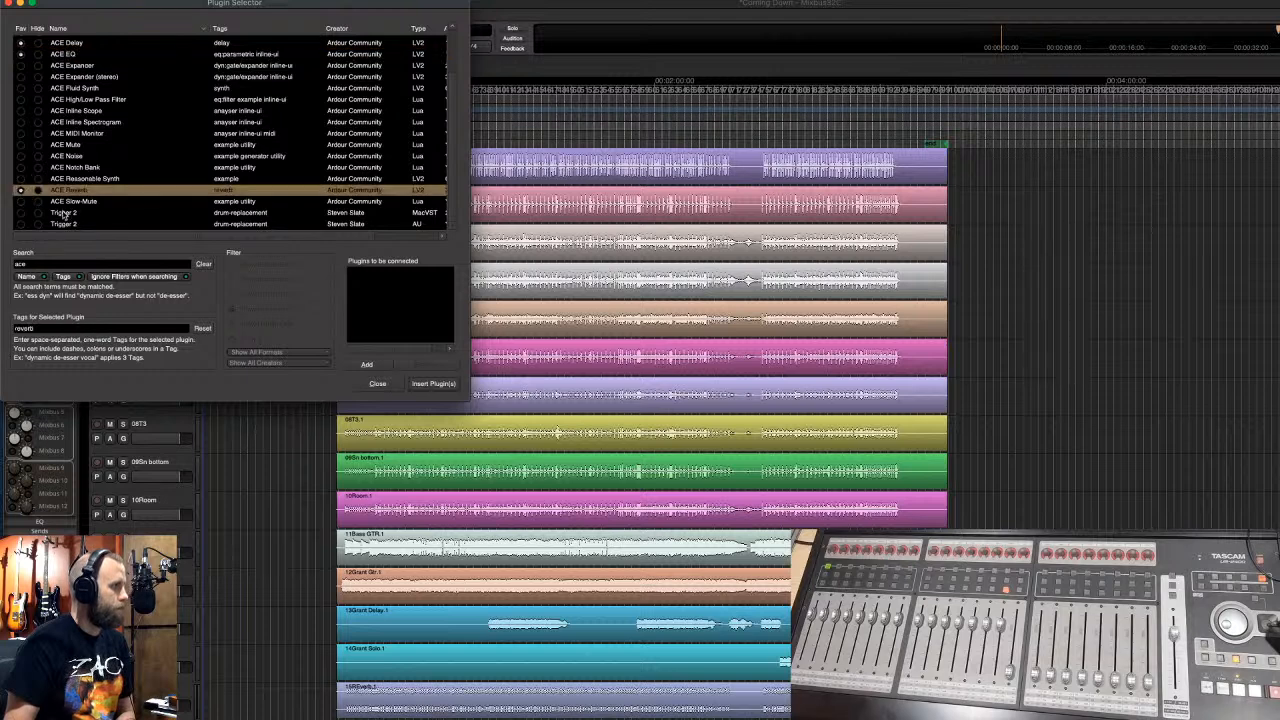
# - Hide the MacVST Trigger 2 entry, clear the search, and close the selector
pyautogui.click(22, 214)
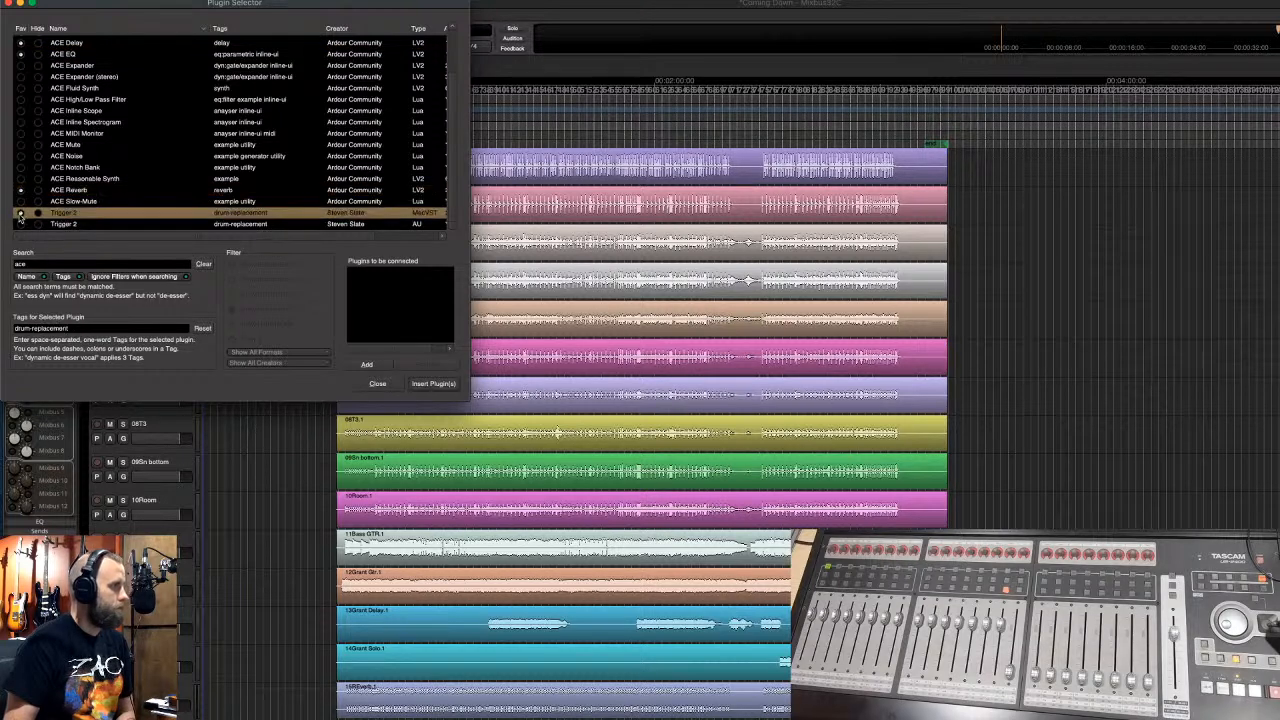
pyautogui.click(20, 224)
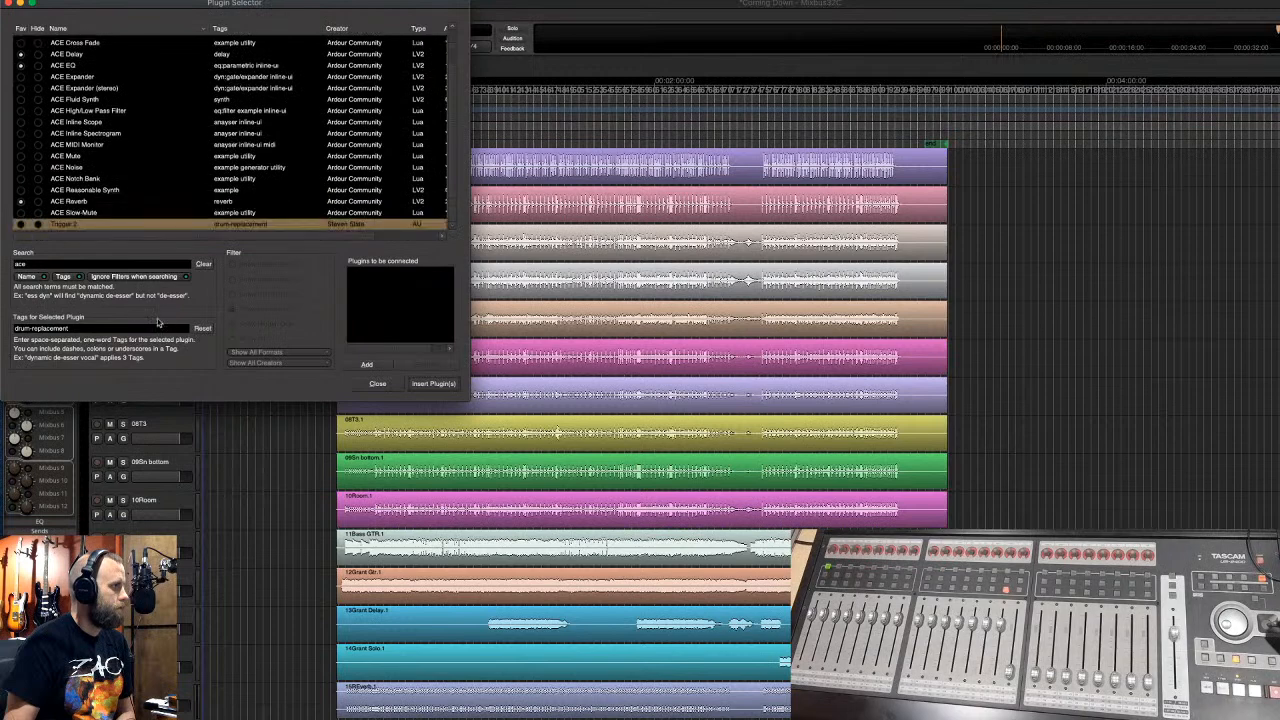
pyautogui.click(202, 264)
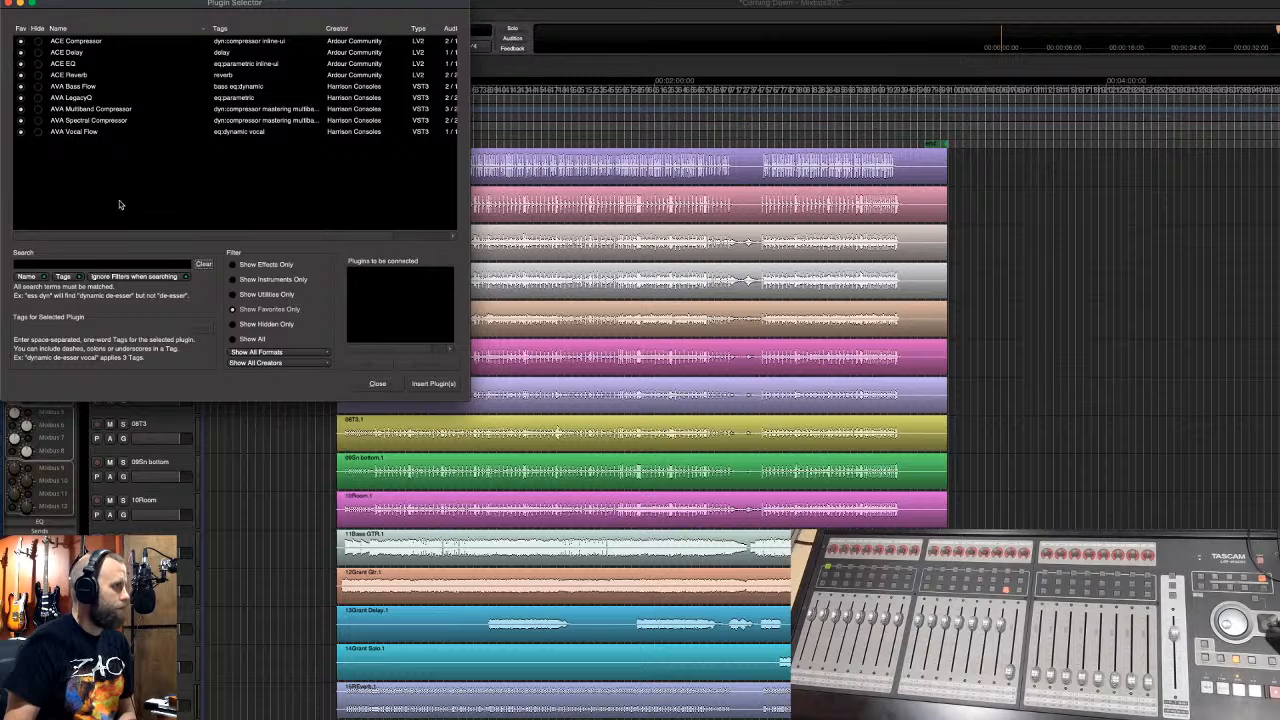
pyautogui.click(378, 384)
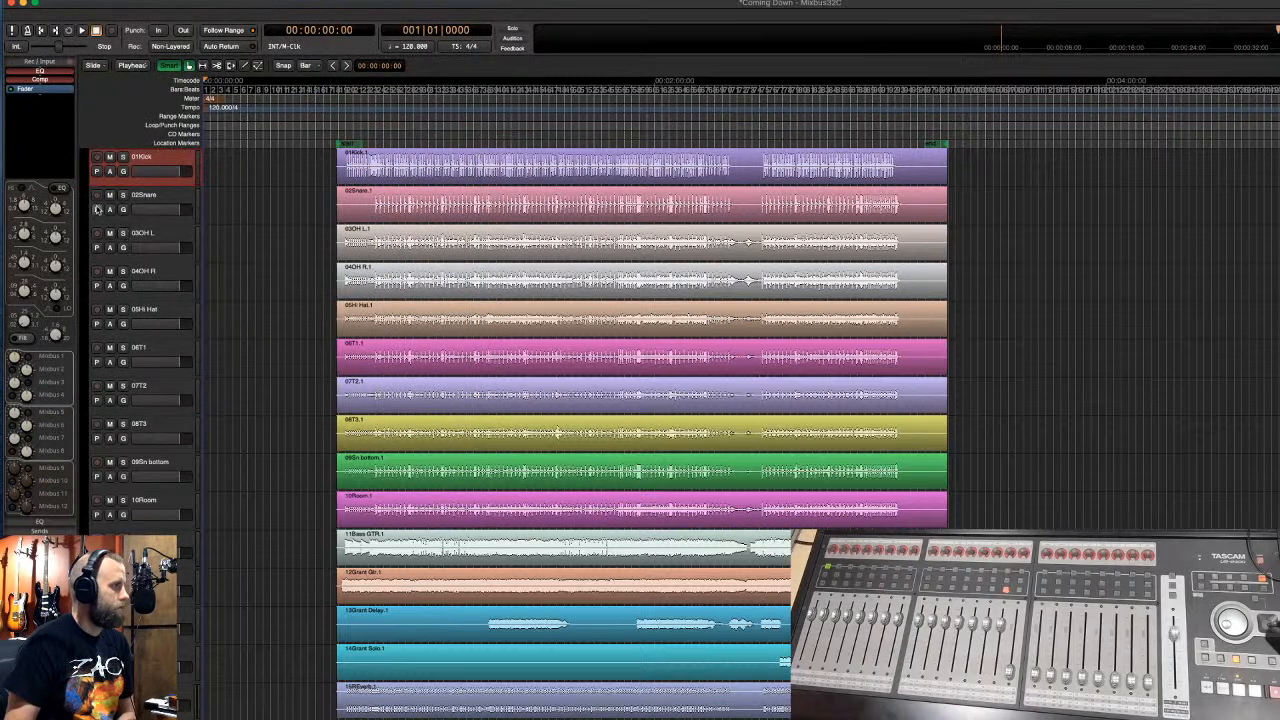
# - Verify the track's New Plugin favorites submenu, then switch to the Mixer with Option+M
pyautogui.rightClick(45, 125)
pyautogui.moveTo(90, 127)
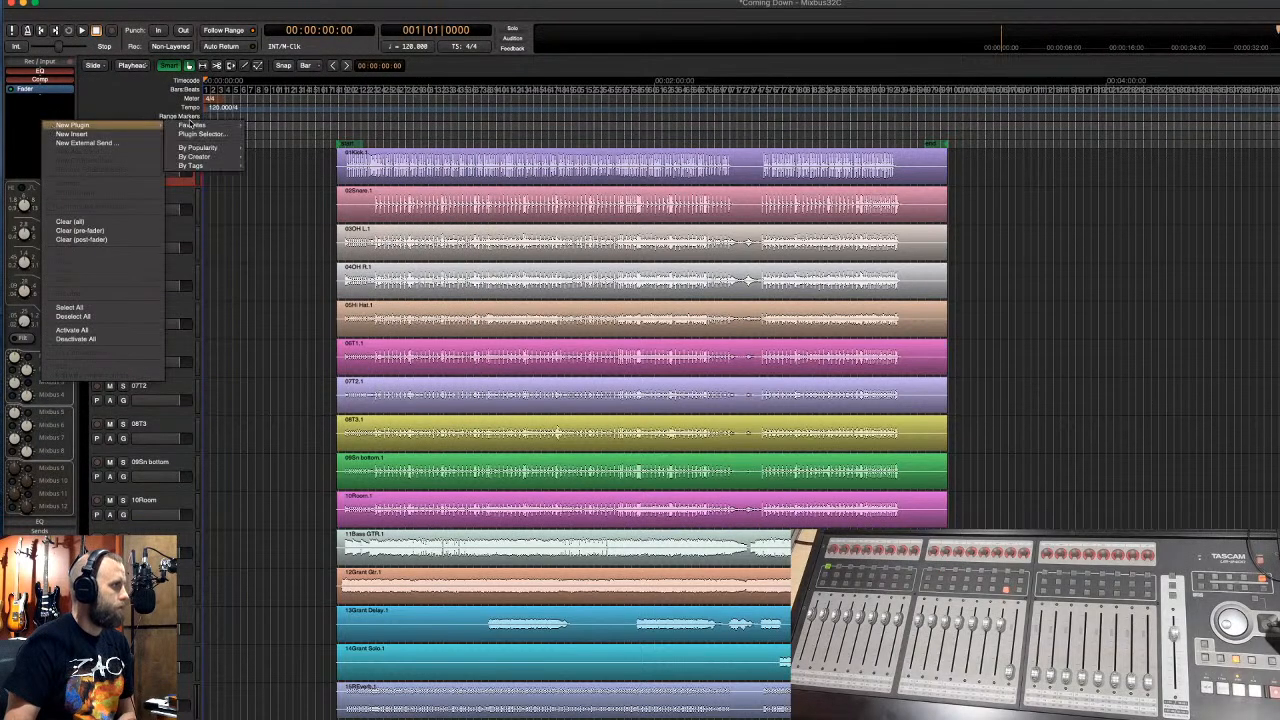
pyautogui.moveTo(190, 124)
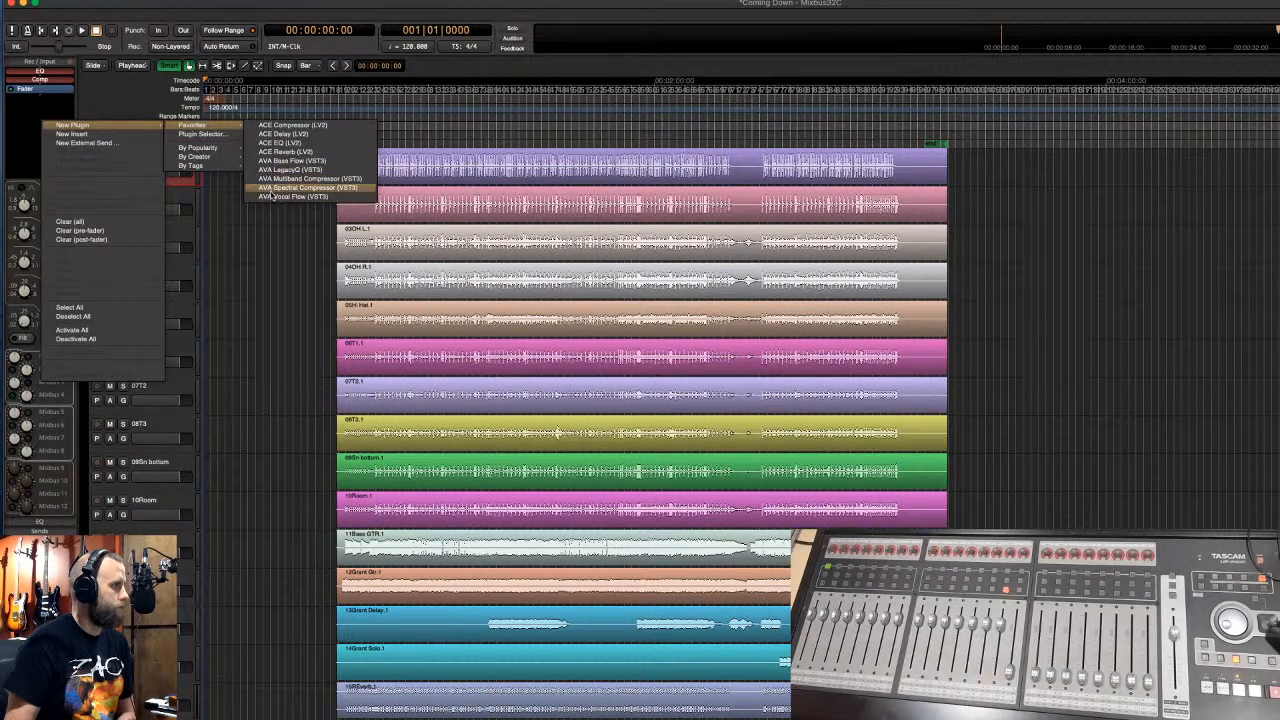
pyautogui.click(268, 14)
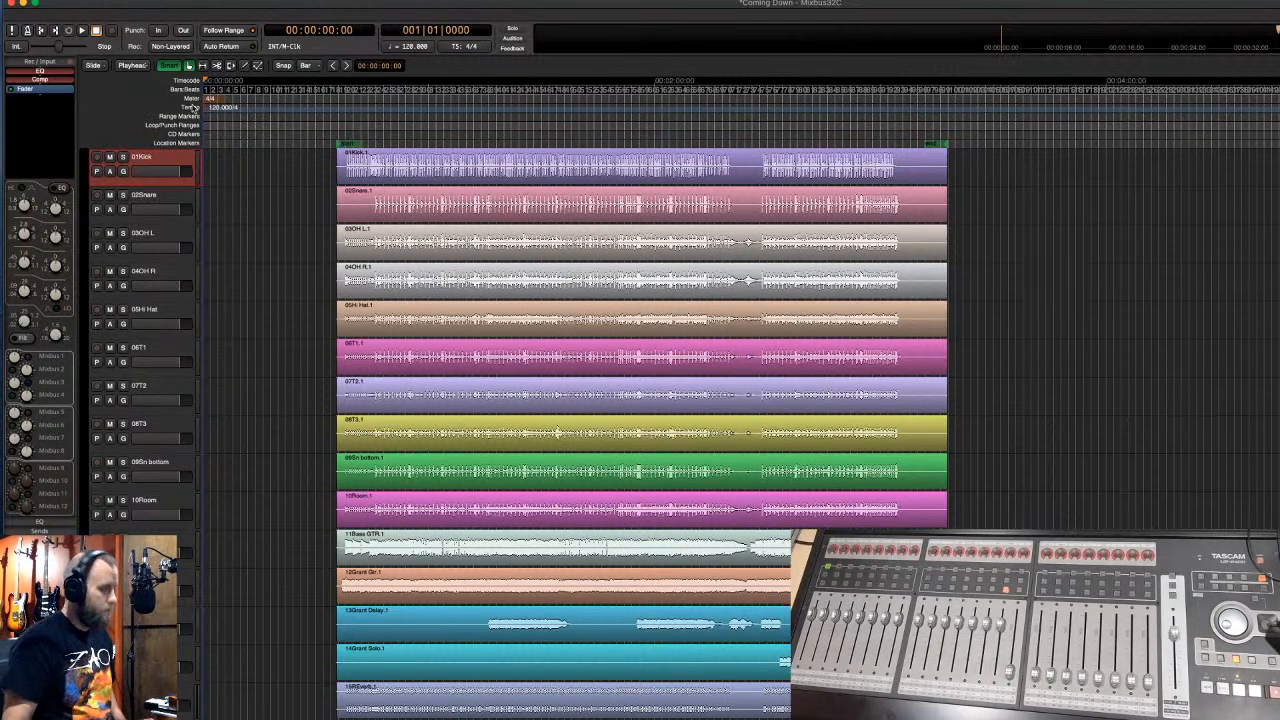
pyautogui.hotkey('alt', 'm')
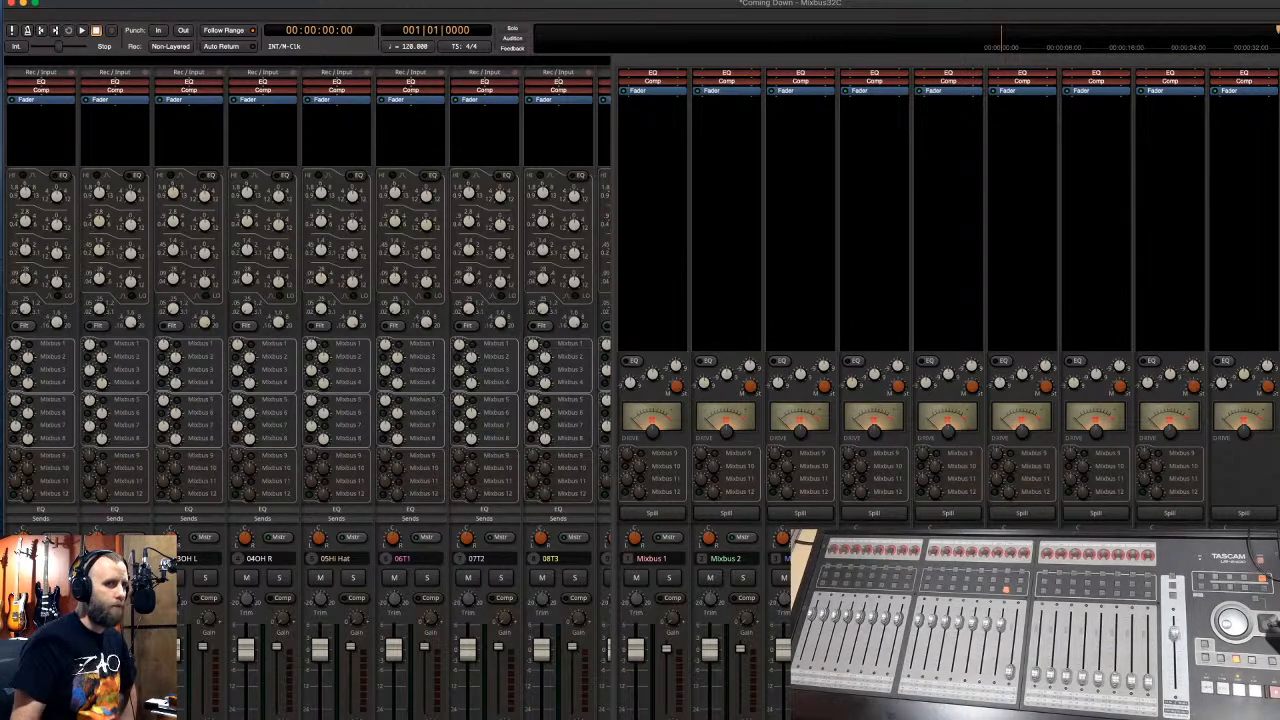
# - Close the AVA Multiband Compressor window, then favourite Waves Tune Real-Time Mono for Mixbus 2
pyautogui.press('super+Tab')
pyautogui.moveTo(890, 207); pyautogui.dragTo(788, 117)
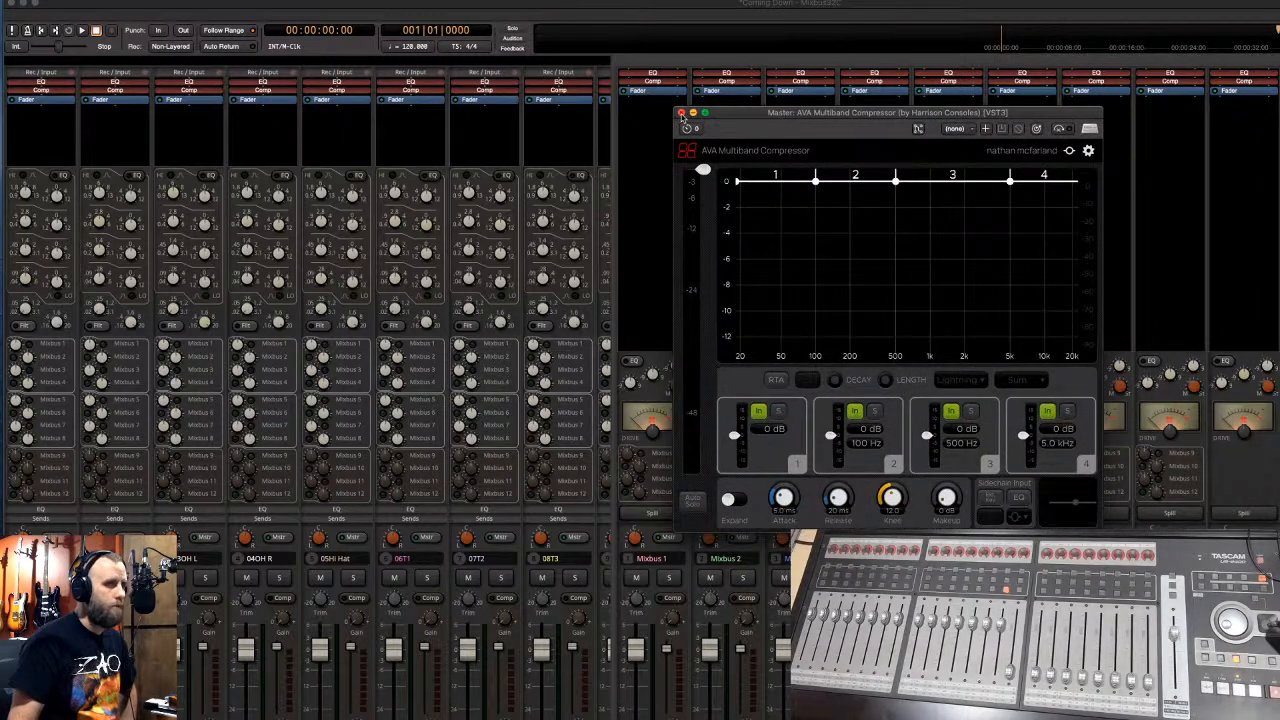
pyautogui.click(681, 113)
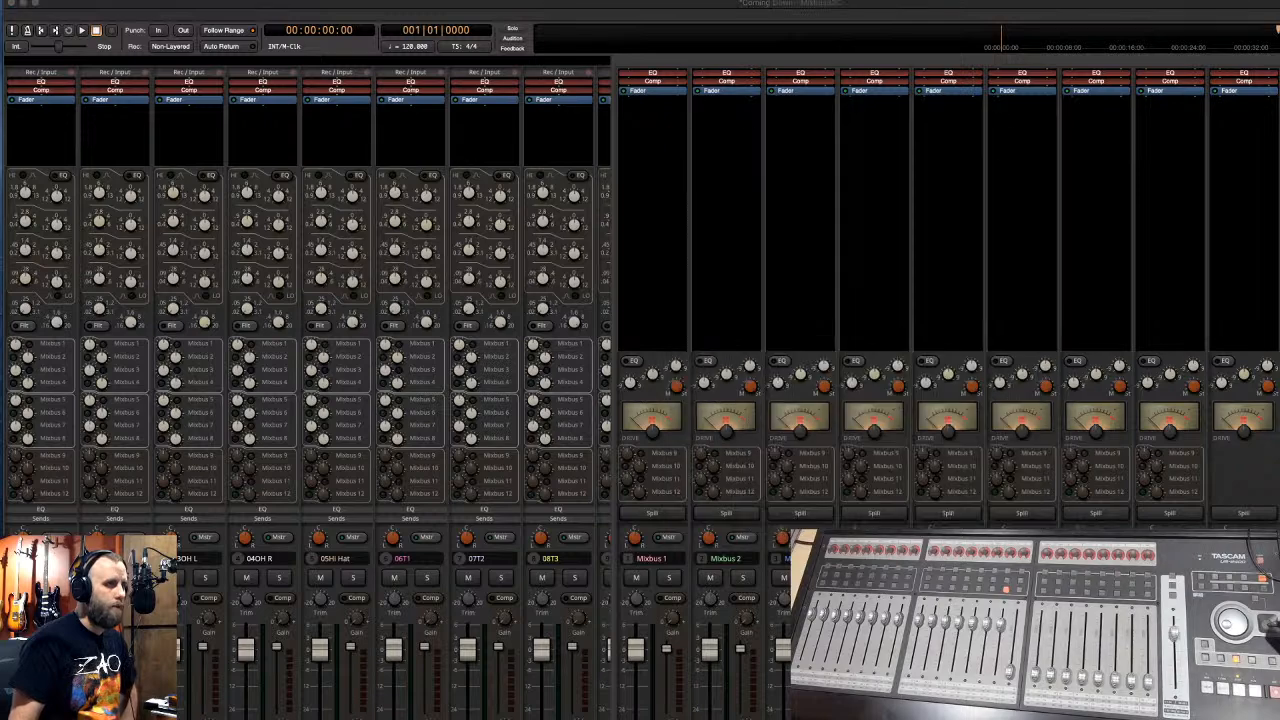
pyautogui.doubleClick(729, 228)
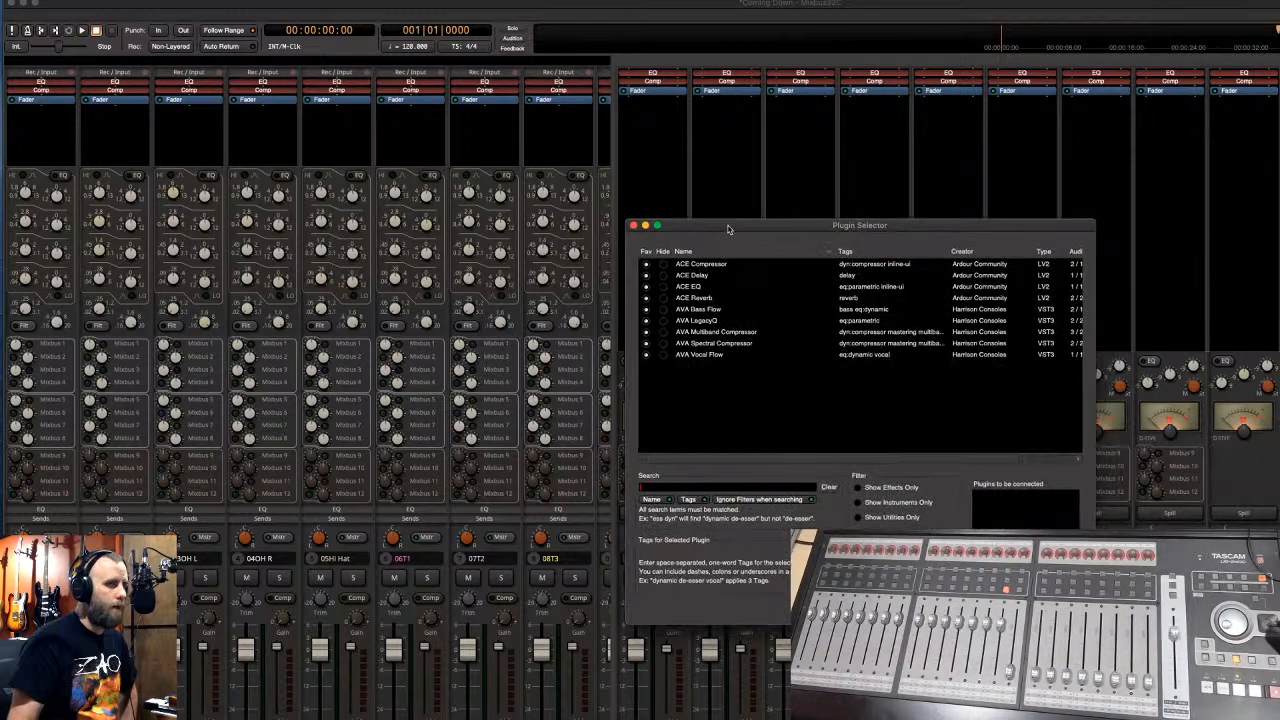
pyautogui.click(685, 487)
pyautogui.write('waves')
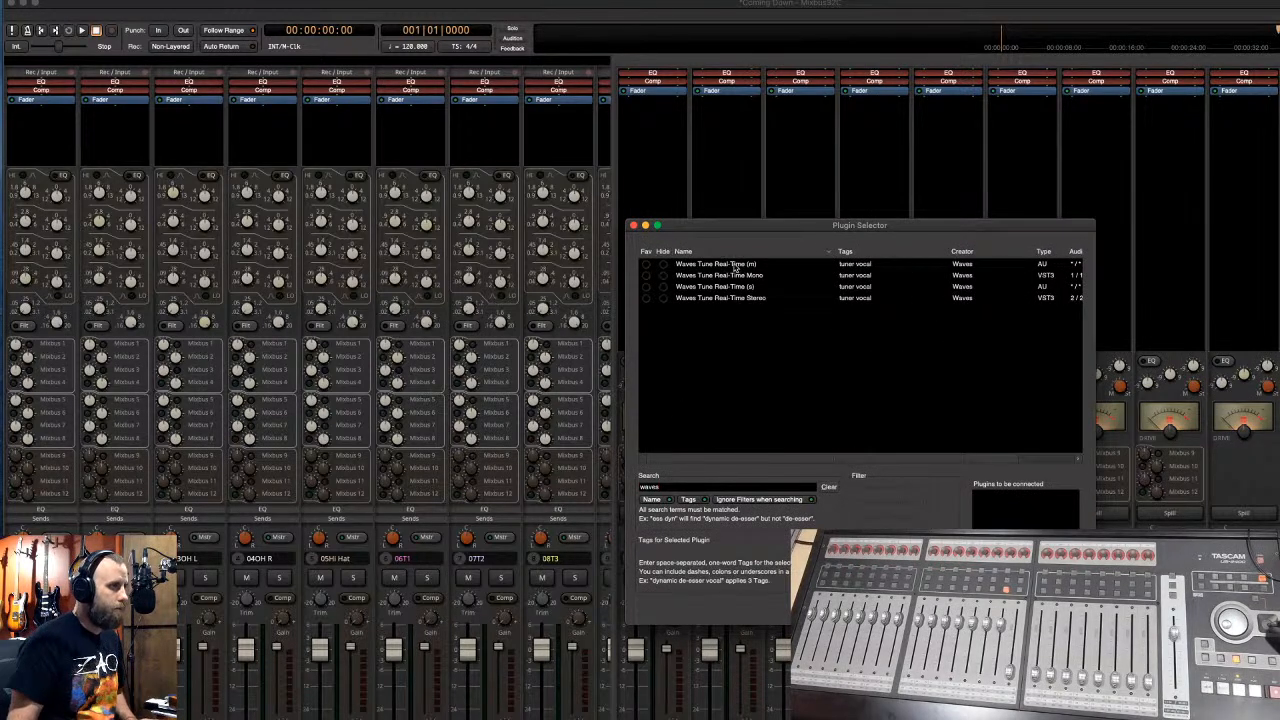
pyautogui.click(645, 278)
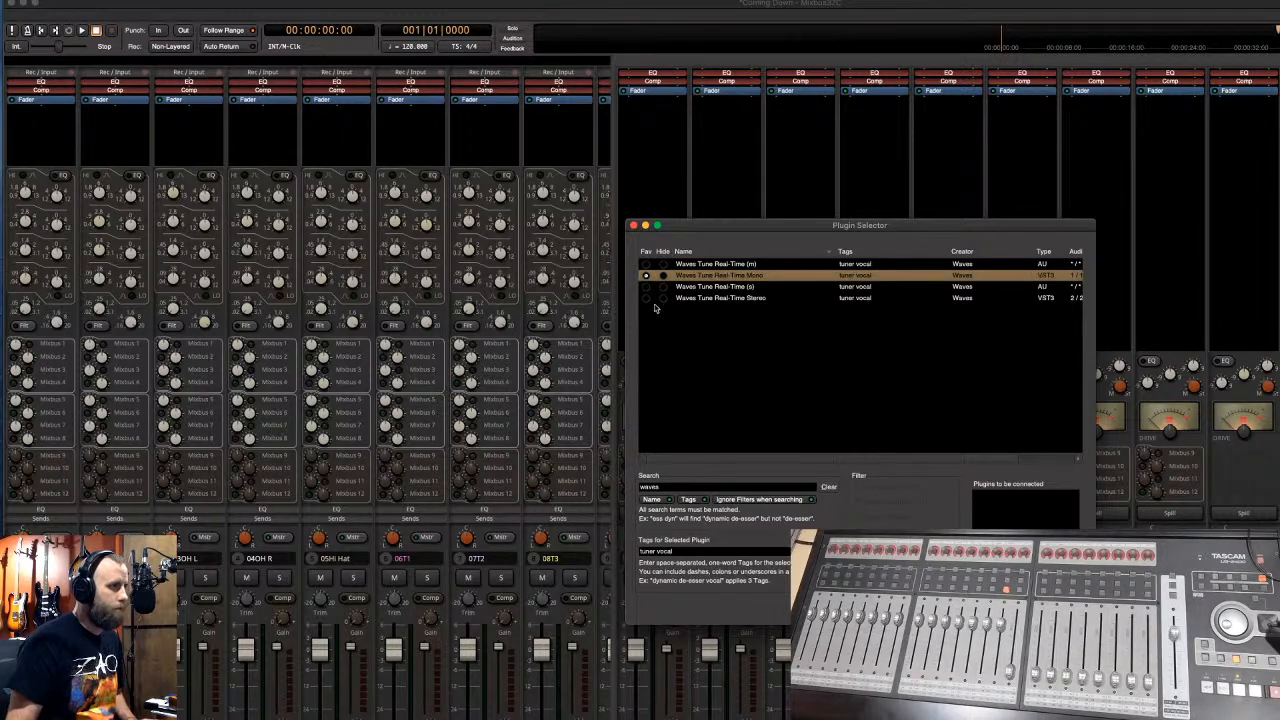
# - Search 'l2' and 'ssl' to favourite L2 Stereo, SSLChannel Mono and SSLChannel Stereo
pyautogui.doubleClick(641, 487)
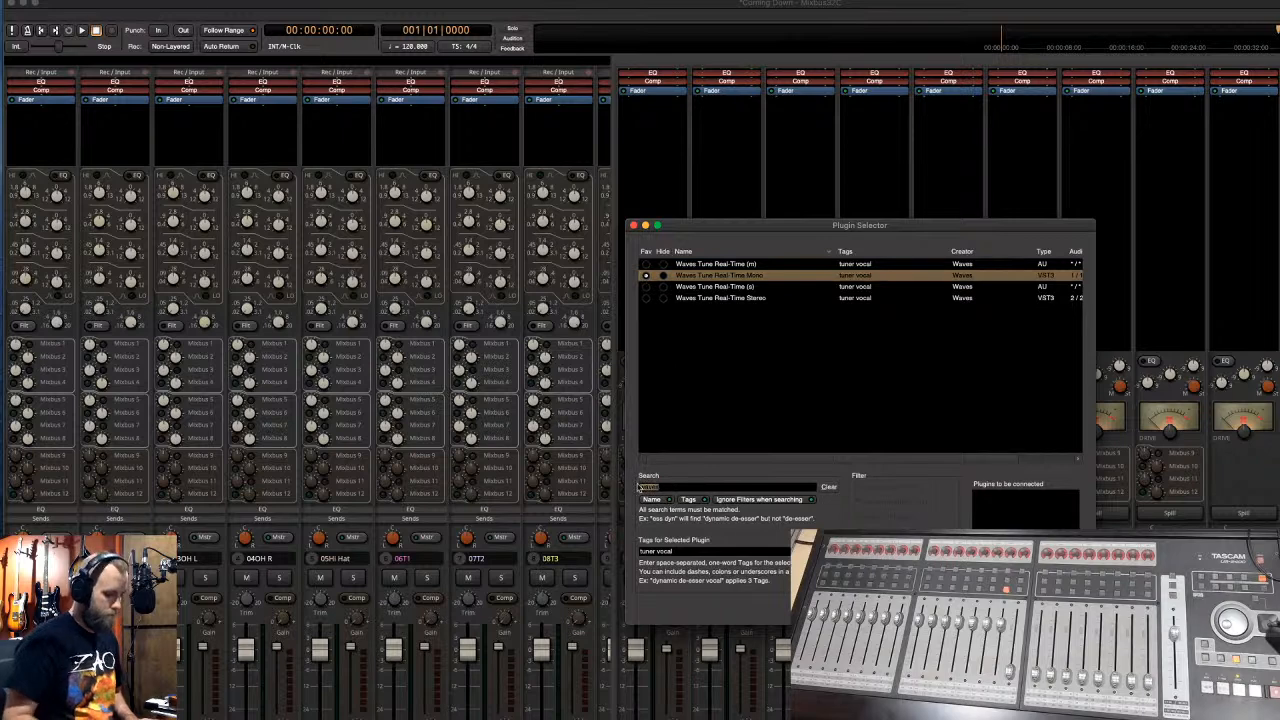
pyautogui.press('BackSpace')
pyautogui.write('l2')
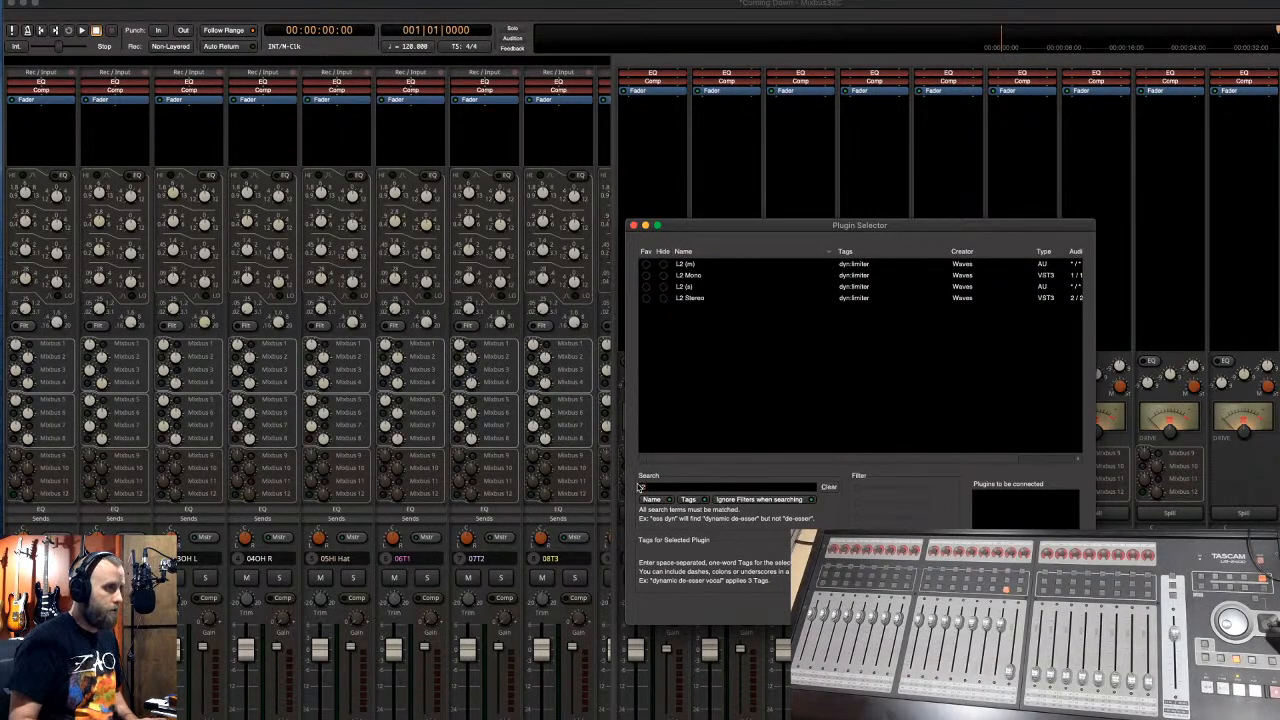
pyautogui.click(646, 299)
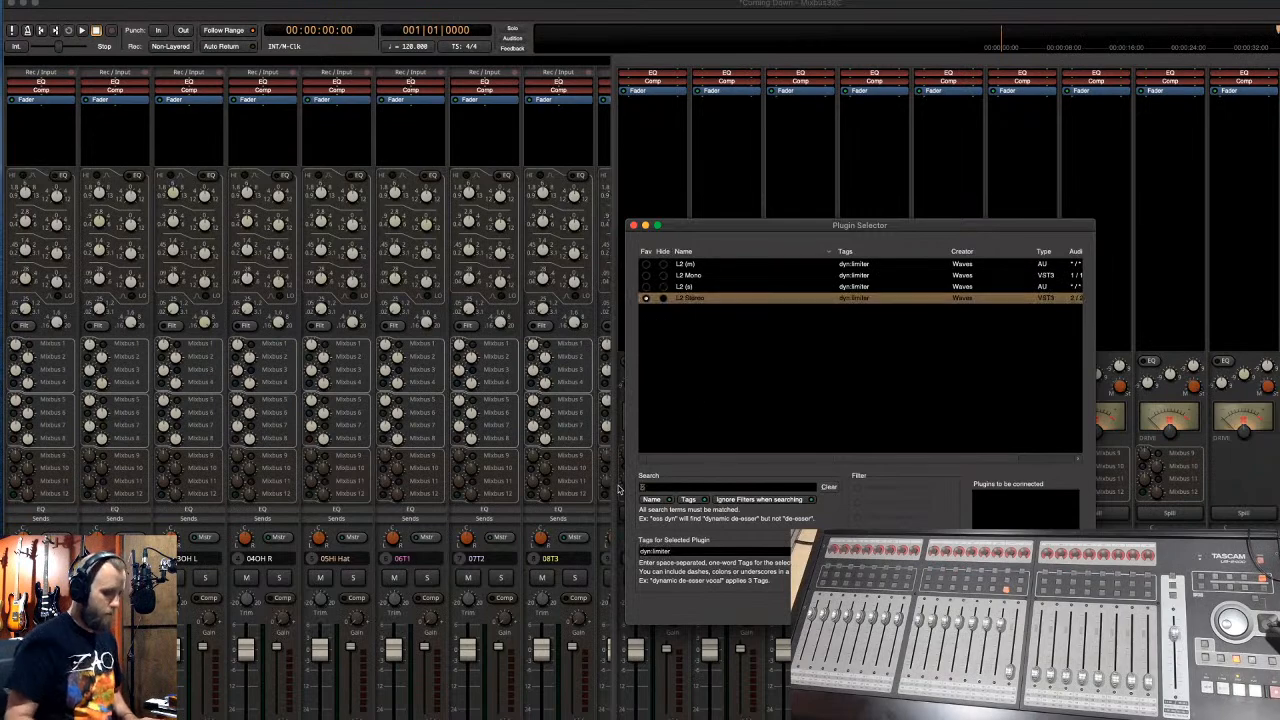
pyautogui.press('BackSpace')
pyautogui.press('BackSpace')
pyautogui.write('ssl')
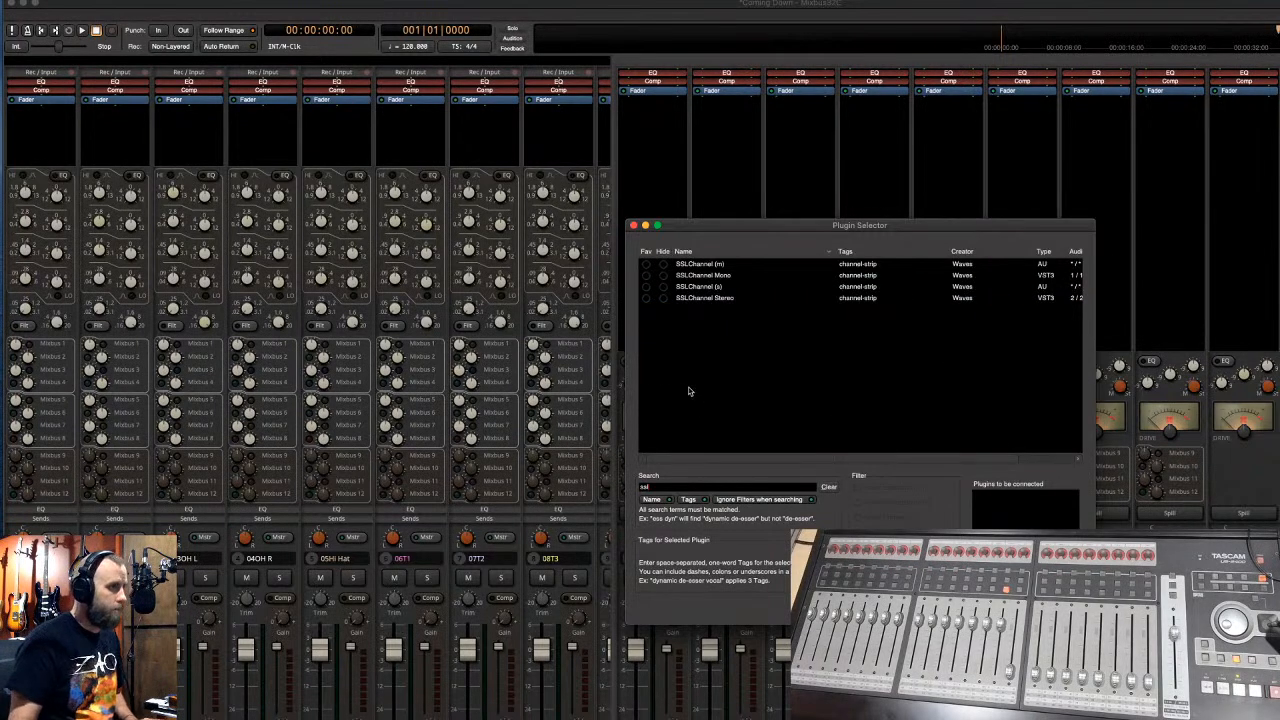
pyautogui.click(646, 276)
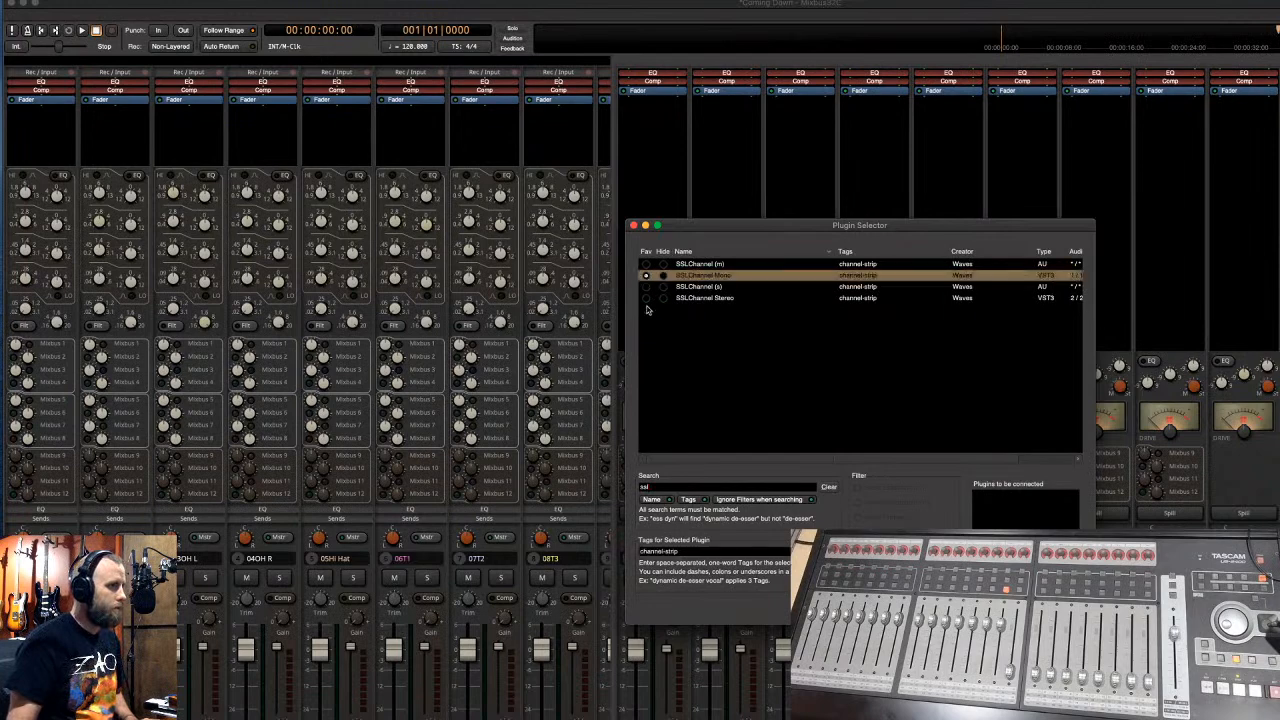
pyautogui.click(646, 298)
pyautogui.click(633, 225)
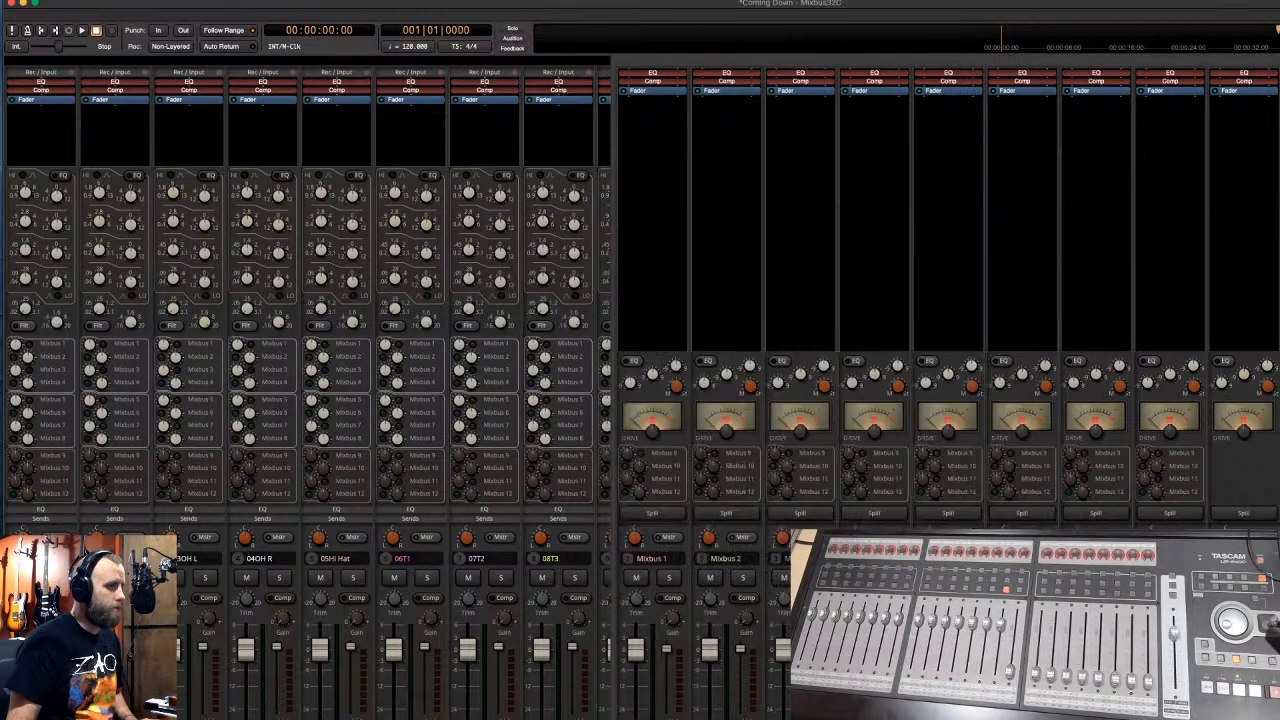
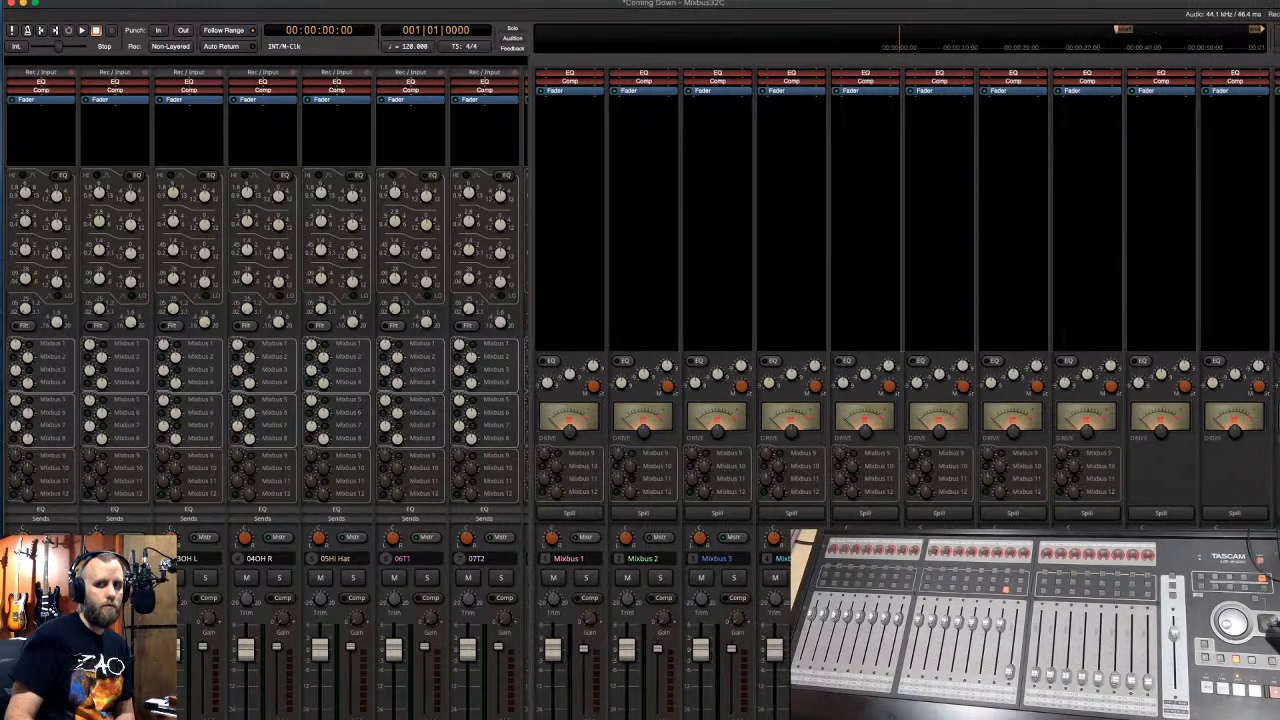
# - Widen the mixer to reveal the master strip, then browse the New Plugin favorites menus without adding anything
pyautogui.moveTo(1257, 712)
pyautogui.mouseDown()
pyautogui.moveTo(1245, 712)
pyautogui.moveTo(1274, 712)
pyautogui.mouseUp()
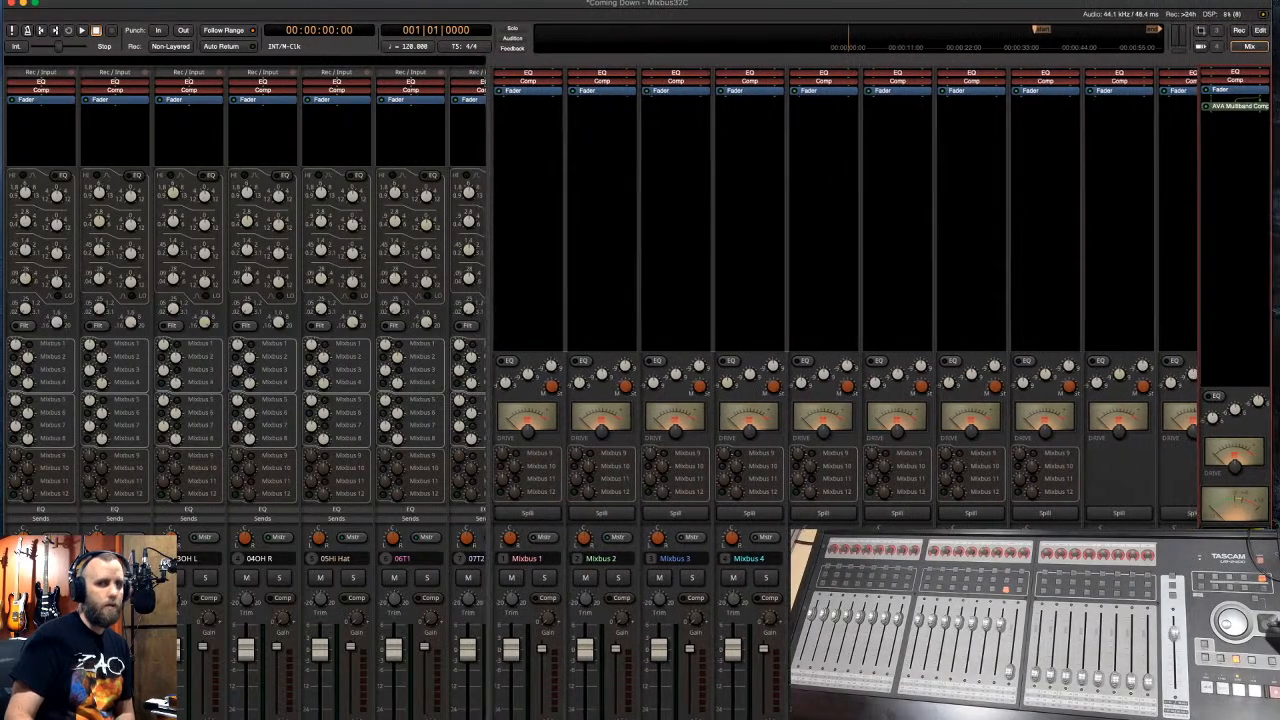
pyautogui.rightClick(1222, 124)
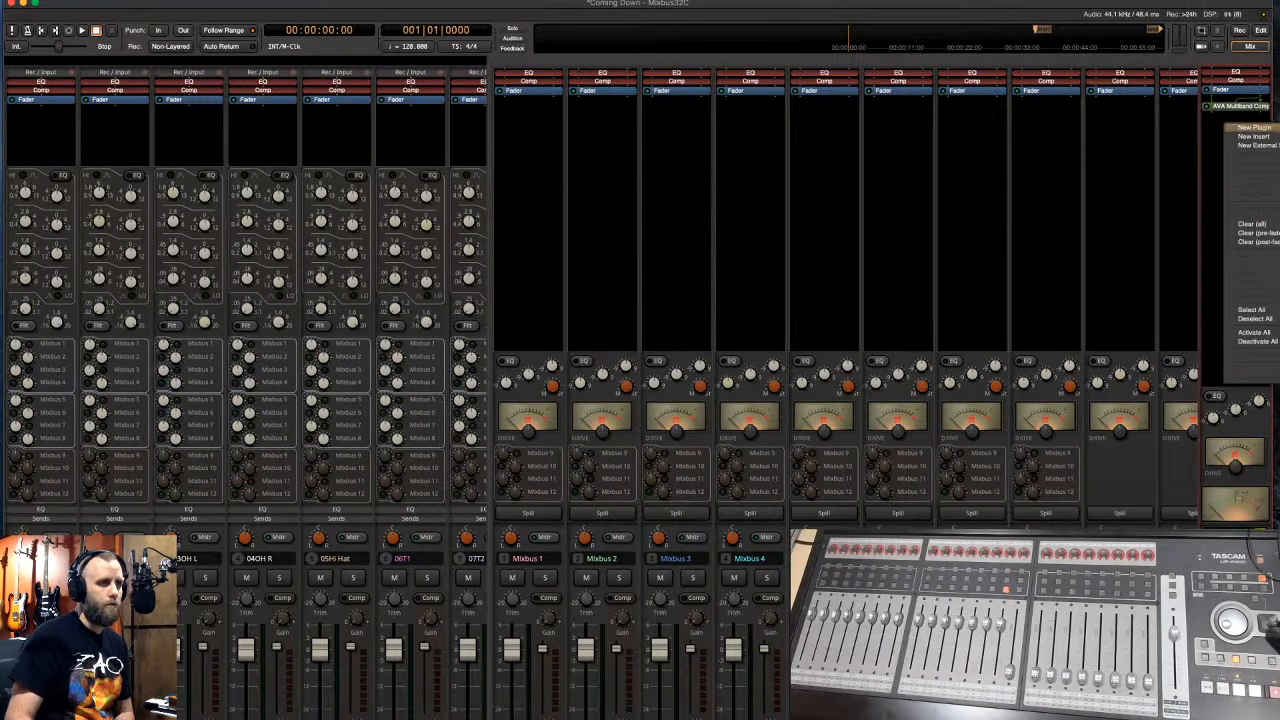
pyautogui.rightClick(737, 107)
pyautogui.moveTo(772, 111)
pyautogui.moveTo(906, 116)
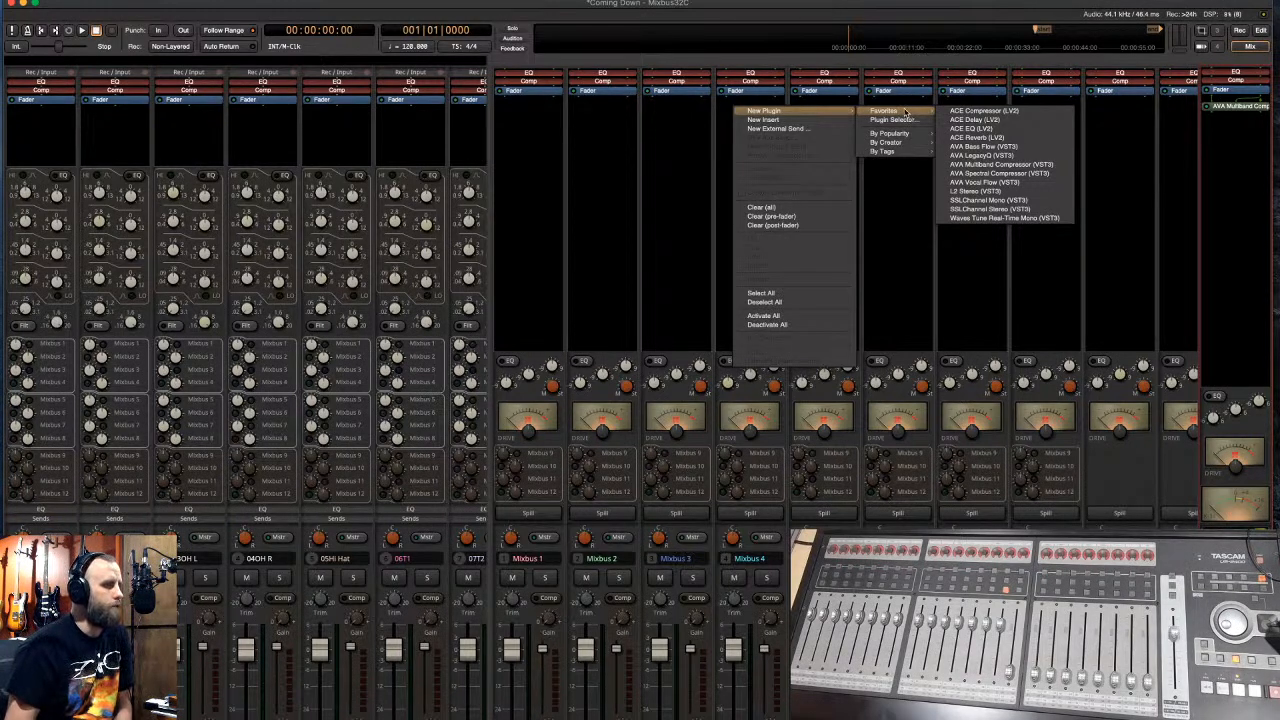
pyautogui.click(938, 4)
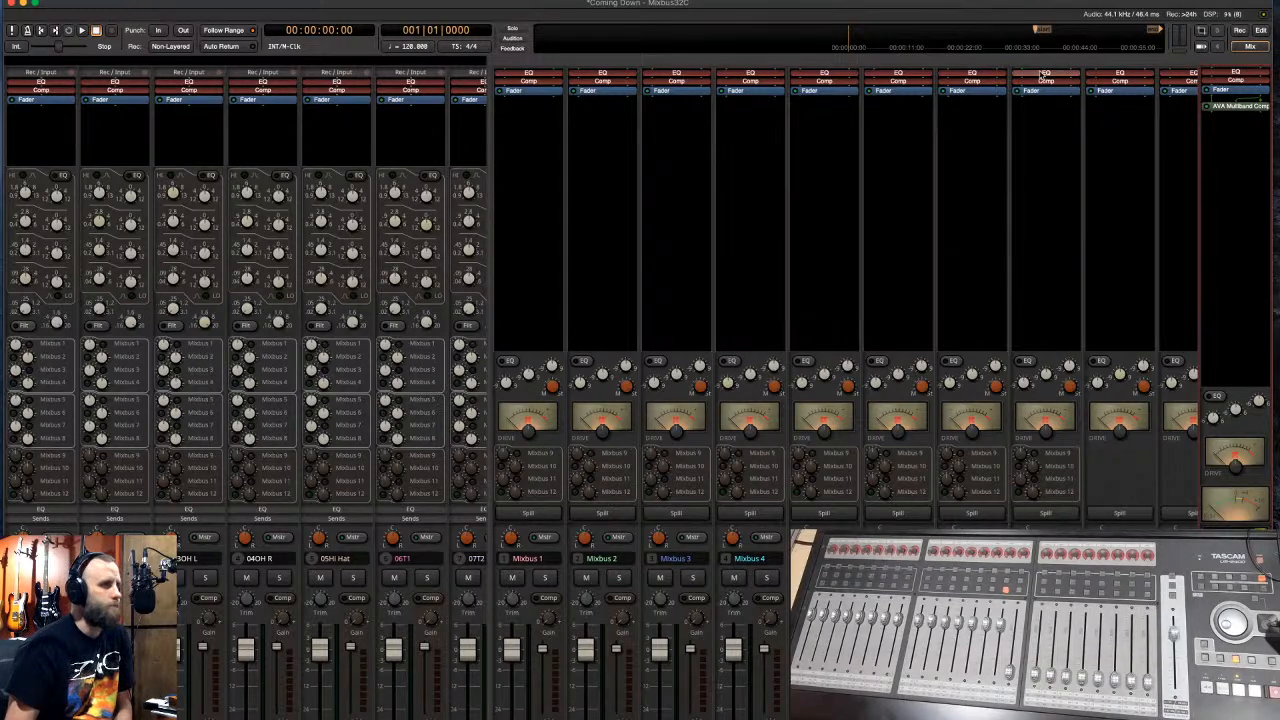
# - Open the bus Plugin Selector, search 'reverb' and inspect the ValhallaRoom plugin's tags
pyautogui.doubleClick(951, 133)
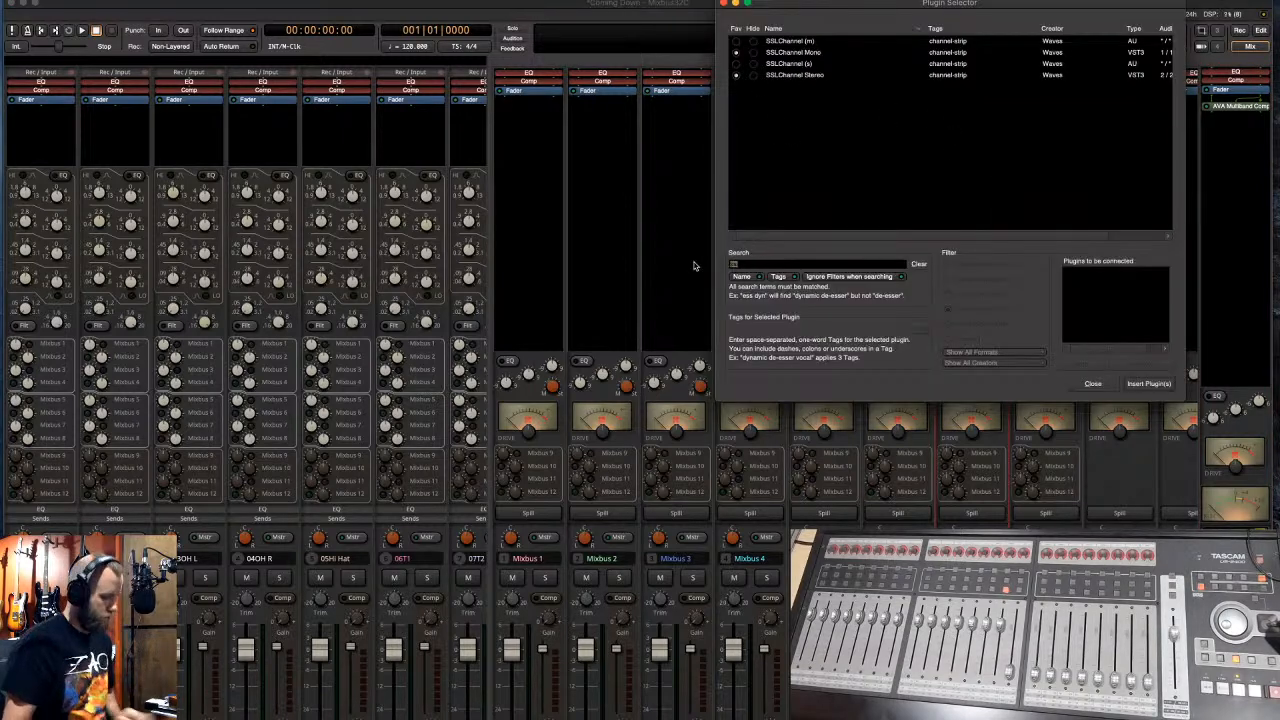
pyautogui.write('gverb')
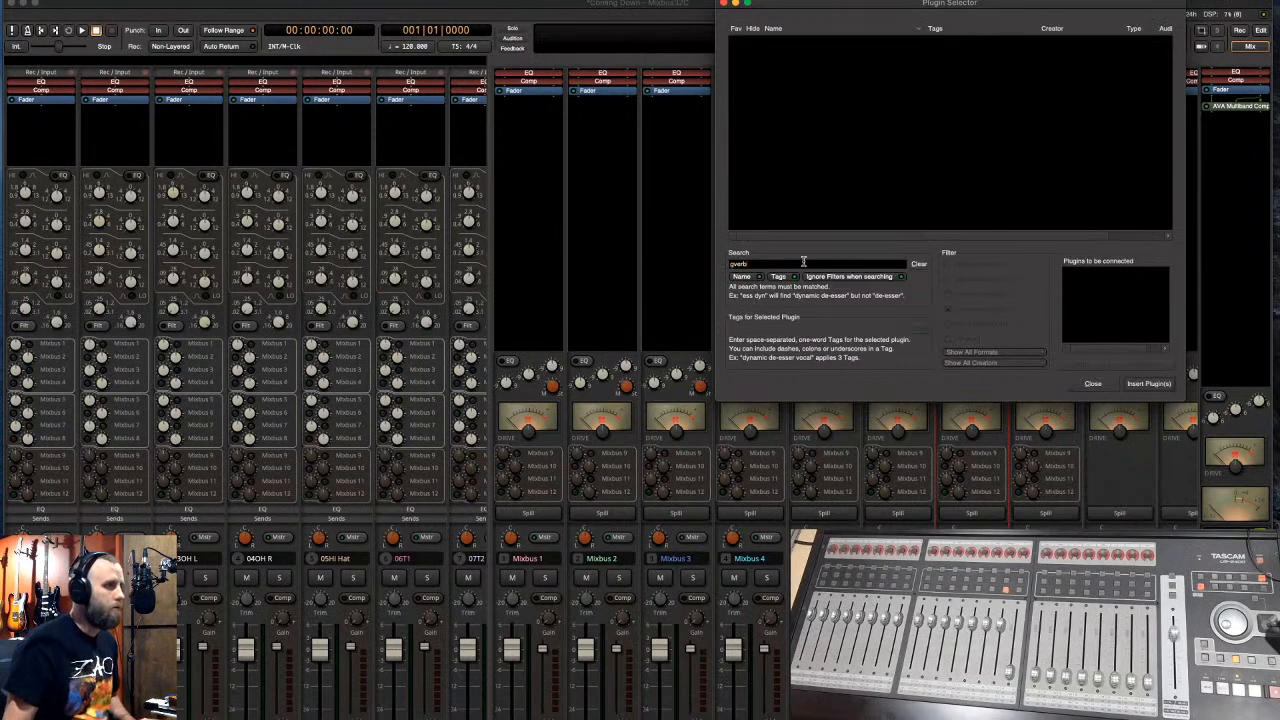
pyautogui.moveTo(803, 263); pyautogui.dragTo(687, 263)
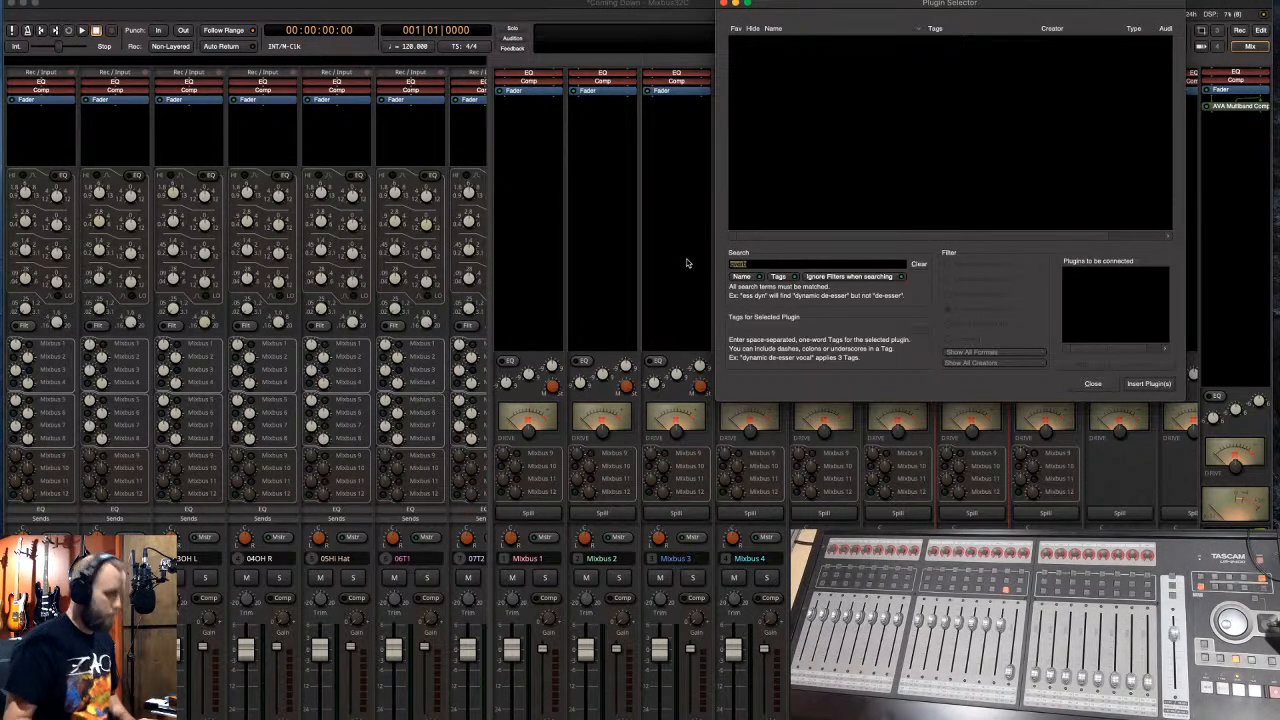
pyautogui.write('reverb')
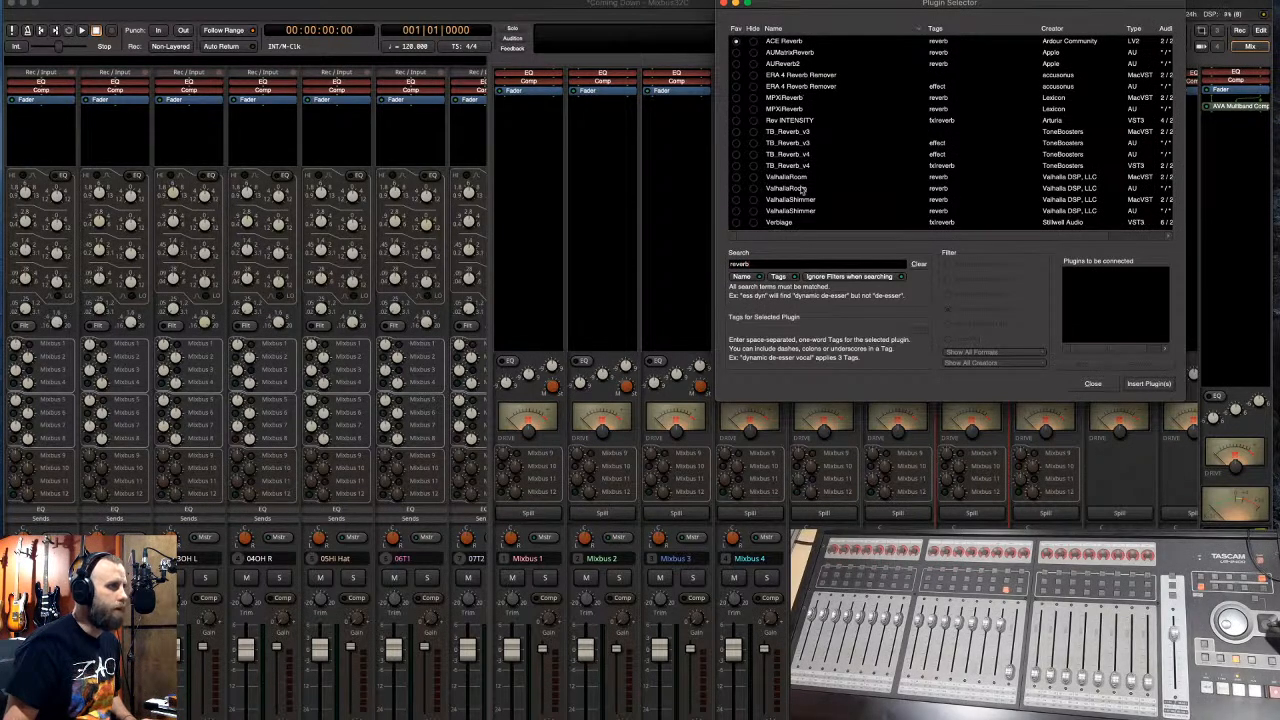
pyautogui.click(736, 190)
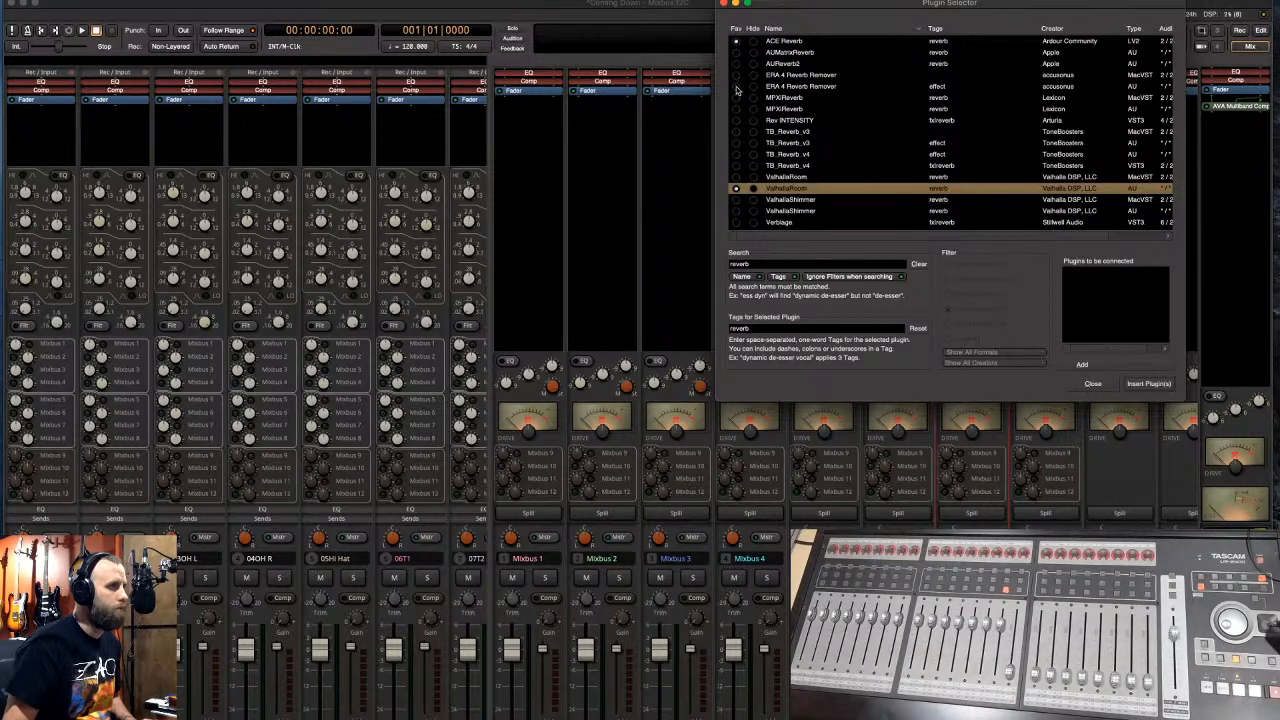
# - Try searches 'l2', 'lv', 'verb' and 'harr' in the favorites list
pyautogui.moveTo(763, 263); pyautogui.dragTo(712, 262)
pyautogui.write('l2')
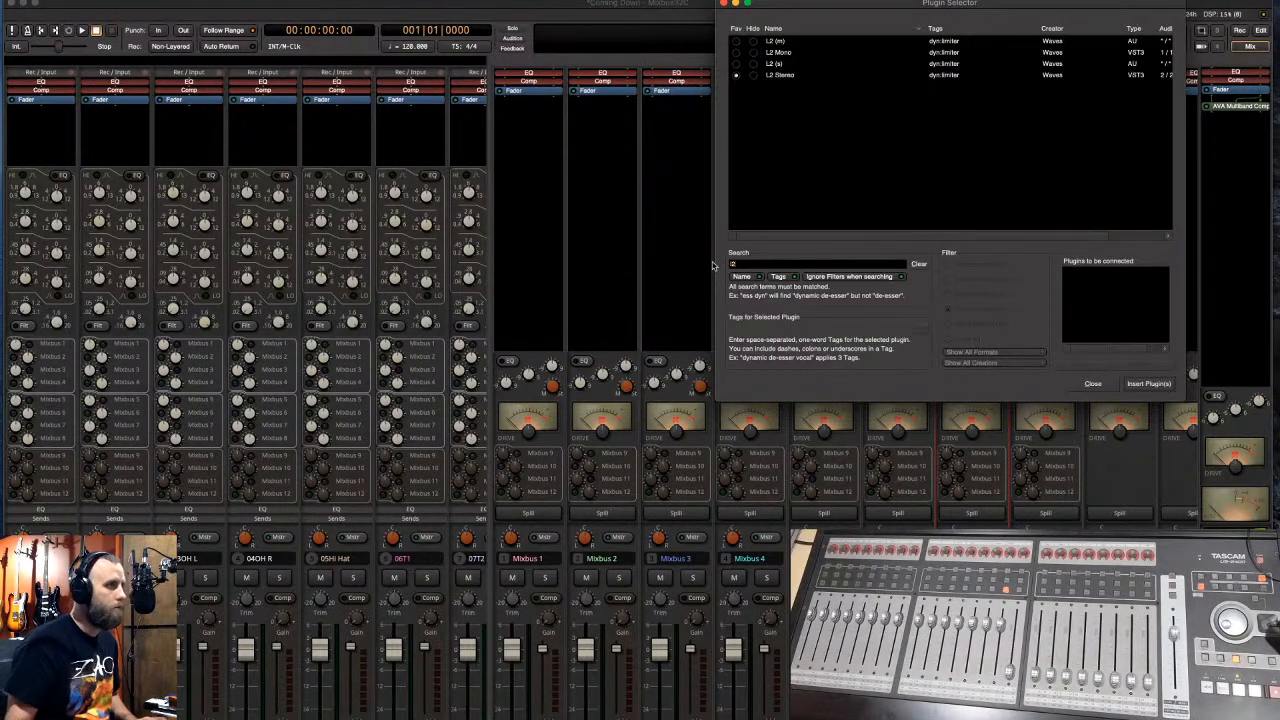
pyautogui.press('BackSpace')
pyautogui.press('BackSpace')
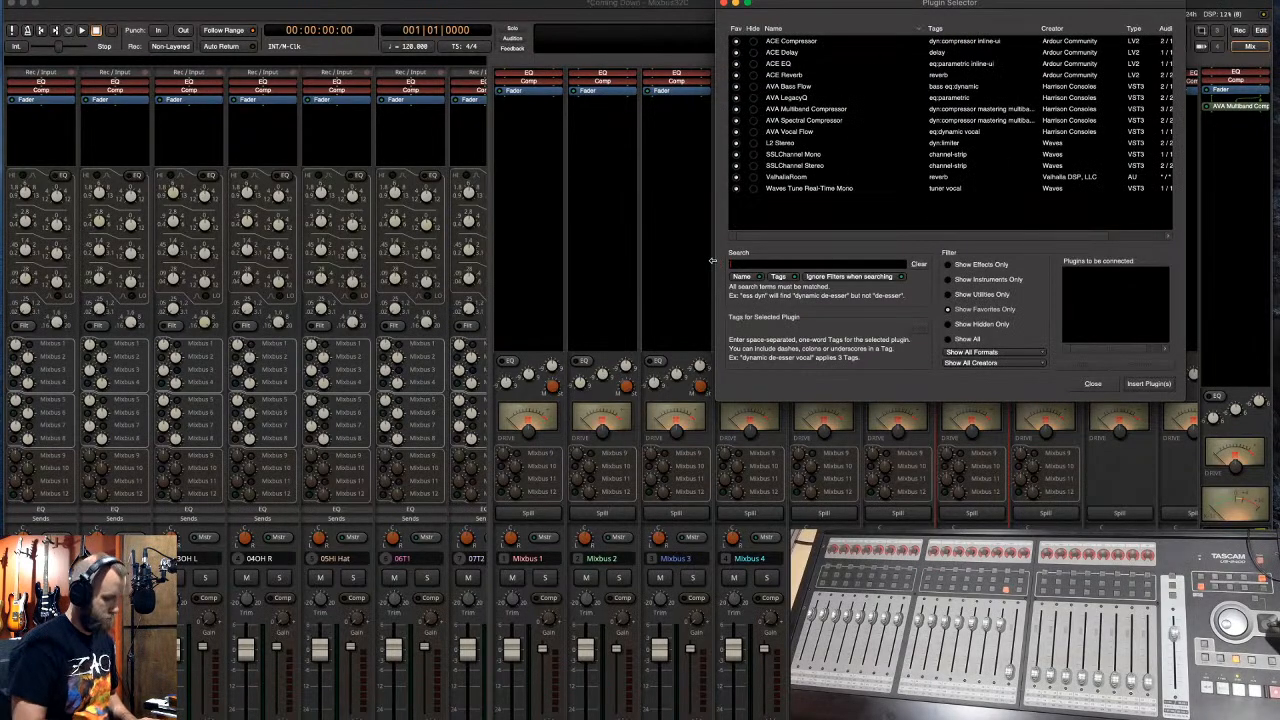
pyautogui.write('lv2')
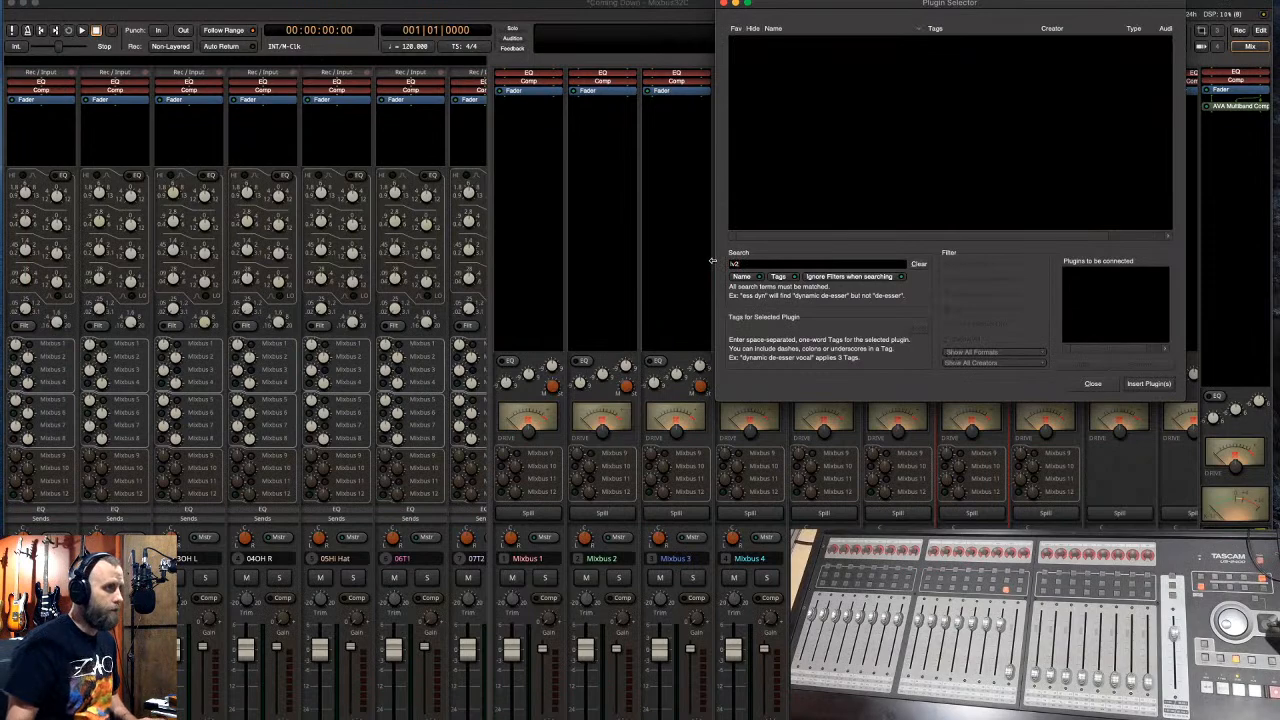
pyautogui.press('BackSpace')
pyautogui.press('BackSpace')
pyautogui.press('BackSpace')
pyautogui.write('verb')
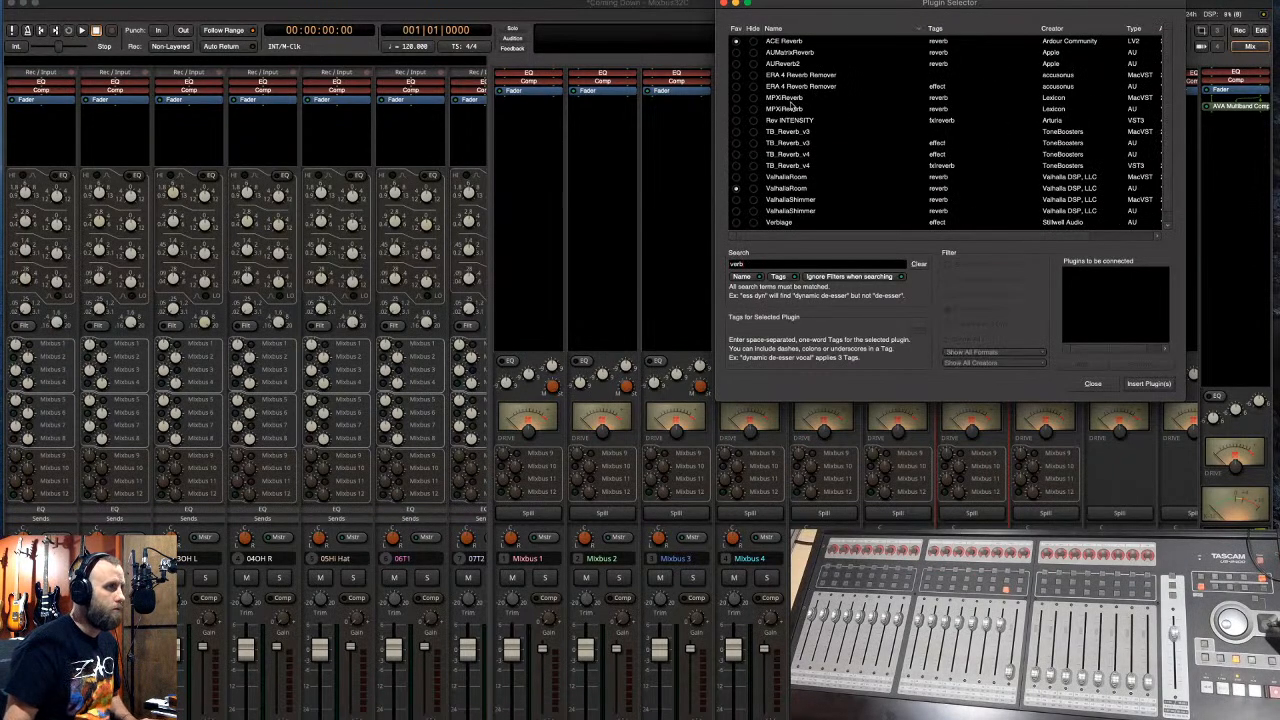
pyautogui.scroll(-1, 791, 103)
pyautogui.scroll(1, 793, 111)
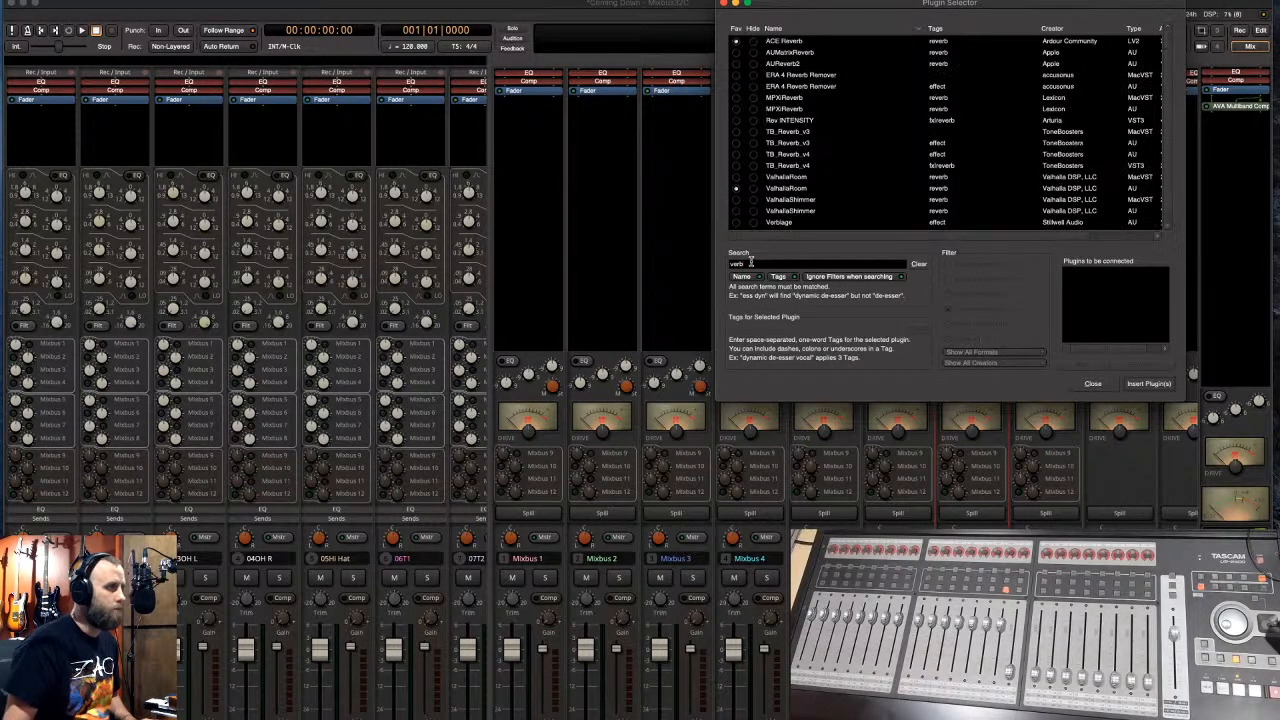
pyautogui.write('harr')
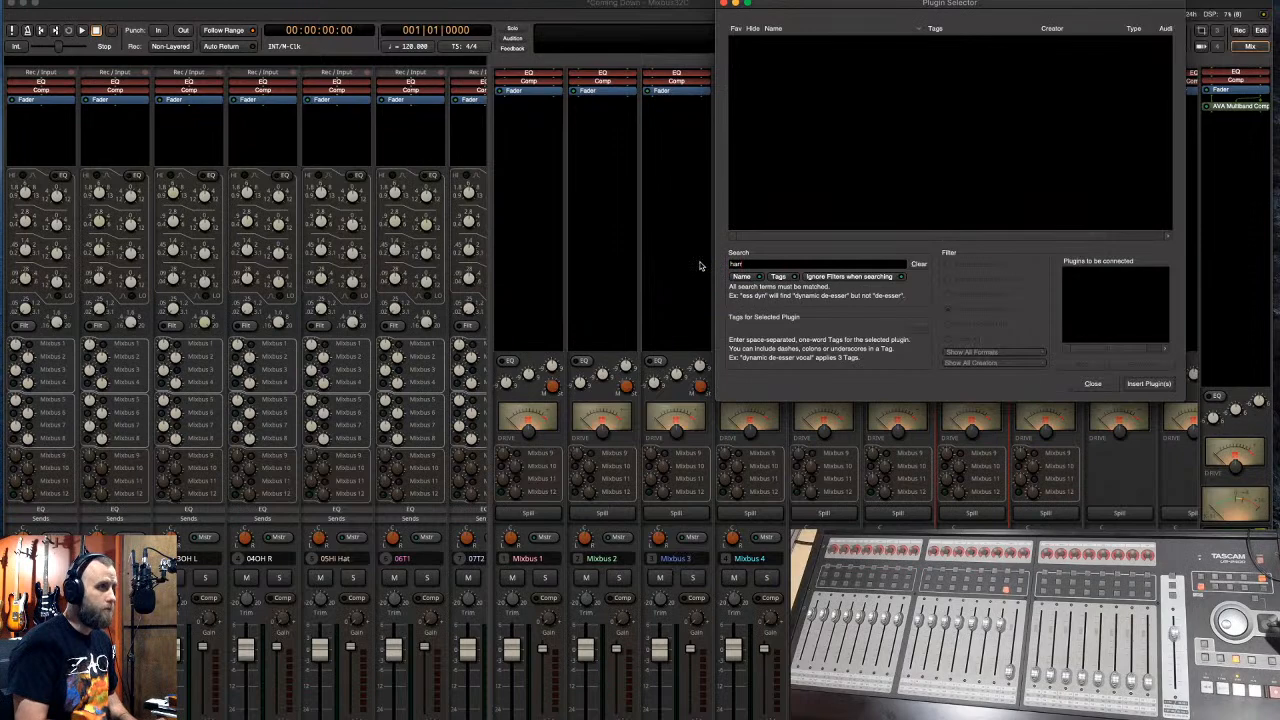
pyautogui.press('BackSpace')
pyautogui.press('BackSpace')
pyautogui.press('BackSpace')
pyautogui.press('BackSpace')
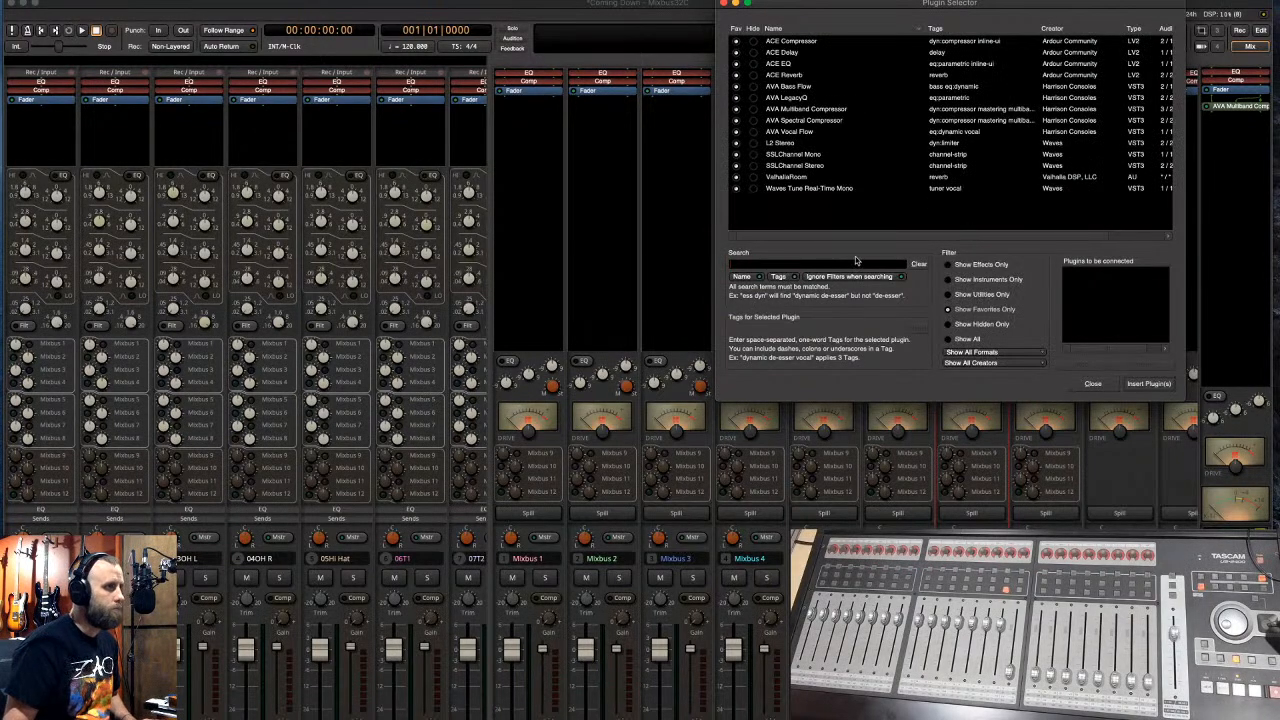
# - Show all effect plugins, search 'verb' and select Rev INTENSITY
pyautogui.click(948, 264)
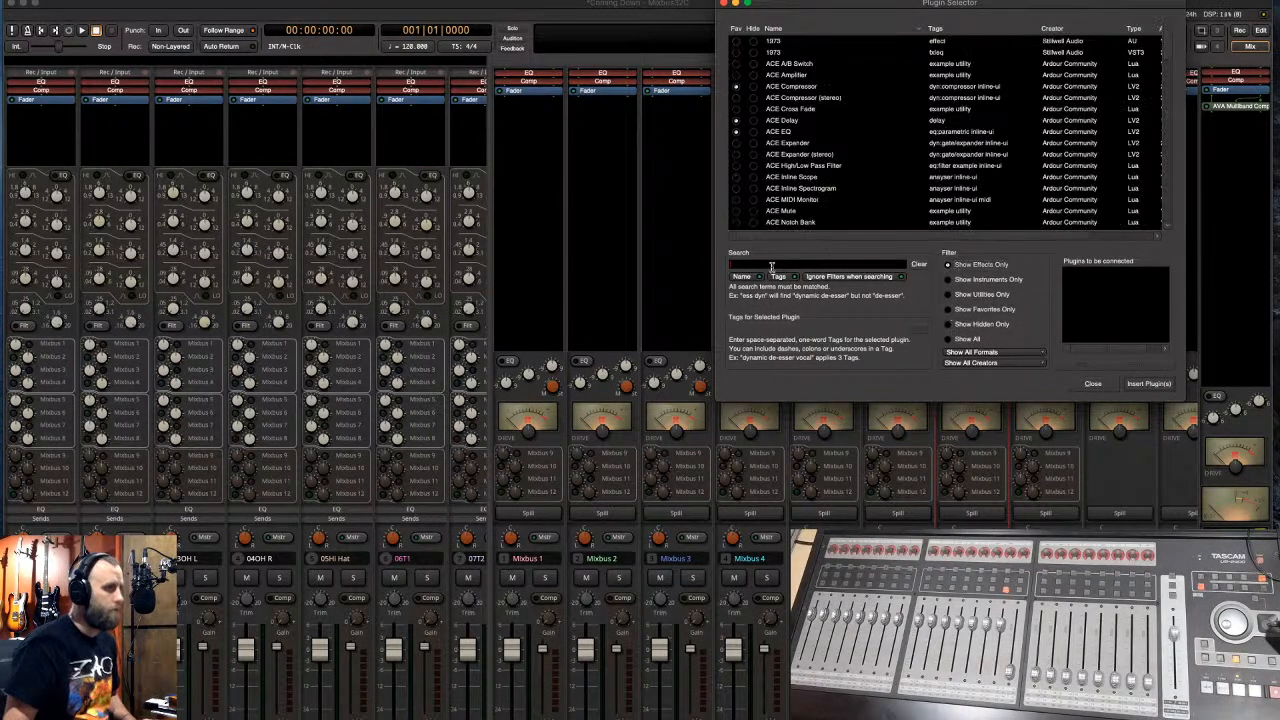
pyautogui.write('gverb')
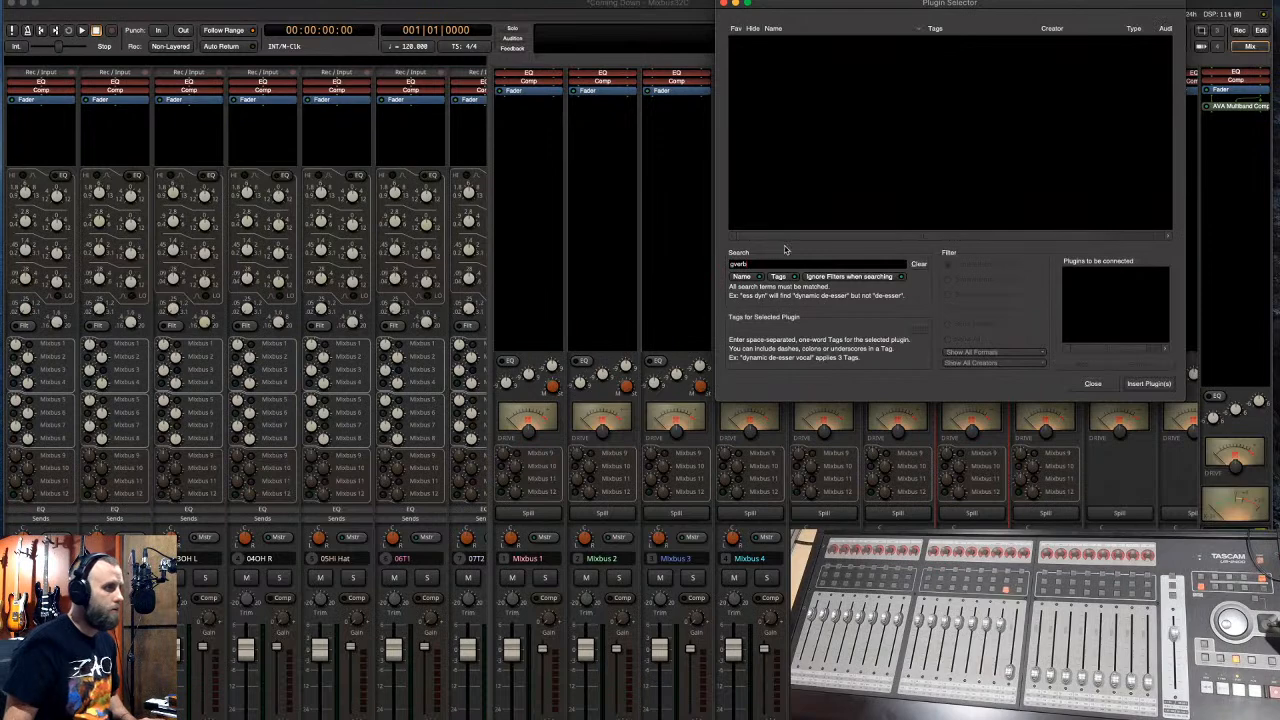
pyautogui.moveTo(773, 260); pyautogui.dragTo(722, 260)
pyautogui.write('verb')
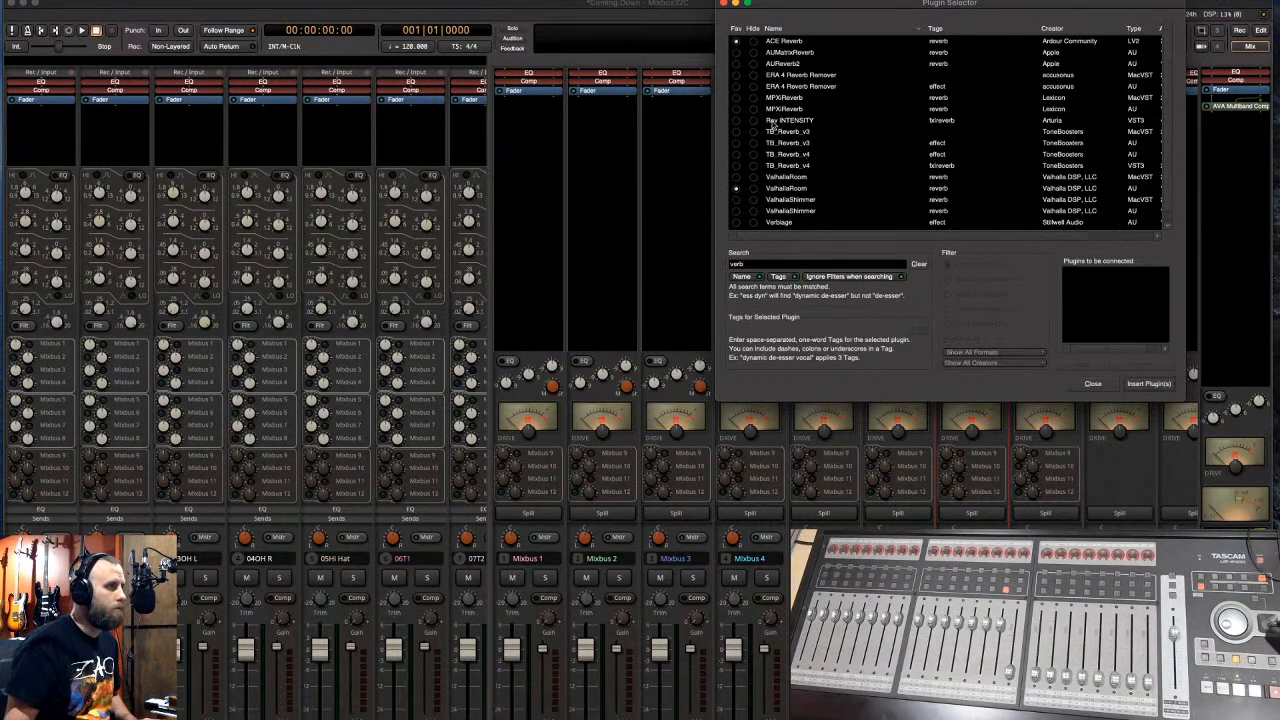
pyautogui.click(741, 121)
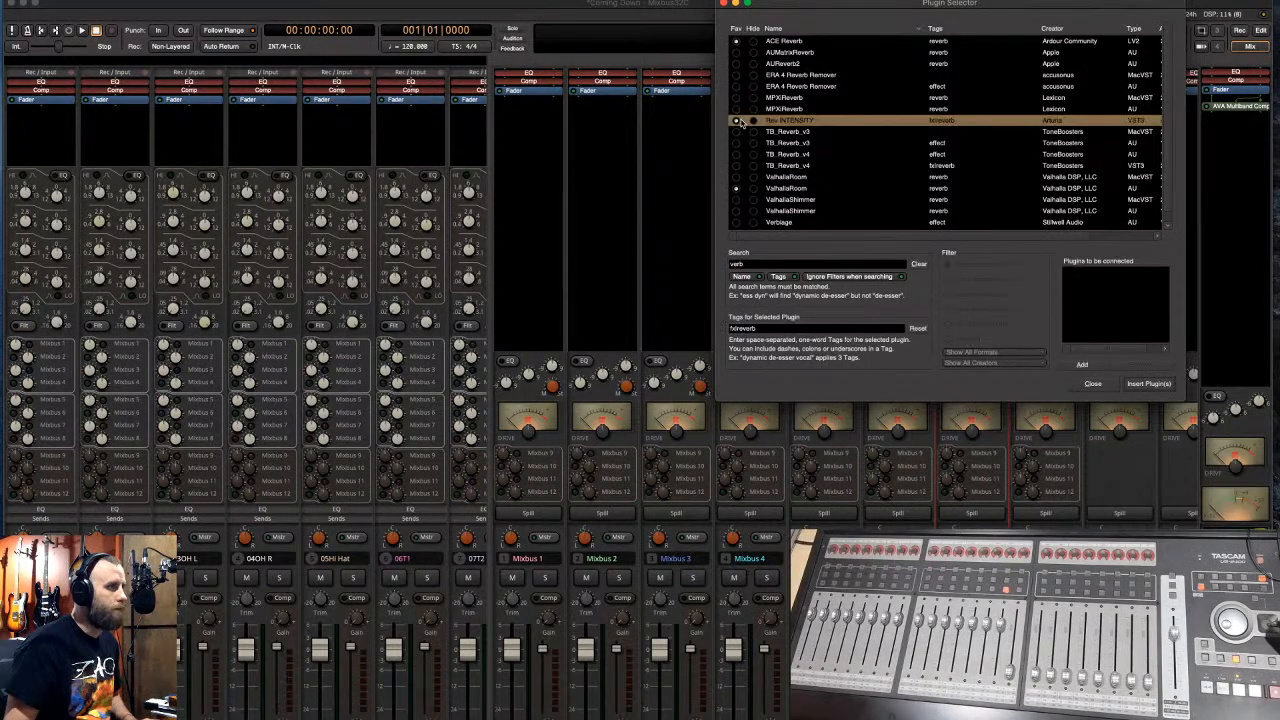
pyautogui.scroll(-1, 779, 115)
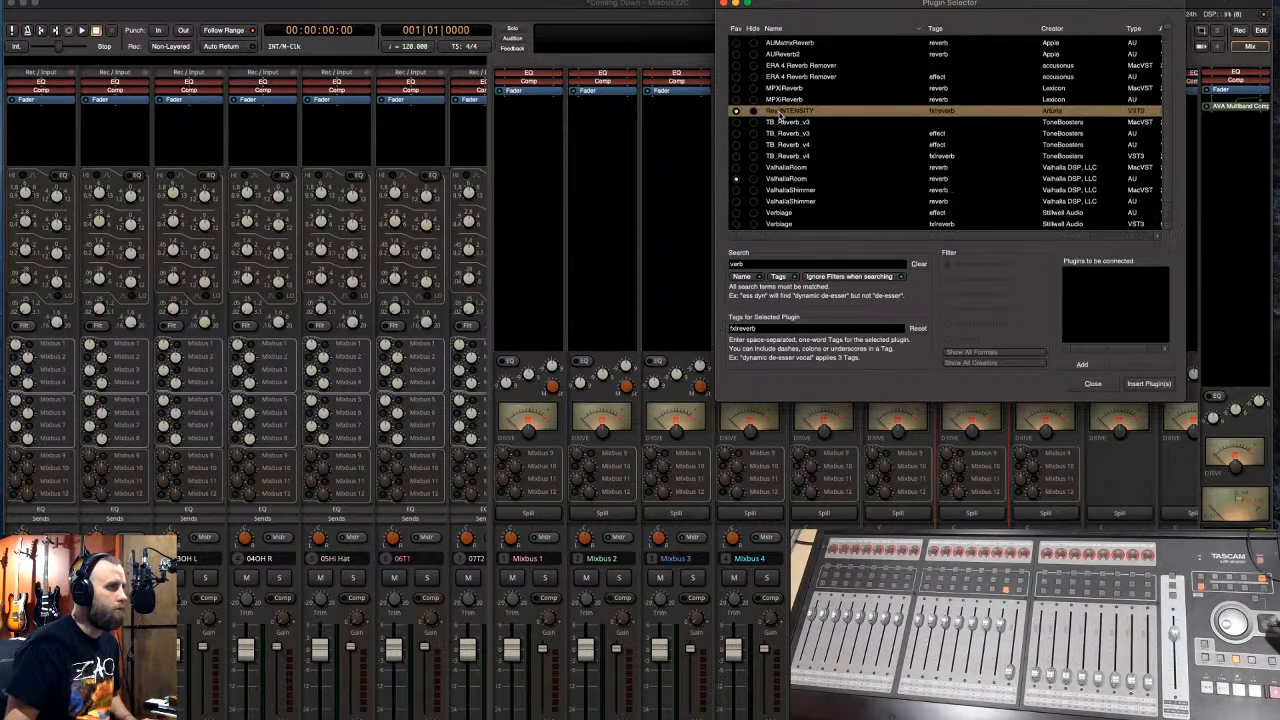
pyautogui.scroll(1, 779, 195)
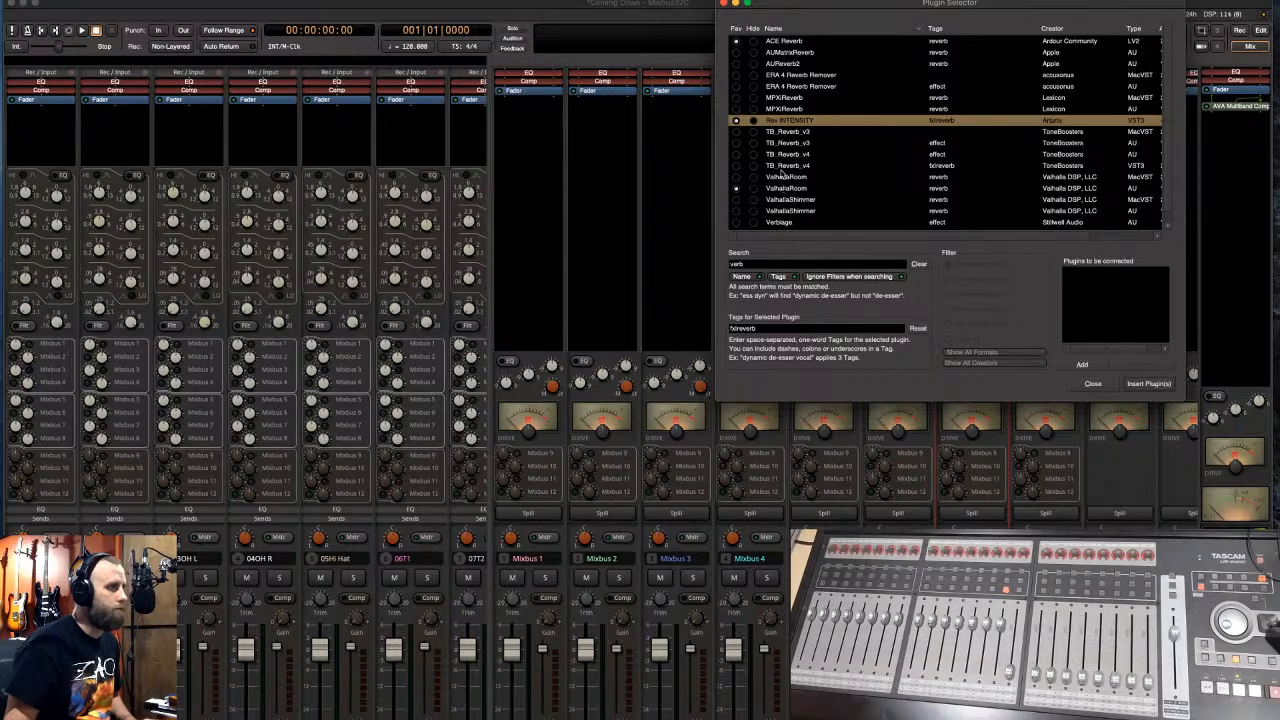
# - Close the Plugin Selector, narrow the input strips to show more buses, and browse a mix bus plugin menu
pyautogui.click(724, 4)
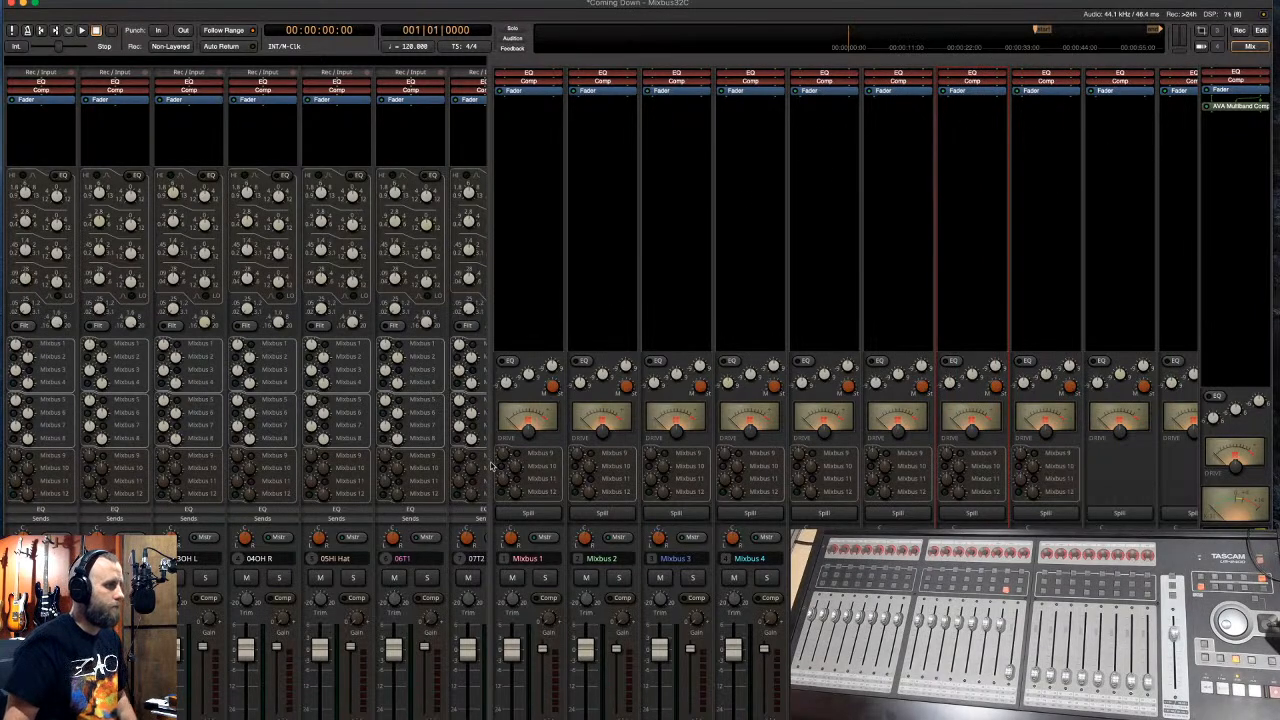
pyautogui.moveTo(488, 462); pyautogui.dragTo(311, 458)
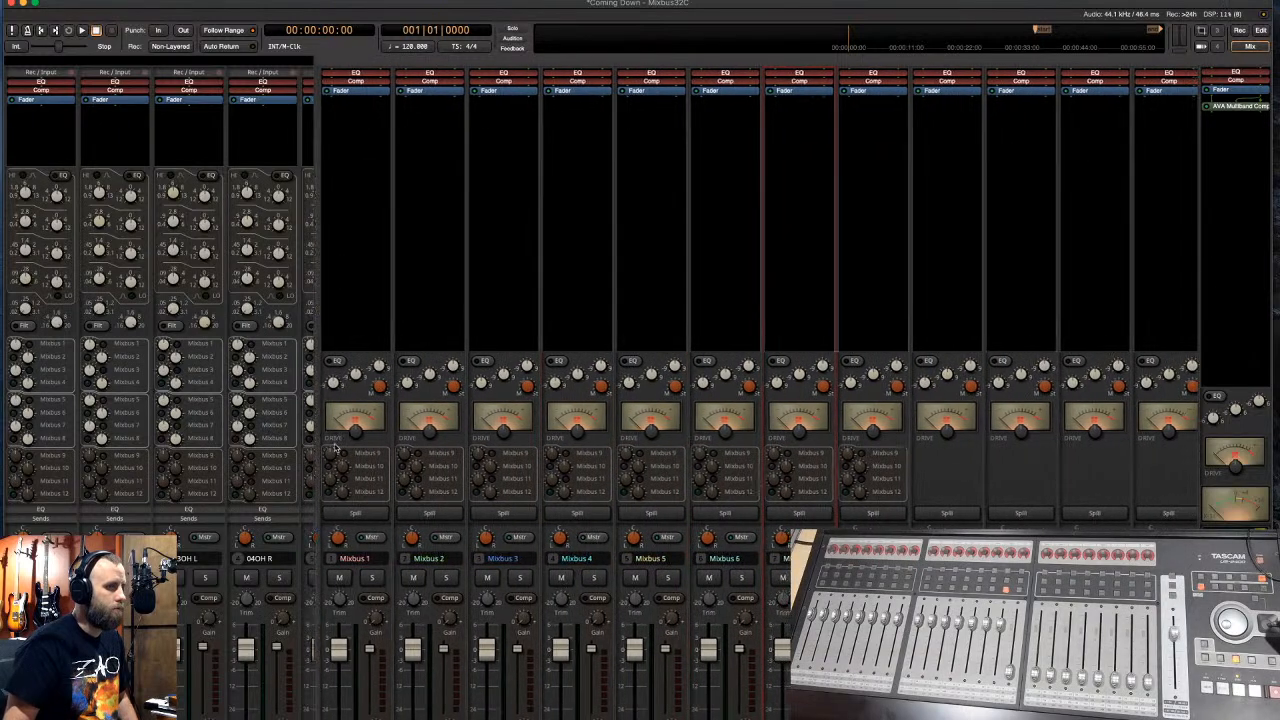
pyautogui.rightClick(1089, 112)
pyautogui.moveTo(1095, 113)
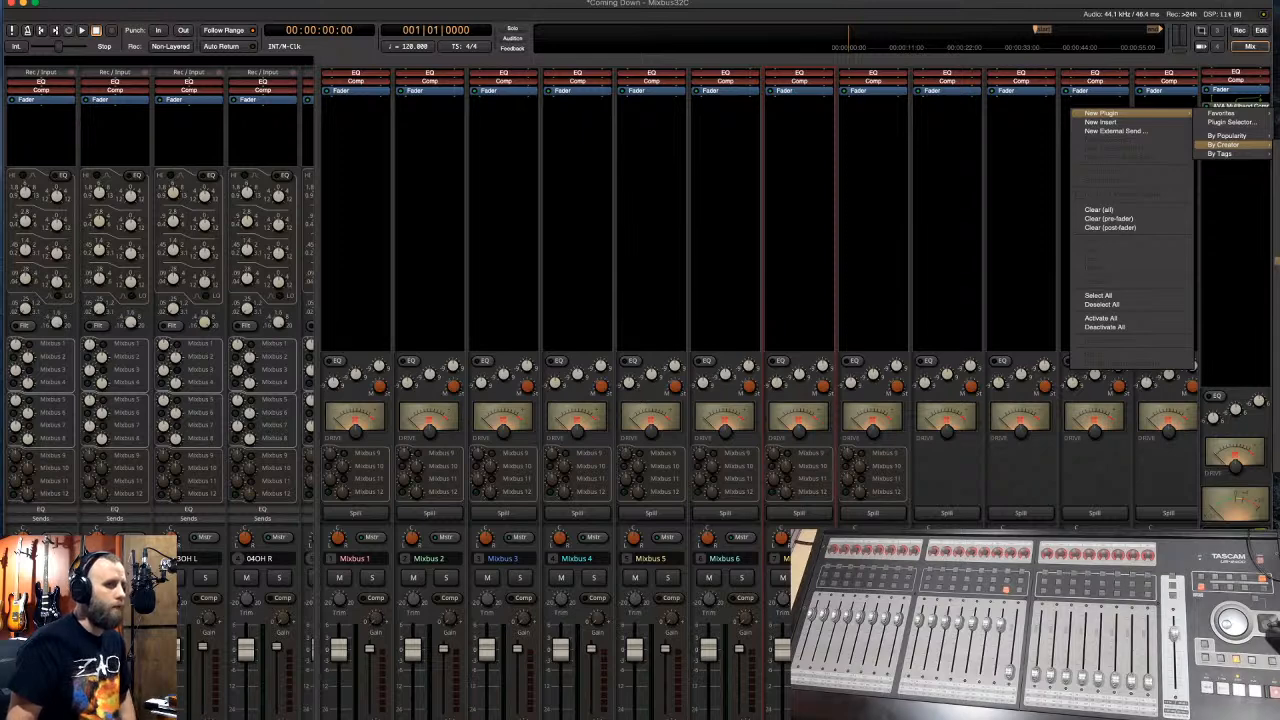
pyautogui.click(1238, 293)
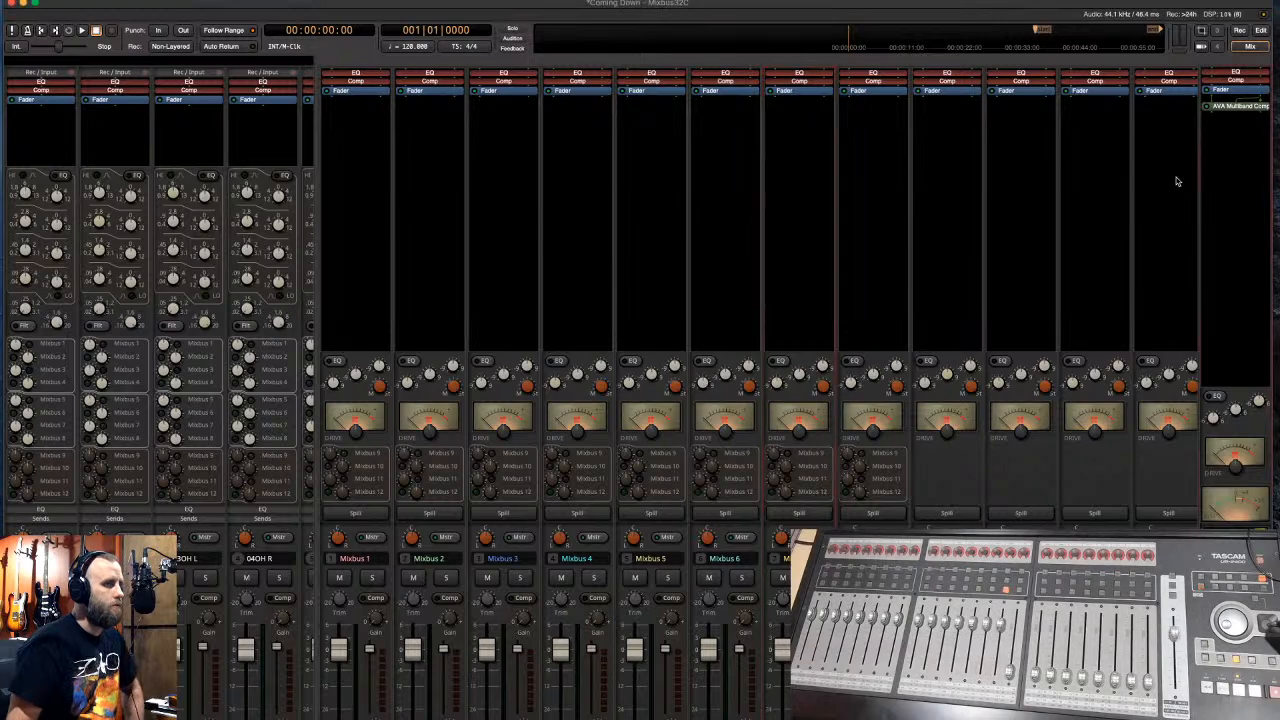
# - In the plugin chooser, list every plugin and hide GVerb+ (Mono) and GVerb+ (Stereo)
pyautogui.doubleClick(988, 130)
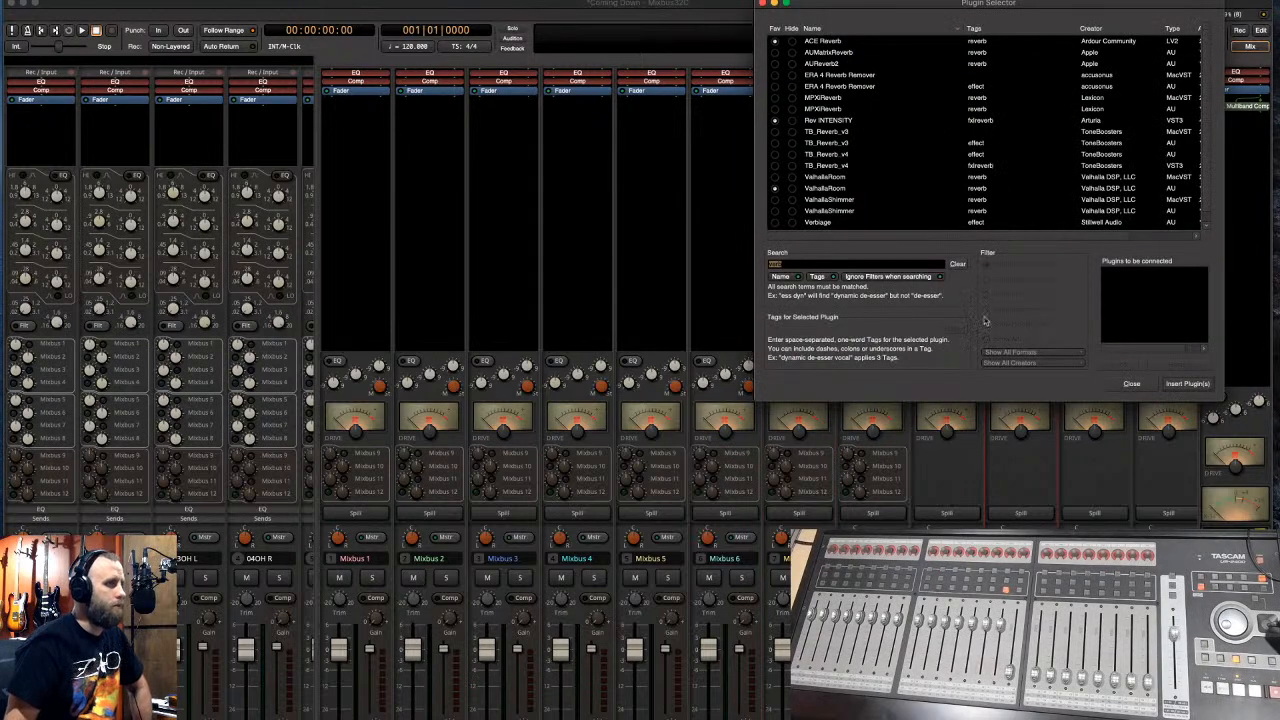
pyautogui.click(958, 264)
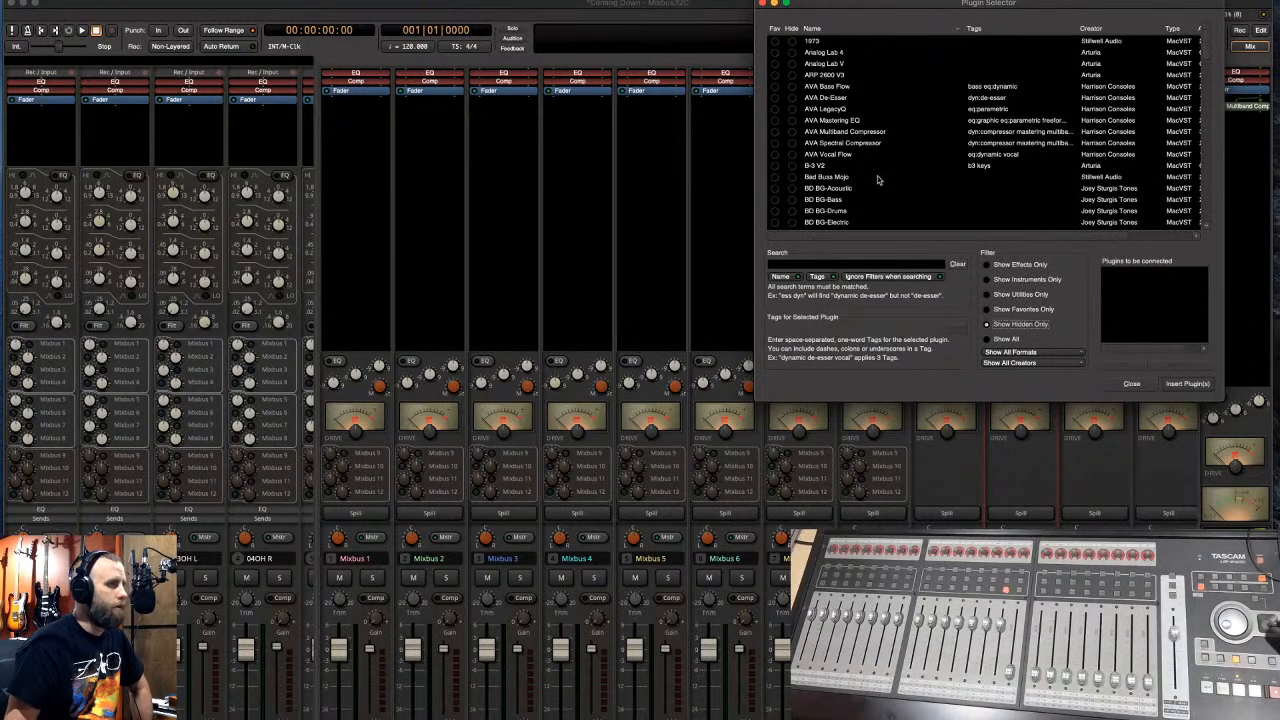
pyautogui.scroll(-10, 868, 148)
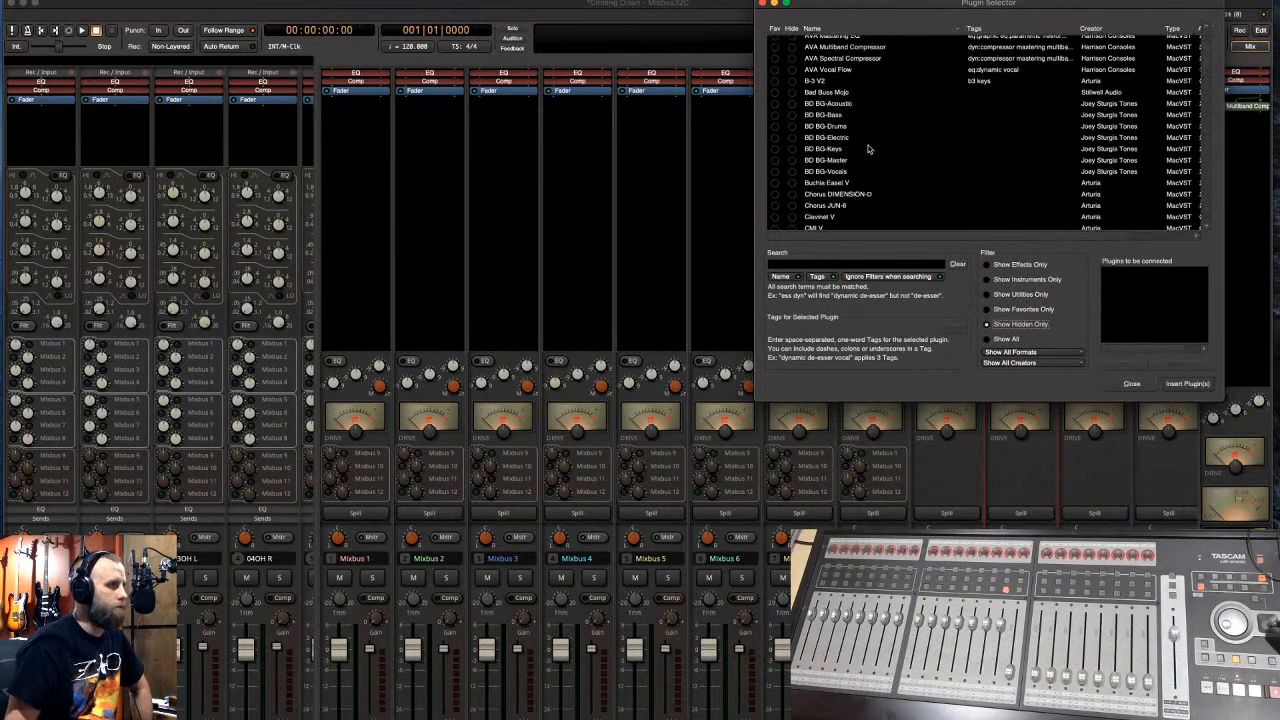
pyautogui.scroll(-5, 868, 148)
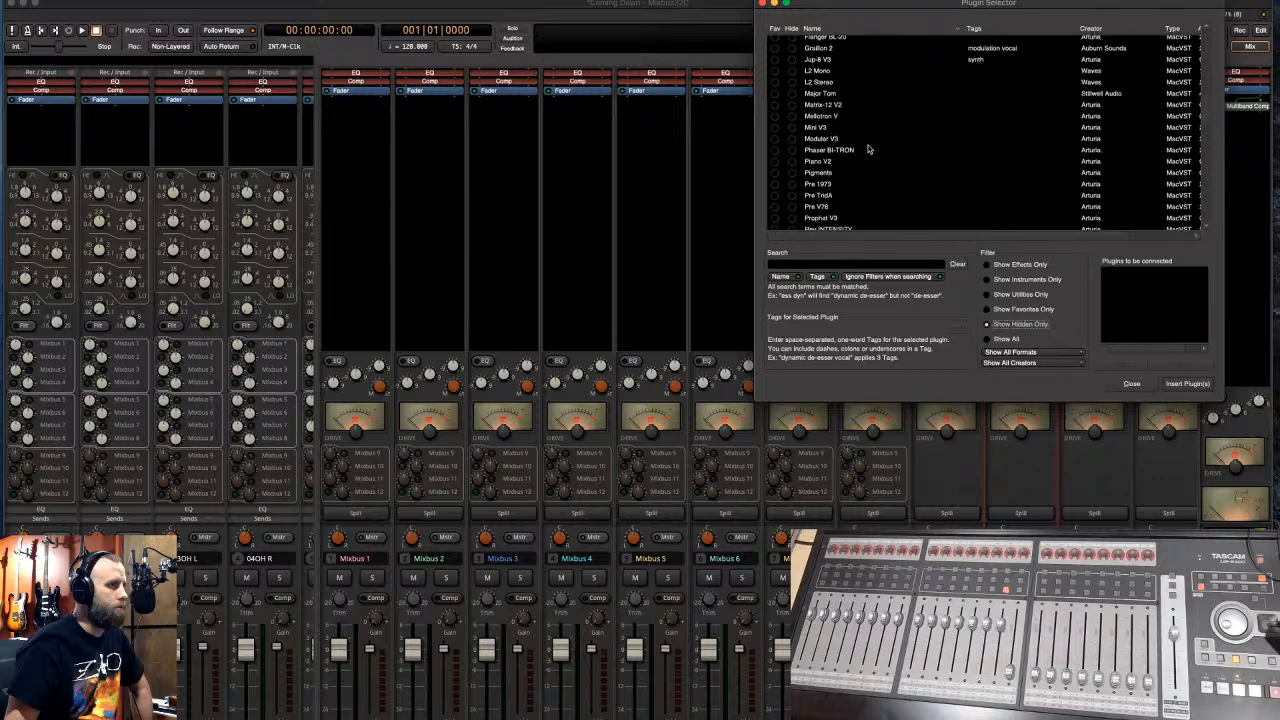
pyautogui.scroll(-10, 868, 148)
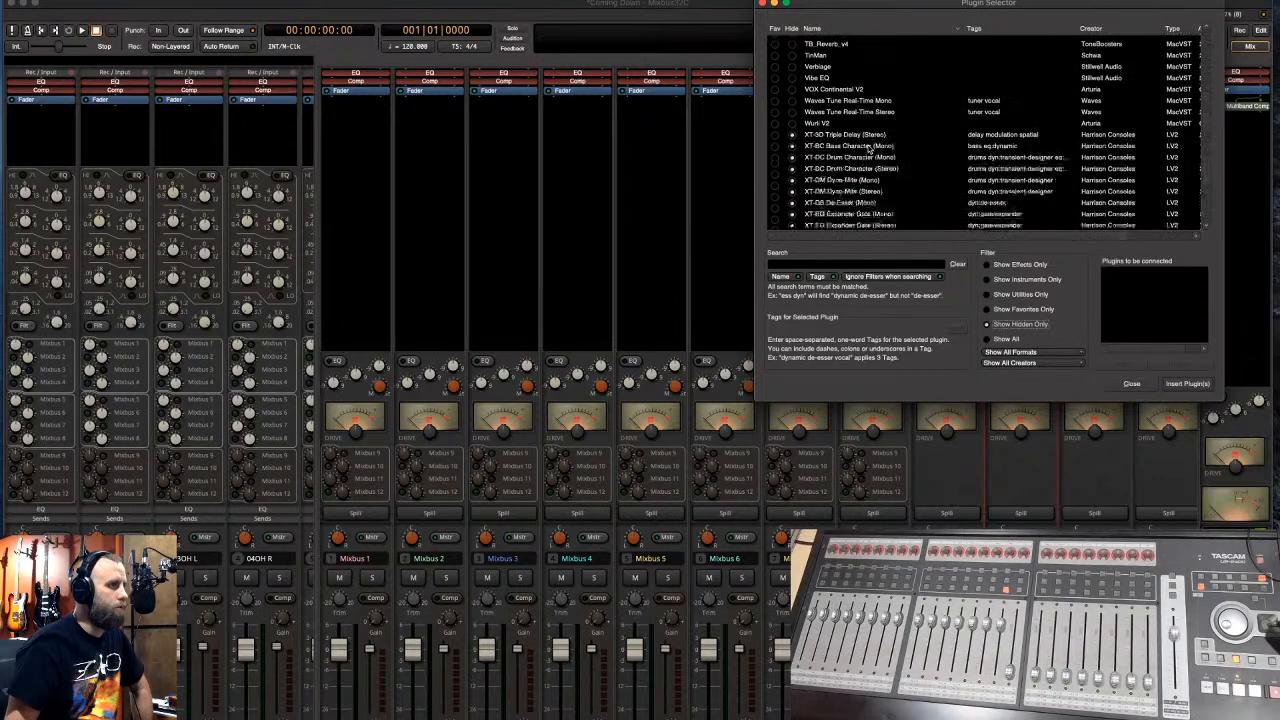
pyautogui.scroll(-3, 868, 148)
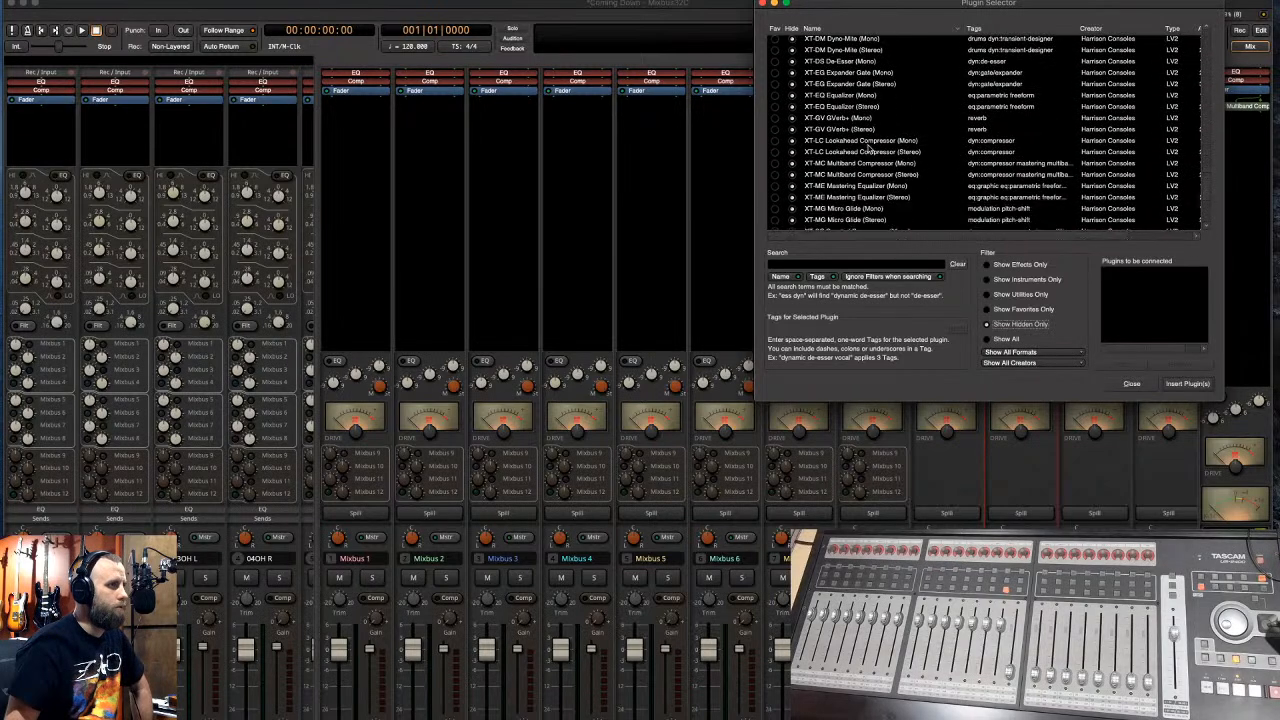
pyautogui.click(792, 118)
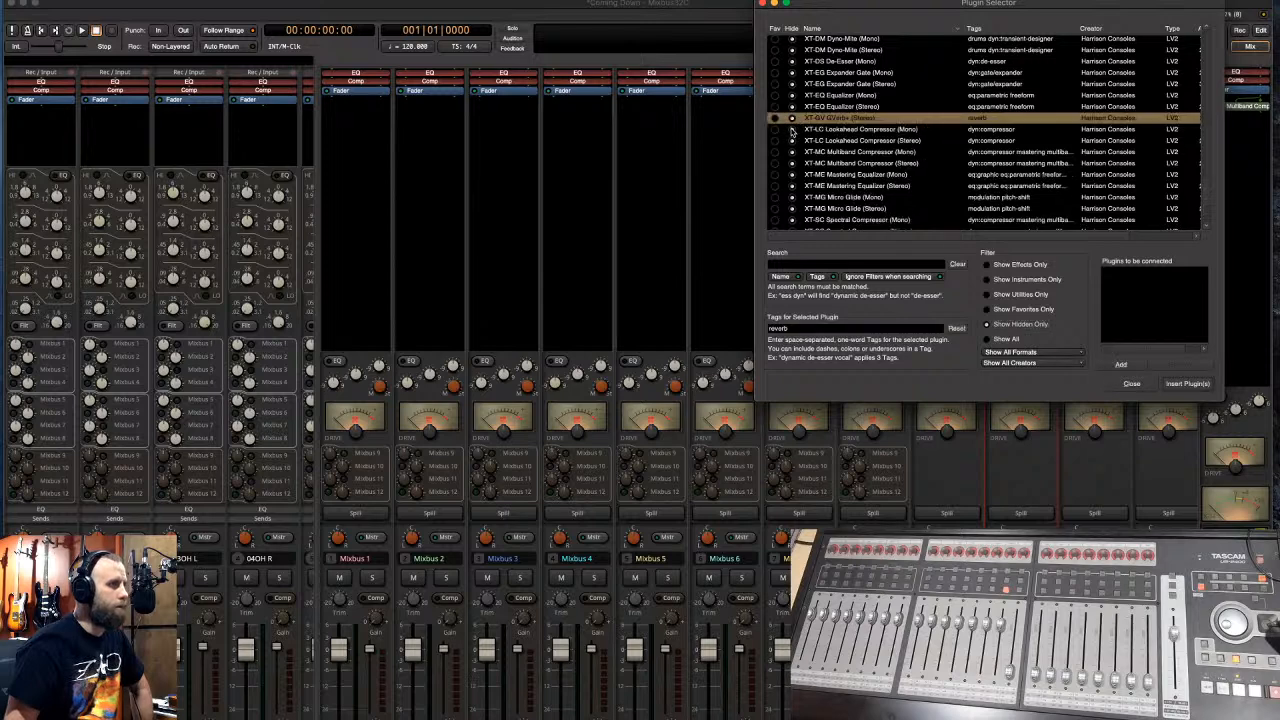
pyautogui.click(792, 118)
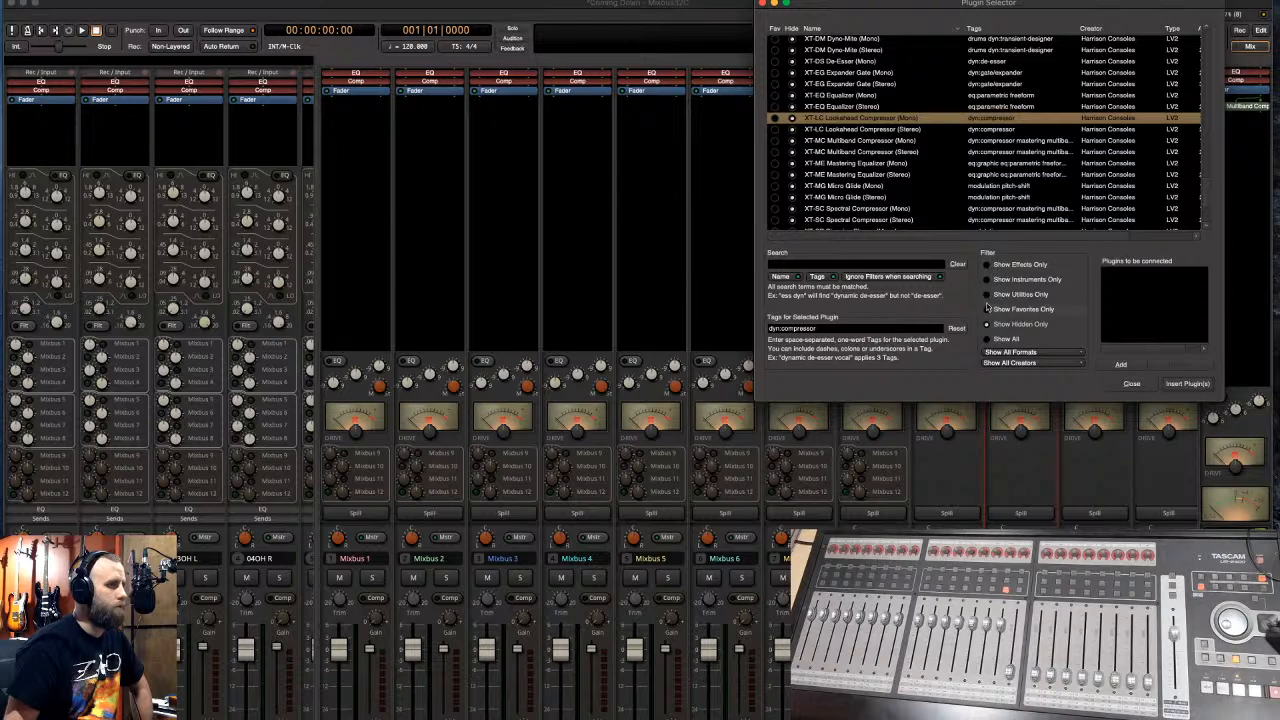
# - Filter to effects, search 'gverb' to find XT-GV GVerb+ (Stereo), then close the chooser
pyautogui.click(989, 265)
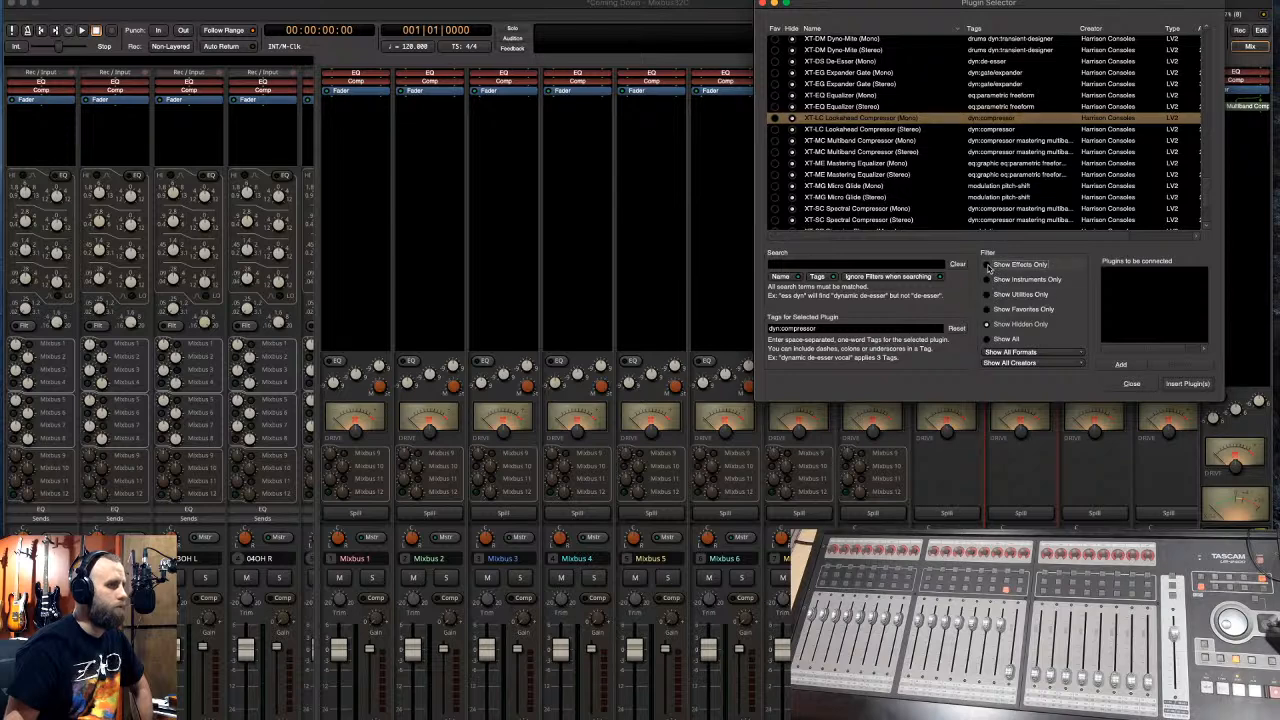
pyautogui.click(809, 265)
pyautogui.write('g')
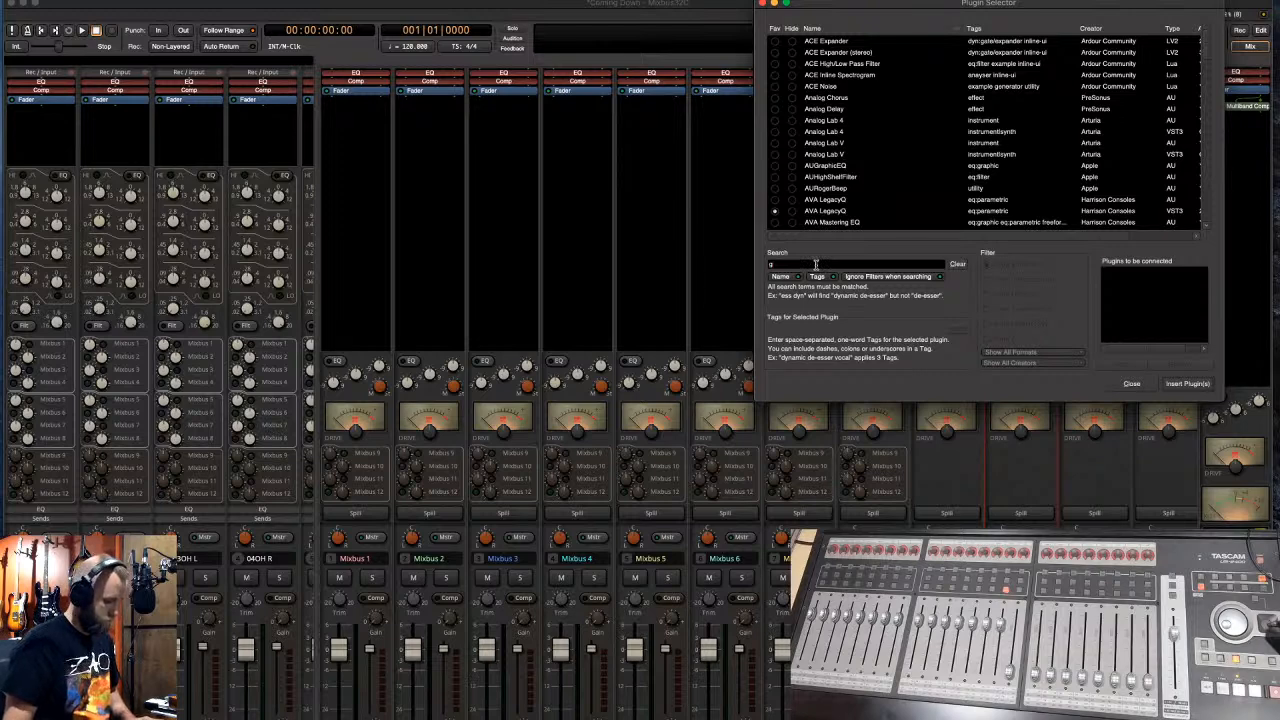
pyautogui.write('verb')
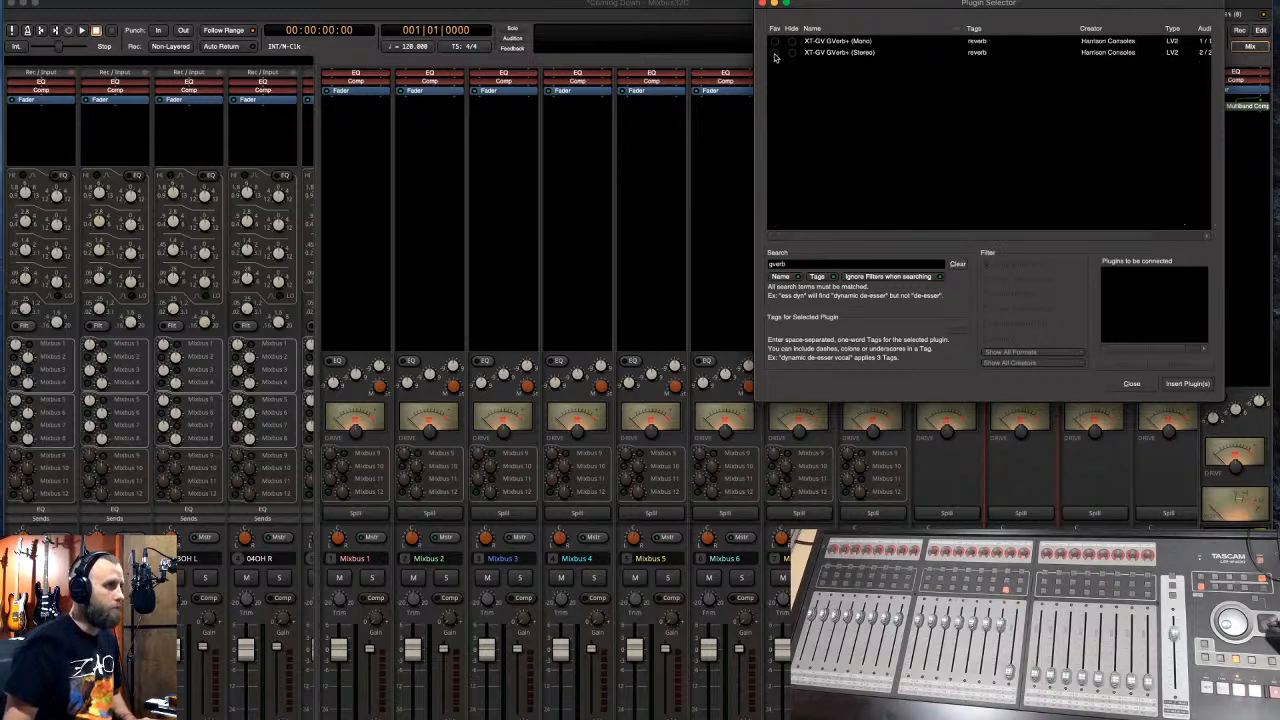
pyautogui.click(775, 54)
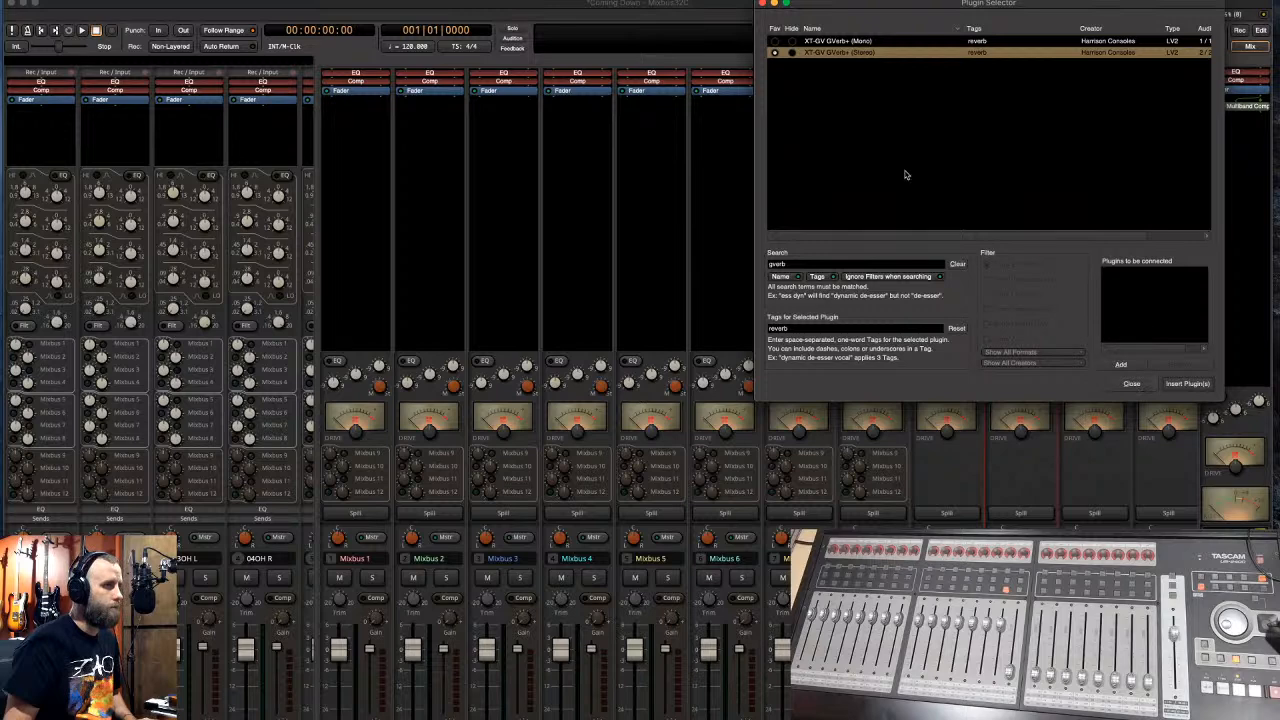
pyautogui.click(1131, 383)
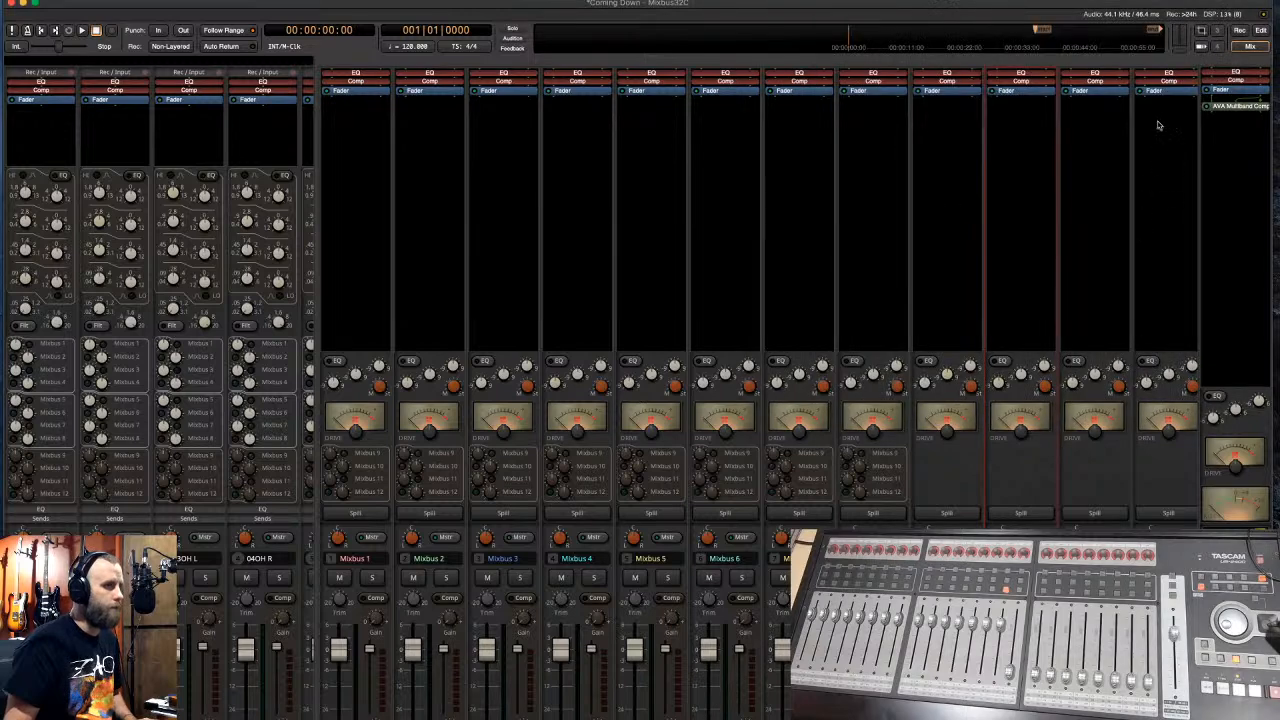
# - Add XT-GV GVerb+ to the last mixbus, copy it to the neighbouring mixbus, and return to the Editor
pyautogui.rightClick(1160, 116)
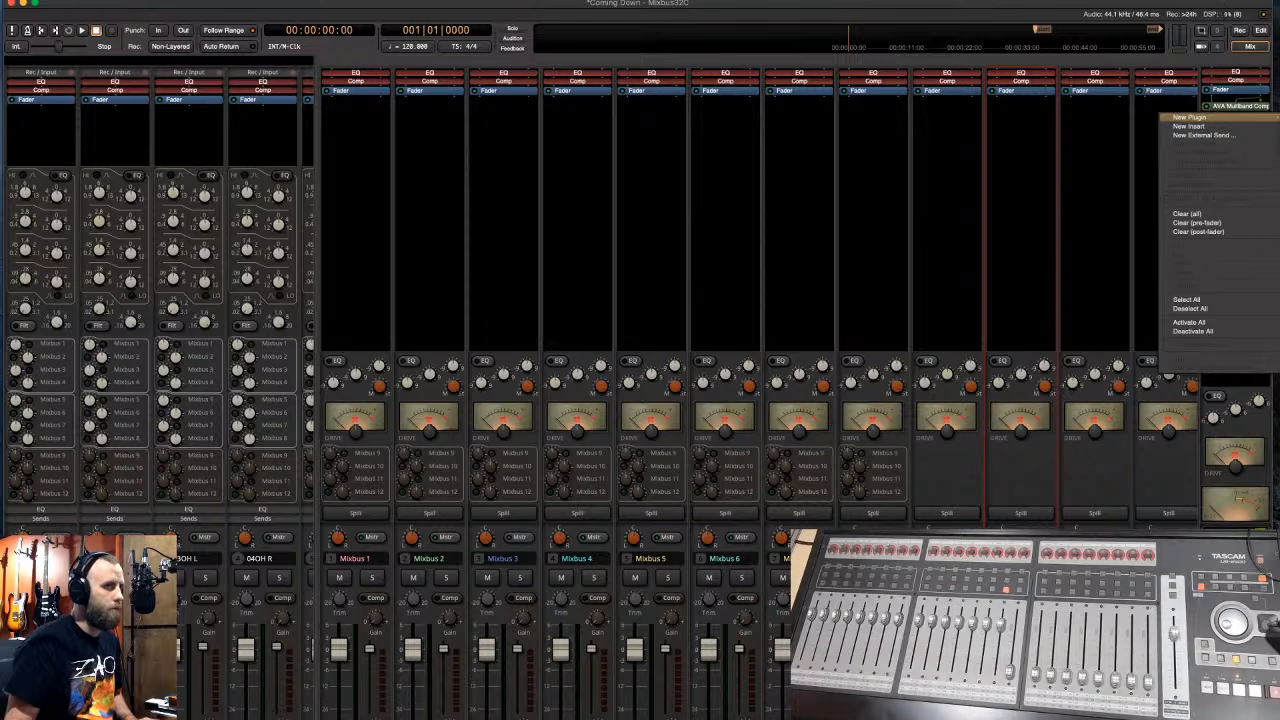
pyautogui.click(1275, 136)
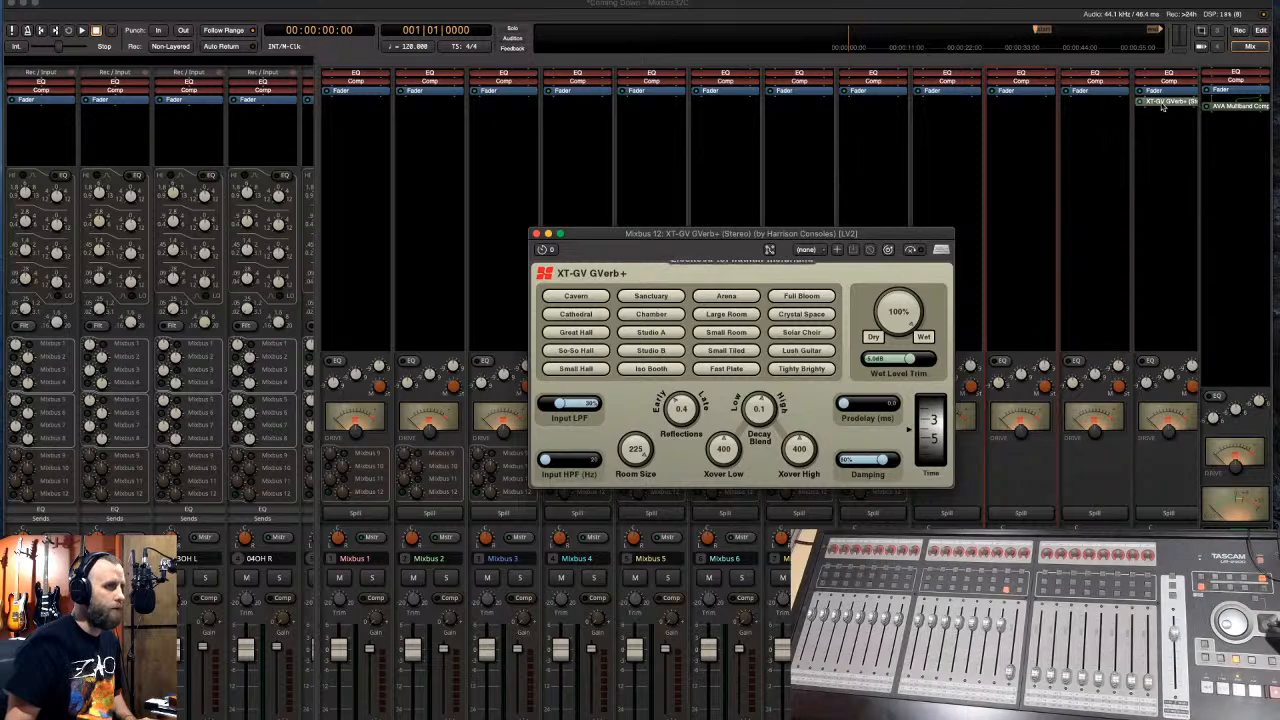
pyautogui.moveTo(1093, 111); pyautogui.dragTo(1094, 108)
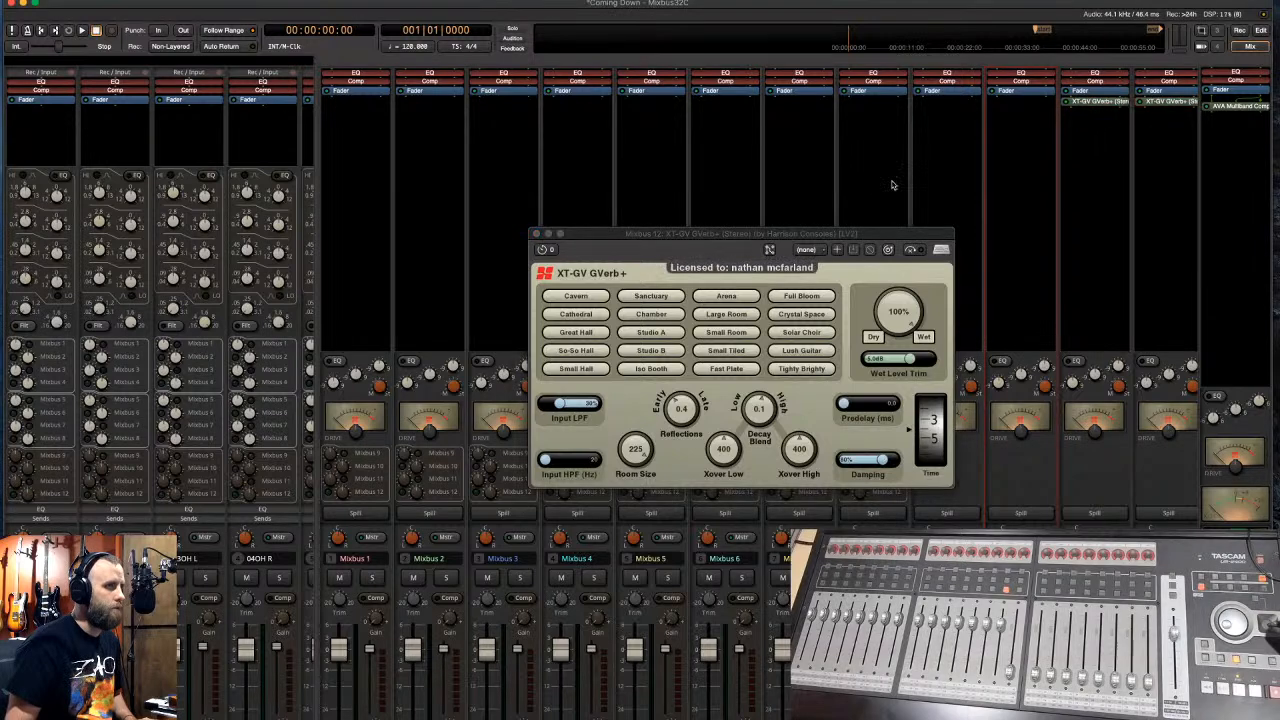
pyautogui.click(536, 234)
pyautogui.hotkey('alt', 'm')
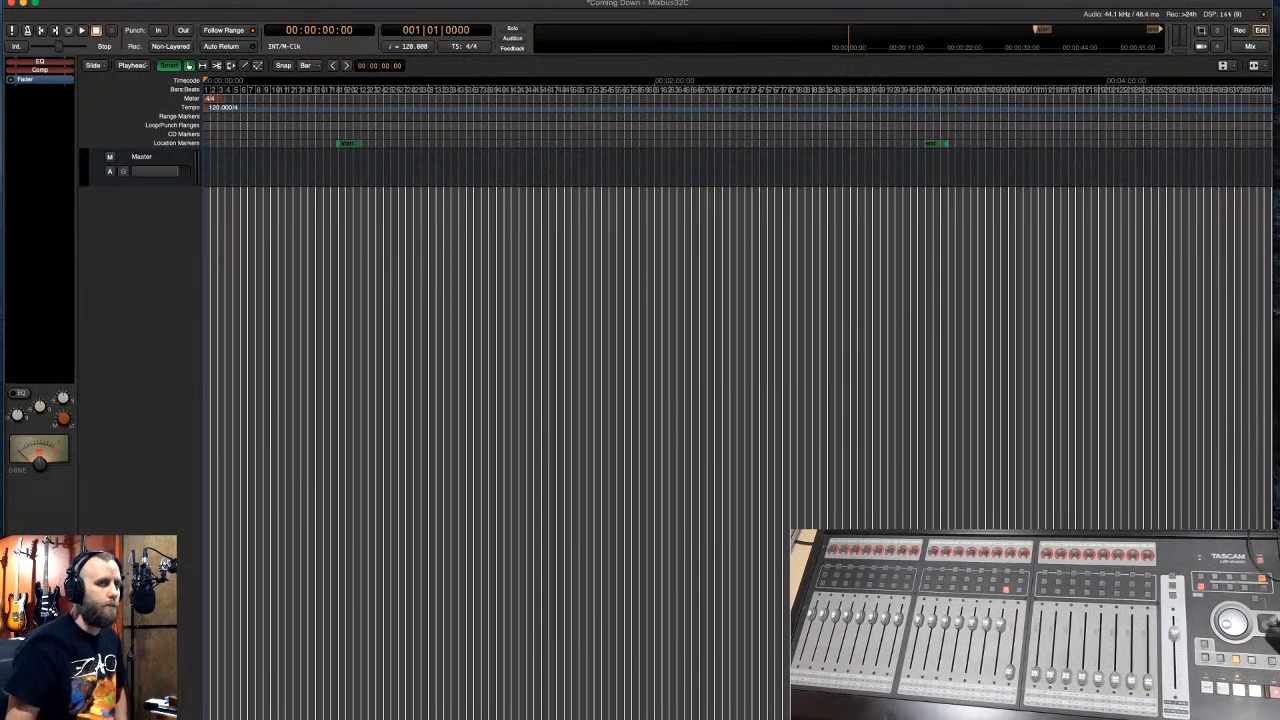
# - Import the song's WAV files, then remove the eight drum tracks 01Kick through 08T3
pyautogui.moveTo(1023, 251); pyautogui.dragTo(352, 197)
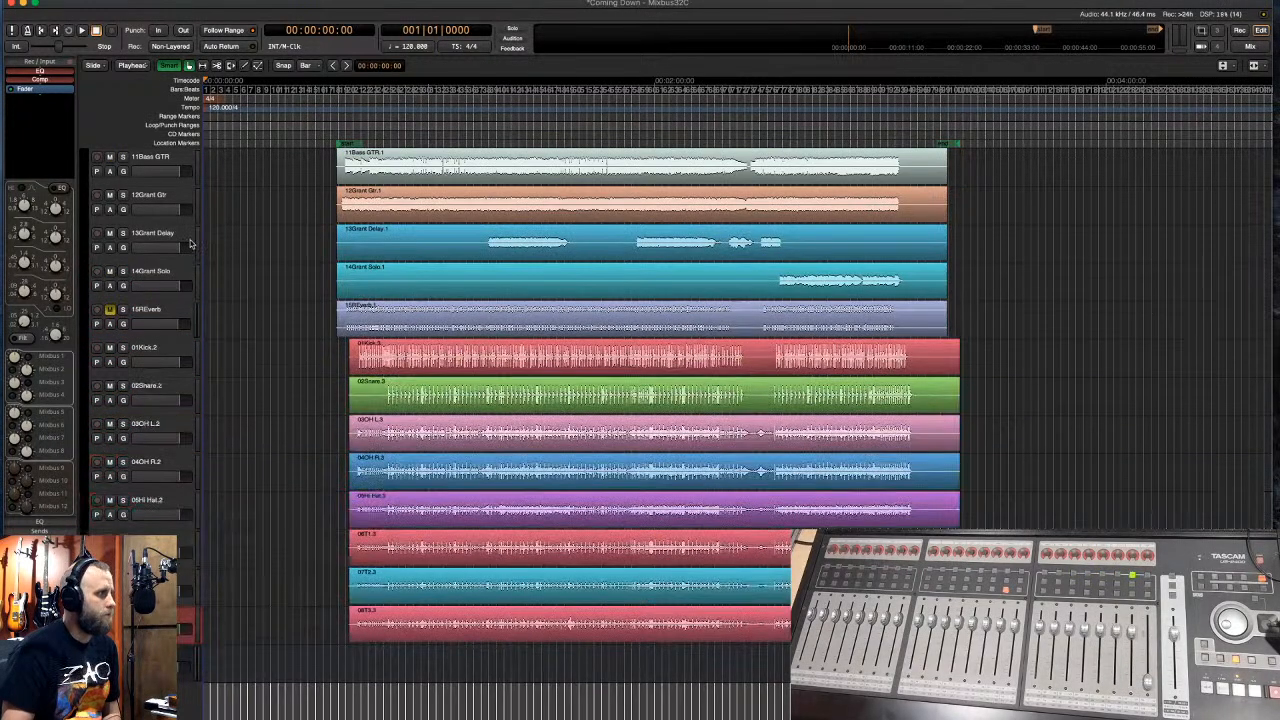
pyautogui.scroll(-1, 190, 243)
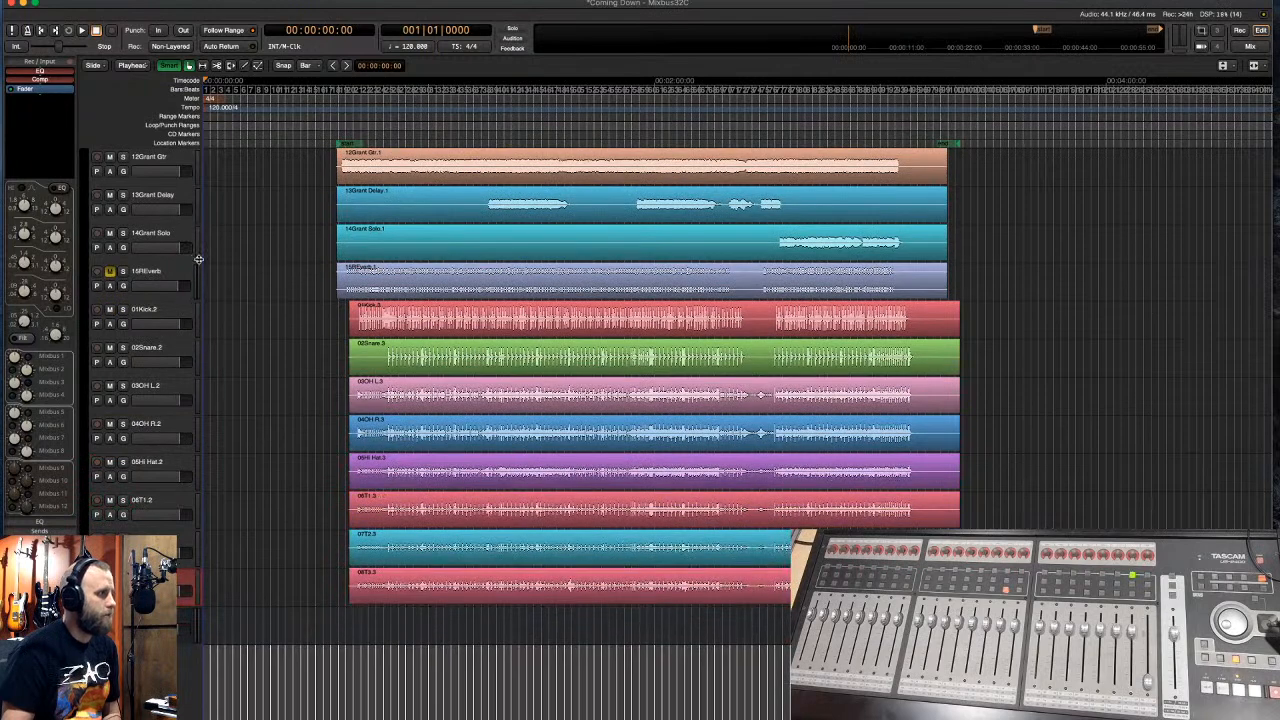
pyautogui.click(183, 315)
pyautogui.keyDown('shift'); pyautogui.click(183, 587); pyautogui.keyUp('shift')
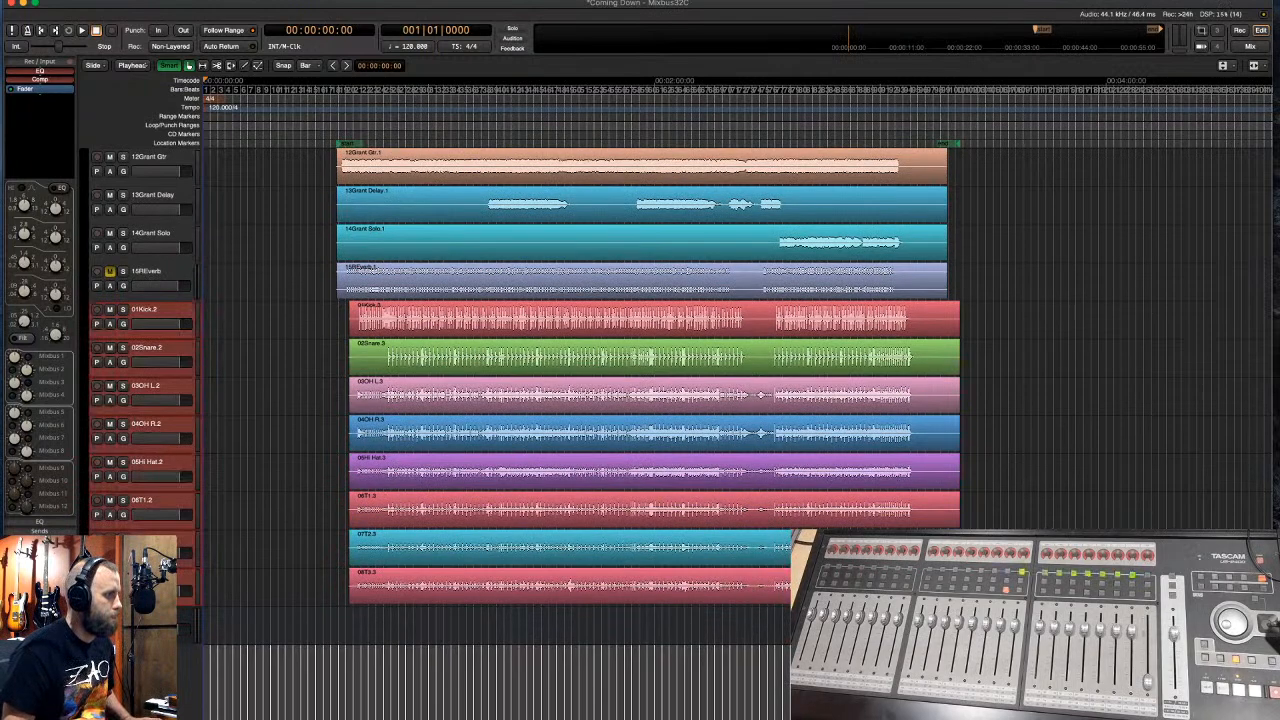
pyautogui.rightClick(183, 587)
pyautogui.click(195, 717)
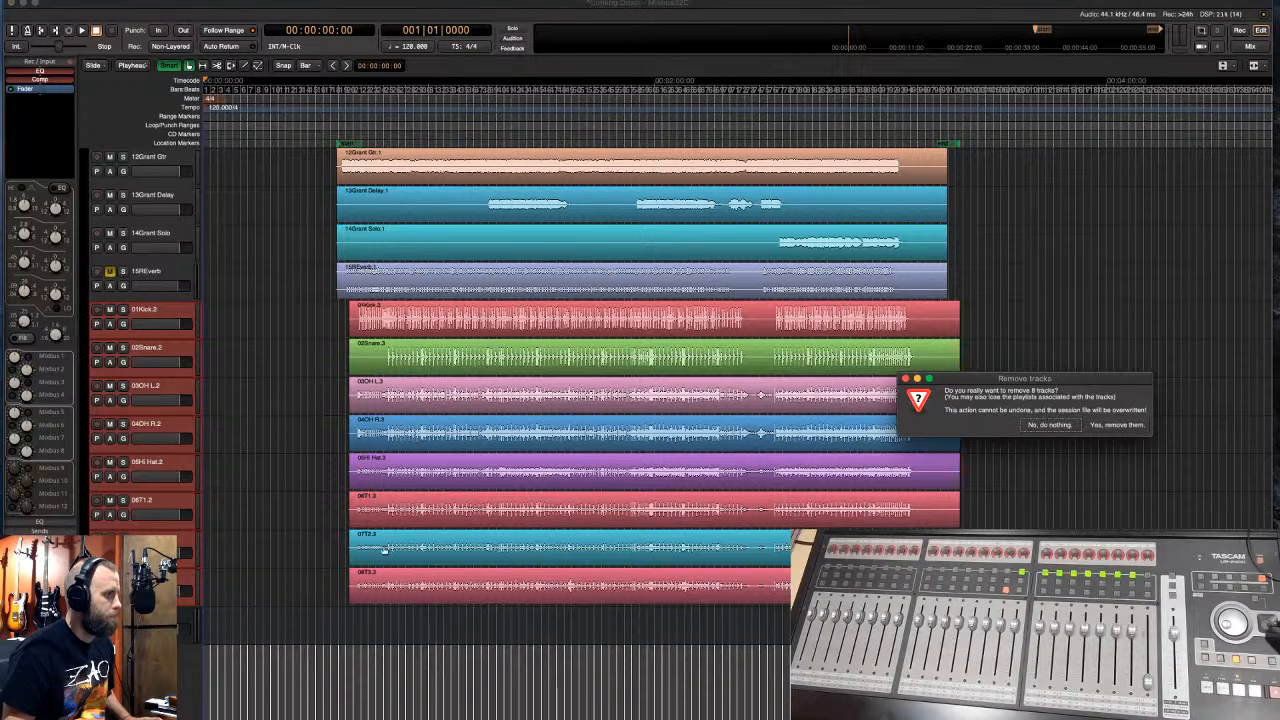
pyautogui.click(1116, 424)
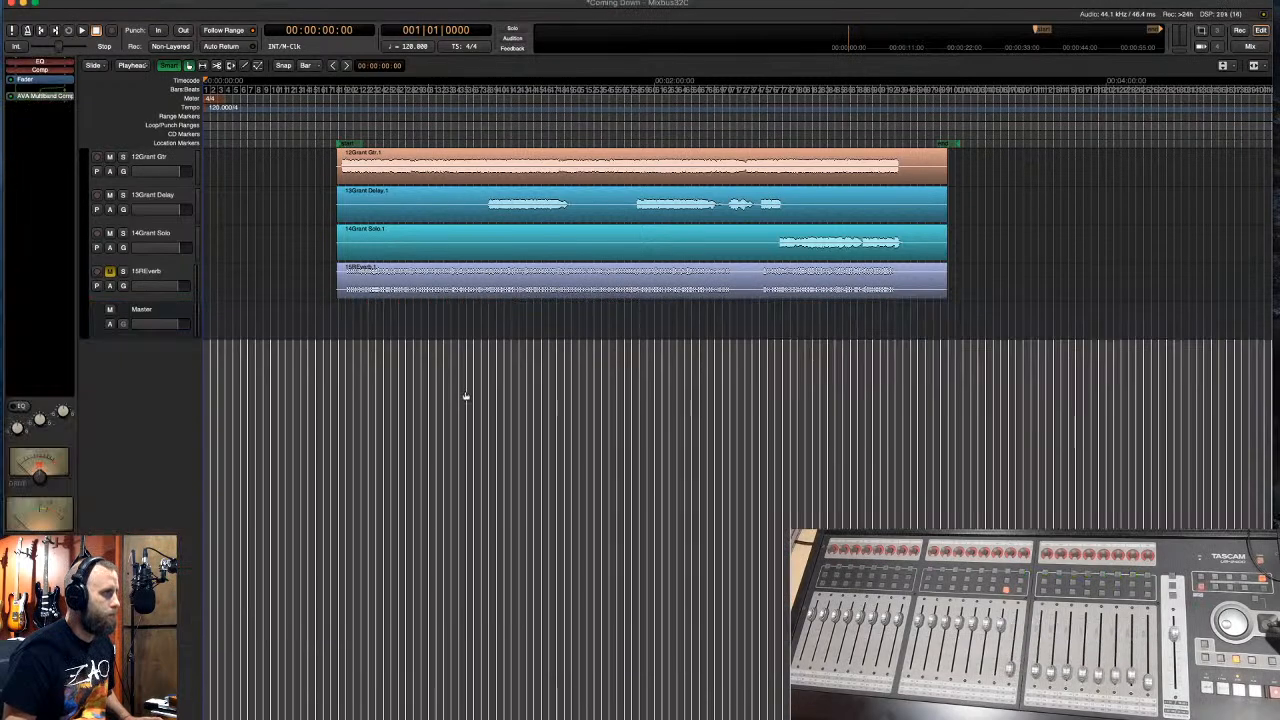
# - Undo the track removal and group 01Kick through 10Room as a blue Drums group
pyautogui.hotkey('ctrl', 'z')
pyautogui.scroll(6, 90, 222)
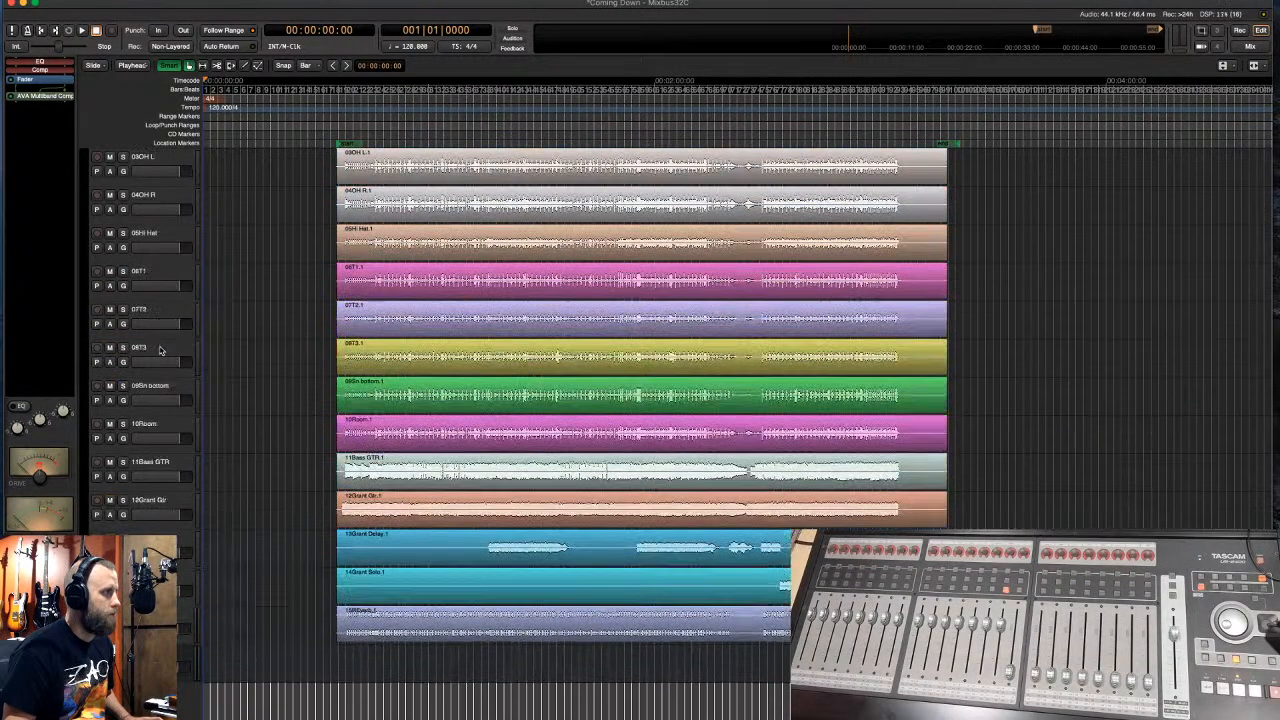
pyautogui.moveTo(84, 155); pyautogui.dragTo(97, 530)
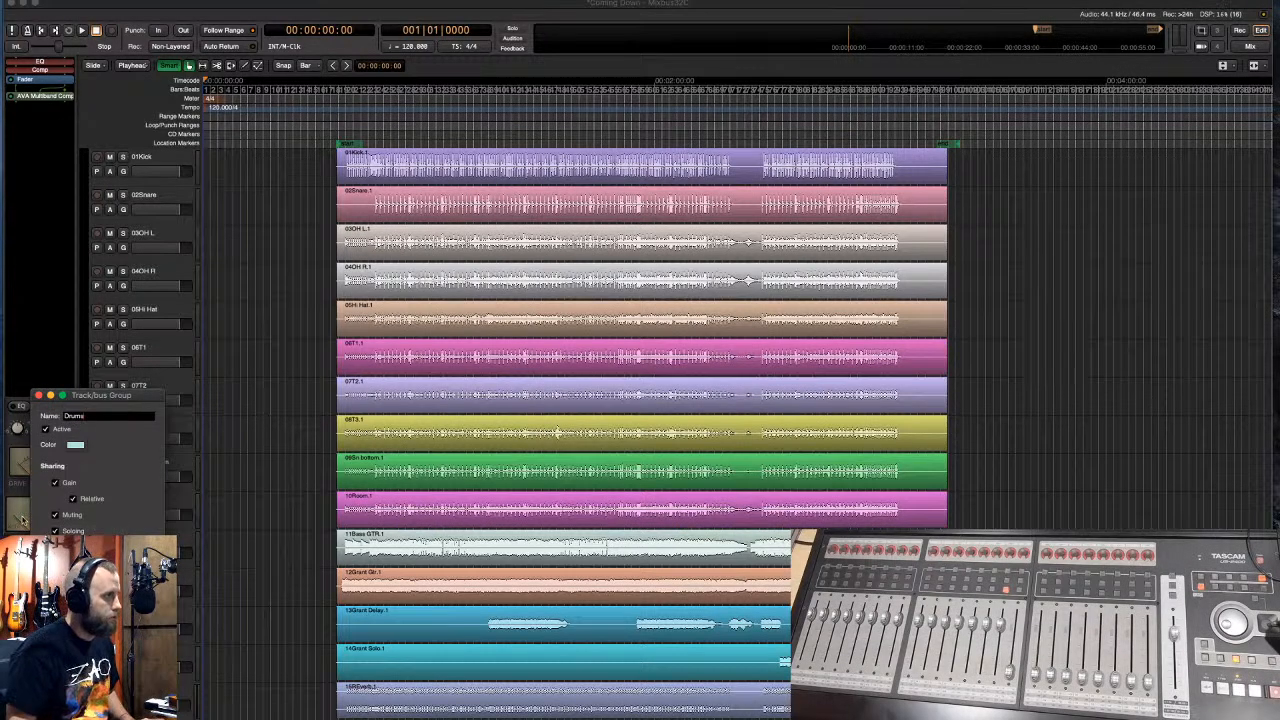
pyautogui.click(75, 444)
pyautogui.click(144, 136)
pyautogui.click(253, 157)
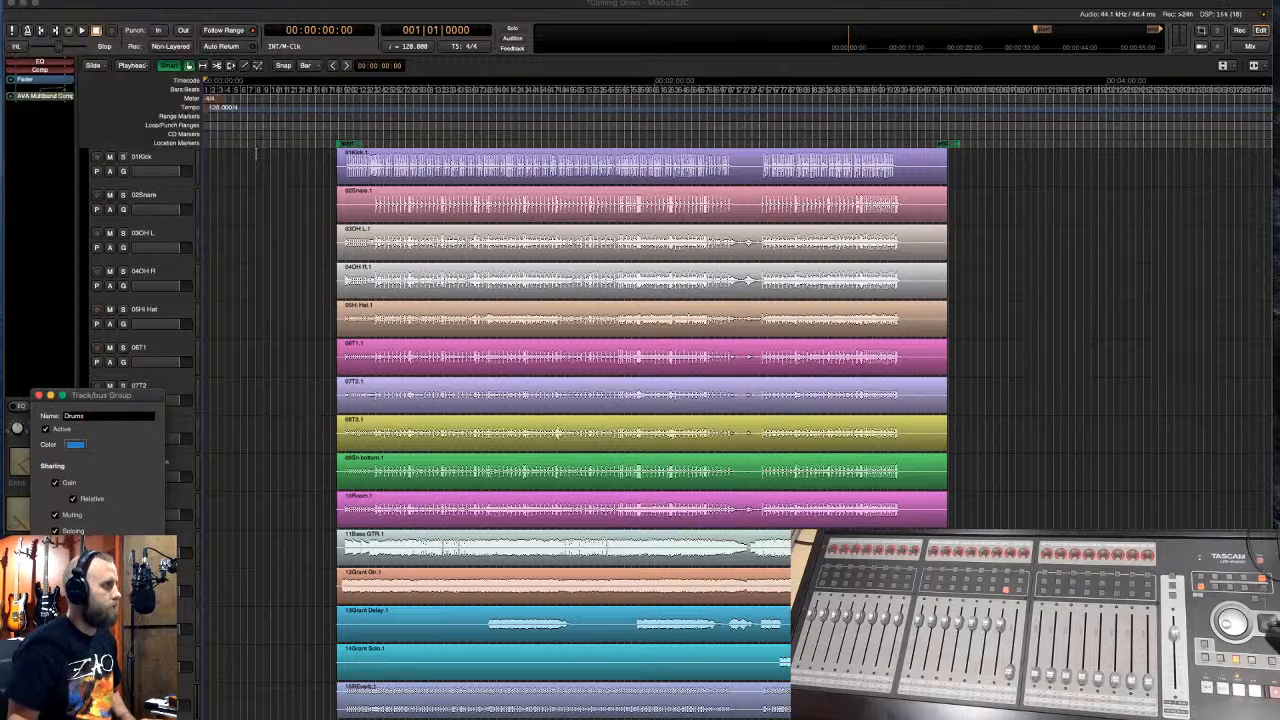
pyautogui.press('Return')
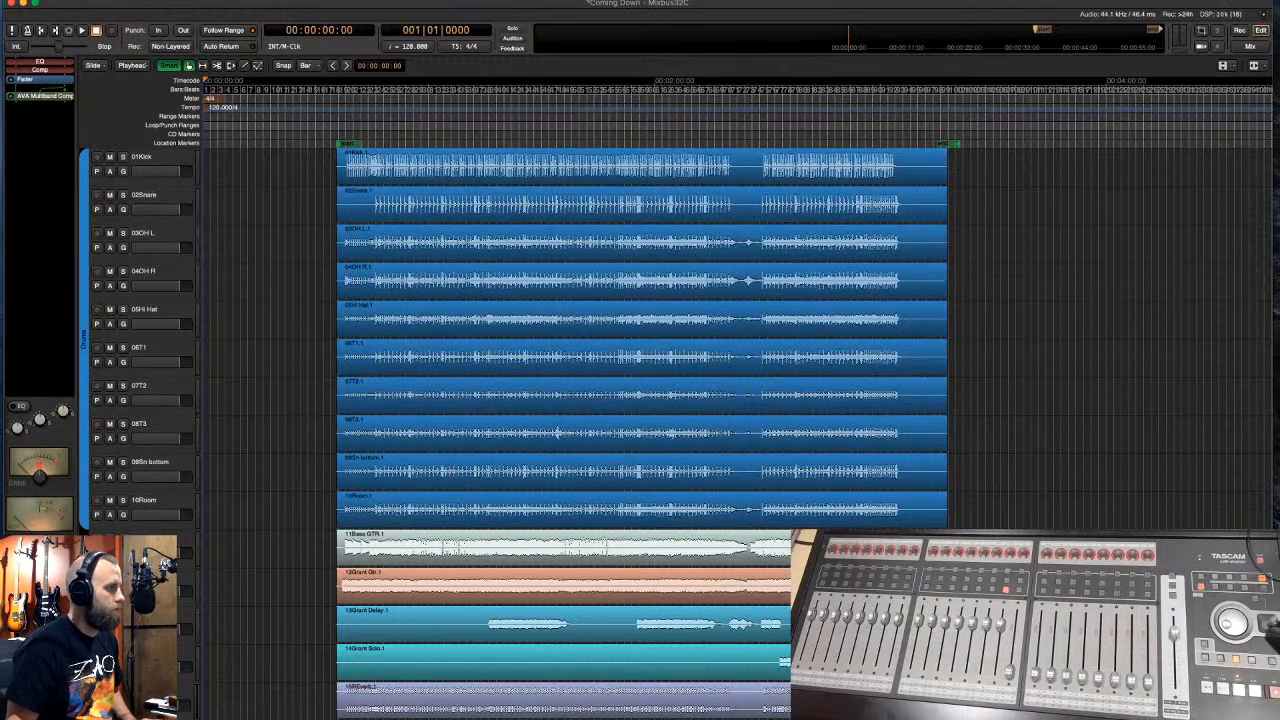
# - Group Grant Gtr, Grant Delay and Grant Solo into a green group named GTR
pyautogui.scroll(-3, 640, 400)
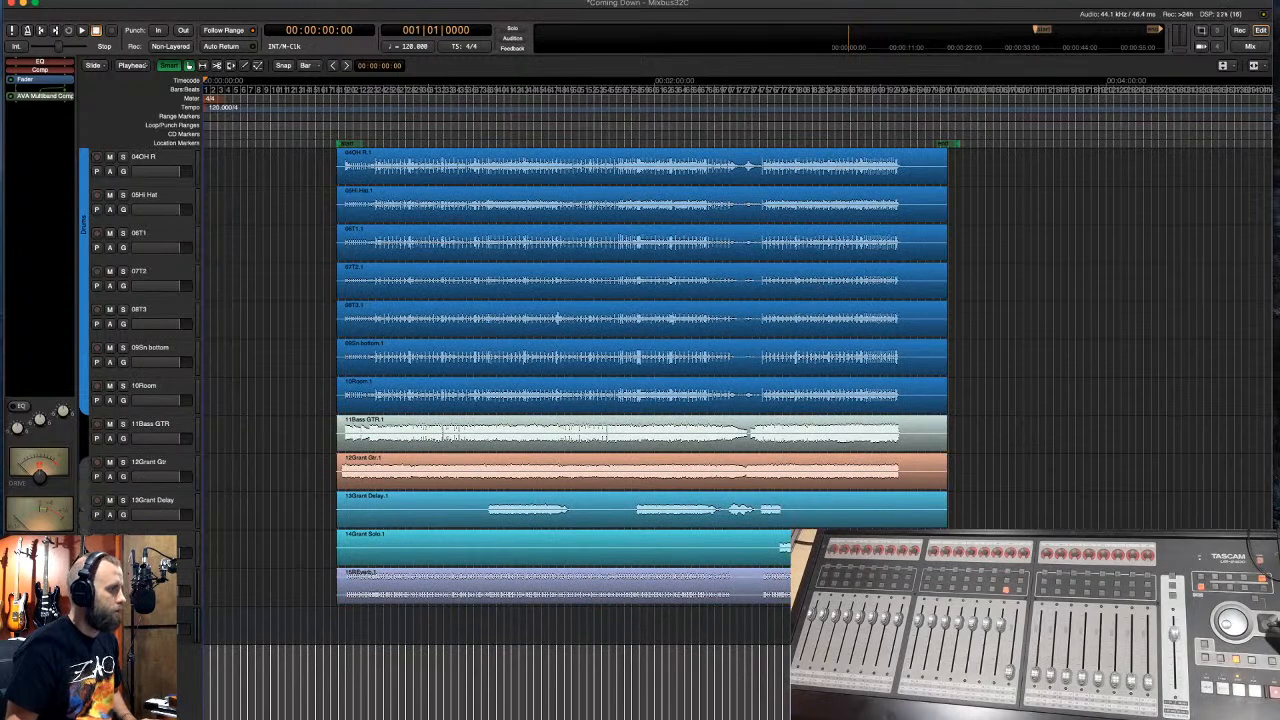
pyautogui.moveTo(84, 470); pyautogui.dragTo(84, 550)
pyautogui.write('GTR')
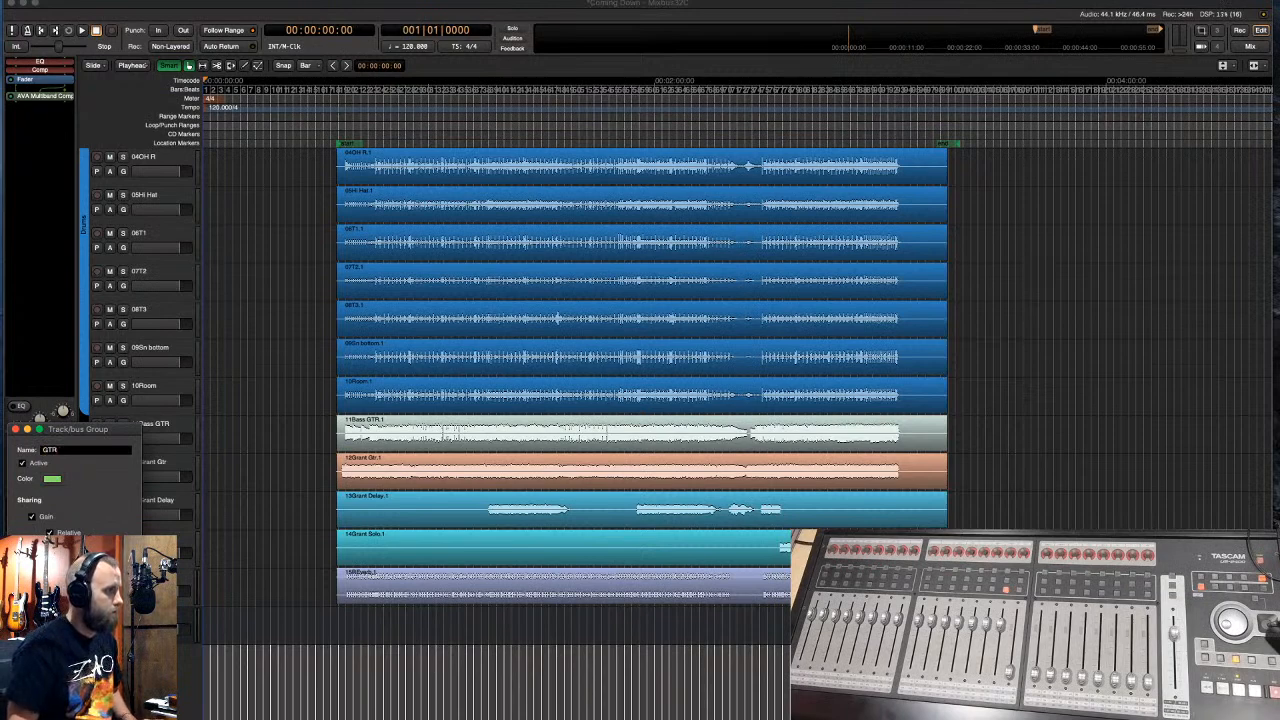
pyautogui.press('Return')
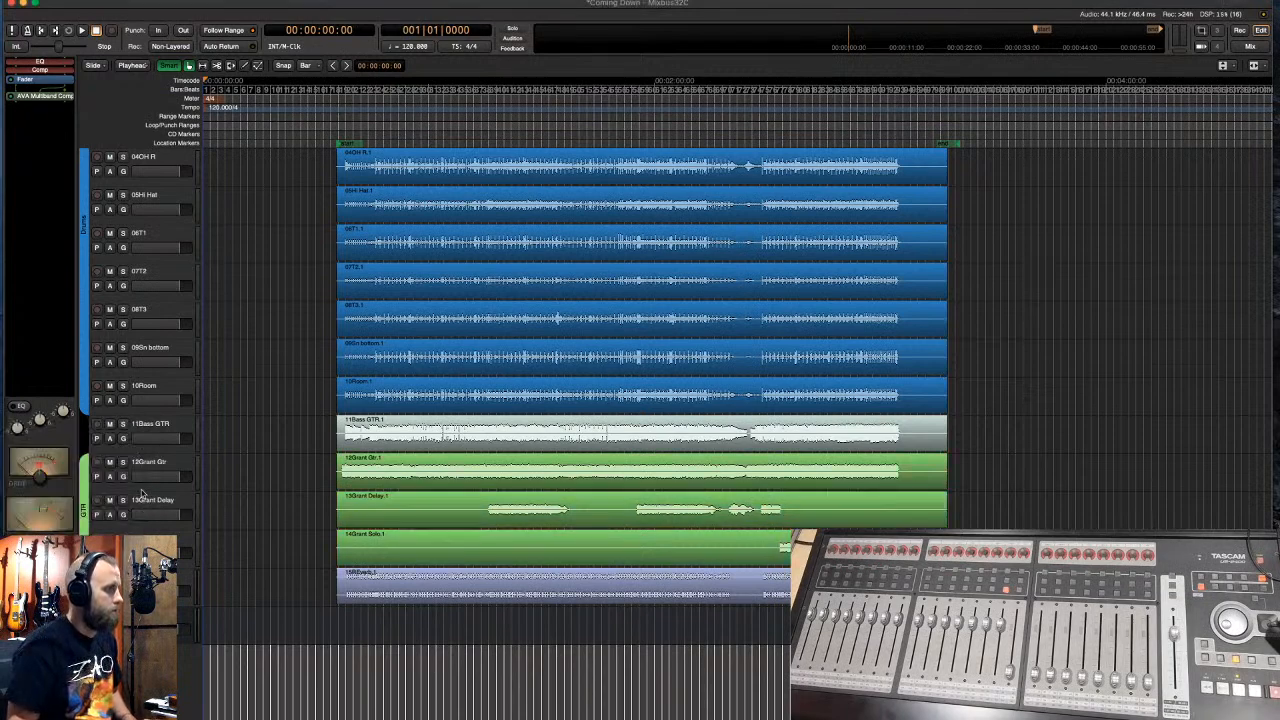
pyautogui.click(145, 431)
# - Color the 11Bass GTR track pink
pyautogui.rightClick(145, 431)
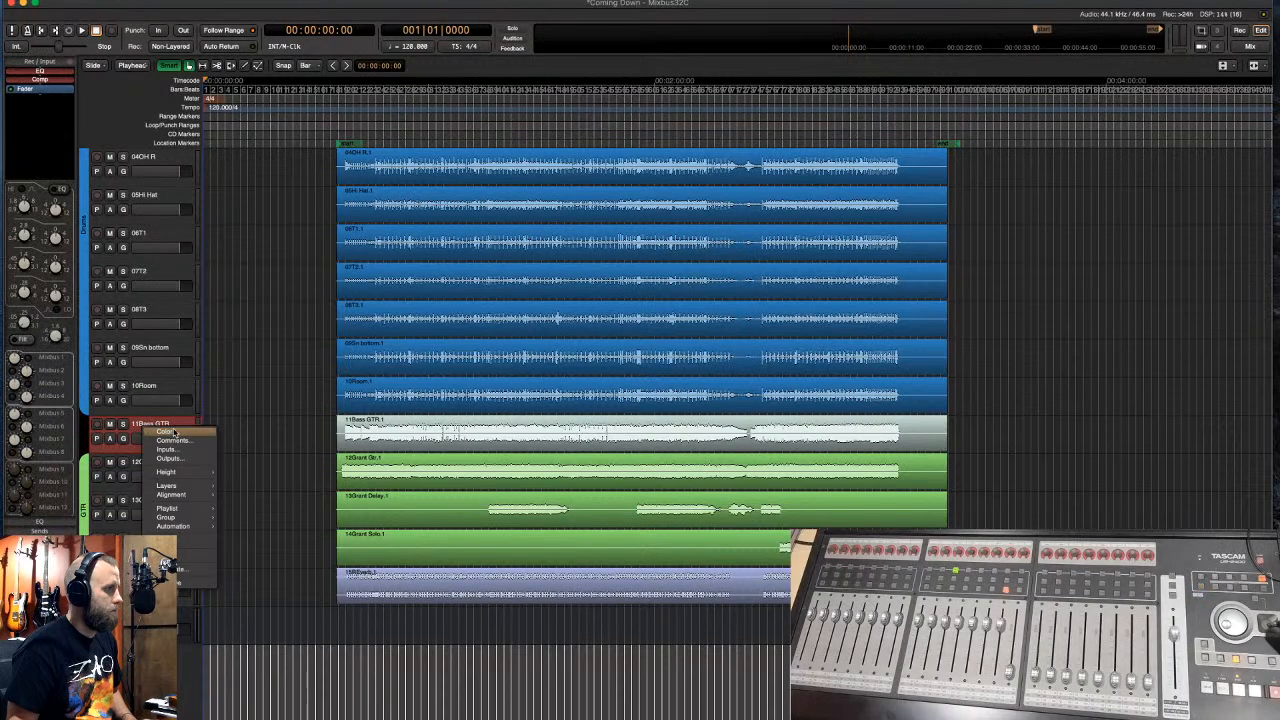
pyautogui.click(172, 433)
pyautogui.moveTo(97, 98); pyautogui.dragTo(67, 76)
pyautogui.click(253, 158)
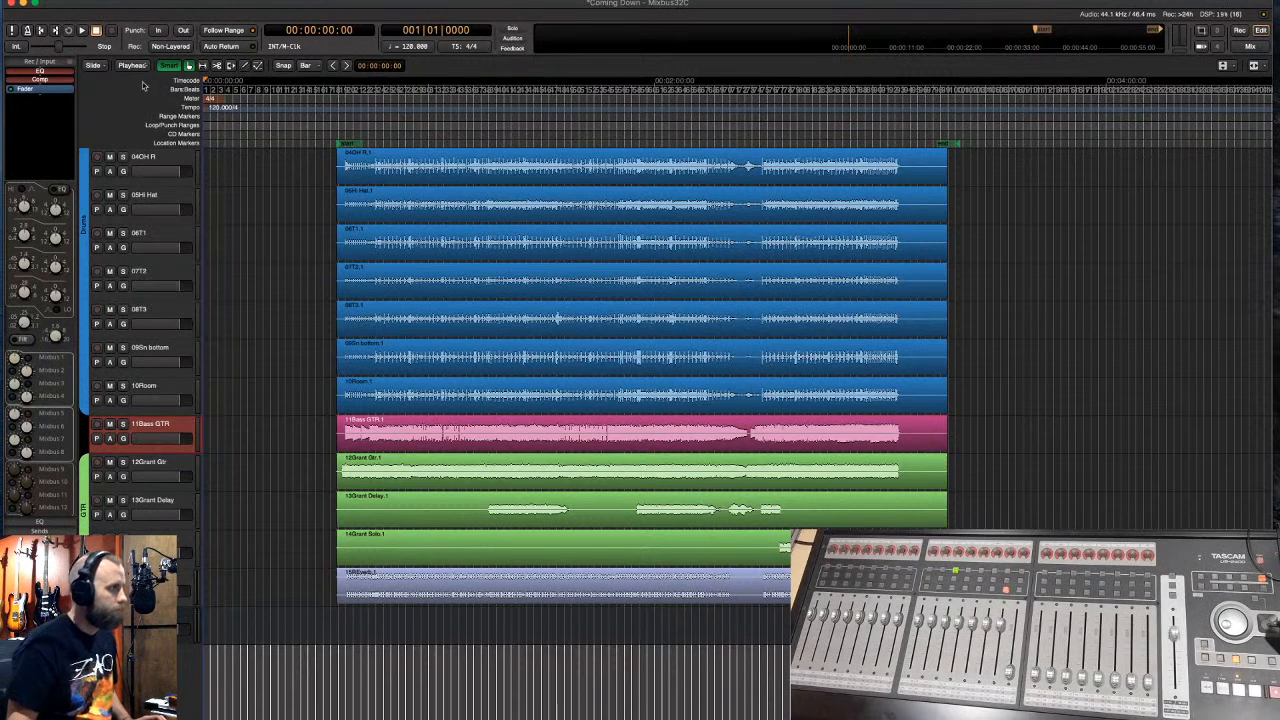
# - Select the Drums group tracks, then 11Bass GTR, then the GTR group tracks
pyautogui.click(172, 156)
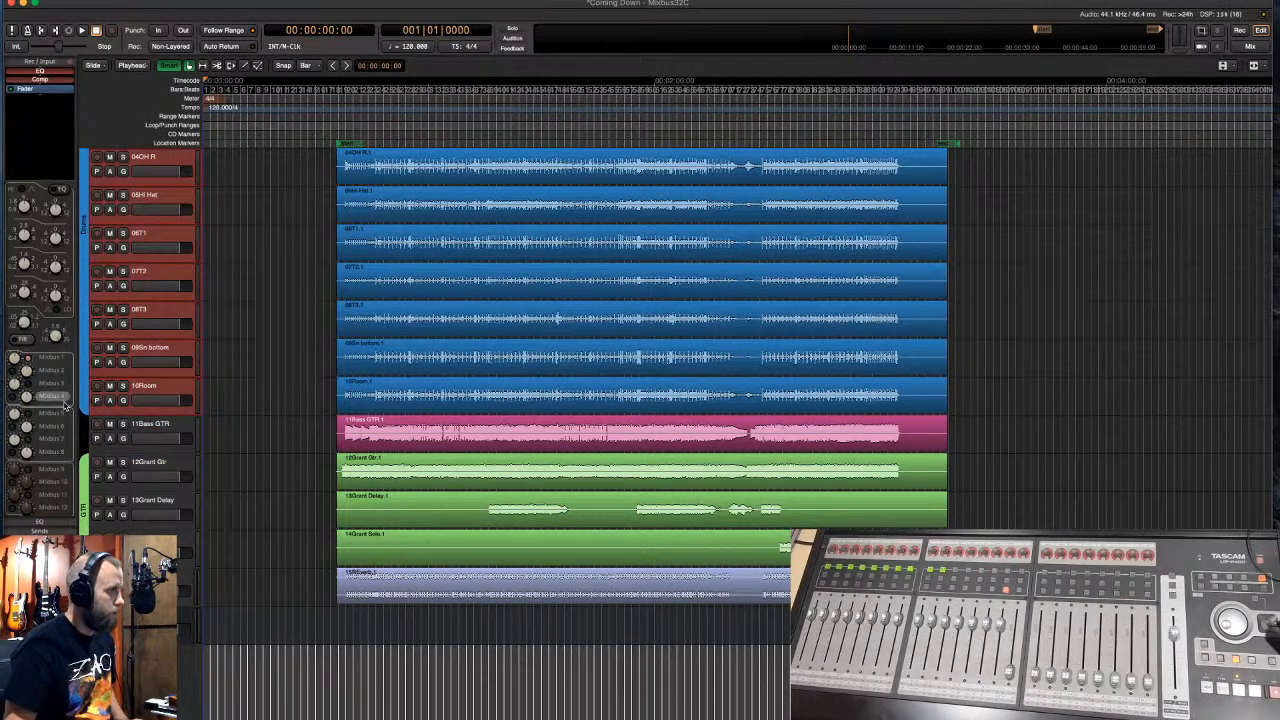
pyautogui.click(159, 428)
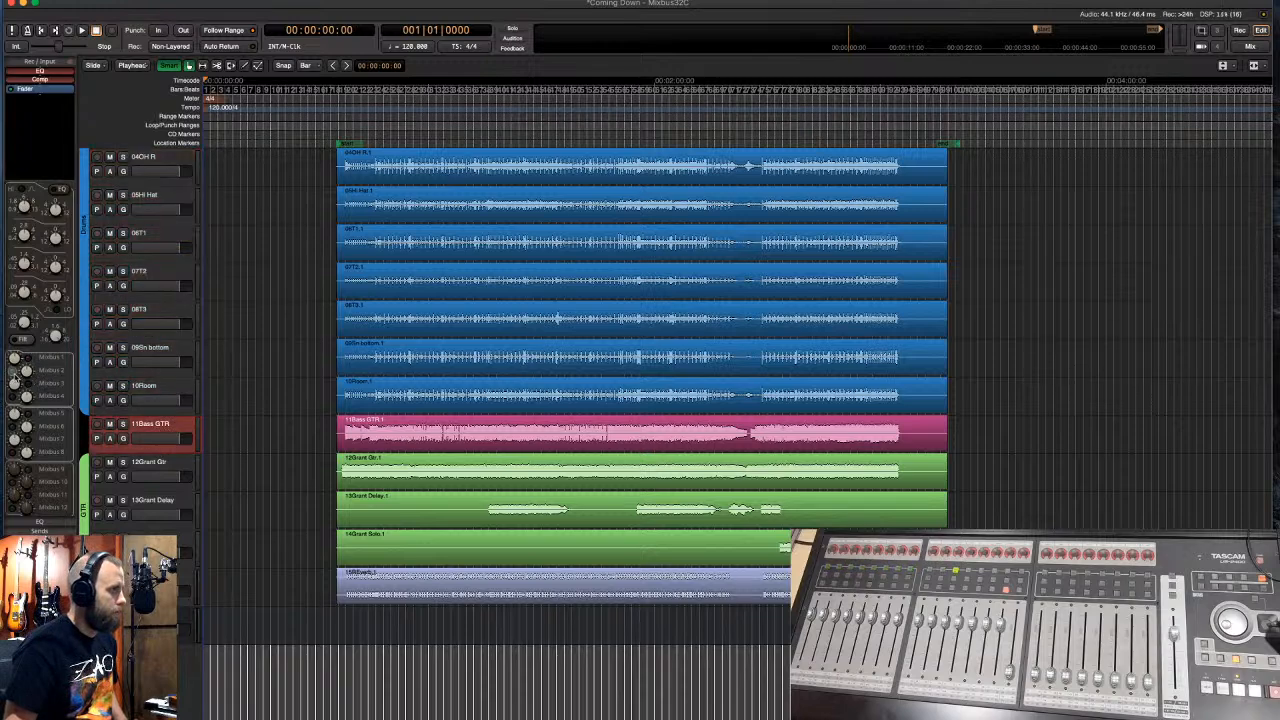
pyautogui.click(159, 466)
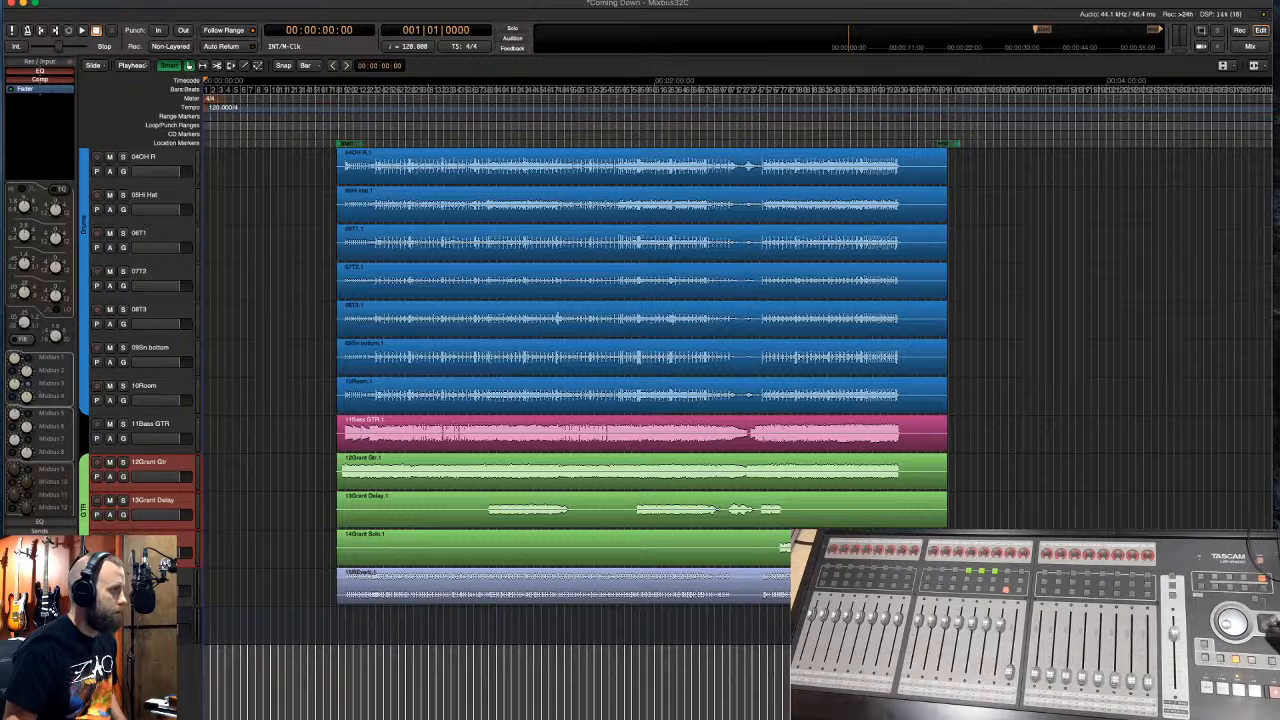
pyautogui.scroll(3, 160, 510)
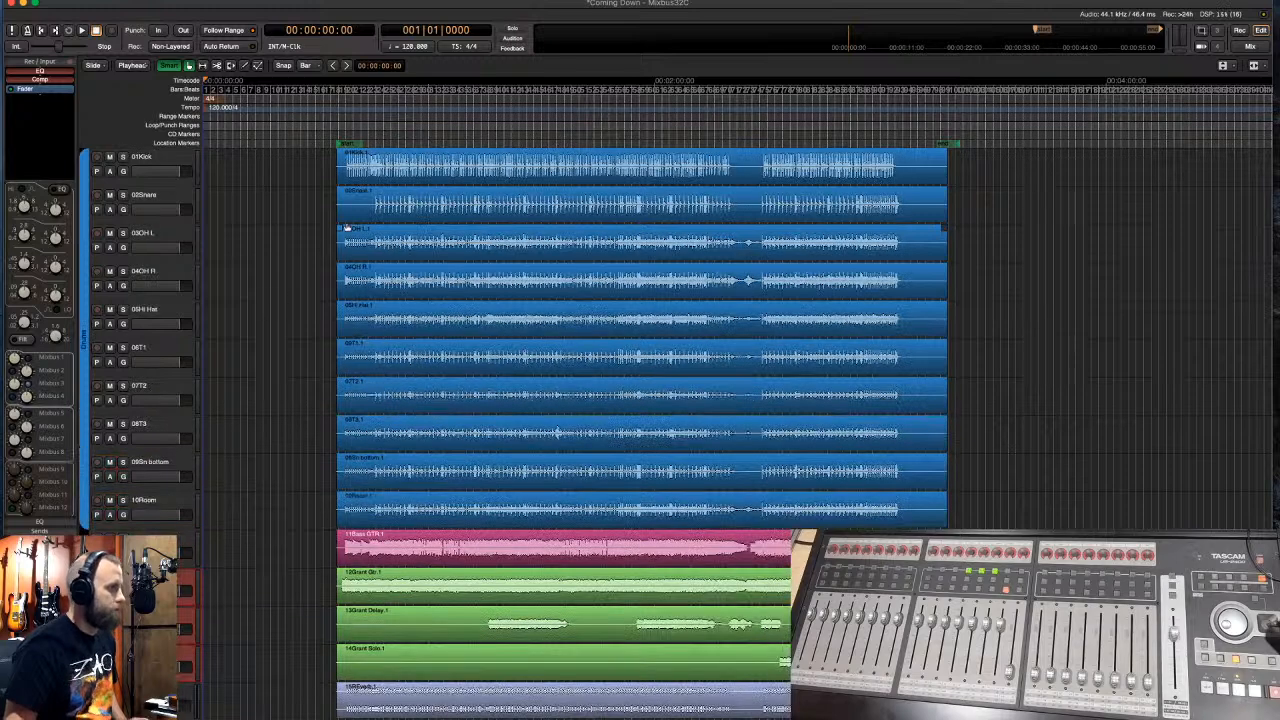
# - Play from about 0:49 and boost the 02Snare region's gain
pyautogui.click(386, 128)
pyautogui.press('space')
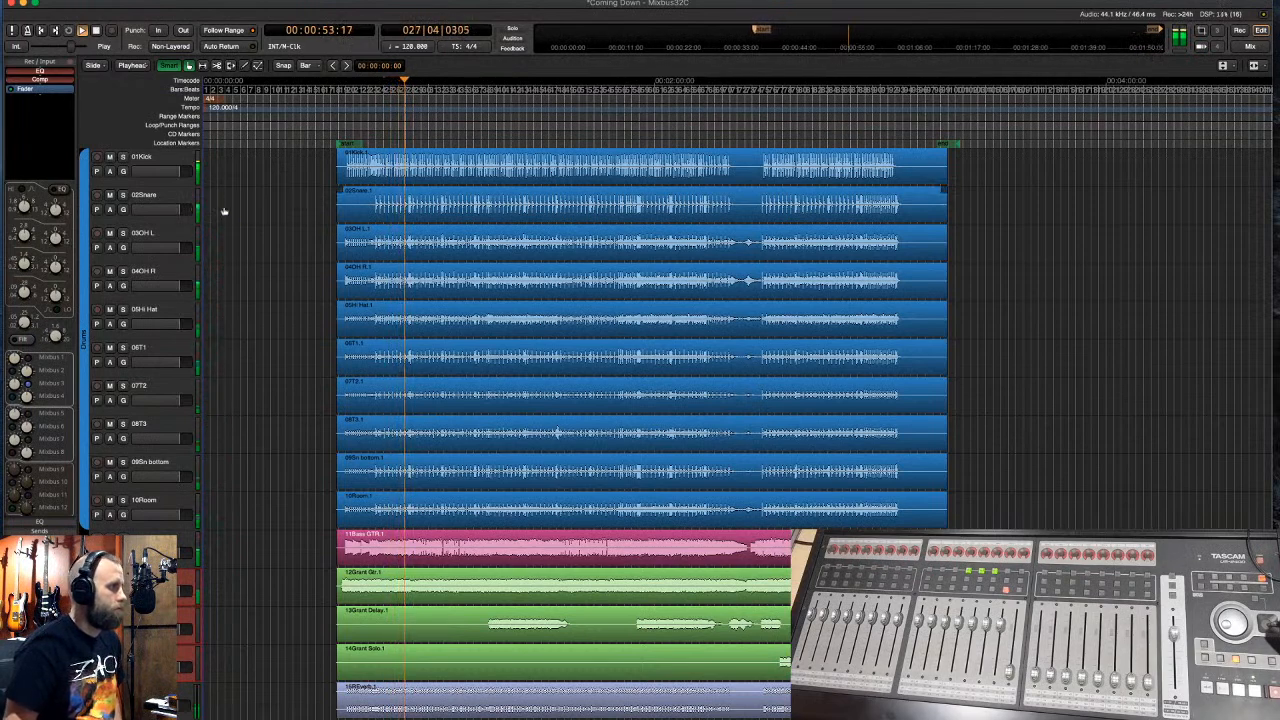
pyautogui.click(176, 200)
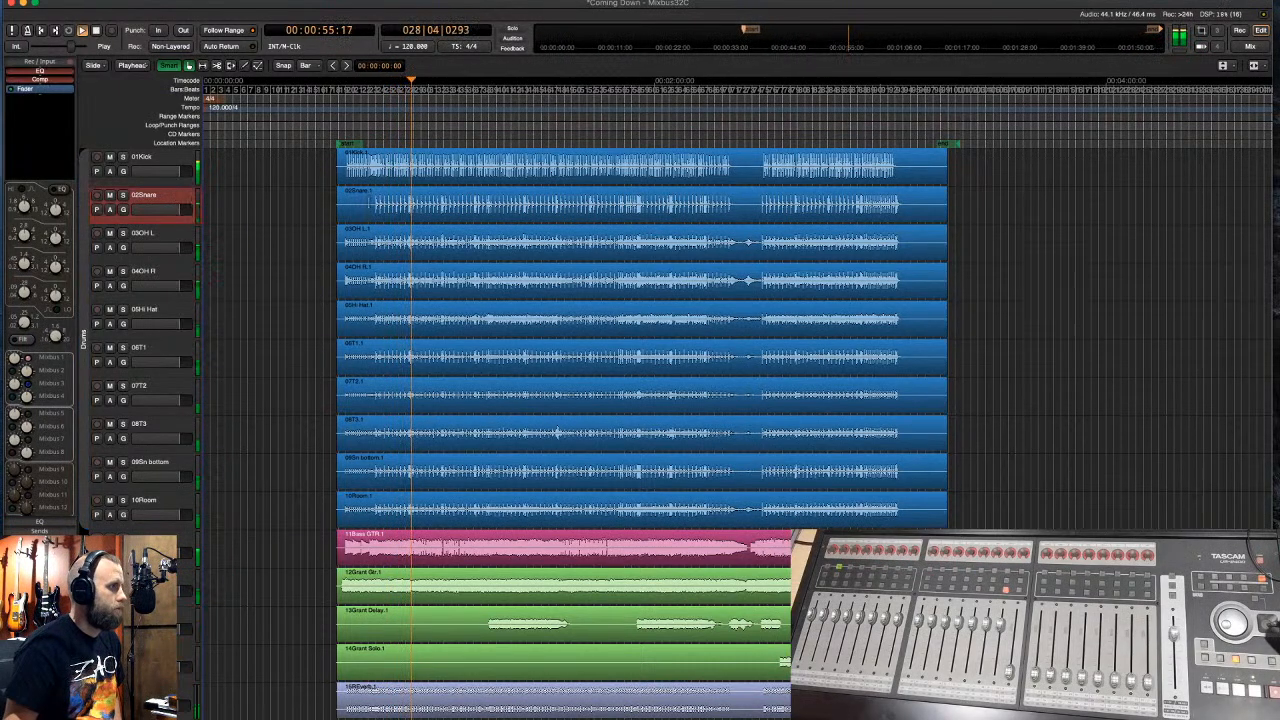
pyautogui.click(401, 213)
pyautogui.hotkey('shift', '6')
pyautogui.hotkey('shift', '6')
pyautogui.hotkey('shift', '6')
pyautogui.hotkey('shift', '6')
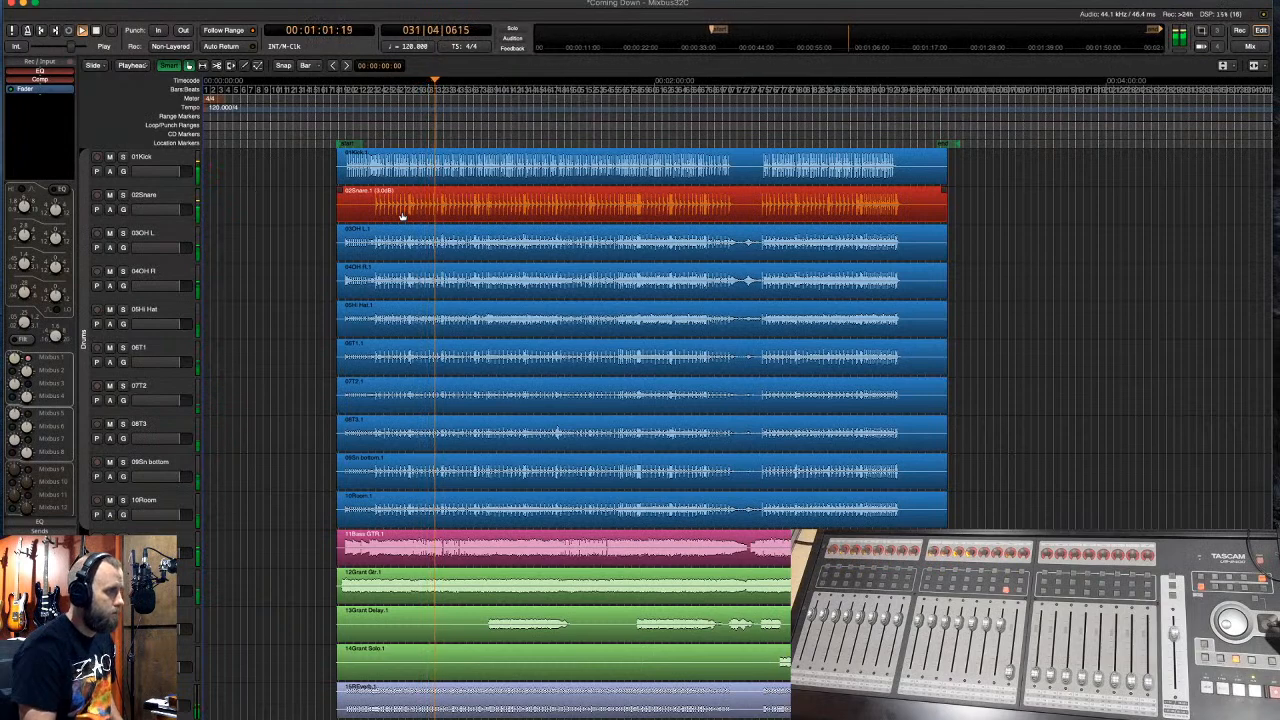
# - Boost the 03OH L through 10Room drum regions to 4 dB, then select the OH L and OH R tracks
pyautogui.click(439, 250)
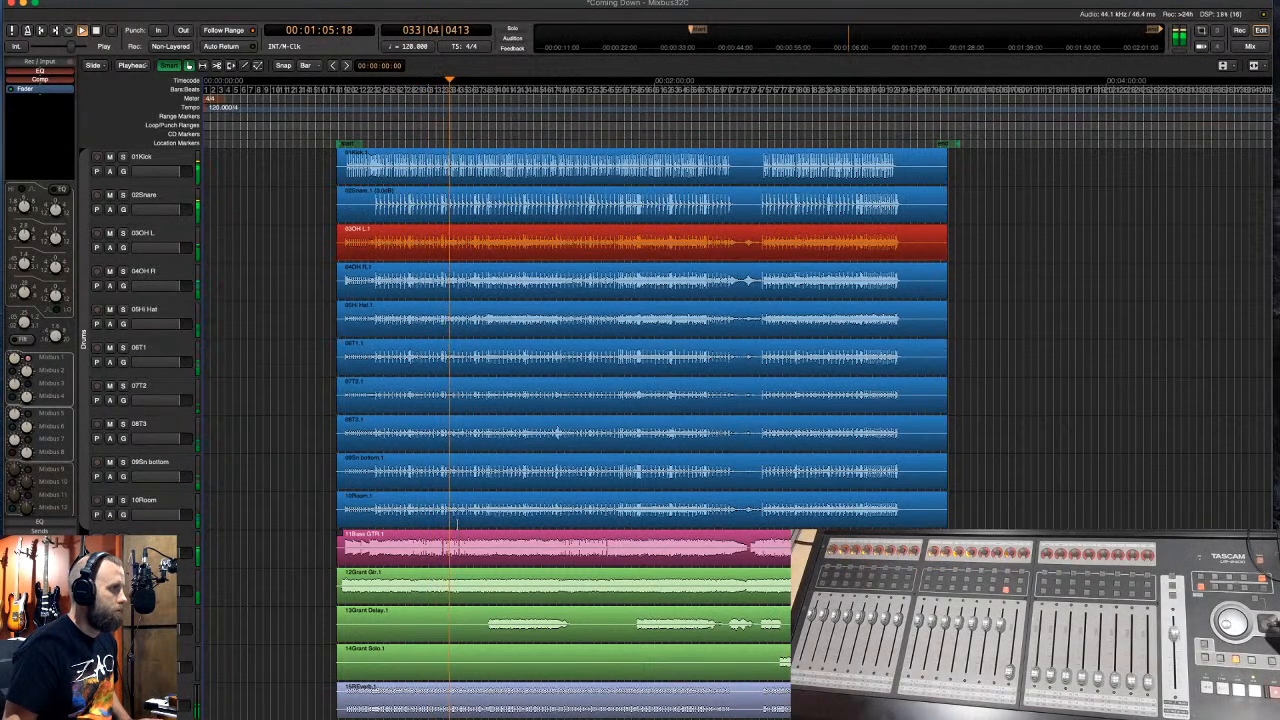
pyautogui.keyDown('shift'); pyautogui.click(457, 524); pyautogui.keyUp('shift')
pyautogui.hotkey('shift', '6')
pyautogui.hotkey('shift', '6')
pyautogui.hotkey('shift', '7')
pyautogui.hotkey('shift', '7')
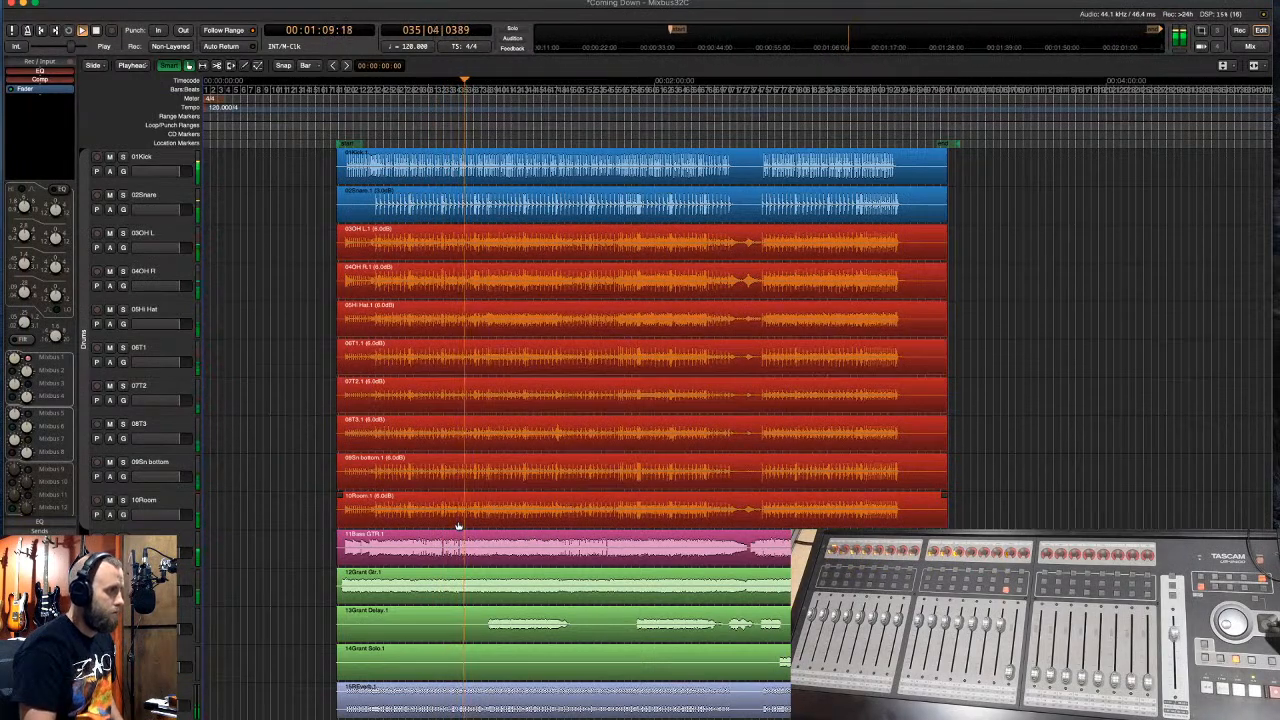
pyautogui.click(160, 240)
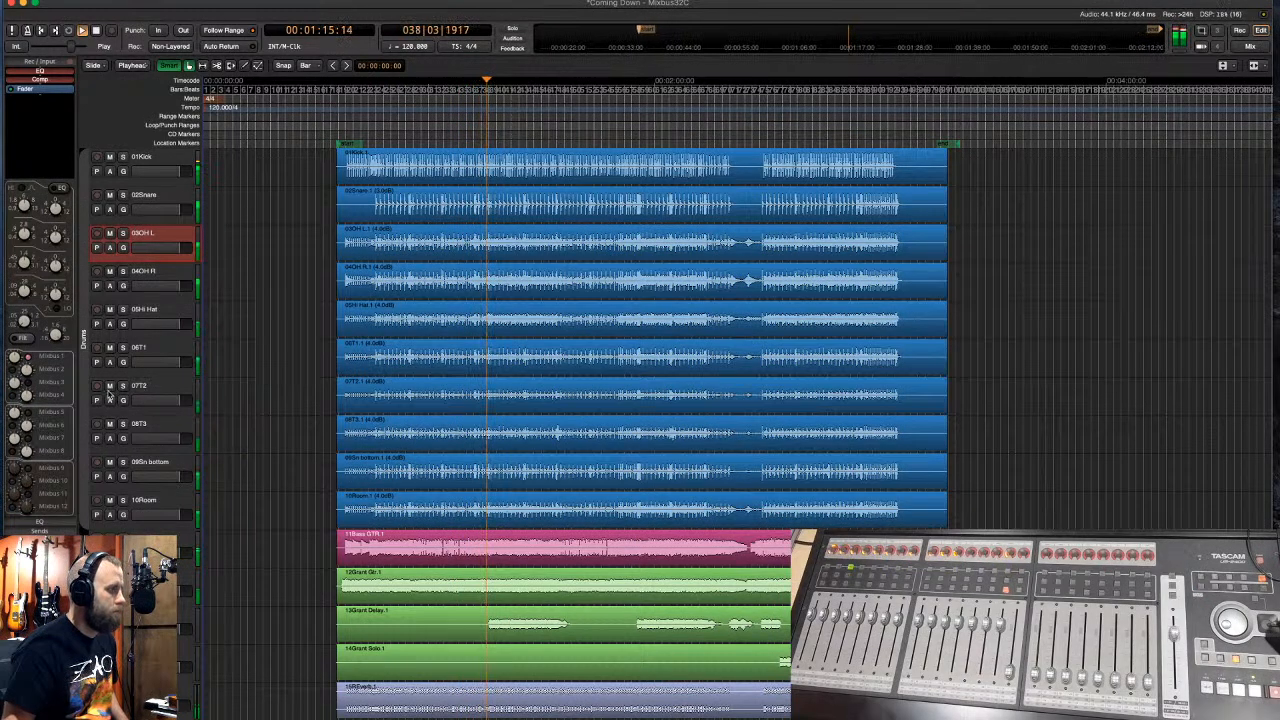
pyautogui.click(158, 280)
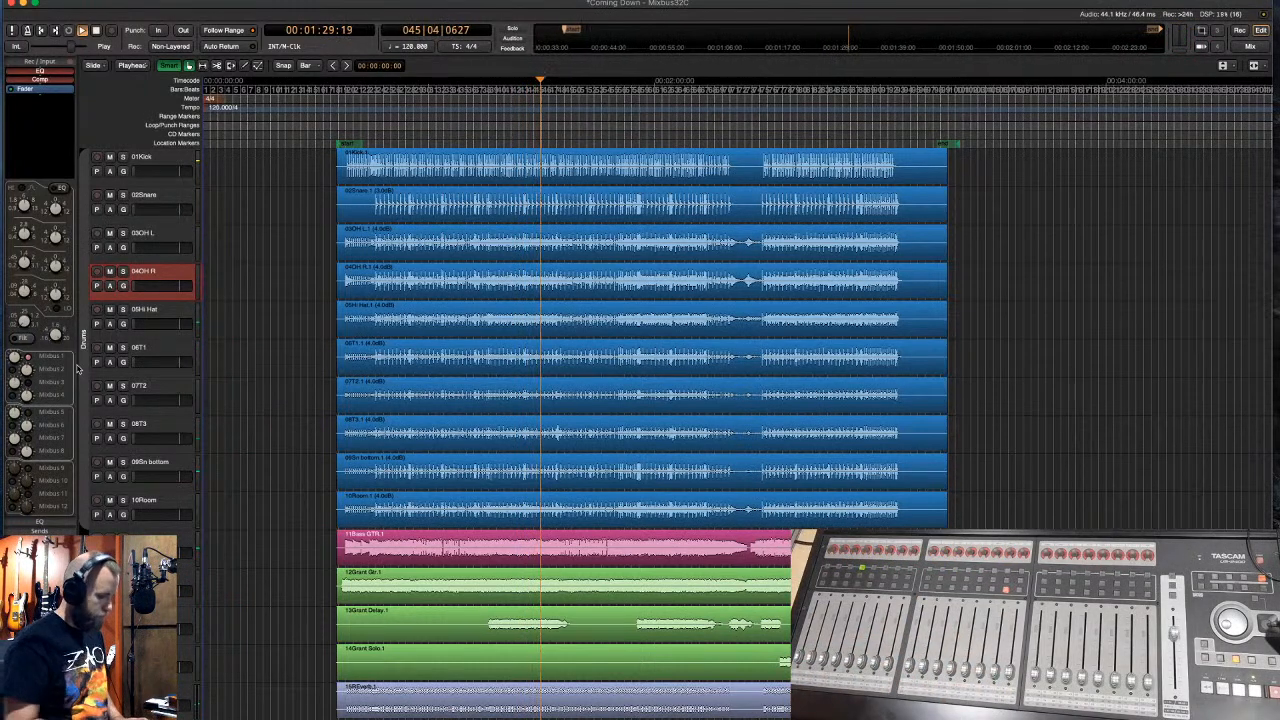
# - Switch to the Mixer window with Alt+M while the song keeps playing
pyautogui.hotkey('alt', 'm')
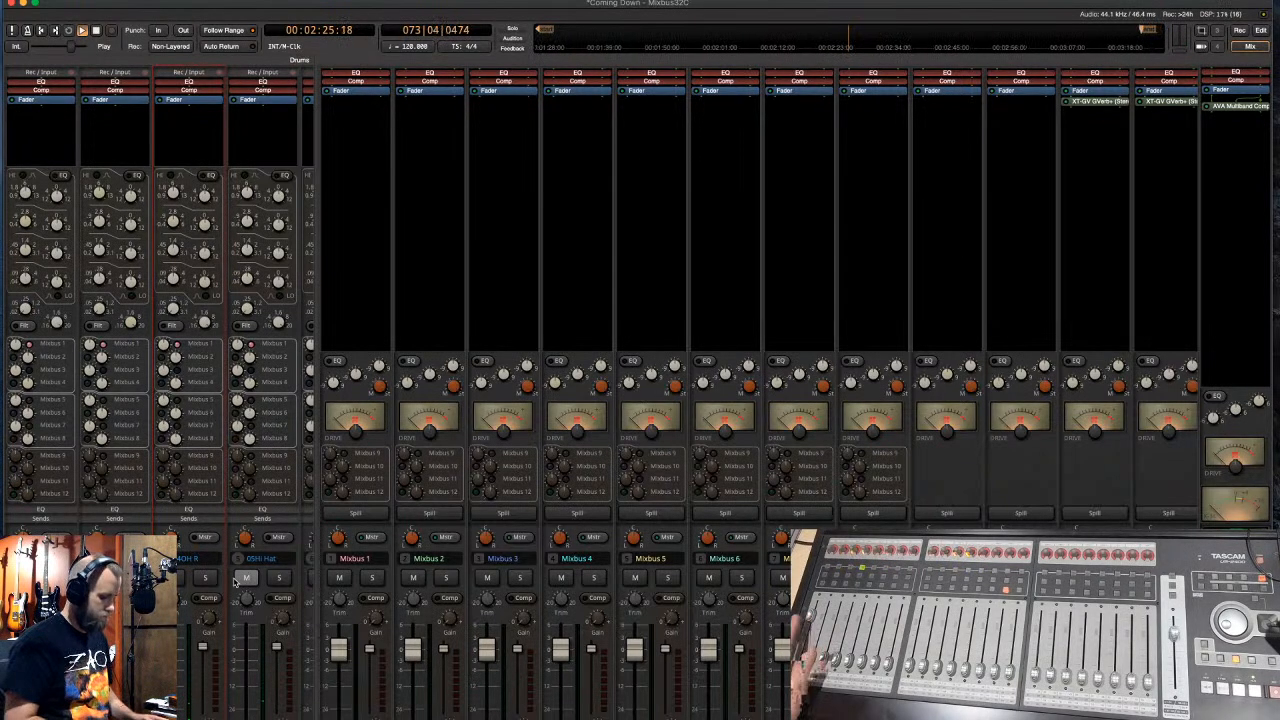
# - Loop-play a range over the Kick, Snare and OH L tracks, viewing the mixer meanwhile
pyautogui.hotkey('alt', 'm')
pyautogui.press('space')
pyautogui.moveTo(764, 162); pyautogui.dragTo(897, 233)
pyautogui.press('l')
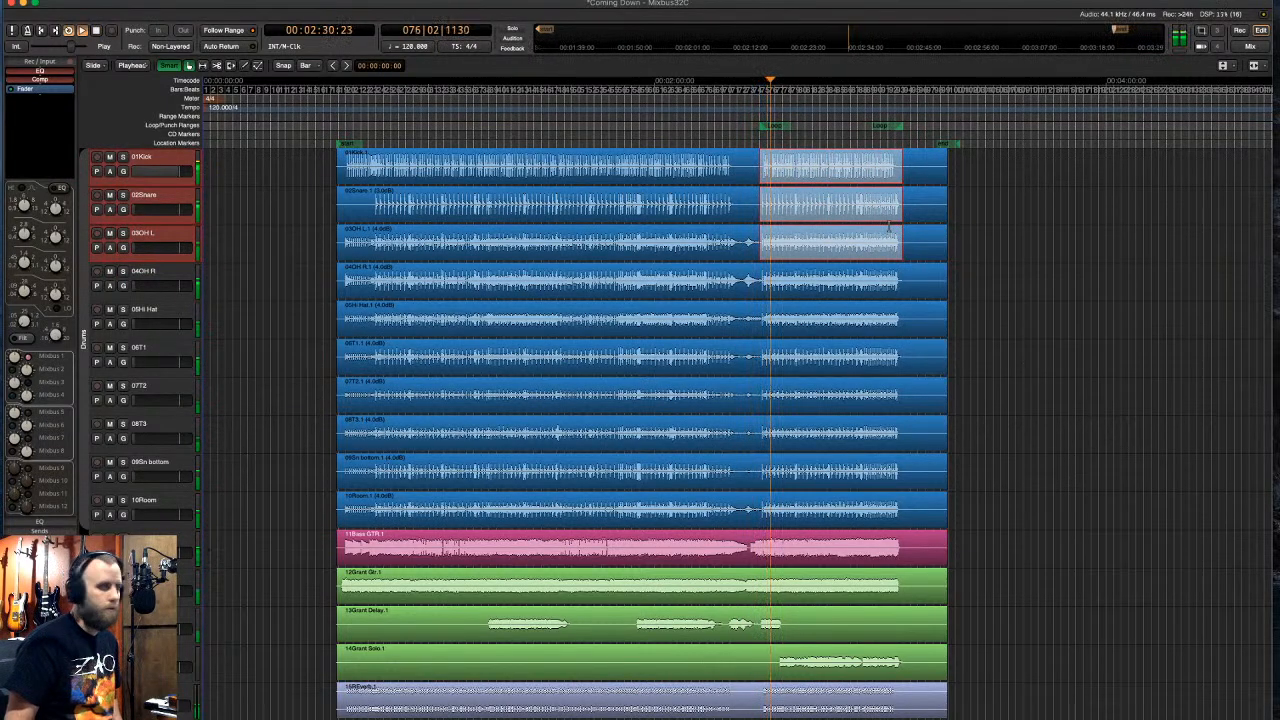
pyautogui.hotkey('alt', 'm')
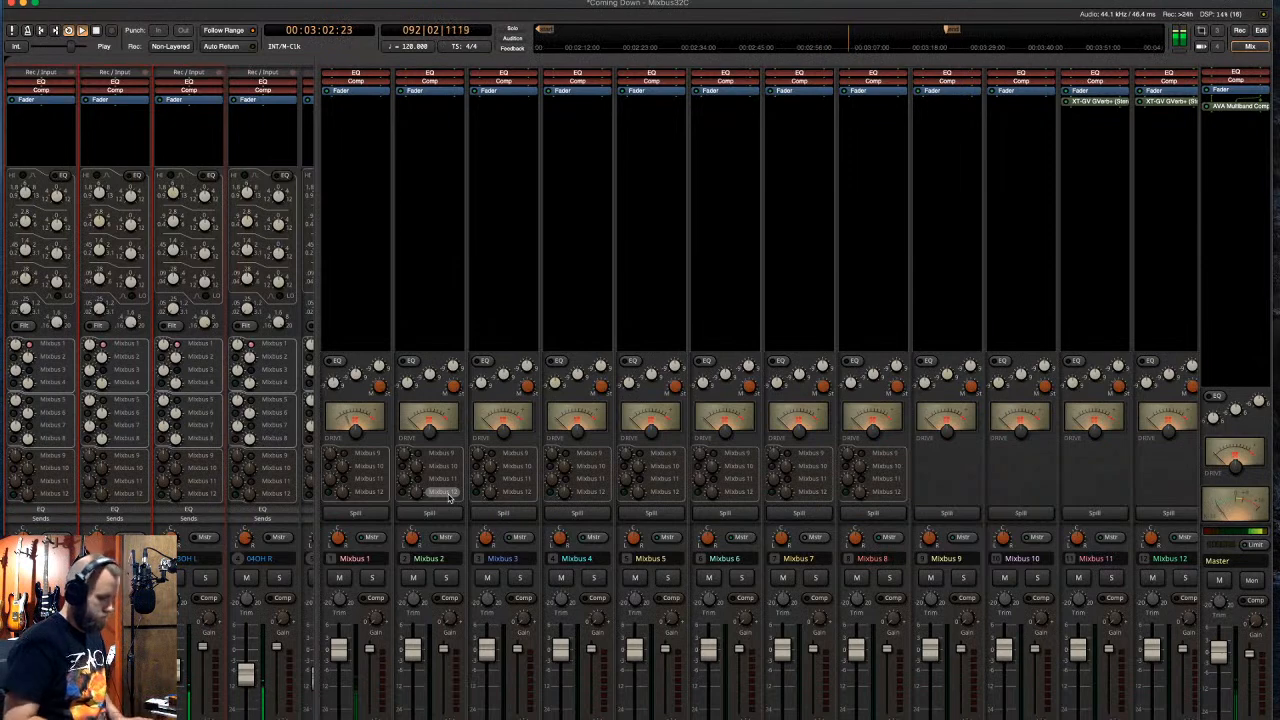
pyautogui.hotkey('alt', 'm')
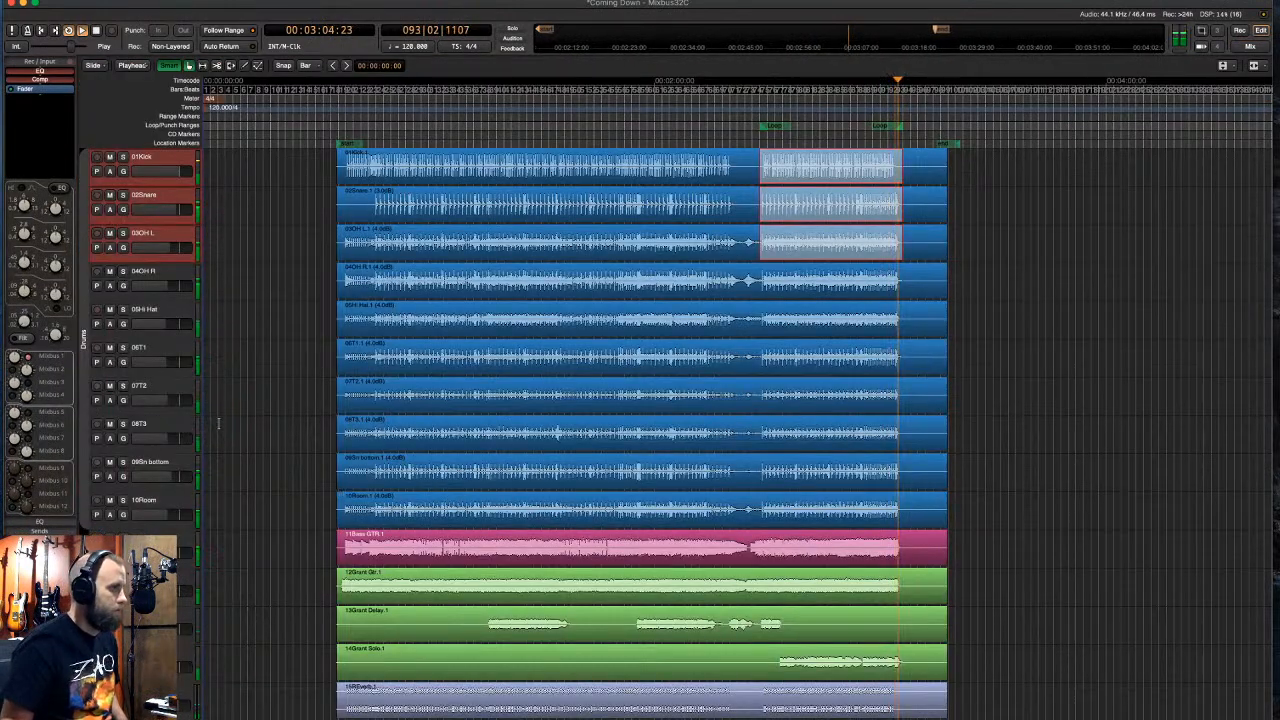
# - Stop the loop, play the song from about 0:49, jump to about 2:34, then stop
pyautogui.press('space')
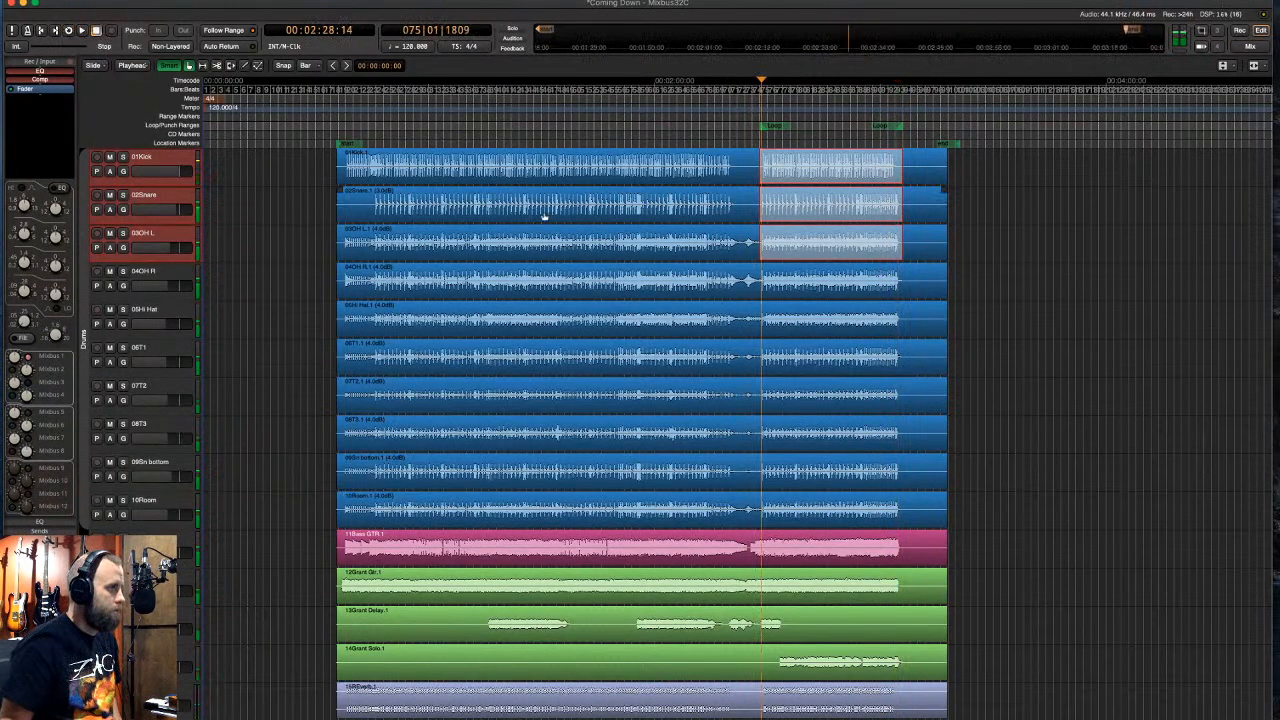
pyautogui.click(387, 139)
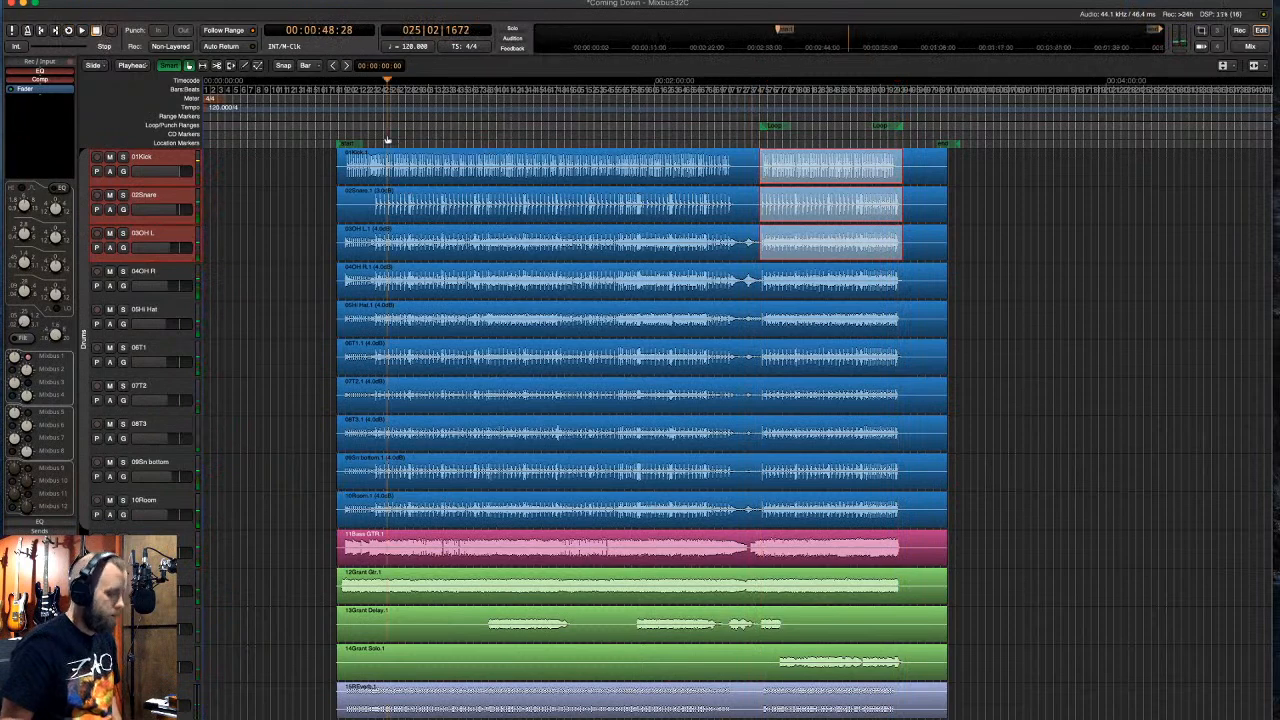
pyautogui.press('space')
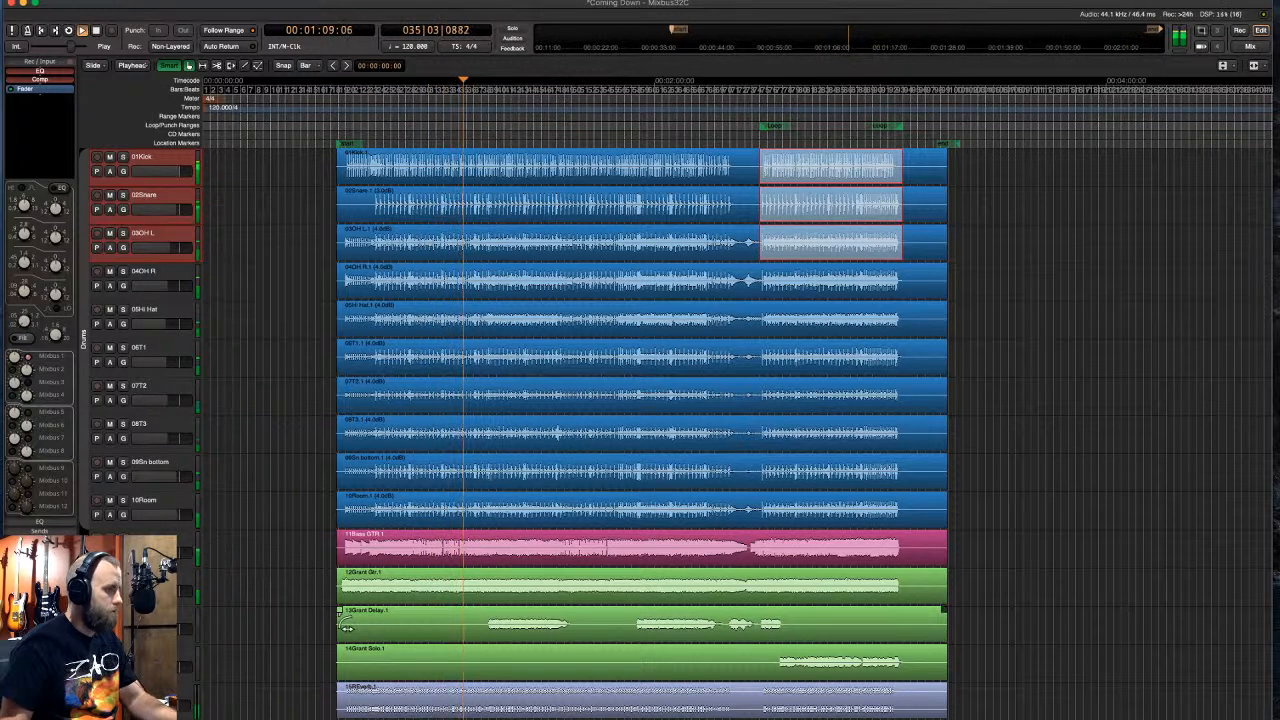
pyautogui.click(786, 146)
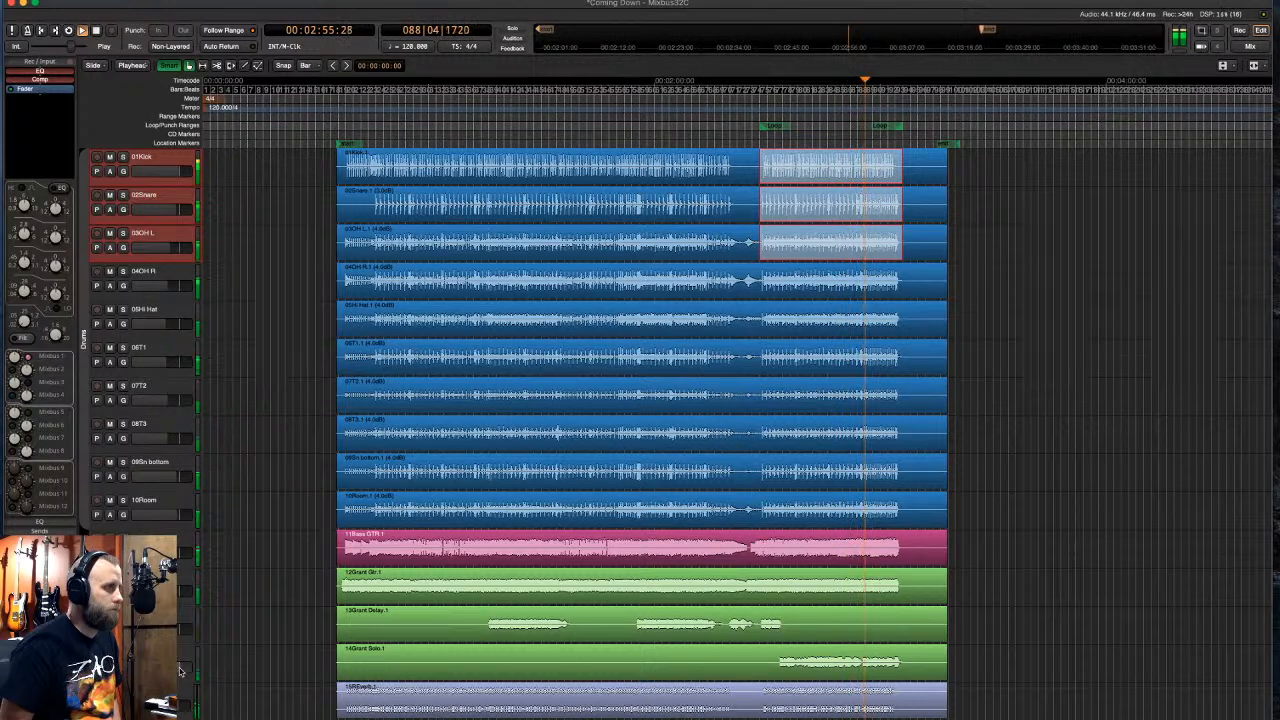
pyautogui.press('space')
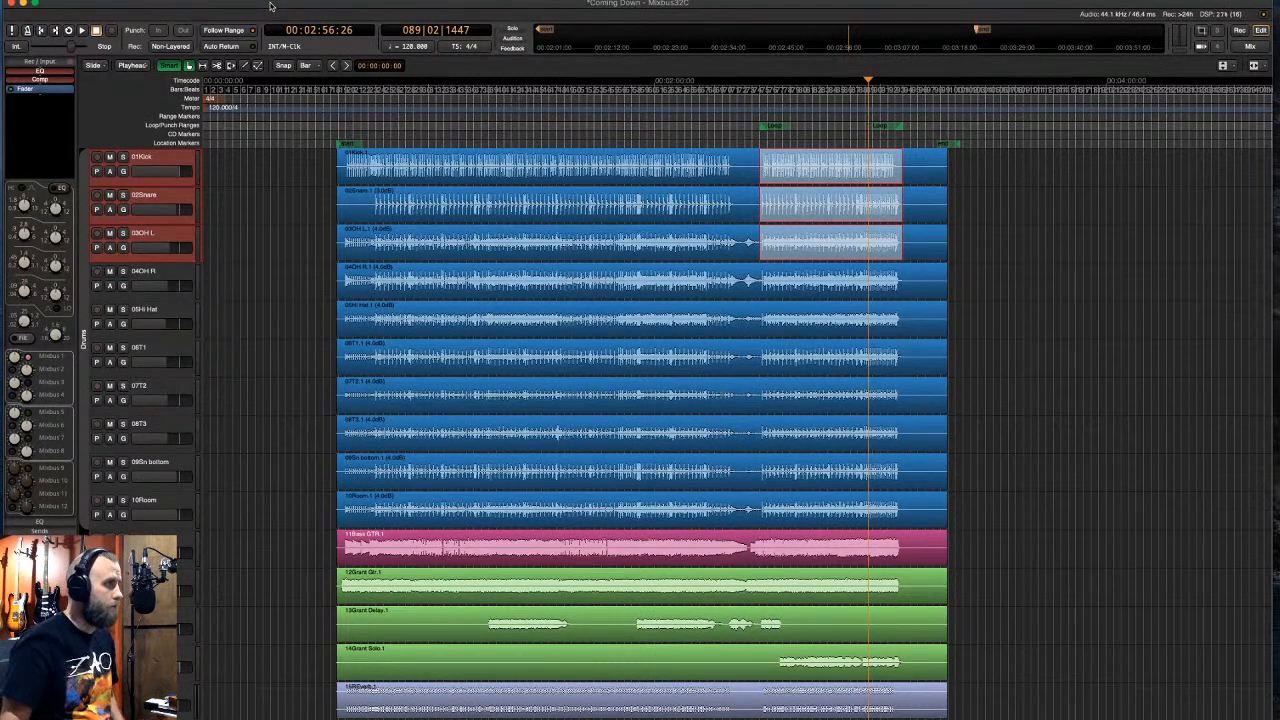
# - Quit Mixbus32C, saving the session
pyautogui.click(44, 1)
pyautogui.click(62, 85)
pyautogui.click(143, 103)
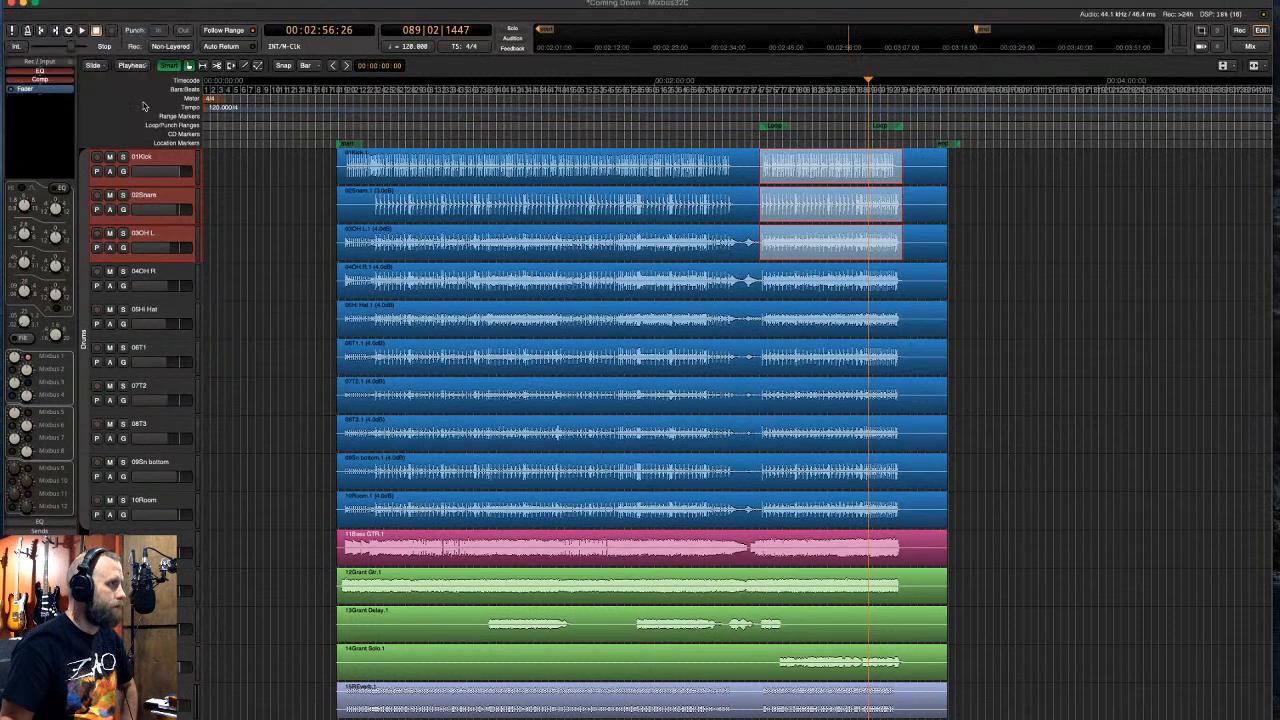